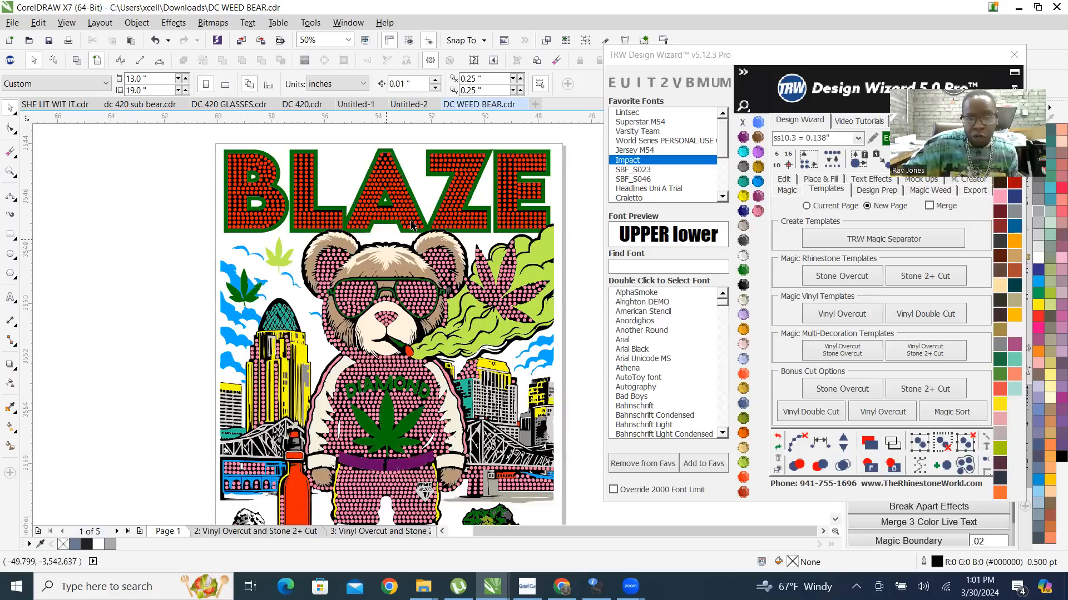
Step: Examine the rhinestone and vinyl bear artwork on the page, from the BLAZE lettering down to the shoes and ONE lettering
{"action": "scroll", "coordinate": [389, 315], "scroll_direction": "up", "scroll_amount": 1}
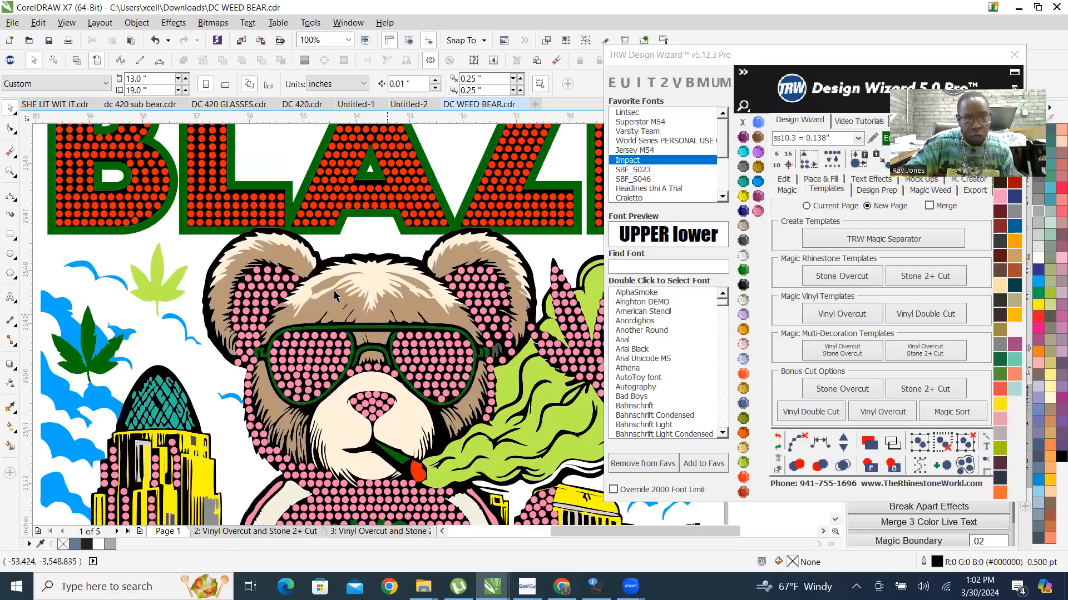
{"action": "scroll", "coordinate": [347, 315], "scroll_direction": "up", "scroll_amount": 2}
{"action": "scroll", "coordinate": [313, 317], "scroll_direction": "down", "scroll_amount": 3}
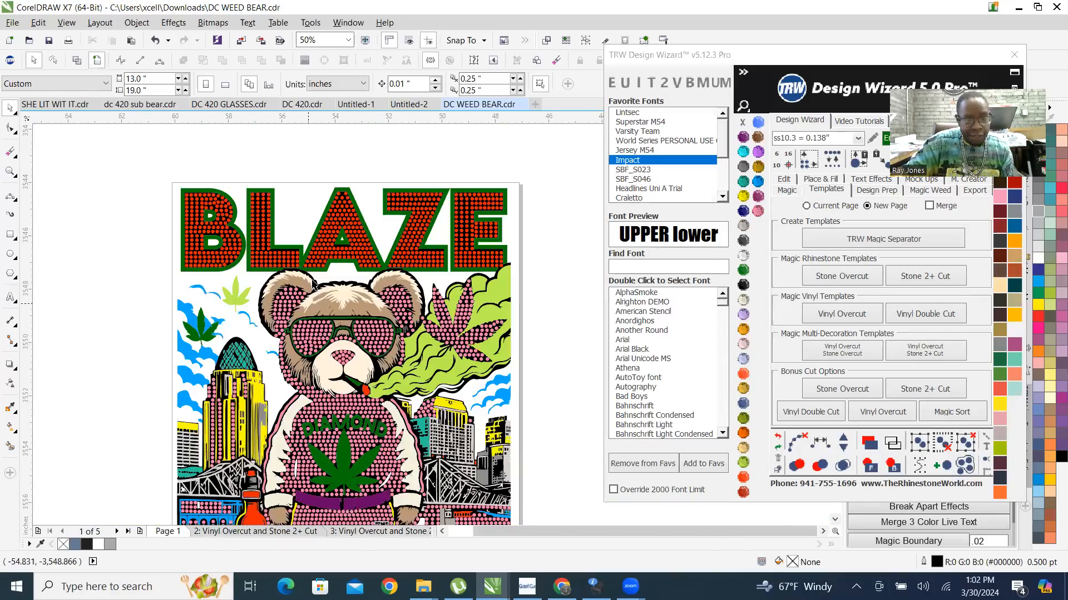
{"action": "scroll", "coordinate": [325, 389], "scroll_direction": "down", "scroll_amount": 1}
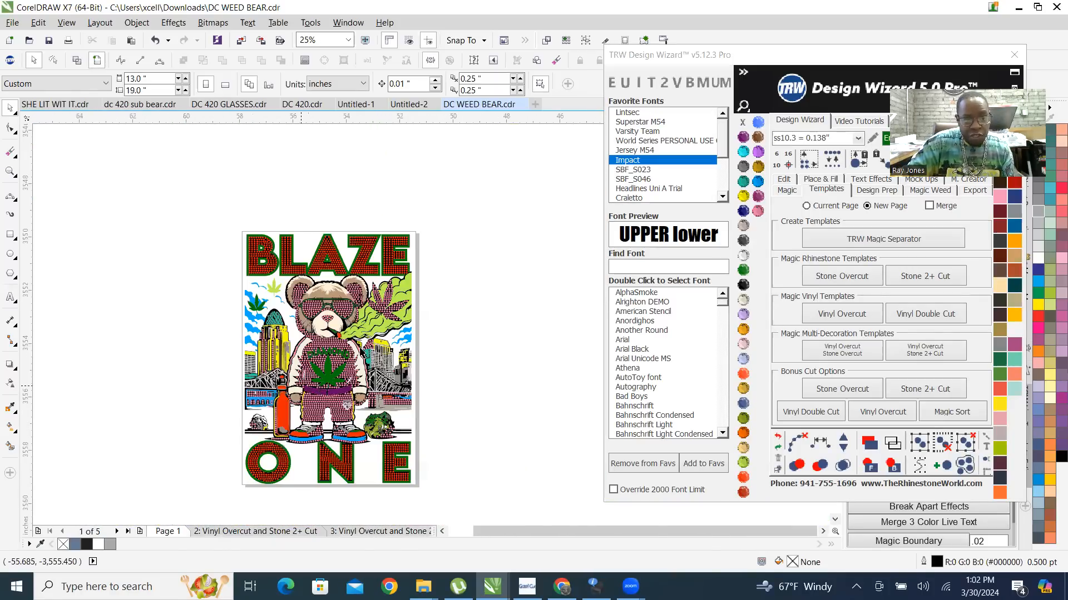
{"action": "scroll", "coordinate": [327, 376], "scroll_direction": "up", "scroll_amount": 2}
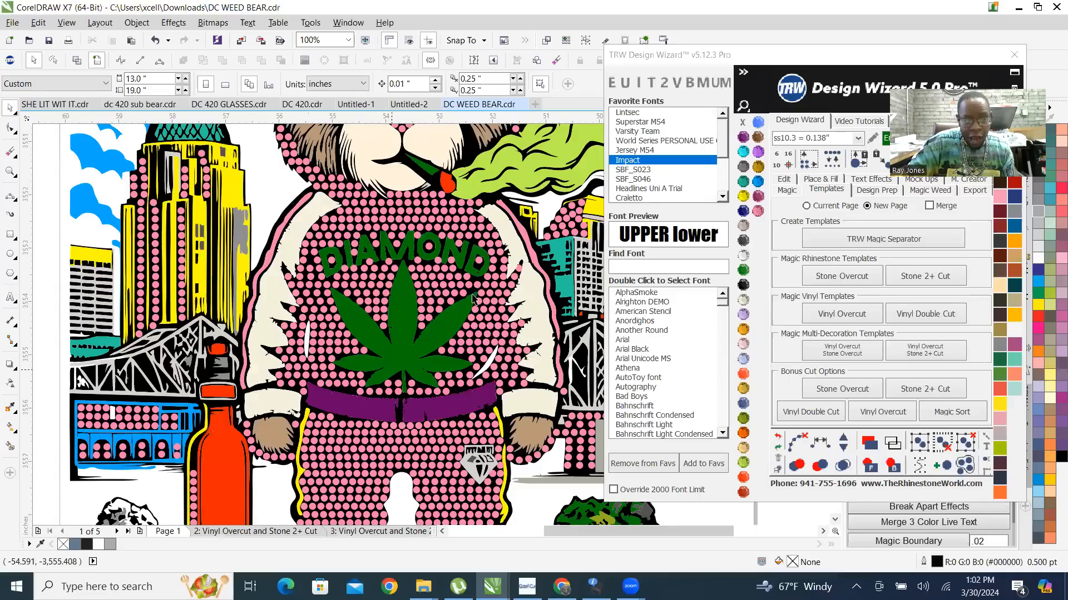
{"action": "scroll", "coordinate": [386, 339], "scroll_direction": "down", "scroll_amount": 1}
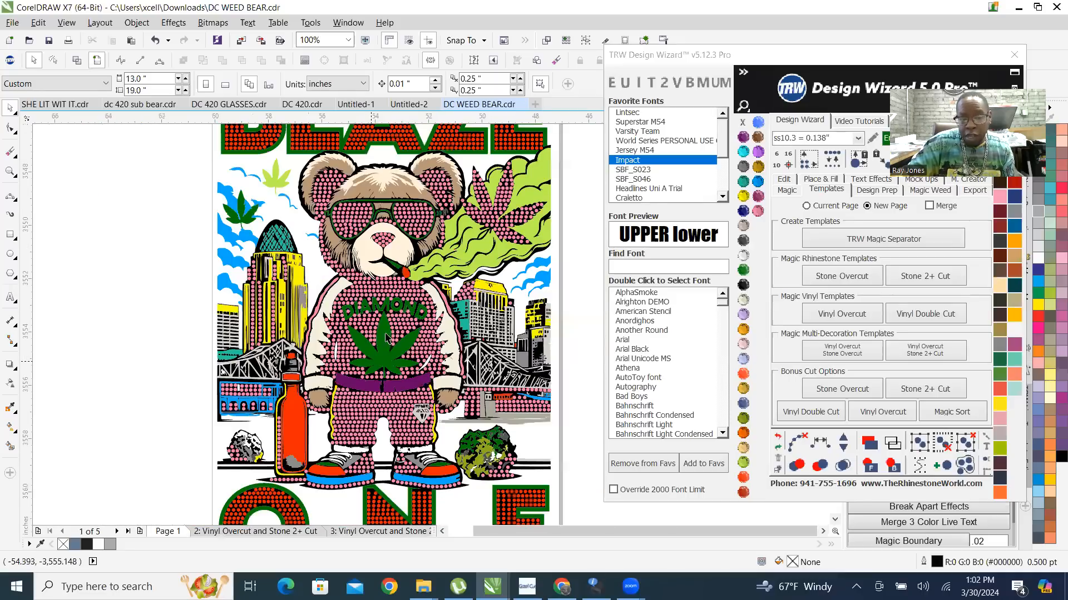
{"action": "scroll", "coordinate": [372, 228], "scroll_direction": "down", "scroll_amount": 2}
{"action": "scroll", "coordinate": [391, 176], "scroll_direction": "up", "scroll_amount": 1}
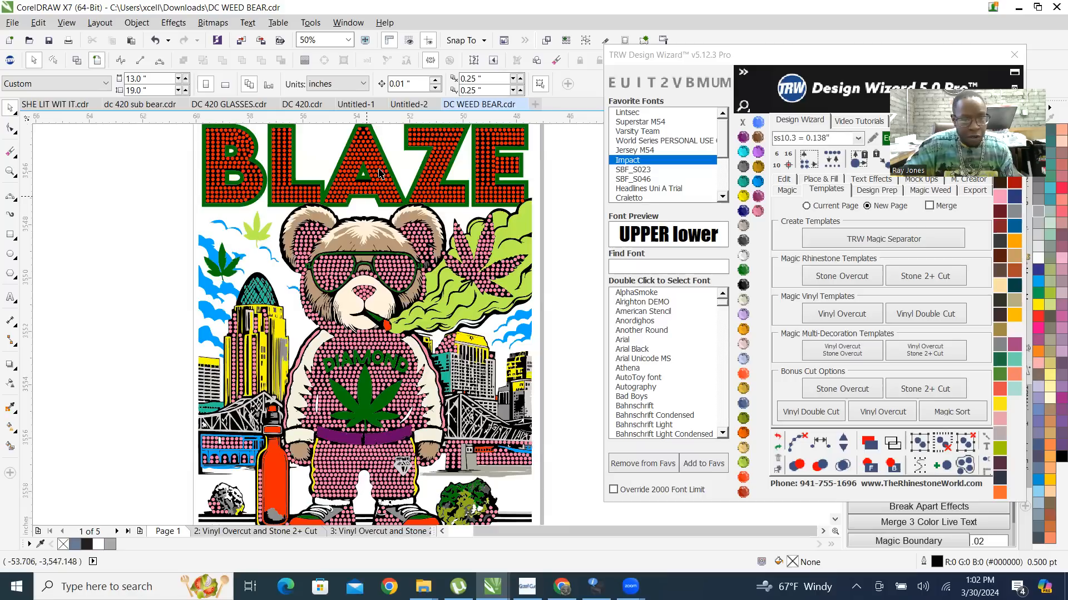
{"action": "scroll", "coordinate": [368, 272], "scroll_direction": "up", "scroll_amount": 2}
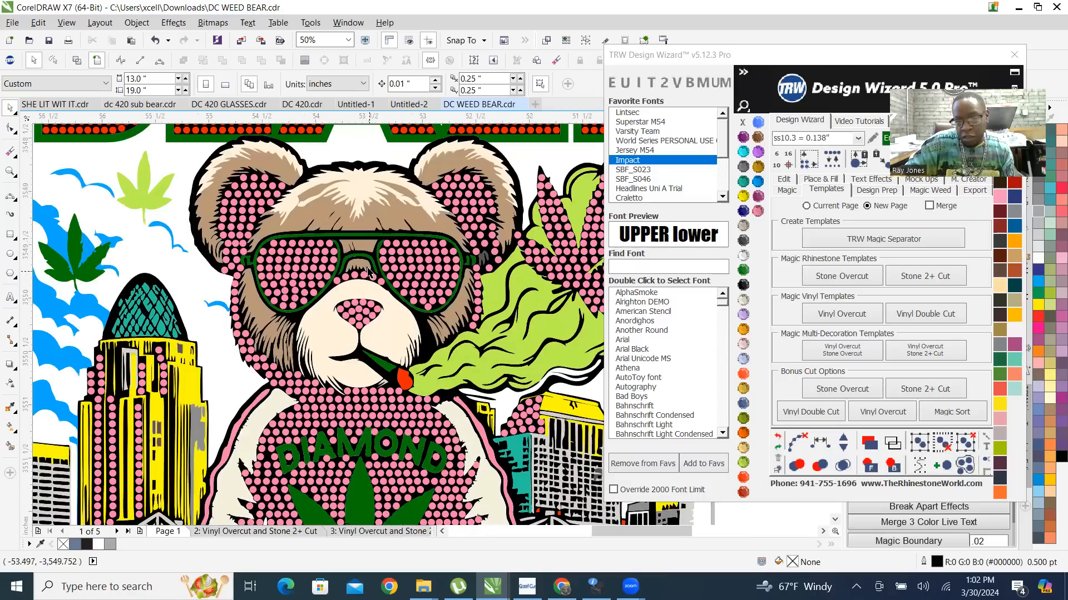
Step: Select all objects sharing the glasses frame's green fill and nudge them 15 inches left, out of the design
{"action": "scroll", "coordinate": [303, 274], "scroll_direction": "up", "scroll_amount": 2}
{"action": "left_click", "coordinate": [300, 268]}
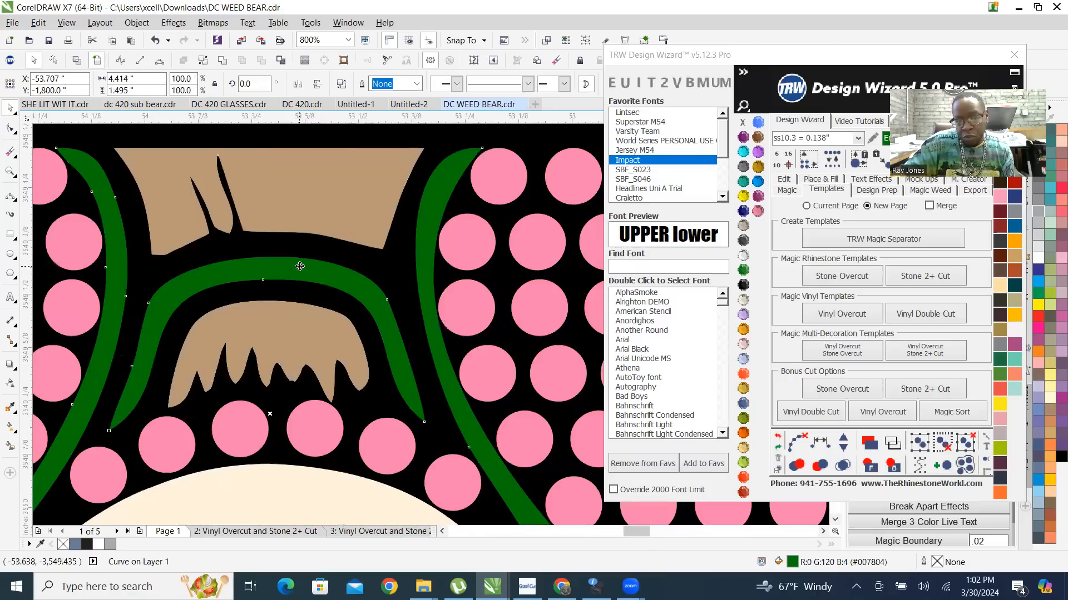
{"action": "scroll", "coordinate": [301, 270], "scroll_direction": "down", "scroll_amount": 2}
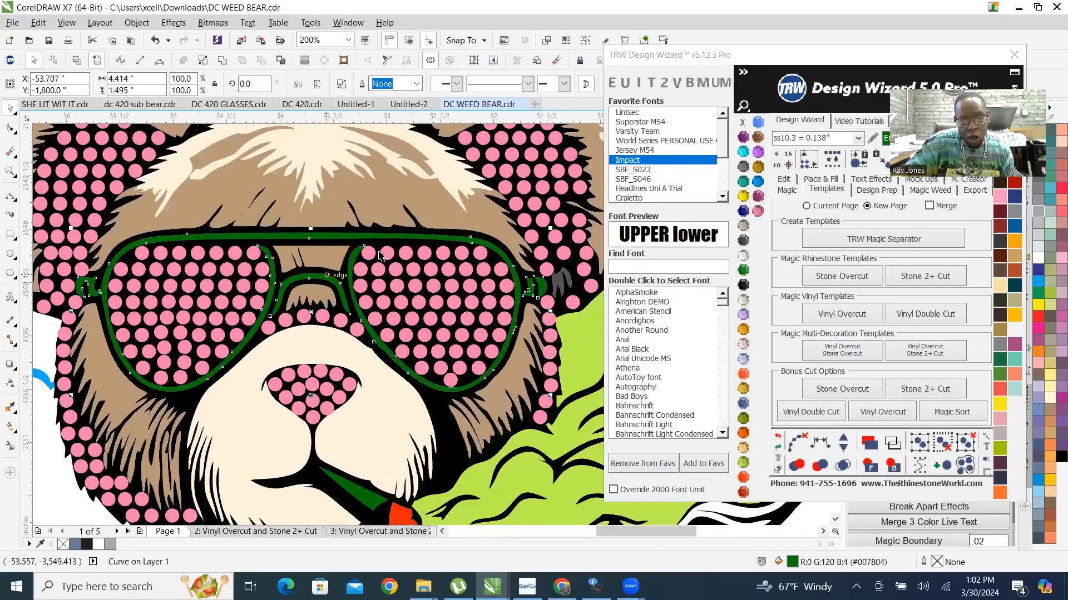
{"action": "scroll", "coordinate": [380, 256], "scroll_direction": "down", "scroll_amount": 2}
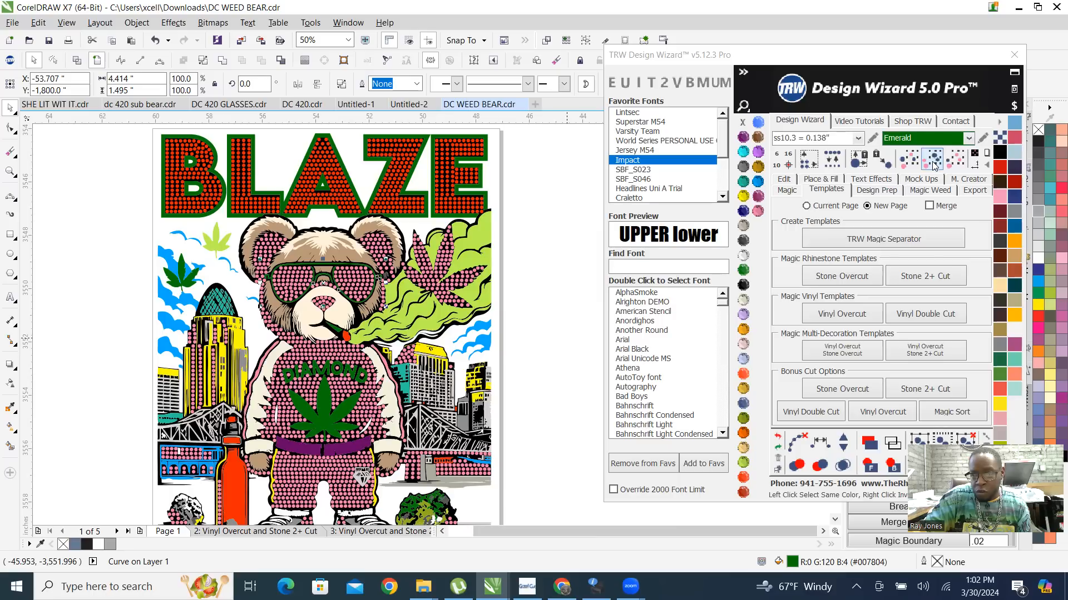
{"action": "left_click", "coordinate": [933, 161]}
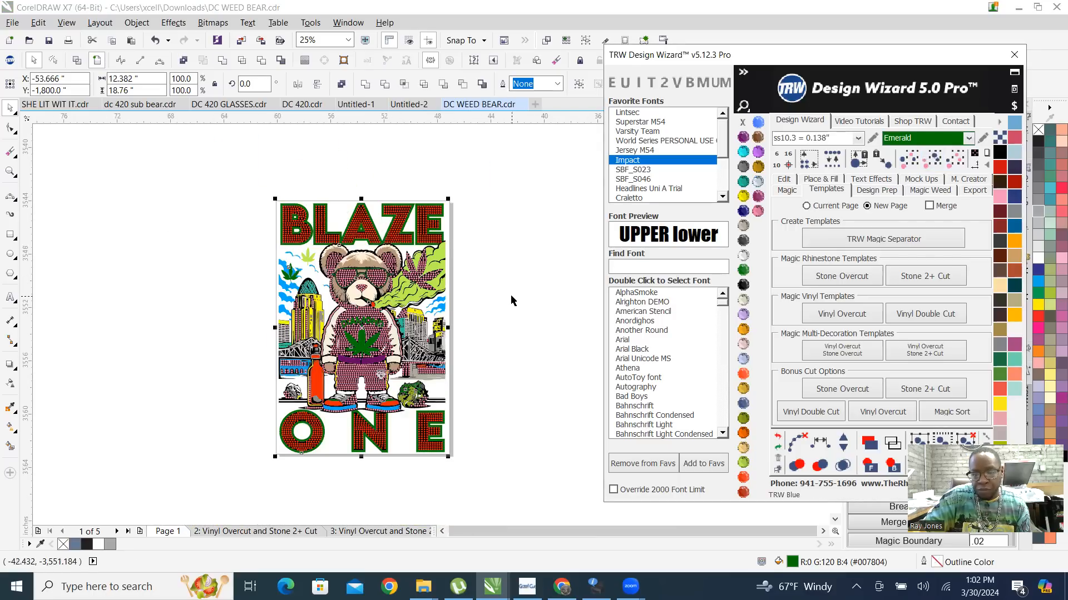
{"action": "left_click", "coordinate": [784, 180]}
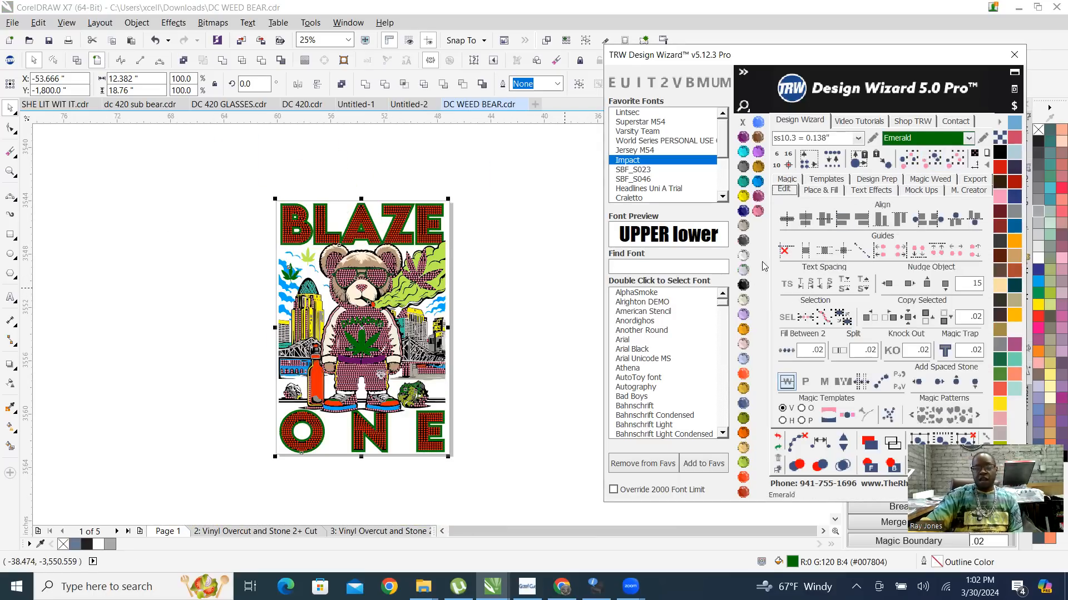
{"action": "left_click", "coordinate": [887, 284]}
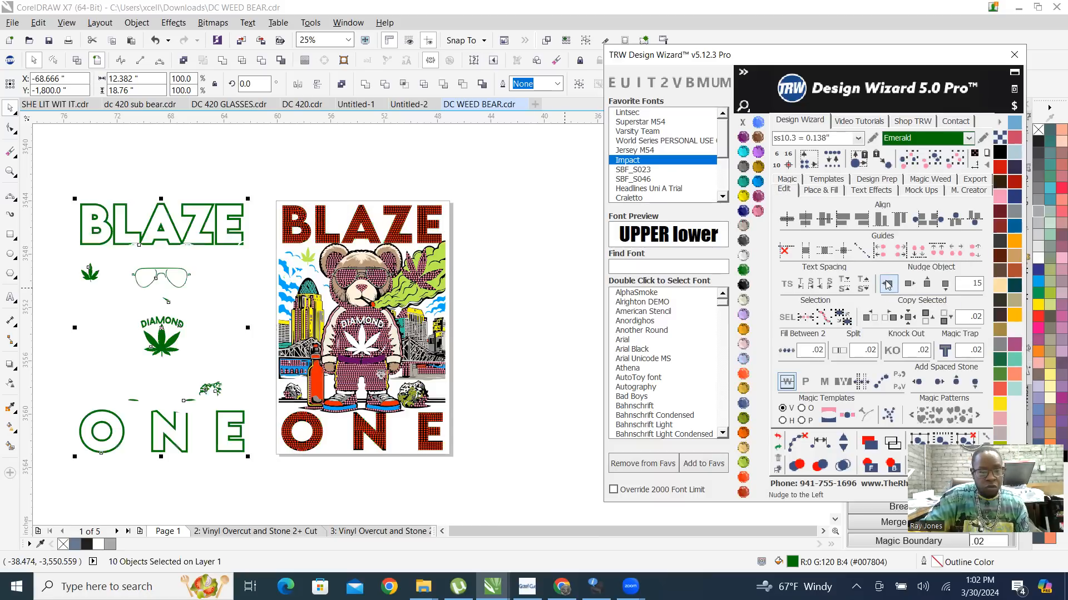
{"action": "left_click", "coordinate": [240, 149]}
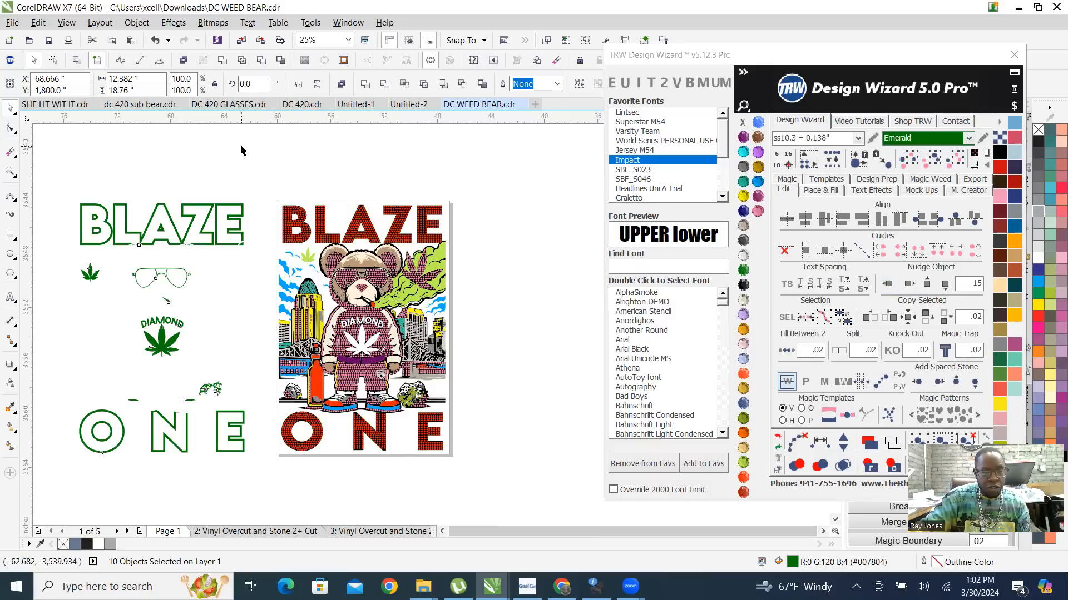
Step: Select the black background curve of the bear design and nudge it left twice by 15 inches, past the green pieces
{"action": "scroll", "coordinate": [97, 336], "scroll_direction": "up", "scroll_amount": 1}
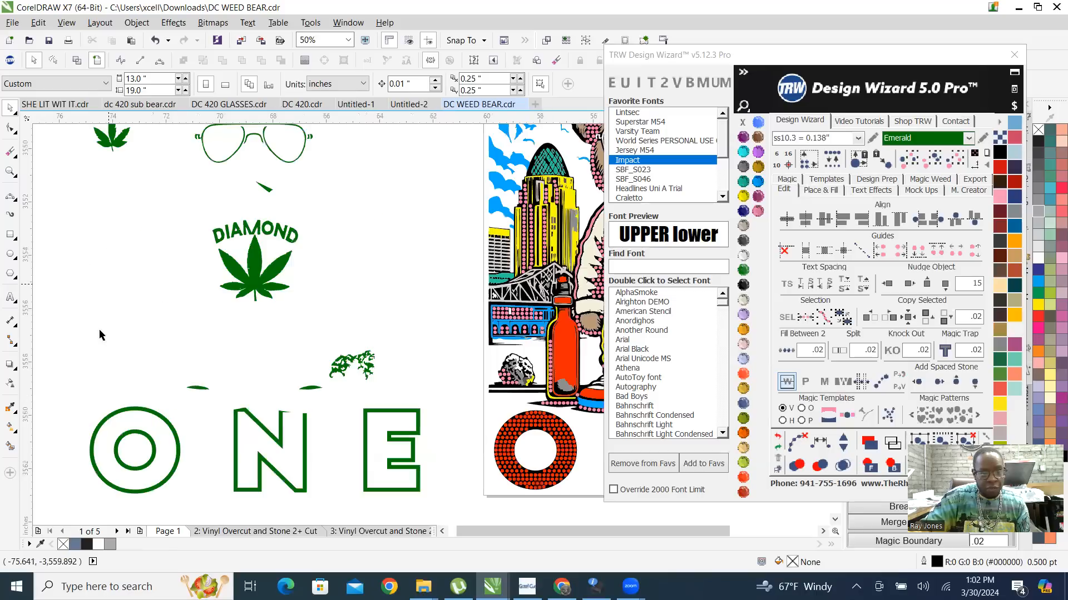
{"action": "scroll", "coordinate": [134, 363], "scroll_direction": "down", "scroll_amount": 1}
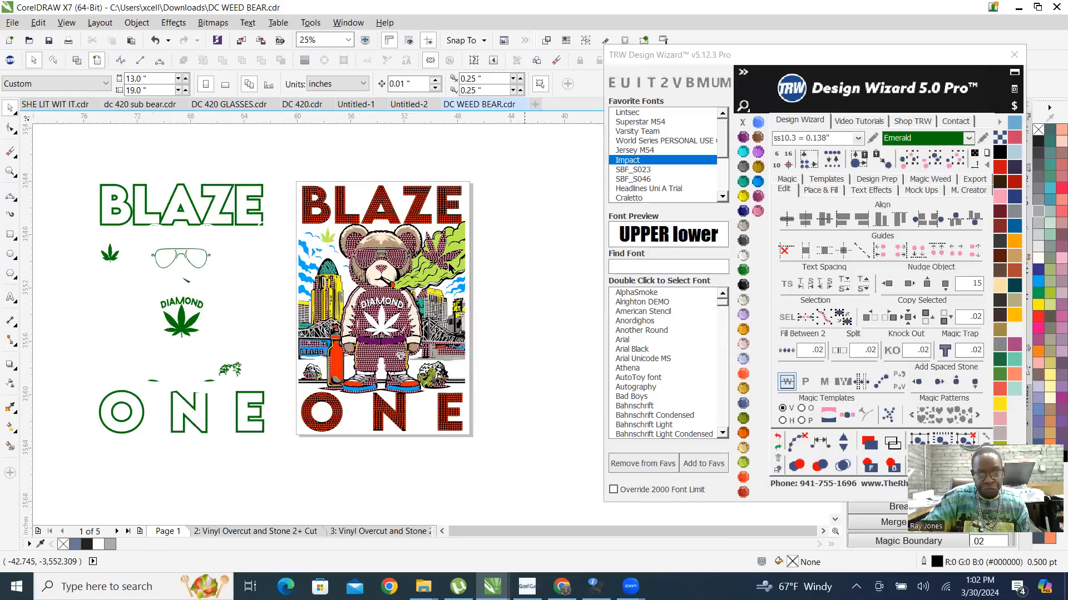
{"action": "scroll", "coordinate": [408, 249], "scroll_direction": "up", "scroll_amount": 3}
{"action": "scroll", "coordinate": [407, 249], "scroll_direction": "up", "scroll_amount": 2}
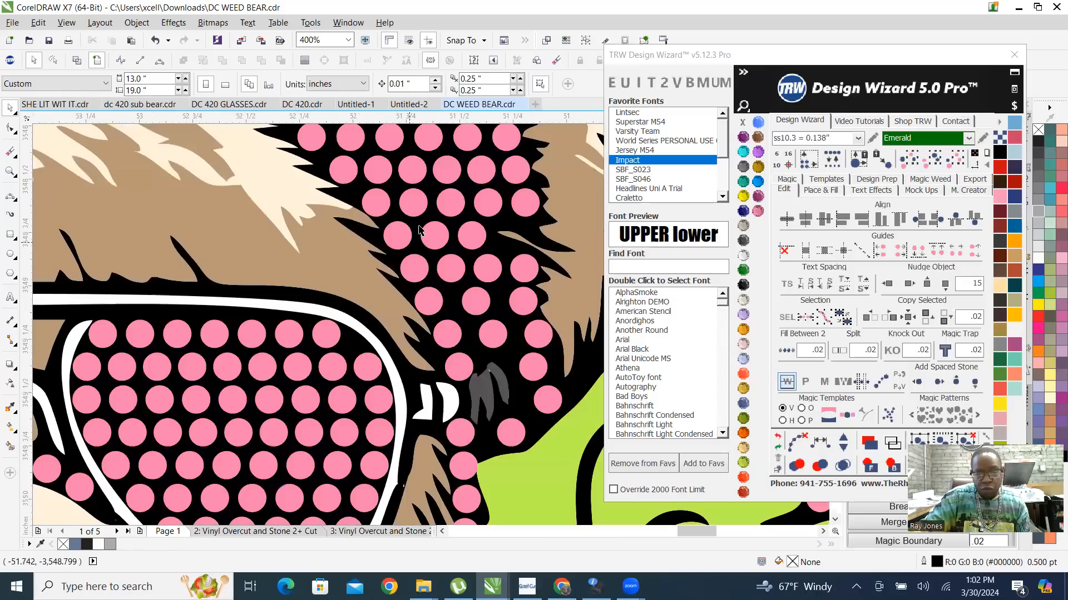
{"action": "left_click", "coordinate": [417, 228]}
{"action": "scroll", "coordinate": [418, 231], "scroll_direction": "down", "scroll_amount": 1}
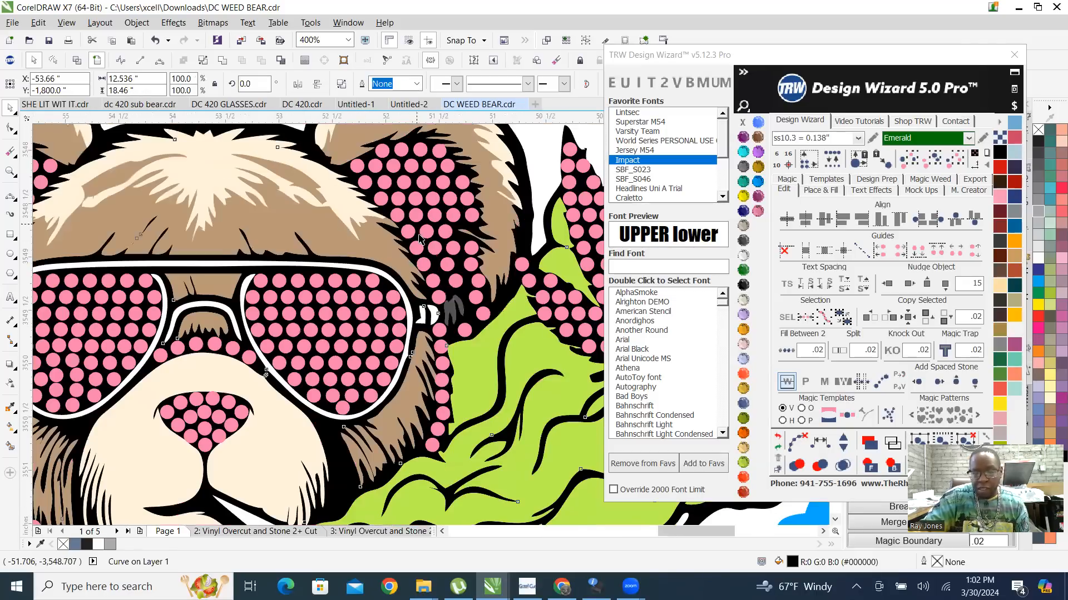
{"action": "scroll", "coordinate": [432, 272], "scroll_direction": "down", "scroll_amount": 2}
{"action": "scroll", "coordinate": [432, 276], "scroll_direction": "down", "scroll_amount": 1}
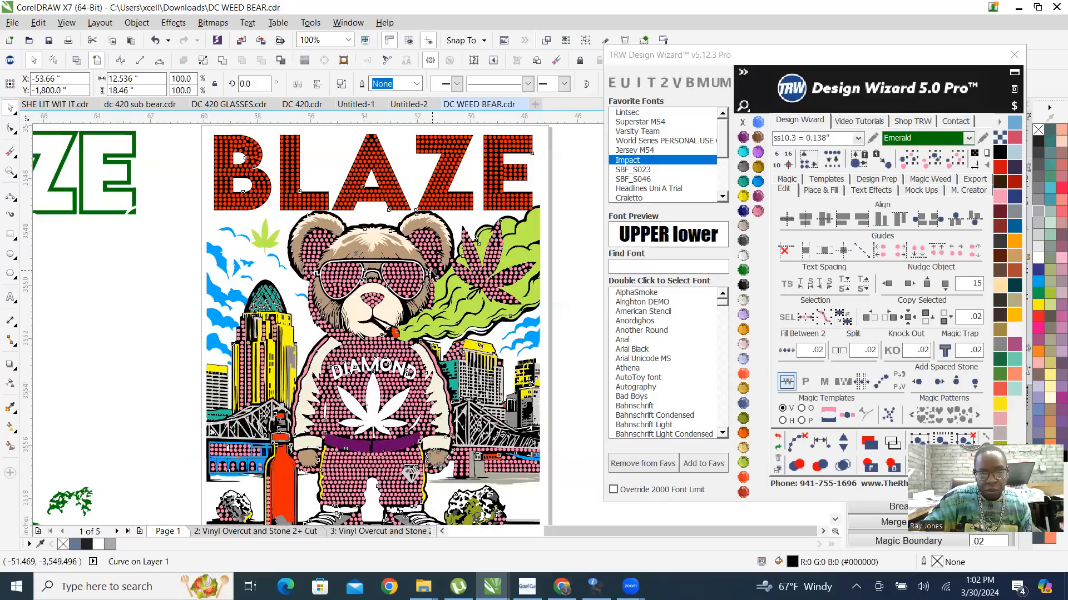
{"action": "scroll", "coordinate": [432, 276], "scroll_direction": "down", "scroll_amount": 2}
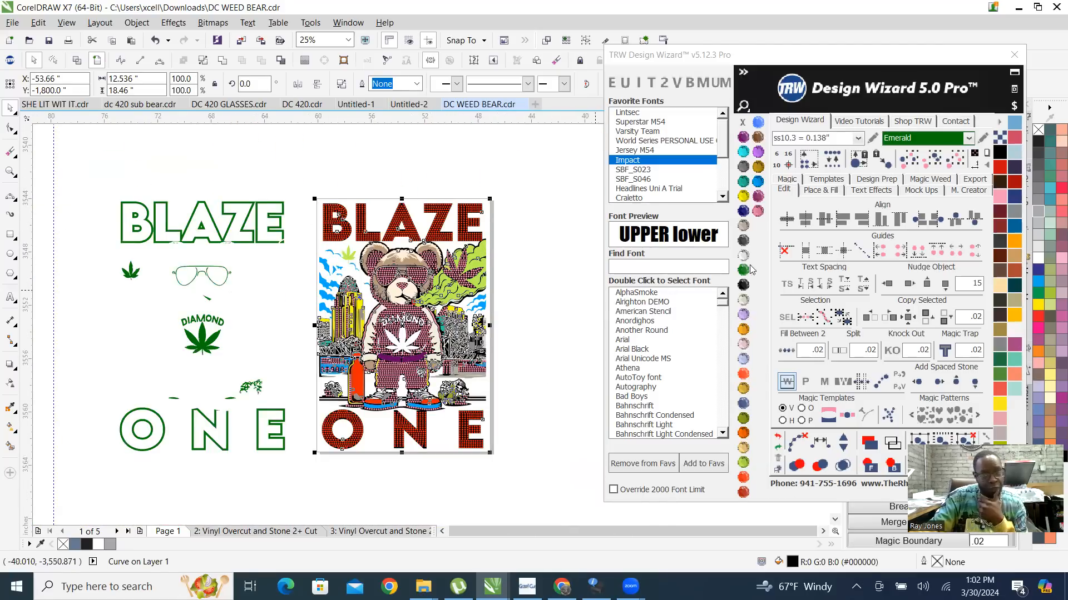
{"action": "left_click", "coordinate": [888, 286]}
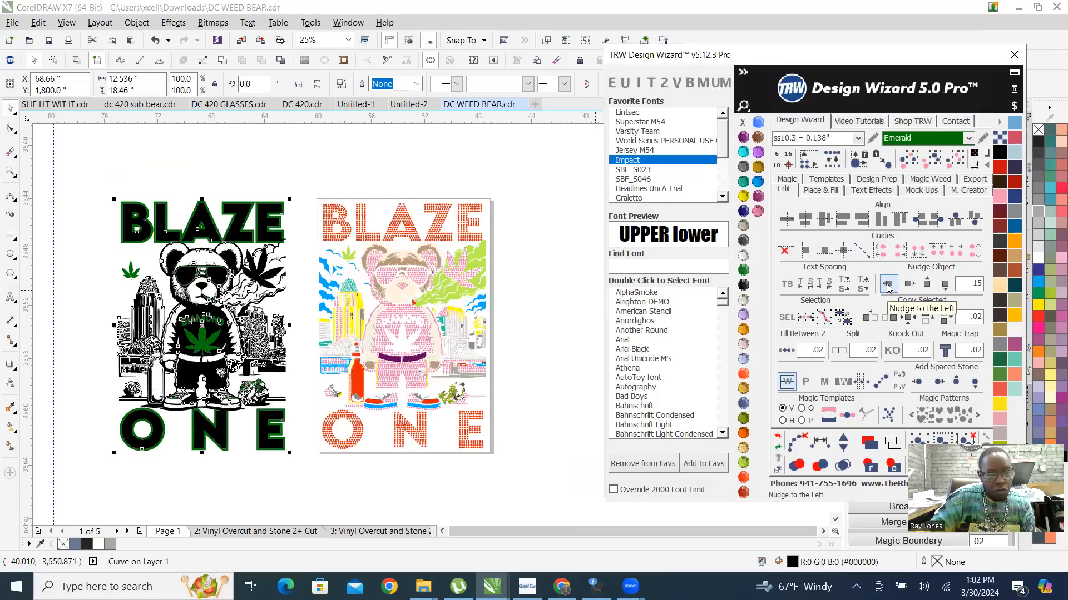
{"action": "left_click", "coordinate": [888, 286]}
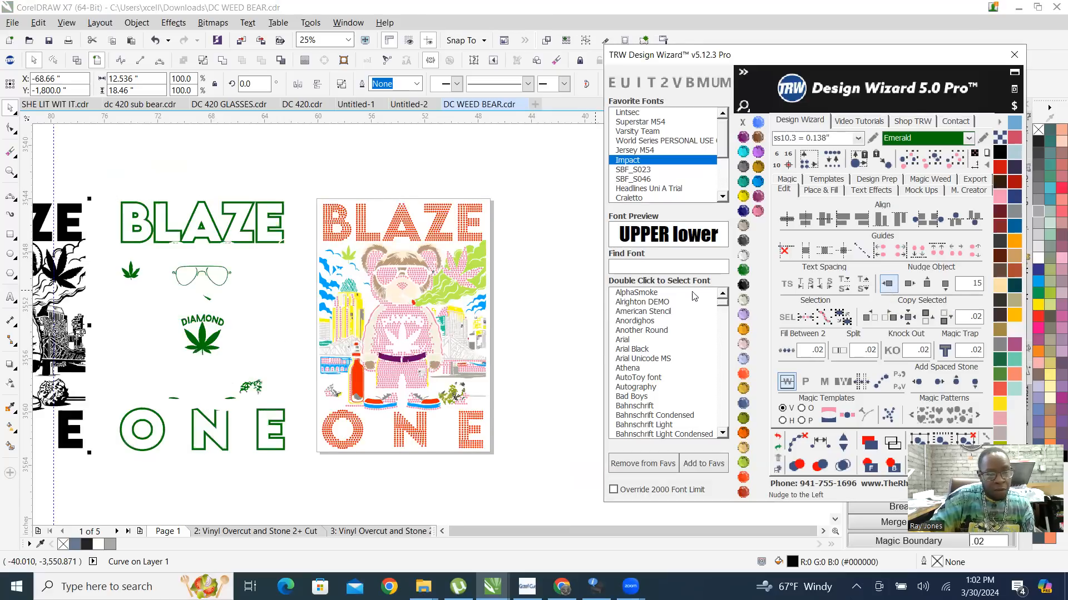
{"action": "scroll", "coordinate": [278, 302], "scroll_direction": "down", "scroll_amount": 2}
{"action": "scroll", "coordinate": [268, 302], "scroll_direction": "down", "scroll_amount": 1}
{"action": "scroll", "coordinate": [216, 295], "scroll_direction": "up", "scroll_amount": 2}
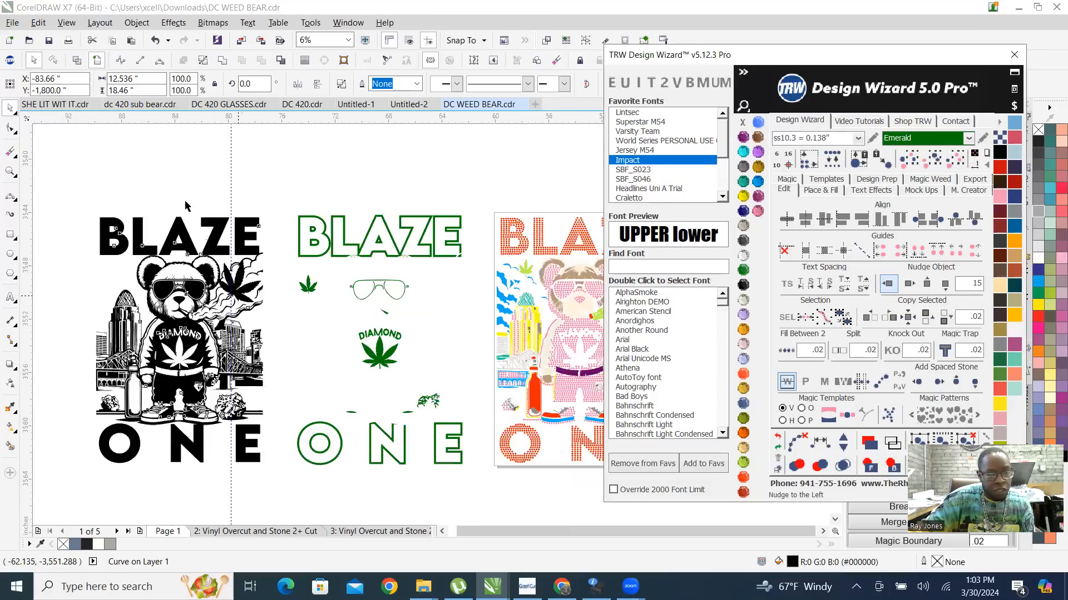
{"action": "left_click", "coordinate": [186, 202]}
Step: Examine the separated black layer up close, including the jacket, the DIAMOND lettering cutouts and the bear's face
{"action": "scroll", "coordinate": [206, 349], "scroll_direction": "up", "scroll_amount": 4}
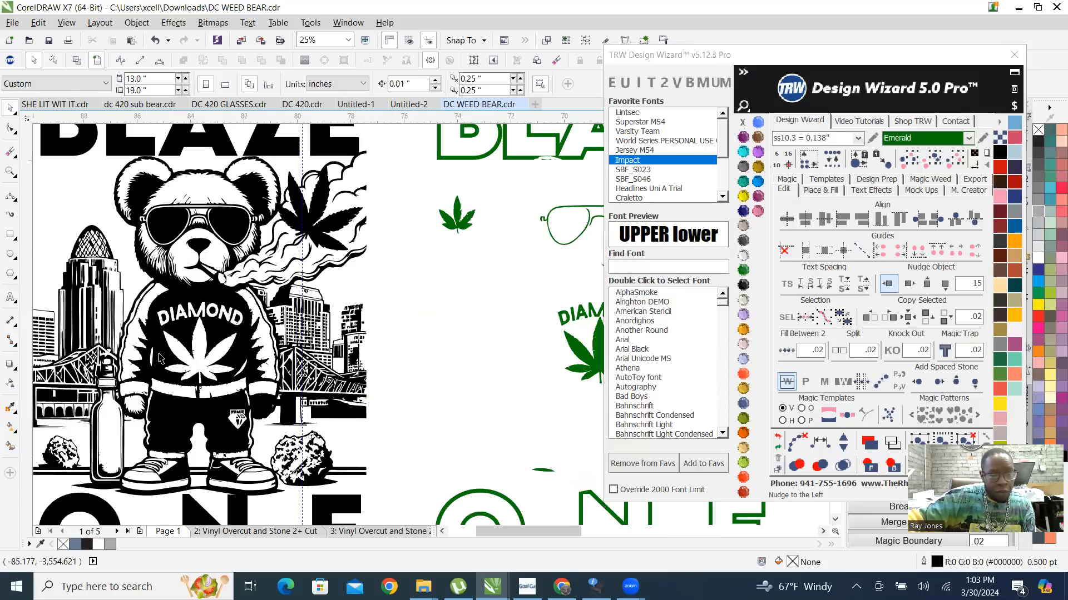
{"action": "scroll", "coordinate": [267, 300], "scroll_direction": "down", "scroll_amount": 2}
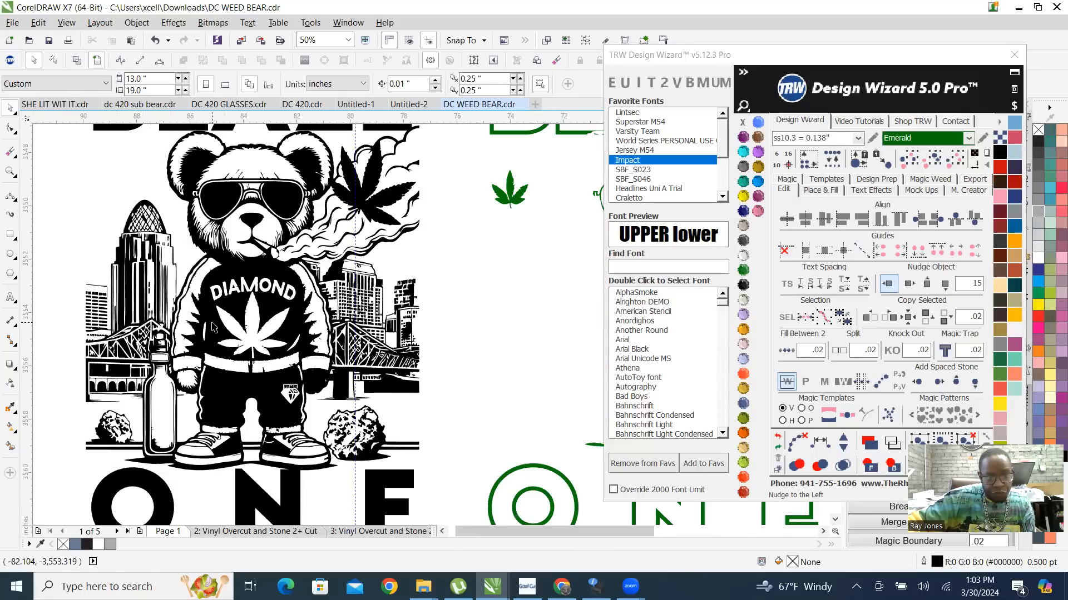
{"action": "scroll", "coordinate": [179, 319], "scroll_direction": "up", "scroll_amount": 2}
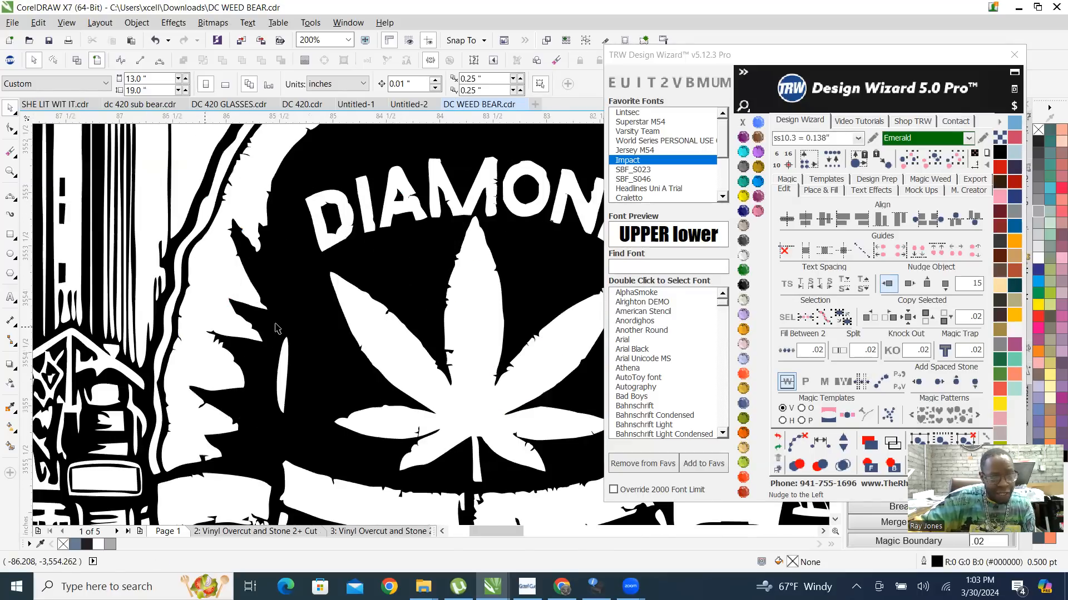
{"action": "scroll", "coordinate": [276, 325], "scroll_direction": "down", "scroll_amount": 2}
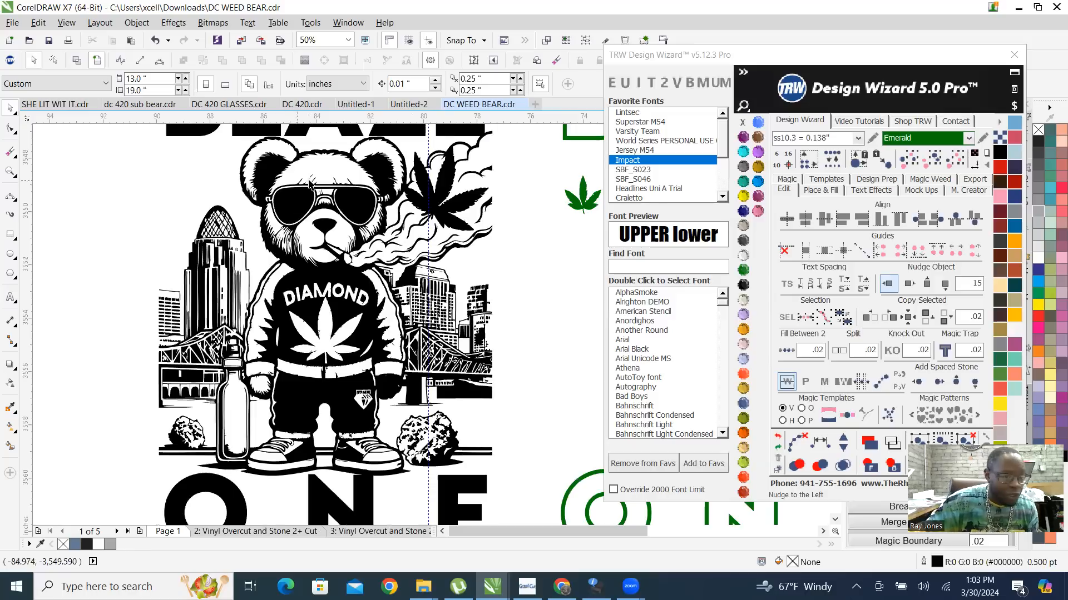
{"action": "scroll", "coordinate": [310, 185], "scroll_direction": "up", "scroll_amount": 2}
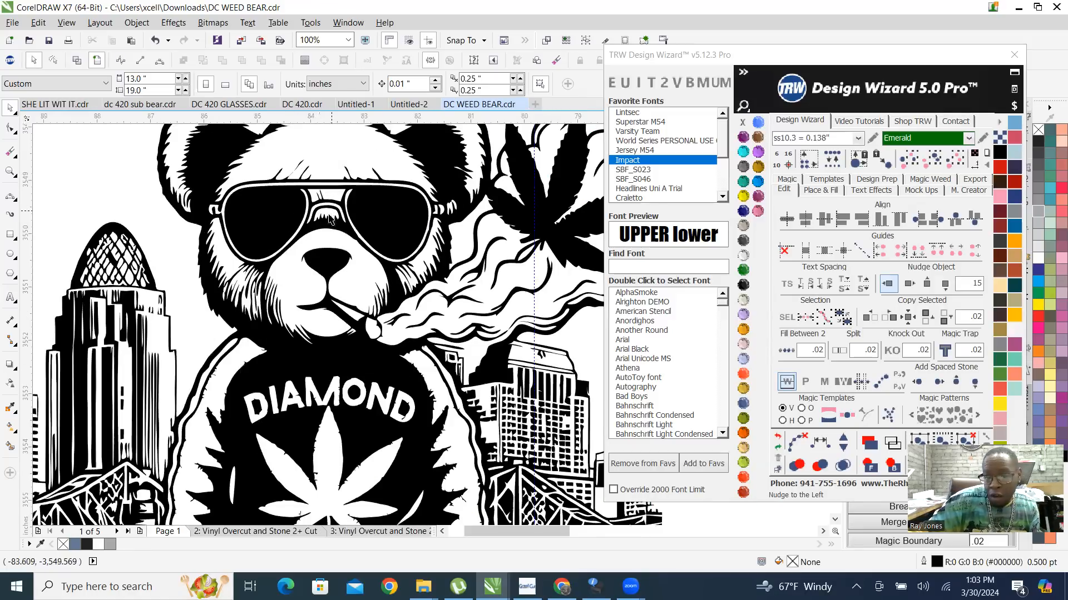
{"action": "scroll", "coordinate": [336, 321], "scroll_direction": "down", "scroll_amount": 2}
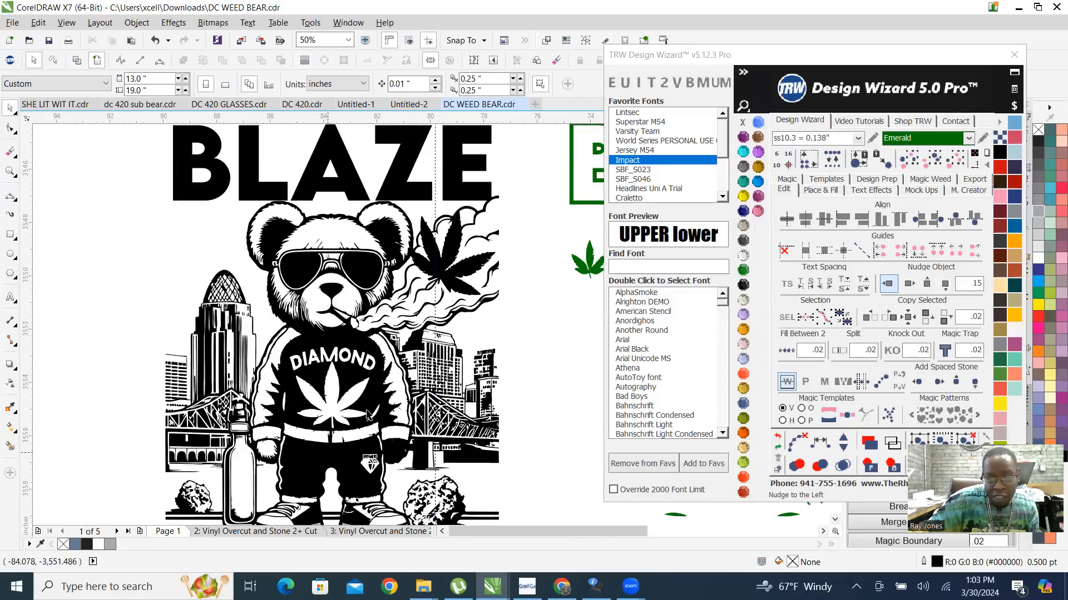
{"action": "scroll", "coordinate": [278, 349], "scroll_direction": "down", "scroll_amount": 1}
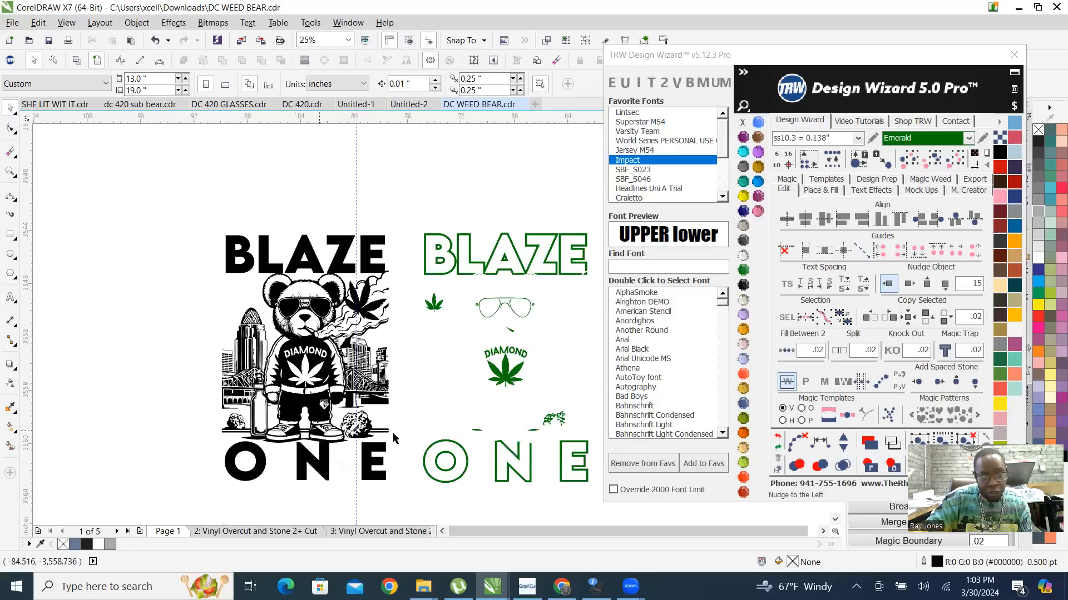
Step: Select all the separated green pieces and nudge them 15 inches left onto the black layer
{"action": "left_click", "coordinate": [476, 267]}
{"action": "left_click_drag", "start_coordinate": [408, 201], "coordinate": [604, 472]}
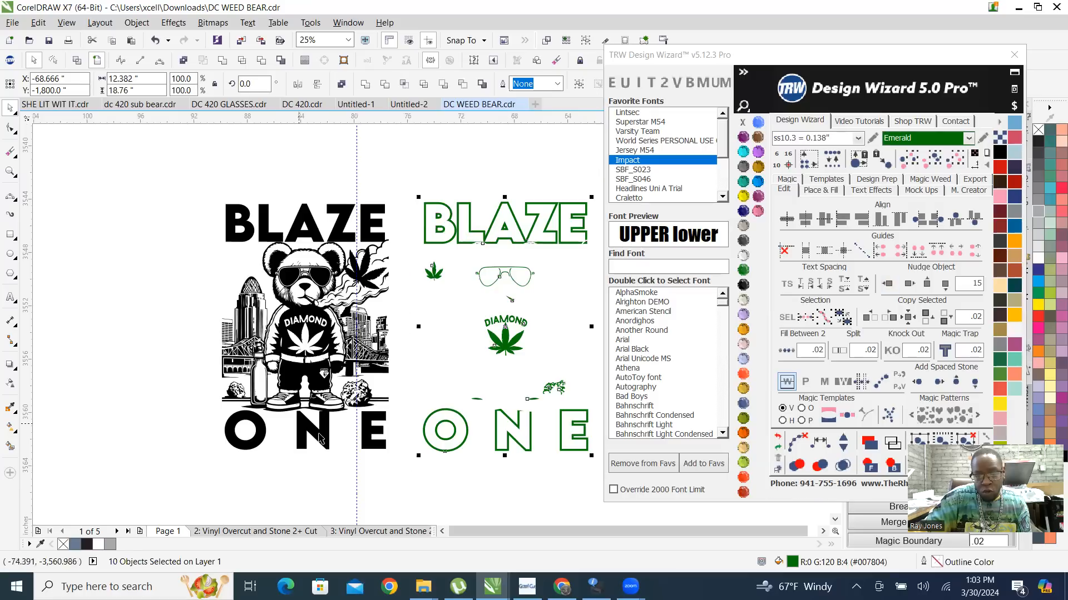
{"action": "left_click", "coordinate": [887, 284]}
{"action": "scroll", "coordinate": [314, 243], "scroll_direction": "up", "scroll_amount": 2}
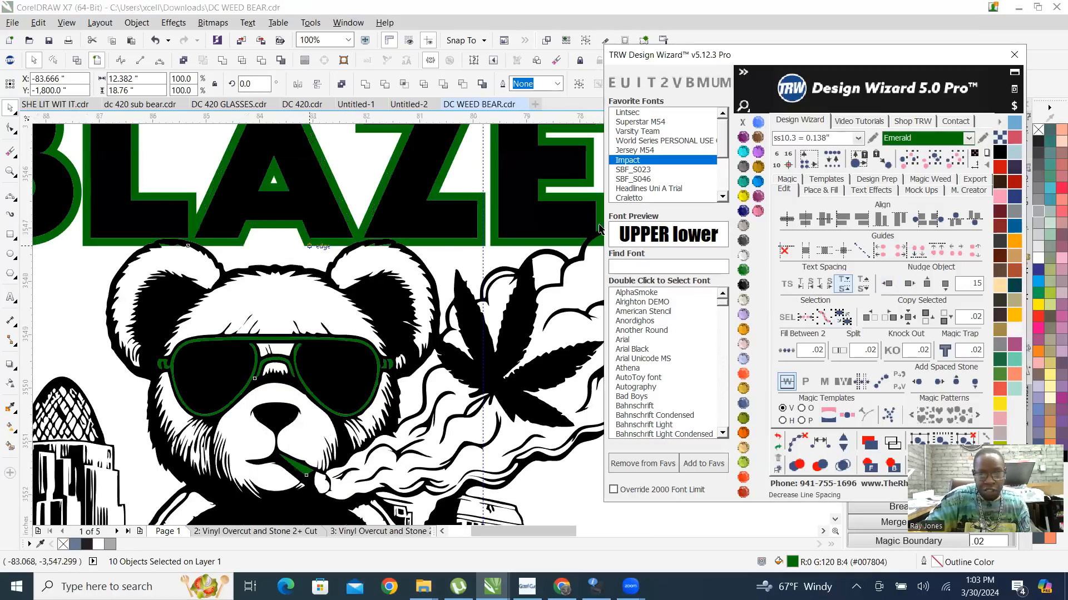
Step: Recolor the selected green pieces on the black layer to Citrine yellow and deselect them
{"action": "key", "text": "F3"}
{"action": "key", "text": "F3"}
{"action": "left_click", "coordinate": [742, 197]}
{"action": "scroll", "coordinate": [364, 298], "scroll_direction": "up", "scroll_amount": 1}
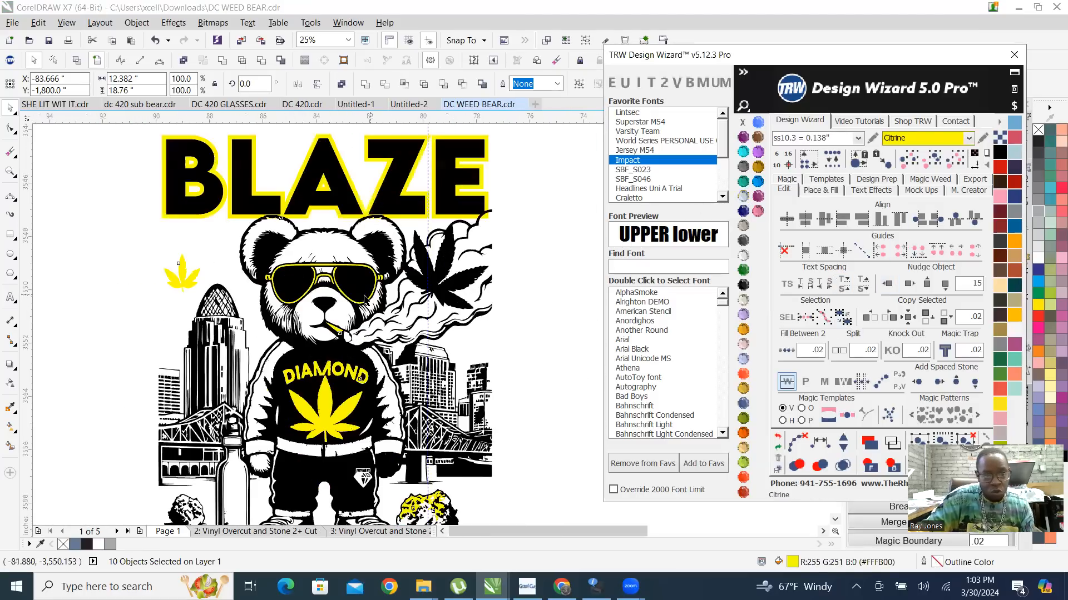
{"action": "scroll", "coordinate": [332, 221], "scroll_direction": "down", "scroll_amount": 1}
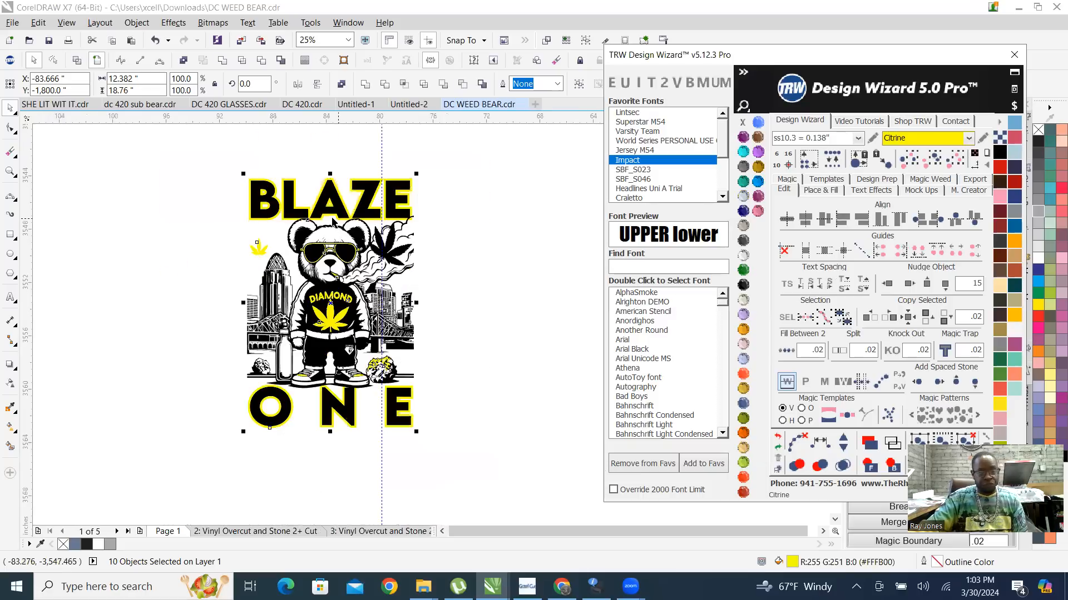
{"action": "left_click", "coordinate": [304, 154]}
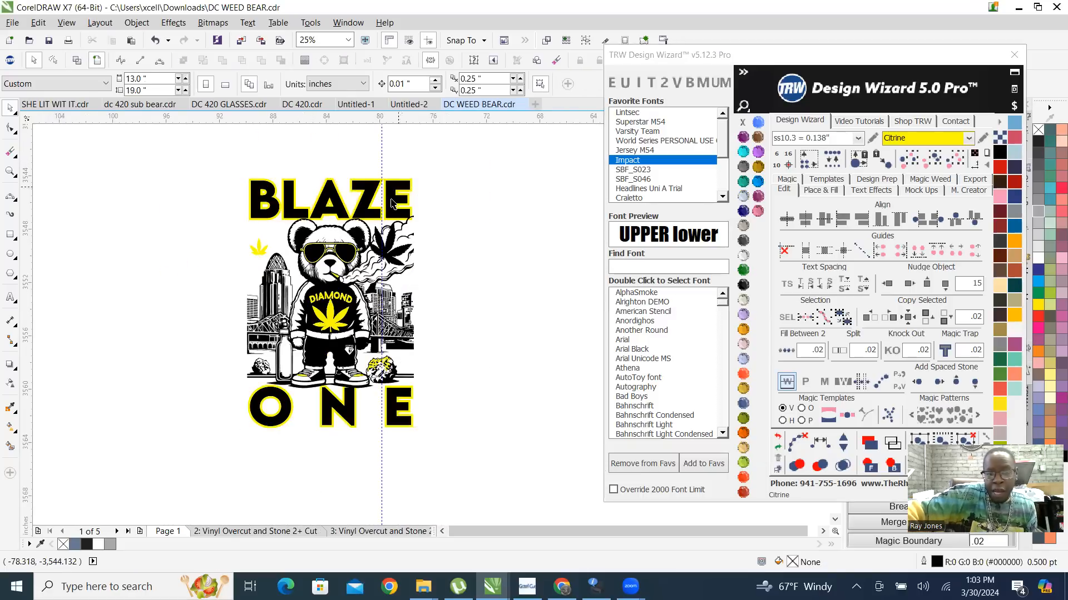
Step: Nudge the black bear layer 15 inches right, off the Citrine pieces, and deselect it
{"action": "scroll", "coordinate": [333, 189], "scroll_direction": "up", "scroll_amount": 1}
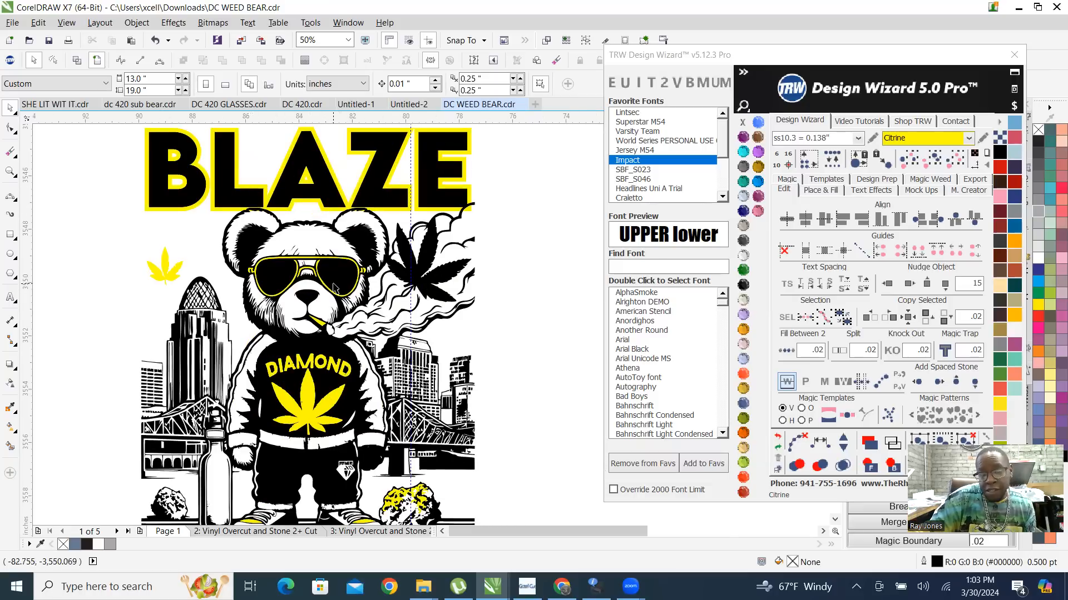
{"action": "scroll", "coordinate": [339, 283], "scroll_direction": "down", "scroll_amount": 1}
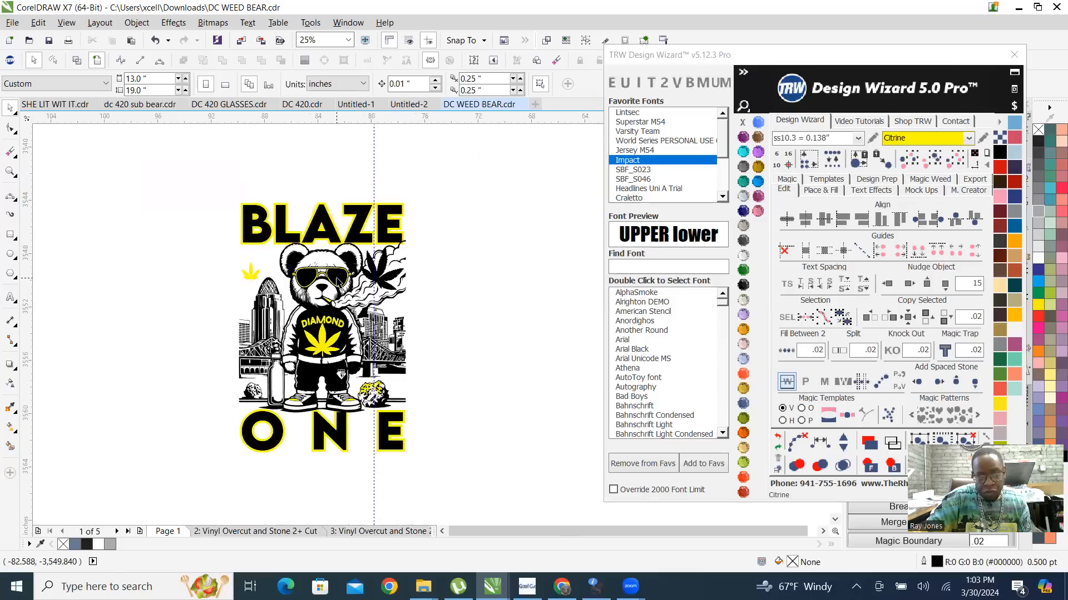
{"action": "left_click", "coordinate": [339, 283]}
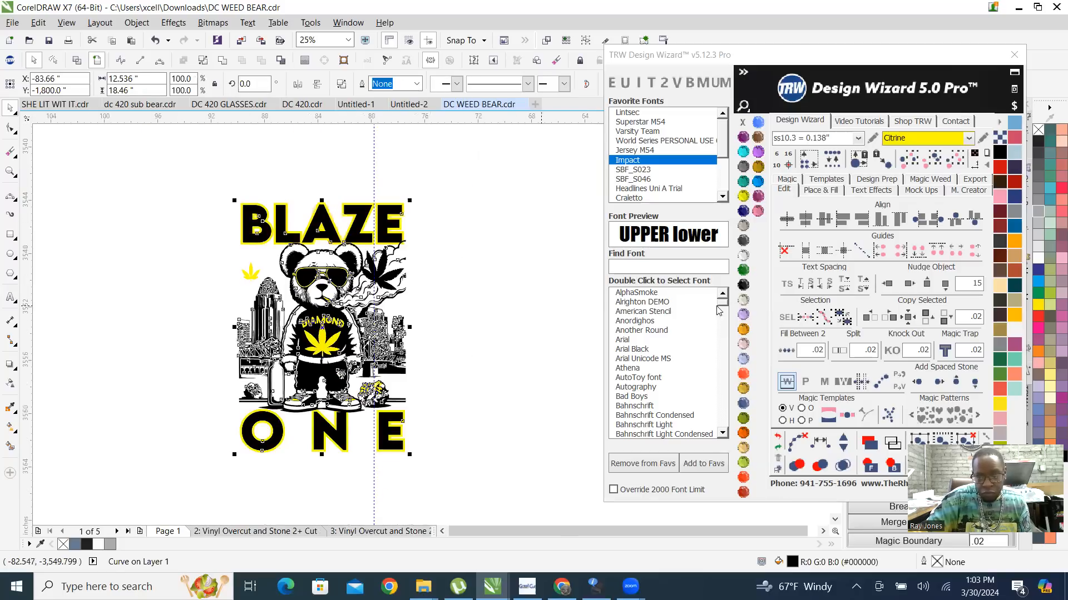
{"action": "left_click", "coordinate": [909, 284]}
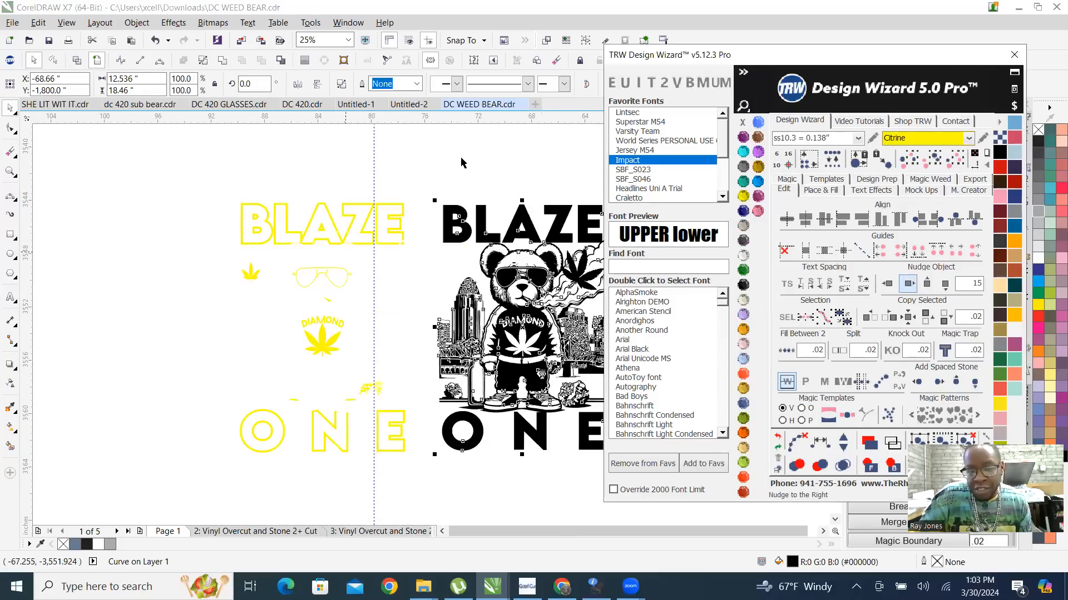
{"action": "left_click", "coordinate": [395, 273]}
{"action": "scroll", "coordinate": [394, 273], "scroll_direction": "down", "scroll_amount": 2}
{"action": "scroll", "coordinate": [426, 308], "scroll_direction": "up", "scroll_amount": 2}
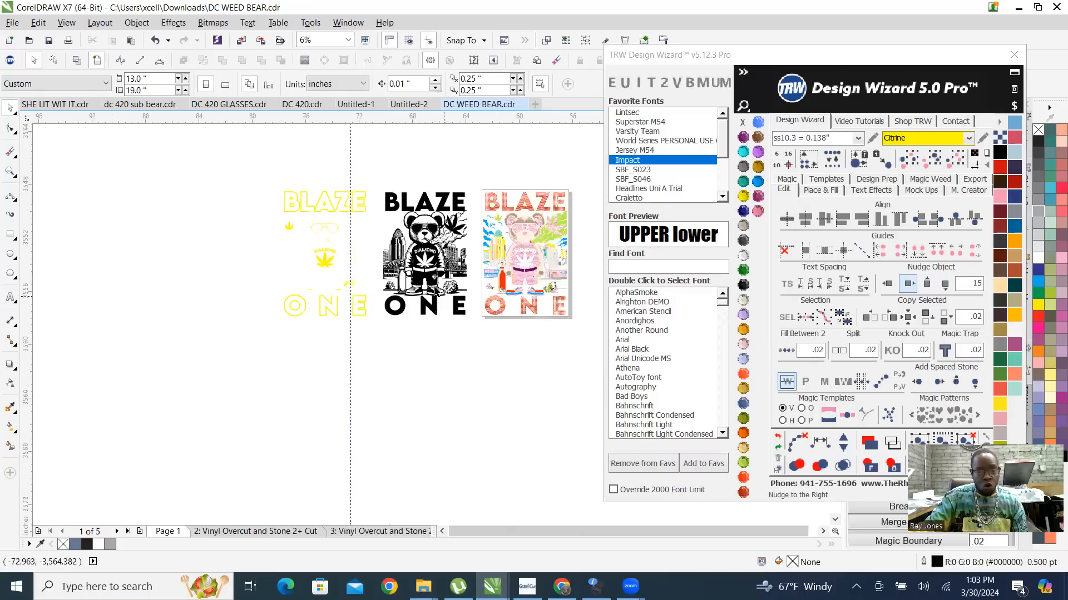
Step: Examine the black layer and the separated Citrine pieces next to it, selecting each in turn
{"action": "scroll", "coordinate": [456, 147], "scroll_direction": "up", "scroll_amount": 4}
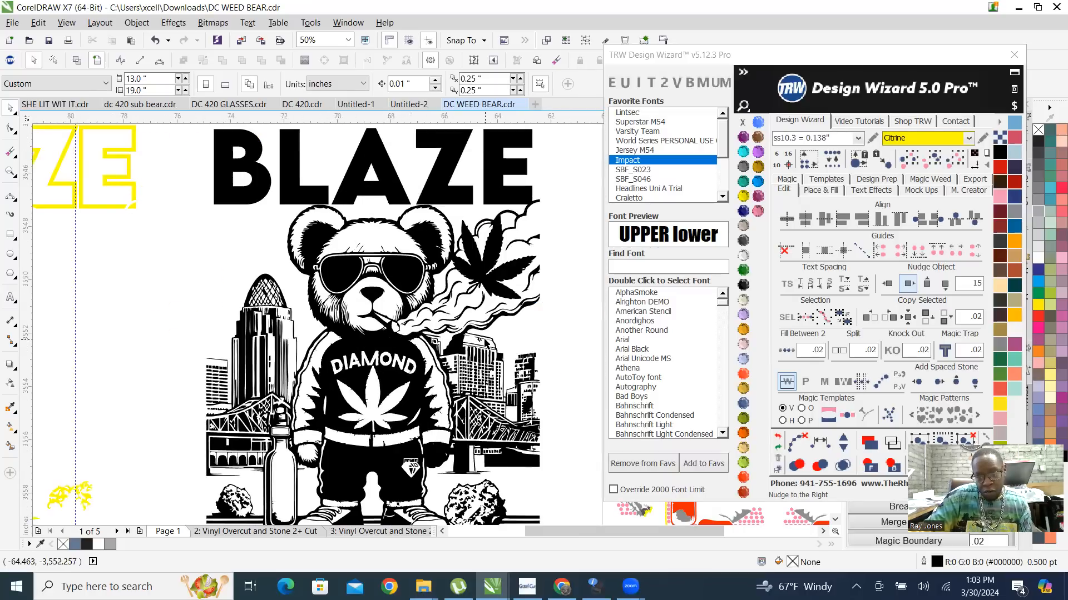
{"action": "scroll", "coordinate": [478, 342], "scroll_direction": "down", "scroll_amount": 2}
{"action": "left_click_drag", "start_coordinate": [147, 292], "coordinate": [320, 498]}
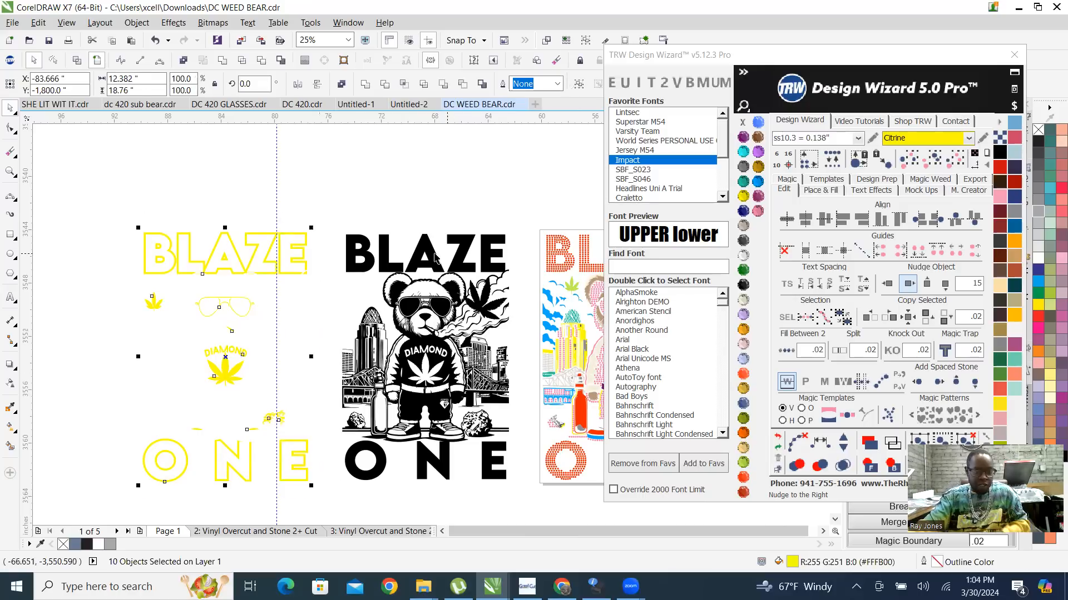
{"action": "left_click", "coordinate": [423, 296]}
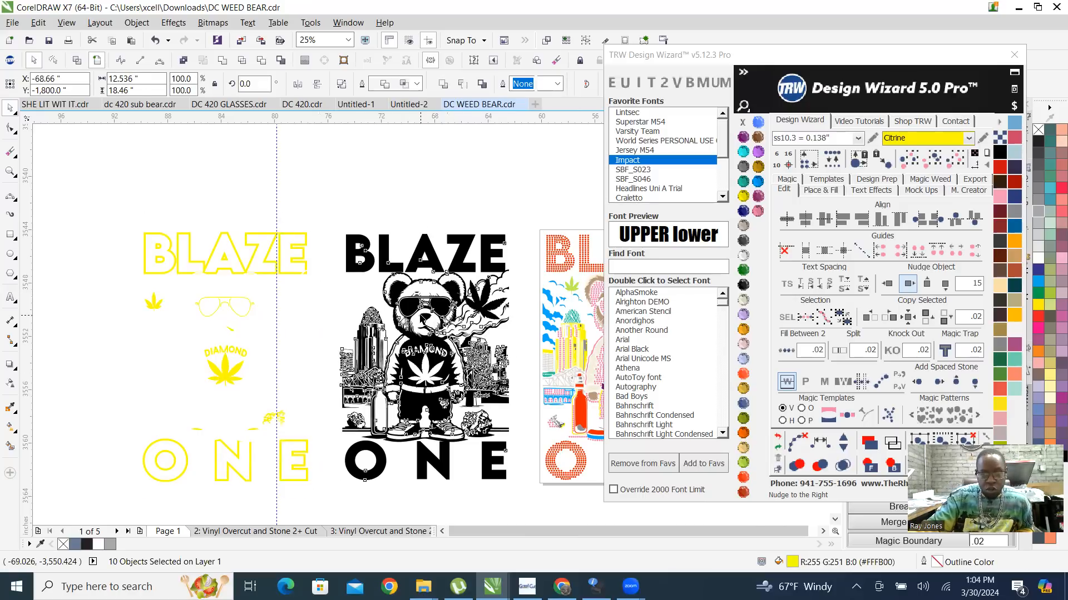
{"action": "left_click", "coordinate": [455, 178]}
{"action": "scroll", "coordinate": [357, 281], "scroll_direction": "down", "scroll_amount": 1}
{"action": "scroll", "coordinate": [503, 304], "scroll_direction": "up", "scroll_amount": 1}
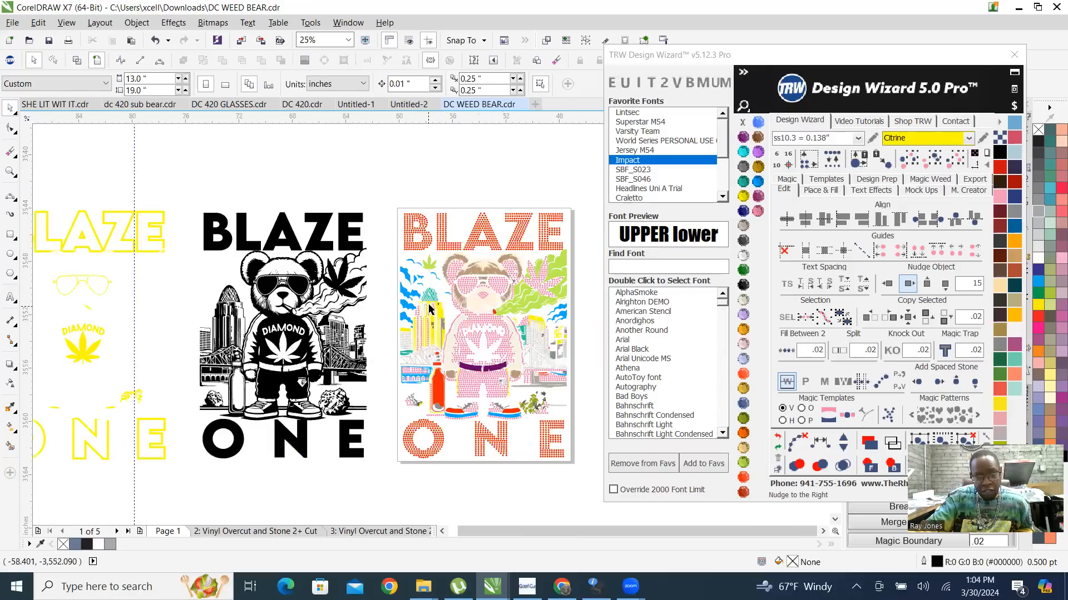
Step: Nudge all the blue pieces and all the teal pieces 15 inches left onto the black layer, selecting each set by same color
{"action": "left_click", "coordinate": [409, 296]}
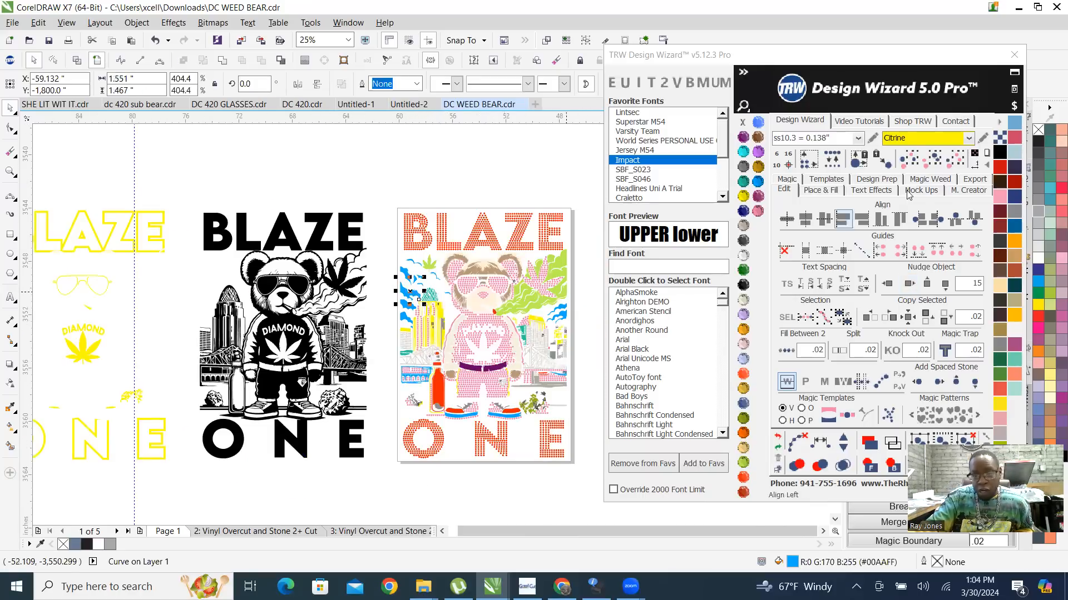
{"action": "left_click", "coordinate": [933, 159]}
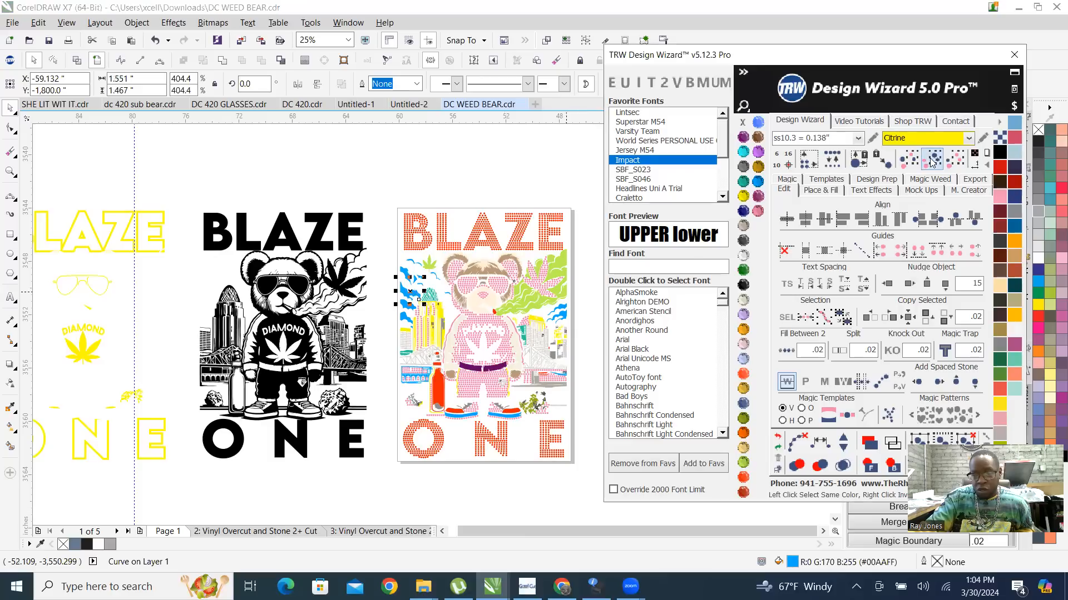
{"action": "left_click", "coordinate": [888, 283]}
{"action": "scroll", "coordinate": [365, 238], "scroll_direction": "up", "scroll_amount": 2}
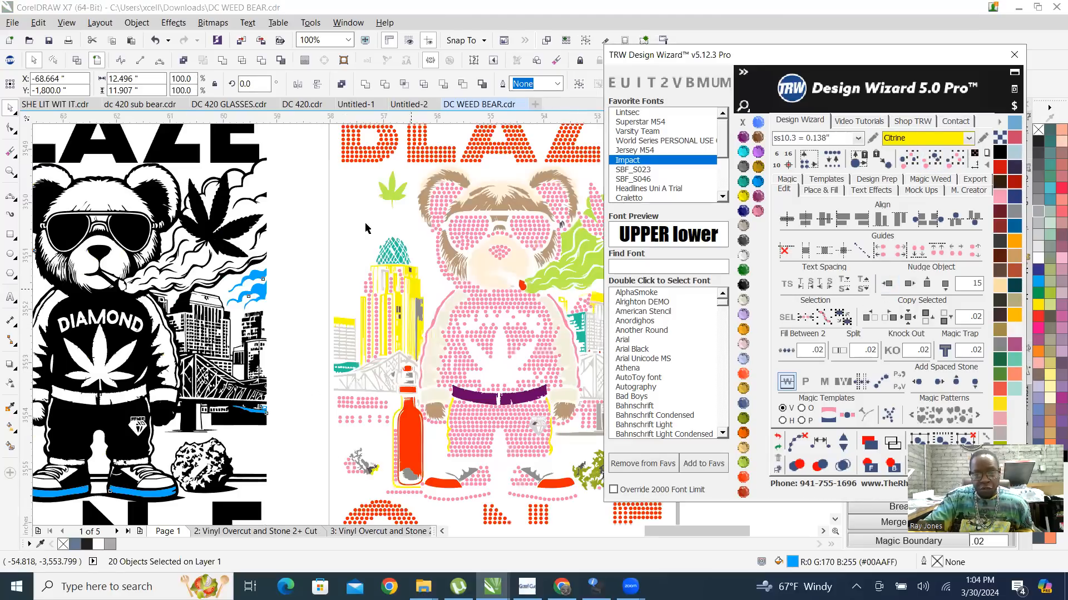
{"action": "left_click", "coordinate": [322, 179]}
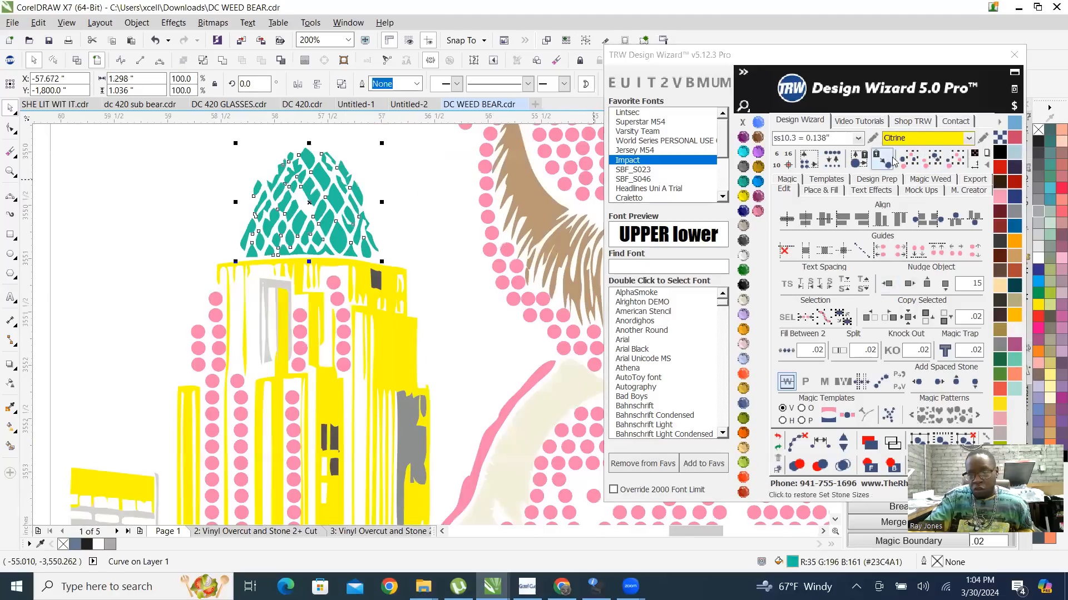
{"action": "left_click", "coordinate": [932, 159]}
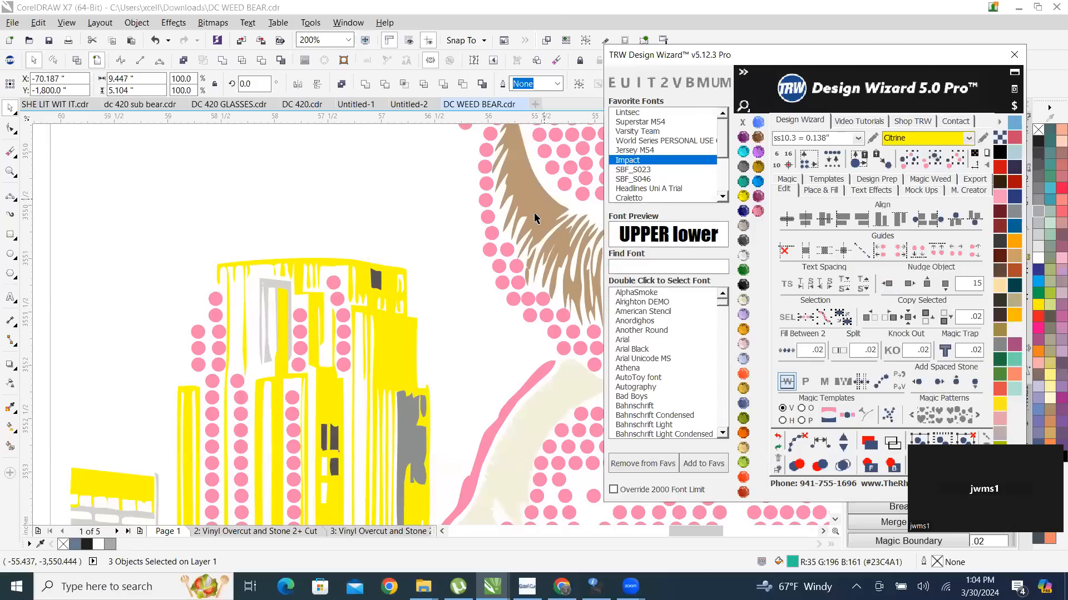
Step: Nudge the brown fur piece and all same-colored yellow pieces 15 inches left, placing the fur and yellow buildings on the black layer
{"action": "scroll", "coordinate": [497, 301], "scroll_direction": "down", "scroll_amount": 2}
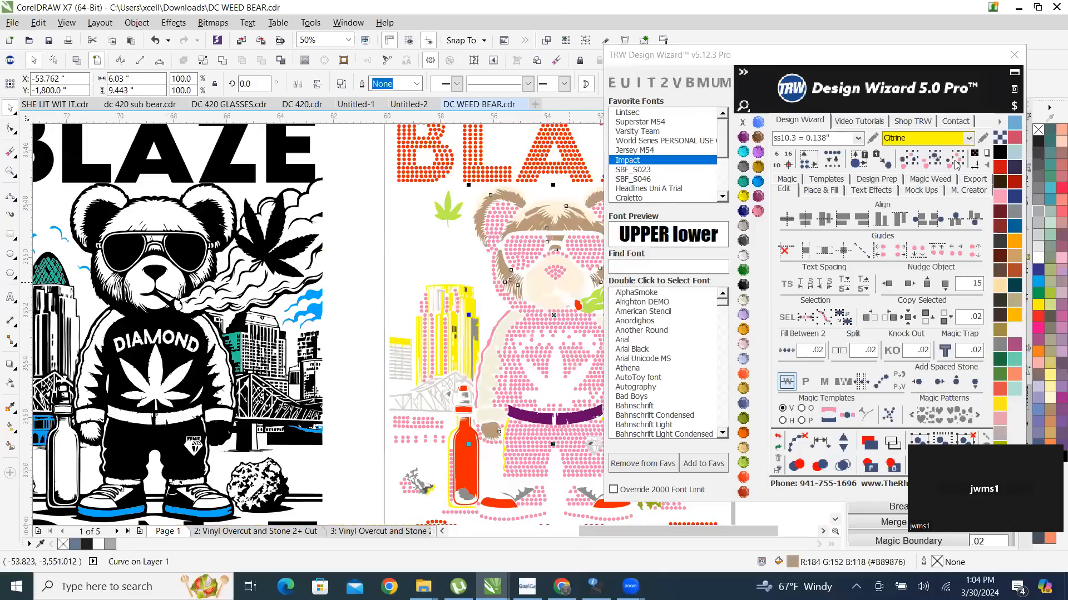
{"action": "left_click", "coordinate": [888, 284]}
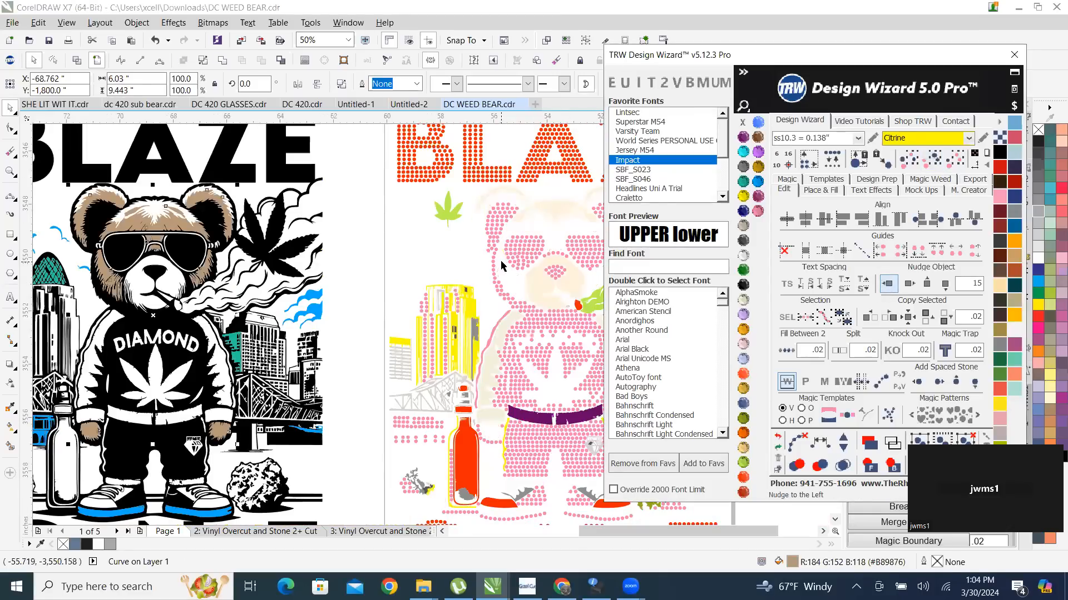
{"action": "left_click", "coordinate": [470, 308]}
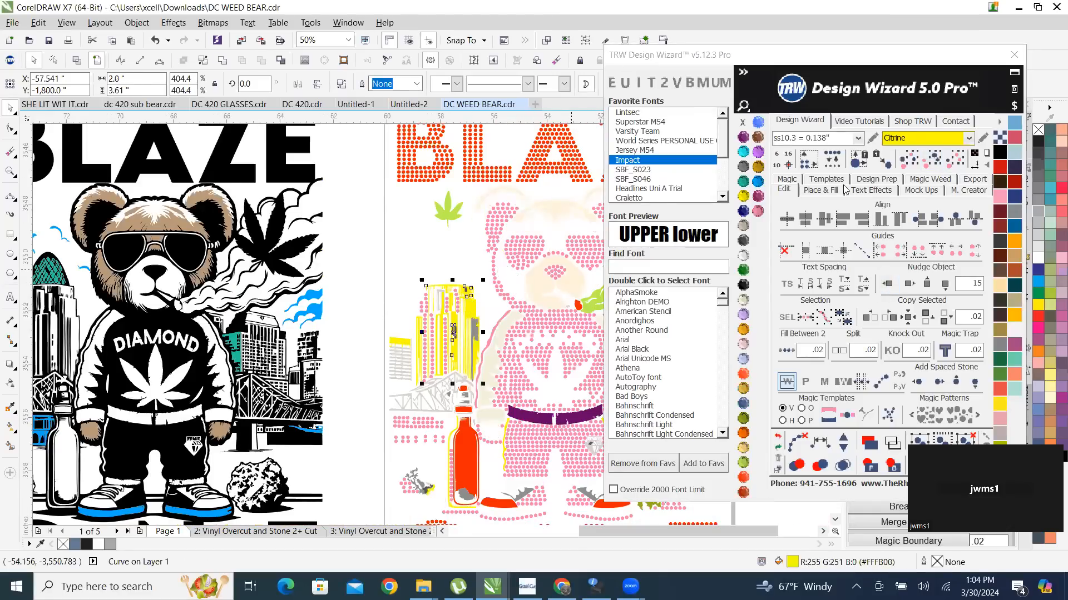
{"action": "left_click", "coordinate": [938, 163]}
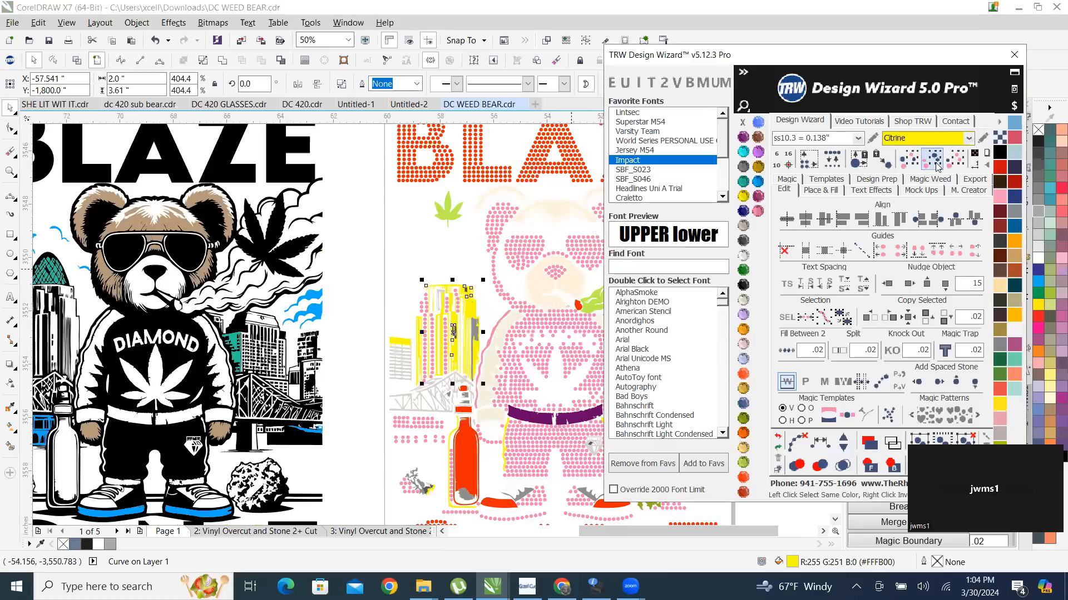
{"action": "left_click", "coordinate": [888, 284]}
{"action": "key", "text": "F3"}
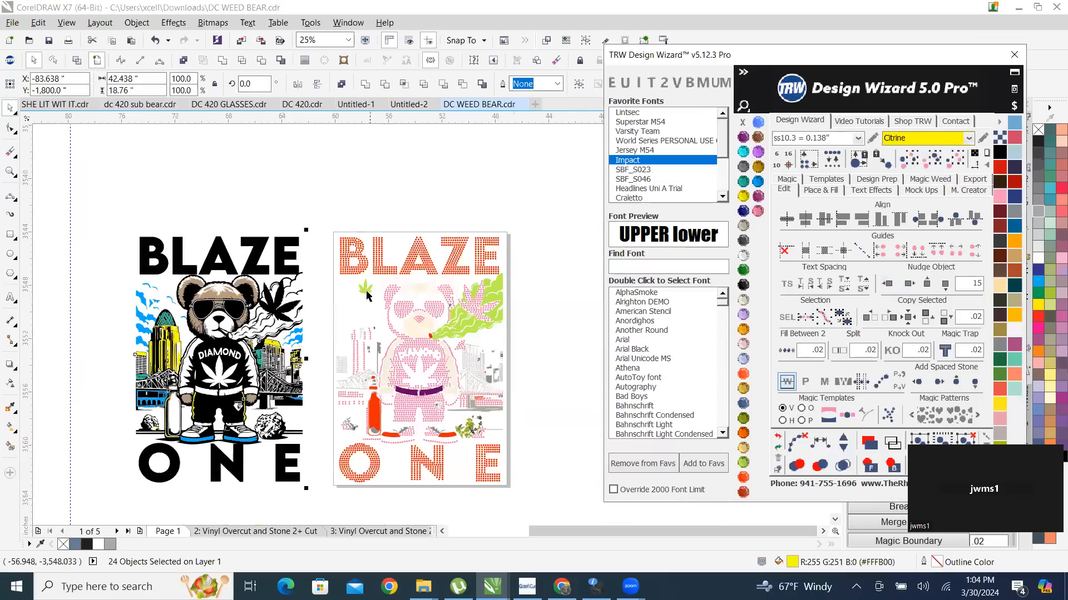
Step: Select all the light green leaf and smoke pieces by same color and nudge them 15 inches left onto the black layer
{"action": "left_click", "coordinate": [367, 295]}
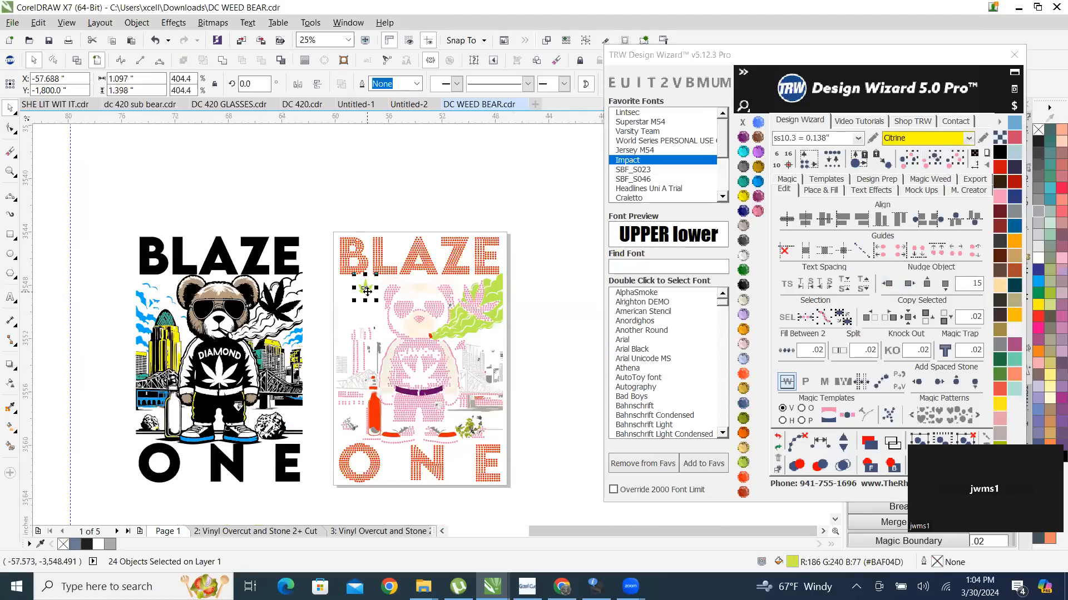
{"action": "left_click", "coordinate": [933, 163]}
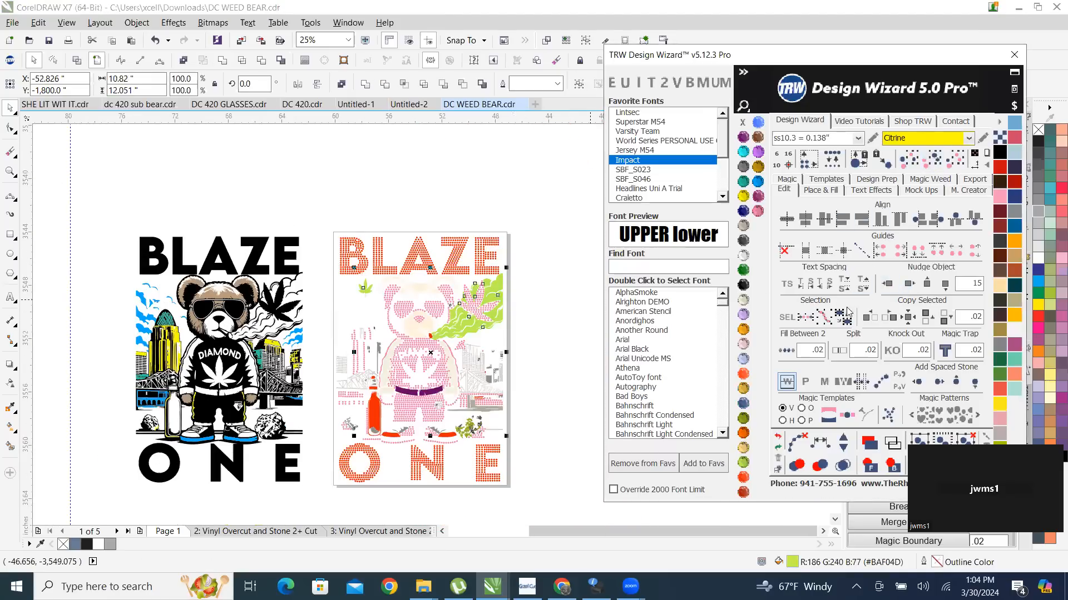
{"action": "left_click", "coordinate": [888, 283]}
{"action": "left_click", "coordinate": [572, 340]}
{"action": "scroll", "coordinate": [389, 426], "scroll_direction": "up", "scroll_amount": 2}
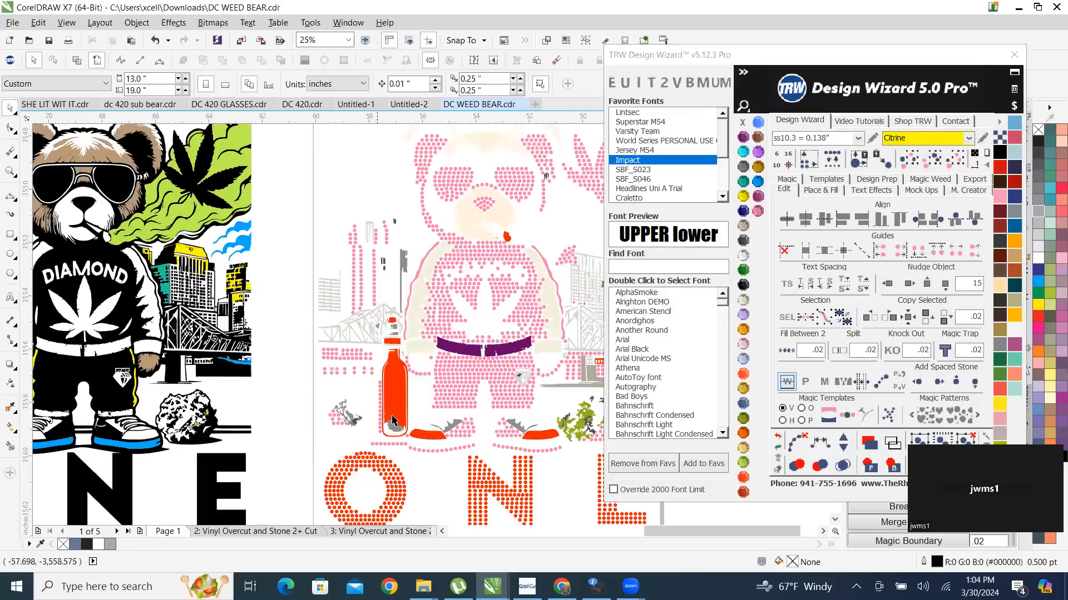
{"action": "left_click", "coordinate": [393, 396]}
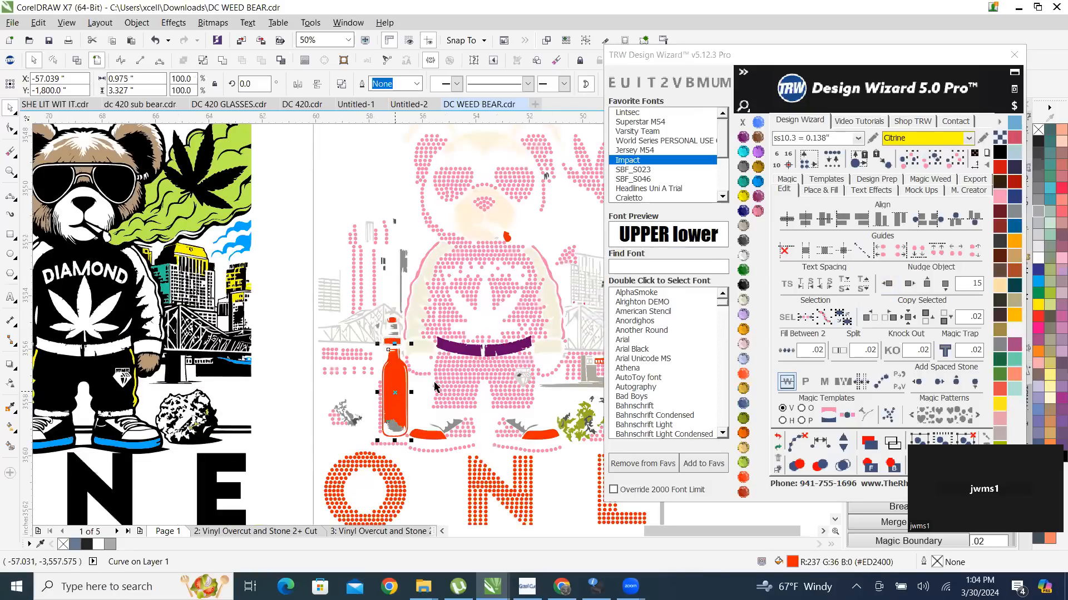
{"action": "left_click", "coordinate": [929, 161]}
{"action": "scroll", "coordinate": [378, 415], "scroll_direction": "down", "scroll_amount": 2}
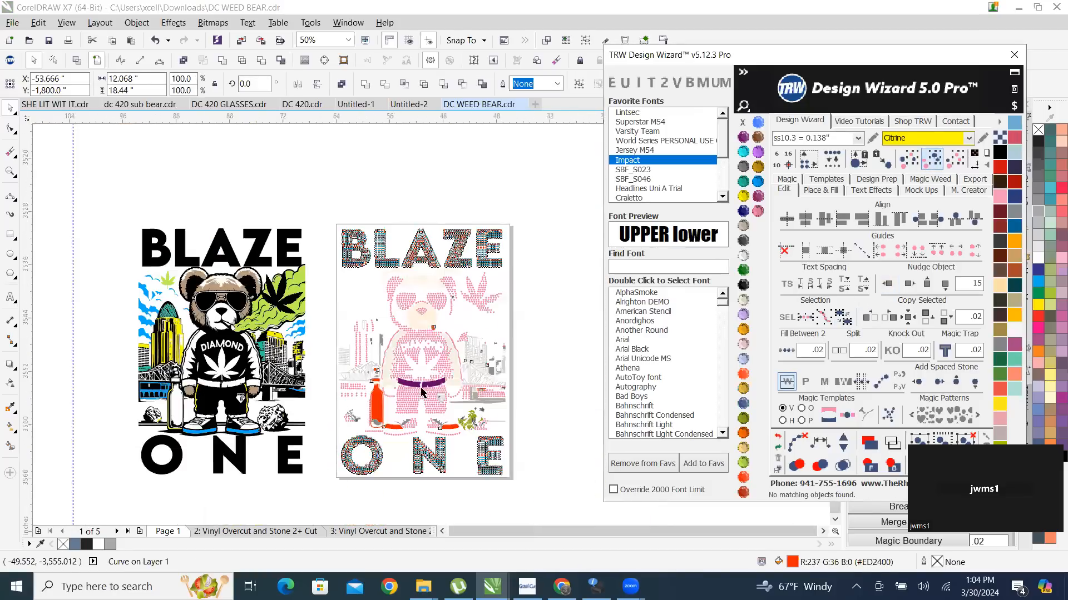
{"action": "scroll", "coordinate": [347, 416], "scroll_direction": "up", "scroll_amount": 1}
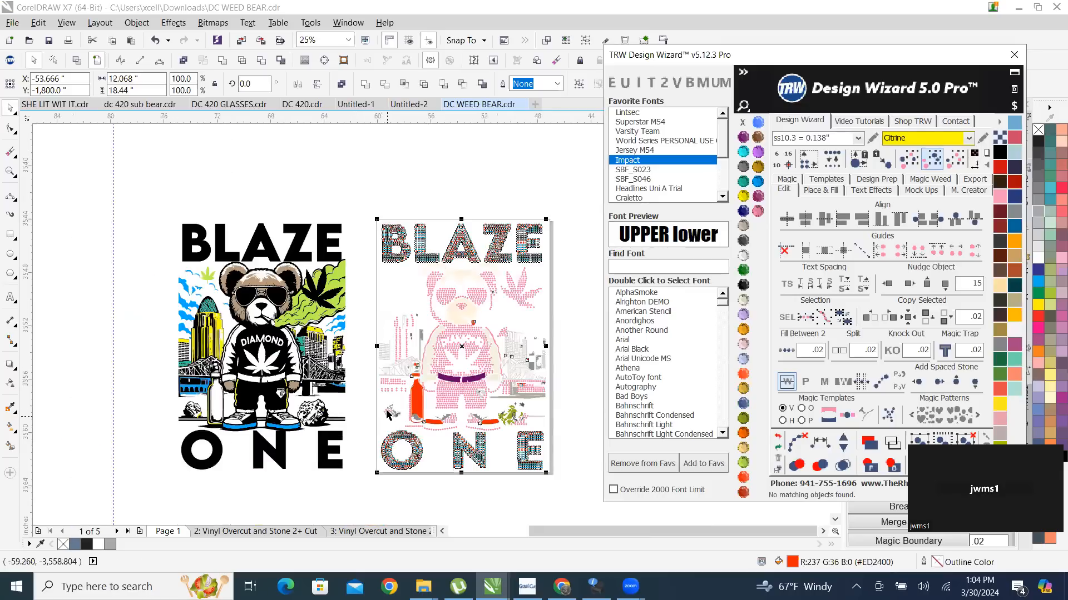
{"action": "left_click", "coordinate": [532, 423]}
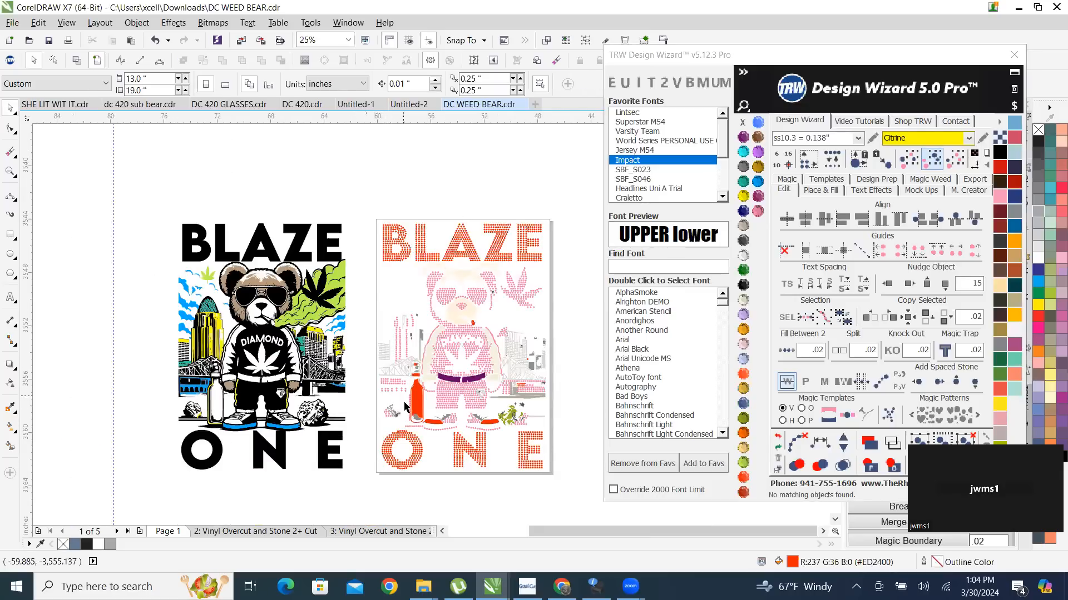
Step: Recolor all the red-orange stones in the BLAZE ONE lettering to Olivine and nudge them 15 inches right, off the page
{"action": "scroll", "coordinate": [539, 442], "scroll_direction": "up", "scroll_amount": 1}
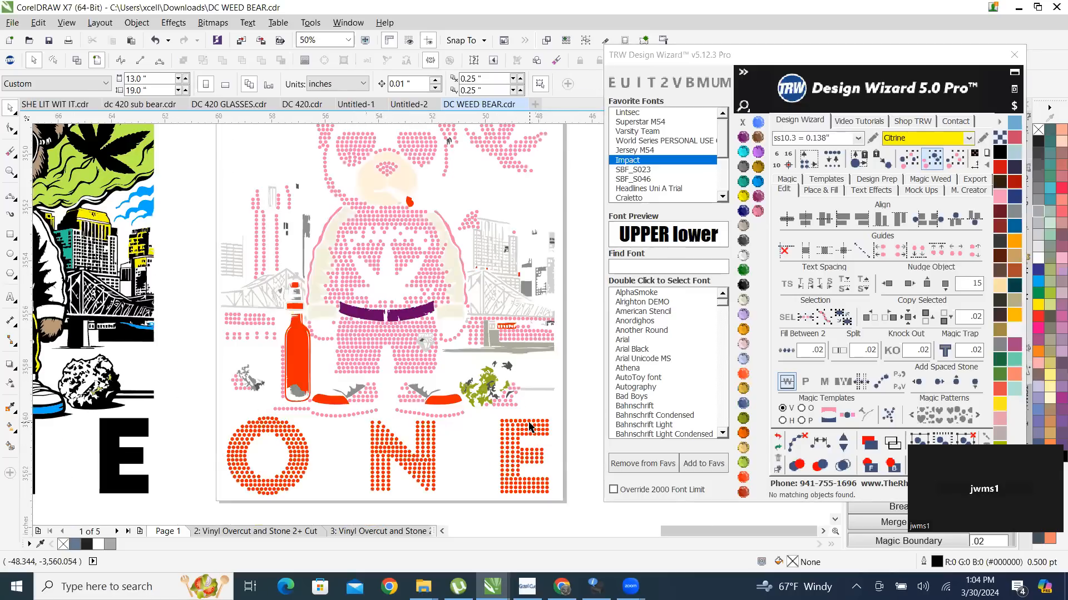
{"action": "left_click", "coordinate": [529, 426]}
{"action": "scroll", "coordinate": [497, 487], "scroll_direction": "down", "scroll_amount": 1}
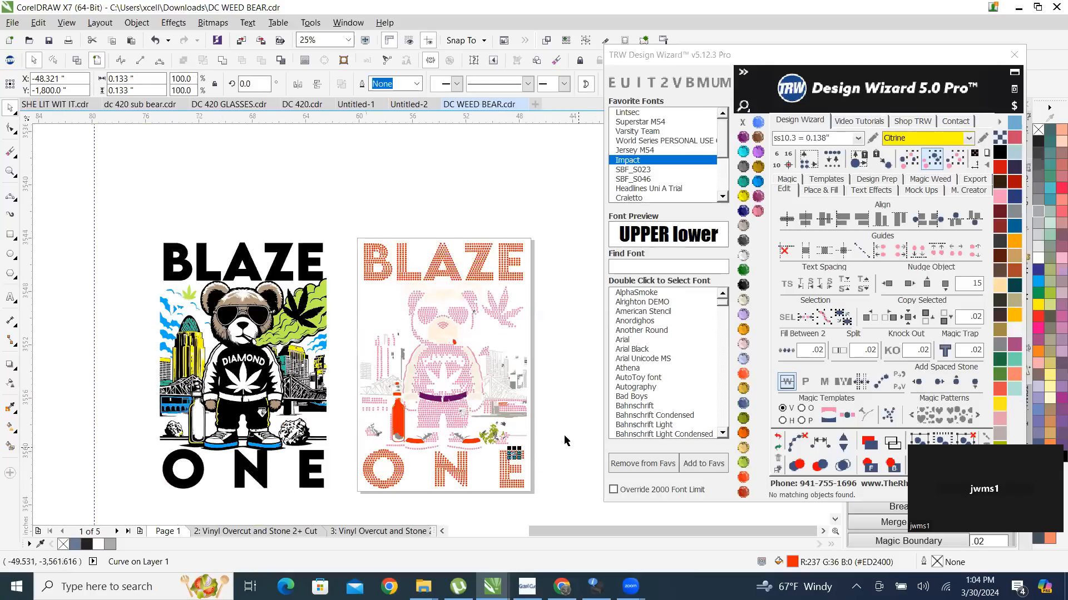
{"action": "left_click", "coordinate": [953, 161]}
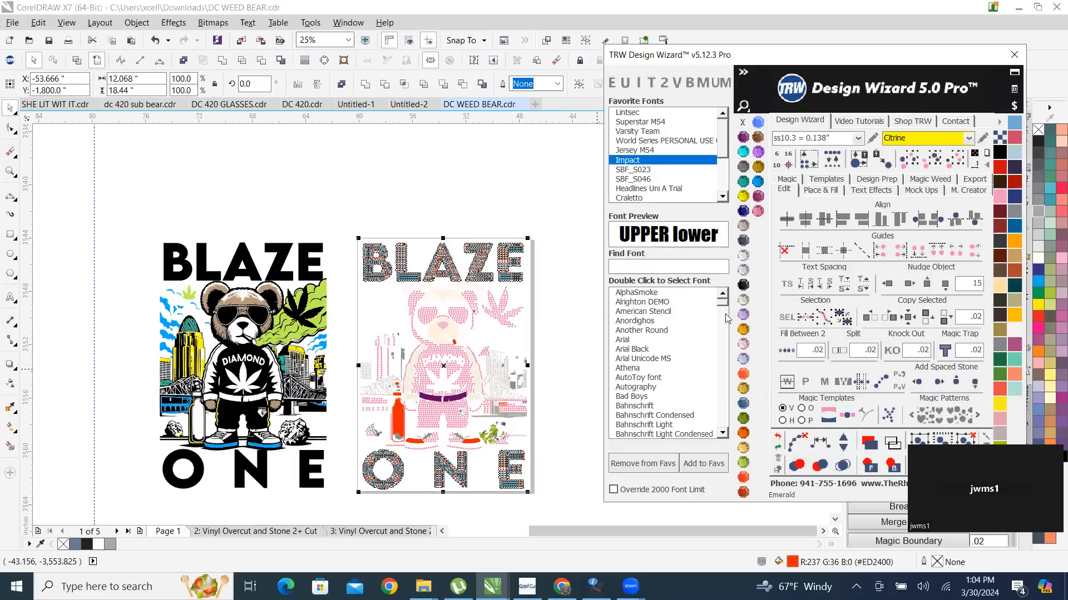
{"action": "left_click", "coordinate": [748, 423]}
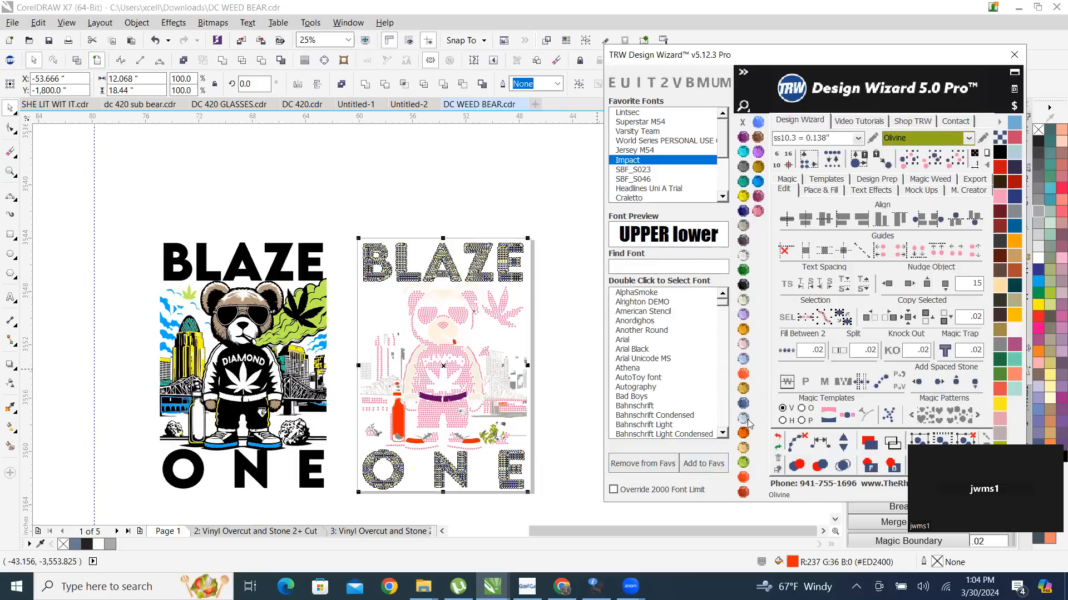
{"action": "left_click", "coordinate": [909, 284]}
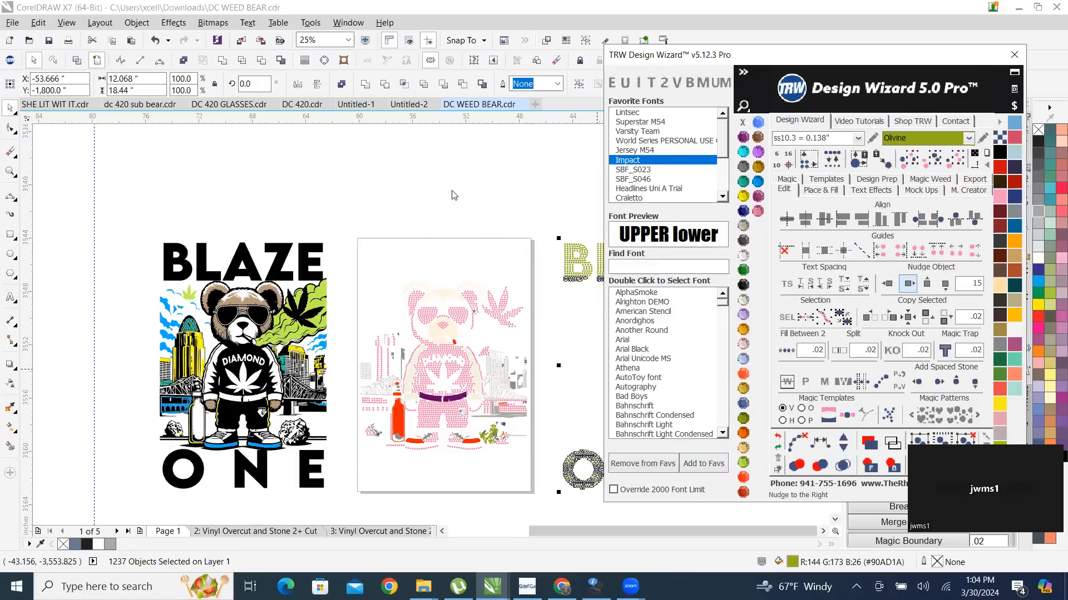
{"action": "left_click", "coordinate": [462, 212]}
Step: Select all the red-orange bottle, shoe and cigarette pieces by same color and nudge them 15 inches left onto the black layer
{"action": "scroll", "coordinate": [410, 444], "scroll_direction": "up", "scroll_amount": 3}
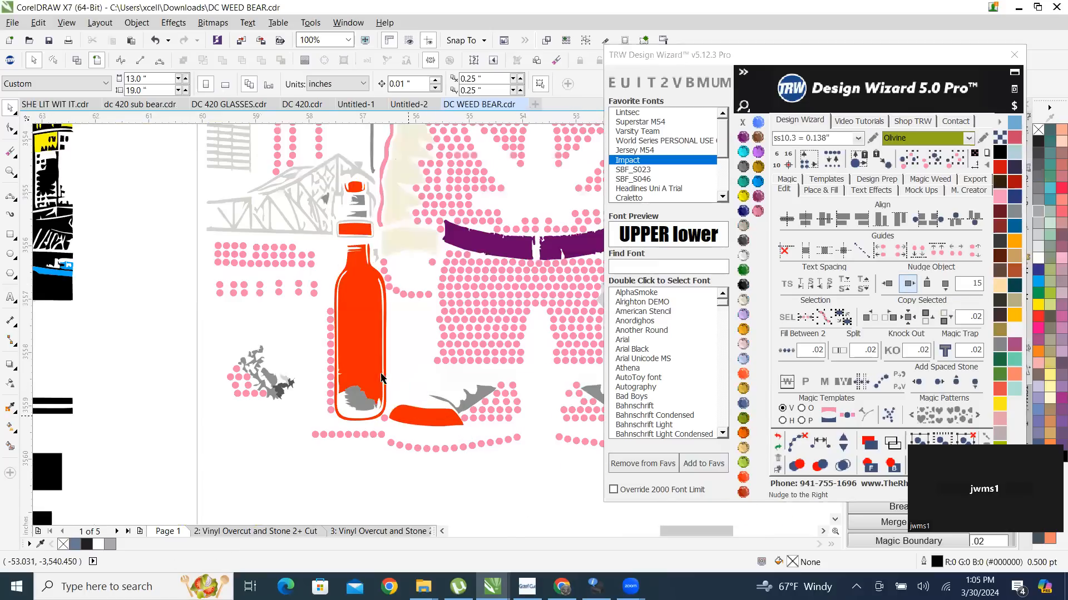
{"action": "left_click", "coordinate": [367, 342]}
{"action": "scroll", "coordinate": [404, 394], "scroll_direction": "down", "scroll_amount": 3}
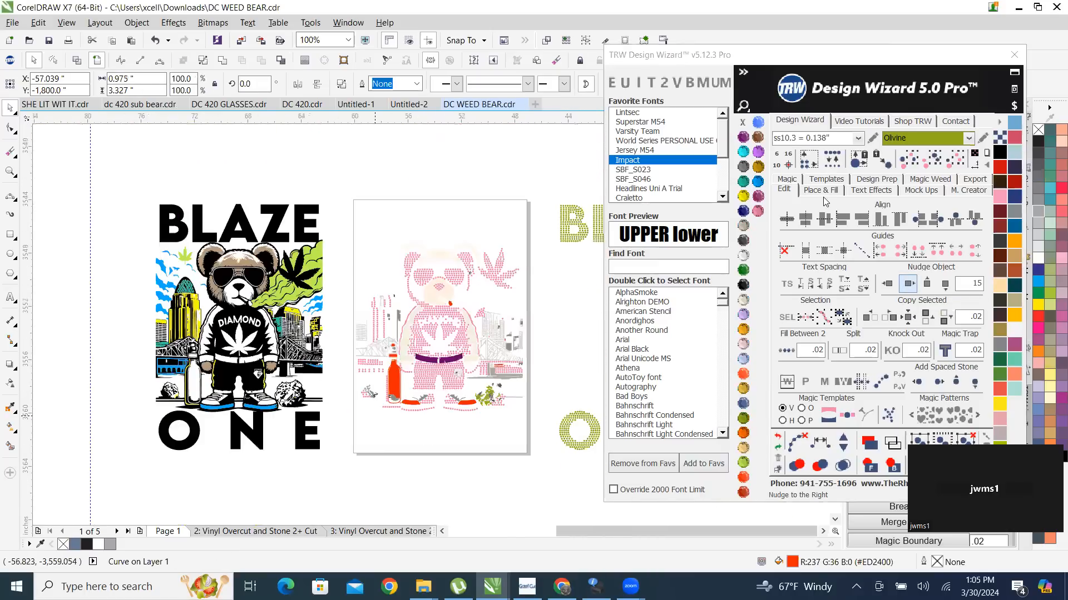
{"action": "left_click", "coordinate": [941, 168]}
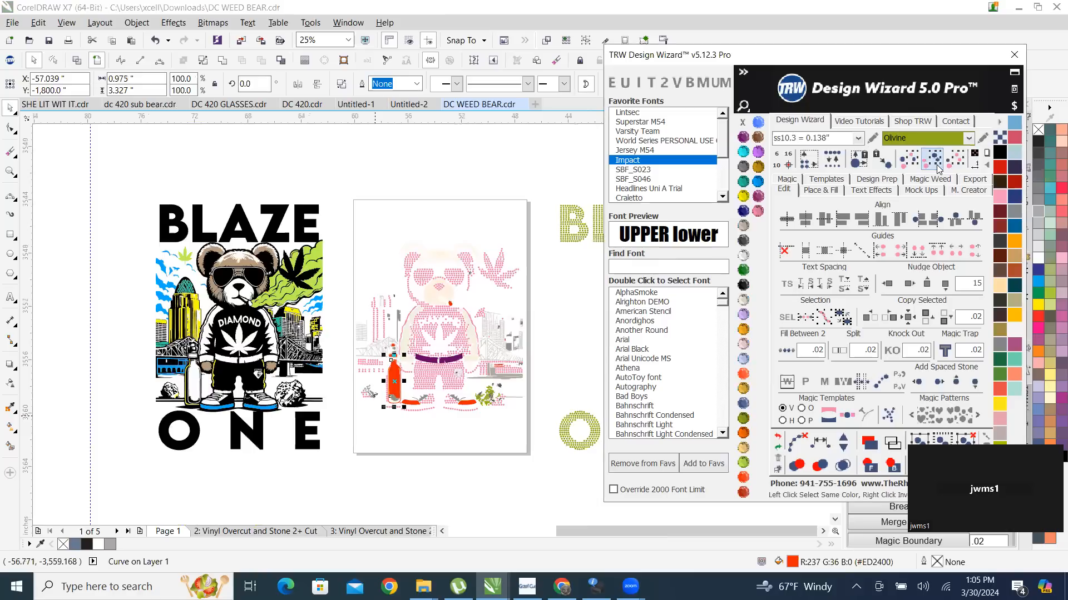
{"action": "left_click", "coordinate": [888, 284]}
{"action": "left_click", "coordinate": [421, 151]}
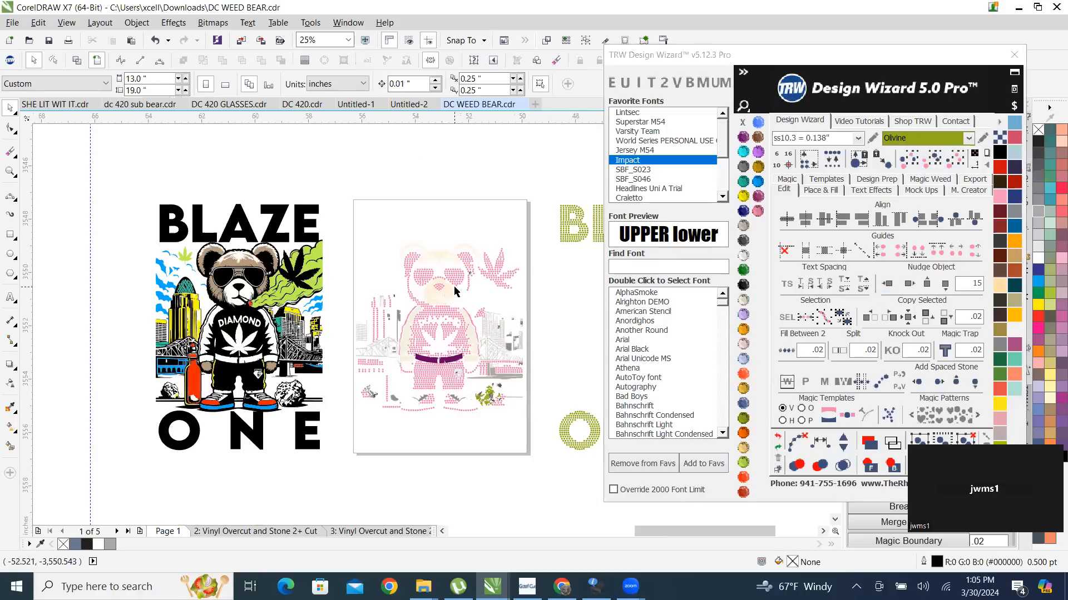
Step: Select all the cream muzzle and head pieces by same color and nudge them 15 inches left onto the black layer
{"action": "scroll", "coordinate": [454, 291], "scroll_direction": "up", "scroll_amount": 3}
{"action": "left_click", "coordinate": [420, 306]}
{"action": "scroll", "coordinate": [420, 306], "scroll_direction": "down", "scroll_amount": 3}
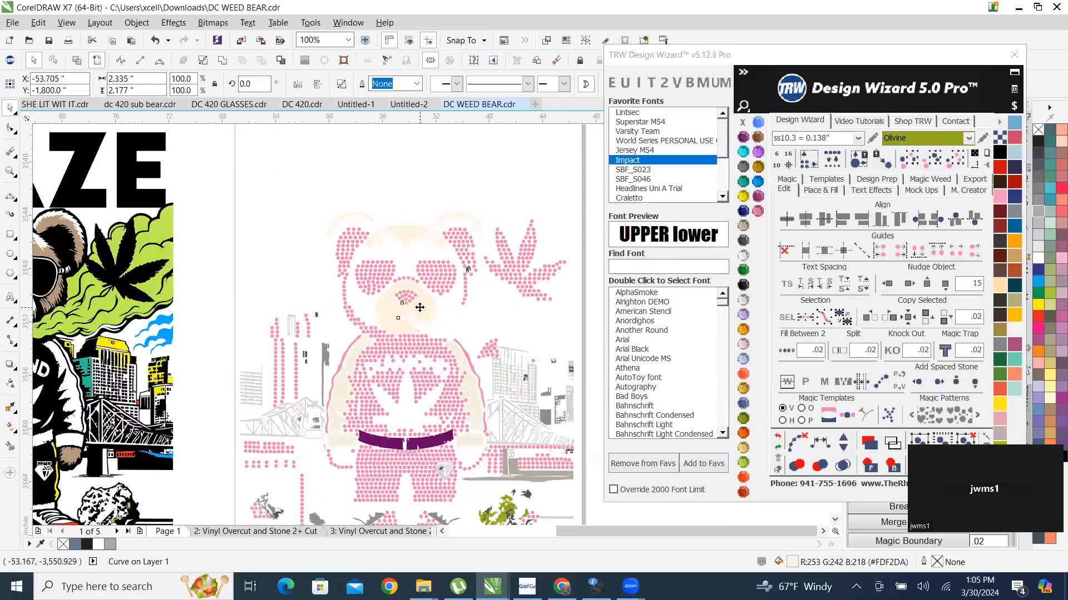
{"action": "left_click", "coordinate": [943, 170]}
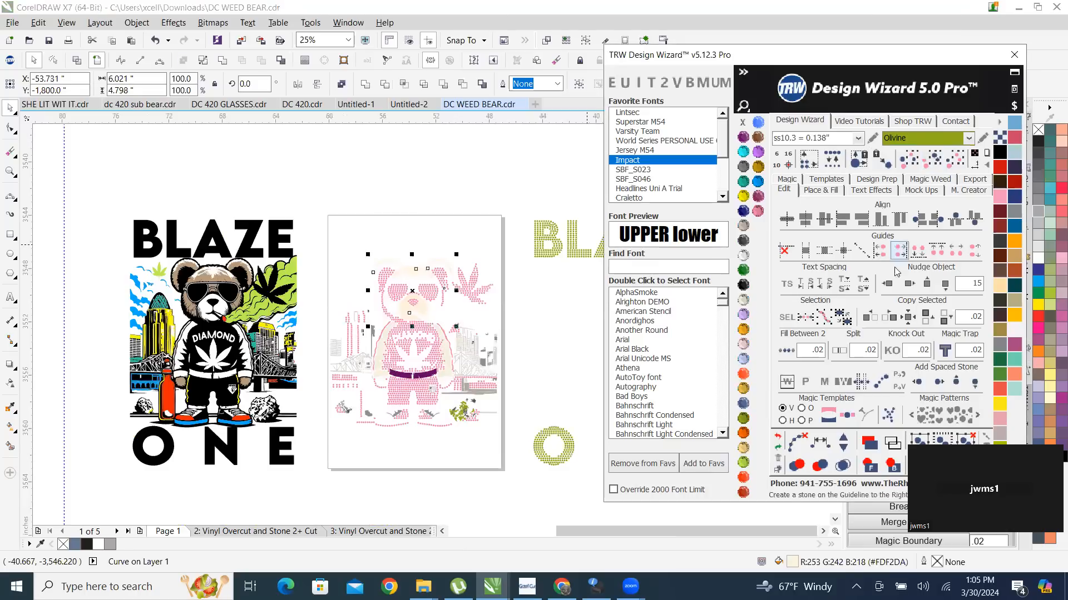
{"action": "left_click", "coordinate": [890, 284]}
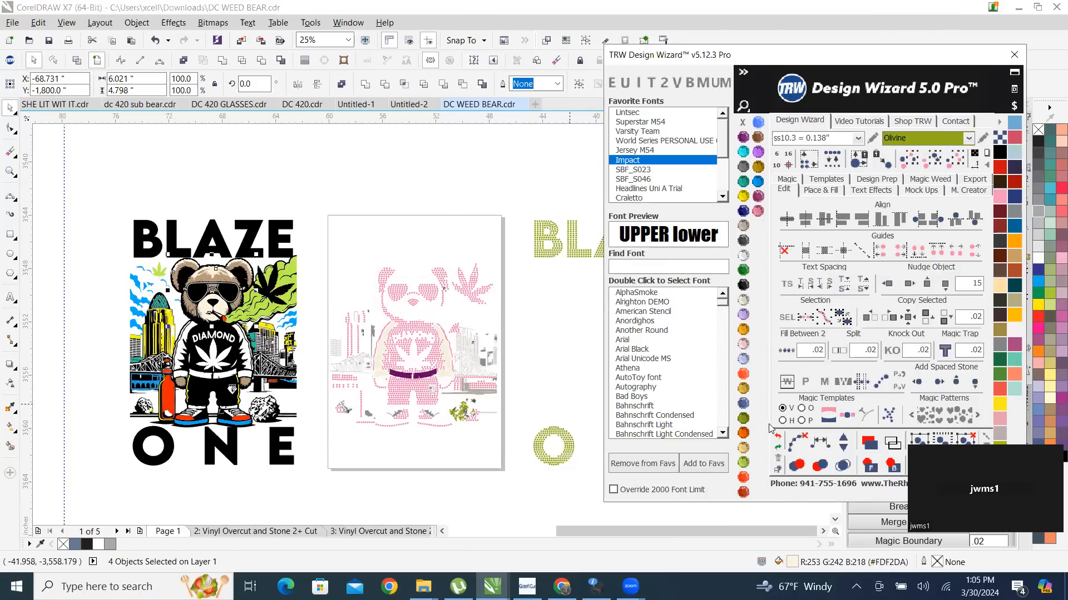
{"action": "left_click", "coordinate": [779, 440]}
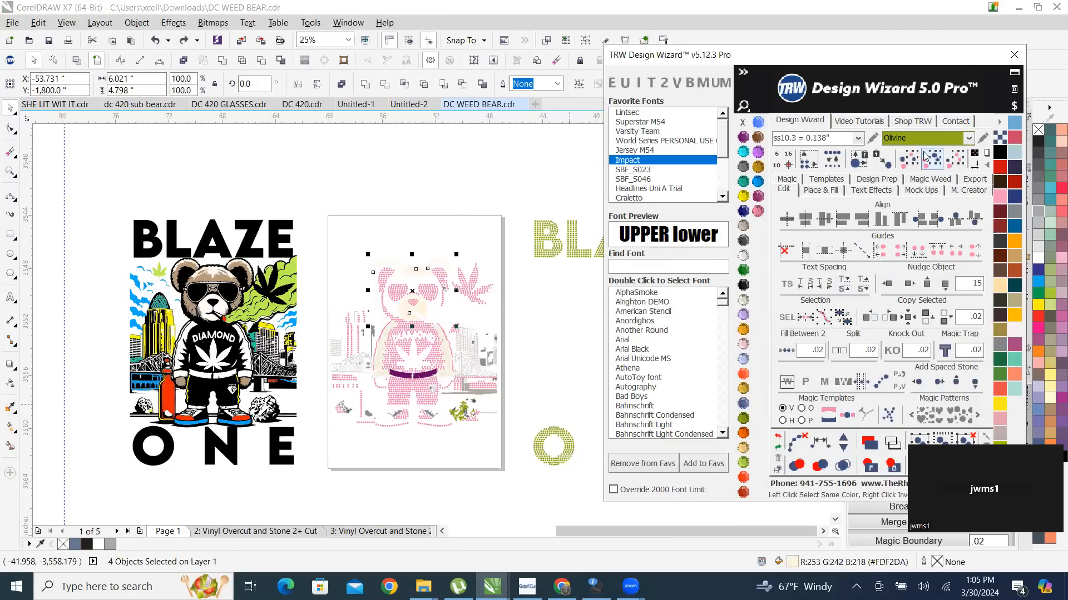
{"action": "left_click", "coordinate": [938, 166]}
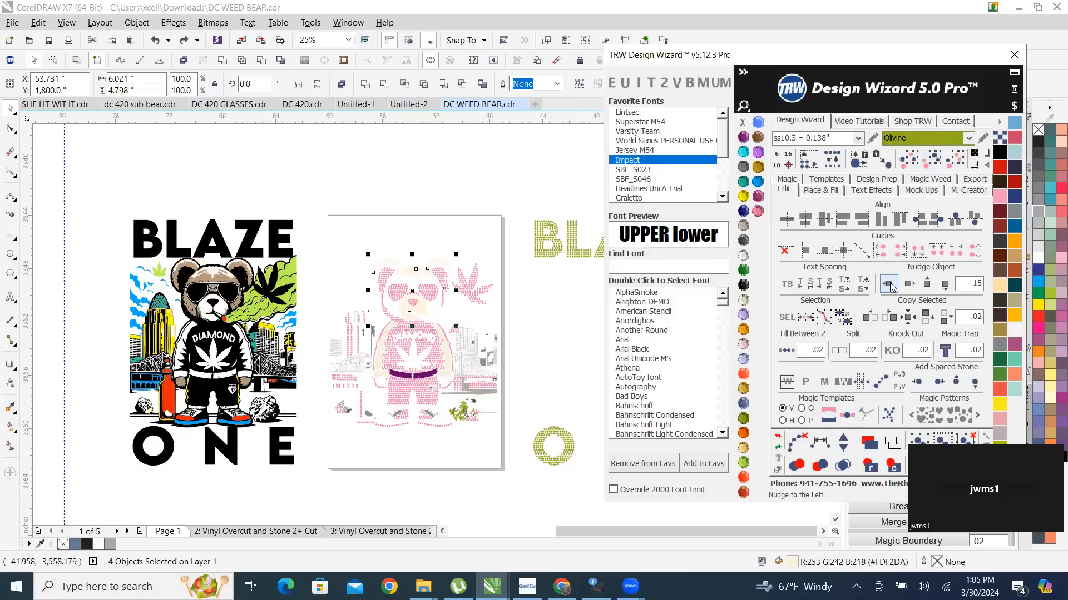
{"action": "scroll", "coordinate": [218, 318], "scroll_direction": "up", "scroll_amount": 3}
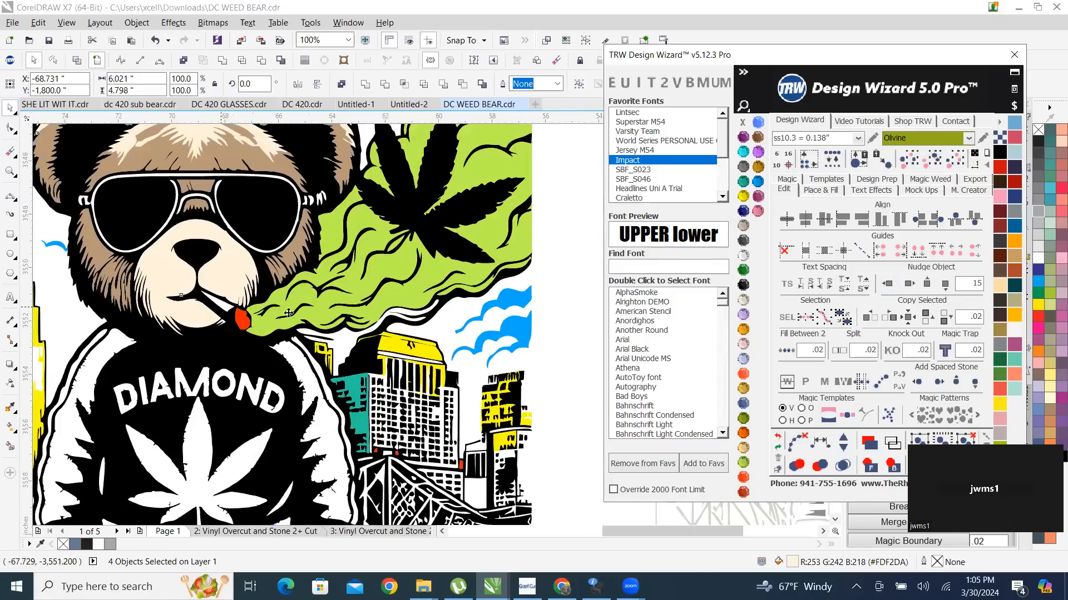
{"action": "scroll", "coordinate": [389, 312], "scroll_direction": "down", "scroll_amount": 3}
Step: Nudge the off-white sleeve piece and the off-white cuff piece 15 inches left onto the black layer
{"action": "scroll", "coordinate": [456, 339], "scroll_direction": "up", "scroll_amount": 3}
{"action": "left_click", "coordinate": [470, 352]}
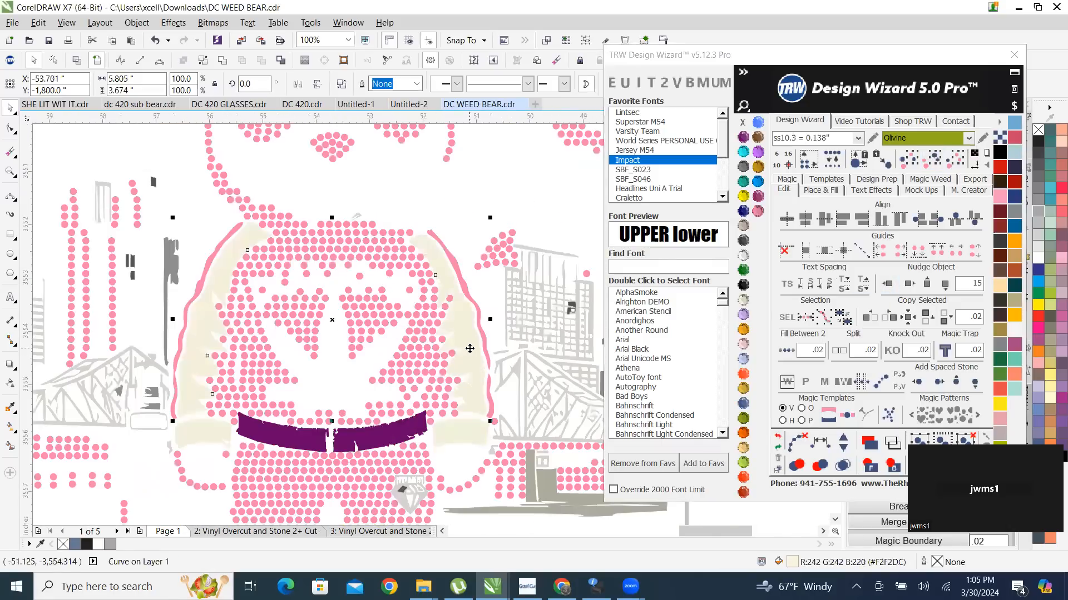
{"action": "scroll", "coordinate": [472, 347], "scroll_direction": "down", "scroll_amount": 2}
{"action": "left_click", "coordinate": [891, 285]}
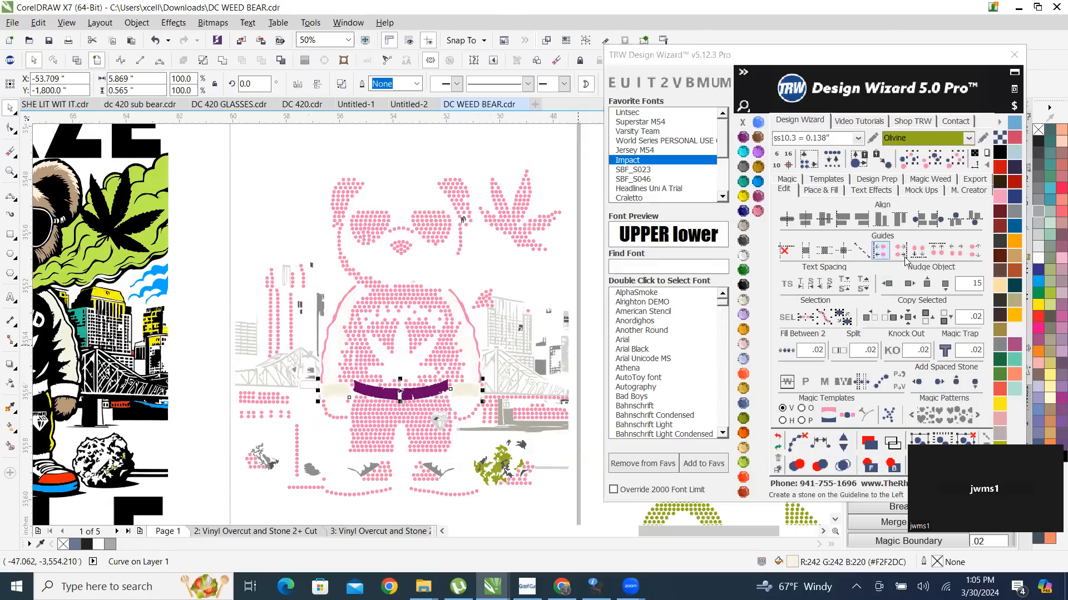
{"action": "left_click", "coordinate": [888, 284]}
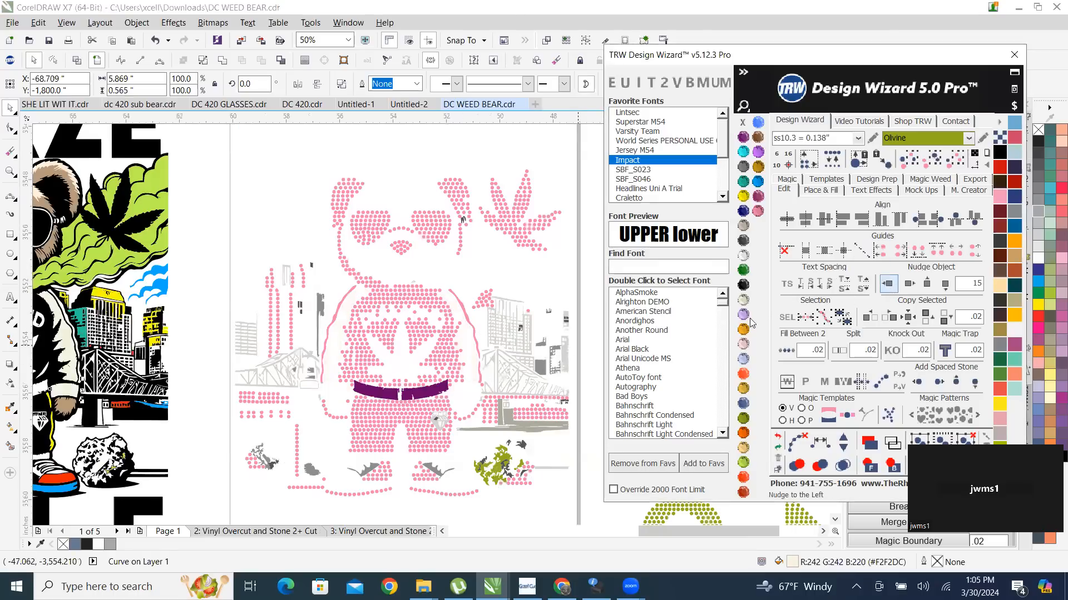
Step: Select all the light gray bridge and building pieces by same color and nudge them 15 inches left onto the black layer
{"action": "left_click", "coordinate": [507, 358]}
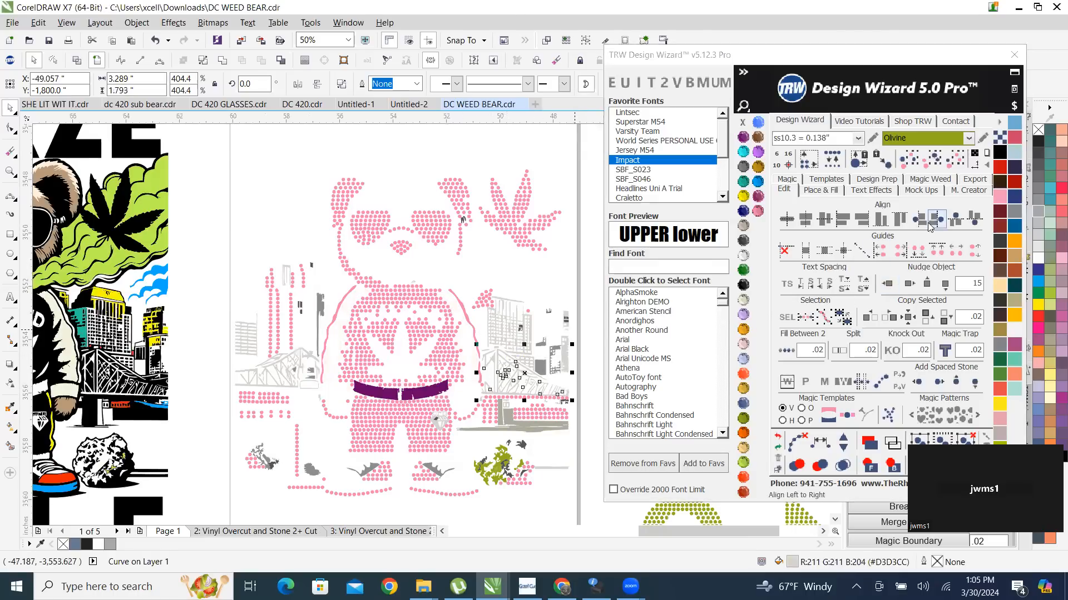
{"action": "left_click", "coordinate": [932, 159]}
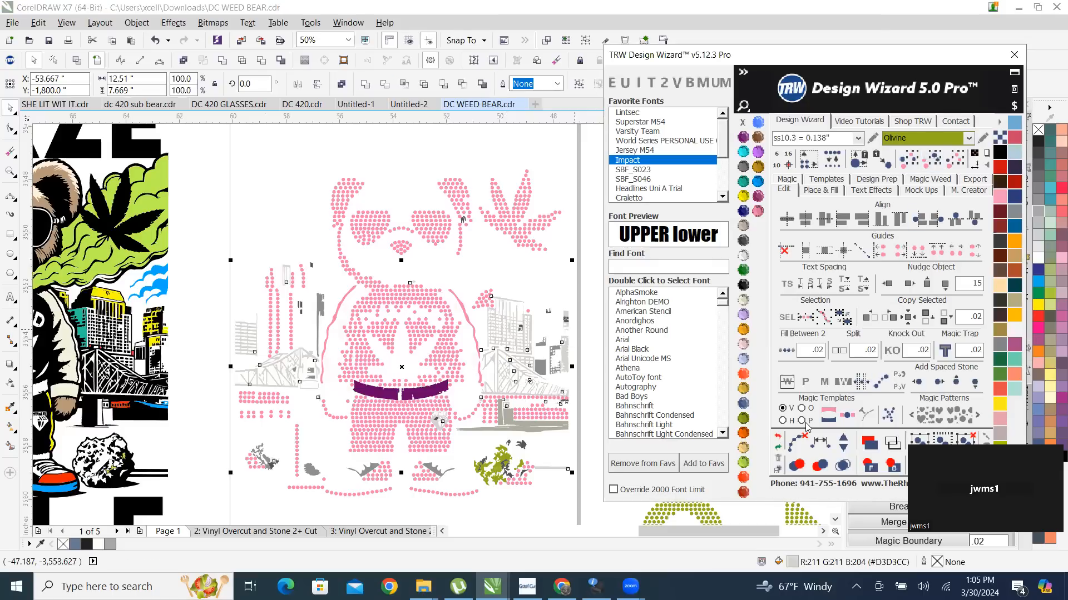
{"action": "left_click", "coordinate": [888, 284]}
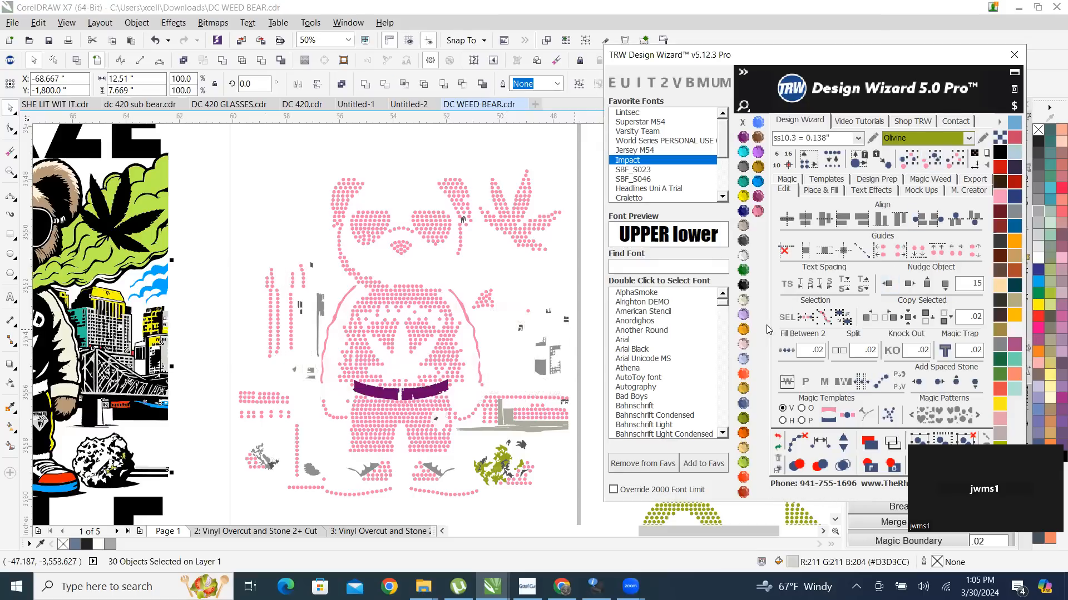
Step: Select the darker gray building pieces and the gray ground pieces beside the bear by same color, nudging each set 15 inches left
{"action": "left_click", "coordinate": [542, 367]}
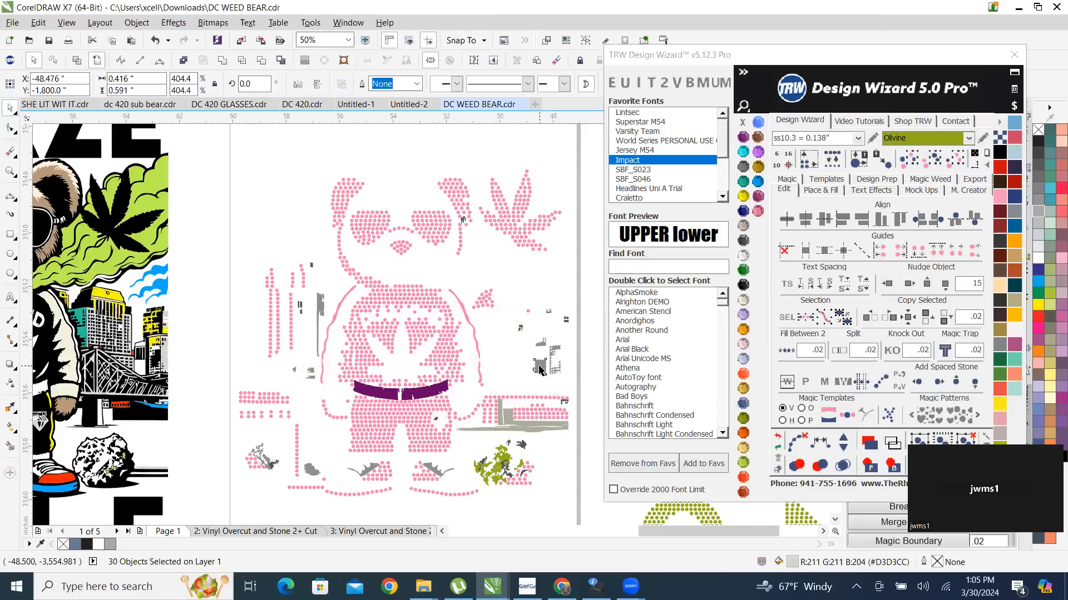
{"action": "left_click", "coordinate": [932, 159]}
{"action": "left_click", "coordinate": [889, 285]}
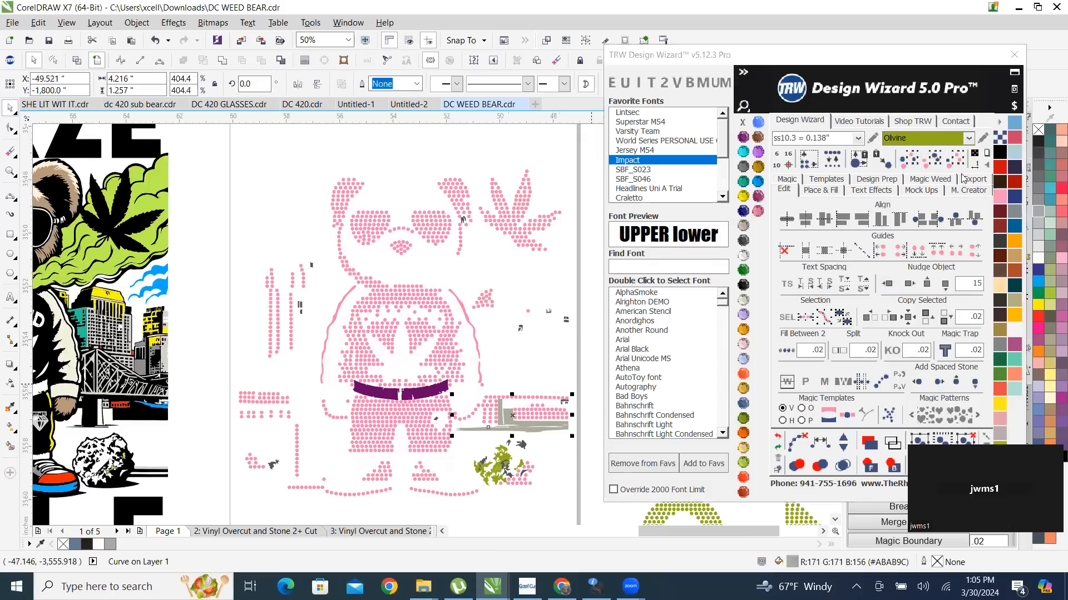
{"action": "left_click", "coordinate": [931, 161]}
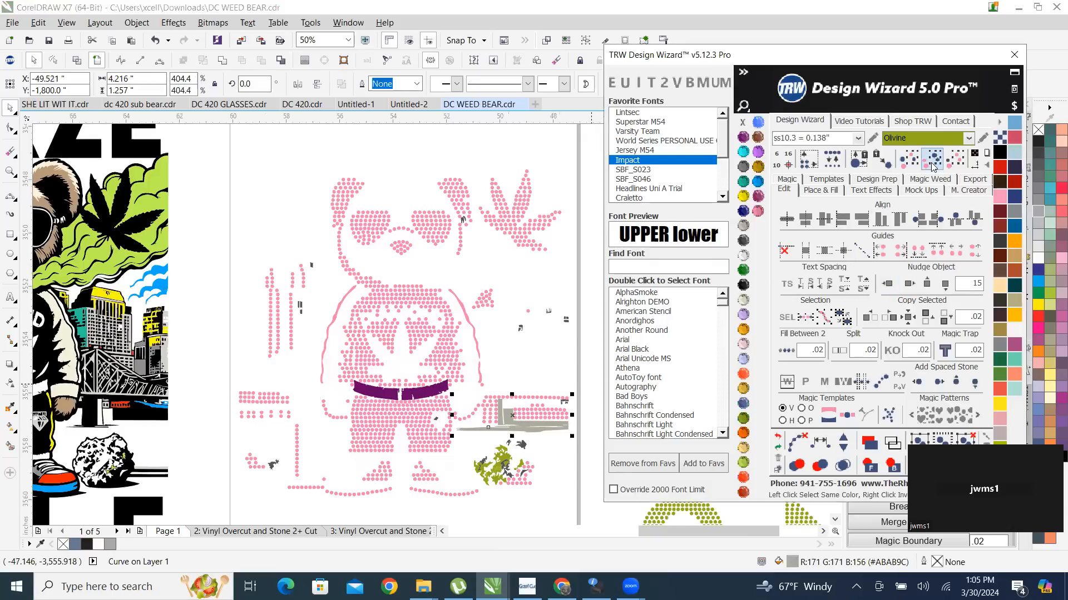
{"action": "left_click", "coordinate": [889, 283]}
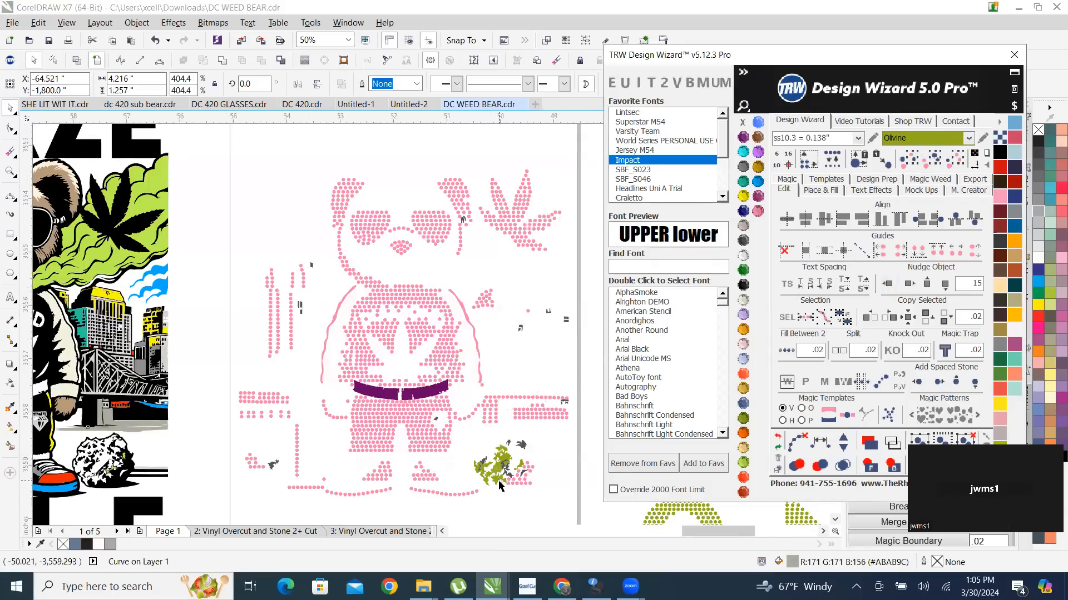
Step: Select everything matching the olive green bush by same color, including the stone lettering, and nudge it 15 inches left
{"action": "scroll", "coordinate": [503, 475], "scroll_direction": "up", "scroll_amount": 5}
{"action": "left_click", "coordinate": [497, 406]}
{"action": "scroll", "coordinate": [498, 406], "scroll_direction": "down", "scroll_amount": 3}
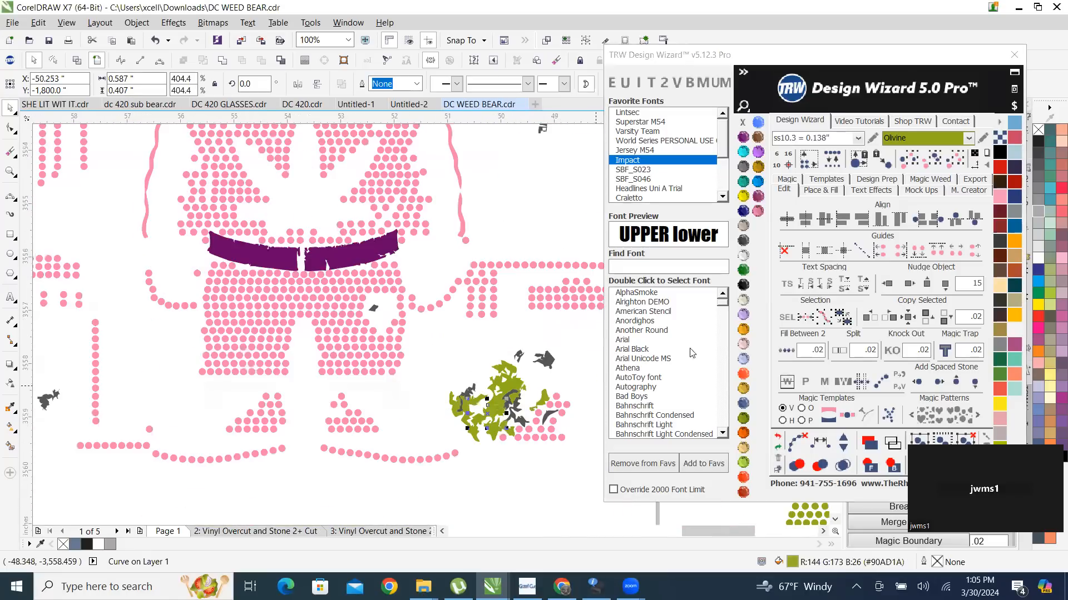
{"action": "left_click", "coordinate": [933, 166]}
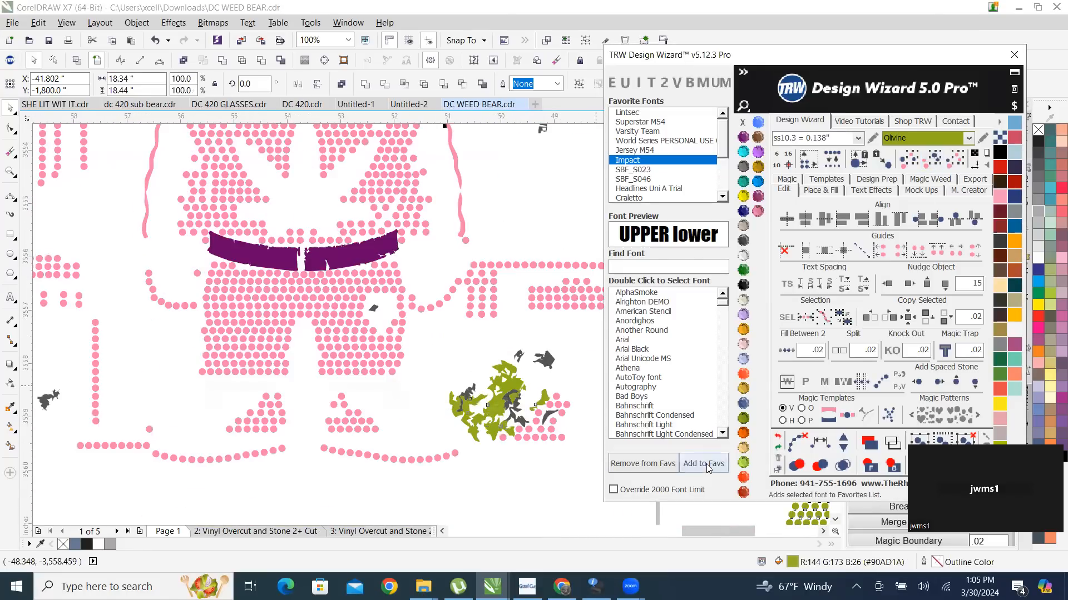
{"action": "left_click", "coordinate": [887, 284]}
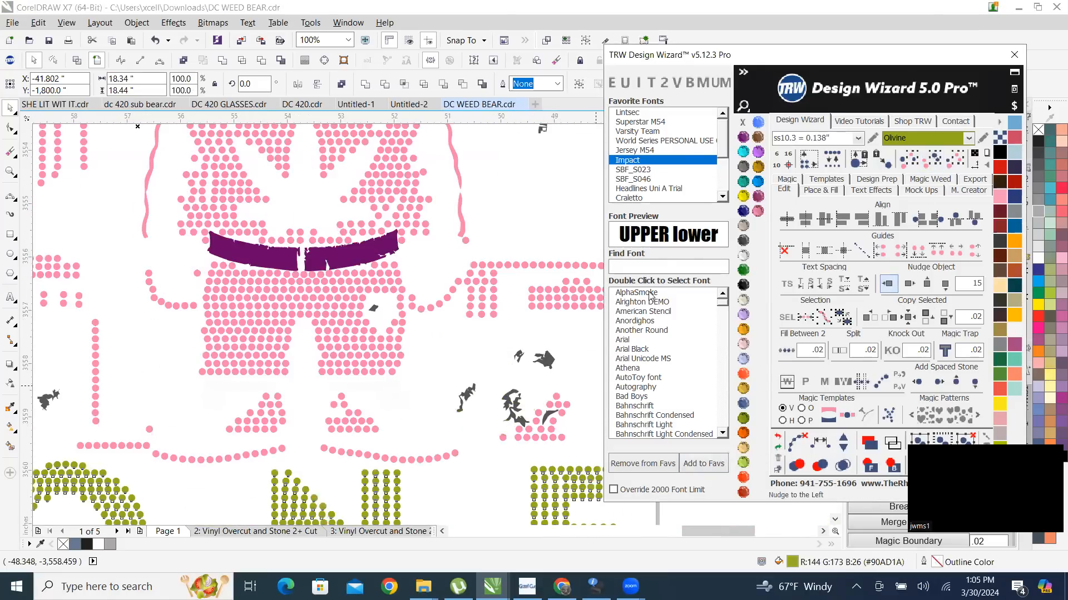
{"action": "scroll", "coordinate": [488, 356], "scroll_direction": "down", "scroll_amount": 3}
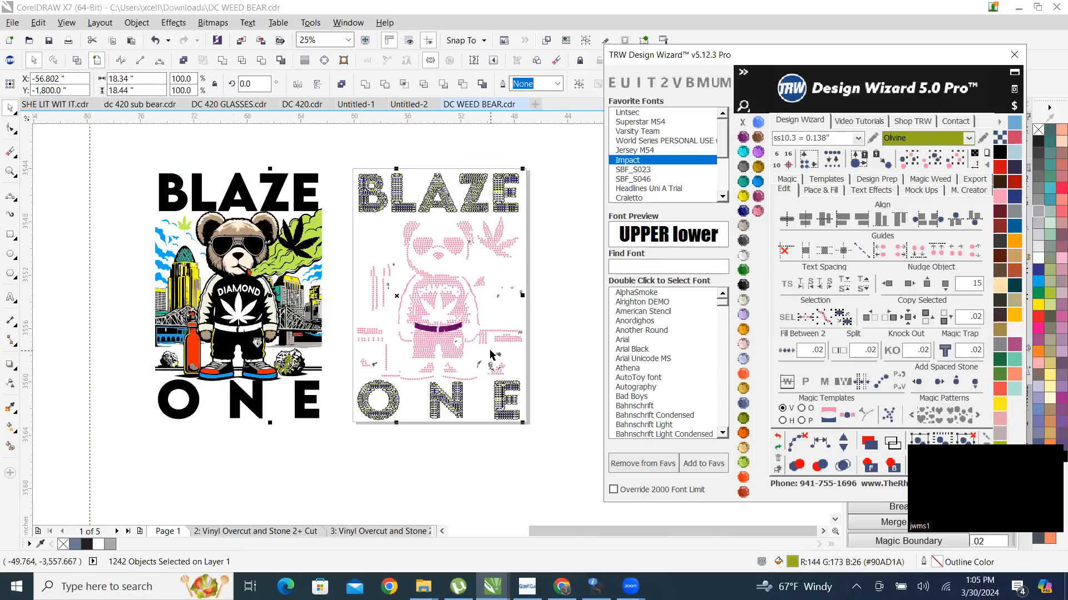
{"action": "left_click", "coordinate": [346, 145]}
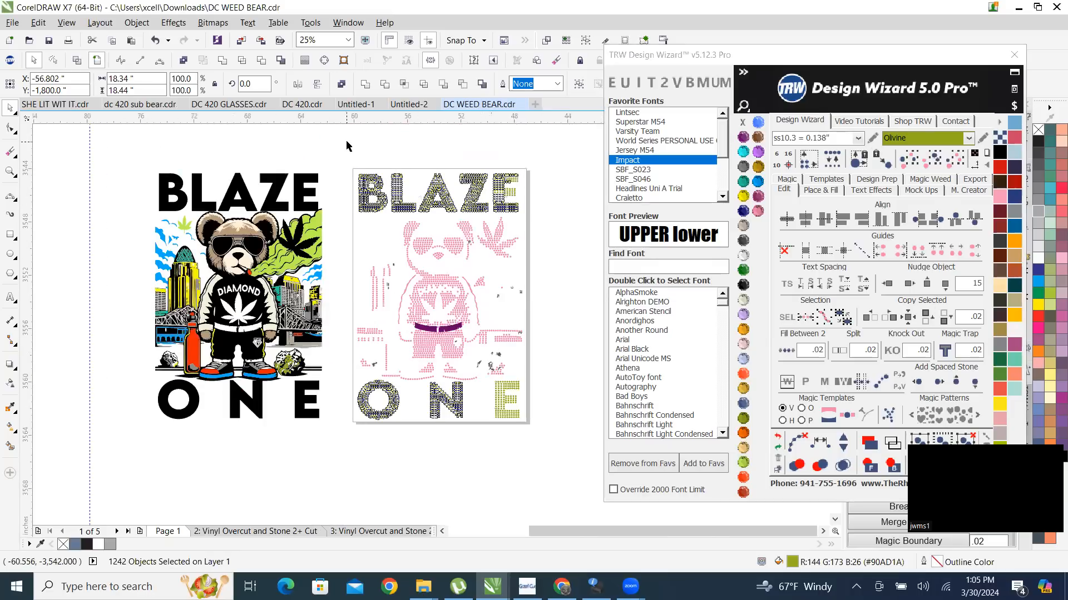
Step: Select all the dark gray bush and shading pieces by same color and nudge them 15 inches left onto the black layer
{"action": "scroll", "coordinate": [473, 372], "scroll_direction": "up", "scroll_amount": 5}
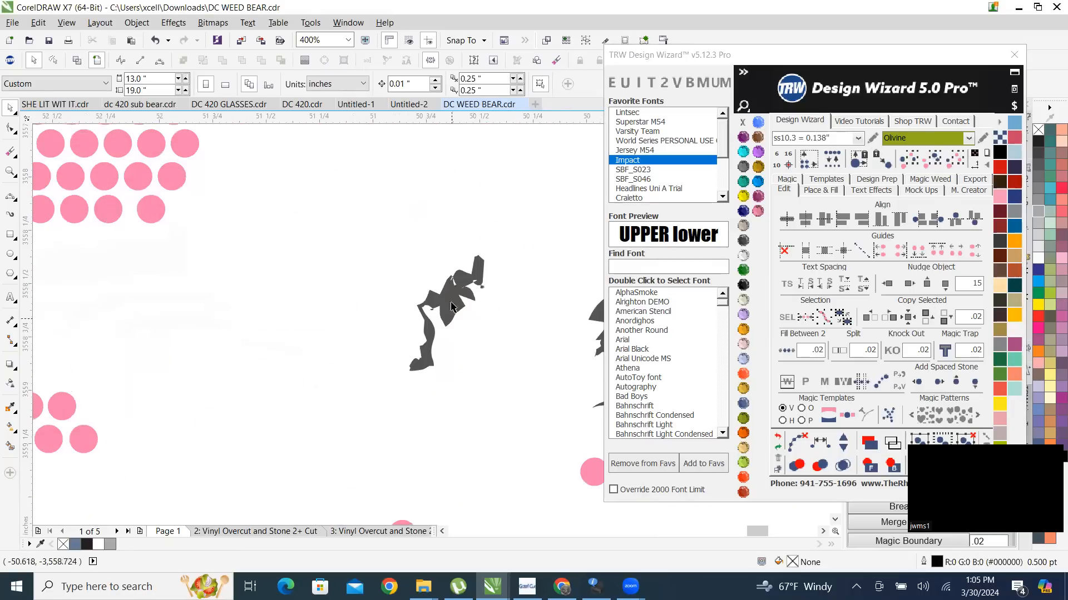
{"action": "left_click", "coordinate": [450, 295]}
{"action": "scroll", "coordinate": [442, 389], "scroll_direction": "down", "scroll_amount": 3}
{"action": "scroll", "coordinate": [328, 372], "scroll_direction": "up", "scroll_amount": 2}
{"action": "scroll", "coordinate": [428, 399], "scroll_direction": "up", "scroll_amount": 1}
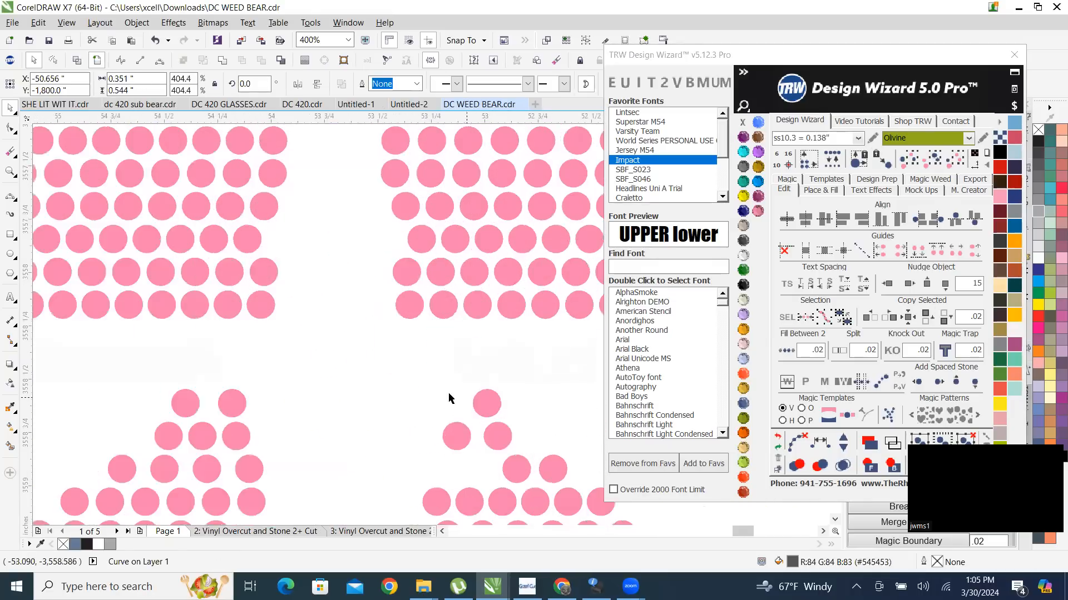
{"action": "scroll", "coordinate": [312, 389], "scroll_direction": "down", "scroll_amount": 2}
{"action": "scroll", "coordinate": [419, 431], "scroll_direction": "up", "scroll_amount": 2}
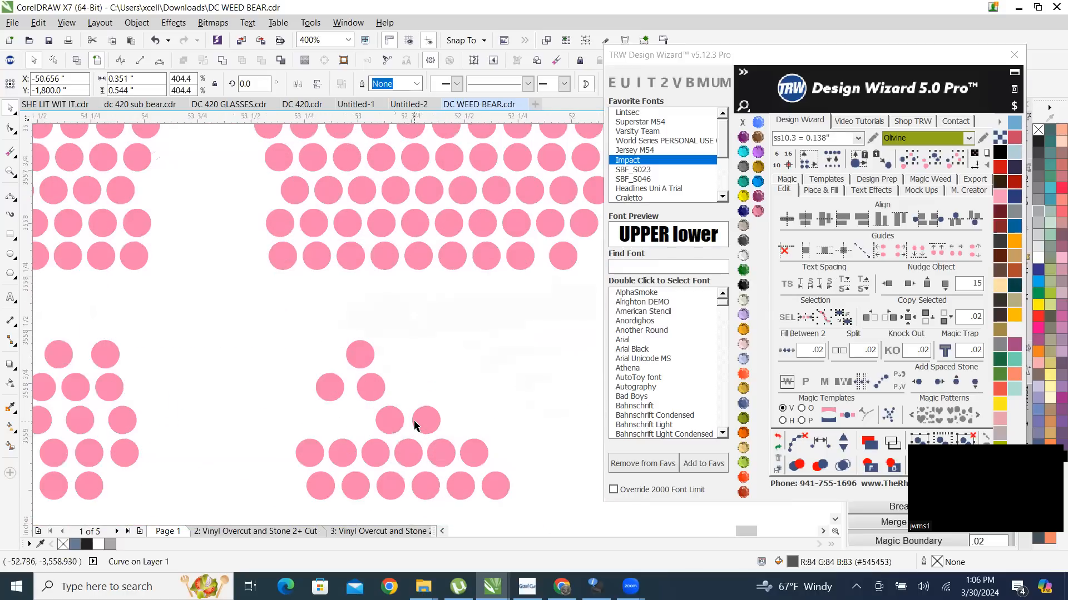
{"action": "scroll", "coordinate": [418, 431], "scroll_direction": "down", "scroll_amount": 3}
{"action": "left_click", "coordinate": [933, 160]}
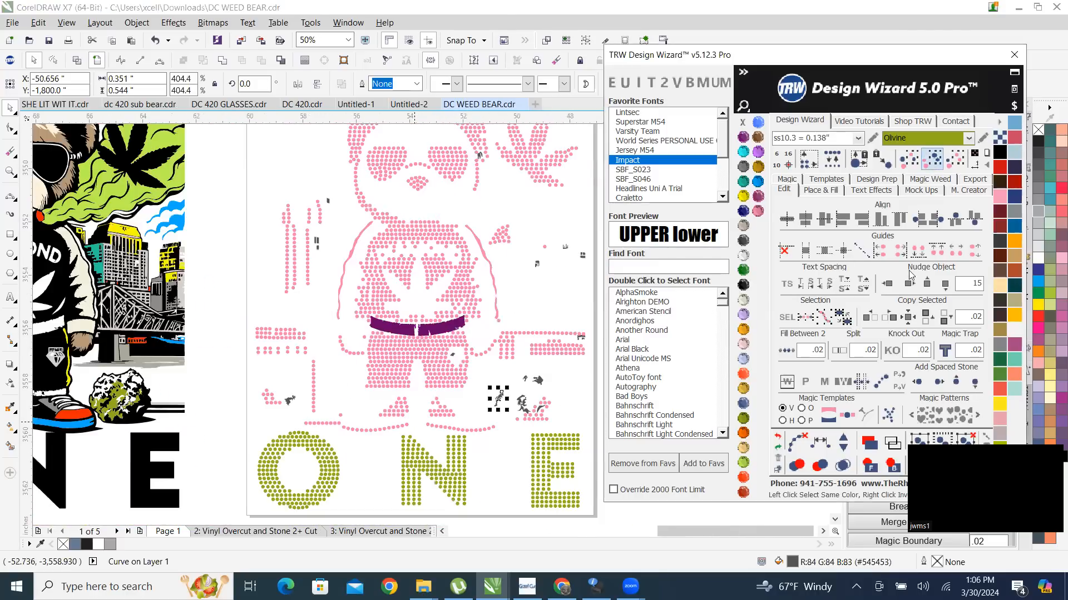
{"action": "left_click", "coordinate": [885, 285]}
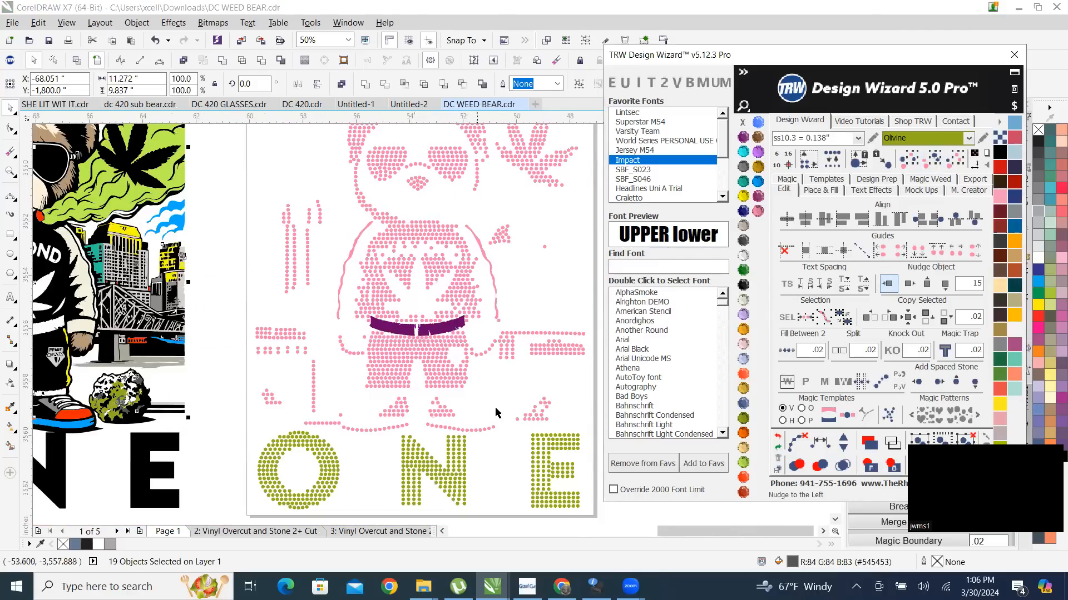
{"action": "left_click", "coordinate": [467, 410]}
{"action": "left_click", "coordinate": [456, 405]}
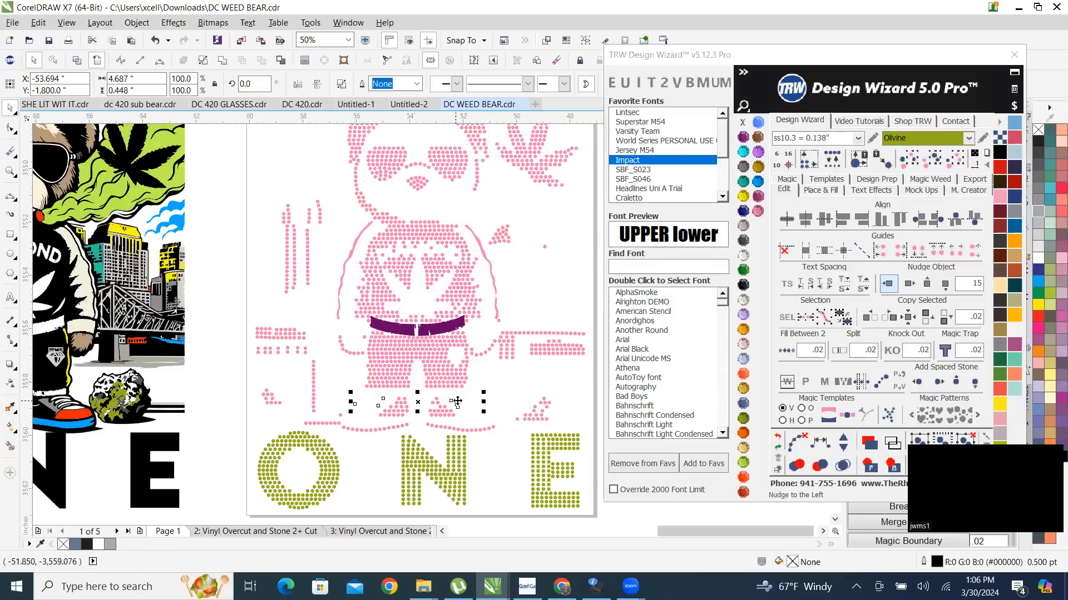
{"action": "left_click", "coordinate": [307, 240]}
{"action": "scroll", "coordinate": [307, 240], "scroll_direction": "down", "scroll_amount": 1}
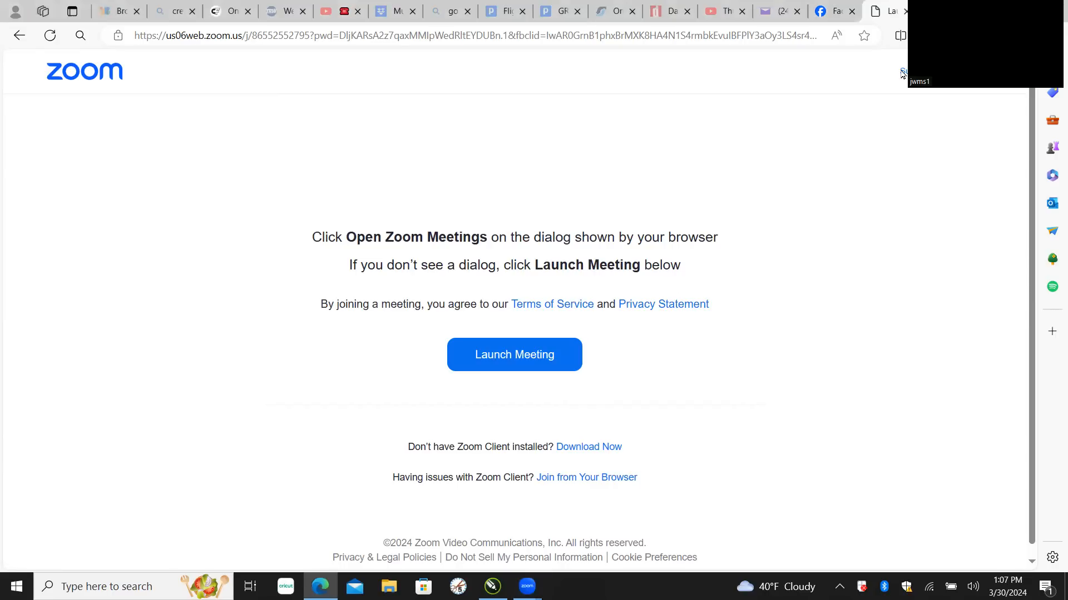
Step: Open a File Explorer window from the desktop and switch its folder layout to Details
{"action": "key", "text": "super+d"}
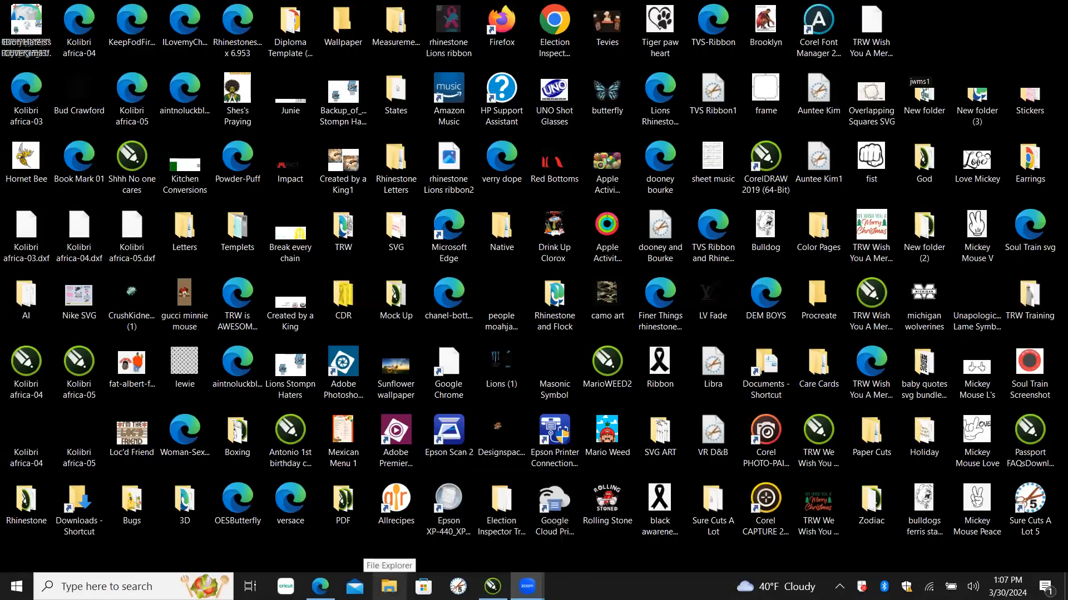
{"action": "right_click", "coordinate": [389, 587]}
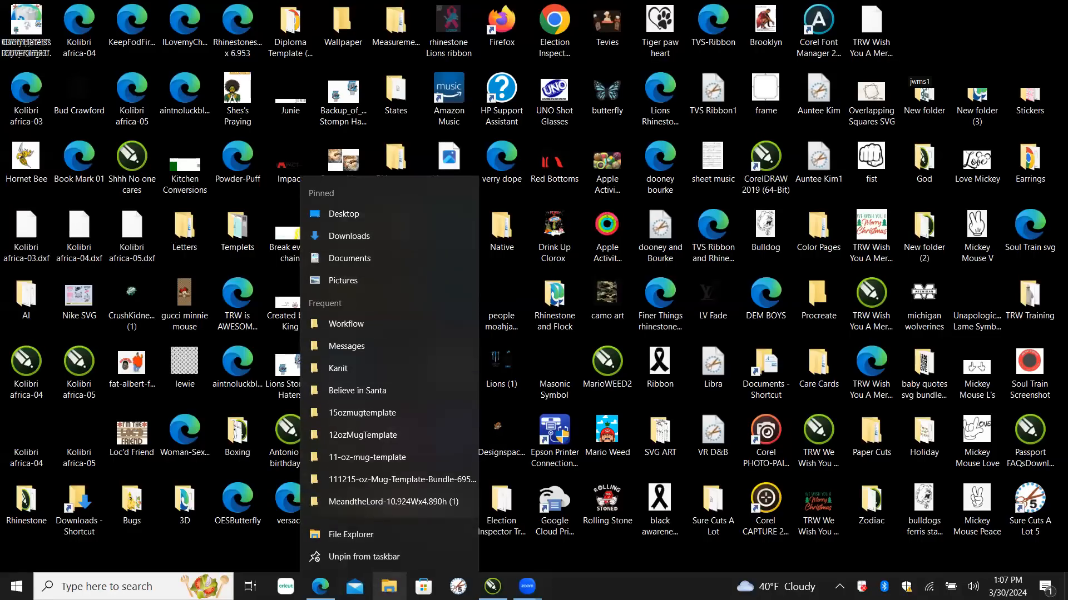
{"action": "left_click", "coordinate": [389, 587]}
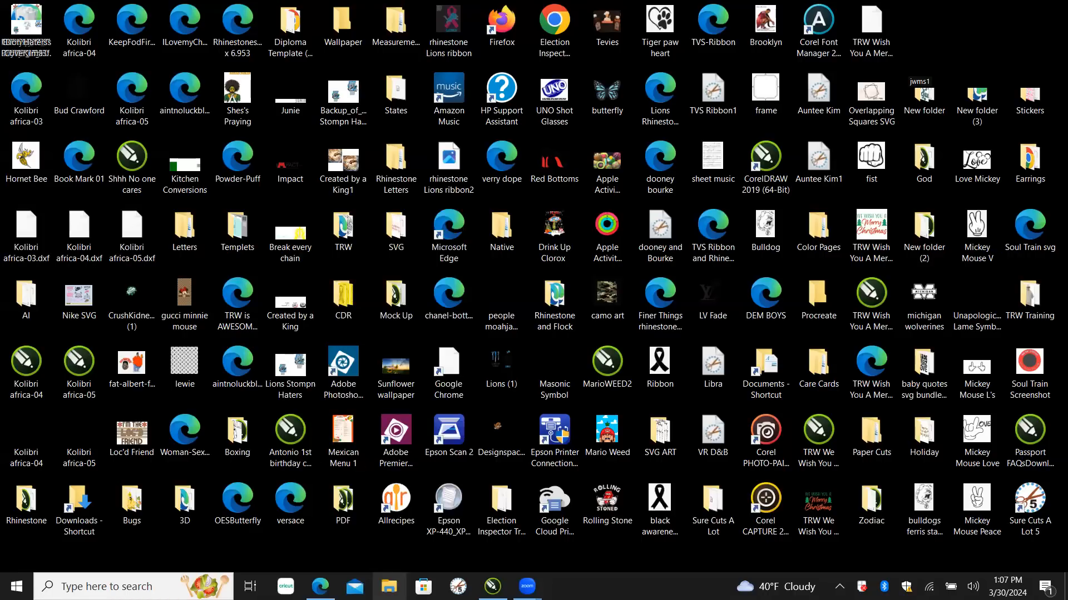
{"action": "right_click", "coordinate": [389, 586]}
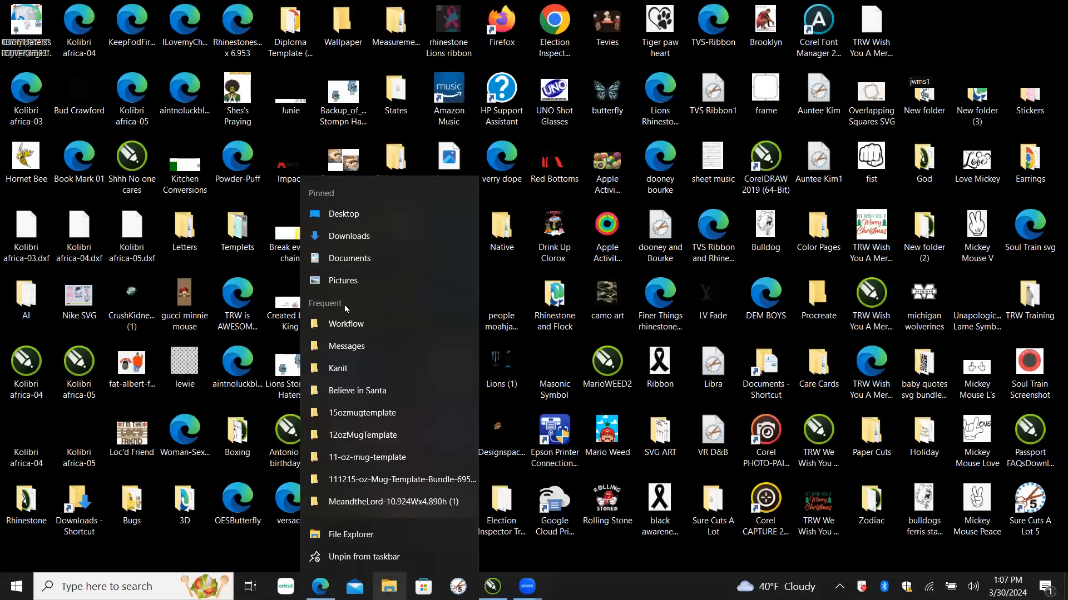
{"action": "left_click", "coordinate": [359, 537]}
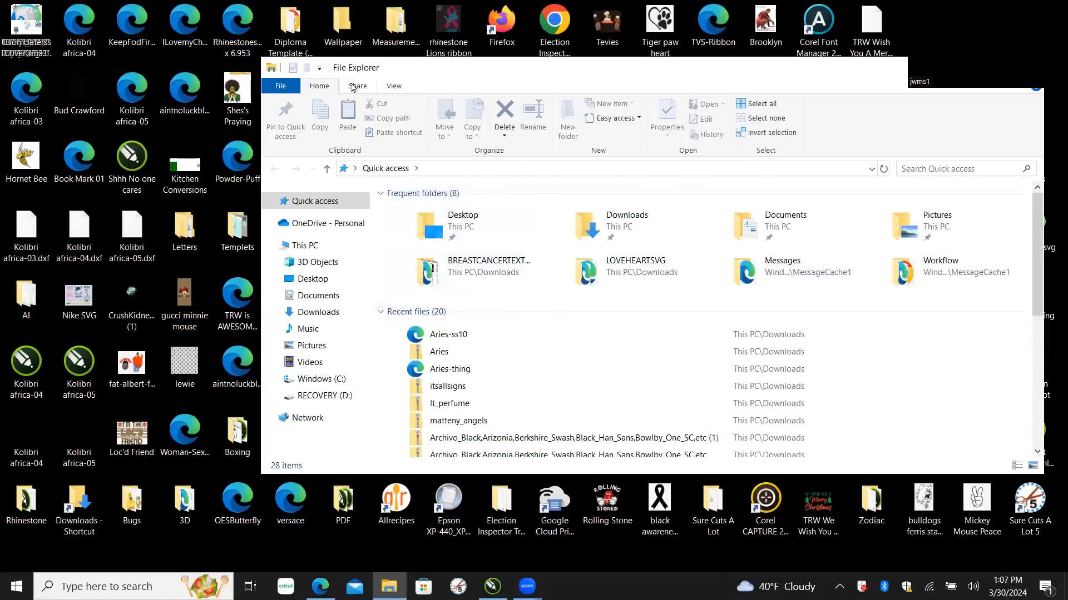
{"action": "left_click", "coordinate": [393, 87]}
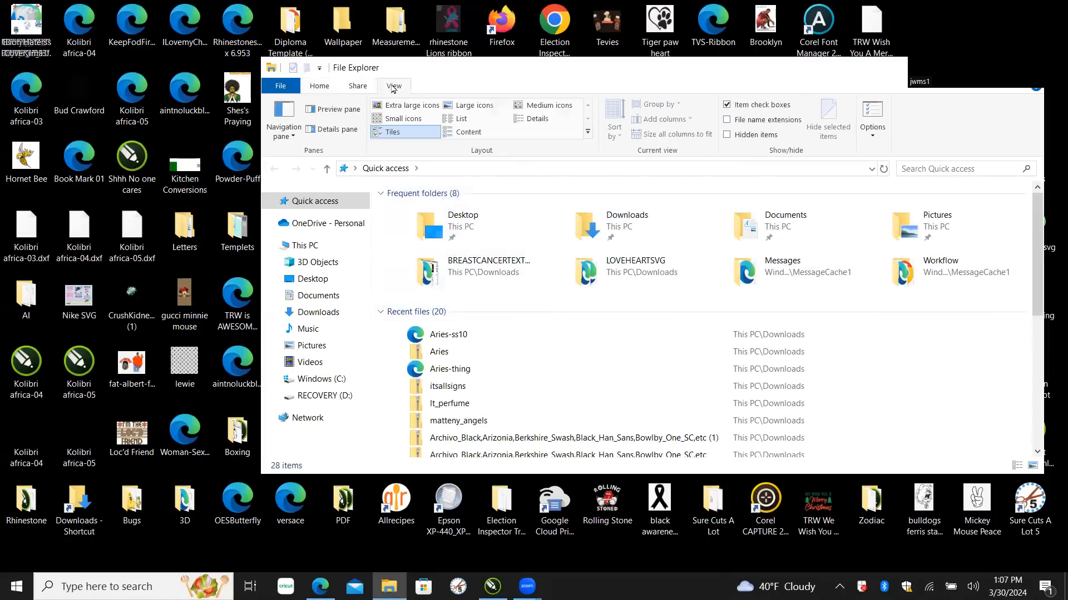
{"action": "left_click", "coordinate": [538, 122]}
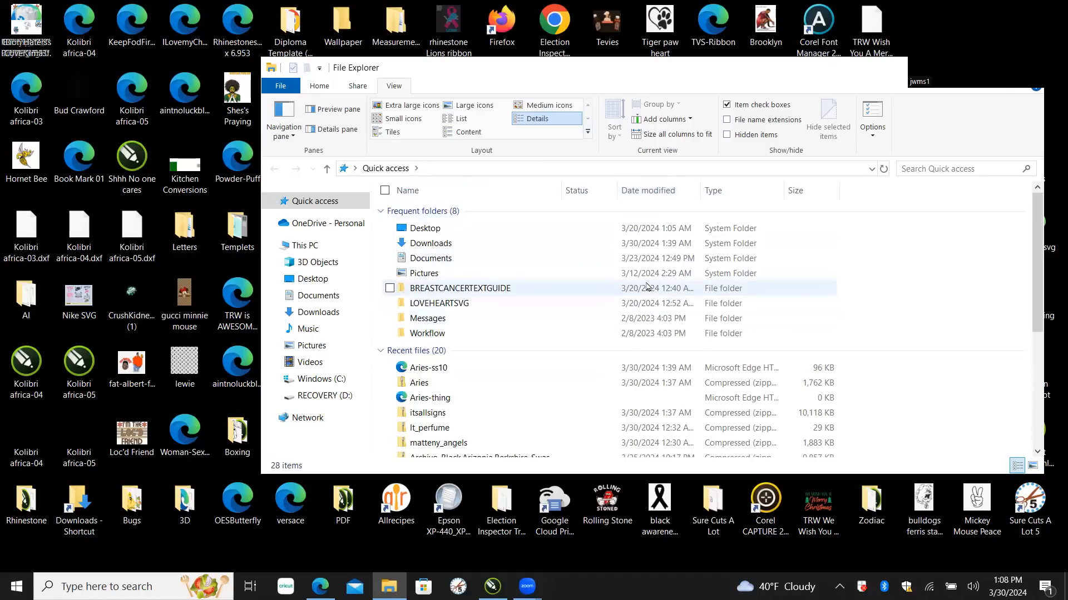
Step: Browse the recent files in Quick access and look inside the lt_perfume archive, going back up to its parent folder
{"action": "scroll", "coordinate": [648, 287], "scroll_direction": "down", "scroll_amount": 5}
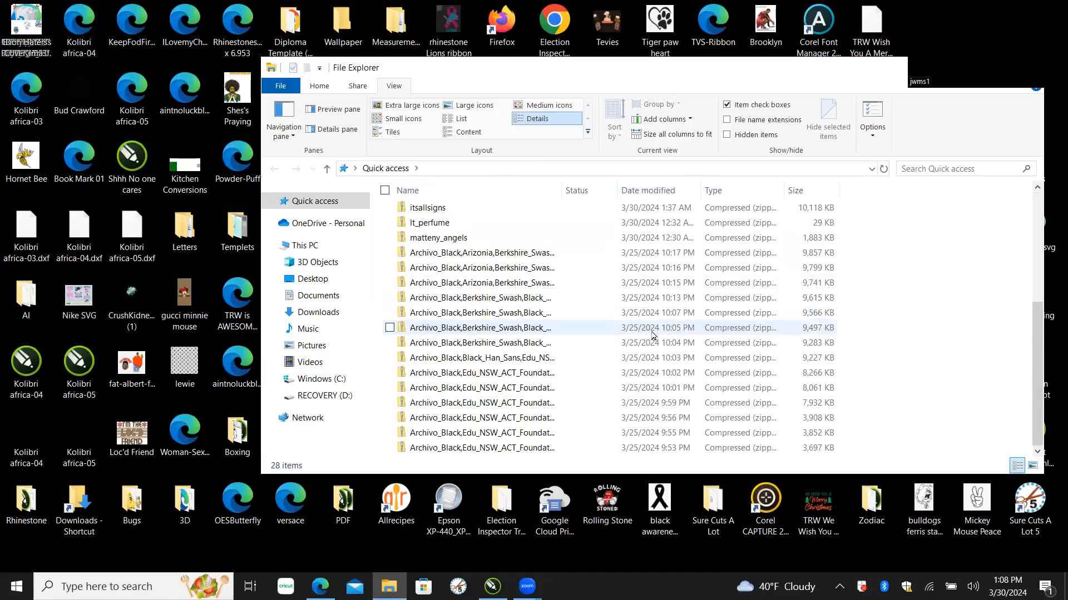
{"action": "scroll", "coordinate": [638, 406], "scroll_direction": "up", "scroll_amount": 5}
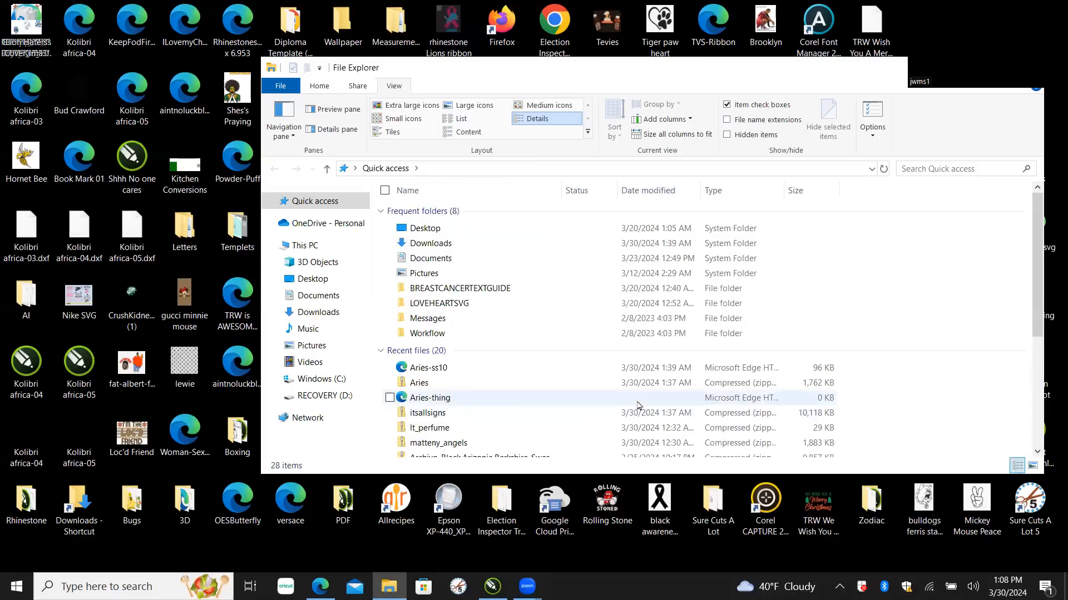
{"action": "scroll", "coordinate": [637, 398], "scroll_direction": "down", "scroll_amount": 5}
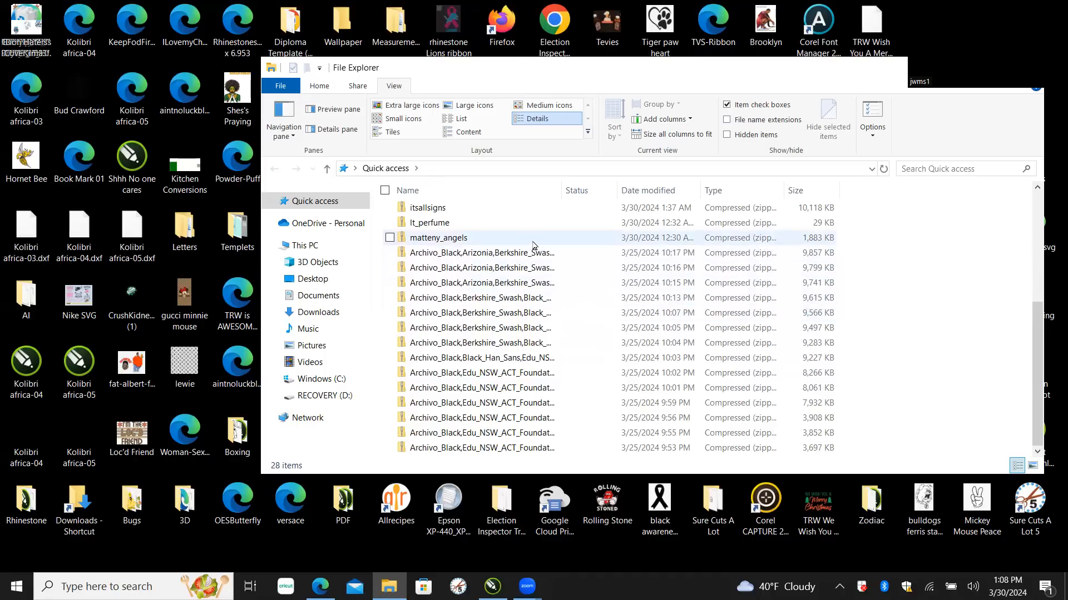
{"action": "scroll", "coordinate": [514, 230], "scroll_direction": "up", "scroll_amount": 5}
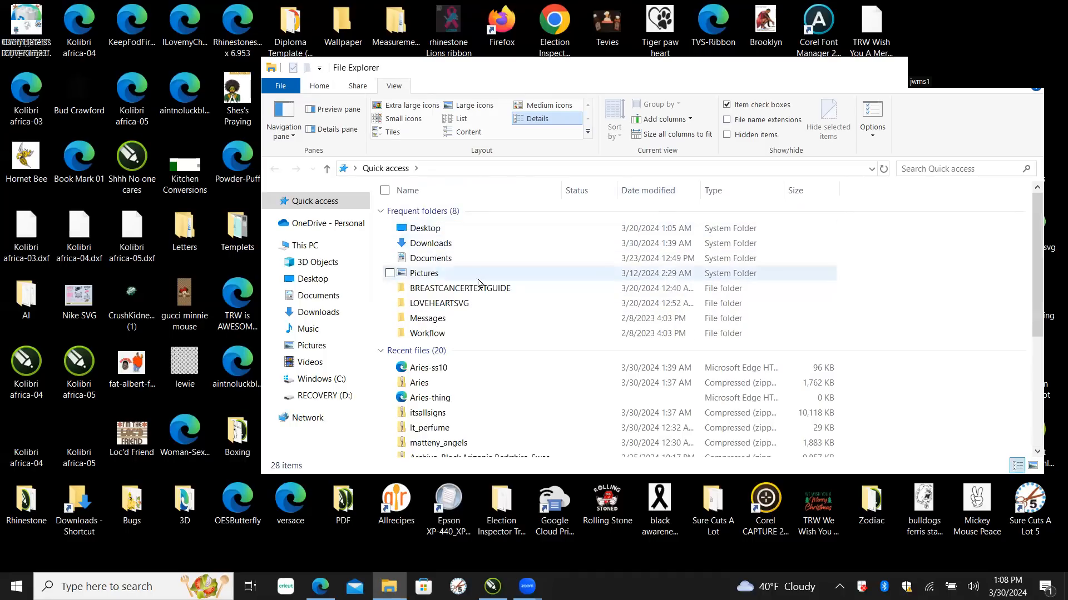
{"action": "double_click", "coordinate": [433, 428]}
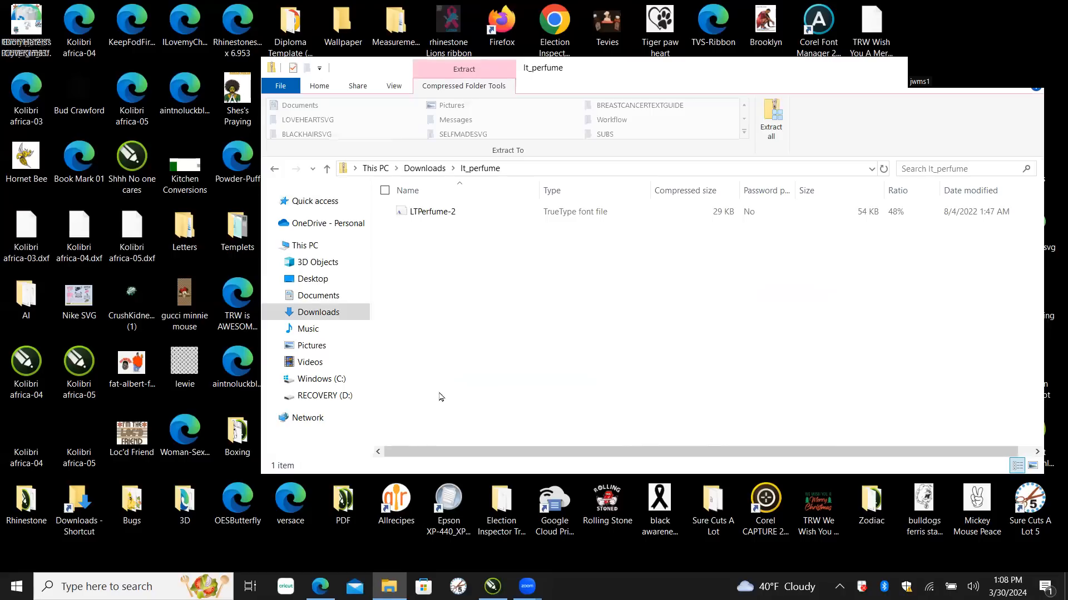
{"action": "left_click", "coordinate": [326, 169]}
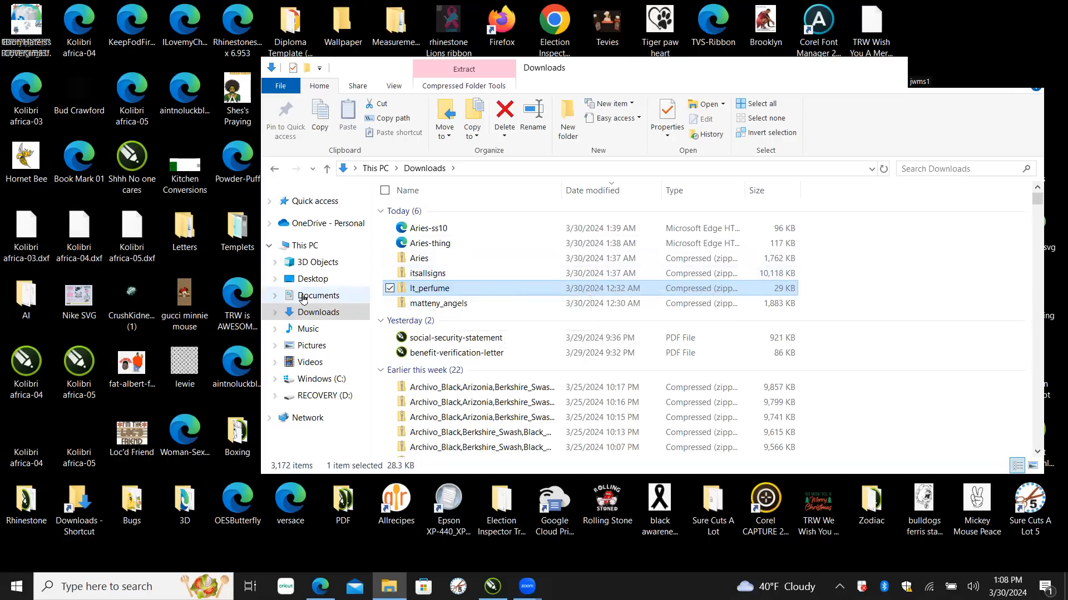
Step: Search the whole of This PC for .cdr files
{"action": "left_click", "coordinate": [305, 246]}
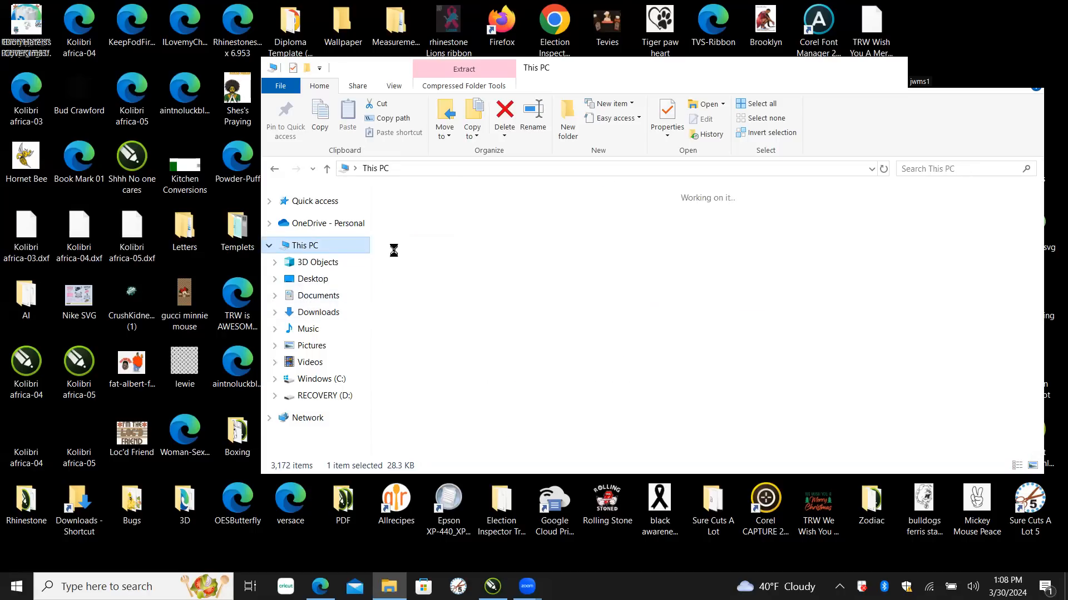
{"action": "left_click", "coordinate": [931, 169]}
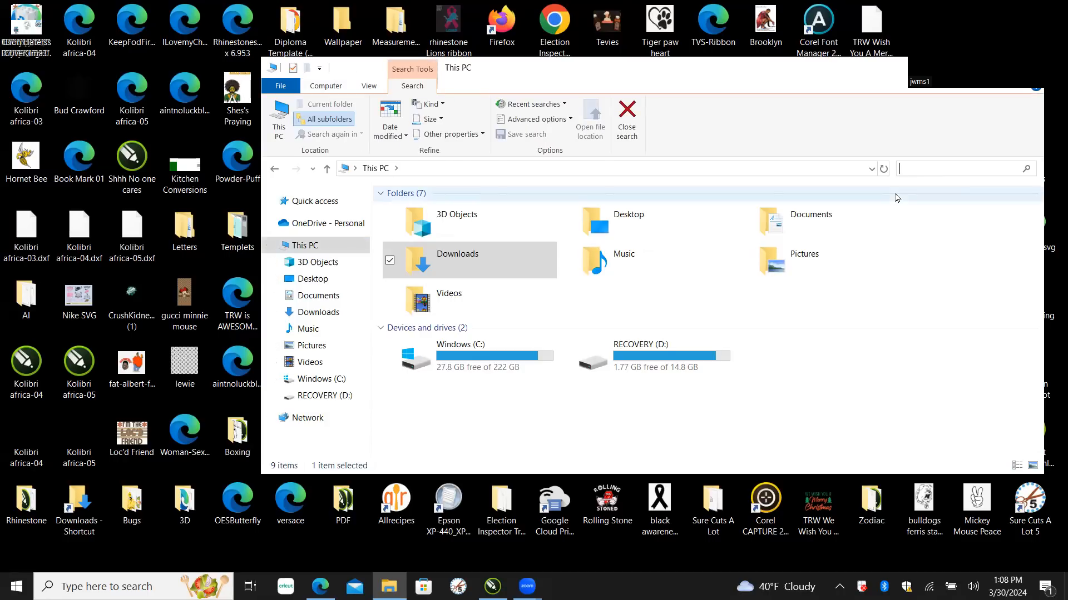
{"action": "type", "text": ".cdr"}
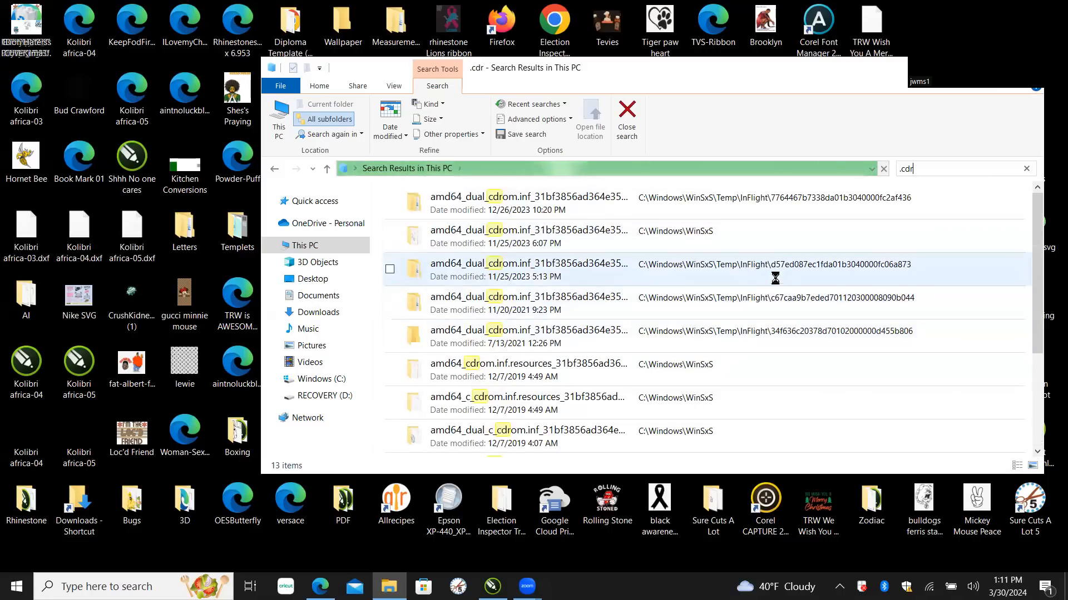
Step: Examine the list of .cdr search results for CorelDRAW design files as the search fills in
{"action": "scroll", "coordinate": [750, 305], "scroll_direction": "down", "scroll_amount": 3}
{"action": "scroll", "coordinate": [733, 389], "scroll_direction": "up", "scroll_amount": 3}
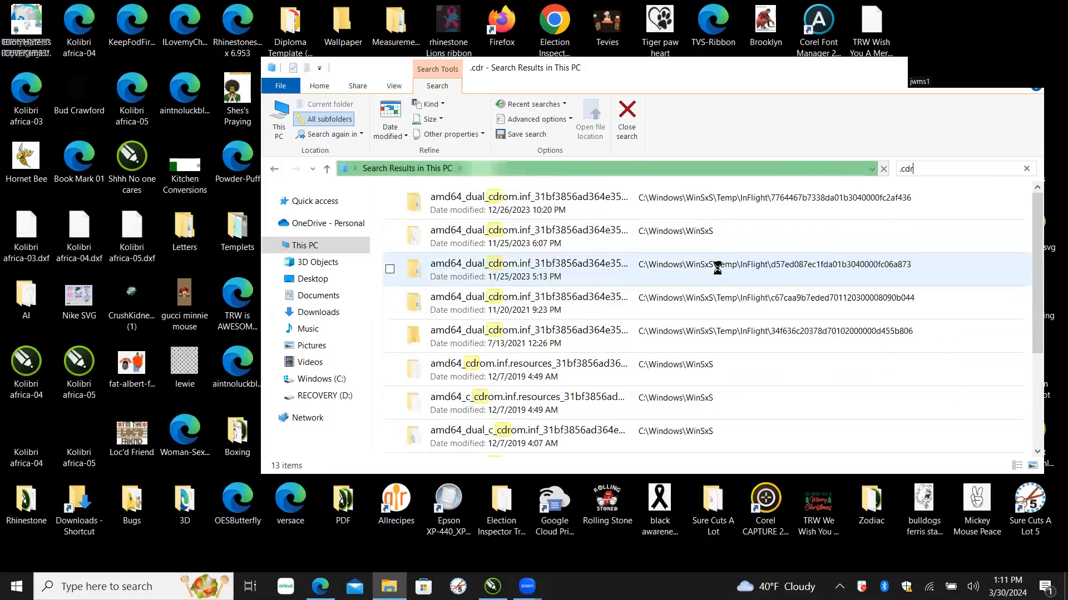
{"action": "scroll", "coordinate": [723, 270], "scroll_direction": "down", "scroll_amount": 3}
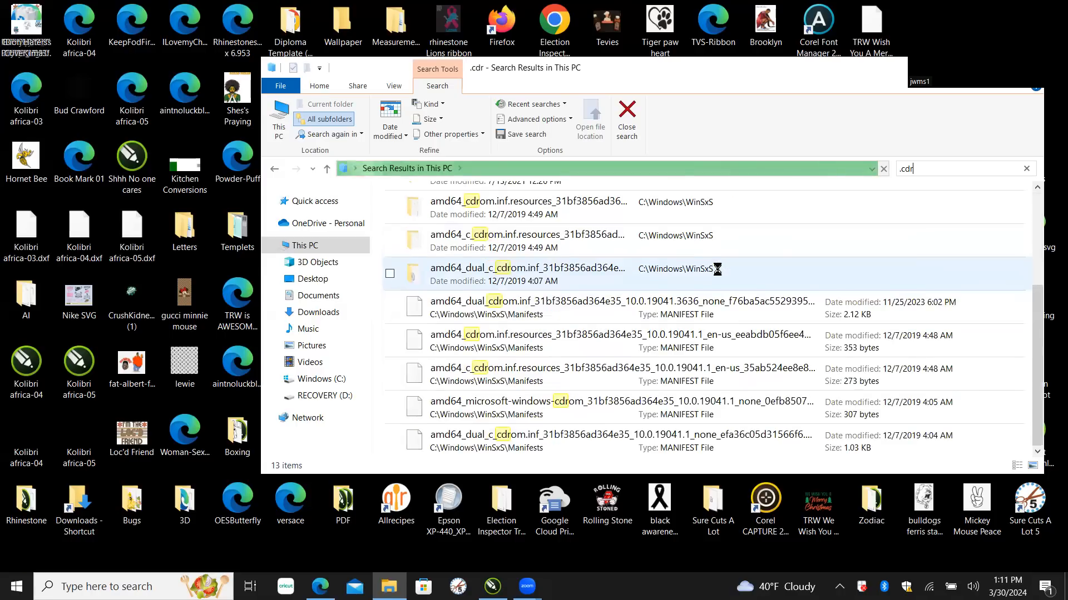
{"action": "scroll", "coordinate": [723, 278], "scroll_direction": "up", "scroll_amount": 3}
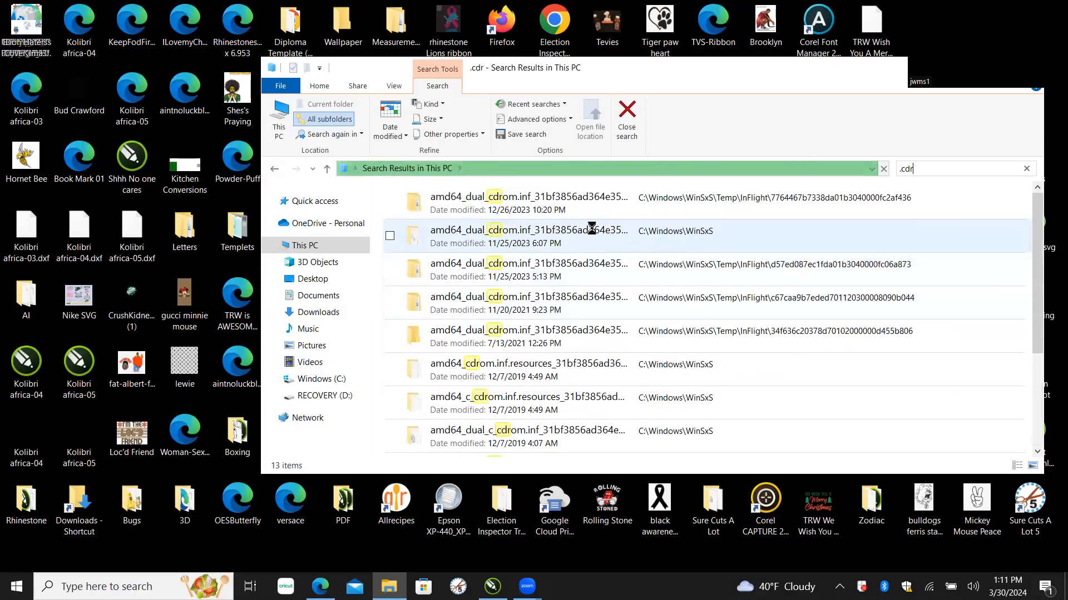
{"action": "scroll", "coordinate": [705, 298], "scroll_direction": "down", "scroll_amount": 3}
{"action": "scroll", "coordinate": [694, 332], "scroll_direction": "up", "scroll_amount": 3}
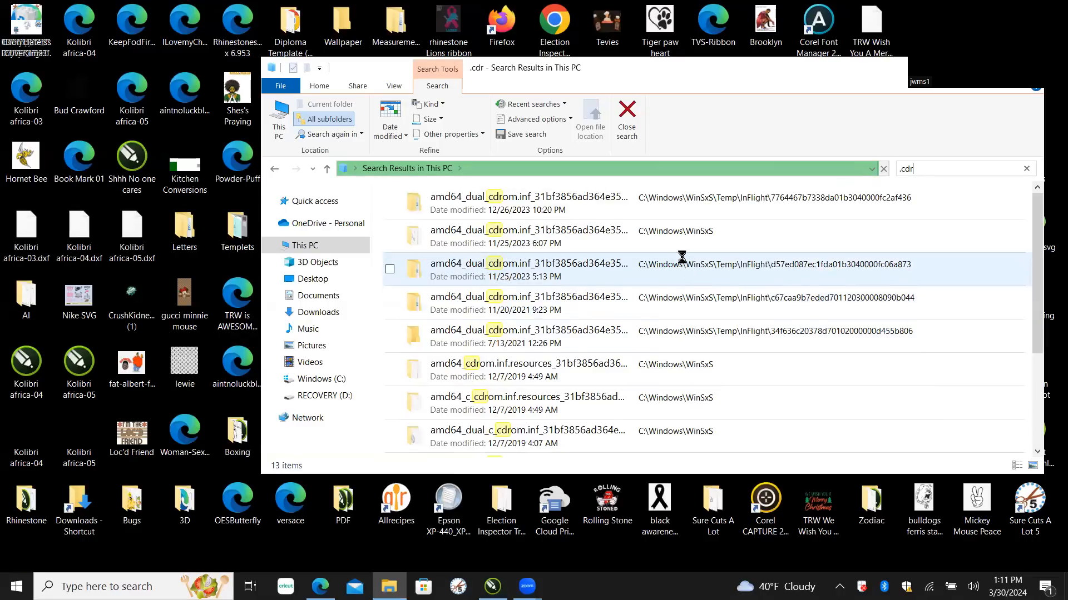
{"action": "scroll", "coordinate": [683, 283], "scroll_direction": "down", "scroll_amount": 3}
{"action": "scroll", "coordinate": [603, 312], "scroll_direction": "up", "scroll_amount": 3}
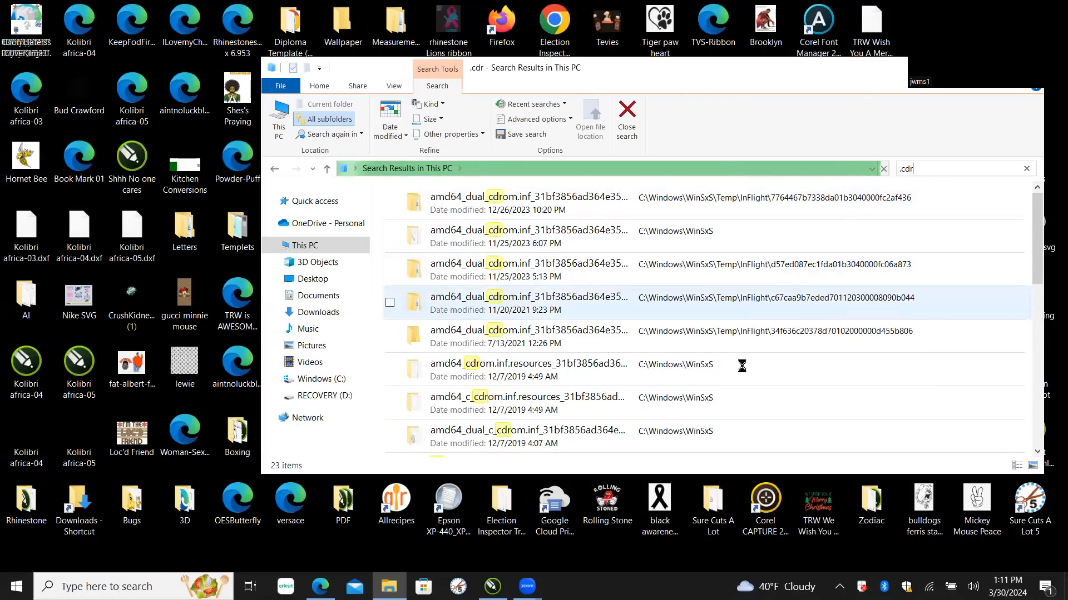
{"action": "scroll", "coordinate": [741, 365], "scroll_direction": "down", "scroll_amount": 5}
{"action": "scroll", "coordinate": [651, 334], "scroll_direction": "down", "scroll_amount": 3}
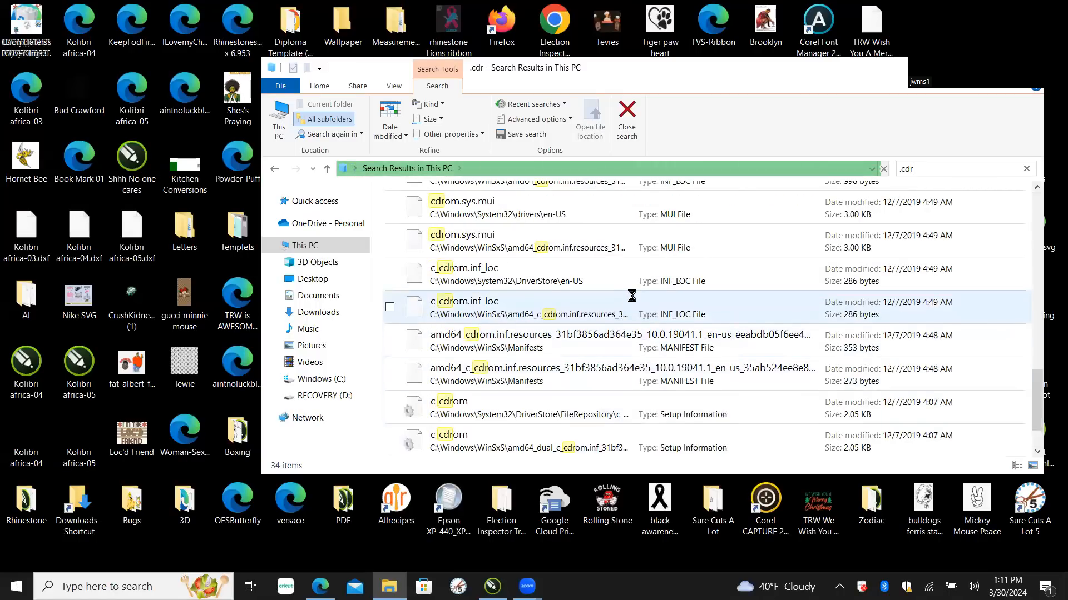
{"action": "scroll", "coordinate": [628, 306], "scroll_direction": "down", "scroll_amount": 1}
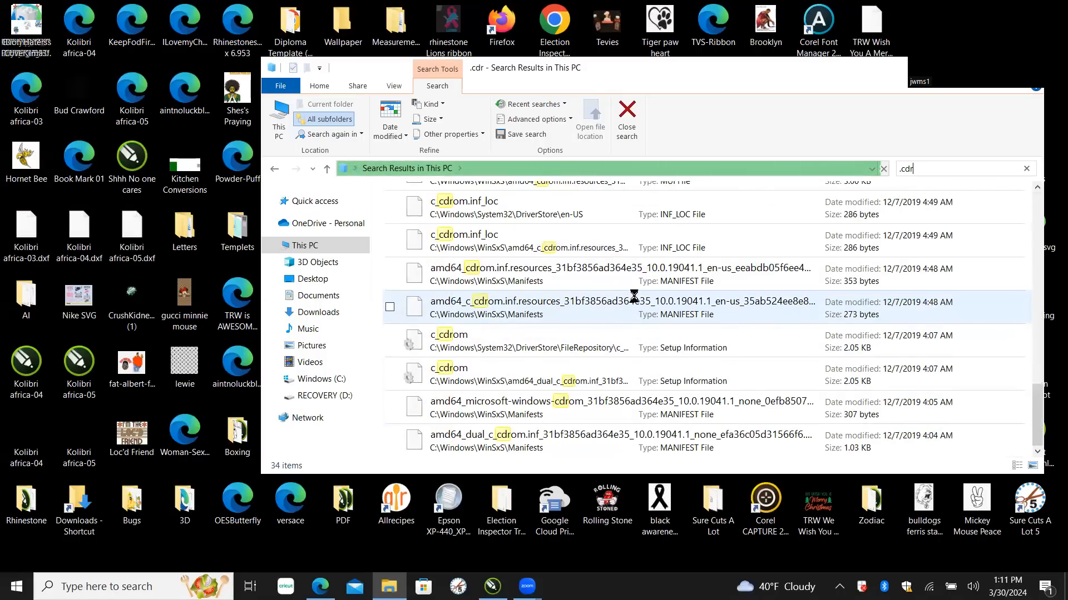
{"action": "scroll", "coordinate": [634, 295], "scroll_direction": "up", "scroll_amount": 4}
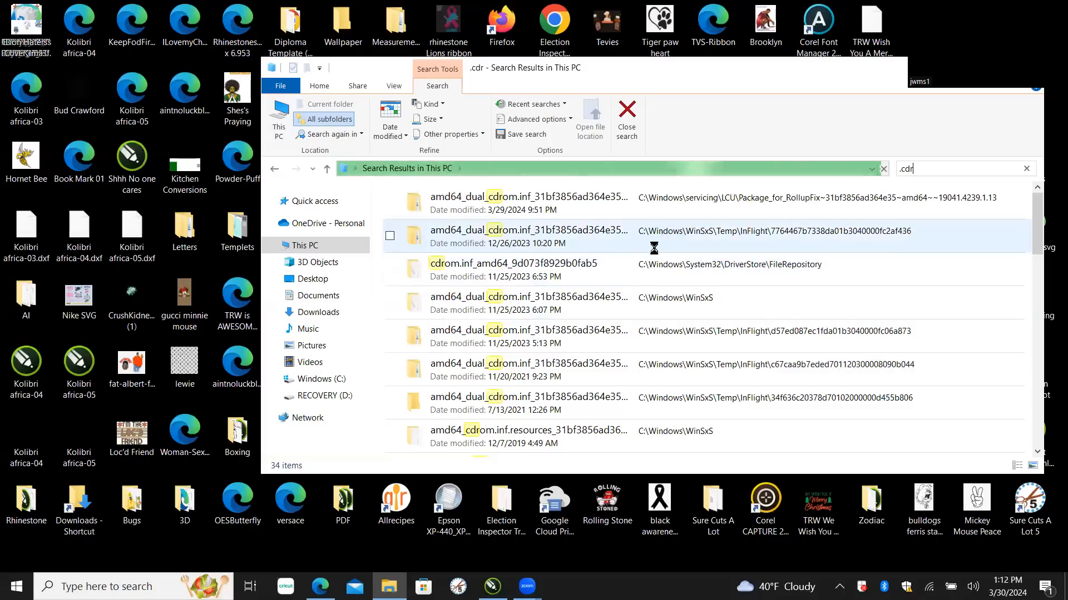
{"action": "scroll", "coordinate": [616, 335], "scroll_direction": "down", "scroll_amount": 7}
{"action": "scroll", "coordinate": [628, 333], "scroll_direction": "down", "scroll_amount": 3}
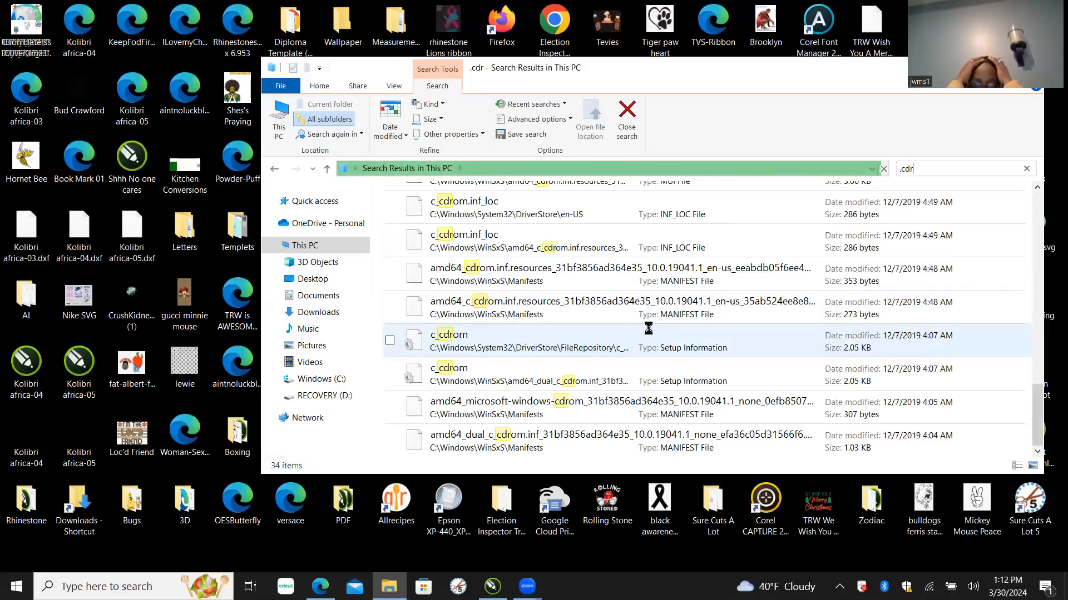
Step: Open the Documents folder in a new window, switch it to the Details layout and sort it by date modified
{"action": "right_click", "coordinate": [311, 300]}
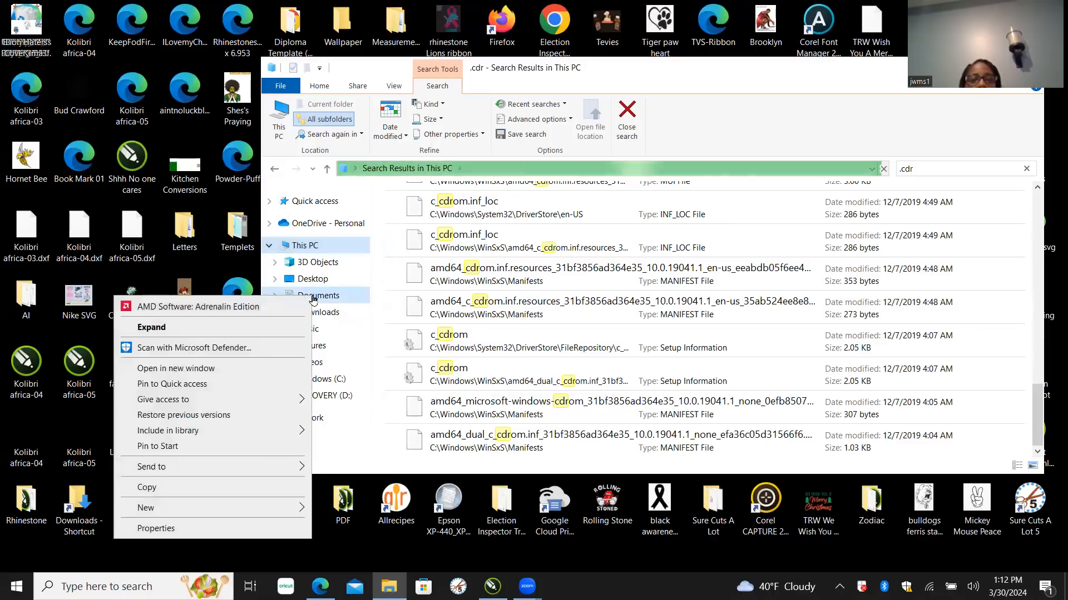
{"action": "left_click", "coordinate": [202, 369]}
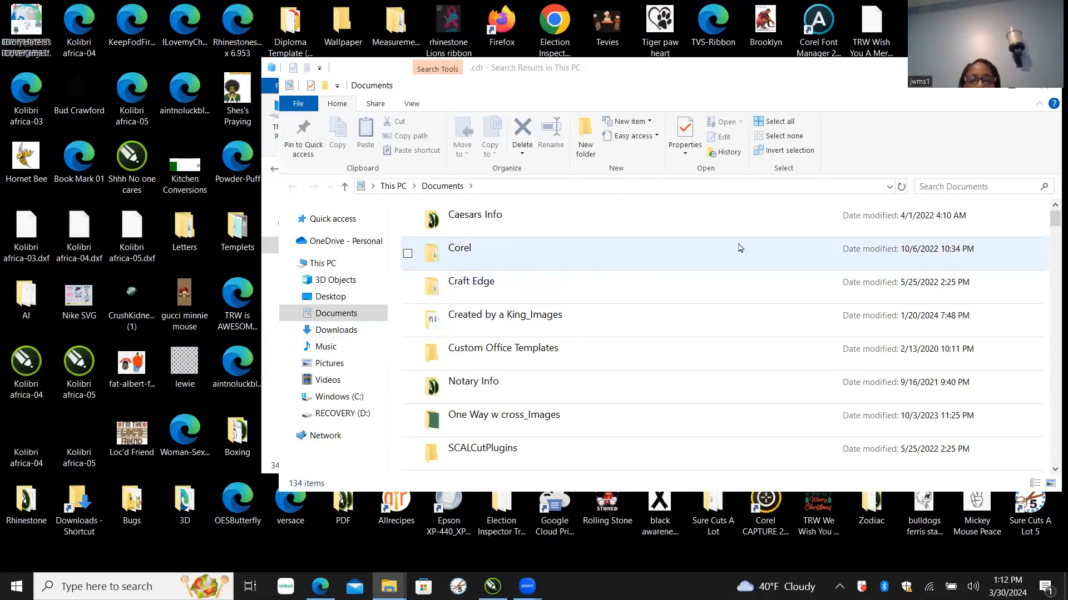
{"action": "left_click", "coordinate": [413, 106]}
{"action": "left_click", "coordinate": [556, 137]}
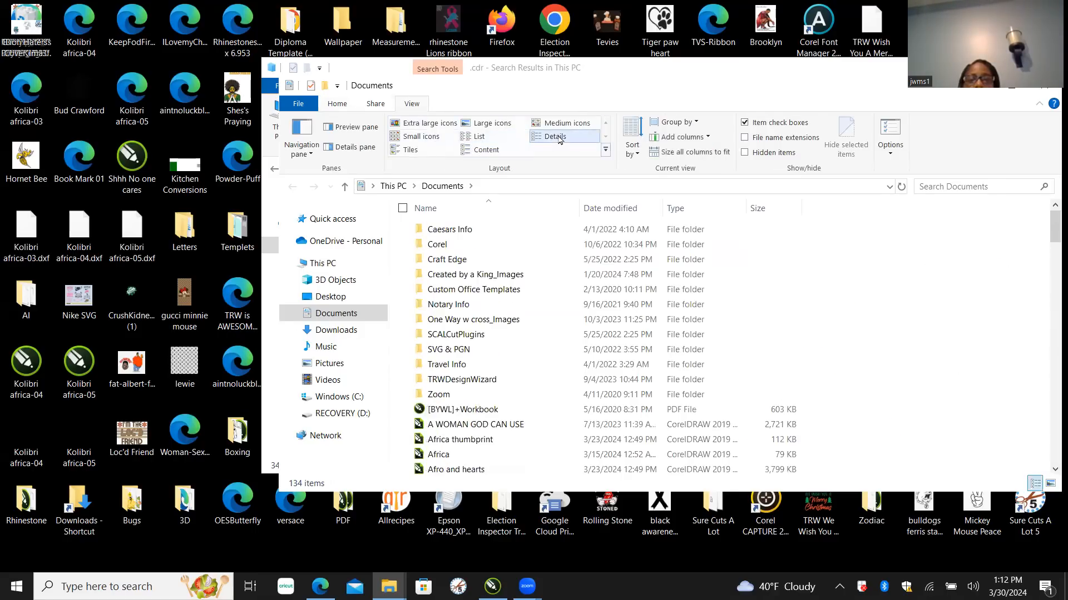
{"action": "left_click", "coordinate": [626, 207]}
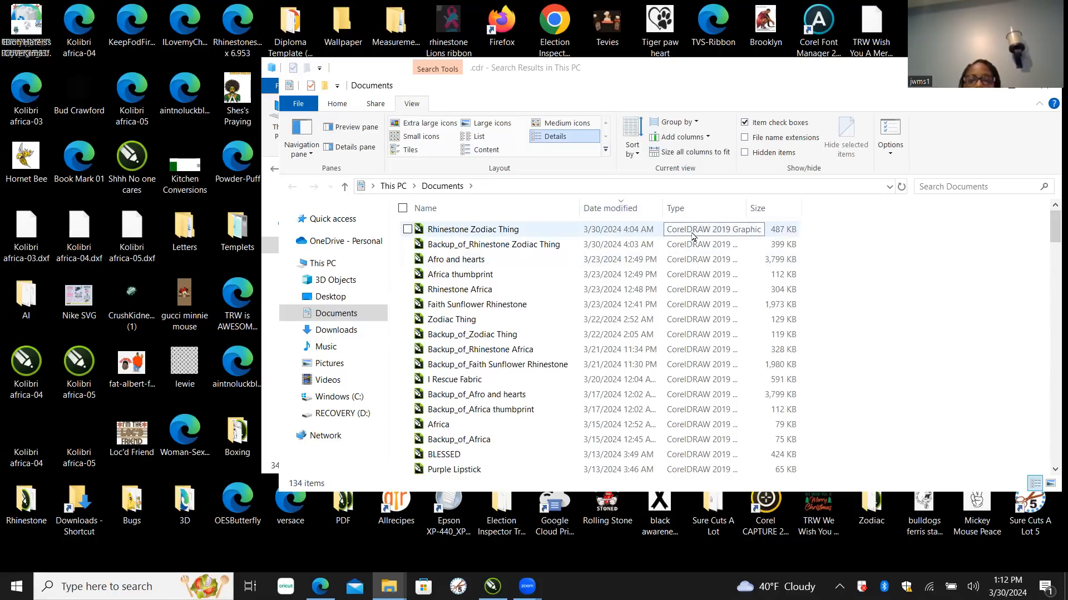
Step: Close the .cdr search window and open the Rhinestone Zodiac Thing file from Documents in CorelDRAW
{"action": "left_click", "coordinate": [460, 232]}
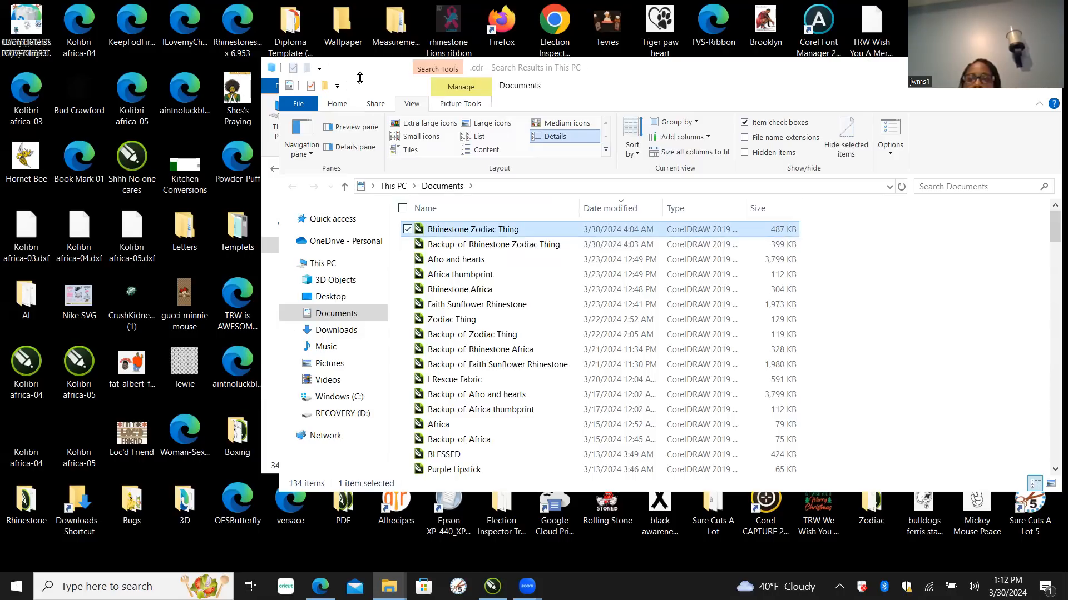
{"action": "left_click", "coordinate": [678, 65]}
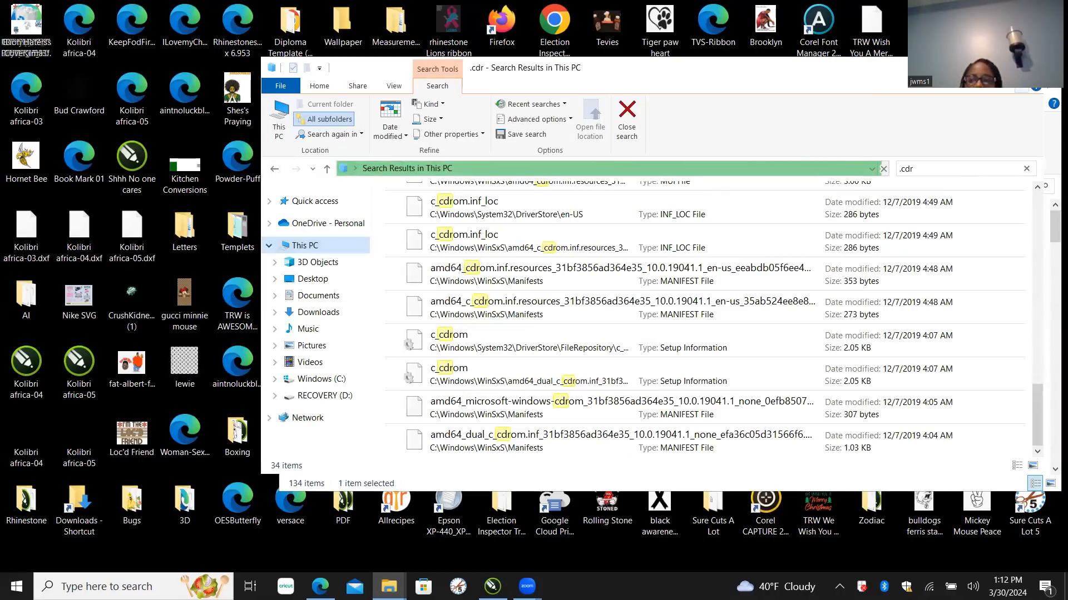
{"action": "left_click", "coordinate": [1026, 67]}
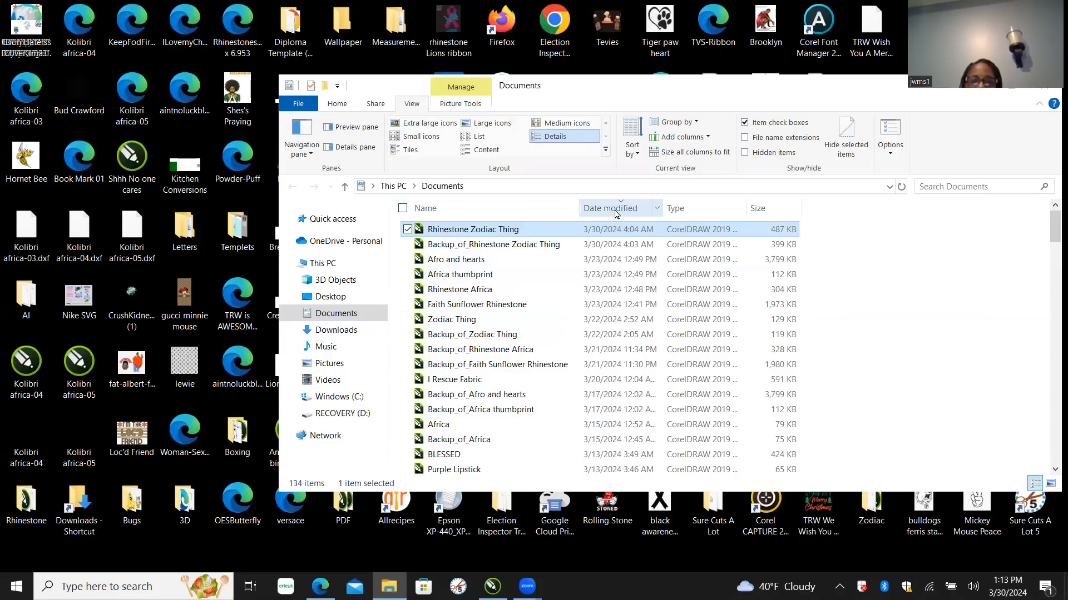
{"action": "double_click", "coordinate": [472, 229]}
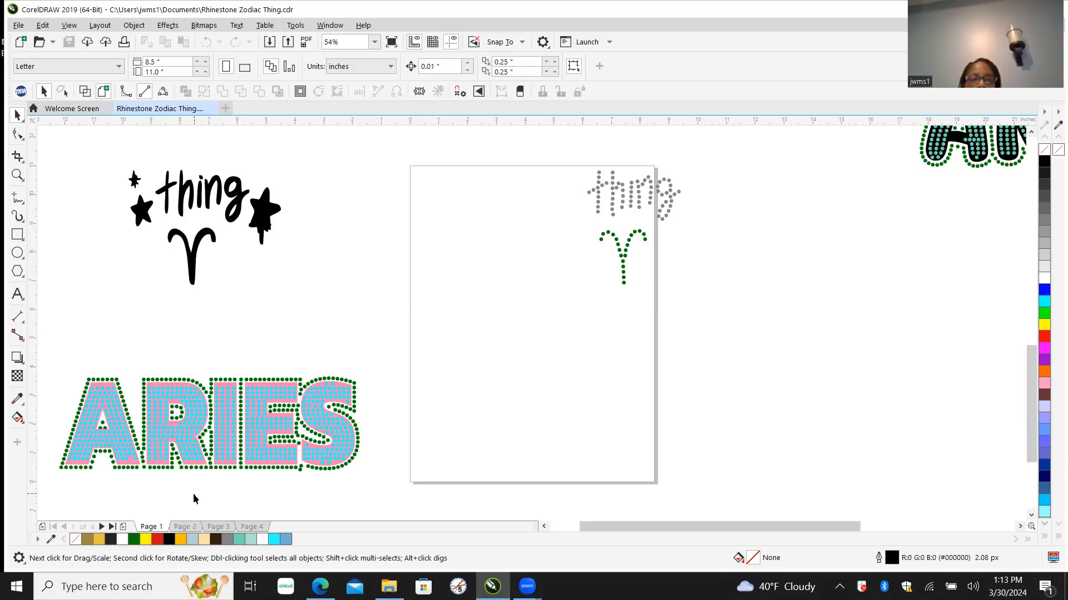
Step: Go to Page 2 and inspect the blue "It's an ARIES thing" rhinestone design up close
{"action": "left_click", "coordinate": [185, 528]}
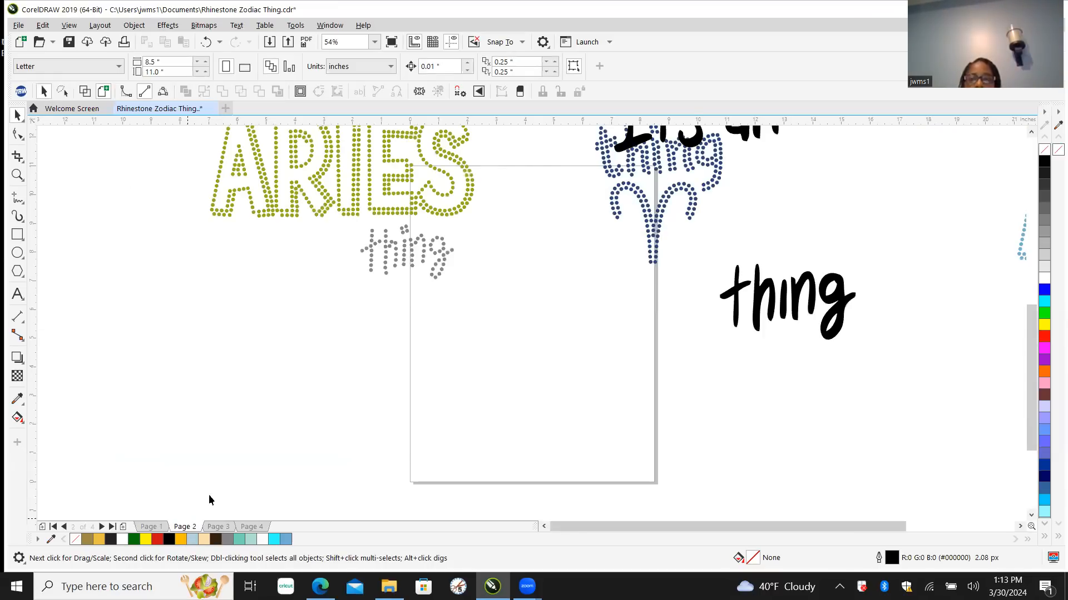
{"action": "scroll", "coordinate": [245, 445], "scroll_direction": "down", "scroll_amount": 3}
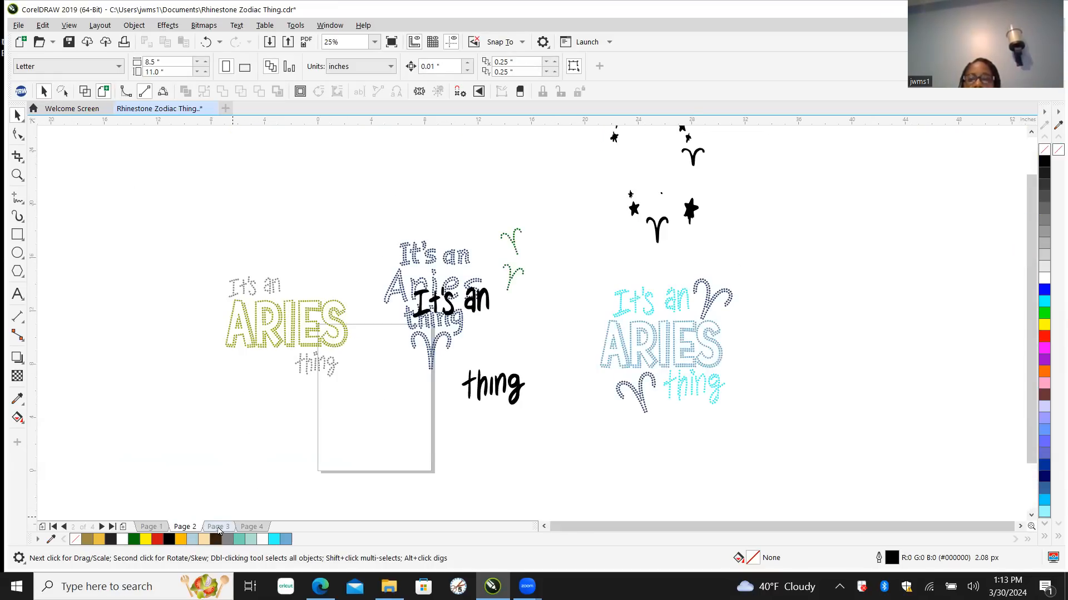
{"action": "left_click_drag", "start_coordinate": [580, 277], "coordinate": [752, 453]}
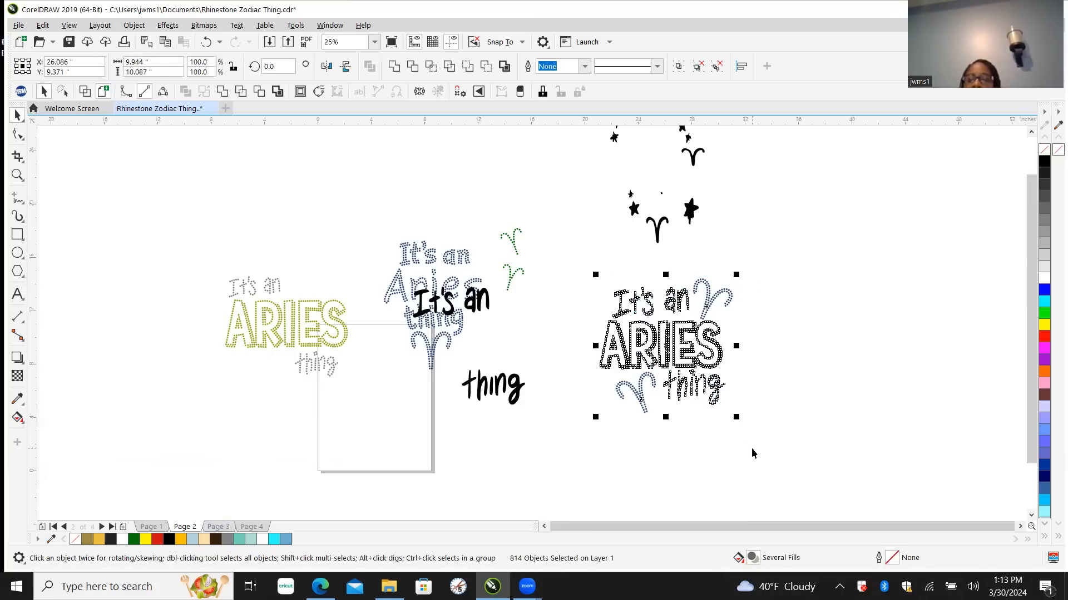
{"action": "left_click", "coordinate": [551, 450]}
{"action": "scroll", "coordinate": [692, 336], "scroll_direction": "up", "scroll_amount": 6}
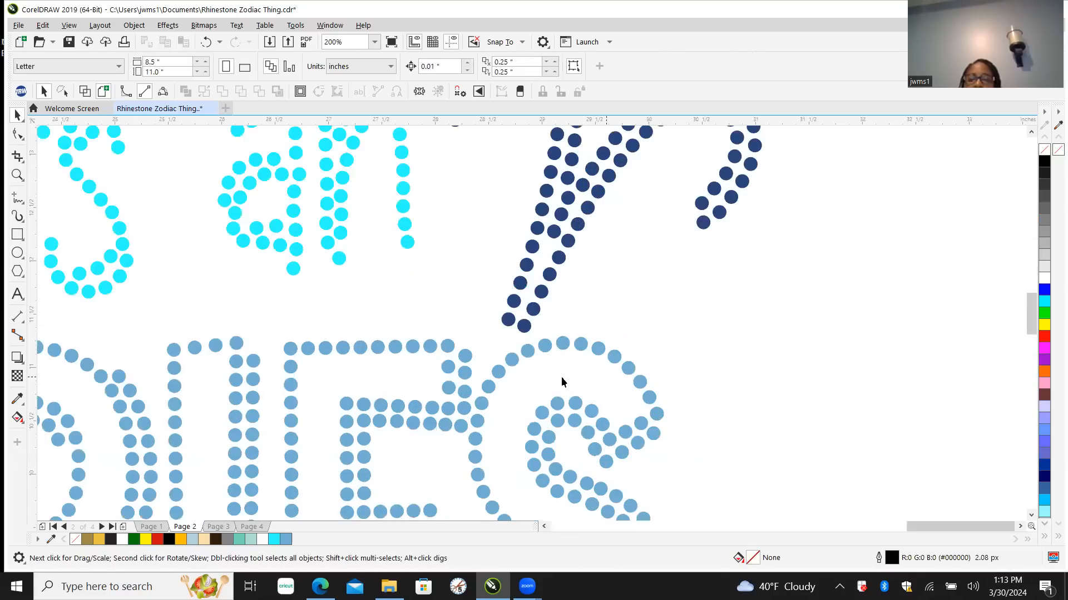
{"action": "scroll", "coordinate": [612, 322], "scroll_direction": "down", "scroll_amount": 6}
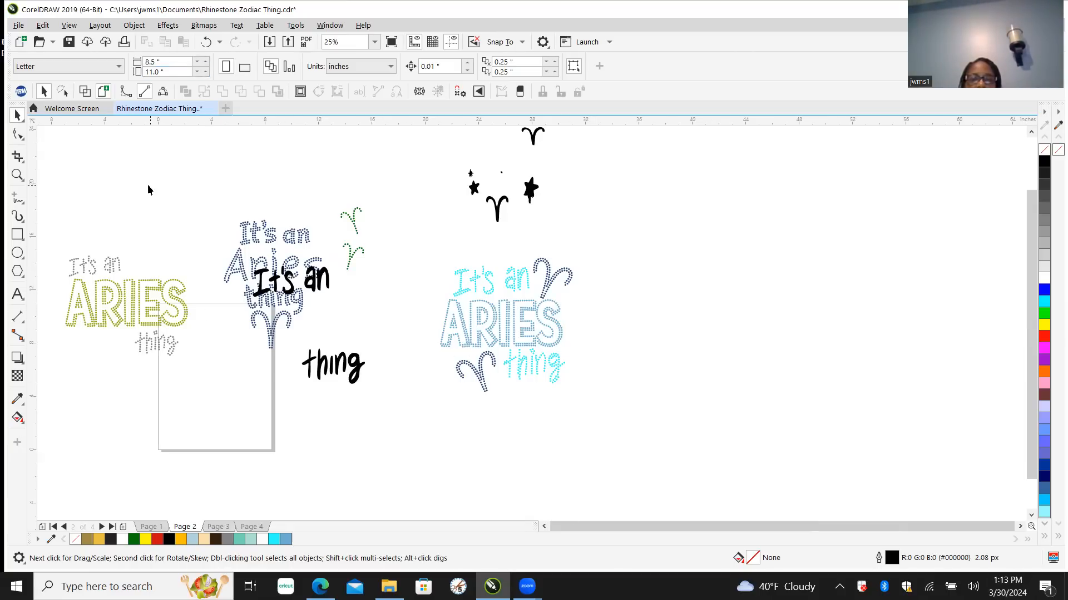
Step: Set the page dimensions to 100 inches wide by 100 inches high so the page surrounds the Aries designs
{"action": "left_click", "coordinate": [167, 60]}
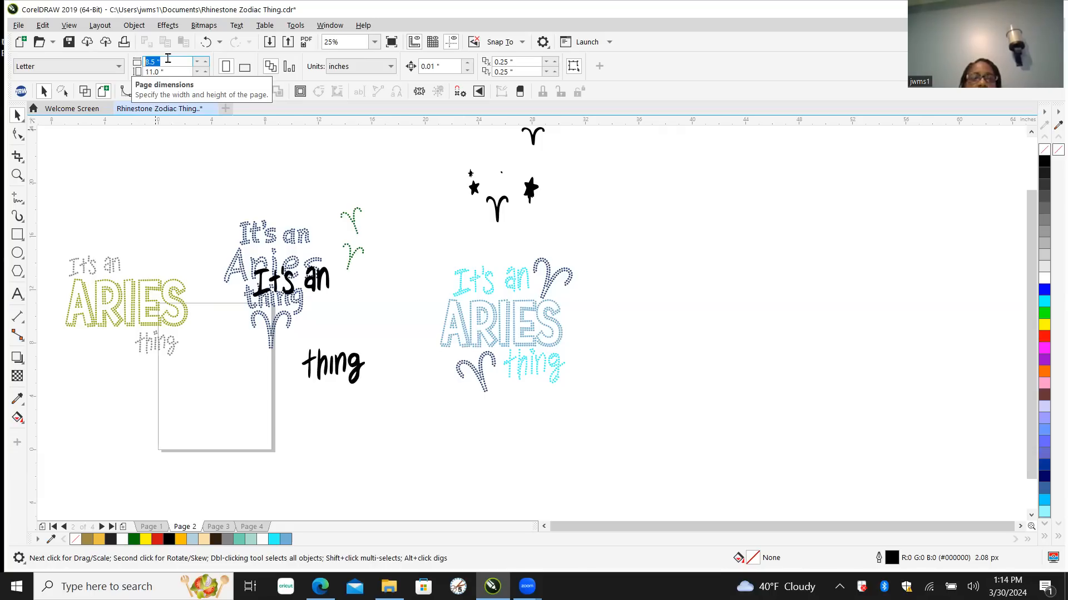
{"action": "type", "text": "10"}
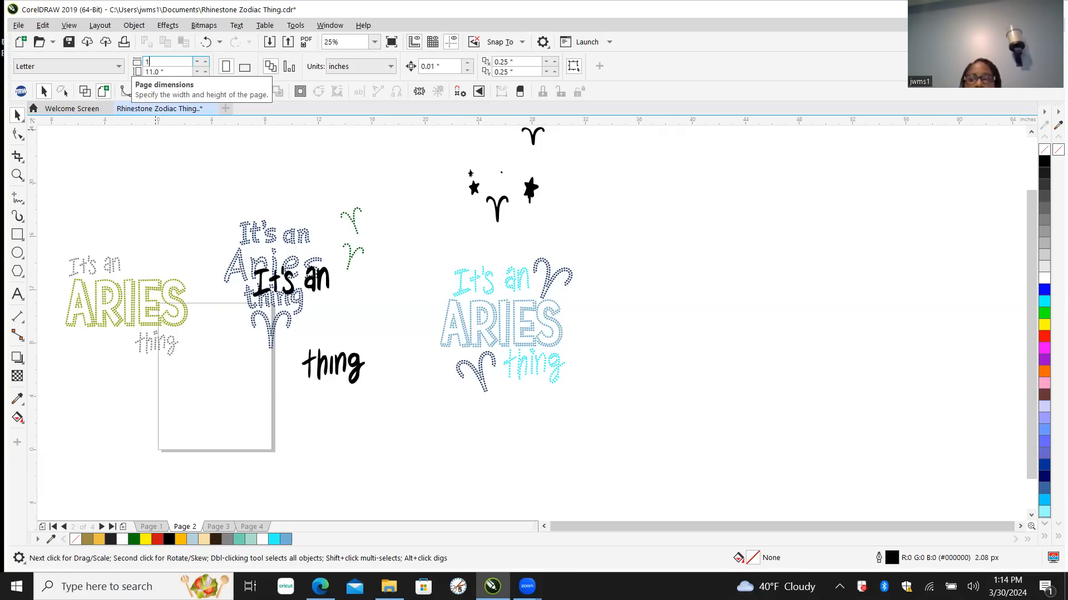
{"action": "key", "text": "Tab"}
{"action": "type", "text": "100"}
{"action": "key", "text": "Return"}
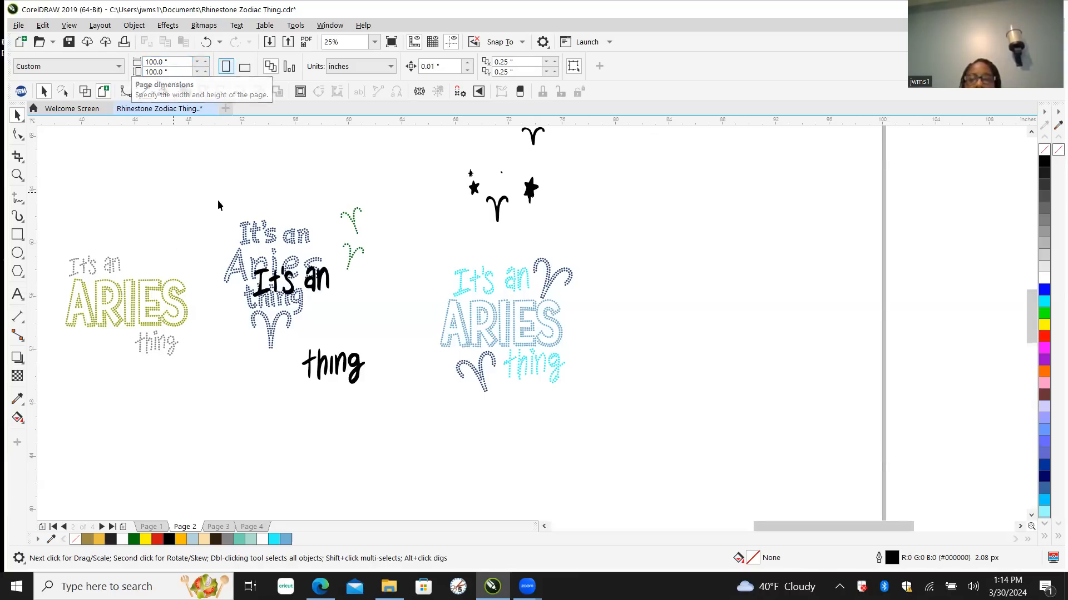
{"action": "scroll", "coordinate": [417, 365], "scroll_direction": "down", "scroll_amount": 5}
{"action": "scroll", "coordinate": [400, 284], "scroll_direction": "up", "scroll_amount": 2}
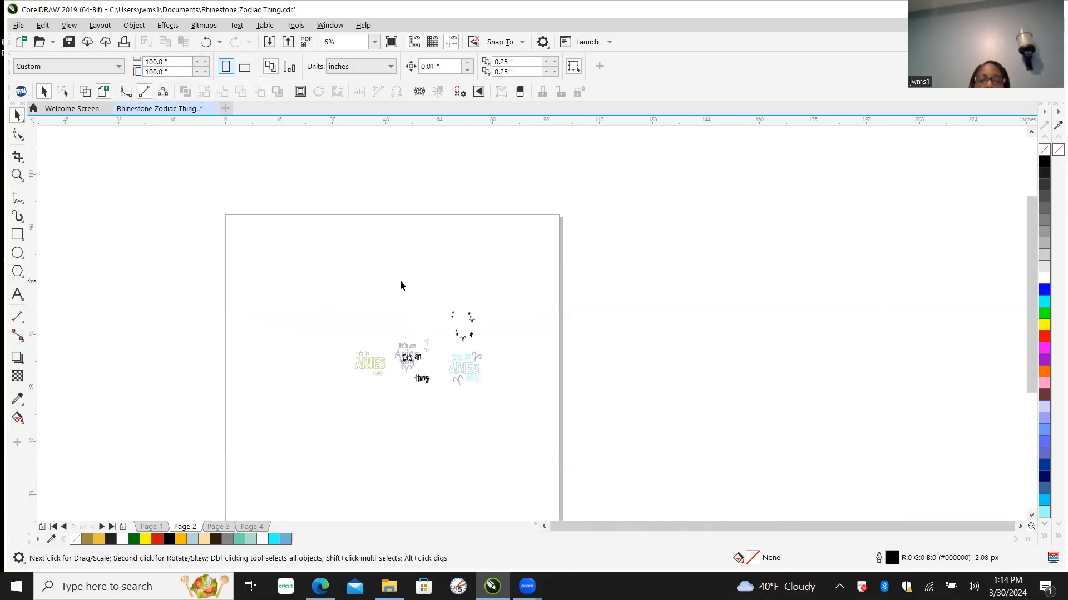
Step: Move the whole blue "It's an ARIES thing" design to the page's upper-left corner, centred at about X 7.1 and Y 92.7 inches
{"action": "scroll", "coordinate": [421, 395], "scroll_direction": "up", "scroll_amount": 3}
{"action": "left_click_drag", "start_coordinate": [483, 260], "coordinate": [693, 450]}
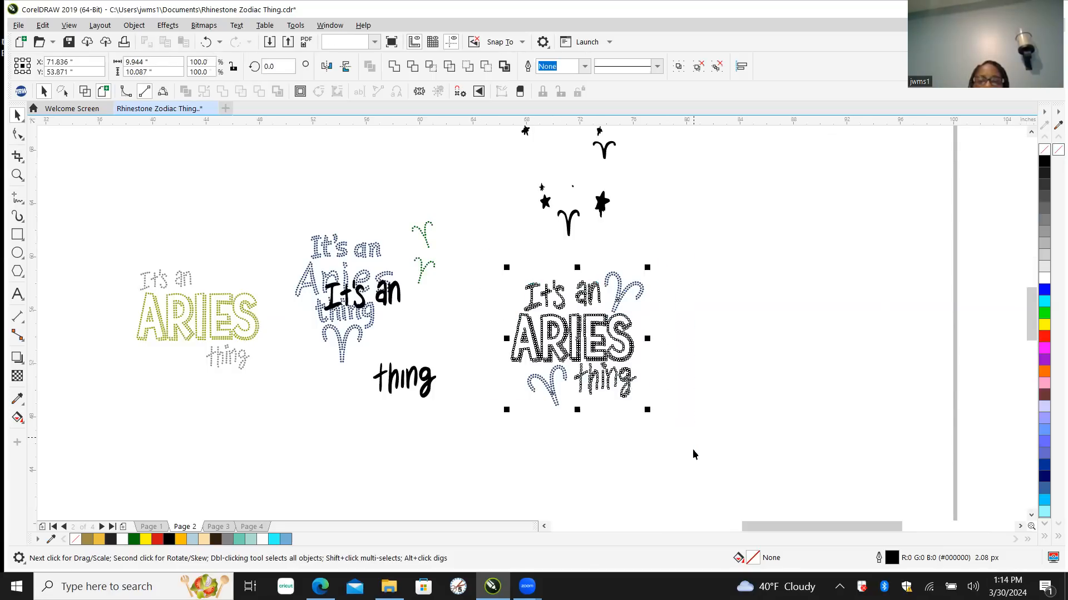
{"action": "scroll", "coordinate": [688, 450], "scroll_direction": "down", "scroll_amount": 3}
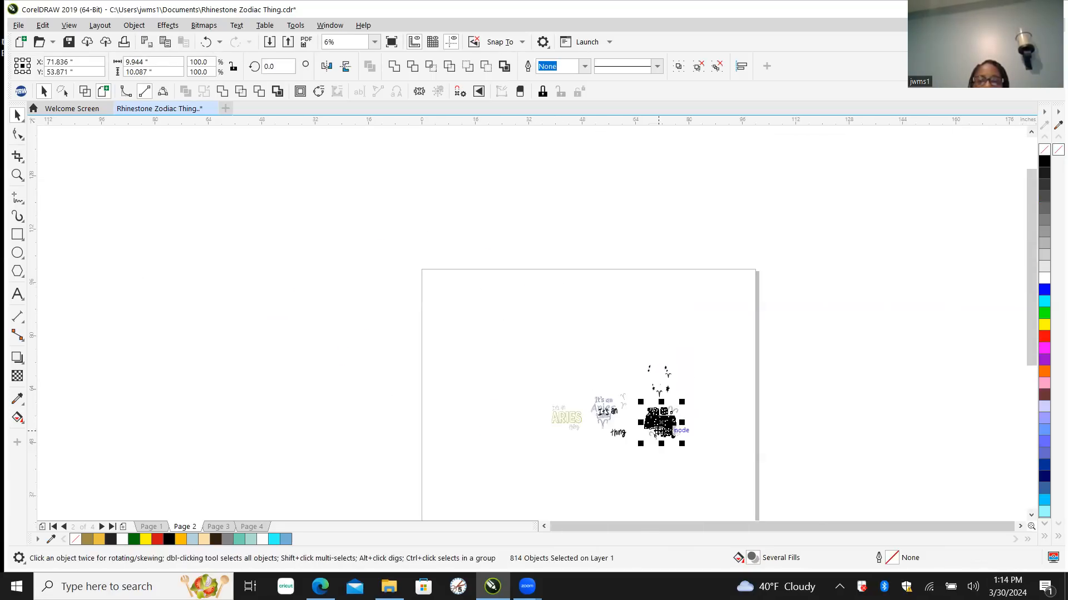
{"action": "scroll", "coordinate": [660, 431], "scroll_direction": "up", "scroll_amount": 1}
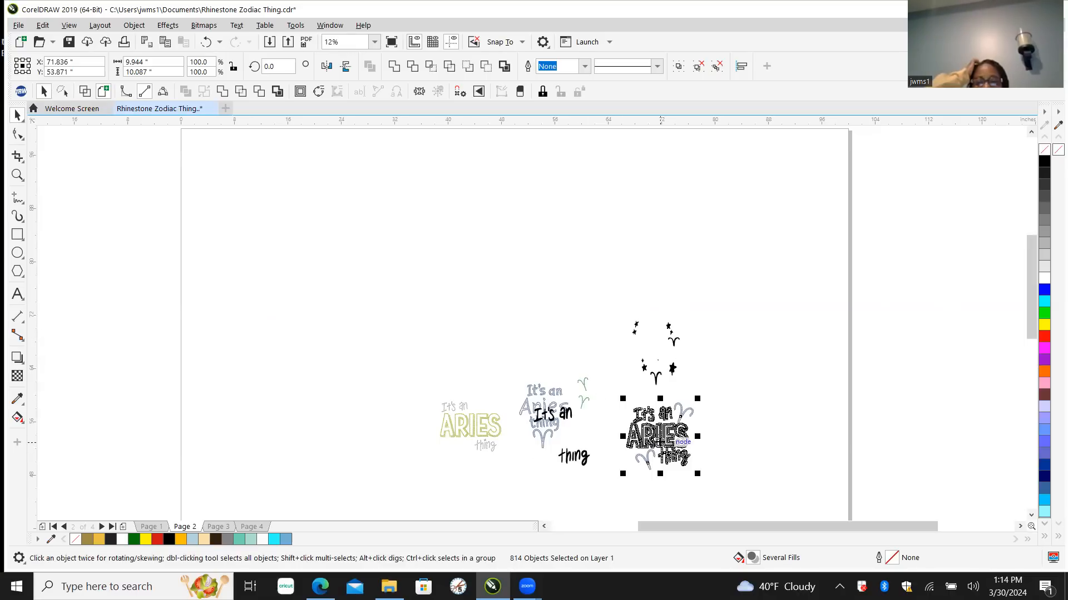
{"action": "left_click_drag", "start_coordinate": [634, 426], "coordinate": [226, 172]}
{"action": "scroll", "coordinate": [438, 218], "scroll_direction": "down", "scroll_amount": 3}
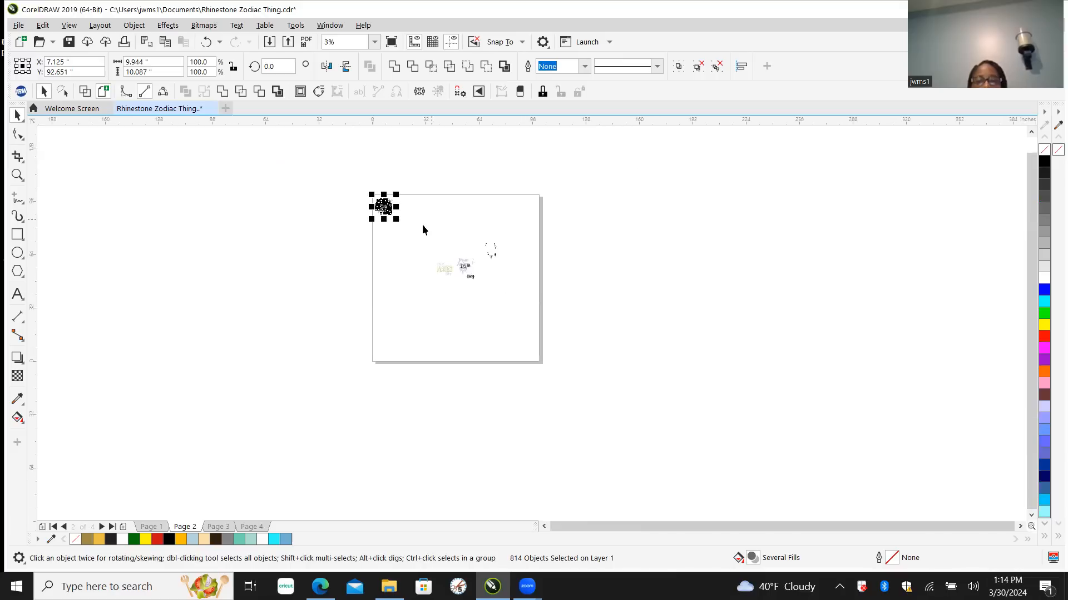
Step: Move all the remaining Aries designs, symbols and stars together to the lower-left area of the page
{"action": "scroll", "coordinate": [445, 233], "scroll_direction": "up", "scroll_amount": 3}
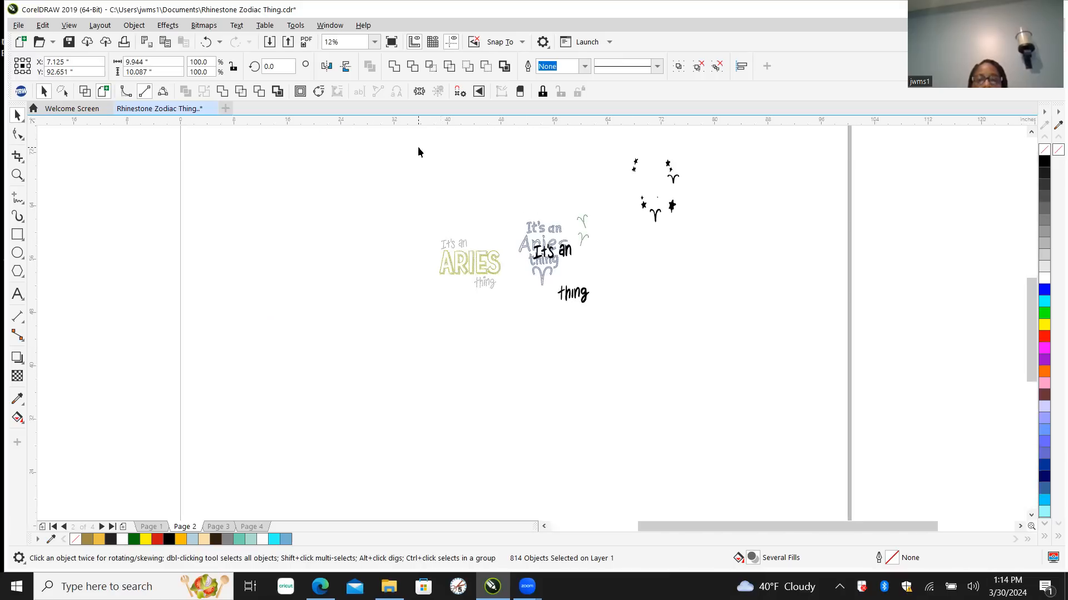
{"action": "left_click_drag", "start_coordinate": [736, 341], "coordinate": [735, 341]}
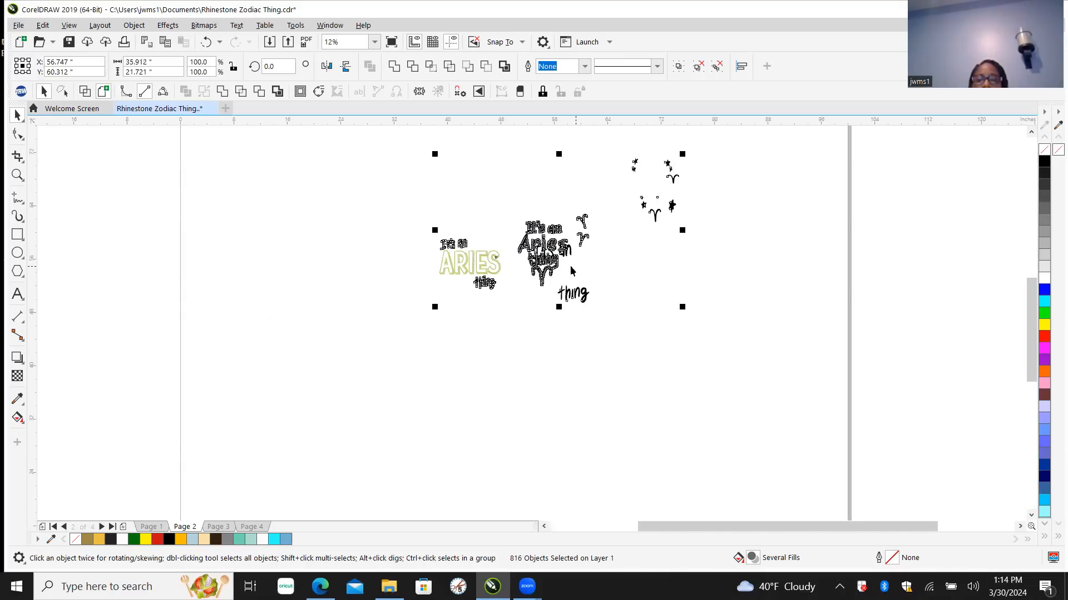
{"action": "left_click_drag", "start_coordinate": [541, 228], "coordinate": [308, 422]}
{"action": "left_click", "coordinate": [484, 309]}
{"action": "scroll", "coordinate": [330, 356], "scroll_direction": "down", "scroll_amount": 1}
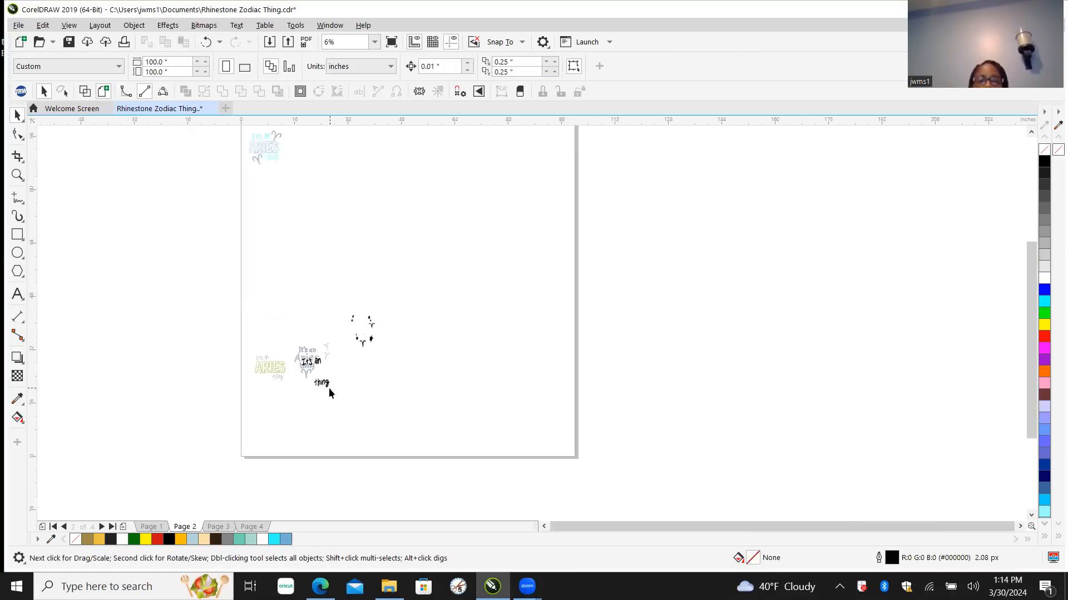
Step: Nudge the black "It's an" letters 15 inches to the right, off the navy rhinestone design, using the TRW Design Wizard
{"action": "scroll", "coordinate": [330, 392], "scroll_direction": "up", "scroll_amount": 2}
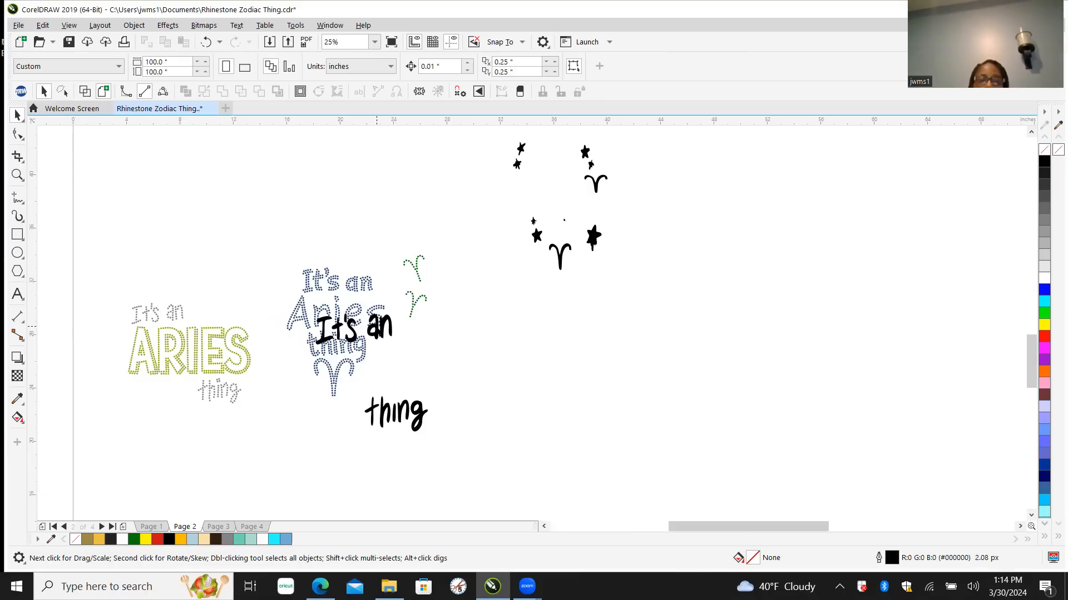
{"action": "left_click", "coordinate": [376, 327]}
{"action": "scroll", "coordinate": [355, 336], "scroll_direction": "up", "scroll_amount": 1}
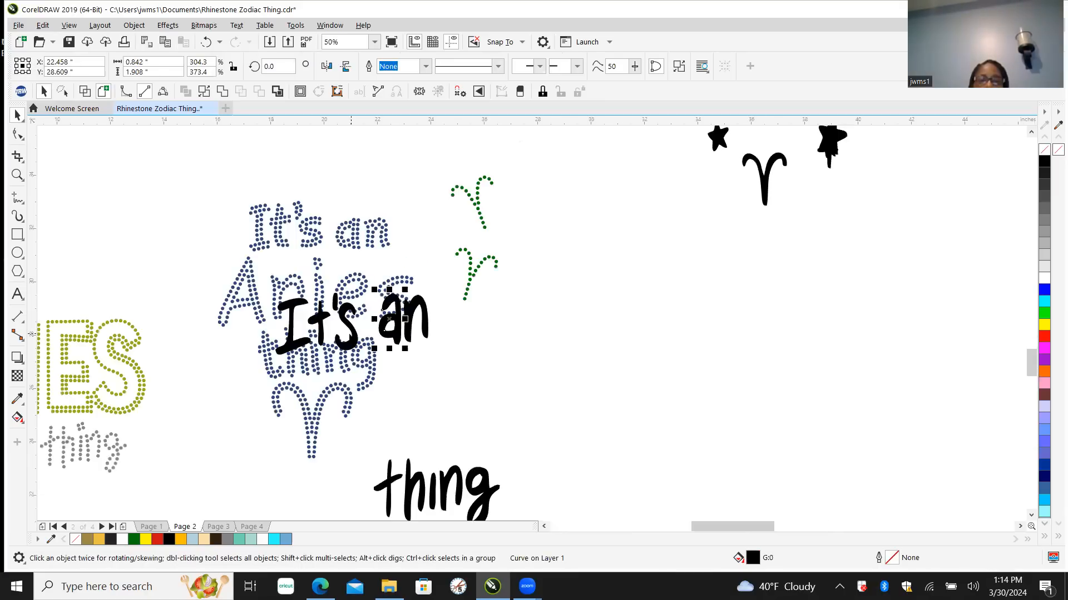
{"action": "scroll", "coordinate": [337, 324], "scroll_direction": "up", "scroll_amount": 1}
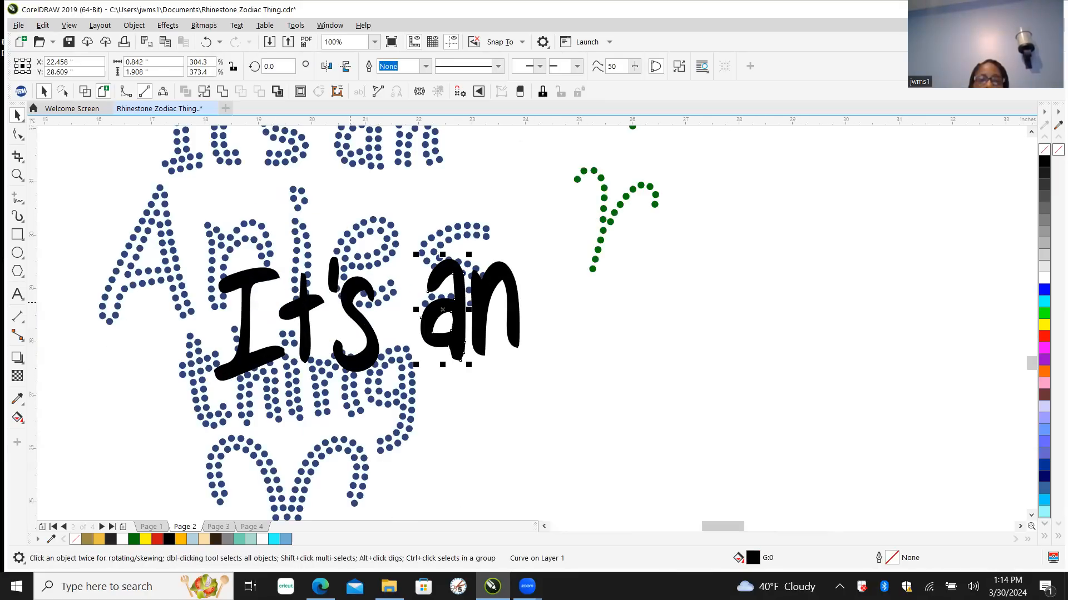
{"action": "left_click", "coordinate": [339, 329], "text": "shift"}
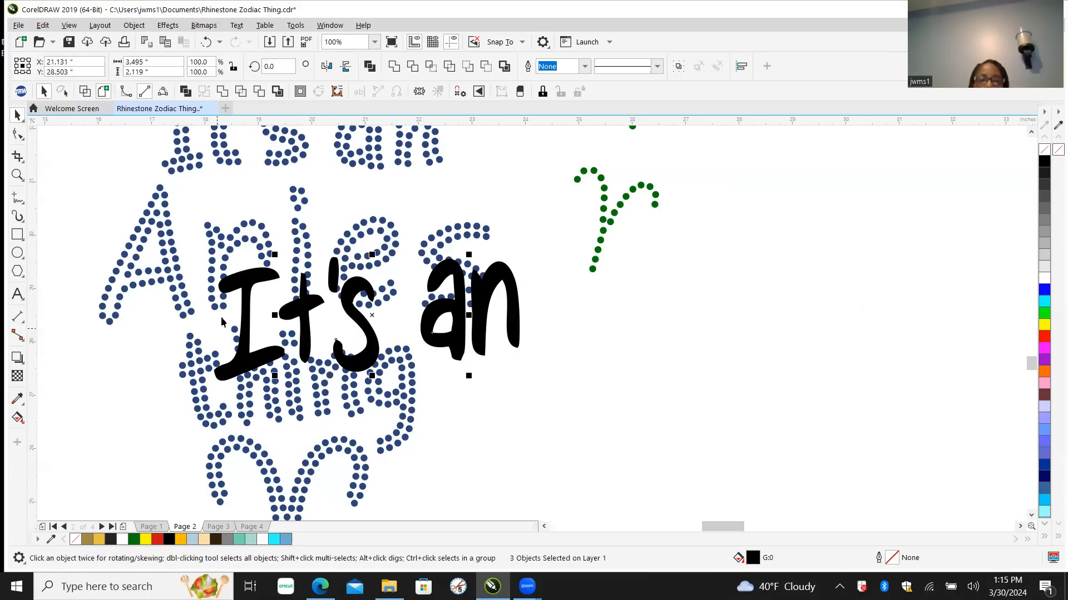
{"action": "left_click", "coordinate": [242, 265], "text": "shift"}
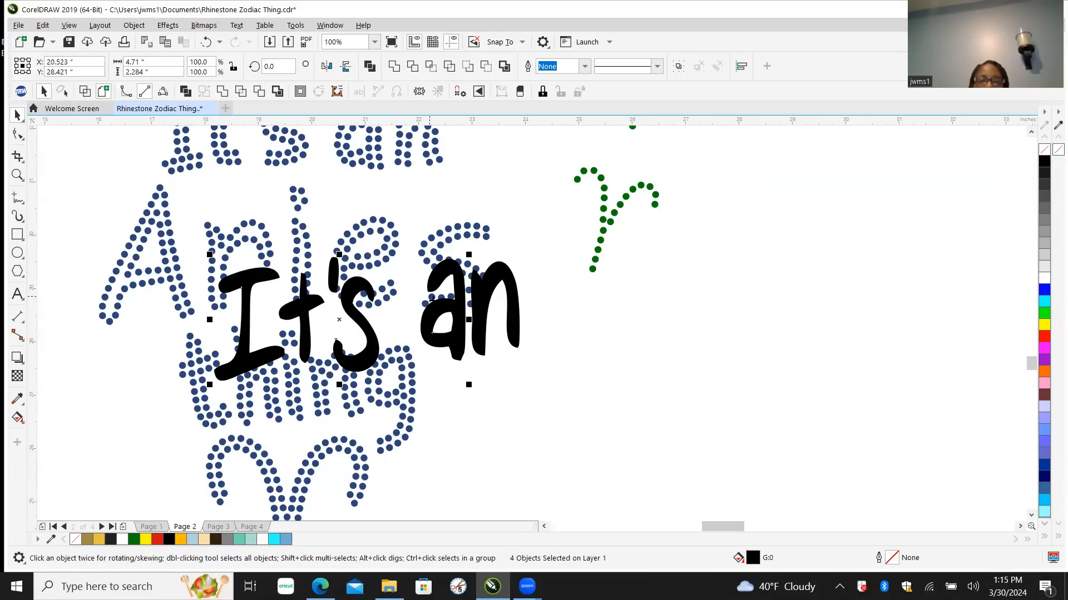
{"action": "scroll", "coordinate": [525, 310], "scroll_direction": "down", "scroll_amount": 1}
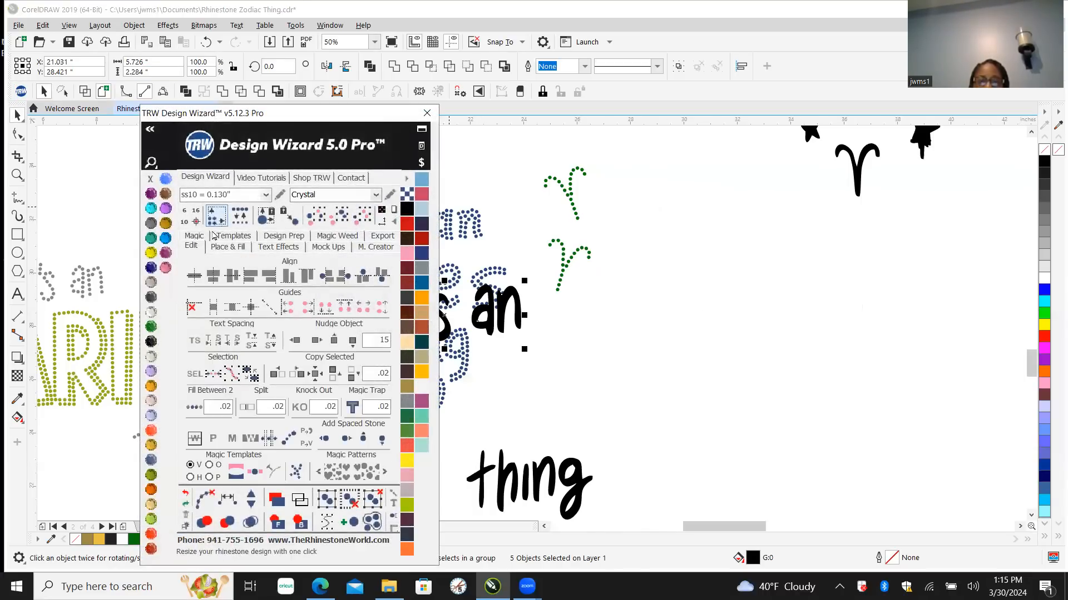
{"action": "left_click", "coordinate": [316, 341]}
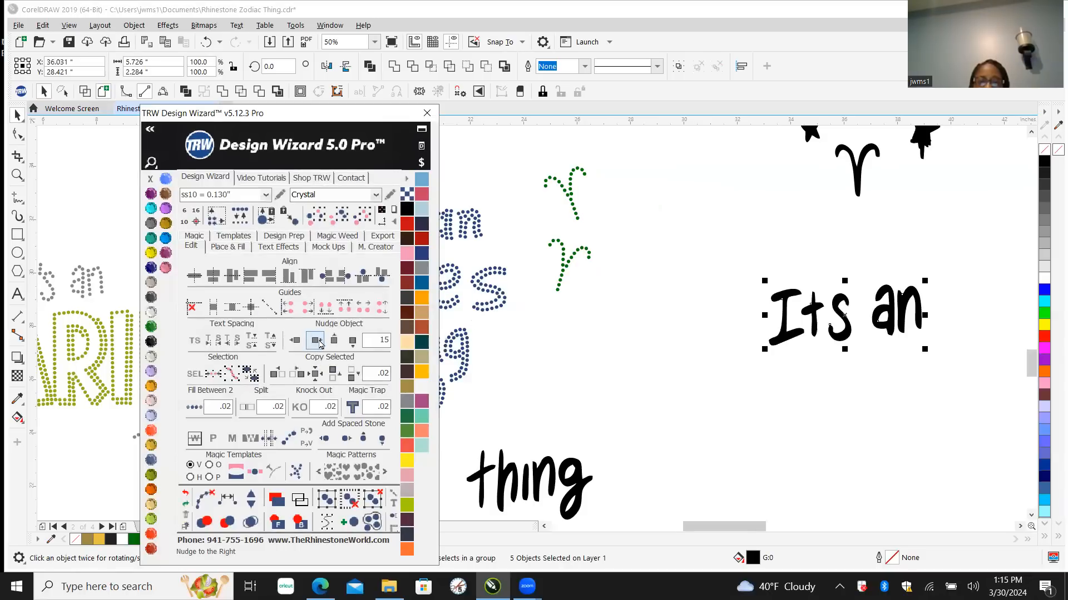
Step: Nudge the black "thing" letters, including the g, 15 inches to the right to match the "It's an" lettering
{"action": "left_click", "coordinate": [477, 434]}
{"action": "left_click_drag", "start_coordinate": [517, 509], "coordinate": [625, 448]}
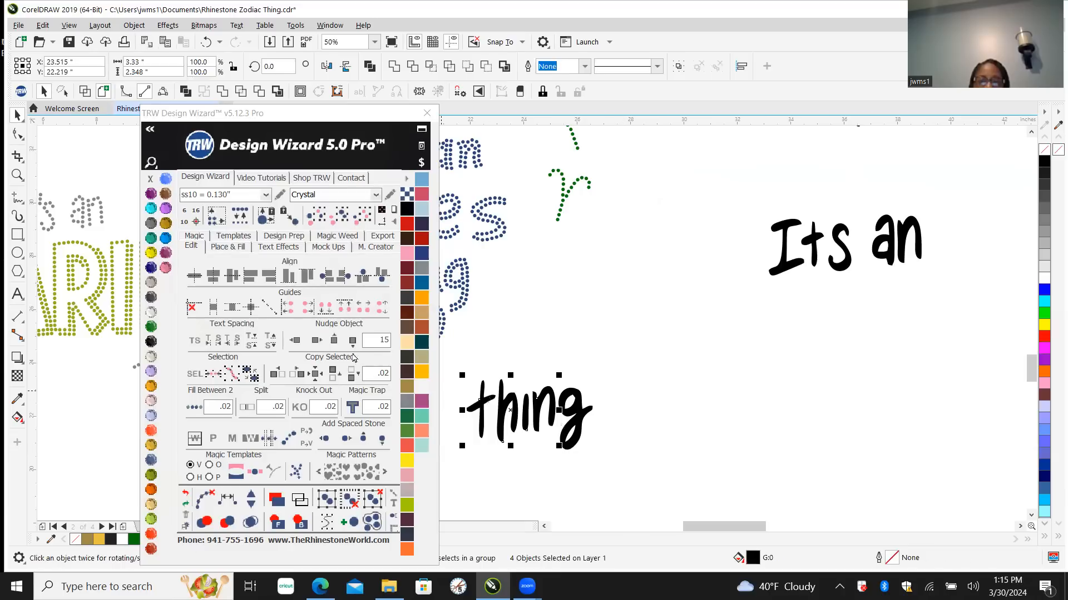
{"action": "left_click", "coordinate": [316, 340]}
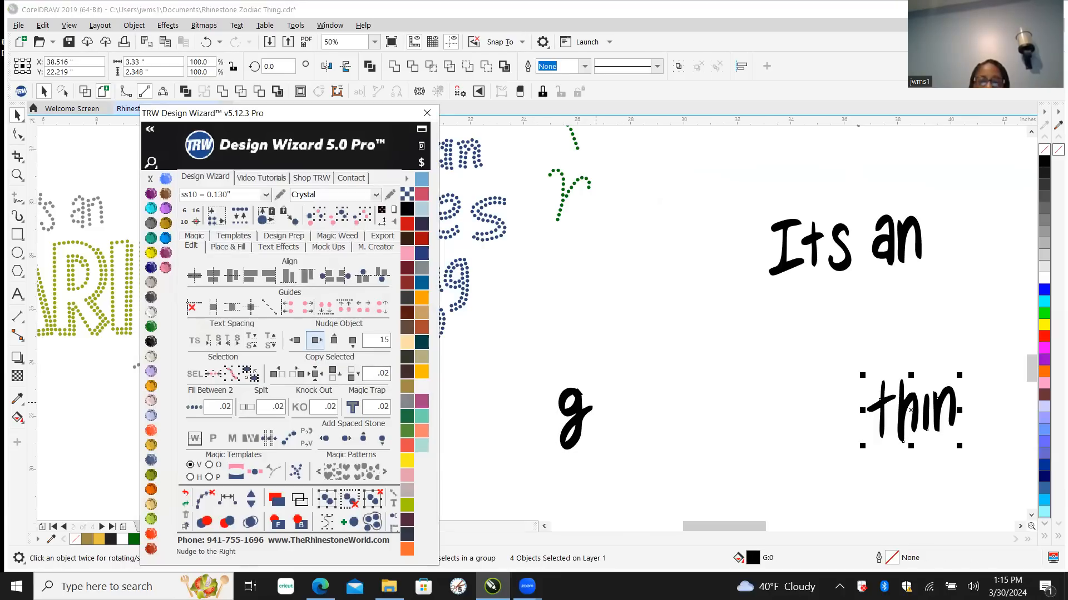
{"action": "left_click", "coordinate": [584, 409]}
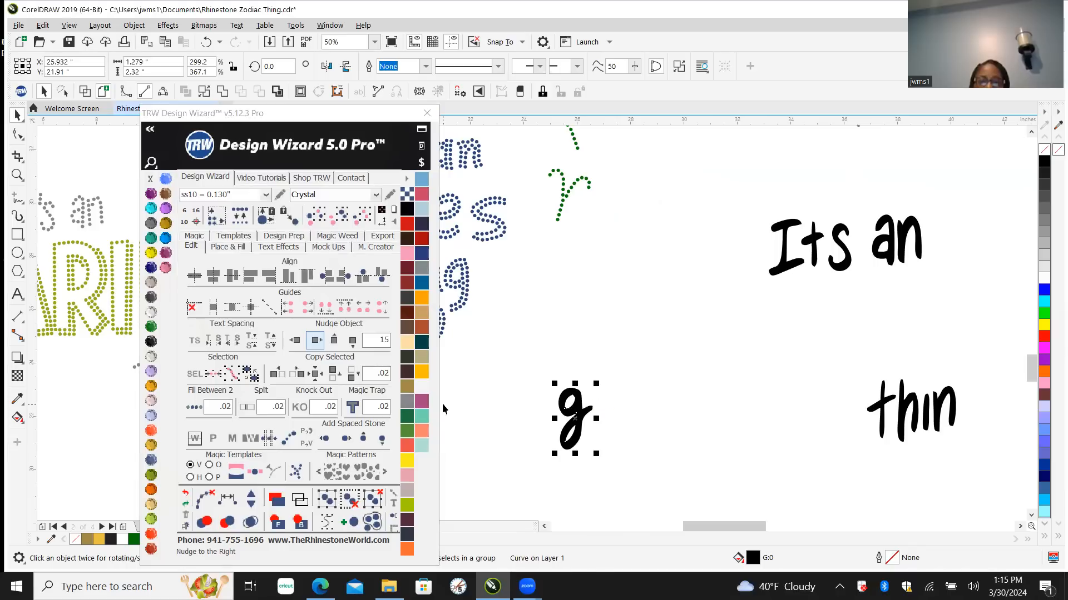
{"action": "left_click", "coordinate": [317, 341]}
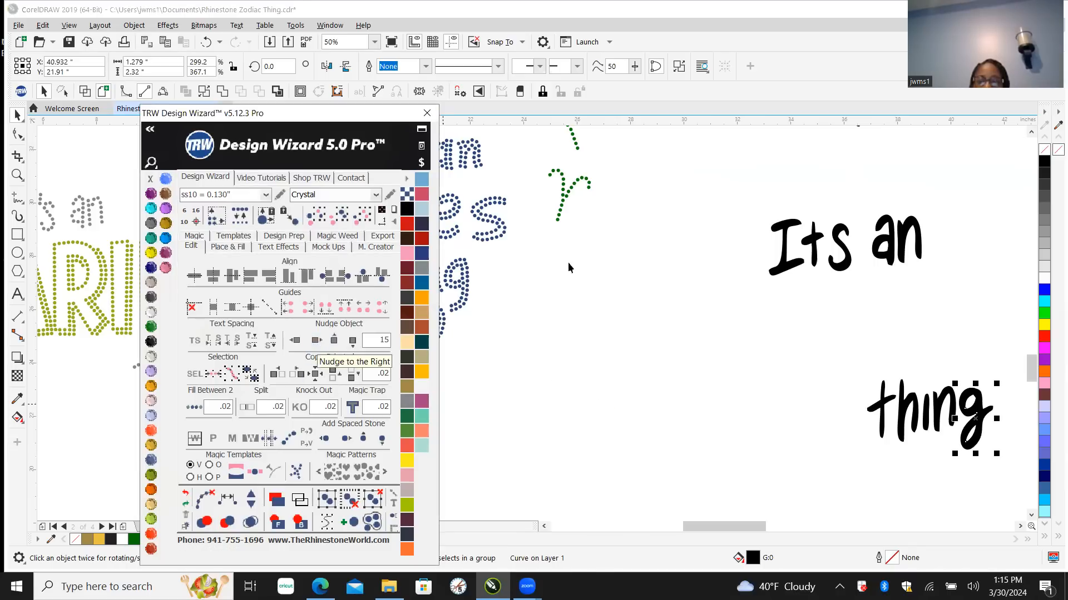
Step: Save the document and move the TRW Design Wizard window clear of the Aries designs
{"action": "left_click", "coordinate": [799, 320]}
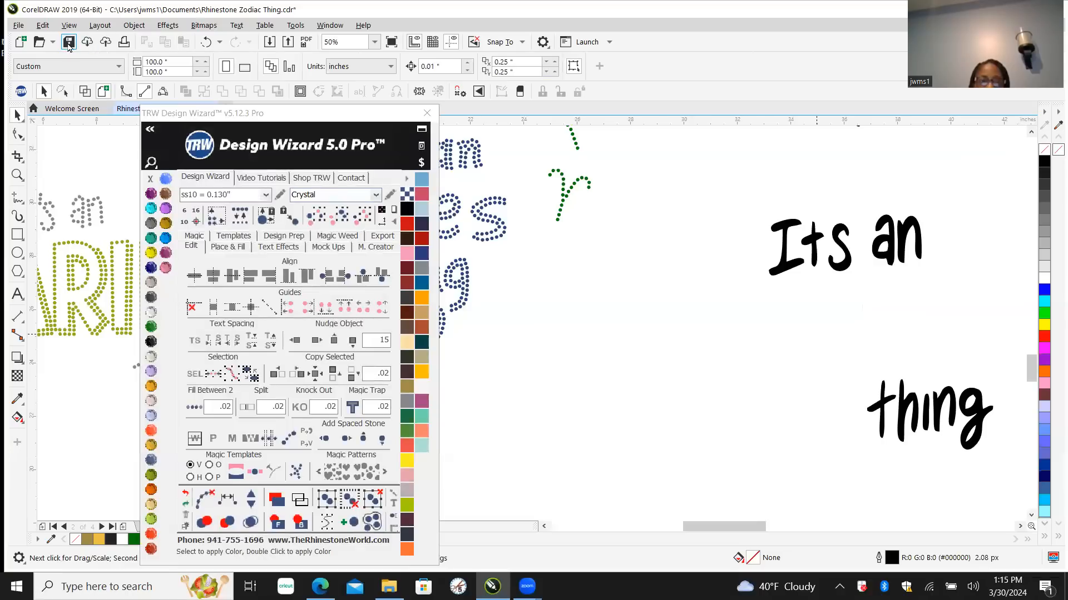
{"action": "left_click_drag", "start_coordinate": [321, 119], "coordinate": [941, 90]}
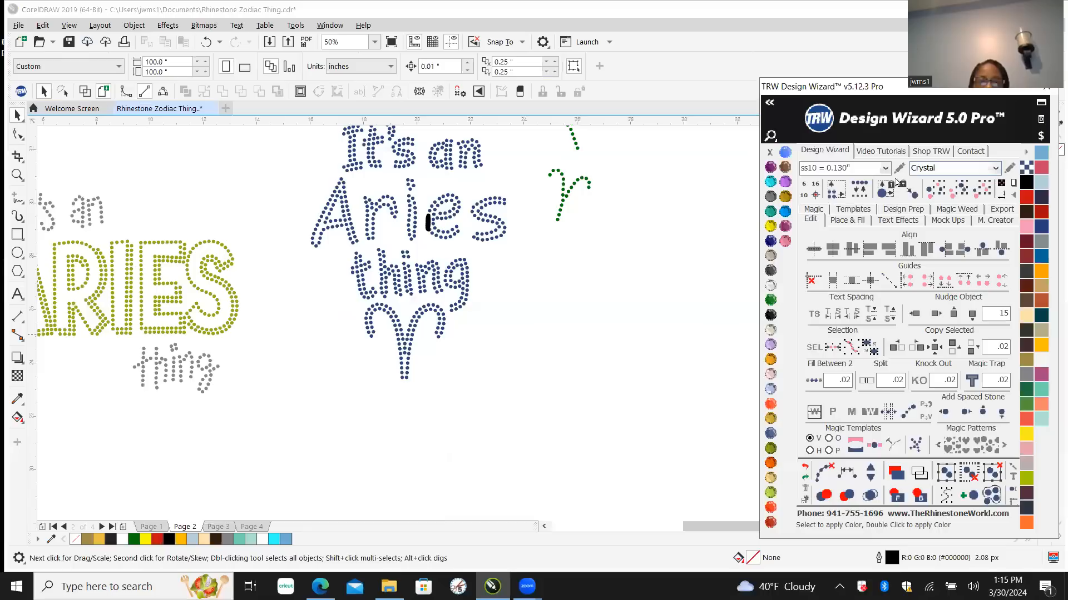
Step: Examine the blue "It's an ARIES thing" design up close, checking how the rhinestones of adjoining letters and symbols meet
{"action": "scroll", "coordinate": [371, 382], "scroll_direction": "down", "scroll_amount": 1}
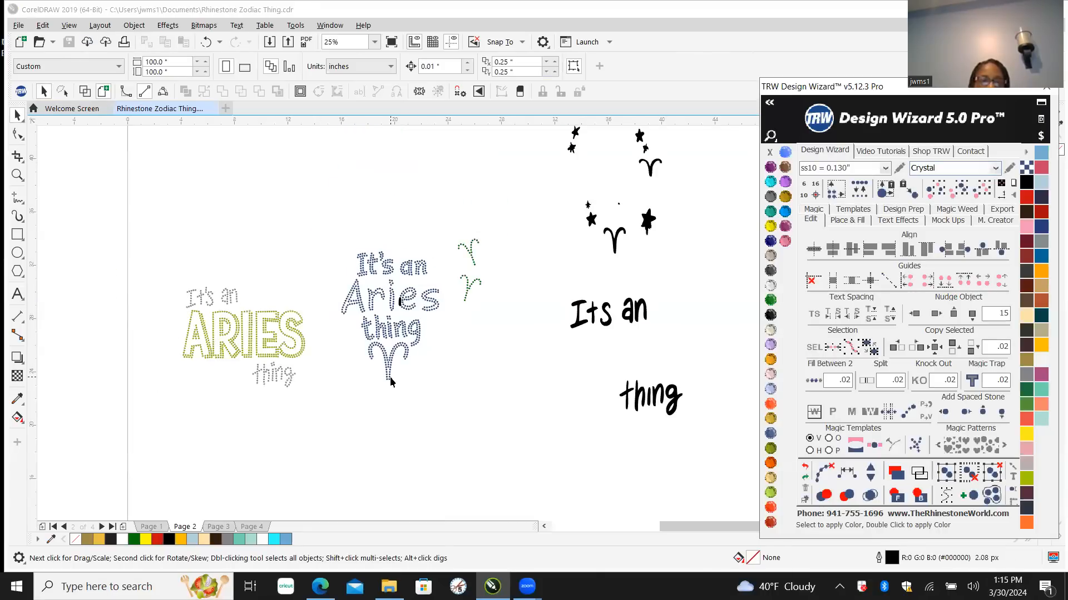
{"action": "scroll", "coordinate": [391, 382], "scroll_direction": "down", "scroll_amount": 1}
{"action": "scroll", "coordinate": [369, 228], "scroll_direction": "down", "scroll_amount": 2}
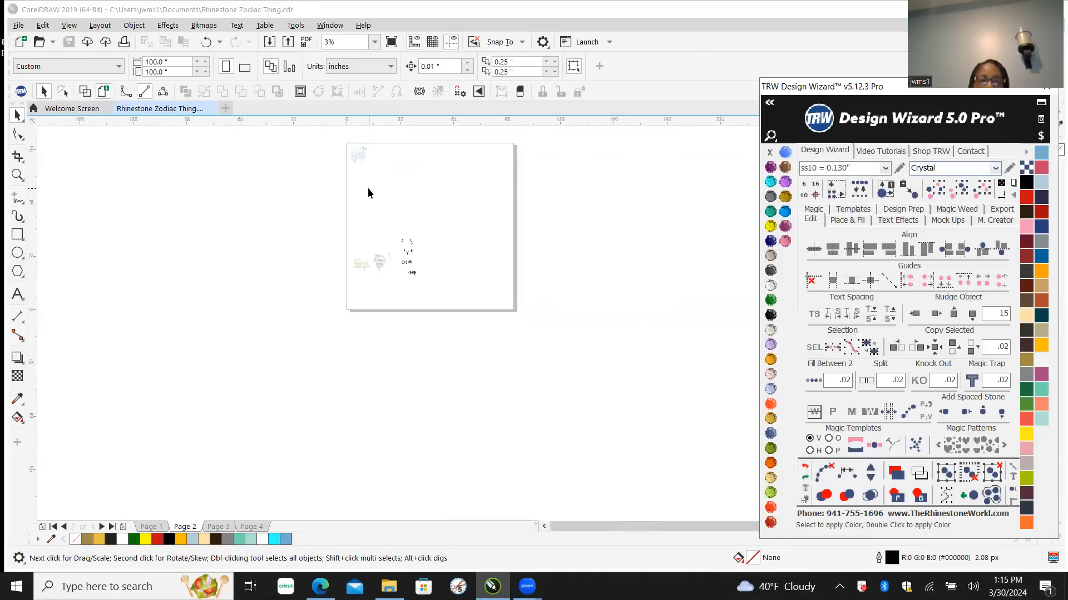
{"action": "scroll", "coordinate": [355, 139], "scroll_direction": "up", "scroll_amount": 3}
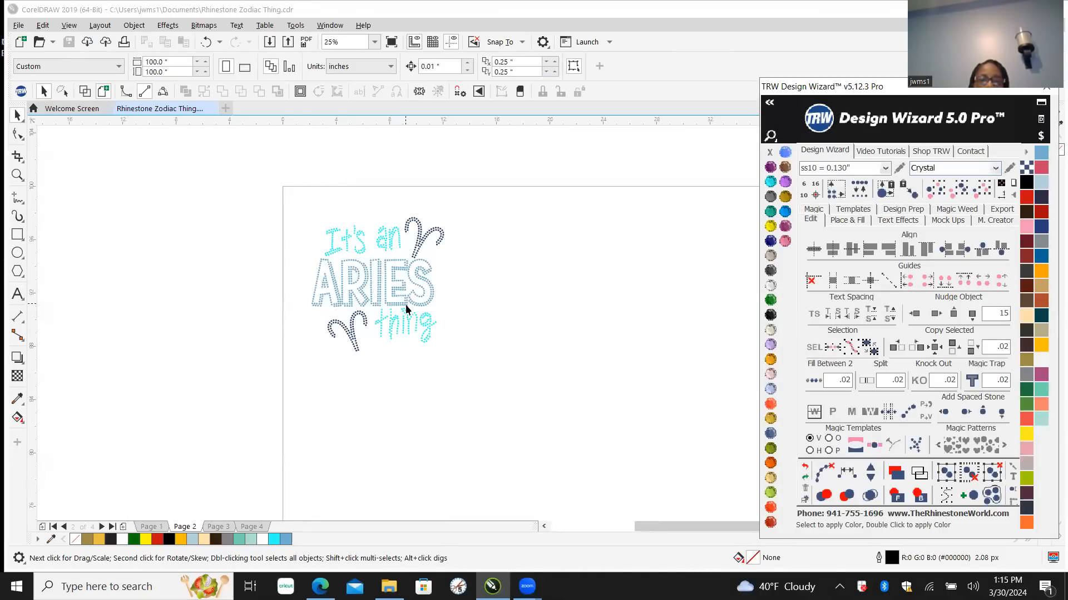
{"action": "scroll", "coordinate": [405, 305], "scroll_direction": "up", "scroll_amount": 1}
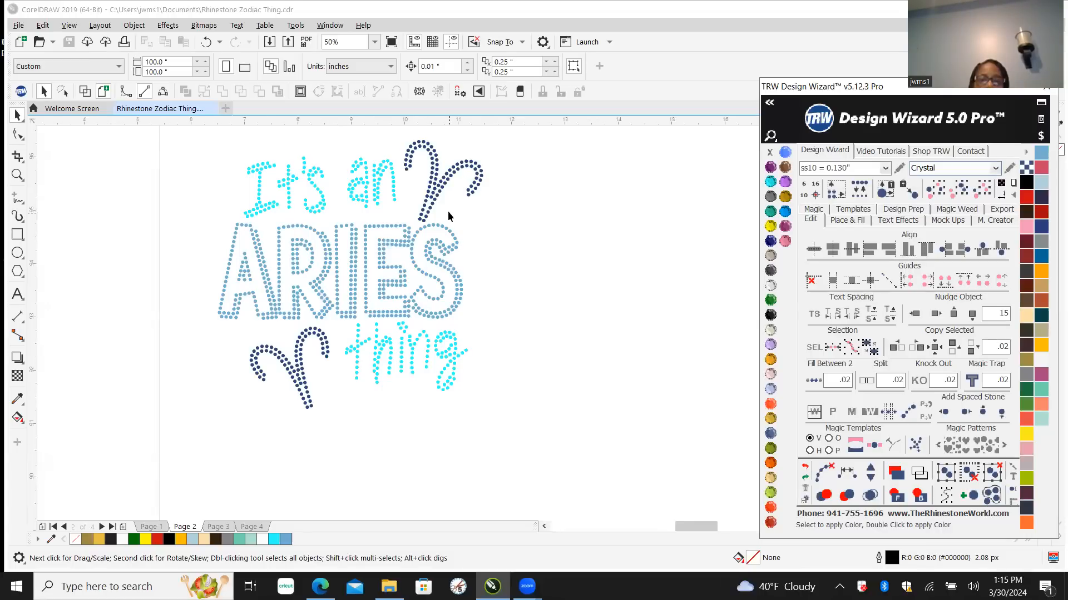
{"action": "scroll", "coordinate": [449, 218], "scroll_direction": "up", "scroll_amount": 1}
{"action": "scroll", "coordinate": [410, 255], "scroll_direction": "down", "scroll_amount": 1}
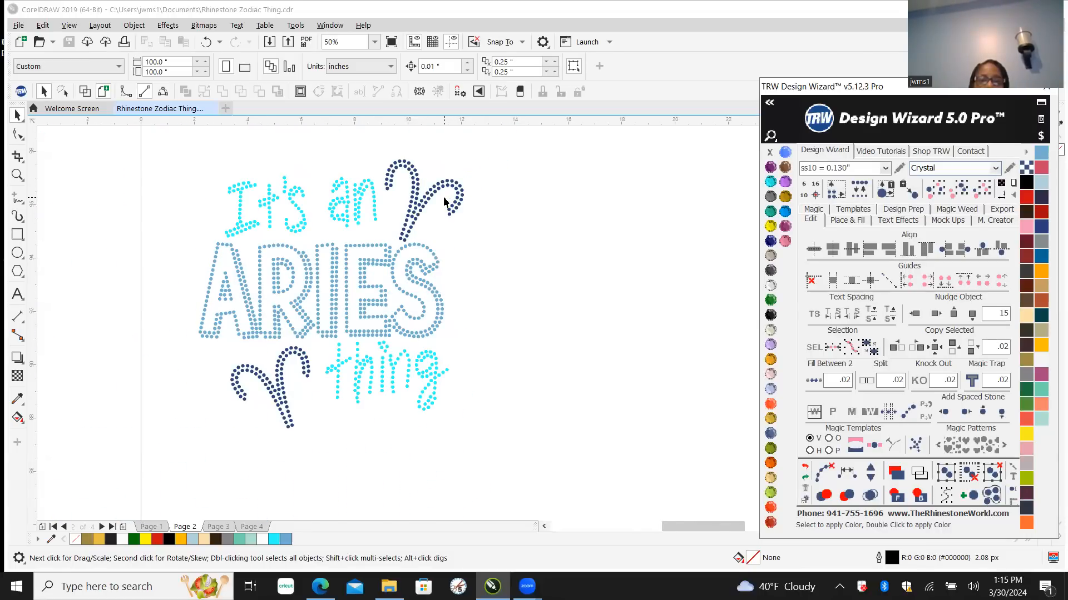
{"action": "left_click", "coordinate": [322, 278]}
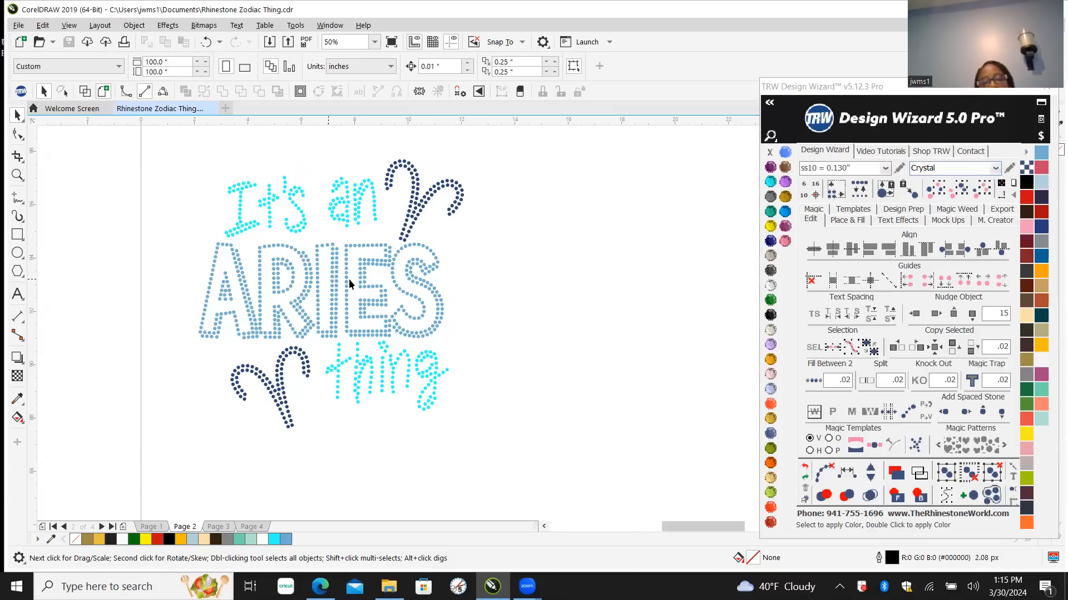
{"action": "scroll", "coordinate": [441, 311], "scroll_direction": "up", "scroll_amount": 1}
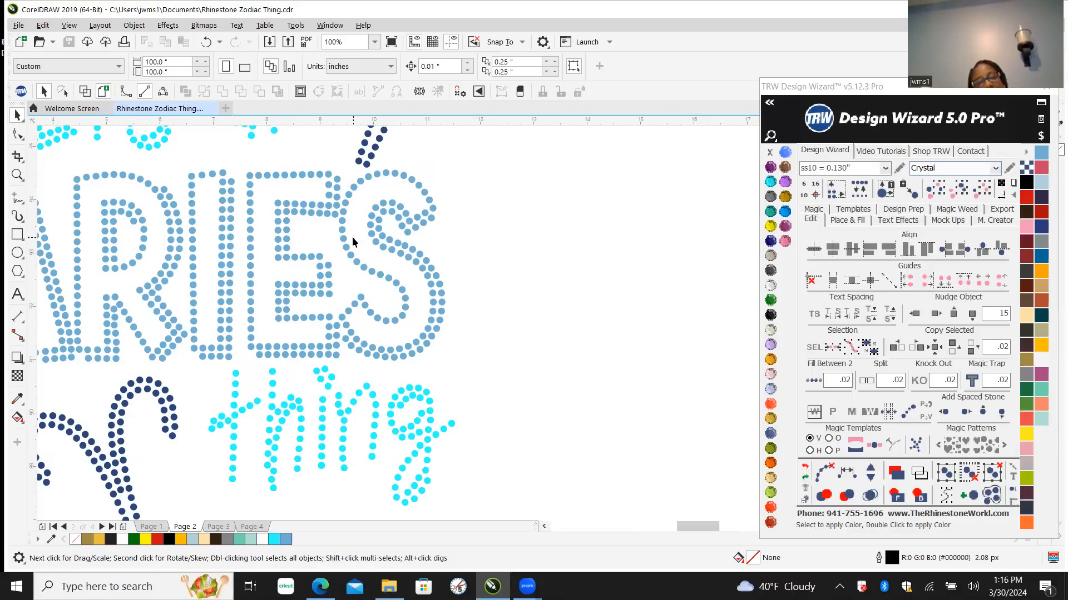
{"action": "scroll", "coordinate": [395, 309], "scroll_direction": "down", "scroll_amount": 1}
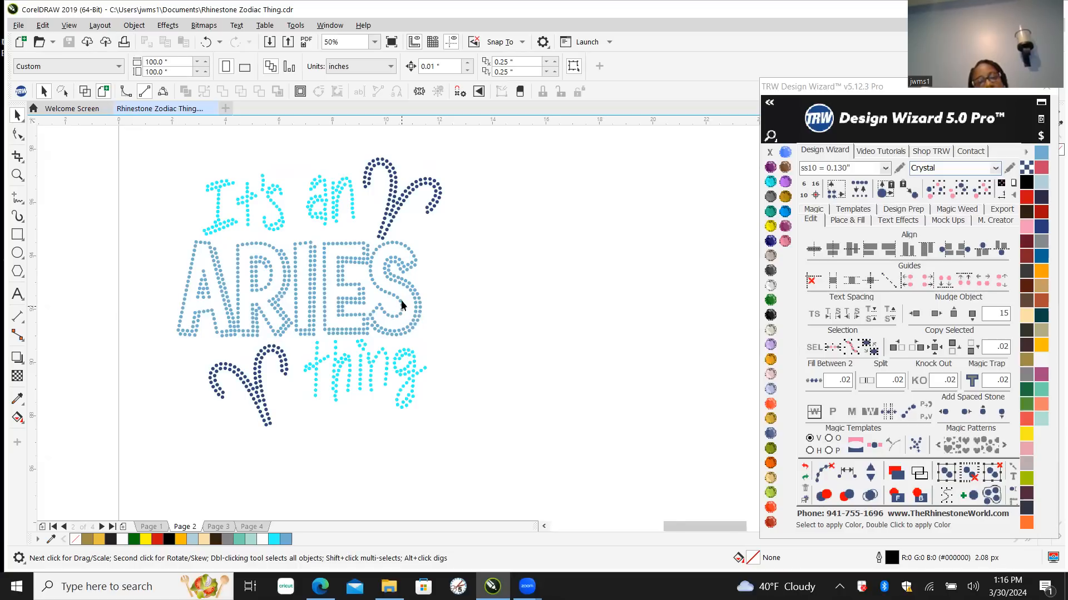
{"action": "scroll", "coordinate": [402, 304], "scroll_direction": "up", "scroll_amount": 1}
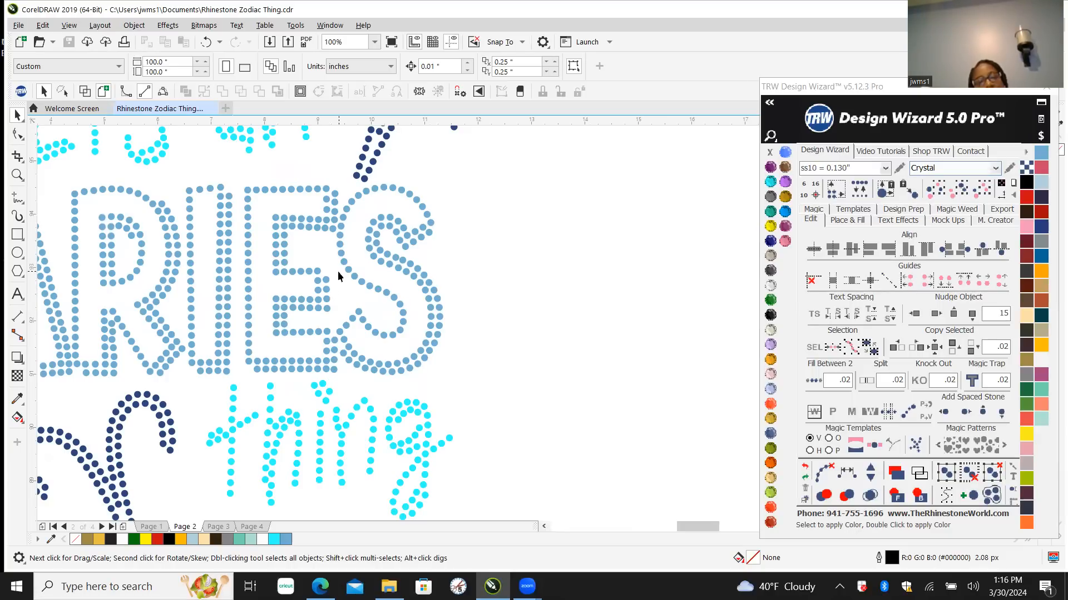
{"action": "scroll", "coordinate": [381, 274], "scroll_direction": "down", "scroll_amount": 1}
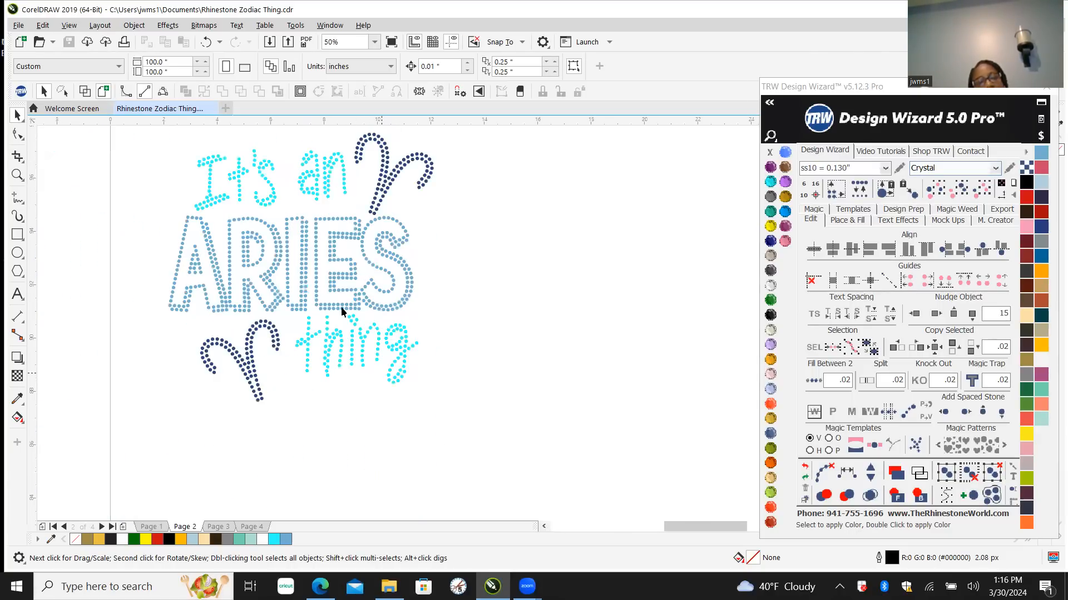
{"action": "scroll", "coordinate": [312, 270], "scroll_direction": "down", "scroll_amount": 1}
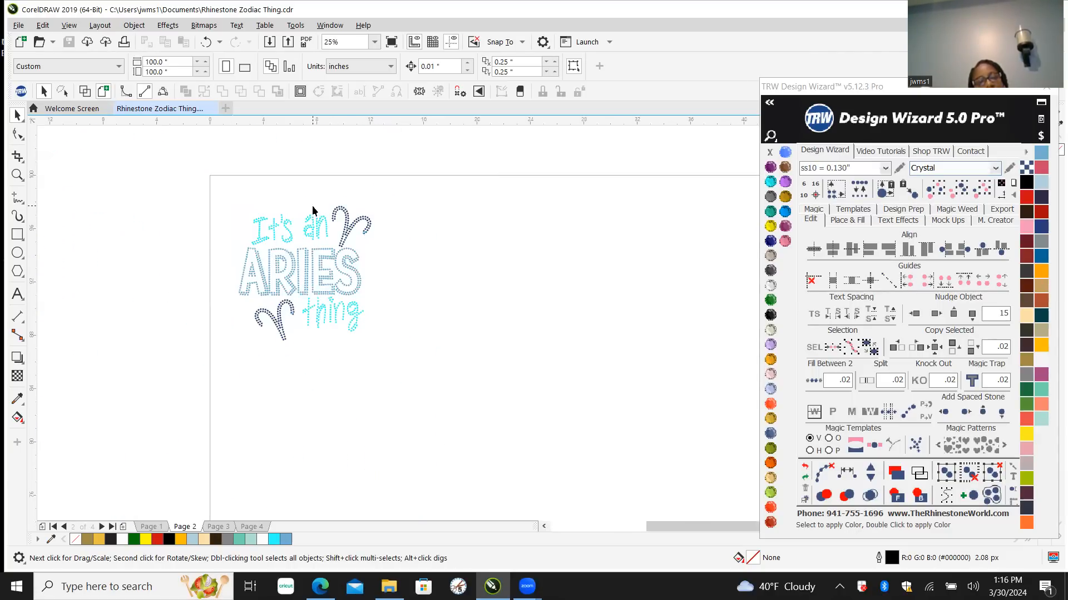
{"action": "scroll", "coordinate": [312, 210], "scroll_direction": "up", "scroll_amount": 1}
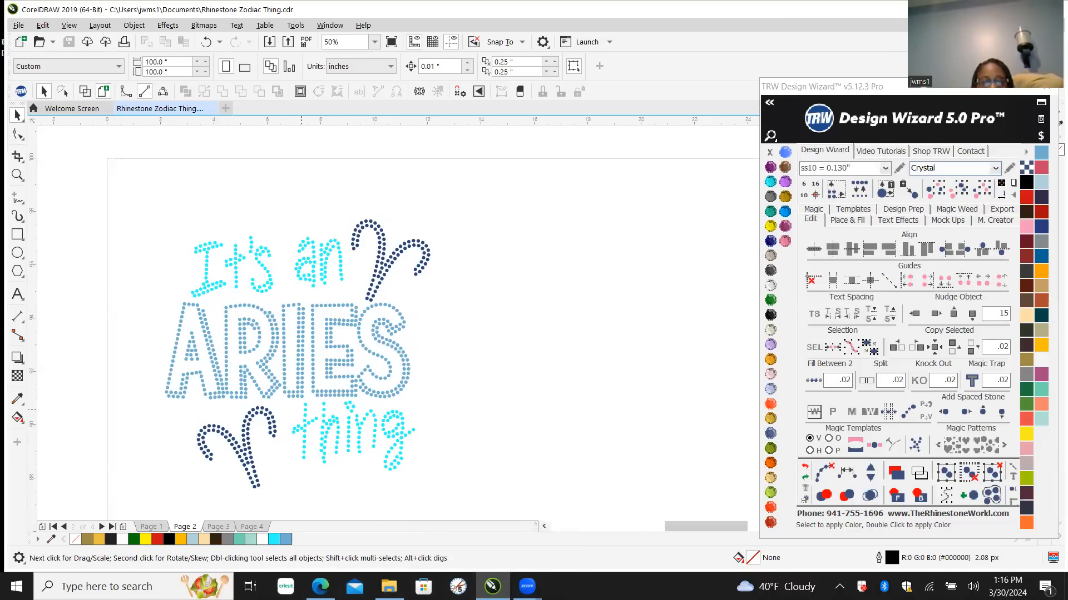
Step: Switch to the Microsoft Edge browser and open a new tab
{"action": "mouse_move", "coordinate": [502, 570]}
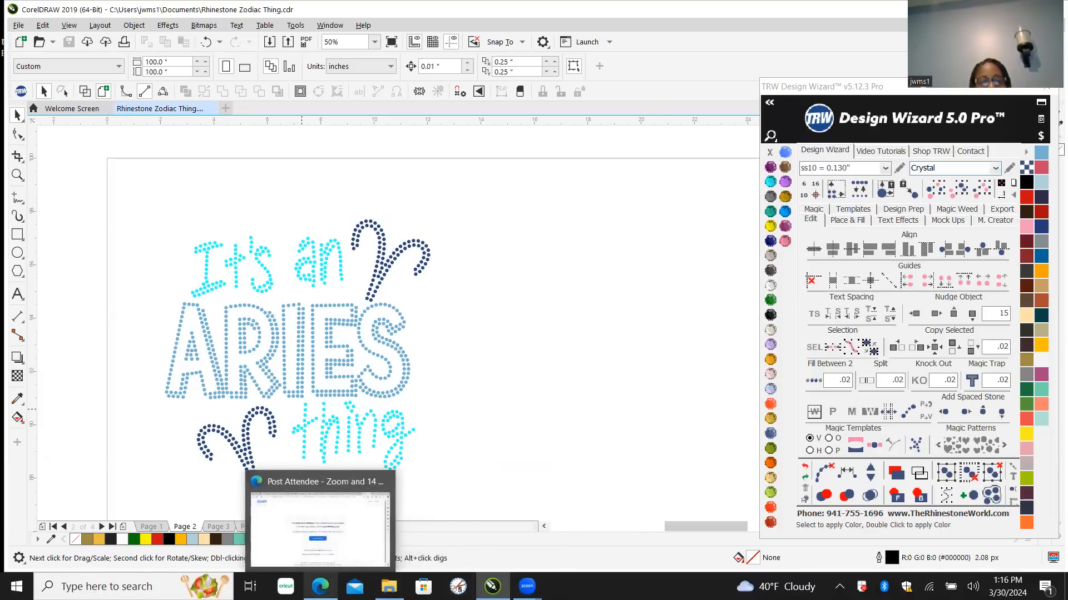
{"action": "left_click", "coordinate": [321, 587]}
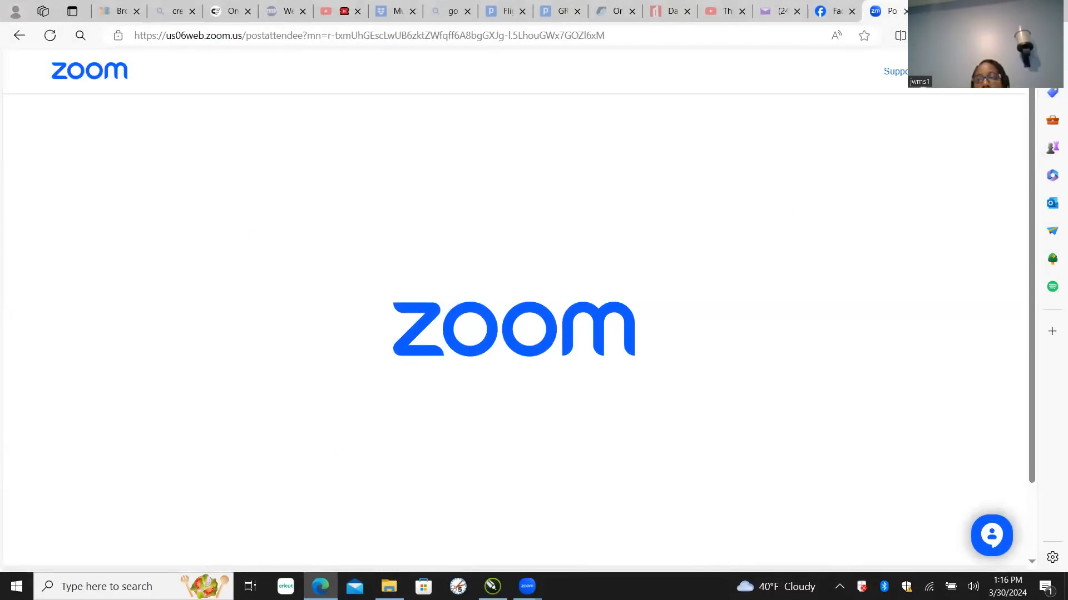
{"action": "left_click", "coordinate": [926, 11]}
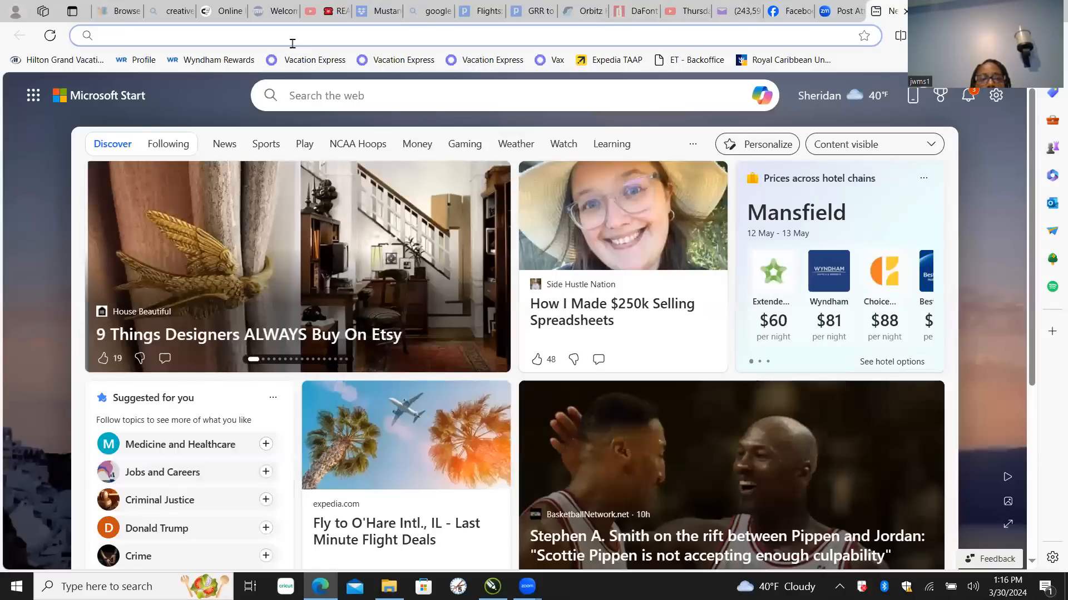
Step: Open google.com in the new browser tab
{"action": "left_click", "coordinate": [292, 43]}
{"action": "type", "text": "google.com"}
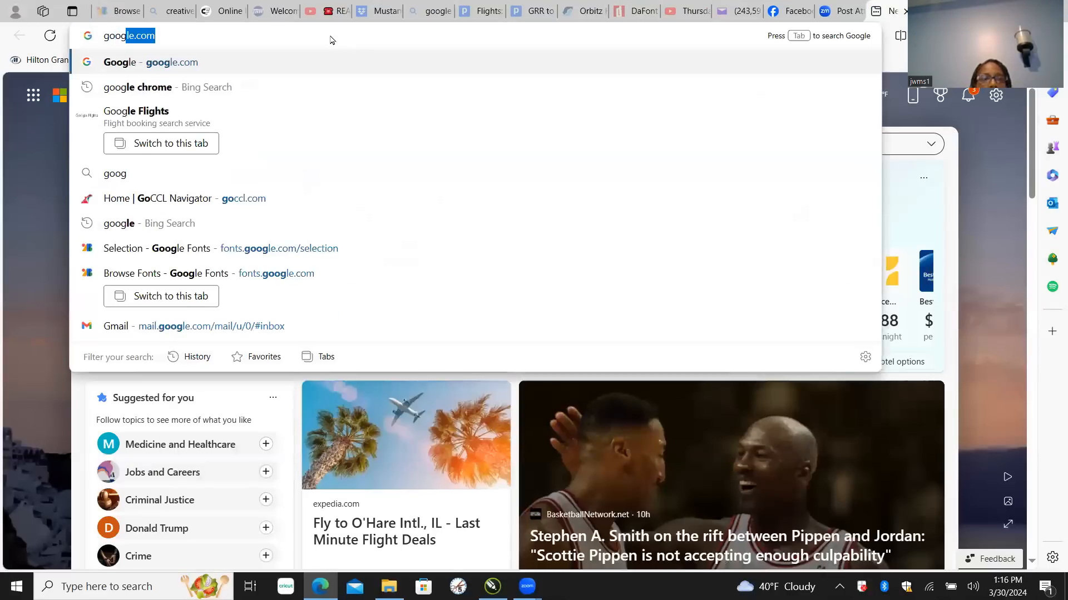
{"action": "key", "text": "Return"}
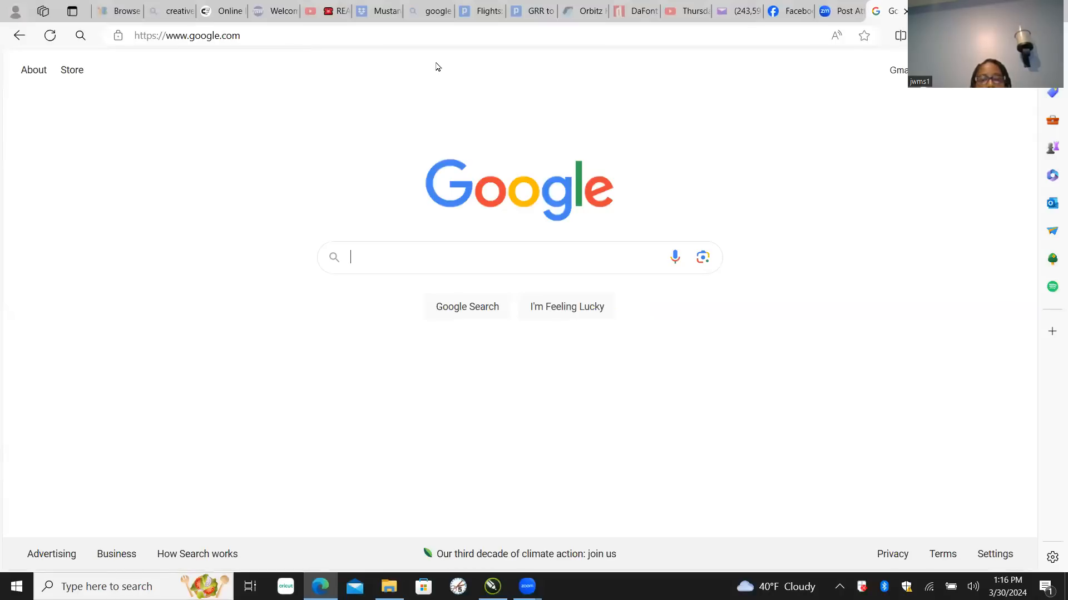
Step: Search Google for "aries symbols zodiac" and show the image results
{"action": "type", "text": "aries "}
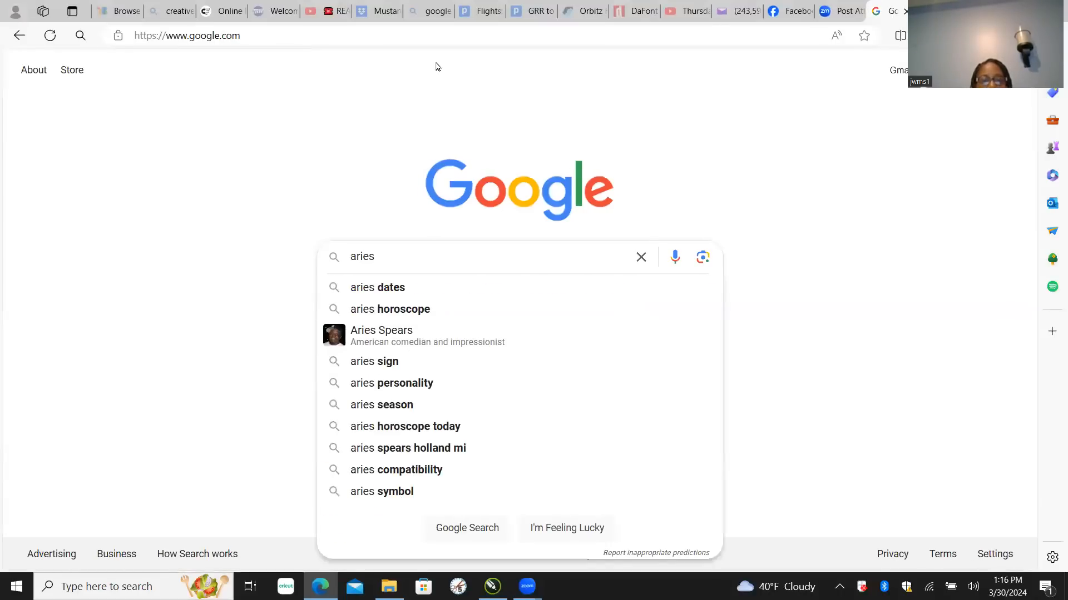
{"action": "type", "text": "sy"}
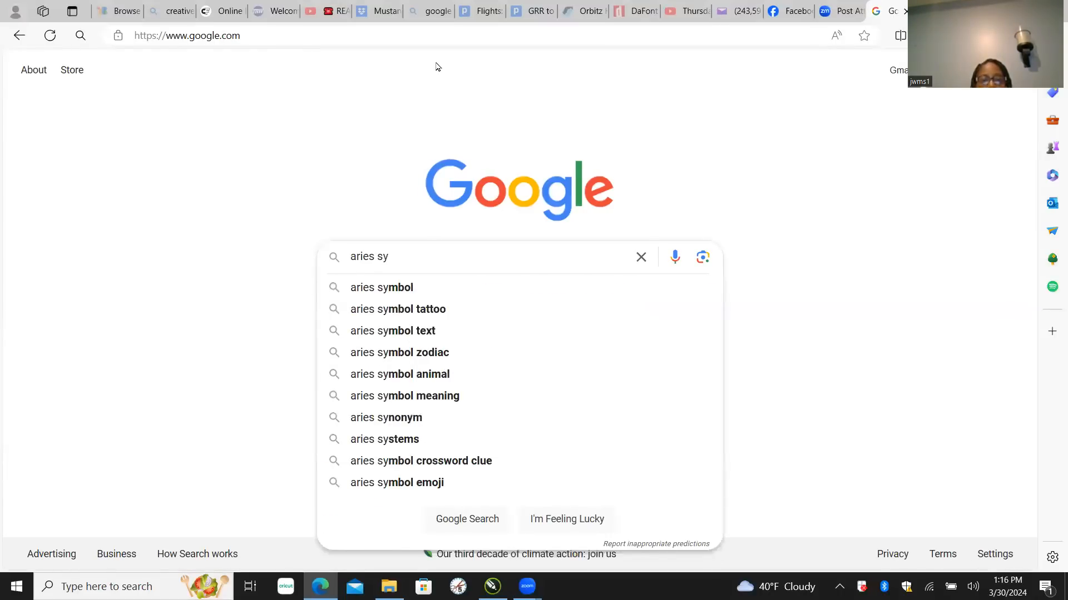
{"action": "type", "text": "mbols"}
{"action": "key", "text": "BackSpace"}
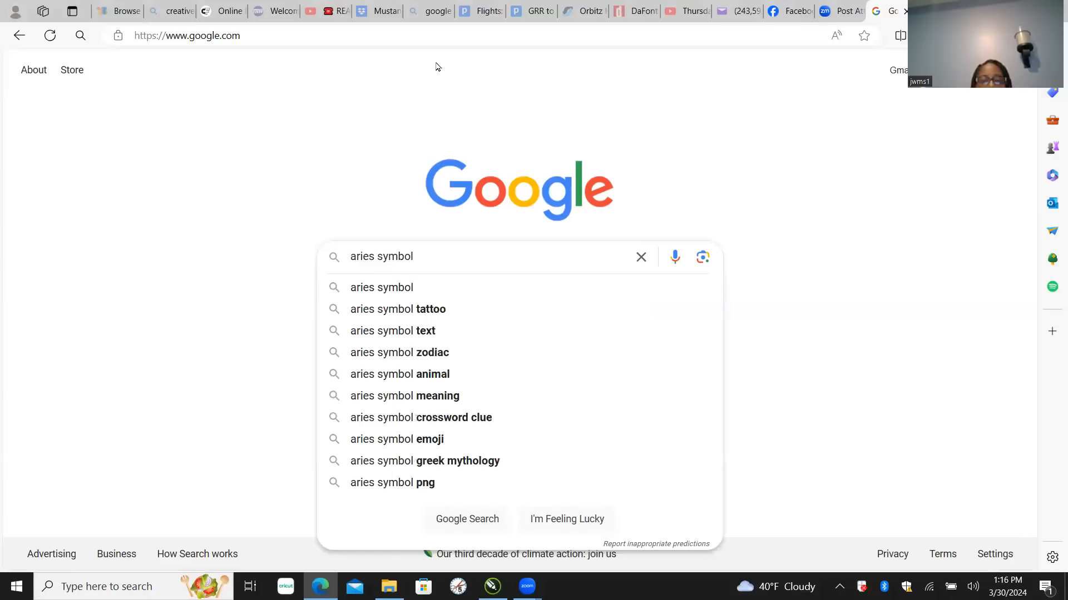
{"action": "type", "text": "s"}
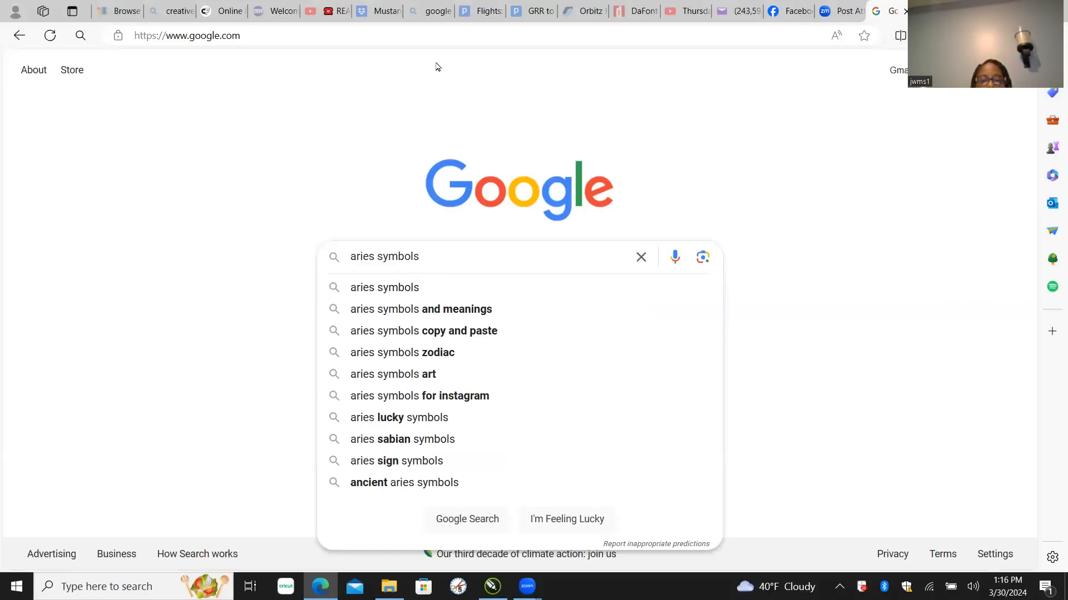
{"action": "key", "text": "Down"}
{"action": "key", "text": "Down"}
{"action": "key", "text": "Down"}
{"action": "key", "text": "Down"}
{"action": "key", "text": "Return"}
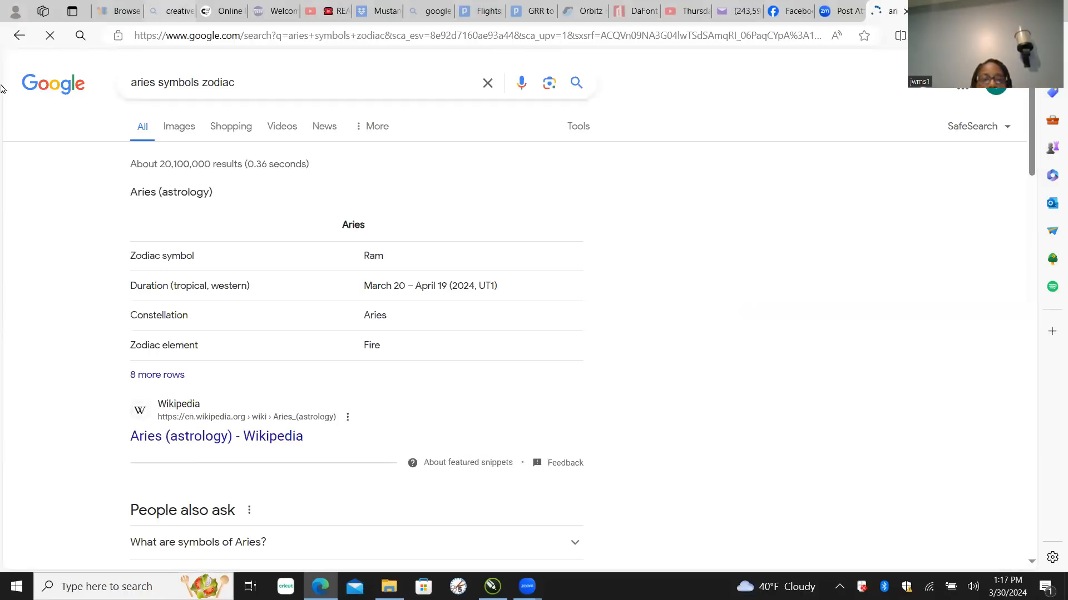
{"action": "left_click", "coordinate": [179, 127]}
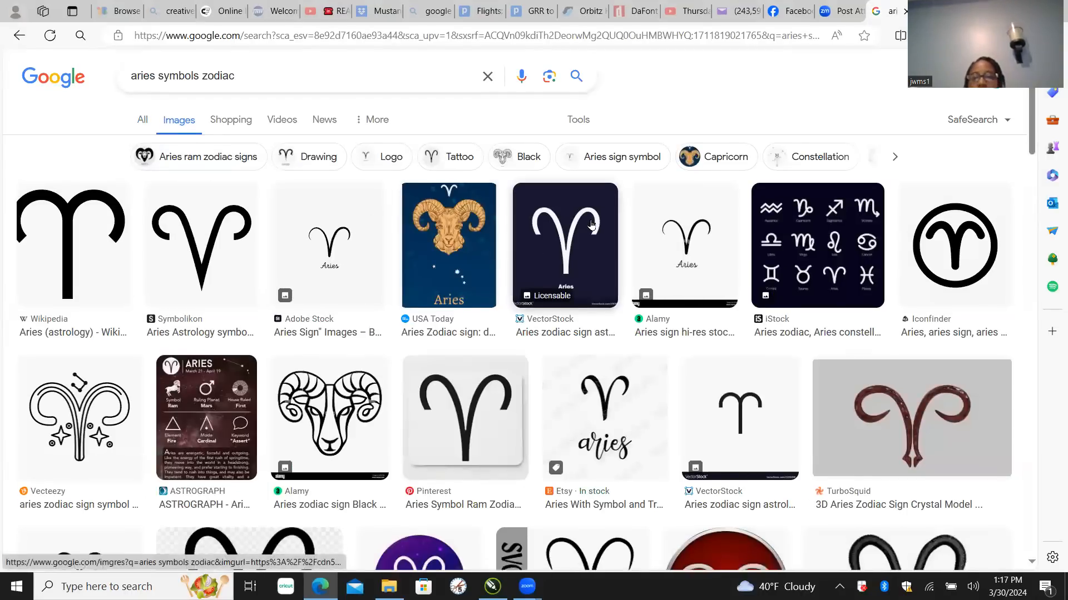
Step: Pick the black-and-white ram's head line art from Alamy among the image results and copy it
{"action": "scroll", "coordinate": [592, 224], "scroll_direction": "down", "scroll_amount": 20}
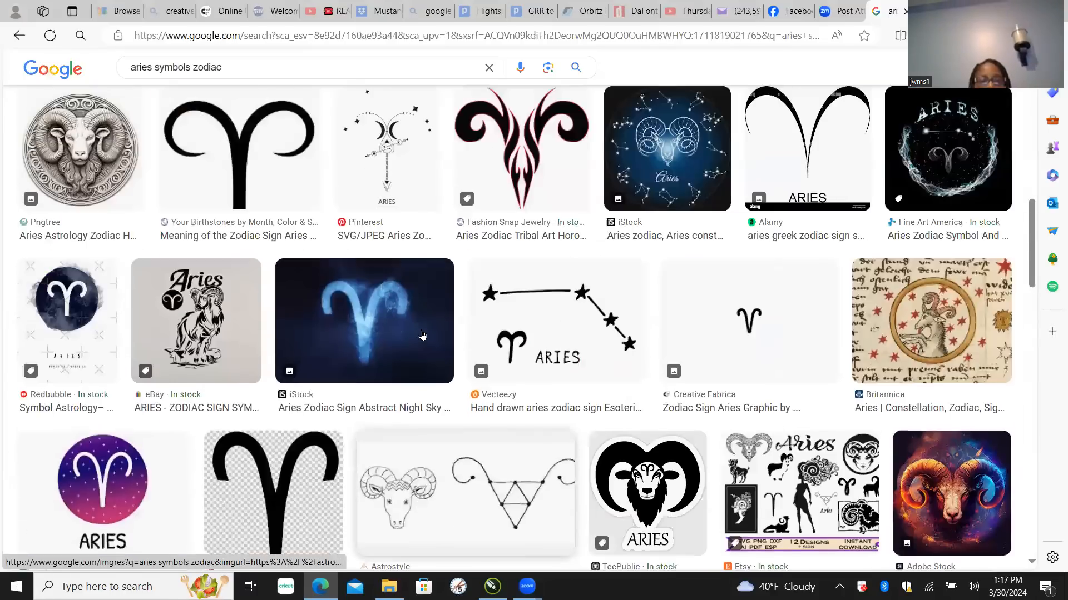
{"action": "scroll", "coordinate": [422, 336], "scroll_direction": "up", "scroll_amount": 15}
{"action": "left_click", "coordinate": [330, 418]}
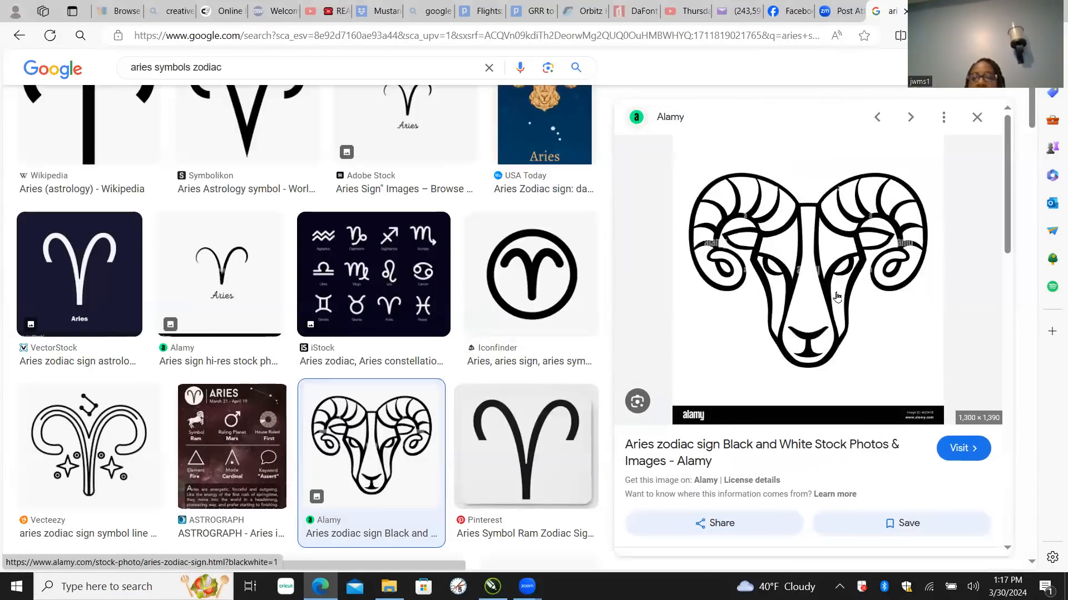
{"action": "right_click", "coordinate": [828, 239]}
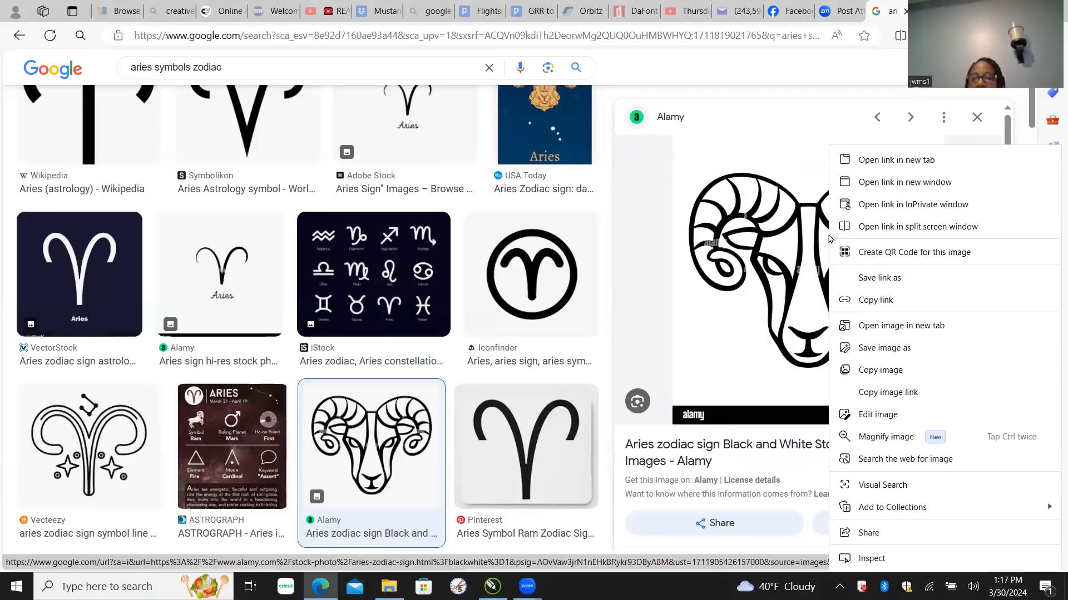
{"action": "left_click", "coordinate": [879, 376]}
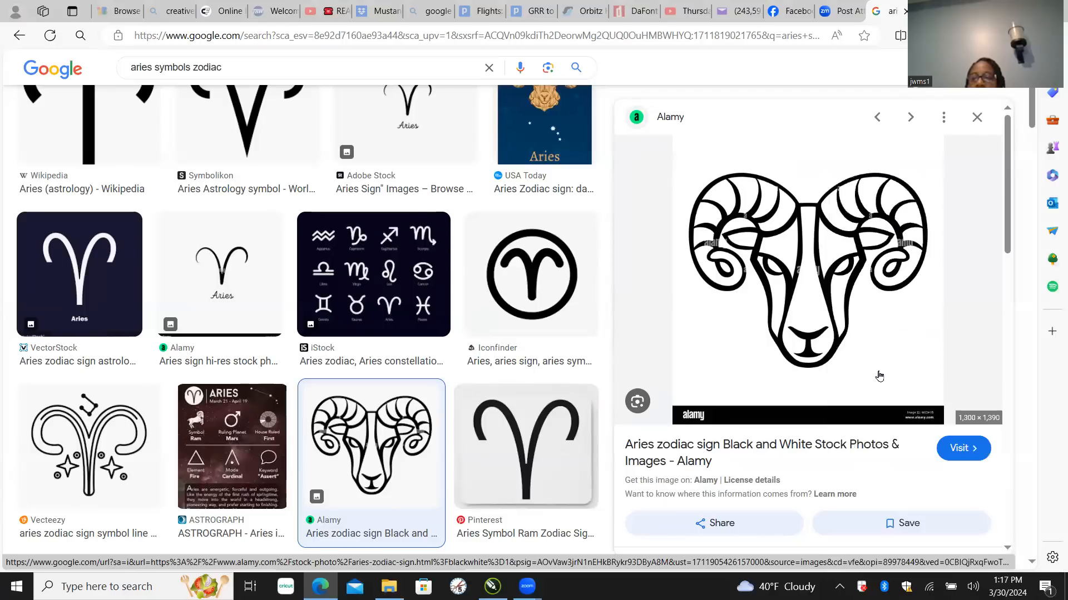
Step: Save the ram's head image to the Downloads folder as the JPEG file aries-zodiac-sign-golden-horoscope-symbol-W2DA1B
{"action": "right_click", "coordinate": [802, 218]}
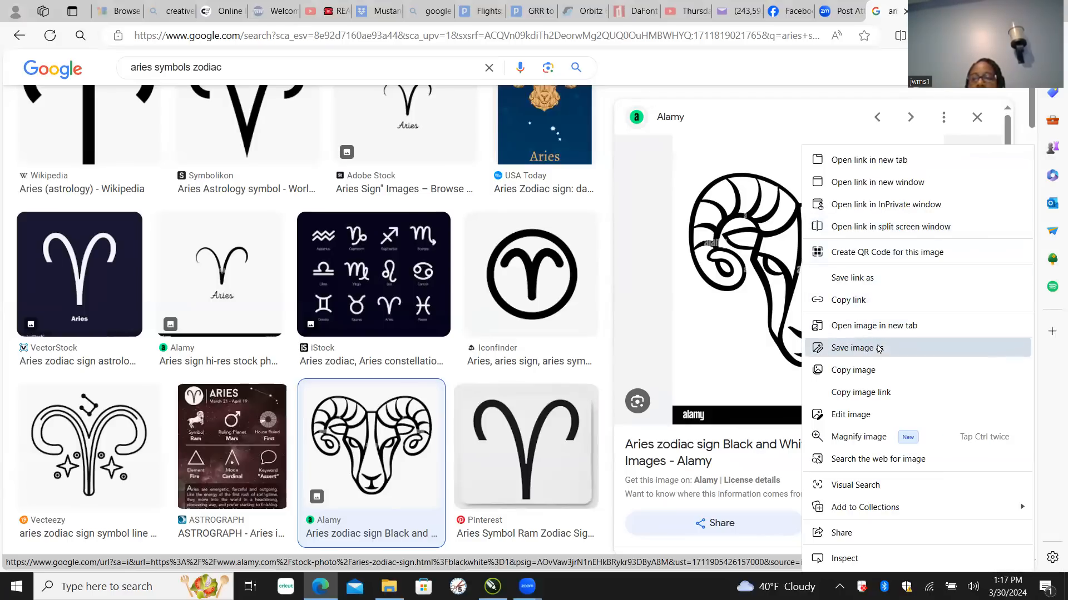
{"action": "left_click", "coordinate": [877, 349]}
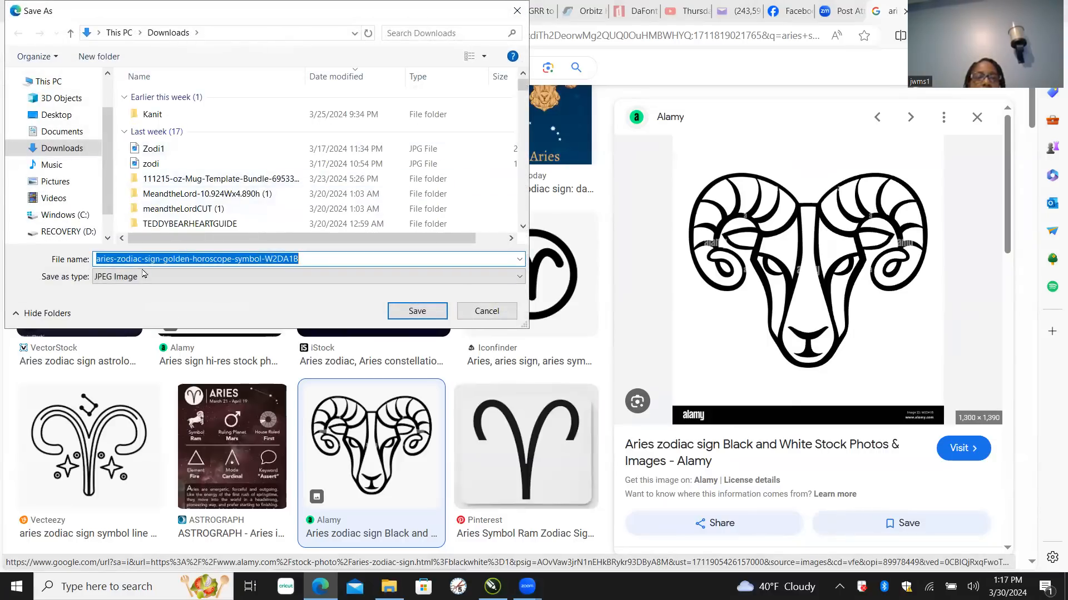
{"action": "left_click", "coordinate": [417, 311]}
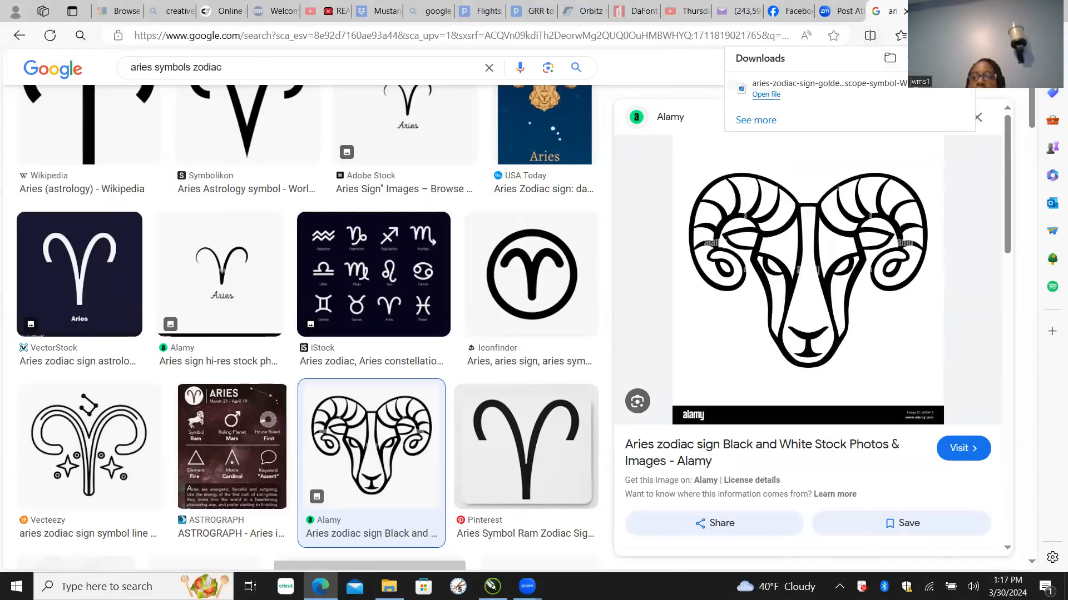
Step: Restore the browser to a smaller window over CorelDRAW and widen it up to the TRW Design Wizard
{"action": "key", "text": "super+Down"}
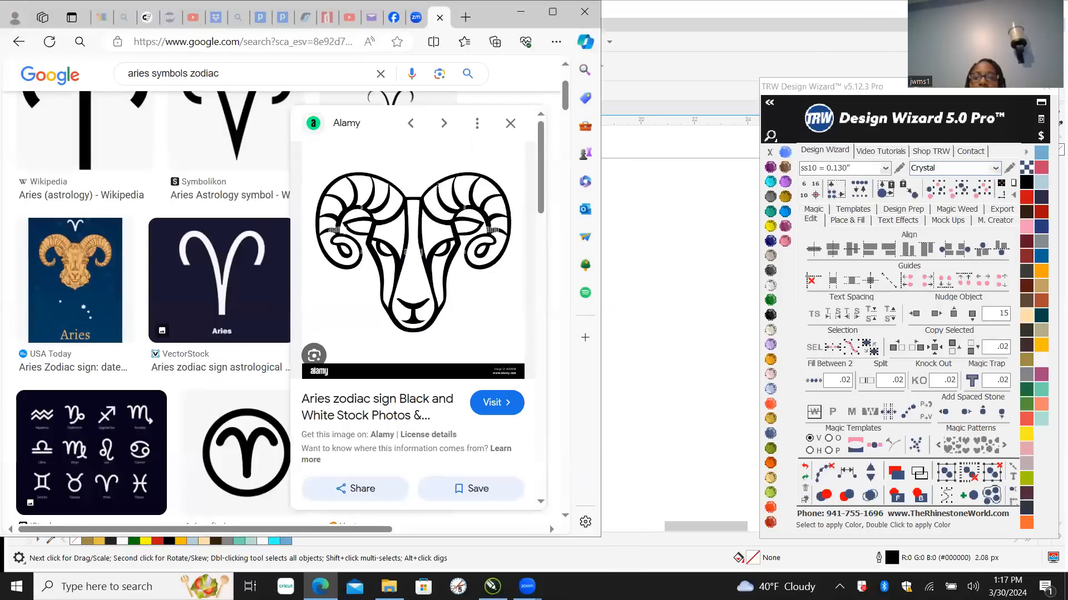
{"action": "left_click", "coordinate": [556, 43]}
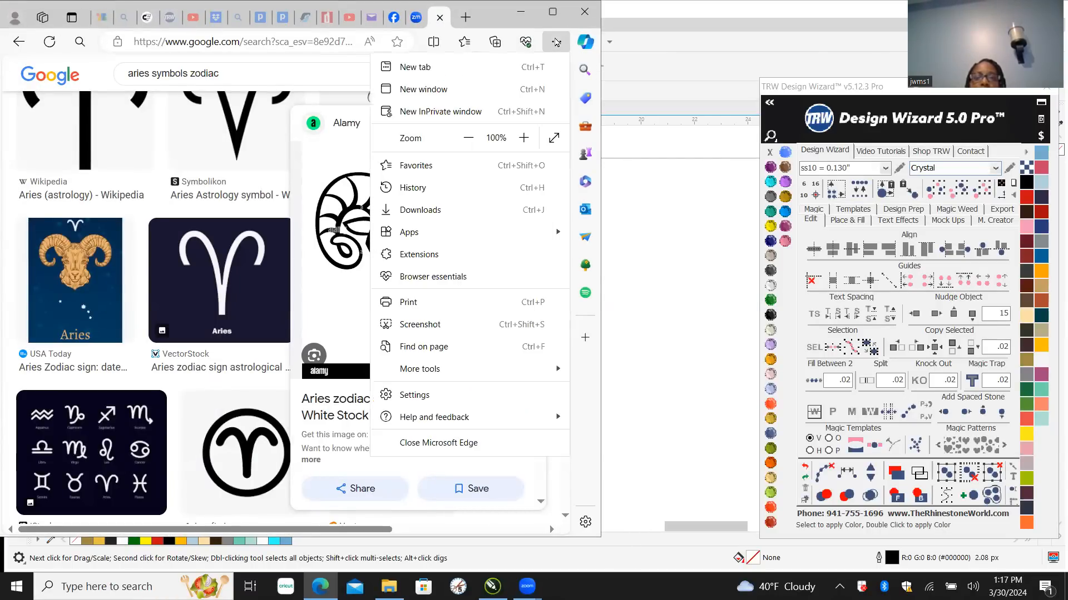
{"action": "left_click", "coordinate": [556, 43]}
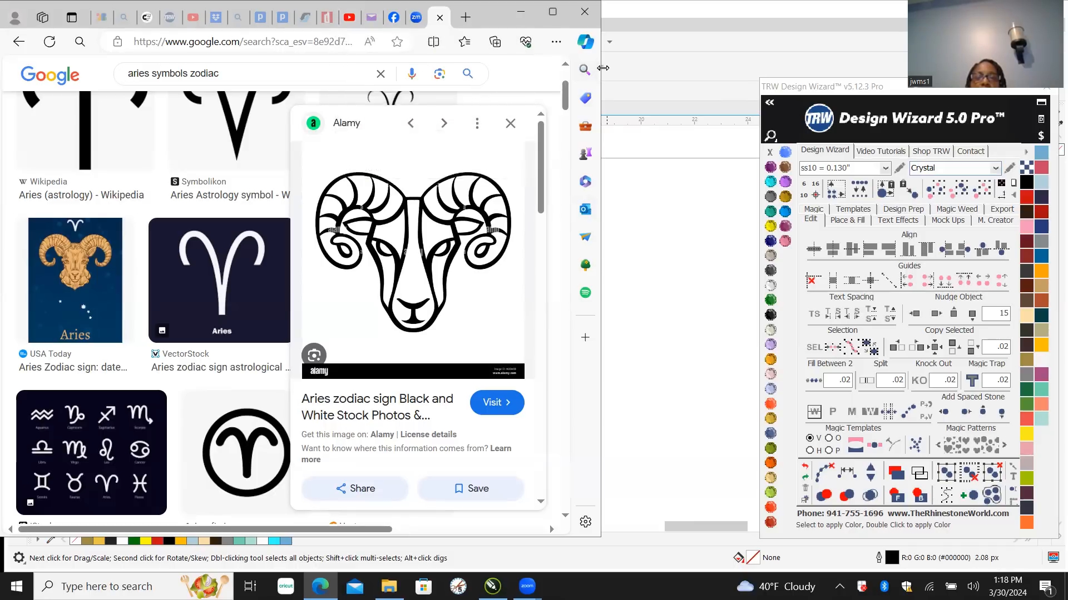
{"action": "left_click_drag", "start_coordinate": [602, 67], "coordinate": [748, 90]}
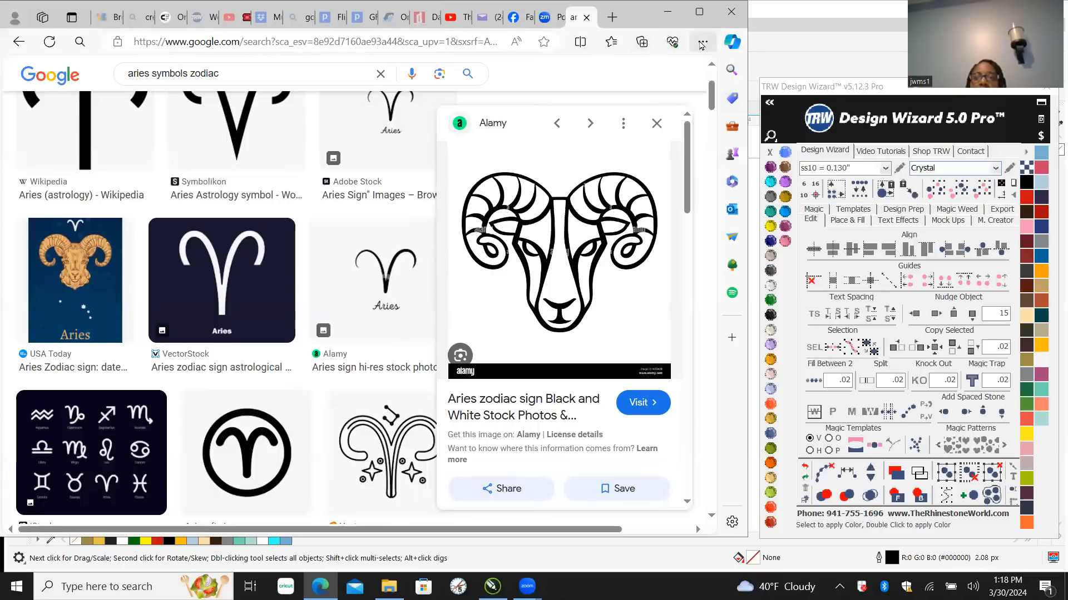
Step: Try to bring the ram's head image from the browser's downloads into CorelDRAW, then open the file and close it again
{"action": "left_click", "coordinate": [701, 45]}
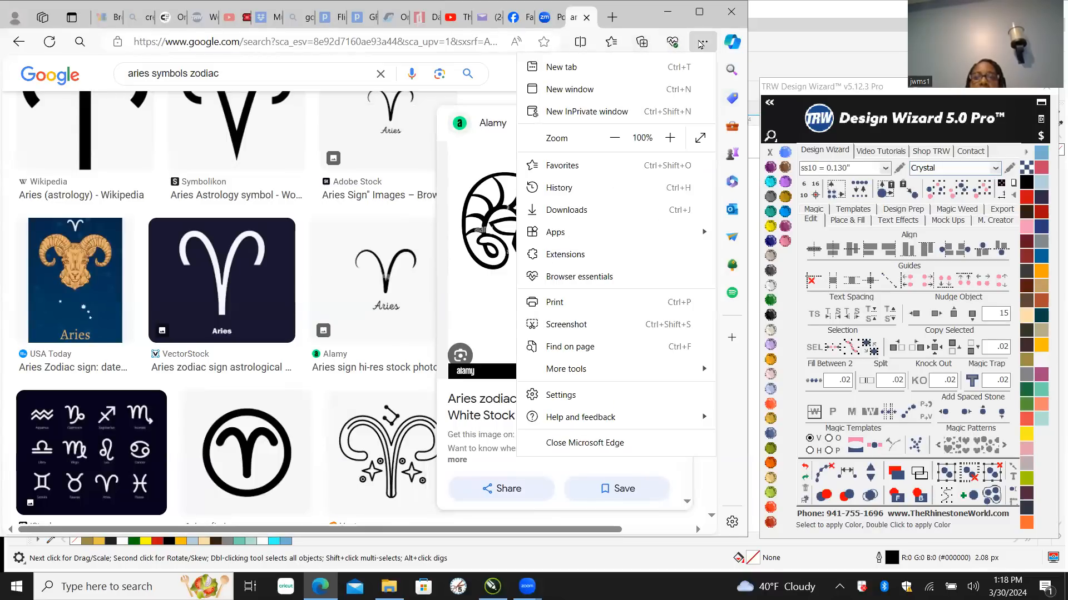
{"action": "left_click", "coordinate": [571, 212]}
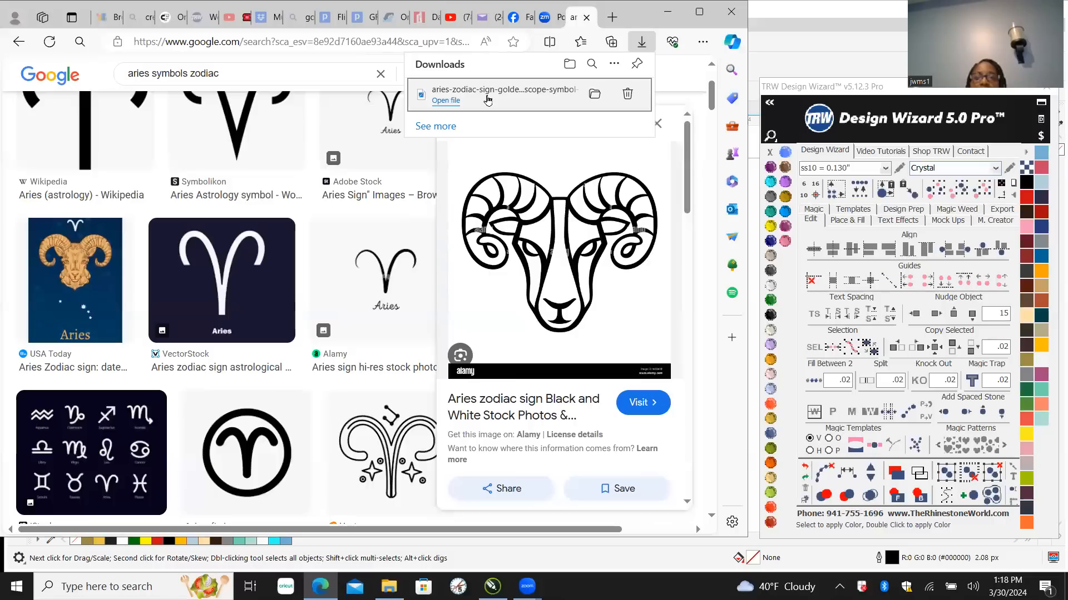
{"action": "left_click_drag", "start_coordinate": [487, 101], "coordinate": [790, 58]}
{"action": "left_click", "coordinate": [448, 100]}
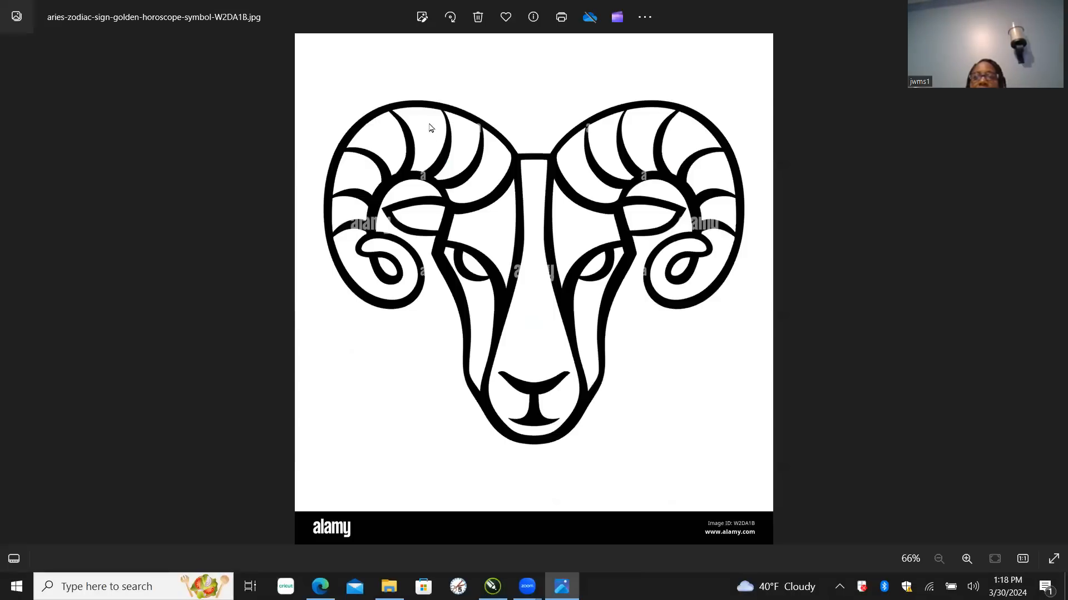
{"action": "left_click", "coordinate": [1054, 11]}
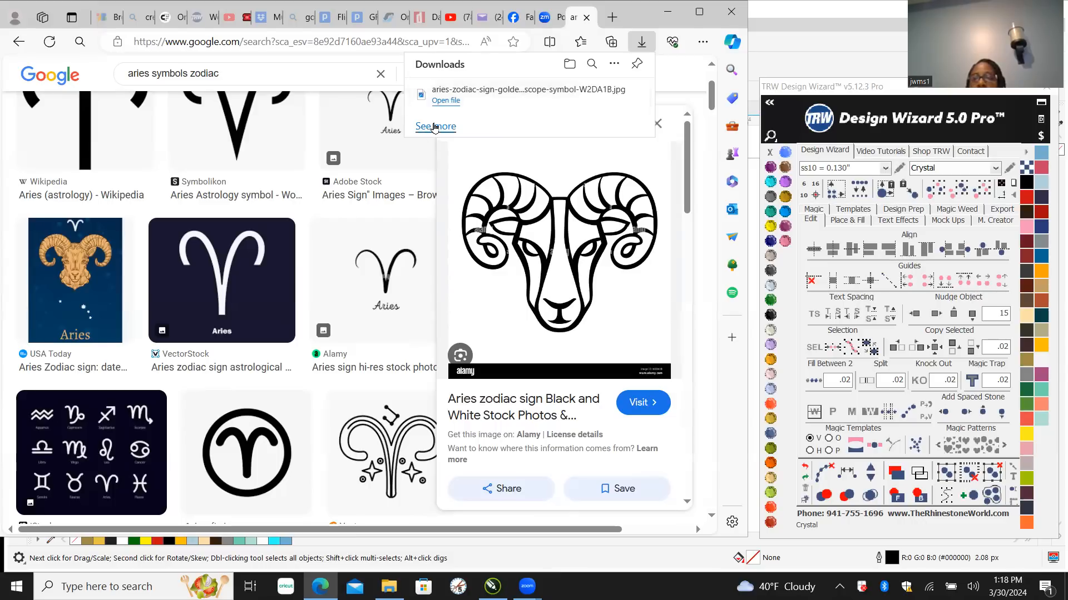
{"action": "left_click", "coordinate": [660, 24]}
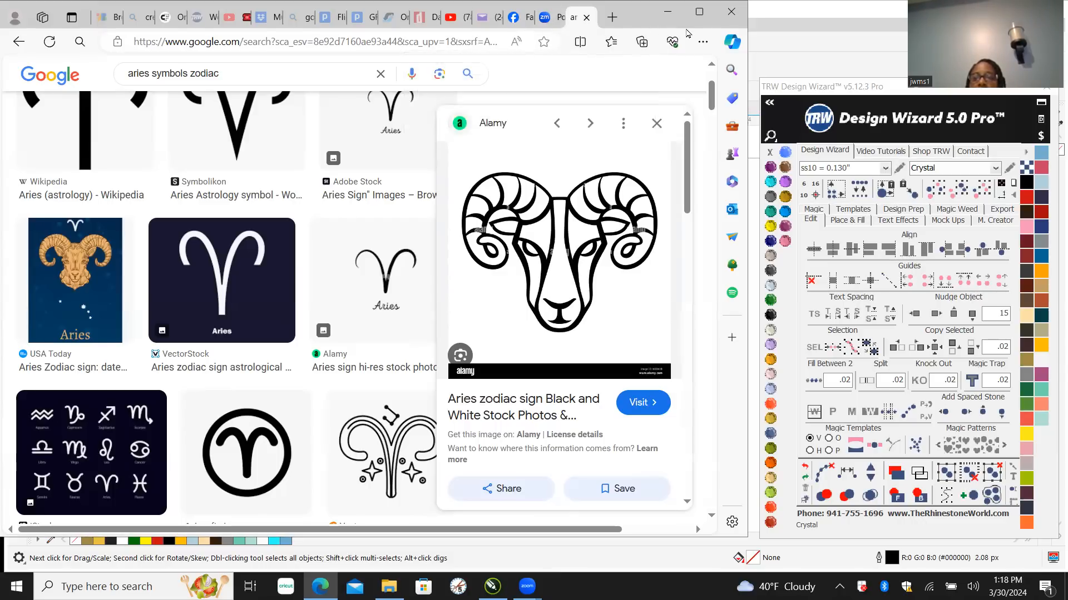
Step: Move the browser window aside and place the downloaded ram's head image beside the ARIES design on Page 2 in CorelDRAW
{"action": "left_click_drag", "start_coordinate": [642, 24], "coordinate": [540, 36]}
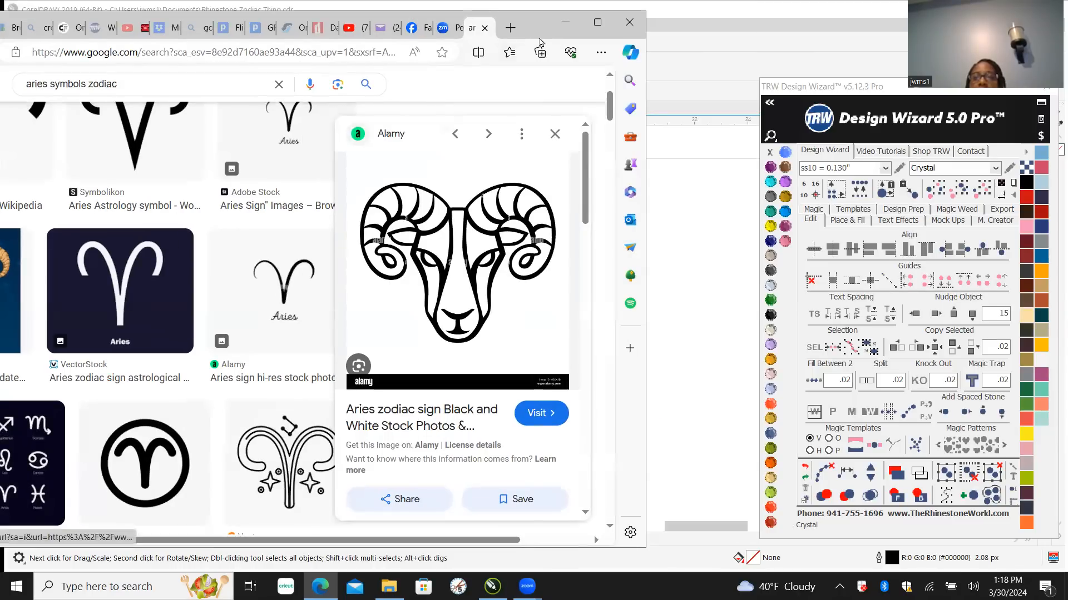
{"action": "left_click", "coordinate": [601, 52]}
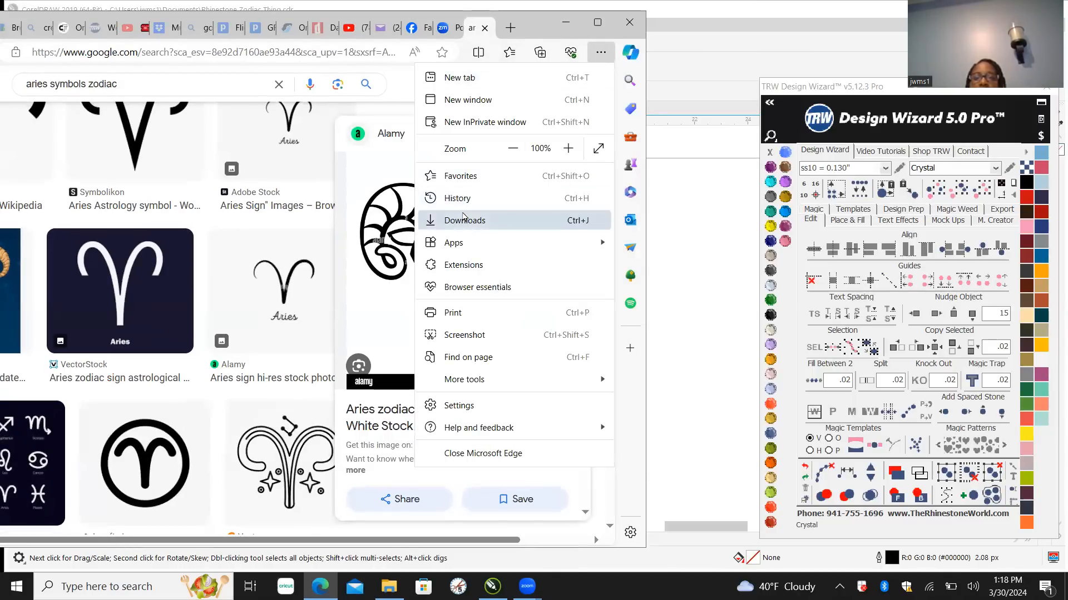
{"action": "left_click", "coordinate": [462, 221]}
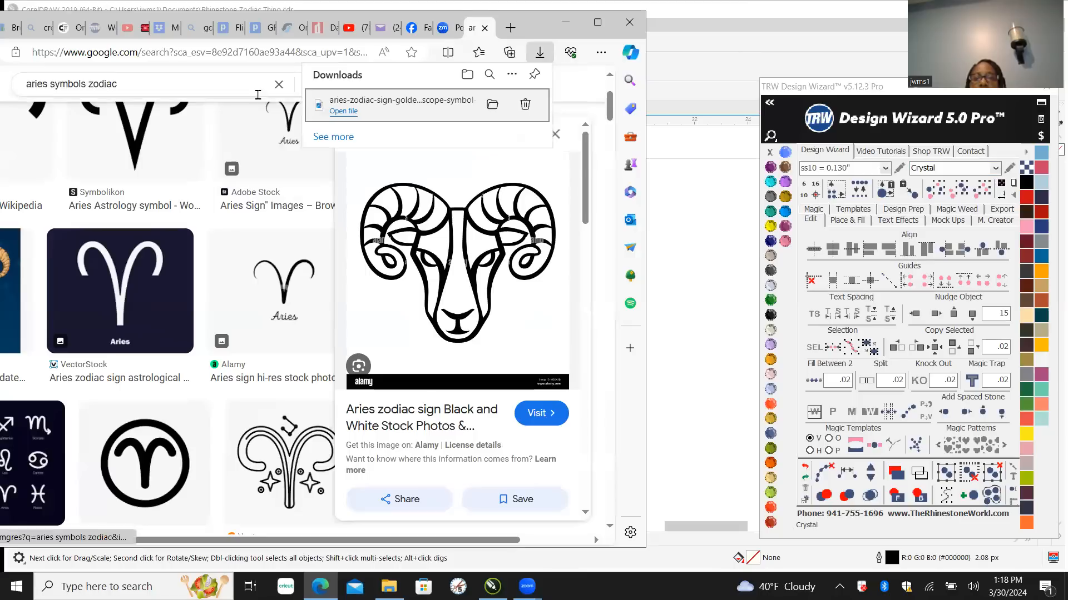
{"action": "left_click_drag", "start_coordinate": [326, 105], "coordinate": [679, 265]}
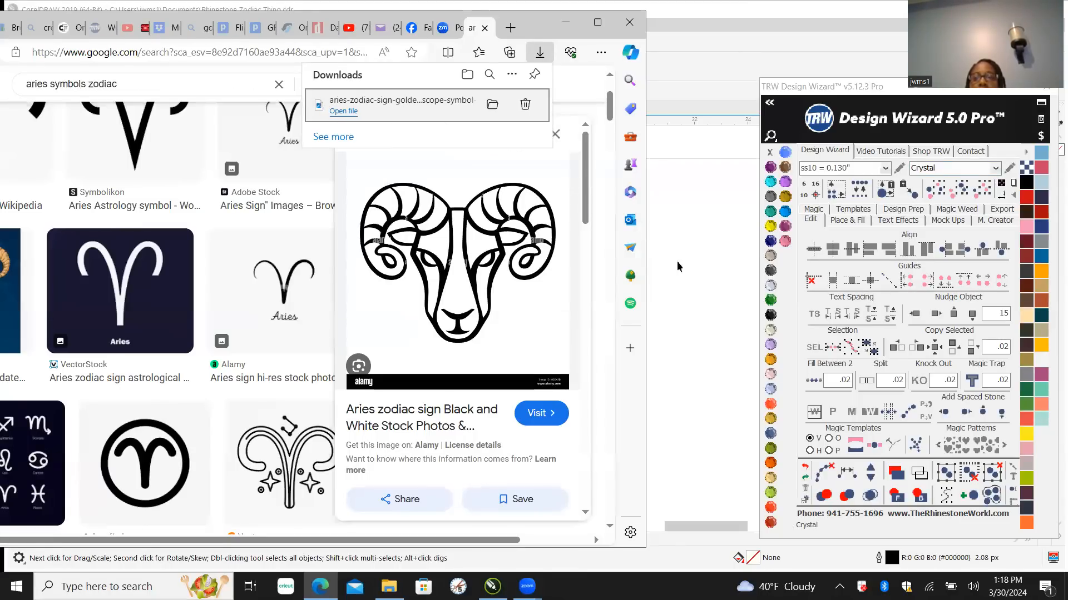
{"action": "left_click", "coordinate": [726, 26]}
{"action": "left_click_drag", "start_coordinate": [668, 237], "coordinate": [496, 332]}
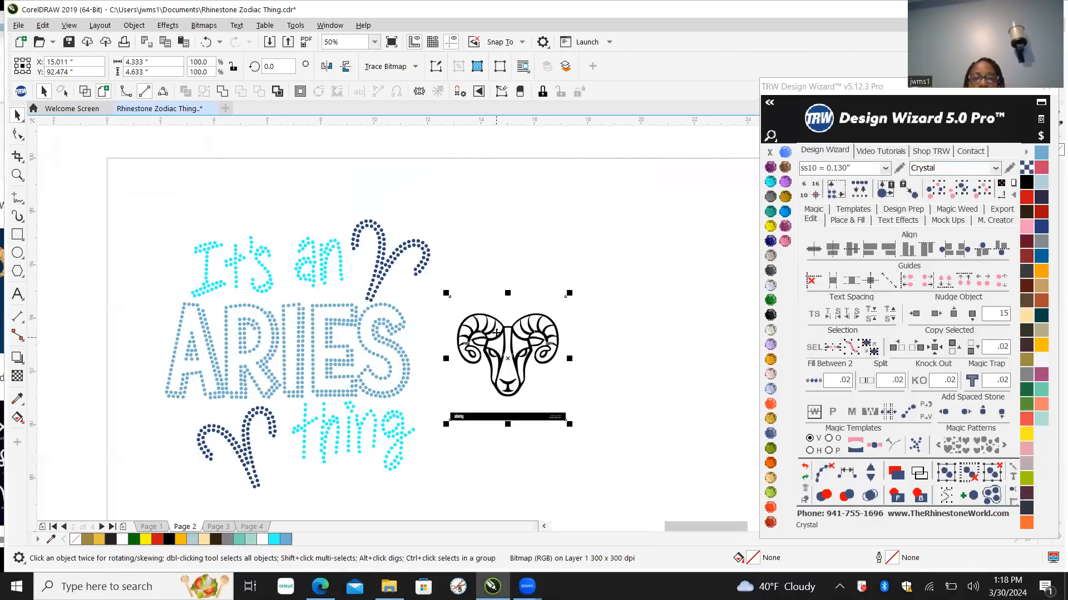
{"action": "left_click_drag", "start_coordinate": [134, 179], "coordinate": [445, 502]}
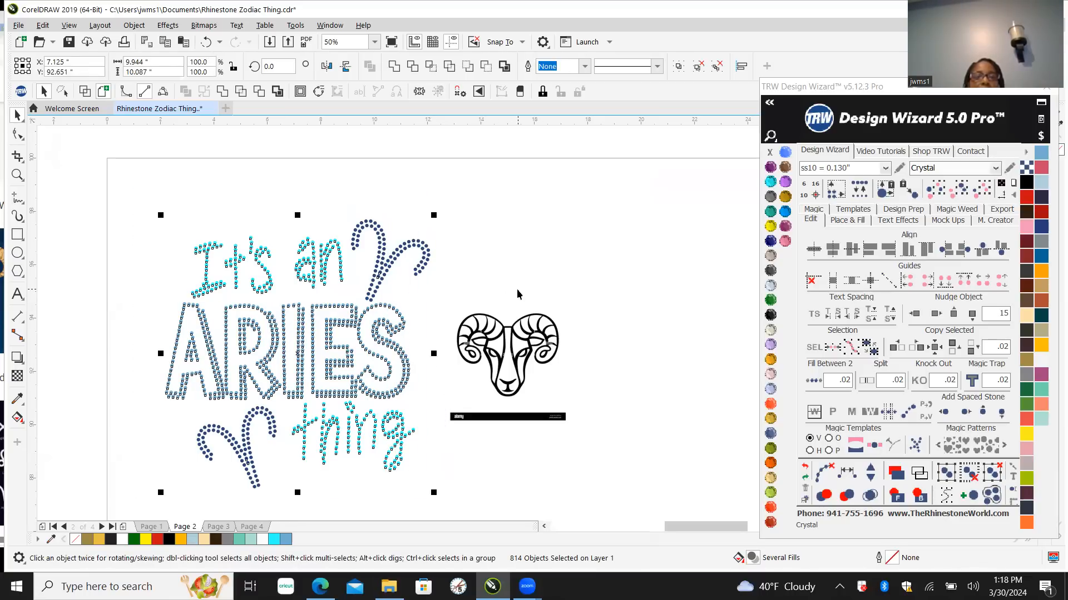
{"action": "left_click", "coordinate": [536, 273]}
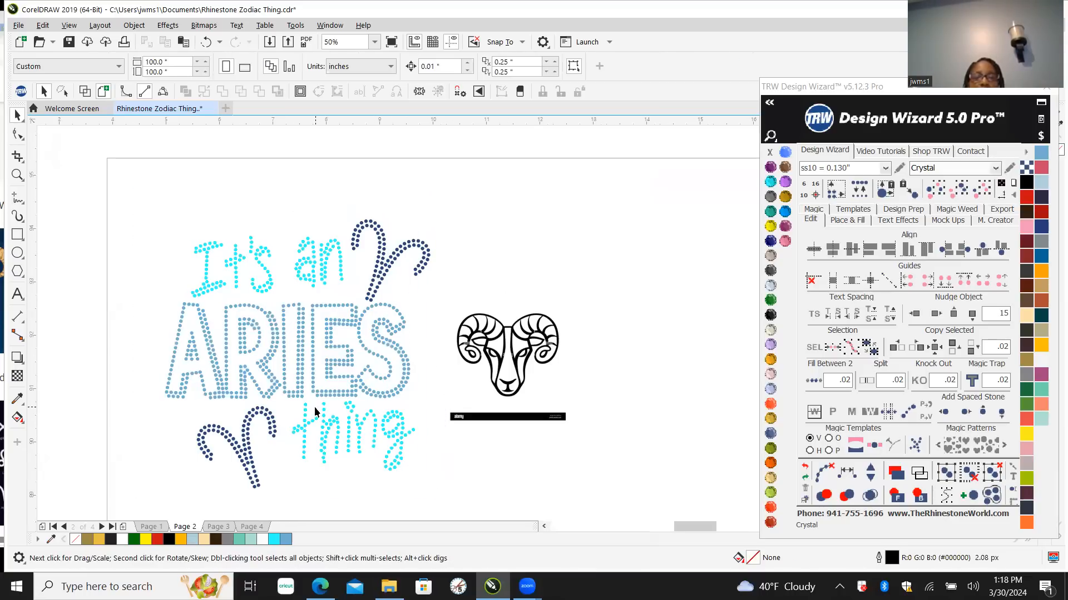
{"action": "scroll", "coordinate": [295, 384], "scroll_direction": "up", "scroll_amount": 2}
{"action": "scroll", "coordinate": [314, 345], "scroll_direction": "down", "scroll_amount": 2}
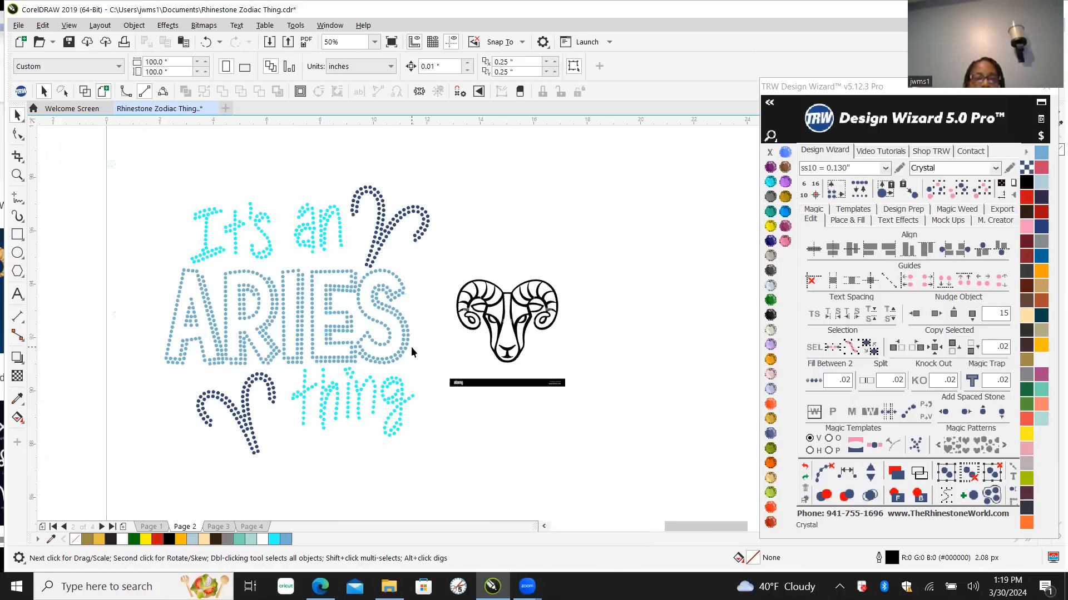
Step: Convert the ram's head bitmap to vector artwork using Outline Trace with the Clipart image type
{"action": "left_click", "coordinate": [512, 322]}
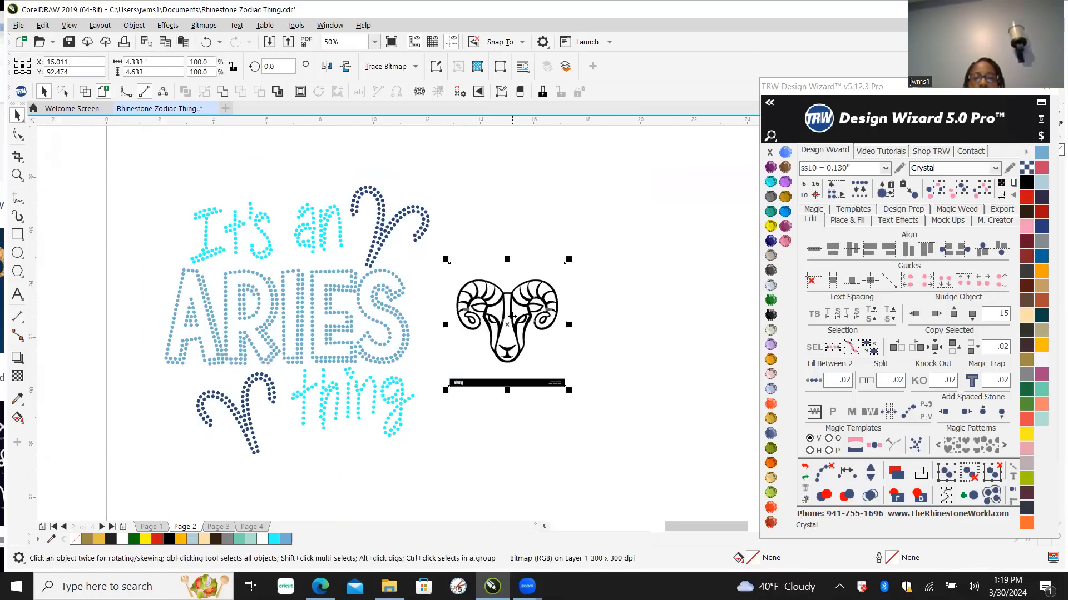
{"action": "right_click", "coordinate": [512, 322]}
{"action": "mouse_move", "coordinate": [556, 247]}
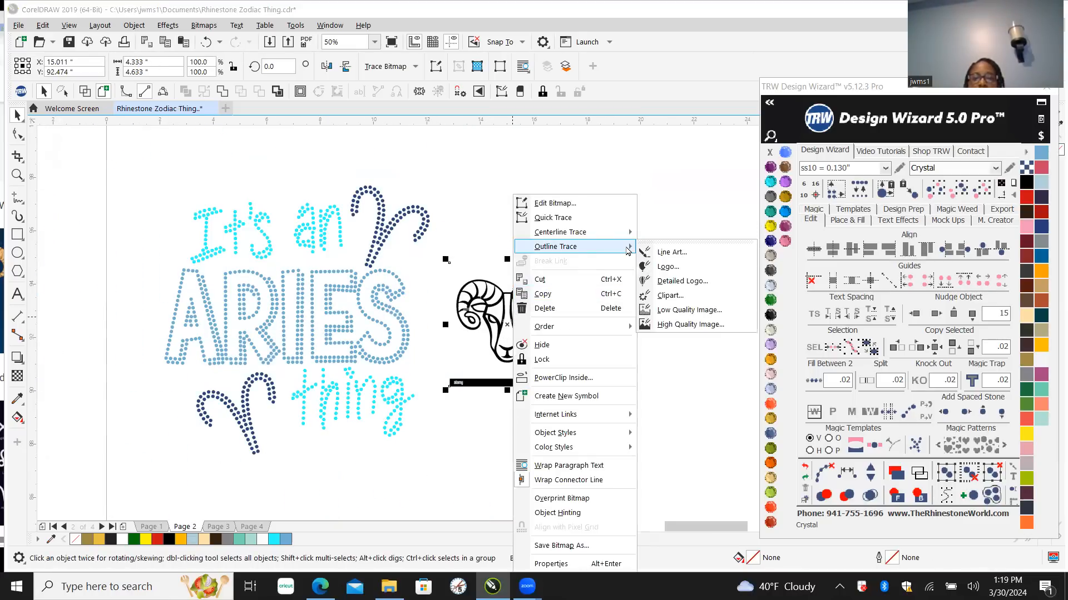
{"action": "left_click", "coordinate": [682, 297]}
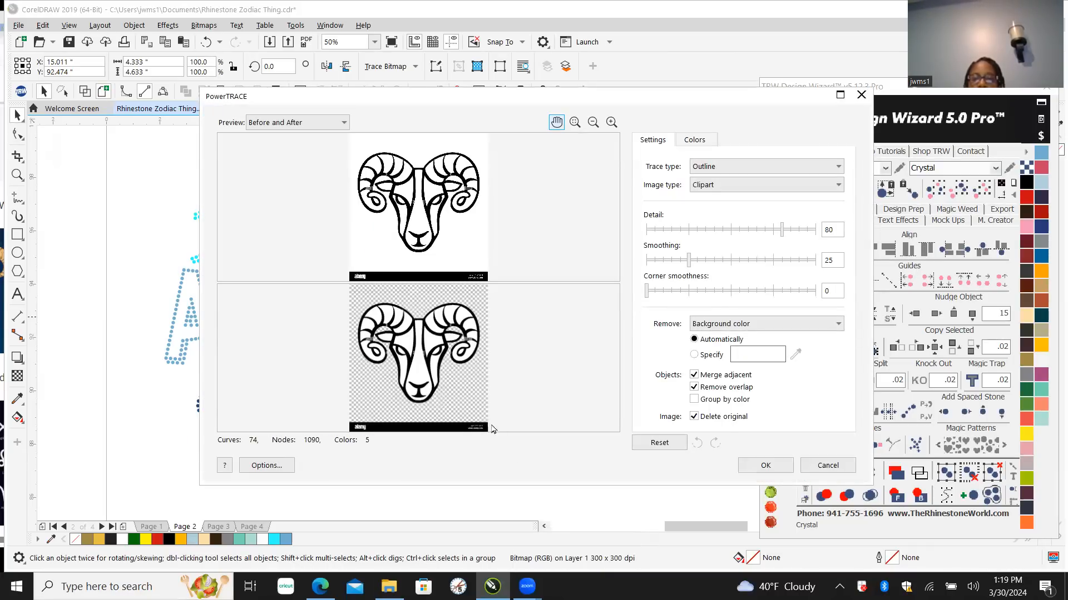
{"action": "left_click", "coordinate": [740, 465]}
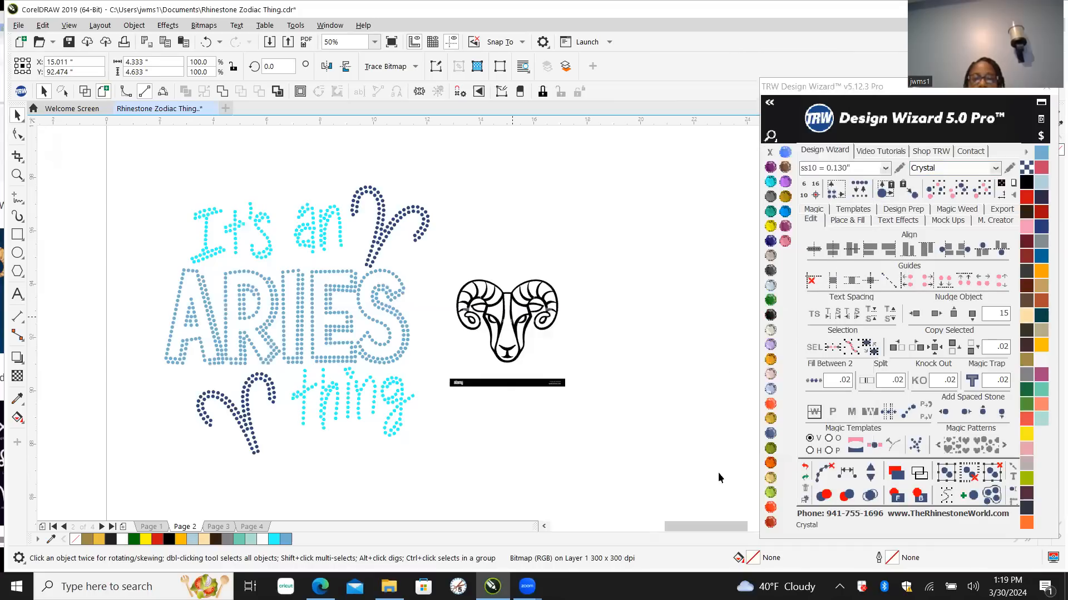
Step: Ungroup all objects in the traced ram's head and check the pieces briefly in wireframe view
{"action": "scroll", "coordinate": [494, 398], "scroll_direction": "up", "scroll_amount": 2}
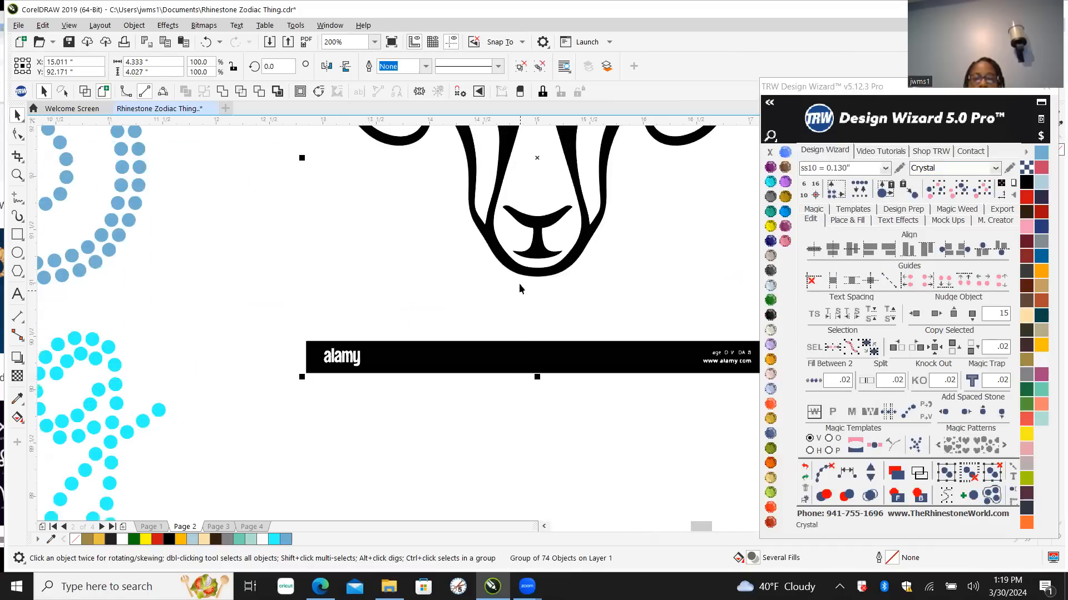
{"action": "right_click", "coordinate": [571, 150]}
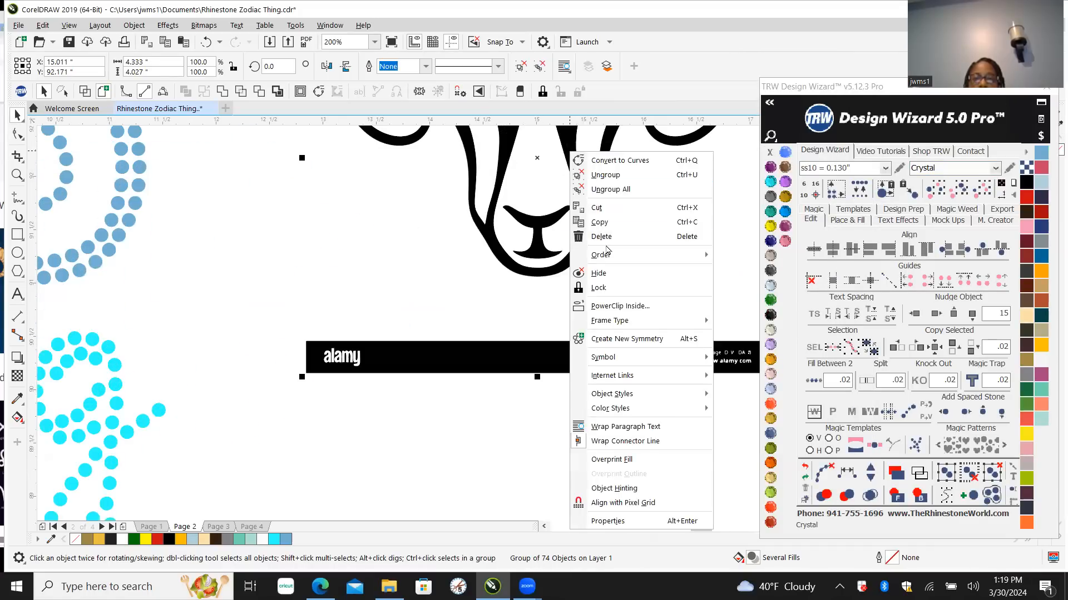
{"action": "left_click", "coordinate": [625, 190]}
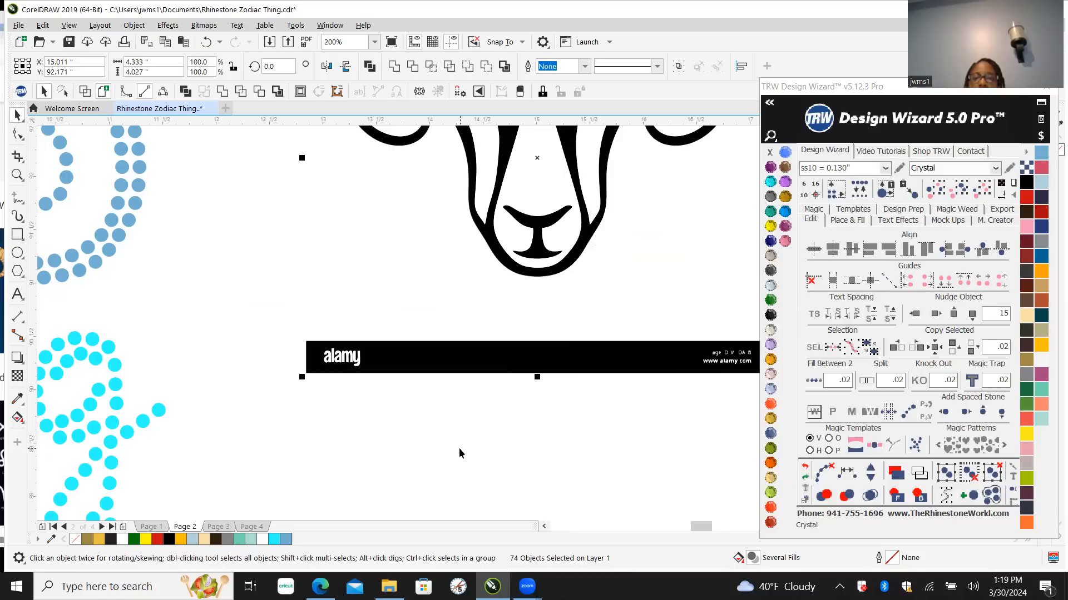
{"action": "scroll", "coordinate": [458, 448], "scroll_direction": "down", "scroll_amount": 1}
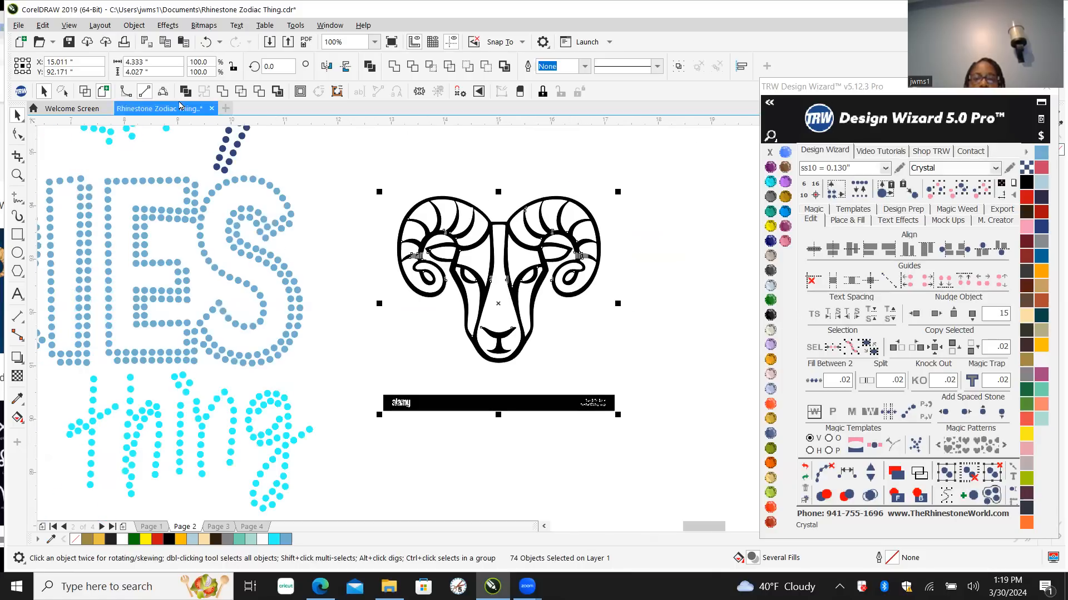
{"action": "left_click", "coordinate": [84, 92]}
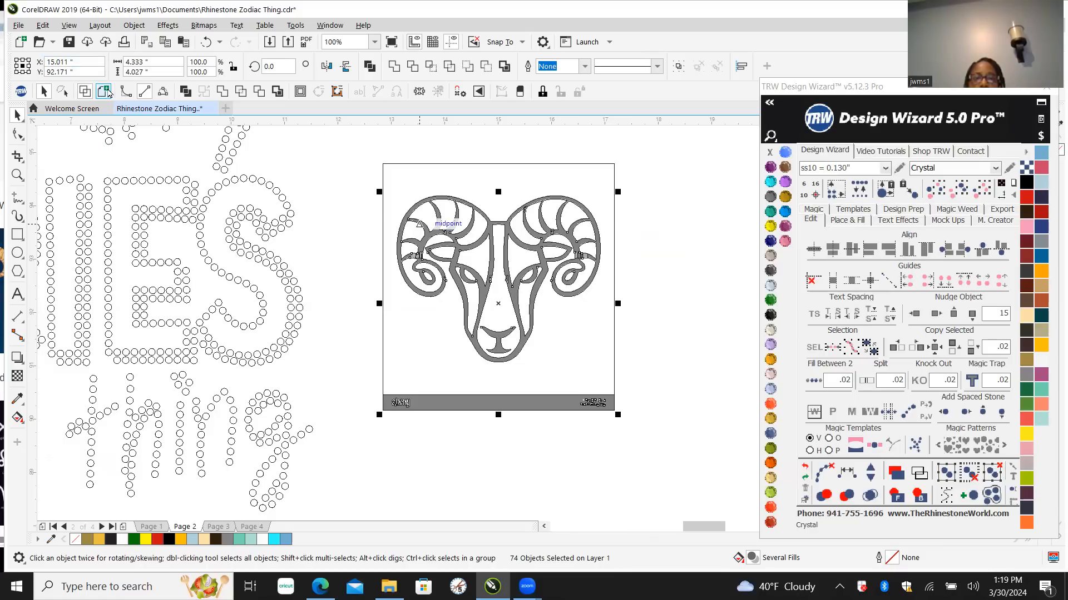
{"action": "left_click", "coordinate": [105, 92]}
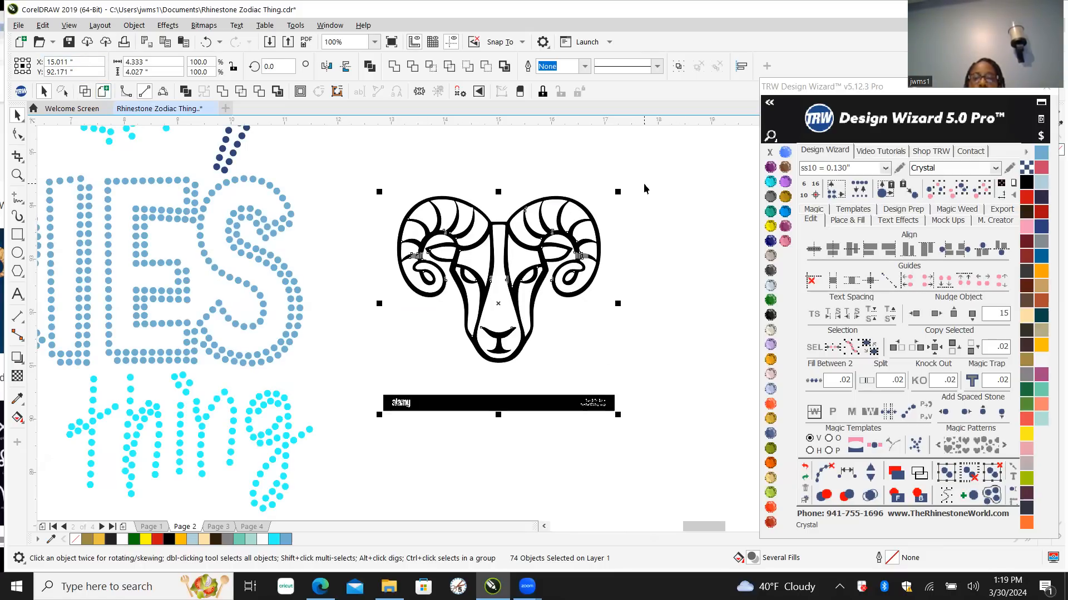
Step: Delete the original ram's head bitmap and the traced black alamy caption bar below the head
{"action": "left_click", "coordinate": [601, 206]}
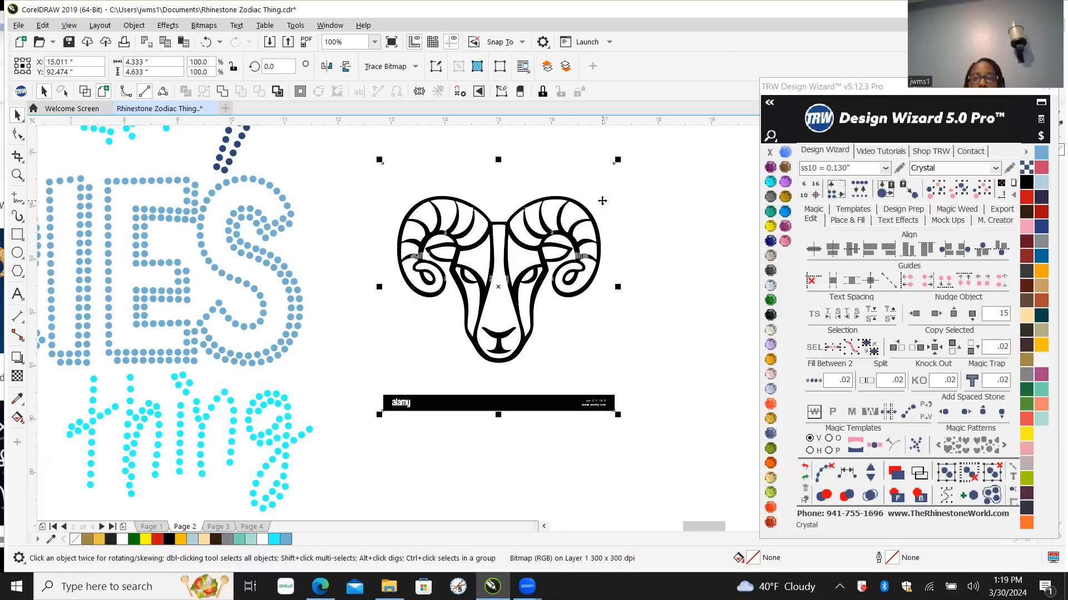
{"action": "key", "text": "Delete"}
{"action": "mouse_move", "coordinate": [666, 450]}
{"action": "left_mouse_down"}
{"action": "mouse_move", "coordinate": [350, 365]}
{"action": "mouse_move", "coordinate": [348, 384]}
{"action": "left_mouse_up"}
{"action": "key", "text": "Delete"}
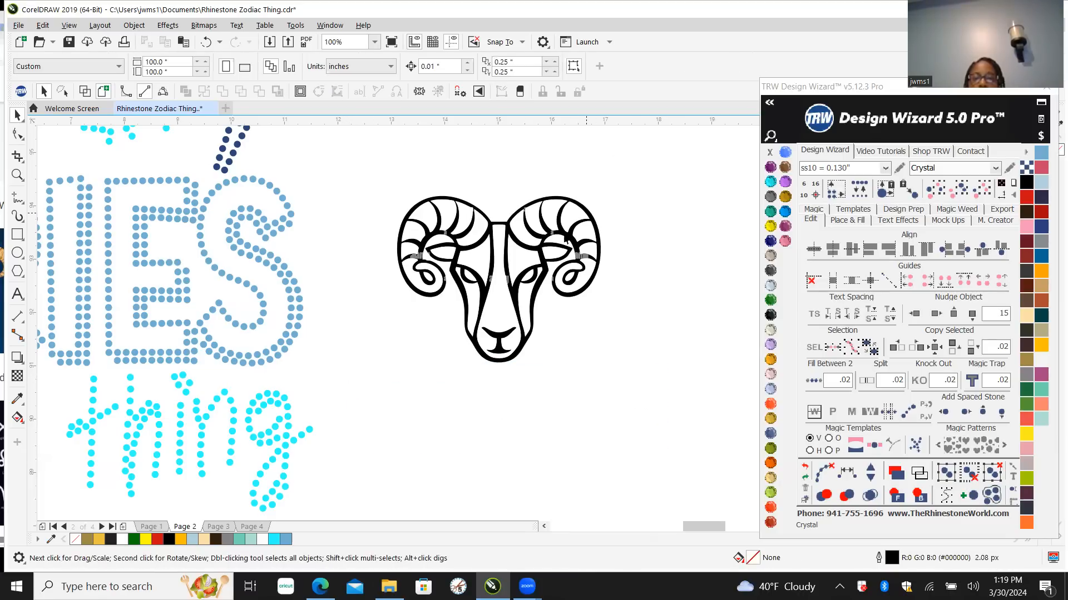
Step: Select all white pieces of the traced ram's head by matching color and recolor them TRW Pink
{"action": "scroll", "coordinate": [541, 267], "scroll_direction": "up", "scroll_amount": 1}
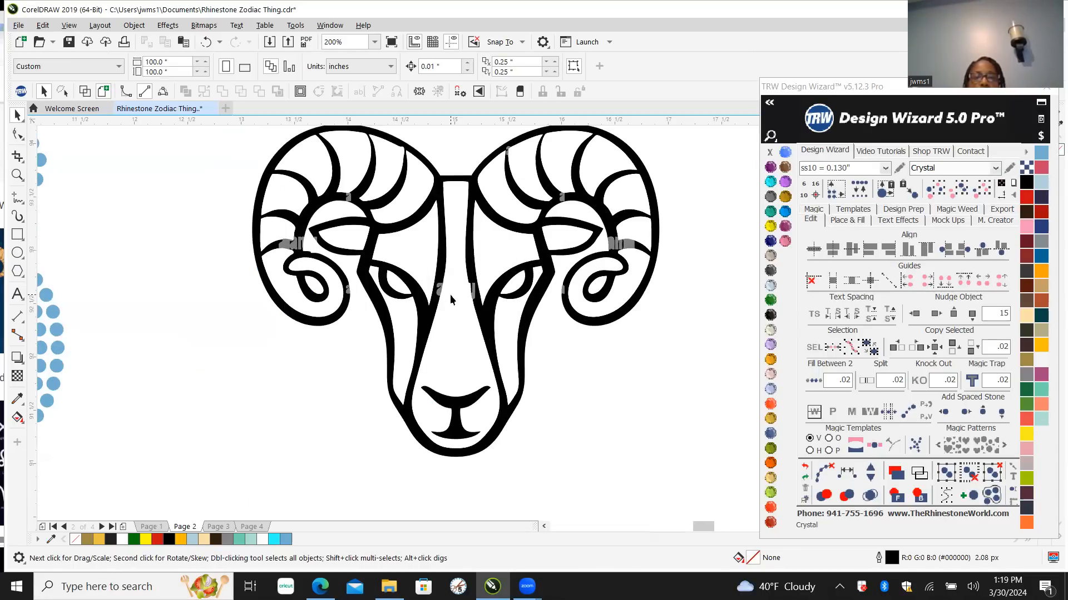
{"action": "left_click", "coordinate": [460, 352]}
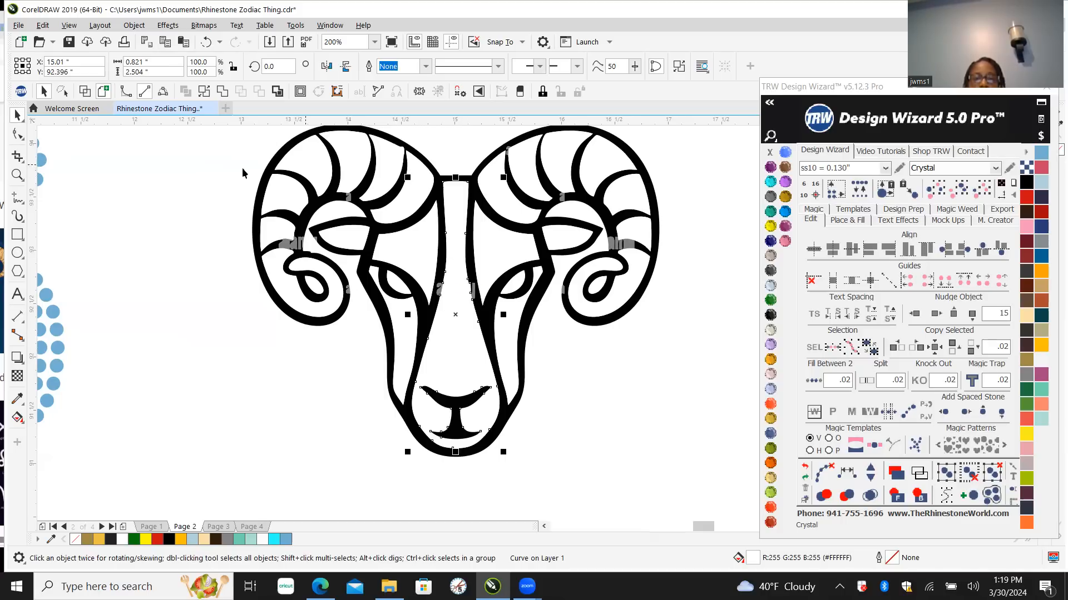
{"action": "left_click", "coordinate": [960, 193]}
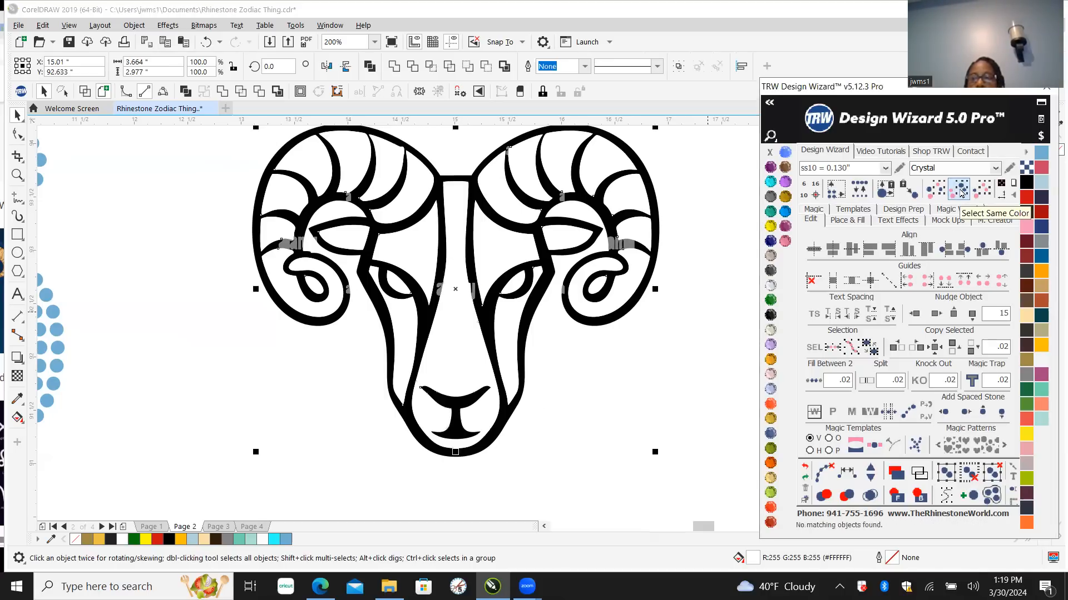
{"action": "scroll", "coordinate": [233, 370], "scroll_direction": "down", "scroll_amount": 1}
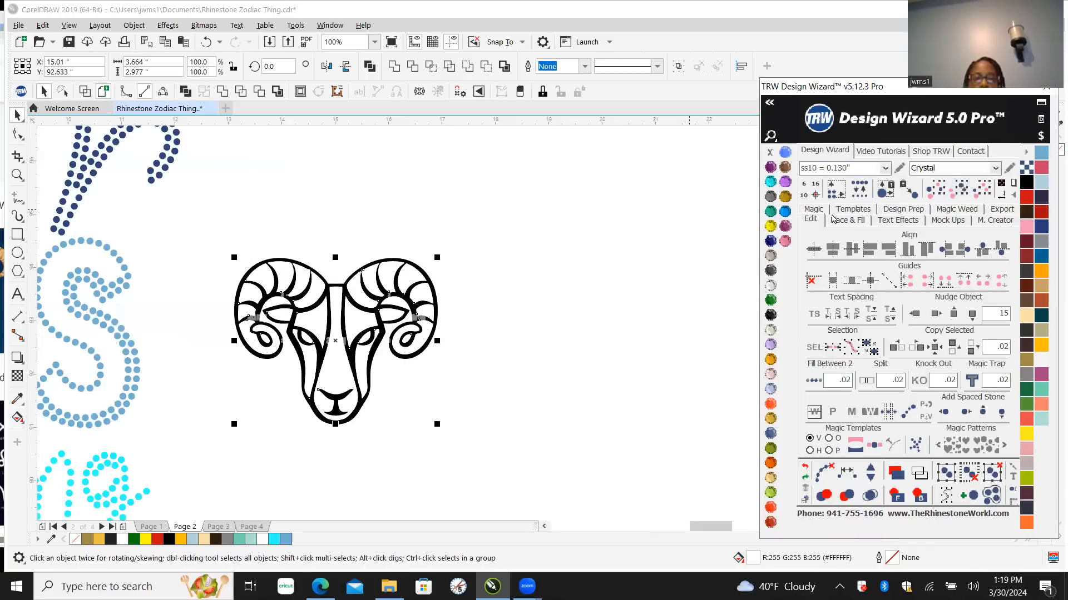
{"action": "left_click", "coordinate": [784, 241]}
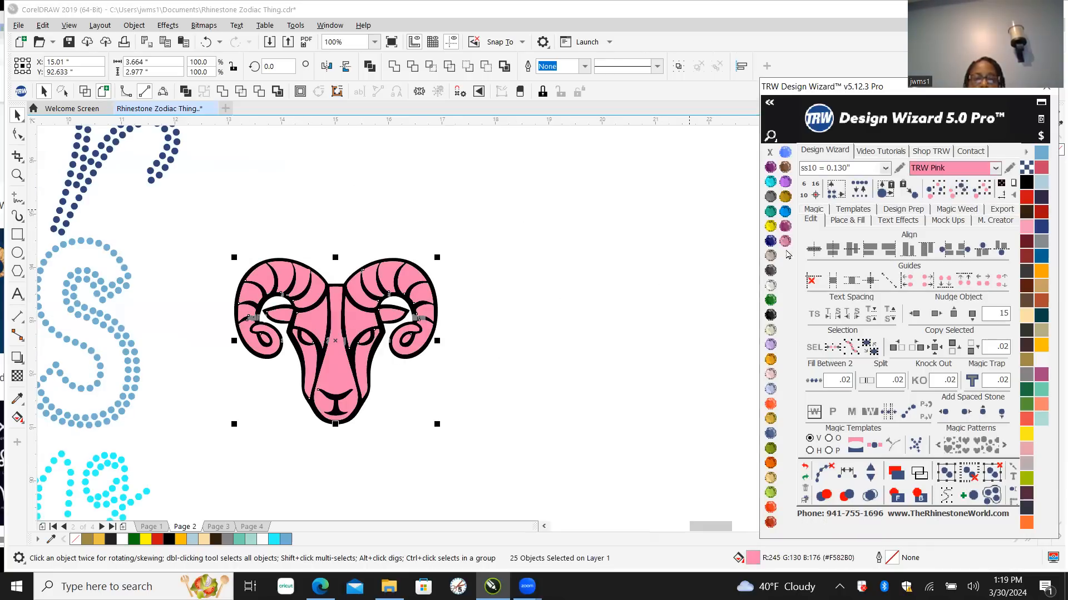
Step: Try nudging the pink pieces 15 inches to the right of the black outline, and undo the move
{"action": "left_click", "coordinate": [935, 315]}
{"action": "scroll", "coordinate": [267, 322], "scroll_direction": "down", "scroll_amount": 3}
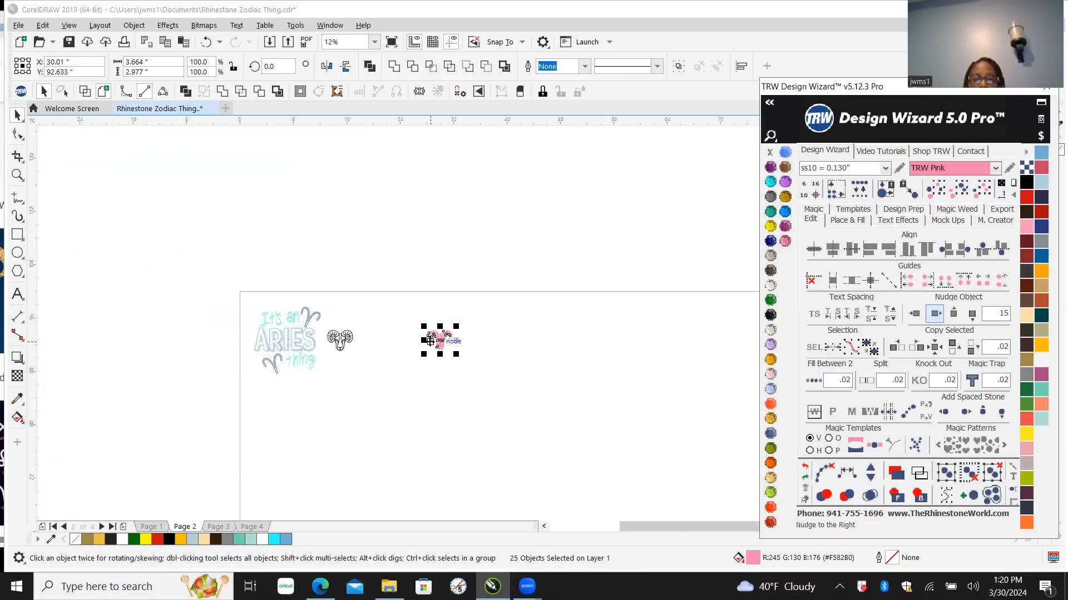
{"action": "scroll", "coordinate": [384, 337], "scroll_direction": "up", "scroll_amount": 2}
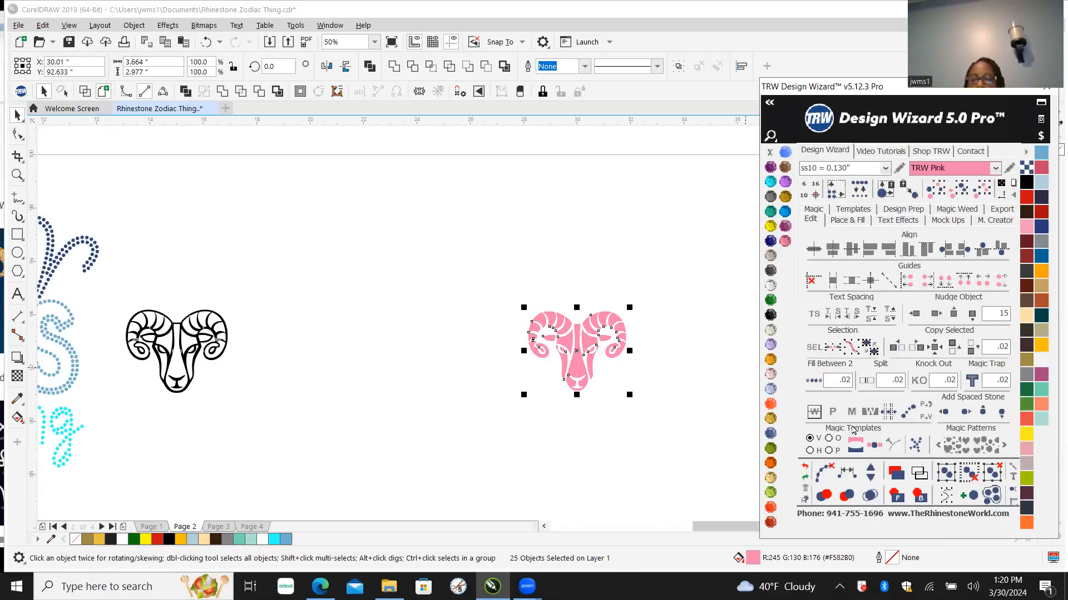
{"action": "left_click", "coordinate": [804, 467]}
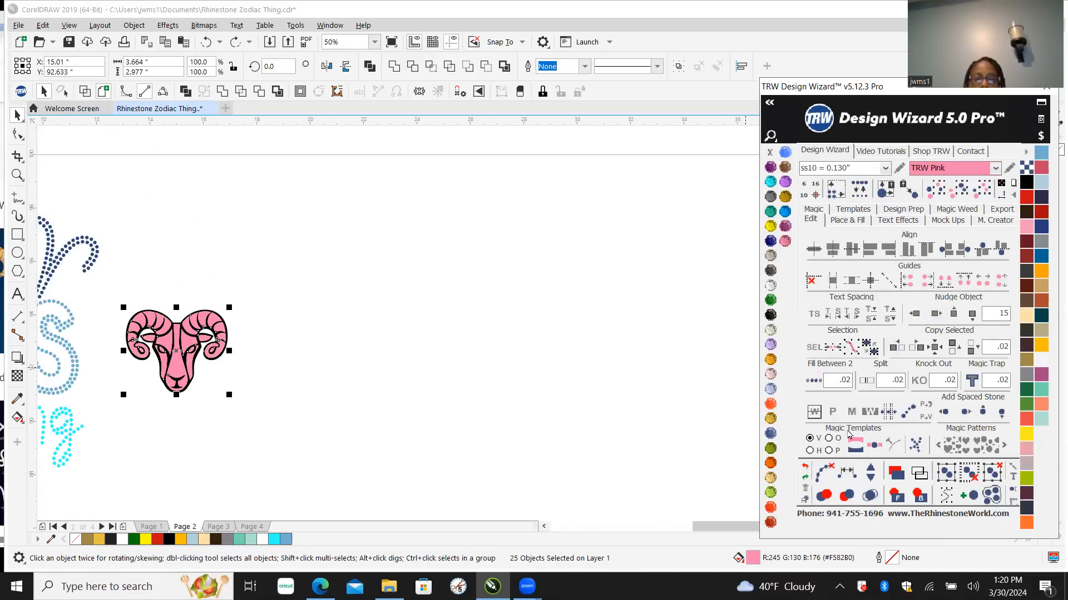
Step: Set the nudge distance to 10 inches, move the pink pieces right of the black outline, and deselect them
{"action": "double_click", "coordinate": [997, 317]}
{"action": "left_click", "coordinate": [933, 314]}
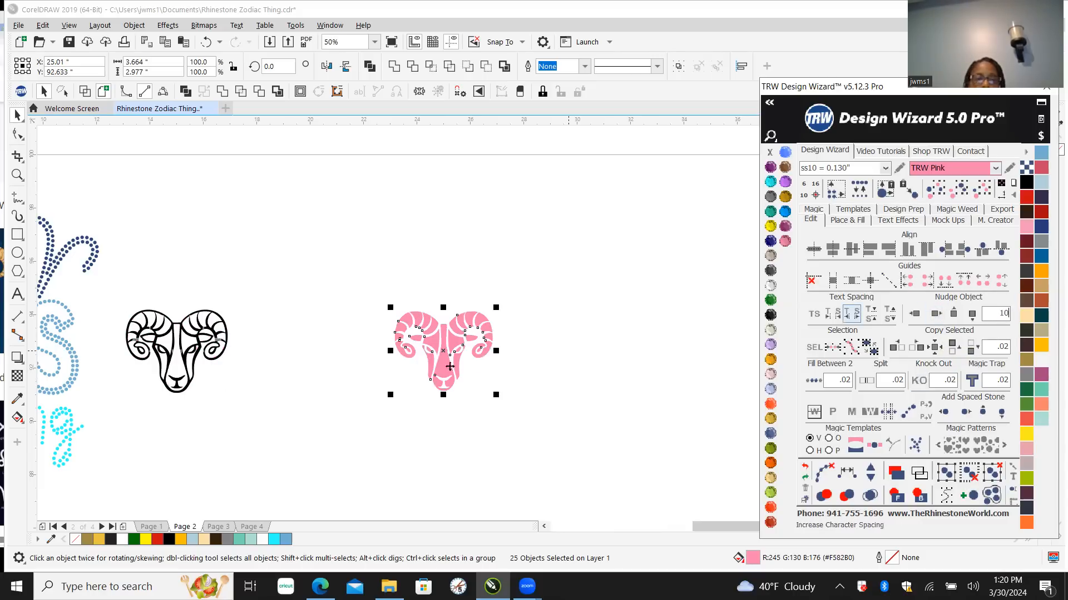
{"action": "left_click", "coordinate": [115, 370]}
Step: Combine the black ram's head outline and its gray watermark remnants into a single curve
{"action": "scroll", "coordinate": [115, 369], "scroll_direction": "up", "scroll_amount": 2}
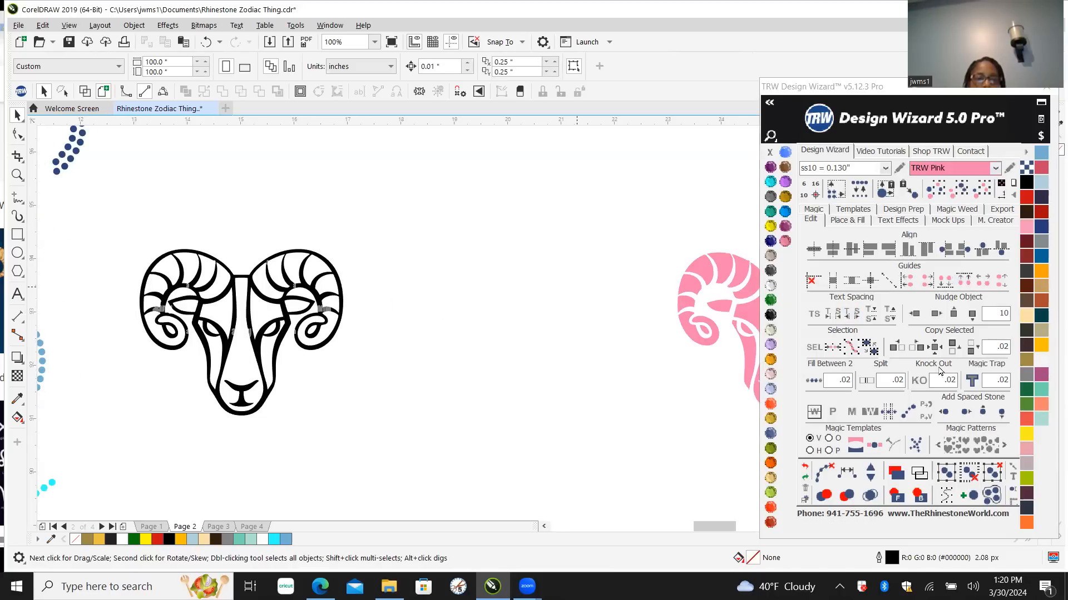
{"action": "scroll", "coordinate": [121, 314], "scroll_direction": "up", "scroll_amount": 2}
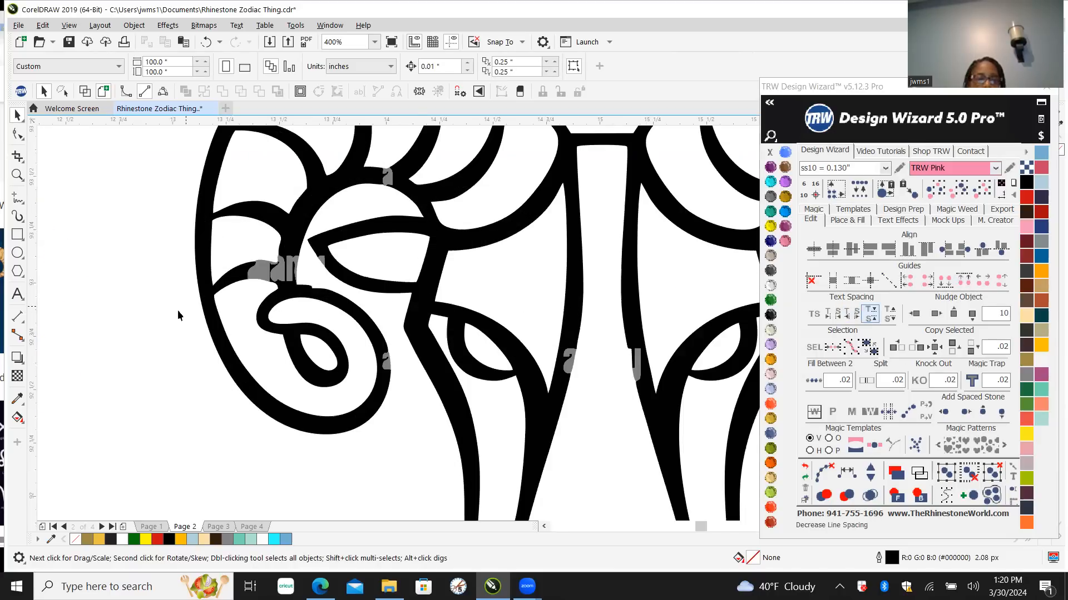
{"action": "scroll", "coordinate": [244, 255], "scroll_direction": "up", "scroll_amount": 2}
{"action": "scroll", "coordinate": [289, 284], "scroll_direction": "down", "scroll_amount": 6}
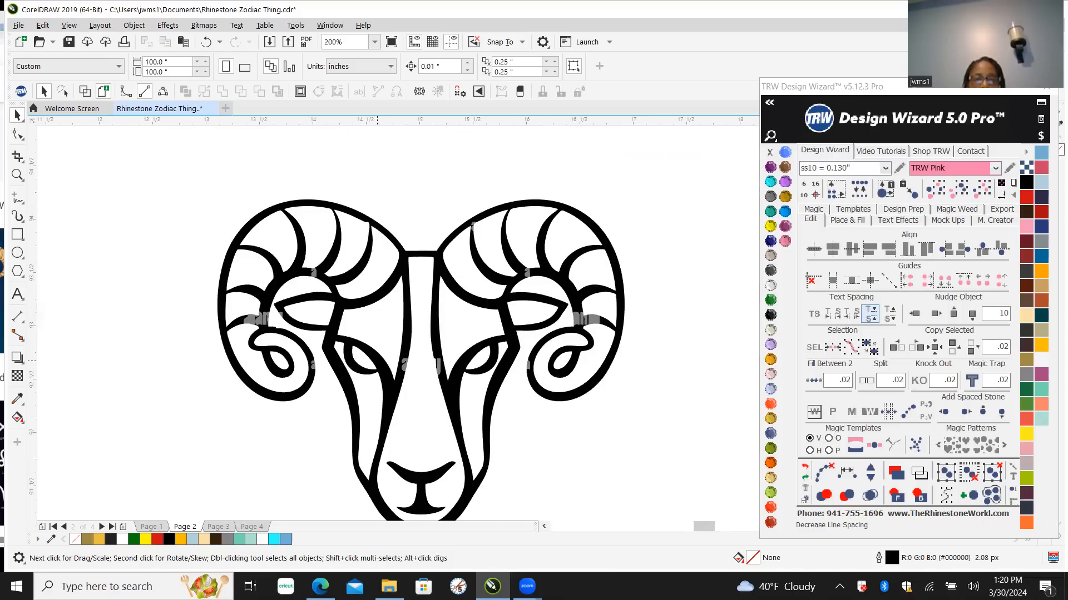
{"action": "scroll", "coordinate": [442, 336], "scroll_direction": "up", "scroll_amount": 2}
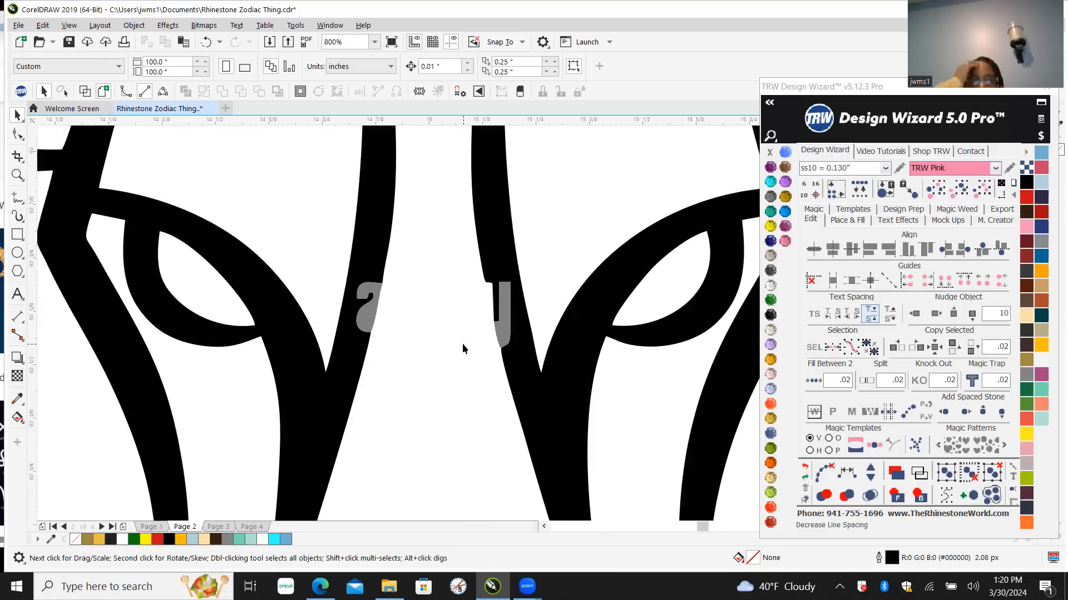
{"action": "scroll", "coordinate": [461, 347], "scroll_direction": "down", "scroll_amount": 4}
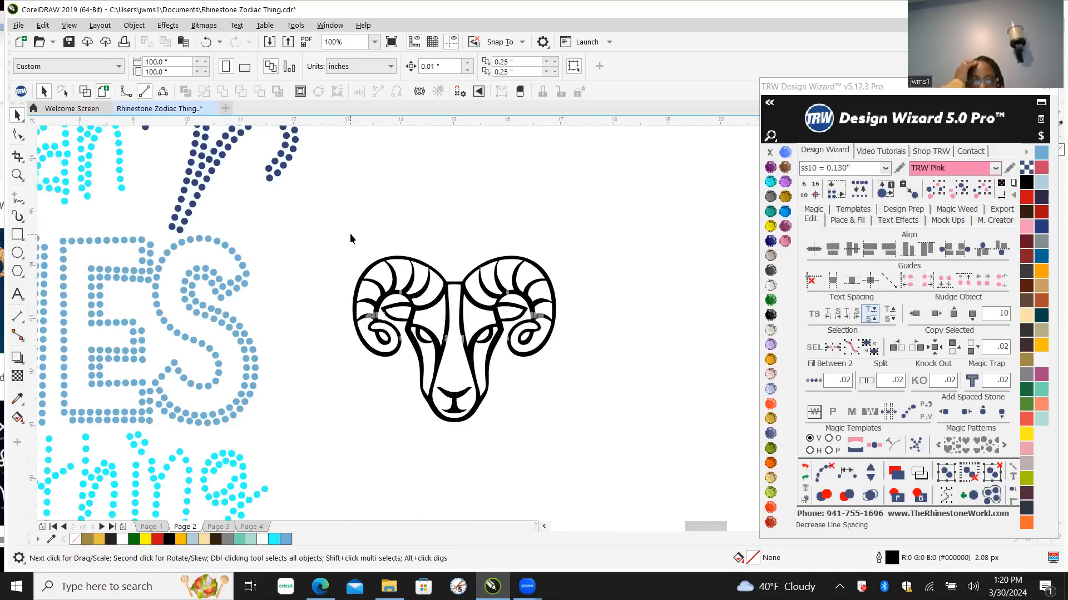
{"action": "left_click_drag", "start_coordinate": [338, 232], "coordinate": [593, 444]}
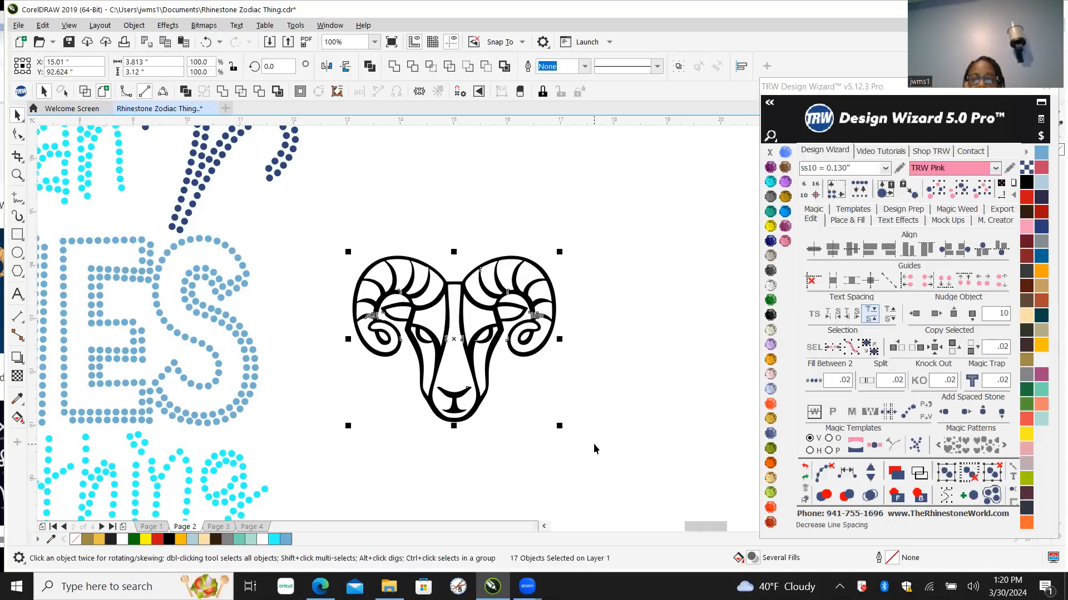
{"action": "scroll", "coordinate": [472, 349], "scroll_direction": "up", "scroll_amount": 5}
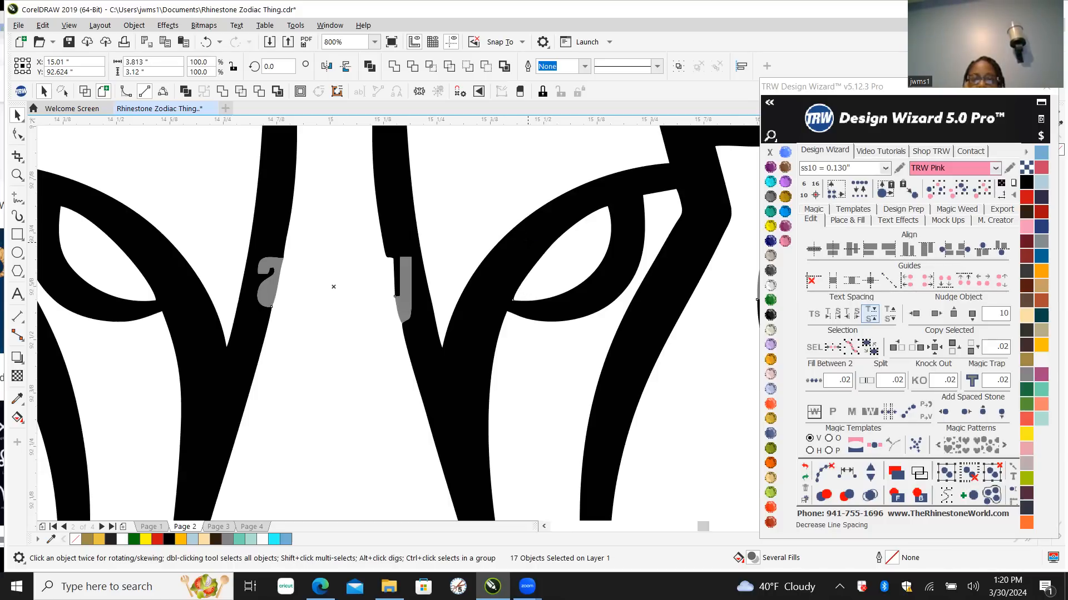
{"action": "right_click", "coordinate": [535, 245]}
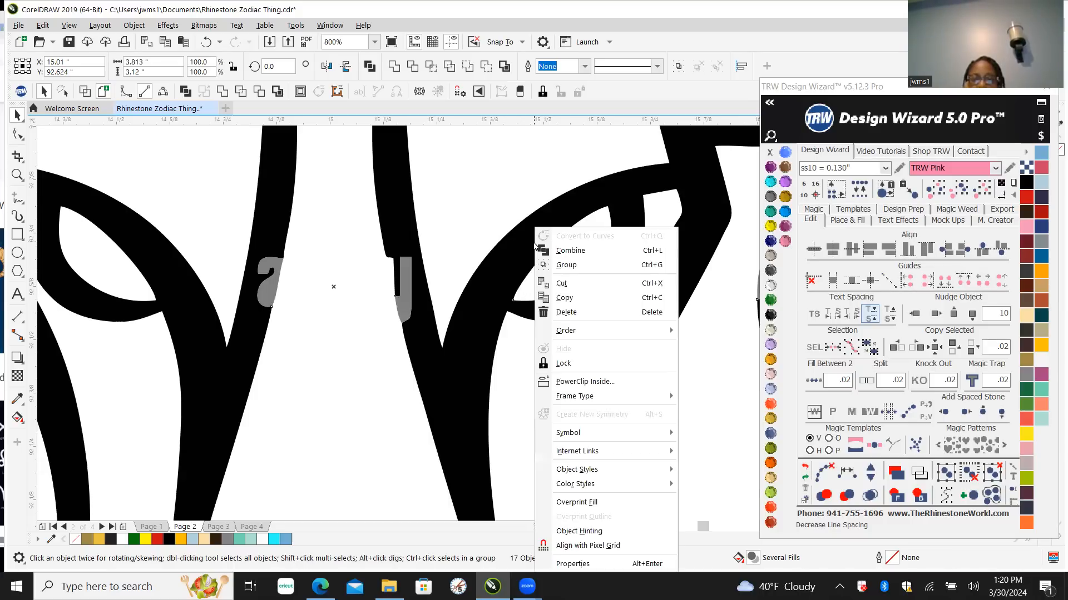
{"action": "left_click", "coordinate": [571, 251]}
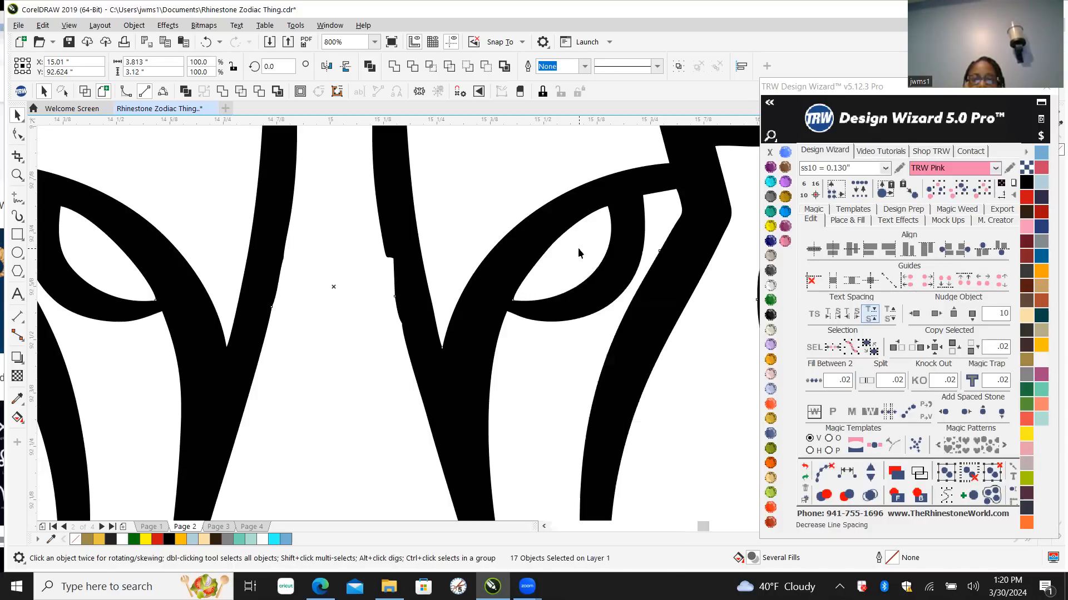
{"action": "scroll", "coordinate": [405, 370], "scroll_direction": "down", "scroll_amount": 3}
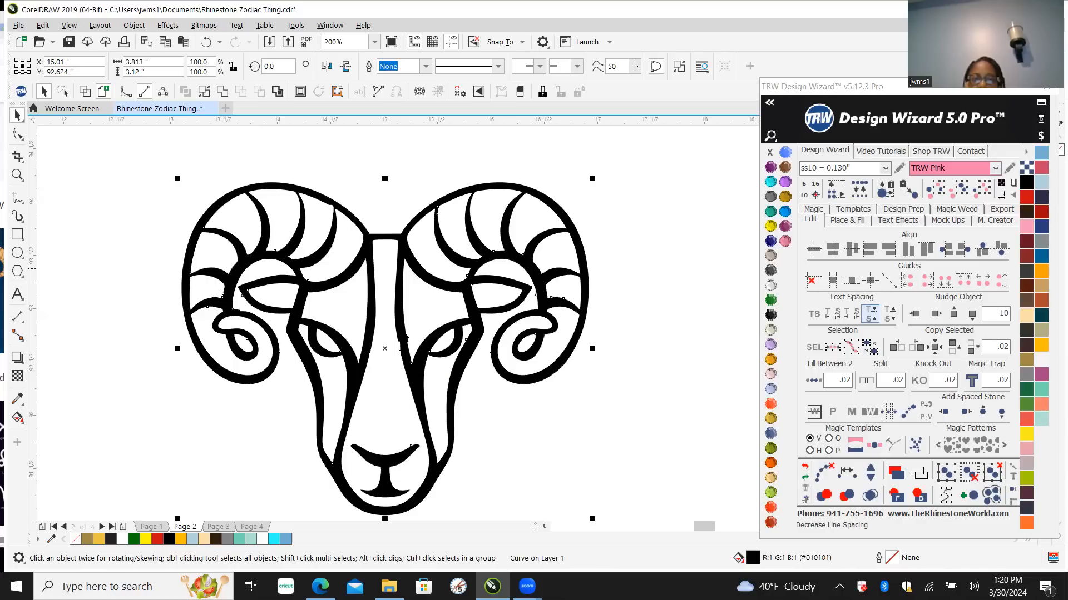
Step: Apply Weld to the combined ram's head curve, deselect it, and inspect the black edges along the nose bridge
{"action": "left_click", "coordinate": [222, 93]}
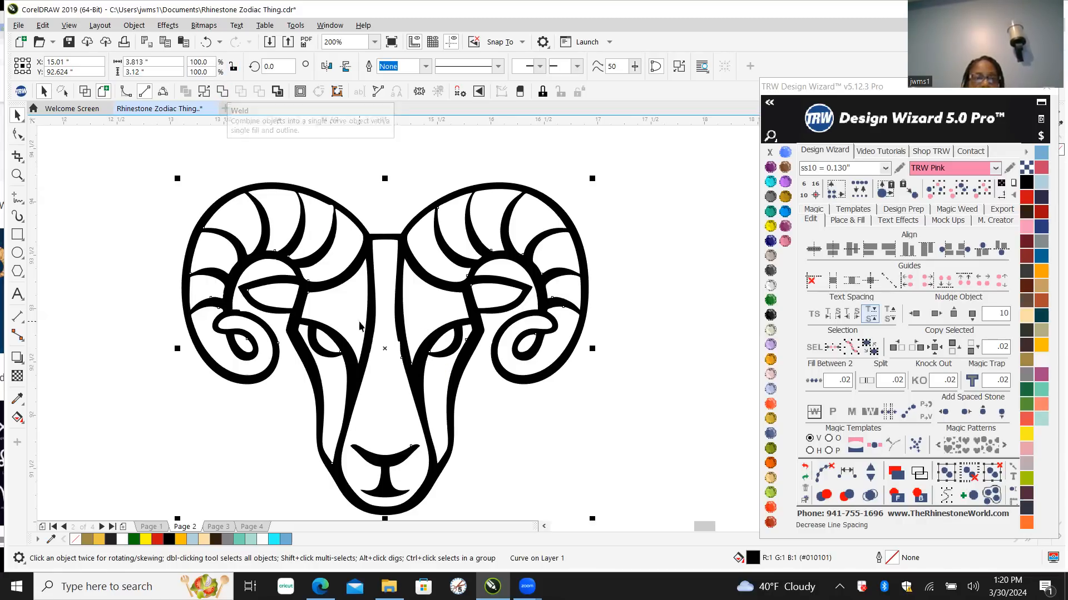
{"action": "scroll", "coordinate": [308, 294], "scroll_direction": "down", "scroll_amount": 2}
{"action": "left_click", "coordinate": [338, 186]}
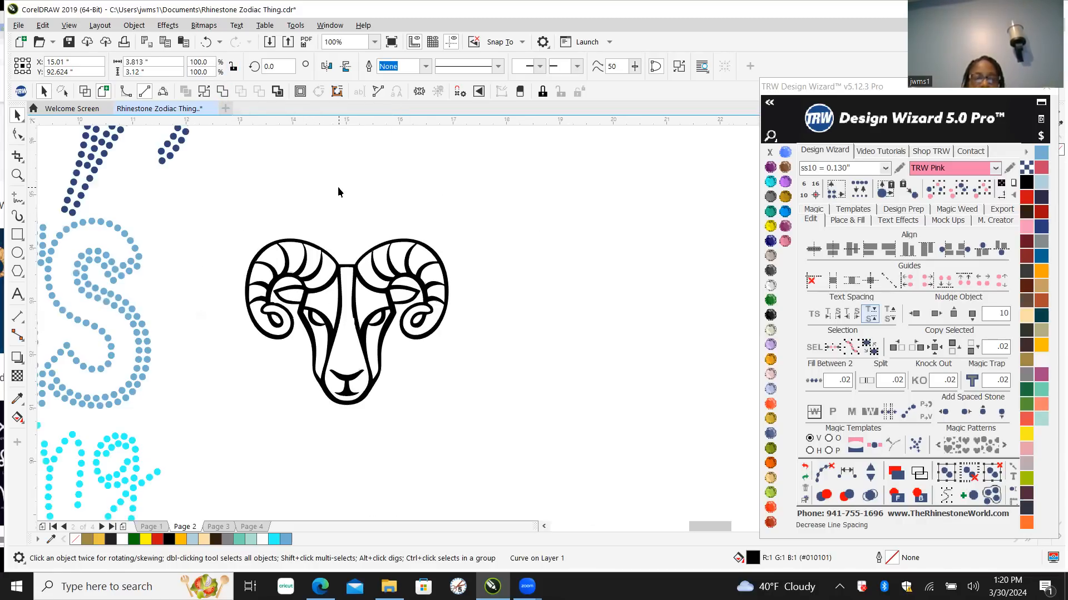
{"action": "scroll", "coordinate": [362, 275], "scroll_direction": "up", "scroll_amount": 3}
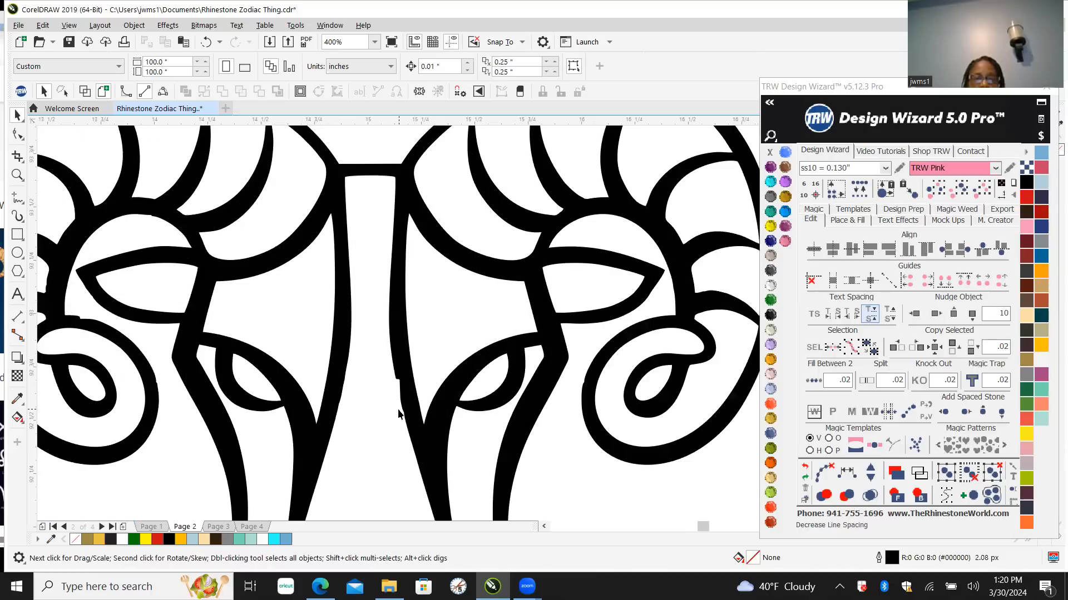
{"action": "scroll", "coordinate": [398, 414], "scroll_direction": "up", "scroll_amount": 2}
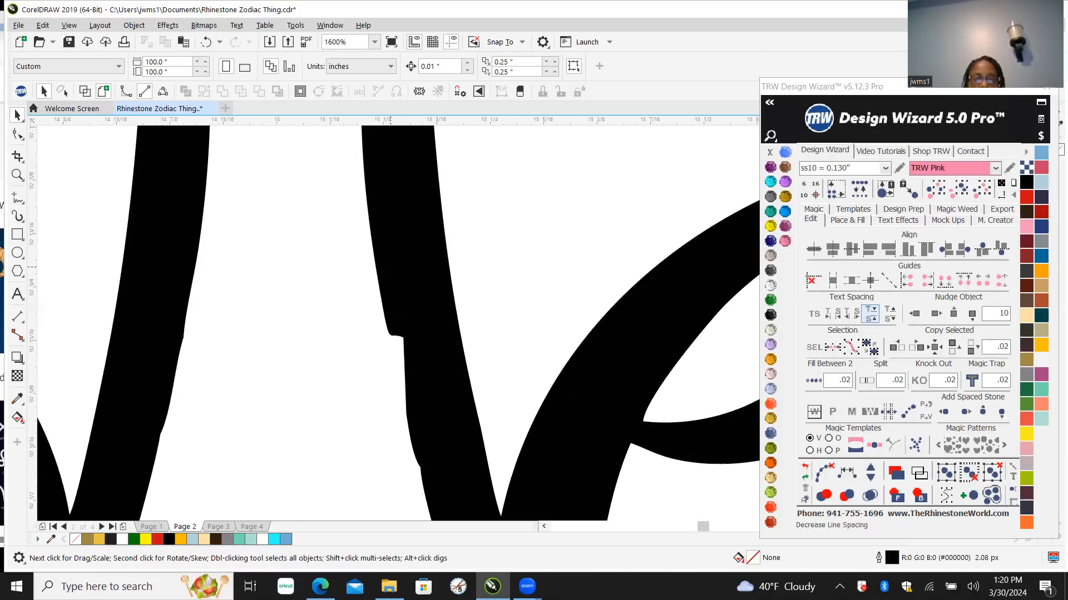
Step: Delete the stray nodes forming the jagged notch on the inner edge of the ram's right nose-bridge line
{"action": "double_click", "coordinate": [405, 311]}
{"action": "left_click_drag", "start_coordinate": [351, 321], "coordinate": [442, 488]}
{"action": "key", "text": "Delete"}
{"action": "scroll", "coordinate": [420, 434], "scroll_direction": "down", "scroll_amount": 1}
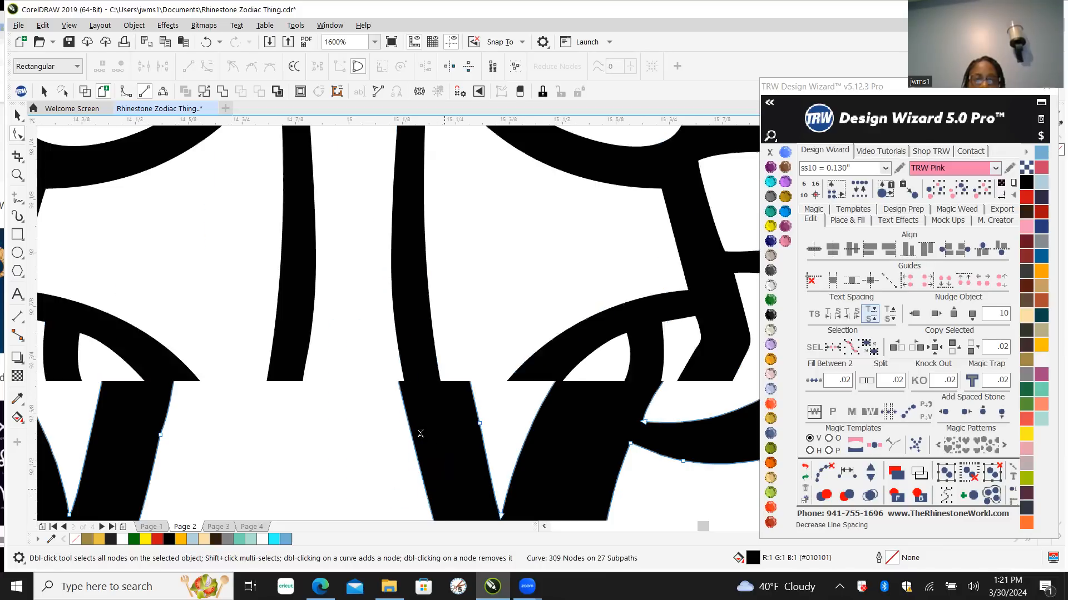
{"action": "scroll", "coordinate": [360, 317], "scroll_direction": "down", "scroll_amount": 2}
{"action": "scroll", "coordinate": [132, 332], "scroll_direction": "down", "scroll_amount": 2}
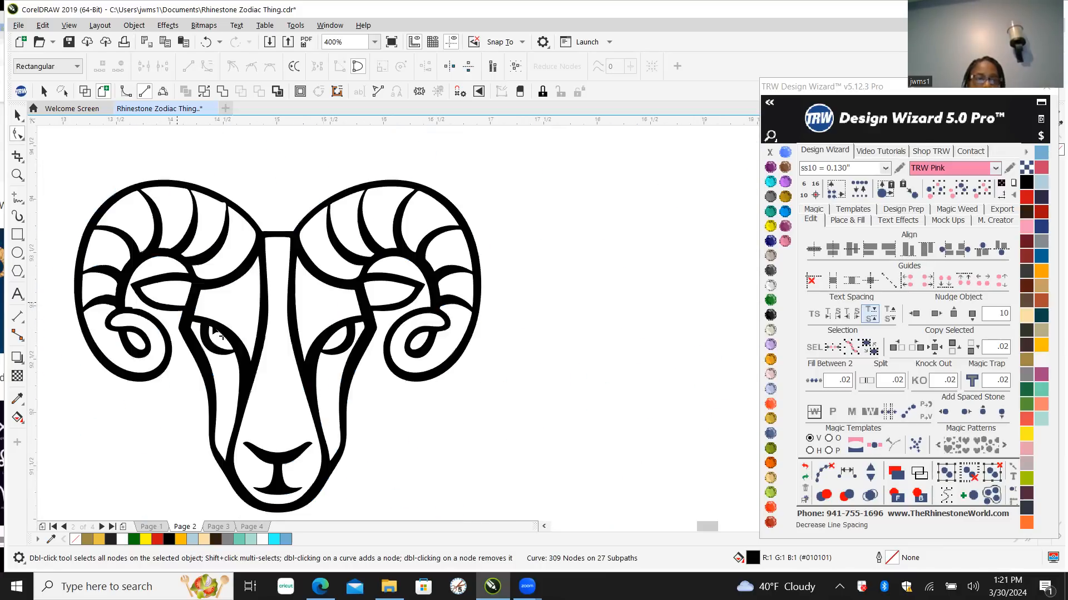
Step: Smooth the bumpy upper corner of the left horn's segment nearest the forehead by reshaping the curve handle instead of deleting its node
{"action": "scroll", "coordinate": [348, 223], "scroll_direction": "up", "scroll_amount": 2}
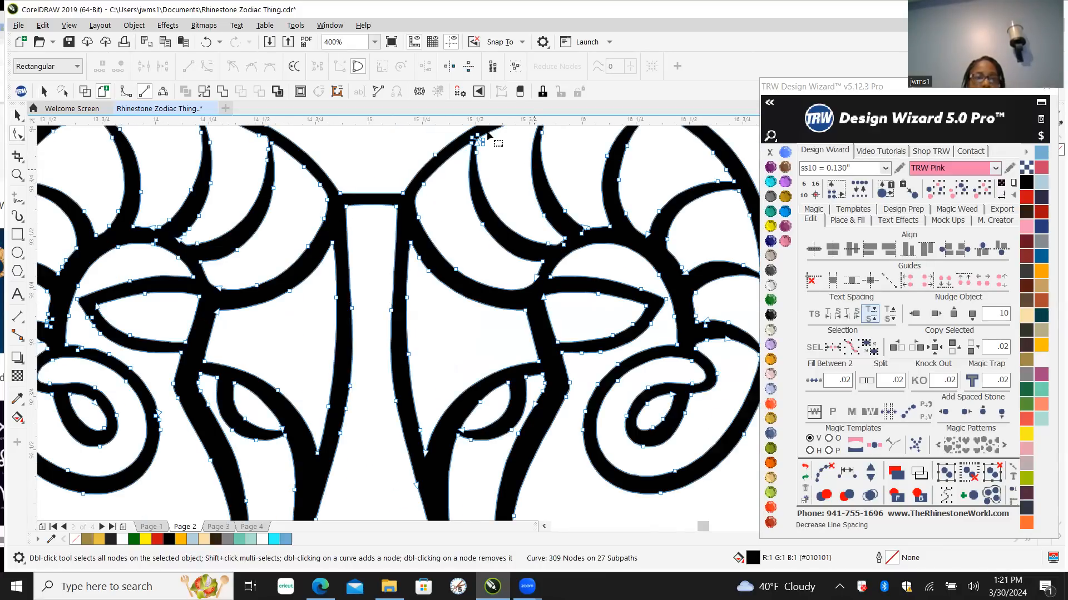
{"action": "scroll", "coordinate": [473, 150], "scroll_direction": "up", "scroll_amount": 3}
{"action": "scroll", "coordinate": [424, 201], "scroll_direction": "down", "scroll_amount": 4}
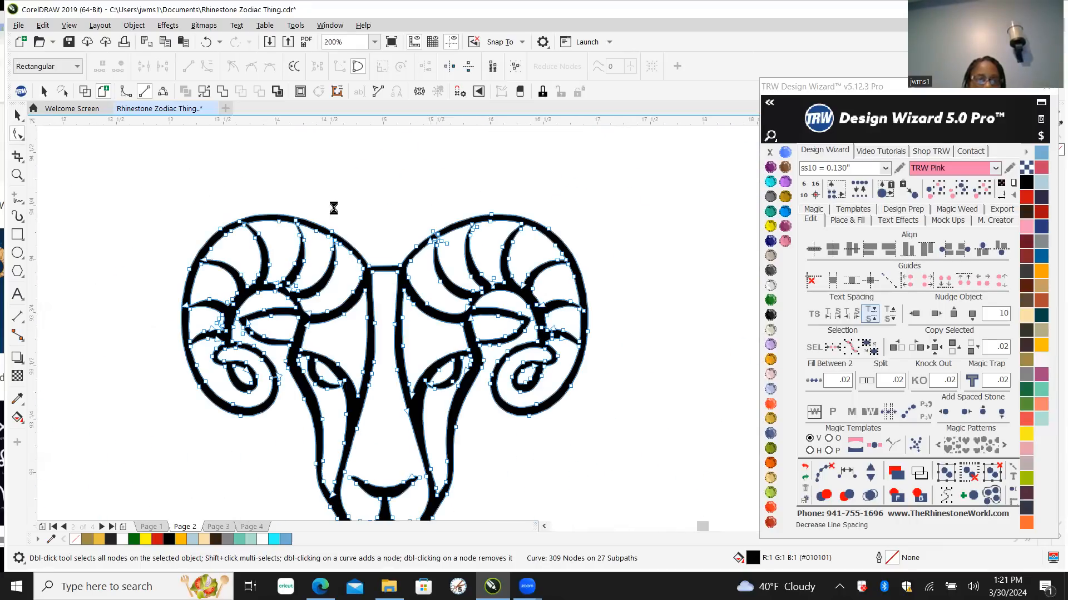
{"action": "scroll", "coordinate": [333, 211], "scroll_direction": "up", "scroll_amount": 4}
{"action": "scroll", "coordinate": [286, 261], "scroll_direction": "down", "scroll_amount": 1}
{"action": "scroll", "coordinate": [351, 468], "scroll_direction": "up", "scroll_amount": 1}
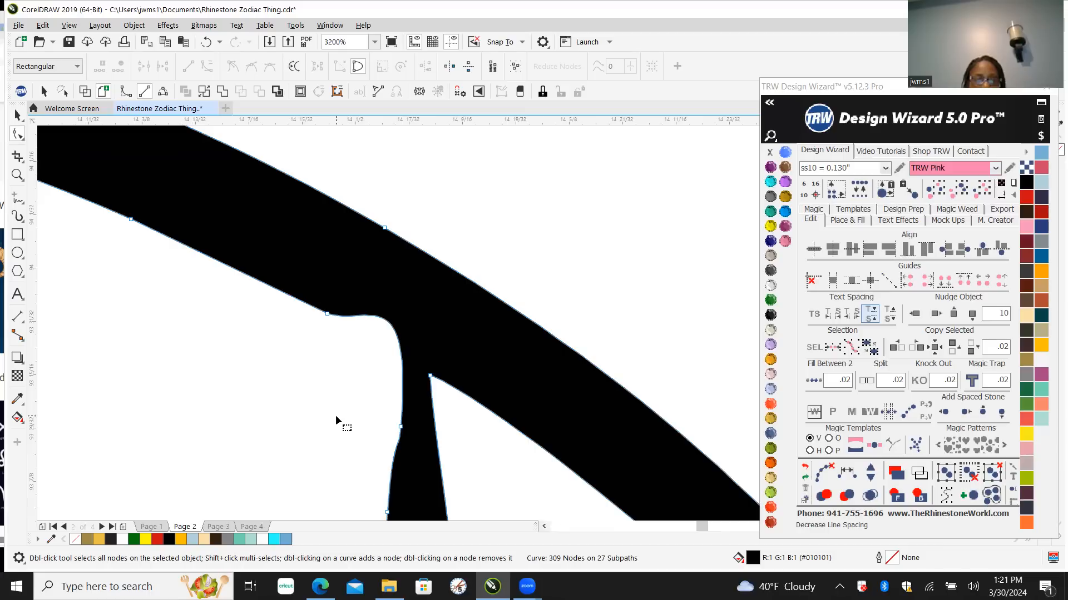
{"action": "left_click_drag", "start_coordinate": [292, 262], "coordinate": [348, 372]}
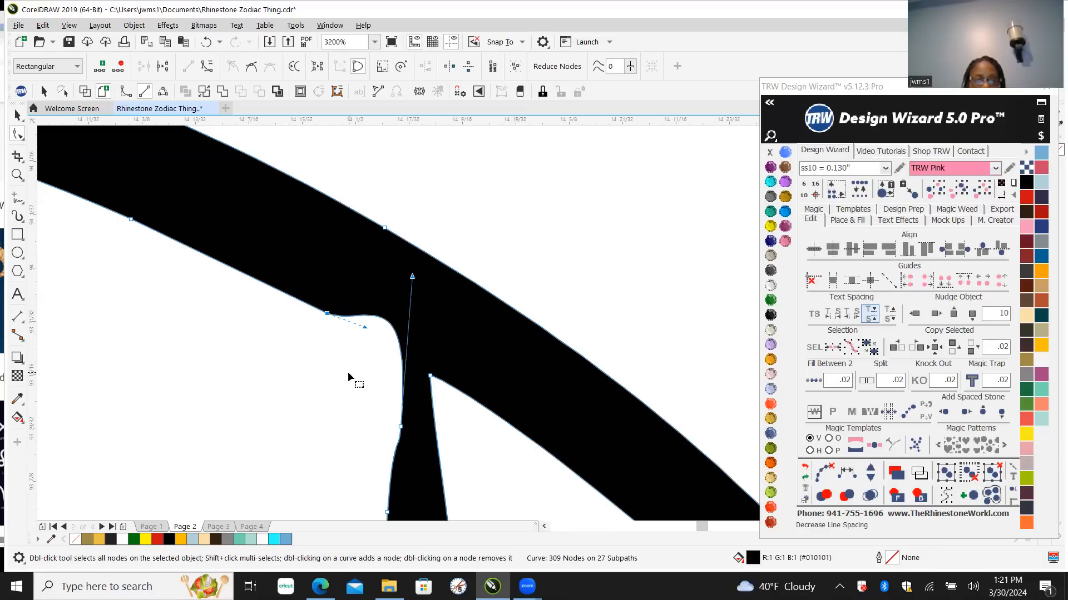
{"action": "key", "text": "Delete"}
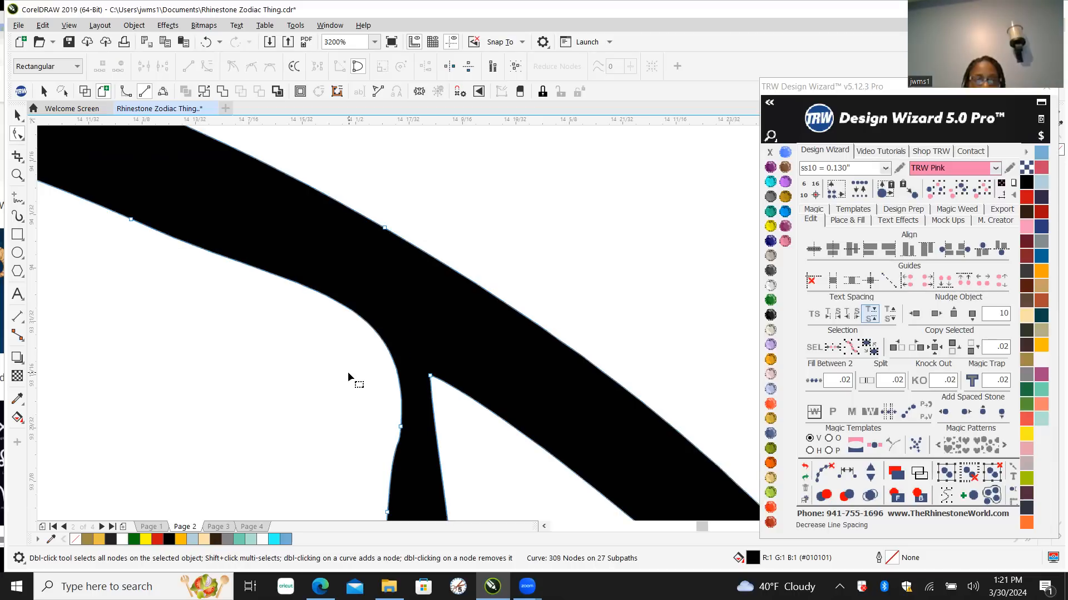
{"action": "key", "text": "ctrl+z"}
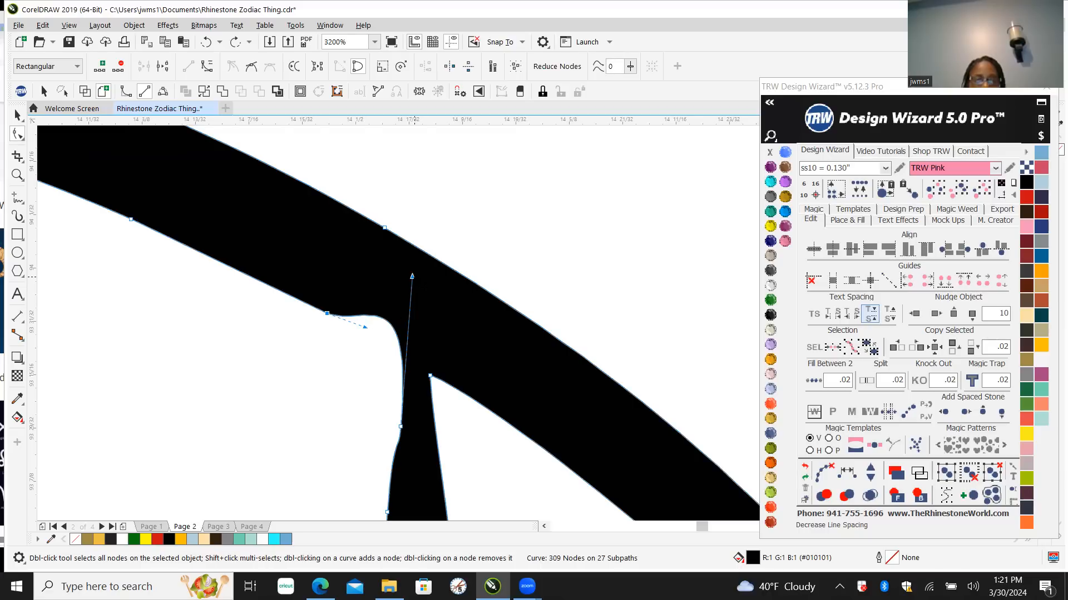
{"action": "left_click_drag", "start_coordinate": [412, 275], "coordinate": [401, 365]}
{"action": "scroll", "coordinate": [375, 344], "scroll_direction": "down", "scroll_amount": 3}
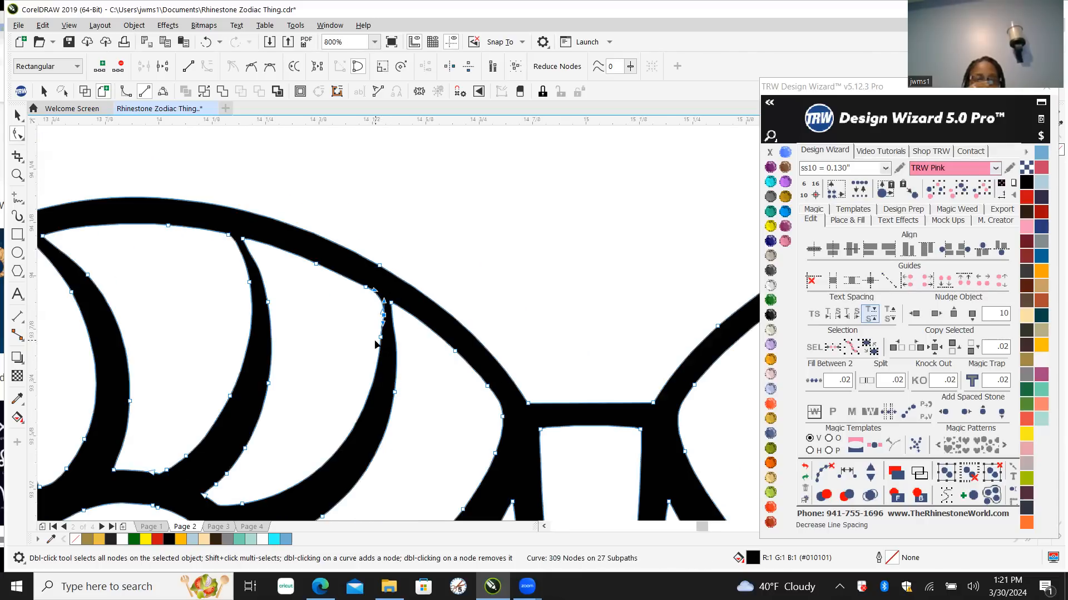
Step: Delete the extra node just below the smoothed corner on the inner edge of the left horn's ridge
{"action": "scroll", "coordinate": [376, 345], "scroll_direction": "up", "scroll_amount": 3}
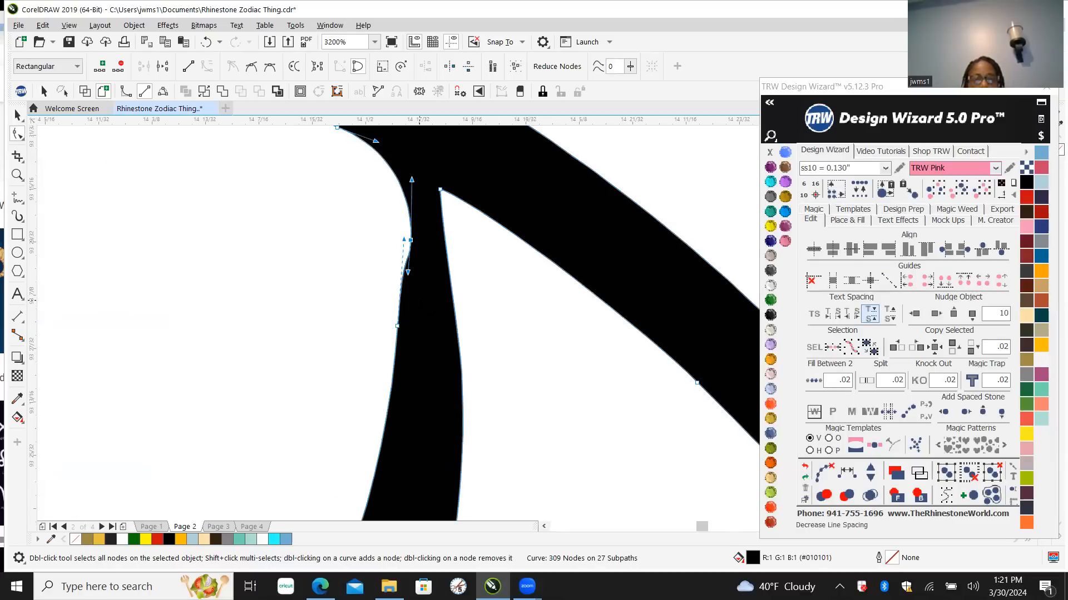
{"action": "left_click_drag", "start_coordinate": [344, 293], "coordinate": [438, 393]}
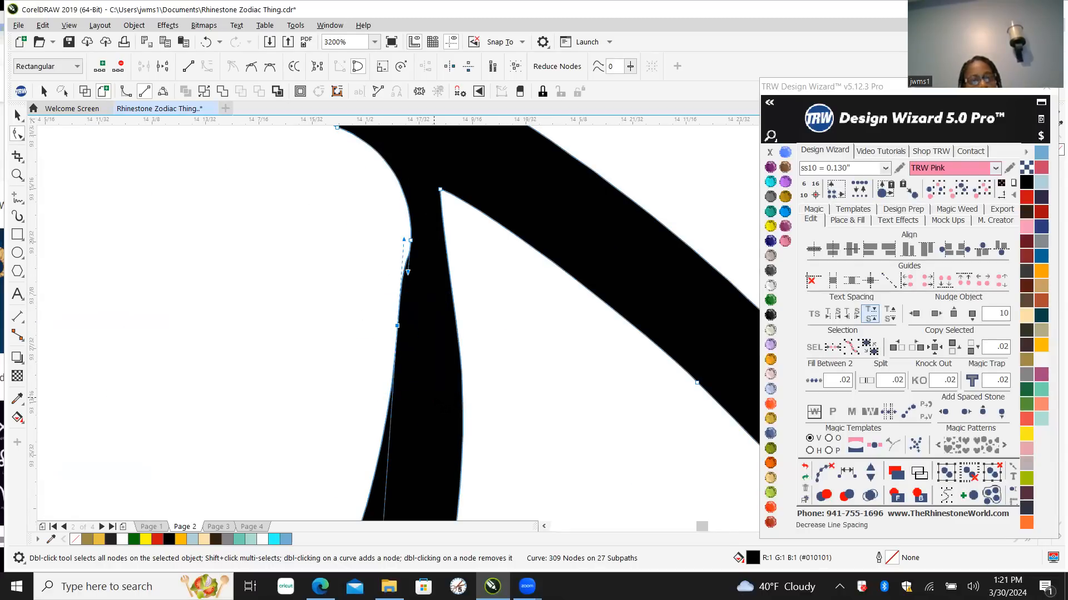
{"action": "key", "text": "Delete"}
{"action": "scroll", "coordinate": [439, 301], "scroll_direction": "down", "scroll_amount": 3}
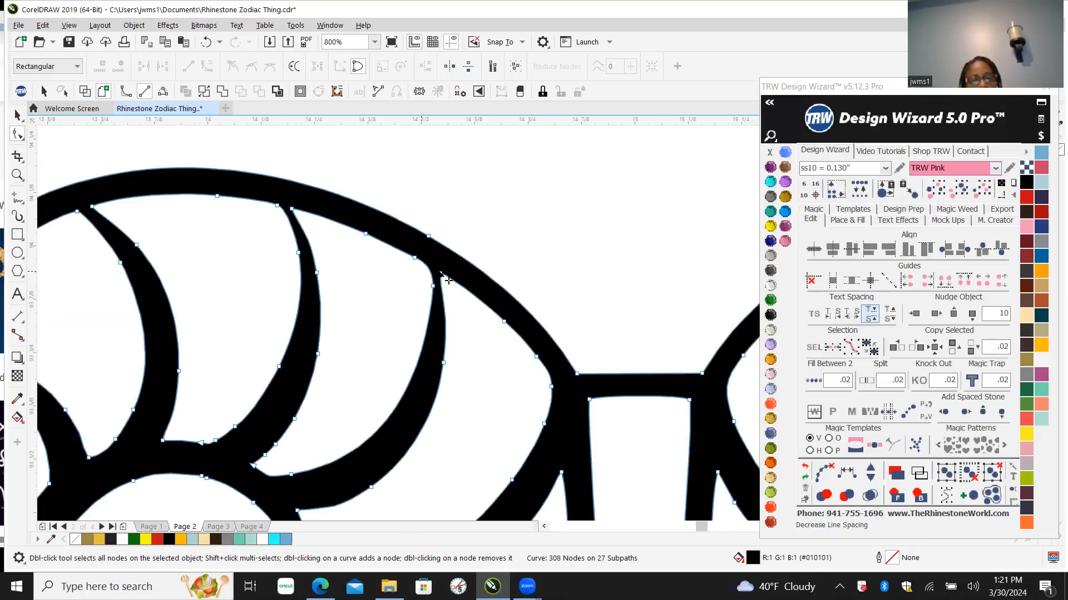
{"action": "scroll", "coordinate": [422, 278], "scroll_direction": "down", "scroll_amount": 2}
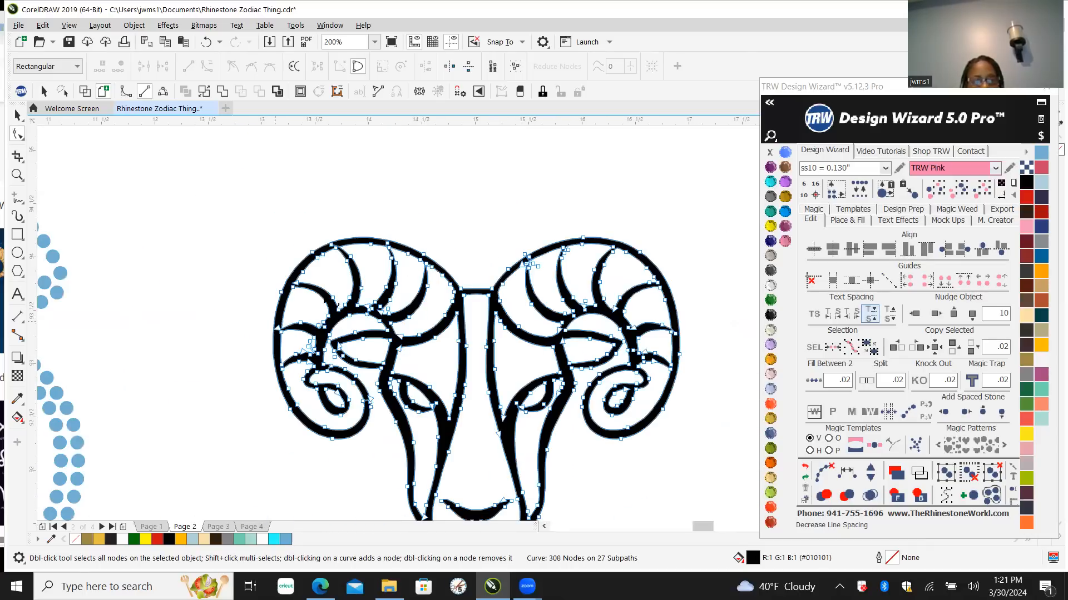
Step: Delete the kink nodes on the inner side edge of the left horn segment above the lowest ridge
{"action": "scroll", "coordinate": [322, 321], "scroll_direction": "up", "scroll_amount": 2}
{"action": "scroll", "coordinate": [429, 307], "scroll_direction": "up", "scroll_amount": 2}
{"action": "scroll", "coordinate": [280, 181], "scroll_direction": "down", "scroll_amount": 2}
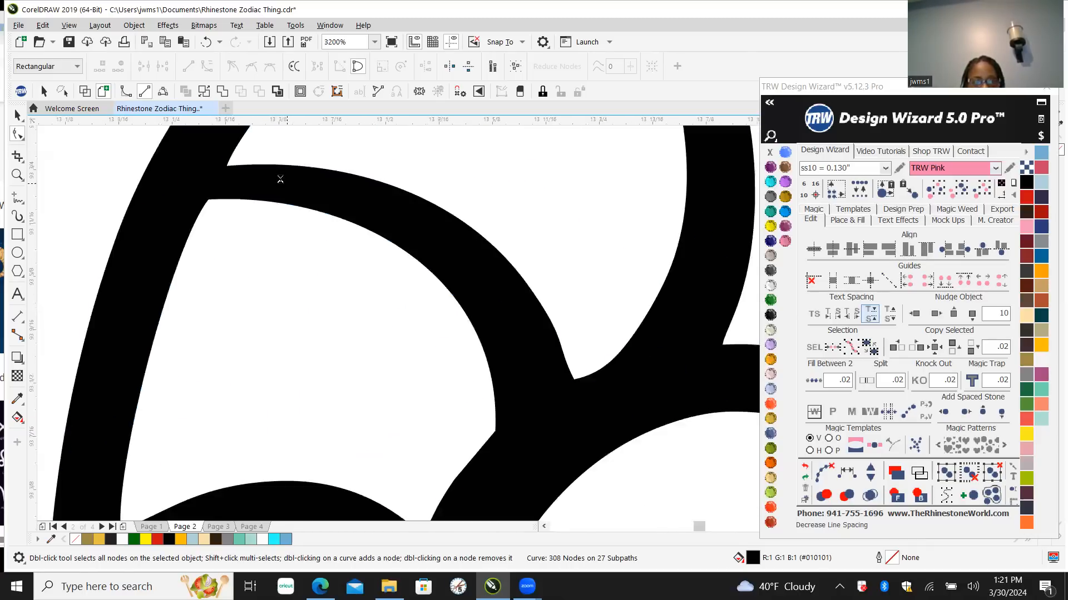
{"action": "scroll", "coordinate": [316, 458], "scroll_direction": "up", "scroll_amount": 1}
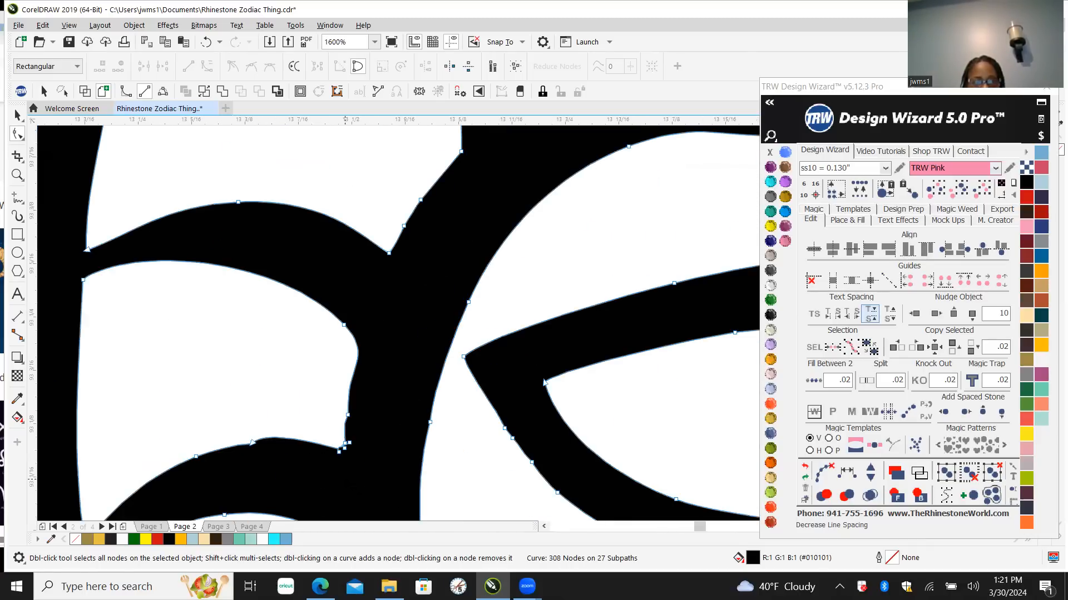
{"action": "scroll", "coordinate": [339, 377], "scroll_direction": "down", "scroll_amount": 1}
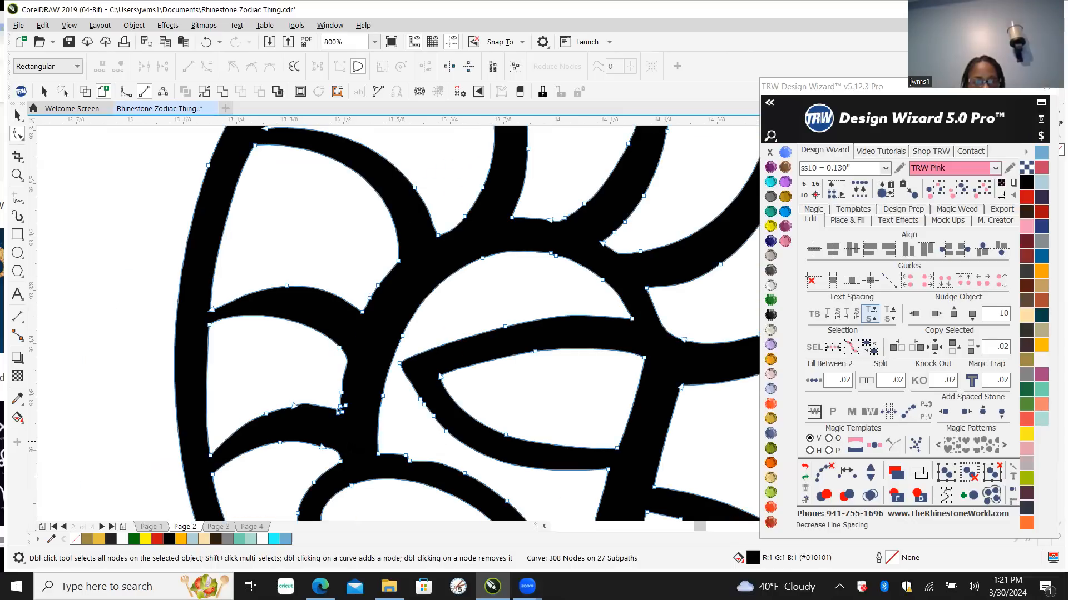
{"action": "scroll", "coordinate": [353, 452], "scroll_direction": "up", "scroll_amount": 1}
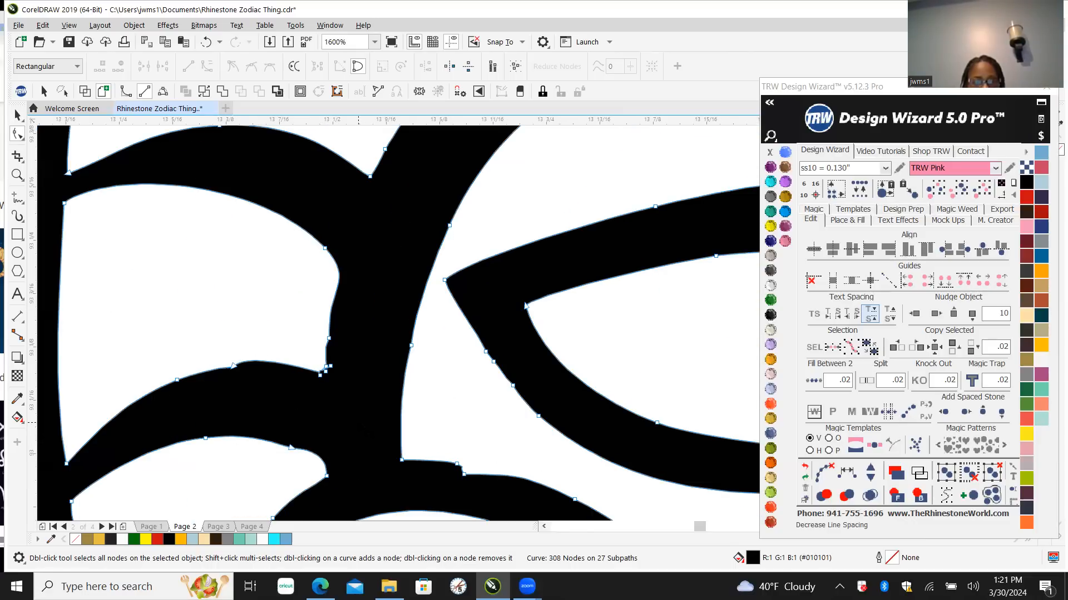
{"action": "scroll", "coordinate": [323, 369], "scroll_direction": "up", "scroll_amount": 2}
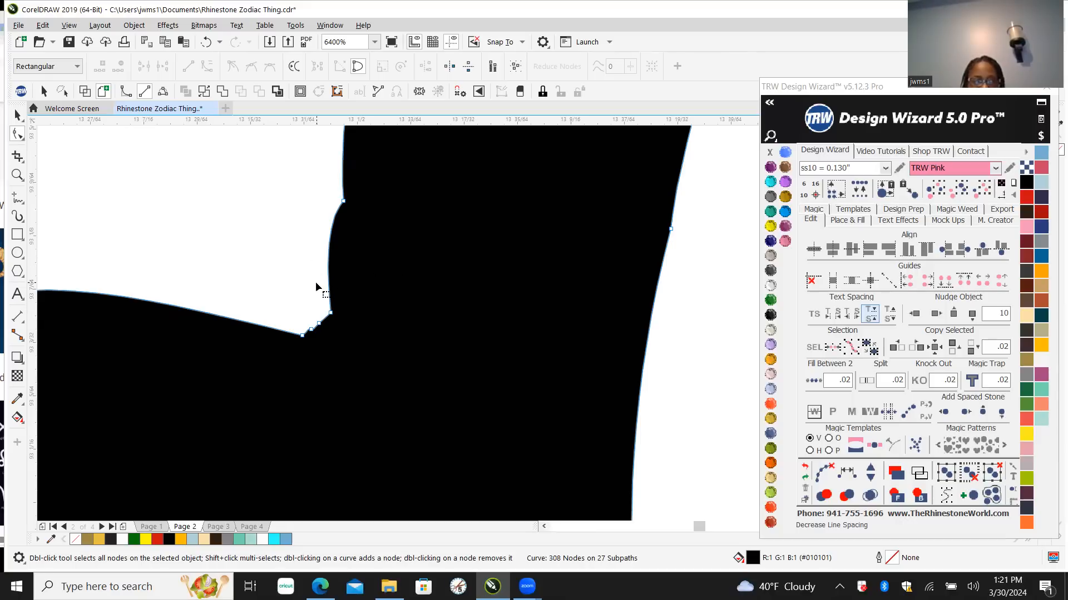
{"action": "left_click_drag", "start_coordinate": [316, 285], "coordinate": [340, 313]}
{"action": "left_click_drag", "start_coordinate": [350, 324], "coordinate": [351, 317]}
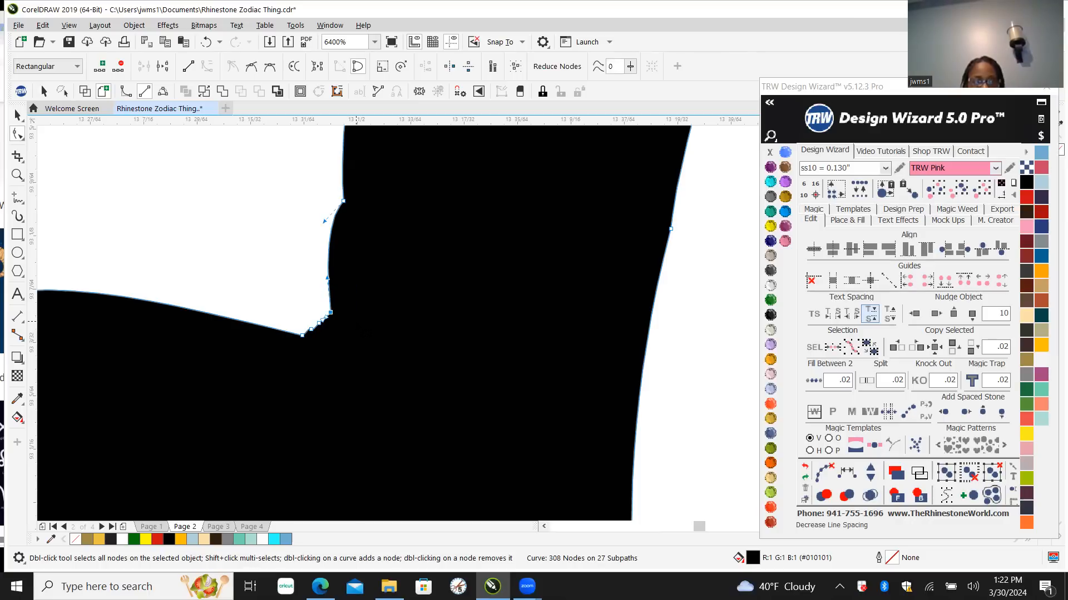
{"action": "key", "text": "Delete"}
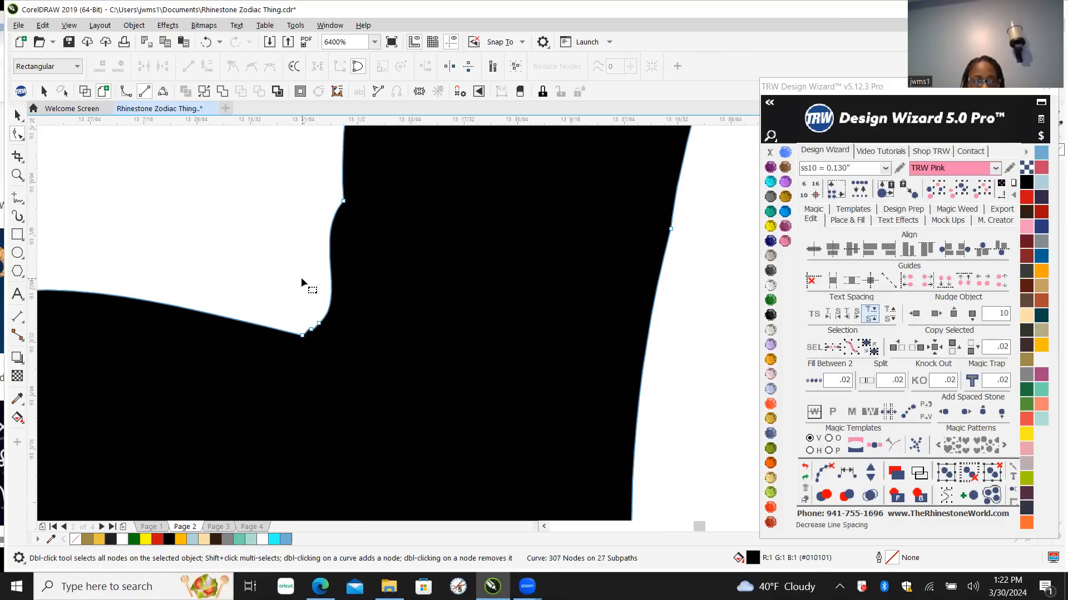
{"action": "left_click_drag", "start_coordinate": [289, 186], "coordinate": [392, 269]}
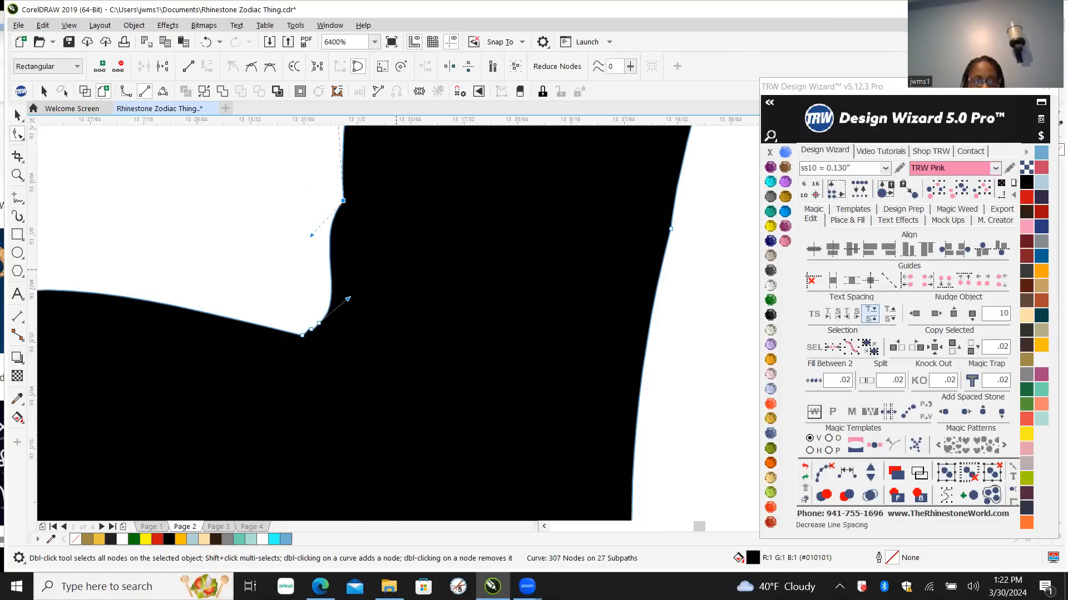
{"action": "key", "text": "Delete"}
{"action": "scroll", "coordinate": [334, 287], "scroll_direction": "down", "scroll_amount": 5}
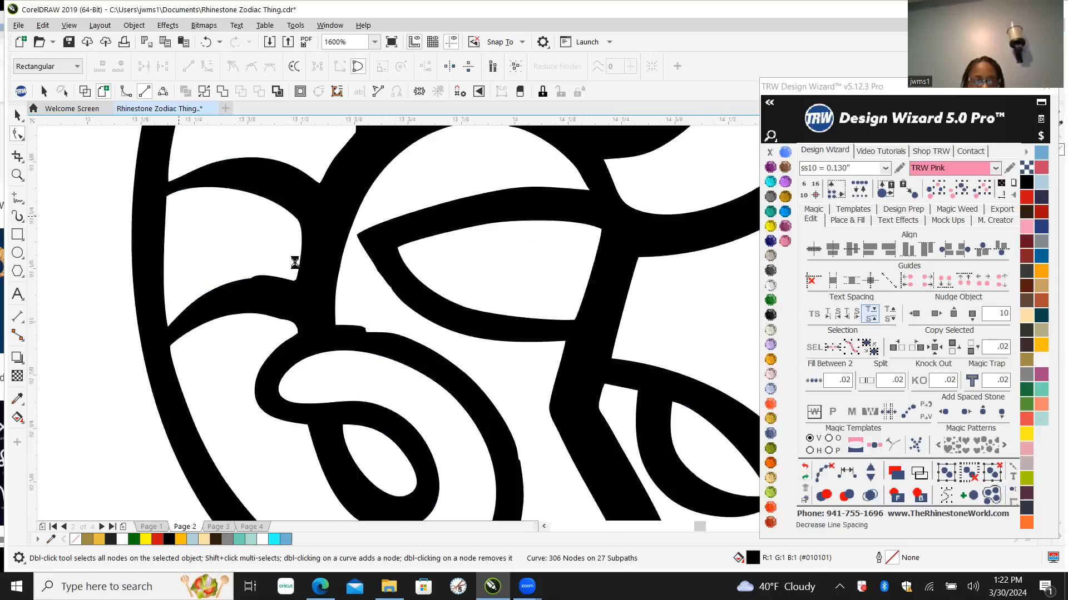
Step: Delete the node causing the bump on the upper edge of the left horn's lowest ridge
{"action": "scroll", "coordinate": [334, 287], "scroll_direction": "up", "scroll_amount": 3}
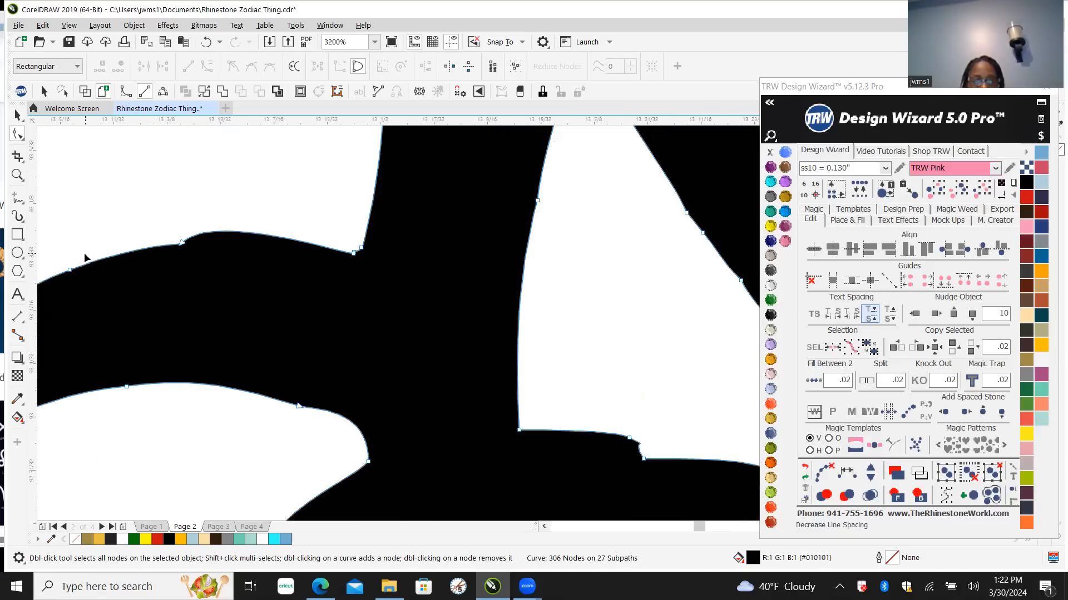
{"action": "left_click_drag", "start_coordinate": [125, 212], "coordinate": [221, 303]}
{"action": "key", "text": "Delete"}
{"action": "scroll", "coordinate": [233, 285], "scroll_direction": "down", "scroll_amount": 1}
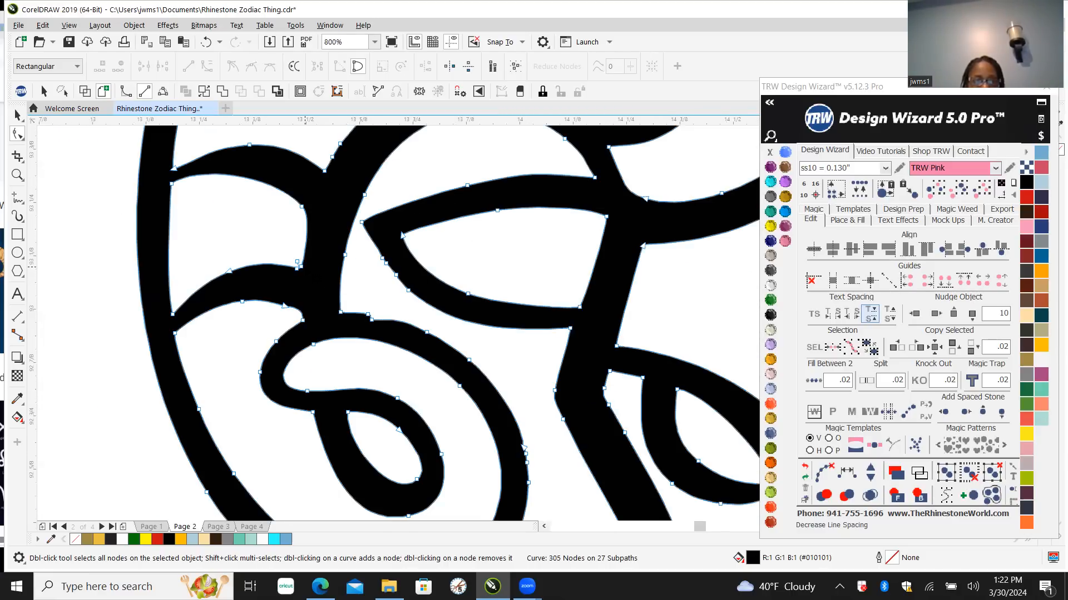
Step: Delete the tiny extra nodes at the lower inner corner of the left horn segment, leaving one corner node
{"action": "scroll", "coordinate": [307, 263], "scroll_direction": "up", "scroll_amount": 4}
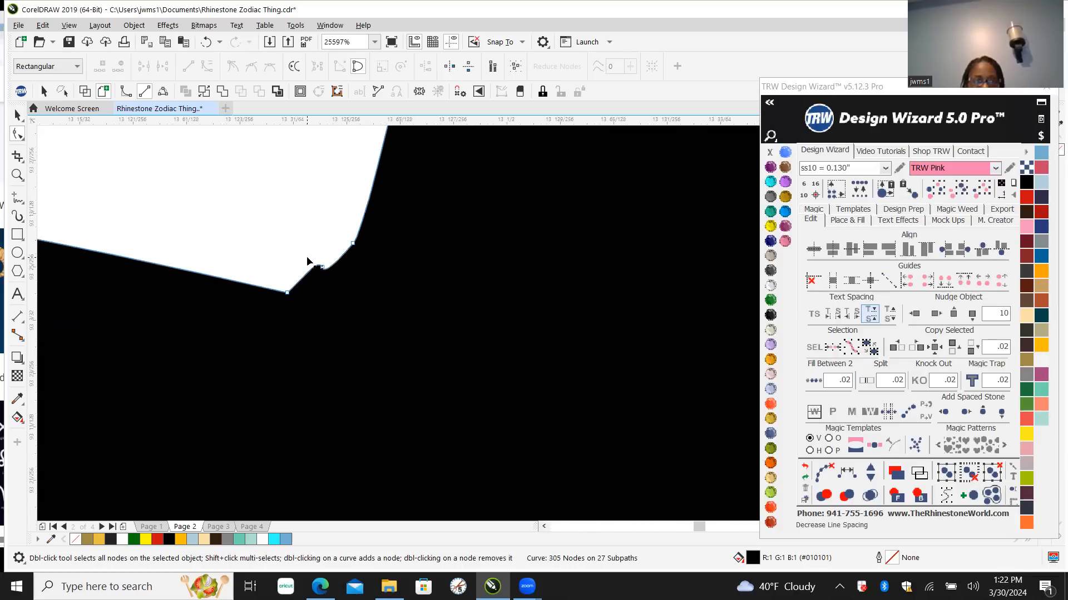
{"action": "scroll", "coordinate": [307, 262], "scroll_direction": "up", "scroll_amount": 1}
{"action": "left_click_drag", "start_coordinate": [296, 242], "coordinate": [382, 334]}
{"action": "key", "text": "Delete"}
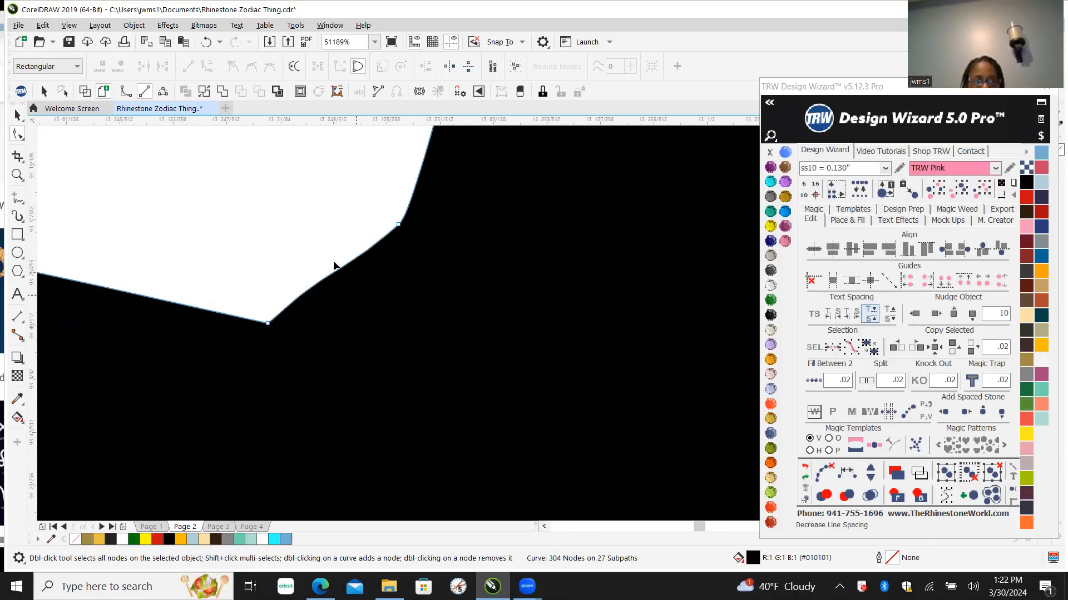
{"action": "scroll", "coordinate": [238, 229], "scroll_direction": "down", "scroll_amount": 2}
{"action": "left_click_drag", "start_coordinate": [305, 251], "coordinate": [371, 368]}
{"action": "key", "text": "Delete"}
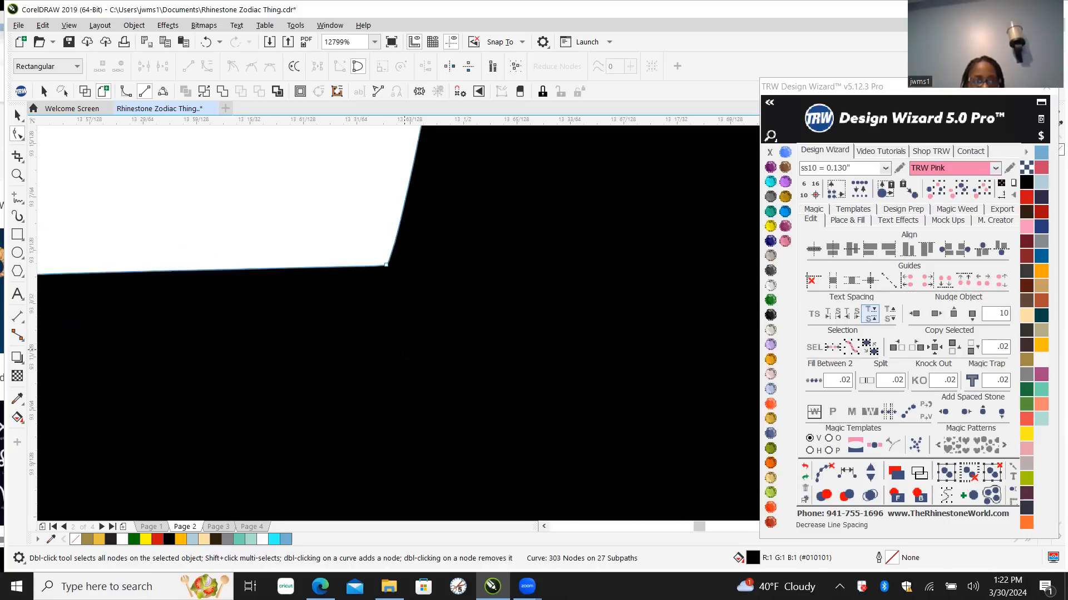
Step: Pull out the corner node's curve handle to reshape the bottom edge of the left horn segment
{"action": "scroll", "coordinate": [305, 234], "scroll_direction": "down", "scroll_amount": 4}
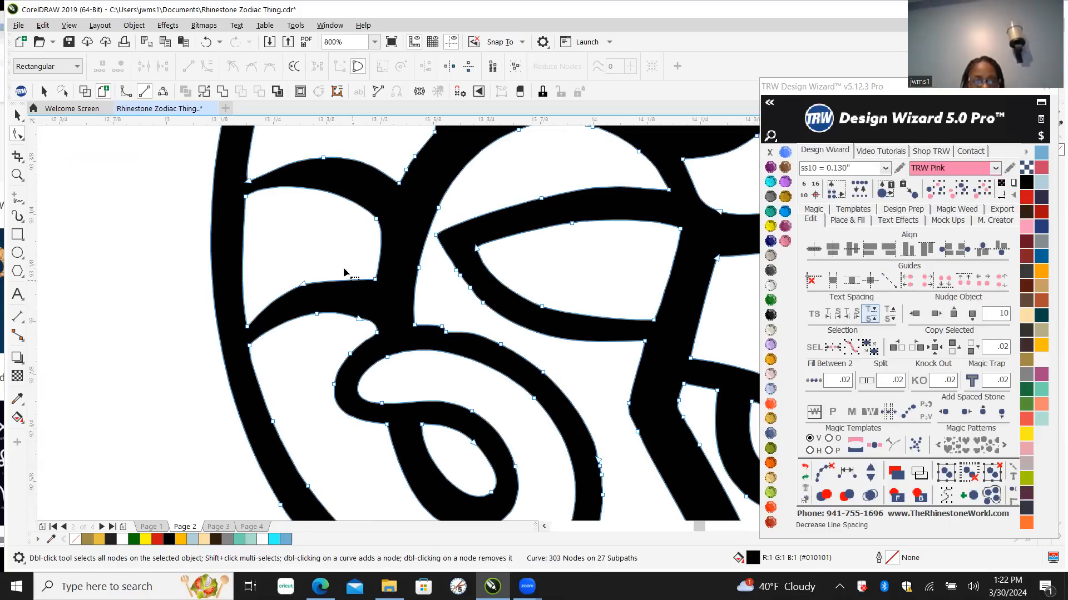
{"action": "scroll", "coordinate": [323, 258], "scroll_direction": "up", "scroll_amount": 3}
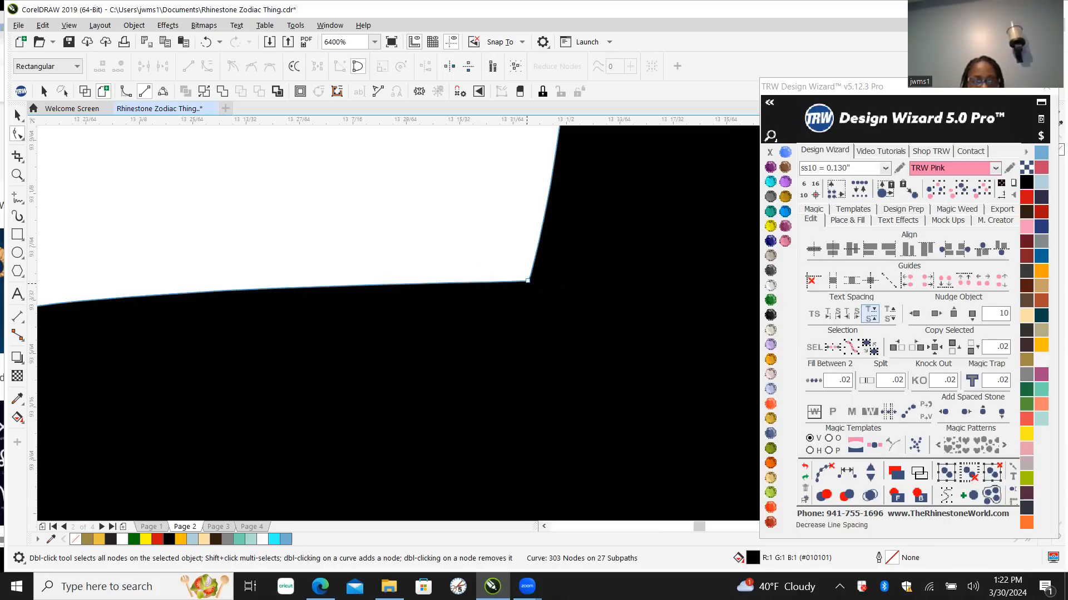
{"action": "left_click", "coordinate": [526, 281]}
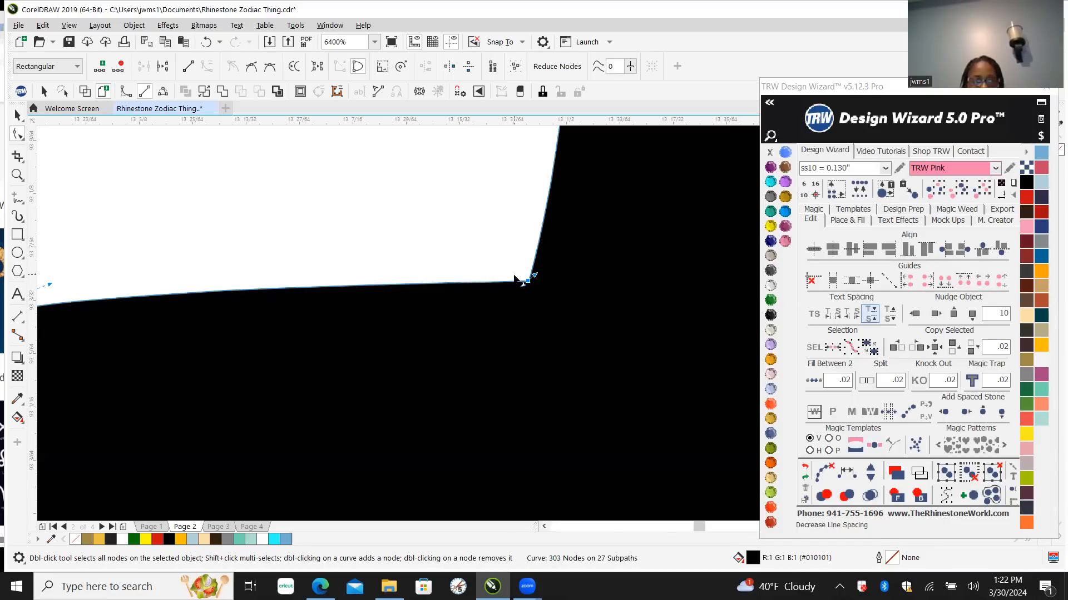
{"action": "left_click_drag", "start_coordinate": [522, 283], "coordinate": [267, 257]}
{"action": "scroll", "coordinate": [400, 268], "scroll_direction": "down", "scroll_amount": 5}
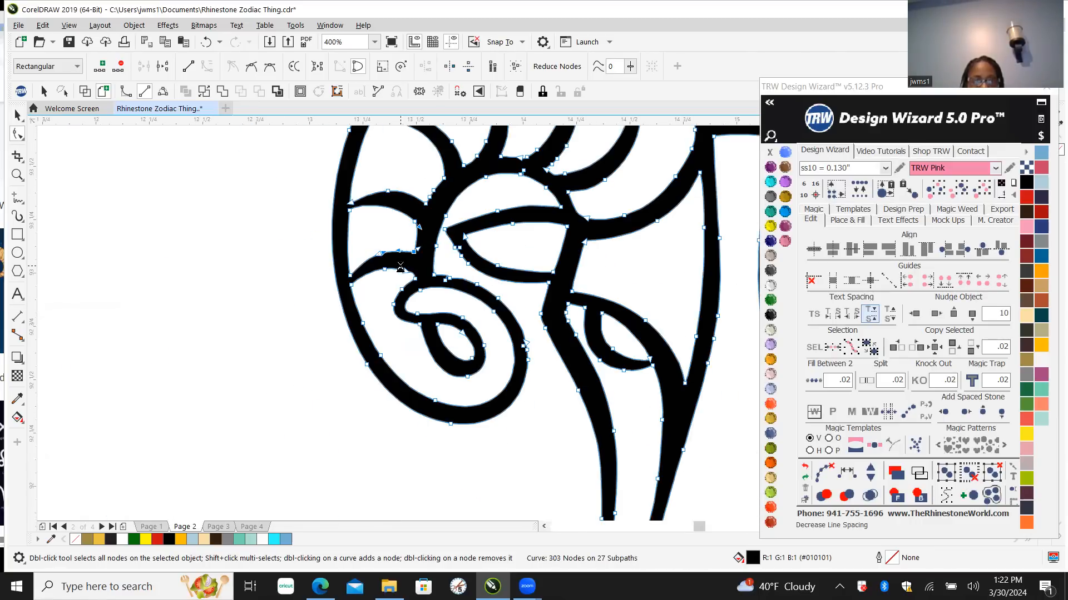
Step: Delete the nodes forming the stepped notch on the outer top edge of the left horn's spiral curl
{"action": "scroll", "coordinate": [401, 268], "scroll_direction": "up", "scroll_amount": 4}
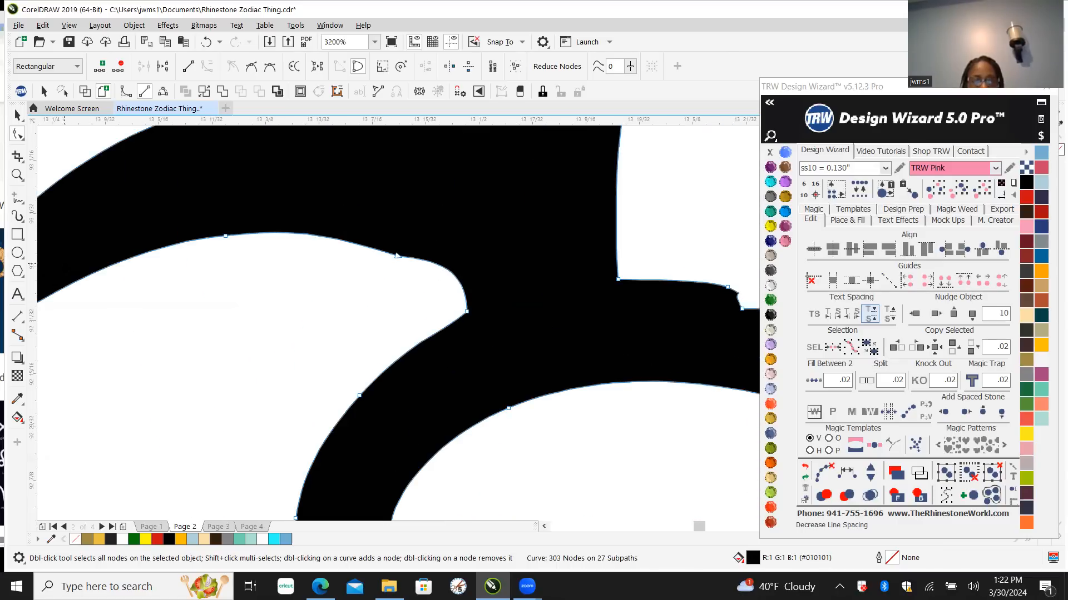
{"action": "scroll", "coordinate": [222, 290], "scroll_direction": "down", "scroll_amount": 3}
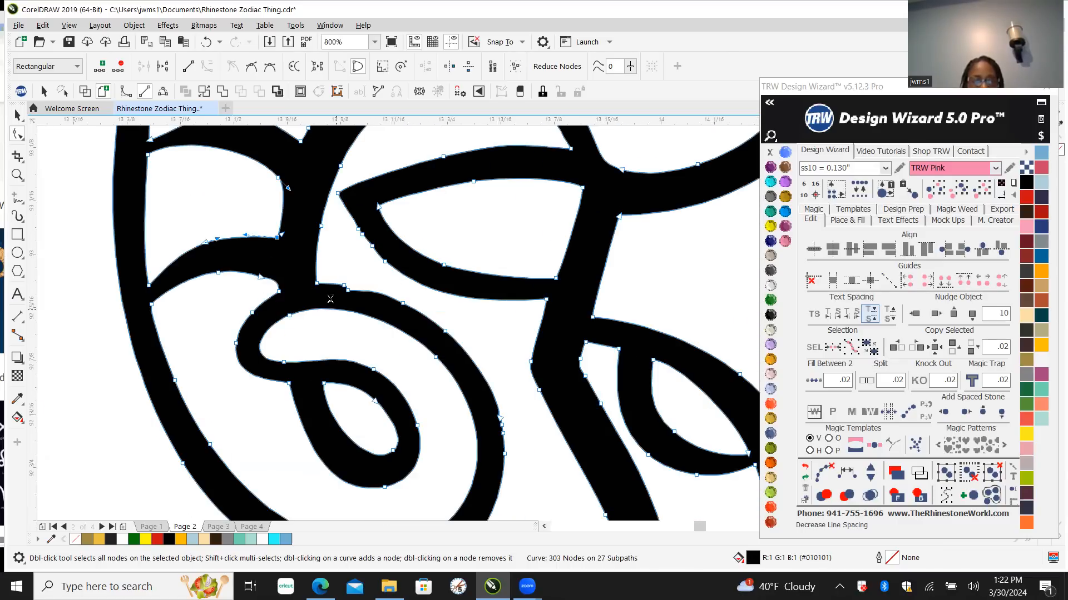
{"action": "scroll", "coordinate": [330, 299], "scroll_direction": "up", "scroll_amount": 2}
{"action": "left_click_drag", "start_coordinate": [365, 192], "coordinate": [446, 303]}
{"action": "scroll", "coordinate": [417, 232], "scroll_direction": "down", "scroll_amount": 1}
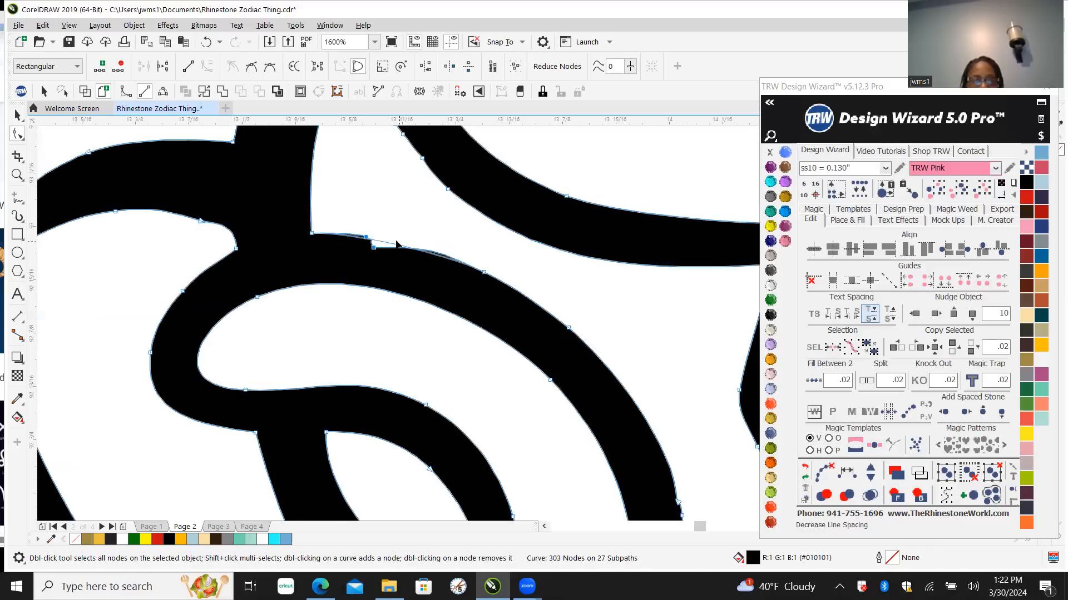
{"action": "key", "text": "Delete"}
{"action": "scroll", "coordinate": [417, 232], "scroll_direction": "down", "scroll_amount": 2}
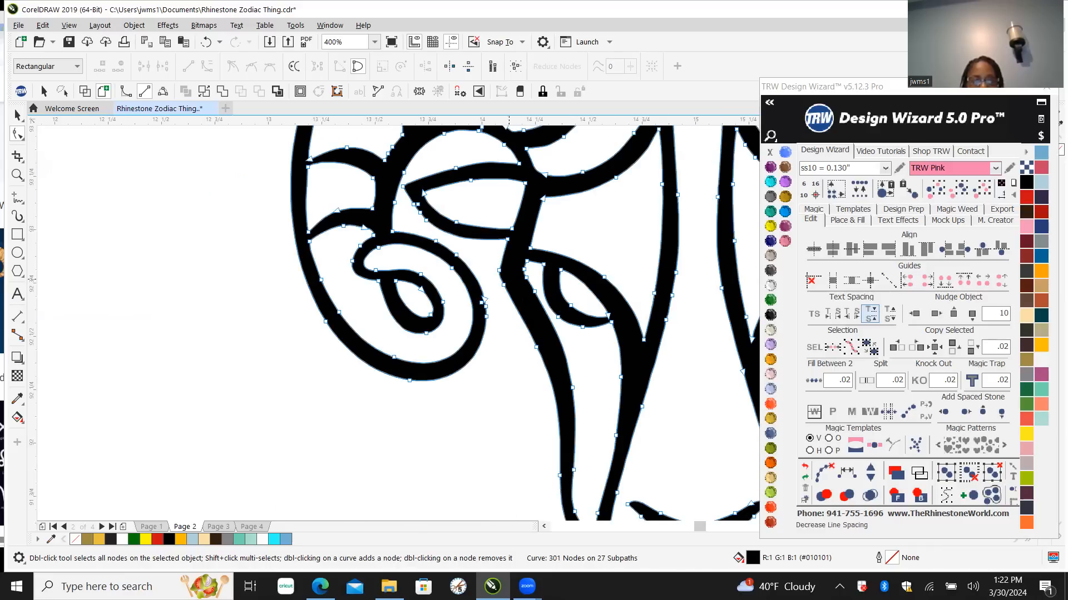
Step: Delete the extra node at the blunt lower tip of the right horn segment just above the ear
{"action": "scroll", "coordinate": [498, 331], "scroll_direction": "up", "scroll_amount": 2}
{"action": "scroll", "coordinate": [467, 390], "scroll_direction": "down", "scroll_amount": 1}
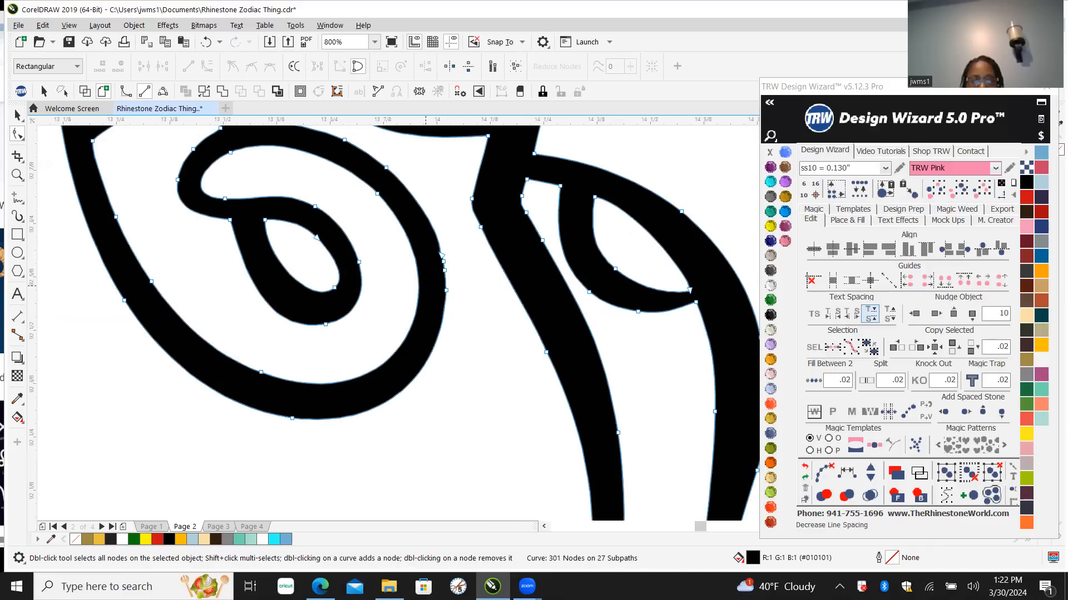
{"action": "scroll", "coordinate": [343, 315], "scroll_direction": "down", "scroll_amount": 1}
{"action": "scroll", "coordinate": [340, 315], "scroll_direction": "down", "scroll_amount": 1}
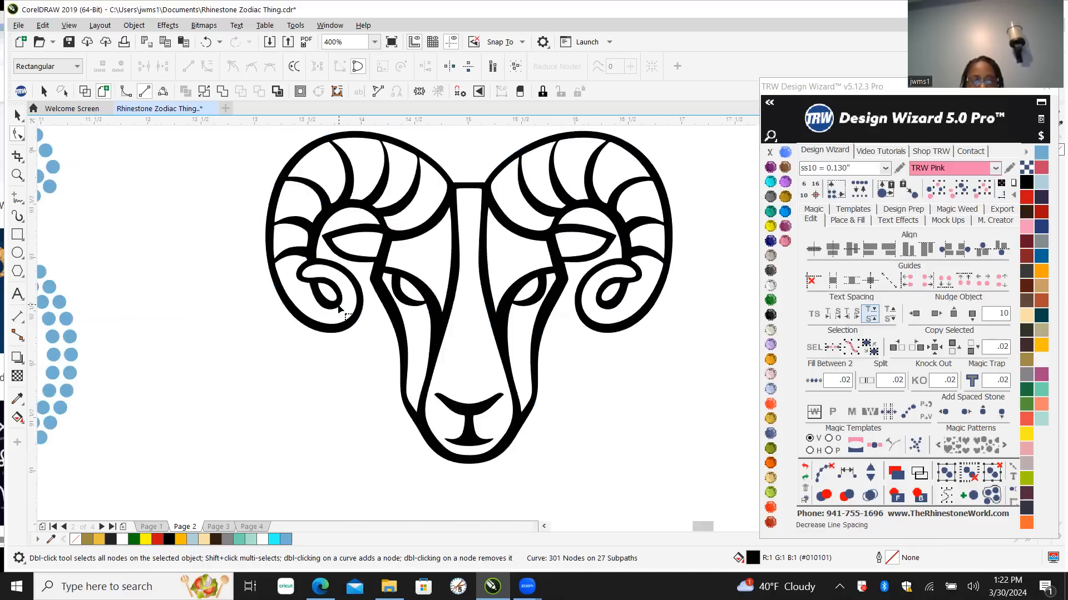
{"action": "scroll", "coordinate": [547, 183], "scroll_direction": "up", "scroll_amount": 1}
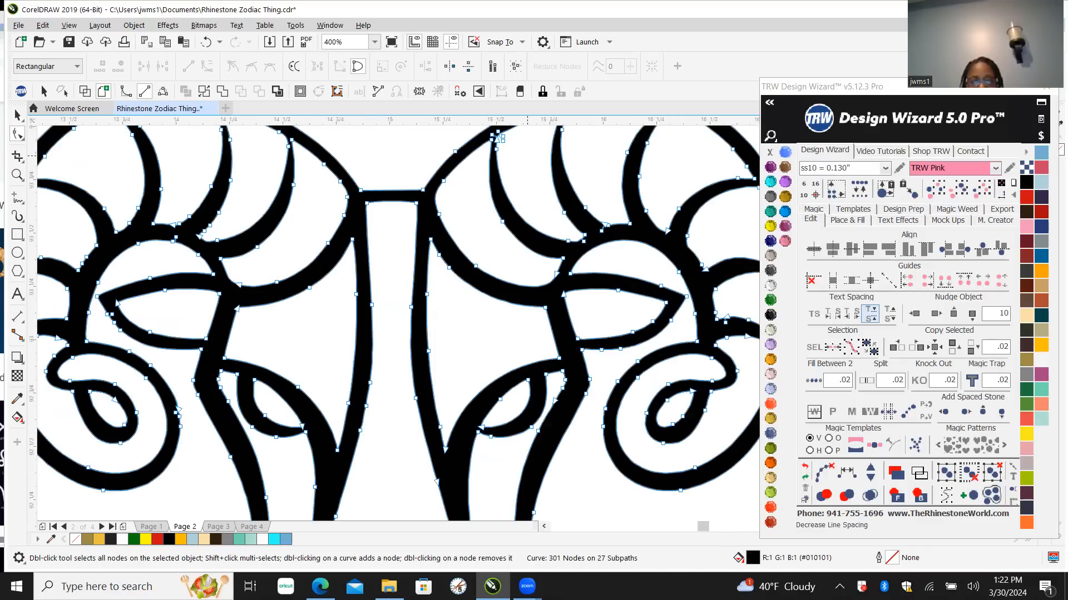
{"action": "scroll", "coordinate": [569, 250], "scroll_direction": "up", "scroll_amount": 3}
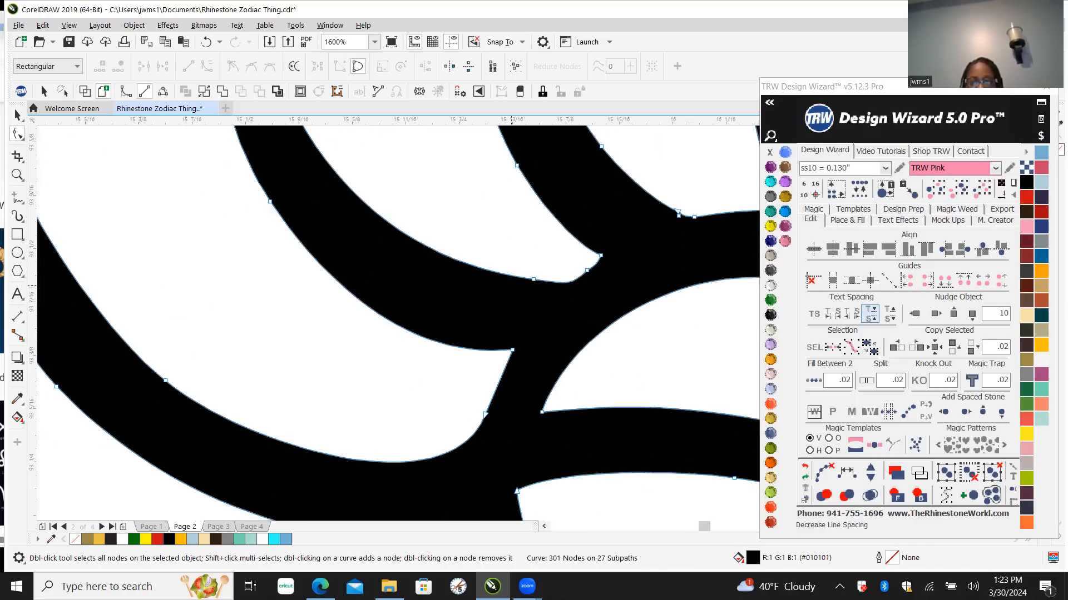
{"action": "scroll", "coordinate": [551, 276], "scroll_direction": "down", "scroll_amount": 1}
{"action": "scroll", "coordinate": [541, 289], "scroll_direction": "down", "scroll_amount": 3}
{"action": "scroll", "coordinate": [512, 267], "scroll_direction": "up", "scroll_amount": 4}
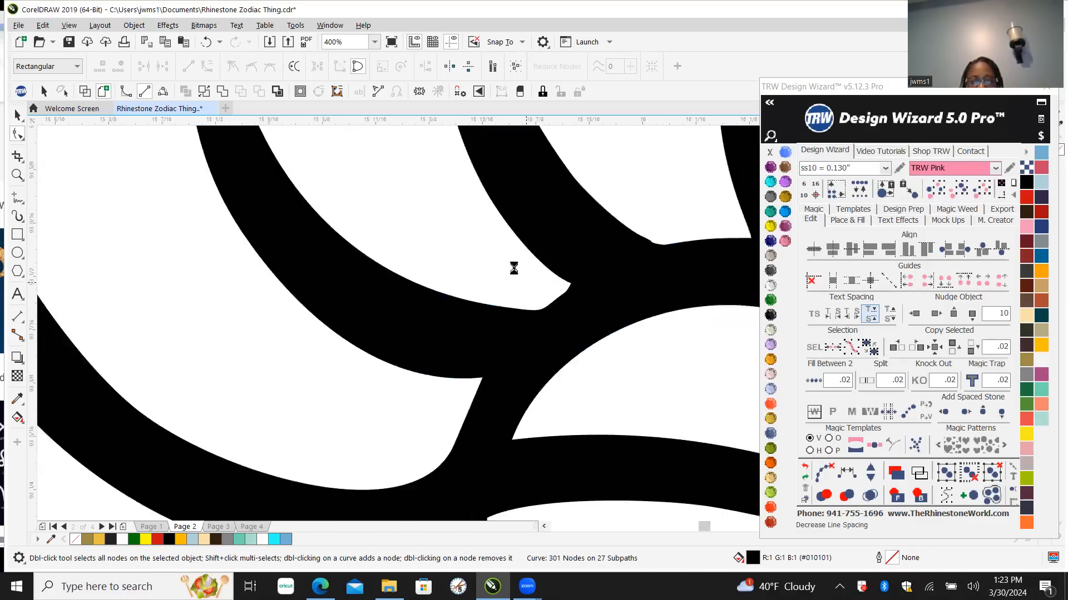
{"action": "left_click_drag", "start_coordinate": [572, 328], "coordinate": [632, 387]}
{"action": "key", "text": "Delete"}
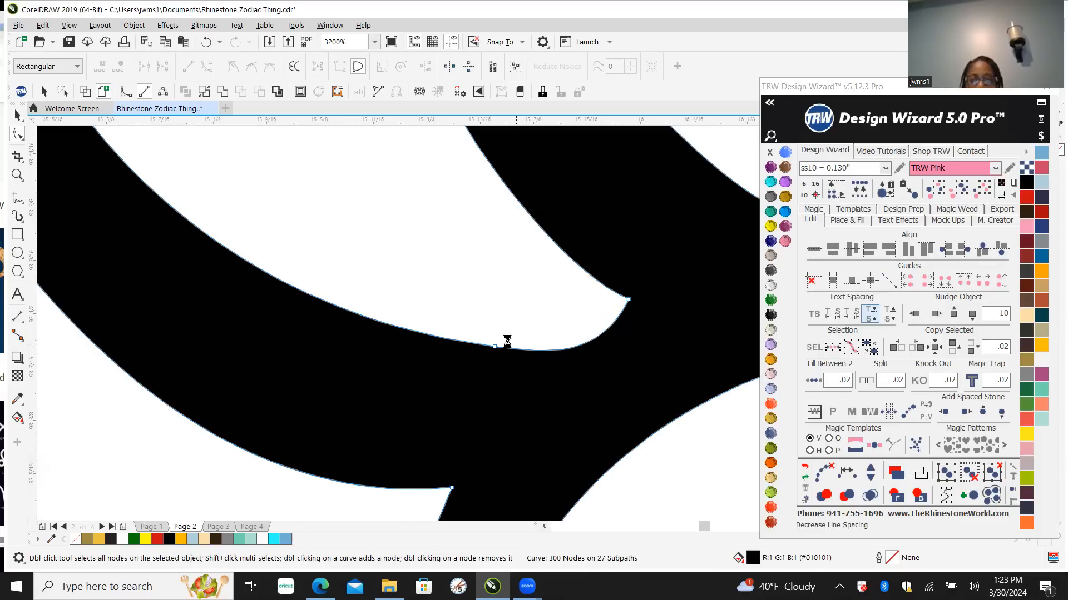
Step: Delete the three jagged nodes beside the upper corner of the right horn's innermost ridge, keeping the corner node
{"action": "scroll", "coordinate": [505, 341], "scroll_direction": "down", "scroll_amount": 2}
{"action": "scroll", "coordinate": [314, 281], "scroll_direction": "down", "scroll_amount": 2}
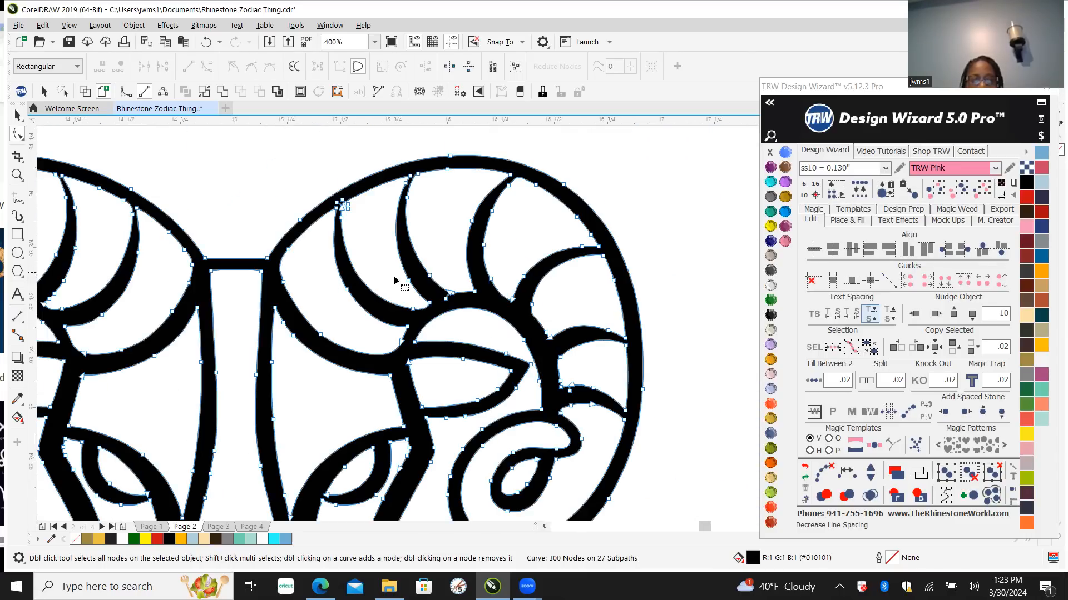
{"action": "scroll", "coordinate": [472, 200], "scroll_direction": "up", "scroll_amount": 2}
{"action": "scroll", "coordinate": [472, 200], "scroll_direction": "down", "scroll_amount": 3}
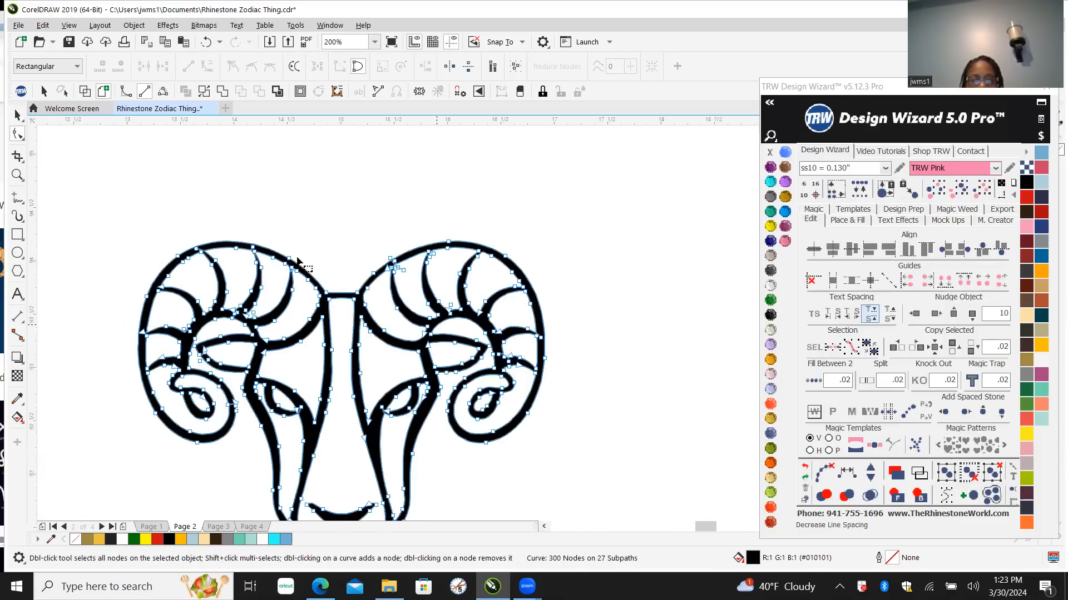
{"action": "scroll", "coordinate": [335, 259], "scroll_direction": "up", "scroll_amount": 2}
{"action": "scroll", "coordinate": [402, 270], "scroll_direction": "up", "scroll_amount": 1}
{"action": "scroll", "coordinate": [502, 334], "scroll_direction": "up", "scroll_amount": 1}
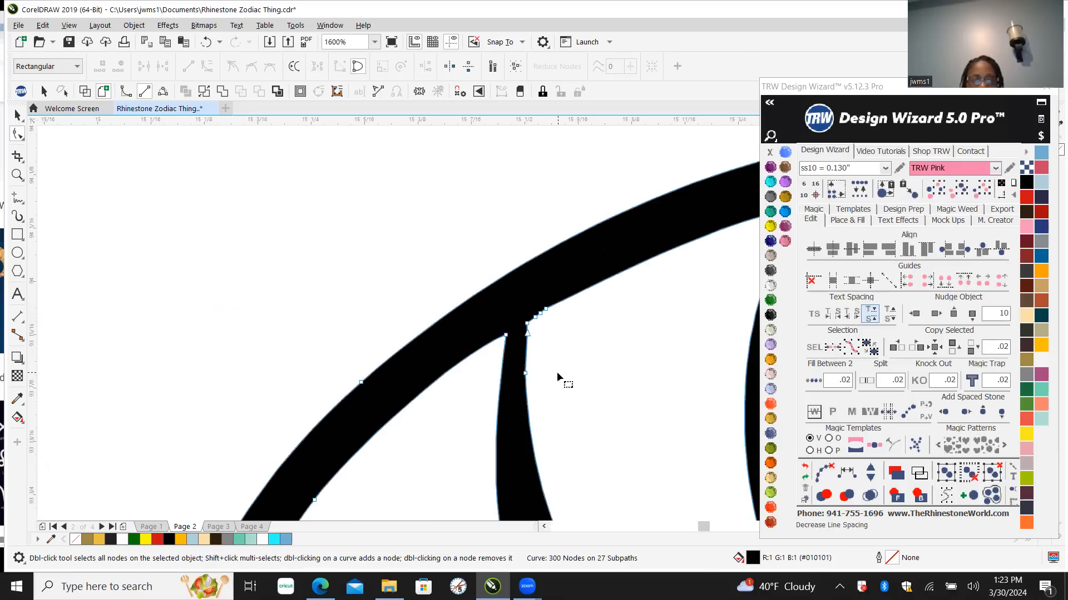
{"action": "scroll", "coordinate": [533, 350], "scroll_direction": "up", "scroll_amount": 1}
{"action": "scroll", "coordinate": [545, 268], "scroll_direction": "up", "scroll_amount": 1}
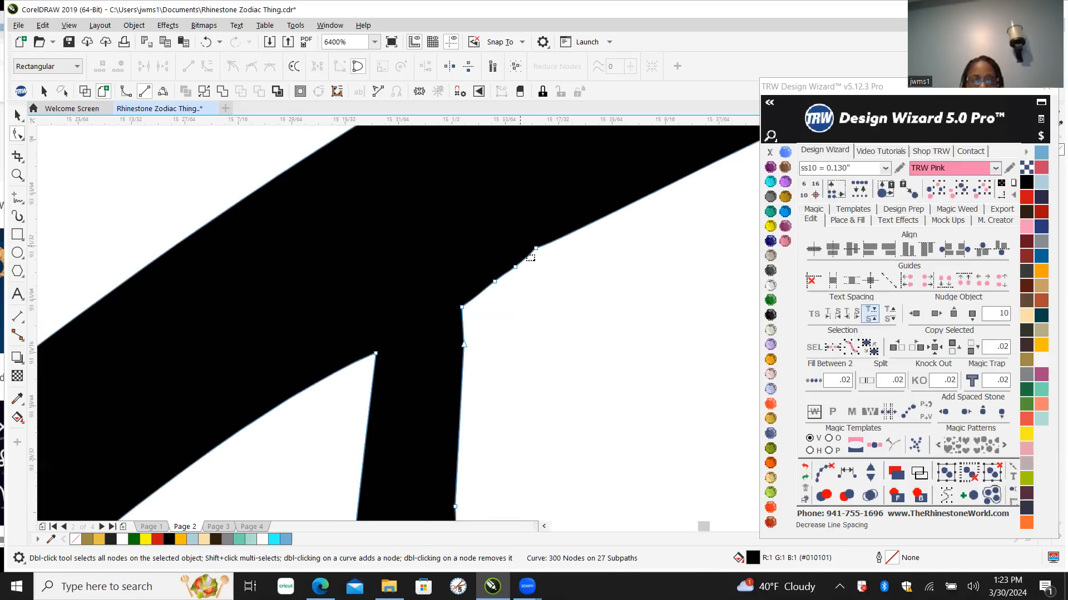
{"action": "left_click_drag", "start_coordinate": [480, 215], "coordinate": [581, 322]}
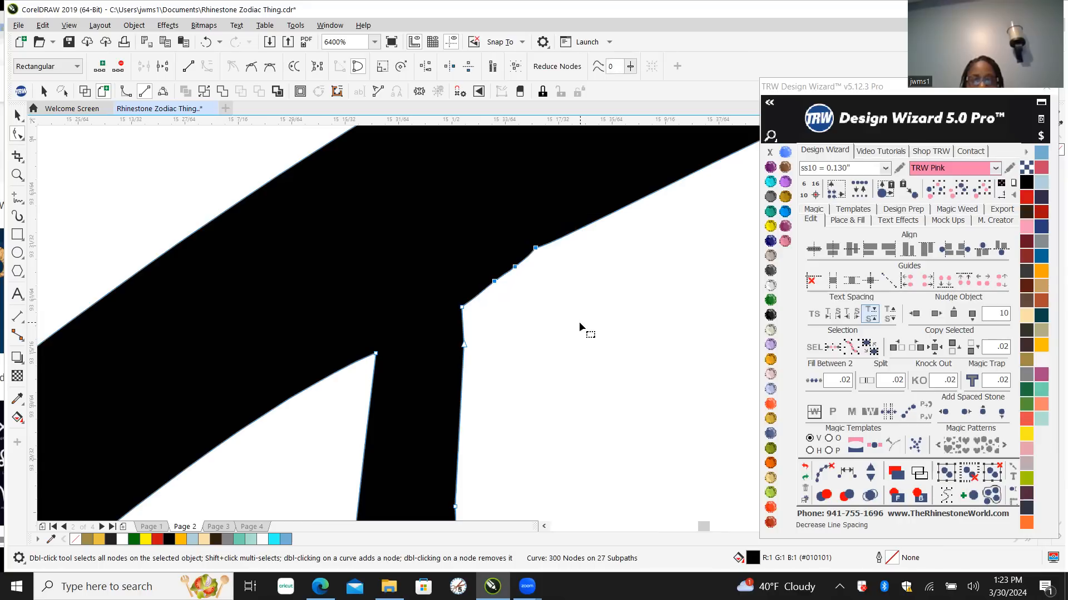
{"action": "key", "text": "Delete"}
{"action": "scroll", "coordinate": [423, 240], "scroll_direction": "down", "scroll_amount": 1}
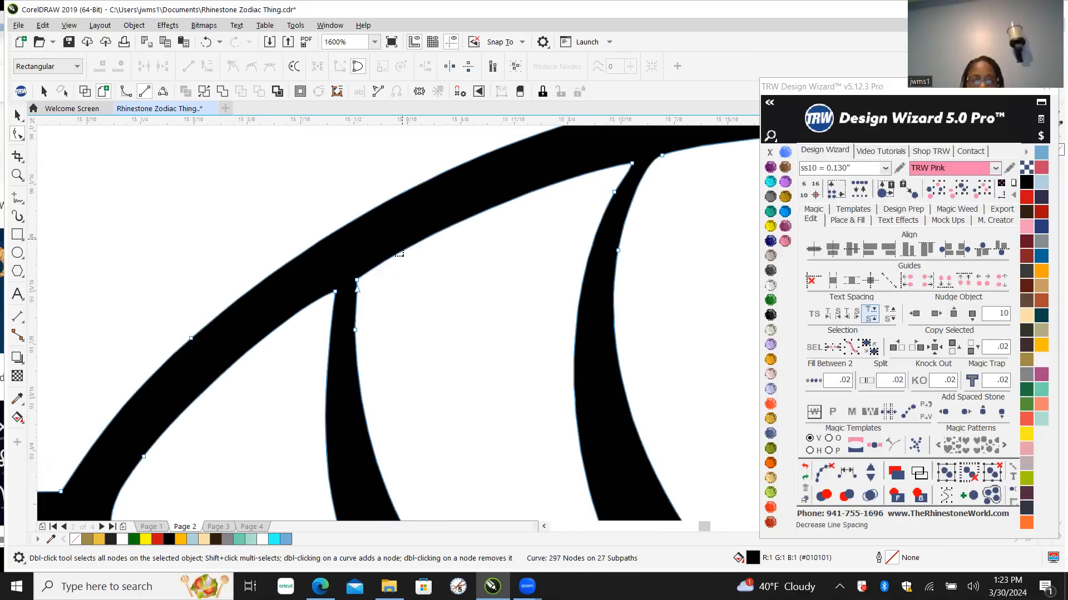
Step: Deselect the ram's head and examine its horns and face outline for remaining jagged spots
{"action": "scroll", "coordinate": [397, 265], "scroll_direction": "down", "scroll_amount": 3}
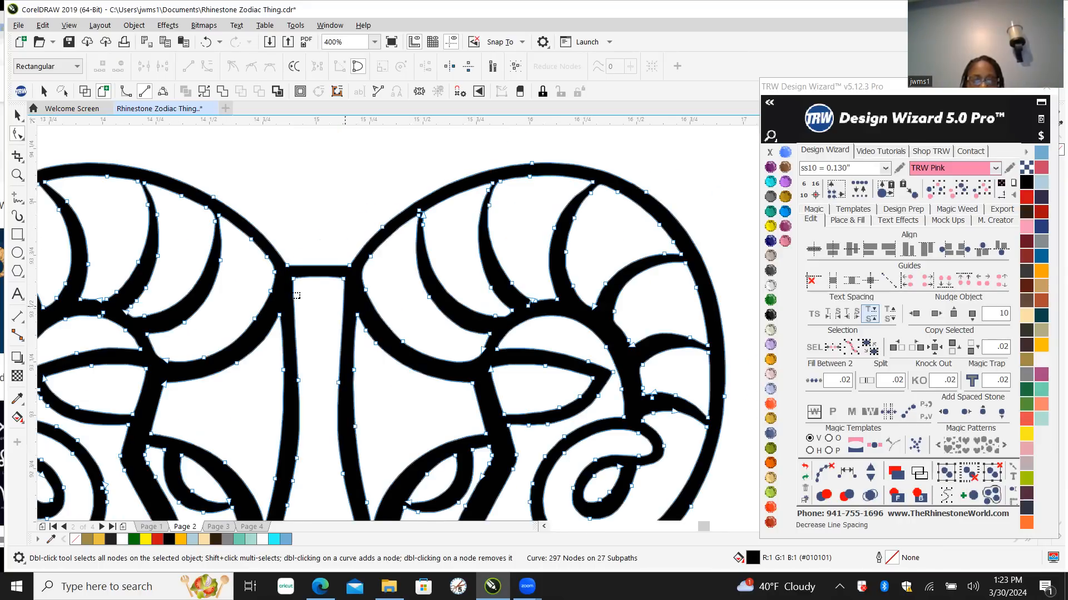
{"action": "scroll", "coordinate": [418, 197], "scroll_direction": "down", "scroll_amount": 1}
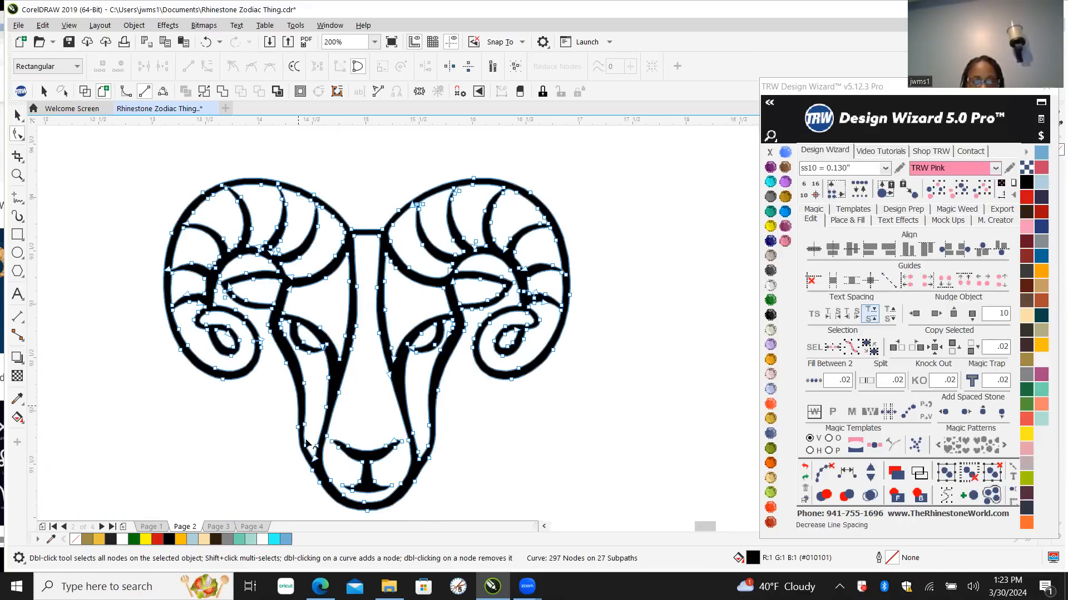
{"action": "scroll", "coordinate": [306, 442], "scroll_direction": "up", "scroll_amount": 1}
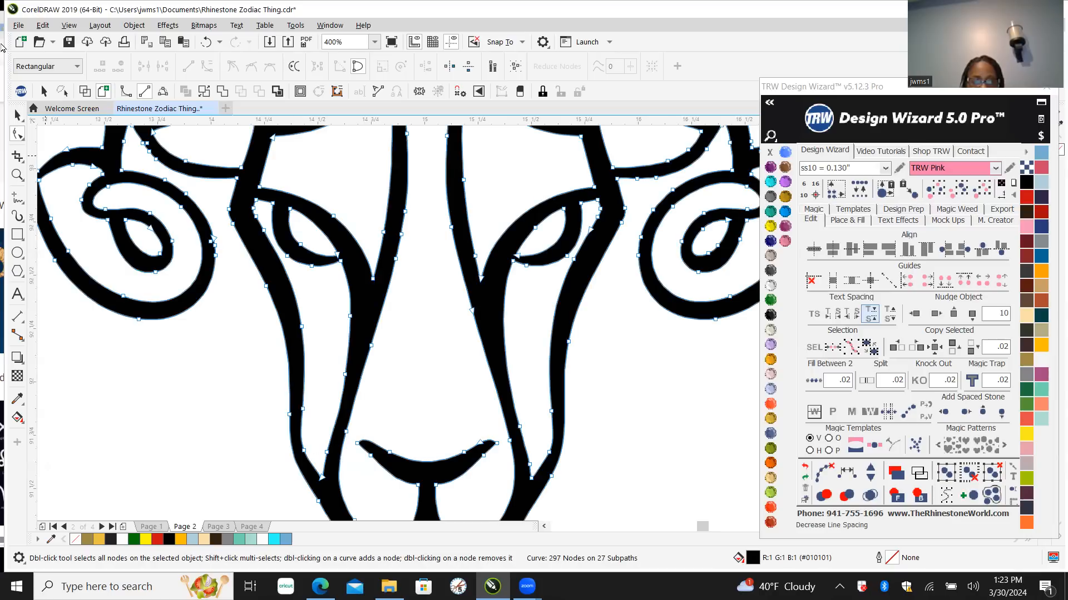
{"action": "left_click", "coordinate": [17, 115]}
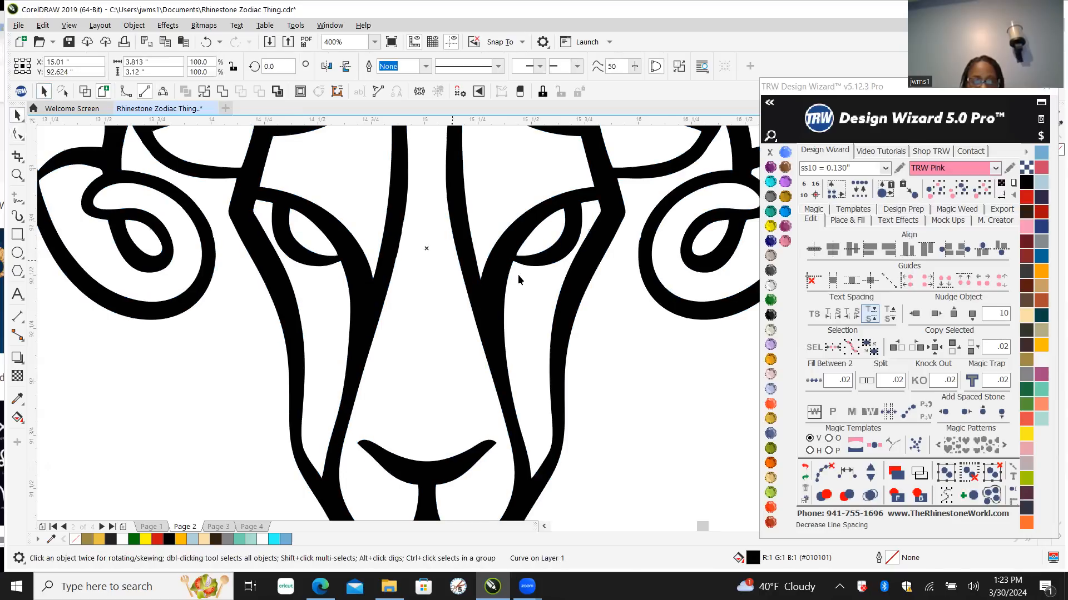
{"action": "scroll", "coordinate": [396, 350], "scroll_direction": "down", "scroll_amount": 2}
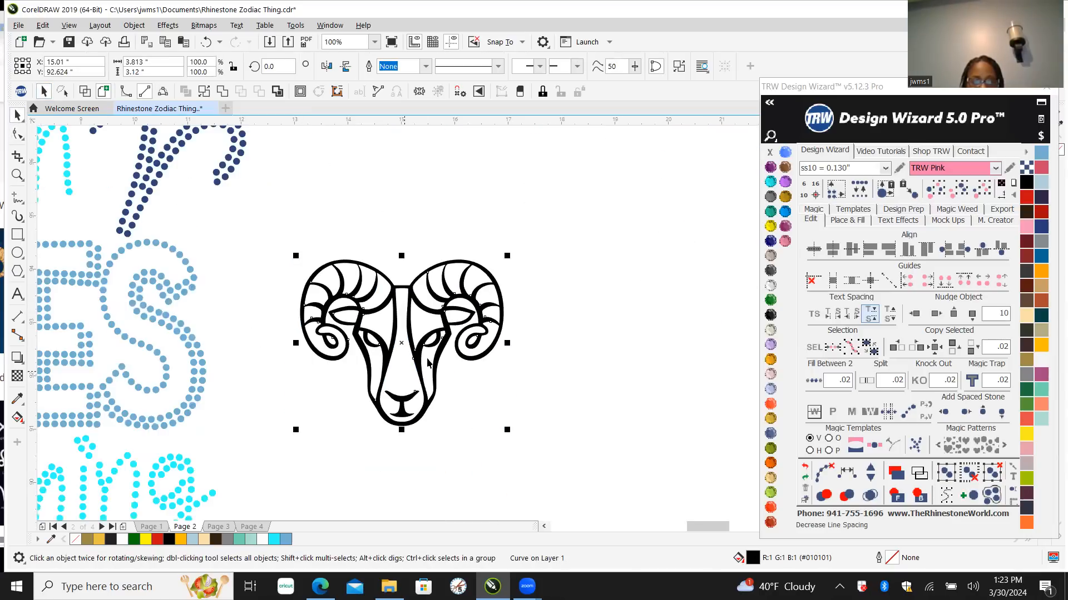
{"action": "scroll", "coordinate": [359, 349], "scroll_direction": "up", "scroll_amount": 1}
{"action": "left_click", "coordinate": [262, 433]}
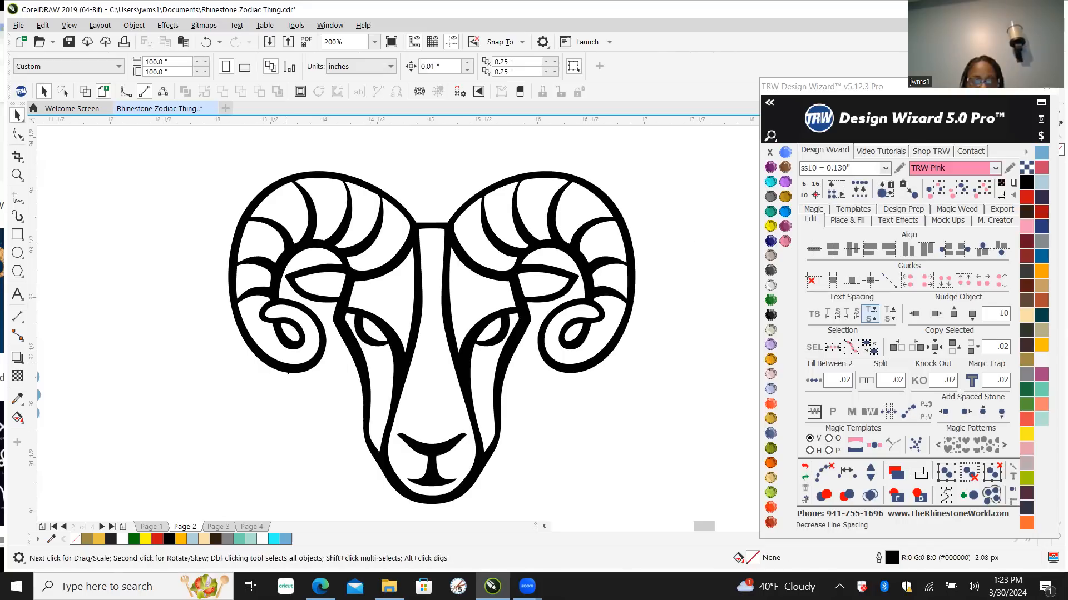
{"action": "scroll", "coordinate": [302, 355], "scroll_direction": "up", "scroll_amount": 1}
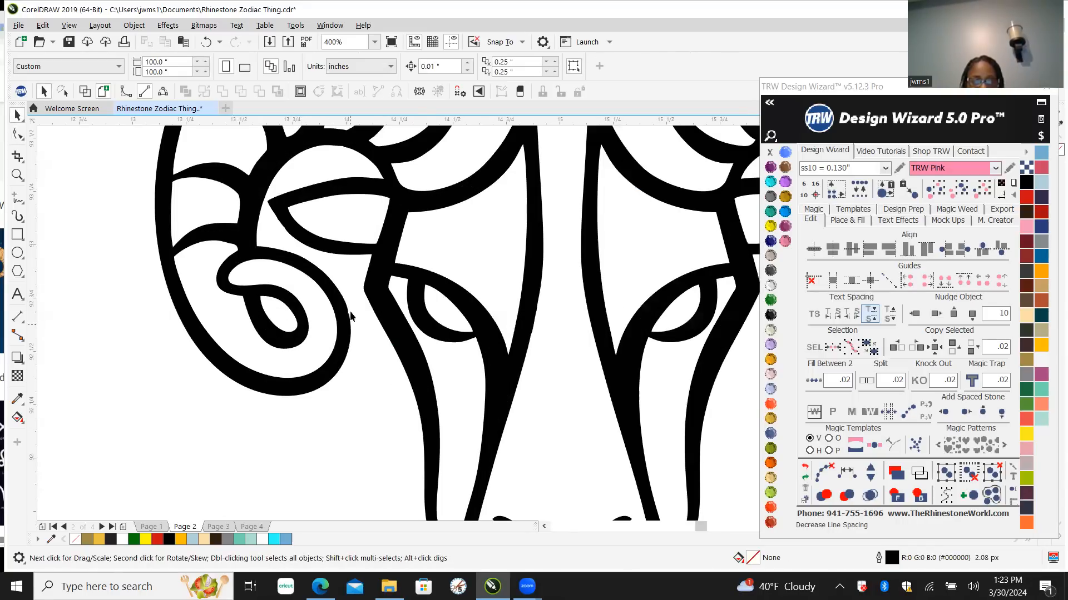
{"action": "scroll", "coordinate": [351, 305], "scroll_direction": "down", "scroll_amount": 1}
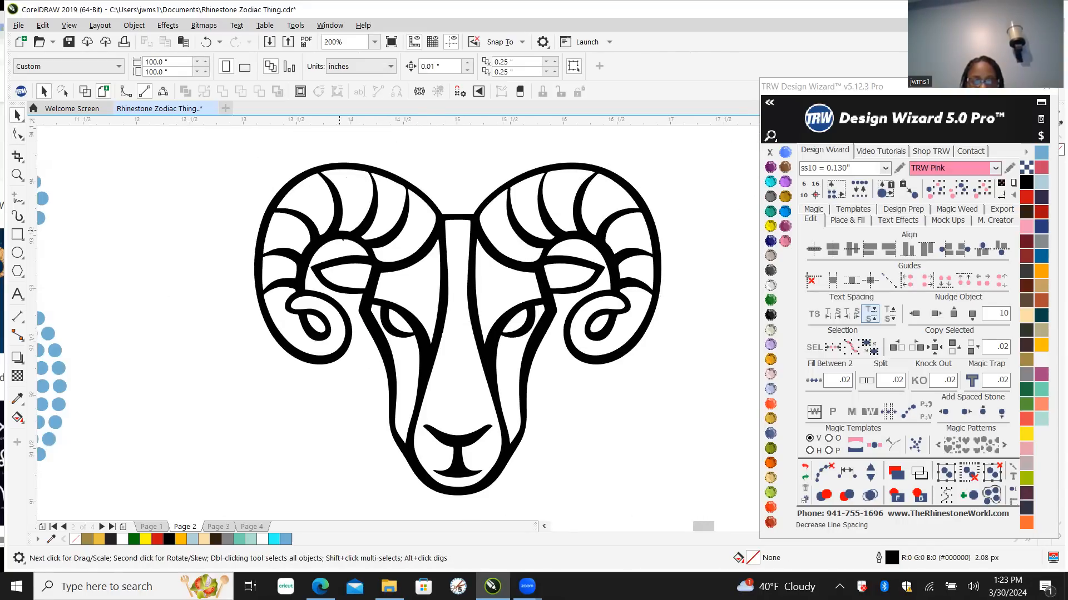
Step: Delete the two nodes forming the small step on the inner edge of the arch above the left ear
{"action": "scroll", "coordinate": [342, 240], "scroll_direction": "up", "scroll_amount": 3}
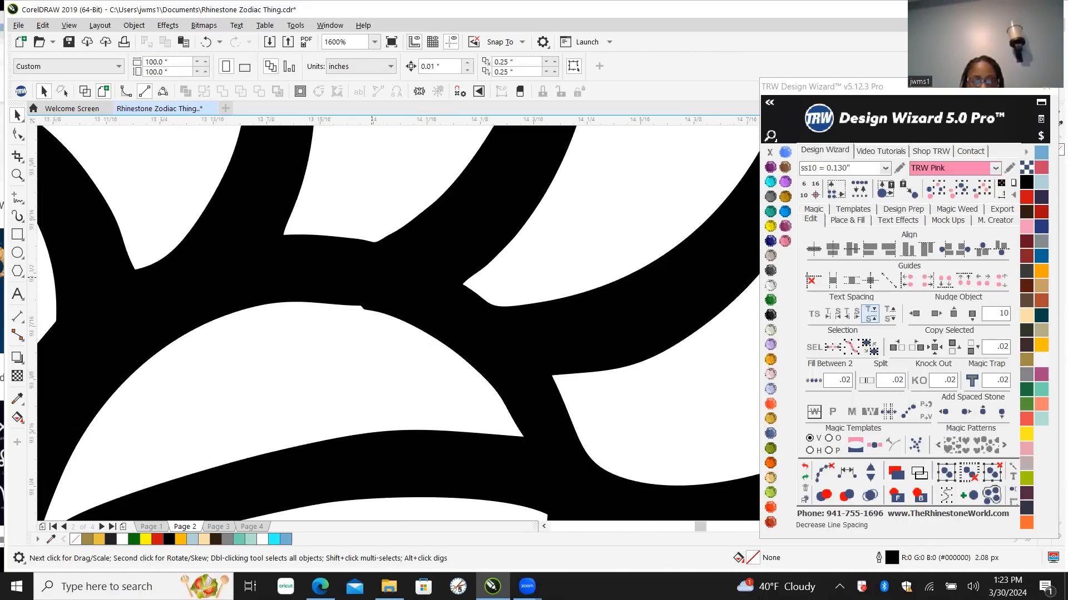
{"action": "scroll", "coordinate": [358, 323], "scroll_direction": "up", "scroll_amount": 1}
{"action": "key", "text": "F10"}
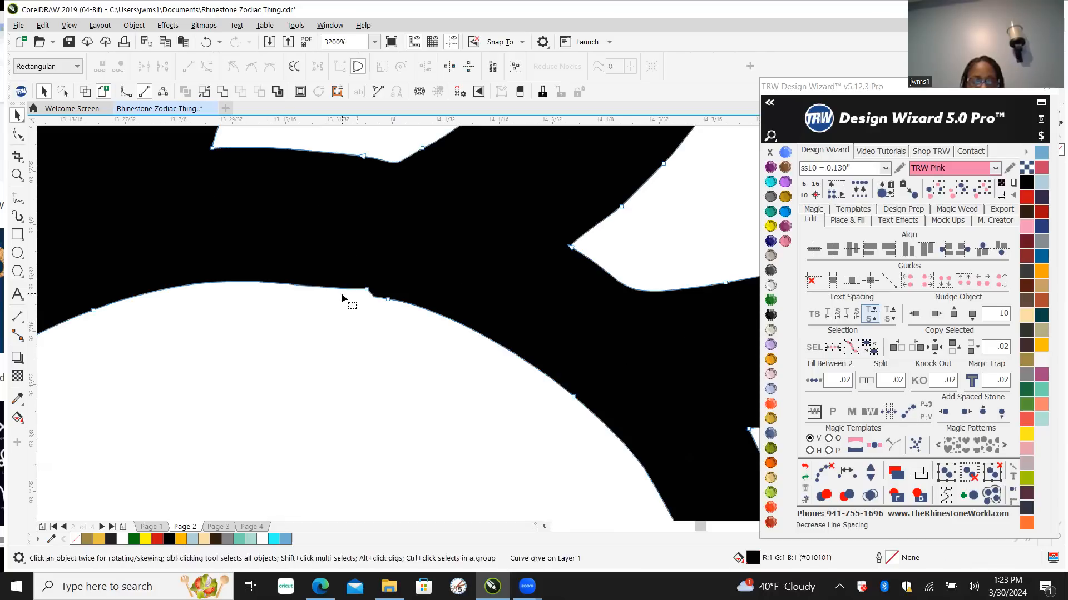
{"action": "left_click_drag", "start_coordinate": [328, 268], "coordinate": [412, 349]}
{"action": "key", "text": "Delete"}
{"action": "scroll", "coordinate": [406, 298], "scroll_direction": "down", "scroll_amount": 2}
{"action": "scroll", "coordinate": [392, 243], "scroll_direction": "down", "scroll_amount": 3}
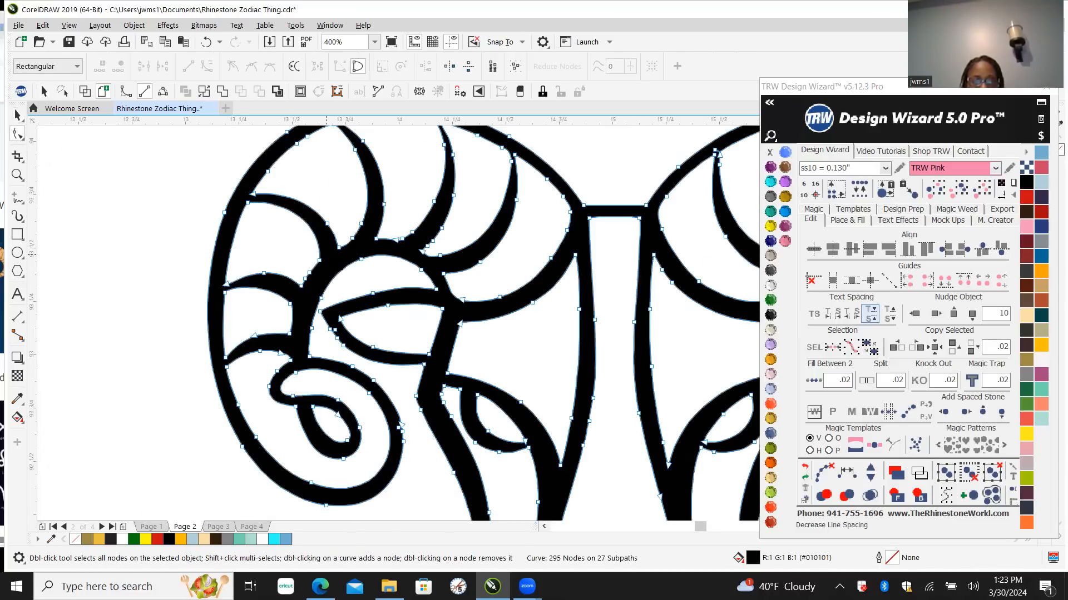
Step: Deselect the ram's head outline and save the drawing
{"action": "left_click", "coordinate": [17, 115]}
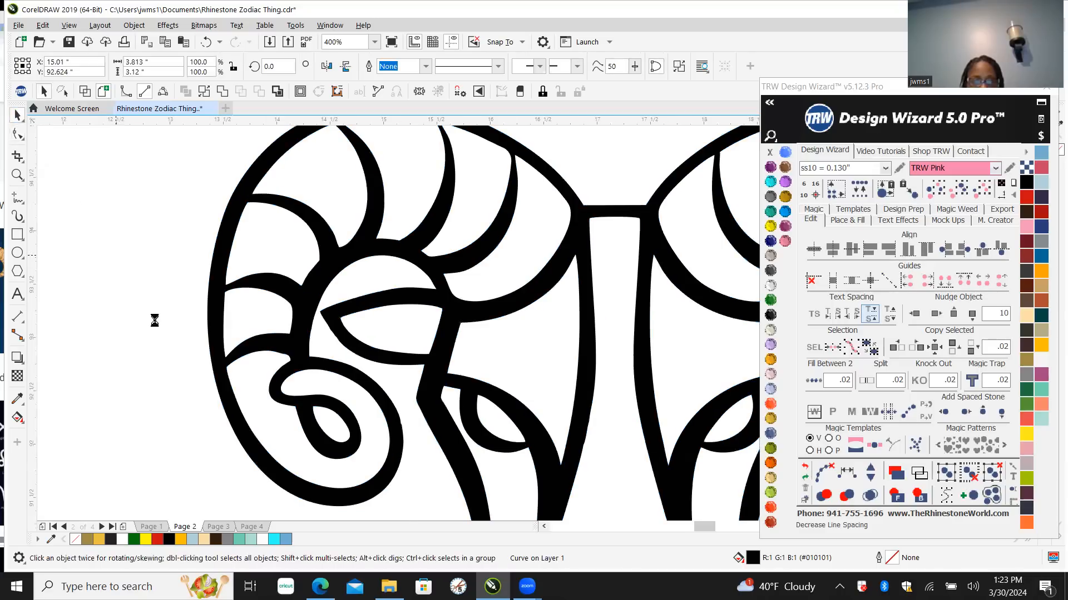
{"action": "scroll", "coordinate": [179, 356], "scroll_direction": "down", "scroll_amount": 2}
{"action": "left_click", "coordinate": [453, 256]}
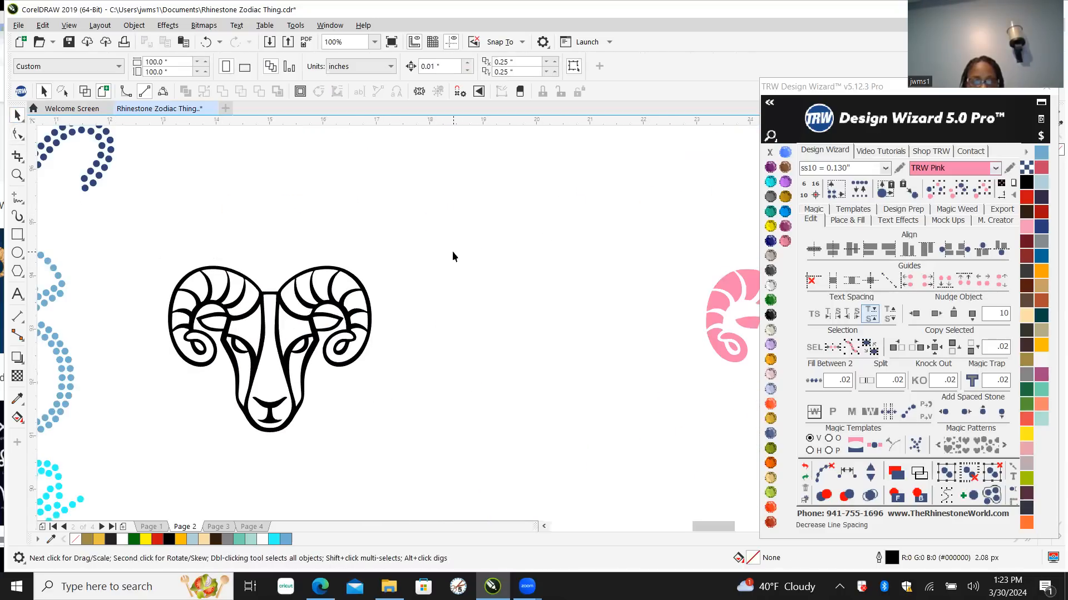
{"action": "key", "text": "ctrl+s"}
Step: Select all the pink ram pieces and nudge them 10 inches left onto the black outline
{"action": "scroll", "coordinate": [341, 245], "scroll_direction": "down", "scroll_amount": 1}
{"action": "left_click_drag", "start_coordinate": [503, 247], "coordinate": [661, 381]}
{"action": "left_click", "coordinate": [915, 314]}
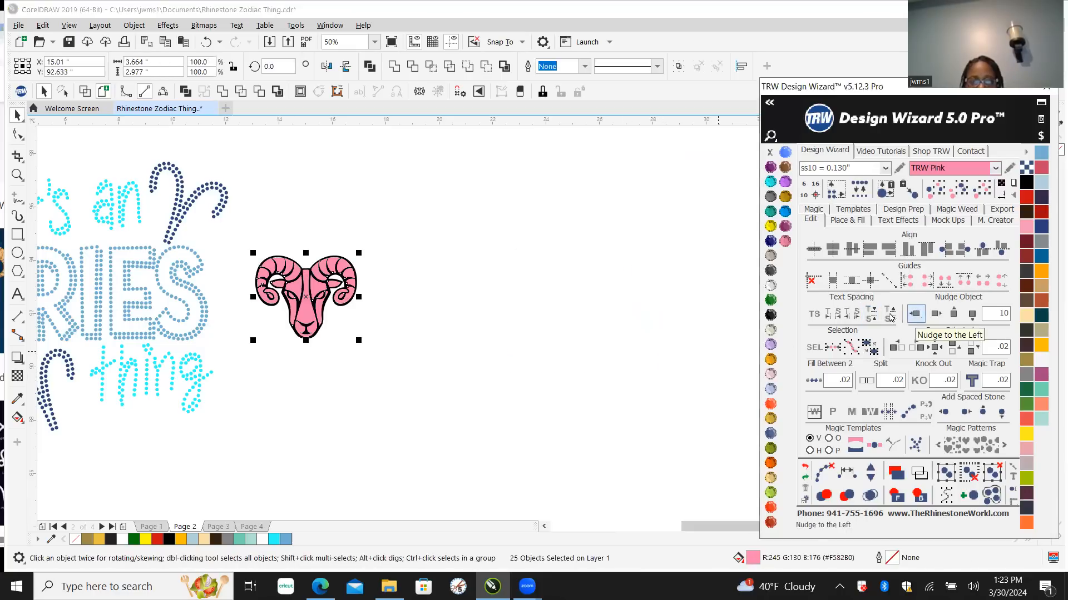
Step: Examine how the pink eye and central face pieces line up with the black outline
{"action": "left_click", "coordinate": [289, 200]}
{"action": "scroll", "coordinate": [297, 300], "scroll_direction": "up", "scroll_amount": 2}
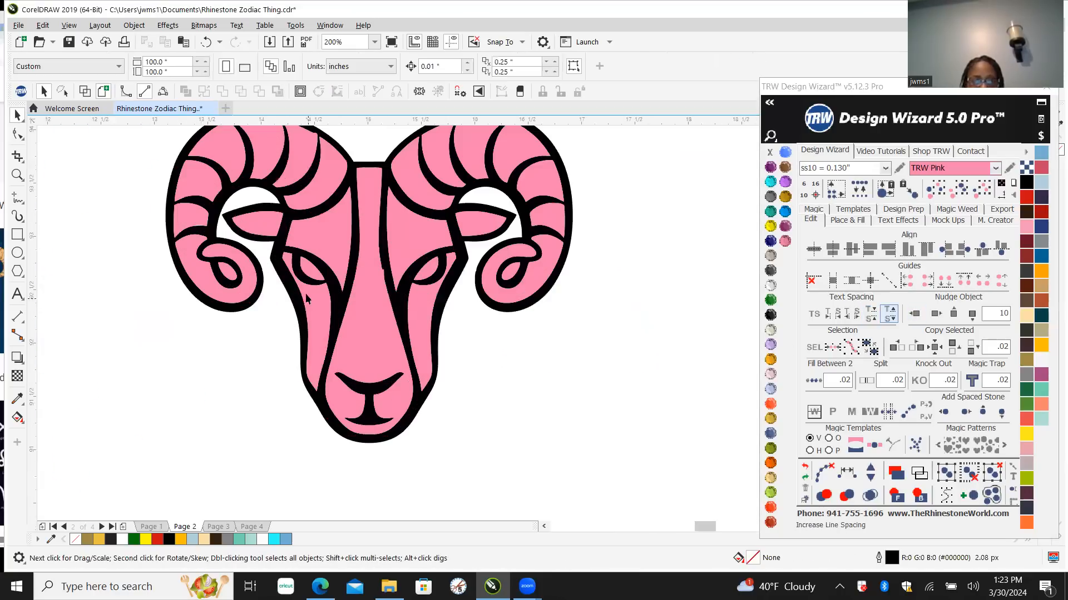
{"action": "scroll", "coordinate": [306, 298], "scroll_direction": "up", "scroll_amount": 1}
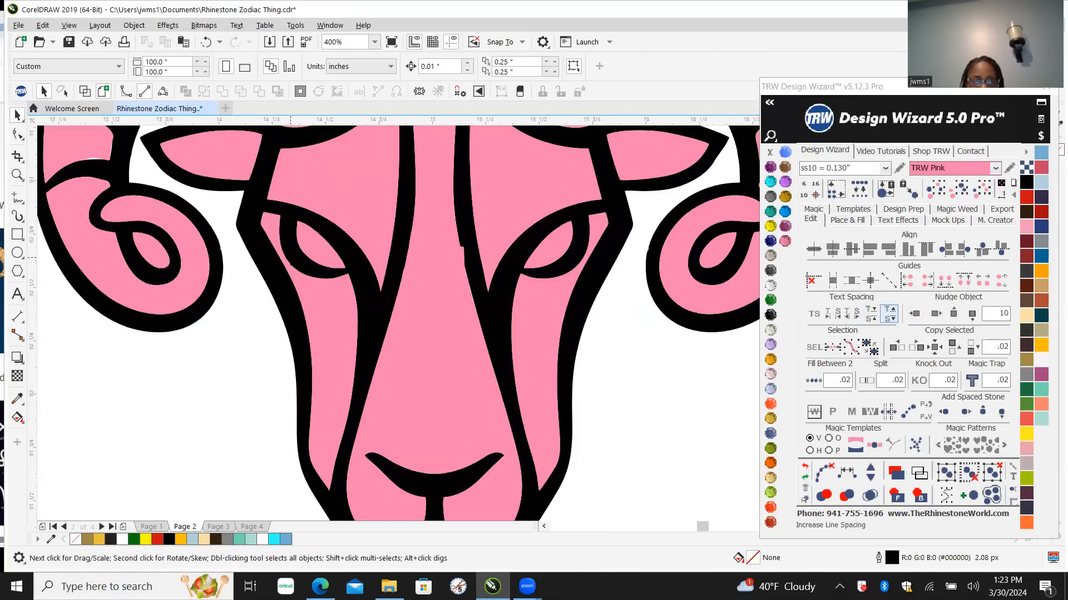
{"action": "left_click", "coordinate": [315, 240]}
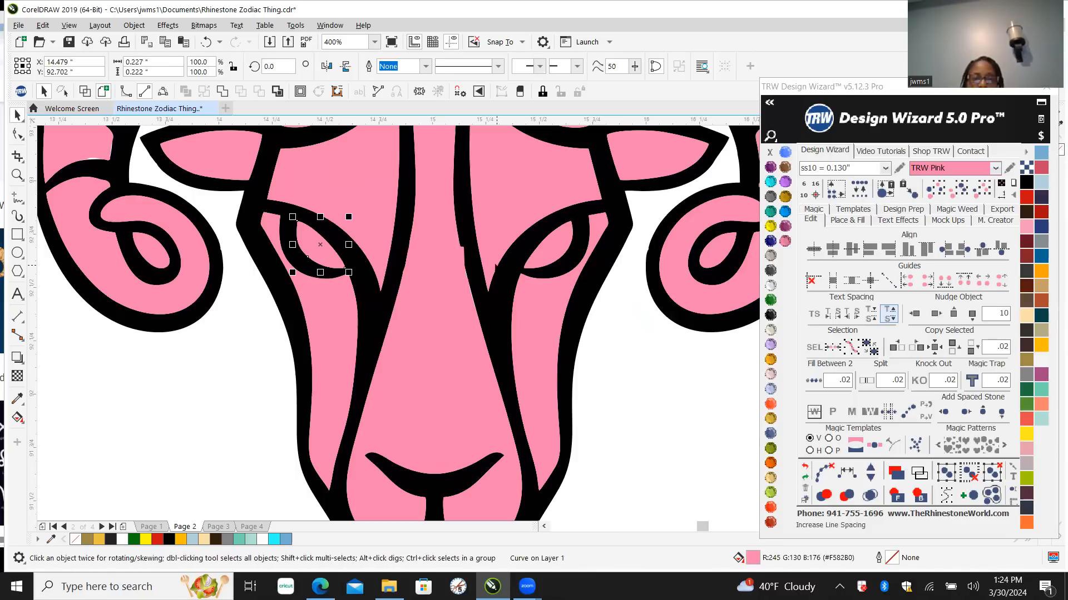
{"action": "scroll", "coordinate": [431, 271], "scroll_direction": "up", "scroll_amount": 2}
{"action": "left_click", "coordinate": [396, 312]}
{"action": "scroll", "coordinate": [396, 304], "scroll_direction": "down", "scroll_amount": 3}
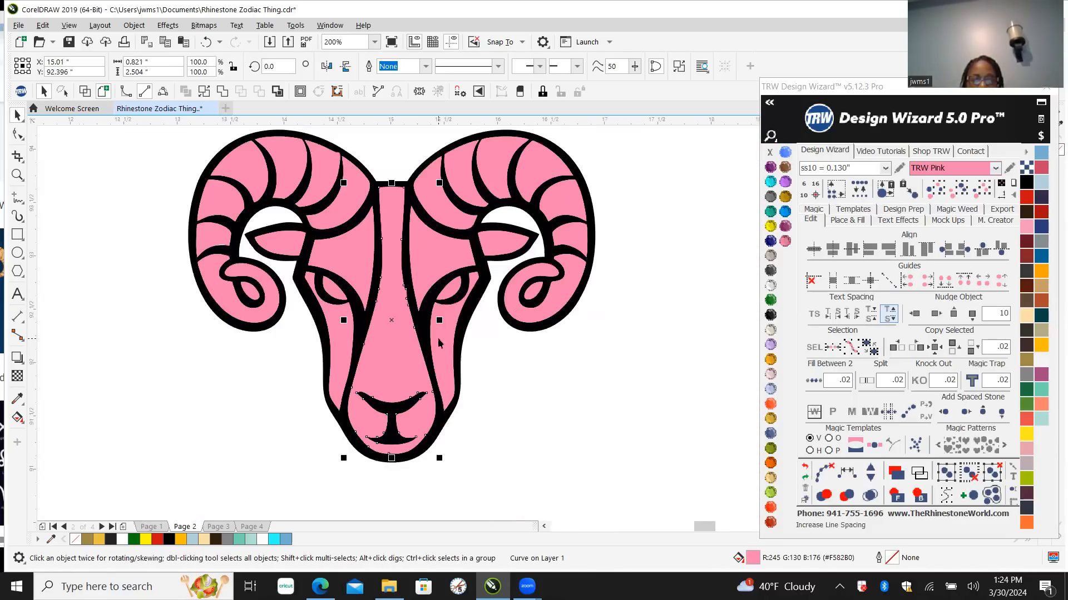
Step: Delete the mismatched pink central face piece between the two nose lines
{"action": "left_click", "coordinate": [528, 420]}
{"action": "scroll", "coordinate": [402, 301], "scroll_direction": "up", "scroll_amount": 2}
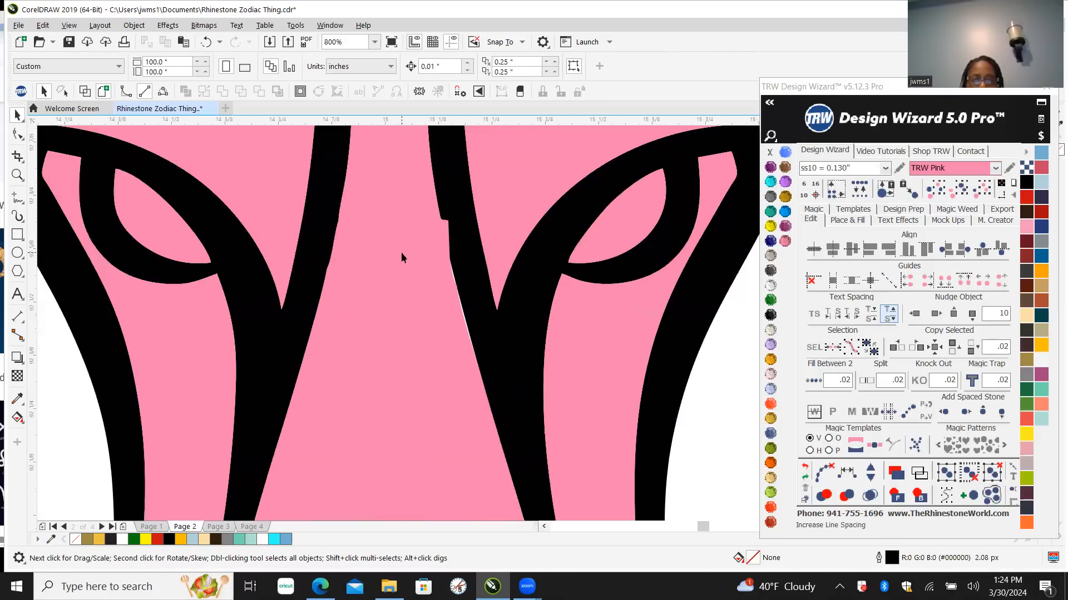
{"action": "left_click", "coordinate": [398, 310]}
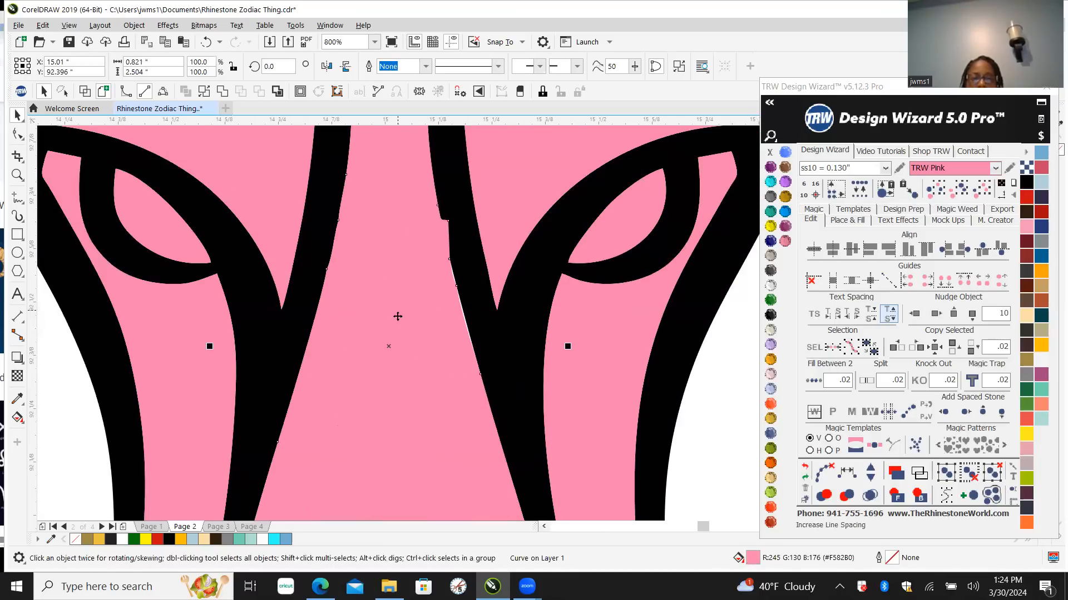
{"action": "key", "text": "Delete"}
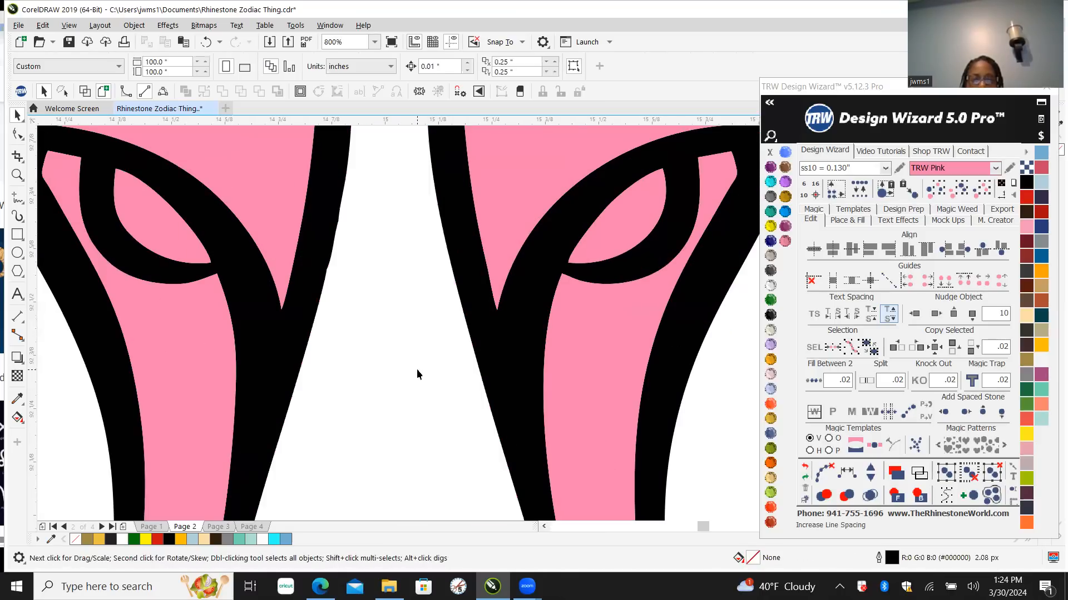
Step: Delete two stray nodes from the inner edge of the black outline's left nose line and deselect the outline
{"action": "scroll", "coordinate": [395, 309], "scroll_direction": "down", "scroll_amount": 2}
{"action": "scroll", "coordinate": [376, 291], "scroll_direction": "up", "scroll_amount": 2}
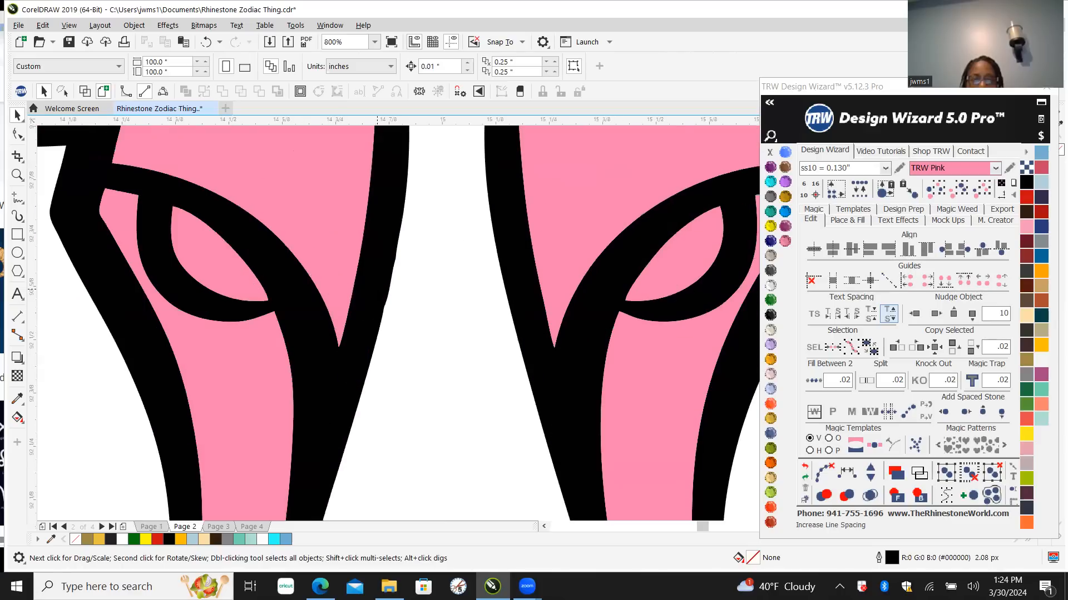
{"action": "double_click", "coordinate": [376, 343]}
{"action": "scroll", "coordinate": [376, 343], "scroll_direction": "down", "scroll_amount": 1}
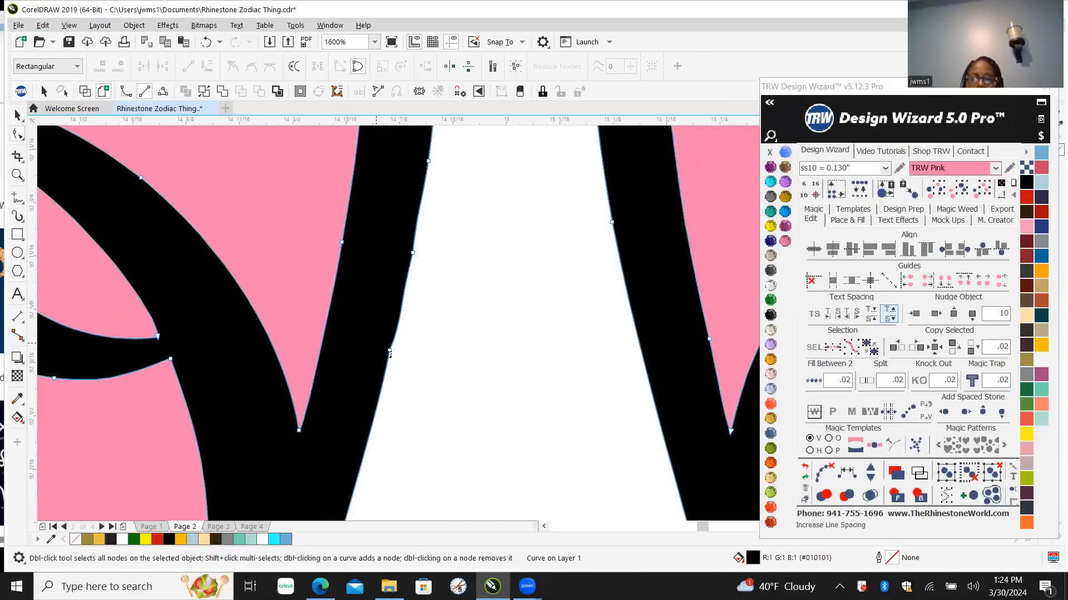
{"action": "left_click", "coordinate": [413, 252]}
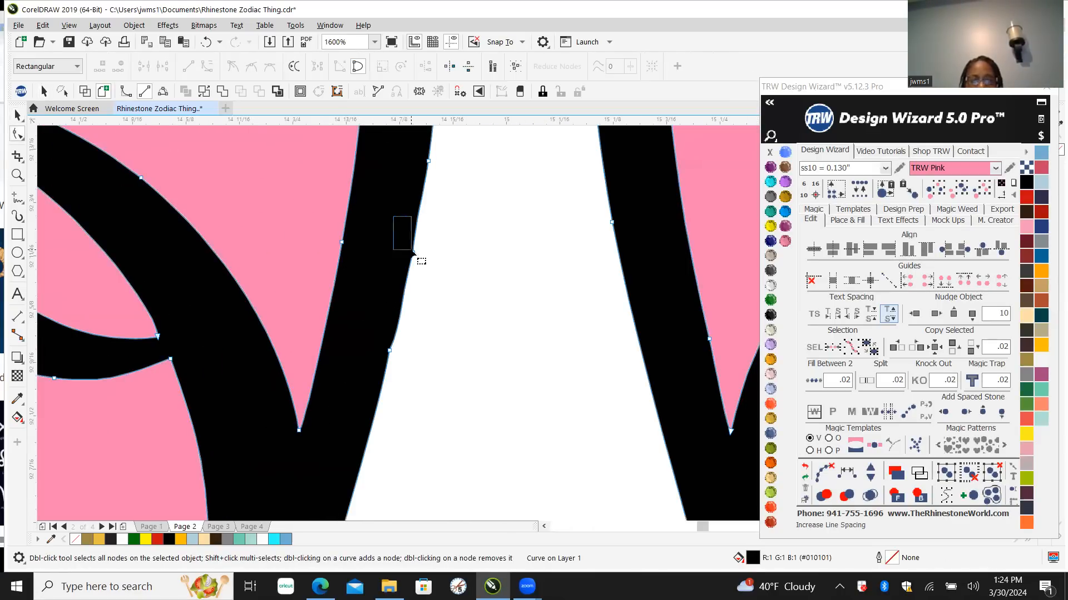
{"action": "key", "text": "Delete"}
{"action": "left_click_drag", "start_coordinate": [358, 312], "coordinate": [392, 369]}
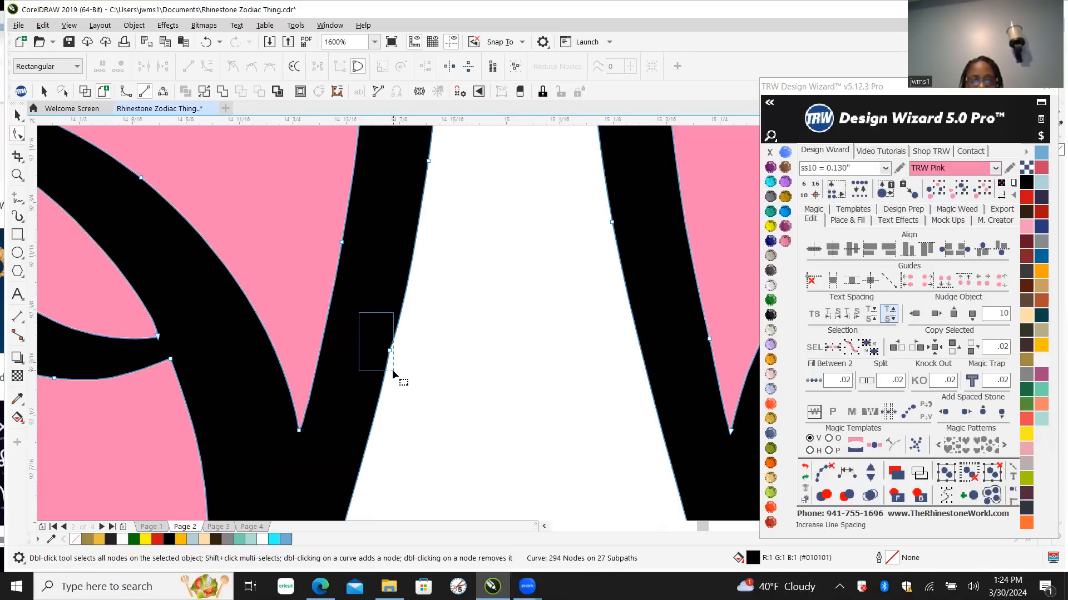
{"action": "key", "text": "Delete"}
{"action": "scroll", "coordinate": [399, 374], "scroll_direction": "down", "scroll_amount": 2}
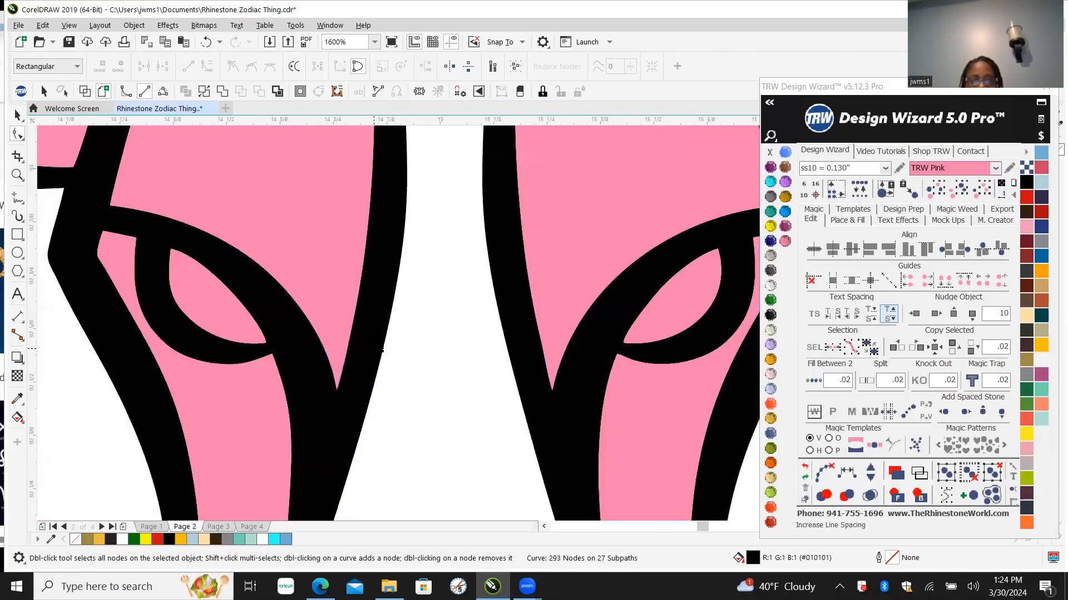
{"action": "scroll", "coordinate": [379, 349], "scroll_direction": "down", "scroll_amount": 1}
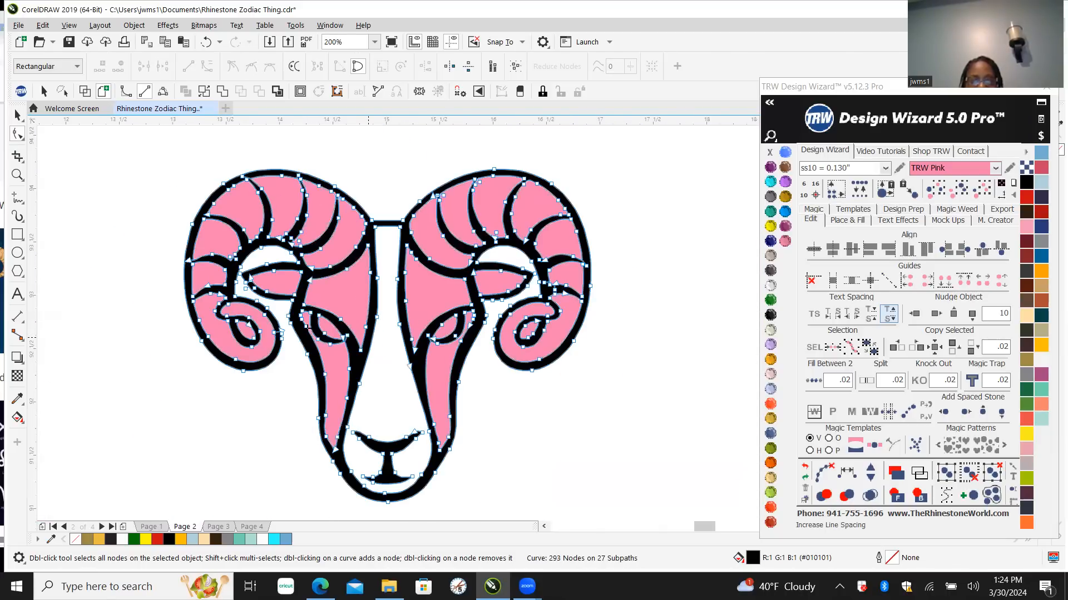
{"action": "left_click", "coordinate": [17, 116]}
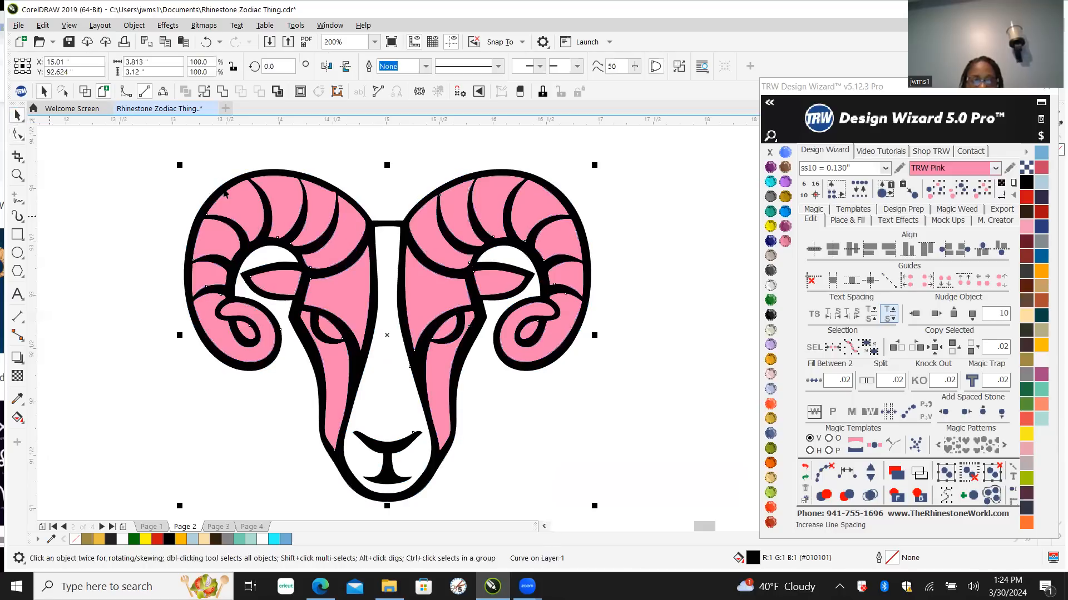
{"action": "left_click", "coordinate": [284, 159]}
Step: Delete the small pink teardrop pieces in the centres of both horn curls
{"action": "scroll", "coordinate": [260, 201], "scroll_direction": "up", "scroll_amount": 2}
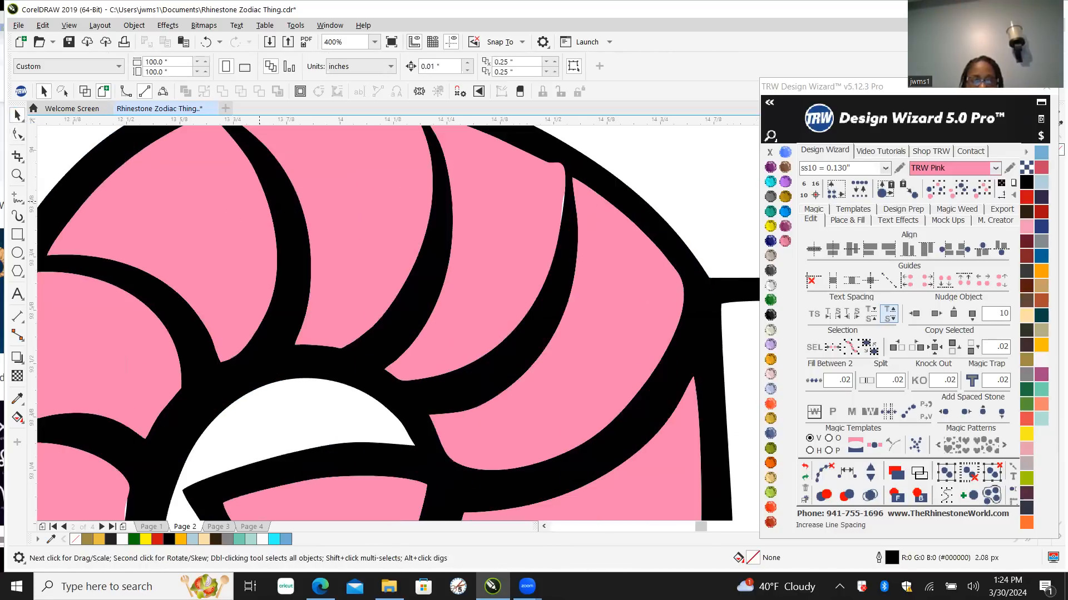
{"action": "scroll", "coordinate": [560, 196], "scroll_direction": "up", "scroll_amount": 2}
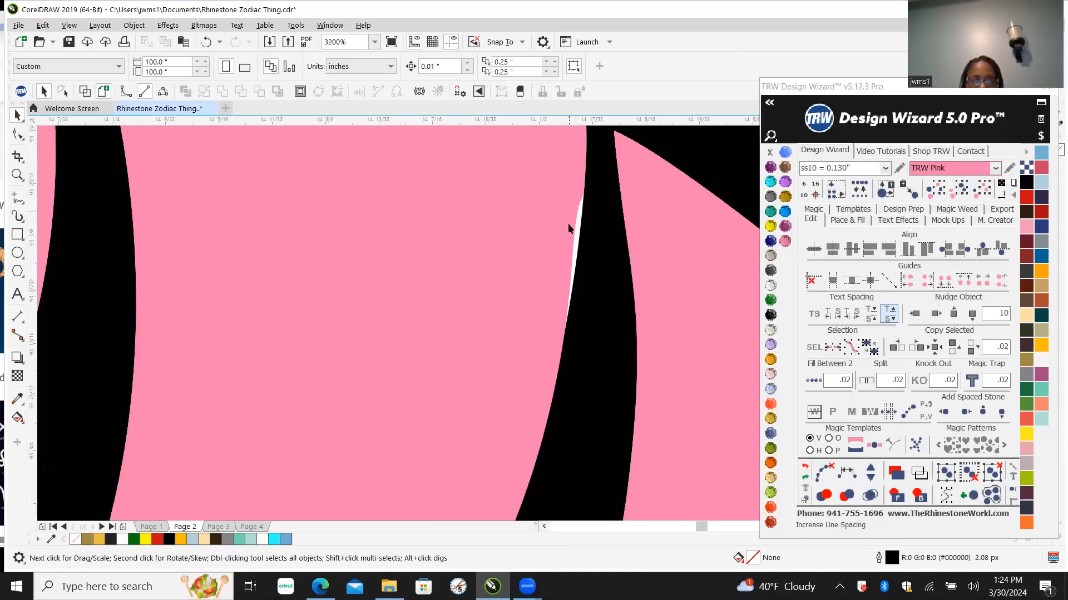
{"action": "scroll", "coordinate": [471, 256], "scroll_direction": "down", "scroll_amount": 3}
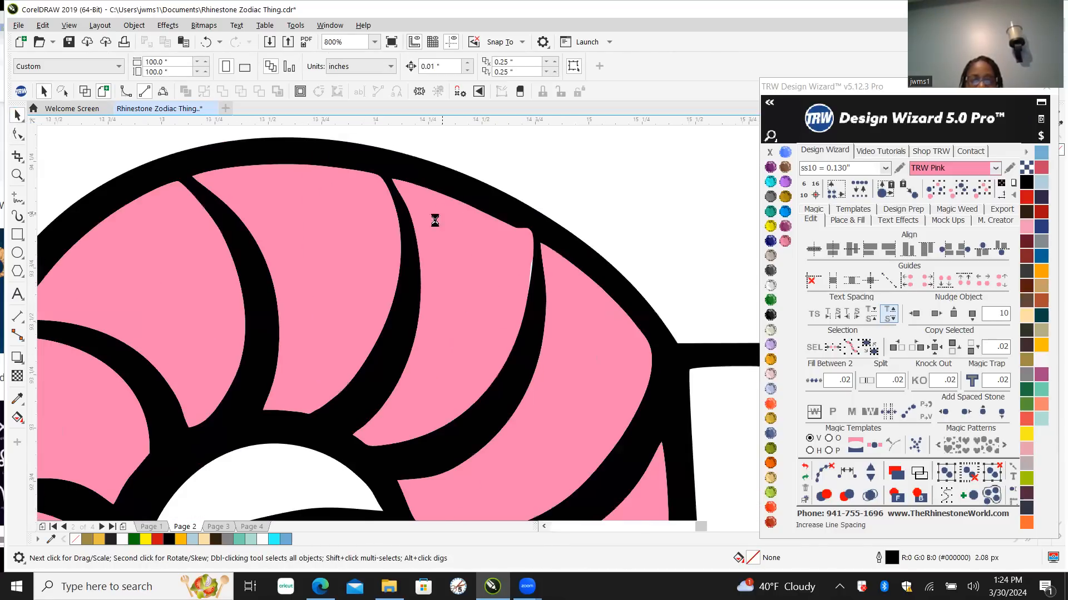
{"action": "scroll", "coordinate": [471, 257], "scroll_direction": "down", "scroll_amount": 1}
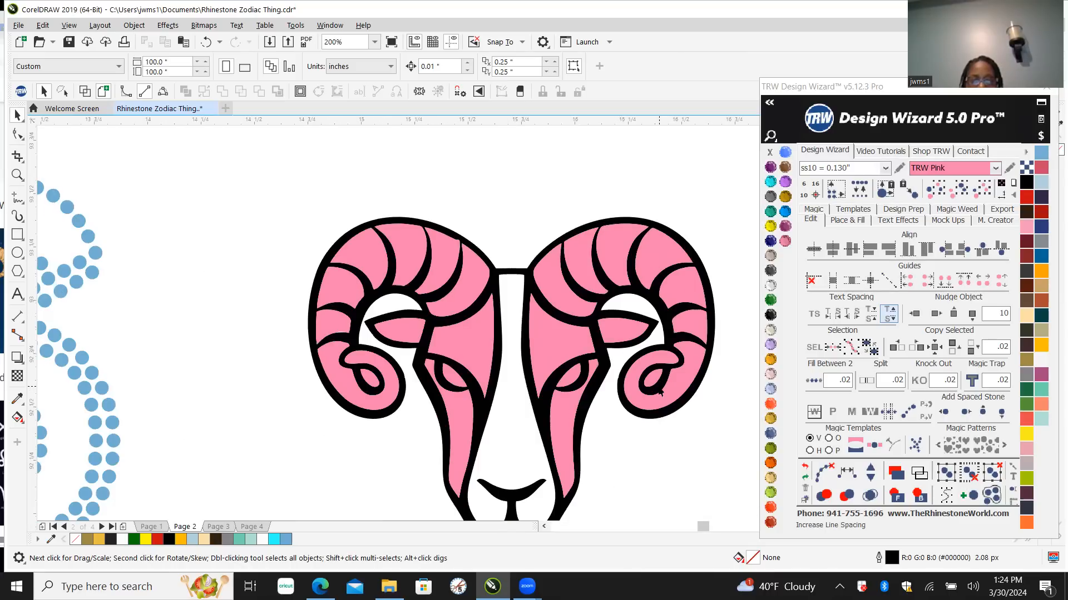
{"action": "scroll", "coordinate": [652, 380], "scroll_direction": "up", "scroll_amount": 1}
{"action": "left_click", "coordinate": [643, 365]}
{"action": "key", "text": "Delete"}
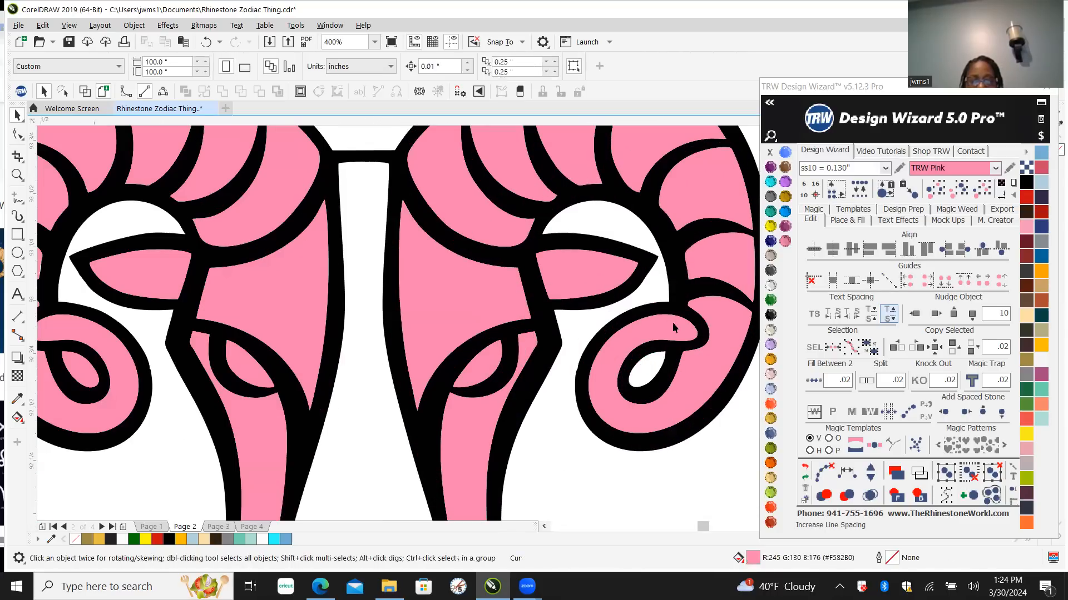
{"action": "scroll", "coordinate": [677, 299], "scroll_direction": "down", "scroll_amount": 1}
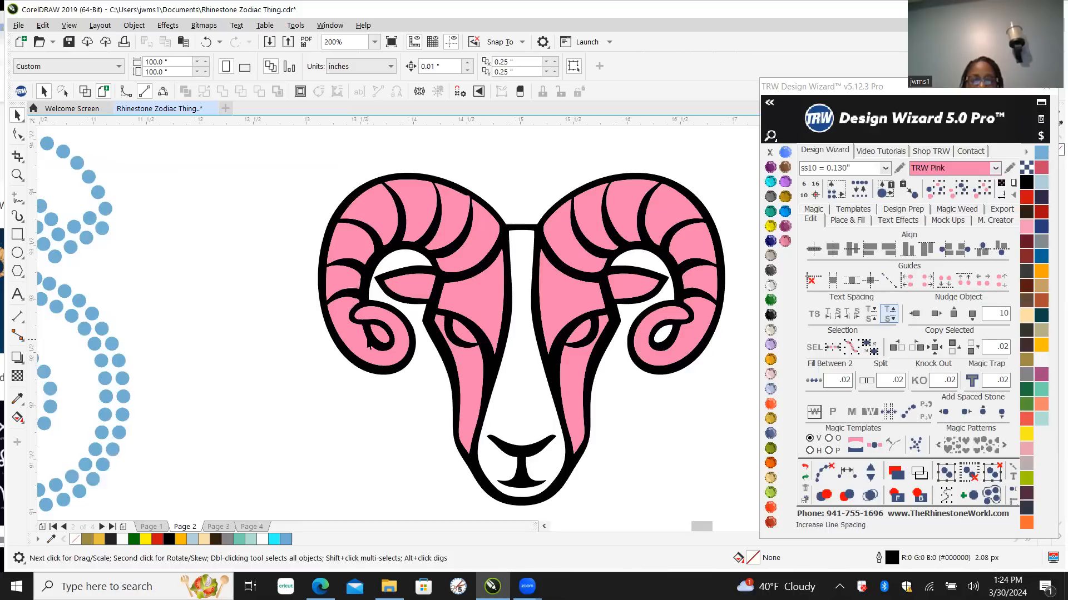
{"action": "left_click", "coordinate": [380, 337]}
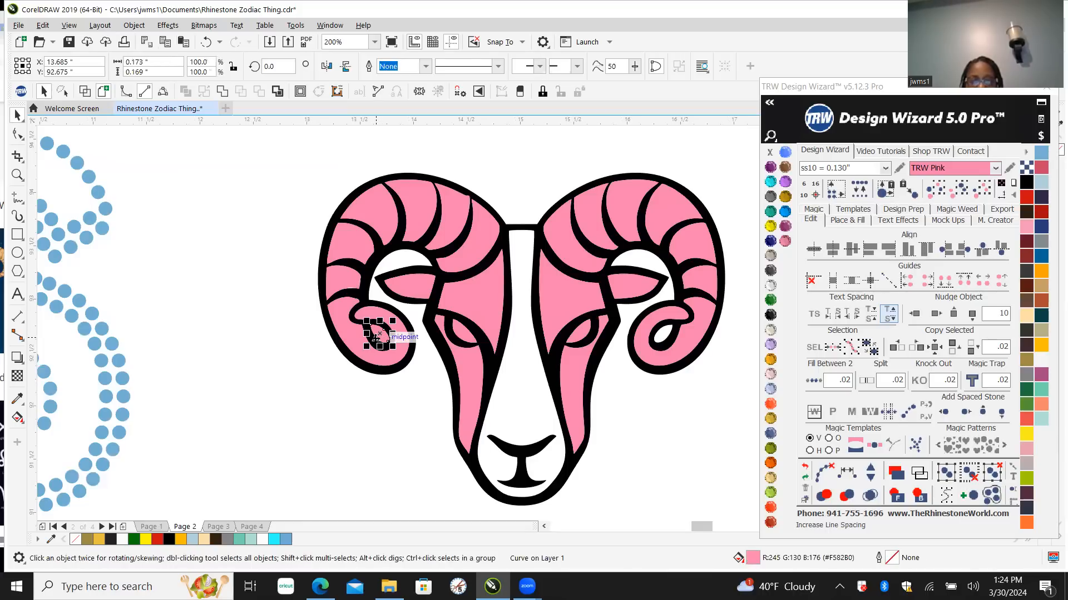
{"action": "key", "text": "Delete"}
Step: Select all the remaining pink ram pieces by their fill colour and delete them, leaving only the black outline
{"action": "left_click", "coordinate": [345, 331]}
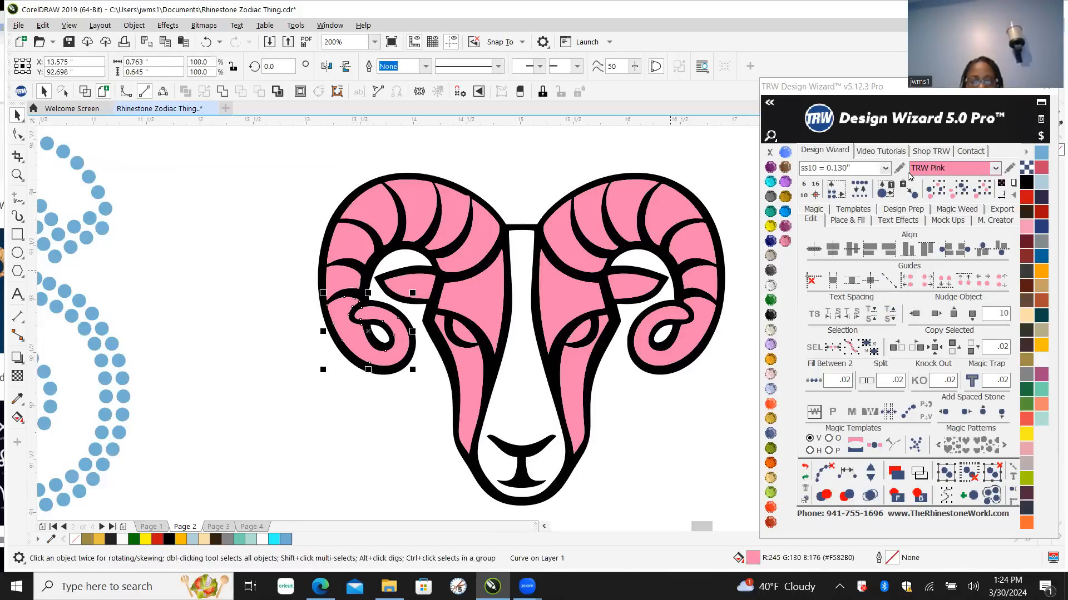
{"action": "scroll", "coordinate": [568, 411], "scroll_direction": "down", "scroll_amount": 2}
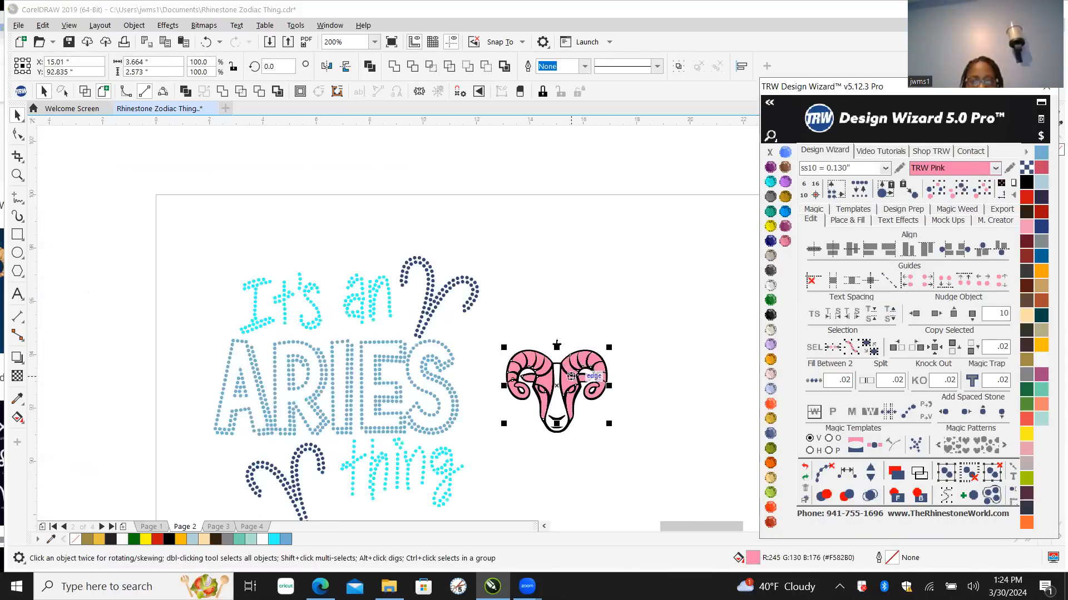
{"action": "key", "text": "Delete"}
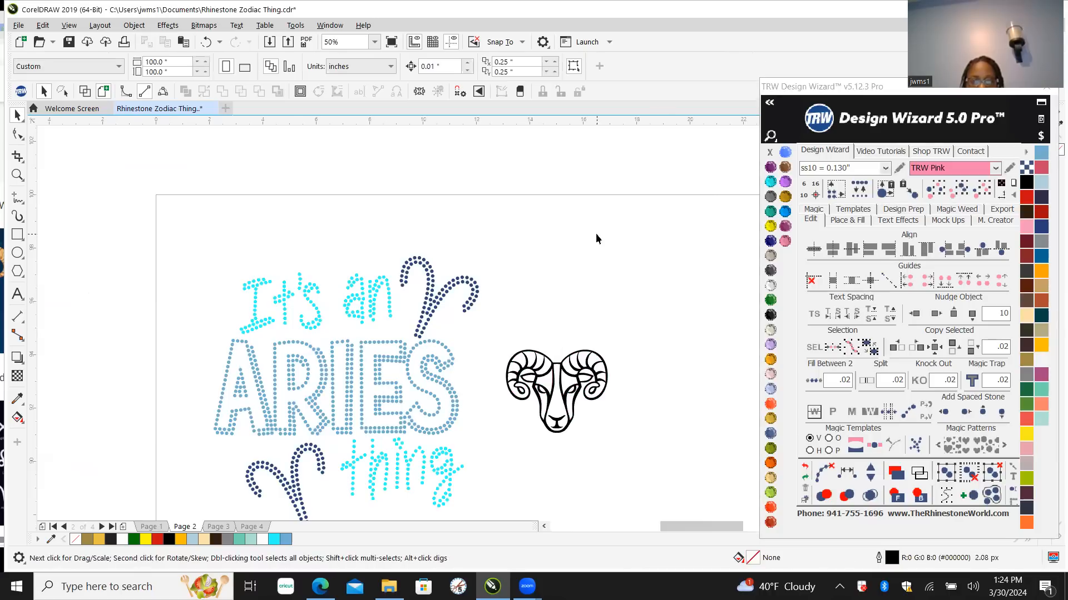
Step: Use Smart Fill to fill the ram's central nose area, both cheeks and both forehead areas
{"action": "scroll", "coordinate": [578, 423], "scroll_direction": "up", "scroll_amount": 2}
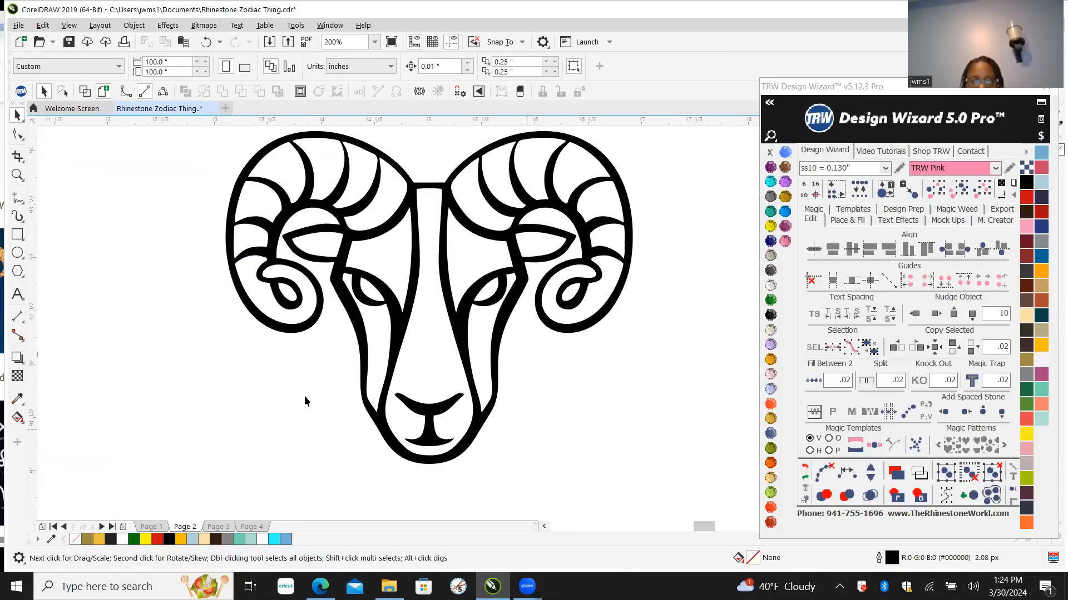
{"action": "left_click", "coordinate": [19, 423]}
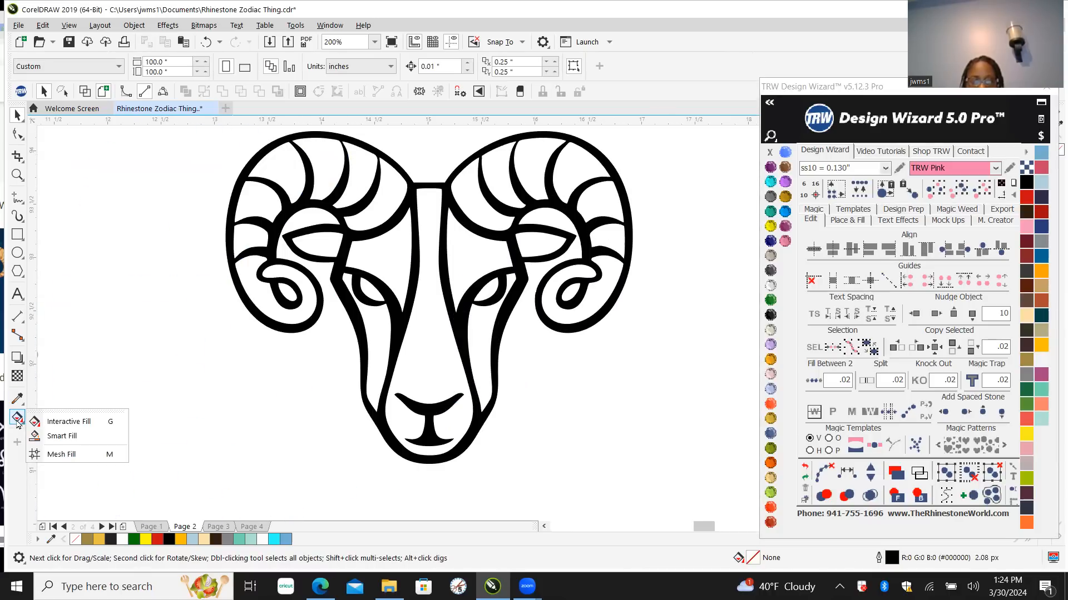
{"action": "left_click", "coordinate": [64, 435]}
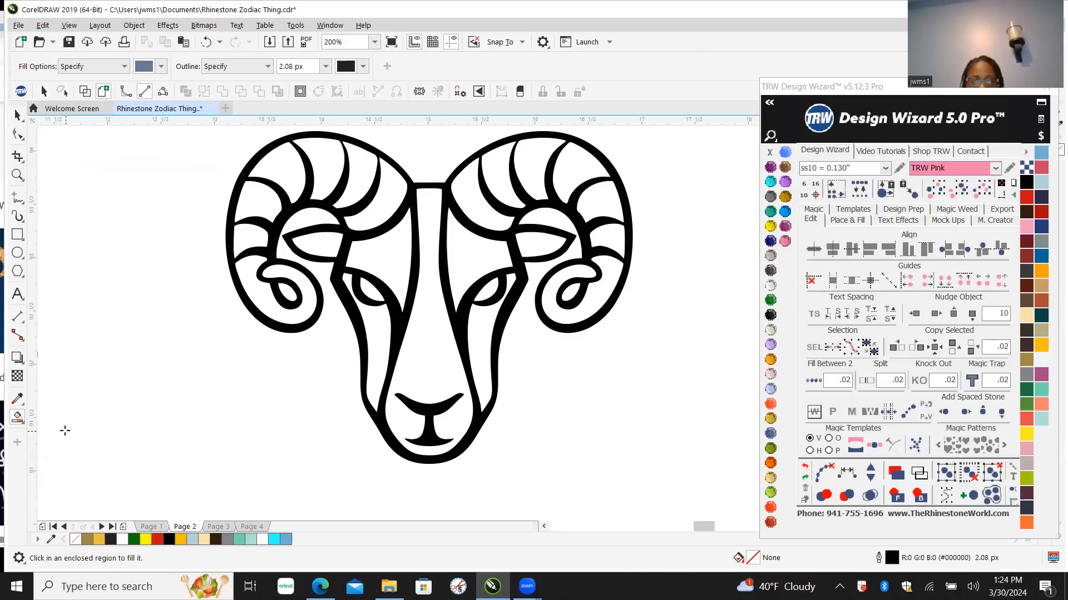
{"action": "left_click", "coordinate": [423, 353]}
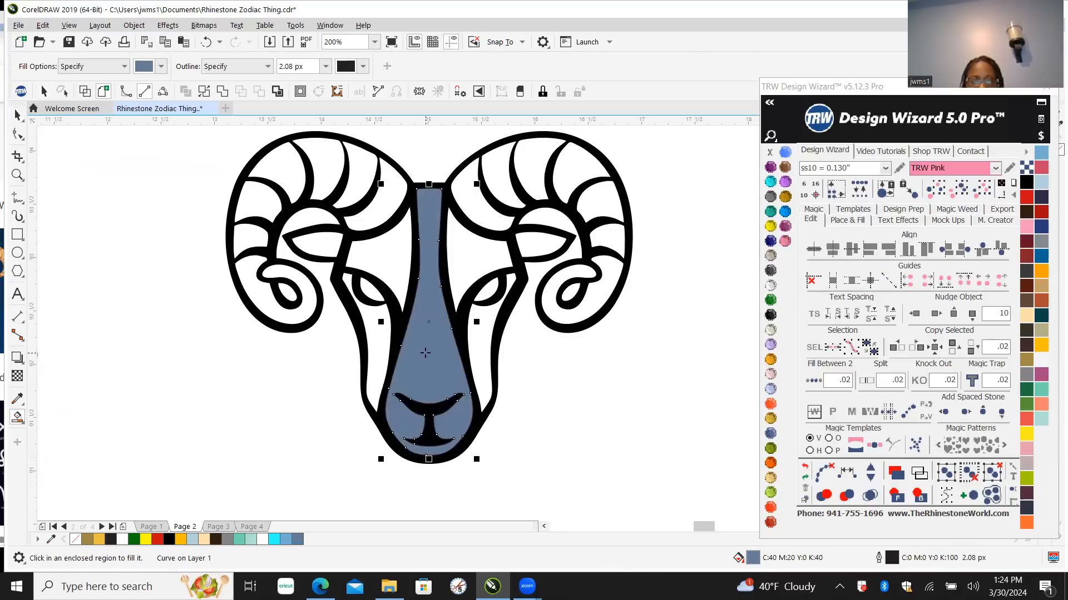
{"action": "left_click", "coordinate": [369, 339]}
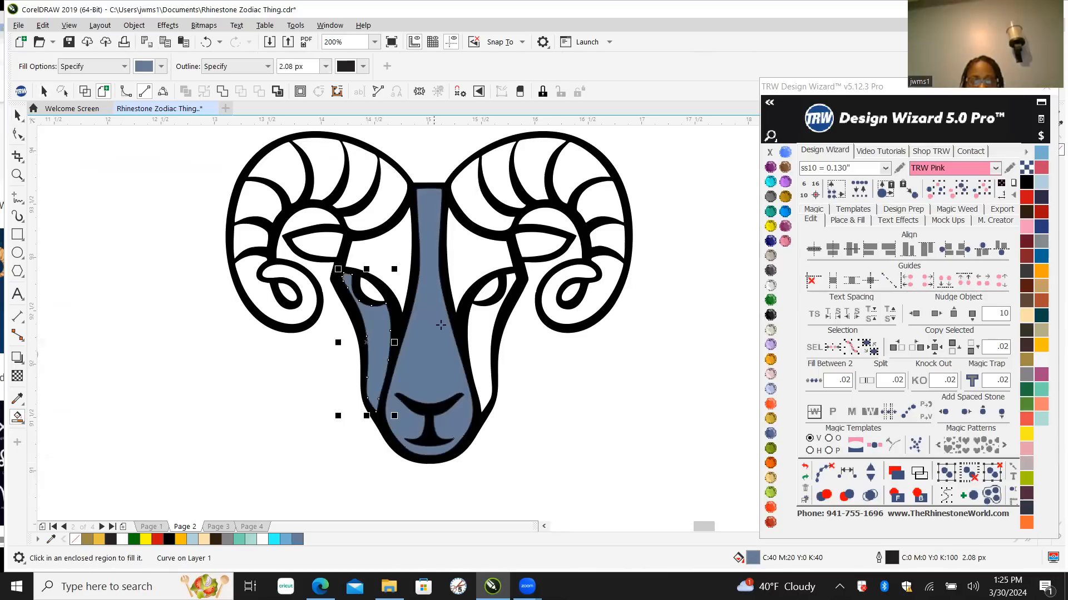
{"action": "left_click", "coordinate": [481, 358]}
{"action": "left_click", "coordinate": [468, 239]}
{"action": "left_click", "coordinate": [392, 256]}
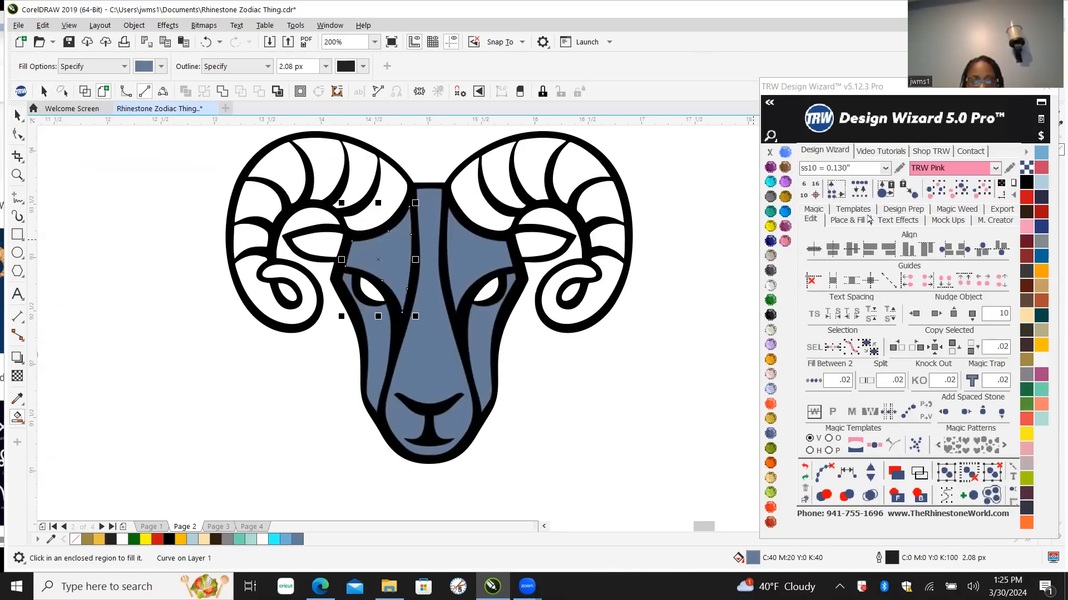
Step: Select all the blue-grey face fills together and recolour them Topaz
{"action": "left_click", "coordinate": [960, 189]}
{"action": "left_click", "coordinate": [785, 196]}
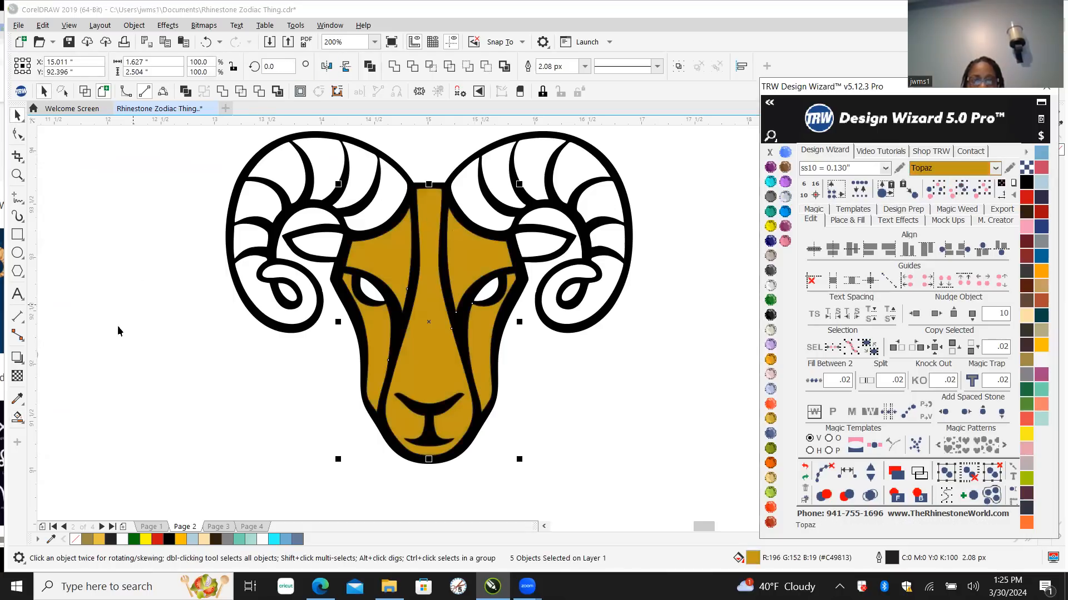
{"action": "left_click", "coordinate": [592, 427]}
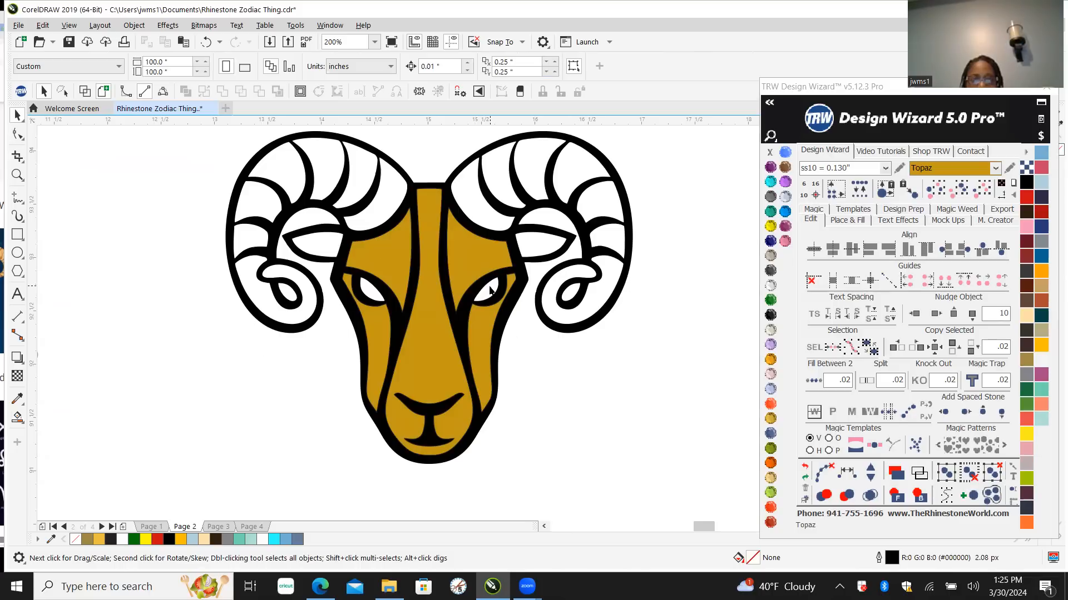
Step: Use Smart Fill to fill every other section of both horns, including the curled ends
{"action": "left_click", "coordinate": [17, 417]}
{"action": "left_click", "coordinate": [257, 290]}
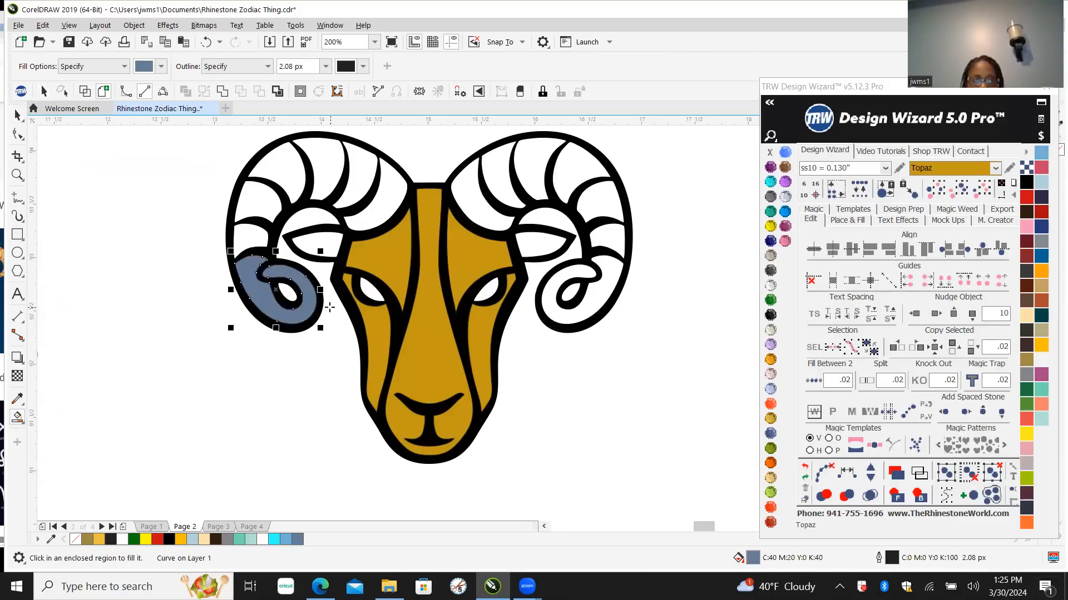
{"action": "left_click", "coordinate": [550, 292]}
{"action": "left_click", "coordinate": [596, 202]}
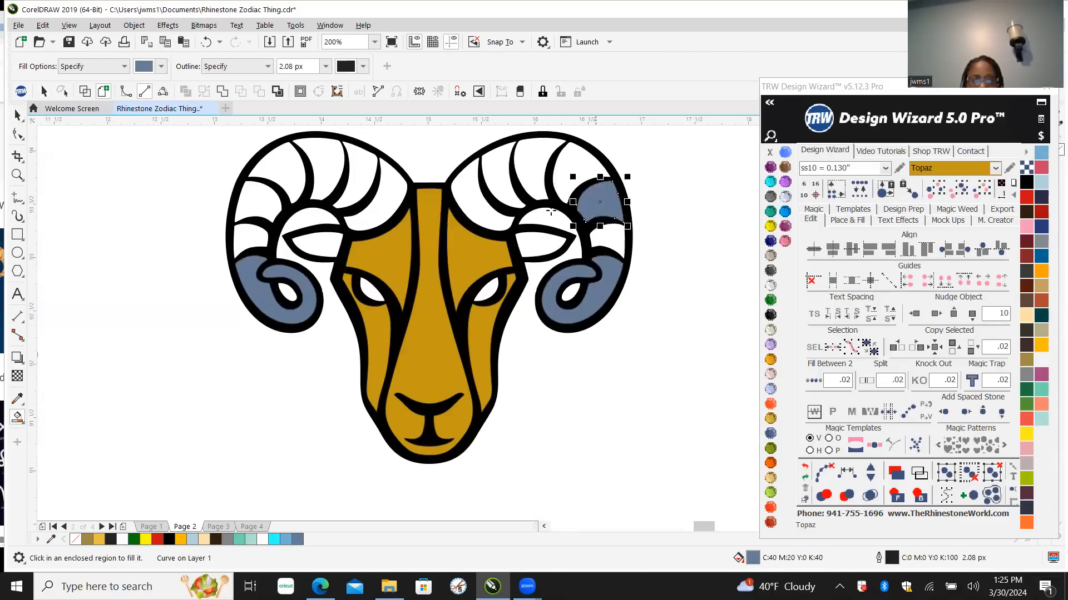
{"action": "left_click", "coordinate": [324, 163]}
{"action": "left_click", "coordinate": [406, 194]}
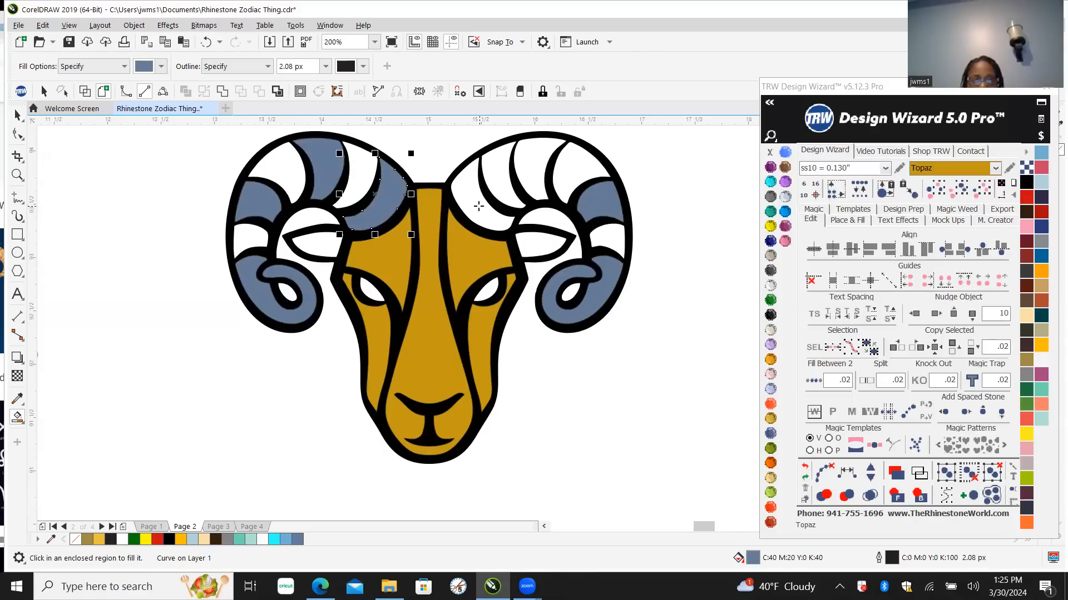
{"action": "left_click", "coordinate": [475, 207]}
{"action": "left_click", "coordinate": [536, 162]}
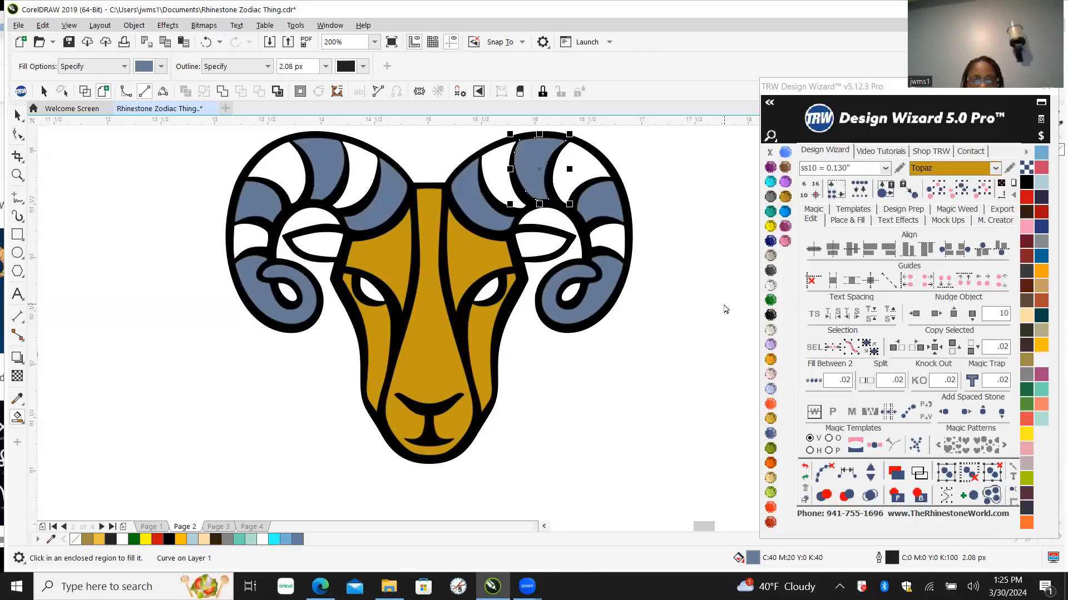
Step: Select all the blue-grey horn fills together, recolour them Black Diamond and remove their outline
{"action": "left_click", "coordinate": [951, 190]}
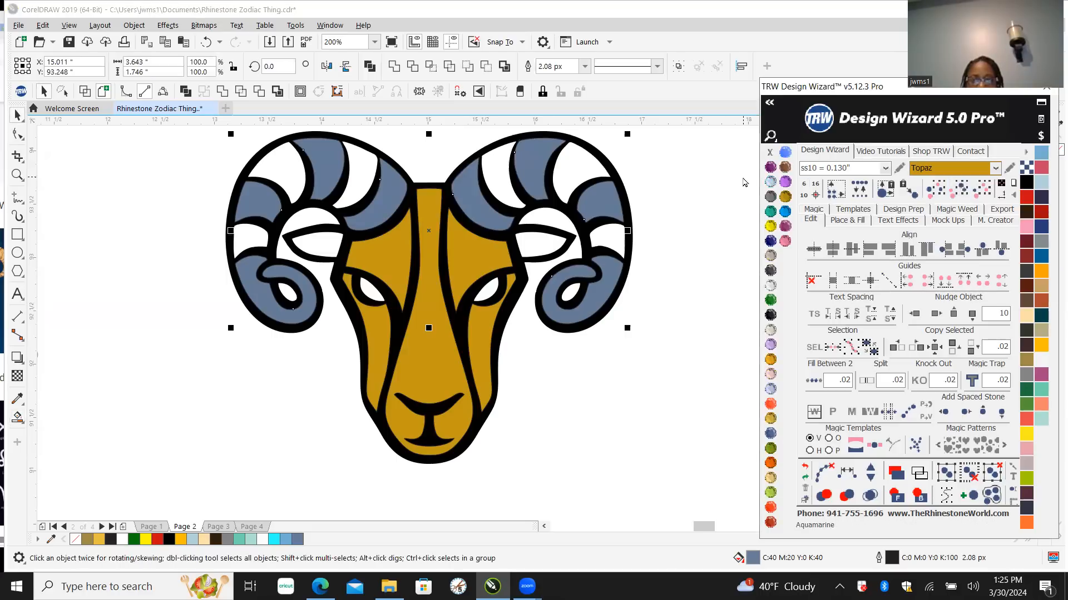
{"action": "left_click", "coordinate": [771, 192]}
{"action": "right_click", "coordinate": [769, 152]}
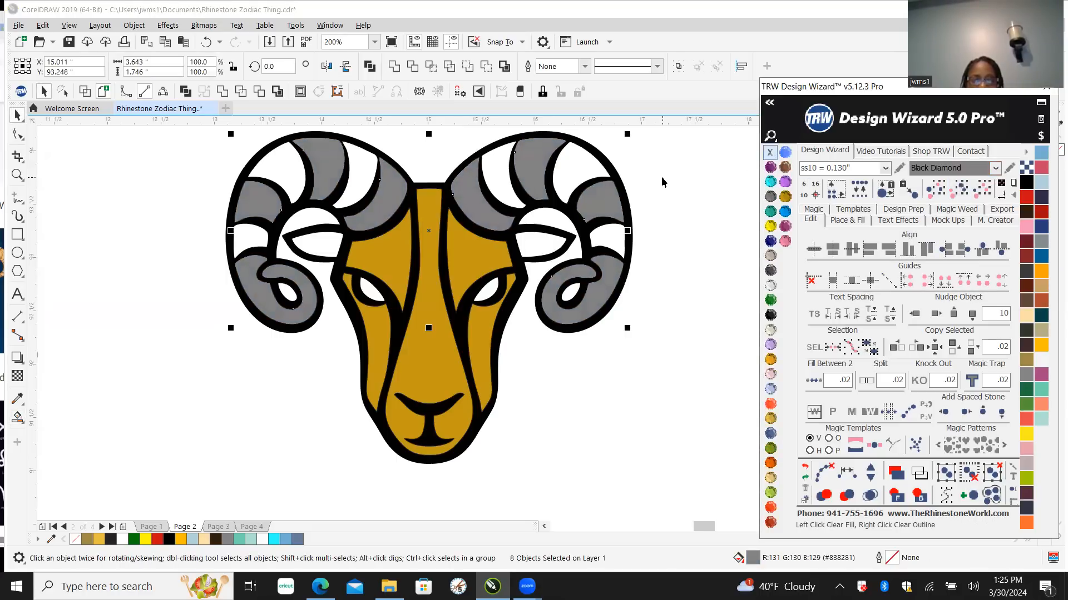
{"action": "left_click", "coordinate": [221, 91]}
{"action": "left_click", "coordinate": [163, 265]}
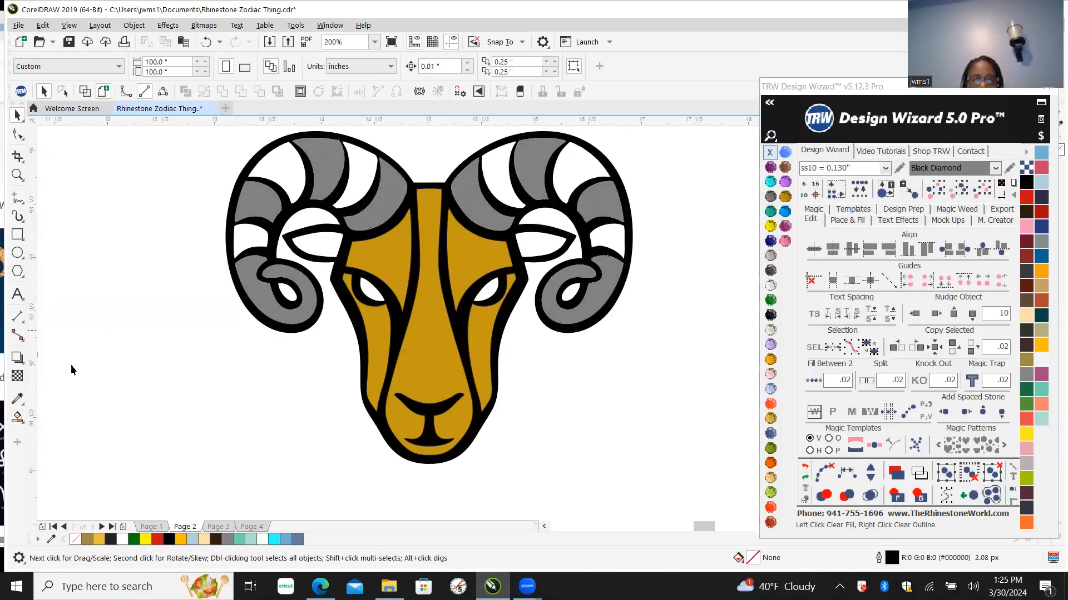
Step: Use Smart Fill to fill the six remaining white sections across both horns
{"action": "left_click", "coordinate": [18, 417]}
{"action": "left_click", "coordinate": [250, 237]}
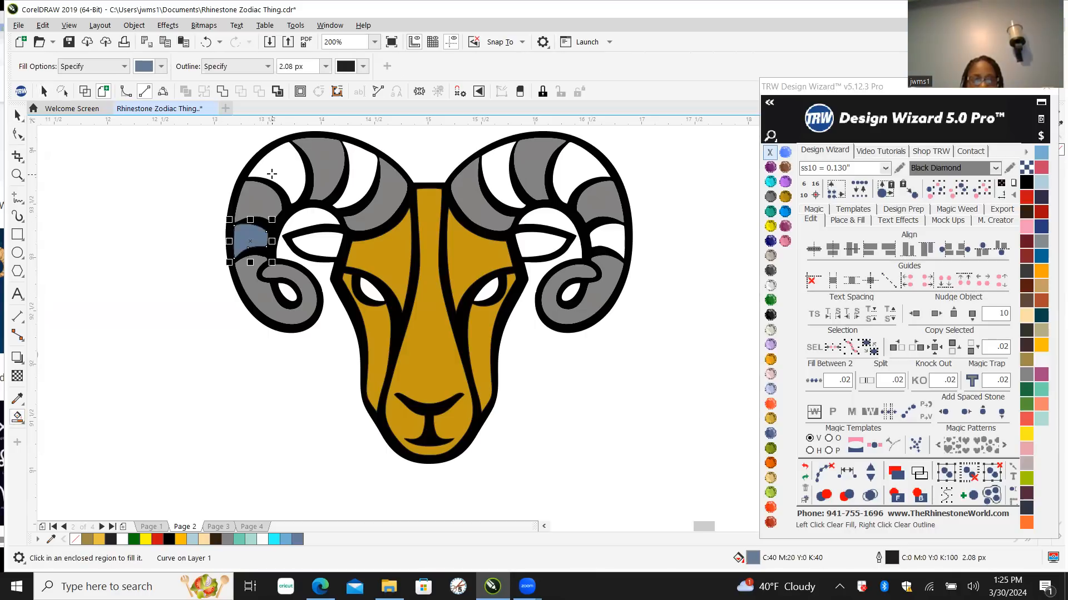
{"action": "left_click", "coordinate": [277, 171]}
{"action": "left_click", "coordinate": [359, 167]}
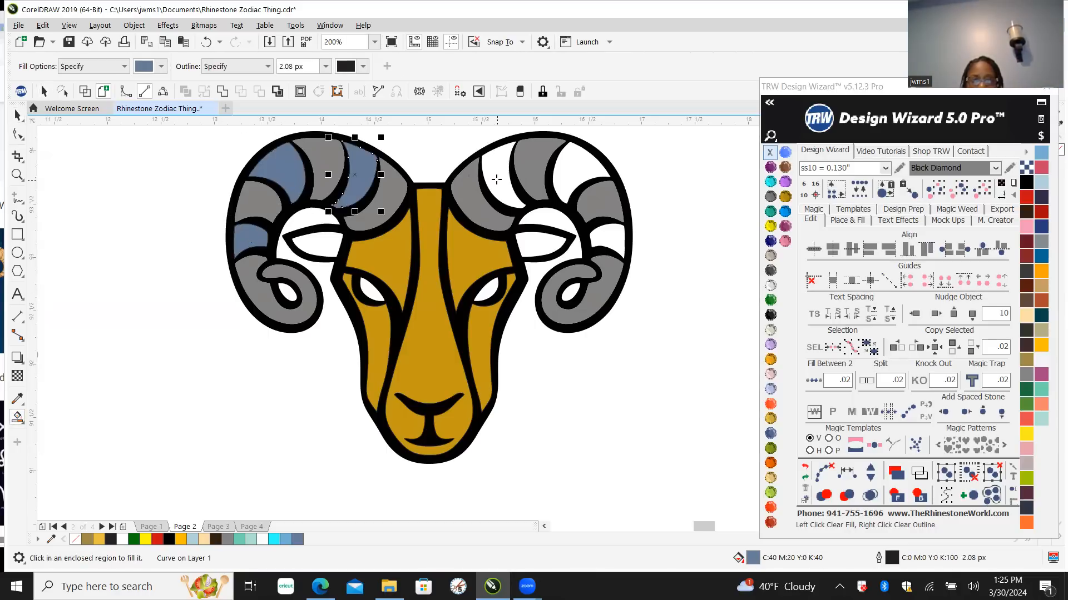
{"action": "left_click", "coordinate": [517, 176]}
{"action": "left_click", "coordinate": [576, 174]}
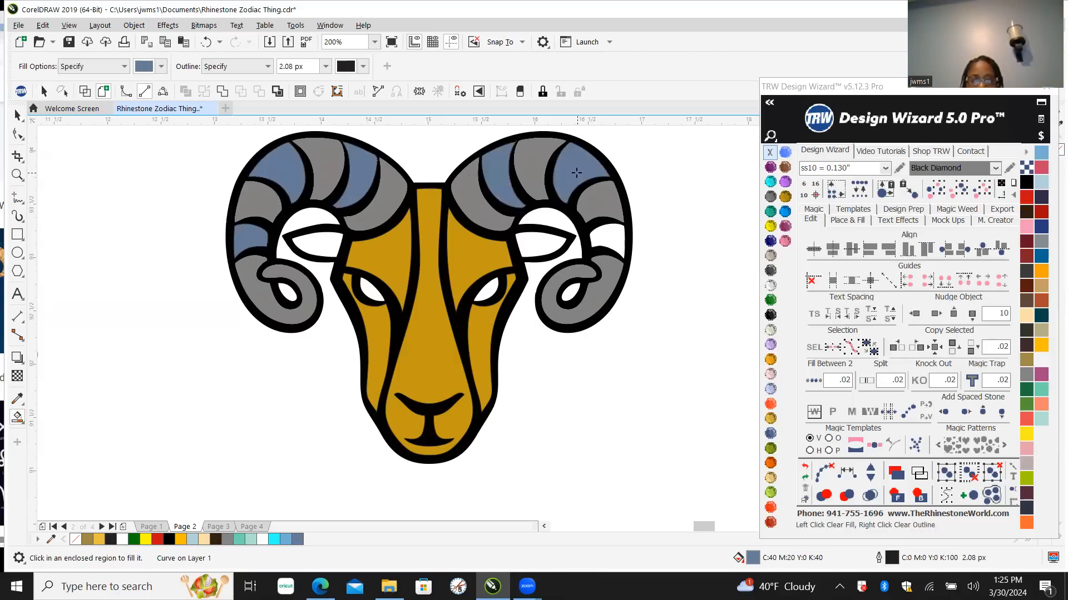
{"action": "left_click", "coordinate": [609, 241]}
Step: Select all the blue-grey horn fills together, recolour them Citrine, merge them into one curve and remove their outline
{"action": "left_click", "coordinate": [959, 193]}
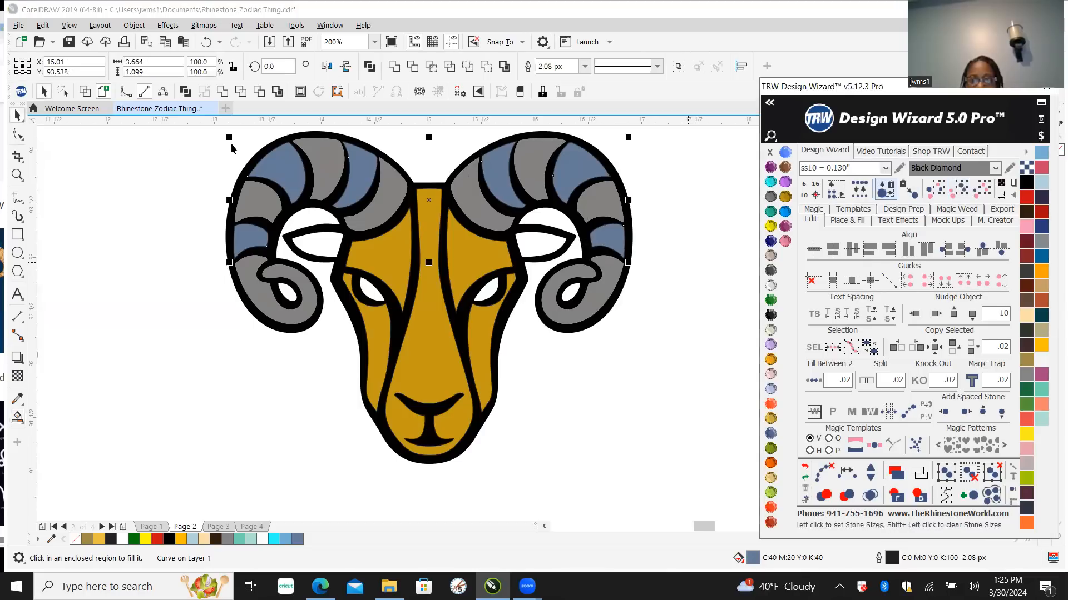
{"action": "left_click", "coordinate": [770, 226]}
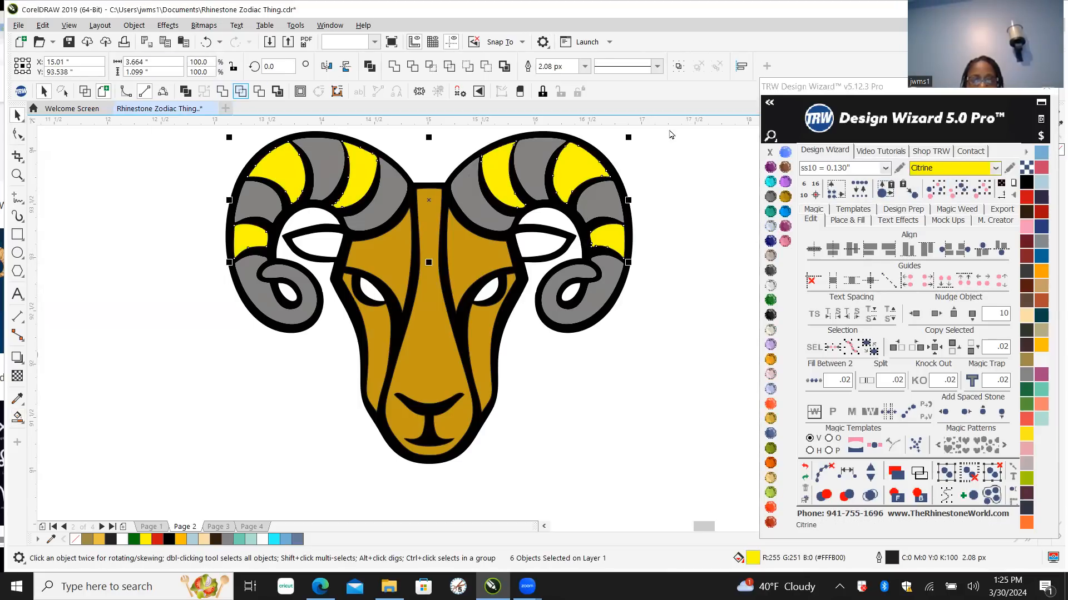
{"action": "left_click", "coordinate": [240, 91]}
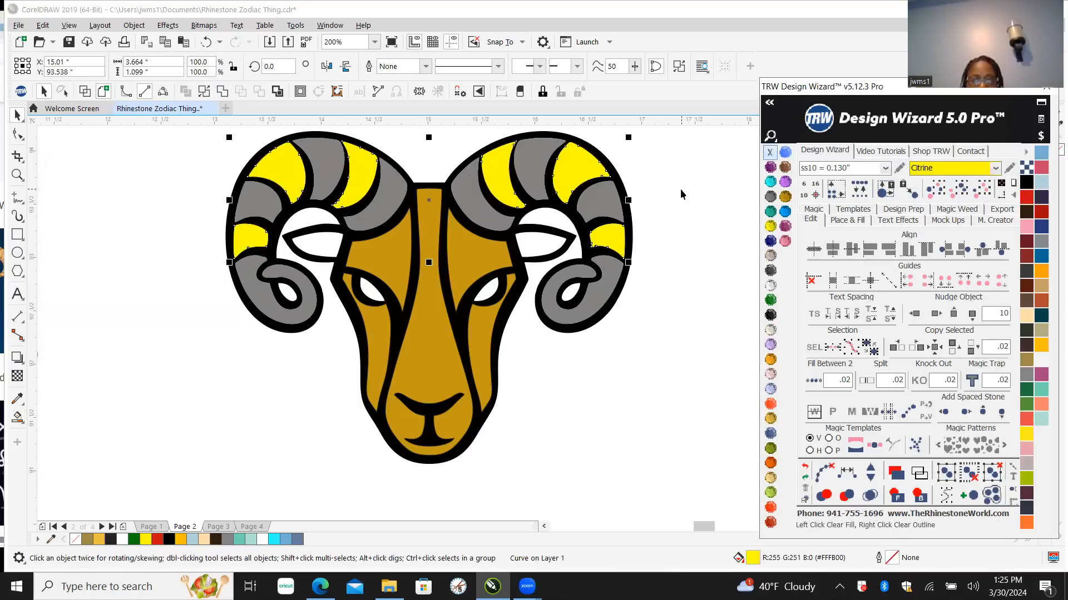
{"action": "left_click", "coordinate": [691, 219]}
Step: Use Smart Fill to fill both of the ram's ears
{"action": "scroll", "coordinate": [351, 253], "scroll_direction": "down", "scroll_amount": 1}
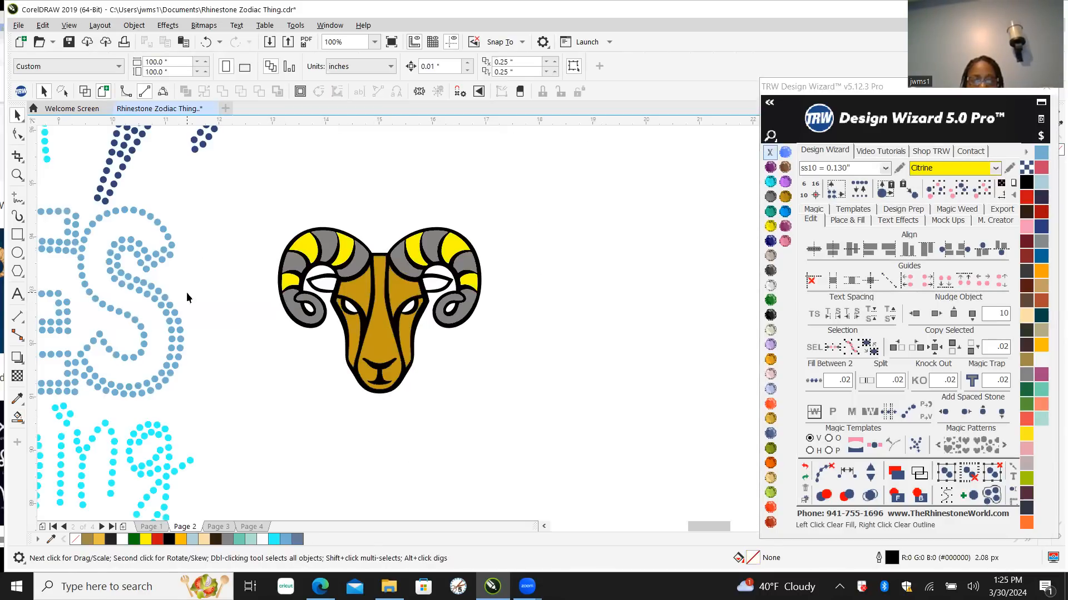
{"action": "left_click", "coordinate": [17, 417]}
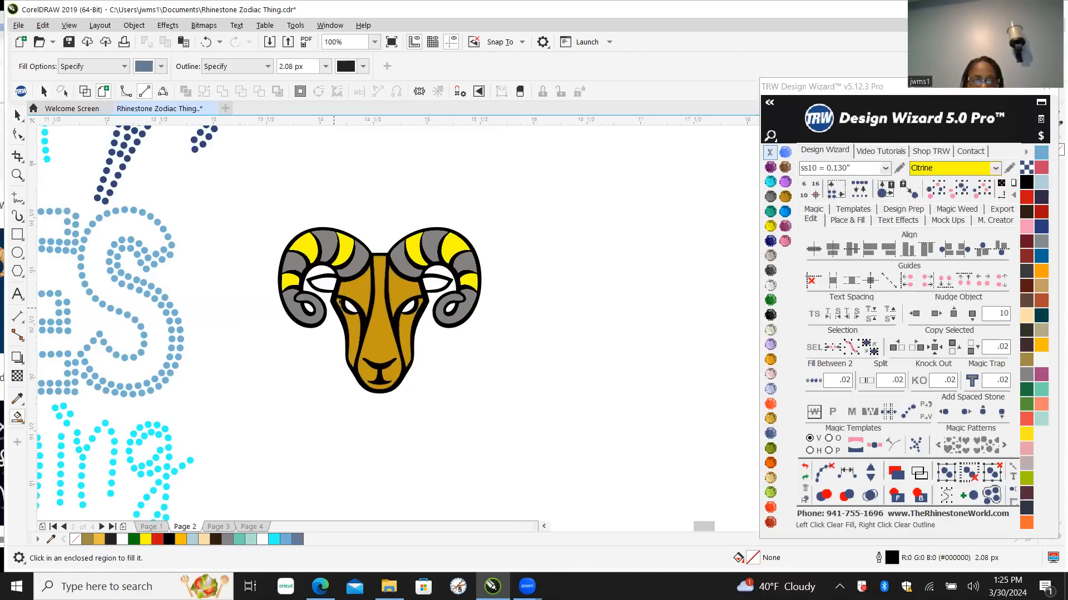
{"action": "scroll", "coordinate": [309, 282], "scroll_direction": "up", "scroll_amount": 2}
{"action": "left_click", "coordinate": [307, 193]}
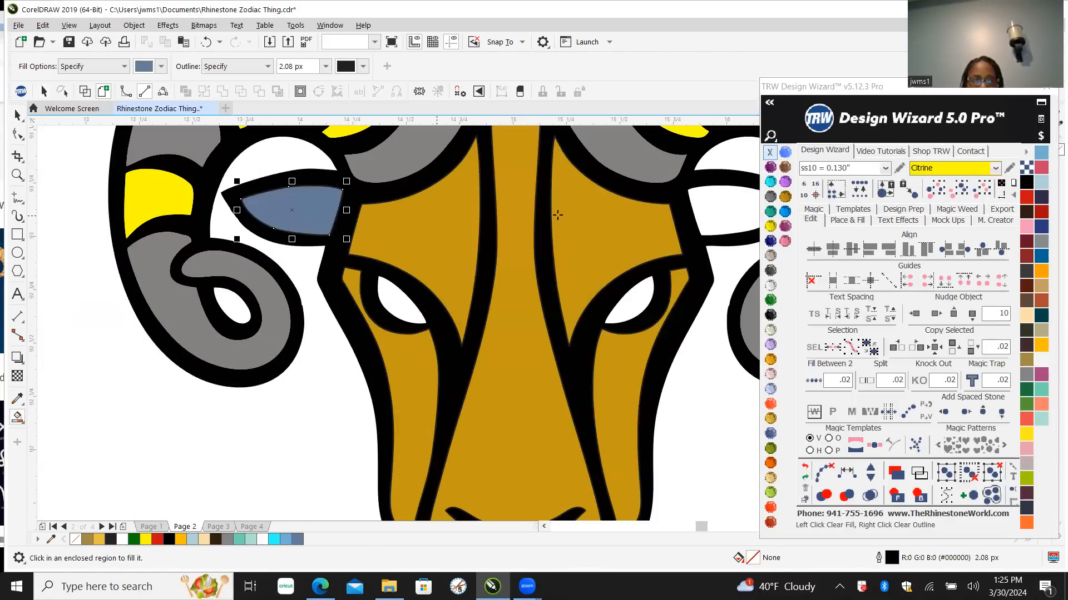
{"action": "left_click", "coordinate": [733, 213]}
{"action": "scroll", "coordinate": [431, 278], "scroll_direction": "down", "scroll_amount": 1}
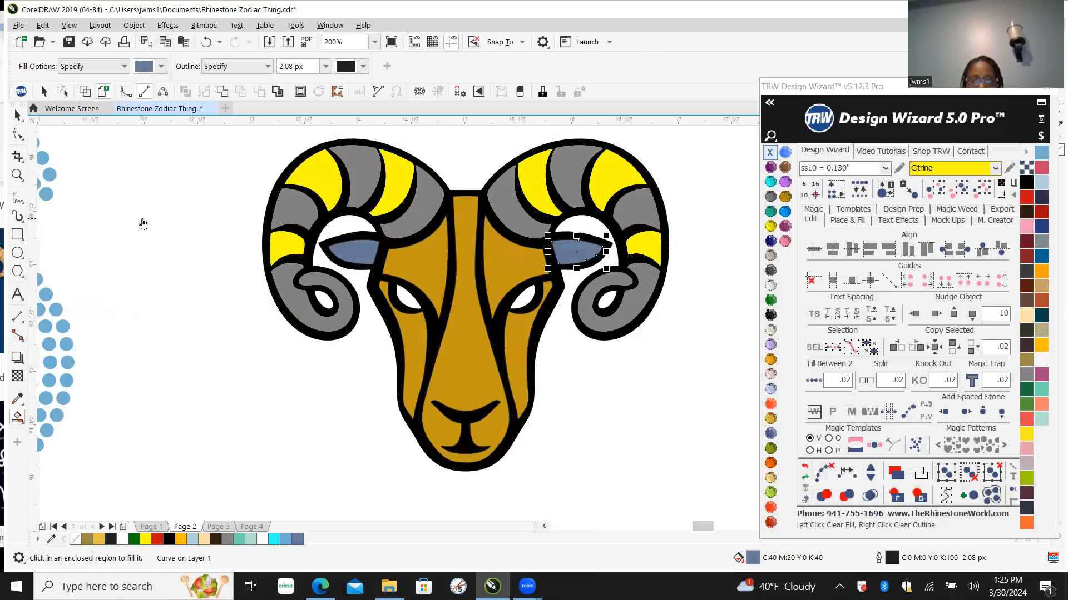
Step: Combine both ear fills with the Topaz face fill so the ears take on the face colour
{"action": "left_click", "coordinate": [17, 115]}
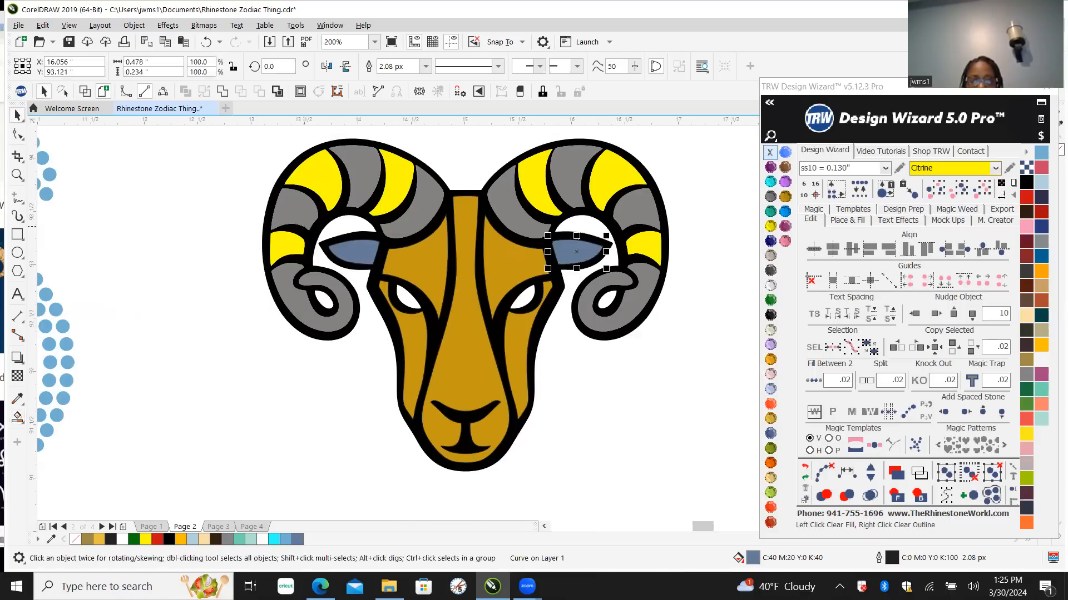
{"action": "left_click", "coordinate": [358, 257], "text": "shift"}
{"action": "left_click", "coordinate": [425, 261], "text": "shift"}
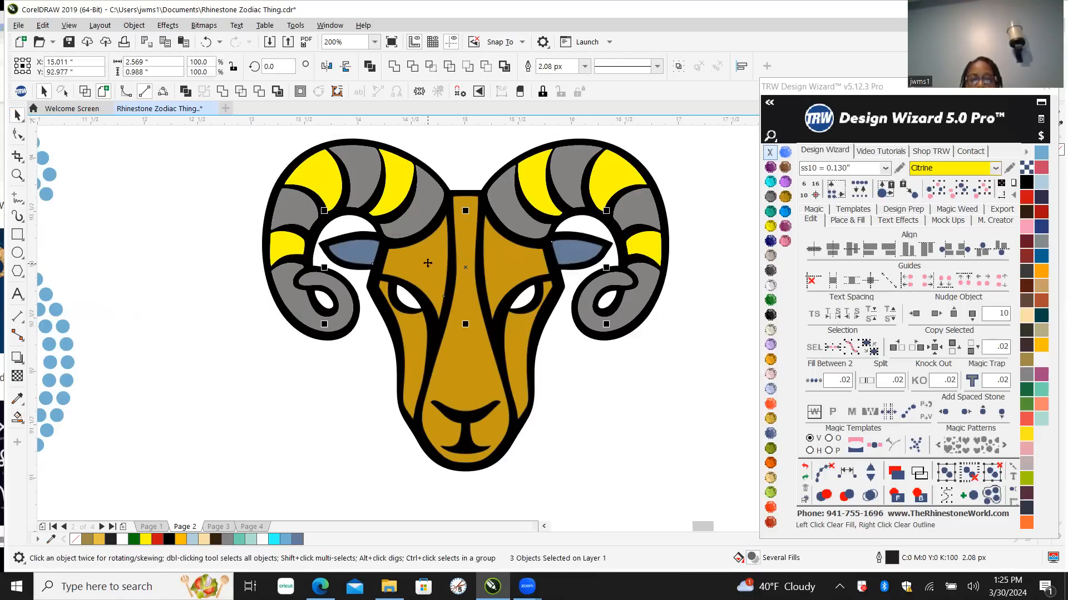
{"action": "key", "text": "ctrl+l"}
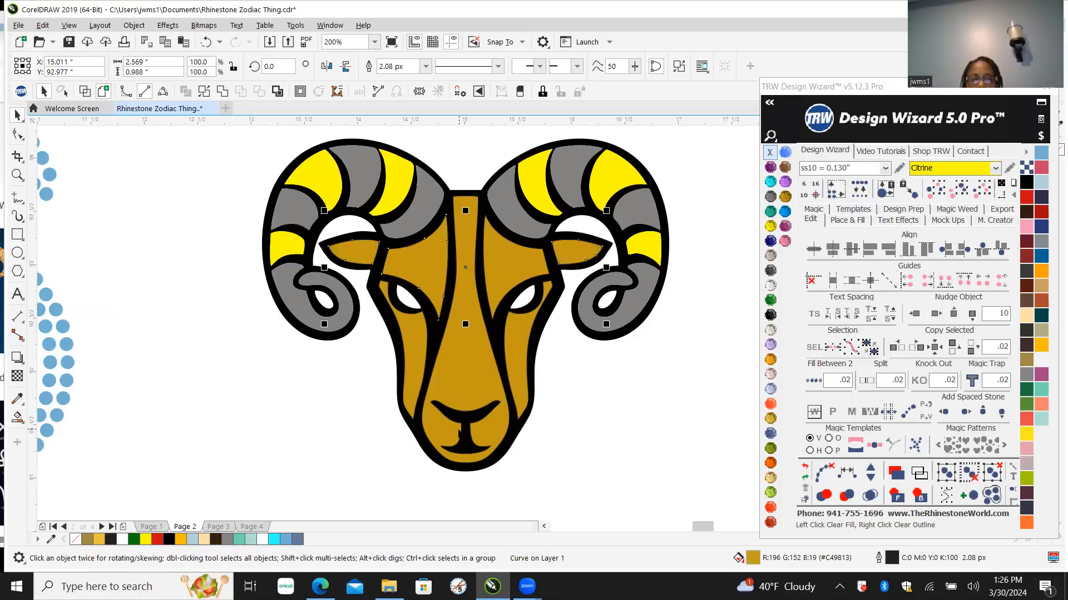
Step: Select the whole "It's an ARIES thing" rhinestone design without the ram's head and group it
{"action": "scroll", "coordinate": [250, 308], "scroll_direction": "down", "scroll_amount": 2}
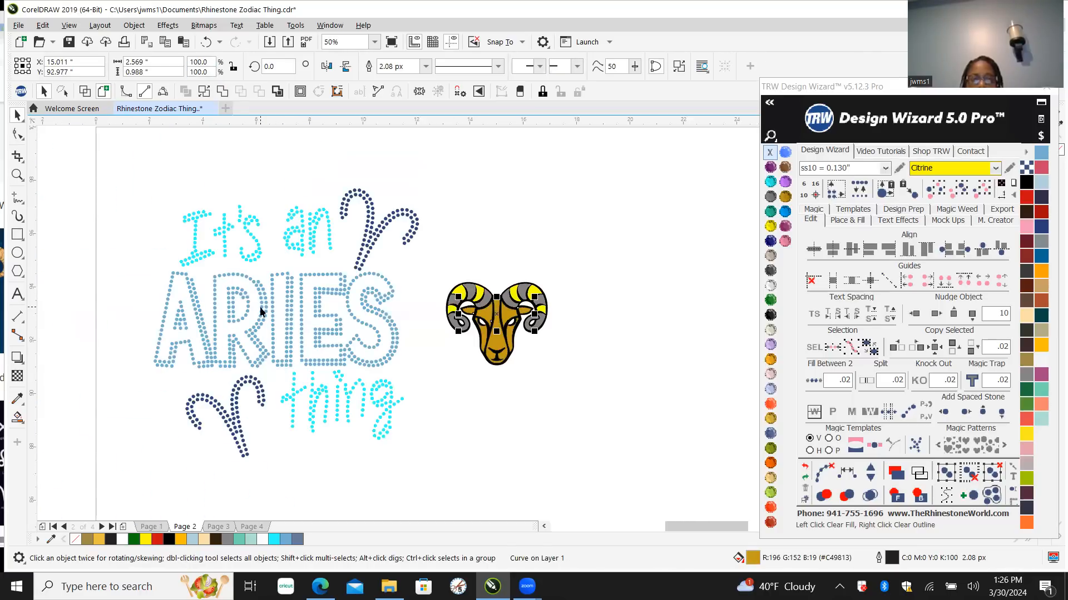
{"action": "scroll", "coordinate": [178, 314], "scroll_direction": "up", "scroll_amount": 2}
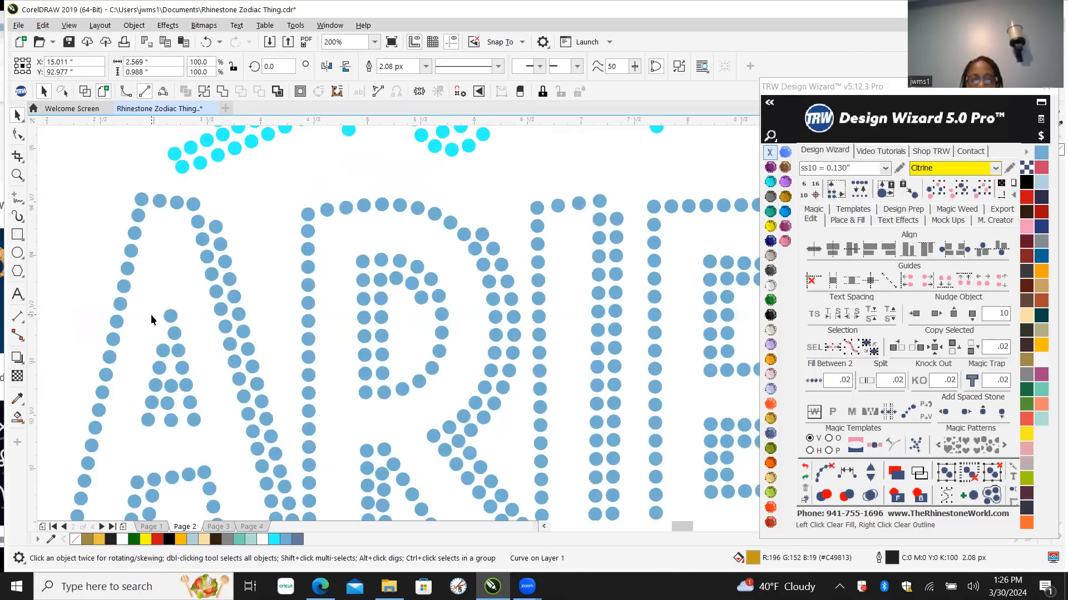
{"action": "scroll", "coordinate": [132, 281], "scroll_direction": "down", "scroll_amount": 2}
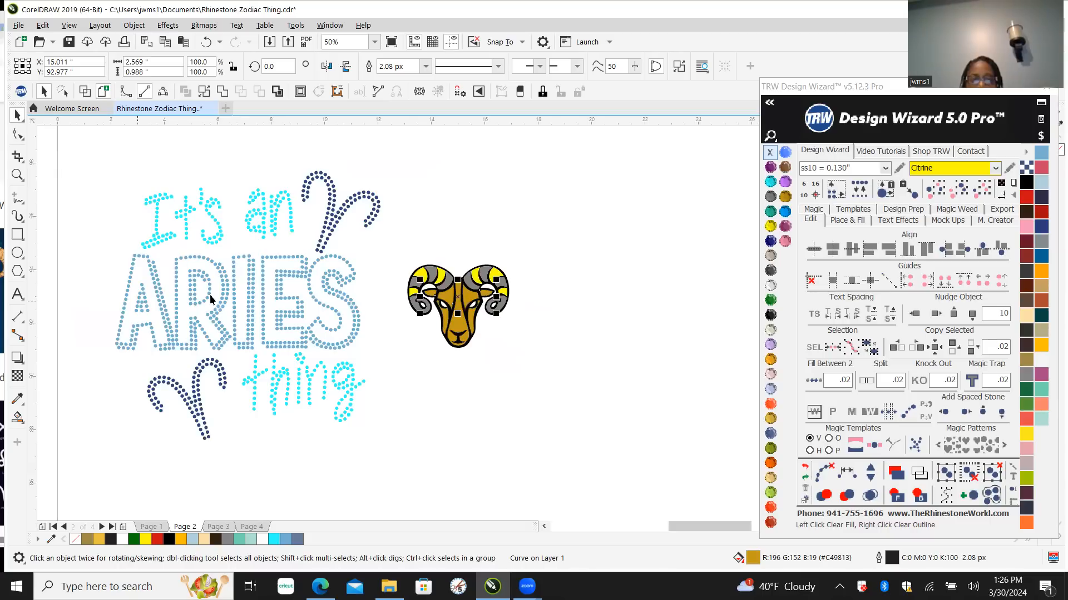
{"action": "left_click", "coordinate": [268, 273]}
{"action": "scroll", "coordinate": [261, 282], "scroll_direction": "up", "scroll_amount": 1}
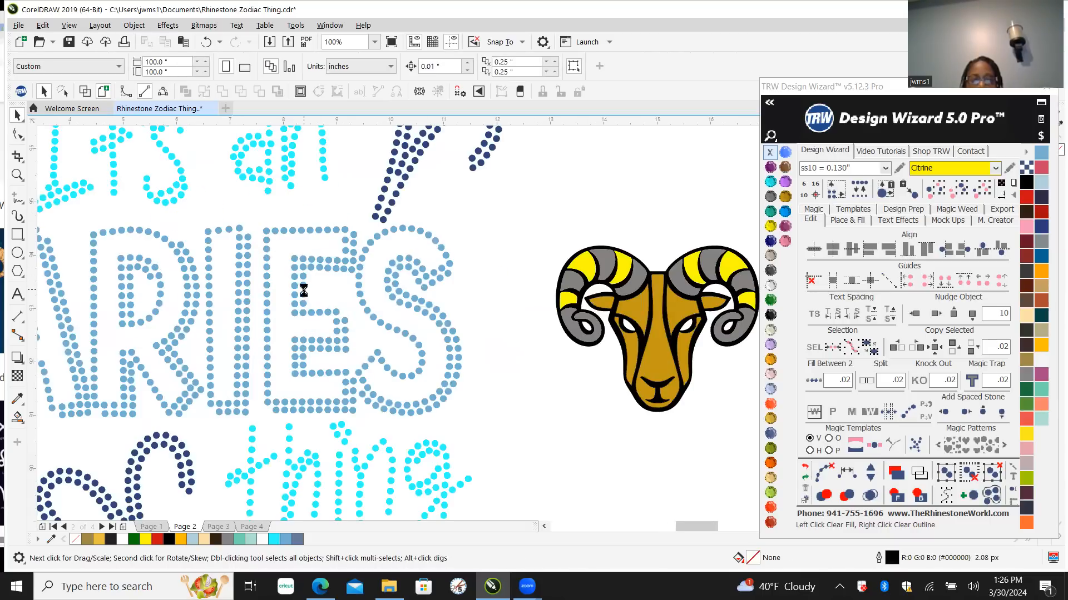
{"action": "scroll", "coordinate": [304, 290], "scroll_direction": "down", "scroll_amount": 1}
{"action": "left_click_drag", "start_coordinate": [454, 315], "coordinate": [571, 387]}
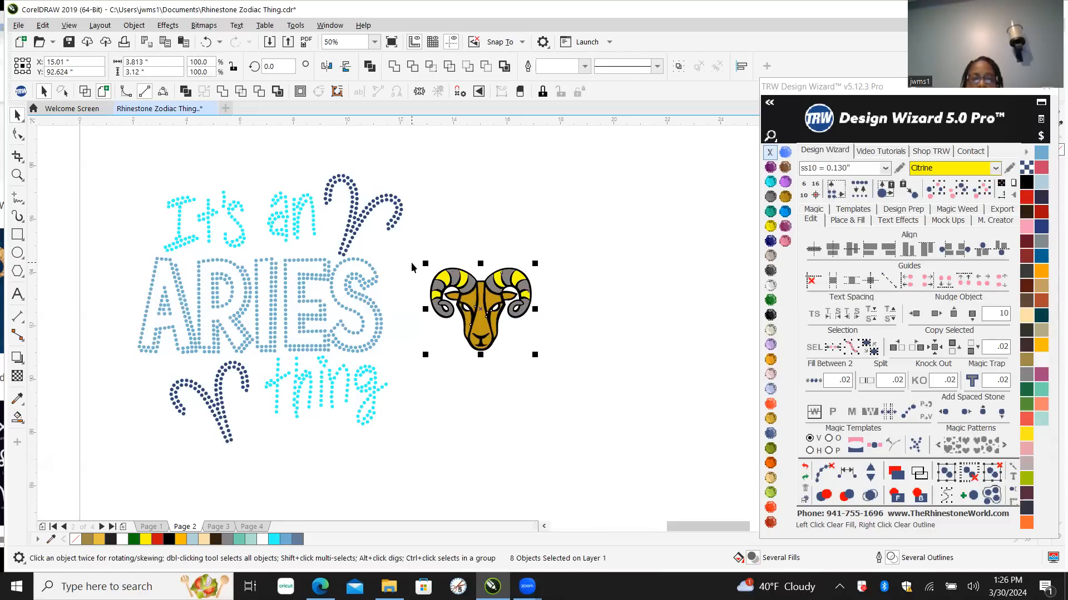
{"action": "scroll", "coordinate": [260, 420], "scroll_direction": "down", "scroll_amount": 2}
{"action": "scroll", "coordinate": [277, 423], "scroll_direction": "up", "scroll_amount": 1}
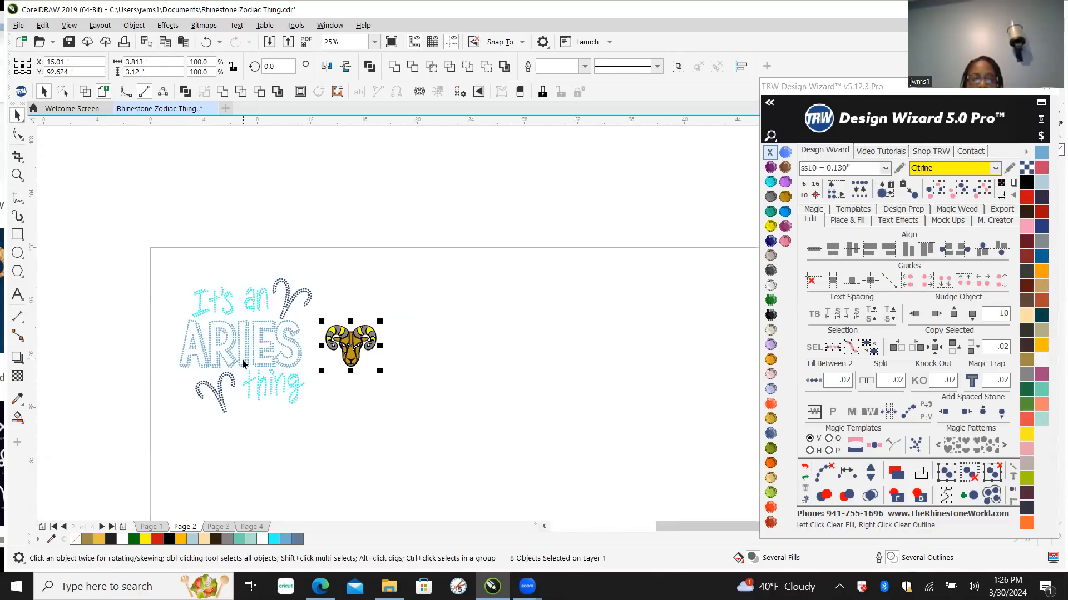
{"action": "left_click_drag", "start_coordinate": [318, 429], "coordinate": [316, 437]}
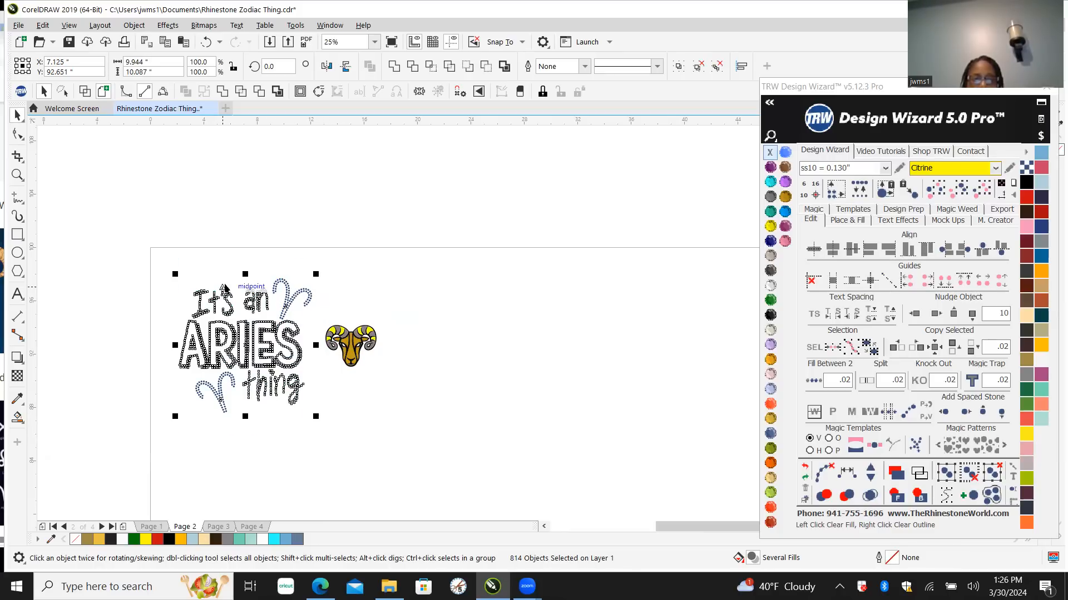
{"action": "key", "text": "ctrl+g"}
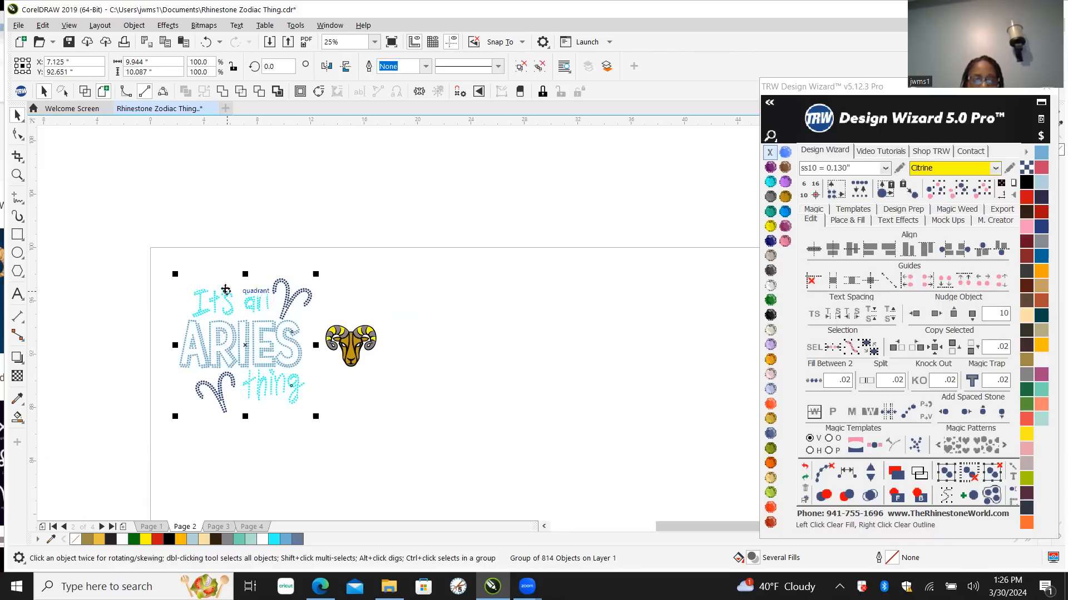
Step: Place a copy of the grouped Aries design 20 inches to the right of the original
{"action": "left_click", "coordinate": [937, 315]}
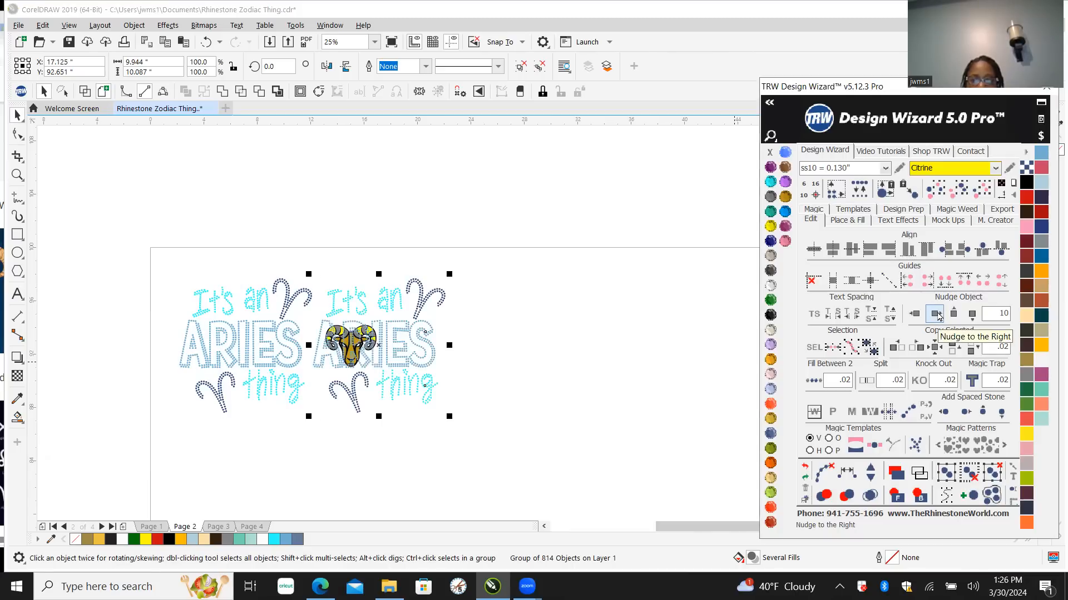
{"action": "left_click", "coordinate": [937, 315]}
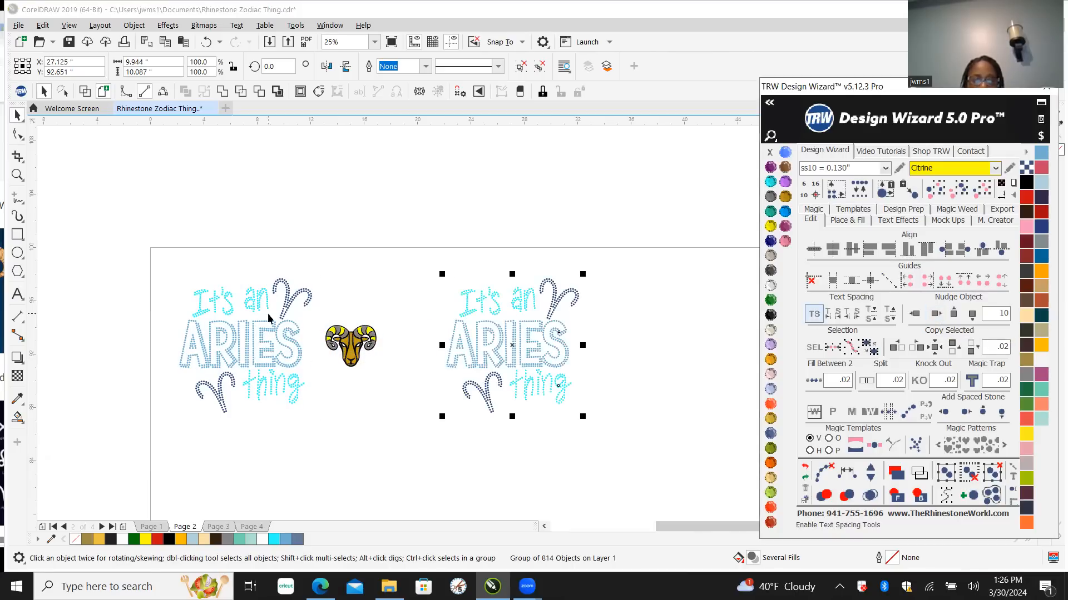
{"action": "left_click", "coordinate": [350, 244]}
Step: Select the whole ram's head and enlarge it proportionally to about 9.3 by 7.6 inches
{"action": "left_click_drag", "start_coordinate": [318, 312], "coordinate": [396, 388]}
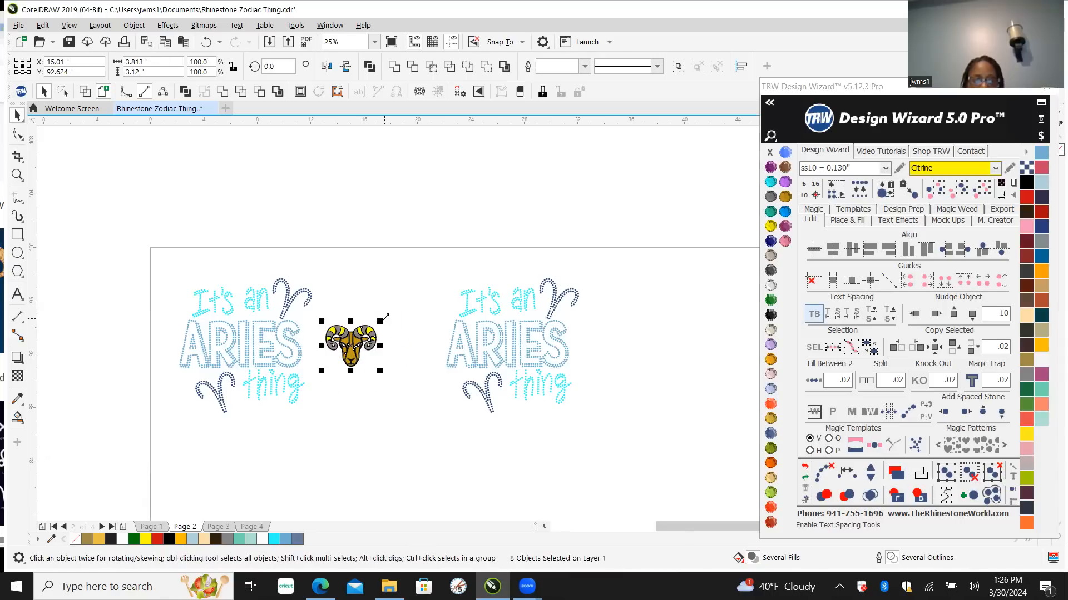
{"action": "left_click_drag", "start_coordinate": [380, 319], "coordinate": [468, 241]}
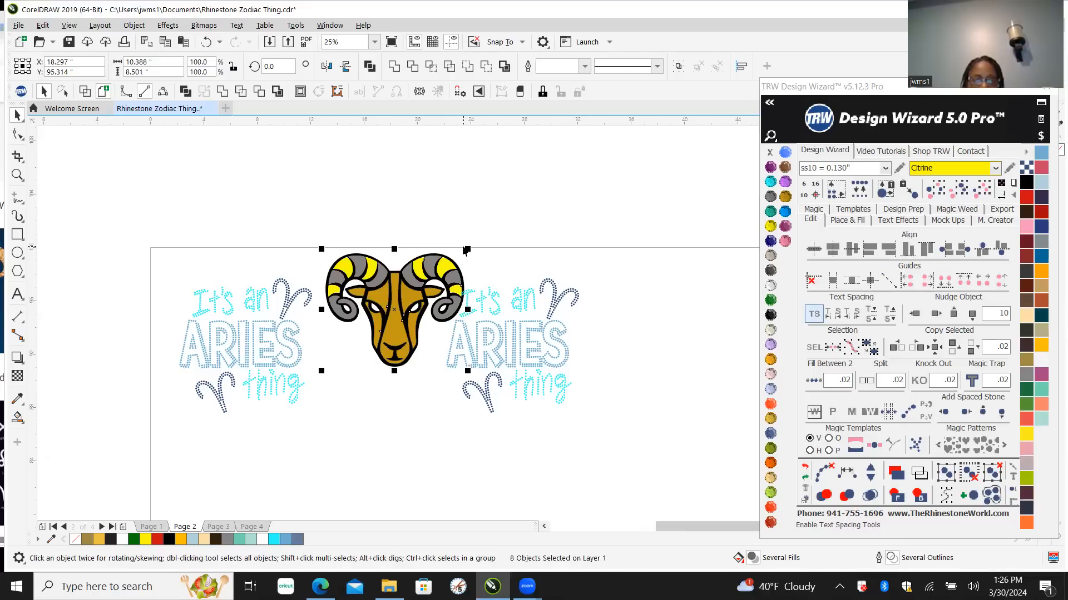
{"action": "scroll", "coordinate": [466, 252], "scroll_direction": "up", "scroll_amount": 2}
{"action": "left_click_drag", "start_coordinate": [467, 256], "coordinate": [437, 274]}
Step: Try laying the enlarged ram's head over the copied Aries design, and undo the move
{"action": "left_click_drag", "start_coordinate": [308, 350], "coordinate": [555, 403]}
{"action": "scroll", "coordinate": [548, 361], "scroll_direction": "down", "scroll_amount": 4}
{"action": "scroll", "coordinate": [576, 400], "scroll_direction": "up", "scroll_amount": 1}
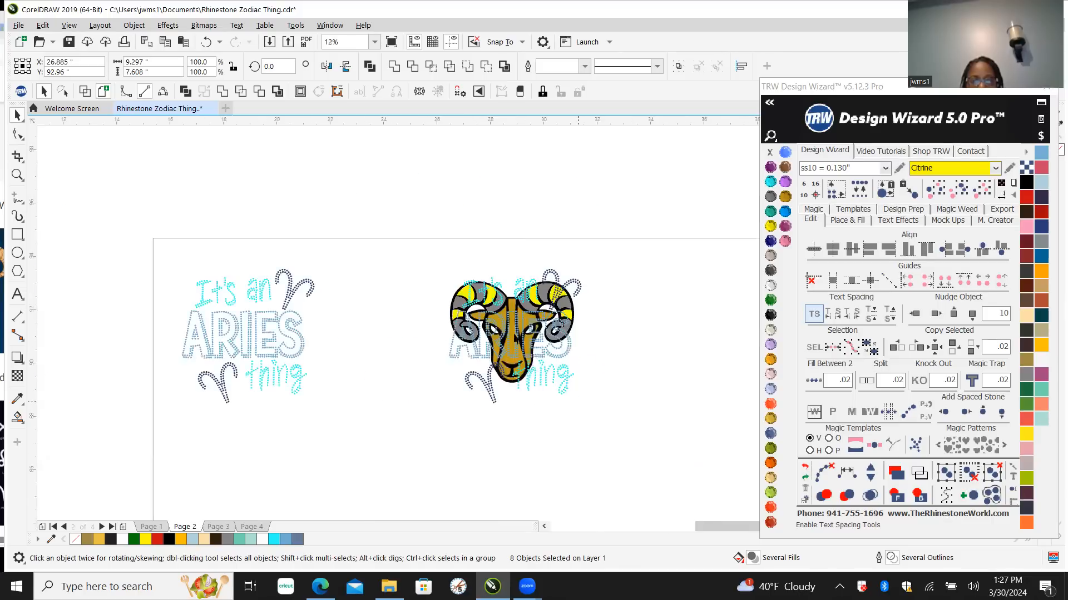
{"action": "scroll", "coordinate": [558, 394], "scroll_direction": "up", "scroll_amount": 7}
{"action": "scroll", "coordinate": [407, 382], "scroll_direction": "down", "scroll_amount": 3}
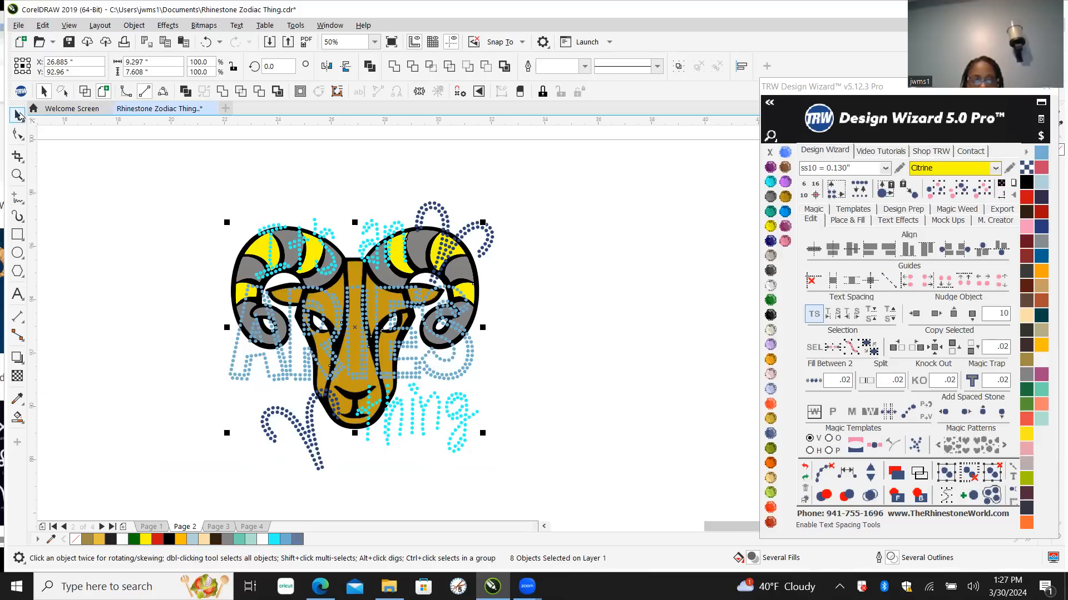
{"action": "left_click", "coordinate": [803, 467]}
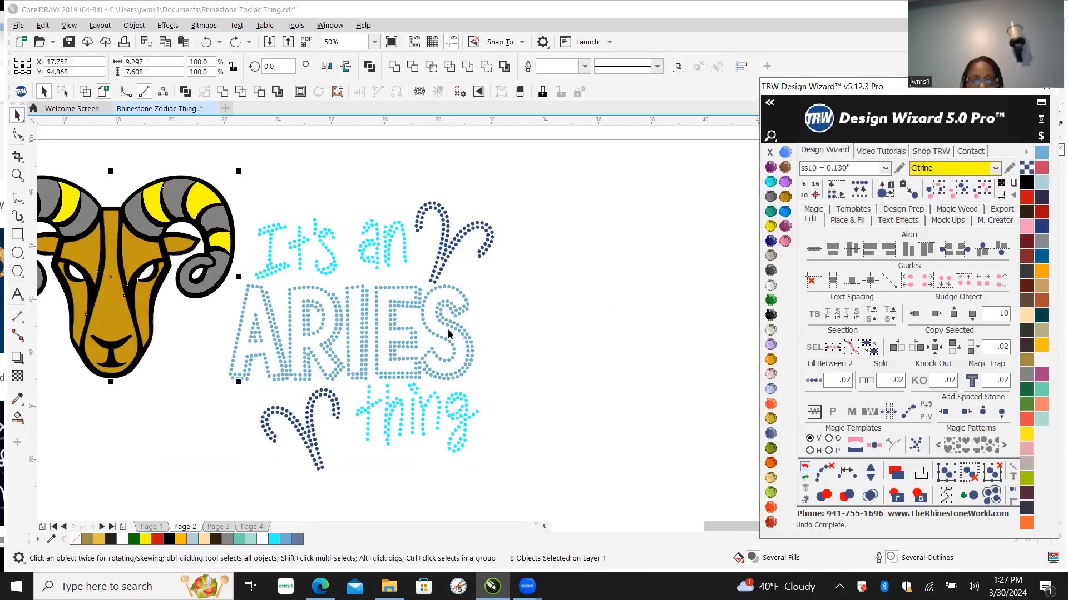
{"action": "left_click", "coordinate": [562, 346]}
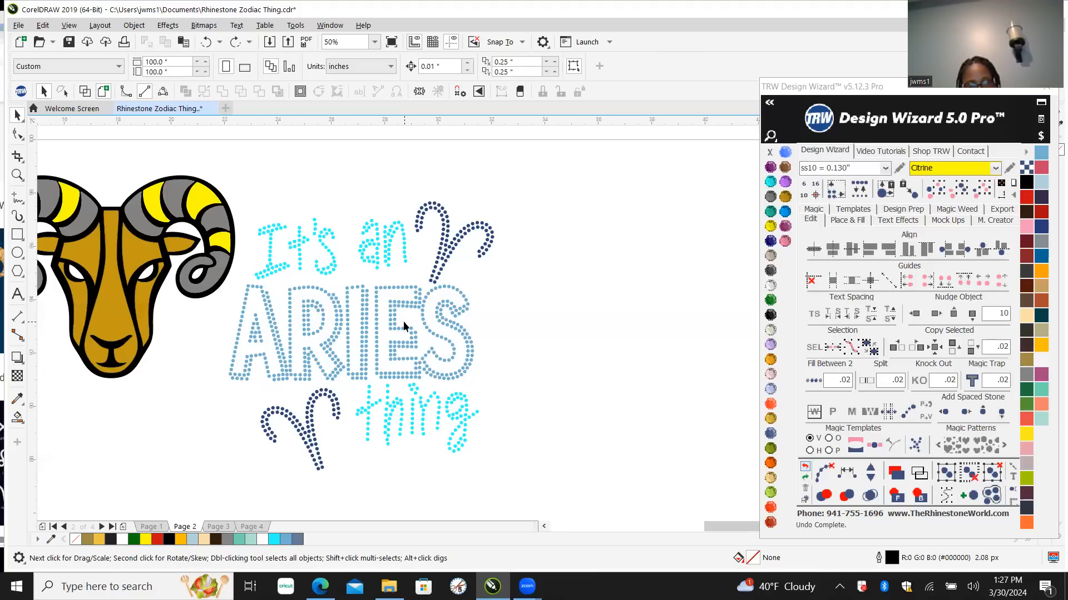
{"action": "scroll", "coordinate": [331, 298], "scroll_direction": "down", "scroll_amount": 1}
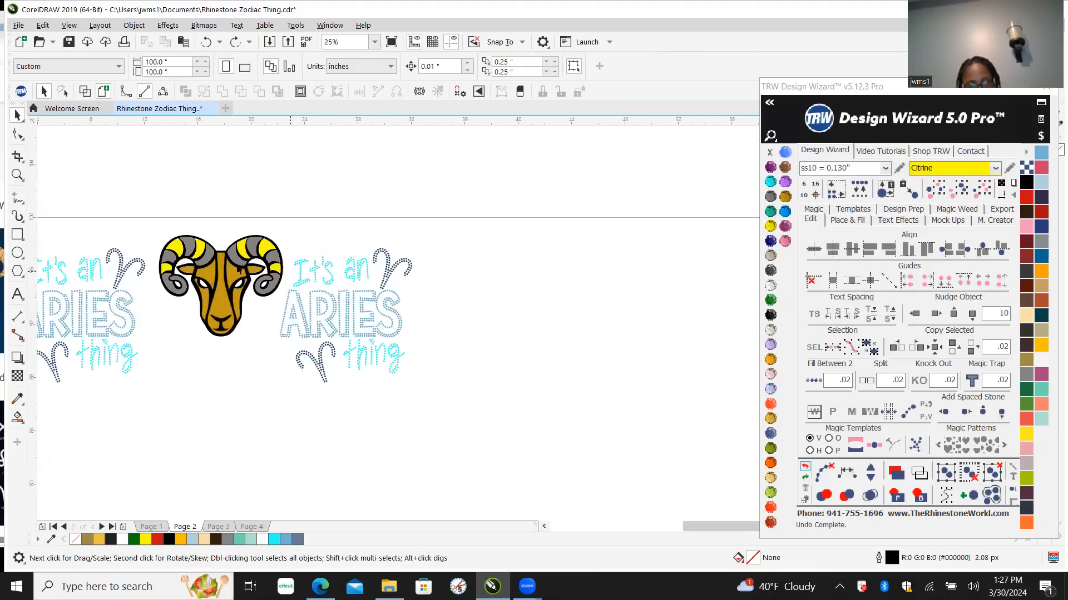
{"action": "scroll", "coordinate": [230, 316], "scroll_direction": "up", "scroll_amount": 1}
{"action": "left_click_drag", "start_coordinate": [117, 212], "coordinate": [261, 387]}
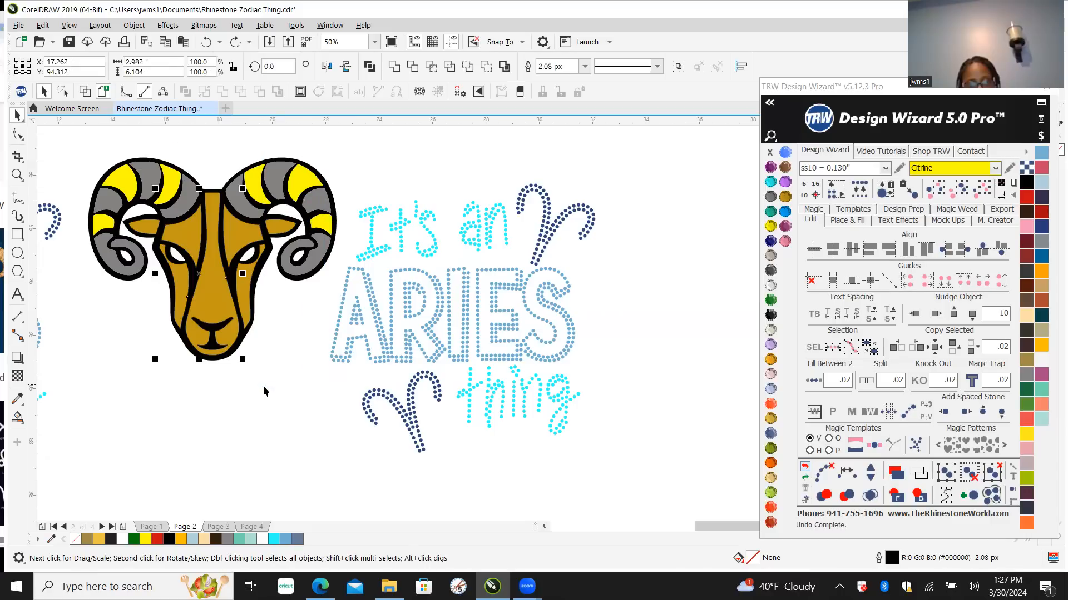
{"action": "left_click", "coordinate": [407, 177]}
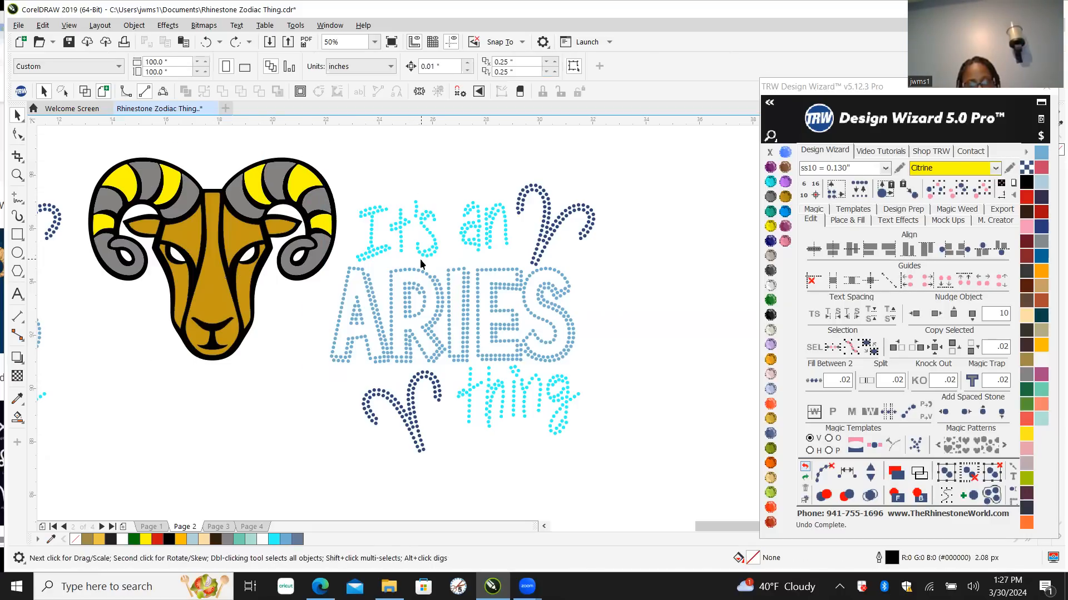
{"action": "scroll", "coordinate": [376, 296], "scroll_direction": "down", "scroll_amount": 4}
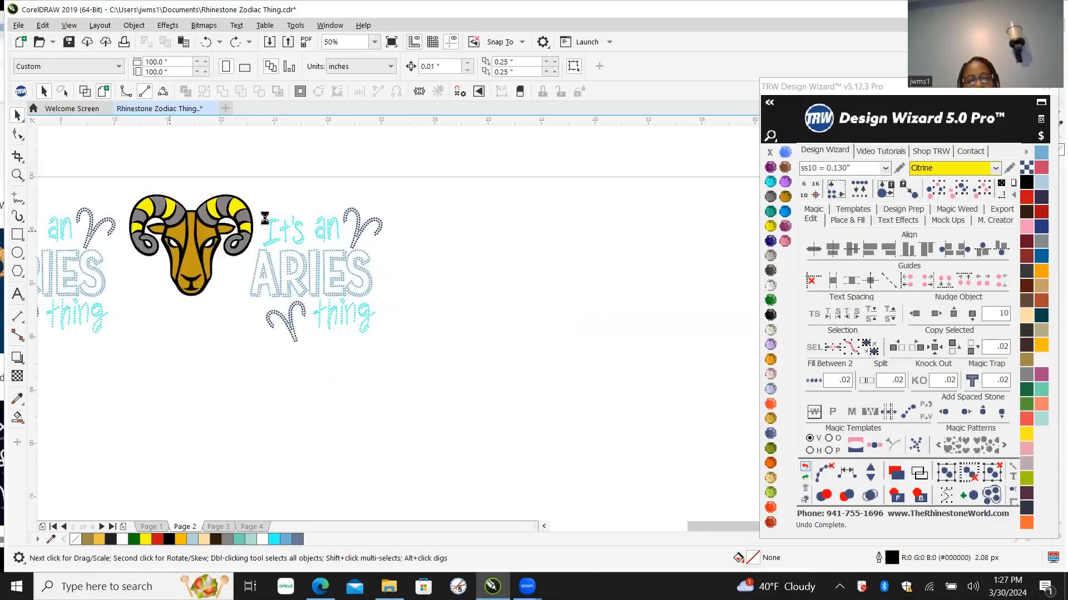
Step: Select the whole ram's head and move it into the empty space to the right of the copied Aries design
{"action": "scroll", "coordinate": [212, 225], "scroll_direction": "up", "scroll_amount": 2}
{"action": "left_click_drag", "start_coordinate": [179, 187], "coordinate": [221, 257]}
{"action": "left_click_drag", "start_coordinate": [280, 314], "coordinate": [312, 316]}
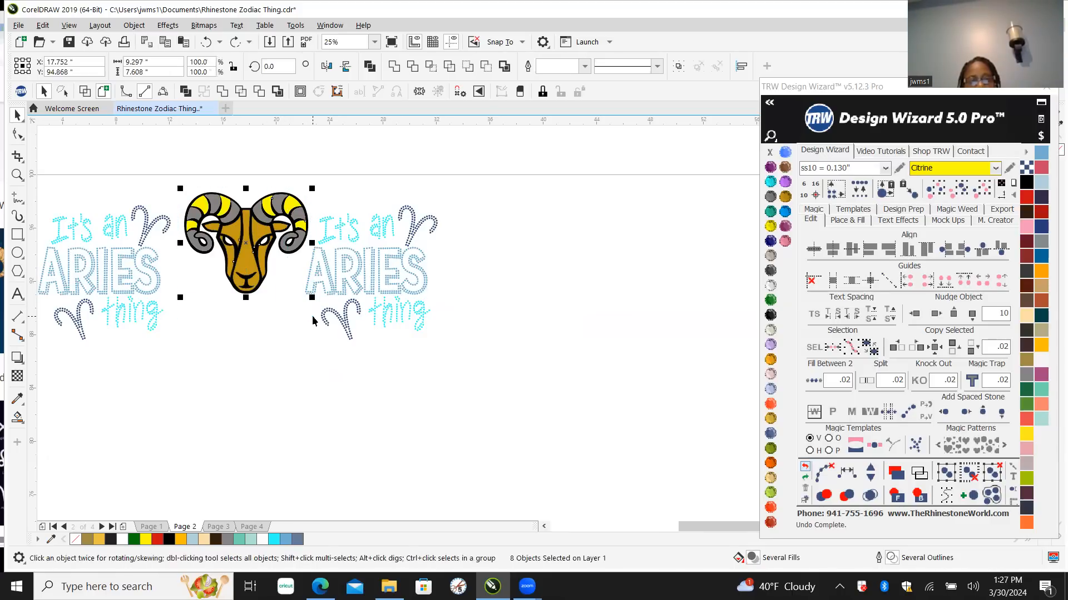
{"action": "scroll", "coordinate": [307, 294], "scroll_direction": "up", "scroll_amount": 4}
{"action": "scroll", "coordinate": [307, 295], "scroll_direction": "up", "scroll_amount": 2}
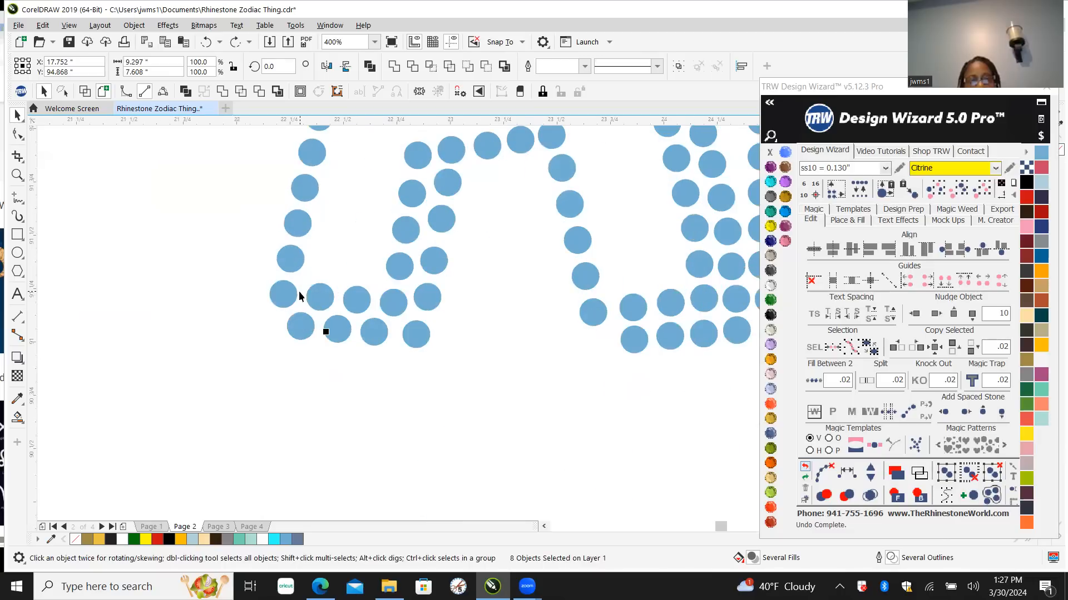
{"action": "scroll", "coordinate": [297, 273], "scroll_direction": "down", "scroll_amount": 6}
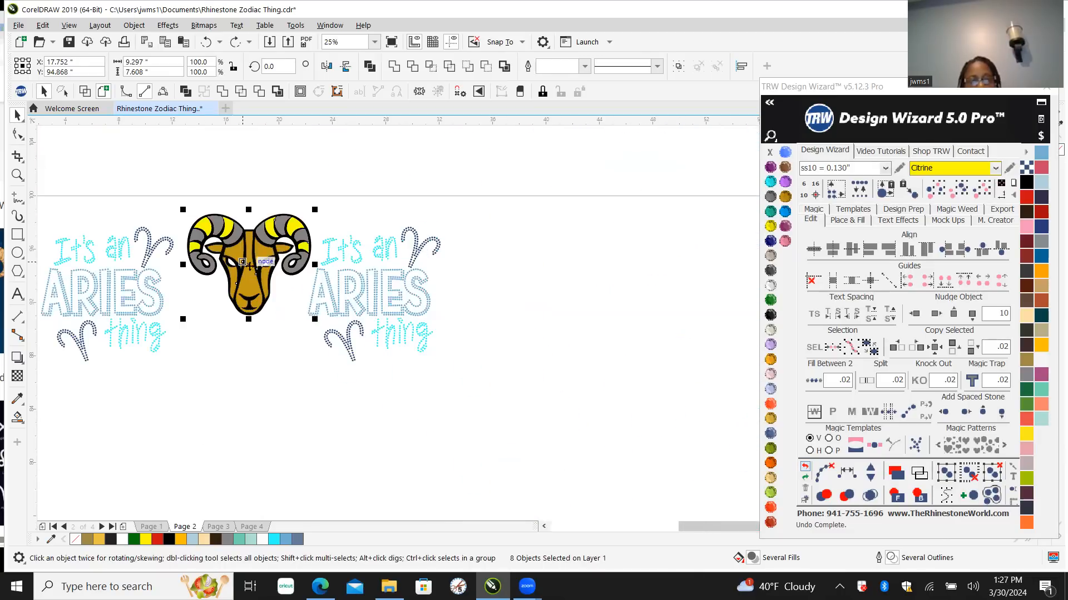
{"action": "left_click_drag", "start_coordinate": [244, 261], "coordinate": [570, 267]}
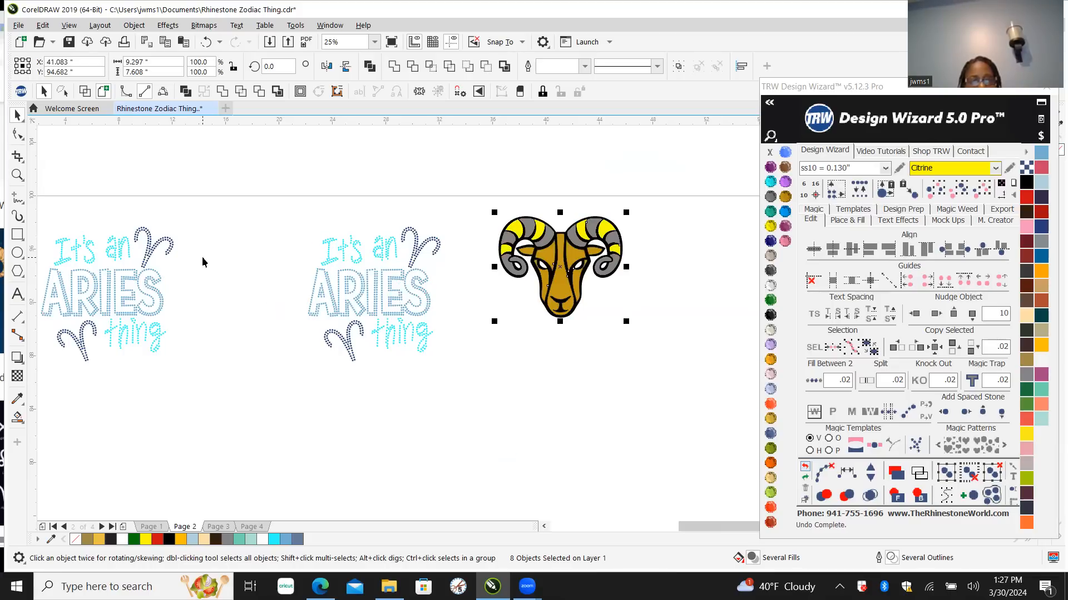
{"action": "left_click", "coordinate": [225, 227]}
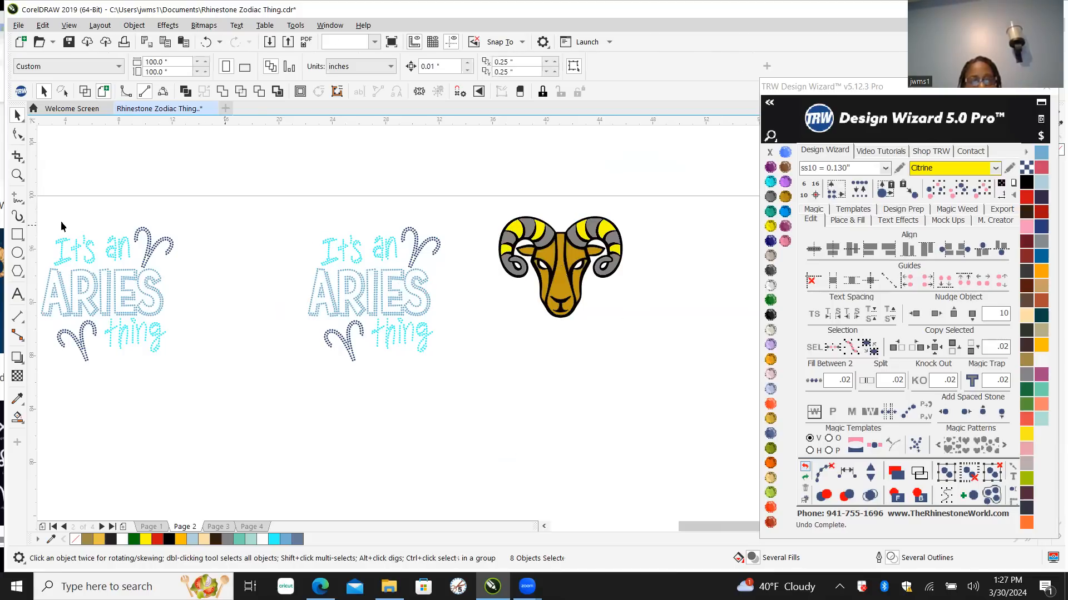
Step: Start a new line of artistic text just below the ram's head
{"action": "left_click", "coordinate": [17, 293]}
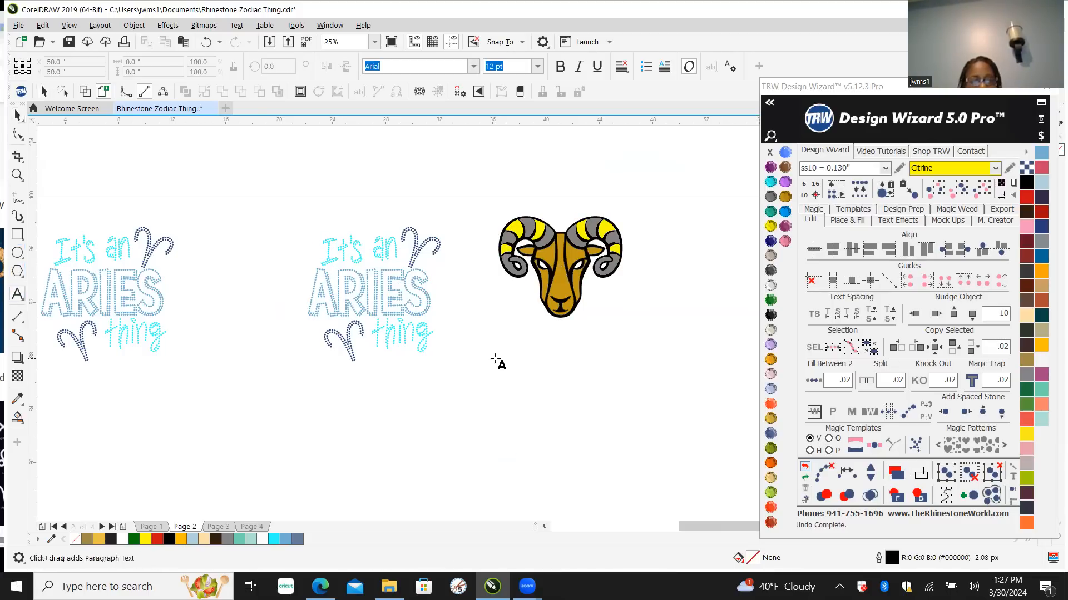
{"action": "left_click", "coordinate": [504, 332]}
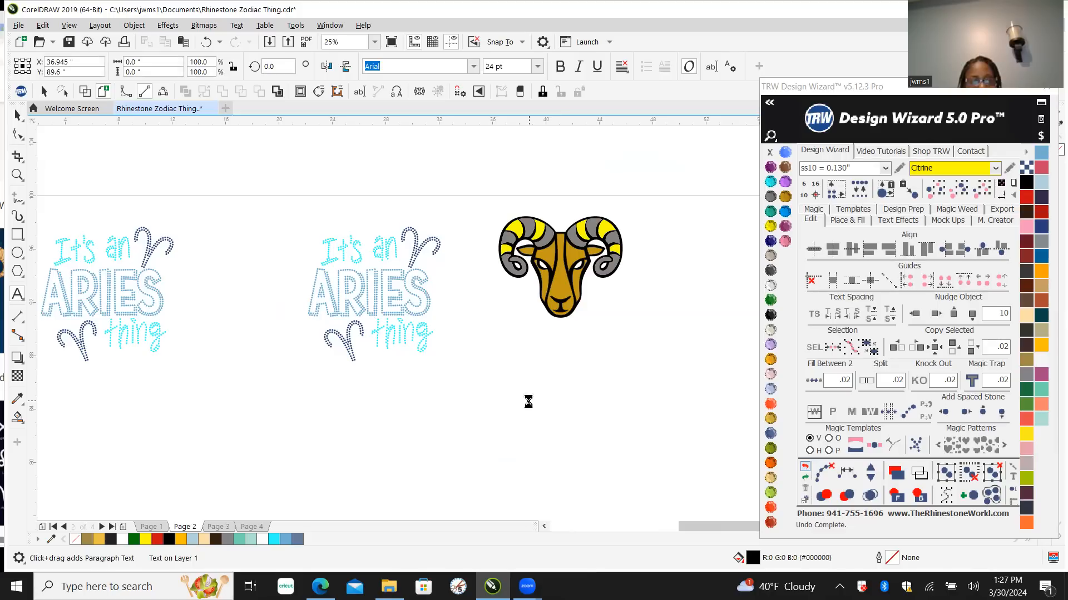
Step: Add the text "ARIES" below the ram head and enlarge it to about 7.75 by 1.94 inches
{"action": "type", "text": "ARIES"}
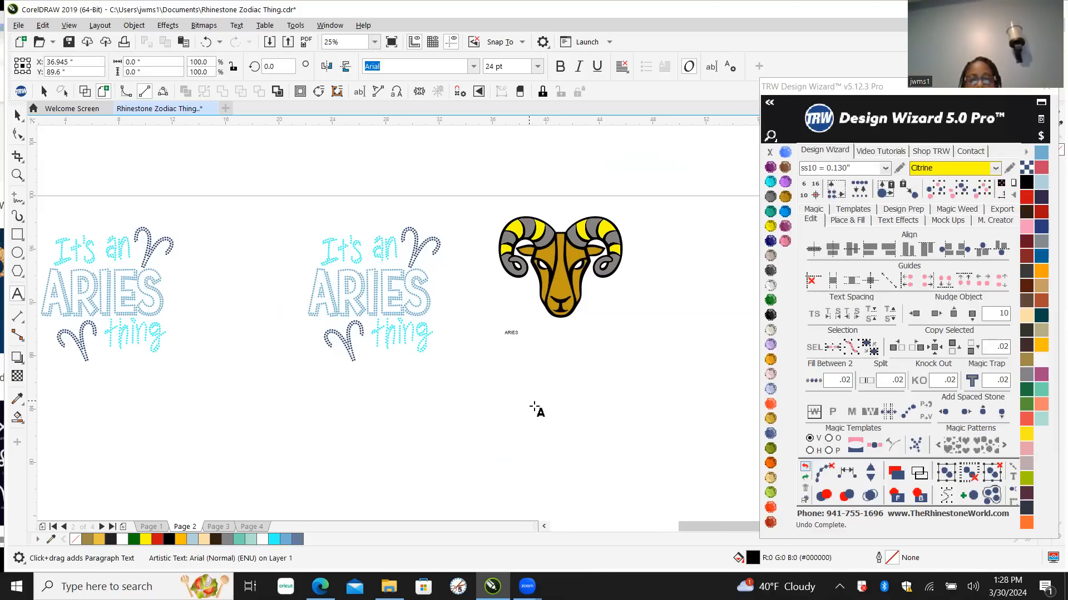
{"action": "left_click_drag", "start_coordinate": [521, 338], "coordinate": [612, 403]}
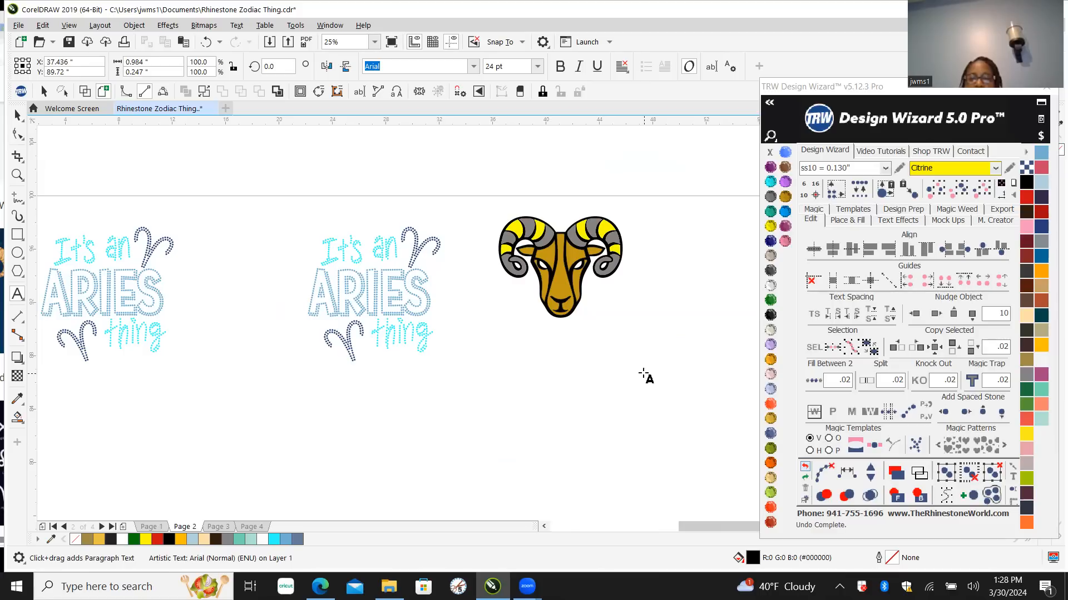
Step: Open the Design Wizard's font lists and try the favorite font Willkids on the ARIES text
{"action": "left_click", "coordinate": [770, 104]}
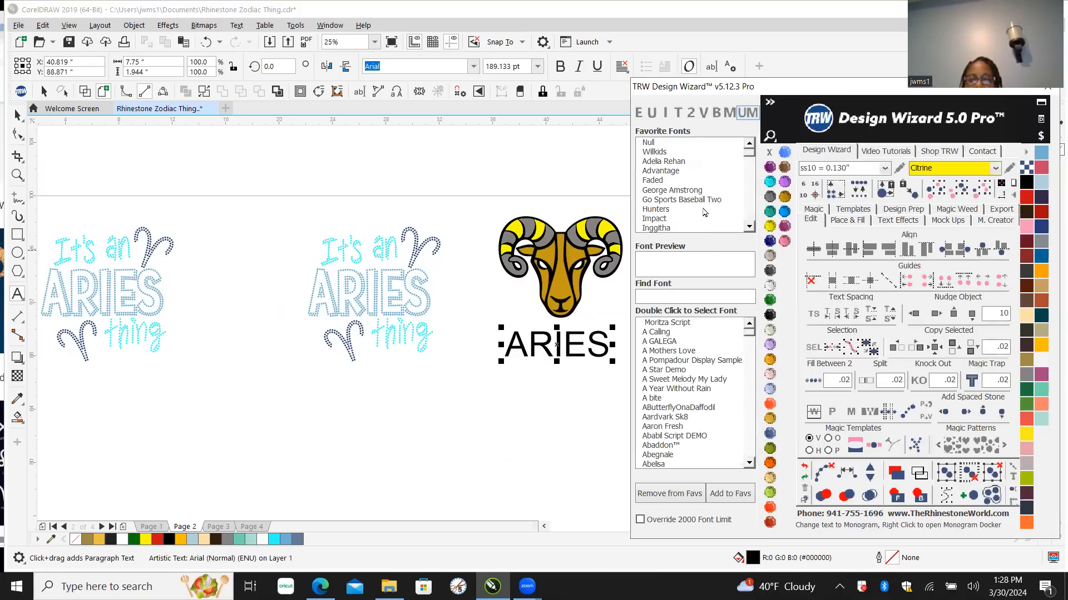
{"action": "left_click", "coordinate": [654, 151]}
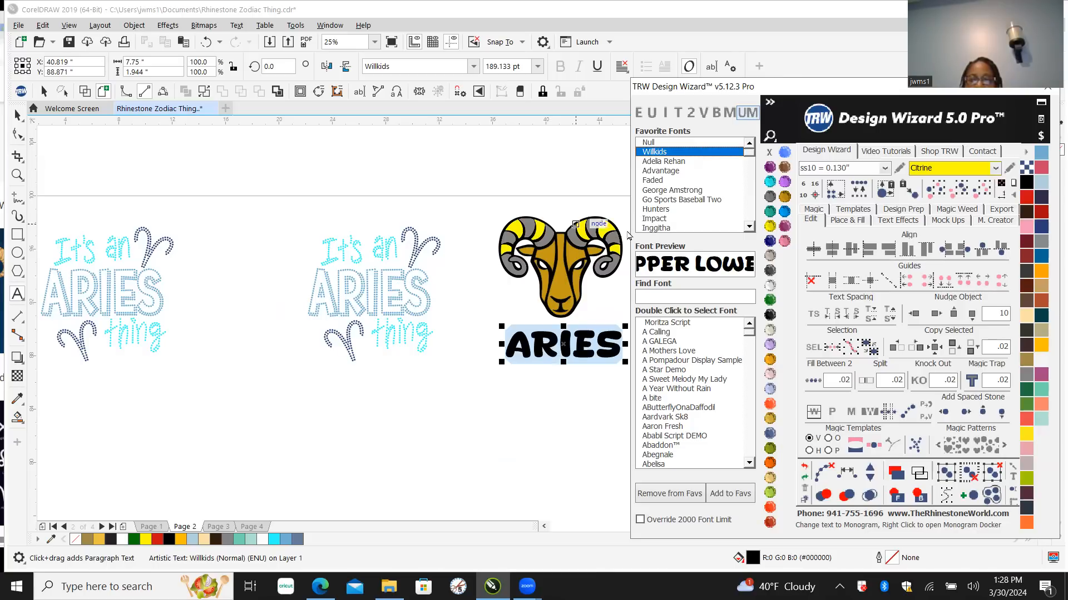
Step: Remove the Null entry from the favorite fonts
{"action": "left_click", "coordinate": [651, 142]}
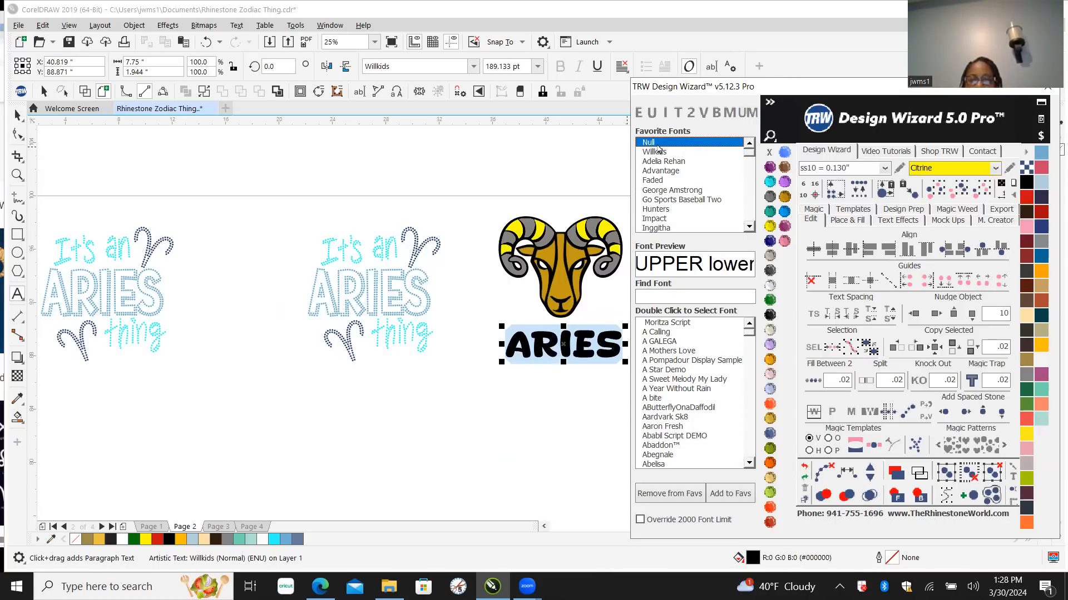
{"action": "left_click", "coordinate": [687, 496]}
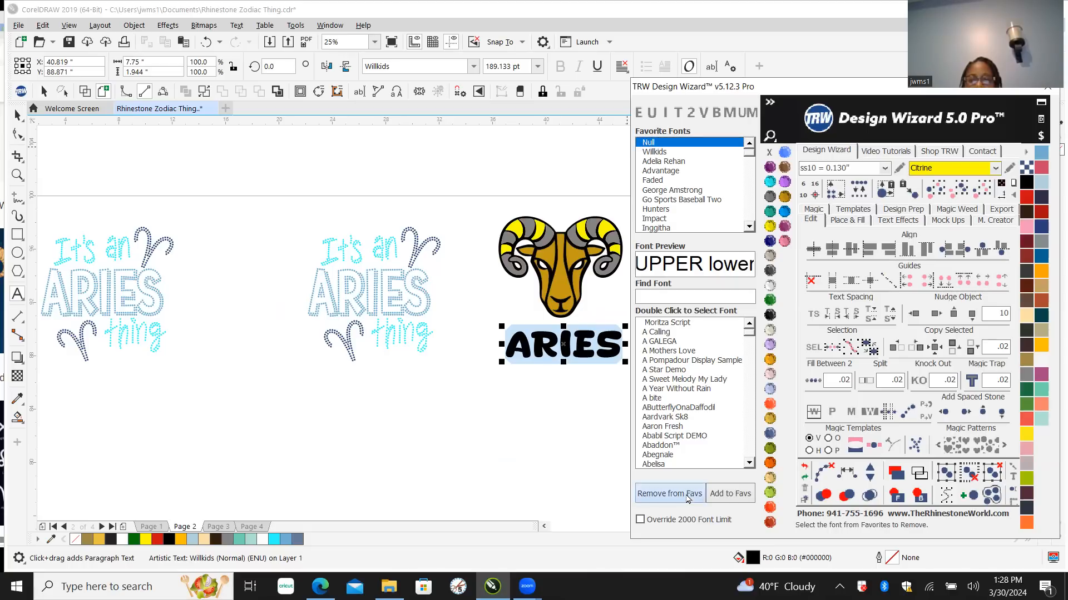
Step: Try the favorite fonts Advantage and Faded on the ARIES text
{"action": "left_click", "coordinate": [749, 227]}
{"action": "left_click", "coordinate": [748, 227]}
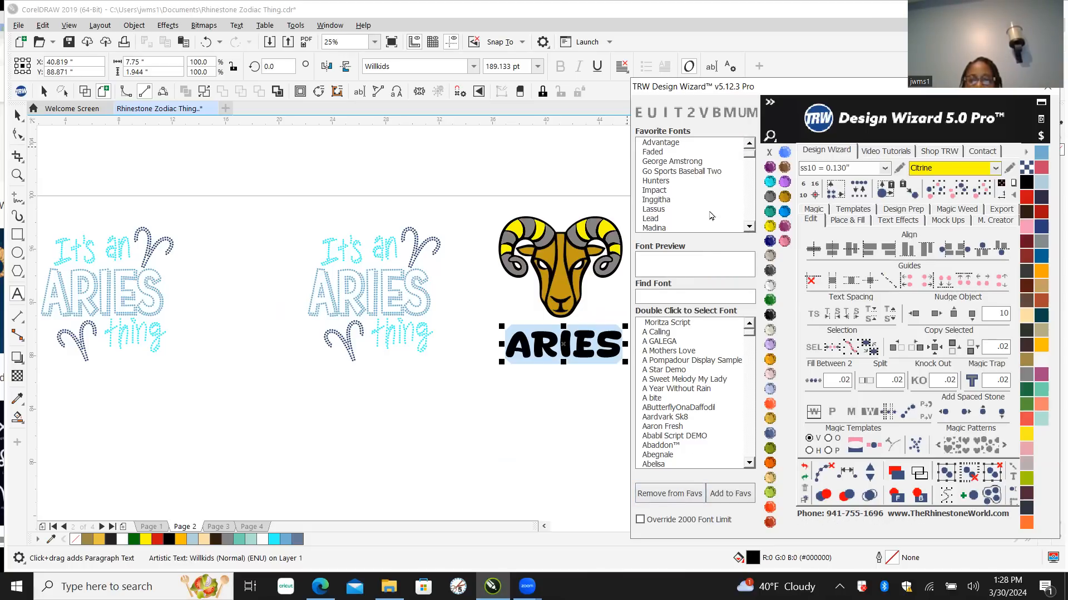
{"action": "left_click", "coordinate": [662, 143]}
{"action": "left_click", "coordinate": [660, 152]}
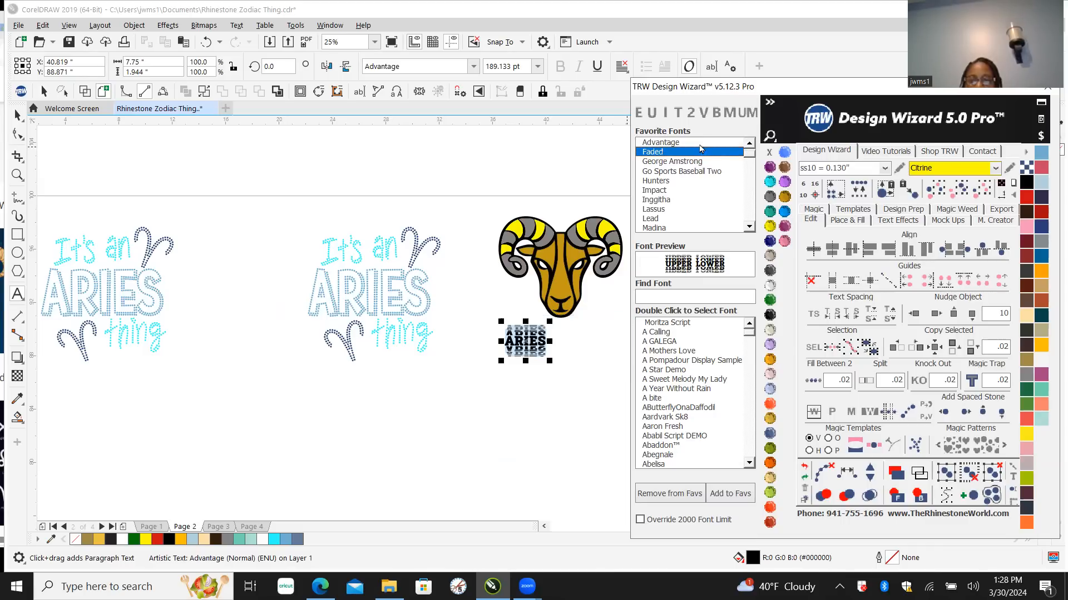
{"action": "scroll", "coordinate": [484, 341], "scroll_direction": "up", "scroll_amount": 4}
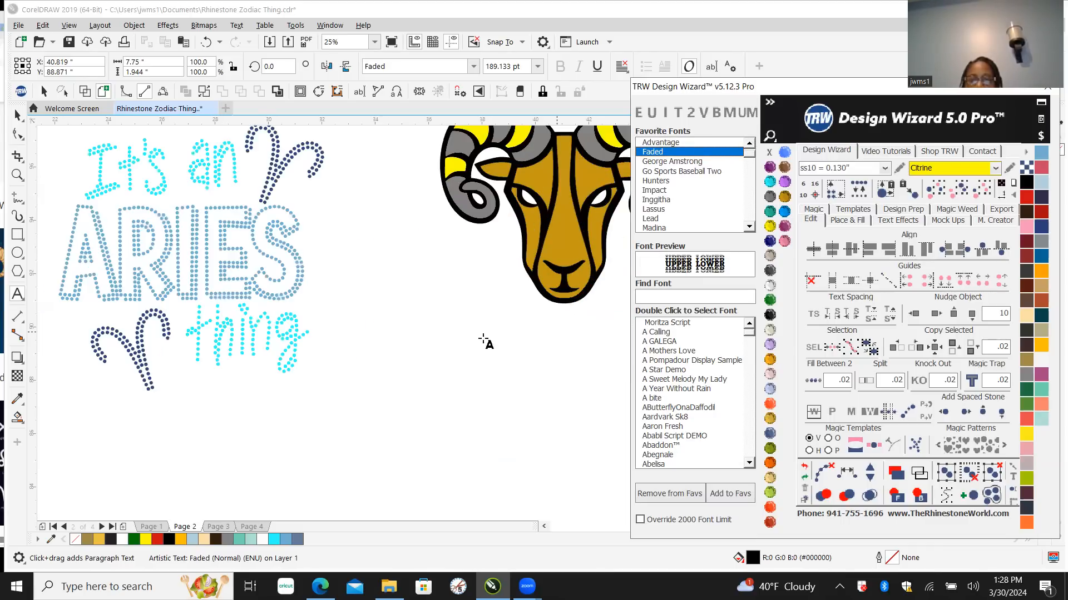
Step: Try each favorite font in turn on the ARIES text, from Willkids through Impact
{"action": "left_click", "coordinate": [748, 143]}
{"action": "left_click", "coordinate": [749, 143]}
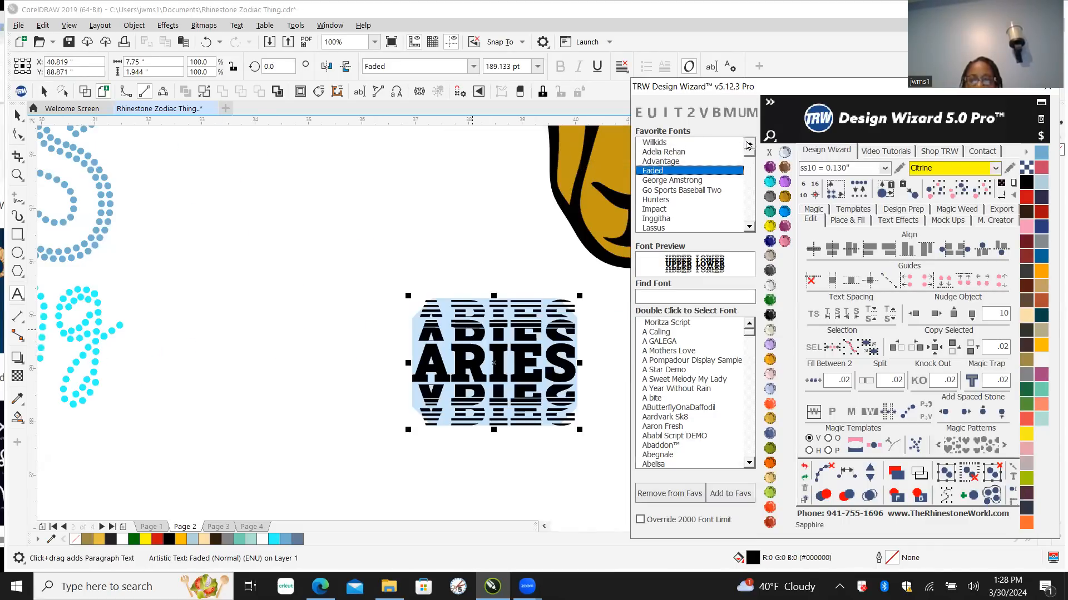
{"action": "left_click", "coordinate": [654, 143]}
{"action": "key", "text": "Down"}
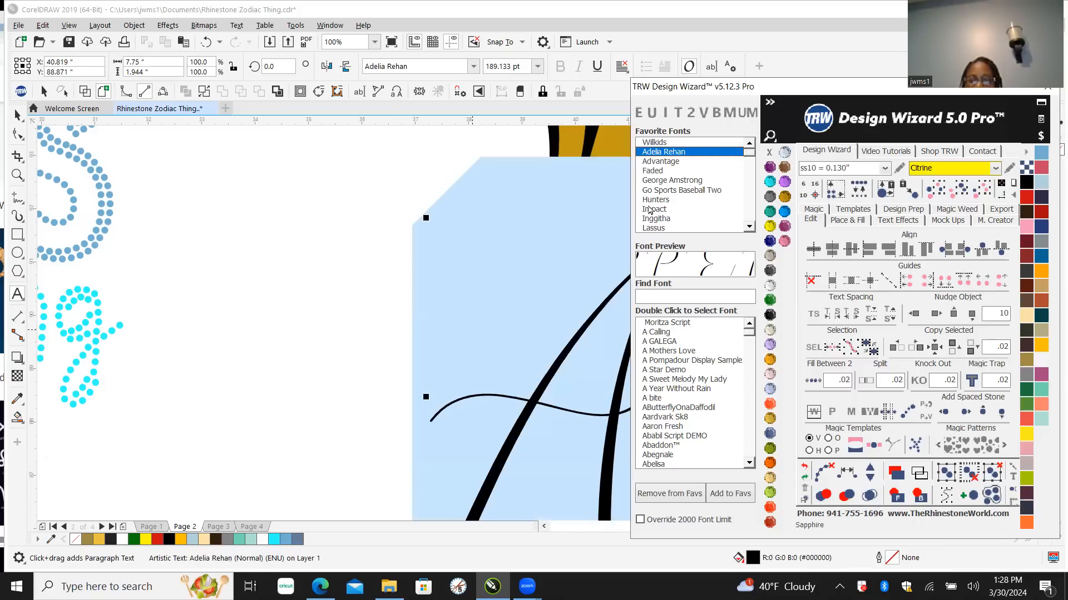
{"action": "key", "text": "Down"}
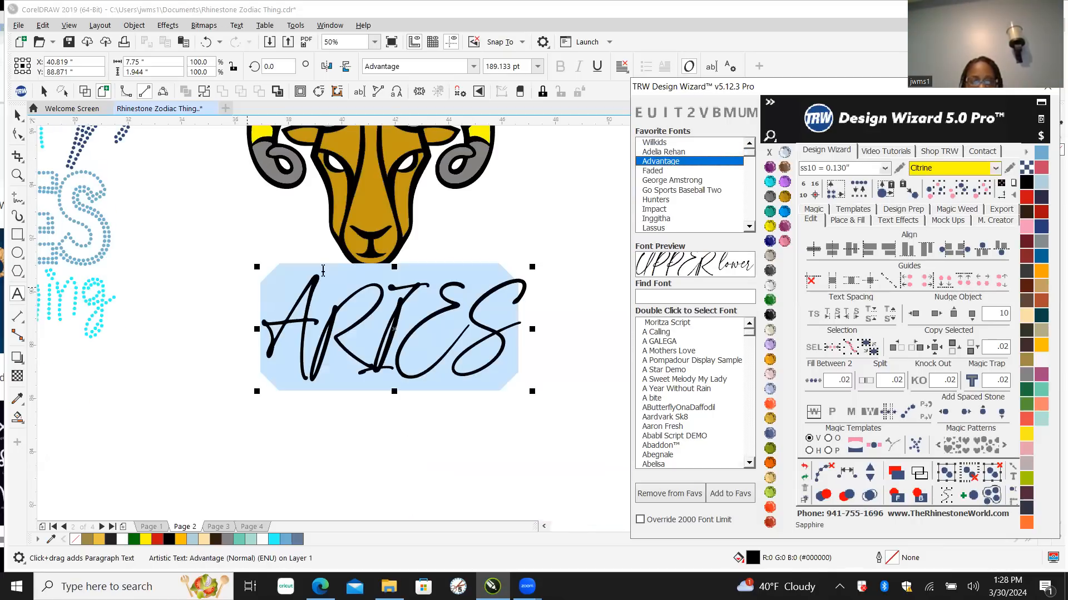
{"action": "key", "text": "Down"}
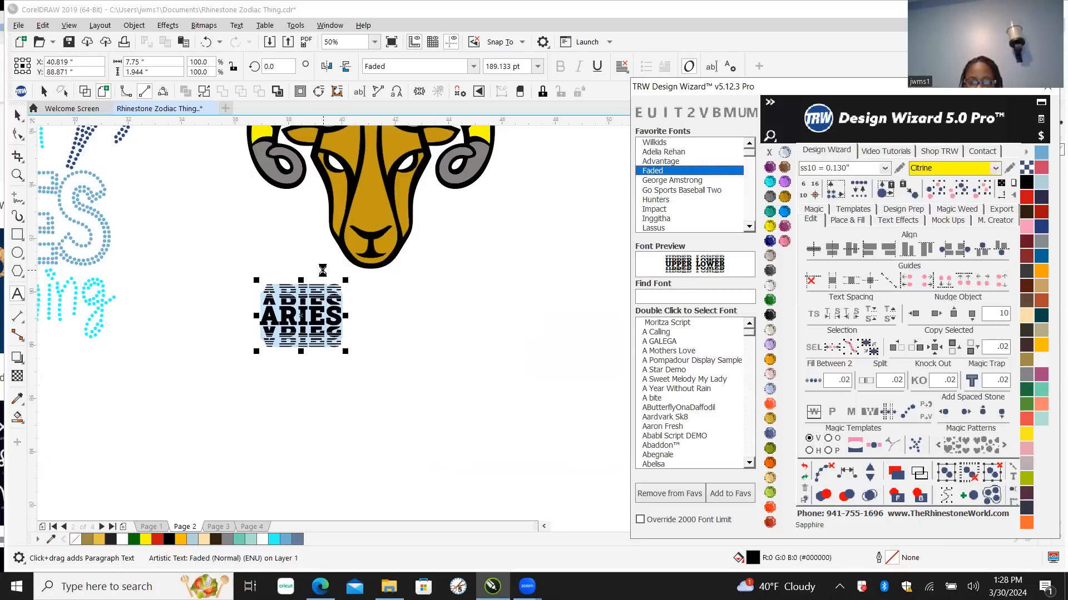
{"action": "key", "text": "Down"}
{"action": "key", "text": "Up"}
{"action": "key", "text": "Down"}
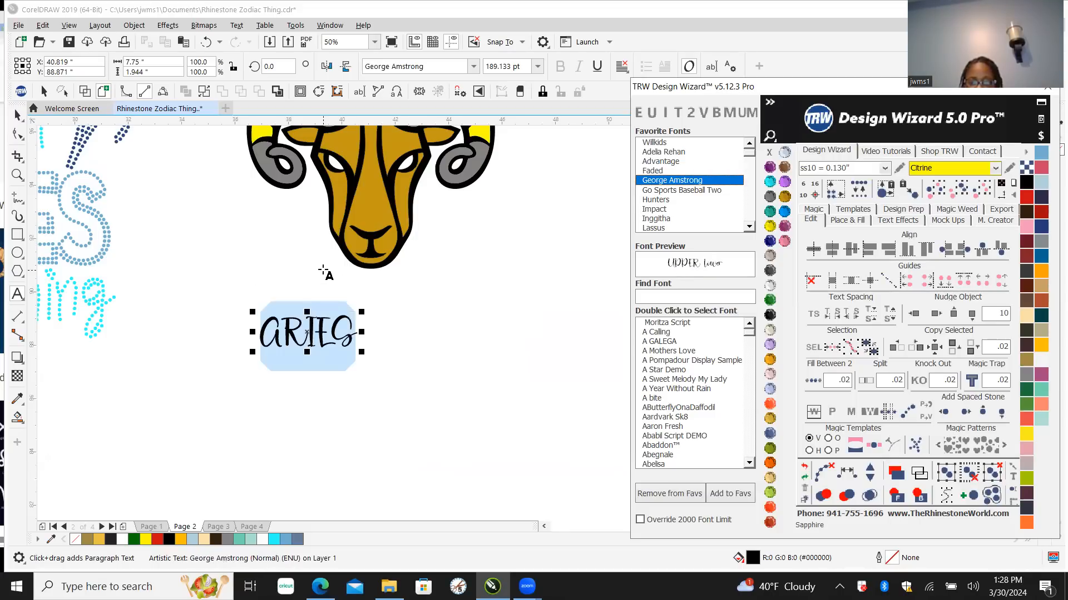
{"action": "key", "text": "Down"}
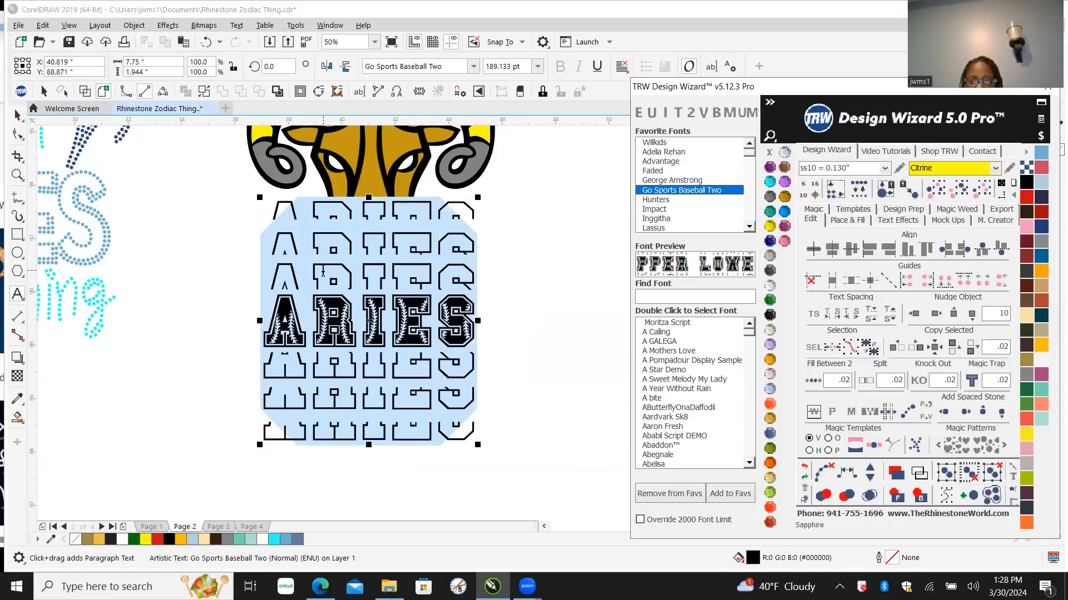
{"action": "key", "text": "Down"}
{"action": "key", "text": "Up"}
{"action": "key", "text": "Down"}
{"action": "key", "text": "Down"}
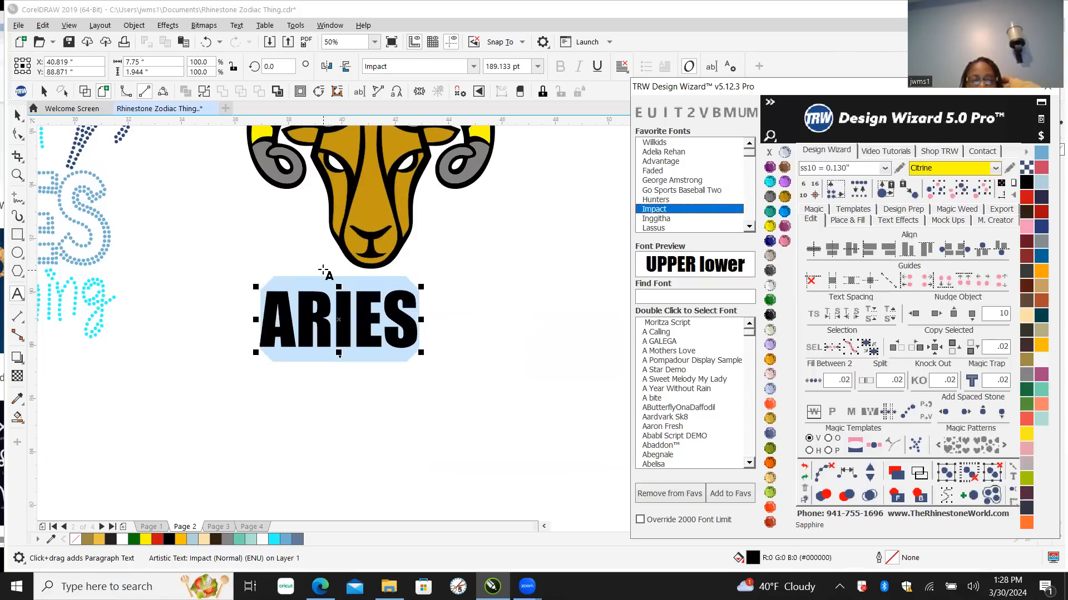
Step: Continue trying favorite fonts on the ARIES text, from Inggitha through Pirate of the Seaside, and return to On Fire Free Trial
{"action": "scroll", "coordinate": [420, 326], "scroll_direction": "down", "scroll_amount": 1}
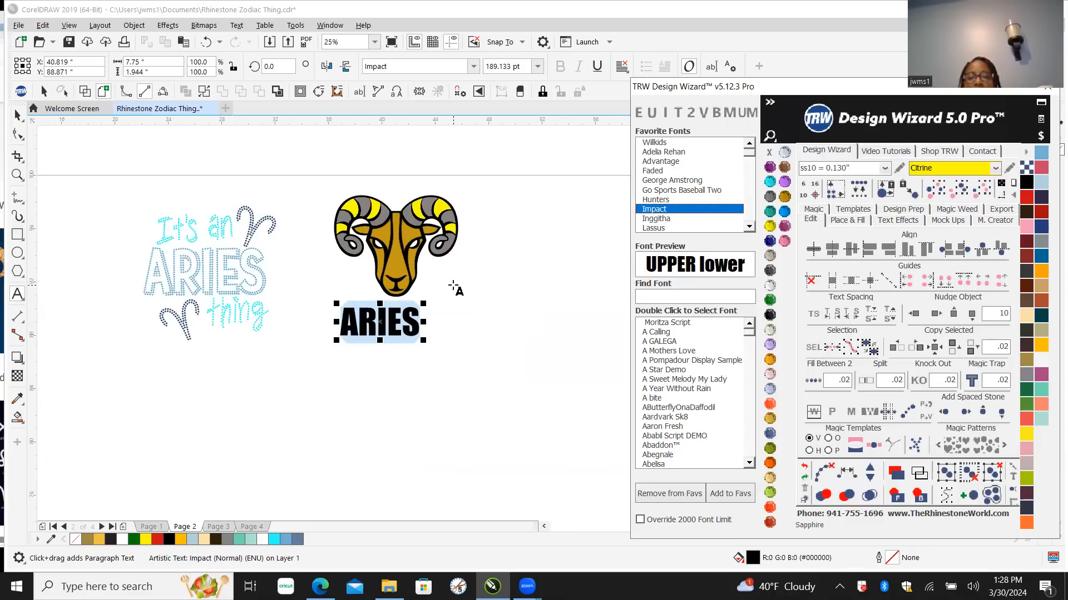
{"action": "key", "text": "Down"}
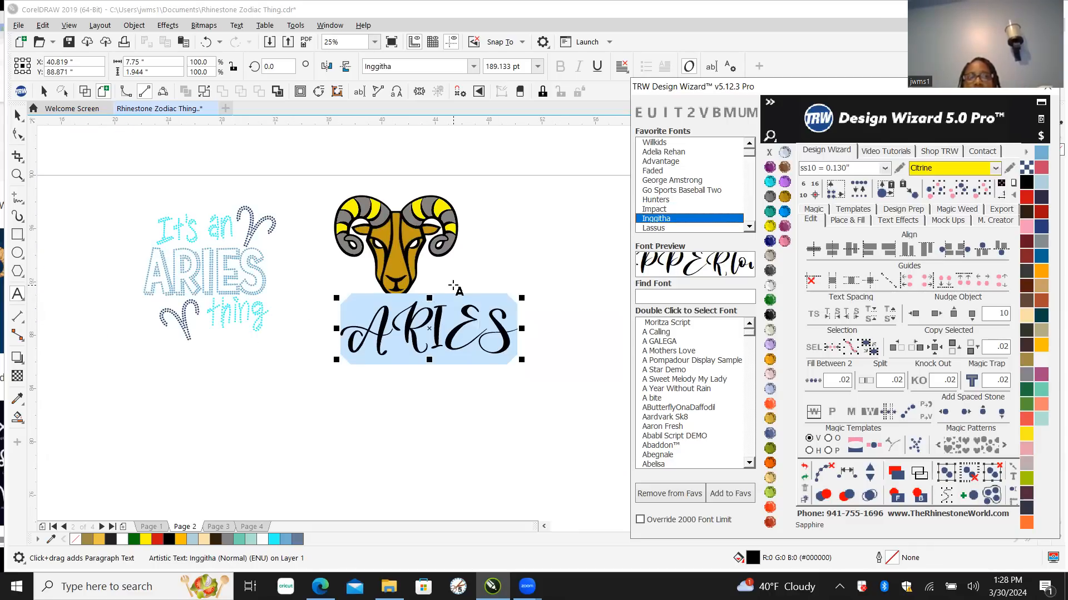
{"action": "key", "text": "Down"}
{"action": "key", "text": "Down"}
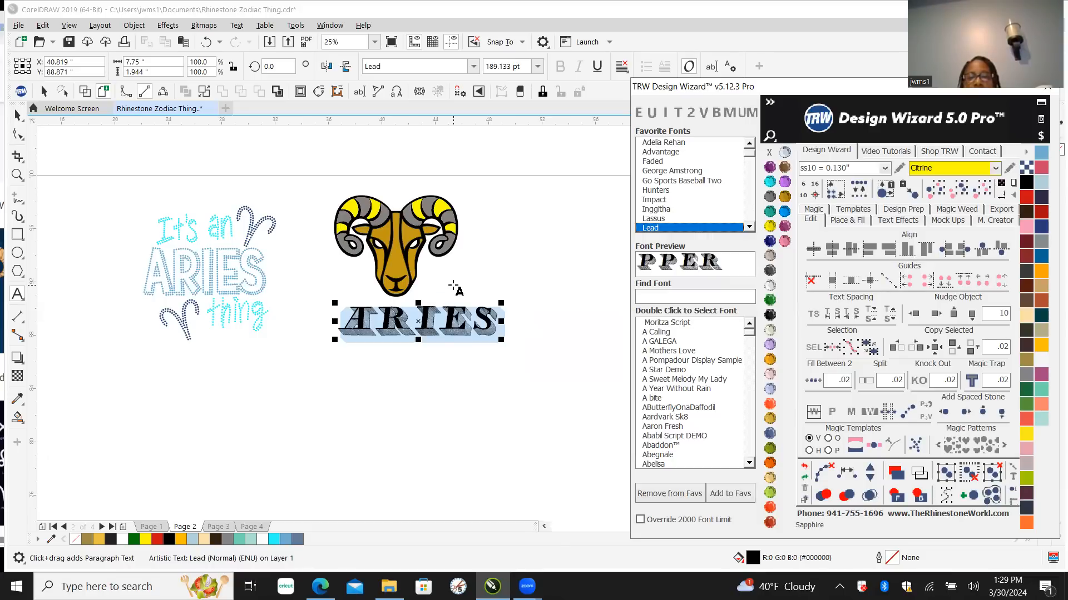
{"action": "key", "text": "Down"}
{"action": "key", "text": "Down"}
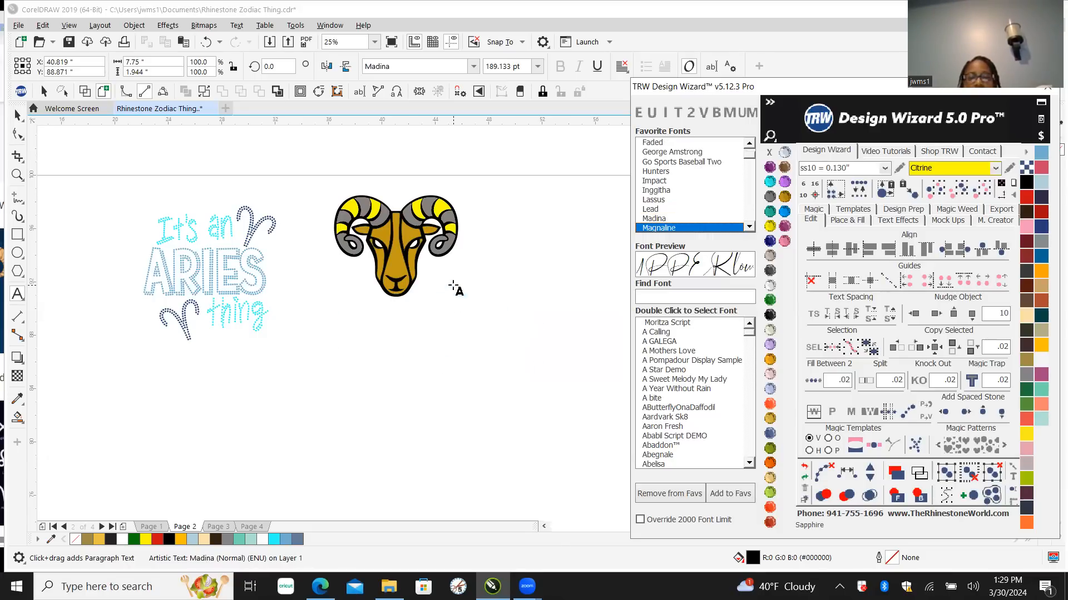
{"action": "key", "text": "Down"}
{"action": "key", "text": "Down"}
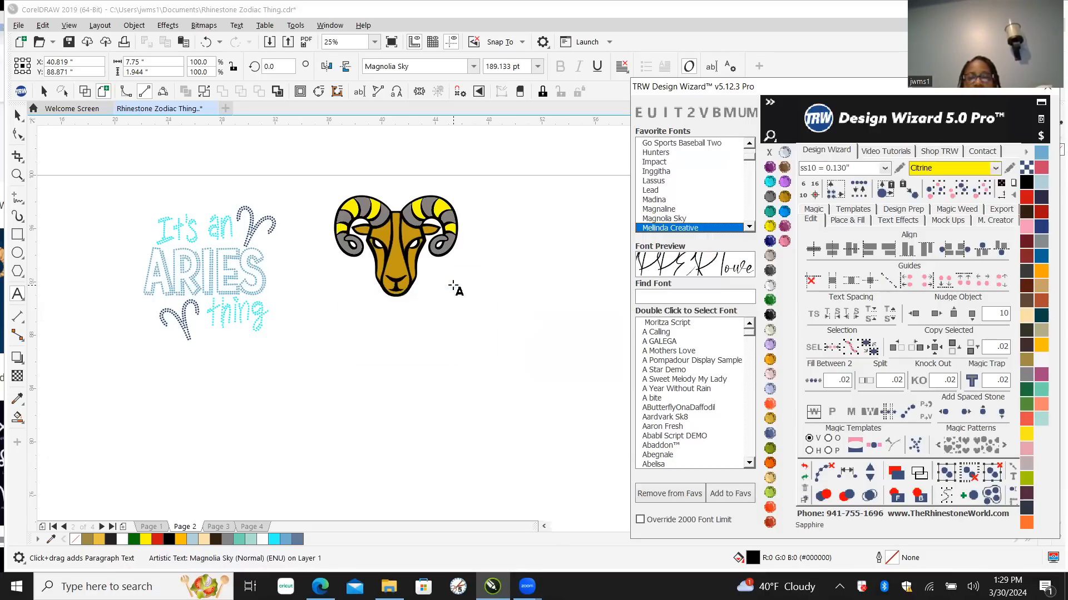
{"action": "key", "text": "Down"}
{"action": "key", "text": "Down"}
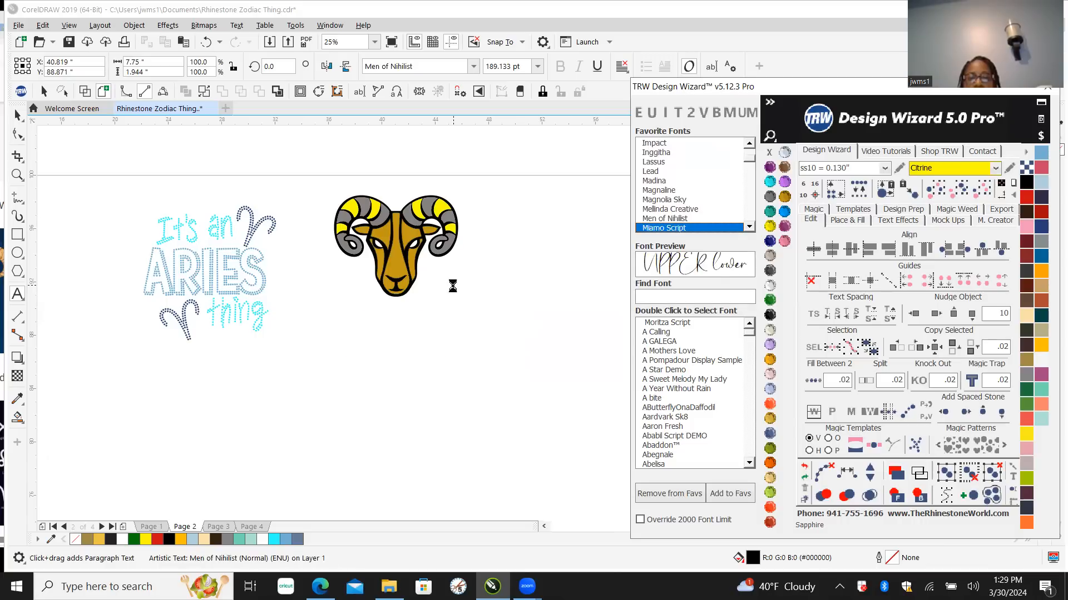
{"action": "key", "text": "Down"}
{"action": "key", "text": "Down"}
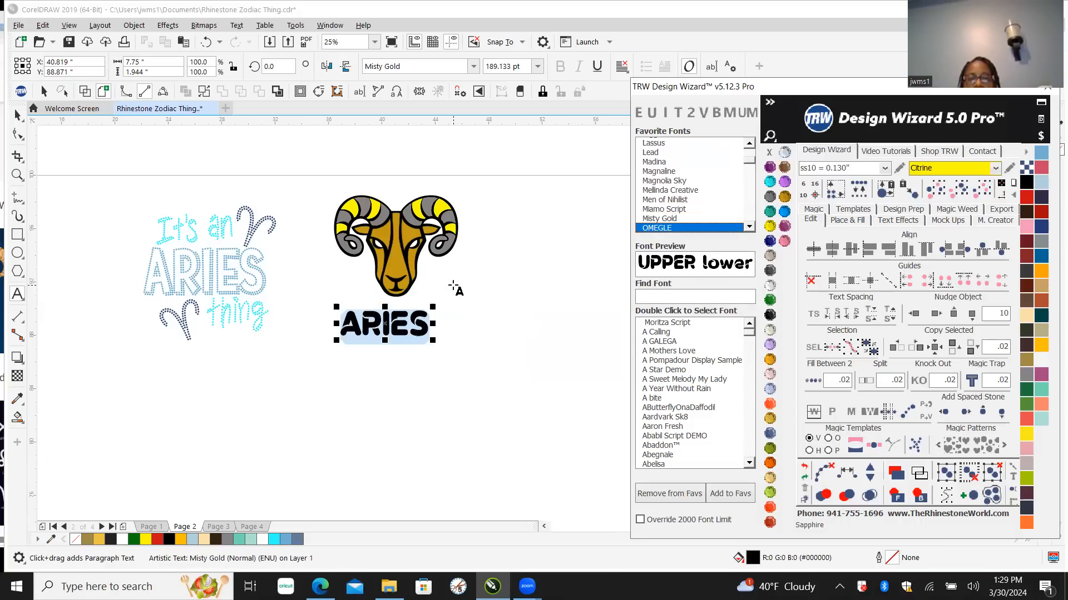
{"action": "key", "text": "Down"}
{"action": "key", "text": "Down"}
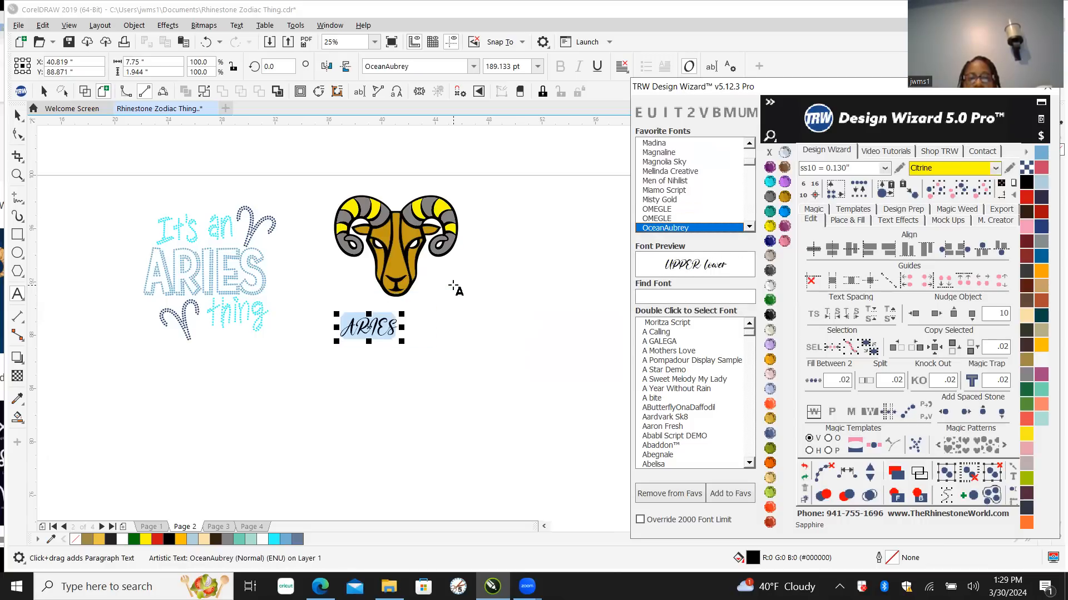
{"action": "key", "text": "Down"}
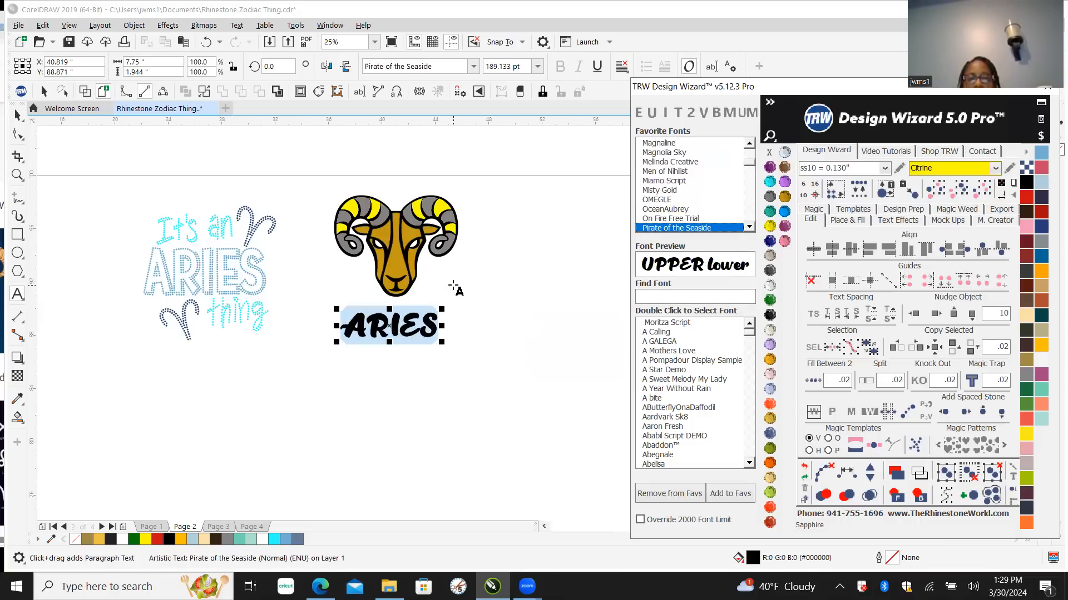
{"action": "key", "text": "Up"}
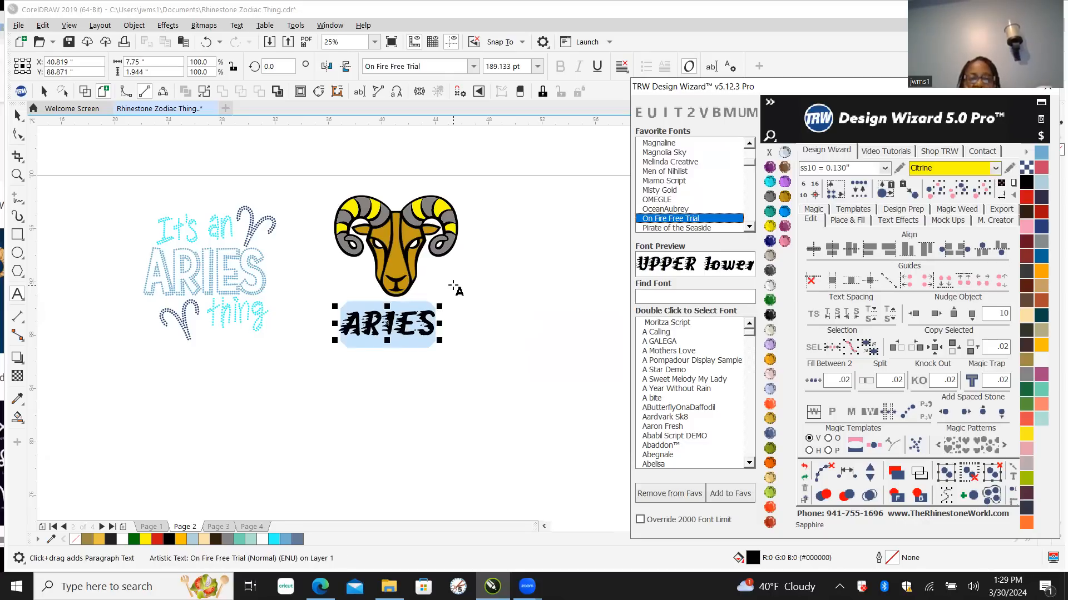
Step: Try each favorite font in turn on the ARIES text, from Pirate of the Seaside through Sattomy
{"action": "key", "text": "Down"}
{"action": "key", "text": "Down"}
{"action": "key", "text": "Down"}
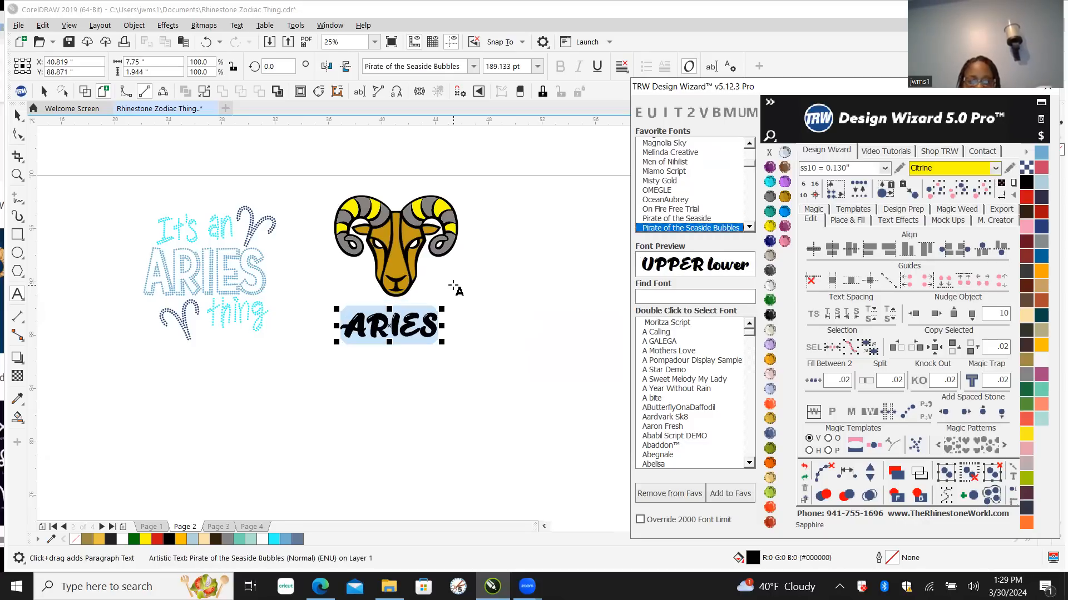
{"action": "key", "text": "Down"}
{"action": "key", "text": "Down"}
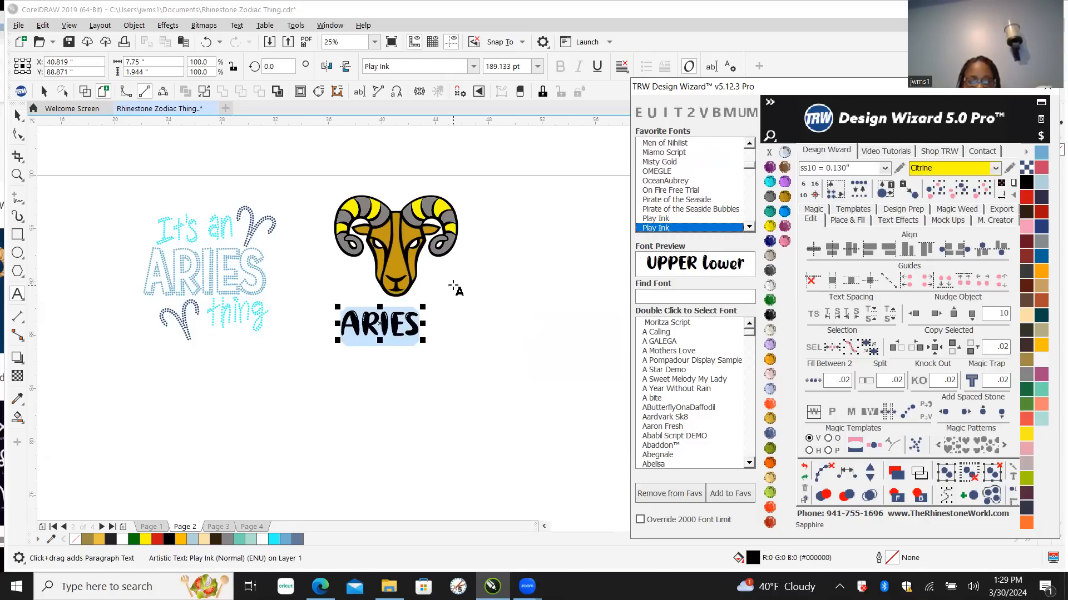
{"action": "key", "text": "Down"}
{"action": "key", "text": "Down"}
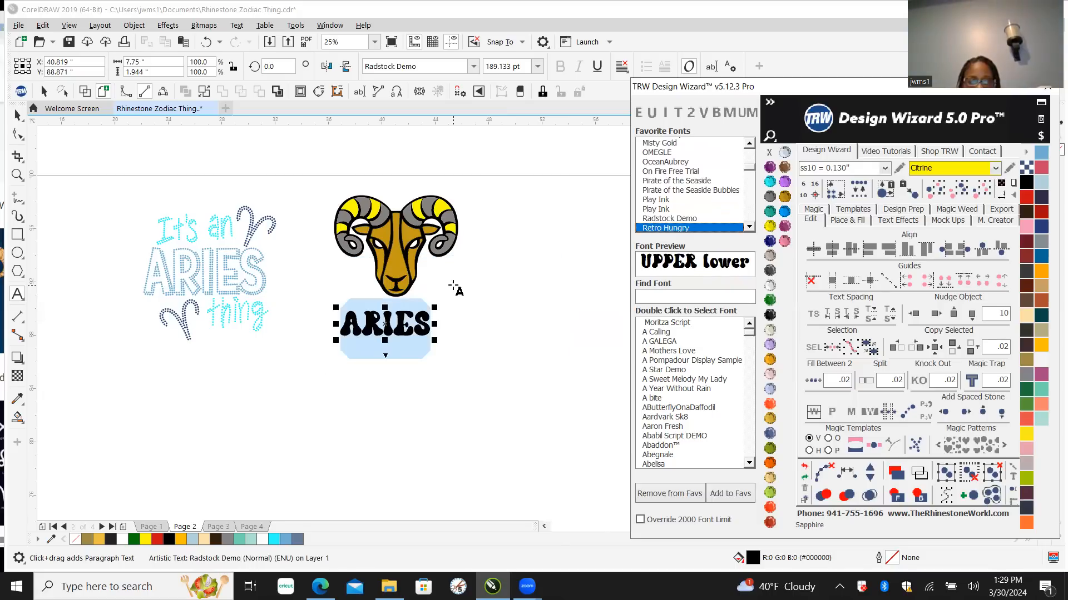
{"action": "key", "text": "Down"}
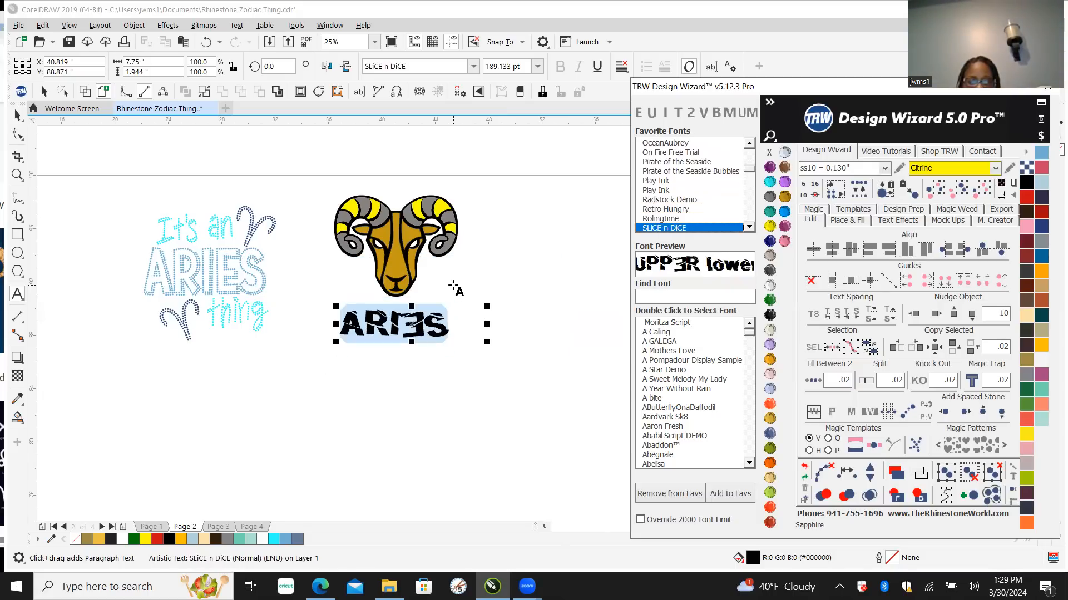
{"action": "key", "text": "Down"}
{"action": "key", "text": "Up"}
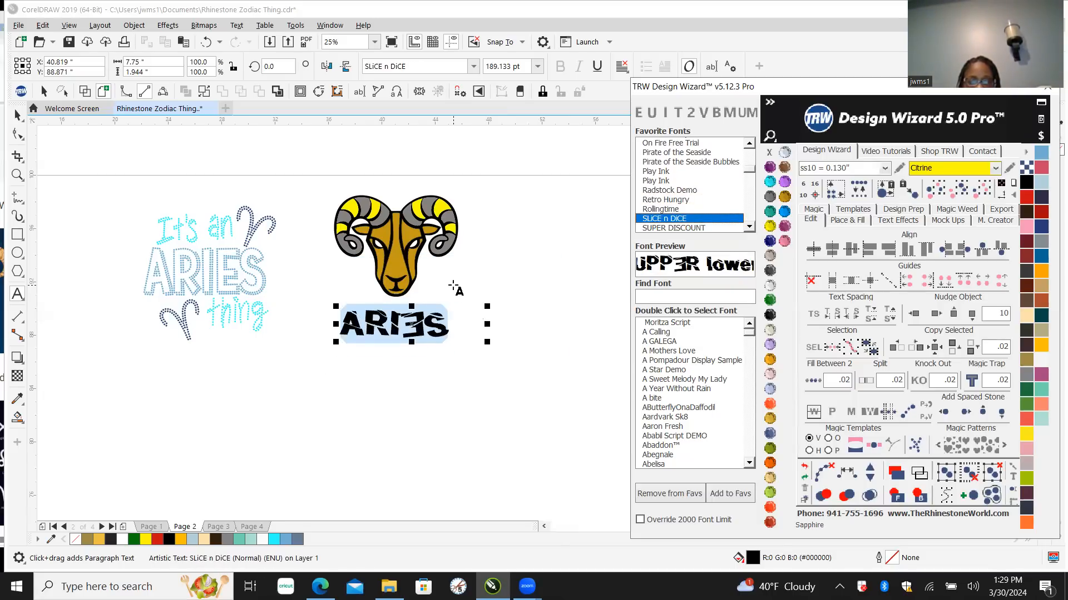
{"action": "key", "text": "Down"}
{"action": "key", "text": "Down"}
{"action": "key", "text": "Down"}
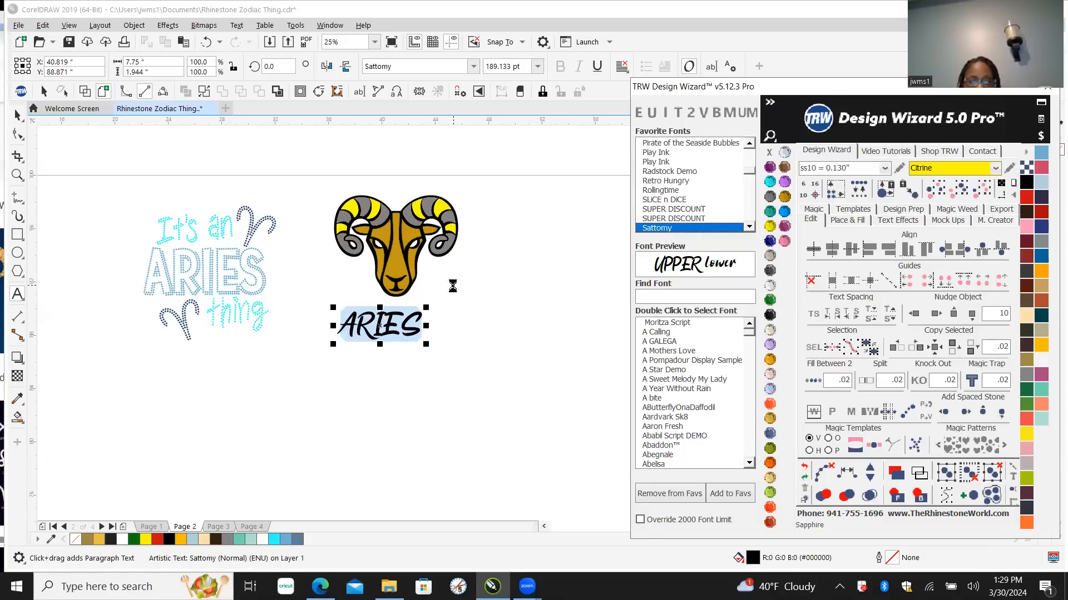
Step: Keep trying favorite fonts on the ARIES text, from Showcard Gothic through Speedline Personal Use
{"action": "key", "text": "Down"}
{"action": "key", "text": "Down"}
{"action": "key", "text": "Down"}
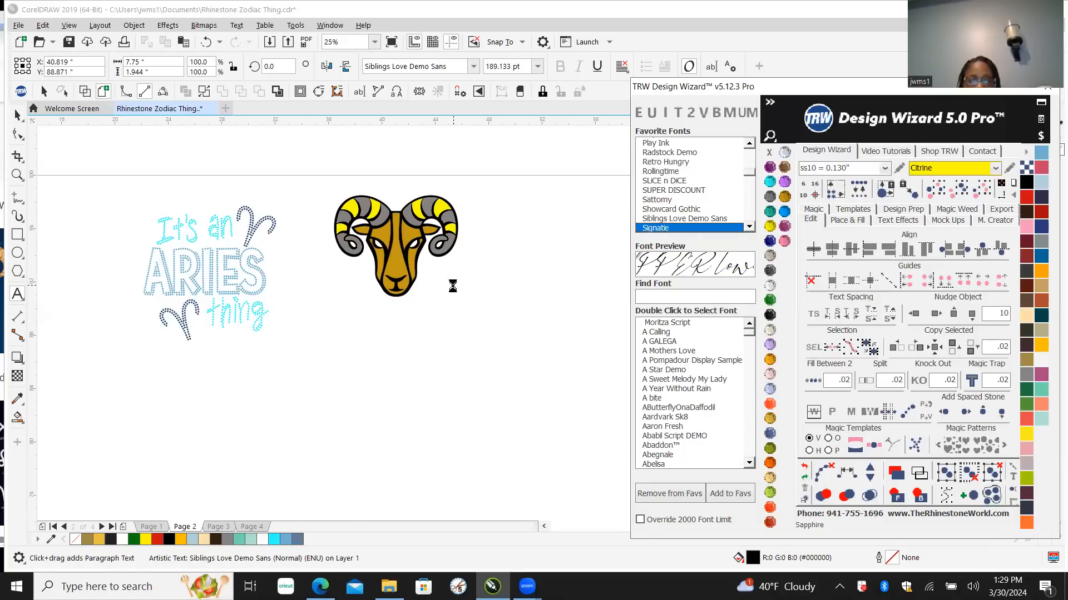
{"action": "key", "text": "Down"}
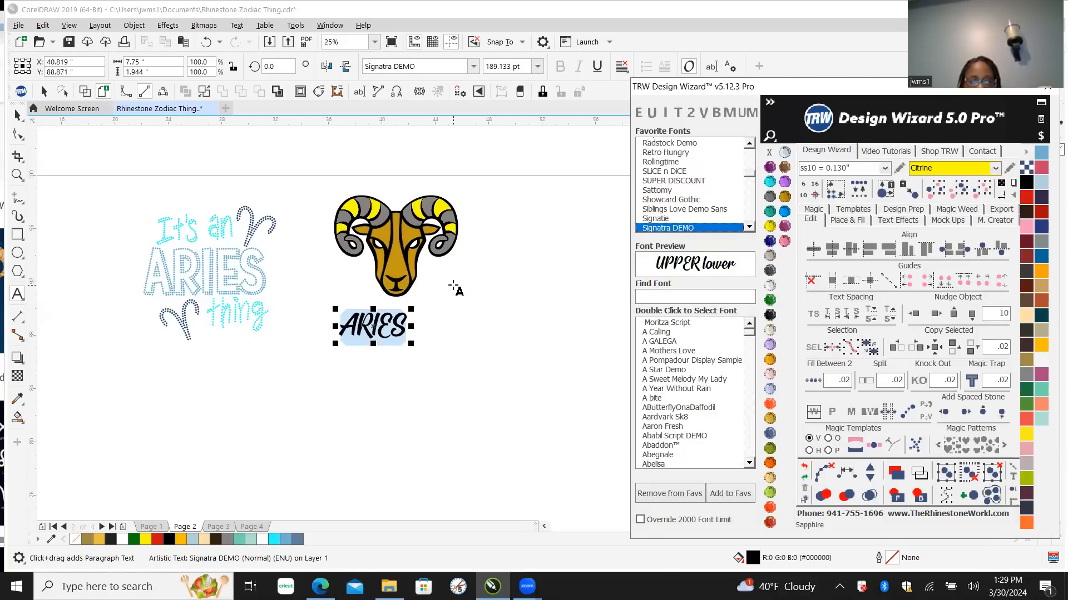
{"action": "key", "text": "Down"}
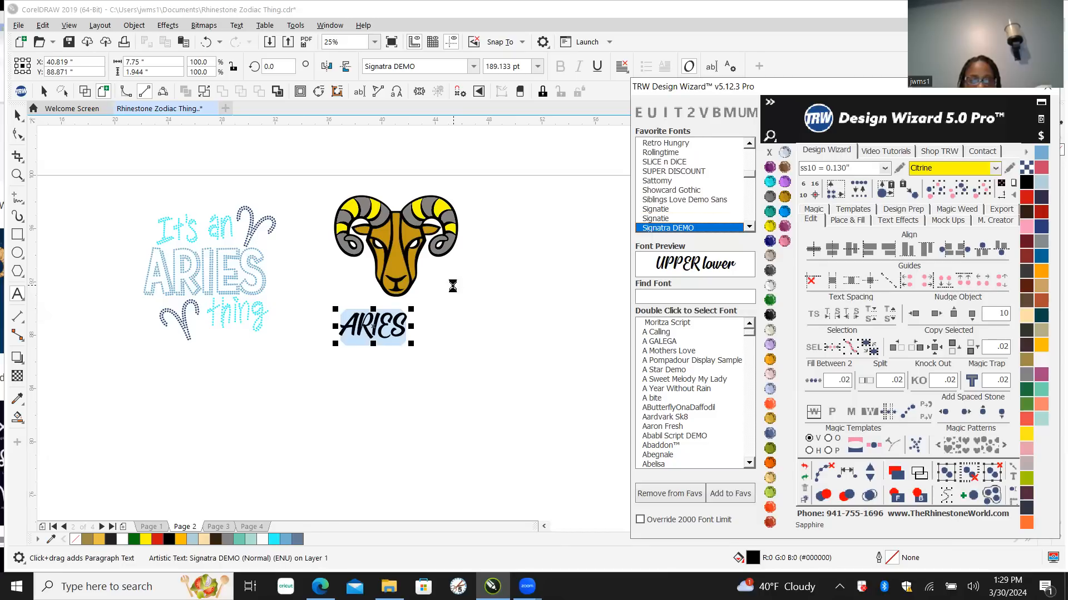
{"action": "key", "text": "Down"}
{"action": "key", "text": "Down"}
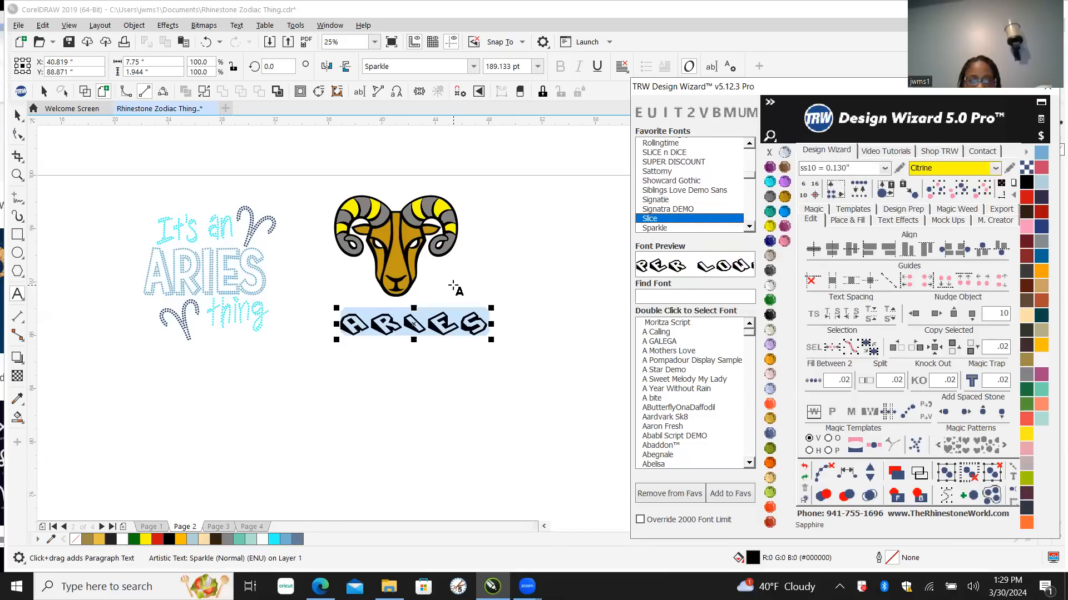
{"action": "key", "text": "Up"}
{"action": "key", "text": "Down"}
{"action": "key", "text": "Down"}
{"action": "key", "text": "Down"}
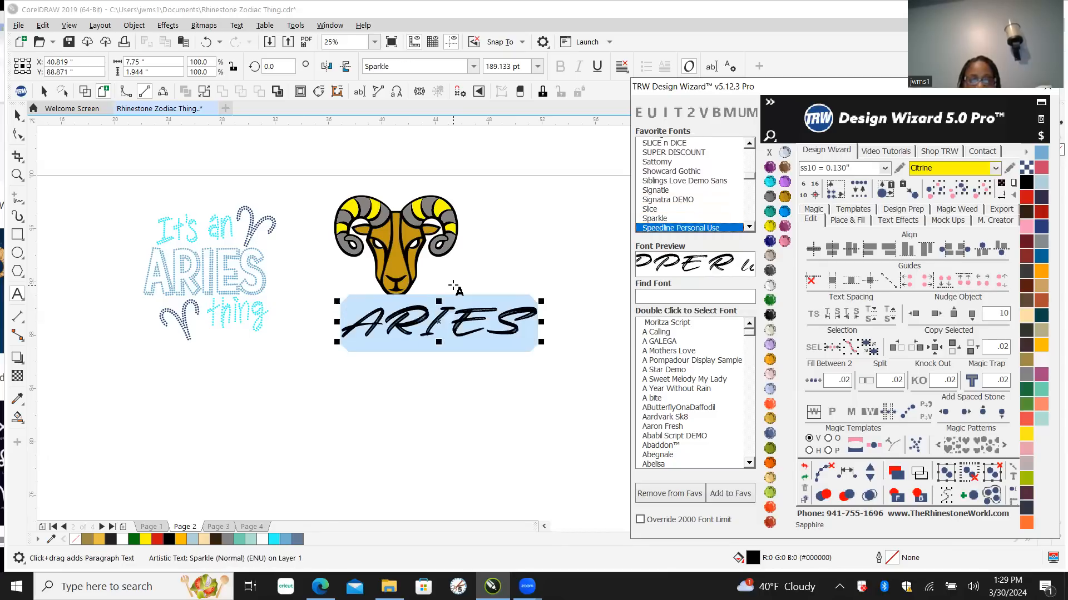
Step: Go through the favorite fonts after Speedline Personal Use and set the ARIES text in Super Magic
{"action": "key", "text": "Down"}
{"action": "key", "text": "Down"}
{"action": "key", "text": "Down"}
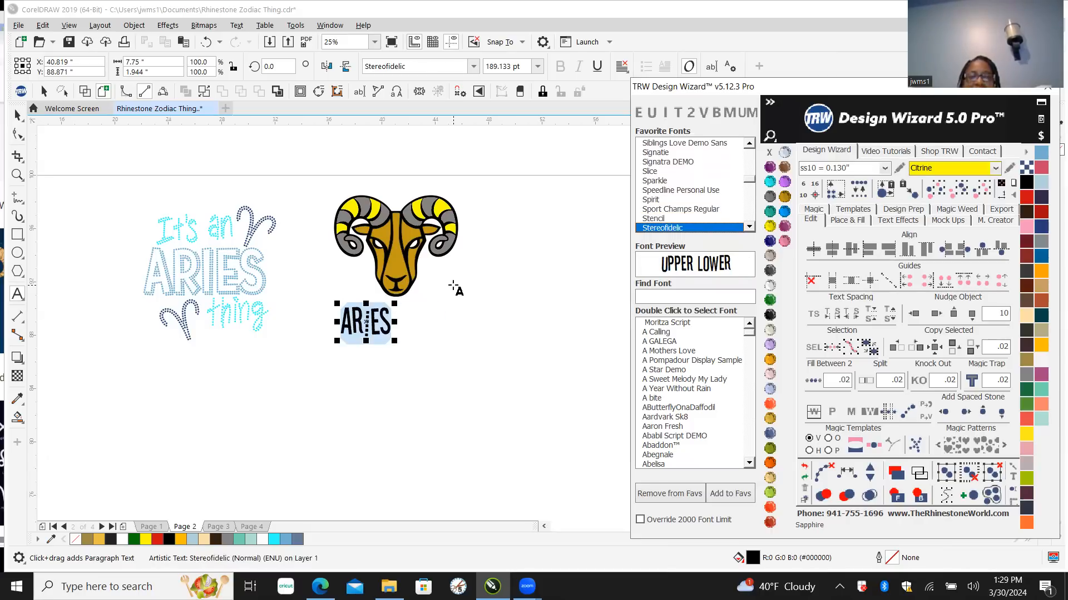
{"action": "key", "text": "Down"}
{"action": "key", "text": "Down"}
{"action": "key", "text": "Down"}
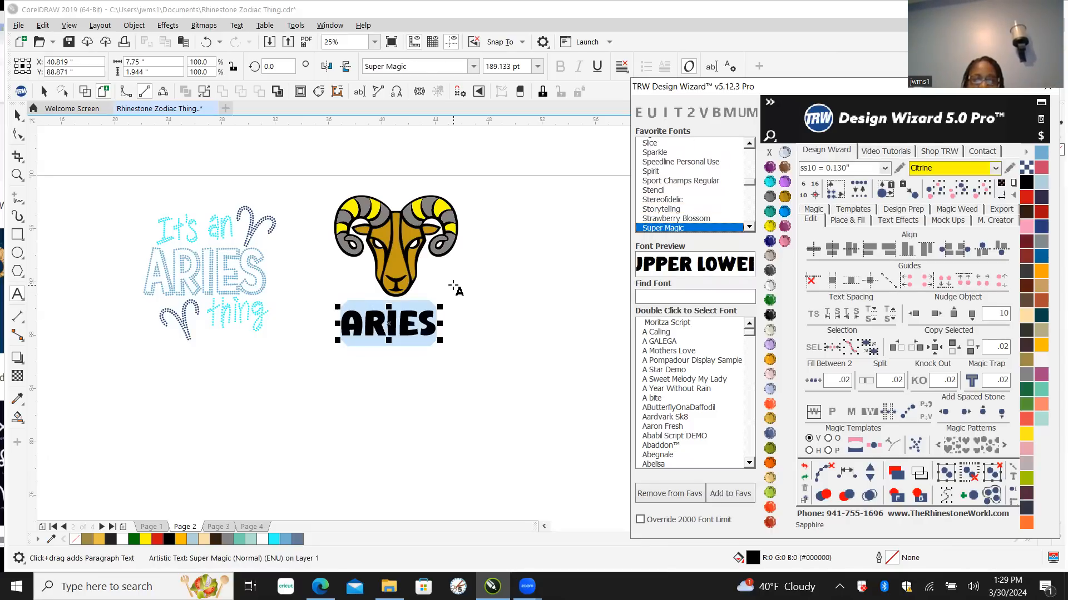
{"action": "scroll", "coordinate": [369, 300], "scroll_direction": "up", "scroll_amount": 2}
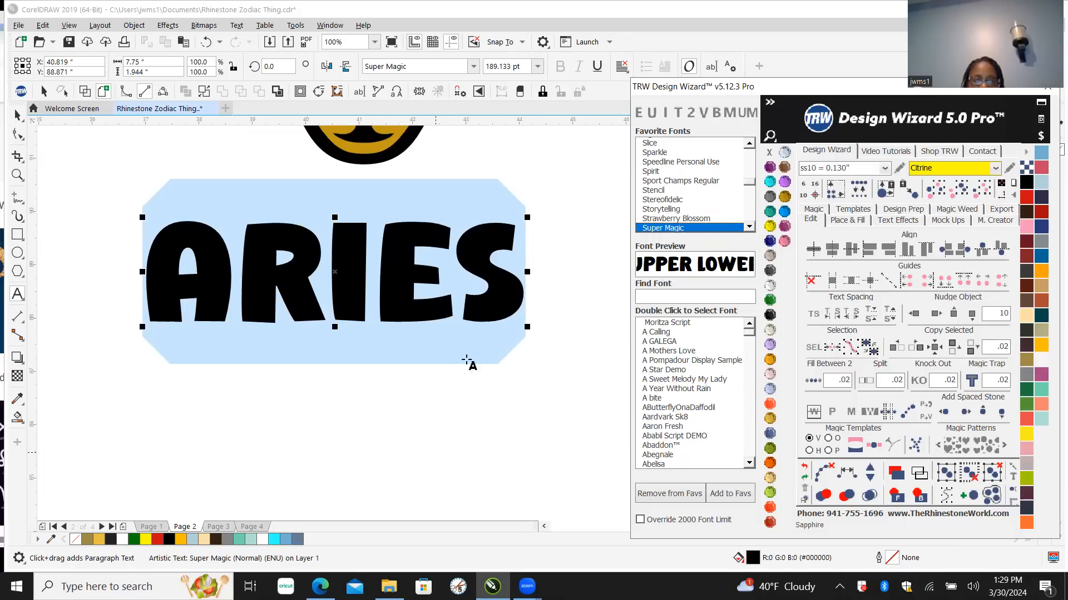
{"action": "scroll", "coordinate": [469, 360], "scroll_direction": "down", "scroll_amount": 1}
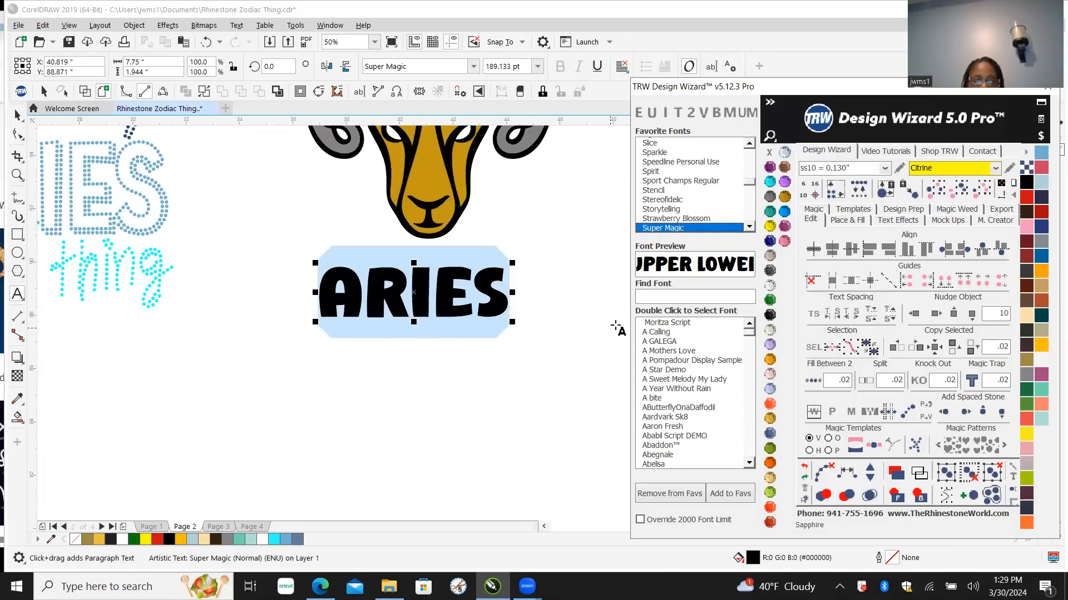
{"action": "left_click", "coordinate": [750, 227]}
{"action": "left_click", "coordinate": [750, 228]}
{"action": "left_click", "coordinate": [749, 228]}
{"action": "left_click", "coordinate": [750, 227]}
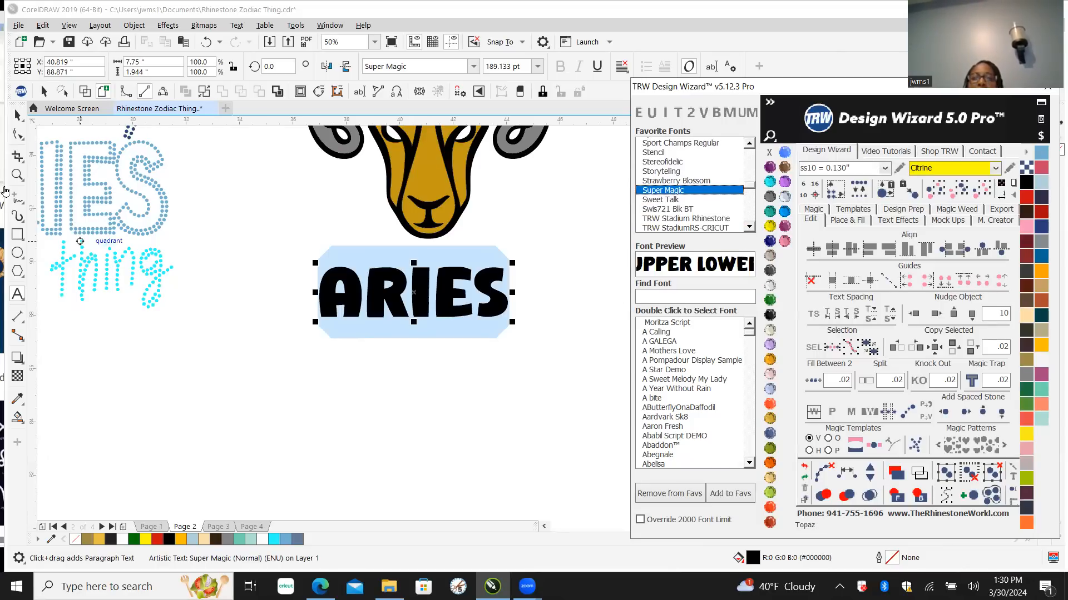
Step: Move the ARIES text up so it sits closer beneath the ram's chin
{"action": "left_click", "coordinate": [18, 115]}
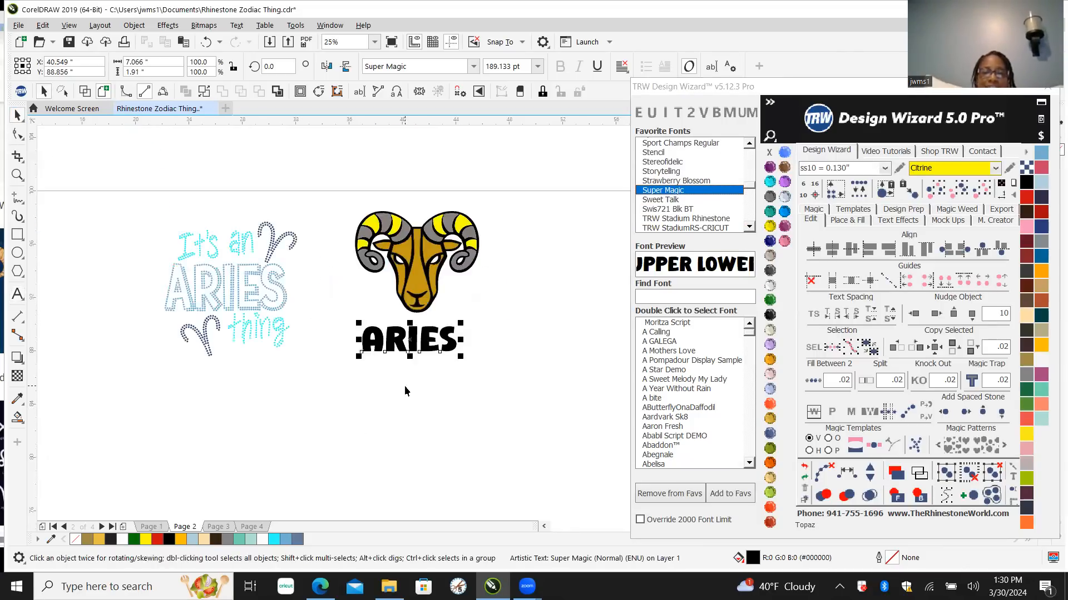
{"action": "scroll", "coordinate": [405, 388], "scroll_direction": "down", "scroll_amount": 2}
{"action": "scroll", "coordinate": [408, 358], "scroll_direction": "up", "scroll_amount": 1}
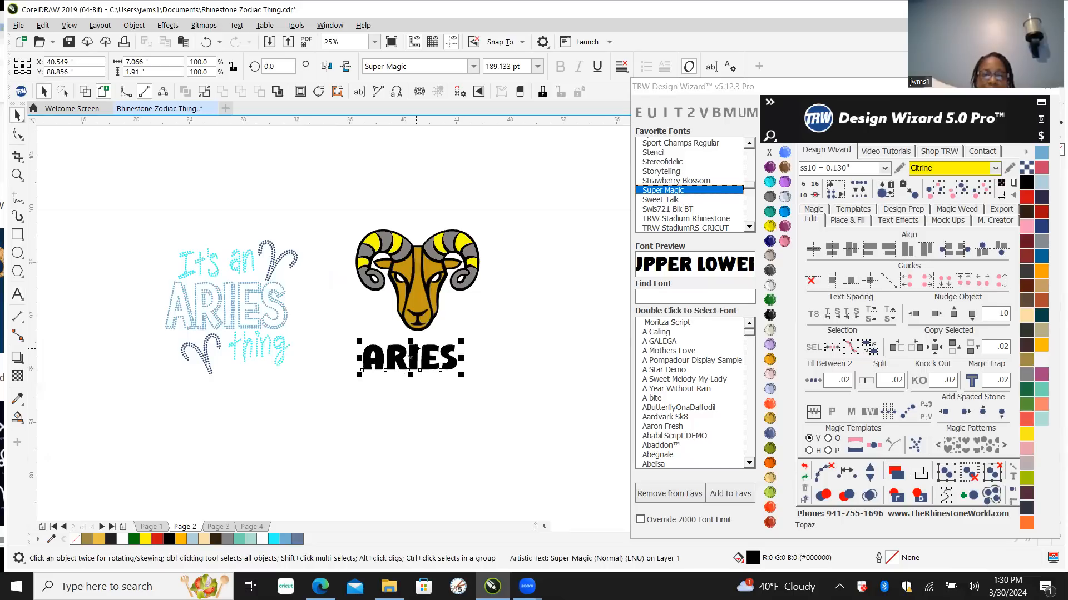
{"action": "scroll", "coordinate": [408, 359], "scroll_direction": "up", "scroll_amount": 1}
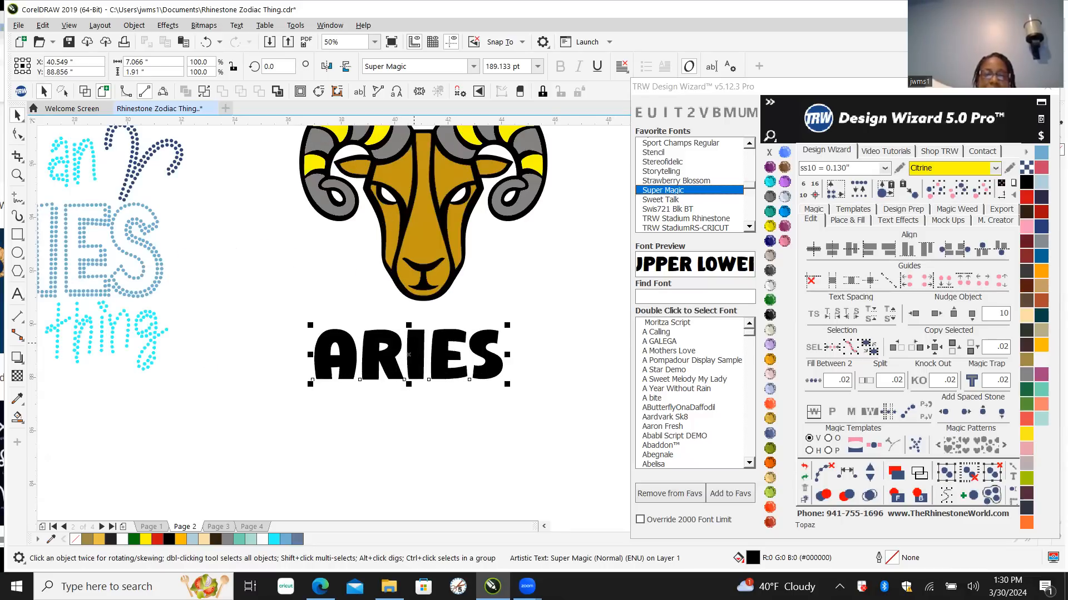
{"action": "left_click_drag", "start_coordinate": [420, 360], "coordinate": [425, 338]}
Step: Center the ARIES text and the ram head artwork on the same vertical axis, and deselect them
{"action": "scroll", "coordinate": [425, 337], "scroll_direction": "up", "scroll_amount": 2}
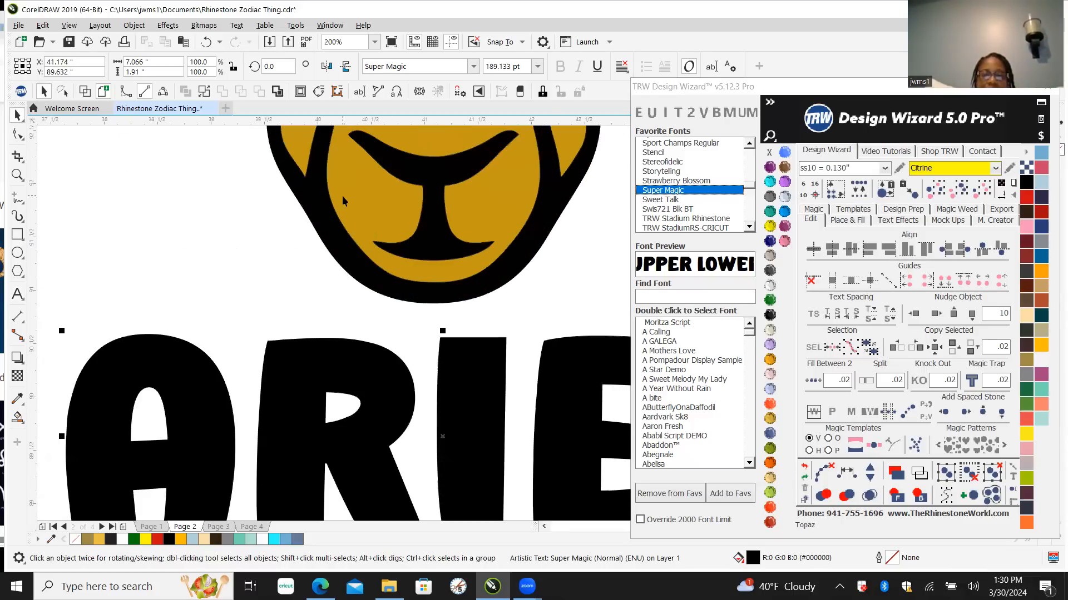
{"action": "left_click", "coordinate": [316, 192], "text": "shift"}
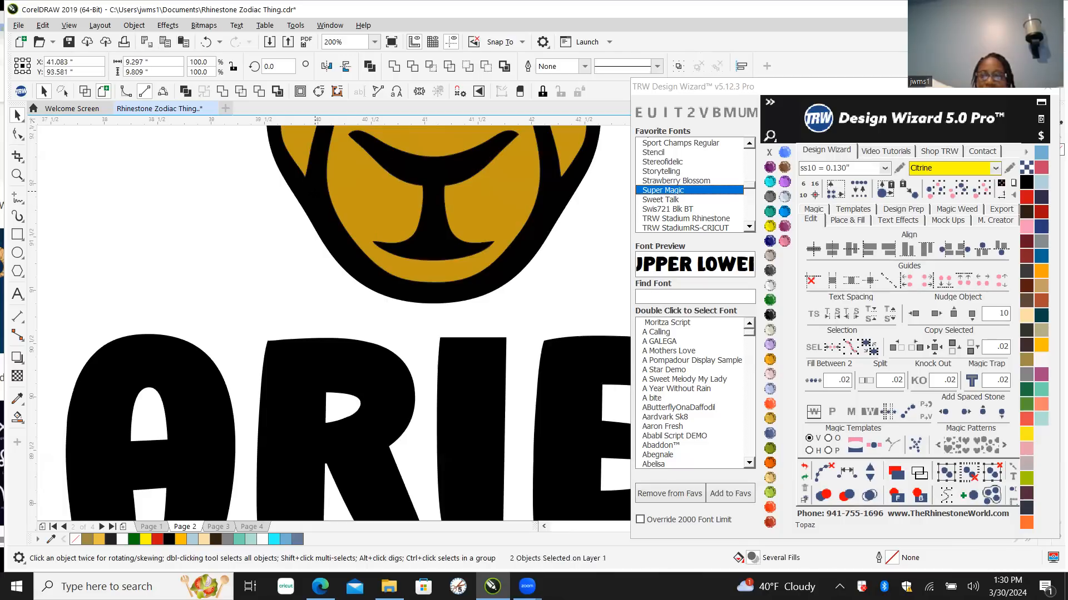
{"action": "scroll", "coordinate": [309, 290], "scroll_direction": "down", "scroll_amount": 2}
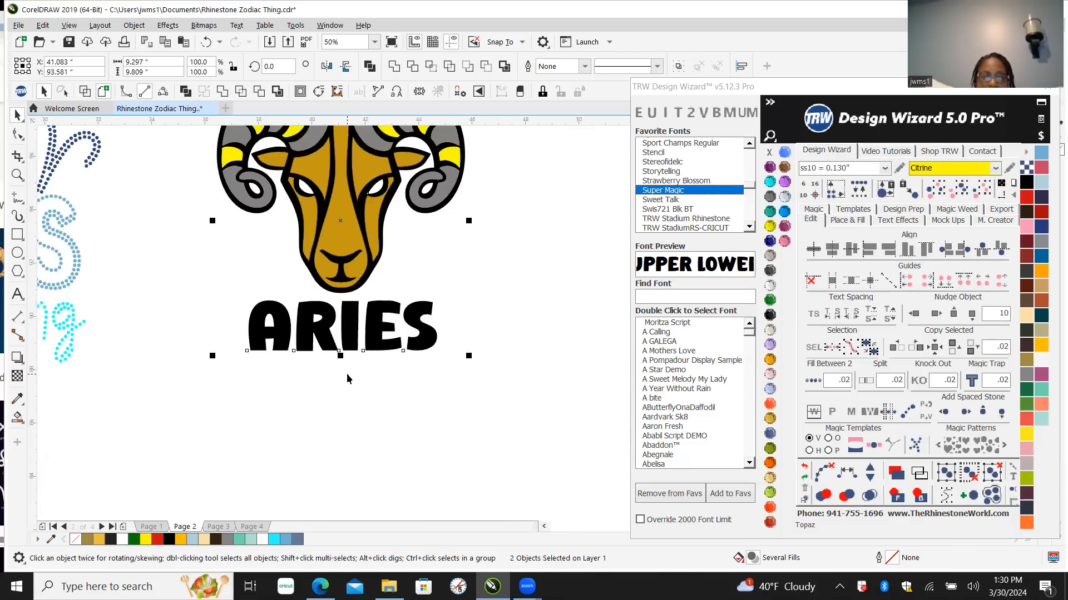
{"action": "key", "text": "c"}
{"action": "left_click", "coordinate": [407, 423]}
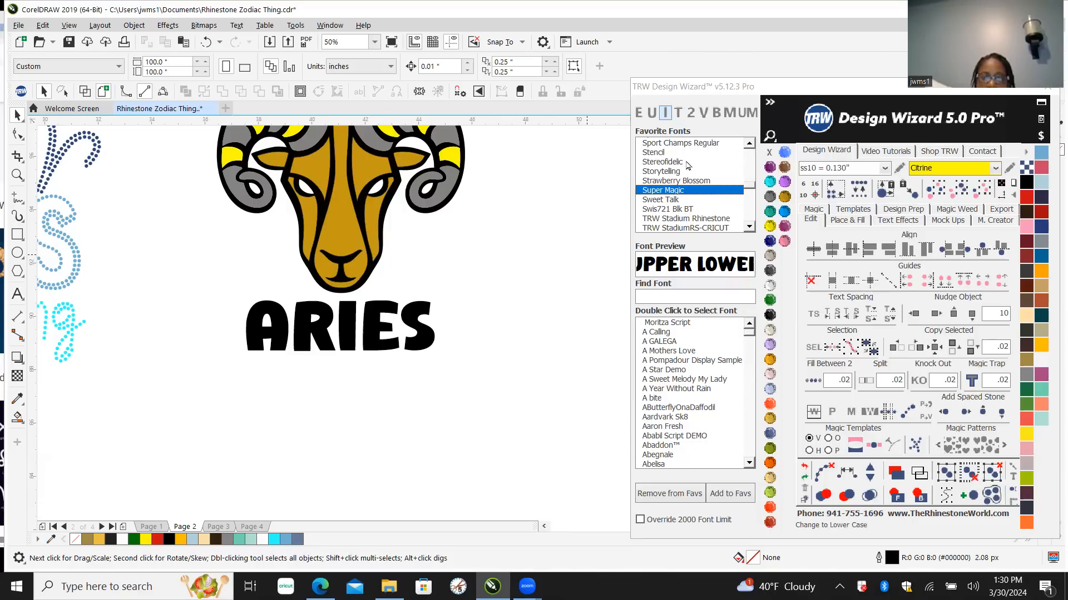
Step: Place a copy of the ARIES text about 8 inches to the right, level with the original
{"action": "left_click", "coordinate": [750, 145]}
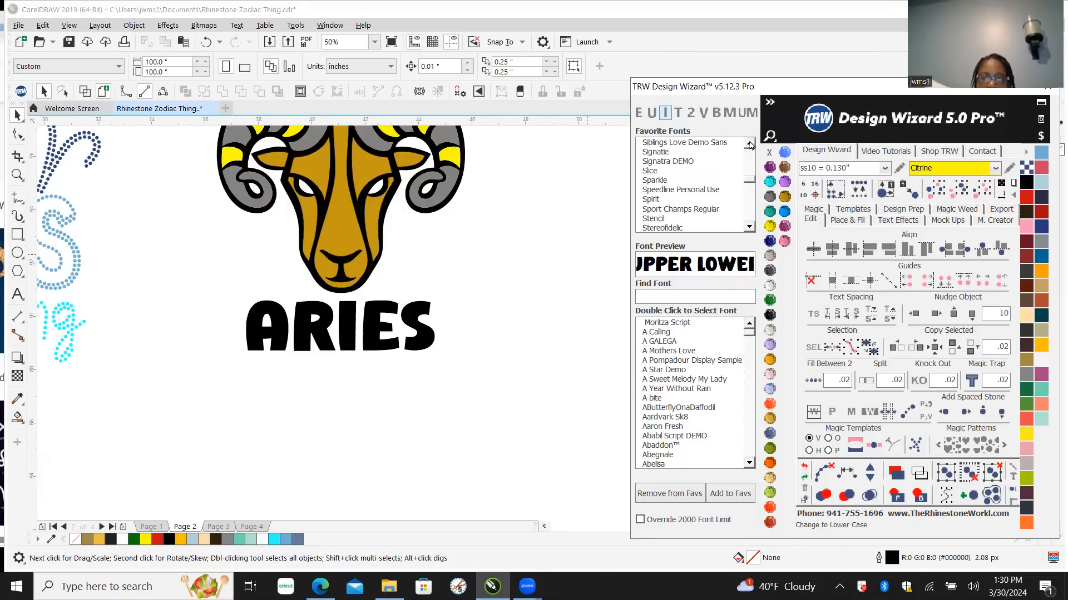
{"action": "left_click", "coordinate": [749, 228]}
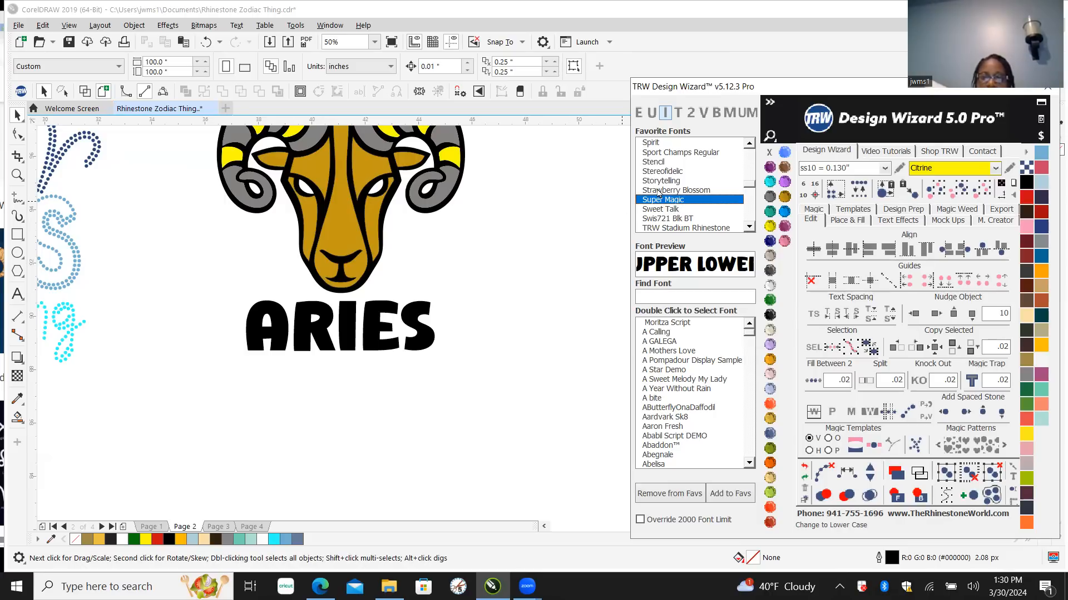
{"action": "left_click", "coordinate": [366, 315]}
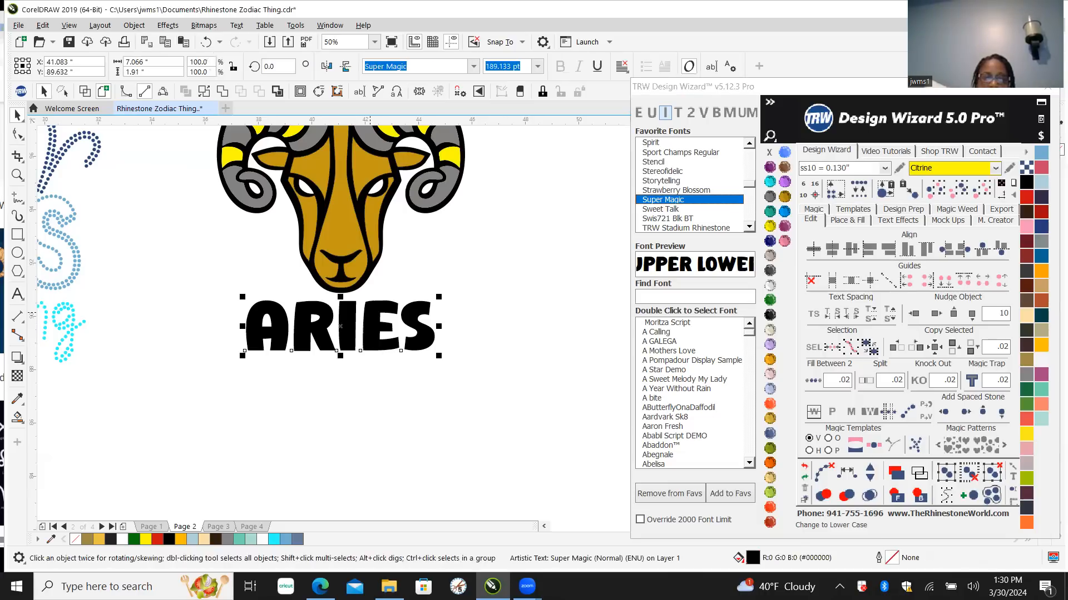
{"action": "scroll", "coordinate": [370, 360], "scroll_direction": "down", "scroll_amount": 4}
{"action": "scroll", "coordinate": [393, 307], "scroll_direction": "up", "scroll_amount": 2}
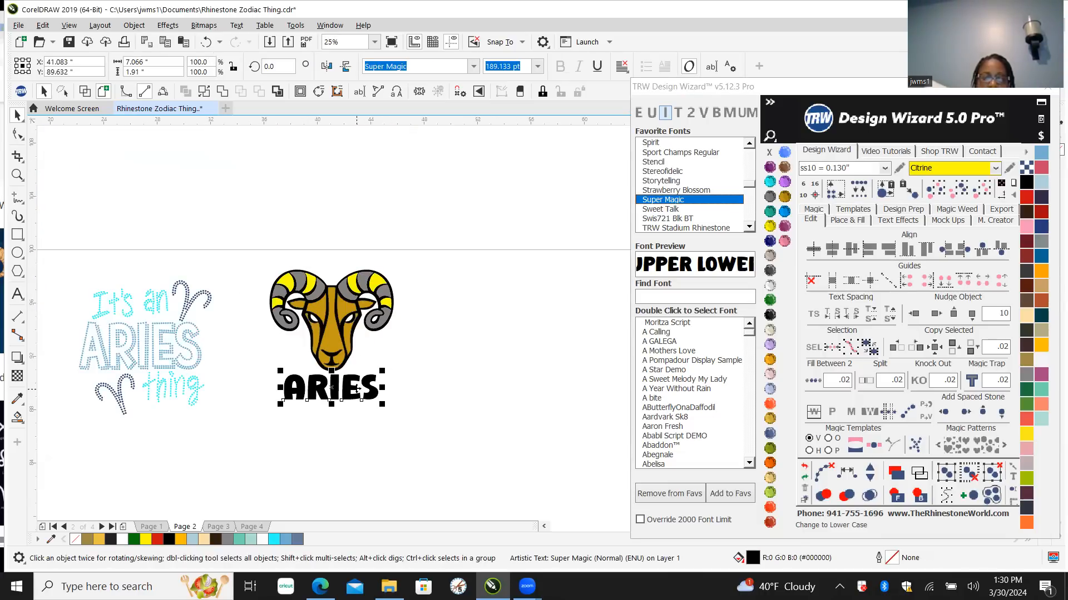
{"action": "left_click_drag", "start_coordinate": [330, 387], "coordinate": [437, 390]}
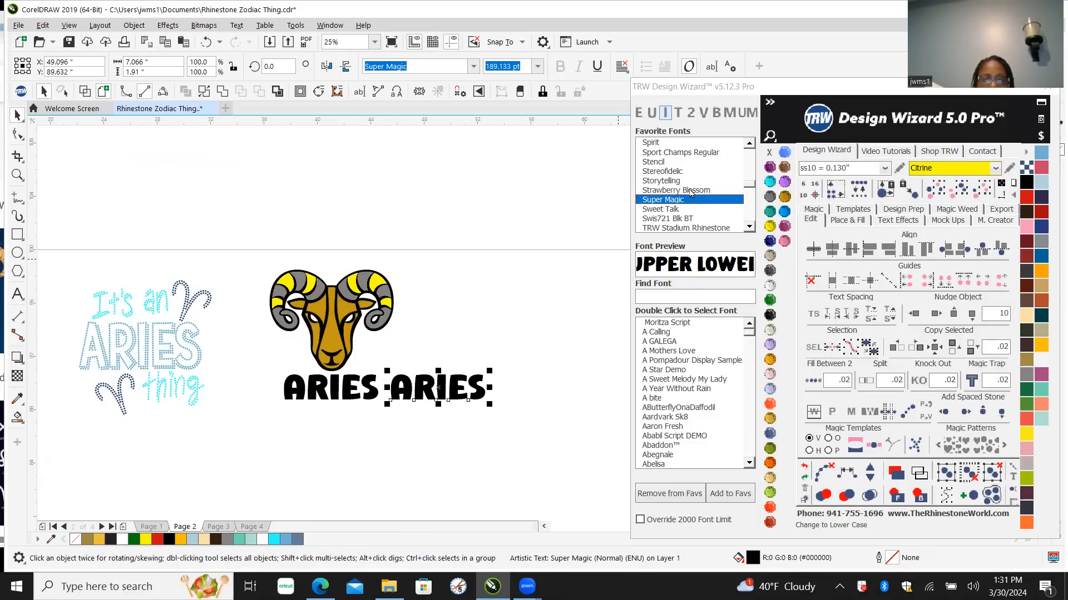
Step: Search the fonts for "IMP" and set the copied ARIES text in Impact for comparison with the original
{"action": "left_click", "coordinate": [660, 296]}
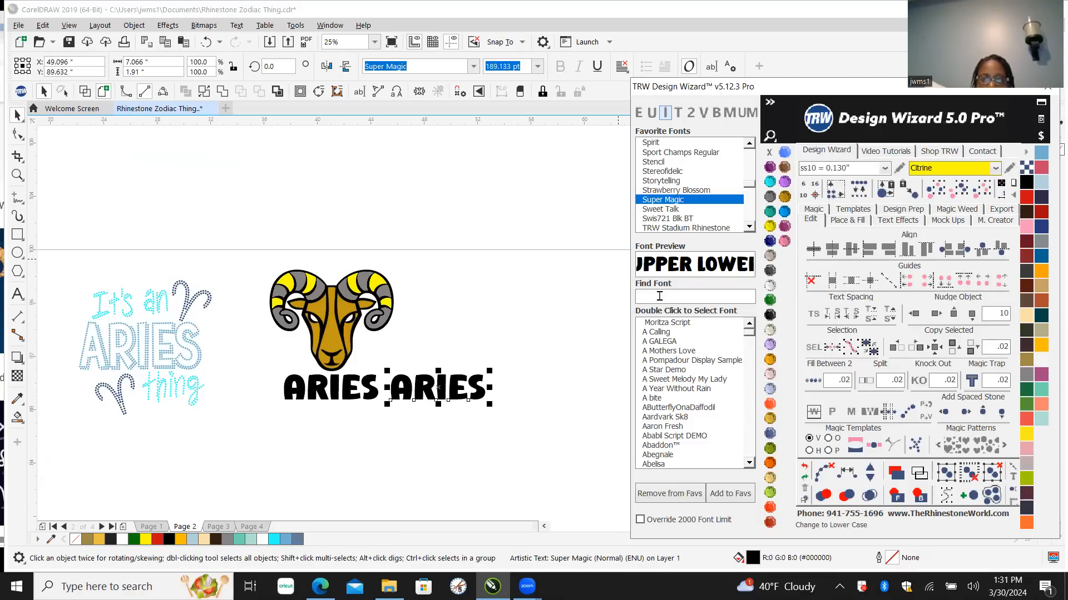
{"action": "type", "text": "l"}
{"action": "type", "text": "M"}
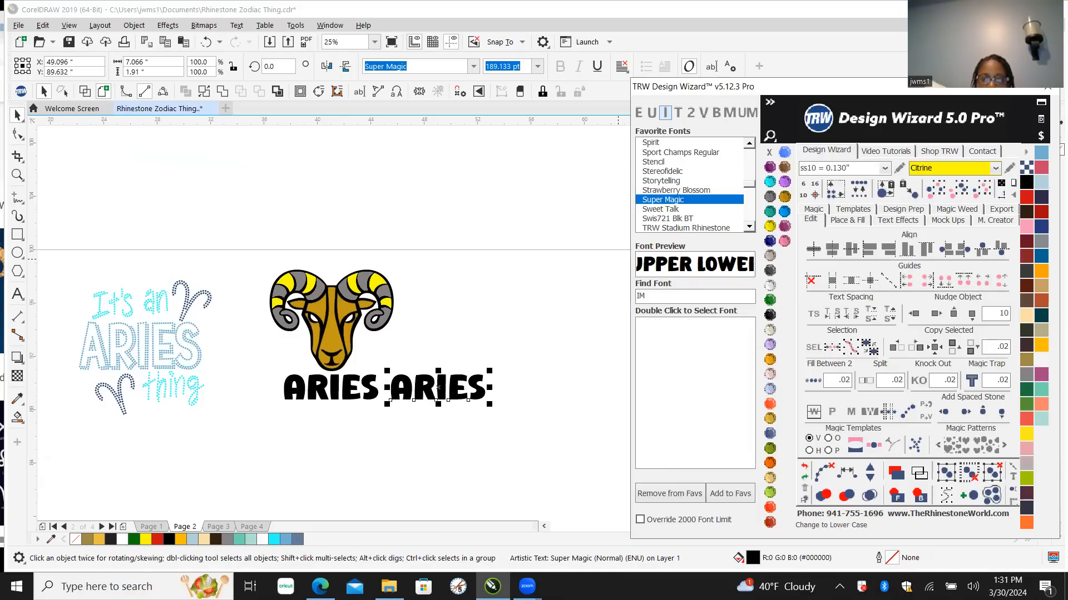
{"action": "type", "text": "P"}
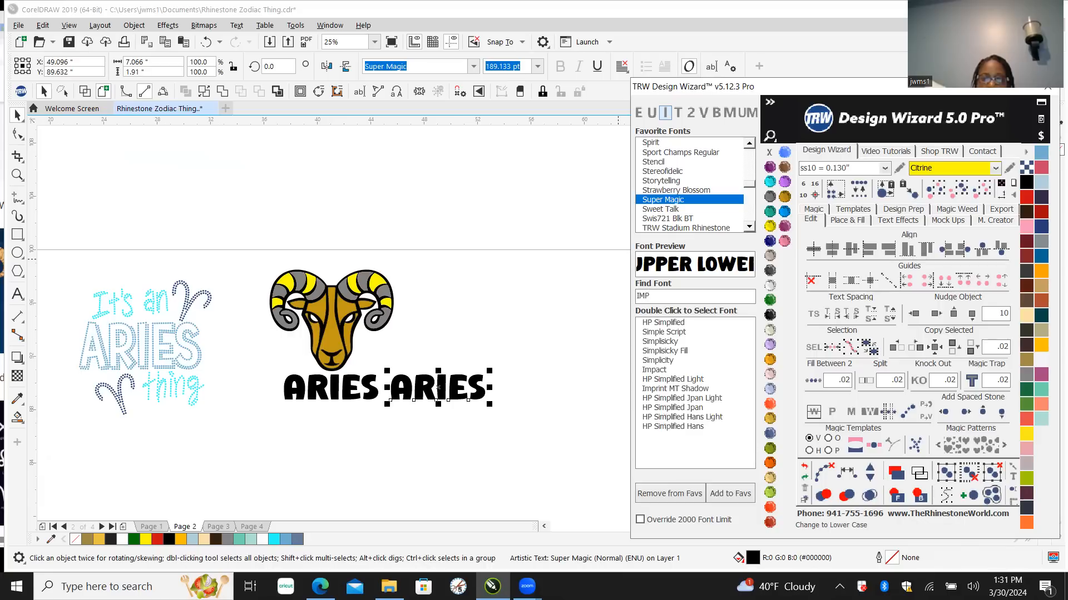
{"action": "double_click", "coordinate": [664, 370]}
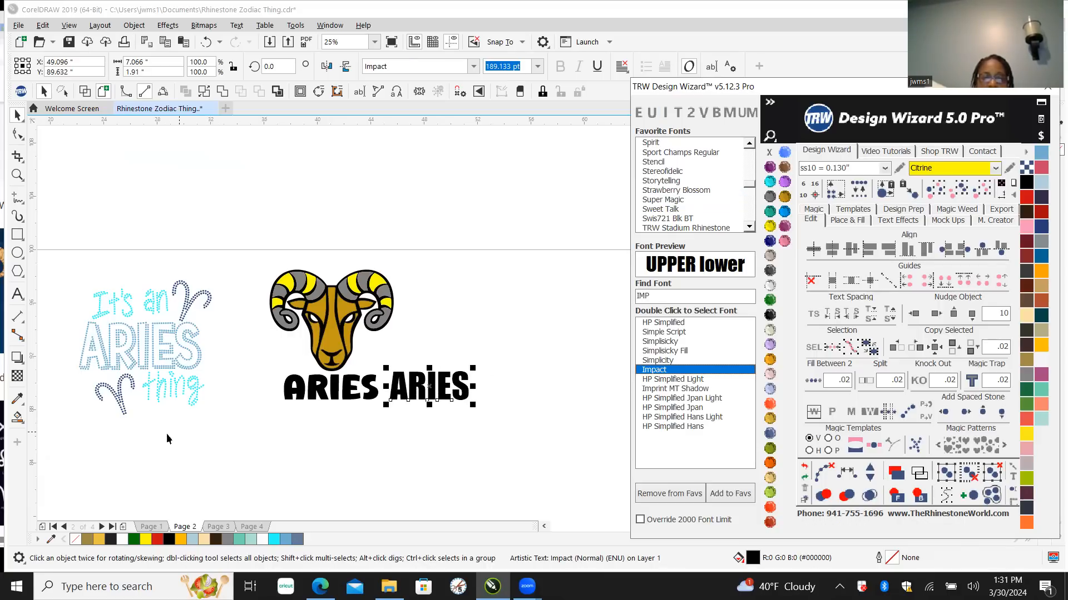
{"action": "scroll", "coordinate": [356, 397], "scroll_direction": "up", "scroll_amount": 1}
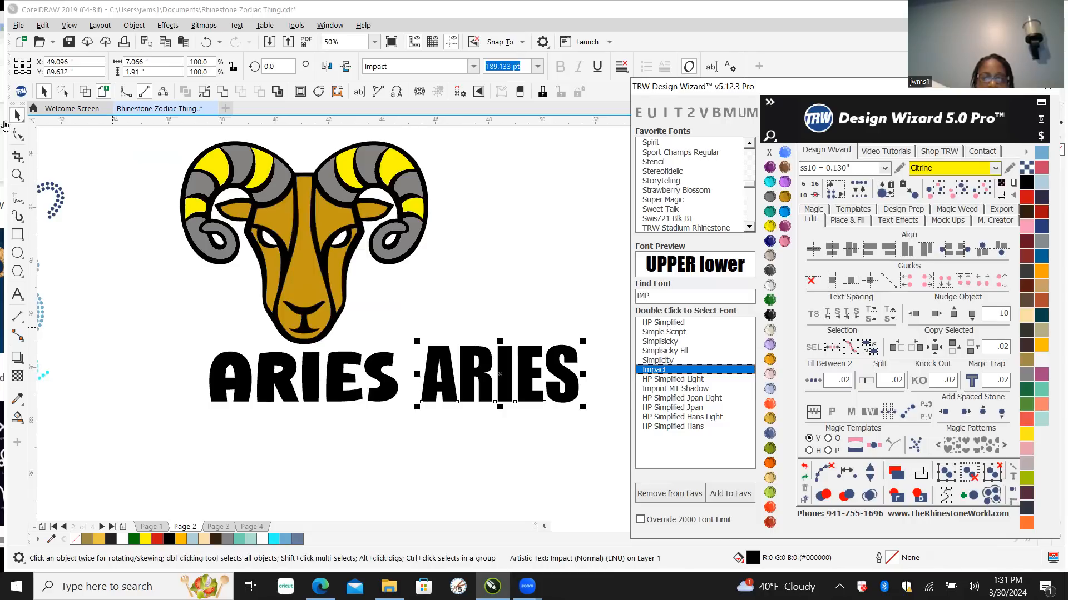
{"action": "left_click", "coordinate": [17, 114]}
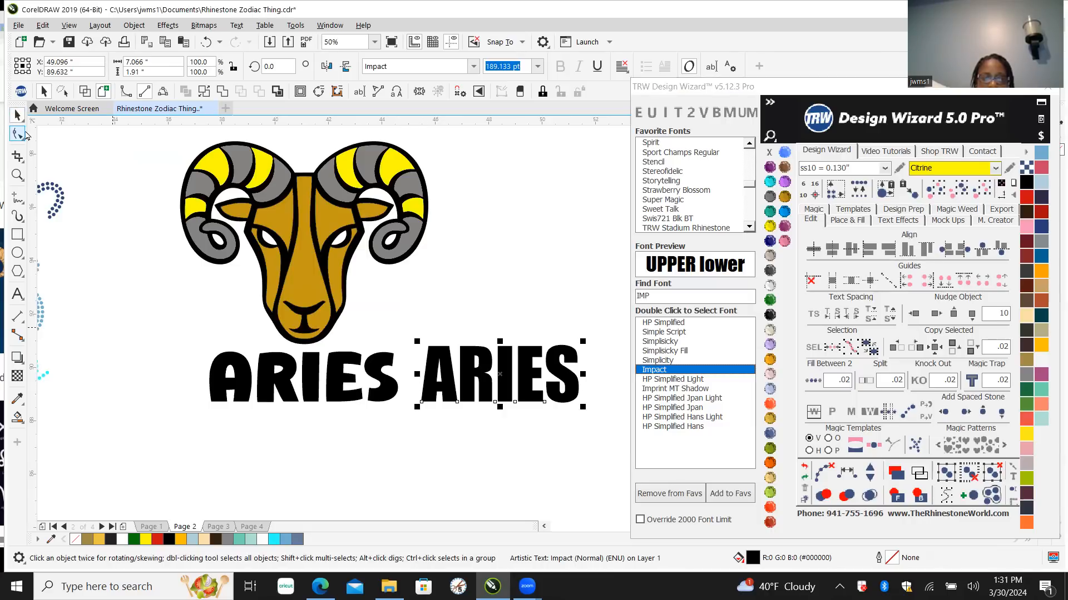
{"action": "scroll", "coordinate": [367, 386], "scroll_direction": "up", "scroll_amount": 1}
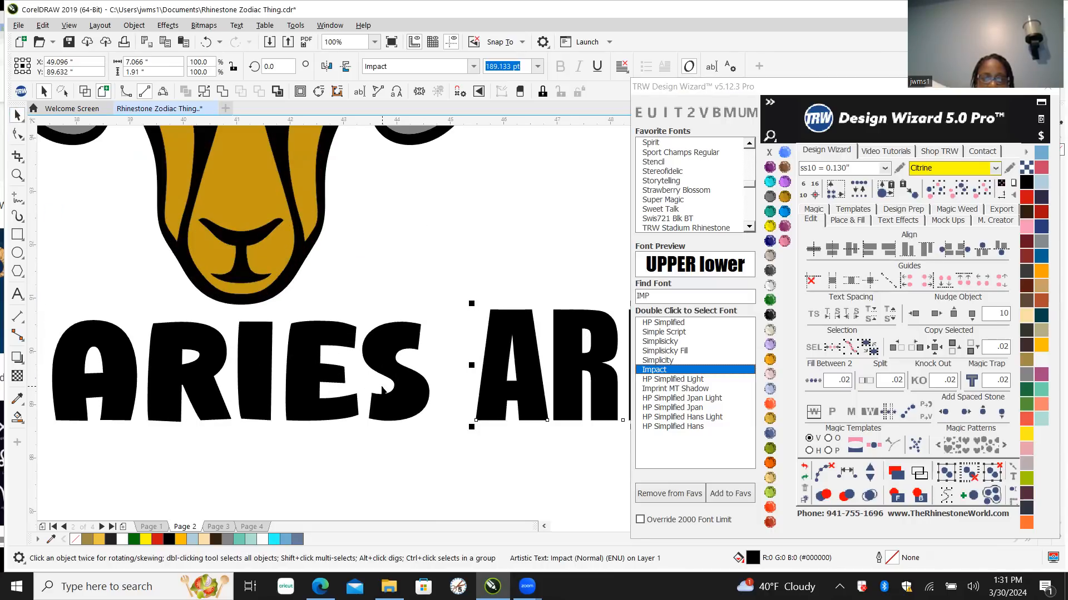
Step: Hatch Fill the Impact ARIES with ss10 Citrine stones, clear its paths, and check the stones for overlaps
{"action": "scroll", "coordinate": [382, 389], "scroll_direction": "down", "scroll_amount": 1}
{"action": "left_click", "coordinate": [489, 281]}
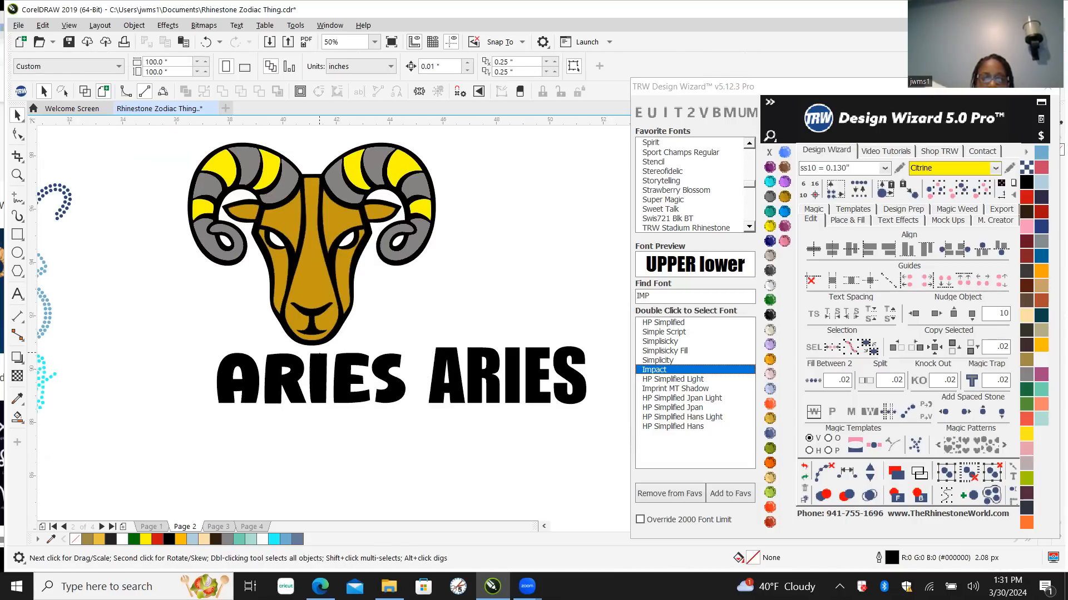
{"action": "left_click", "coordinate": [319, 354]}
{"action": "left_click", "coordinate": [509, 344]}
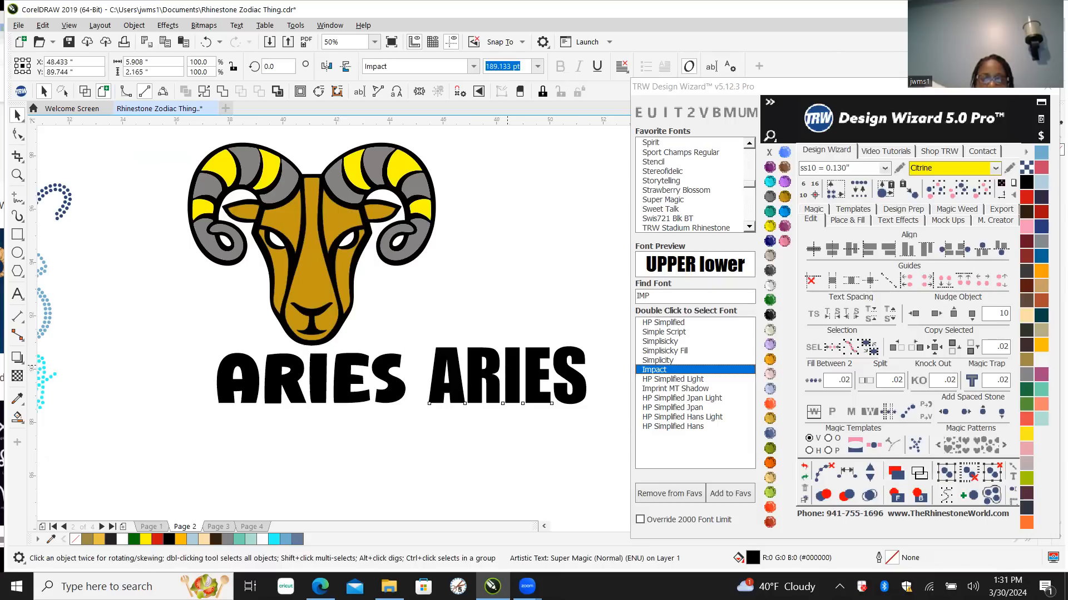
{"action": "left_click", "coordinate": [847, 219]}
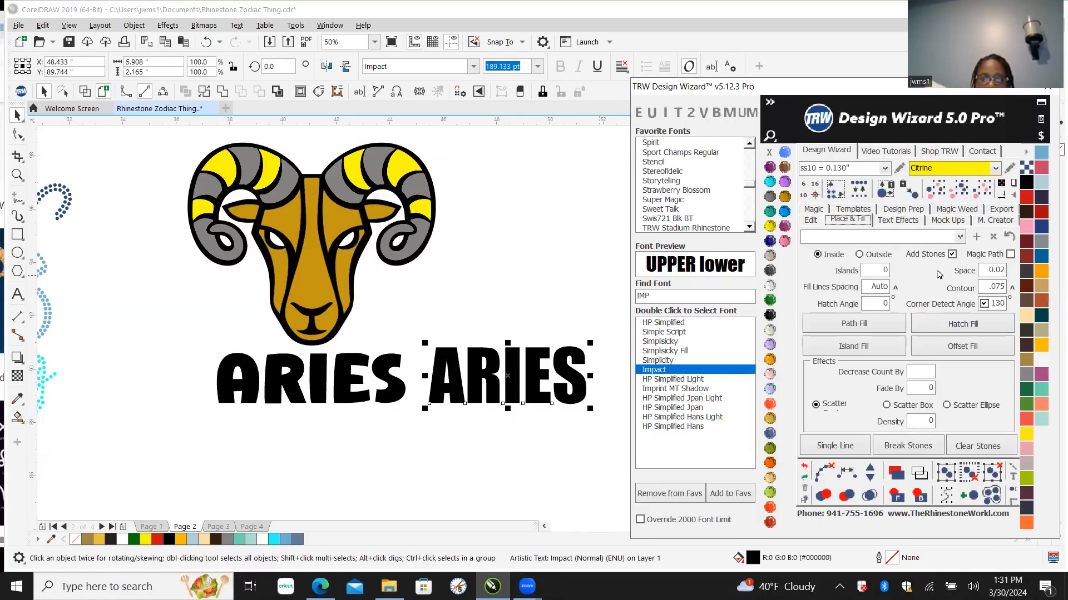
{"action": "left_click", "coordinate": [952, 323]}
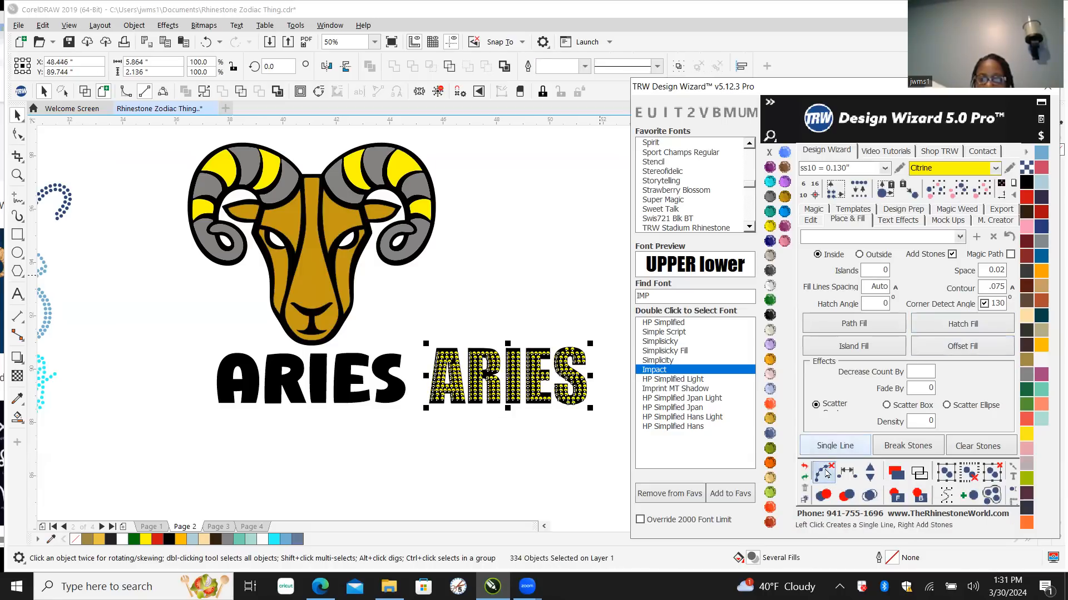
{"action": "left_click", "coordinate": [869, 495]}
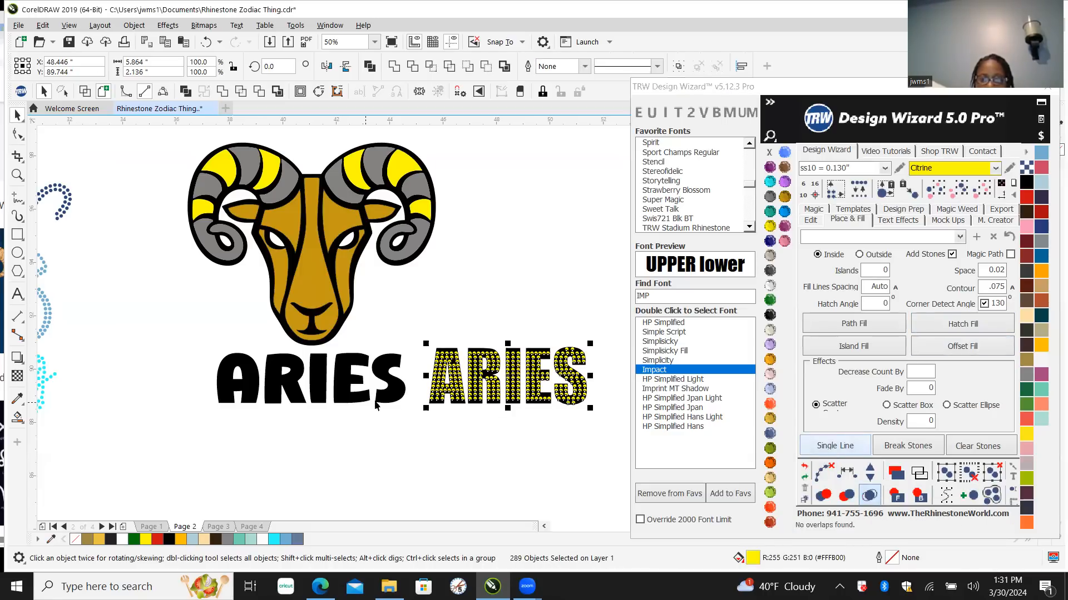
Step: Hatch Fill the Super Magic ARIES with ss10 Citrine stones, check them for overlaps, and deselect them
{"action": "left_click", "coordinate": [261, 378]}
{"action": "left_click", "coordinate": [953, 325]}
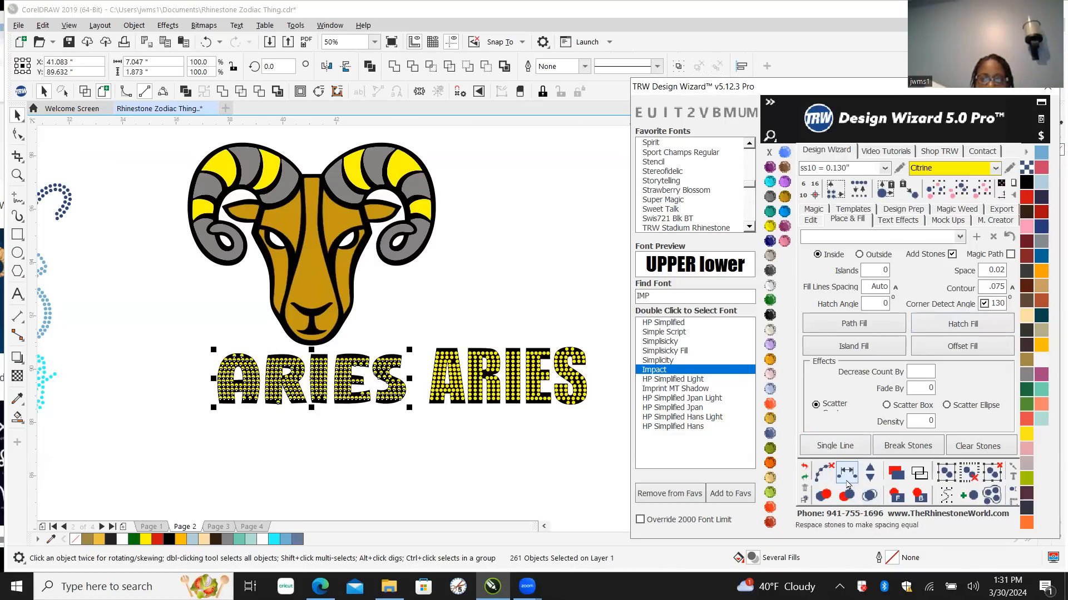
{"action": "left_click", "coordinate": [869, 495]}
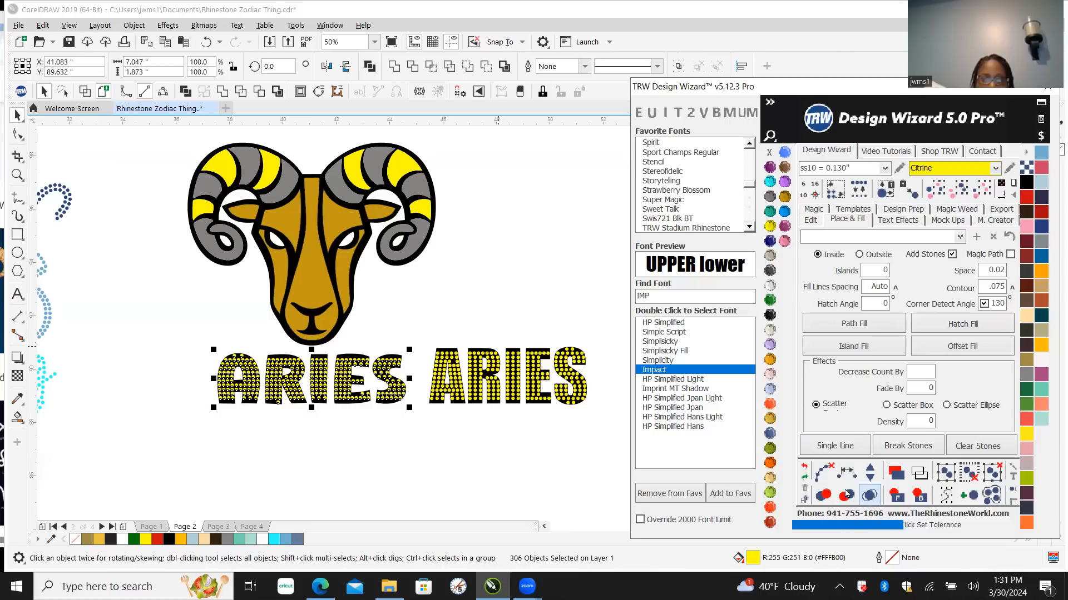
{"action": "left_click", "coordinate": [427, 296]}
{"action": "scroll", "coordinate": [298, 399], "scroll_direction": "up", "scroll_amount": 1}
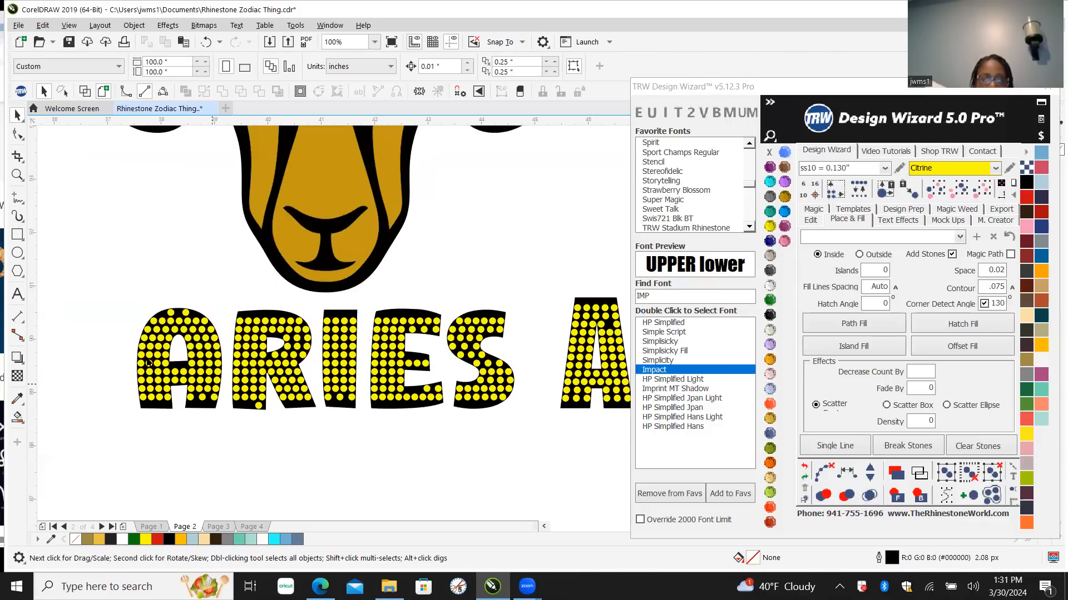
Step: Delete all the stones from the Super Magic ARIES, keeping the black lettering
{"action": "left_click_drag", "start_coordinate": [125, 297], "coordinate": [450, 466]}
{"action": "left_click_drag", "start_coordinate": [454, 461], "coordinate": [452, 458]}
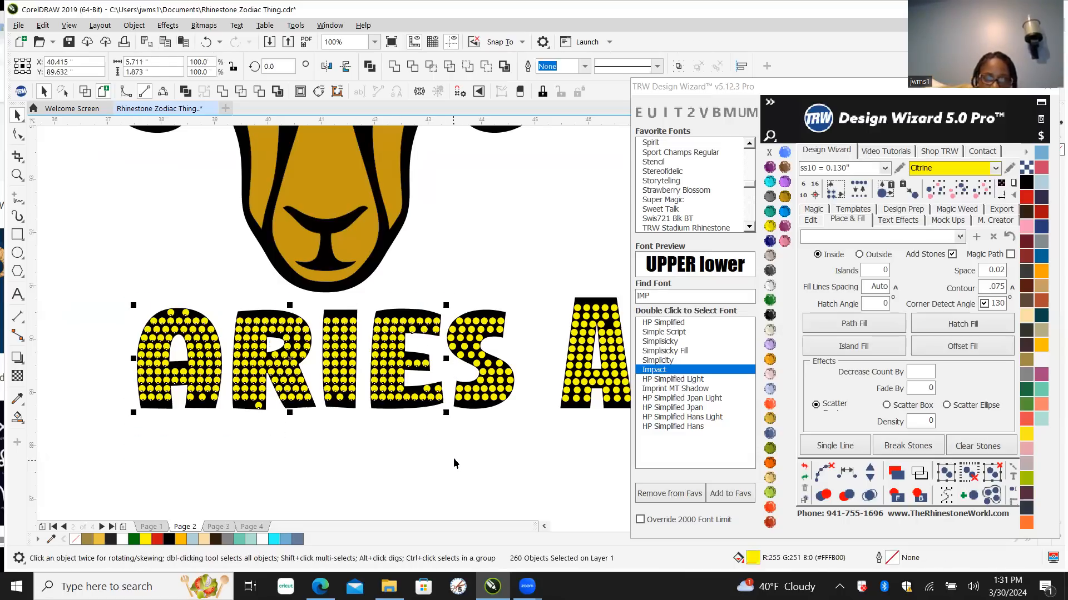
{"action": "key", "text": "Delete"}
{"action": "left_click_drag", "start_coordinate": [414, 278], "coordinate": [535, 463]}
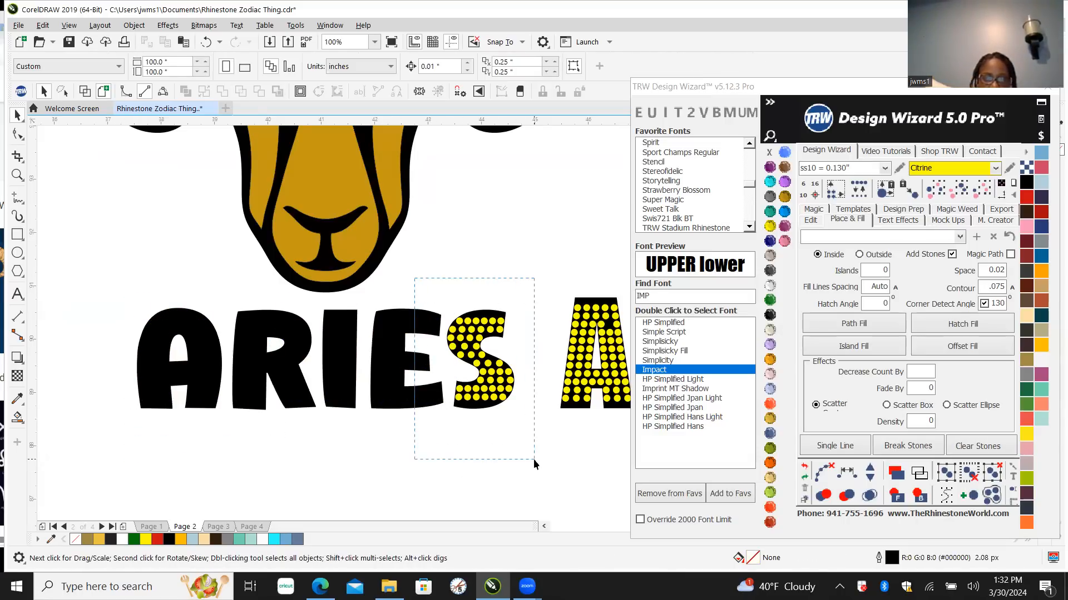
{"action": "key", "text": "Delete"}
{"action": "scroll", "coordinate": [413, 381], "scroll_direction": "down", "scroll_amount": 1}
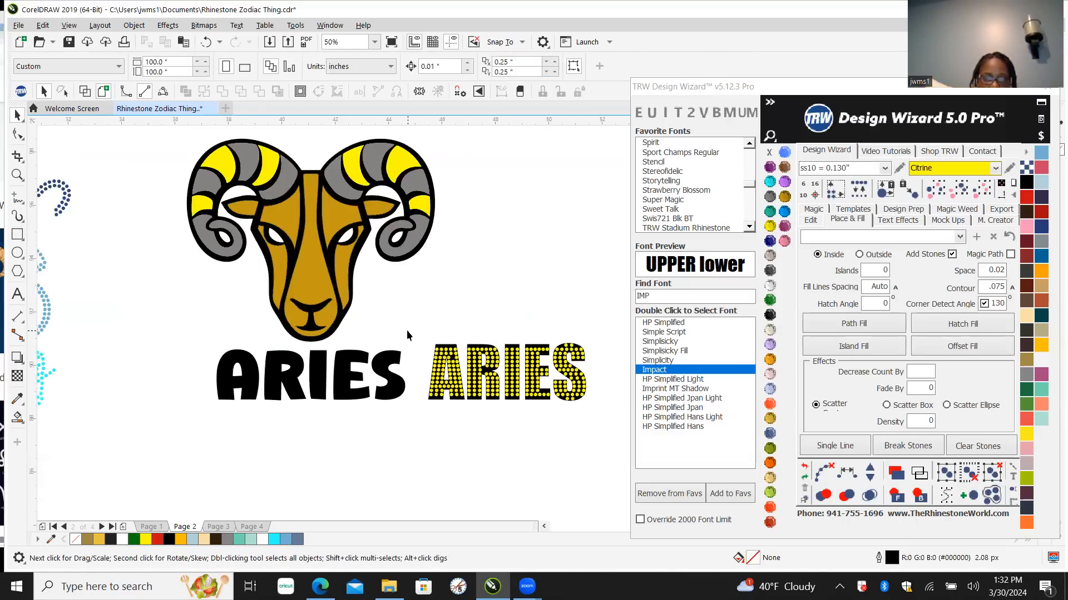
Step: Delete all the stones from the Impact ARIES, keeping the black lettering
{"action": "left_click_drag", "start_coordinate": [561, 443], "coordinate": [560, 442]}
{"action": "key", "text": "Delete"}
{"action": "left_click_drag", "start_coordinate": [521, 300], "coordinate": [540, 358]}
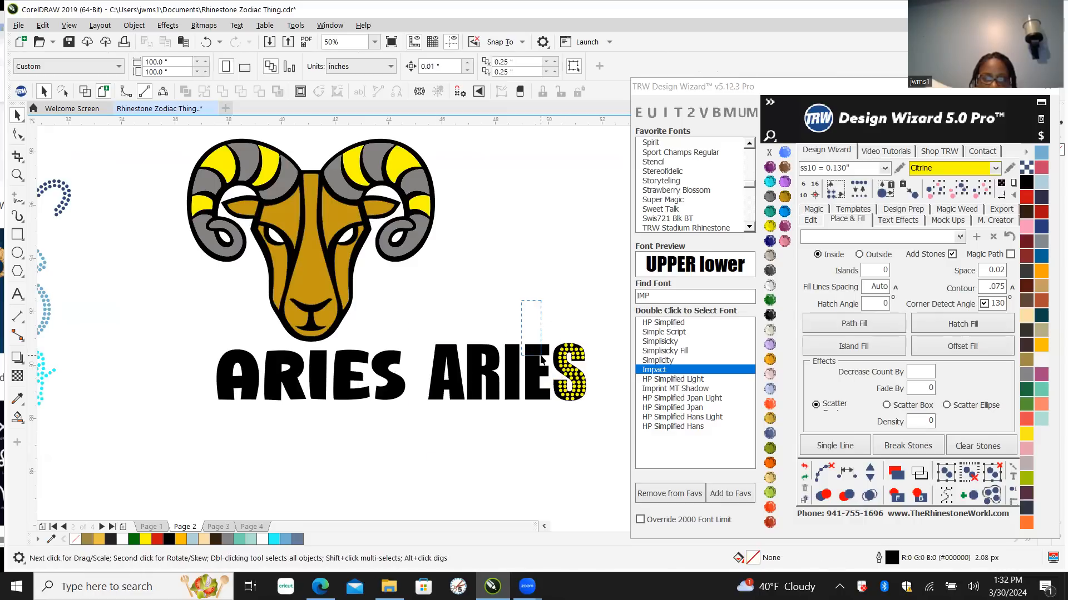
{"action": "left_click_drag", "start_coordinate": [605, 446], "coordinate": [605, 446]}
{"action": "key", "text": "Delete"}
Step: Set the fill contour to .06, Hatch Fill the Super Magic ARIES, and inspect the stones along the letter edges
{"action": "scroll", "coordinate": [560, 432], "scroll_direction": "down", "scroll_amount": 1}
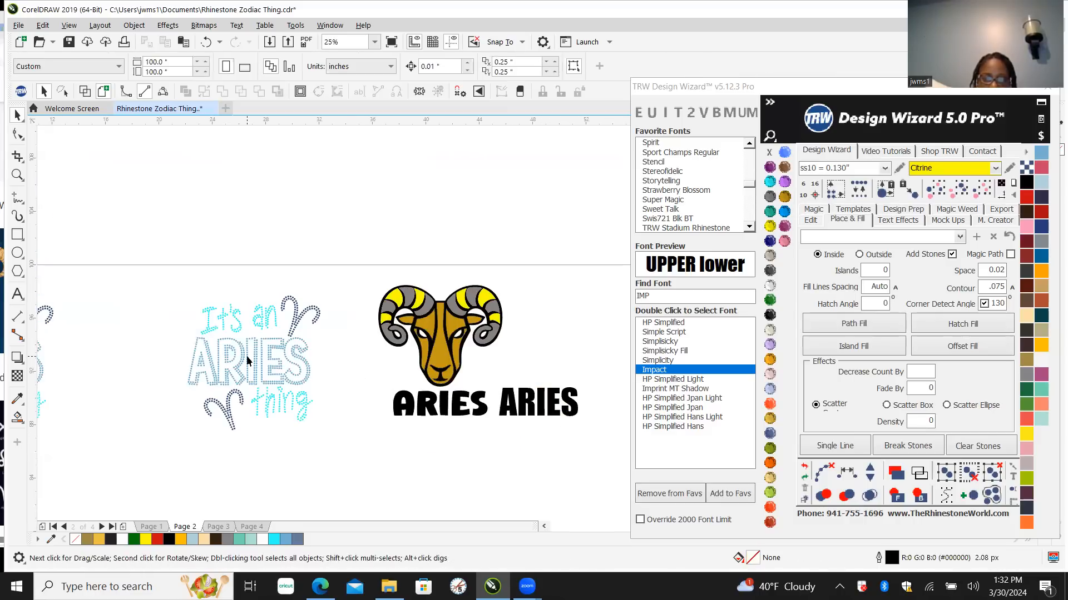
{"action": "scroll", "coordinate": [296, 344], "scroll_direction": "up", "scroll_amount": 1}
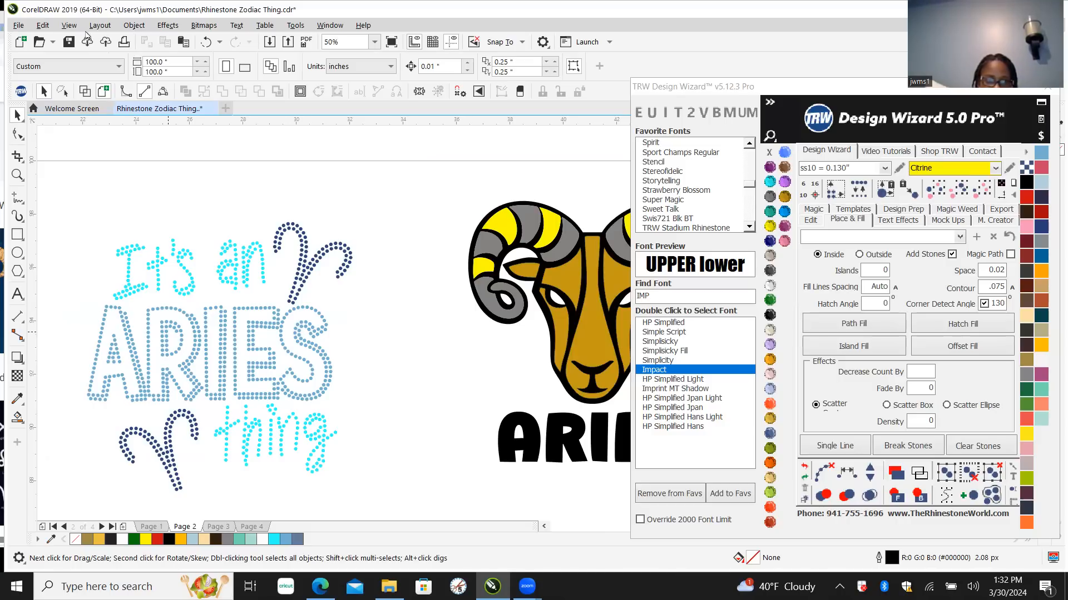
{"action": "scroll", "coordinate": [255, 287], "scroll_direction": "down", "scroll_amount": 1}
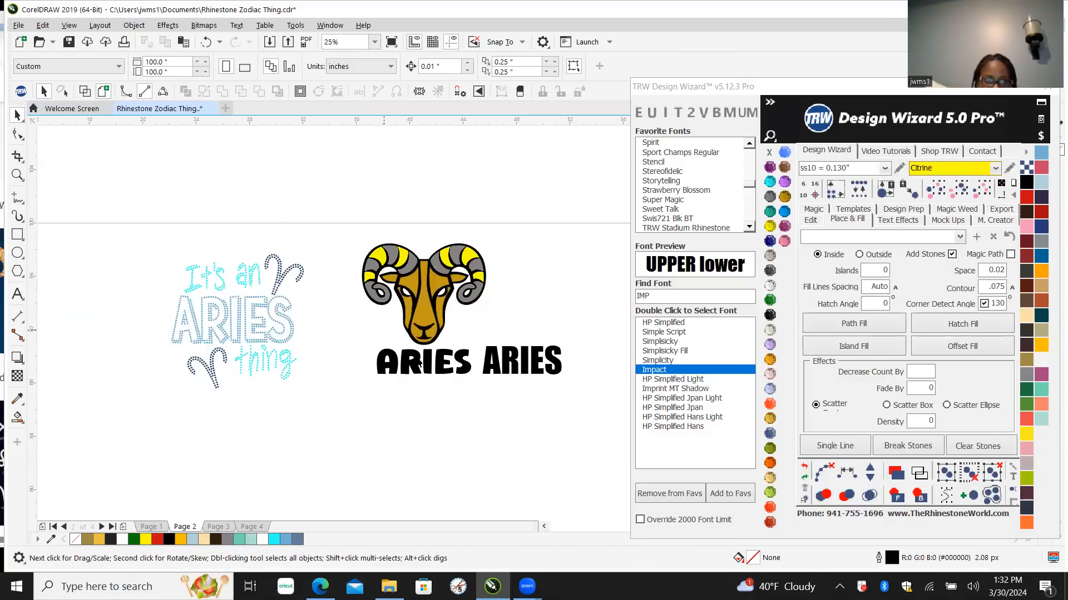
{"action": "scroll", "coordinate": [477, 368], "scroll_direction": "up", "scroll_amount": 1}
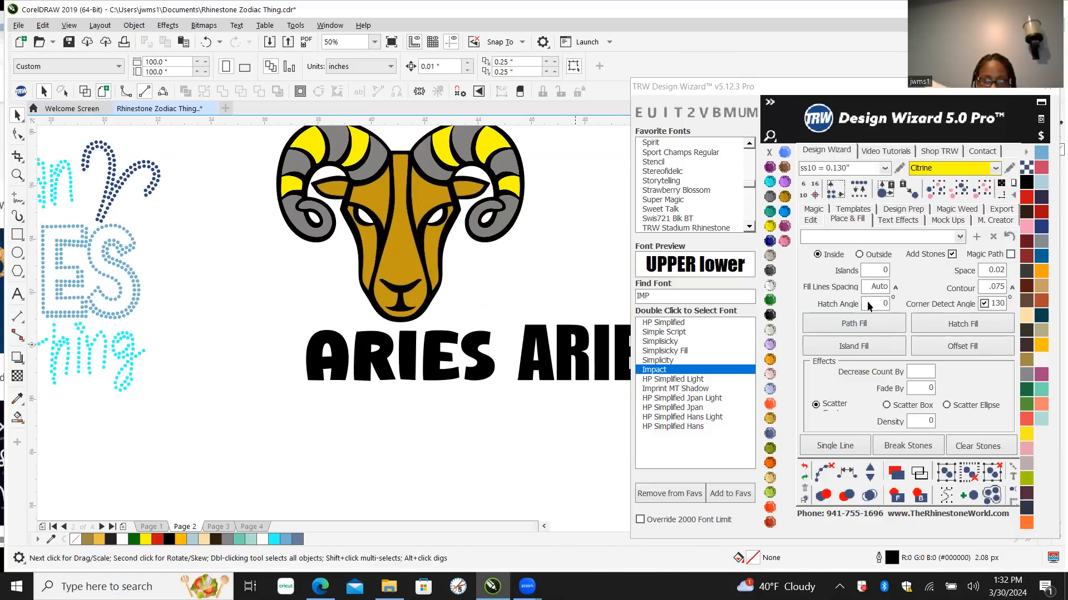
{"action": "left_click", "coordinate": [493, 363]}
{"action": "double_click", "coordinate": [993, 287]}
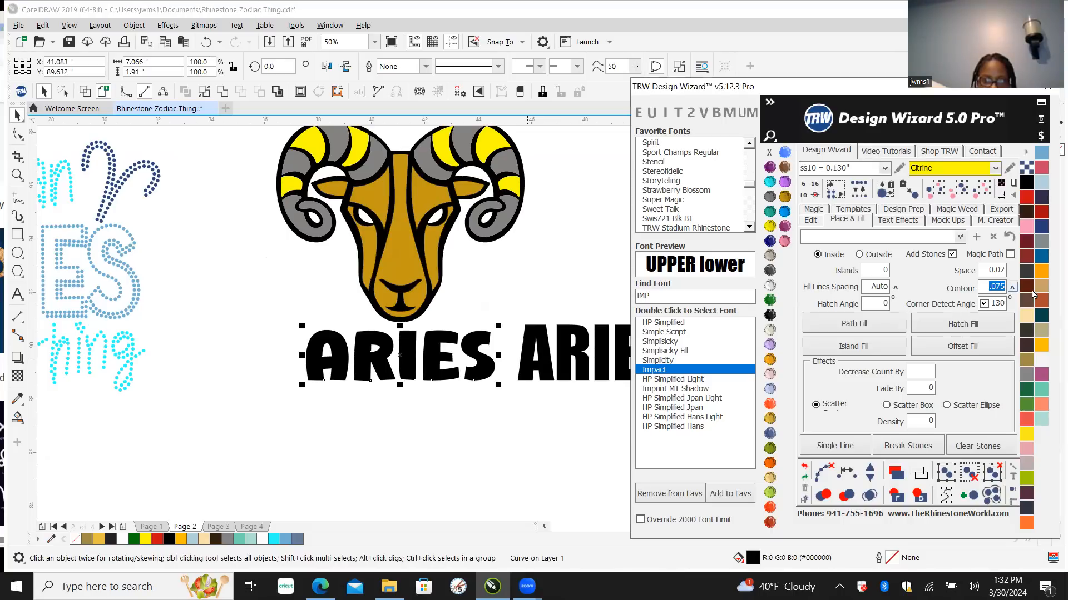
{"action": "scroll", "coordinate": [497, 356], "scroll_direction": "up", "scroll_amount": 1}
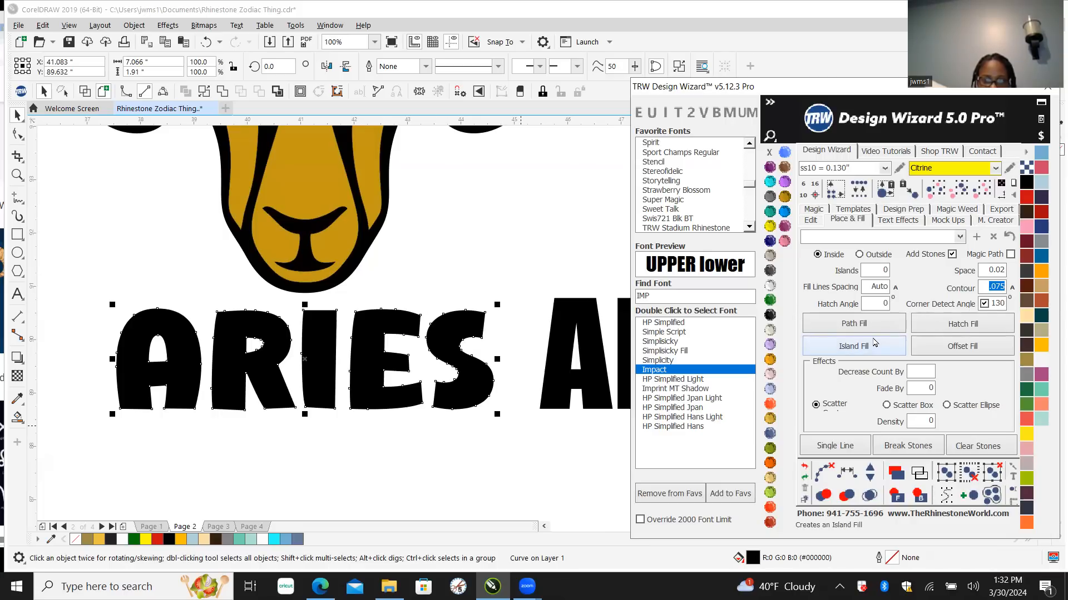
{"action": "type", "text": ".0"}
{"action": "left_click", "coordinate": [954, 328]}
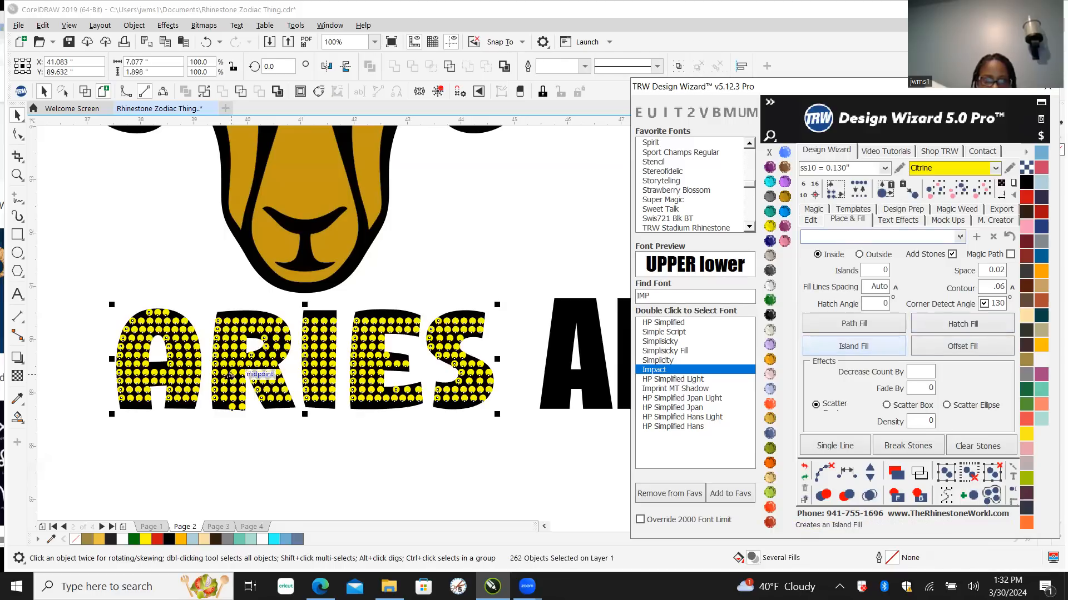
{"action": "scroll", "coordinate": [248, 432], "scroll_direction": "up", "scroll_amount": 5}
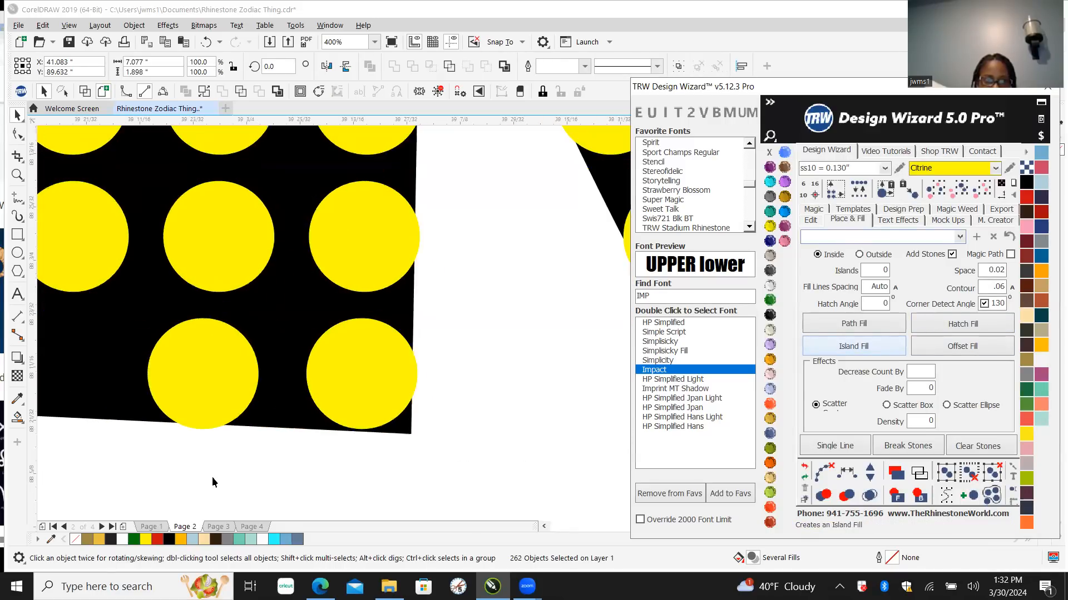
{"action": "scroll", "coordinate": [426, 383], "scroll_direction": "down", "scroll_amount": 2}
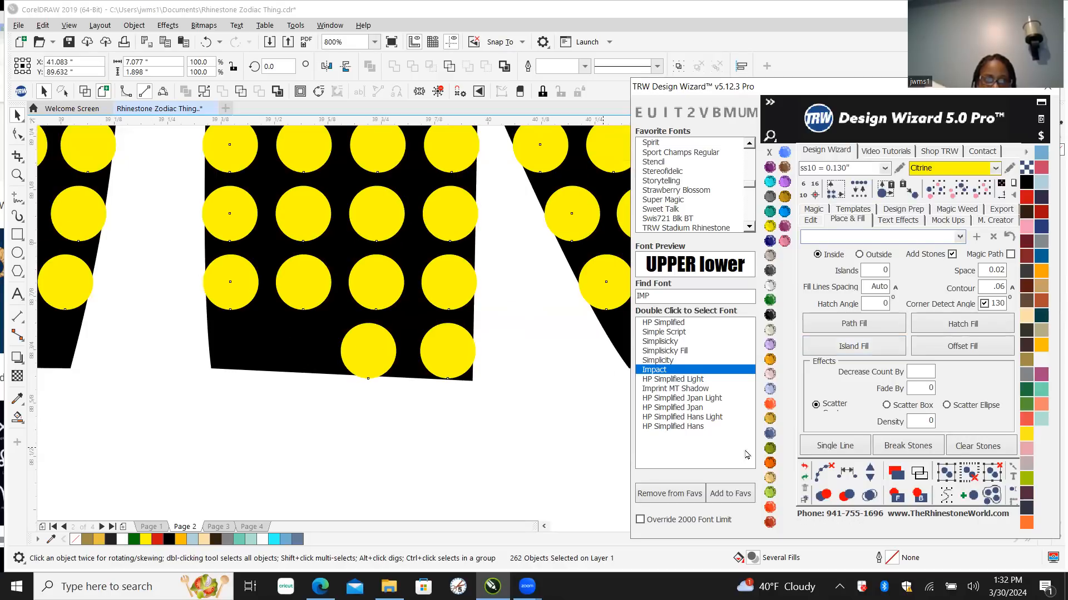
Step: Undo the hatch fill on the Super Magic ARIES and deselect the lettering
{"action": "left_click", "coordinate": [803, 465]}
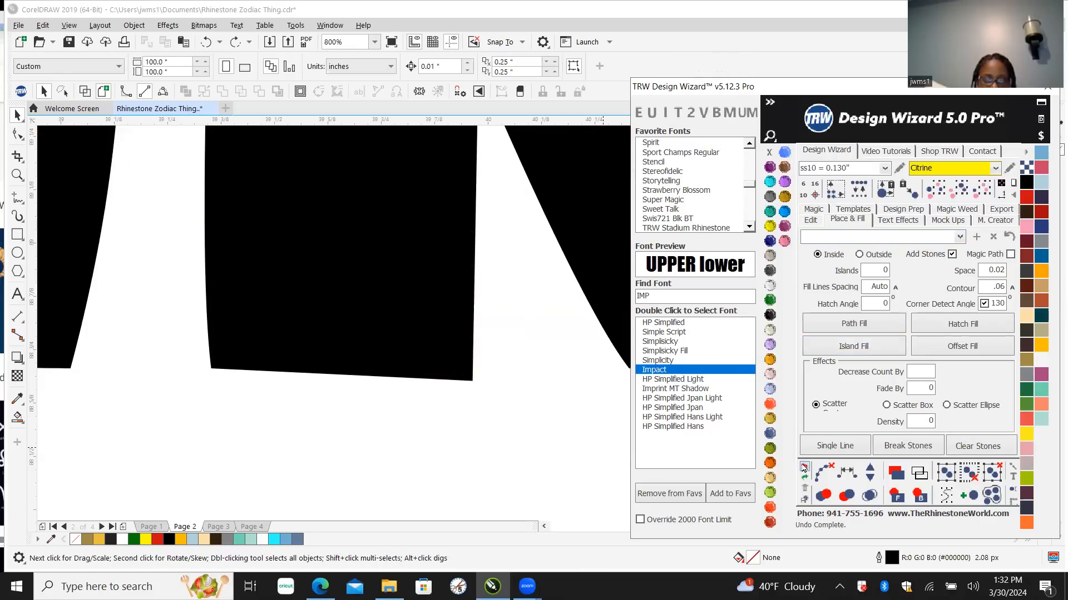
{"action": "scroll", "coordinate": [332, 235], "scroll_direction": "down", "scroll_amount": 6}
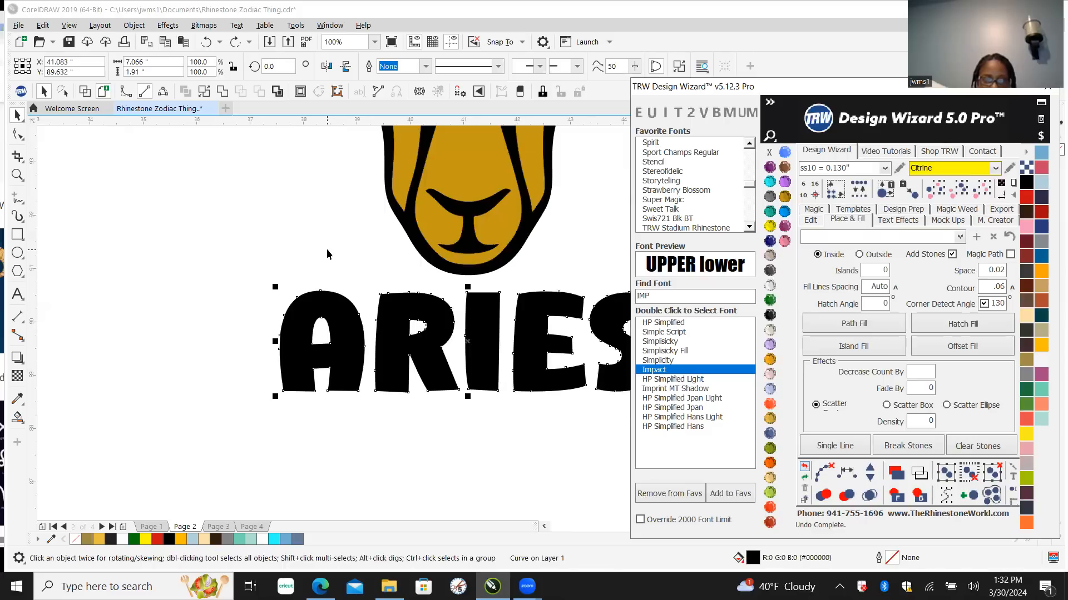
{"action": "left_click", "coordinate": [327, 254]}
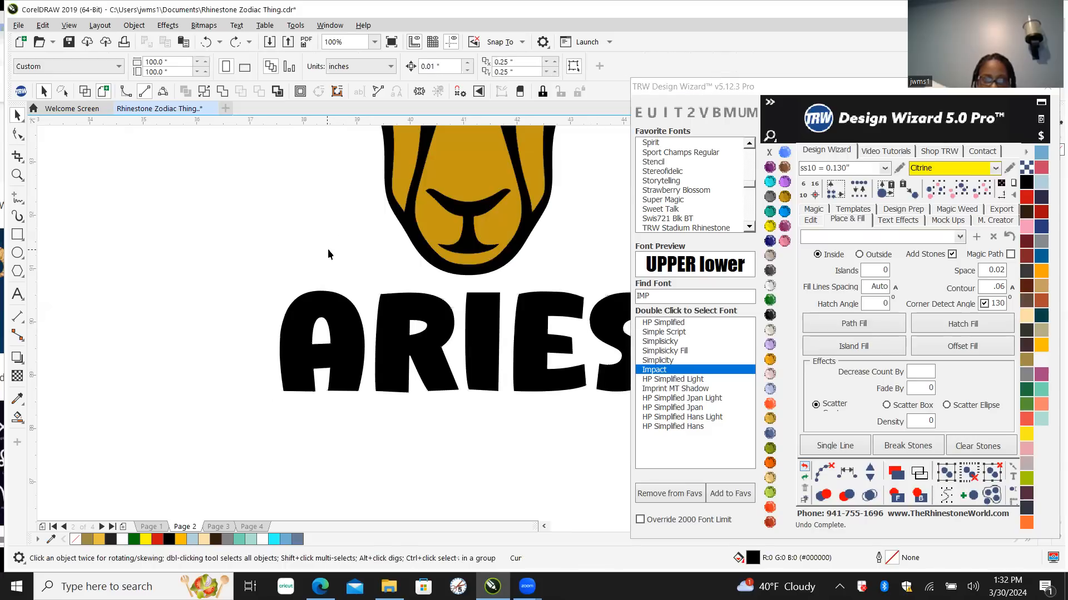
{"action": "left_click", "coordinate": [88, 90]}
{"action": "left_click", "coordinate": [102, 90]}
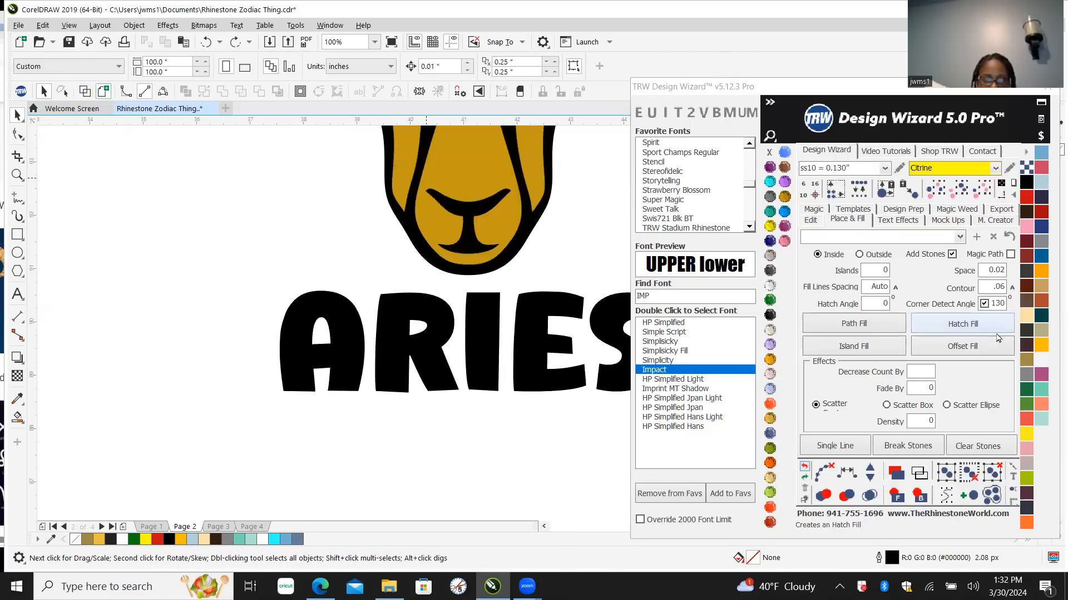
Step: Hatch Fill the Super Magic ARIES again at the .06 contour and inspect the stone coverage
{"action": "double_click", "coordinate": [995, 287]}
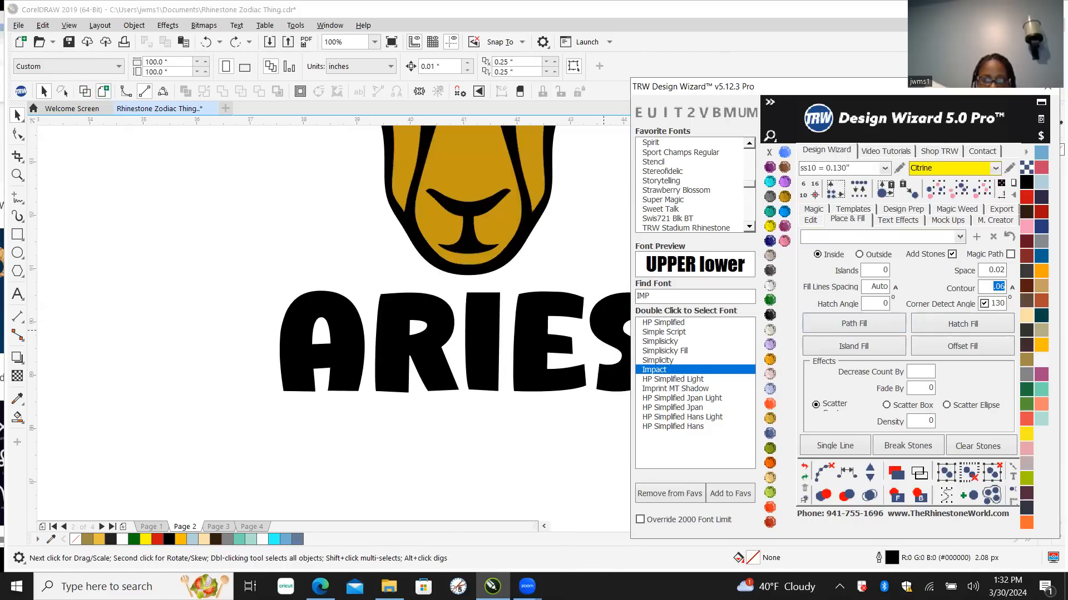
{"action": "left_click", "coordinate": [535, 329]}
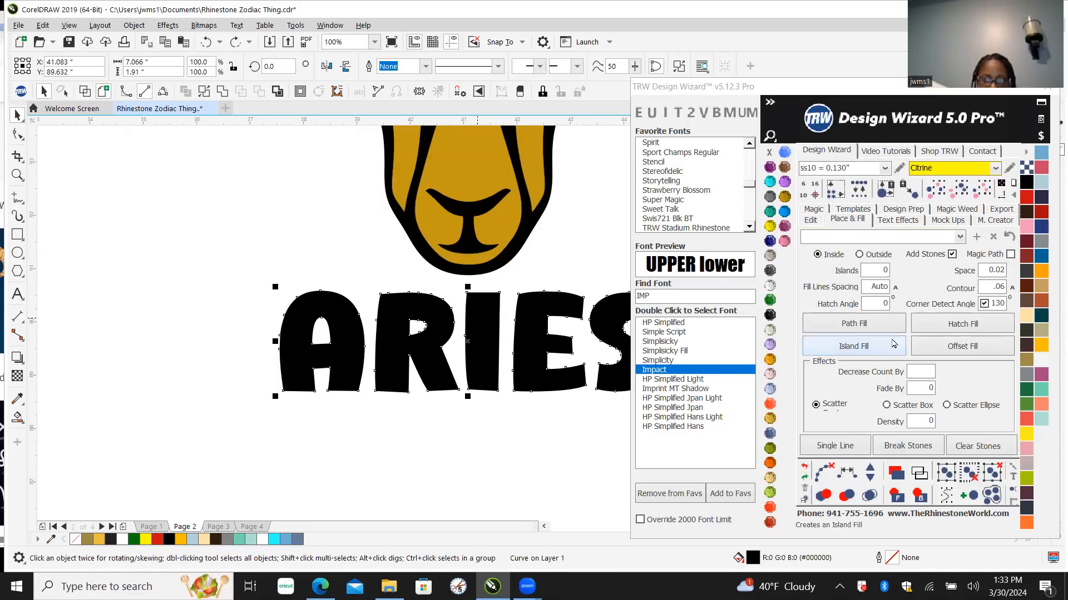
{"action": "left_click", "coordinate": [958, 328]}
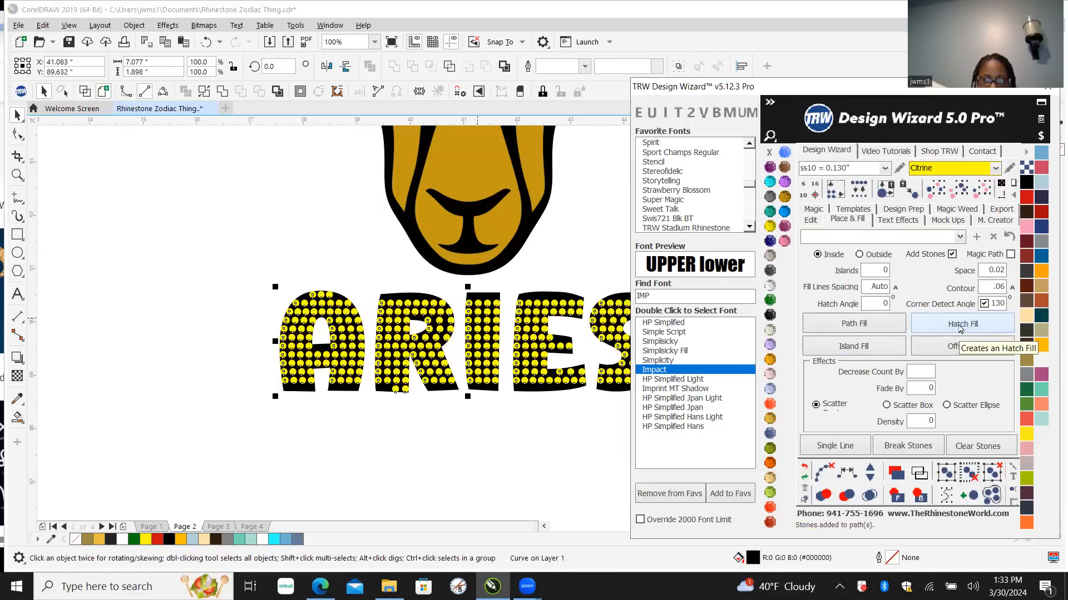
{"action": "scroll", "coordinate": [148, 367], "scroll_direction": "down", "scroll_amount": 1}
{"action": "scroll", "coordinate": [356, 385], "scroll_direction": "up", "scroll_amount": 2}
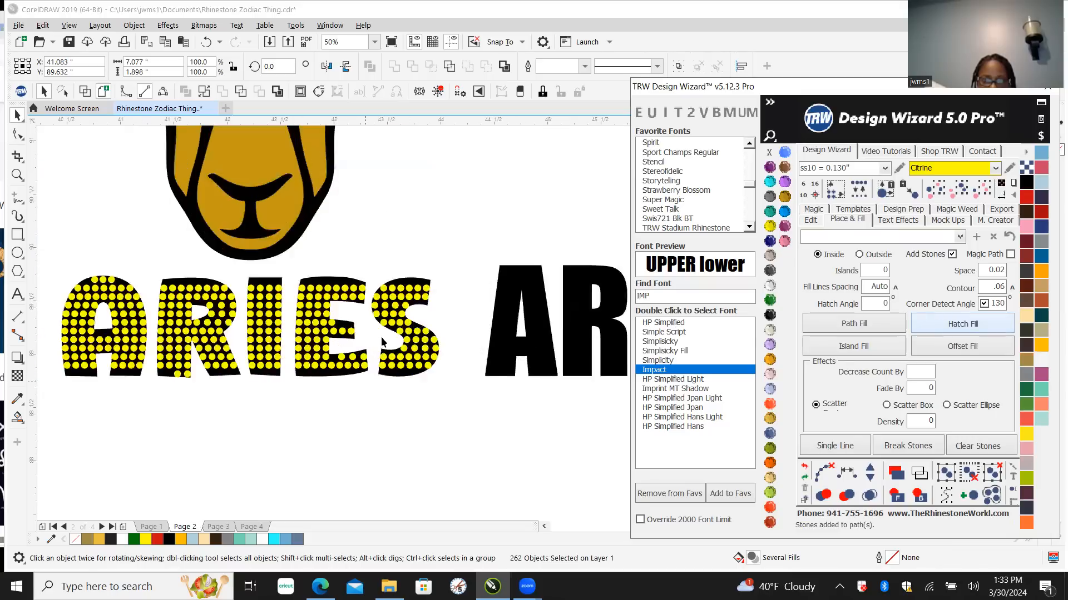
Step: Undo the repeated hatch fill and set the fill contour to .01
{"action": "left_click", "coordinate": [804, 469]}
{"action": "left_click", "coordinate": [805, 469]}
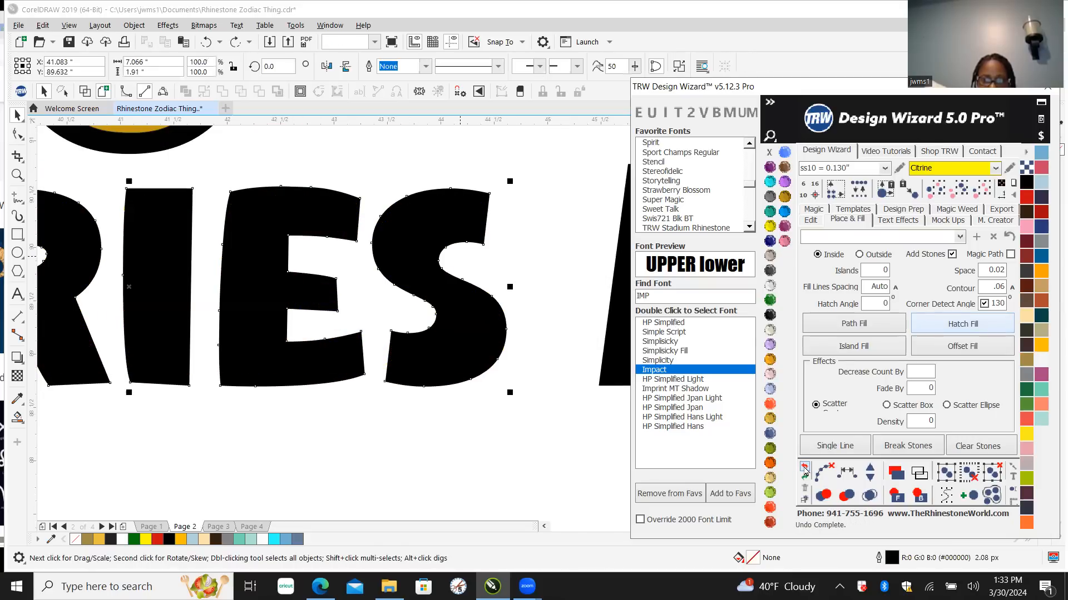
{"action": "double_click", "coordinate": [983, 288]}
{"action": "type", "text": ".0"}
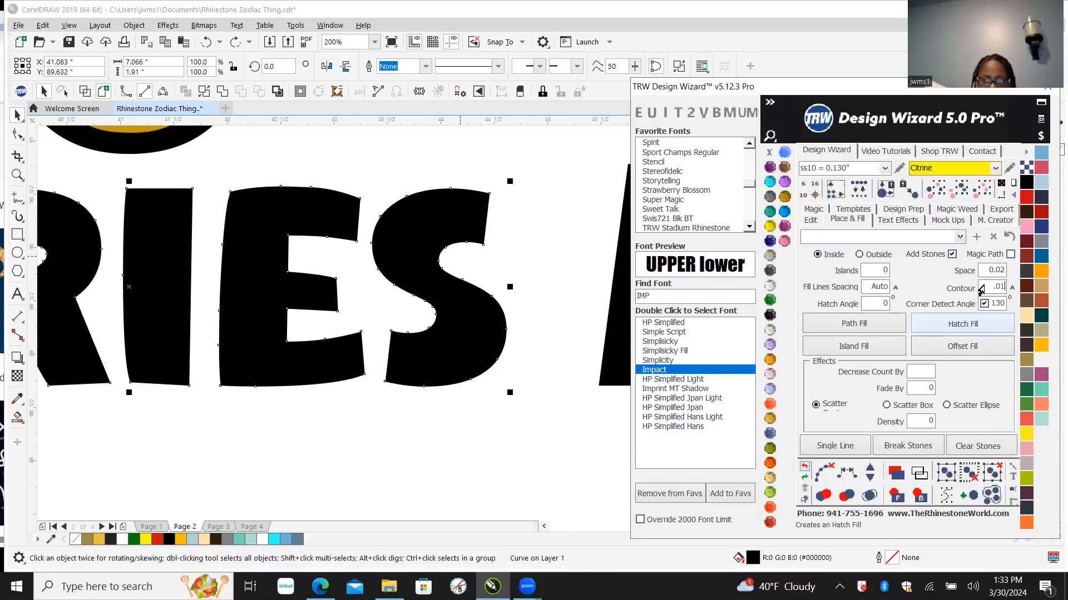
{"action": "left_click", "coordinate": [443, 167]}
{"action": "left_click", "coordinate": [434, 215]}
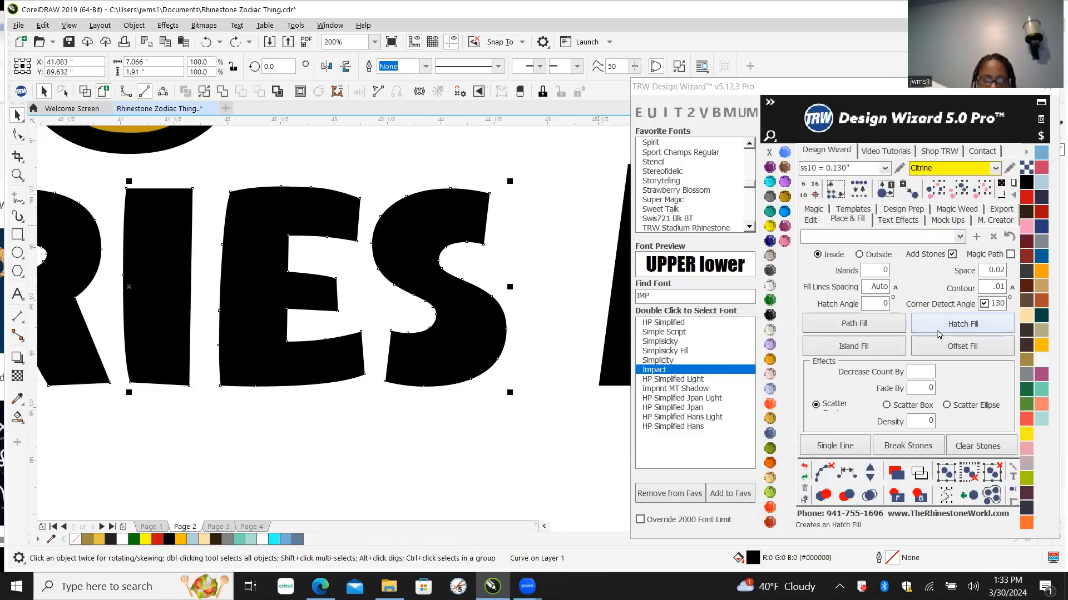
Step: Hatch Fill the Super Magic ARIES at the .01 contour, clear its paths, and check the stones for overlaps
{"action": "left_click", "coordinate": [977, 325]}
{"action": "left_click", "coordinate": [977, 325]}
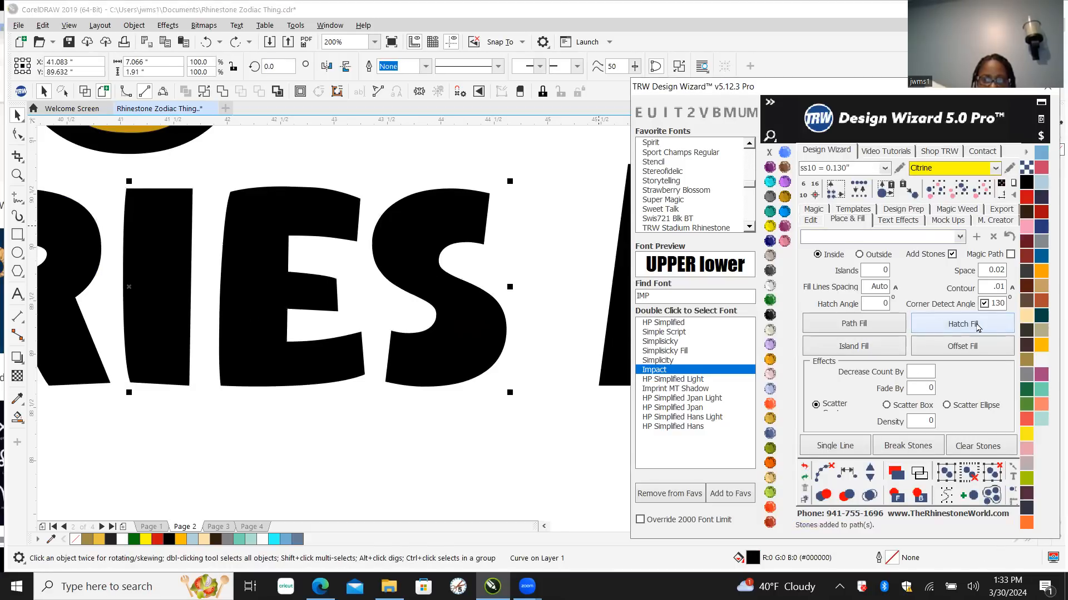
{"action": "scroll", "coordinate": [556, 392], "scroll_direction": "down", "scroll_amount": 3}
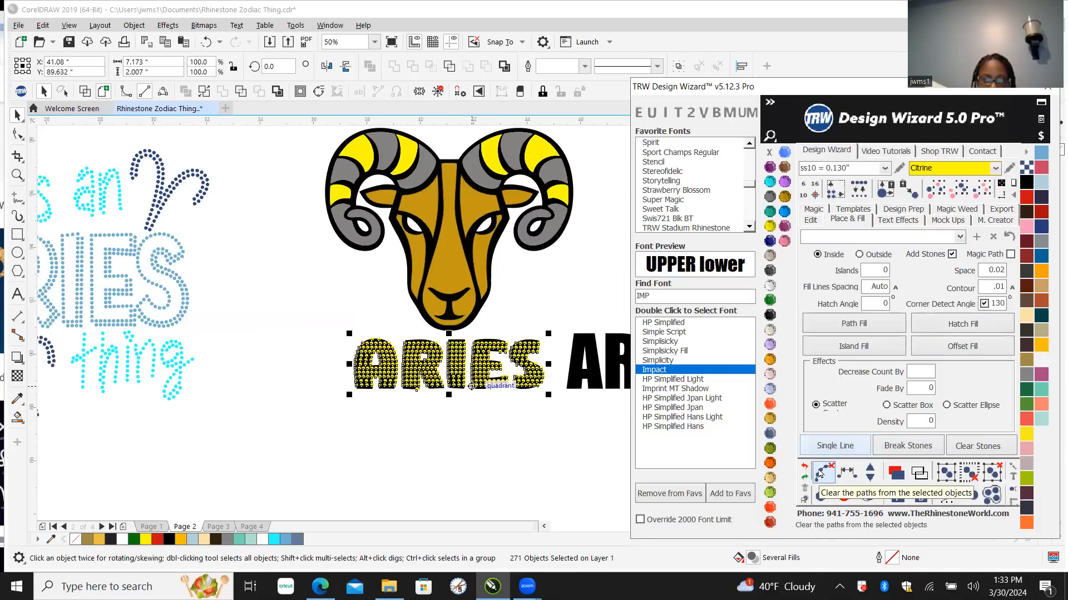
{"action": "left_click", "coordinate": [869, 495]}
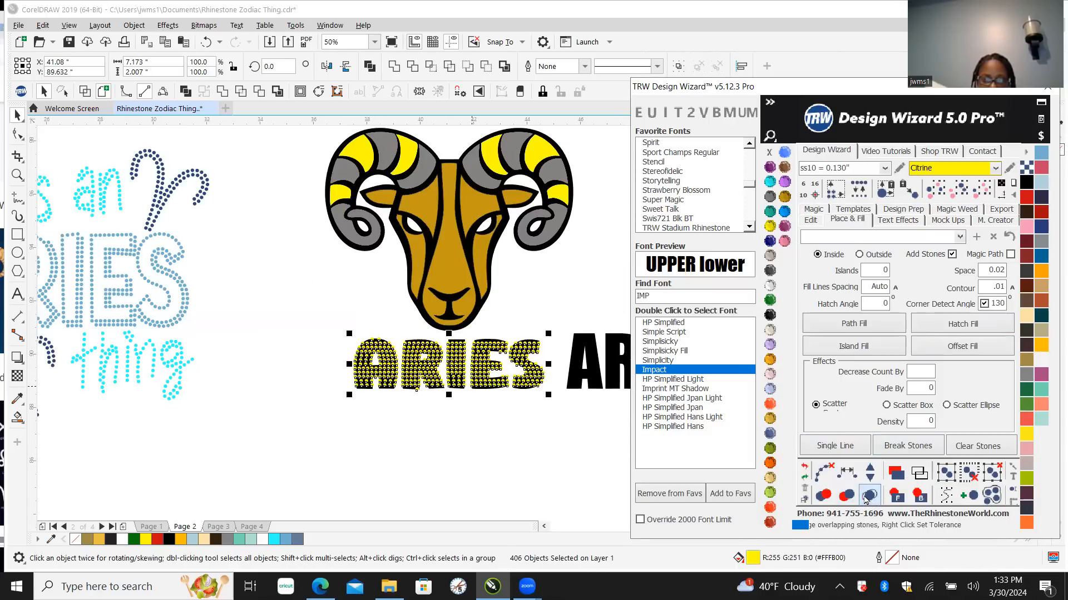
Step: Recolor the Super Magic ARIES lettering behind the stones to Crystal and inspect the fill without the black backing
{"action": "left_click", "coordinate": [463, 440]}
{"action": "scroll", "coordinate": [465, 412], "scroll_direction": "up", "scroll_amount": 8}
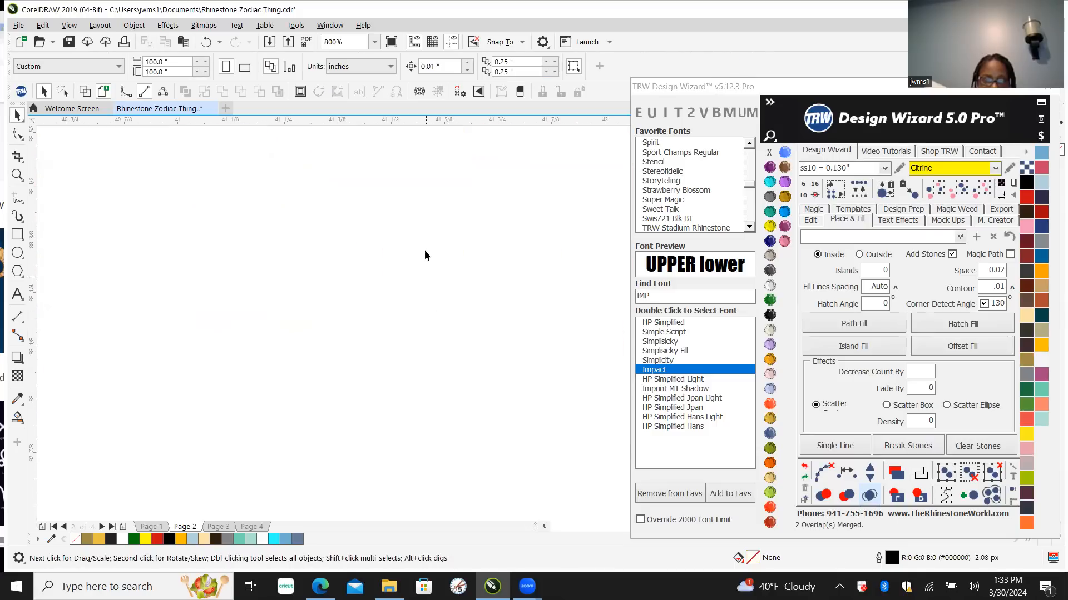
{"action": "scroll", "coordinate": [425, 256], "scroll_direction": "down", "scroll_amount": 4}
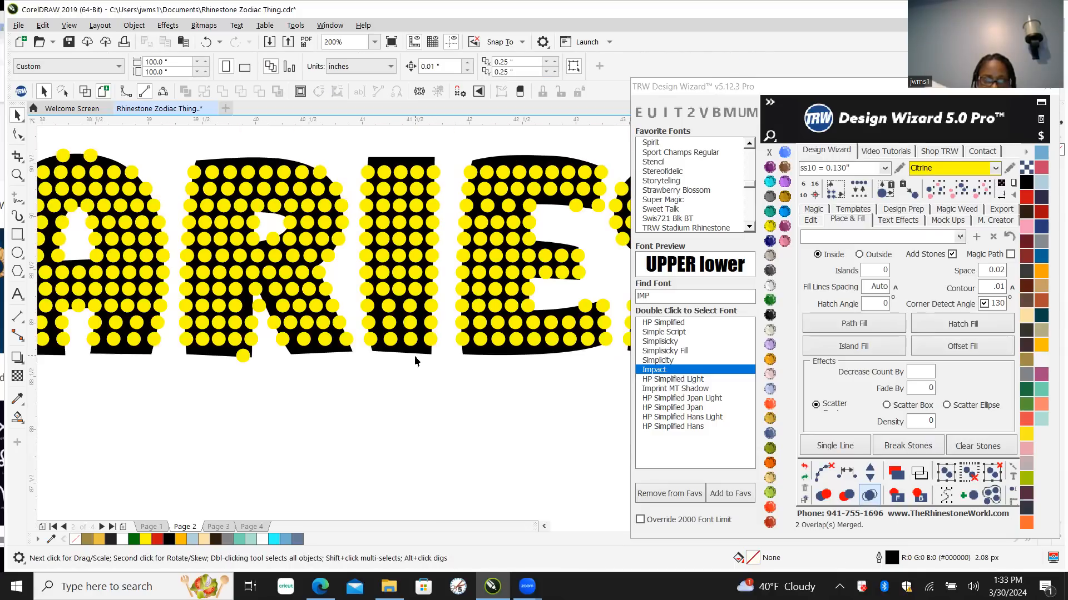
{"action": "left_click", "coordinate": [418, 350]}
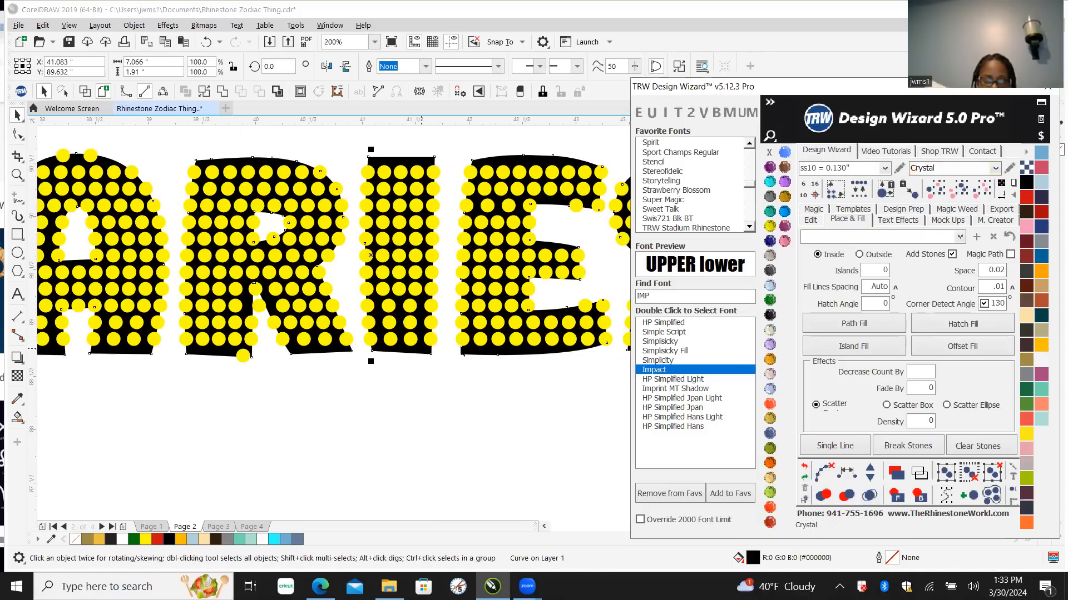
{"action": "key", "text": "Delete"}
{"action": "scroll", "coordinate": [377, 318], "scroll_direction": "down", "scroll_amount": 2}
{"action": "scroll", "coordinate": [333, 362], "scroll_direction": "down", "scroll_amount": 2}
{"action": "left_click", "coordinate": [372, 431]}
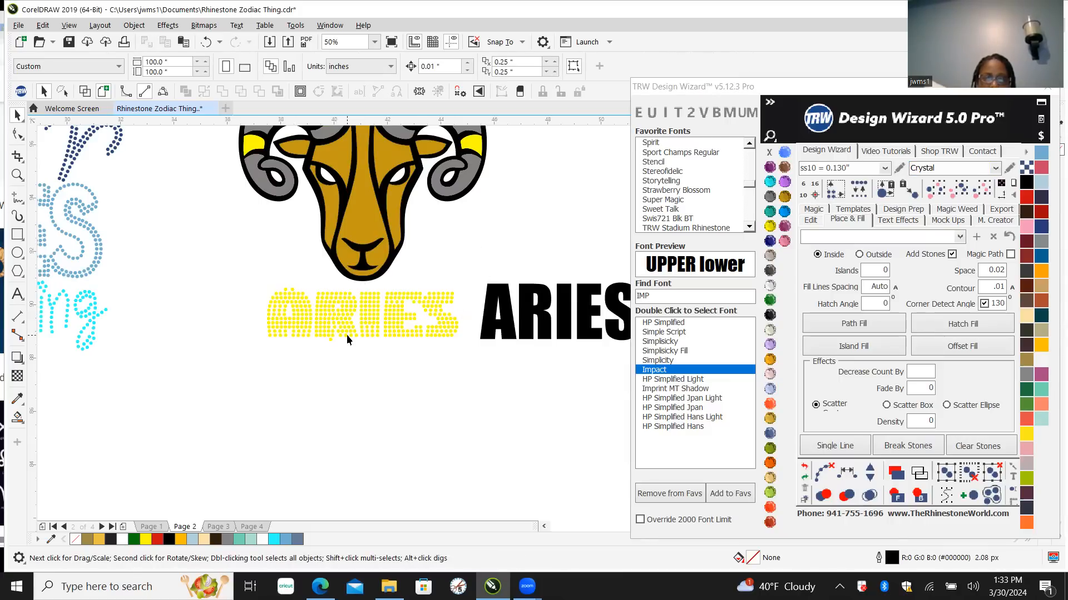
{"action": "scroll", "coordinate": [346, 335], "scroll_direction": "up", "scroll_amount": 1}
{"action": "scroll", "coordinate": [353, 333], "scroll_direction": "up", "scroll_amount": 1}
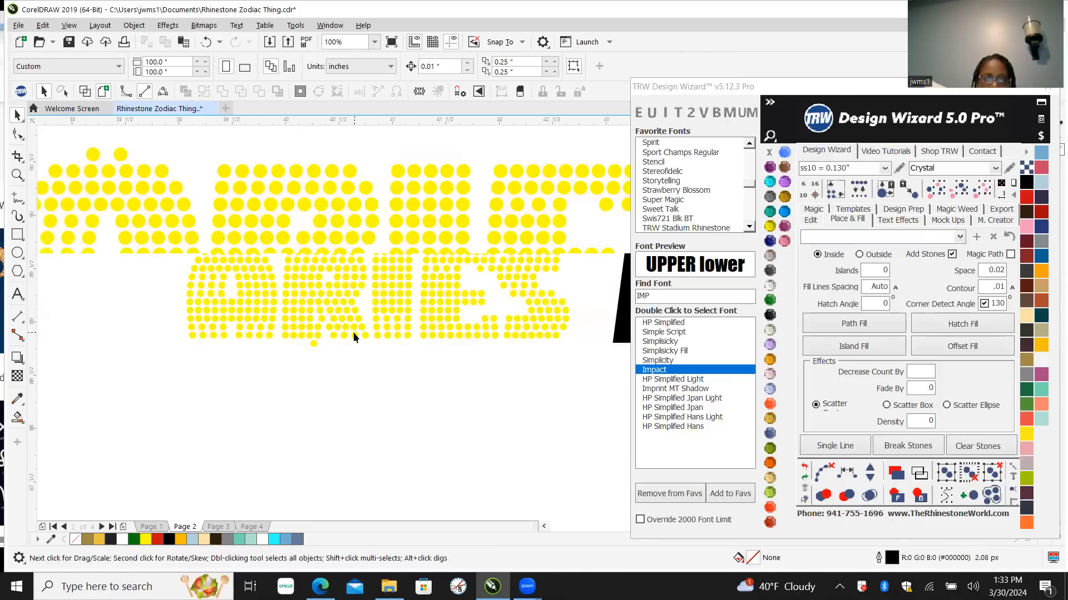
{"action": "scroll", "coordinate": [337, 328], "scroll_direction": "up", "scroll_amount": 1}
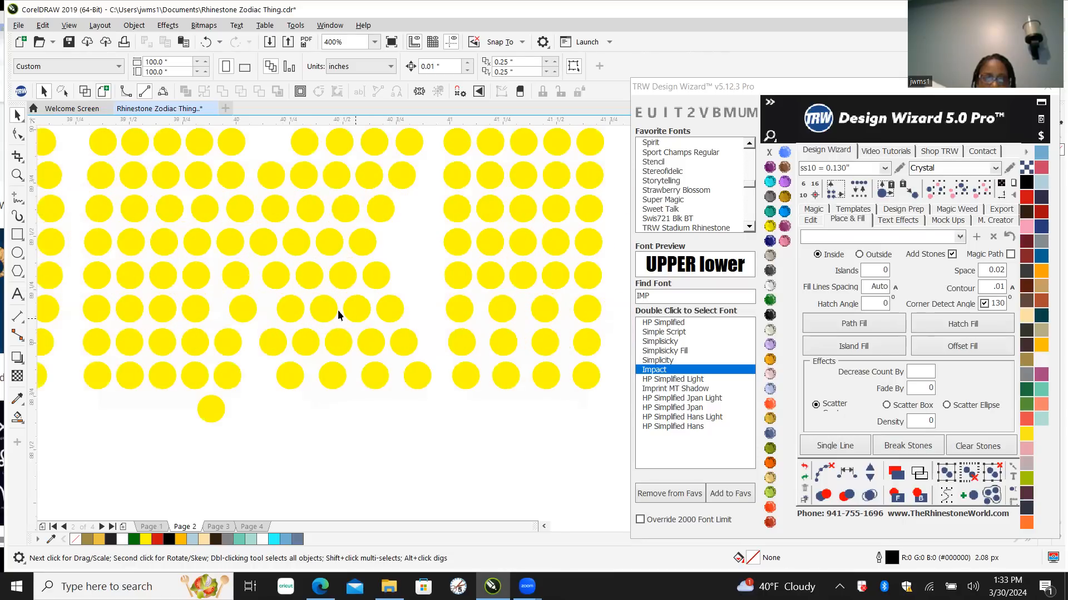
Step: Recolor the ARIES lettering behind the stones to Jet Black and deselect it
{"action": "left_click", "coordinate": [338, 320]}
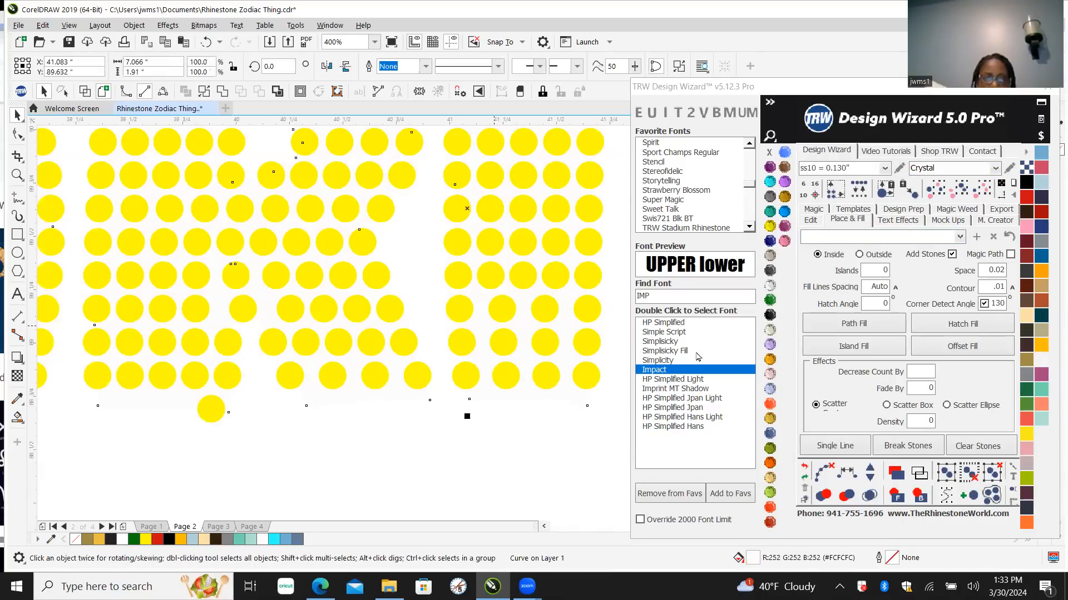
{"action": "scroll", "coordinate": [359, 427], "scroll_direction": "down", "scroll_amount": 2}
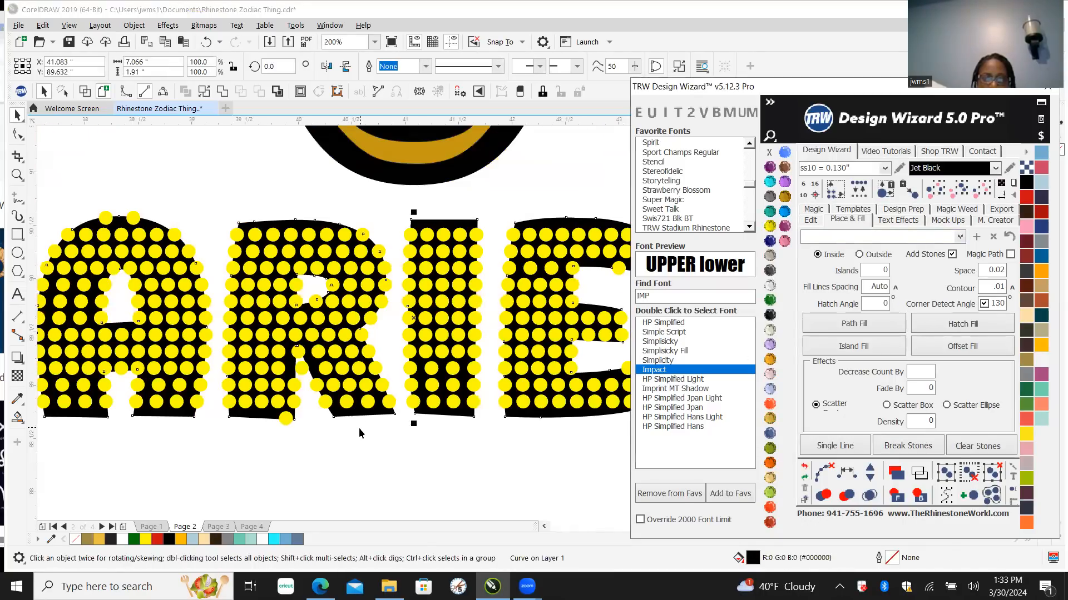
{"action": "left_click", "coordinate": [251, 477]}
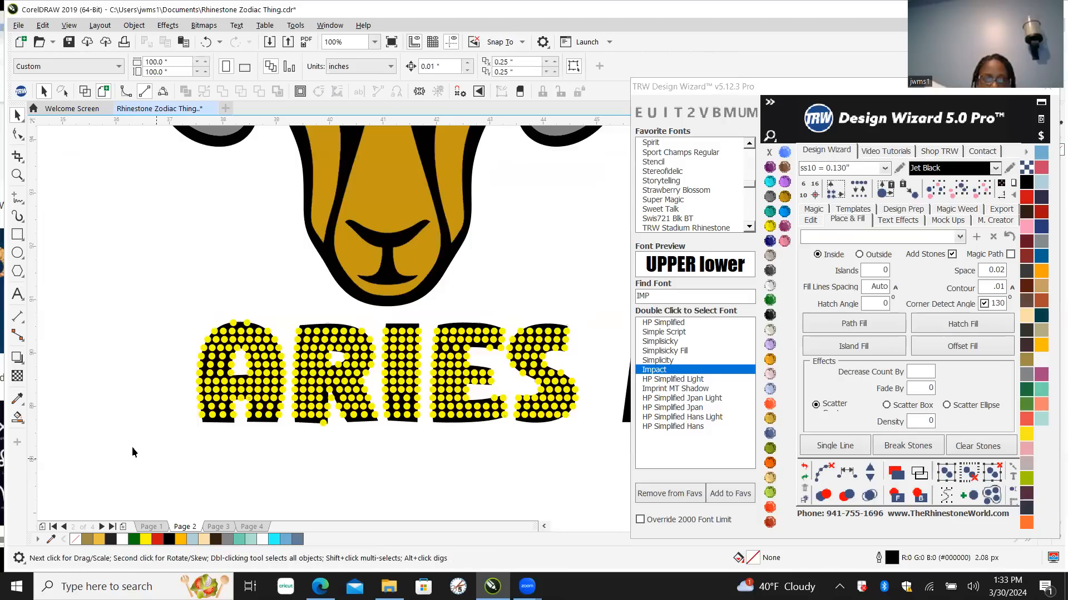
Step: Check the stone rows along the base of the A and R and delete the stray stone hanging below the R
{"action": "scroll", "coordinate": [169, 433], "scroll_direction": "up", "scroll_amount": 2}
{"action": "scroll", "coordinate": [246, 341], "scroll_direction": "up", "scroll_amount": 1}
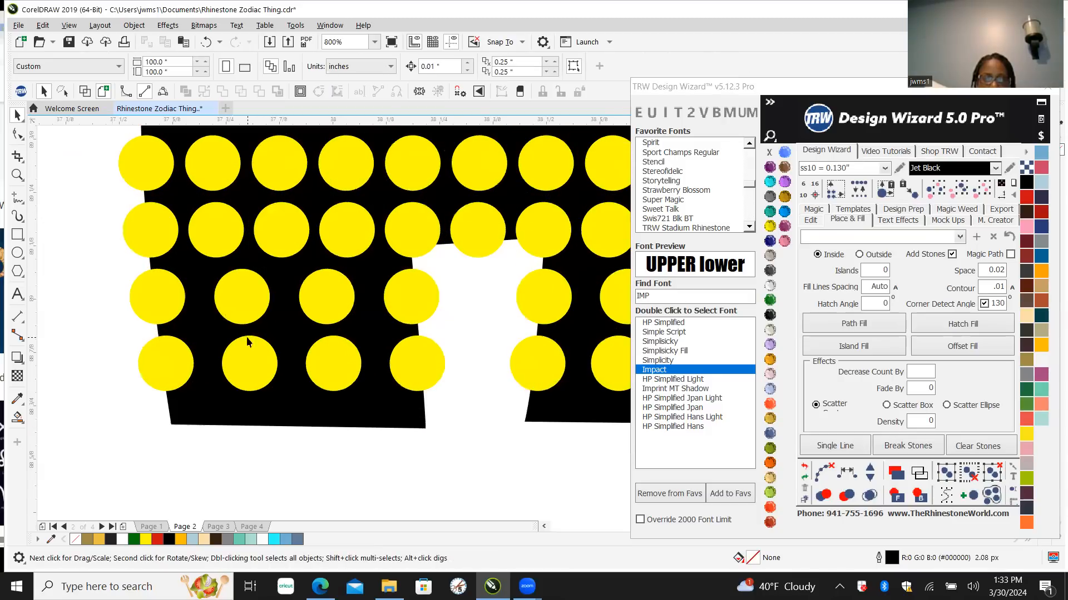
{"action": "scroll", "coordinate": [155, 362], "scroll_direction": "down", "scroll_amount": 2}
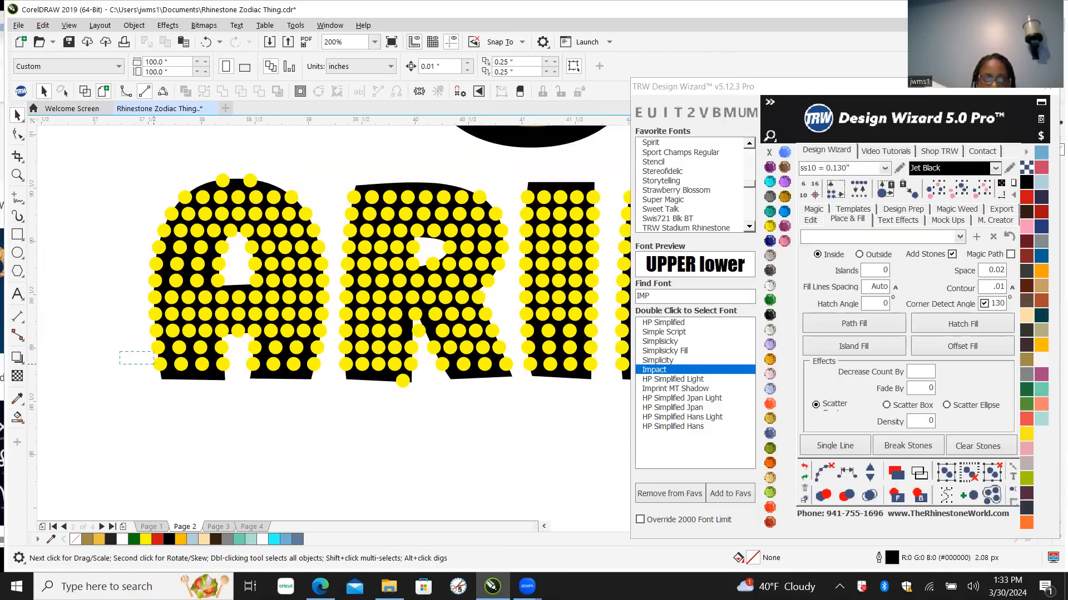
{"action": "left_click_drag", "start_coordinate": [225, 391], "coordinate": [227, 393]}
{"action": "left_click", "coordinate": [400, 381]}
{"action": "key", "text": "Delete"}
{"action": "left_click_drag", "start_coordinate": [108, 355], "coordinate": [265, 431]}
{"action": "left_click_drag", "start_coordinate": [222, 403], "coordinate": [362, 424]}
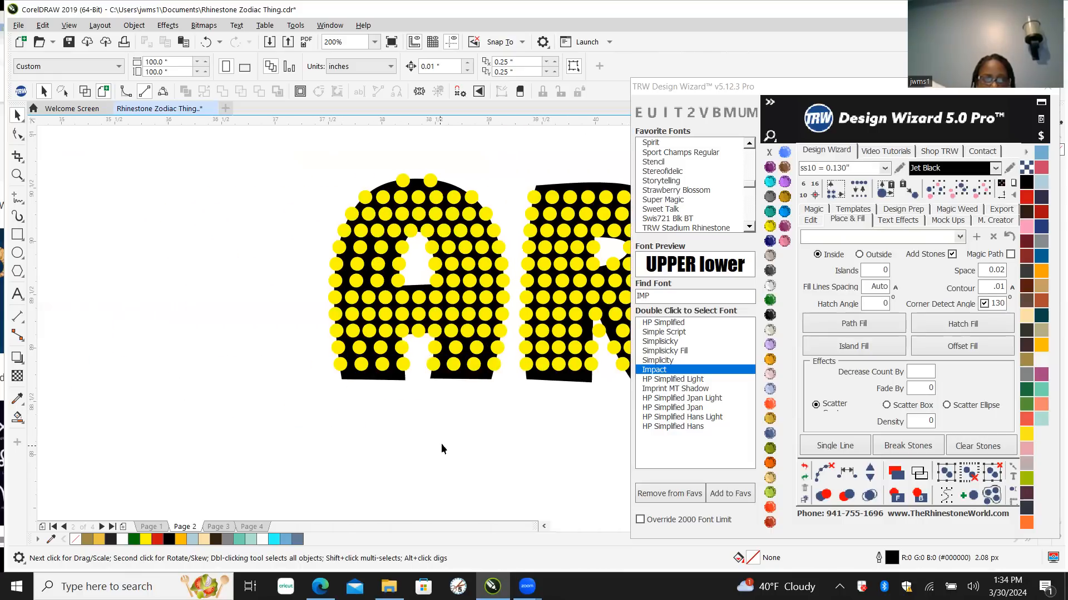
{"action": "scroll", "coordinate": [286, 423], "scroll_direction": "down", "scroll_amount": 2}
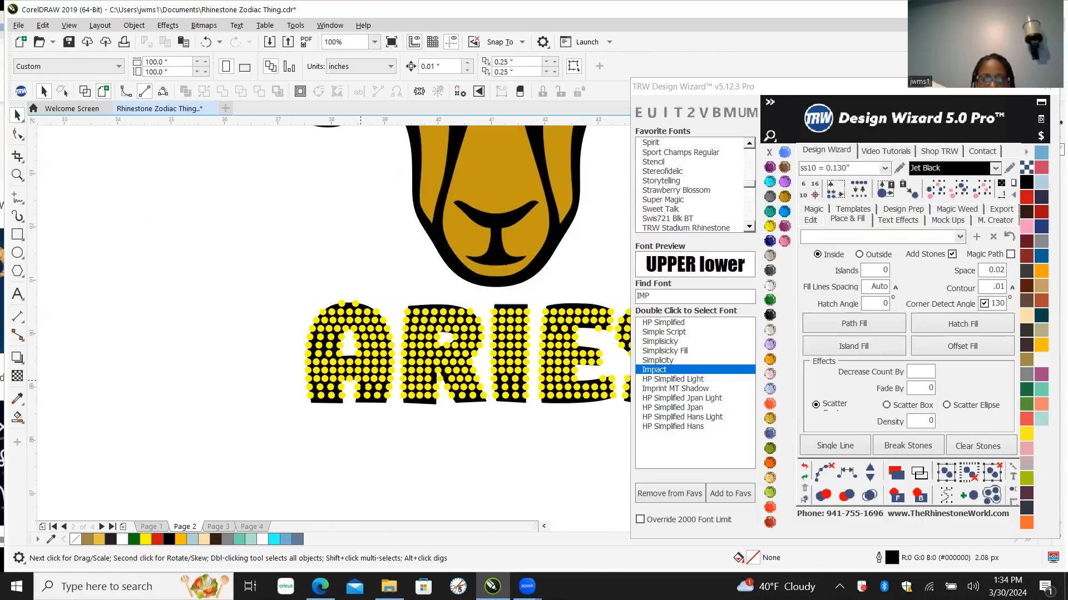
{"action": "scroll", "coordinate": [371, 404], "scroll_direction": "down", "scroll_amount": 2}
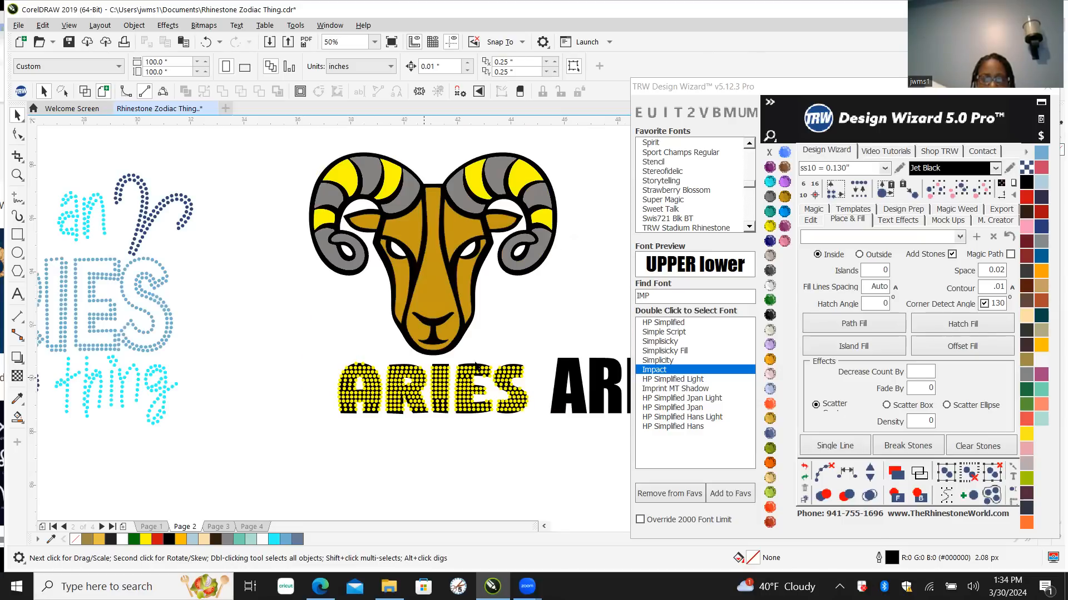
Step: Delete the two widely spaced inner stones from the third row of the E's stem
{"action": "scroll", "coordinate": [478, 384], "scroll_direction": "up", "scroll_amount": 3}
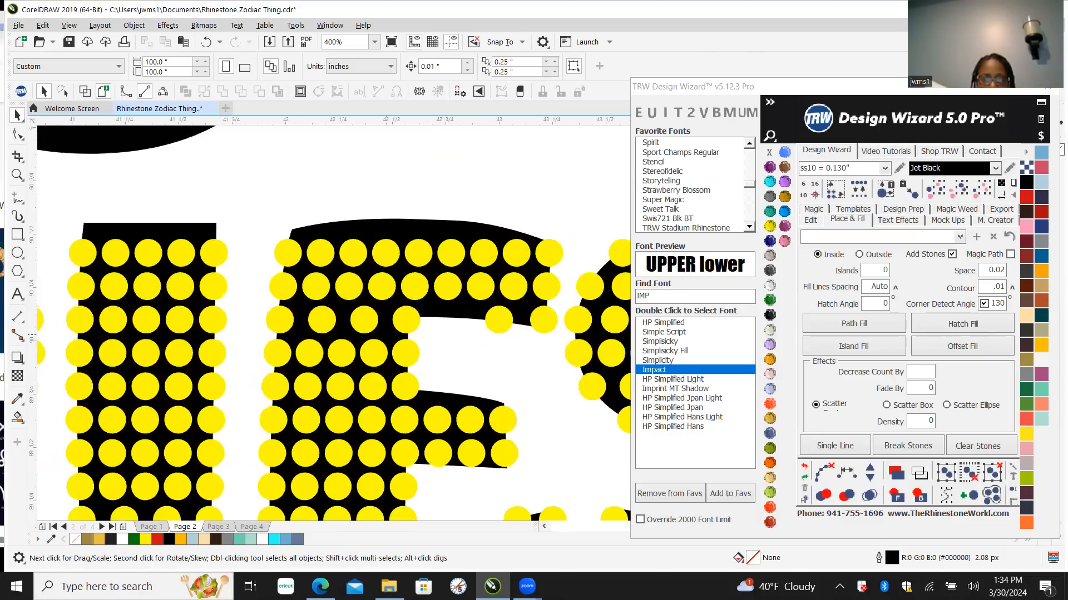
{"action": "left_click", "coordinate": [362, 319]}
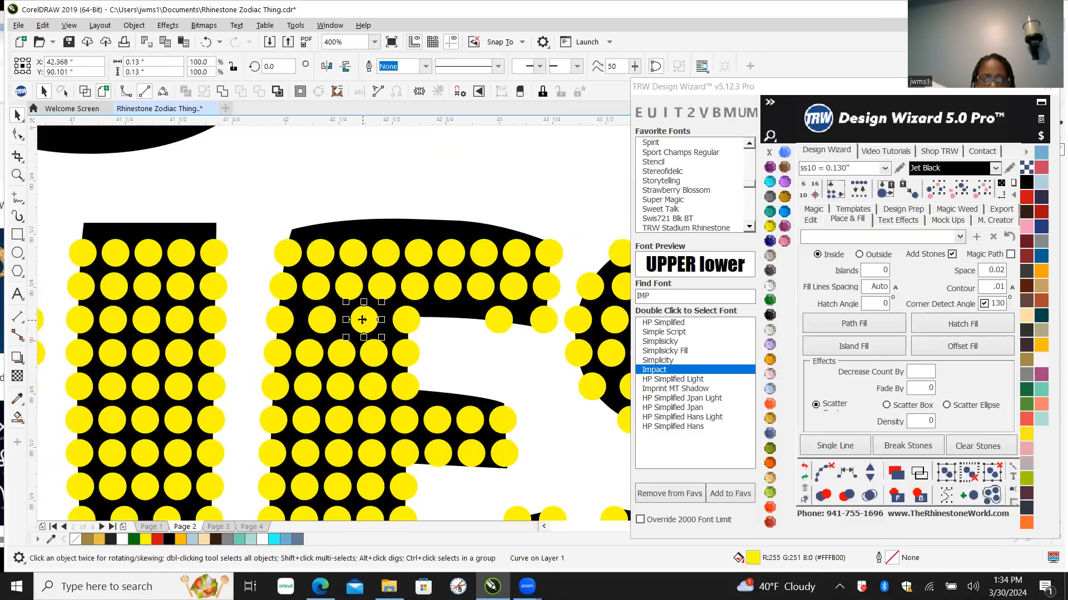
{"action": "key", "text": "Delete"}
{"action": "left_click", "coordinate": [329, 321]}
{"action": "key", "text": "Delete"}
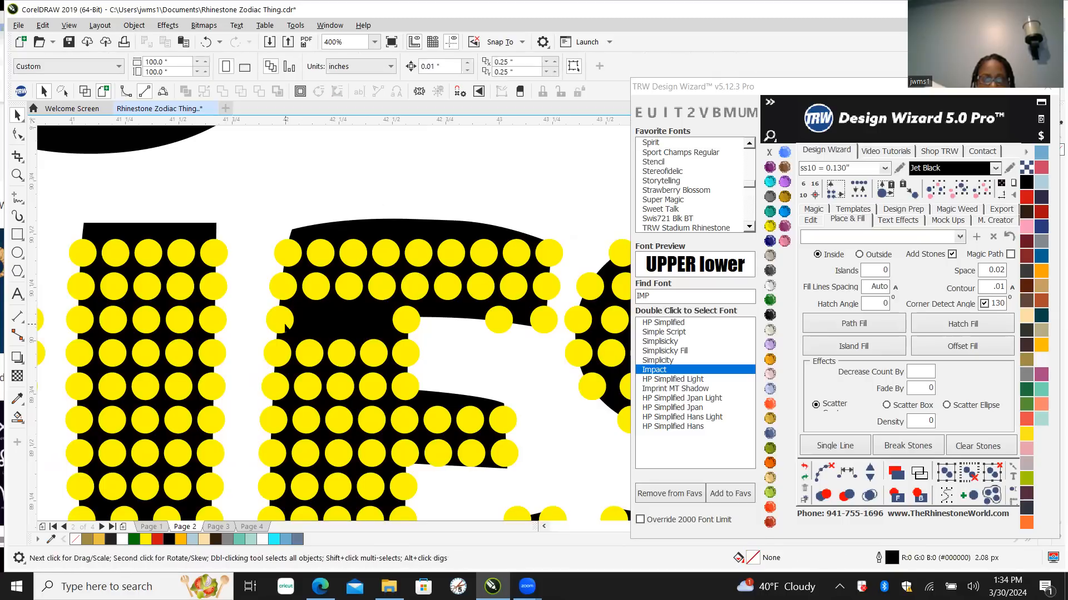
Step: Fill between the two end stones of the E stem's third row at .02 spacing and clear the path
{"action": "left_click", "coordinate": [284, 326]}
{"action": "left_click", "coordinate": [416, 319], "text": "shift"}
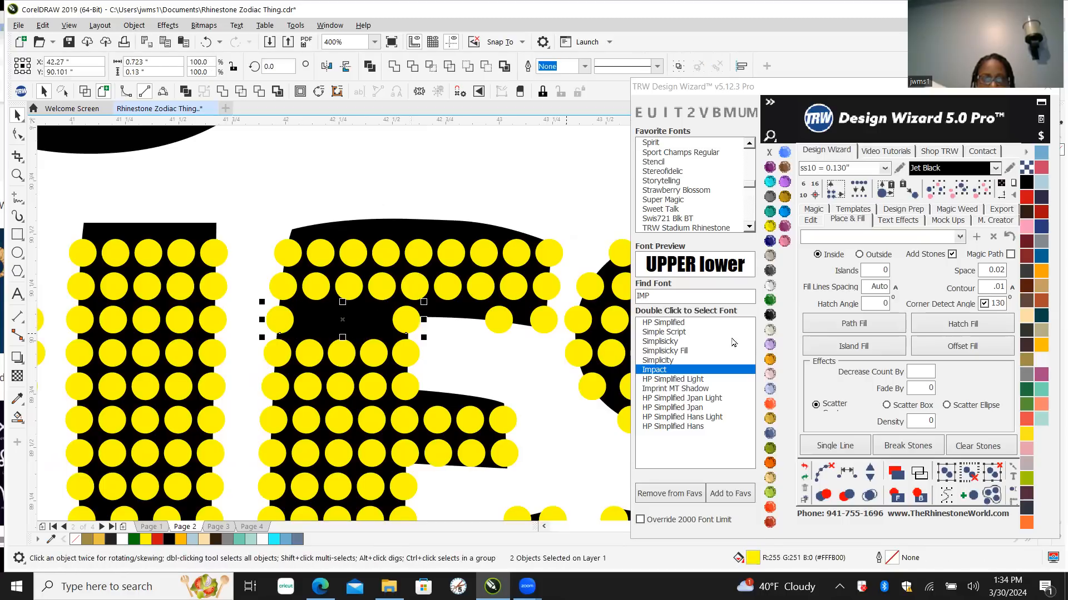
{"action": "left_click", "coordinate": [811, 220]}
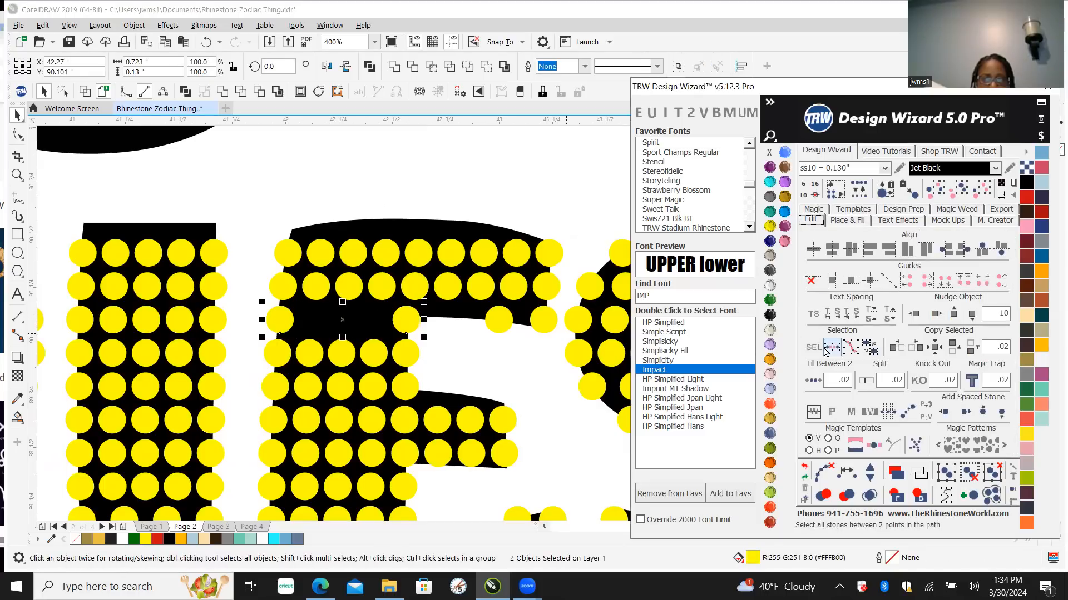
{"action": "left_click", "coordinate": [813, 379]}
{"action": "left_click", "coordinate": [824, 473]}
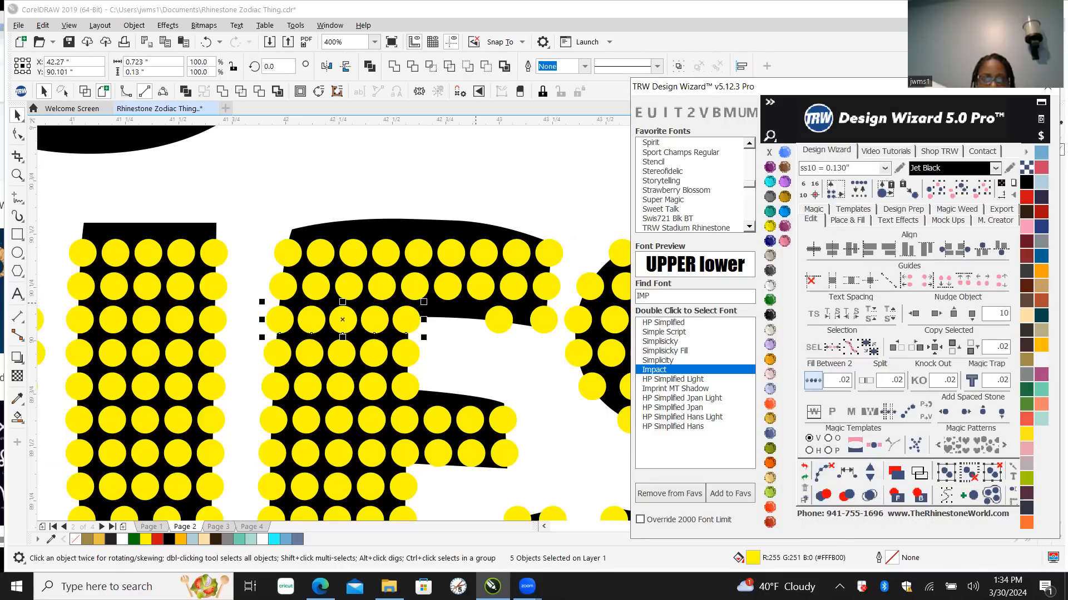
{"action": "left_click", "coordinate": [520, 195]}
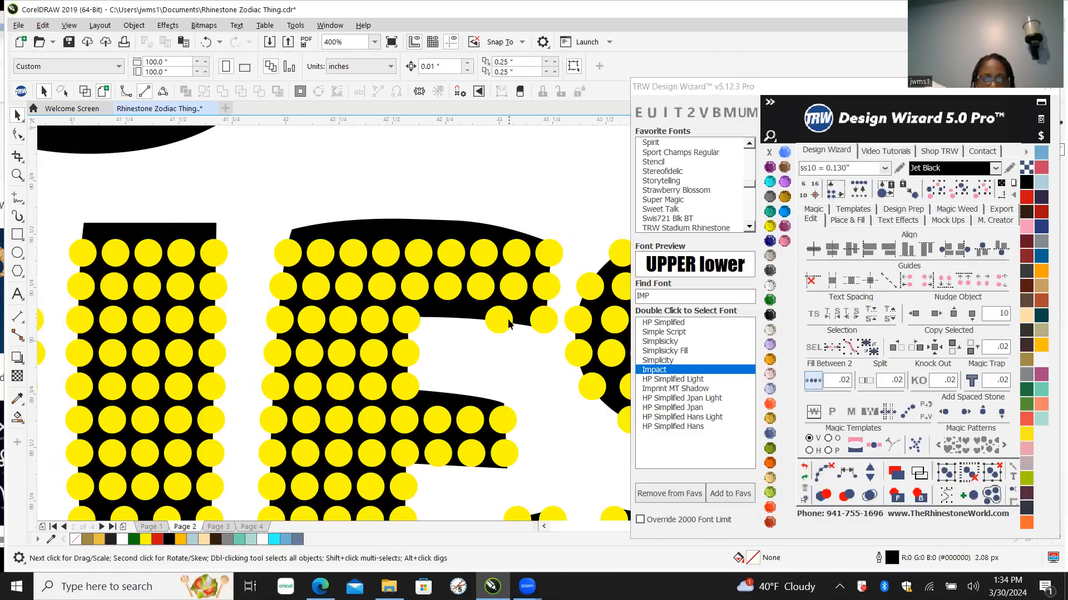
Step: Select all ARIES stones of the same size and color and recolor them to TRW Blue
{"action": "scroll", "coordinate": [422, 241], "scroll_direction": "down", "scroll_amount": 1}
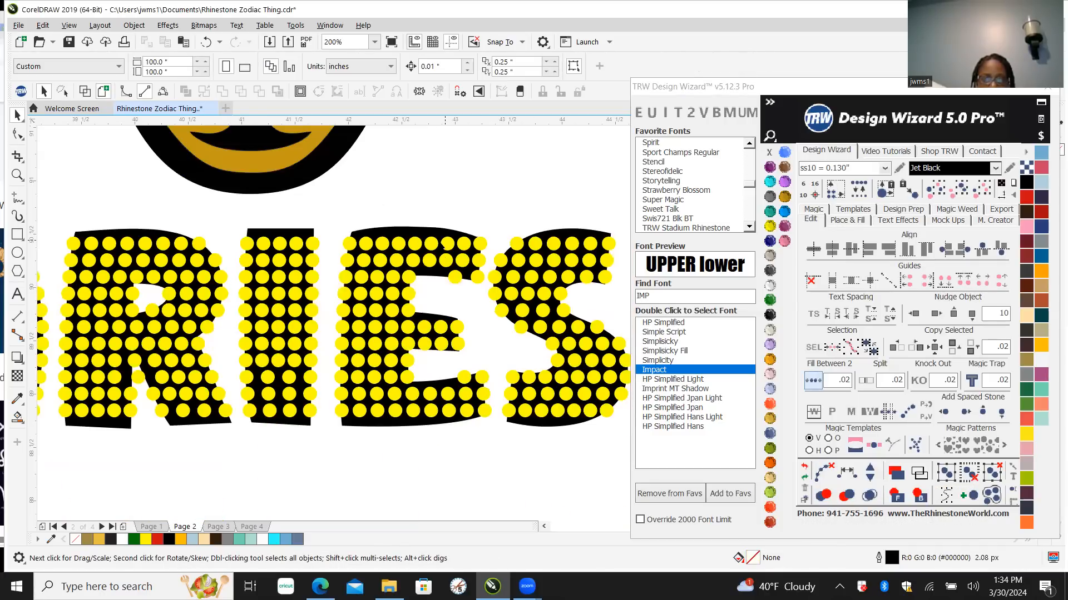
{"action": "left_click", "coordinate": [443, 243]}
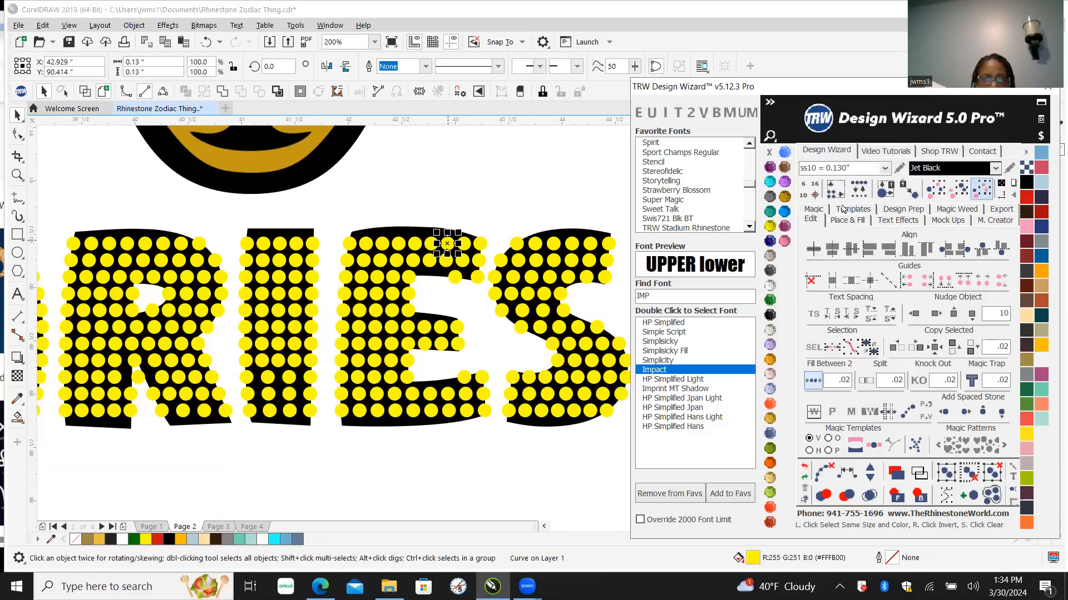
{"action": "left_click", "coordinate": [784, 212]}
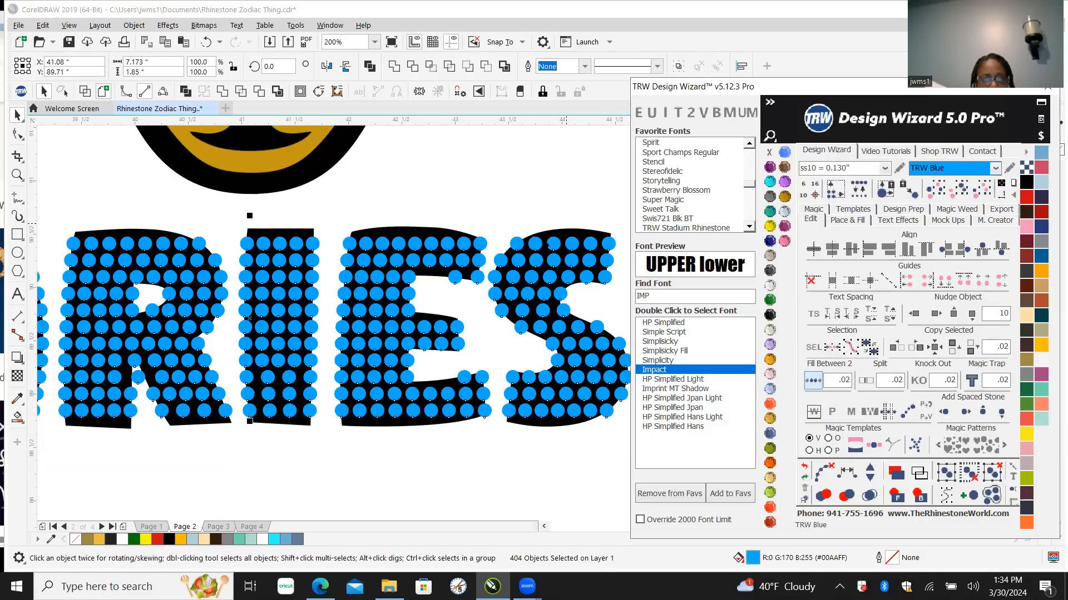
Step: Recolor the ARIES lettering behind the blue stones to Crystal and deselect it
{"action": "scroll", "coordinate": [550, 247], "scroll_direction": "up", "scroll_amount": 1}
{"action": "scroll", "coordinate": [550, 247], "scroll_direction": "up", "scroll_amount": 1}
{"action": "left_click", "coordinate": [445, 290]}
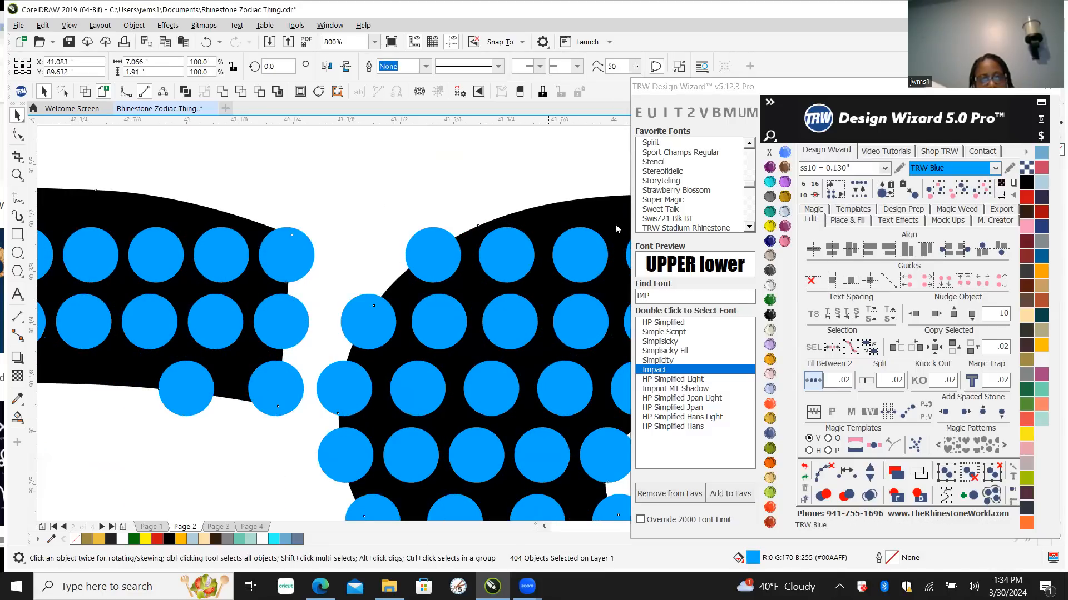
{"action": "scroll", "coordinate": [445, 290], "scroll_direction": "down", "scroll_amount": 4}
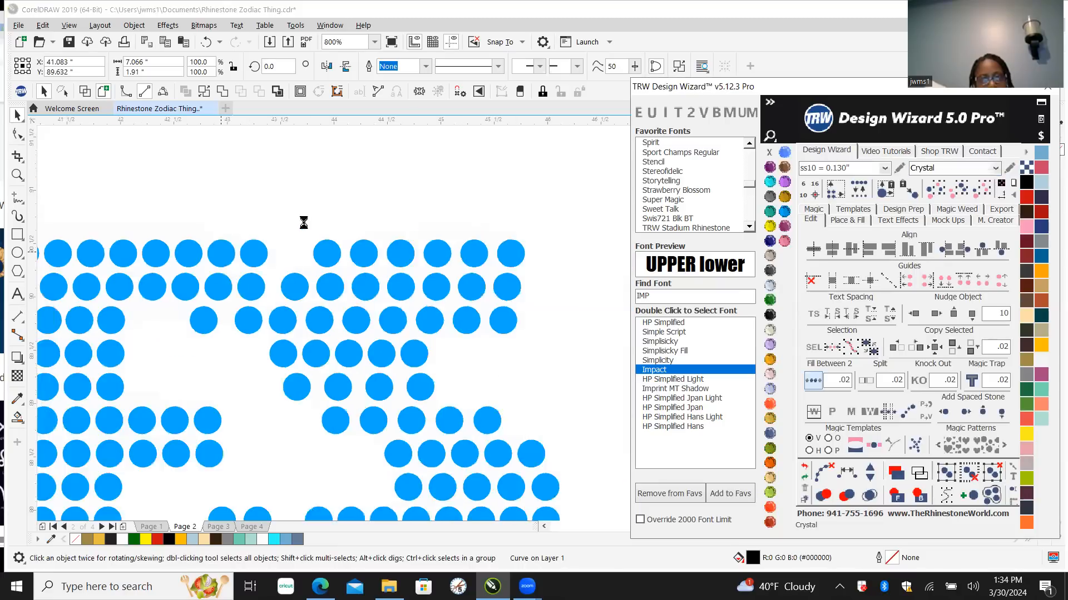
{"action": "left_click", "coordinate": [275, 338]}
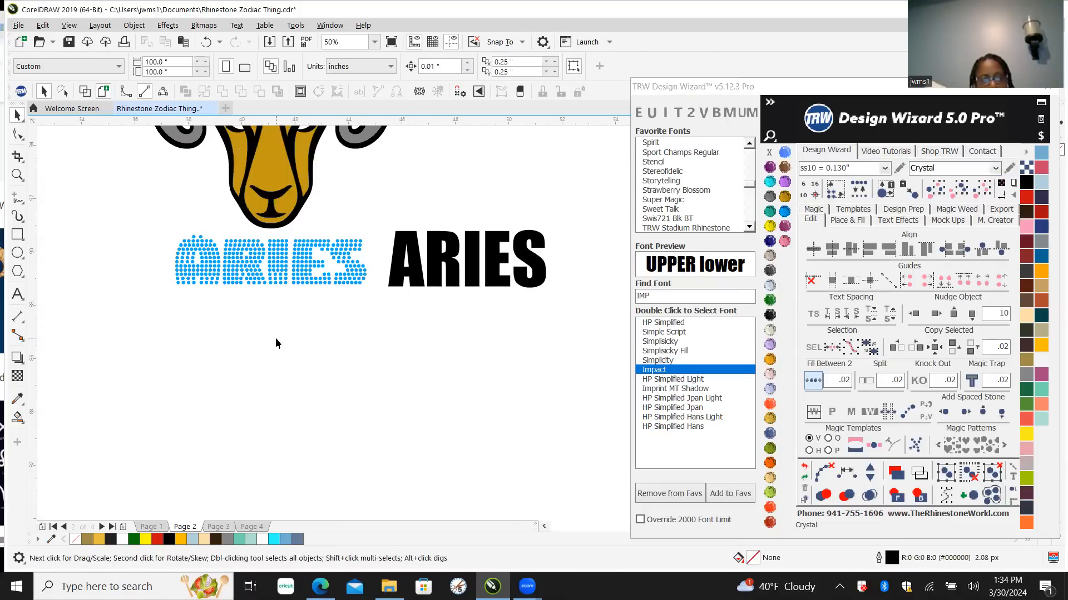
Step: Delete the two inner stones from the bottom row of the I
{"action": "scroll", "coordinate": [279, 286], "scroll_direction": "up", "scroll_amount": 2}
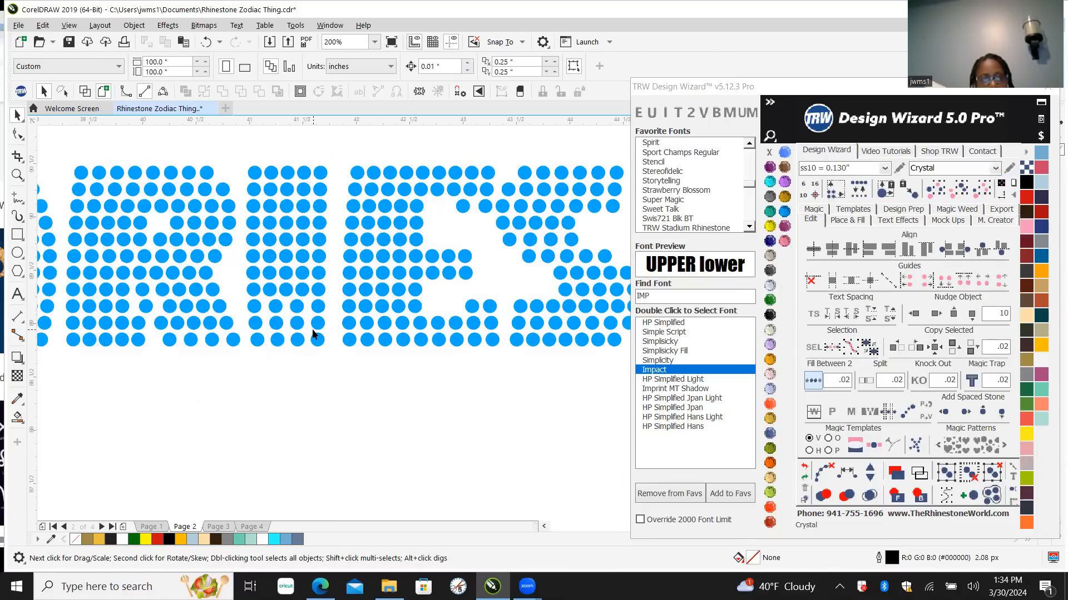
{"action": "scroll", "coordinate": [271, 342], "scroll_direction": "up", "scroll_amount": 1}
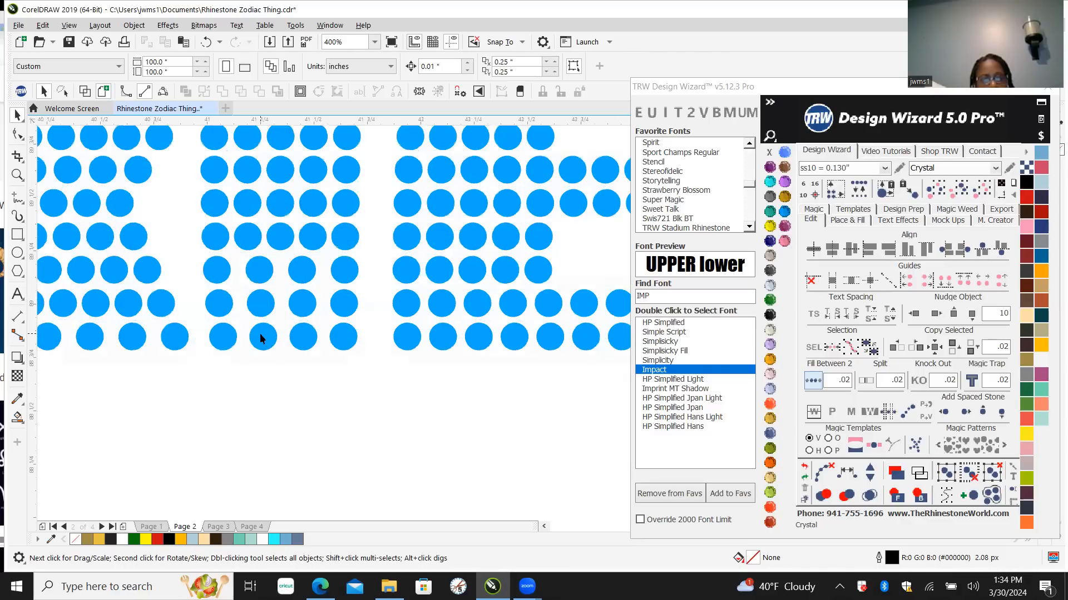
{"action": "left_click", "coordinate": [261, 336]}
{"action": "key", "text": "Delete"}
{"action": "left_click", "coordinate": [305, 333]}
{"action": "key", "text": "Delete"}
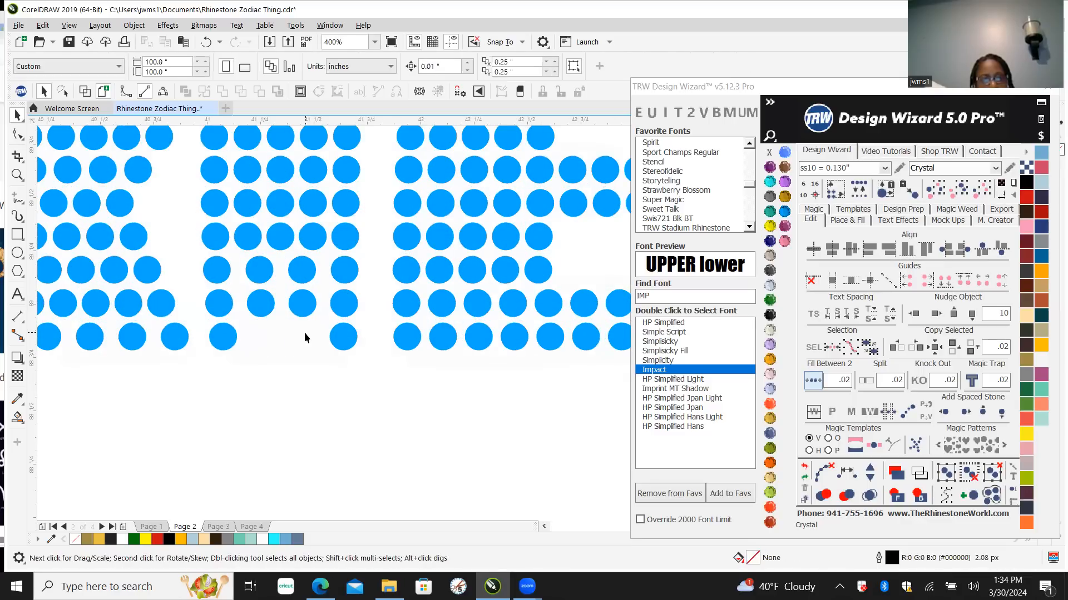
Step: Fill between the two end stones of the I's bottom row at .02 spacing and clear the path
{"action": "left_click", "coordinate": [225, 335]}
{"action": "left_click", "coordinate": [341, 337], "text": "shift"}
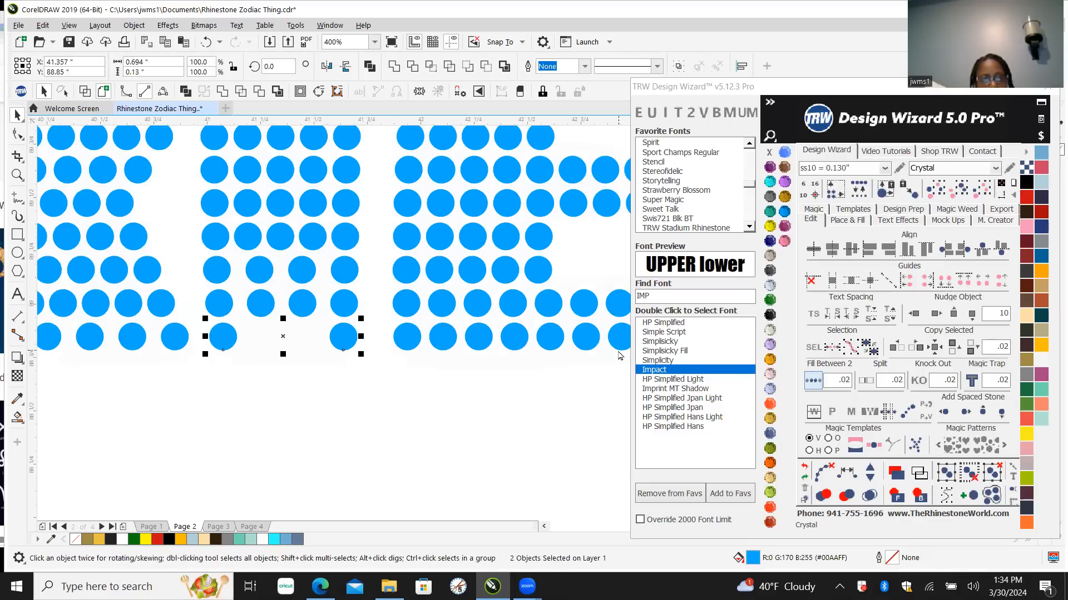
{"action": "left_click", "coordinate": [815, 383]}
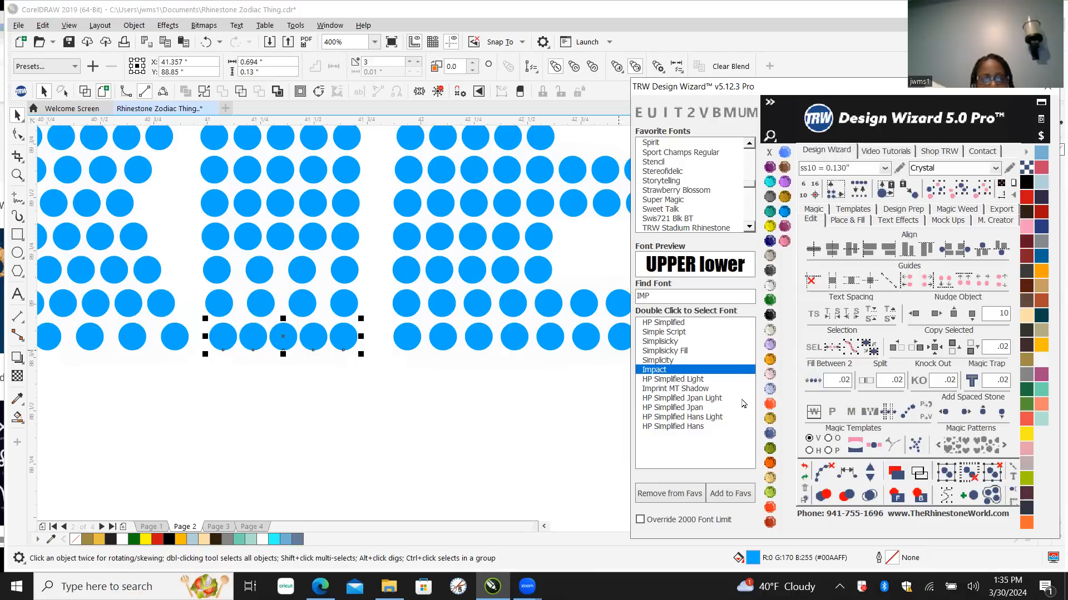
{"action": "left_click", "coordinate": [824, 472]}
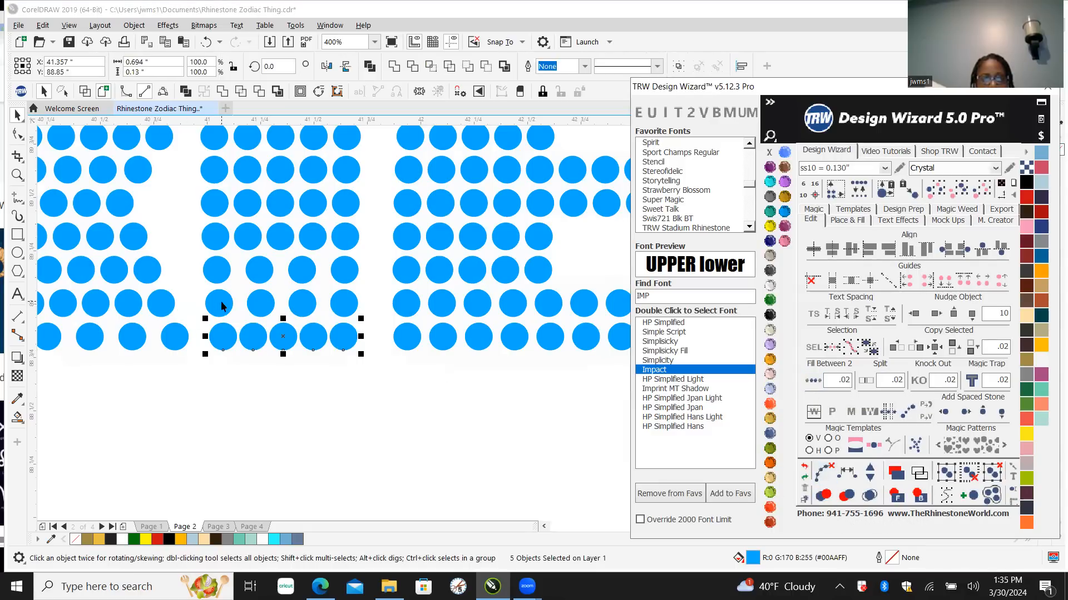
Step: Delete the two inner stones from the second-to-last row of the I
{"action": "left_click", "coordinate": [262, 300]}
{"action": "key", "text": "Delete"}
{"action": "left_click", "coordinate": [300, 302]}
{"action": "key", "text": "Delete"}
Step: Fill between the two end stones of the I's second-to-last row at .02 spacing, clear the path and deselect
{"action": "left_click", "coordinate": [344, 308]}
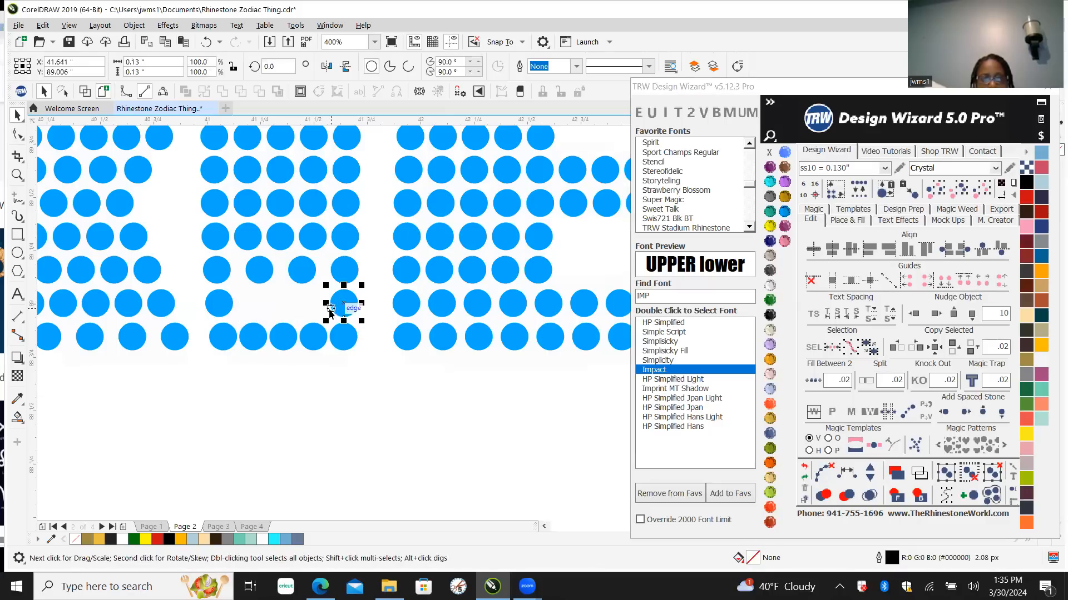
{"action": "left_click", "coordinate": [221, 305], "text": "shift"}
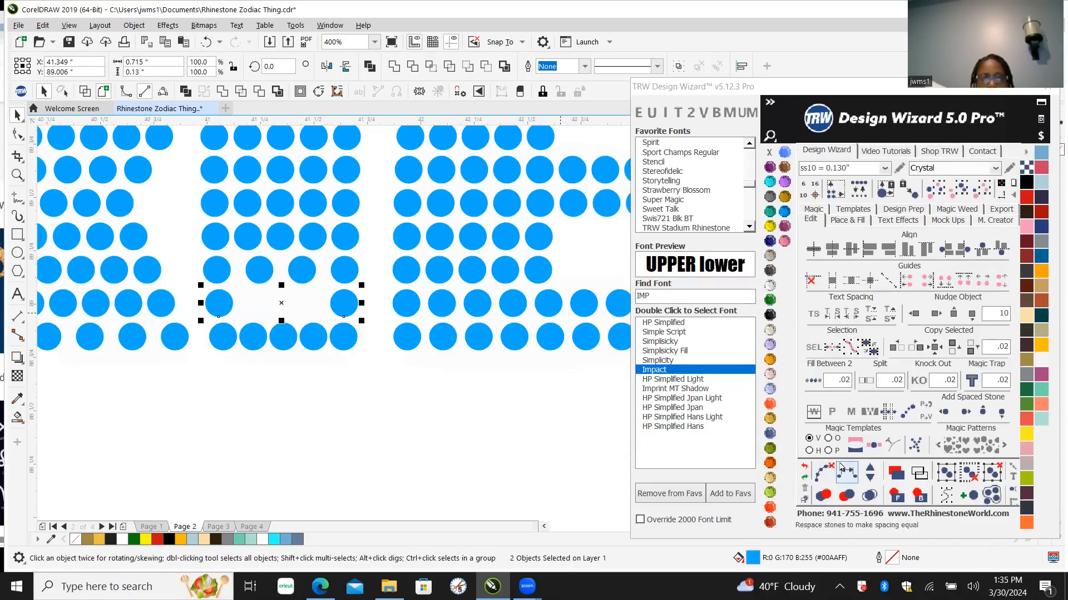
{"action": "left_click", "coordinate": [811, 381]}
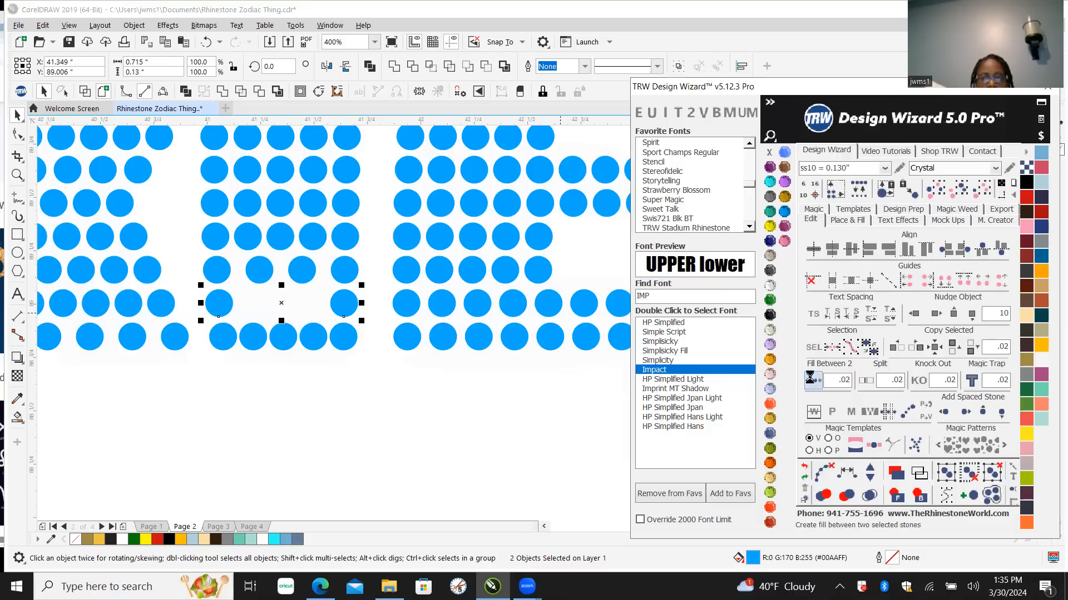
{"action": "left_click", "coordinate": [823, 472]}
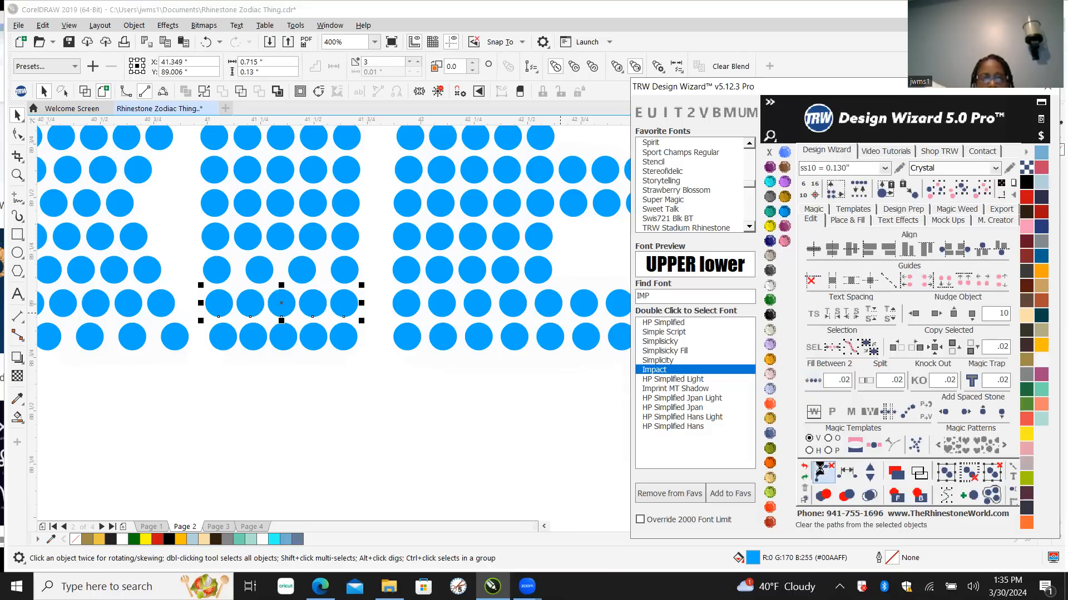
{"action": "left_click", "coordinate": [344, 400]}
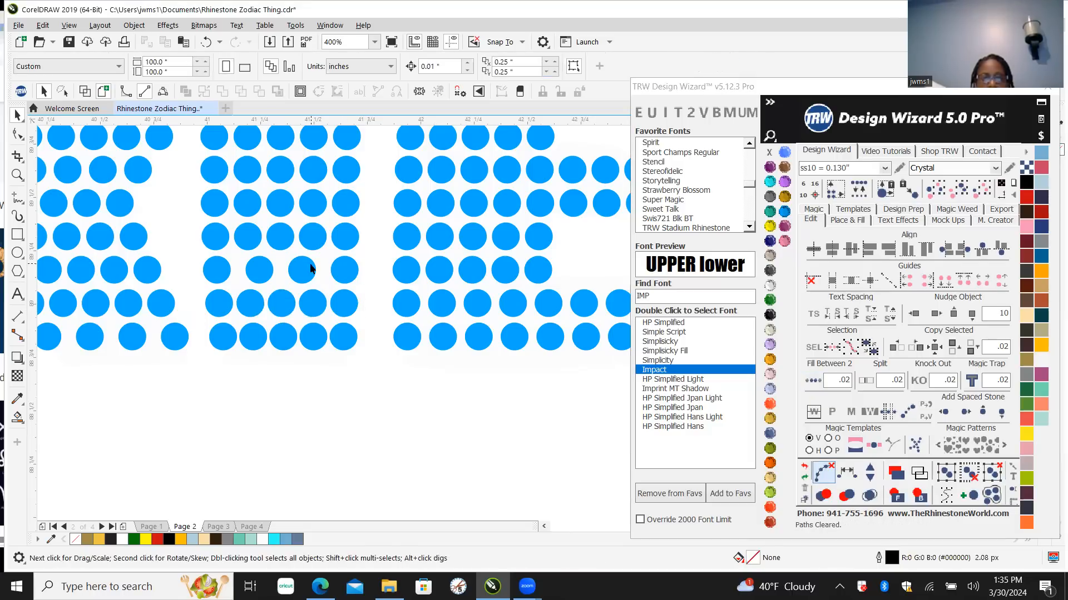
Step: Delete the two inner stones from the I's third row from the bottom
{"action": "left_click", "coordinate": [305, 270]}
{"action": "key", "text": "Delete"}
{"action": "left_click", "coordinate": [262, 270]}
{"action": "key", "text": "Delete"}
Step: Fill between the end stones of the I's third row from the bottom at .02 spacing and clear the path
{"action": "left_click", "coordinate": [218, 271]}
{"action": "left_click", "coordinate": [336, 267], "text": "shift"}
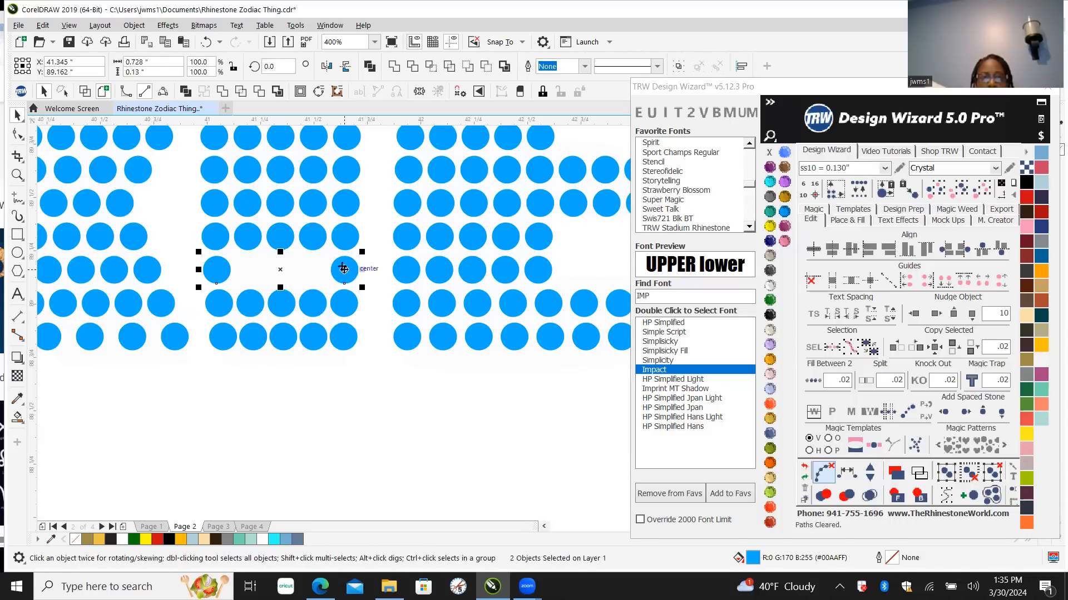
{"action": "left_click", "coordinate": [813, 381]}
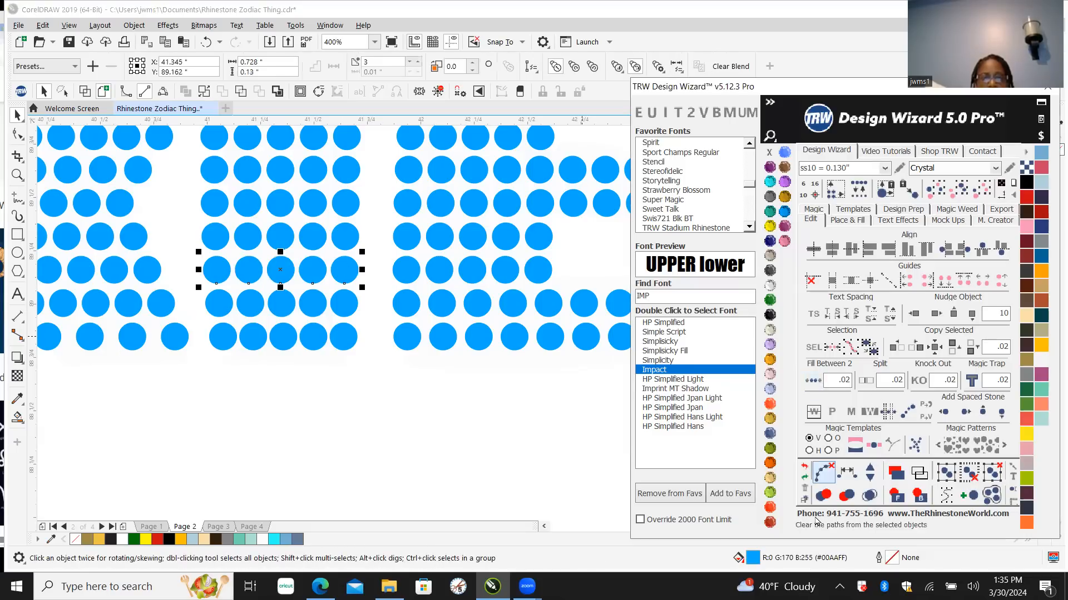
{"action": "left_click", "coordinate": [442, 417]}
Step: Move the detached stone in the E's third row closer to its neighbor at the end of the upper arm
{"action": "scroll", "coordinate": [434, 406], "scroll_direction": "down", "scroll_amount": 4}
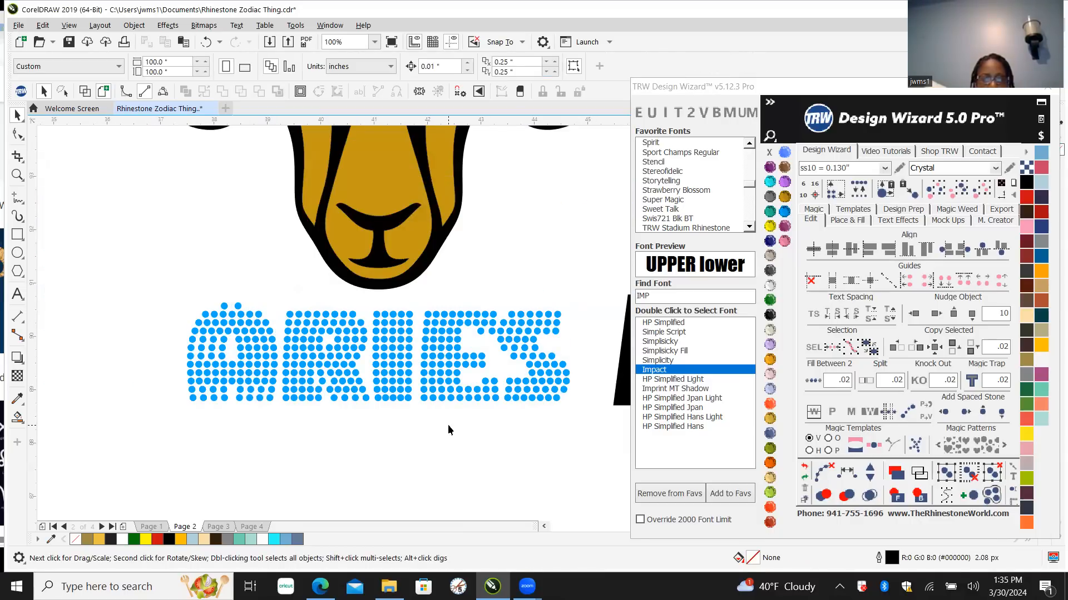
{"action": "scroll", "coordinate": [489, 334], "scroll_direction": "up", "scroll_amount": 6}
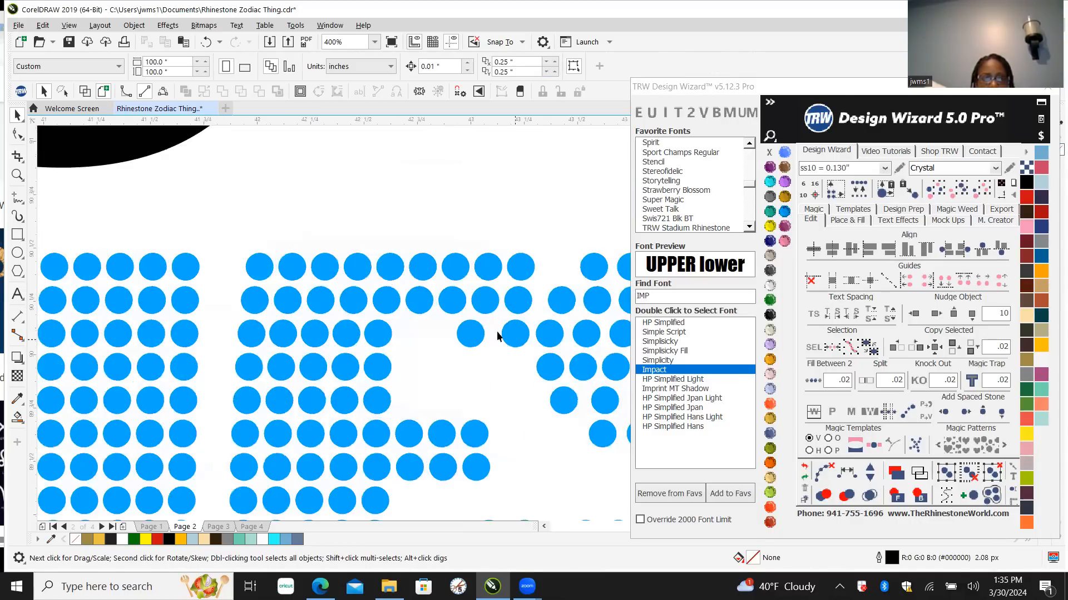
{"action": "scroll", "coordinate": [532, 339], "scroll_direction": "up", "scroll_amount": 2}
{"action": "left_click_drag", "start_coordinate": [362, 335], "coordinate": [402, 331]}
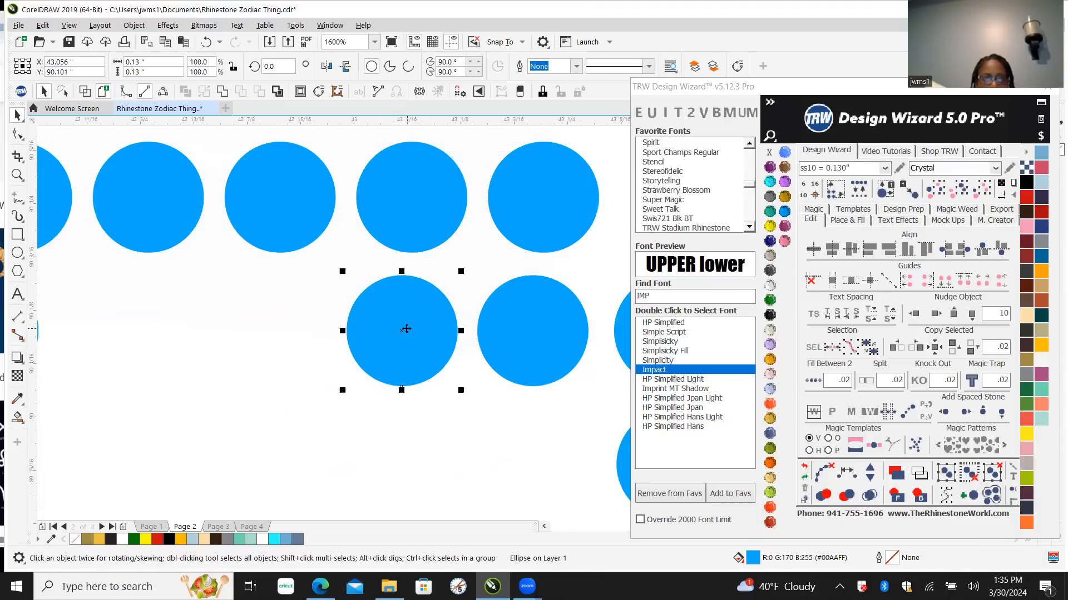
Step: Island-fill the black ARIES lettering beside the blue stone version with Islands set to 1
{"action": "scroll", "coordinate": [422, 309], "scroll_direction": "down", "scroll_amount": 10}
{"action": "left_click", "coordinate": [500, 274]}
{"action": "left_click", "coordinate": [503, 320]}
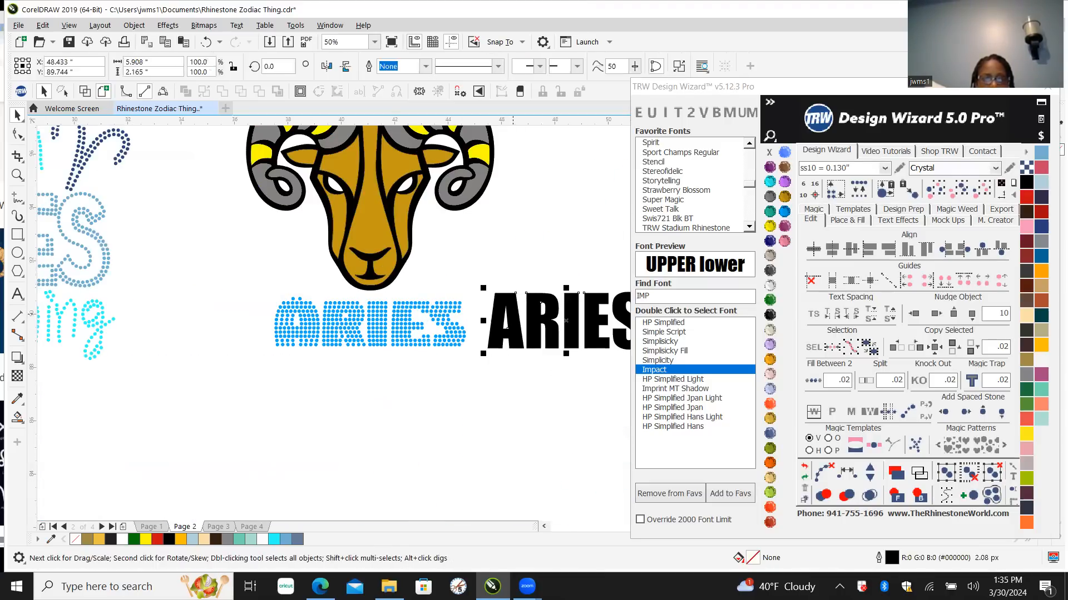
{"action": "left_click", "coordinate": [848, 220]}
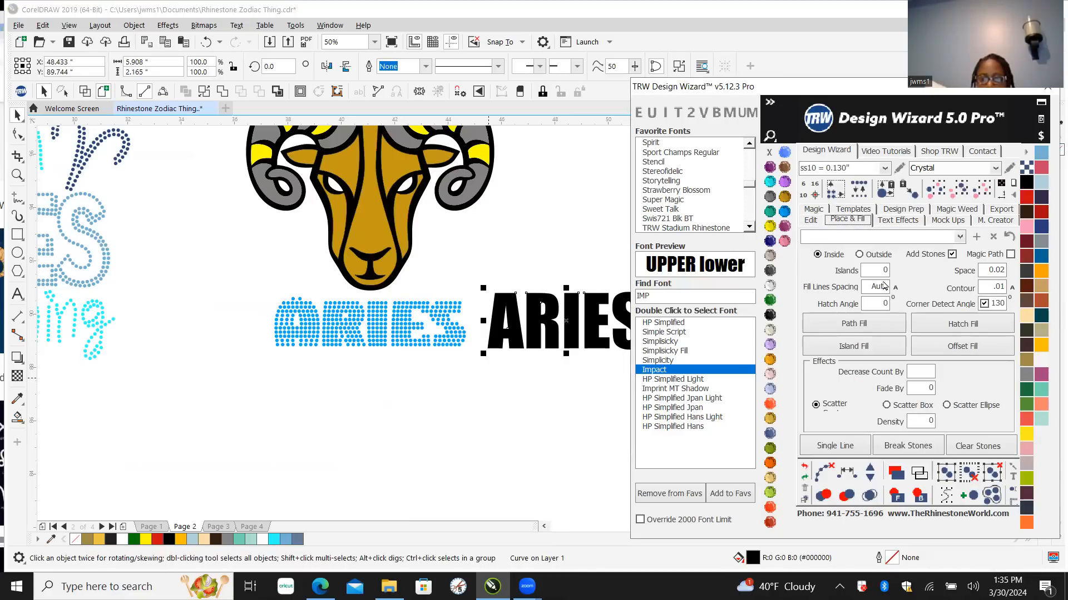
{"action": "left_click", "coordinate": [868, 271]}
{"action": "type", "text": "1"}
{"action": "scroll", "coordinate": [539, 328], "scroll_direction": "down", "scroll_amount": 2}
{"action": "scroll", "coordinate": [539, 328], "scroll_direction": "up", "scroll_amount": 2}
{"action": "scroll", "coordinate": [539, 328], "scroll_direction": "up", "scroll_amount": 1}
{"action": "left_click", "coordinate": [853, 346]}
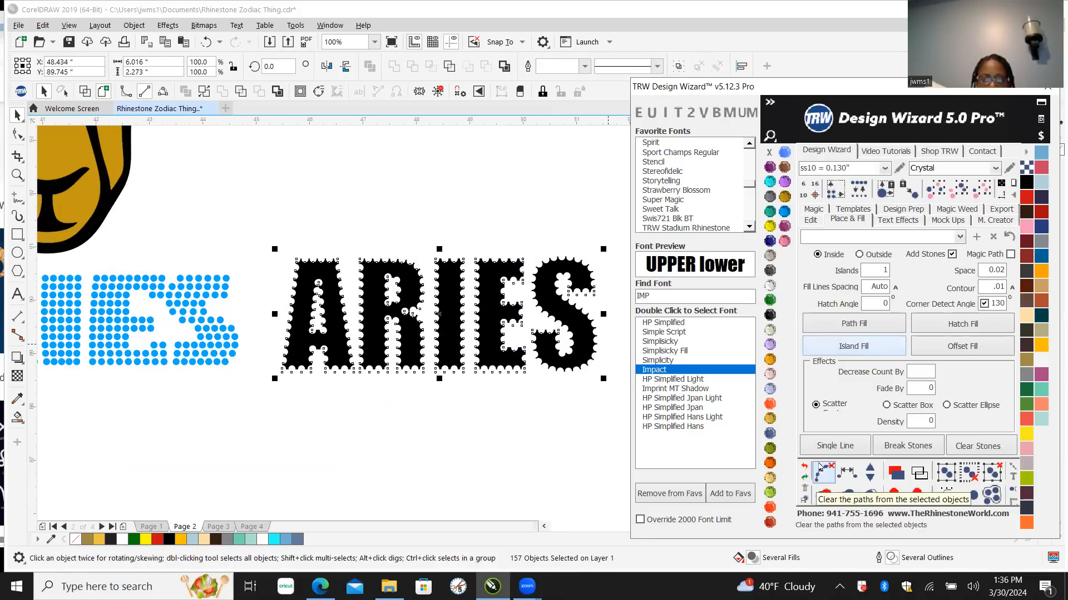
Step: Remove the overlapping stones from the new ARIES outline and recolor the remaining stones to TRW Pink
{"action": "left_click", "coordinate": [869, 494]}
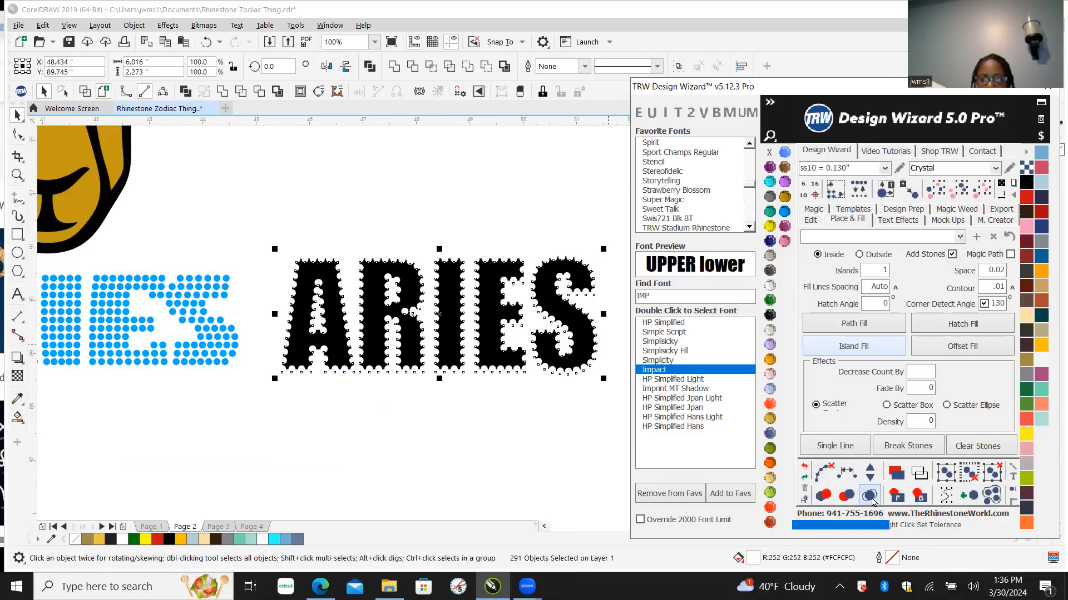
{"action": "left_click", "coordinate": [784, 241]}
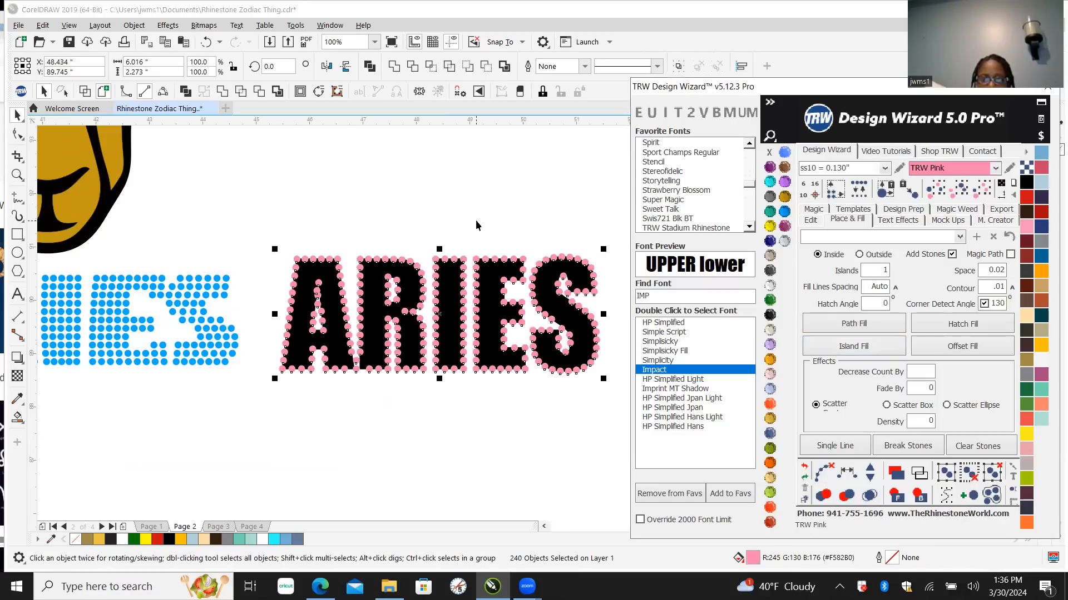
{"action": "left_click", "coordinate": [475, 201]}
Step: Recolor the black ARIES lettering behind the pink stones to Crystal and deselect it
{"action": "scroll", "coordinate": [434, 309], "scroll_direction": "up", "scroll_amount": 2}
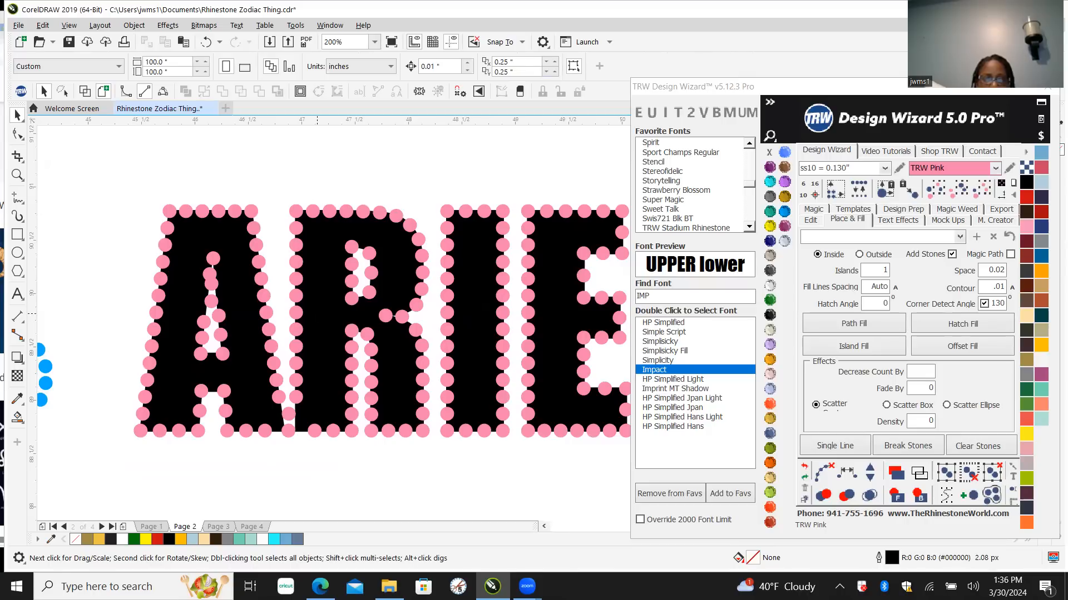
{"action": "left_click", "coordinate": [404, 314]}
{"action": "left_click", "coordinate": [770, 285]}
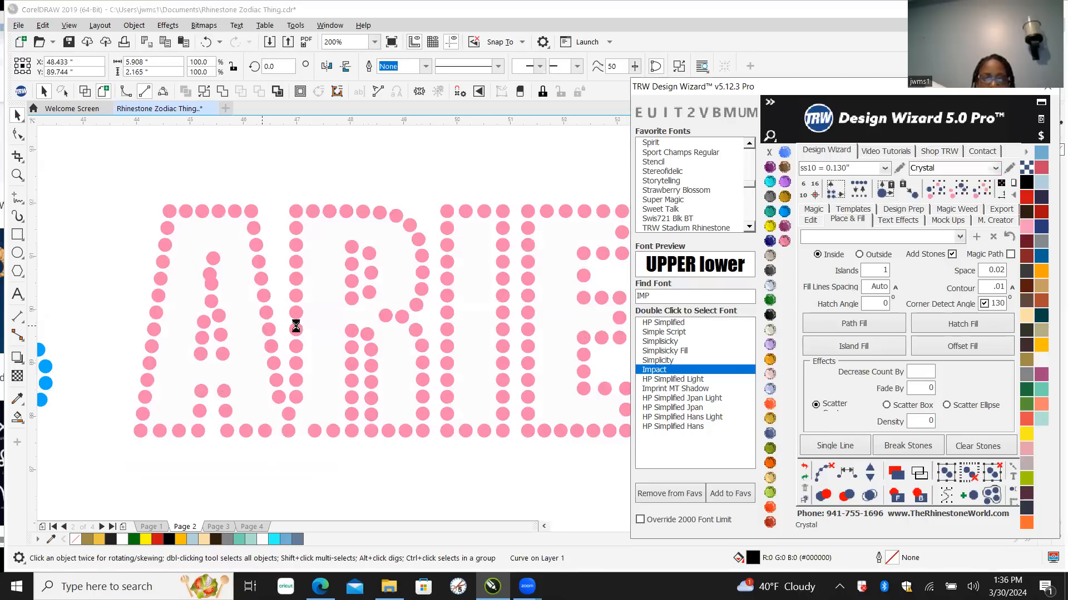
{"action": "scroll", "coordinate": [296, 324], "scroll_direction": "down", "scroll_amount": 2}
{"action": "left_click", "coordinate": [401, 211]}
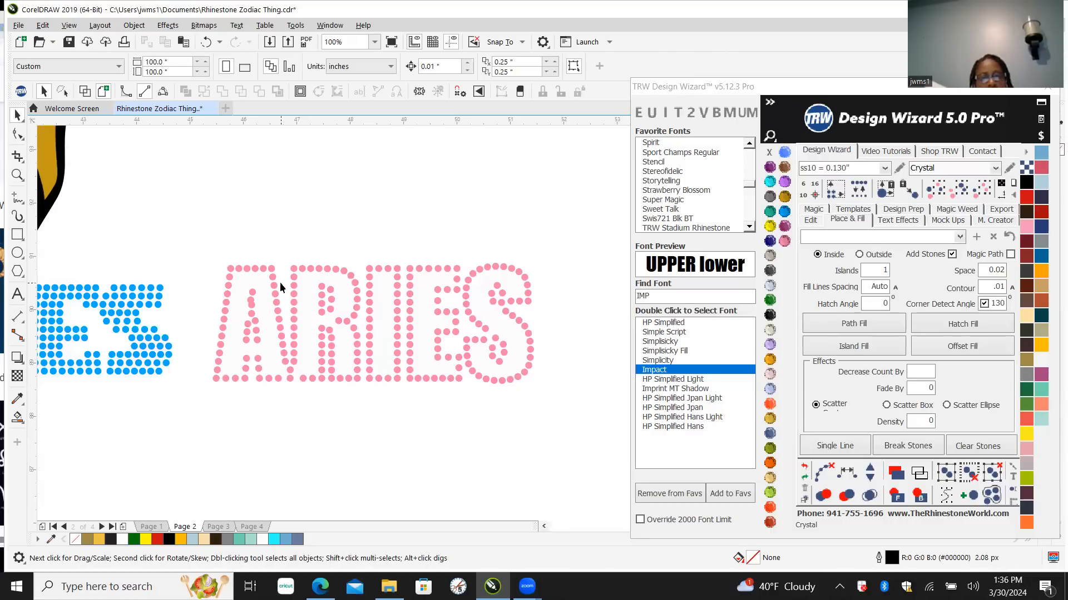
Step: Delete all pink stones from the second ARIES while keeping the lettering shape
{"action": "left_click_drag", "start_coordinate": [351, 231], "coordinate": [567, 405]}
{"action": "key", "text": "Delete"}
{"action": "left_click_drag", "start_coordinate": [200, 252], "coordinate": [377, 425]}
{"action": "key", "text": "Delete"}
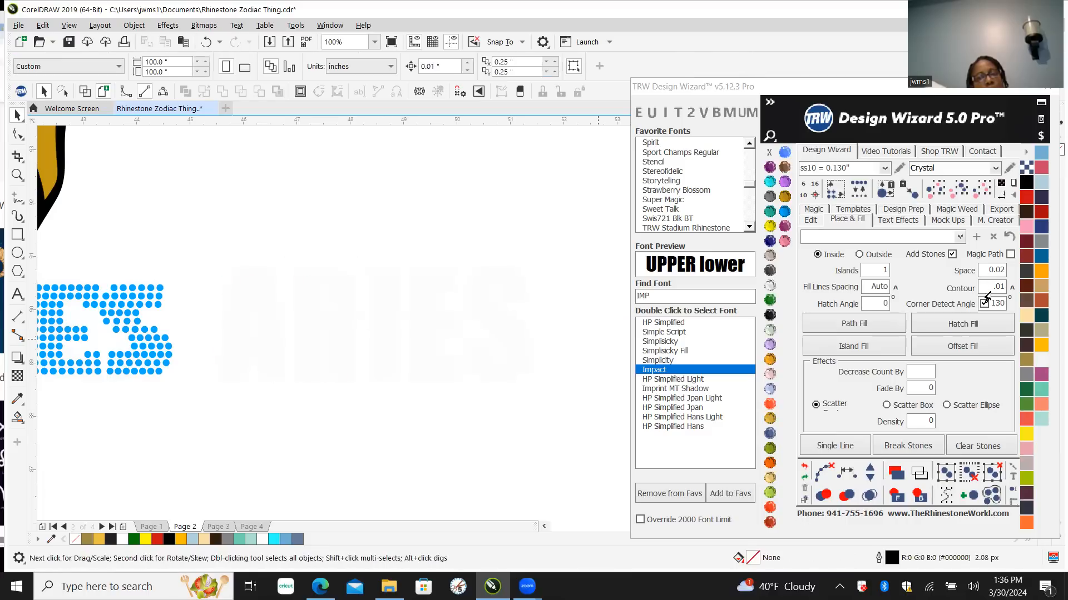
Step: Island-fill the Crystal ARIES lettering with the contour set to .075 and clear the paths
{"action": "left_click", "coordinate": [988, 293]}
{"action": "type", "text": ".075"}
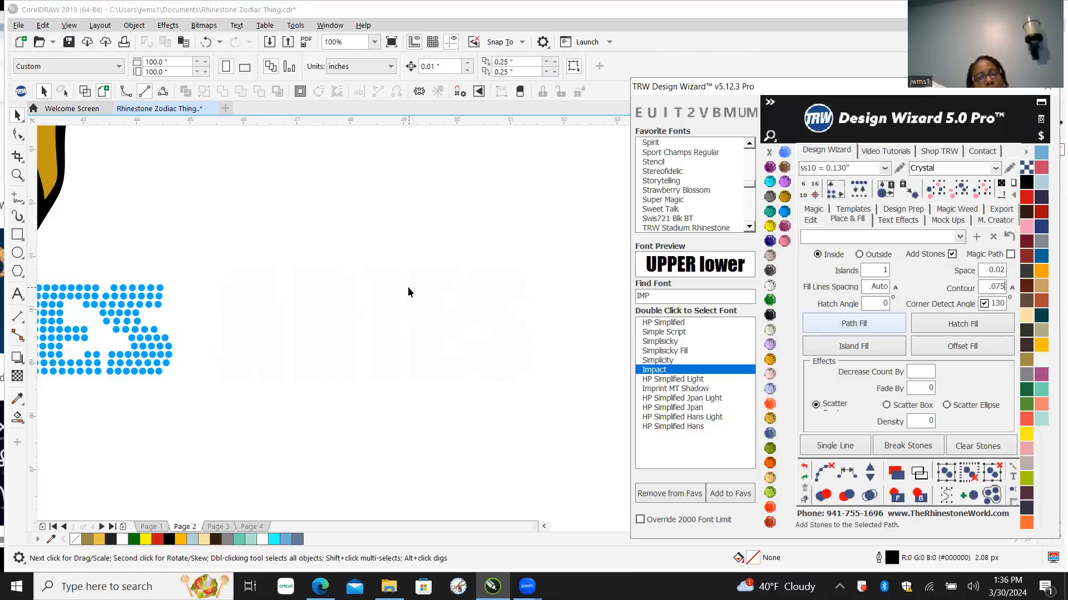
{"action": "left_click", "coordinate": [434, 285]}
{"action": "left_click", "coordinate": [851, 352]}
{"action": "left_click", "coordinate": [853, 354]}
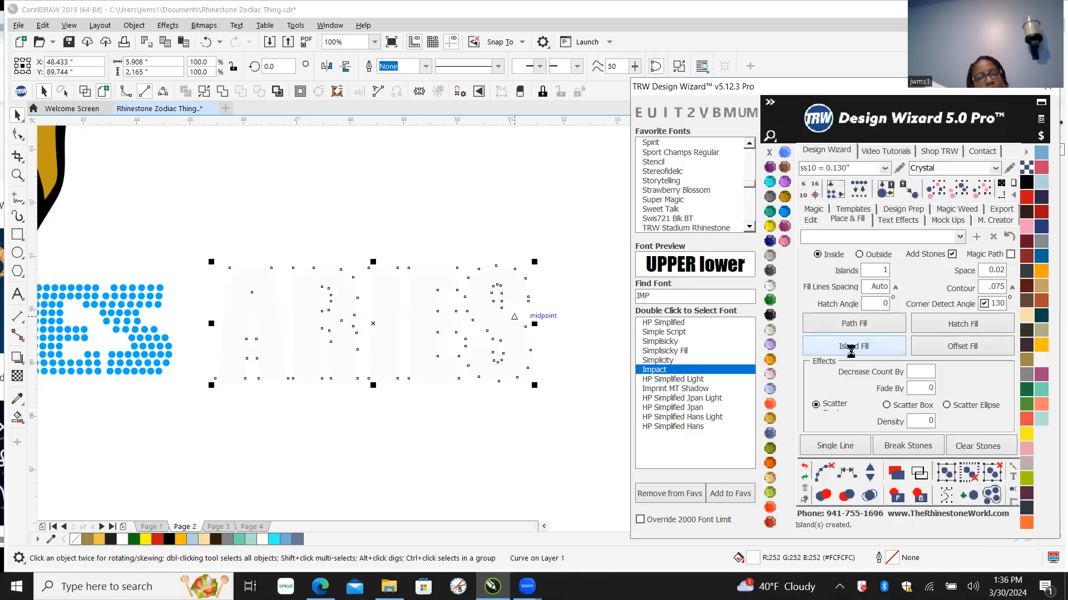
{"action": "left_click", "coordinate": [817, 475]}
Step: Remove overlapping stones from the .075 contour outline and recolor its stones to TRW Pink
{"action": "left_click", "coordinate": [869, 494]}
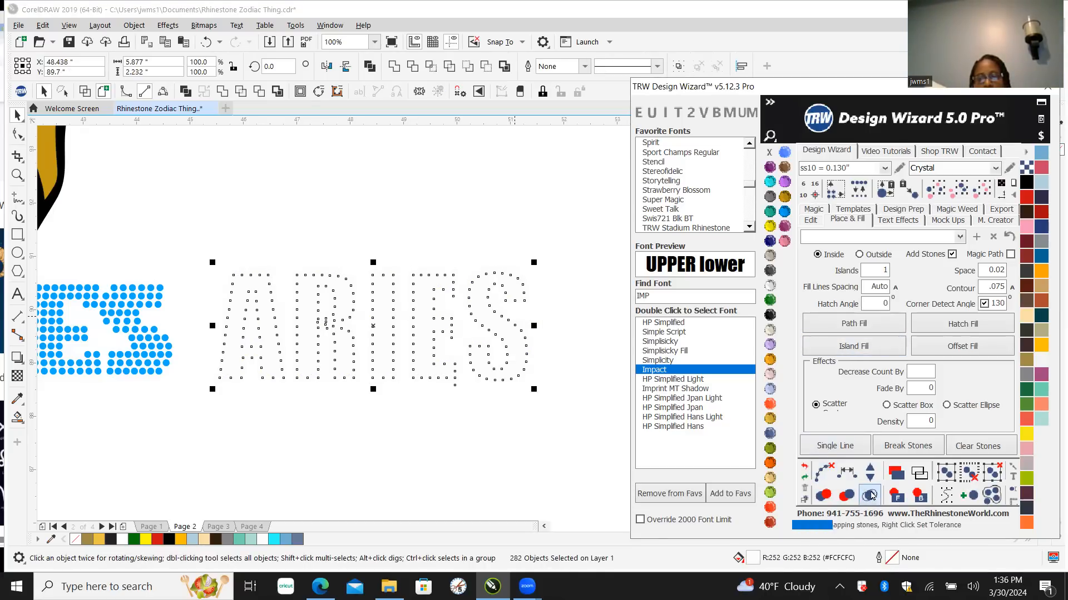
{"action": "left_click", "coordinate": [786, 243]}
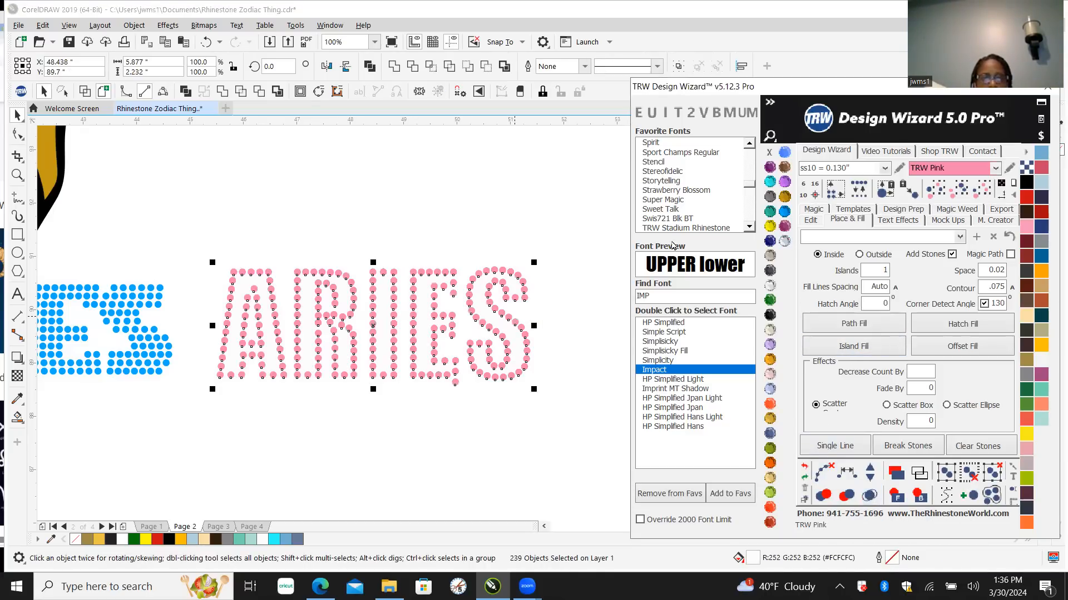
{"action": "left_click", "coordinate": [460, 203]}
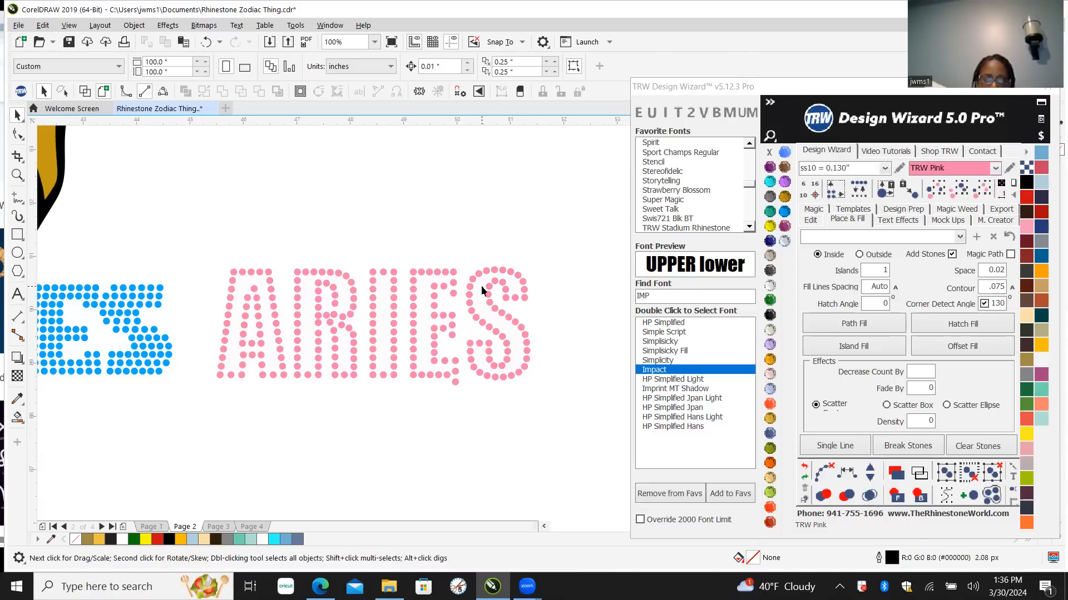
Step: Recolor the ARIES lettering behind the pink stones to Cobalt and deselect it
{"action": "scroll", "coordinate": [474, 350], "scroll_direction": "up", "scroll_amount": 2}
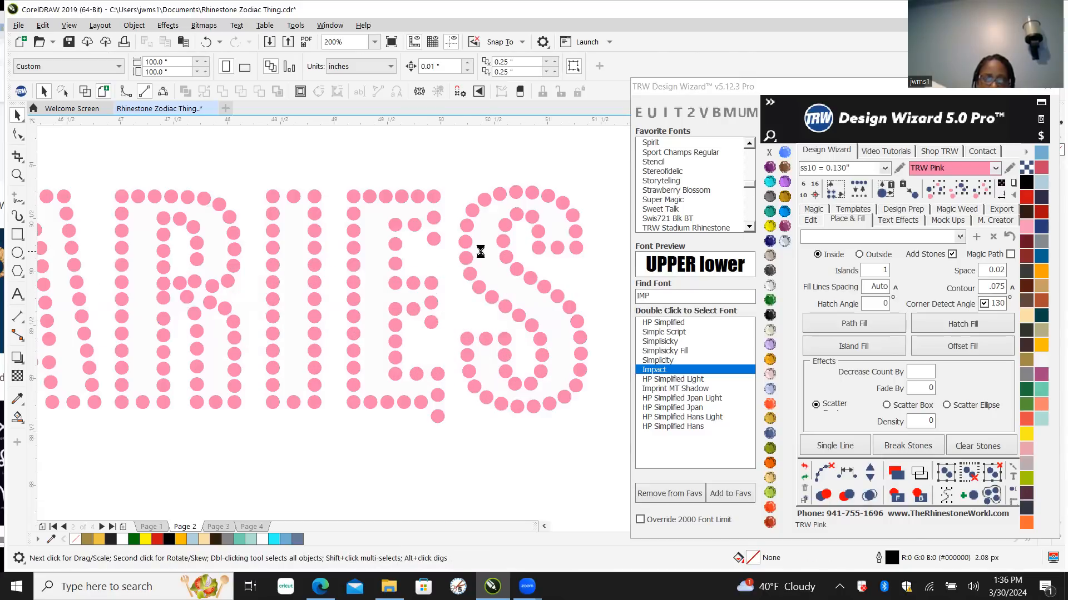
{"action": "scroll", "coordinate": [486, 259], "scroll_direction": "down", "scroll_amount": 4}
{"action": "scroll", "coordinate": [457, 274], "scroll_direction": "up", "scroll_amount": 2}
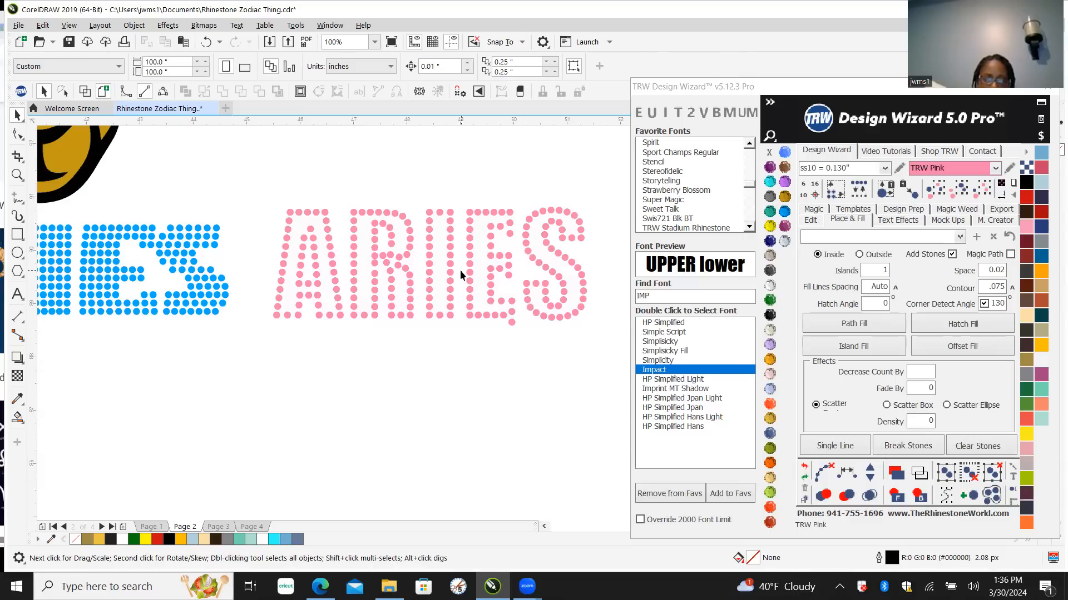
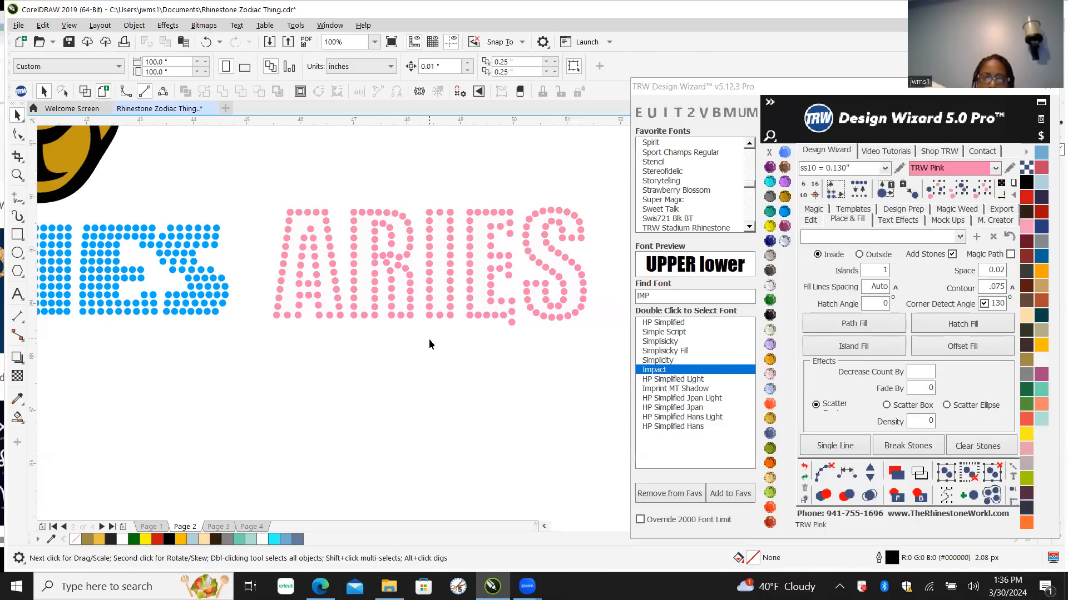
{"action": "scroll", "coordinate": [430, 344], "scroll_direction": "down", "scroll_amount": 2}
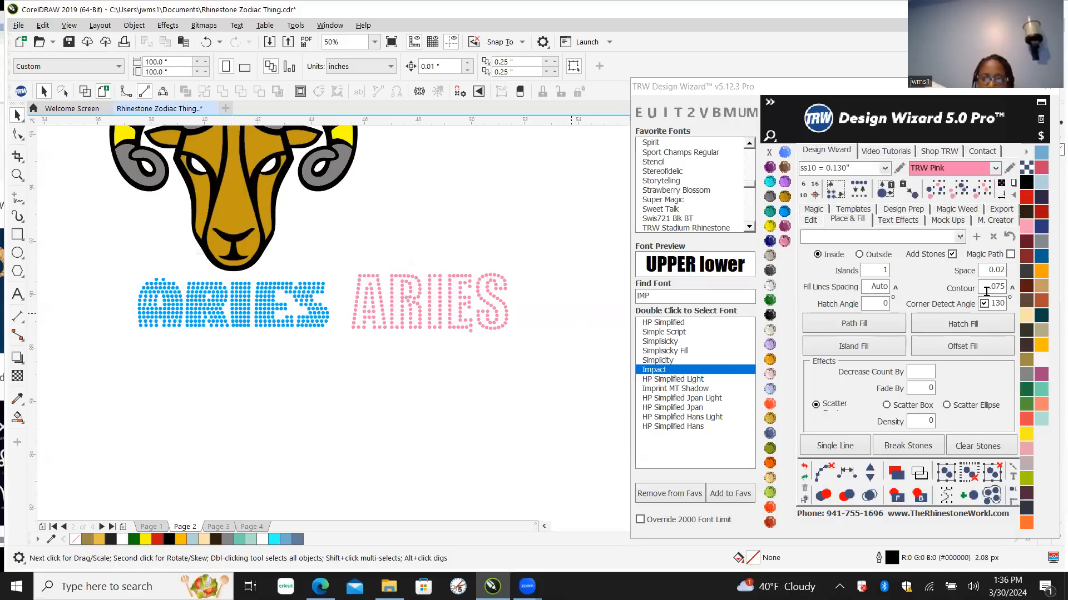
{"action": "scroll", "coordinate": [476, 300], "scroll_direction": "up", "scroll_amount": 4}
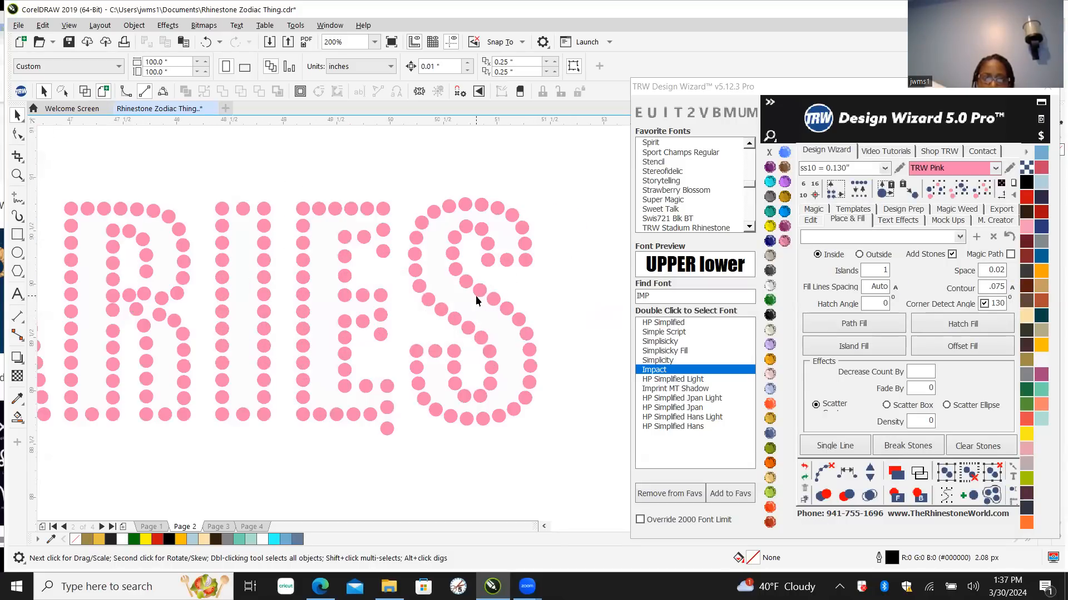
{"action": "left_click", "coordinate": [428, 269]}
{"action": "scroll", "coordinate": [500, 291], "scroll_direction": "down", "scroll_amount": 2}
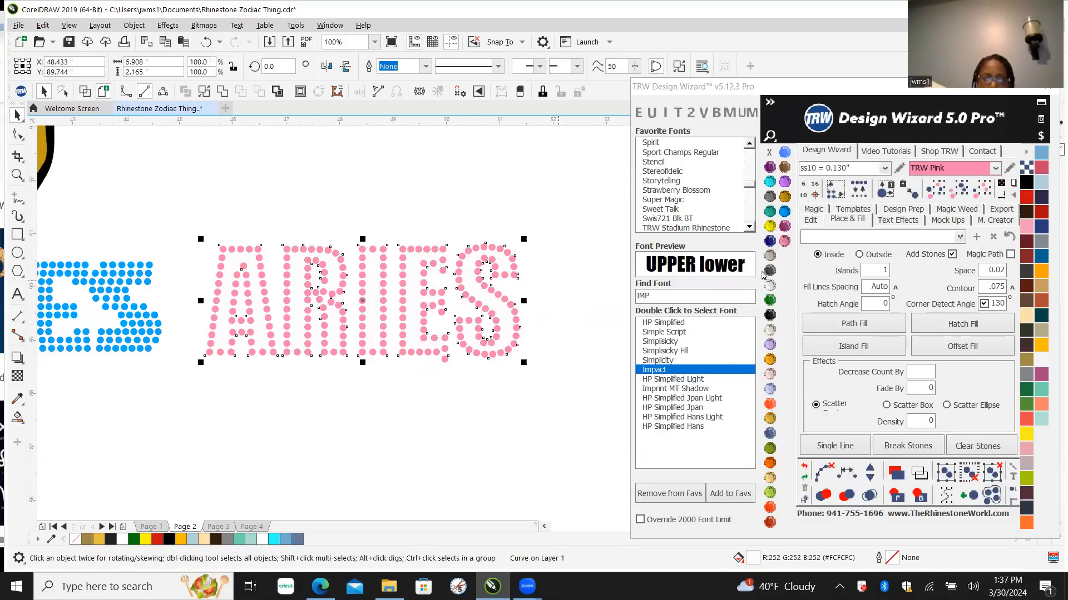
{"action": "left_click", "coordinate": [769, 240]}
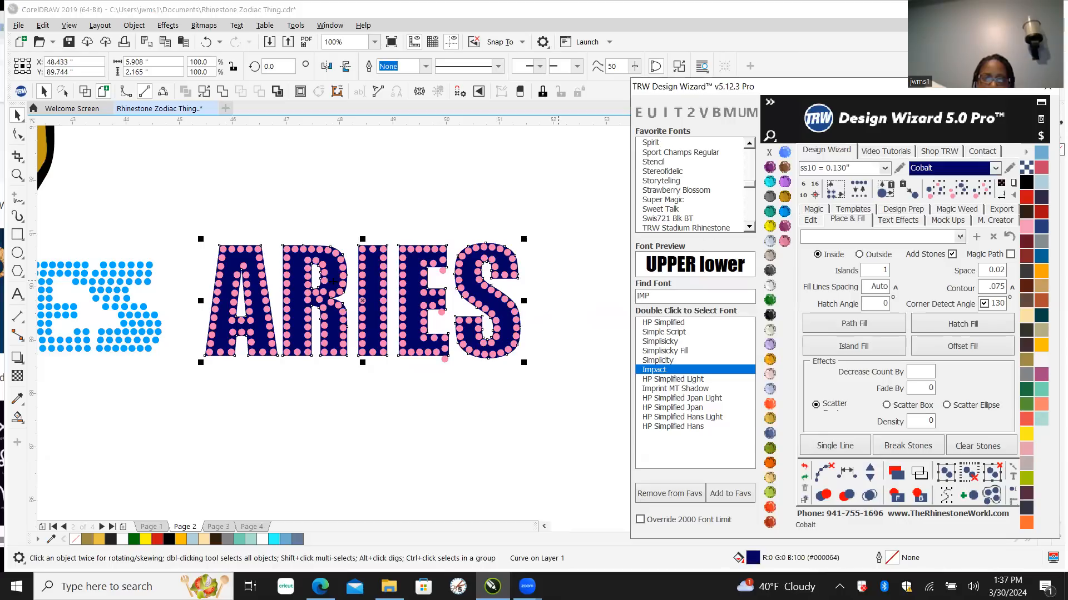
{"action": "left_click", "coordinate": [412, 196]}
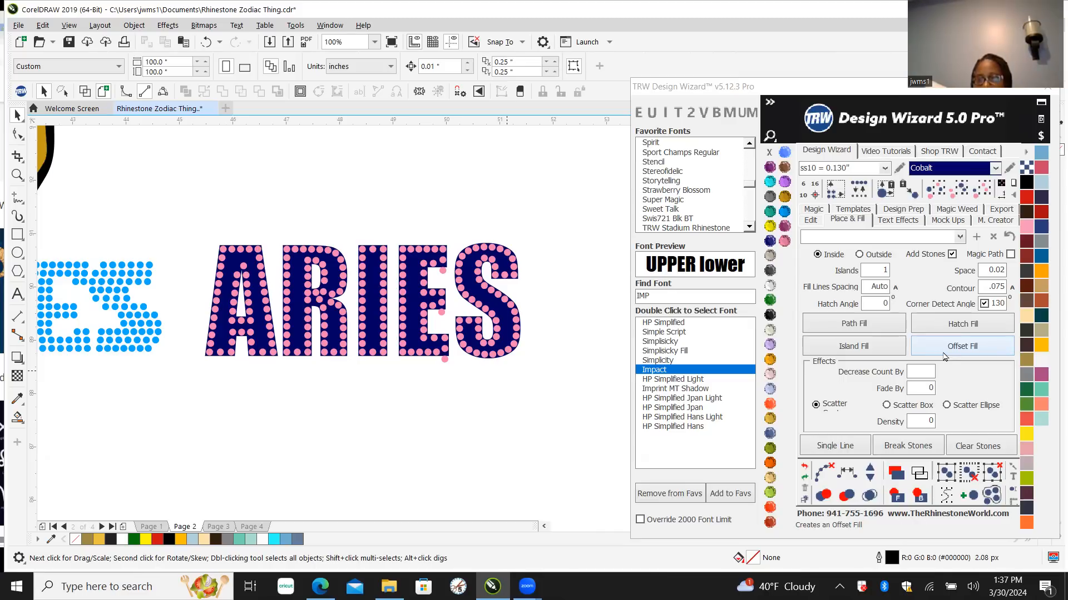
{"action": "scroll", "coordinate": [222, 258], "scroll_direction": "up", "scroll_amount": 2}
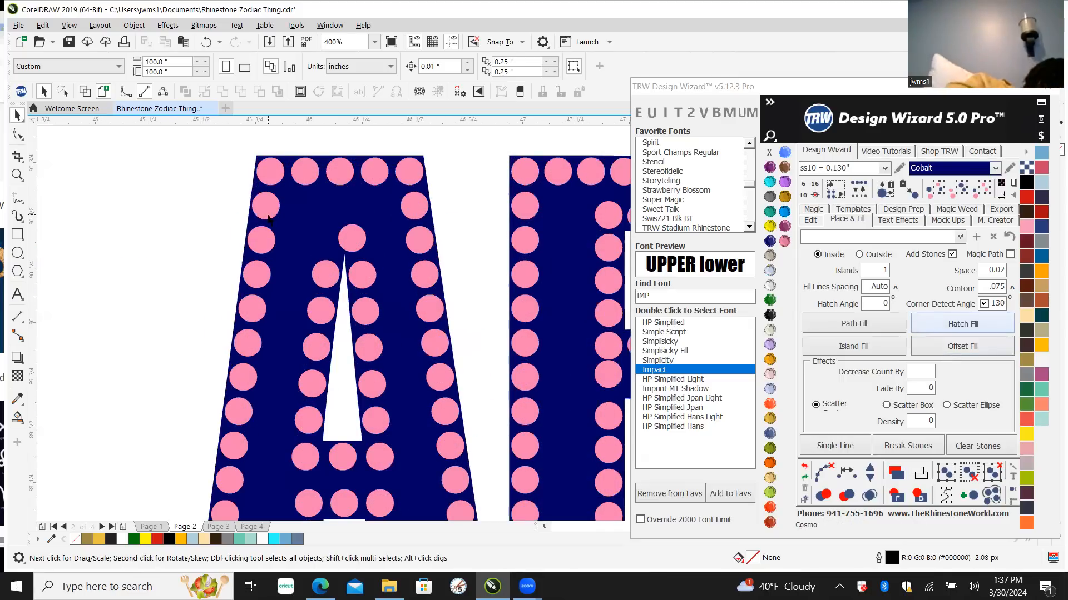
{"action": "scroll", "coordinate": [260, 152], "scroll_direction": "up", "scroll_amount": 2}
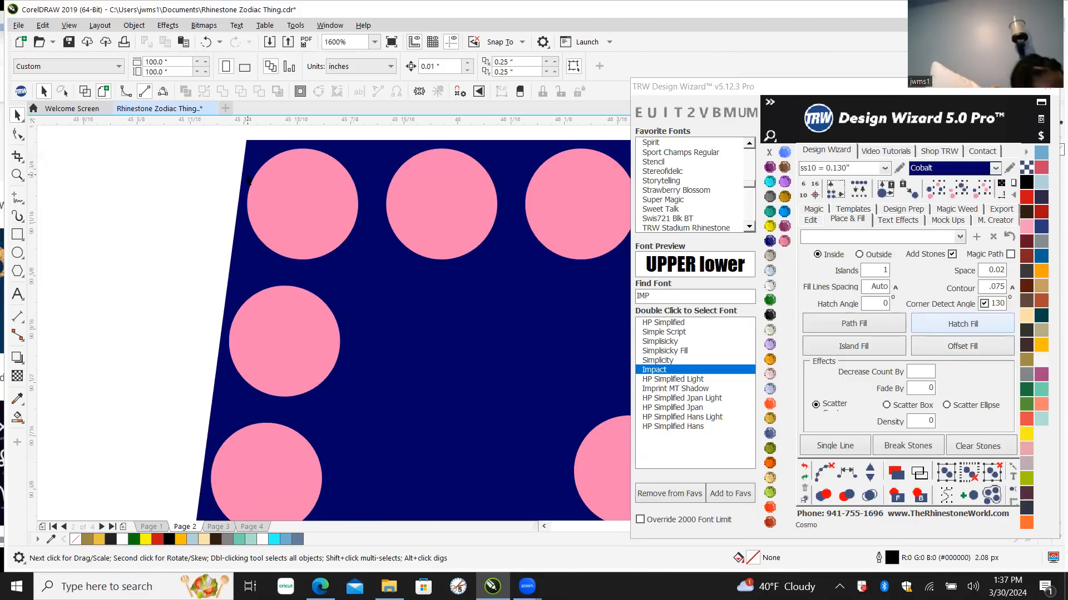
{"action": "scroll", "coordinate": [235, 259], "scroll_direction": "down", "scroll_amount": 4}
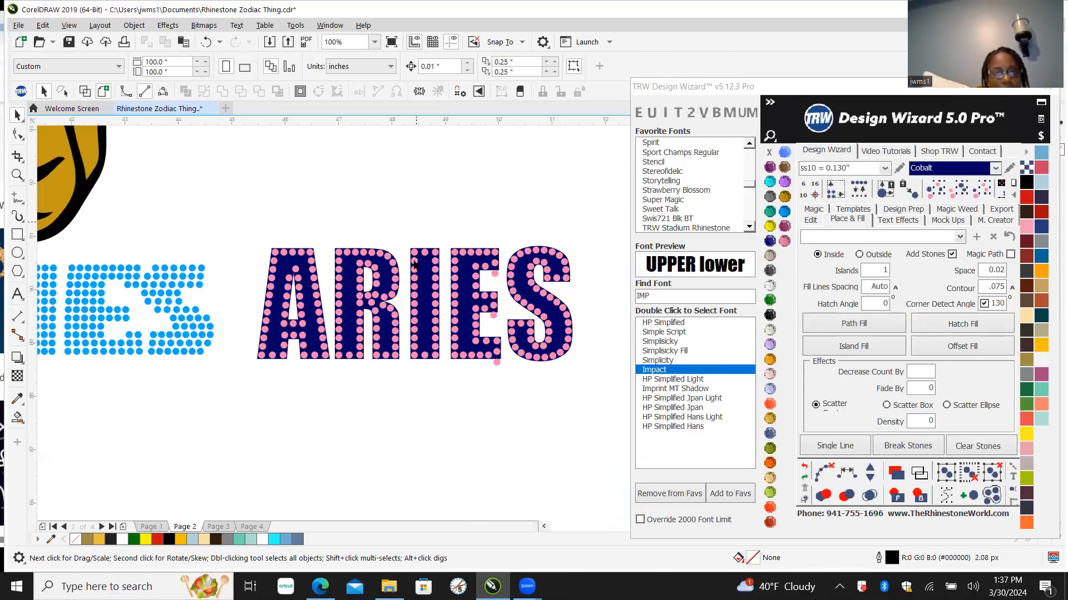
Step: Add the artistic text "Aries" in Arial below the blue stone-filled ARIES lettering
{"action": "scroll", "coordinate": [415, 262], "scroll_direction": "down", "scroll_amount": 1}
{"action": "scroll", "coordinate": [126, 247], "scroll_direction": "up", "scroll_amount": 2}
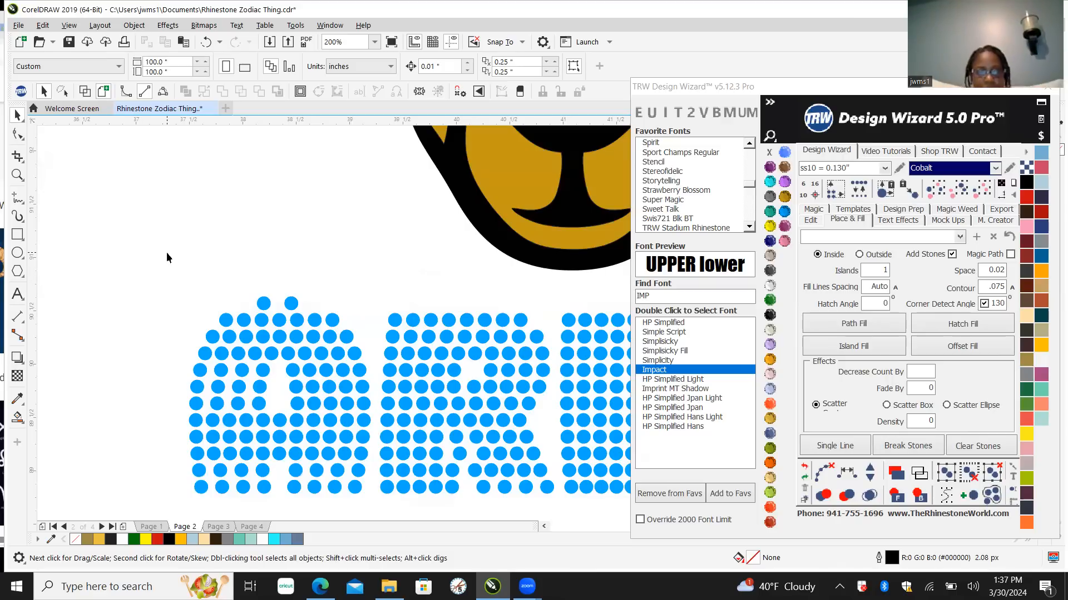
{"action": "left_click", "coordinate": [18, 293]}
{"action": "scroll", "coordinate": [66, 290], "scroll_direction": "down", "scroll_amount": 1}
{"action": "left_click", "coordinate": [168, 452]}
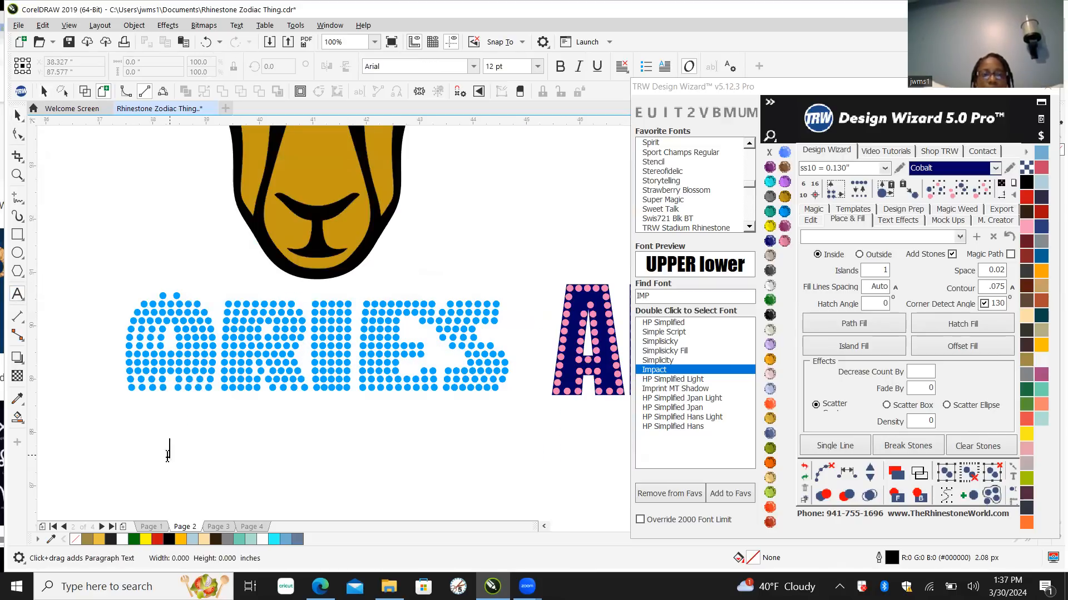
{"action": "type", "text": "Aries"}
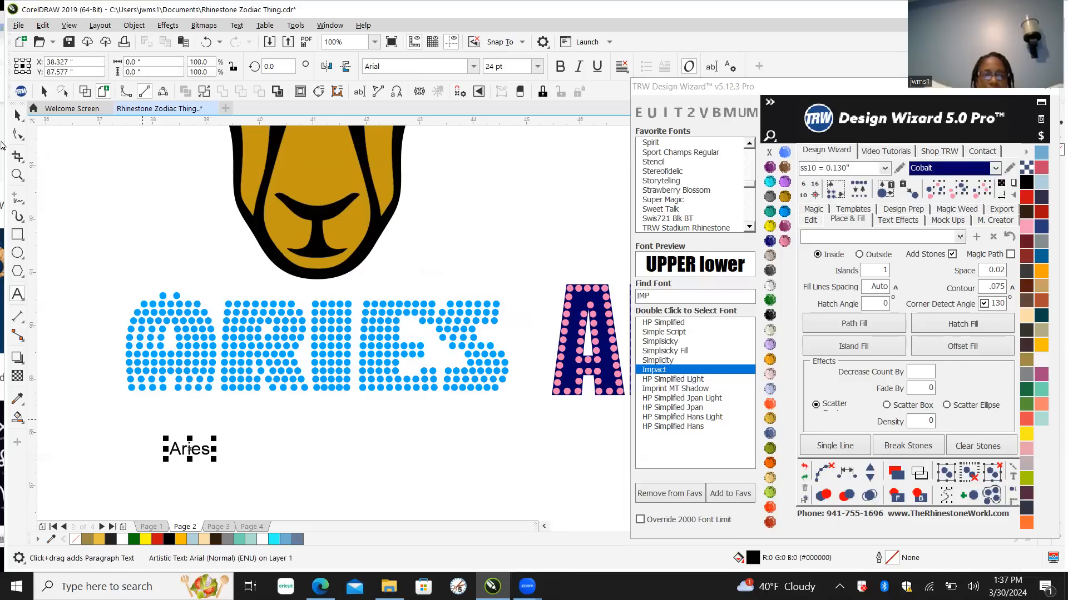
{"action": "key", "text": "ctrl+space"}
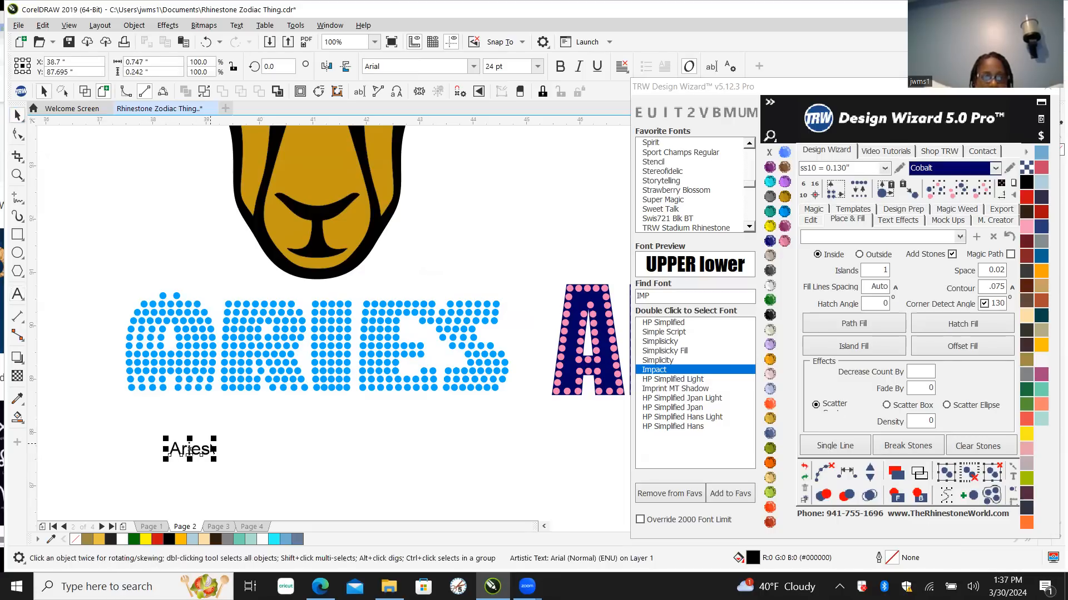
Step: Scale the new Aries text up proportionally to about 4.8 inches wide
{"action": "left_click_drag", "start_coordinate": [214, 459], "coordinate": [299, 511]}
{"action": "scroll", "coordinate": [211, 245], "scroll_direction": "down", "scroll_amount": 1}
{"action": "scroll", "coordinate": [254, 370], "scroll_direction": "up", "scroll_amount": 1}
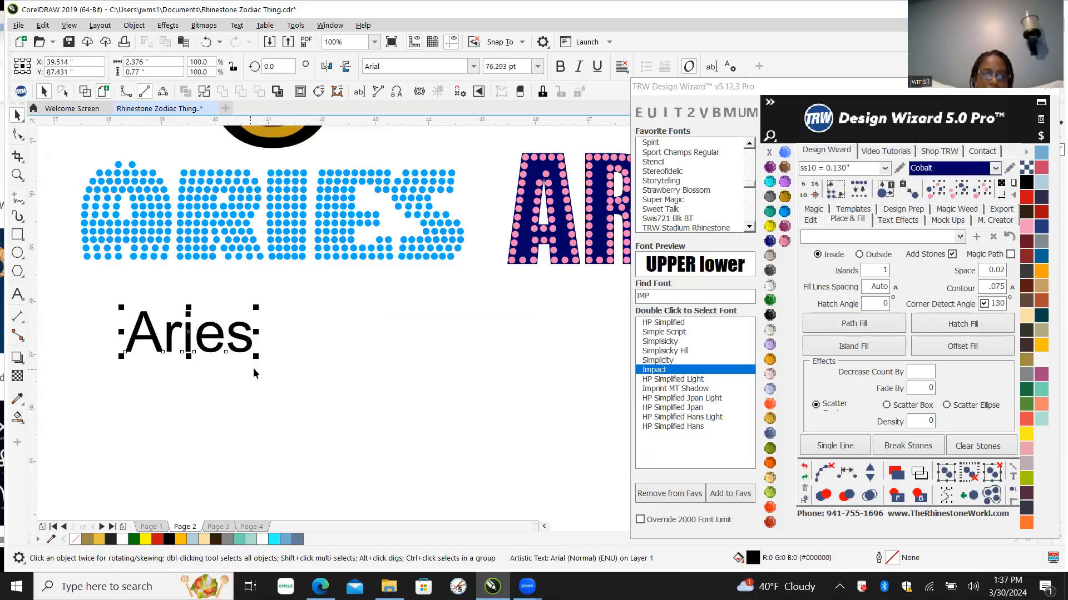
{"action": "left_click_drag", "start_coordinate": [255, 354], "coordinate": [386, 439]}
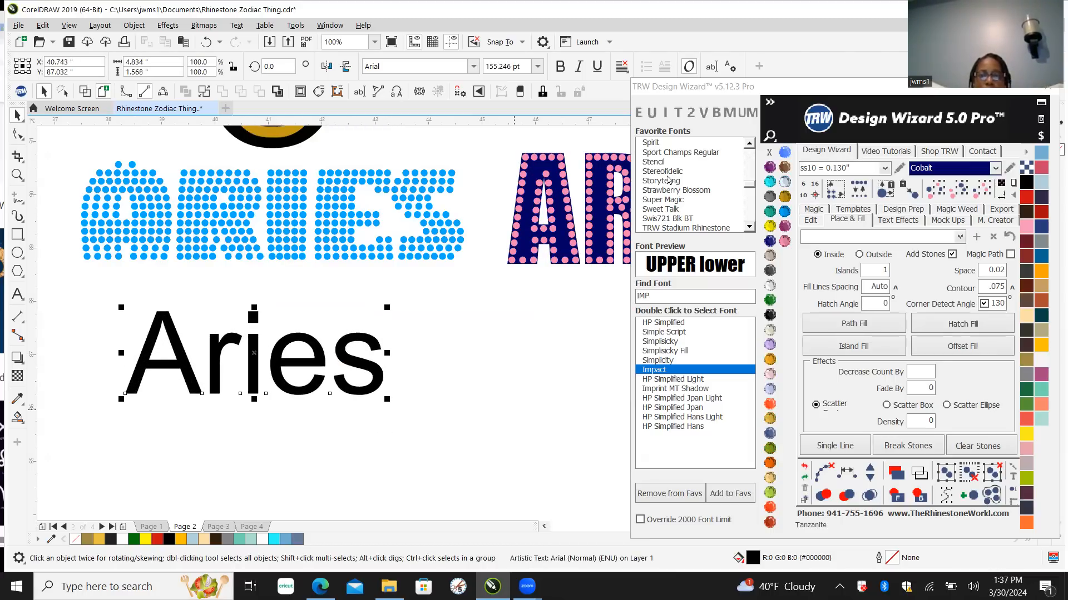
Step: Try favorite fonts on the Aries text, settle on Strawberry Blossom, and place a duplicate of it beside the original
{"action": "double_click", "coordinate": [662, 172]}
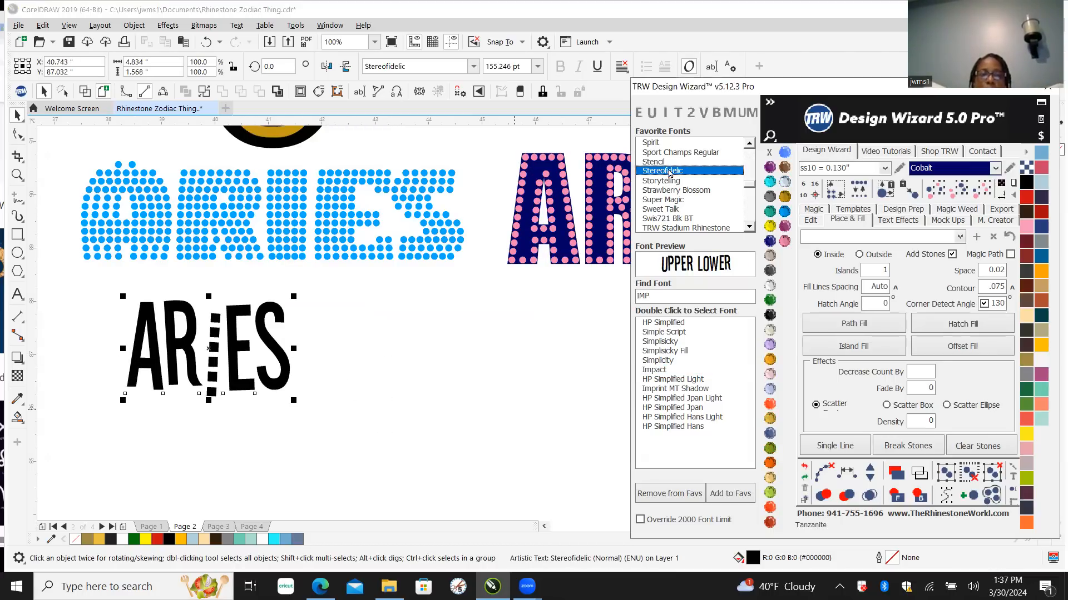
{"action": "double_click", "coordinate": [665, 182]}
{"action": "double_click", "coordinate": [683, 192]}
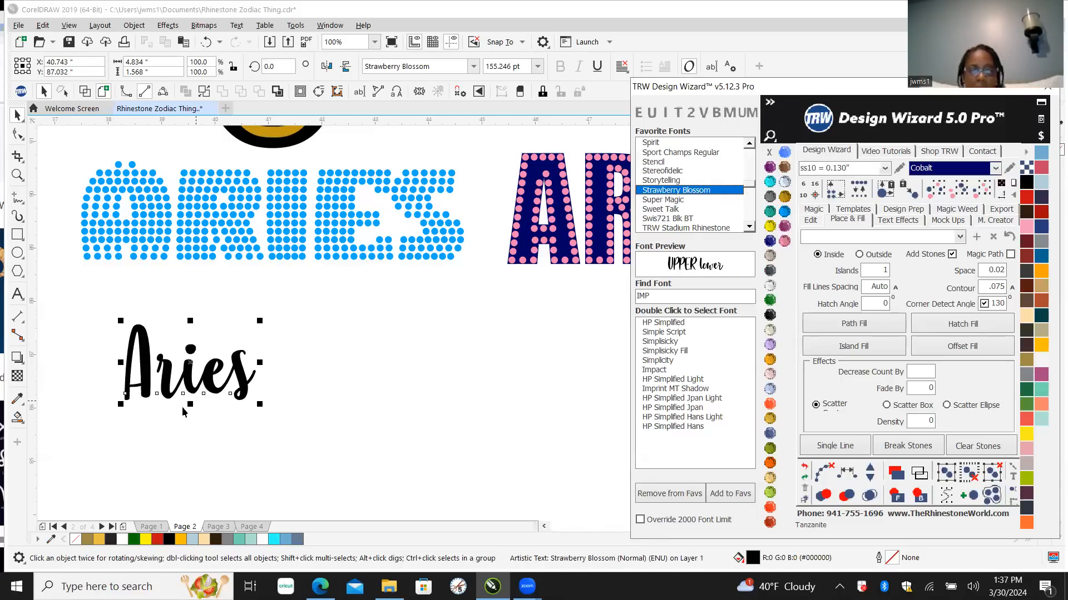
{"action": "left_click_drag", "start_coordinate": [190, 370], "coordinate": [414, 345]}
{"action": "right_click", "coordinate": [415, 345]}
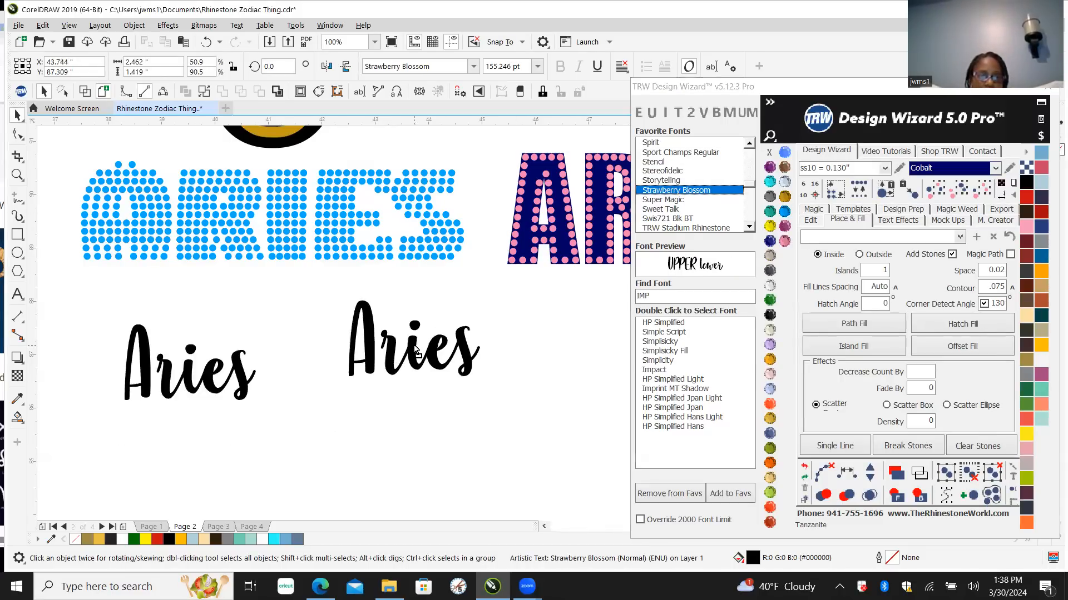
Step: Try the Super Magic, Sweet Talk and Swis721 Blk BT fonts on the duplicated Aries text
{"action": "left_click", "coordinate": [673, 204]}
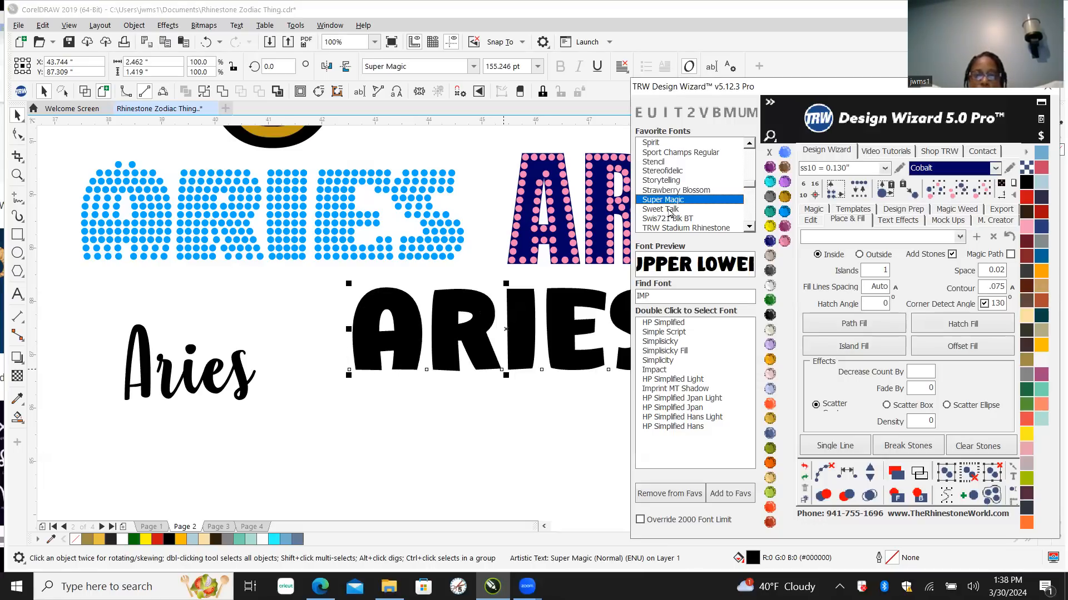
{"action": "left_click", "coordinate": [674, 212]}
{"action": "left_click", "coordinate": [690, 218]}
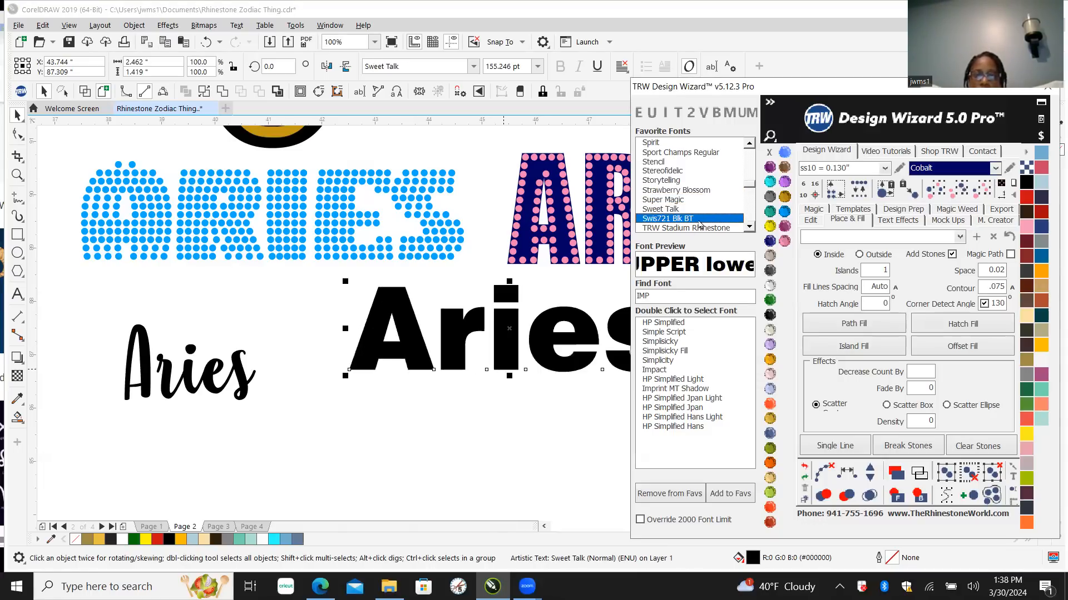
{"action": "scroll", "coordinate": [747, 230], "scroll_direction": "down", "scroll_amount": 2}
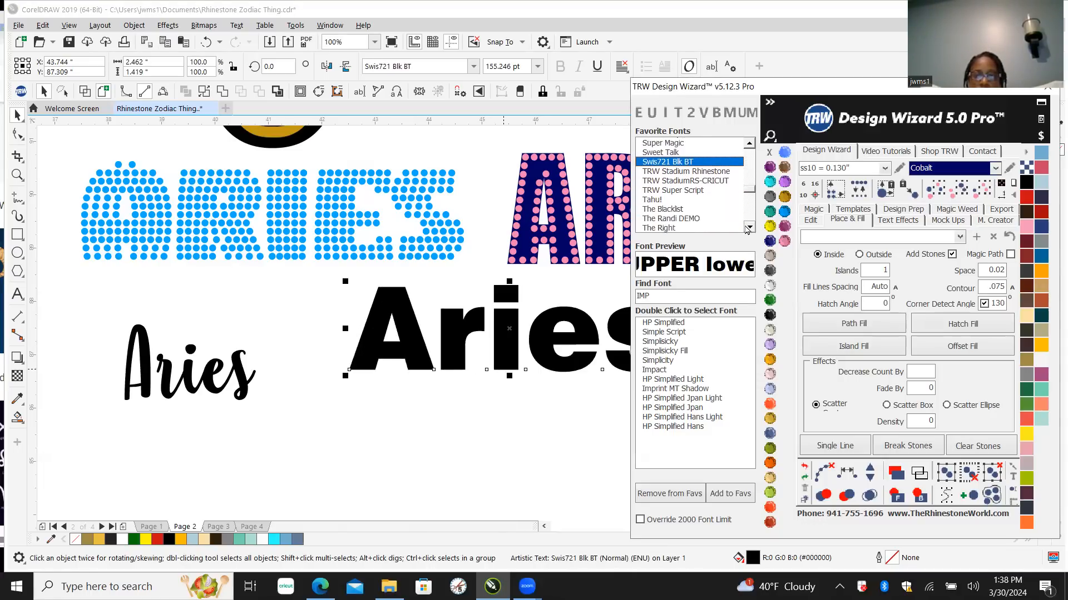
Step: Compare TRW Stadium Rhinestone with TRW StadiumRS-CRICUT on the duplicated Aries text, keep TRW Stadium Rhinestone, and deselect it
{"action": "left_click", "coordinate": [672, 172]}
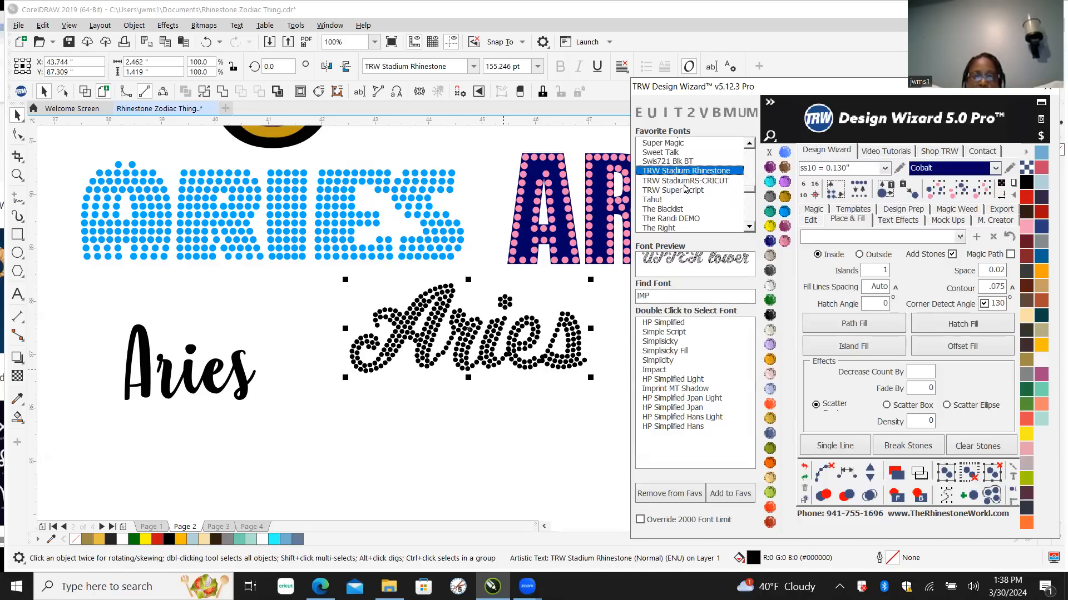
{"action": "left_click", "coordinate": [683, 181]}
{"action": "scroll", "coordinate": [215, 418], "scroll_direction": "down", "scroll_amount": 1}
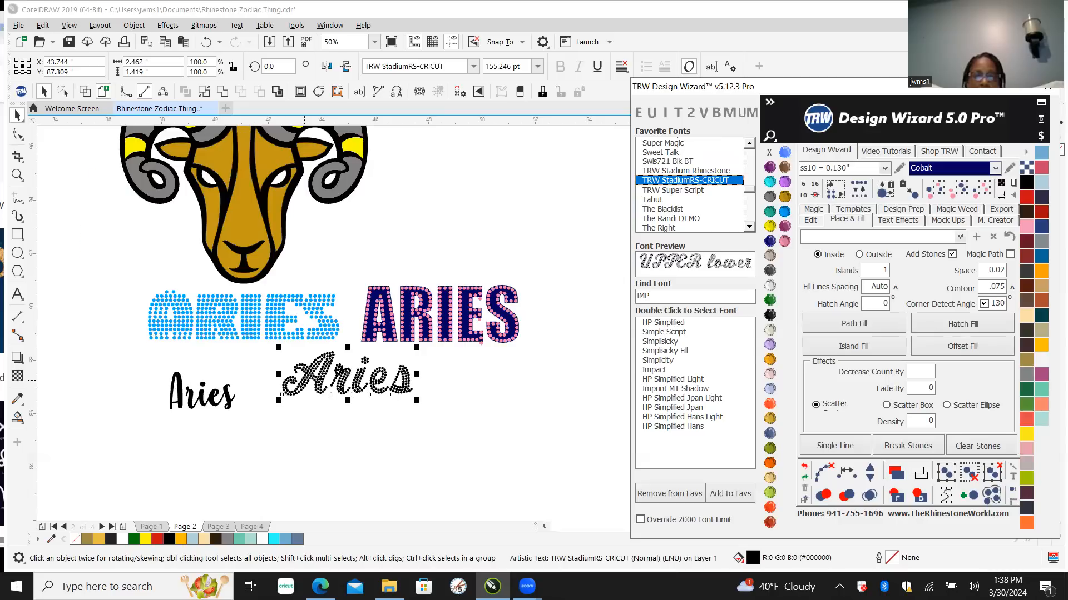
{"action": "scroll", "coordinate": [354, 382], "scroll_direction": "up", "scroll_amount": 1}
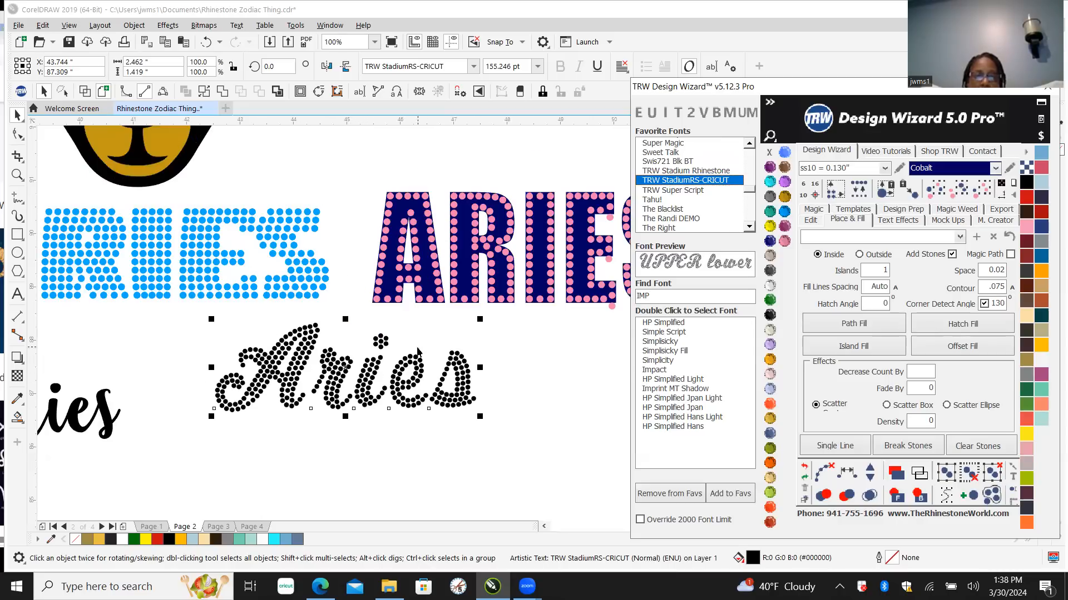
{"action": "left_click", "coordinate": [682, 173]}
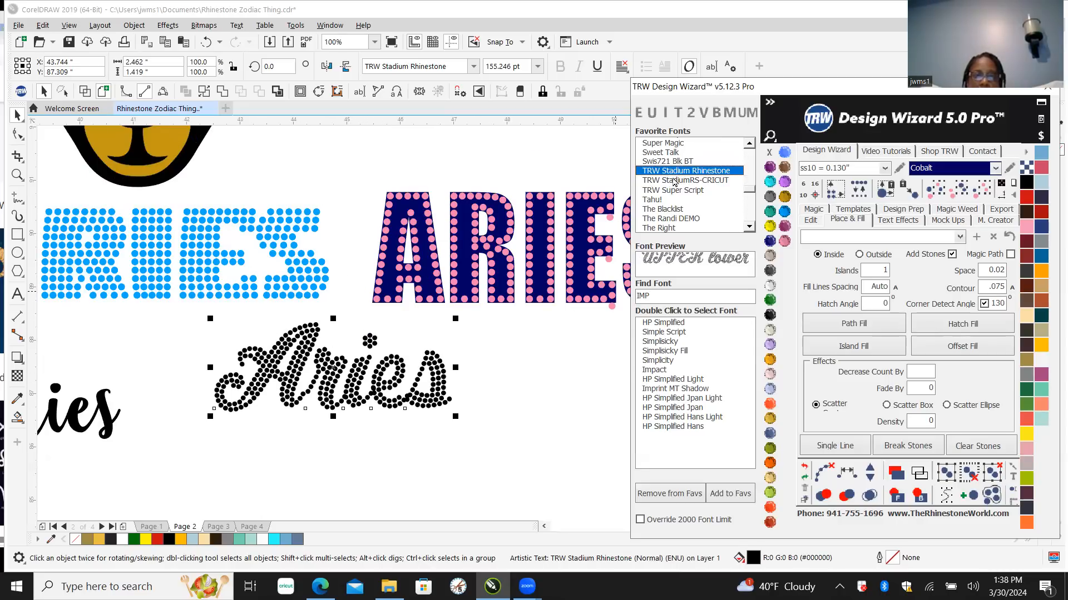
{"action": "left_click", "coordinate": [161, 336]}
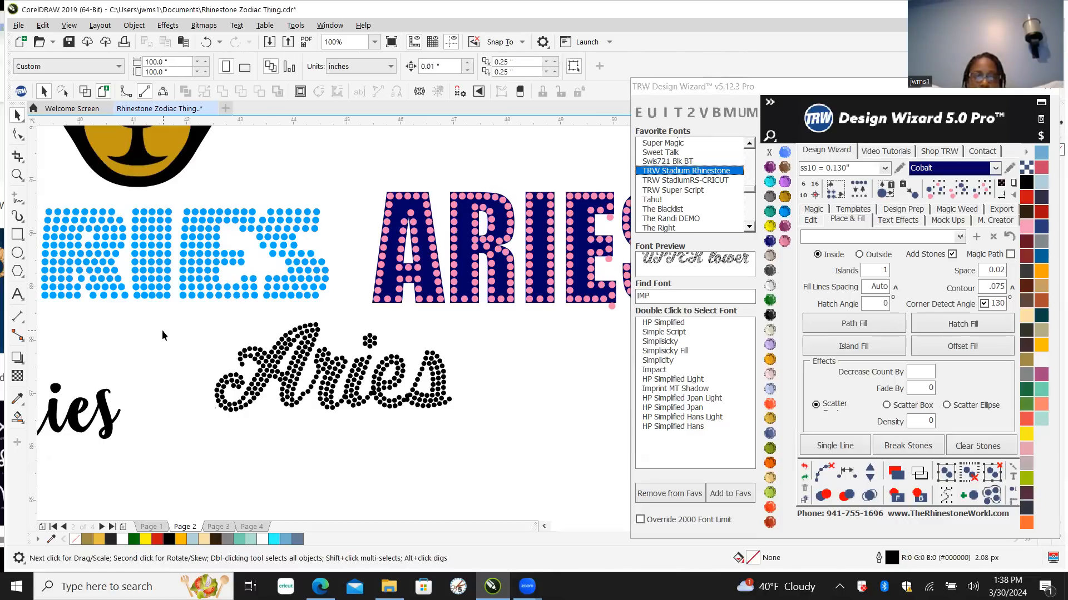
Step: Enlarge the TRW Stadium Rhinestone Aries text to about 7.1 inches wide and weld it into a single curve
{"action": "left_click", "coordinate": [312, 328]}
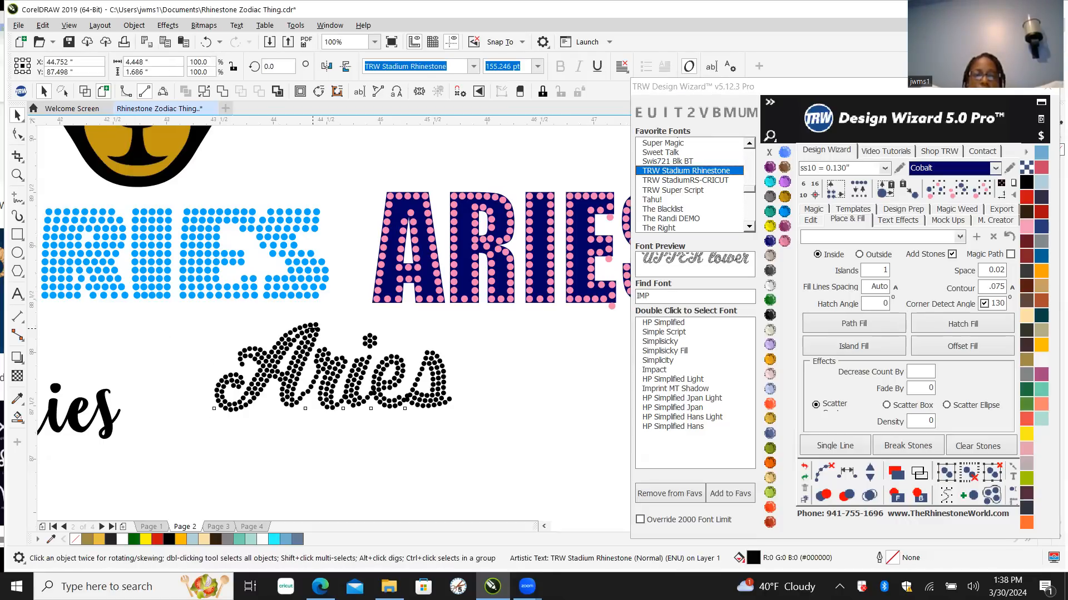
{"action": "scroll", "coordinate": [311, 328], "scroll_direction": "up", "scroll_amount": 2}
{"action": "scroll", "coordinate": [303, 336], "scroll_direction": "up", "scroll_amount": 4}
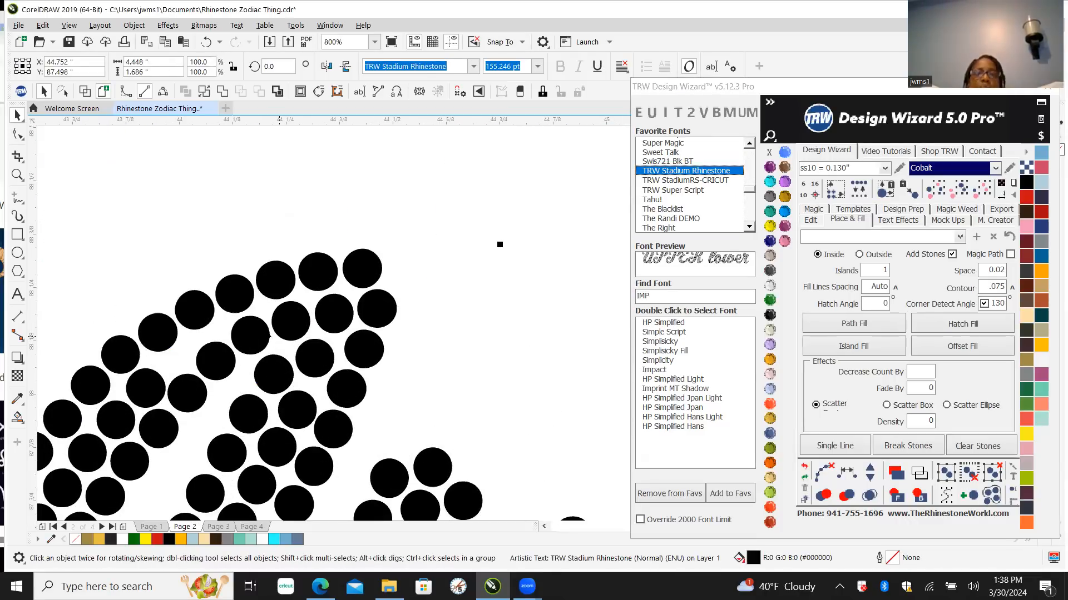
{"action": "scroll", "coordinate": [253, 334], "scroll_direction": "down", "scroll_amount": 4}
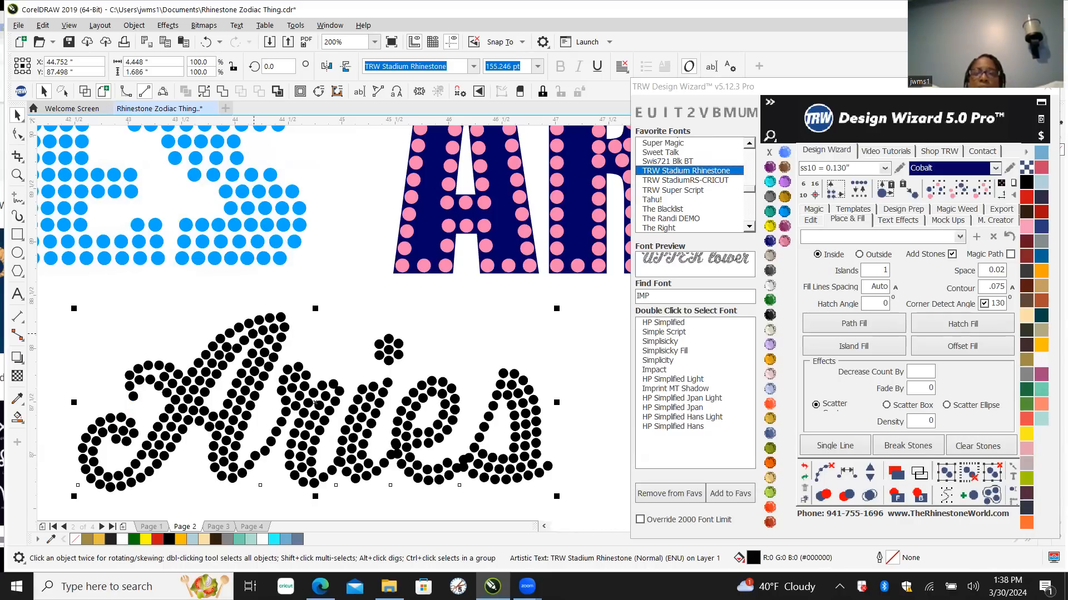
{"action": "scroll", "coordinate": [287, 347], "scroll_direction": "down", "scroll_amount": 2}
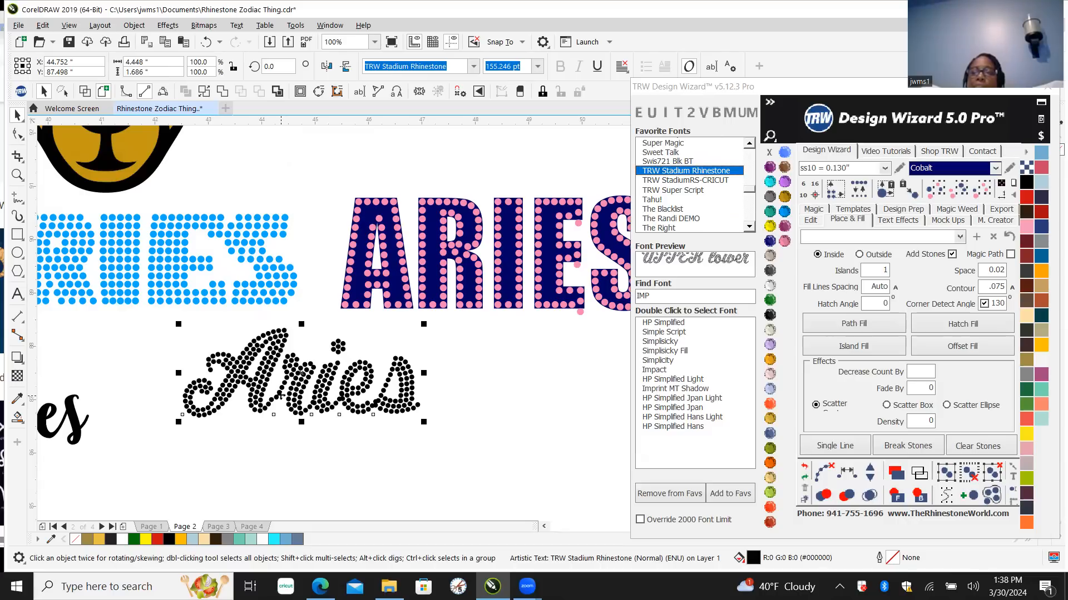
{"action": "scroll", "coordinate": [282, 396], "scroll_direction": "up", "scroll_amount": 2}
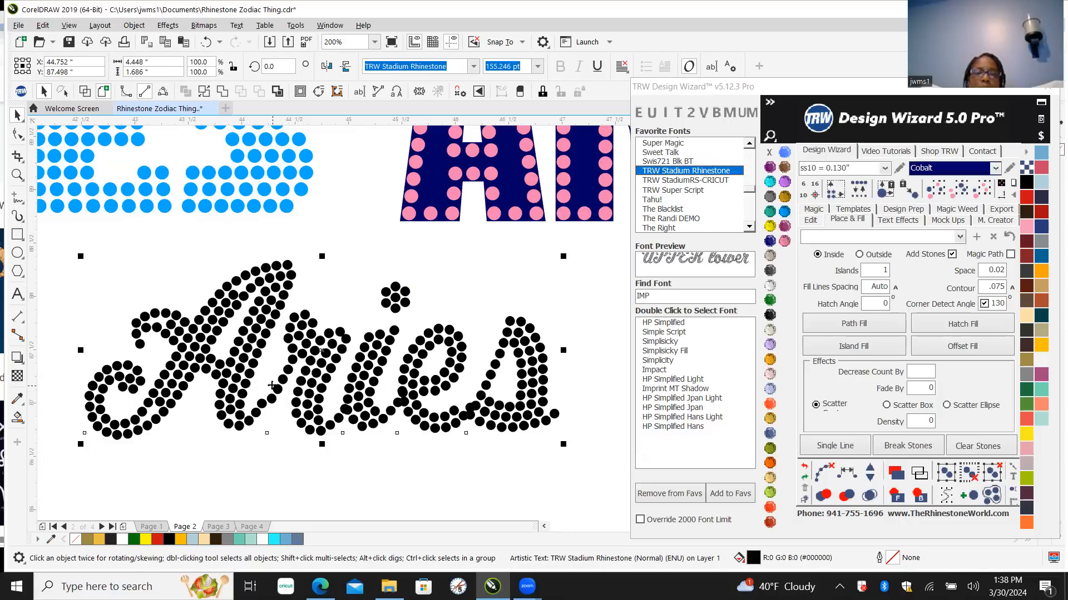
{"action": "scroll", "coordinate": [272, 385], "scroll_direction": "down", "scroll_amount": 2}
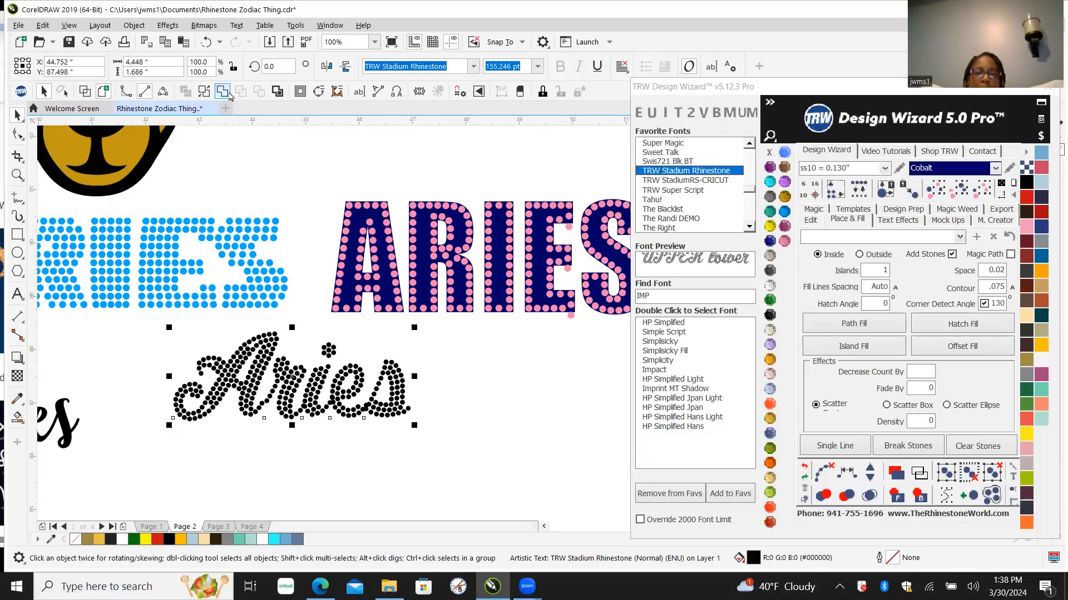
{"action": "left_click_drag", "start_coordinate": [414, 427], "coordinate": [553, 467]}
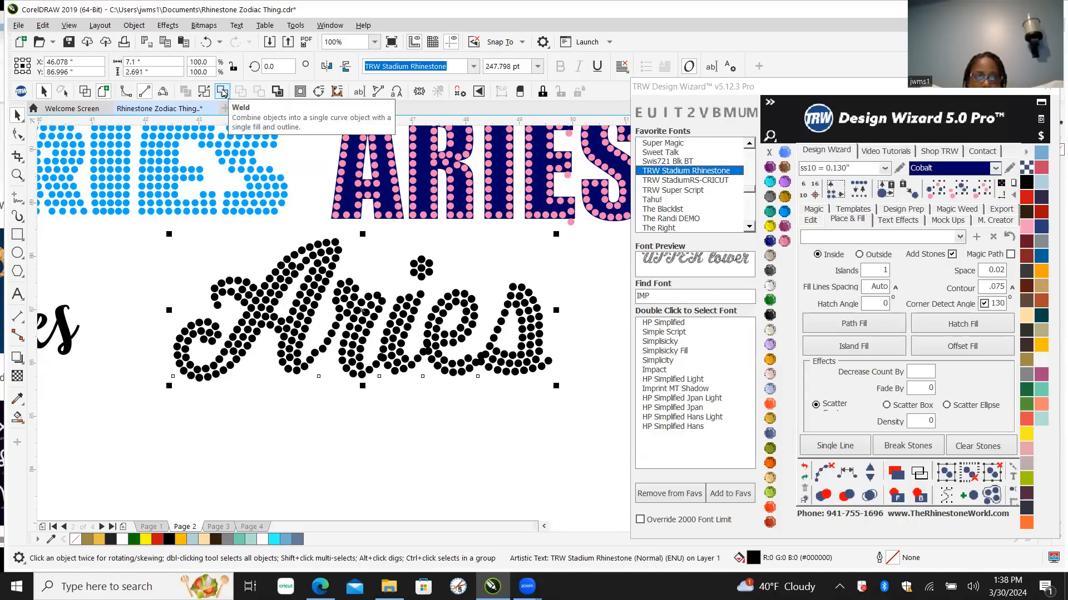
{"action": "left_click", "coordinate": [222, 92]}
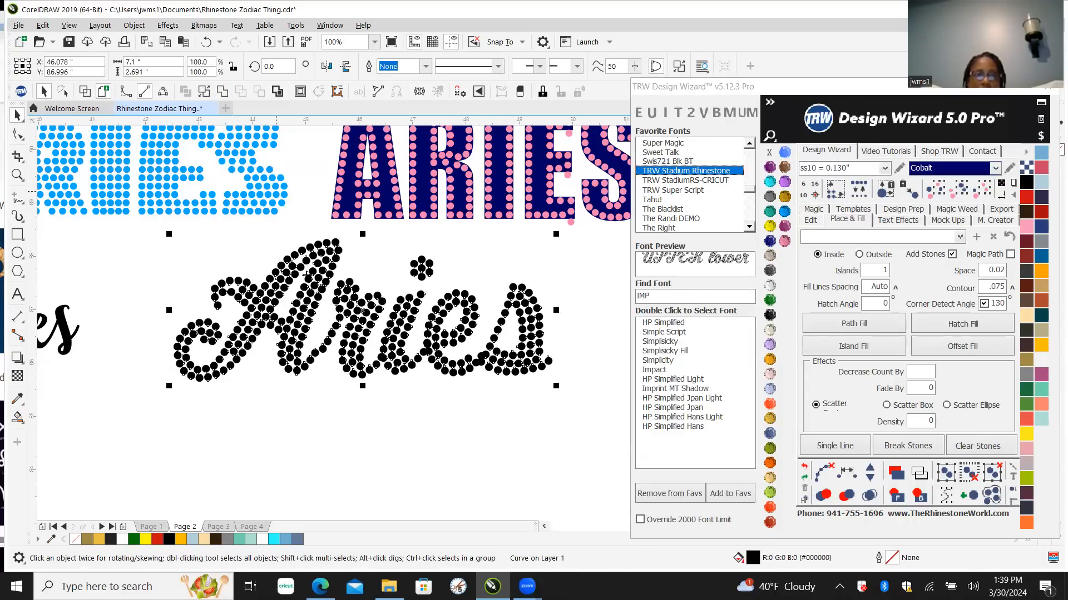
Step: Break the welded Aries curve apart into separate circles and check one circle near the top of the A
{"action": "right_click", "coordinate": [327, 268]}
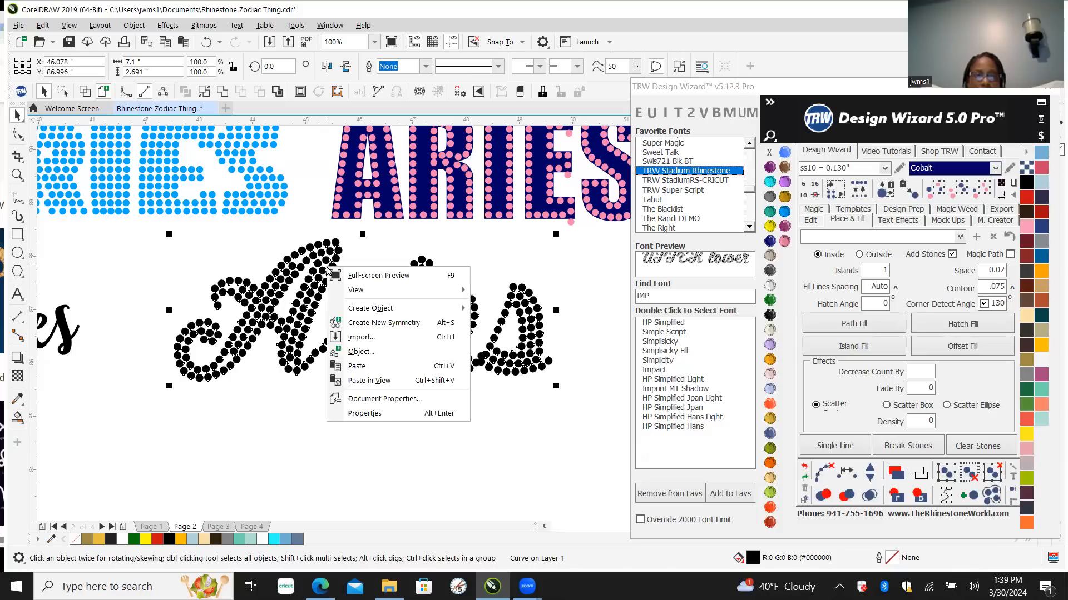
{"action": "left_click", "coordinate": [296, 440]}
{"action": "left_click", "coordinate": [294, 440]}
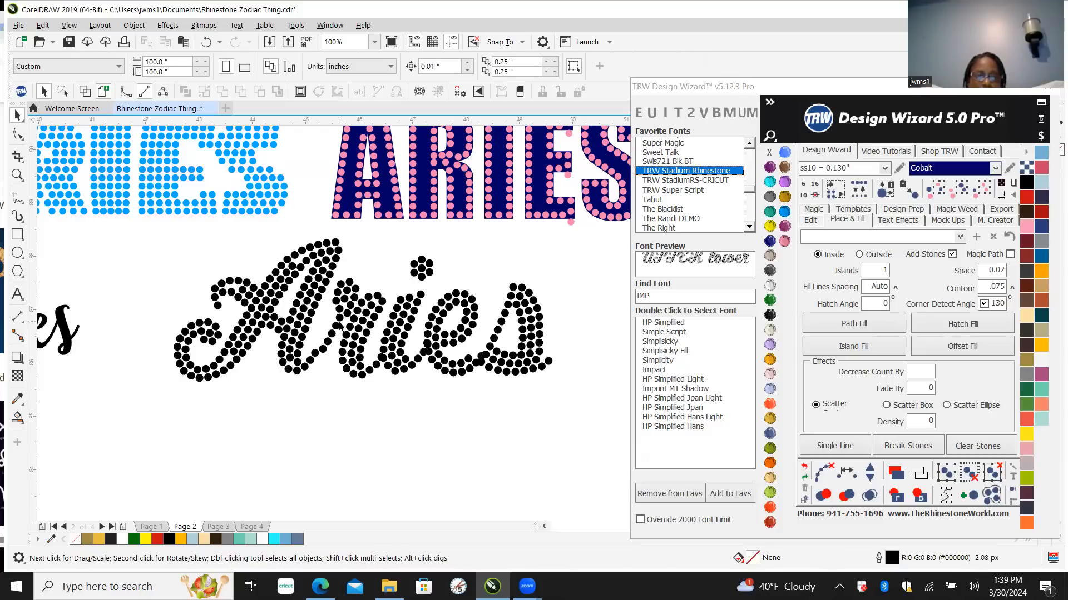
{"action": "right_click", "coordinate": [356, 309]}
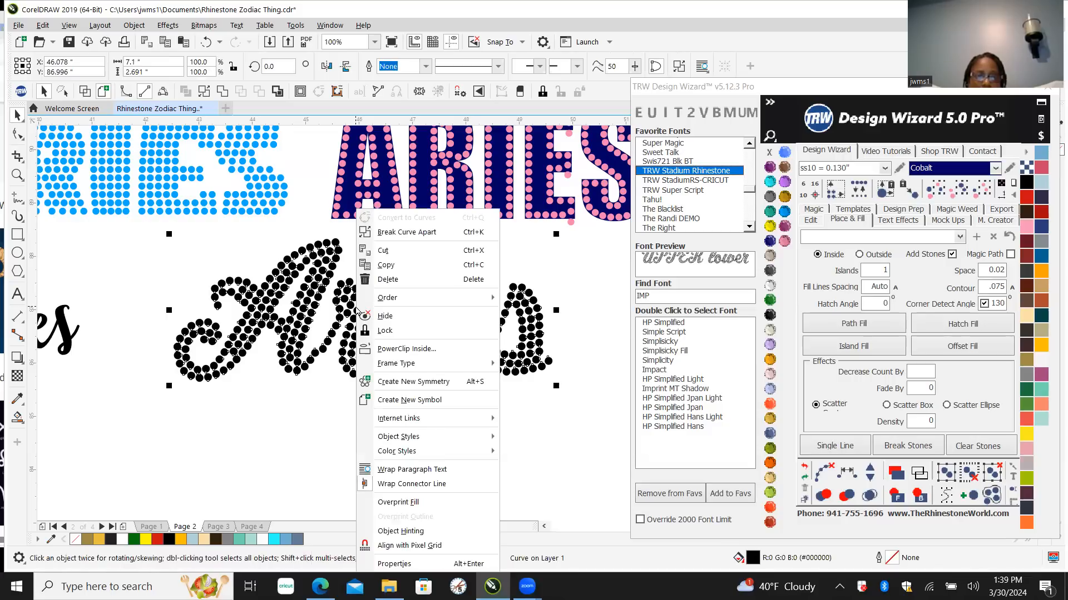
{"action": "left_click", "coordinate": [410, 233]}
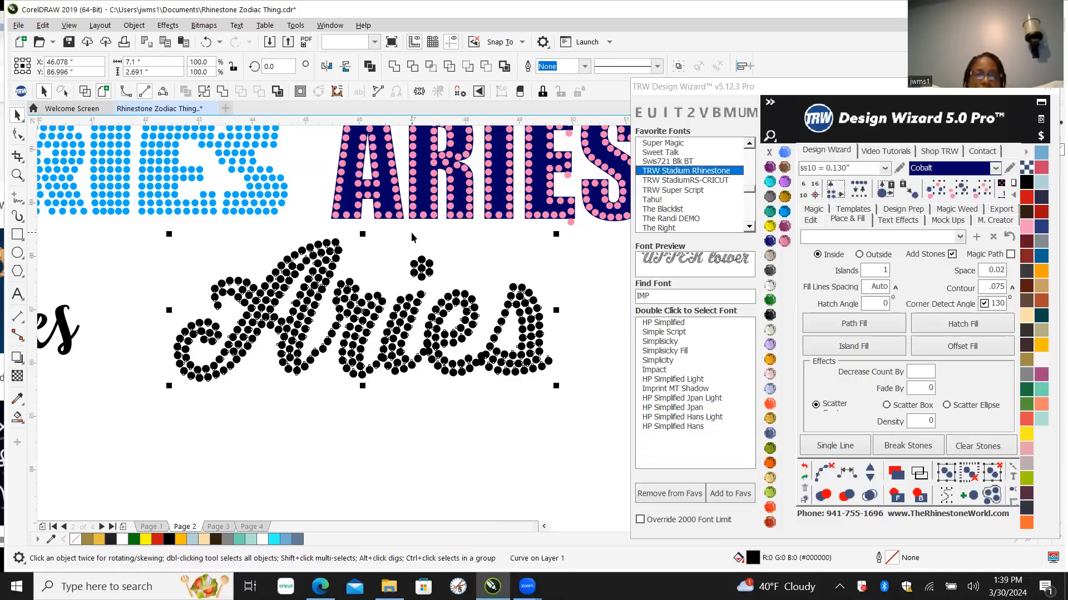
{"action": "left_click", "coordinate": [243, 250]}
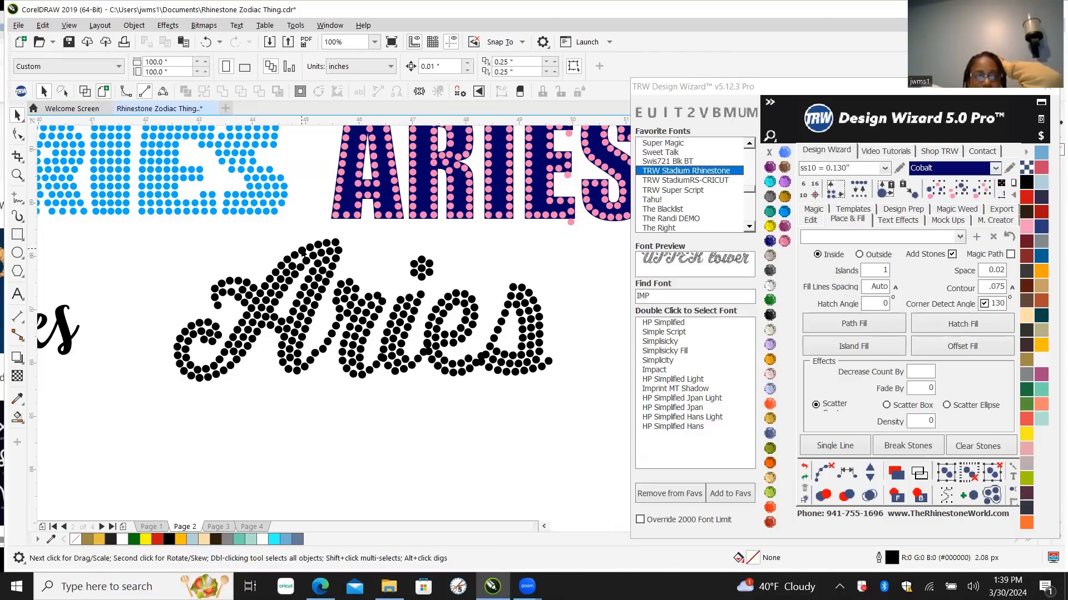
{"action": "left_click", "coordinate": [301, 251]}
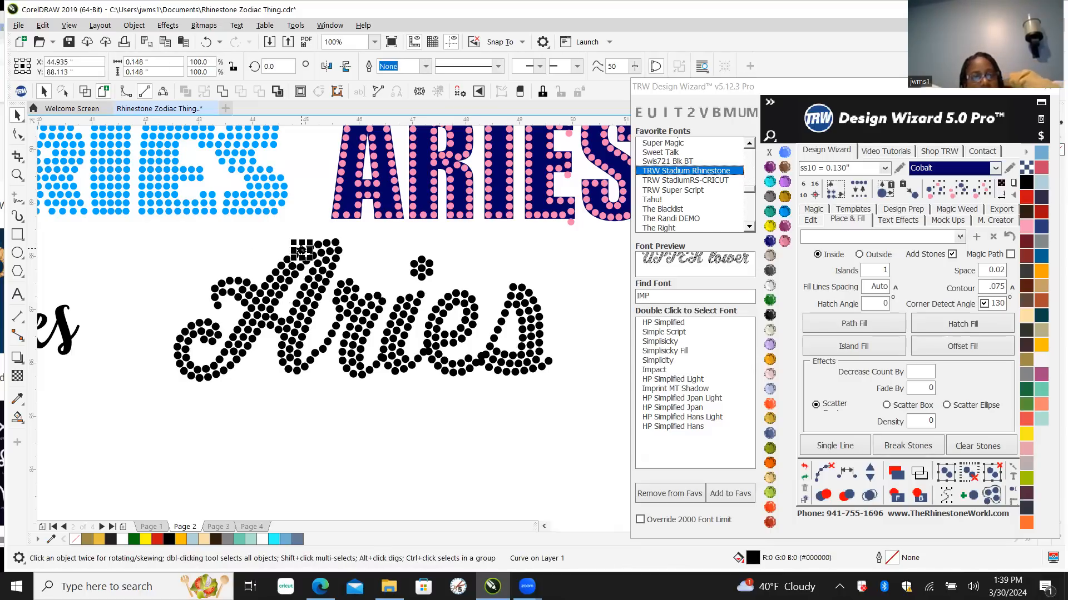
{"action": "left_click", "coordinate": [189, 246]}
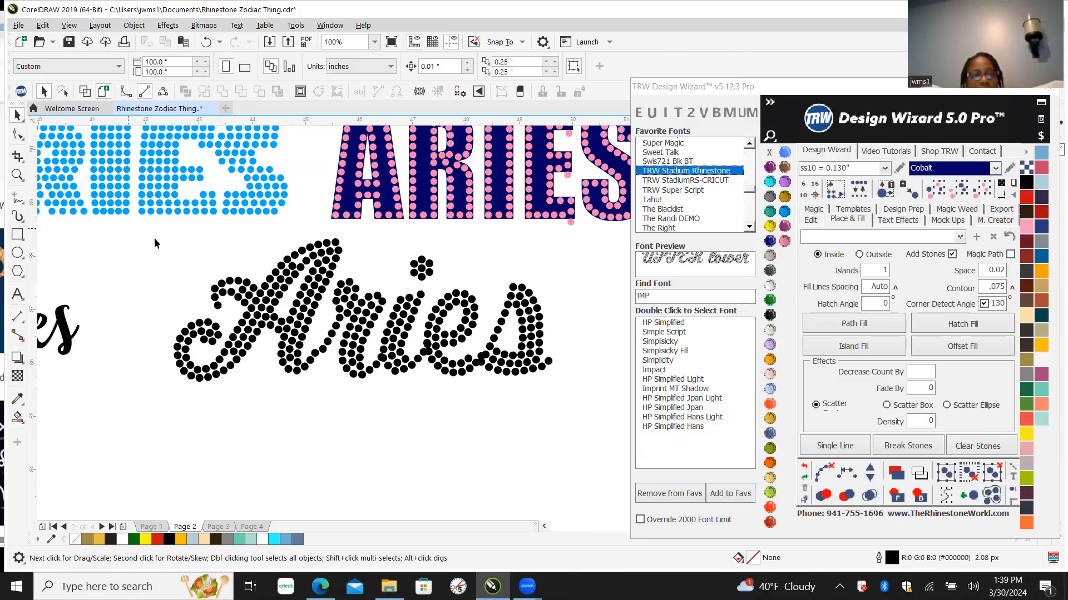
Step: Replace all circles of the large script Aries with ss10 0.130" stones and deselect them
{"action": "left_click_drag", "start_coordinate": [139, 230], "coordinate": [600, 416]}
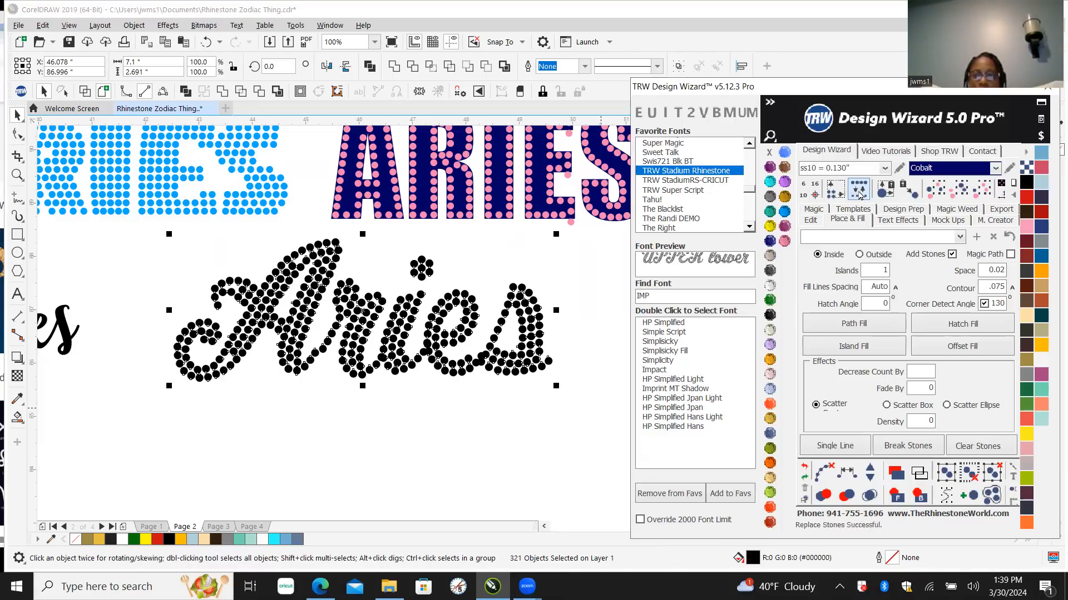
{"action": "left_click", "coordinate": [859, 194]}
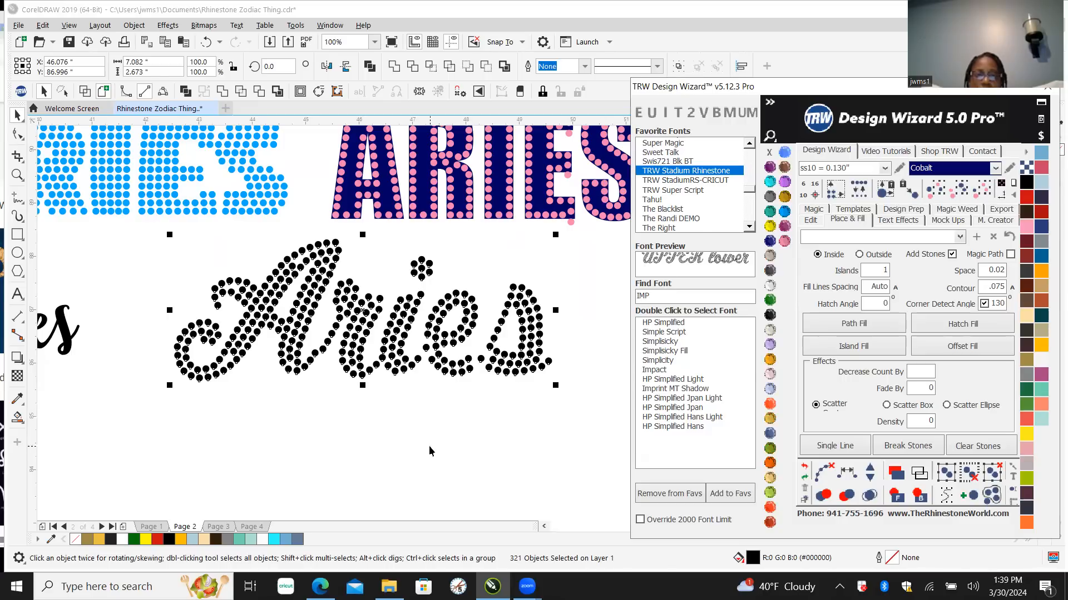
{"action": "left_click", "coordinate": [452, 432]}
{"action": "scroll", "coordinate": [322, 442], "scroll_direction": "down", "scroll_amount": 1}
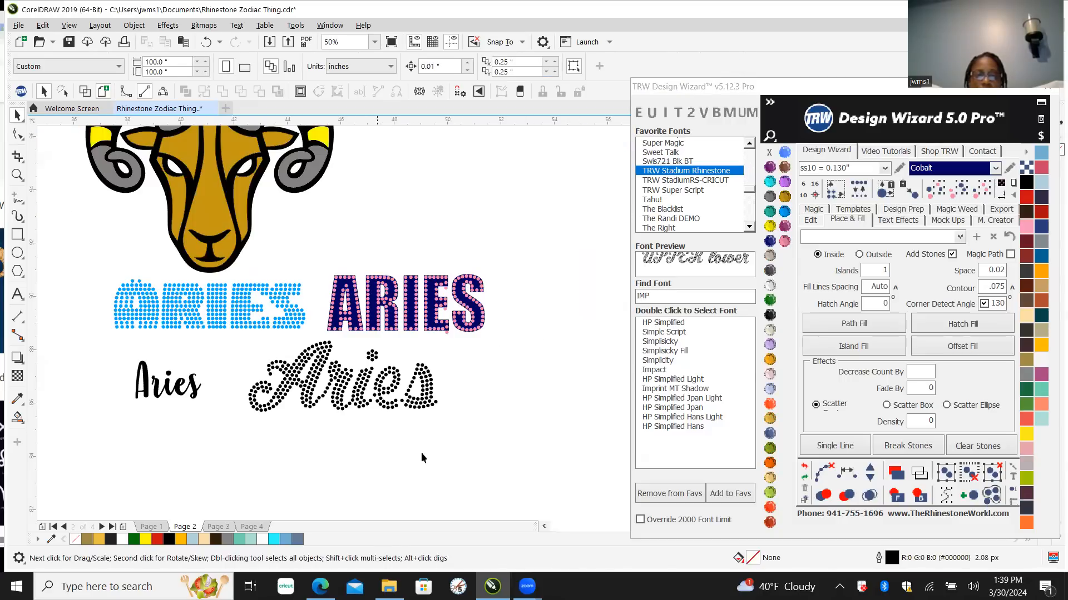
Step: Duplicate the small script Aries text below itself and change the copy's wording to Love
{"action": "scroll", "coordinate": [415, 433], "scroll_direction": "up", "scroll_amount": 1}
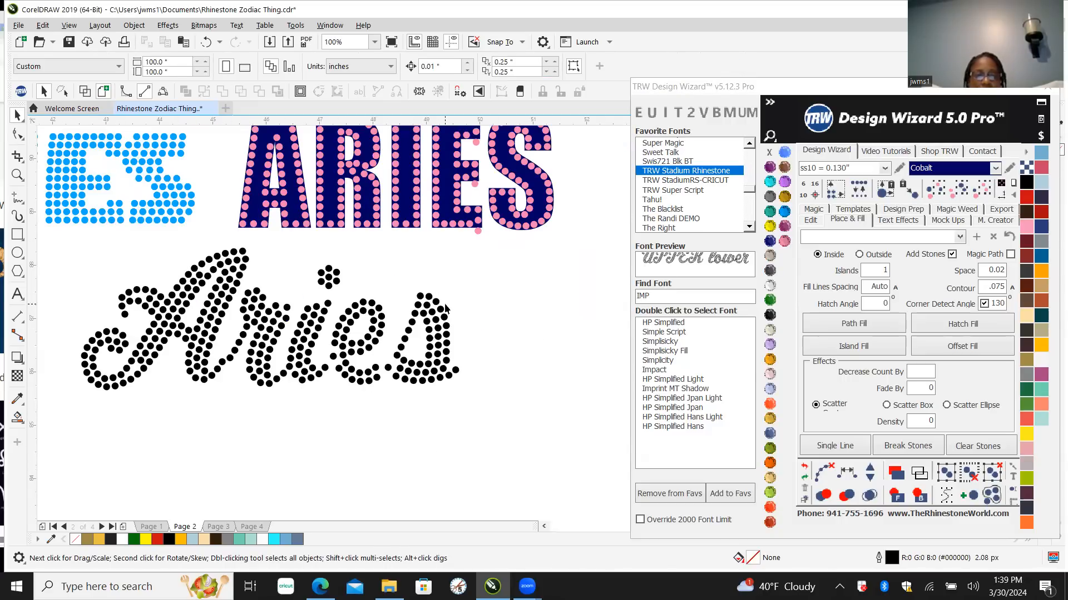
{"action": "scroll", "coordinate": [445, 308], "scroll_direction": "down", "scroll_amount": 1}
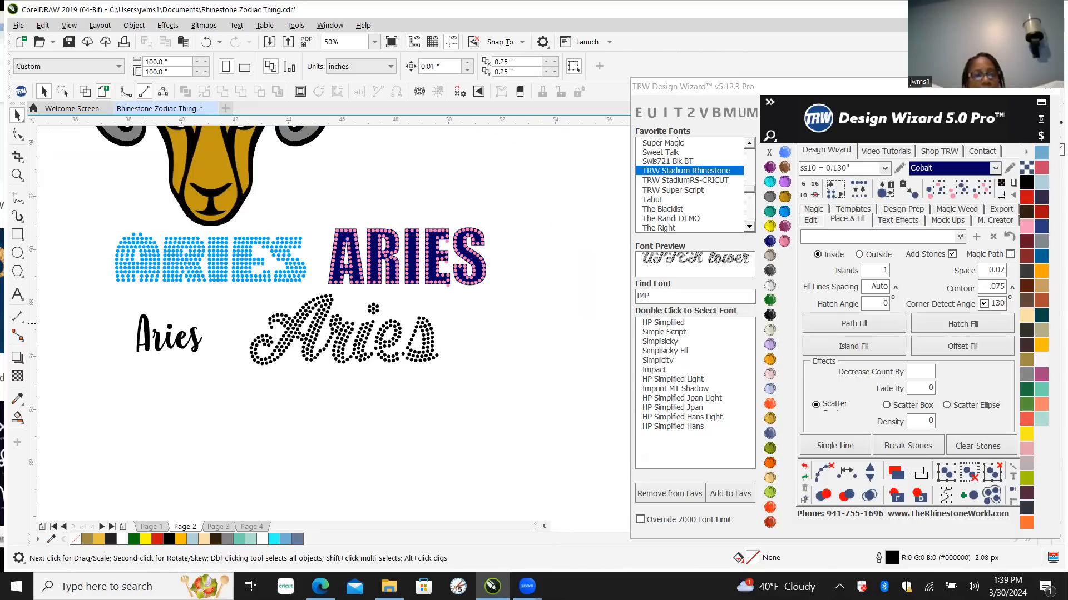
{"action": "left_click_drag", "start_coordinate": [149, 349], "coordinate": [185, 417]}
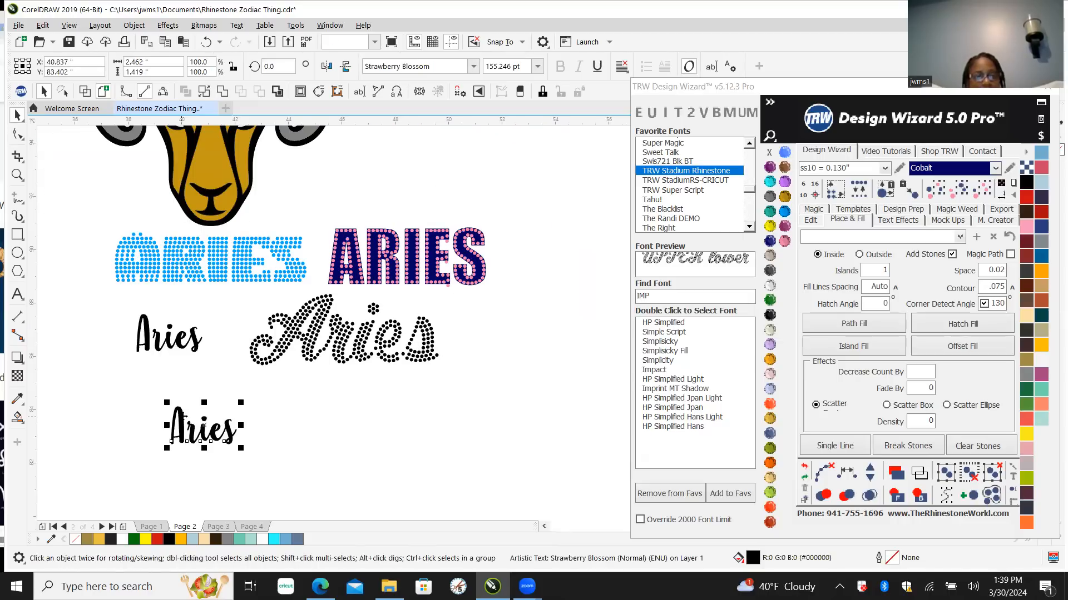
{"action": "key", "text": "Escape"}
{"action": "left_click", "coordinate": [202, 431]}
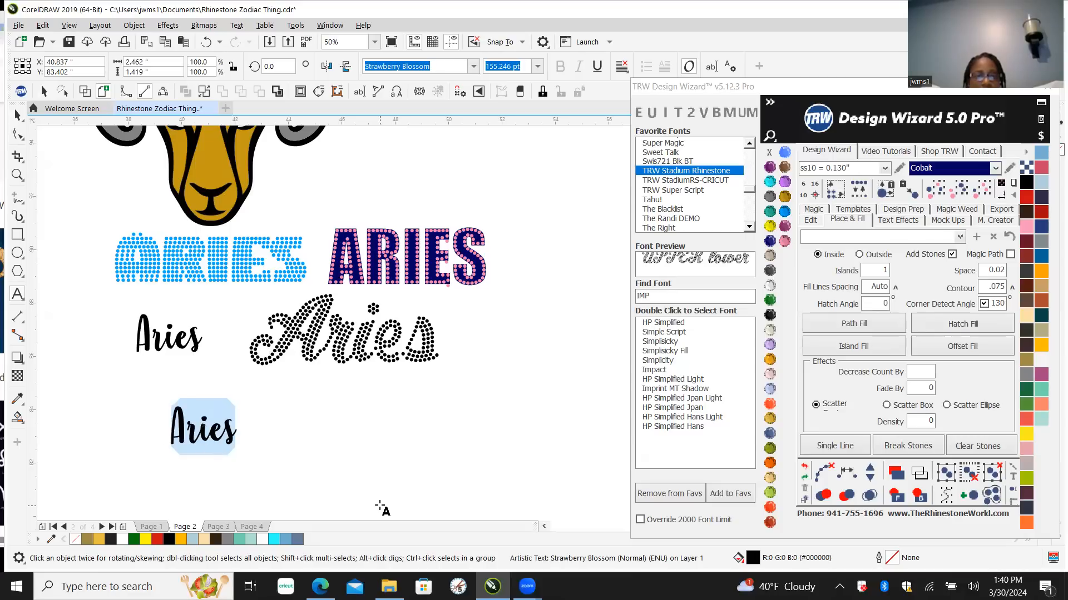
{"action": "type", "text": "Love"}
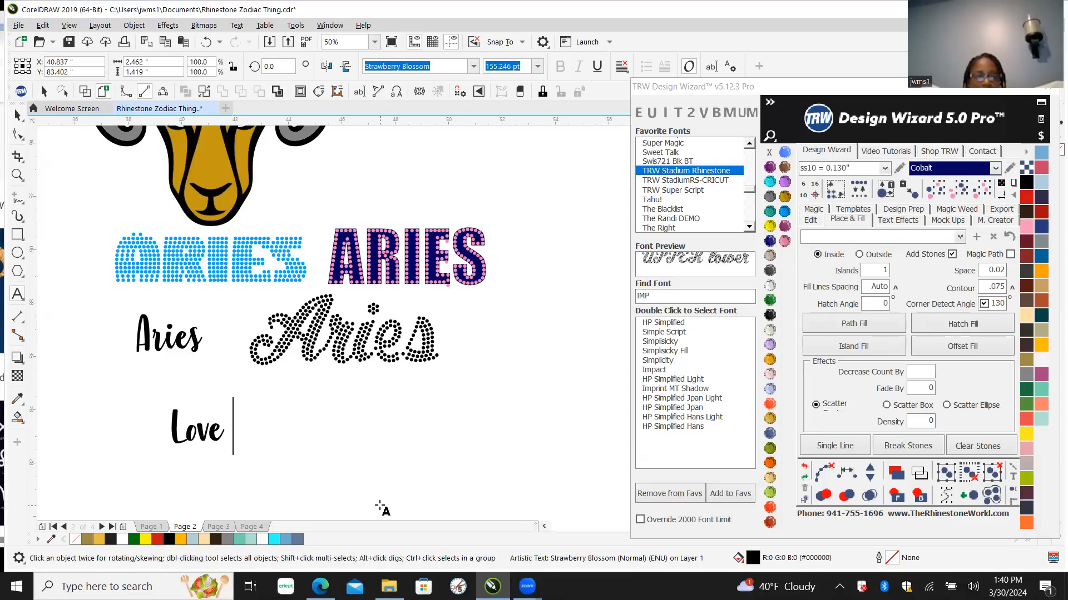
{"action": "key", "text": "BackSpace"}
{"action": "key", "text": "ctrl+space"}
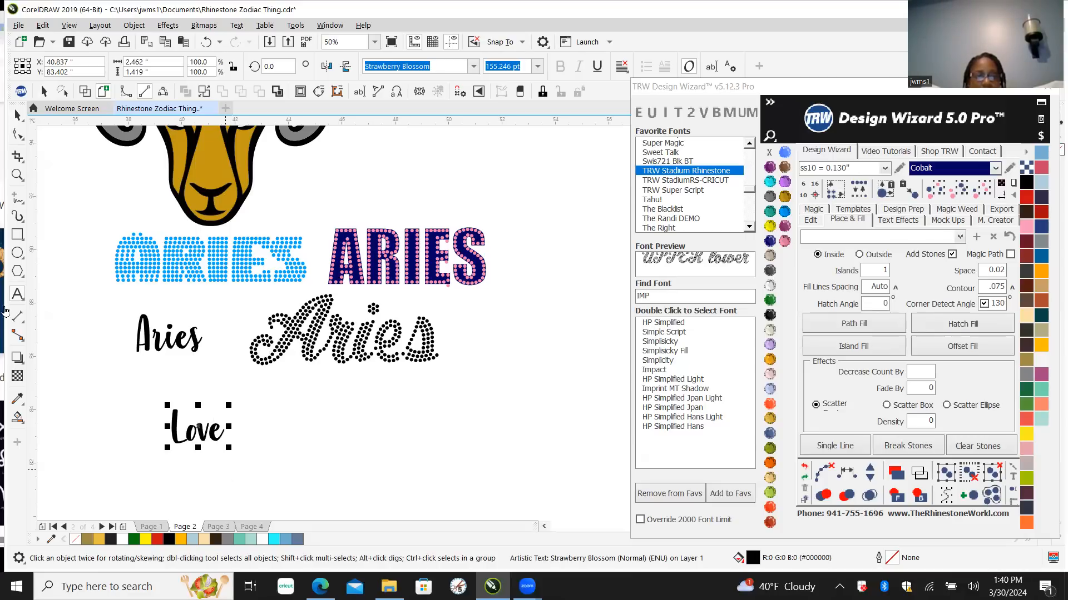
{"action": "left_click", "coordinate": [17, 115]}
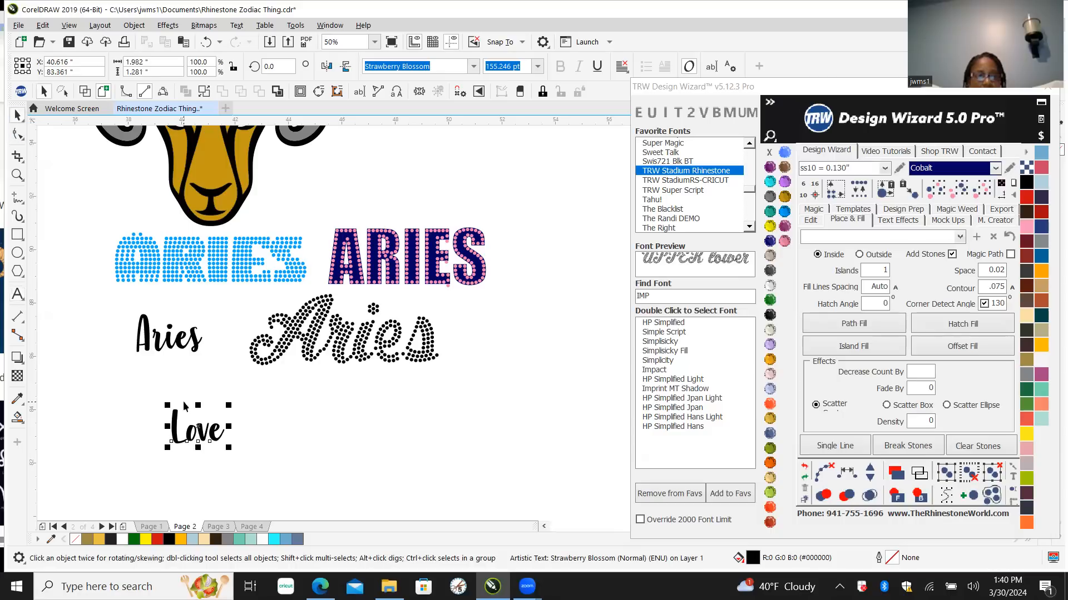
Step: Duplicate the Love text just below itself and change the copy's wording to Yourself
{"action": "left_click_drag", "start_coordinate": [198, 427], "coordinate": [198, 460]}
{"action": "double_click", "coordinate": [200, 459]}
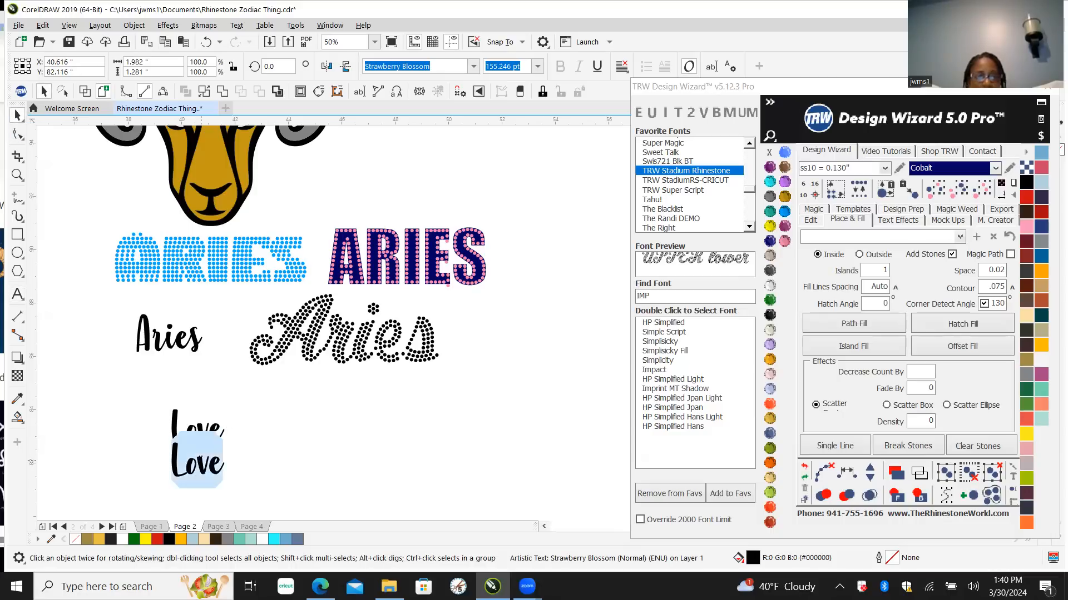
{"action": "type", "text": "Yo"}
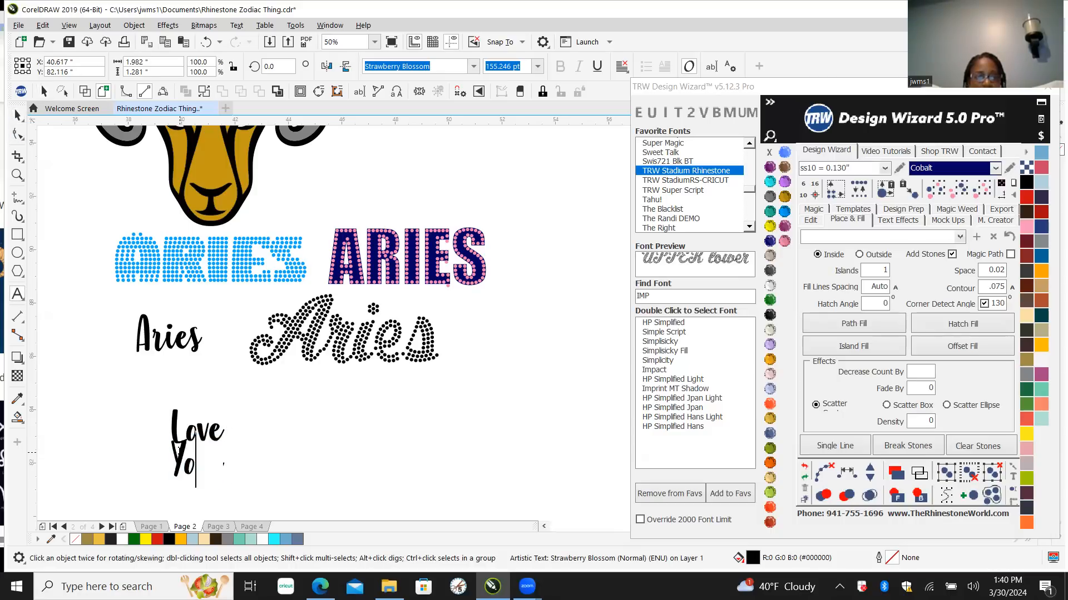
{"action": "type", "text": "urself"}
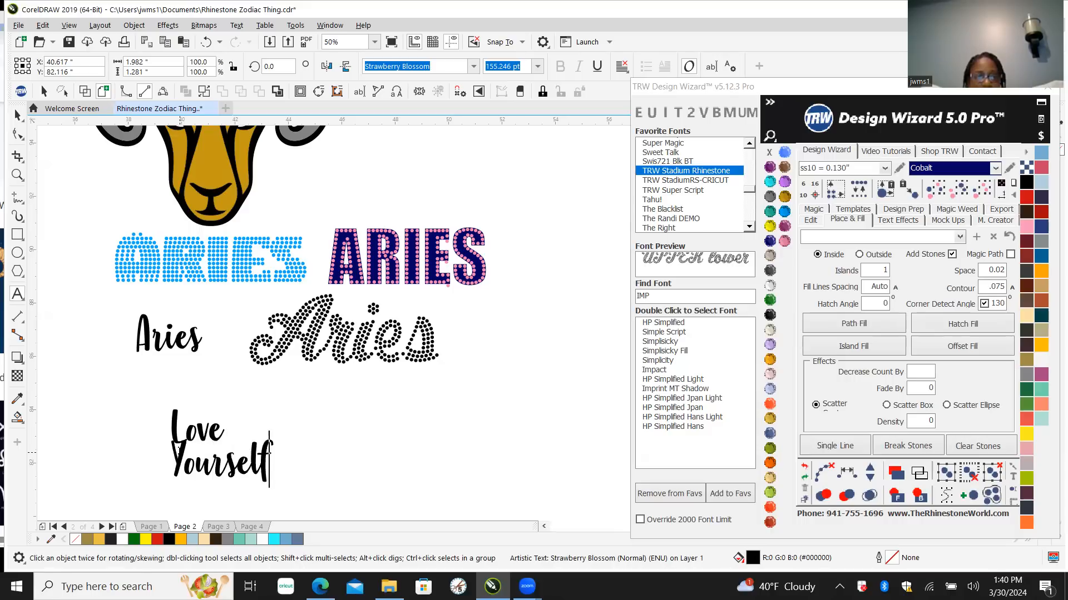
{"action": "key", "text": "Escape"}
{"action": "left_click", "coordinate": [18, 115]}
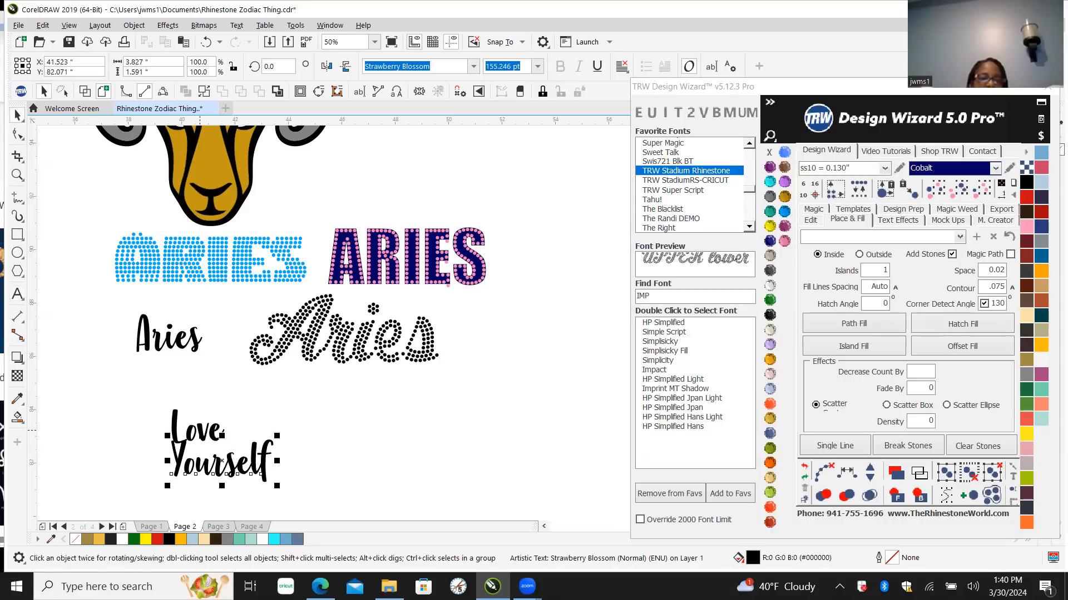
Step: Place Love roughly centred above Yourself and set both words in the TRW Stadium Rhinestone font
{"action": "left_click_drag", "start_coordinate": [197, 437], "coordinate": [224, 438]}
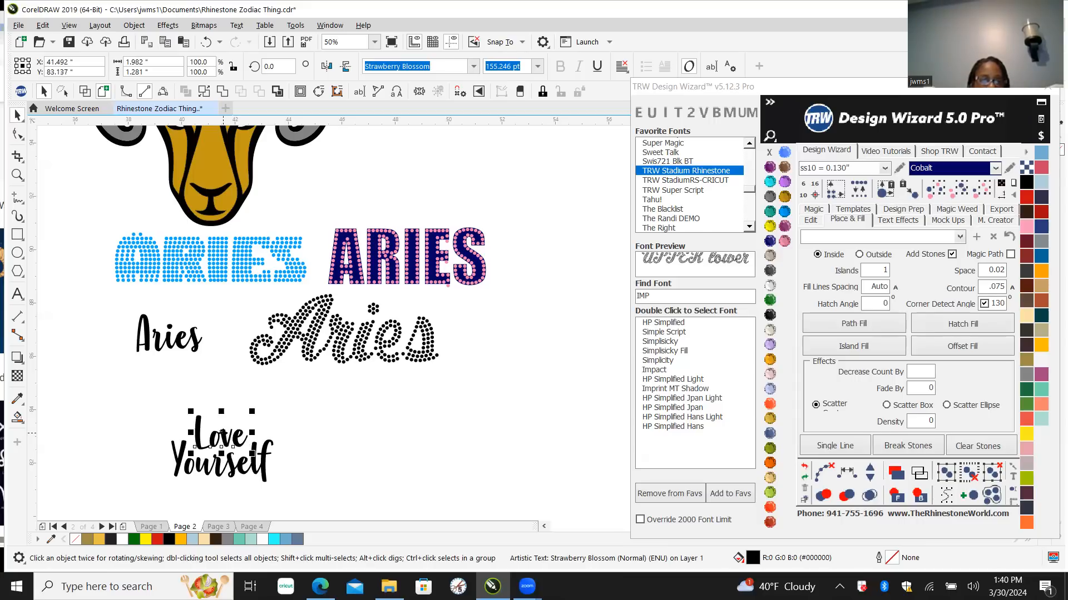
{"action": "left_click", "coordinate": [151, 400]}
{"action": "left_click_drag", "start_coordinate": [148, 398], "coordinate": [311, 503]}
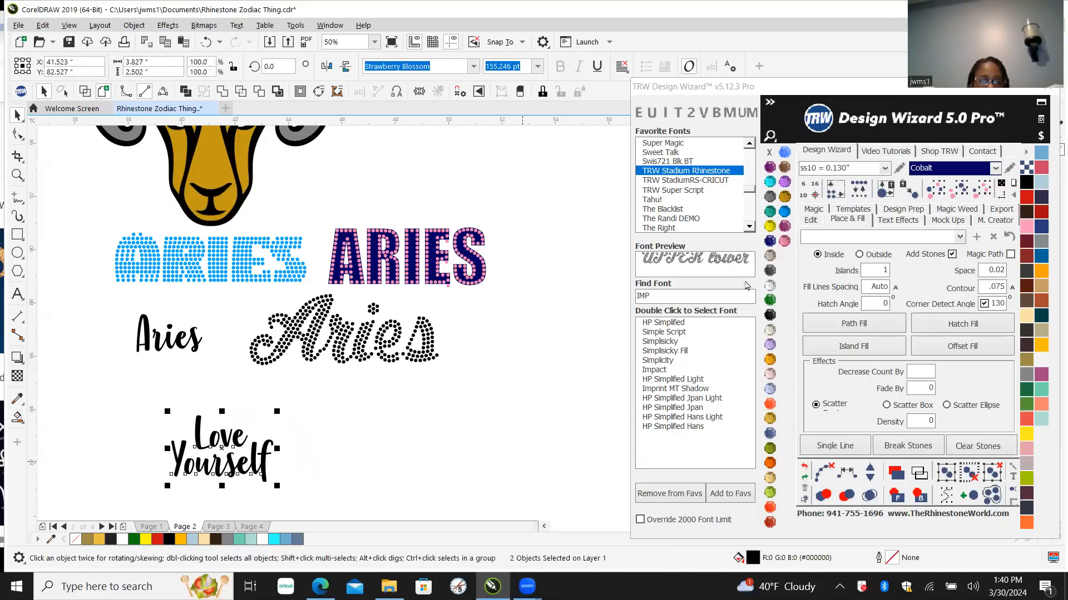
{"action": "left_click", "coordinate": [681, 180]}
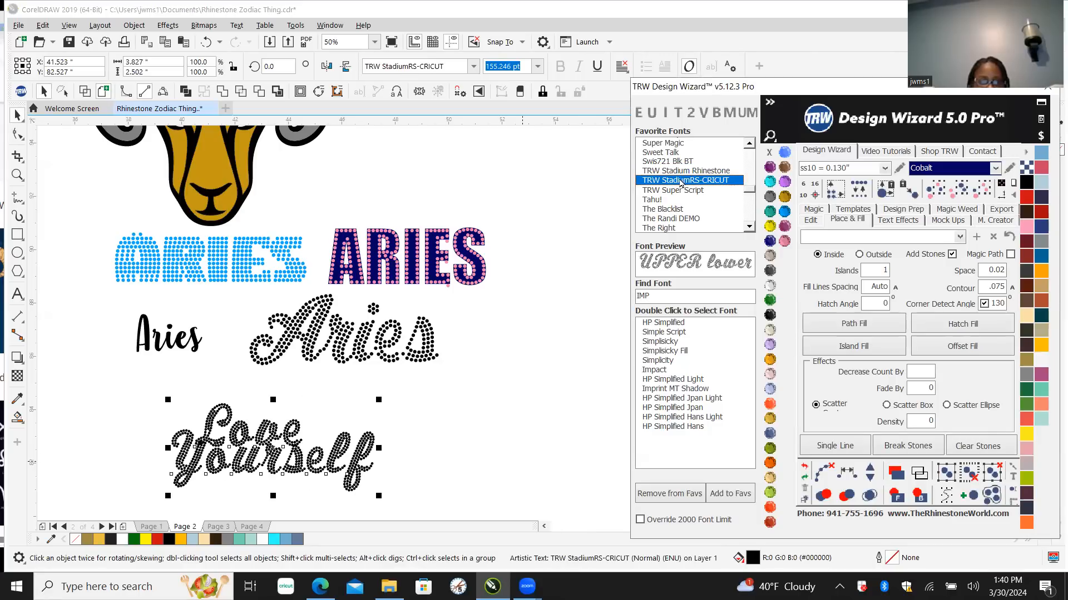
{"action": "left_click", "coordinate": [683, 172]}
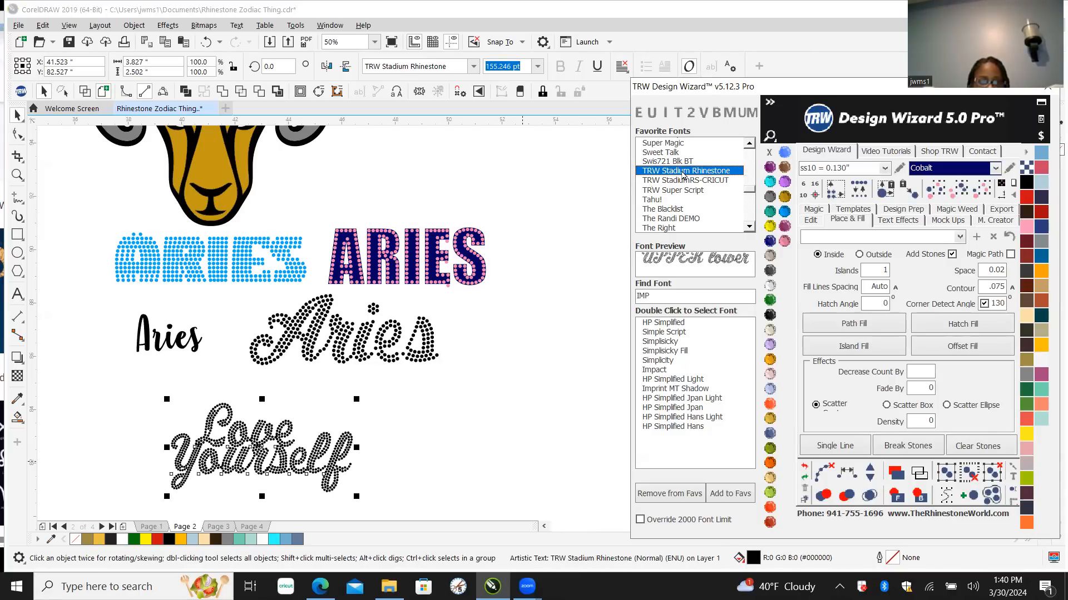
Step: Move Love up clear of Yourself and align the centres of both words vertically
{"action": "scroll", "coordinate": [306, 476], "scroll_direction": "up", "scroll_amount": 1}
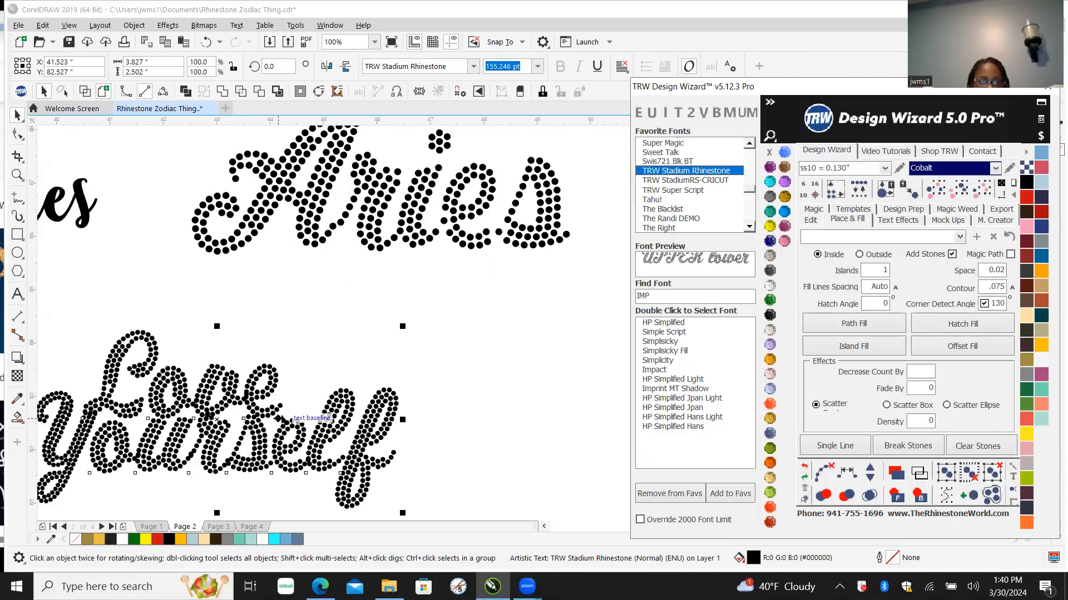
{"action": "left_click", "coordinate": [226, 405]}
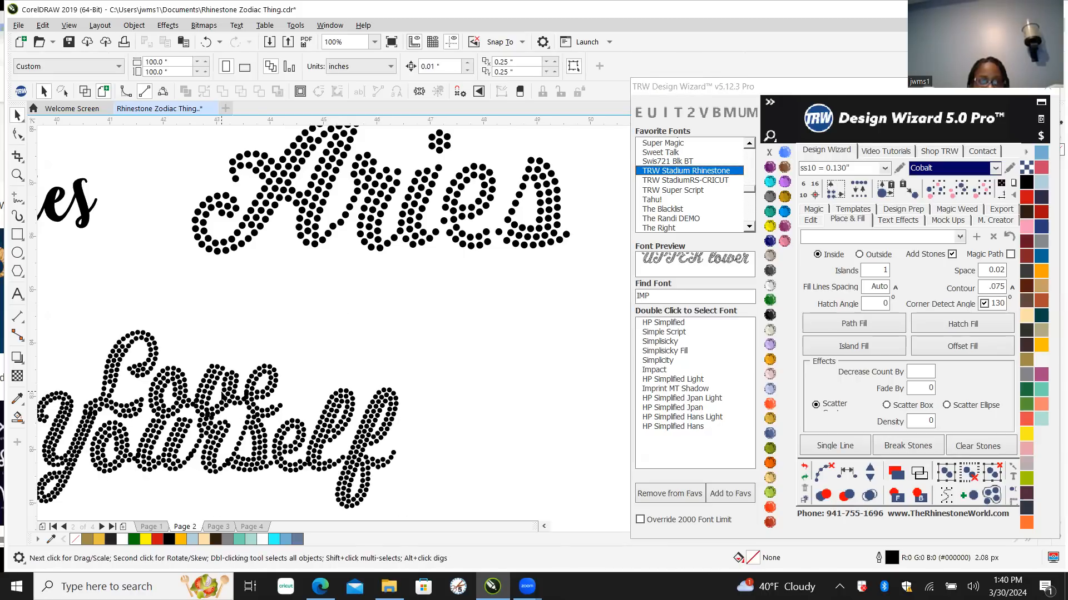
{"action": "left_click_drag", "start_coordinate": [226, 405], "coordinate": [255, 388]}
{"action": "scroll", "coordinate": [402, 404], "scroll_direction": "down", "scroll_amount": 2}
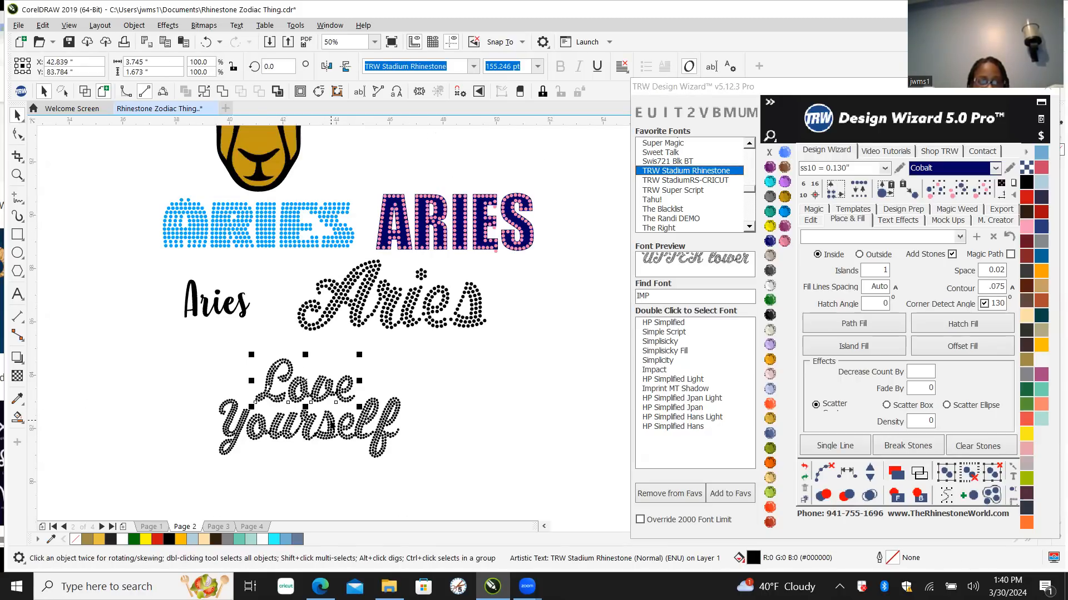
{"action": "left_click", "coordinate": [332, 424], "text": "shift"}
{"action": "key", "text": "c"}
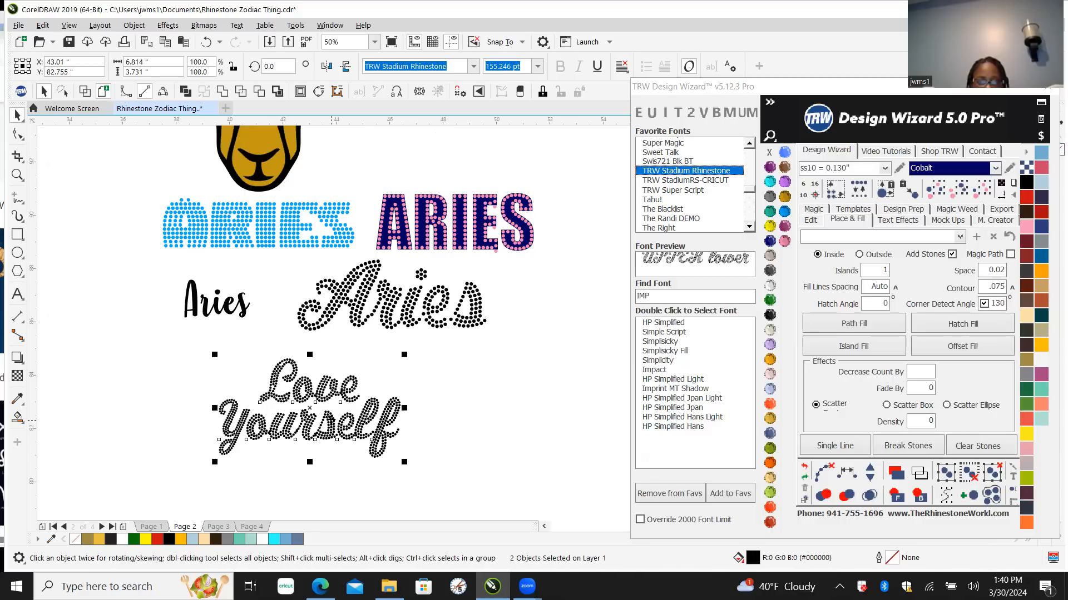
{"action": "left_click", "coordinate": [454, 402]}
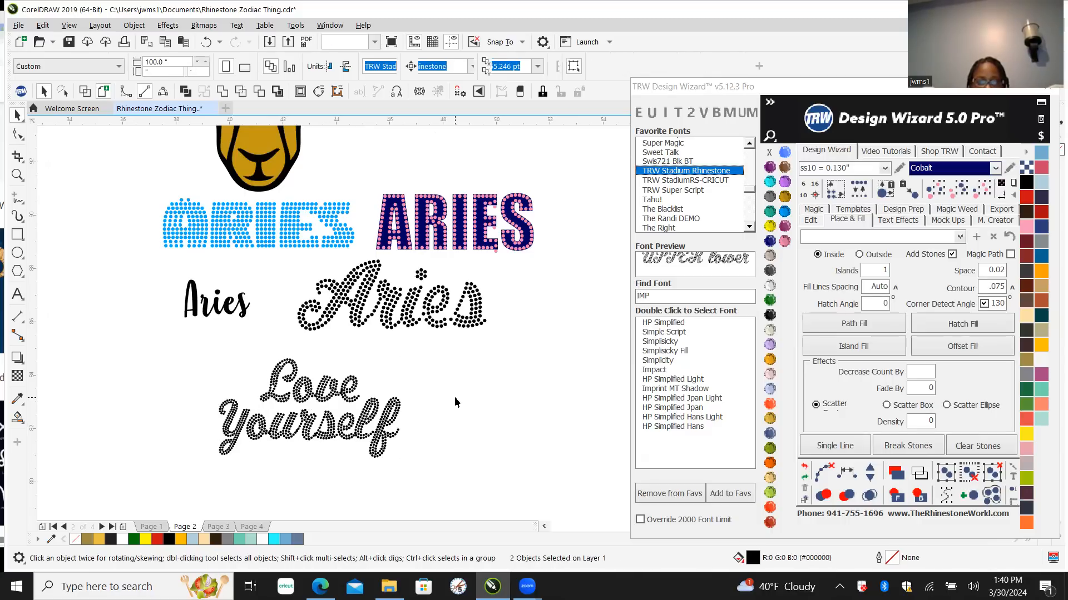
Step: Enlarge Love and Yourself together to about 8.7 inches wide
{"action": "left_click_drag", "start_coordinate": [184, 349], "coordinate": [253, 445]}
{"action": "left_click_drag", "start_coordinate": [398, 481], "coordinate": [429, 488]}
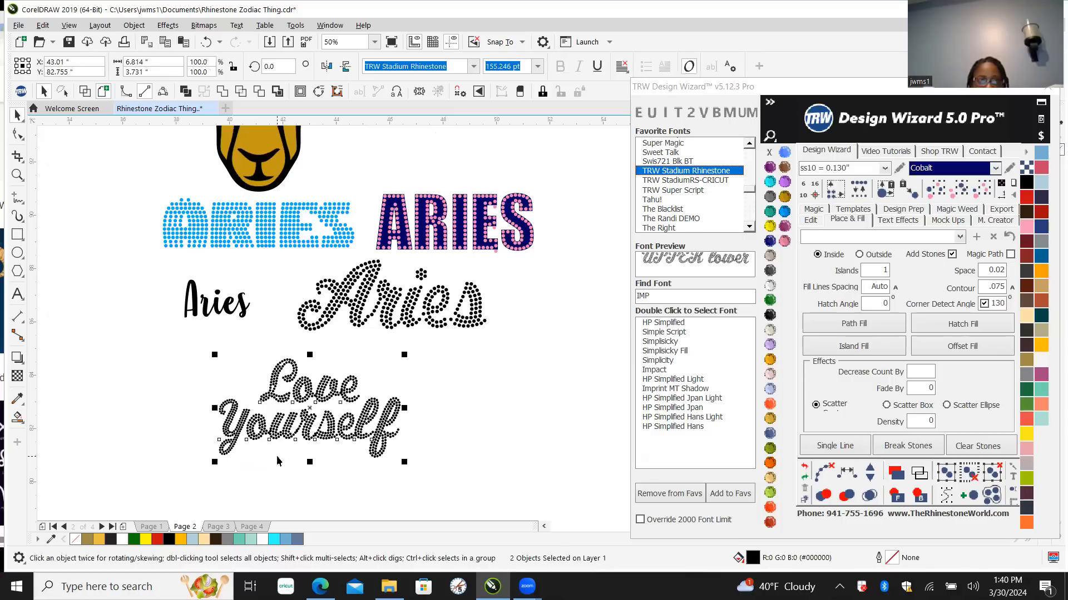
{"action": "scroll", "coordinate": [179, 278], "scroll_direction": "down", "scroll_amount": 1}
{"action": "scroll", "coordinate": [186, 391], "scroll_direction": "up", "scroll_amount": 1}
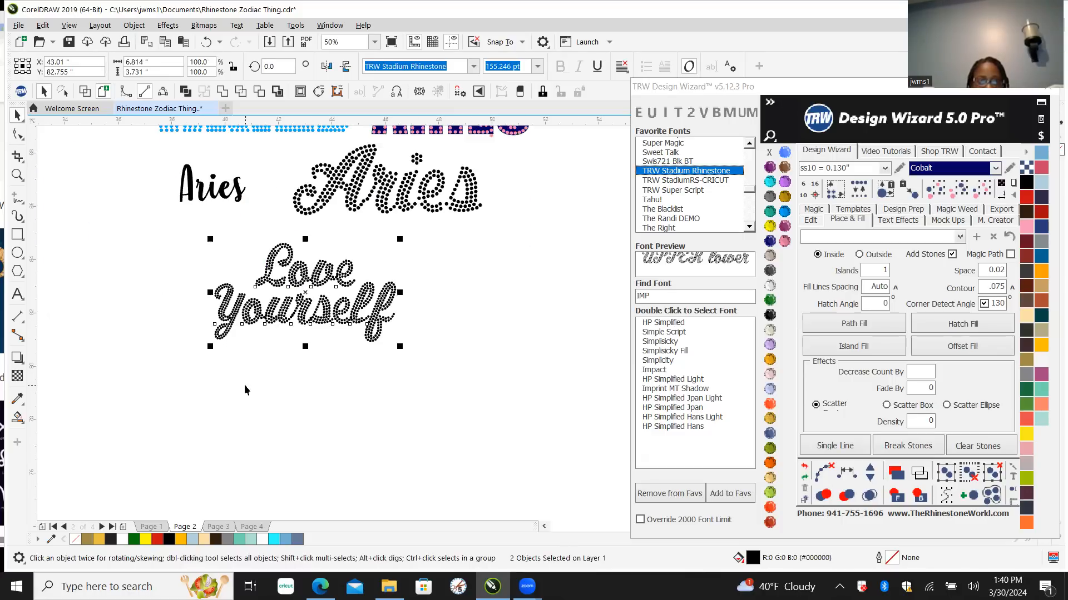
{"action": "left_click_drag", "start_coordinate": [399, 346], "coordinate": [451, 385]}
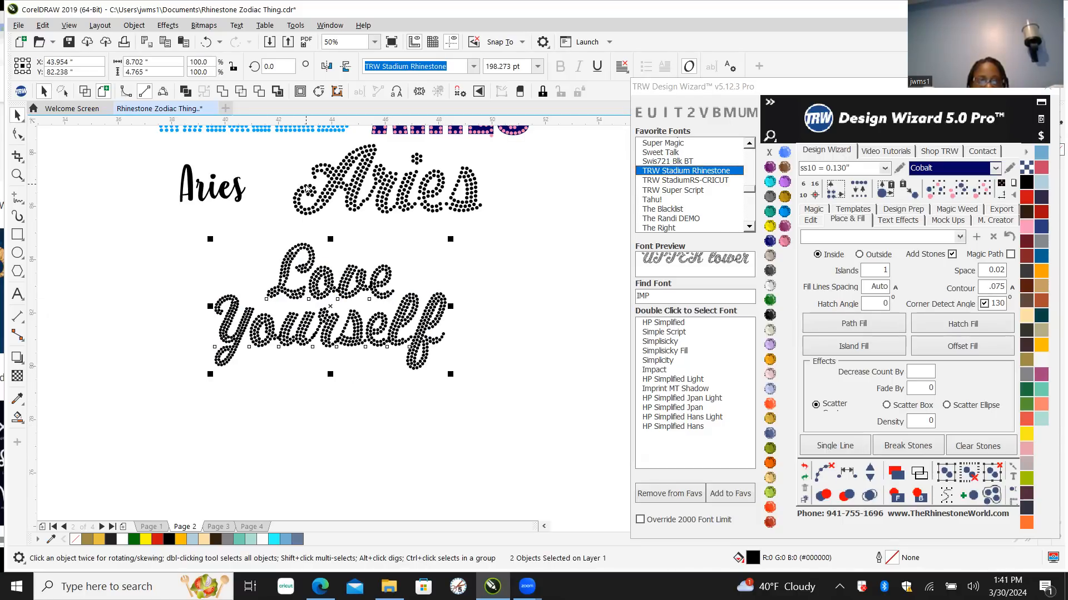
Step: Weld Love Yourself into a single curve, break it apart into separate circles, and deselect them
{"action": "left_click", "coordinate": [222, 91]}
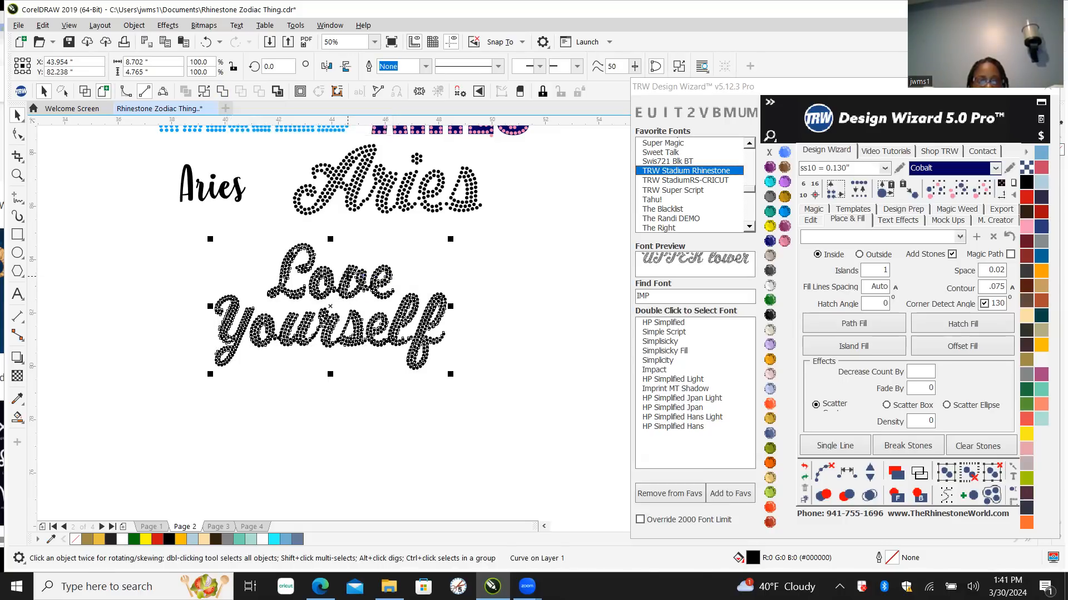
{"action": "right_click", "coordinate": [349, 280]}
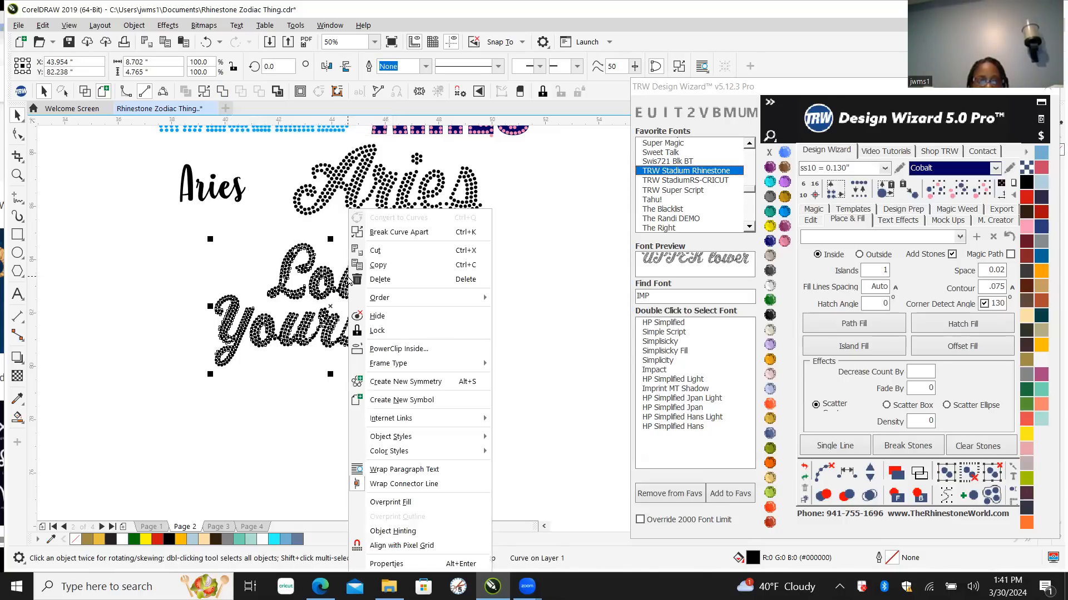
{"action": "left_click", "coordinate": [399, 235]}
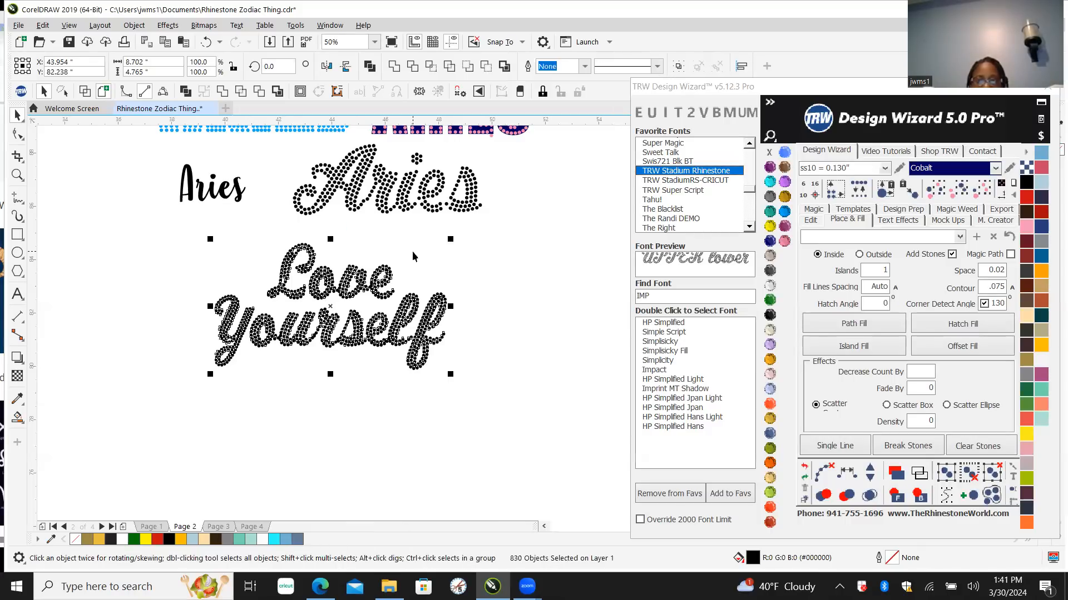
{"action": "left_click", "coordinate": [515, 285]}
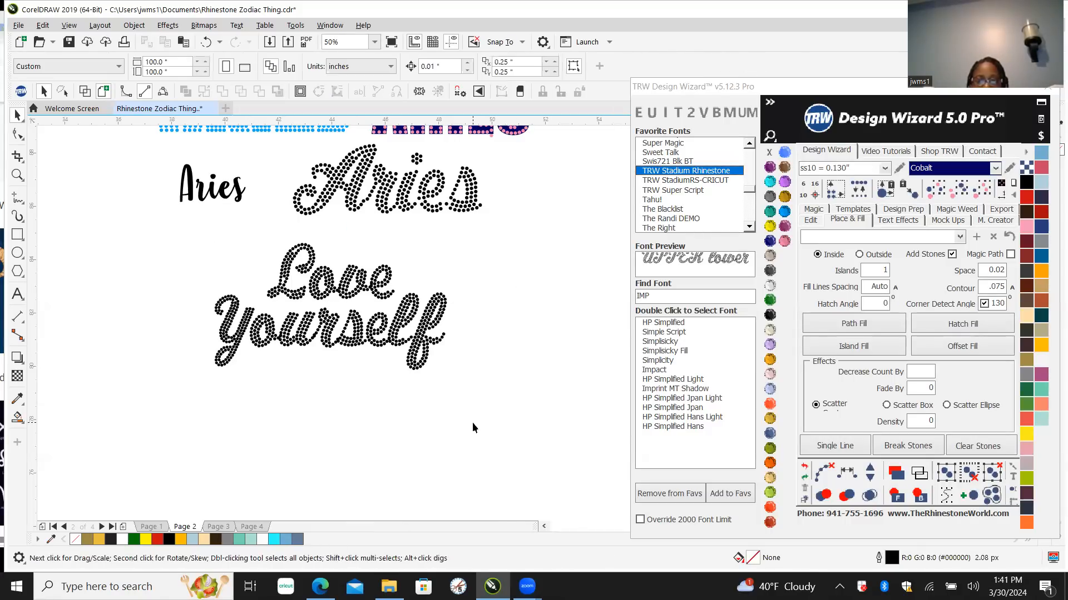
Step: Replace all circles of the Love Yourself lettering with ss10 0.130" stones and check them up close
{"action": "left_click_drag", "start_coordinate": [228, 319], "coordinate": [495, 410]}
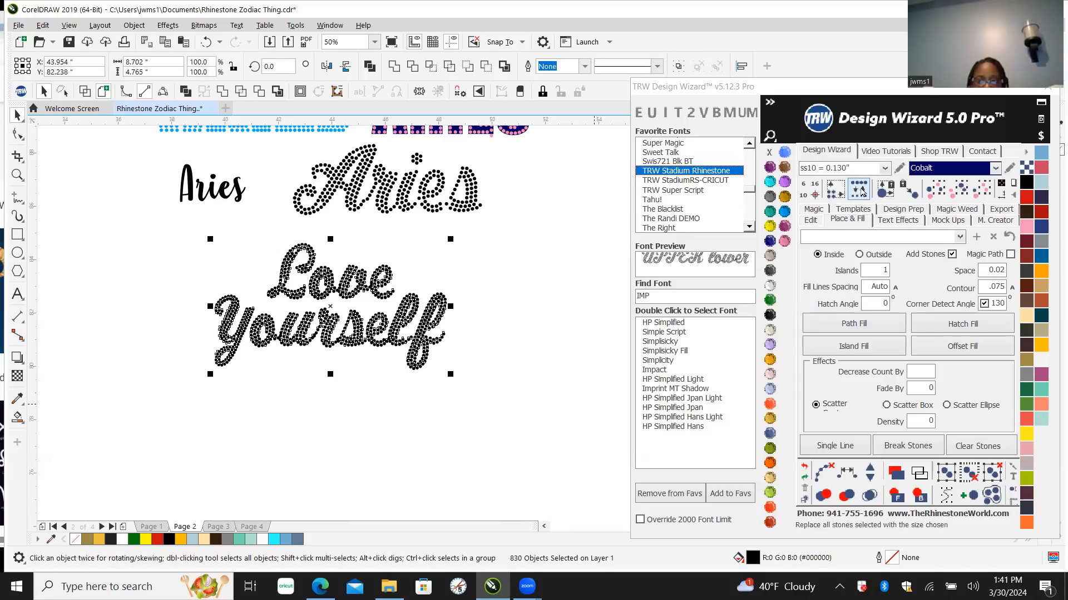
{"action": "left_click", "coordinate": [856, 194]}
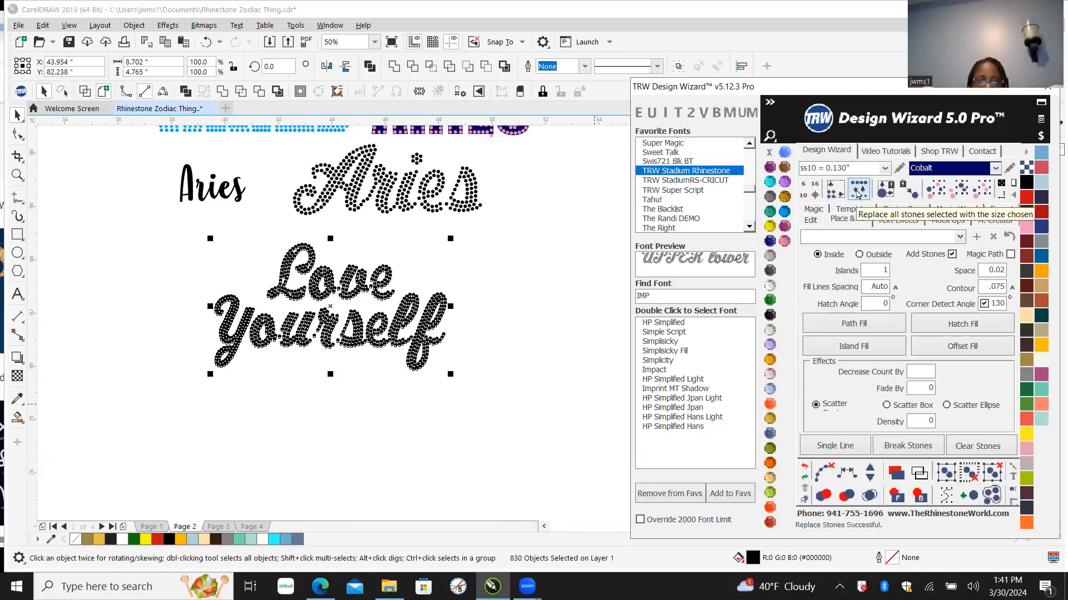
{"action": "scroll", "coordinate": [216, 330], "scroll_direction": "up", "scroll_amount": 4}
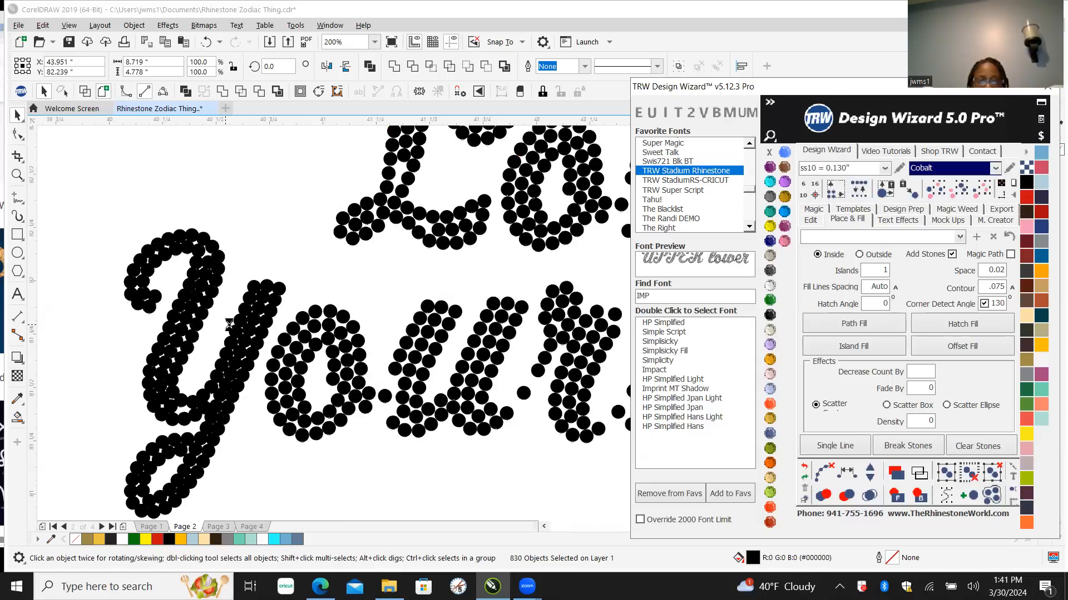
{"action": "scroll", "coordinate": [219, 337], "scroll_direction": "down", "scroll_amount": 5}
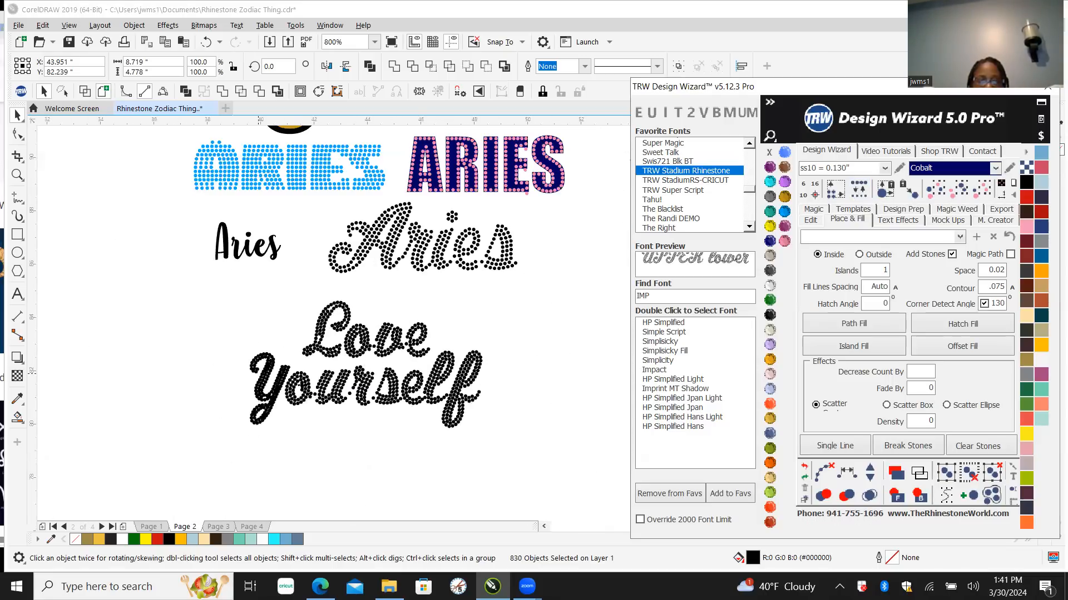
Step: Check the stone spacing of Love Yourself and enlarge the lettering to about 9.5 inches wide
{"action": "scroll", "coordinate": [317, 376], "scroll_direction": "up", "scroll_amount": 2}
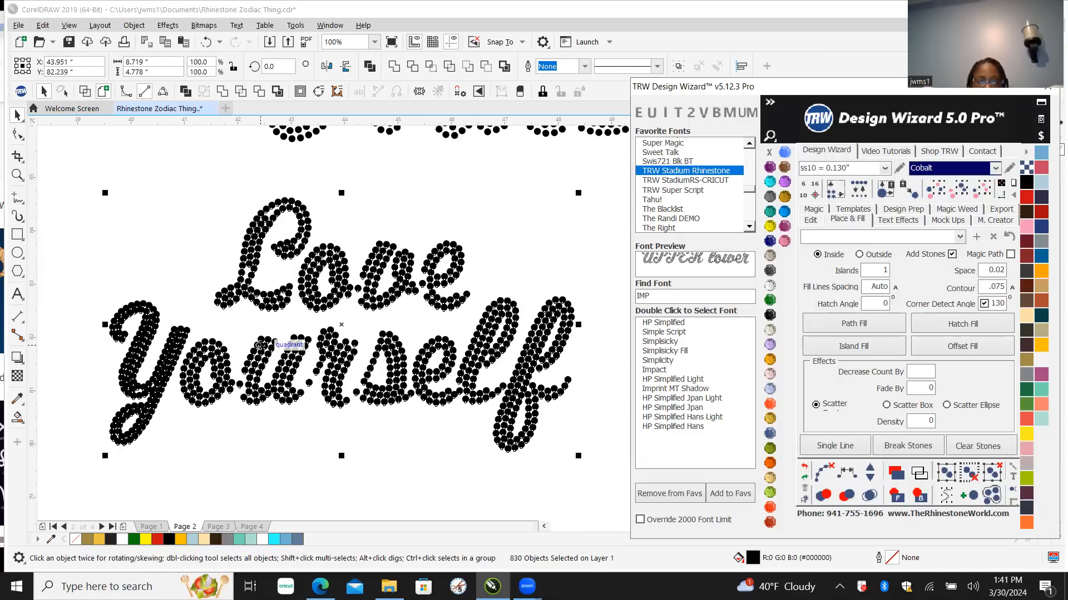
{"action": "scroll", "coordinate": [244, 339], "scroll_direction": "down", "scroll_amount": 2}
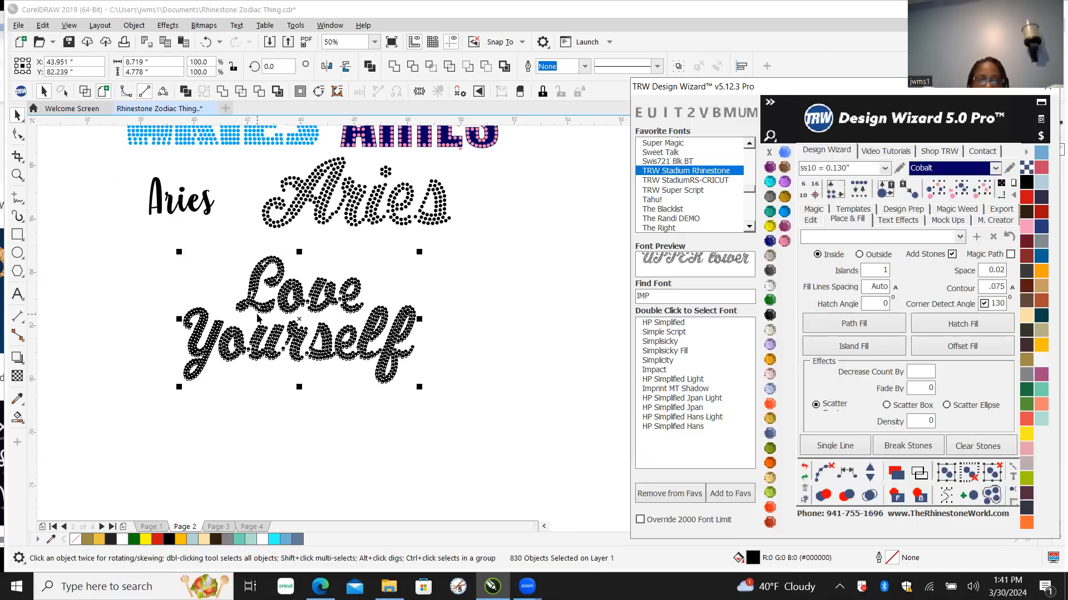
{"action": "scroll", "coordinate": [309, 300], "scroll_direction": "up", "scroll_amount": 1}
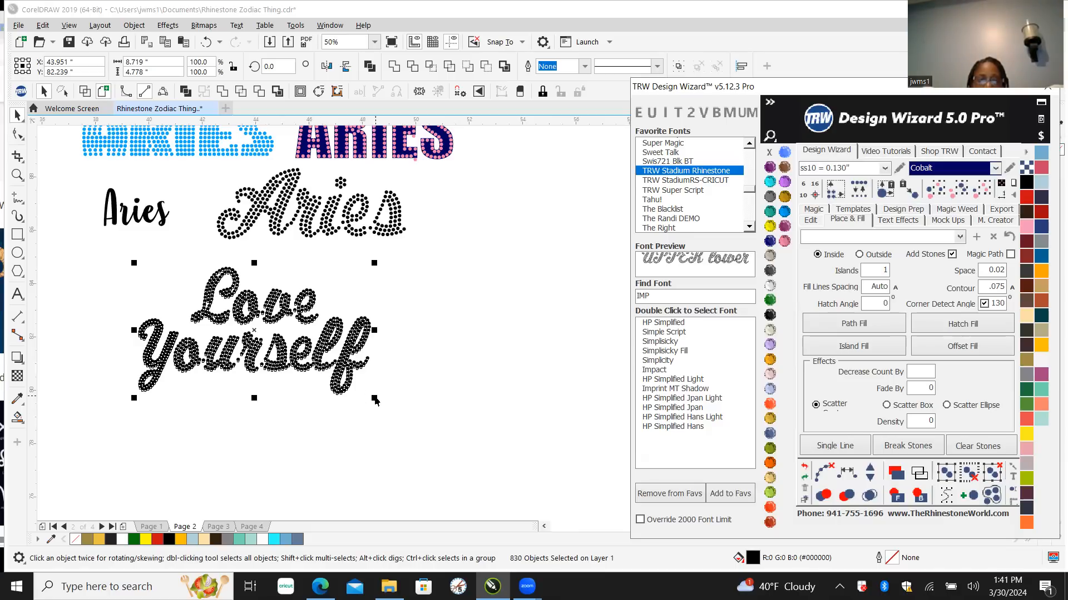
{"action": "left_click_drag", "start_coordinate": [375, 399], "coordinate": [398, 441]}
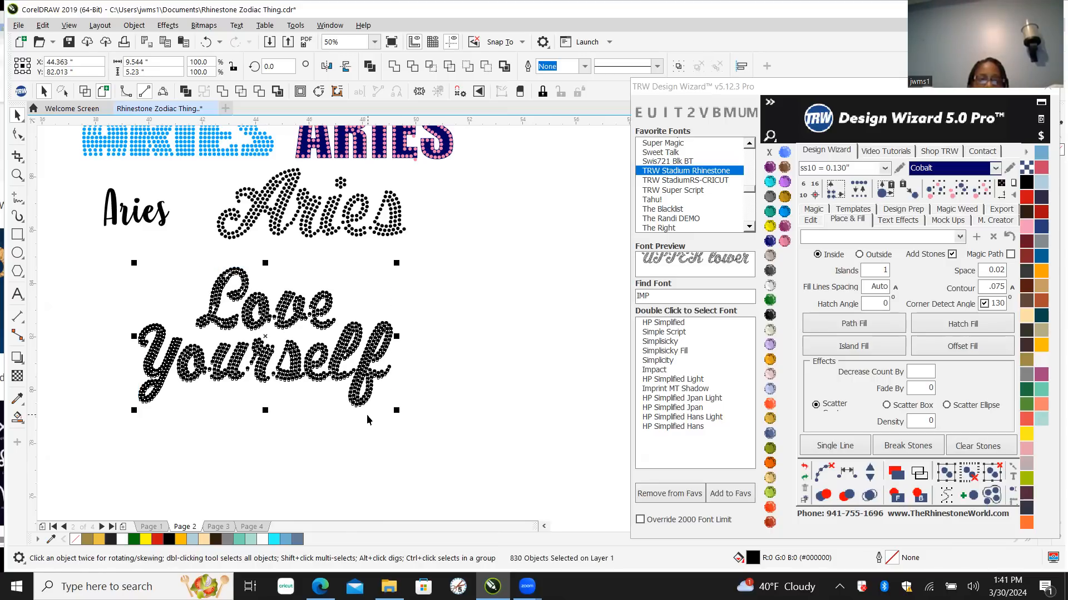
Step: Replace the circles of the enlarged Love Yourself lettering with ss10 0.130" stones again and deselect them
{"action": "scroll", "coordinate": [241, 278], "scroll_direction": "up", "scroll_amount": 4}
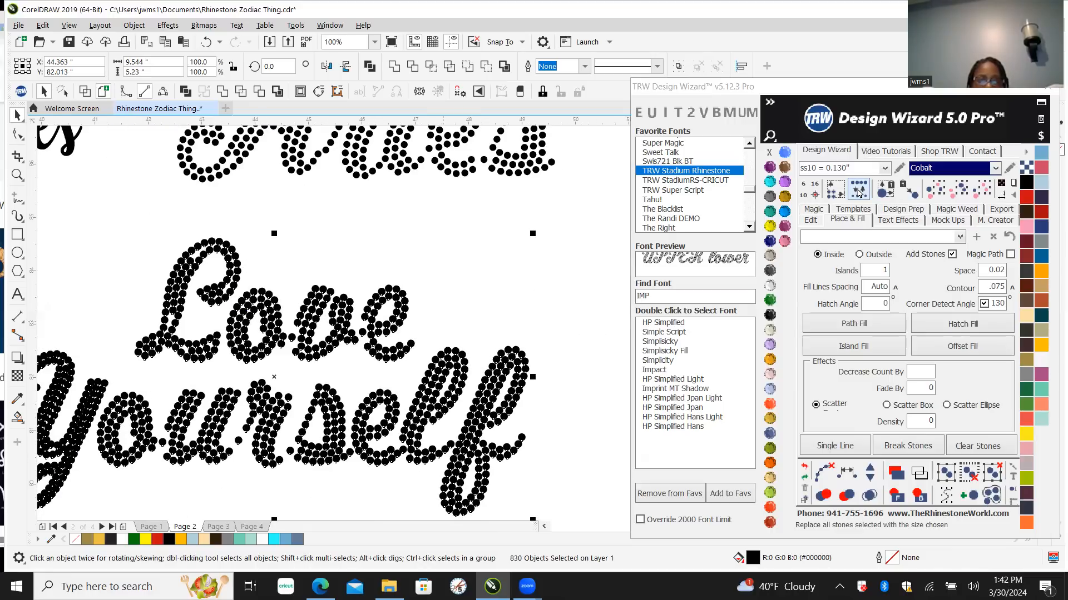
{"action": "left_click", "coordinate": [859, 192]}
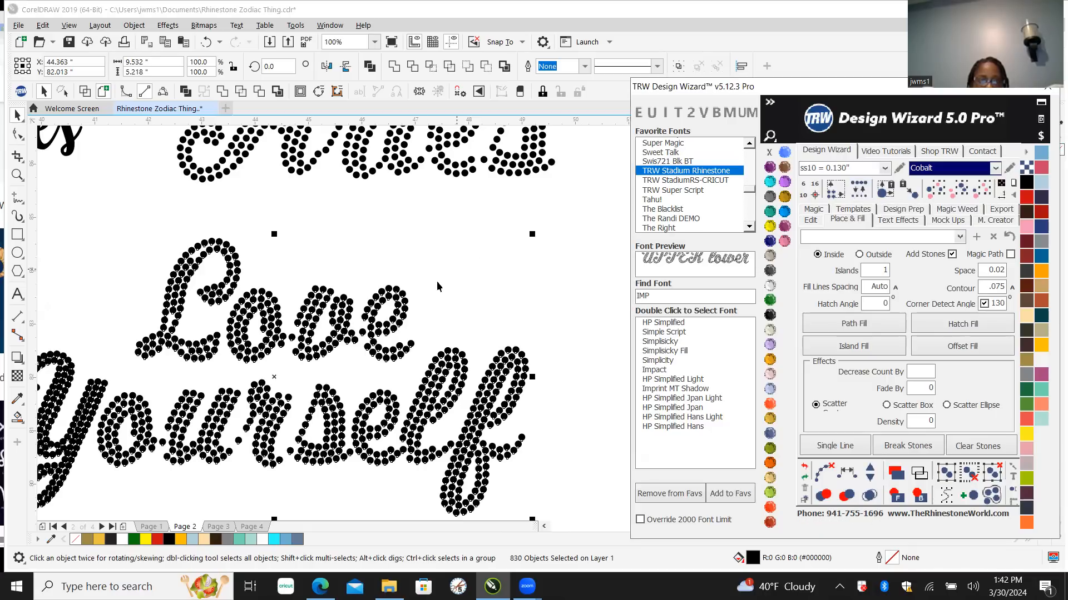
{"action": "left_click", "coordinate": [468, 288]}
{"action": "scroll", "coordinate": [481, 367], "scroll_direction": "down", "scroll_amount": 1}
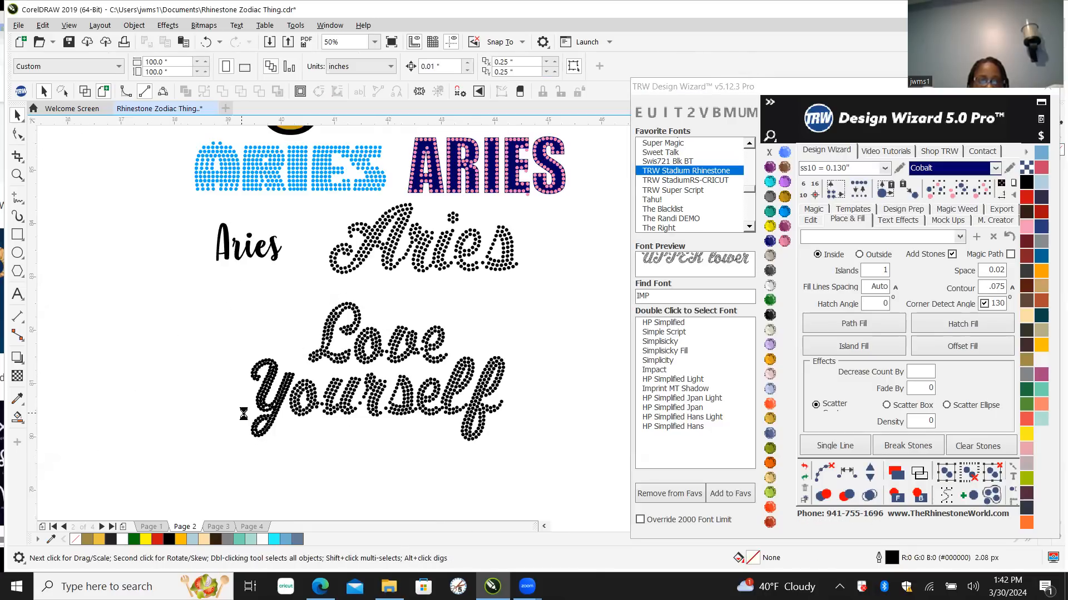
Step: Examine the stone spacing and overlaps of the Love Yourself lettering up close and compare it with the rhinestone Aries above
{"action": "scroll", "coordinate": [243, 414], "scroll_direction": "up", "scroll_amount": 5}
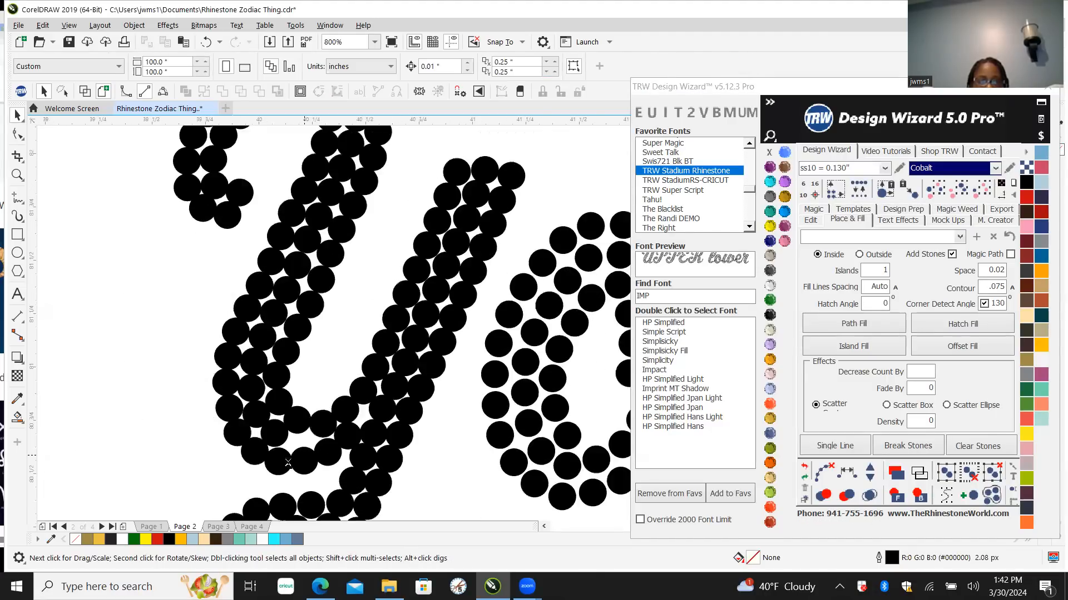
{"action": "scroll", "coordinate": [288, 463], "scroll_direction": "down", "scroll_amount": 5}
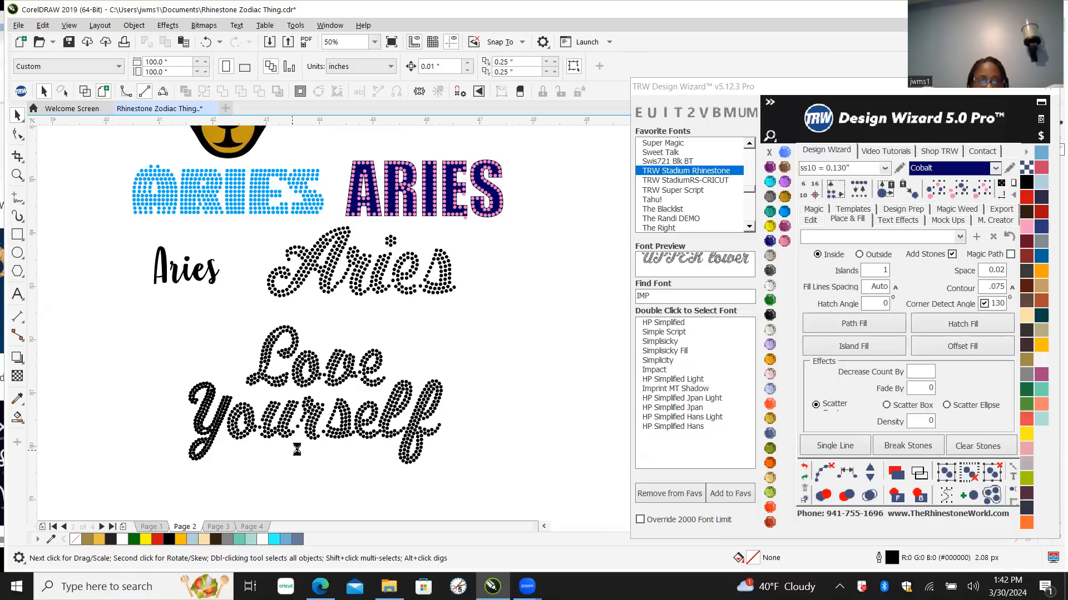
{"action": "scroll", "coordinate": [297, 450], "scroll_direction": "up", "scroll_amount": 2}
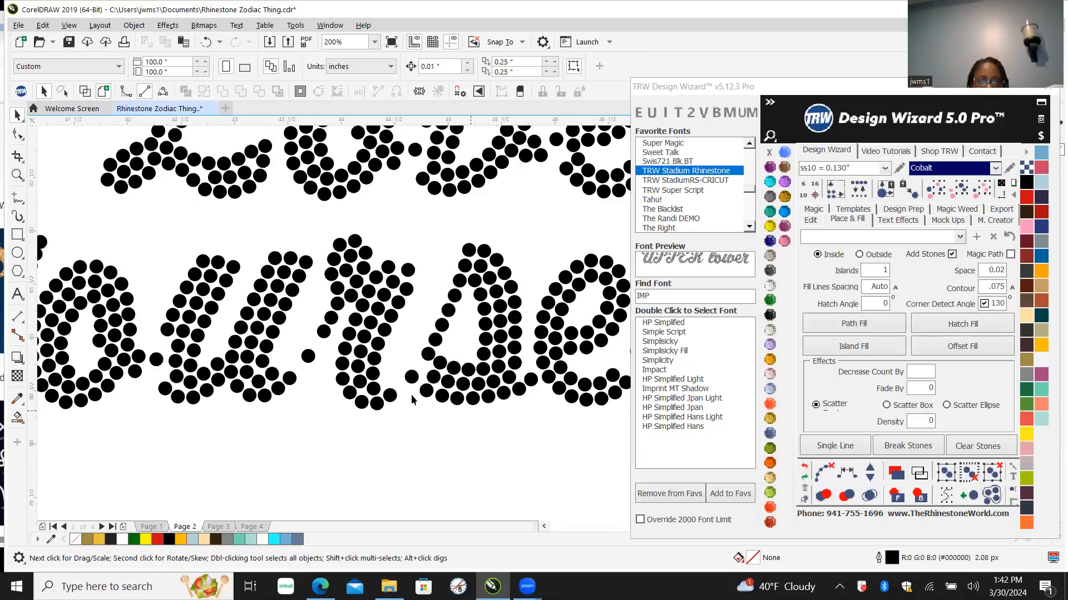
{"action": "scroll", "coordinate": [366, 356], "scroll_direction": "down", "scroll_amount": 2}
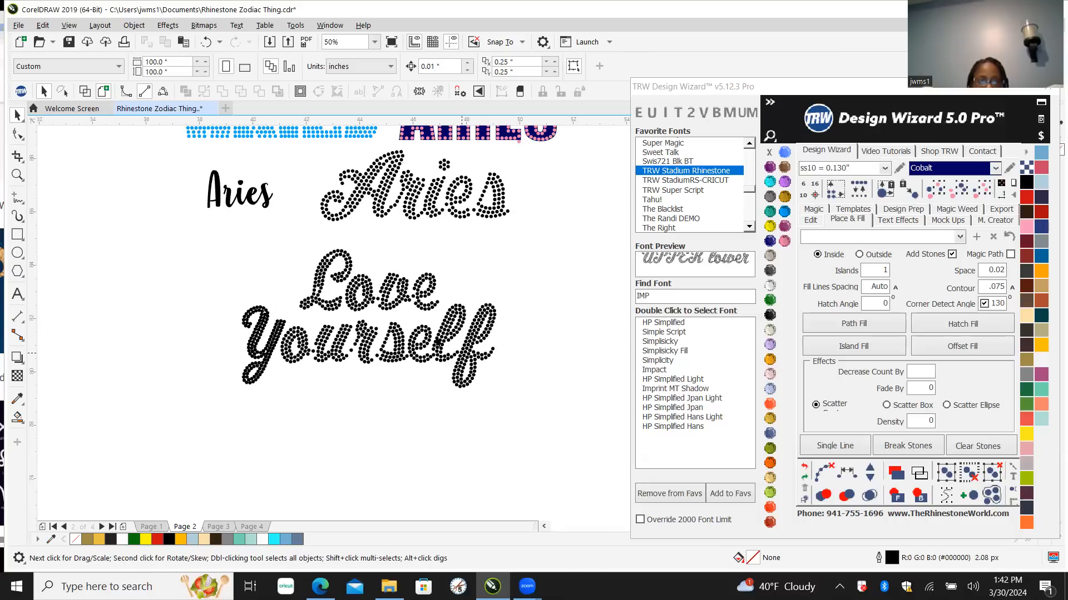
{"action": "scroll", "coordinate": [436, 337], "scroll_direction": "down", "scroll_amount": 1}
{"action": "scroll", "coordinate": [450, 308], "scroll_direction": "up", "scroll_amount": 1}
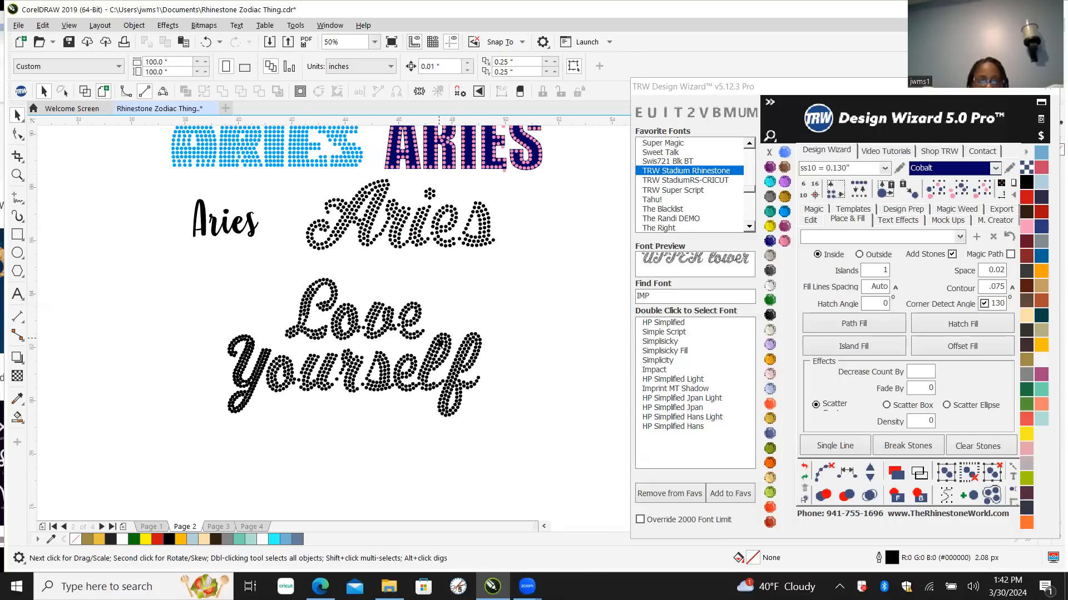
{"action": "scroll", "coordinate": [420, 341], "scroll_direction": "up", "scroll_amount": 1}
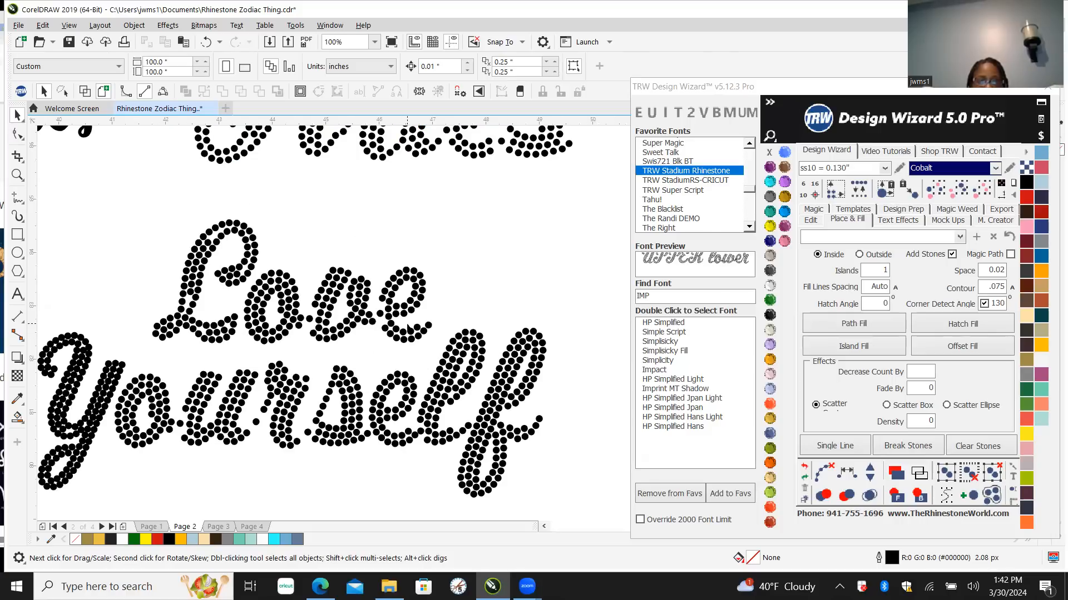
{"action": "scroll", "coordinate": [411, 333], "scroll_direction": "up", "scroll_amount": 1}
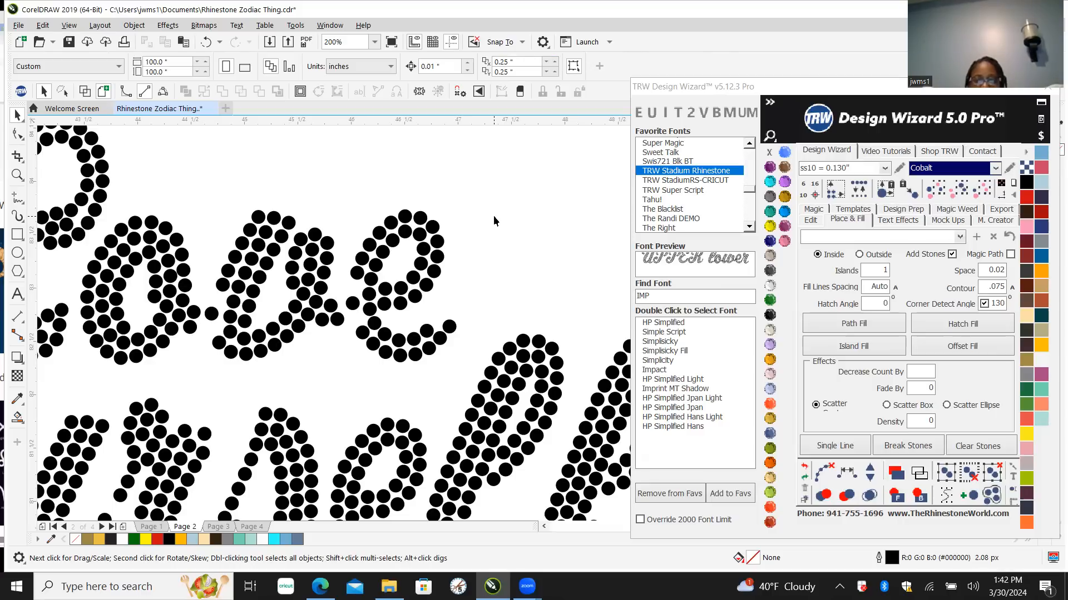
{"action": "scroll", "coordinate": [369, 294], "scroll_direction": "down", "scroll_amount": 1}
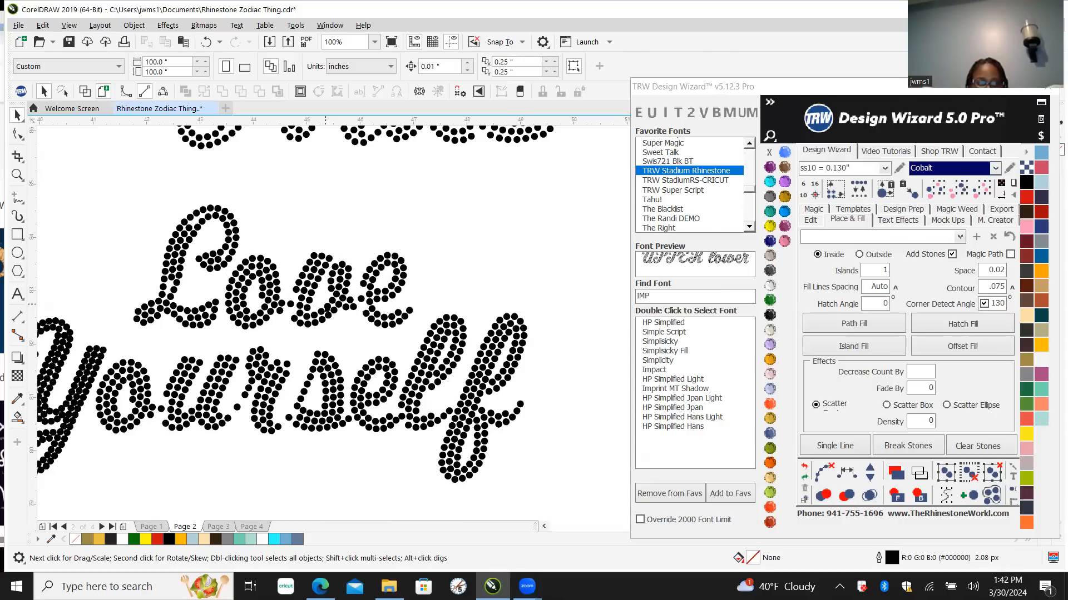
{"action": "scroll", "coordinate": [276, 316], "scroll_direction": "down", "scroll_amount": 1}
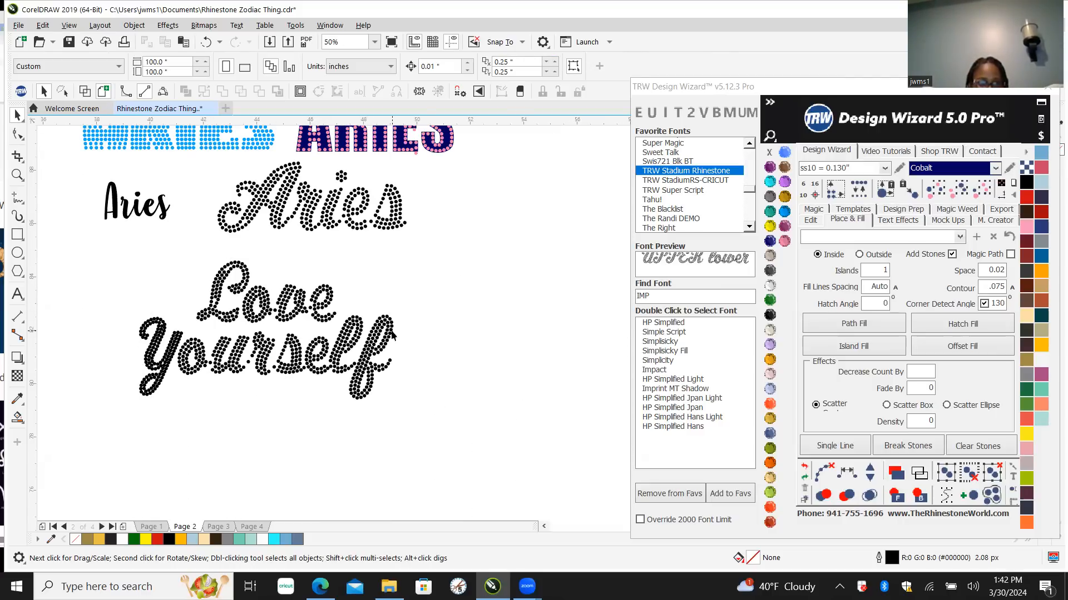
{"action": "scroll", "coordinate": [438, 372], "scroll_direction": "down", "scroll_amount": 1}
{"action": "scroll", "coordinate": [371, 342], "scroll_direction": "up", "scroll_amount": 1}
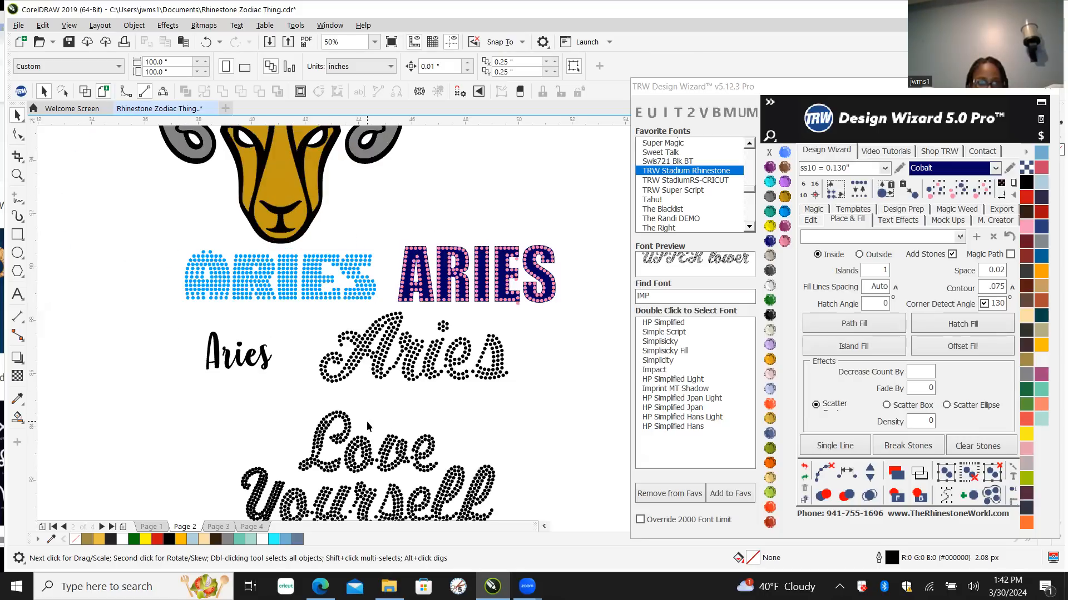
{"action": "scroll", "coordinate": [367, 426], "scroll_direction": "down", "scroll_amount": 1}
{"action": "scroll", "coordinate": [367, 450], "scroll_direction": "up", "scroll_amount": 1}
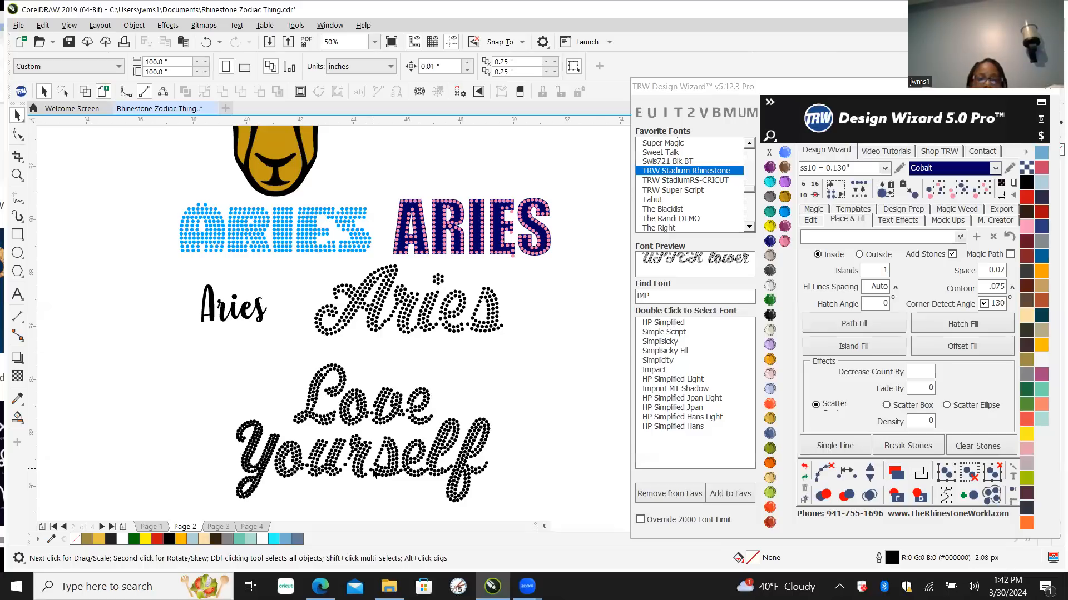
{"action": "scroll", "coordinate": [374, 473], "scroll_direction": "up", "scroll_amount": 2}
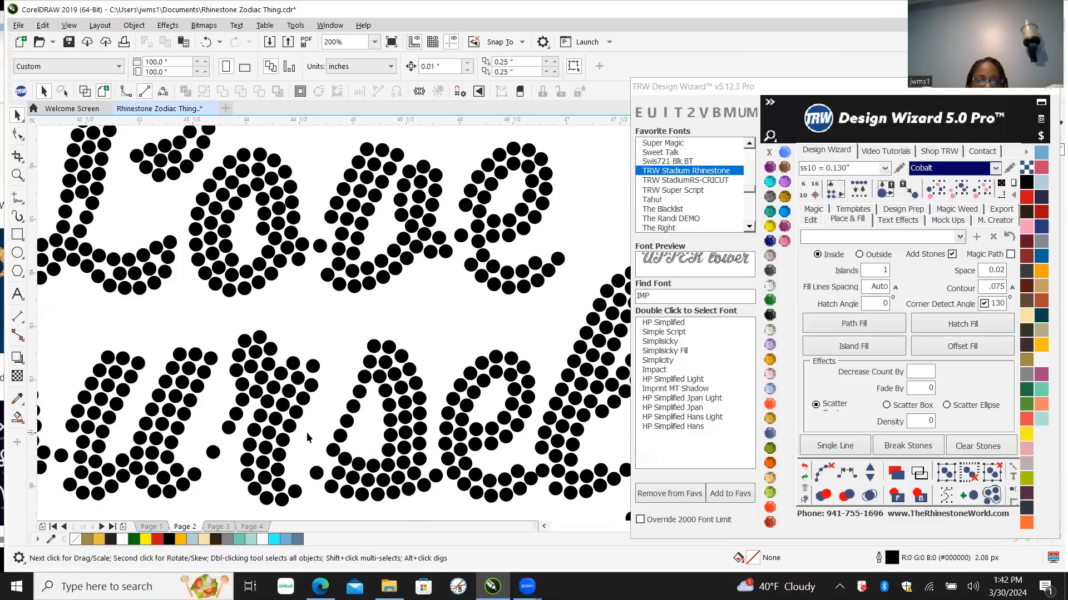
{"action": "scroll", "coordinate": [308, 437], "scroll_direction": "down", "scroll_amount": 1}
{"action": "scroll", "coordinate": [301, 438], "scroll_direction": "down", "scroll_amount": 1}
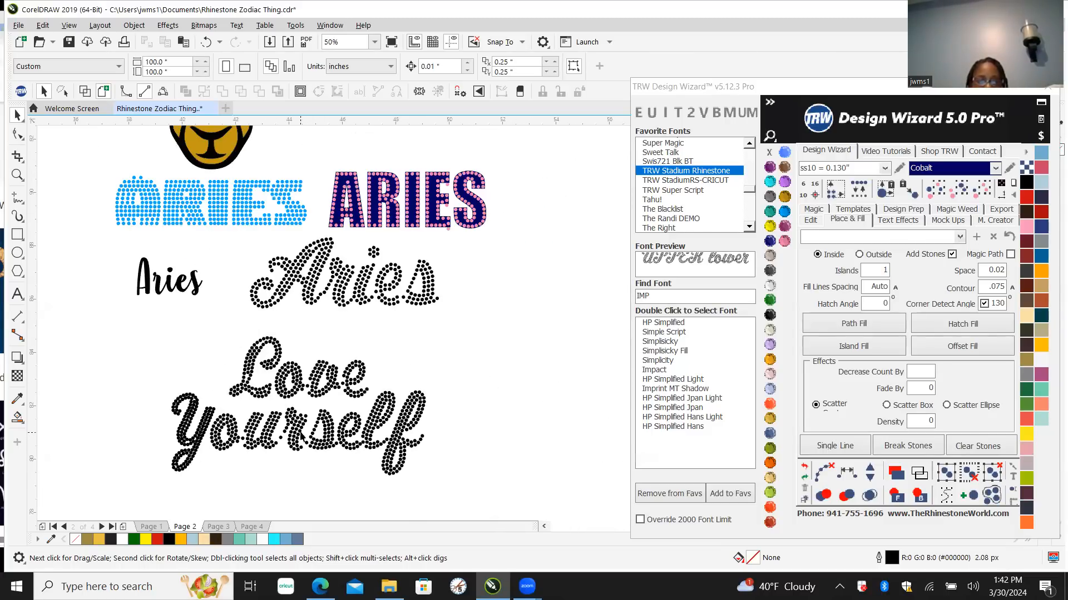
{"action": "scroll", "coordinate": [327, 268], "scroll_direction": "up", "scroll_amount": 3}
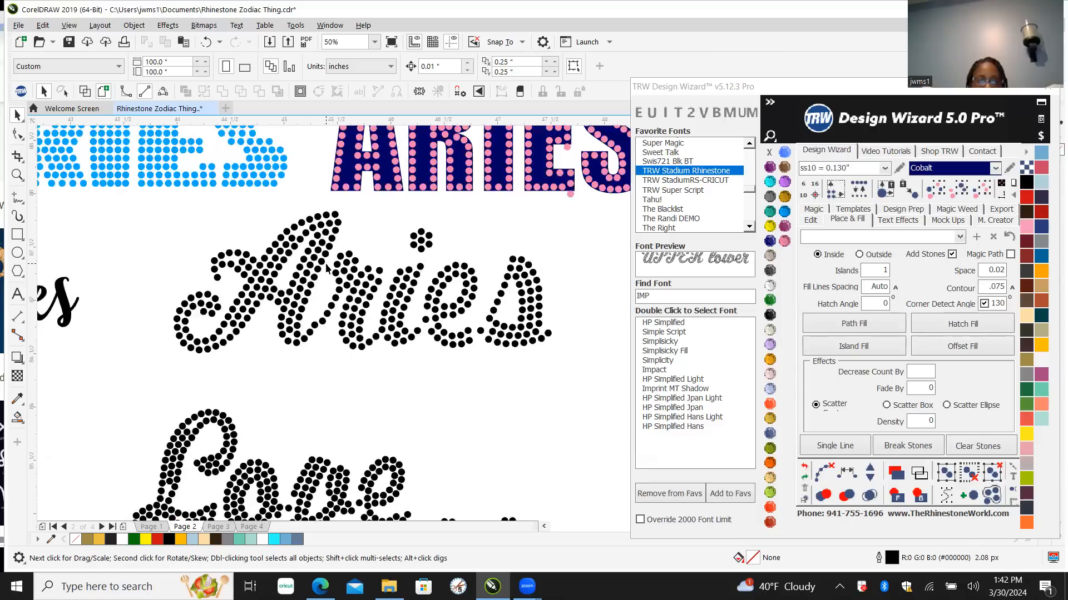
{"action": "scroll", "coordinate": [345, 229], "scroll_direction": "down", "scroll_amount": 3}
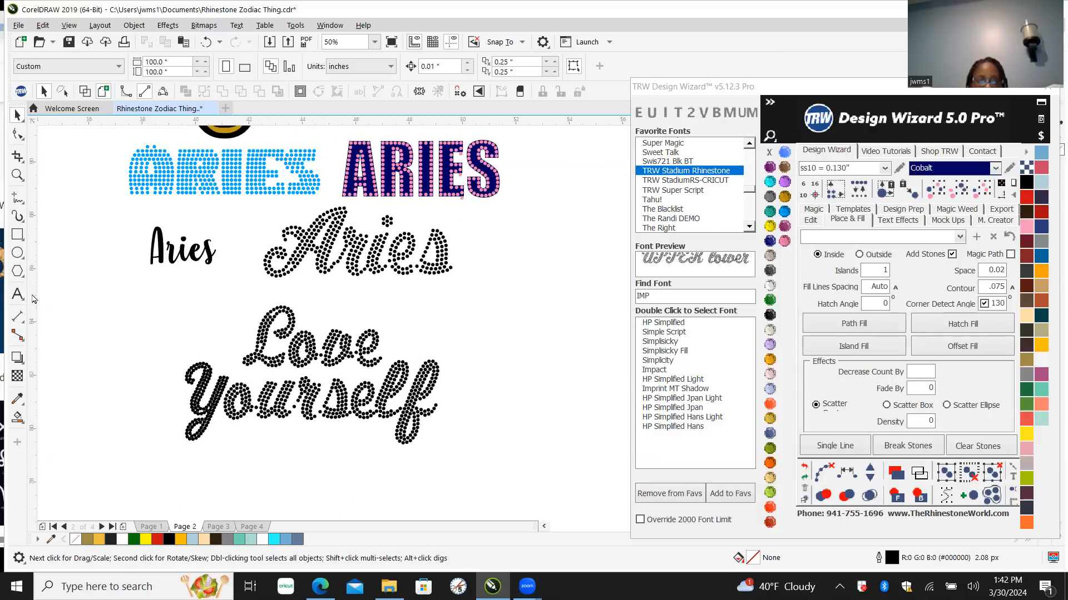
Step: Copy the script Aries text to the empty area beside the lettering and set the copy in the TRW Stadium Rhinestone font
{"action": "scroll", "coordinate": [148, 245], "scroll_direction": "down", "scroll_amount": 2}
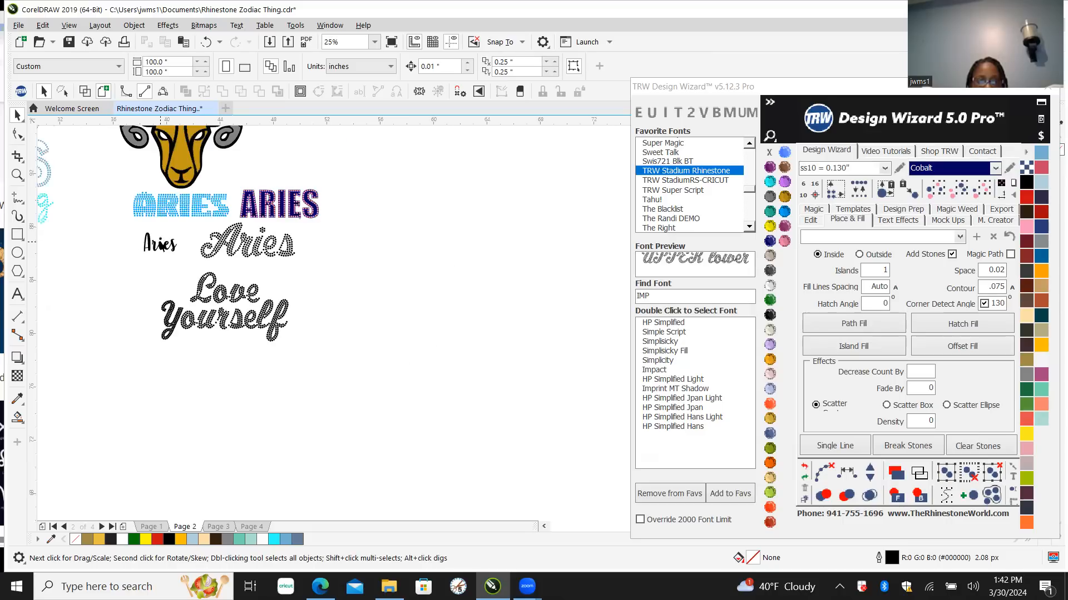
{"action": "left_click_drag", "start_coordinate": [163, 249], "coordinate": [352, 276]}
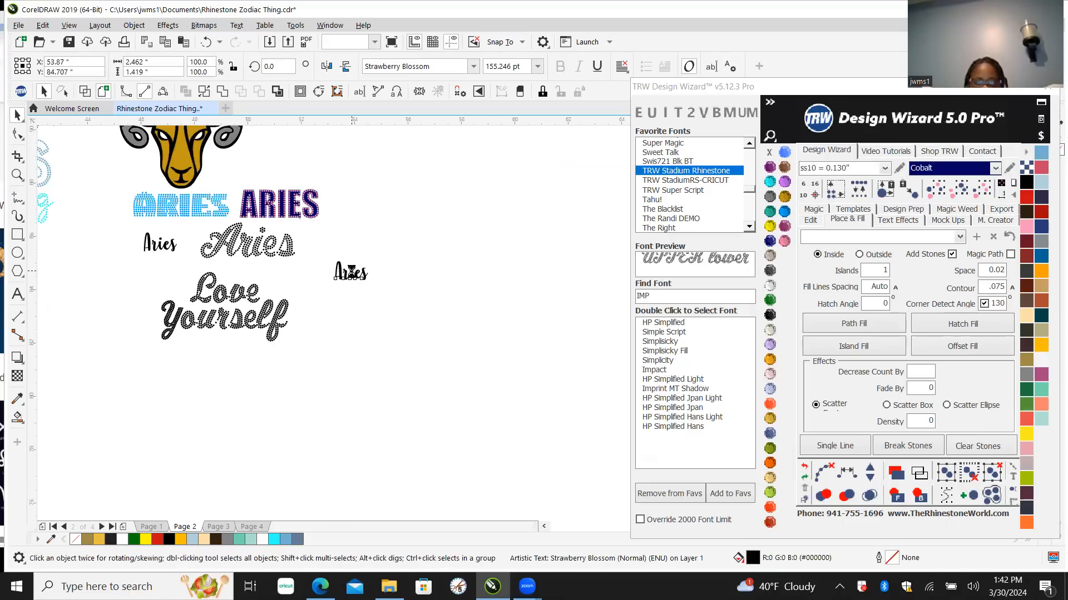
{"action": "scroll", "coordinate": [350, 272], "scroll_direction": "up", "scroll_amount": 2}
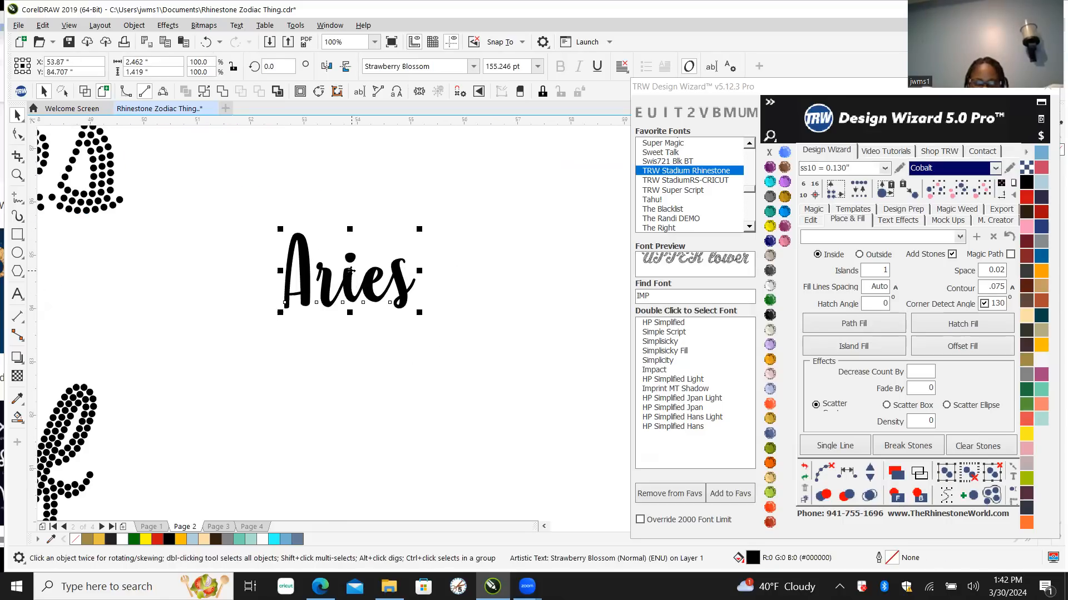
{"action": "double_click", "coordinate": [691, 179]}
{"action": "double_click", "coordinate": [689, 171]}
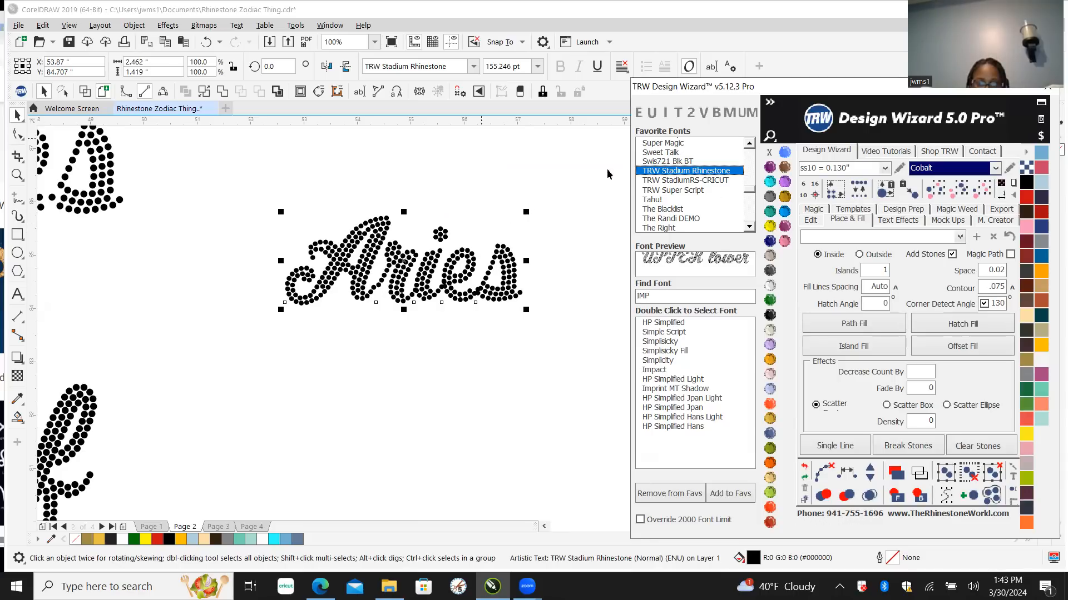
Step: Weld the new Aries copy into a single curve and break it apart into separate circles
{"action": "left_click", "coordinate": [859, 190]}
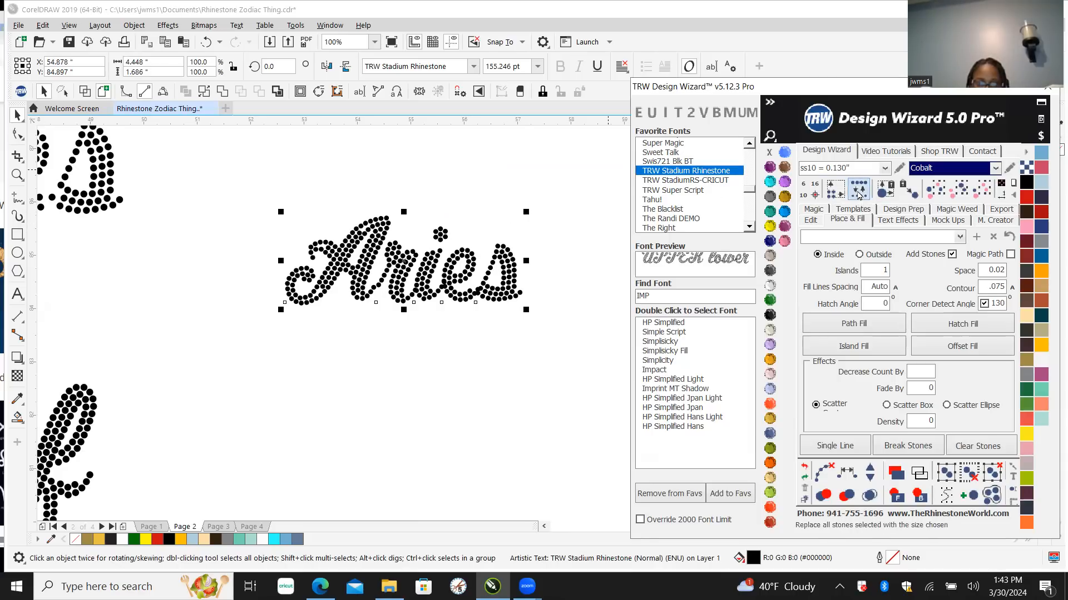
{"action": "left_click", "coordinate": [222, 96]}
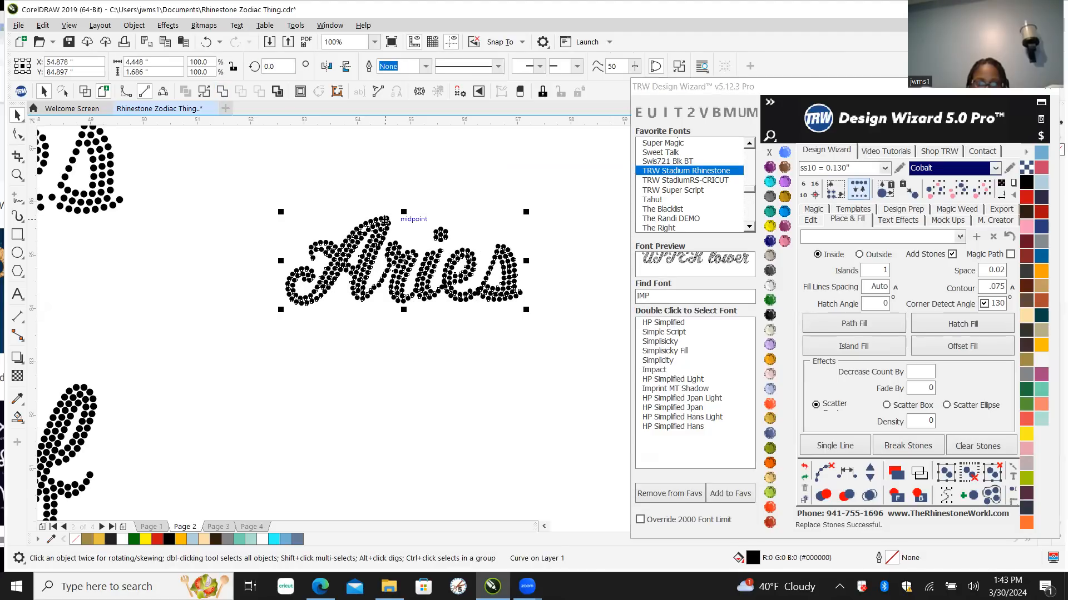
{"action": "right_click", "coordinate": [383, 211]}
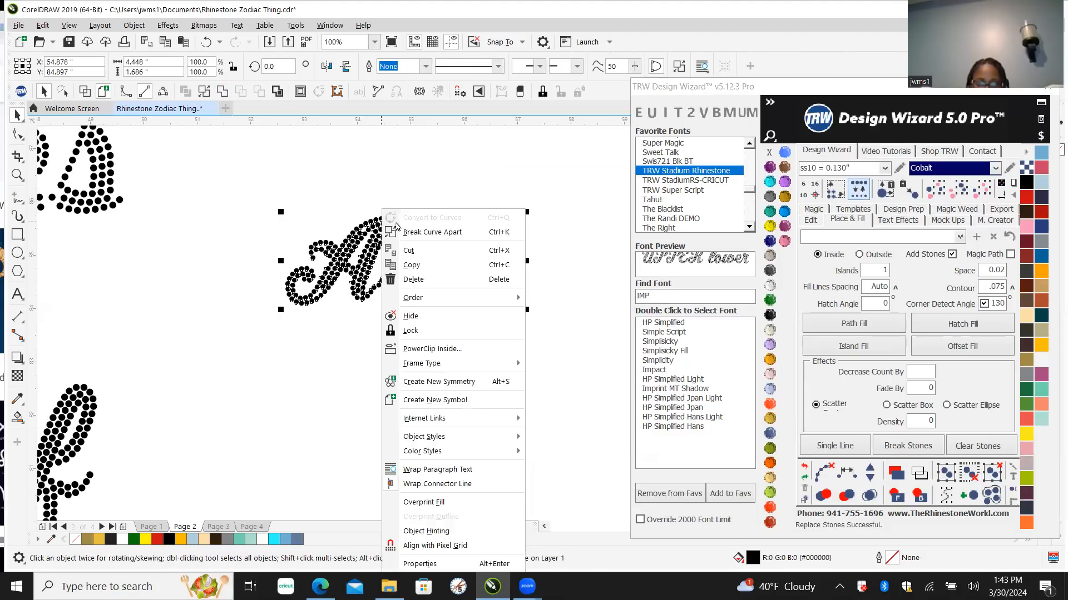
{"action": "left_click", "coordinate": [432, 233]}
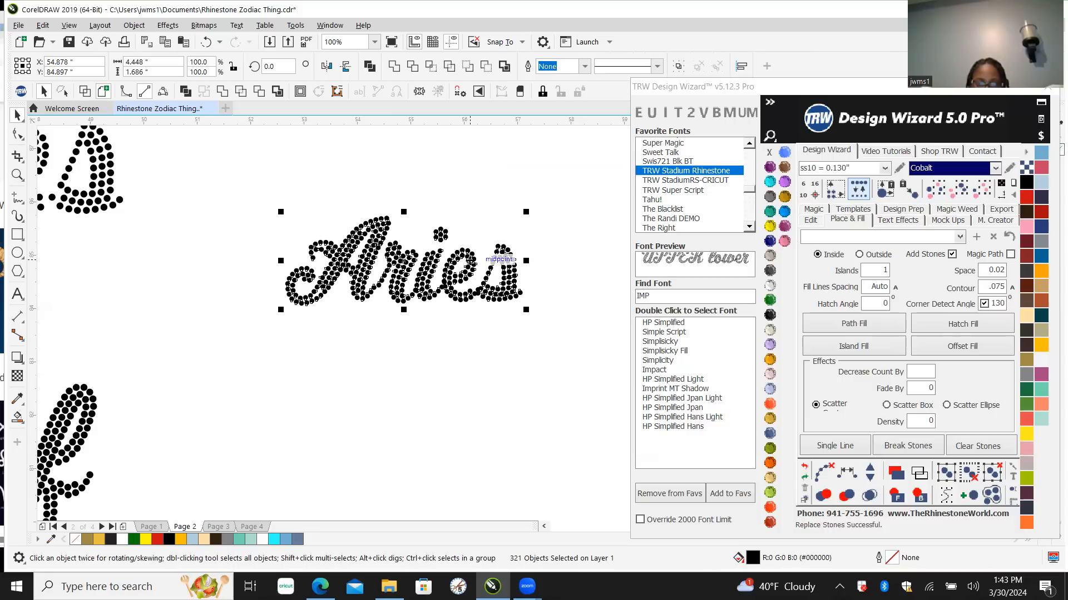
Step: Shrink the new Aries lettering to about 4 inches wide and replace its circles with ss10 0.130" stones
{"action": "scroll", "coordinate": [500, 261], "scroll_direction": "up", "scroll_amount": 2}
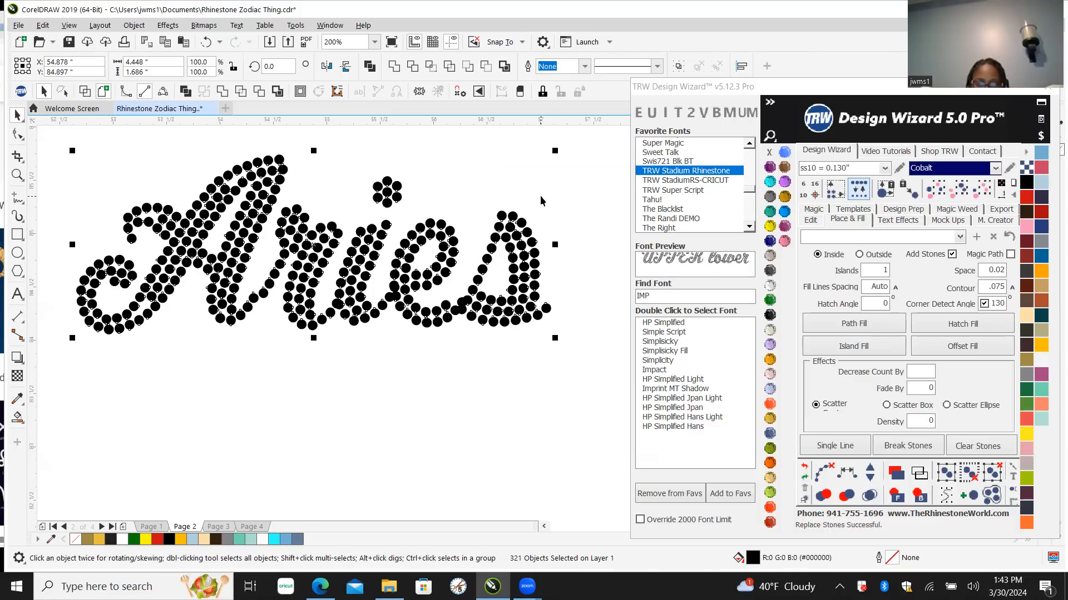
{"action": "left_click_drag", "start_coordinate": [555, 150], "coordinate": [531, 171]}
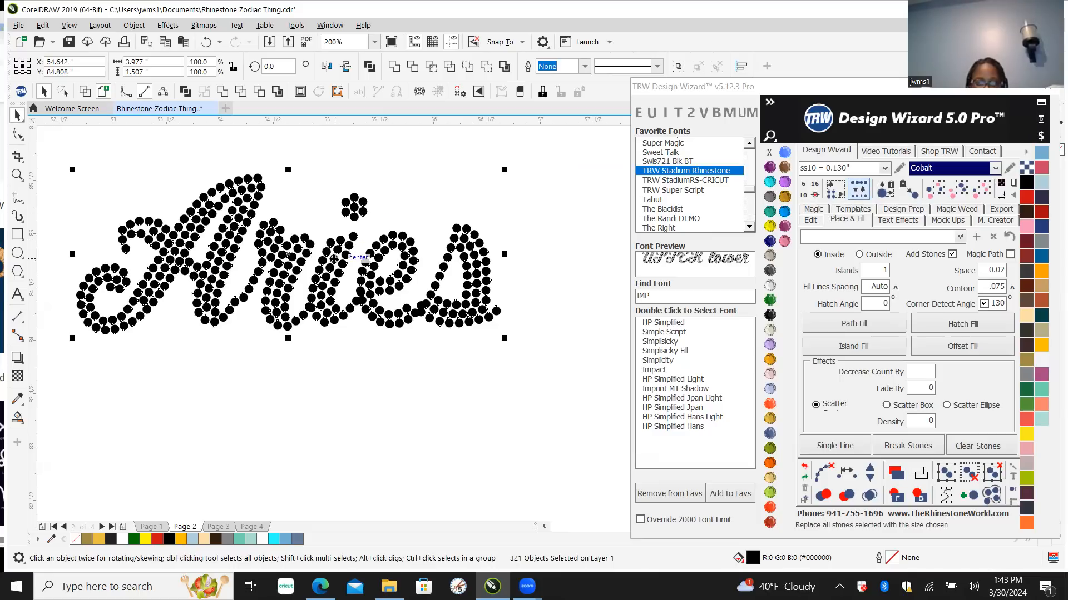
{"action": "left_click", "coordinate": [859, 191]}
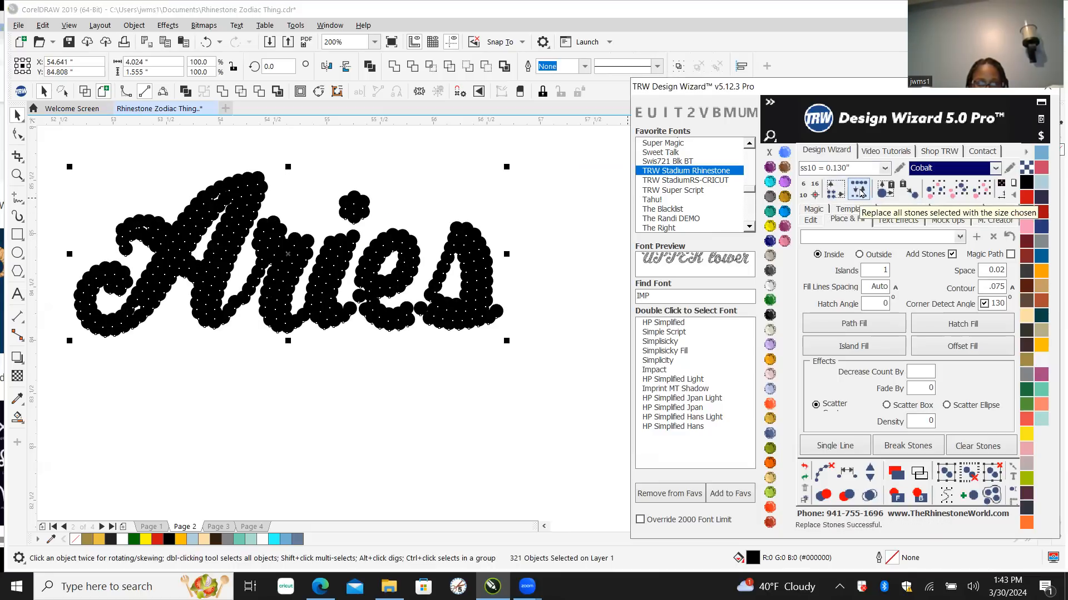
{"action": "scroll", "coordinate": [314, 310], "scroll_direction": "down", "scroll_amount": 1}
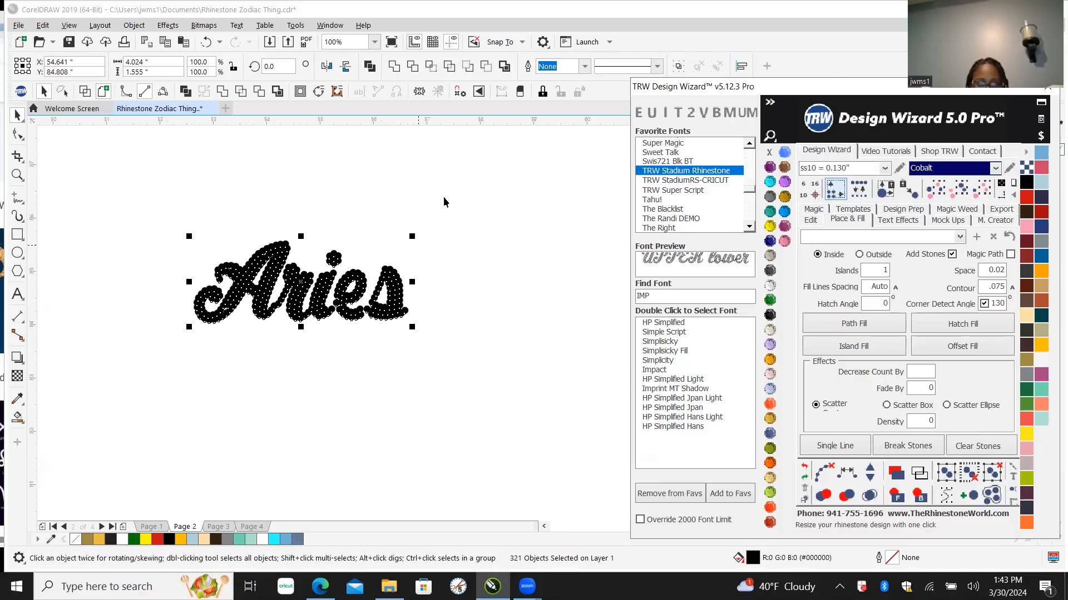
Step: Group all the stones of the small Aries lettering and nudge the group 10 inches to the right
{"action": "left_click", "coordinate": [369, 214]}
{"action": "left_click_drag", "start_coordinate": [138, 217], "coordinate": [462, 365]}
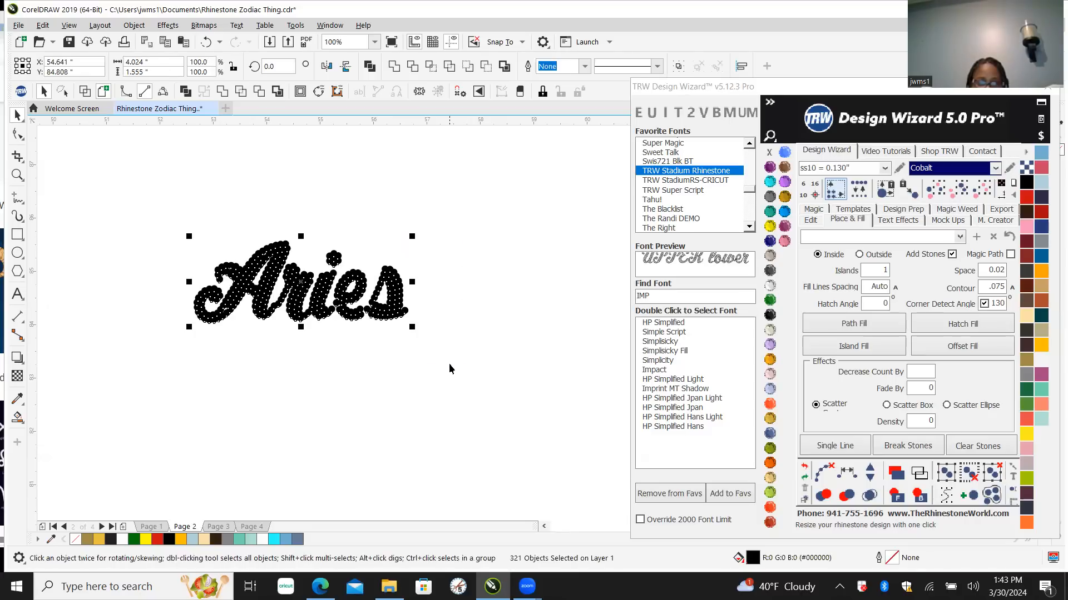
{"action": "key", "text": "ctrl+g"}
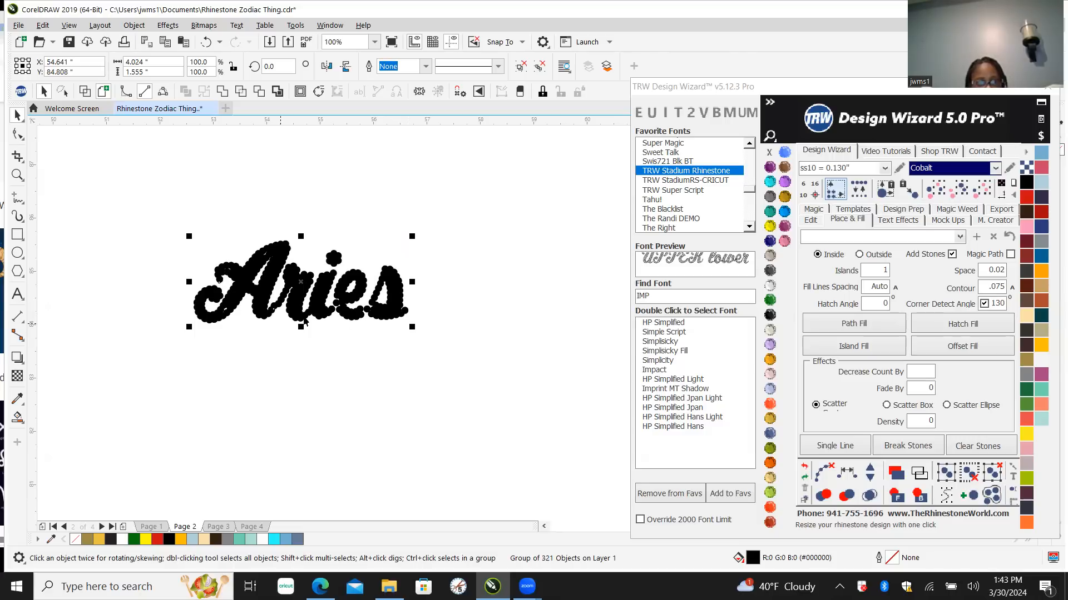
{"action": "left_click", "coordinate": [810, 221]}
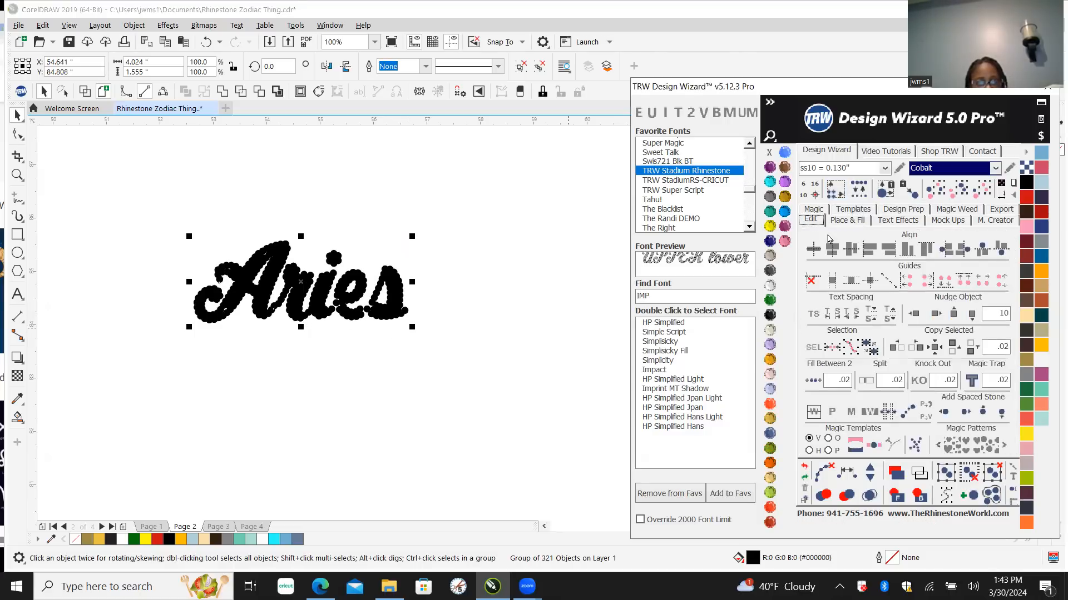
{"action": "left_click", "coordinate": [936, 315]}
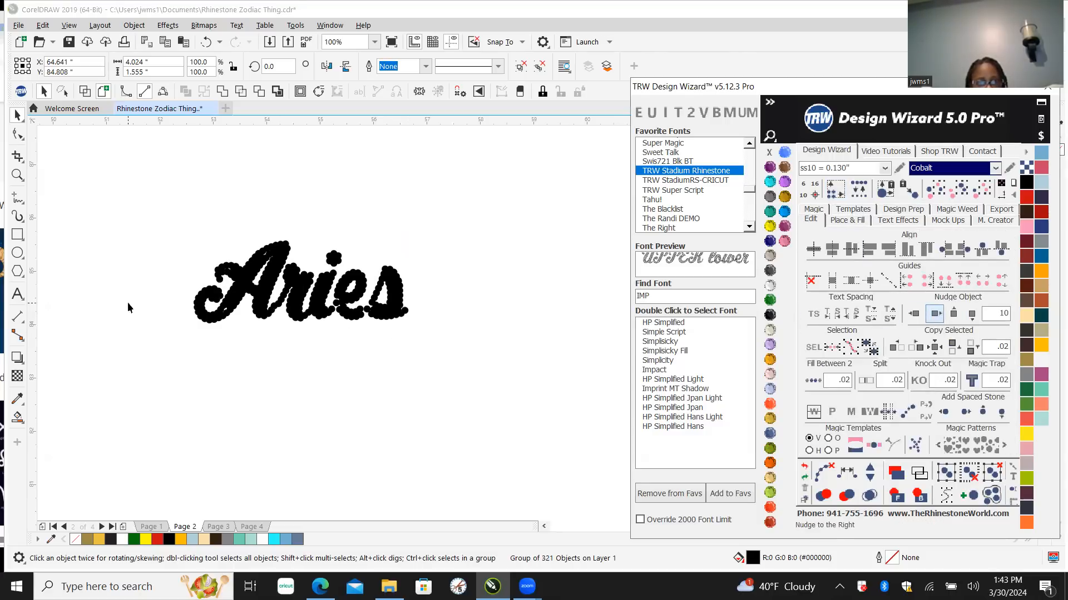
{"action": "scroll", "coordinate": [128, 303], "scroll_direction": "down", "scroll_amount": 1}
{"action": "scroll", "coordinate": [565, 304], "scroll_direction": "up", "scroll_amount": 1}
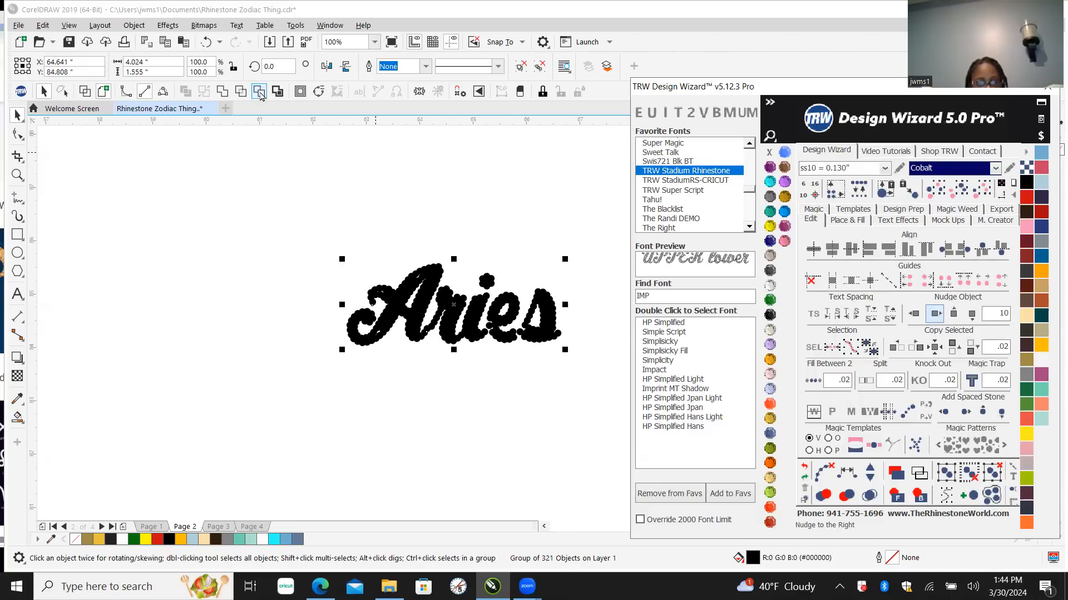
{"action": "left_click", "coordinate": [221, 90]}
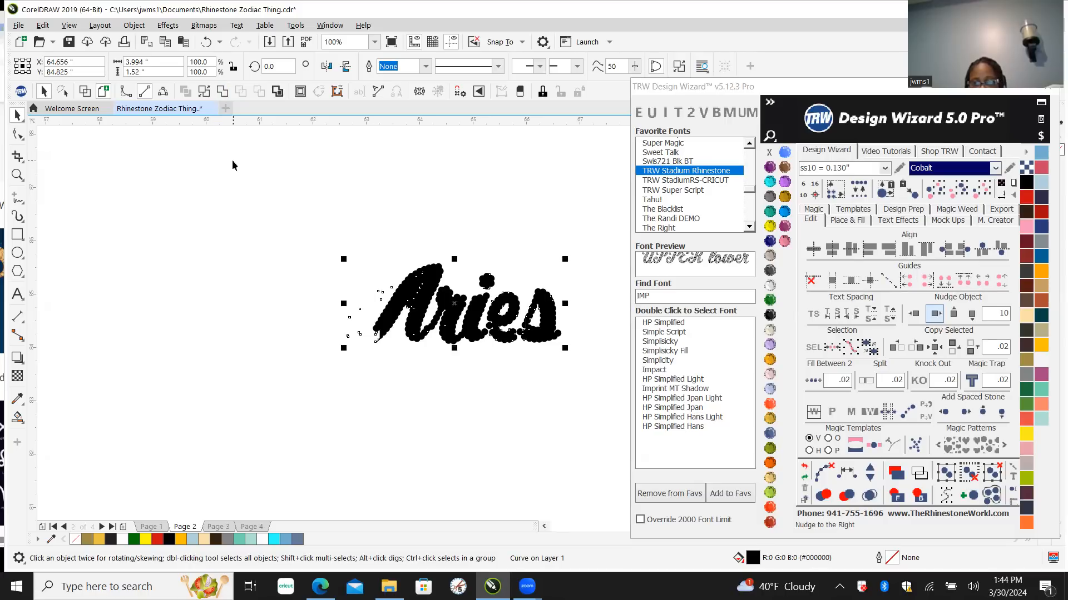
{"action": "left_click", "coordinate": [804, 466]}
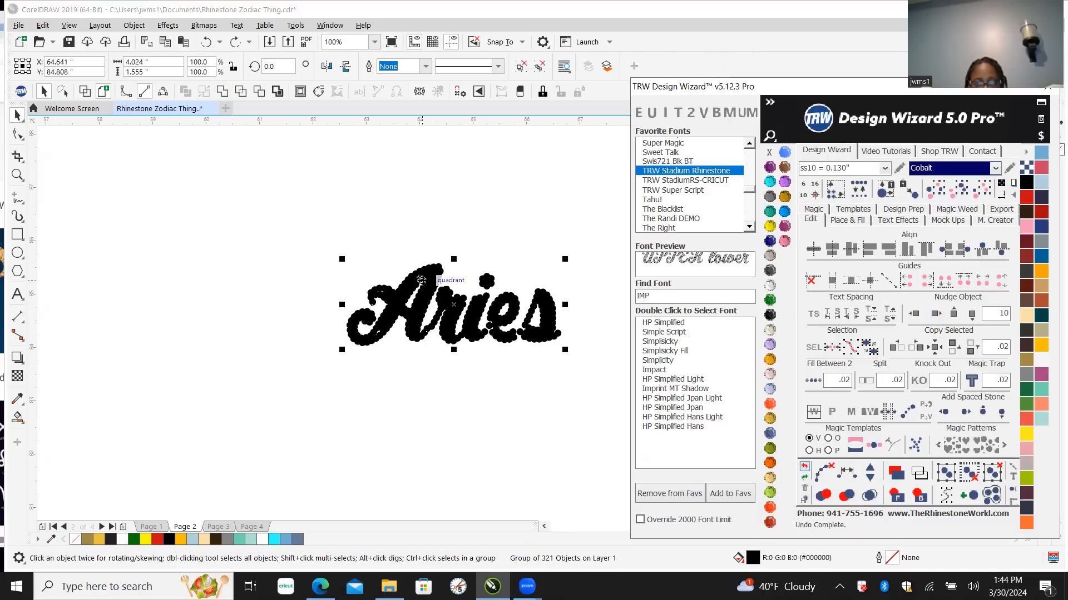
{"action": "left_click", "coordinate": [436, 236]}
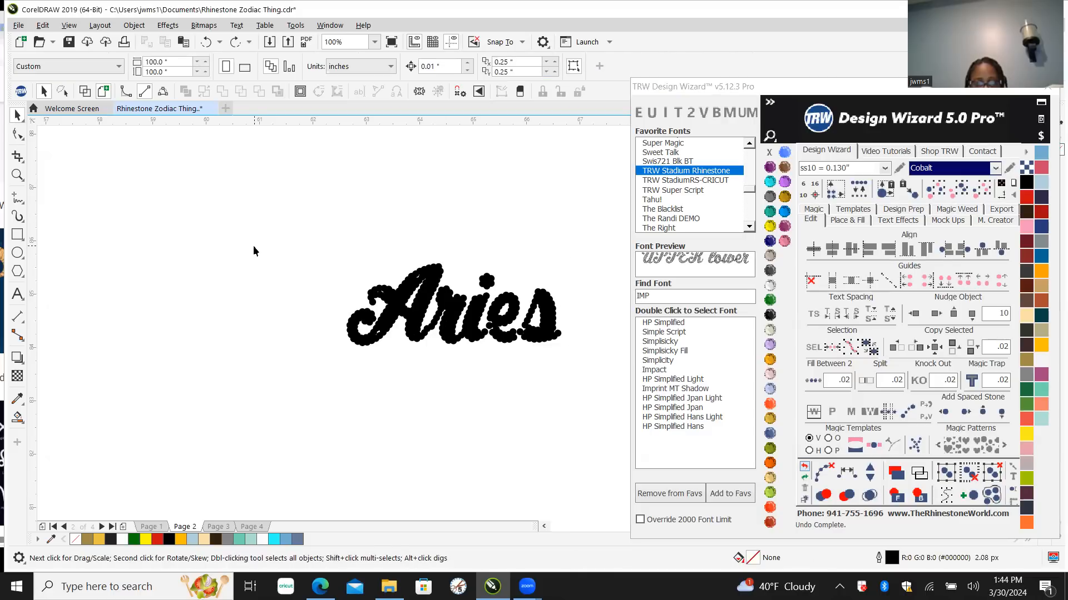
Step: Ungroup all the stones of the small Aries lettering
{"action": "left_click", "coordinate": [508, 308]}
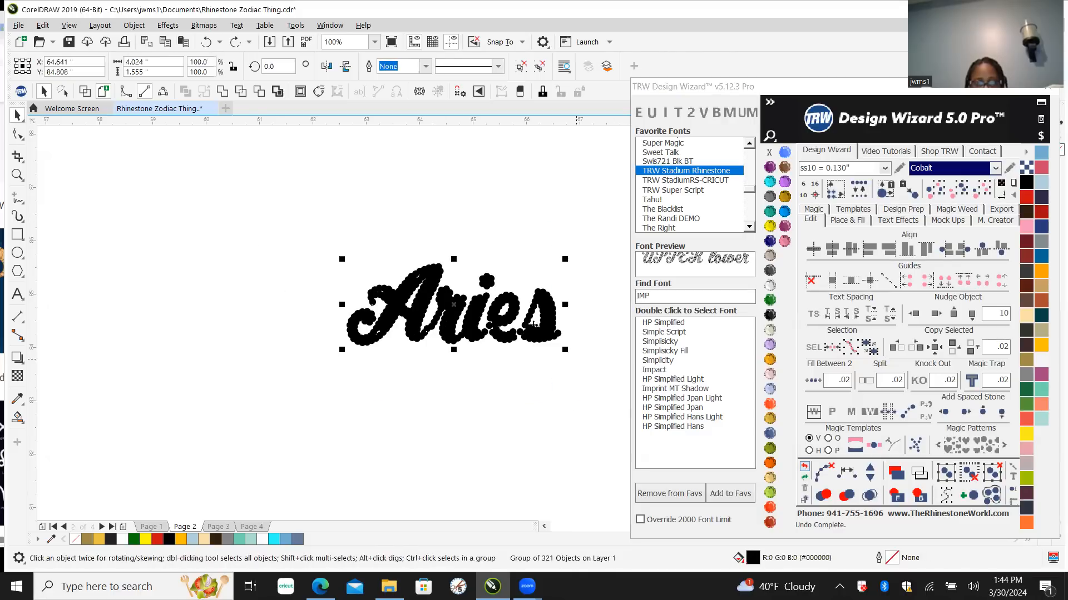
{"action": "right_click", "coordinate": [507, 306]}
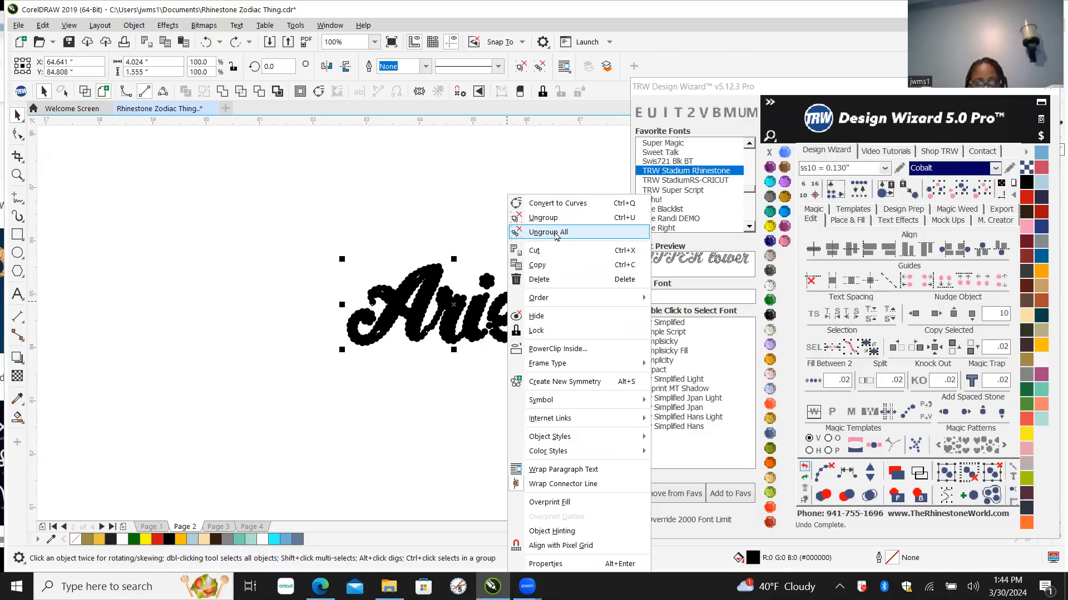
{"action": "left_click", "coordinate": [555, 232]}
{"action": "left_click", "coordinate": [423, 233]}
Step: Combine all the loose Aries stones into one curve and weld it into a solid lettering shape
{"action": "left_click_drag", "start_coordinate": [288, 241], "coordinate": [512, 347]}
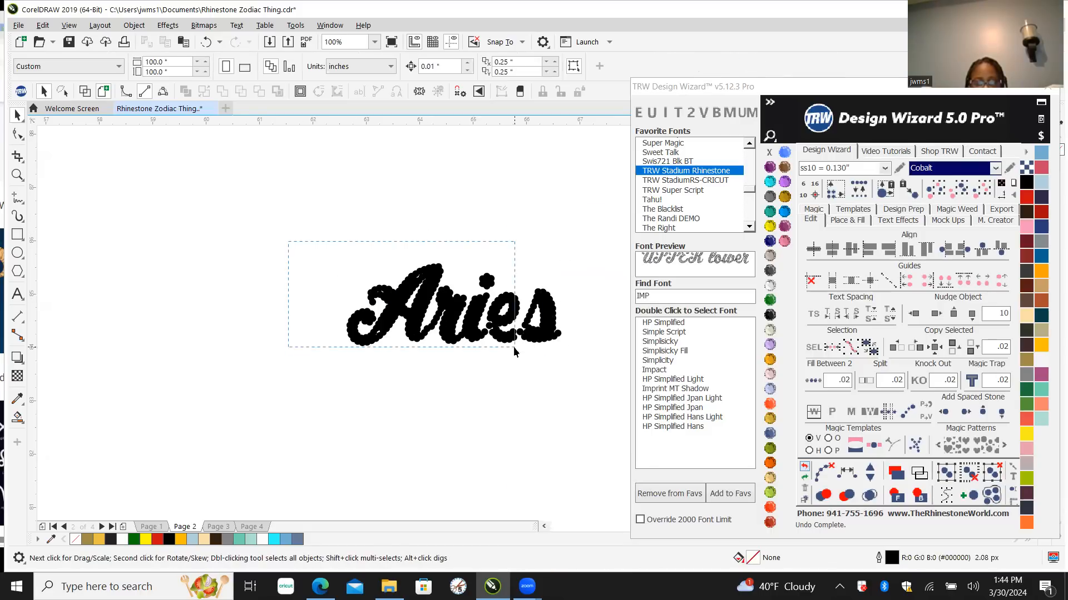
{"action": "left_click_drag", "start_coordinate": [589, 379], "coordinate": [589, 383]}
{"action": "right_click", "coordinate": [545, 311]}
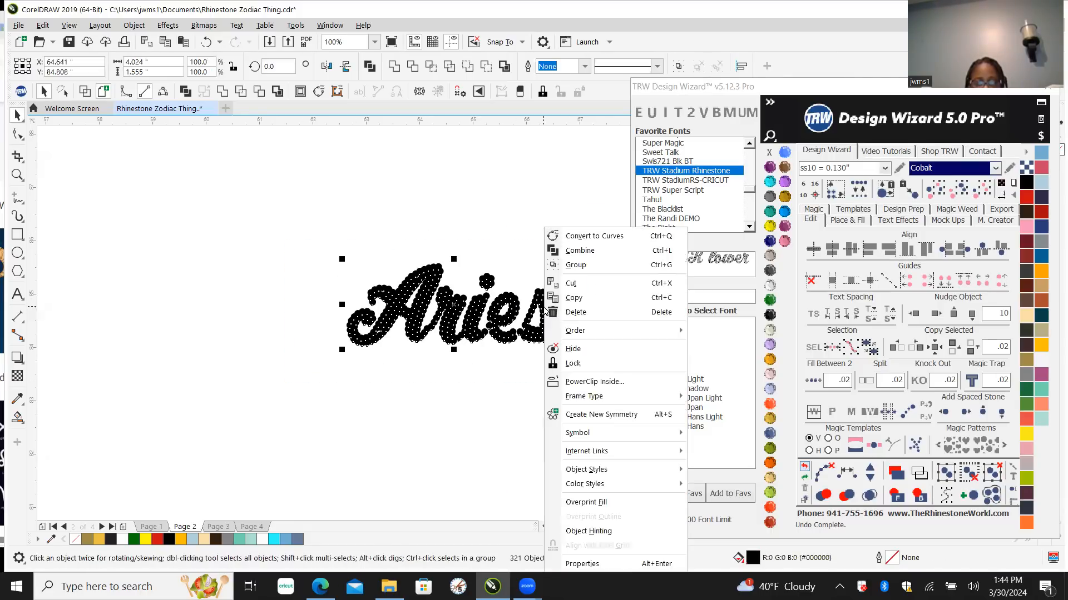
{"action": "left_click", "coordinate": [597, 252]}
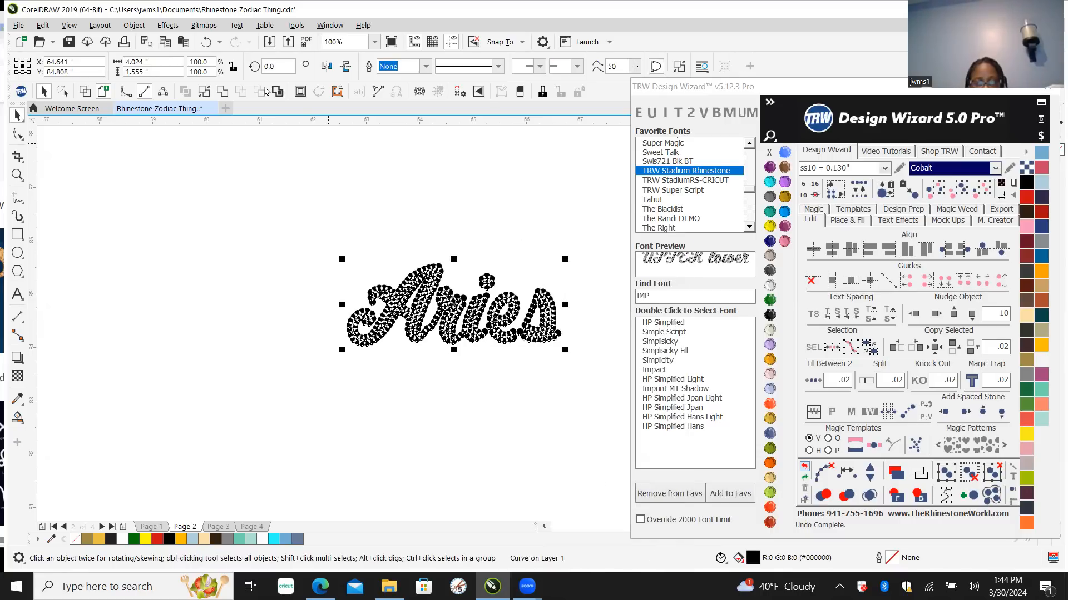
{"action": "left_click", "coordinate": [223, 91]}
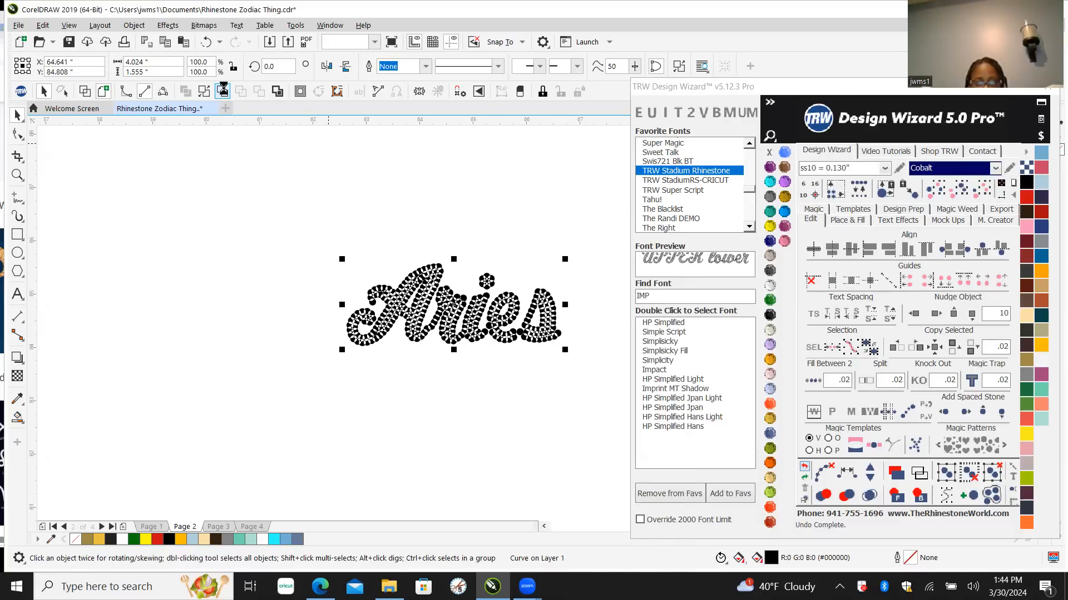
{"action": "left_click", "coordinate": [520, 210]}
{"action": "scroll", "coordinate": [547, 330], "scroll_direction": "up", "scroll_amount": 2}
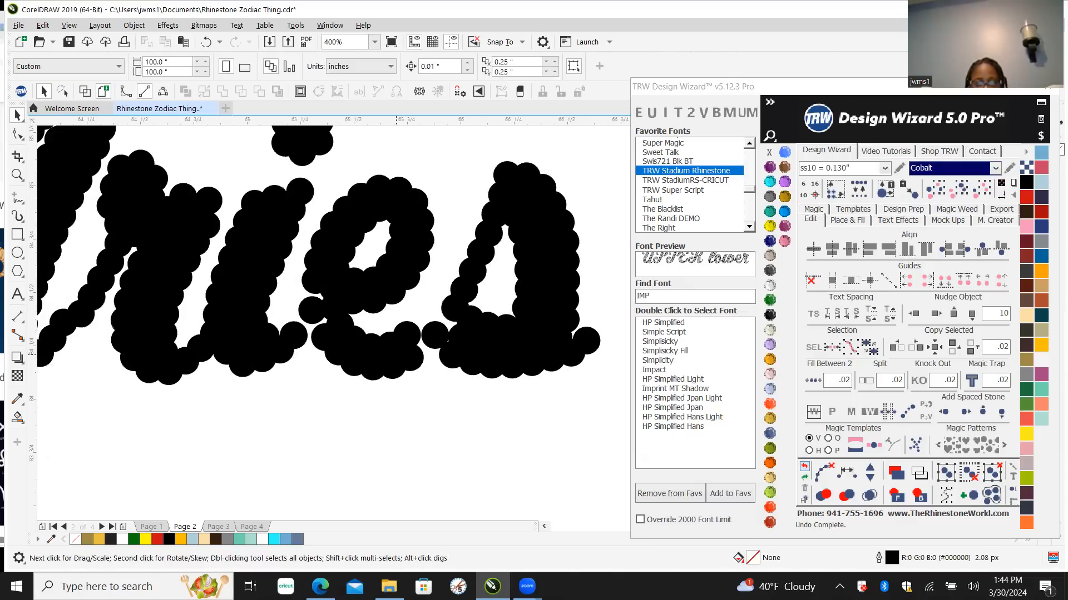
{"action": "scroll", "coordinate": [476, 261], "scroll_direction": "down", "scroll_amount": 1}
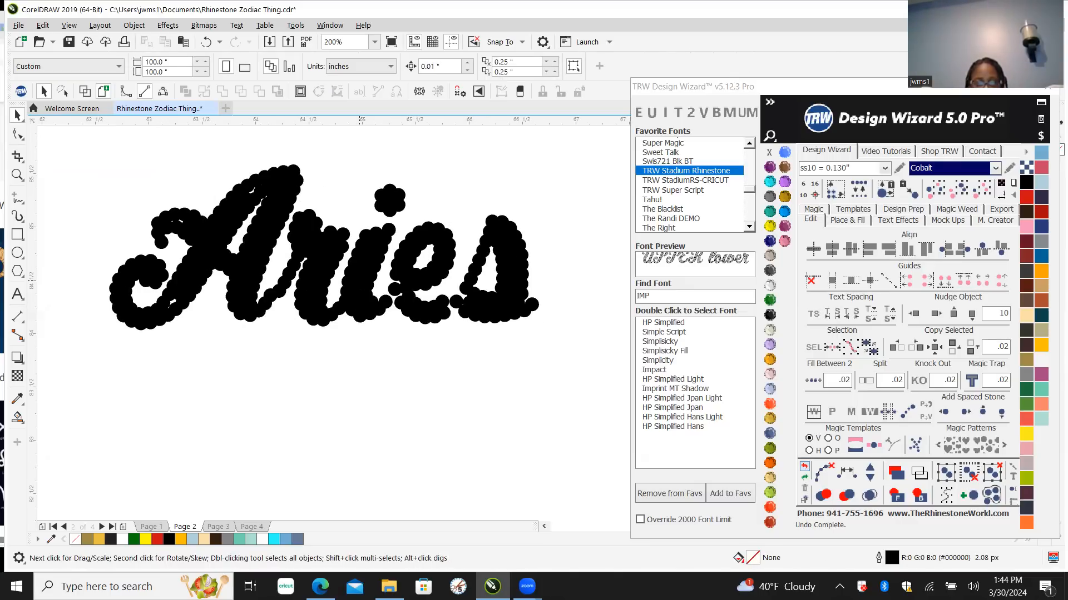
Step: Create an outside Island Fill outline around the welded Aries lettering with a .12 contour and no added stones
{"action": "left_click", "coordinate": [385, 340]}
{"action": "scroll", "coordinate": [384, 343], "scroll_direction": "down", "scroll_amount": 1}
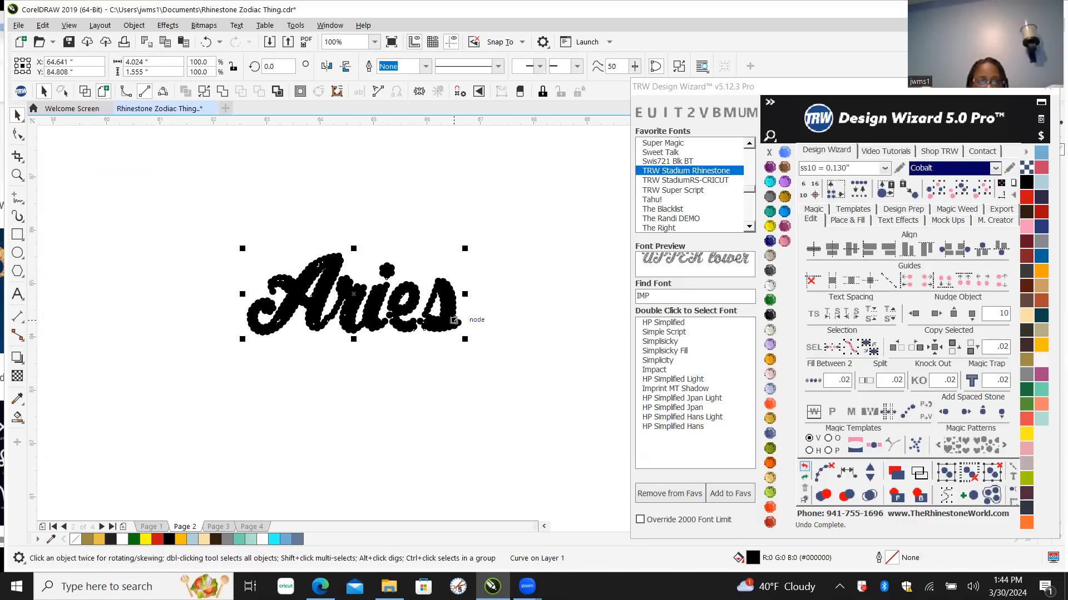
{"action": "left_click", "coordinate": [847, 220]}
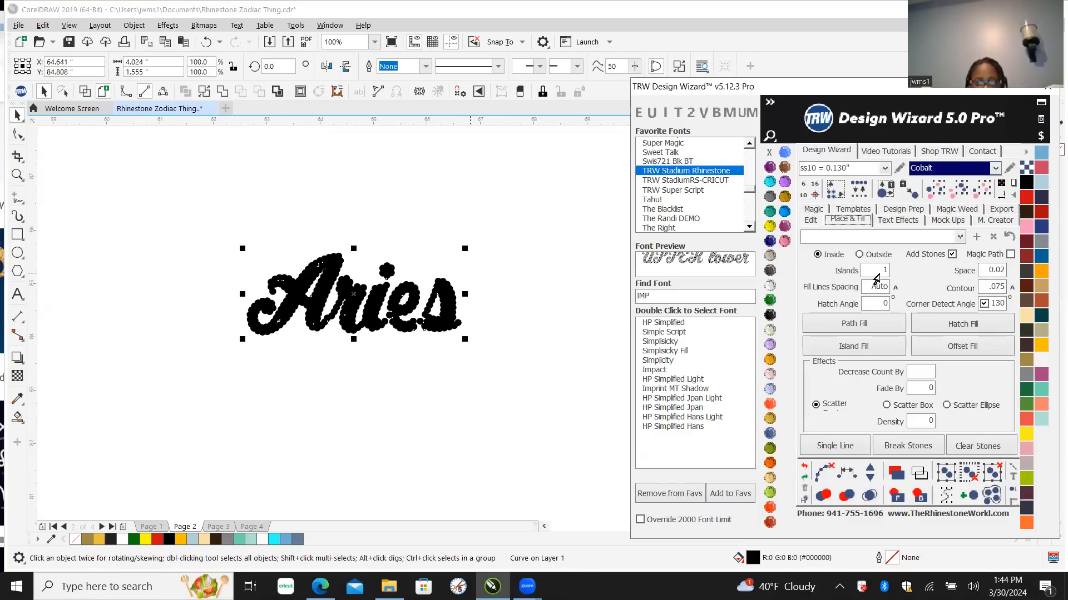
{"action": "left_click", "coordinate": [859, 256]}
{"action": "left_click", "coordinate": [951, 255]}
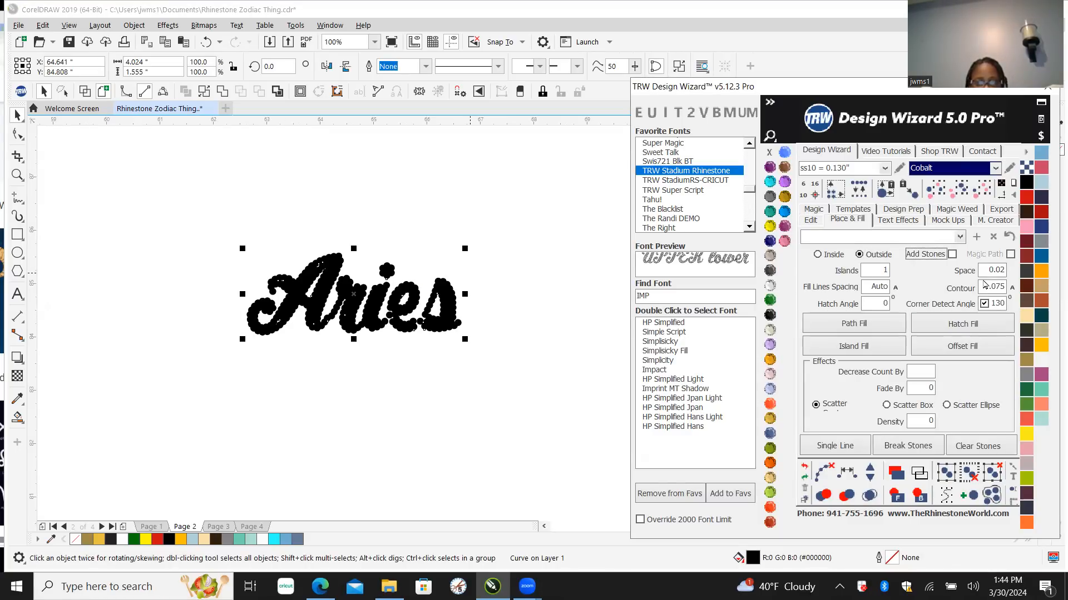
{"action": "left_click", "coordinate": [979, 288]}
{"action": "key", "text": "BackSpace"}
{"action": "type", "text": ".12"}
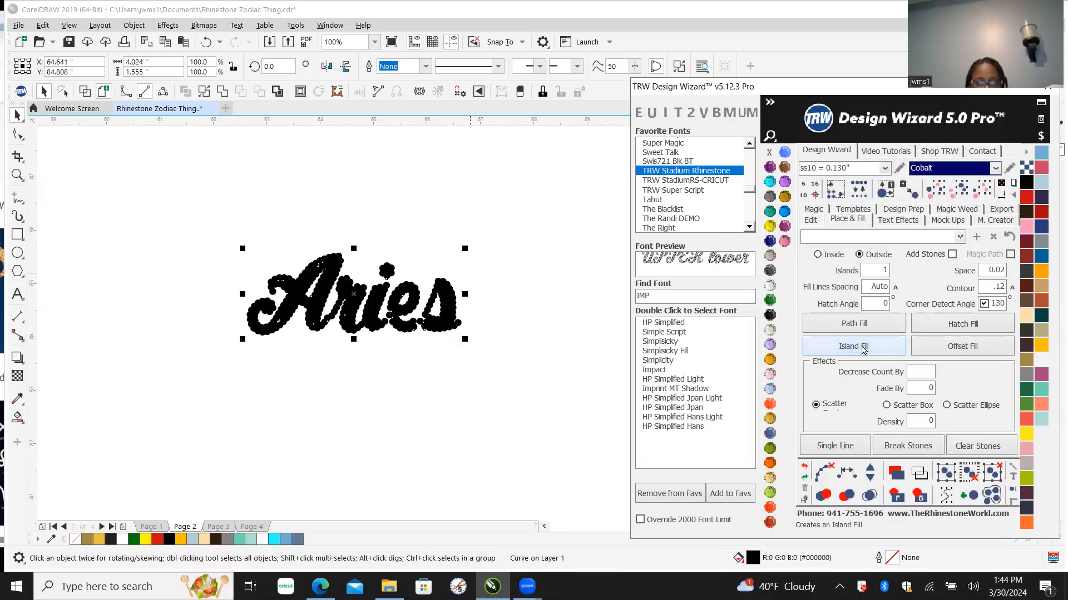
{"action": "left_click", "coordinate": [828, 347]}
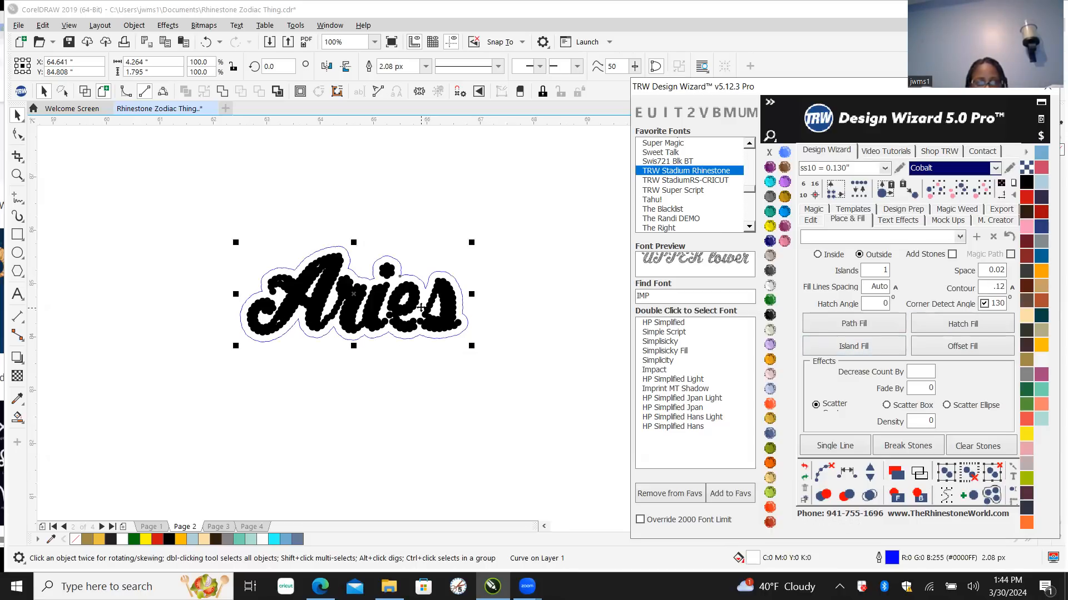
Step: Fill the new outline shape around the Aries lettering with Emerald
{"action": "scroll", "coordinate": [434, 316], "scroll_direction": "up", "scroll_amount": 1}
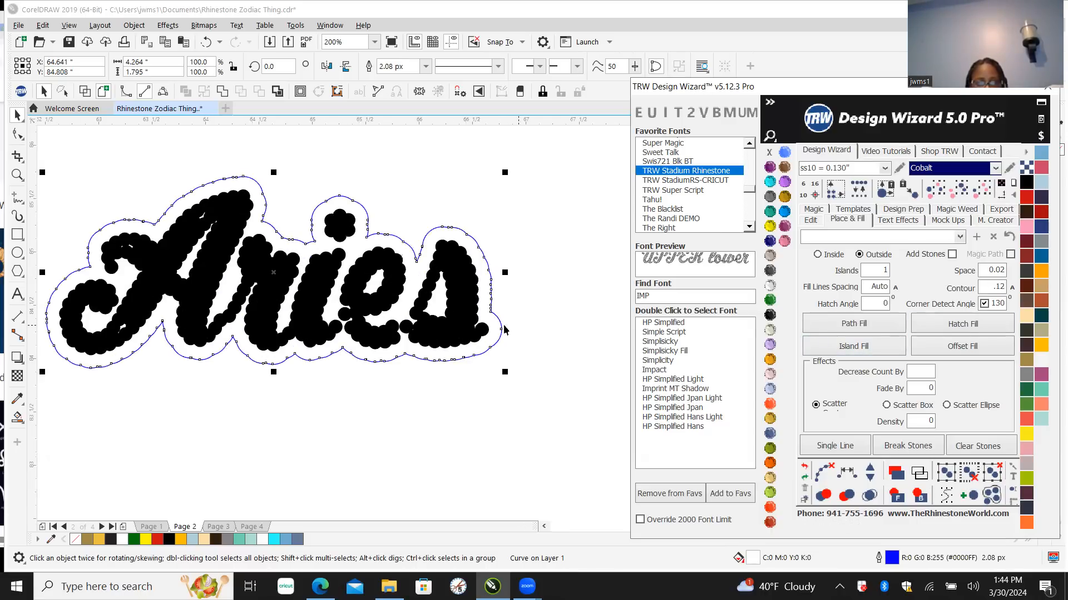
{"action": "left_click", "coordinate": [770, 301]}
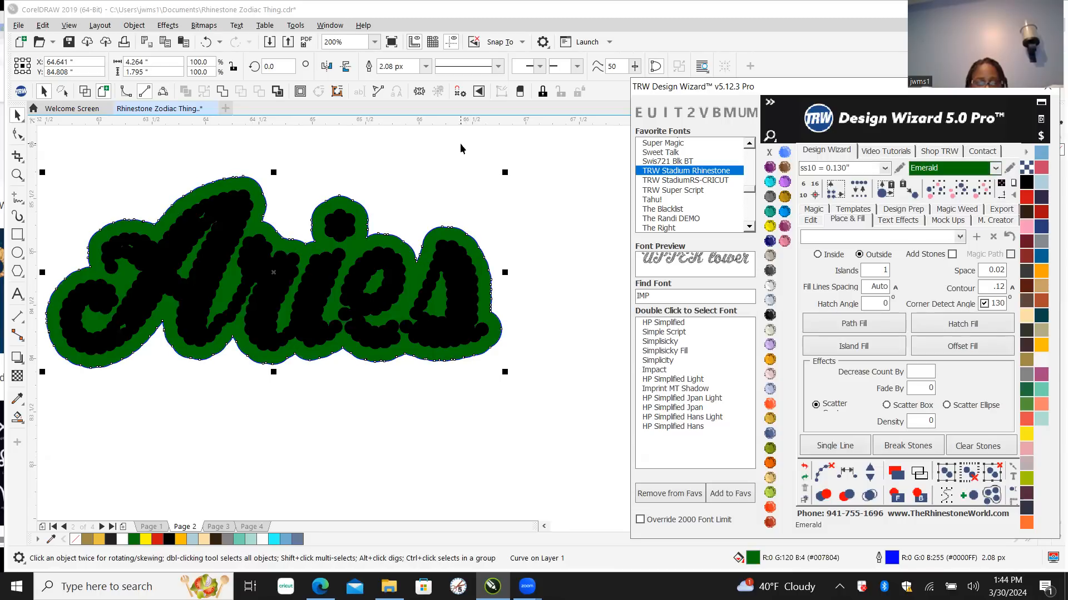
{"action": "left_click", "coordinate": [450, 182]}
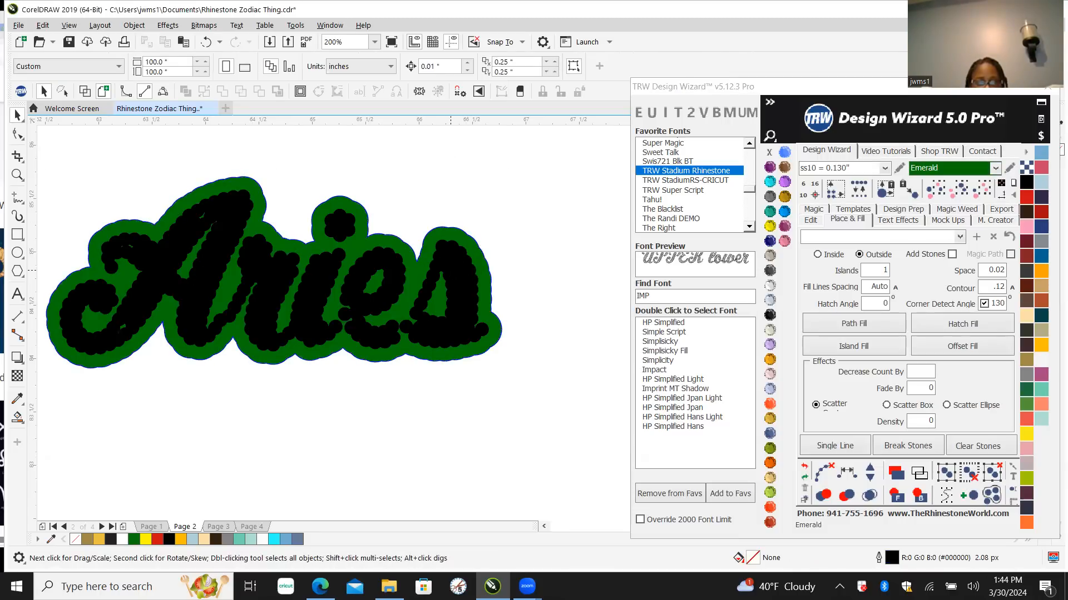
Step: Cut the shape of the black Aries lettering out of the green outline behind it, keeping both shapes
{"action": "left_click", "coordinate": [452, 242]}
{"action": "scroll", "coordinate": [448, 245], "scroll_direction": "up", "scroll_amount": 1}
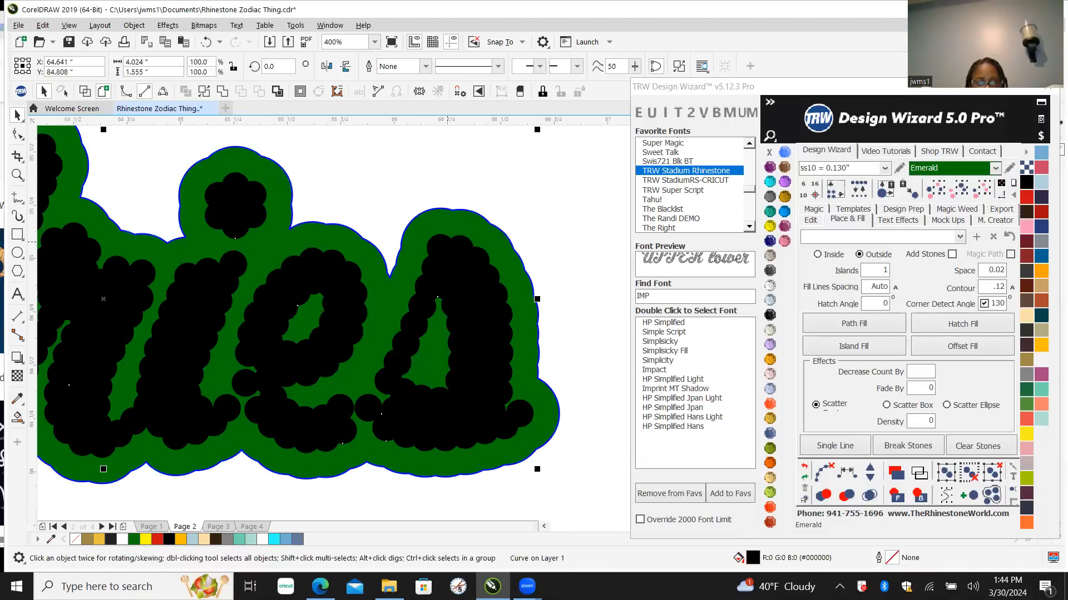
{"action": "left_click", "coordinate": [438, 216], "text": "shift"}
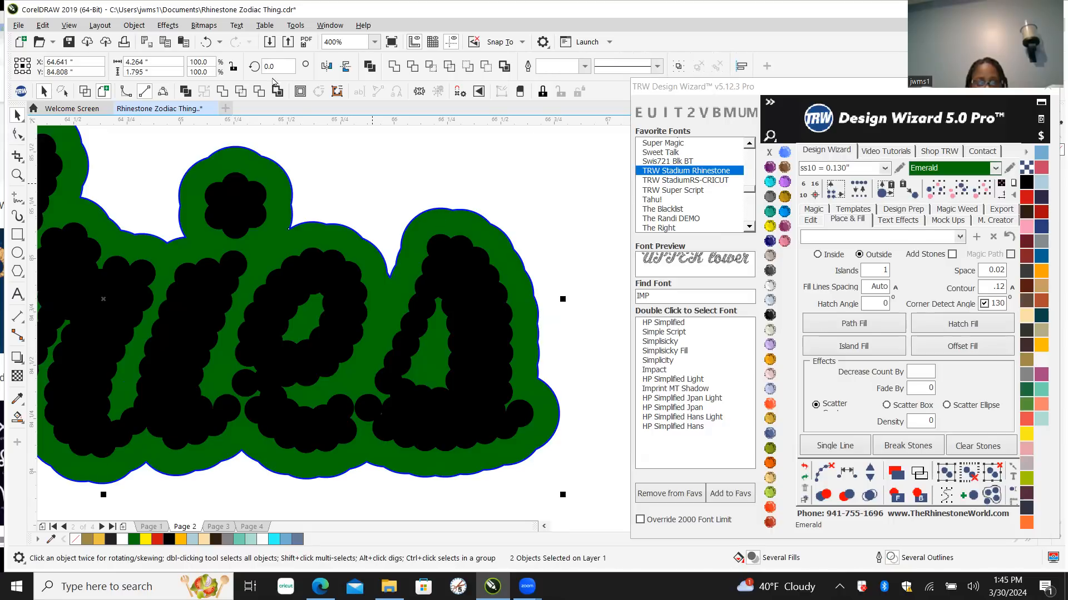
{"action": "left_click", "coordinate": [258, 92]}
{"action": "scroll", "coordinate": [345, 311], "scroll_direction": "down", "scroll_amount": 1}
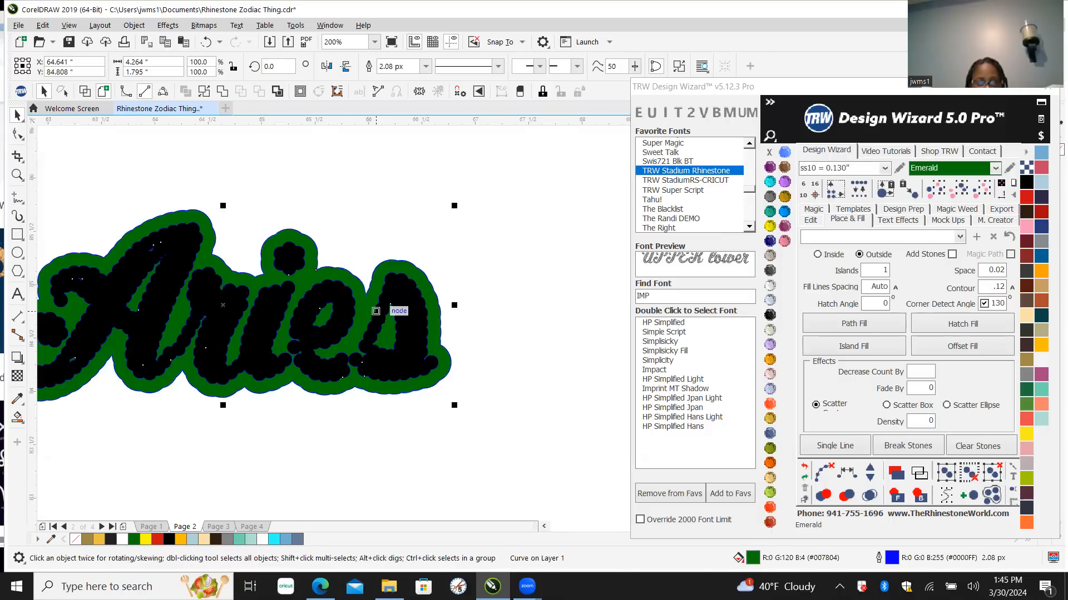
{"action": "scroll", "coordinate": [458, 302], "scroll_direction": "down", "scroll_amount": 1}
{"action": "left_click", "coordinate": [306, 233]}
{"action": "scroll", "coordinate": [214, 281], "scroll_direction": "down", "scroll_amount": 1}
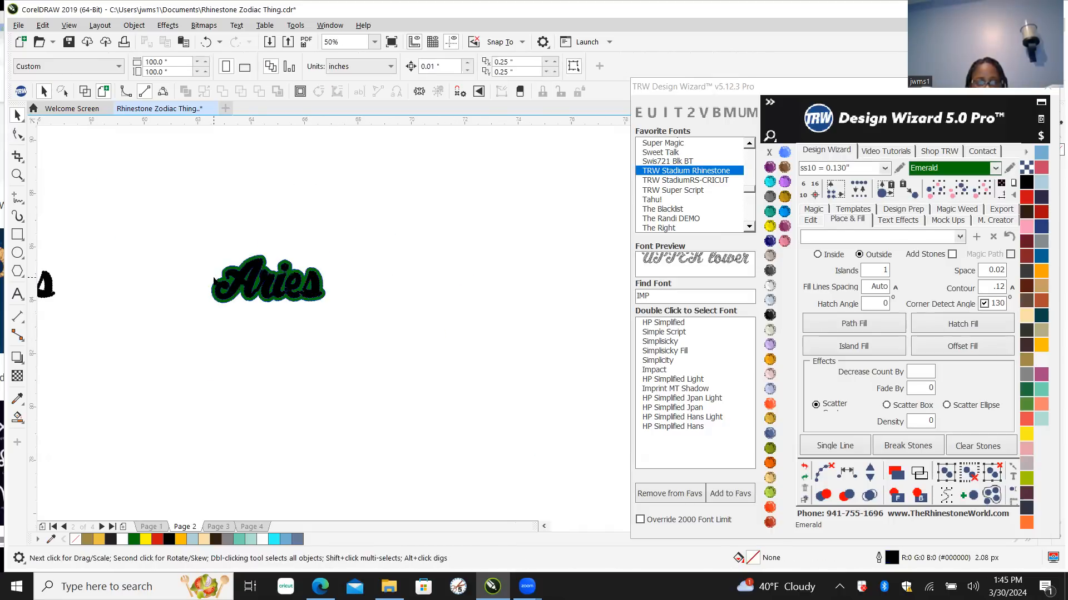
Step: Group the Aries lettering with its green outline and enlarge the group to about 10.3 inches wide
{"action": "left_click_drag", "start_coordinate": [179, 234], "coordinate": [398, 355]}
{"action": "key", "text": "ctrl+g"}
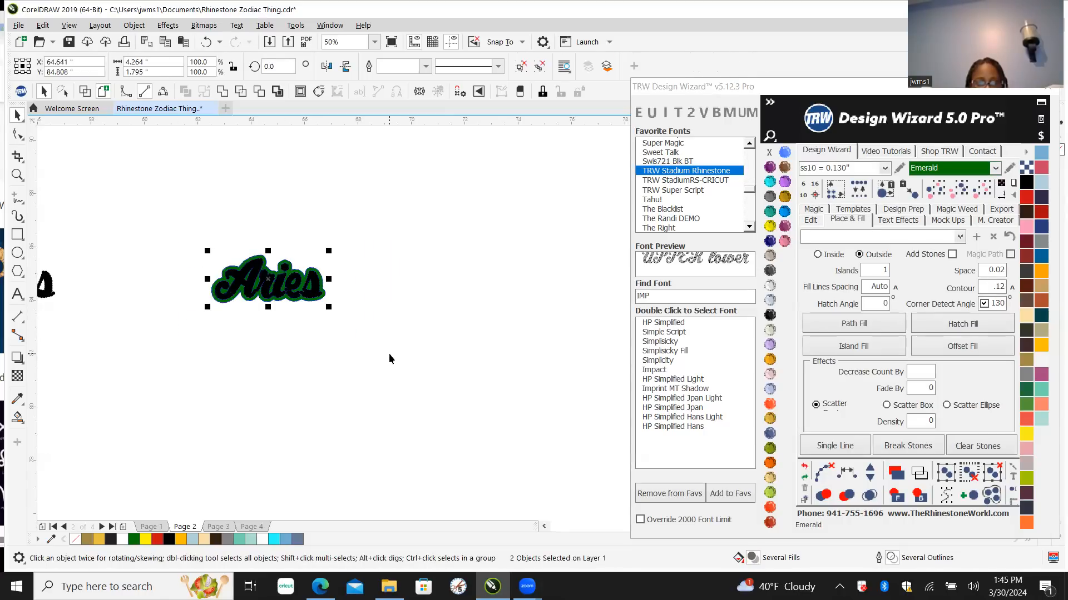
{"action": "left_click_drag", "start_coordinate": [329, 306], "coordinate": [495, 434]}
{"action": "left_click_drag", "start_coordinate": [490, 433], "coordinate": [488, 432]}
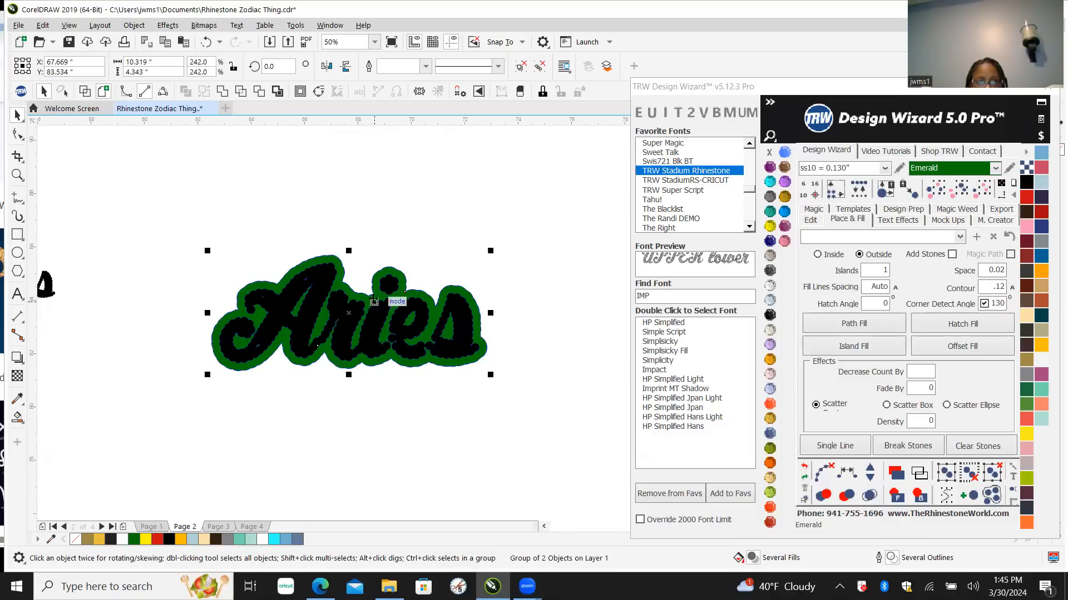
{"action": "left_click", "coordinate": [395, 216]}
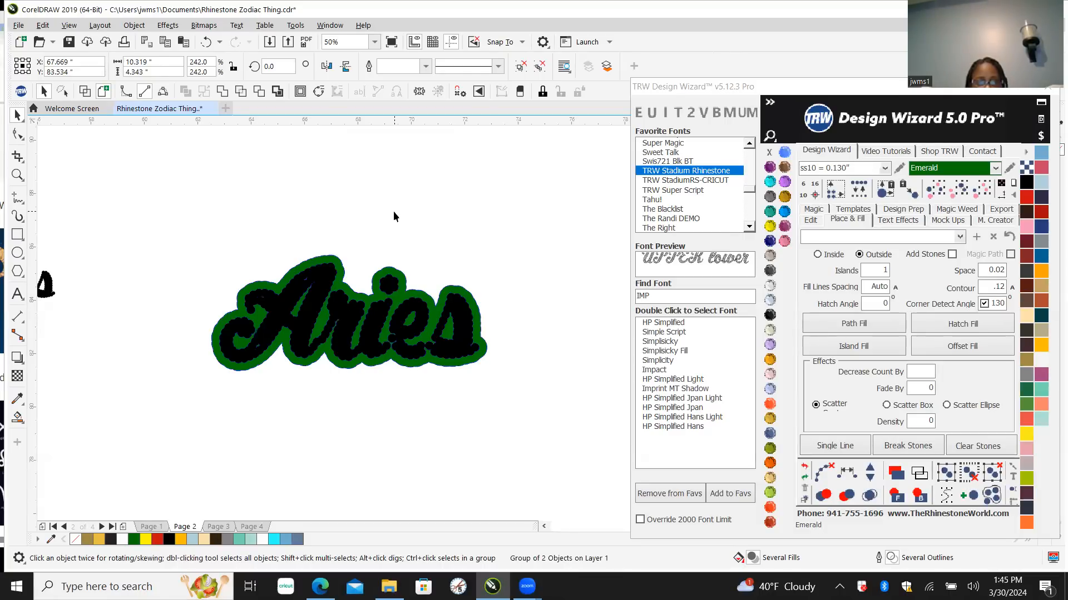
Step: Ungroup the enlarged Aries design to separate the black lettering from the green outline
{"action": "left_click", "coordinate": [326, 272]}
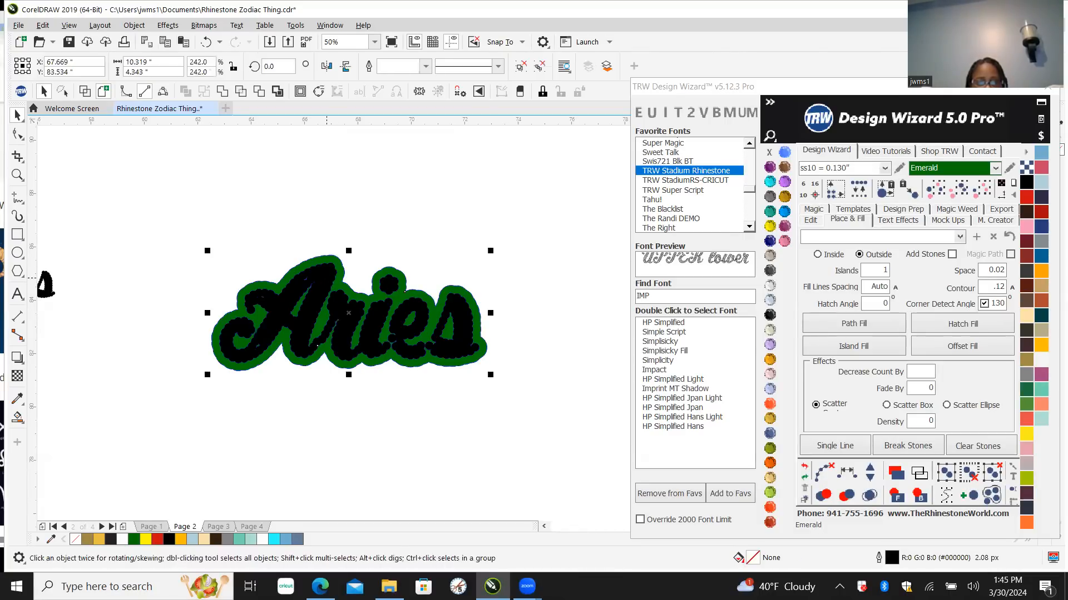
{"action": "scroll", "coordinate": [325, 272], "scroll_direction": "up", "scroll_amount": 2}
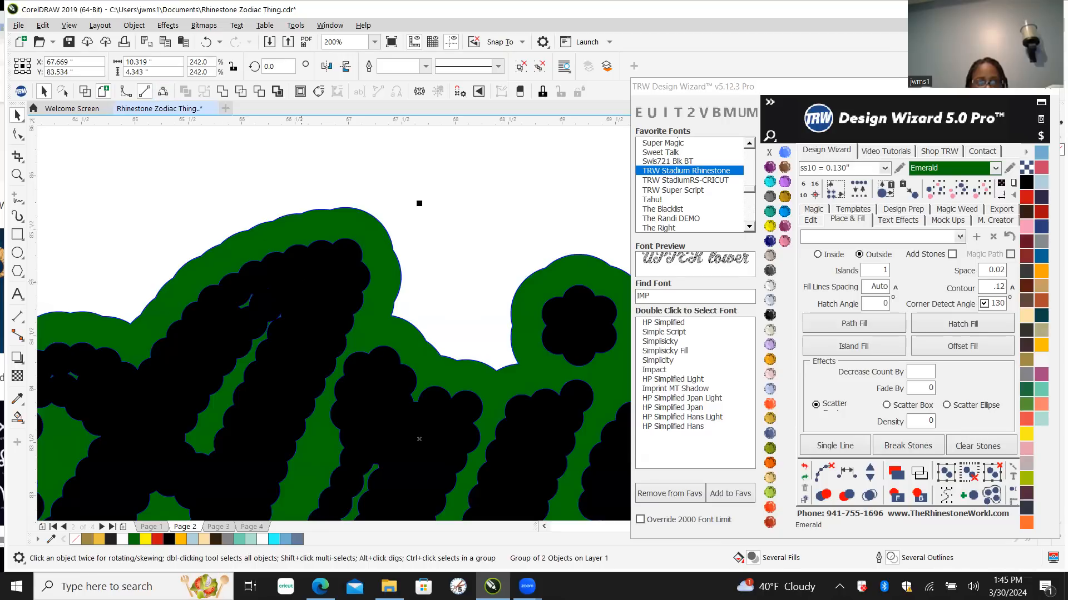
{"action": "right_click", "coordinate": [310, 292]}
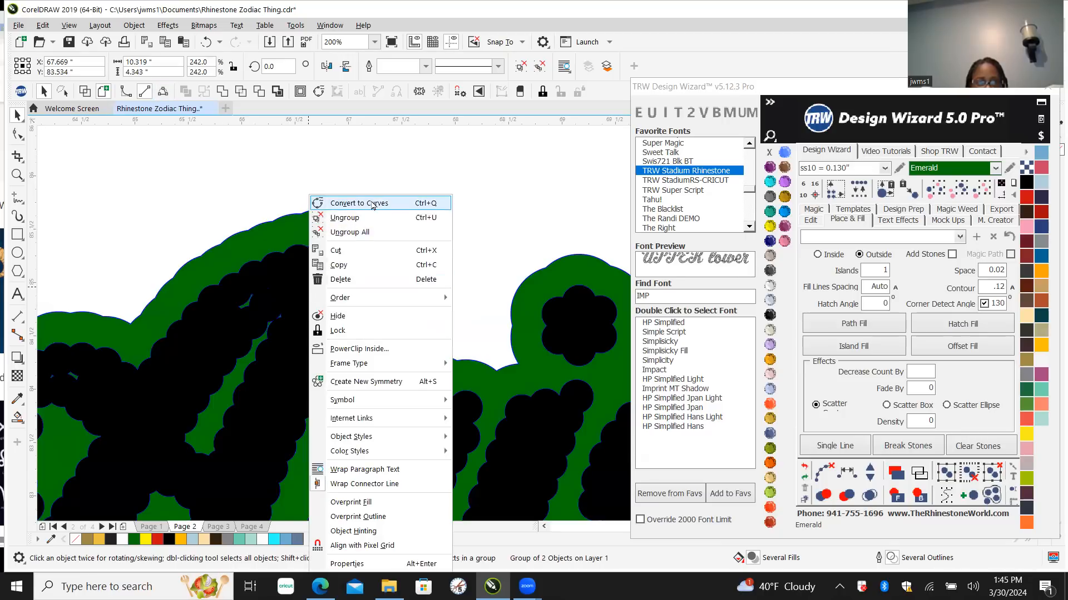
{"action": "left_click", "coordinate": [357, 234]}
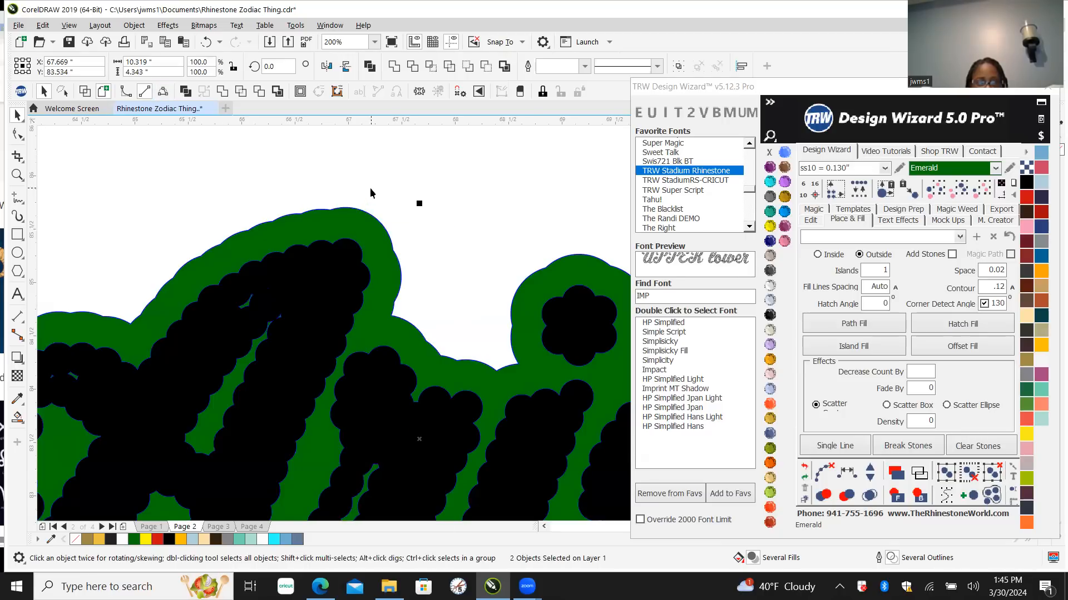
{"action": "left_click", "coordinate": [394, 171]}
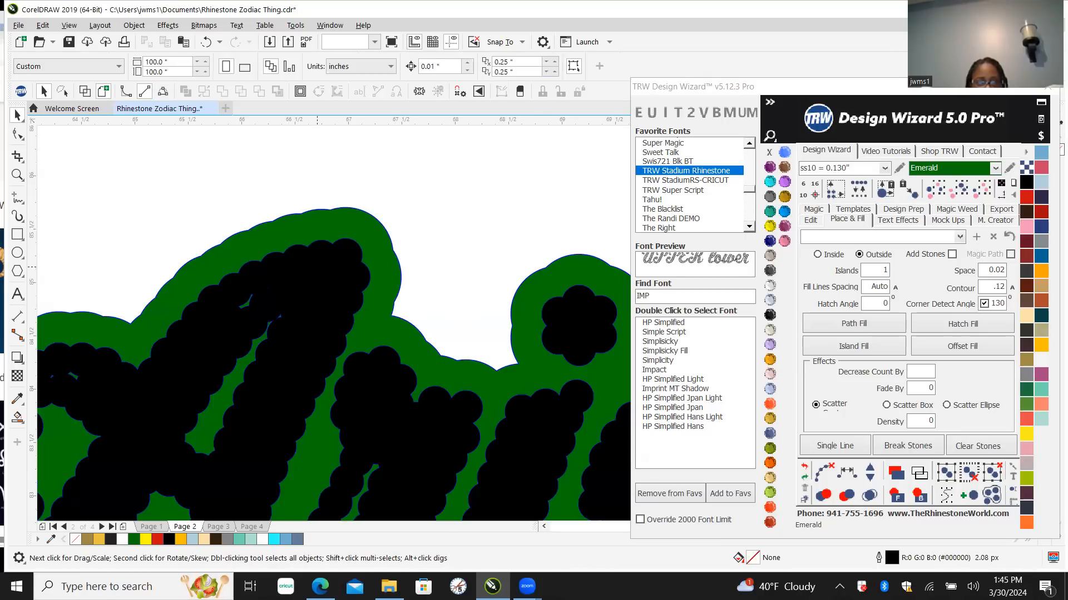
Step: Break the black Aries lettering curve apart into separate pieces
{"action": "left_click", "coordinate": [317, 267]}
{"action": "right_click", "coordinate": [326, 255]}
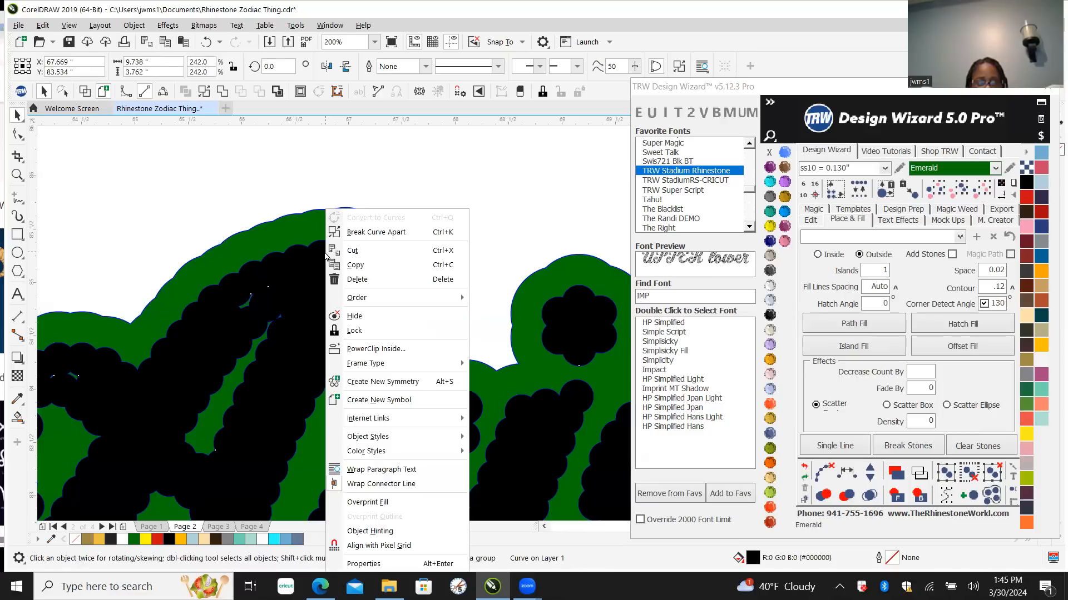
{"action": "left_click", "coordinate": [391, 234]}
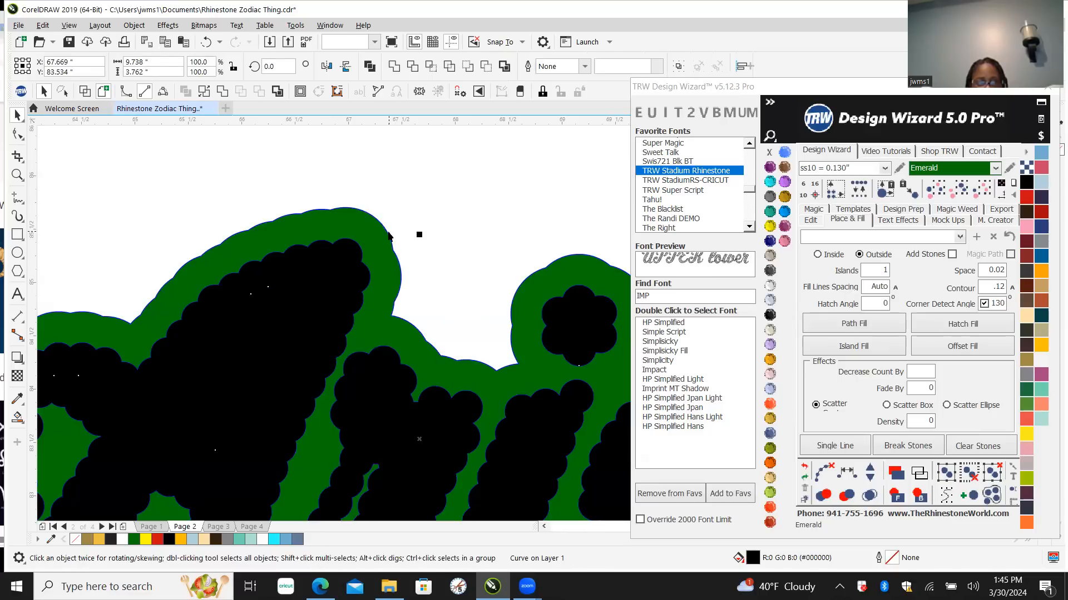
Step: Nudge the black lettering pieces 10 inches to the right, away from the green outline
{"action": "scroll", "coordinate": [298, 328], "scroll_direction": "down", "scroll_amount": 4}
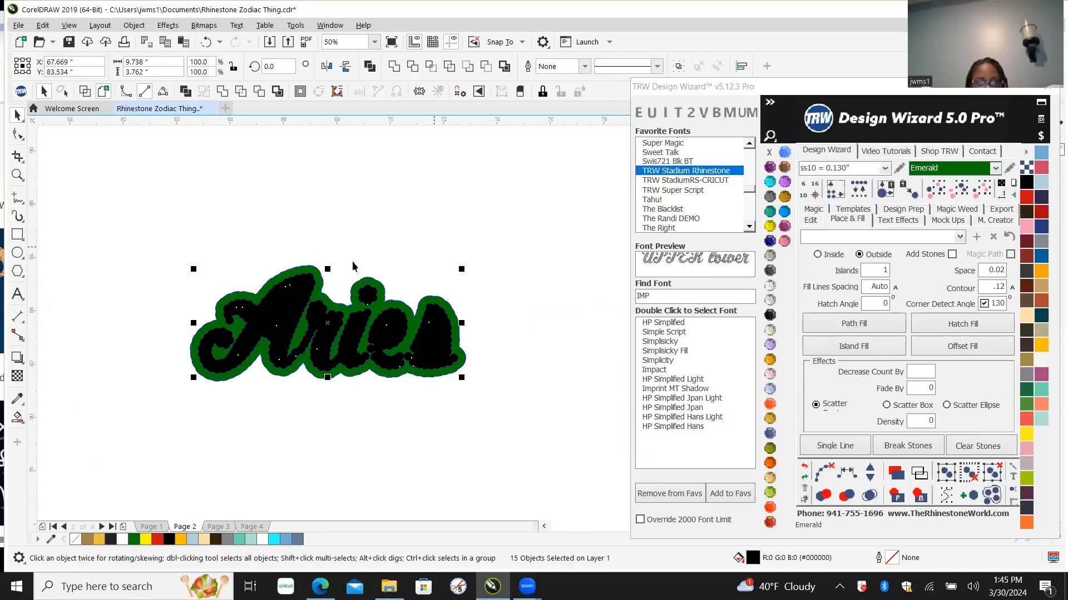
{"action": "left_click", "coordinate": [810, 220]}
{"action": "left_click", "coordinate": [936, 313]}
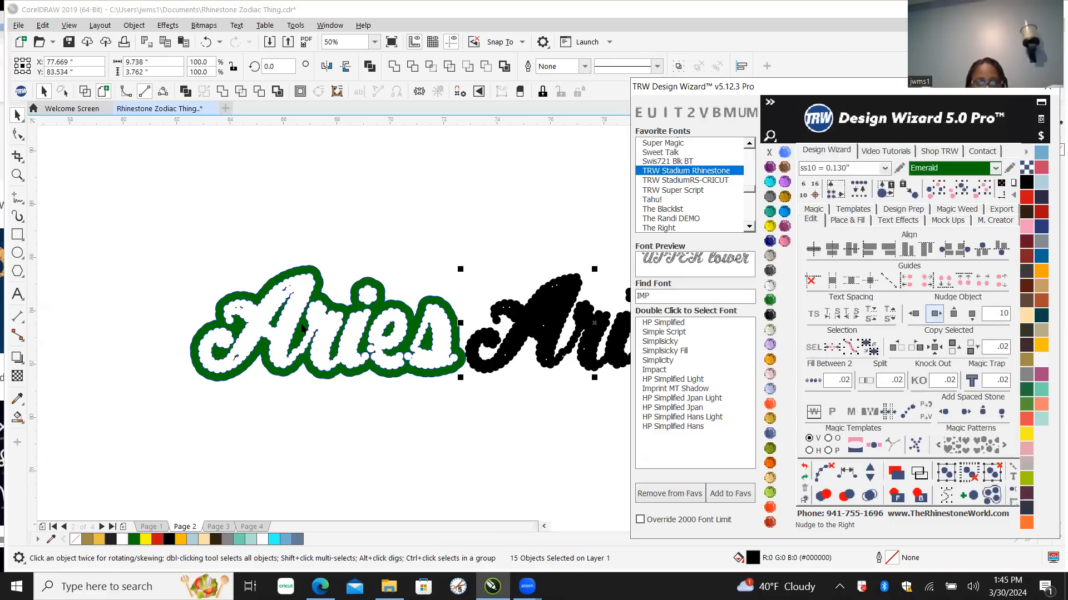
Step: Replace the separated pieces of the black Aries lettering with ss10 Emerald stones and deselect them
{"action": "scroll", "coordinate": [244, 401], "scroll_direction": "down", "scroll_amount": 1}
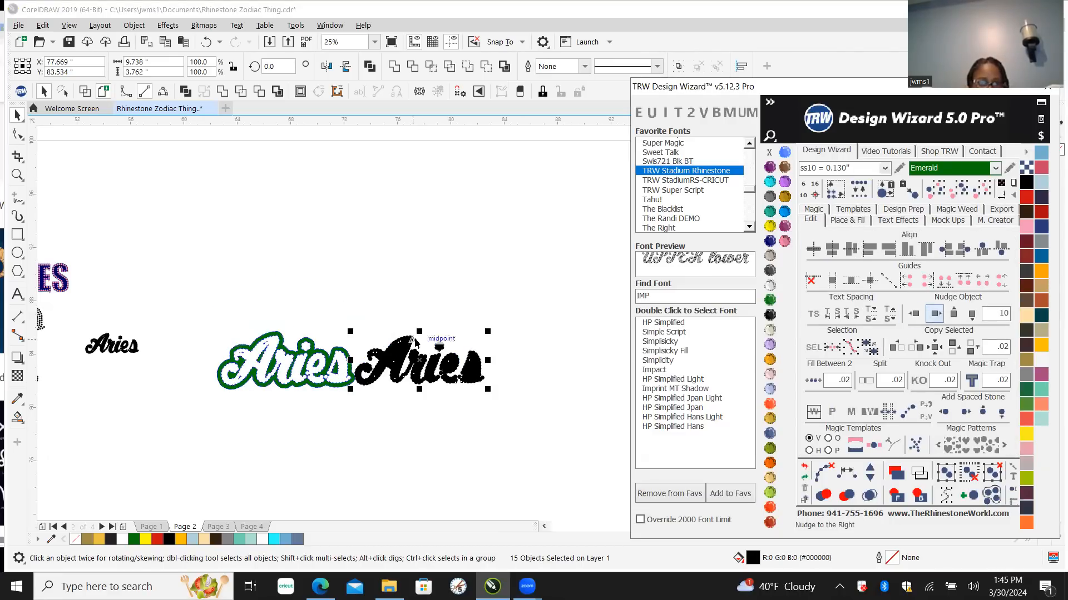
{"action": "scroll", "coordinate": [439, 345], "scroll_direction": "up", "scroll_amount": 2}
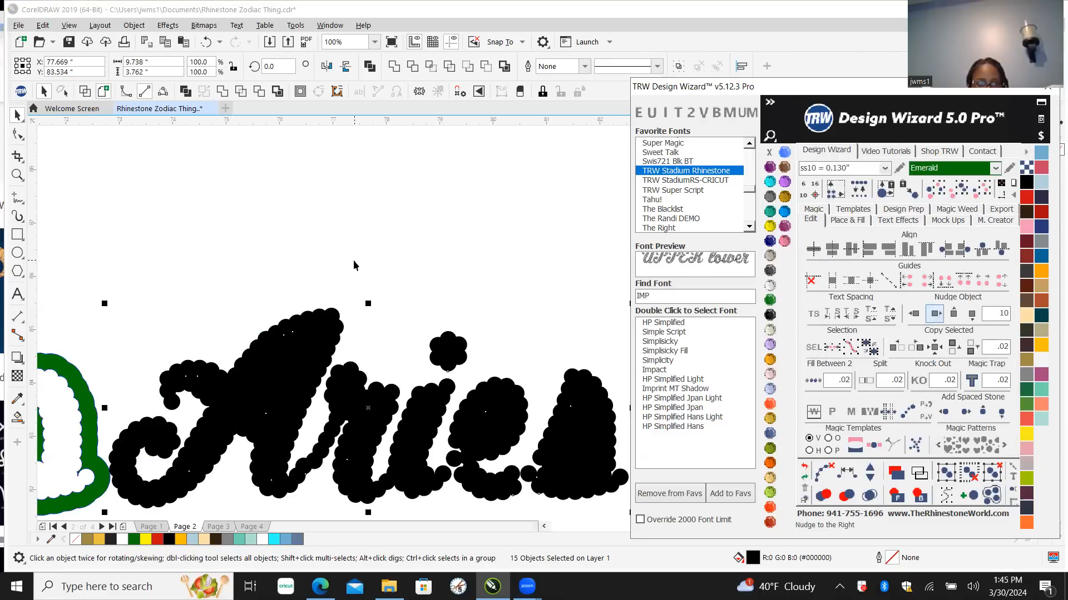
{"action": "scroll", "coordinate": [402, 286], "scroll_direction": "down", "scroll_amount": 1}
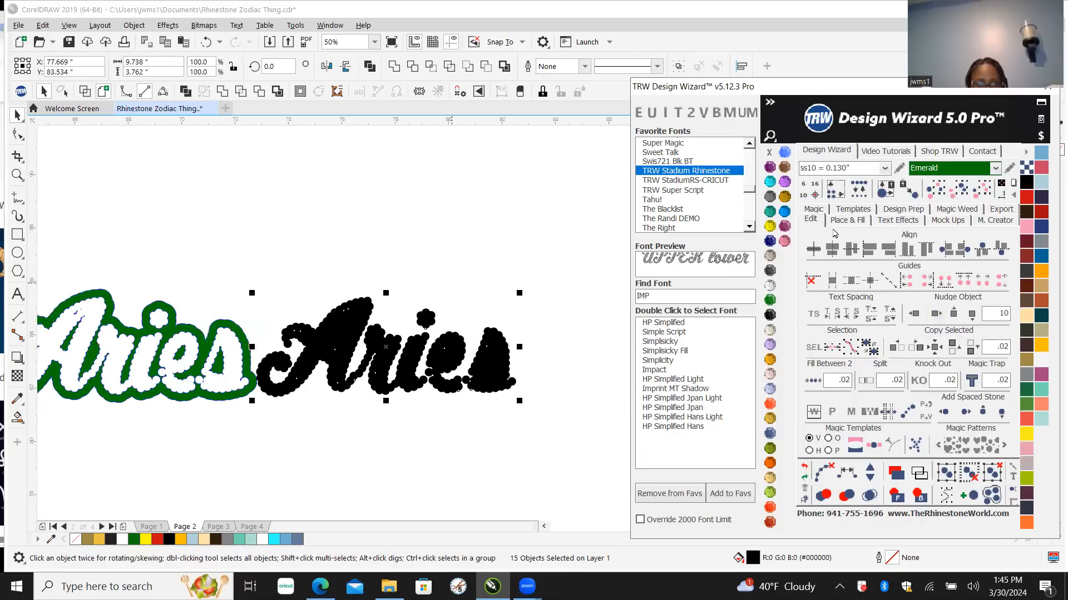
{"action": "left_click", "coordinate": [859, 196]}
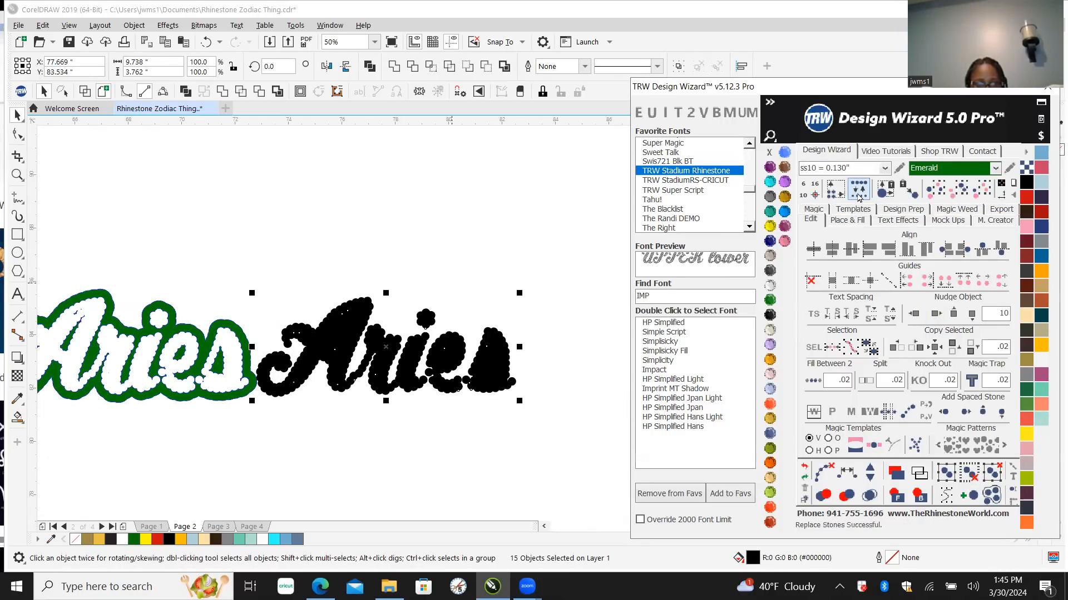
{"action": "left_click", "coordinate": [455, 267]}
{"action": "scroll", "coordinate": [489, 350], "scroll_direction": "up", "scroll_amount": 2}
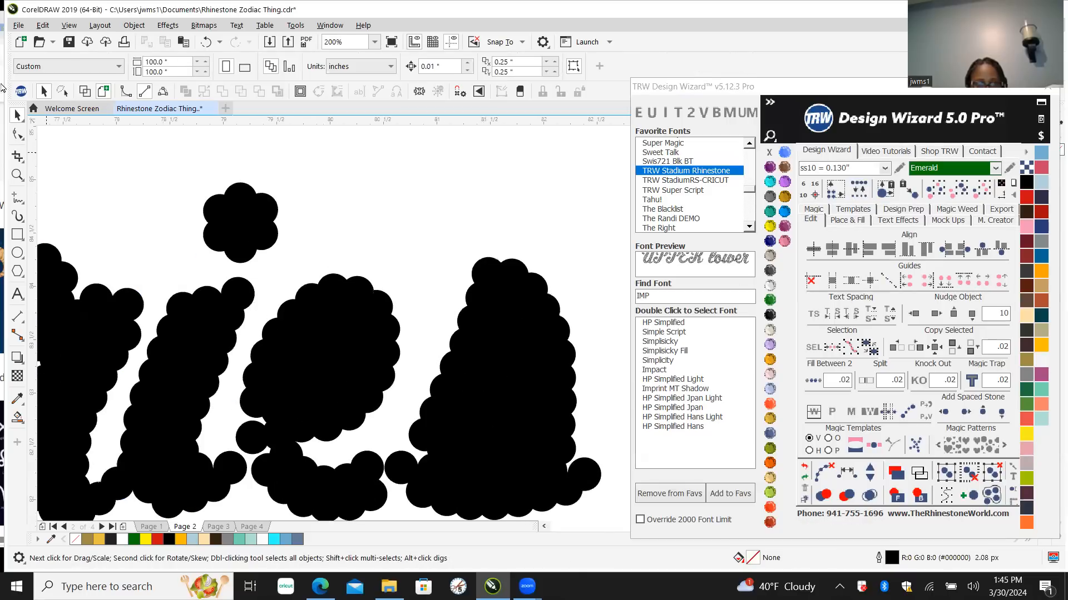
Step: Examine the enlarged black Aries lettering and its cut-out outline in wireframe display, and return to the filled display
{"action": "left_click", "coordinate": [85, 91]}
{"action": "scroll", "coordinate": [376, 378], "scroll_direction": "down", "scroll_amount": 2}
{"action": "scroll", "coordinate": [180, 363], "scroll_direction": "up", "scroll_amount": 2}
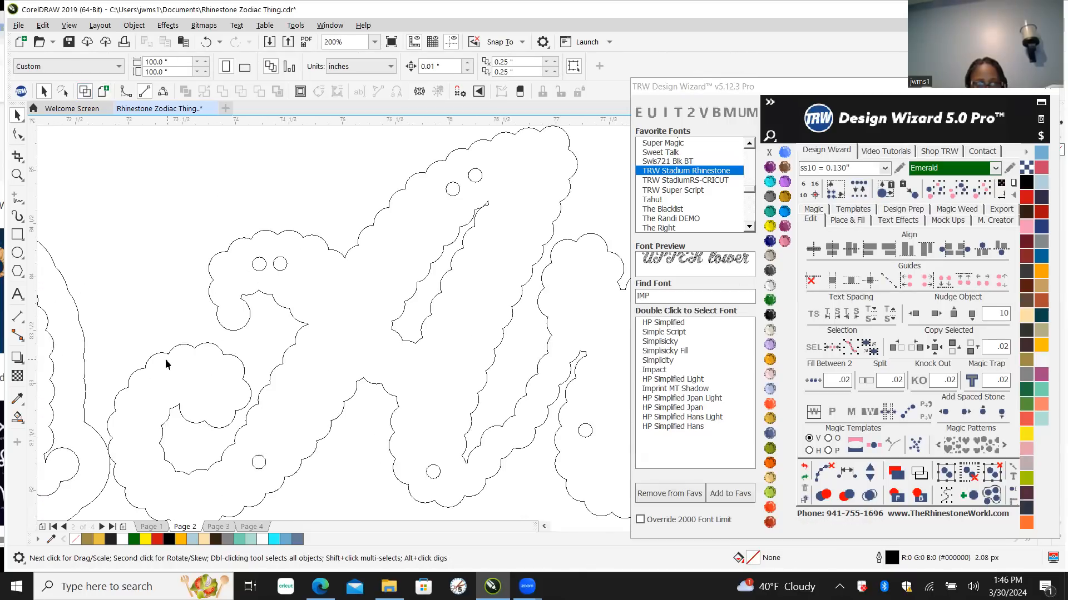
{"action": "scroll", "coordinate": [411, 345], "scroll_direction": "down", "scroll_amount": 2}
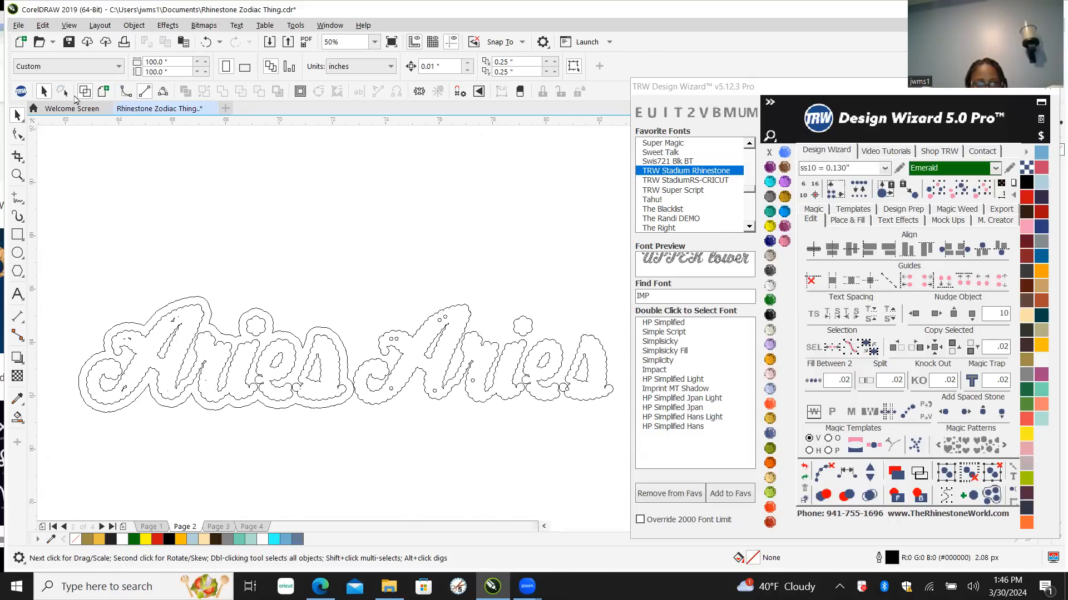
{"action": "left_click", "coordinate": [104, 92]}
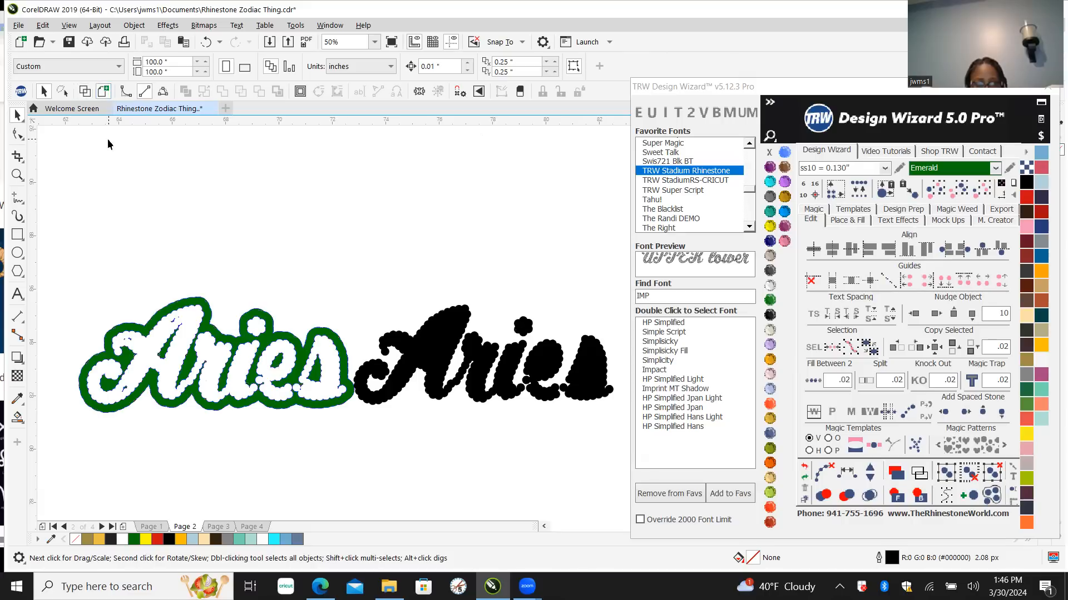
Step: Examine the overlapping circles of the small black Aries lettering in wireframe display, and restore the filled display
{"action": "scroll", "coordinate": [419, 400], "scroll_direction": "down", "scroll_amount": 2}
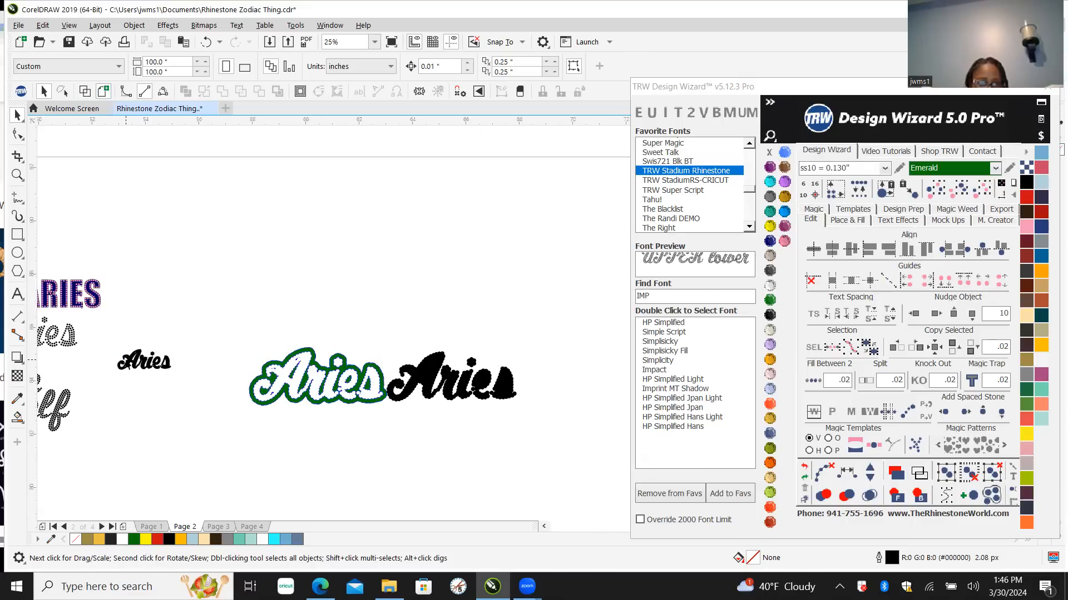
{"action": "scroll", "coordinate": [126, 334], "scroll_direction": "up", "scroll_amount": 4}
{"action": "scroll", "coordinate": [152, 315], "scroll_direction": "up", "scroll_amount": 3}
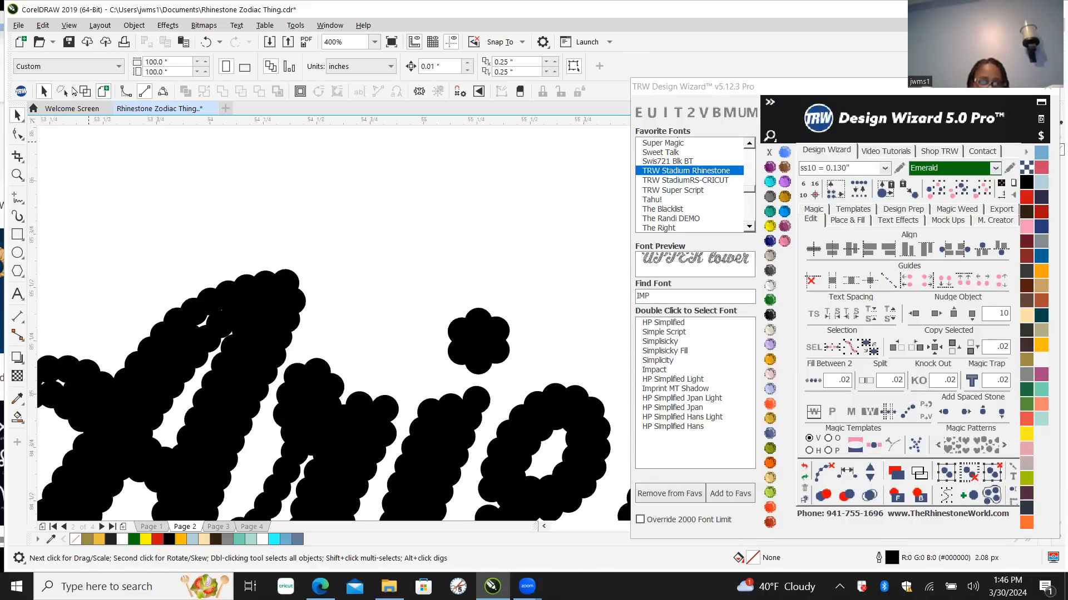
{"action": "left_click", "coordinate": [85, 92]}
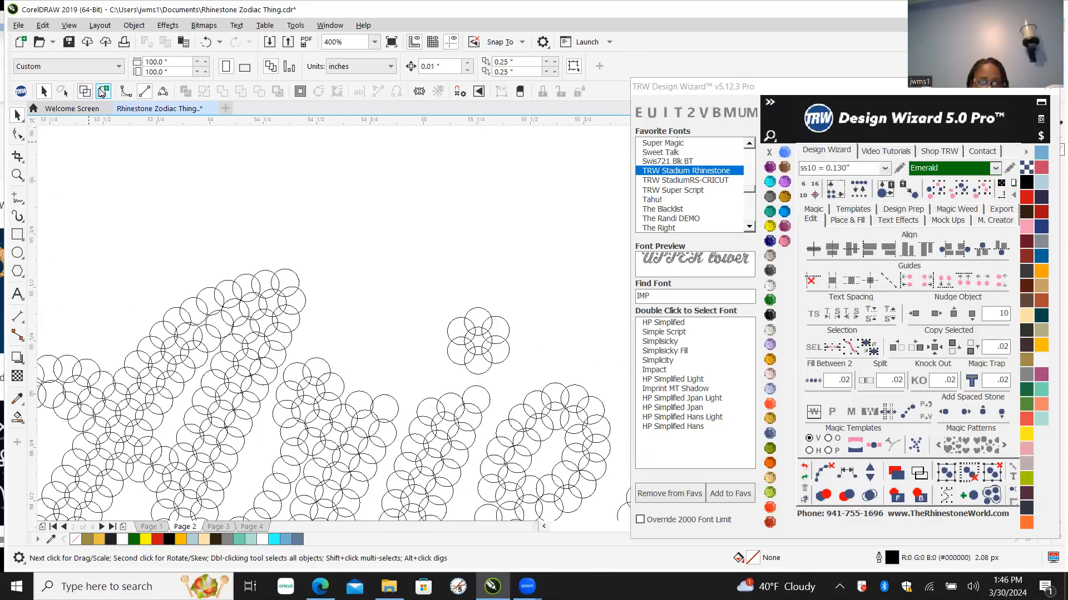
{"action": "left_click", "coordinate": [102, 93]}
{"action": "scroll", "coordinate": [235, 285], "scroll_direction": "down", "scroll_amount": 5}
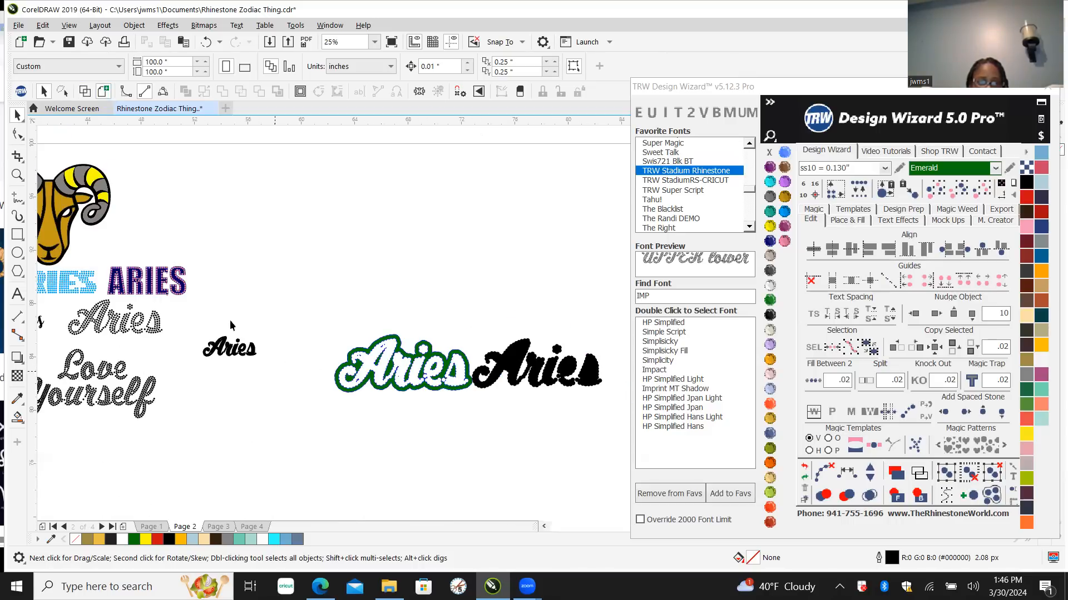
Step: Compare the green cut-out outline and enlarged black lettering with the other Aries designs on the page
{"action": "scroll", "coordinate": [443, 377], "scroll_direction": "up", "scroll_amount": 2}
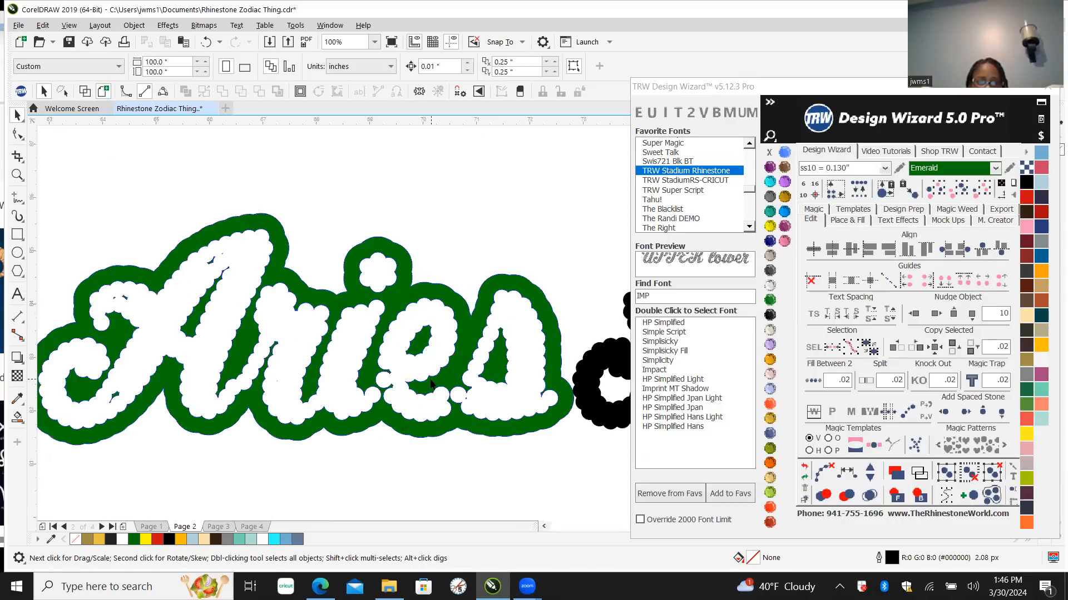
{"action": "scroll", "coordinate": [456, 356], "scroll_direction": "down", "scroll_amount": 1}
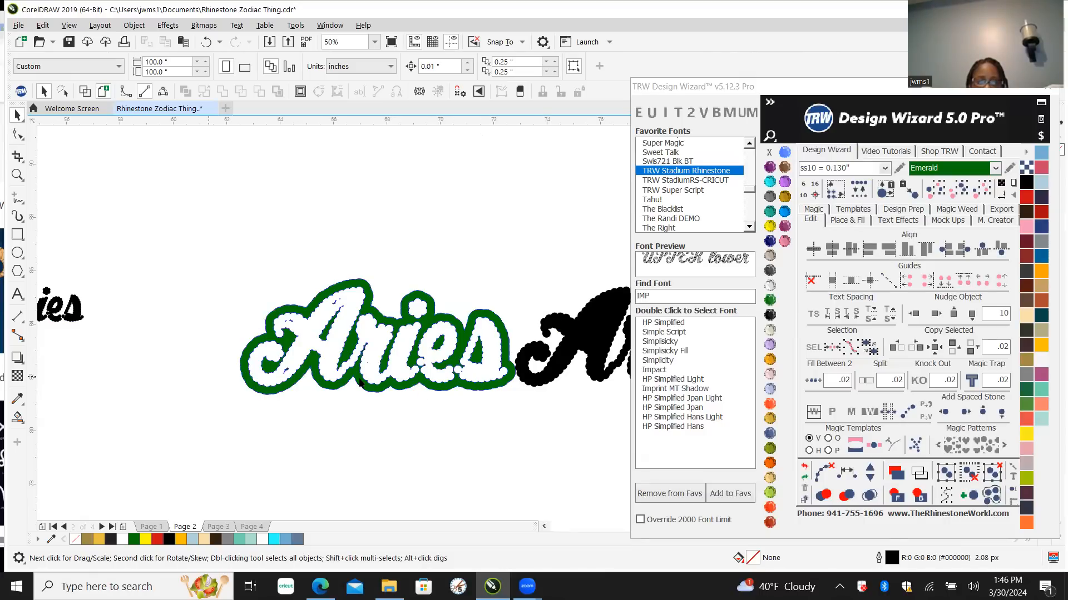
{"action": "scroll", "coordinate": [354, 362], "scroll_direction": "down", "scroll_amount": 1}
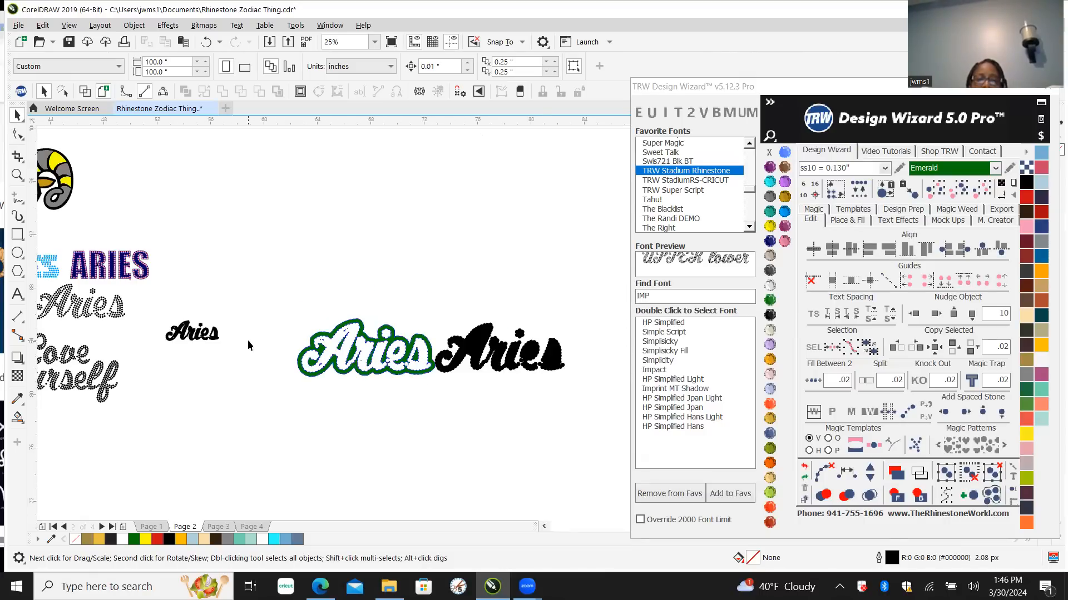
{"action": "scroll", "coordinate": [345, 360], "scroll_direction": "up", "scroll_amount": 2}
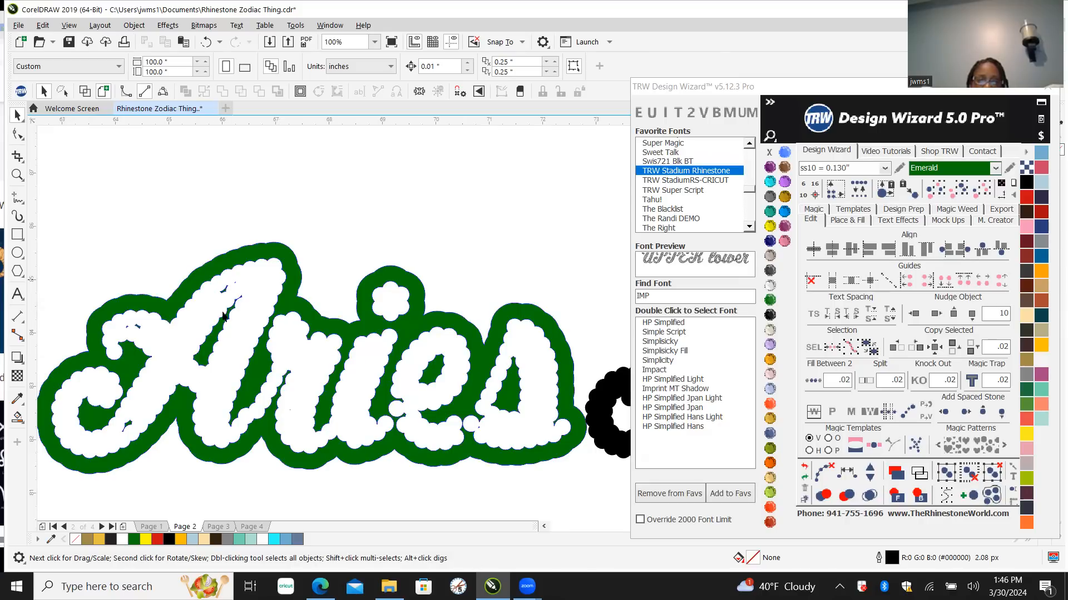
{"action": "scroll", "coordinate": [264, 383], "scroll_direction": "down", "scroll_amount": 2}
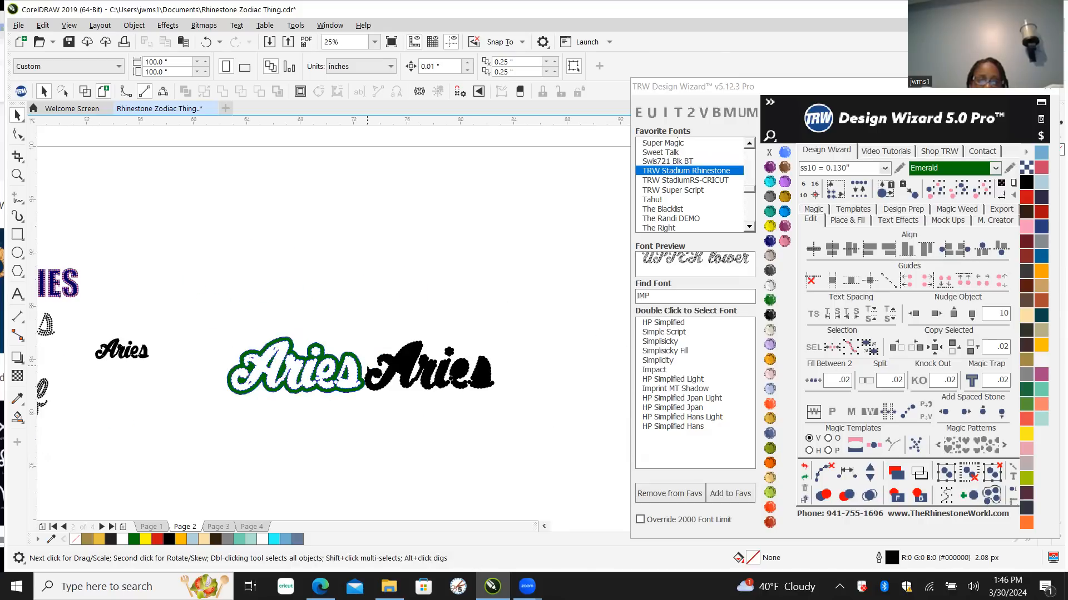
{"action": "scroll", "coordinate": [436, 372], "scroll_direction": "down", "scroll_amount": 1}
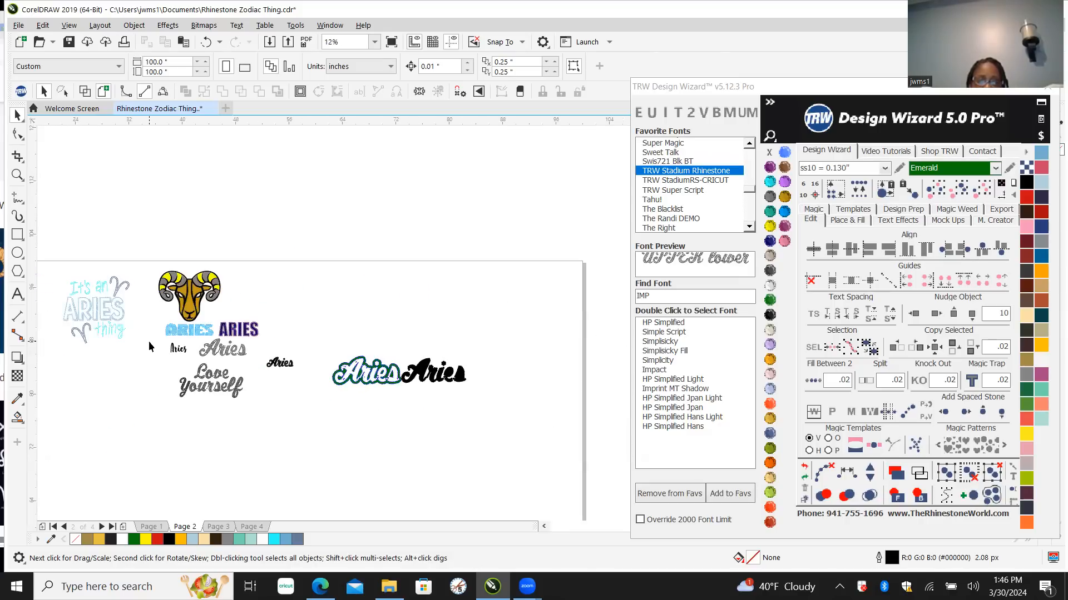
{"action": "scroll", "coordinate": [197, 358], "scroll_direction": "up", "scroll_amount": 1}
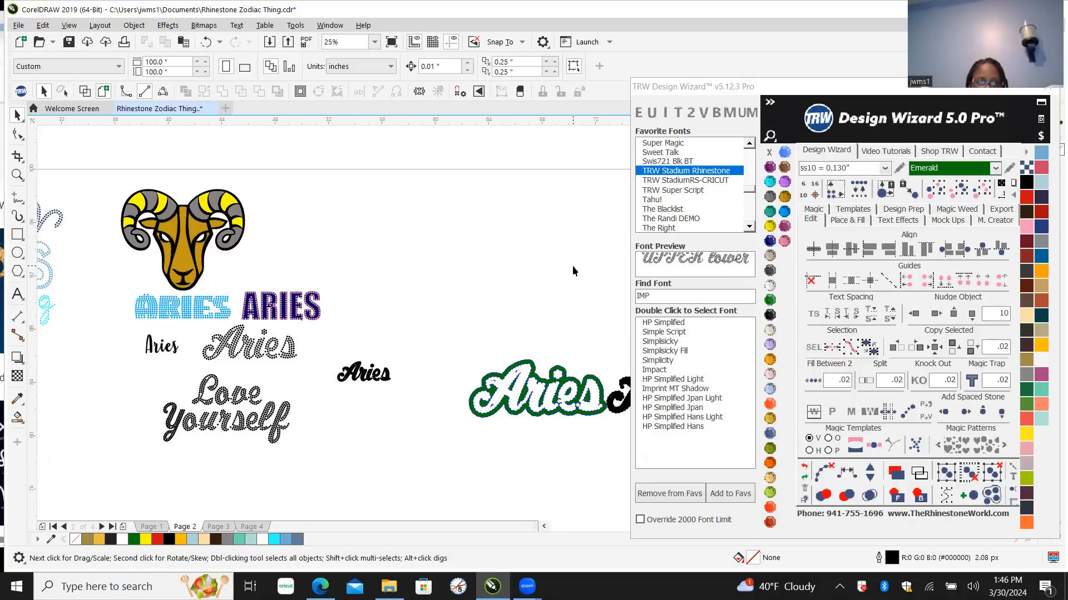
Step: Search the installed fonts for "stadium" and look closely at the rhinestone Aries script lettering
{"action": "double_click", "coordinate": [660, 296]}
{"action": "type", "text": "st"}
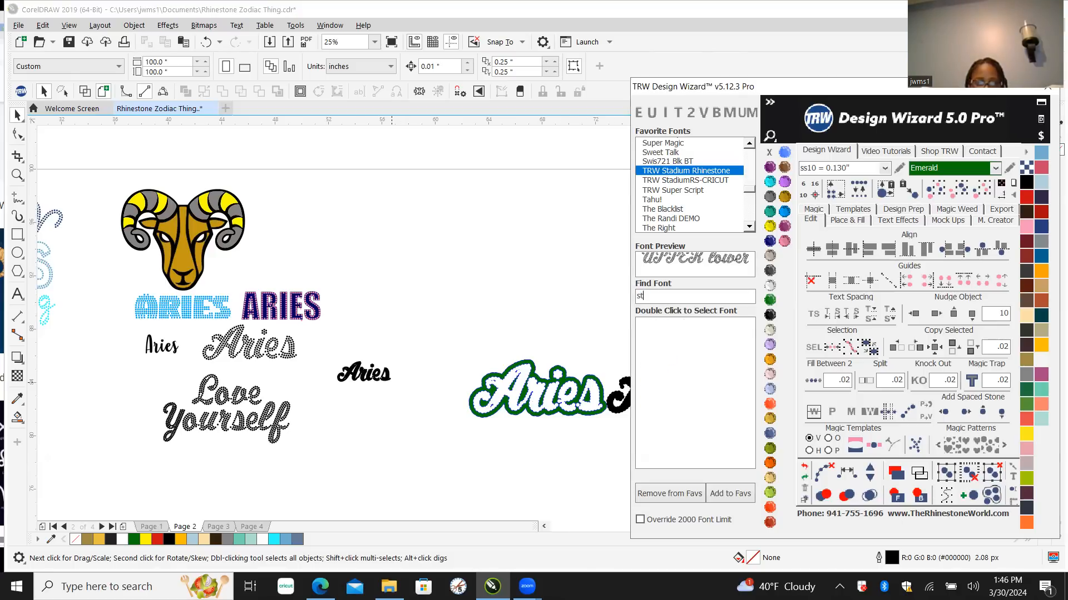
{"action": "type", "text": "adium"}
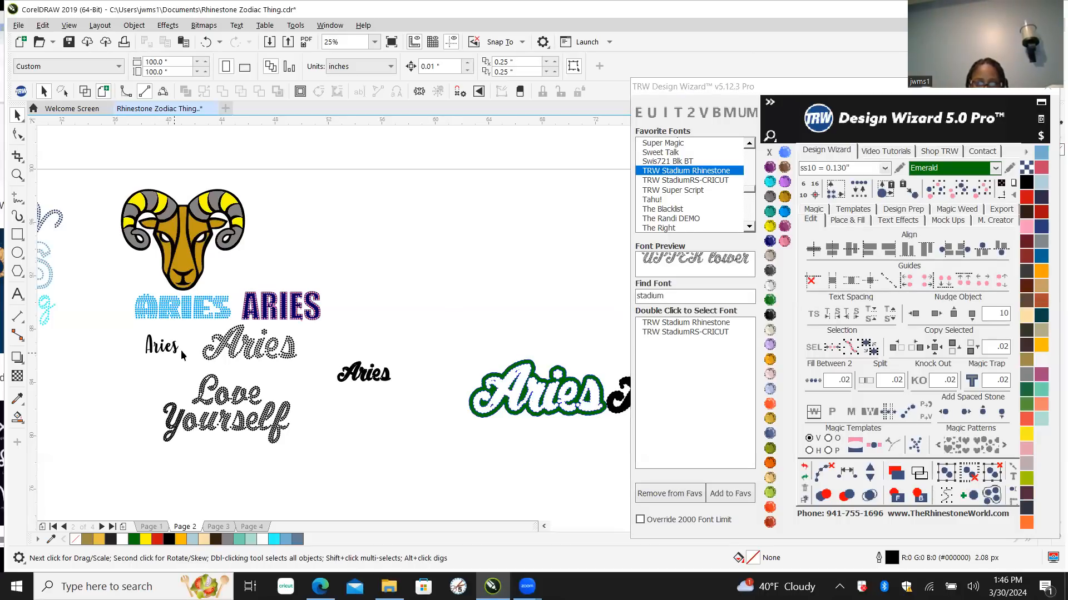
{"action": "scroll", "coordinate": [219, 356], "scroll_direction": "up", "scroll_amount": 4}
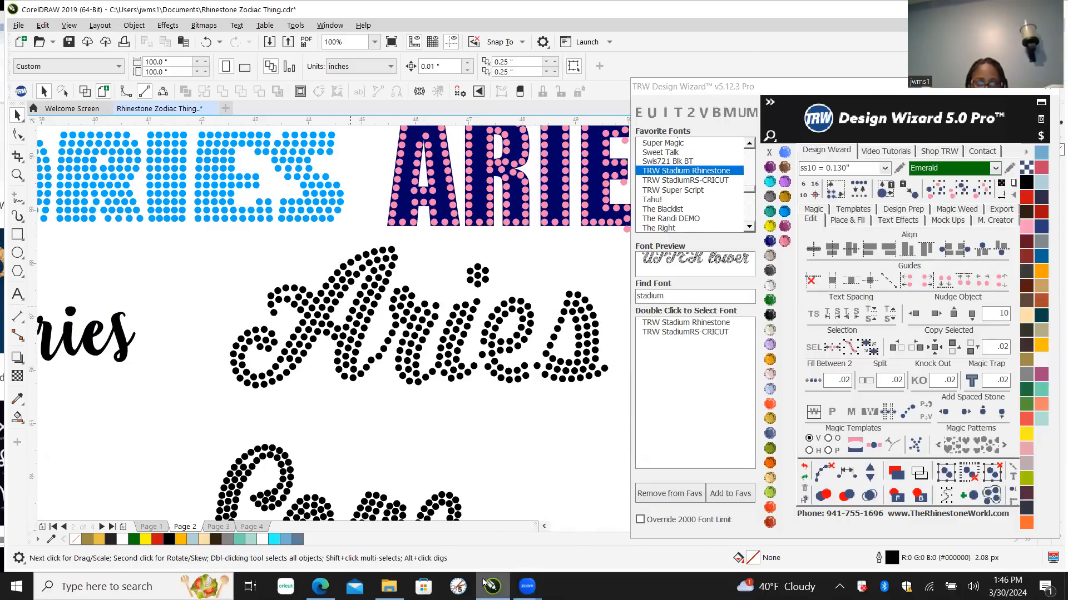
Step: Switch to the Edge browser, maximize its window and search Google Images for "stadium font"
{"action": "left_click", "coordinate": [319, 586]}
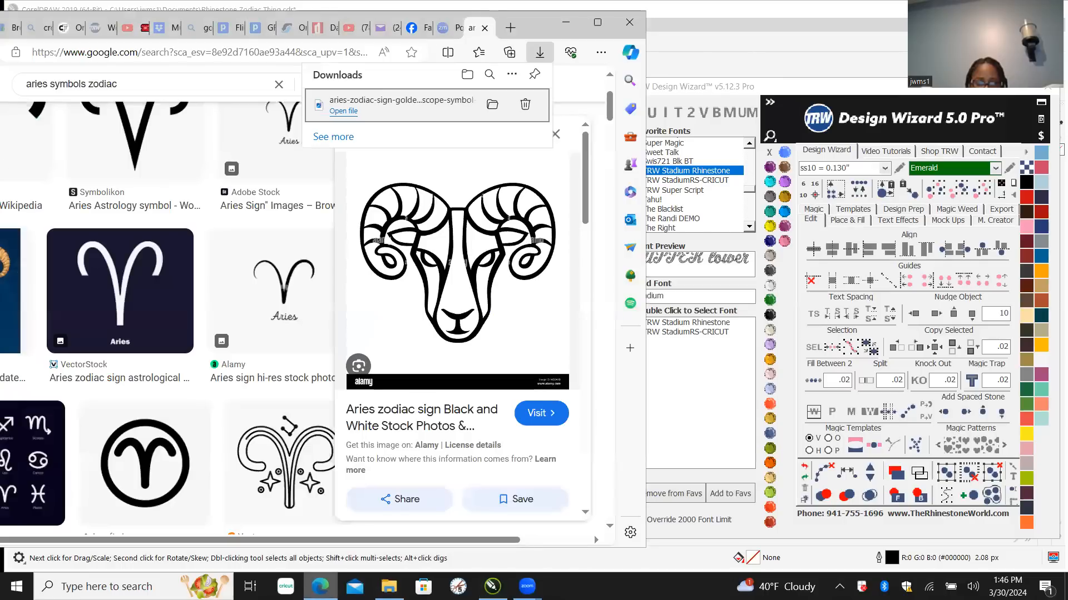
{"action": "left_click", "coordinate": [597, 22]}
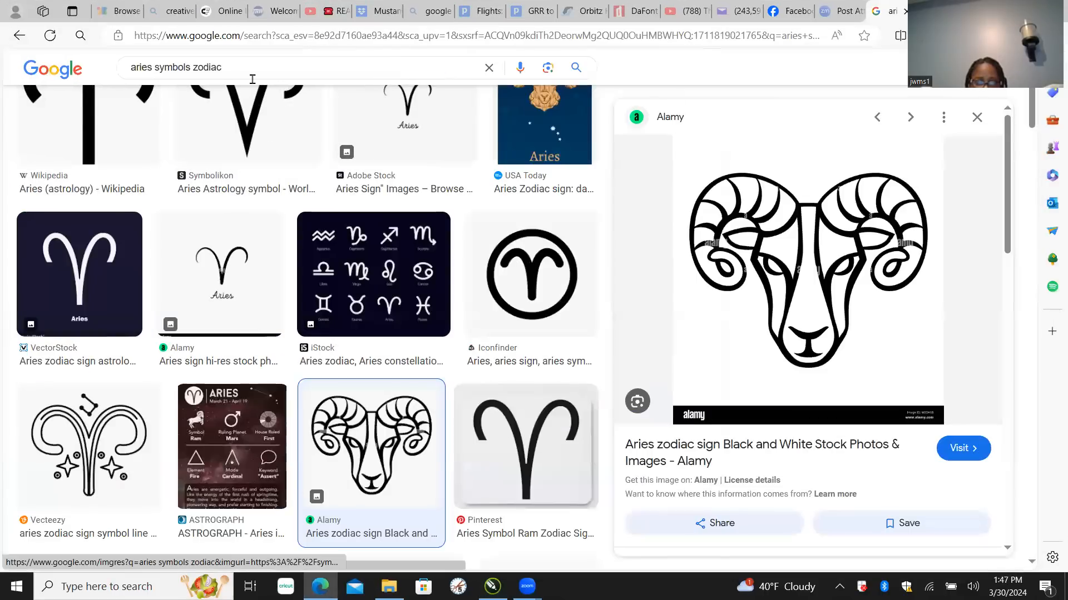
{"action": "triple_click", "coordinate": [235, 67]}
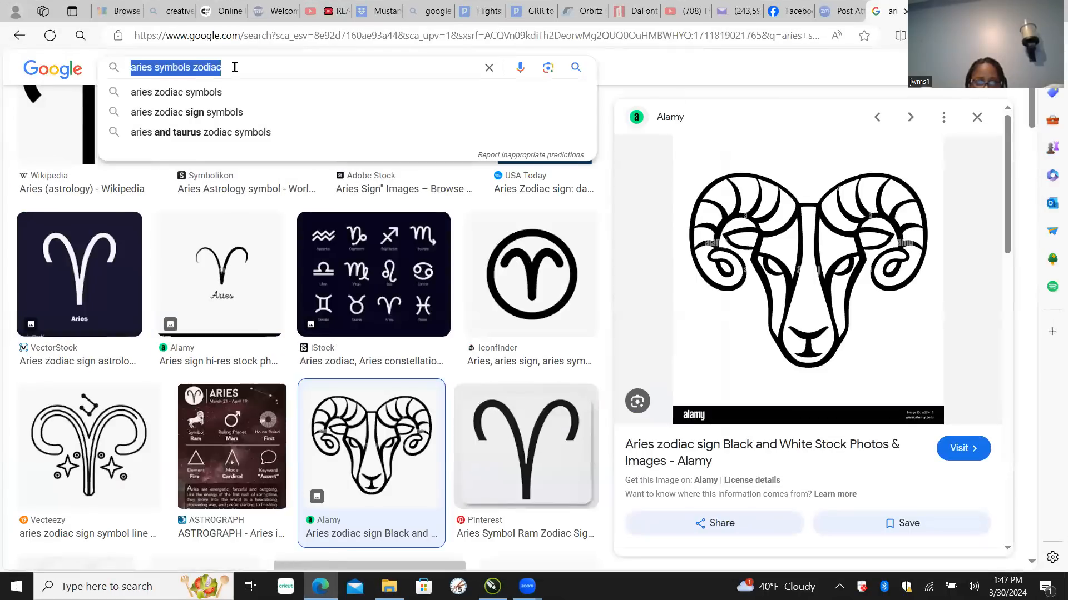
{"action": "type", "text": "stad"}
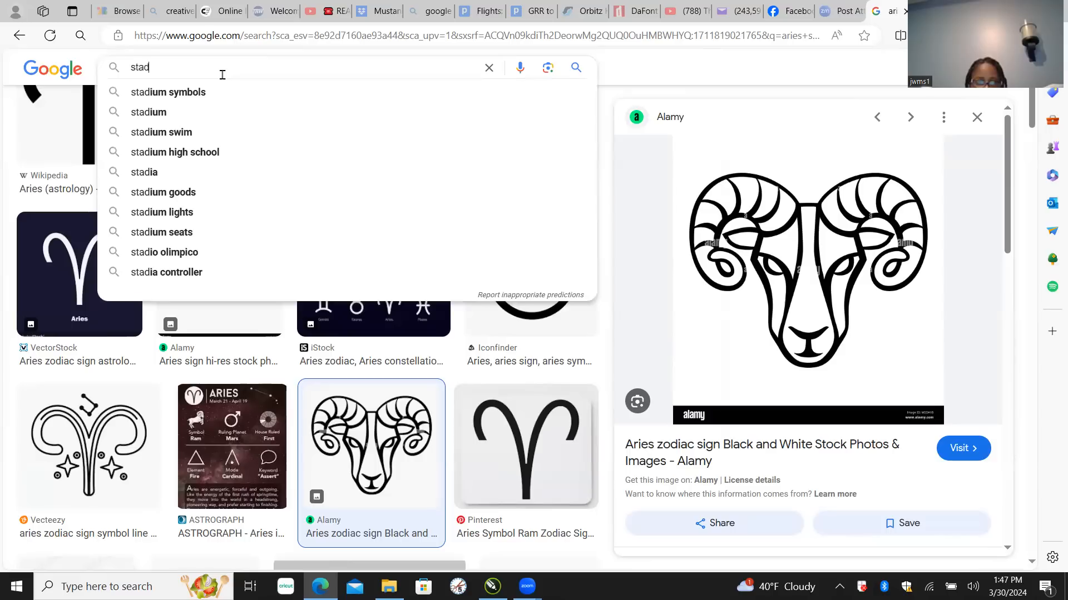
{"action": "type", "text": "ium font"}
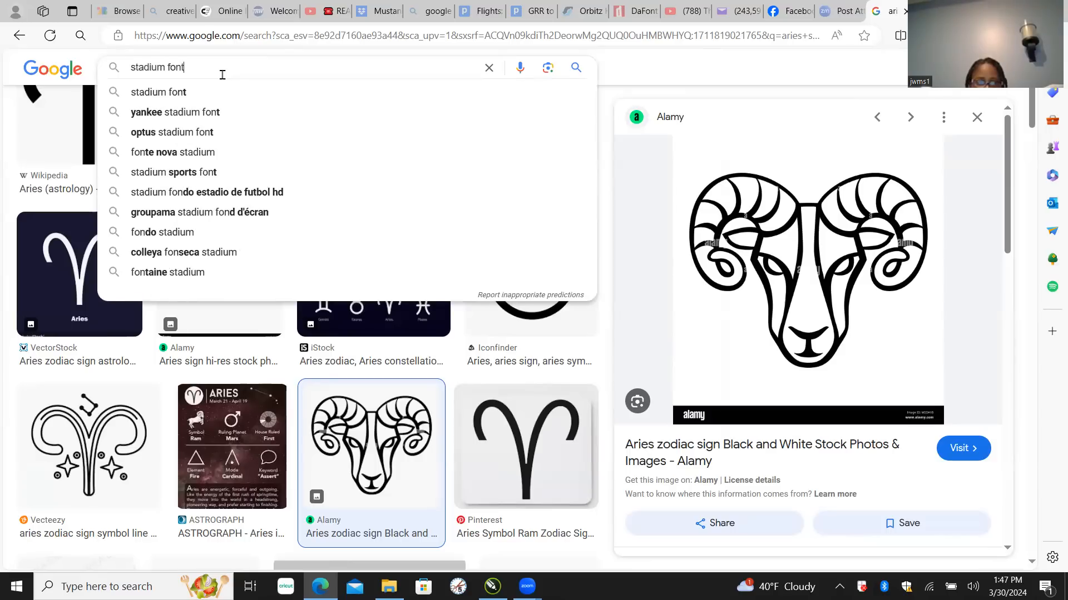
{"action": "key", "text": "Return"}
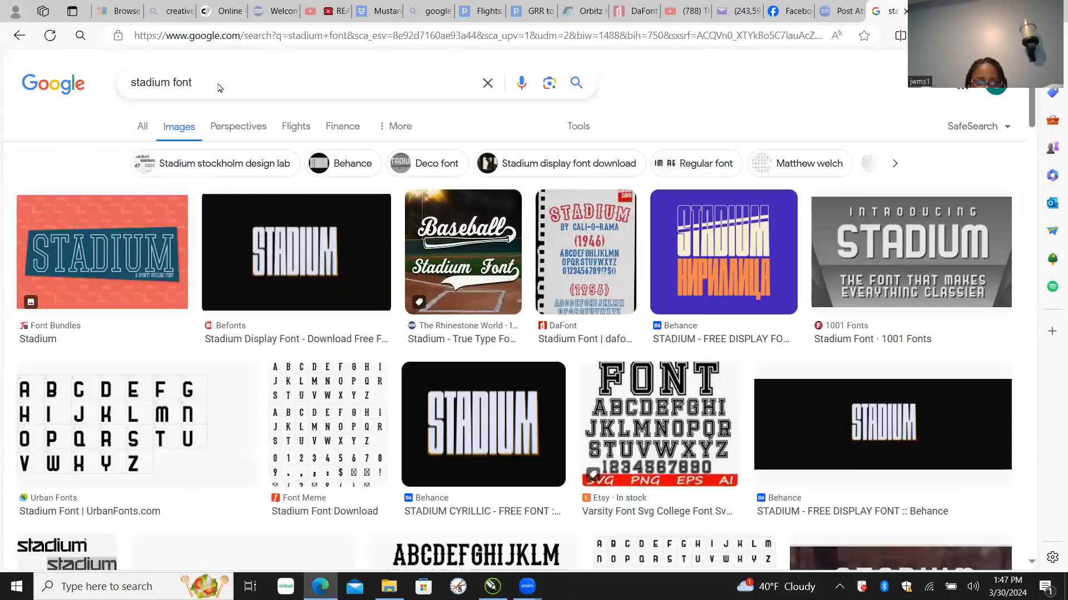
Step: Refine the image search to "stadium script font" and preview The Rhinestone World's Stadium alphabet sample
{"action": "left_click", "coordinate": [168, 80]}
{"action": "type", "text": "scri"}
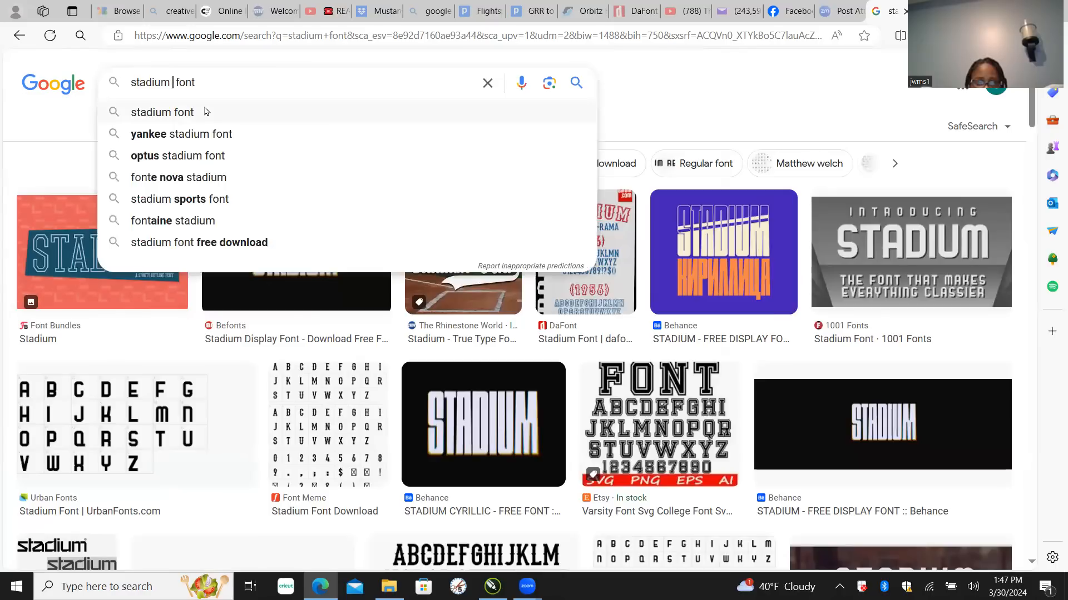
{"action": "type", "text": "pt"}
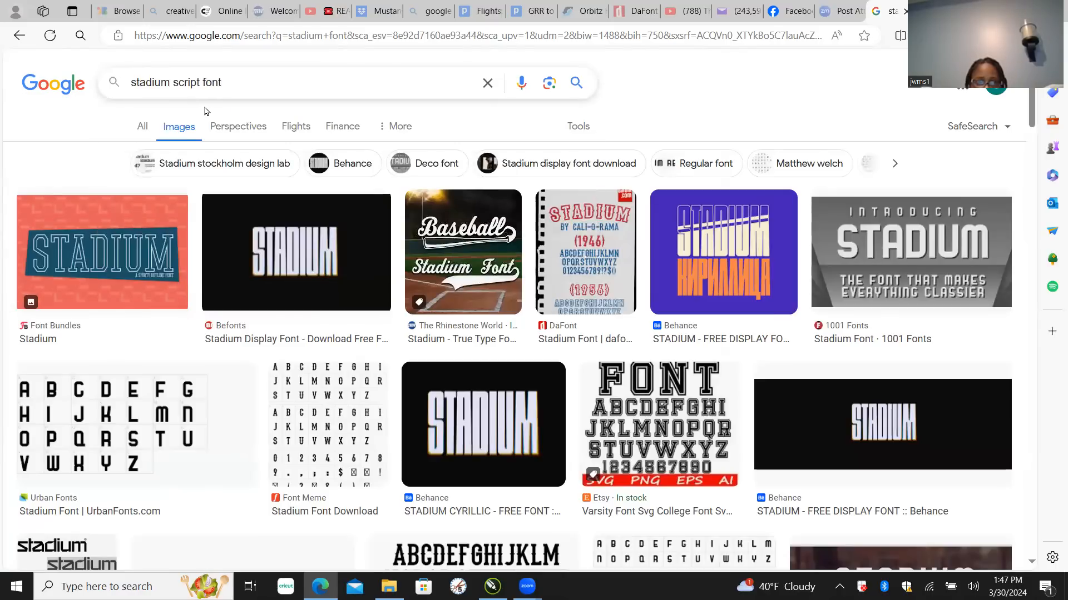
{"action": "key", "text": "Return"}
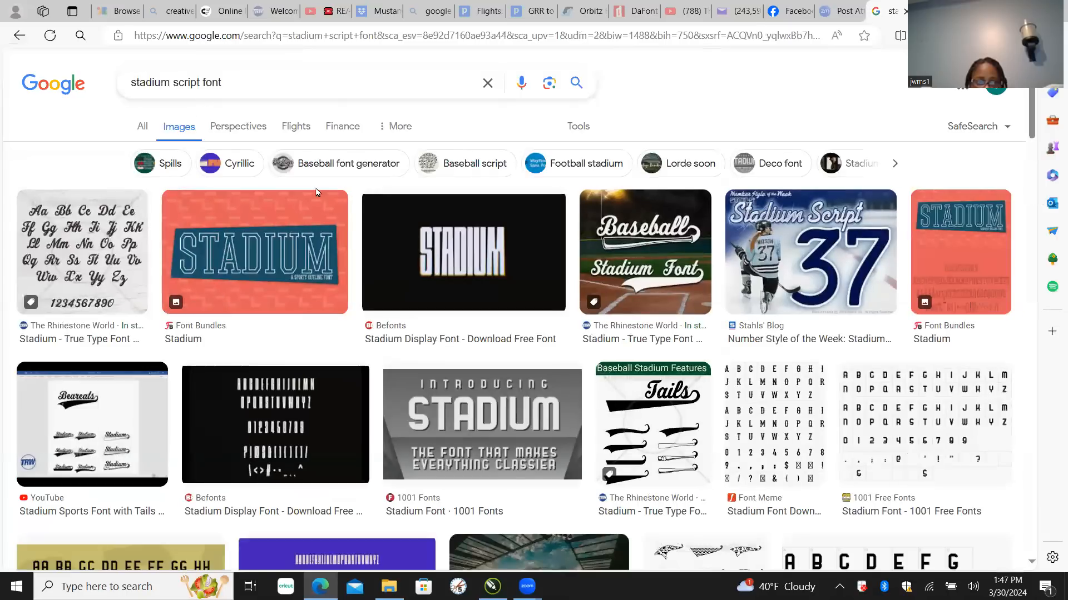
{"action": "left_click", "coordinate": [89, 260]}
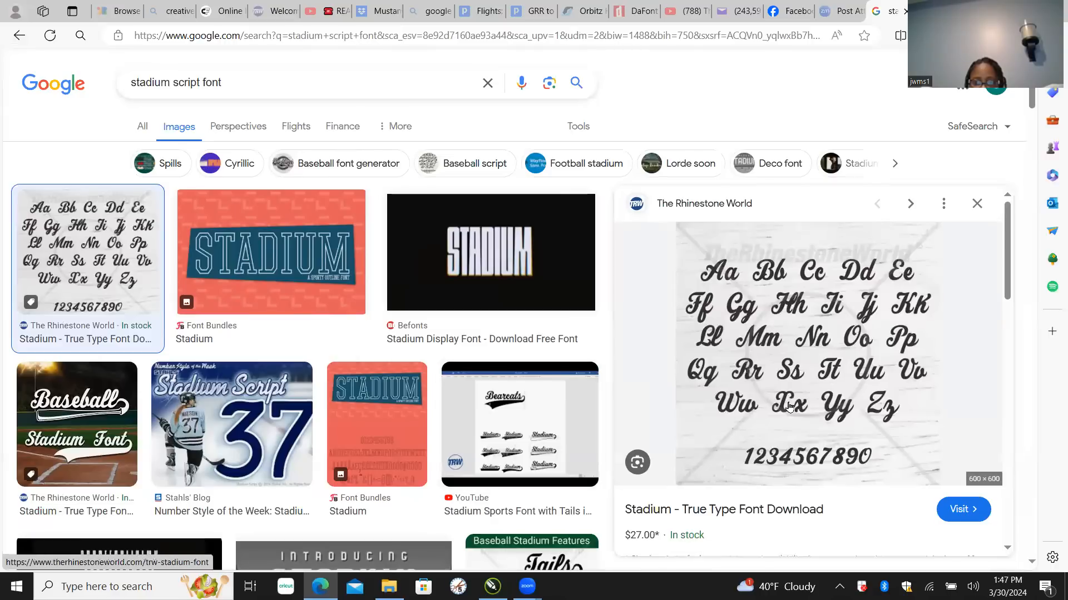
{"action": "scroll", "coordinate": [813, 320], "scroll_direction": "down", "scroll_amount": 10}
{"action": "scroll", "coordinate": [813, 321], "scroll_direction": "up", "scroll_amount": 10}
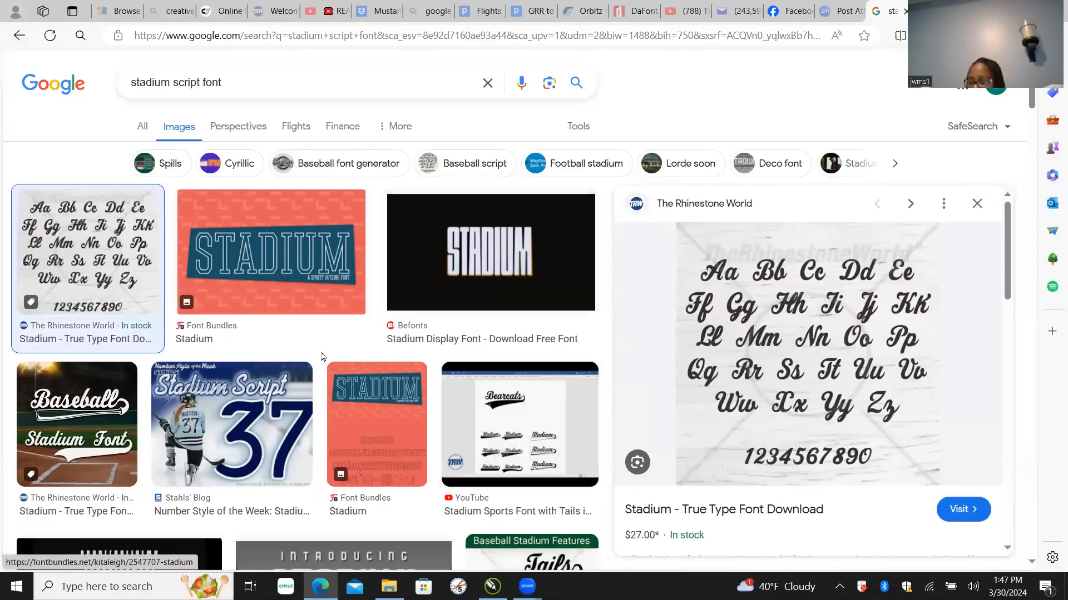
Step: Extend the image search to "stadium script font free"
{"action": "left_click", "coordinate": [249, 88]}
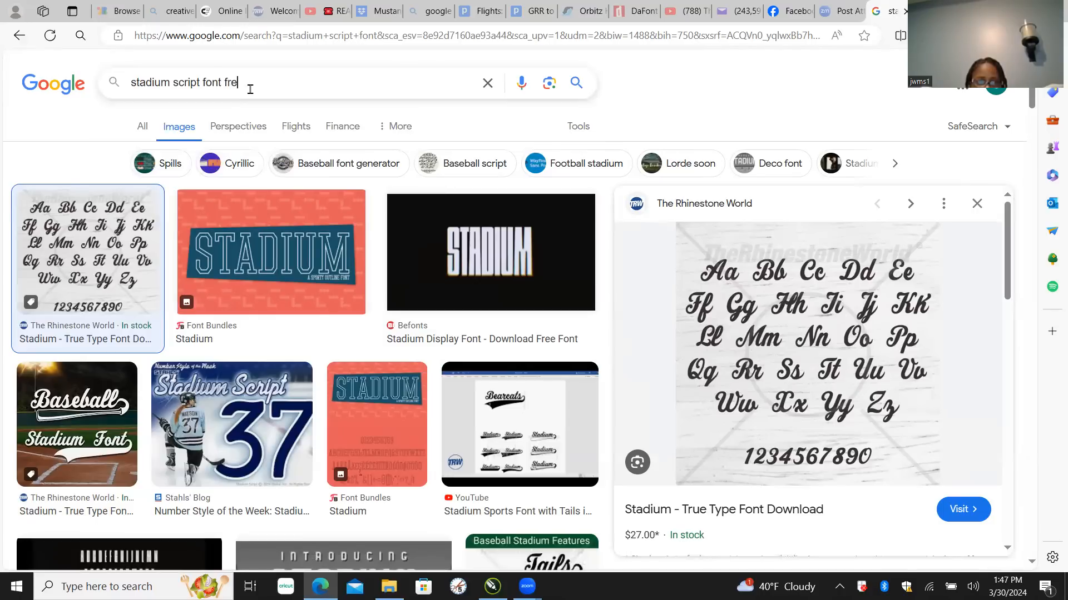
{"action": "key", "text": "Return"}
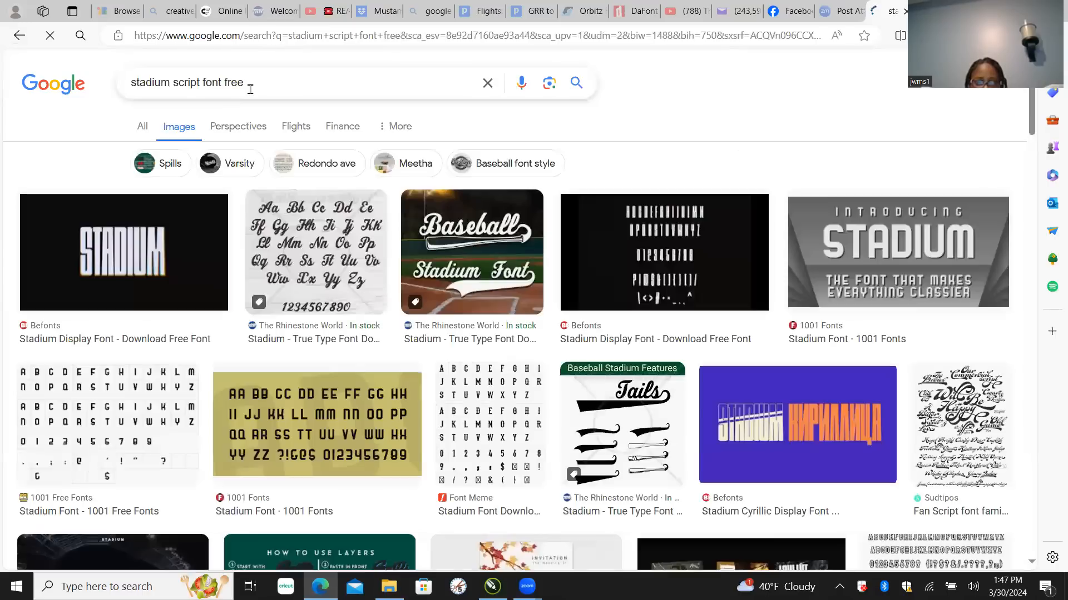
Step: Show all web results for "stadium script font free" and view the Befonts Stadium Display Font page
{"action": "left_click", "coordinate": [143, 128]}
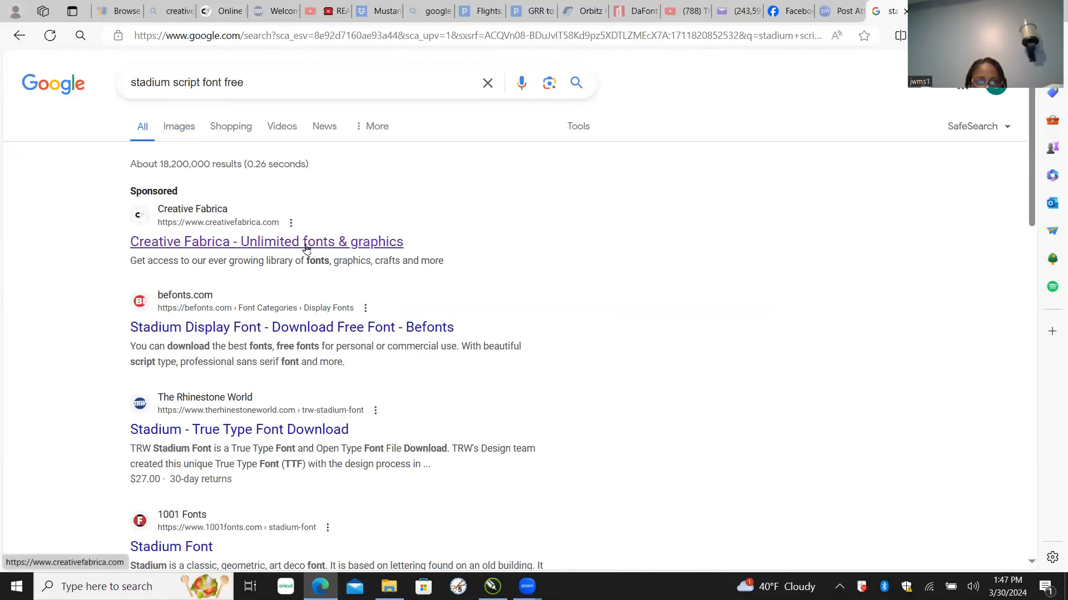
{"action": "scroll", "coordinate": [300, 312], "scroll_direction": "down", "scroll_amount": 8}
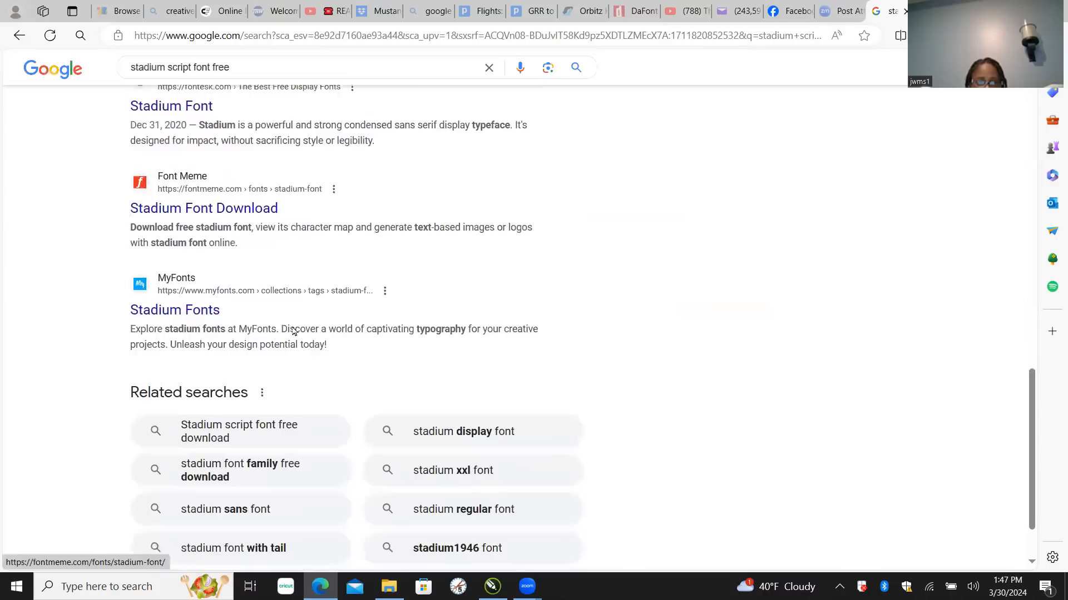
{"action": "scroll", "coordinate": [294, 271], "scroll_direction": "up", "scroll_amount": 10}
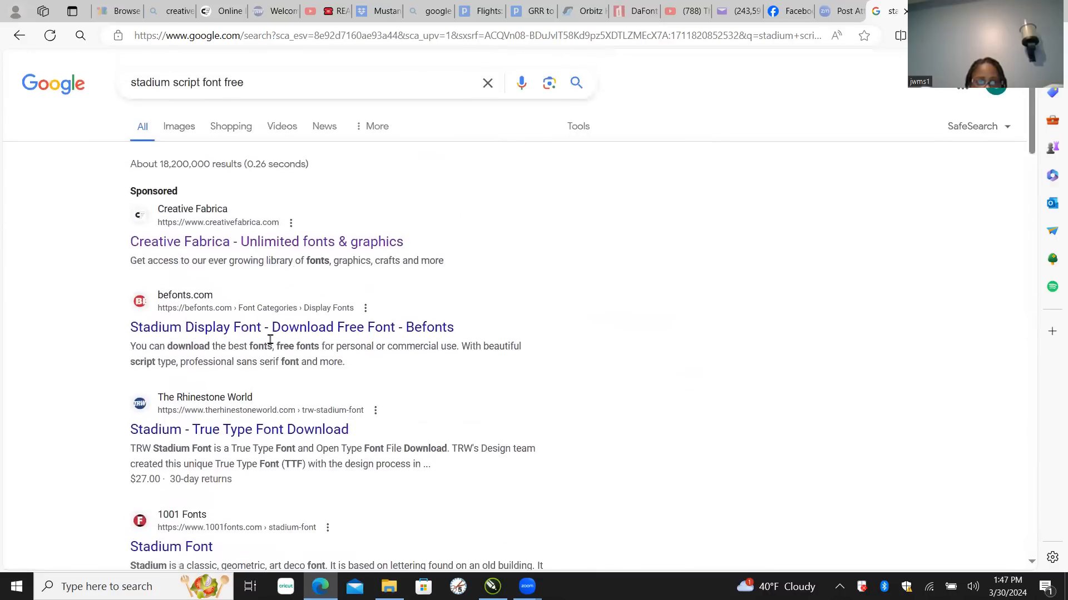
{"action": "left_click", "coordinate": [286, 333]}
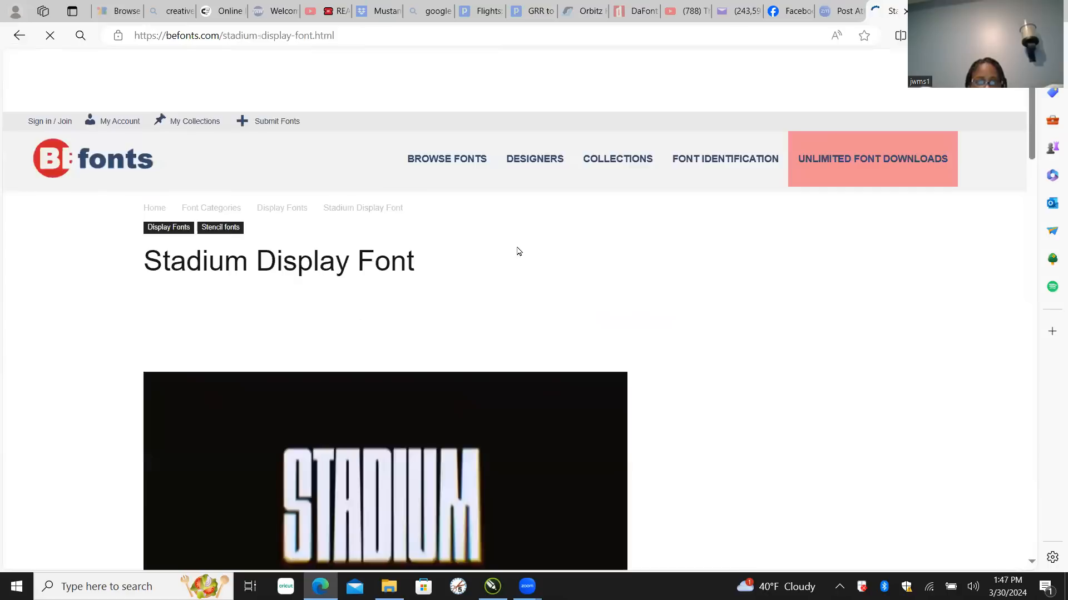
{"action": "left_click", "coordinate": [19, 35]}
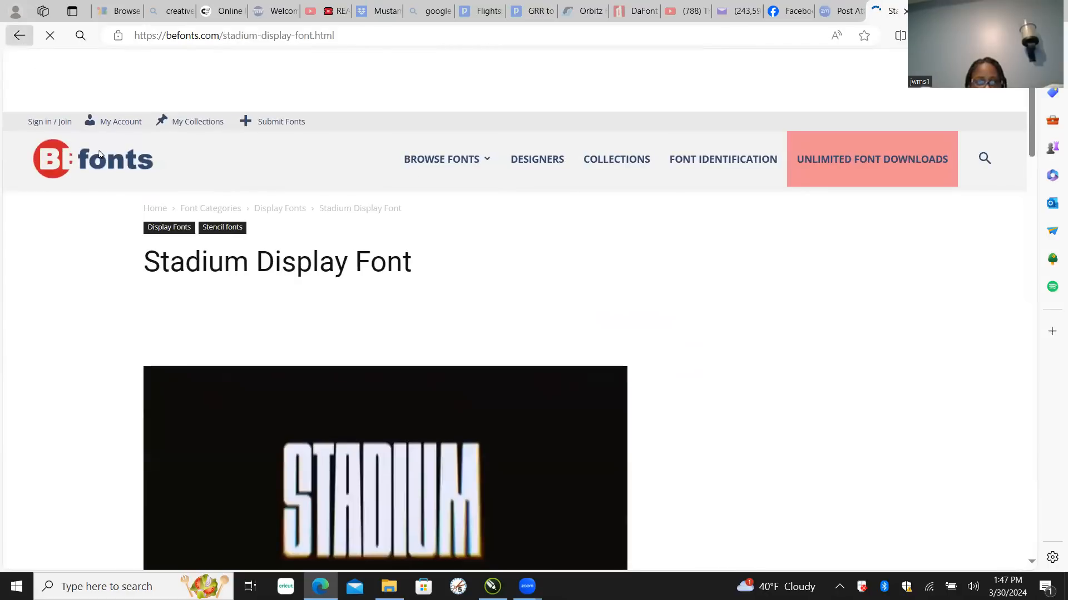
Step: Review The Rhinestone World's Baseball Stadium Font product page, then return to the search results
{"action": "left_click", "coordinate": [231, 429]}
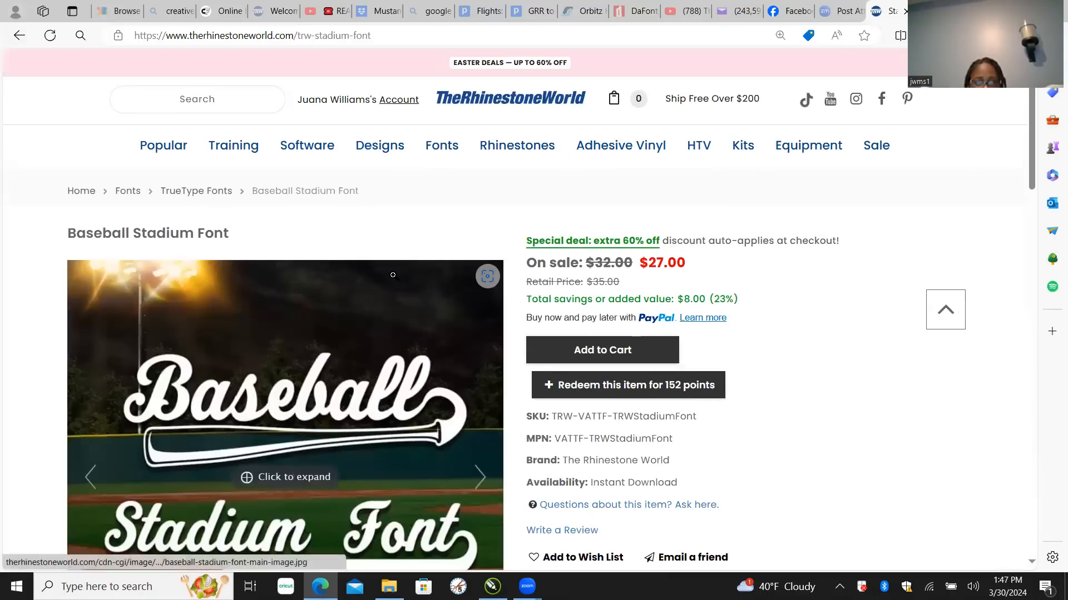
{"action": "scroll", "coordinate": [508, 261], "scroll_direction": "down", "scroll_amount": 20}
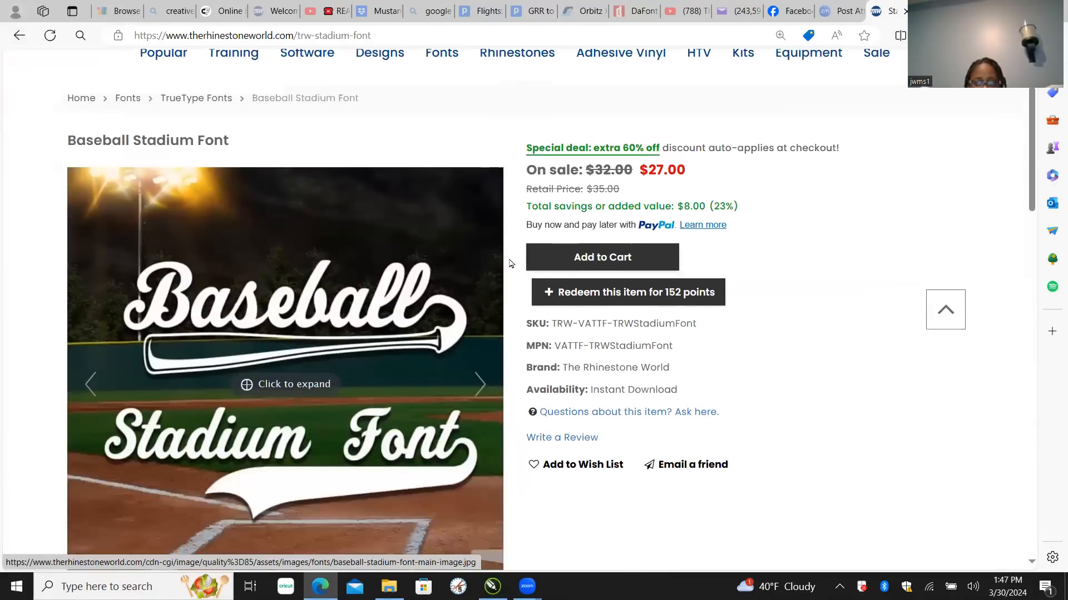
{"action": "scroll", "coordinate": [572, 290], "scroll_direction": "up", "scroll_amount": 20}
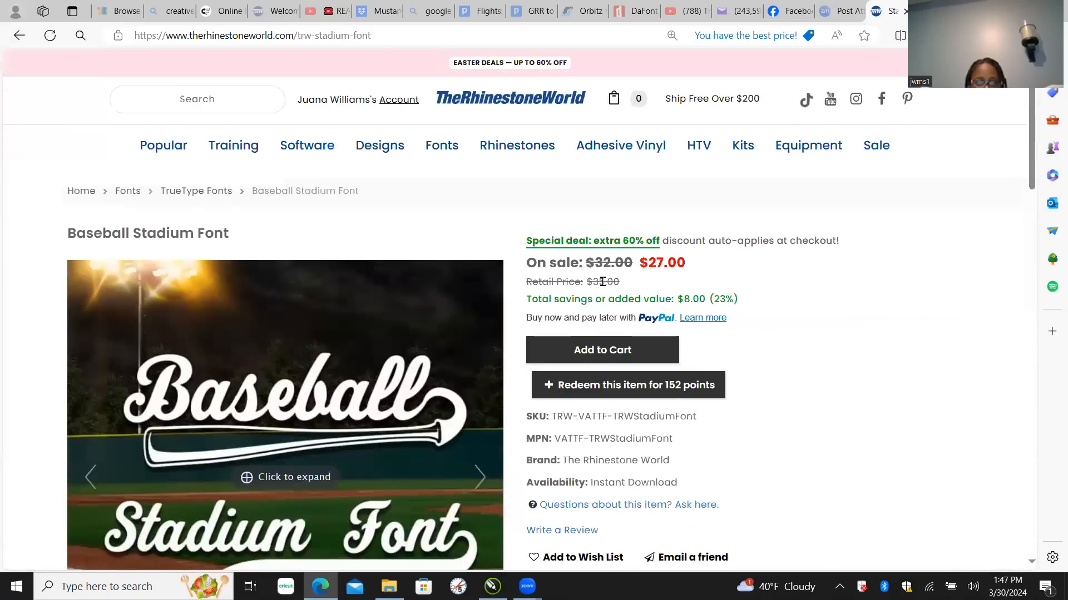
{"action": "scroll", "coordinate": [601, 285], "scroll_direction": "down", "scroll_amount": 6}
{"action": "scroll", "coordinate": [610, 288], "scroll_direction": "down", "scroll_amount": 8}
{"action": "scroll", "coordinate": [612, 288], "scroll_direction": "up", "scroll_amount": 17}
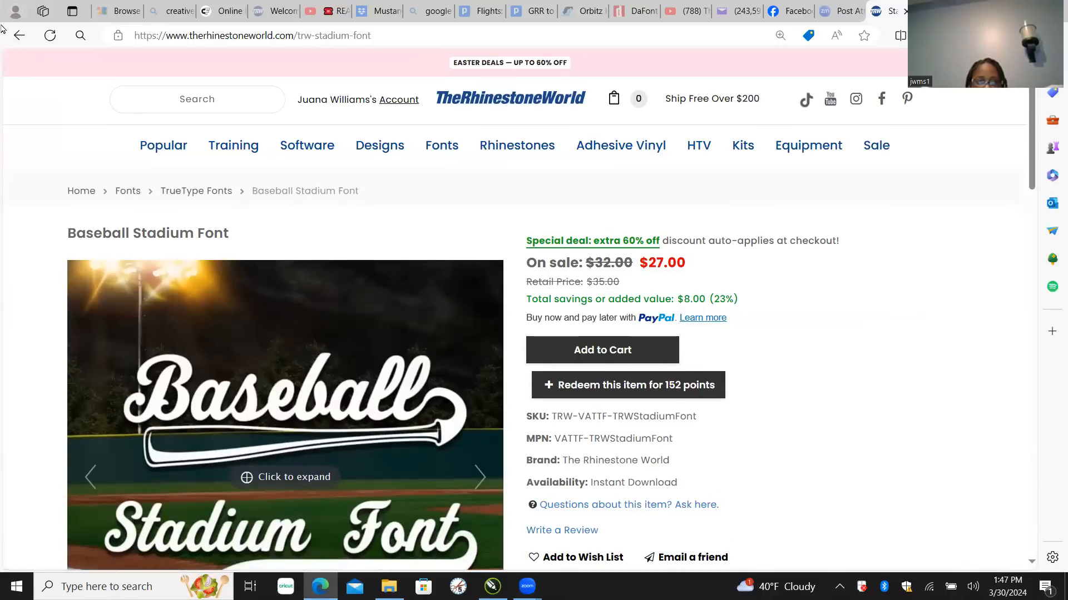
{"action": "left_click", "coordinate": [18, 36]}
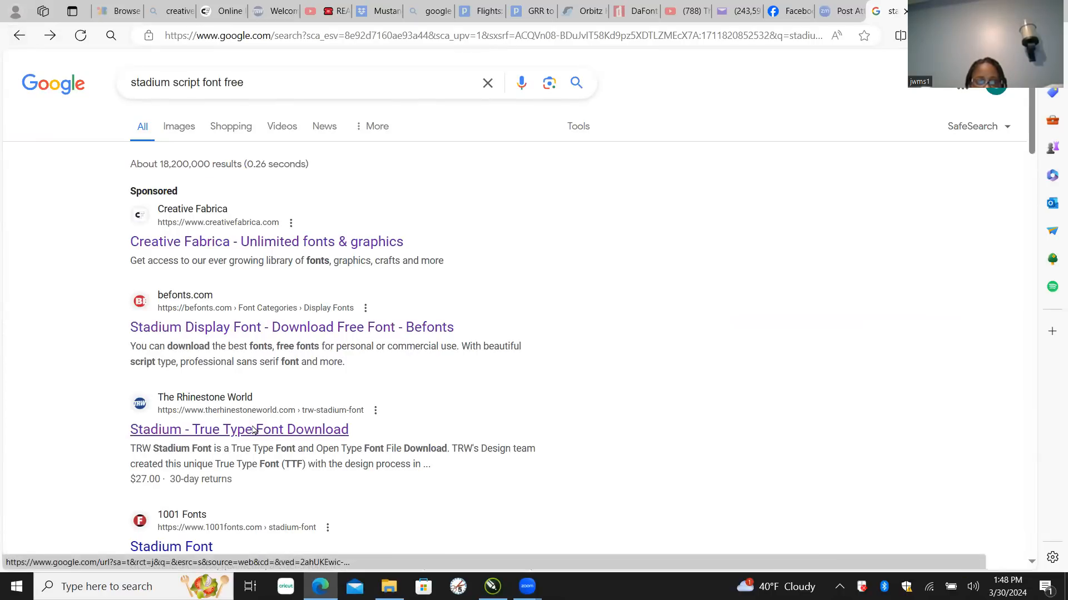
Step: View the Stadium Font page on 1001 Fonts and go back to the search results
{"action": "scroll", "coordinate": [254, 429], "scroll_direction": "down", "scroll_amount": 8}
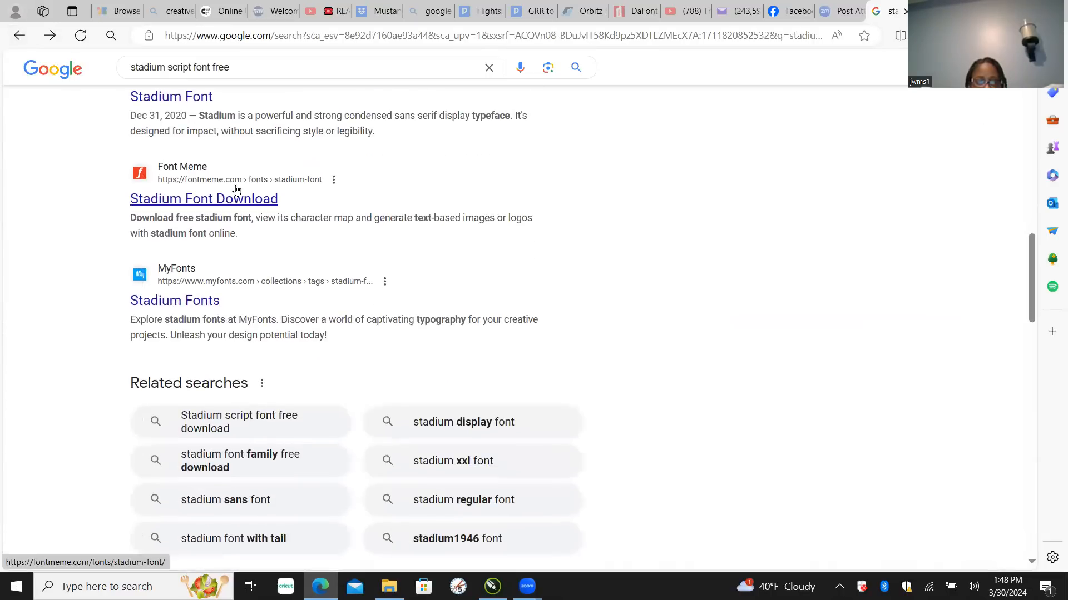
{"action": "scroll", "coordinate": [234, 200], "scroll_direction": "up", "scroll_amount": 8}
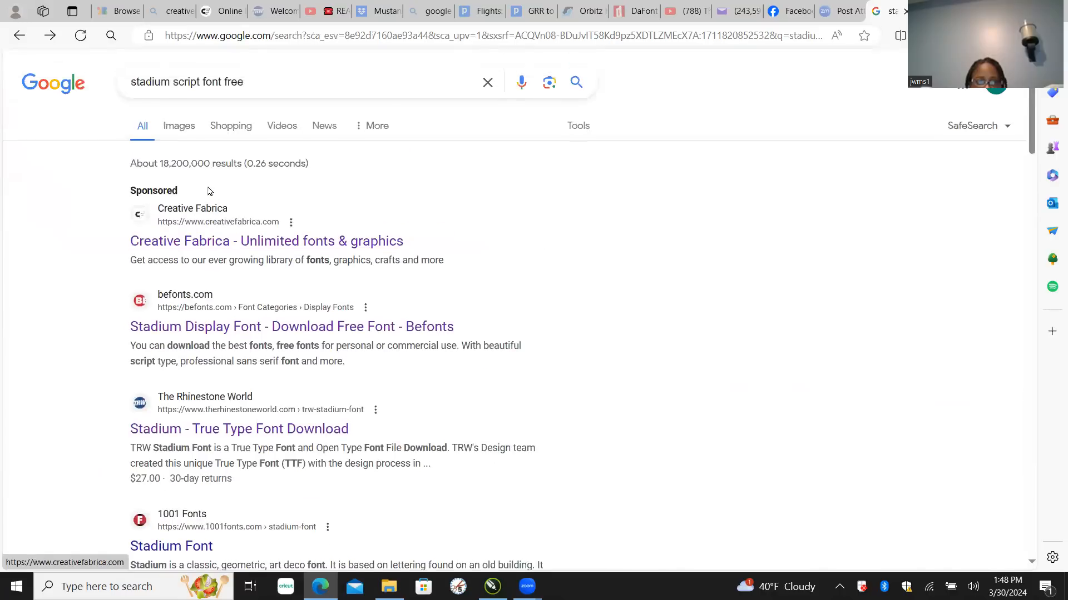
{"action": "left_click", "coordinate": [186, 548]}
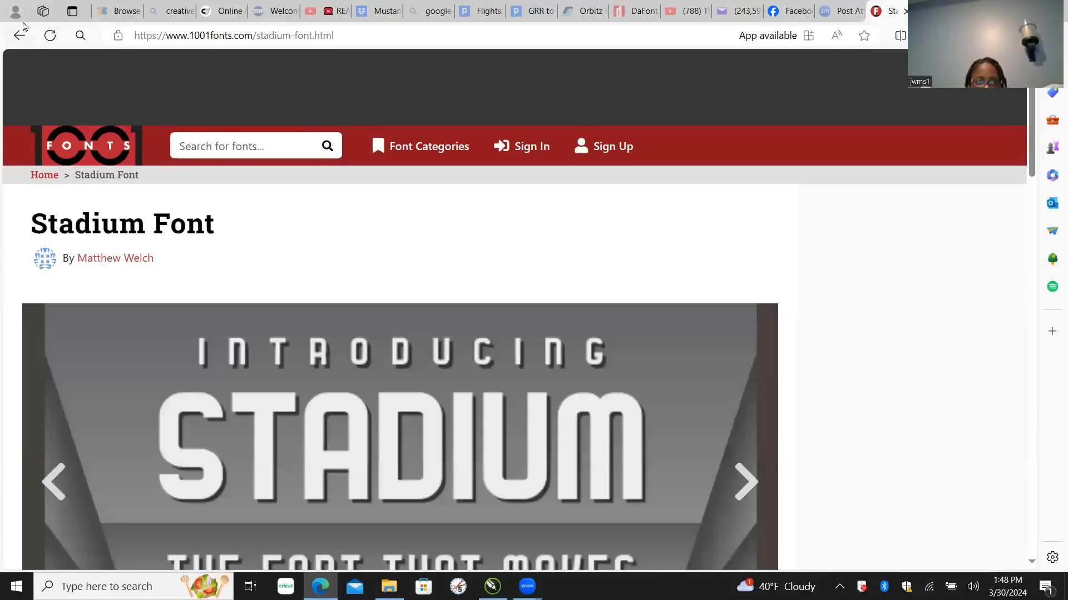
{"action": "left_click", "coordinate": [19, 35]}
Step: View Font Meme's Stadium Font download page in a separate tab and close that tab
{"action": "scroll", "coordinate": [544, 278], "scroll_direction": "down", "scroll_amount": 3}
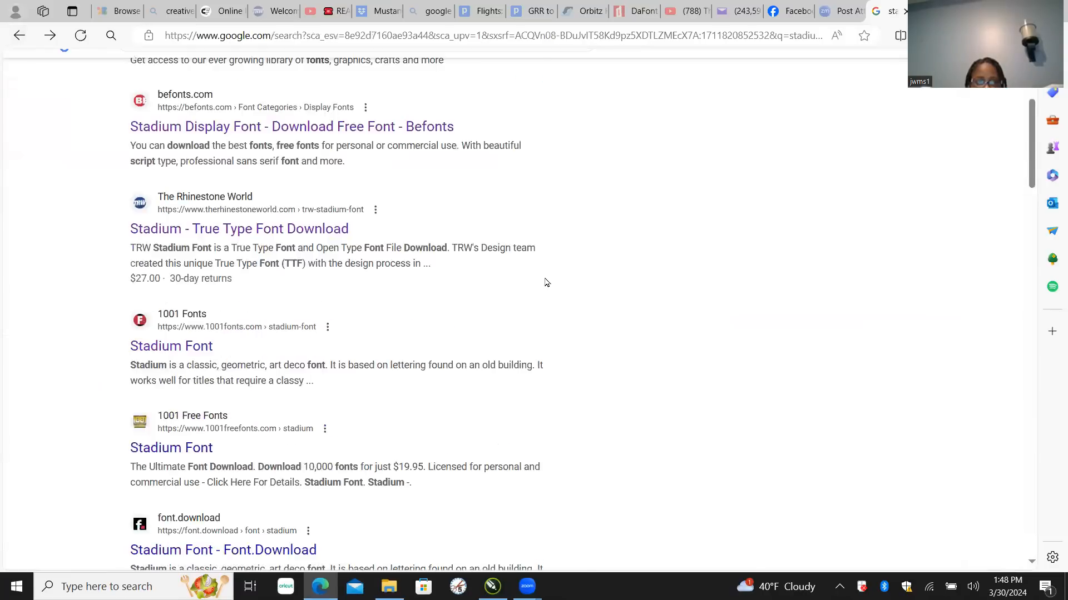
{"action": "scroll", "coordinate": [545, 283], "scroll_direction": "down", "scroll_amount": 10}
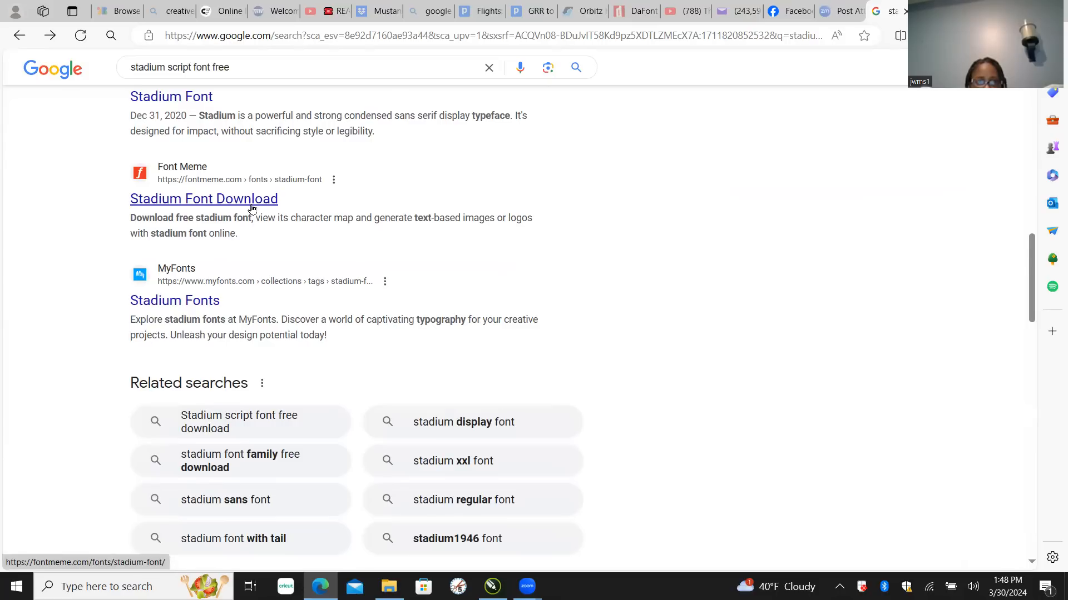
{"action": "right_click", "coordinate": [234, 210]}
{"action": "left_click", "coordinate": [300, 217]}
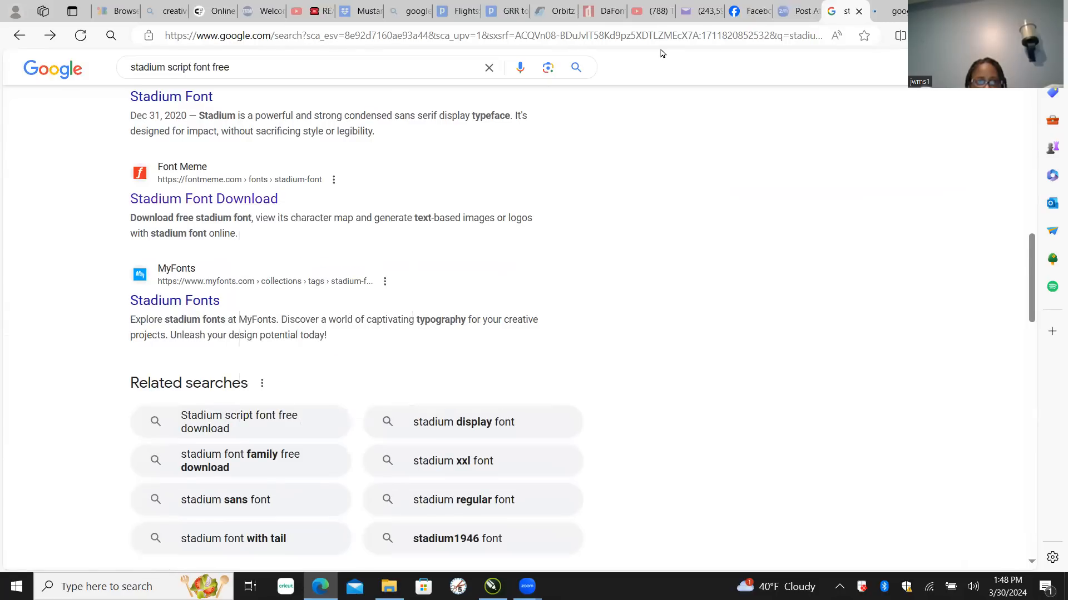
{"action": "left_click", "coordinate": [881, 11]}
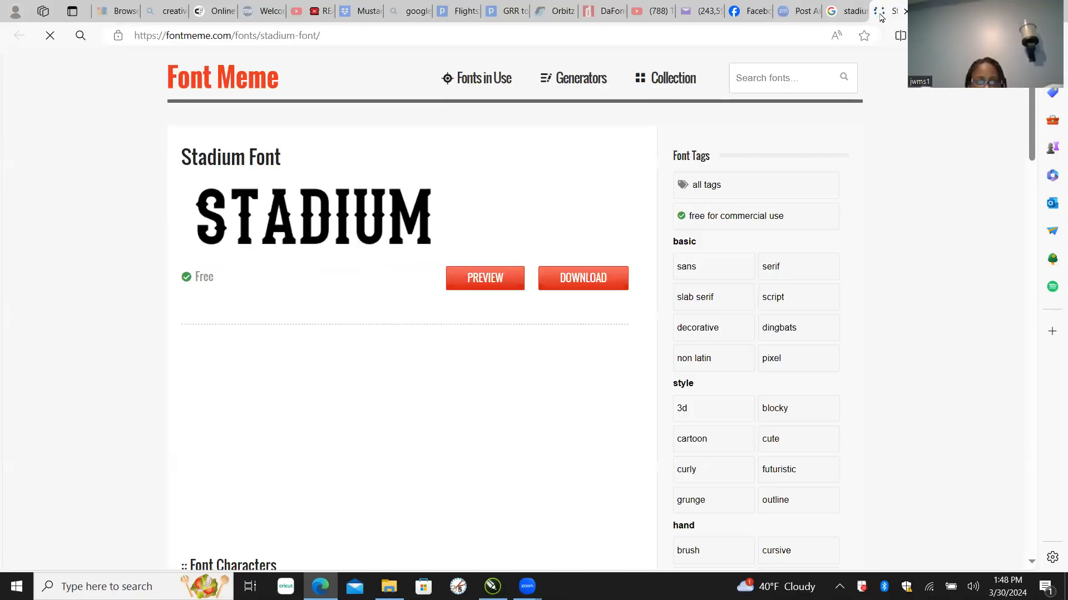
{"action": "left_click", "coordinate": [905, 11]}
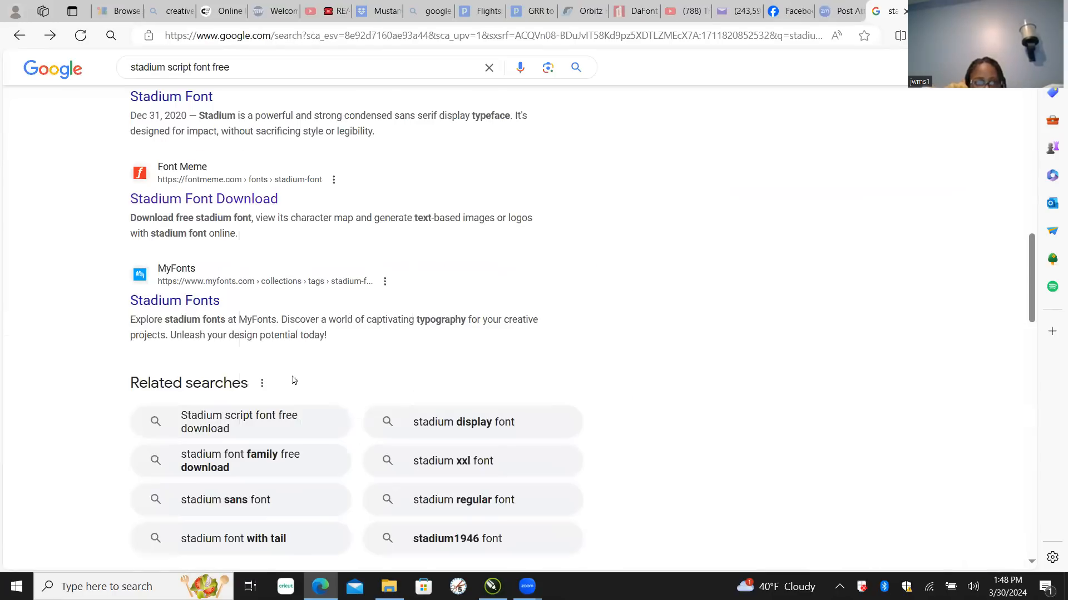
Step: Open the "87 Free Baseball Fonts" result on 1001 Fonts and look through the first page of fonts
{"action": "scroll", "coordinate": [311, 361], "scroll_direction": "down", "scroll_amount": 6}
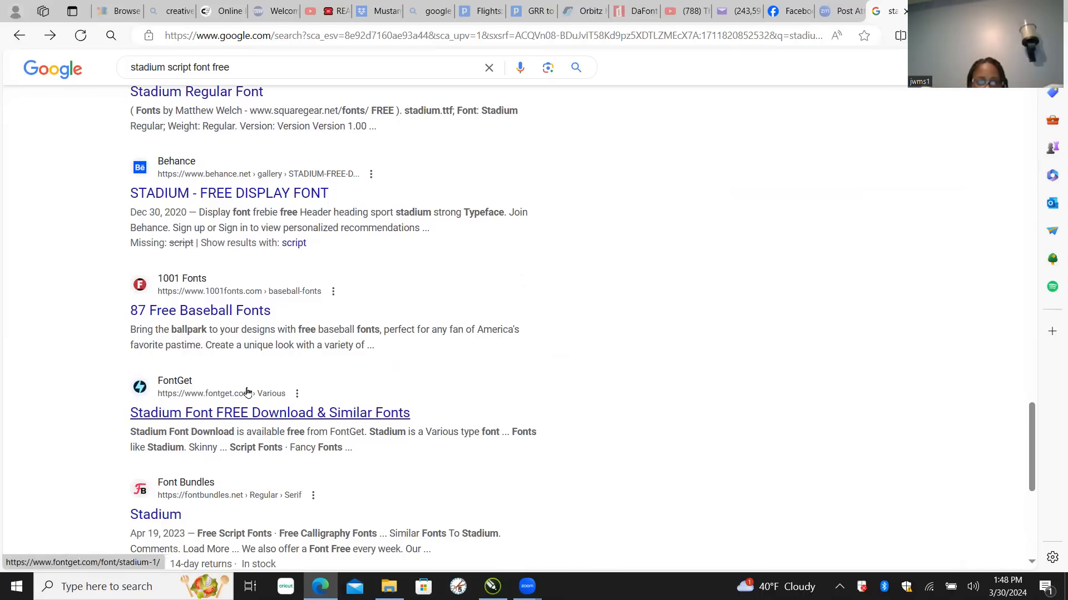
{"action": "left_click", "coordinate": [238, 313]}
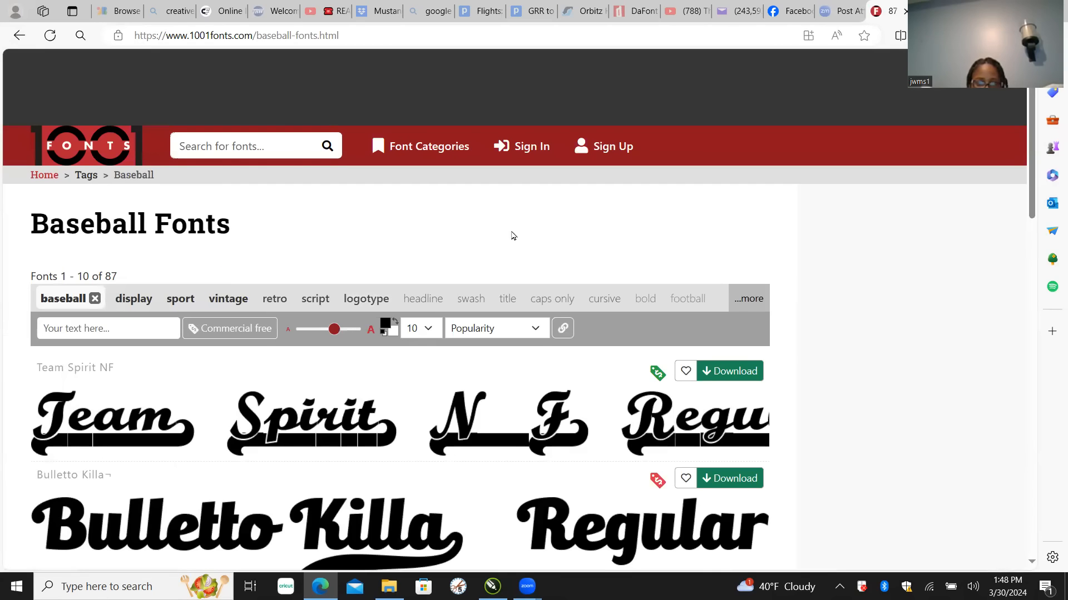
{"action": "scroll", "coordinate": [512, 236], "scroll_direction": "down", "scroll_amount": 15}
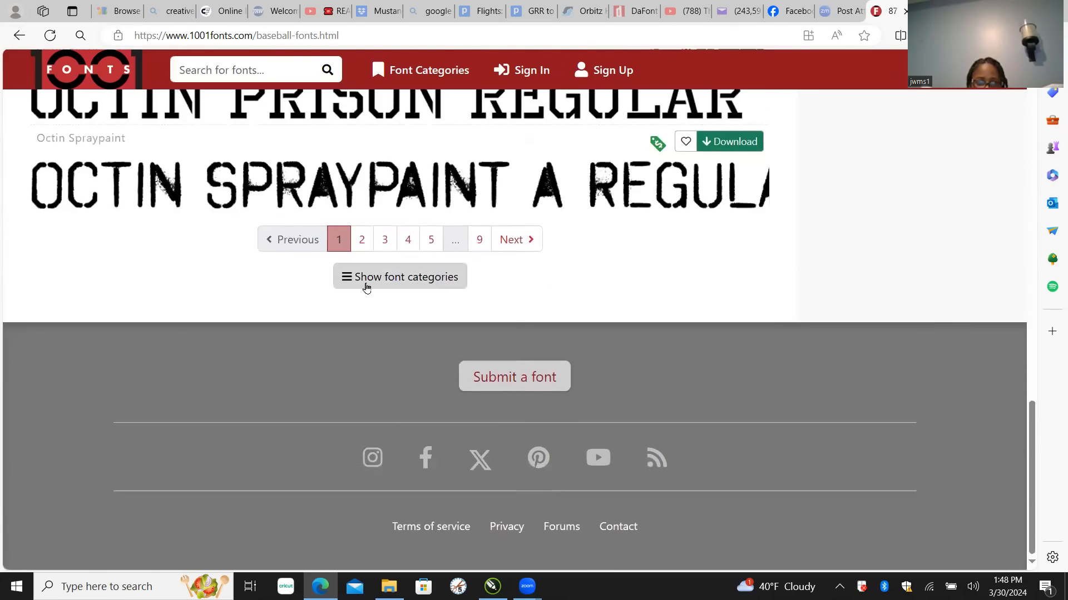
{"action": "scroll", "coordinate": [366, 288], "scroll_direction": "up", "scroll_amount": 15}
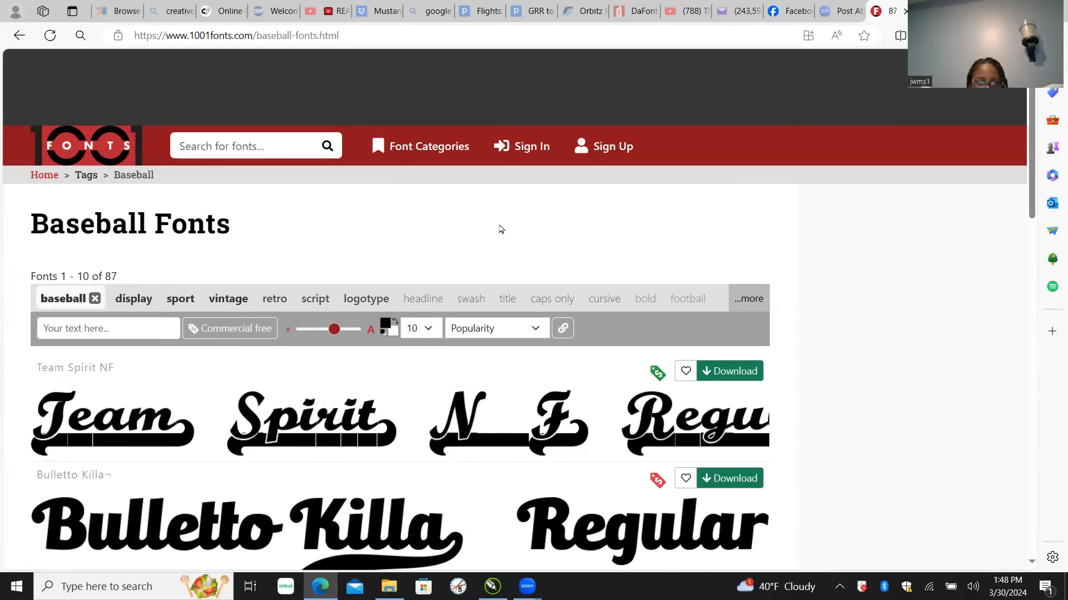
{"action": "scroll", "coordinate": [500, 229], "scroll_direction": "down", "scroll_amount": 15}
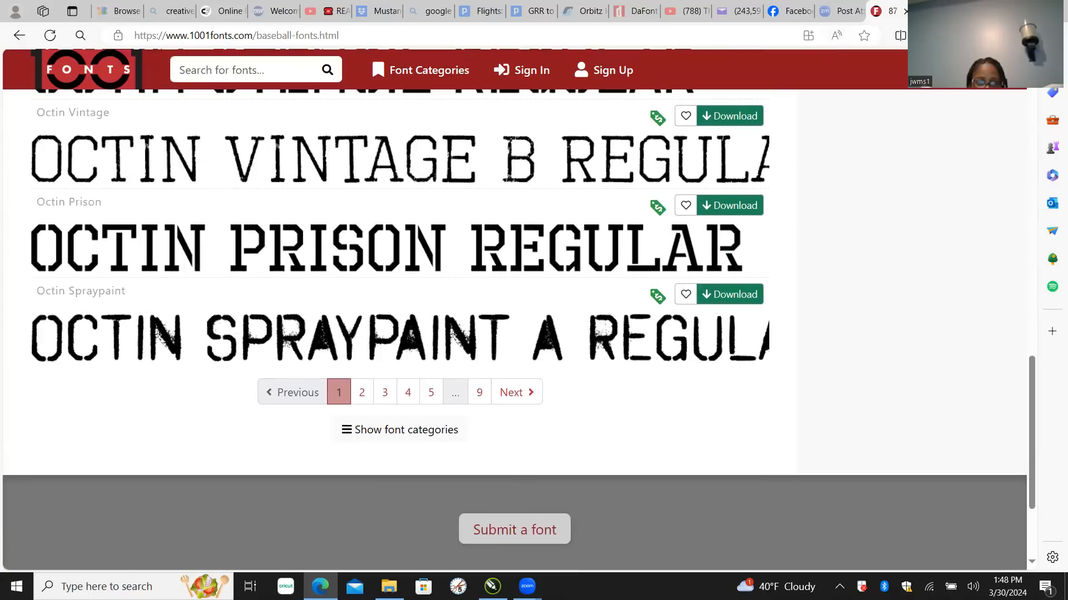
Step: Switch to CorelDRAW, examine the Aries and Love Yourself rhinestone lettering, and browse the favorite fonts beyond TRW Stadium Rhinestone
{"action": "key", "text": "alt+Tab"}
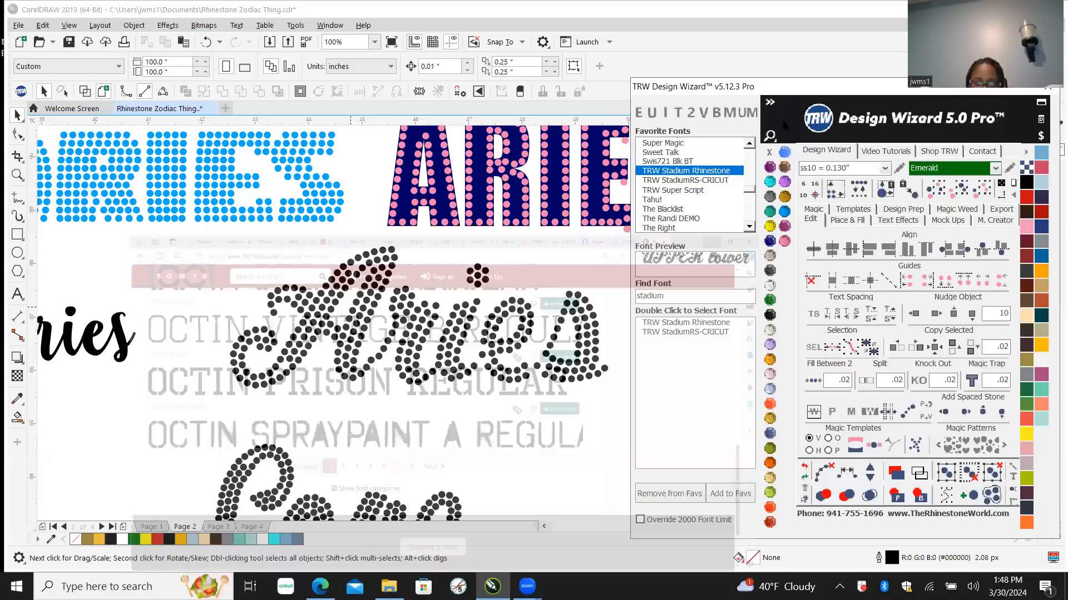
{"action": "scroll", "coordinate": [271, 330], "scroll_direction": "down", "scroll_amount": 5}
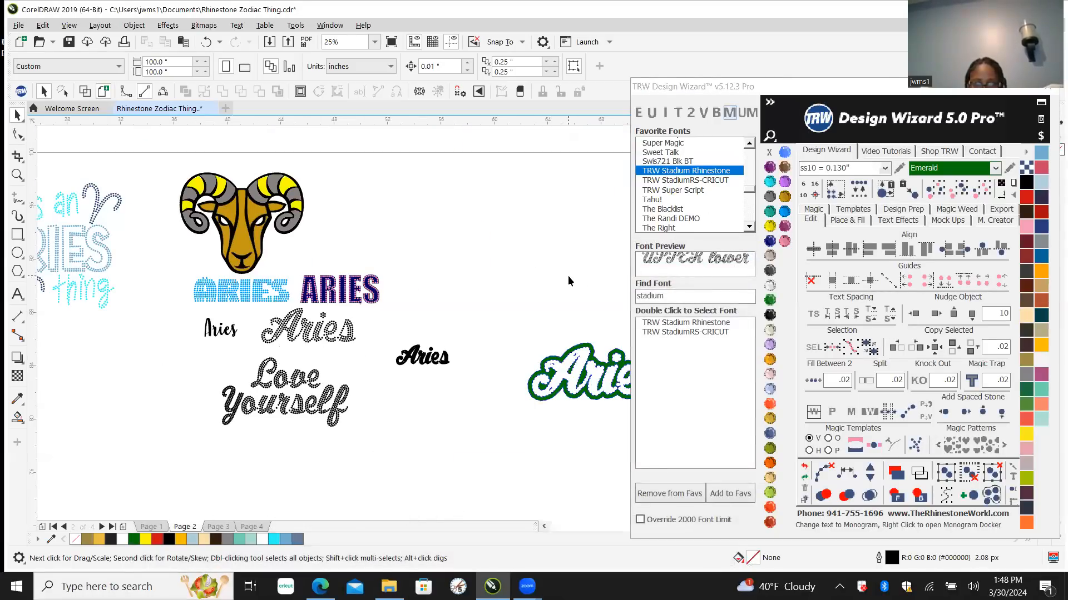
{"action": "scroll", "coordinate": [224, 391], "scroll_direction": "up", "scroll_amount": 2}
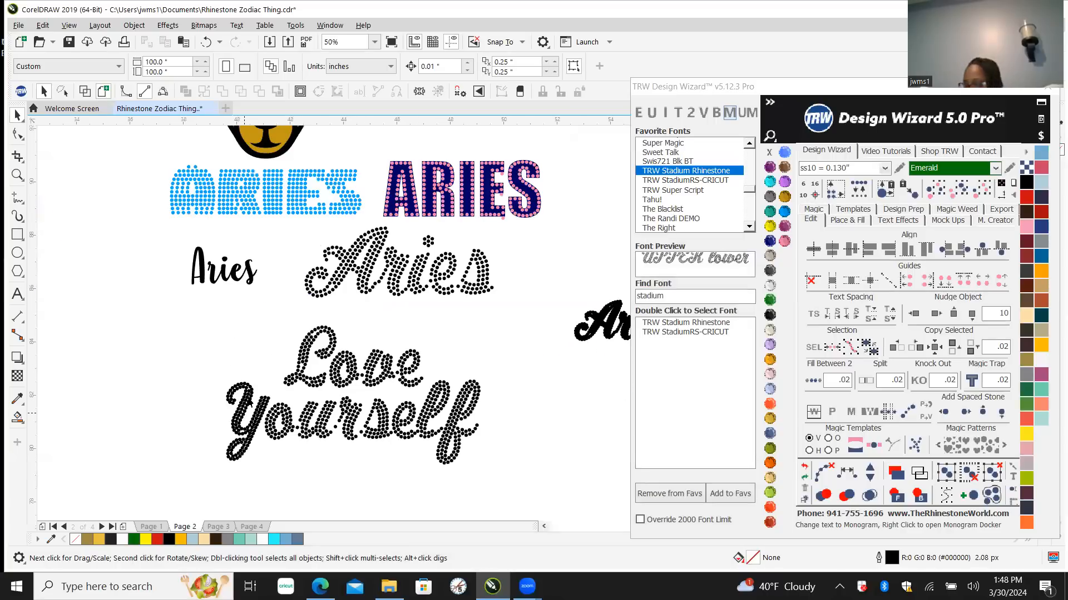
{"action": "scroll", "coordinate": [248, 401], "scroll_direction": "up", "scroll_amount": 2}
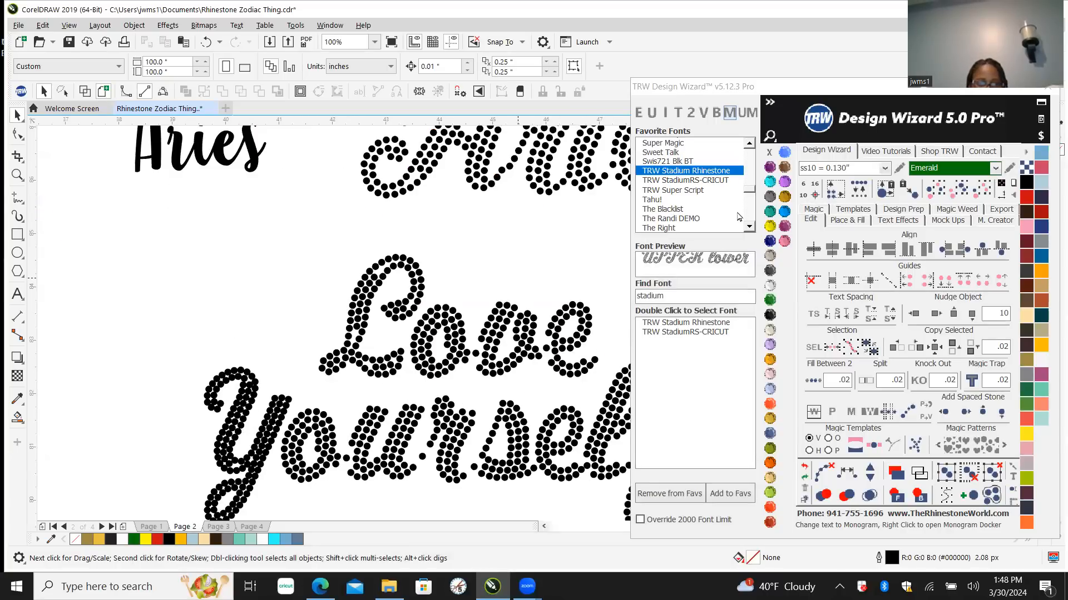
{"action": "left_click", "coordinate": [750, 227]}
{"action": "left_click", "coordinate": [750, 226]}
{"action": "left_click", "coordinate": [750, 226]}
{"action": "left_click", "coordinate": [750, 227]}
{"action": "left_click", "coordinate": [750, 226]}
{"action": "left_click", "coordinate": [750, 226]}
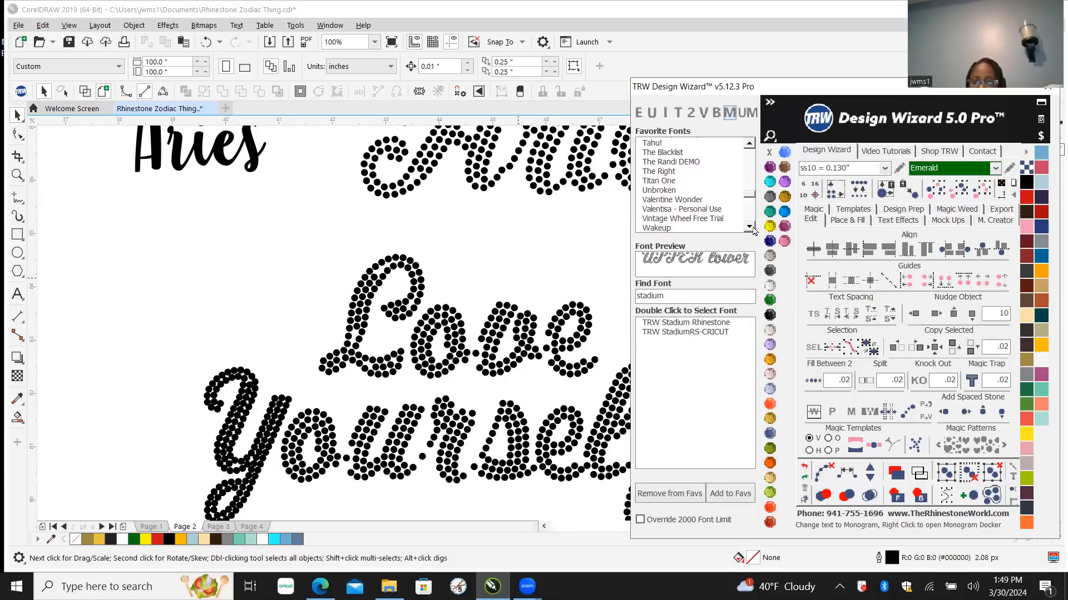
Step: Respace the stones along the outer curve of the rhinestone script Aries' "e" evenly and add one stone to that row
{"action": "scroll", "coordinate": [205, 323], "scroll_direction": "down", "scroll_amount": 2}
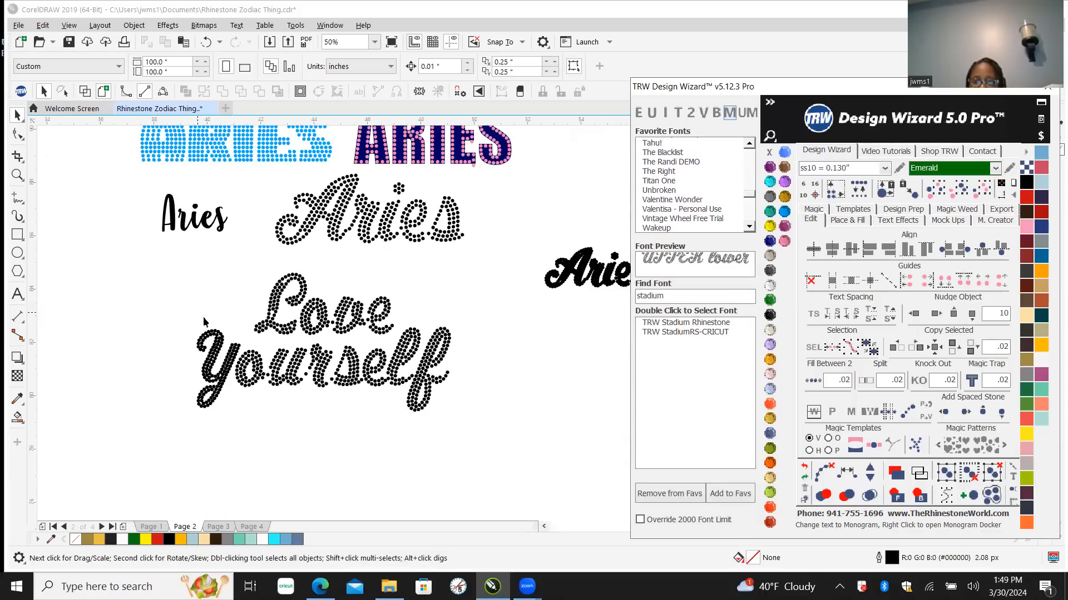
{"action": "scroll", "coordinate": [204, 322], "scroll_direction": "down", "scroll_amount": 1}
{"action": "scroll", "coordinate": [332, 345], "scroll_direction": "up", "scroll_amount": 1}
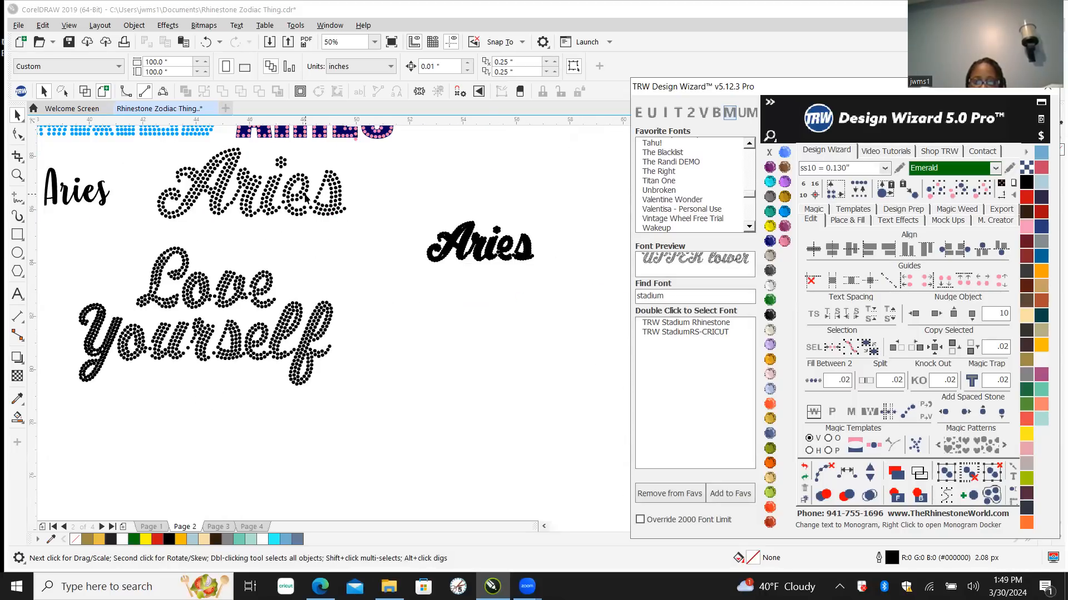
{"action": "scroll", "coordinate": [306, 196], "scroll_direction": "up", "scroll_amount": 1}
{"action": "scroll", "coordinate": [282, 175], "scroll_direction": "up", "scroll_amount": 1}
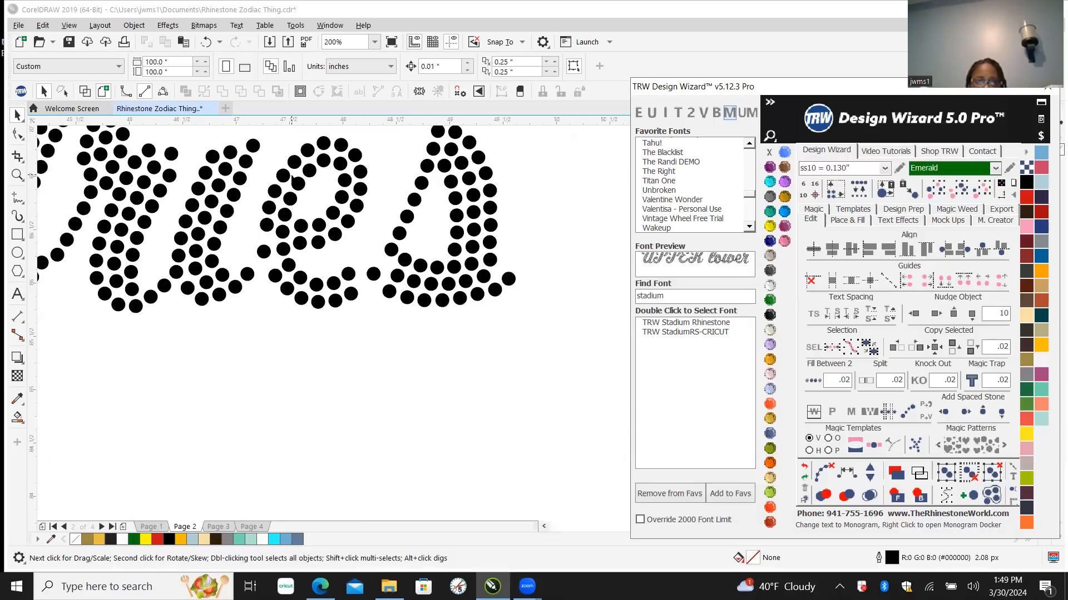
{"action": "left_click", "coordinate": [307, 150]}
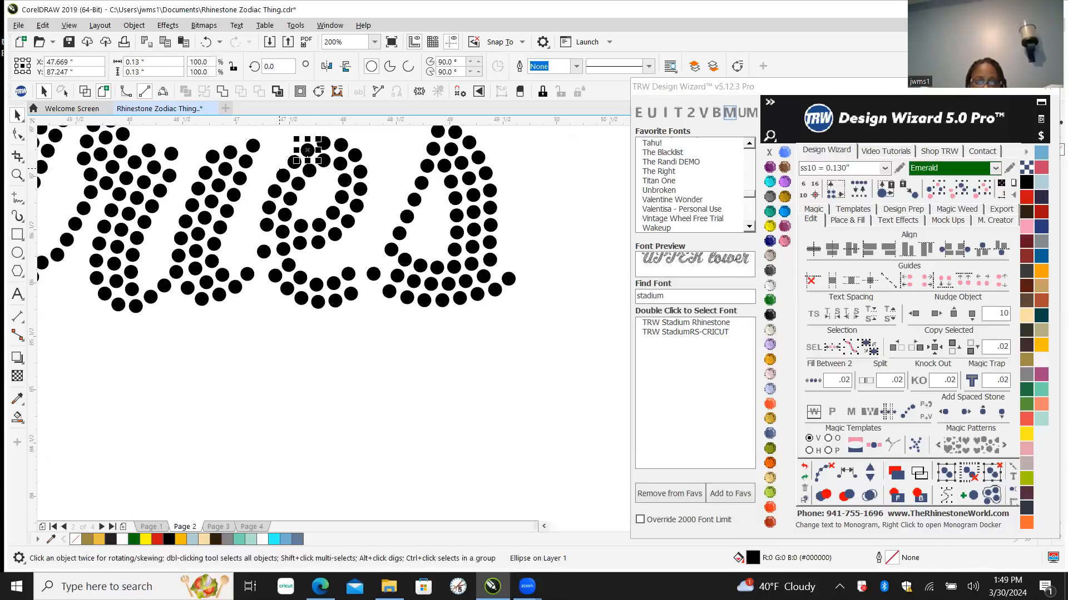
{"action": "scroll", "coordinate": [262, 186], "scroll_direction": "up", "scroll_amount": 1}
{"action": "scroll", "coordinate": [432, 295], "scroll_direction": "down", "scroll_amount": 1}
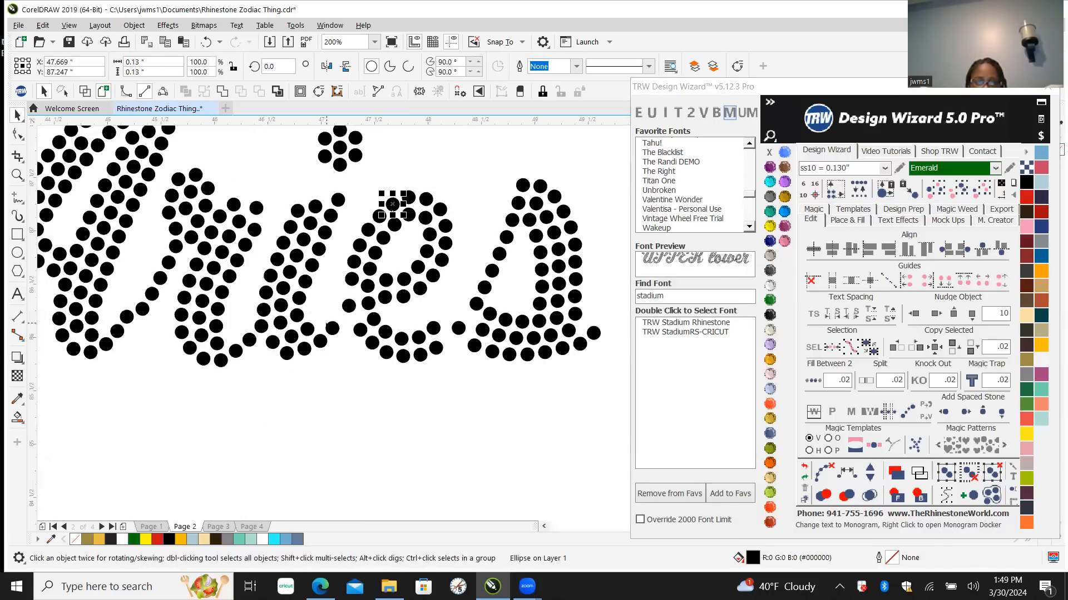
{"action": "scroll", "coordinate": [363, 252], "scroll_direction": "up", "scroll_amount": 1}
{"action": "left_click", "coordinate": [378, 191], "text": "shift"}
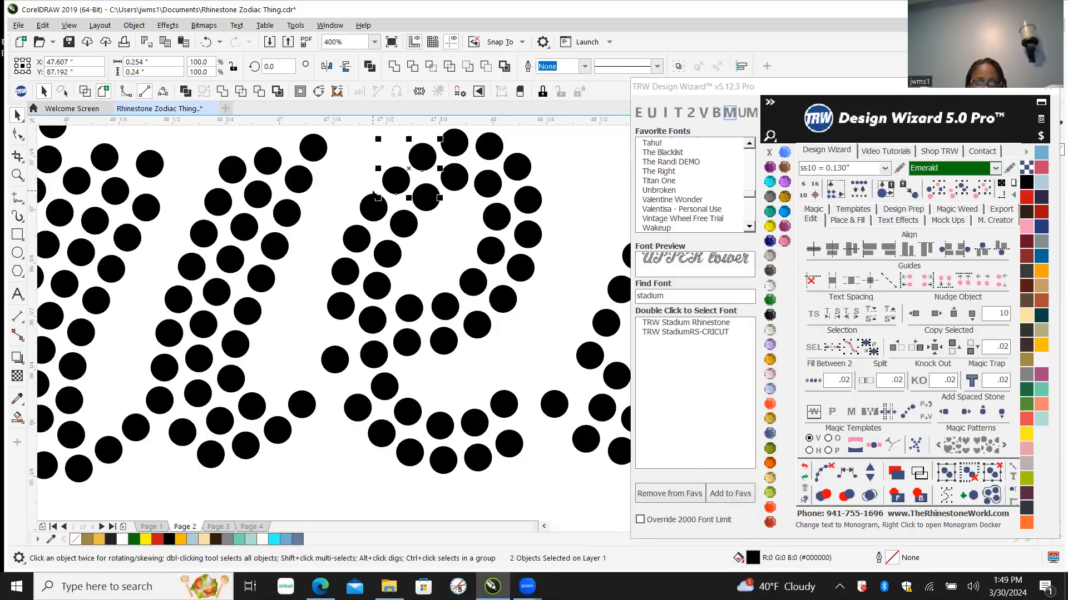
{"action": "left_click", "coordinate": [372, 218], "text": "shift"}
{"action": "left_click", "coordinate": [356, 253], "text": "shift"}
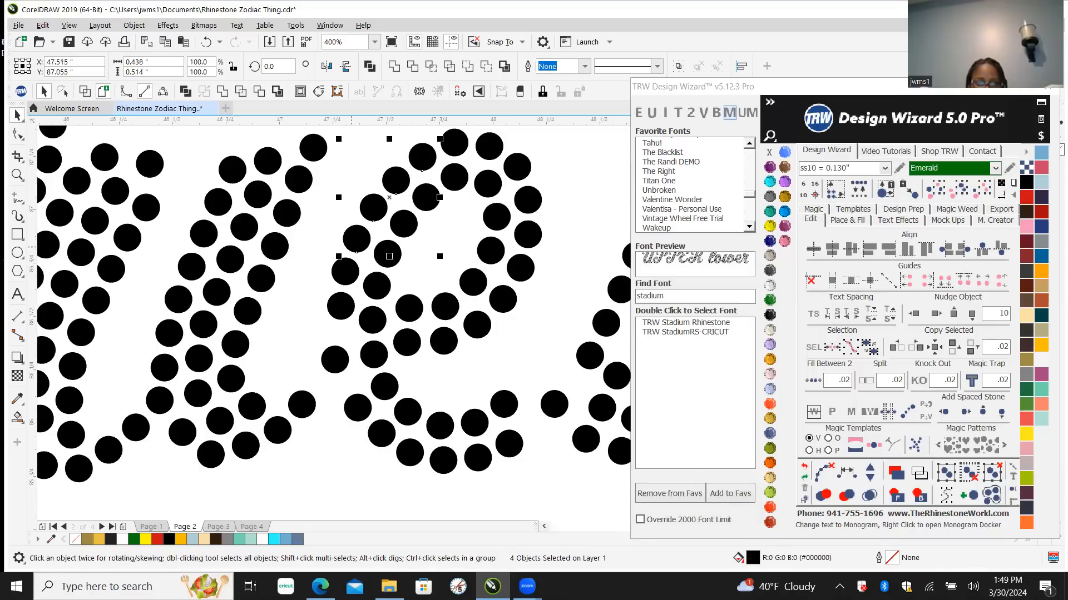
{"action": "left_click", "coordinate": [333, 276], "text": "shift"}
{"action": "left_click", "coordinate": [337, 307], "text": "shift"}
{"action": "left_click", "coordinate": [337, 366], "text": "shift"}
{"action": "left_click", "coordinate": [366, 418], "text": "shift"}
{"action": "left_click", "coordinate": [390, 433], "text": "shift"}
{"action": "left_click", "coordinate": [419, 455], "text": "shift"}
{"action": "left_click", "coordinate": [445, 459], "text": "shift"}
{"action": "left_click", "coordinate": [479, 457], "text": "shift"}
{"action": "left_click", "coordinate": [511, 452], "text": "shift"}
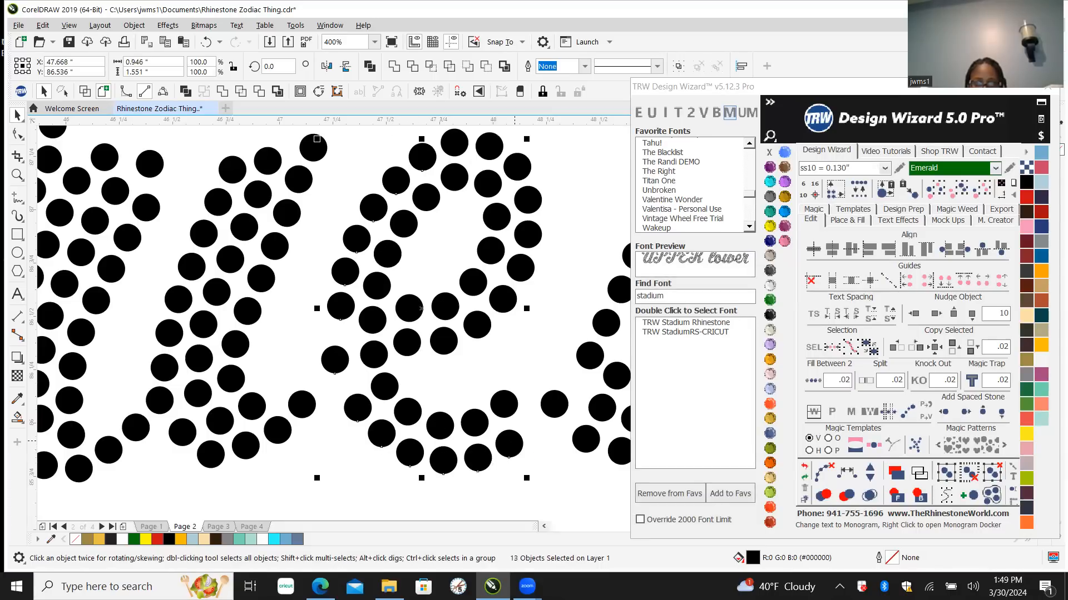
{"action": "left_click", "coordinate": [847, 472]}
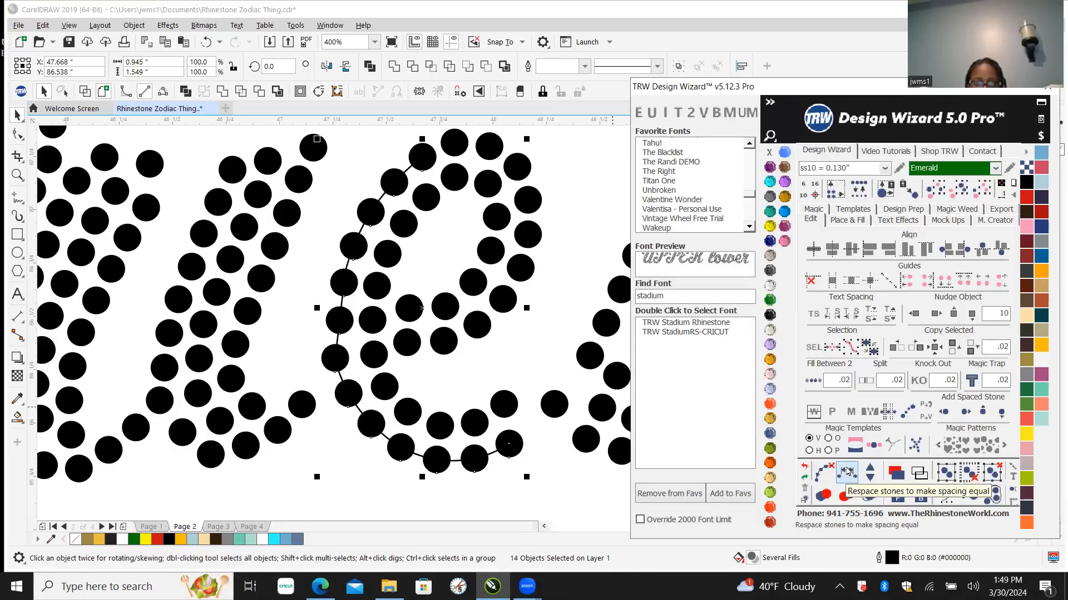
{"action": "left_click", "coordinate": [868, 472]}
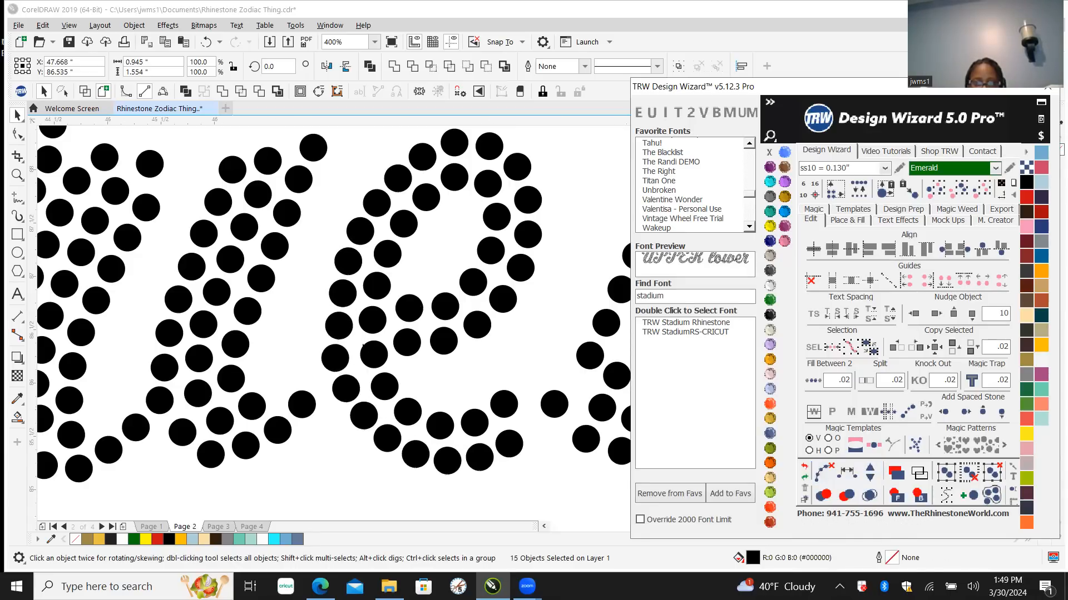
{"action": "scroll", "coordinate": [312, 392], "scroll_direction": "down", "scroll_amount": 4}
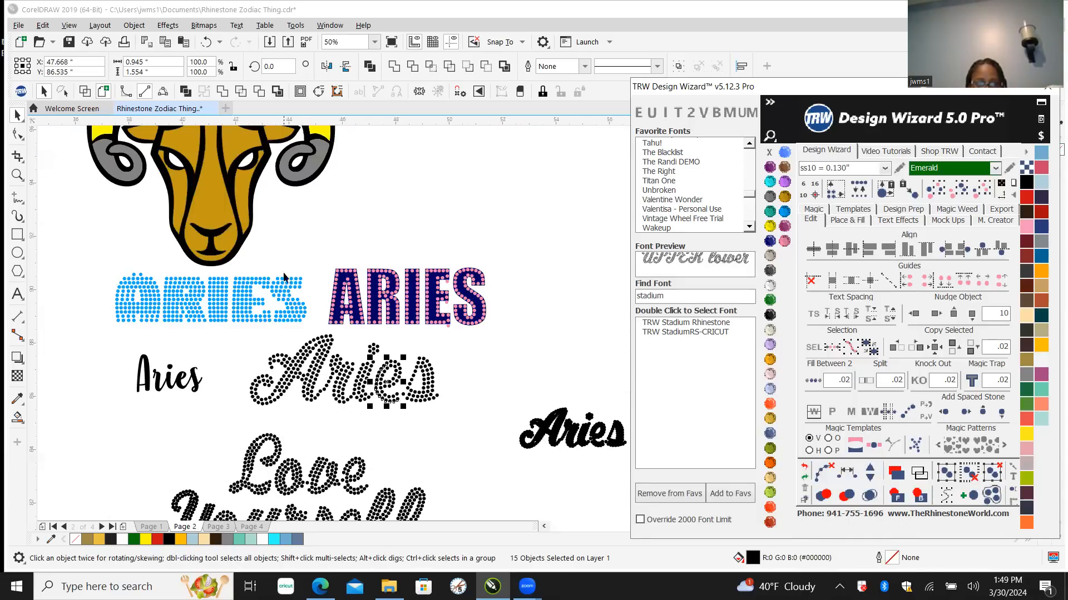
{"action": "left_click", "coordinate": [486, 348]}
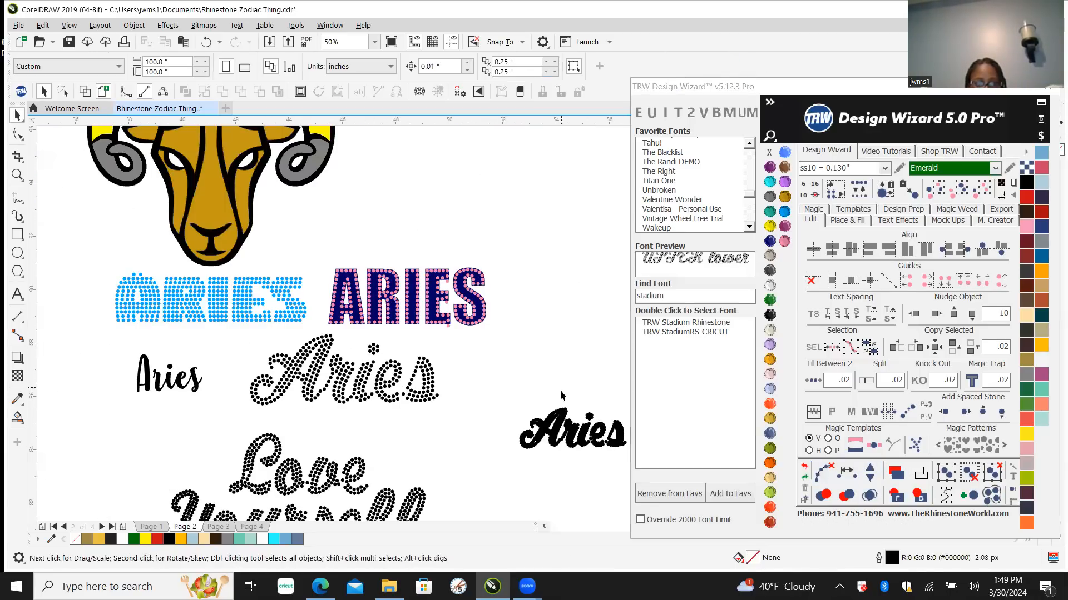
Step: Move the Strawberry Blossom Aries text to the empty area beside the ram's head and browse further favorite fonts for it
{"action": "scroll", "coordinate": [151, 356], "scroll_direction": "down", "scroll_amount": 1}
{"action": "left_click_drag", "start_coordinate": [154, 368], "coordinate": [385, 270]}
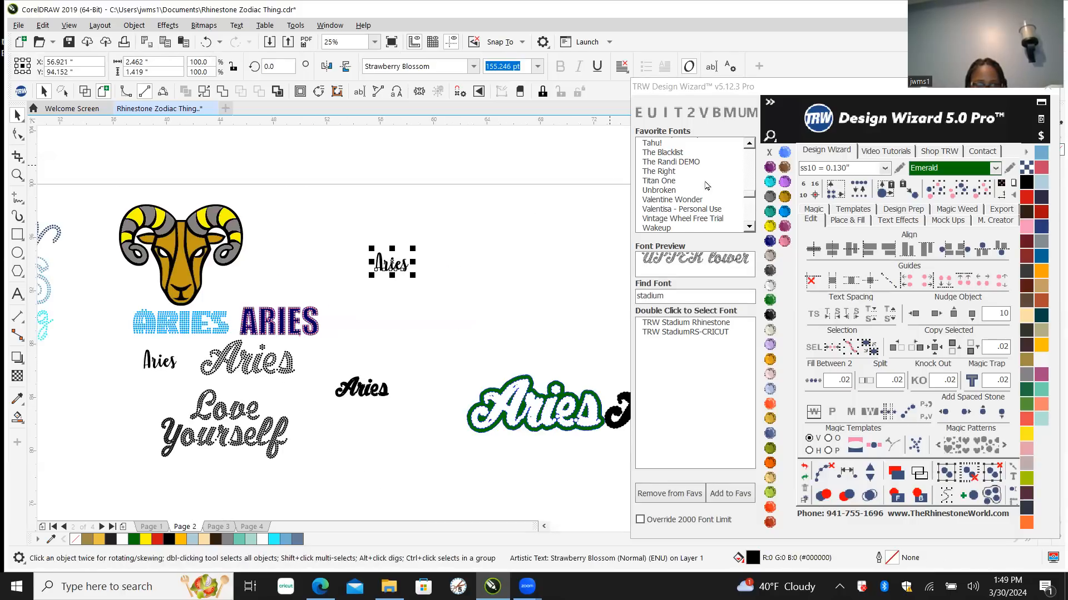
{"action": "scroll", "coordinate": [422, 254], "scroll_direction": "up", "scroll_amount": 1}
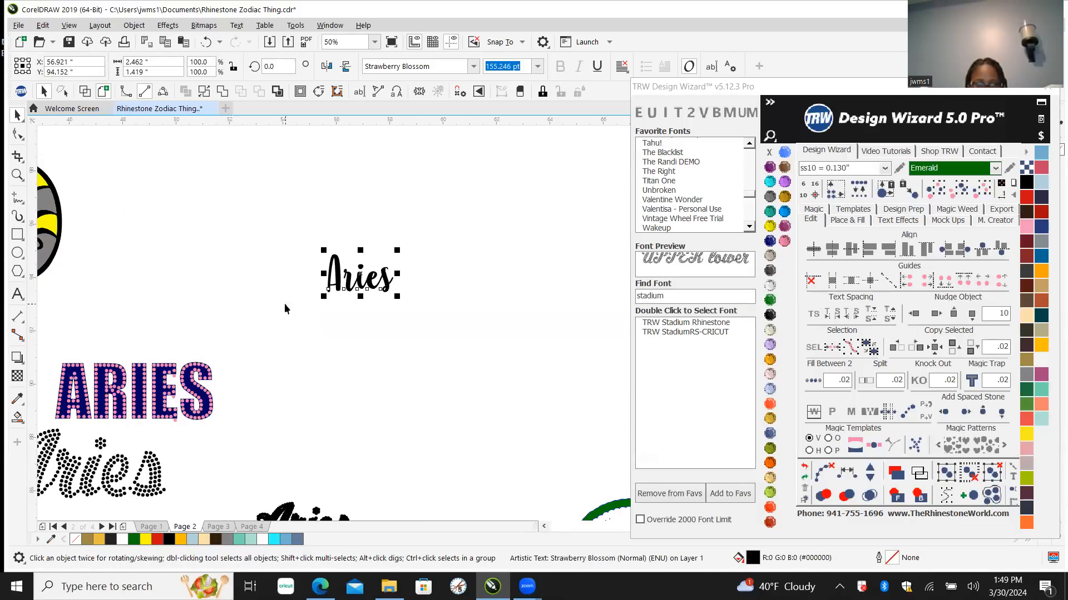
{"action": "left_click", "coordinate": [748, 227]}
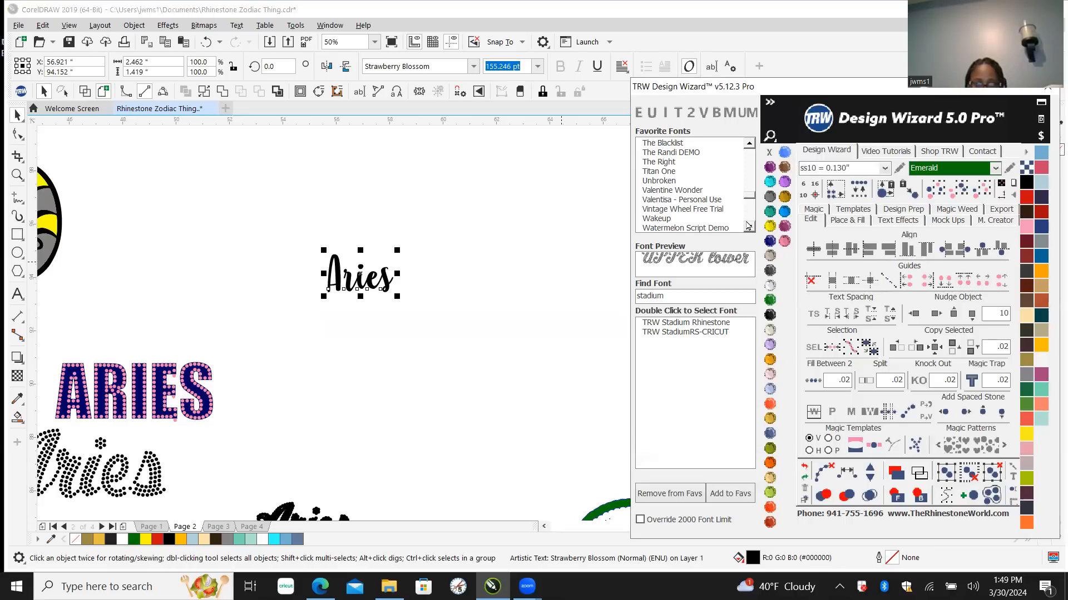
Step: Change the Aries text's font to The Blacklist and place a copy of the word directly above it
{"action": "left_click", "coordinate": [665, 143]}
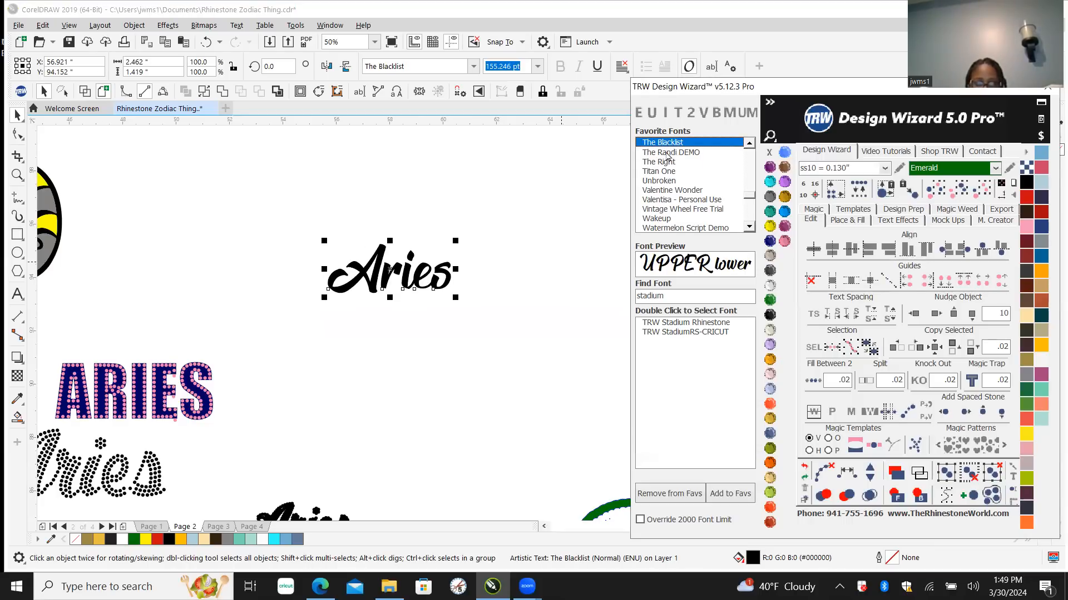
{"action": "left_click_drag", "start_coordinate": [389, 270], "coordinate": [389, 195]}
{"action": "right_click", "coordinate": [389, 195]}
{"action": "scroll", "coordinate": [378, 268], "scroll_direction": "up", "scroll_amount": 1}
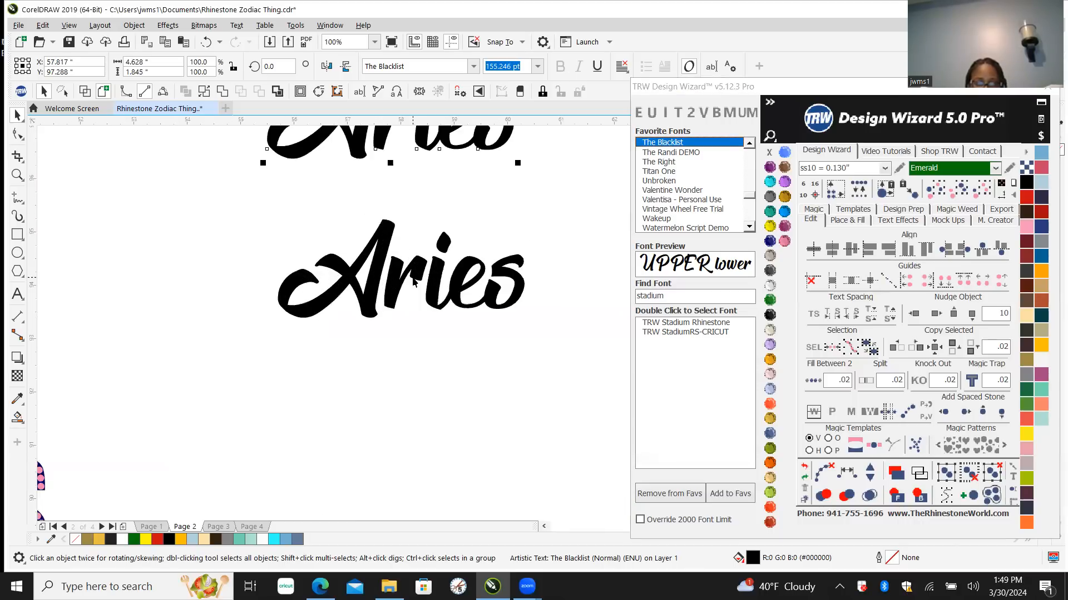
Step: Turn the lower Aries text into a single curve, checking its overlapping letter outlines in wireframe before restoring the filled view
{"action": "left_click", "coordinate": [385, 283]}
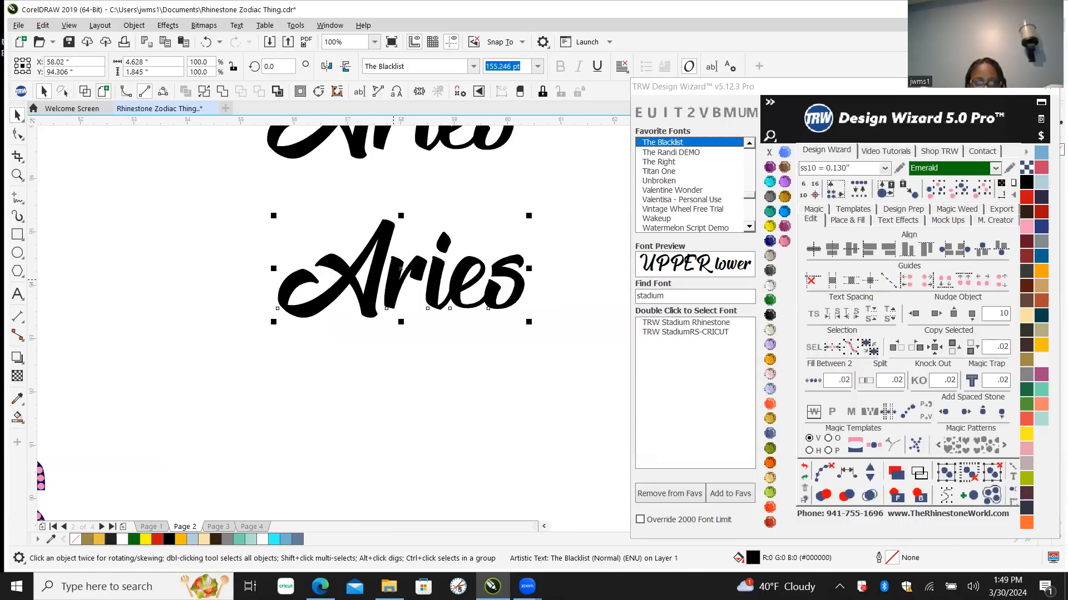
{"action": "left_click", "coordinate": [85, 92]}
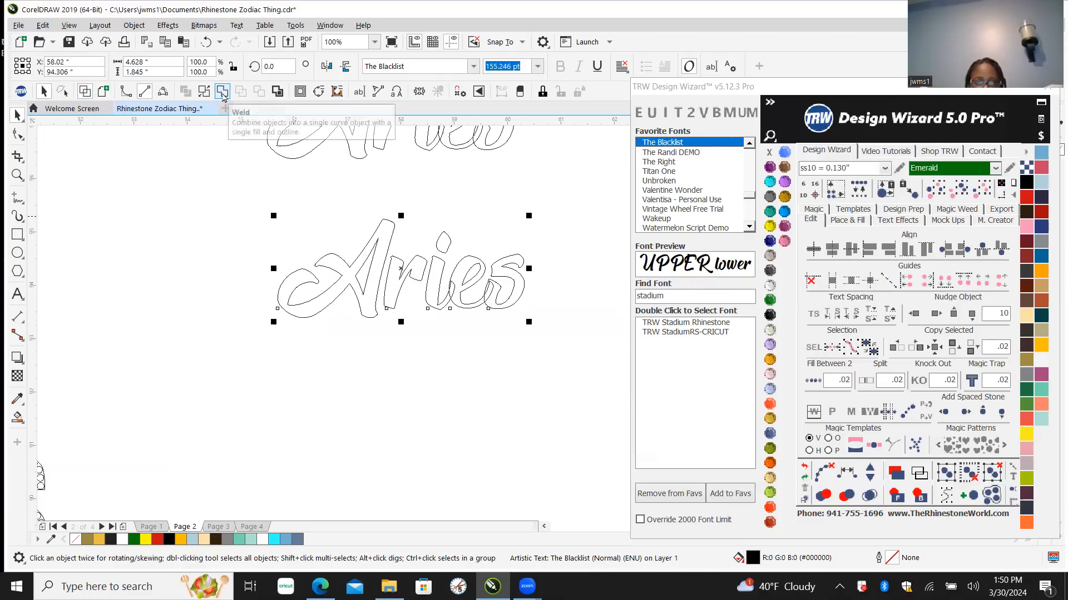
{"action": "key", "text": "ctrl+q"}
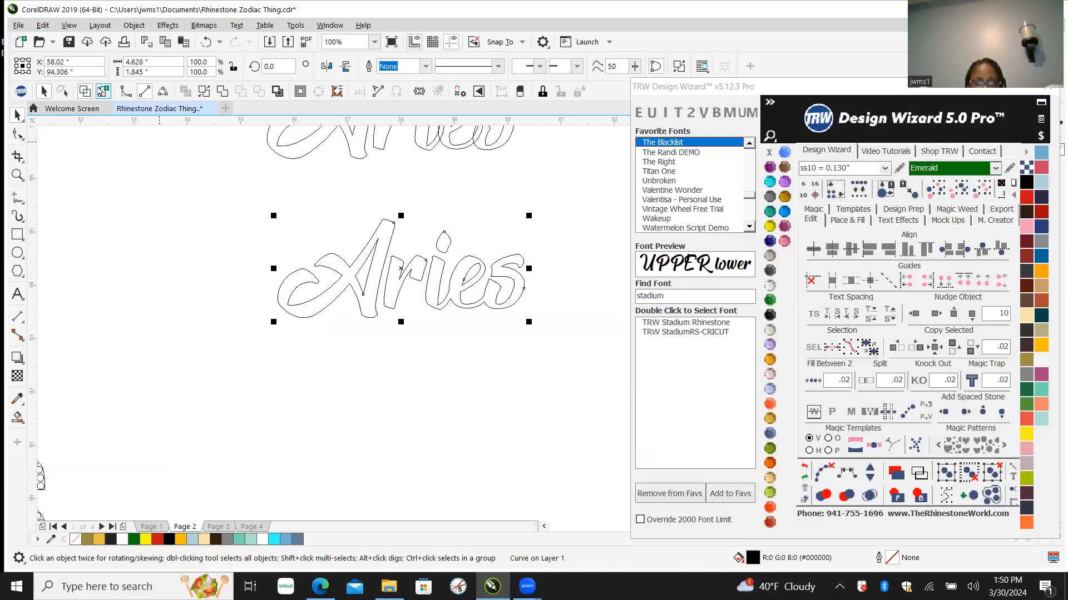
{"action": "left_click", "coordinate": [102, 95]}
Step: Enlarge the lower Aries curve proportionally to about 8.64 by 3.45 inches
{"action": "scroll", "coordinate": [351, 304], "scroll_direction": "down", "scroll_amount": 1}
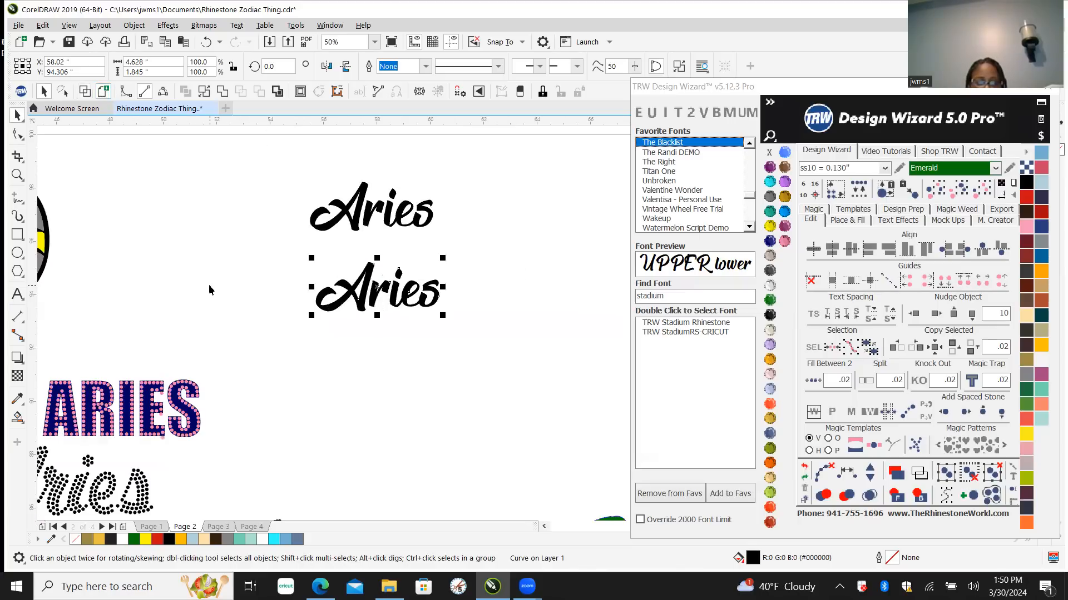
{"action": "left_click_drag", "start_coordinate": [443, 315], "coordinate": [551, 417]}
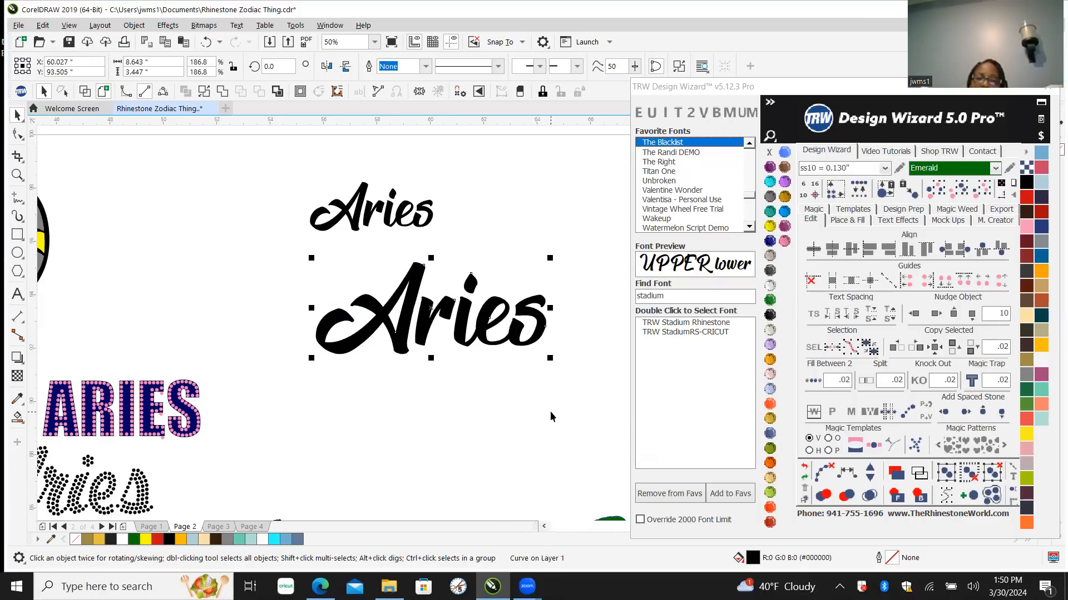
Step: Examine the letter shapes and joins of the enlarged Aries curve up close and at full size
{"action": "scroll", "coordinate": [198, 335], "scroll_direction": "down", "scroll_amount": 1}
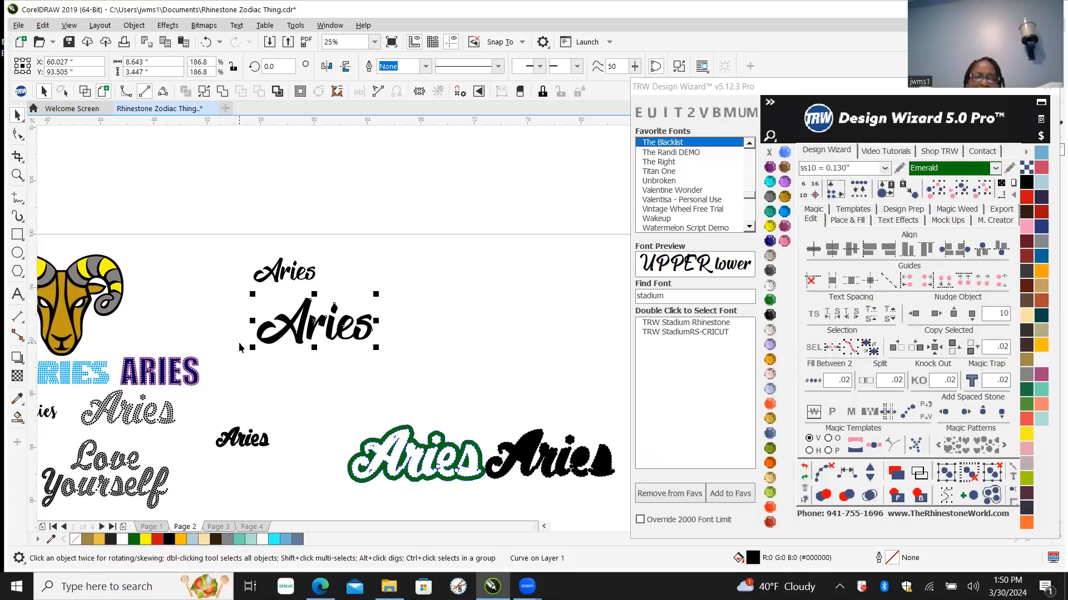
{"action": "scroll", "coordinate": [272, 357], "scroll_direction": "up", "scroll_amount": 2}
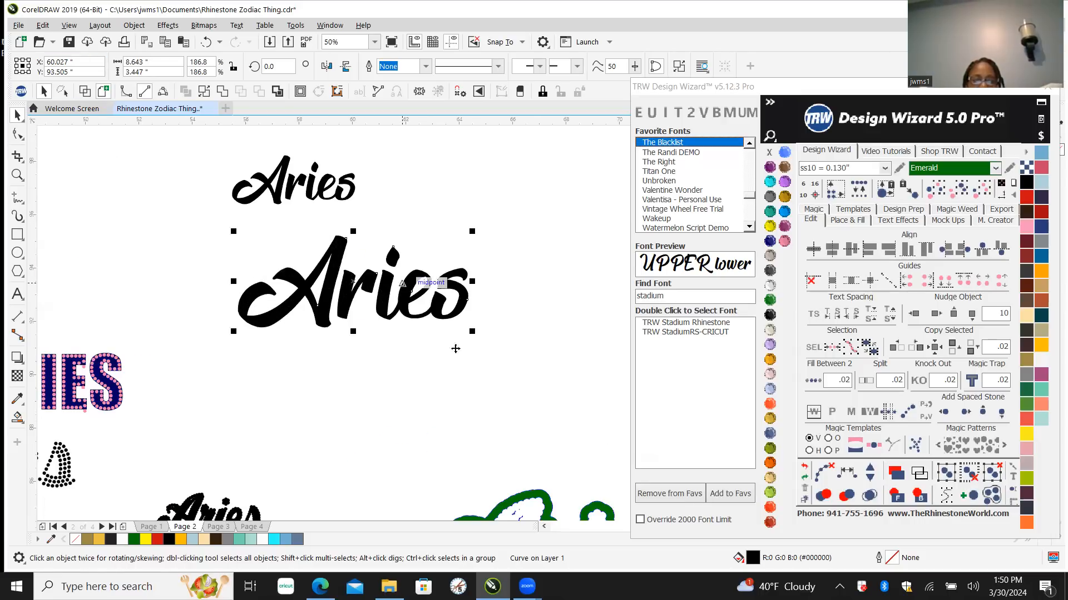
{"action": "scroll", "coordinate": [340, 238], "scroll_direction": "up", "scroll_amount": 4}
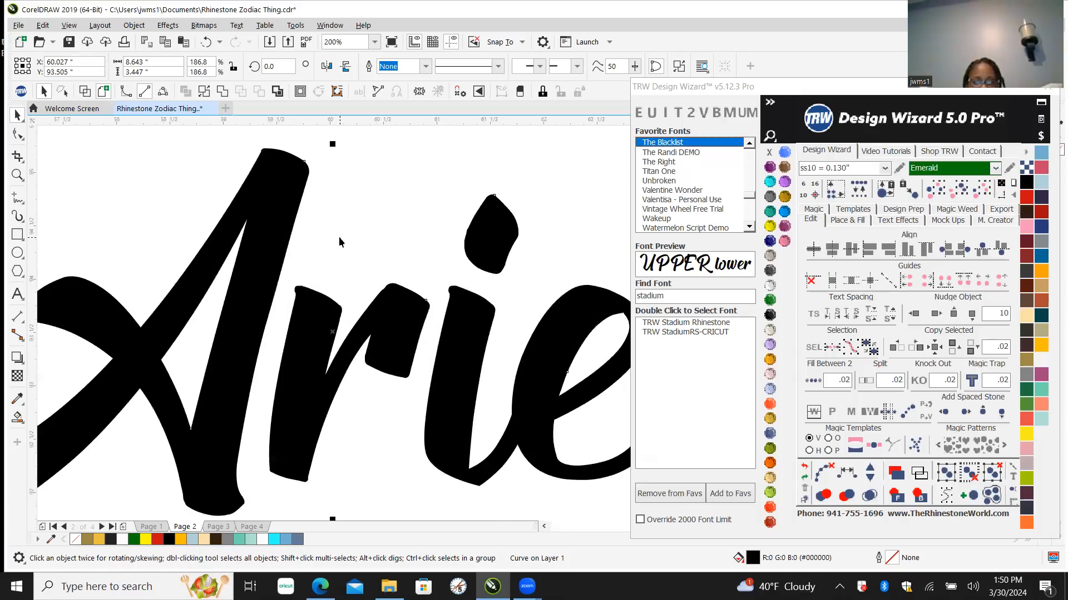
{"action": "scroll", "coordinate": [340, 242], "scroll_direction": "down", "scroll_amount": 4}
{"action": "left_click", "coordinate": [391, 205]}
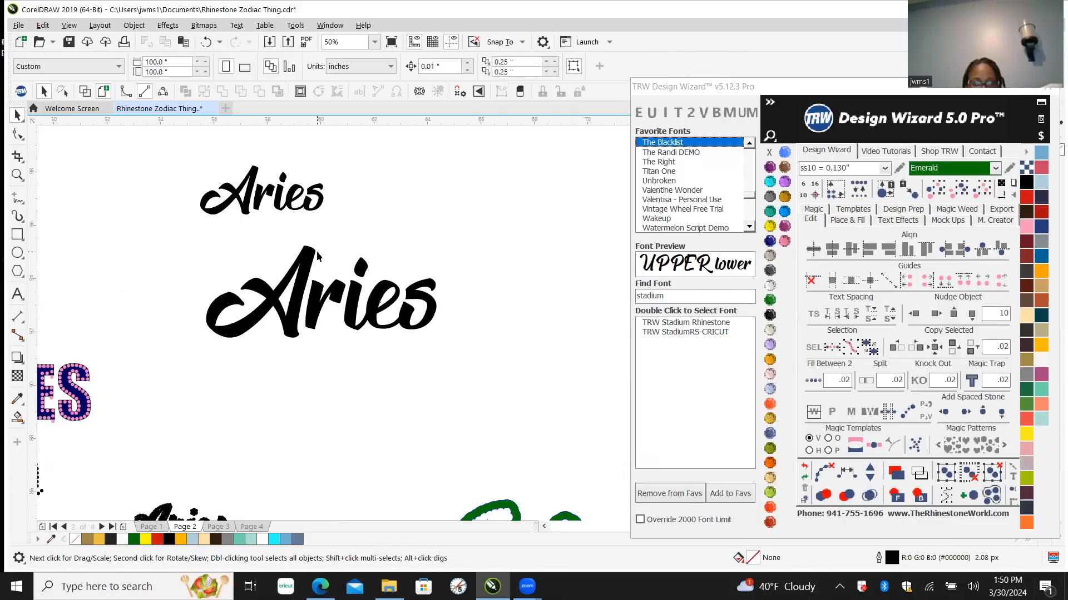
{"action": "scroll", "coordinate": [316, 255], "scroll_direction": "up", "scroll_amount": 1}
{"action": "left_click", "coordinate": [313, 227]}
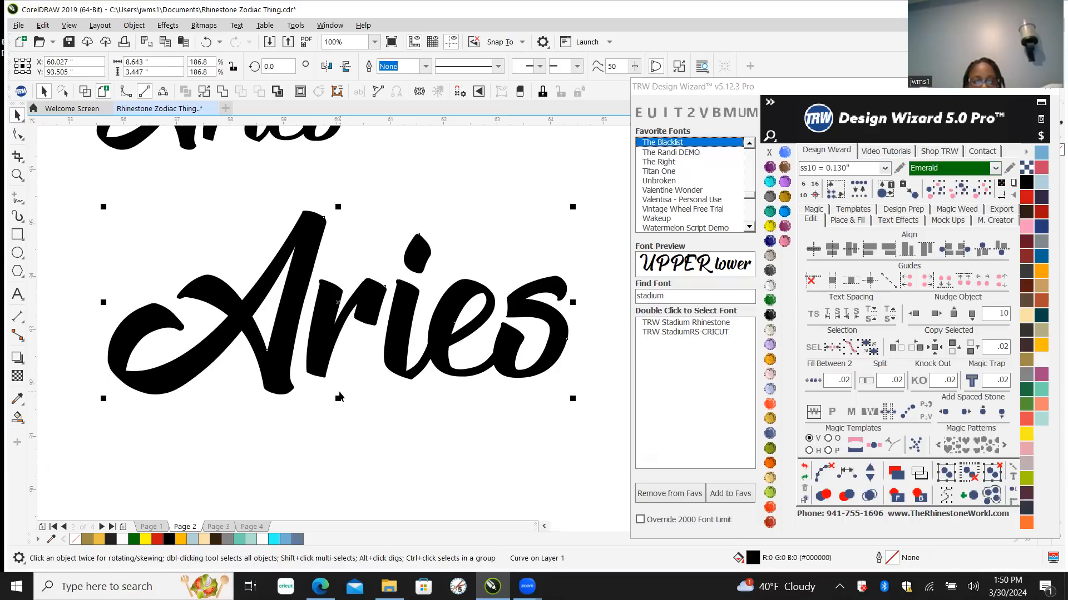
{"action": "scroll", "coordinate": [429, 314], "scroll_direction": "down", "scroll_amount": 1}
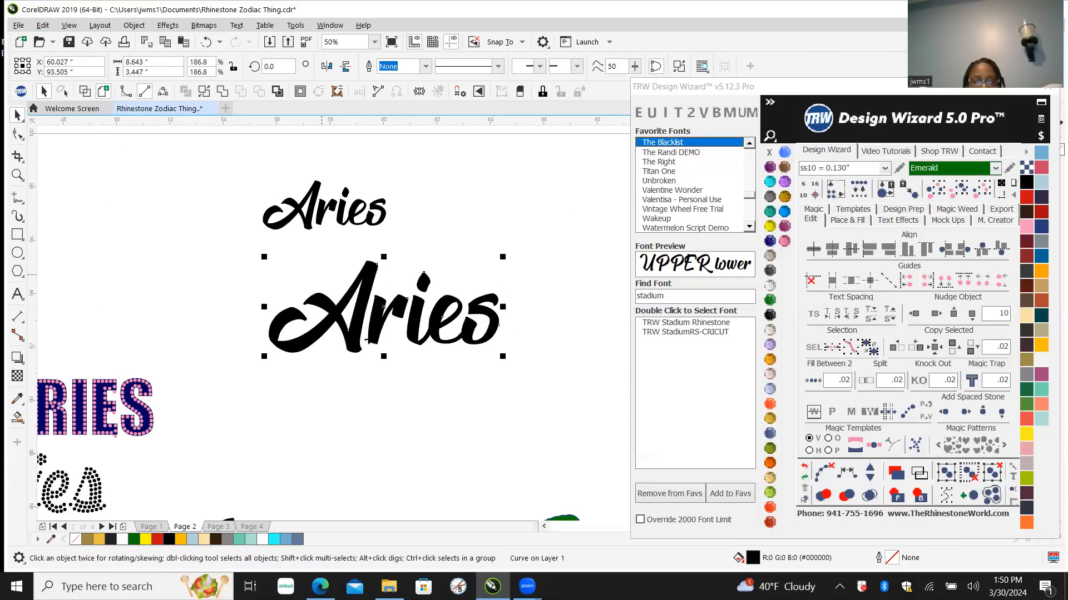
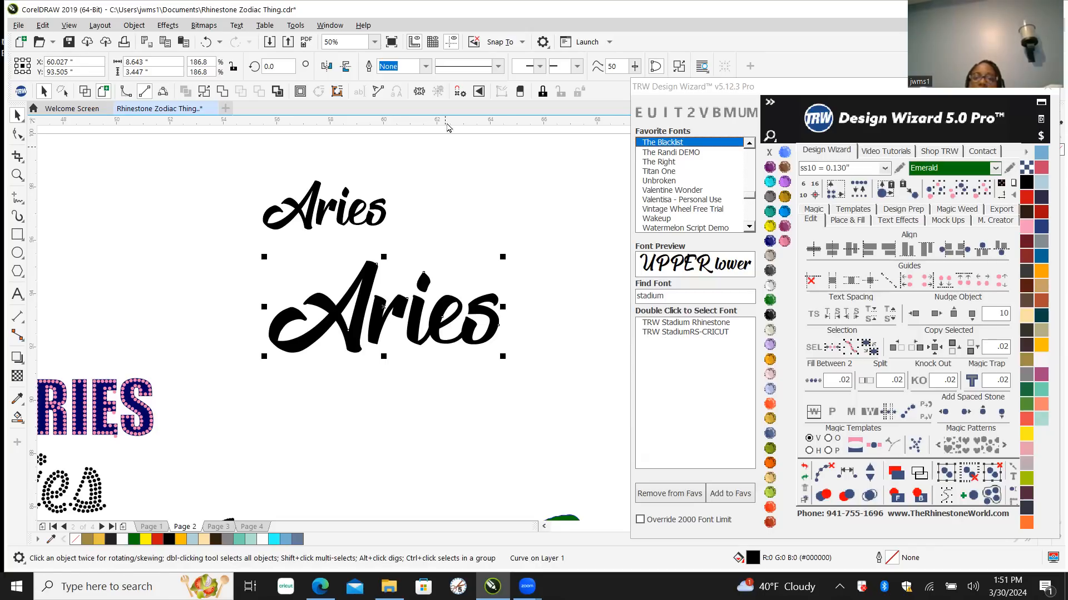
Step: Try an outside Island Fill with a contour of 0.12 around the enlarged Aries curve
{"action": "left_click", "coordinate": [467, 223]}
{"action": "scroll", "coordinate": [427, 295], "scroll_direction": "up", "scroll_amount": 1}
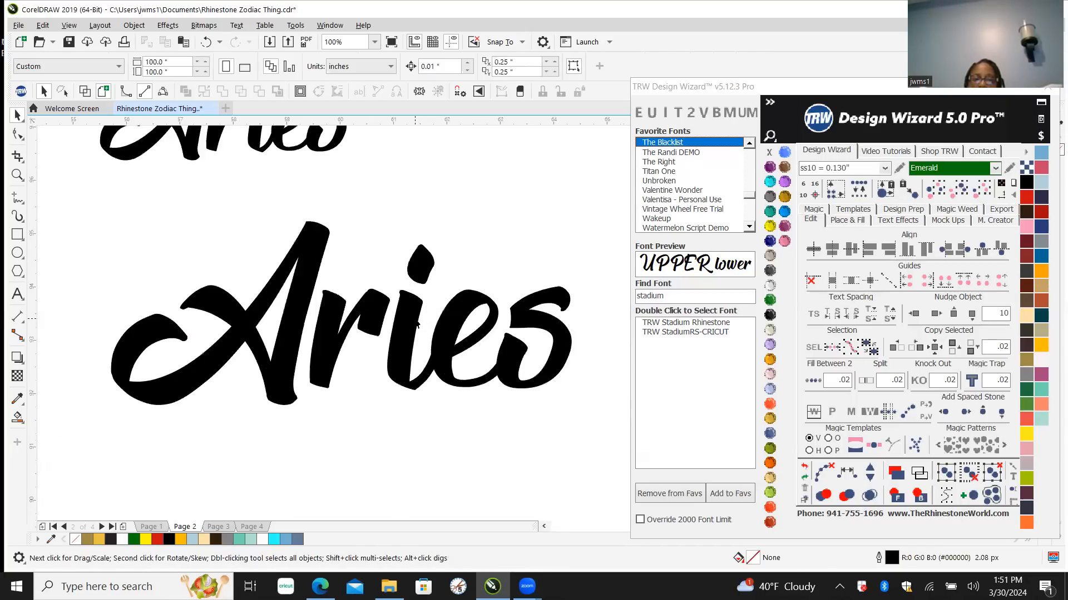
{"action": "left_click", "coordinate": [416, 327]}
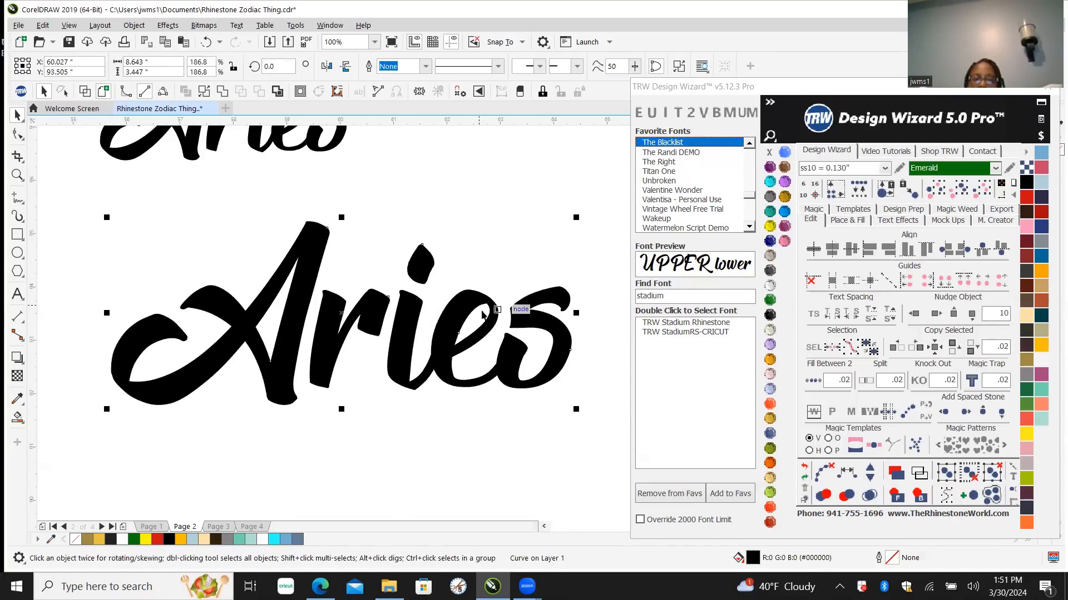
{"action": "left_click", "coordinate": [847, 220]}
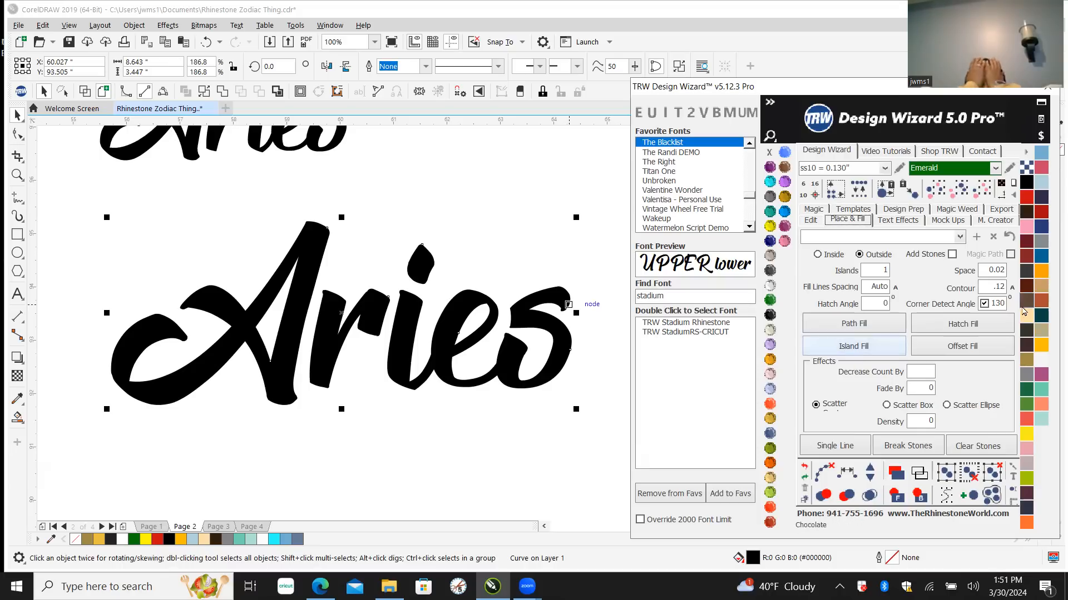
{"action": "left_click", "coordinate": [865, 346]}
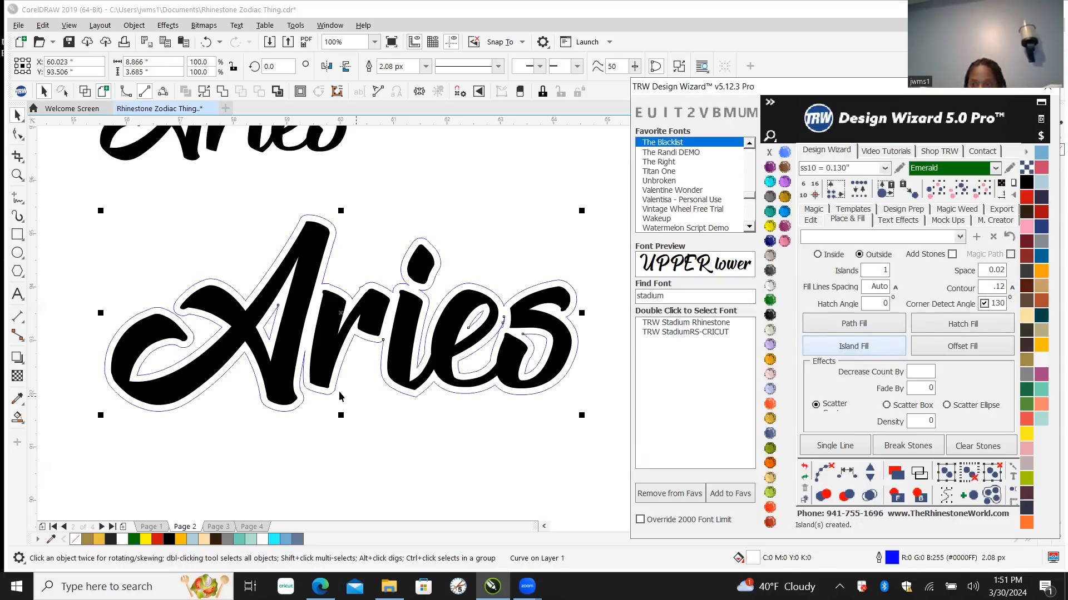
{"action": "scroll", "coordinate": [311, 318], "scroll_direction": "down", "scroll_amount": 2}
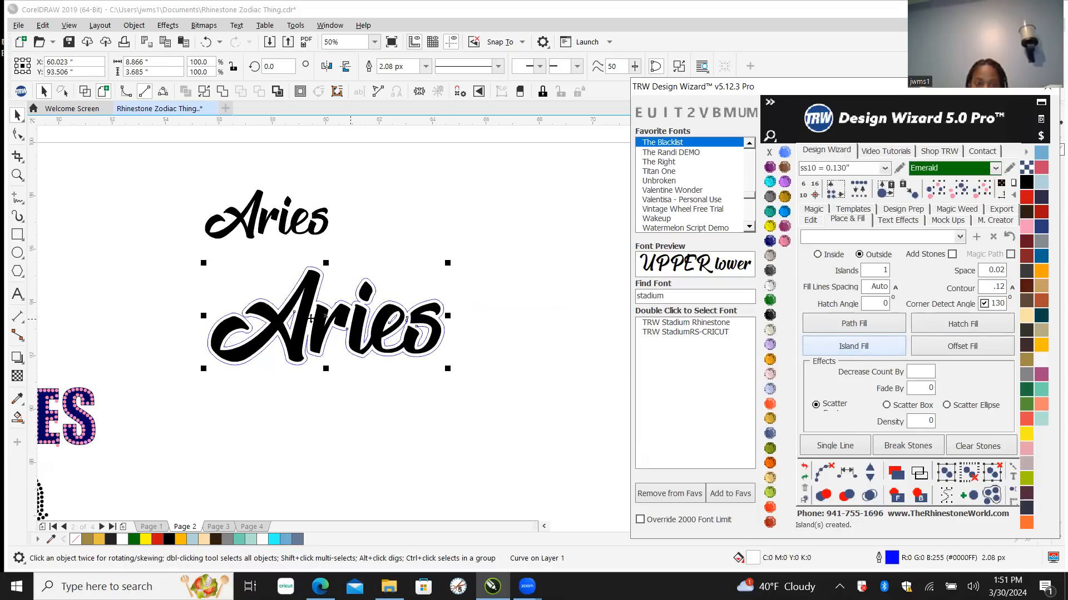
{"action": "left_click", "coordinate": [804, 467]}
Step: Try an outside Island Fill with a contour of 0.15 around the enlarged Aries curve and inspect its gaps
{"action": "double_click", "coordinate": [983, 288]}
{"action": "type", "text": ".15"}
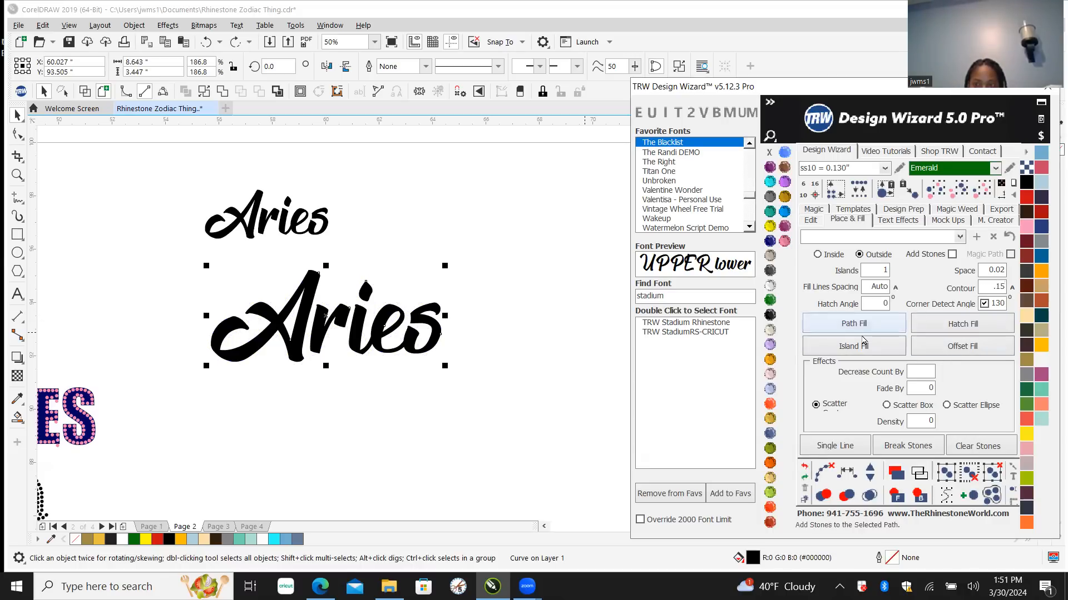
{"action": "left_click", "coordinate": [849, 350]}
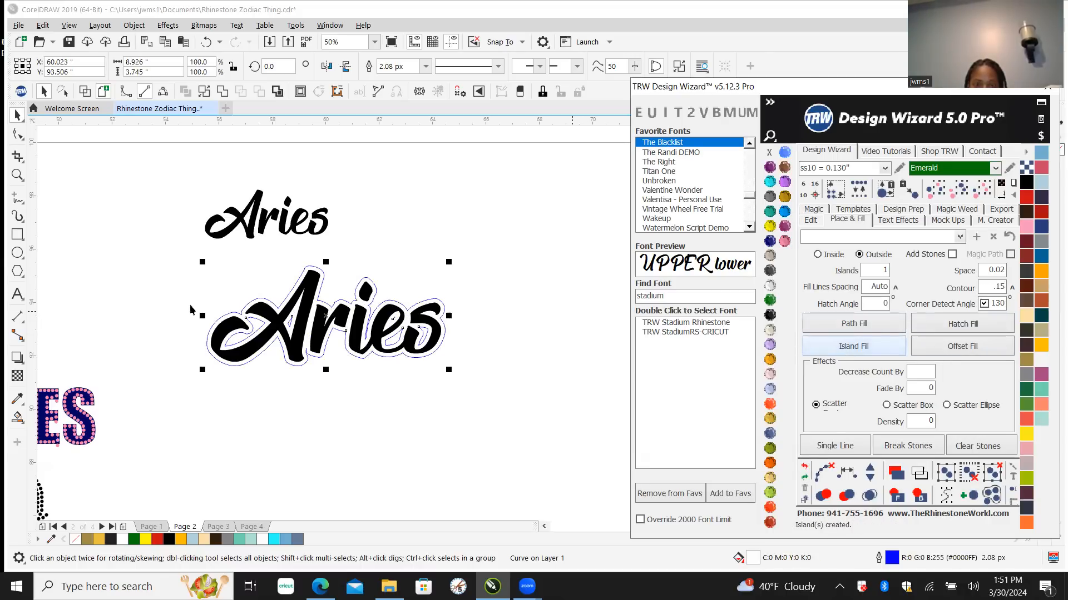
{"action": "scroll", "coordinate": [190, 310], "scroll_direction": "up", "scroll_amount": 6}
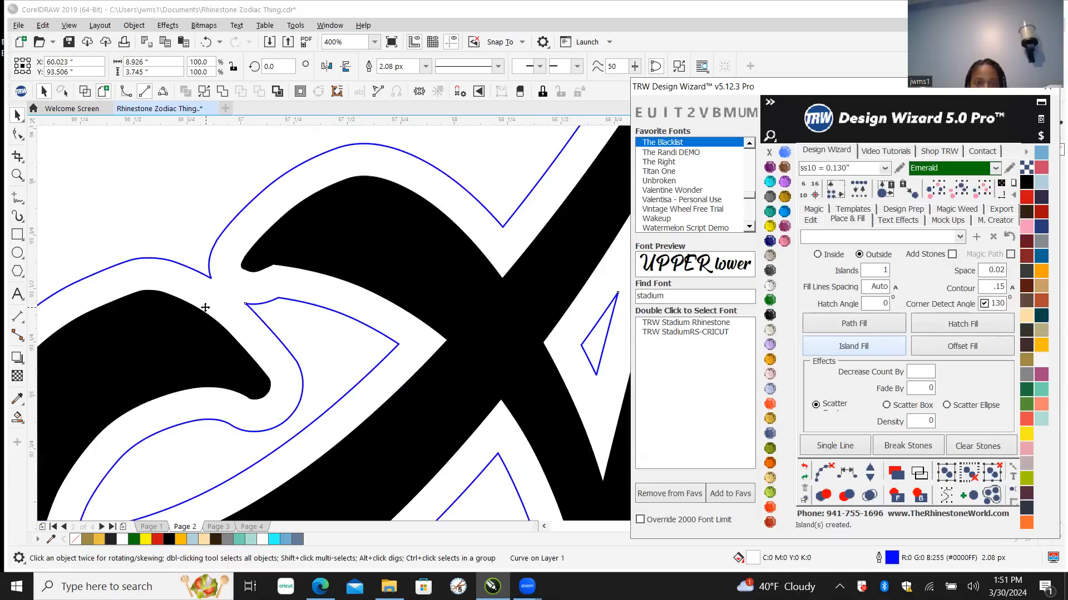
{"action": "scroll", "coordinate": [205, 307], "scroll_direction": "down", "scroll_amount": 4}
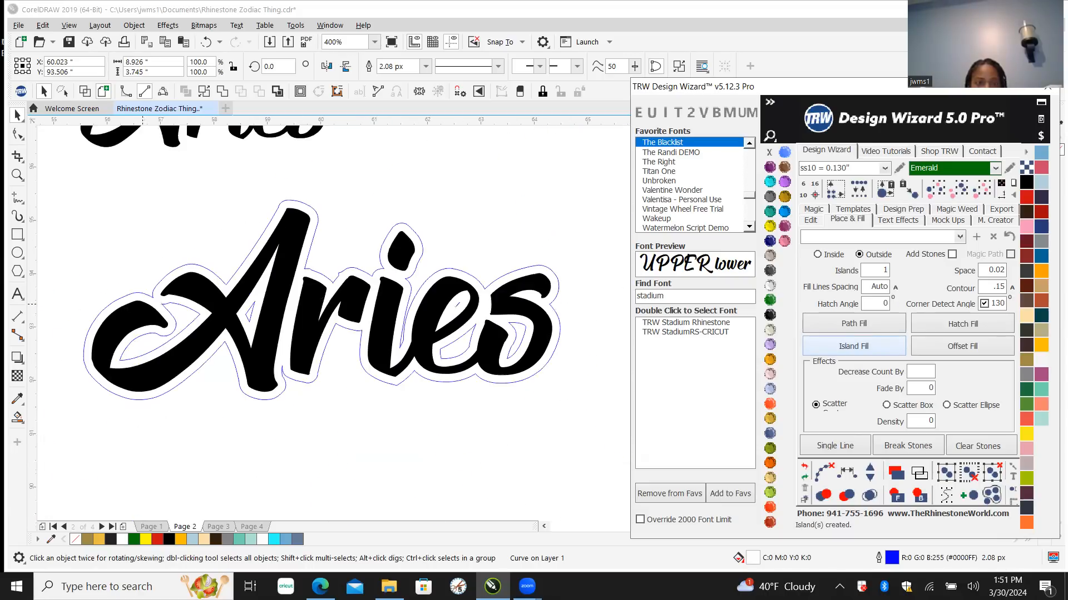
{"action": "left_click", "coordinate": [804, 469]}
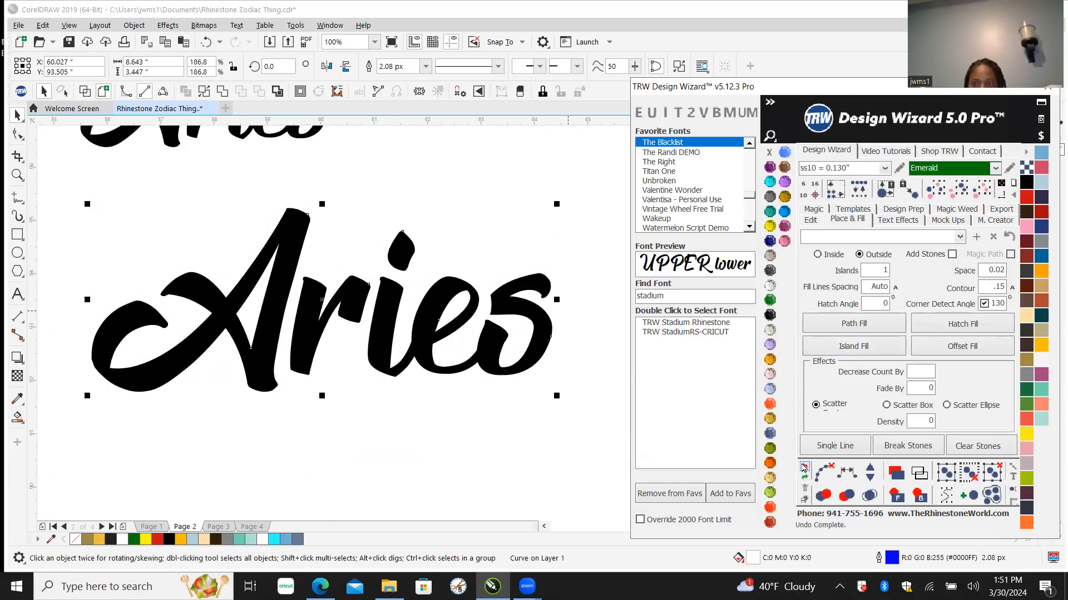
Step: Set the contour to .12, create an outside Island Fill around the enlarged Aries curve, and inspect the border
{"action": "double_click", "coordinate": [982, 292]}
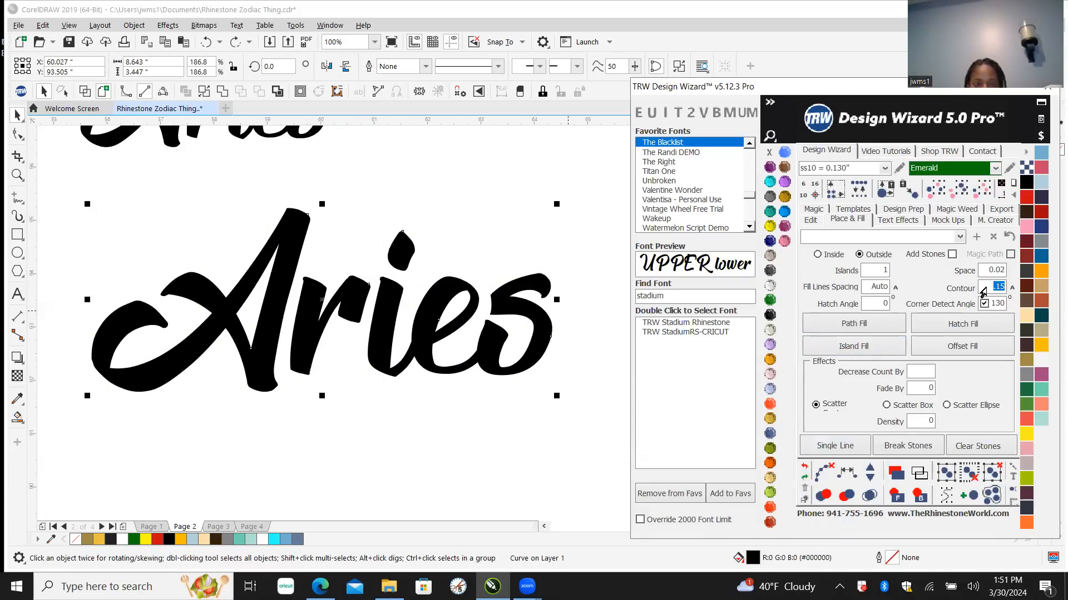
{"action": "type", "text": "."}
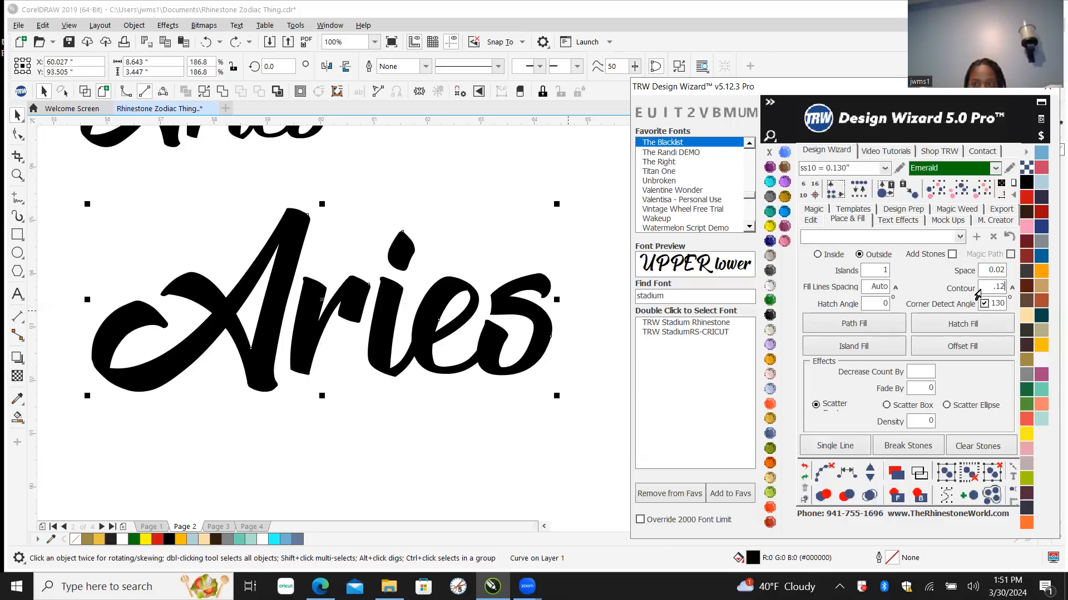
{"action": "left_click", "coordinate": [853, 346]}
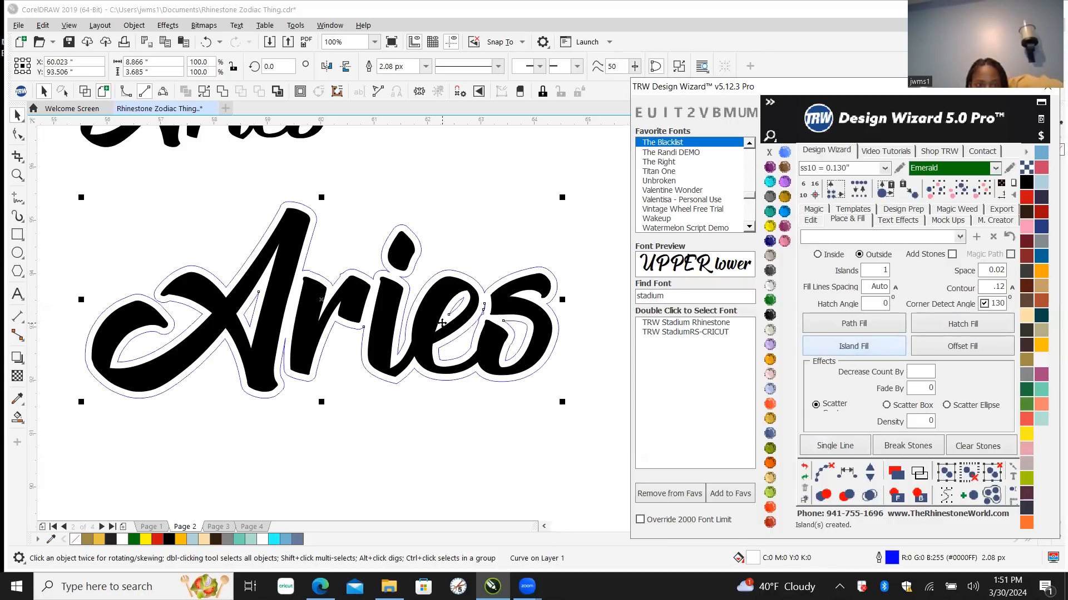
{"action": "scroll", "coordinate": [167, 313], "scroll_direction": "up", "scroll_amount": 2}
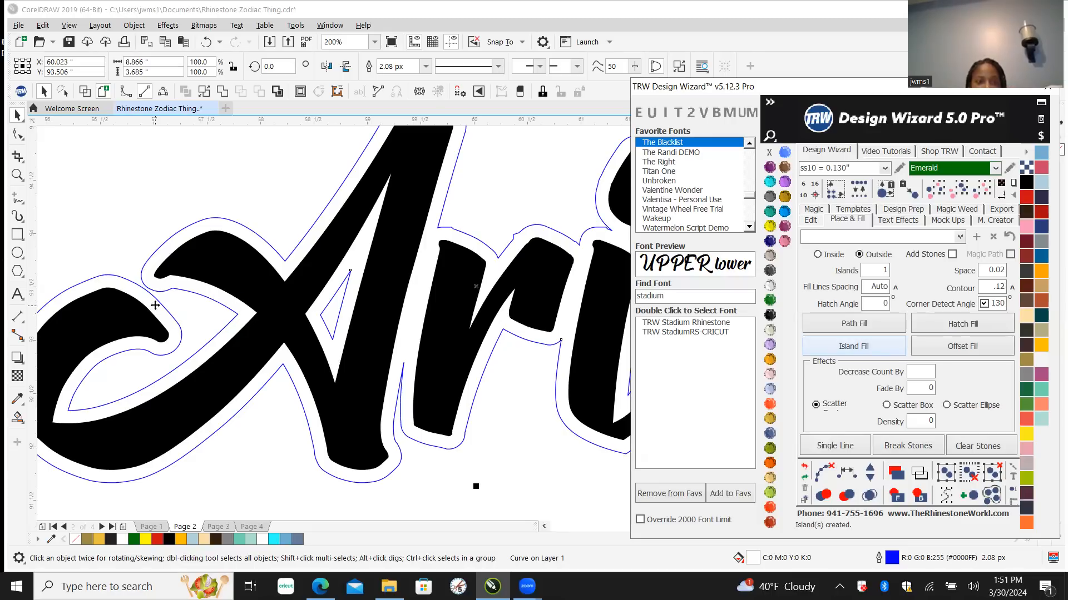
{"action": "scroll", "coordinate": [156, 309], "scroll_direction": "down", "scroll_amount": 2}
{"action": "scroll", "coordinate": [149, 295], "scroll_direction": "up", "scroll_amount": 2}
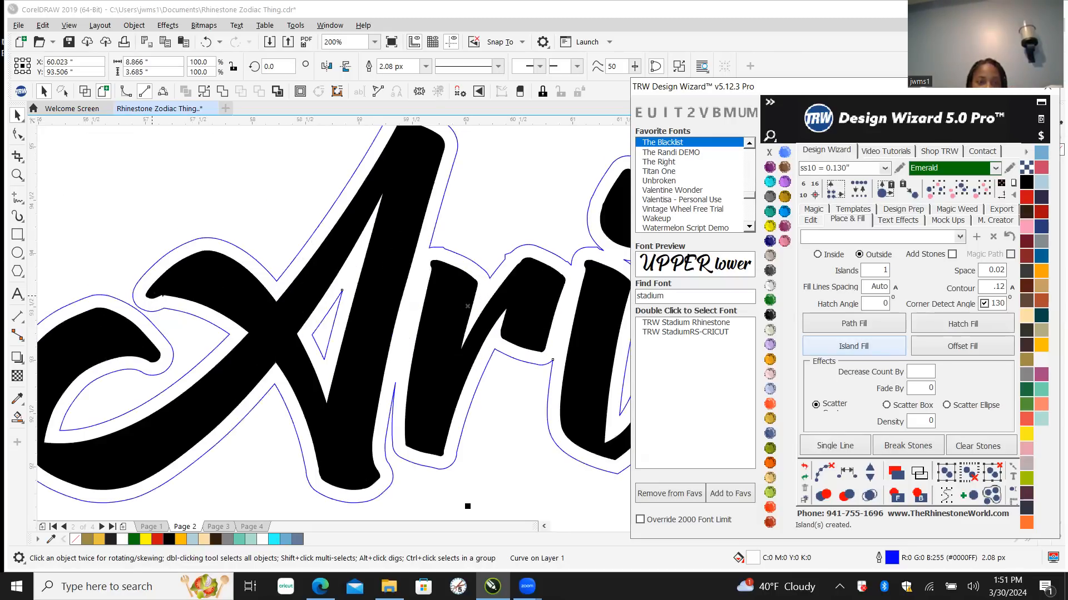
{"action": "scroll", "coordinate": [154, 300], "scroll_direction": "down", "scroll_amount": 2}
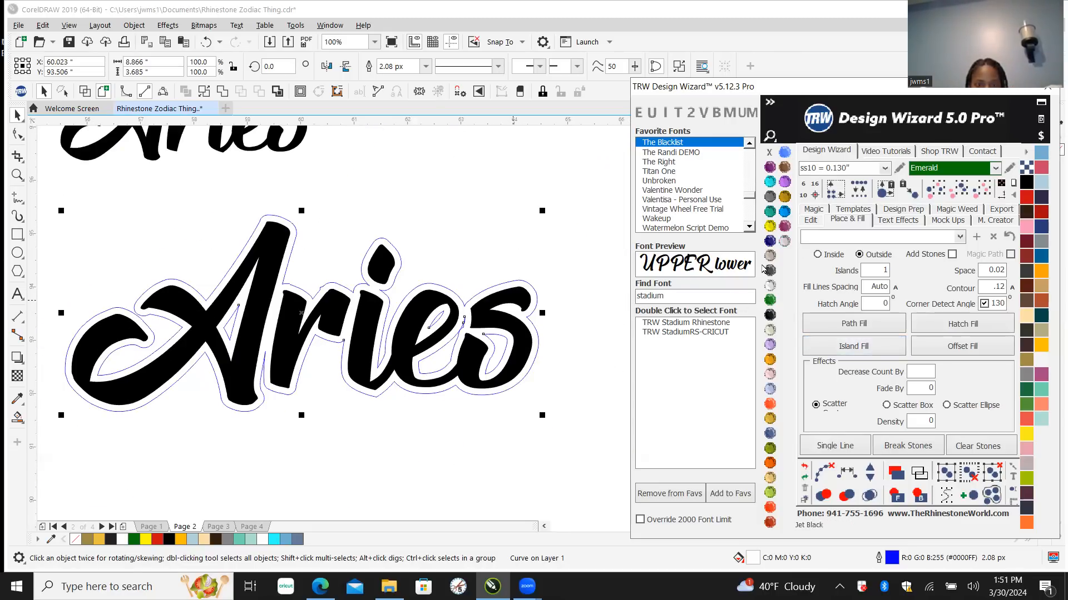
Step: Fill the island shape behind the enlarged Aries lettering with TRW Pink and remove its outline
{"action": "left_click", "coordinate": [783, 240]}
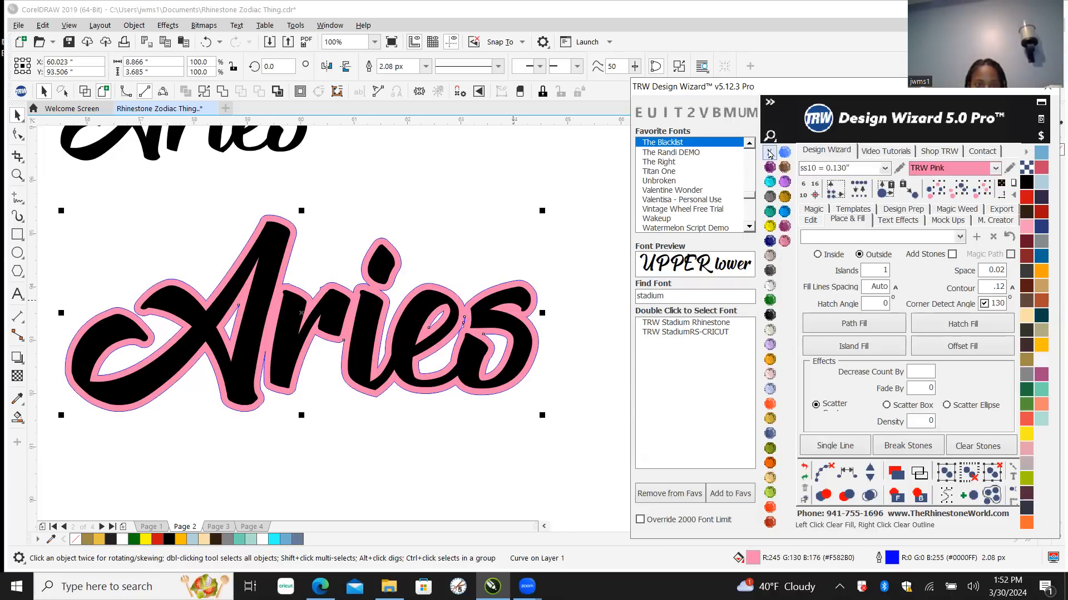
{"action": "right_click", "coordinate": [770, 153]}
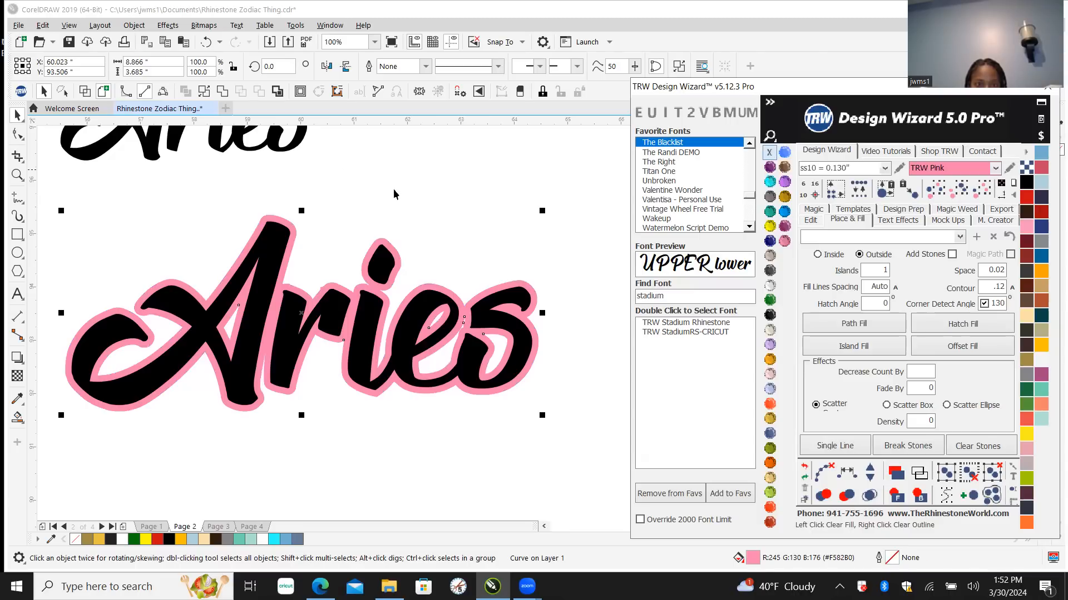
{"action": "left_click", "coordinate": [409, 208]}
Step: Select the black Aries lettering together with its pink island shape and remove the overlap between them
{"action": "scroll", "coordinate": [385, 264], "scroll_direction": "up", "scroll_amount": 2}
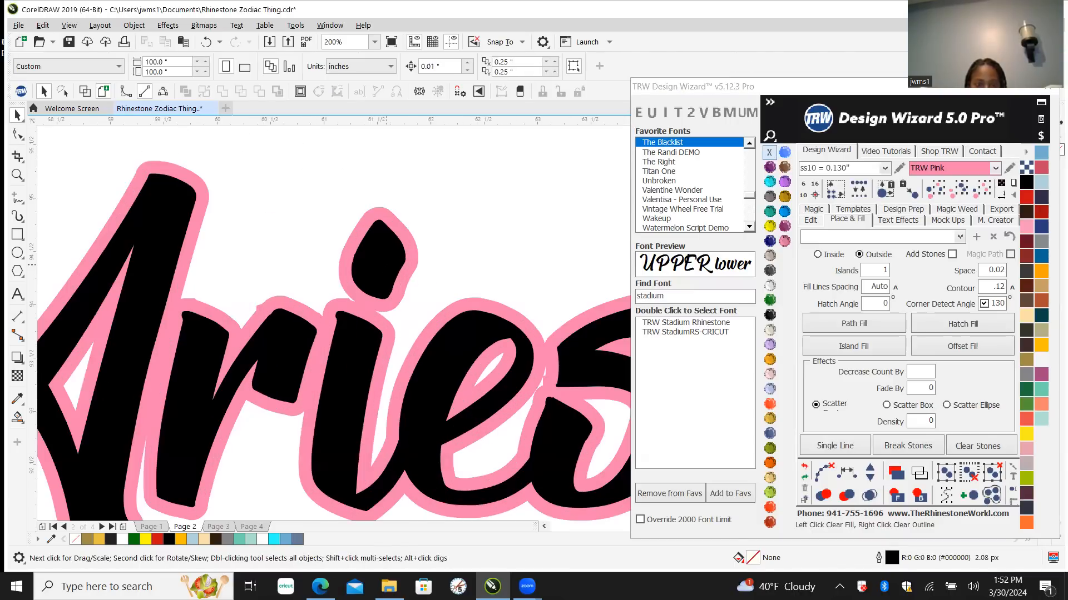
{"action": "left_click", "coordinate": [399, 232]}
{"action": "scroll", "coordinate": [400, 231], "scroll_direction": "up", "scroll_amount": 3}
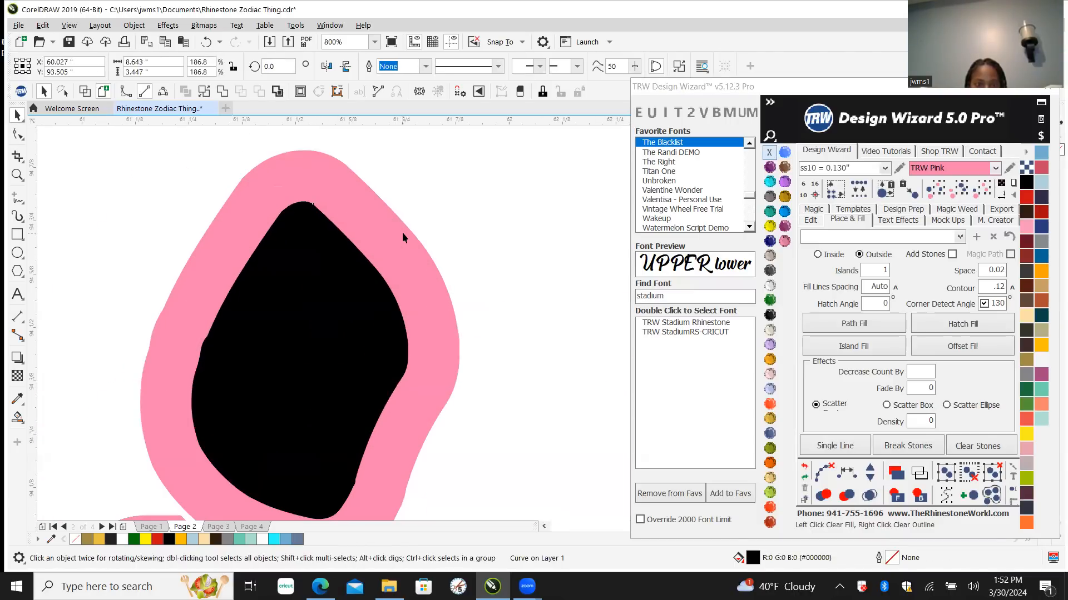
{"action": "left_click", "coordinate": [384, 210], "text": "shift"}
{"action": "left_click", "coordinate": [259, 96]}
{"action": "scroll", "coordinate": [382, 313], "scroll_direction": "down", "scroll_amount": 3}
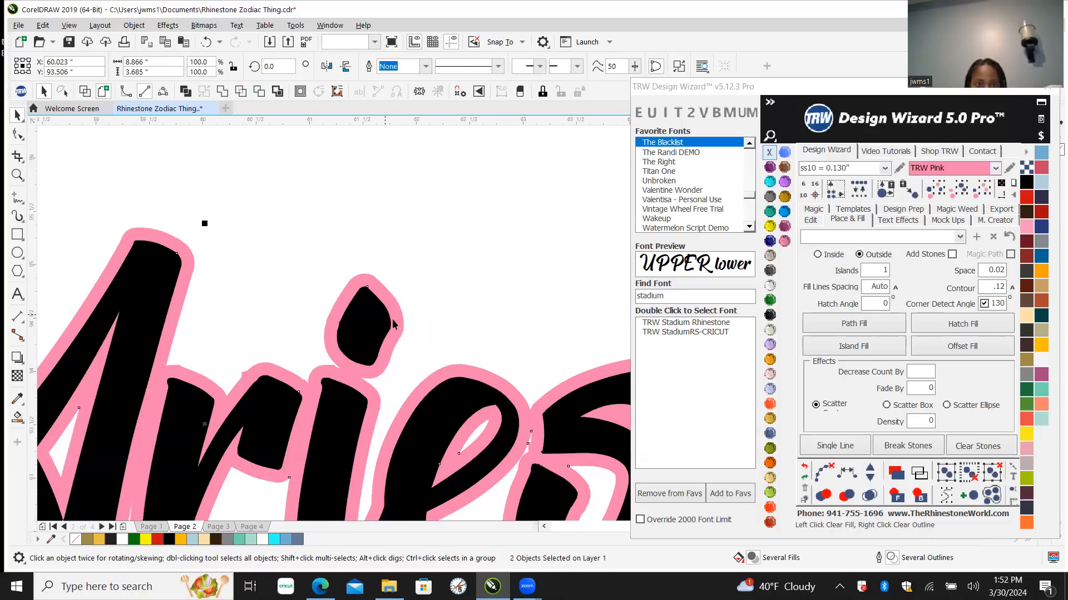
Step: Open the pink Aries border for node editing and delete the protruding node beside the top of the r's arm
{"action": "left_click", "coordinate": [478, 231]}
{"action": "scroll", "coordinate": [302, 334], "scroll_direction": "down", "scroll_amount": 2}
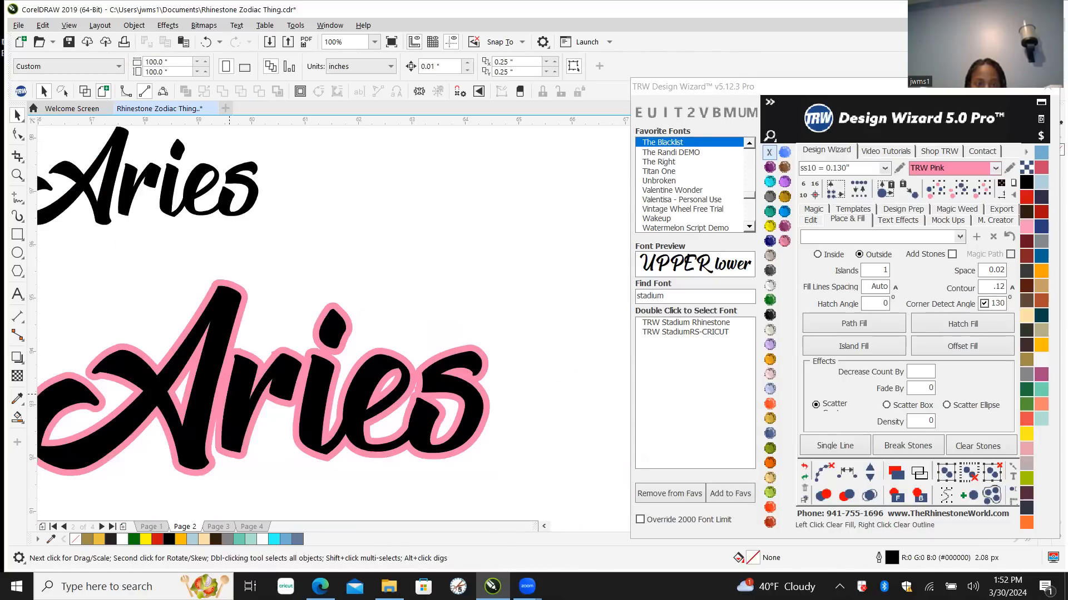
{"action": "scroll", "coordinate": [187, 359], "scroll_direction": "up", "scroll_amount": 2}
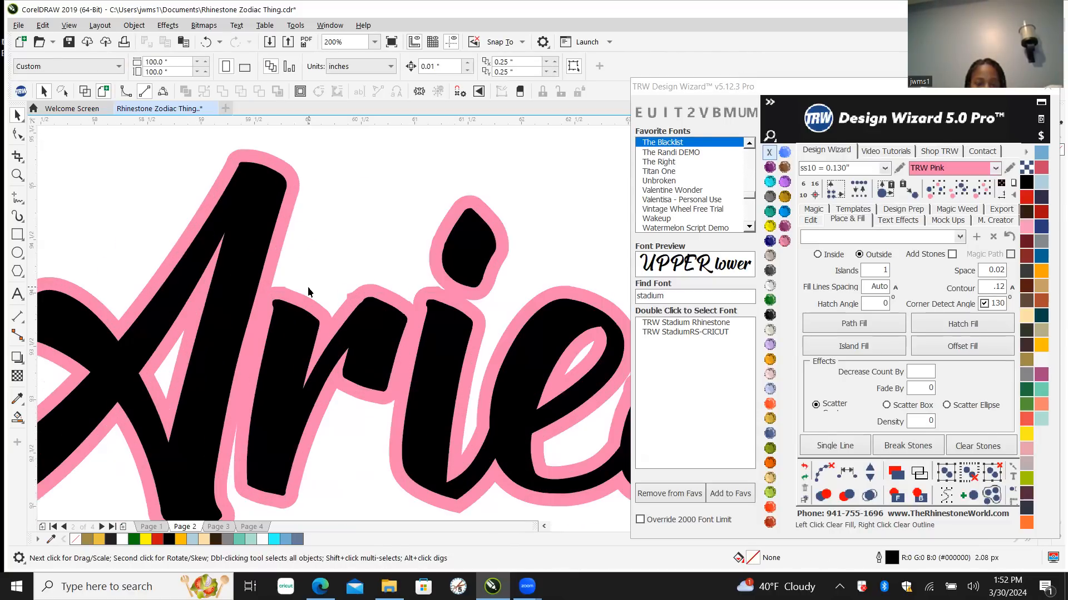
{"action": "scroll", "coordinate": [309, 292], "scroll_direction": "up", "scroll_amount": 3}
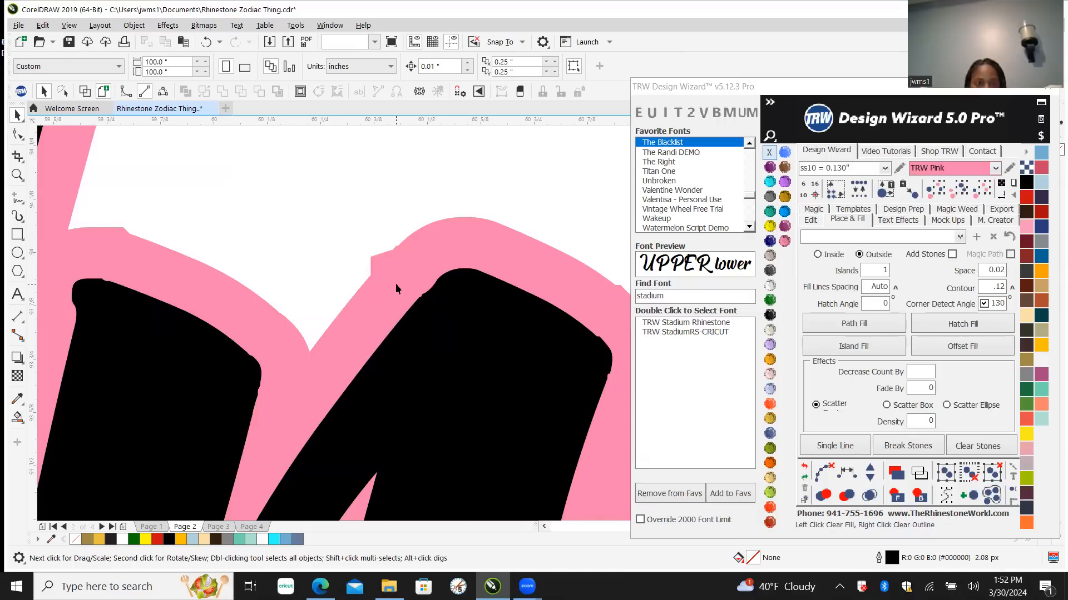
{"action": "double_click", "coordinate": [395, 283]}
{"action": "left_click_drag", "start_coordinate": [342, 238], "coordinate": [380, 270]}
{"action": "key", "text": "Delete"}
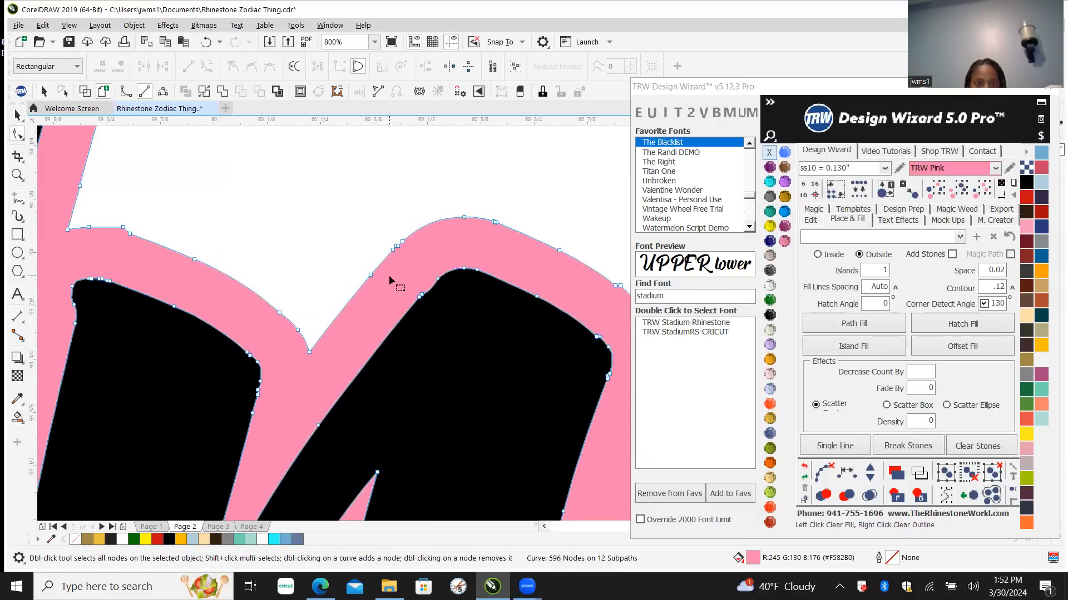
Step: Delete the corner node on the outer pink border above the r's stem, next to the A
{"action": "scroll", "coordinate": [315, 296], "scroll_direction": "down", "scroll_amount": 2}
{"action": "scroll", "coordinate": [259, 288], "scroll_direction": "up", "scroll_amount": 4}
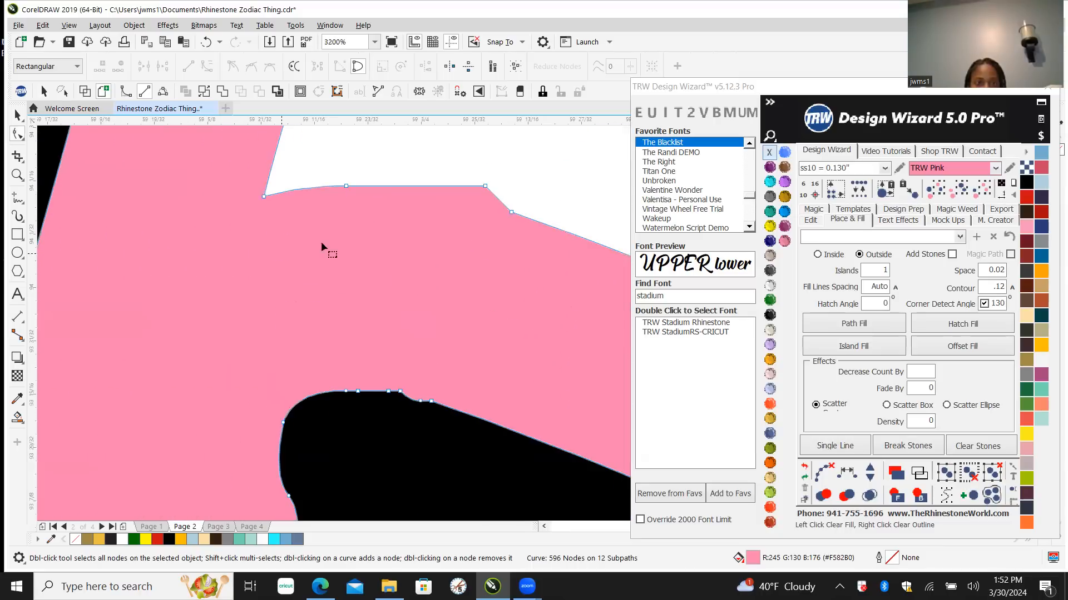
{"action": "left_click_drag", "start_coordinate": [472, 179], "coordinate": [492, 213]}
{"action": "key", "text": "Delete"}
{"action": "scroll", "coordinate": [255, 307], "scroll_direction": "down", "scroll_amount": 2}
{"action": "scroll", "coordinate": [255, 306], "scroll_direction": "down", "scroll_amount": 5}
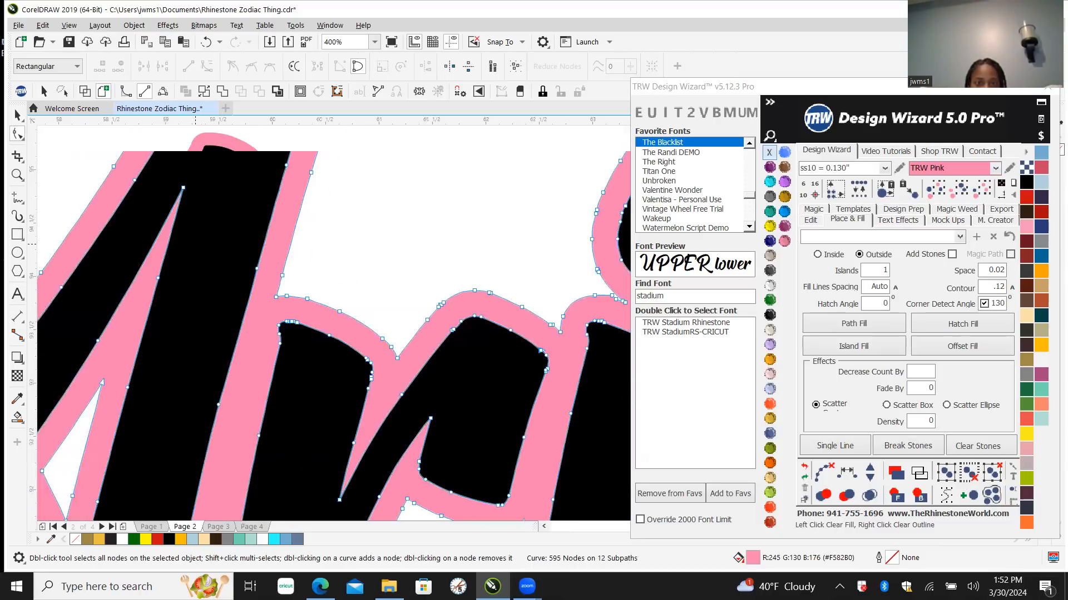
Step: Examine the narrow white slivers and their nodes in the pink border between the e and the s
{"action": "scroll", "coordinate": [432, 283], "scroll_direction": "up", "scroll_amount": 2}
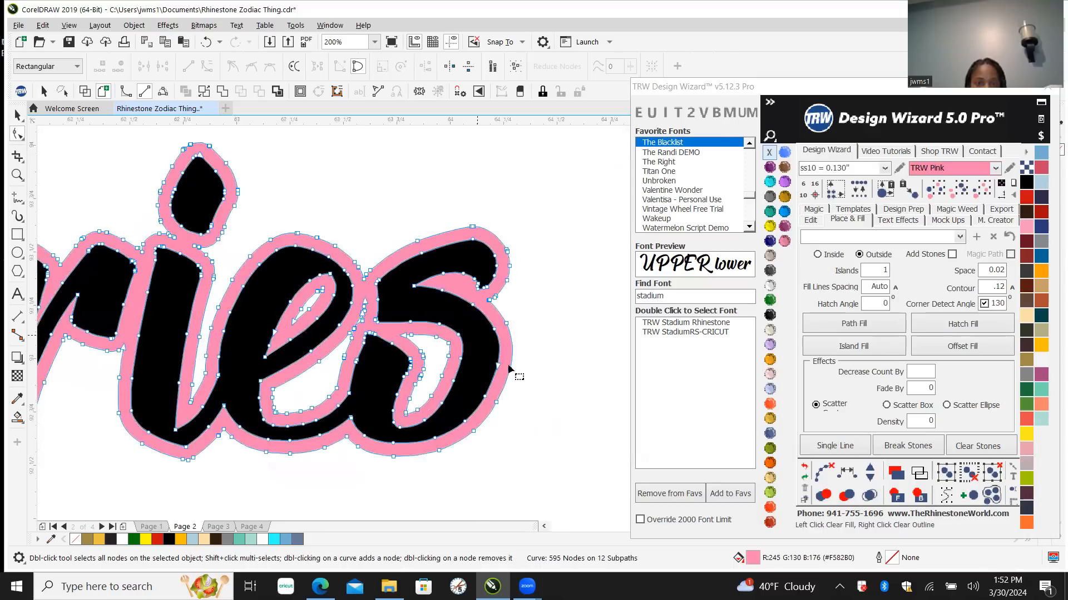
{"action": "scroll", "coordinate": [334, 322], "scroll_direction": "down", "scroll_amount": 1}
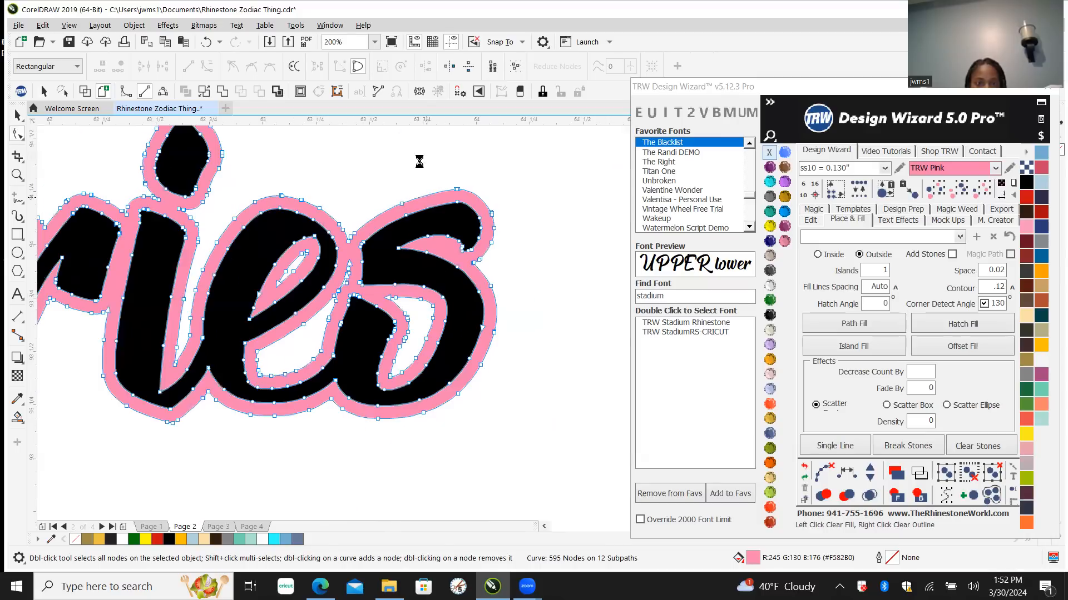
{"action": "scroll", "coordinate": [345, 263], "scroll_direction": "up", "scroll_amount": 1}
{"action": "scroll", "coordinate": [246, 389], "scroll_direction": "up", "scroll_amount": 2}
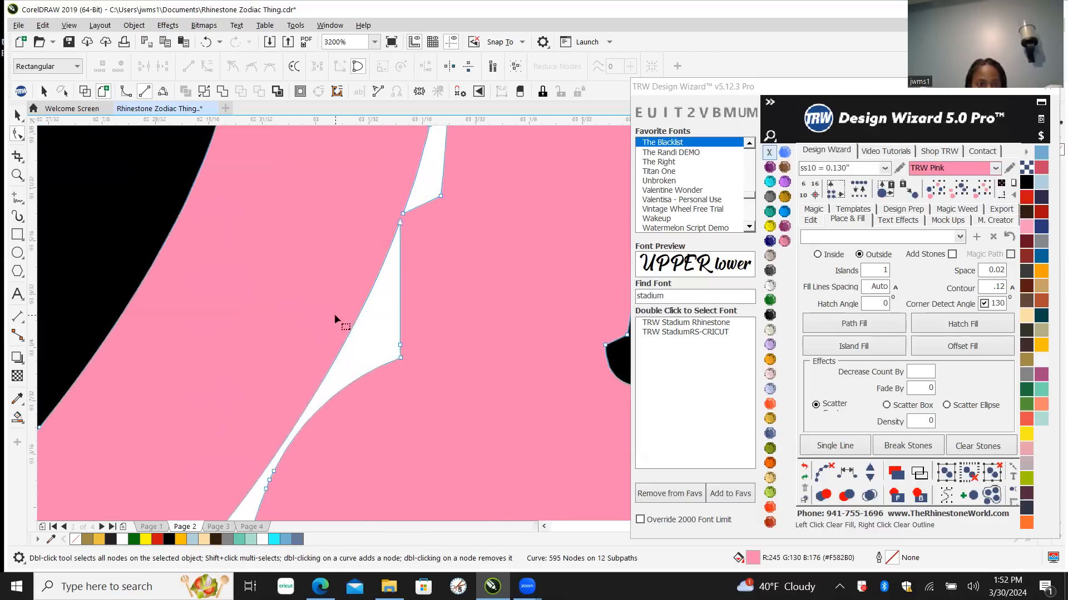
{"action": "scroll", "coordinate": [334, 313], "scroll_direction": "down", "scroll_amount": 2}
{"action": "scroll", "coordinate": [383, 256], "scroll_direction": "up", "scroll_amount": 3}
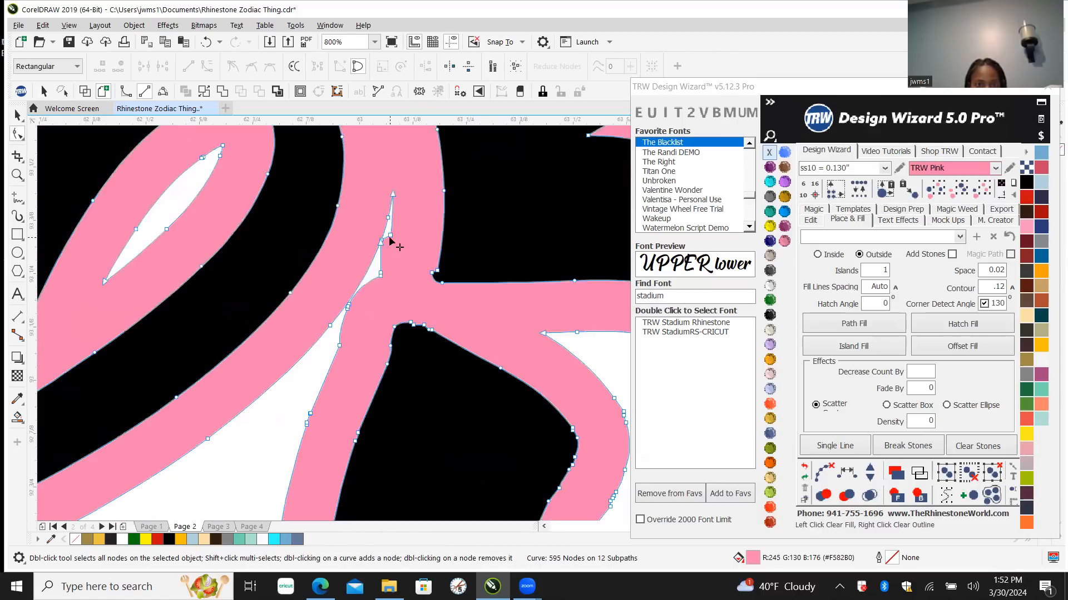
{"action": "scroll", "coordinate": [381, 248], "scroll_direction": "up", "scroll_amount": 2}
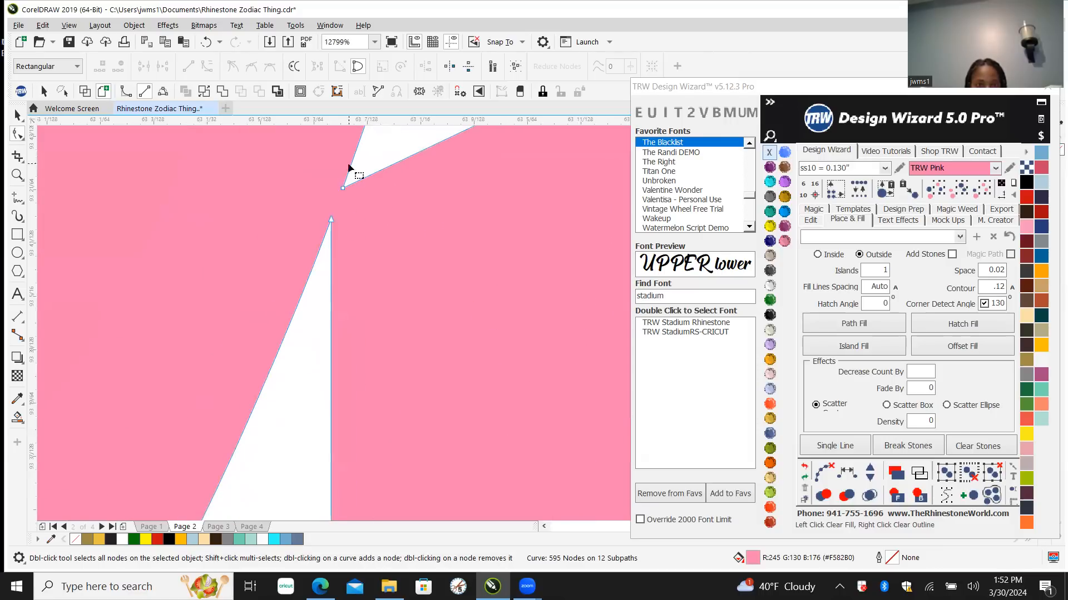
{"action": "scroll", "coordinate": [341, 245], "scroll_direction": "down", "scroll_amount": 2}
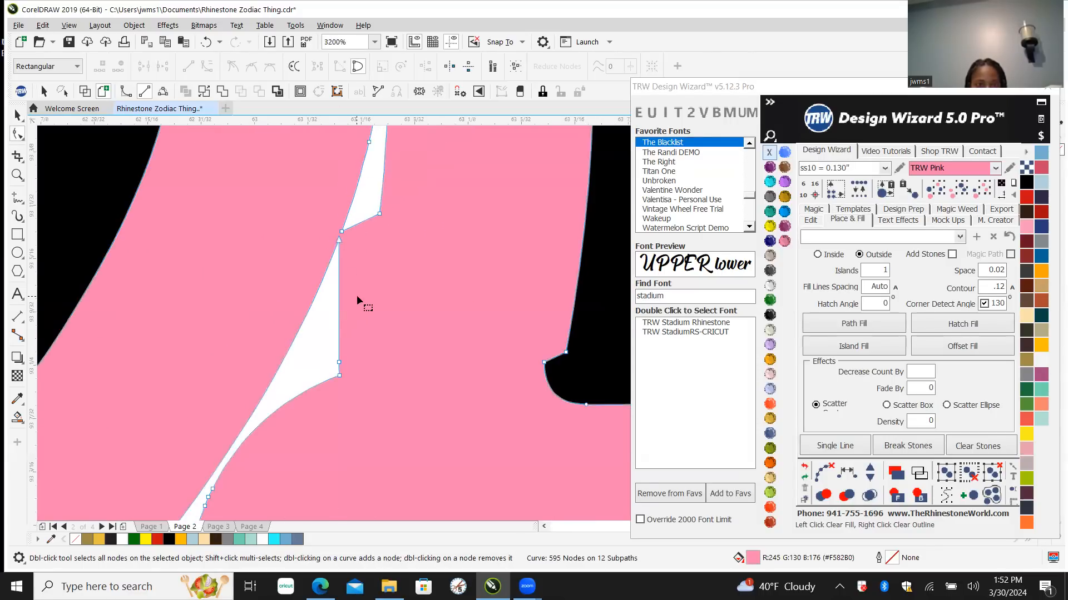
{"action": "scroll", "coordinate": [359, 299], "scroll_direction": "down", "scroll_amount": 1}
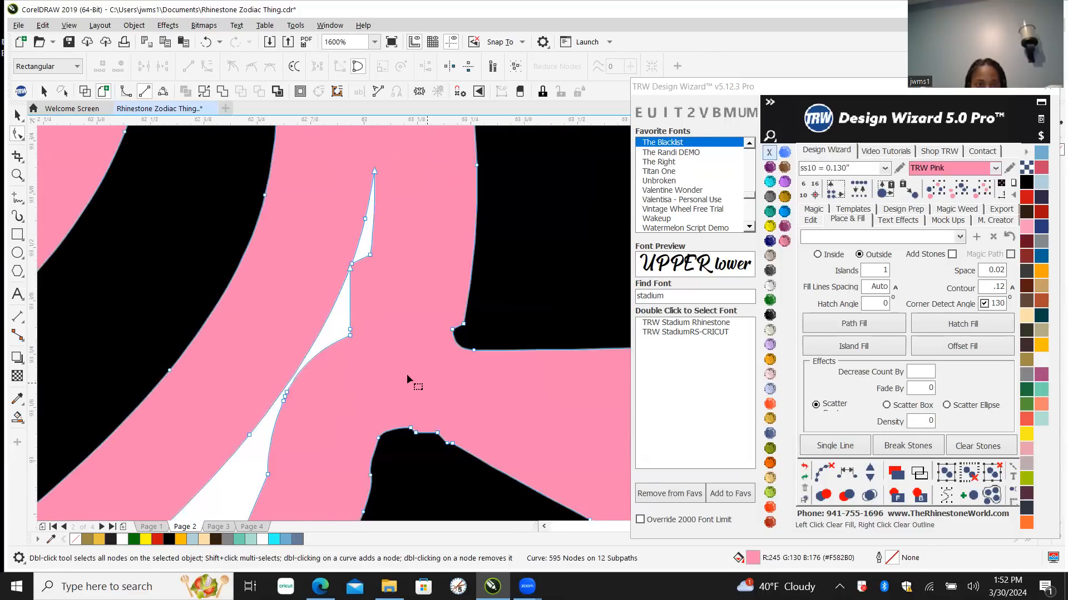
{"action": "scroll", "coordinate": [407, 377], "scroll_direction": "down", "scroll_amount": 1}
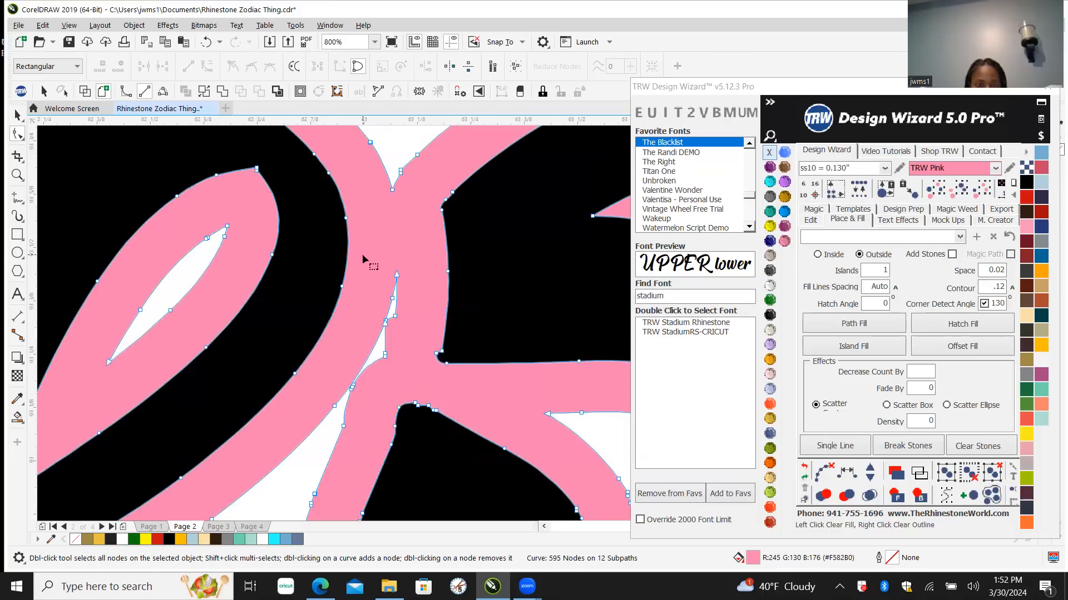
{"action": "scroll", "coordinate": [389, 311], "scroll_direction": "up", "scroll_amount": 2}
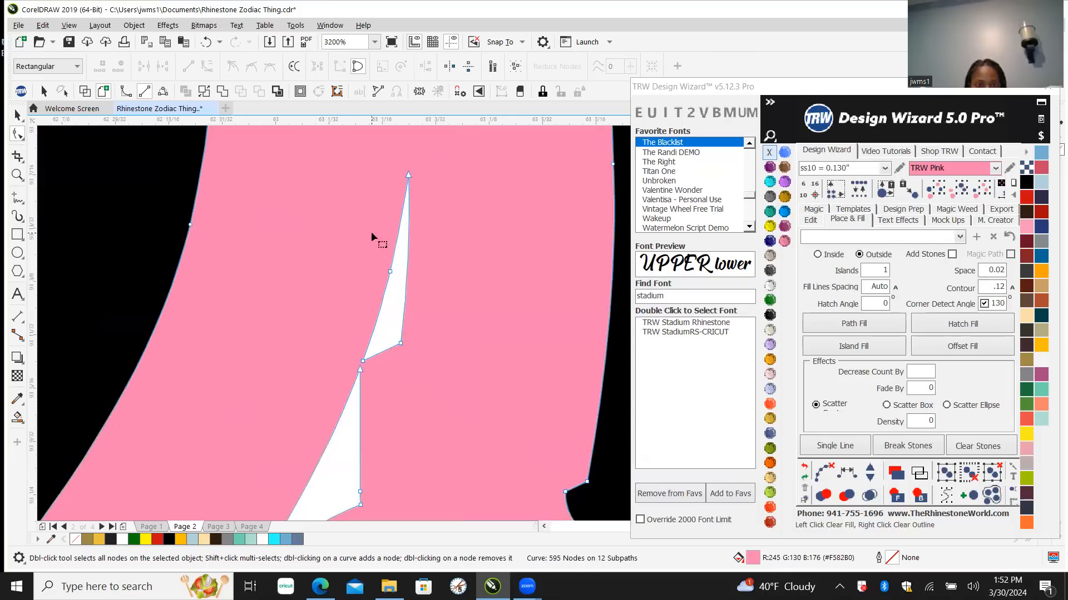
{"action": "scroll", "coordinate": [371, 278], "scroll_direction": "down", "scroll_amount": 4}
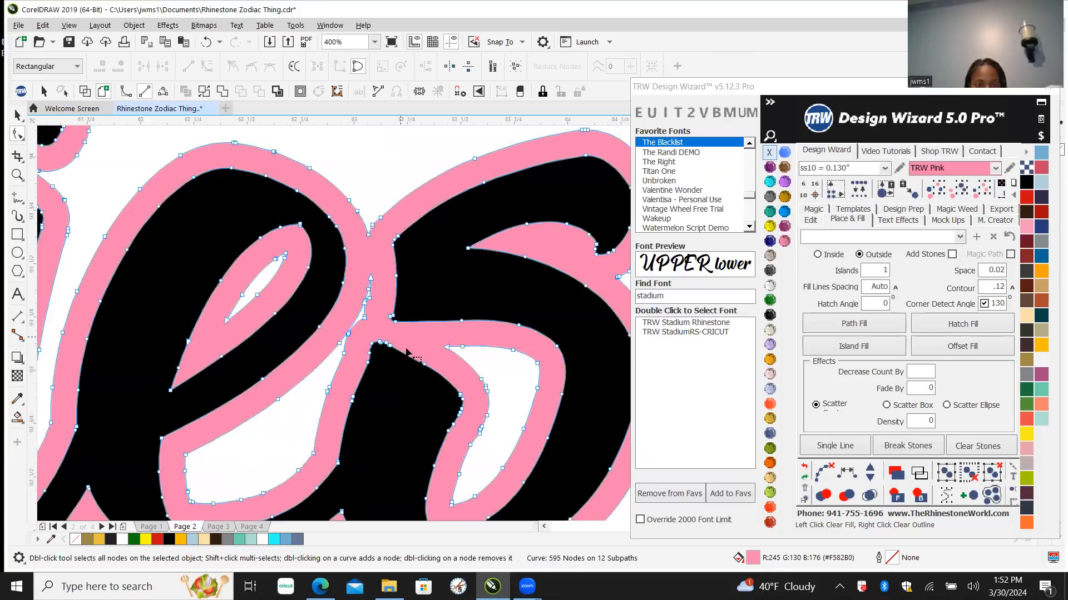
Step: Delete the two corner nodes at the base of the lower white sliver between the e and the s
{"action": "scroll", "coordinate": [375, 315], "scroll_direction": "up", "scroll_amount": 3}
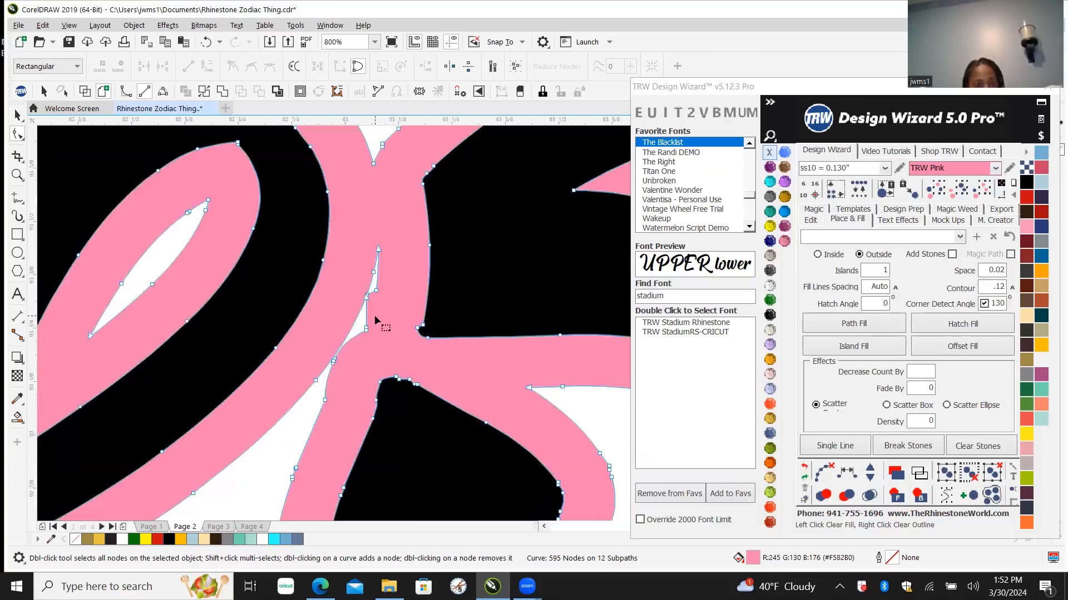
{"action": "scroll", "coordinate": [361, 281], "scroll_direction": "up", "scroll_amount": 1}
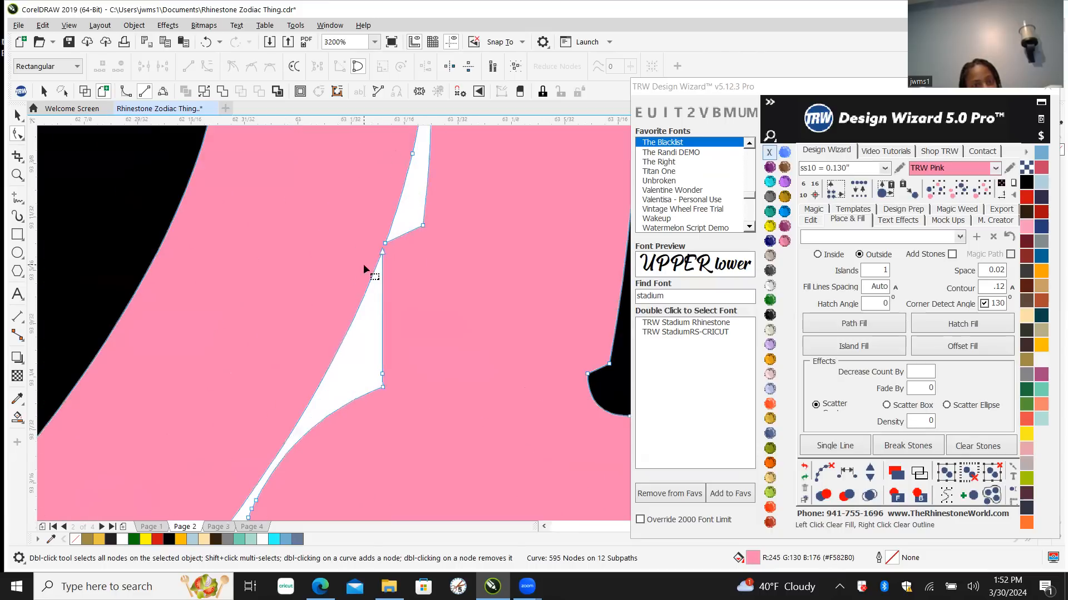
{"action": "left_click_drag", "start_coordinate": [369, 354], "coordinate": [422, 436]}
{"action": "key", "text": "Delete"}
{"action": "scroll", "coordinate": [366, 393], "scroll_direction": "down", "scroll_amount": 2}
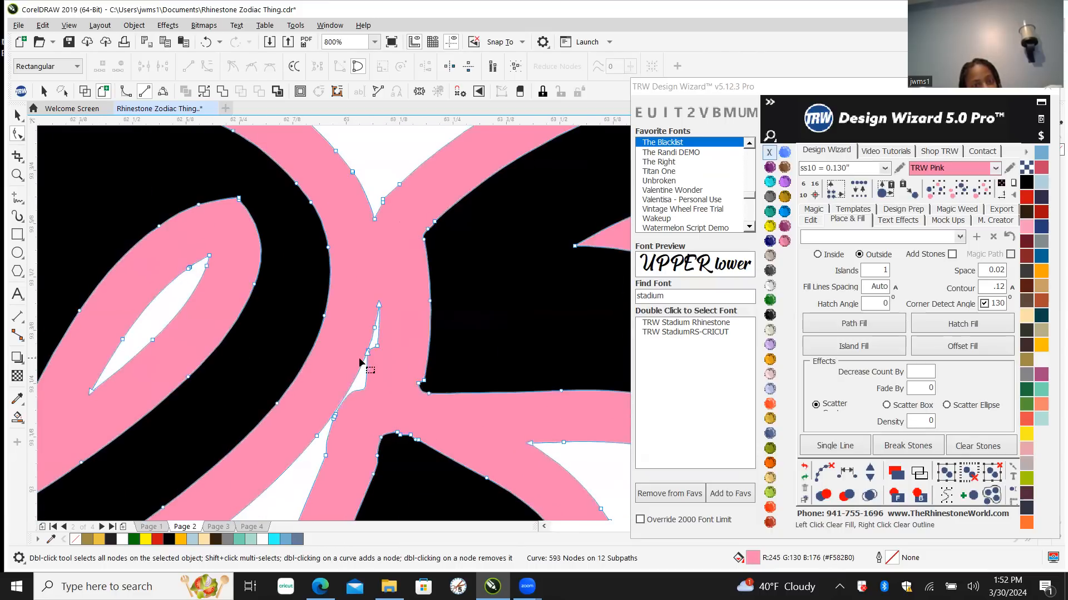
Step: Switch to the Eraser tool for the pink border and reduce the eraser thickness to 0.031 inches
{"action": "scroll", "coordinate": [375, 369], "scroll_direction": "up", "scroll_amount": 5}
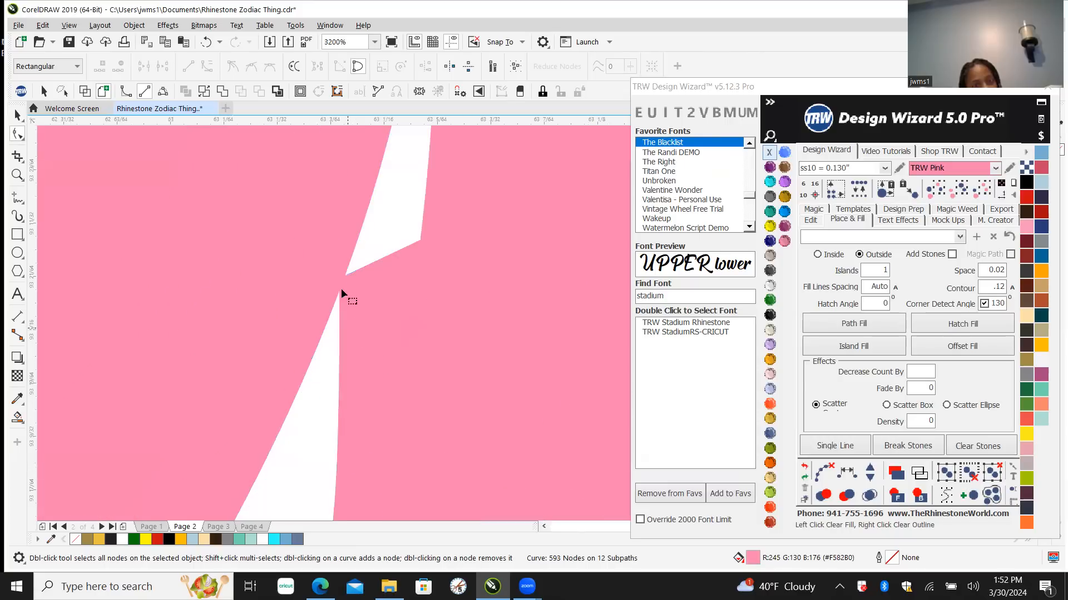
{"action": "scroll", "coordinate": [347, 329], "scroll_direction": "down", "scroll_amount": 1}
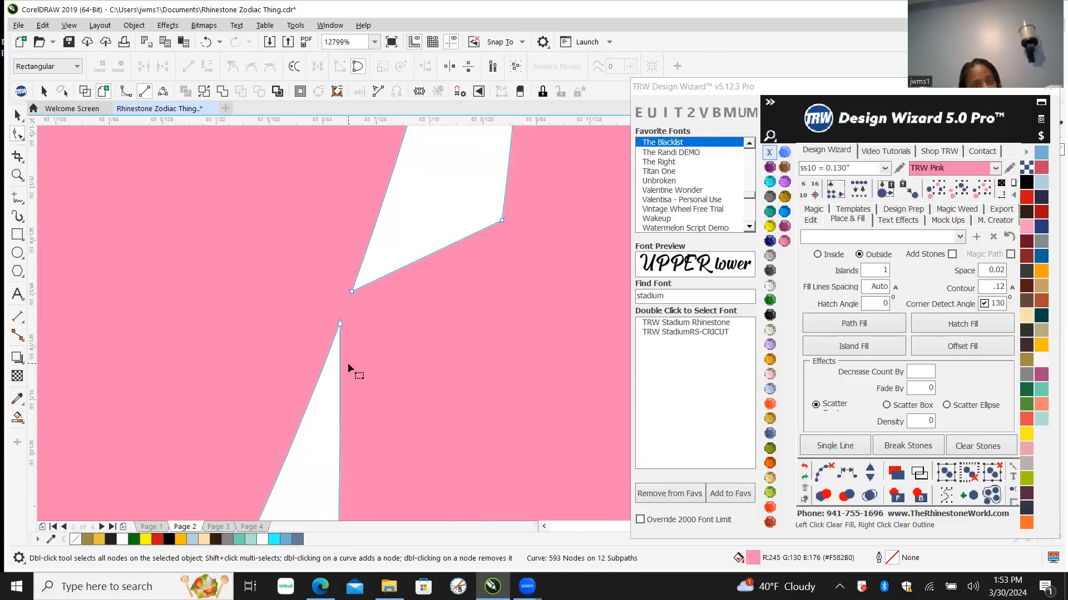
{"action": "scroll", "coordinate": [373, 364], "scroll_direction": "down", "scroll_amount": 1}
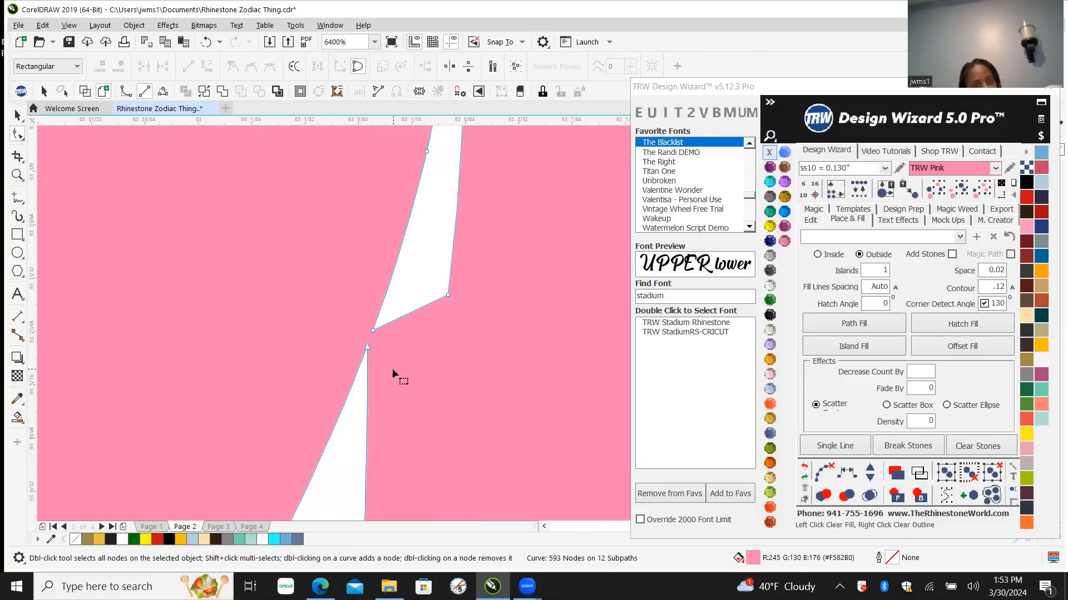
{"action": "scroll", "coordinate": [365, 337], "scroll_direction": "up", "scroll_amount": 1}
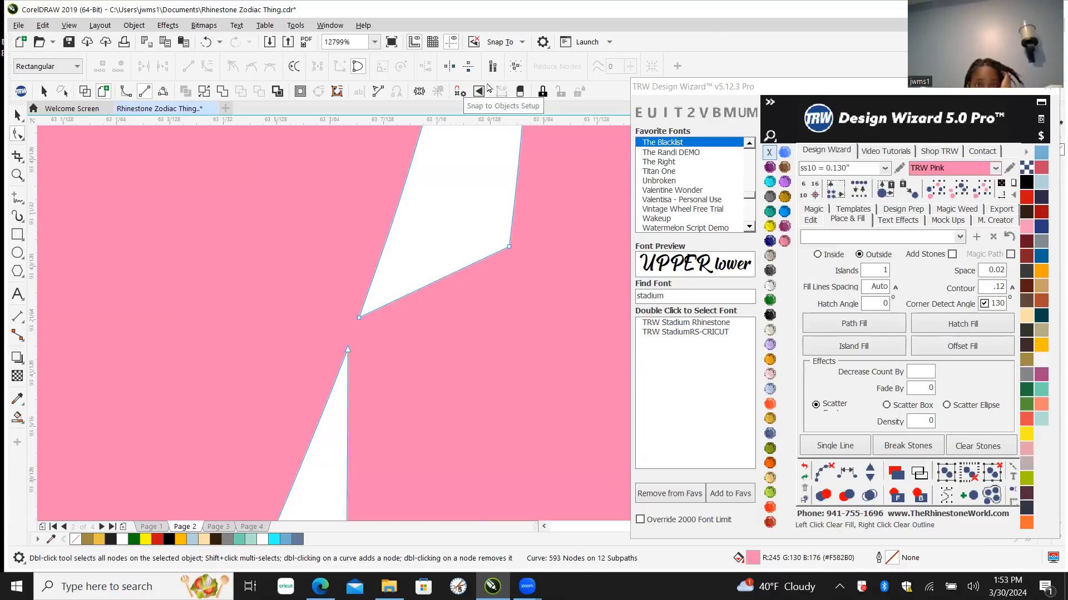
{"action": "left_click", "coordinate": [519, 91]}
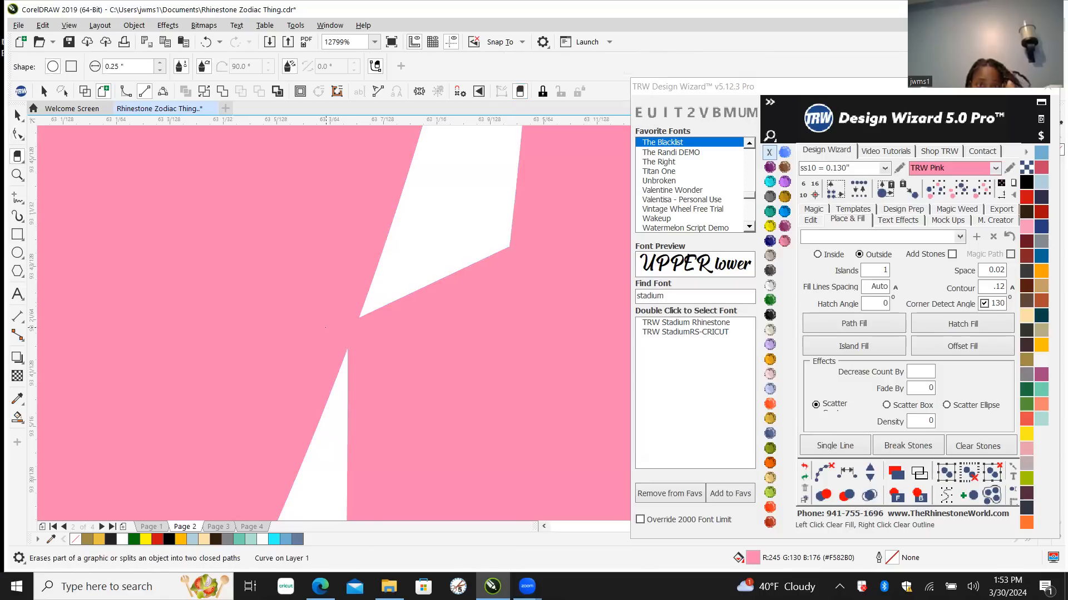
{"action": "scroll", "coordinate": [243, 486], "scroll_direction": "down", "scroll_amount": 5}
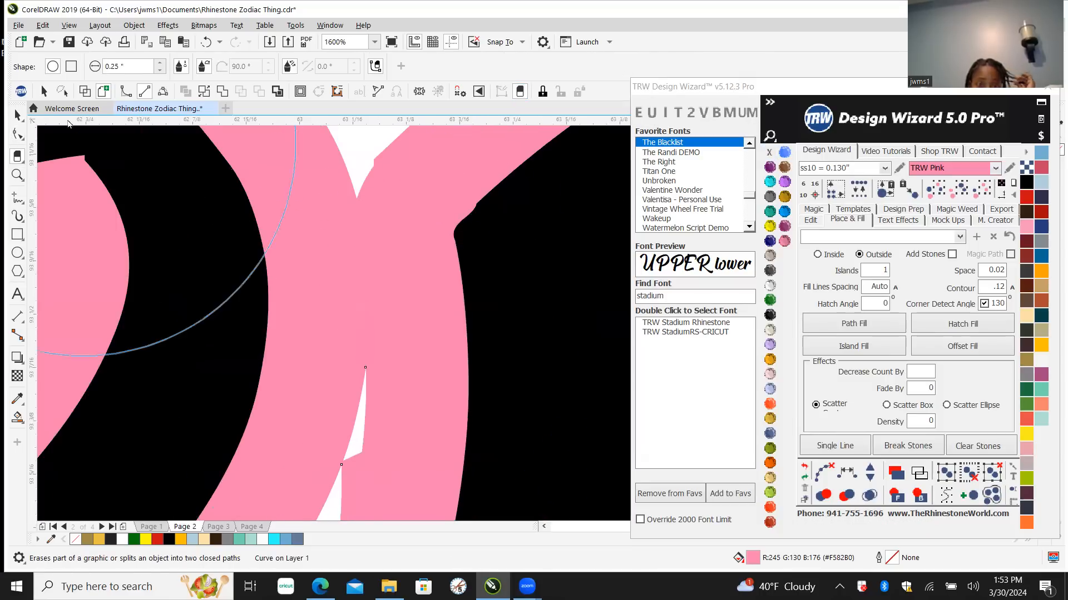
{"action": "left_click", "coordinate": [160, 71]}
{"action": "left_click", "coordinate": [160, 71]}
{"action": "left_click", "coordinate": [160, 71]}
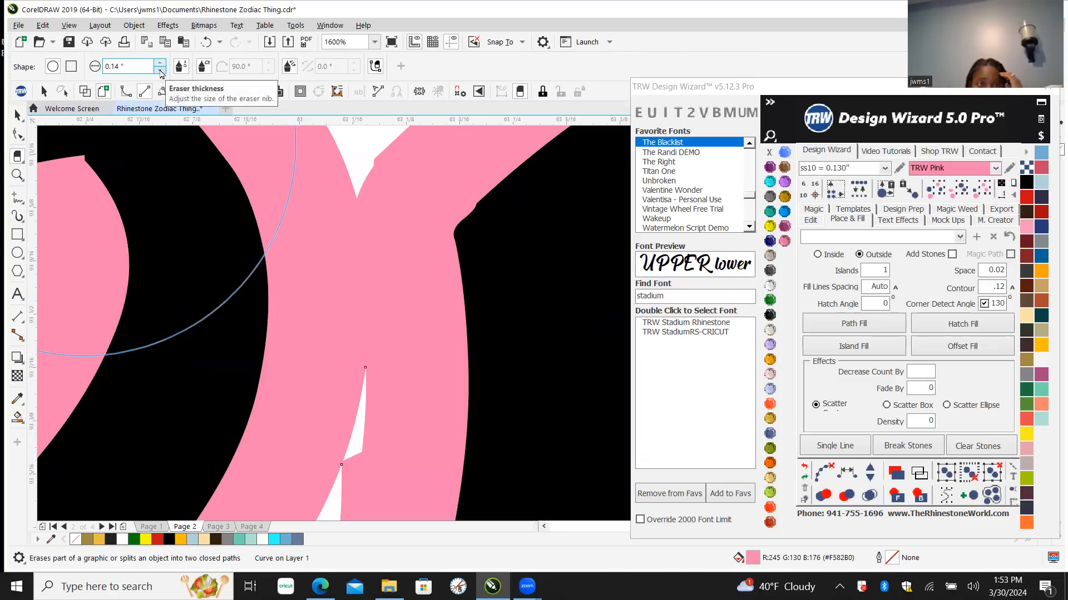
{"action": "left_click", "coordinate": [159, 63]}
{"action": "left_click", "coordinate": [159, 63]}
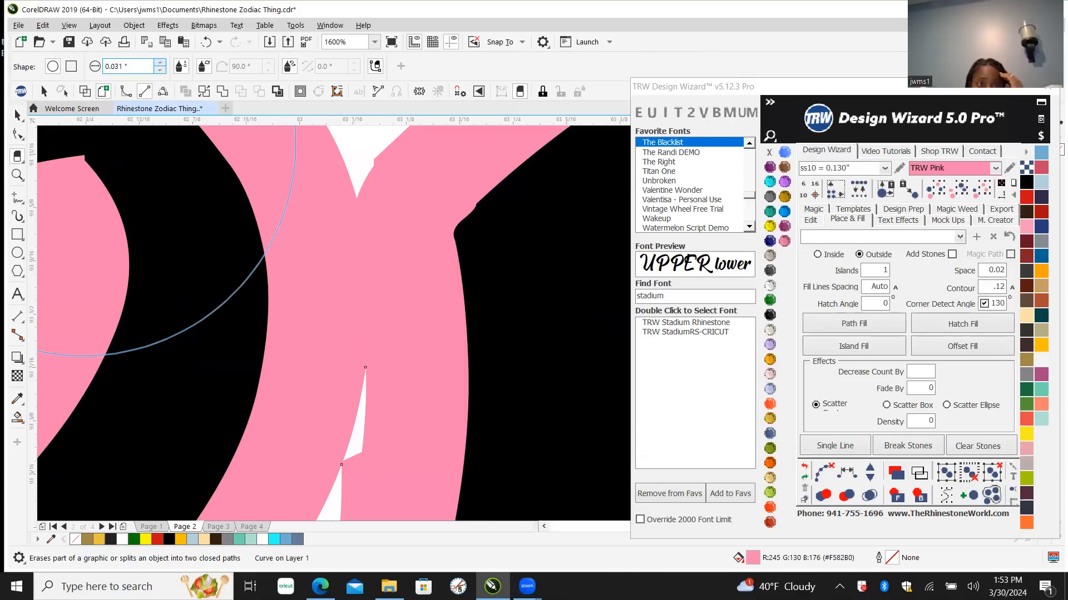
Step: Set the eraser thickness to 0.011 inches and erase the pink bridge separating the two white slivers between e and s
{"action": "scroll", "coordinate": [312, 270], "scroll_direction": "down", "scroll_amount": 1}
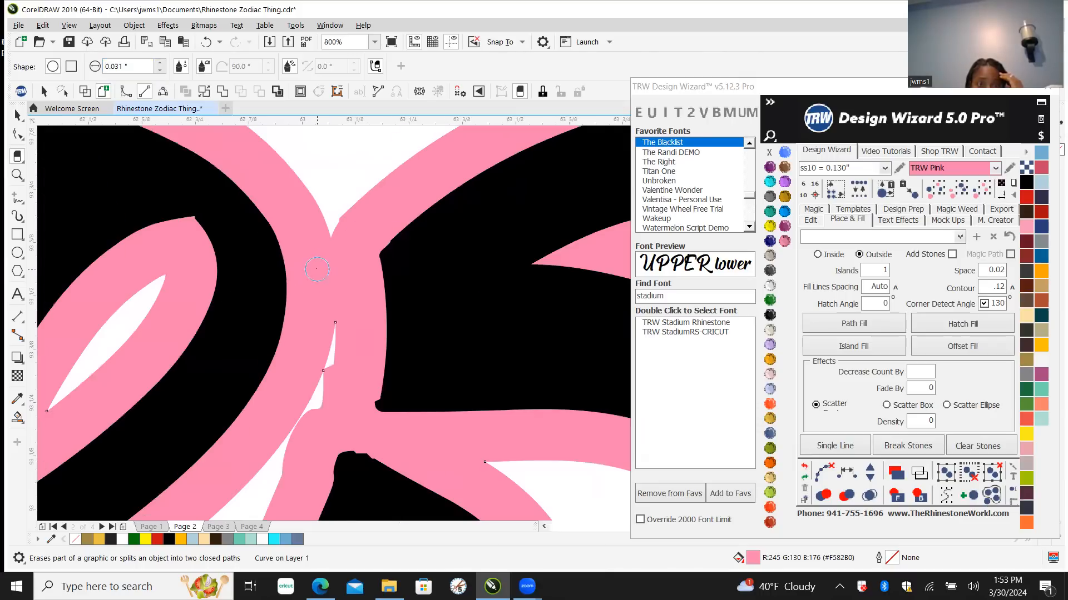
{"action": "scroll", "coordinate": [332, 280], "scroll_direction": "down", "scroll_amount": 1}
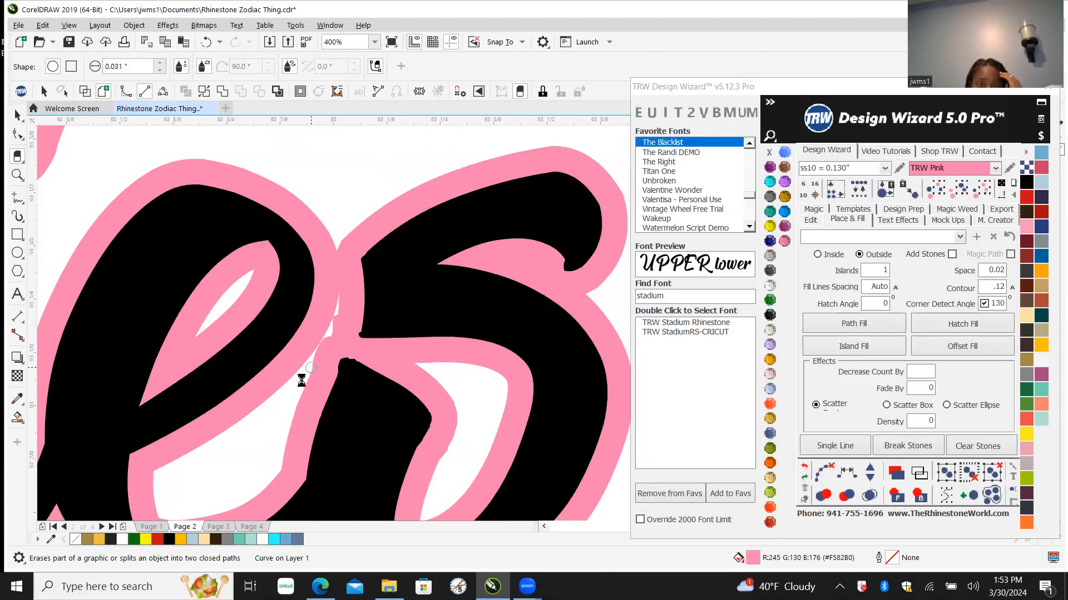
{"action": "scroll", "coordinate": [300, 384], "scroll_direction": "up", "scroll_amount": 1}
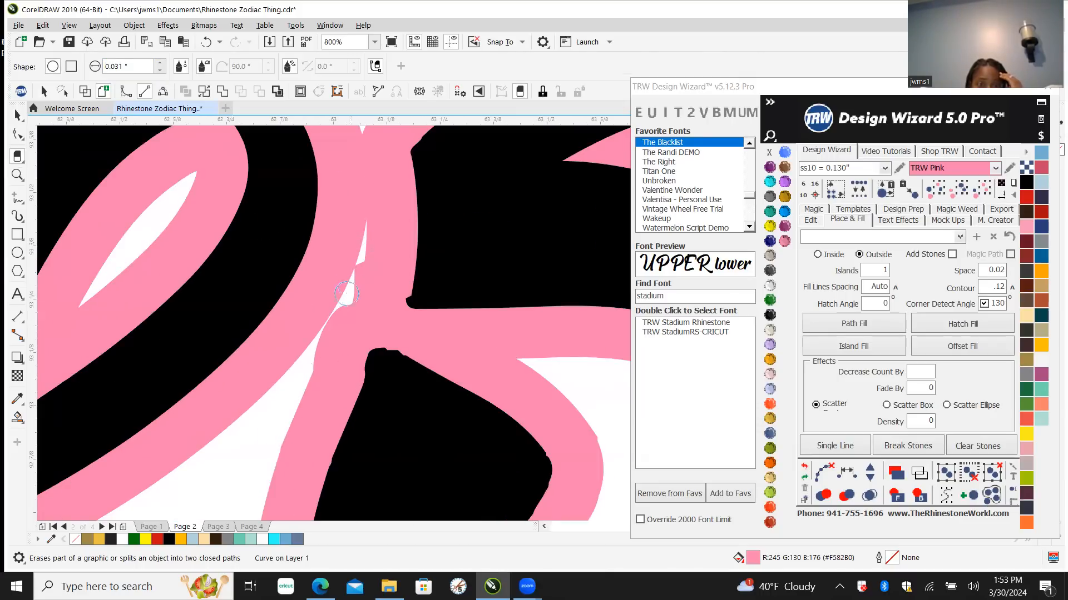
{"action": "scroll", "coordinate": [346, 293], "scroll_direction": "up", "scroll_amount": 1}
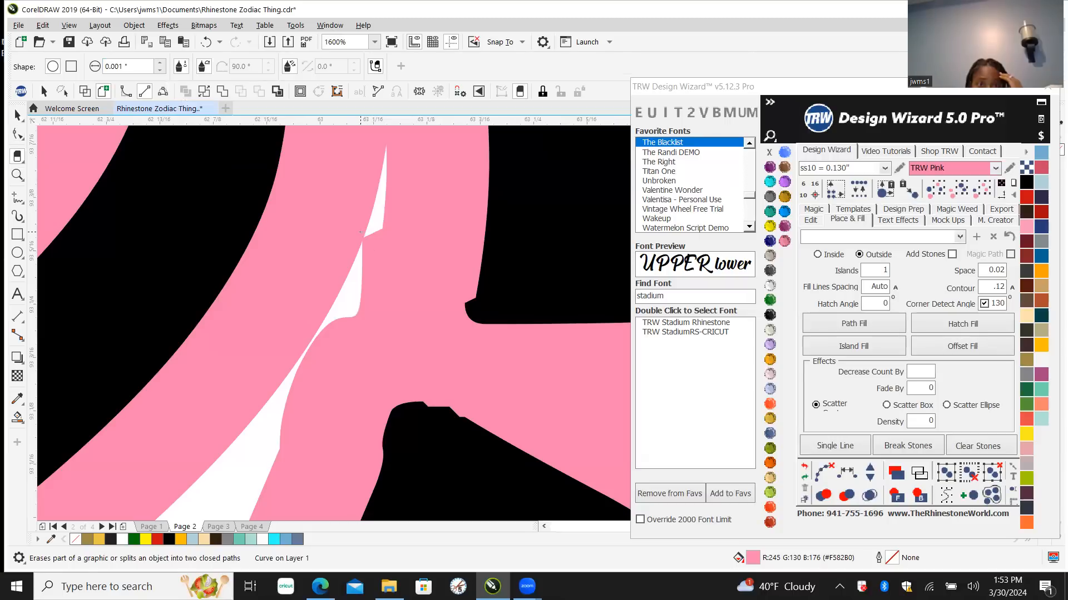
{"action": "scroll", "coordinate": [363, 234], "scroll_direction": "up", "scroll_amount": 1}
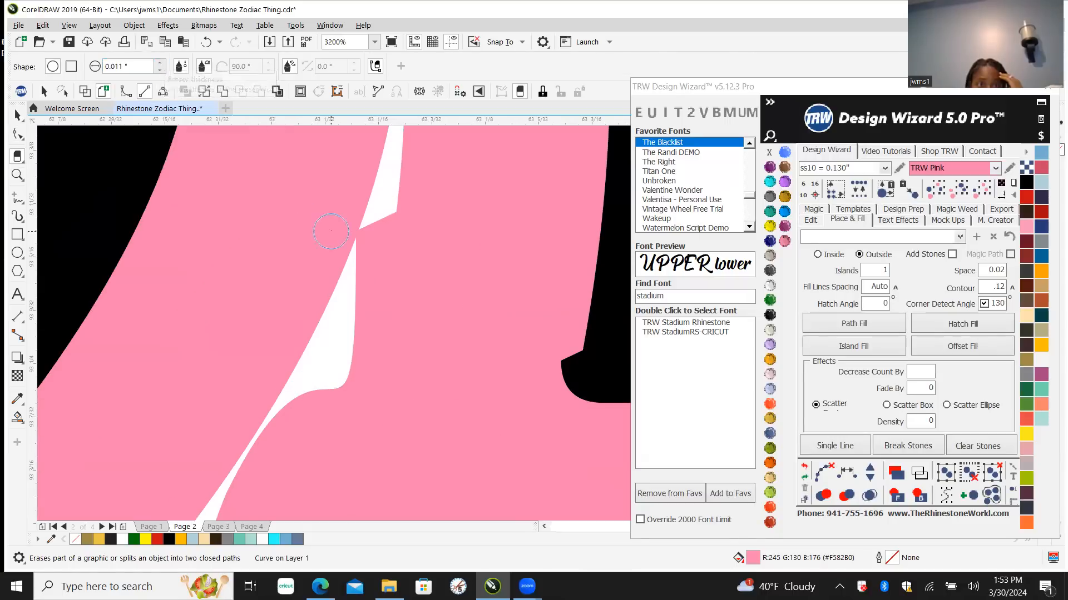
{"action": "mouse_move", "coordinate": [376, 216]}
{"action": "left_mouse_down"}
{"action": "mouse_move", "coordinate": [353, 273]}
{"action": "mouse_move", "coordinate": [345, 265]}
{"action": "left_mouse_up"}
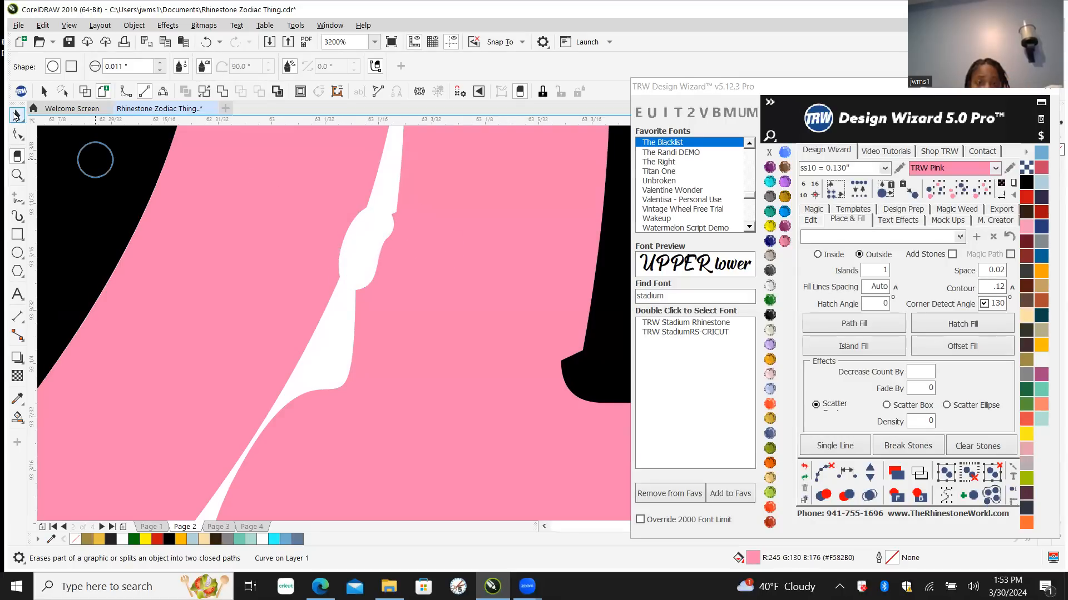
Step: Edit the pink border's nodes and delete the node at the lower edge of the erased bulge between the e and s
{"action": "left_click", "coordinate": [15, 115]}
{"action": "scroll", "coordinate": [393, 345], "scroll_direction": "down", "scroll_amount": 2}
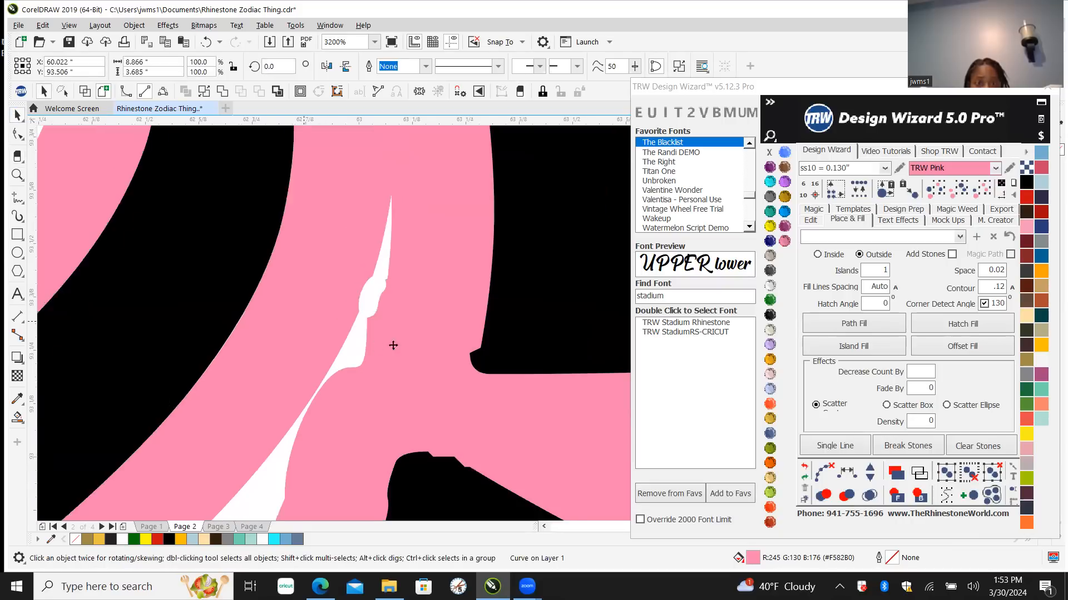
{"action": "scroll", "coordinate": [398, 345], "scroll_direction": "up", "scroll_amount": 2}
{"action": "key", "text": "F10"}
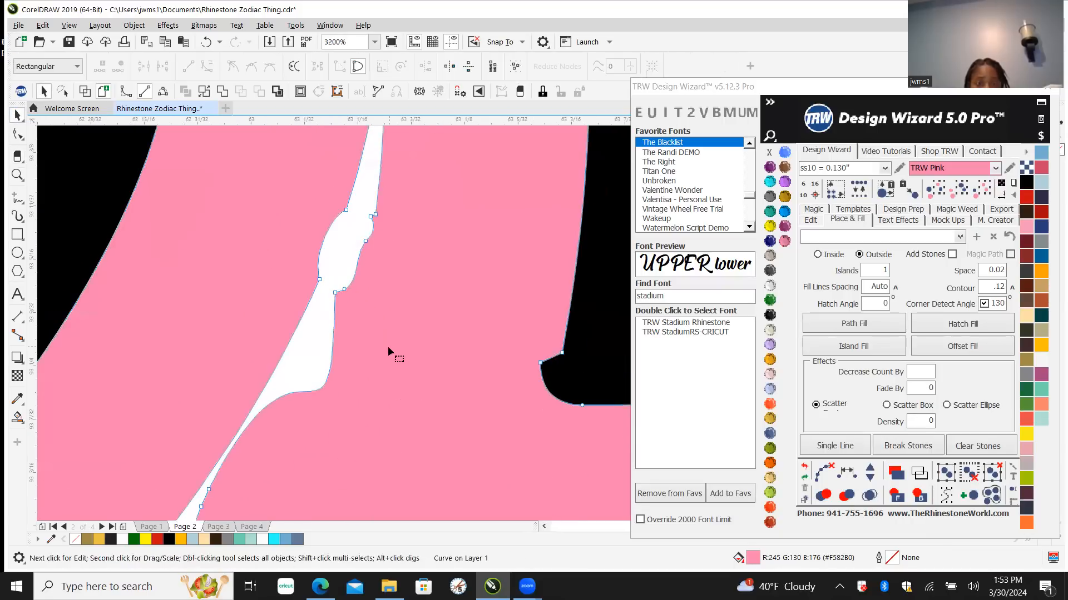
{"action": "scroll", "coordinate": [341, 271], "scroll_direction": "up", "scroll_amount": 1}
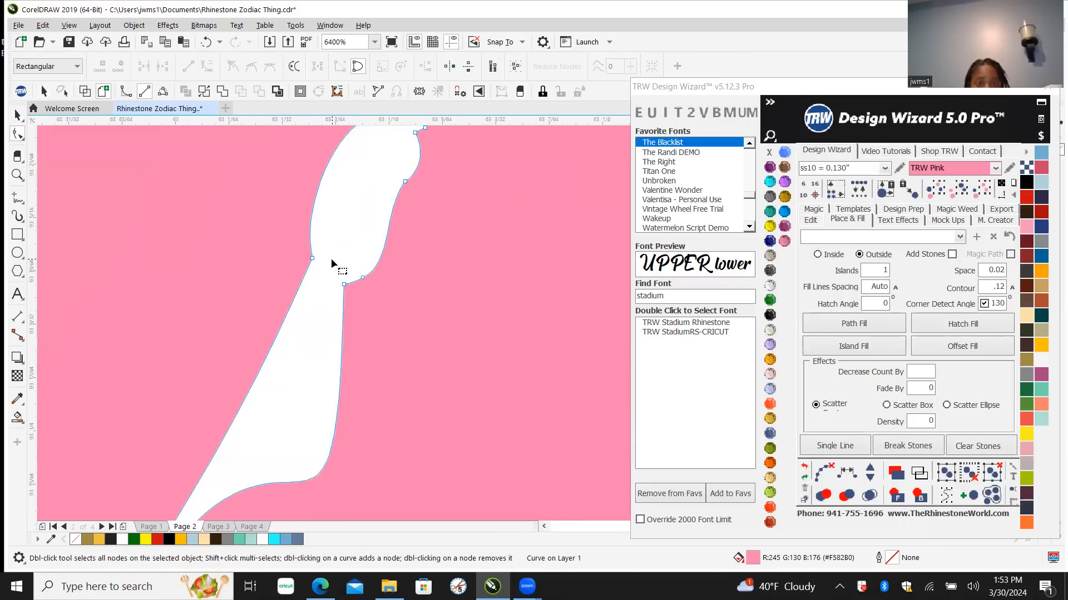
{"action": "left_click_drag", "start_coordinate": [332, 258], "coordinate": [405, 344]}
{"action": "scroll", "coordinate": [406, 345], "scroll_direction": "down", "scroll_amount": 2}
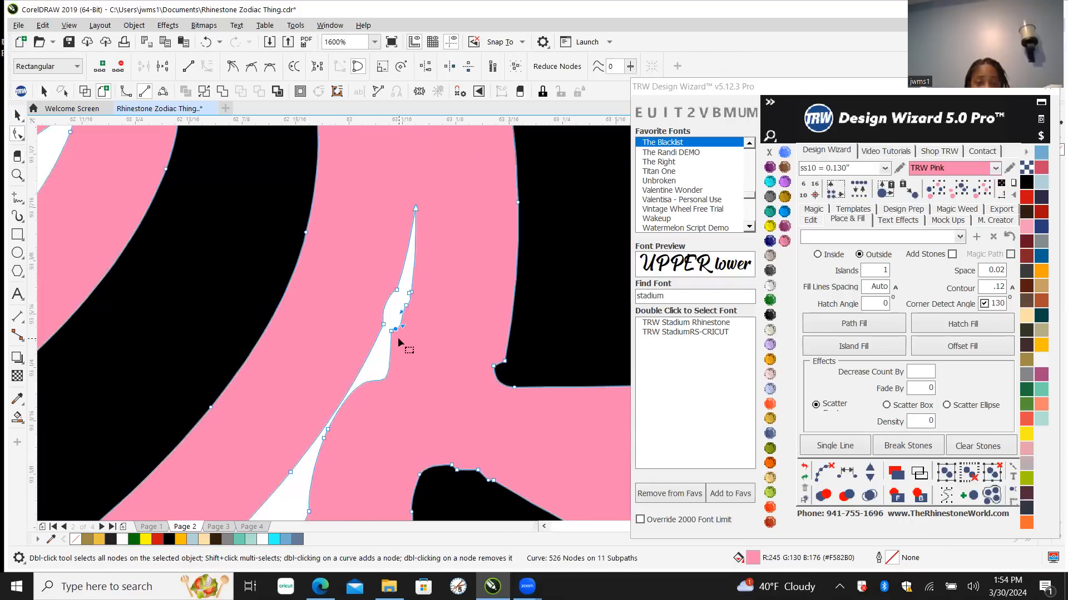
{"action": "key", "text": "Delete"}
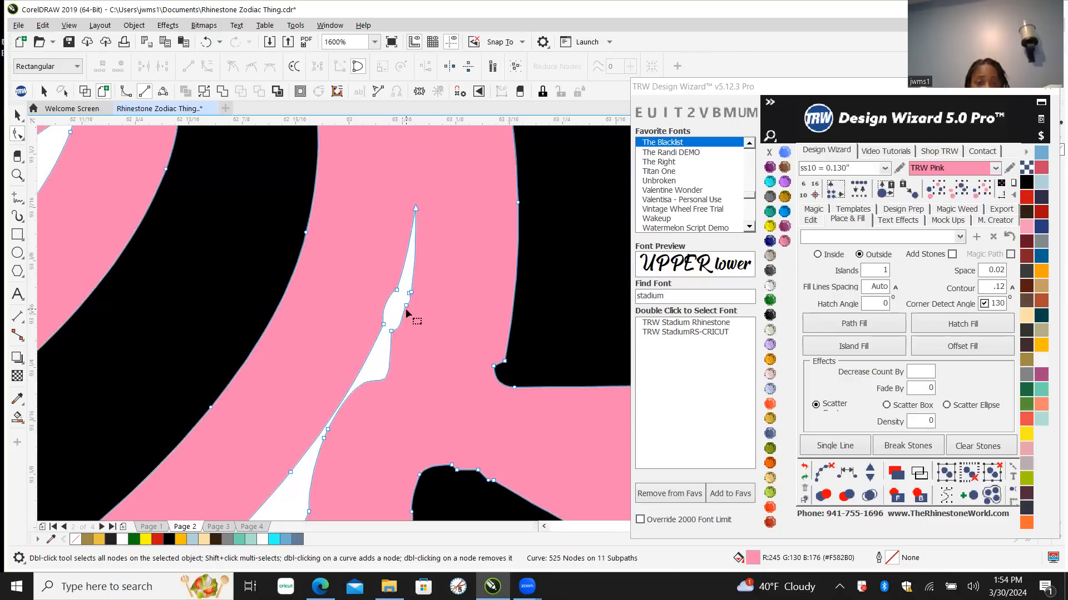
Step: Delete the two nodes shaping the right side of the bulge in the white gap between the e and s
{"action": "scroll", "coordinate": [395, 334], "scroll_direction": "up", "scroll_amount": 1}
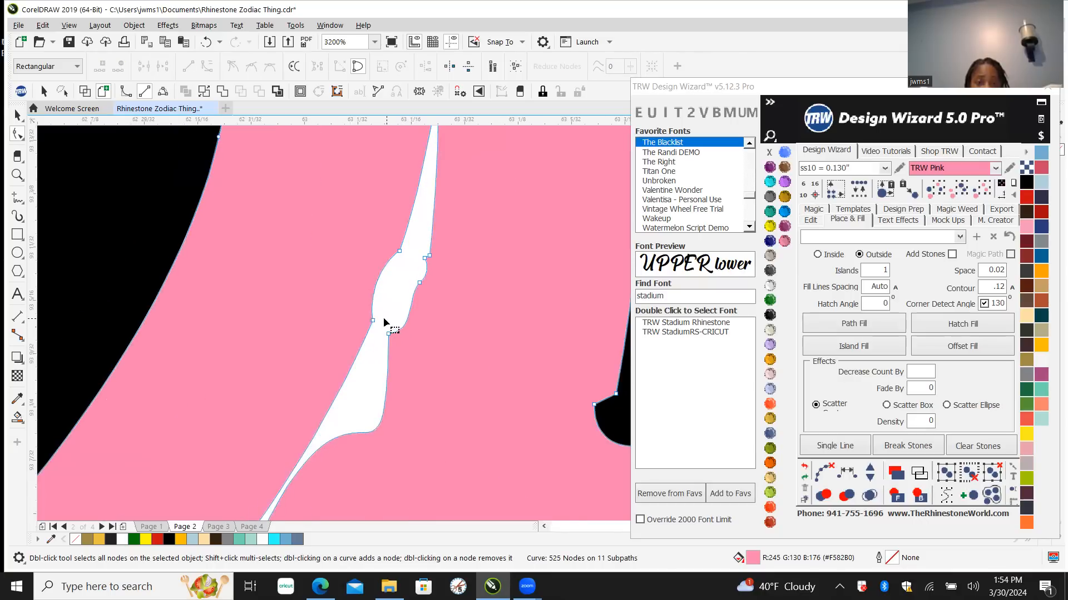
{"action": "left_click_drag", "start_coordinate": [431, 383], "coordinate": [442, 386]}
{"action": "key", "text": "Delete"}
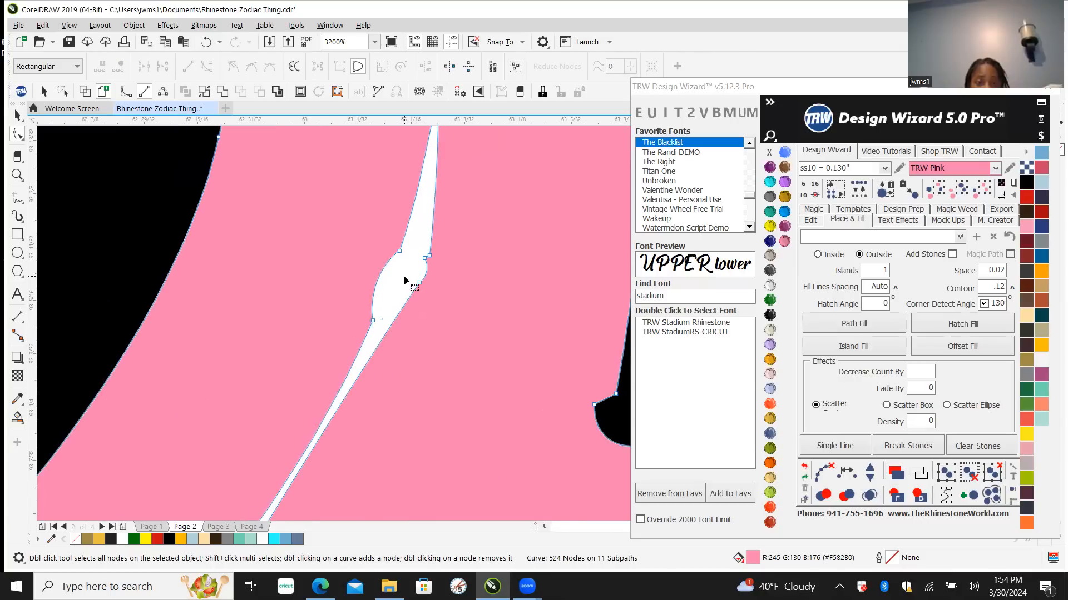
{"action": "left_click_drag", "start_coordinate": [457, 349], "coordinate": [461, 346]}
{"action": "key", "text": "Delete"}
{"action": "scroll", "coordinate": [439, 303], "scroll_direction": "down", "scroll_amount": 2}
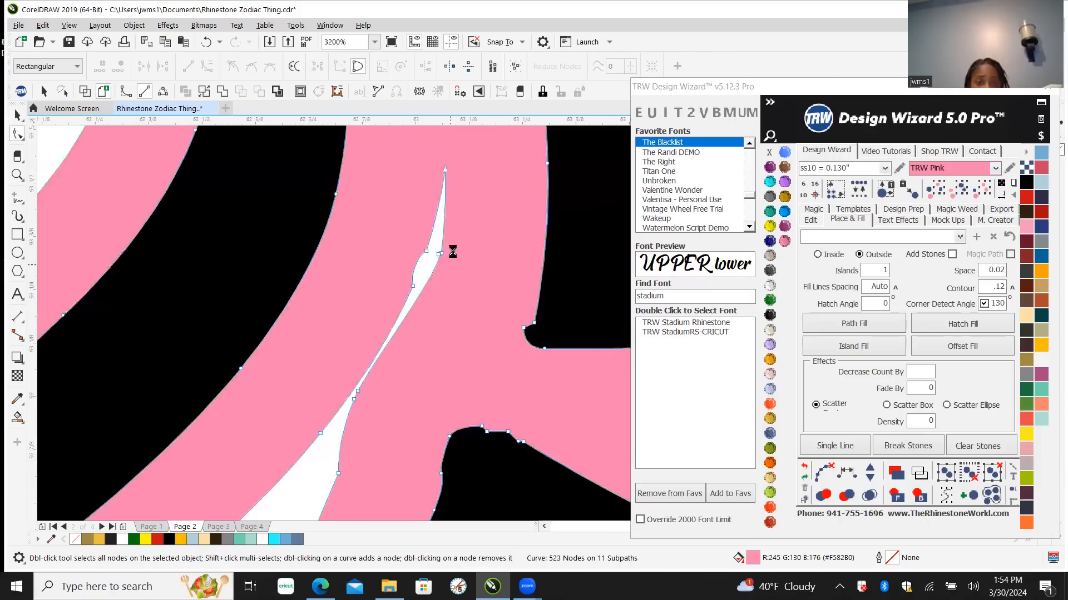
Step: Delete the two nodes where the gap between e and s pinches, and reshape its right edge to widen it into a smooth opening
{"action": "scroll", "coordinate": [451, 275], "scroll_direction": "up", "scroll_amount": 1}
{"action": "left_click_drag", "start_coordinate": [335, 346], "coordinate": [392, 400]}
{"action": "key", "text": "Delete"}
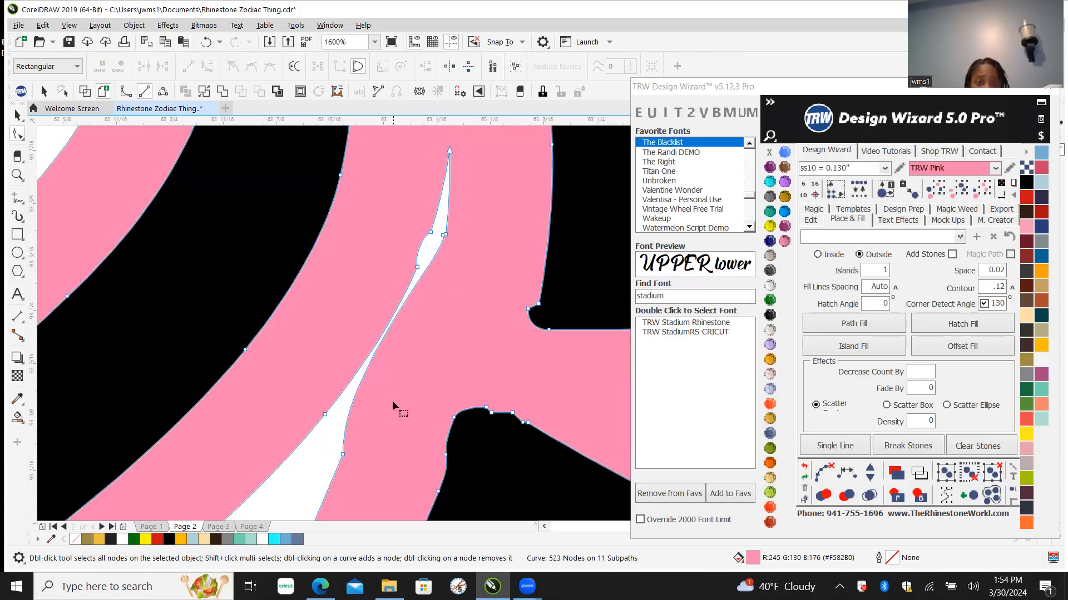
{"action": "left_click", "coordinate": [342, 454]}
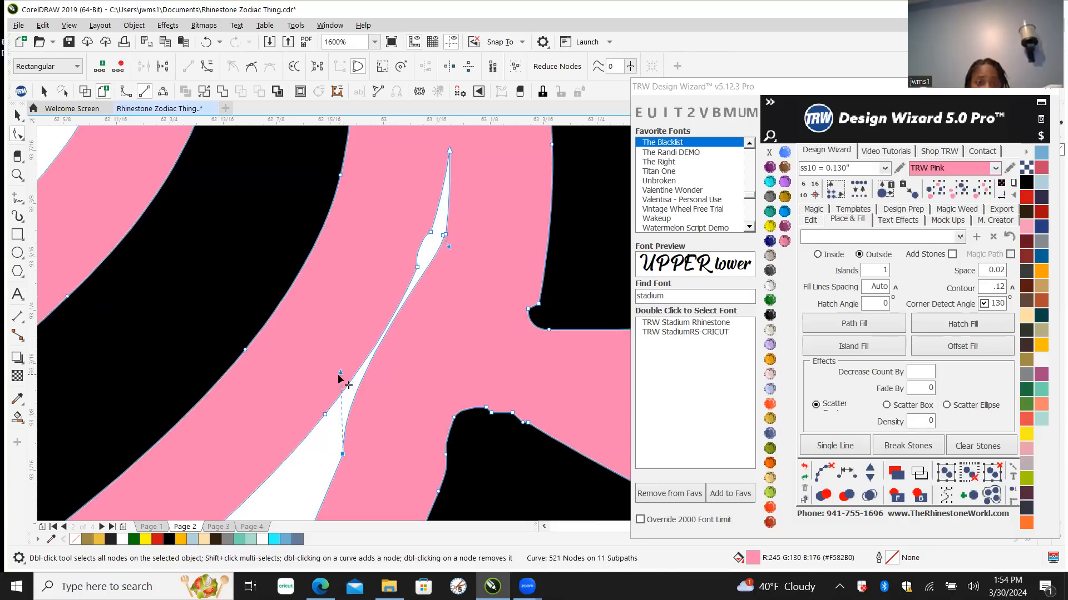
{"action": "left_click_drag", "start_coordinate": [340, 374], "coordinate": [386, 366]}
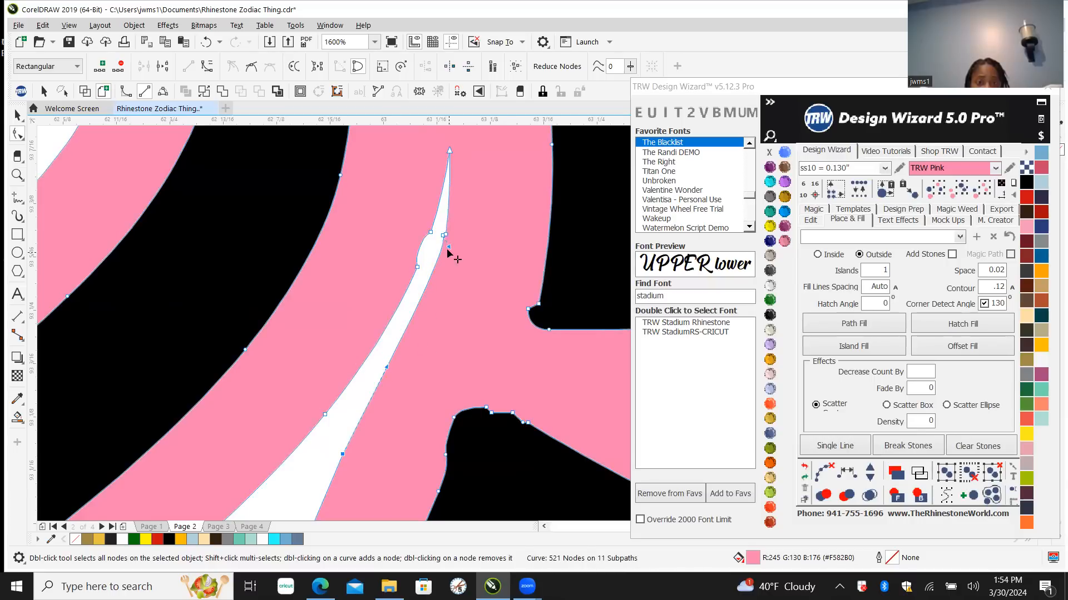
Step: Delete the two left bulge nodes and the two right corner nodes to smooth the upper part of the gap between e and s
{"action": "scroll", "coordinate": [444, 300], "scroll_direction": "up", "scroll_amount": 2}
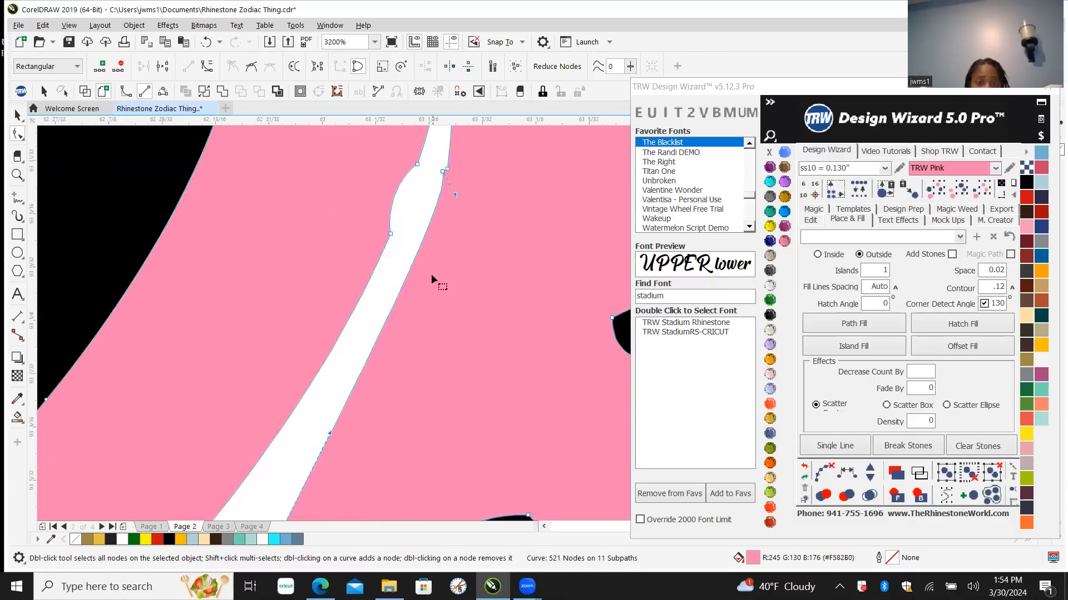
{"action": "left_click_drag", "start_coordinate": [344, 143], "coordinate": [421, 274]}
{"action": "key", "text": "Delete"}
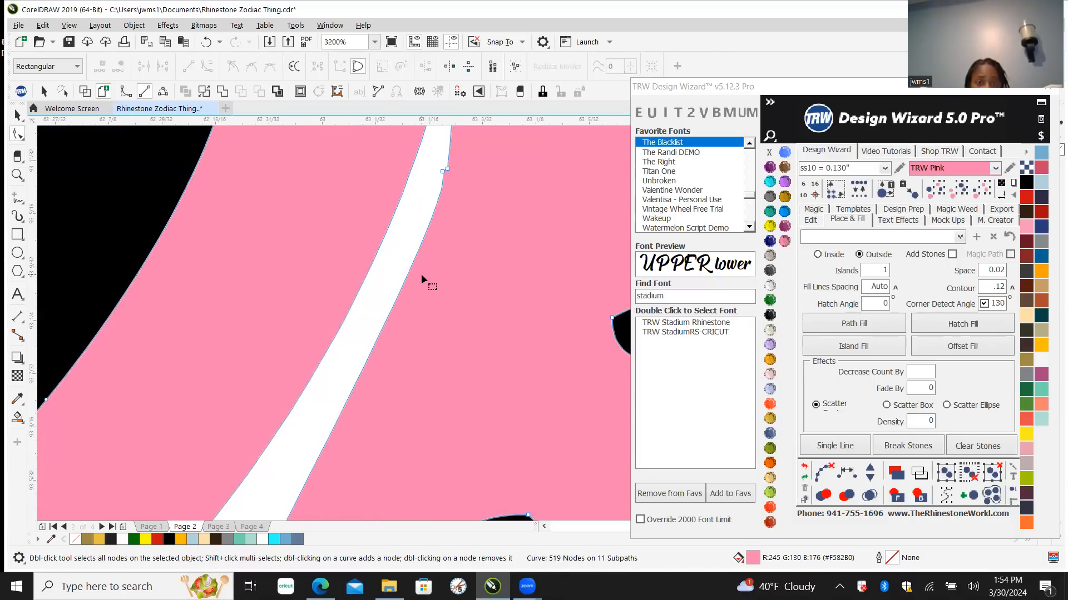
{"action": "scroll", "coordinate": [420, 251], "scroll_direction": "up", "scroll_amount": 2}
{"action": "left_click_drag", "start_coordinate": [435, 205], "coordinate": [488, 302]}
{"action": "key", "text": "Delete"}
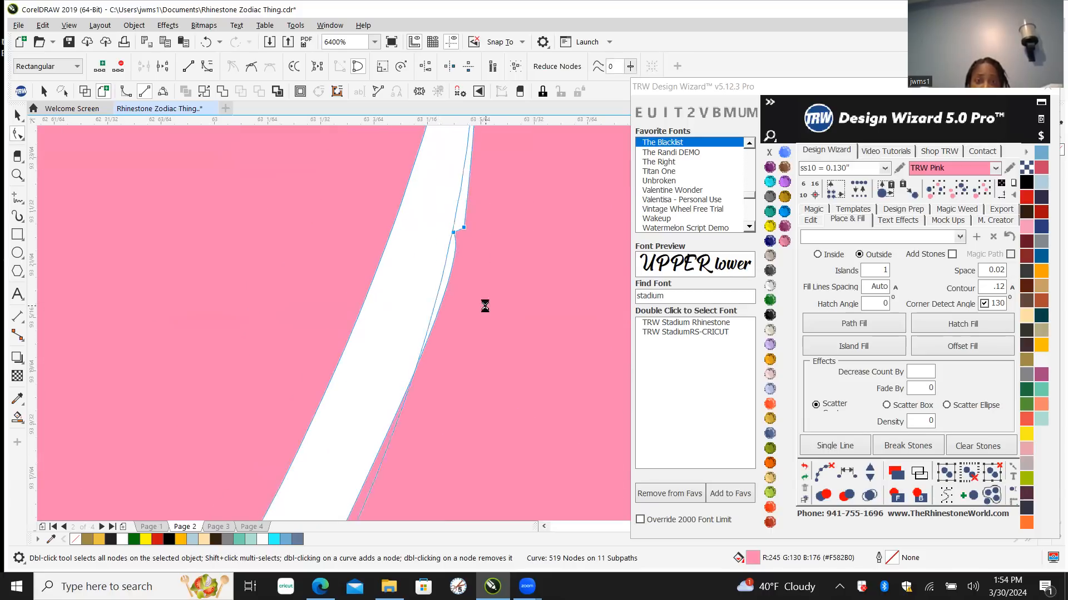
{"action": "scroll", "coordinate": [479, 304], "scroll_direction": "down", "scroll_amount": 3}
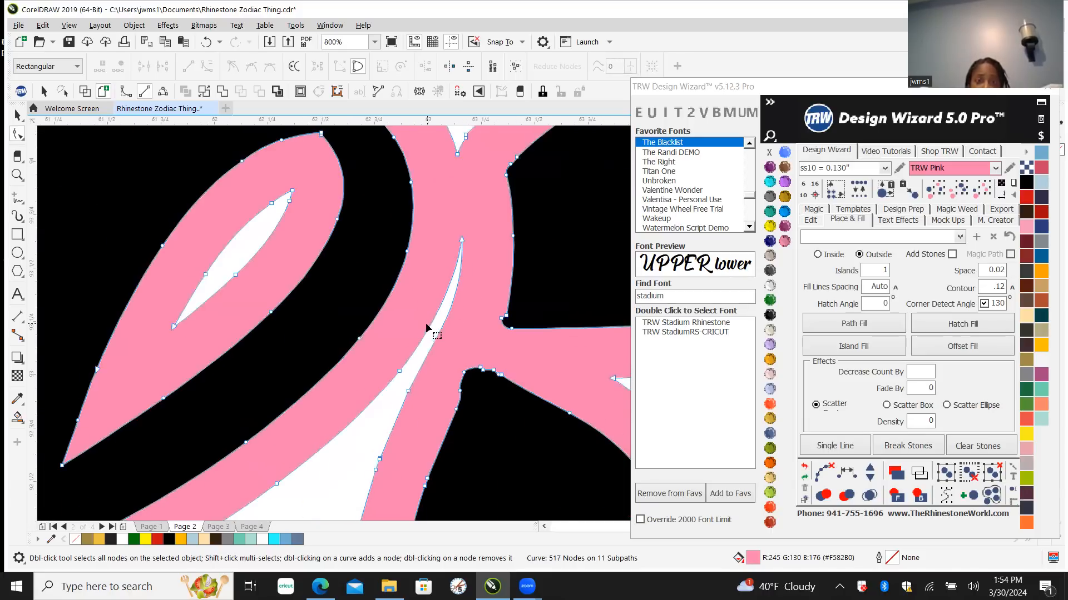
Step: Deselect the pink border and examine the cleaned gap and the fit between the black lettering and border around the e and s
{"action": "scroll", "coordinate": [439, 328], "scroll_direction": "down", "scroll_amount": 1}
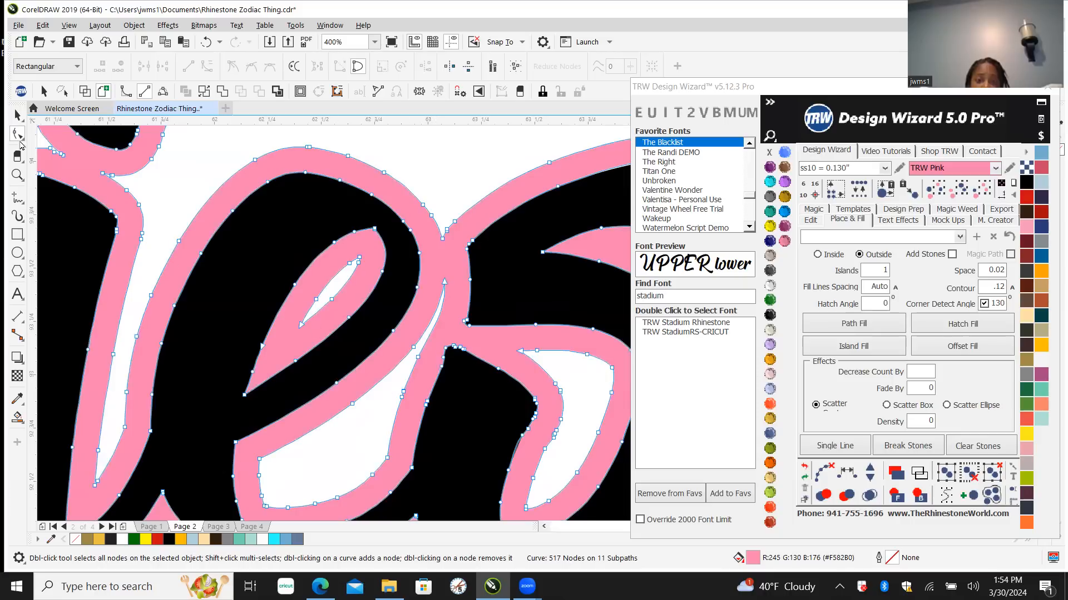
{"action": "left_click", "coordinate": [17, 115]}
{"action": "left_click", "coordinate": [459, 156]}
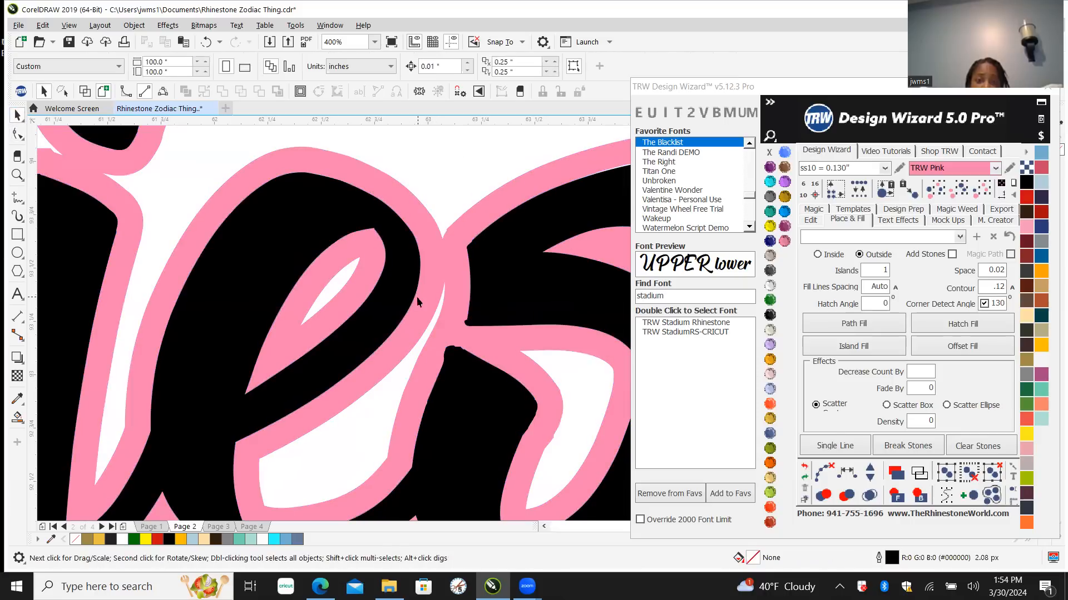
{"action": "scroll", "coordinate": [432, 315], "scroll_direction": "down", "scroll_amount": 2}
{"action": "scroll", "coordinate": [445, 324], "scroll_direction": "up", "scroll_amount": 1}
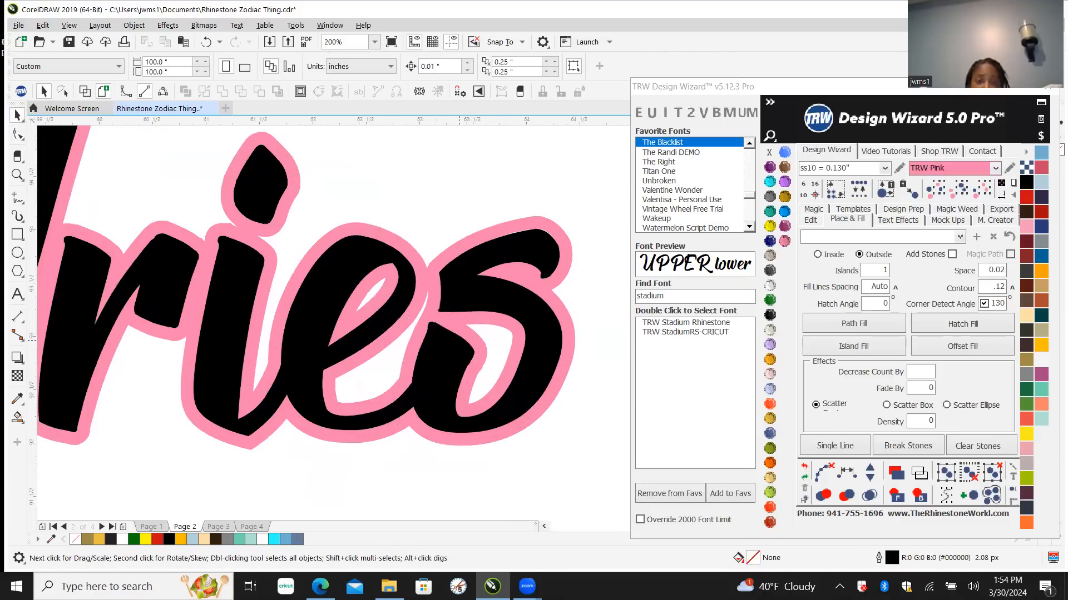
{"action": "scroll", "coordinate": [456, 322], "scroll_direction": "up", "scroll_amount": 2}
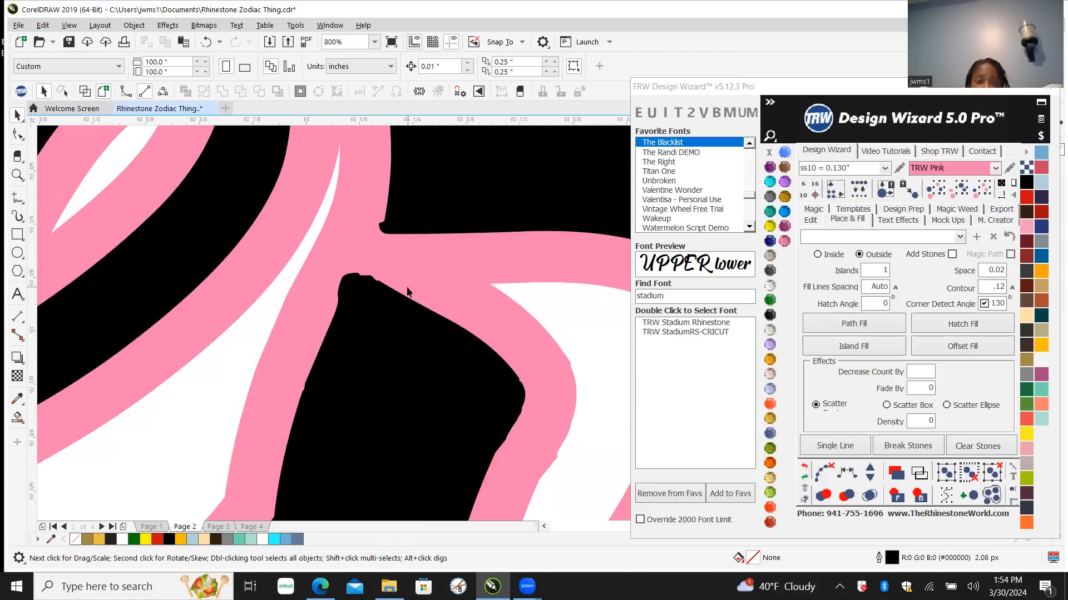
{"action": "scroll", "coordinate": [327, 344], "scroll_direction": "down", "scroll_amount": 2}
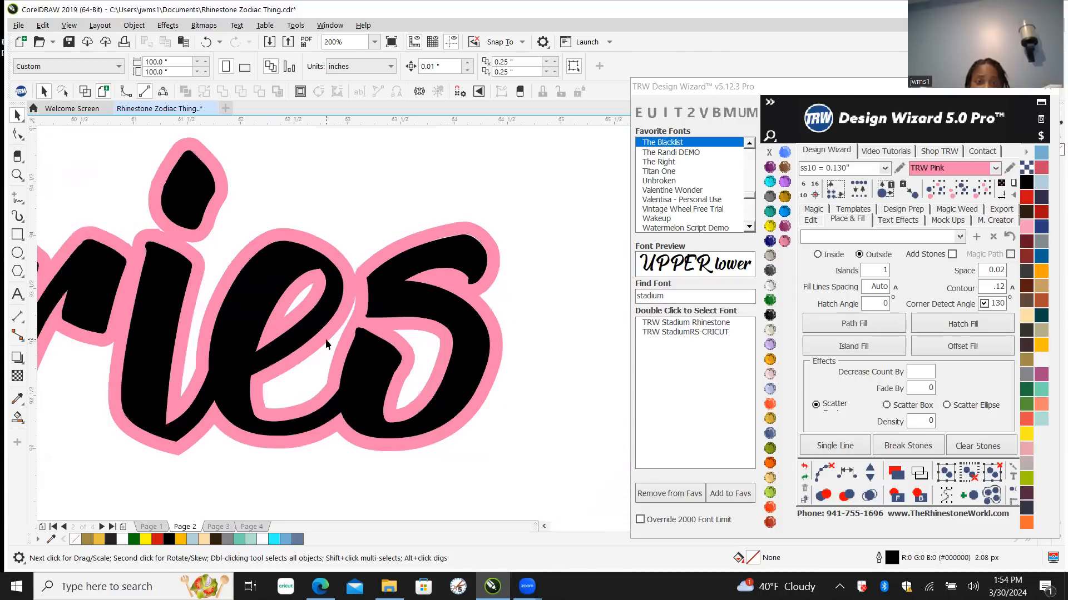
{"action": "scroll", "coordinate": [500, 256], "scroll_direction": "up", "scroll_amount": 2}
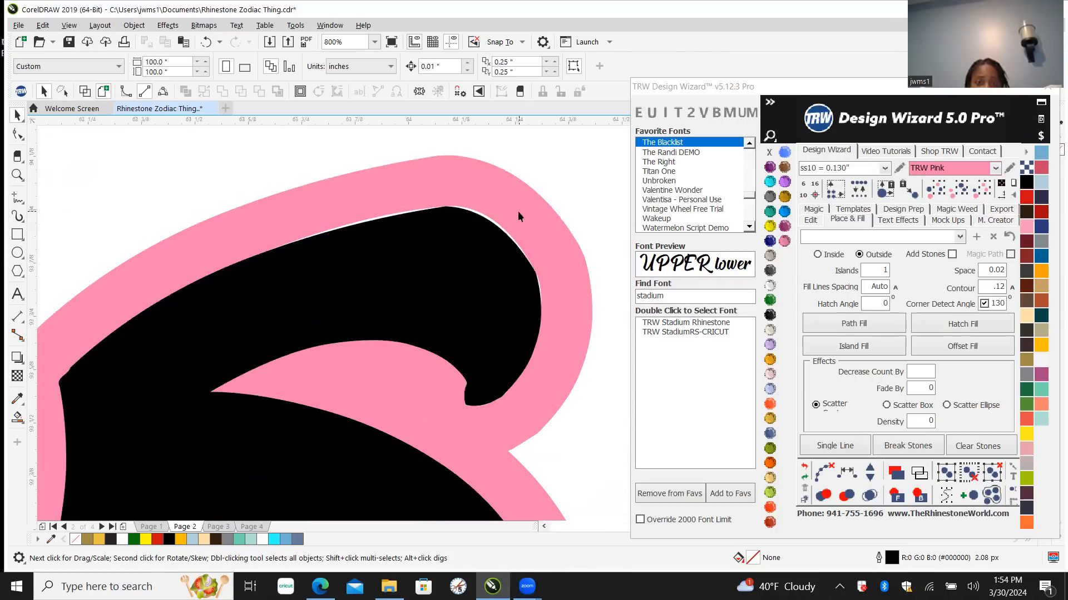
{"action": "scroll", "coordinate": [519, 215], "scroll_direction": "down", "scroll_amount": 2}
{"action": "scroll", "coordinate": [451, 206], "scroll_direction": "up", "scroll_amount": 3}
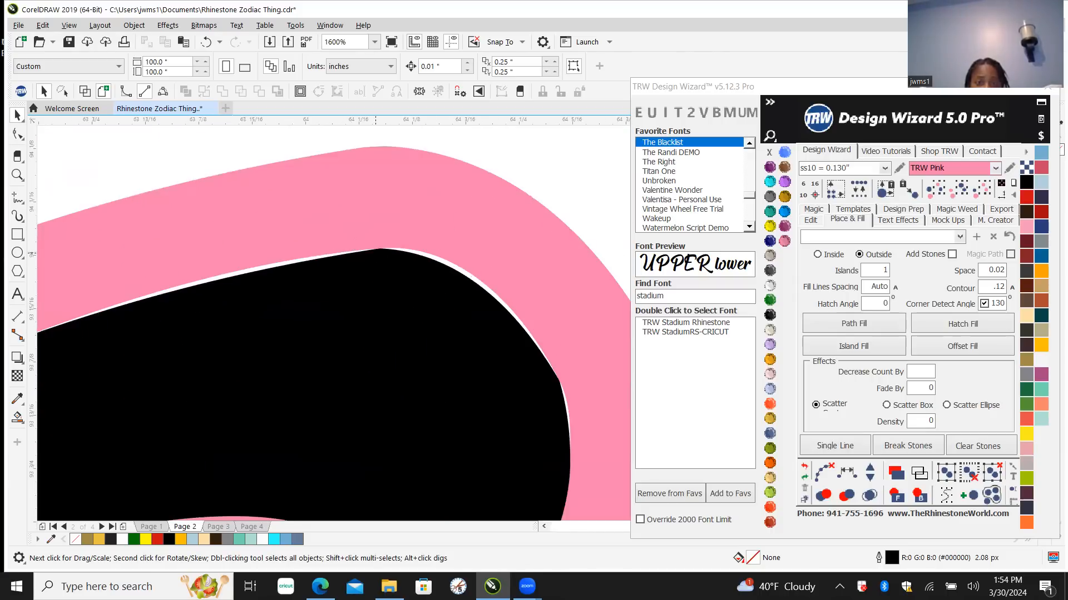
{"action": "scroll", "coordinate": [361, 235], "scroll_direction": "down", "scroll_amount": 4}
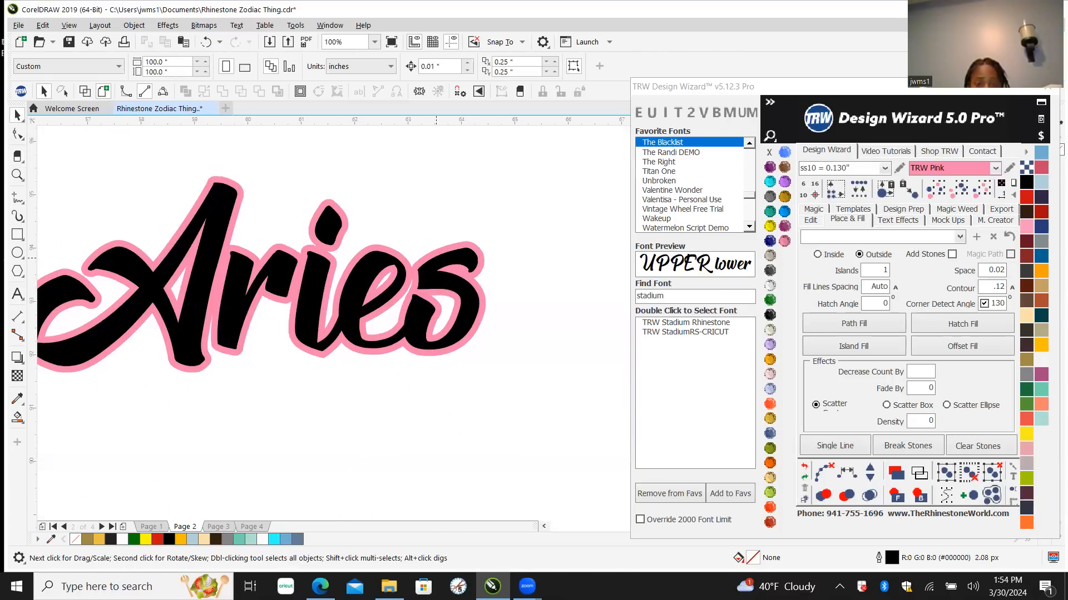
Step: Delete the black Aries lettering and use Smart Fill to create blue-grey fills inside the border's A, r and joined ies
{"action": "left_click", "coordinate": [436, 271]}
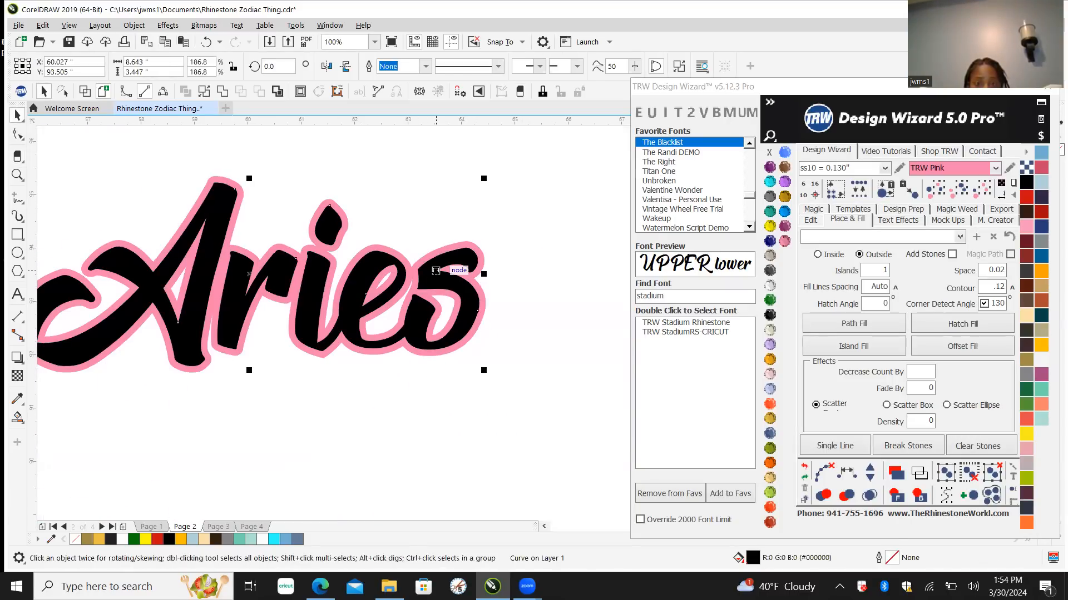
{"action": "key", "text": "Delete"}
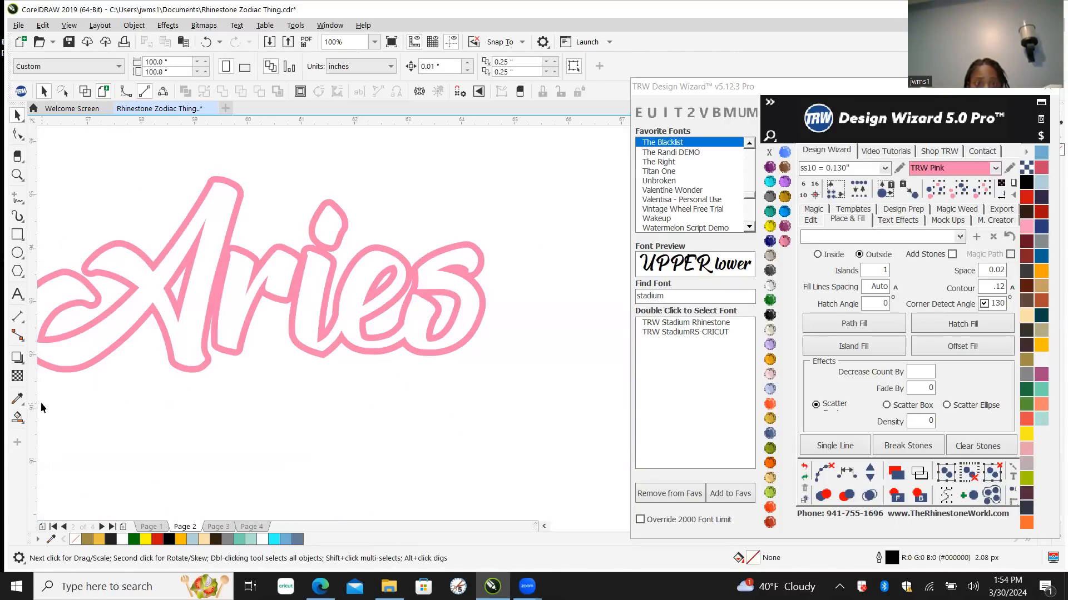
{"action": "left_click", "coordinate": [17, 417]}
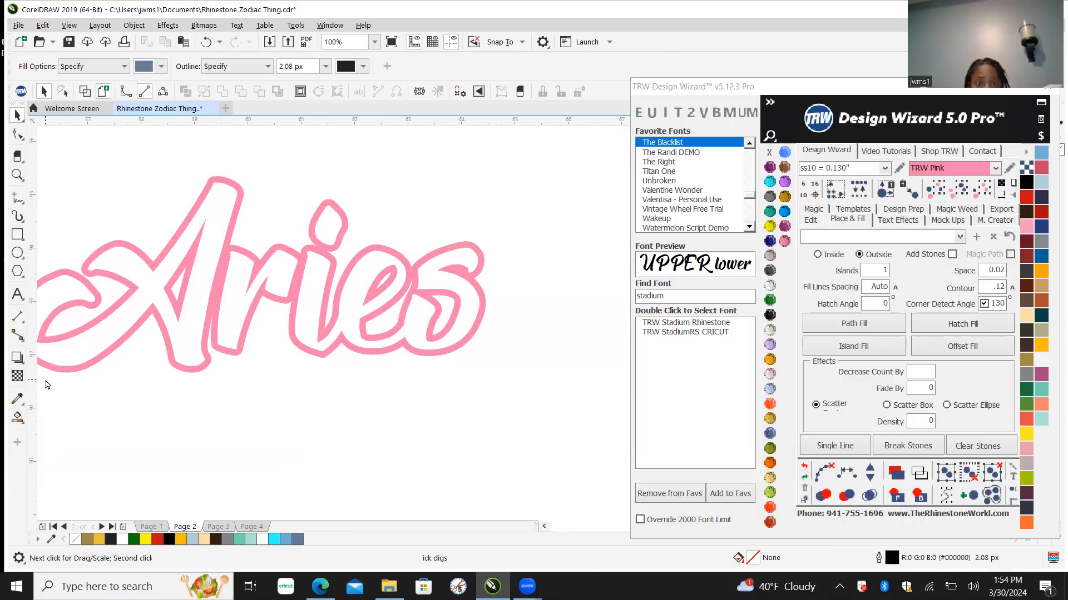
{"action": "left_click", "coordinate": [149, 283]}
{"action": "left_click", "coordinate": [301, 255]}
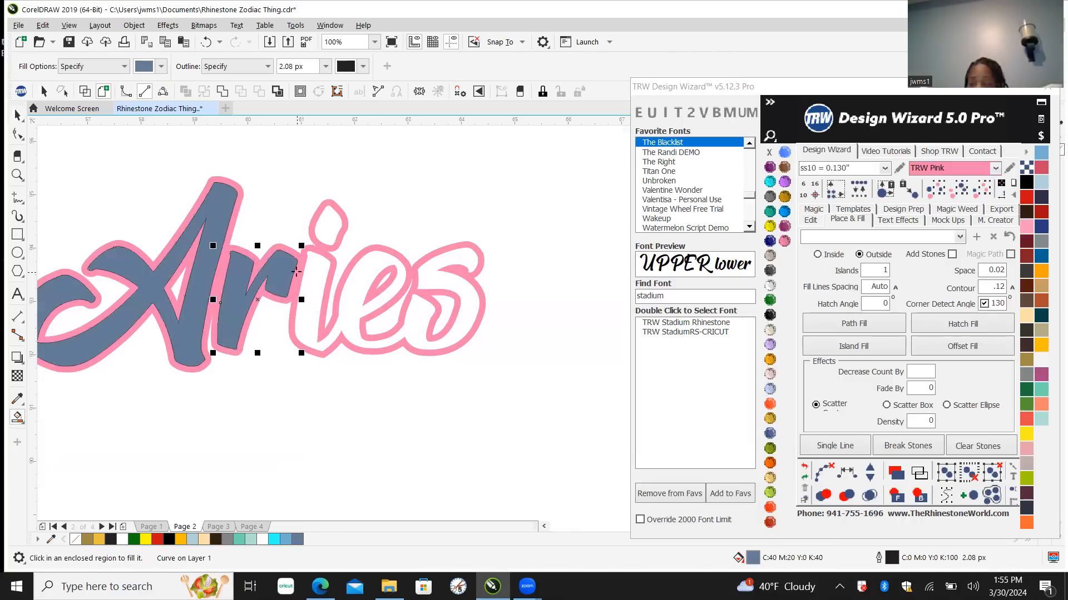
{"action": "left_click", "coordinate": [321, 274]}
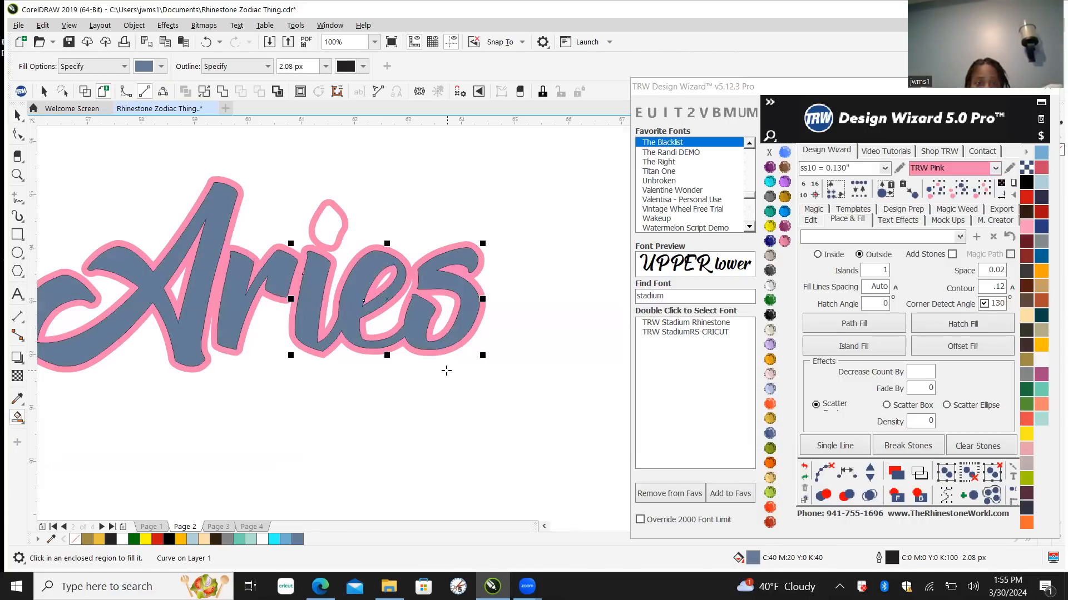
Step: Check the new fills against the pink border and add a blue-grey Smart Fill inside the dot of the i
{"action": "scroll", "coordinate": [449, 265], "scroll_direction": "up", "scroll_amount": 2}
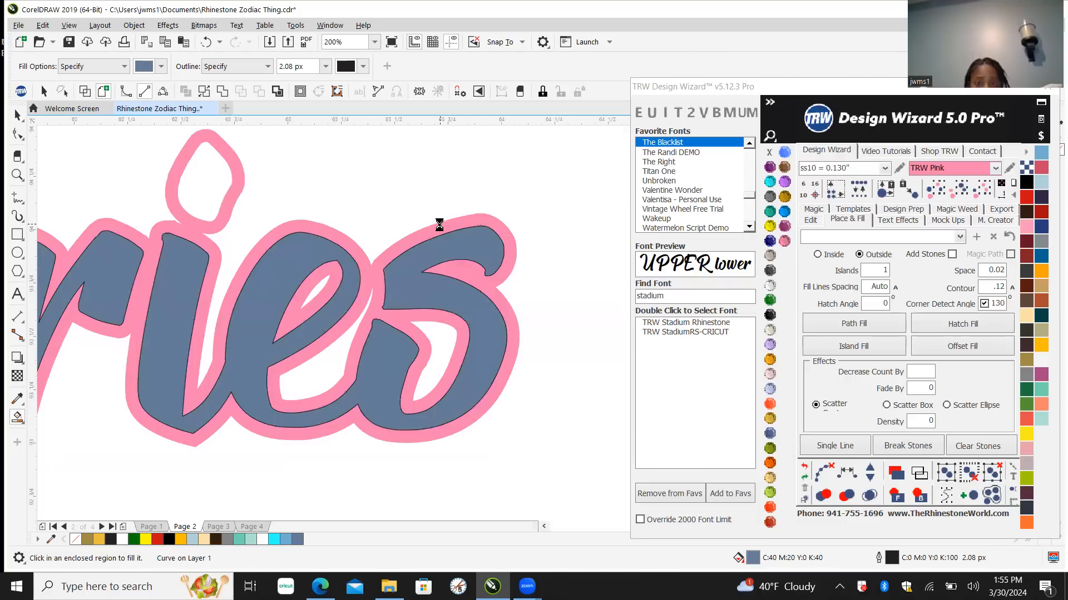
{"action": "scroll", "coordinate": [485, 225], "scroll_direction": "up", "scroll_amount": 4}
{"action": "scroll", "coordinate": [477, 245], "scroll_direction": "down", "scroll_amount": 4}
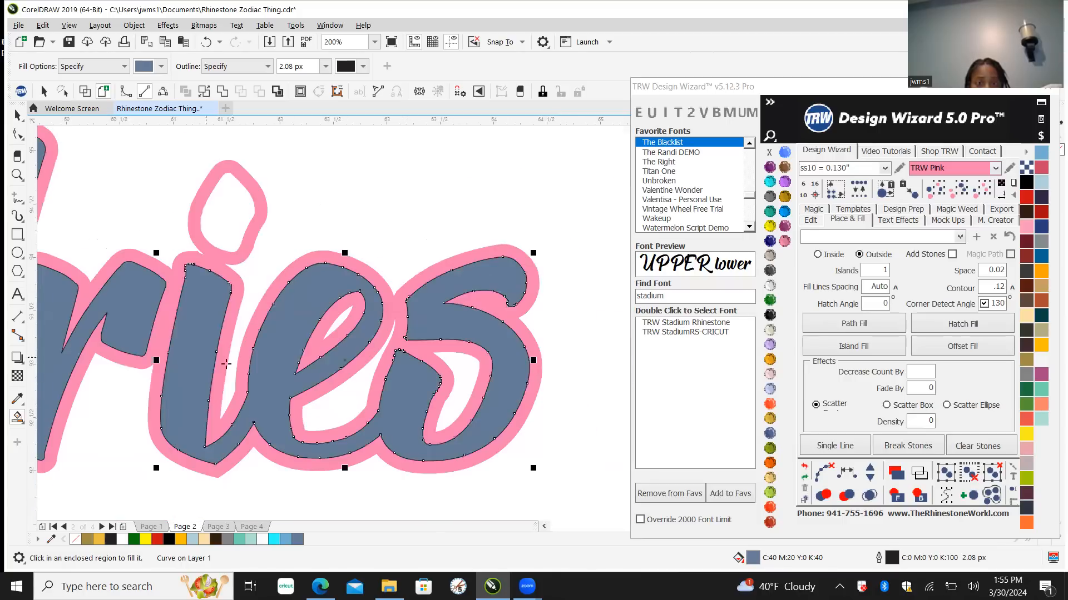
{"action": "left_click", "coordinate": [224, 226]}
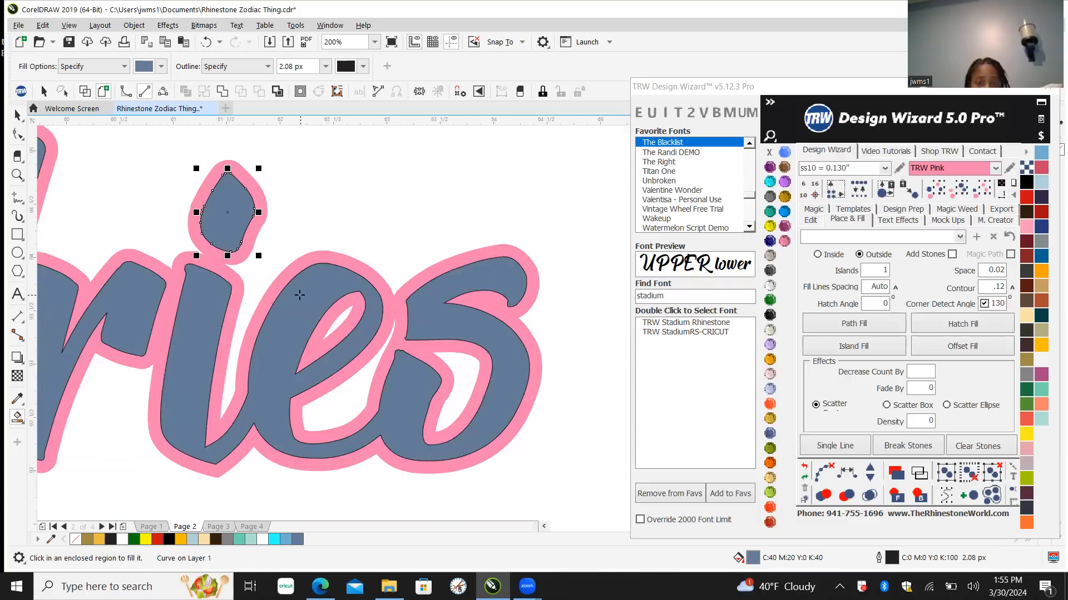
Step: Select all the blue-grey fills, merge them into one curve, and give it the Cosmo stone color with no outline
{"action": "scroll", "coordinate": [366, 373], "scroll_direction": "down", "scroll_amount": 4}
{"action": "left_click", "coordinate": [960, 188]}
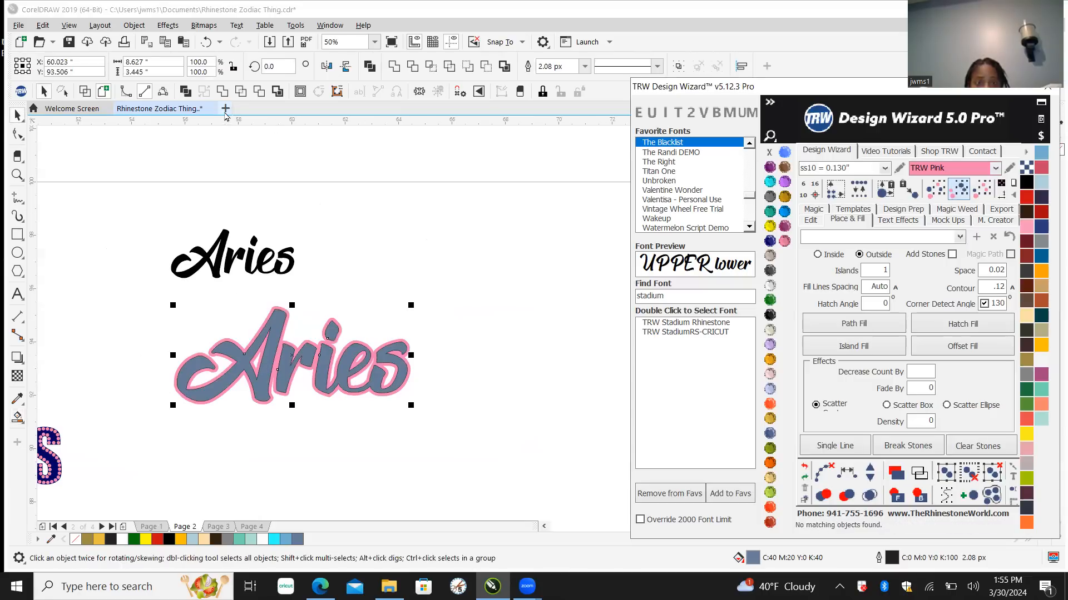
{"action": "left_click", "coordinate": [222, 92]}
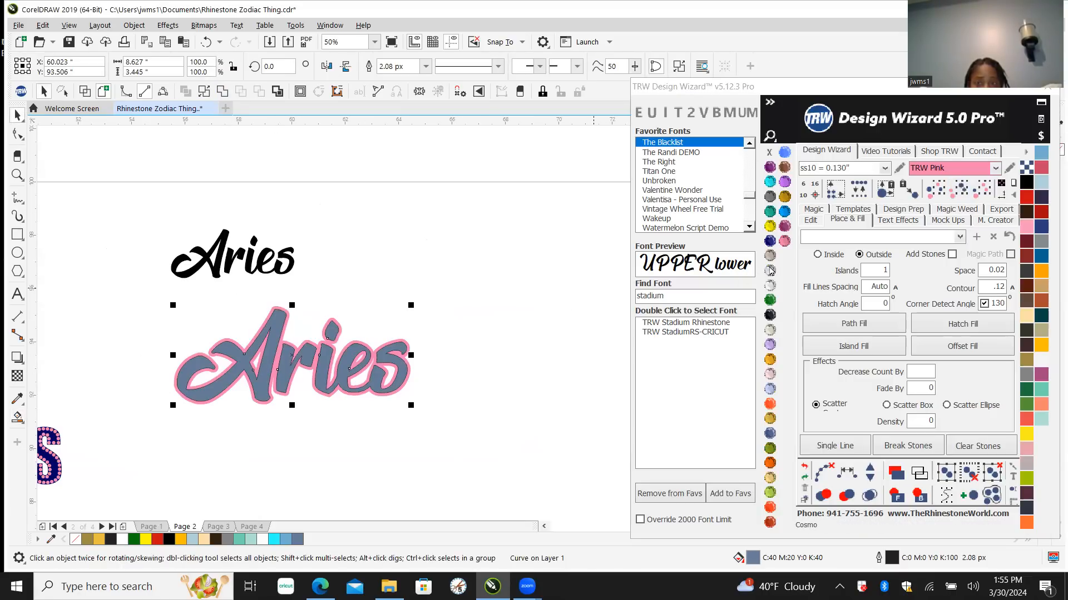
{"action": "left_click", "coordinate": [770, 271]}
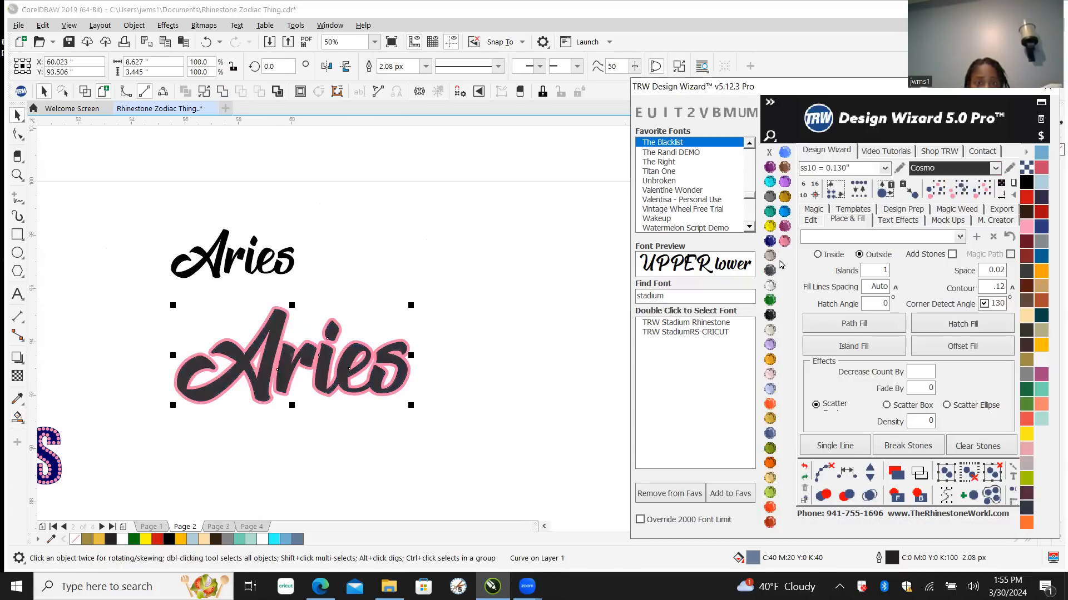
{"action": "right_click", "coordinate": [770, 152]}
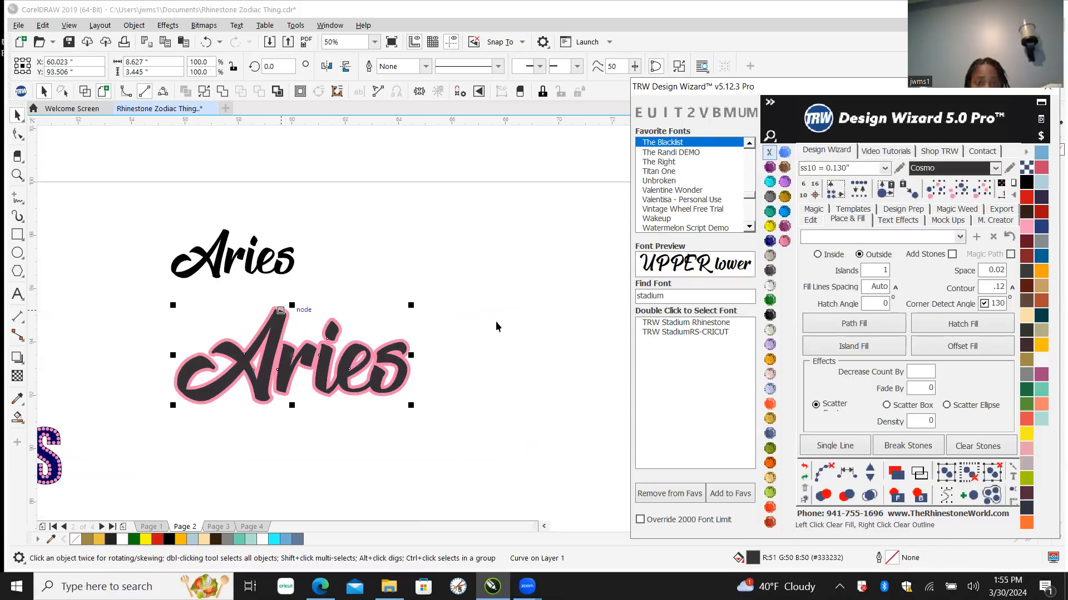
Step: Deselect the merged Aries lettering and save the document
{"action": "left_click", "coordinate": [383, 255]}
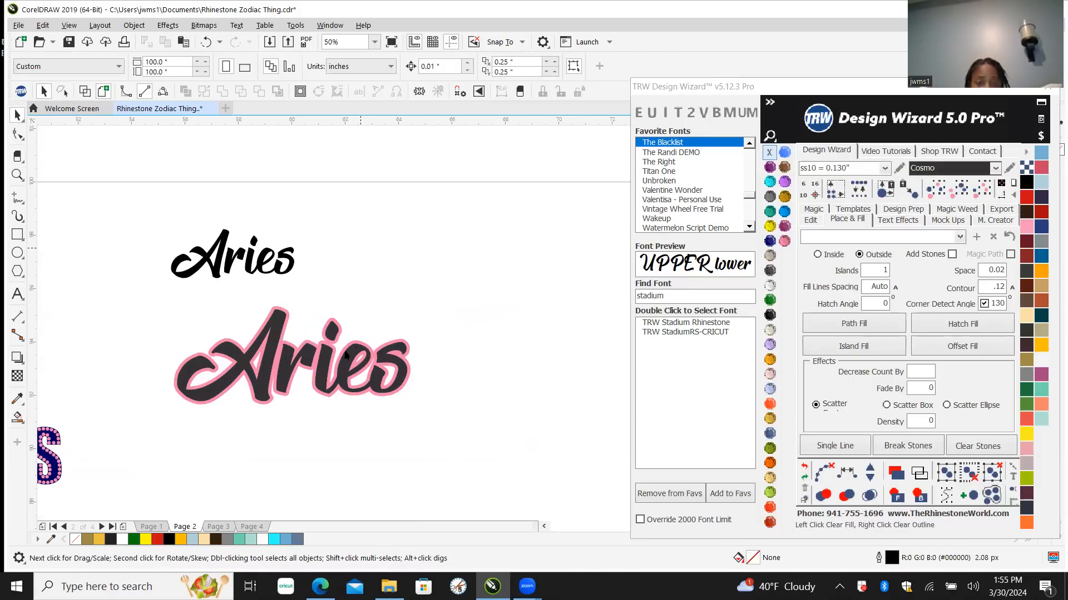
{"action": "key", "text": "ctrl+s"}
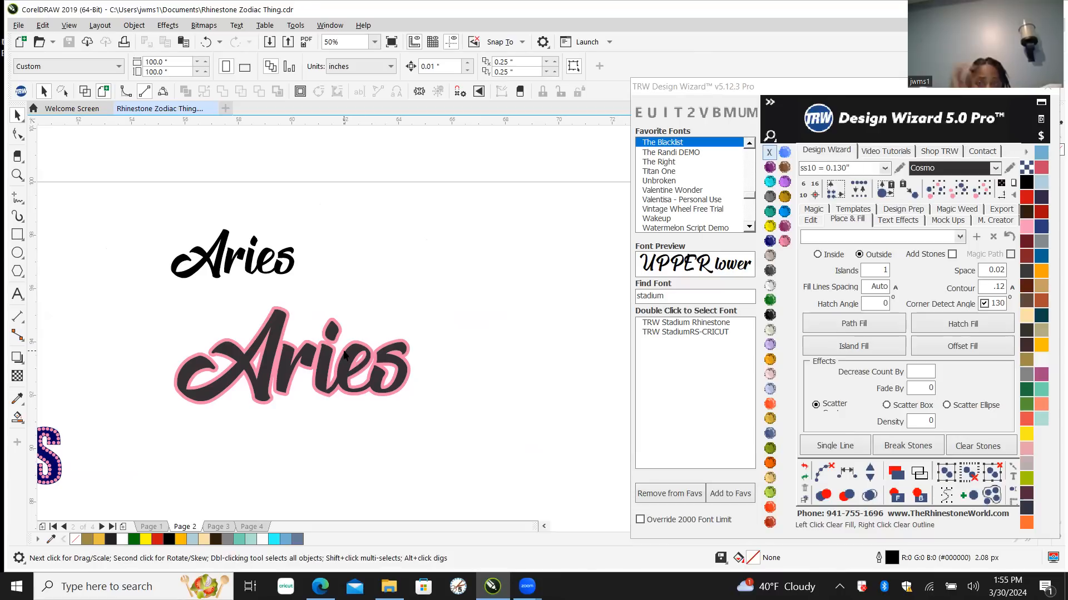
Step: Set the fill contour to .075 with Inside placement, enable Add Stones and Magic Path, and choose the Citrine stone color
{"action": "double_click", "coordinate": [983, 292]}
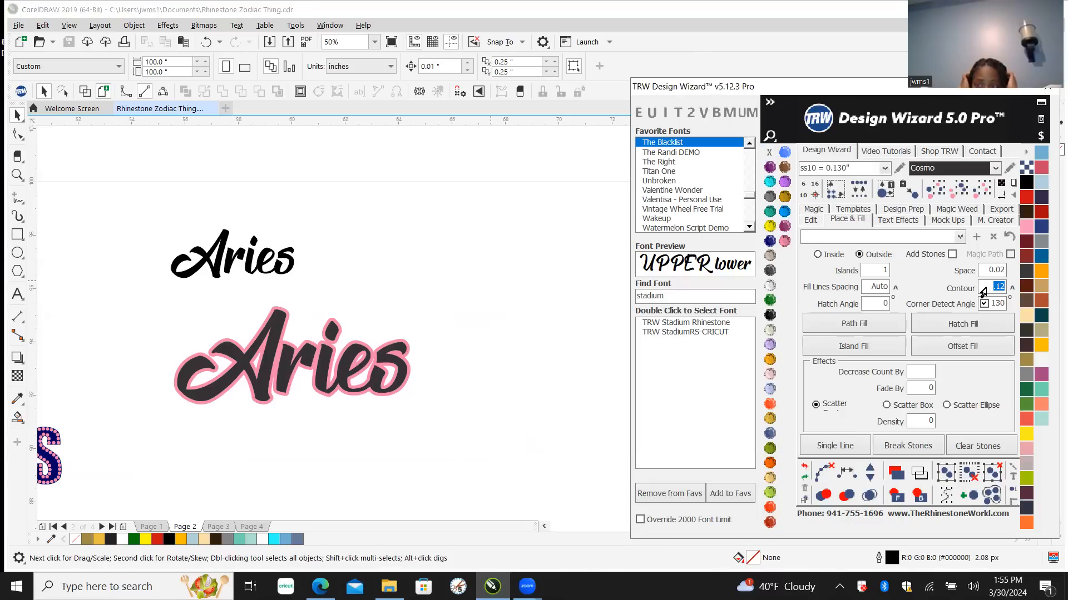
{"action": "type", "text": ".0"}
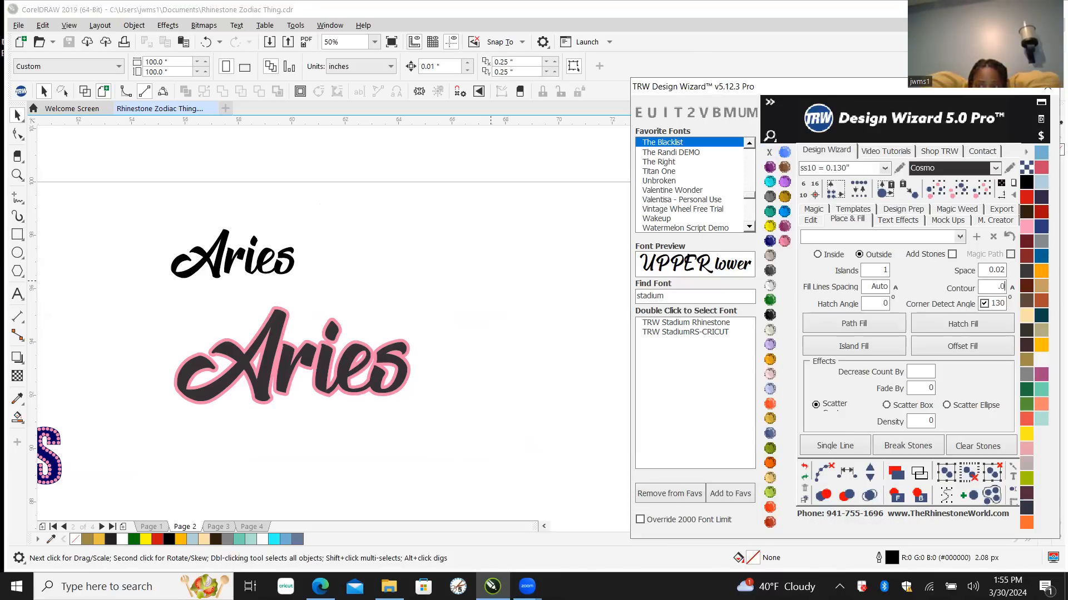
{"action": "type", "text": "75"}
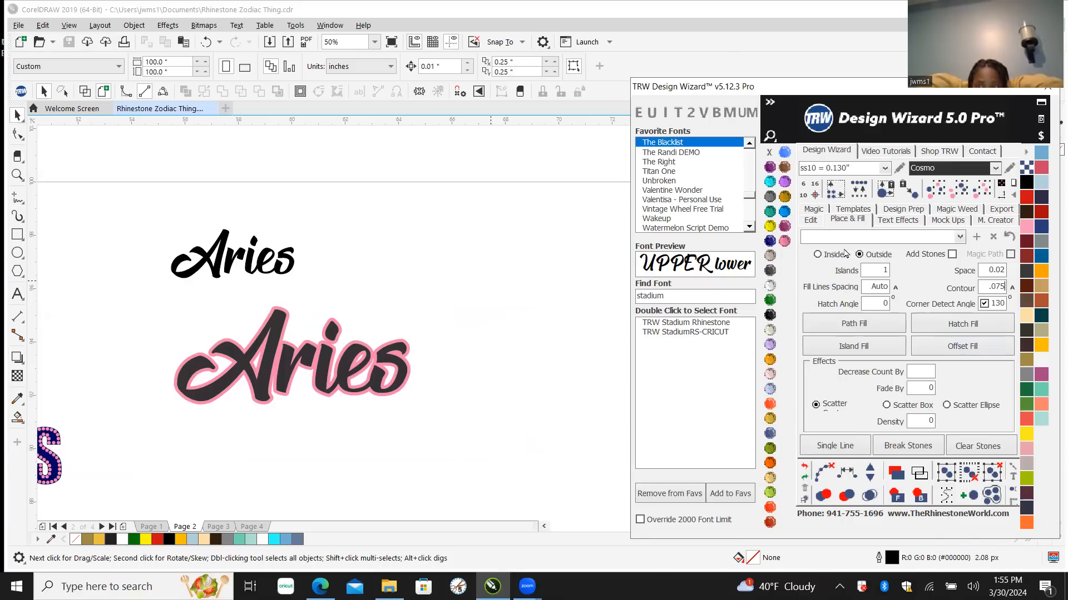
{"action": "left_click", "coordinate": [817, 254]}
{"action": "left_click", "coordinate": [952, 255]}
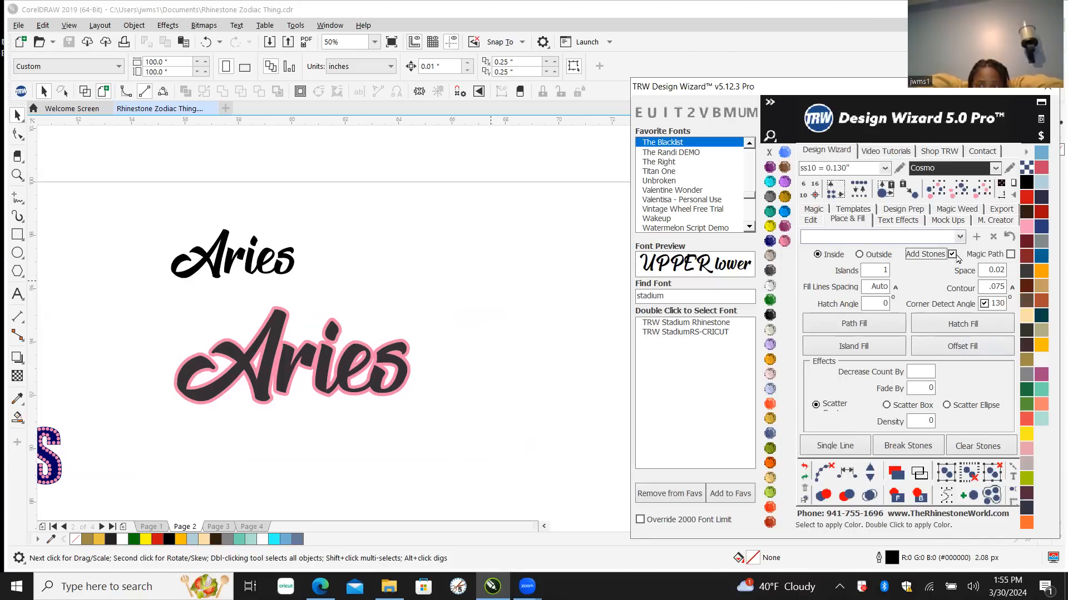
{"action": "left_click", "coordinate": [1011, 255]}
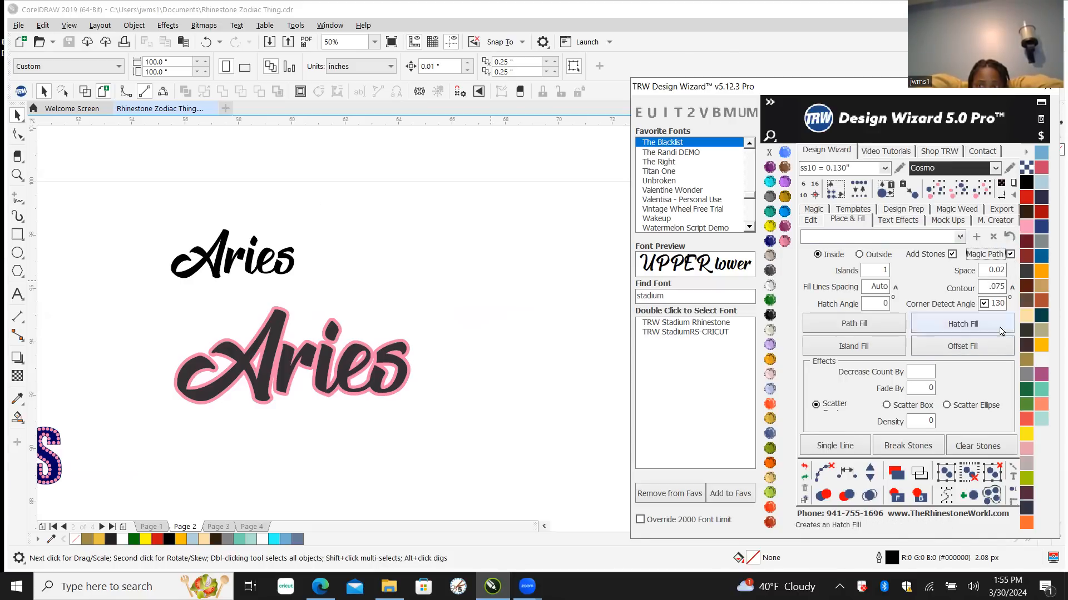
{"action": "left_click", "coordinate": [769, 226]}
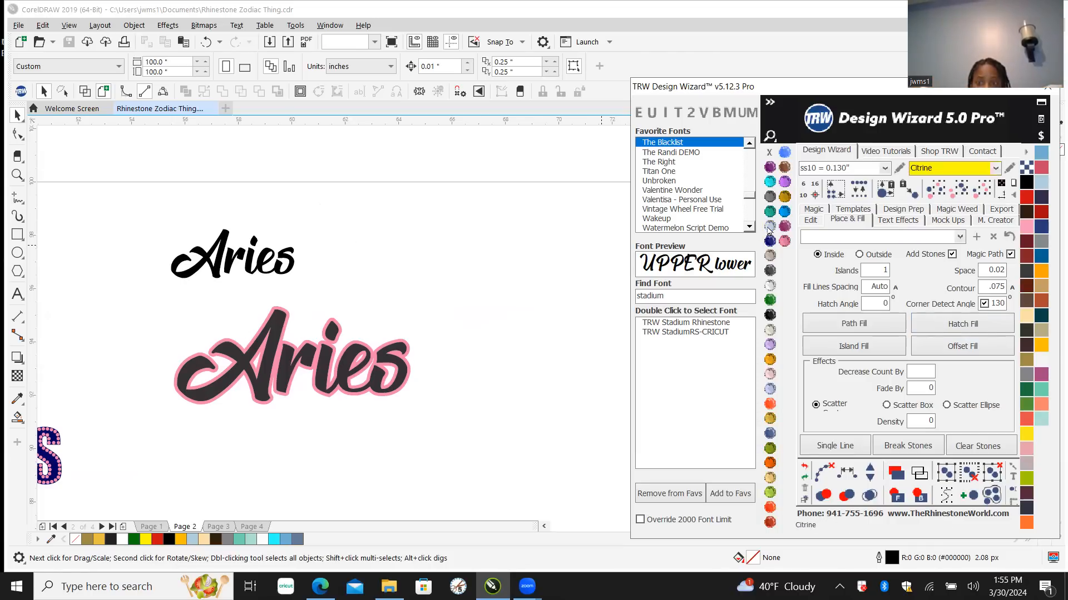
Step: Try a Hatch Fill of Citrine ss10 stones on the dark Aries lettering and merge the overlapping stones
{"action": "scroll", "coordinate": [238, 366], "scroll_direction": "up", "scroll_amount": 1}
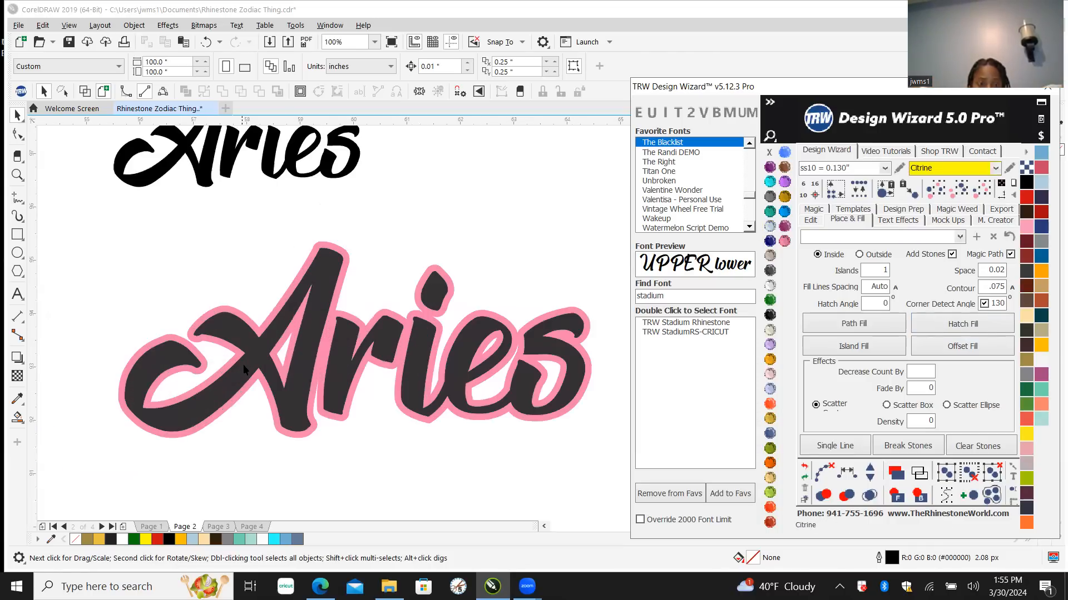
{"action": "left_click", "coordinate": [256, 355]}
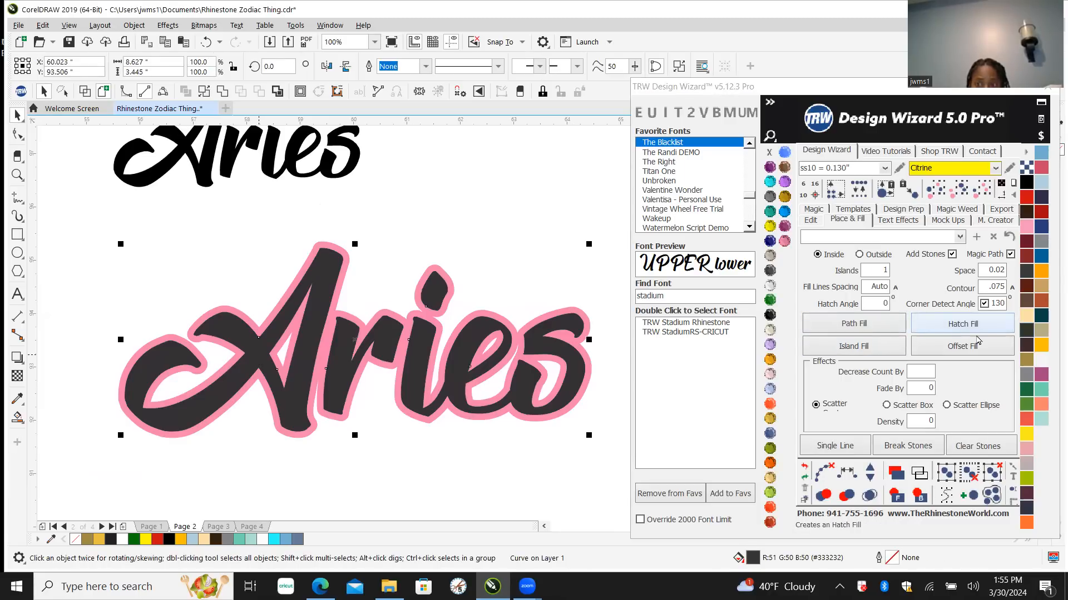
{"action": "left_click", "coordinate": [955, 326]}
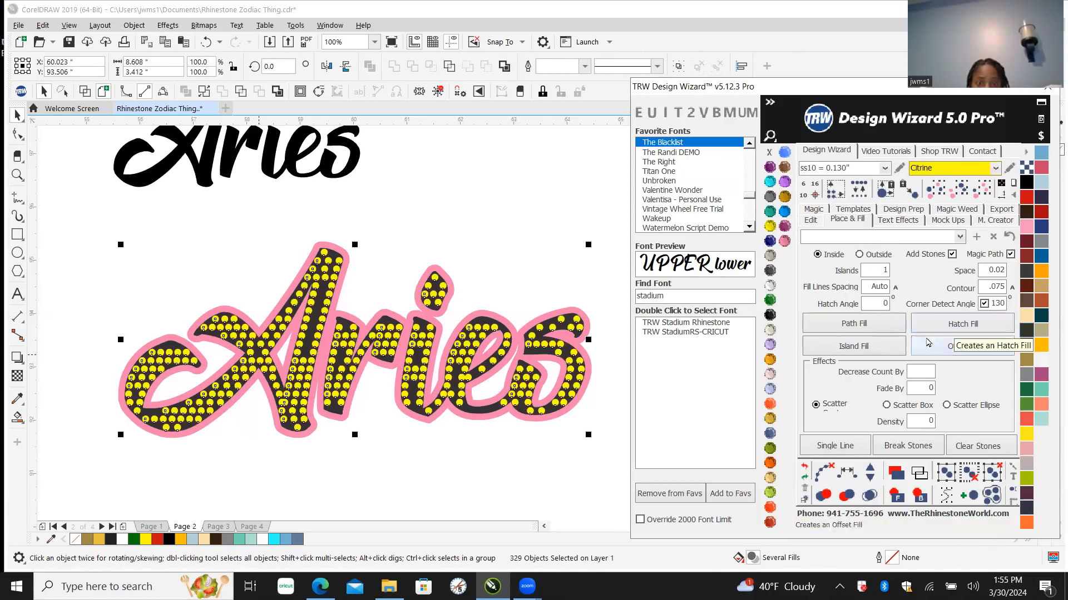
{"action": "left_click", "coordinate": [870, 495]}
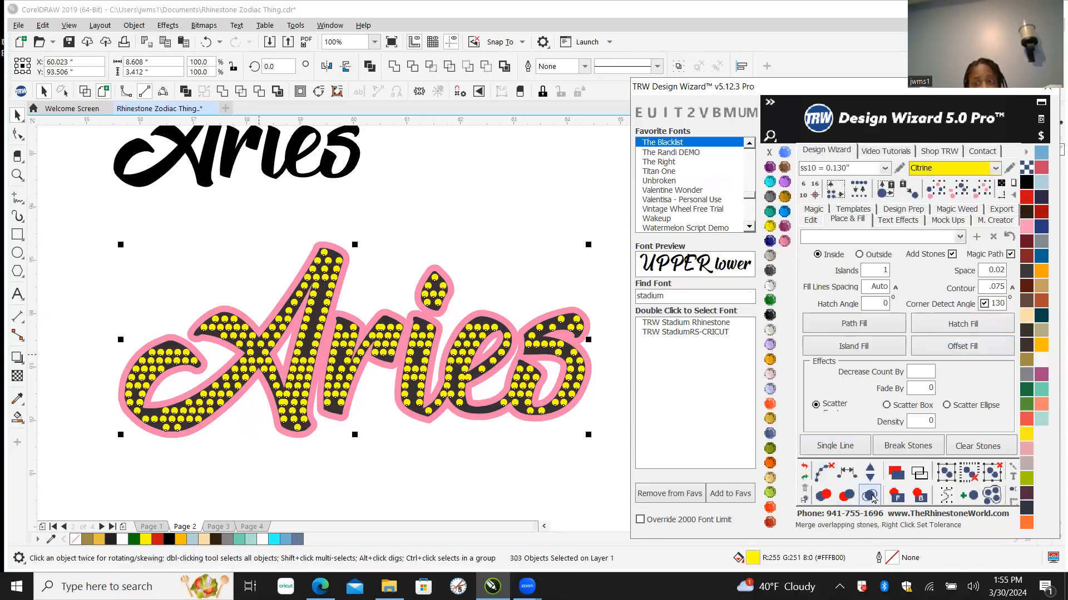
{"action": "scroll", "coordinate": [124, 337], "scroll_direction": "down", "scroll_amount": 2}
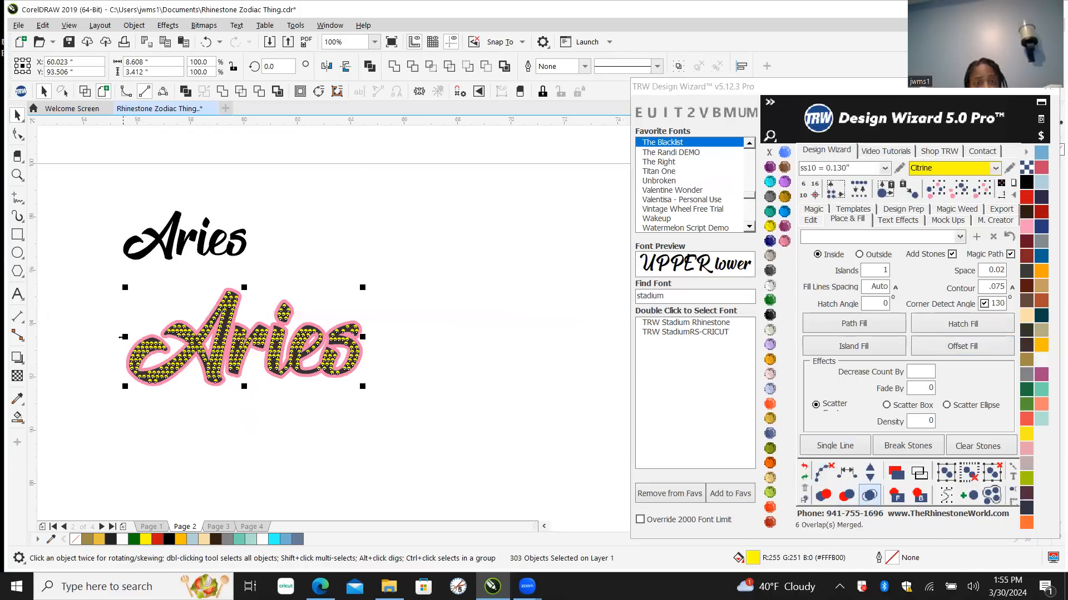
{"action": "left_click", "coordinate": [255, 306]}
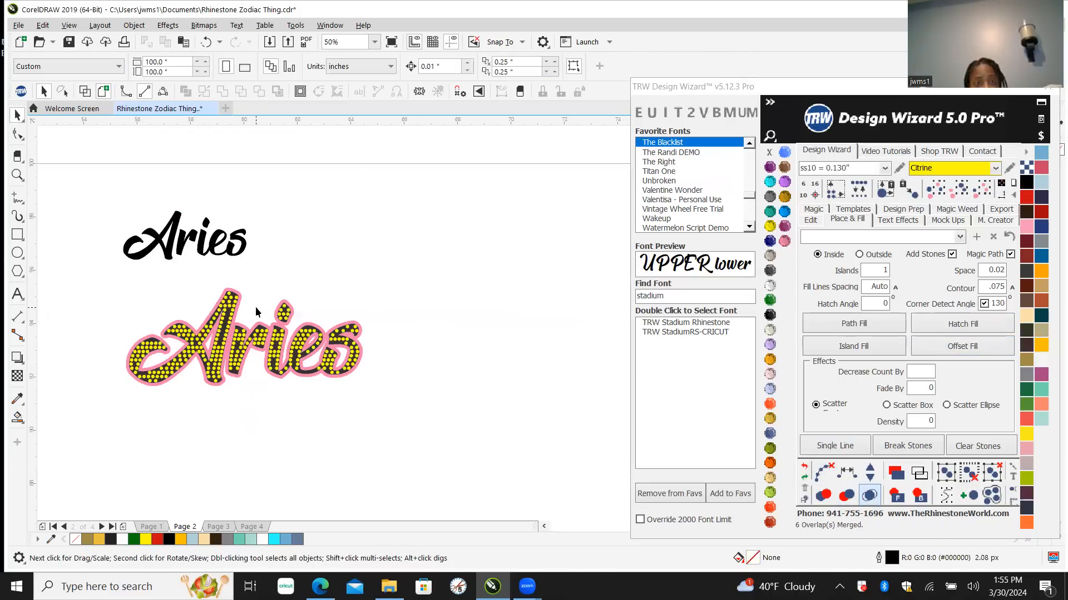
Step: Delete the Citrine stones from the Aries lettering and undo the deletions
{"action": "scroll", "coordinate": [256, 306], "scroll_direction": "up", "scroll_amount": 2}
{"action": "left_click_drag", "start_coordinate": [249, 206], "coordinate": [539, 474]}
{"action": "key", "text": "Delete"}
{"action": "scroll", "coordinate": [458, 345], "scroll_direction": "down", "scroll_amount": 2}
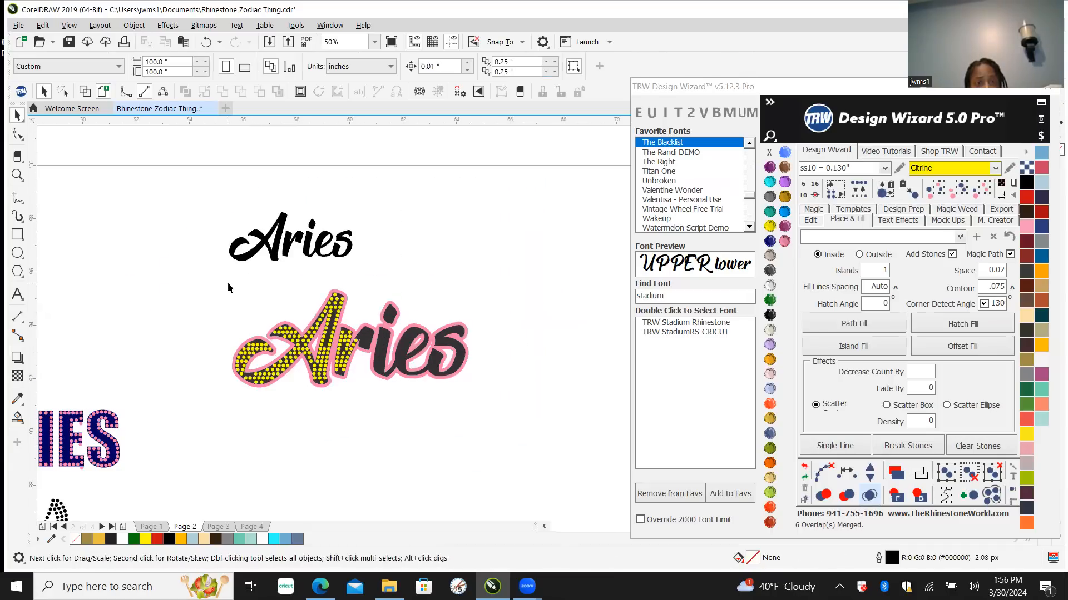
{"action": "left_click_drag", "start_coordinate": [378, 422], "coordinate": [415, 442]}
{"action": "key", "text": "Delete"}
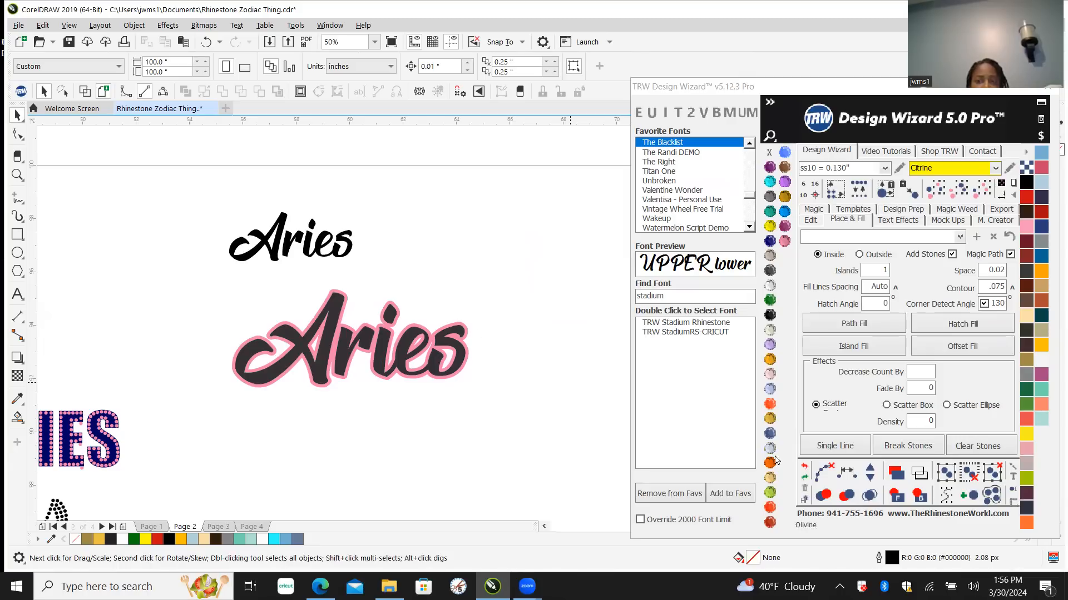
{"action": "left_click", "coordinate": [805, 471]}
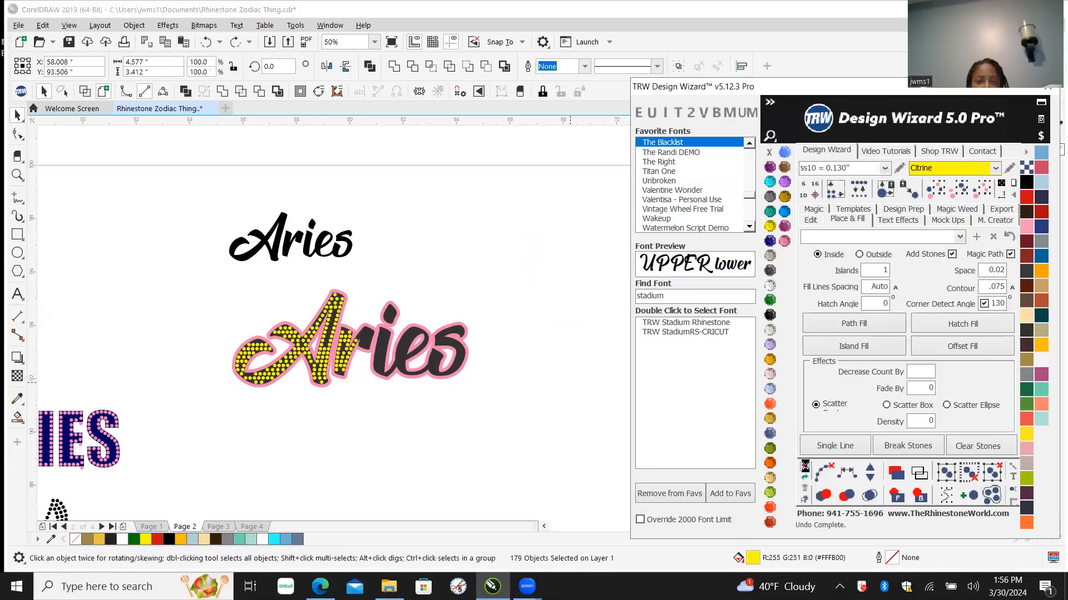
{"action": "left_click", "coordinate": [435, 265]}
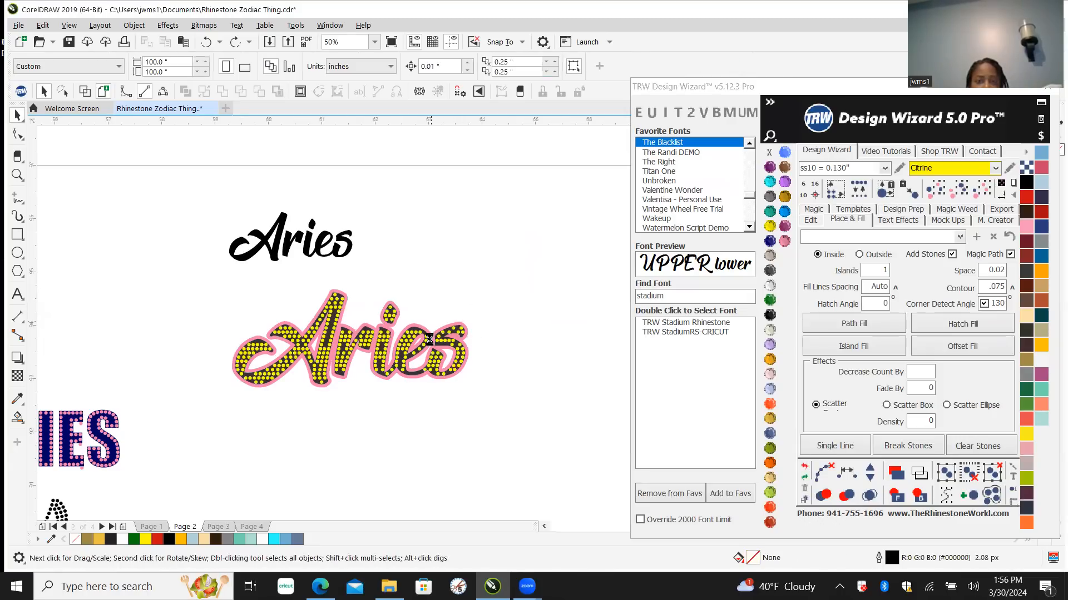
Step: Select all the matching Citrine stones, deselect them, and examine the hatch-fill coverage across the Aries lettering
{"action": "scroll", "coordinate": [431, 322], "scroll_direction": "up", "scroll_amount": 1}
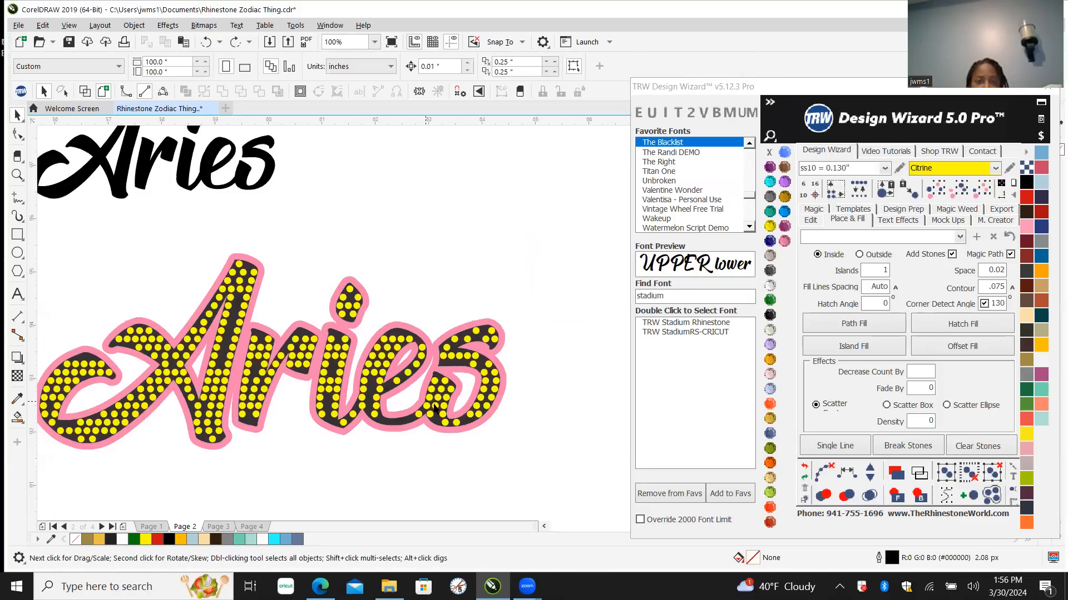
{"action": "left_click", "coordinate": [455, 357]}
{"action": "scroll", "coordinate": [450, 351], "scroll_direction": "down", "scroll_amount": 1}
{"action": "left_click", "coordinate": [980, 197]}
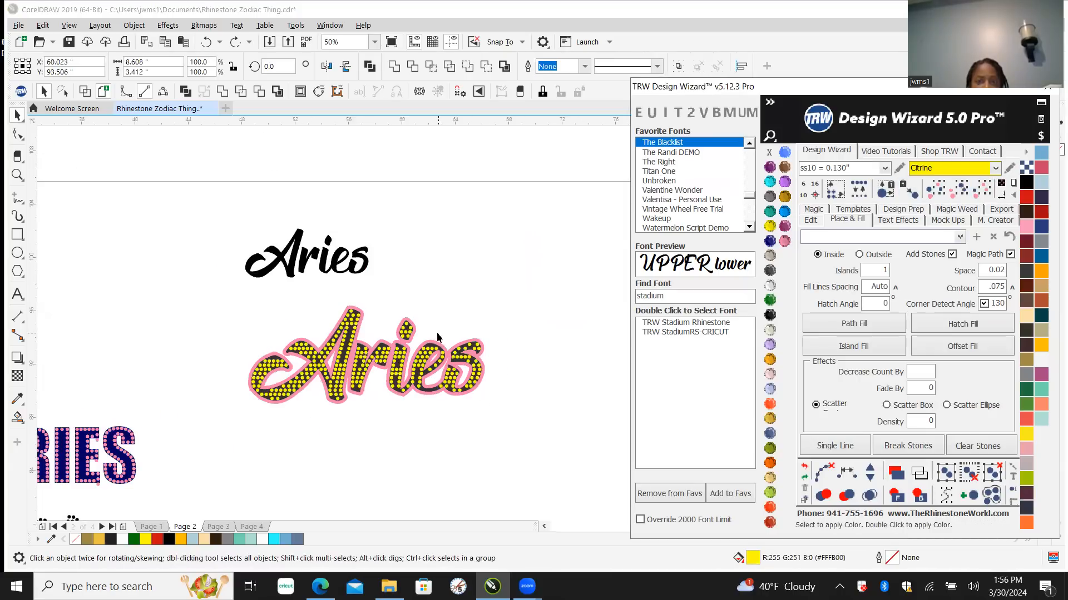
{"action": "scroll", "coordinate": [436, 333], "scroll_direction": "down", "scroll_amount": 1}
{"action": "left_click", "coordinate": [462, 260]}
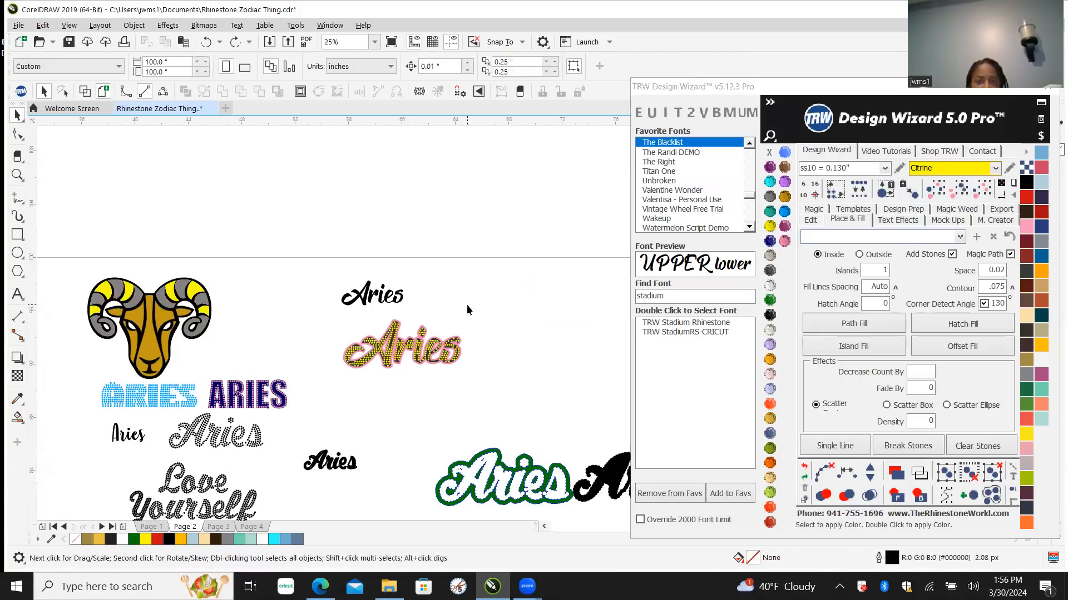
{"action": "scroll", "coordinate": [466, 305], "scroll_direction": "up", "scroll_amount": 1}
{"action": "scroll", "coordinate": [352, 458], "scroll_direction": "up", "scroll_amount": 1}
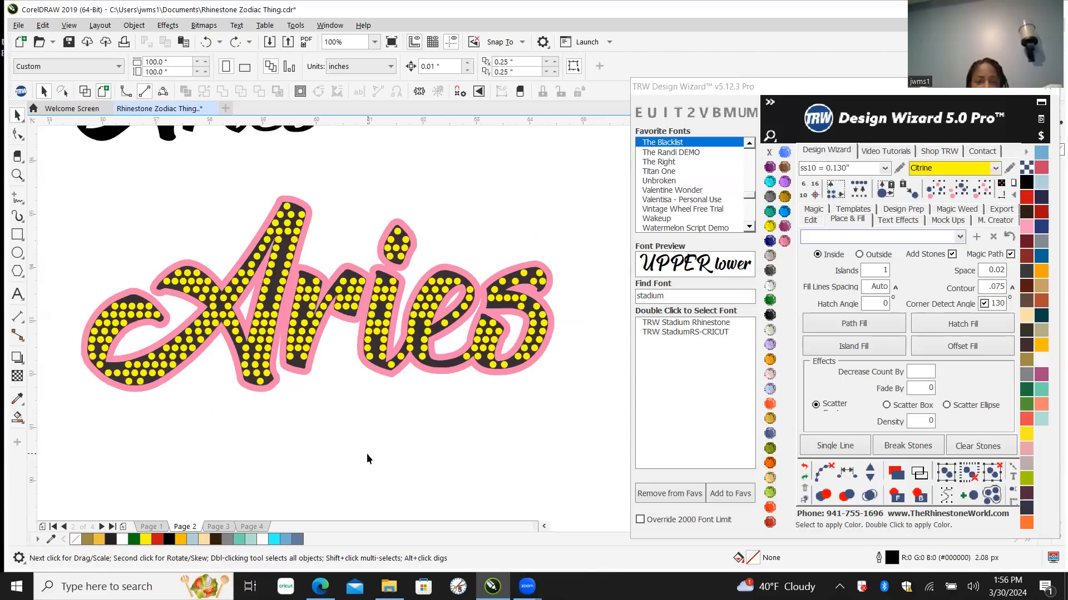
Step: Delete the Citrine stones from the ries letters and from the A, and undo both deletions
{"action": "left_click_drag", "start_coordinate": [613, 433], "coordinate": [286, 177]}
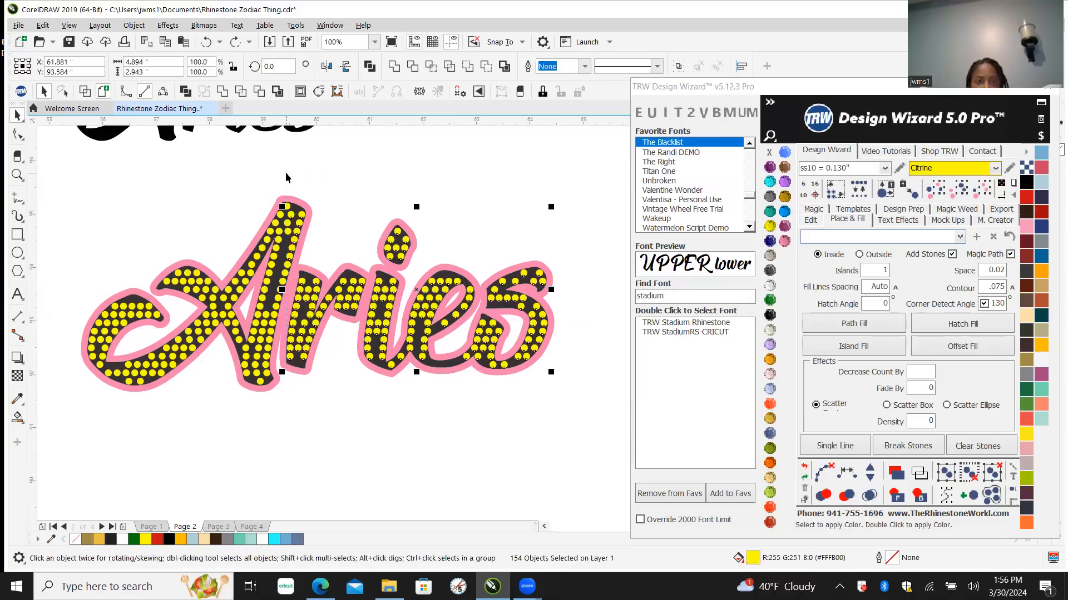
{"action": "key", "text": "Delete"}
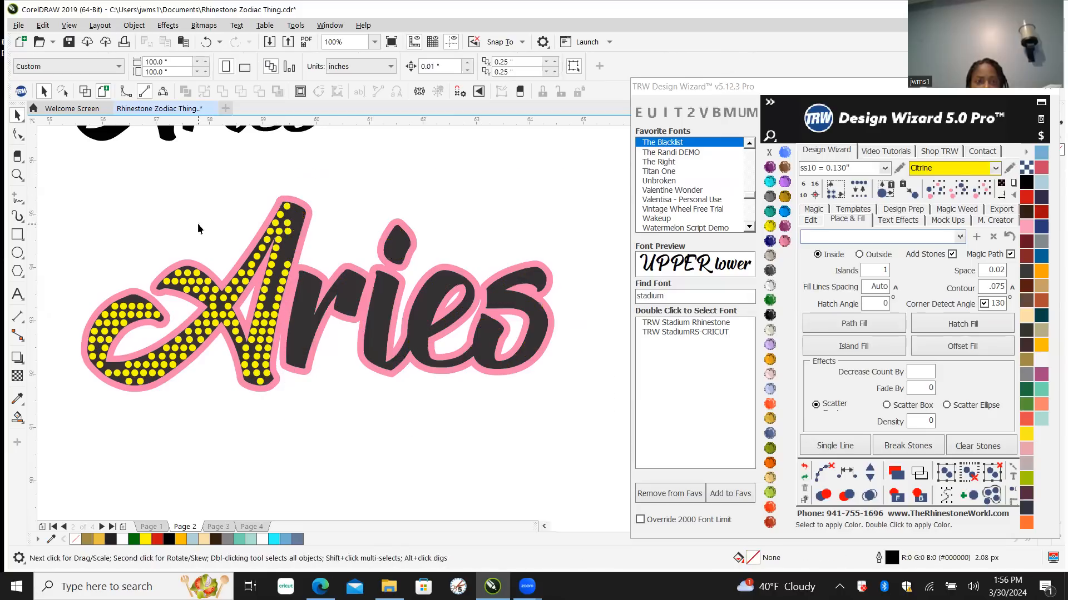
{"action": "left_click_drag", "start_coordinate": [188, 402], "coordinate": [335, 480]}
{"action": "key", "text": "Delete"}
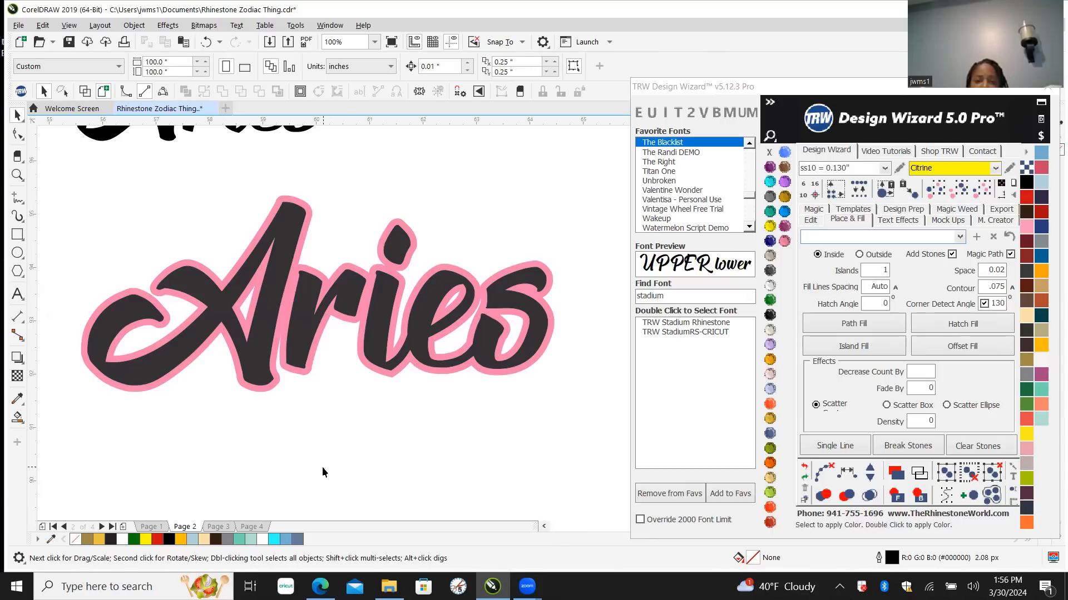
{"action": "key", "text": "ctrl+z"}
{"action": "key", "text": "ctrl+z"}
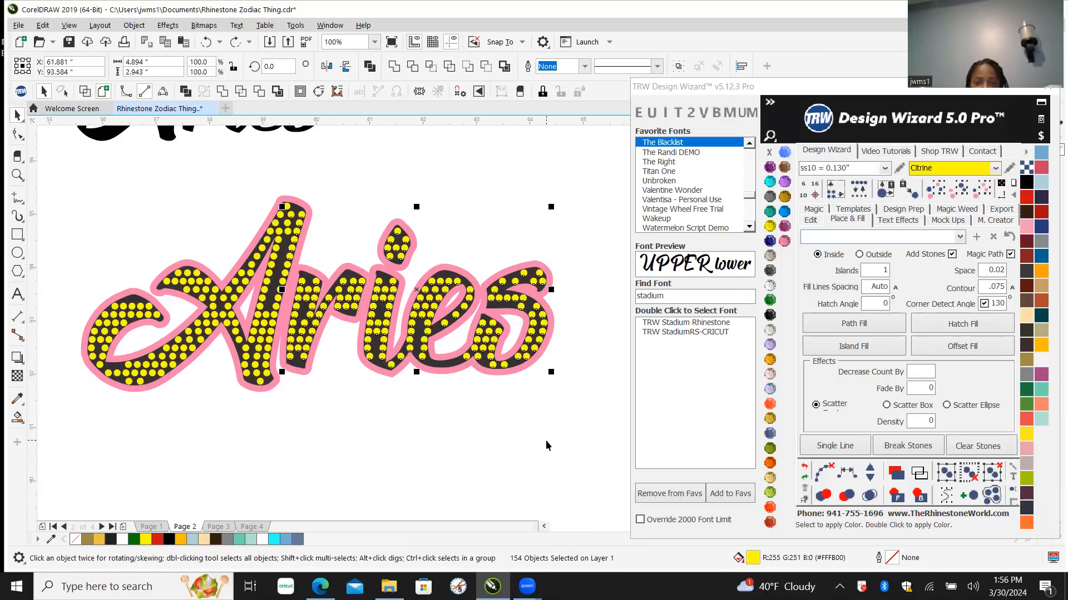
{"action": "left_click", "coordinate": [561, 425]}
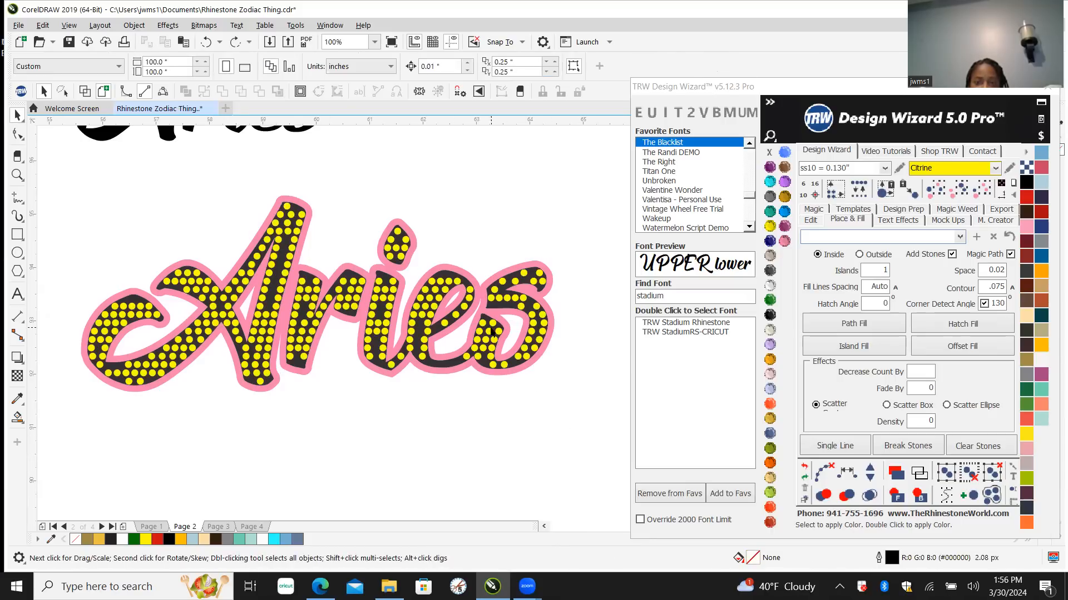
Step: Check the selection of matching Citrine stones and delete the whole hatch fill from the lettering
{"action": "left_click", "coordinate": [424, 306]}
{"action": "left_click", "coordinate": [982, 189]}
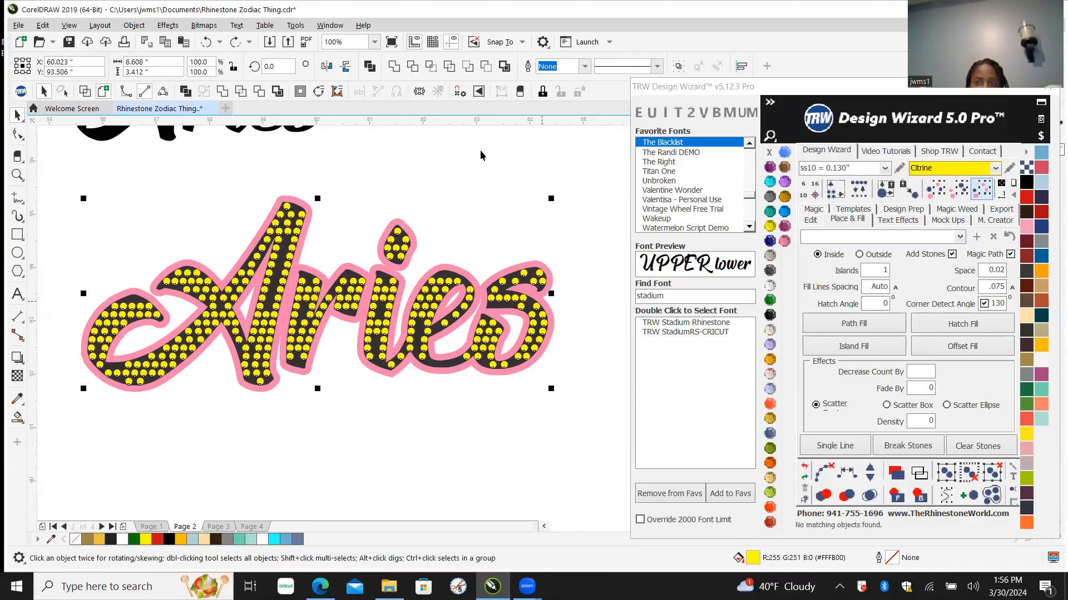
{"action": "left_click", "coordinate": [409, 181]}
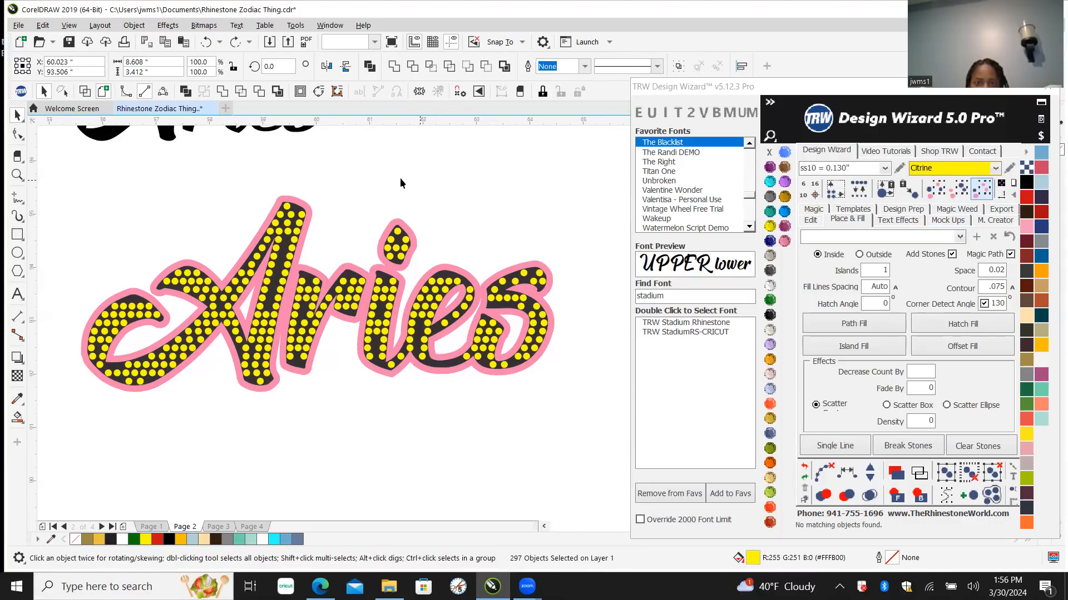
{"action": "left_click_drag", "start_coordinate": [312, 164], "coordinate": [615, 453]}
{"action": "key", "text": "Delete"}
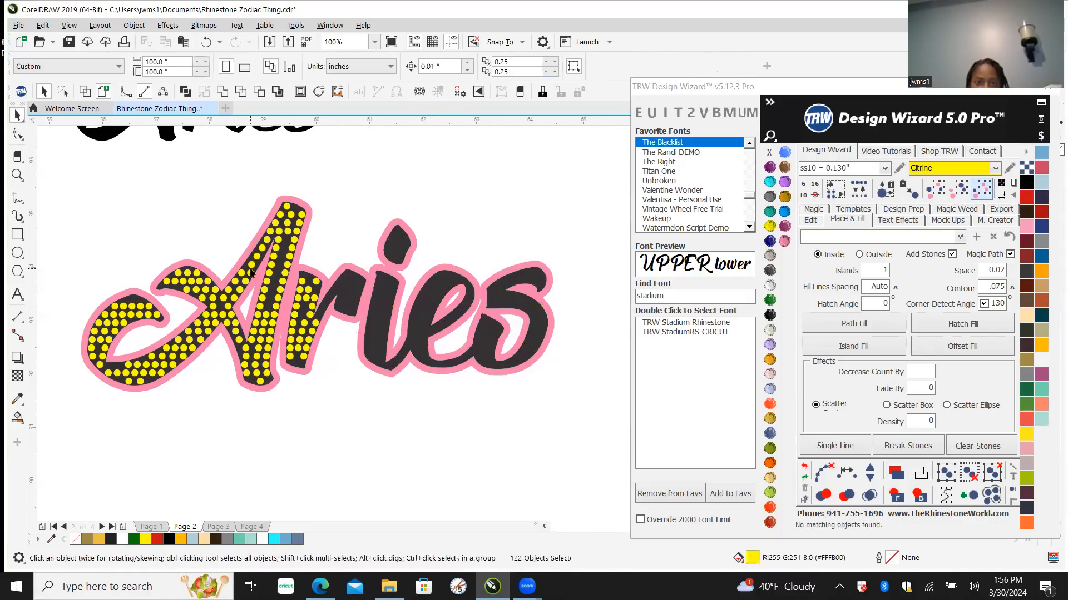
{"action": "left_click_drag", "start_coordinate": [312, 416], "coordinate": [334, 422]}
{"action": "key", "text": "Delete"}
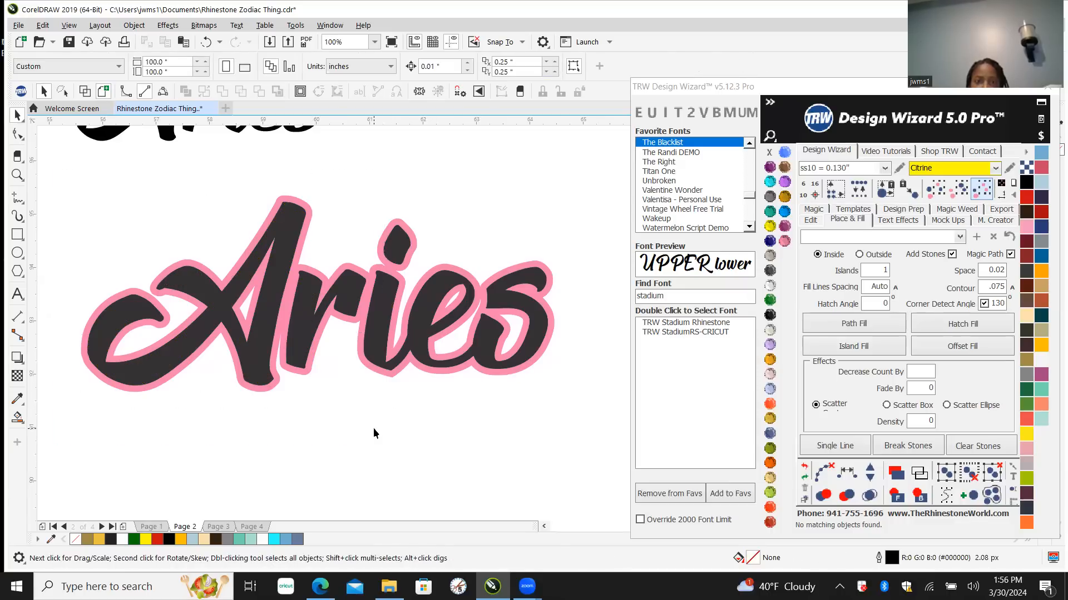
Step: Apply an Island Fill of Citrine stones to the dark Aries lettering and merge the overlapping stones
{"action": "scroll", "coordinate": [319, 351], "scroll_direction": "down", "scroll_amount": 1}
{"action": "scroll", "coordinate": [309, 308], "scroll_direction": "up", "scroll_amount": 2}
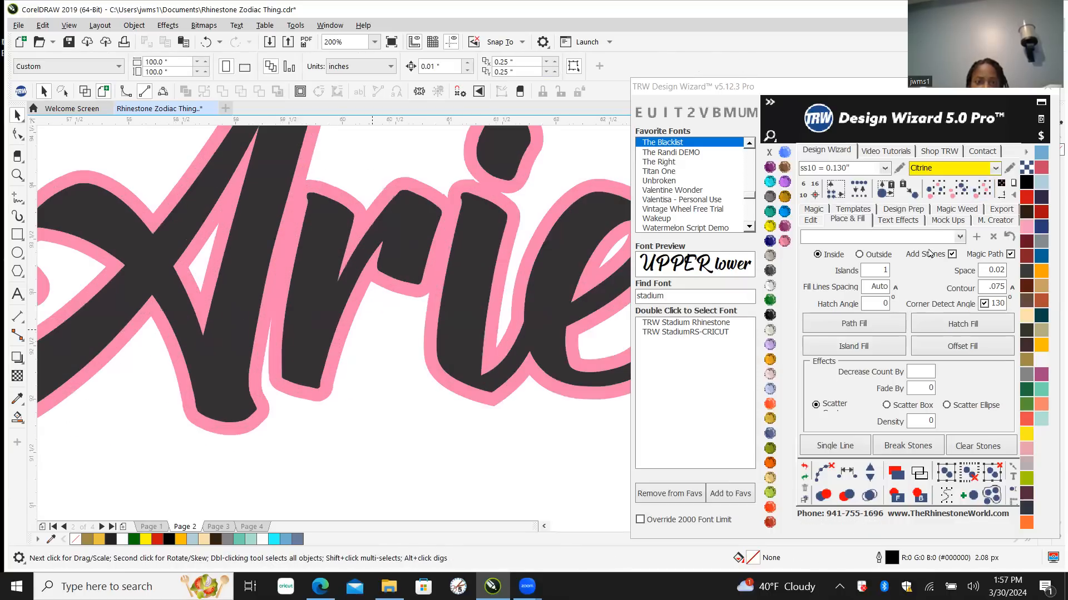
{"action": "left_click", "coordinate": [308, 306]}
{"action": "left_click", "coordinate": [804, 339]}
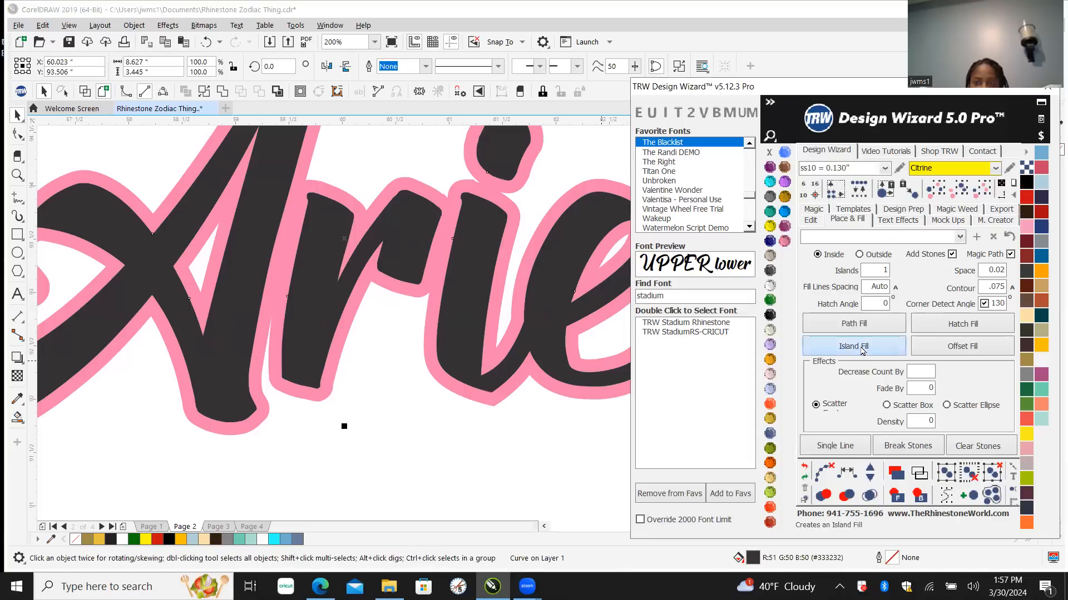
{"action": "left_click", "coordinate": [829, 470]}
{"action": "left_click", "coordinate": [869, 494]}
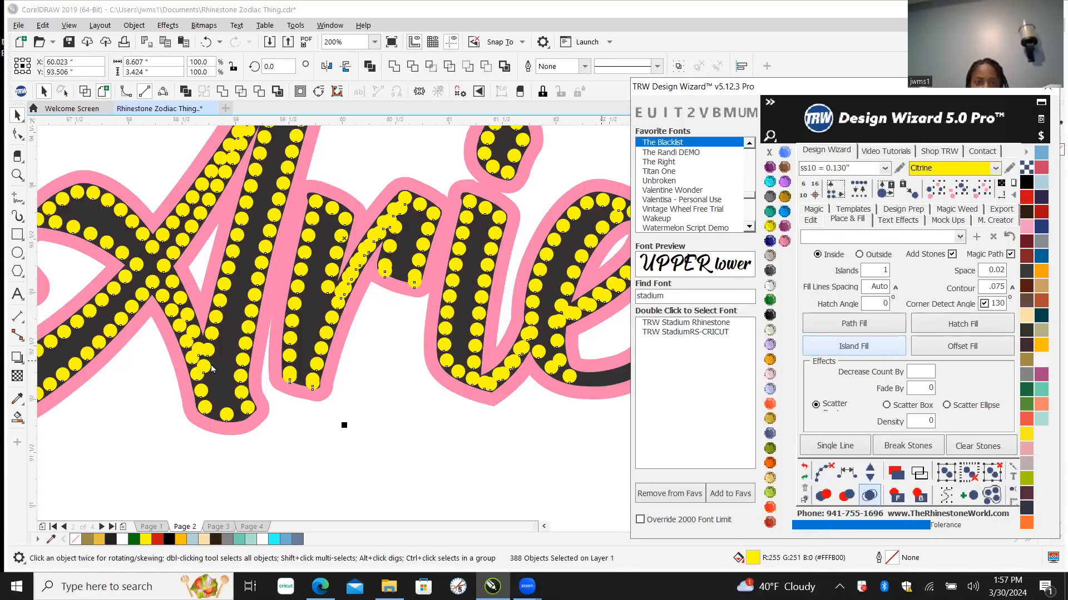
{"action": "scroll", "coordinate": [320, 245], "scroll_direction": "down", "scroll_amount": 3}
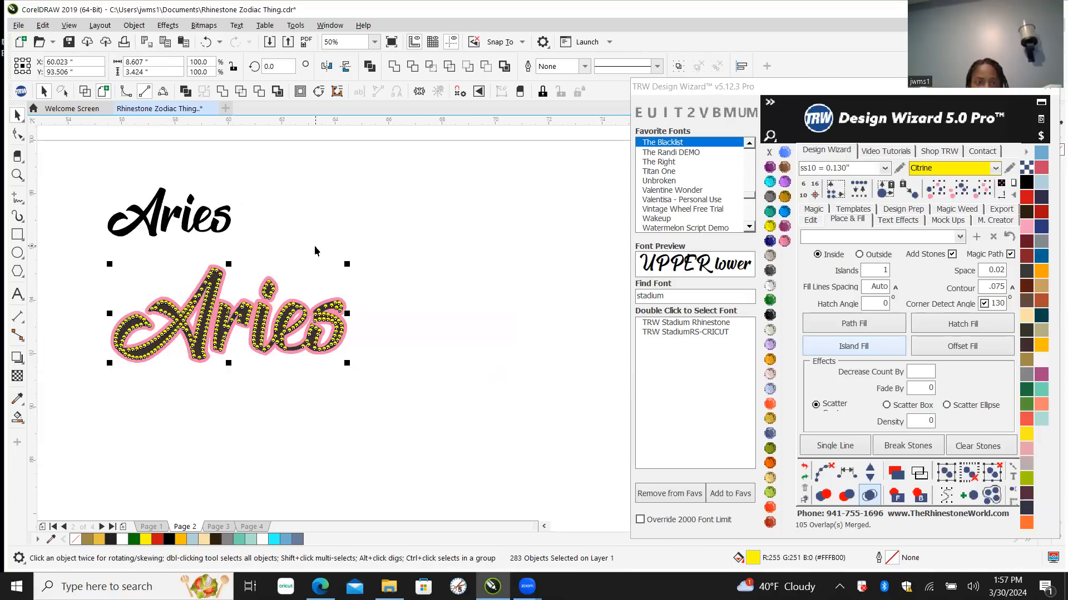
Step: Move the misaligned Citrine stone near the top of the r's arch closer to the stroke's outer edge
{"action": "left_click", "coordinate": [314, 251]}
{"action": "scroll", "coordinate": [137, 349], "scroll_direction": "up", "scroll_amount": 1}
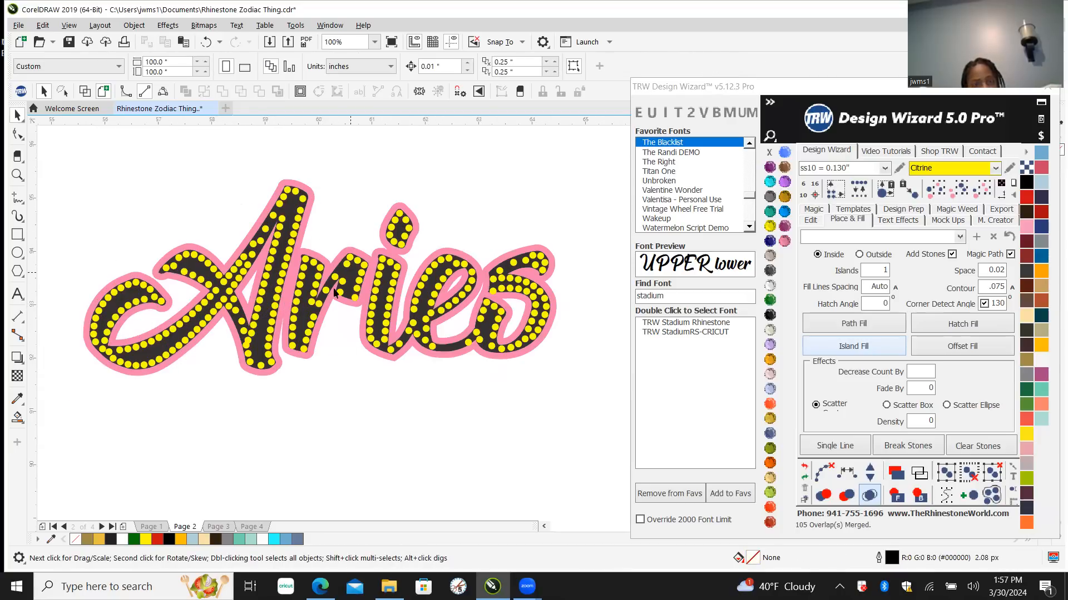
{"action": "scroll", "coordinate": [333, 273], "scroll_direction": "up", "scroll_amount": 1}
{"action": "scroll", "coordinate": [337, 268], "scroll_direction": "up", "scroll_amount": 1}
{"action": "scroll", "coordinate": [386, 212], "scroll_direction": "up", "scroll_amount": 1}
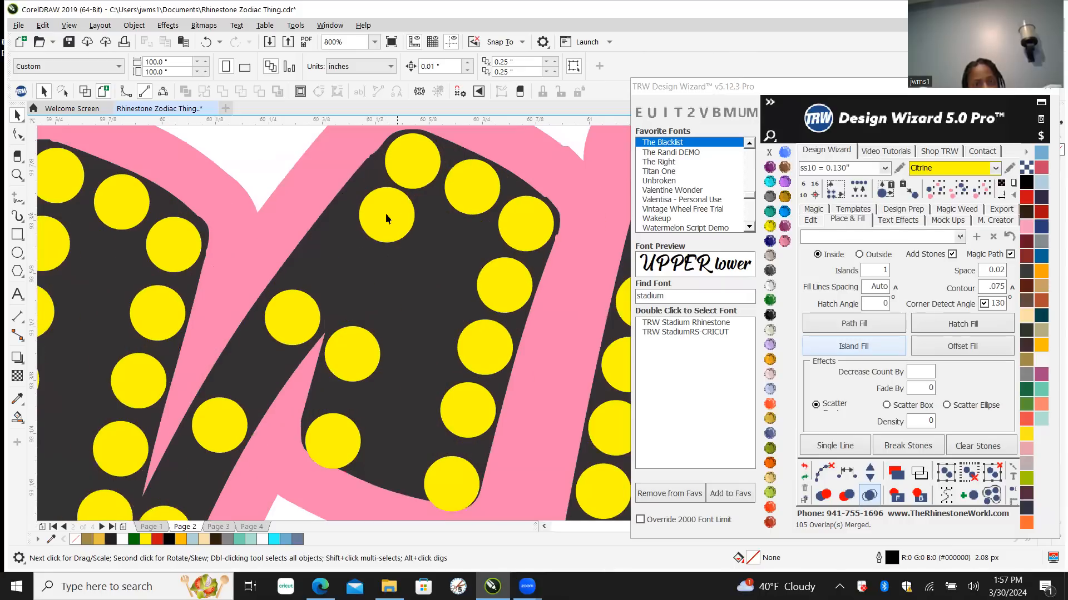
{"action": "left_click", "coordinate": [369, 214]}
{"action": "left_click_drag", "start_coordinate": [365, 219], "coordinate": [361, 218]}
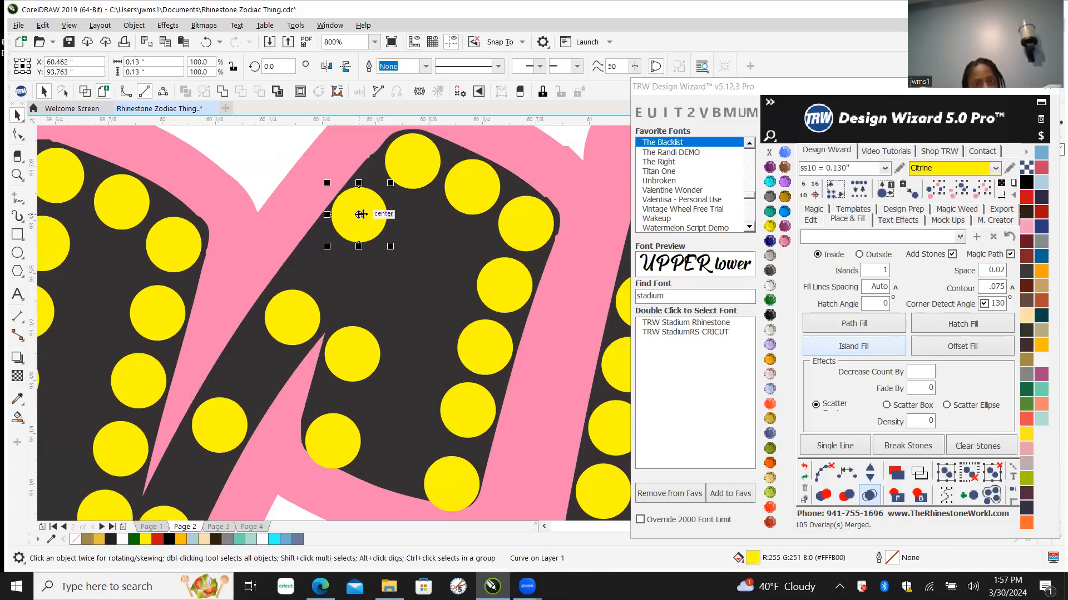
{"action": "scroll", "coordinate": [361, 218], "scroll_direction": "down", "scroll_amount": 2}
{"action": "scroll", "coordinate": [357, 279], "scroll_direction": "down", "scroll_amount": 1}
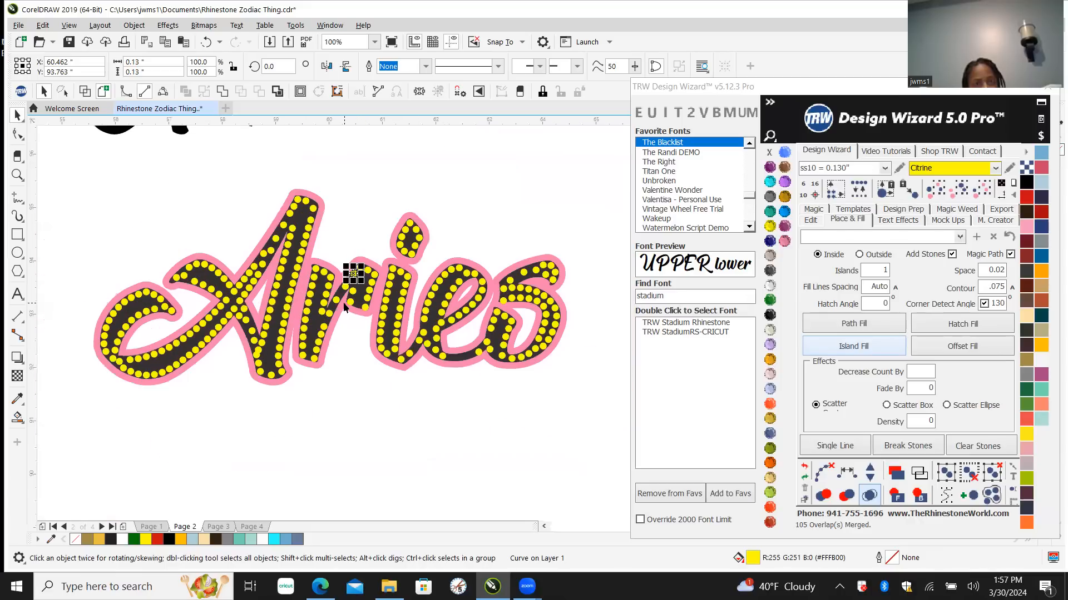
{"action": "scroll", "coordinate": [345, 307], "scroll_direction": "down", "scroll_amount": 1}
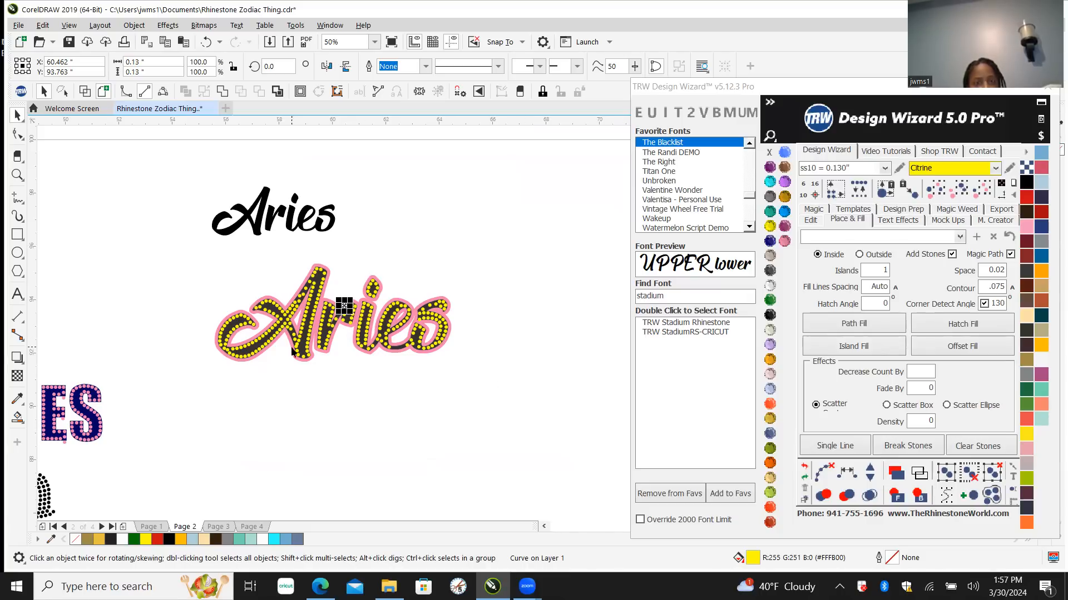
Step: Delete four unevenly placed Citrine stones from the upper diagonal stroke of the A
{"action": "left_click", "coordinate": [412, 413]}
{"action": "scroll", "coordinate": [468, 382], "scroll_direction": "down", "scroll_amount": 1}
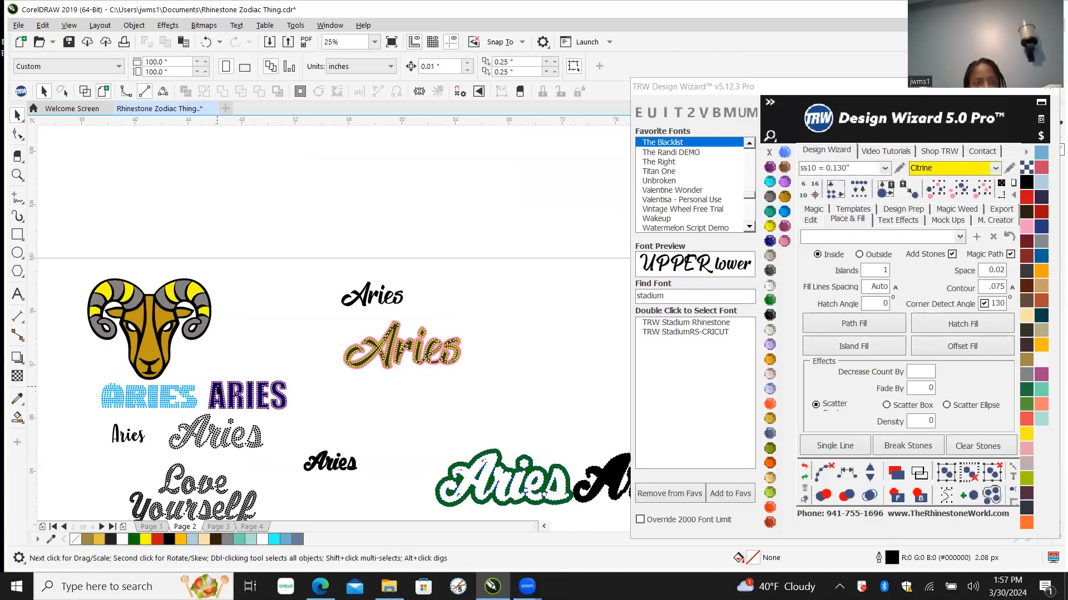
{"action": "scroll", "coordinate": [389, 344], "scroll_direction": "up", "scroll_amount": 3}
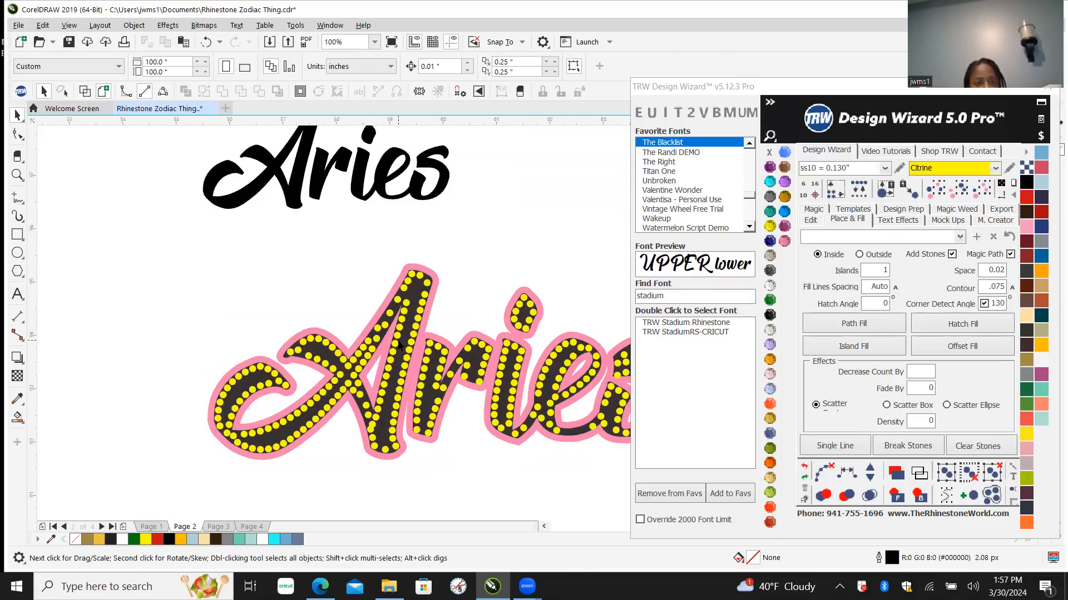
{"action": "scroll", "coordinate": [420, 233], "scroll_direction": "up", "scroll_amount": 1}
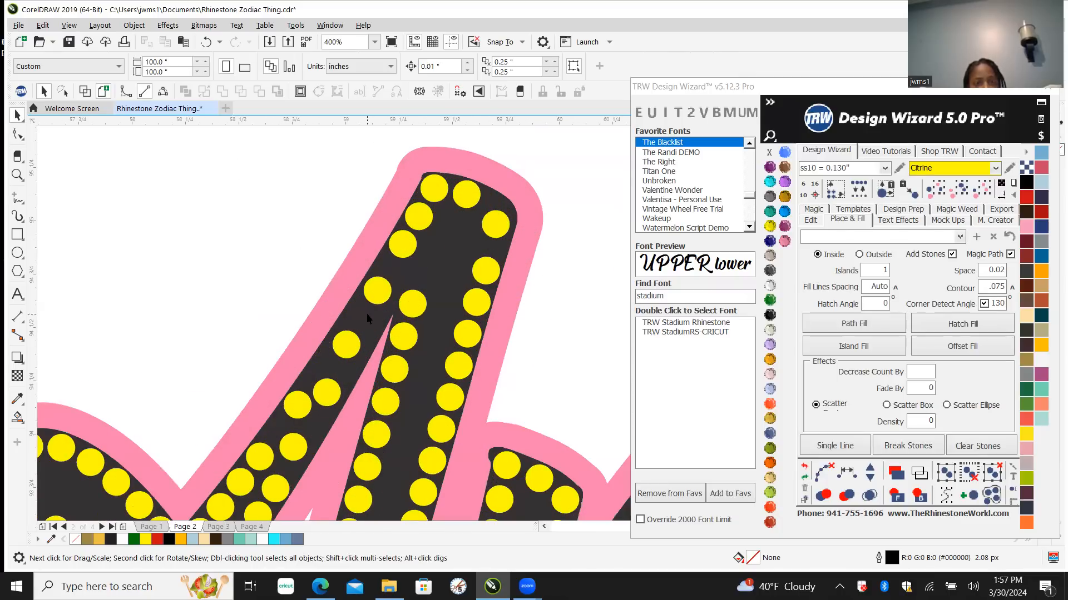
{"action": "left_click", "coordinate": [326, 390]}
{"action": "key", "text": "Delete"}
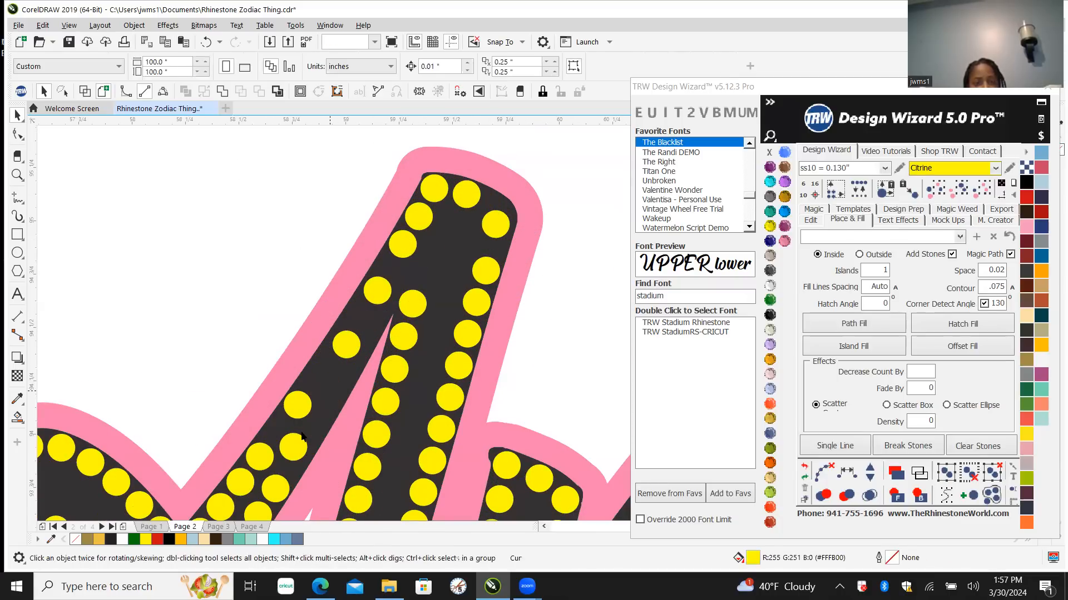
{"action": "left_click", "coordinate": [294, 450]}
{"action": "key", "text": "Delete"}
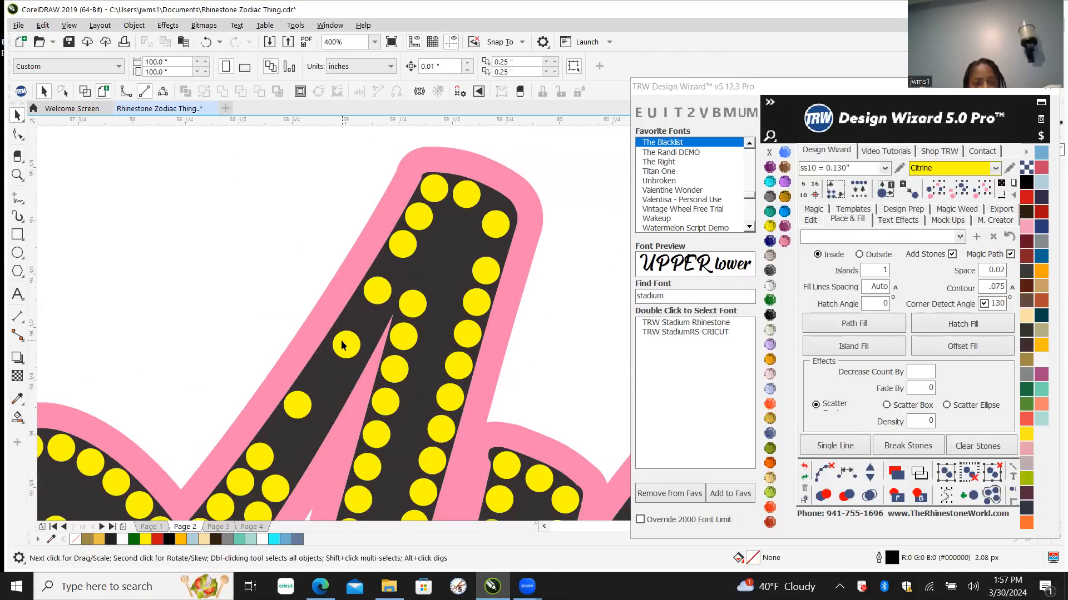
{"action": "left_click", "coordinate": [341, 346]}
{"action": "key", "text": "Delete"}
{"action": "left_click", "coordinate": [375, 289]}
{"action": "key", "text": "Delete"}
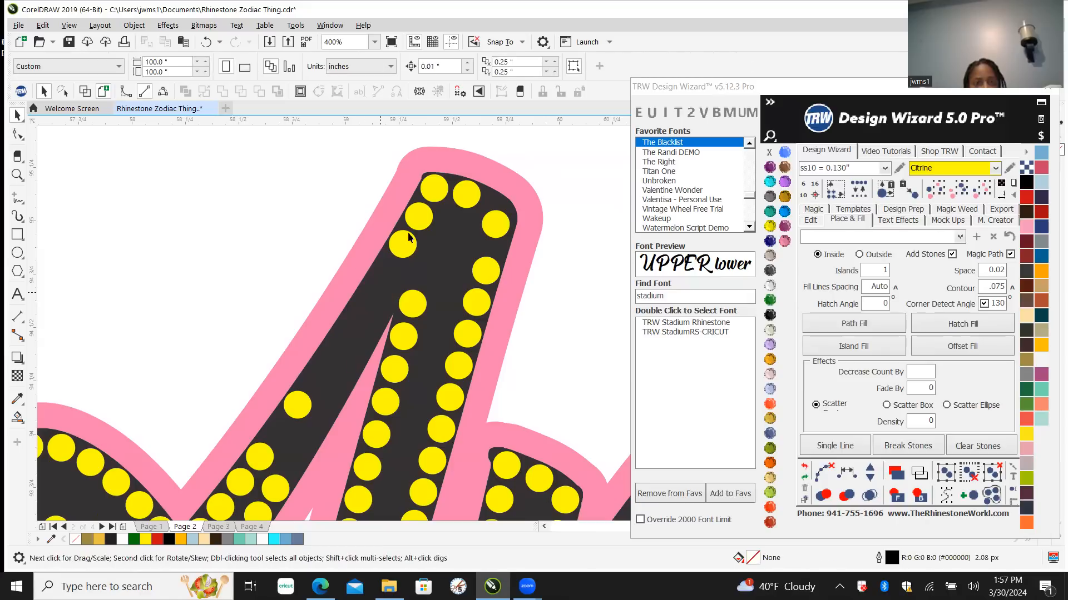
Step: Respace the nine stones along the A's outer diagonal edge evenly, from its peak down to the stroke crossing
{"action": "left_click", "coordinate": [433, 194]}
{"action": "left_click", "coordinate": [417, 219], "text": "shift"}
{"action": "left_click", "coordinate": [401, 248], "text": "shift"}
{"action": "left_click", "coordinate": [295, 413], "text": "shift"}
{"action": "left_click", "coordinate": [259, 454], "text": "shift"}
{"action": "left_click", "coordinate": [241, 482], "text": "shift"}
{"action": "scroll", "coordinate": [240, 482], "scroll_direction": "down", "scroll_amount": 2}
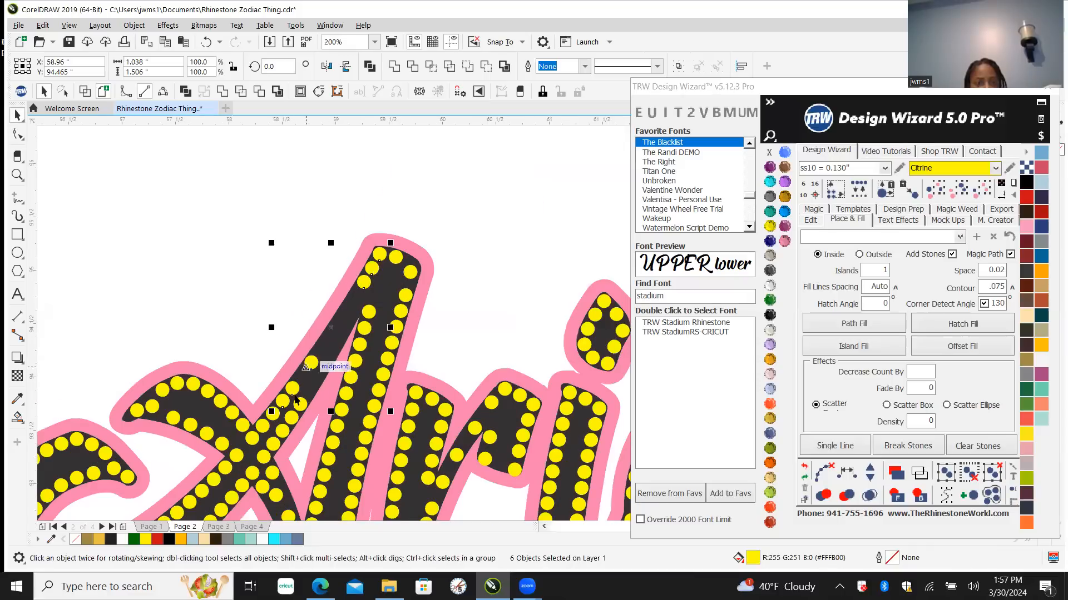
{"action": "scroll", "coordinate": [242, 456], "scroll_direction": "up", "scroll_amount": 2}
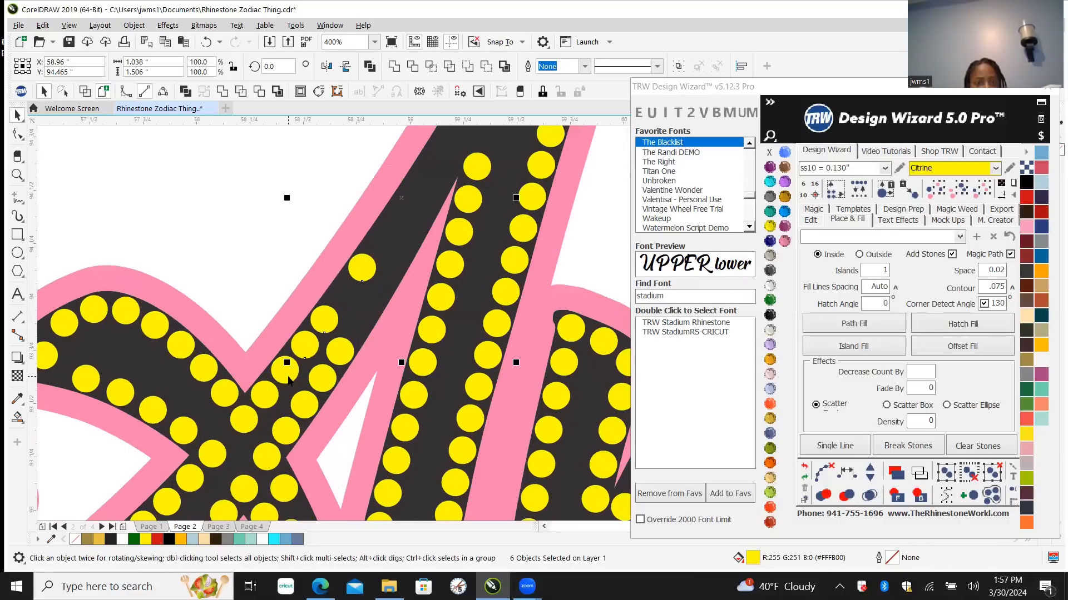
{"action": "left_click", "coordinate": [264, 397], "text": "shift"}
{"action": "left_click", "coordinate": [243, 425], "text": "shift"}
{"action": "left_click", "coordinate": [212, 453], "text": "shift"}
{"action": "scroll", "coordinate": [324, 336], "scroll_direction": "down", "scroll_amount": 2}
{"action": "scroll", "coordinate": [324, 335], "scroll_direction": "up", "scroll_amount": 1}
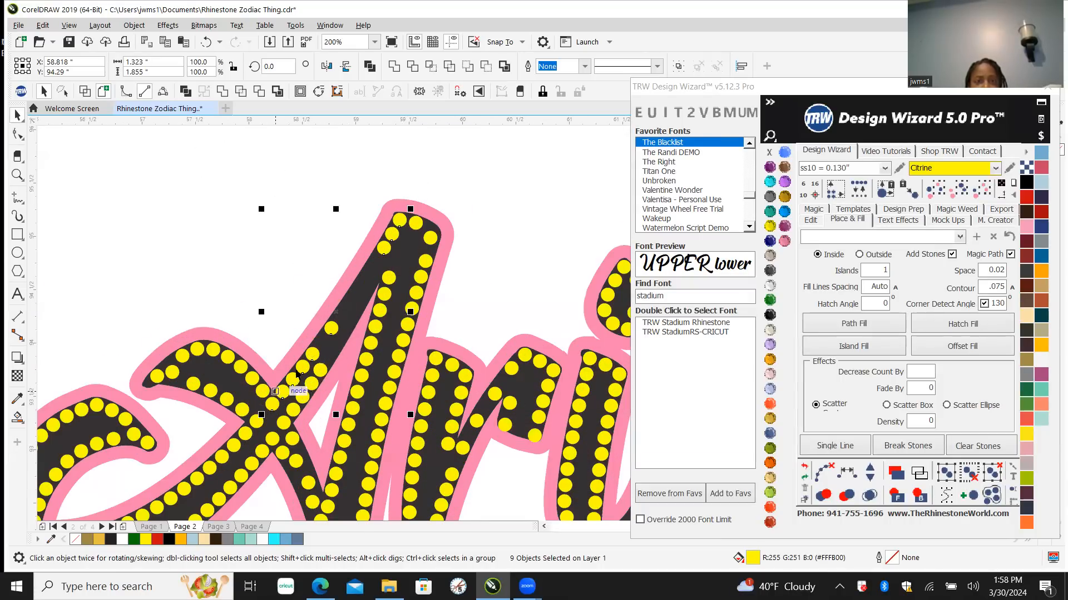
{"action": "left_click_drag", "start_coordinate": [888, 89], "coordinate": [795, 89]}
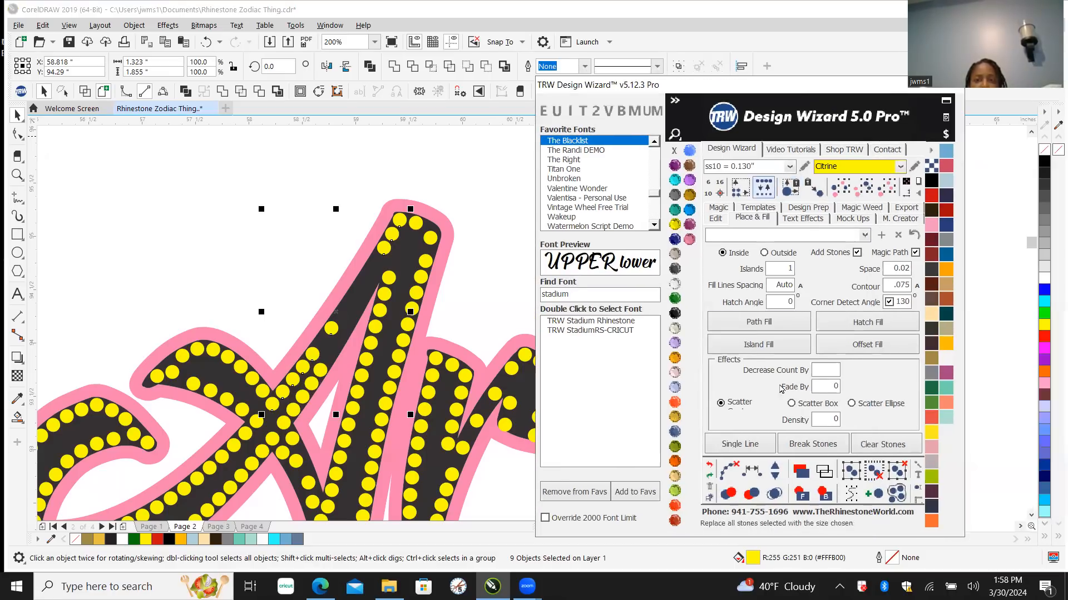
{"action": "left_click", "coordinate": [751, 471]}
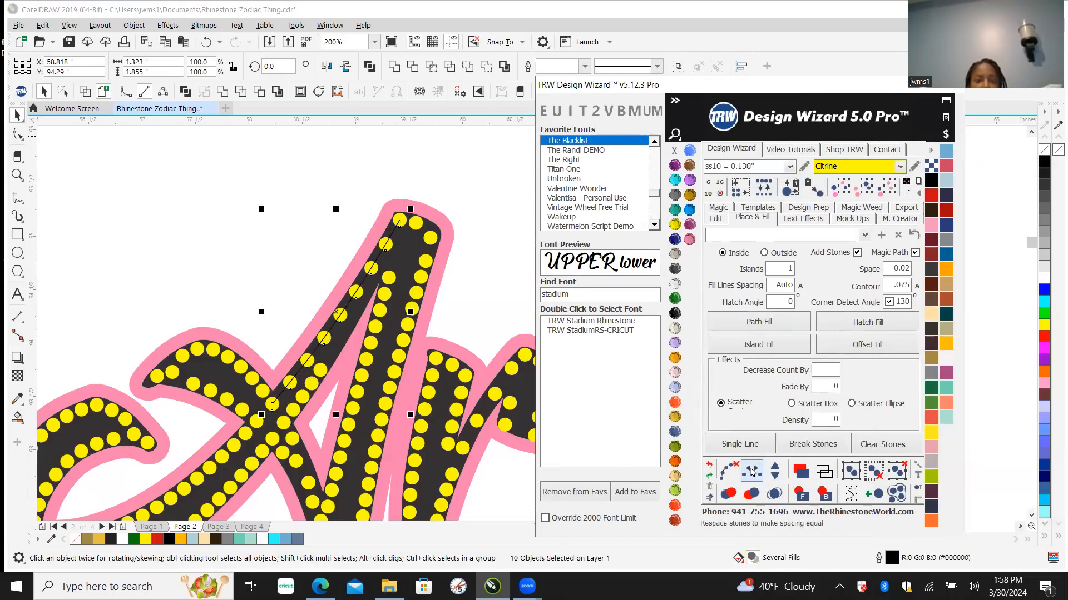
Step: Add six stones to the A's diagonal row, remove one, and clear the guide path
{"action": "left_click", "coordinate": [772, 459]}
{"action": "left_click", "coordinate": [772, 460]}
{"action": "left_click", "coordinate": [772, 459]}
{"action": "left_click", "coordinate": [772, 460]}
{"action": "left_click", "coordinate": [772, 460]}
{"action": "left_click", "coordinate": [772, 460]}
{"action": "left_click", "coordinate": [773, 478]}
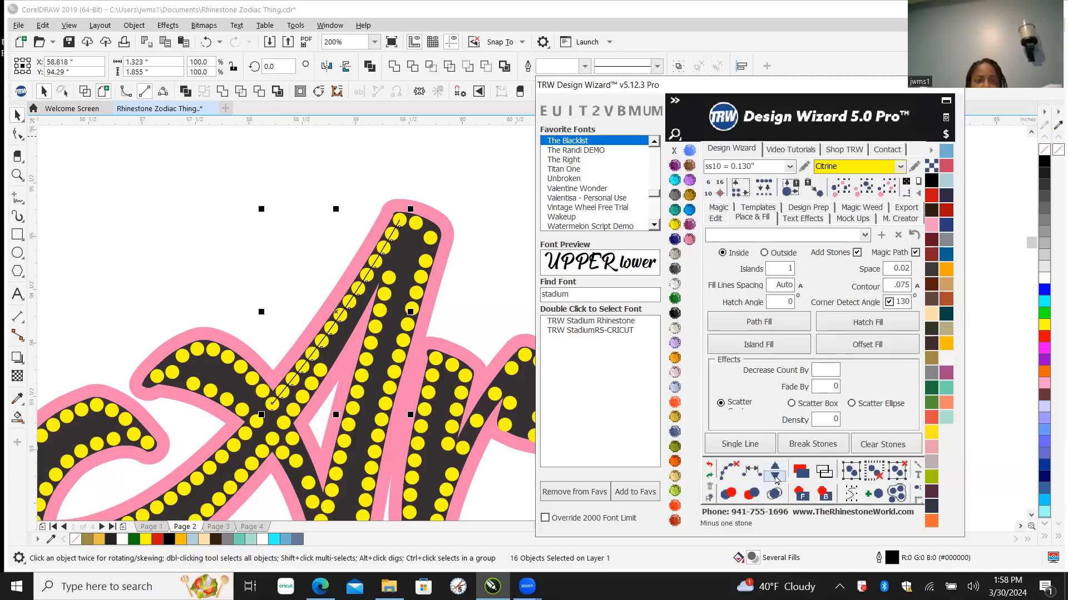
{"action": "left_click", "coordinate": [725, 470]}
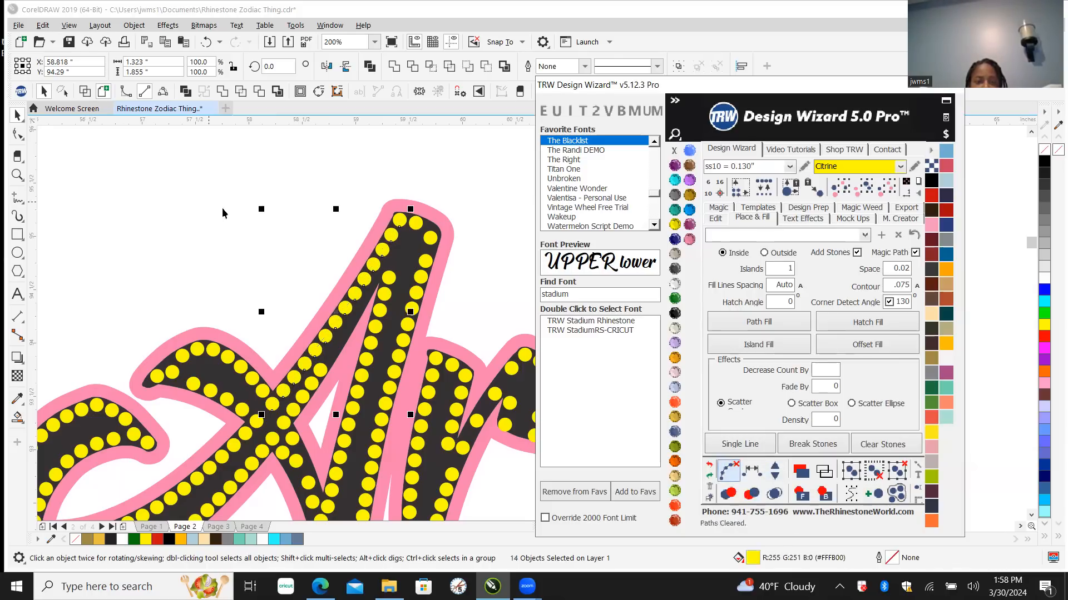
Step: Examine the stone spacing across the whole Aries lettering for remaining gaps or uneven rows
{"action": "left_click", "coordinate": [194, 292]}
{"action": "scroll", "coordinate": [195, 293], "scroll_direction": "down", "scroll_amount": 1}
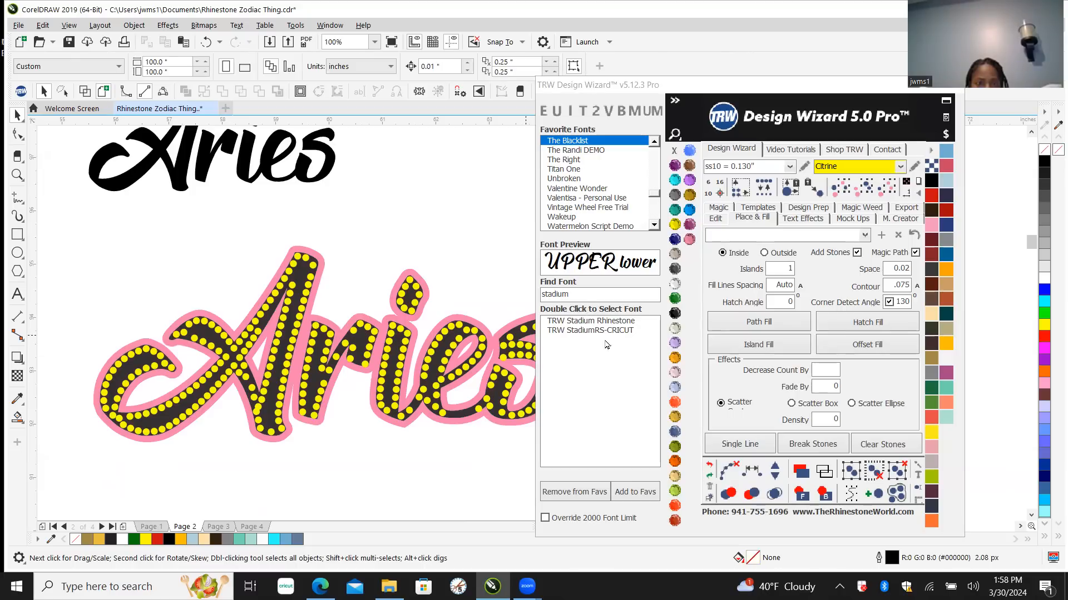
{"action": "scroll", "coordinate": [349, 377], "scroll_direction": "down", "scroll_amount": 1}
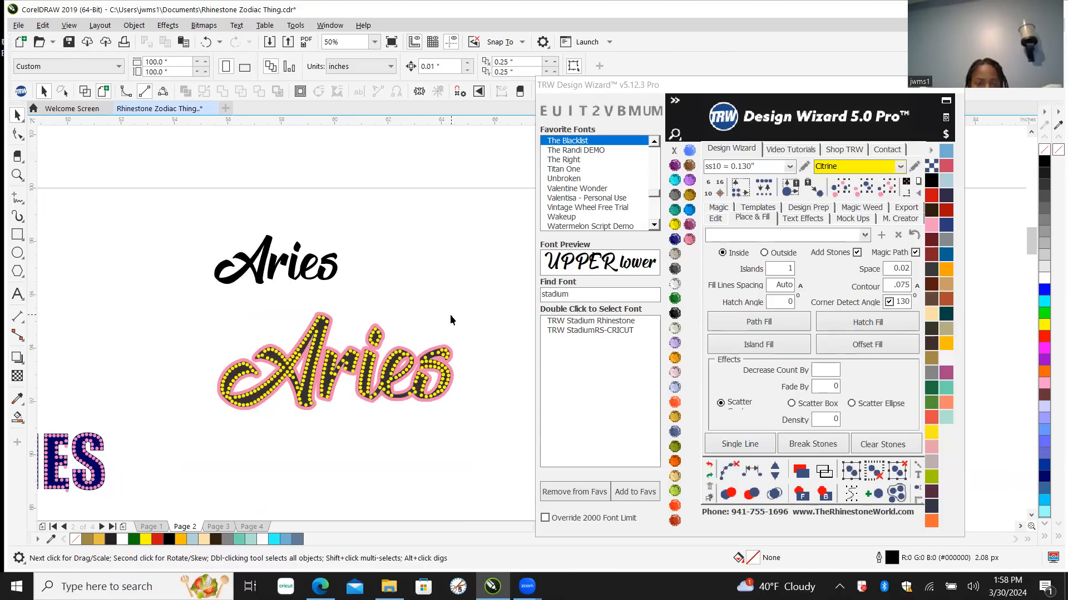
{"action": "scroll", "coordinate": [438, 367], "scroll_direction": "up", "scroll_amount": 1}
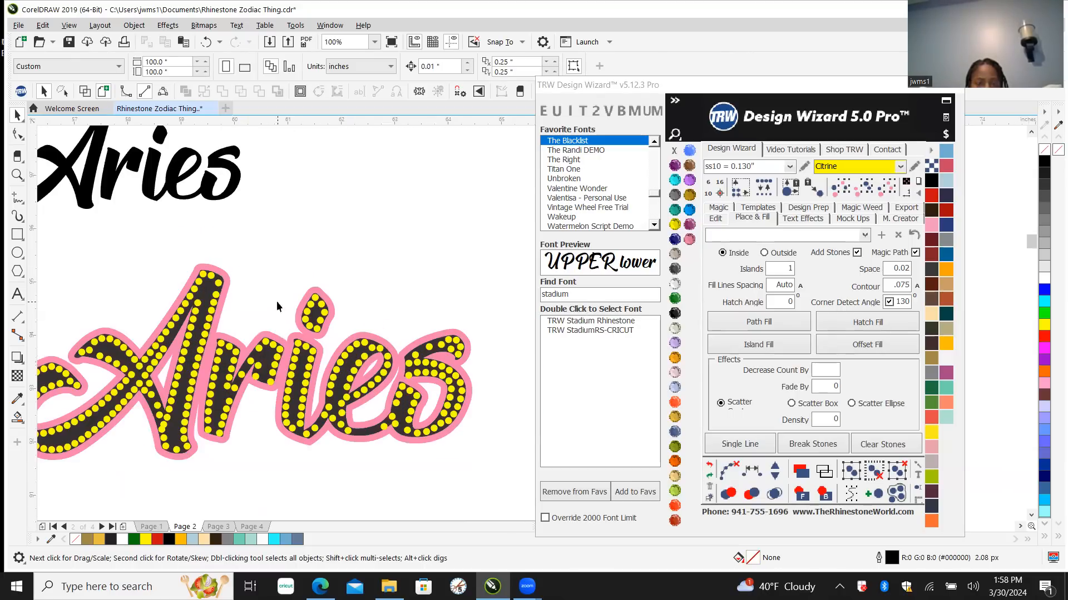
{"action": "scroll", "coordinate": [228, 292], "scroll_direction": "up", "scroll_amount": 1}
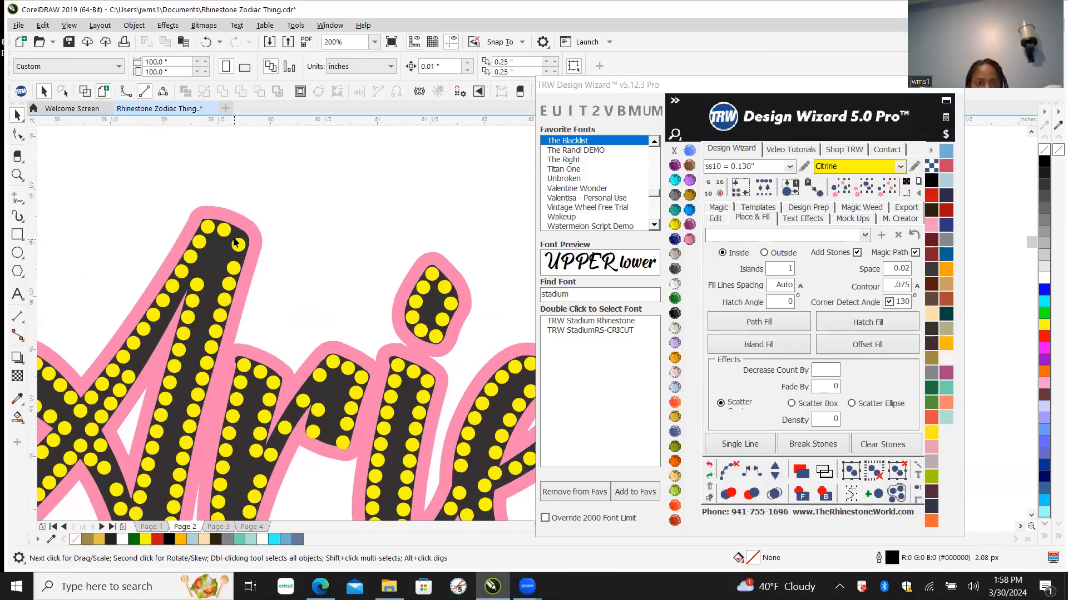
{"action": "scroll", "coordinate": [250, 241], "scroll_direction": "down", "scroll_amount": 2}
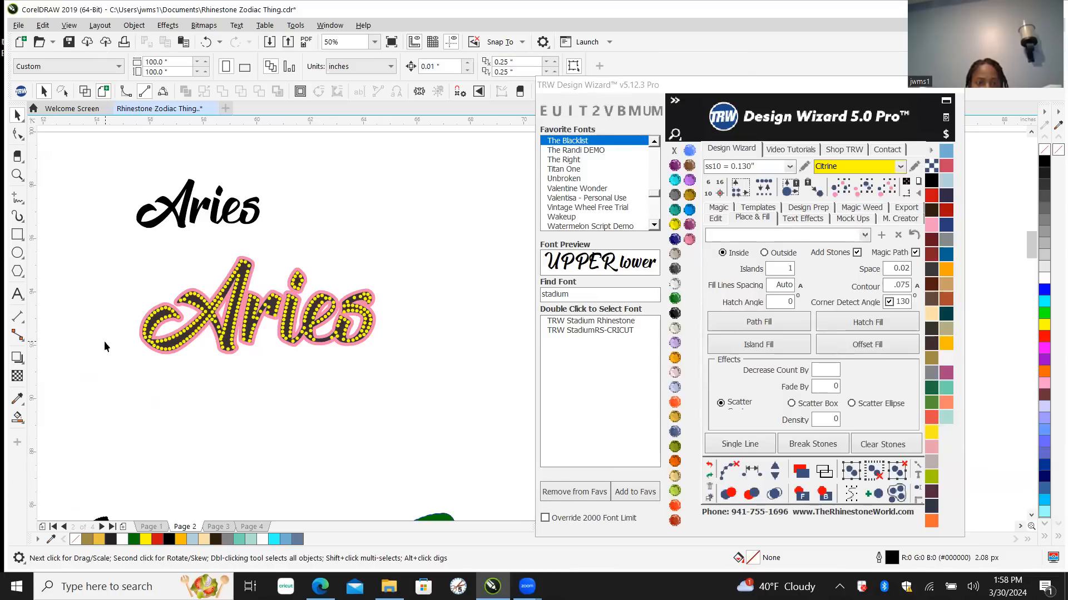
{"action": "scroll", "coordinate": [134, 342], "scroll_direction": "up", "scroll_amount": 1}
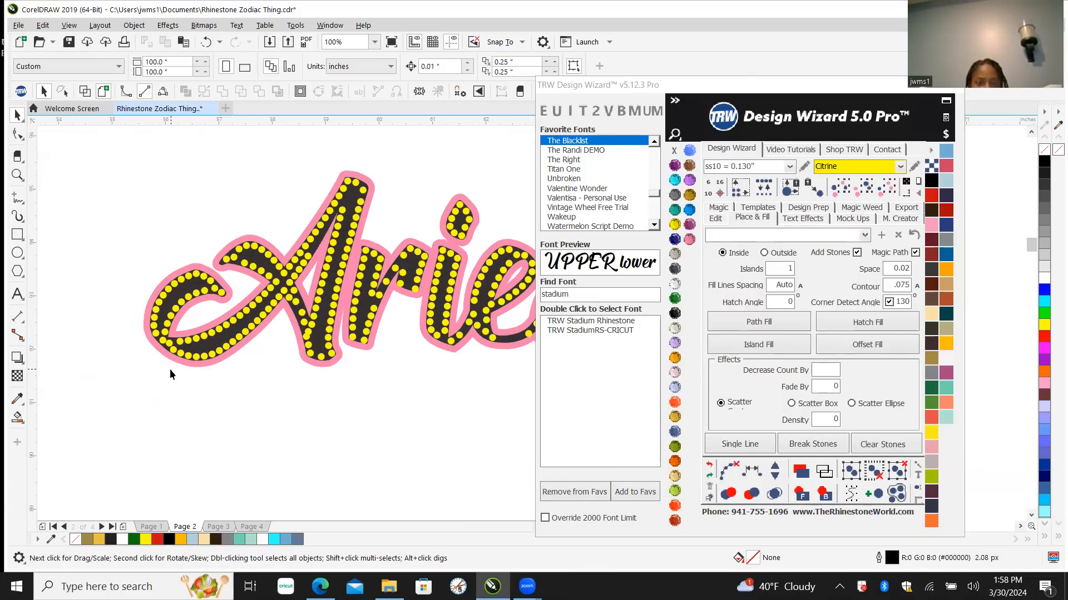
{"action": "scroll", "coordinate": [290, 347], "scroll_direction": "down", "scroll_amount": 1}
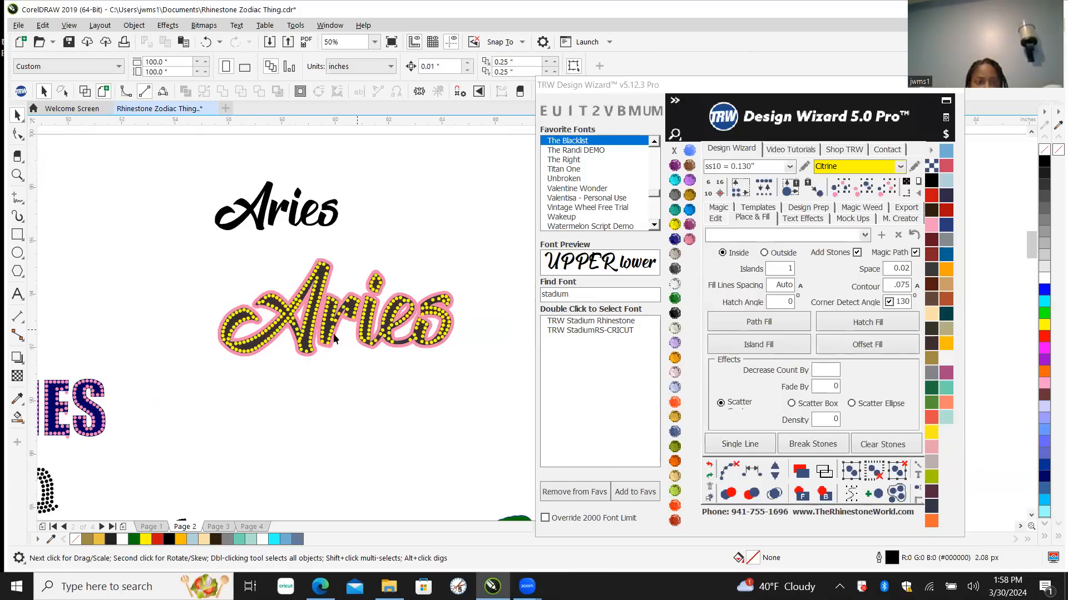
Step: Respace the row of stones evenly from the top of the r's arch down to the foot of its stem
{"action": "scroll", "coordinate": [334, 339], "scroll_direction": "up", "scroll_amount": 1}
{"action": "scroll", "coordinate": [333, 300], "scroll_direction": "up", "scroll_amount": 1}
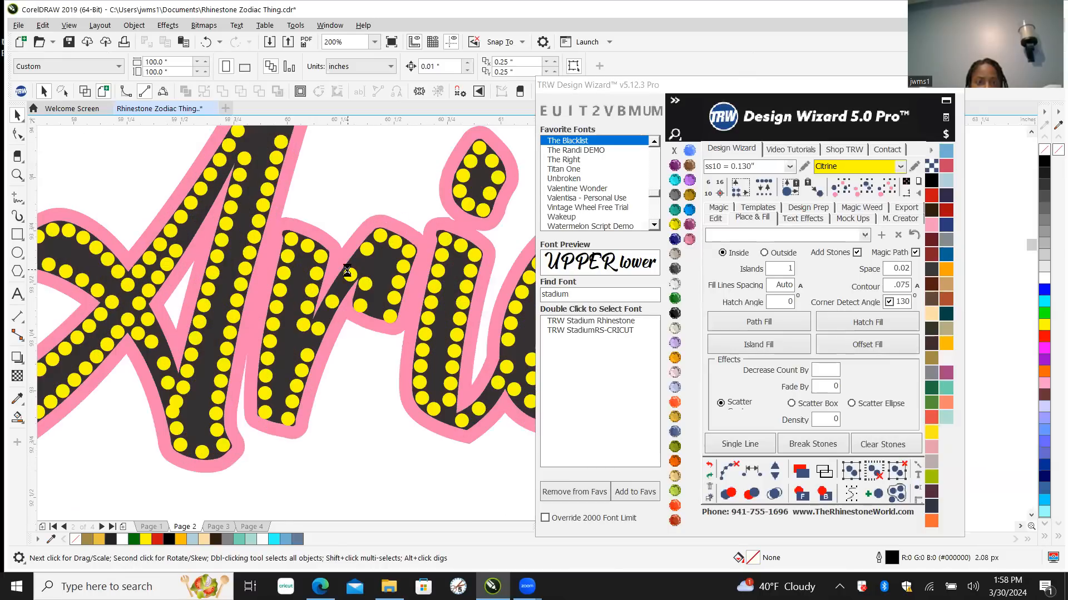
{"action": "scroll", "coordinate": [346, 270], "scroll_direction": "up", "scroll_amount": 1}
{"action": "left_click", "coordinate": [414, 203]}
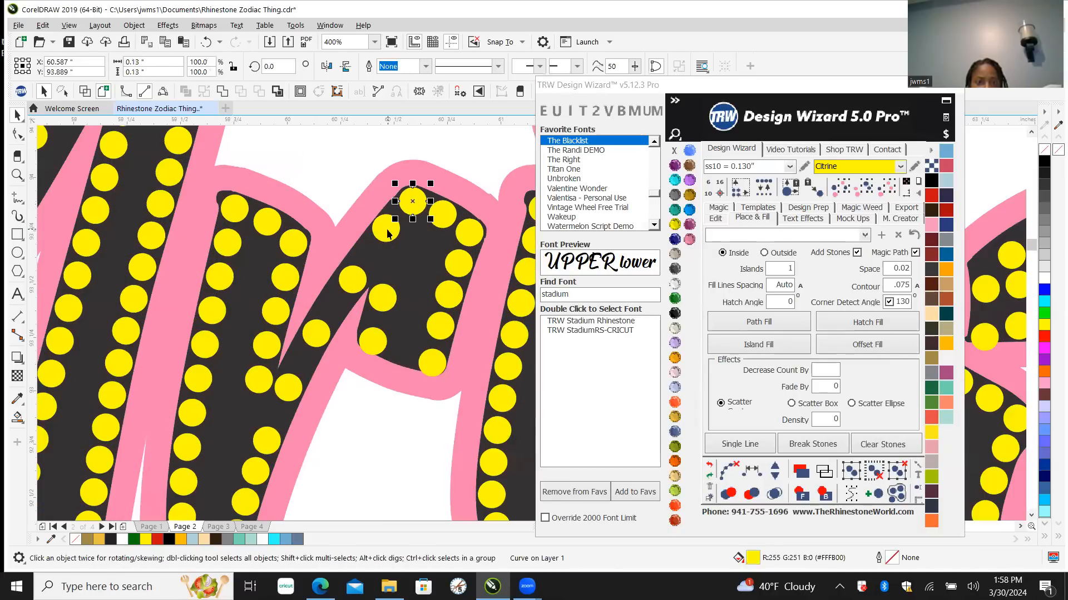
{"action": "left_click", "coordinate": [386, 229], "text": "shift"}
{"action": "left_click", "coordinate": [352, 279], "text": "shift"}
{"action": "left_click", "coordinate": [316, 334], "text": "shift"}
{"action": "left_click", "coordinate": [288, 388], "text": "shift"}
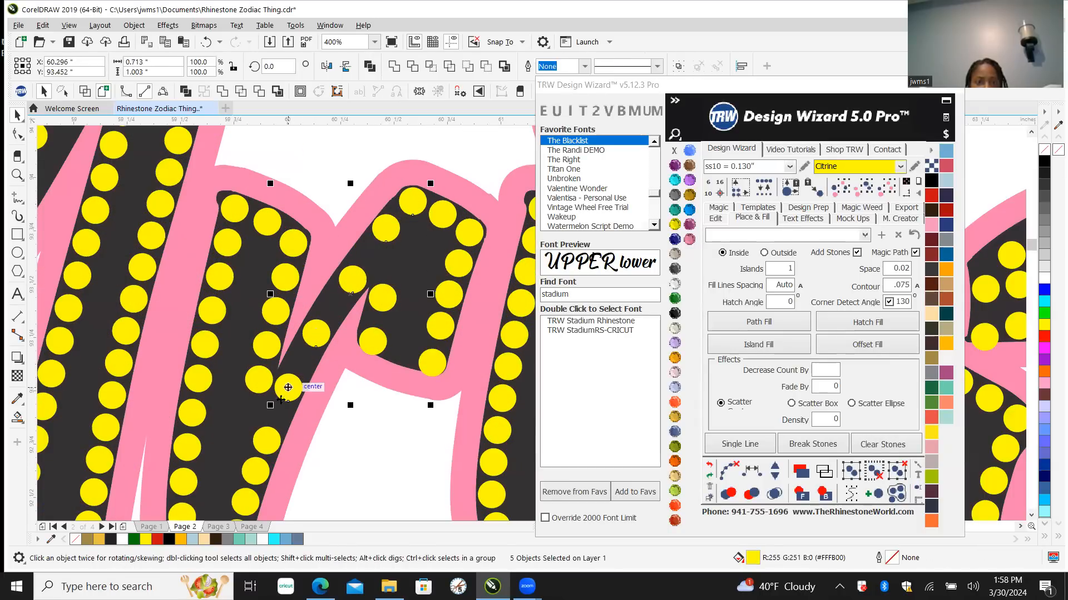
{"action": "left_click", "coordinate": [262, 448], "text": "shift"}
{"action": "left_click", "coordinate": [255, 473], "text": "shift"}
{"action": "scroll", "coordinate": [268, 326], "scroll_direction": "down", "scroll_amount": 1}
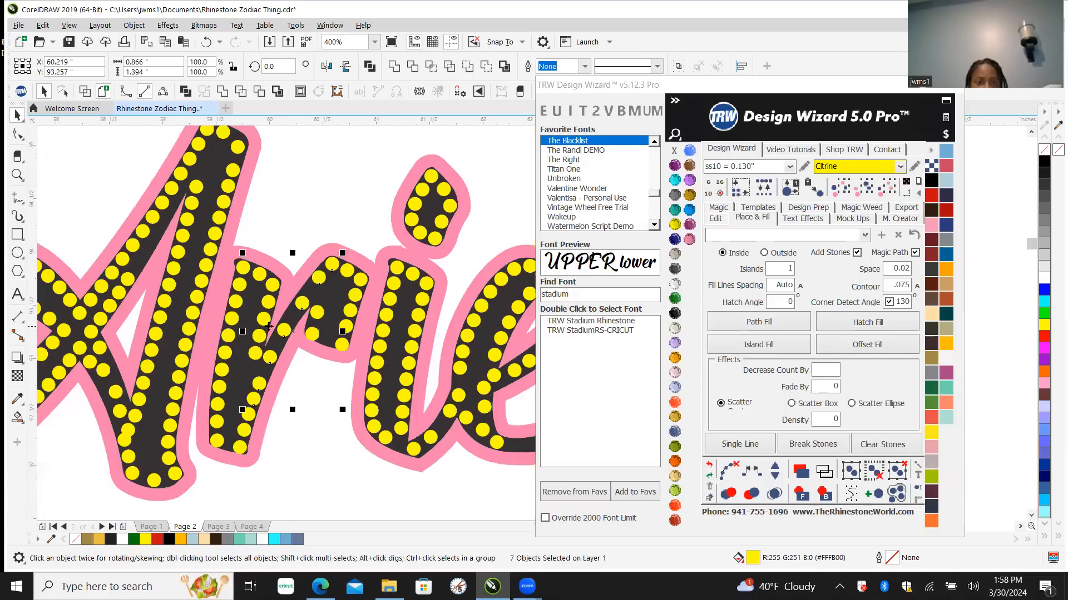
{"action": "scroll", "coordinate": [268, 453], "scroll_direction": "up", "scroll_amount": 1}
{"action": "scroll", "coordinate": [261, 437], "scroll_direction": "up", "scroll_amount": 1}
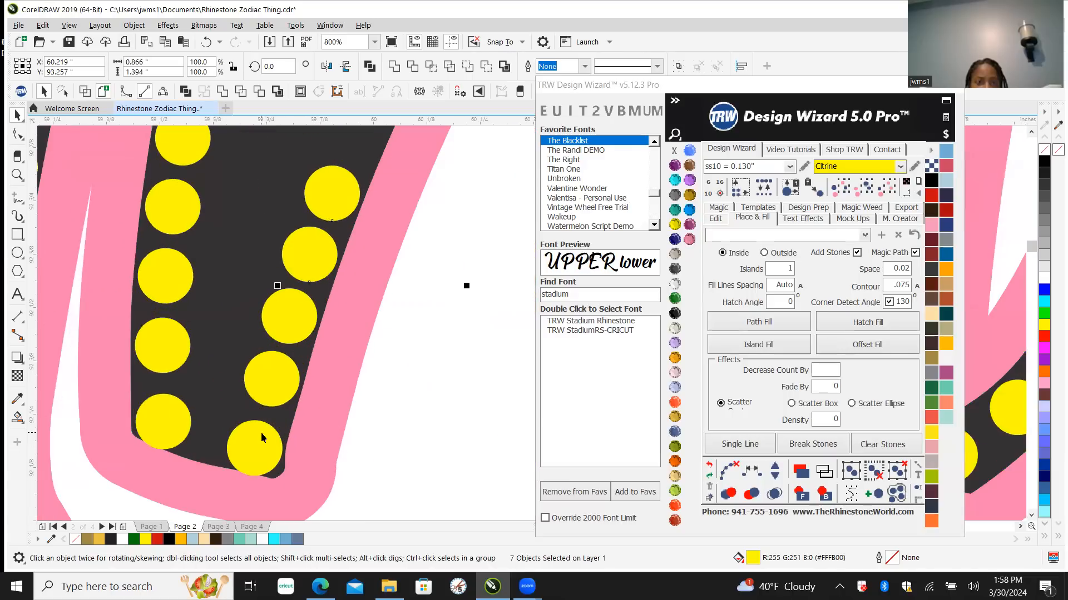
{"action": "left_click", "coordinate": [289, 311], "text": "shift"}
{"action": "left_click", "coordinate": [270, 374], "text": "shift"}
{"action": "left_click", "coordinate": [755, 471]}
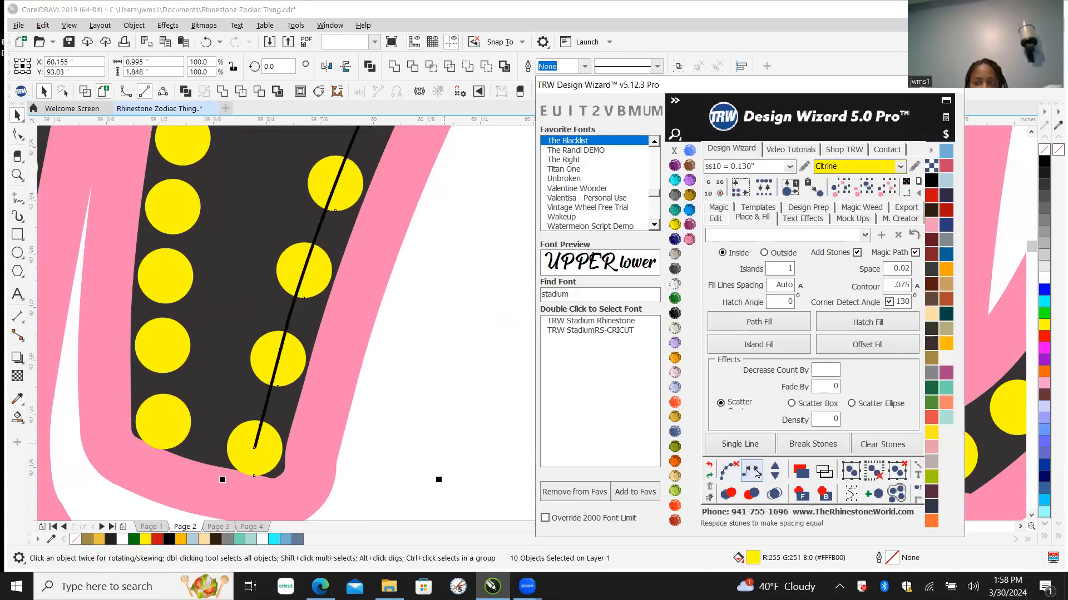
Step: Add stones to the r's respaced row to tighten the gaps, and clear the guide path
{"action": "left_click", "coordinate": [774, 469]}
{"action": "left_click", "coordinate": [774, 469]}
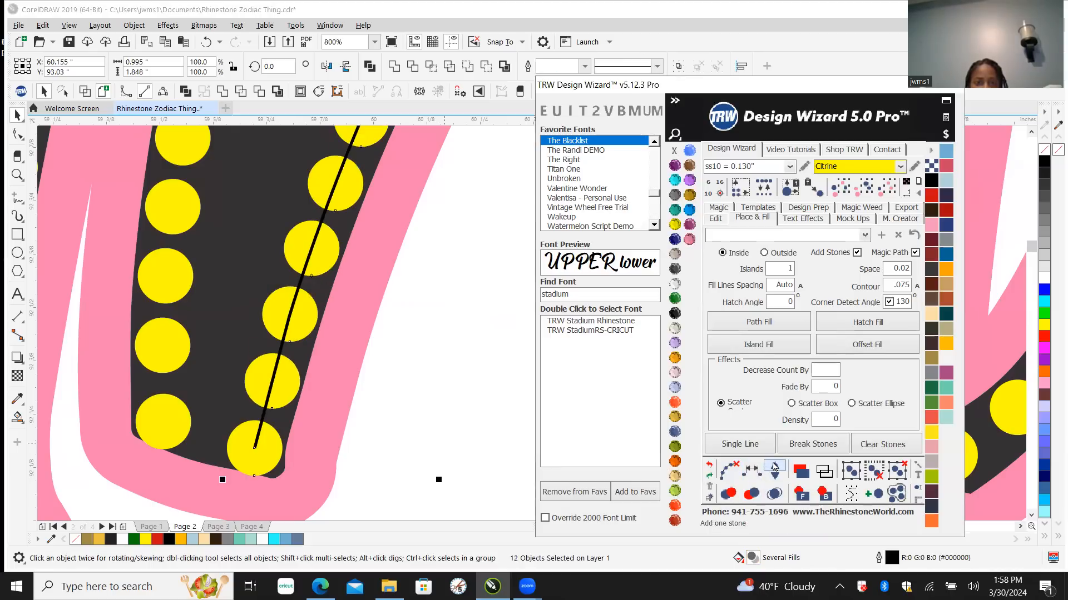
{"action": "left_click", "coordinate": [774, 469]}
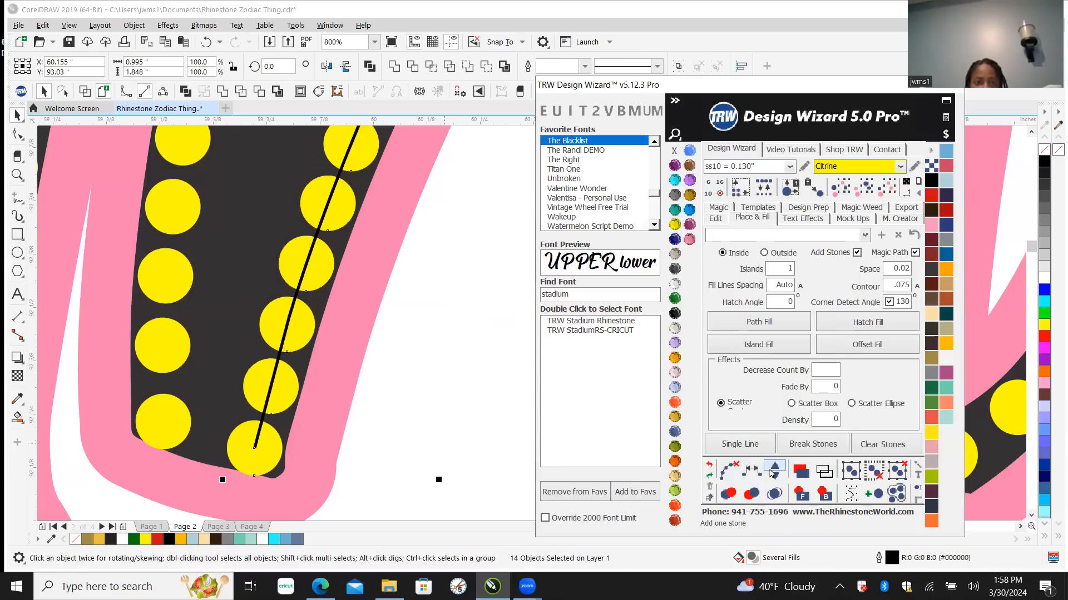
{"action": "left_click", "coordinate": [726, 469]}
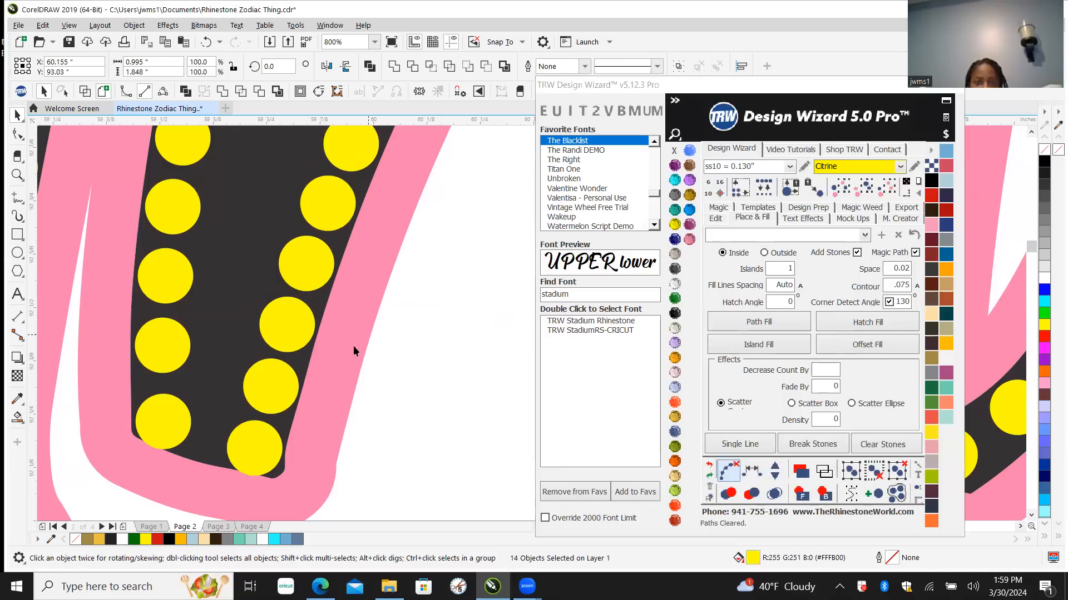
{"action": "scroll", "coordinate": [352, 345], "scroll_direction": "down", "scroll_amount": 3}
{"action": "scroll", "coordinate": [308, 367], "scroll_direction": "up", "scroll_amount": 4}
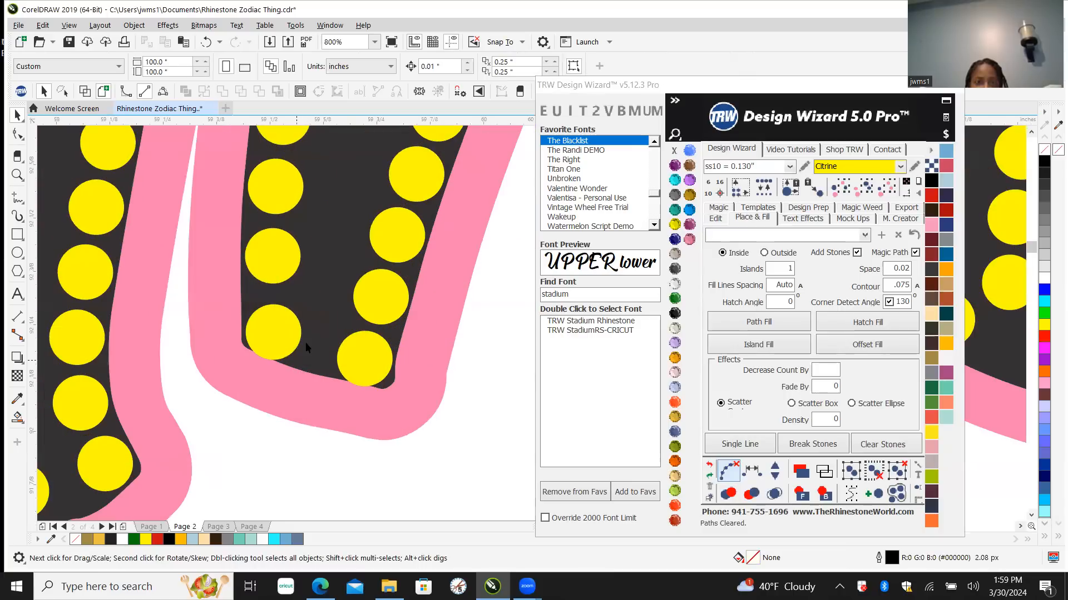
Step: Shift the two bottom stones at the foot of the r's stem slightly upward, away from the dark fill's edge
{"action": "left_click", "coordinate": [278, 333]}
{"action": "left_click", "coordinate": [345, 358], "text": "shift"}
{"action": "scroll", "coordinate": [362, 357], "scroll_direction": "up", "scroll_amount": 2}
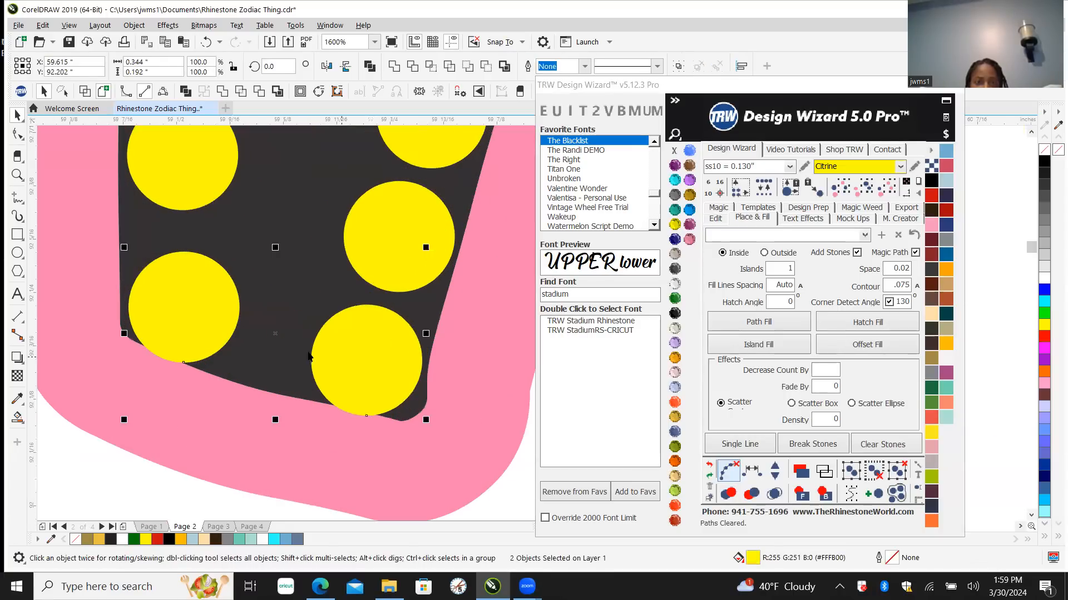
{"action": "left_click_drag", "start_coordinate": [183, 316], "coordinate": [178, 306]}
{"action": "scroll", "coordinate": [159, 297], "scroll_direction": "down", "scroll_amount": 4}
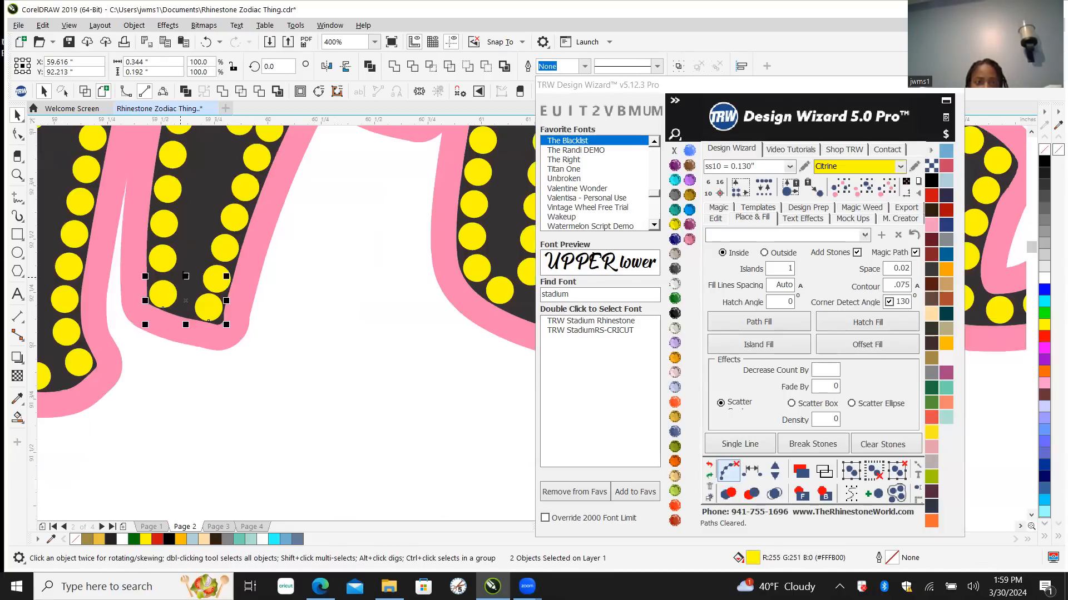
{"action": "left_click", "coordinate": [311, 372]}
{"action": "scroll", "coordinate": [312, 312], "scroll_direction": "down", "scroll_amount": 1}
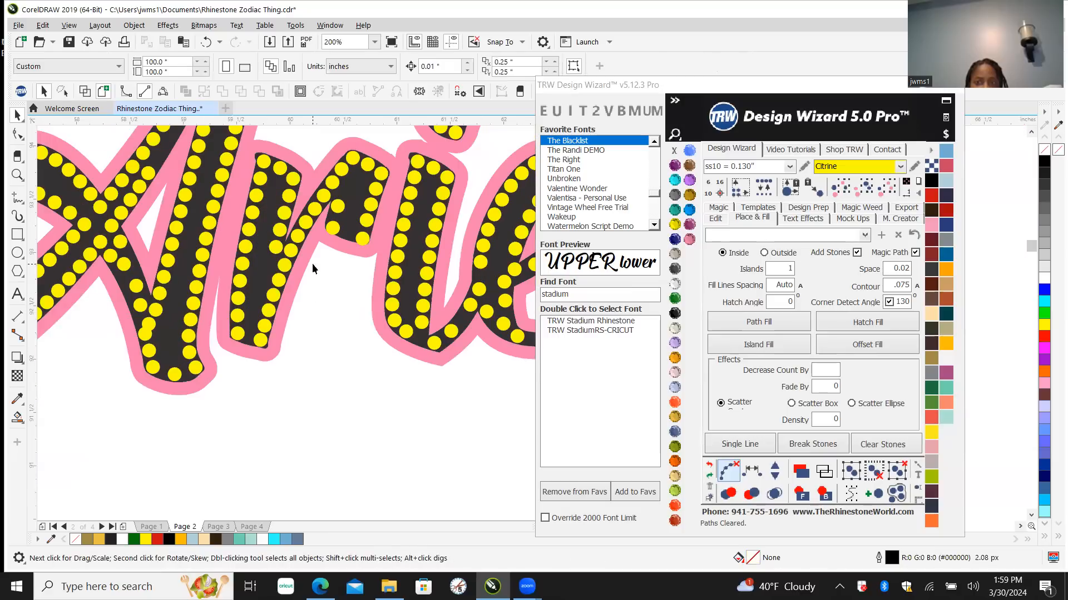
Step: Examine the finished Aries lettering as a whole and the stone spacing in the Love Yourself lettering, especially the Y
{"action": "scroll", "coordinate": [336, 217], "scroll_direction": "up", "scroll_amount": 1}
{"action": "scroll", "coordinate": [309, 263], "scroll_direction": "down", "scroll_amount": 1}
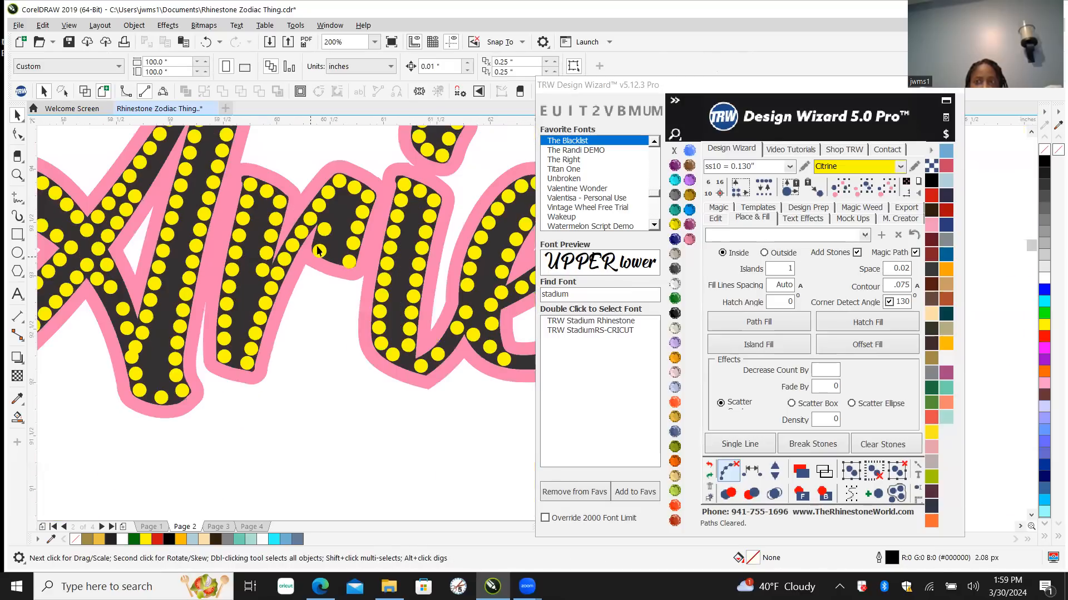
{"action": "scroll", "coordinate": [187, 267], "scroll_direction": "down", "scroll_amount": 1}
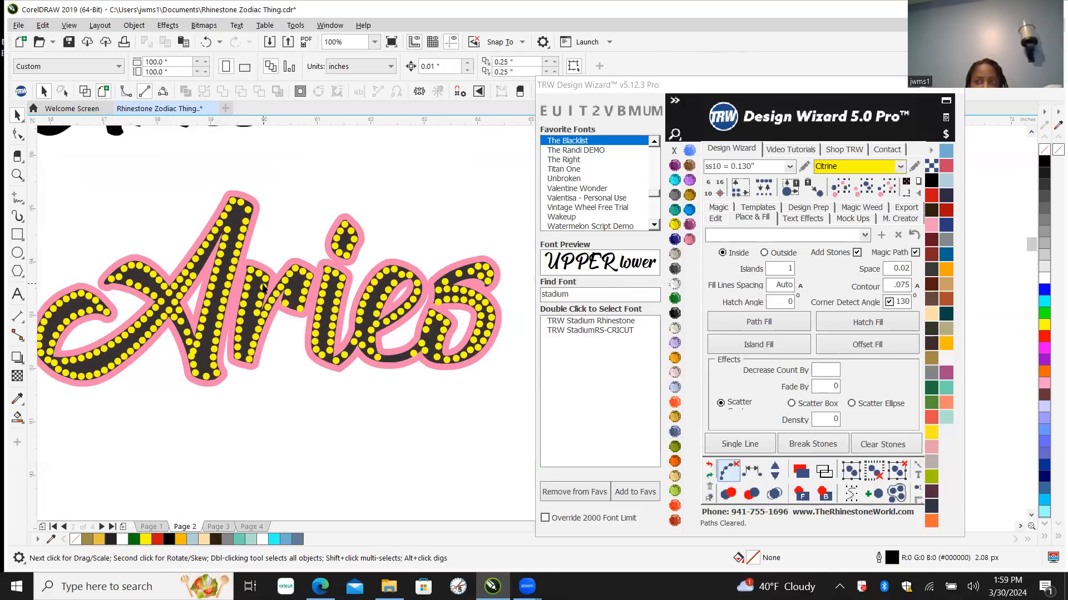
{"action": "scroll", "coordinate": [349, 303], "scroll_direction": "down", "scroll_amount": 2}
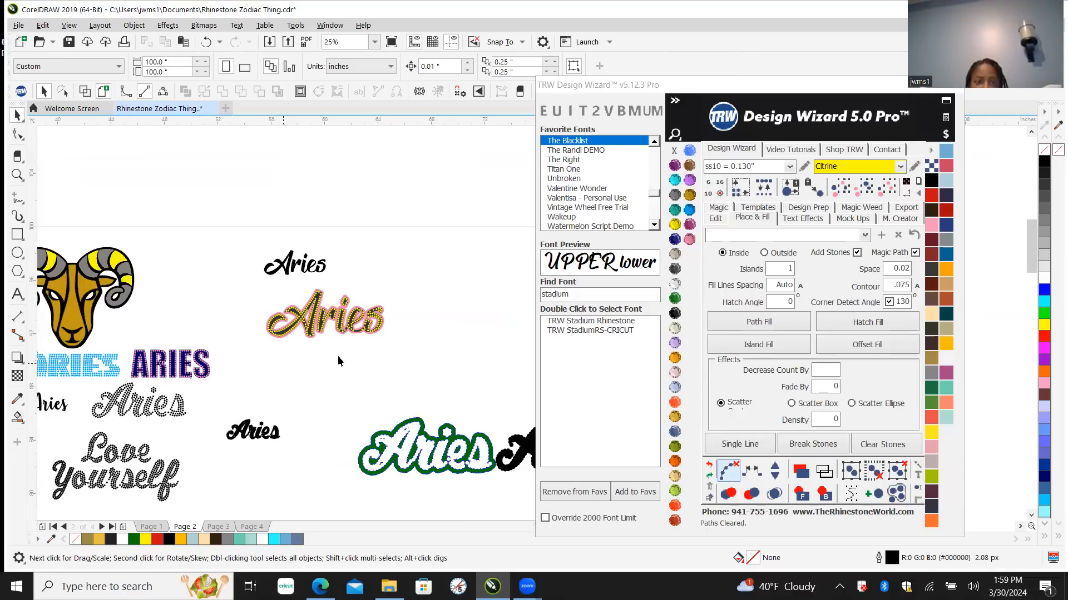
{"action": "scroll", "coordinate": [220, 351], "scroll_direction": "down", "scroll_amount": 1}
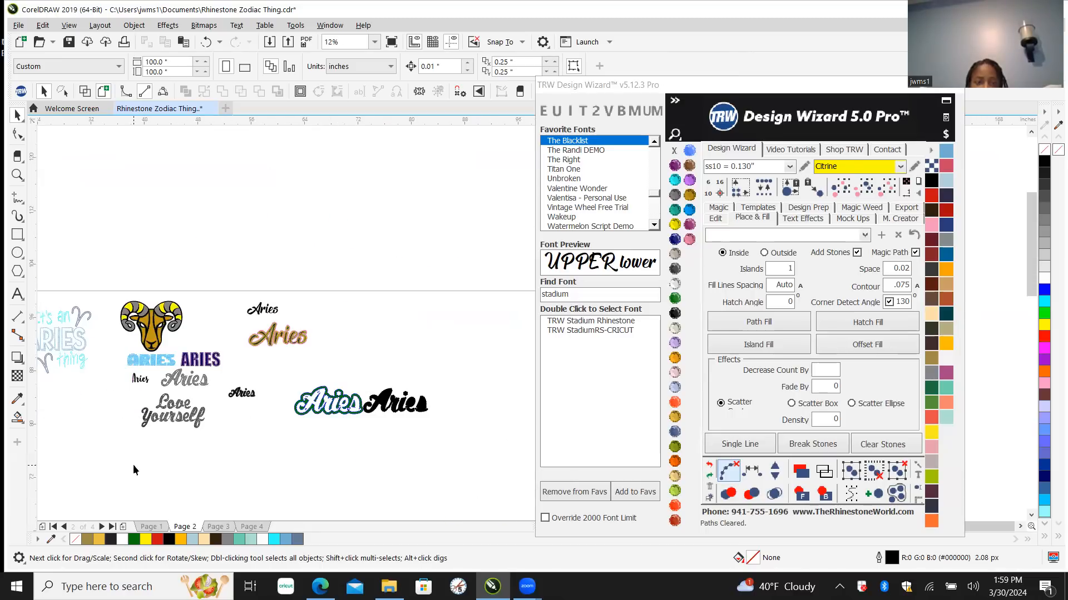
{"action": "scroll", "coordinate": [161, 432], "scroll_direction": "up", "scroll_amount": 1}
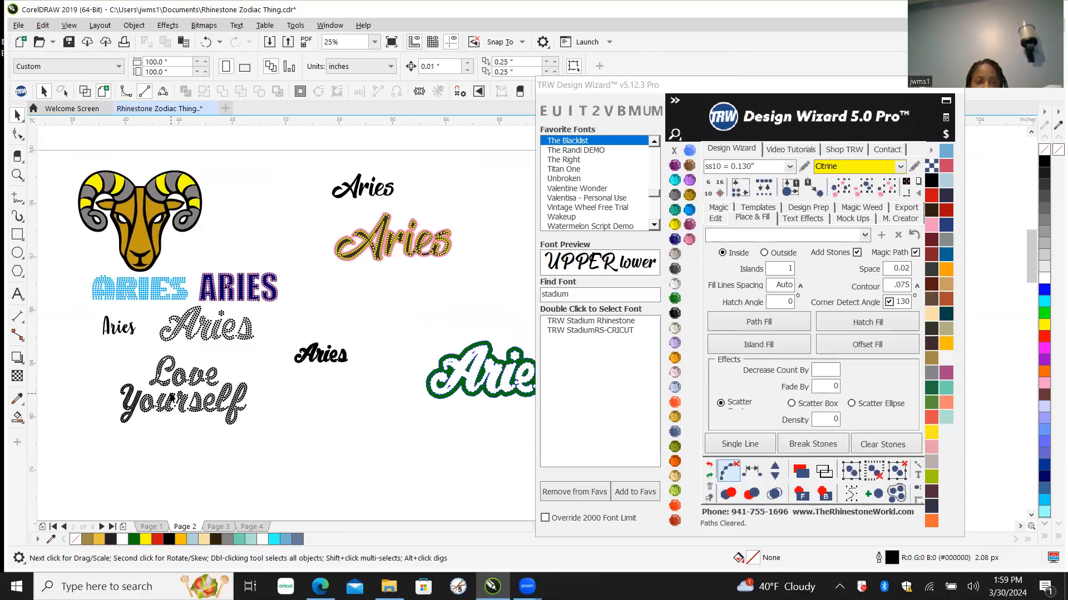
{"action": "scroll", "coordinate": [139, 389], "scroll_direction": "up", "scroll_amount": 1}
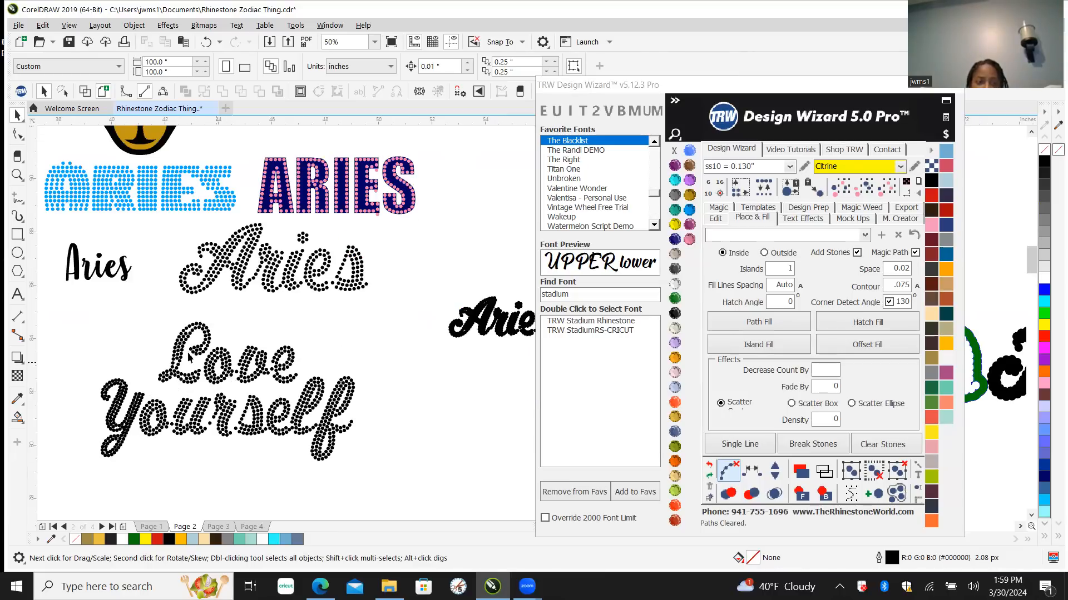
{"action": "scroll", "coordinate": [122, 381], "scroll_direction": "up", "scroll_amount": 2}
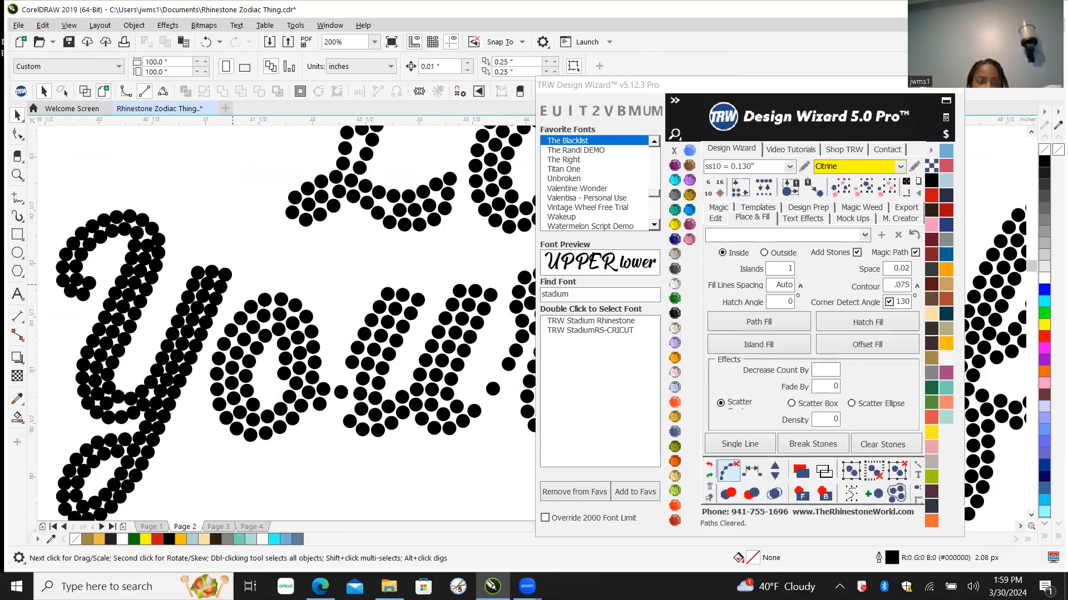
{"action": "scroll", "coordinate": [266, 309], "scroll_direction": "down", "scroll_amount": 1}
{"action": "scroll", "coordinate": [184, 305], "scroll_direction": "up", "scroll_amount": 1}
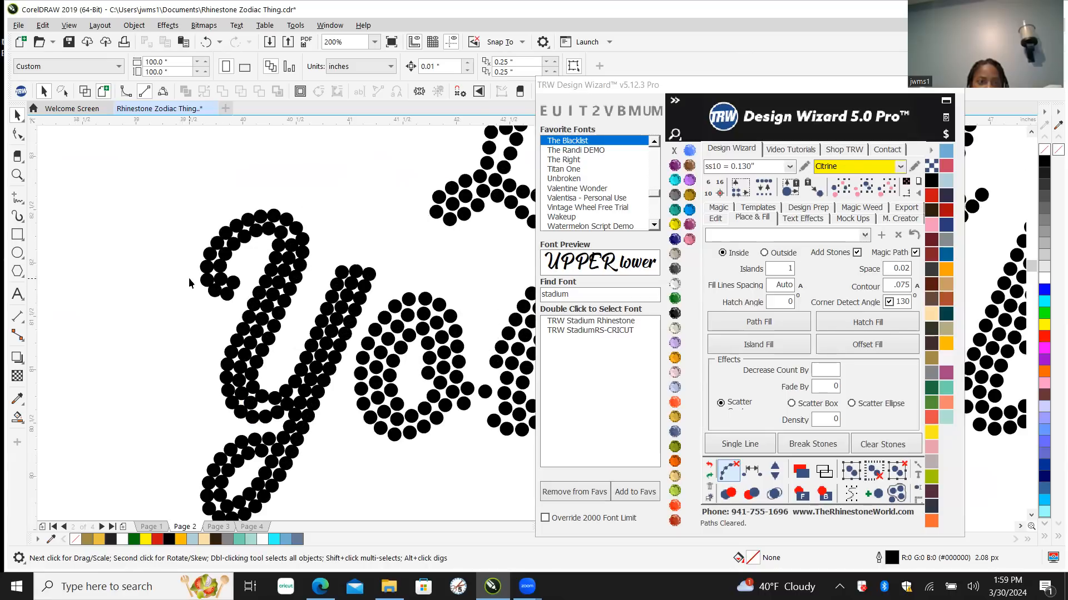
{"action": "scroll", "coordinate": [229, 269], "scroll_direction": "up", "scroll_amount": 1}
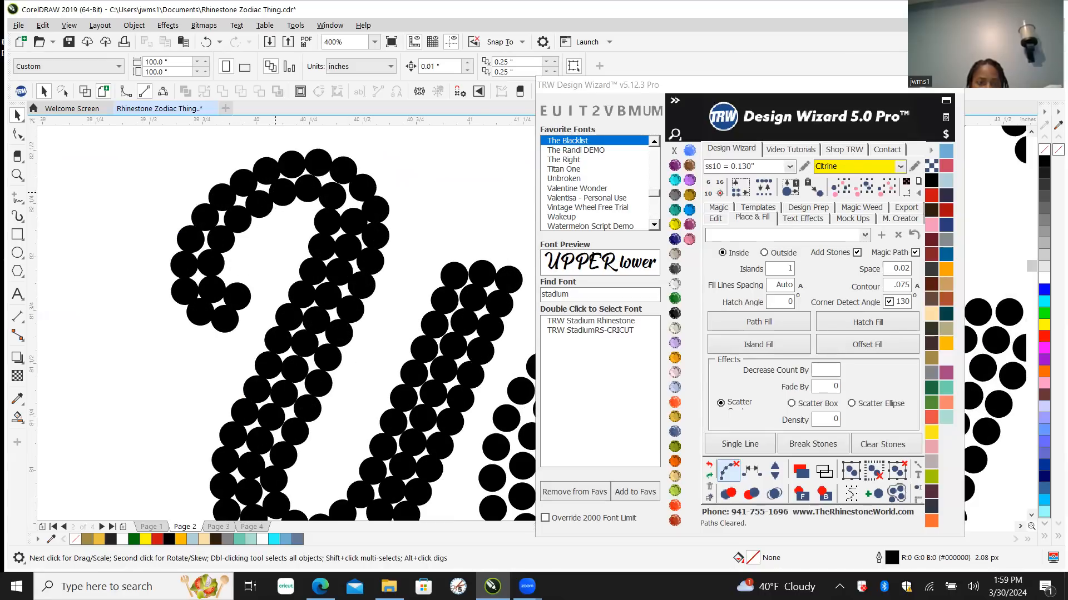
{"action": "left_click", "coordinate": [223, 318]}
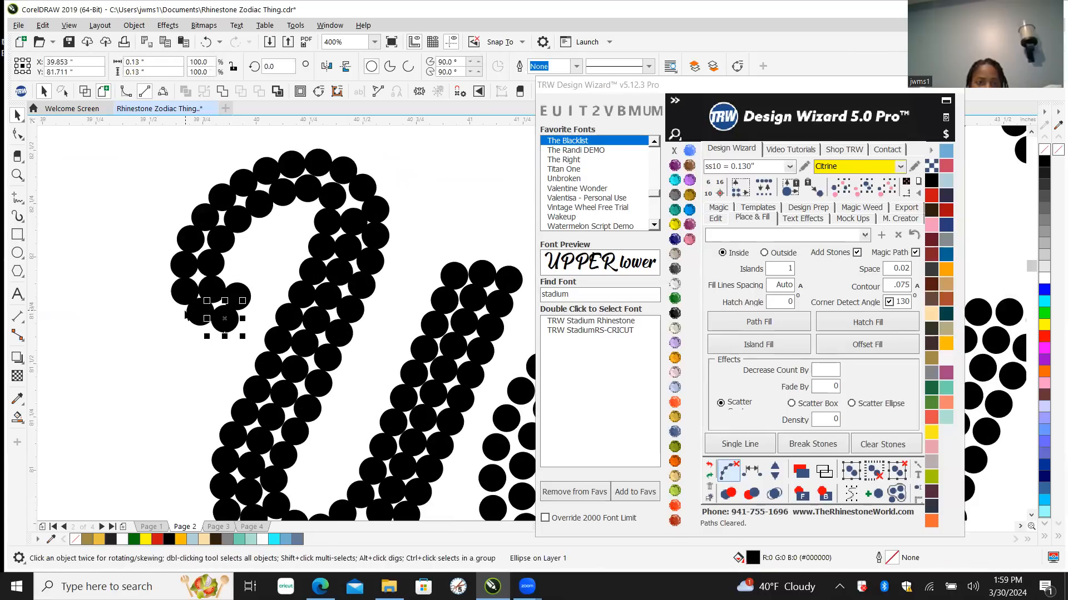
{"action": "left_click", "coordinate": [200, 311], "text": "shift"}
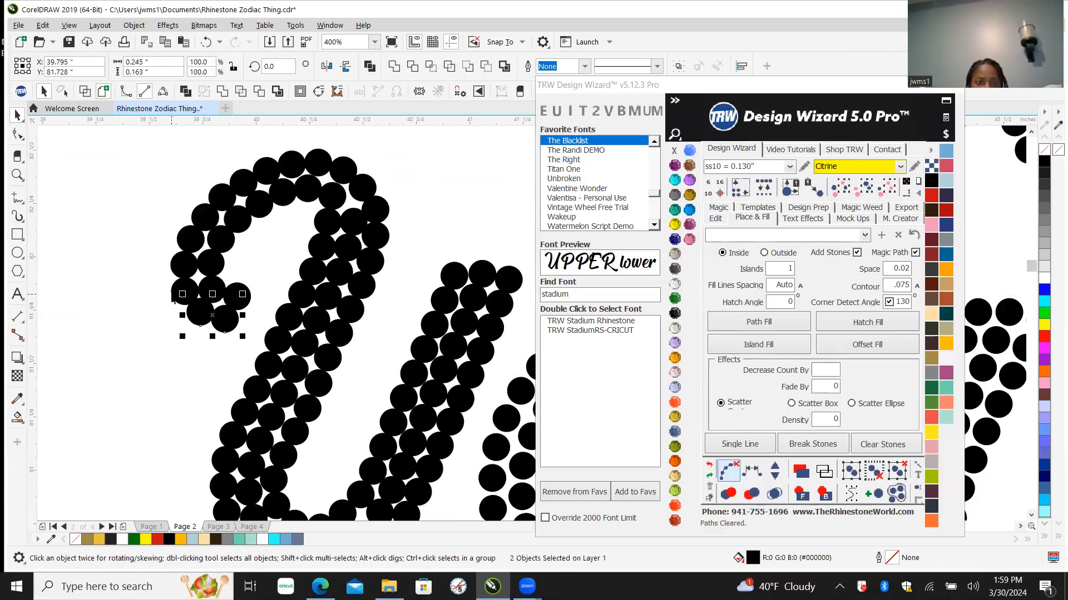
{"action": "scroll", "coordinate": [203, 299], "scroll_direction": "down", "scroll_amount": 2}
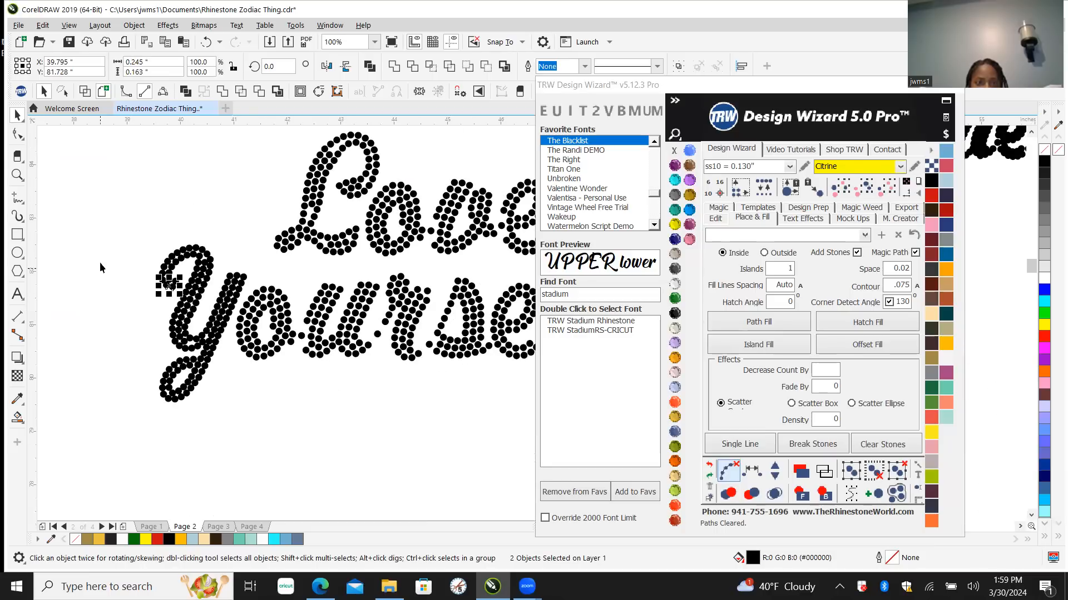
{"action": "left_click", "coordinate": [108, 328]}
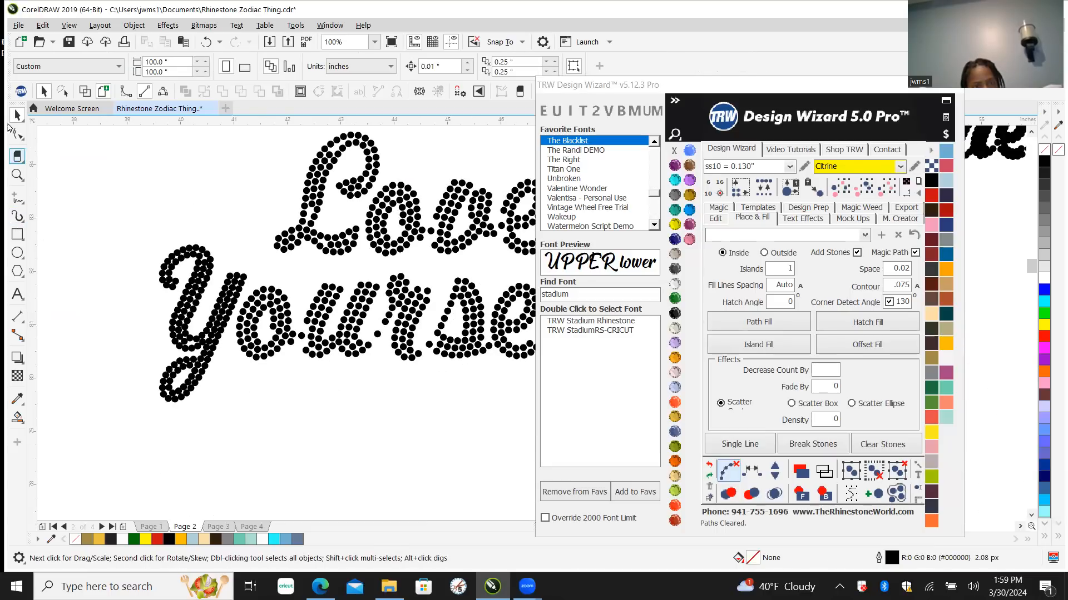
Step: Select all stones of the Y in Yourself with the Freehand Pick tool and group them
{"action": "left_click", "coordinate": [16, 115]}
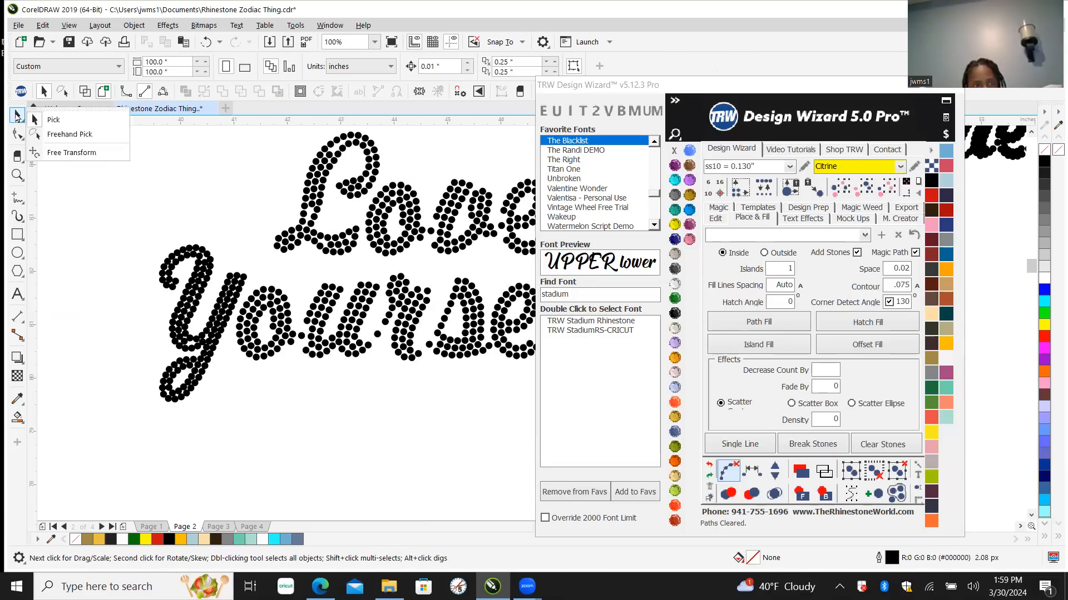
{"action": "left_click", "coordinate": [78, 136]}
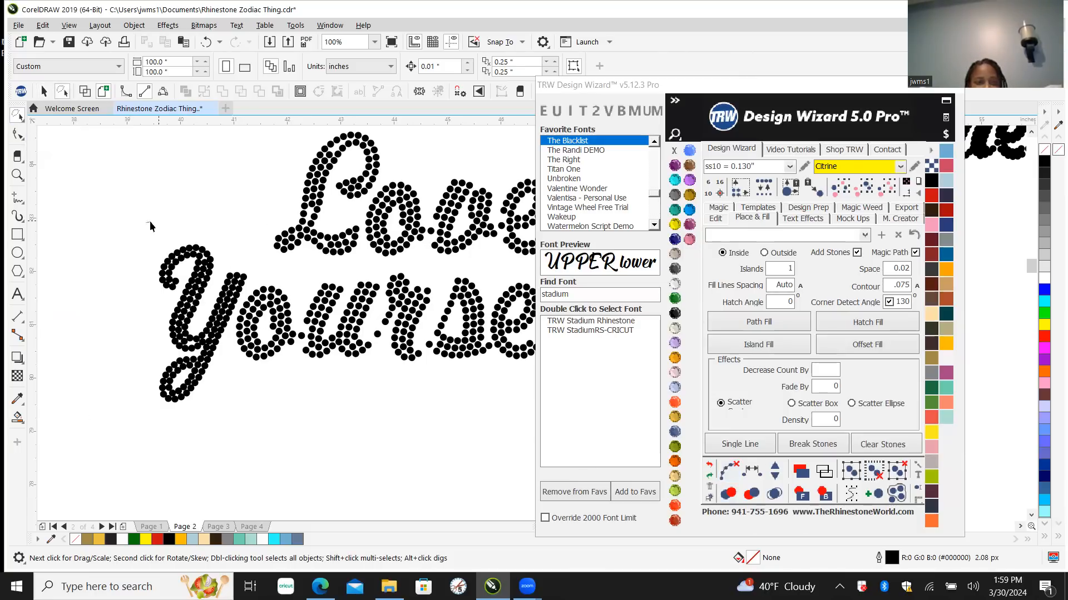
{"action": "mouse_move", "coordinate": [200, 231]}
{"action": "left_mouse_down"}
{"action": "mouse_move", "coordinate": [226, 241]}
{"action": "mouse_move", "coordinate": [253, 278]}
{"action": "mouse_move", "coordinate": [205, 436]}
{"action": "mouse_move", "coordinate": [187, 443]}
{"action": "mouse_move", "coordinate": [120, 408]}
{"action": "mouse_move", "coordinate": [134, 301]}
{"action": "left_mouse_up"}
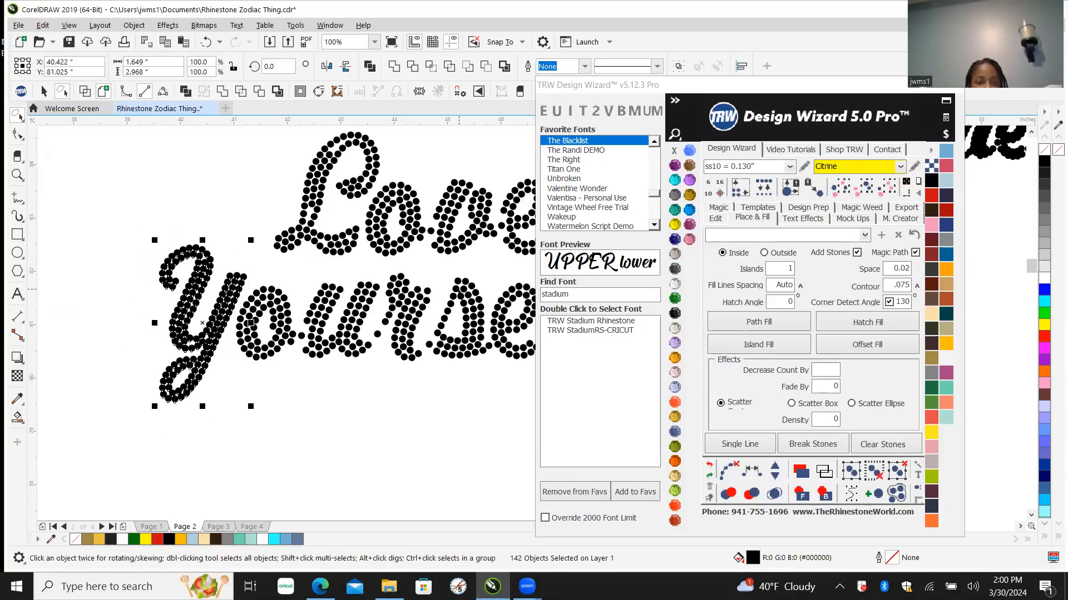
{"action": "left_click", "coordinate": [740, 443]}
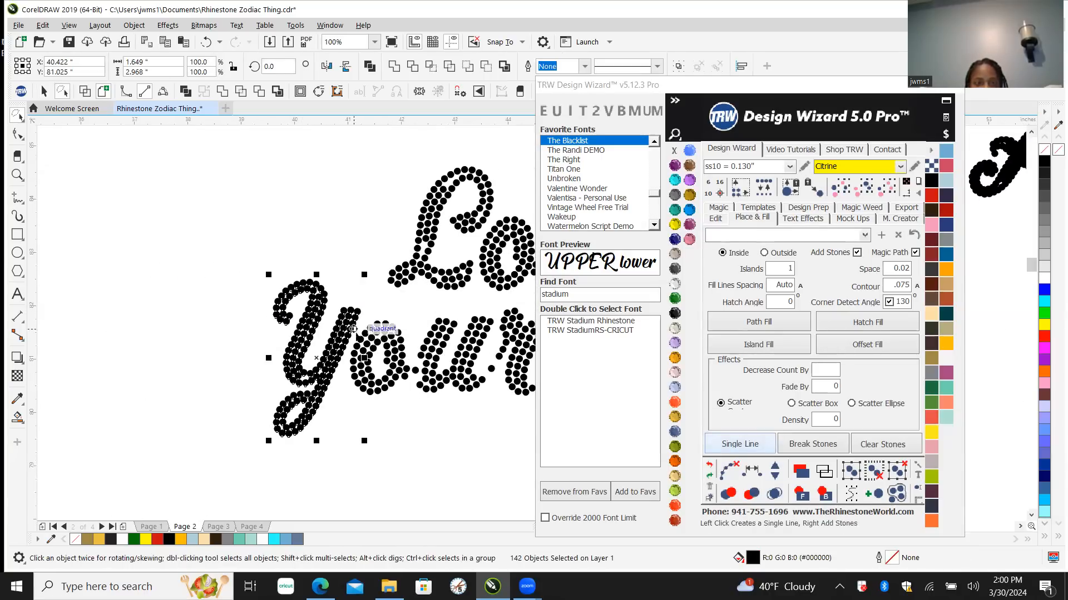
{"action": "right_click", "coordinate": [317, 297]}
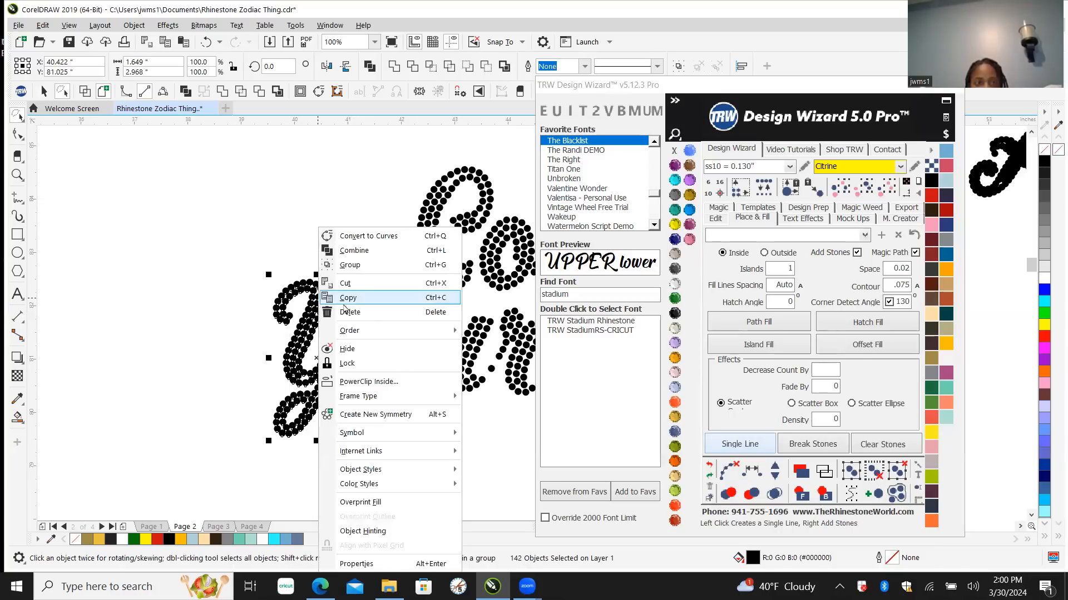
{"action": "left_click", "coordinate": [385, 266]}
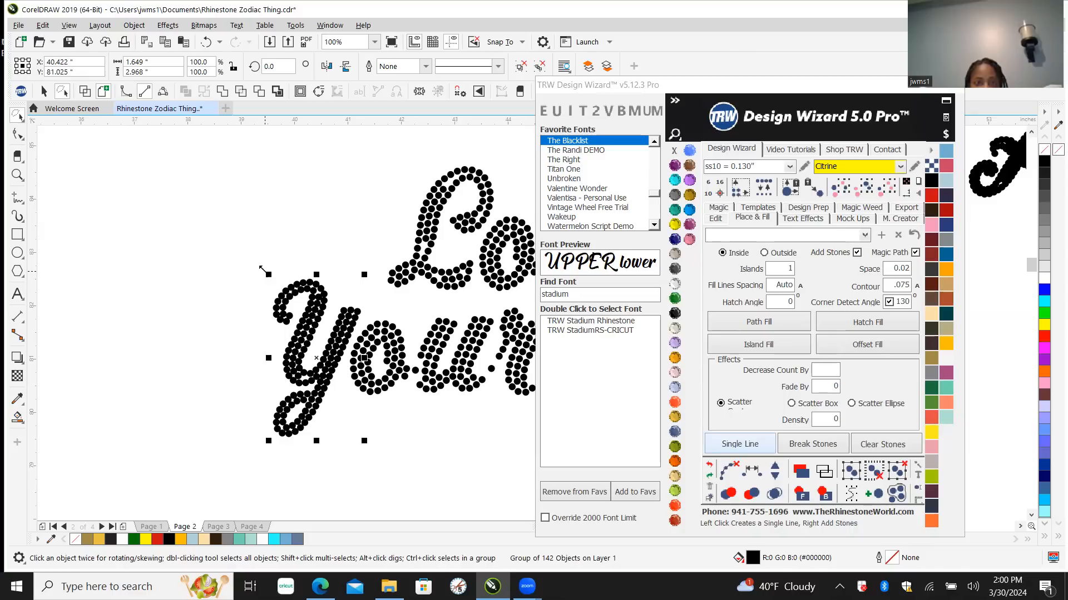
Step: Enlarge the grouped Y proportionally to about 121.9% and move it over next to the o
{"action": "left_click_drag", "start_coordinate": [263, 269], "coordinate": [238, 243]}
{"action": "scroll", "coordinate": [327, 365], "scroll_direction": "up", "scroll_amount": 2}
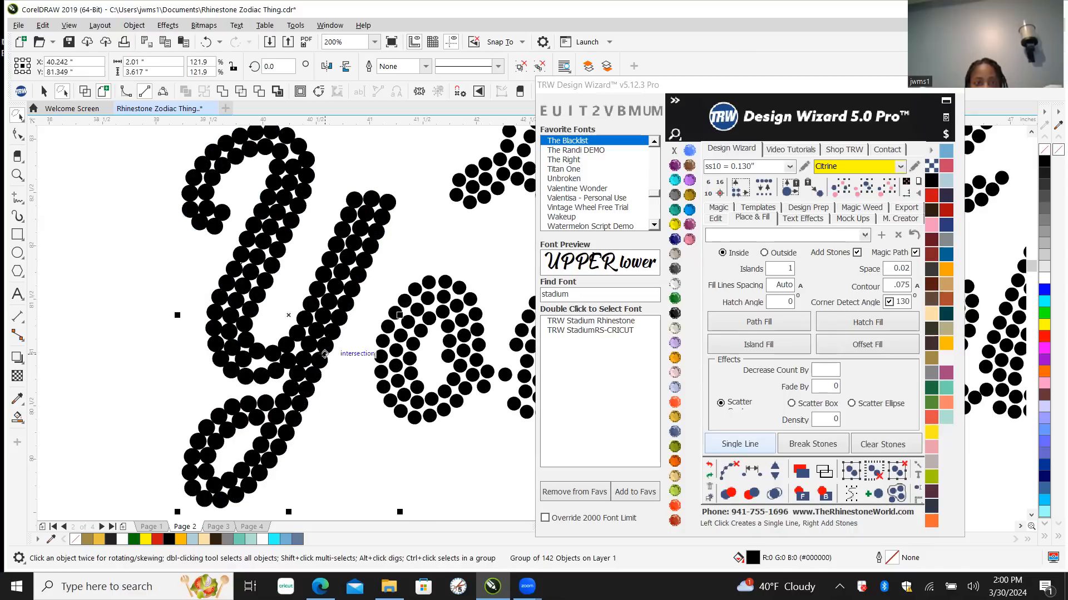
{"action": "left_click_drag", "start_coordinate": [302, 340], "coordinate": [342, 329]}
{"action": "scroll", "coordinate": [316, 339], "scroll_direction": "up", "scroll_amount": 2}
{"action": "scroll", "coordinate": [343, 329], "scroll_direction": "down", "scroll_amount": 5}
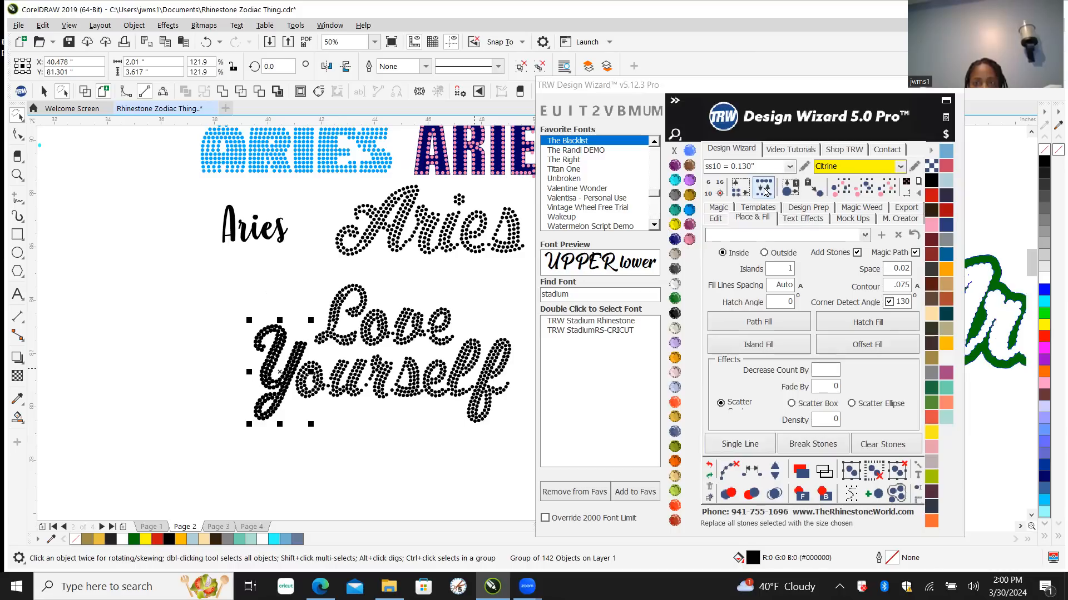
Step: Replace all stones in the enlarged Y with ss10 = 0.130" stones and clear the selection
{"action": "scroll", "coordinate": [286, 369], "scroll_direction": "up", "scroll_amount": 1}
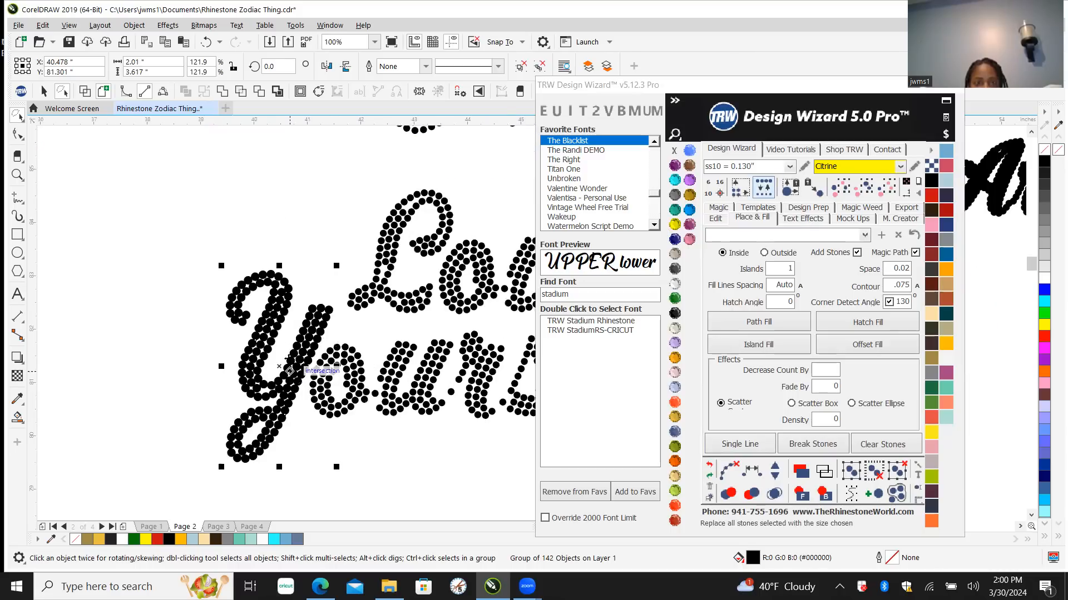
{"action": "left_click", "coordinate": [764, 190]}
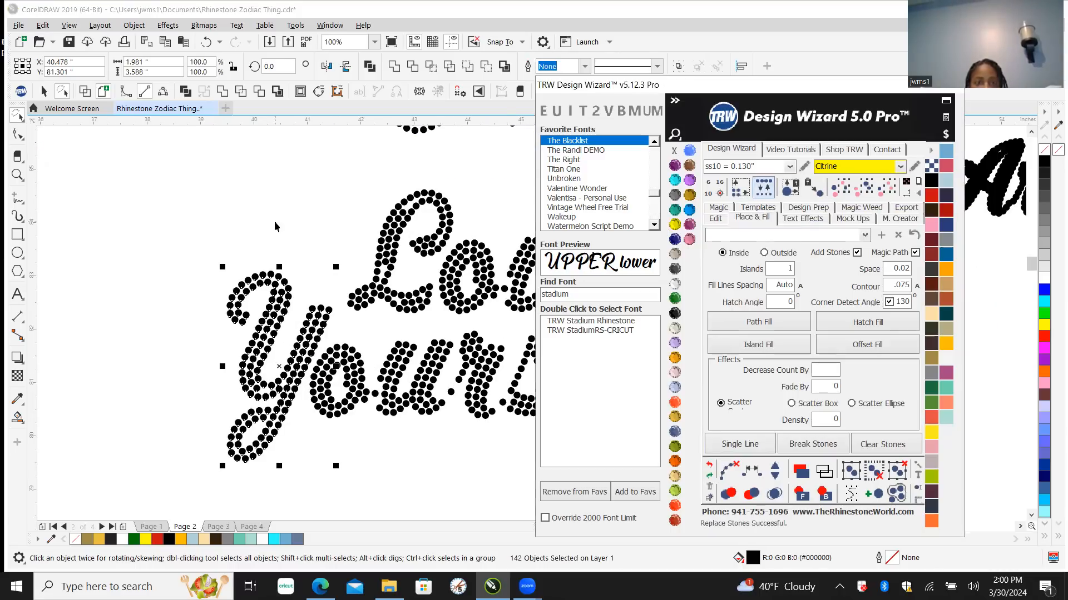
{"action": "left_click", "coordinate": [314, 245]}
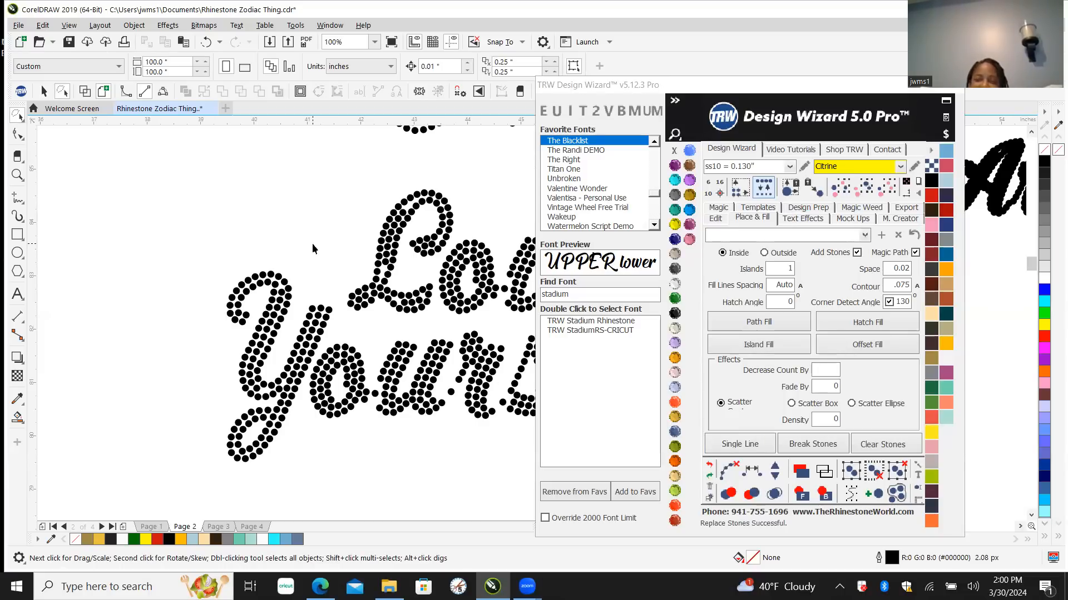
{"action": "scroll", "coordinate": [301, 254], "scroll_direction": "down", "scroll_amount": 2}
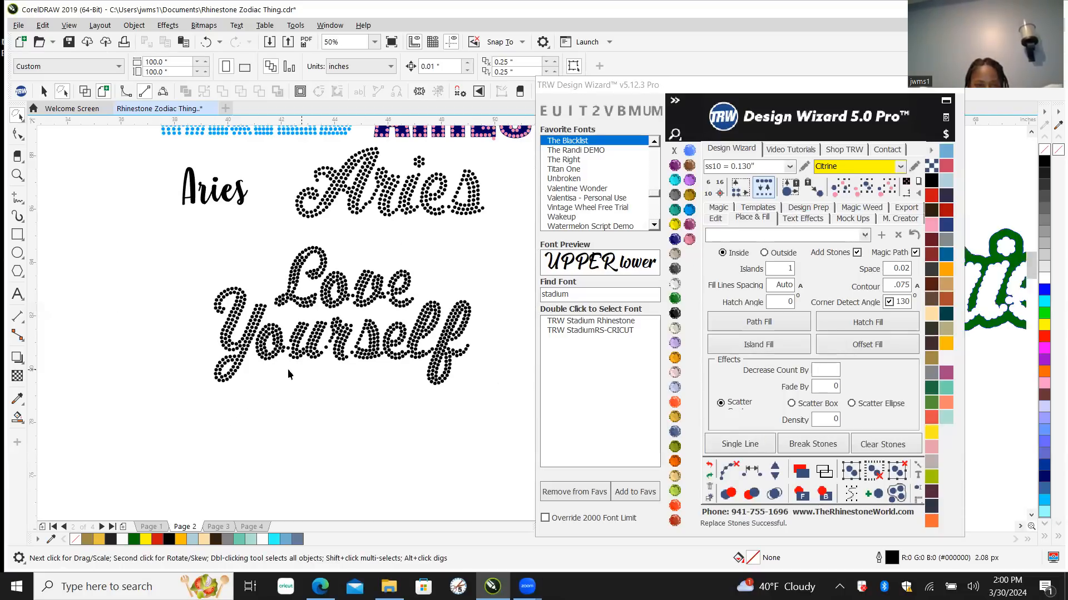
{"action": "scroll", "coordinate": [283, 360], "scroll_direction": "up", "scroll_amount": 2}
{"action": "scroll", "coordinate": [305, 345], "scroll_direction": "up", "scroll_amount": 4}
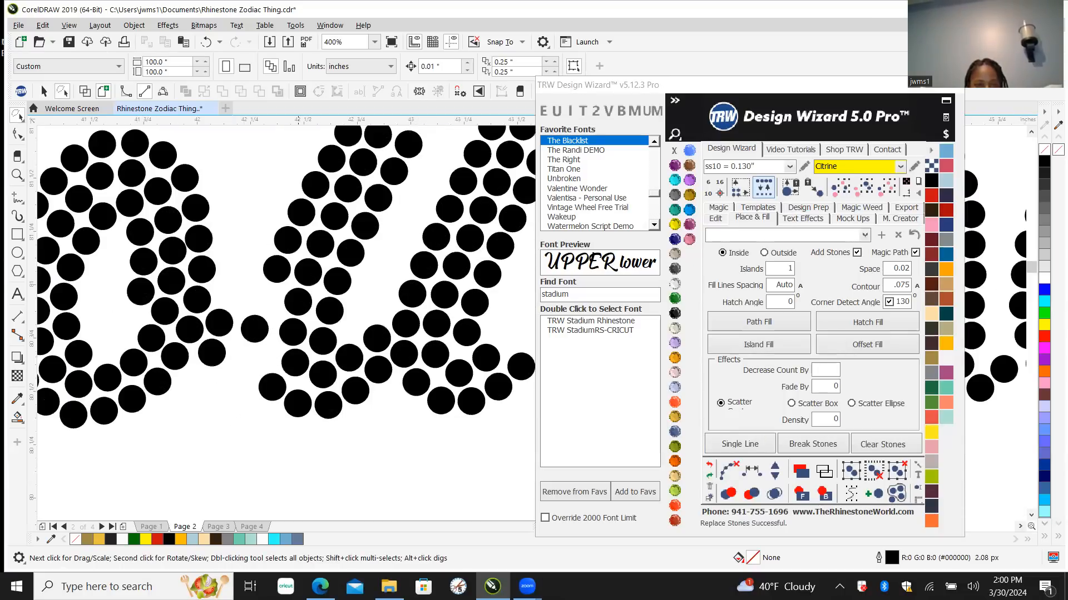
{"action": "scroll", "coordinate": [324, 257], "scroll_direction": "down", "scroll_amount": 2}
{"action": "scroll", "coordinate": [334, 192], "scroll_direction": "up", "scroll_amount": 2}
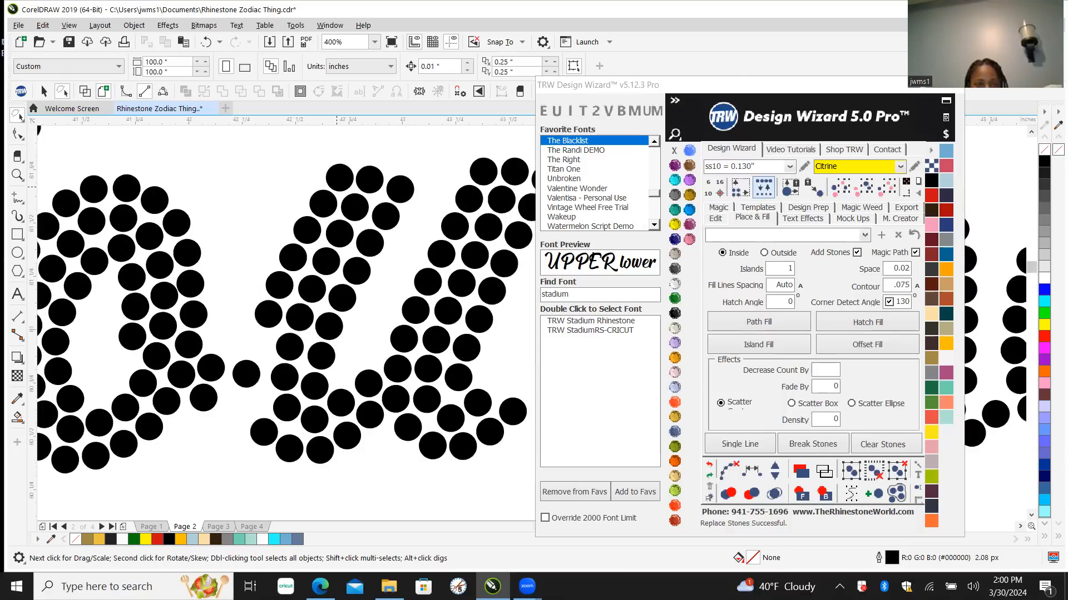
{"action": "left_click", "coordinate": [334, 190]}
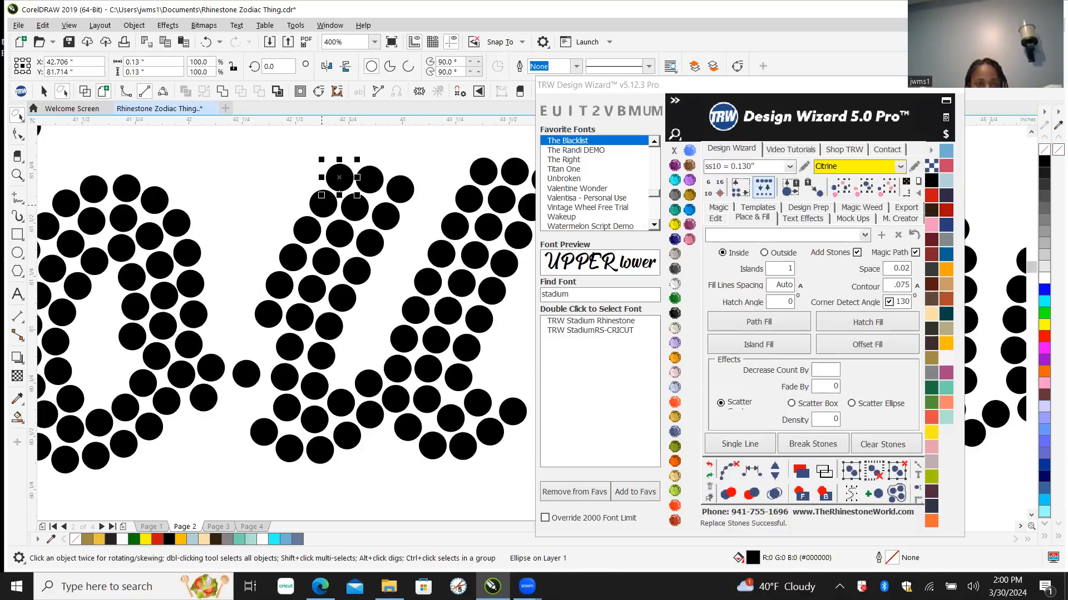
{"action": "left_click", "coordinate": [323, 205], "text": "shift"}
{"action": "left_click", "coordinate": [307, 231], "text": "shift"}
{"action": "left_click", "coordinate": [293, 257], "text": "shift"}
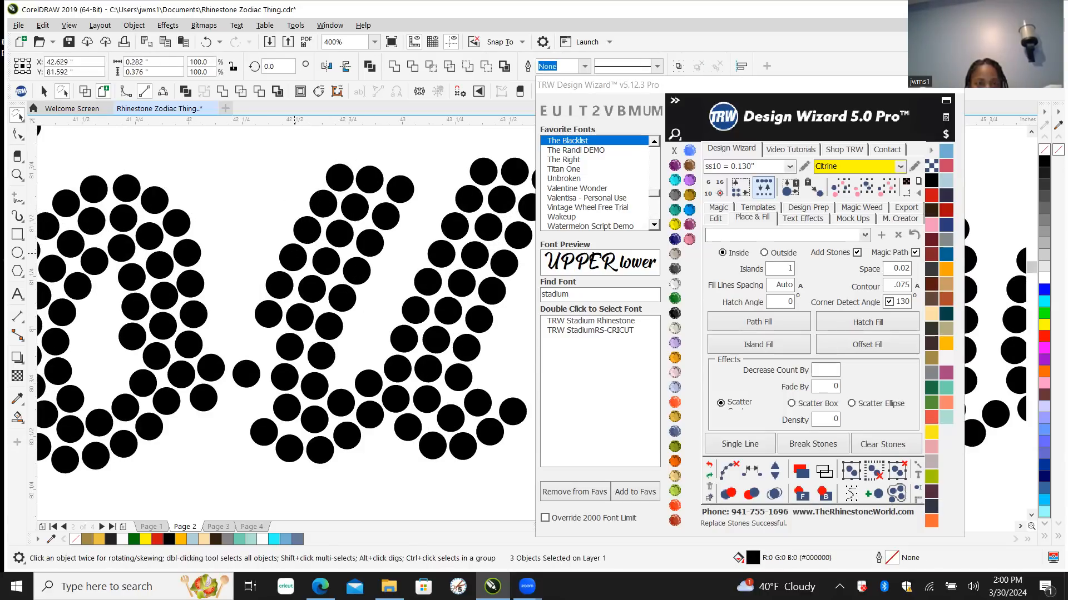
{"action": "left_click", "coordinate": [277, 287], "text": "shift"}
{"action": "left_click", "coordinate": [268, 314], "text": "shift"}
{"action": "left_click", "coordinate": [207, 462]}
Step: Move the lone connecting stone between the o and the u of Yourself slightly closer to the u
{"action": "scroll", "coordinate": [245, 374], "scroll_direction": "up", "scroll_amount": 2}
{"action": "scroll", "coordinate": [243, 378], "scroll_direction": "up", "scroll_amount": 1}
{"action": "left_click_drag", "start_coordinate": [259, 399], "coordinate": [284, 398]}
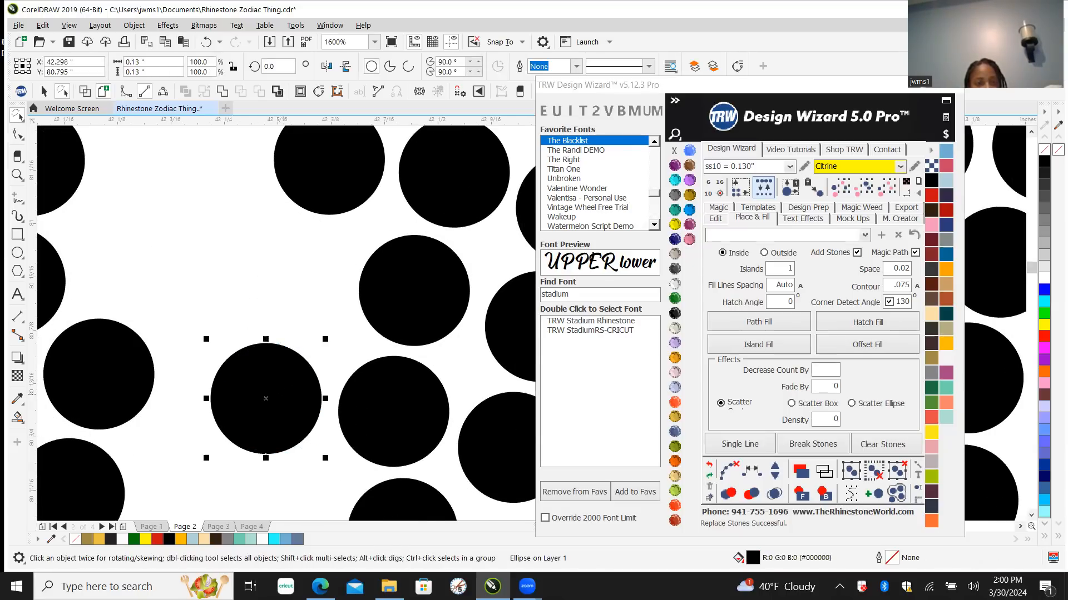
{"action": "scroll", "coordinate": [338, 305], "scroll_direction": "down", "scroll_amount": 3}
{"action": "scroll", "coordinate": [304, 330], "scroll_direction": "up", "scroll_amount": 1}
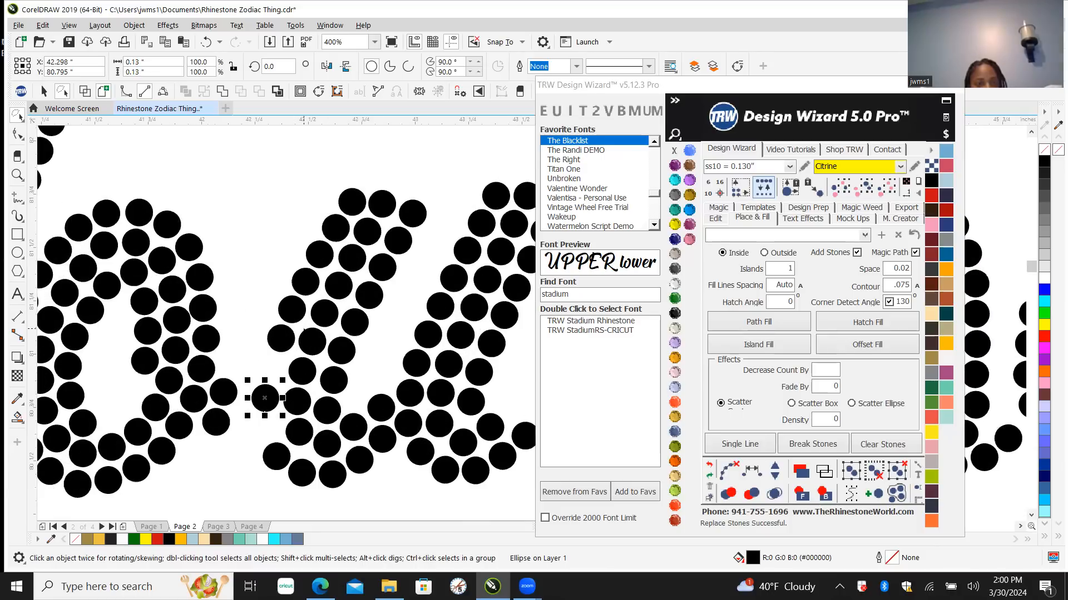
Step: Space the 12 stones along the left outer edge and bottom curve of the u evenly, add two stones and clear the path
{"action": "left_click", "coordinate": [353, 200]}
{"action": "left_click", "coordinate": [335, 228], "text": "shift"}
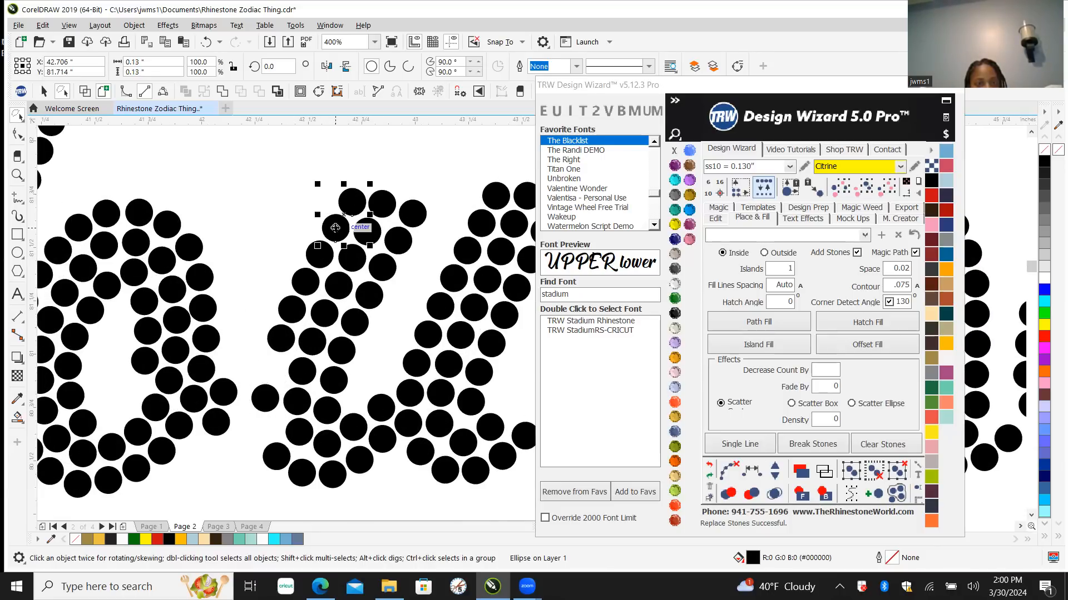
{"action": "left_click", "coordinate": [319, 255], "text": "shift"}
{"action": "left_click", "coordinate": [304, 286], "text": "shift"}
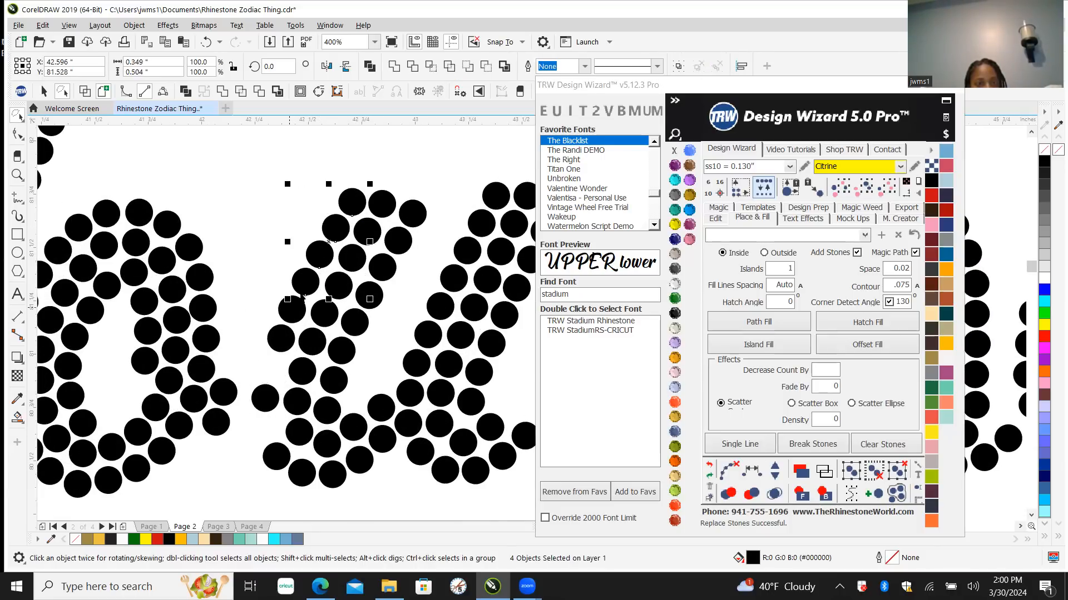
{"action": "left_click", "coordinate": [278, 350], "text": "shift"}
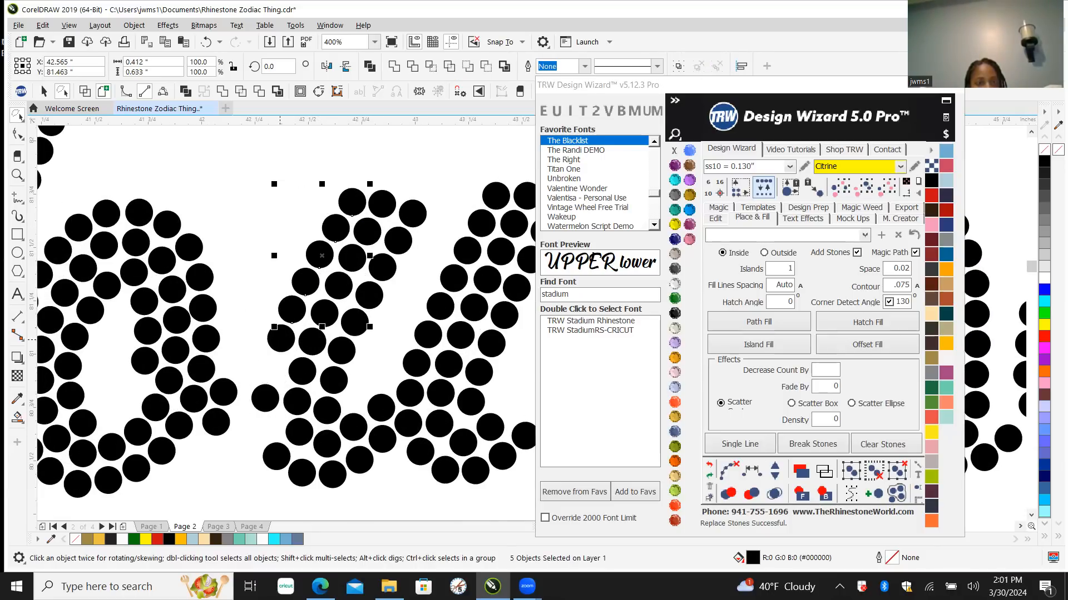
{"action": "left_click", "coordinate": [265, 399], "text": "shift"}
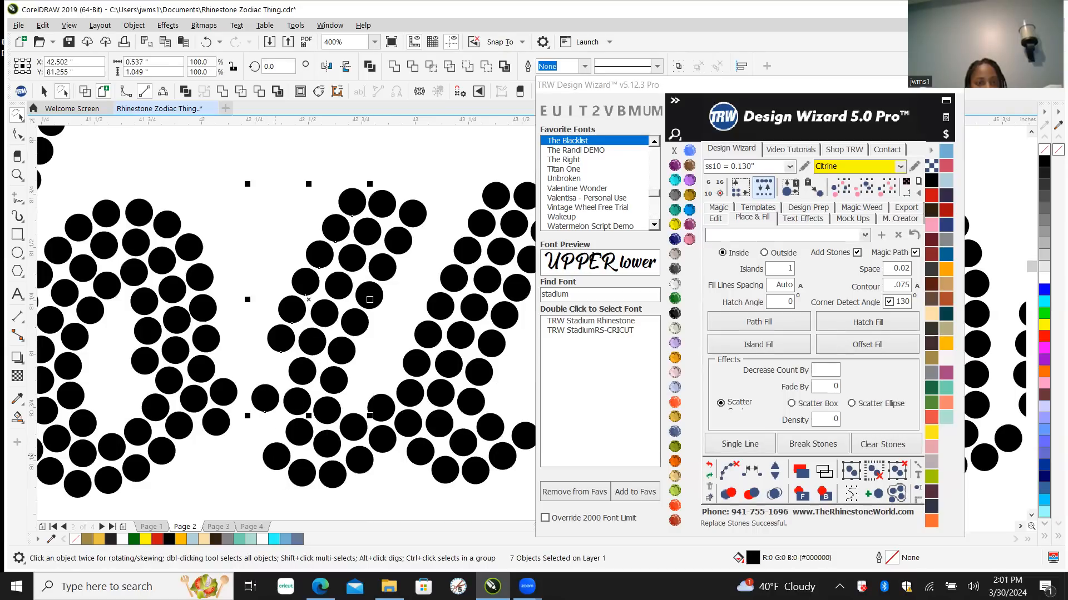
{"action": "left_click", "coordinate": [300, 474], "text": "shift"}
{"action": "left_click", "coordinate": [317, 472], "text": "shift"}
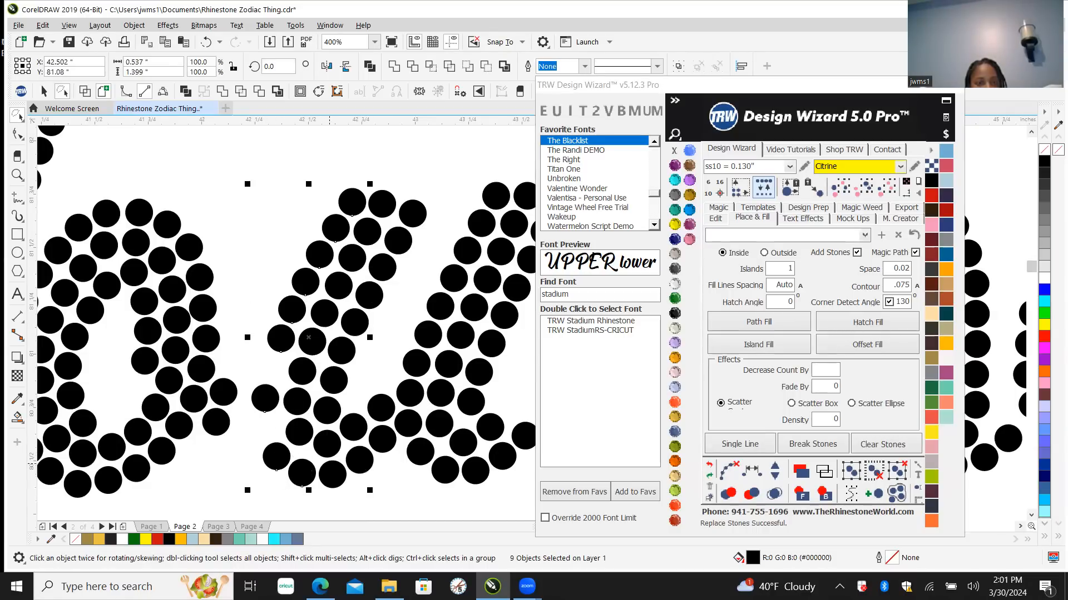
{"action": "left_click", "coordinate": [337, 473], "text": "shift"}
{"action": "left_click", "coordinate": [364, 457], "text": "shift"}
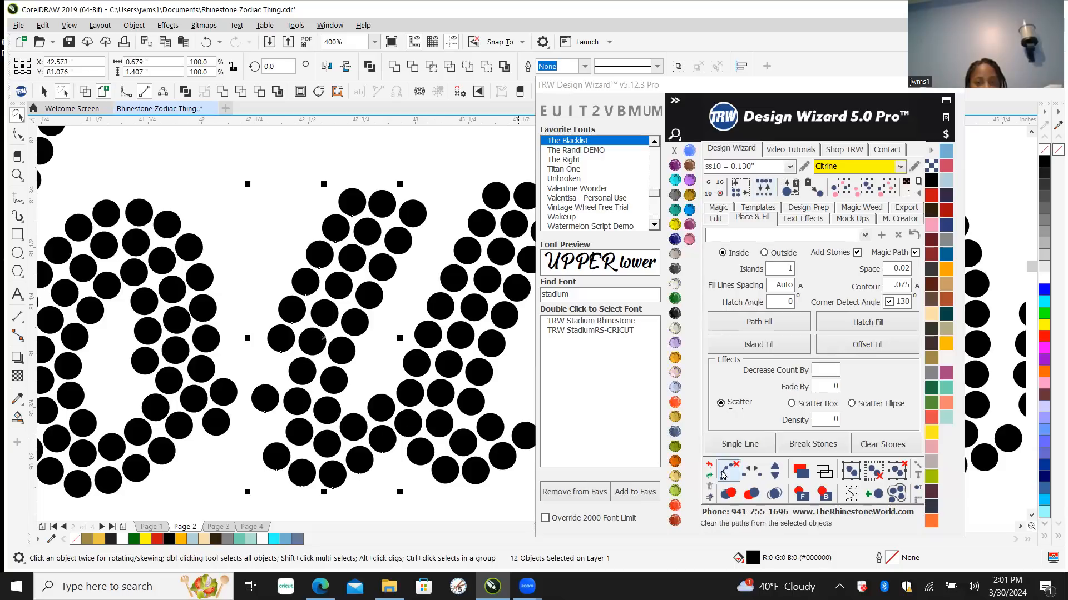
{"action": "left_click", "coordinate": [751, 471]}
{"action": "left_click", "coordinate": [775, 471]}
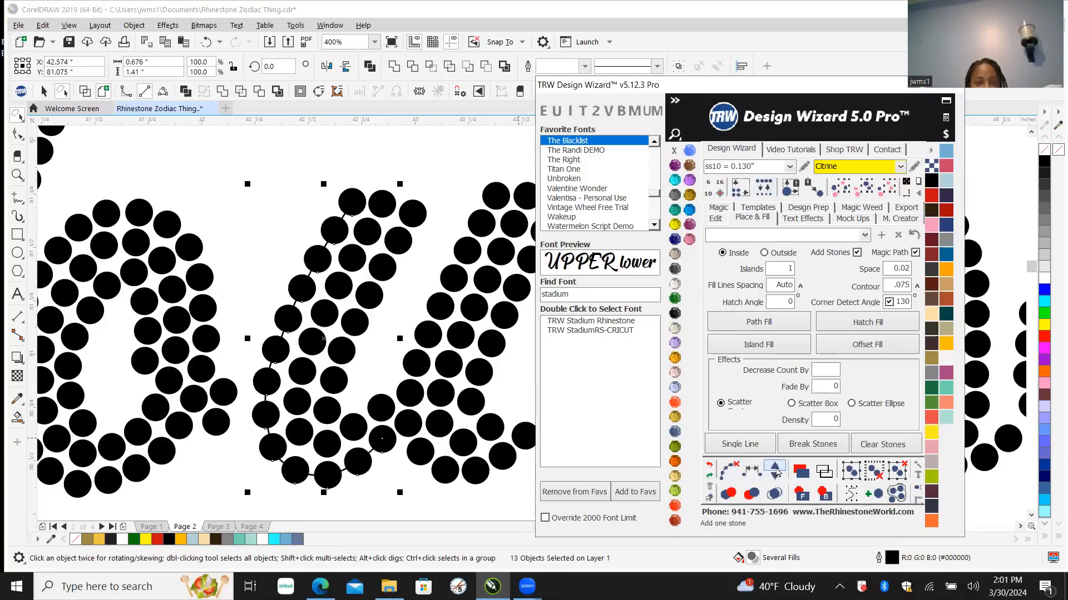
{"action": "left_click", "coordinate": [775, 472]}
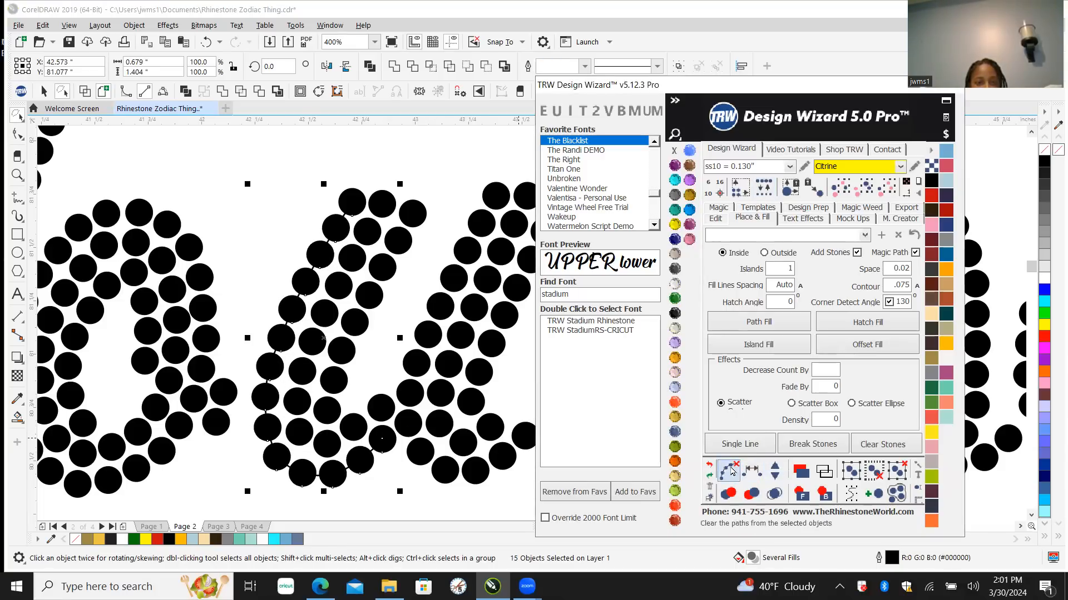
{"action": "left_click", "coordinate": [420, 155]}
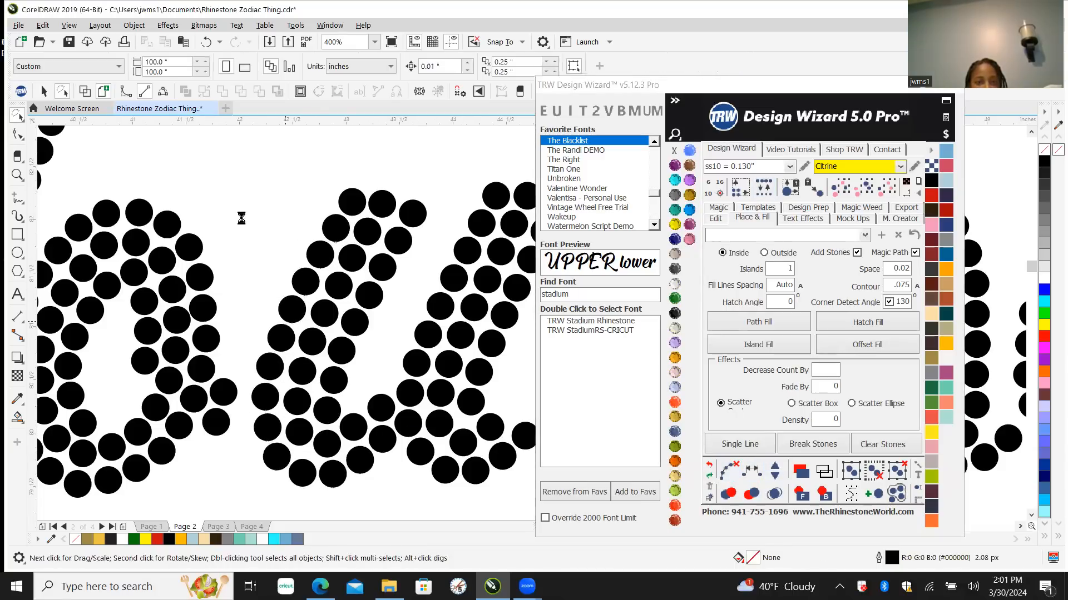
Step: Evenly space the 10 stones from the r's left edge through the lone connecting stone to the u's bottom curve, add two stones and clear the path
{"action": "scroll", "coordinate": [253, 244], "scroll_direction": "down", "scroll_amount": 2}
{"action": "scroll", "coordinate": [331, 268], "scroll_direction": "up", "scroll_amount": 1}
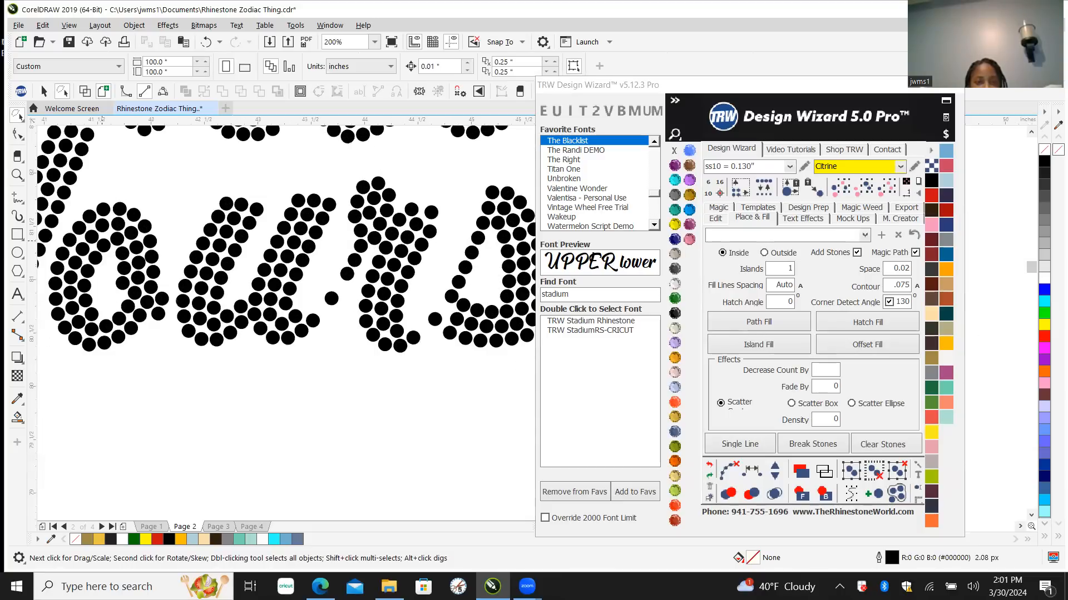
{"action": "scroll", "coordinate": [261, 252], "scroll_direction": "up", "scroll_amount": 1}
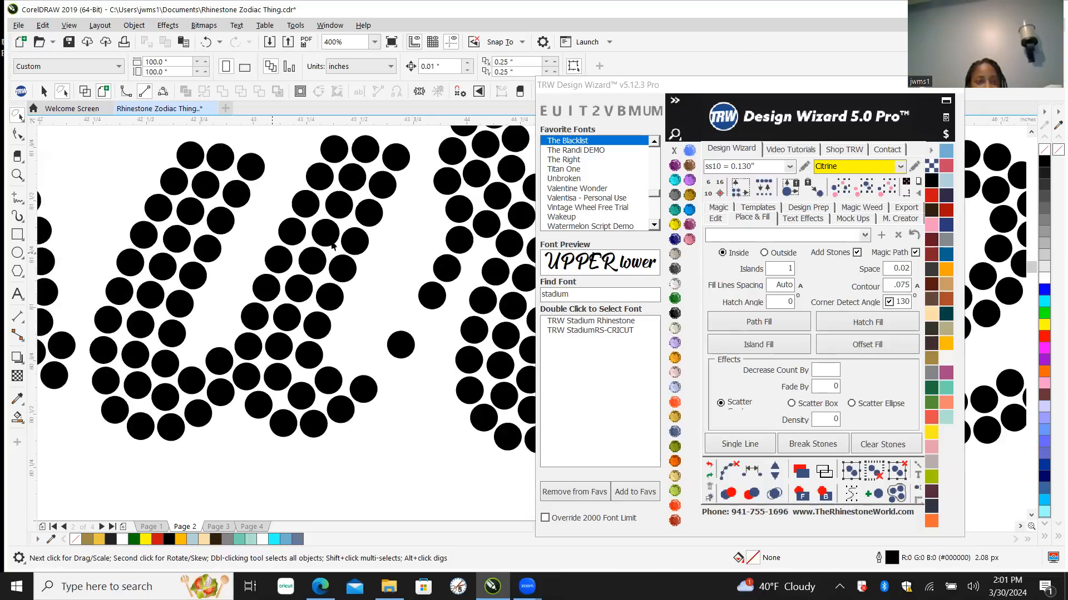
{"action": "left_click", "coordinate": [459, 240]}
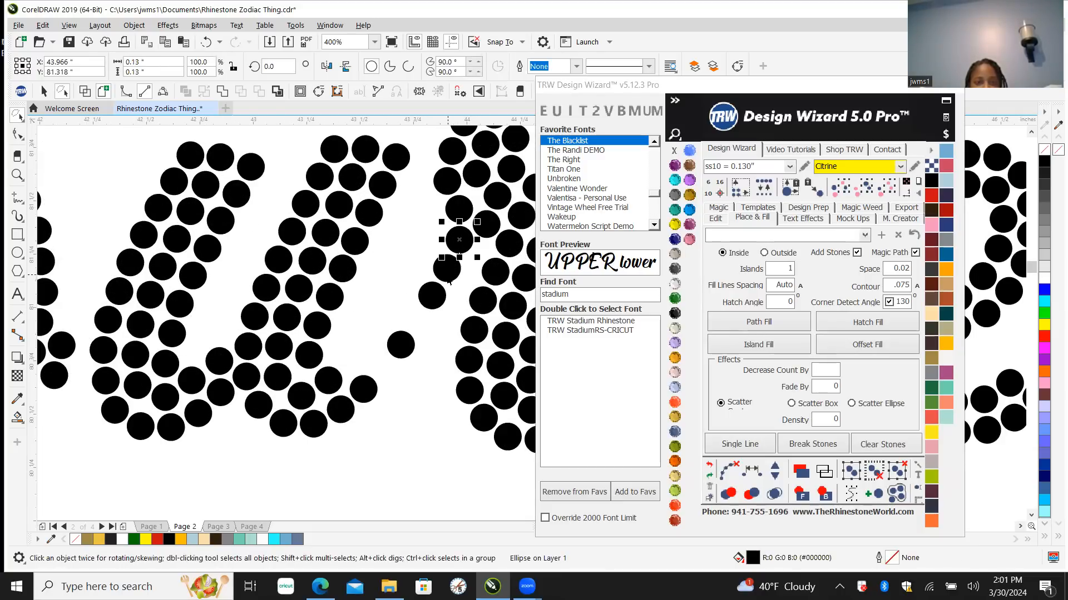
{"action": "left_click", "coordinate": [448, 278], "text": "shift"}
{"action": "left_click", "coordinate": [433, 303], "text": "shift"}
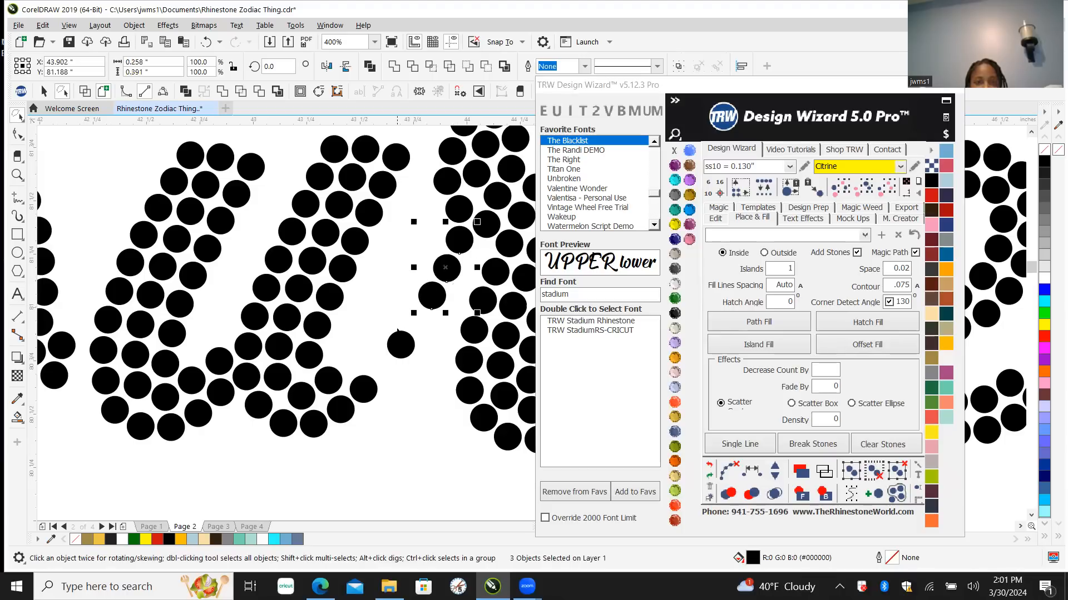
{"action": "left_click", "coordinate": [398, 342], "text": "shift"}
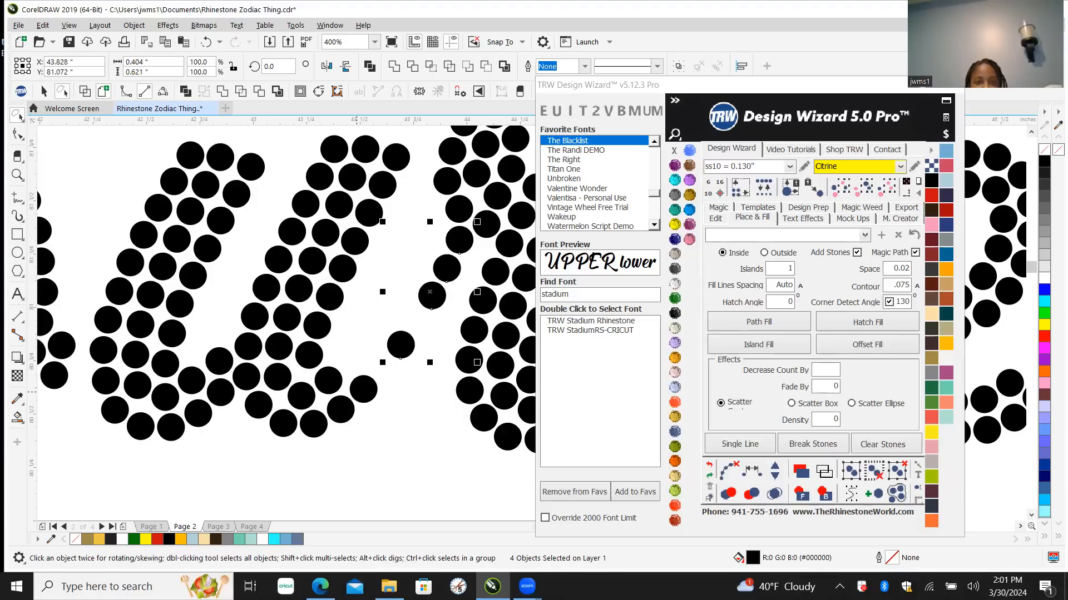
{"action": "left_click", "coordinate": [363, 389], "text": "shift"}
{"action": "left_click", "coordinate": [334, 402], "text": "shift"}
{"action": "left_click", "coordinate": [305, 422], "text": "shift"}
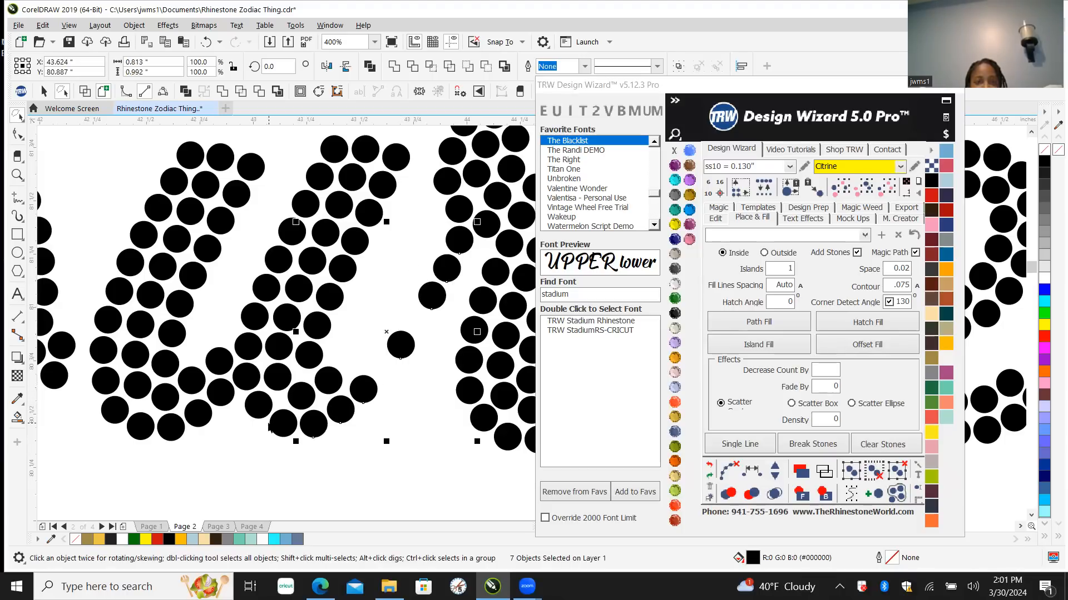
{"action": "left_click", "coordinate": [273, 425], "text": "shift"}
{"action": "left_click", "coordinate": [258, 395], "text": "shift"}
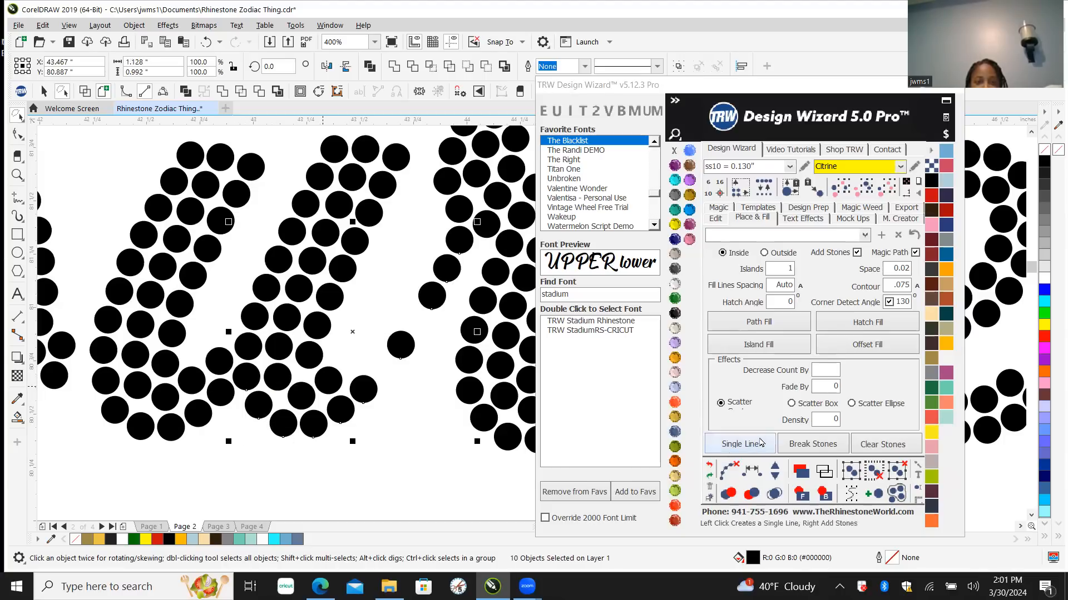
{"action": "left_click", "coordinate": [751, 471]}
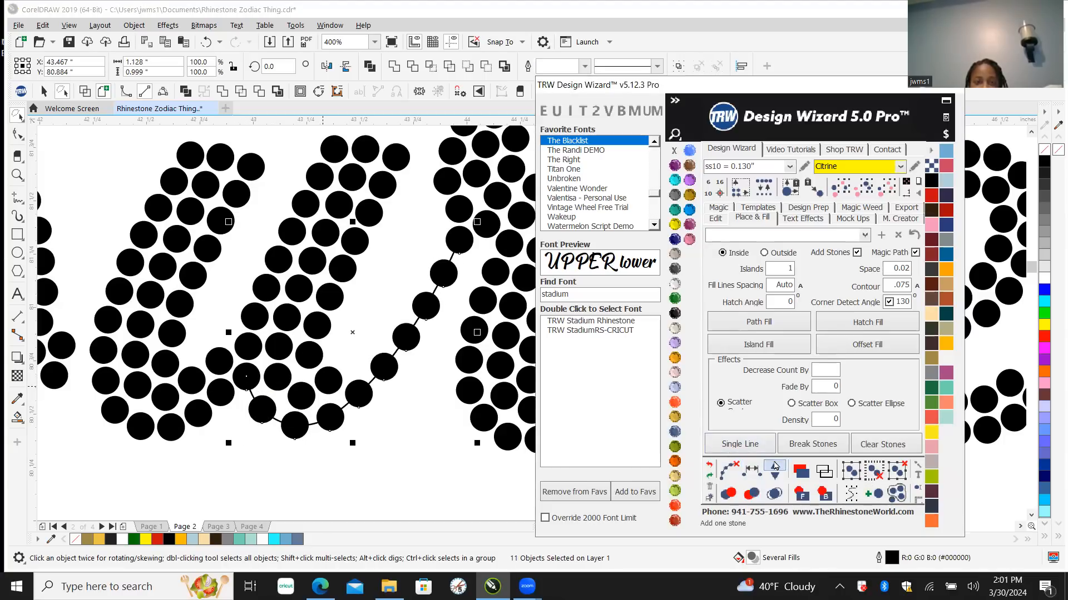
{"action": "left_click", "coordinate": [775, 467]}
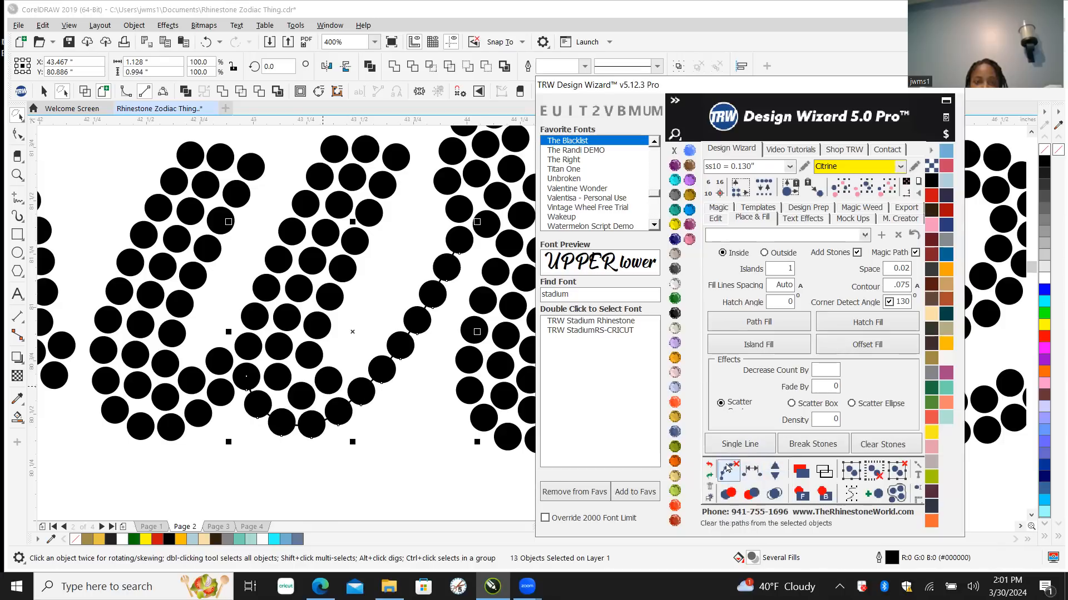
{"action": "scroll", "coordinate": [288, 366], "scroll_direction": "down", "scroll_amount": 4}
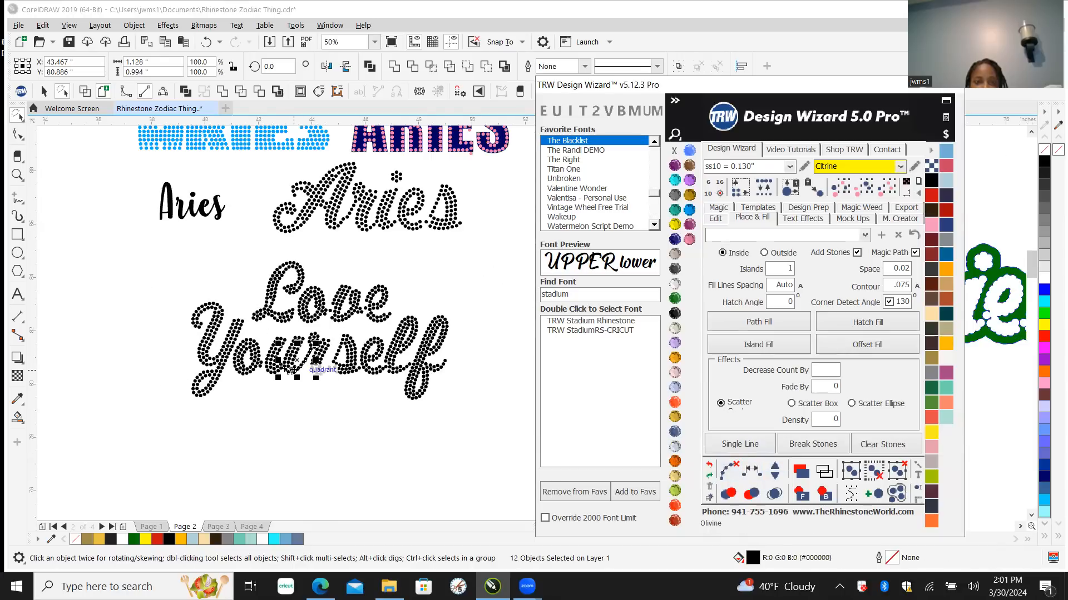
{"action": "left_click", "coordinate": [356, 429]}
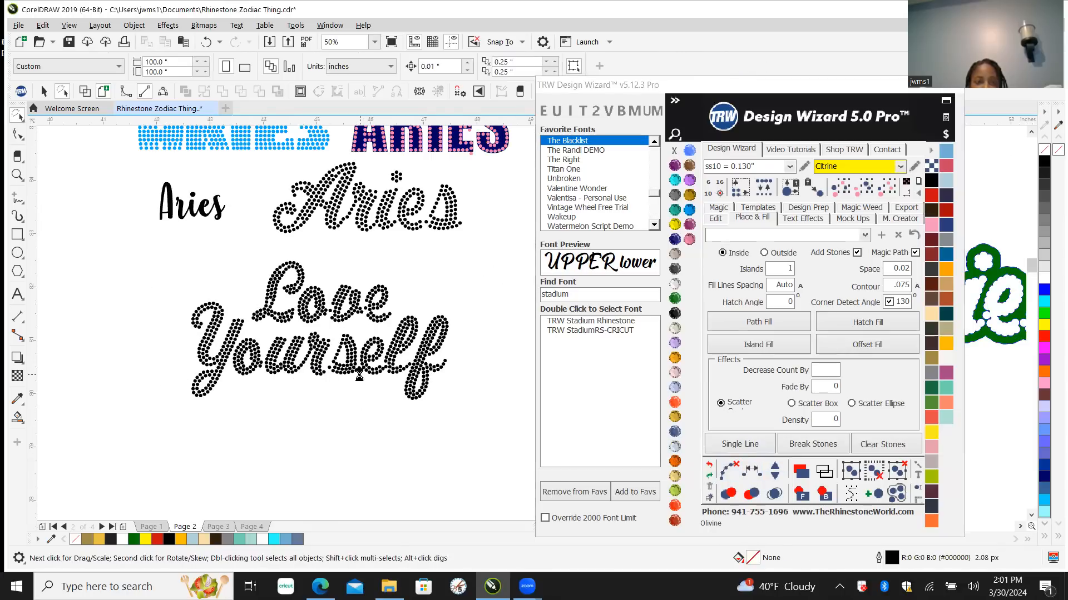
Step: Evenly space the 10 stones from the s's left edge through the lone stone to the r's base, add two stones and clear the path
{"action": "scroll", "coordinate": [361, 378], "scroll_direction": "up", "scroll_amount": 4}
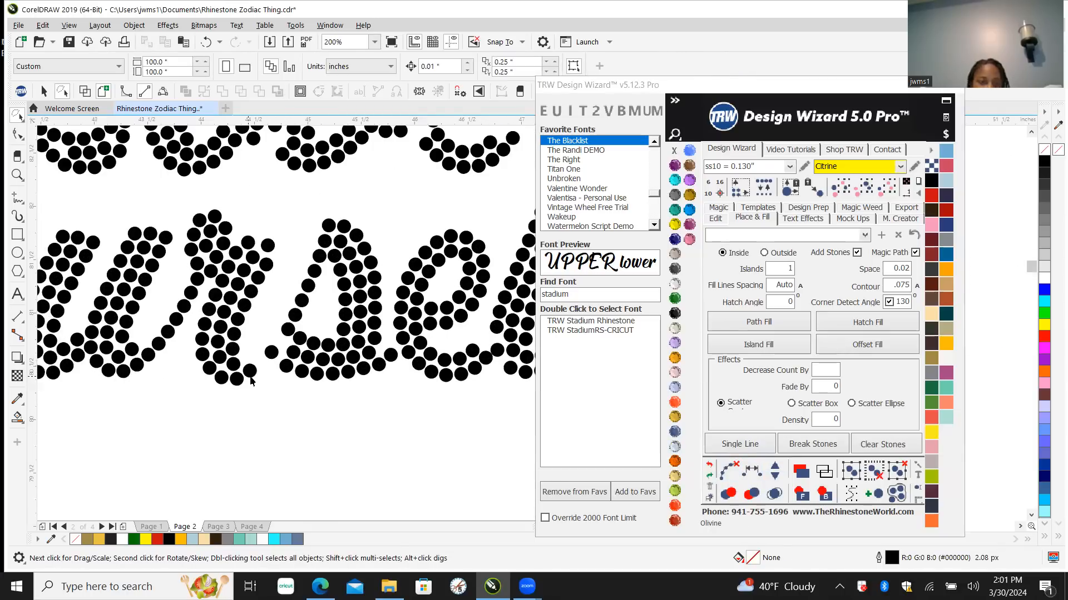
{"action": "scroll", "coordinate": [285, 354], "scroll_direction": "up", "scroll_amount": 1}
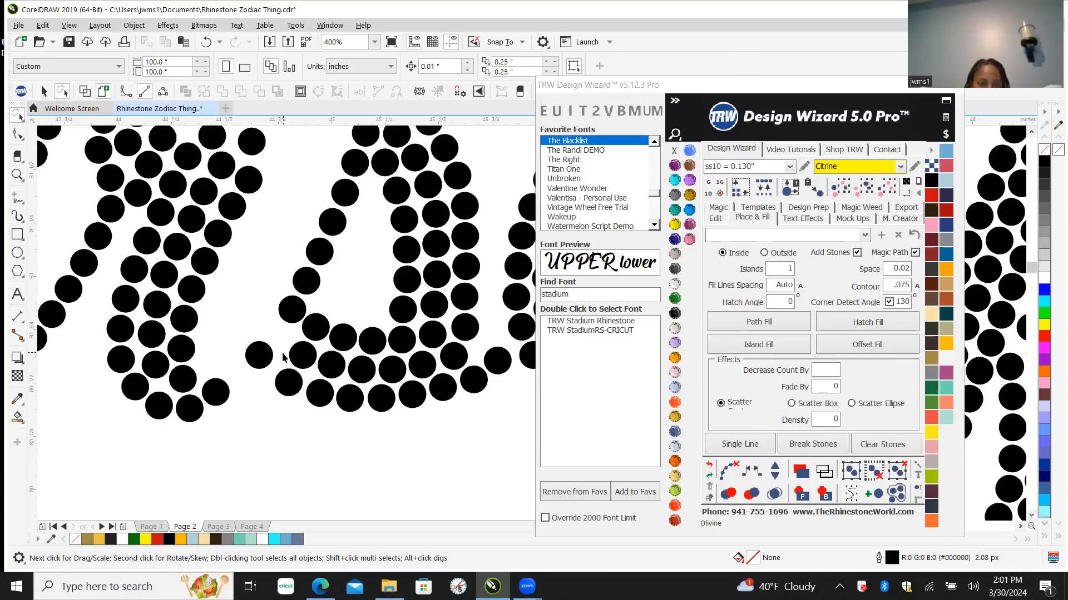
{"action": "left_click", "coordinate": [366, 137]}
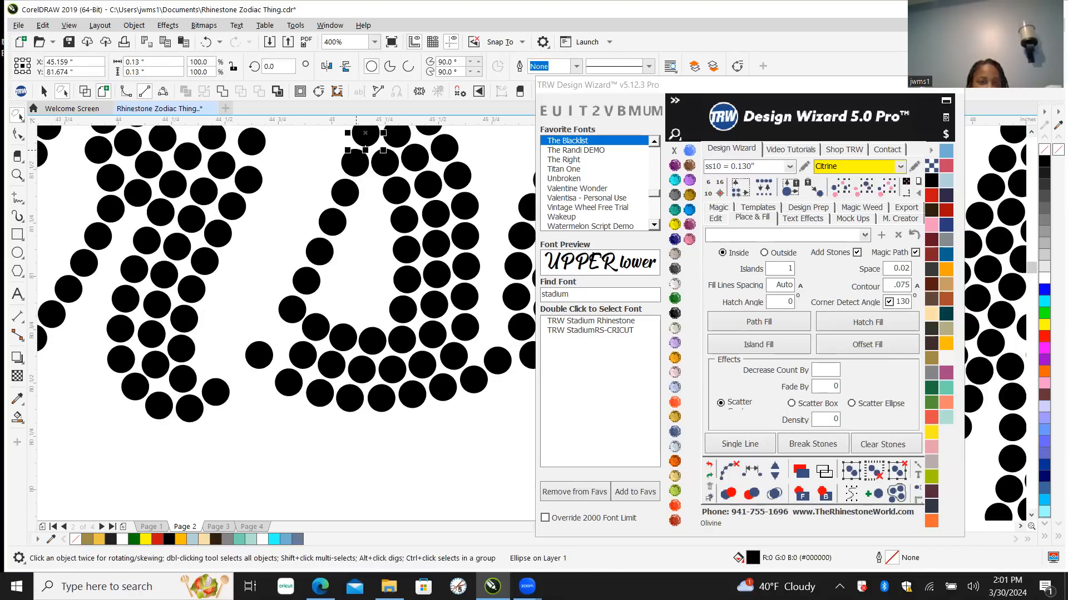
{"action": "left_click", "coordinate": [354, 163], "text": "shift"}
{"action": "left_click", "coordinate": [352, 199], "text": "shift"}
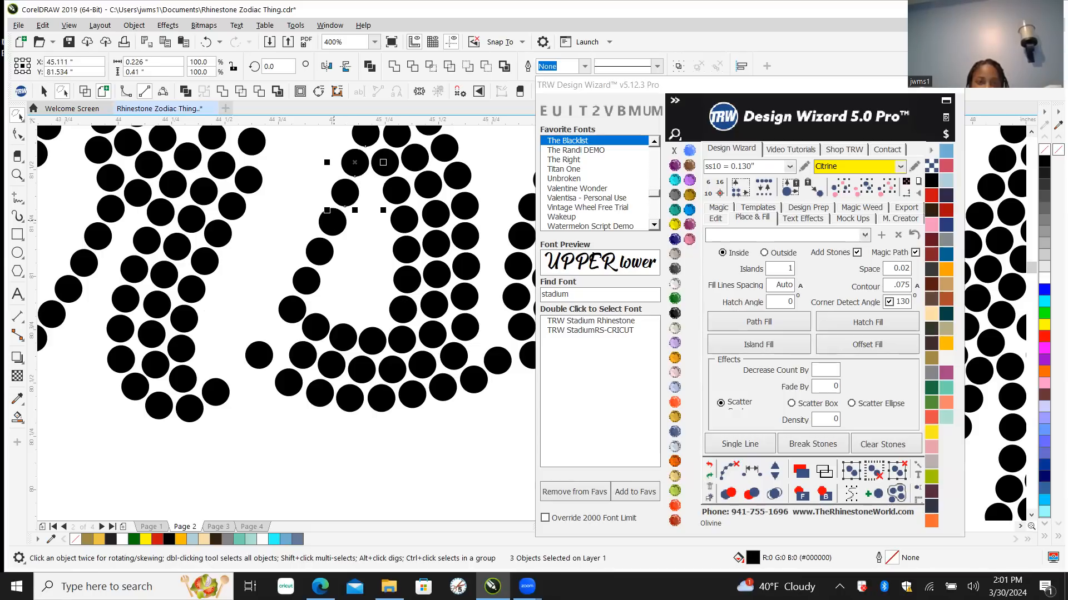
{"action": "left_click", "coordinate": [330, 231], "text": "shift"}
{"action": "left_click", "coordinate": [318, 257], "text": "shift"}
{"action": "left_click", "coordinate": [302, 287], "text": "shift"}
{"action": "left_click", "coordinate": [286, 318], "text": "shift"}
{"action": "left_click", "coordinate": [254, 358], "text": "shift"}
{"action": "left_click", "coordinate": [209, 391], "text": "shift"}
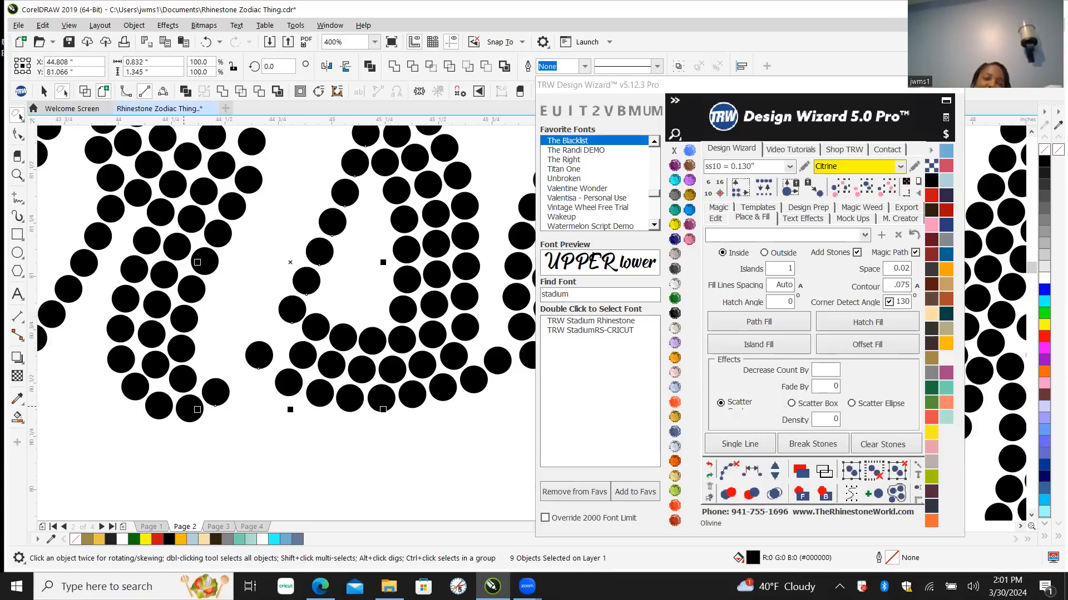
{"action": "left_click", "coordinate": [183, 396], "text": "shift"}
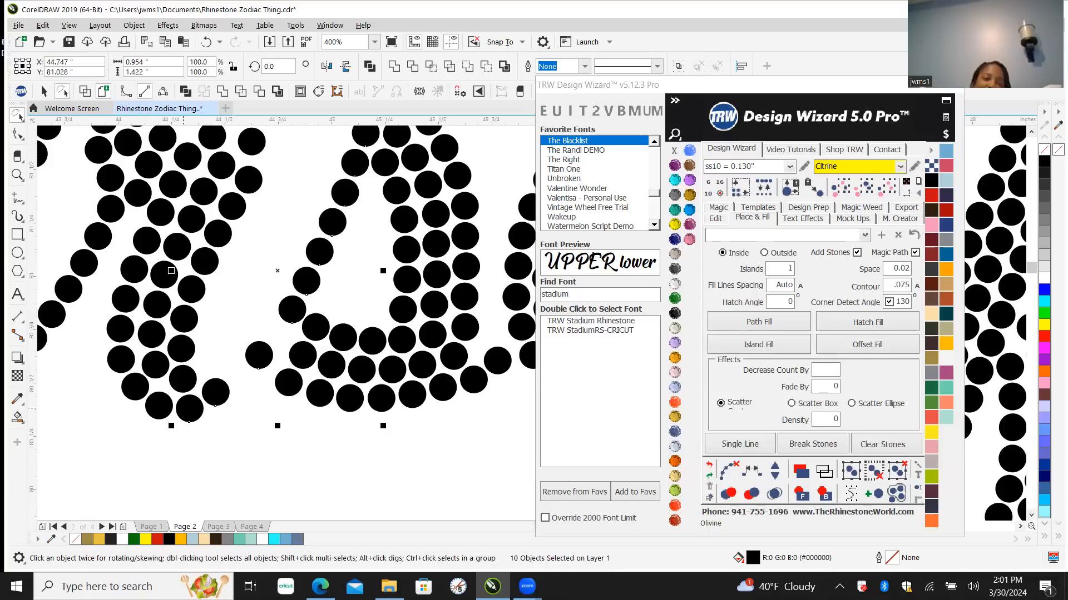
{"action": "left_click", "coordinate": [754, 472]}
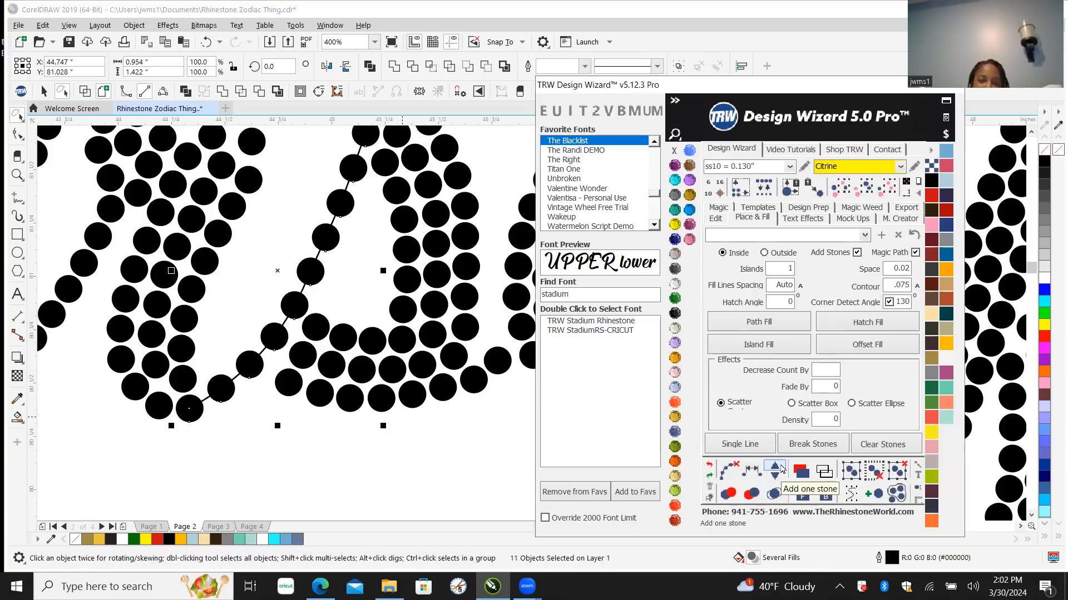
{"action": "left_click", "coordinate": [775, 470]}
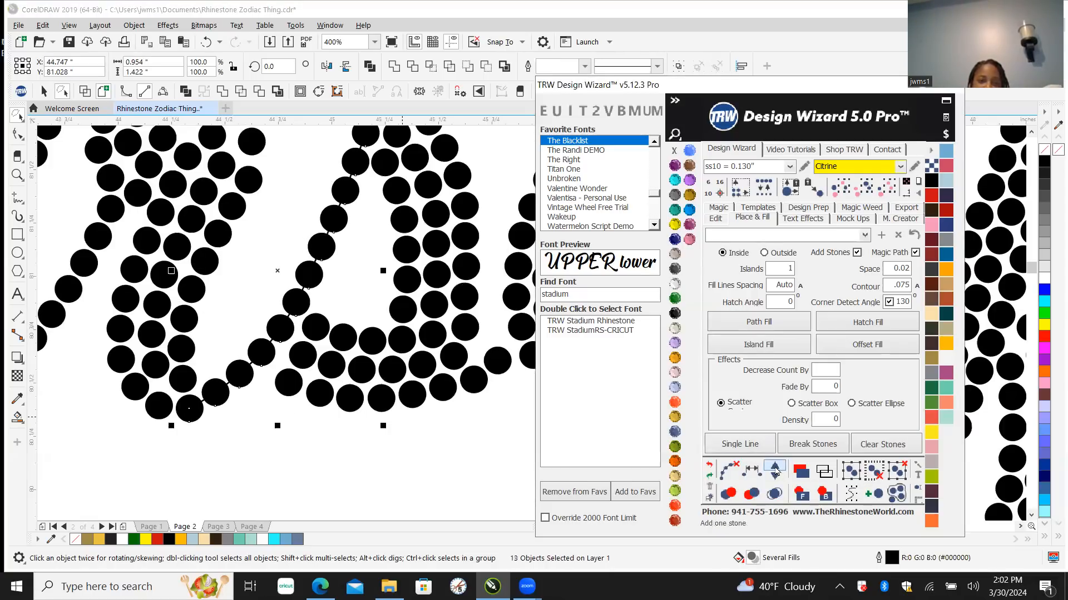
{"action": "left_click", "coordinate": [728, 471]}
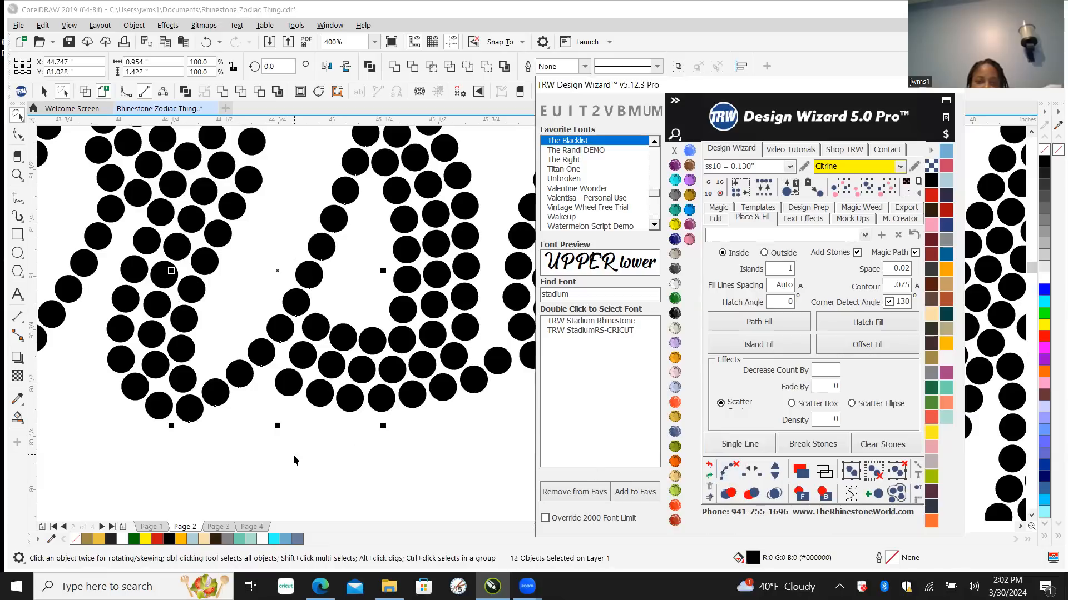
{"action": "left_click", "coordinate": [315, 454]}
Step: Examine the stone spacing and letter connections across the whole Love Yourself lettering
{"action": "scroll", "coordinate": [318, 337], "scroll_direction": "down", "scroll_amount": 2}
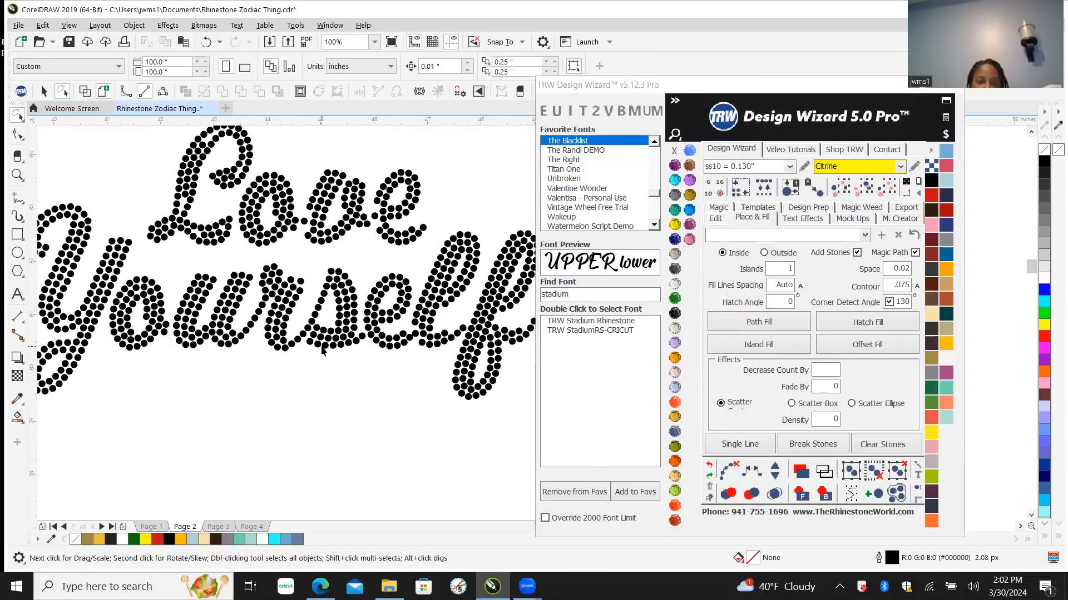
{"action": "scroll", "coordinate": [322, 369], "scroll_direction": "down", "scroll_amount": 1}
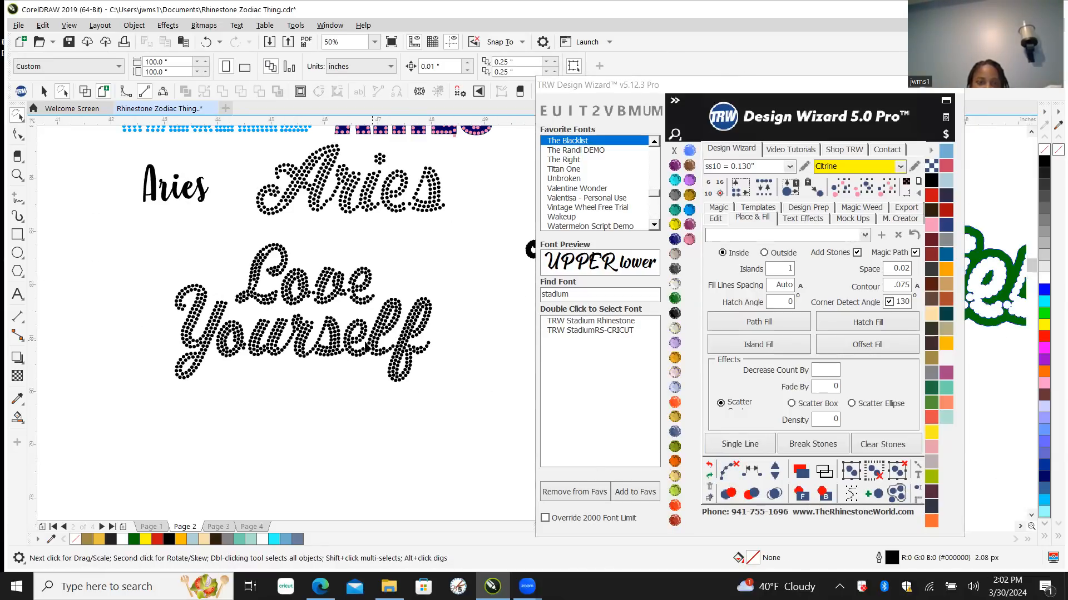
{"action": "scroll", "coordinate": [386, 351], "scroll_direction": "up", "scroll_amount": 2}
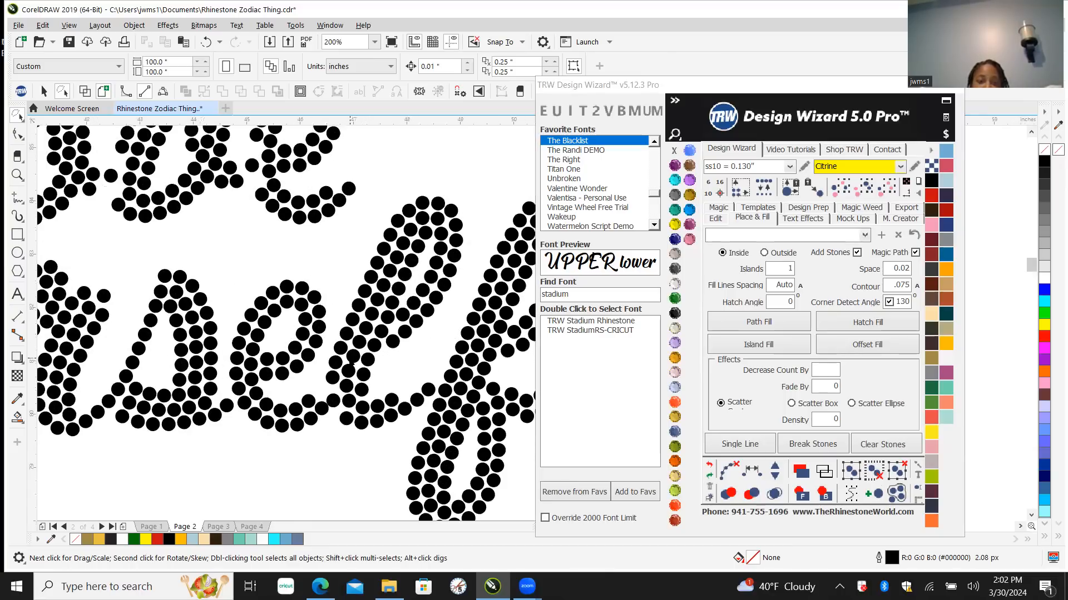
{"action": "scroll", "coordinate": [386, 343], "scroll_direction": "down", "scroll_amount": 3}
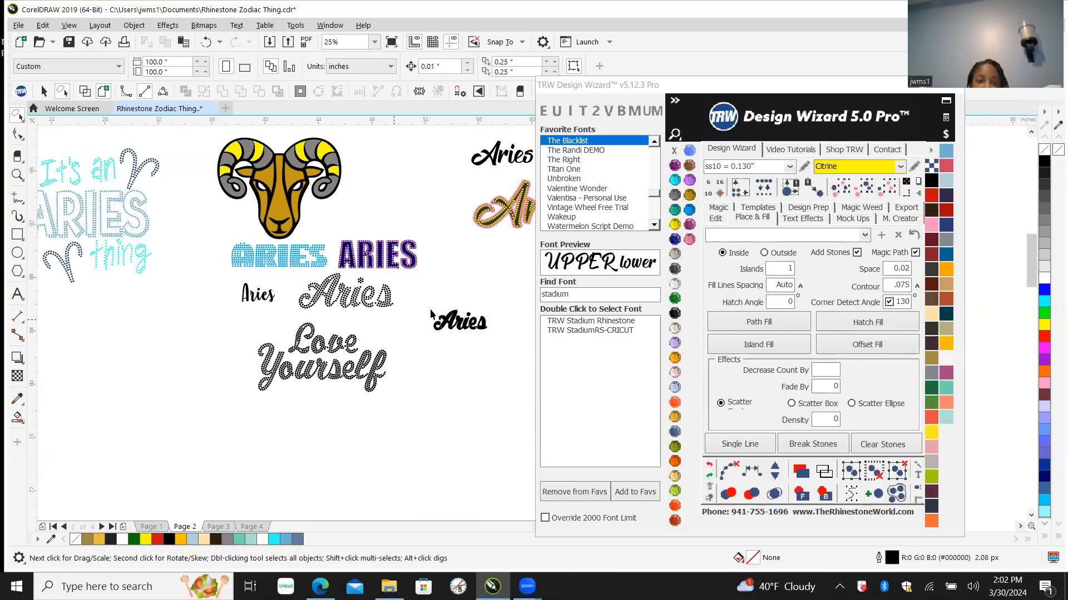
{"action": "scroll", "coordinate": [398, 340], "scroll_direction": "up", "scroll_amount": 1}
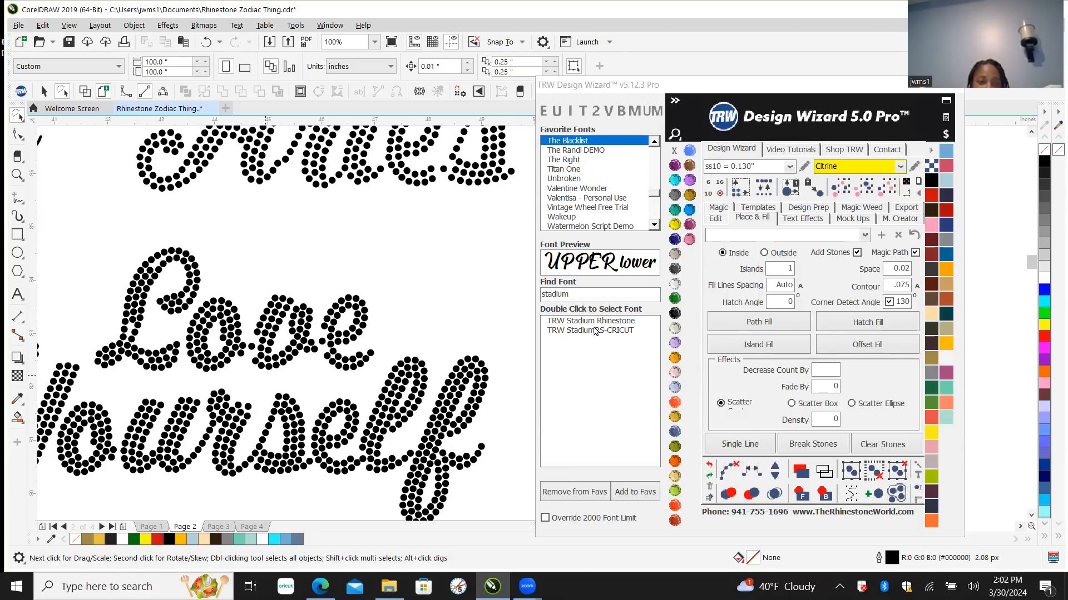
{"action": "scroll", "coordinate": [331, 358], "scroll_direction": "down", "scroll_amount": 1}
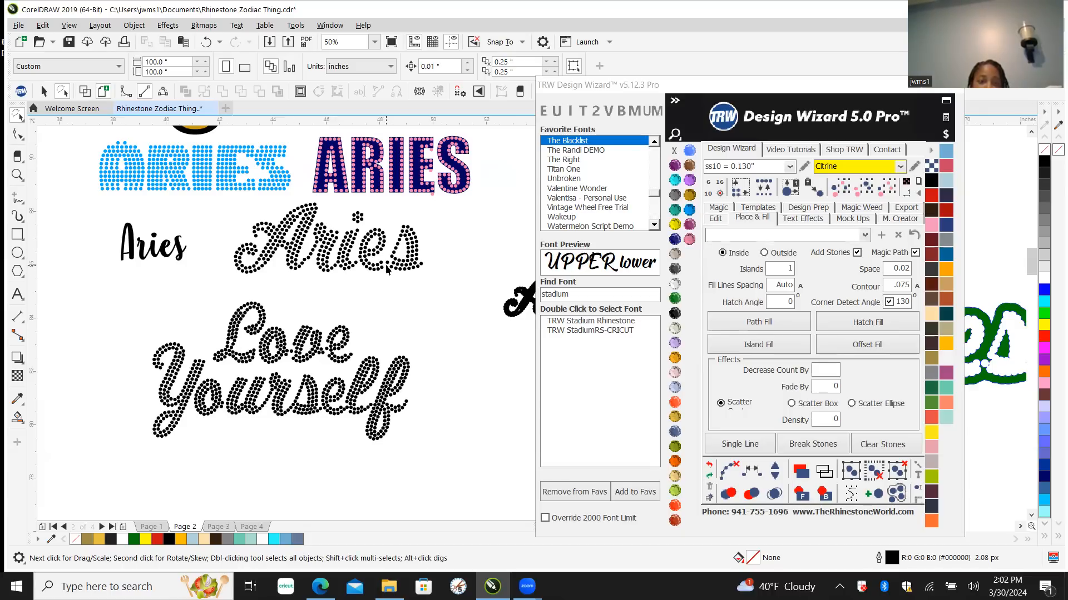
{"action": "scroll", "coordinate": [392, 273], "scroll_direction": "up", "scroll_amount": 1}
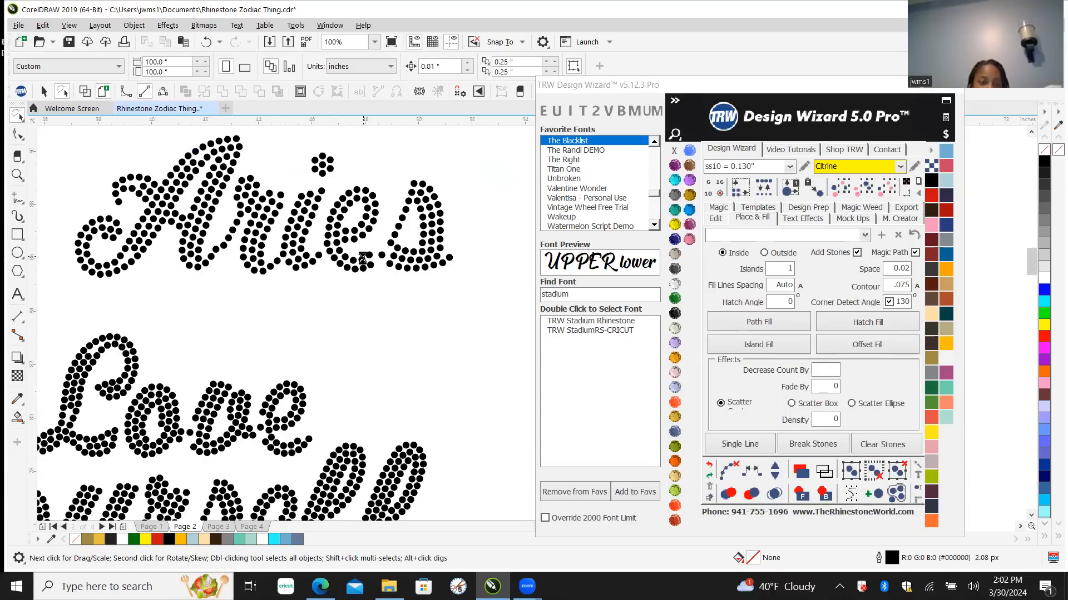
{"action": "scroll", "coordinate": [365, 263], "scroll_direction": "down", "scroll_amount": 1}
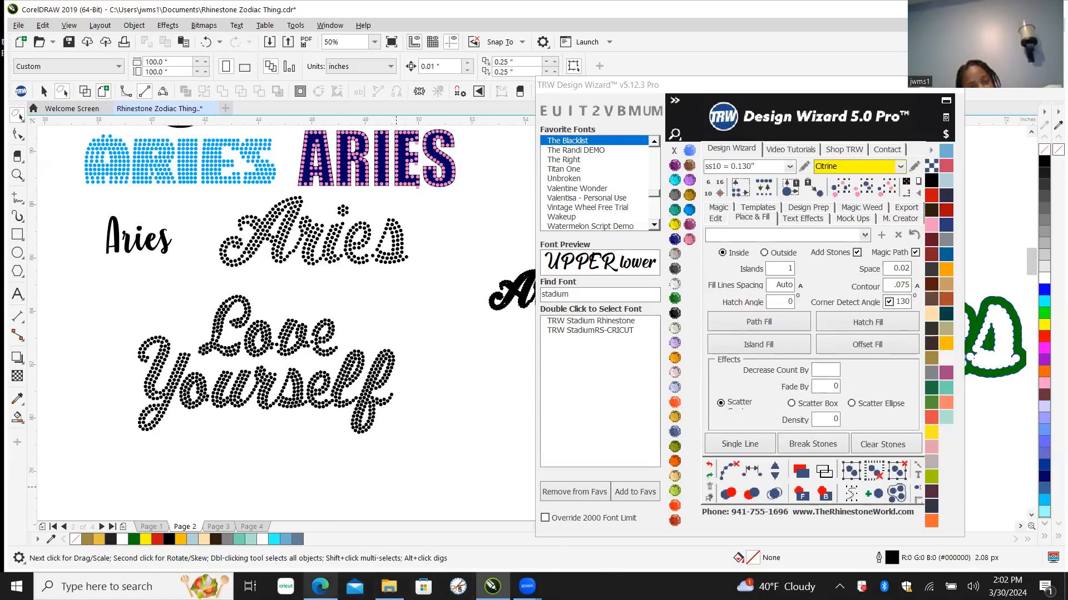
Step: Switch to the Edge browser and load YouTube in the tab that holds Facebook
{"action": "left_click", "coordinate": [320, 587]}
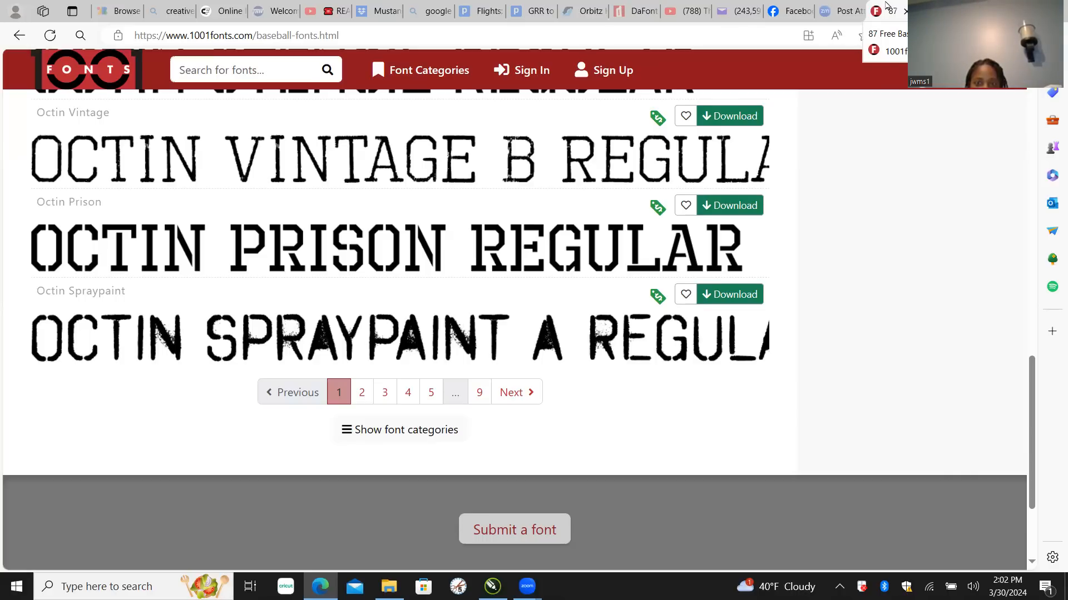
{"action": "left_click", "coordinate": [784, 14]}
{"action": "left_click", "coordinate": [495, 35]}
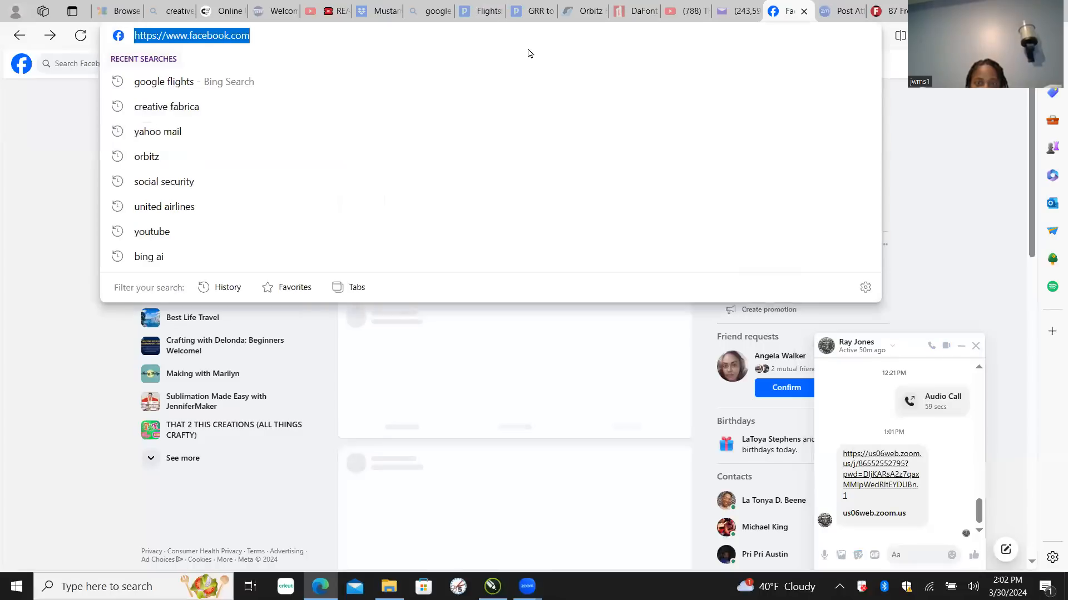
{"action": "type", "text": "you"}
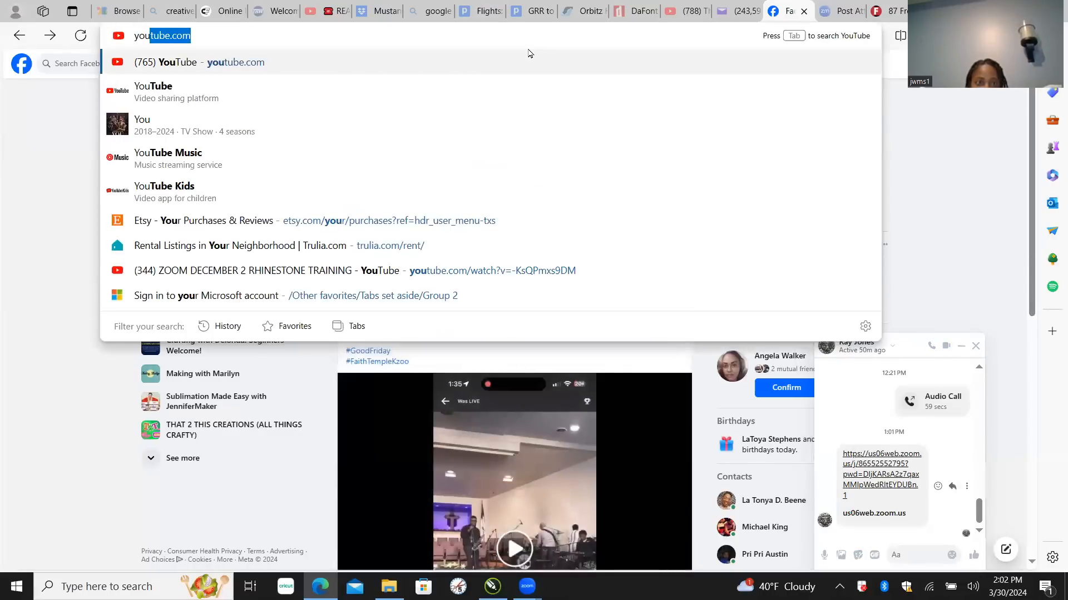
{"action": "key", "text": "Return"}
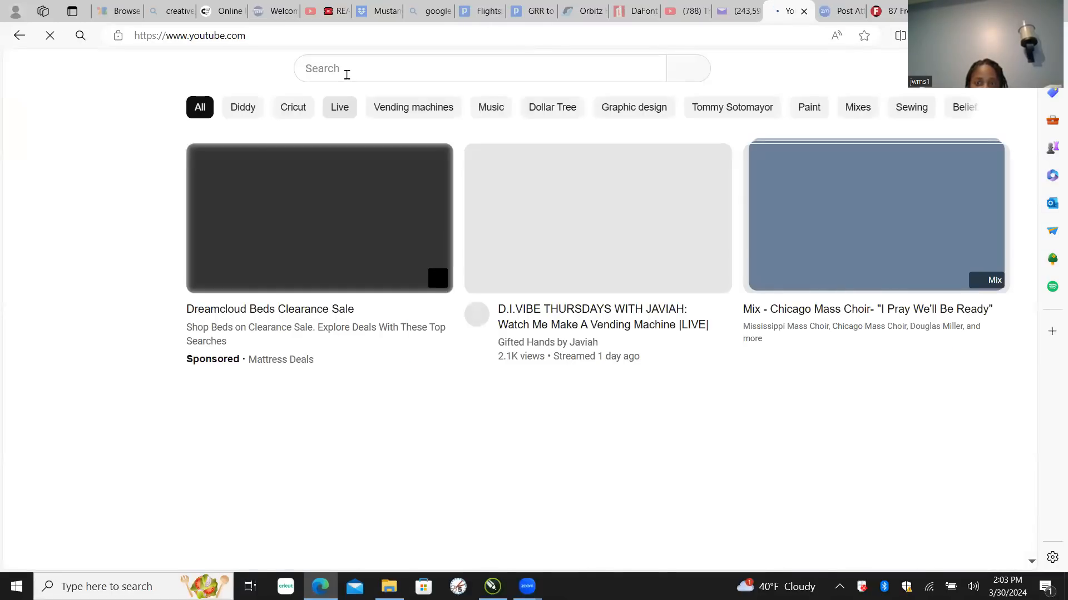
Step: Search YouTube for "how to use trw rhinestone fonts coreldraw"
{"action": "left_click", "coordinate": [347, 75]}
{"action": "type", "text": "how to use tr"}
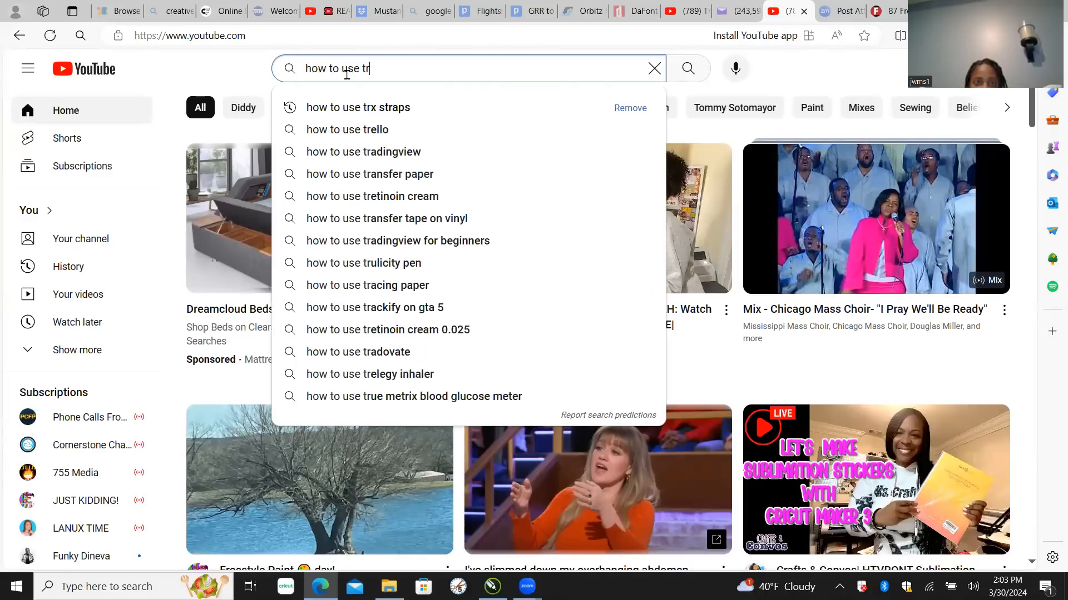
{"action": "type", "text": "w rhinestone fonts"}
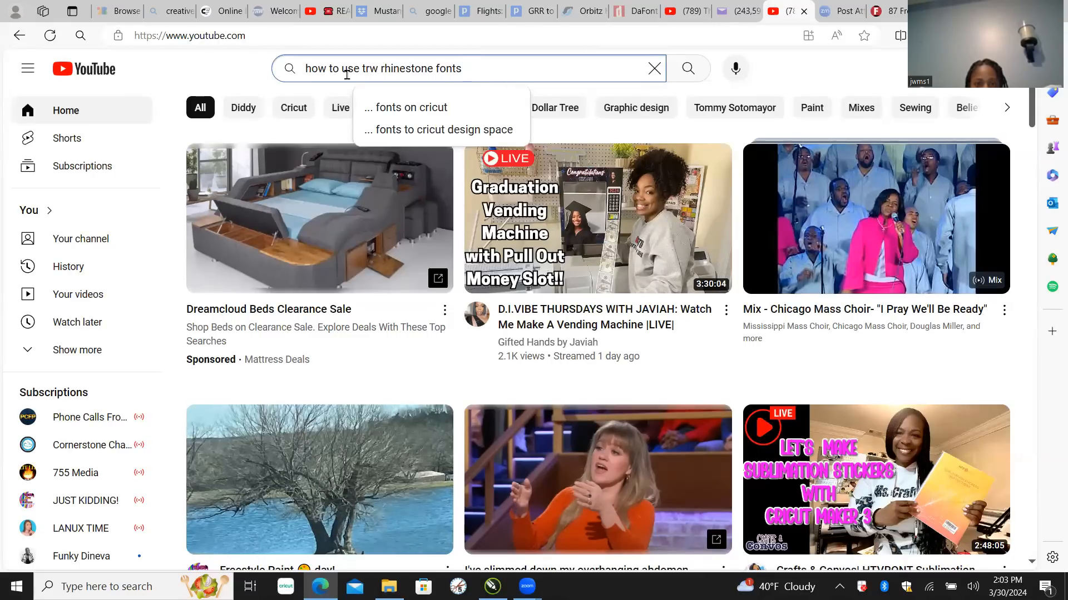
{"action": "type", "text": "corel"}
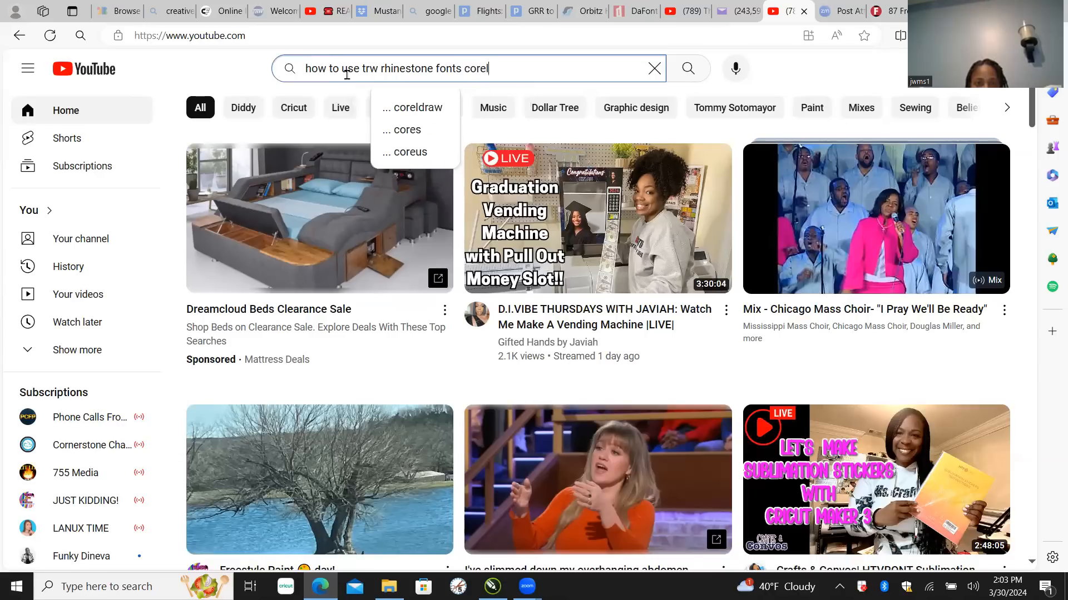
{"action": "key", "text": "Down"}
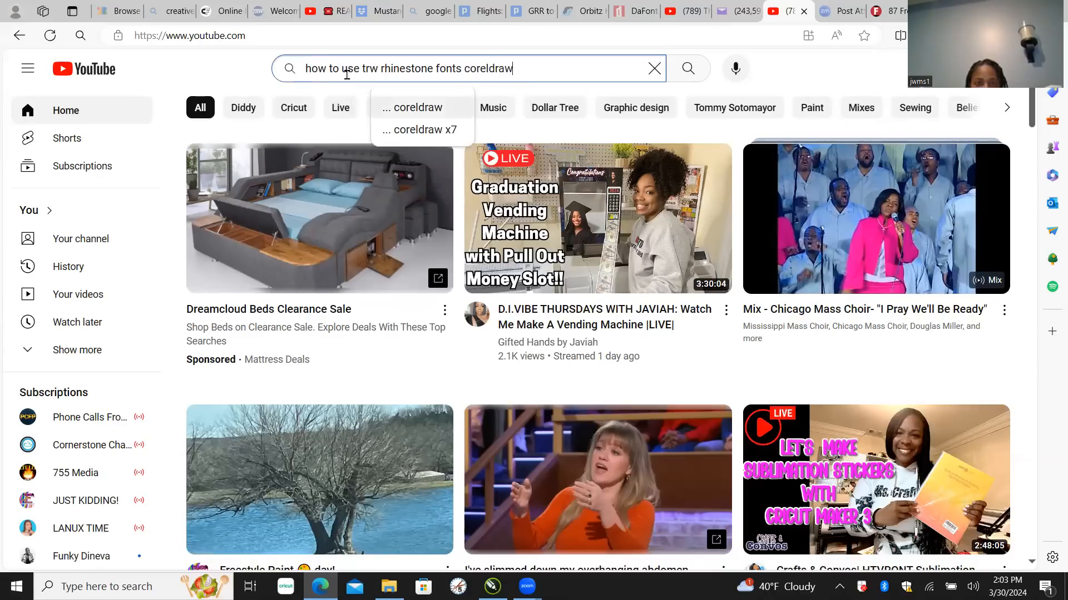
{"action": "key", "text": "Return"}
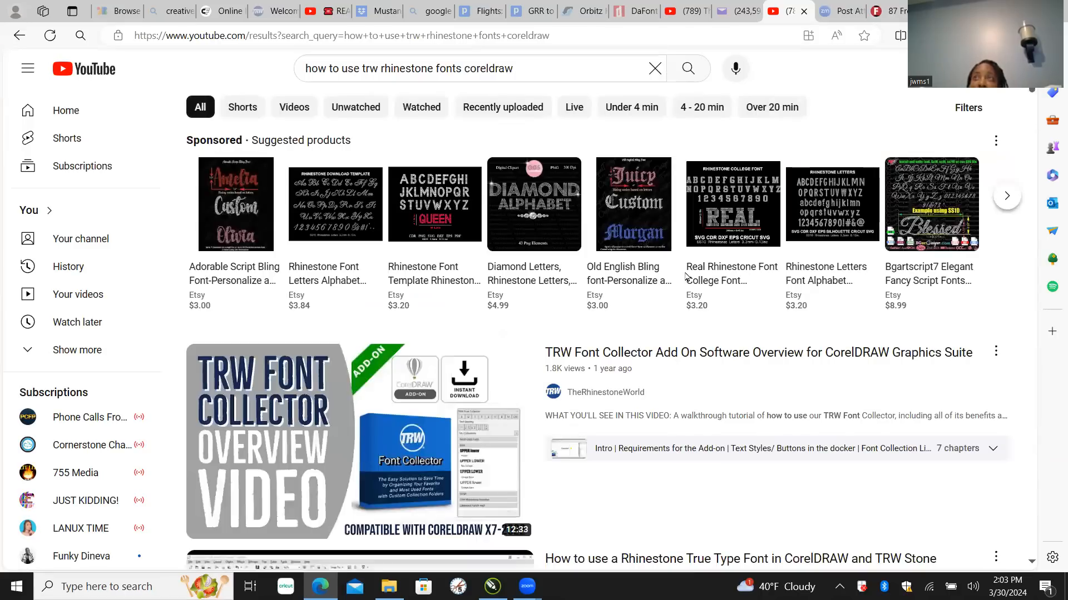
Step: Look through the search results for a tutorial on using rhinestone true-type fonts in TRW Design Wizard
{"action": "scroll", "coordinate": [575, 274], "scroll_direction": "down", "scroll_amount": 1}
{"action": "scroll", "coordinate": [575, 273], "scroll_direction": "down", "scroll_amount": 8}
{"action": "scroll", "coordinate": [584, 275], "scroll_direction": "up", "scroll_amount": 10}
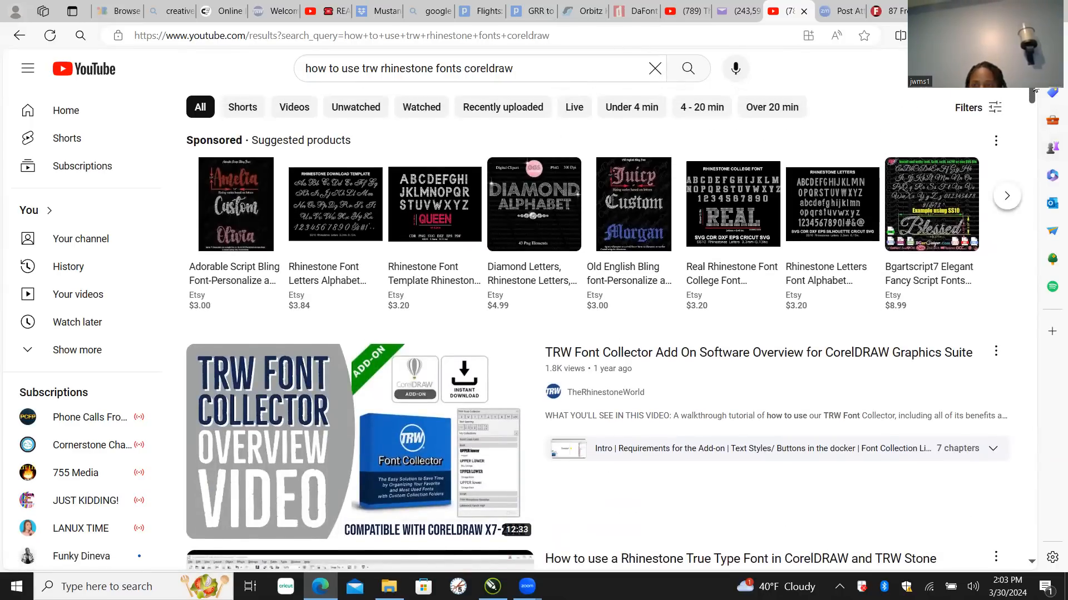
{"action": "scroll", "coordinate": [1030, 96], "scroll_direction": "down", "scroll_amount": 1}
{"action": "left_click_drag", "start_coordinate": [1030, 94], "coordinate": [1028, 138]}
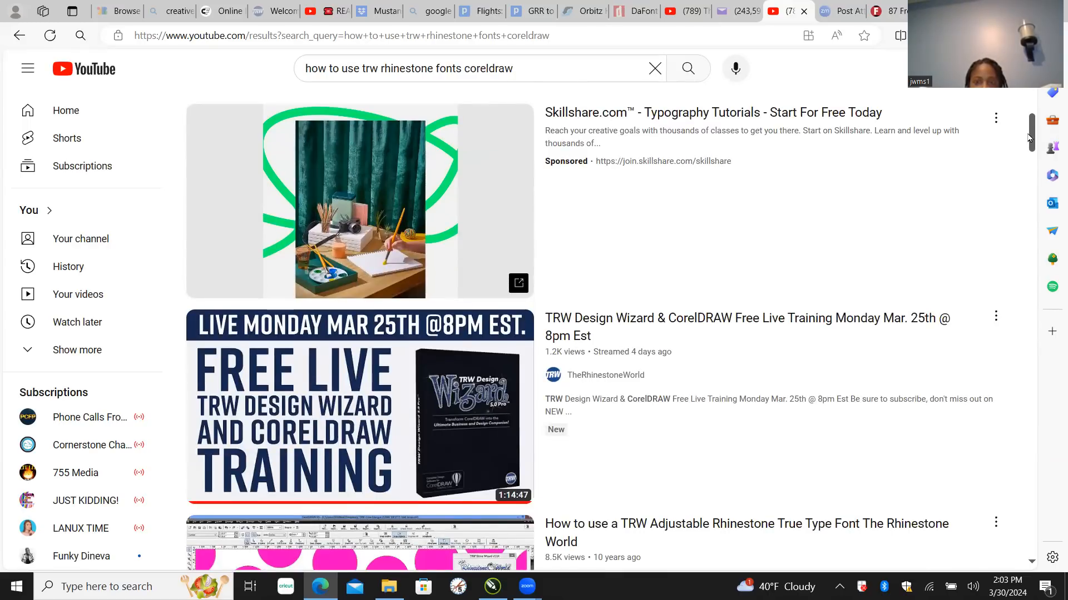
{"action": "left_click_drag", "start_coordinate": [1029, 134], "coordinate": [1038, 160]}
{"action": "scroll", "coordinate": [1039, 160], "scroll_direction": "down", "scroll_amount": 1}
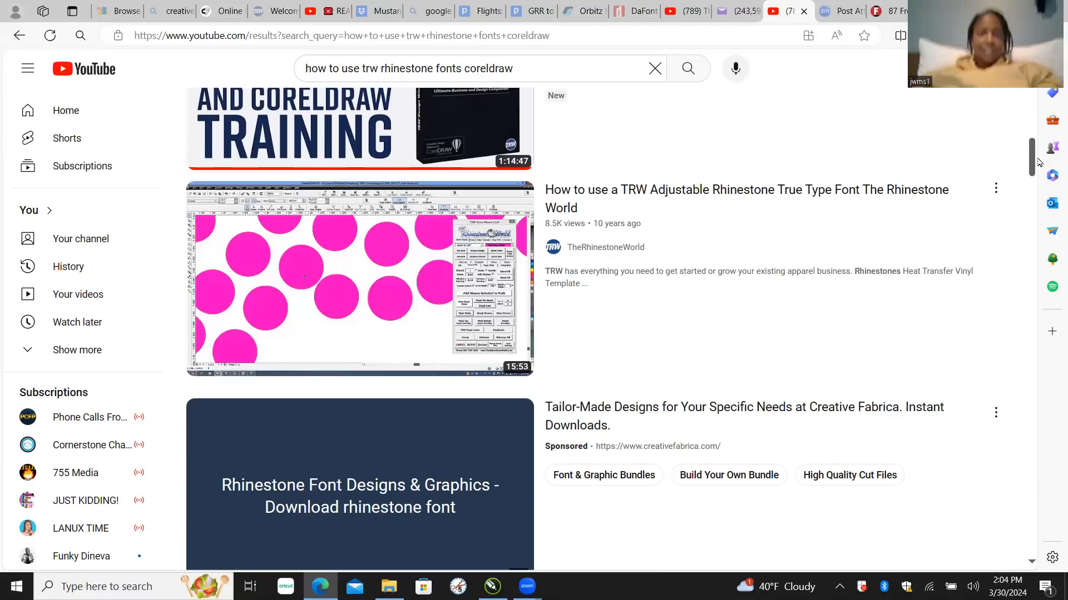
{"action": "left_click_drag", "start_coordinate": [1037, 161], "coordinate": [1037, 192]}
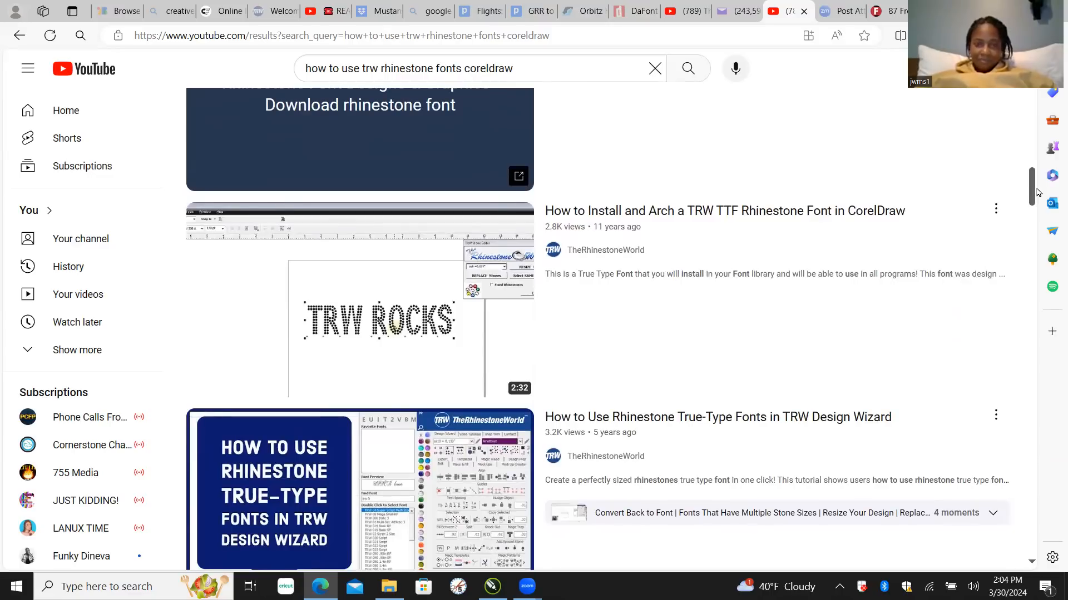
{"action": "left_click_drag", "start_coordinate": [1037, 193], "coordinate": [1037, 195]}
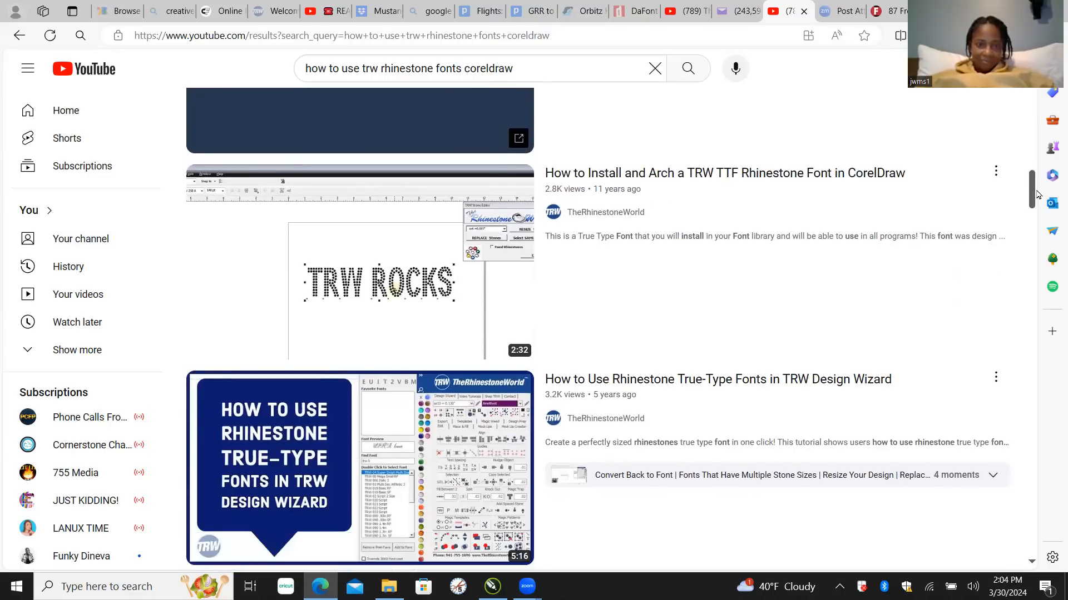
{"action": "left_click_drag", "start_coordinate": [1037, 194], "coordinate": [1039, 205]}
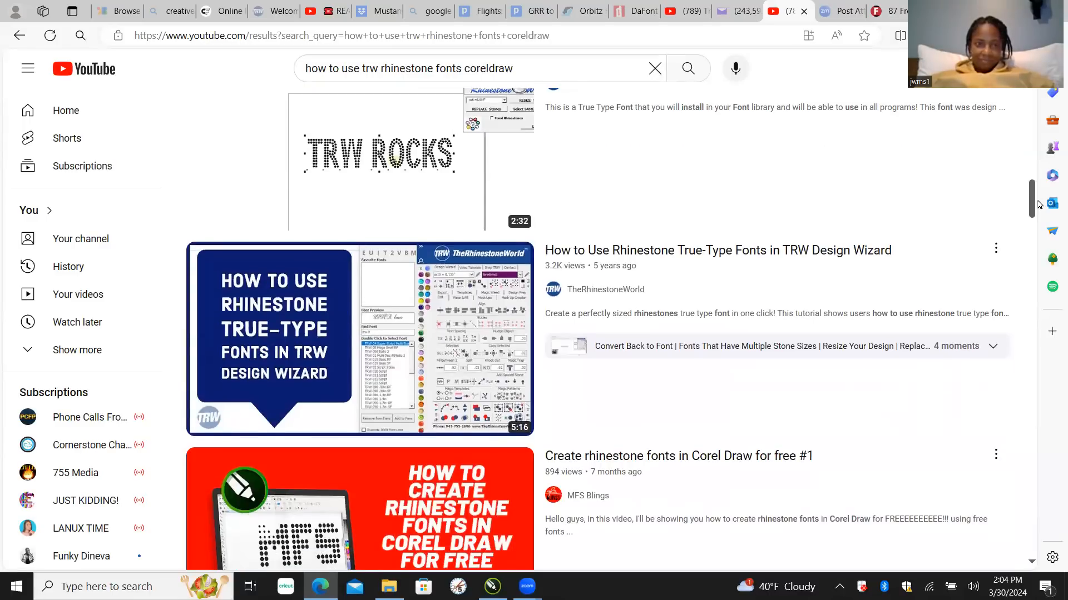
{"action": "left_click_drag", "start_coordinate": [1038, 204], "coordinate": [1037, 206]}
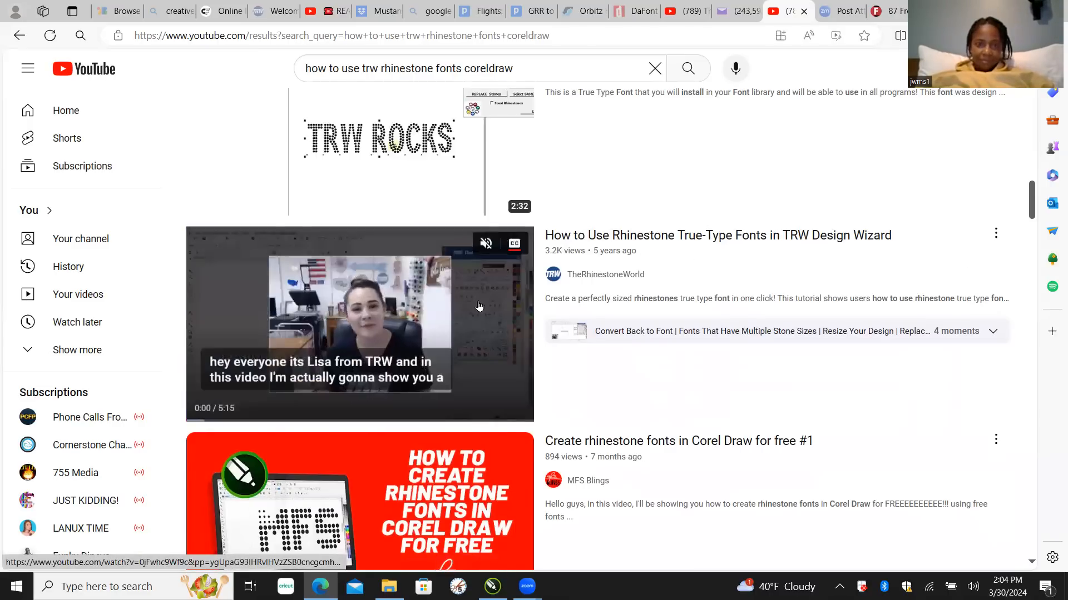
Step: Open the video "How to Use Rhinestone True-Type Fonts in TRW Design Wizard" and play it in full screen
{"action": "left_click", "coordinate": [709, 237]}
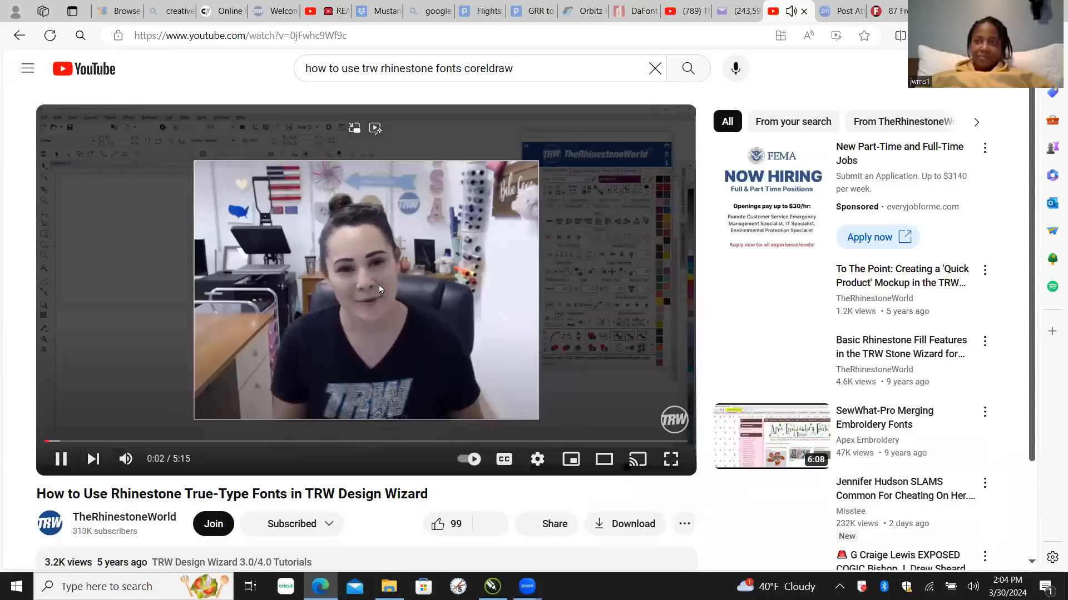
{"action": "left_click", "coordinate": [439, 295]}
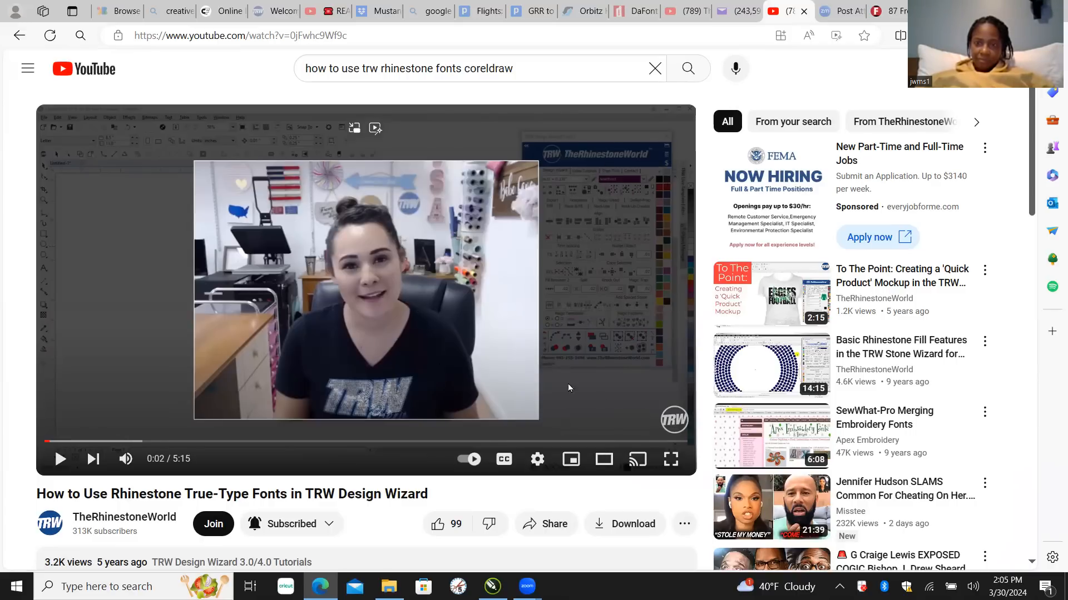
{"action": "left_click", "coordinate": [60, 459]}
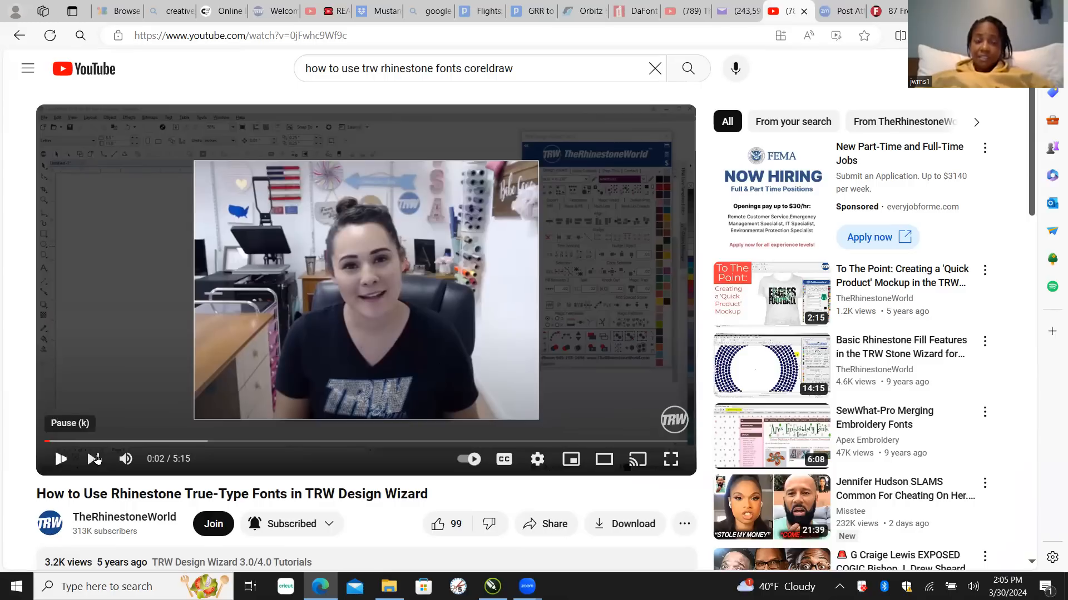
{"action": "left_click", "coordinate": [672, 459]}
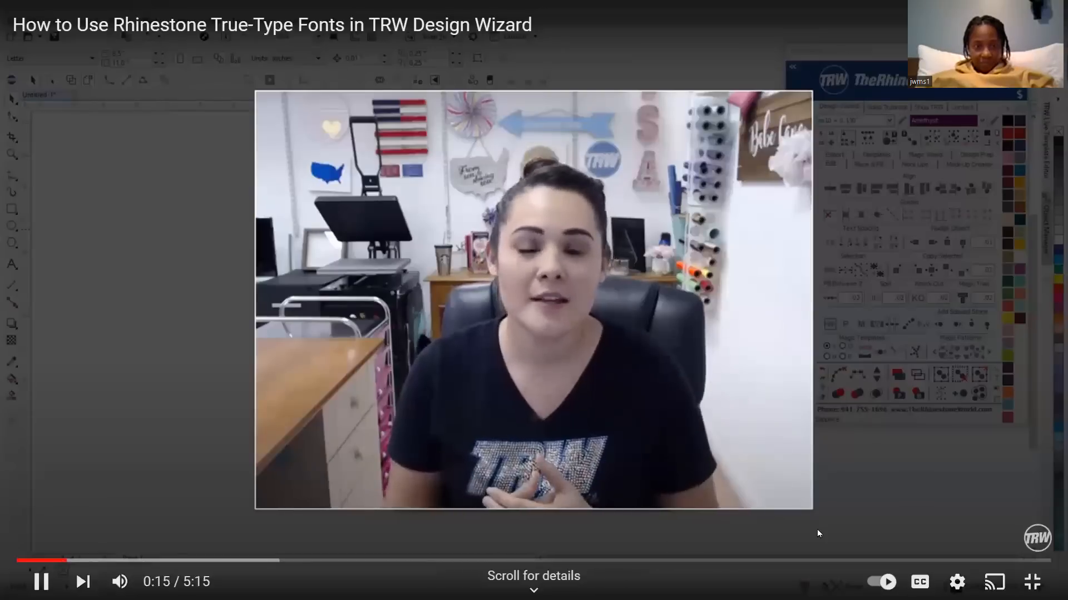
Step: Raise the computer's volume for the playing tutorial video
{"action": "key", "text": "XF86AudioRaiseVolume"}
{"action": "key", "text": "XF86AudioRaiseVolume"}
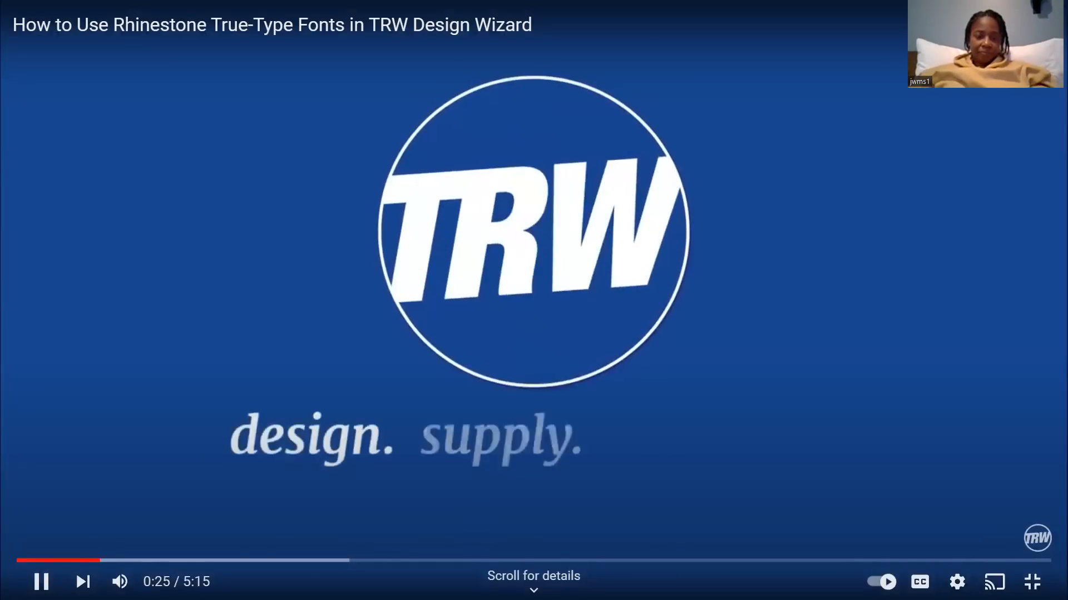
{"action": "mouse_move", "coordinate": [124, 582]}
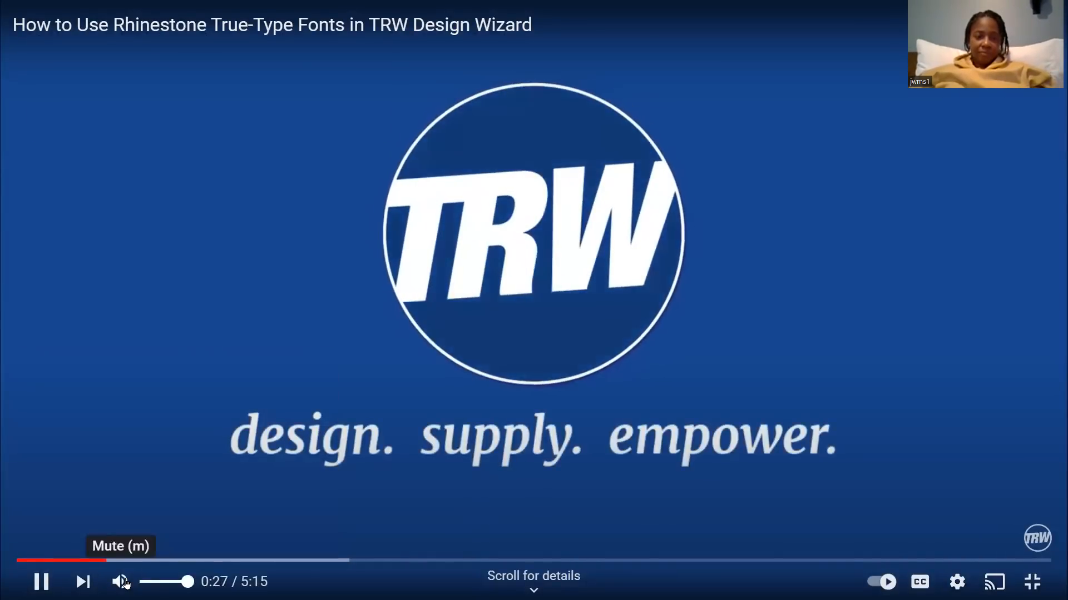
{"action": "key", "text": "XF86AudioRaiseVolume"}
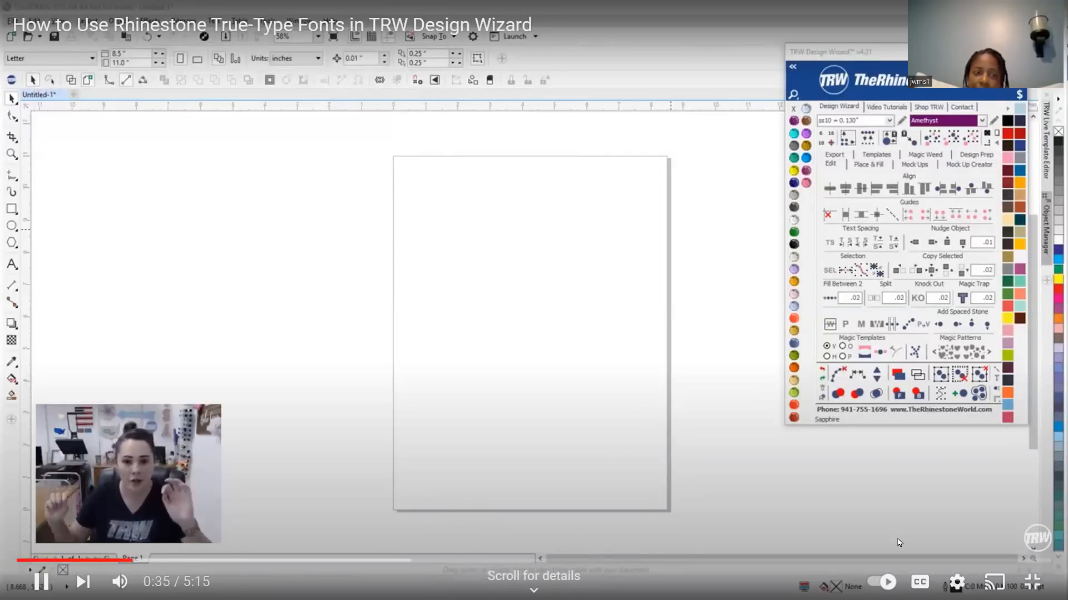
{"action": "key", "text": "XF86AudioRaiseVolume"}
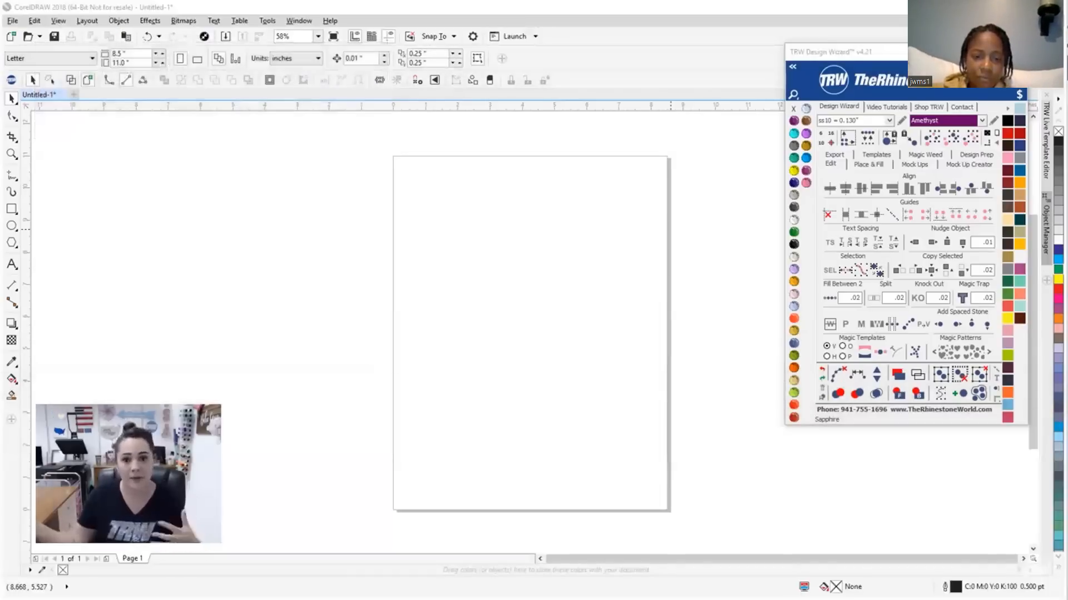
{"action": "key", "text": "XF86AudioRaiseVolume"}
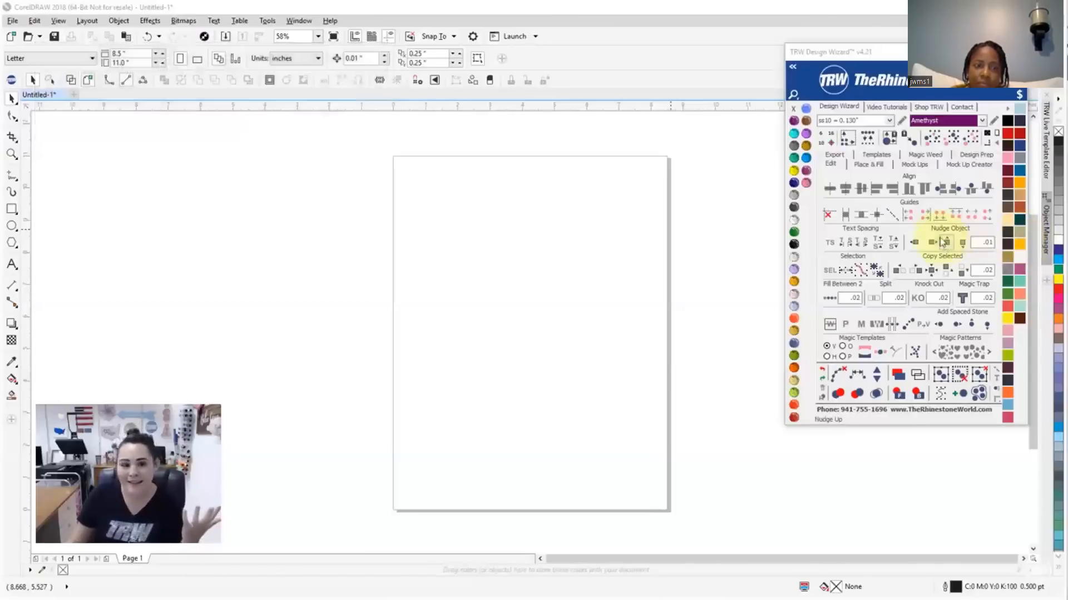
Step: Add the text "welcome" on the blank page, expand the Design Wizard's font list and enlarge the text to about 108 pt
{"action": "left_click", "coordinate": [12, 265]}
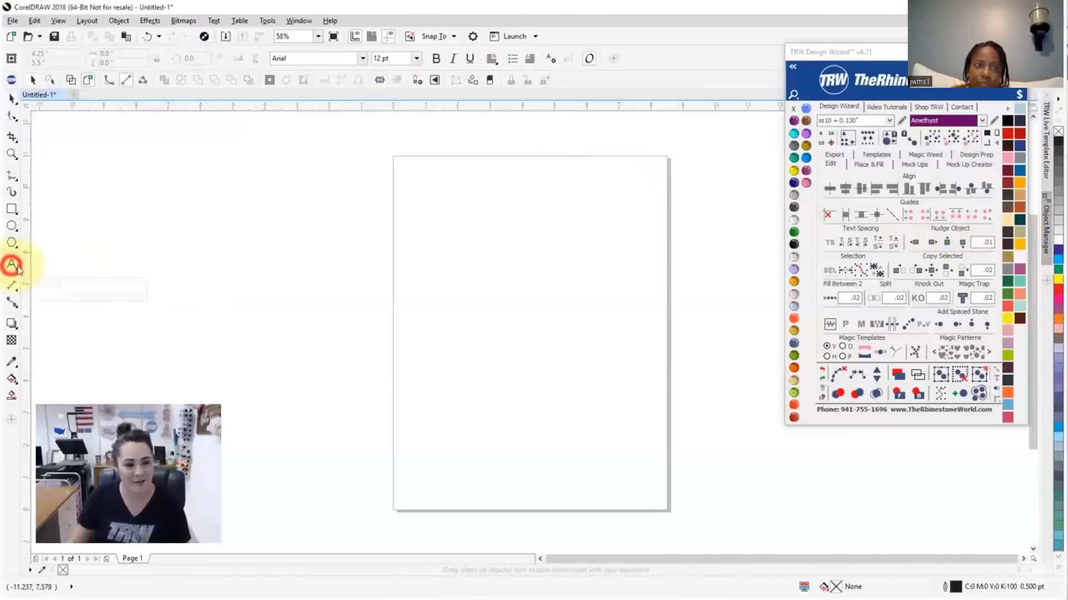
{"action": "left_click", "coordinate": [452, 253]}
{"action": "type", "text": "welcome"}
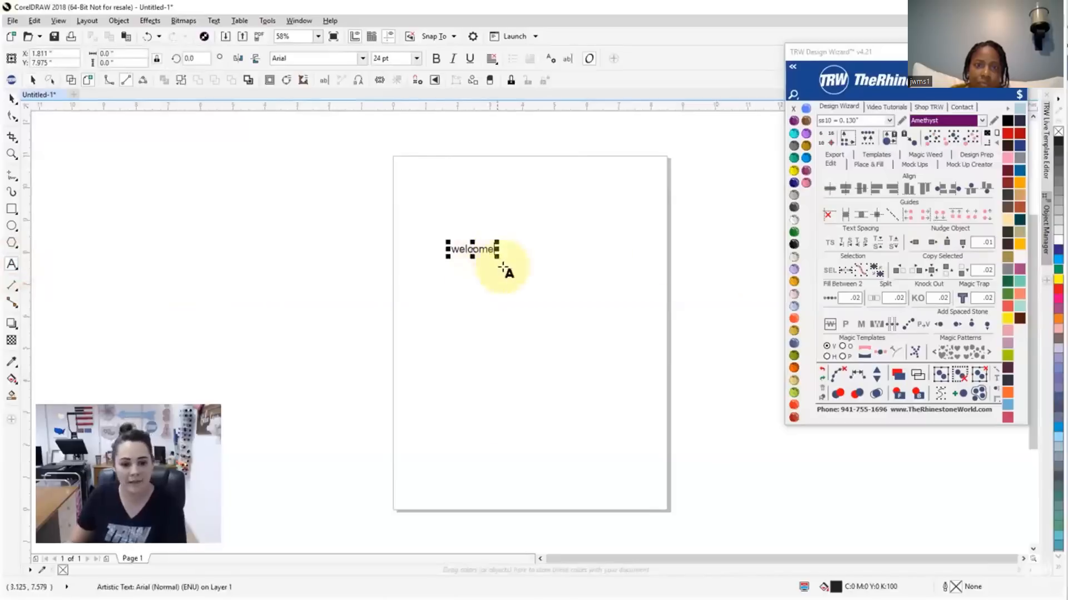
{"action": "left_click", "coordinate": [794, 71]}
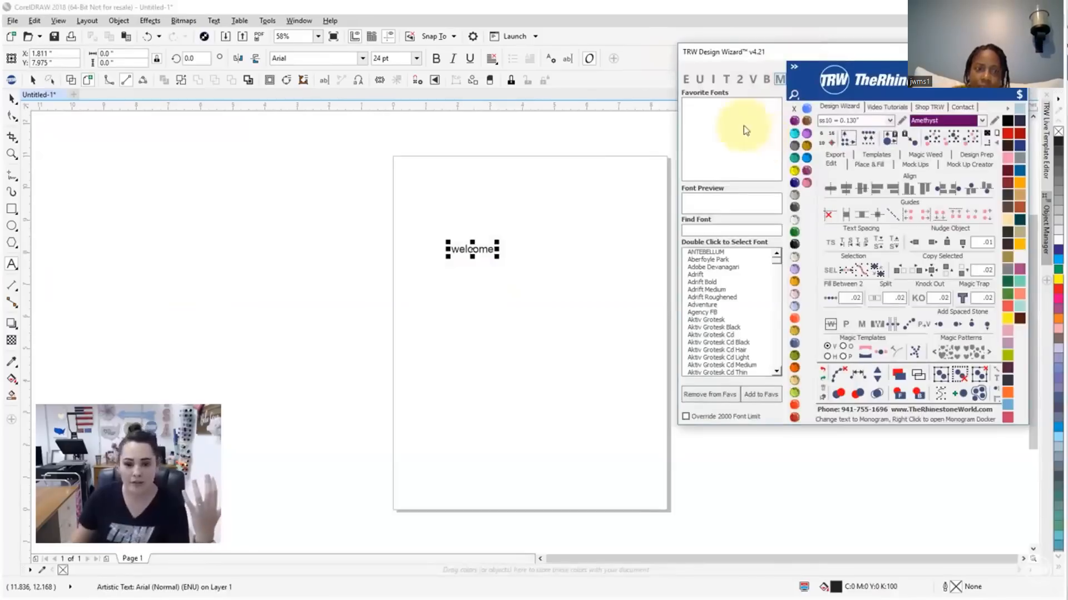
{"action": "left_click_drag", "start_coordinate": [496, 257], "coordinate": [631, 339]}
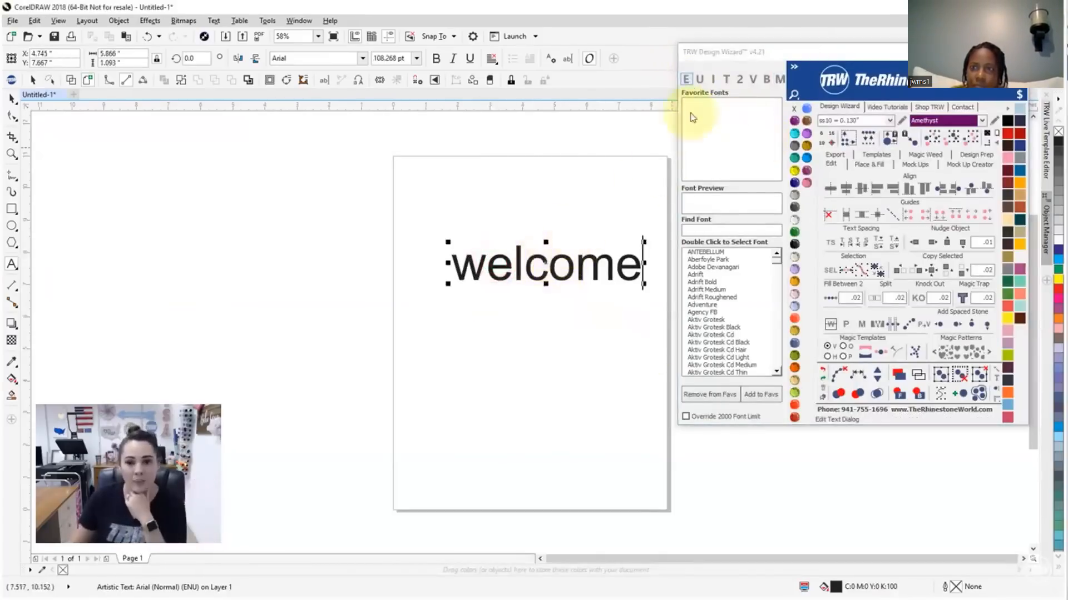
Step: Switch "welcome" to uppercase and back to lowercase, and search the font list for "trw"
{"action": "left_click", "coordinate": [700, 79]}
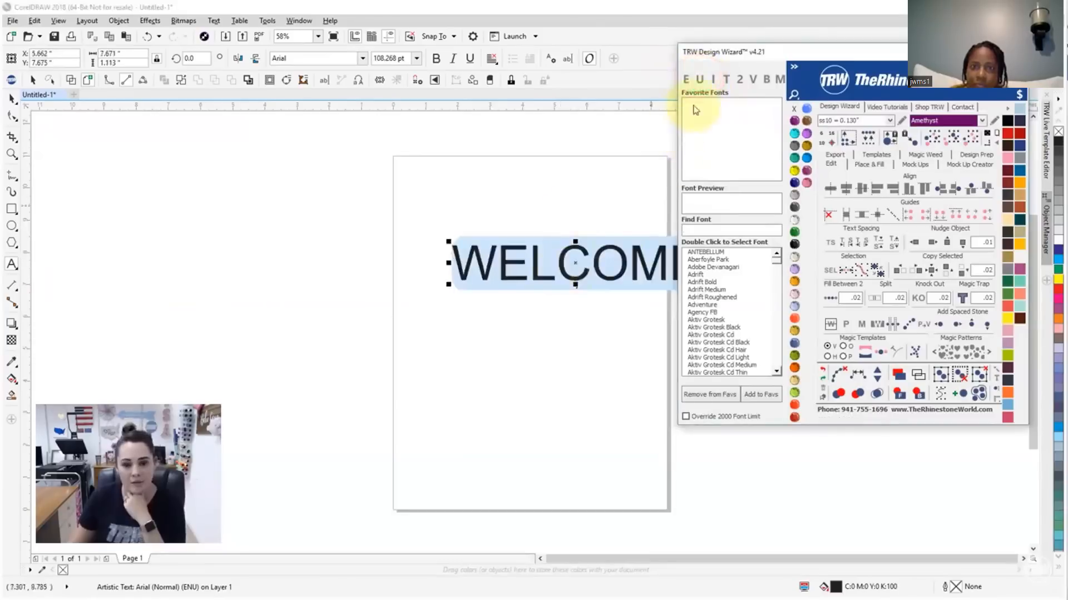
{"action": "left_click", "coordinate": [712, 79]}
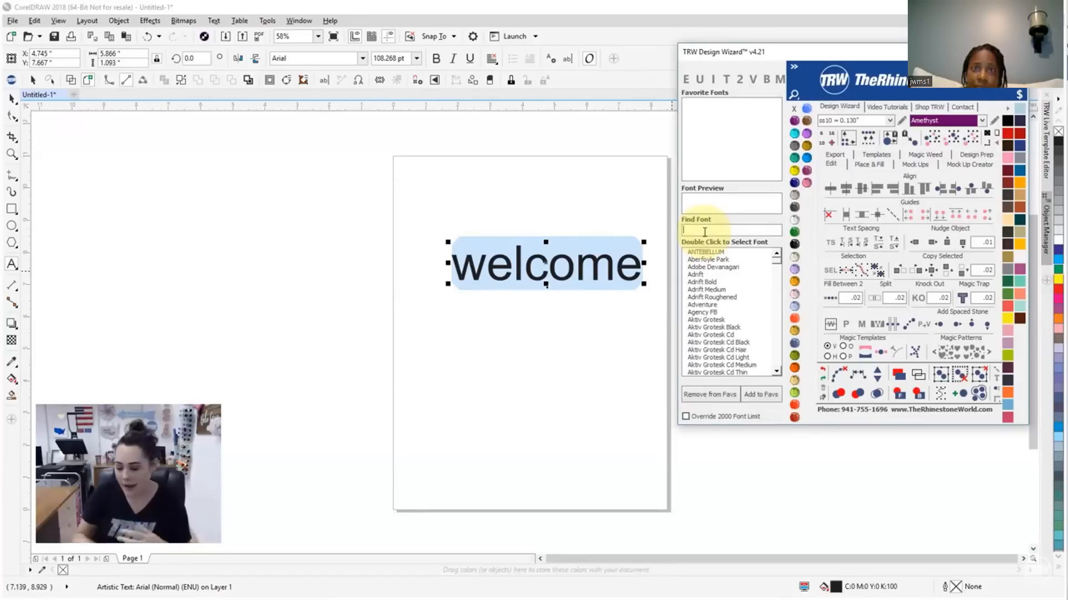
{"action": "type", "text": "l"}
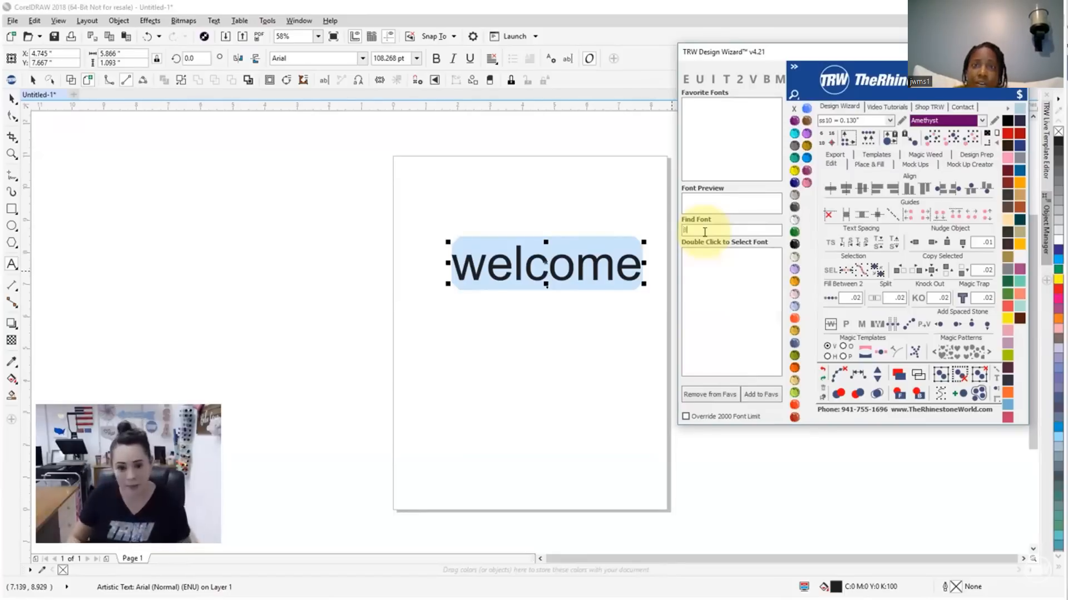
{"action": "type", "text": "rw"}
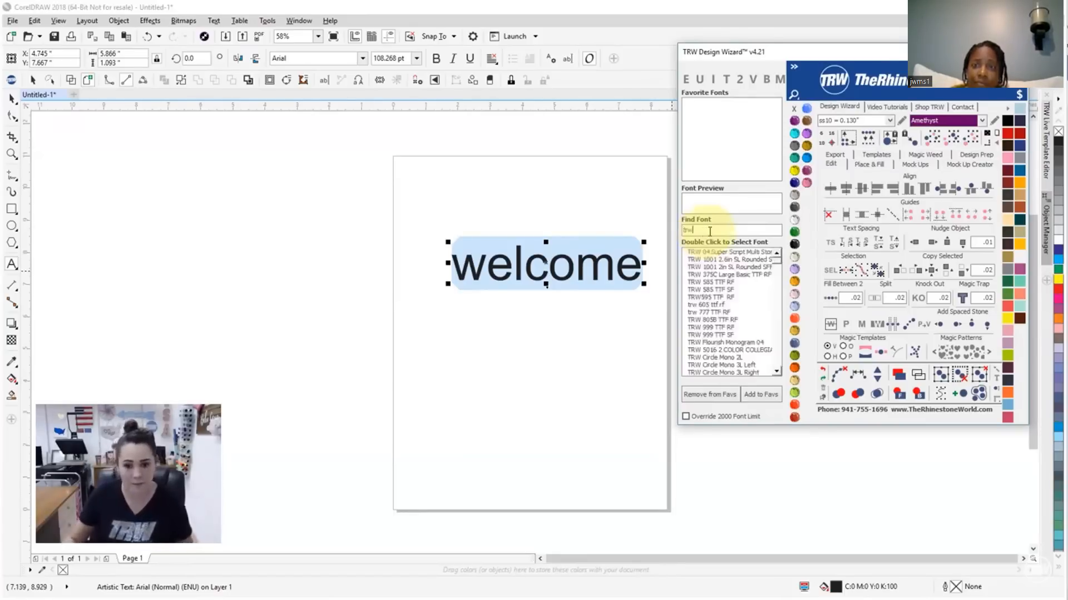
Step: Search the fonts for "trw 805", try TRW 805B TTF SF and TRW 805A TTF SF on "welcome", and settle on TRW 805B TTF RF
{"action": "type", "text": " 805"}
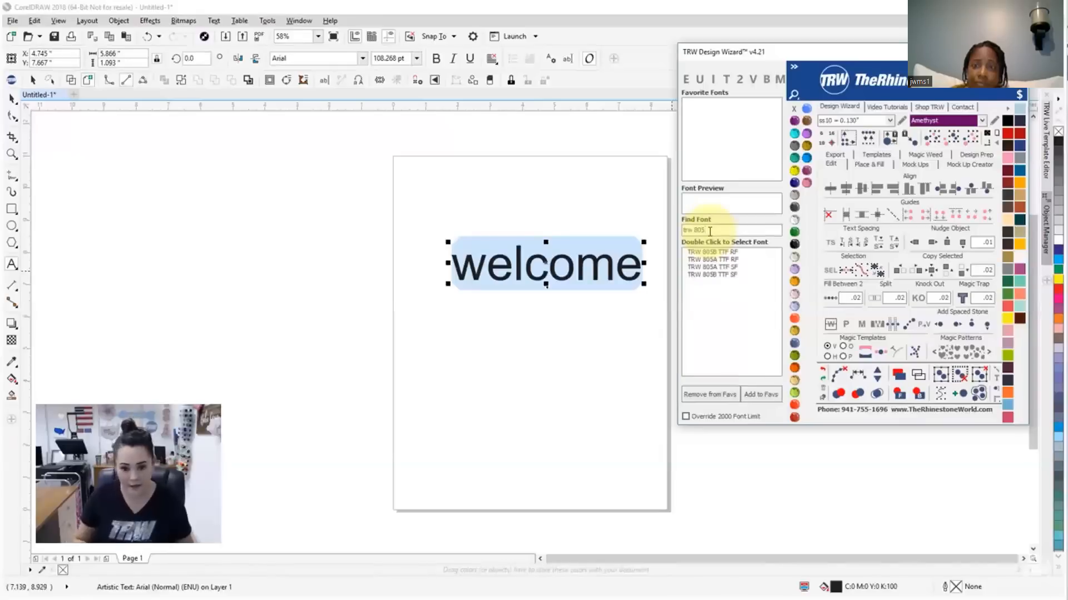
{"action": "double_click", "coordinate": [715, 276]}
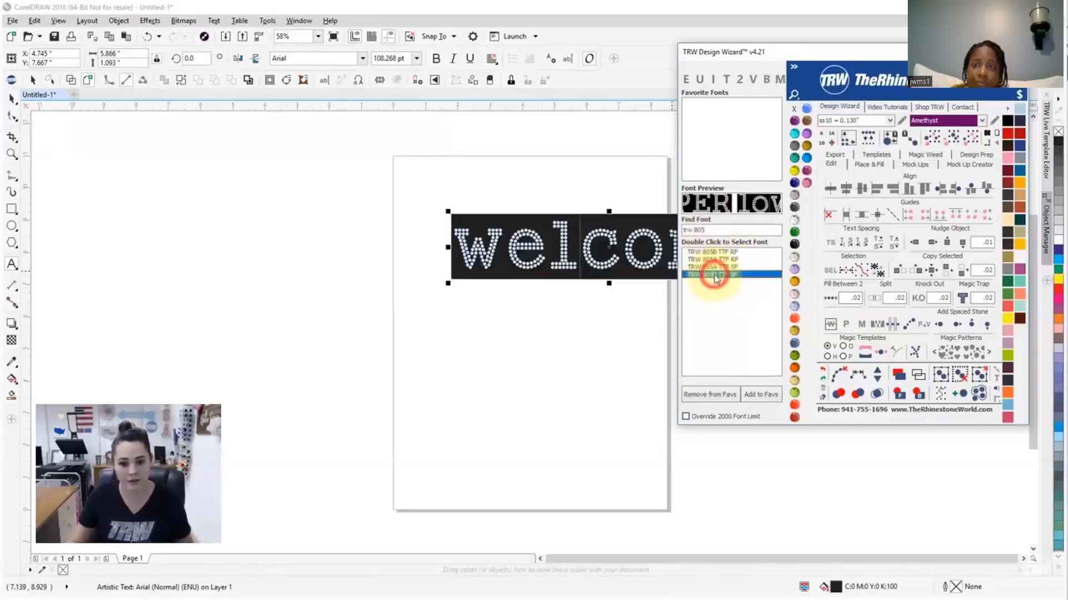
{"action": "double_click", "coordinate": [718, 268]}
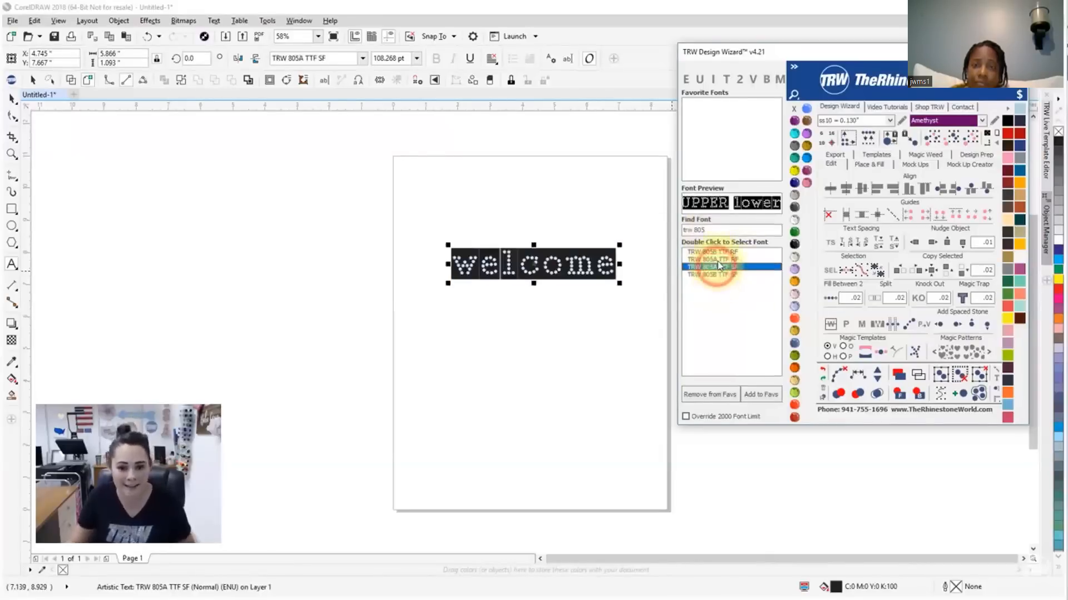
{"action": "double_click", "coordinate": [723, 253]}
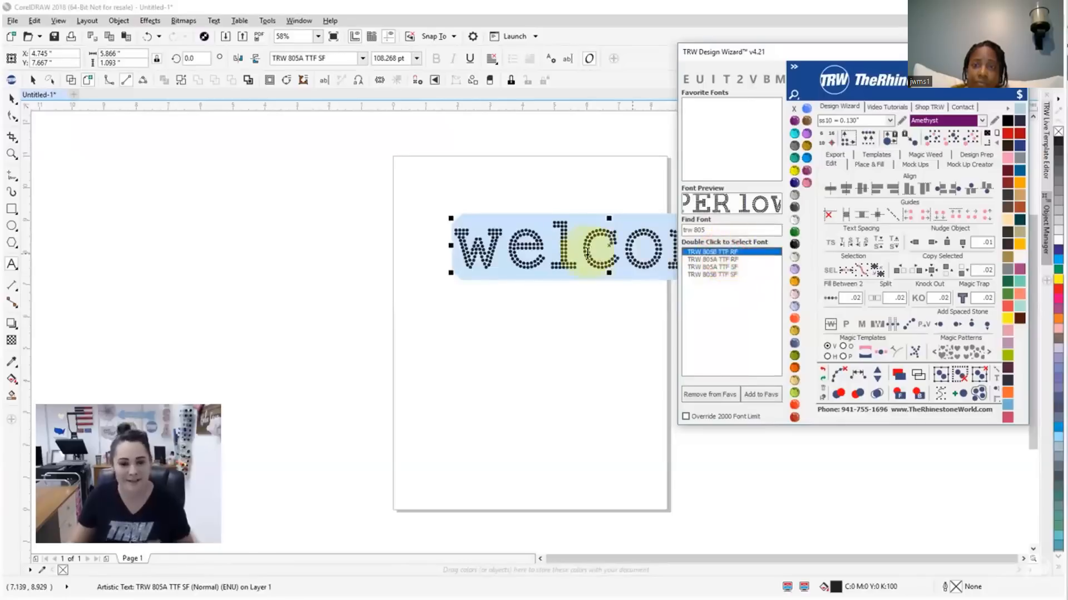
Step: Pause the tutorial video at 1:39 and resume playing it
{"action": "left_click", "coordinate": [123, 519]}
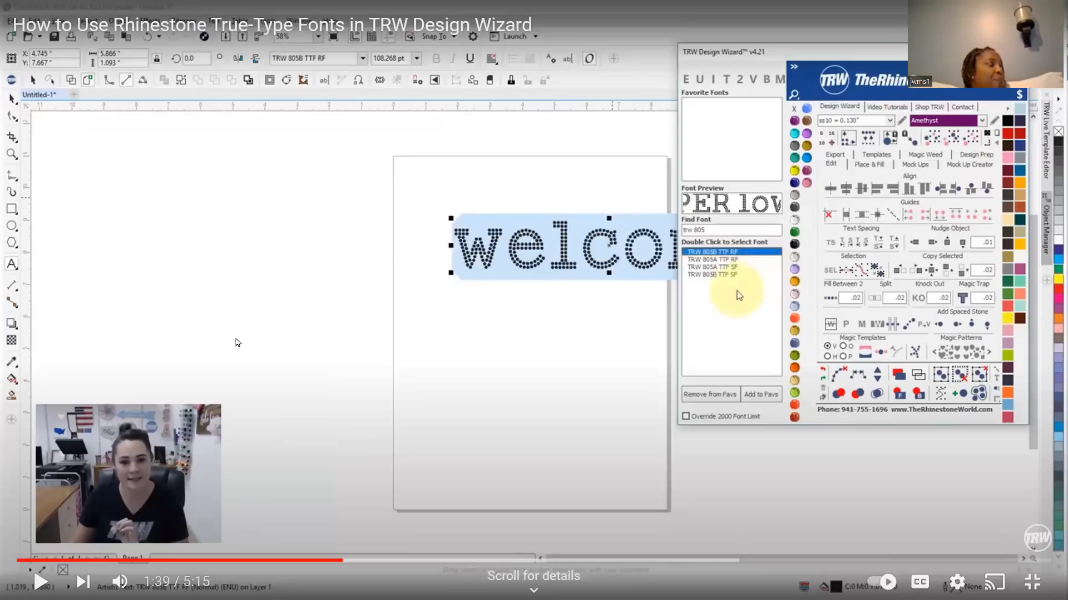
{"action": "left_click", "coordinate": [40, 582]}
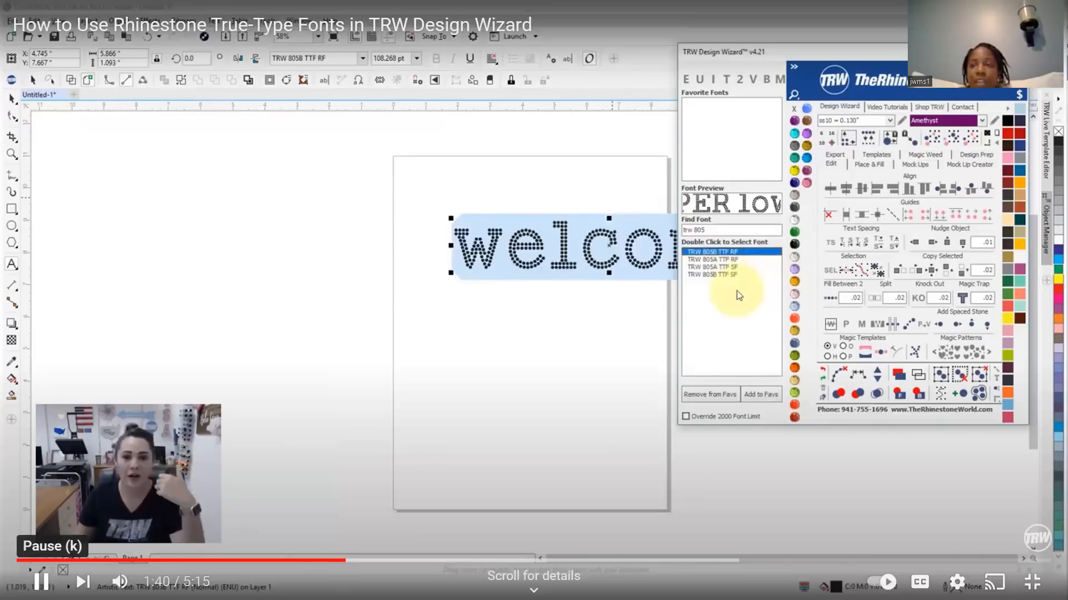
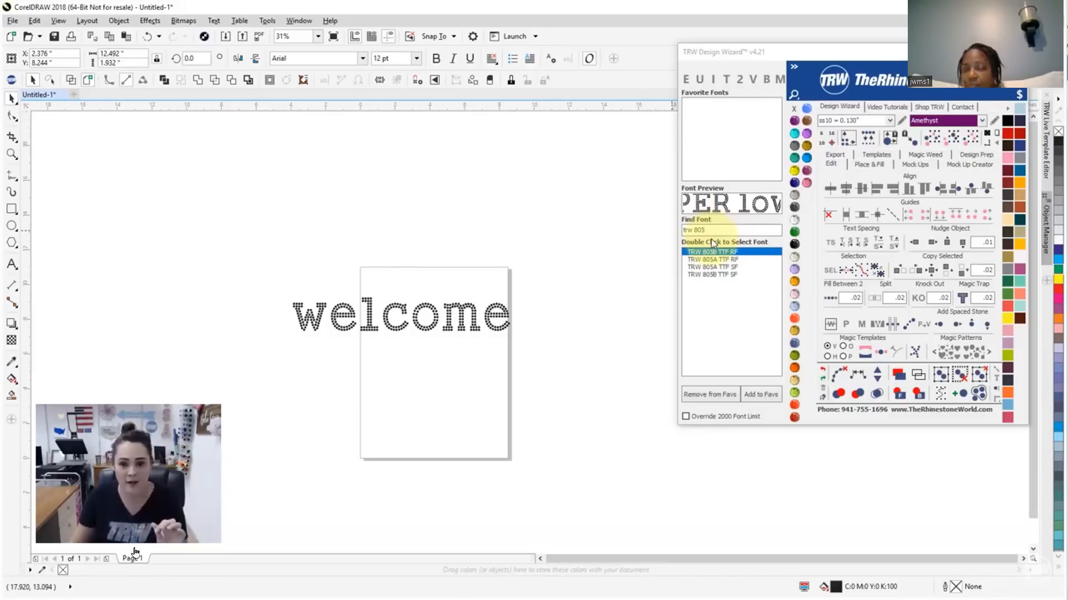
Step: Search the font list for "trw 04", preview TRW 04 Super Script Multi Stone, and broaden the search to "trw 0"
{"action": "left_click_drag", "start_coordinate": [694, 230], "coordinate": [722, 227]}
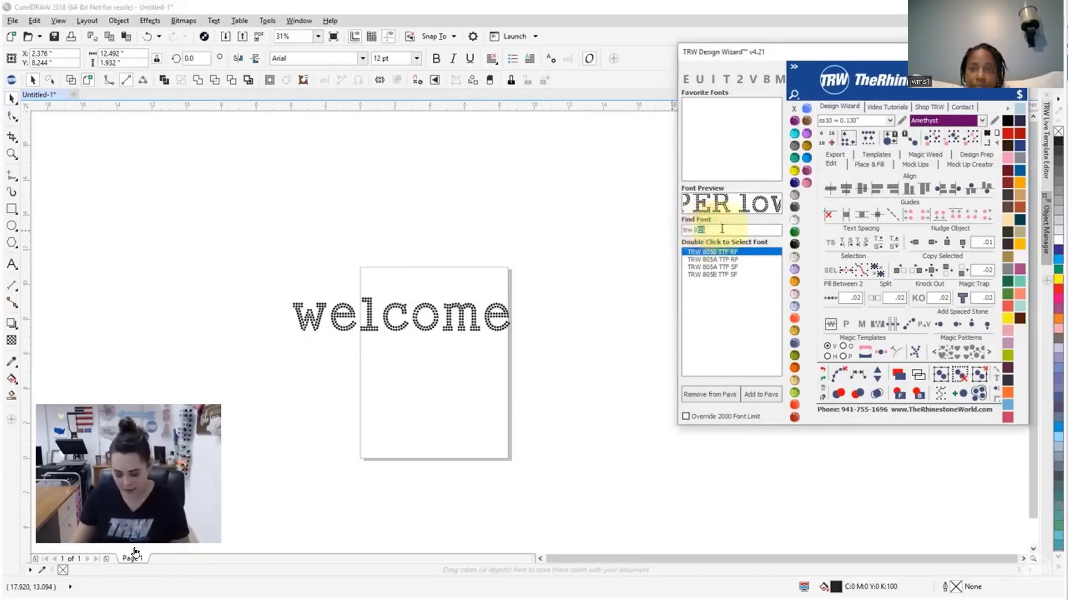
{"action": "type", "text": "04"}
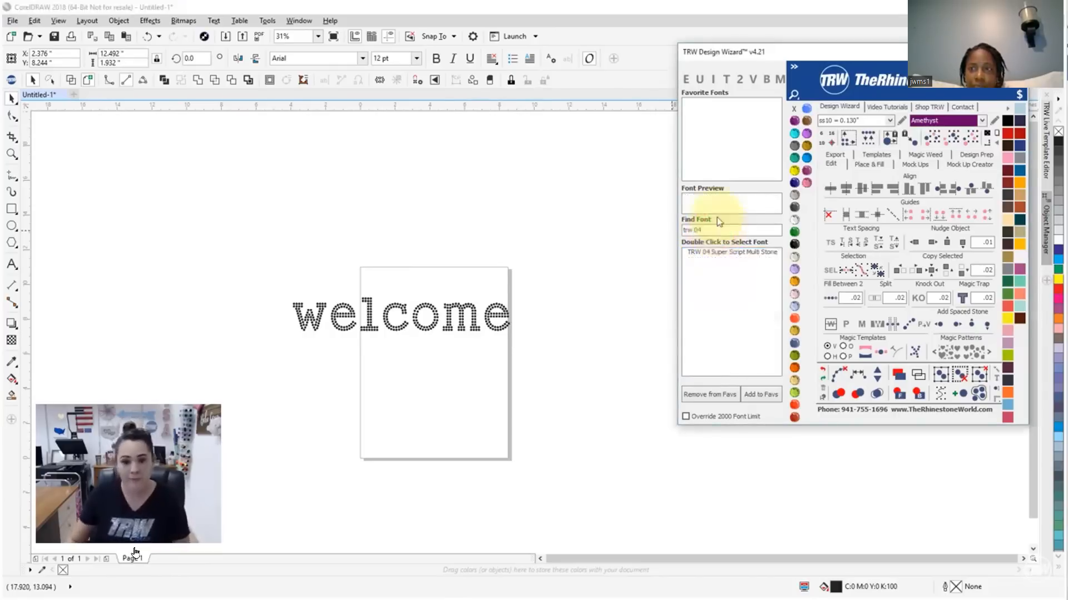
{"action": "left_click", "coordinate": [721, 254]}
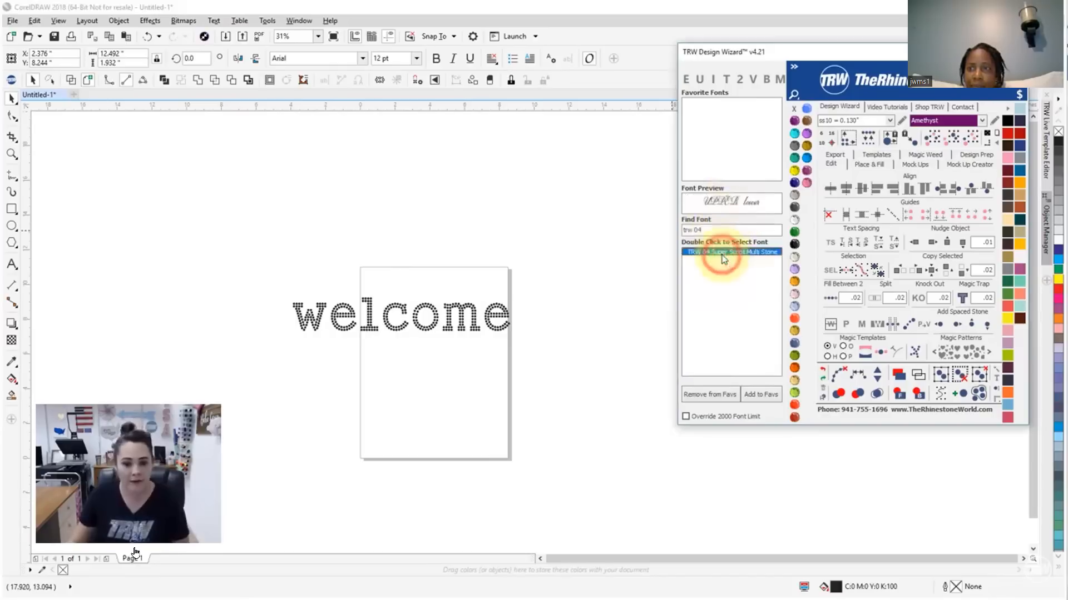
{"action": "left_click", "coordinate": [454, 316]}
{"action": "left_click", "coordinate": [708, 250]}
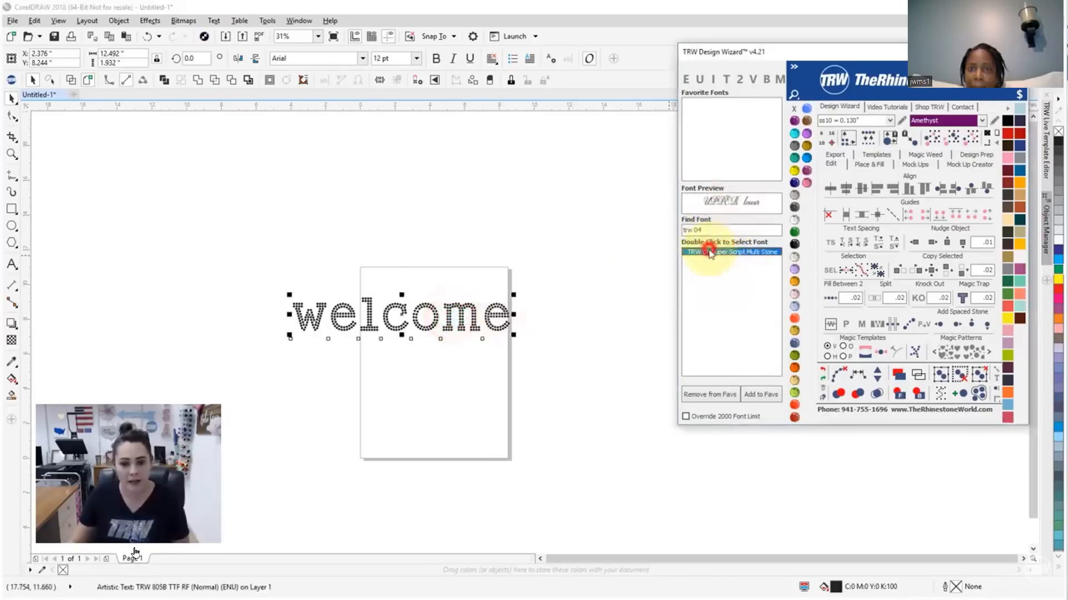
{"action": "left_click", "coordinate": [707, 231]}
{"action": "key", "text": "BackSpace"}
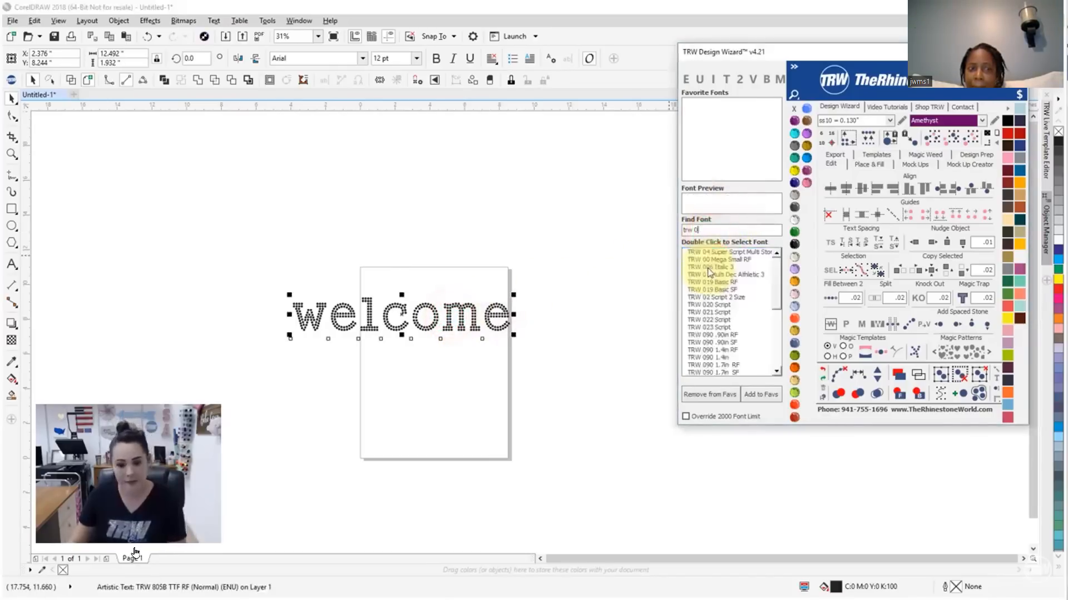
Step: Pause the tutorial video and rewind it to 0:25
{"action": "left_click", "coordinate": [527, 173]}
{"action": "right_click", "coordinate": [527, 173]}
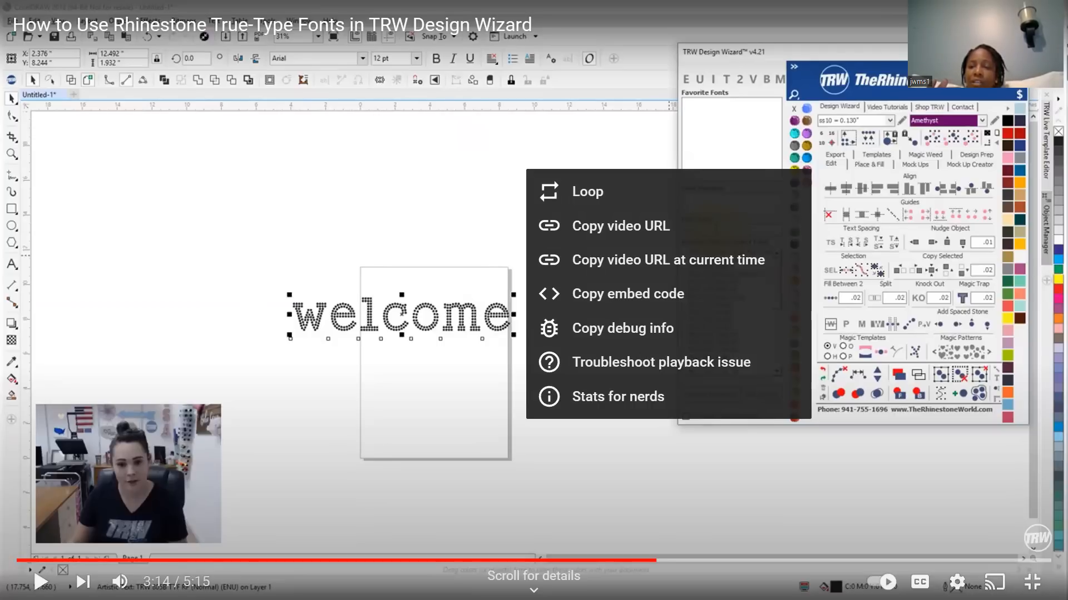
{"action": "left_click", "coordinate": [332, 229]}
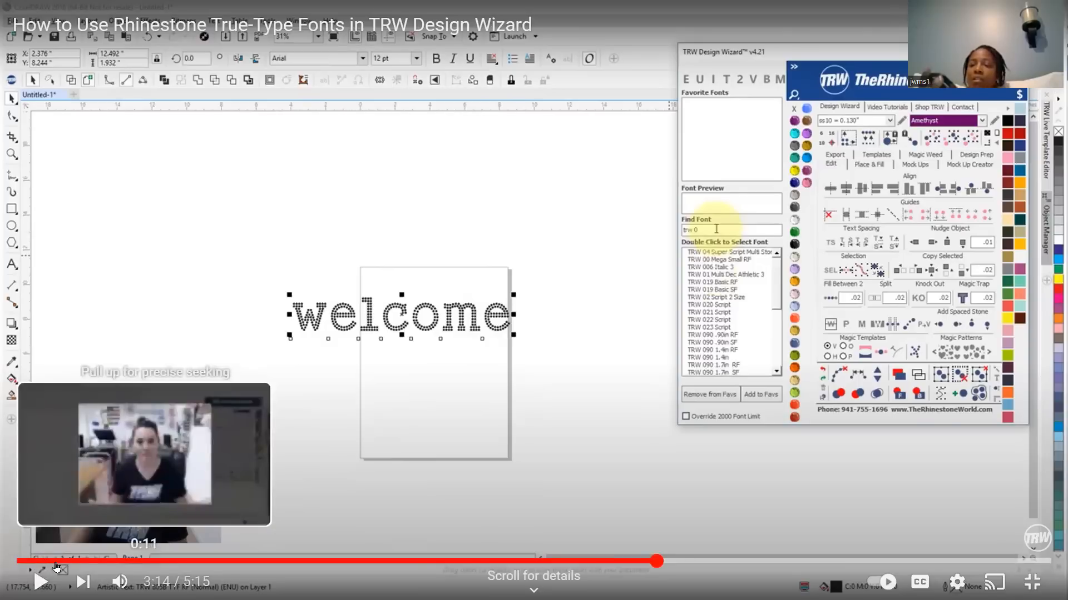
{"action": "left_click", "coordinate": [101, 561]}
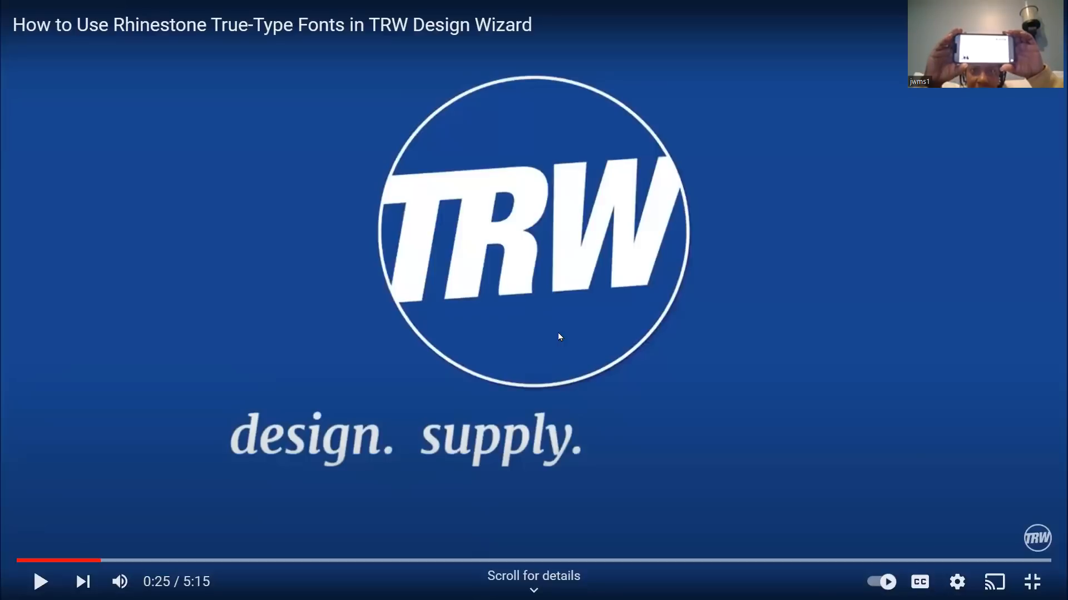
Step: Resume the tutorial video, skip ahead to 0:44 and mute its sound
{"action": "left_click", "coordinate": [41, 582]}
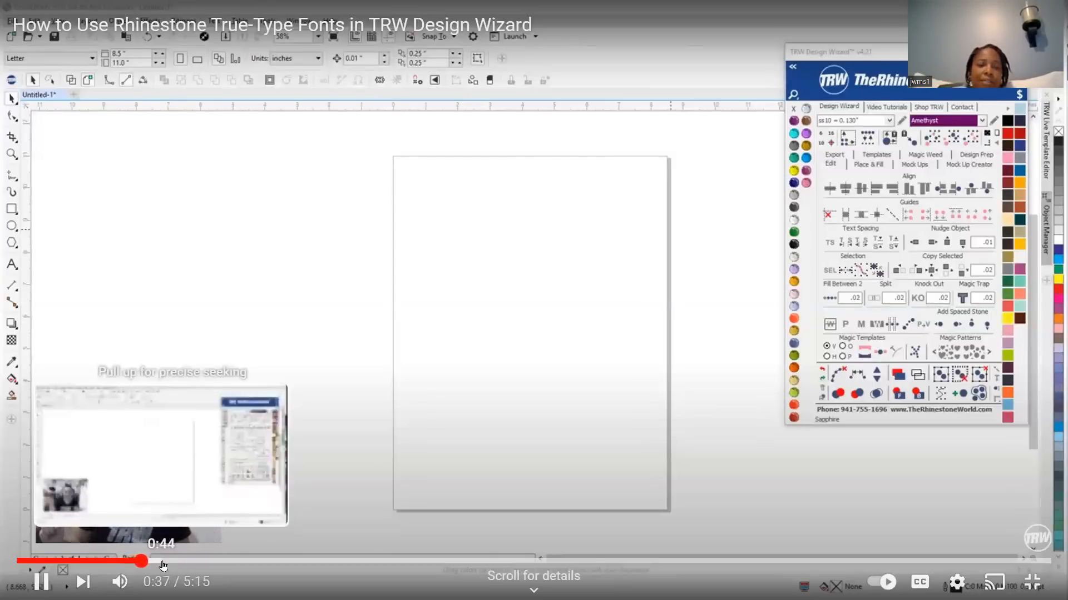
{"action": "left_click", "coordinate": [163, 562]}
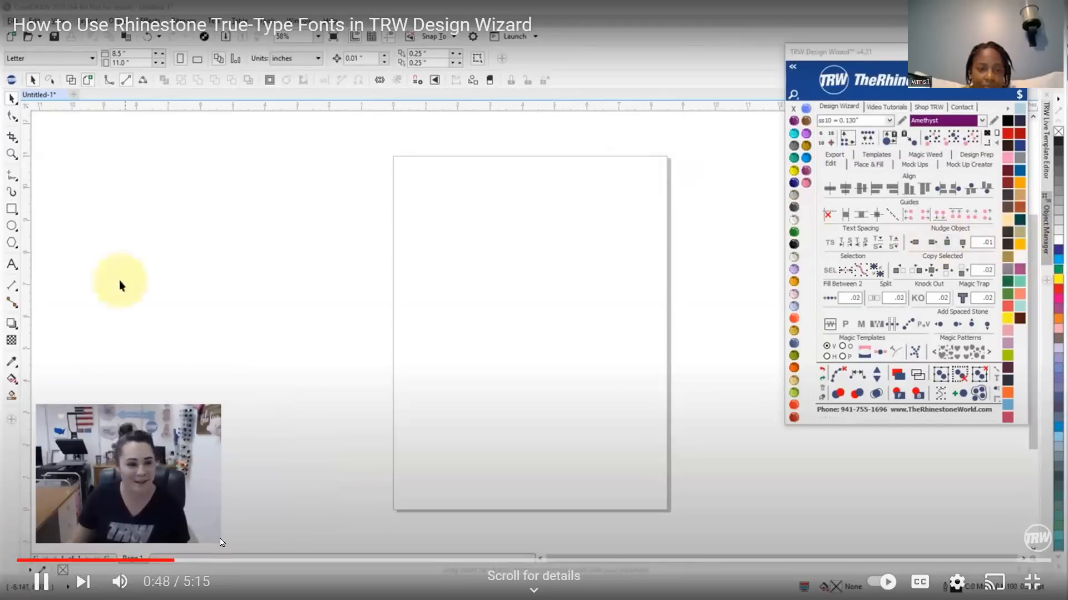
{"action": "left_click", "coordinate": [126, 580]}
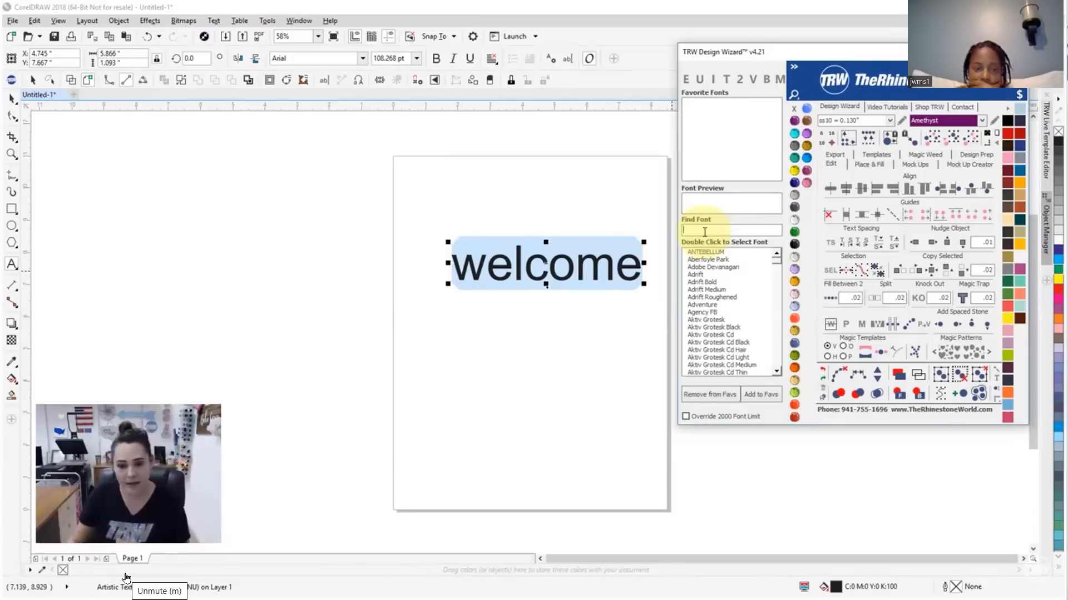
Step: Find the "trw 805" fonts and compare their SF and RF versions on "welcome", ending with TRW 805B TTF RF
{"action": "type", "text": "l"}
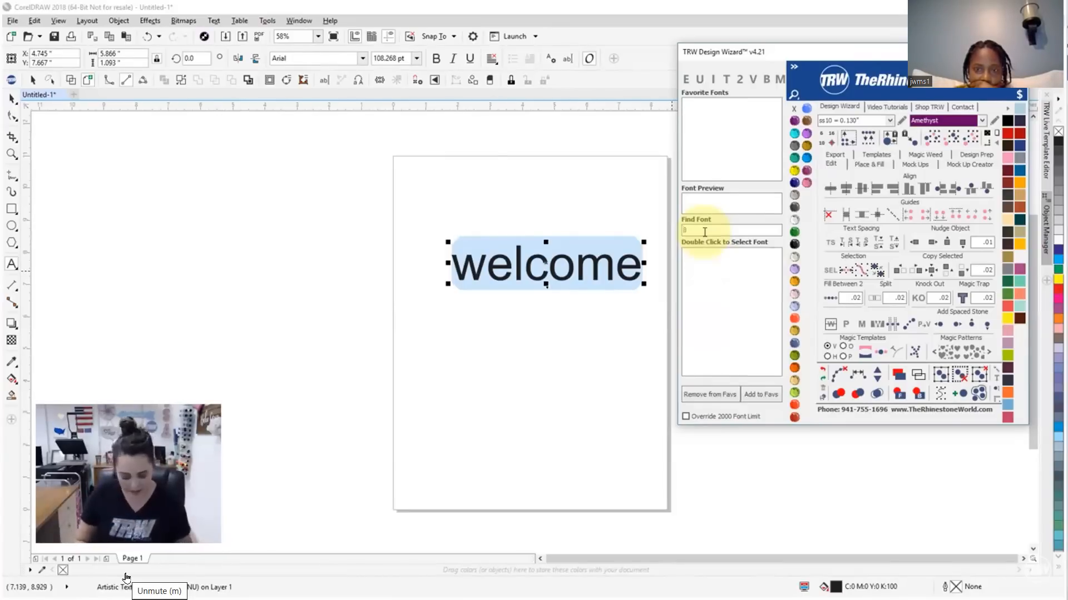
{"action": "type", "text": "rw 805"}
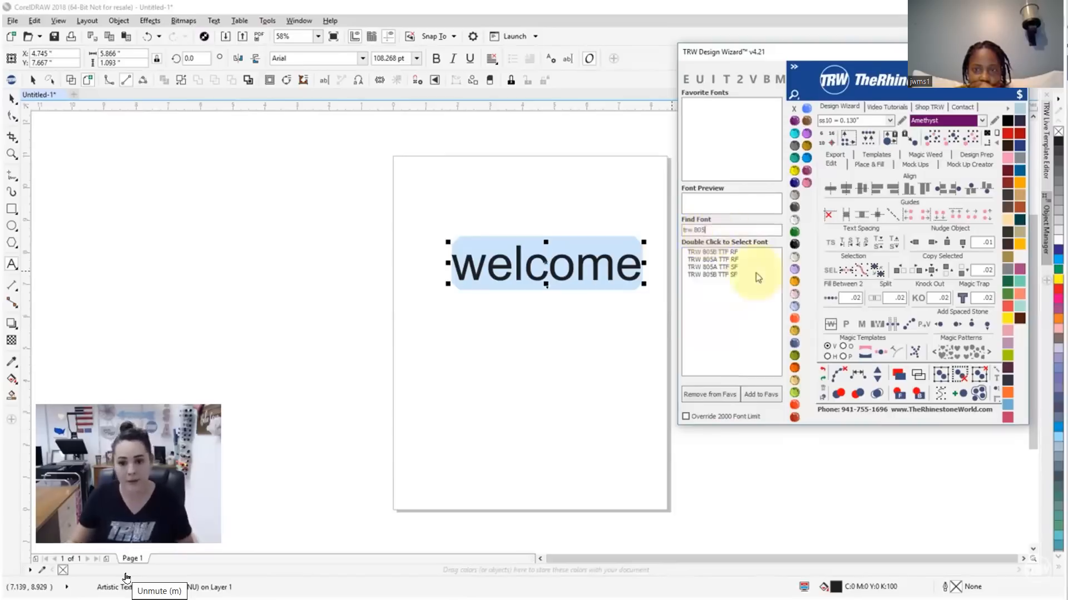
{"action": "double_click", "coordinate": [715, 271]}
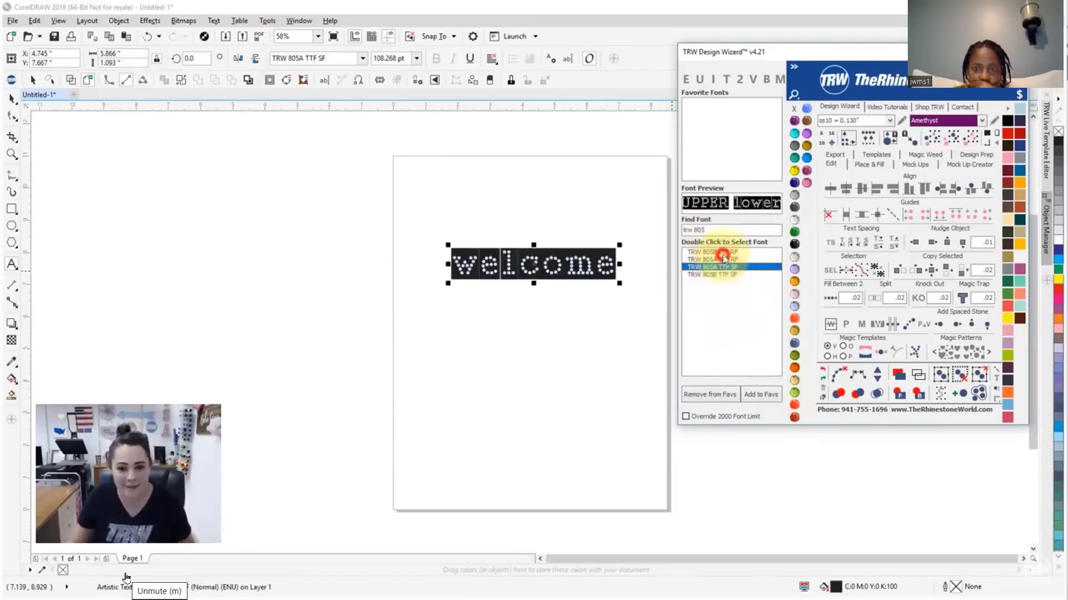
{"action": "double_click", "coordinate": [726, 253]}
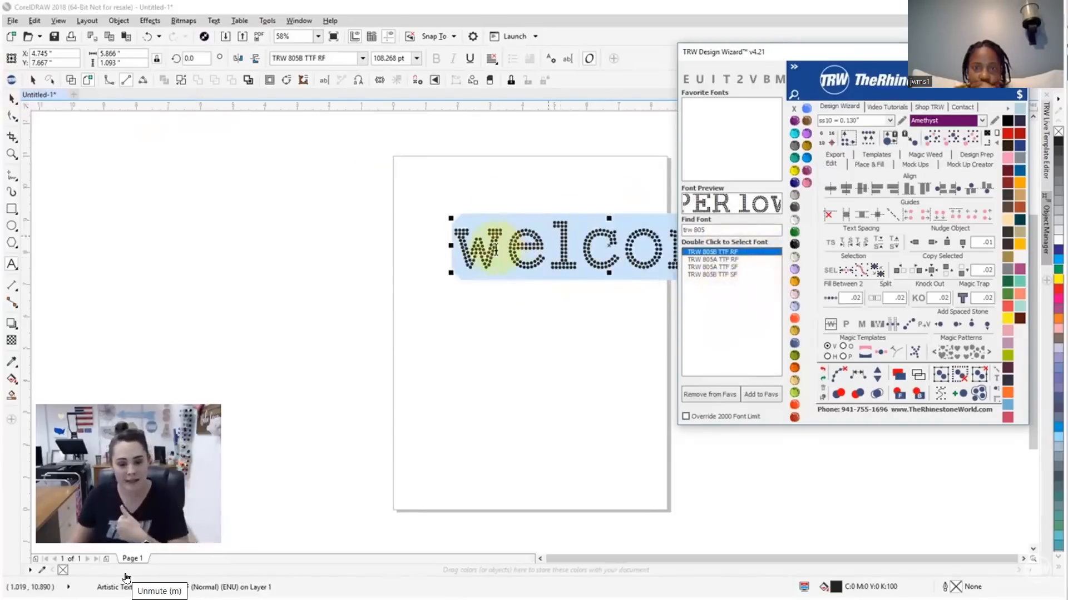
{"action": "double_click", "coordinate": [732, 274]}
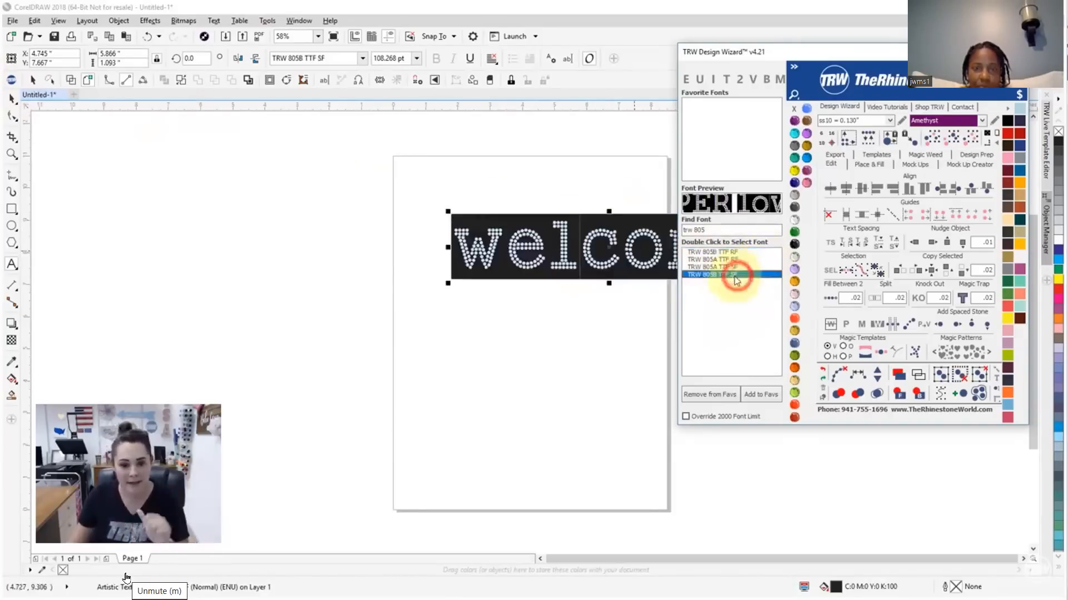
{"action": "double_click", "coordinate": [714, 253]}
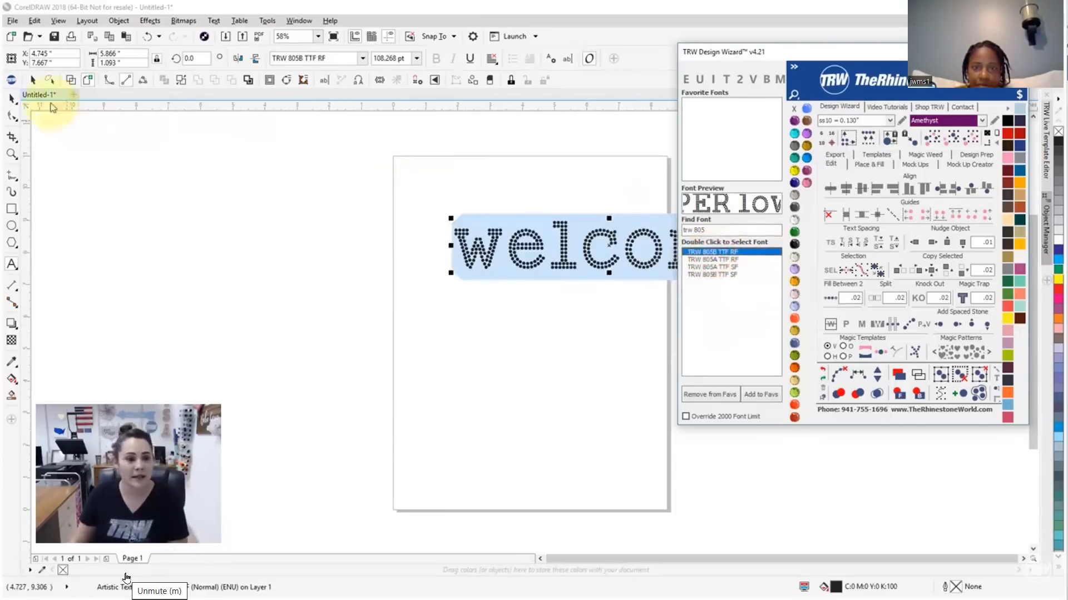
Step: Shift the "welcome" text sideways past the page edge and convert it to ss10 (0.130") rhinestones
{"action": "left_click", "coordinate": [12, 99]}
{"action": "left_click_drag", "start_coordinate": [565, 262], "coordinate": [426, 260]}
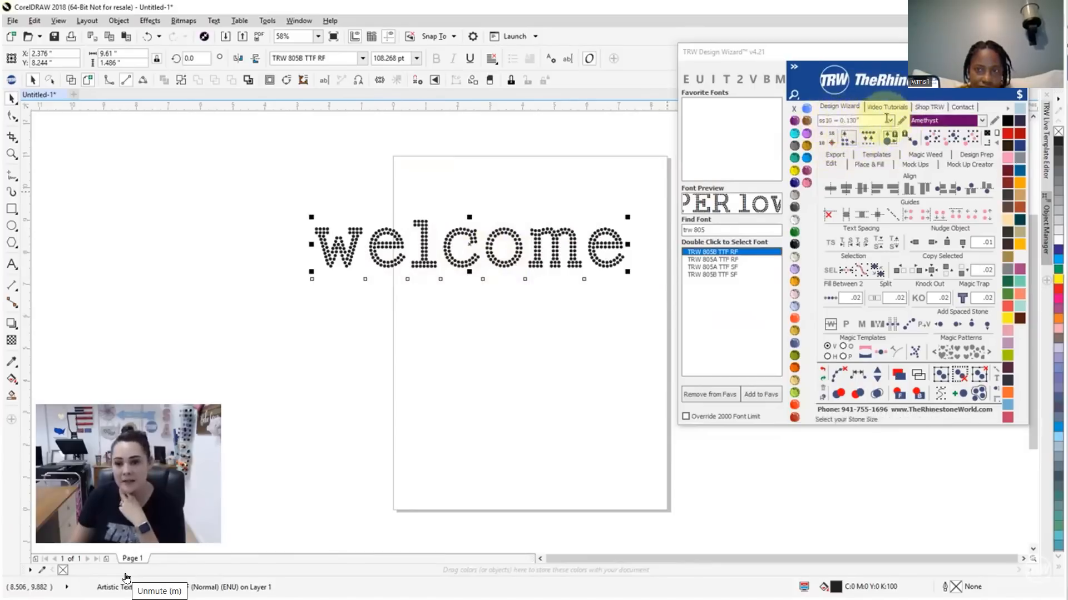
{"action": "left_click", "coordinate": [847, 139]}
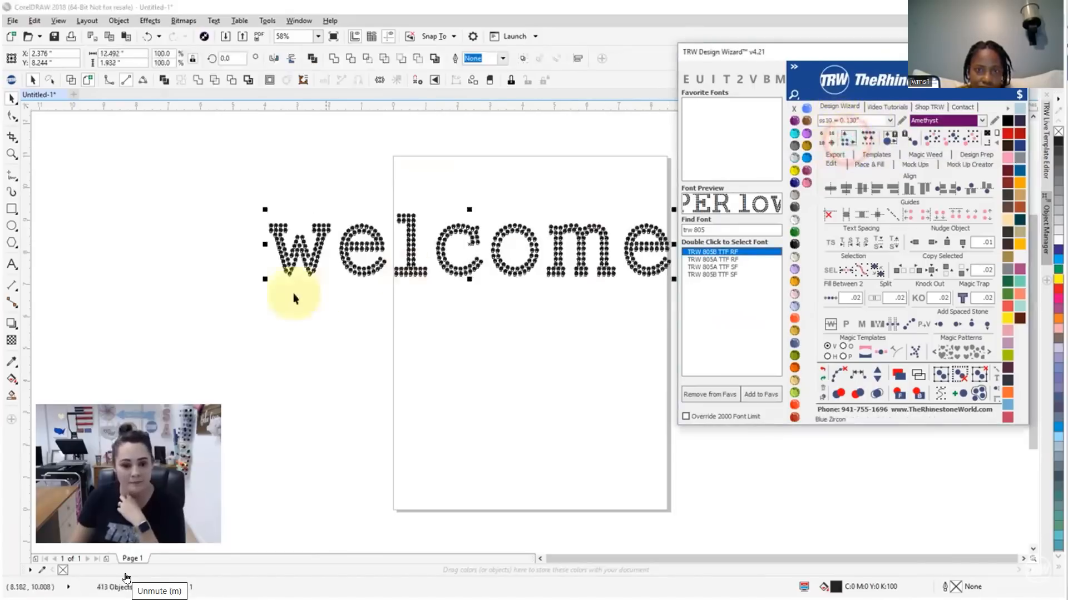
Step: Select a single stone at the base of the "o" in "welcome" to check its size
{"action": "scroll", "coordinate": [445, 234], "scroll_direction": "down", "scroll_amount": 2}
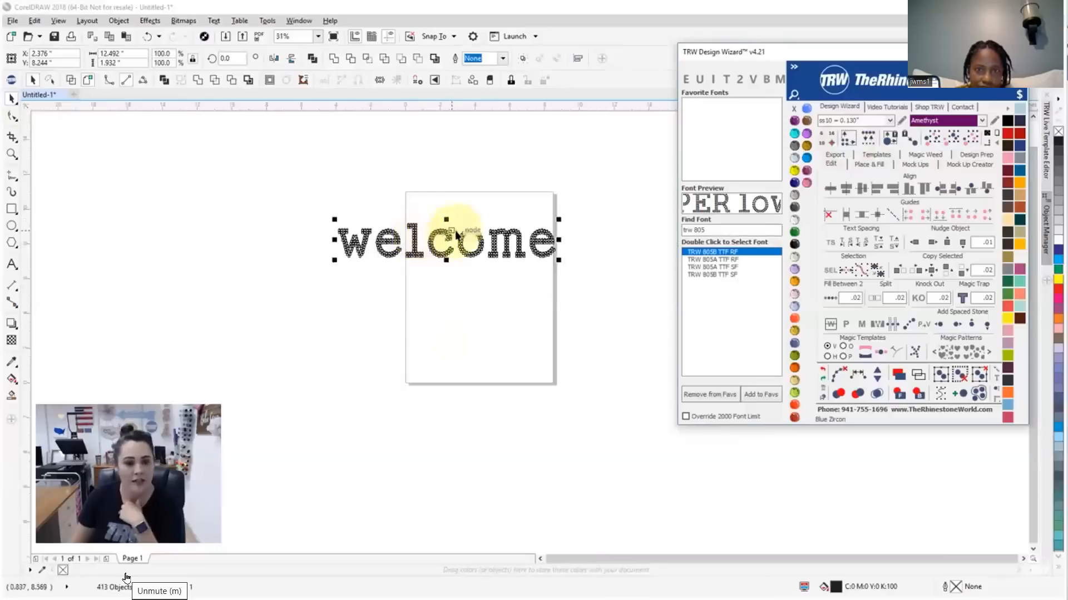
{"action": "scroll", "coordinate": [470, 262], "scroll_direction": "up", "scroll_amount": 4}
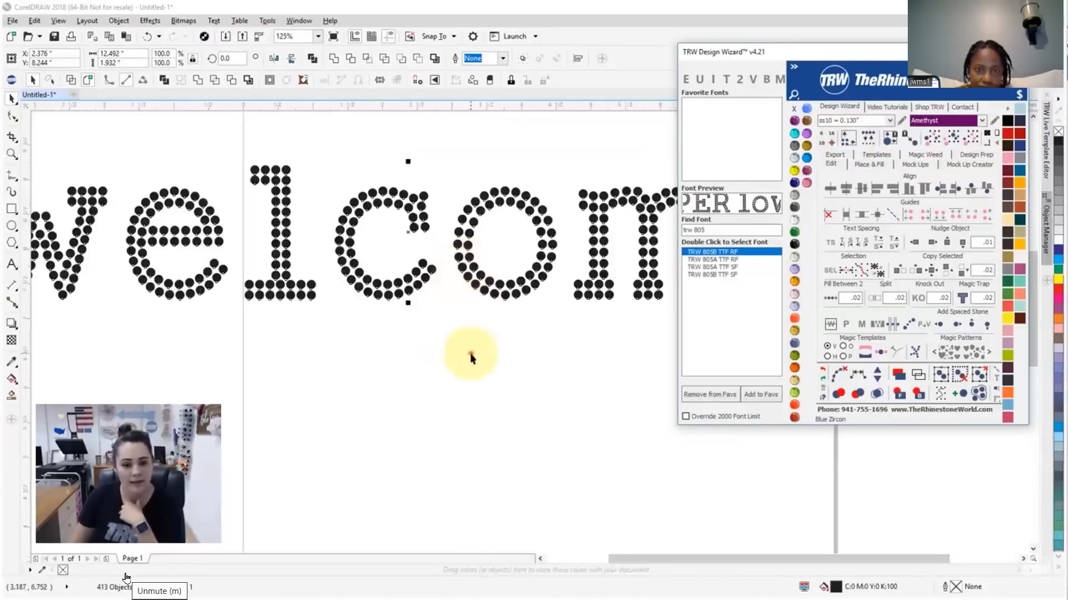
{"action": "left_click", "coordinate": [470, 354]}
{"action": "left_click", "coordinate": [486, 294]}
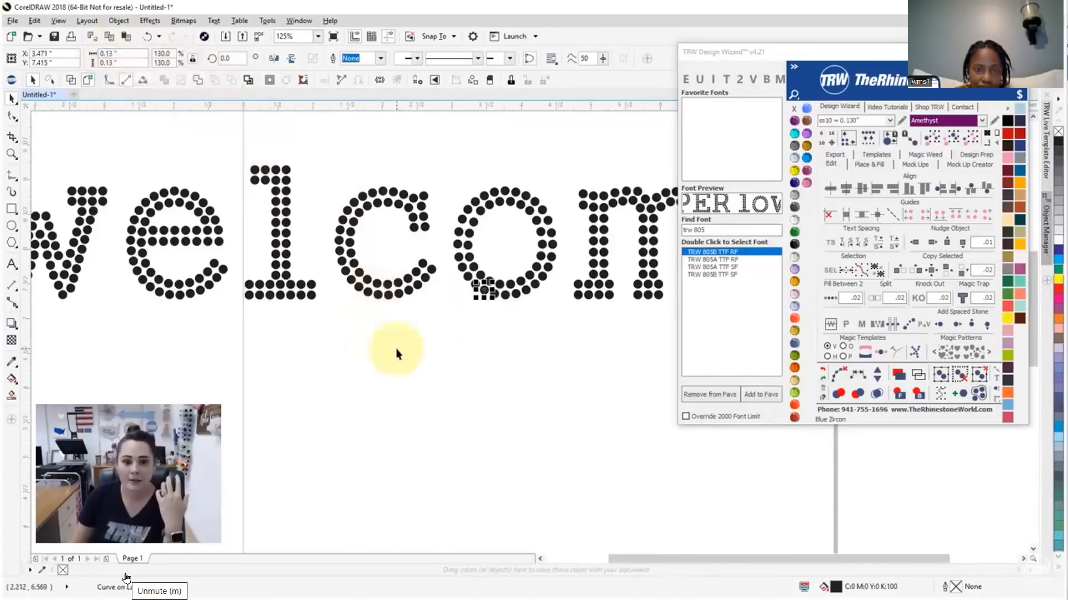
Step: Select all the stones of "welcome" and turn them back into editable text at the ss10 size
{"action": "scroll", "coordinate": [399, 342], "scroll_direction": "down", "scroll_amount": 5}
{"action": "left_click", "coordinate": [409, 362]}
{"action": "left_click_drag", "start_coordinate": [222, 240], "coordinate": [556, 364]}
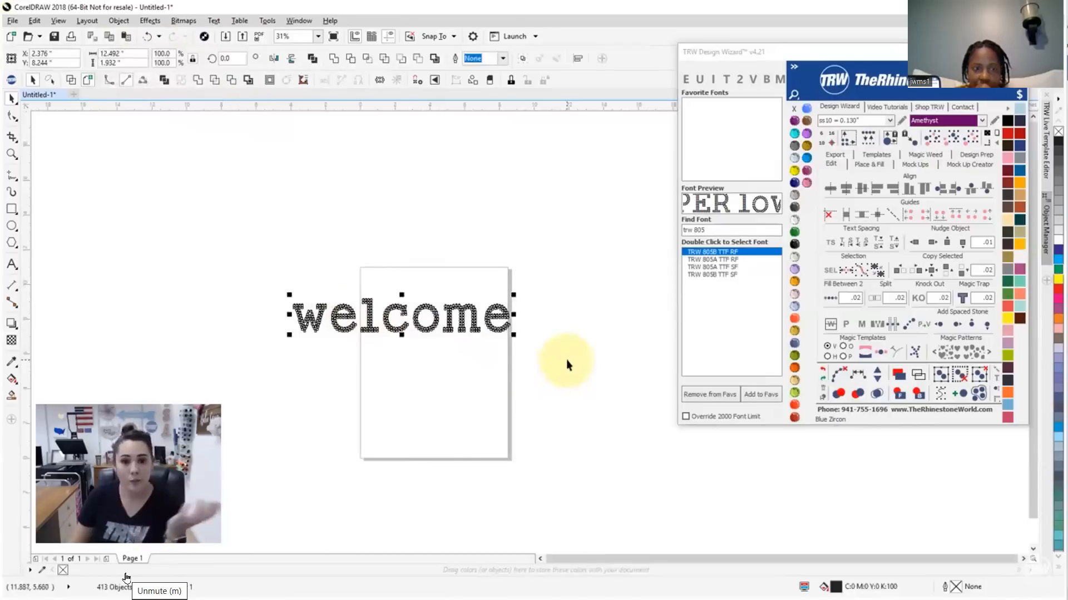
{"action": "left_click", "coordinate": [998, 382]}
{"action": "left_click", "coordinate": [499, 399]}
Step: Check that "welcome" is editable by placing the text cursor in it and highlighting letters, and deselect it
{"action": "double_click", "coordinate": [473, 311]}
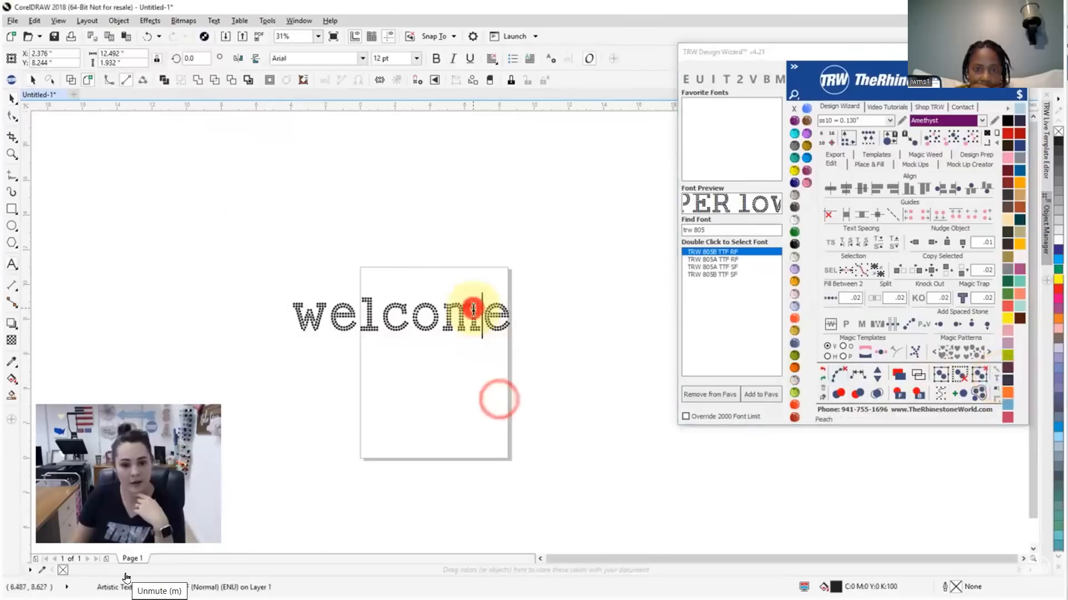
{"action": "left_click_drag", "start_coordinate": [482, 312], "coordinate": [359, 312]}
{"action": "left_click", "coordinate": [344, 199]}
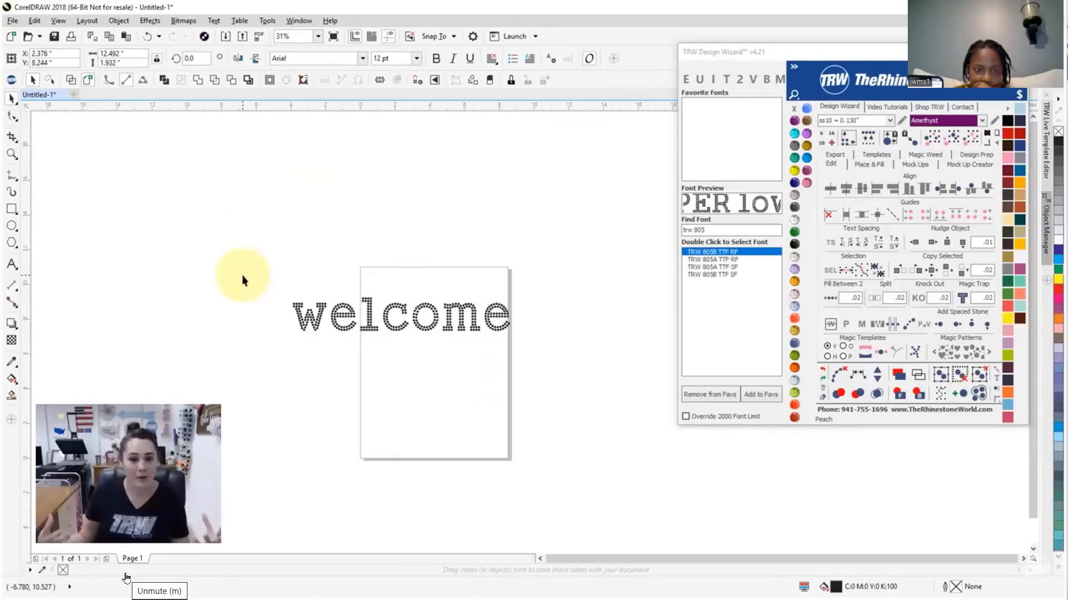
Step: Change the font search from "trw 805" to "trw 04" and preview the TRW 04 Super Script Multi Stone font
{"action": "double_click", "coordinate": [710, 229]}
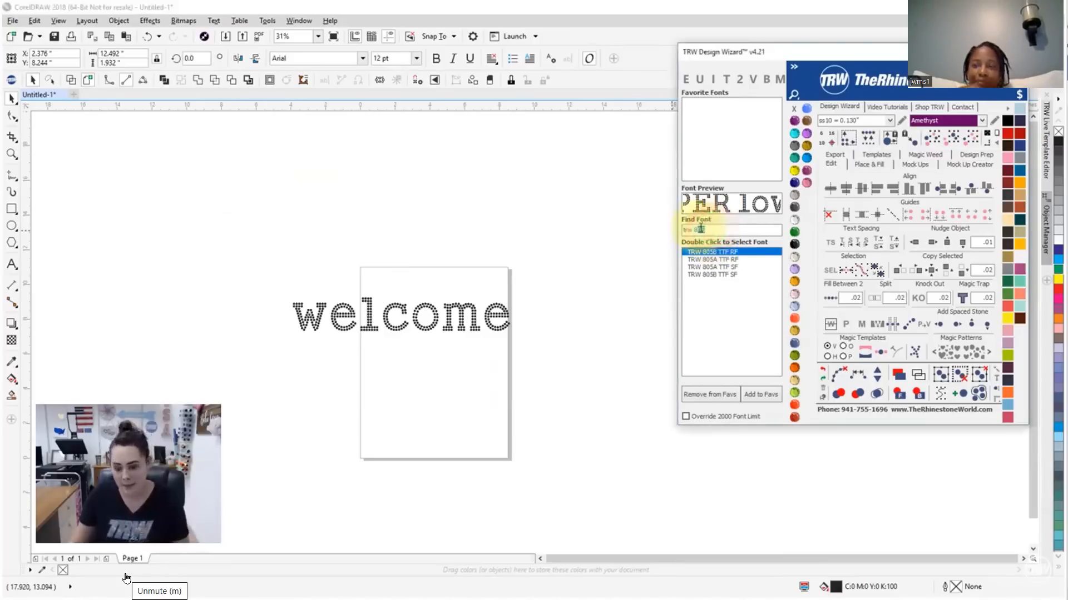
{"action": "type", "text": "04"}
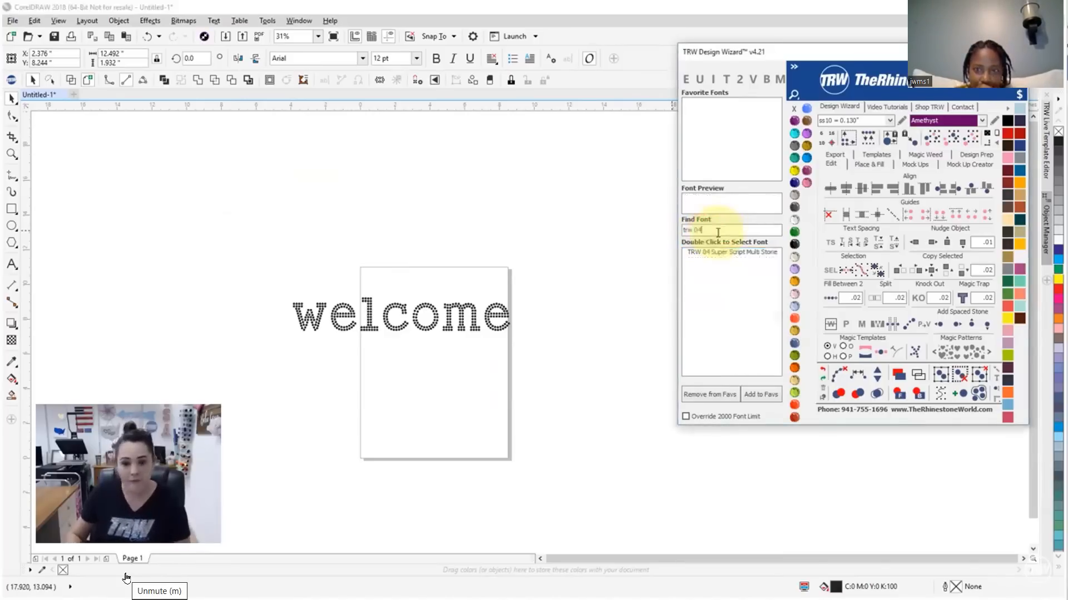
{"action": "left_click", "coordinate": [722, 253]}
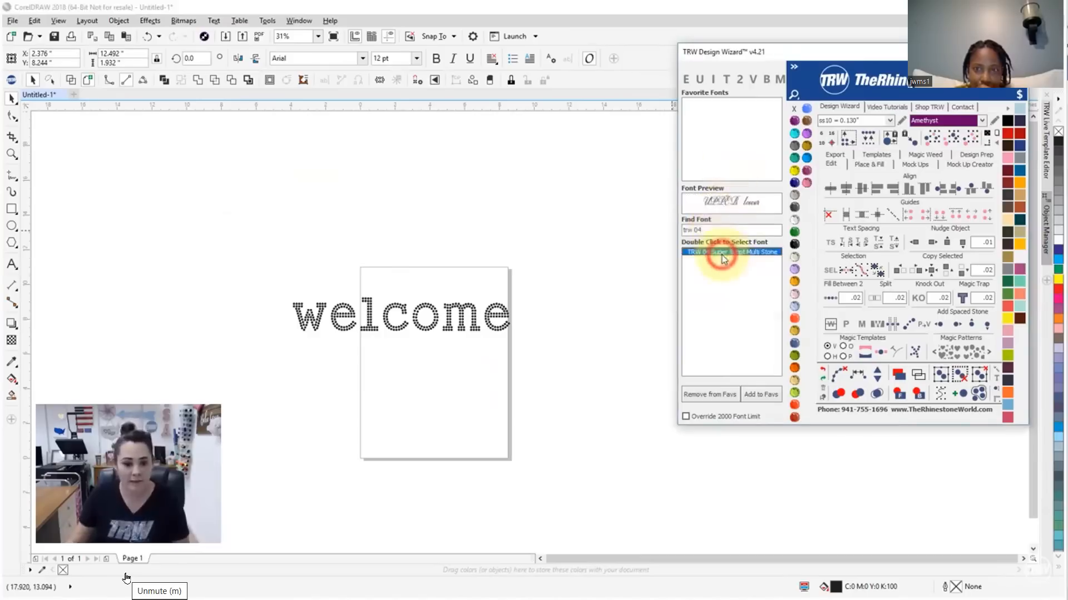
Step: Select "welcome" and apply the TRW 04 Super Script Multi Stone font to it
{"action": "left_click", "coordinate": [451, 316]}
{"action": "left_click", "coordinate": [708, 252]}
{"action": "key", "text": "BackSpace"}
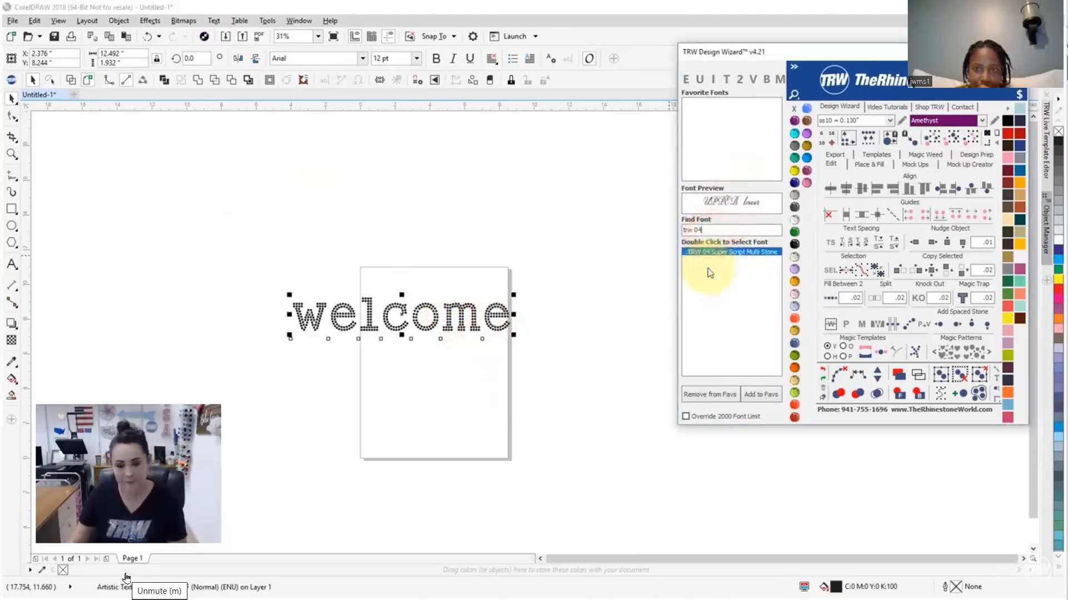
{"action": "double_click", "coordinate": [712, 253]}
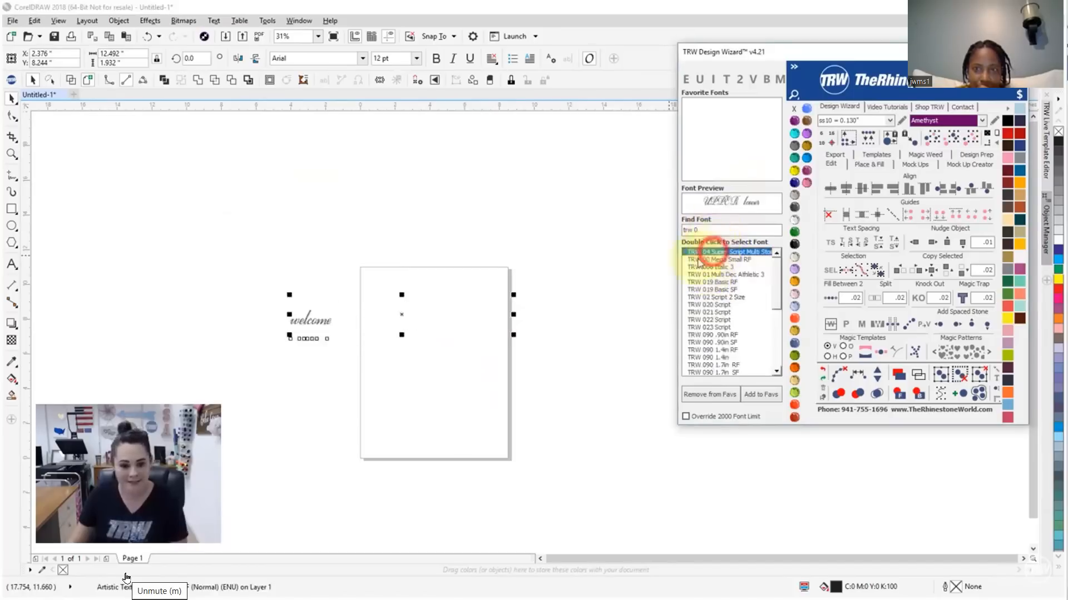
Step: Enlarge the script "welcome" to about 12.1 in wide and reposition it over the page
{"action": "left_click", "coordinate": [319, 396]}
{"action": "left_click", "coordinate": [316, 321]}
{"action": "left_click_drag", "start_coordinate": [316, 322], "coordinate": [619, 162]}
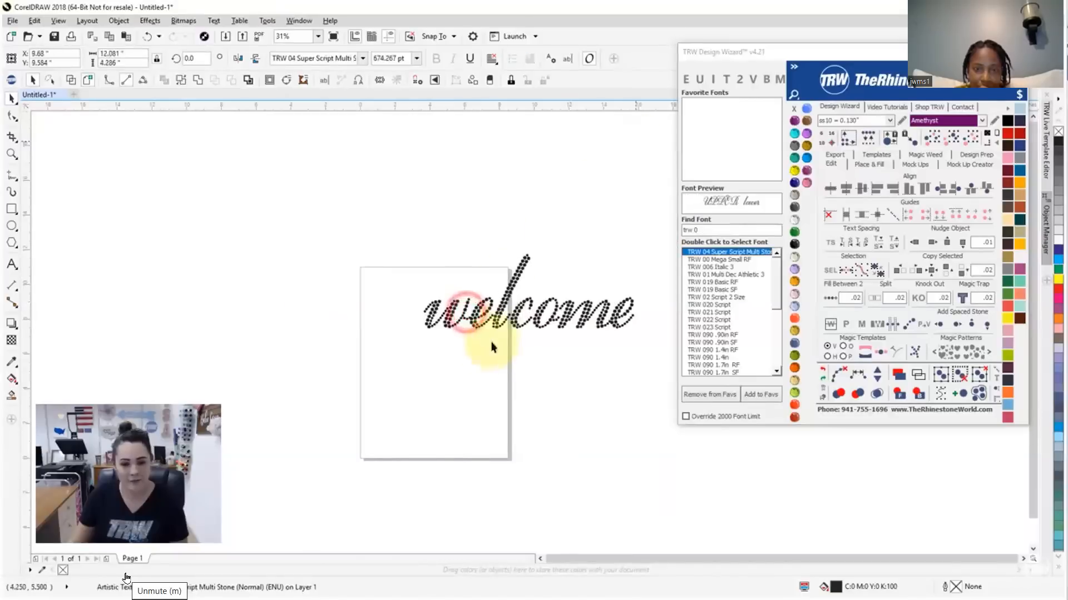
{"action": "left_click_drag", "start_coordinate": [499, 318], "coordinate": [423, 358]}
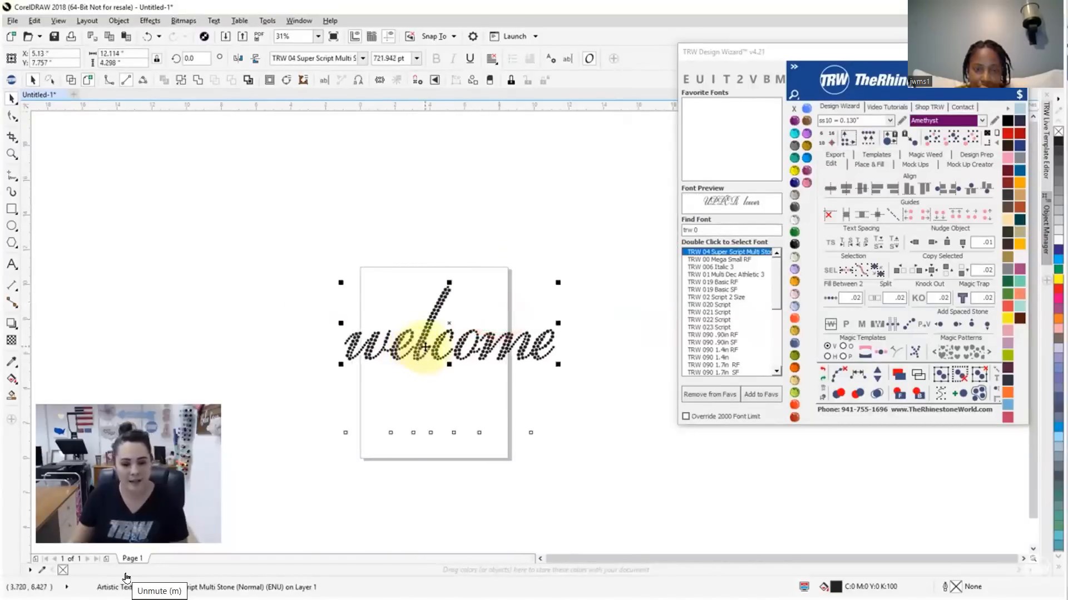
{"action": "scroll", "coordinate": [420, 353], "scroll_direction": "up", "scroll_amount": 6}
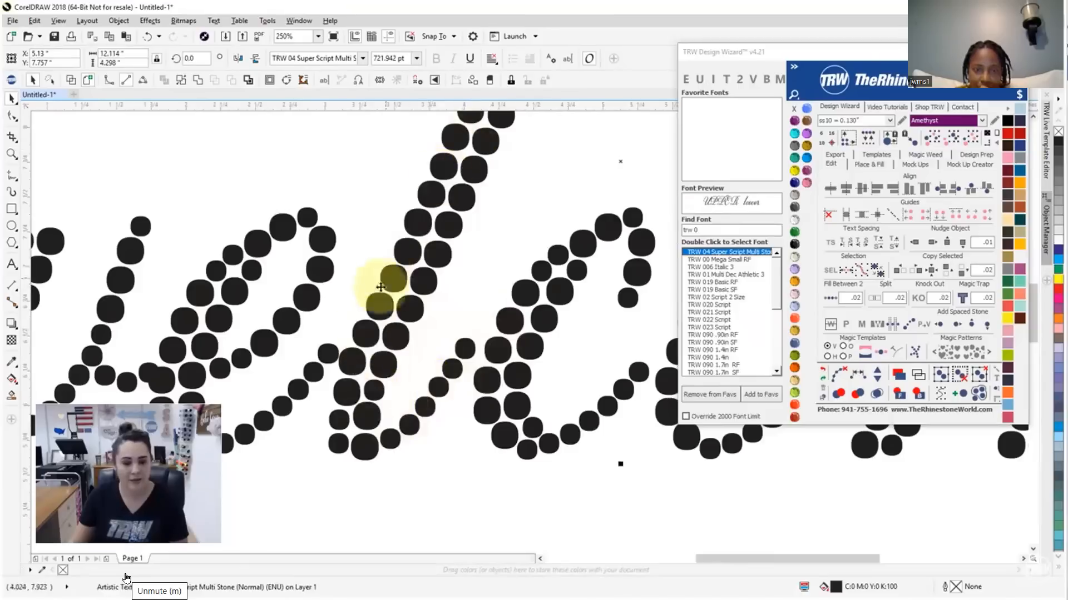
{"action": "scroll", "coordinate": [455, 351], "scroll_direction": "down", "scroll_amount": 6}
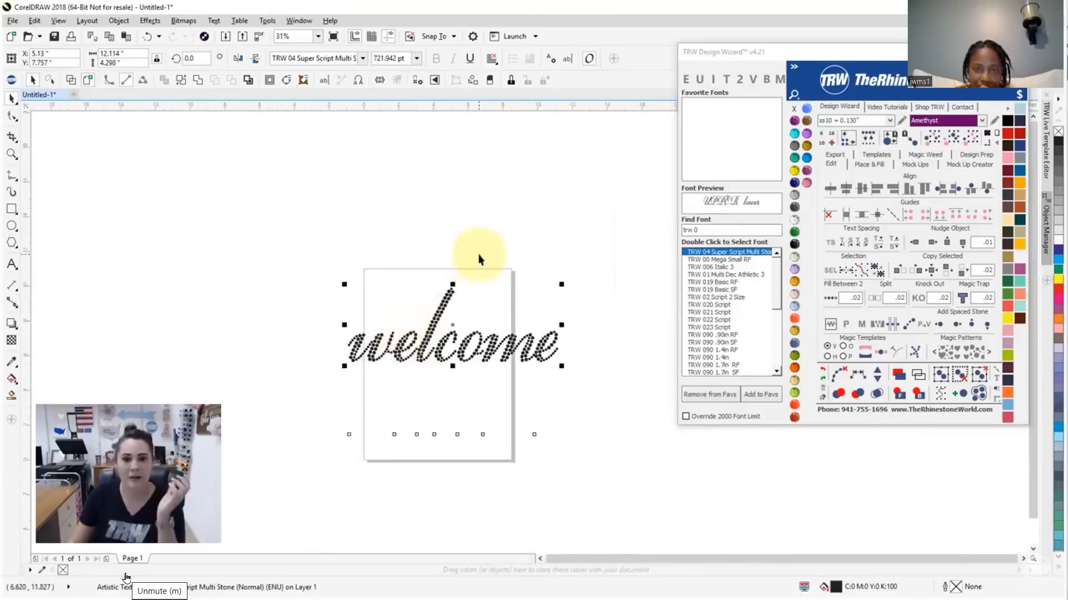
Step: Try resizing the "welcome" design for ss10 with all its stones replaced, and undo that resize
{"action": "left_click", "coordinate": [848, 139]}
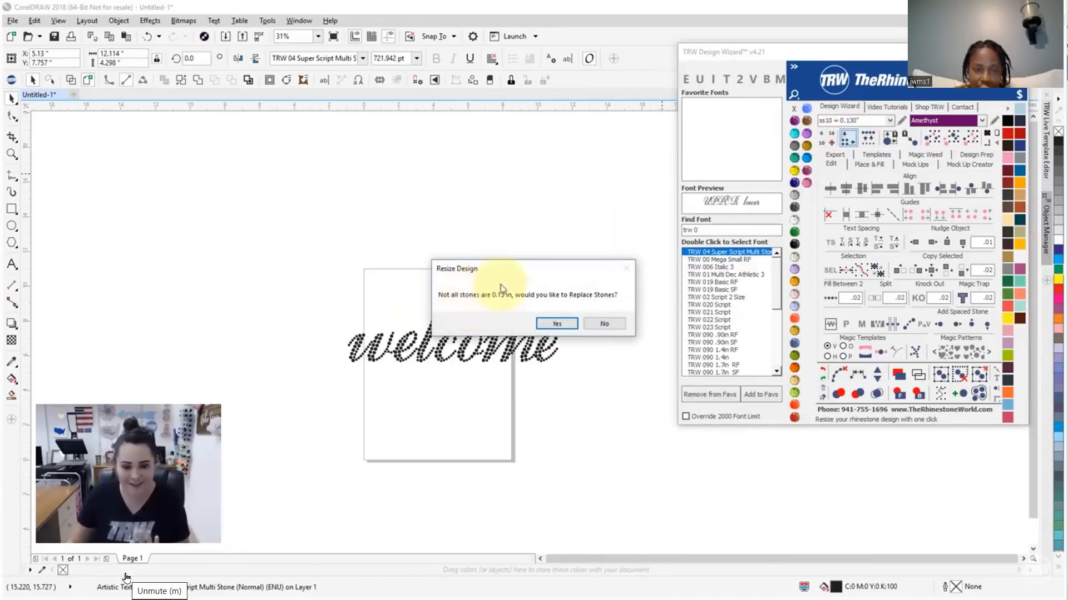
{"action": "left_click", "coordinate": [554, 323]}
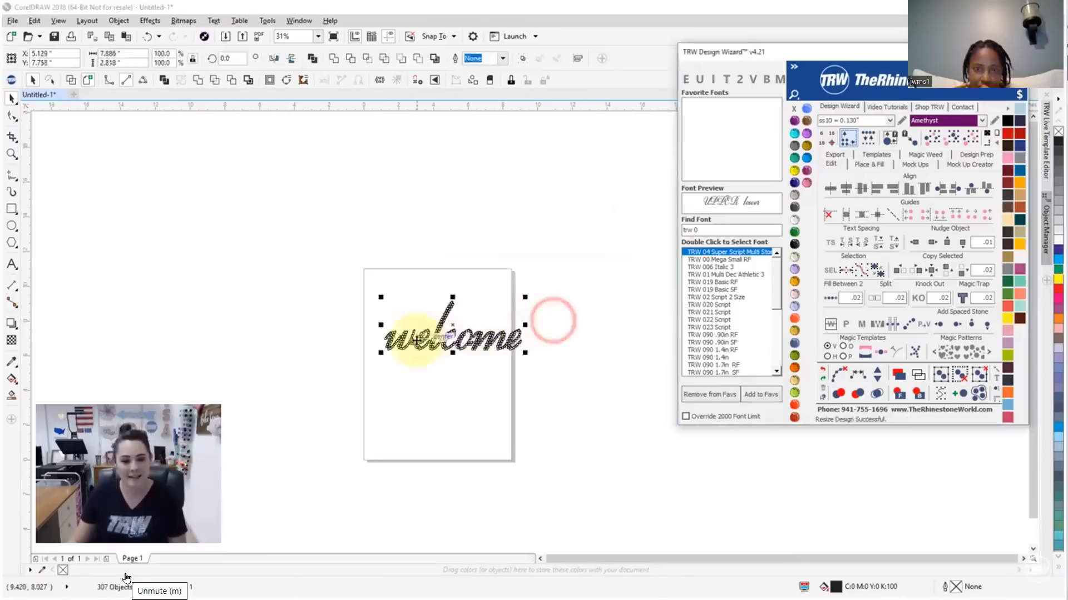
{"action": "scroll", "coordinate": [436, 339], "scroll_direction": "up", "scroll_amount": 5}
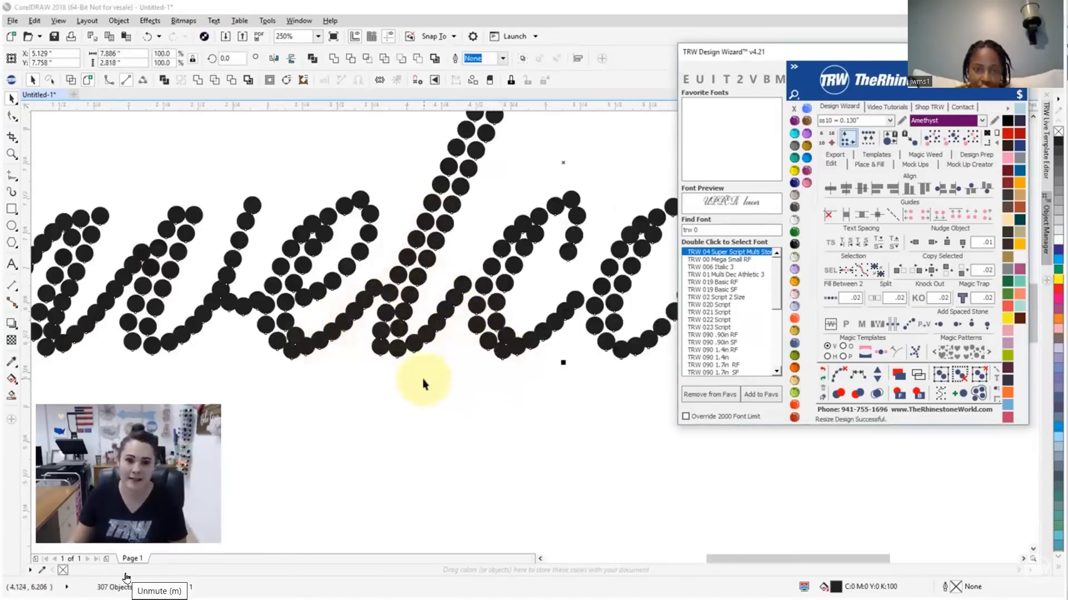
{"action": "scroll", "coordinate": [423, 384], "scroll_direction": "down", "scroll_amount": 4}
{"action": "left_click", "coordinate": [391, 435]}
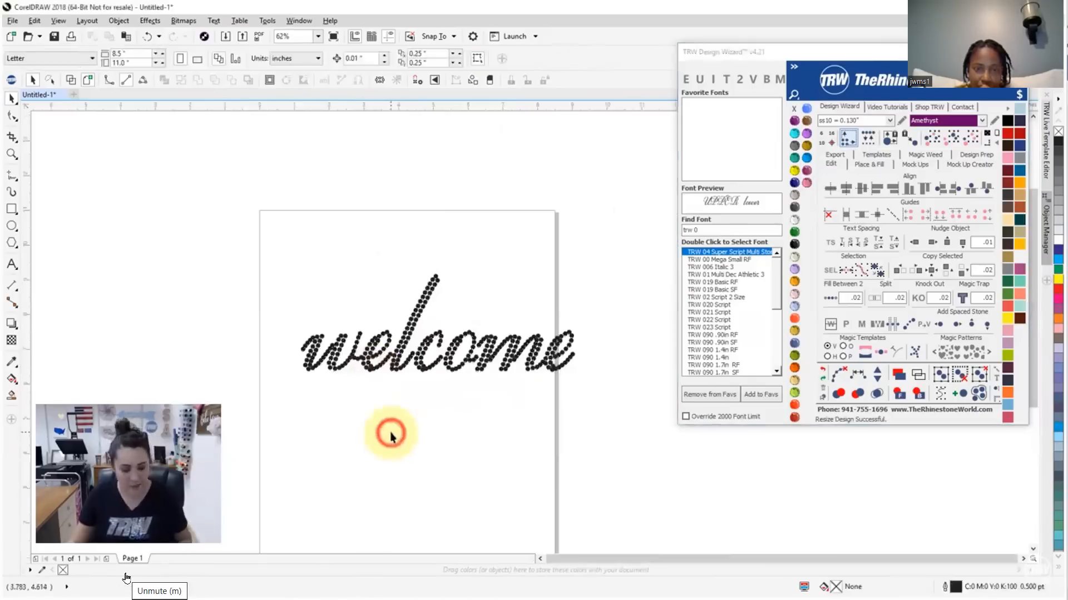
{"action": "key", "text": "ctrl+z"}
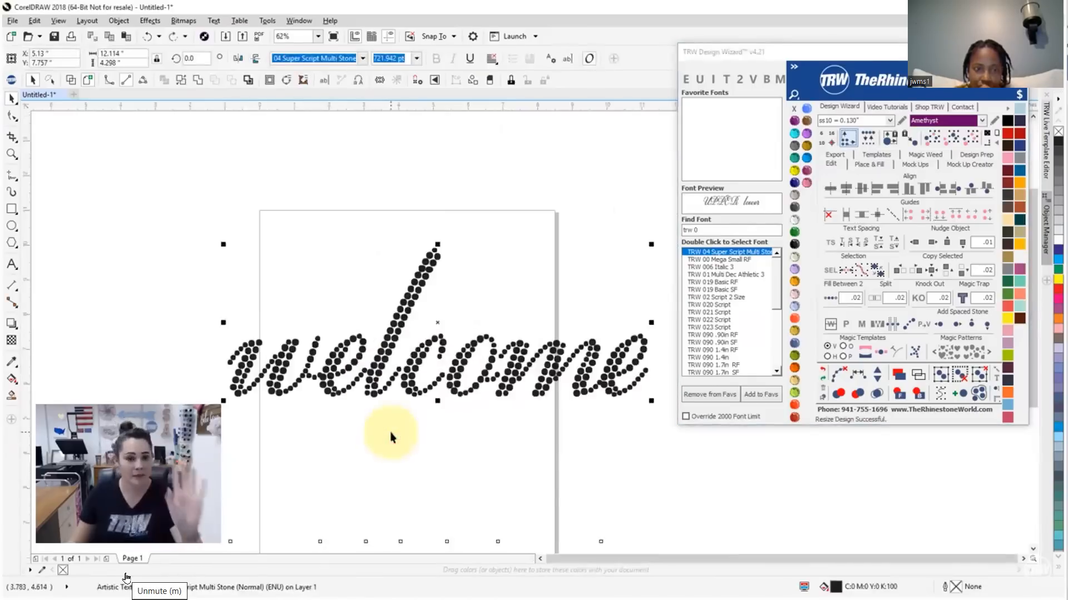
Step: Resize the "welcome" design for ss10 without replacing its stones, and deselect it
{"action": "left_click", "coordinate": [848, 138]}
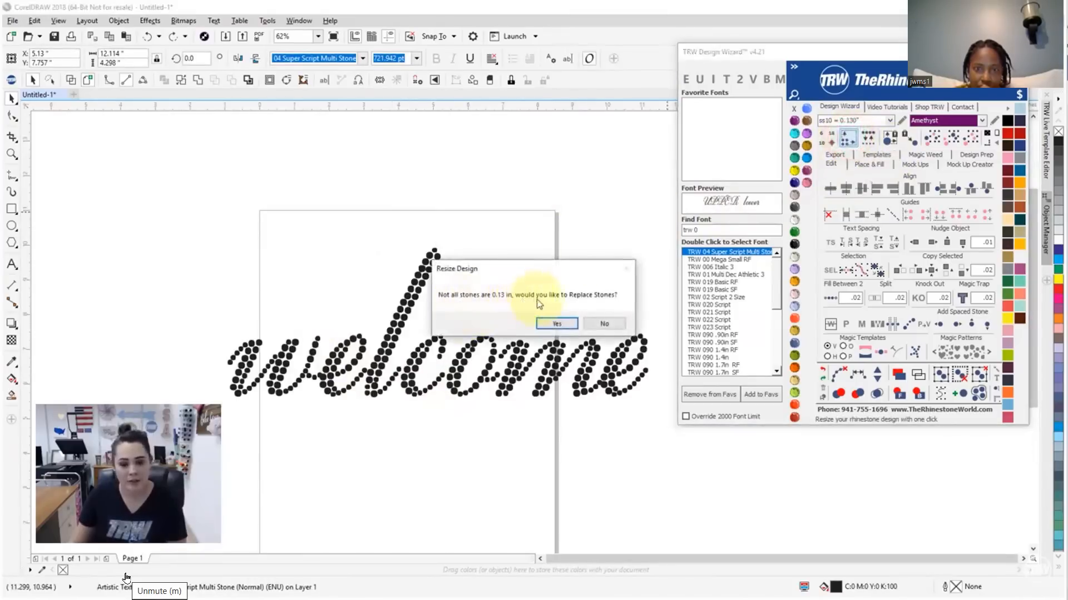
{"action": "left_click", "coordinate": [603, 324]}
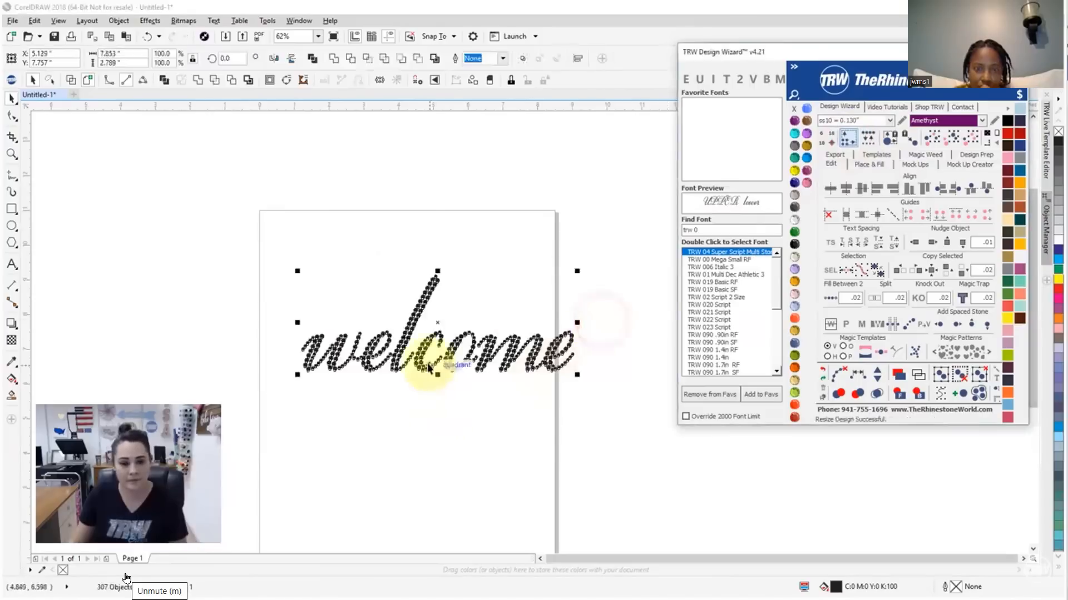
{"action": "scroll", "coordinate": [428, 362], "scroll_direction": "up", "scroll_amount": 3}
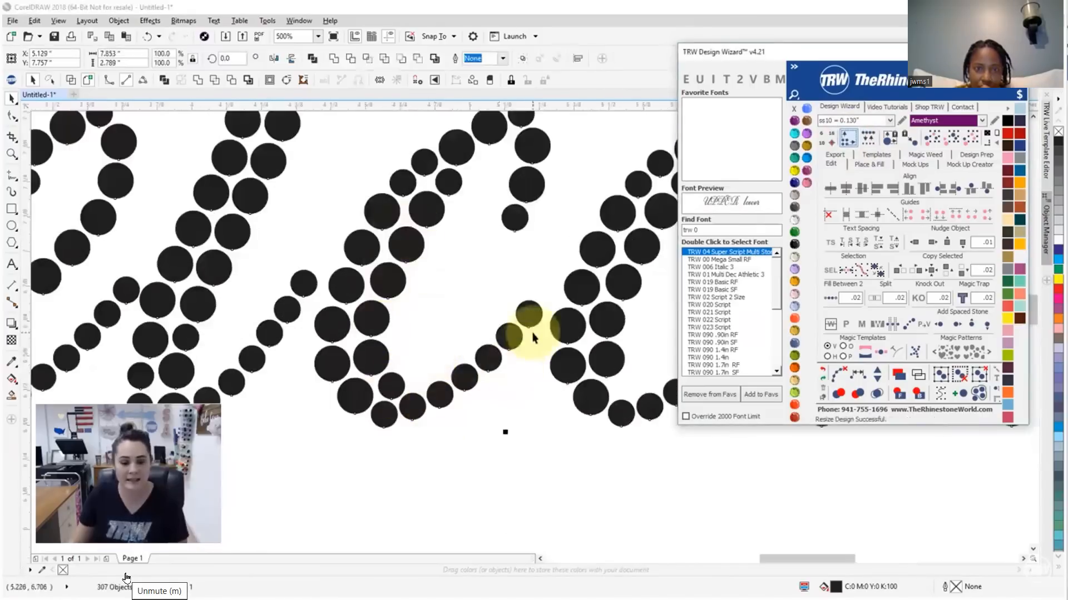
{"action": "left_click", "coordinate": [438, 516]}
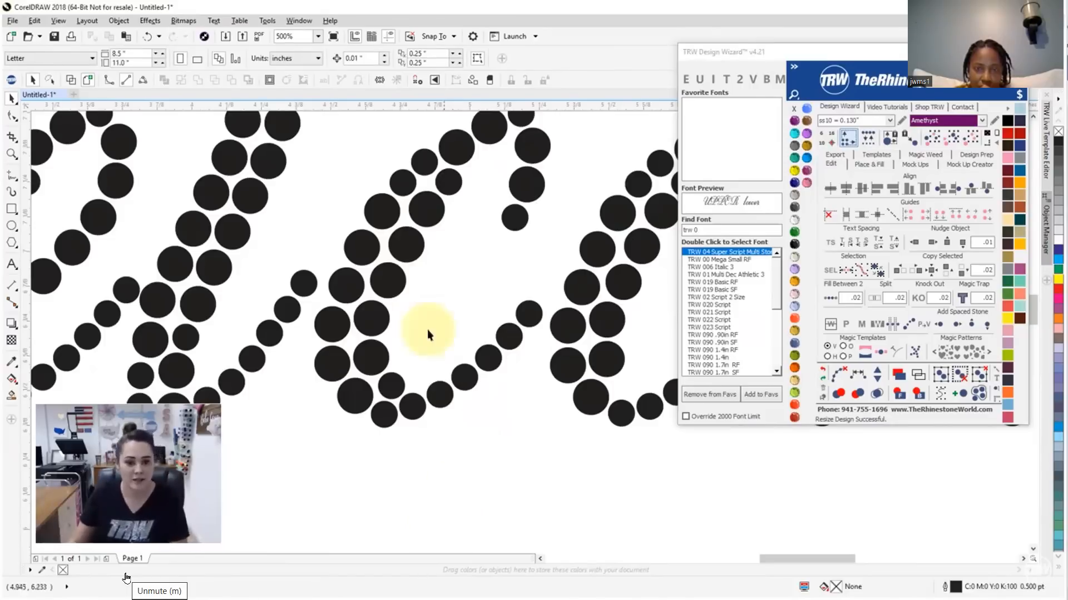
Step: Select a large stone and a small stone in the "c" of "welcome" to check their sizes, and deselect them
{"action": "left_click", "coordinate": [402, 243]}
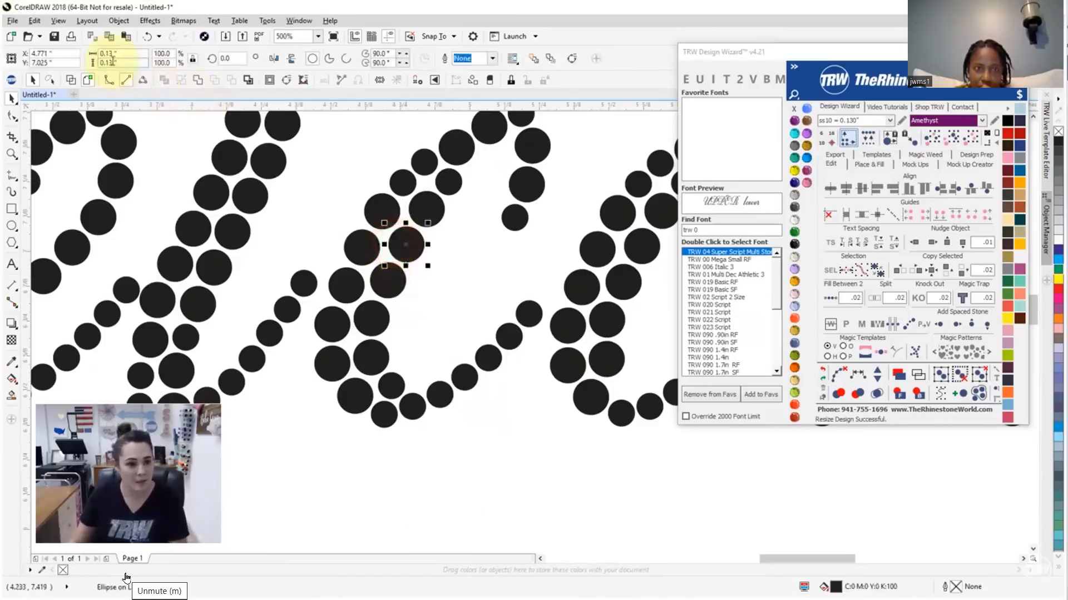
{"action": "left_click", "coordinate": [442, 394]}
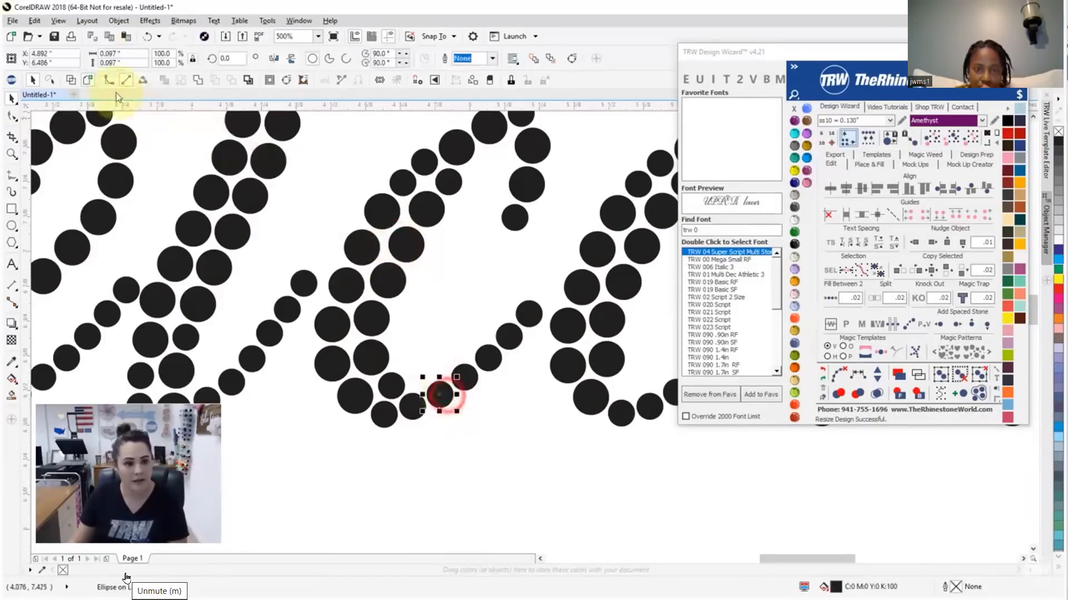
{"action": "left_click", "coordinate": [489, 448]}
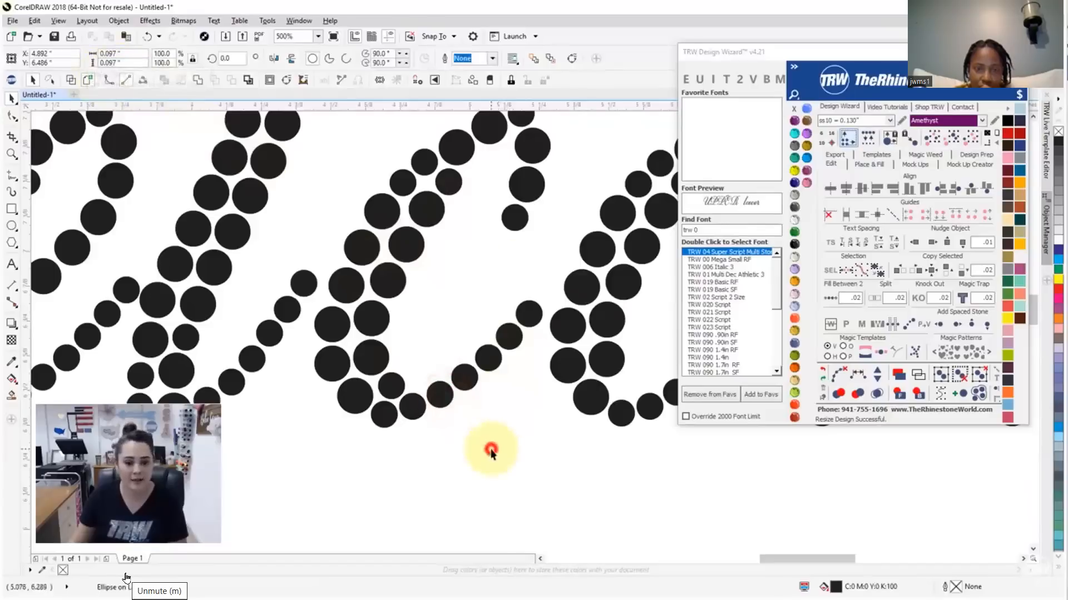
{"action": "scroll", "coordinate": [489, 448], "scroll_direction": "down", "scroll_amount": 5}
{"action": "left_click", "coordinate": [358, 310]}
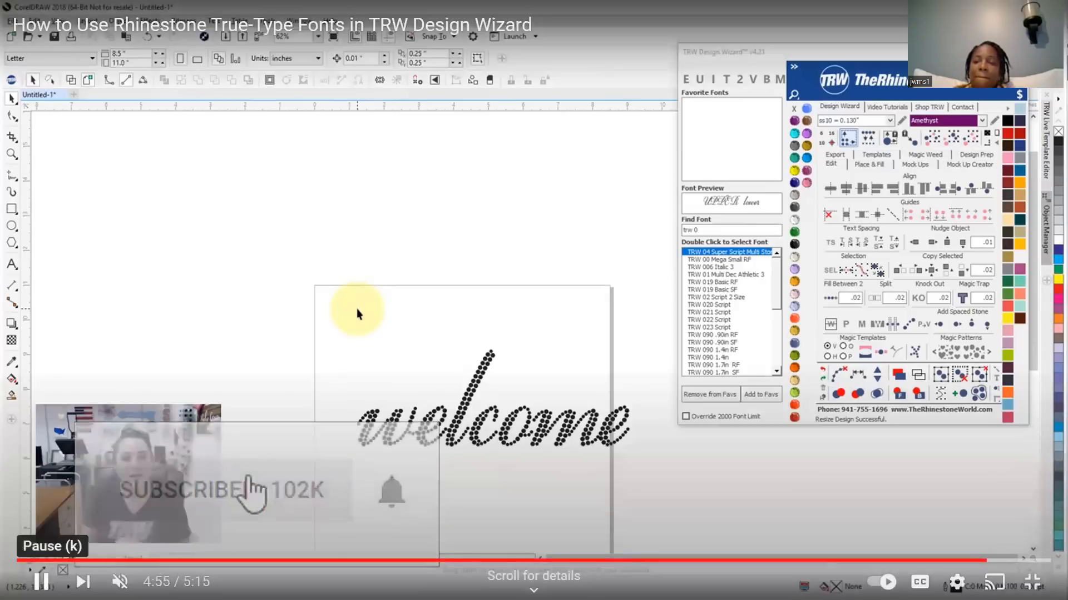
Step: Pause the rhinestone true-type fonts tutorial video and exit full screen
{"action": "left_click", "coordinate": [40, 581]}
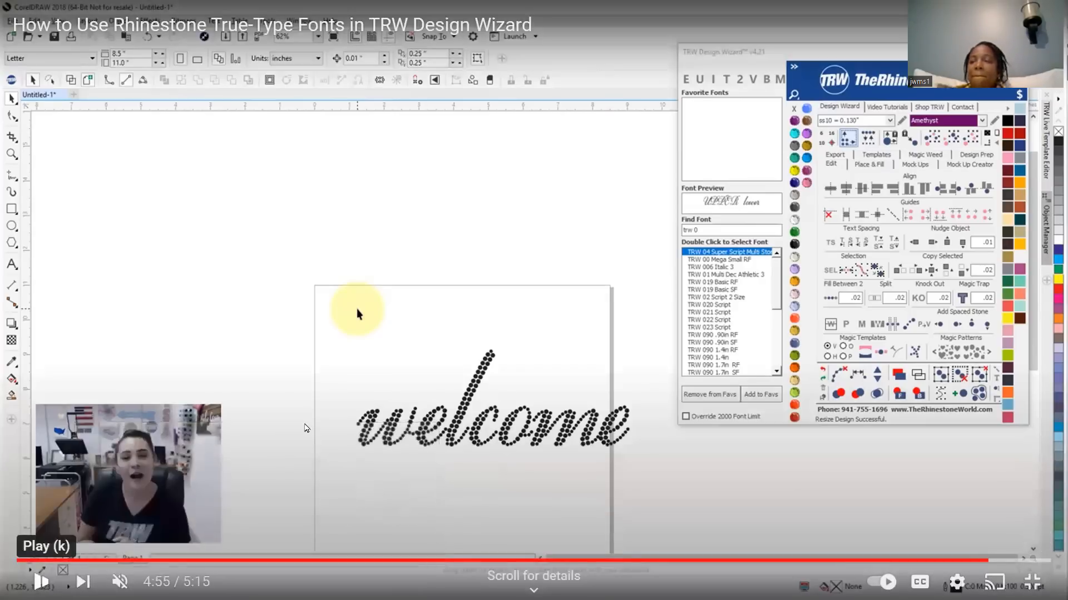
{"action": "key", "text": "Escape"}
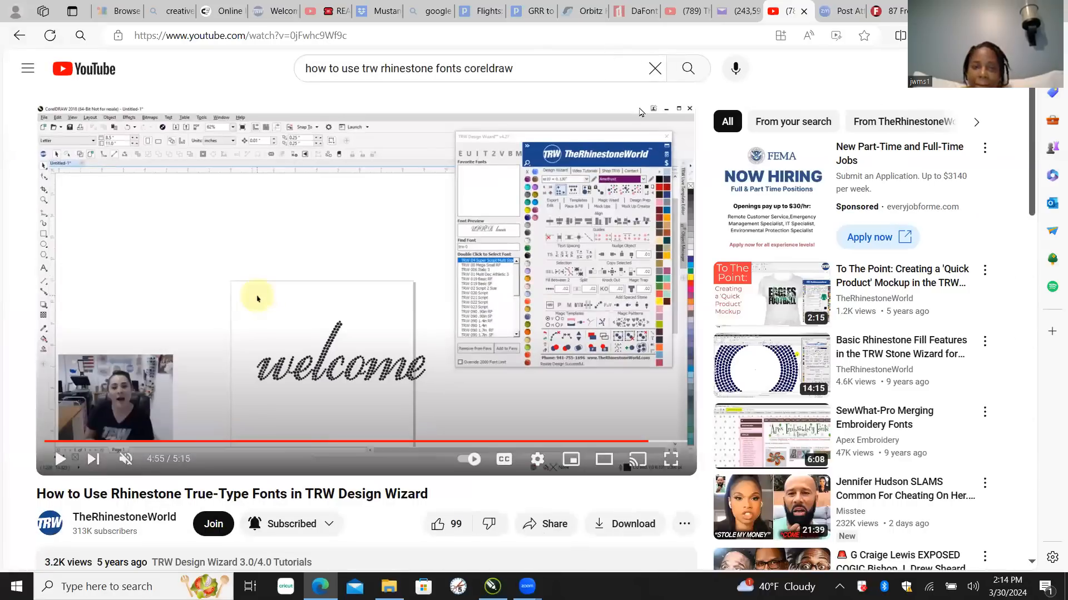
{"action": "left_click", "coordinate": [523, 36]}
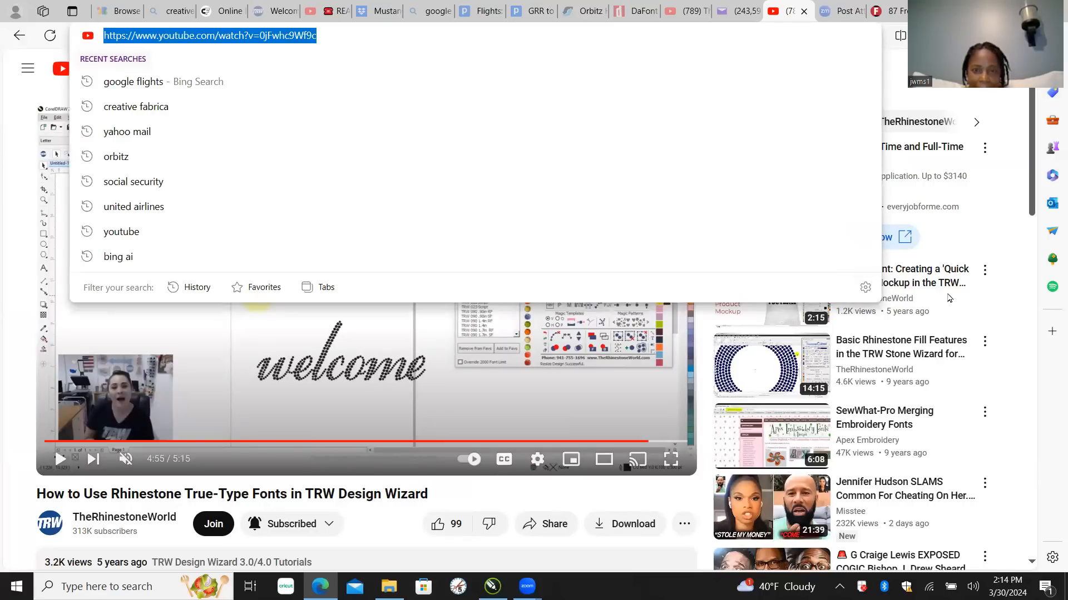
{"action": "left_click", "coordinate": [1019, 174]}
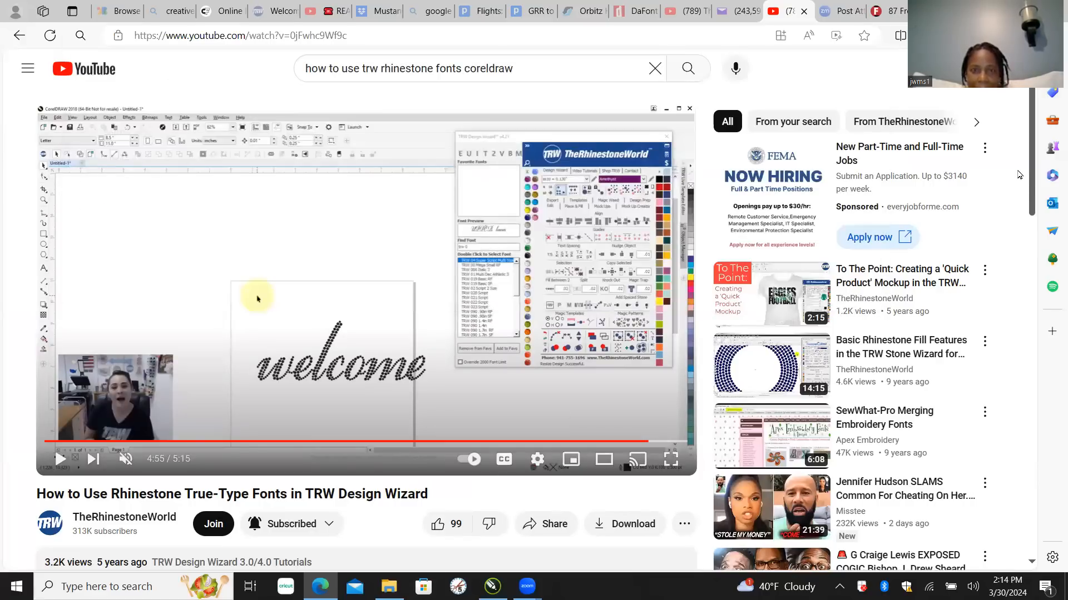
Step: Switch to CorelDRAW and add the text "Aries" in the empty area below the "Love Yourself" lettering
{"action": "left_click", "coordinate": [492, 587]}
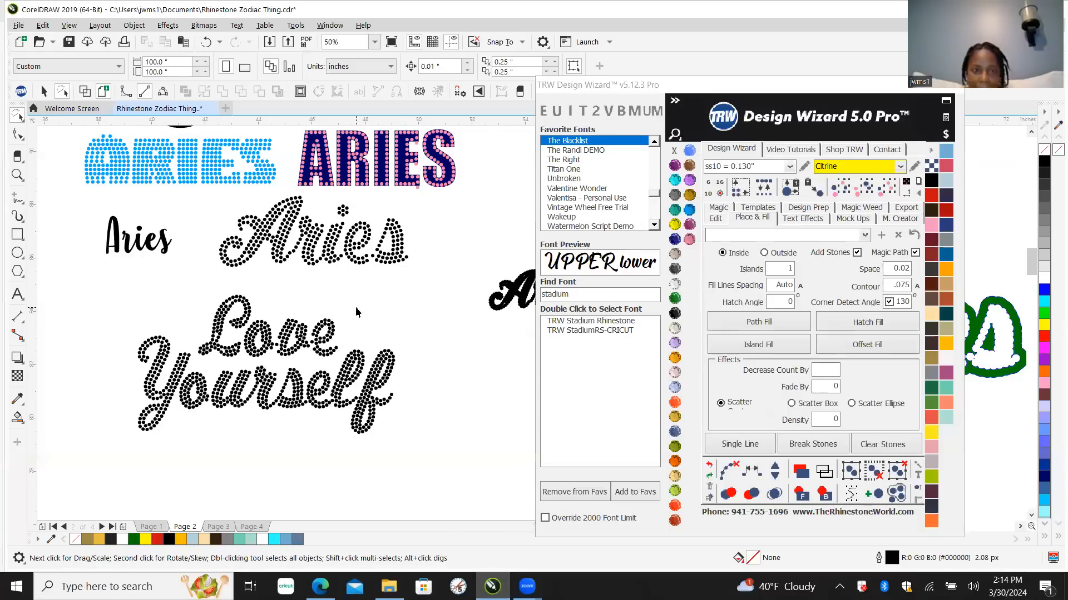
{"action": "scroll", "coordinate": [357, 312], "scroll_direction": "down", "scroll_amount": 2}
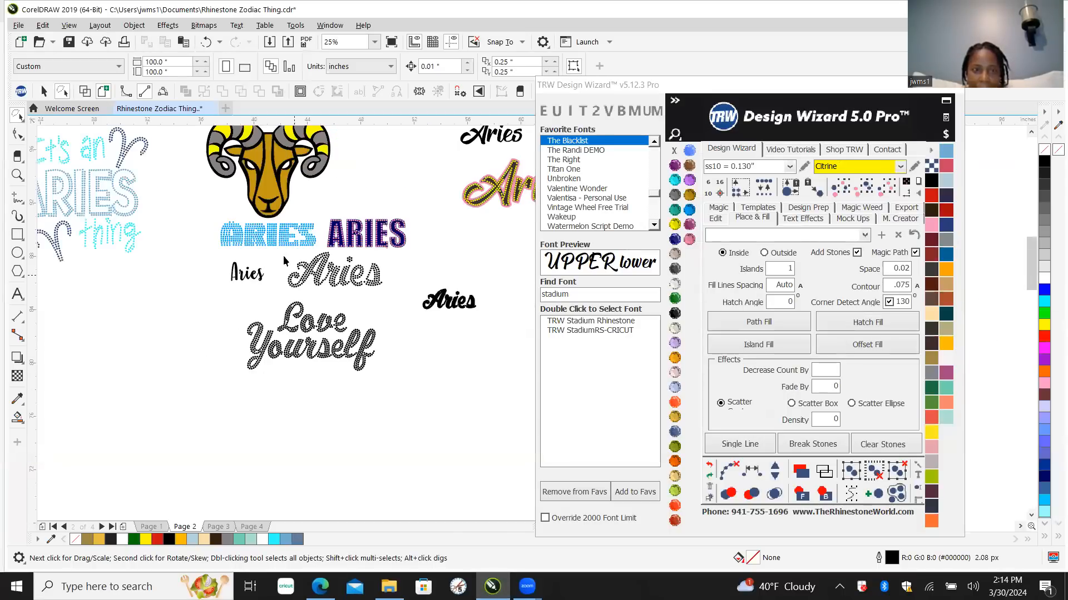
{"action": "left_click", "coordinate": [17, 294]}
{"action": "left_click", "coordinate": [226, 438]}
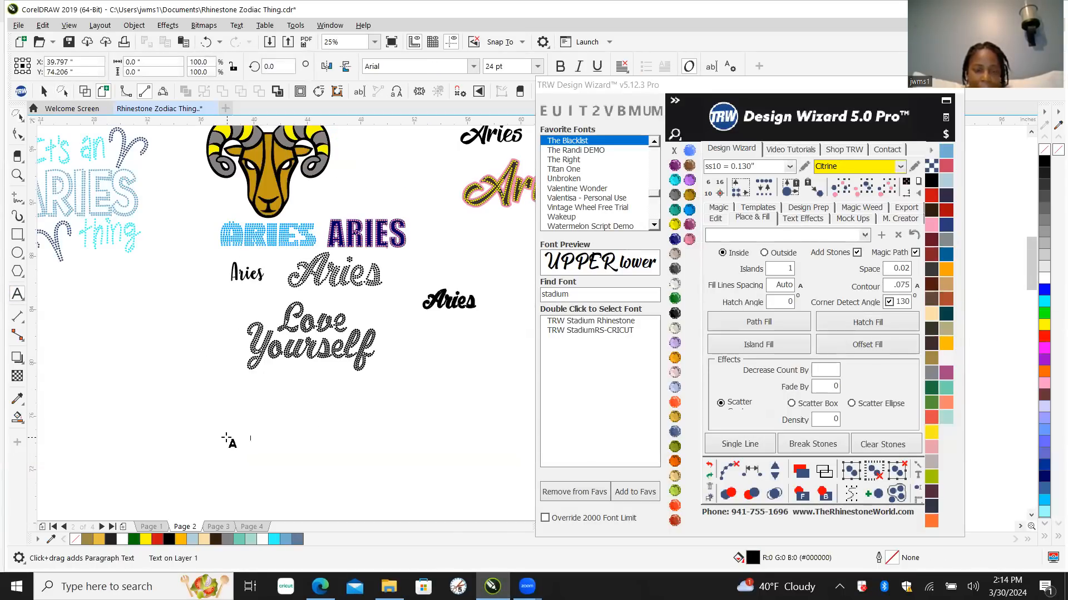
{"action": "type", "text": "Aries"}
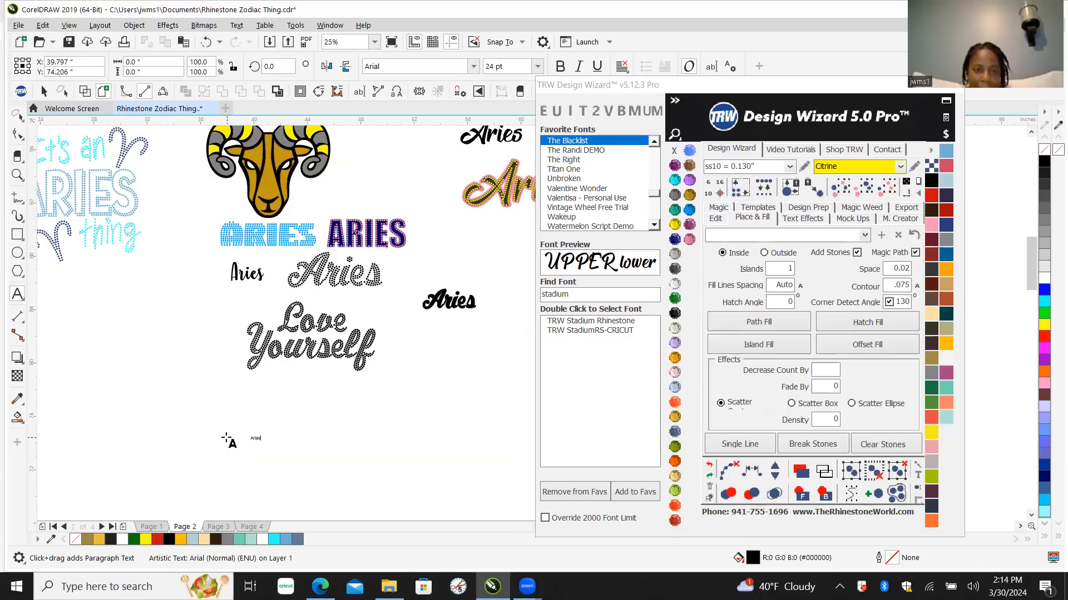
Step: Enlarge the new "Aries" text to about 5.8 in wide and keep the Design Wizard window clear of the lettering
{"action": "scroll", "coordinate": [314, 464], "scroll_direction": "up", "scroll_amount": 2}
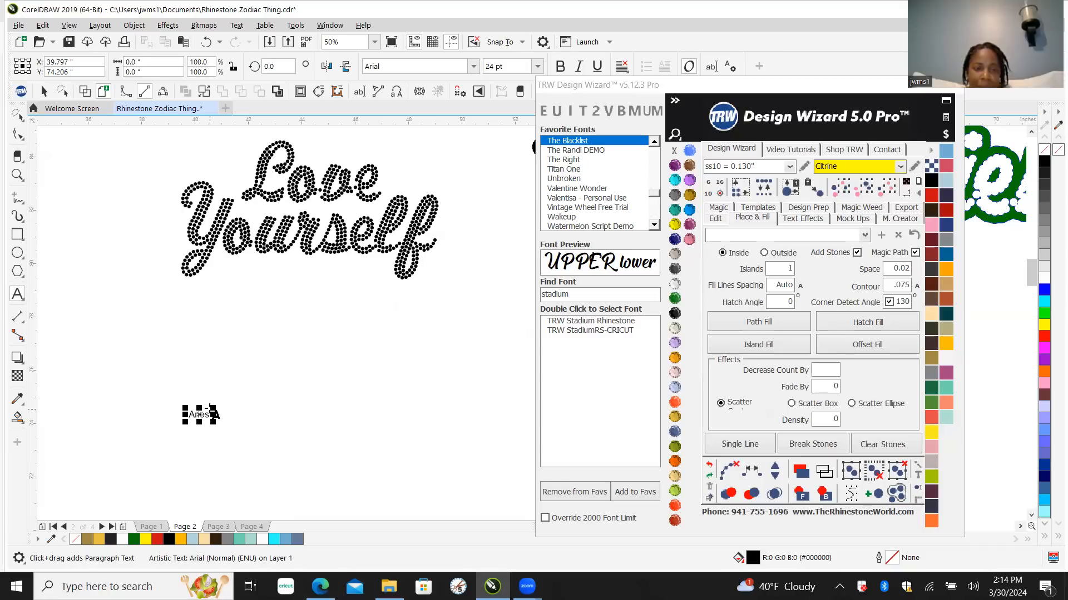
{"action": "left_click_drag", "start_coordinate": [214, 406], "coordinate": [346, 330]}
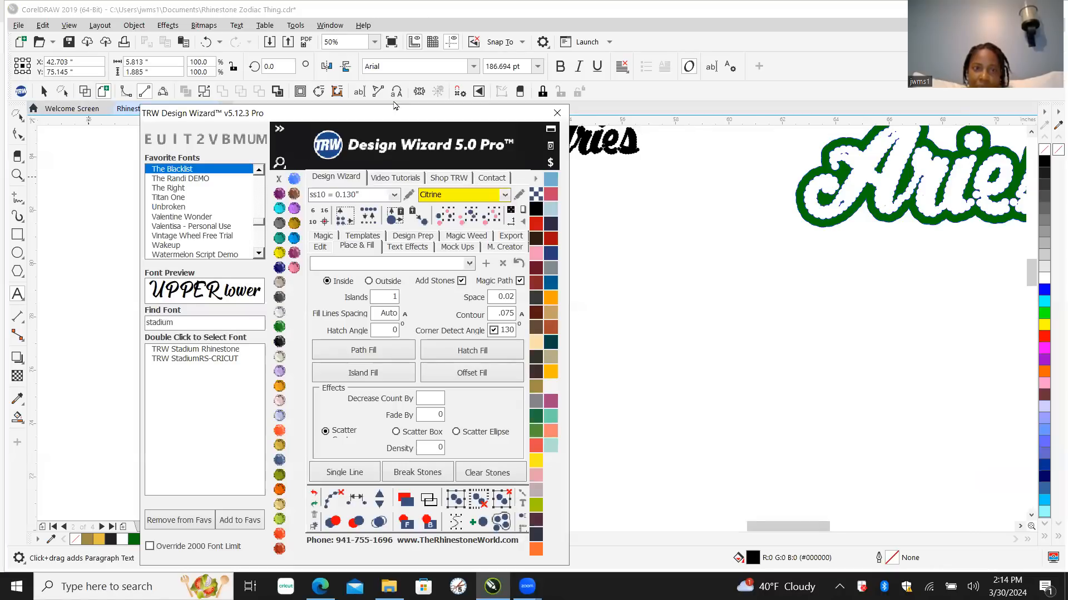
{"action": "left_click_drag", "start_coordinate": [393, 106], "coordinate": [821, 84]}
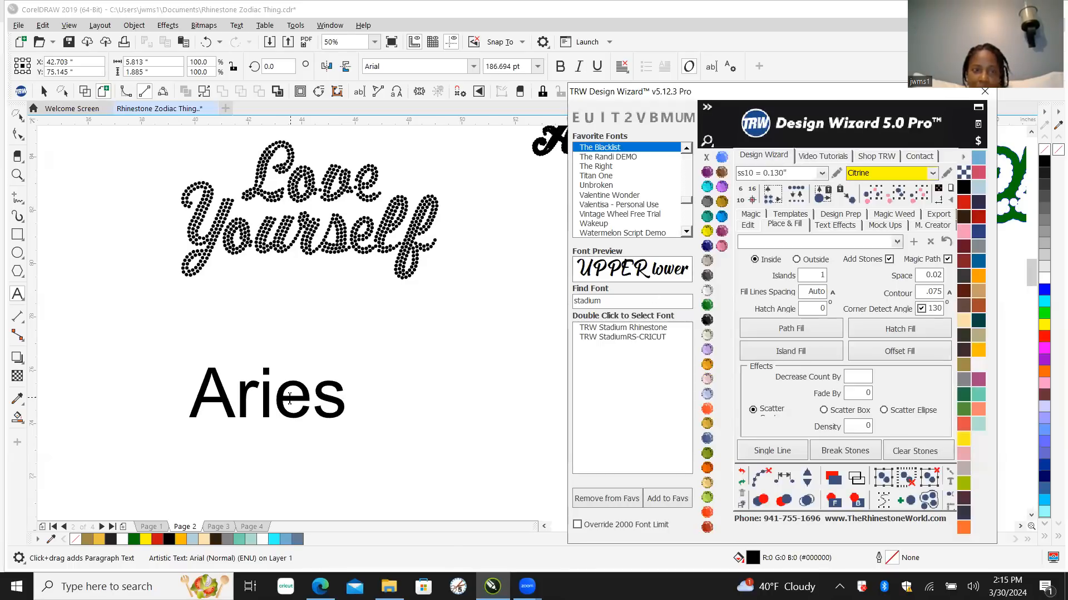
Step: Apply the TRW Stadium Rhinestone font to the new "Aries" text, deselect it, and inspect its stones up close
{"action": "left_click", "coordinate": [315, 395]}
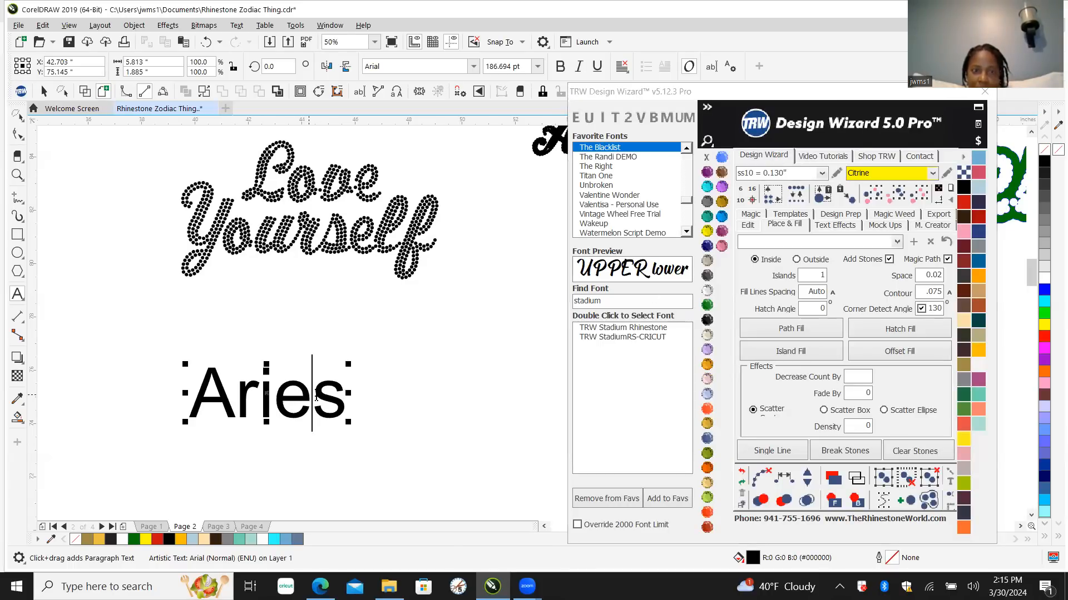
{"action": "left_click", "coordinate": [626, 328]}
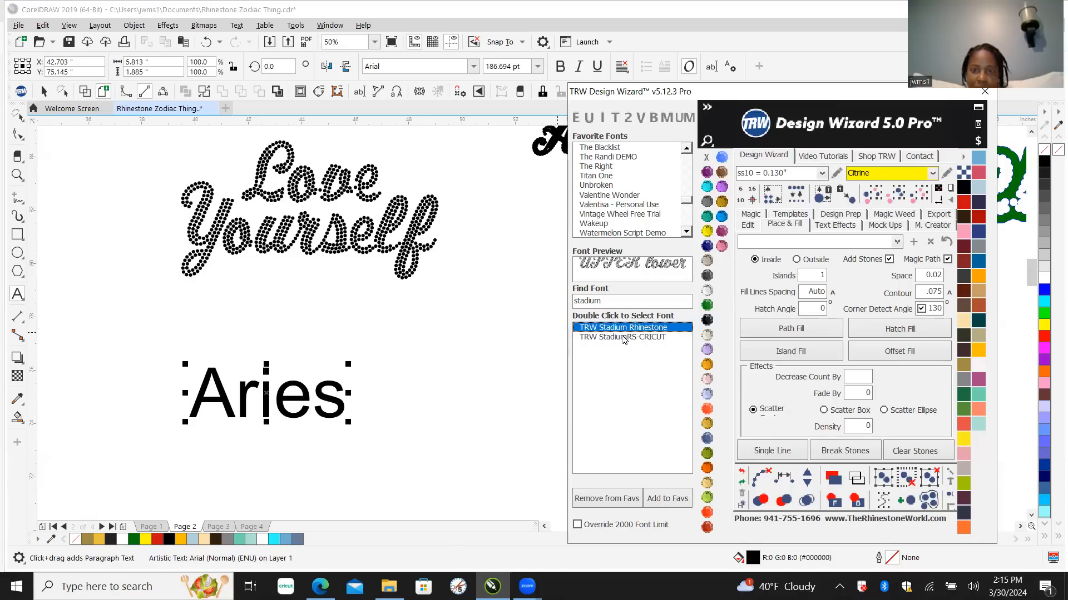
{"action": "double_click", "coordinate": [621, 340]}
{"action": "double_click", "coordinate": [624, 327]}
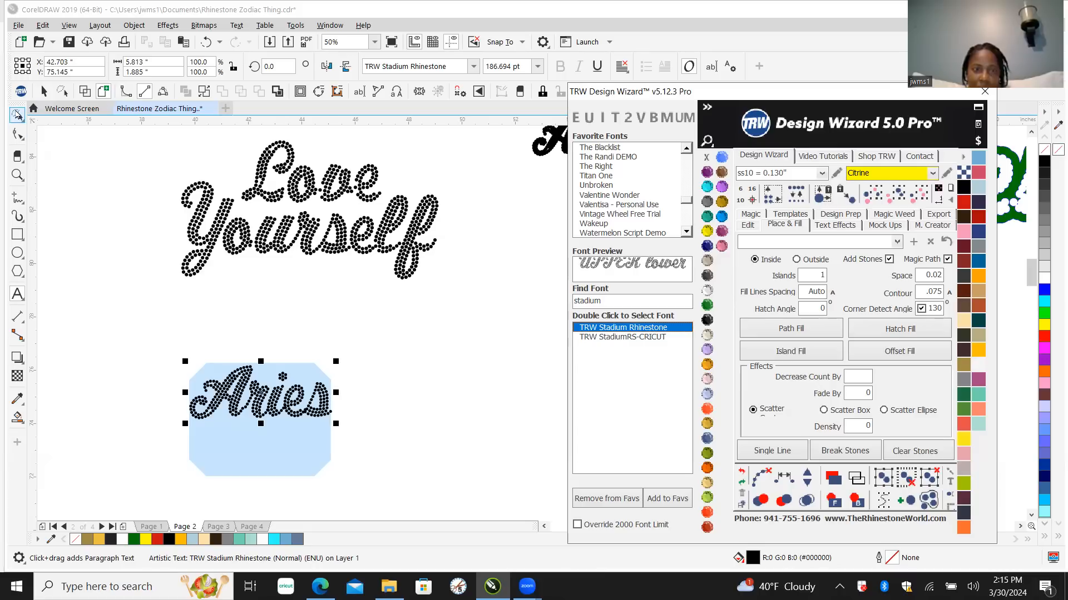
{"action": "left_click", "coordinate": [17, 114]}
{"action": "left_click", "coordinate": [212, 338]}
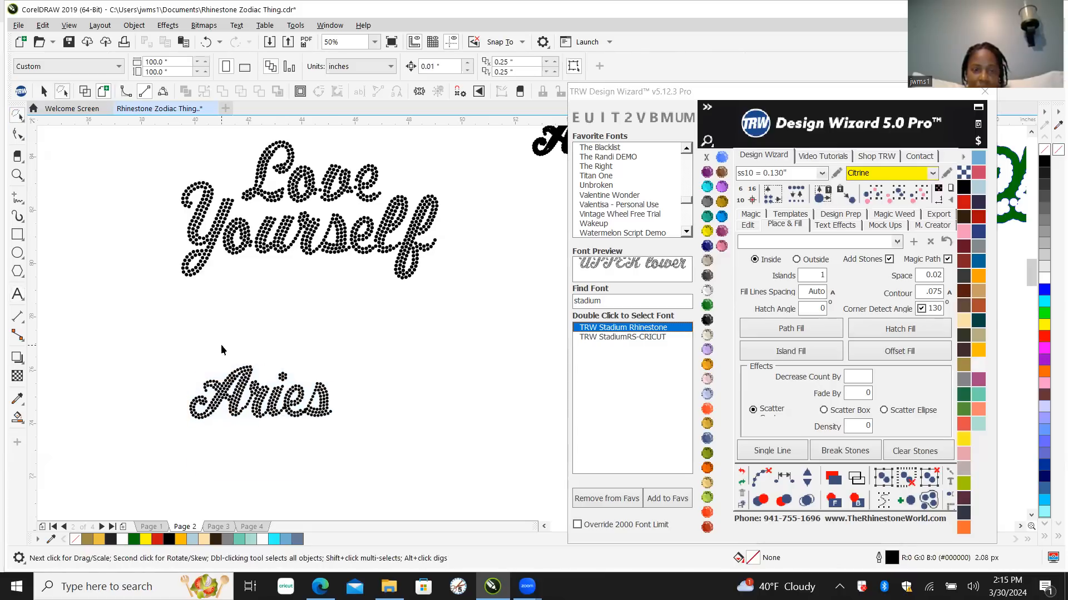
{"action": "scroll", "coordinate": [261, 417], "scroll_direction": "up", "scroll_amount": 5}
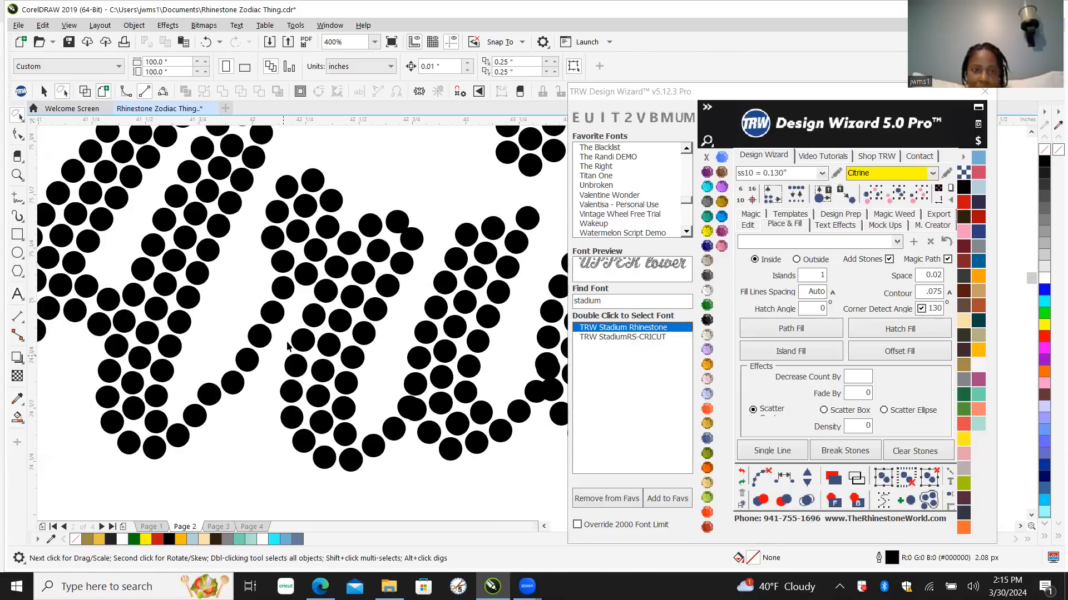
Step: Convert the new "Aries" text to curves and ungroup all of its objects
{"action": "scroll", "coordinate": [353, 266], "scroll_direction": "down", "scroll_amount": 4}
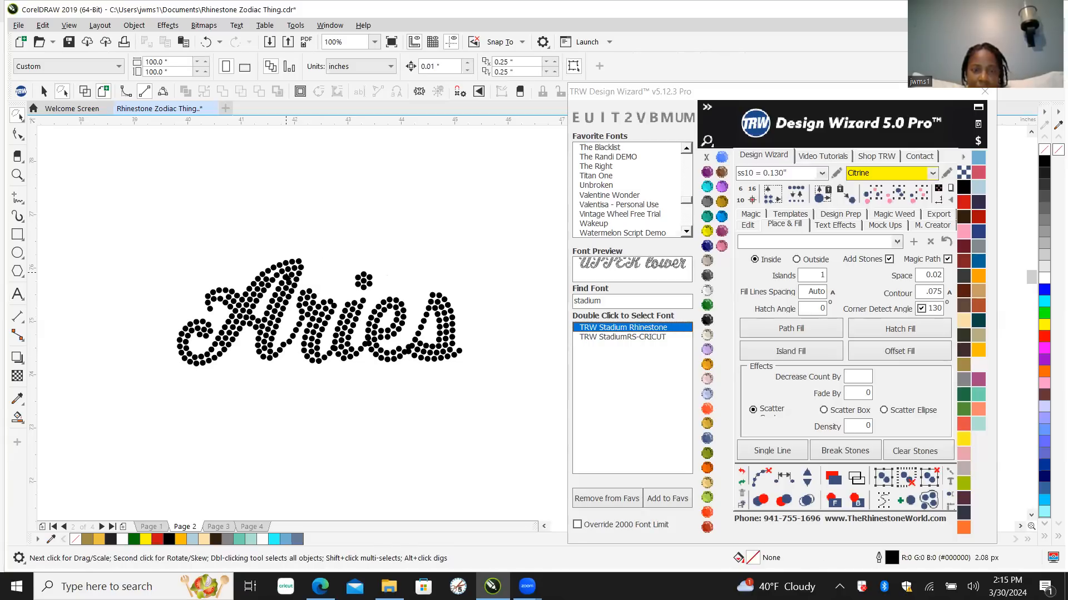
{"action": "right_click", "coordinate": [288, 273]}
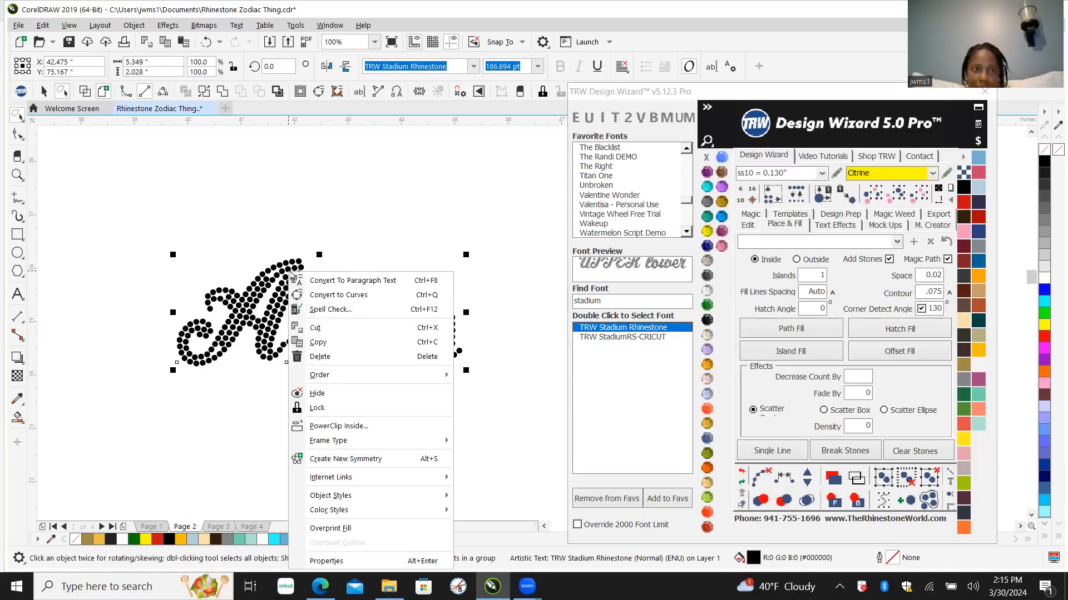
{"action": "left_click", "coordinate": [365, 295]}
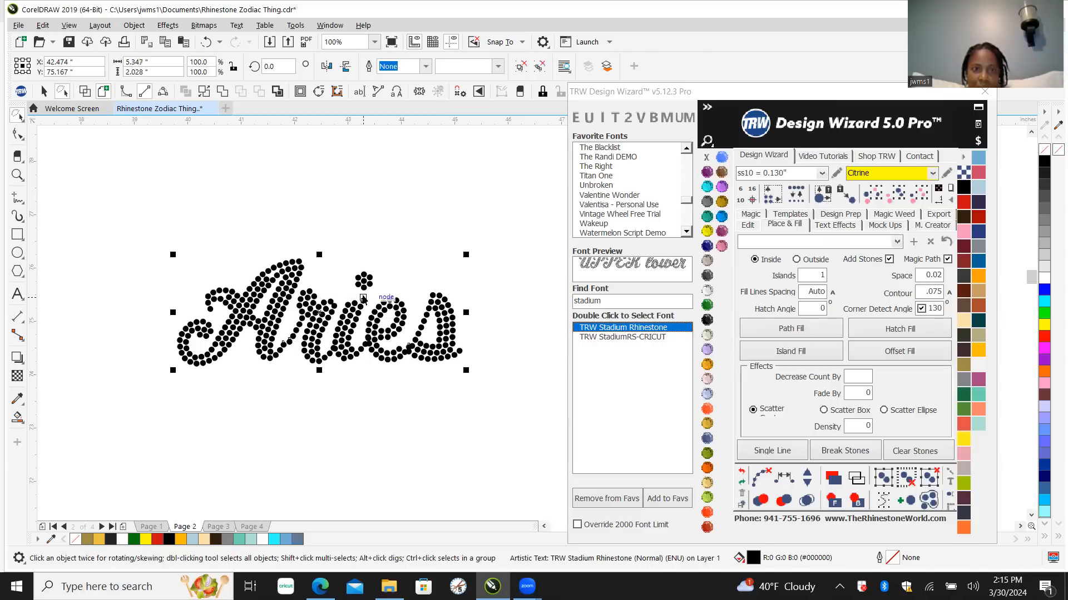
{"action": "right_click", "coordinate": [367, 285]}
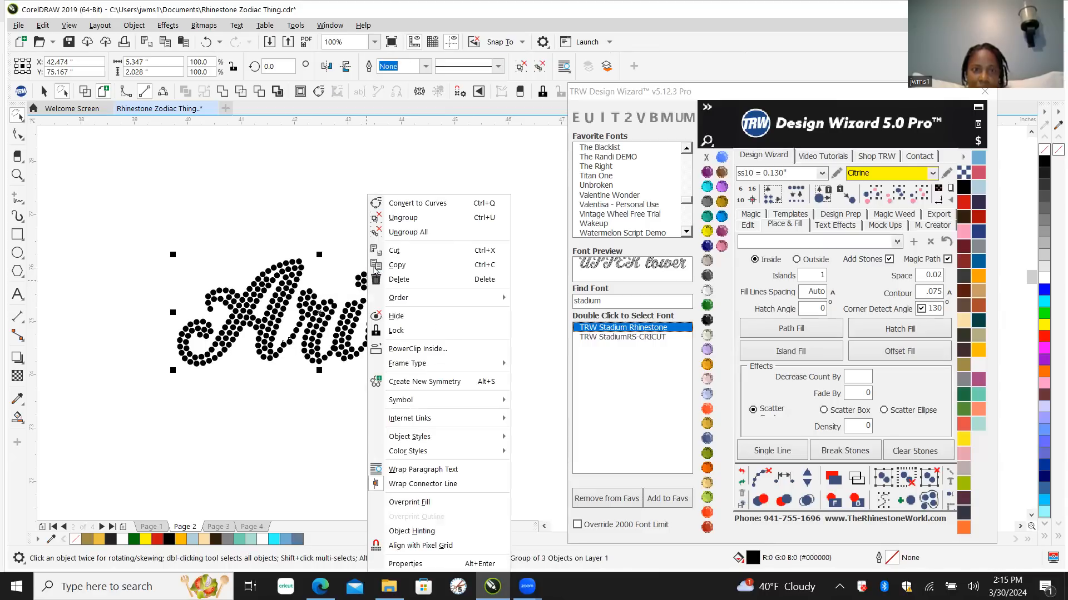
{"action": "left_click", "coordinate": [423, 234]}
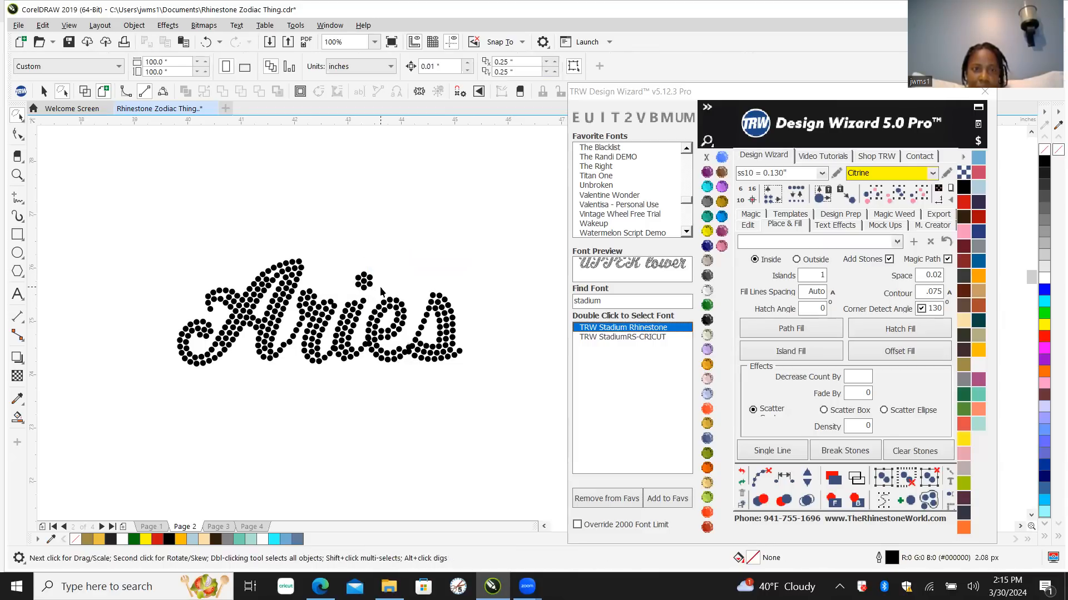
Step: Break the curve forming the middle letters "ri" of the new "Aries" lettering apart into individual stones
{"action": "left_click", "coordinate": [368, 286]}
{"action": "scroll", "coordinate": [366, 290], "scroll_direction": "up", "scroll_amount": 4}
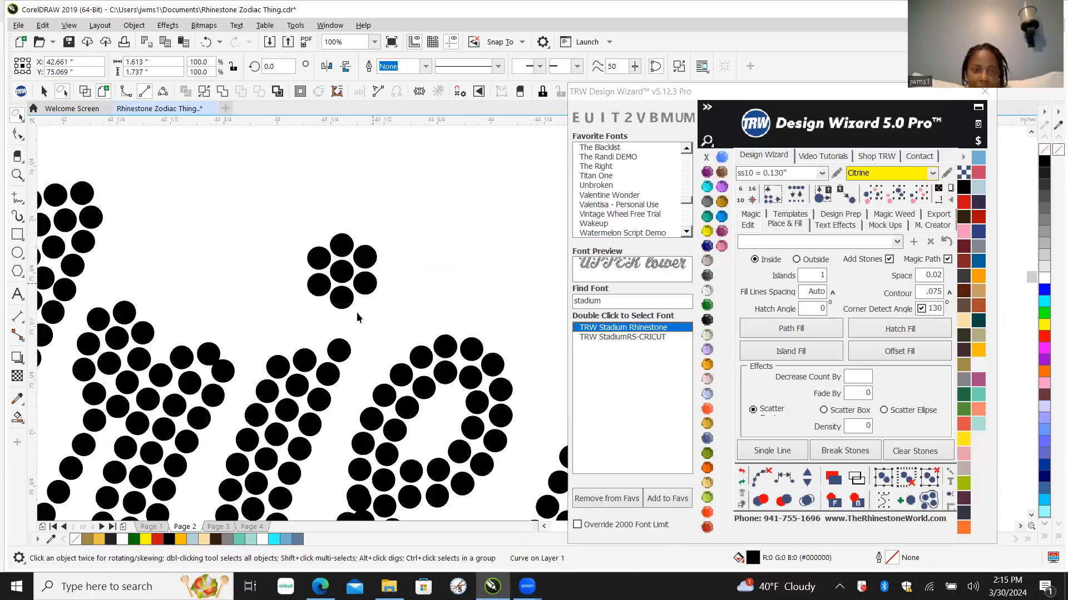
{"action": "scroll", "coordinate": [341, 312], "scroll_direction": "down", "scroll_amount": 4}
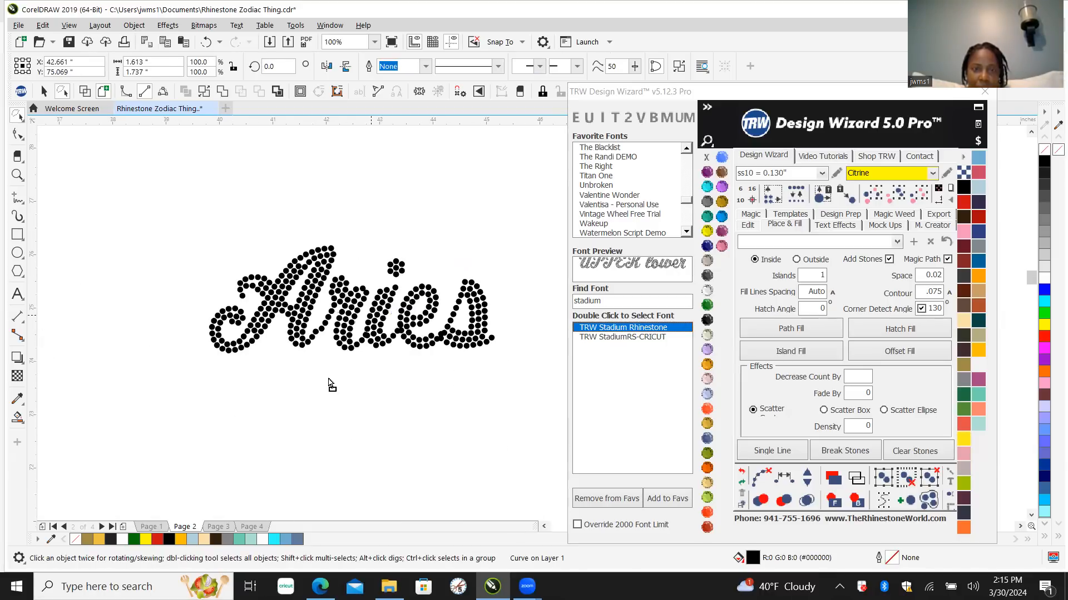
{"action": "left_click_drag", "start_coordinate": [344, 335], "coordinate": [309, 402]}
{"action": "key", "text": "ctrl+z"}
{"action": "right_click", "coordinate": [379, 300]}
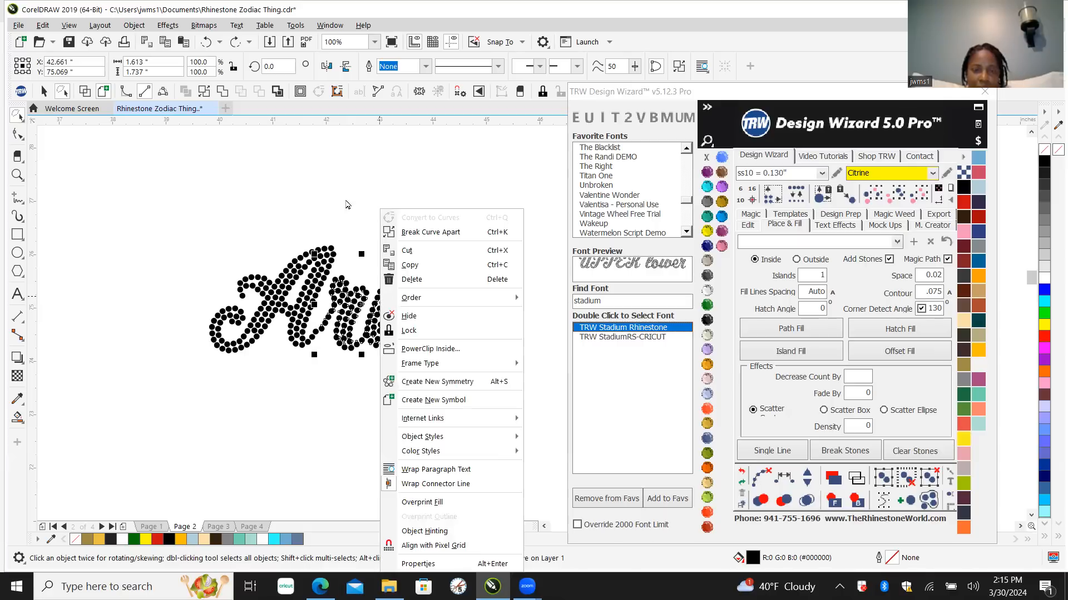
{"action": "left_click", "coordinate": [429, 232]}
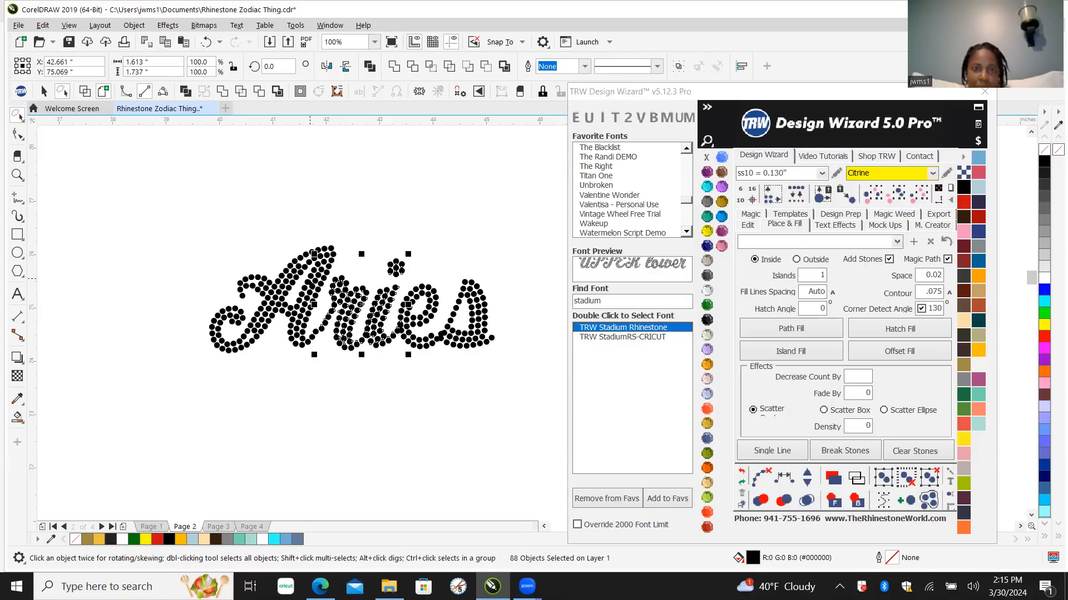
Step: Break apart the remaining "A" and "es" curves of the new "Aries" lettering and clear the selection
{"action": "right_click", "coordinate": [304, 285]}
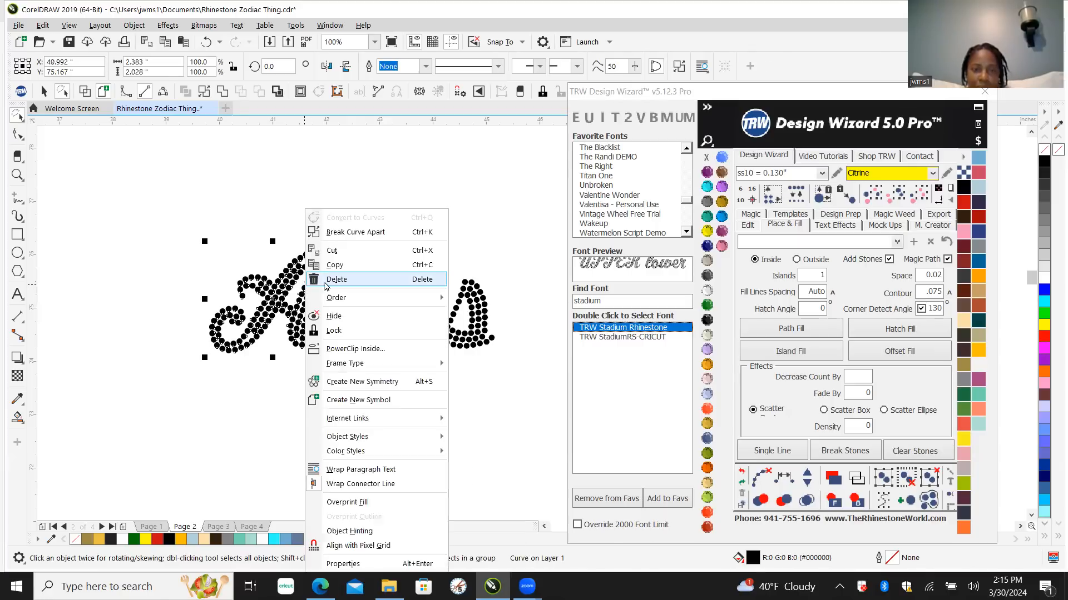
{"action": "left_click", "coordinate": [371, 232]}
{"action": "left_click", "coordinate": [470, 286]}
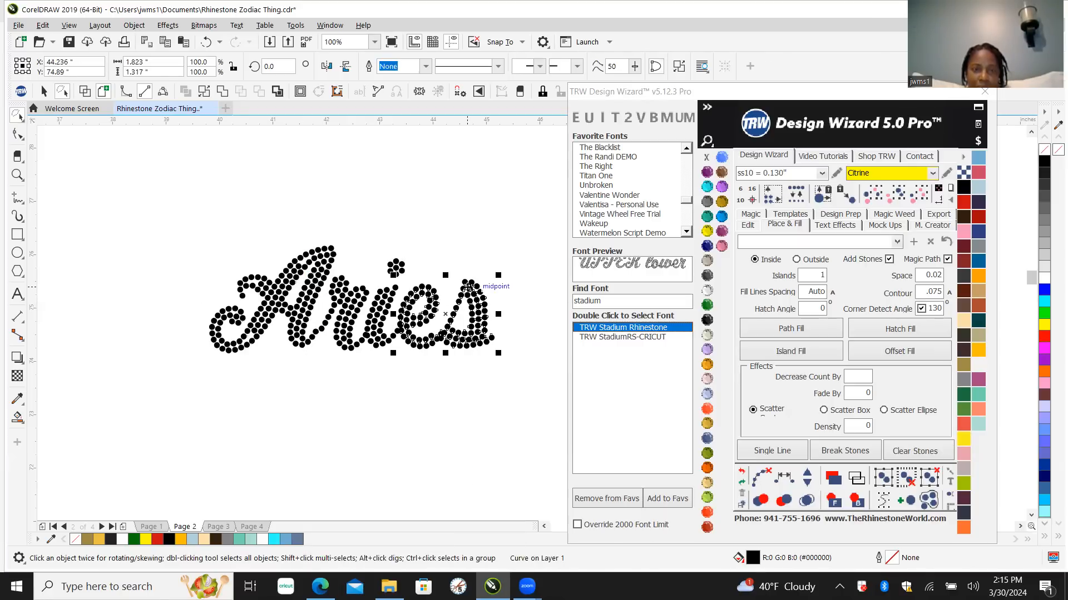
{"action": "right_click", "coordinate": [470, 286]}
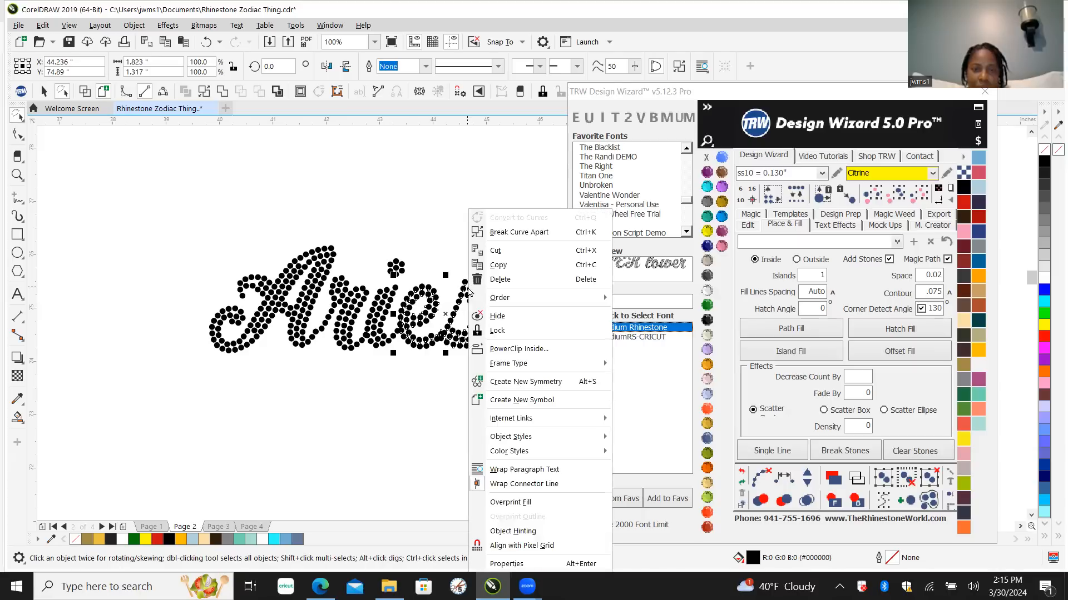
{"action": "left_click", "coordinate": [520, 240]}
{"action": "left_click", "coordinate": [443, 234]}
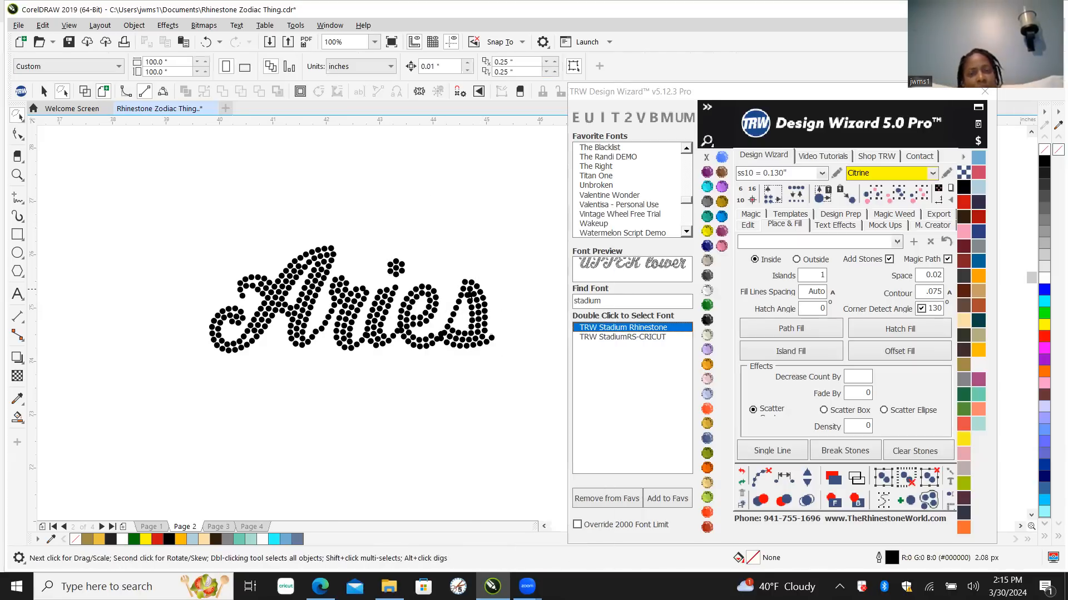
Step: Select a single stone near the top of the letter "s" to check how the stones have been separated
{"action": "scroll", "coordinate": [470, 294], "scroll_direction": "up", "scroll_amount": 3}
{"action": "left_click", "coordinate": [476, 265]}
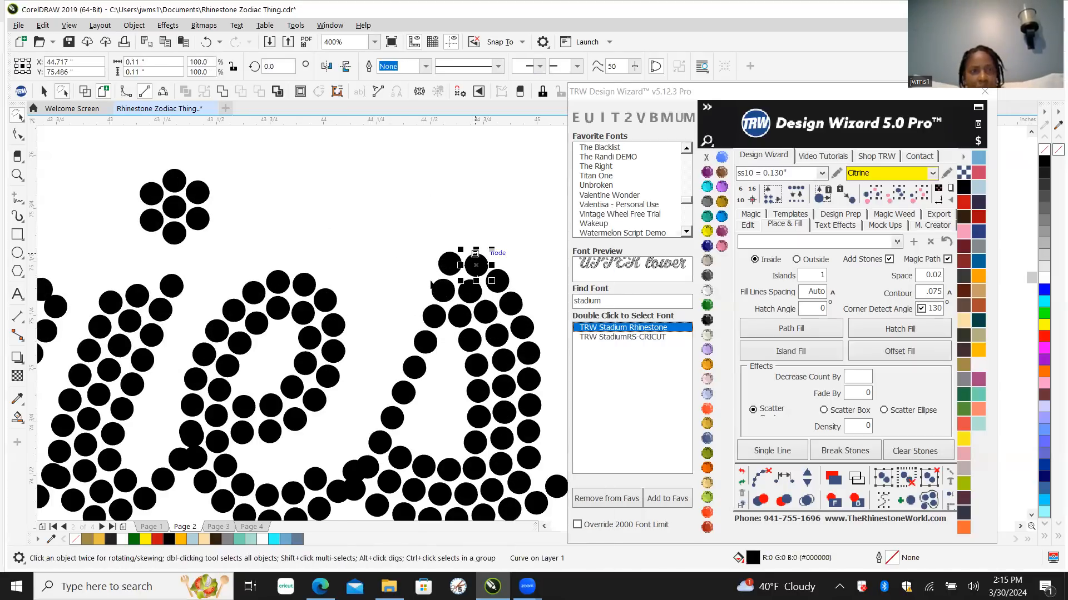
{"action": "scroll", "coordinate": [456, 328], "scroll_direction": "down", "scroll_amount": 1}
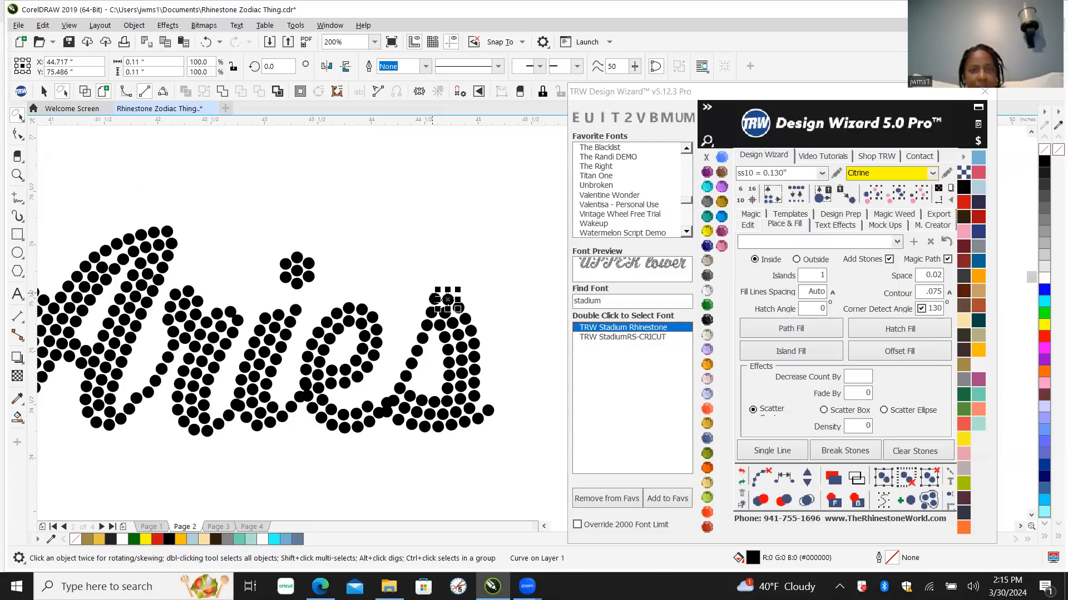
{"action": "scroll", "coordinate": [412, 257], "scroll_direction": "down", "scroll_amount": 1}
Step: Undo the curve edits and the font change to restore the TRW StadiumRS-CRICUT "Aries" text, and select it
{"action": "left_click", "coordinate": [742, 472]}
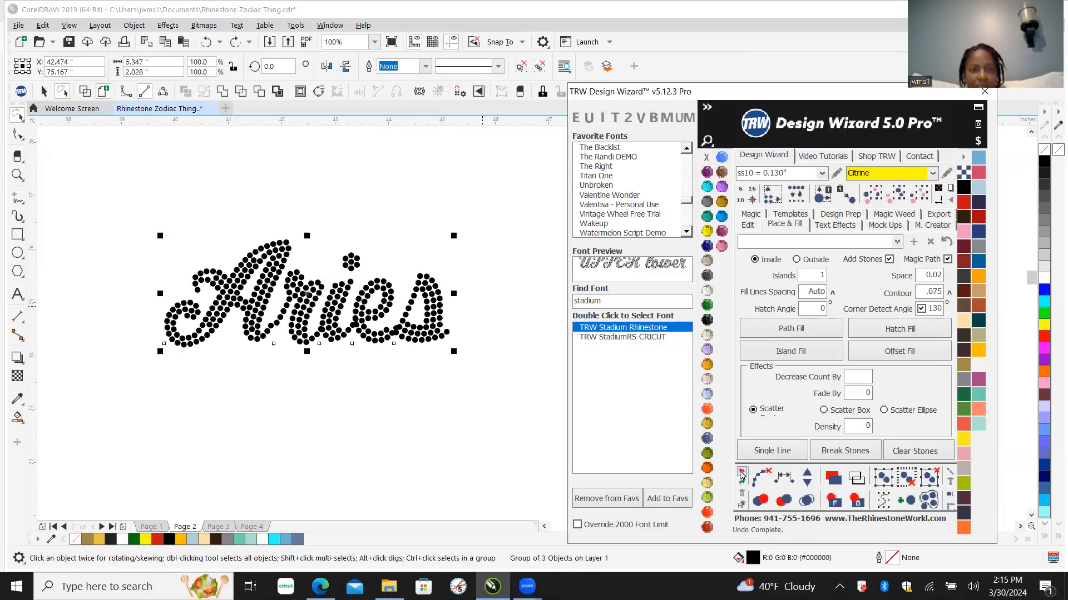
{"action": "scroll", "coordinate": [274, 371], "scroll_direction": "down", "scroll_amount": 1}
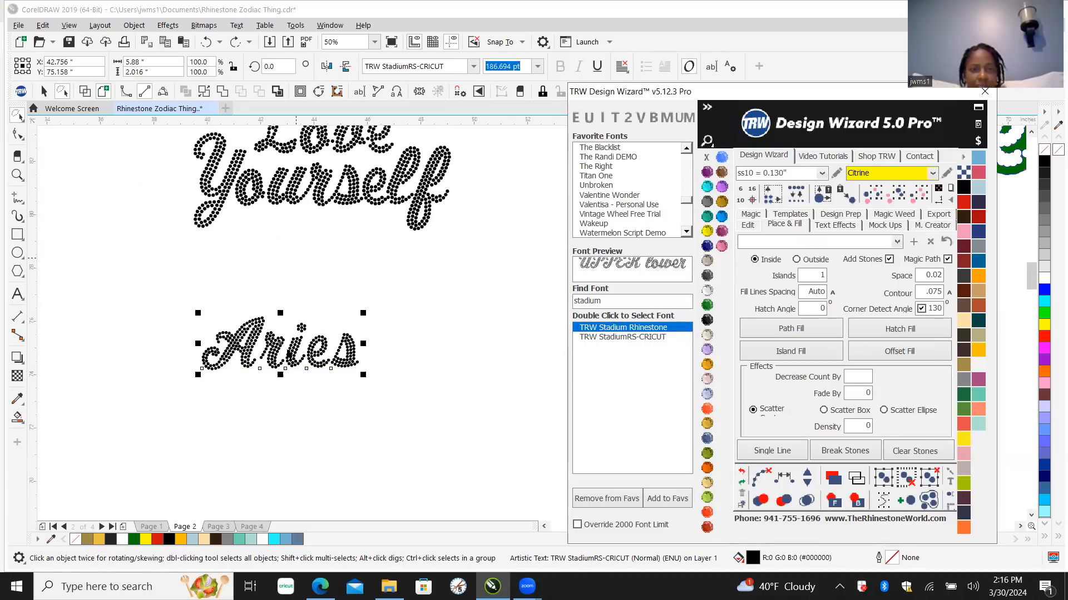
{"action": "left_click", "coordinate": [276, 281]}
{"action": "left_click", "coordinate": [274, 349]}
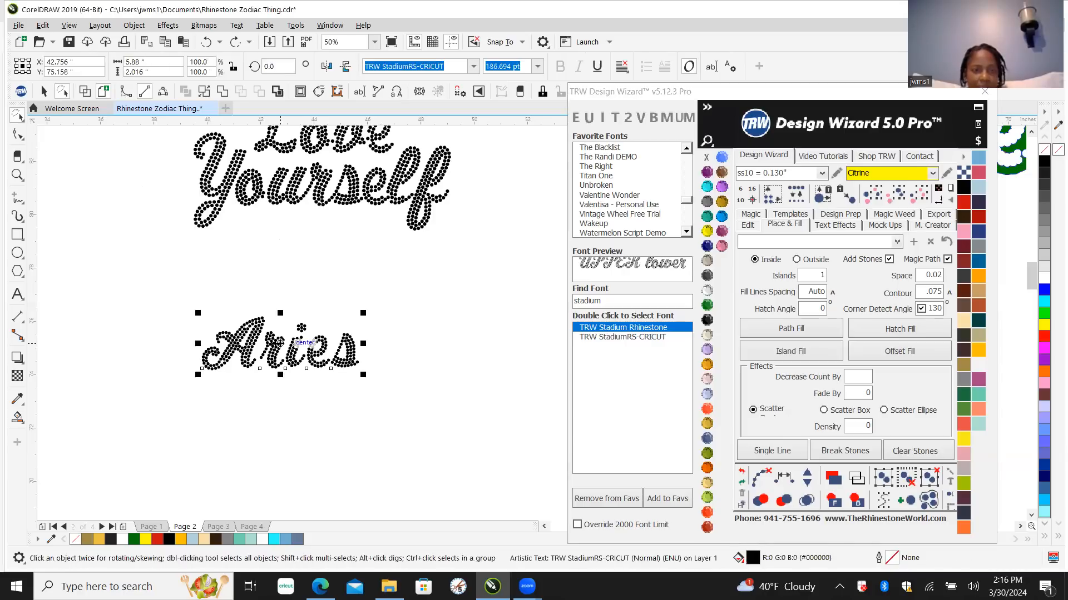
Step: Try Resize Design on the "Aries" text for ss10 stones with stone replacement accepted, and undo it
{"action": "left_click", "coordinate": [768, 199]}
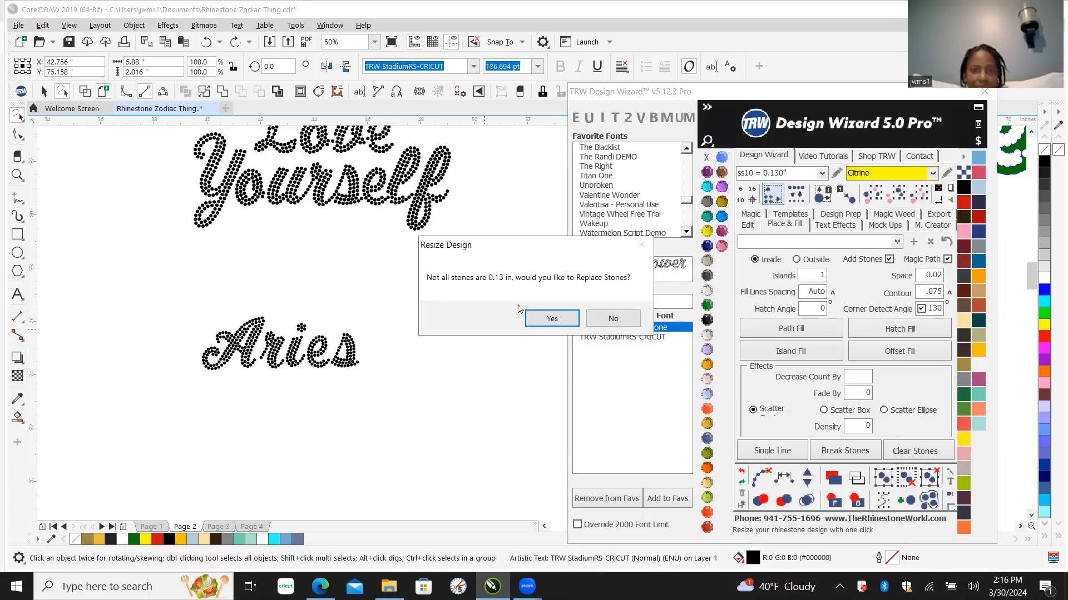
{"action": "left_click", "coordinate": [551, 320]}
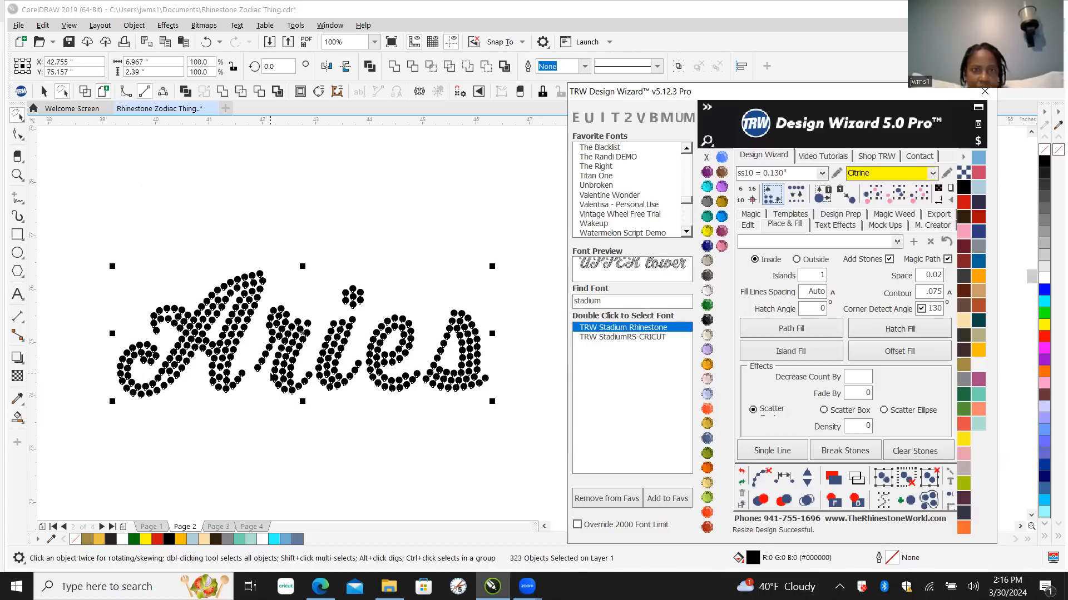
{"action": "left_click", "coordinate": [740, 470]}
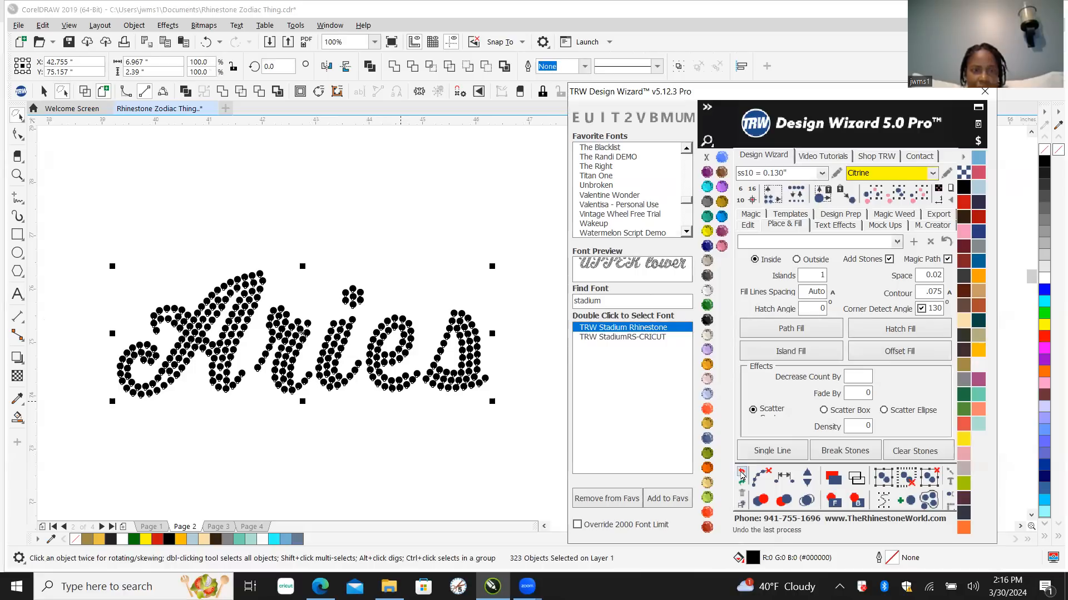
{"action": "left_click", "coordinate": [277, 307]}
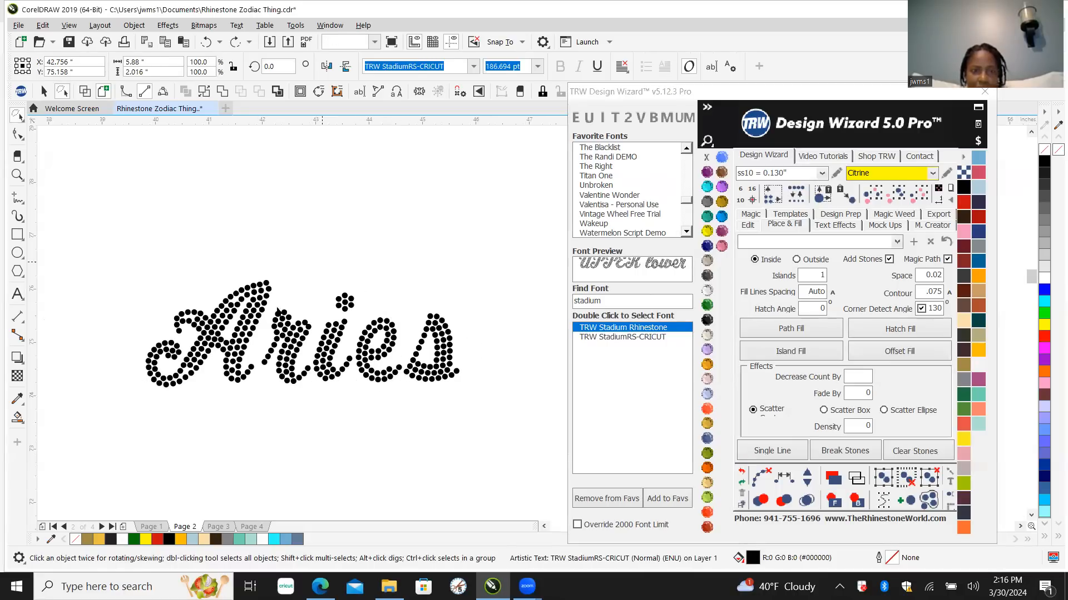
Step: Enlarge the restored "Aries" text proportionally to about 9.5 in wide and check its stone spacing
{"action": "scroll", "coordinate": [277, 307], "scroll_direction": "down", "scroll_amount": 1}
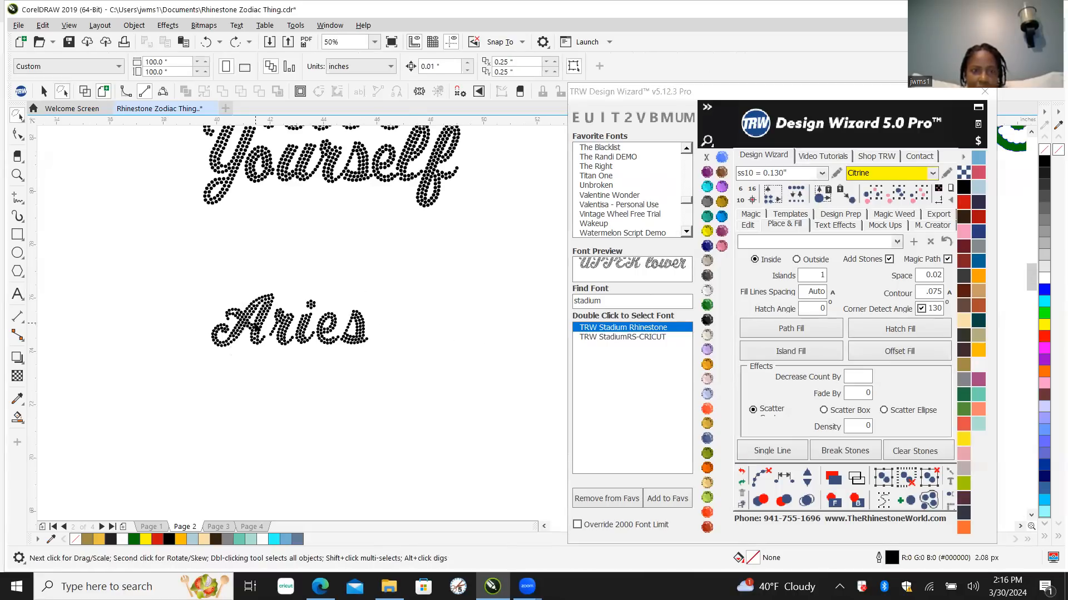
{"action": "scroll", "coordinate": [354, 351], "scroll_direction": "down", "scroll_amount": 1}
{"action": "left_click", "coordinate": [356, 349]}
{"action": "left_click_drag", "start_coordinate": [368, 350], "coordinate": [414, 397]}
{"action": "scroll", "coordinate": [392, 322], "scroll_direction": "up", "scroll_amount": 1}
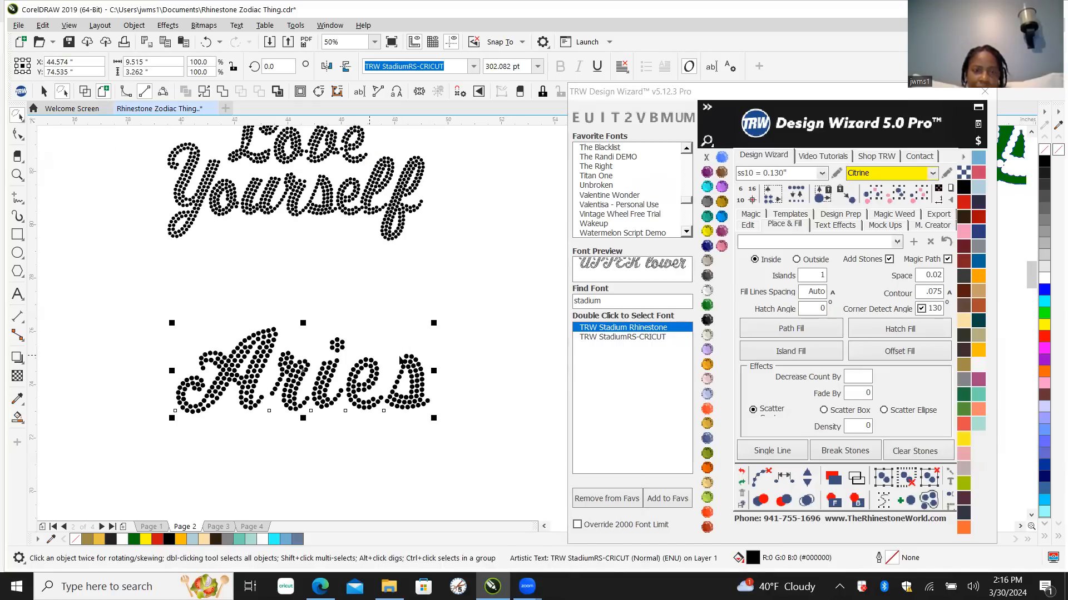
{"action": "scroll", "coordinate": [420, 442], "scroll_direction": "up", "scroll_amount": 1}
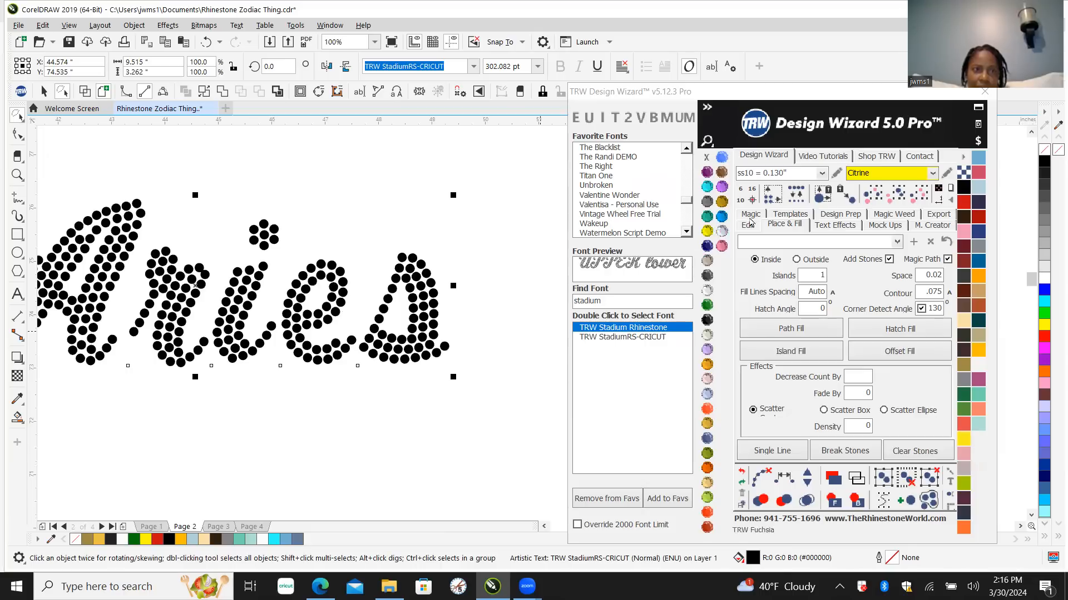
{"action": "scroll", "coordinate": [267, 350], "scroll_direction": "down", "scroll_amount": 2}
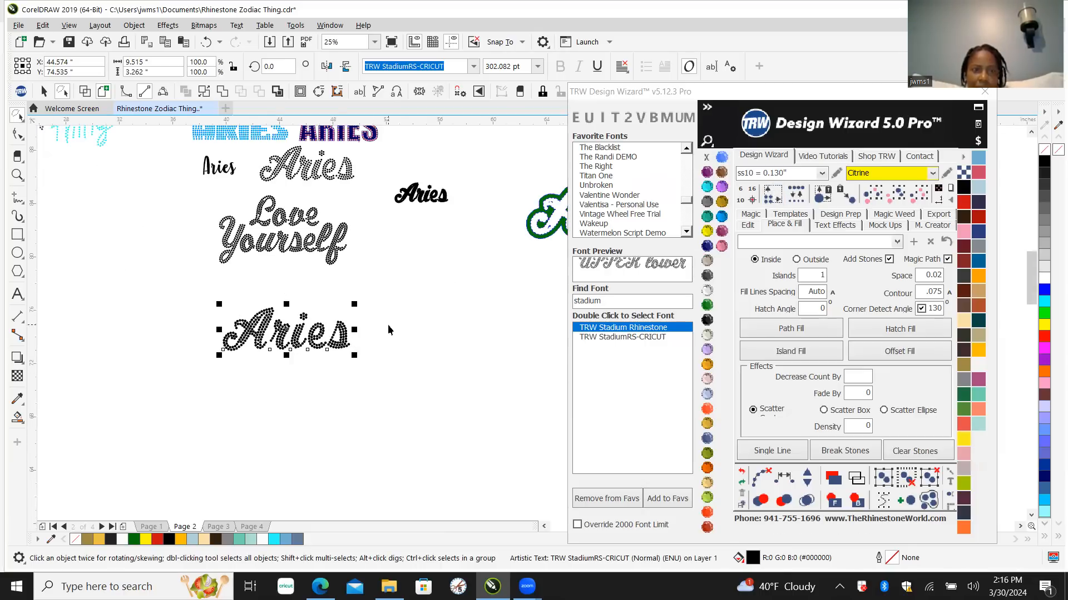
Step: Run Resize Design on the enlarged "Aries" text with stone replacement accepted, inspect the stones, and undo the result
{"action": "left_click", "coordinate": [773, 196]}
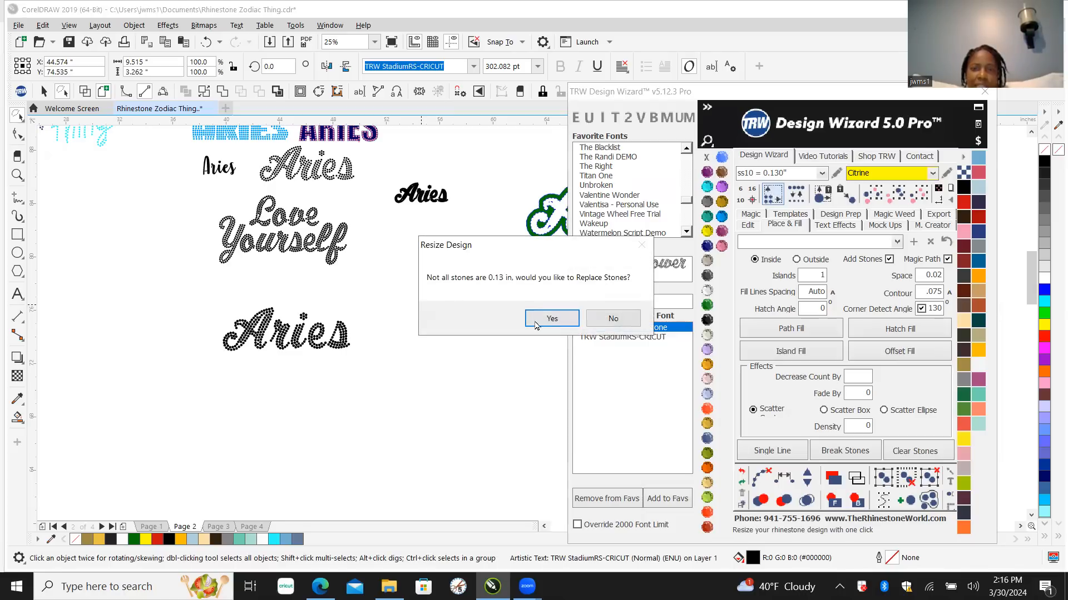
{"action": "left_click", "coordinate": [553, 320]}
{"action": "left_click", "coordinate": [548, 318]}
{"action": "scroll", "coordinate": [261, 321], "scroll_direction": "up", "scroll_amount": 5}
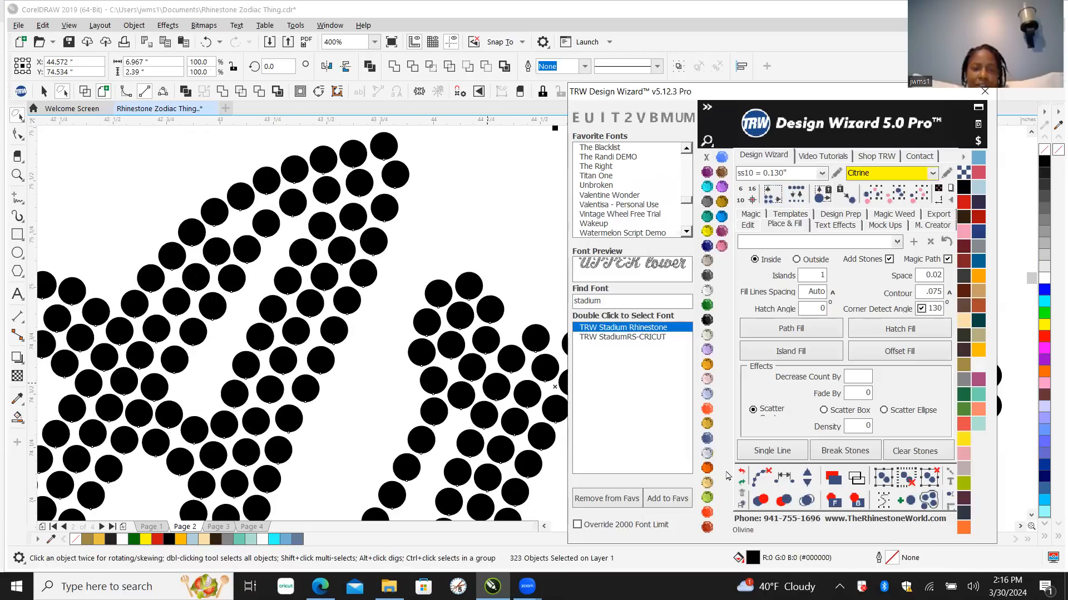
{"action": "key", "text": "ctrl+z"}
{"action": "scroll", "coordinate": [250, 332], "scroll_direction": "down", "scroll_amount": 5}
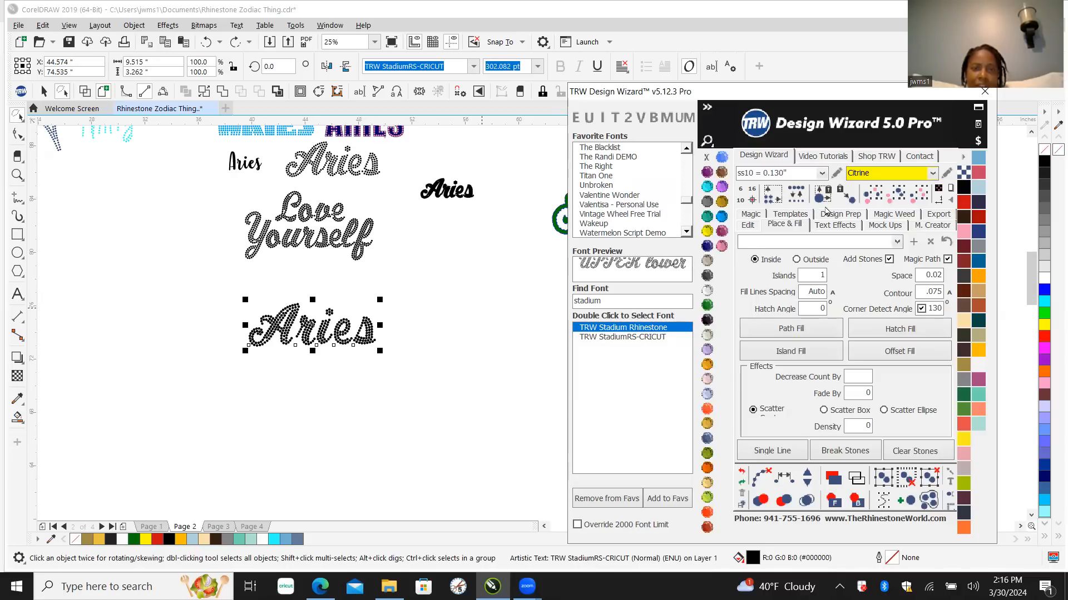
Step: Run Resize Design on the enlarged "Aries" text without replacing the stones, and inspect their spacing up close
{"action": "left_click", "coordinate": [770, 195]}
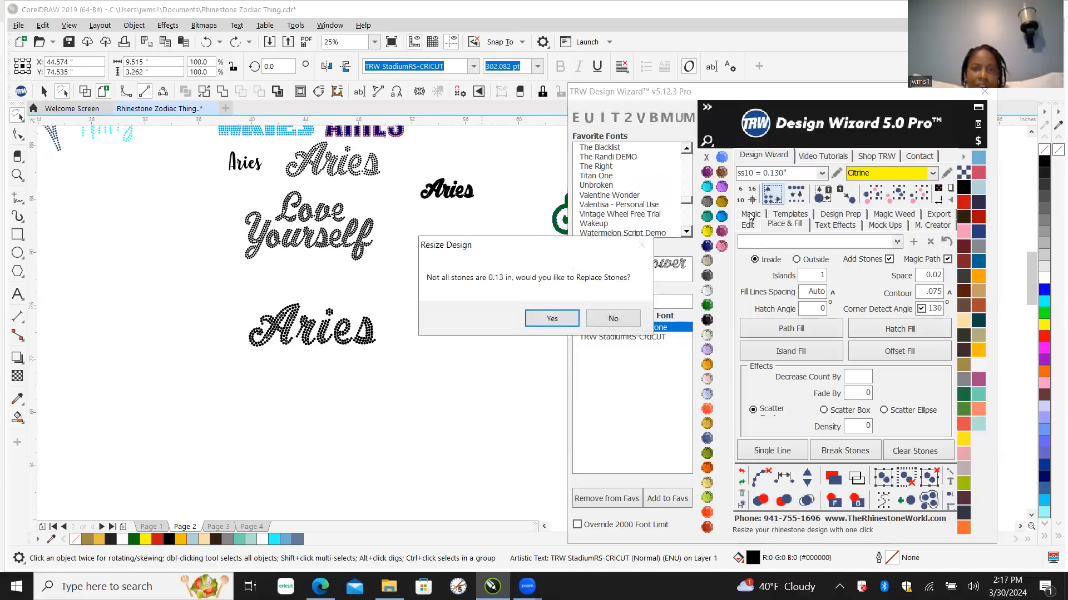
{"action": "left_click", "coordinate": [612, 319]}
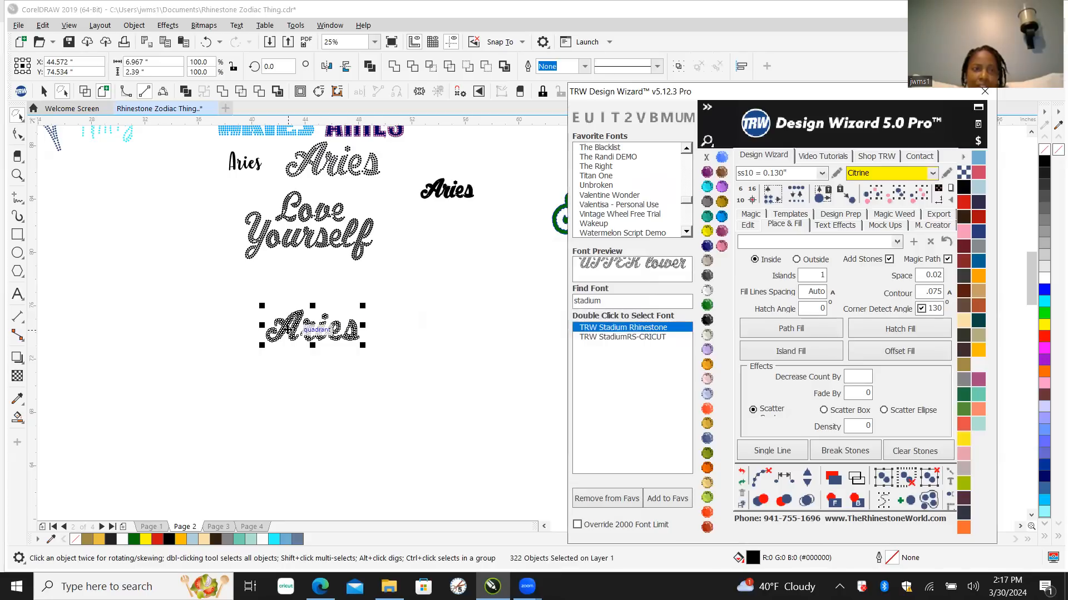
{"action": "scroll", "coordinate": [306, 334], "scroll_direction": "up", "scroll_amount": 8}
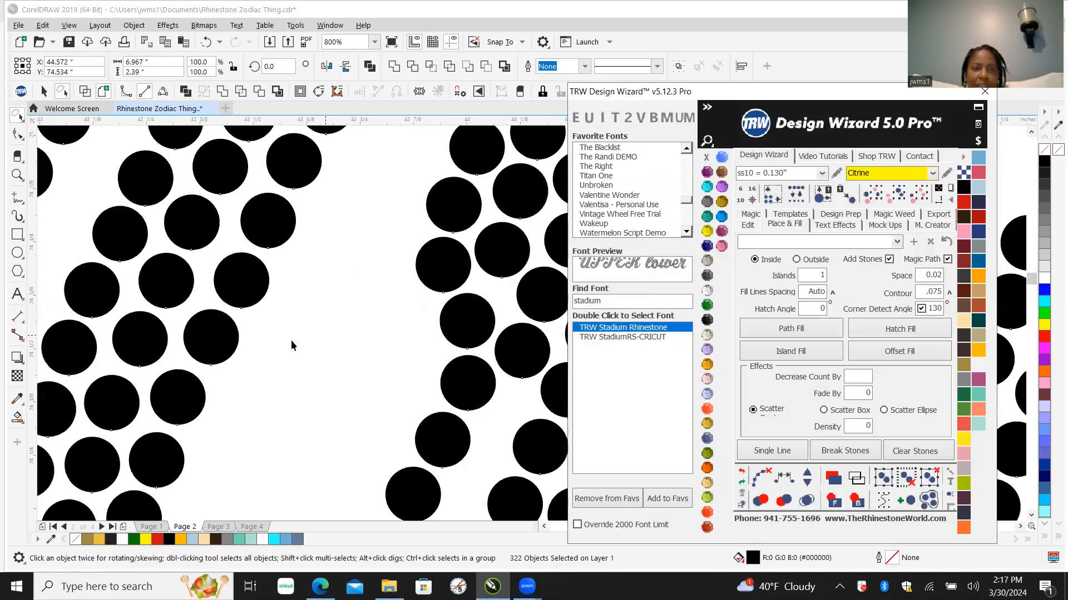
{"action": "scroll", "coordinate": [227, 315], "scroll_direction": "down", "scroll_amount": 7}
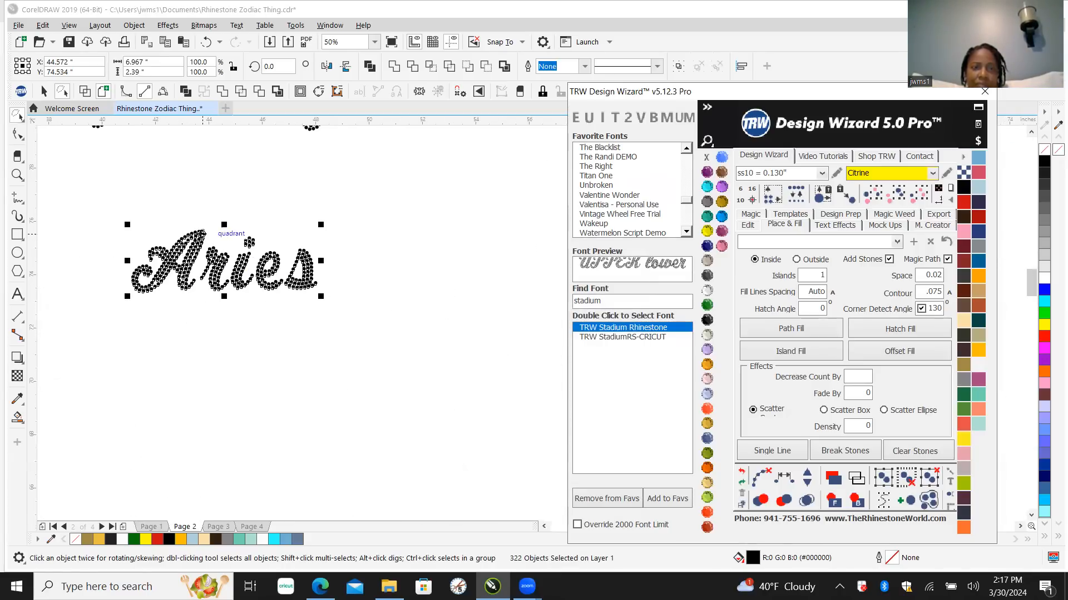
Step: Scale the resized "Aries" stone lettering up proportionally to about 9.6 in wide
{"action": "scroll", "coordinate": [199, 237], "scroll_direction": "down", "scroll_amount": 2}
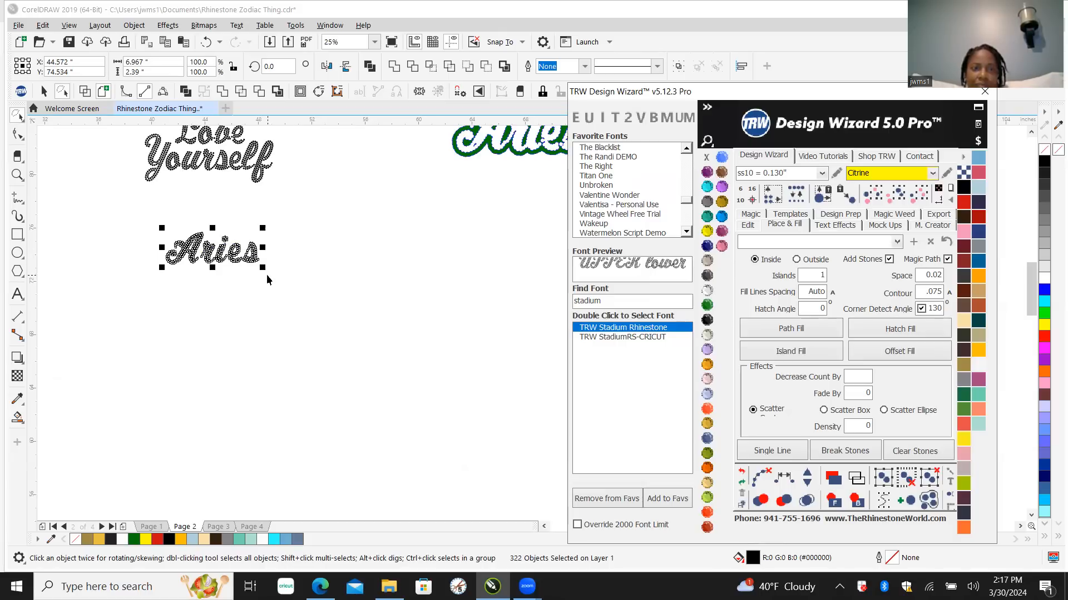
{"action": "left_click_drag", "start_coordinate": [264, 268], "coordinate": [294, 300]}
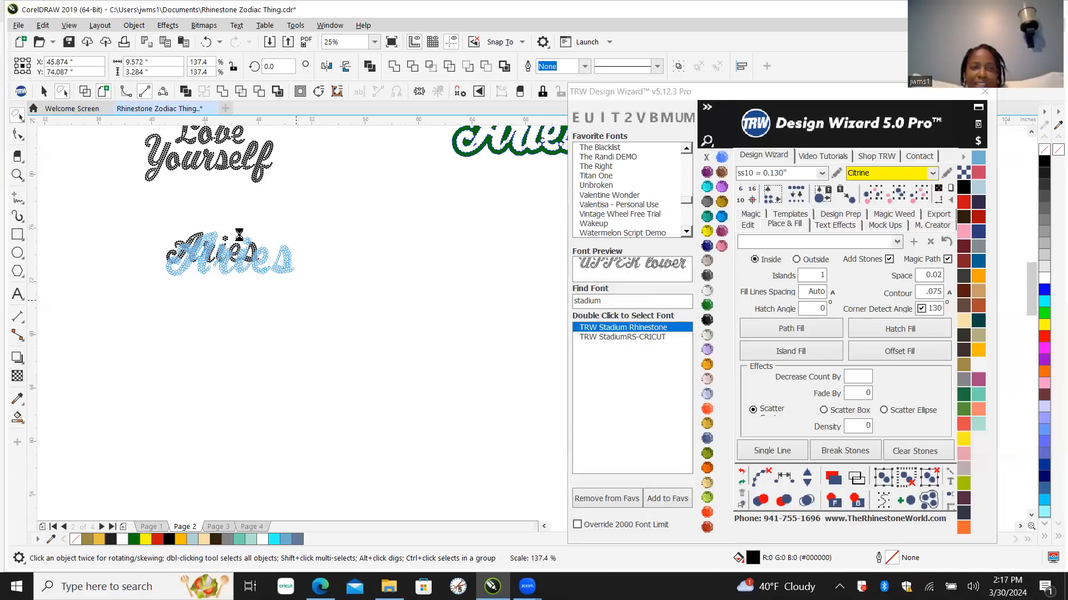
Step: Convert all selected stones of the lowest Aries word to curves and clear the selection
{"action": "scroll", "coordinate": [253, 258], "scroll_direction": "up", "scroll_amount": 4}
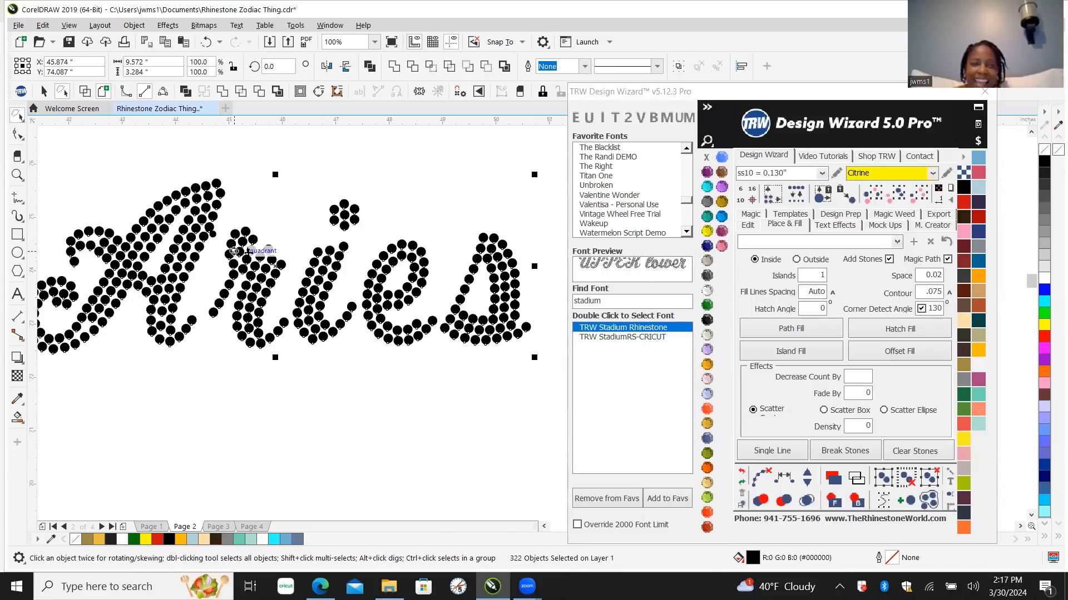
{"action": "right_click", "coordinate": [268, 268]}
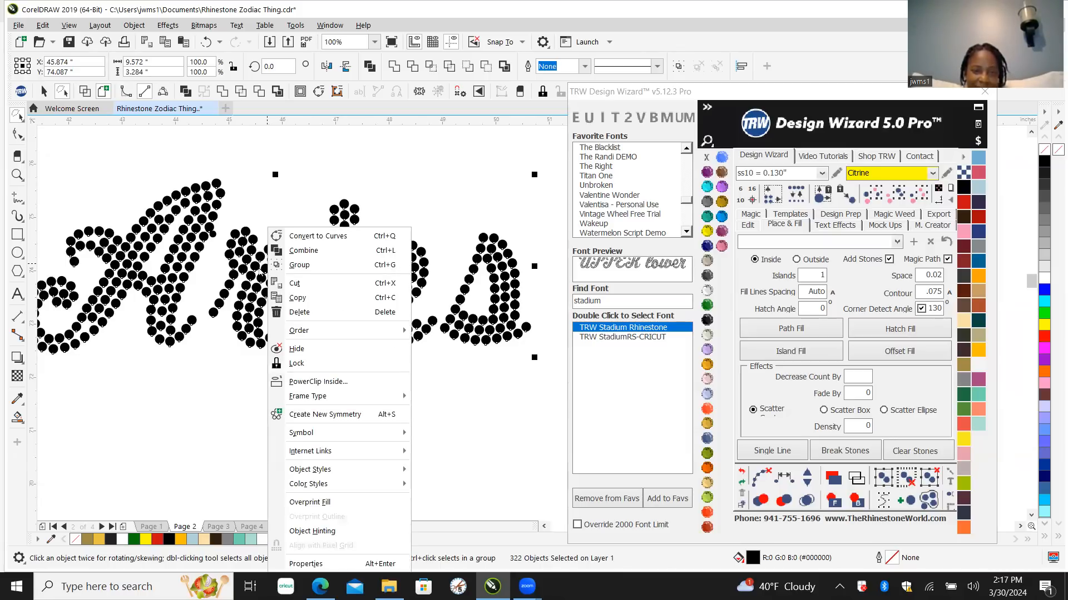
{"action": "left_click", "coordinate": [327, 238]}
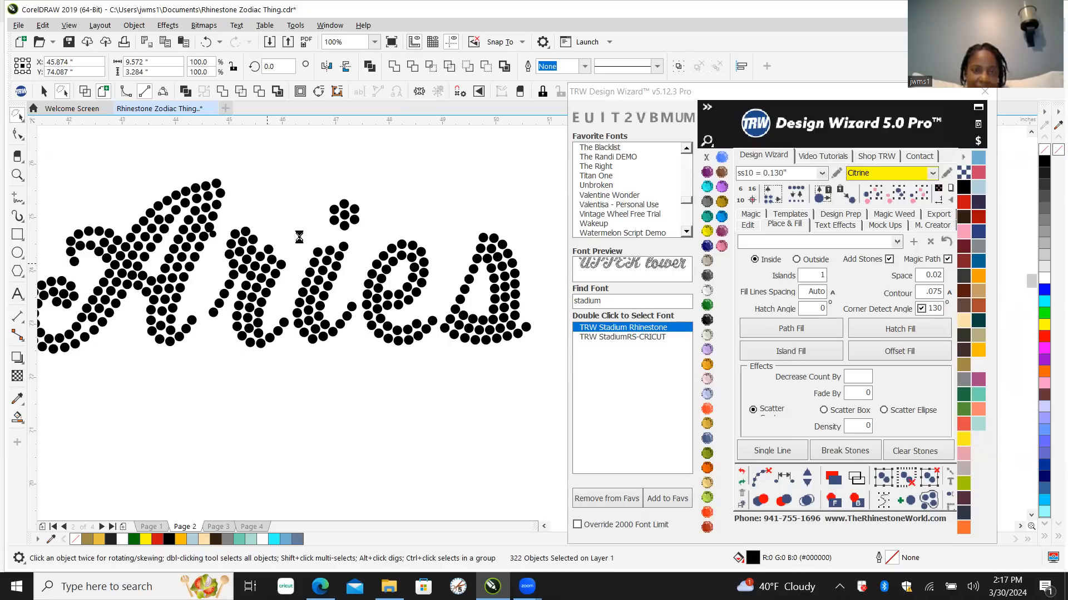
{"action": "right_click", "coordinate": [330, 267]}
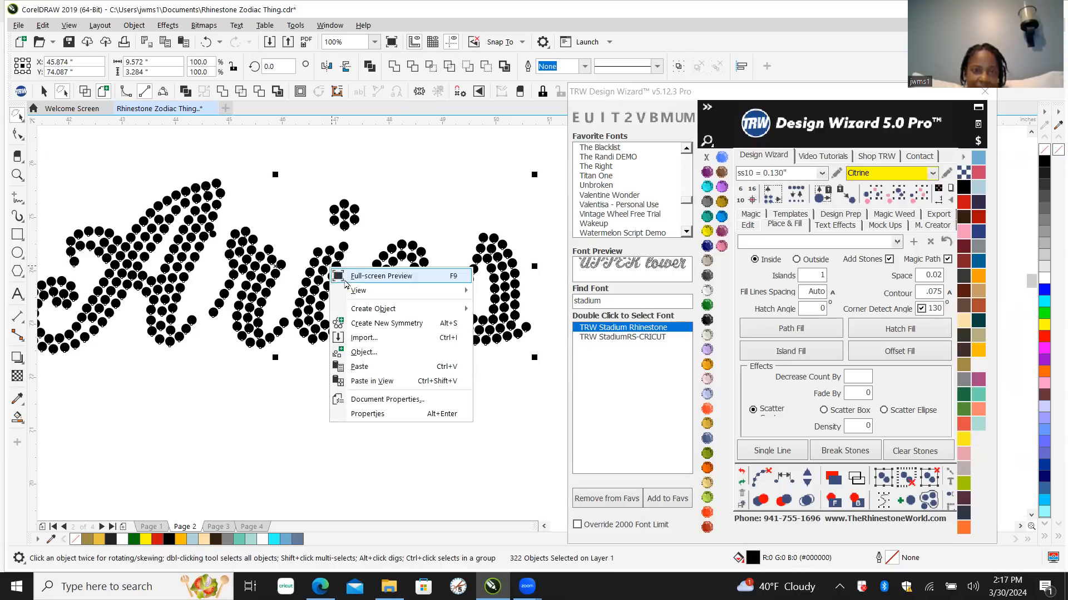
{"action": "left_click", "coordinate": [347, 187]}
{"action": "left_click", "coordinate": [352, 170]}
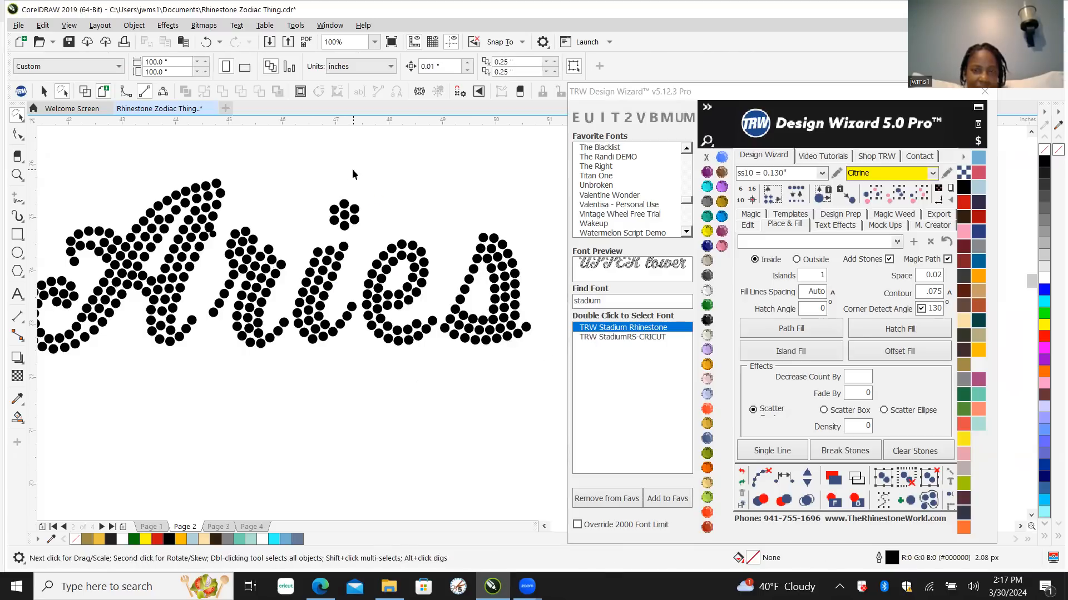
Step: Check the size of individual stones in the i and A of the Aries word
{"action": "left_click", "coordinate": [318, 252]}
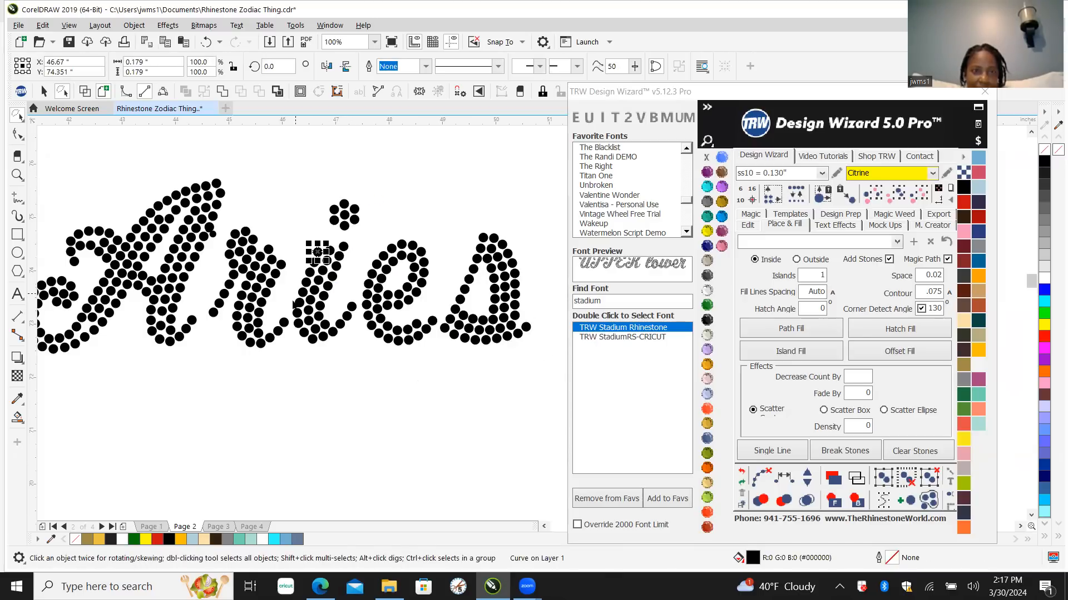
{"action": "left_click", "coordinate": [295, 294]}
{"action": "left_click", "coordinate": [299, 303]}
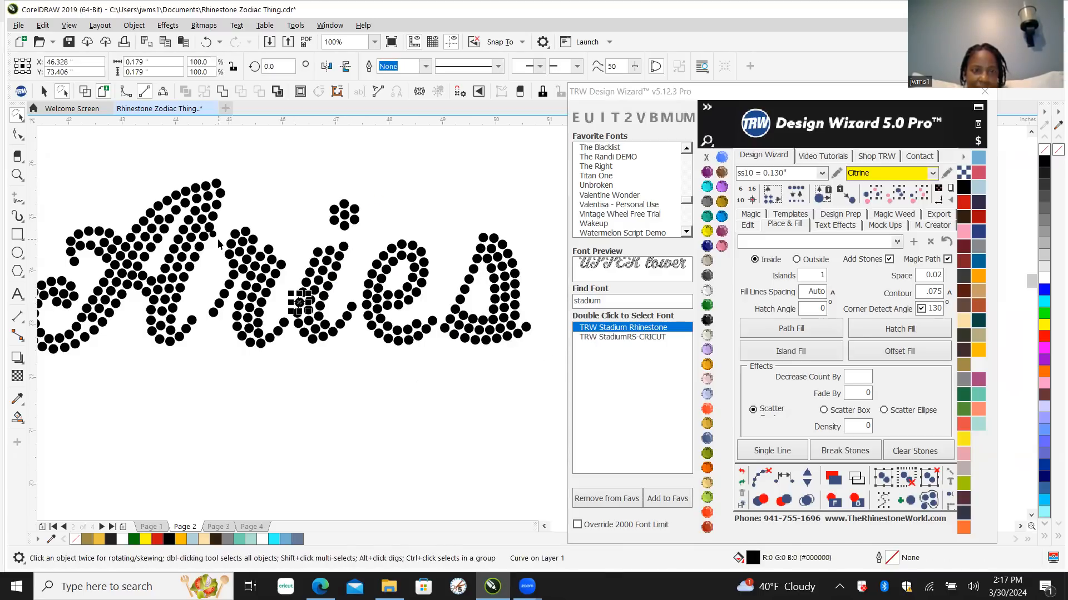
{"action": "left_click", "coordinate": [212, 217]}
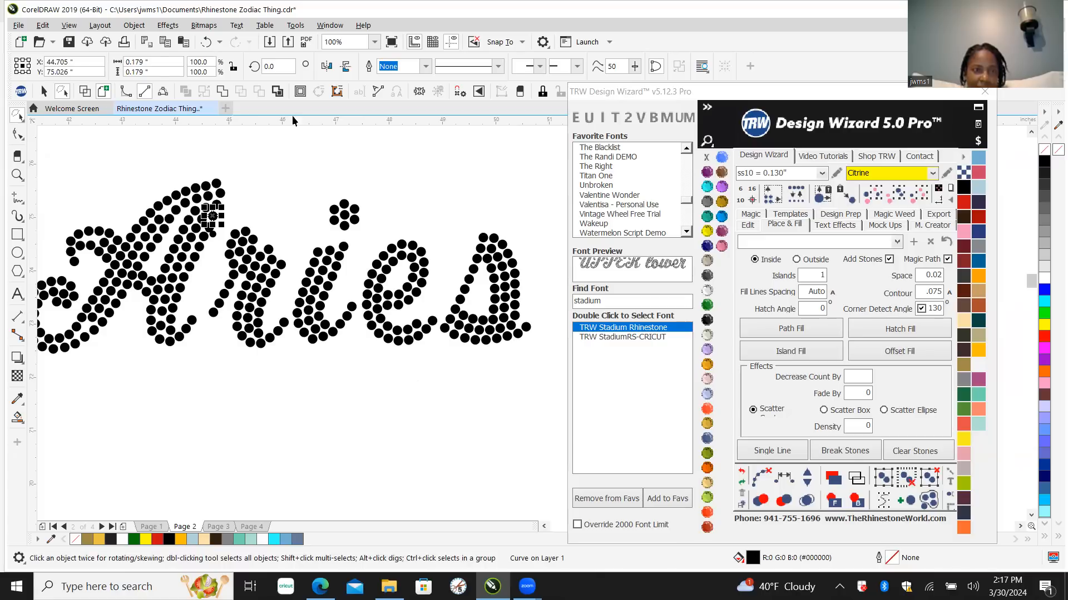
{"action": "left_click", "coordinate": [326, 205]}
{"action": "scroll", "coordinate": [326, 205], "scroll_direction": "down", "scroll_amount": 1}
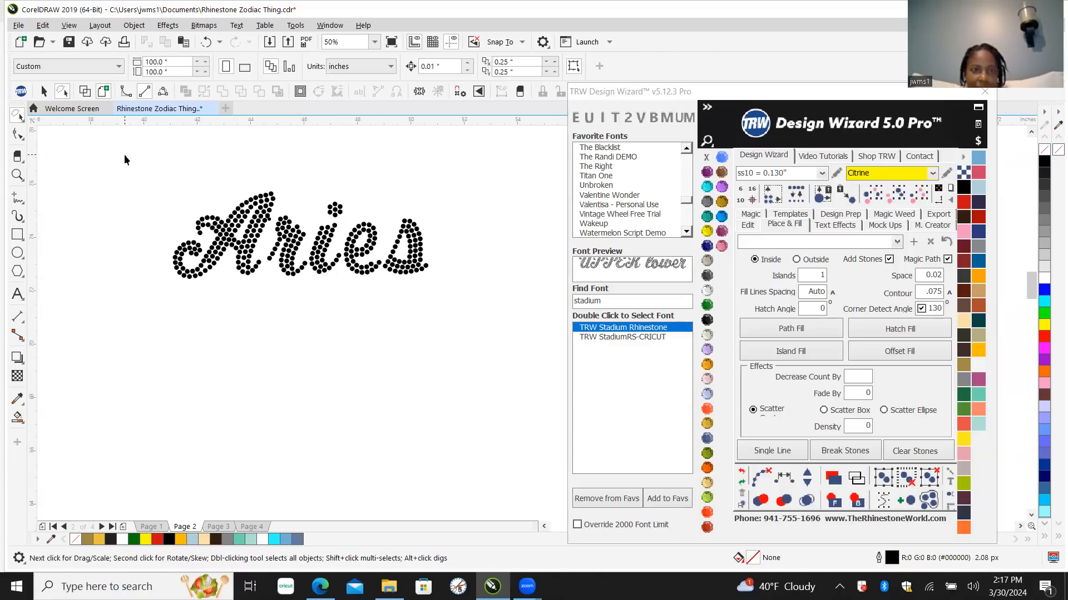
Step: Select the whole Aries word with the Pick tool and replace its stones with ss10 = 0.130" stones
{"action": "left_click", "coordinate": [20, 118]}
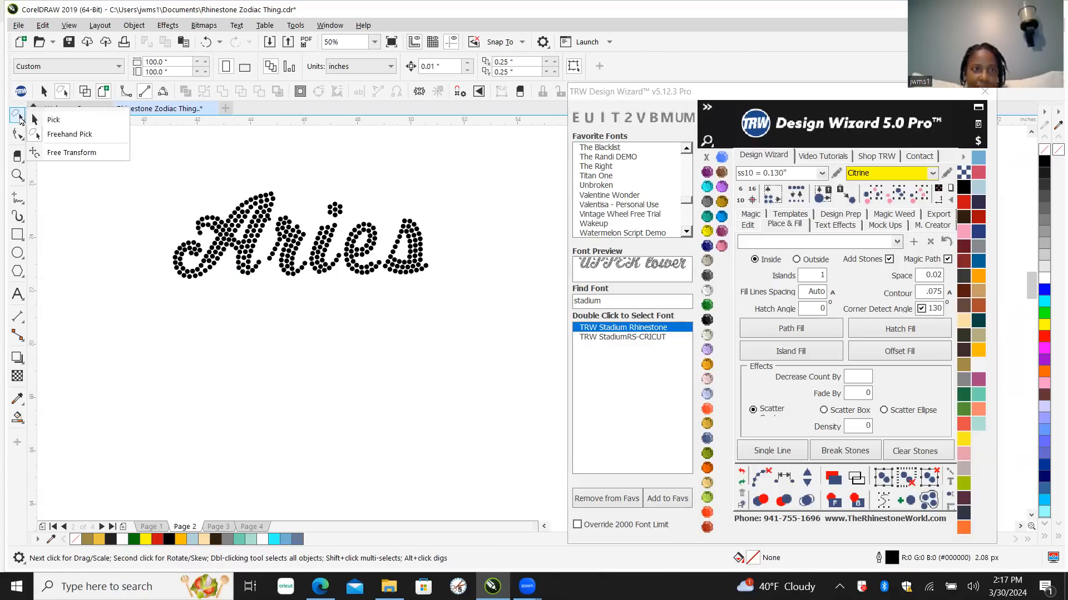
{"action": "left_click", "coordinate": [81, 125]}
{"action": "left_click_drag", "start_coordinate": [311, 285], "coordinate": [479, 317]}
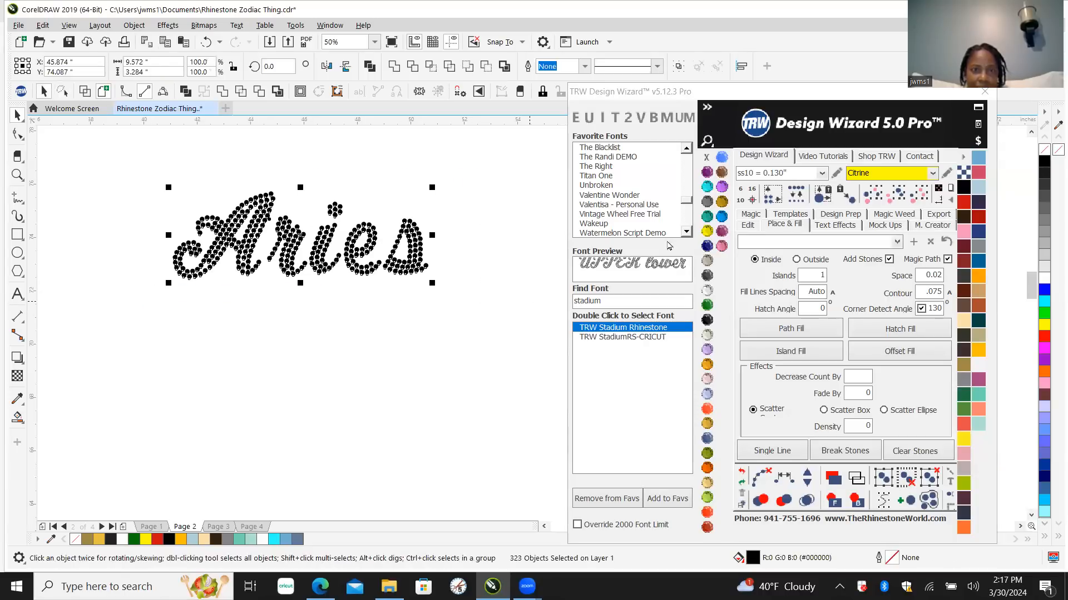
{"action": "left_click", "coordinate": [796, 199]}
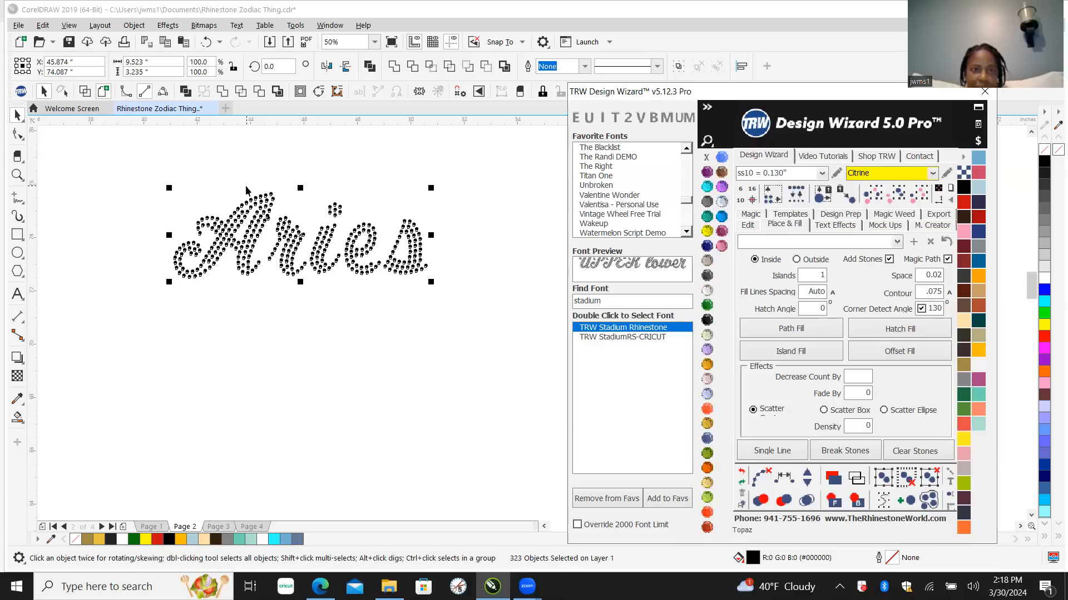
Step: Examine the stone size and spacing of the Aries word and compare it with the Love Yourself design
{"action": "scroll", "coordinate": [246, 191], "scroll_direction": "up", "scroll_amount": 3}
{"action": "left_click", "coordinate": [396, 200]}
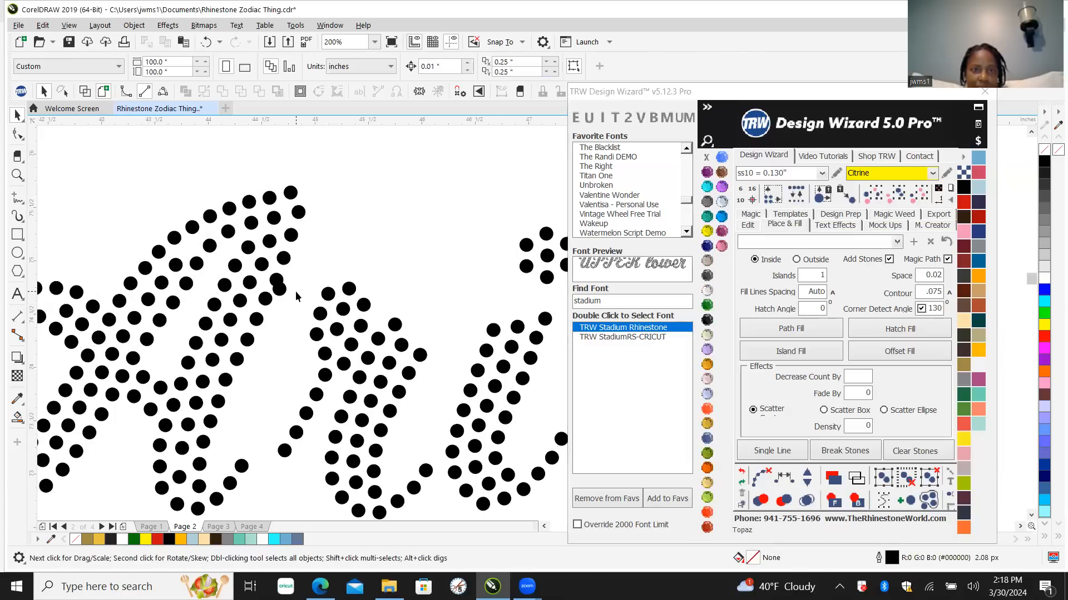
{"action": "scroll", "coordinate": [278, 296], "scroll_direction": "up", "scroll_amount": 1}
{"action": "scroll", "coordinate": [272, 296], "scroll_direction": "down", "scroll_amount": 4}
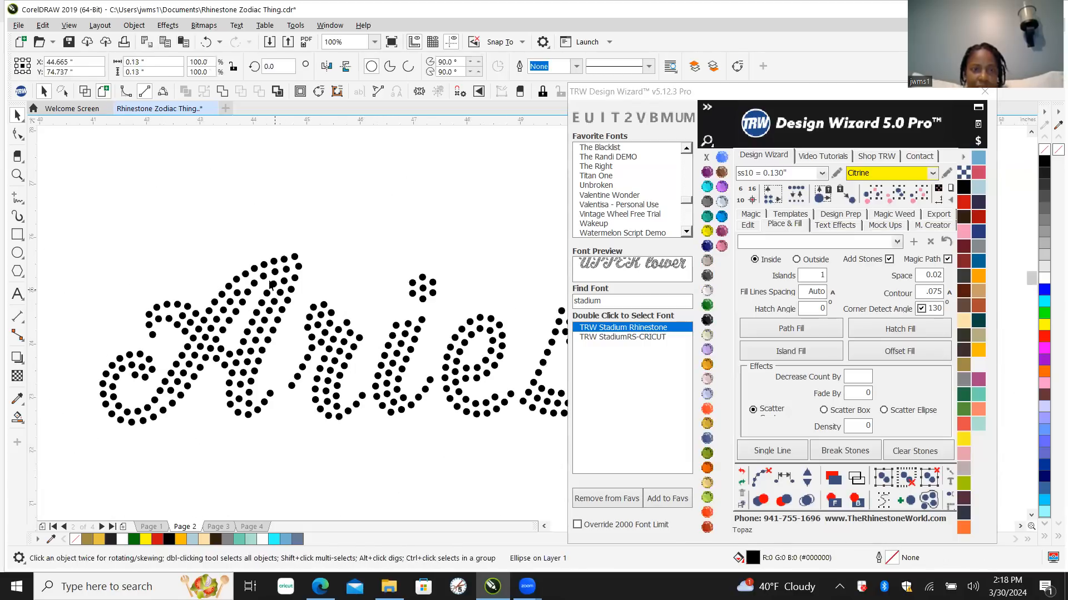
{"action": "scroll", "coordinate": [287, 284], "scroll_direction": "up", "scroll_amount": 1}
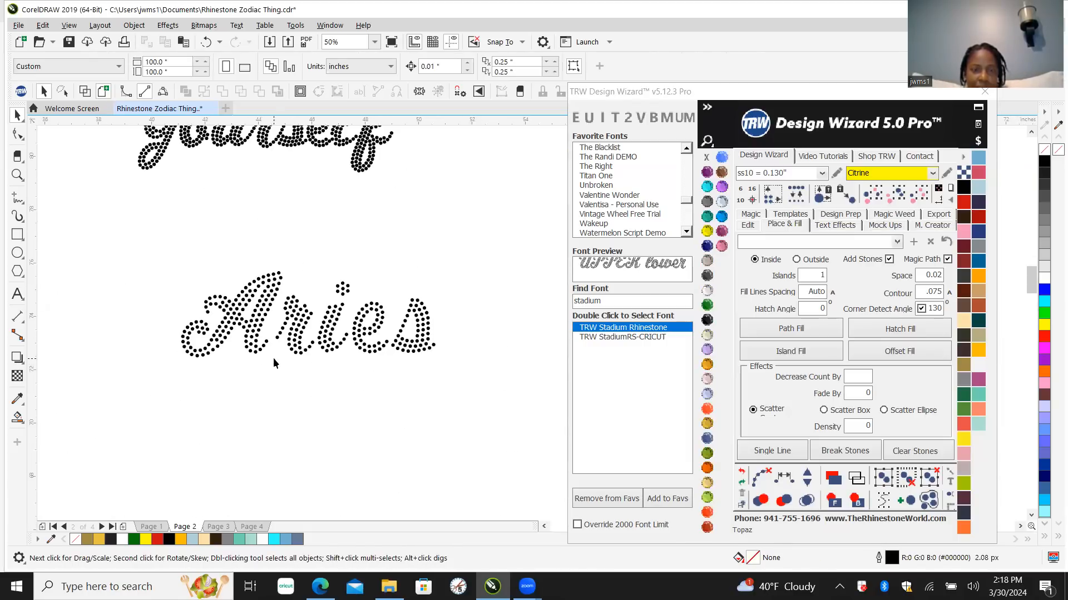
{"action": "scroll", "coordinate": [210, 417], "scroll_direction": "down", "scroll_amount": 1}
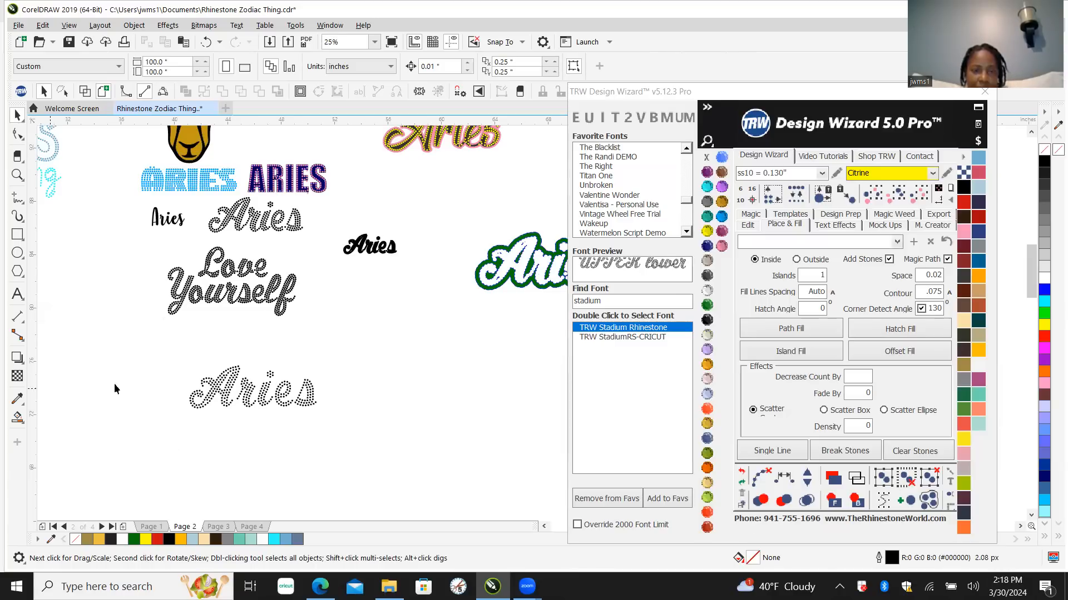
{"action": "scroll", "coordinate": [192, 364], "scroll_direction": "up", "scroll_amount": 1}
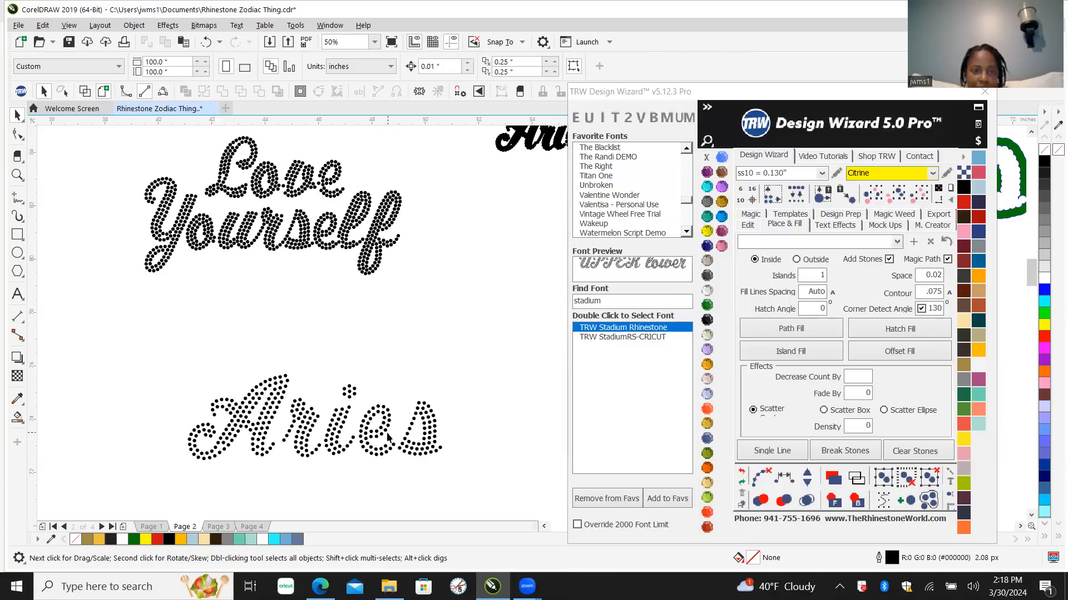
{"action": "scroll", "coordinate": [423, 453], "scroll_direction": "up", "scroll_amount": 1}
{"action": "scroll", "coordinate": [426, 439], "scroll_direction": "down", "scroll_amount": 1}
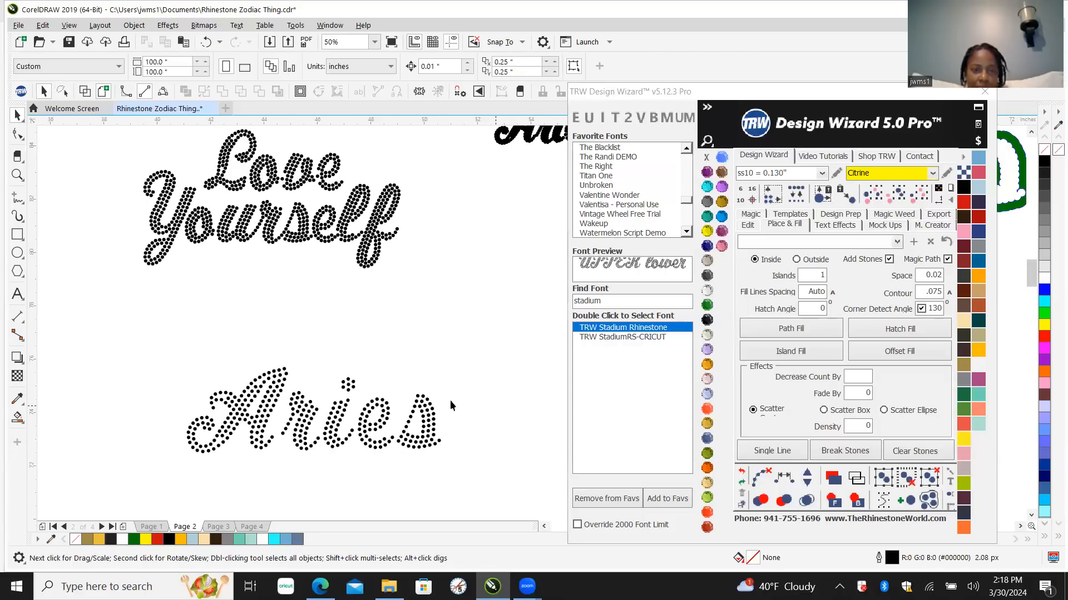
Step: Replace all stones of the lowest Aries word with ss16 = 0.173" stones and inspect their spacing
{"action": "left_click_drag", "start_coordinate": [149, 343], "coordinate": [468, 474]}
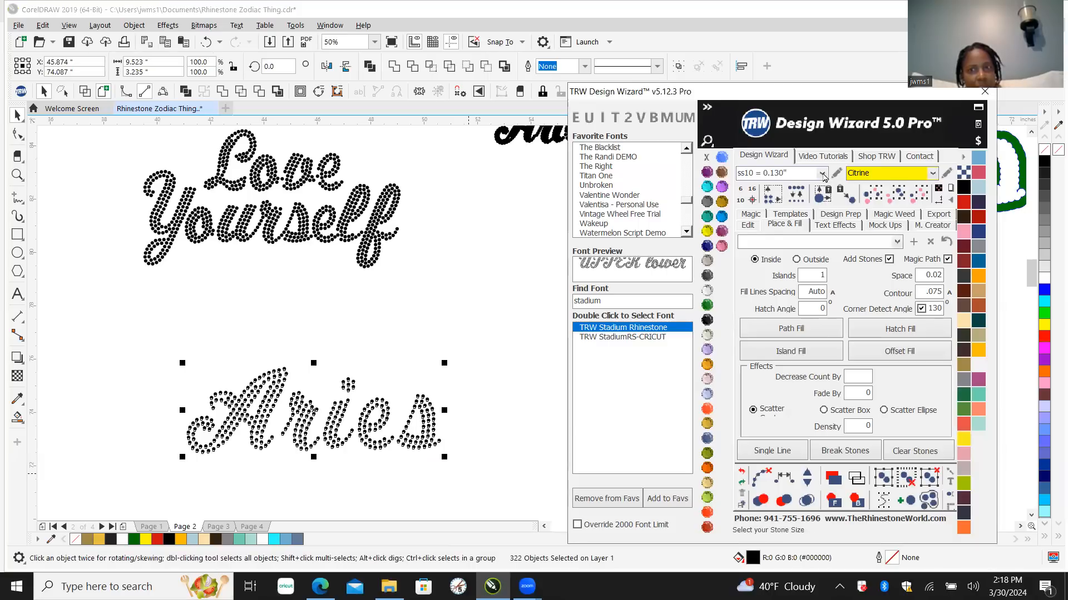
{"action": "left_click", "coordinate": [822, 174]}
{"action": "left_click", "coordinate": [774, 218]}
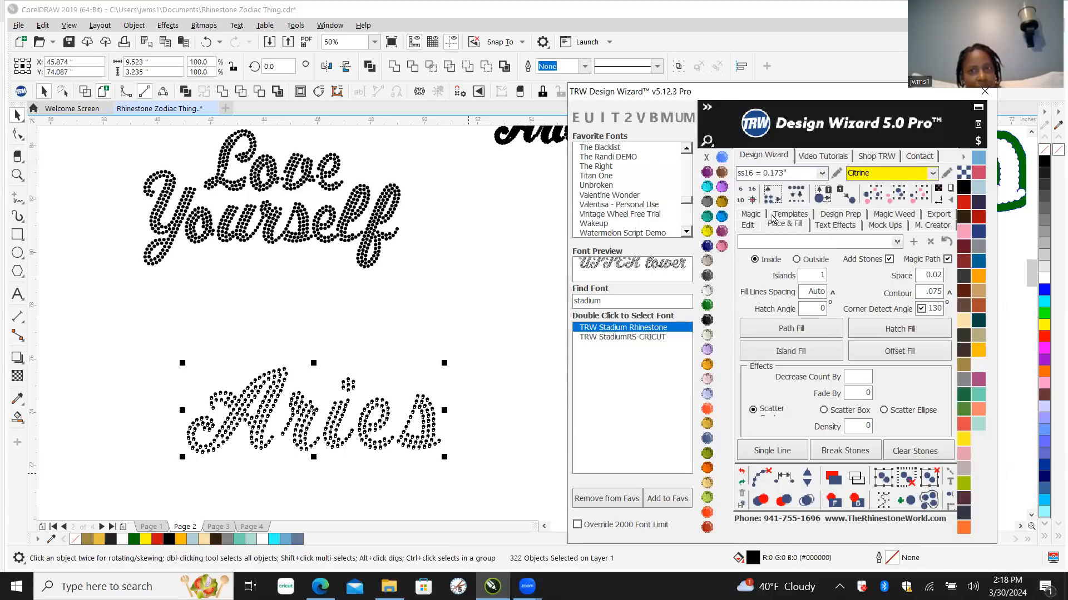
{"action": "left_click", "coordinate": [796, 195]}
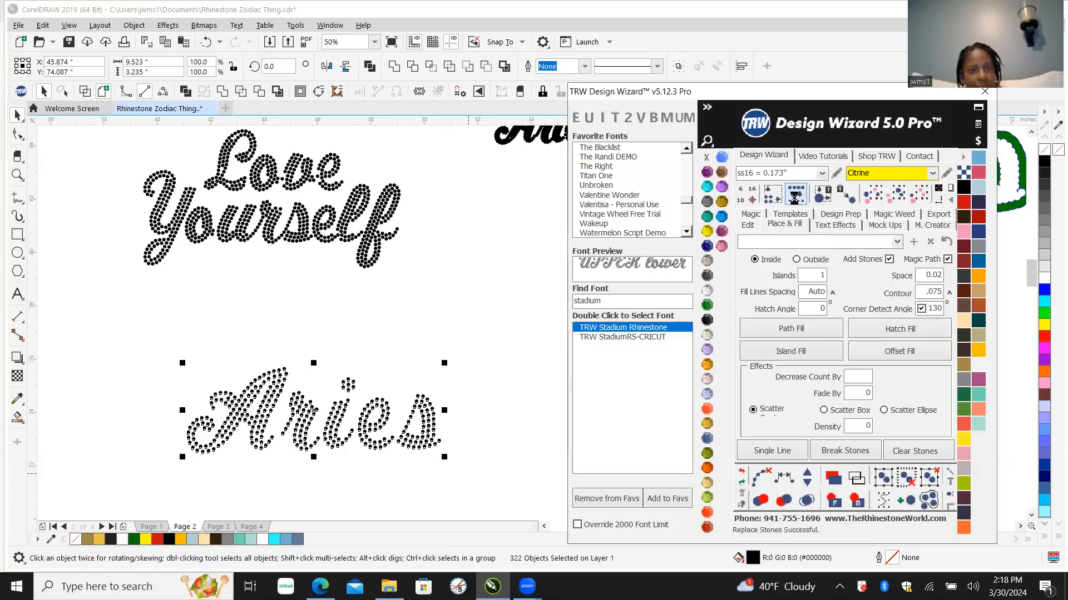
{"action": "scroll", "coordinate": [337, 490], "scroll_direction": "up", "scroll_amount": 2}
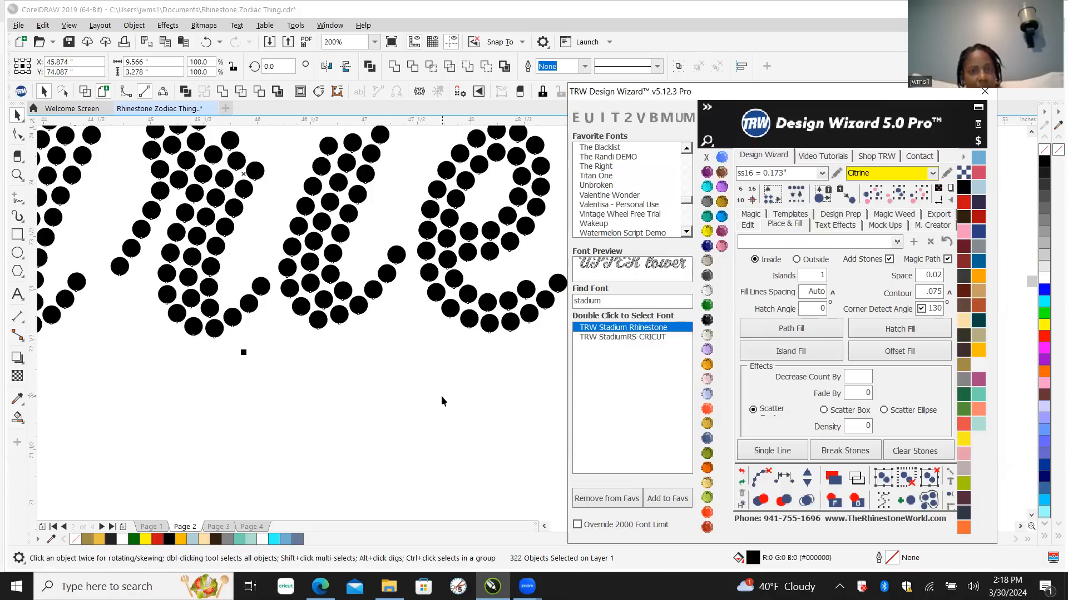
{"action": "left_click", "coordinate": [332, 416]}
{"action": "scroll", "coordinate": [331, 416], "scroll_direction": "down", "scroll_amount": 1}
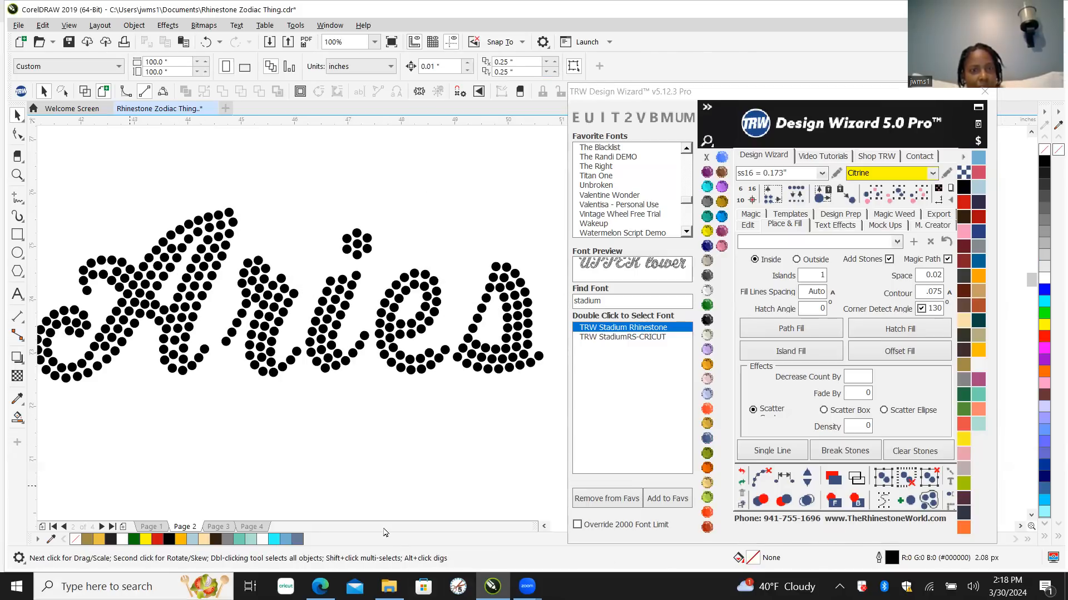
{"action": "scroll", "coordinate": [285, 467], "scroll_direction": "down", "scroll_amount": 1}
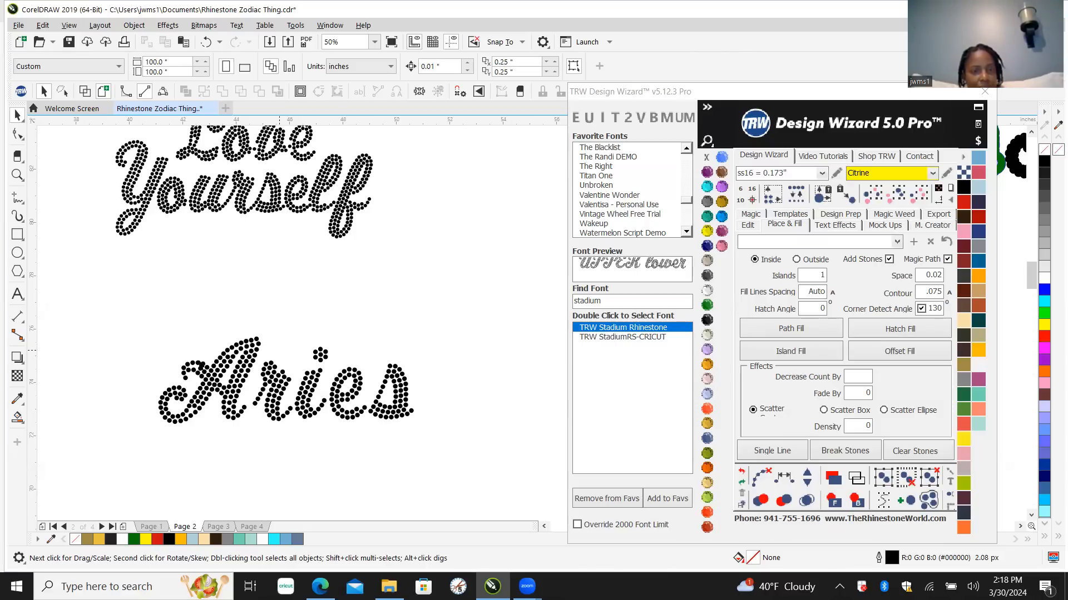
Step: Group the stones of the Aries word and enlarge the group proportionally to about 12.44 inches wide
{"action": "left_click_drag", "start_coordinate": [378, 445], "coordinate": [460, 465]}
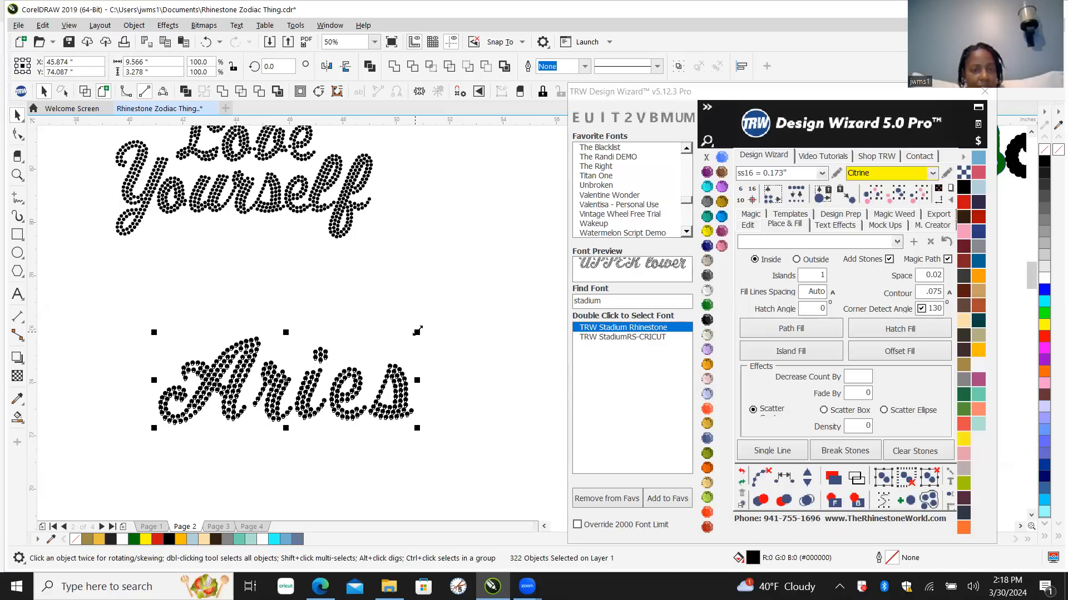
{"action": "mouse_move", "coordinate": [415, 331]}
{"action": "left_mouse_down"}
{"action": "mouse_move", "coordinate": [460, 283]}
{"action": "mouse_move", "coordinate": [414, 328]}
{"action": "left_mouse_up"}
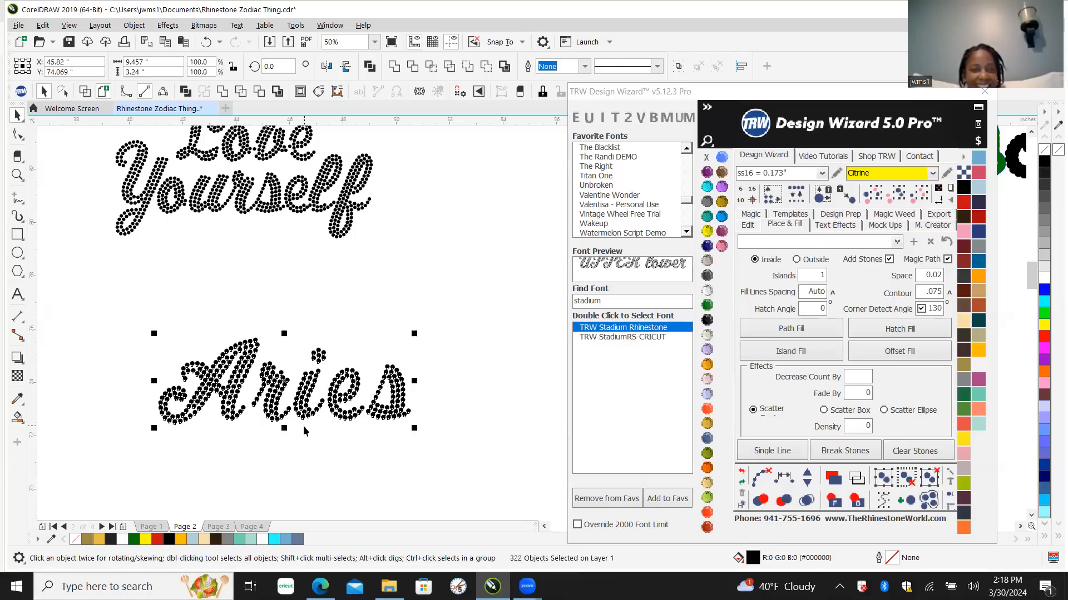
{"action": "key", "text": "ctrl+g"}
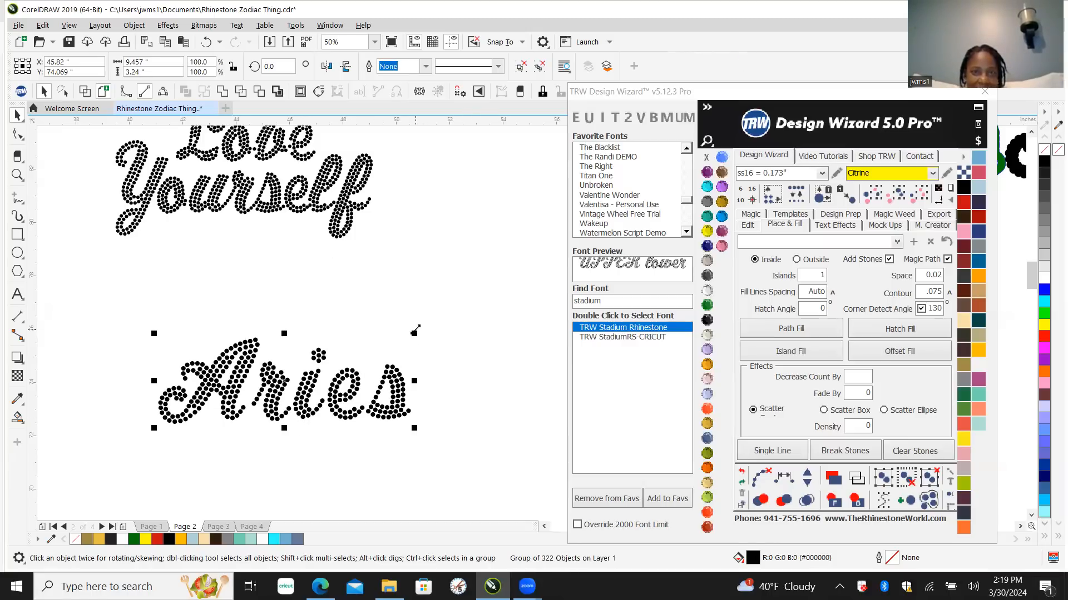
{"action": "left_click_drag", "start_coordinate": [415, 332], "coordinate": [492, 241]}
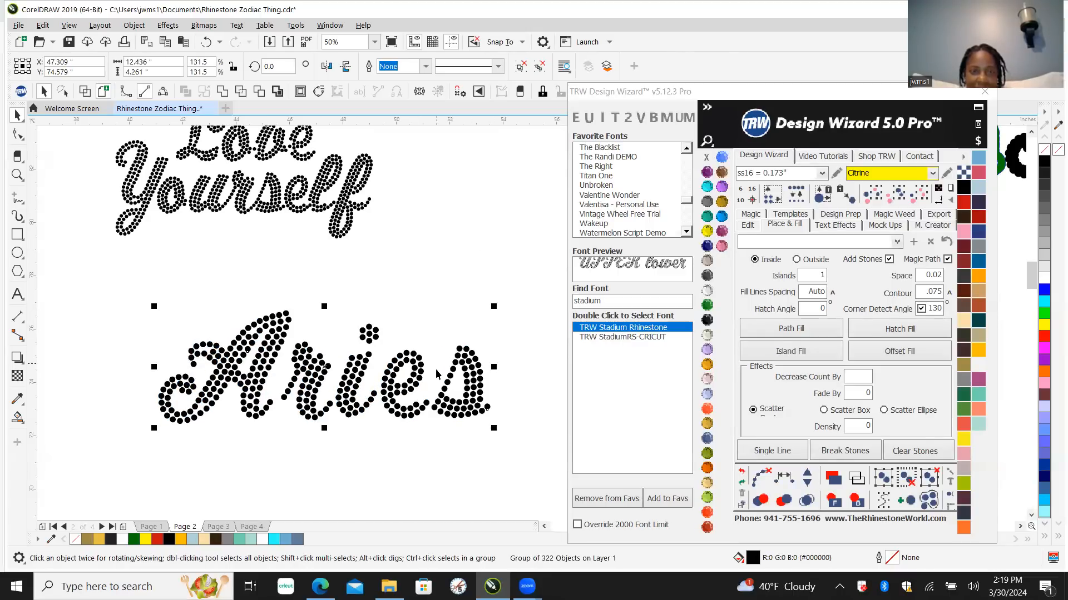
Step: Replace the stones of the enlarged Aries word with ss20 = 0.208" stones and check a stone in the i's dot
{"action": "left_click", "coordinate": [821, 176]}
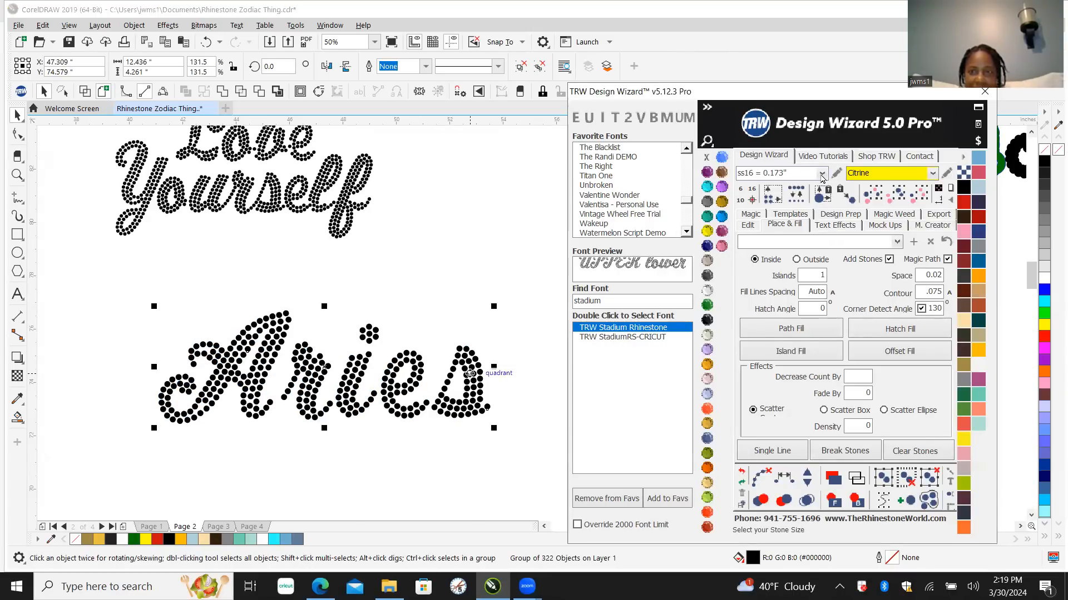
{"action": "left_click", "coordinate": [821, 176]}
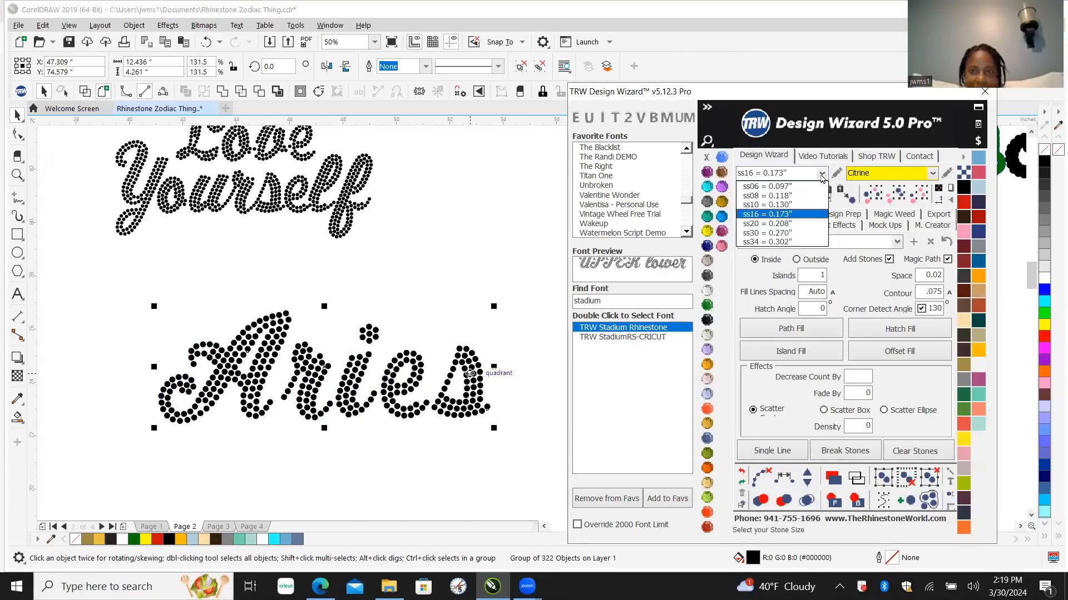
{"action": "left_click", "coordinate": [766, 224]}
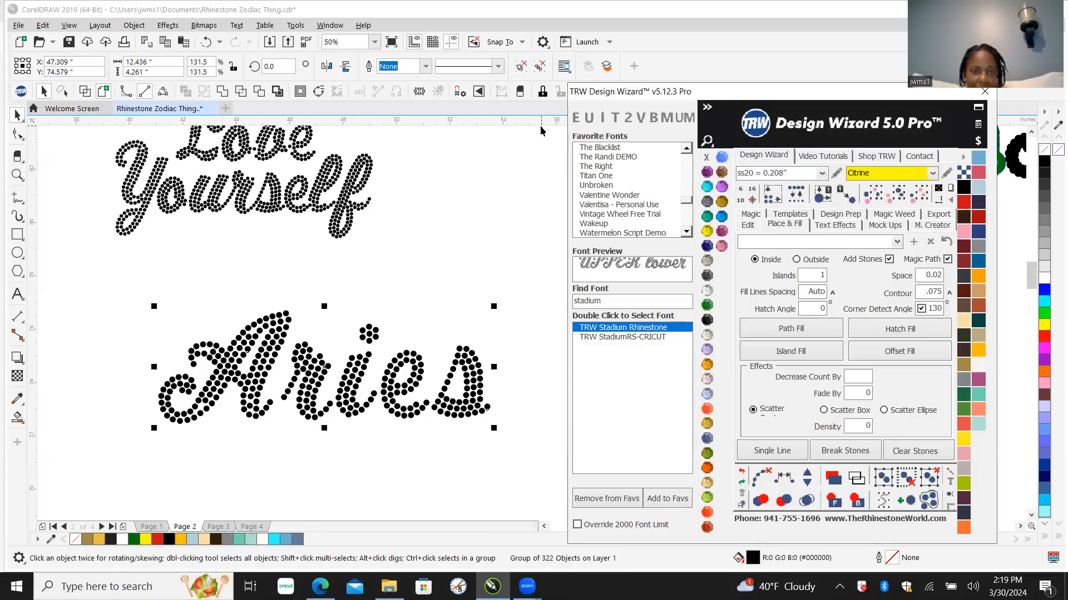
{"action": "left_click", "coordinate": [792, 198]}
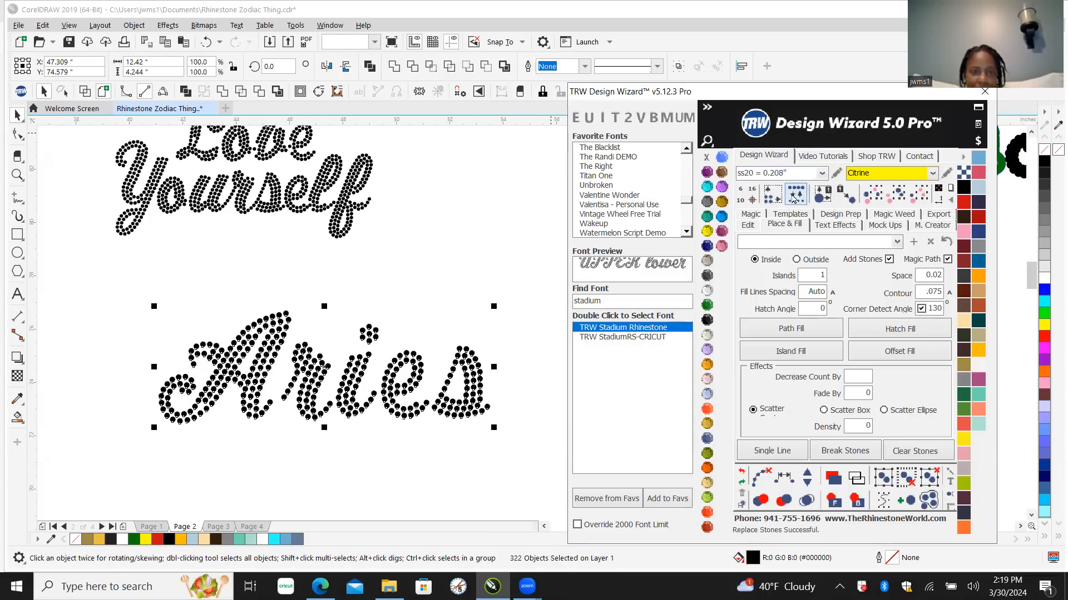
{"action": "left_click", "coordinate": [398, 259]}
{"action": "scroll", "coordinate": [364, 343], "scroll_direction": "up", "scroll_amount": 2}
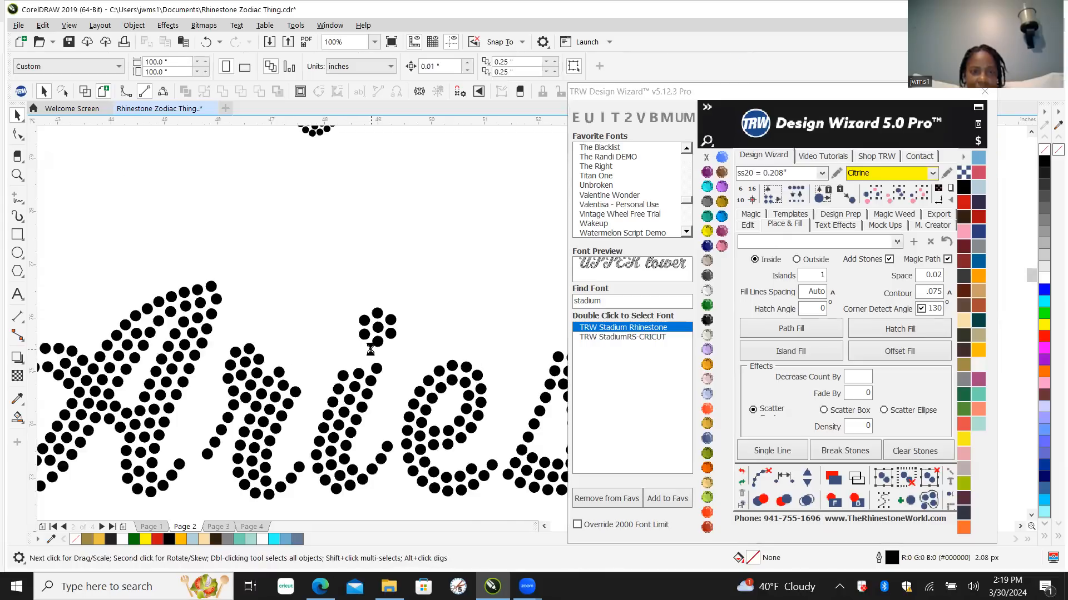
{"action": "left_click", "coordinate": [383, 332]}
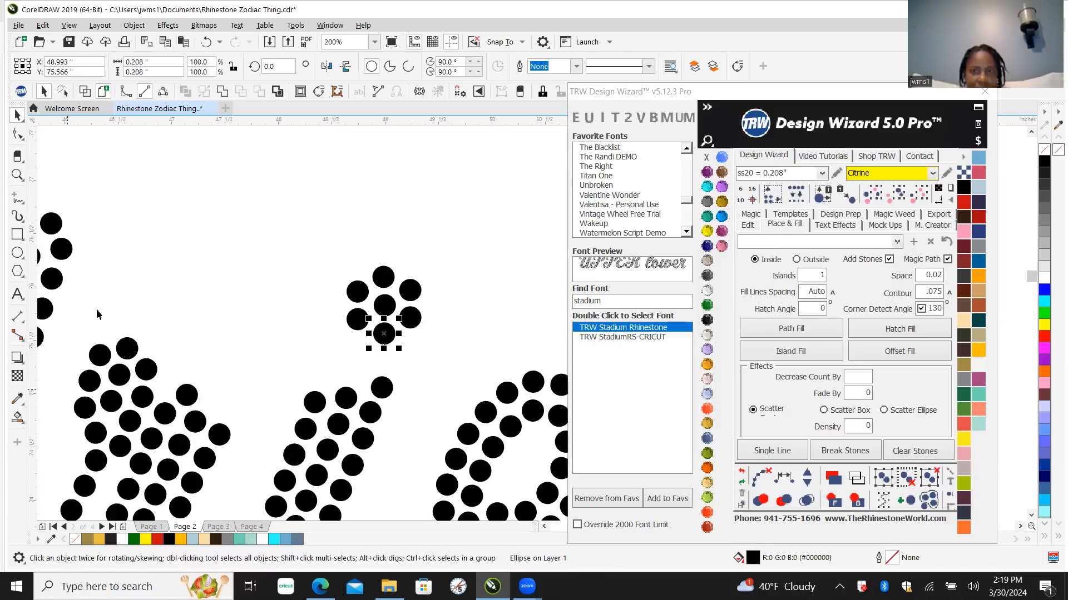
{"action": "scroll", "coordinate": [331, 295], "scroll_direction": "down", "scroll_amount": 1}
{"action": "scroll", "coordinate": [272, 329], "scroll_direction": "down", "scroll_amount": 3}
{"action": "scroll", "coordinate": [219, 362], "scroll_direction": "up", "scroll_amount": 1}
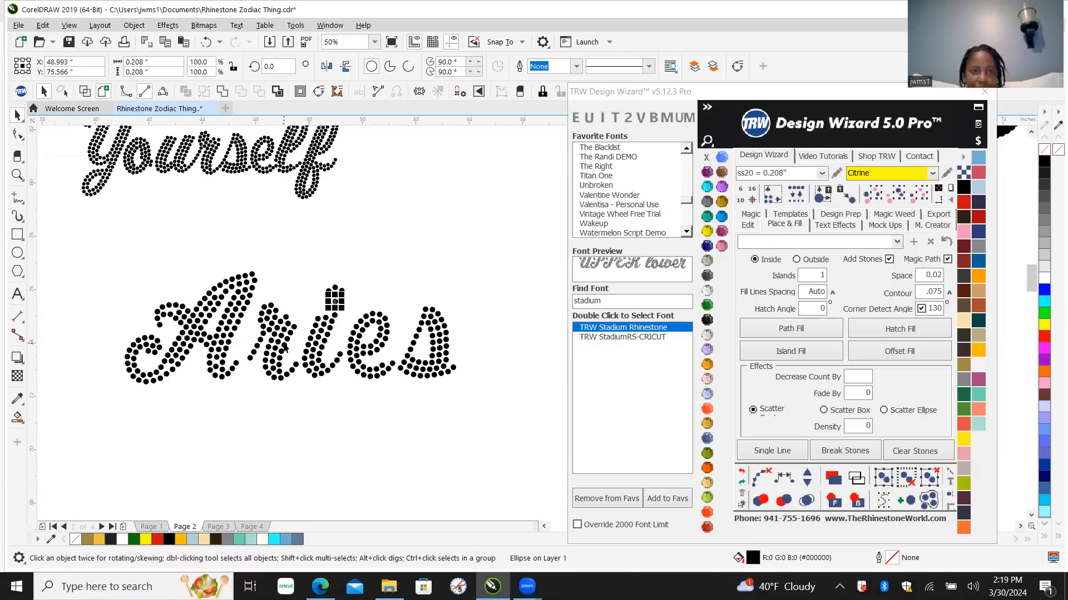
Step: Inspect individual stone sizes in the enlarged and smaller rhinestone Aries words and check the enlarged word's overall size
{"action": "left_click", "coordinate": [294, 328]}
{"action": "left_click", "coordinate": [281, 387]}
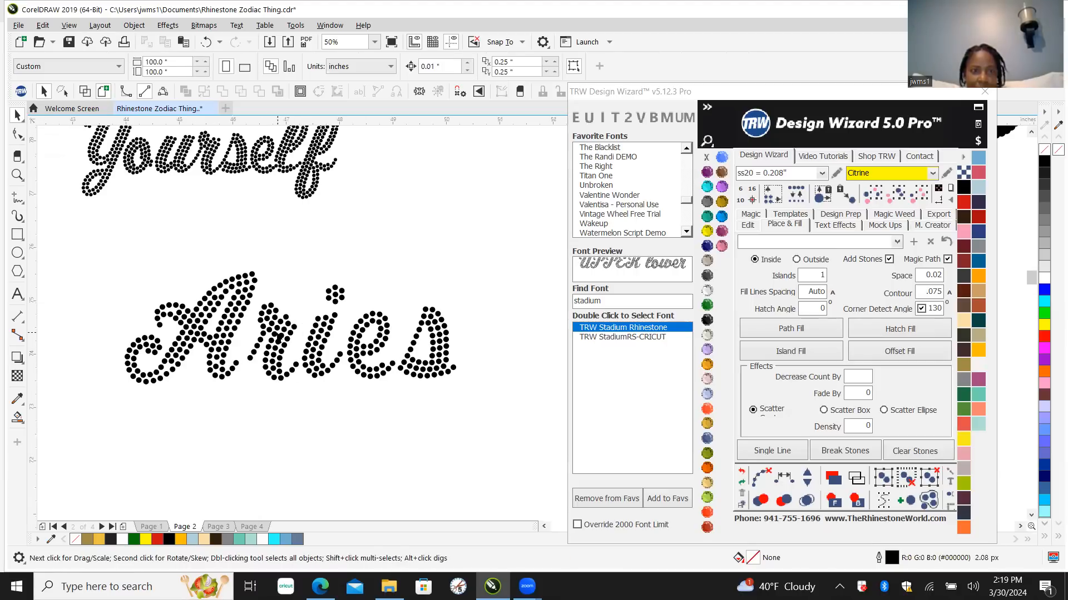
{"action": "scroll", "coordinate": [280, 337], "scroll_direction": "up", "scroll_amount": 1}
{"action": "left_click", "coordinate": [294, 302]}
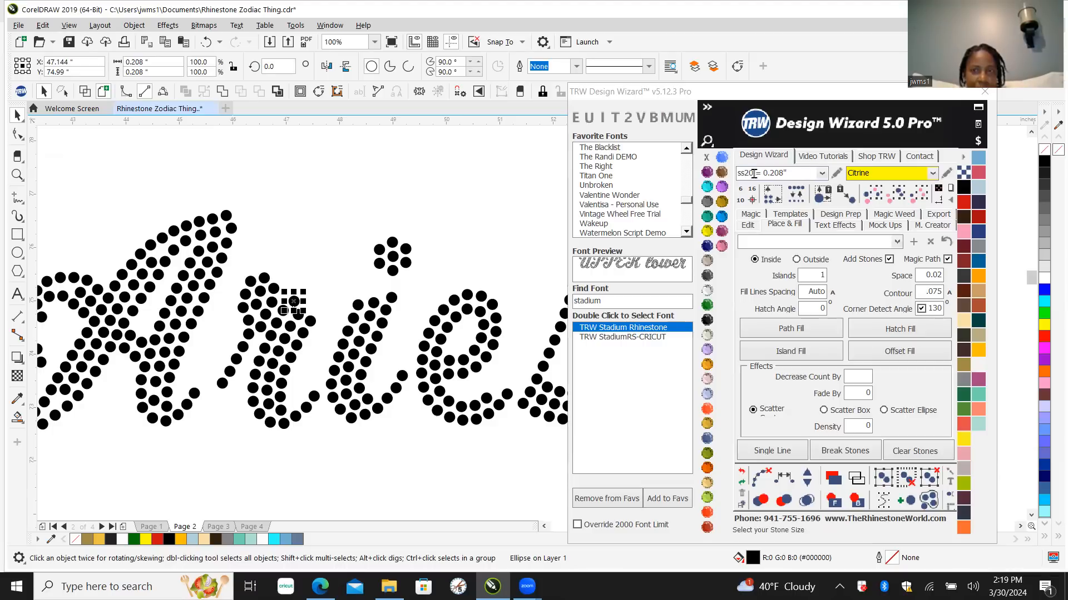
{"action": "scroll", "coordinate": [194, 350], "scroll_direction": "down", "scroll_amount": 2}
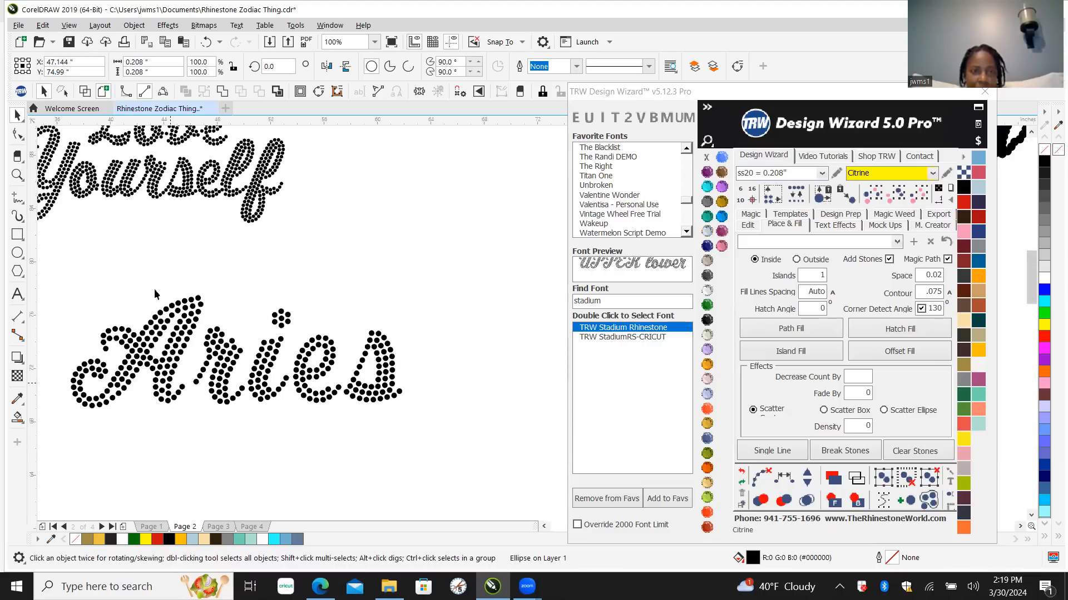
{"action": "left_click", "coordinate": [45, 316]}
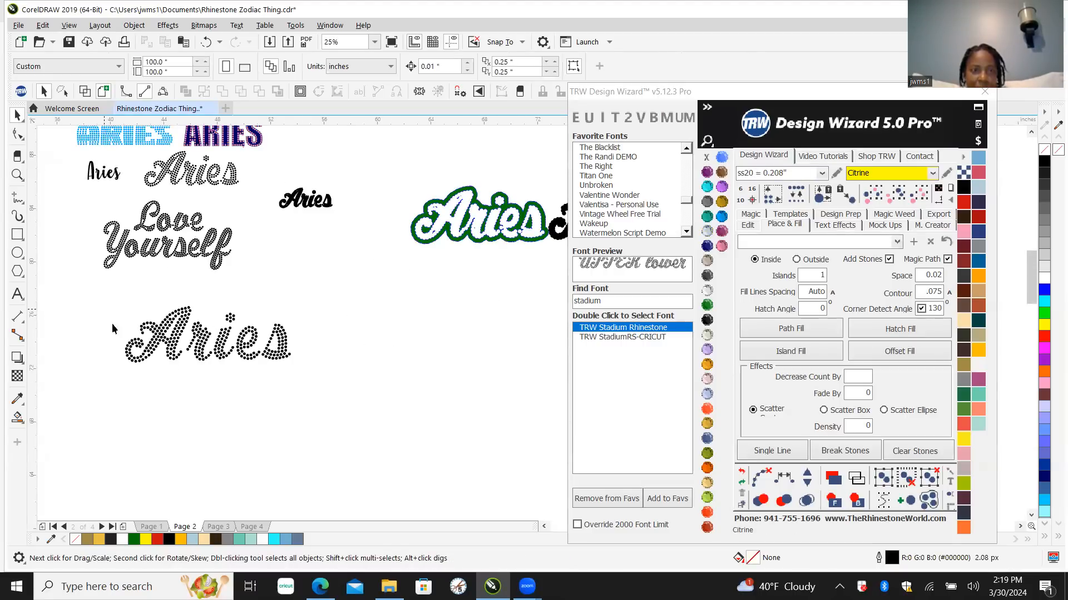
{"action": "scroll", "coordinate": [112, 322], "scroll_direction": "up", "scroll_amount": 1}
{"action": "scroll", "coordinate": [313, 411], "scroll_direction": "down", "scroll_amount": 1}
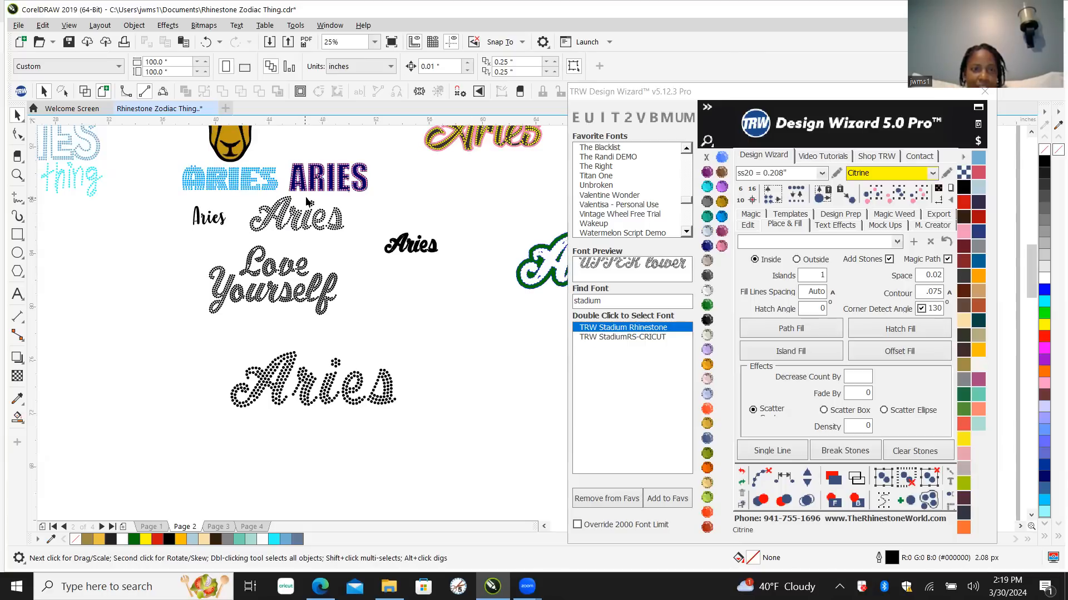
{"action": "left_click", "coordinate": [296, 224]}
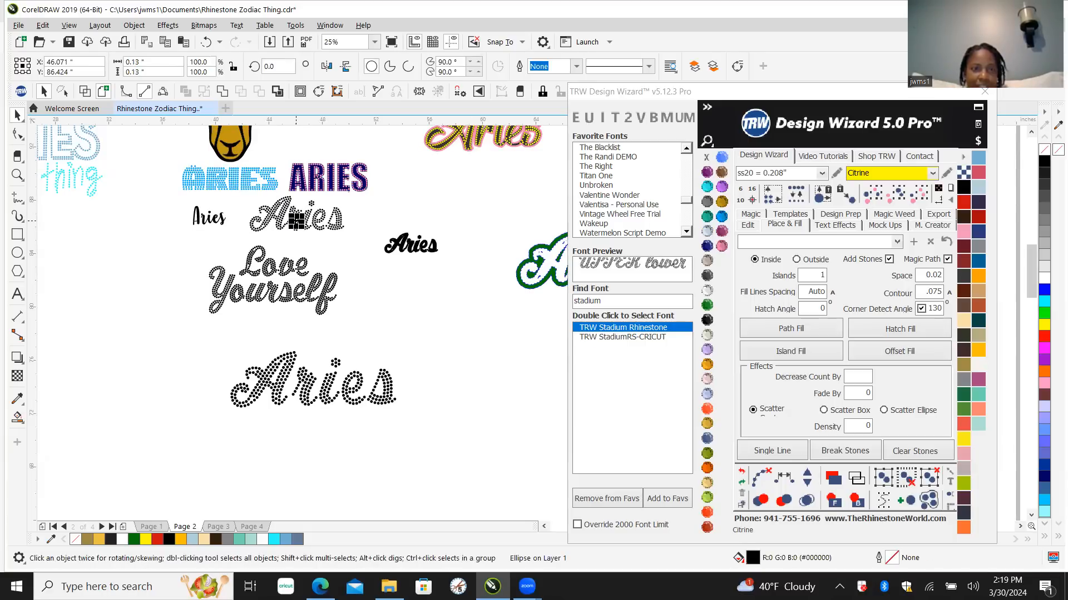
{"action": "left_click", "coordinate": [371, 327]}
{"action": "left_click_drag", "start_coordinate": [442, 469], "coordinate": [463, 478]}
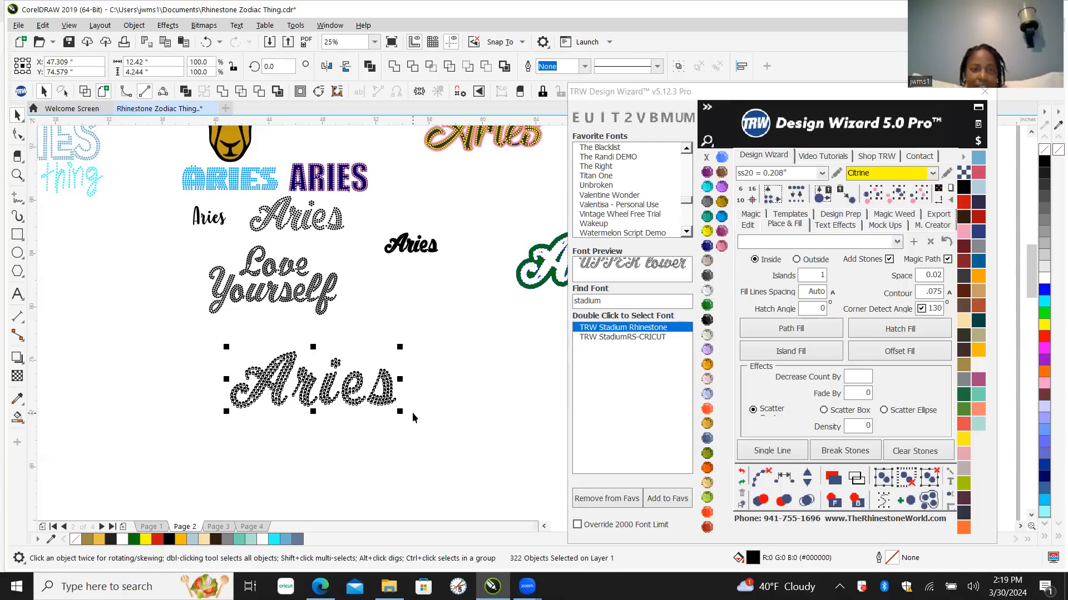
{"action": "left_click", "coordinate": [436, 325]}
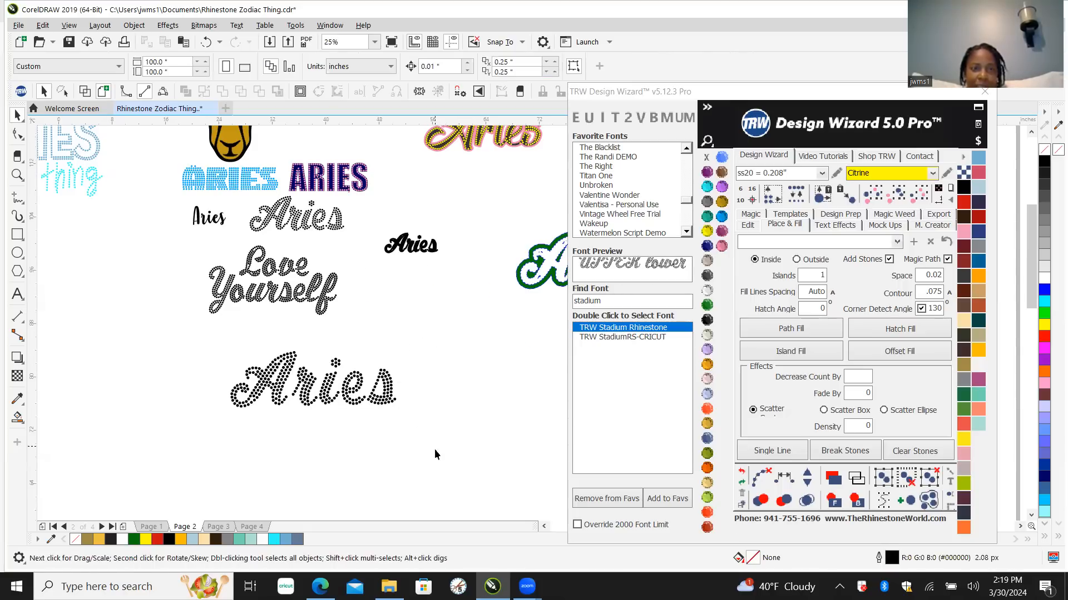
Step: Delete two yellow stones from the lower curve of the s in the pink-outlined Aries word
{"action": "scroll", "coordinate": [436, 448], "scroll_direction": "down", "scroll_amount": 2}
{"action": "scroll", "coordinate": [479, 295], "scroll_direction": "up", "scroll_amount": 4}
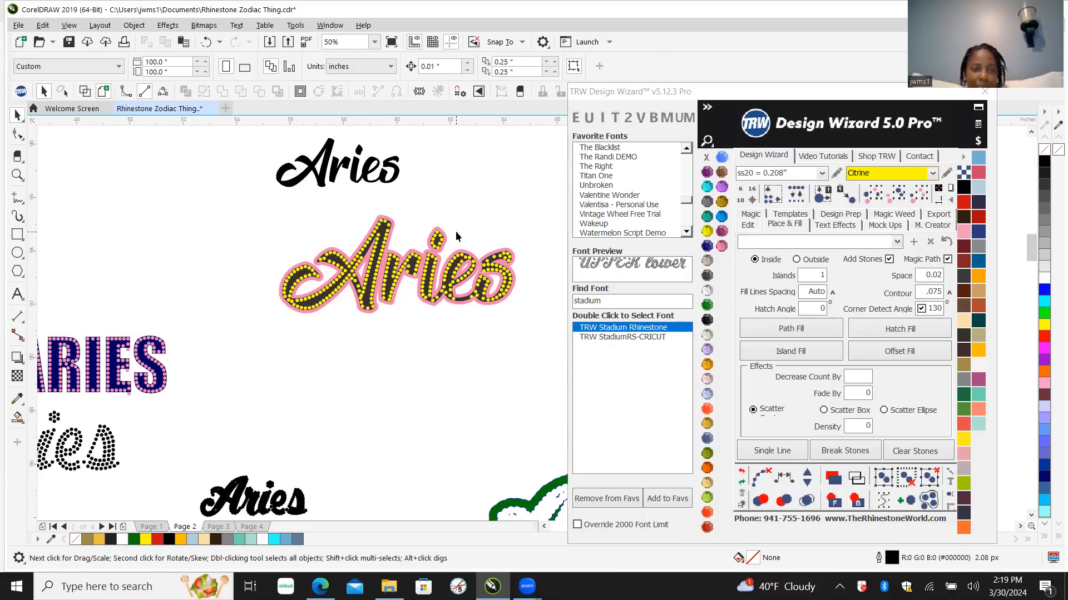
{"action": "scroll", "coordinate": [452, 236], "scroll_direction": "up", "scroll_amount": 4}
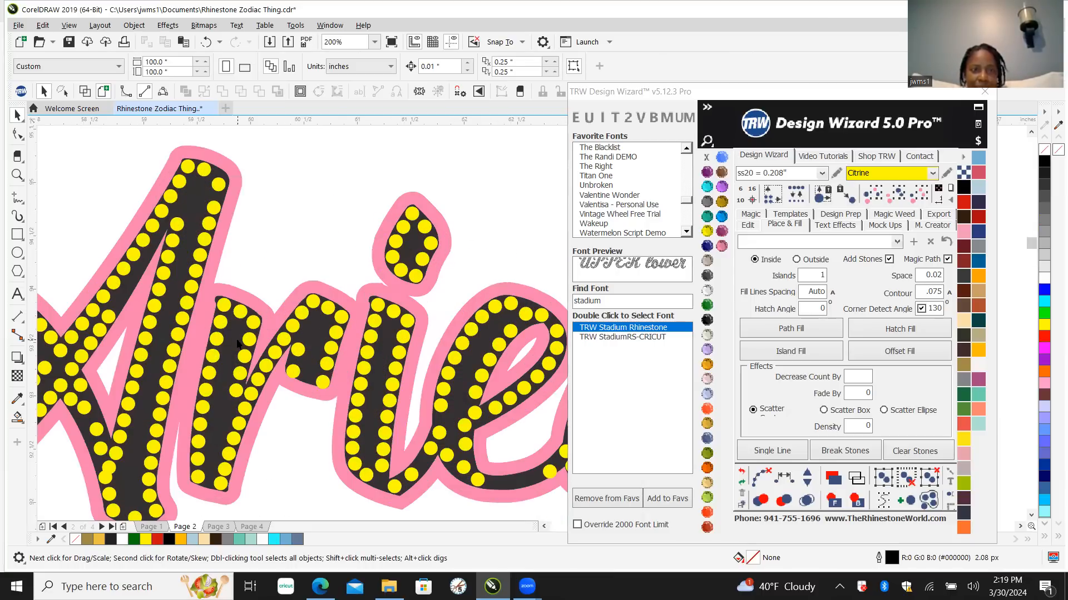
{"action": "scroll", "coordinate": [307, 367], "scroll_direction": "up", "scroll_amount": 2}
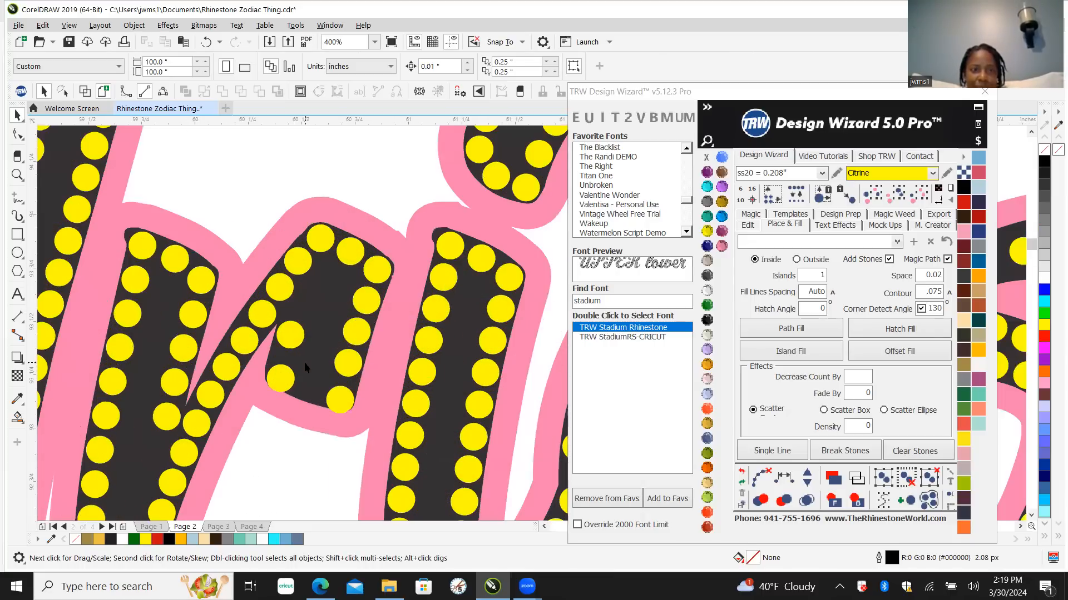
{"action": "scroll", "coordinate": [288, 353], "scroll_direction": "down", "scroll_amount": 3}
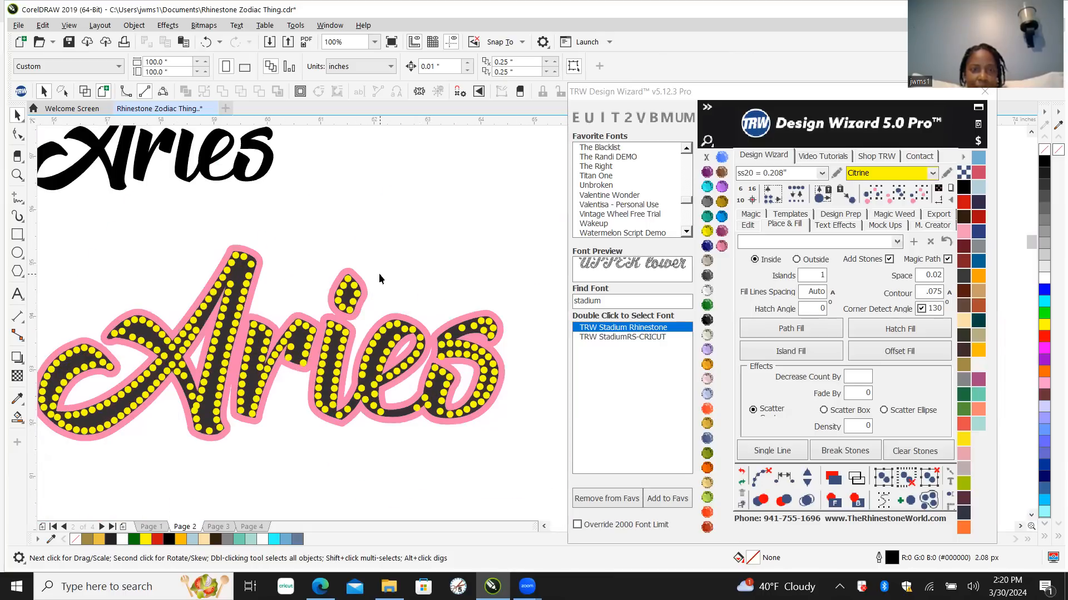
{"action": "scroll", "coordinate": [404, 295], "scroll_direction": "down", "scroll_amount": 2}
{"action": "scroll", "coordinate": [423, 311], "scroll_direction": "up", "scroll_amount": 4}
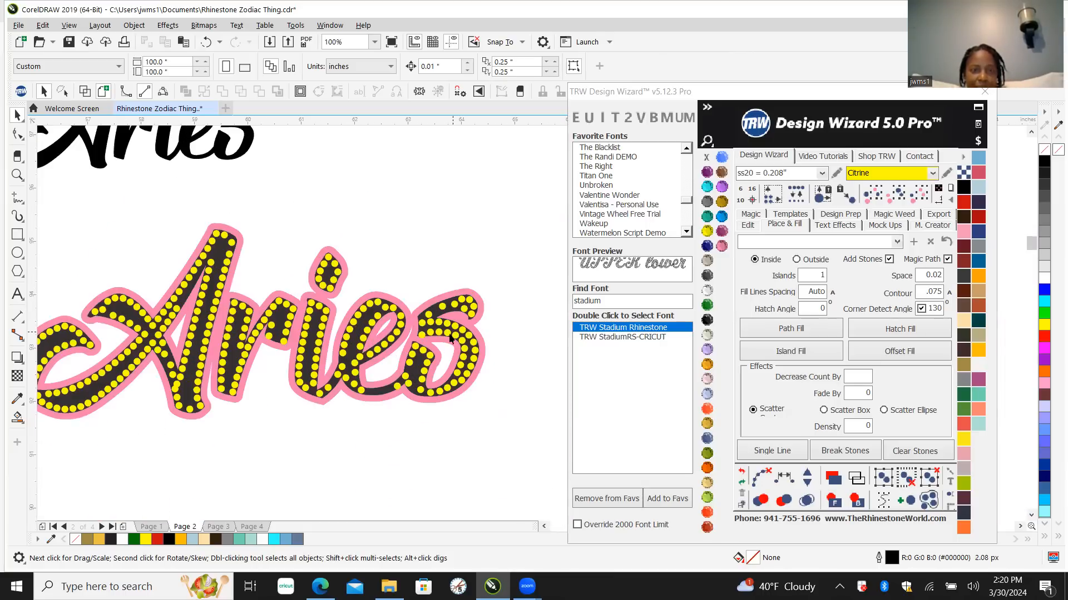
{"action": "scroll", "coordinate": [453, 390], "scroll_direction": "up", "scroll_amount": 3}
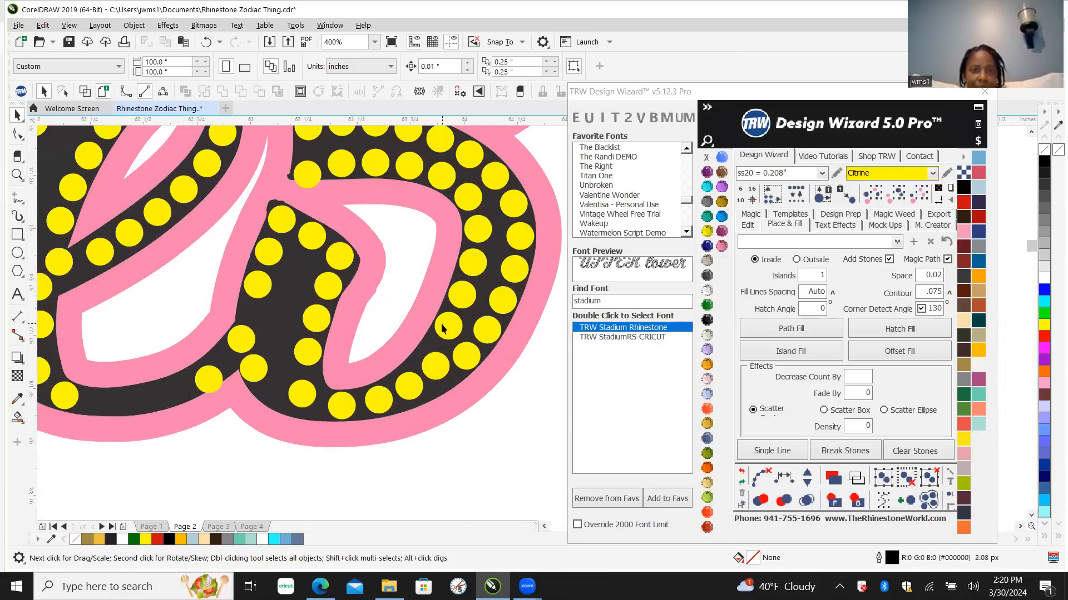
{"action": "left_click", "coordinate": [436, 366]}
{"action": "key", "text": "Delete"}
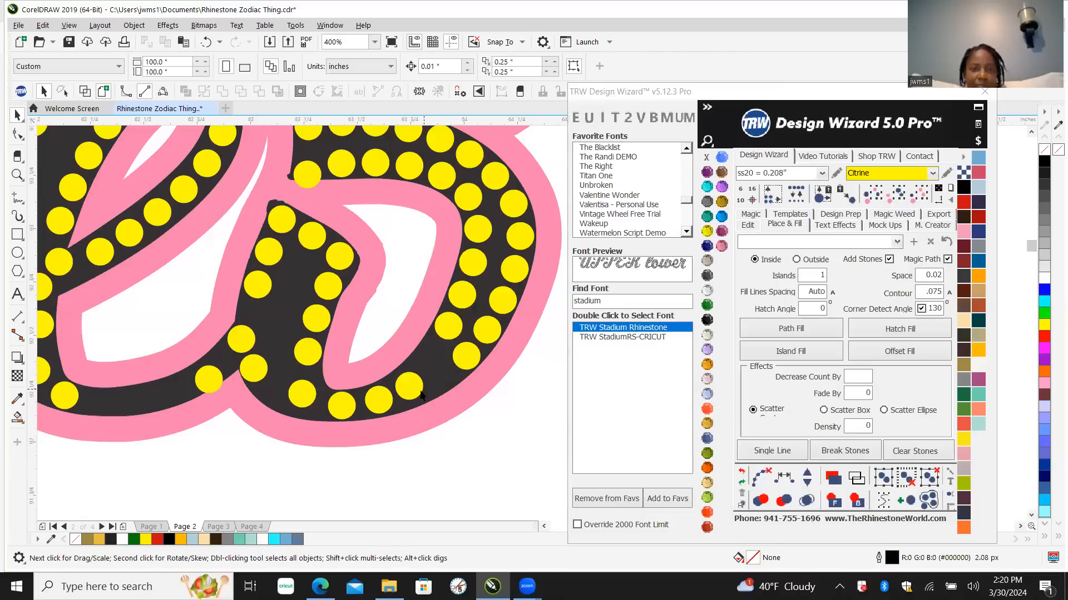
{"action": "left_click", "coordinate": [412, 382]}
{"action": "key", "text": "Delete"}
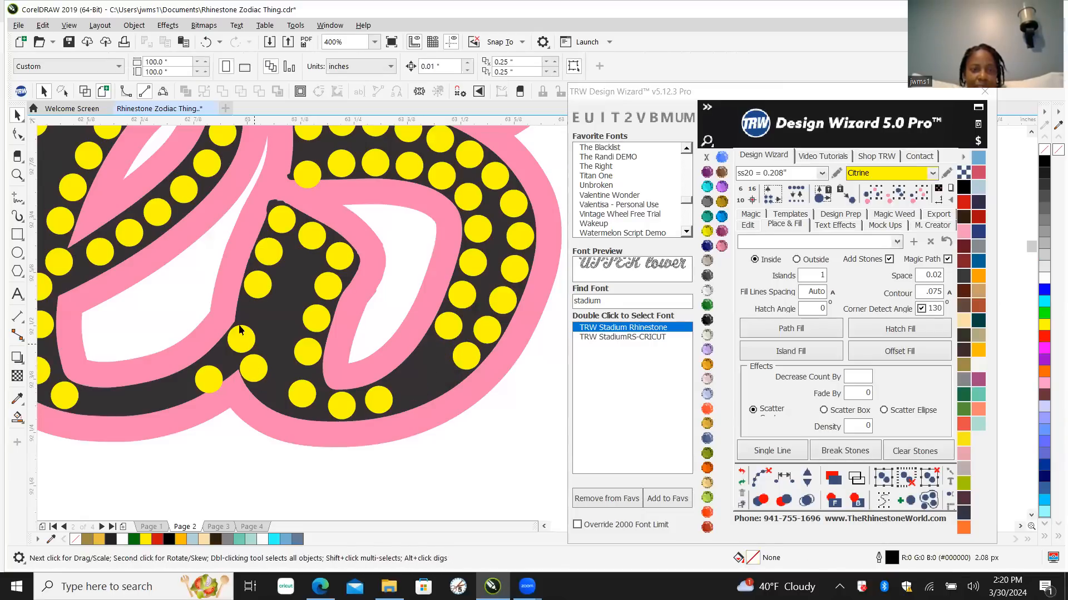
Step: Reposition two yellow stones of the s, one up along its inner stem edge and one along its lower outer edge
{"action": "scroll", "coordinate": [254, 345], "scroll_direction": "up", "scroll_amount": 1}
{"action": "left_click_drag", "start_coordinate": [229, 343], "coordinate": [249, 295]}
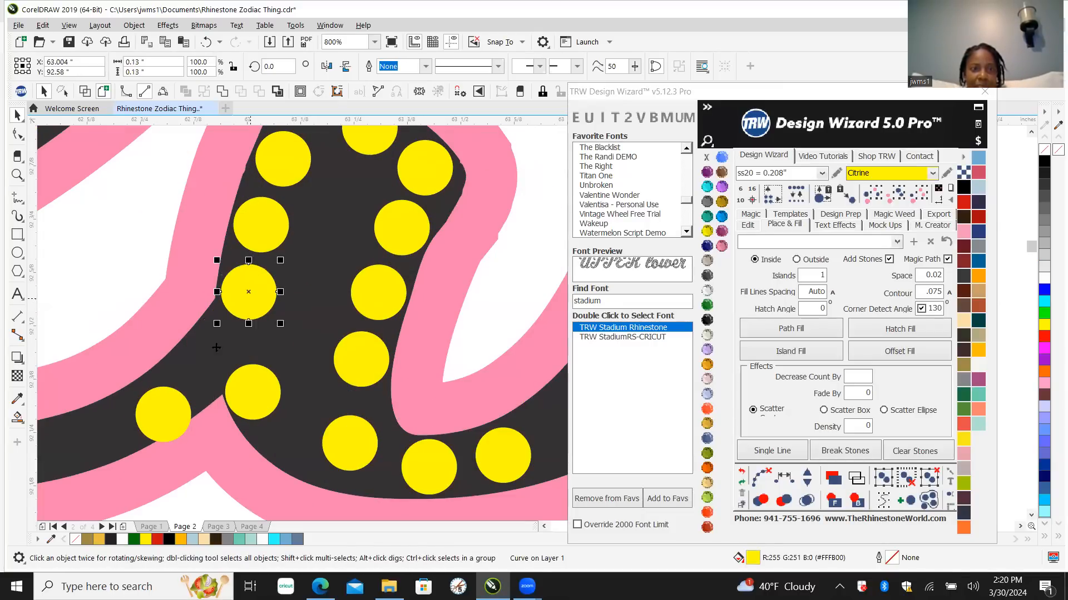
{"action": "scroll", "coordinate": [225, 364], "scroll_direction": "down", "scroll_amount": 1}
{"action": "scroll", "coordinate": [372, 417], "scroll_direction": "up", "scroll_amount": 1}
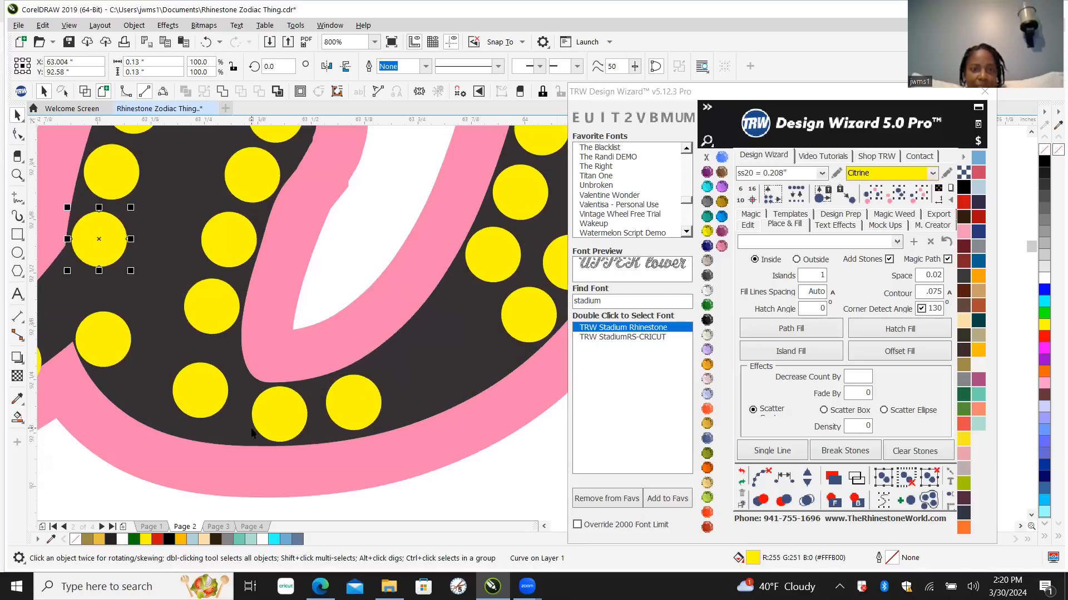
{"action": "scroll", "coordinate": [208, 413], "scroll_direction": "up", "scroll_amount": 1}
{"action": "scroll", "coordinate": [233, 359], "scroll_direction": "down", "scroll_amount": 2}
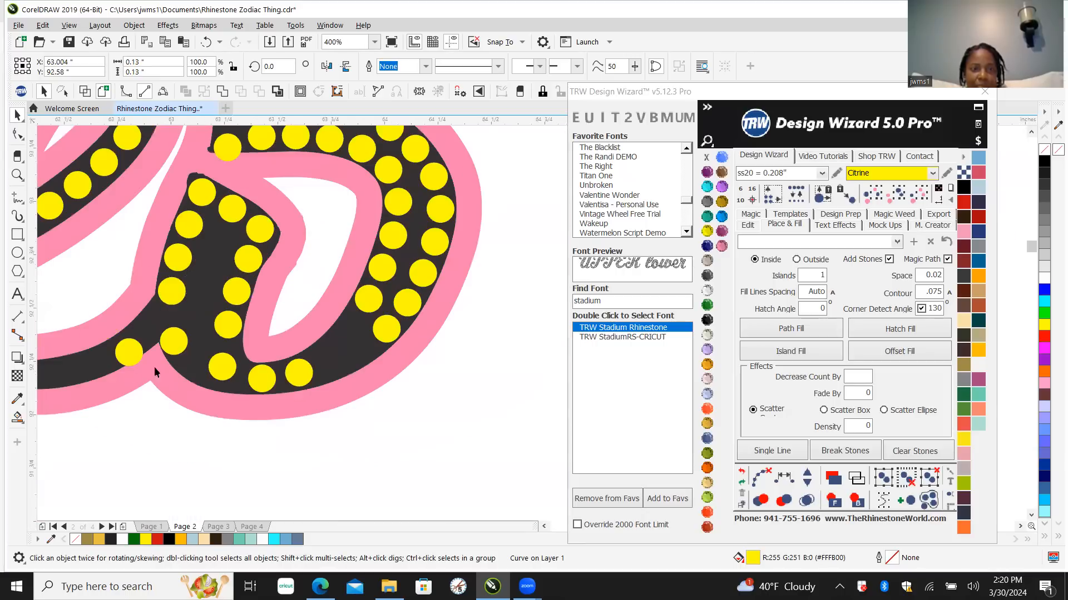
{"action": "scroll", "coordinate": [129, 372], "scroll_direction": "up", "scroll_amount": 2}
{"action": "left_click_drag", "start_coordinate": [331, 356], "coordinate": [267, 373]}
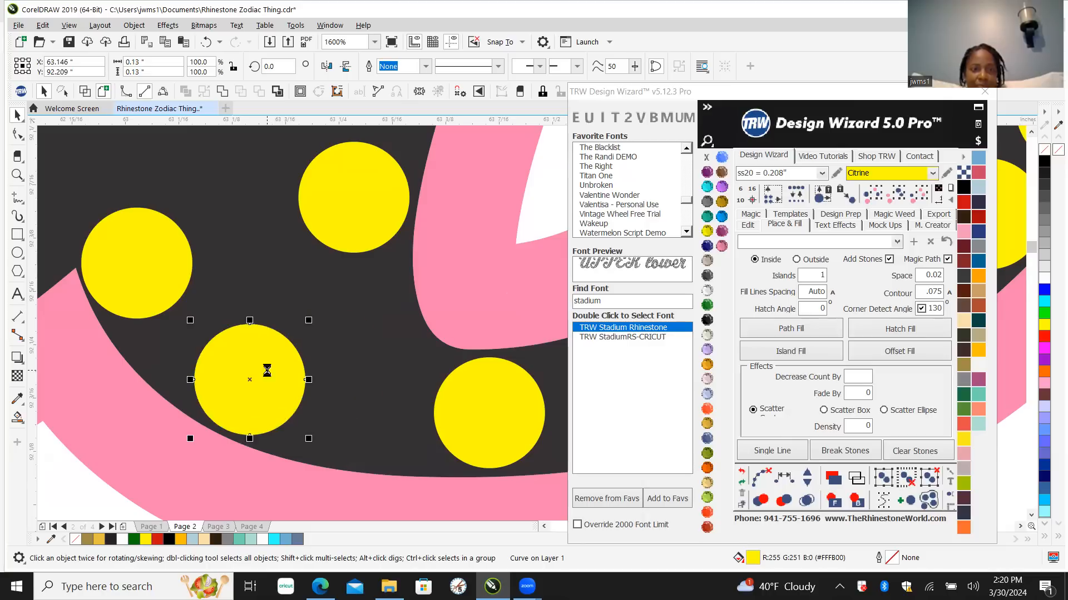
{"action": "scroll", "coordinate": [268, 373], "scroll_direction": "down", "scroll_amount": 2}
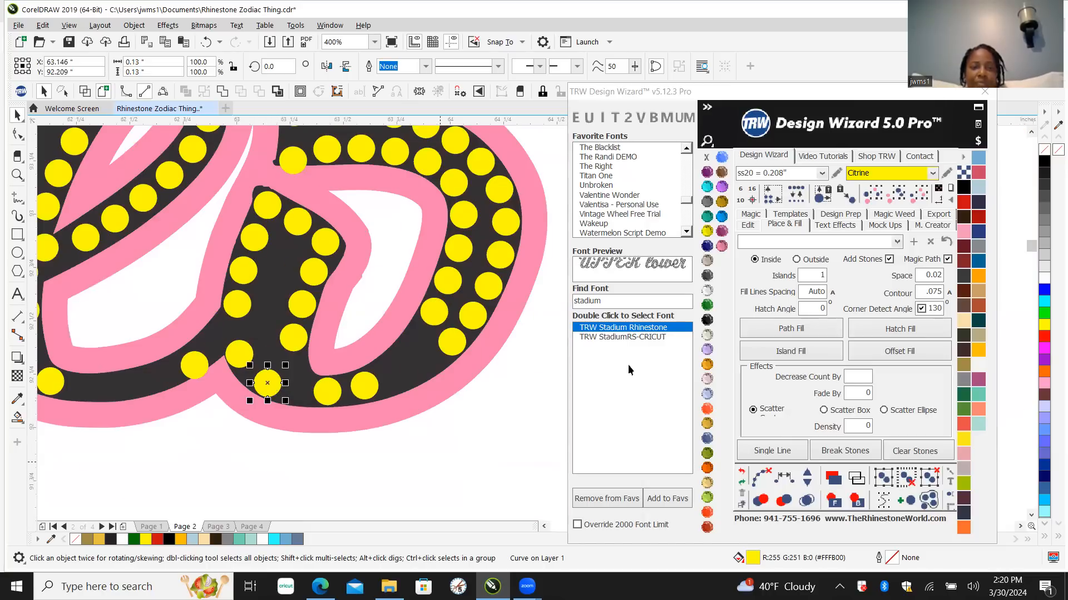
Step: Select the 15 stones along the s's stem edge and lower outer curve and distribute them evenly along a path
{"action": "left_click", "coordinate": [266, 194]}
{"action": "left_click", "coordinate": [255, 240], "text": "shift"}
{"action": "left_click", "coordinate": [243, 271], "text": "shift"}
{"action": "left_click", "coordinate": [236, 303], "text": "shift"}
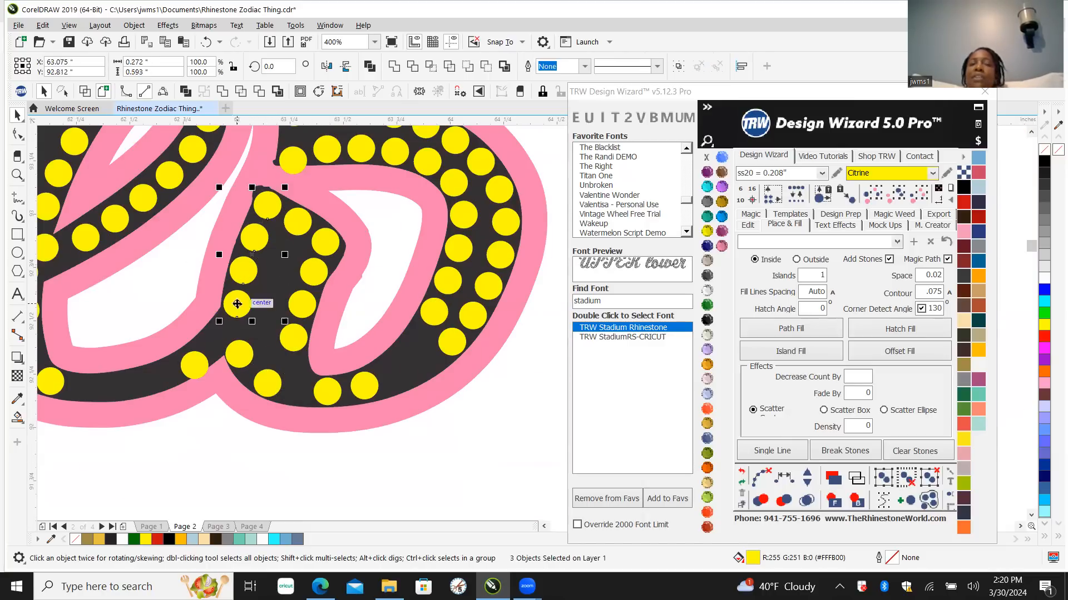
{"action": "left_click", "coordinate": [239, 352], "text": "shift"}
{"action": "left_click", "coordinate": [268, 385], "text": "shift"}
{"action": "left_click", "coordinate": [328, 393], "text": "shift"}
{"action": "left_click", "coordinate": [361, 388], "text": "shift"}
{"action": "left_click", "coordinate": [454, 338], "text": "shift"}
{"action": "left_click", "coordinate": [473, 318], "text": "shift"}
{"action": "left_click", "coordinate": [484, 286], "text": "shift"}
{"action": "left_click", "coordinate": [499, 253], "text": "shift"}
{"action": "left_click", "coordinate": [506, 220], "text": "shift"}
{"action": "left_click", "coordinate": [499, 190], "text": "shift"}
{"action": "left_click", "coordinate": [481, 162], "text": "shift"}
{"action": "left_click", "coordinate": [784, 478]}
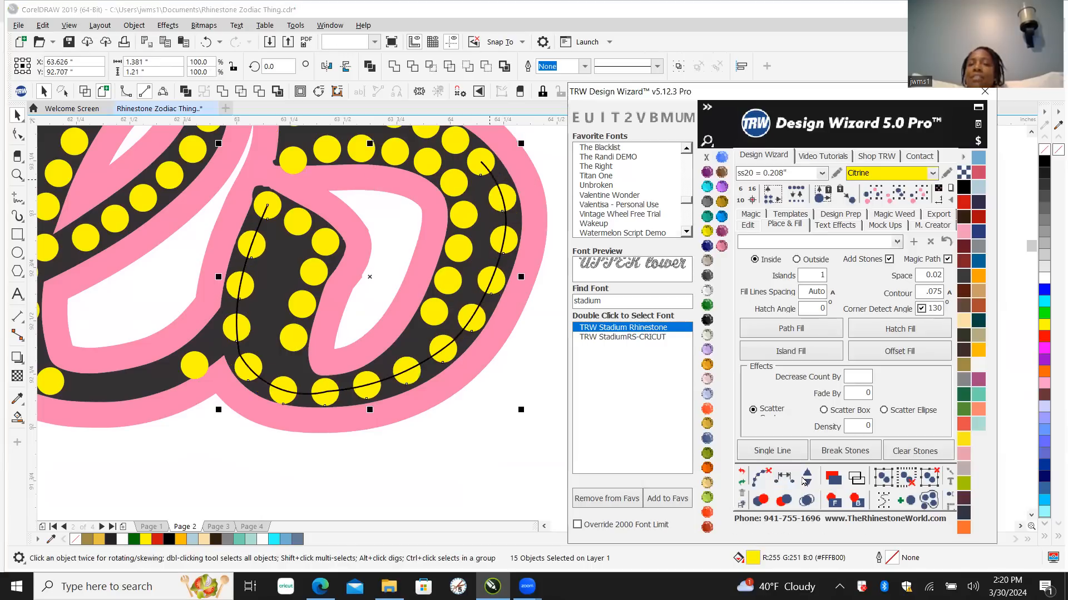
Step: Add four stones to the path around the s and clear the guide path
{"action": "left_click", "coordinate": [807, 478]}
{"action": "left_click", "coordinate": [807, 478]}
{"action": "left_click", "coordinate": [807, 478]}
{"action": "left_click", "coordinate": [807, 478]}
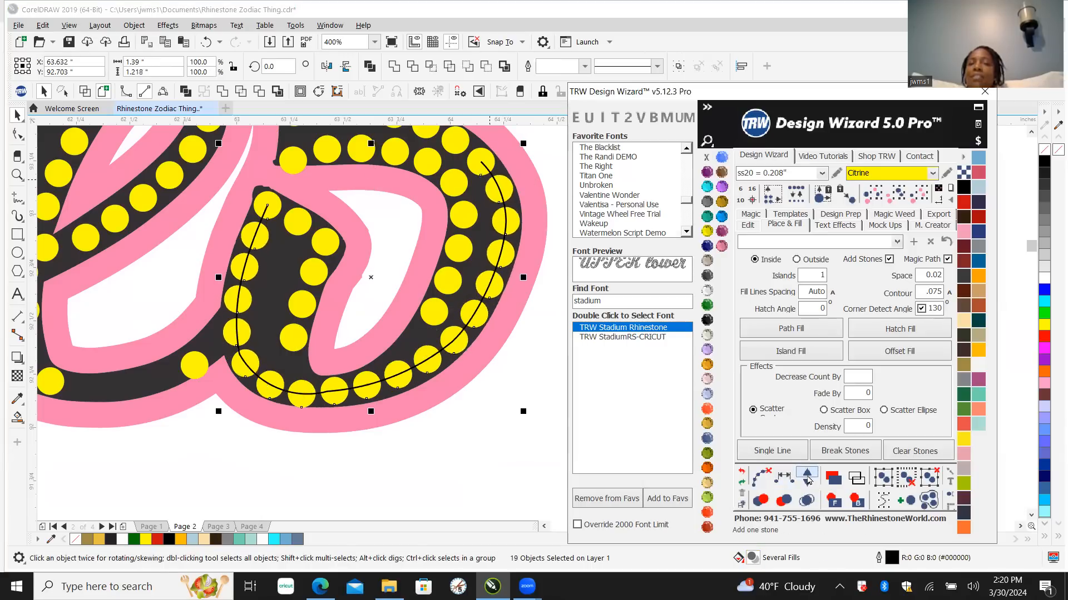
{"action": "left_click", "coordinate": [761, 477]}
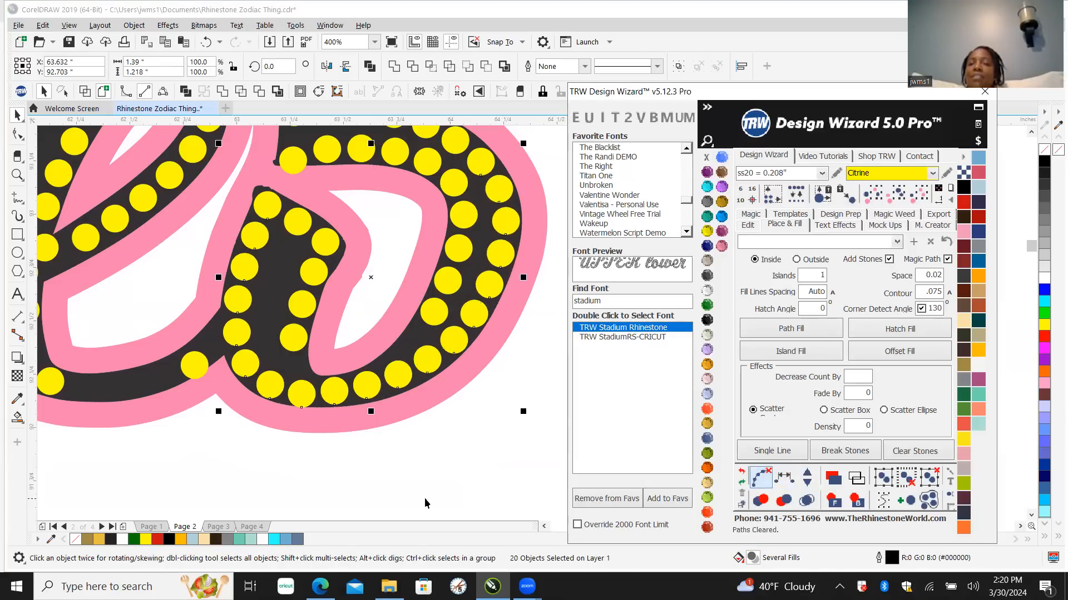
Step: Nudge the lowest yellow stone of the s slightly upward, away from the pink outline
{"action": "left_click", "coordinate": [424, 487]}
{"action": "scroll", "coordinate": [305, 392], "scroll_direction": "up", "scroll_amount": 2}
{"action": "left_click_drag", "start_coordinate": [298, 430], "coordinate": [300, 421]}
{"action": "scroll", "coordinate": [344, 415], "scroll_direction": "down", "scroll_amount": 1}
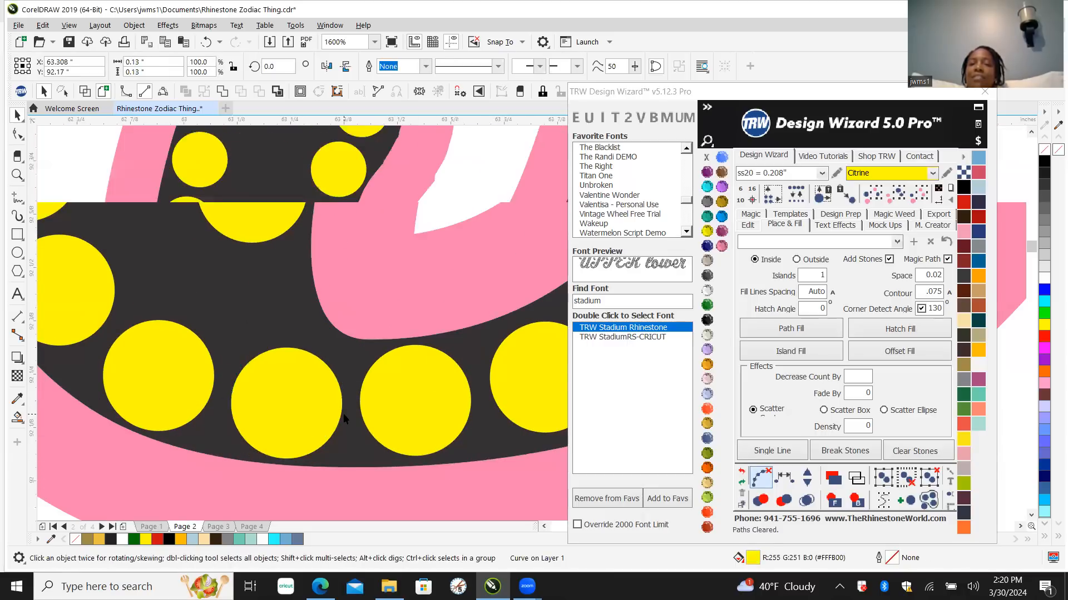
{"action": "scroll", "coordinate": [344, 415], "scroll_direction": "down", "scroll_amount": 5}
{"action": "left_click", "coordinate": [426, 419]}
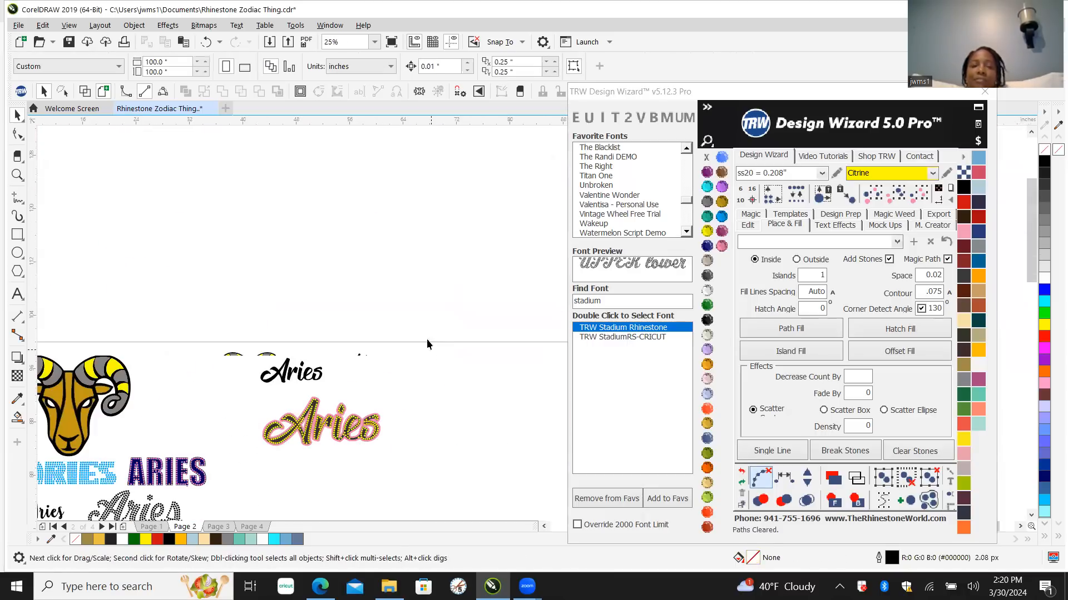
Step: Move the whole pink-outlined Aries word about 2.9 inches down and slightly left on the page
{"action": "scroll", "coordinate": [334, 375], "scroll_direction": "down", "scroll_amount": 2}
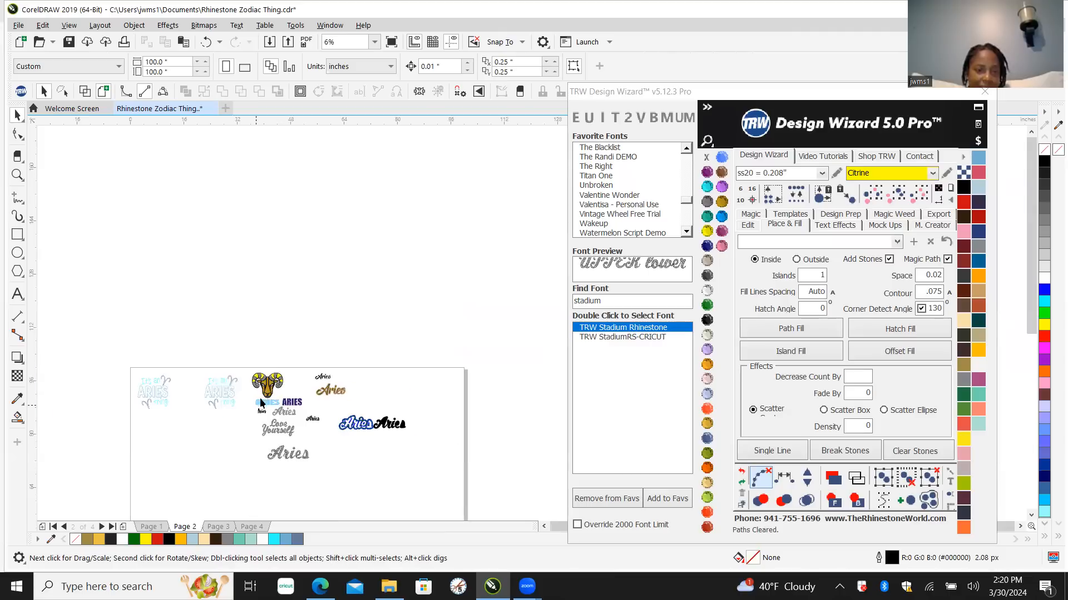
{"action": "scroll", "coordinate": [260, 403], "scroll_direction": "up", "scroll_amount": 2}
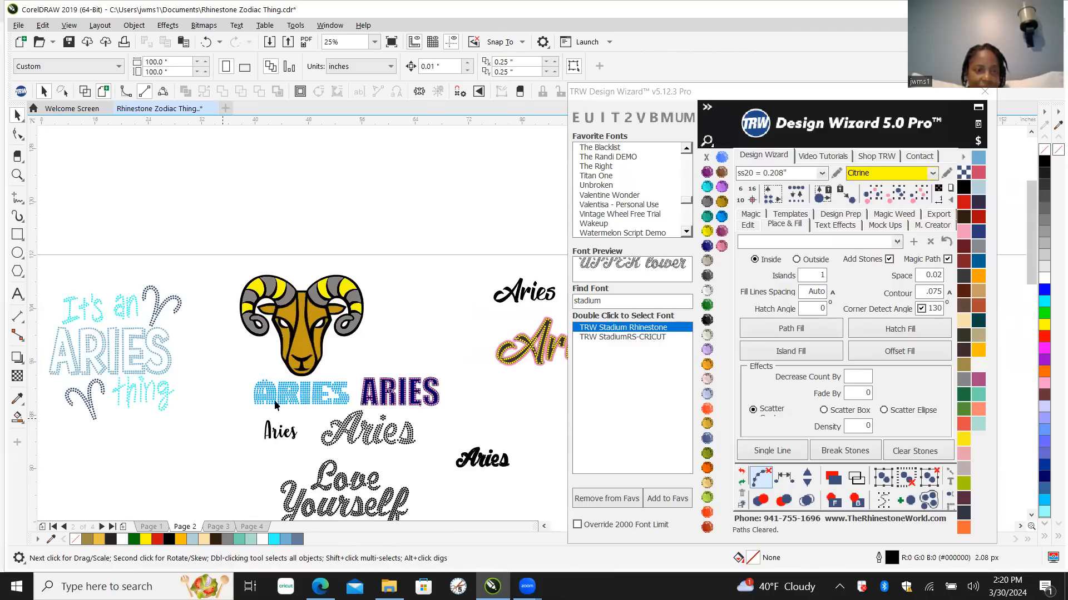
{"action": "scroll", "coordinate": [239, 414], "scroll_direction": "down", "scroll_amount": 1}
{"action": "scroll", "coordinate": [376, 392], "scroll_direction": "up", "scroll_amount": 1}
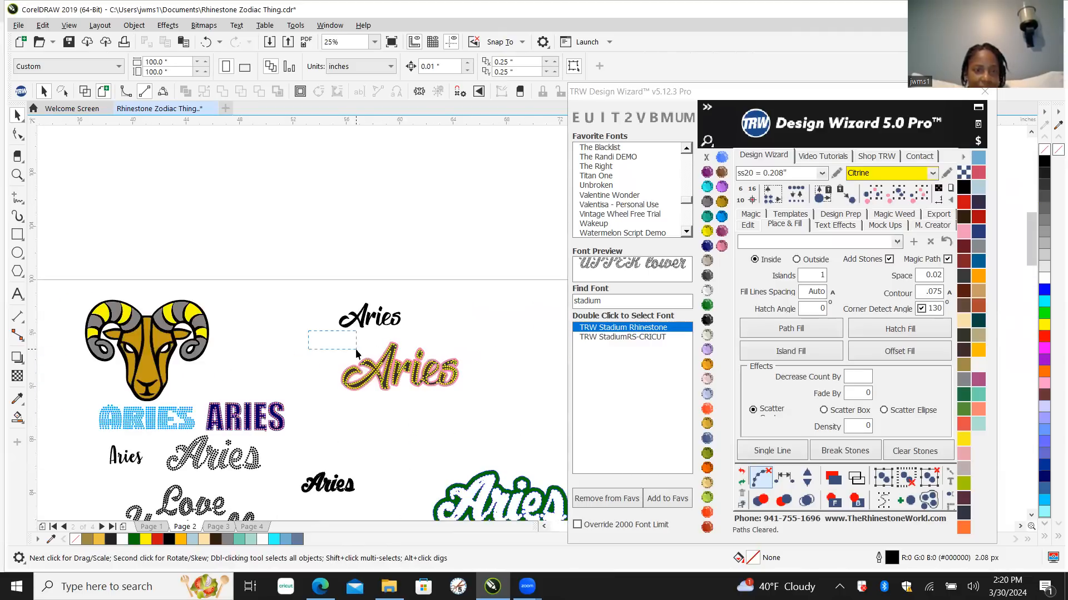
{"action": "left_click_drag", "start_coordinate": [505, 423], "coordinate": [506, 424]}
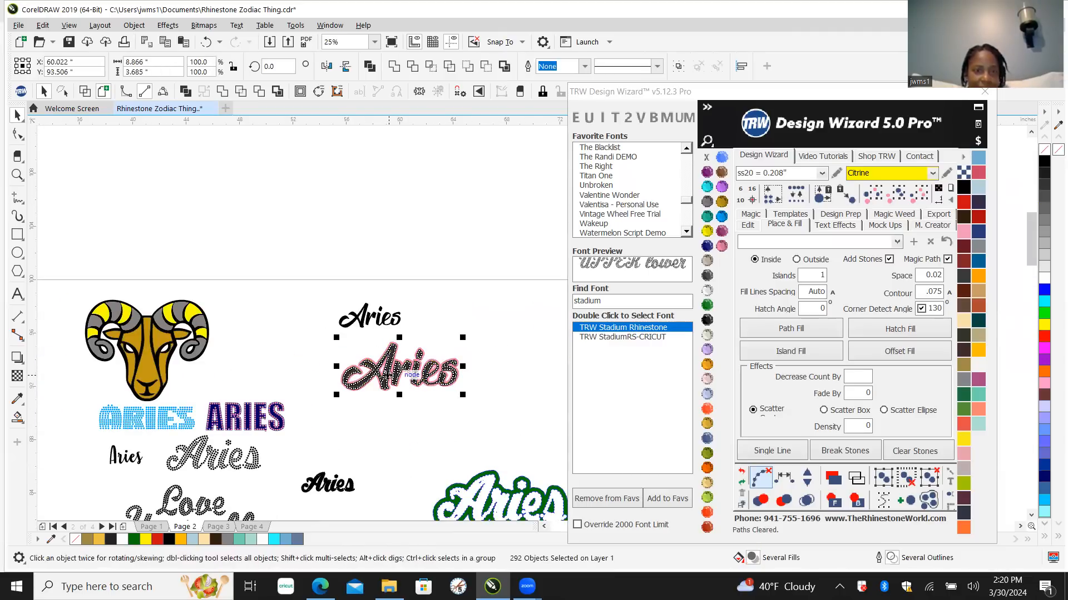
{"action": "left_click_drag", "start_coordinate": [393, 372], "coordinate": [382, 406]}
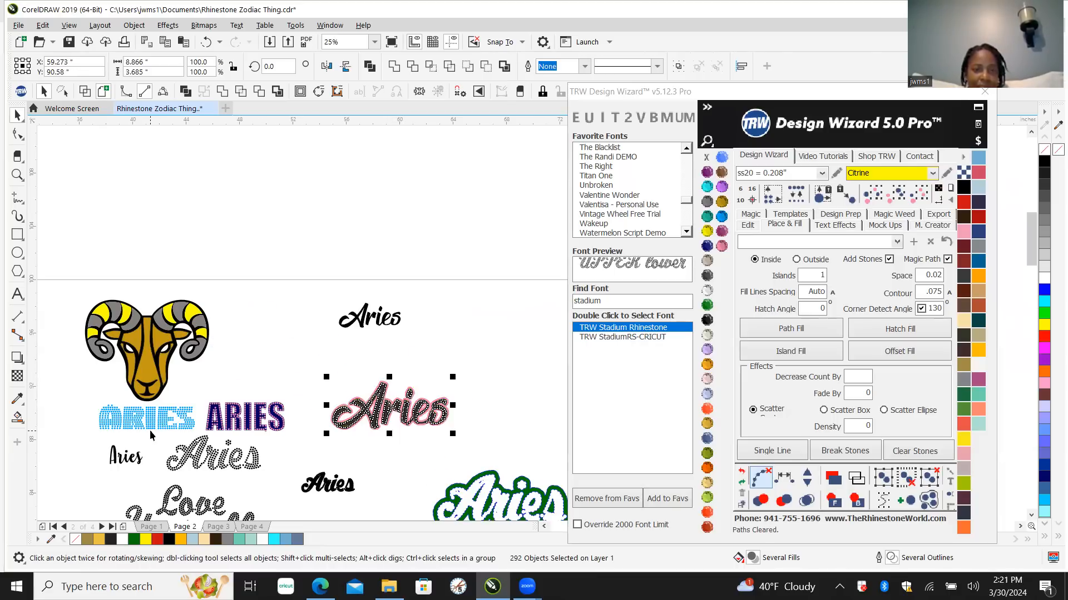
Step: Delete the three stray pink stones sticking out of the E's arms in the navy block-letter ARIES
{"action": "scroll", "coordinate": [224, 430], "scroll_direction": "up", "scroll_amount": 4}
{"action": "scroll", "coordinate": [323, 370], "scroll_direction": "up", "scroll_amount": 1}
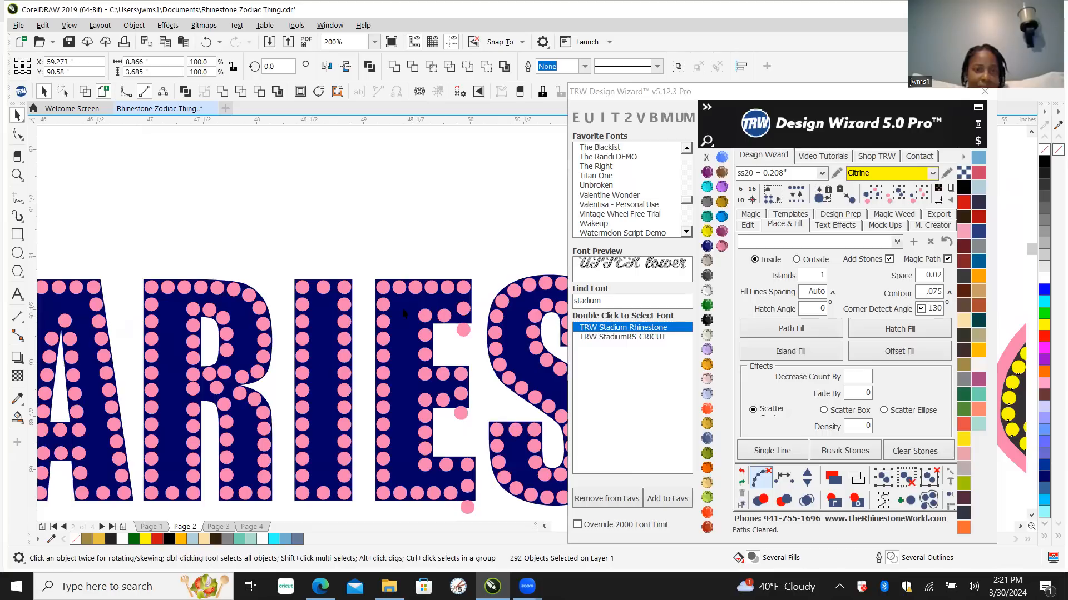
{"action": "left_click", "coordinate": [464, 333]}
{"action": "key", "text": "Delete"}
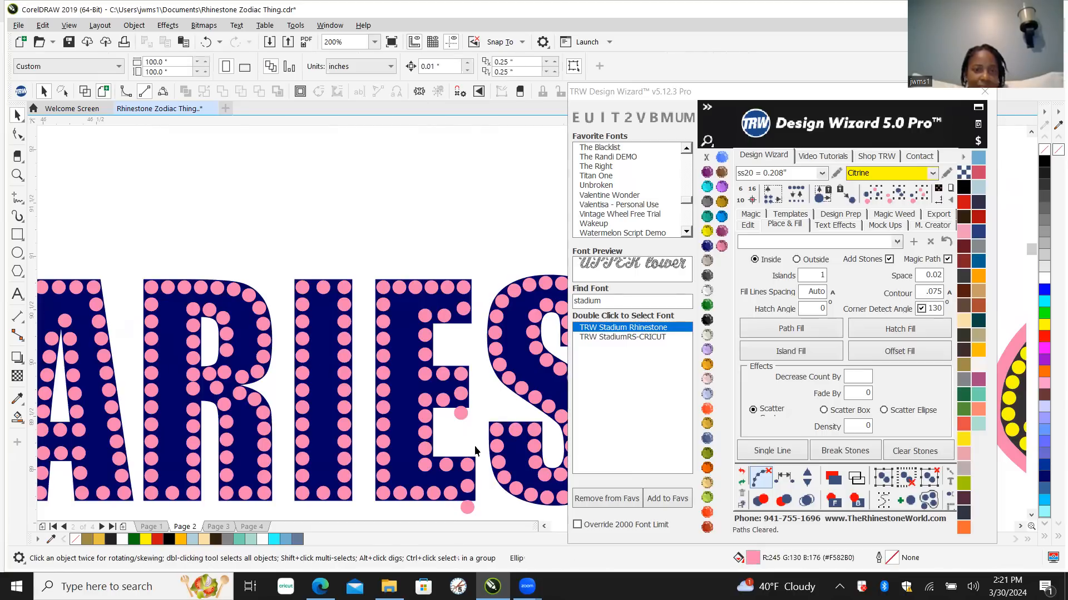
{"action": "left_click", "coordinate": [467, 508]}
{"action": "key", "text": "Delete"}
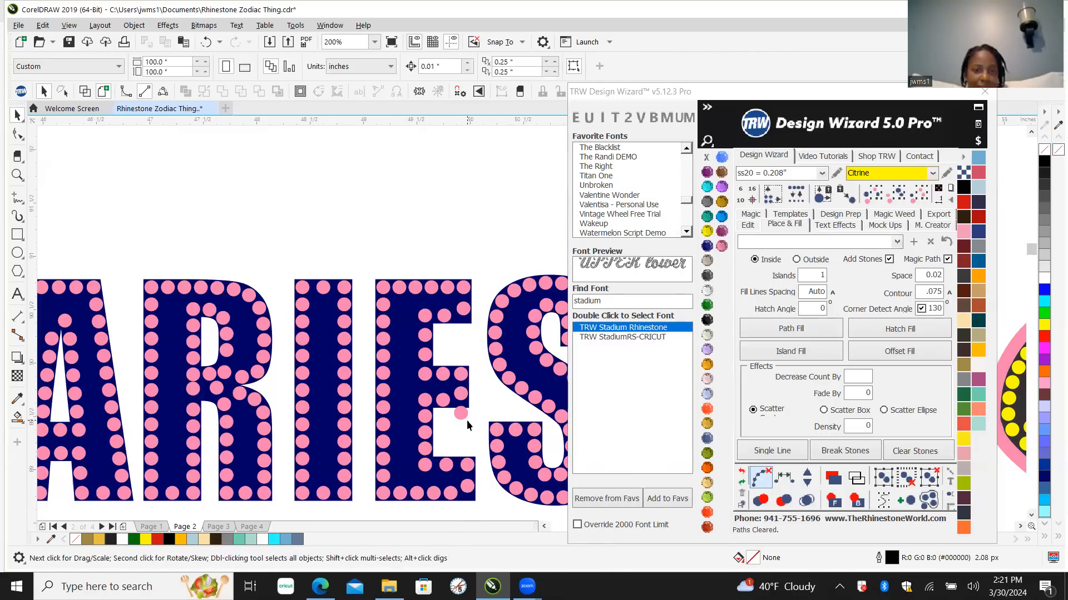
{"action": "left_click", "coordinate": [461, 413]}
{"action": "key", "text": "Delete"}
{"action": "scroll", "coordinate": [464, 422], "scroll_direction": "down", "scroll_amount": 2}
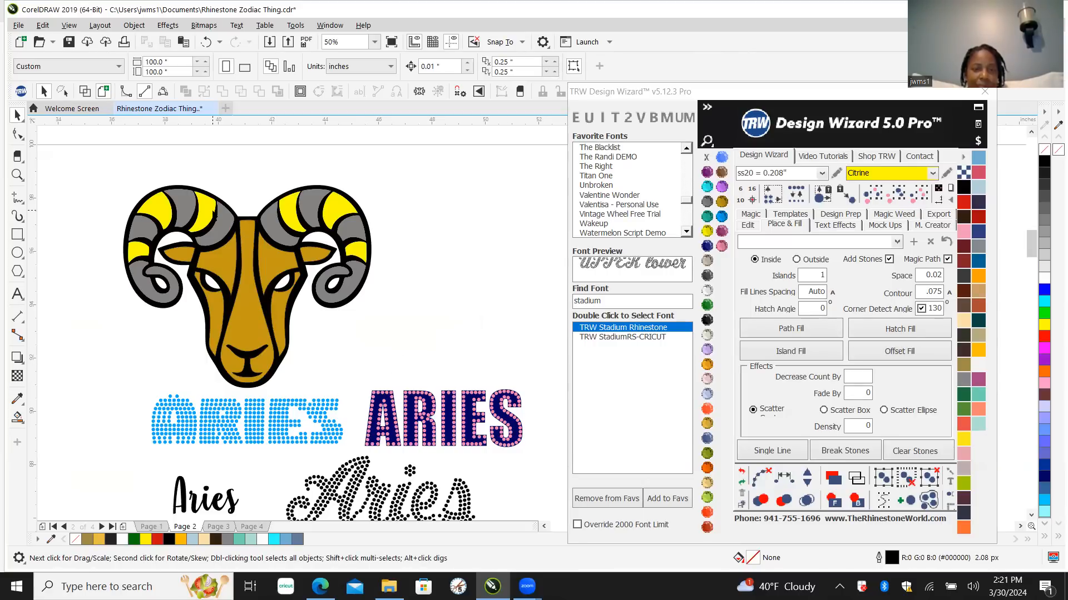
Step: Set the stone color to Aquamarine for the ram head design, leaving the artwork deselected
{"action": "scroll", "coordinate": [225, 232], "scroll_direction": "up", "scroll_amount": 1}
{"action": "scroll", "coordinate": [225, 232], "scroll_direction": "up", "scroll_amount": 1}
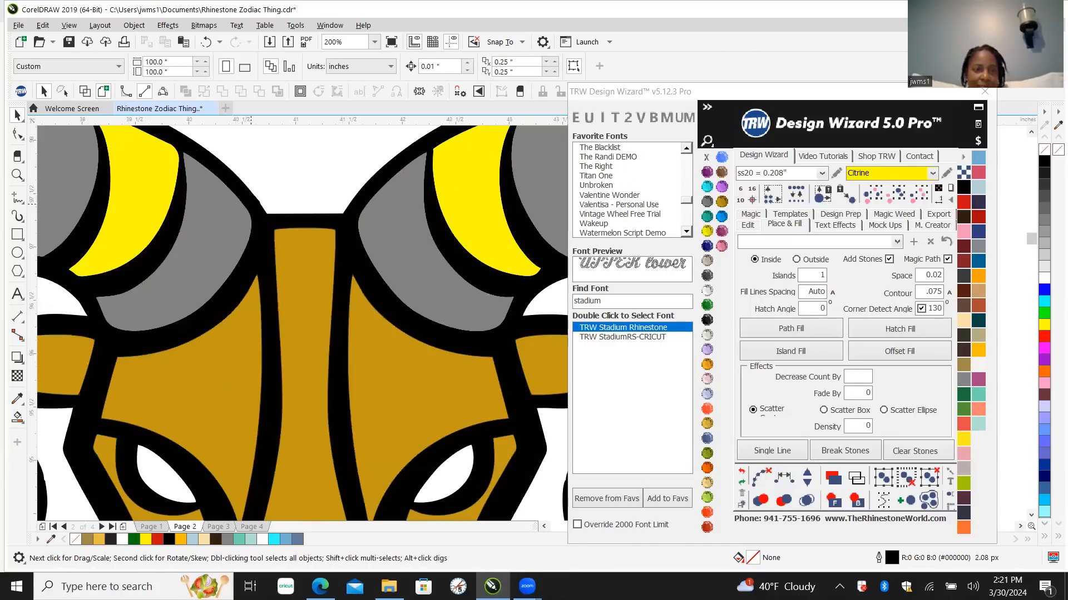
{"action": "left_click", "coordinate": [255, 196]}
{"action": "scroll", "coordinate": [255, 196], "scroll_direction": "down", "scroll_amount": 3}
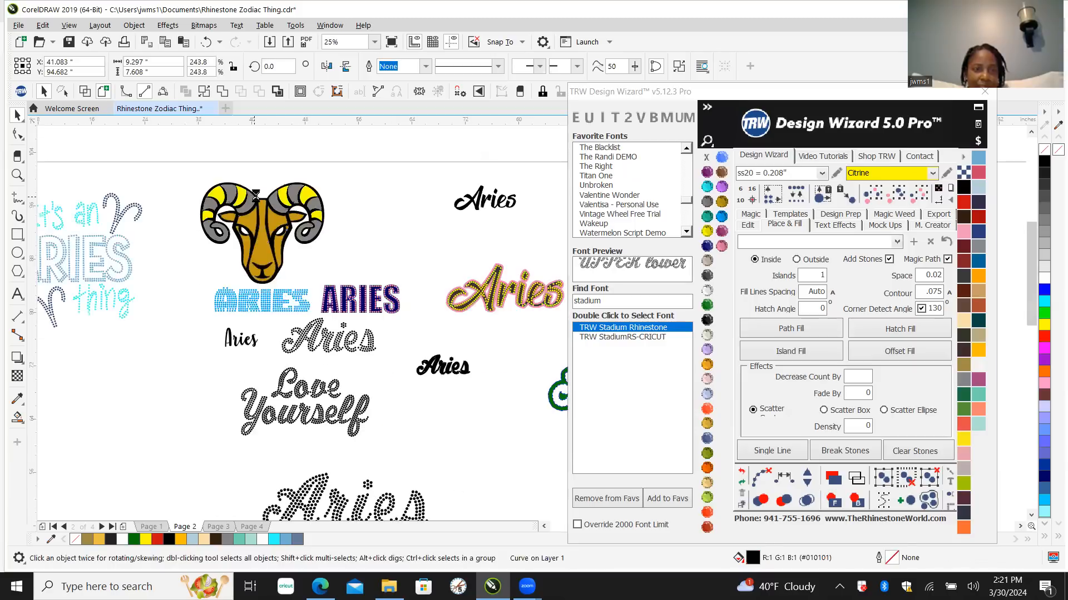
{"action": "scroll", "coordinate": [255, 196], "scroll_direction": "up", "scroll_amount": 2}
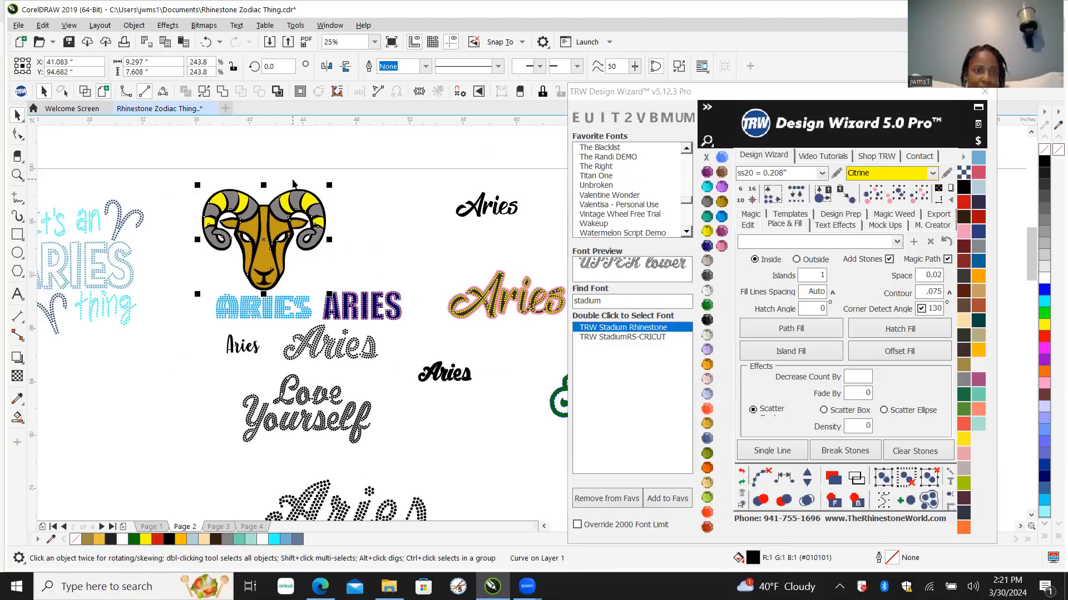
{"action": "scroll", "coordinate": [277, 187], "scroll_direction": "up", "scroll_amount": 1}
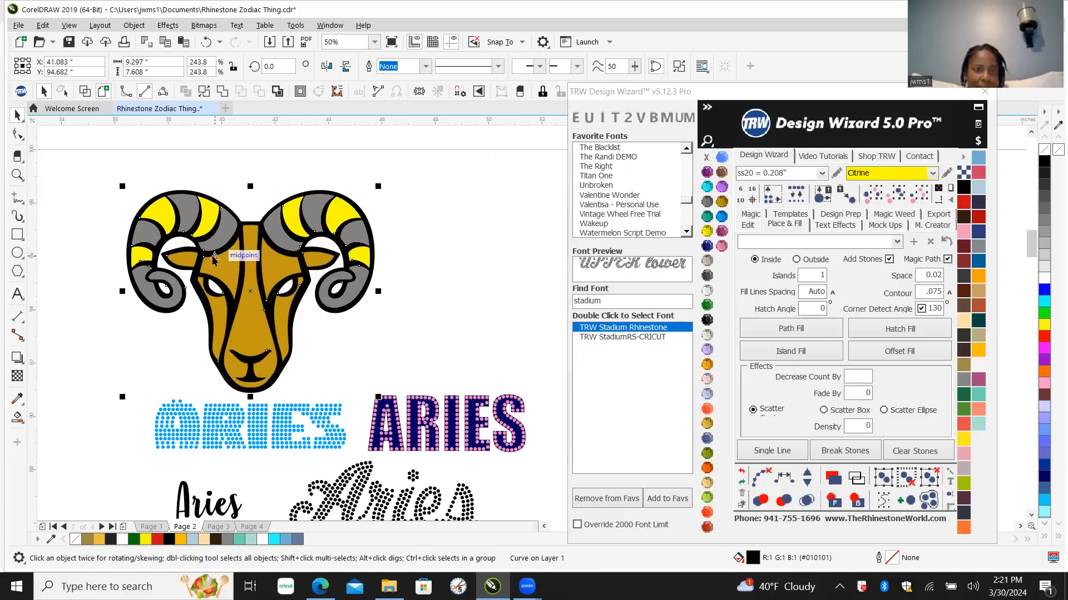
{"action": "left_click", "coordinate": [352, 161]}
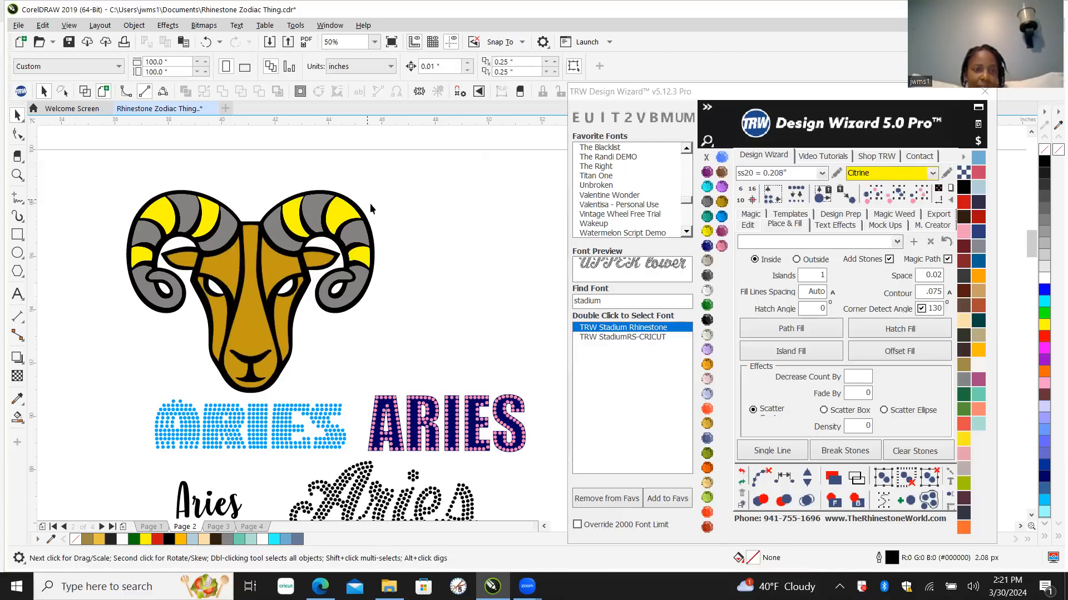
{"action": "left_click", "coordinate": [708, 187]}
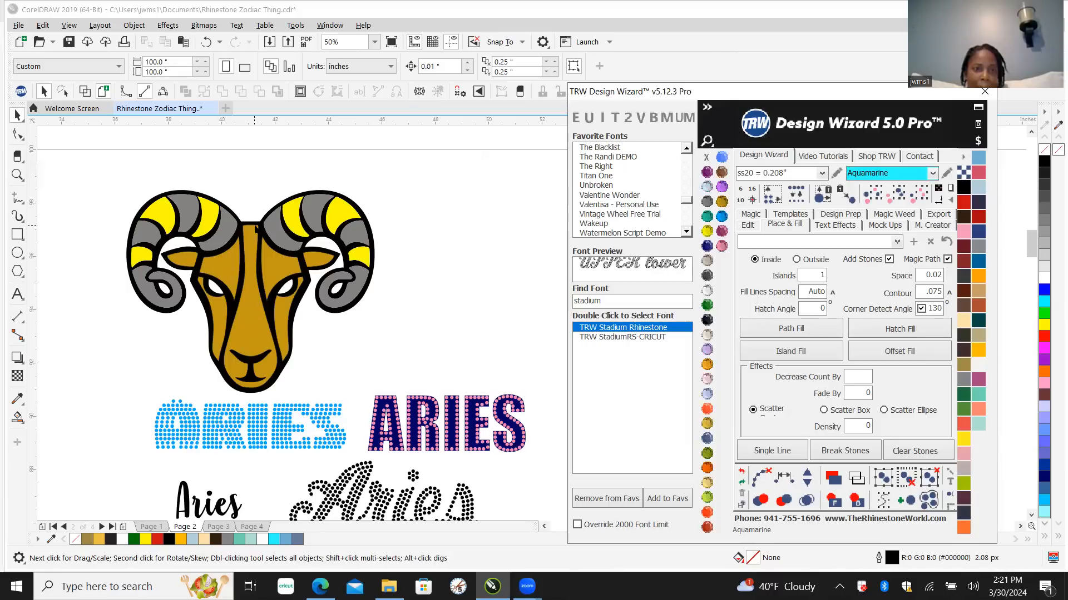
Step: Island-fill the ram head's black outline with ss20 Aquamarine stones and merge the overlapping stones
{"action": "scroll", "coordinate": [263, 241], "scroll_direction": "up", "scroll_amount": 3}
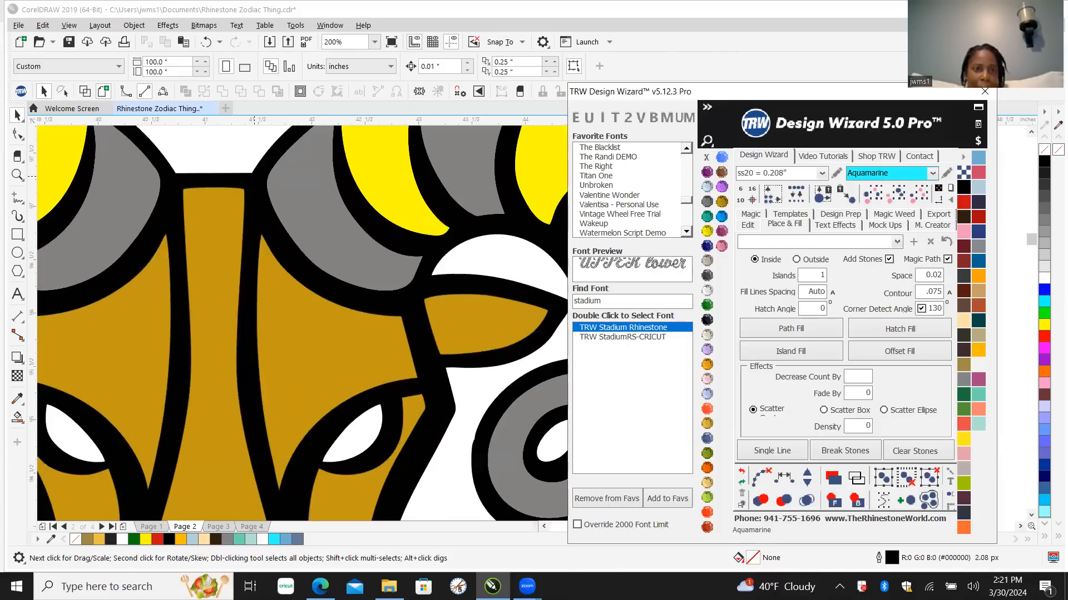
{"action": "left_click", "coordinate": [262, 257]}
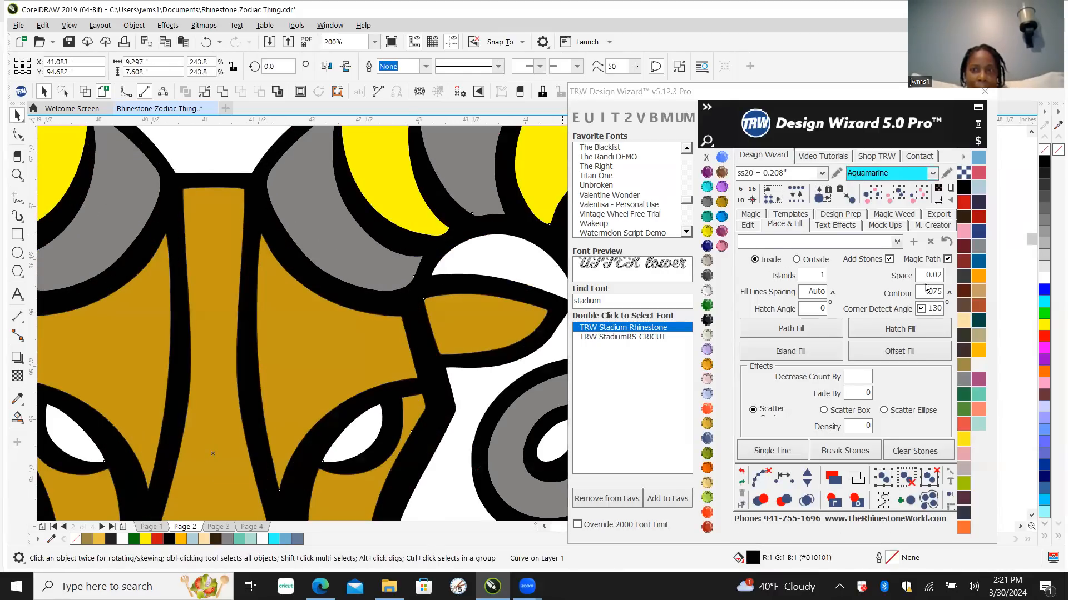
{"action": "left_click", "coordinate": [804, 352]}
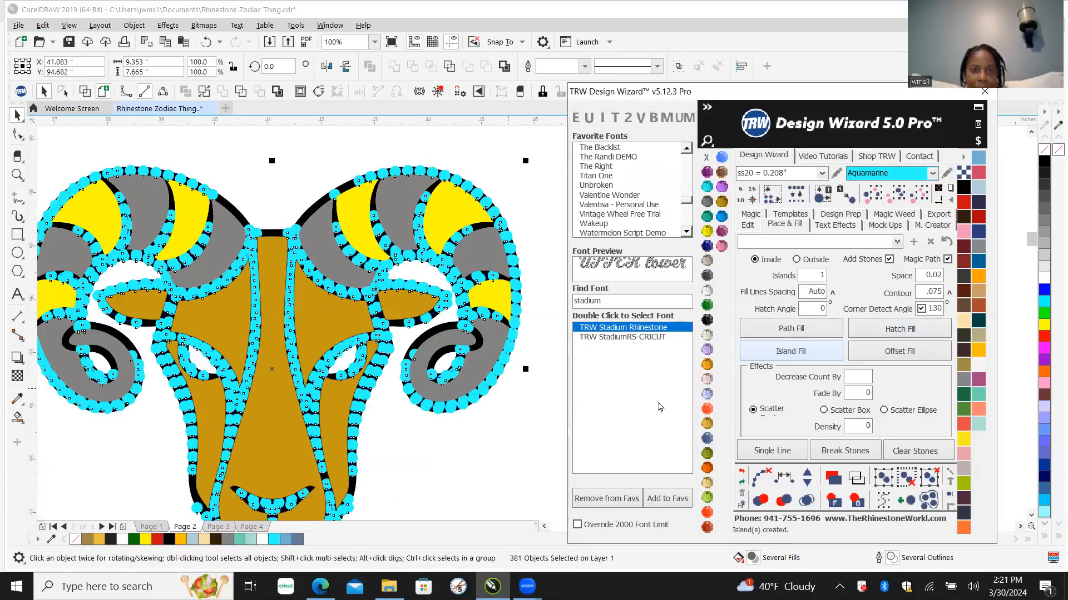
{"action": "left_click", "coordinate": [760, 479]}
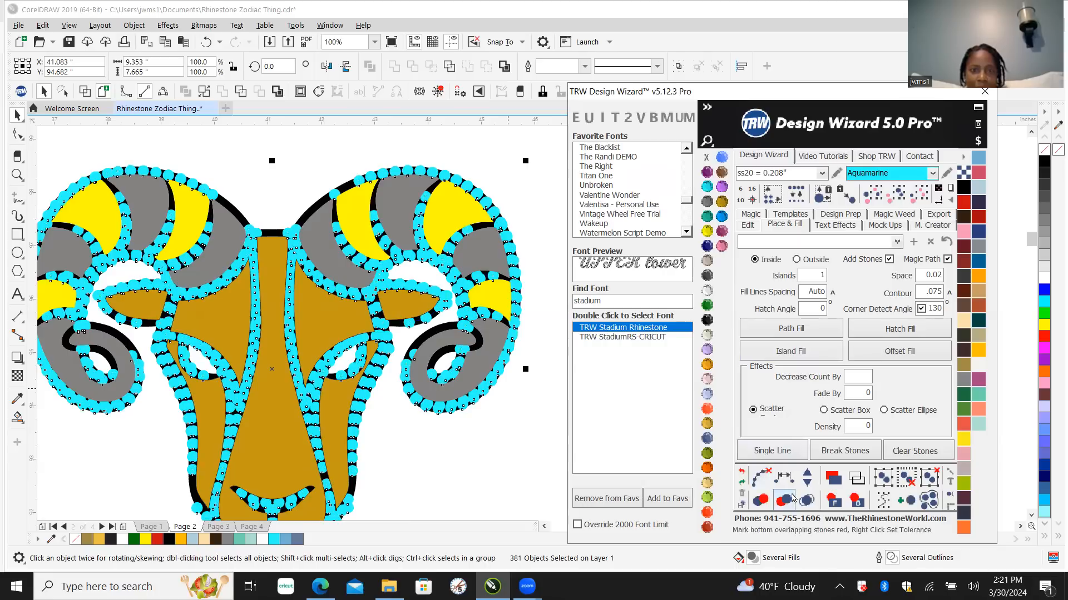
{"action": "left_click", "coordinate": [807, 500]}
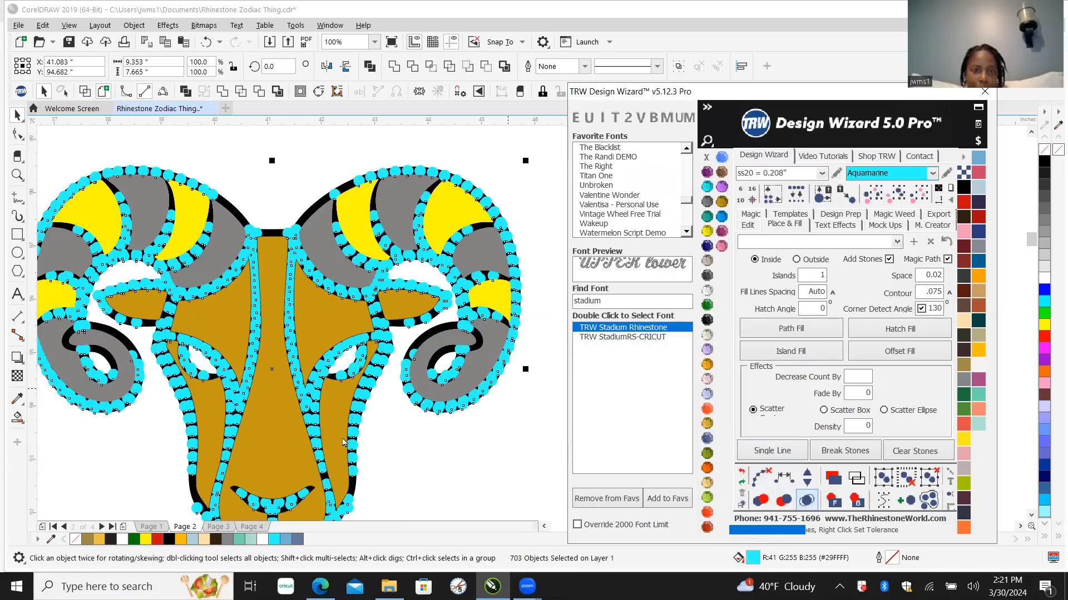
{"action": "left_click", "coordinate": [411, 470]}
Step: Select all the ss20 Aquamarine stones on the ram head and delete them
{"action": "scroll", "coordinate": [278, 344], "scroll_direction": "down", "scroll_amount": 2}
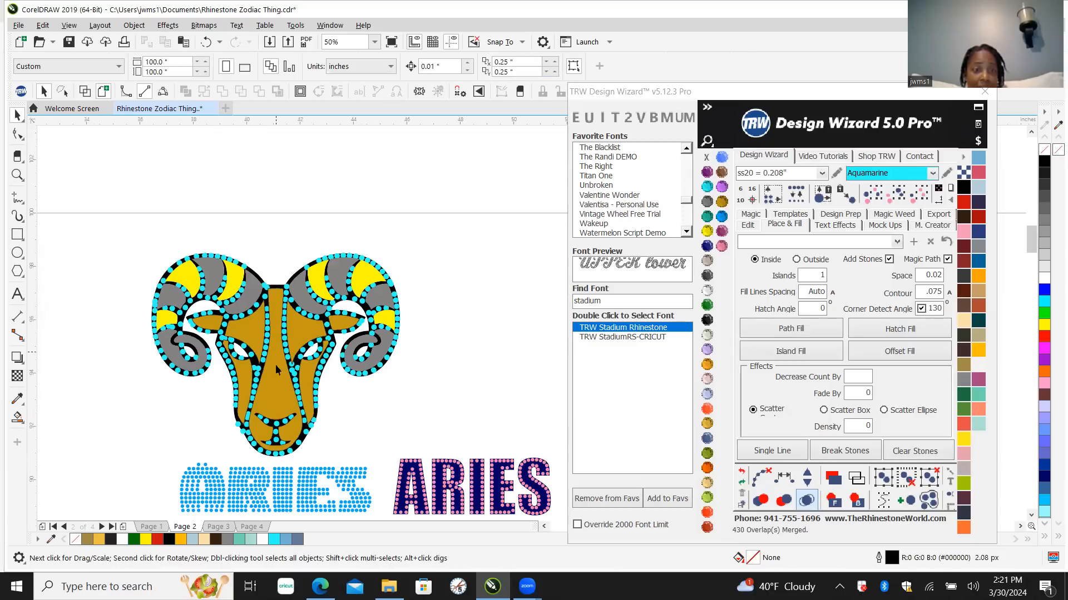
{"action": "scroll", "coordinate": [258, 423], "scroll_direction": "up", "scroll_amount": 2}
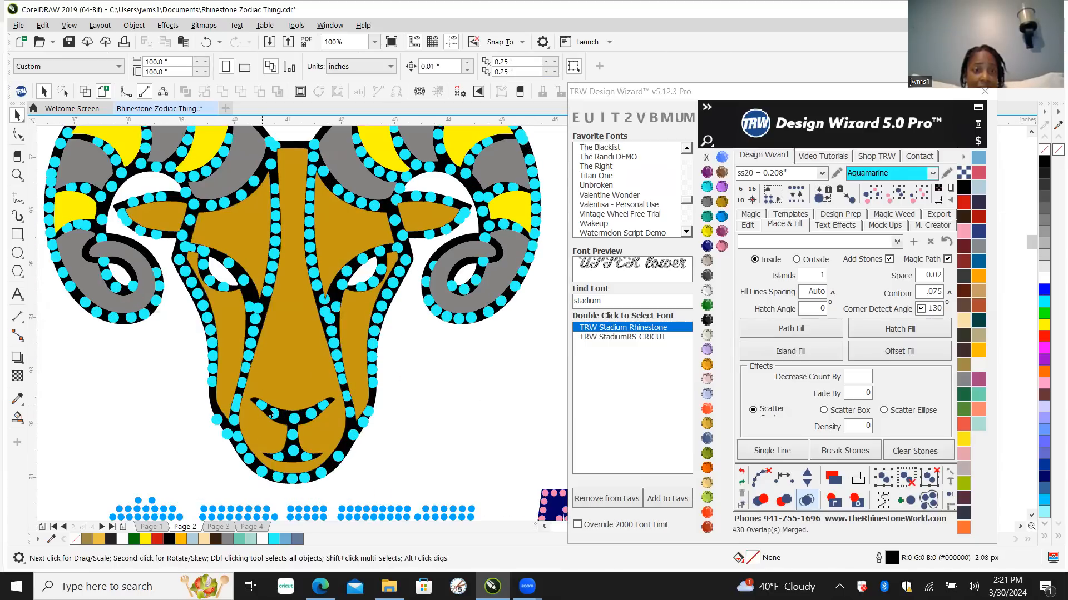
{"action": "left_click", "coordinate": [272, 413]}
{"action": "scroll", "coordinate": [281, 382], "scroll_direction": "down", "scroll_amount": 4}
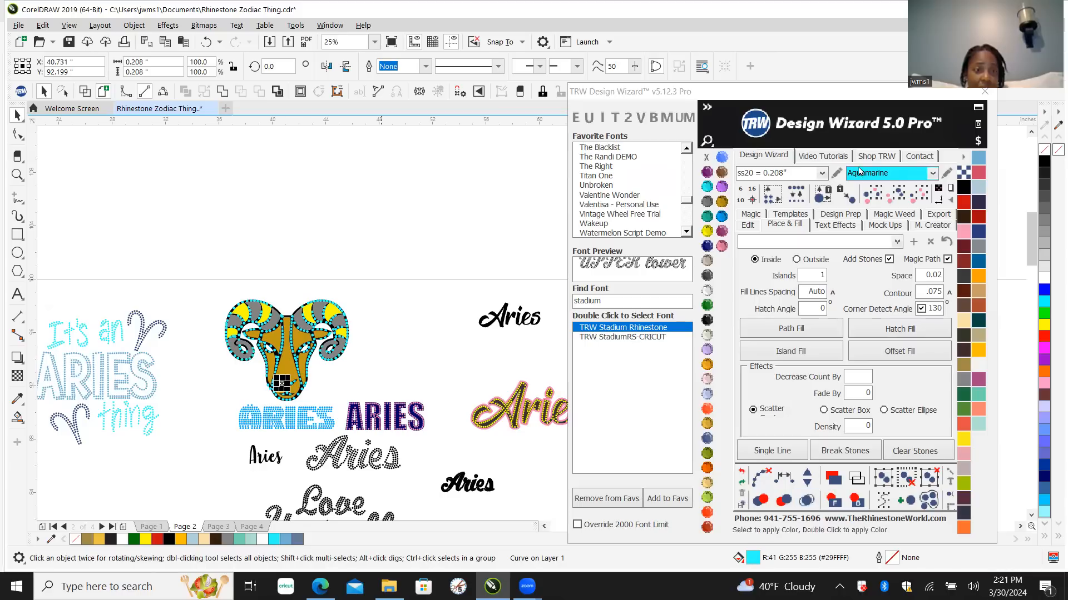
{"action": "left_click", "coordinate": [919, 198]}
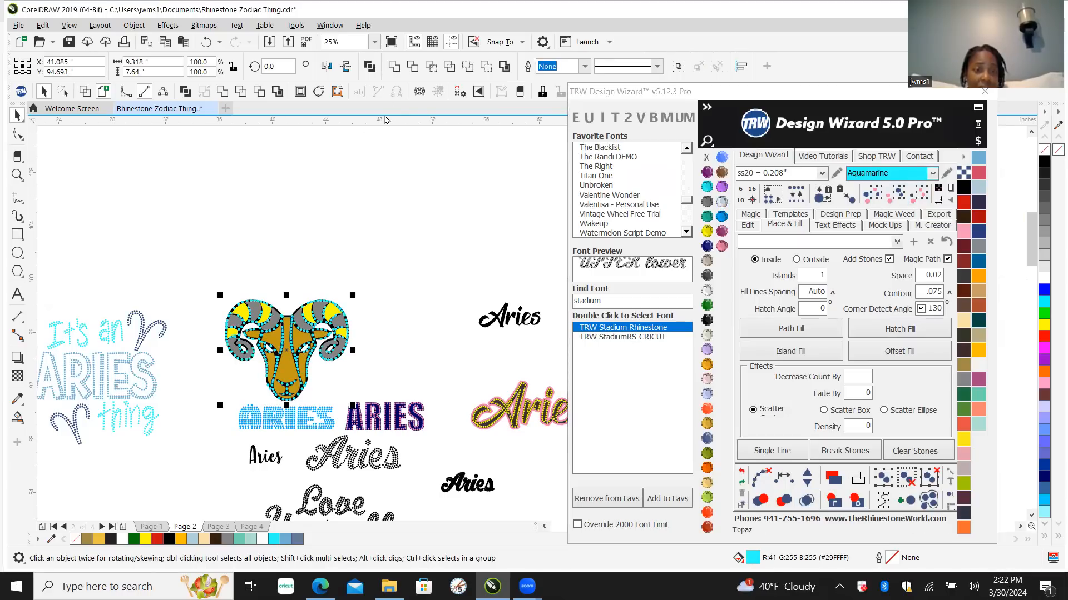
{"action": "scroll", "coordinate": [260, 385], "scroll_direction": "up", "scroll_amount": 2}
{"action": "scroll", "coordinate": [260, 385], "scroll_direction": "up", "scroll_amount": 1}
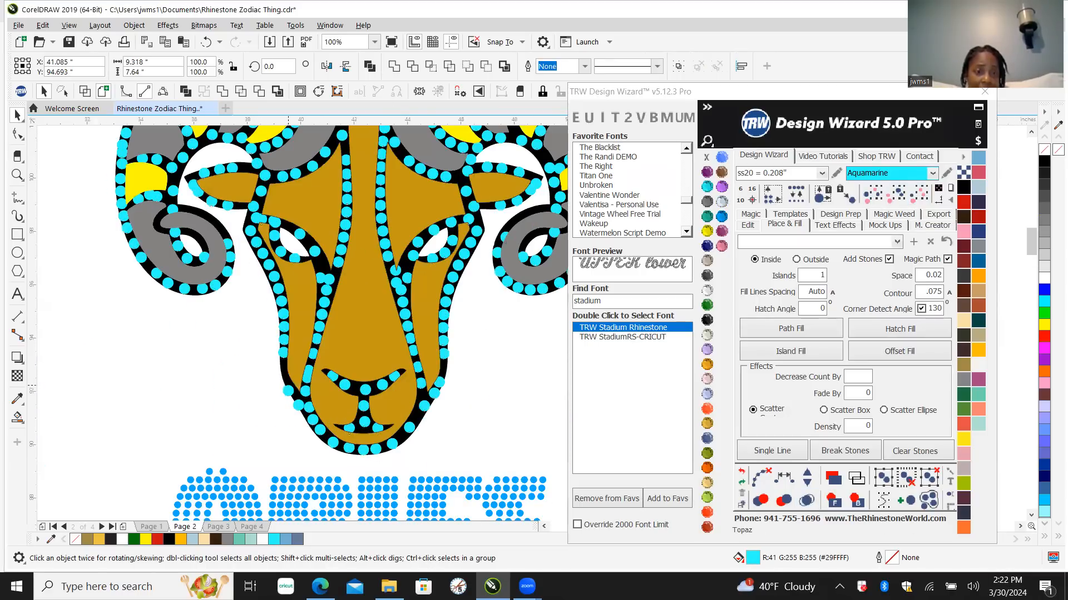
{"action": "scroll", "coordinate": [289, 383], "scroll_direction": "down", "scroll_amount": 1}
{"action": "key", "text": "Delete"}
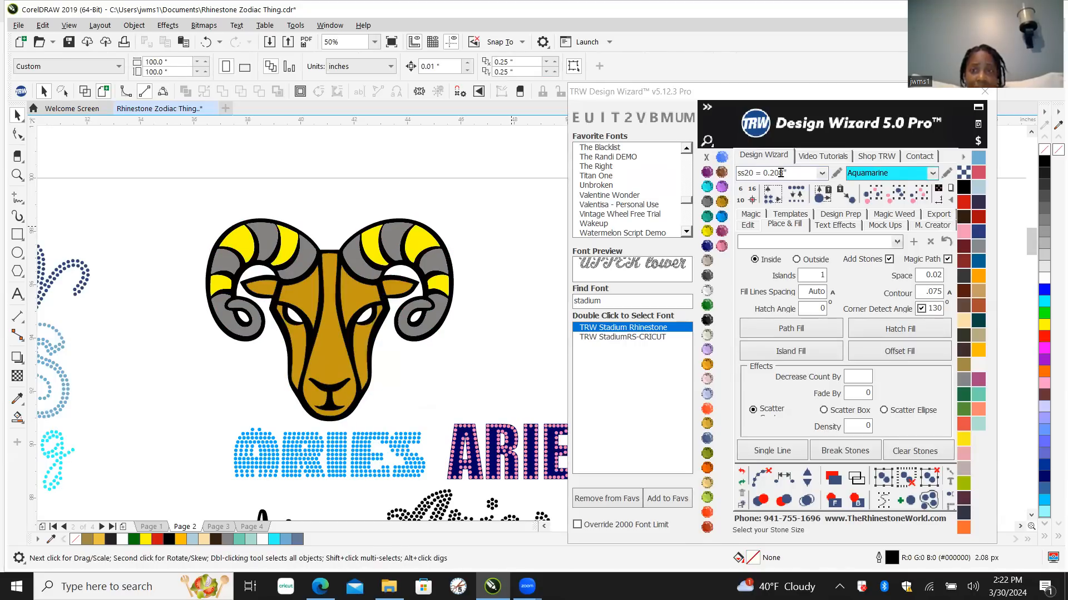
Step: Undo the deletion of the ram head's stones to view them again, and remove them from the artwork once more
{"action": "scroll", "coordinate": [361, 275], "scroll_direction": "up", "scroll_amount": 2}
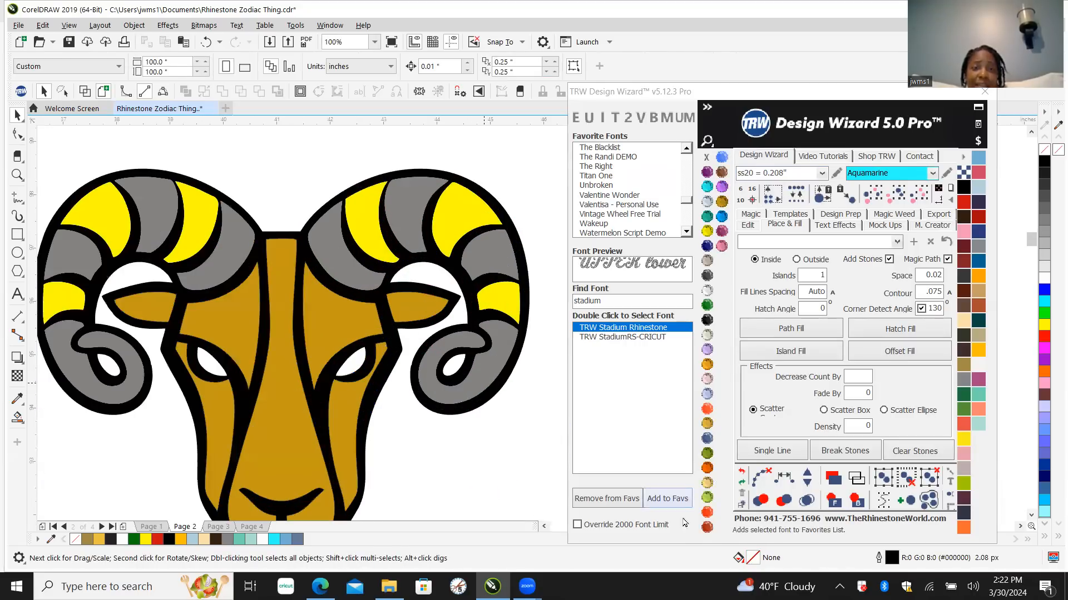
{"action": "left_click", "coordinate": [741, 474]}
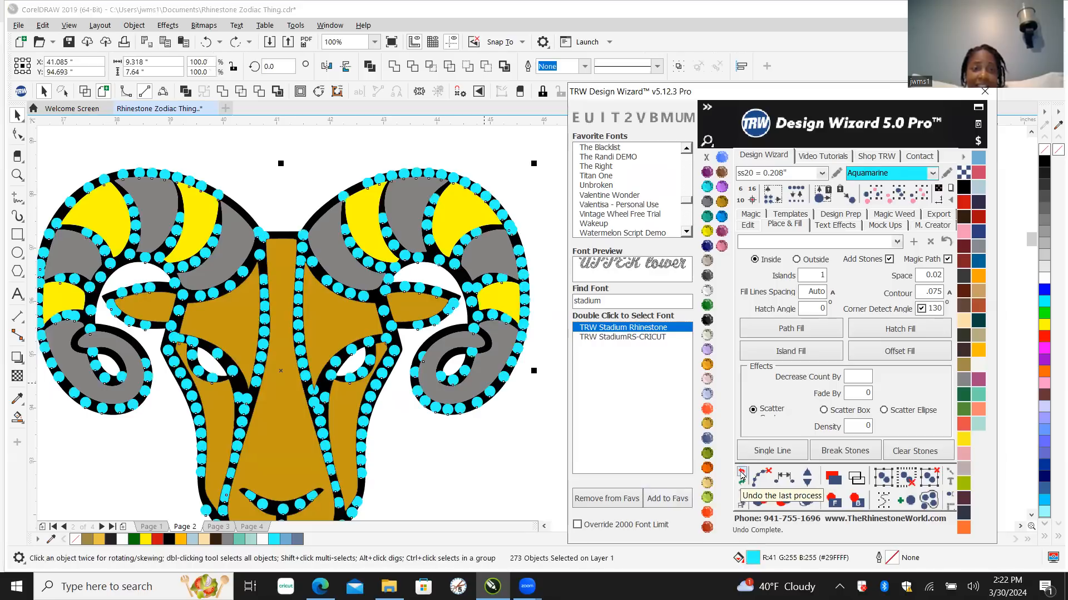
{"action": "scroll", "coordinate": [323, 337], "scroll_direction": "down", "scroll_amount": 2}
{"action": "scroll", "coordinate": [333, 361], "scroll_direction": "up", "scroll_amount": 2}
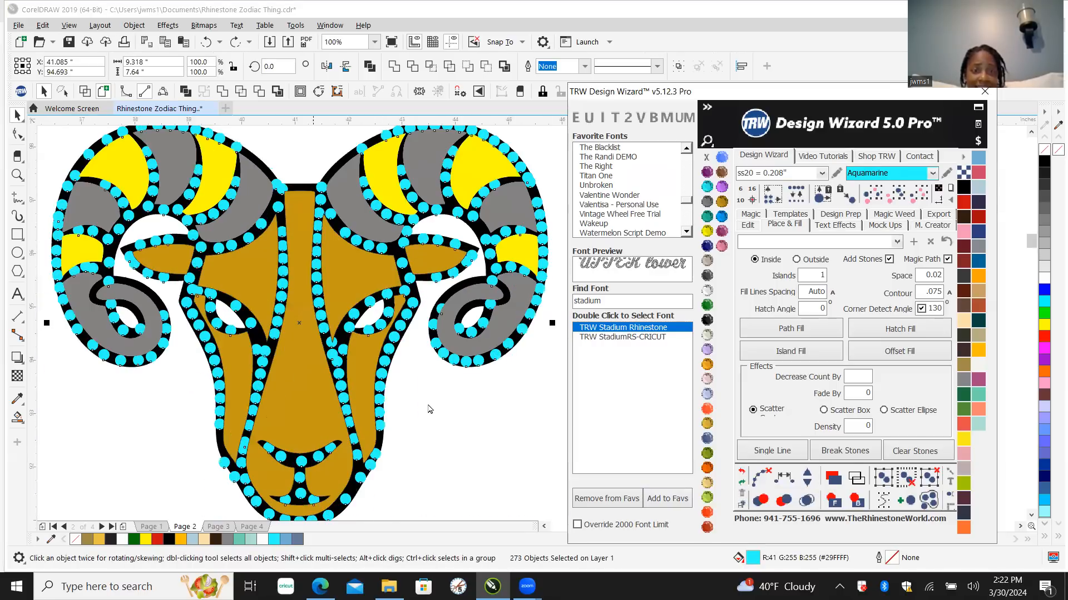
{"action": "left_click", "coordinate": [741, 482]}
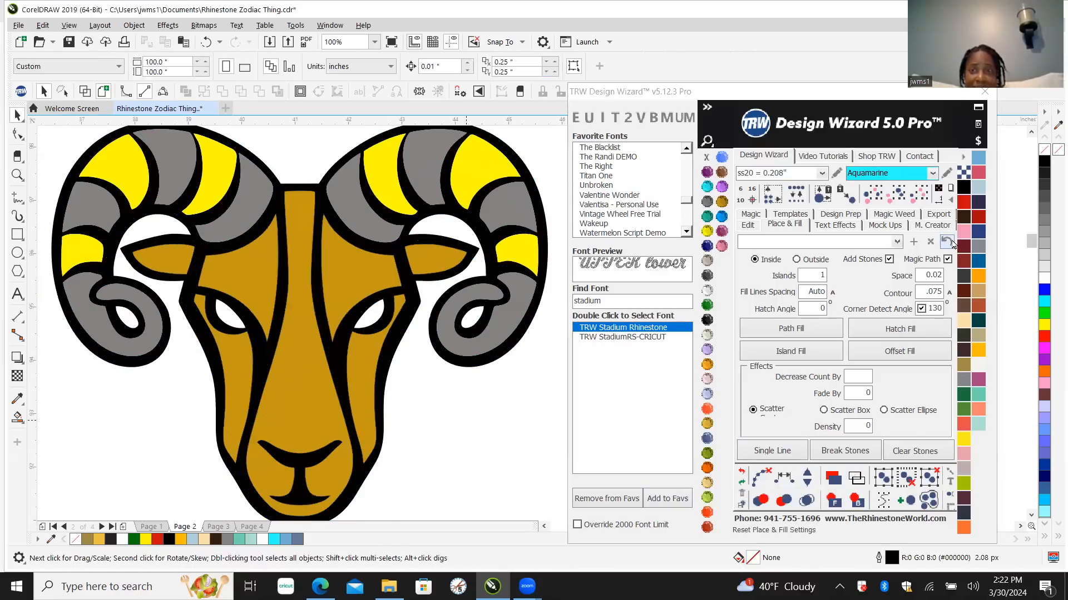
Step: Set the stone size to ss10 (0.130") and island-fill the ram head's black outline with Aquamarine stones
{"action": "left_click", "coordinate": [821, 174]}
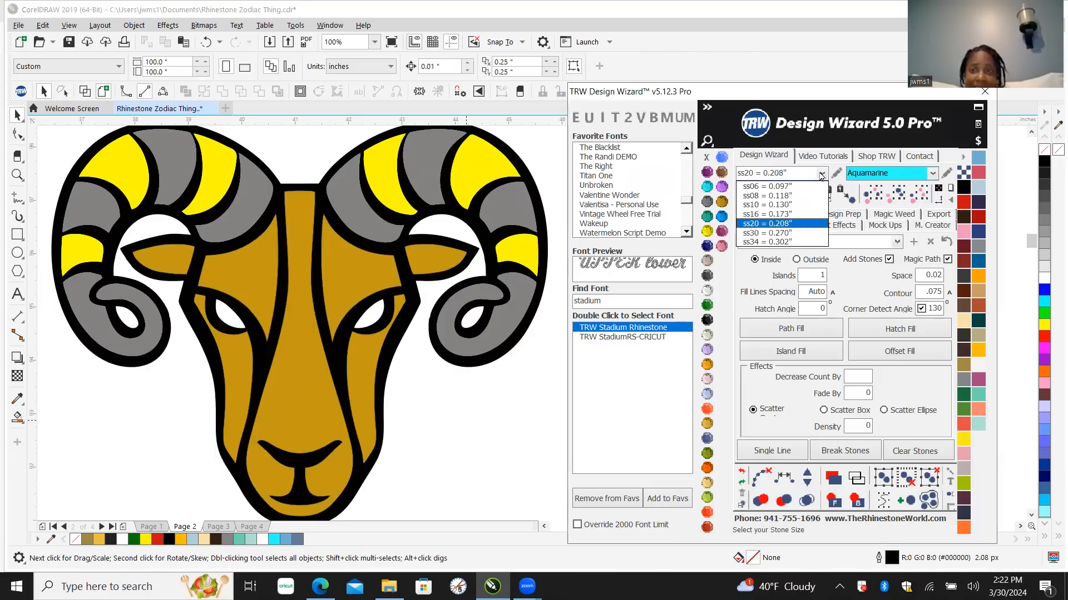
{"action": "left_click", "coordinate": [759, 205]}
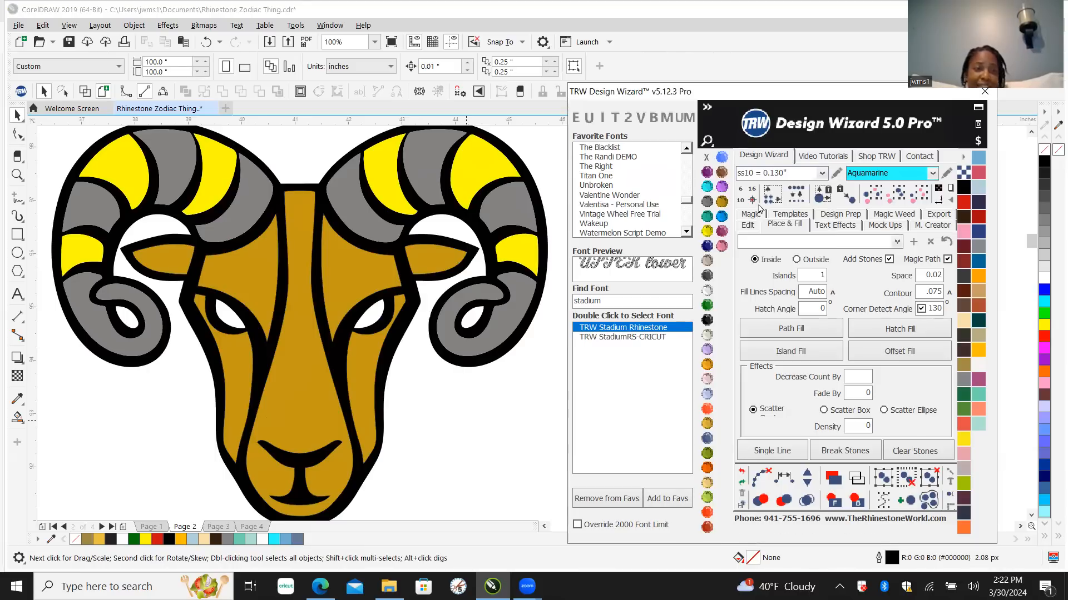
{"action": "scroll", "coordinate": [432, 394], "scroll_direction": "down", "scroll_amount": 2}
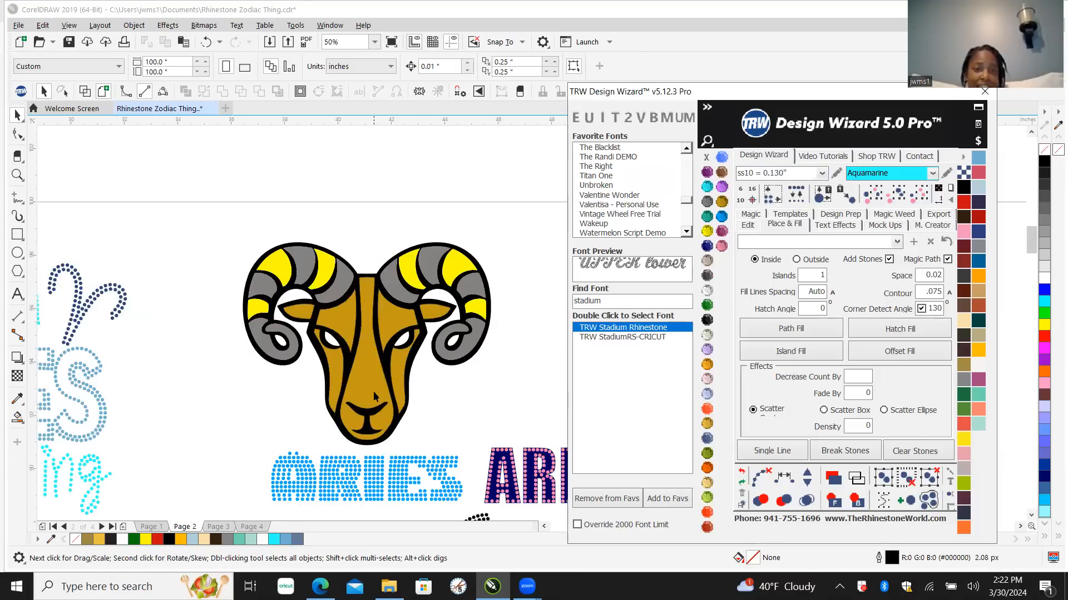
{"action": "scroll", "coordinate": [362, 328], "scroll_direction": "up", "scroll_amount": 2}
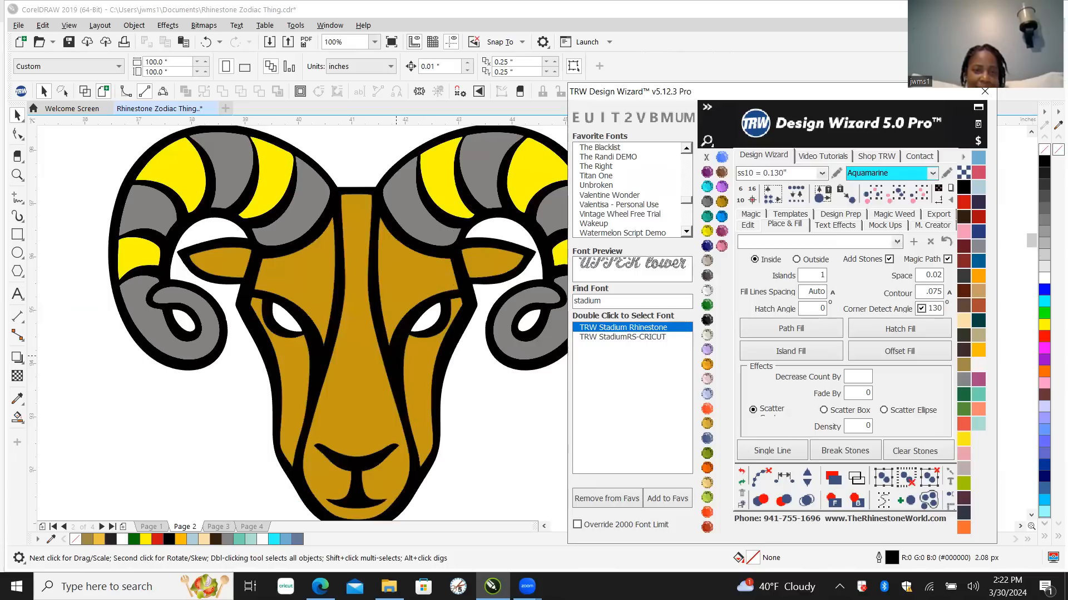
{"action": "left_click", "coordinate": [319, 384]}
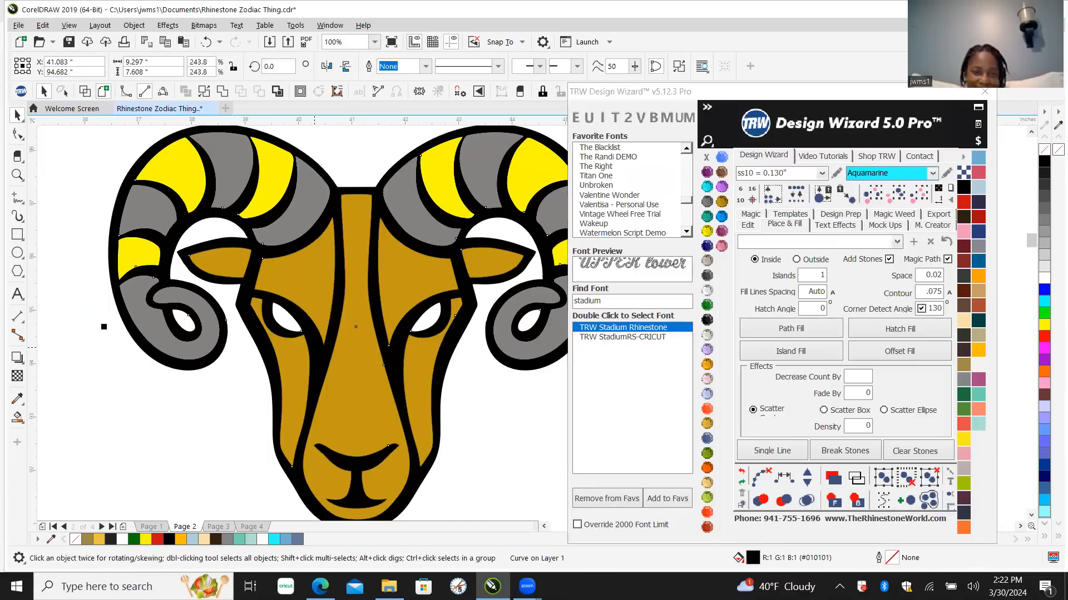
{"action": "scroll", "coordinate": [358, 328], "scroll_direction": "down", "scroll_amount": 1}
{"action": "scroll", "coordinate": [439, 283], "scroll_direction": "up", "scroll_amount": 1}
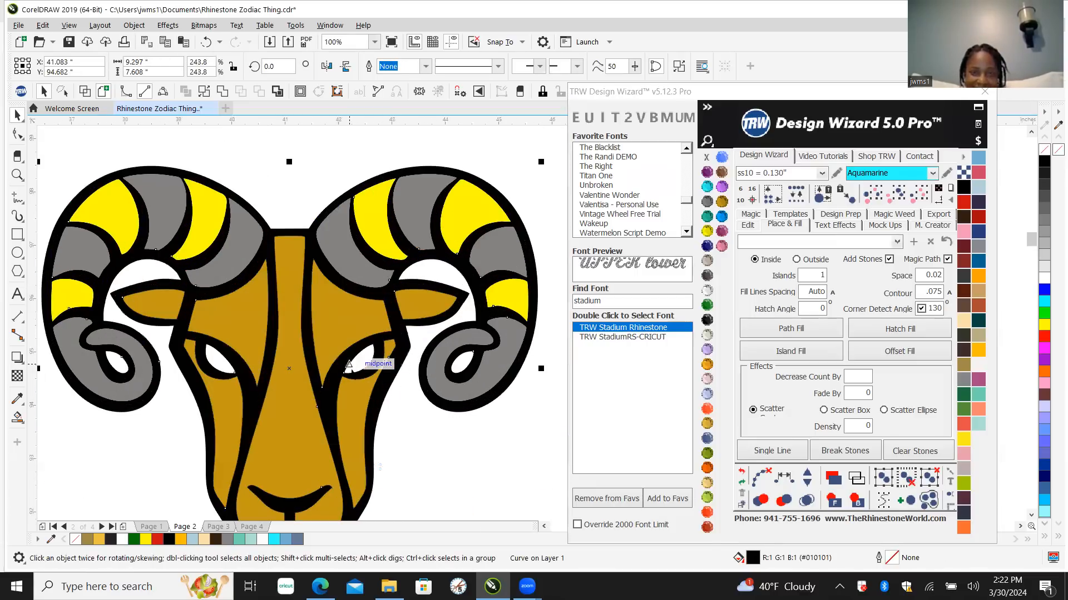
{"action": "left_click", "coordinate": [801, 353]}
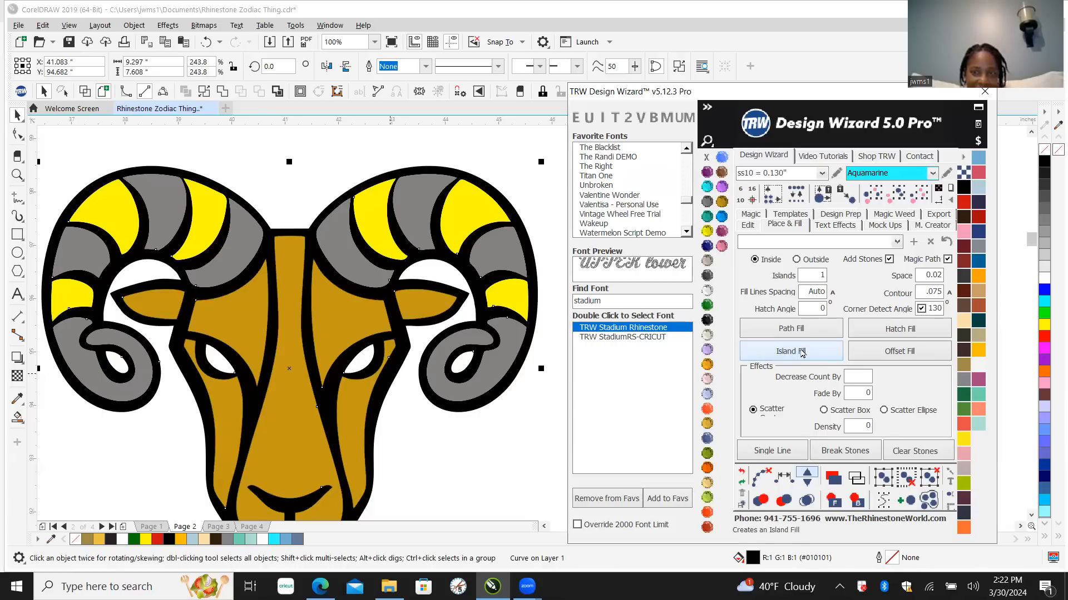
Step: Merge the overlapping ss10 stones on the ram head, deselect them and check their placement
{"action": "left_click", "coordinate": [763, 481]}
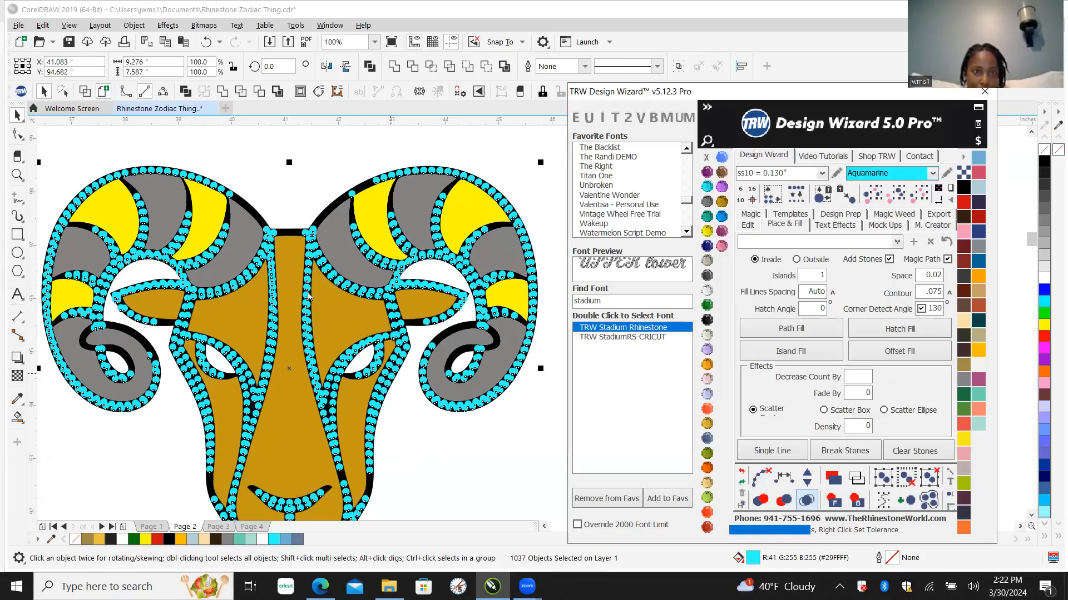
{"action": "scroll", "coordinate": [233, 228], "scroll_direction": "down", "scroll_amount": 2}
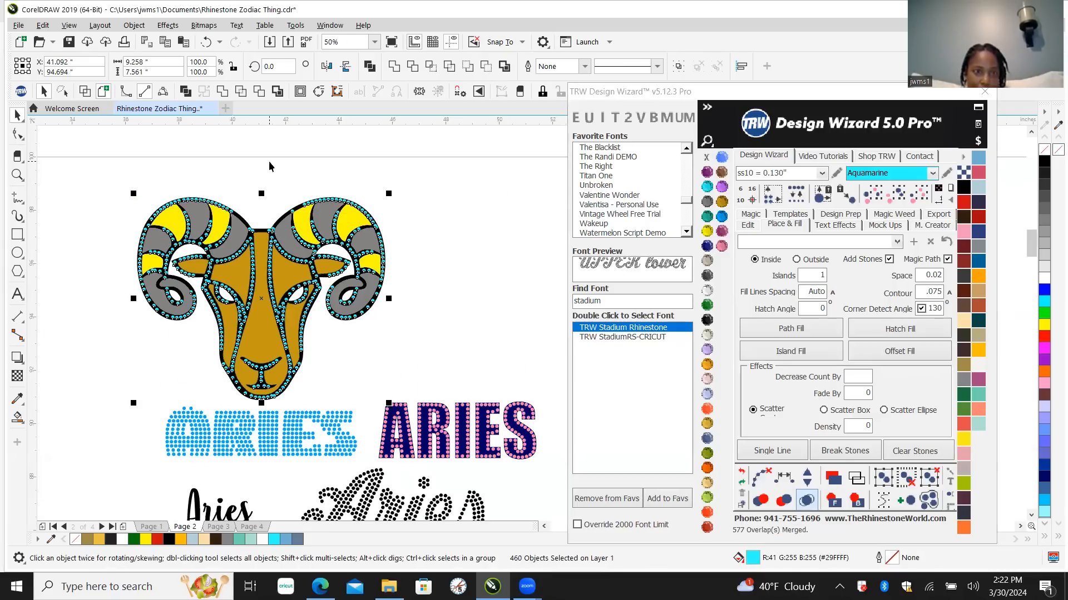
{"action": "left_click", "coordinate": [295, 179]}
{"action": "scroll", "coordinate": [282, 309], "scroll_direction": "up", "scroll_amount": 2}
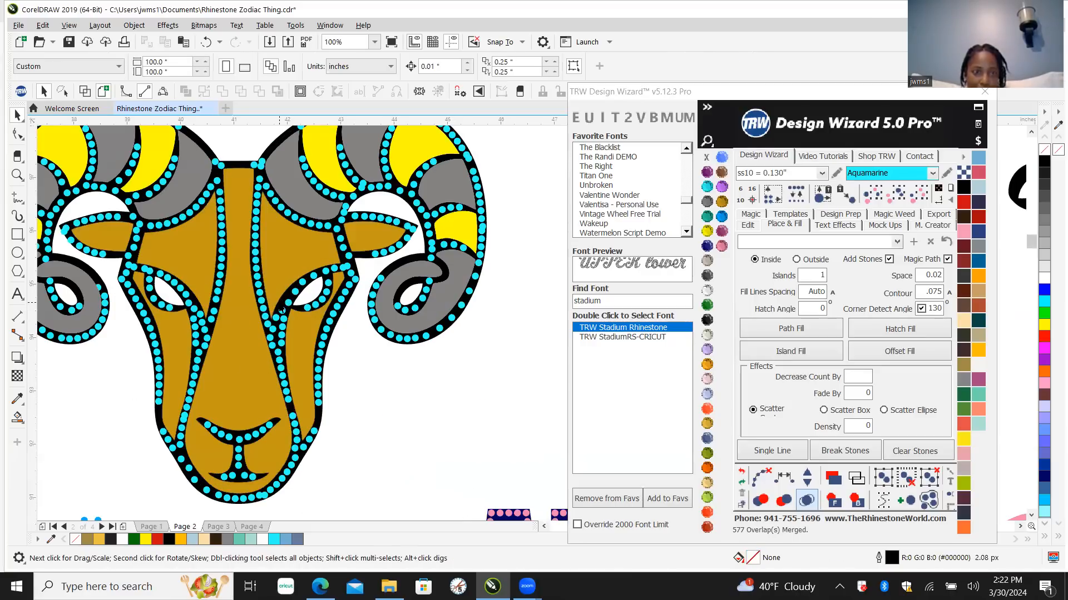
Step: Try to select every stone matching the size and color of the Aquamarine stone at the ram's eye
{"action": "scroll", "coordinate": [319, 367], "scroll_direction": "down", "scroll_amount": 2}
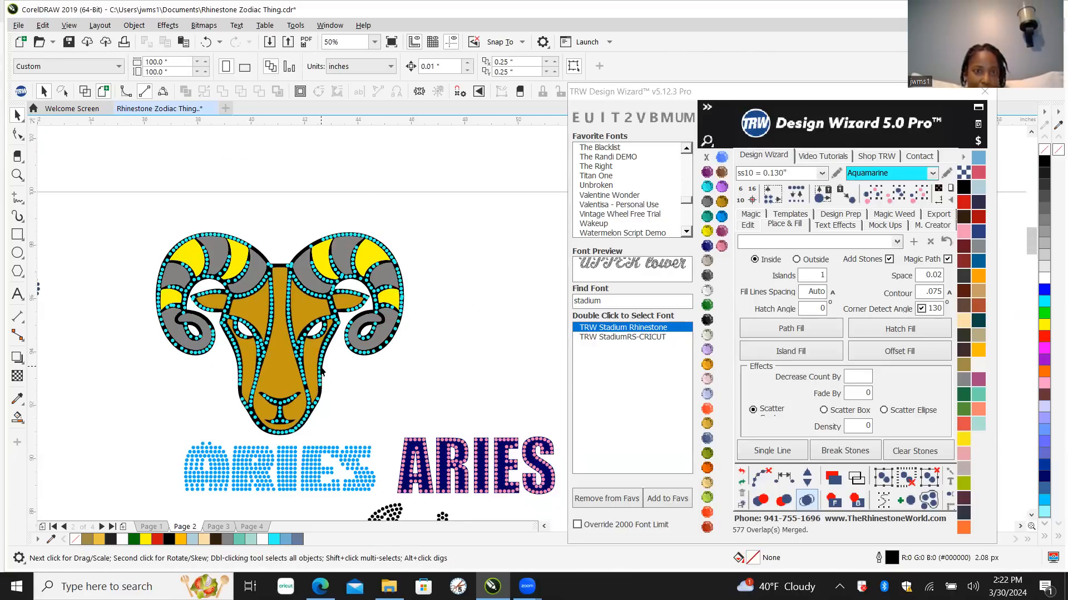
{"action": "scroll", "coordinate": [197, 333], "scroll_direction": "up", "scroll_amount": 2}
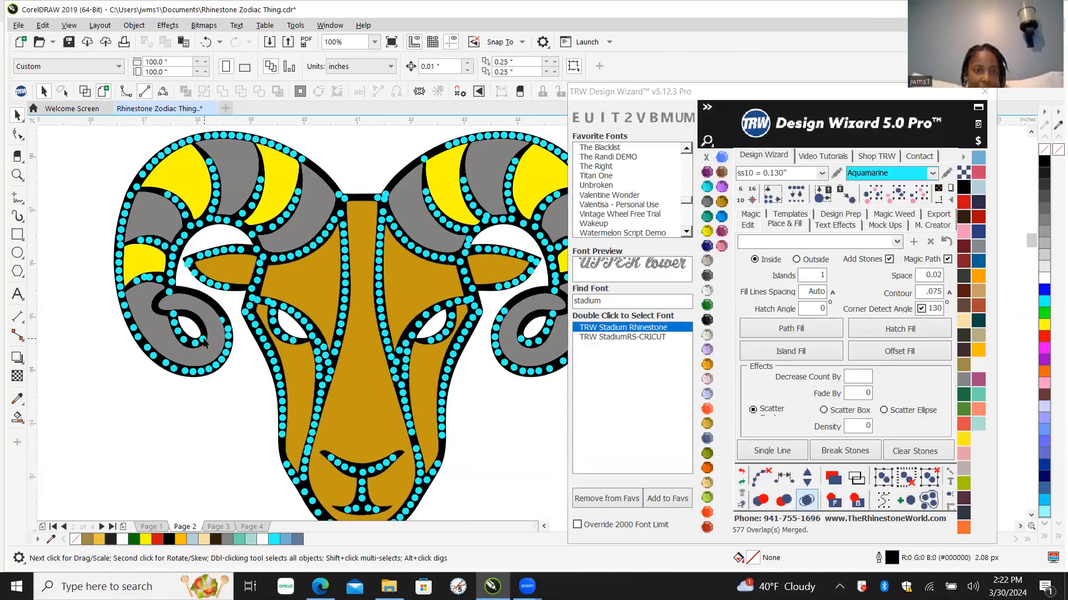
{"action": "left_click", "coordinate": [290, 315]}
{"action": "scroll", "coordinate": [216, 342], "scroll_direction": "down", "scroll_amount": 2}
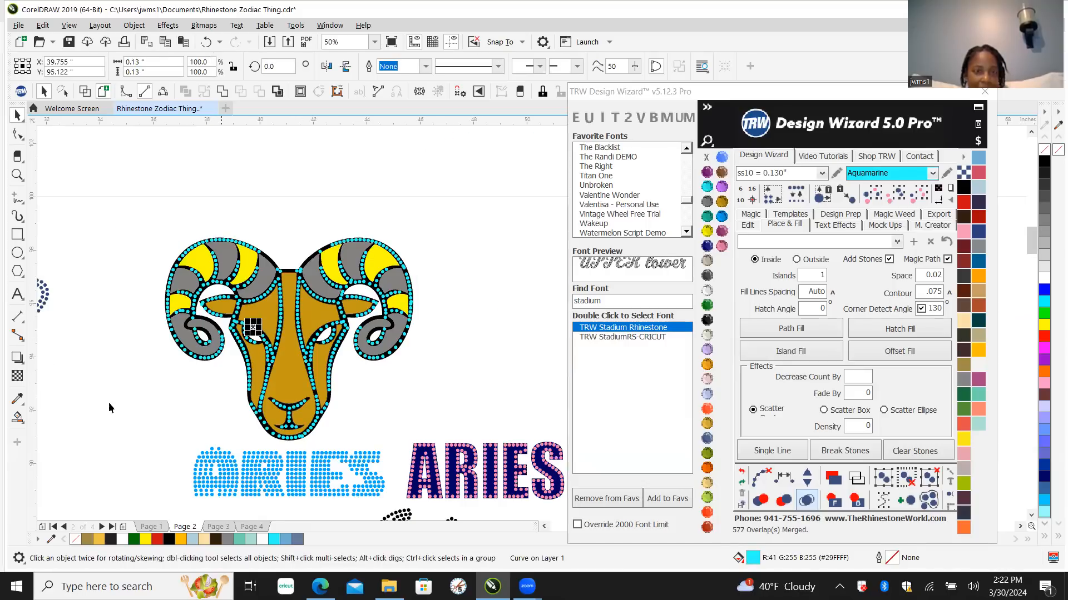
{"action": "scroll", "coordinate": [304, 380], "scroll_direction": "up", "scroll_amount": 2}
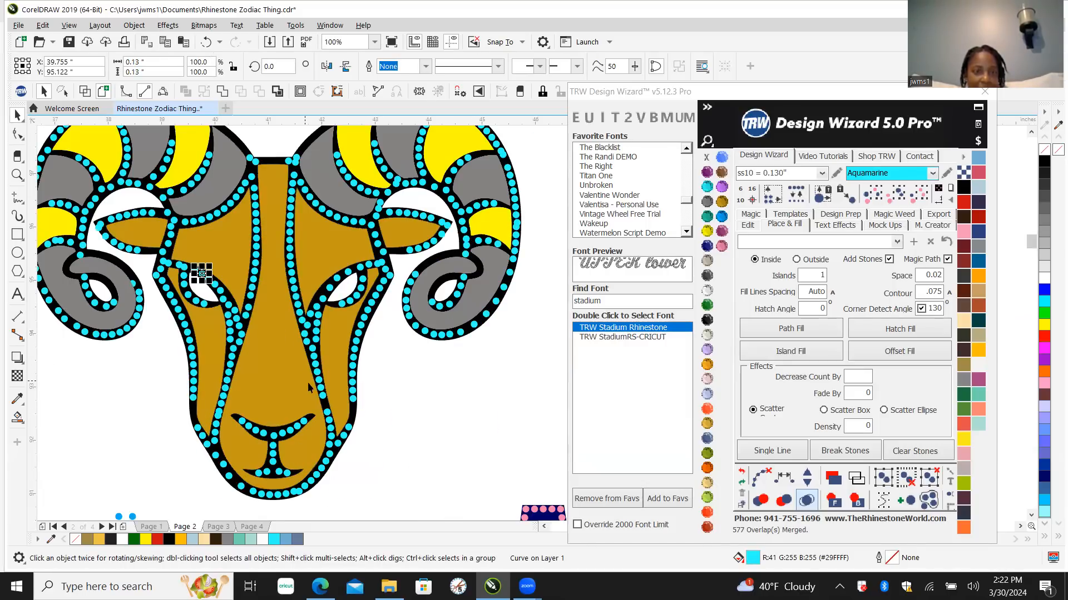
{"action": "left_click", "coordinate": [918, 193]}
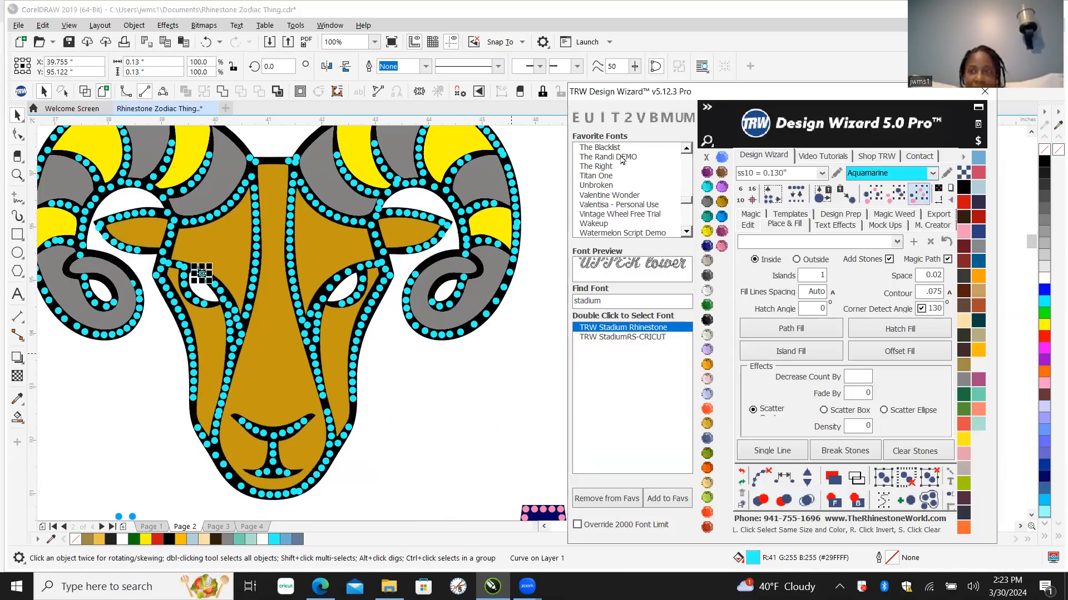
{"action": "left_click", "coordinate": [523, 114]}
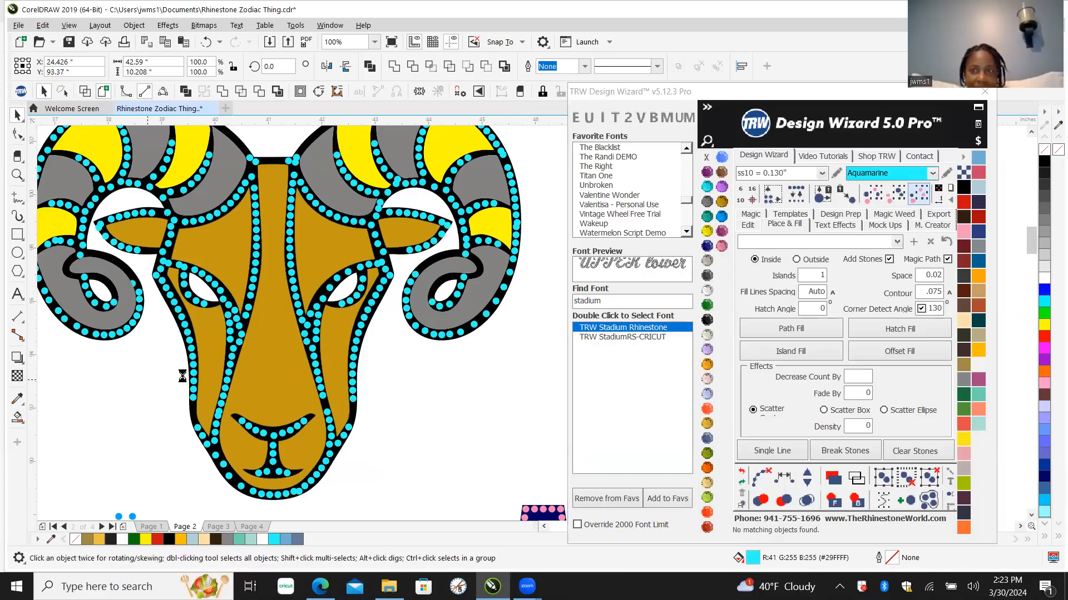
{"action": "scroll", "coordinate": [209, 342], "scroll_direction": "down", "scroll_amount": 4}
{"action": "scroll", "coordinate": [481, 255], "scroll_direction": "down", "scroll_amount": 1}
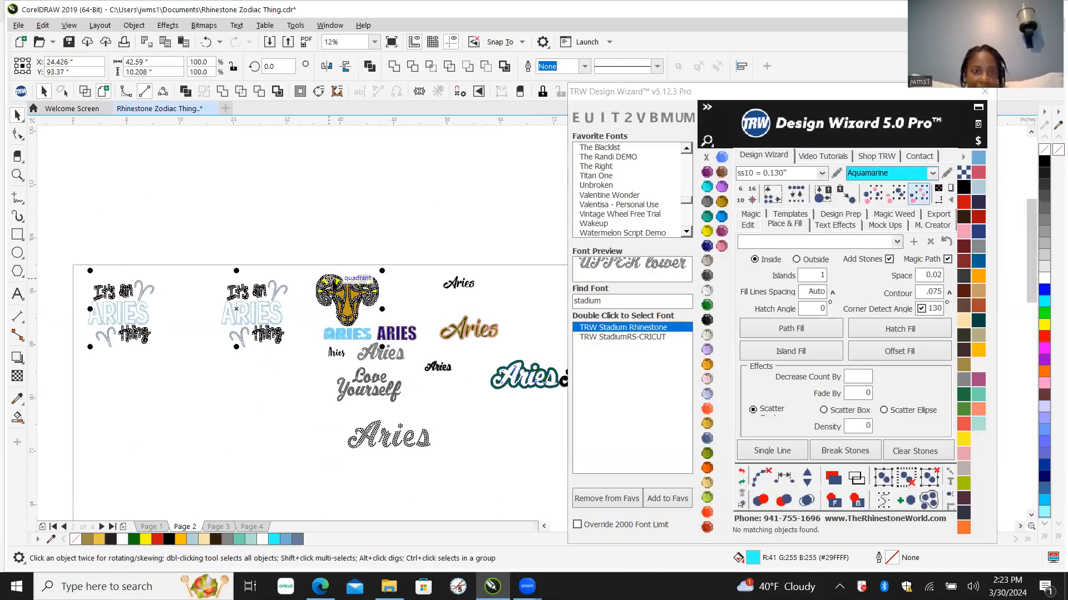
Step: Remove the ss10 Aquamarine stones from the ram head and deselect the black outline
{"action": "left_click", "coordinate": [364, 227]}
{"action": "scroll", "coordinate": [345, 309], "scroll_direction": "up", "scroll_amount": 3}
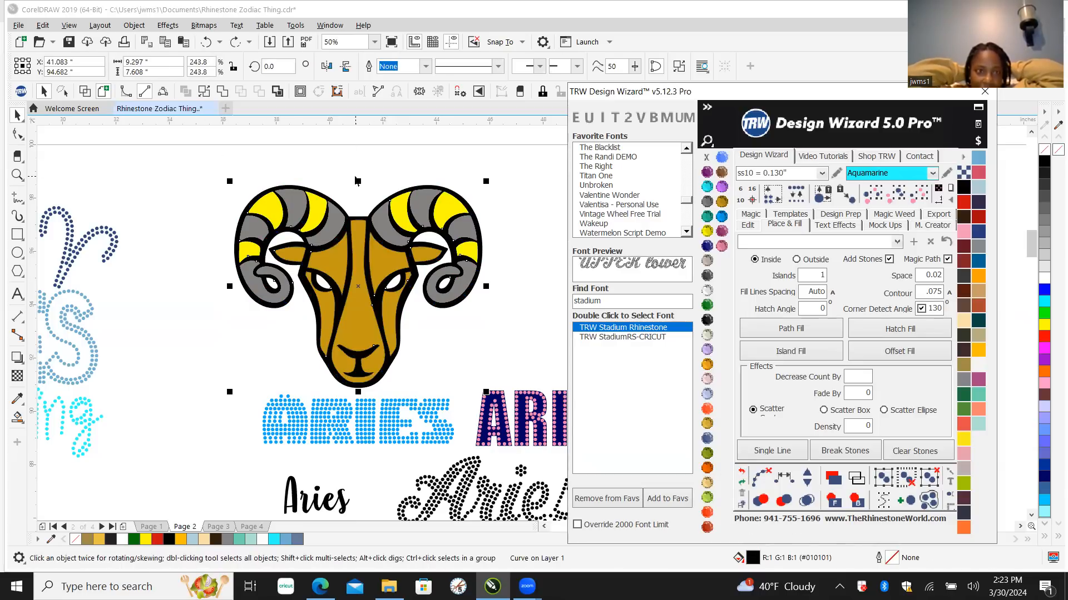
{"action": "left_click", "coordinate": [380, 159]}
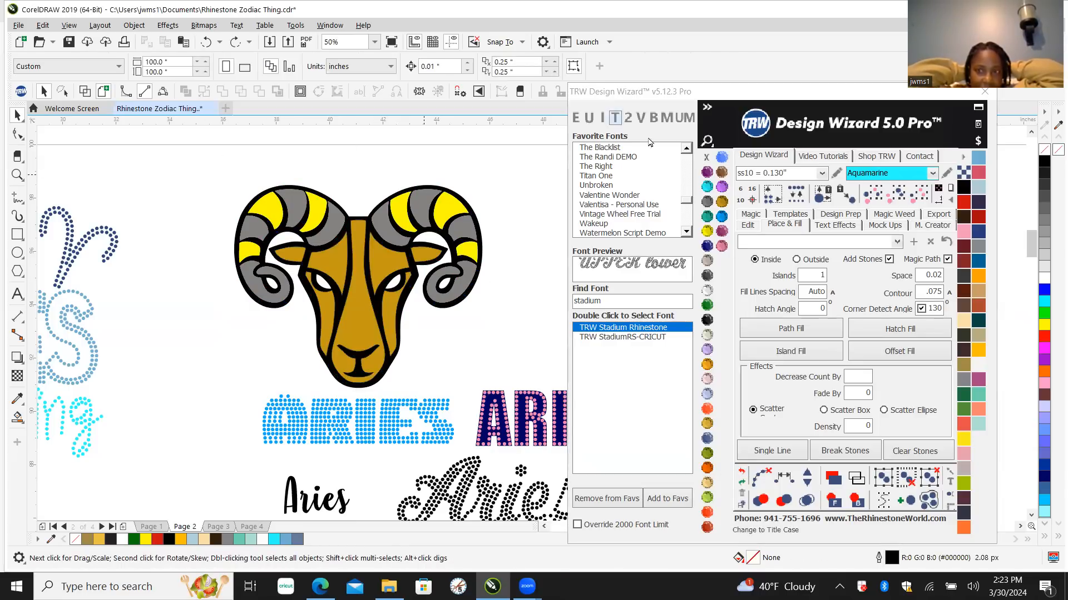
Step: Turn off adding stones, set the contour to .03, and switch the fill placement to outside
{"action": "left_click", "coordinate": [888, 260]}
{"action": "double_click", "coordinate": [918, 293]}
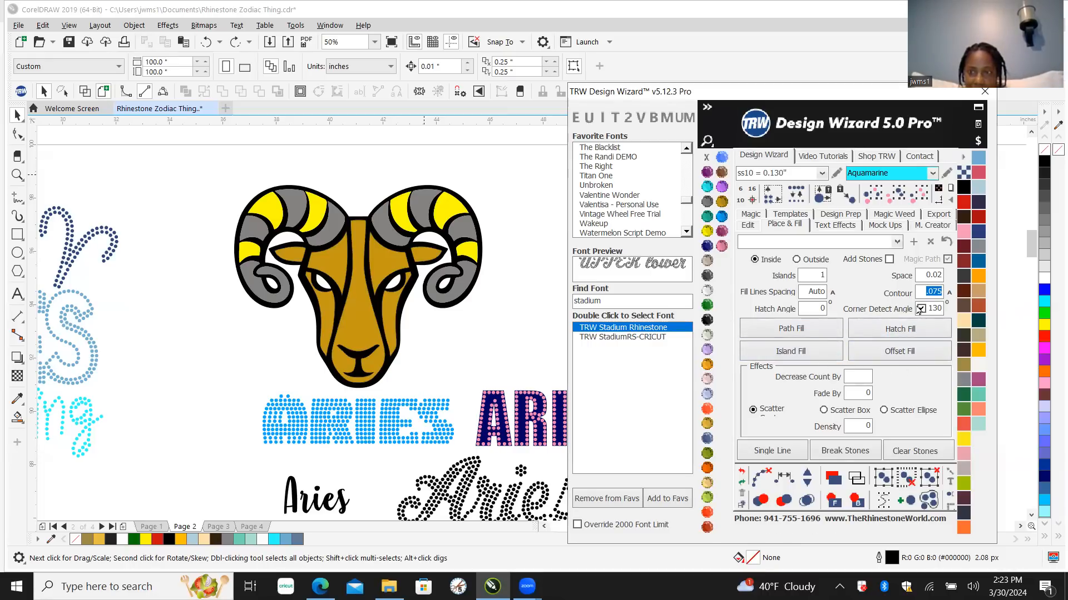
{"action": "key", "text": "BackSpace"}
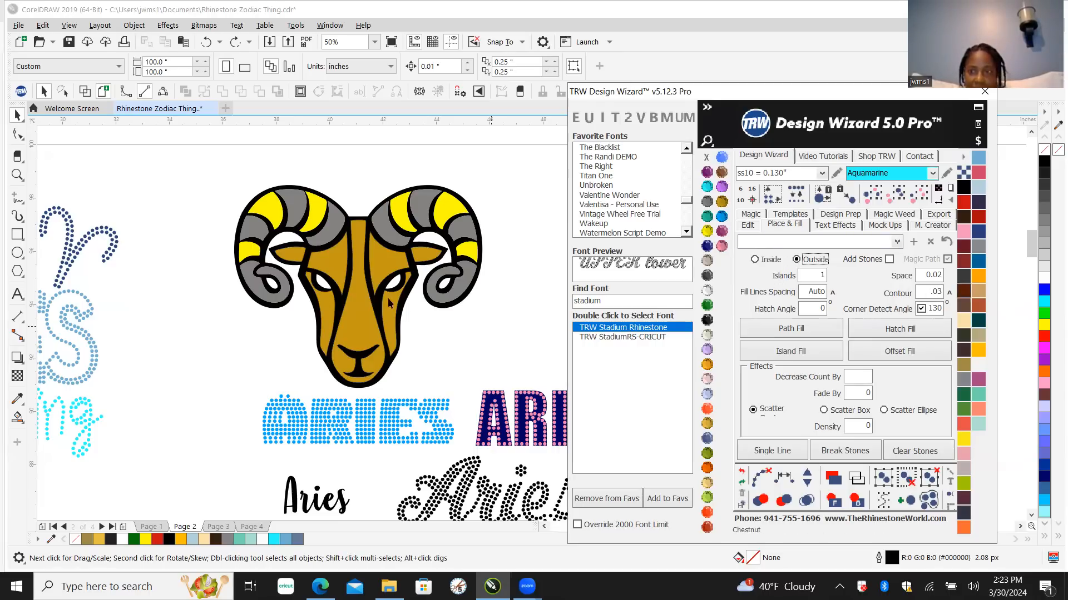
Step: Try an island fill on the ram head, inspect its paths in wireframe, and return to the colored view
{"action": "scroll", "coordinate": [356, 214], "scroll_direction": "up", "scroll_amount": 2}
{"action": "scroll", "coordinate": [366, 216], "scroll_direction": "up", "scroll_amount": 2}
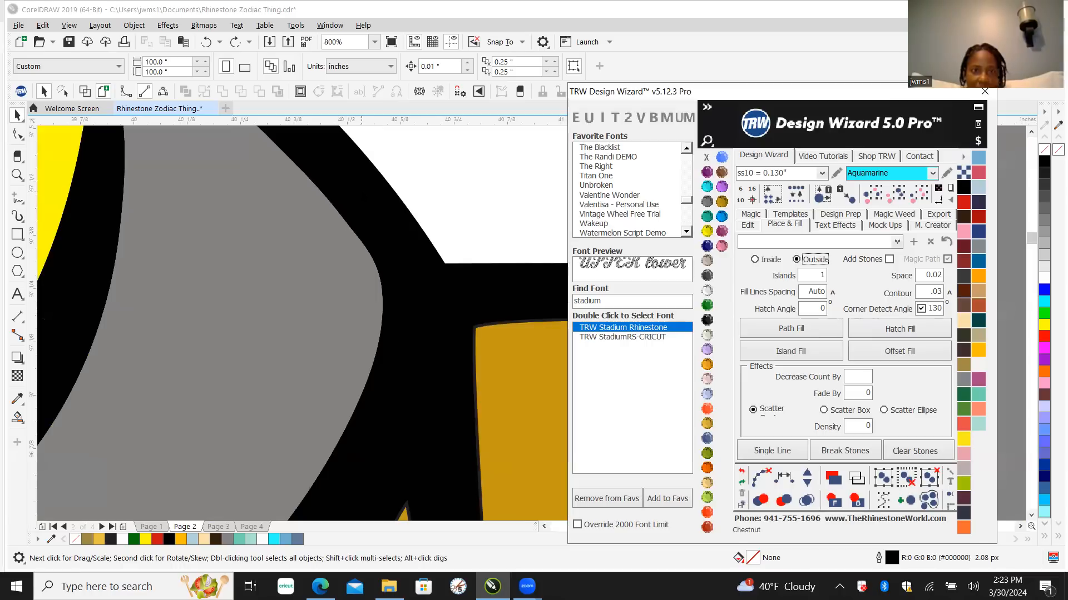
{"action": "scroll", "coordinate": [366, 216], "scroll_direction": "down", "scroll_amount": 1}
{"action": "left_click", "coordinate": [790, 357]}
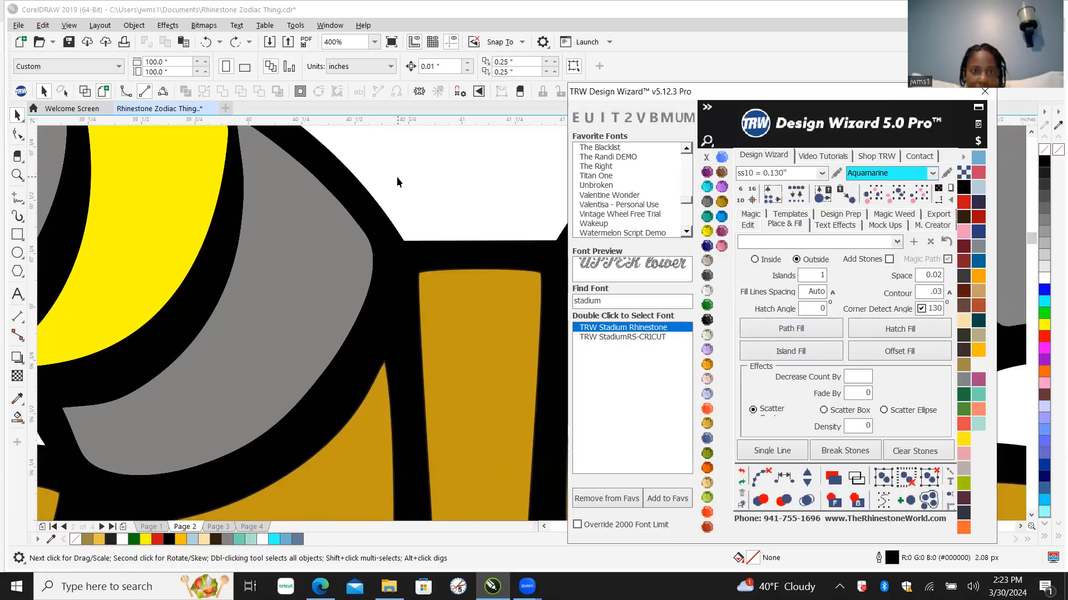
{"action": "scroll", "coordinate": [295, 256], "scroll_direction": "down", "scroll_amount": 2}
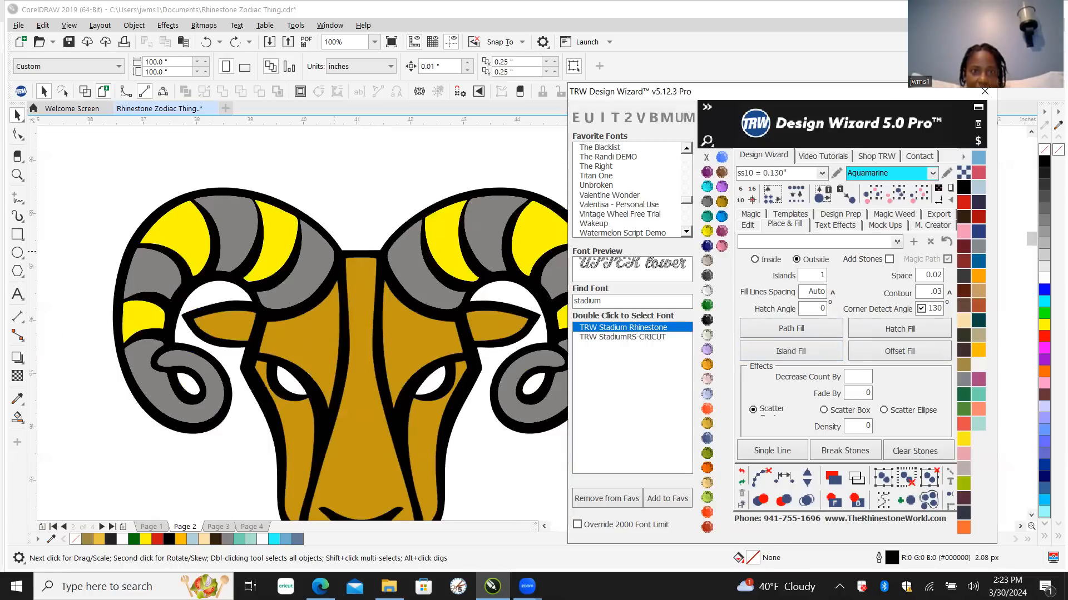
{"action": "scroll", "coordinate": [241, 225], "scroll_direction": "down", "scroll_amount": 1}
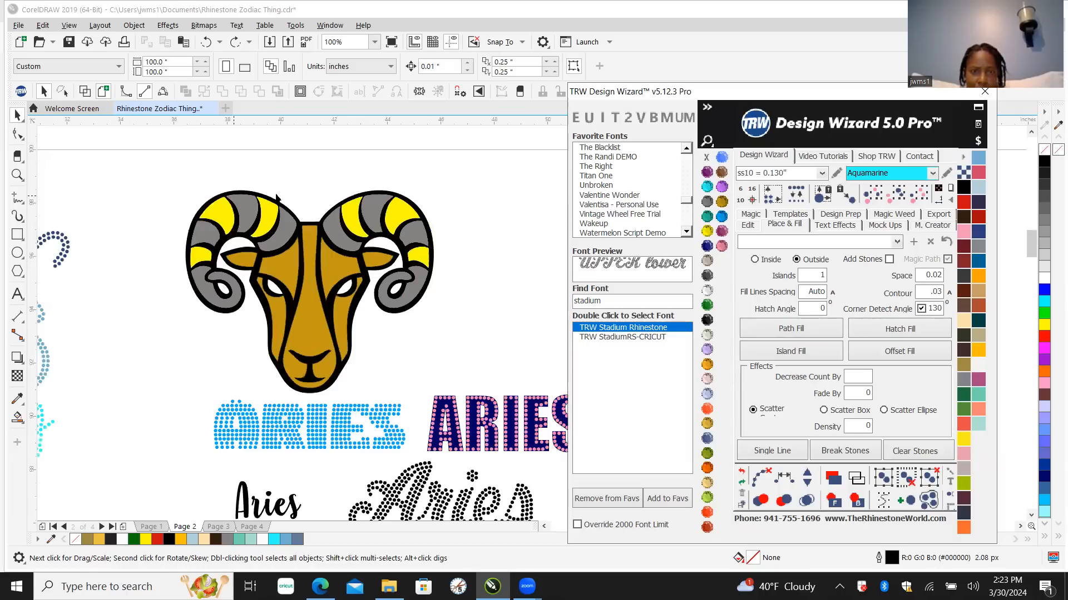
{"action": "scroll", "coordinate": [250, 277], "scroll_direction": "down", "scroll_amount": 1}
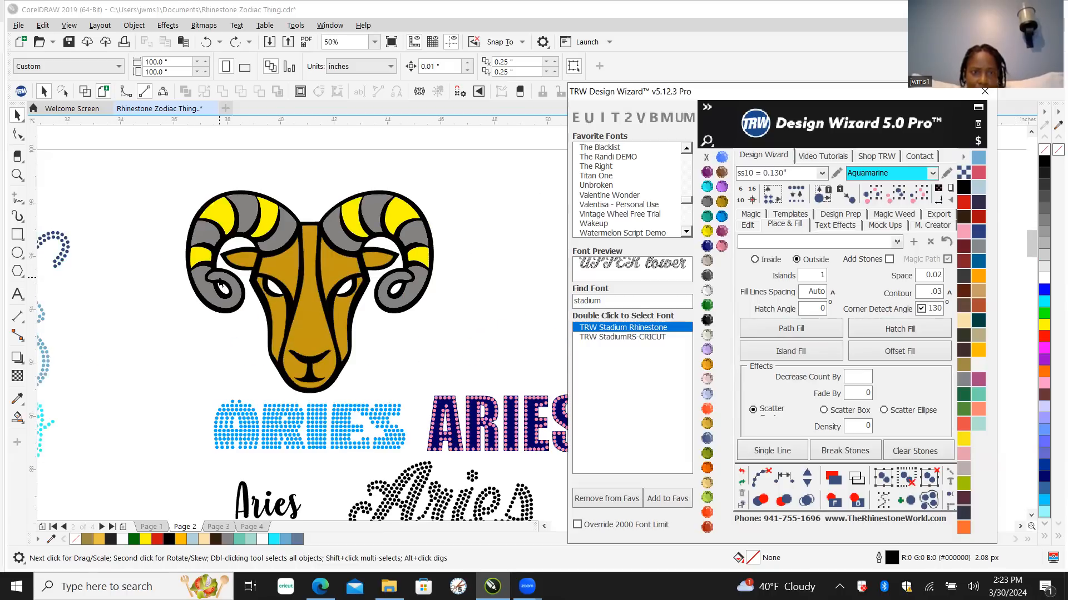
{"action": "left_click", "coordinate": [87, 93]}
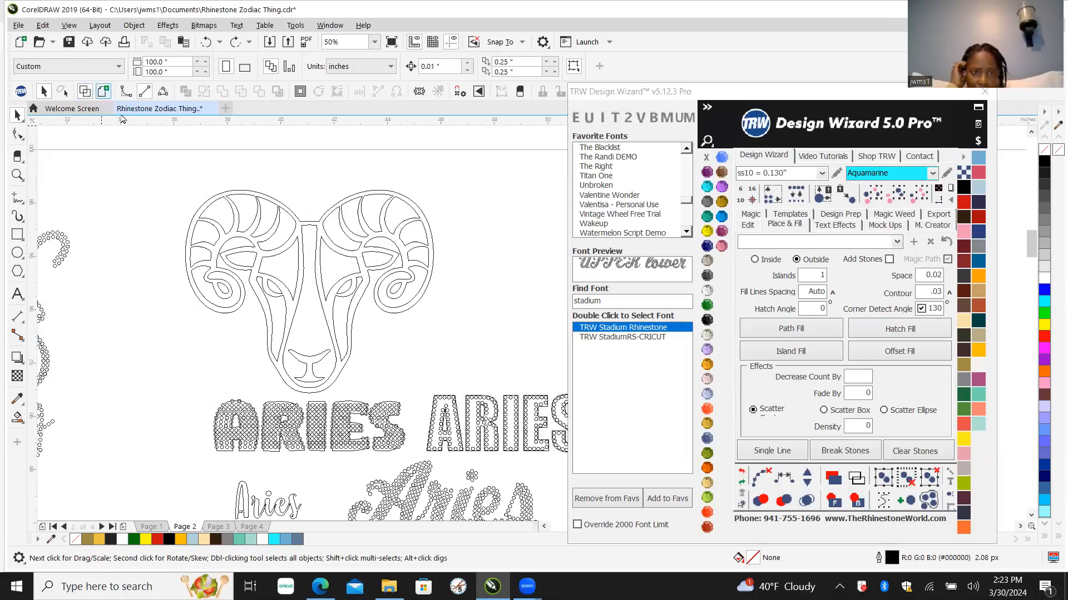
{"action": "scroll", "coordinate": [295, 233], "scroll_direction": "up", "scroll_amount": 2}
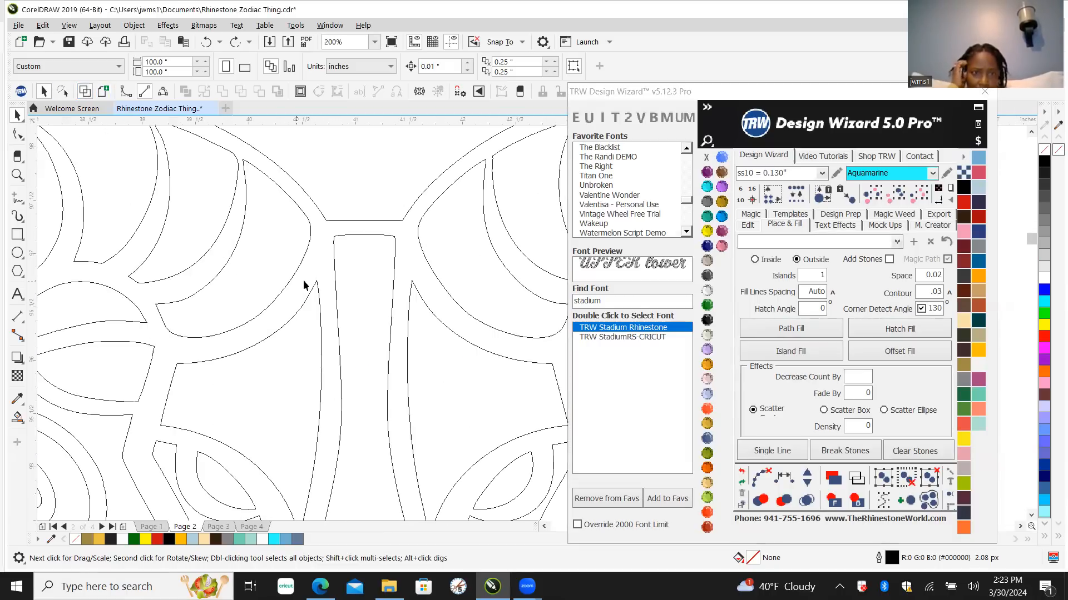
{"action": "left_click", "coordinate": [103, 92]}
Step: Select the ram head's black outline and create an outside island contour at .03 without stones
{"action": "left_click", "coordinate": [319, 221]}
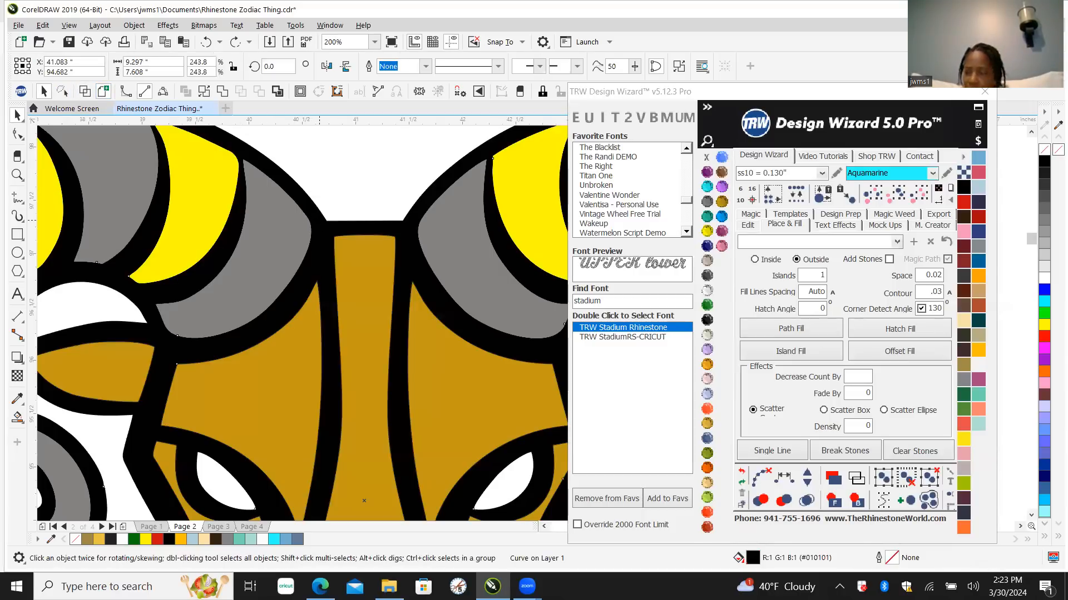
{"action": "left_click", "coordinate": [810, 354]}
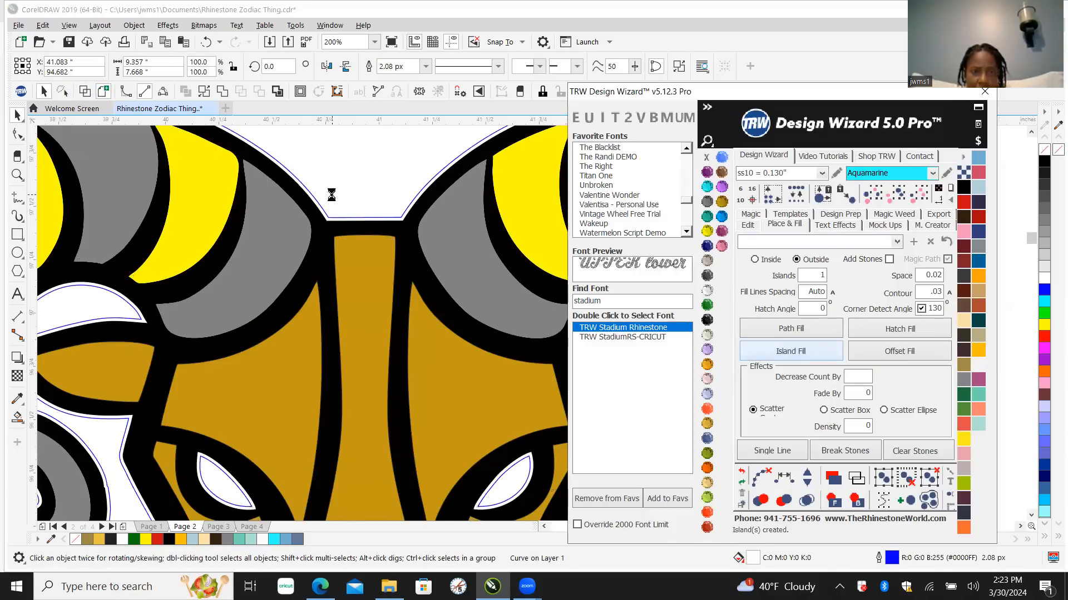
{"action": "scroll", "coordinate": [328, 195], "scroll_direction": "up", "scroll_amount": 8}
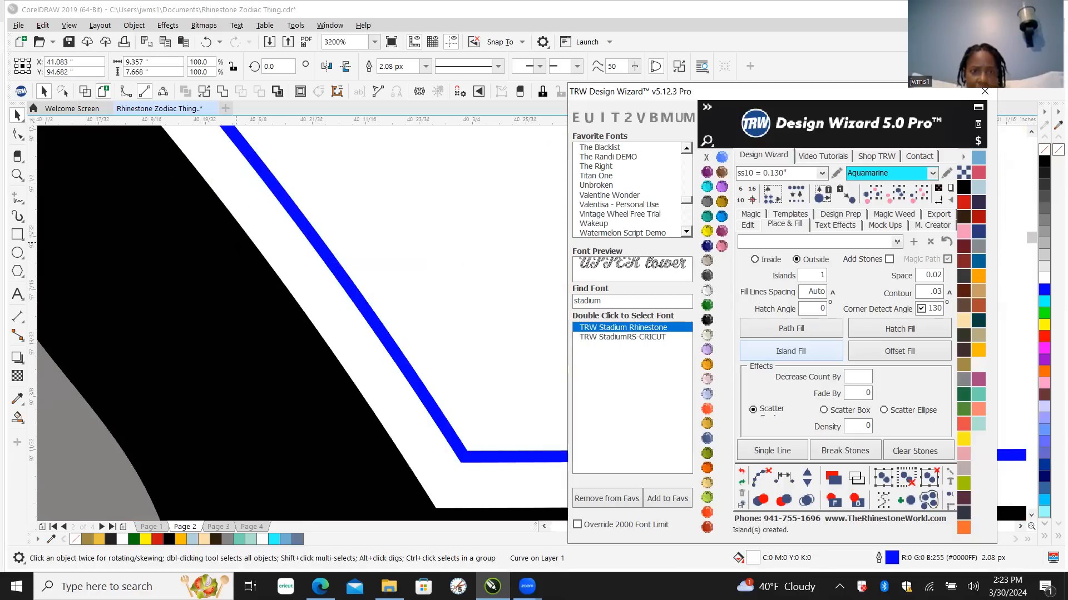
{"action": "scroll", "coordinate": [369, 193], "scroll_direction": "down", "scroll_amount": 12}
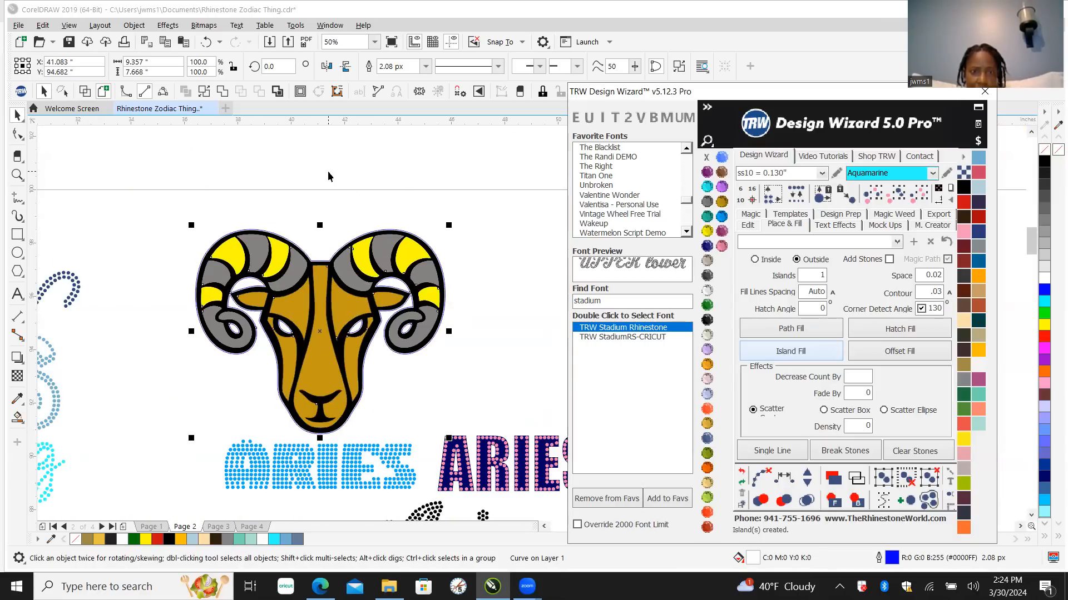
Step: Select the blue contour around the ram head and set the fill to inside with stones added and a .075 contour
{"action": "left_click", "coordinate": [319, 198]}
{"action": "scroll", "coordinate": [331, 256], "scroll_direction": "up", "scroll_amount": 4}
{"action": "scroll", "coordinate": [331, 257], "scroll_direction": "up", "scroll_amount": 4}
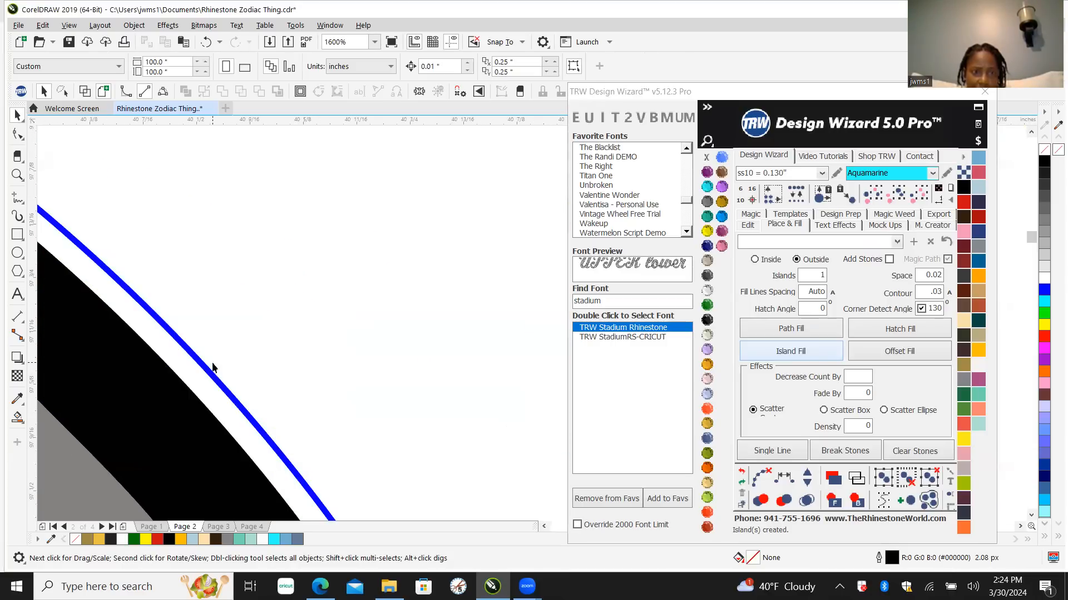
{"action": "left_click", "coordinate": [183, 365]}
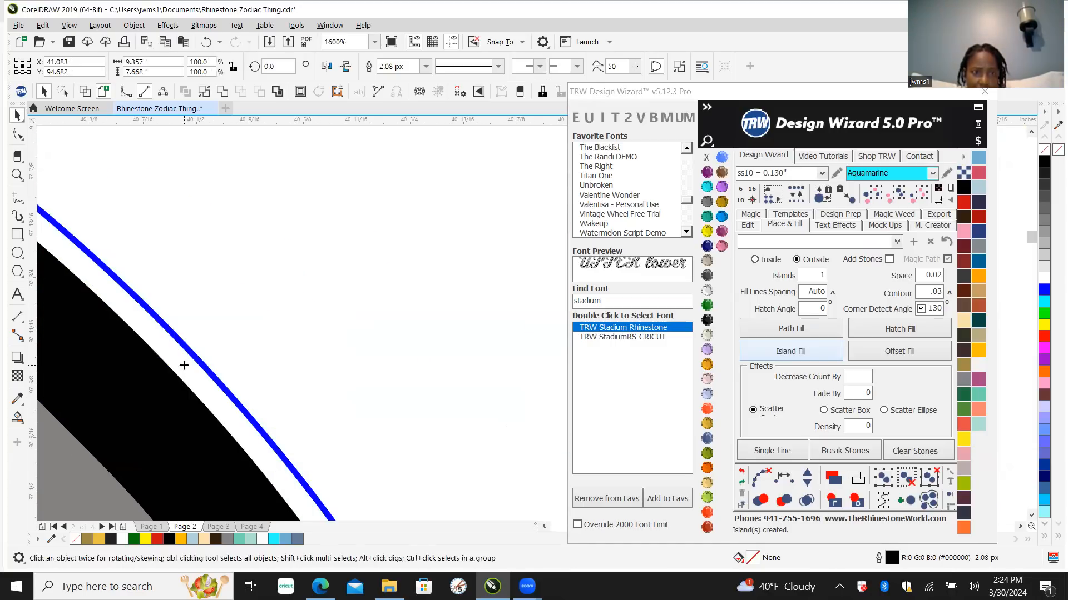
{"action": "scroll", "coordinate": [189, 365], "scroll_direction": "down", "scroll_amount": 4}
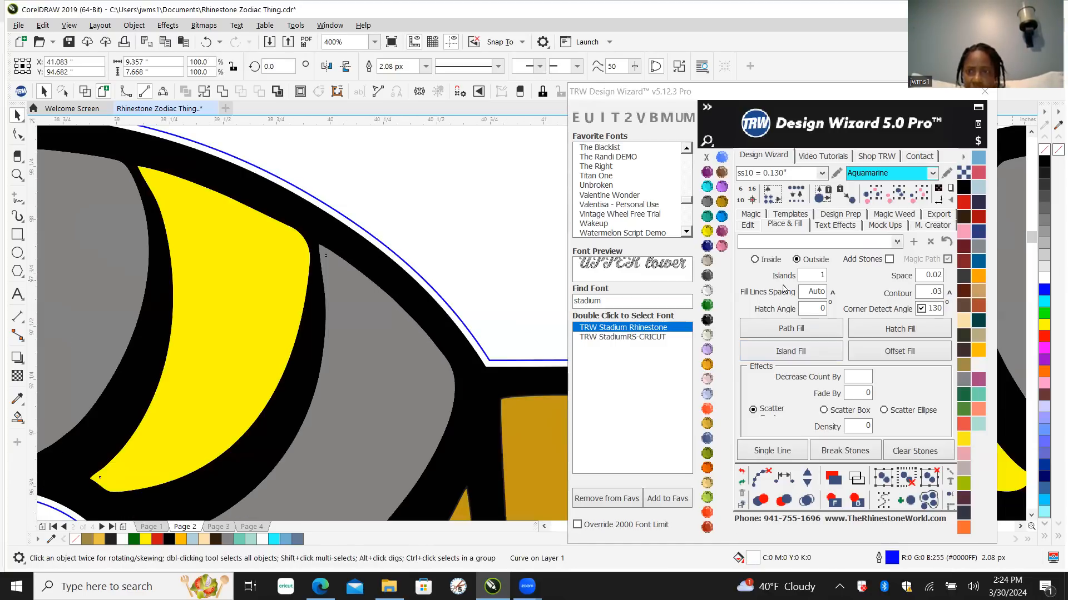
{"action": "left_click", "coordinate": [756, 259]}
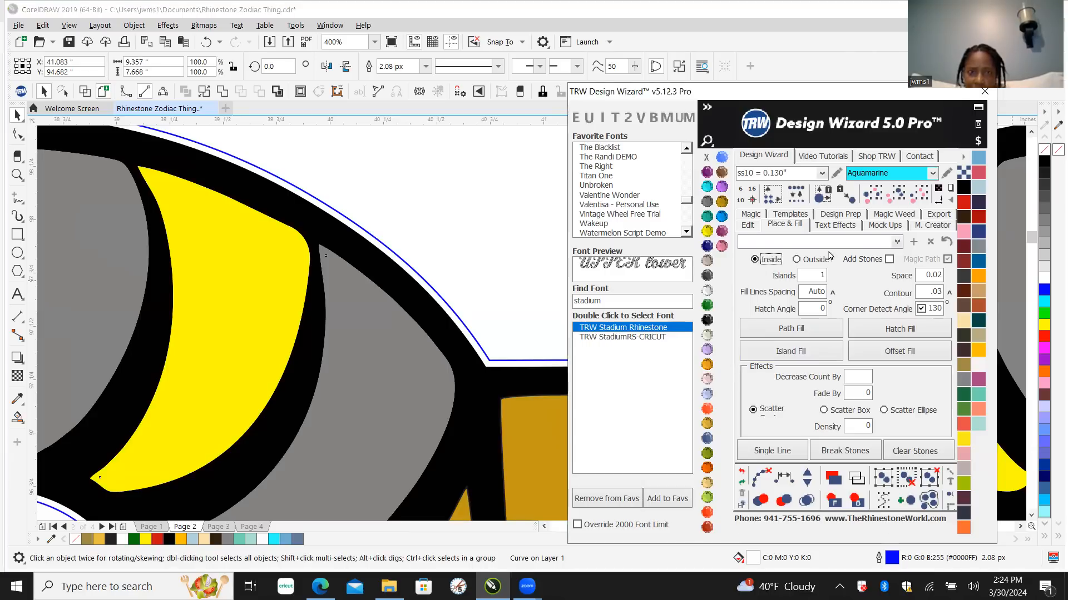
{"action": "left_click", "coordinate": [889, 260]}
{"action": "left_click", "coordinate": [919, 293]}
{"action": "type", "text": ".0"}
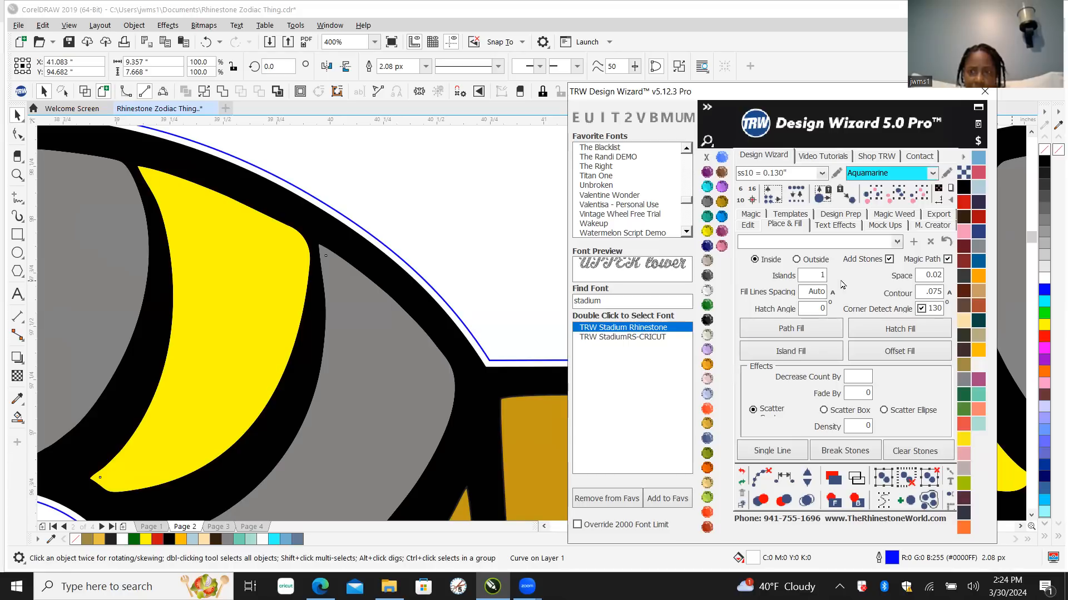
Step: Island-fill the blue contour with ss10 Aquamarine stones and clear the leftover fill paths
{"action": "left_click", "coordinate": [806, 351]}
{"action": "scroll", "coordinate": [424, 248], "scroll_direction": "down", "scroll_amount": 3}
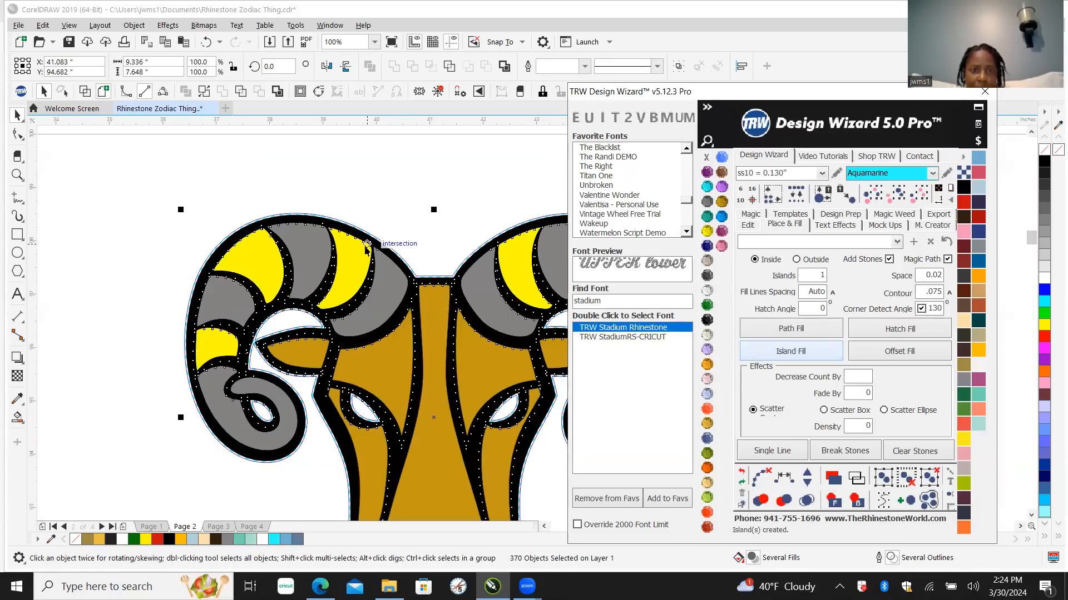
{"action": "left_click", "coordinate": [760, 476]}
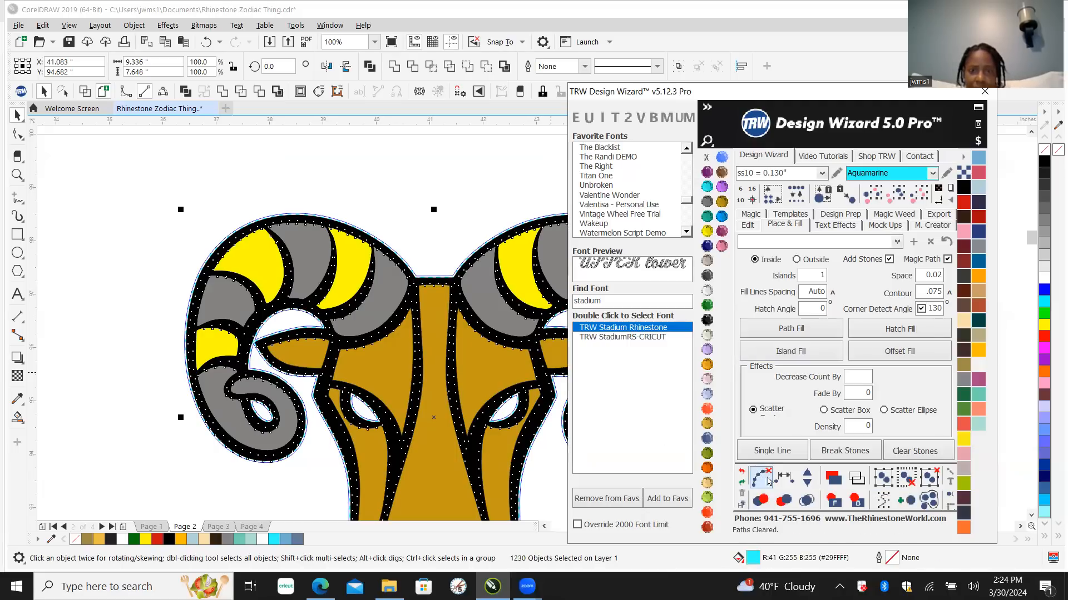
Step: Merge the ram head's overlapping stones, bring them to the front, and deselect them
{"action": "left_click", "coordinate": [806, 501]}
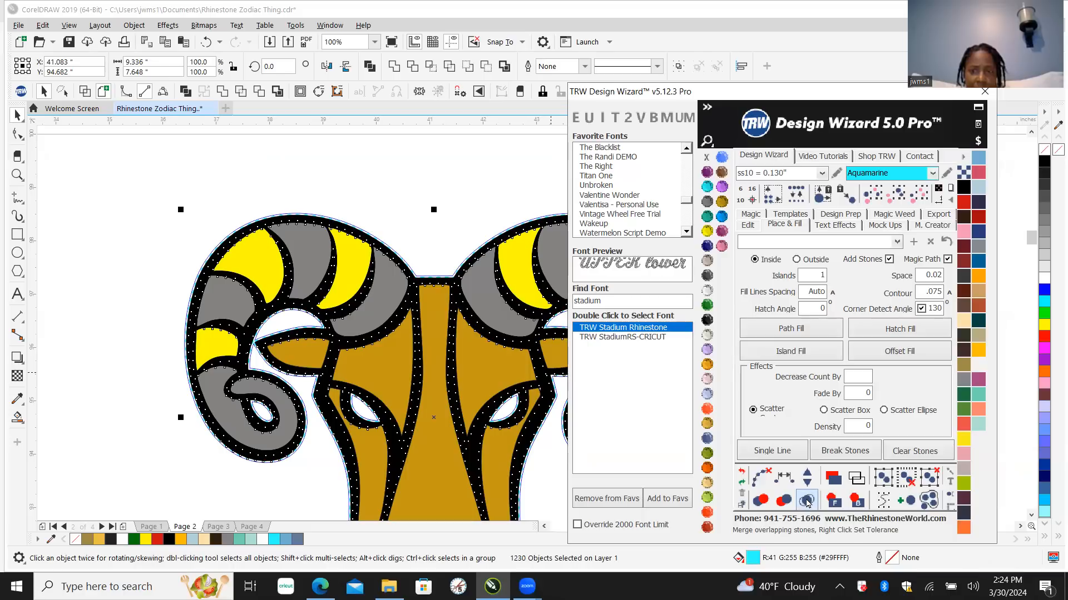
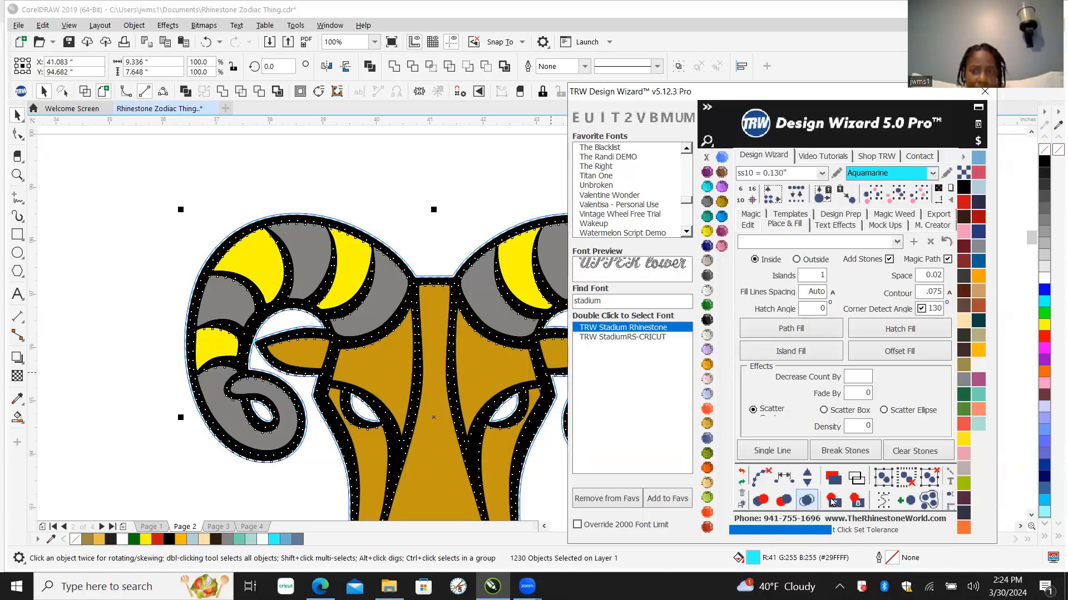
{"action": "left_click", "coordinate": [834, 501]}
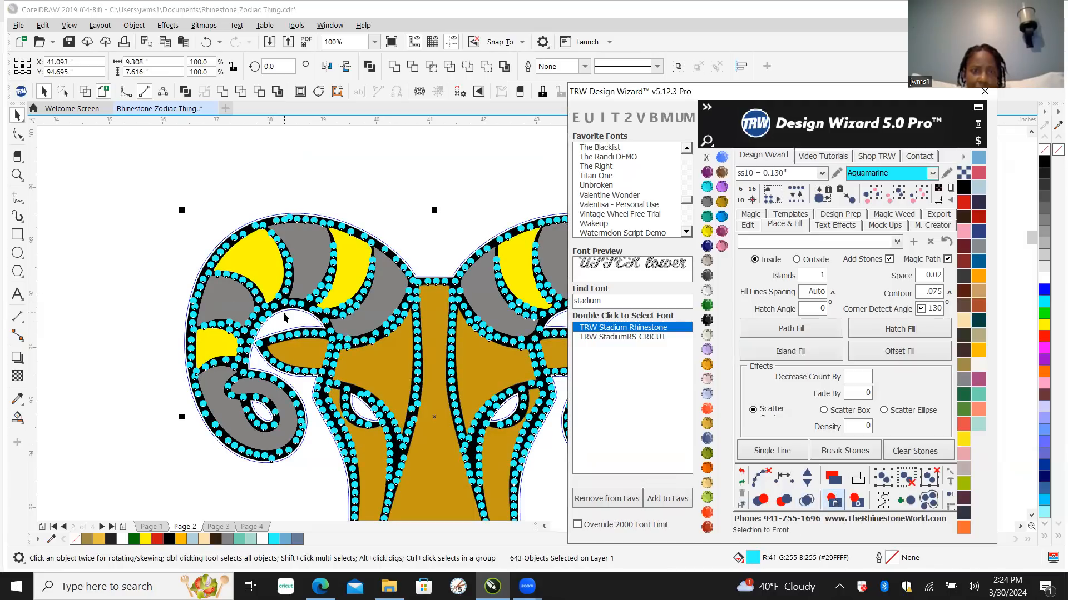
{"action": "scroll", "coordinate": [281, 317], "scroll_direction": "down", "scroll_amount": 2}
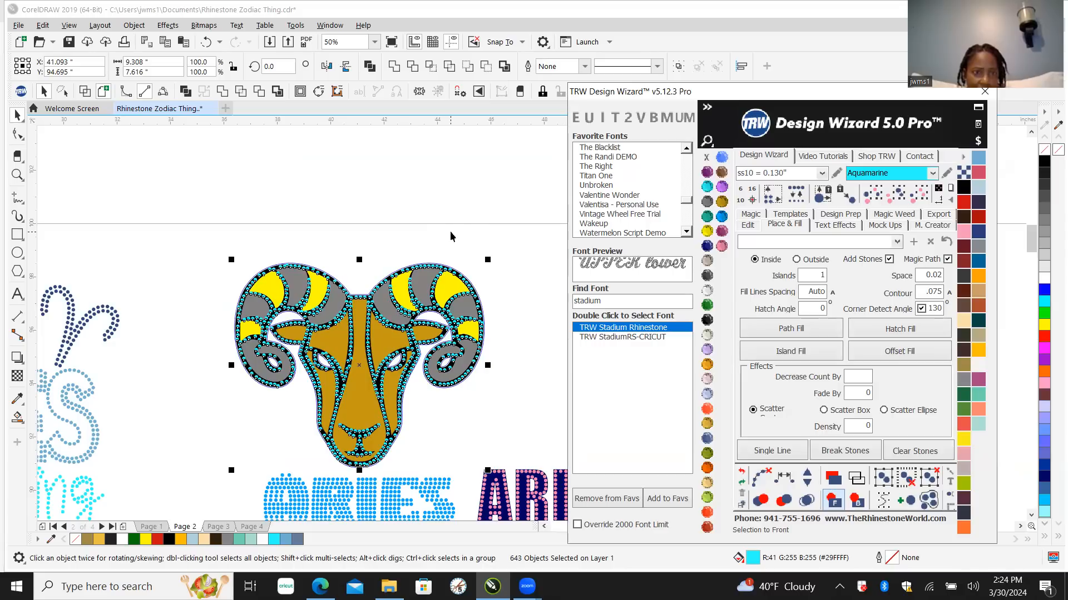
{"action": "left_click", "coordinate": [449, 231]}
{"action": "scroll", "coordinate": [441, 308], "scroll_direction": "up", "scroll_amount": 2}
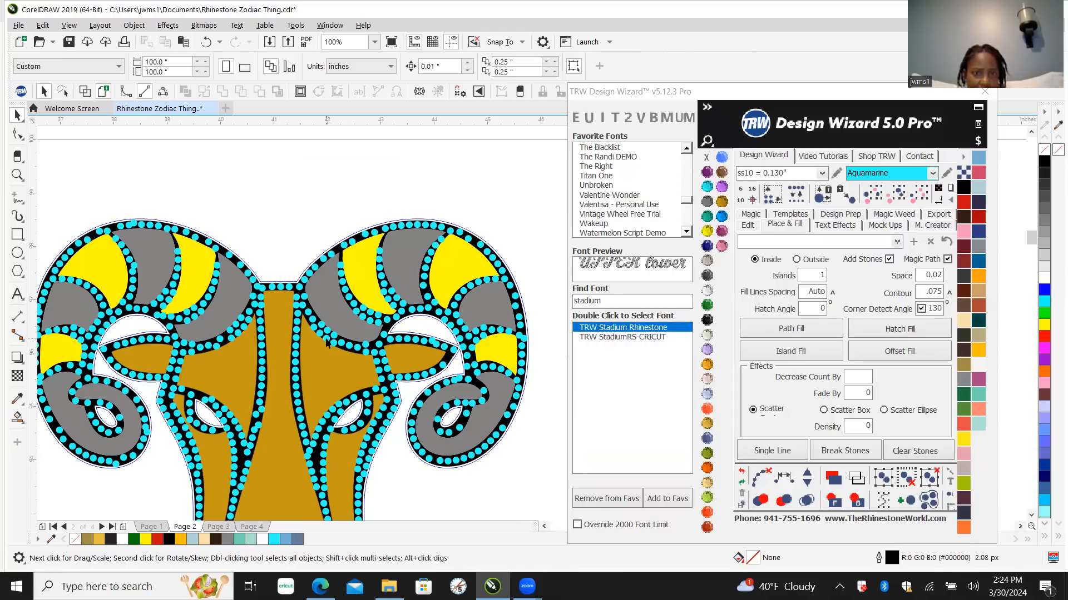
{"action": "scroll", "coordinate": [372, 228], "scroll_direction": "up", "scroll_amount": 3}
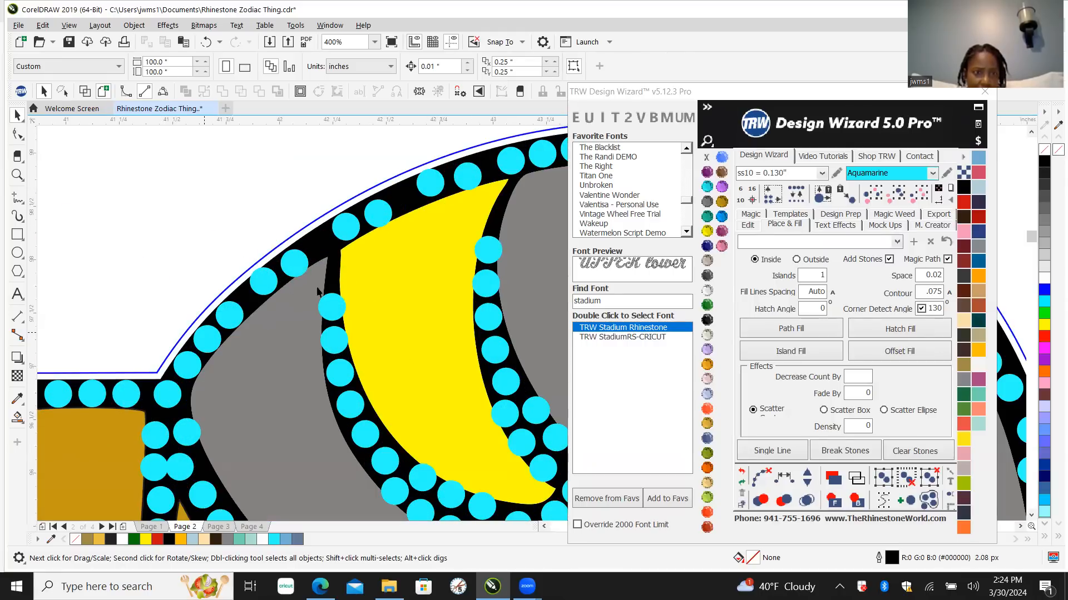
Step: Select the blue contour line around the ram head and delete it
{"action": "scroll", "coordinate": [204, 338], "scroll_direction": "down", "scroll_amount": 3}
{"action": "scroll", "coordinate": [213, 294], "scroll_direction": "up", "scroll_amount": 4}
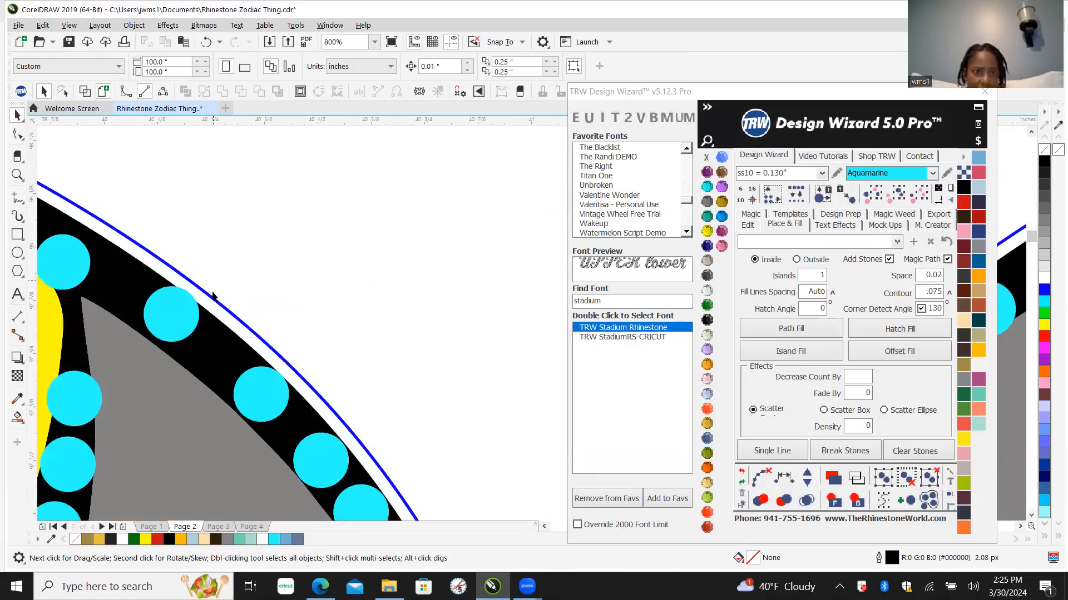
{"action": "scroll", "coordinate": [213, 295], "scroll_direction": "up", "scroll_amount": 5}
{"action": "left_click", "coordinate": [212, 351]}
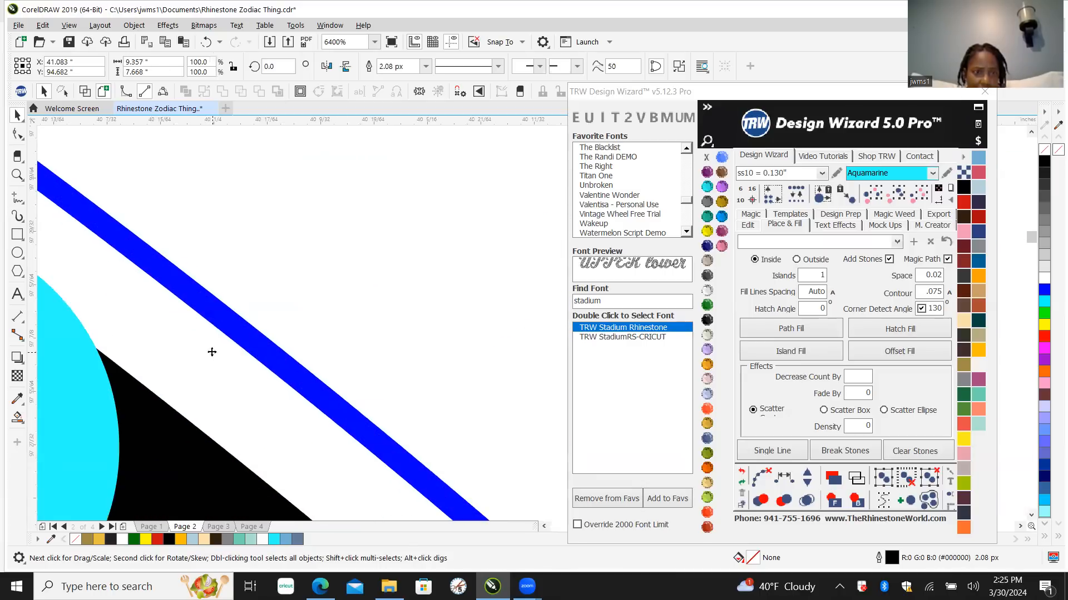
{"action": "scroll", "coordinate": [221, 345], "scroll_direction": "down", "scroll_amount": 2}
{"action": "key", "text": "Escape"}
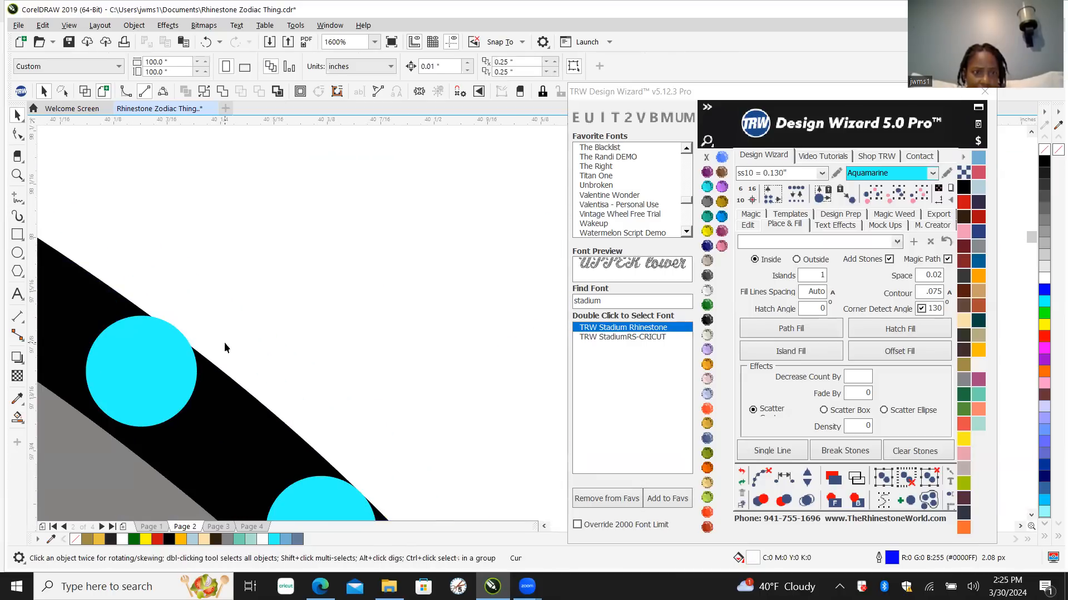
Step: Delete the two protruding stones on the left horn's lower curl and move a neighbouring stone outward to even the spacing
{"action": "scroll", "coordinate": [224, 342], "scroll_direction": "down", "scroll_amount": 3}
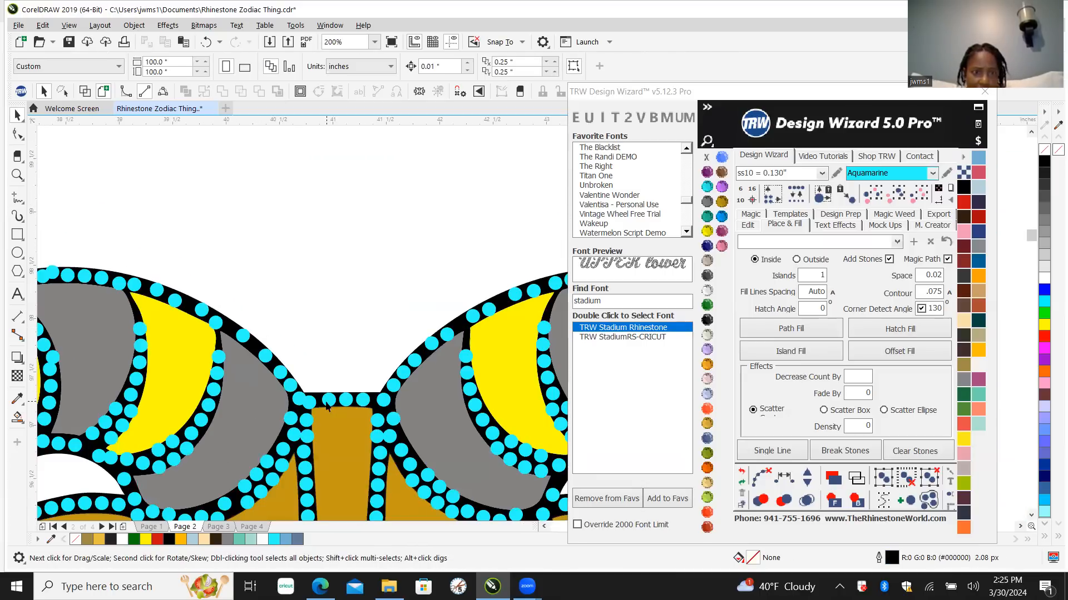
{"action": "scroll", "coordinate": [414, 393], "scroll_direction": "up", "scroll_amount": 1}
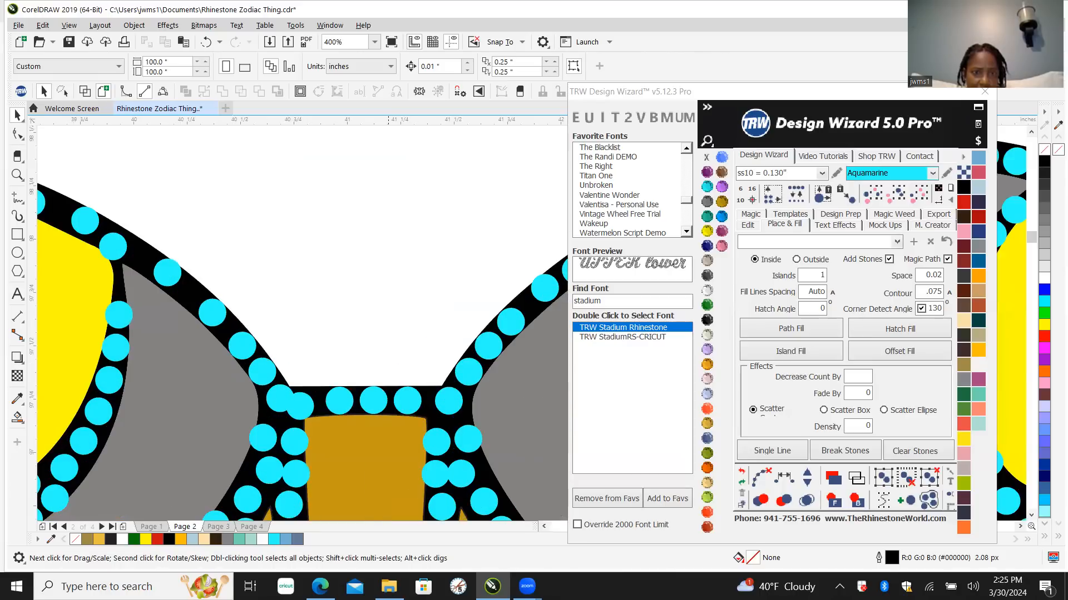
{"action": "scroll", "coordinate": [281, 331], "scroll_direction": "down", "scroll_amount": 2}
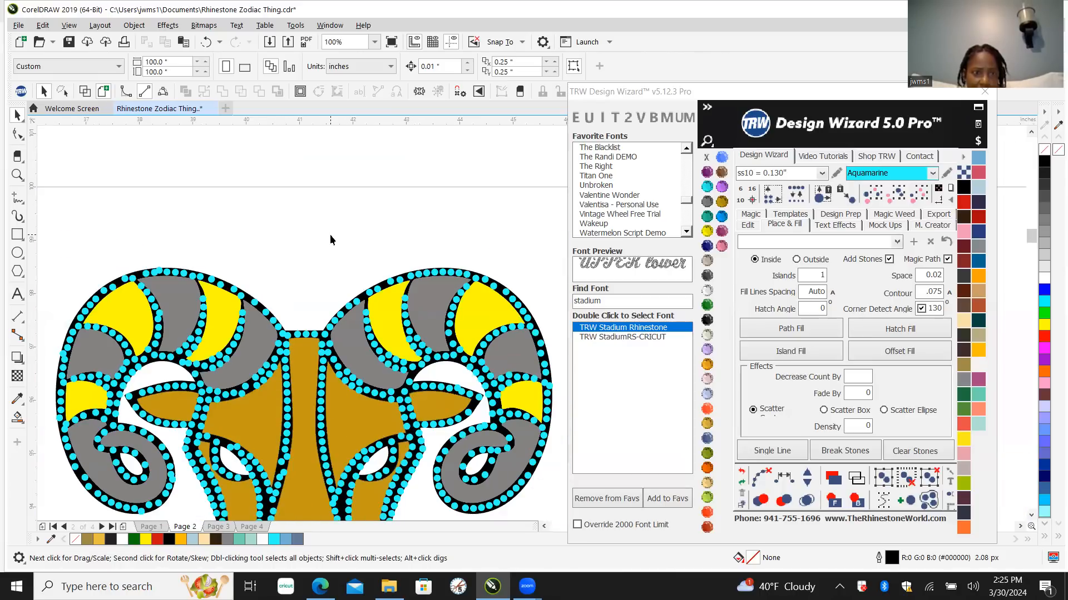
{"action": "scroll", "coordinate": [119, 382], "scroll_direction": "up", "scroll_amount": 1}
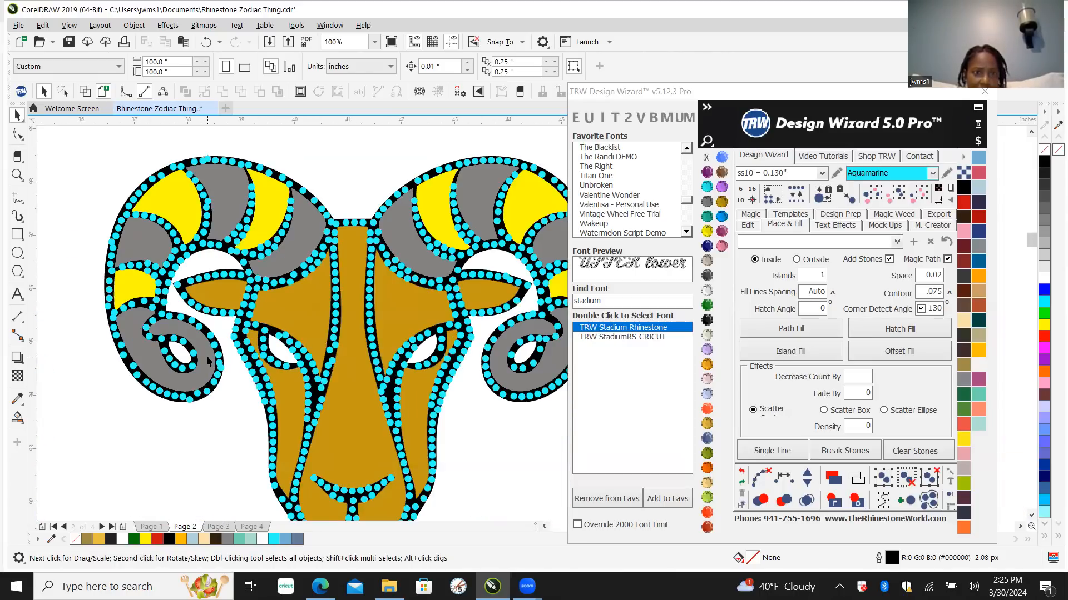
{"action": "scroll", "coordinate": [119, 383], "scroll_direction": "up", "scroll_amount": 1}
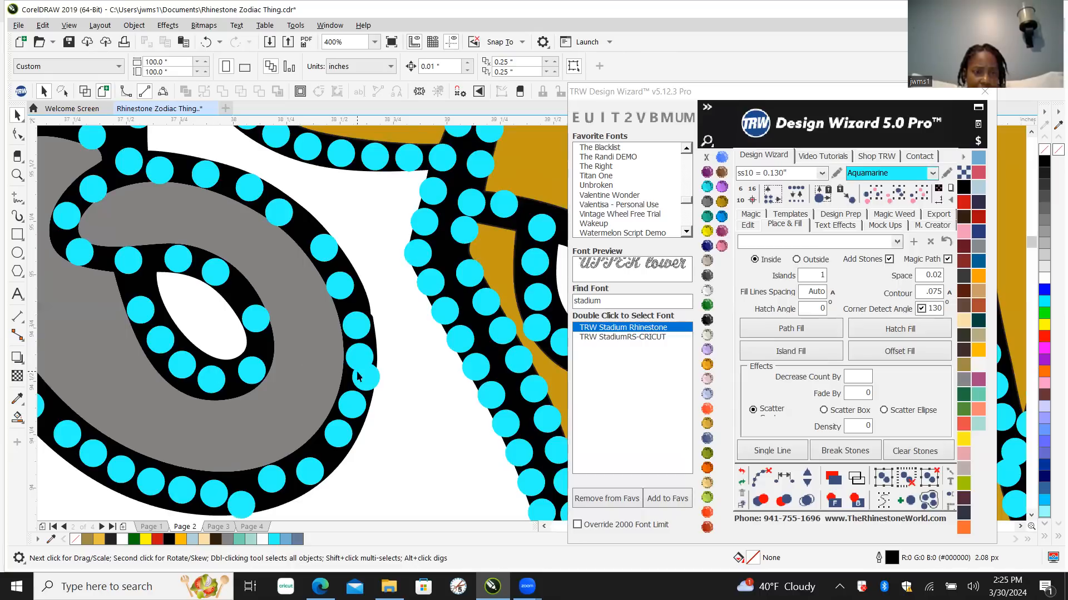
{"action": "left_click", "coordinate": [371, 383]}
{"action": "key", "text": "Delete"}
{"action": "left_click", "coordinate": [241, 504]}
{"action": "key", "text": "Delete"}
{"action": "scroll", "coordinate": [258, 512], "scroll_direction": "up", "scroll_amount": 2}
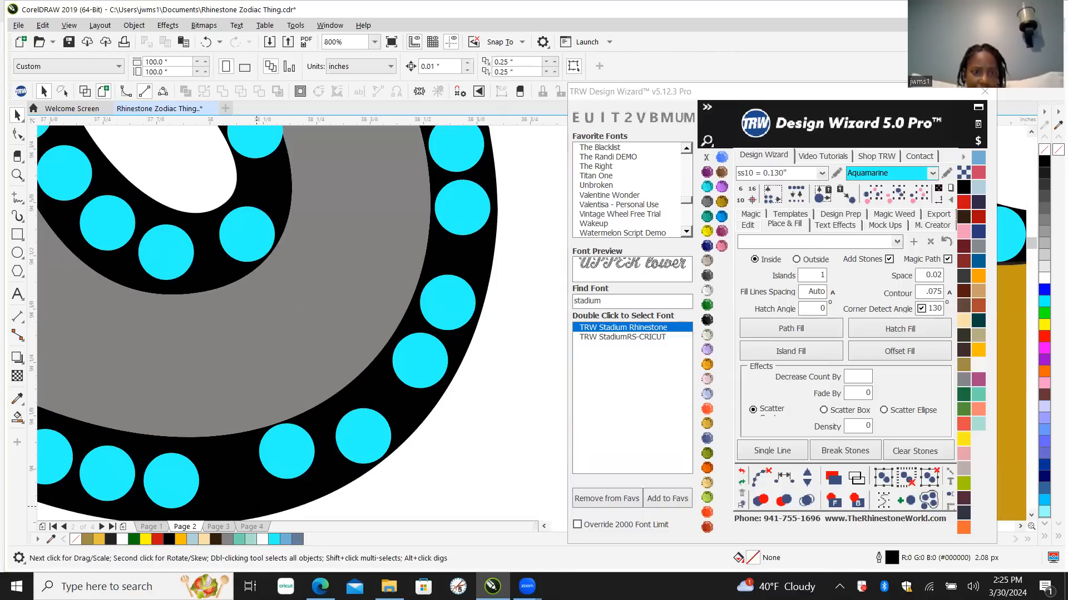
{"action": "left_click_drag", "start_coordinate": [281, 453], "coordinate": [276, 477]}
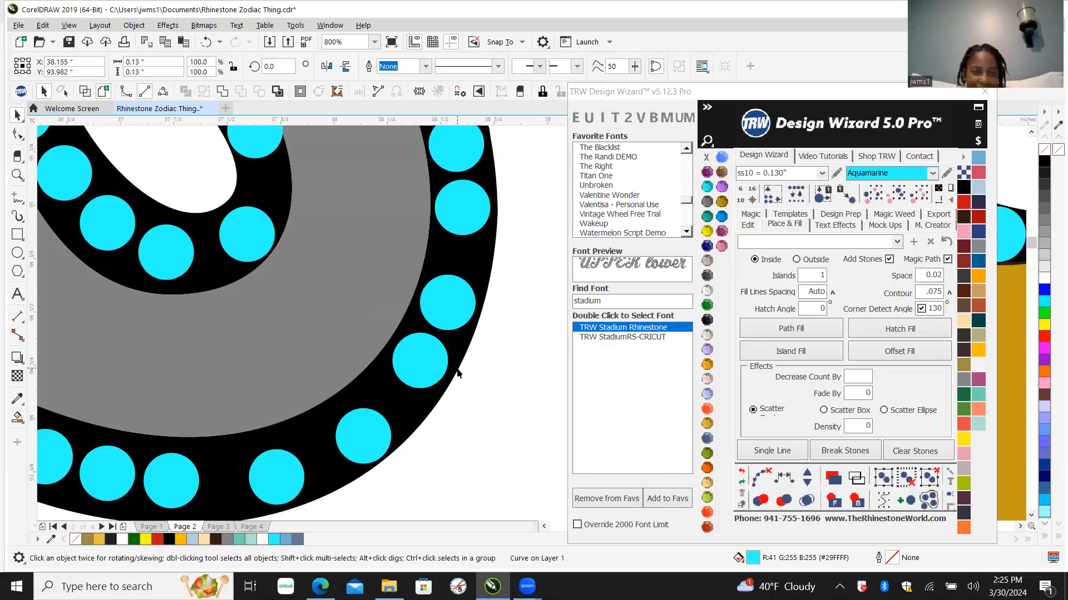
Step: Delete the overlapping and crowded stones along the outer left edge of the left horn, beside the lower yellow segment
{"action": "scroll", "coordinate": [456, 367], "scroll_direction": "down", "scroll_amount": 2}
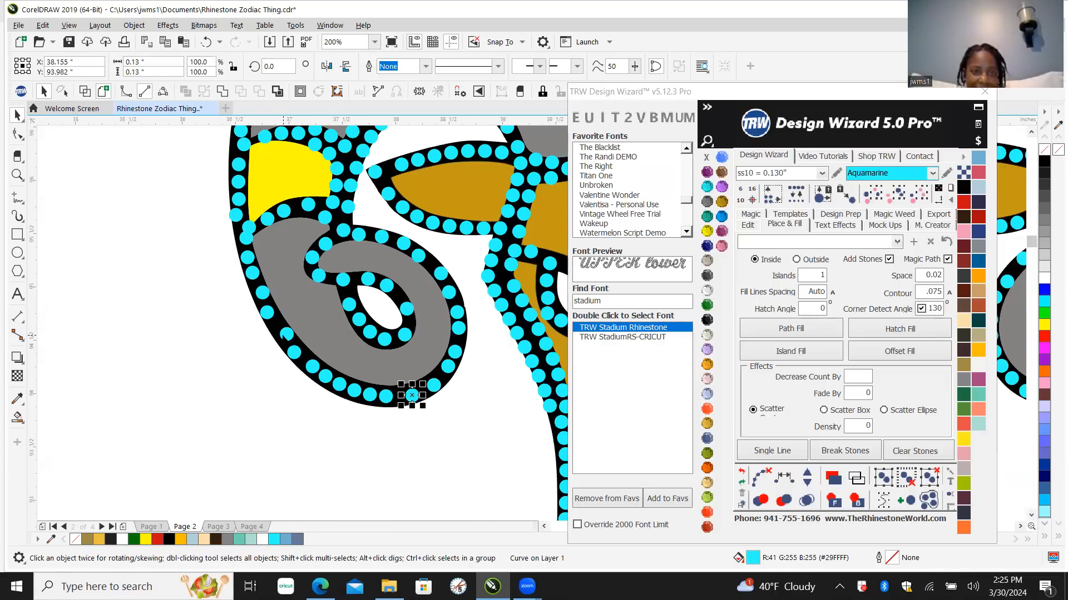
{"action": "left_click", "coordinate": [283, 336]}
{"action": "key", "text": "Delete"}
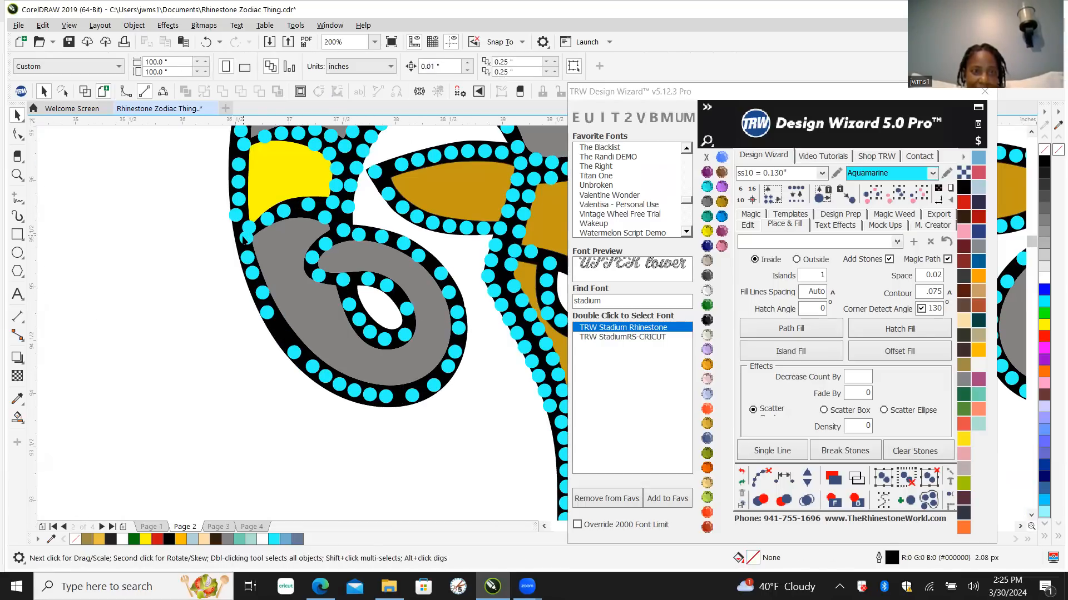
{"action": "scroll", "coordinate": [244, 240], "scroll_direction": "up", "scroll_amount": 2}
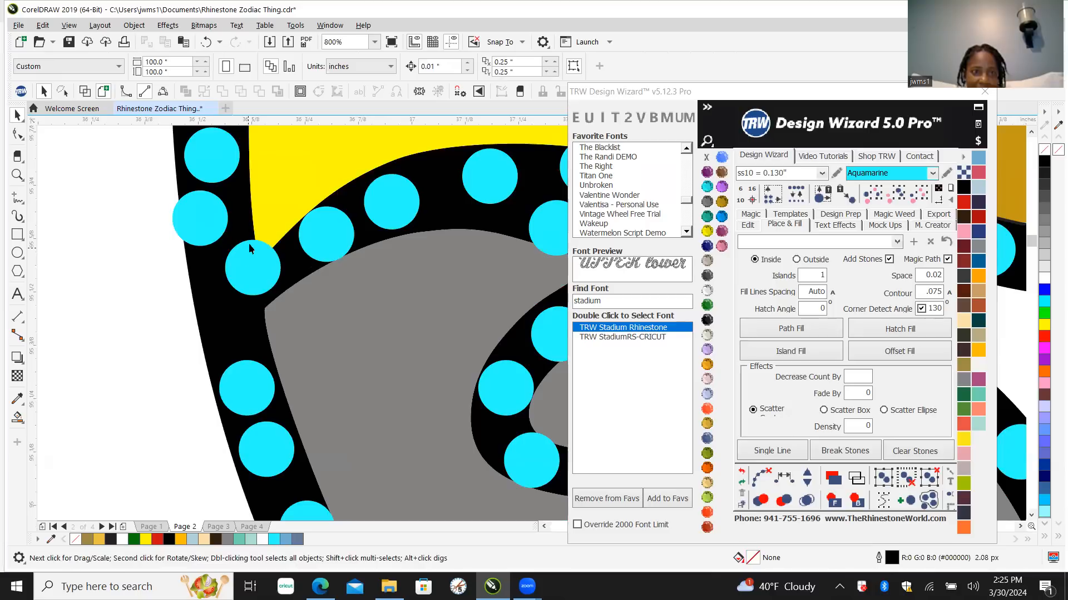
{"action": "scroll", "coordinate": [248, 288], "scroll_direction": "down", "scroll_amount": 3}
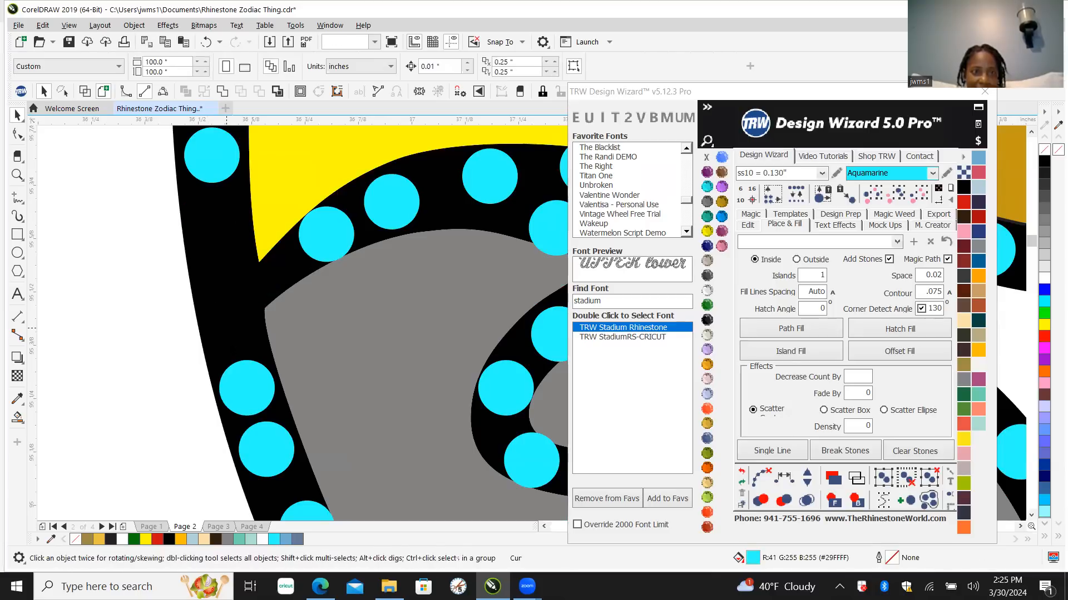
{"action": "scroll", "coordinate": [229, 365], "scroll_direction": "down", "scroll_amount": 2}
{"action": "scroll", "coordinate": [234, 274], "scroll_direction": "up", "scroll_amount": 1}
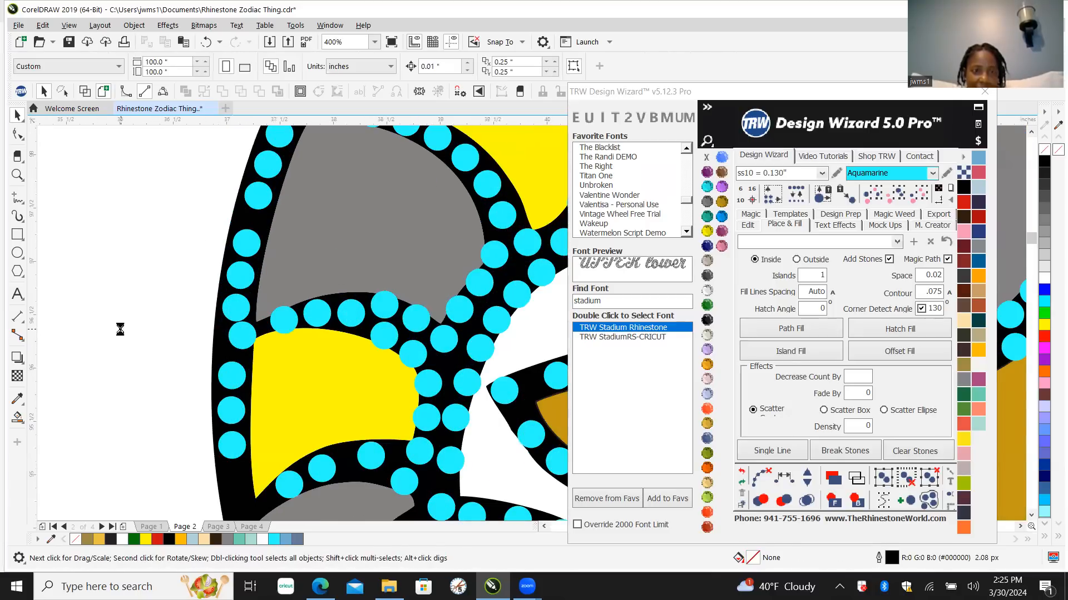
{"action": "scroll", "coordinate": [139, 334], "scroll_direction": "down", "scroll_amount": 2}
{"action": "scroll", "coordinate": [160, 340], "scroll_direction": "up", "scroll_amount": 2}
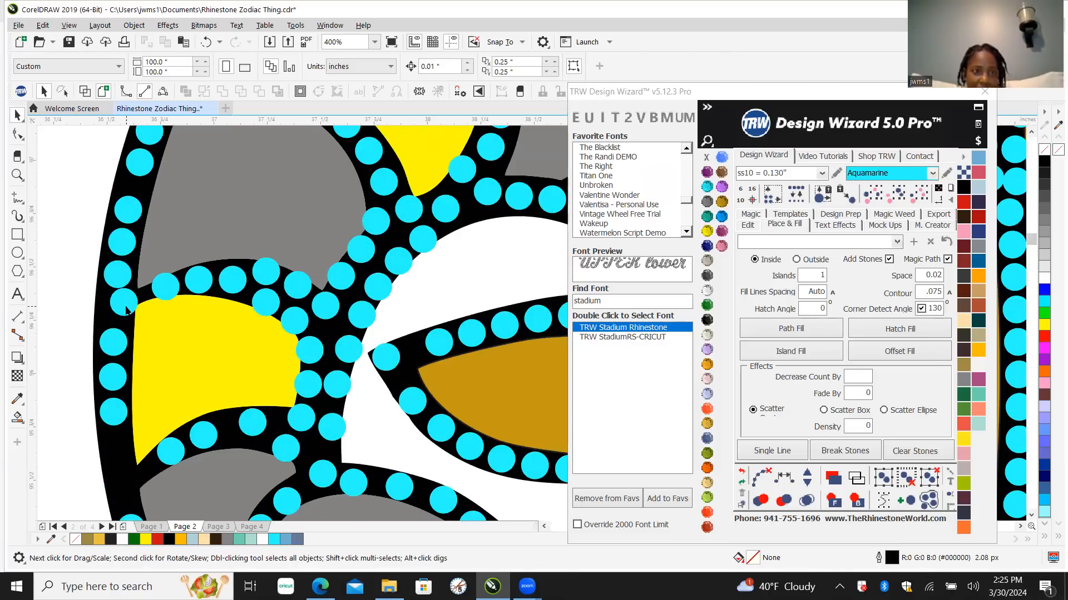
{"action": "scroll", "coordinate": [127, 310], "scroll_direction": "down", "scroll_amount": 2}
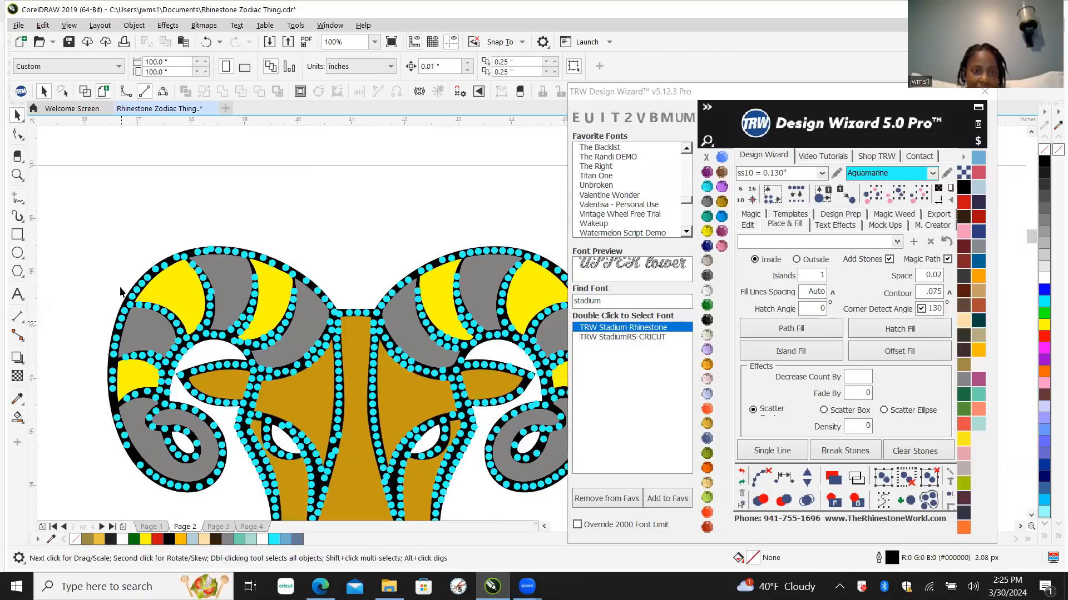
Step: Delete two crowded stones above the left horn's upper-left yellow segment and the overlapping stone at the horn's crest
{"action": "scroll", "coordinate": [121, 287], "scroll_direction": "up", "scroll_amount": 2}
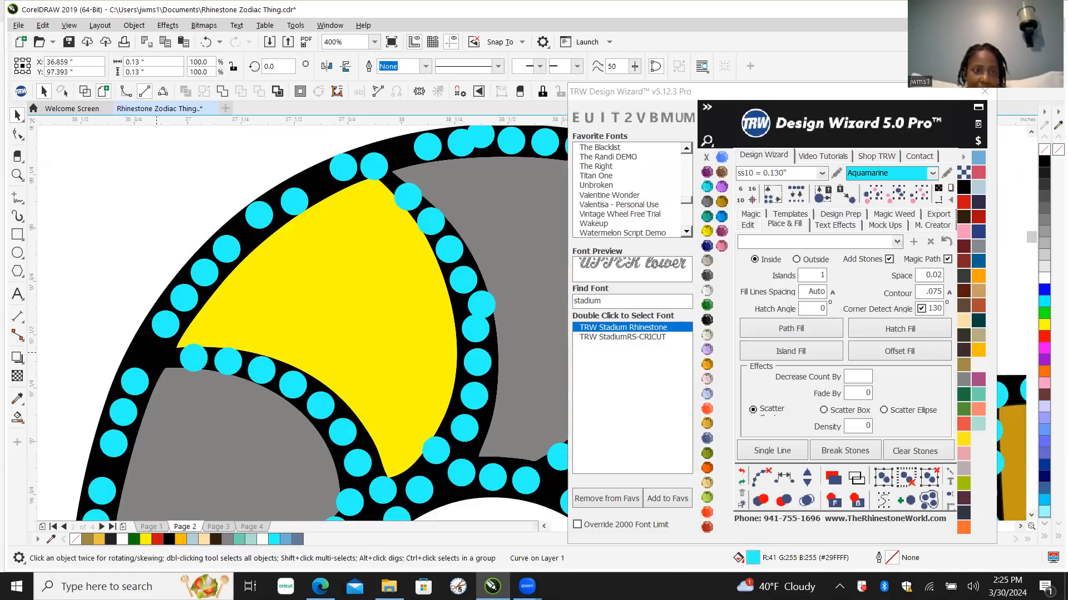
{"action": "left_click", "coordinate": [296, 202]}
{"action": "key", "text": "Delete"}
{"action": "left_click", "coordinate": [373, 167]}
{"action": "key", "text": "Delete"}
{"action": "scroll", "coordinate": [309, 209], "scroll_direction": "down", "scroll_amount": 2}
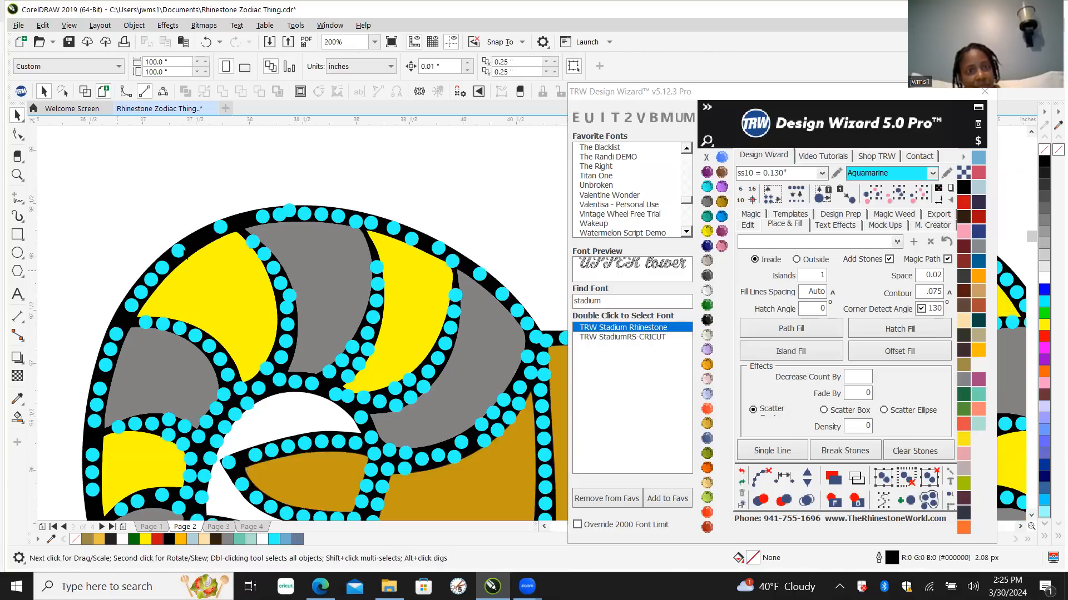
{"action": "scroll", "coordinate": [289, 217], "scroll_direction": "up", "scroll_amount": 2}
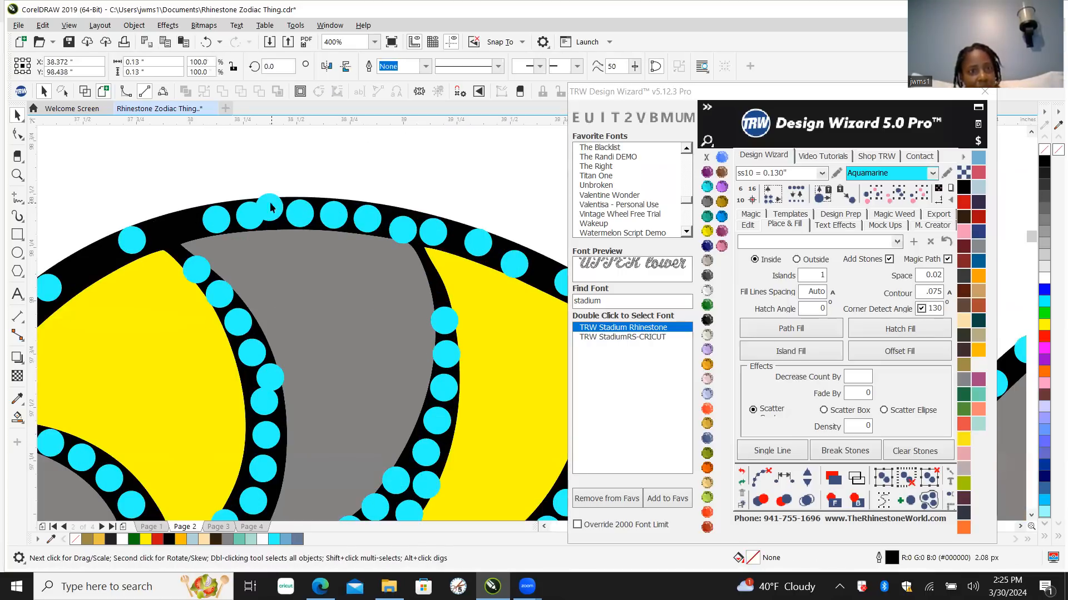
{"action": "scroll", "coordinate": [278, 210], "scroll_direction": "down", "scroll_amount": 2}
{"action": "scroll", "coordinate": [356, 231], "scroll_direction": "up", "scroll_amount": 2}
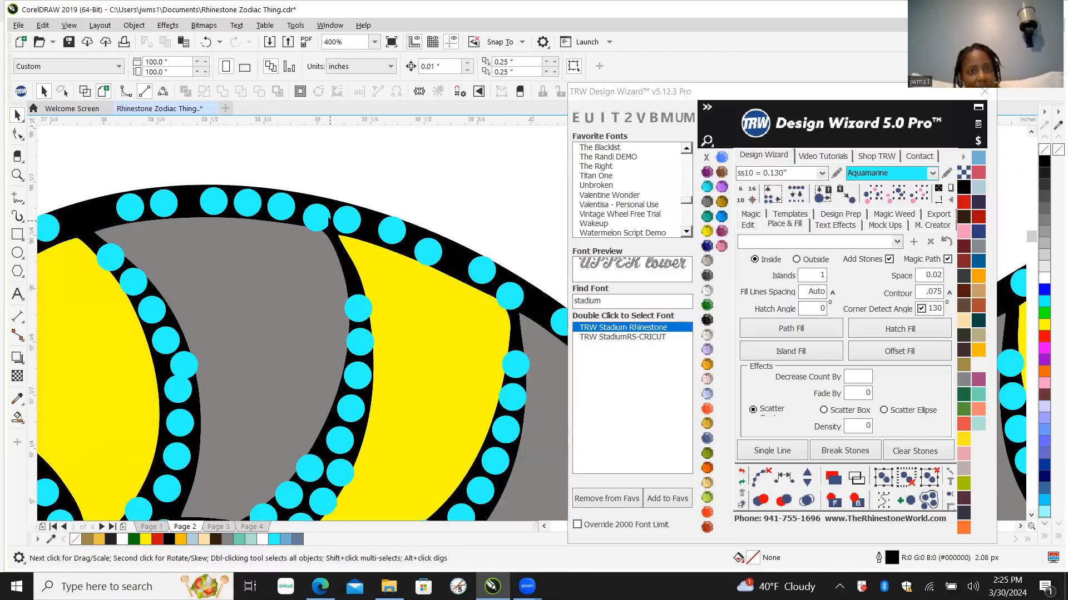
Step: Delete the surplus stones along the left horn's outer edge above the yellow segment nearest the forehead
{"action": "left_click_drag", "start_coordinate": [314, 210], "coordinate": [428, 251]}
{"action": "key", "text": "Delete"}
{"action": "left_click", "coordinate": [482, 270]}
{"action": "key", "text": "Delete"}
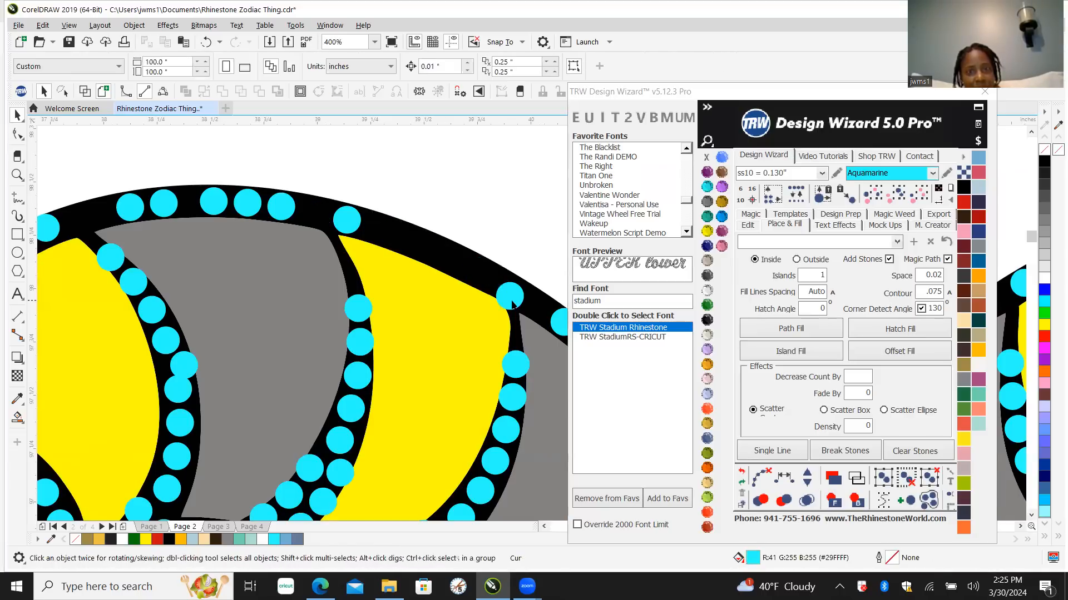
{"action": "left_click", "coordinate": [510, 296]}
{"action": "key", "text": "Delete"}
Step: Delete the overlapping stone where the left horn meets the forehead and move the adjacent stone down into the gap
{"action": "scroll", "coordinate": [296, 244], "scroll_direction": "down", "scroll_amount": 2}
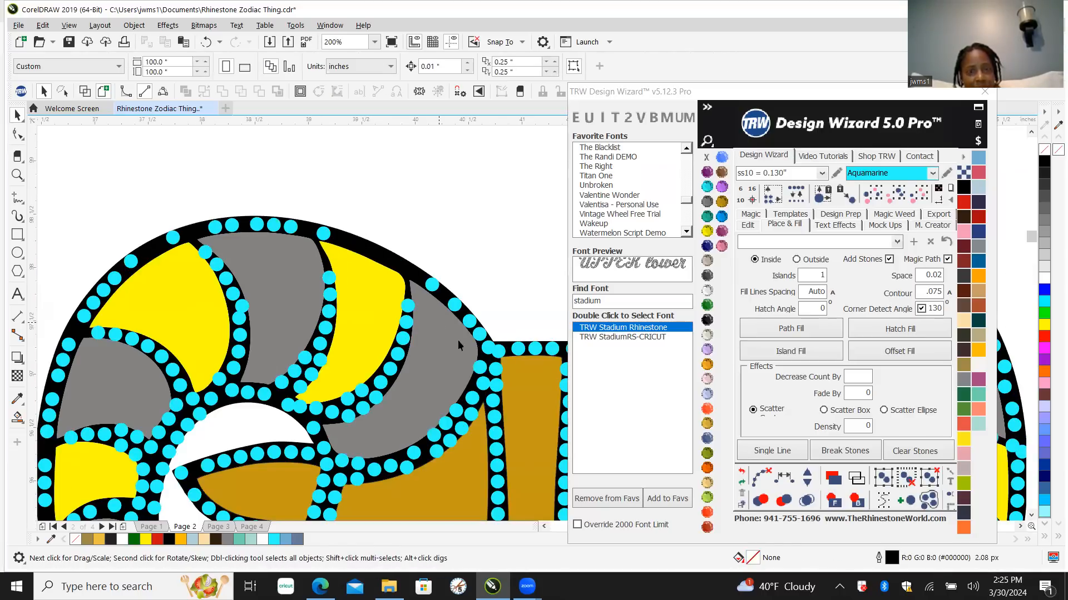
{"action": "scroll", "coordinate": [494, 360], "scroll_direction": "up", "scroll_amount": 2}
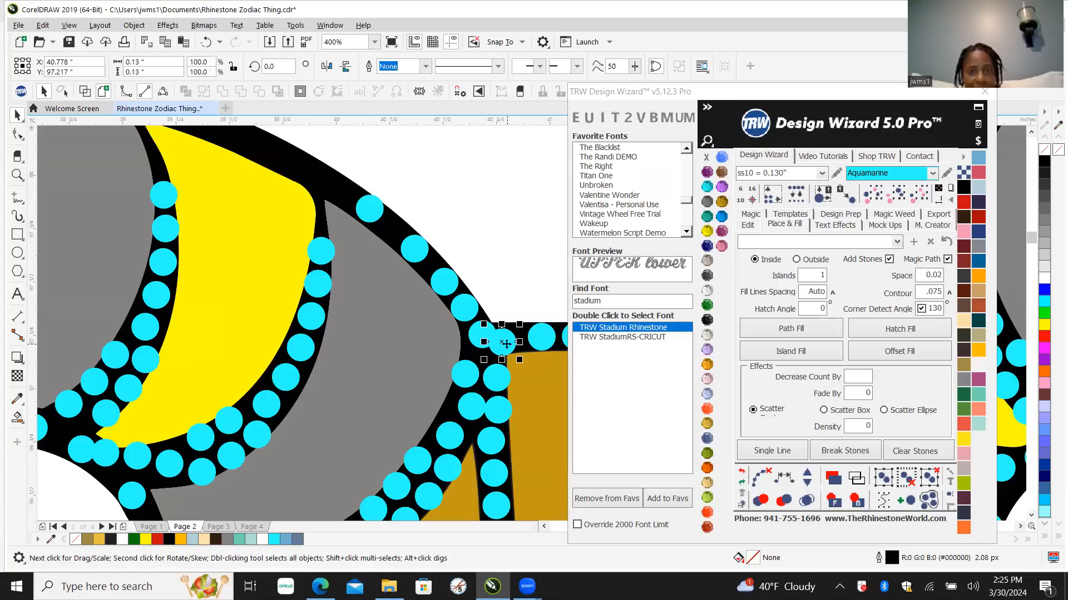
{"action": "scroll", "coordinate": [485, 328], "scroll_direction": "up", "scroll_amount": 2}
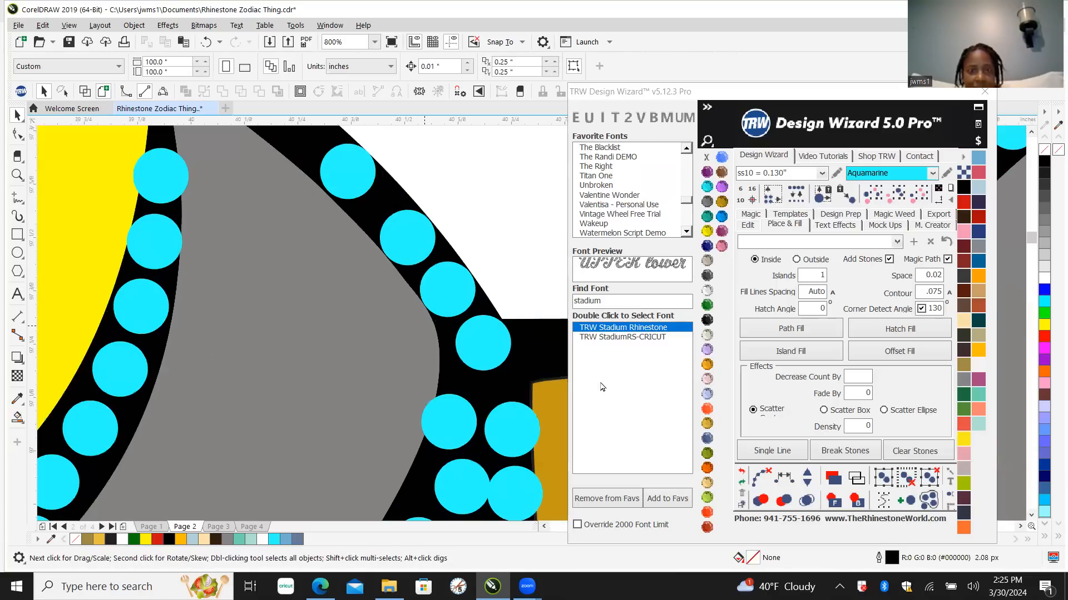
{"action": "scroll", "coordinate": [516, 343], "scroll_direction": "up", "scroll_amount": 2}
{"action": "left_click_drag", "start_coordinate": [471, 358], "coordinate": [443, 372]}
{"action": "scroll", "coordinate": [443, 372], "scroll_direction": "down", "scroll_amount": 2}
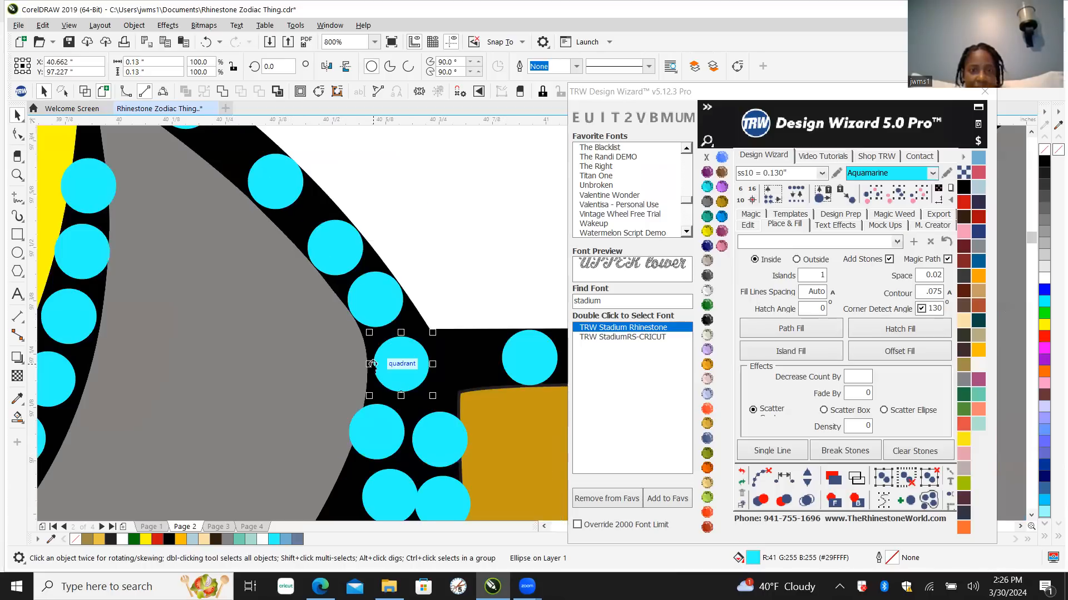
{"action": "scroll", "coordinate": [408, 361], "scroll_direction": "down", "scroll_amount": 2}
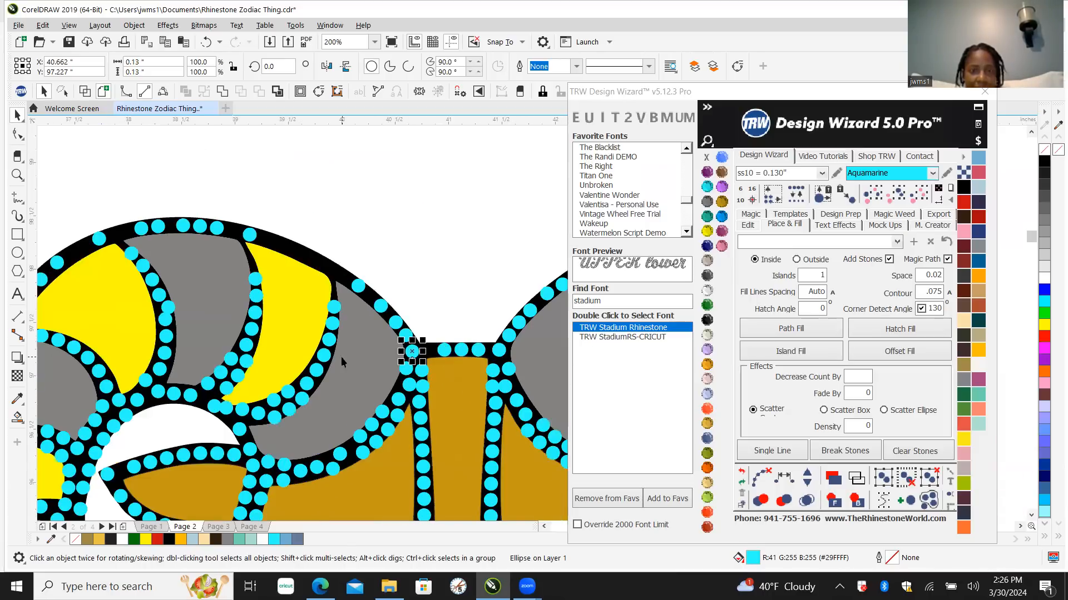
Step: Select the outer-edge stones of the left horn together, from the forehead corner up to the crest
{"action": "scroll", "coordinate": [318, 276], "scroll_direction": "up", "scroll_amount": 2}
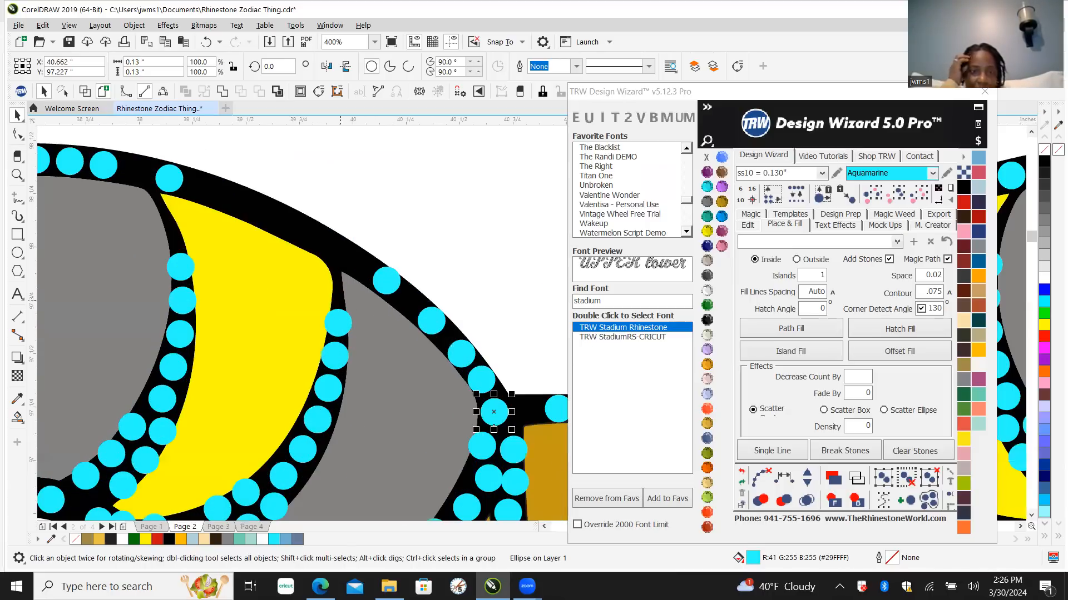
{"action": "left_click", "coordinate": [479, 376], "text": "shift"}
{"action": "left_click", "coordinate": [451, 353], "text": "shift"}
{"action": "left_click", "coordinate": [424, 321], "text": "shift"}
{"action": "left_click", "coordinate": [386, 282], "text": "shift"}
{"action": "left_click", "coordinate": [169, 181], "text": "shift"}
{"action": "left_click", "coordinate": [98, 166], "text": "shift"}
{"action": "left_click", "coordinate": [75, 163], "text": "shift"}
{"action": "scroll", "coordinate": [286, 195], "scroll_direction": "down", "scroll_amount": 3}
{"action": "scroll", "coordinate": [188, 215], "scroll_direction": "down", "scroll_amount": 3}
{"action": "scroll", "coordinate": [259, 220], "scroll_direction": "up", "scroll_amount": 5}
{"action": "scroll", "coordinate": [437, 159], "scroll_direction": "up", "scroll_amount": 2}
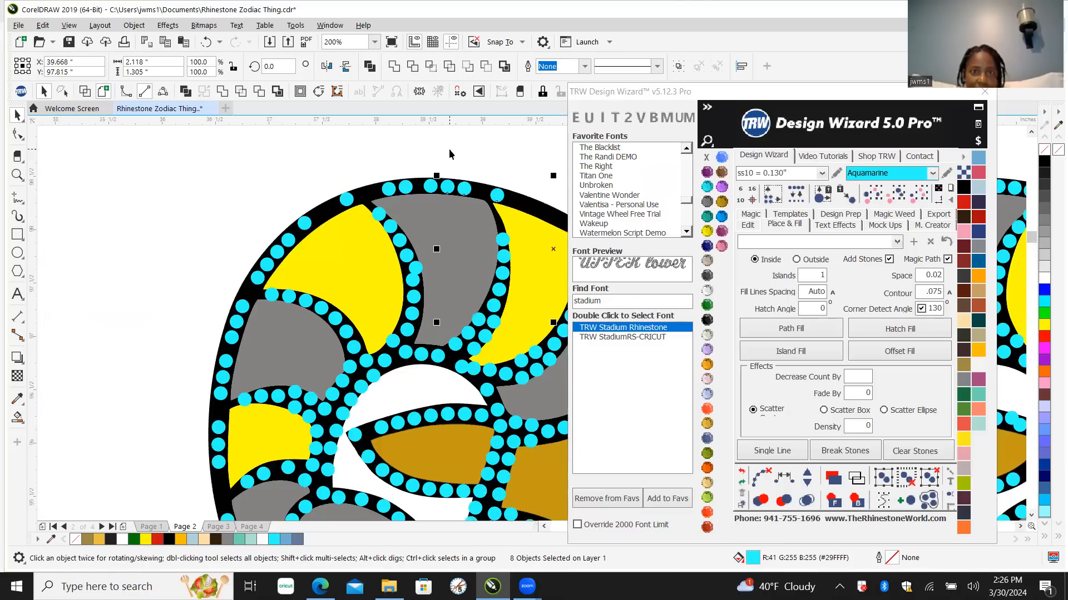
Step: Add the outer-edge stones from the left horn's crest down past its upper-left yellow segment to the selection
{"action": "scroll", "coordinate": [430, 173], "scroll_direction": "up", "scroll_amount": 1}
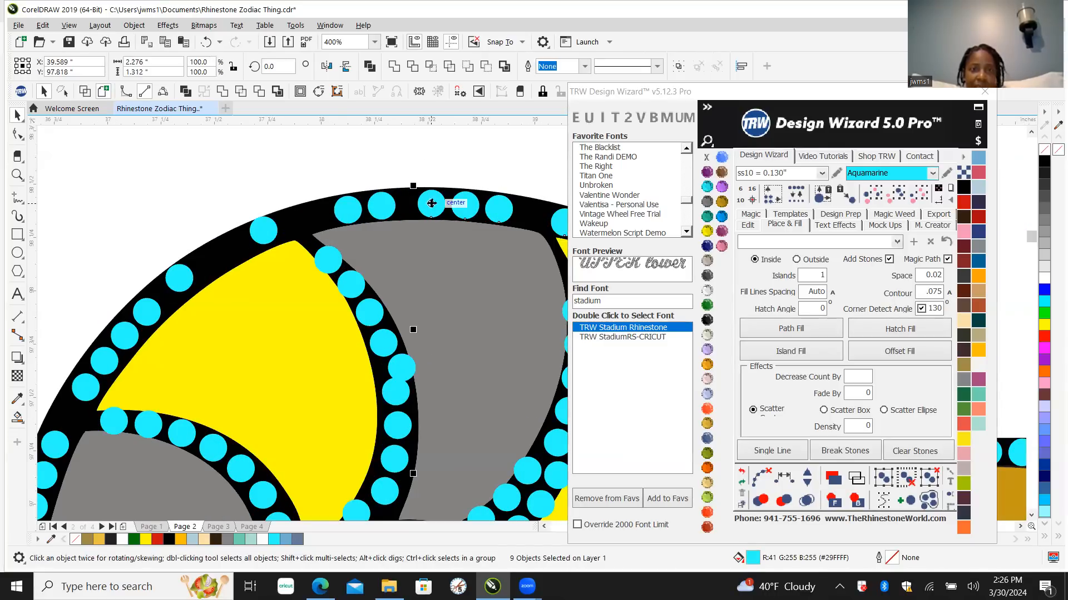
{"action": "left_click", "coordinate": [369, 206], "text": "shift"}
{"action": "left_click", "coordinate": [341, 214], "text": "shift"}
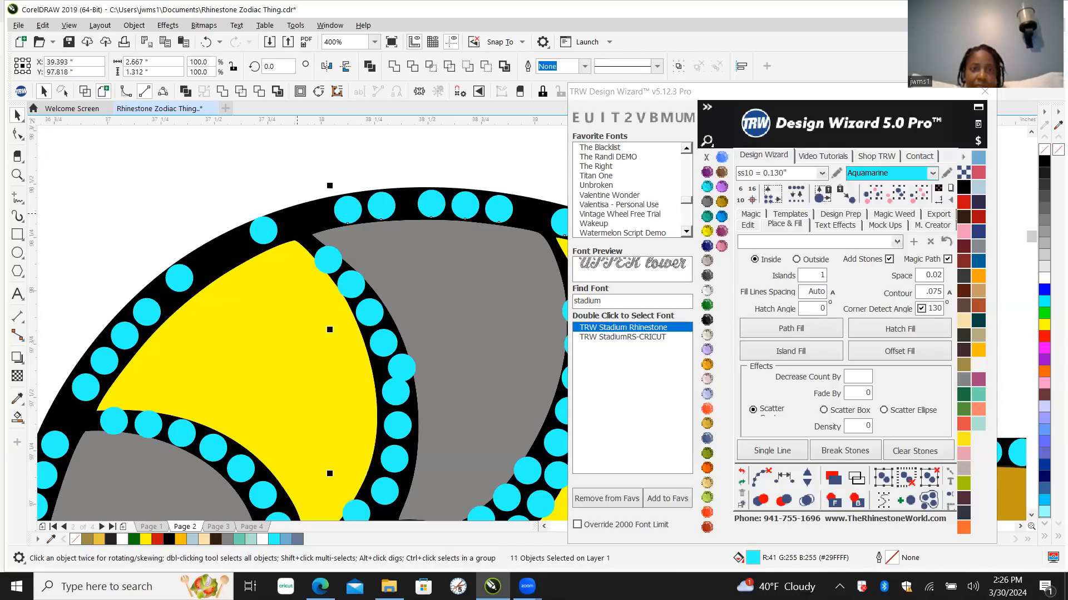
{"action": "left_click", "coordinate": [262, 229], "text": "shift"}
{"action": "left_click", "coordinate": [170, 284], "text": "shift"}
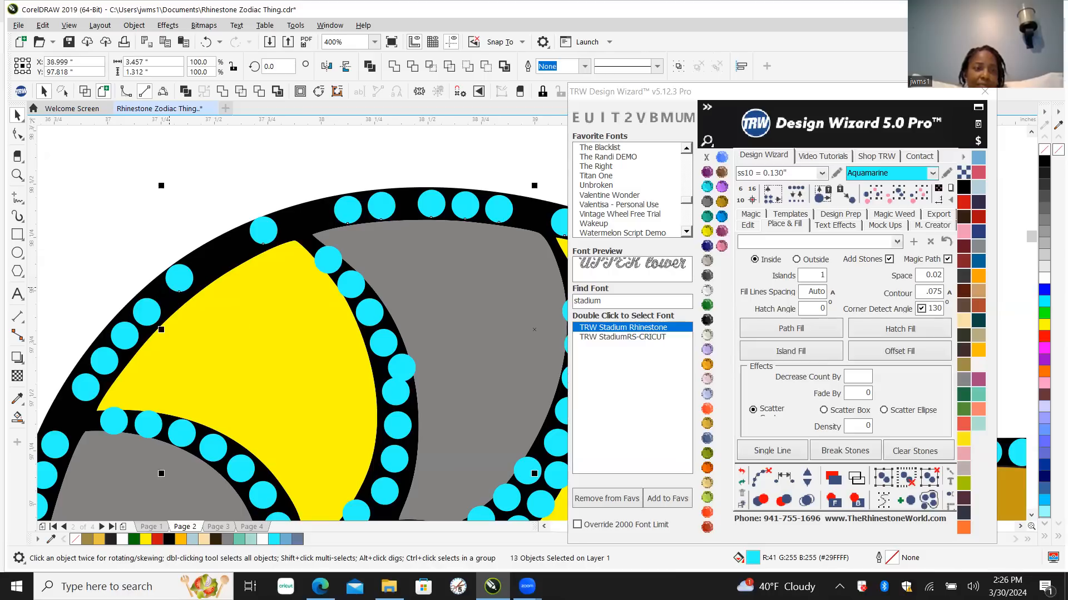
{"action": "left_click", "coordinate": [143, 311], "text": "shift"}
{"action": "left_click", "coordinate": [125, 335], "text": "shift"}
{"action": "left_click", "coordinate": [104, 362], "text": "shift"}
{"action": "left_click", "coordinate": [86, 388], "text": "shift"}
{"action": "scroll", "coordinate": [208, 150], "scroll_direction": "down", "scroll_amount": 1}
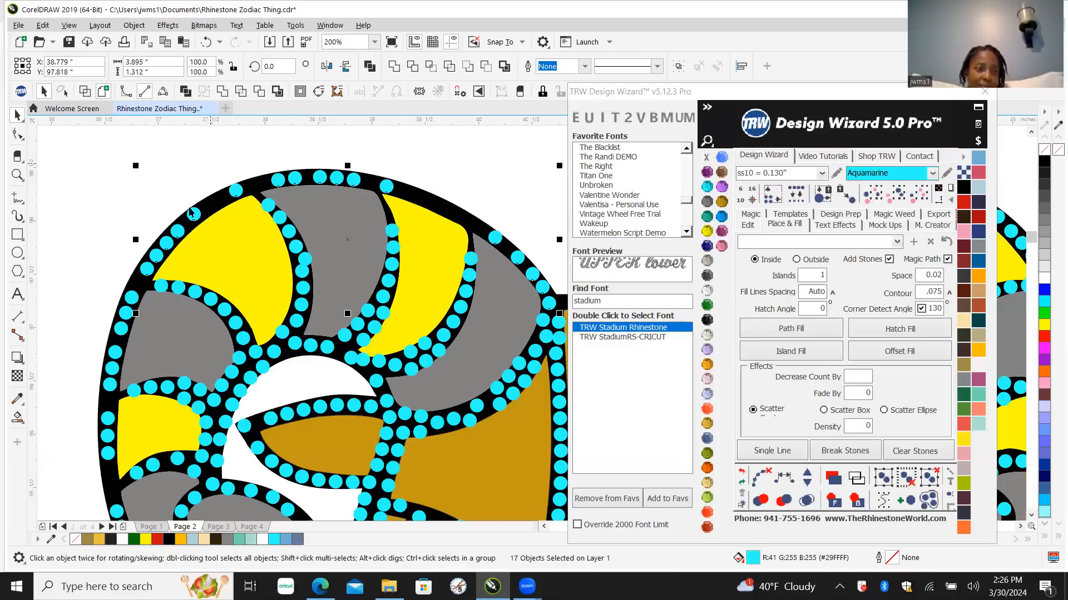
Step: Add the outer-edge stones beside the left horn's grey segment and lower yellow segment to the selection
{"action": "scroll", "coordinate": [103, 326], "scroll_direction": "up", "scroll_amount": 1}
{"action": "left_click", "coordinate": [169, 226], "text": "shift"}
{"action": "left_click", "coordinate": [151, 261], "text": "shift"}
{"action": "left_click", "coordinate": [141, 292], "text": "shift"}
{"action": "left_click", "coordinate": [130, 334], "text": "shift"}
{"action": "left_click", "coordinate": [118, 399], "text": "shift"}
{"action": "left_click", "coordinate": [115, 470], "text": "shift"}
{"action": "scroll", "coordinate": [74, 412], "scroll_direction": "down", "scroll_amount": 1}
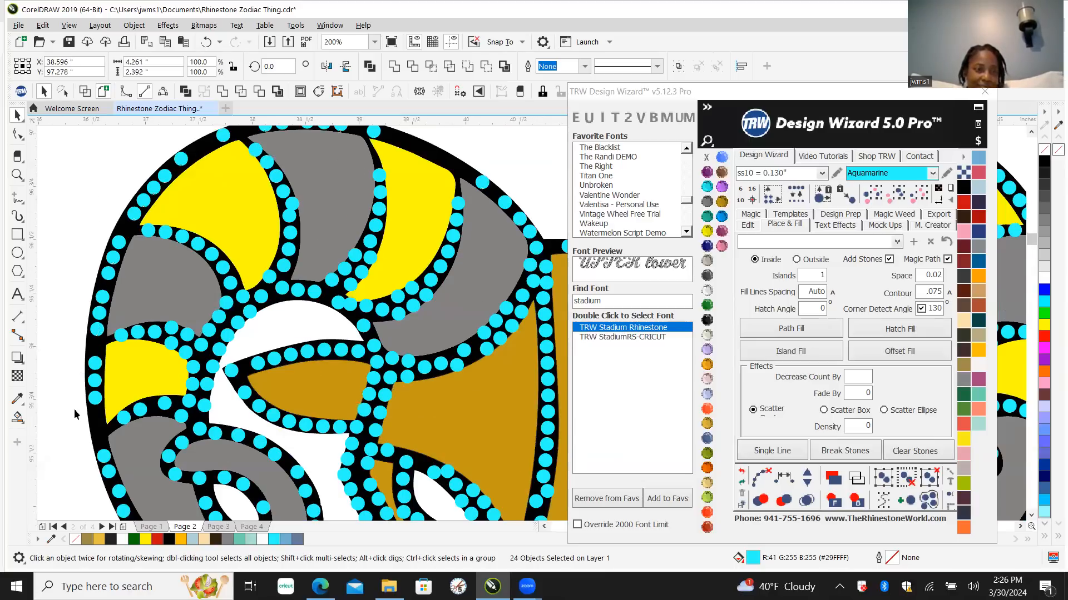
Step: Add the outer-edge stones from the left horn's lower yellow segment down along the grey curl to the selection
{"action": "scroll", "coordinate": [75, 411], "scroll_direction": "up", "scroll_amount": 1}
{"action": "left_click", "coordinate": [116, 350], "text": "shift"}
{"action": "left_click", "coordinate": [115, 384], "text": "shift"}
{"action": "left_click", "coordinate": [134, 503], "text": "shift"}
{"action": "scroll", "coordinate": [119, 259], "scroll_direction": "down", "scroll_amount": 2}
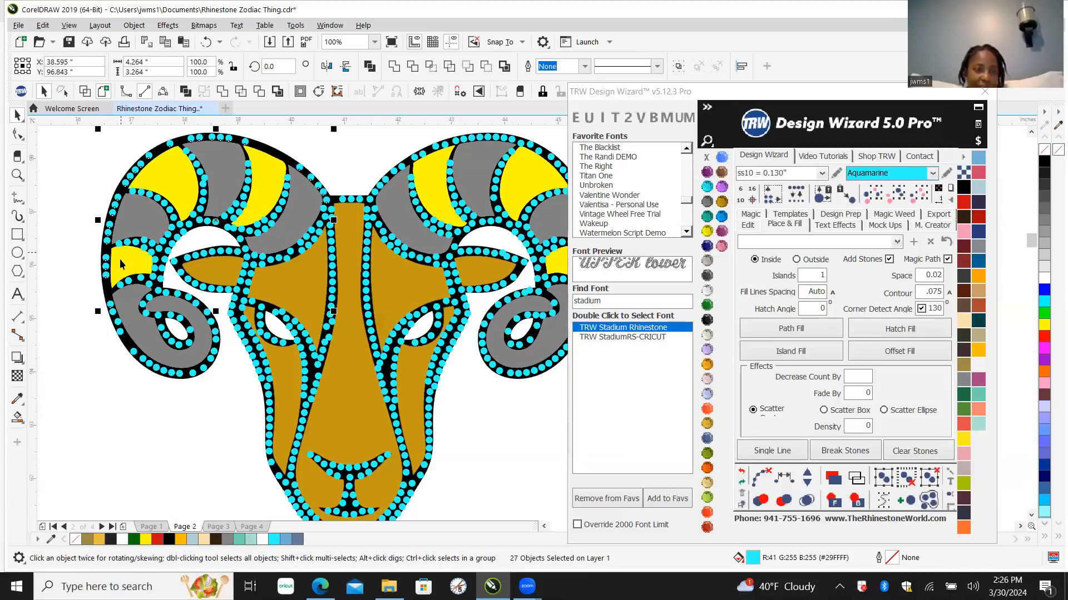
{"action": "scroll", "coordinate": [110, 329], "scroll_direction": "up", "scroll_amount": 1}
{"action": "scroll", "coordinate": [109, 329], "scroll_direction": "up", "scroll_amount": 1}
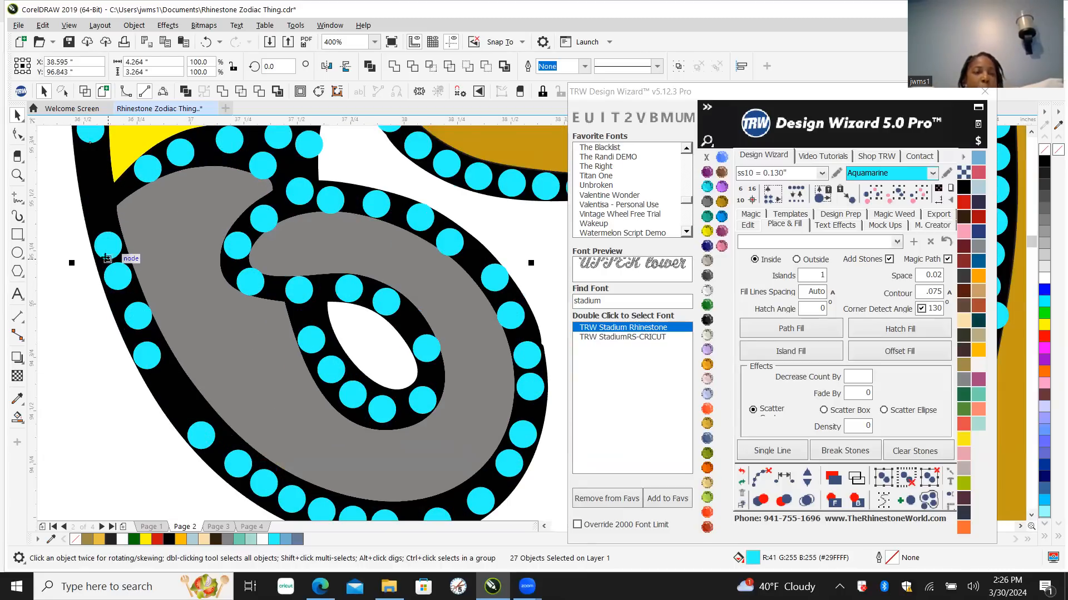
{"action": "left_click", "coordinate": [137, 322], "text": "shift"}
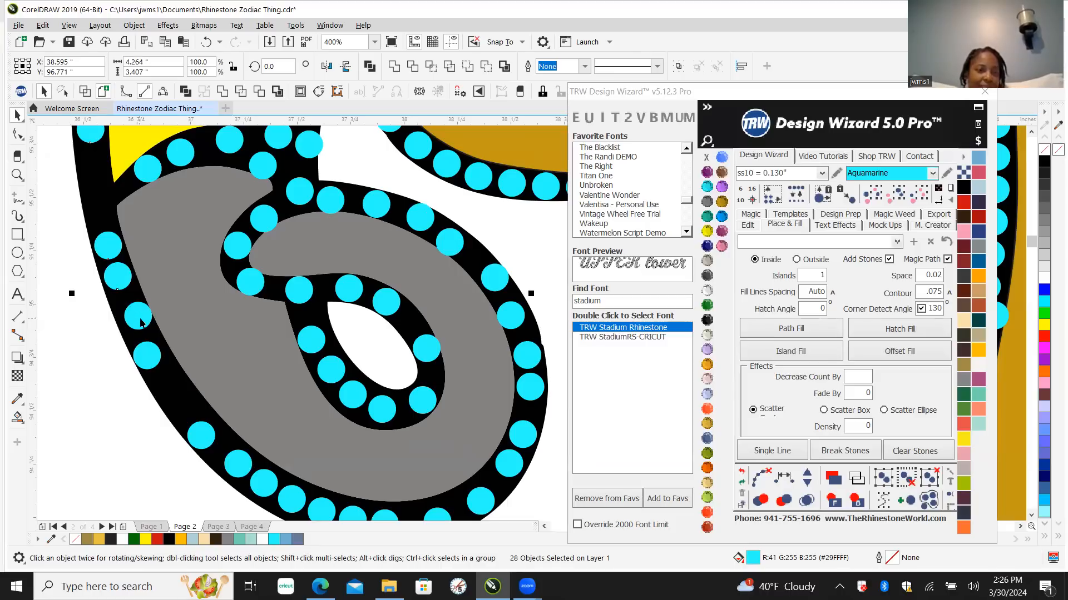
{"action": "left_click", "coordinate": [145, 358], "text": "shift"}
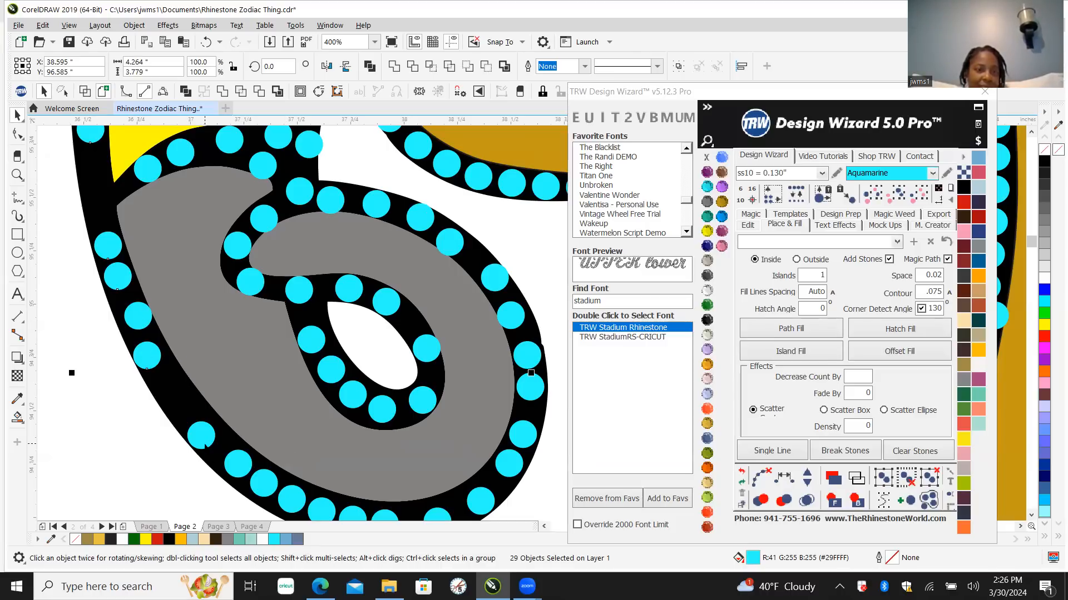
{"action": "left_click", "coordinate": [265, 487], "text": "shift"}
{"action": "left_click", "coordinate": [296, 504], "text": "shift"}
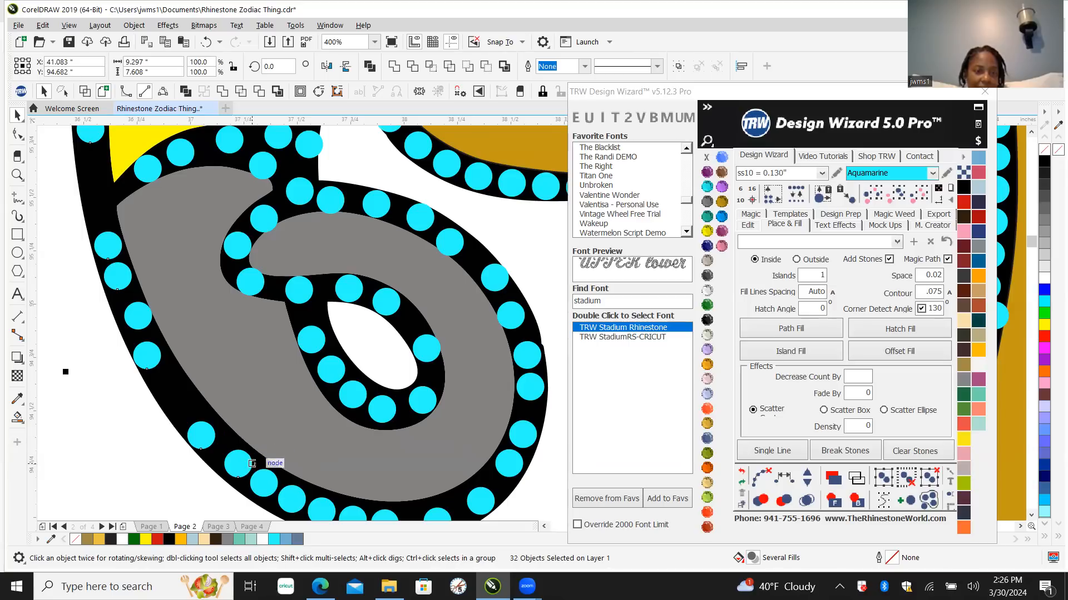
{"action": "left_click", "coordinate": [264, 487], "text": "shift"}
Step: Try to respace the selected left-horn stones evenly and add extra stones to the row
{"action": "left_click", "coordinate": [785, 478]}
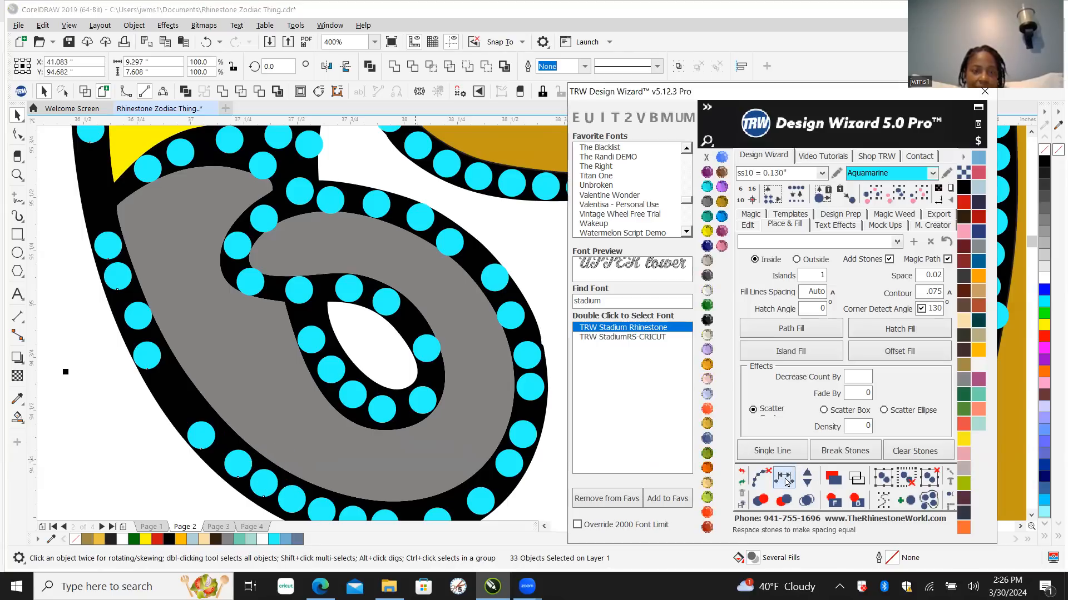
{"action": "left_click", "coordinate": [807, 477]}
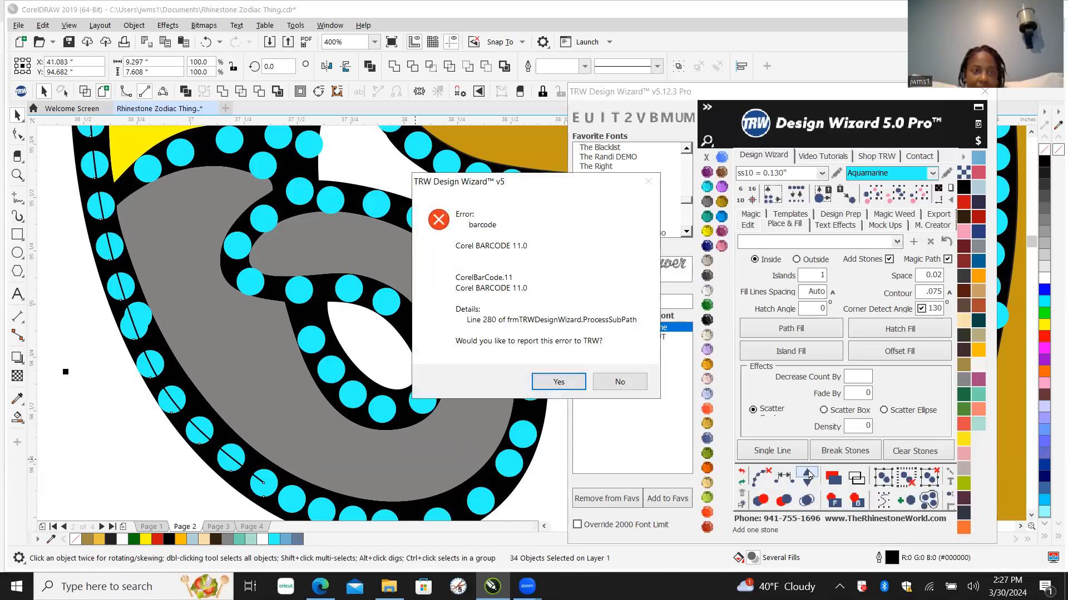
{"action": "left_click", "coordinate": [617, 382]}
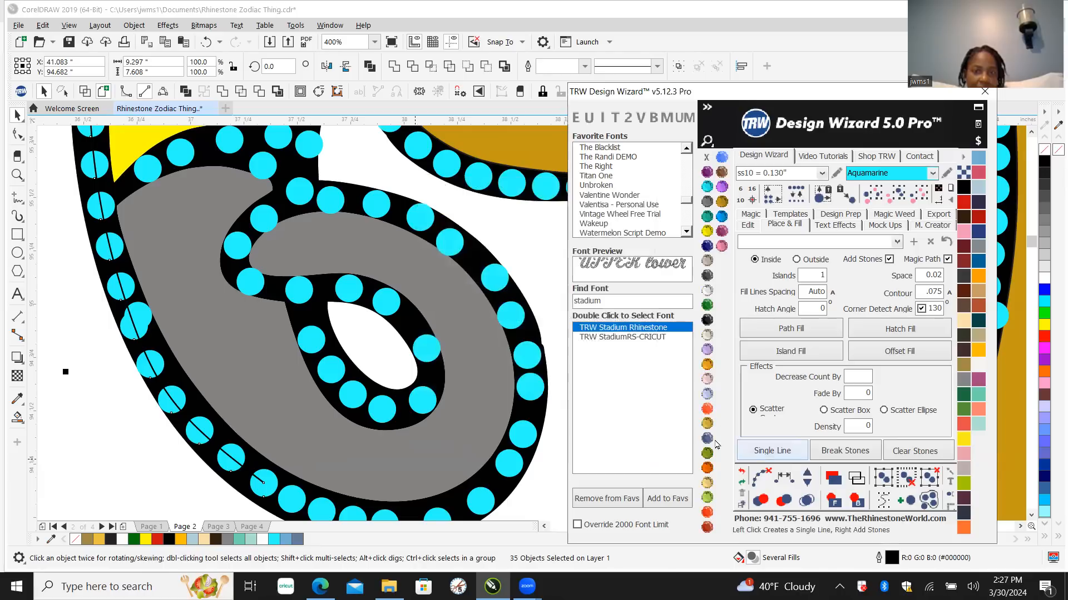
{"action": "left_click", "coordinate": [806, 474]}
{"action": "left_click", "coordinate": [618, 389]}
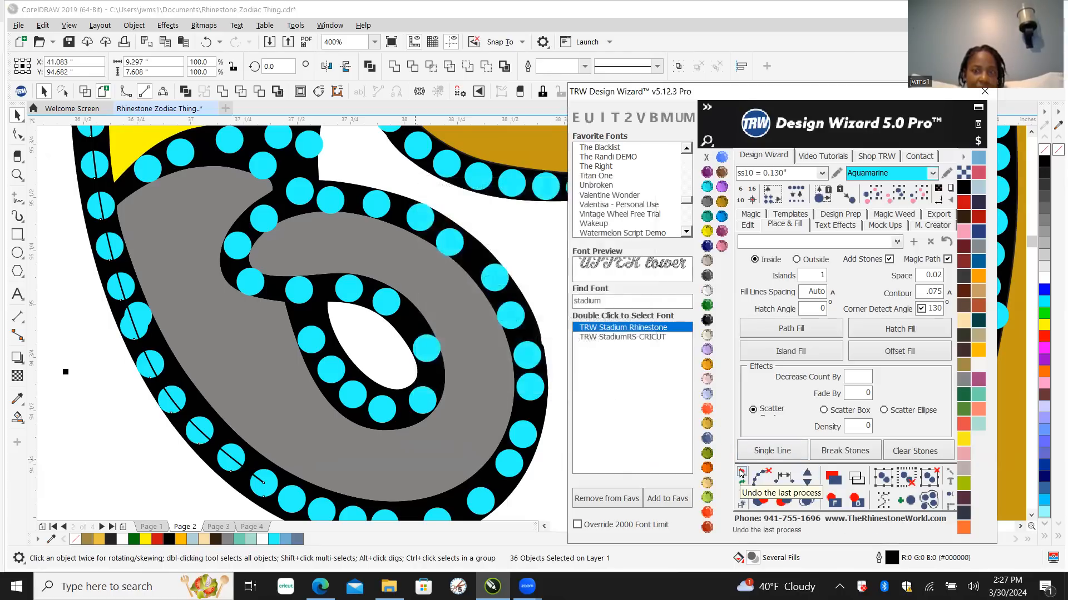
Step: Undo the added stones and the respacing on the left horn's outer edge
{"action": "scroll", "coordinate": [143, 336], "scroll_direction": "down", "scroll_amount": 2}
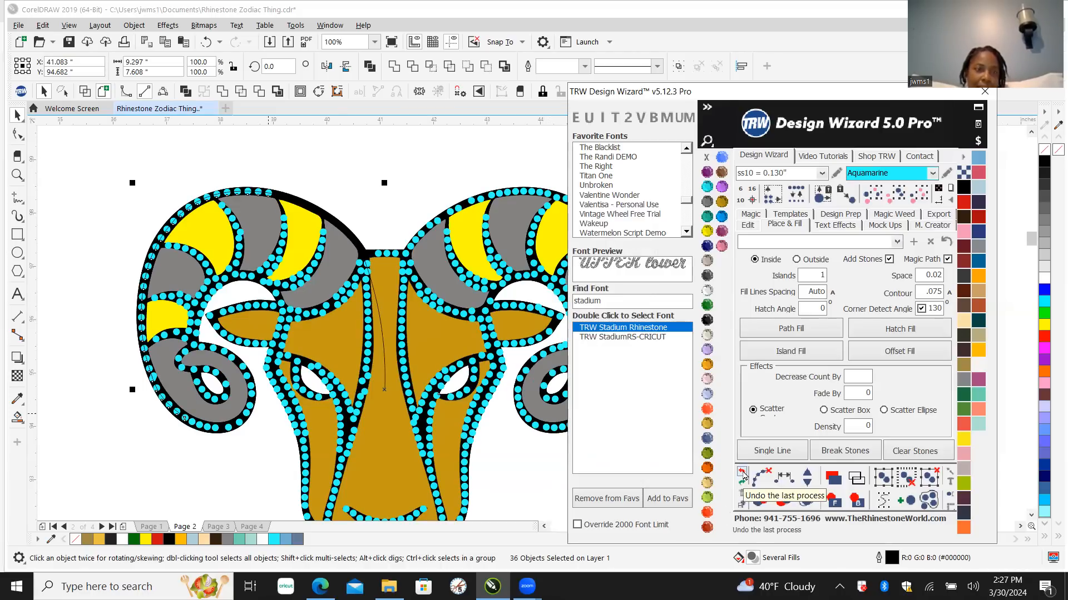
{"action": "left_click", "coordinate": [743, 477]}
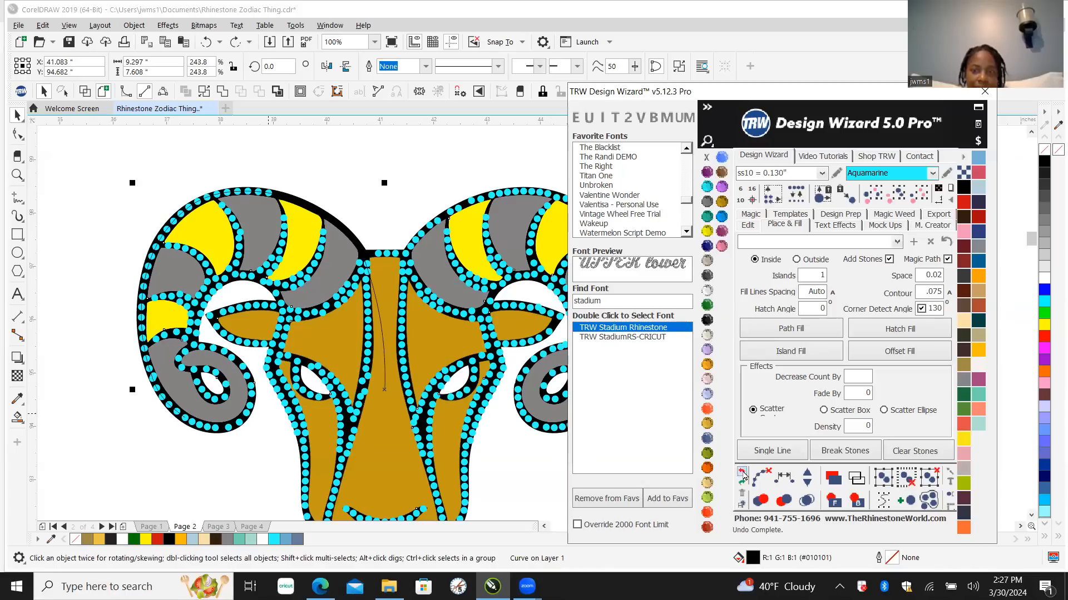
{"action": "left_click", "coordinate": [742, 473]}
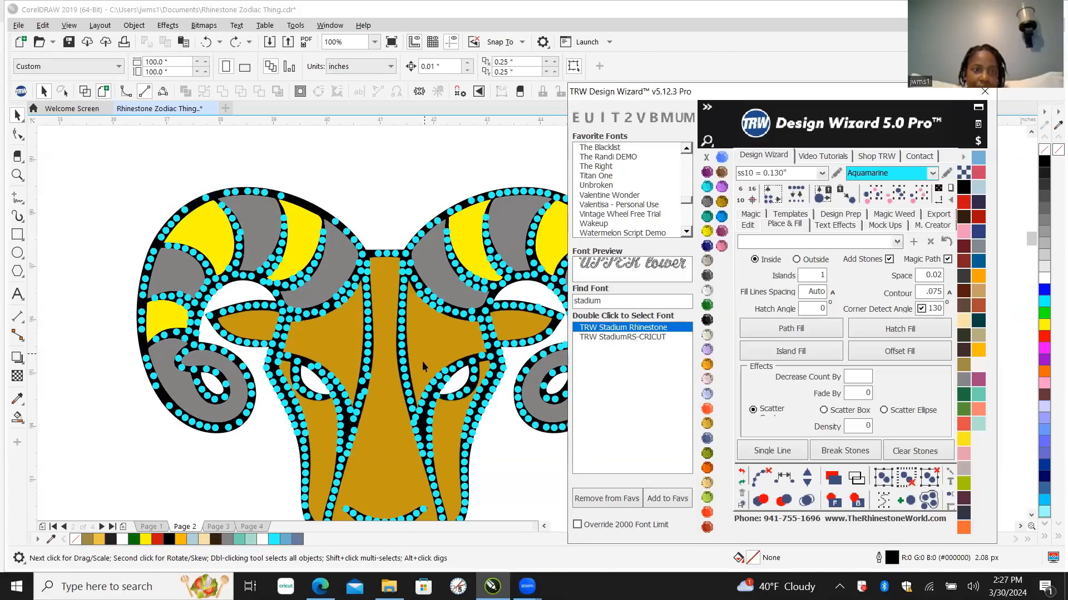
Step: Select the five outer-edge stones of the left horn's grey segment, starting at the forehead corner
{"action": "scroll", "coordinate": [348, 220], "scroll_direction": "up", "scroll_amount": 2}
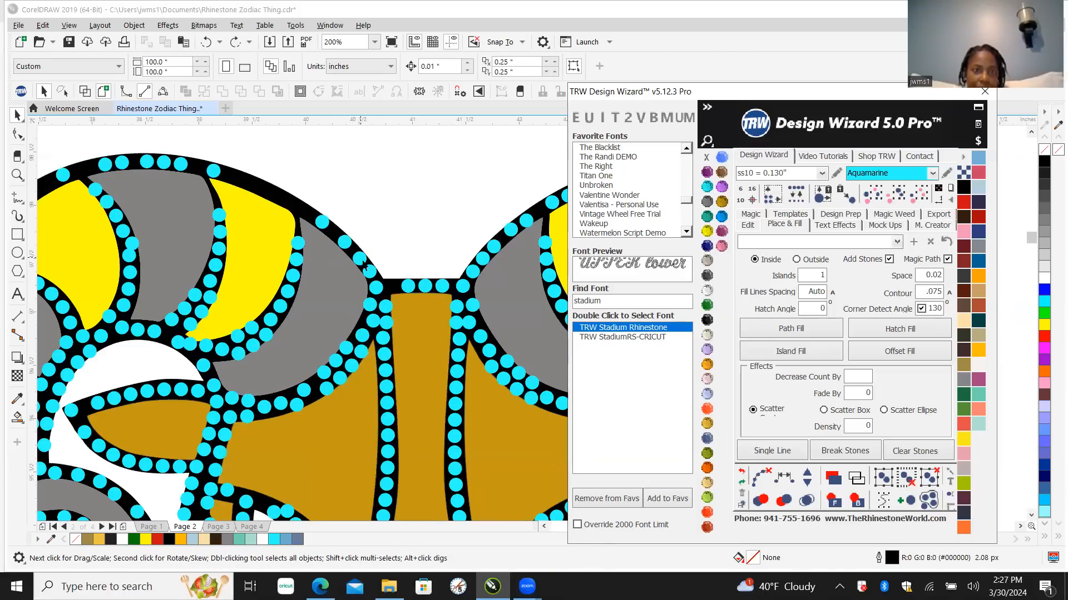
{"action": "scroll", "coordinate": [362, 258], "scroll_direction": "up", "scroll_amount": 2}
{"action": "left_click", "coordinate": [385, 316]}
{"action": "left_click", "coordinate": [375, 282], "text": "shift"}
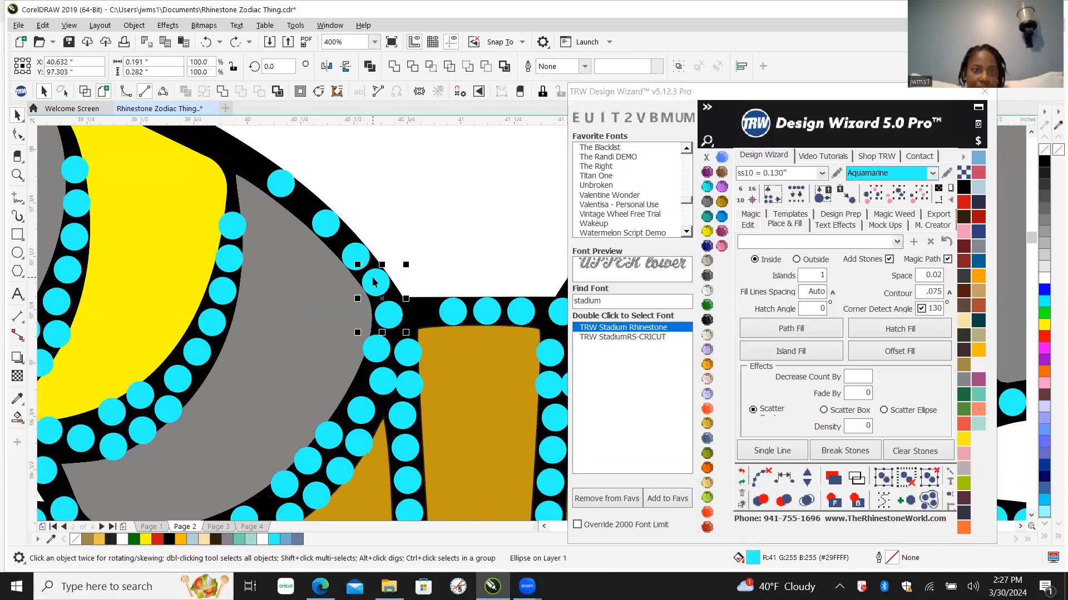
{"action": "left_click", "coordinate": [353, 253], "text": "shift"}
{"action": "left_click", "coordinate": [325, 222], "text": "shift"}
{"action": "left_click", "coordinate": [281, 186], "text": "shift"}
{"action": "scroll", "coordinate": [319, 303], "scroll_direction": "down", "scroll_amount": 4}
{"action": "scroll", "coordinate": [251, 256], "scroll_direction": "up", "scroll_amount": 4}
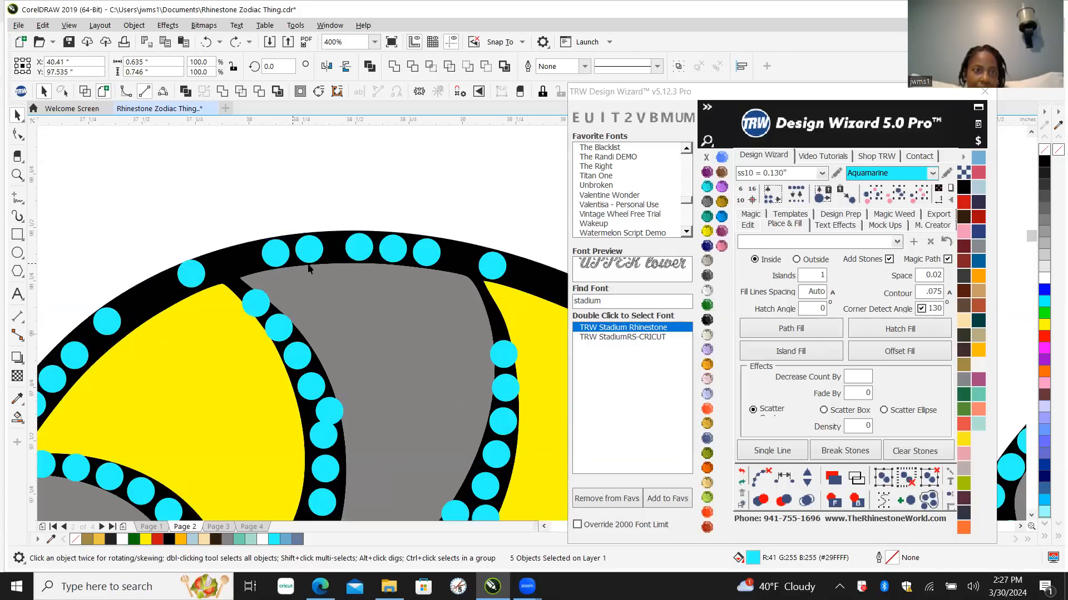
Step: Add the outer-edge stones across the left horn's crest and onto its upper-left yellow segment to the selection
{"action": "left_click", "coordinate": [488, 269], "text": "shift"}
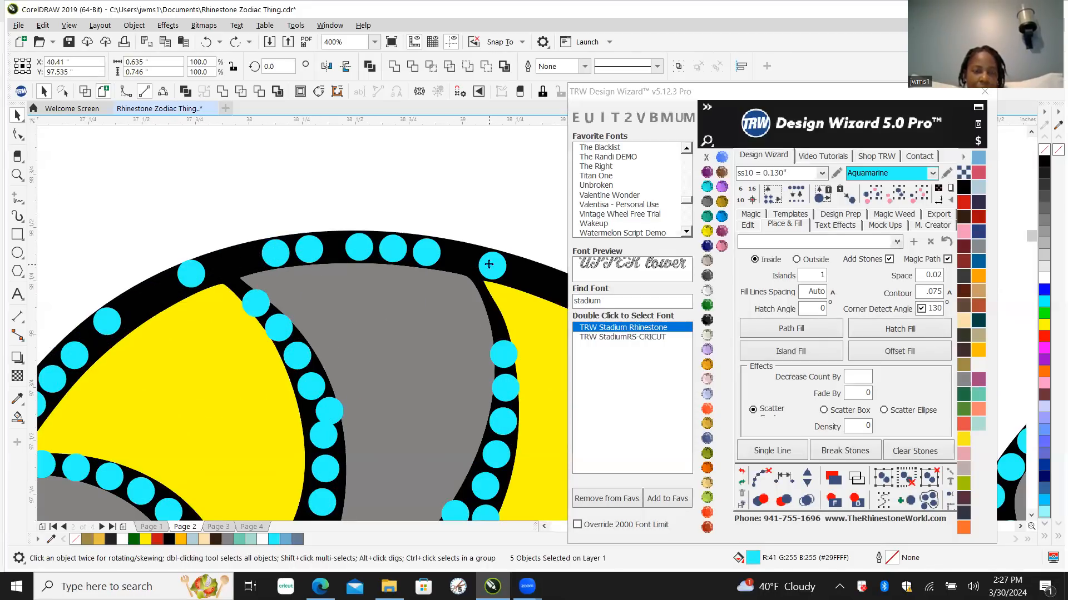
{"action": "left_click", "coordinate": [426, 253], "text": "shift"}
{"action": "left_click", "coordinate": [393, 249], "text": "shift"}
{"action": "left_click", "coordinate": [358, 247], "text": "shift"}
{"action": "left_click", "coordinate": [309, 250], "text": "shift"}
{"action": "left_click", "coordinate": [275, 253], "text": "shift"}
{"action": "left_click", "coordinate": [190, 275], "text": "shift"}
{"action": "left_click", "coordinate": [104, 324], "text": "shift"}
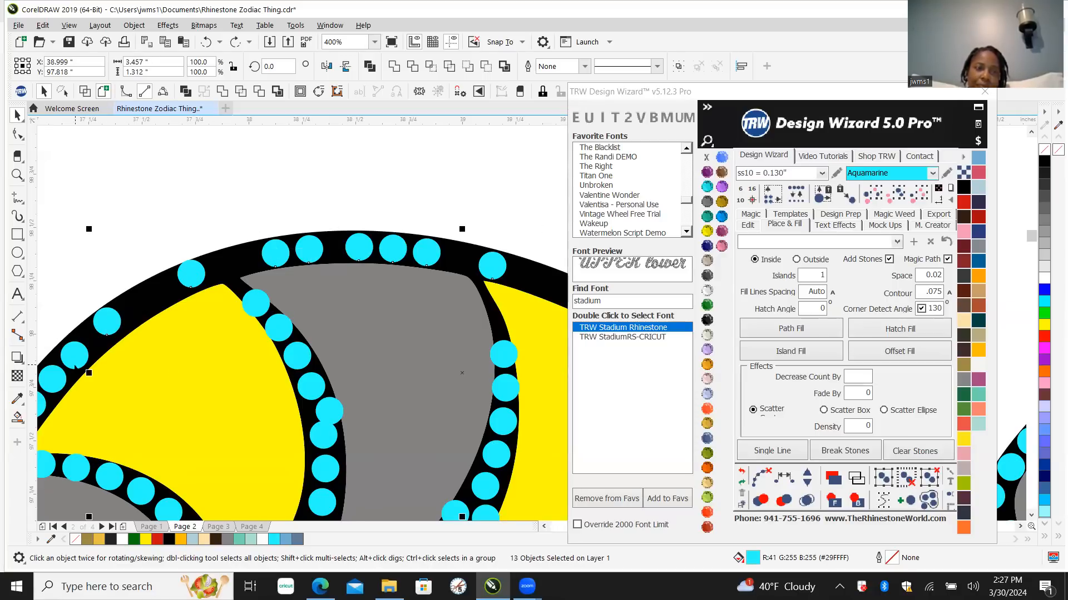
{"action": "left_click", "coordinate": [74, 356], "text": "shift"}
Step: Add the outer-edge stones down the rest of the upper-left yellow segment and beside the grey segment's start to the selection
{"action": "scroll", "coordinate": [100, 364], "scroll_direction": "down", "scroll_amount": 2}
{"action": "scroll", "coordinate": [99, 364], "scroll_direction": "up", "scroll_amount": 2}
{"action": "left_click", "coordinate": [136, 320], "text": "shift"}
{"action": "left_click", "coordinate": [115, 346], "text": "shift"}
{"action": "left_click", "coordinate": [97, 372], "text": "shift"}
{"action": "left_click", "coordinate": [65, 435], "text": "shift"}
{"action": "left_click", "coordinate": [55, 460], "text": "shift"}
{"action": "left_click", "coordinate": [48, 491], "text": "shift"}
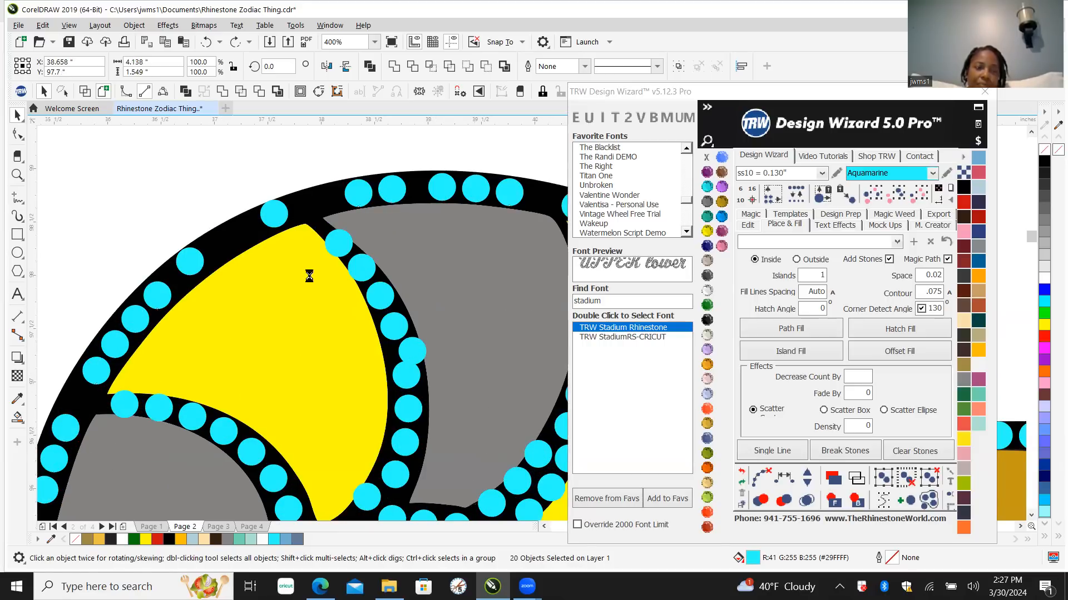
Step: Add the three outer-edge stones beside the grey segment, just above the lower yellow segment, to the selection
{"action": "scroll", "coordinate": [306, 276], "scroll_direction": "down", "scroll_amount": 1}
{"action": "scroll", "coordinate": [225, 388], "scroll_direction": "up", "scroll_amount": 2}
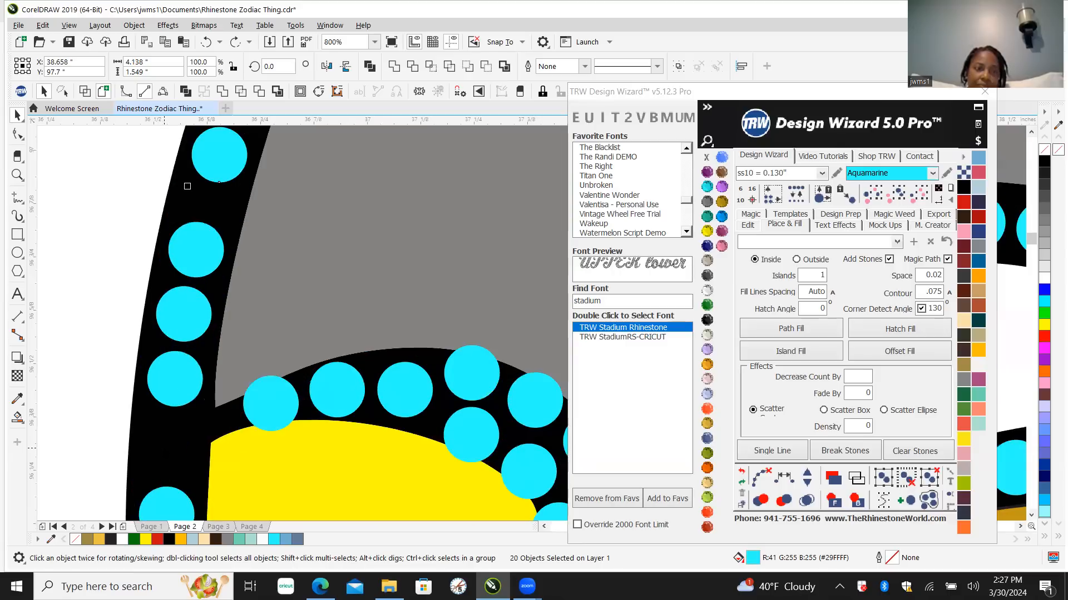
{"action": "left_click", "coordinate": [196, 241], "text": "shift"}
{"action": "left_click", "coordinate": [188, 326], "text": "shift"}
{"action": "left_click", "coordinate": [178, 381], "text": "shift"}
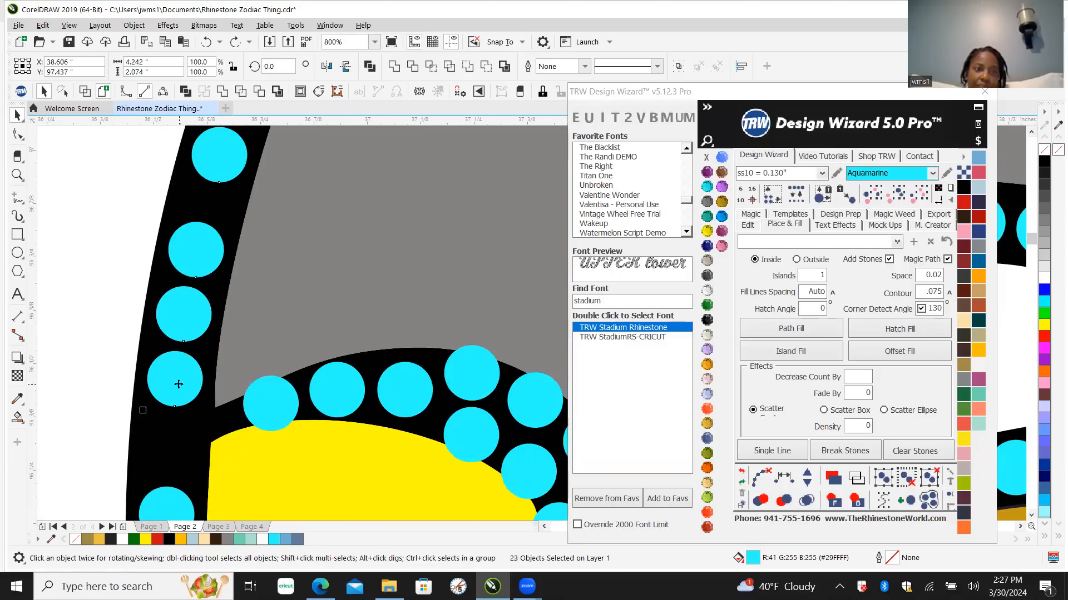
Step: Respace the selected stones evenly along the left horn's outer edge
{"action": "left_click", "coordinate": [770, 483]}
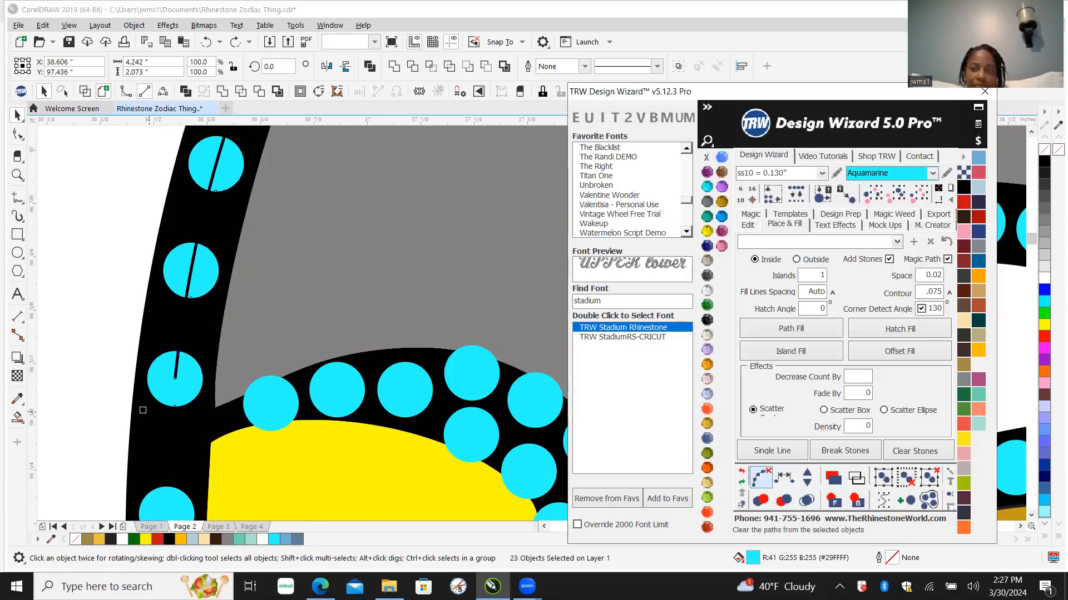
{"action": "scroll", "coordinate": [137, 395], "scroll_direction": "down", "scroll_amount": 3}
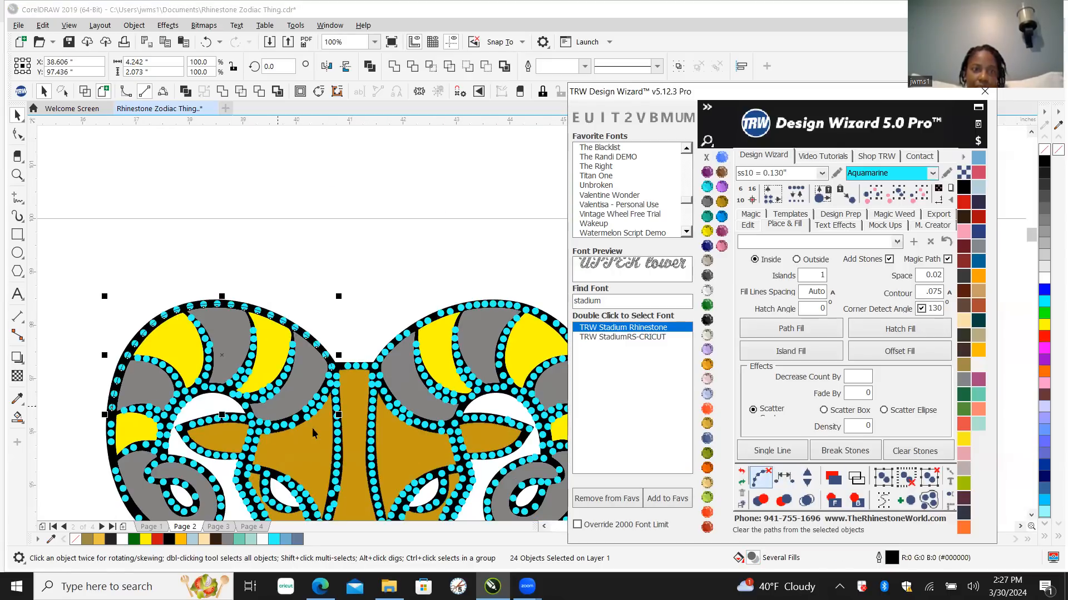
{"action": "scroll", "coordinate": [340, 423], "scroll_direction": "up", "scroll_amount": 1}
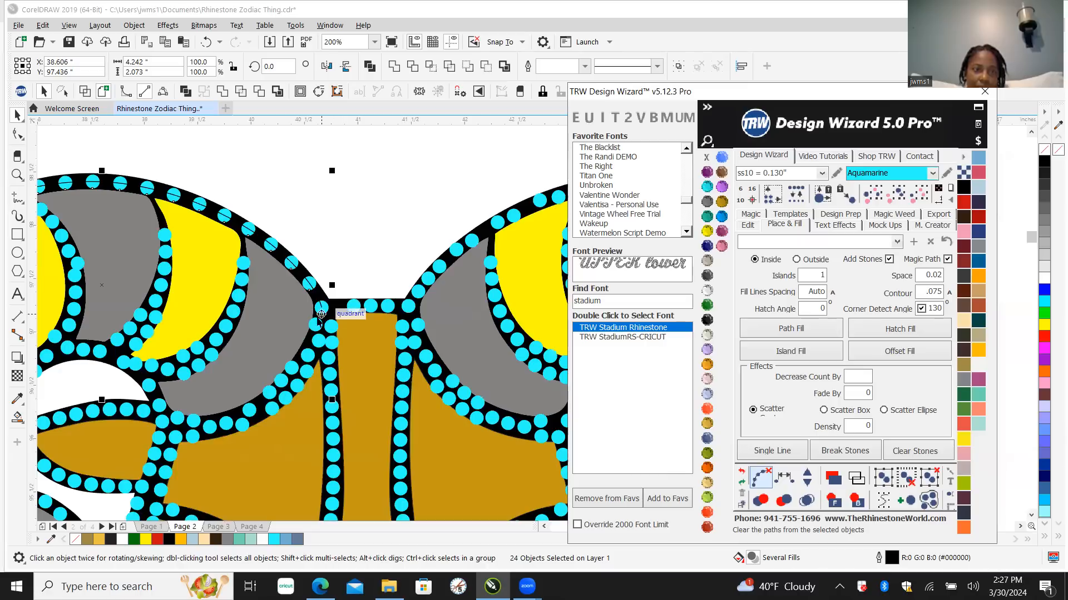
Step: Add stones one at a time until the left horn's respaced edge is closely filled, and clear the guide path
{"action": "left_click", "coordinate": [805, 477]}
{"action": "left_click", "coordinate": [805, 478]}
{"action": "left_click", "coordinate": [805, 477]}
{"action": "left_click", "coordinate": [805, 477]}
{"action": "left_click", "coordinate": [805, 477]}
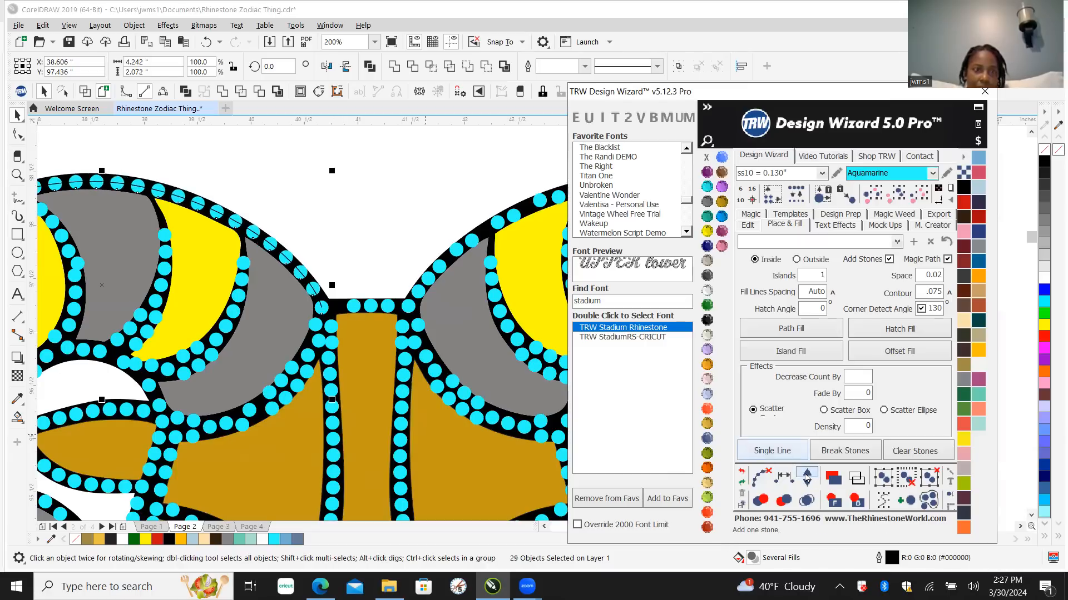
{"action": "left_click", "coordinate": [805, 477]}
{"action": "left_click", "coordinate": [805, 477]}
{"action": "left_click", "coordinate": [805, 477]}
{"action": "left_click", "coordinate": [805, 477]}
{"action": "left_click", "coordinate": [766, 474]}
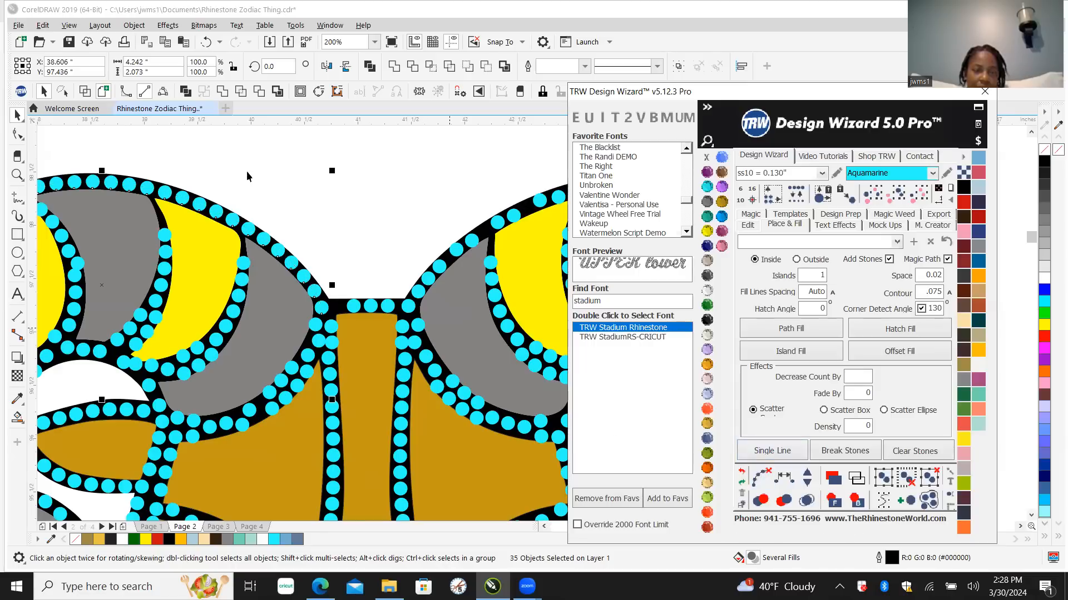
{"action": "left_click", "coordinate": [286, 187]}
Step: Examine the stone spacing along the left horn's lower outer edge and around its grey curl
{"action": "scroll", "coordinate": [494, 295], "scroll_direction": "down", "scroll_amount": 2}
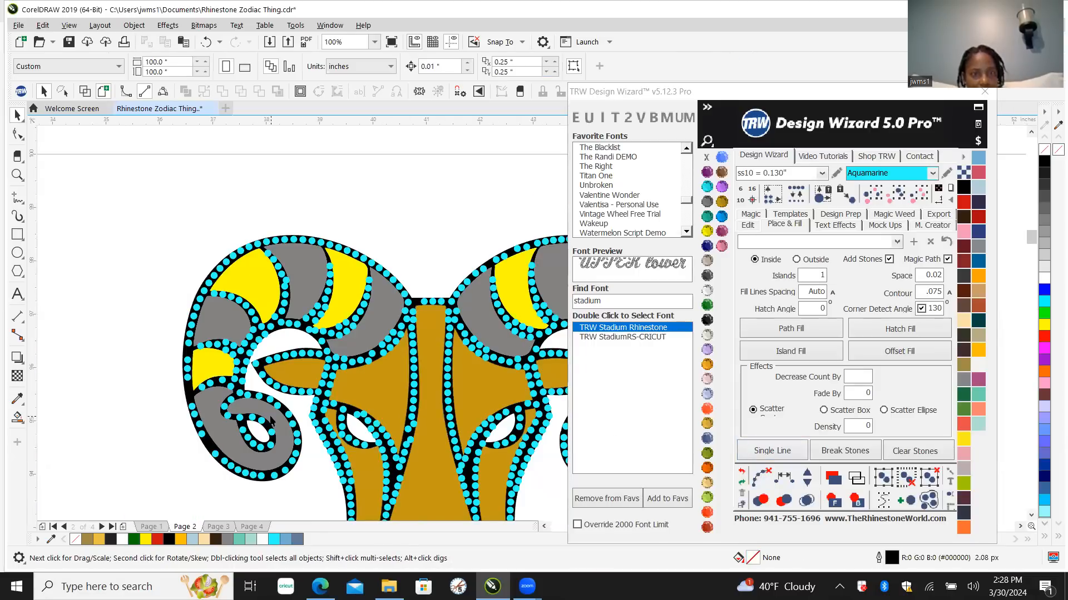
{"action": "scroll", "coordinate": [205, 457], "scroll_direction": "up", "scroll_amount": 3}
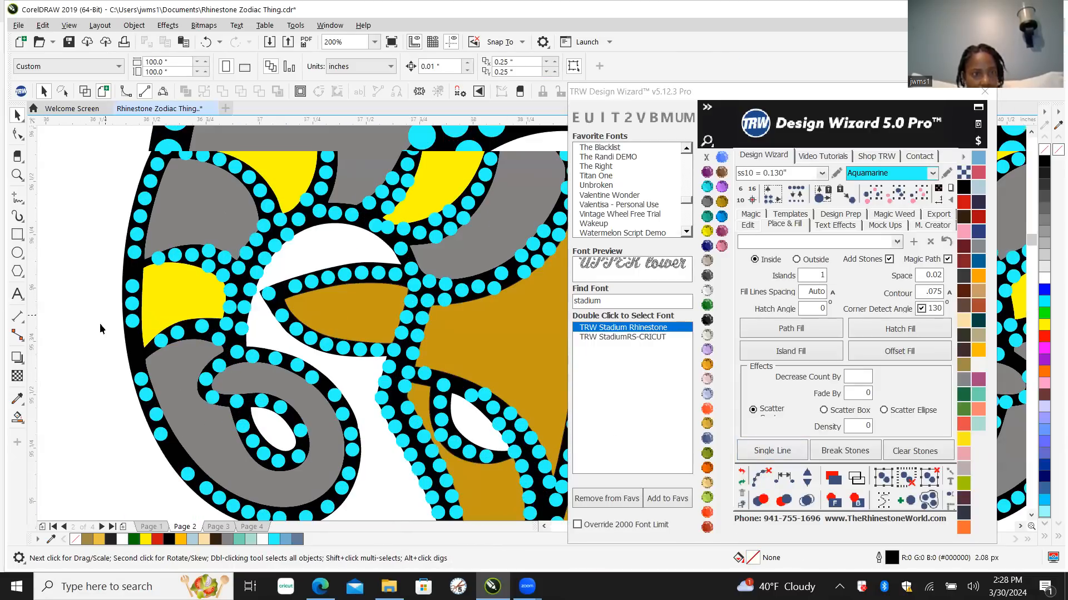
{"action": "scroll", "coordinate": [122, 256], "scroll_direction": "up", "scroll_amount": 1}
{"action": "scroll", "coordinate": [121, 284], "scroll_direction": "down", "scroll_amount": 1}
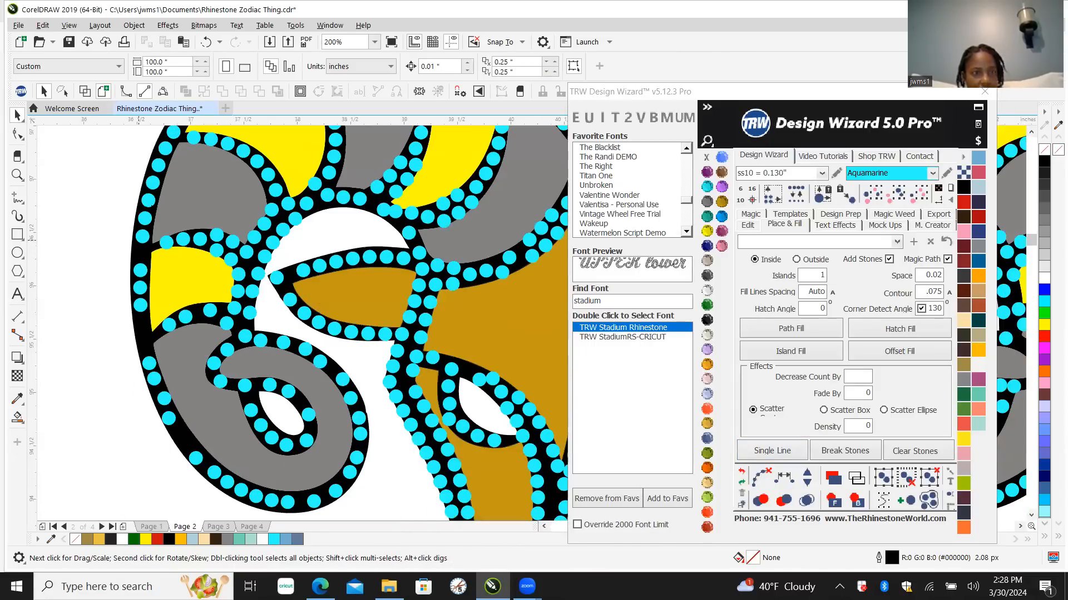
{"action": "left_click", "coordinate": [148, 198]}
{"action": "scroll", "coordinate": [133, 226], "scroll_direction": "up", "scroll_amount": 1}
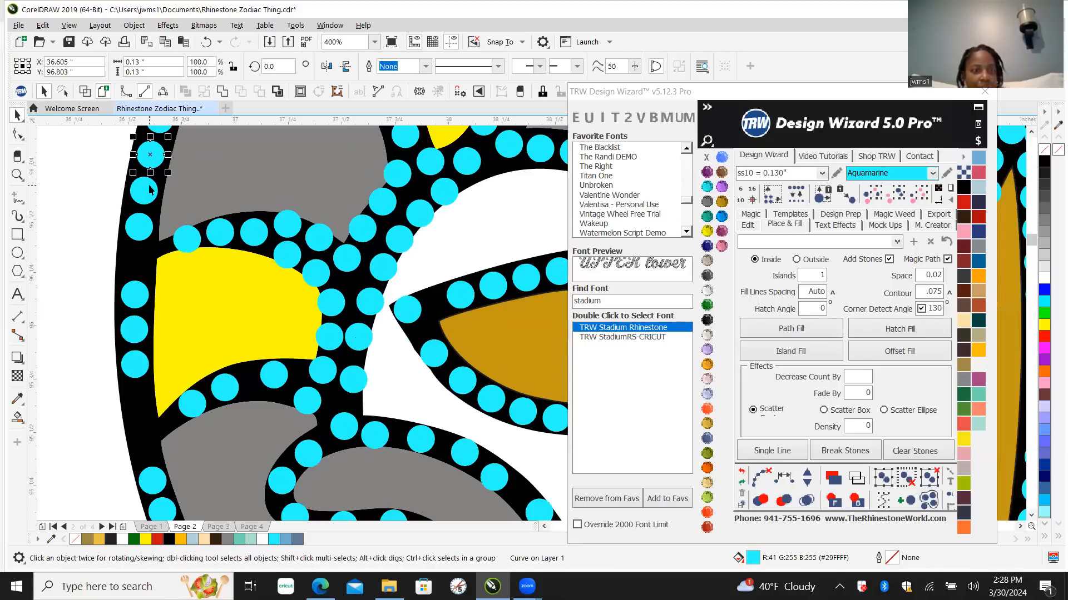
{"action": "scroll", "coordinate": [100, 321], "scroll_direction": "down", "scroll_amount": 1}
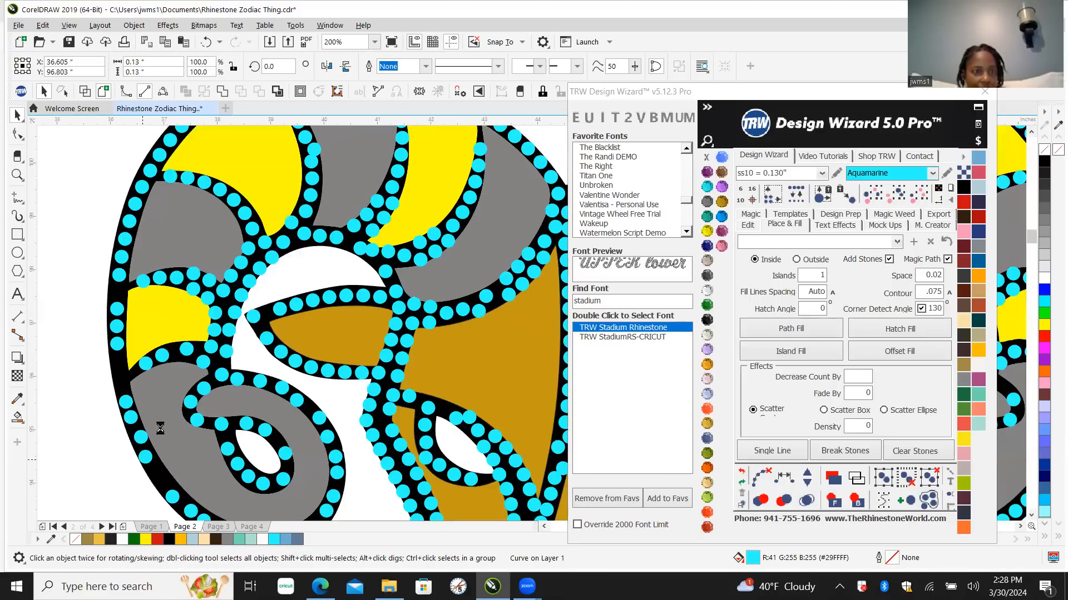
{"action": "scroll", "coordinate": [160, 428], "scroll_direction": "down", "scroll_amount": 2}
{"action": "scroll", "coordinate": [158, 429], "scroll_direction": "up", "scroll_amount": 4}
{"action": "scroll", "coordinate": [184, 262], "scroll_direction": "up", "scroll_amount": 1}
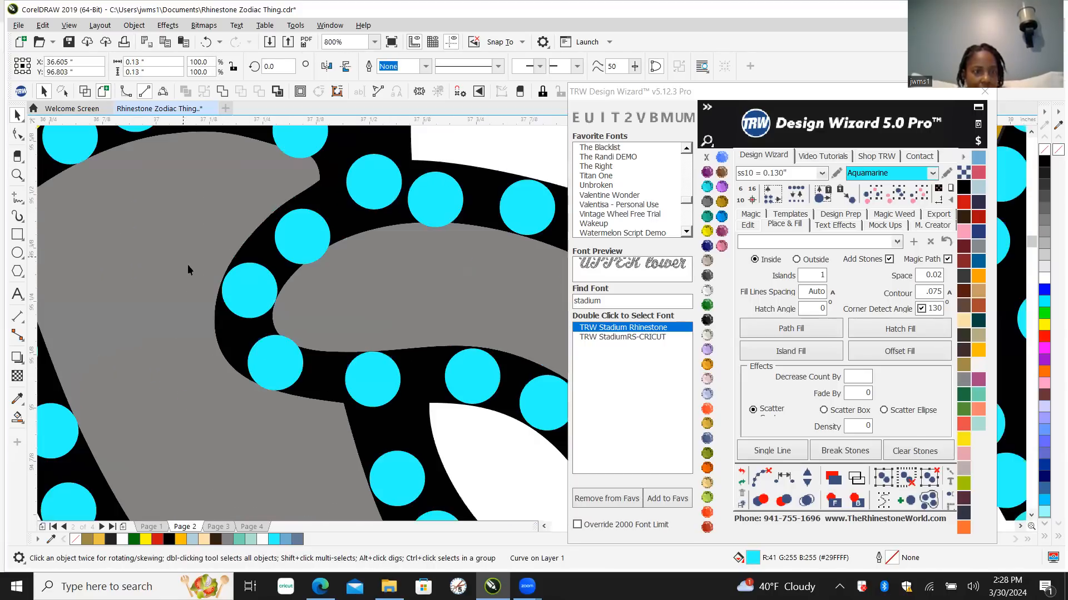
{"action": "scroll", "coordinate": [289, 286], "scroll_direction": "down", "scroll_amount": 1}
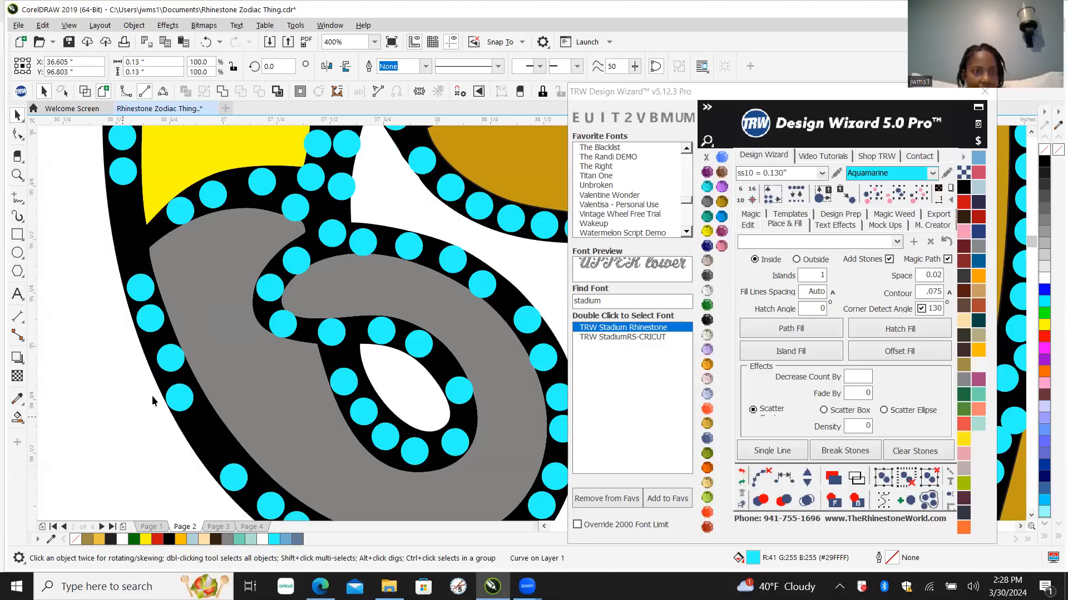
Step: Delete the third outer-edge stone beside the left horn's grey curl and shift the next stone slightly inward
{"action": "scroll", "coordinate": [122, 422], "scroll_direction": "up", "scroll_amount": 1}
{"action": "left_click", "coordinate": [195, 312]}
{"action": "key", "text": "Delete"}
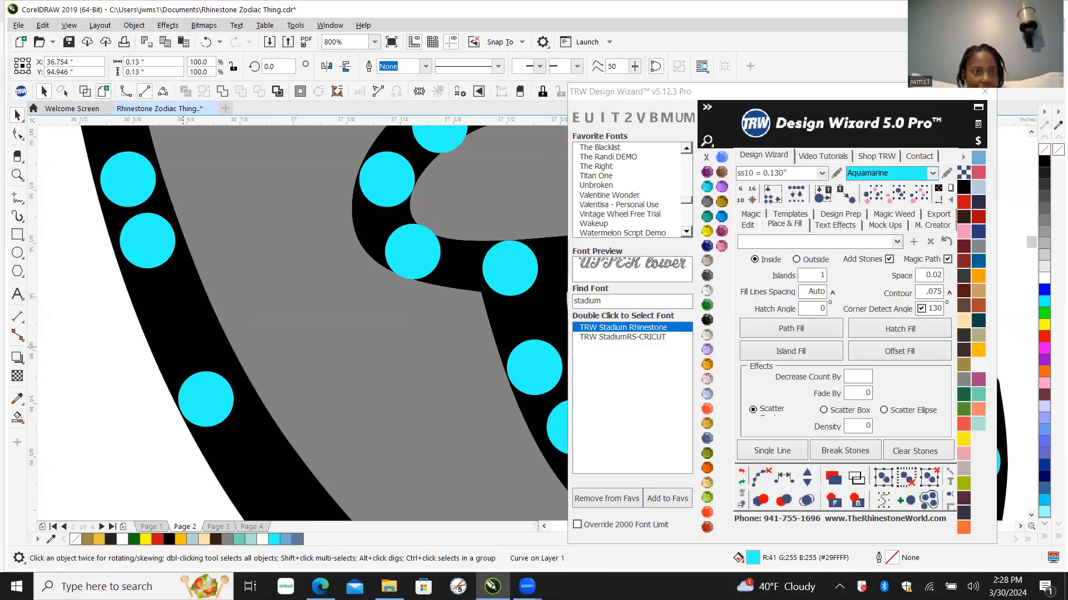
{"action": "scroll", "coordinate": [204, 411], "scroll_direction": "up", "scroll_amount": 1}
{"action": "mouse_move", "coordinate": [205, 411]}
{"action": "left_mouse_down"}
{"action": "mouse_move", "coordinate": [225, 409]}
{"action": "mouse_move", "coordinate": [216, 400]}
{"action": "left_mouse_up"}
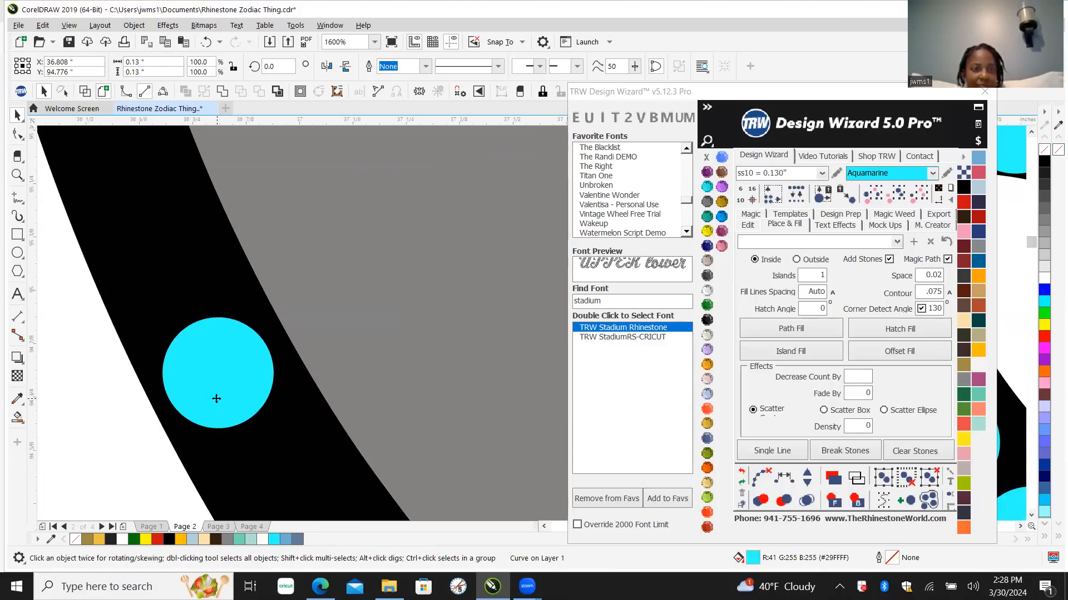
{"action": "scroll", "coordinate": [218, 398], "scroll_direction": "down", "scroll_amount": 3}
{"action": "scroll", "coordinate": [285, 494], "scroll_direction": "up", "scroll_amount": 2}
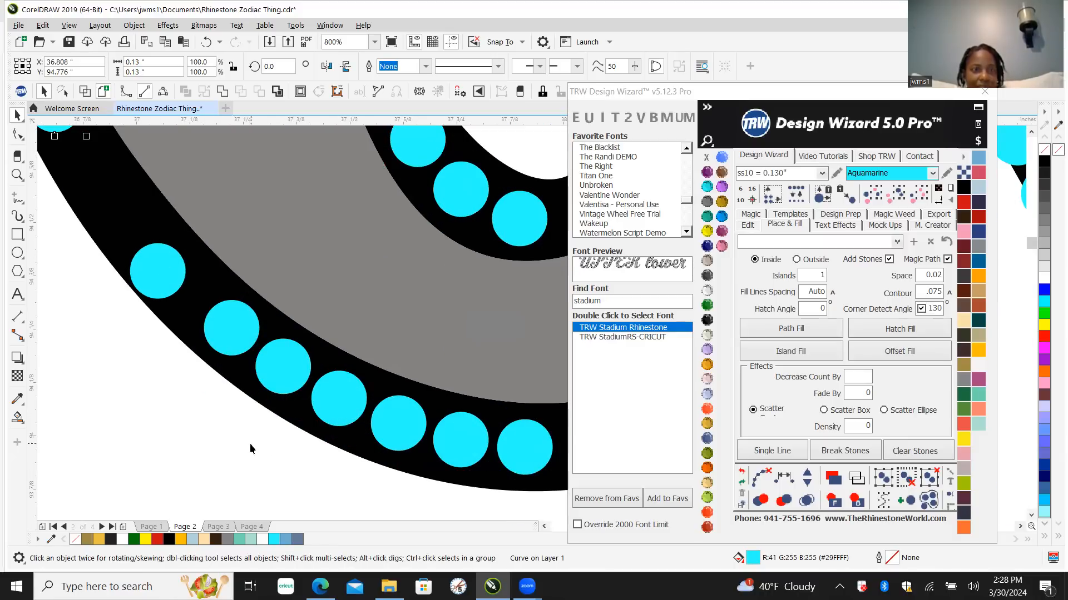
Step: Delete the stone just before the closely spaced row along the left horn's lower outer edge
{"action": "scroll", "coordinate": [267, 435], "scroll_direction": "down", "scroll_amount": 2}
{"action": "scroll", "coordinate": [249, 417], "scroll_direction": "up", "scroll_amount": 1}
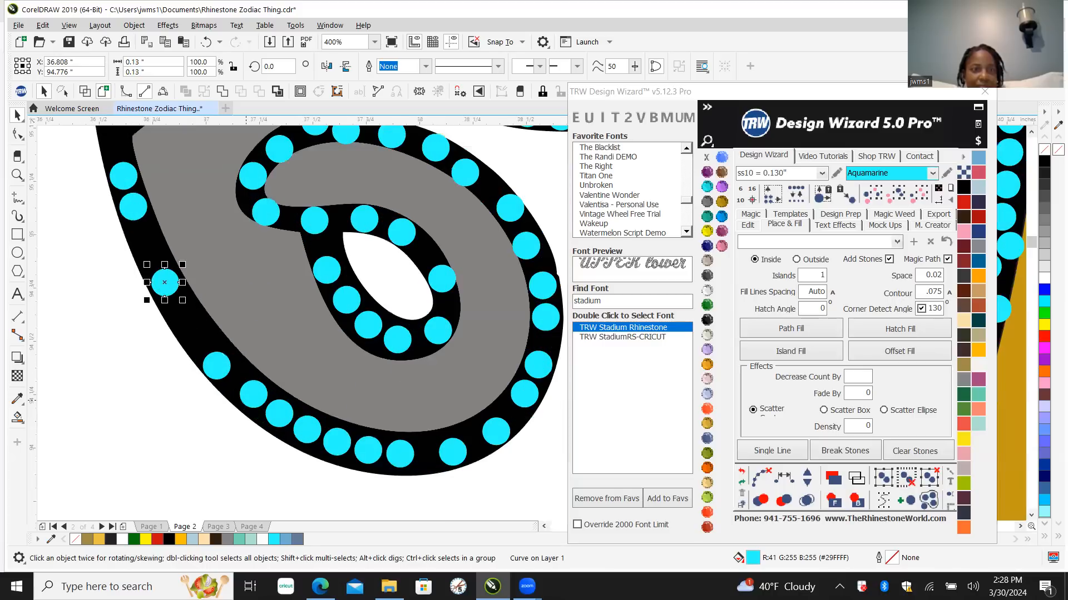
{"action": "left_click", "coordinate": [221, 373]}
{"action": "key", "text": "Delete"}
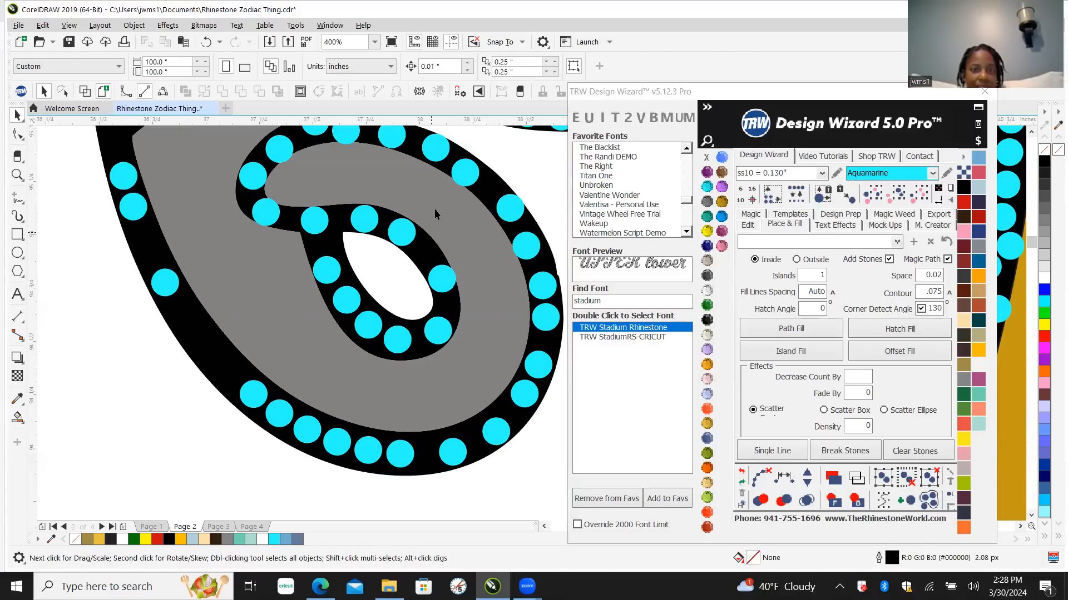
Step: Delete the crowded stone above the left horn's curl and nudge the neighbouring stone on the curl's edge slightly upward
{"action": "scroll", "coordinate": [389, 256], "scroll_direction": "down", "scroll_amount": 1}
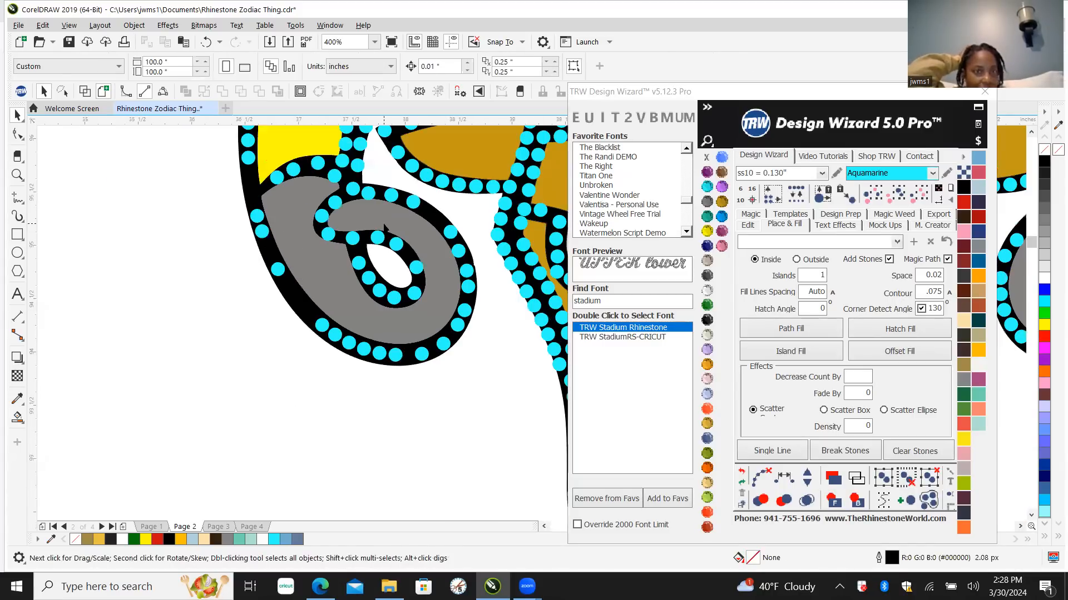
{"action": "scroll", "coordinate": [358, 203], "scroll_direction": "up", "scroll_amount": 1}
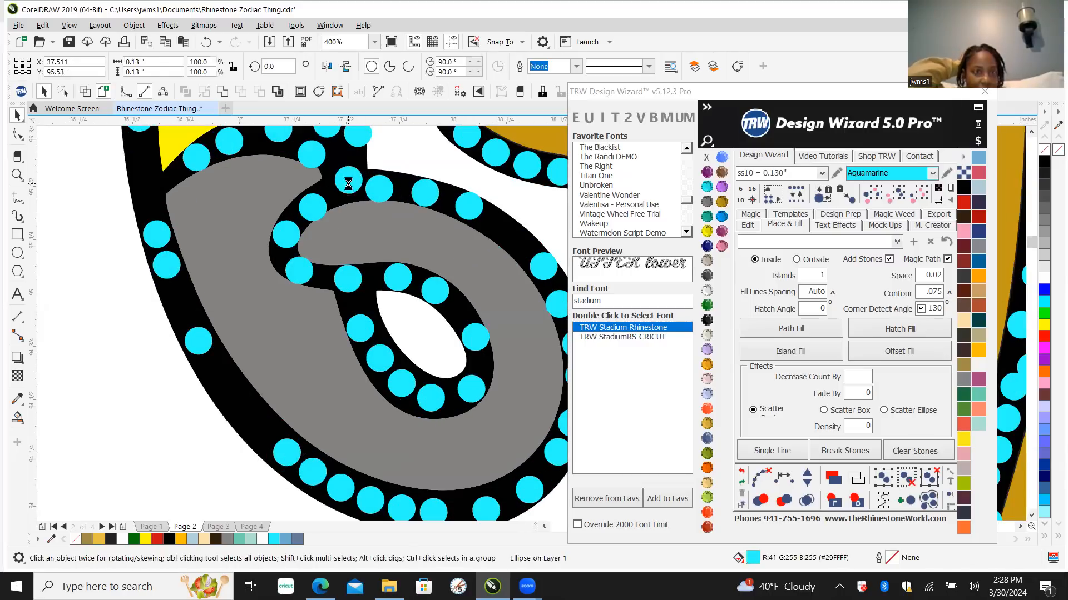
{"action": "scroll", "coordinate": [300, 189], "scroll_direction": "up", "scroll_amount": 2}
{"action": "left_click_drag", "start_coordinate": [412, 298], "coordinate": [413, 284]}
{"action": "scroll", "coordinate": [263, 374], "scroll_direction": "down", "scroll_amount": 2}
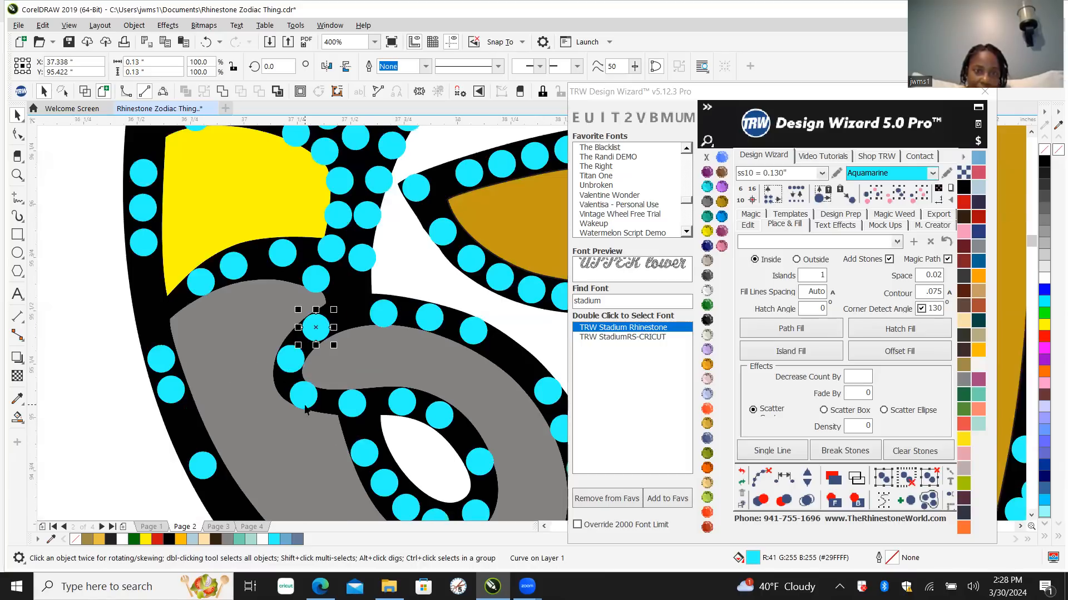
Step: Select the eleven stones from the curl's upper edge around its inner tip to the white opening and respace them evenly
{"action": "scroll", "coordinate": [348, 346], "scroll_direction": "down", "scroll_amount": 1}
{"action": "scroll", "coordinate": [387, 379], "scroll_direction": "up", "scroll_amount": 1}
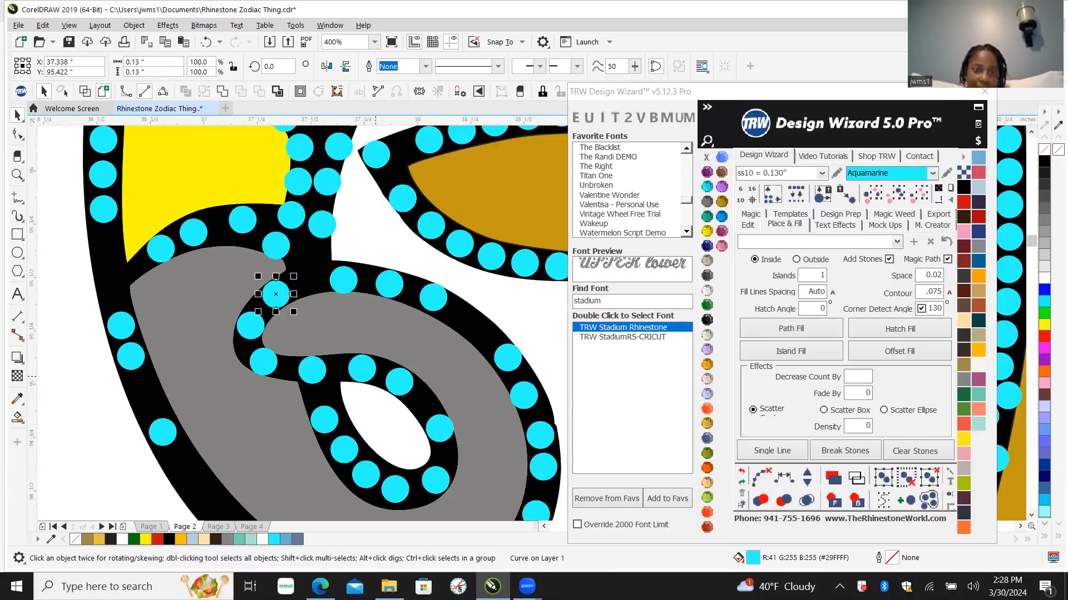
{"action": "left_click", "coordinate": [424, 301]}
{"action": "left_click", "coordinate": [385, 282], "text": "shift"}
{"action": "left_click", "coordinate": [349, 280], "text": "shift"}
{"action": "left_click", "coordinate": [268, 299], "text": "shift"}
{"action": "left_click", "coordinate": [246, 332], "text": "shift"}
{"action": "left_click", "coordinate": [257, 368], "text": "shift"}
{"action": "left_click", "coordinate": [313, 373], "text": "shift"}
{"action": "left_click", "coordinate": [367, 373], "text": "shift"}
{"action": "left_click", "coordinate": [403, 386], "text": "shift"}
{"action": "left_click", "coordinate": [441, 433], "text": "shift"}
{"action": "left_click", "coordinate": [443, 487], "text": "shift"}
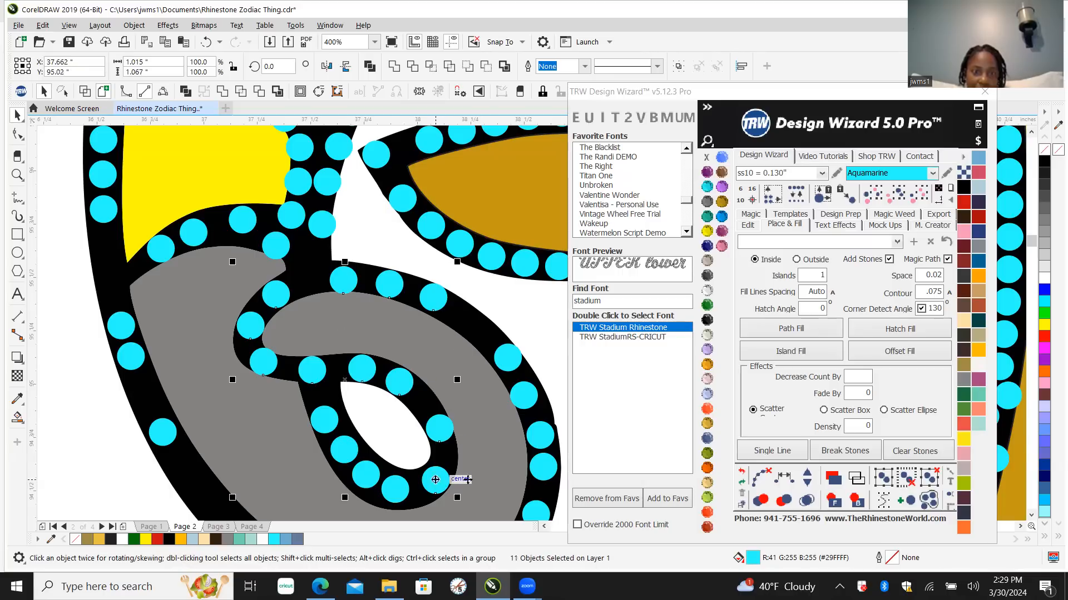
{"action": "left_click", "coordinate": [784, 477]}
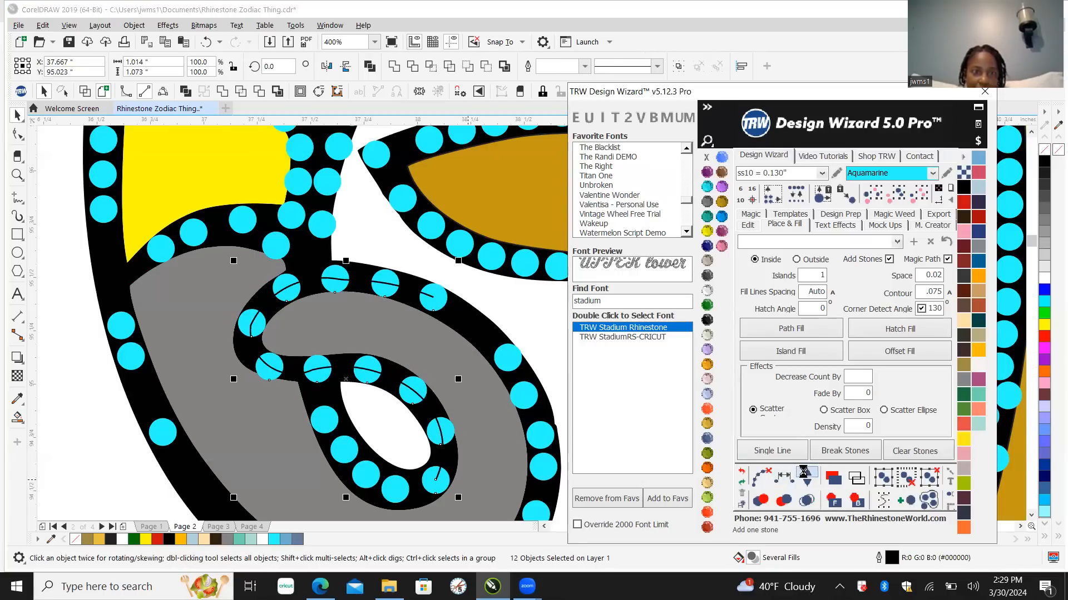
Step: Add stones one at a time until the curl's respaced inner run is closely filled, and clear the guide path
{"action": "left_click", "coordinate": [806, 476]}
{"action": "left_click", "coordinate": [806, 476]}
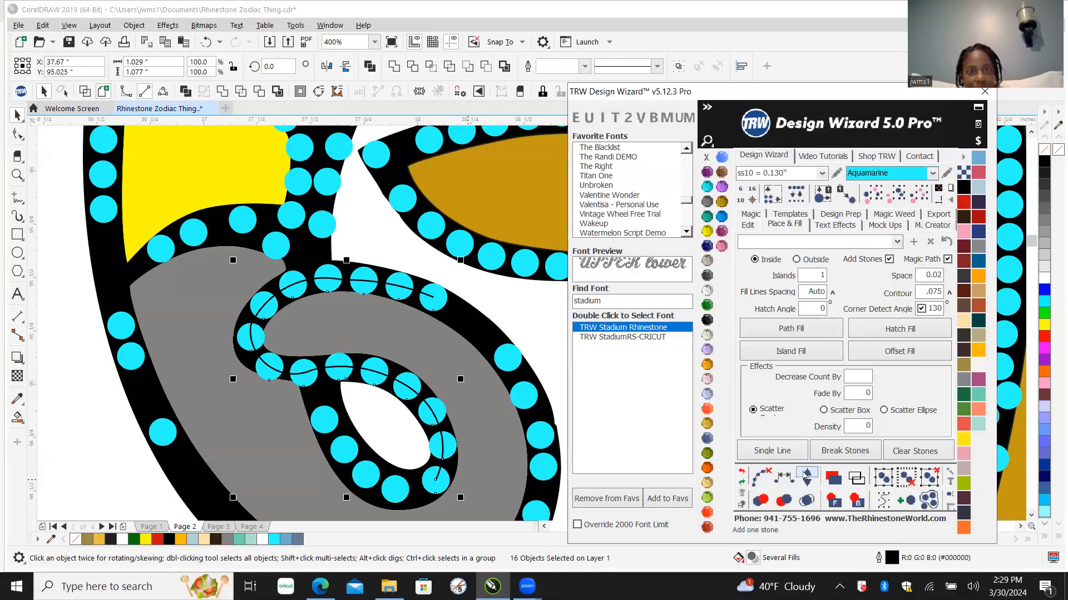
{"action": "left_click", "coordinate": [805, 476]}
{"action": "left_click", "coordinate": [759, 477]}
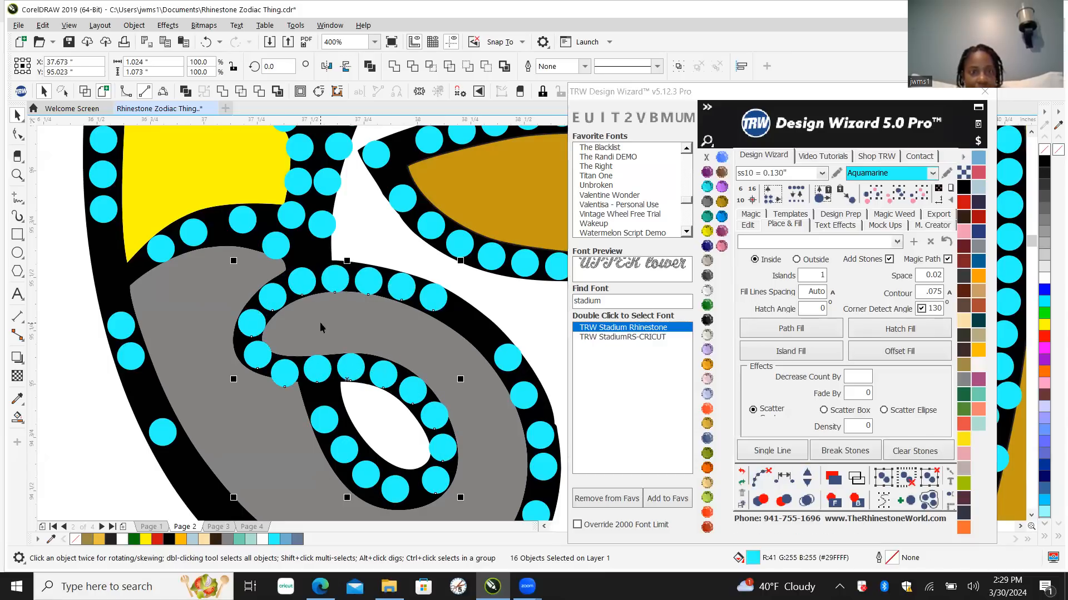
Step: Respace the nine stones around the curl's white opening evenly with one extra stone, and clear the guide path
{"action": "left_click", "coordinate": [321, 368]}
{"action": "left_click", "coordinate": [326, 424], "text": "shift"}
{"action": "left_click", "coordinate": [345, 451], "text": "shift"}
{"action": "left_click", "coordinate": [365, 475], "text": "shift"}
{"action": "left_click", "coordinate": [394, 489], "text": "shift"}
{"action": "left_click", "coordinate": [436, 482], "text": "shift"}
{"action": "left_click", "coordinate": [443, 448], "text": "shift"}
{"action": "left_click", "coordinate": [434, 415], "text": "shift"}
{"action": "left_click", "coordinate": [413, 390], "text": "shift"}
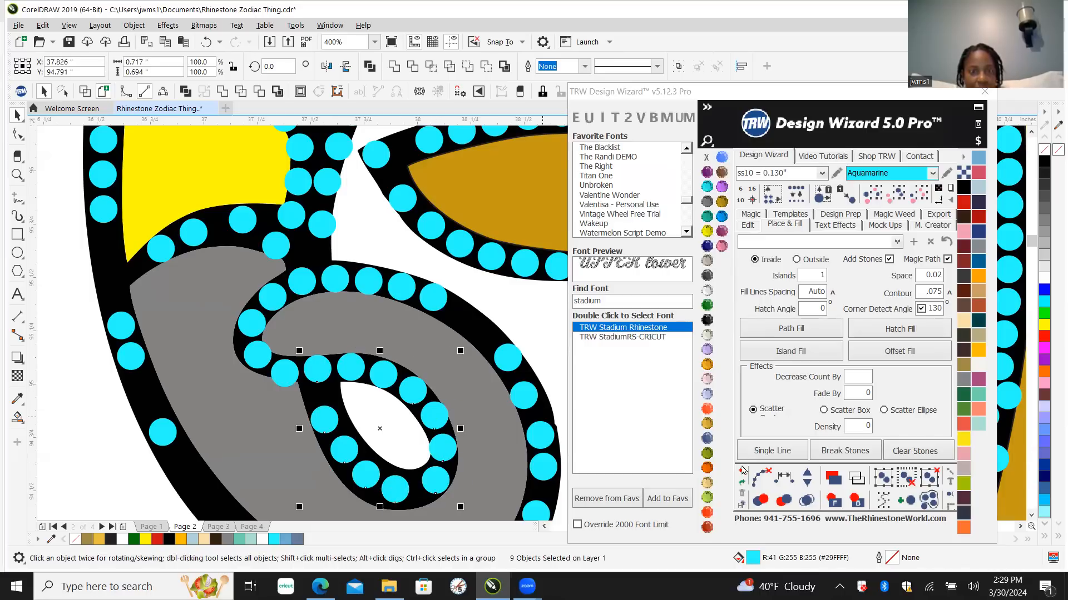
{"action": "left_click", "coordinate": [761, 476]}
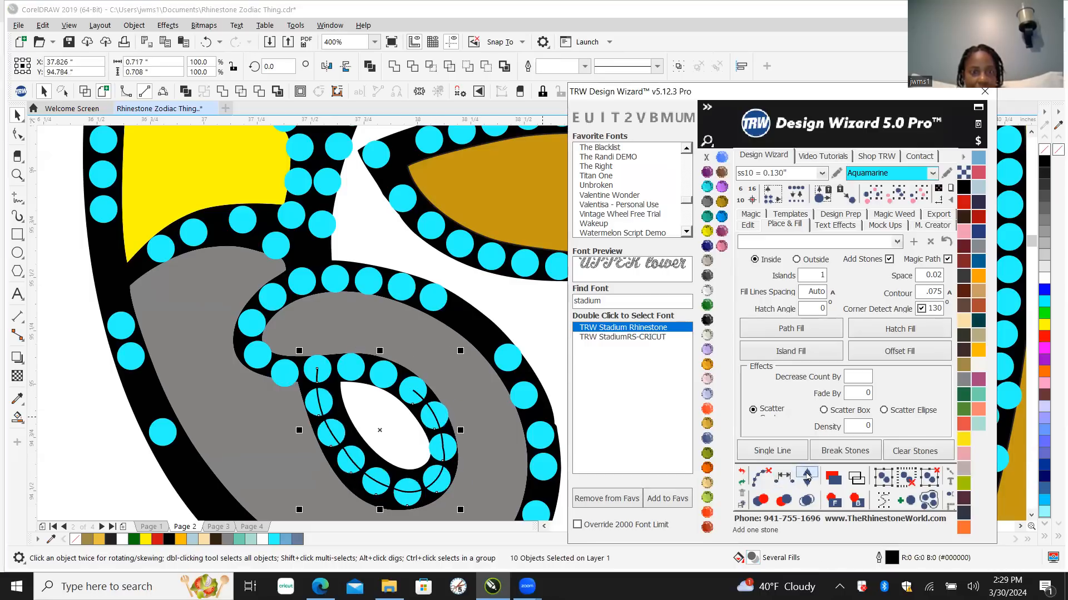
{"action": "left_click", "coordinate": [761, 477]}
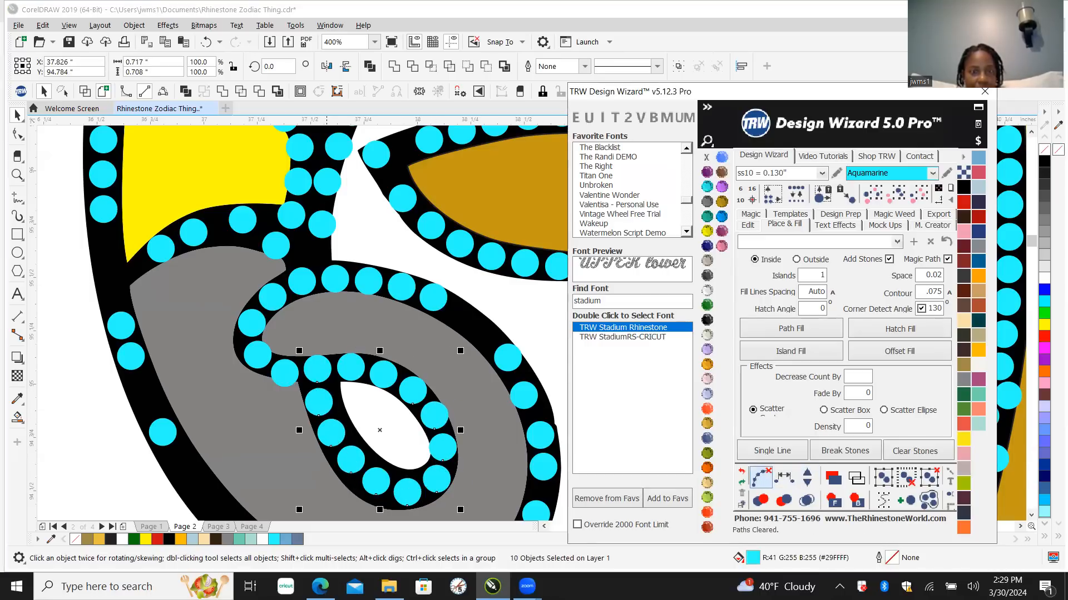
Step: Select the stones around the left curl's outer edge, from its upper edge through the bottom and up the outer side
{"action": "left_click", "coordinate": [369, 242]}
{"action": "left_click", "coordinate": [433, 297]}
{"action": "scroll", "coordinate": [525, 247], "scroll_direction": "down", "scroll_amount": 1}
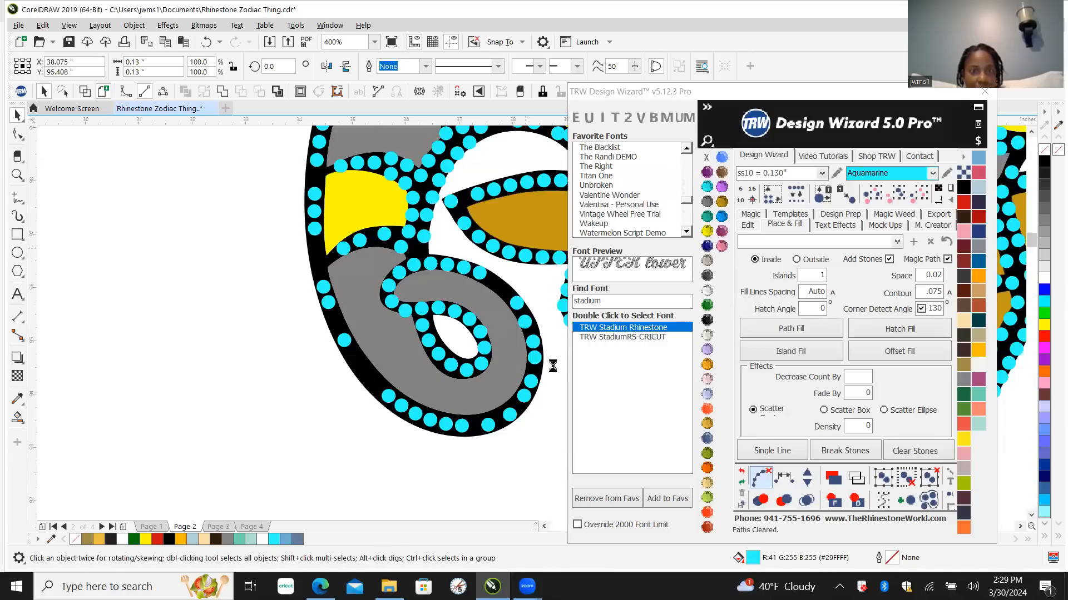
{"action": "scroll", "coordinate": [553, 366], "scroll_direction": "down", "scroll_amount": 2}
{"action": "scroll", "coordinate": [352, 399], "scroll_direction": "down", "scroll_amount": 1}
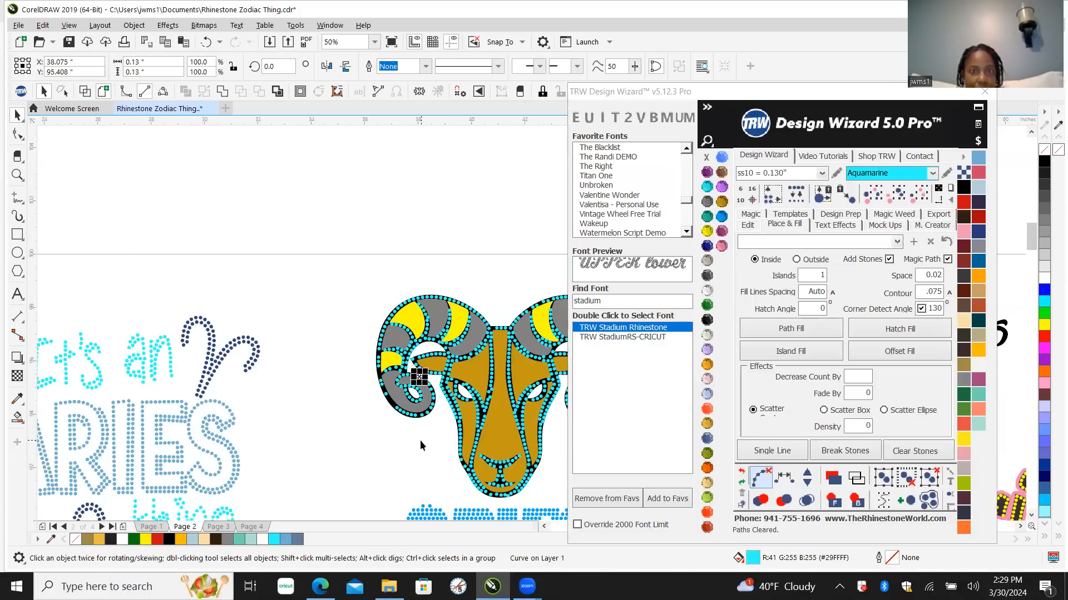
{"action": "scroll", "coordinate": [436, 399], "scroll_direction": "up", "scroll_amount": 3}
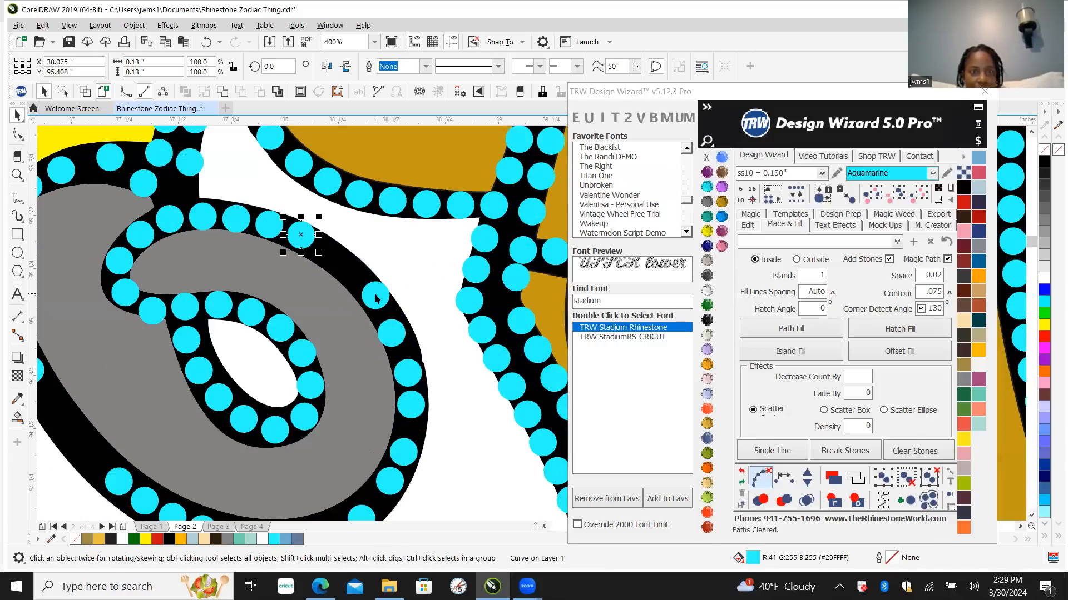
{"action": "left_click", "coordinate": [375, 298], "text": "shift"}
{"action": "left_click", "coordinate": [391, 333], "text": "shift"}
{"action": "left_click", "coordinate": [407, 371], "text": "shift"}
{"action": "left_click", "coordinate": [410, 405], "text": "shift"}
{"action": "left_click", "coordinate": [401, 461], "text": "shift"}
{"action": "left_click", "coordinate": [390, 481], "text": "shift"}
{"action": "scroll", "coordinate": [394, 391], "scroll_direction": "down", "scroll_amount": 1}
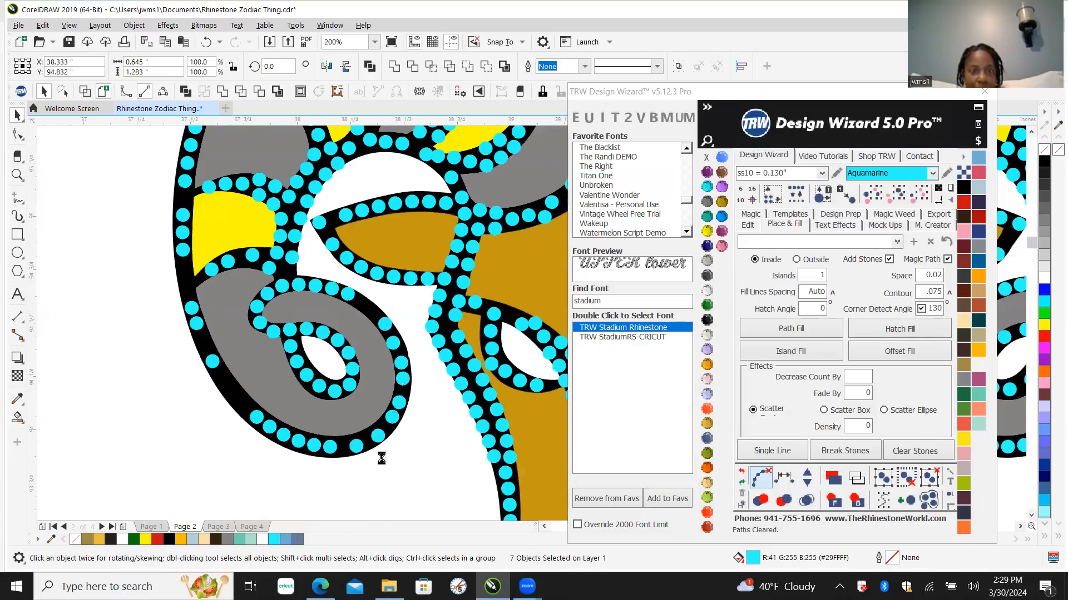
{"action": "scroll", "coordinate": [381, 458], "scroll_direction": "up", "scroll_amount": 2}
{"action": "left_click", "coordinate": [370, 381], "text": "shift"}
{"action": "left_click", "coordinate": [283, 411], "text": "shift"}
{"action": "left_click", "coordinate": [183, 417], "text": "shift"}
{"action": "left_click", "coordinate": [111, 409], "text": "shift"}
{"action": "left_click", "coordinate": [63, 392], "text": "shift"}
{"action": "scroll", "coordinate": [68, 395], "scroll_direction": "down", "scroll_amount": 2}
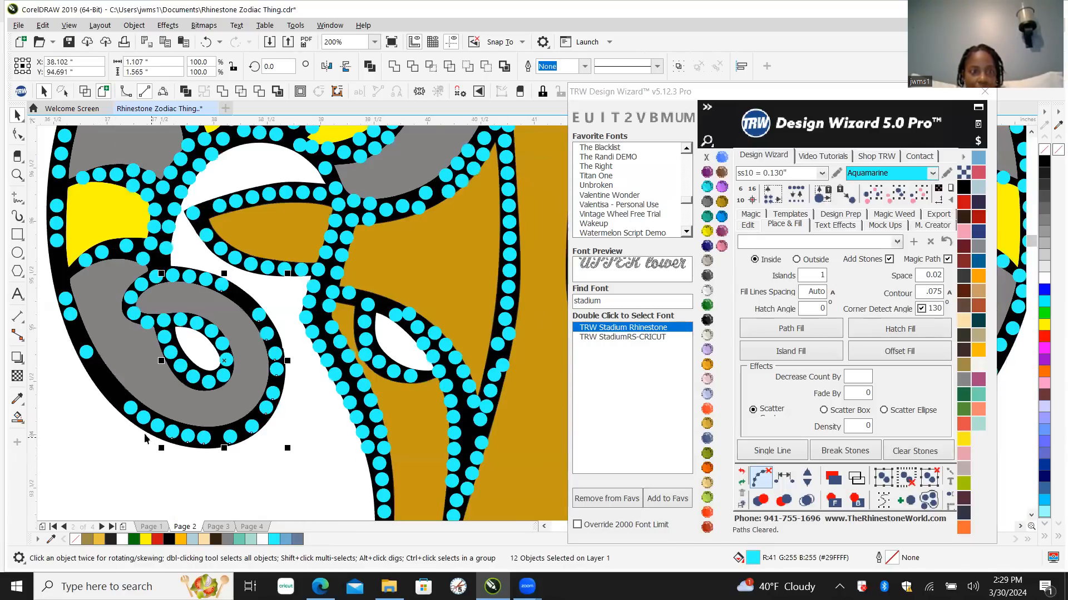
{"action": "scroll", "coordinate": [95, 423], "scroll_direction": "up", "scroll_amount": 1}
{"action": "left_click", "coordinate": [157, 427], "text": "shift"}
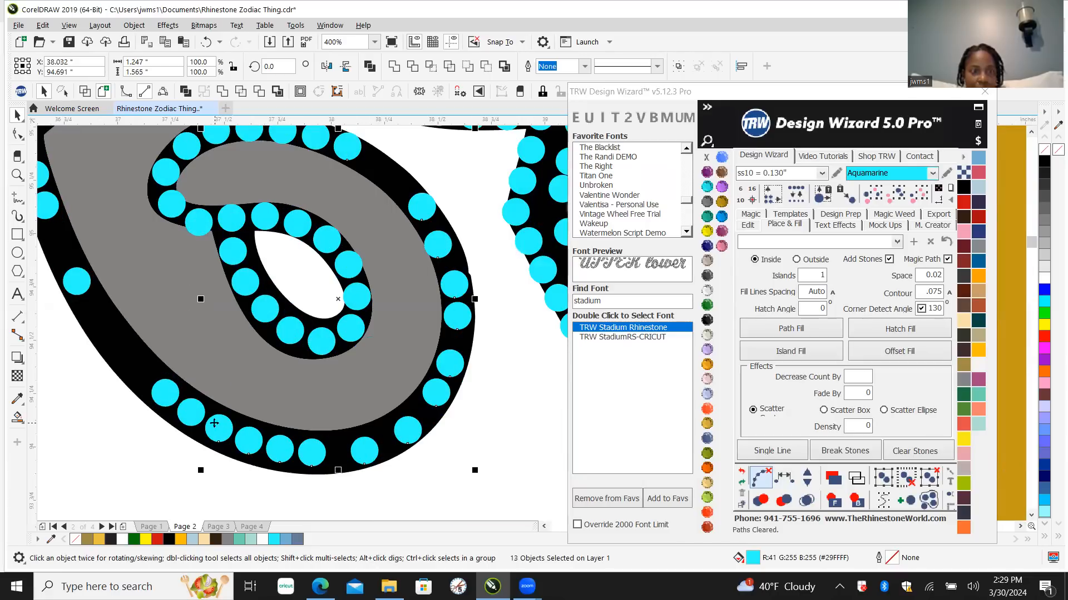
{"action": "left_click", "coordinate": [185, 418], "text": "shift"}
{"action": "left_click", "coordinate": [161, 399], "text": "shift"}
{"action": "left_click", "coordinate": [69, 278], "text": "shift"}
{"action": "left_click", "coordinate": [47, 206], "text": "shift"}
Step: Extend the selection up the left horn's outer edge past the lower yellow band and respace all the selected stones evenly
{"action": "scroll", "coordinate": [132, 288], "scroll_direction": "down", "scroll_amount": 2}
{"action": "scroll", "coordinate": [131, 288], "scroll_direction": "down", "scroll_amount": 2}
{"action": "scroll", "coordinate": [111, 264], "scroll_direction": "up", "scroll_amount": 4}
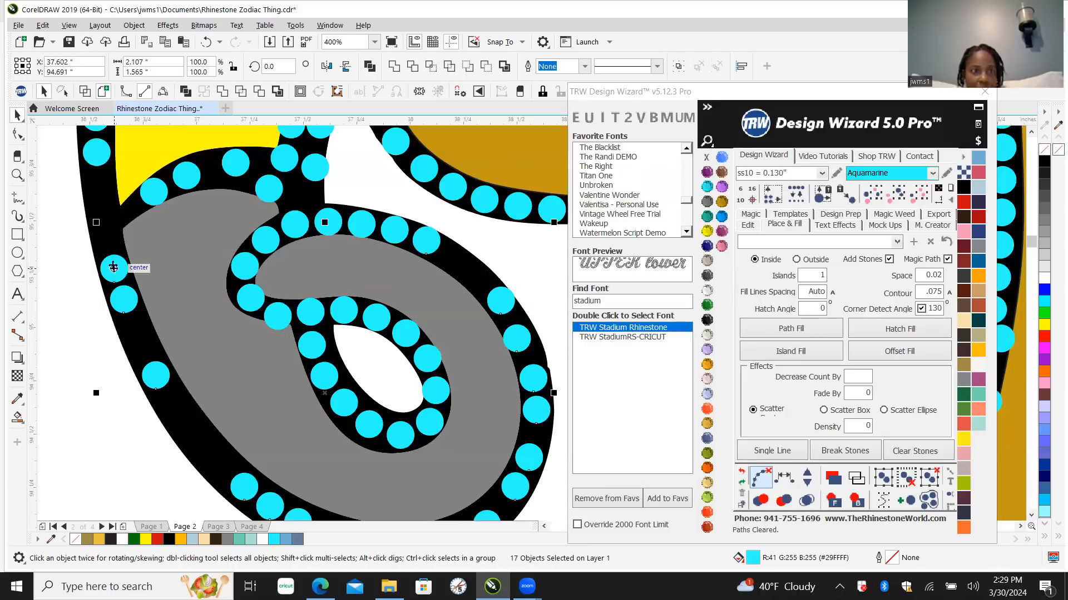
{"action": "left_click", "coordinate": [99, 158], "text": "shift"}
{"action": "scroll", "coordinate": [106, 172], "scroll_direction": "down", "scroll_amount": 3}
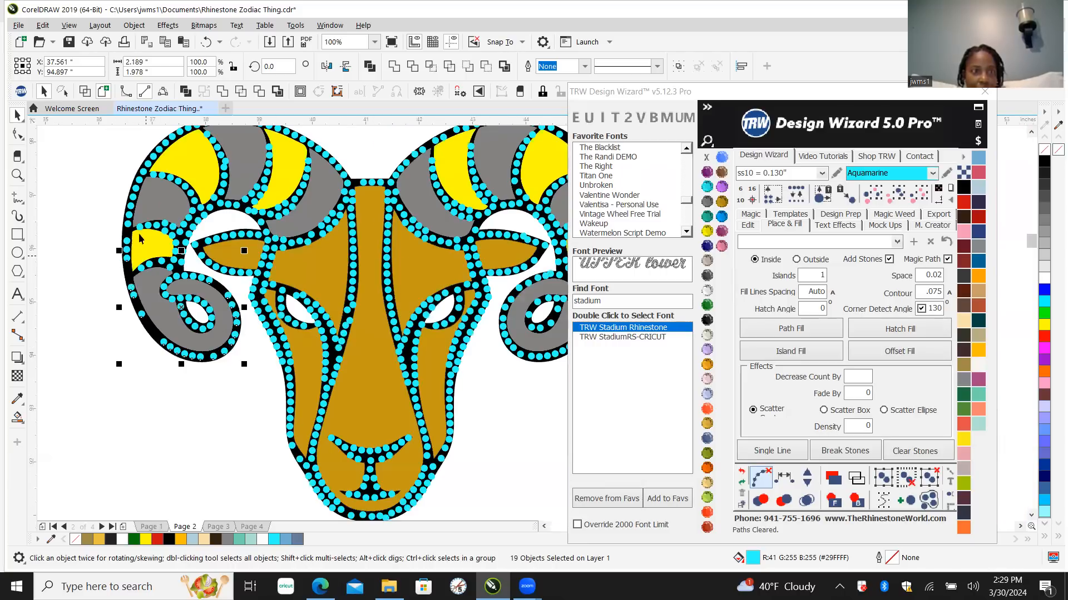
{"action": "scroll", "coordinate": [122, 202], "scroll_direction": "up", "scroll_amount": 2}
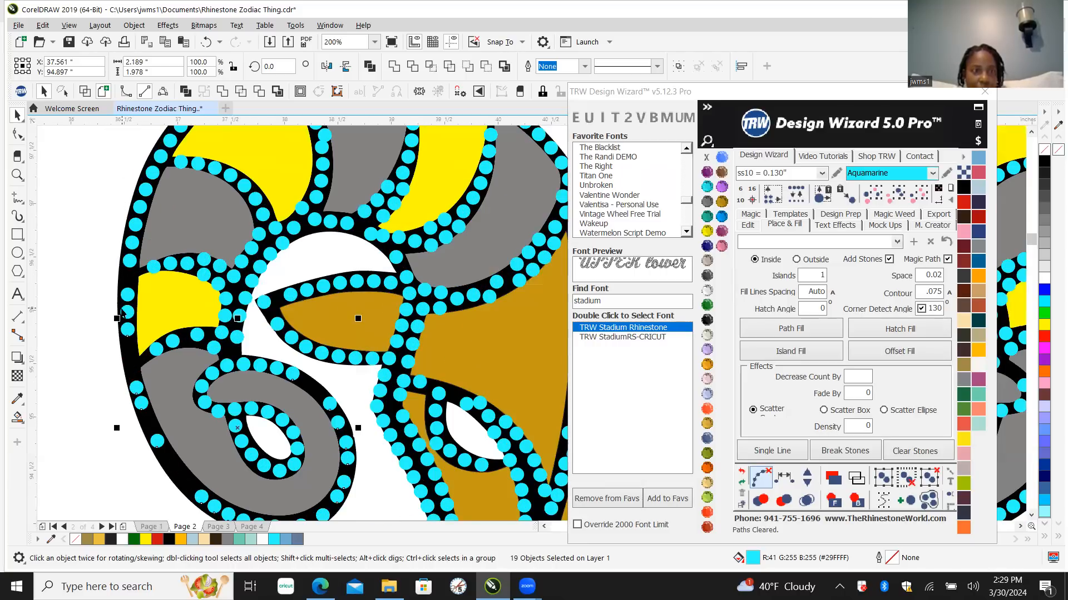
{"action": "scroll", "coordinate": [121, 308], "scroll_direction": "up", "scroll_amount": 2}
{"action": "left_click", "coordinate": [123, 308], "text": "shift"}
{"action": "left_click", "coordinate": [130, 273], "text": "shift"}
{"action": "left_click", "coordinate": [136, 211], "text": "shift"}
{"action": "left_click", "coordinate": [140, 180], "text": "shift"}
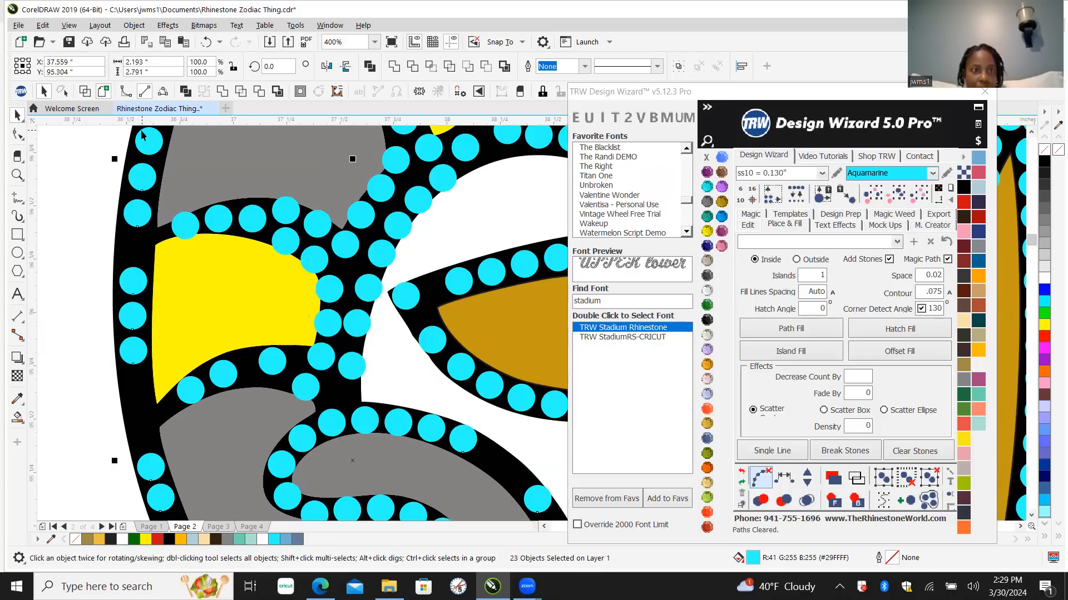
{"action": "left_click", "coordinate": [152, 147], "text": "shift"}
{"action": "left_click", "coordinate": [807, 476]}
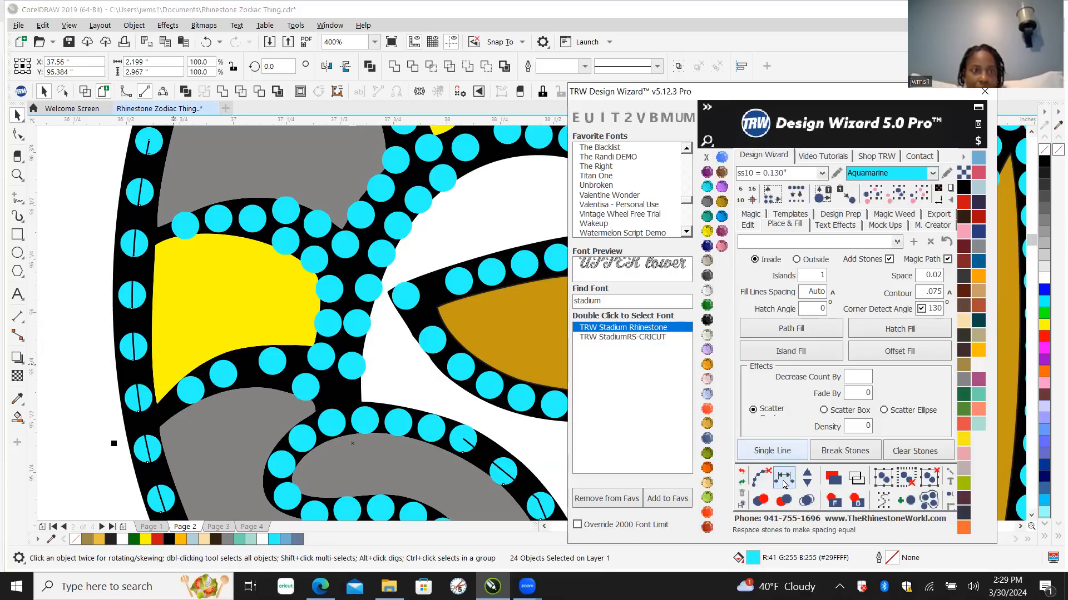
Step: Add stones one at a time until the left horn's respaced outer run is closely filled, and clear the guide path
{"action": "left_click", "coordinate": [807, 475]}
{"action": "left_click", "coordinate": [807, 475]}
{"action": "left_click", "coordinate": [808, 475]}
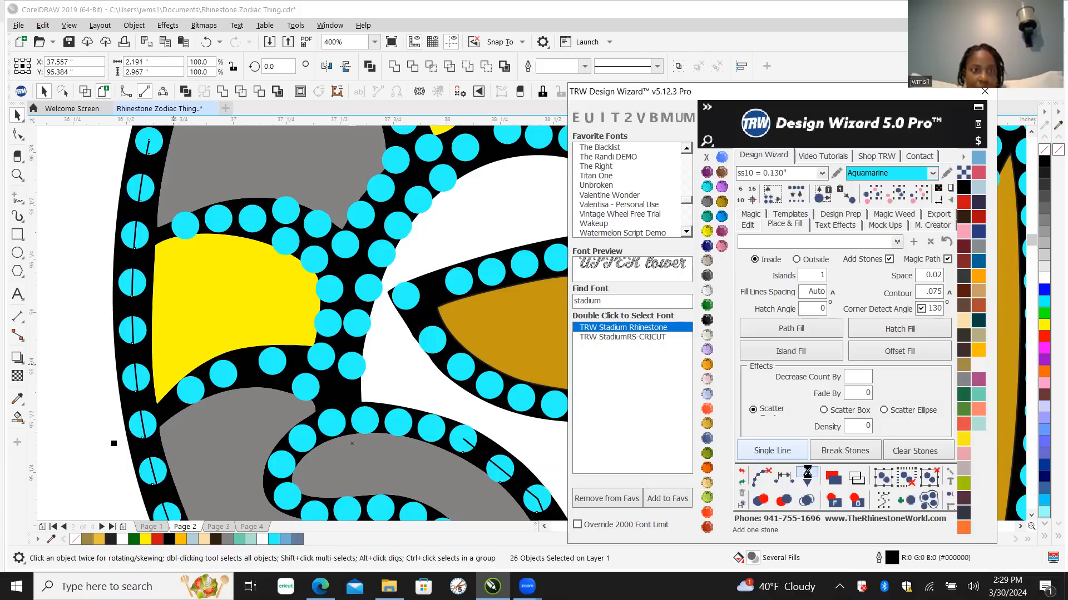
{"action": "left_click", "coordinate": [808, 475]}
{"action": "left_click", "coordinate": [808, 475]}
{"action": "left_click", "coordinate": [809, 477]}
{"action": "left_click", "coordinate": [809, 477]}
{"action": "left_click", "coordinate": [809, 476]}
{"action": "left_click", "coordinate": [809, 476]}
{"action": "left_click", "coordinate": [809, 476]}
{"action": "left_click", "coordinate": [810, 477]}
{"action": "left_click", "coordinate": [809, 477]}
{"action": "left_click", "coordinate": [810, 477]}
{"action": "left_click", "coordinate": [810, 477]}
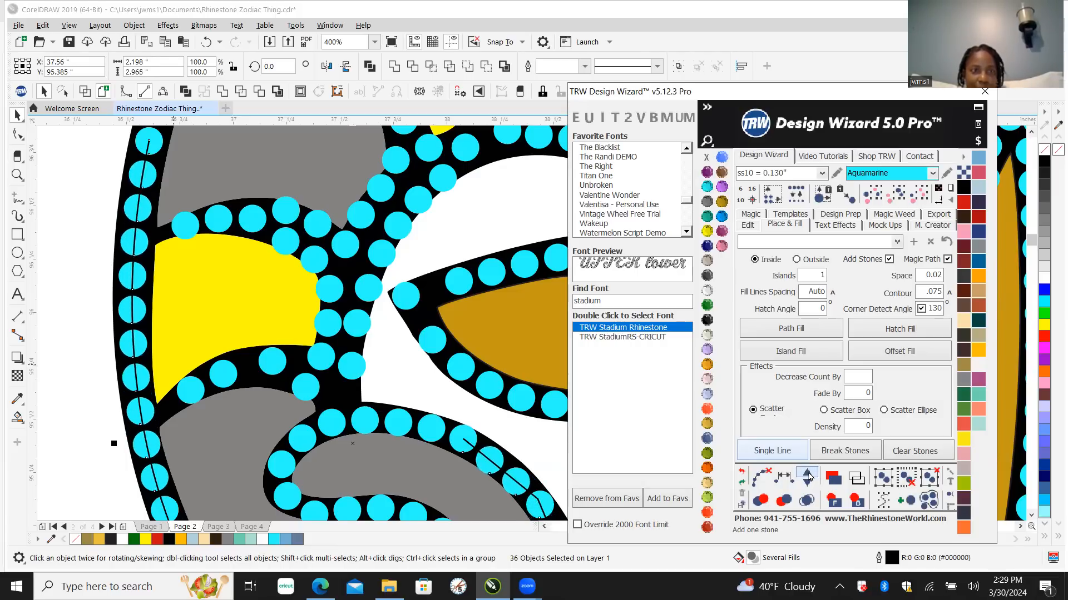
{"action": "left_click", "coordinate": [760, 477]}
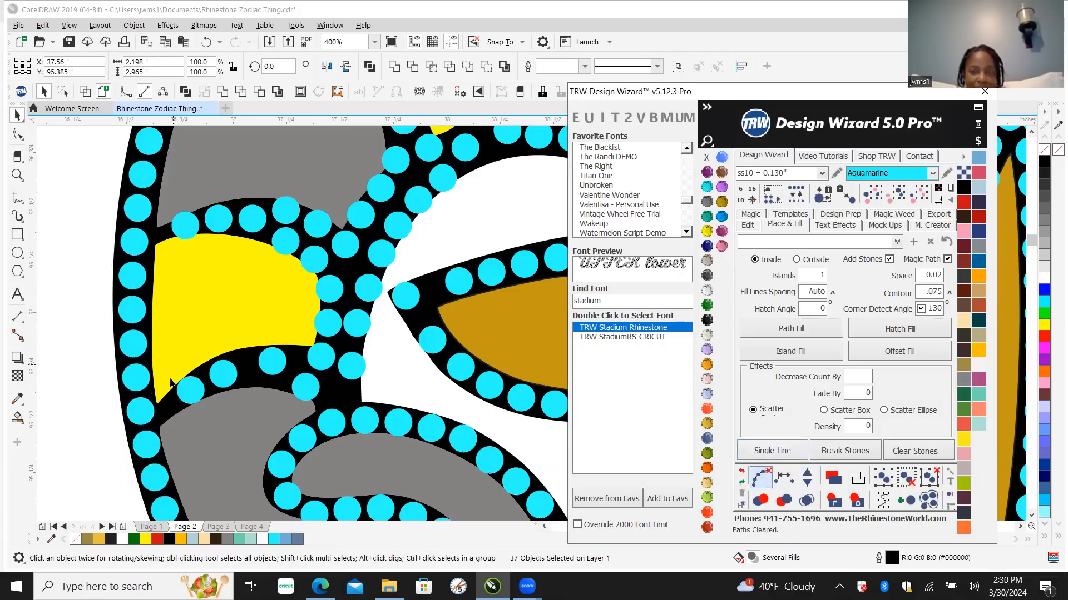
Step: Select the stones and enclosed shapes on the right half of the ram head and delete them
{"action": "scroll", "coordinate": [265, 303], "scroll_direction": "down", "scroll_amount": 4}
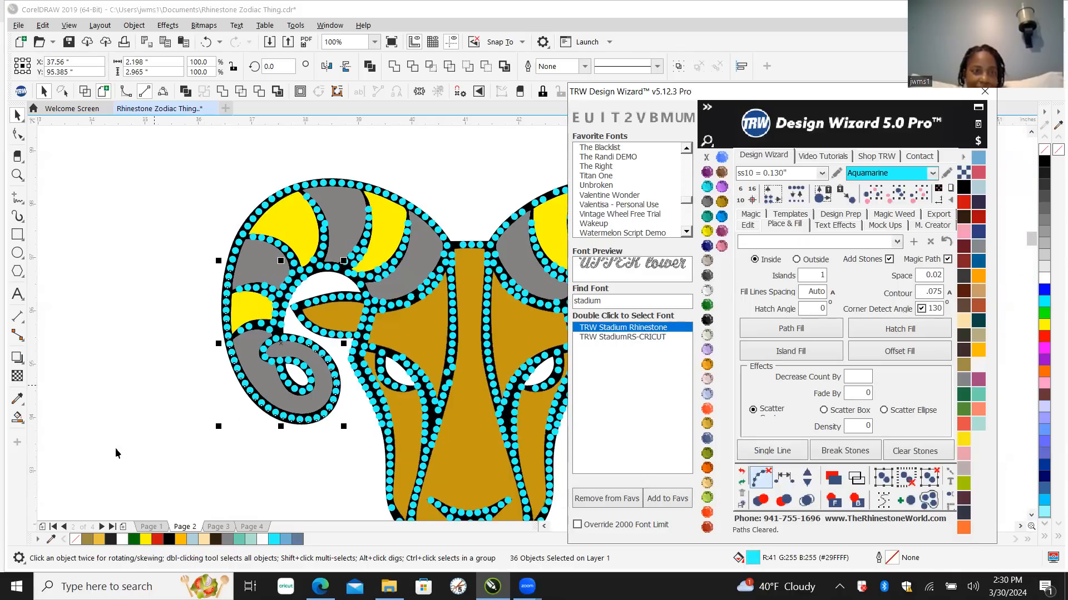
{"action": "scroll", "coordinate": [117, 353], "scroll_direction": "down", "scroll_amount": 1}
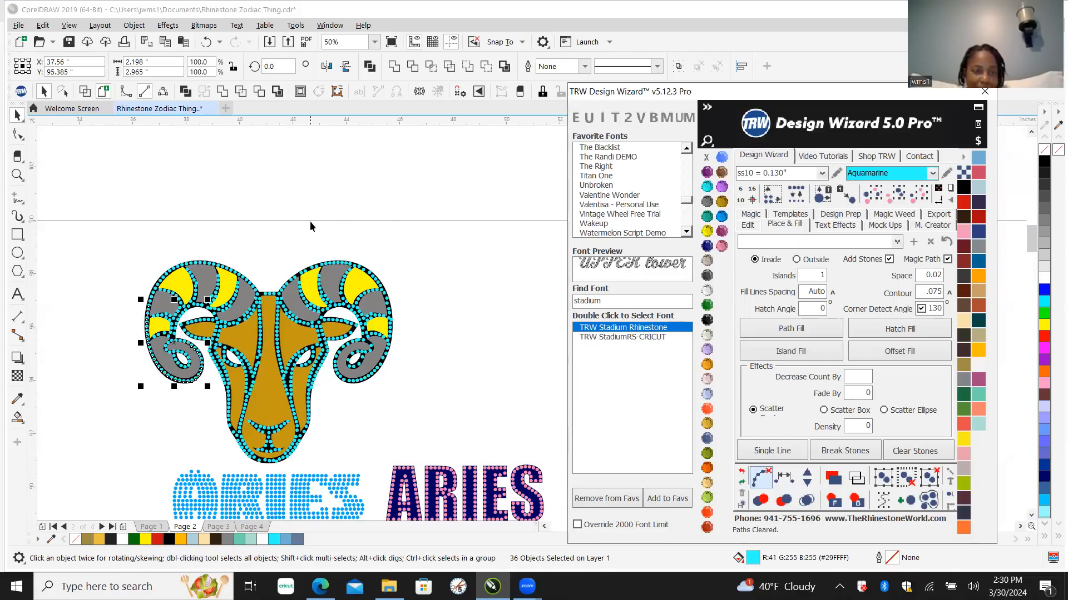
{"action": "scroll", "coordinate": [170, 397], "scroll_direction": "up", "scroll_amount": 1}
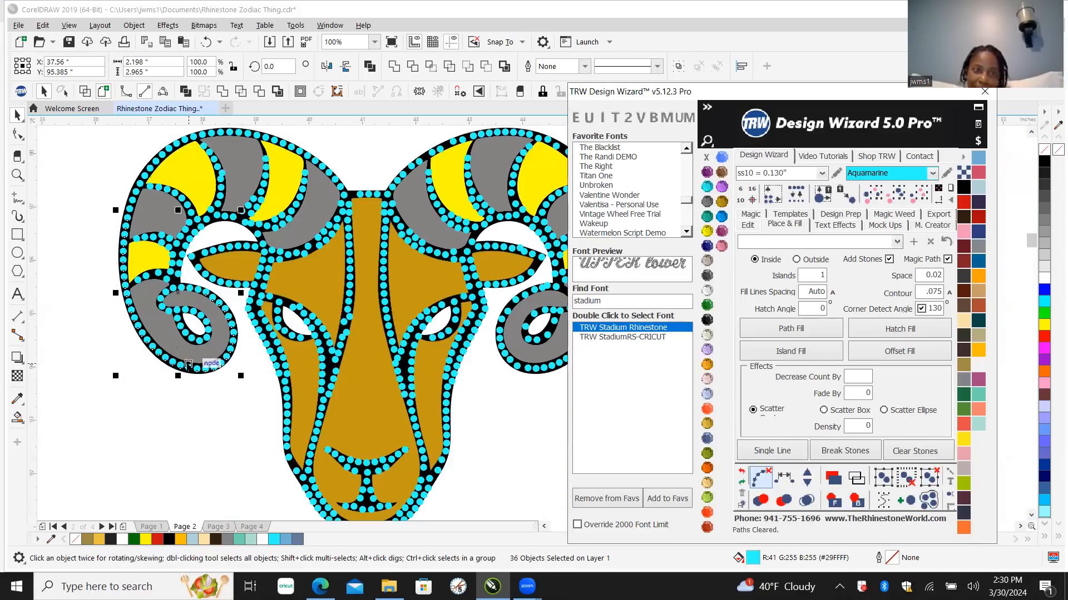
{"action": "left_click", "coordinate": [195, 433]}
{"action": "scroll", "coordinate": [195, 433], "scroll_direction": "down", "scroll_amount": 1}
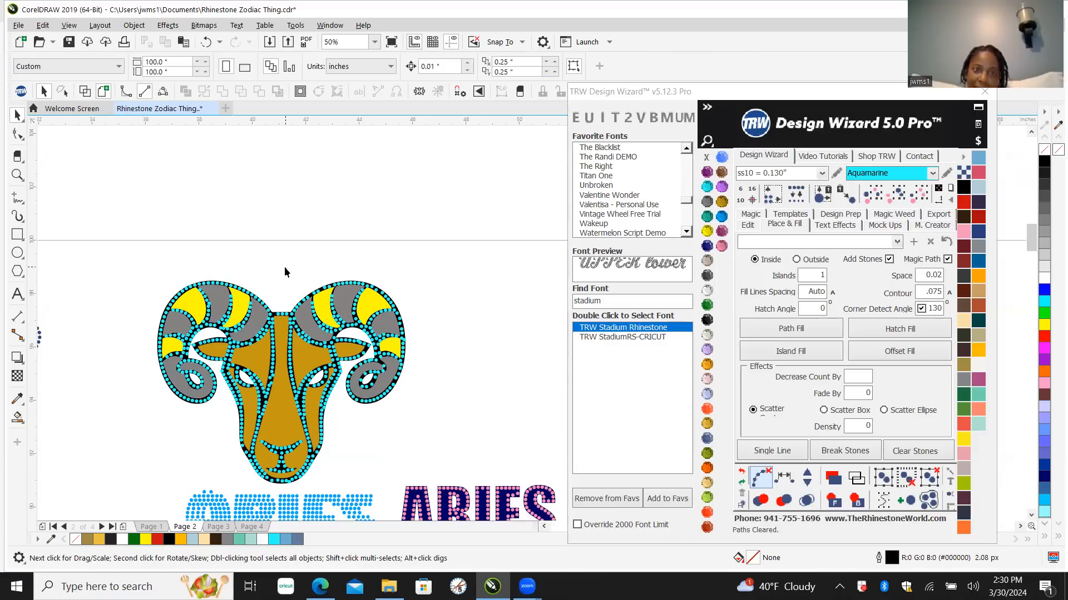
{"action": "left_click_drag", "start_coordinate": [279, 251], "coordinate": [323, 383]}
{"action": "left_click_drag", "start_coordinate": [390, 487], "coordinate": [426, 493]}
{"action": "scroll", "coordinate": [306, 337], "scroll_direction": "up", "scroll_amount": 4}
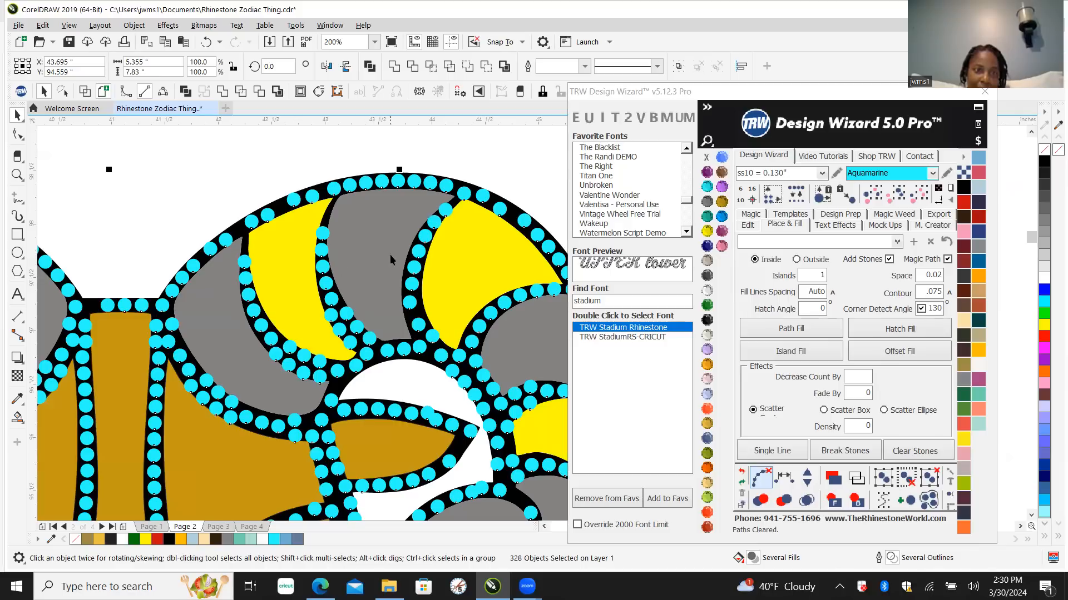
{"action": "scroll", "coordinate": [266, 289], "scroll_direction": "down", "scroll_amount": 4}
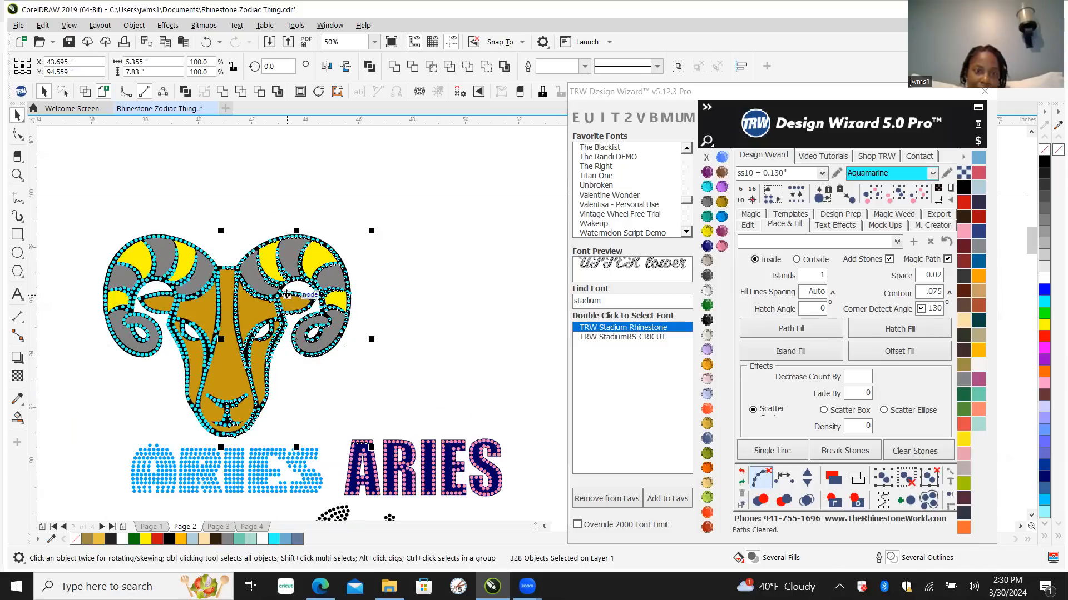
{"action": "scroll", "coordinate": [287, 301], "scroll_direction": "up", "scroll_amount": 4}
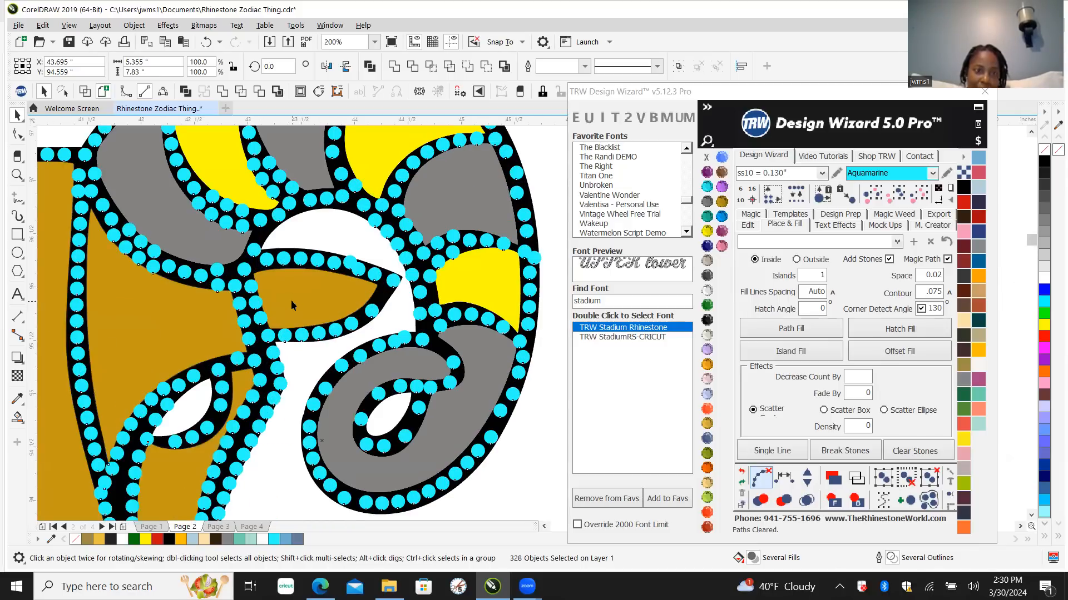
{"action": "scroll", "coordinate": [298, 305], "scroll_direction": "down", "scroll_amount": 2}
{"action": "key", "text": "Delete"}
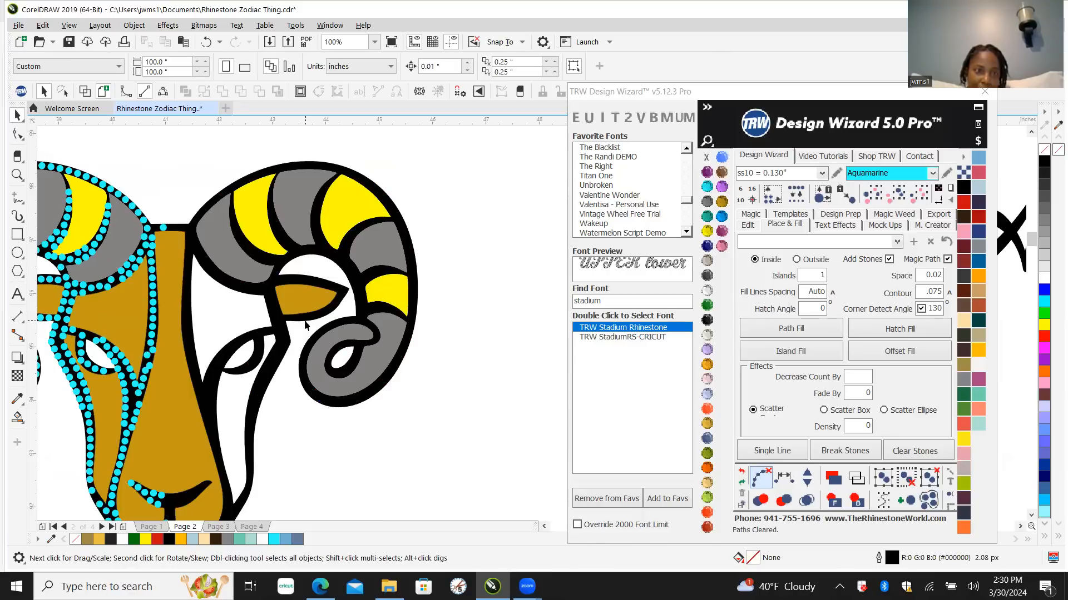
Step: Undo the right-half deletion and delete only the right-half stones, keeping the ram's brown face shape
{"action": "scroll", "coordinate": [217, 346], "scroll_direction": "up", "scroll_amount": 2}
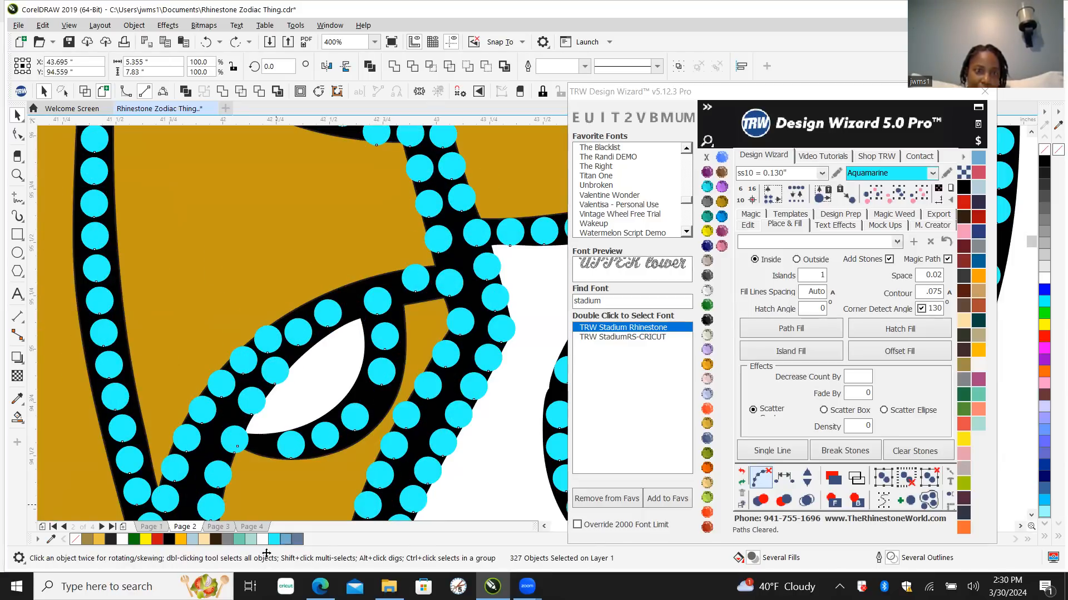
{"action": "scroll", "coordinate": [272, 448], "scroll_direction": "down", "scroll_amount": 3}
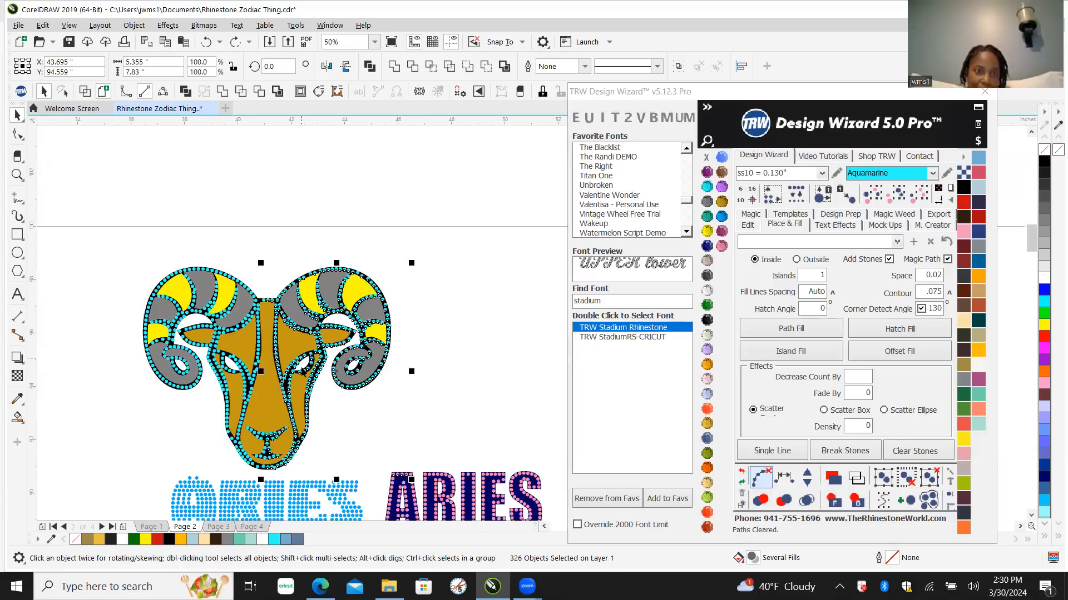
{"action": "scroll", "coordinate": [286, 388], "scroll_direction": "up", "scroll_amount": 1}
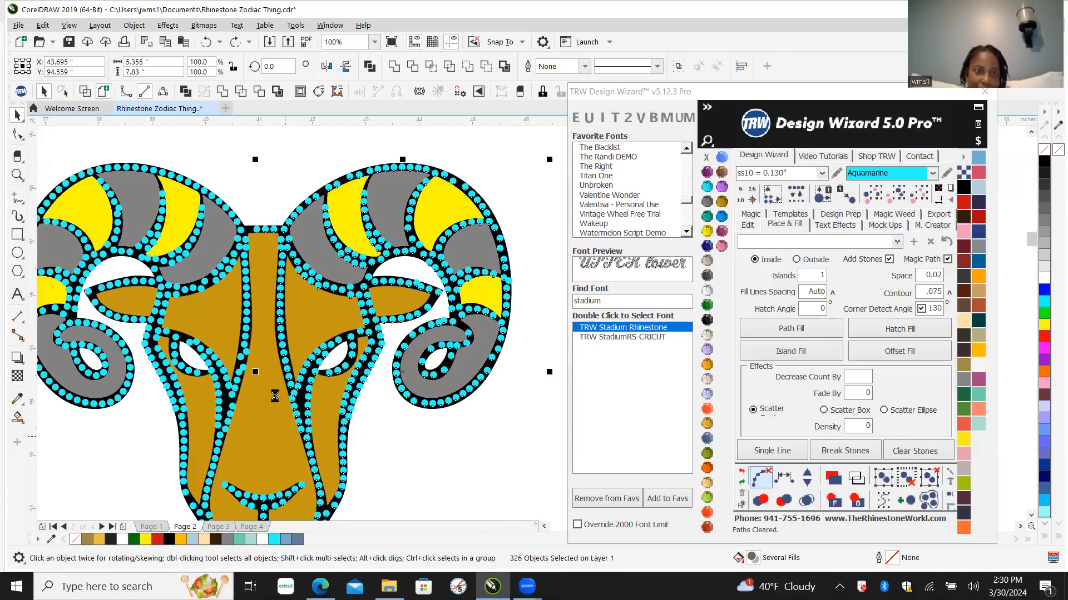
{"action": "scroll", "coordinate": [274, 405], "scroll_direction": "down", "scroll_amount": 1}
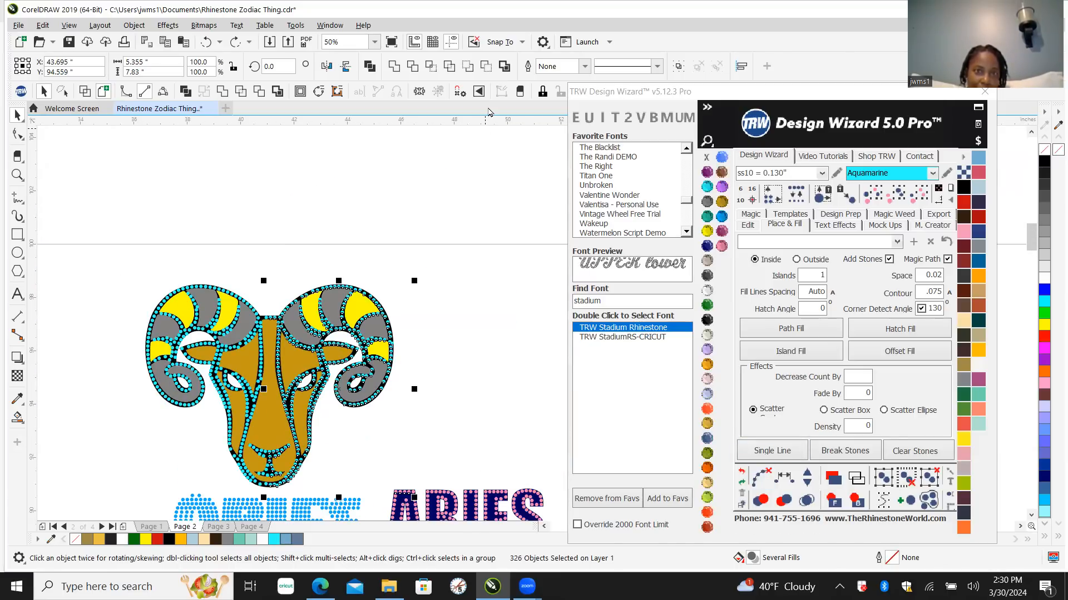
{"action": "key", "text": "Delete"}
{"action": "scroll", "coordinate": [265, 467], "scroll_direction": "up", "scroll_amount": 2}
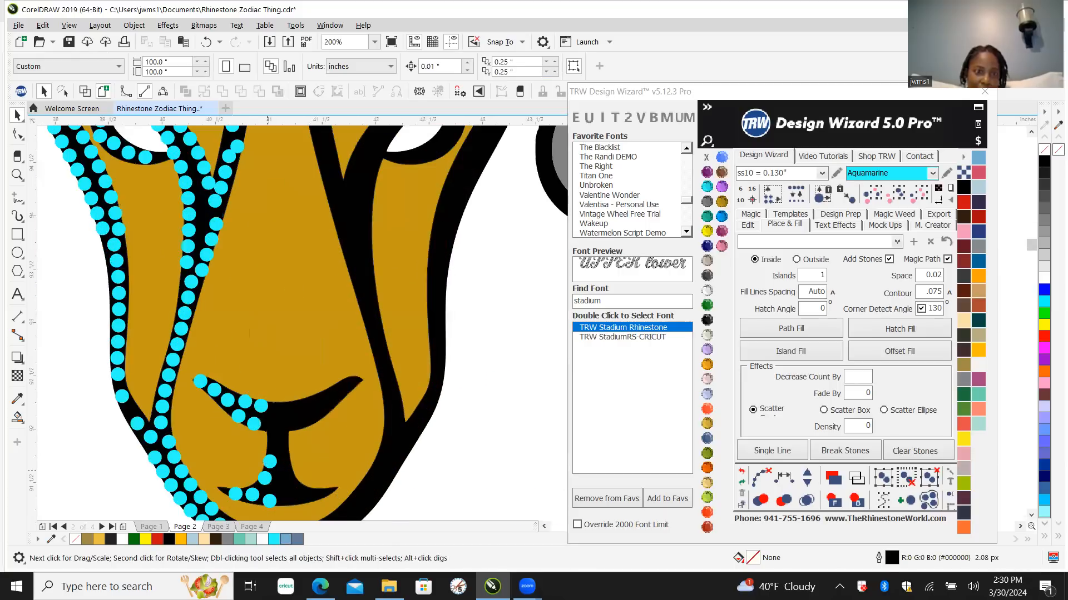
Step: Try to select all stones matching the size and color of a stone on the ram's left horn
{"action": "scroll", "coordinate": [271, 406], "scroll_direction": "down", "scroll_amount": 1}
{"action": "scroll", "coordinate": [185, 314], "scroll_direction": "down", "scroll_amount": 1}
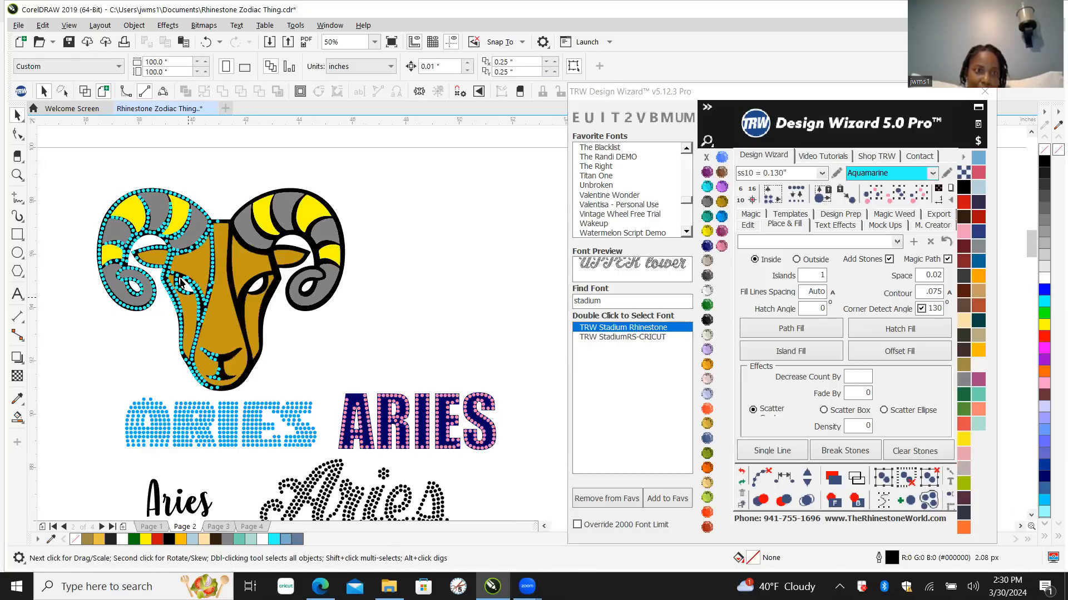
{"action": "scroll", "coordinate": [131, 199], "scroll_direction": "up", "scroll_amount": 1}
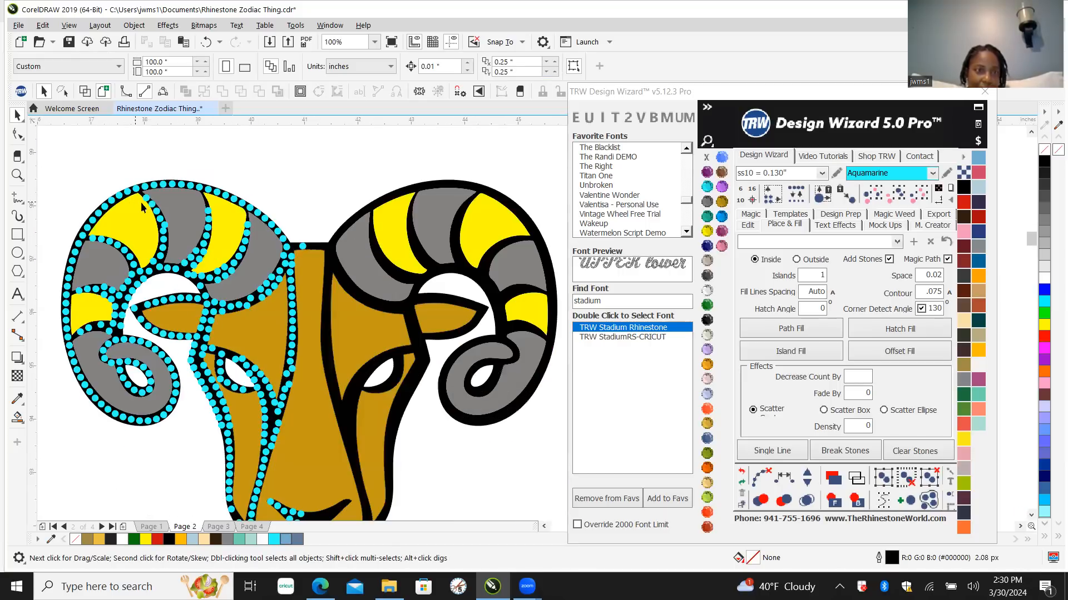
{"action": "left_click", "coordinate": [136, 193]}
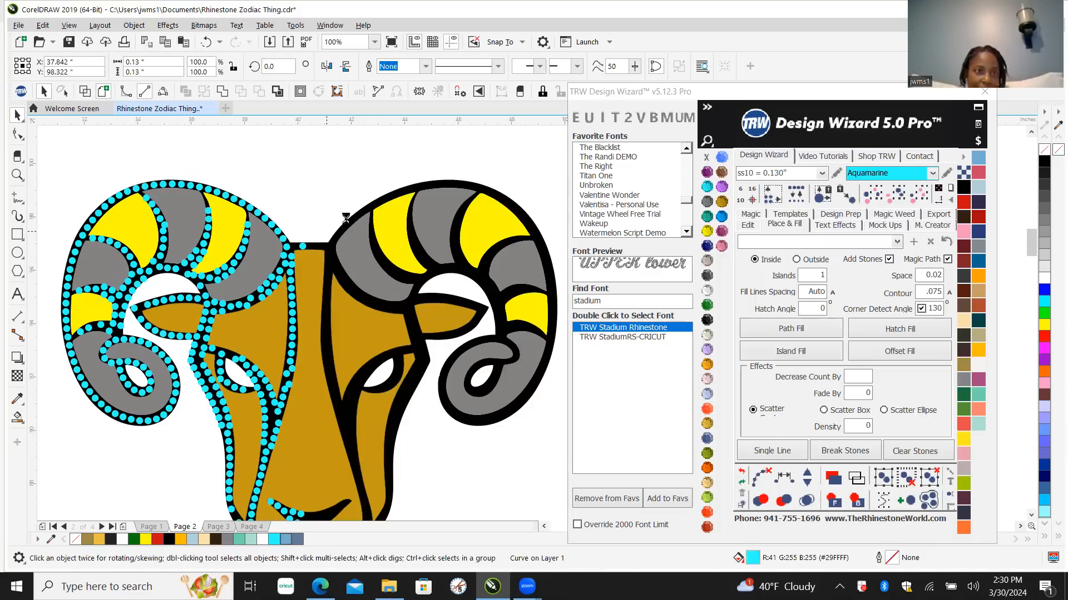
{"action": "scroll", "coordinate": [344, 219], "scroll_direction": "down", "scroll_amount": 2}
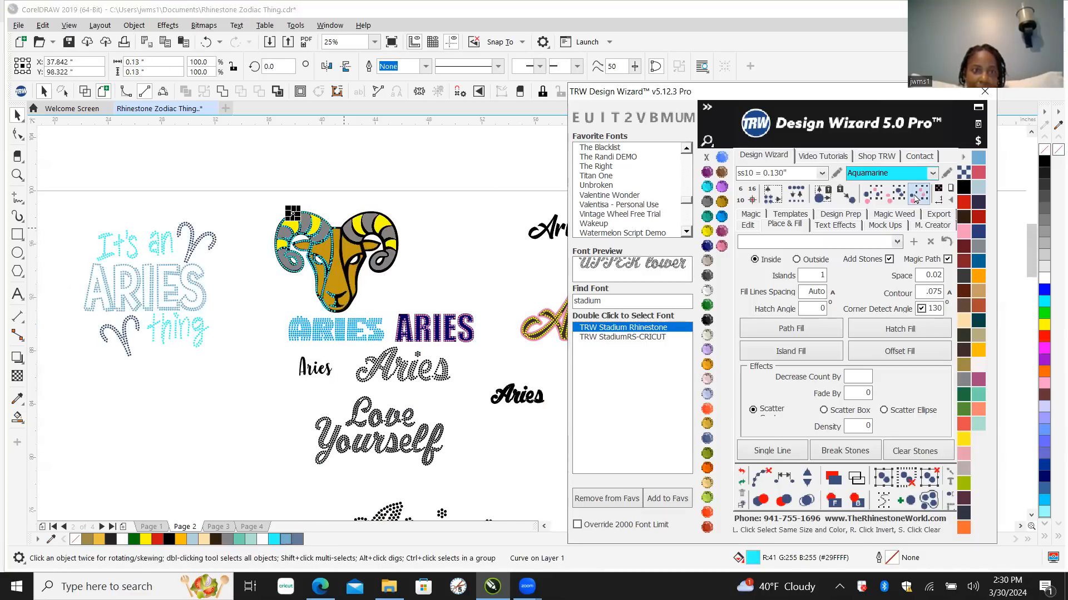
{"action": "left_click", "coordinate": [148, 191]}
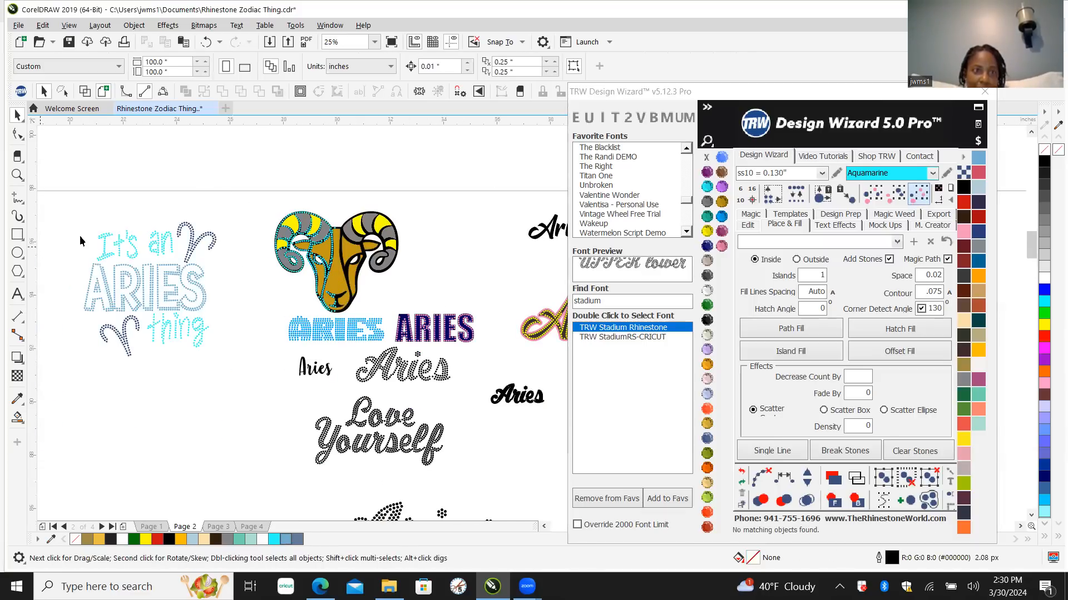
Step: Try to recolor stones in the still-grouped "It's an ARIES thing" design beside the ram head as Black Diamond
{"action": "scroll", "coordinate": [83, 228], "scroll_direction": "up", "scroll_amount": 1}
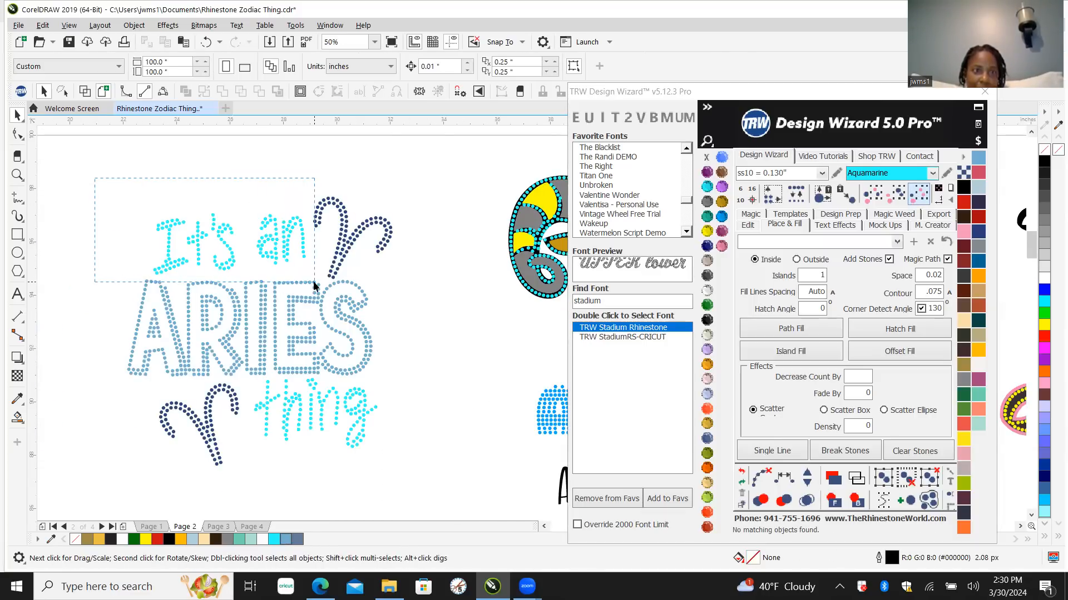
{"action": "left_click_drag", "start_coordinate": [314, 285], "coordinate": [307, 282]}
{"action": "left_click", "coordinate": [268, 246]}
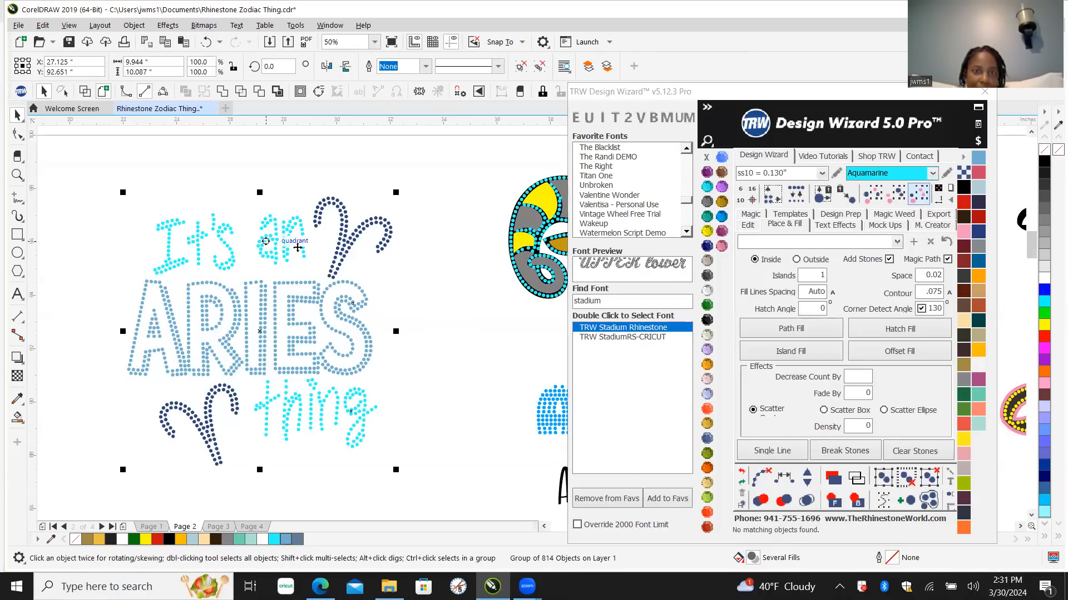
{"action": "left_click", "coordinate": [707, 202]}
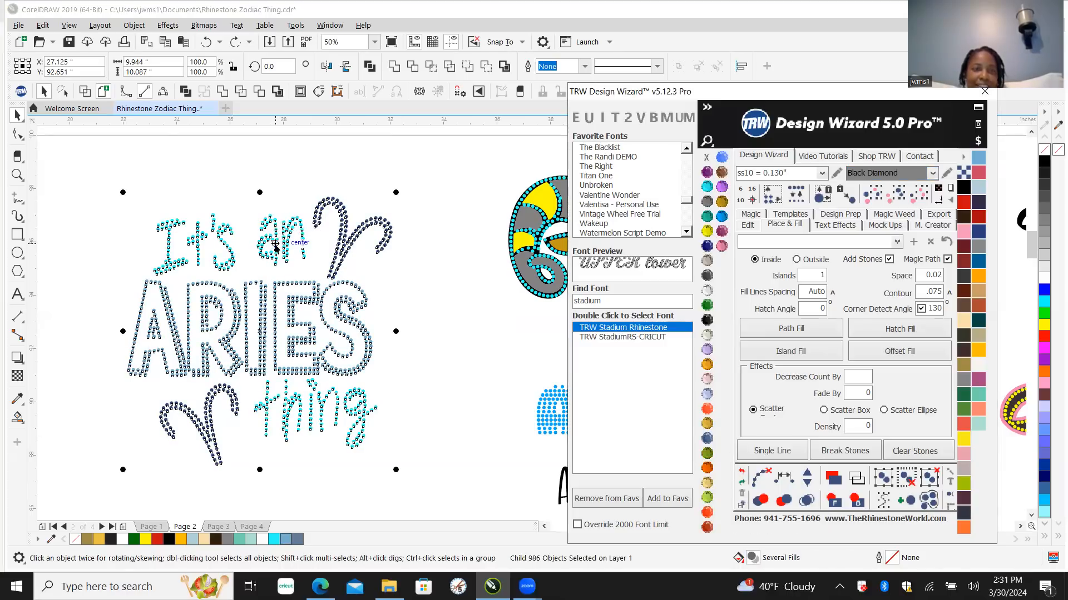
{"action": "left_click", "coordinate": [308, 173]}
Step: Ungroup all stones of the "It's an ARIES thing" design beside the ram head
{"action": "right_click", "coordinate": [276, 242]}
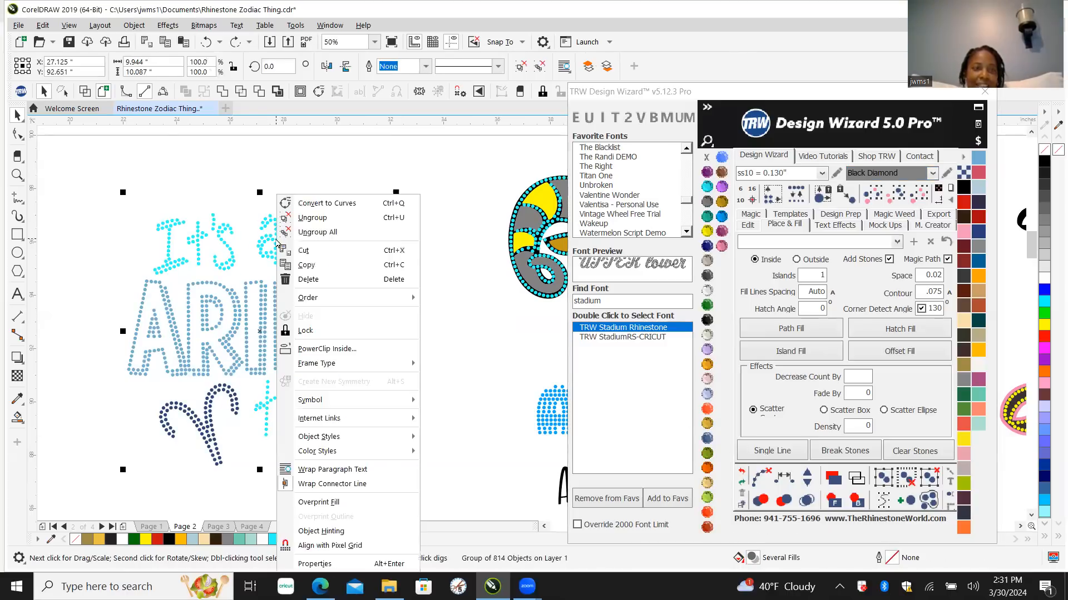
{"action": "left_click", "coordinate": [334, 232]}
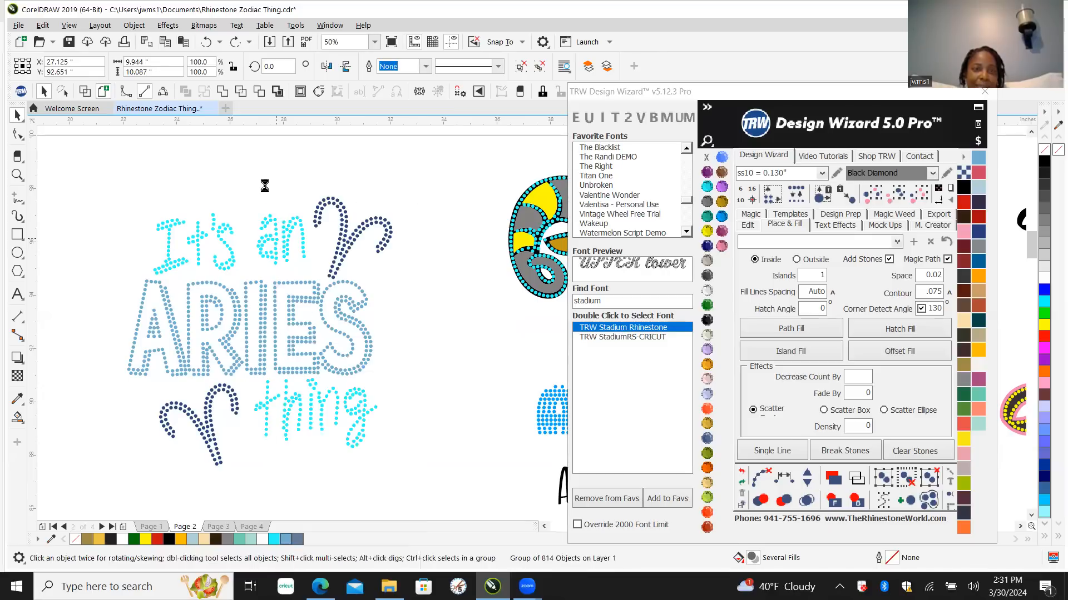
{"action": "left_click", "coordinate": [215, 202]}
Step: Recolor the "It's an" and "thing" stones of the ungrouped design to Emerald
{"action": "left_click_drag", "start_coordinate": [275, 264], "coordinate": [311, 281]}
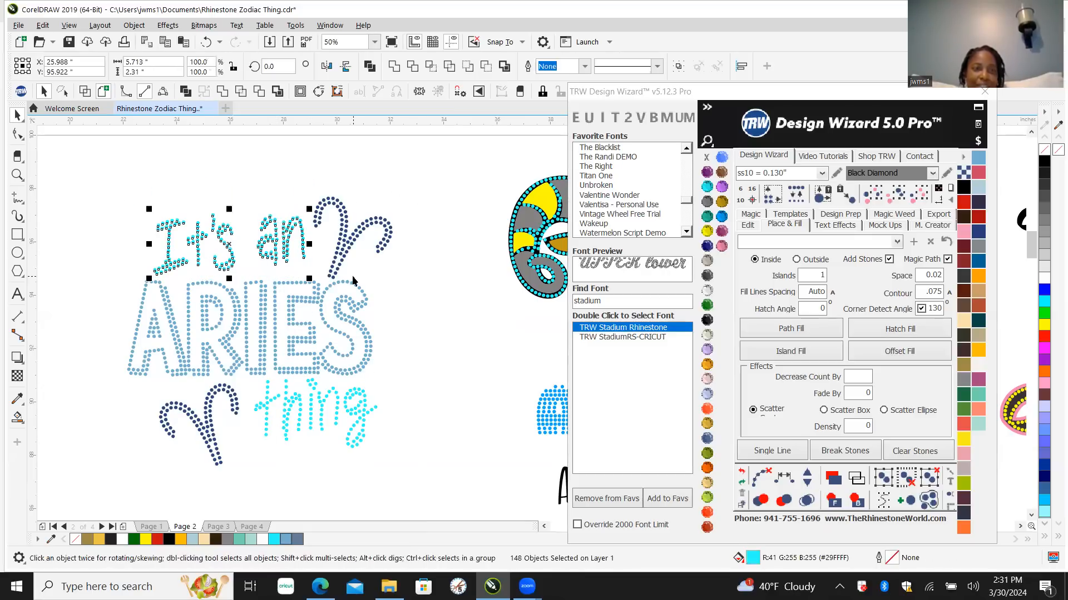
{"action": "left_click", "coordinate": [708, 305]}
{"action": "left_click_drag", "start_coordinate": [407, 458], "coordinate": [250, 374]}
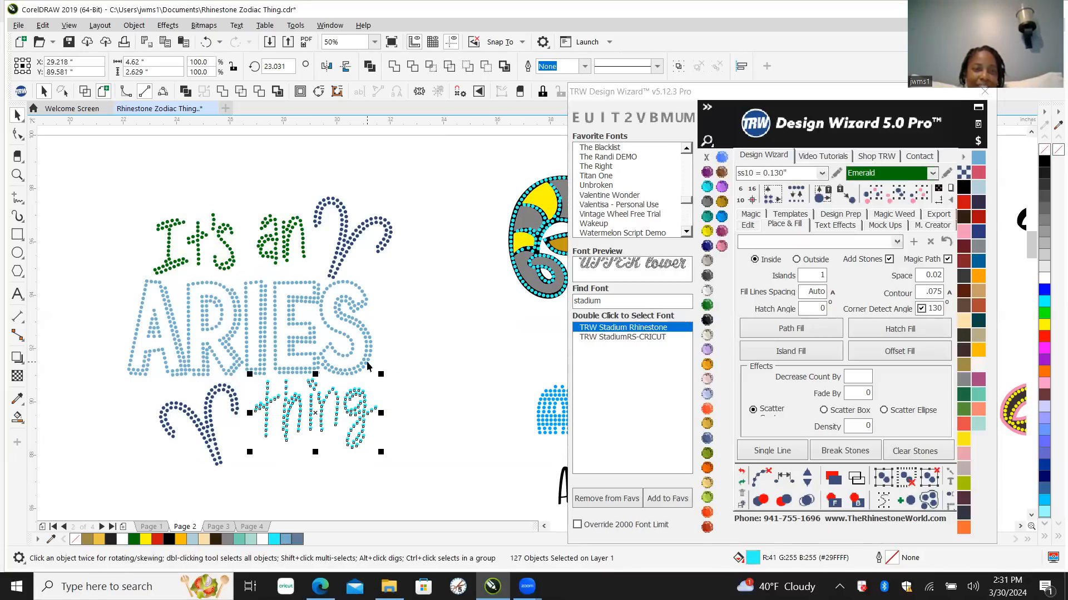
{"action": "left_click", "coordinate": [707, 306]}
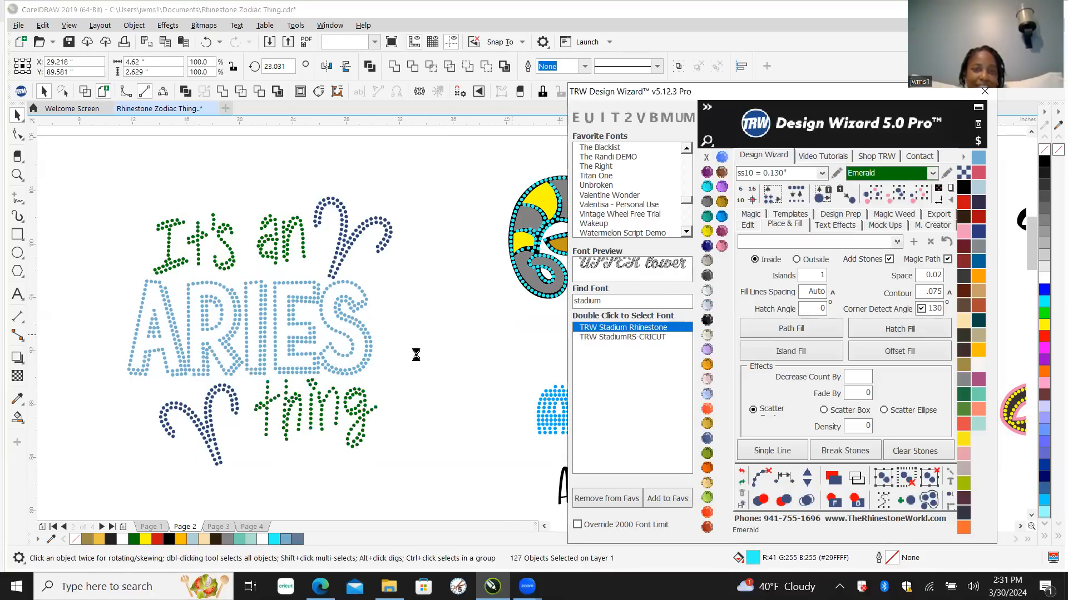
Step: Try to select the aqua "thing" stones in the leftmost copy of the "It's an ARIES thing" design
{"action": "scroll", "coordinate": [406, 352], "scroll_direction": "down", "scroll_amount": 1}
{"action": "scroll", "coordinate": [155, 417], "scroll_direction": "up", "scroll_amount": 2}
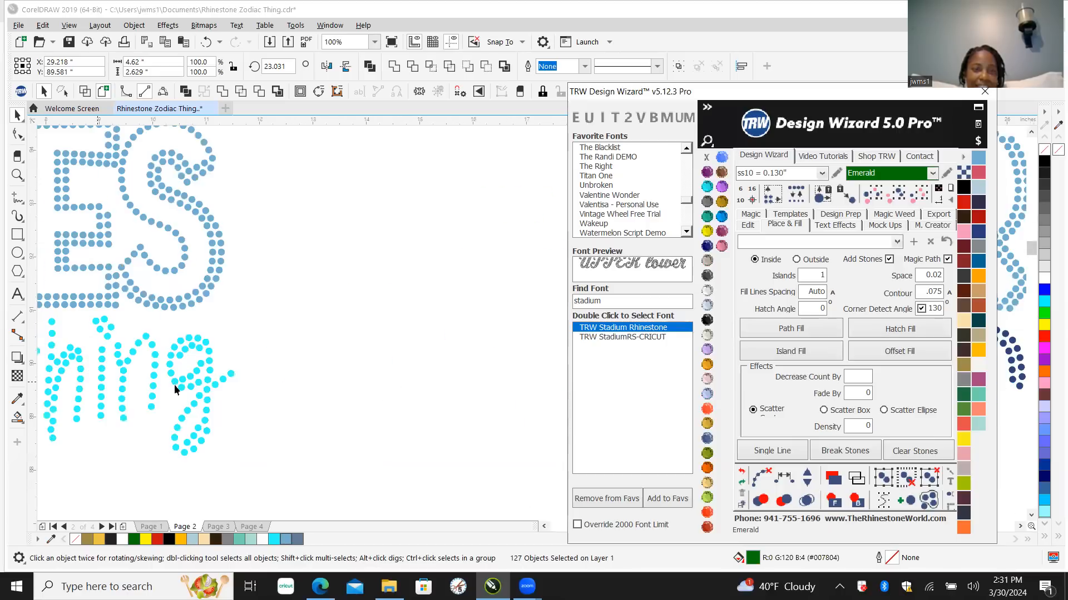
{"action": "scroll", "coordinate": [222, 414], "scroll_direction": "up", "scroll_amount": 1}
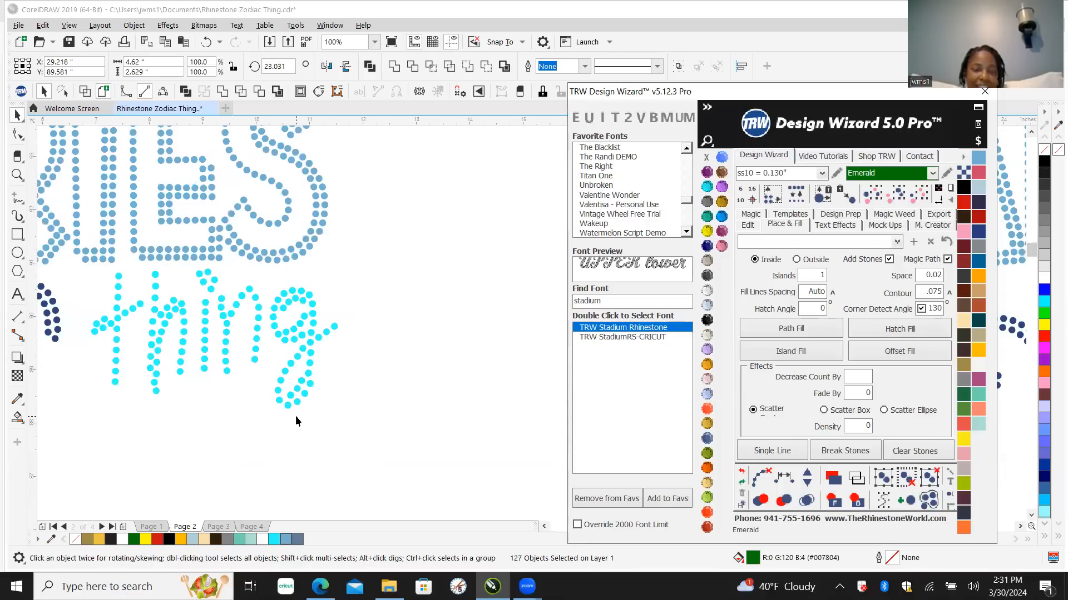
{"action": "left_click_drag", "start_coordinate": [386, 420], "coordinate": [154, 304]}
{"action": "left_click_drag", "start_coordinate": [95, 270], "coordinate": [80, 271]}
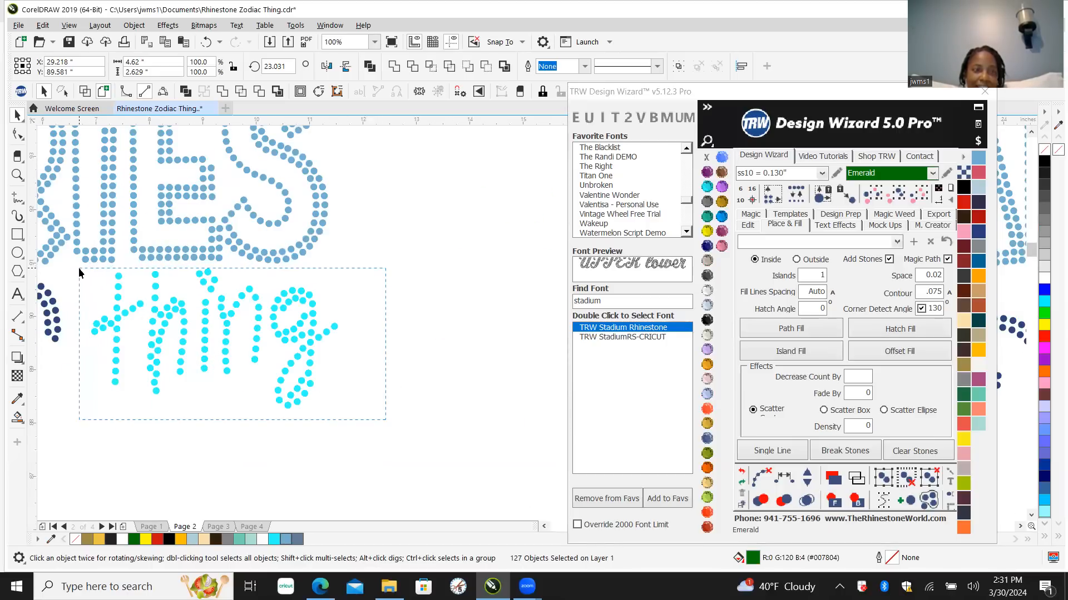
{"action": "left_click", "coordinate": [75, 273]}
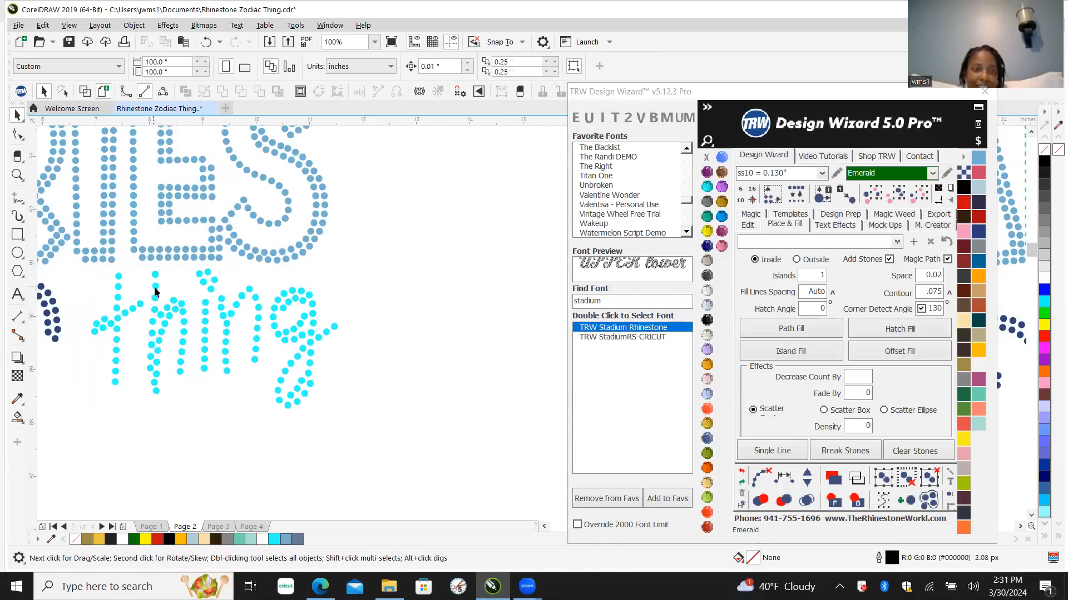
Step: Ungroup all stones of the leftmost "It's an ARIES thing" copy and clear the selection
{"action": "left_click", "coordinate": [205, 309]}
{"action": "right_click", "coordinate": [205, 307]}
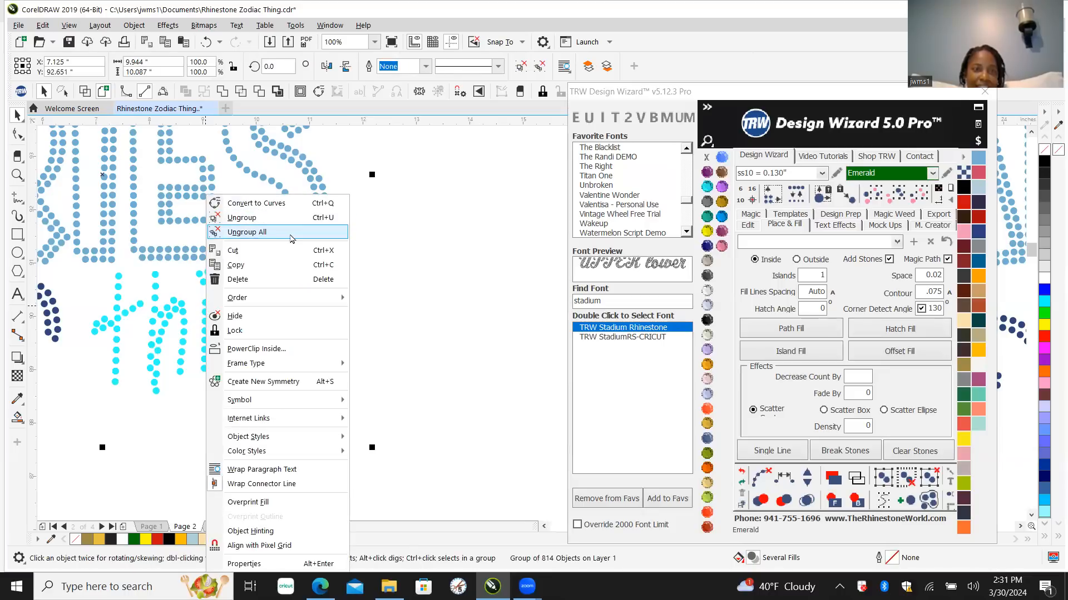
{"action": "left_click", "coordinate": [289, 234]}
{"action": "left_click", "coordinate": [432, 346]}
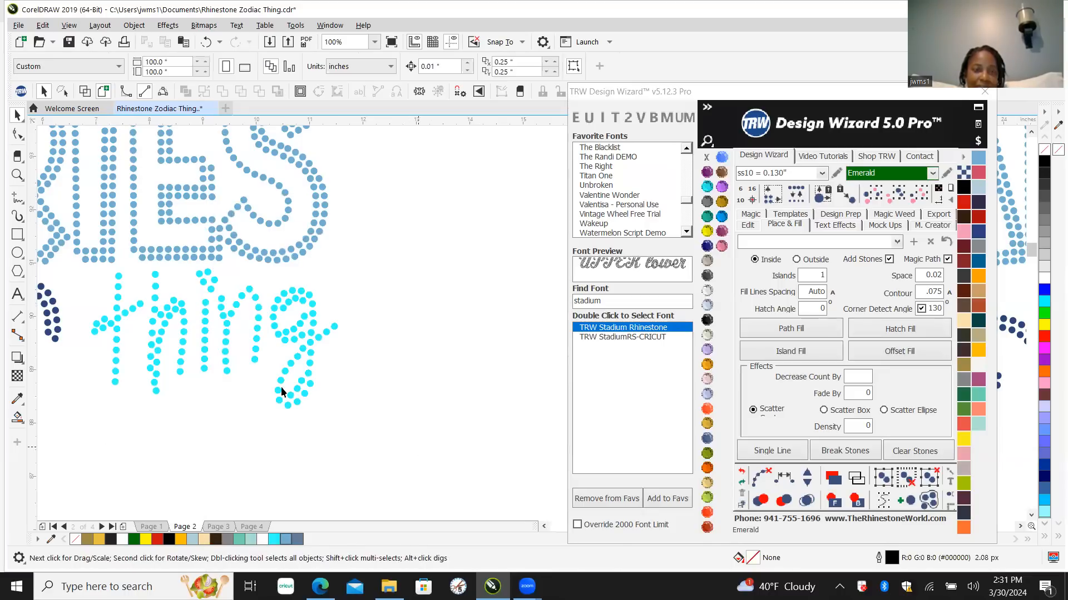
Step: Recolor the "thing" stones of the leftmost copy to TRW Pink
{"action": "mouse_move", "coordinate": [76, 287]}
{"action": "left_mouse_down"}
{"action": "mouse_move", "coordinate": [75, 262]}
{"action": "mouse_move", "coordinate": [69, 267]}
{"action": "left_mouse_up"}
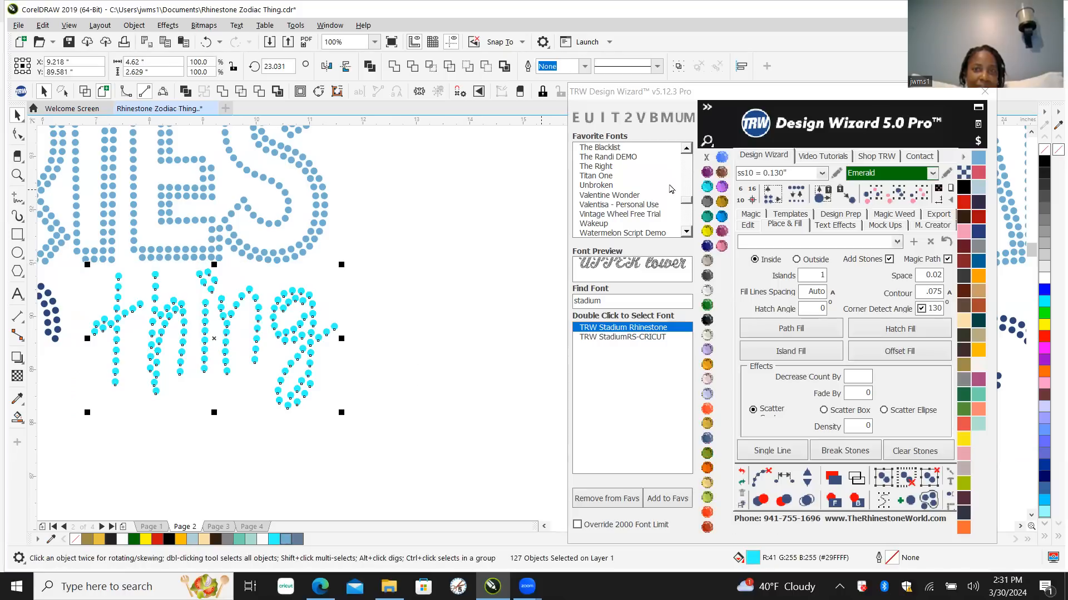
{"action": "left_click", "coordinate": [721, 246]}
{"action": "scroll", "coordinate": [384, 434], "scroll_direction": "down", "scroll_amount": 2}
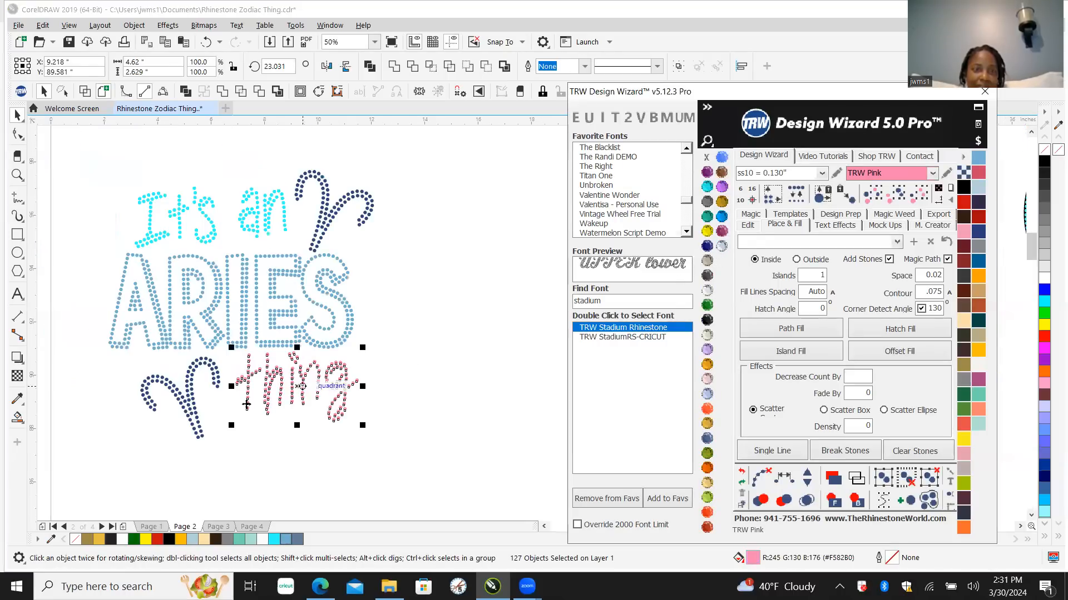
Step: Recolor the "It's an" stones of the leftmost copy to TRW Pink
{"action": "scroll", "coordinate": [192, 169], "scroll_direction": "up", "scroll_amount": 2}
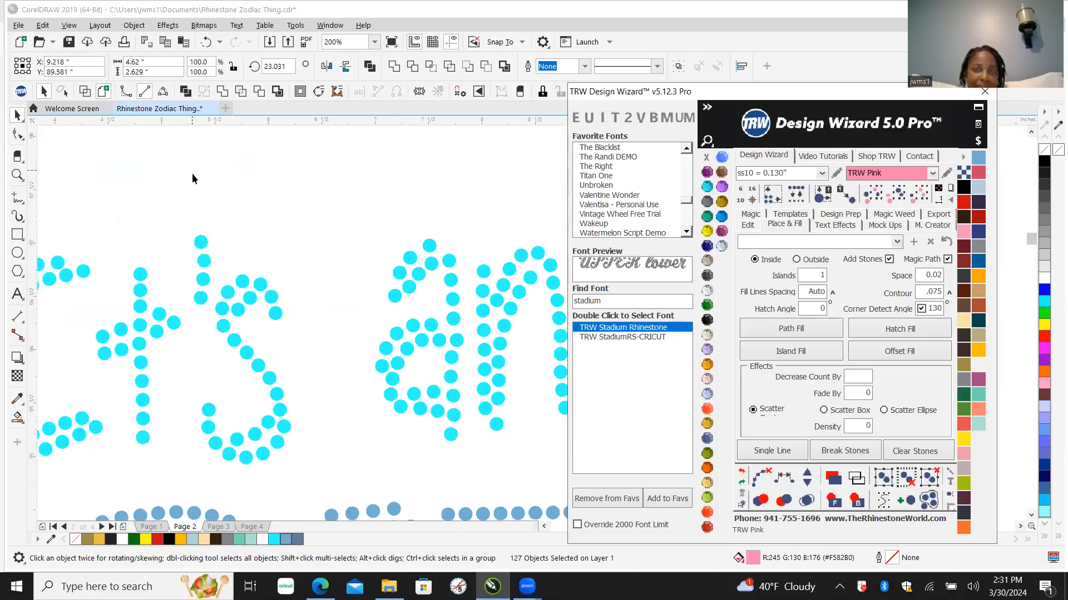
{"action": "scroll", "coordinate": [311, 237], "scroll_direction": "down", "scroll_amount": 2}
{"action": "scroll", "coordinate": [274, 252], "scroll_direction": "up", "scroll_amount": 2}
{"action": "left_click_drag", "start_coordinate": [122, 164], "coordinate": [402, 349]}
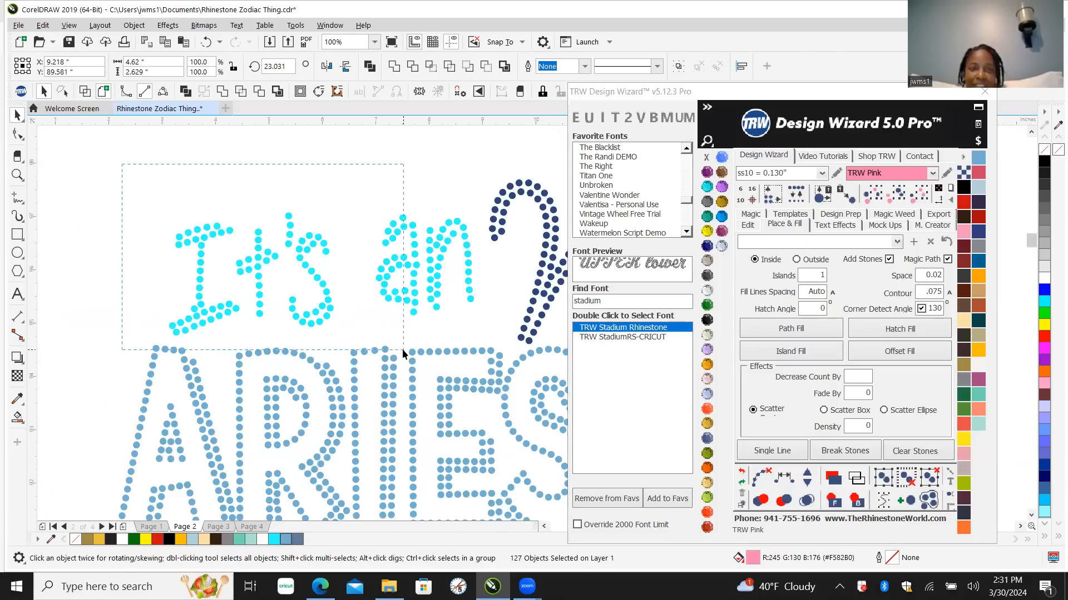
{"action": "left_click_drag", "start_coordinate": [466, 336], "coordinate": [484, 345]}
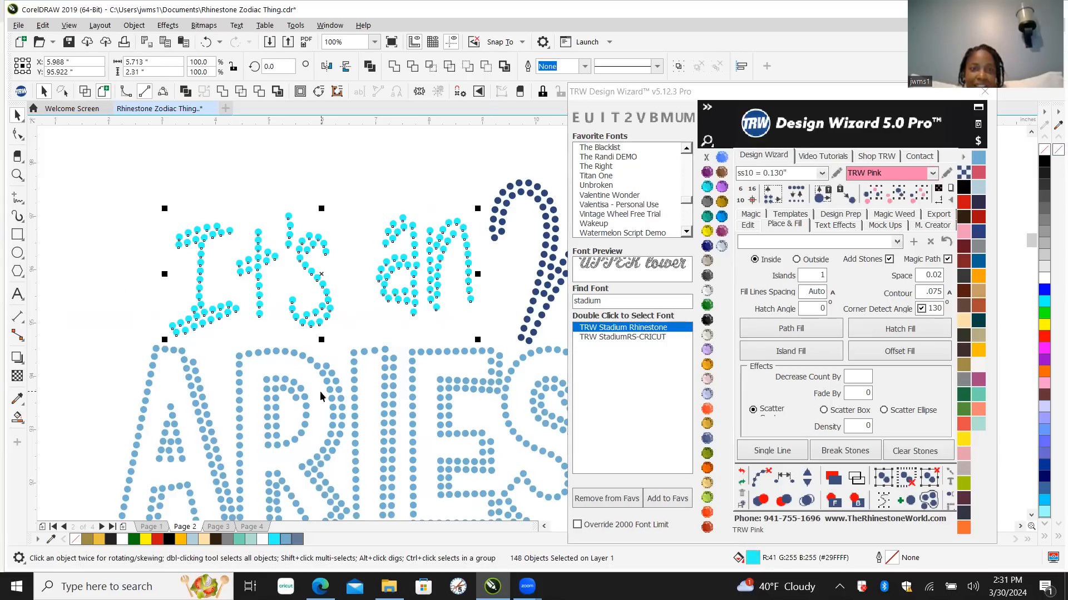
{"action": "left_click", "coordinate": [722, 246]}
{"action": "scroll", "coordinate": [95, 309], "scroll_direction": "down", "scroll_amount": 3}
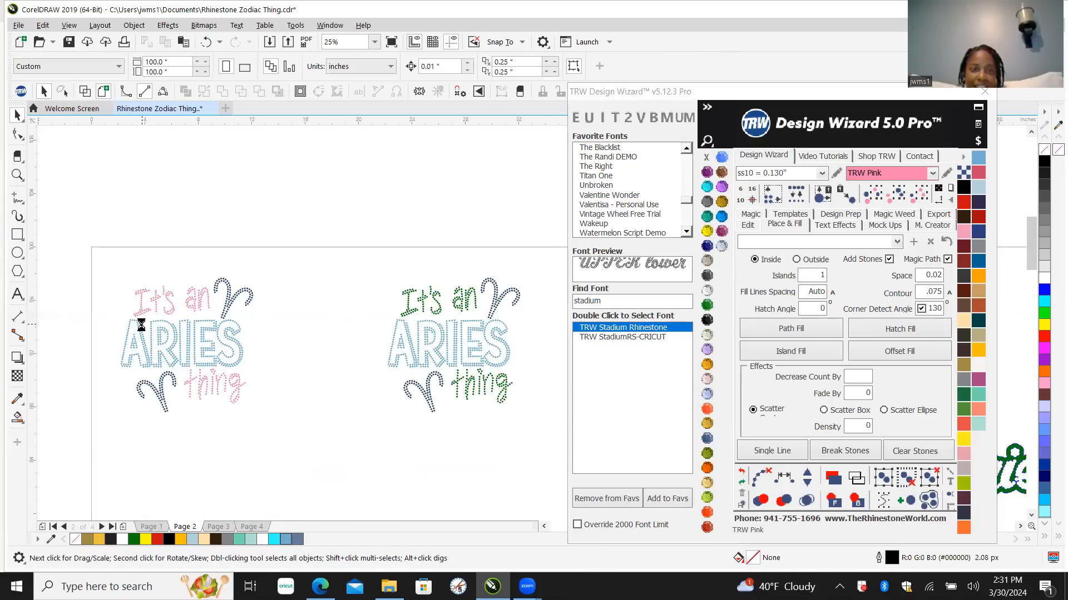
{"action": "scroll", "coordinate": [141, 323], "scroll_direction": "up", "scroll_amount": 1}
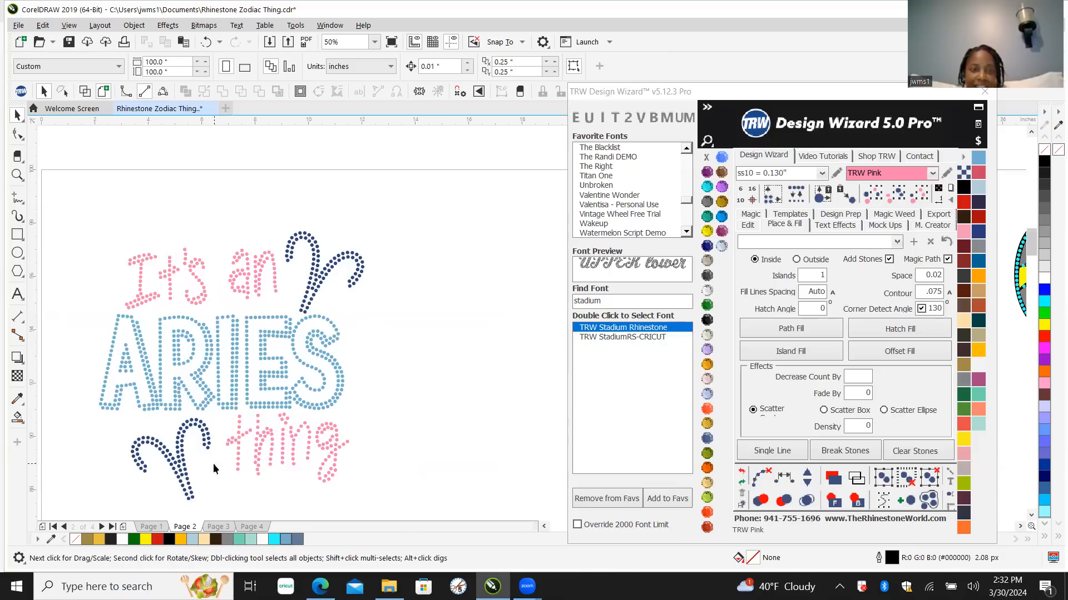
{"action": "scroll", "coordinate": [141, 333], "scroll_direction": "down", "scroll_amount": 1}
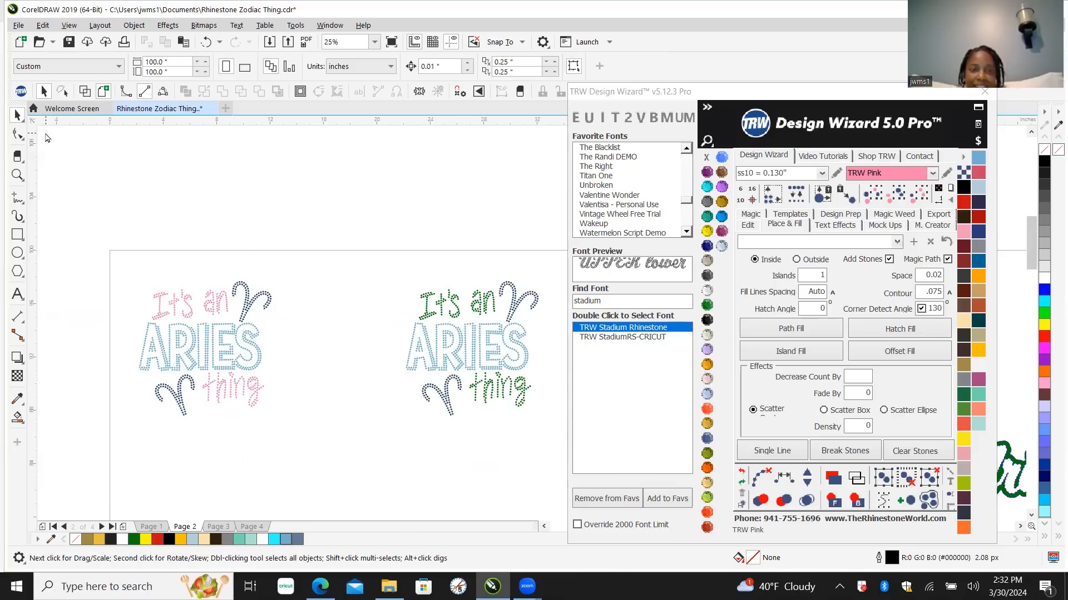
Step: Lock the brown center-face curve of the ram head so the stones over it can be selected separately
{"action": "left_click", "coordinate": [17, 115]}
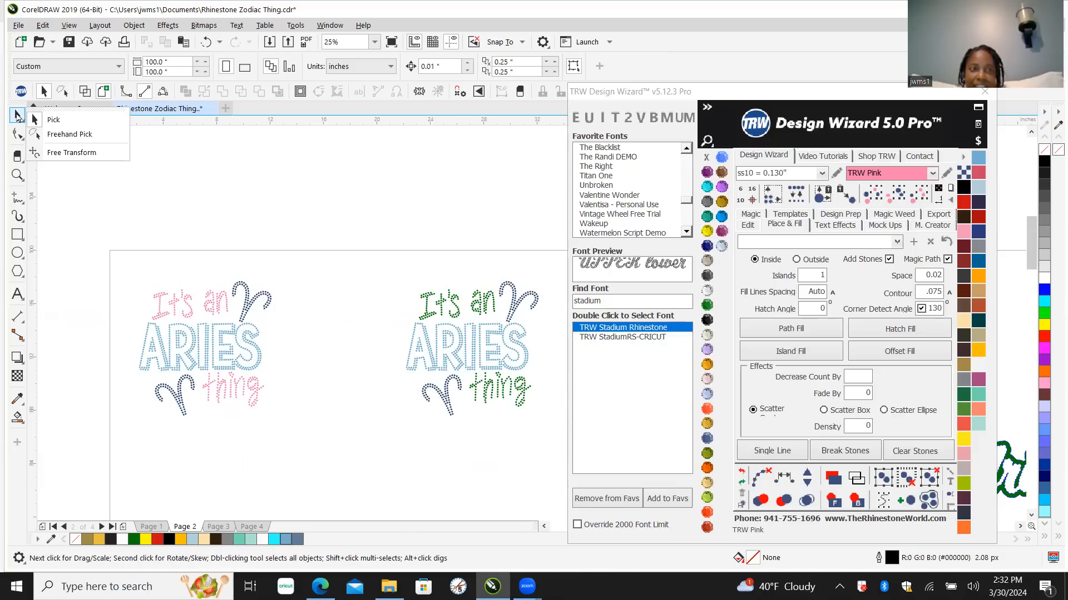
{"action": "left_click", "coordinate": [17, 116]}
{"action": "scroll", "coordinate": [270, 374], "scroll_direction": "down", "scroll_amount": 1}
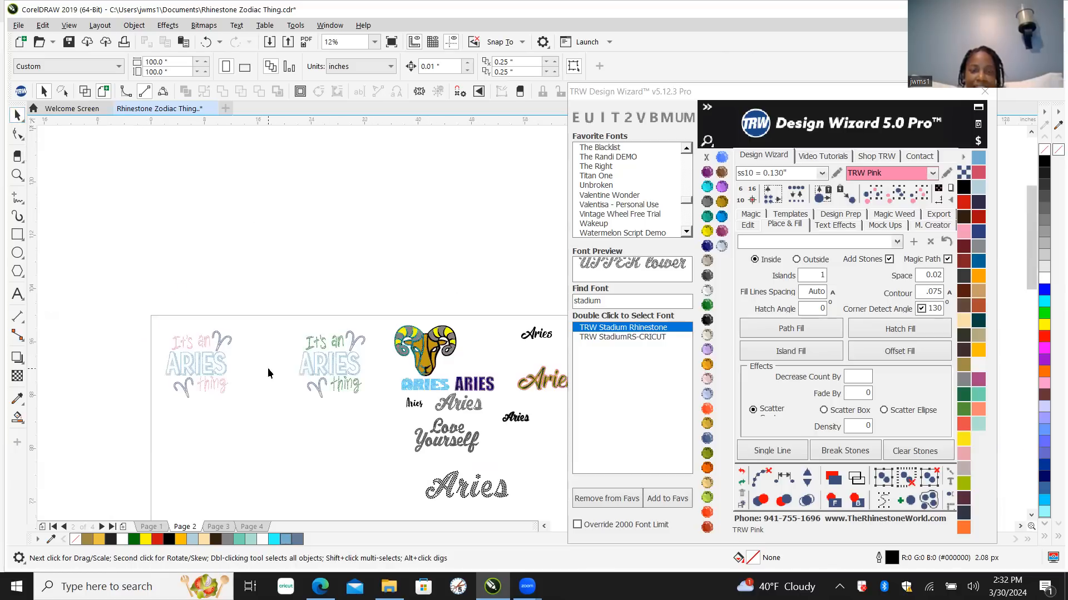
{"action": "scroll", "coordinate": [422, 371], "scroll_direction": "up", "scroll_amount": 1}
{"action": "scroll", "coordinate": [427, 372], "scroll_direction": "up", "scroll_amount": 2}
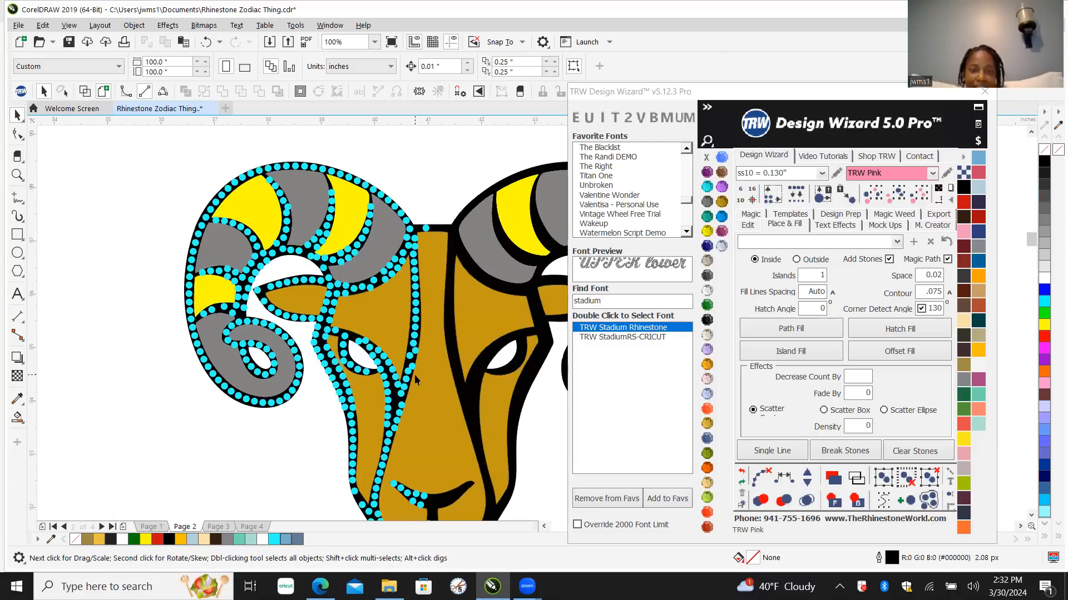
{"action": "left_click", "coordinate": [421, 439]}
{"action": "scroll", "coordinate": [389, 390], "scroll_direction": "down", "scroll_amount": 1}
{"action": "scroll", "coordinate": [360, 345], "scroll_direction": "up", "scroll_amount": 3}
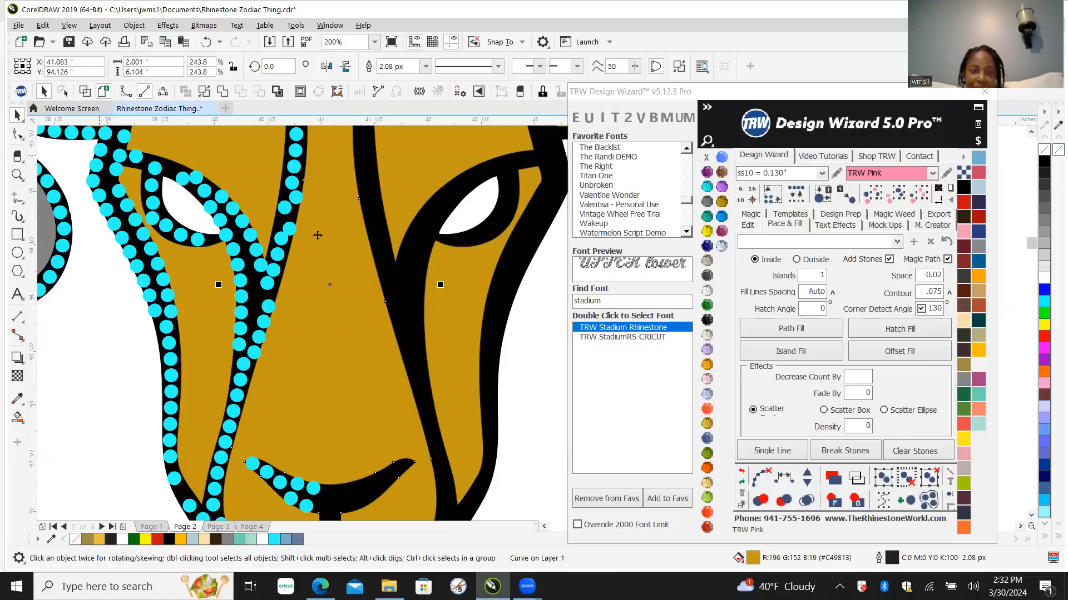
{"action": "scroll", "coordinate": [313, 350], "scroll_direction": "down", "scroll_amount": 2}
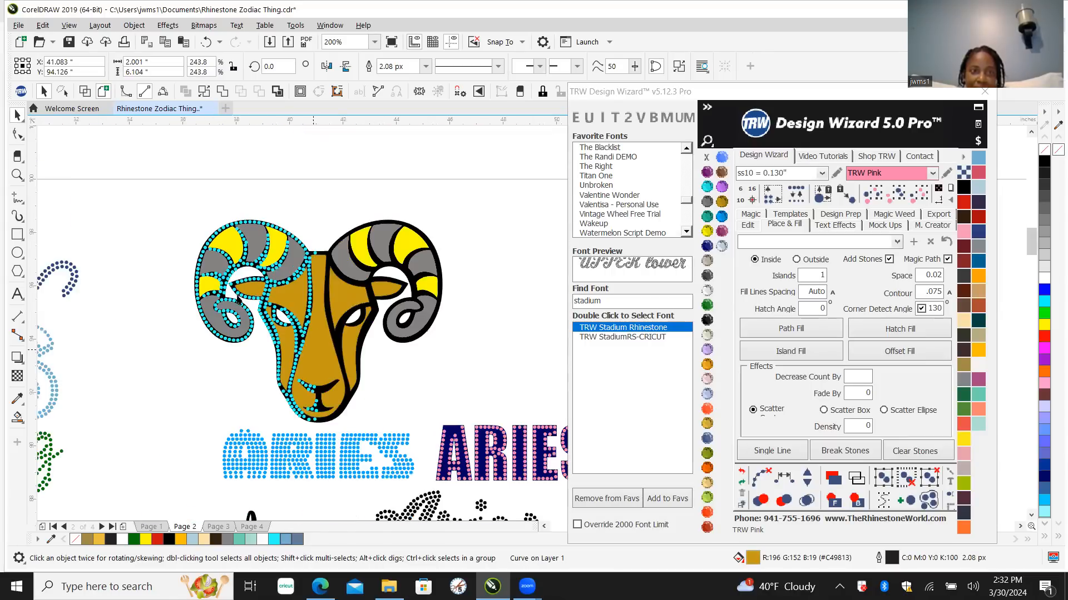
{"action": "scroll", "coordinate": [272, 307], "scroll_direction": "up", "scroll_amount": 2}
{"action": "scroll", "coordinate": [274, 309], "scroll_direction": "up", "scroll_amount": 2}
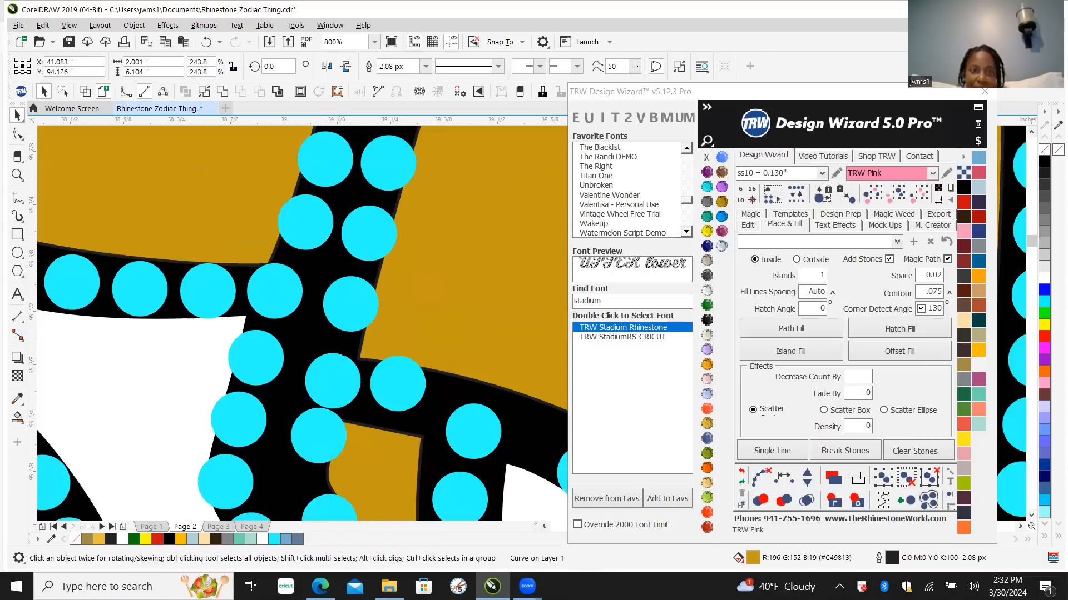
{"action": "scroll", "coordinate": [381, 326], "scroll_direction": "down", "scroll_amount": 3}
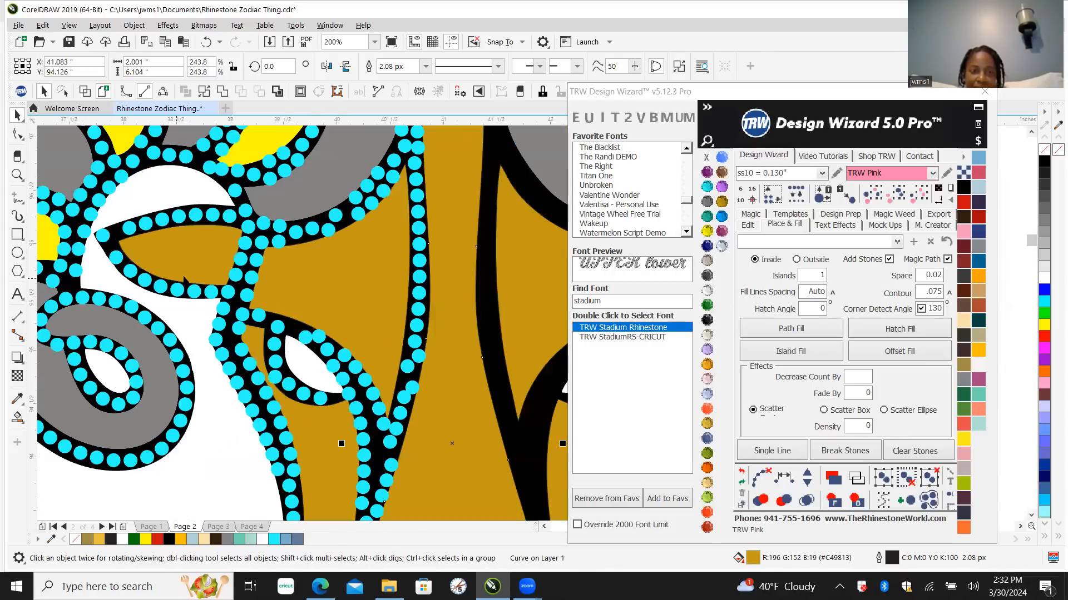
{"action": "right_click", "coordinate": [463, 412]}
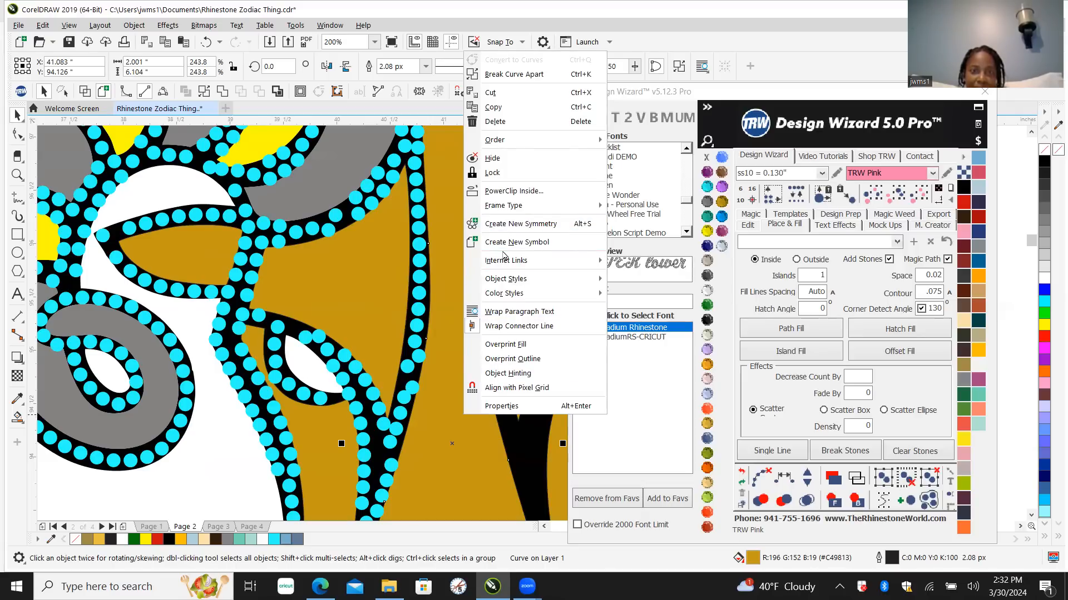
{"action": "left_click", "coordinate": [493, 174]}
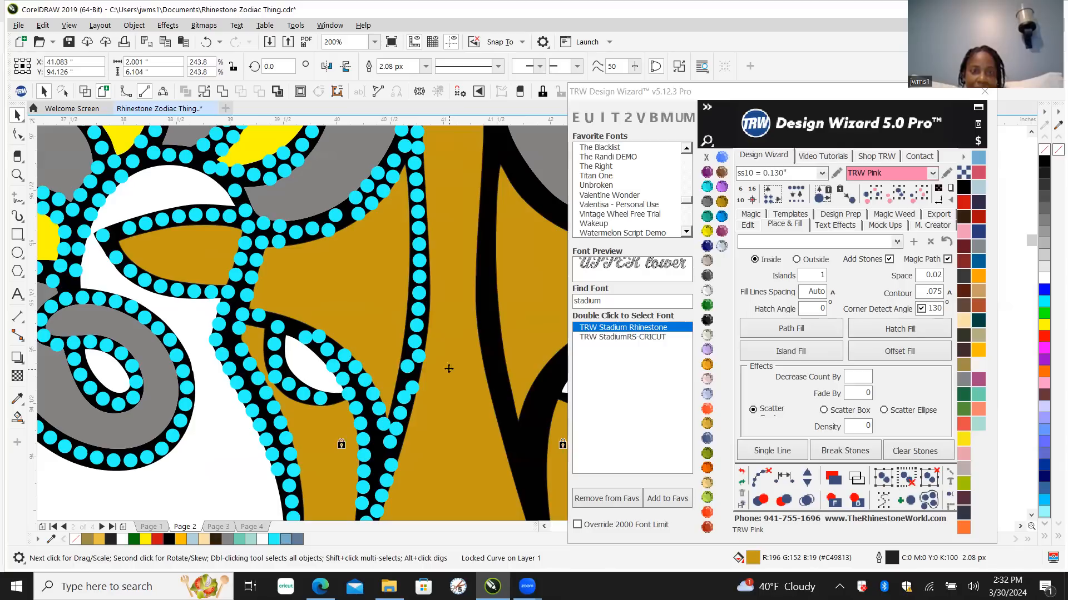
{"action": "left_click_drag", "start_coordinate": [445, 336], "coordinate": [350, 393]}
{"action": "left_click_drag", "start_coordinate": [312, 430], "coordinate": [308, 418]}
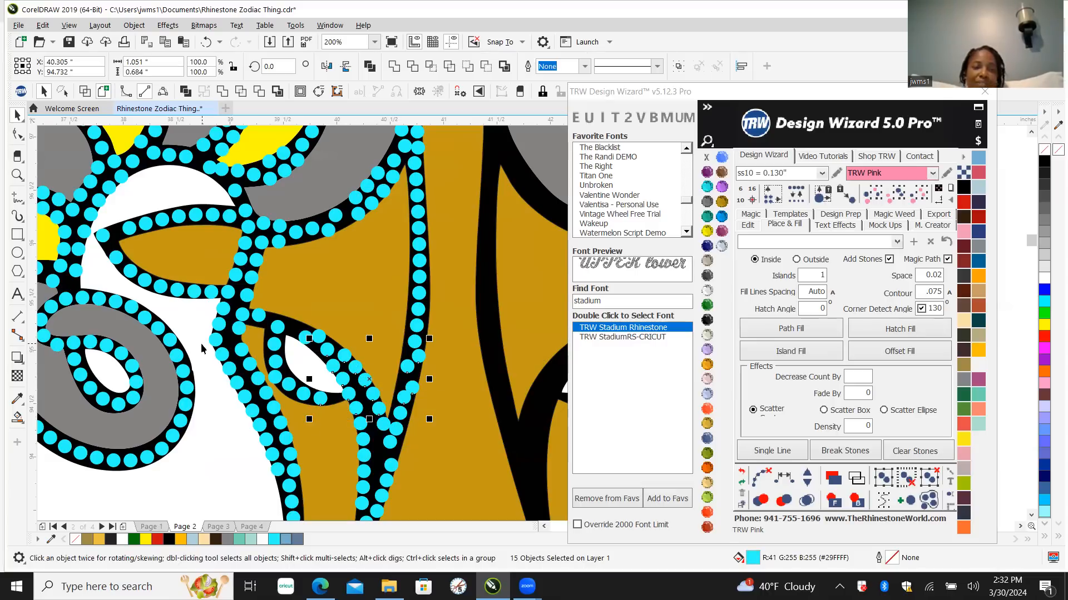
{"action": "left_click_drag", "start_coordinate": [193, 327], "coordinate": [210, 342]}
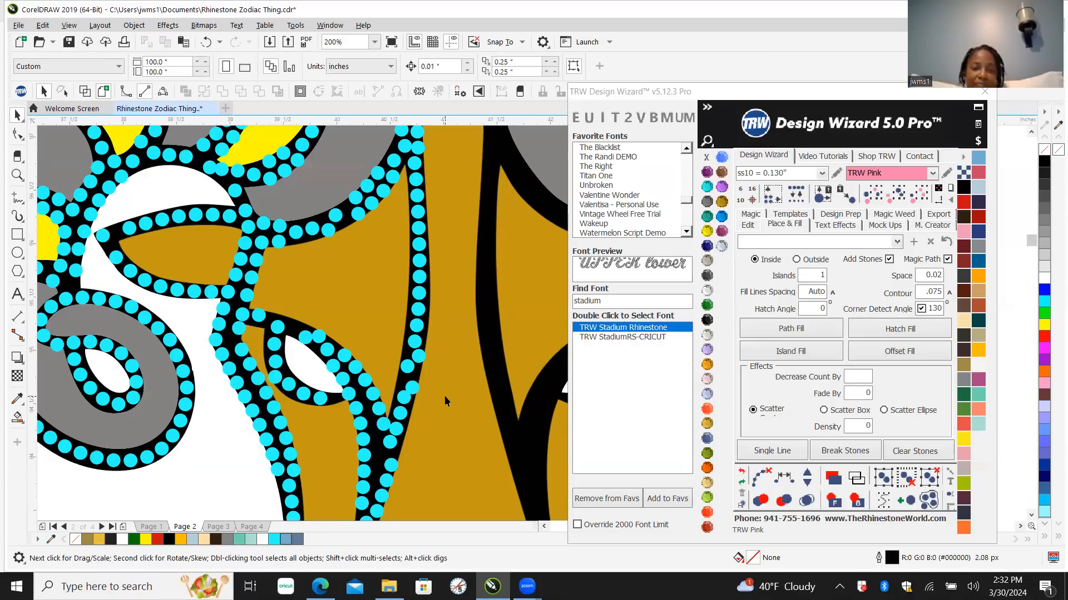
{"action": "left_click_drag", "start_coordinate": [455, 408], "coordinate": [293, 303]}
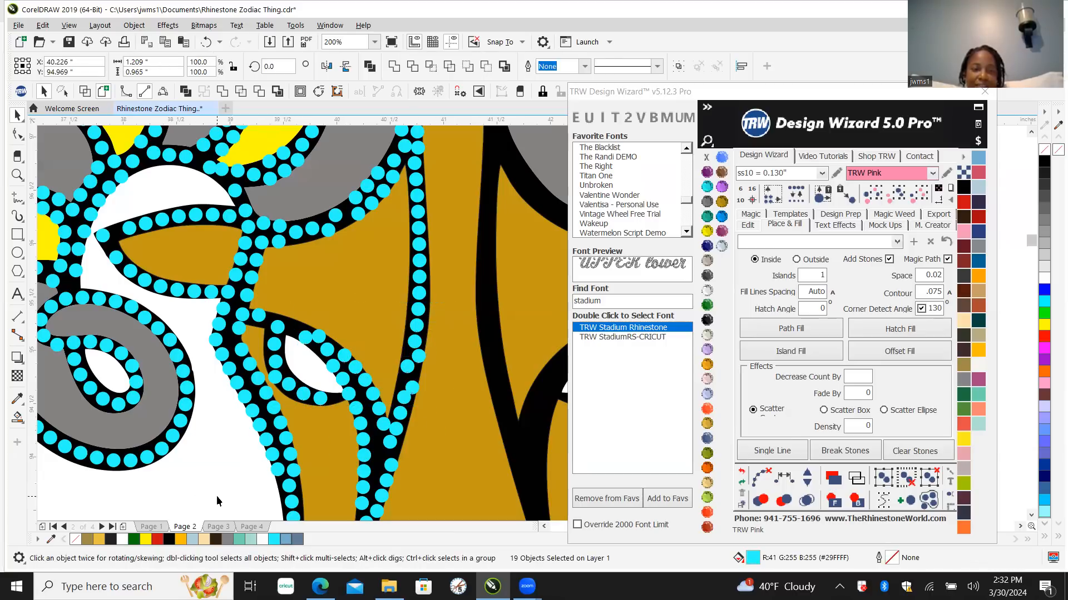
{"action": "key", "text": "Escape"}
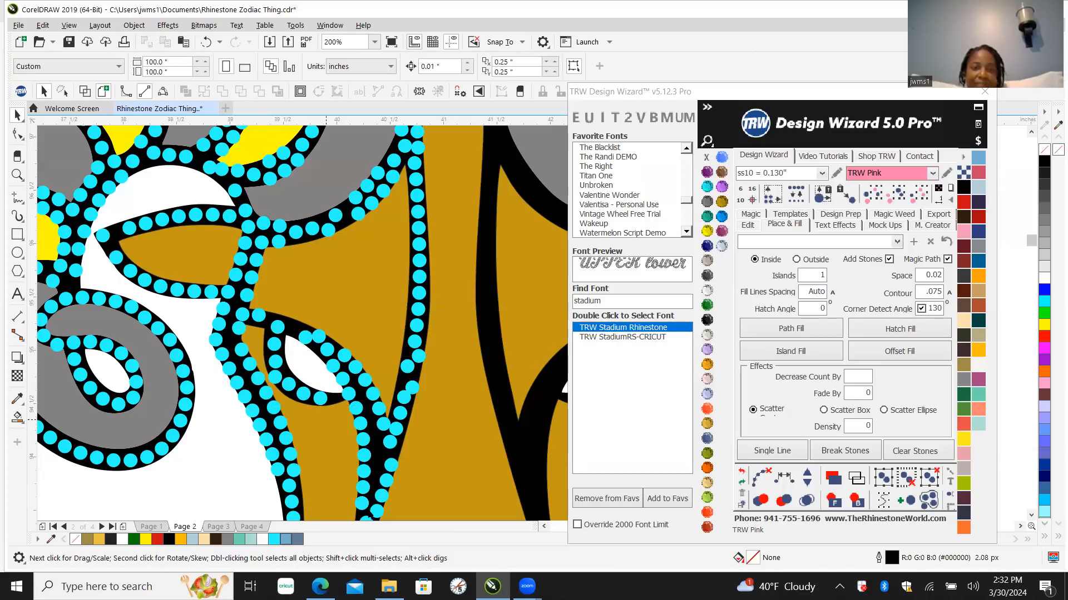
Step: Delete the stones along the center-face line just above where it meets the eye line, and unlock the brown center-face curve
{"action": "left_click_drag", "start_coordinate": [476, 447], "coordinate": [374, 347]}
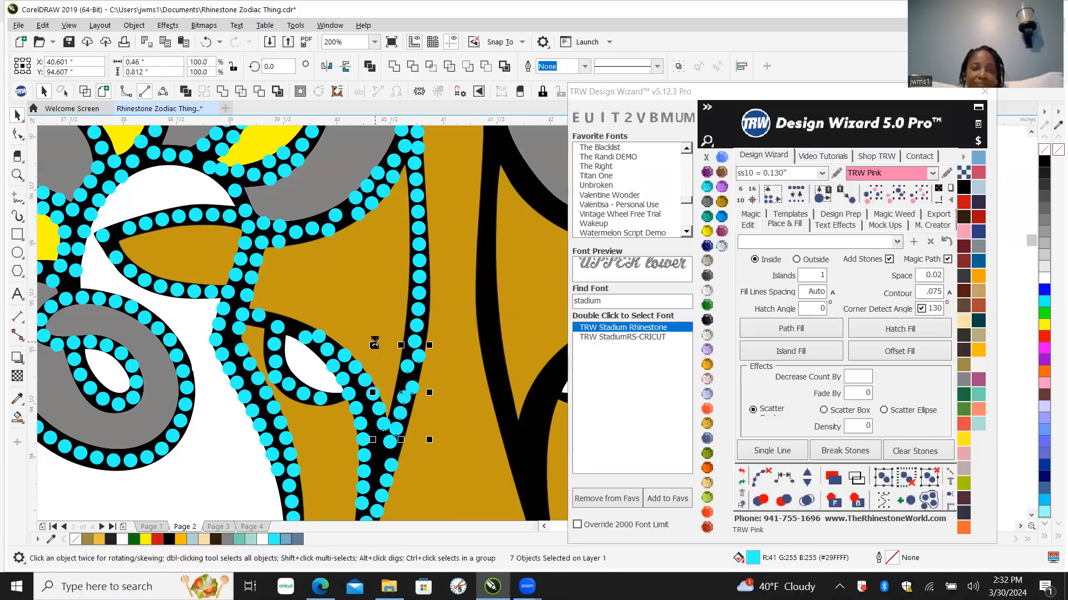
{"action": "key", "text": "Delete"}
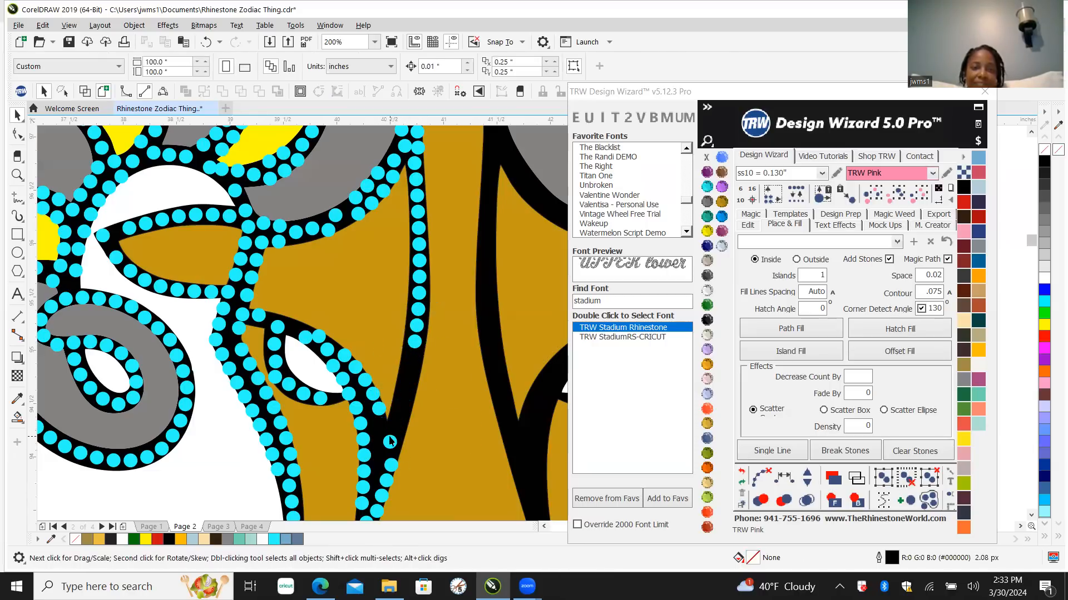
{"action": "right_click", "coordinate": [459, 479]}
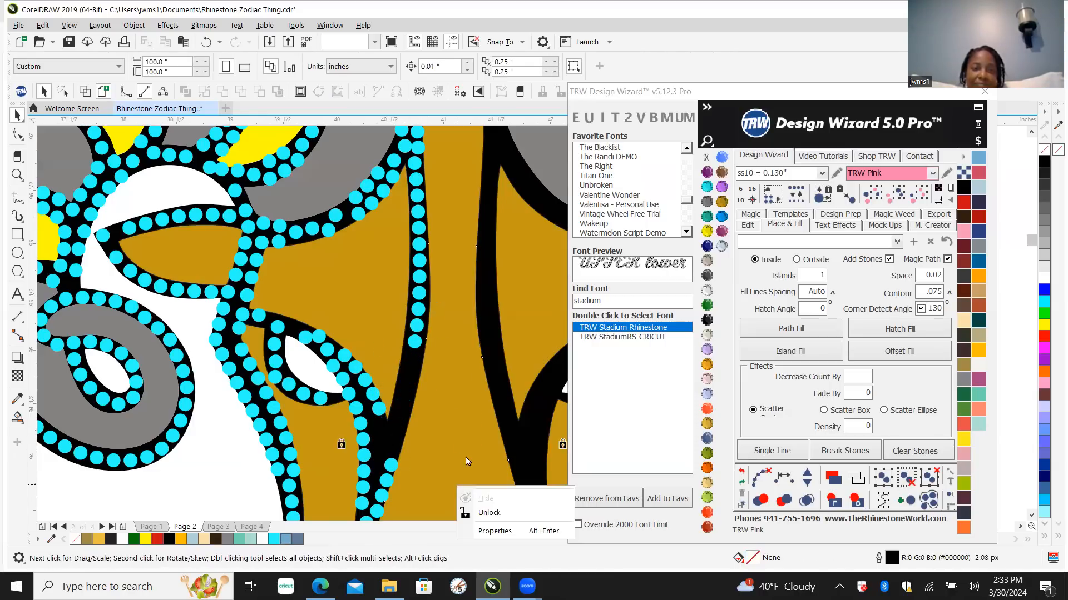
{"action": "left_click", "coordinate": [504, 515]}
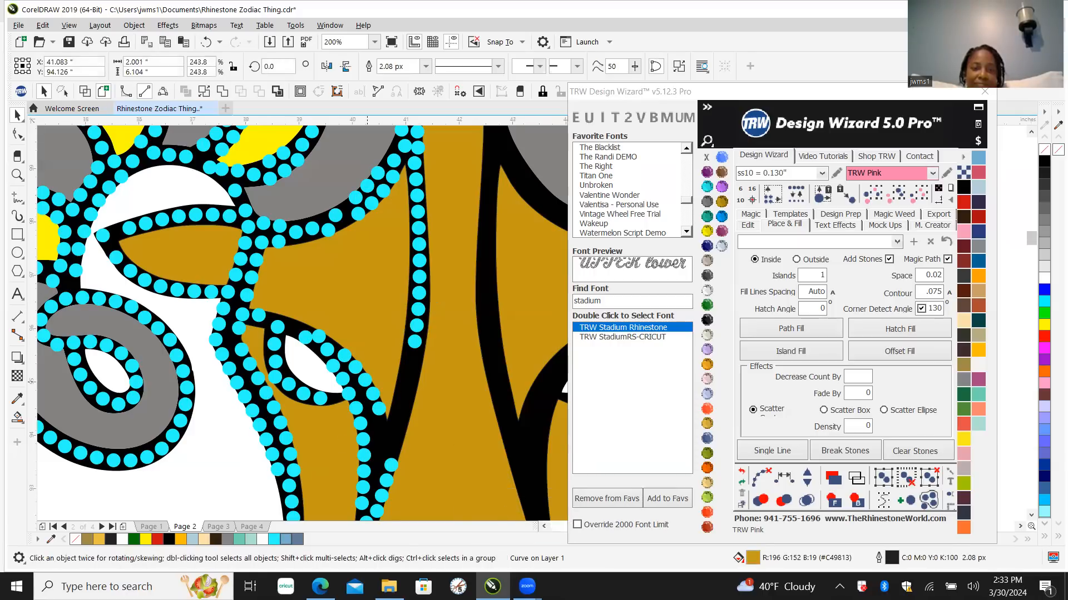
{"action": "scroll", "coordinate": [367, 317], "scroll_direction": "down", "scroll_amount": 2}
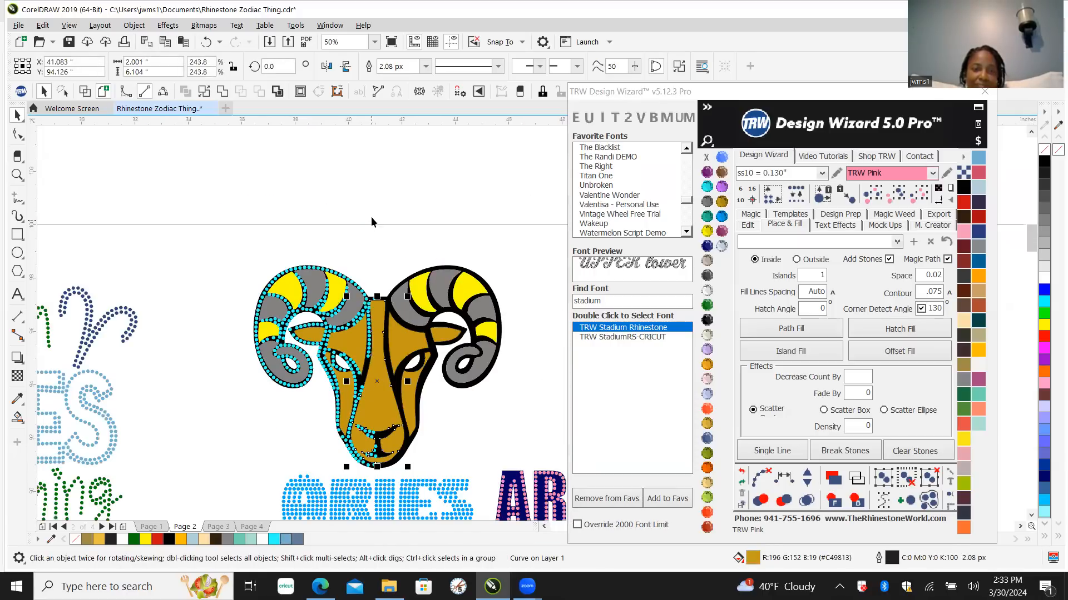
{"action": "left_click", "coordinate": [372, 233]}
Step: Delete the overlapping stone on the line between the large yellow and gray stripes of the ram's left horn
{"action": "scroll", "coordinate": [357, 424], "scroll_direction": "up", "scroll_amount": 1}
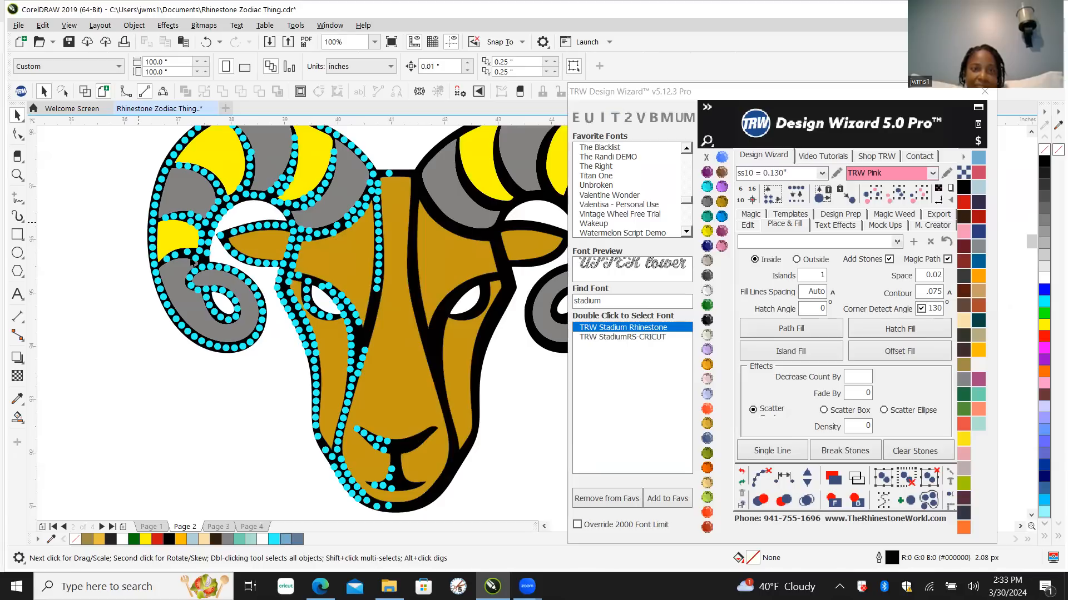
{"action": "scroll", "coordinate": [264, 232], "scroll_direction": "down", "scroll_amount": 3}
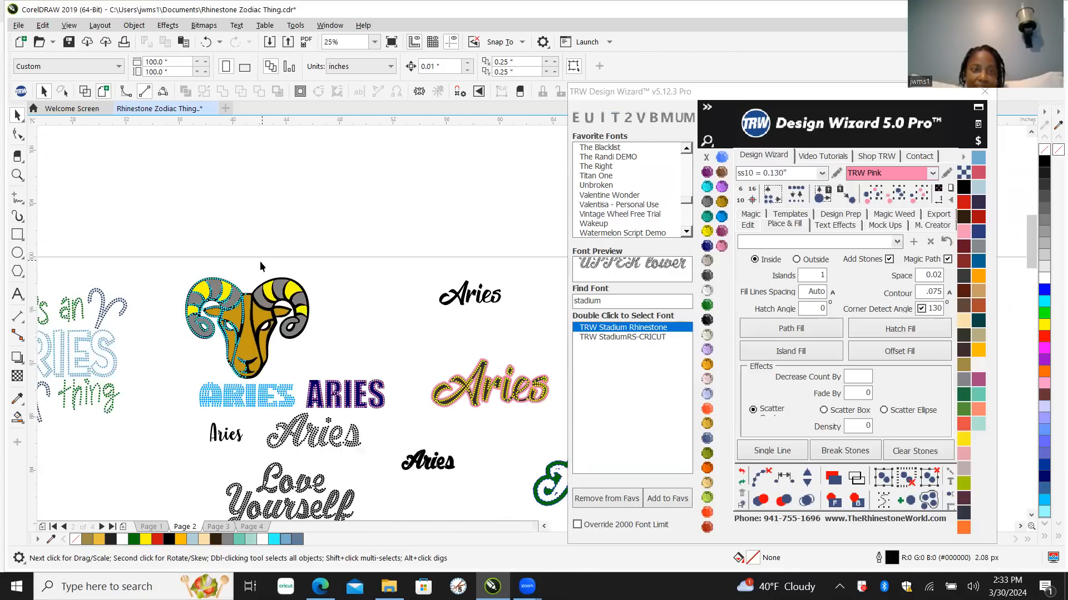
{"action": "scroll", "coordinate": [183, 327], "scroll_direction": "up", "scroll_amount": 3}
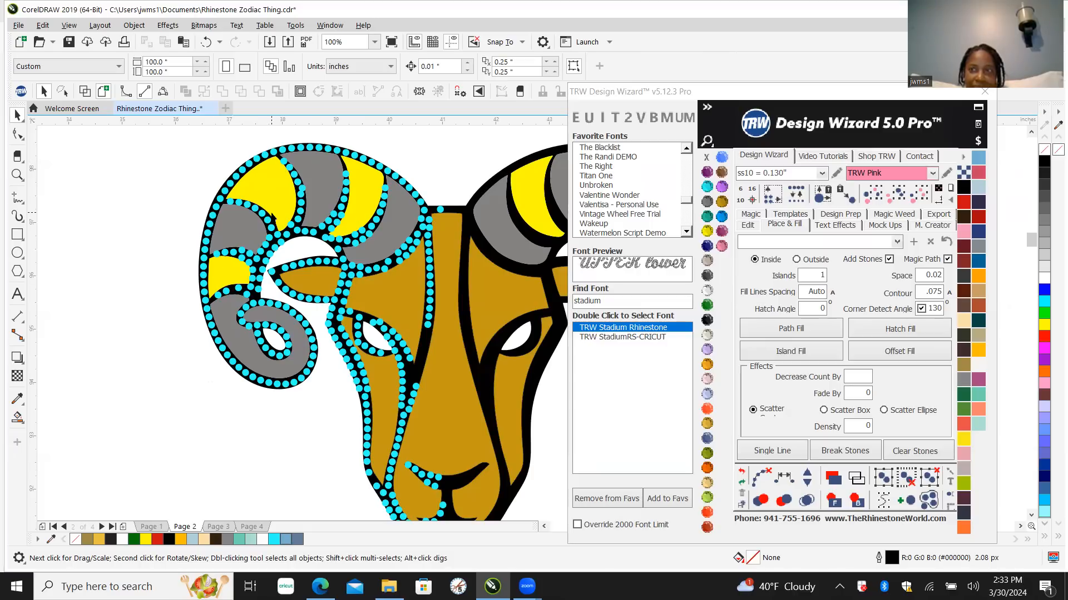
{"action": "scroll", "coordinate": [303, 197], "scroll_direction": "up", "scroll_amount": 1}
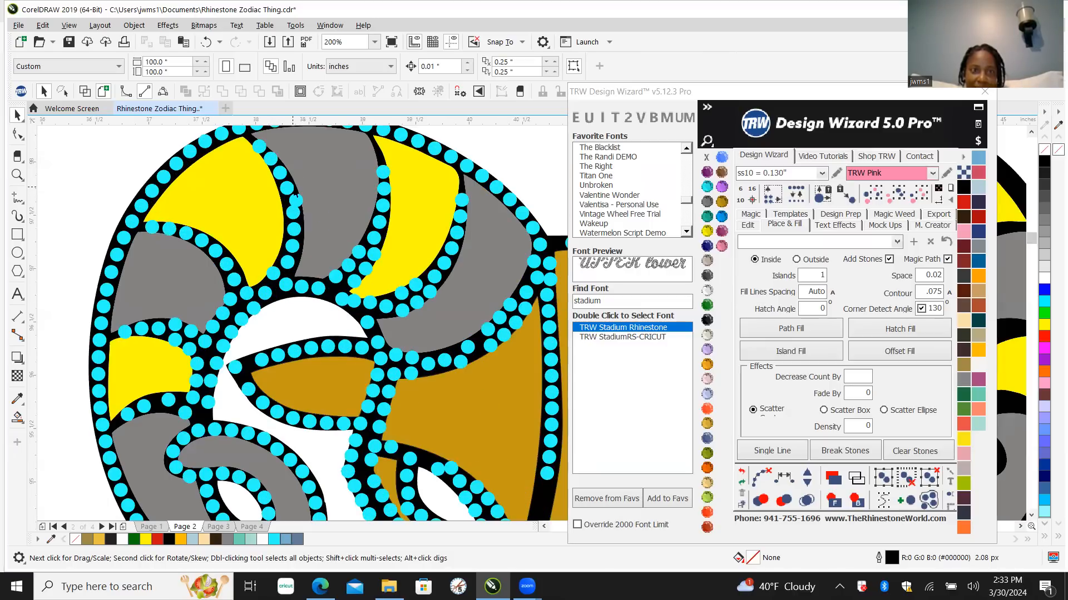
{"action": "left_click", "coordinate": [296, 201]}
{"action": "key", "text": "Delete"}
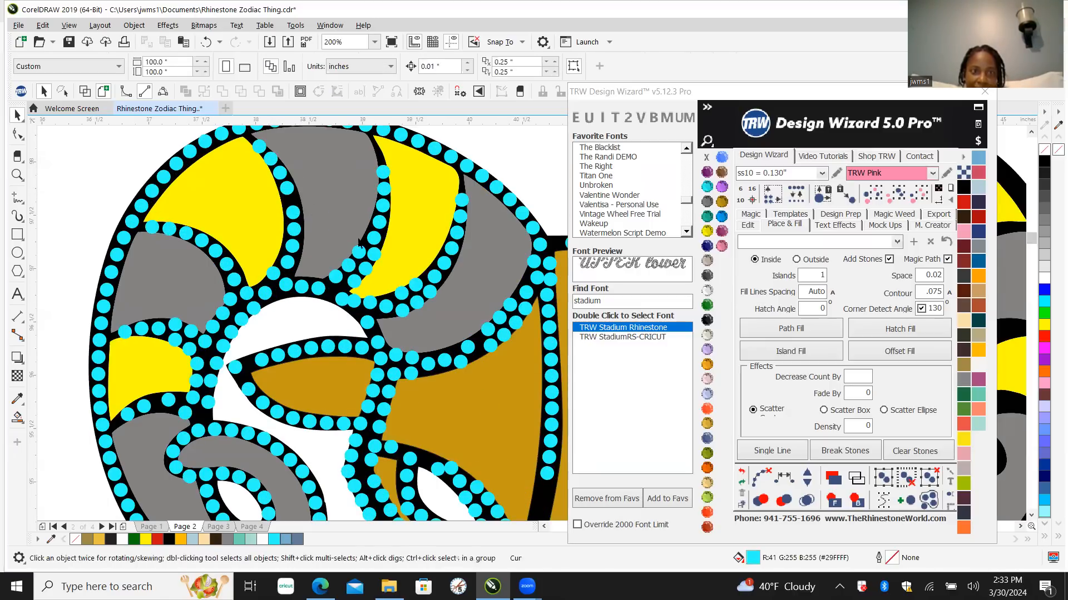
Step: Examine the stone outline on the ram's left horn and face, and the neighbouring Aries designs
{"action": "scroll", "coordinate": [432, 305], "scroll_direction": "down", "scroll_amount": 1}
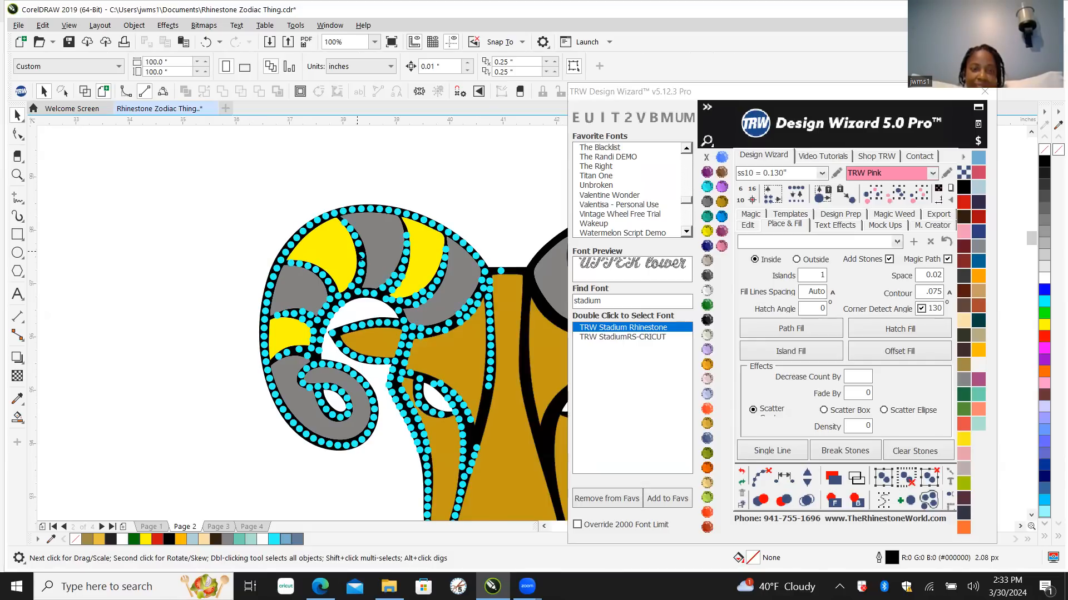
{"action": "scroll", "coordinate": [305, 245], "scroll_direction": "up", "scroll_amount": 1}
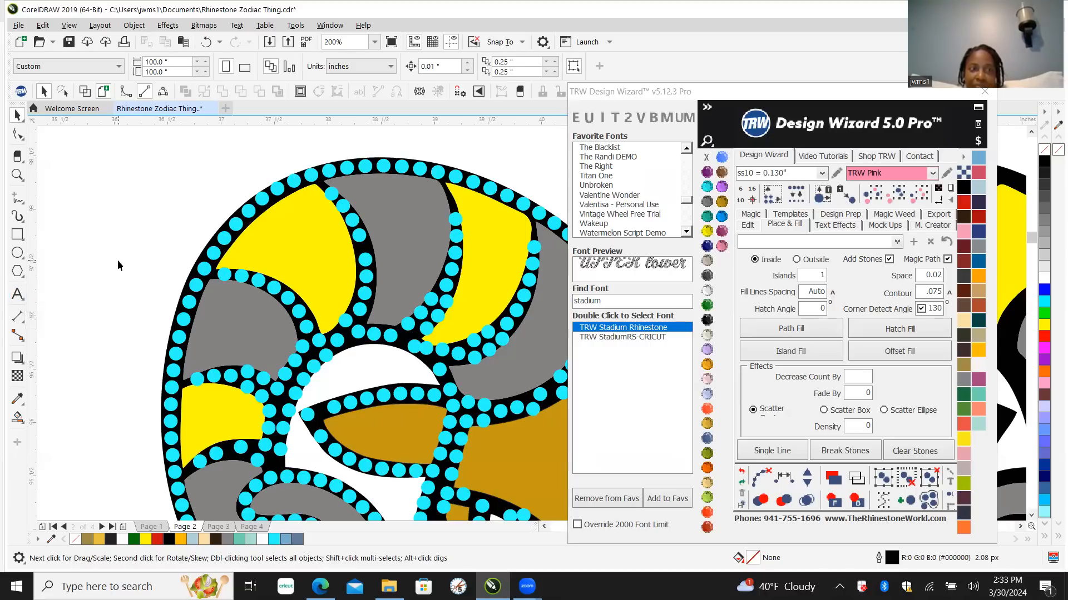
{"action": "scroll", "coordinate": [125, 310], "scroll_direction": "down", "scroll_amount": 3}
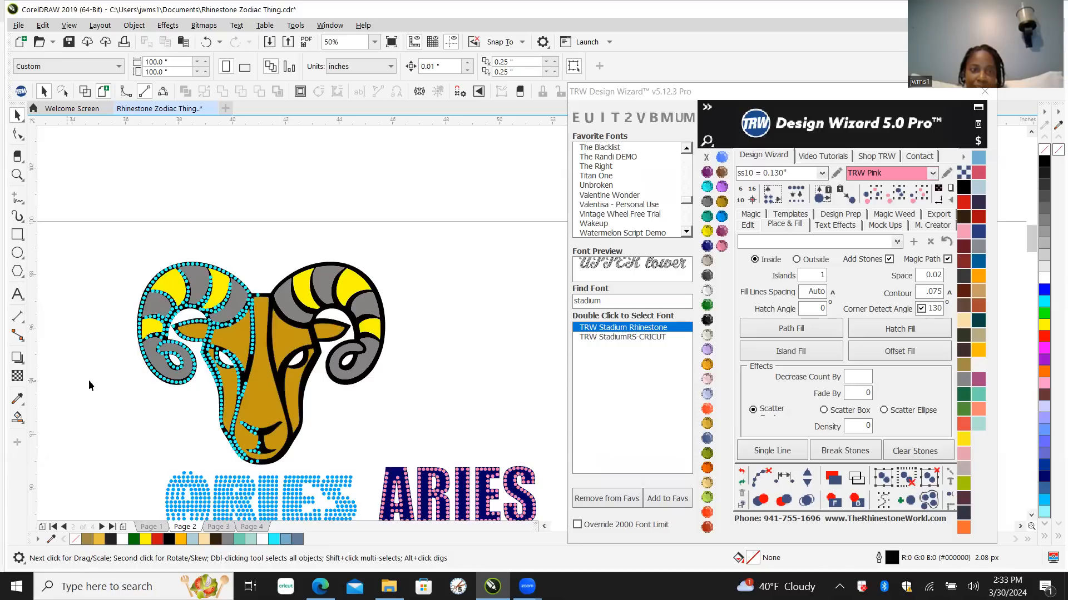
{"action": "scroll", "coordinate": [343, 337], "scroll_direction": "down", "scroll_amount": 1}
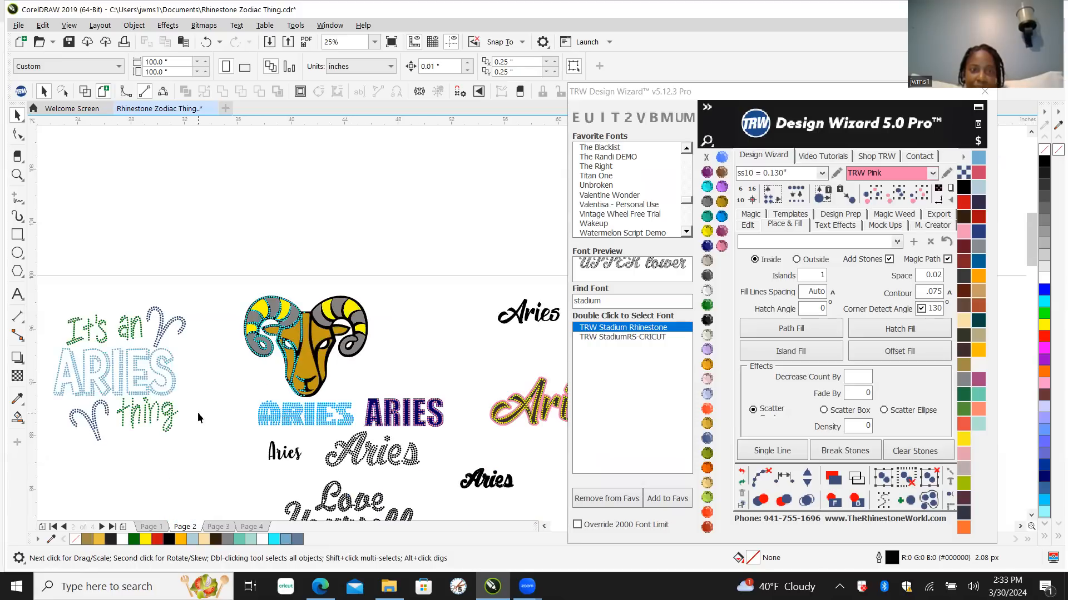
{"action": "scroll", "coordinate": [108, 434], "scroll_direction": "up", "scroll_amount": 1}
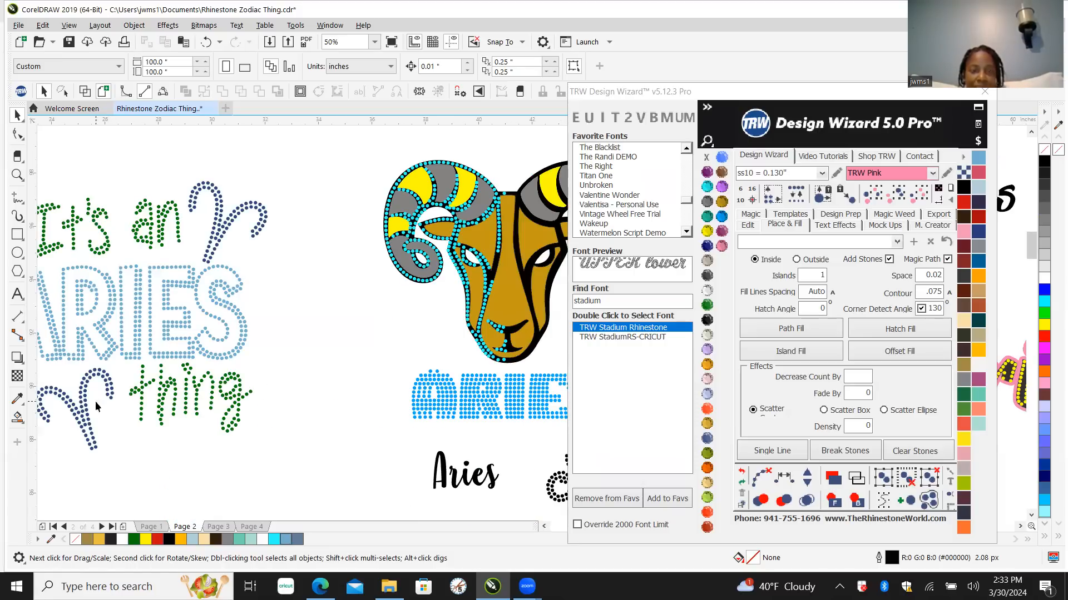
{"action": "scroll", "coordinate": [374, 318], "scroll_direction": "down", "scroll_amount": 1}
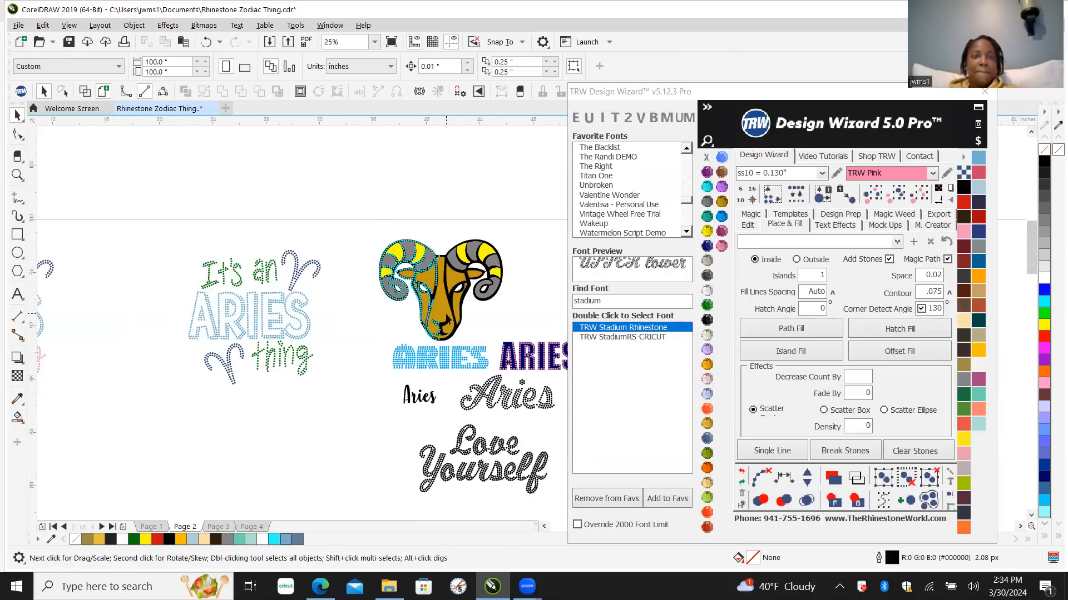
{"action": "scroll", "coordinate": [458, 293], "scroll_direction": "up", "scroll_amount": 4}
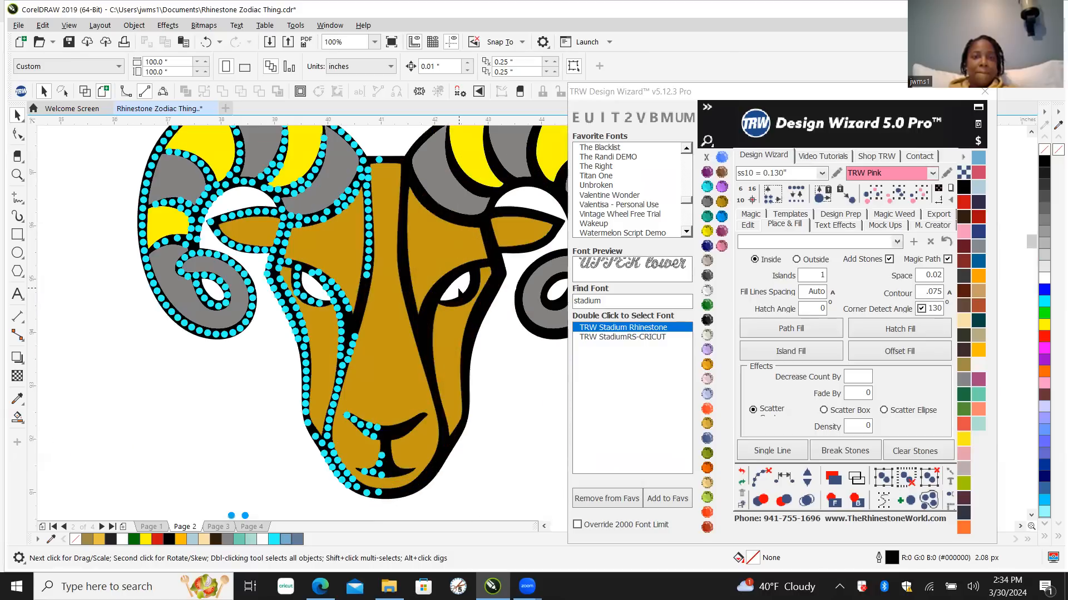
{"action": "scroll", "coordinate": [458, 293], "scroll_direction": "up", "scroll_amount": 3}
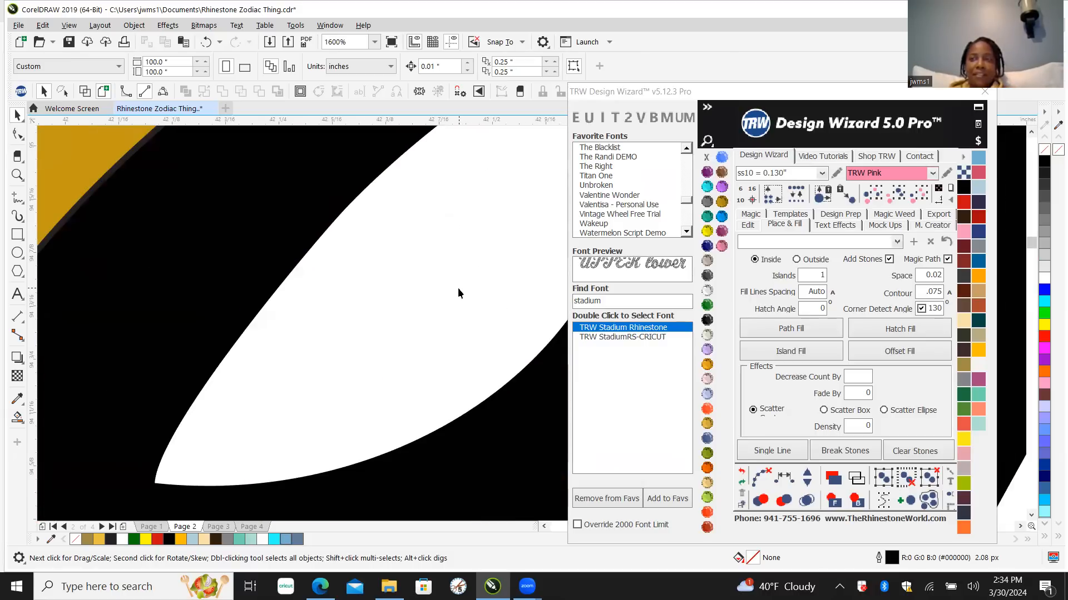
{"action": "scroll", "coordinate": [458, 293], "scroll_direction": "down", "scroll_amount": 5}
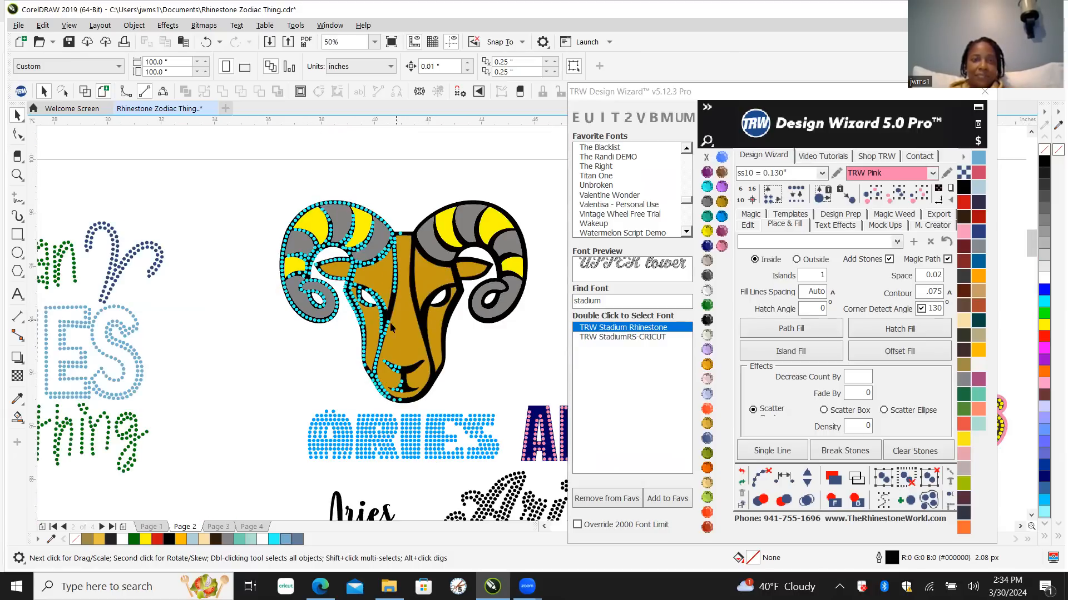
{"action": "scroll", "coordinate": [200, 346], "scroll_direction": "up", "scroll_amount": 2}
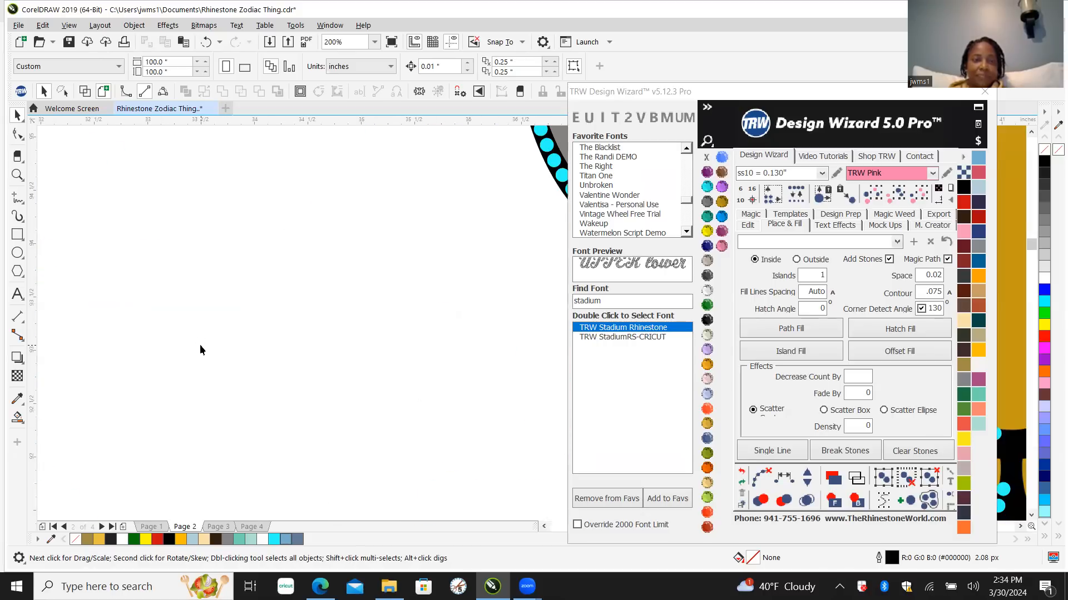
{"action": "scroll", "coordinate": [111, 322], "scroll_direction": "down", "scroll_amount": 3}
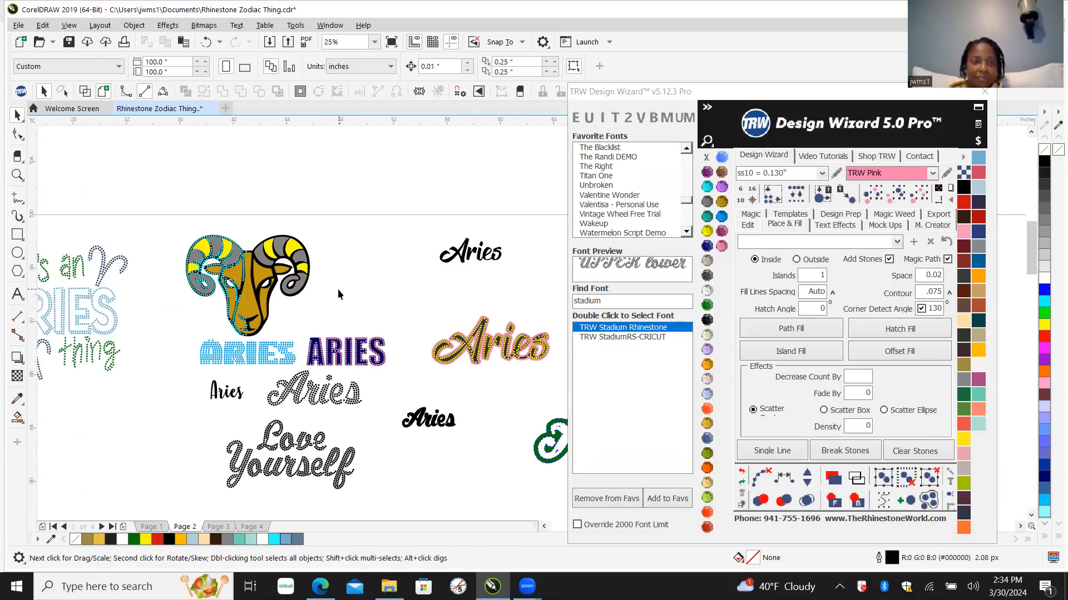
{"action": "scroll", "coordinate": [338, 289], "scroll_direction": "up", "scroll_amount": 4}
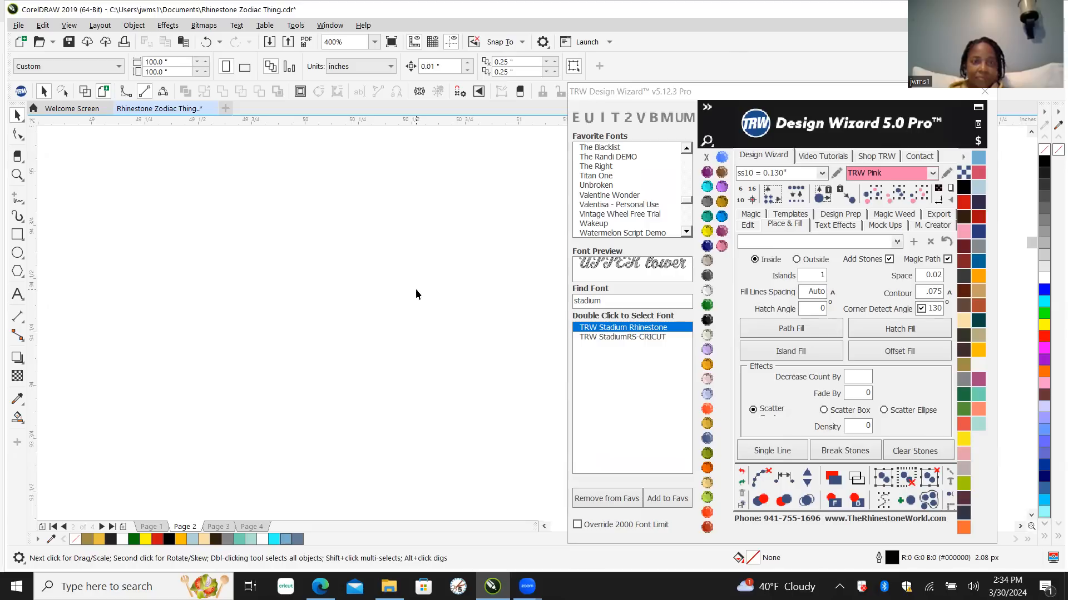
Step: Examine the stone outline along the ram's center-face line and across the left half of the head
{"action": "scroll", "coordinate": [421, 333], "scroll_direction": "down", "scroll_amount": 1}
{"action": "scroll", "coordinate": [478, 341], "scroll_direction": "down", "scroll_amount": 1}
{"action": "scroll", "coordinate": [359, 319], "scroll_direction": "down", "scroll_amount": 2}
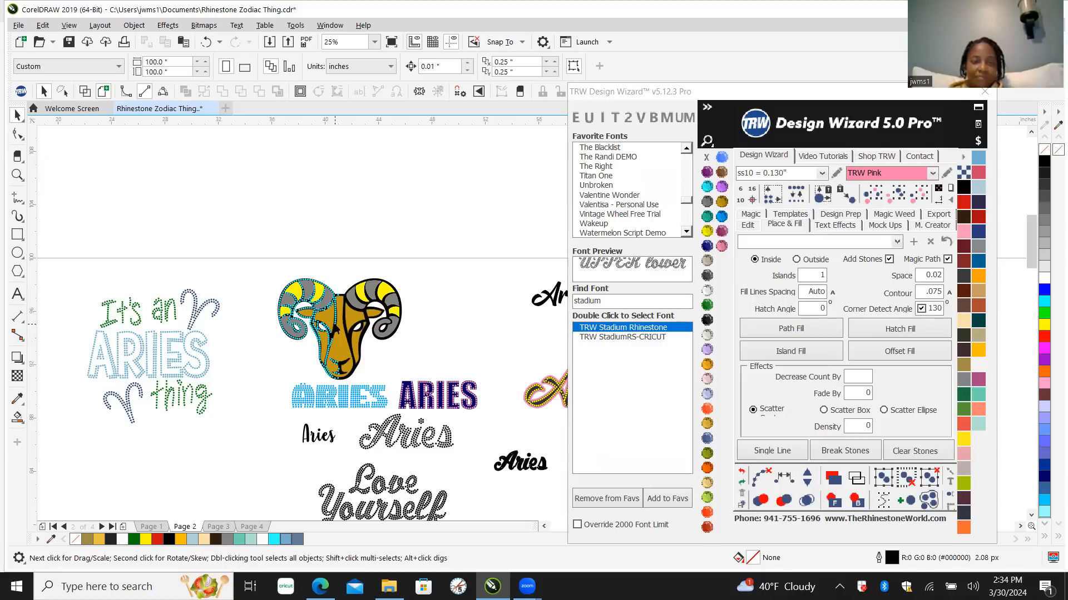
{"action": "scroll", "coordinate": [312, 334], "scroll_direction": "up", "scroll_amount": 5}
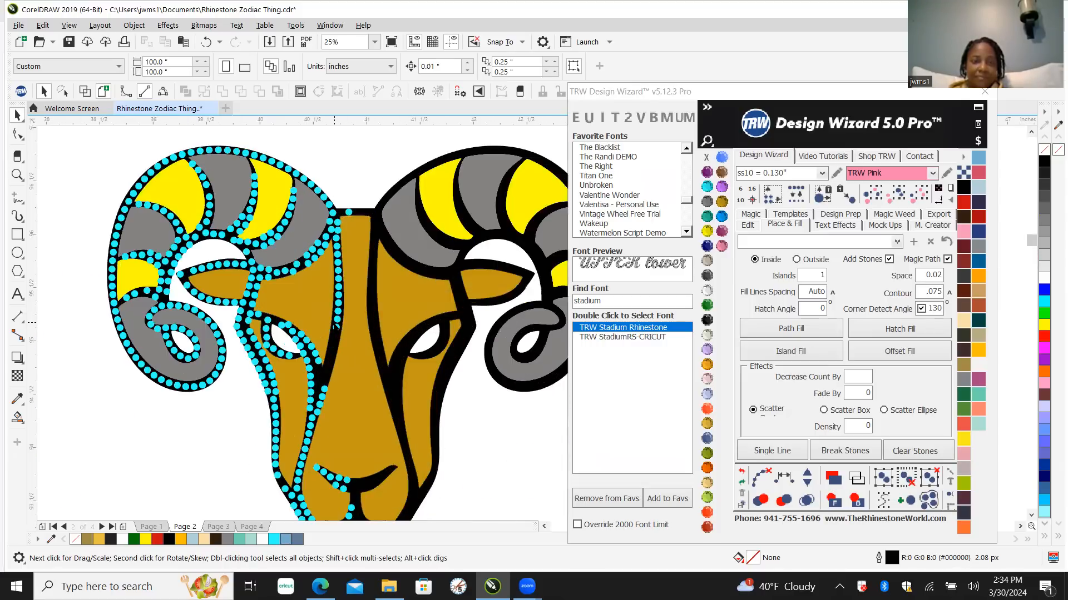
{"action": "scroll", "coordinate": [341, 336], "scroll_direction": "up", "scroll_amount": 1}
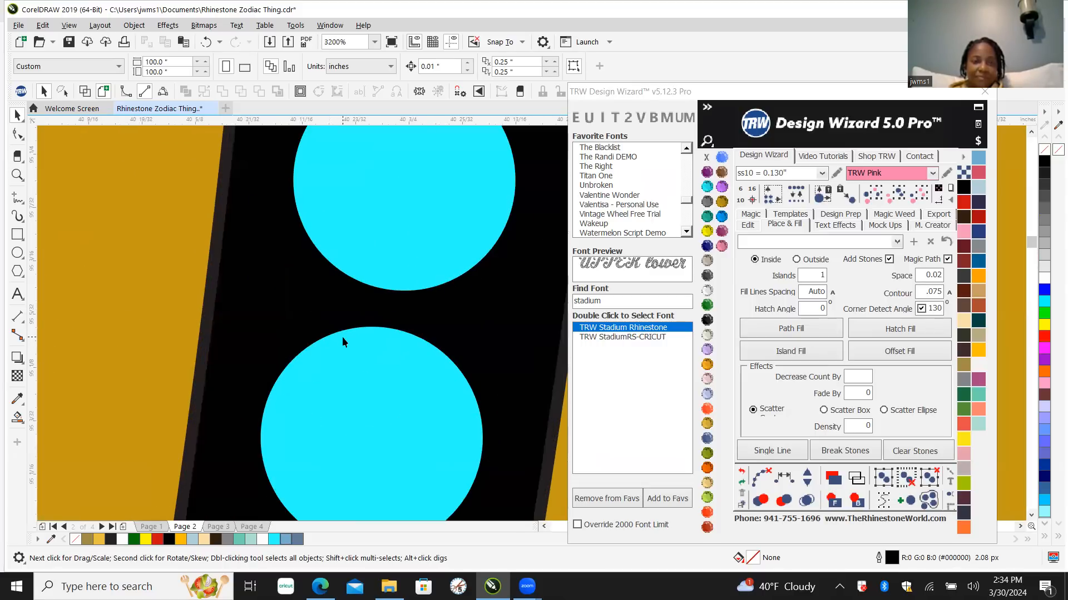
{"action": "scroll", "coordinate": [343, 337], "scroll_direction": "down", "scroll_amount": 2}
{"action": "scroll", "coordinate": [278, 304], "scroll_direction": "down", "scroll_amount": 2}
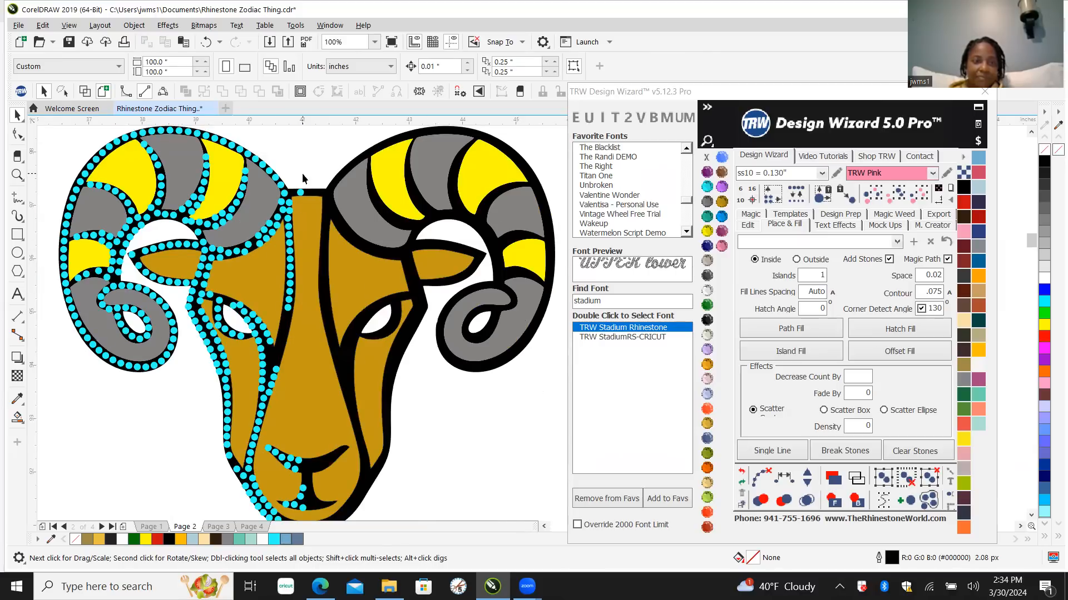
{"action": "scroll", "coordinate": [289, 261], "scroll_direction": "down", "scroll_amount": 1}
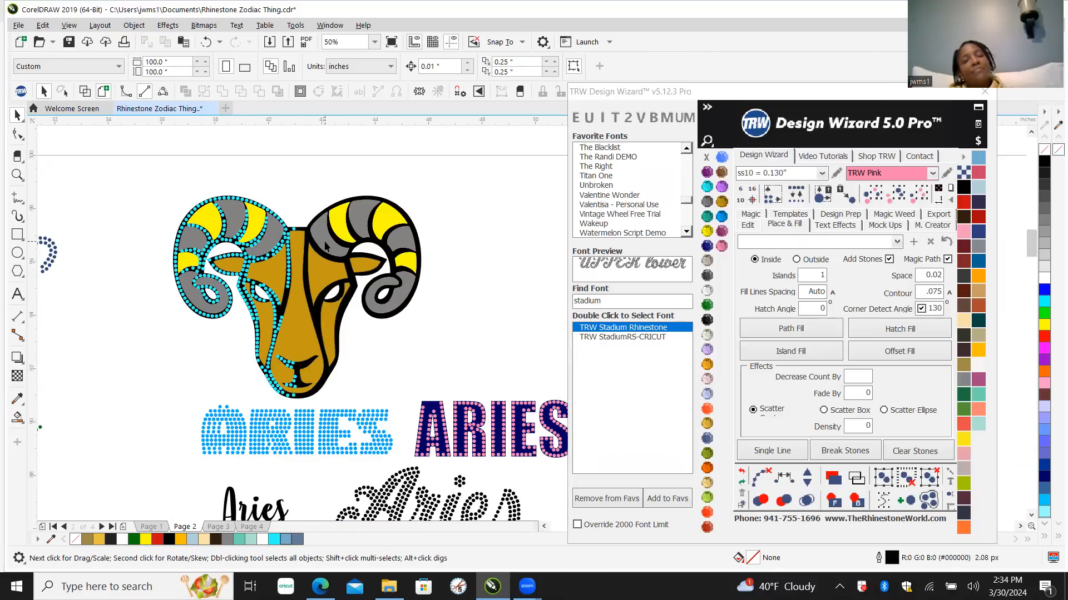
{"action": "scroll", "coordinate": [287, 242], "scroll_direction": "up", "scroll_amount": 1}
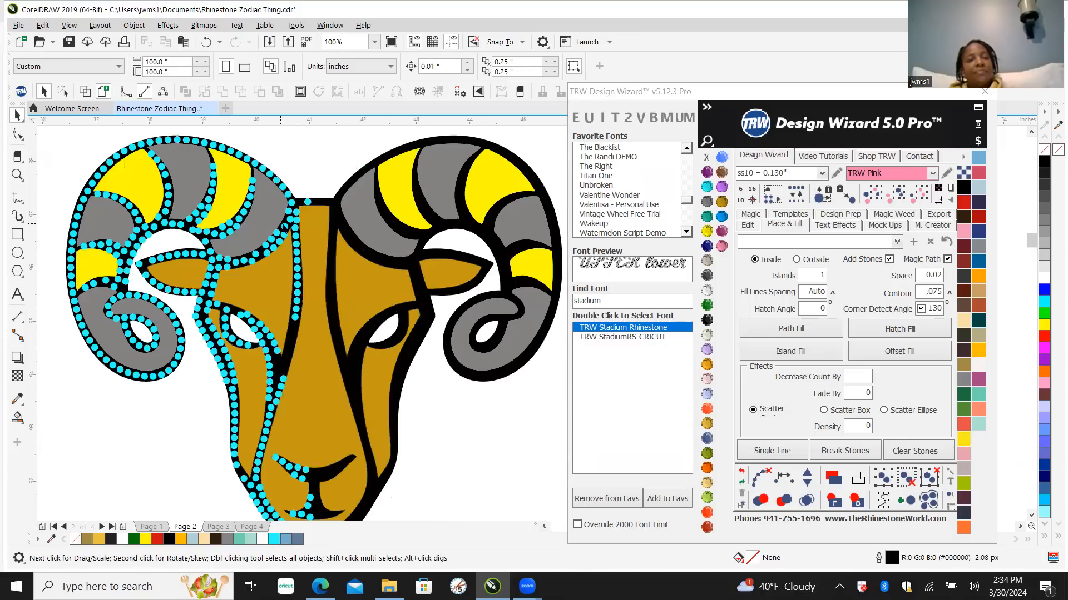
Step: Select all cyan stones by color, place a copy over the ram's right half, and mirror the copy horizontally
{"action": "left_click", "coordinate": [284, 227]}
{"action": "scroll", "coordinate": [285, 227], "scroll_direction": "down", "scroll_amount": 2}
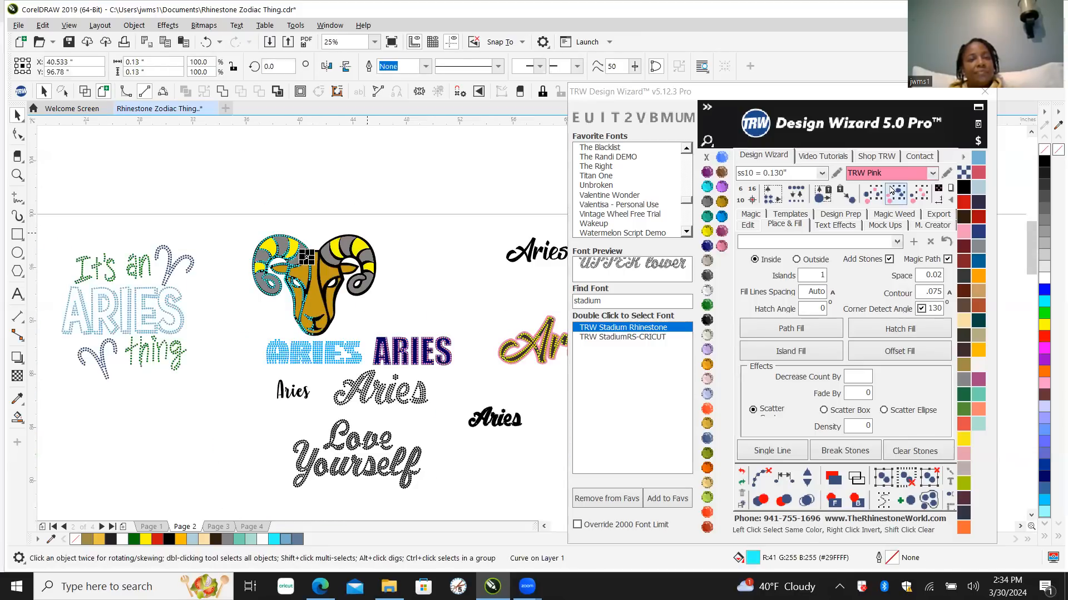
{"action": "left_click", "coordinate": [925, 198]}
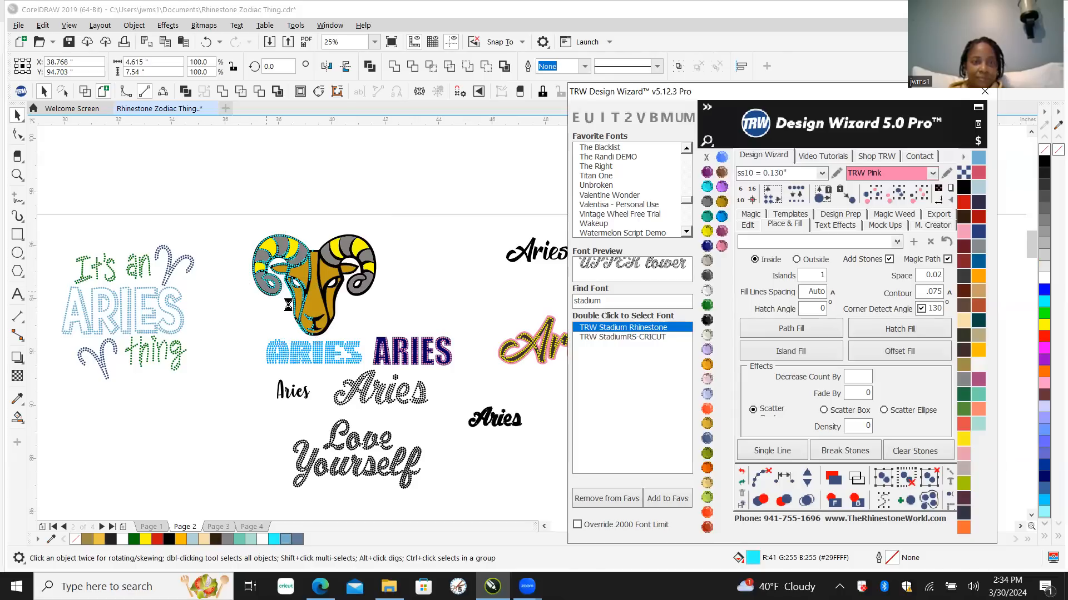
{"action": "scroll", "coordinate": [303, 265], "scroll_direction": "up", "scroll_amount": 1}
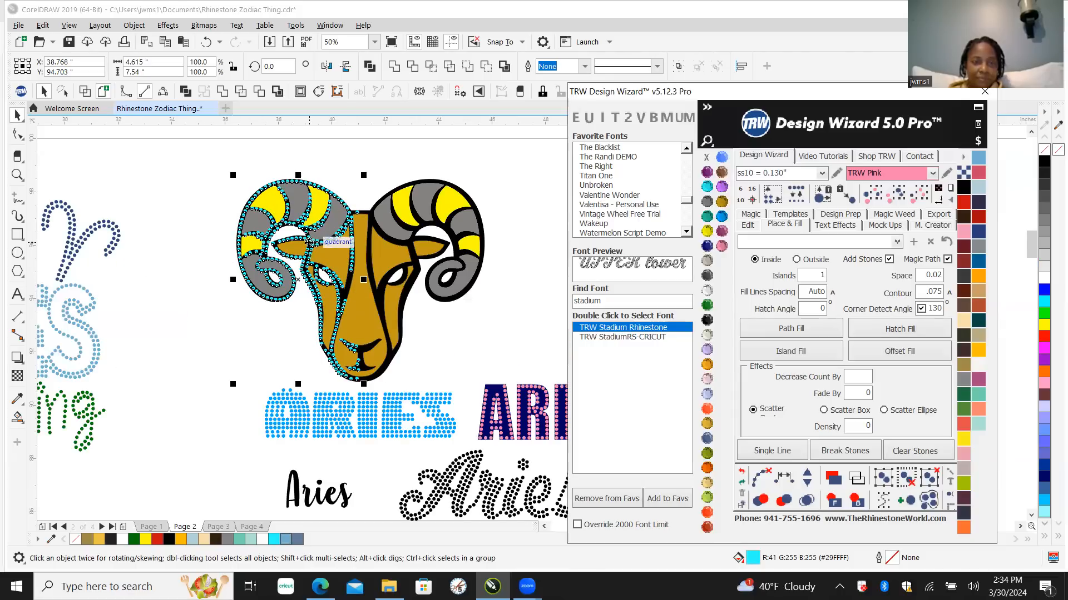
{"action": "left_click_drag", "start_coordinate": [310, 252], "coordinate": [427, 237]}
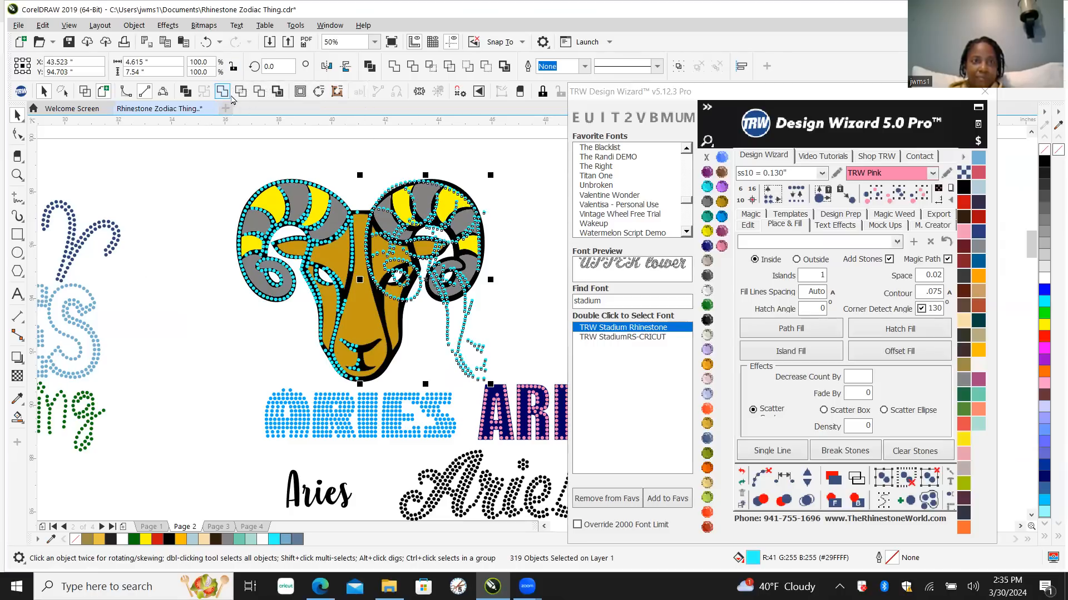
{"action": "left_click", "coordinate": [327, 67]}
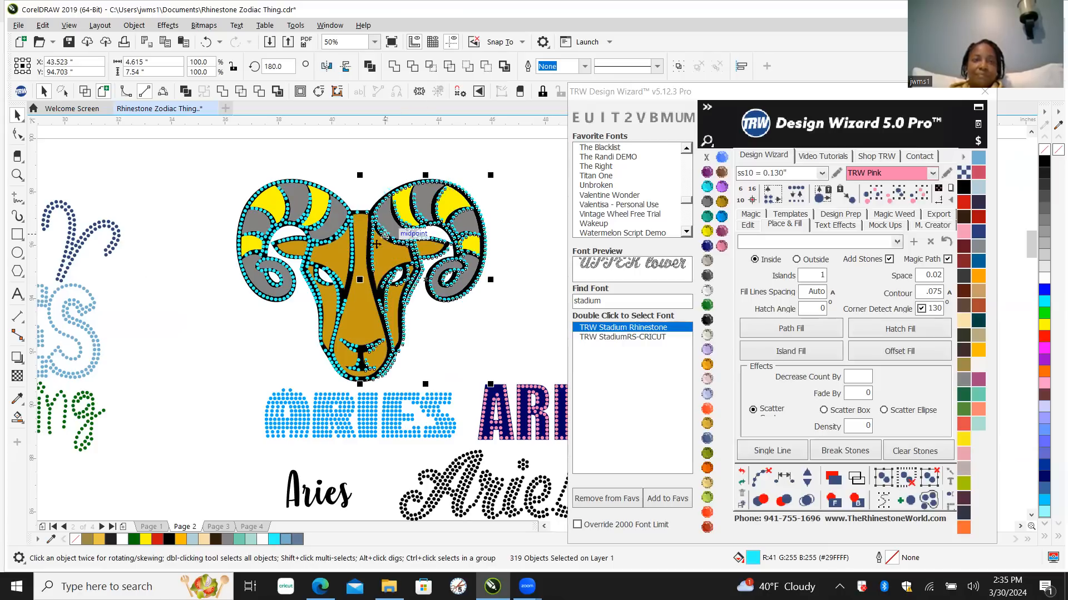
Step: Align the mirrored stones with the black outline of the ram's right half, using the inner edge of the right horn as reference
{"action": "scroll", "coordinate": [348, 225], "scroll_direction": "up", "scroll_amount": 2}
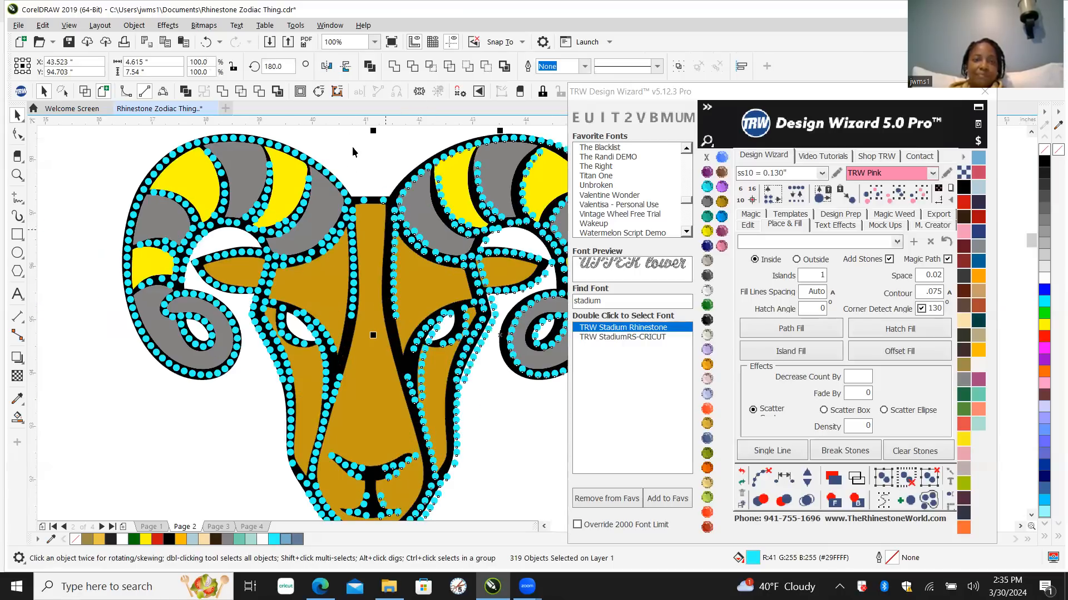
{"action": "scroll", "coordinate": [412, 201], "scroll_direction": "up", "scroll_amount": 4}
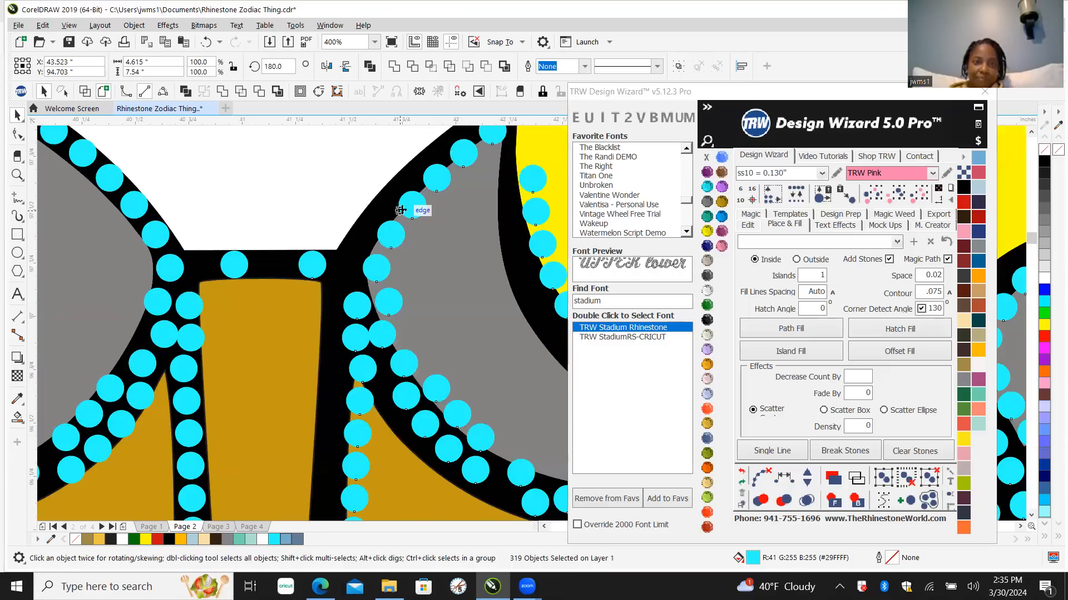
{"action": "left_click_drag", "start_coordinate": [414, 210], "coordinate": [389, 213]}
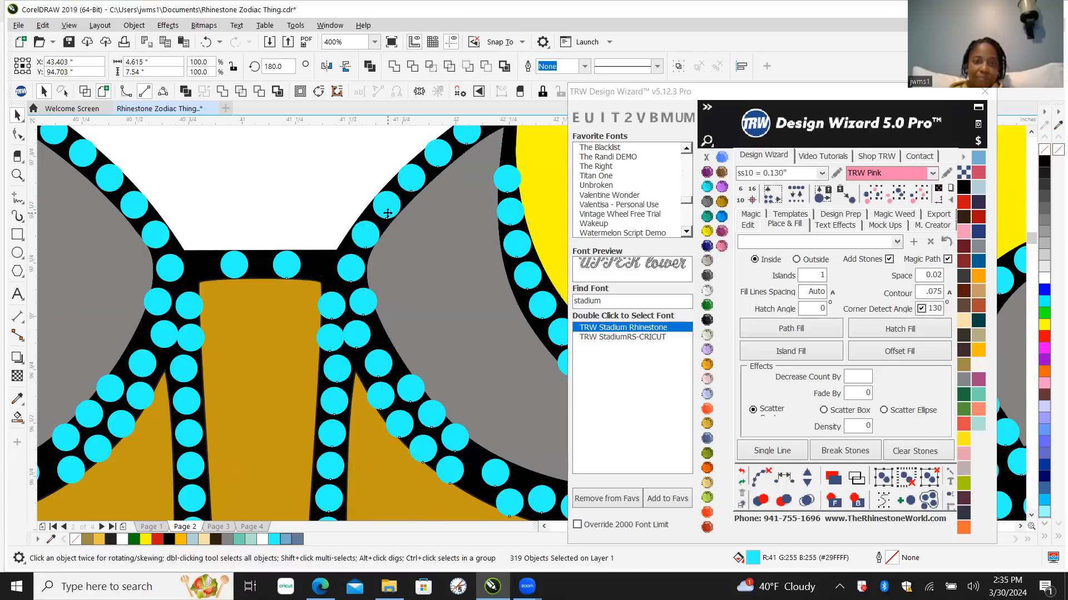
{"action": "scroll", "coordinate": [373, 220], "scroll_direction": "up", "scroll_amount": 4}
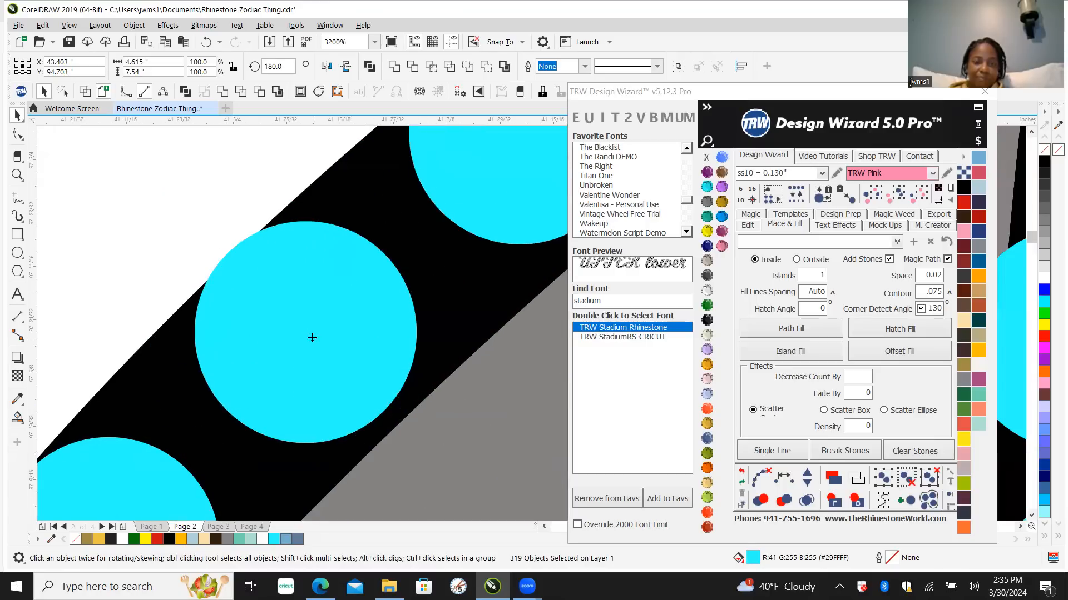
{"action": "left_click_drag", "start_coordinate": [324, 344], "coordinate": [332, 343]}
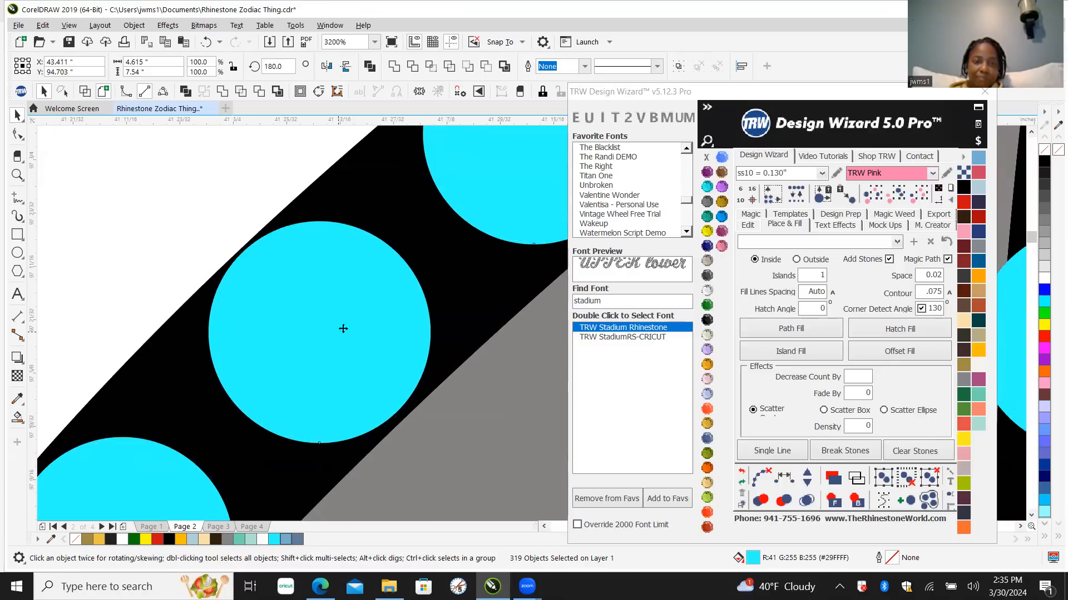
Step: Examine how the mirrored stones sit on the right horn, brow and face, and deselect them
{"action": "scroll", "coordinate": [371, 318], "scroll_direction": "down", "scroll_amount": 2}
{"action": "scroll", "coordinate": [371, 319], "scroll_direction": "down", "scroll_amount": 4}
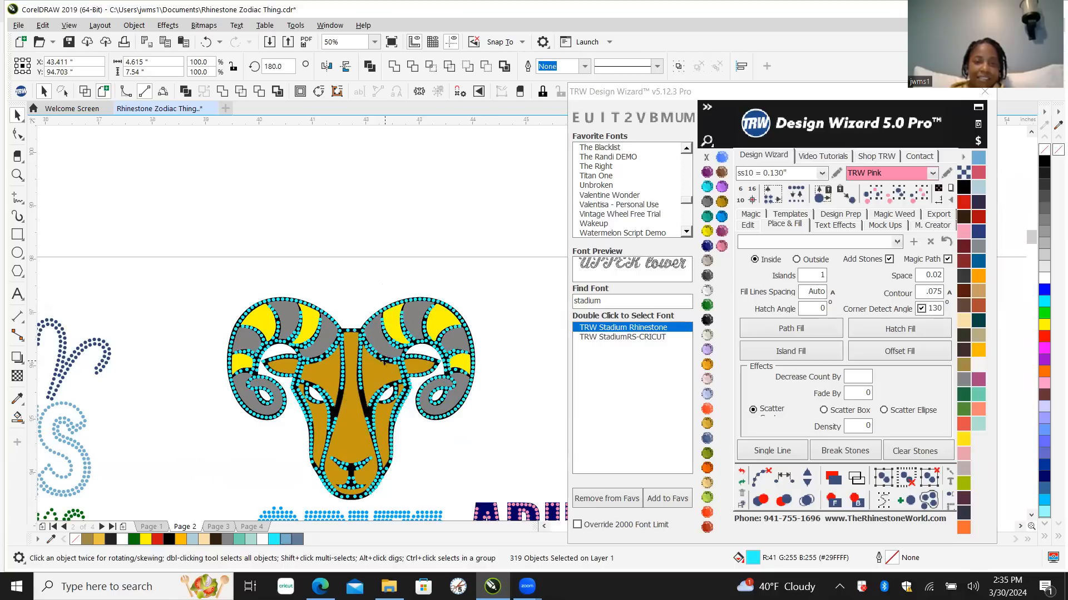
{"action": "scroll", "coordinate": [385, 362], "scroll_direction": "up", "scroll_amount": 2}
{"action": "scroll", "coordinate": [385, 361], "scroll_direction": "up", "scroll_amount": 3}
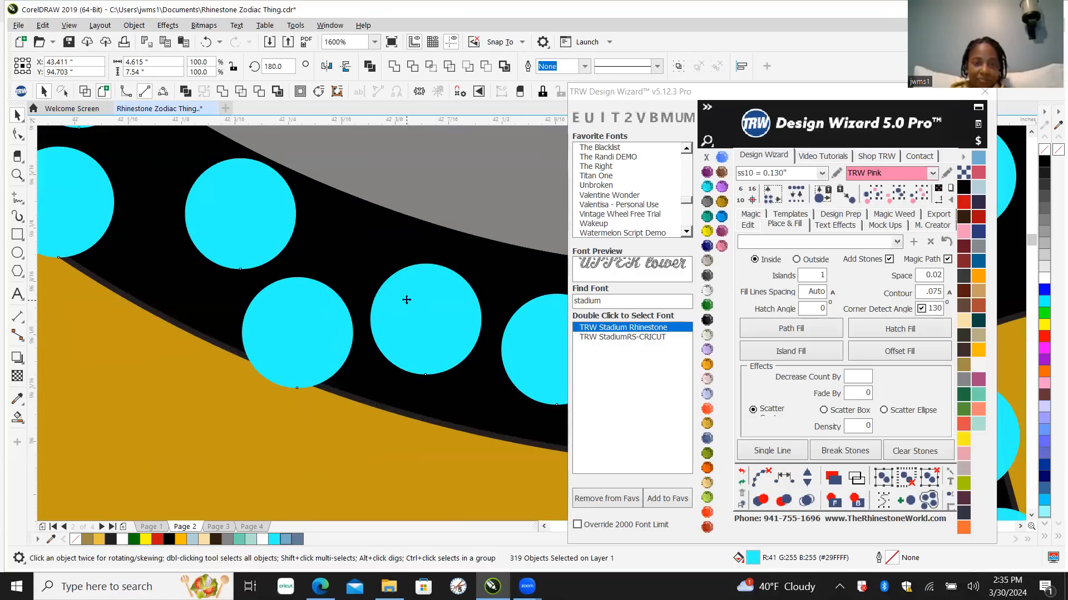
{"action": "scroll", "coordinate": [404, 330], "scroll_direction": "down", "scroll_amount": 1}
{"action": "scroll", "coordinate": [404, 330], "scroll_direction": "down", "scroll_amount": 2}
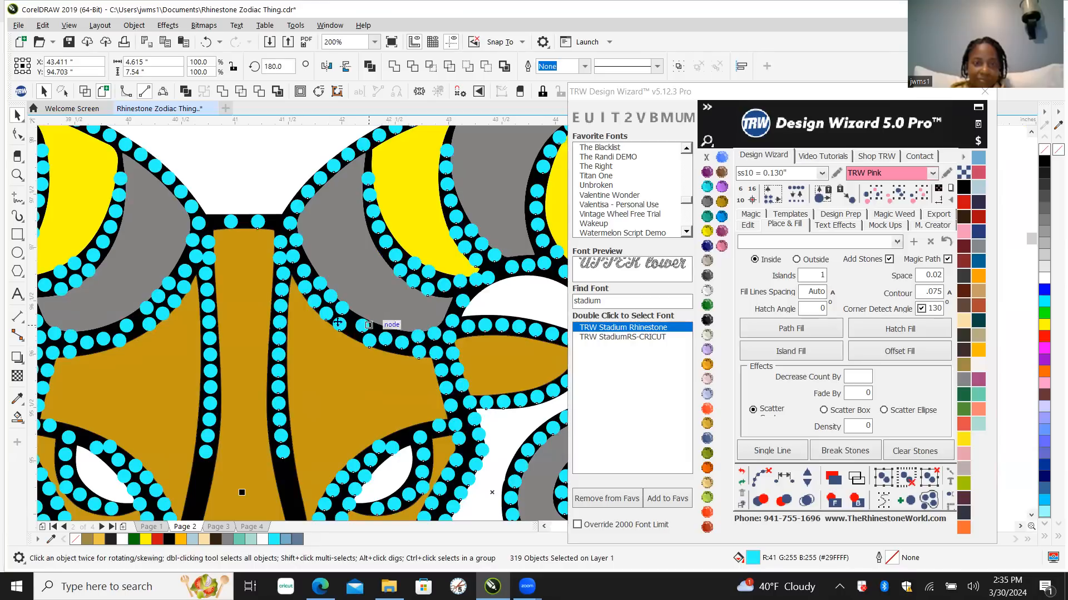
{"action": "scroll", "coordinate": [278, 293], "scroll_direction": "down", "scroll_amount": 2}
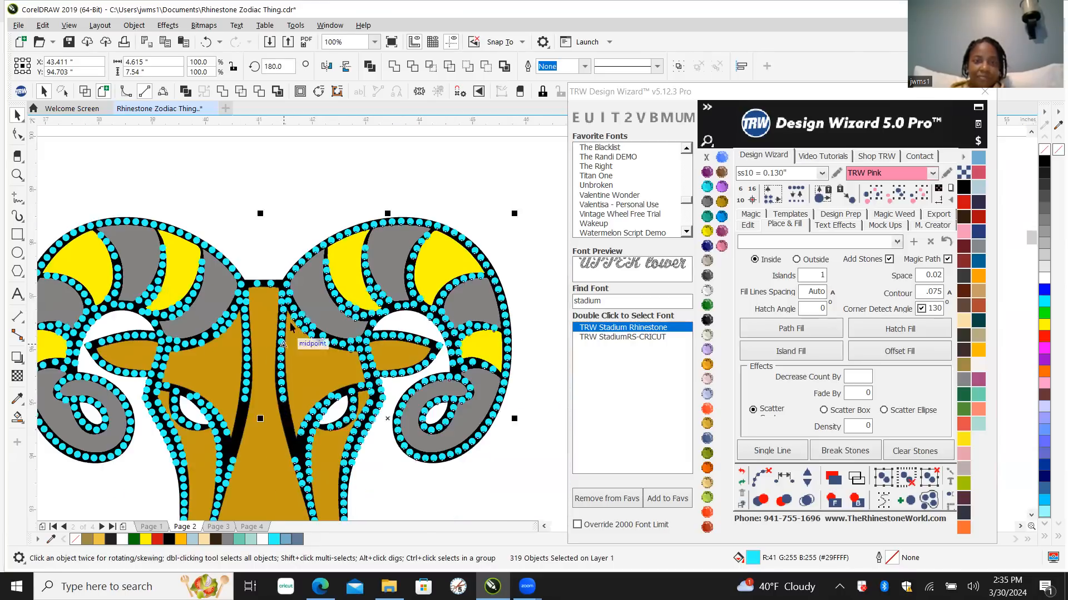
{"action": "left_click", "coordinate": [317, 209]}
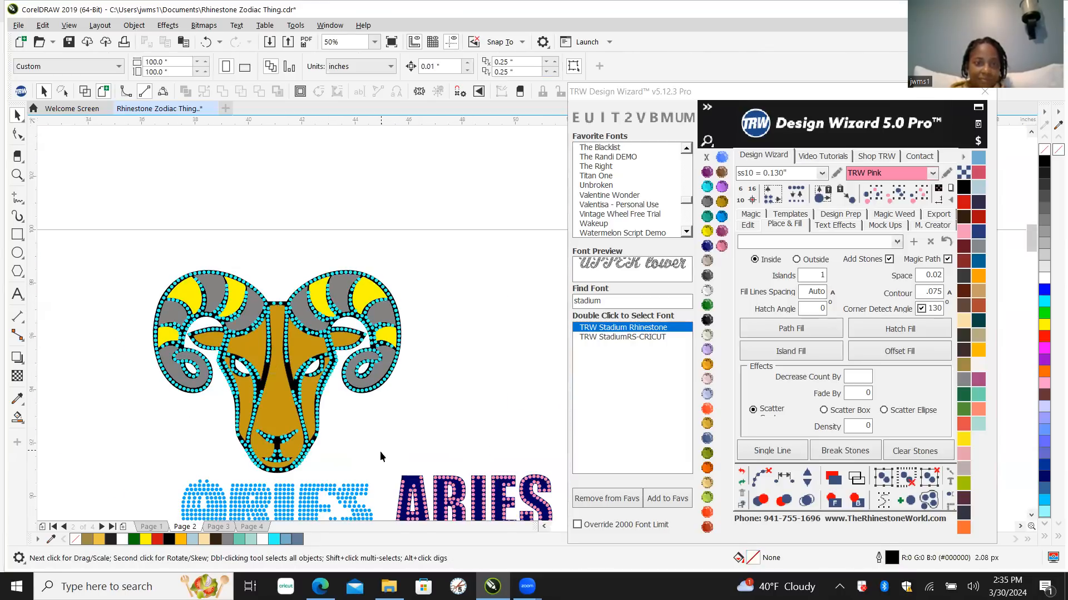
Step: Undo the alignment, mirroring and copying of the stones on the ram's right half
{"action": "left_click", "coordinate": [741, 474]}
{"action": "left_click", "coordinate": [741, 474]}
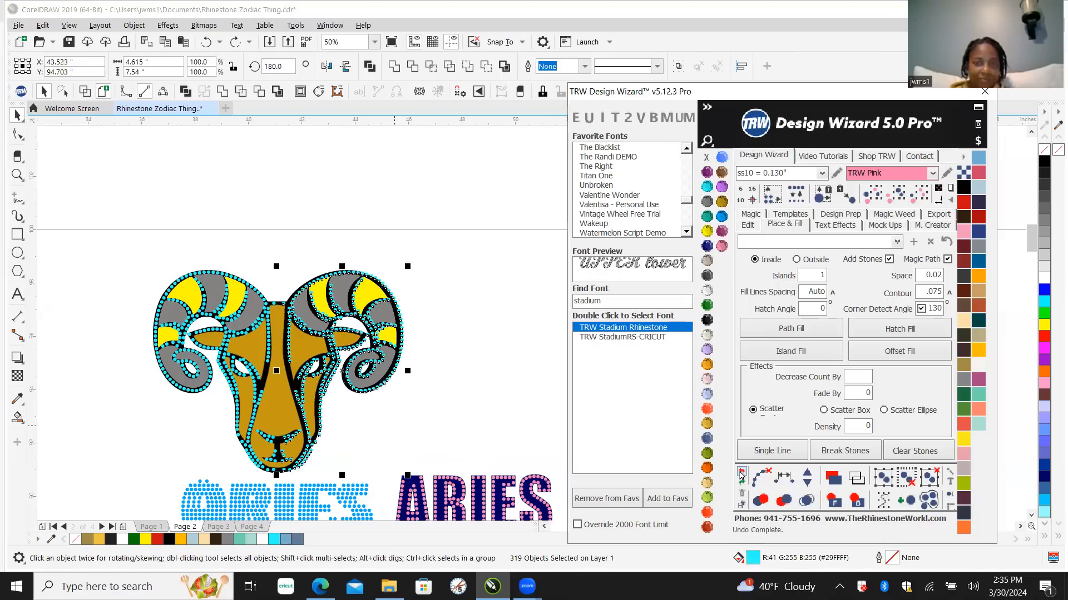
{"action": "left_click", "coordinate": [741, 474]}
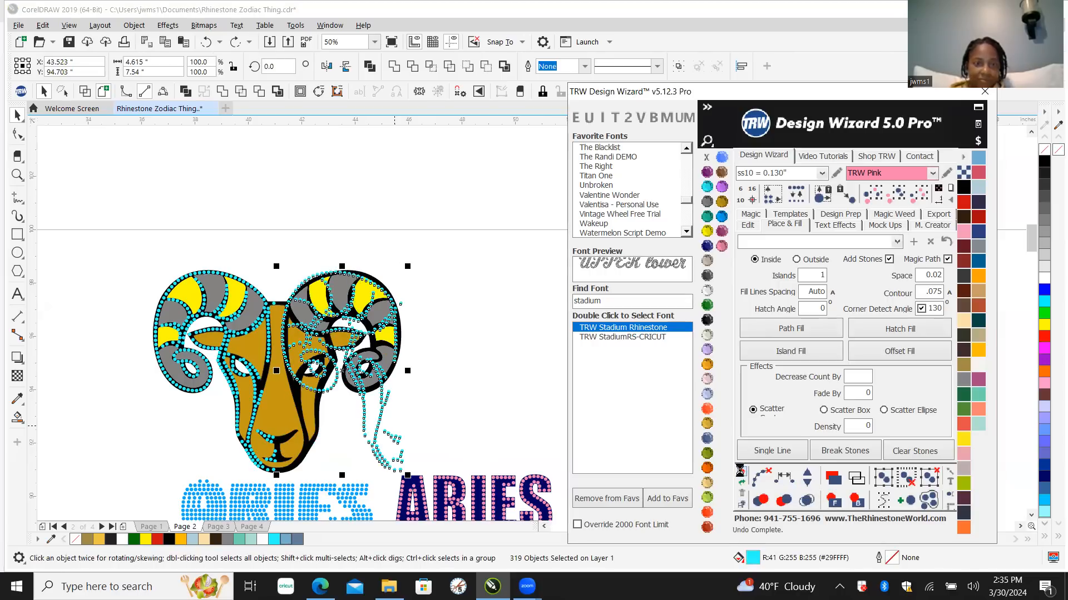
{"action": "left_click", "coordinate": [192, 219]}
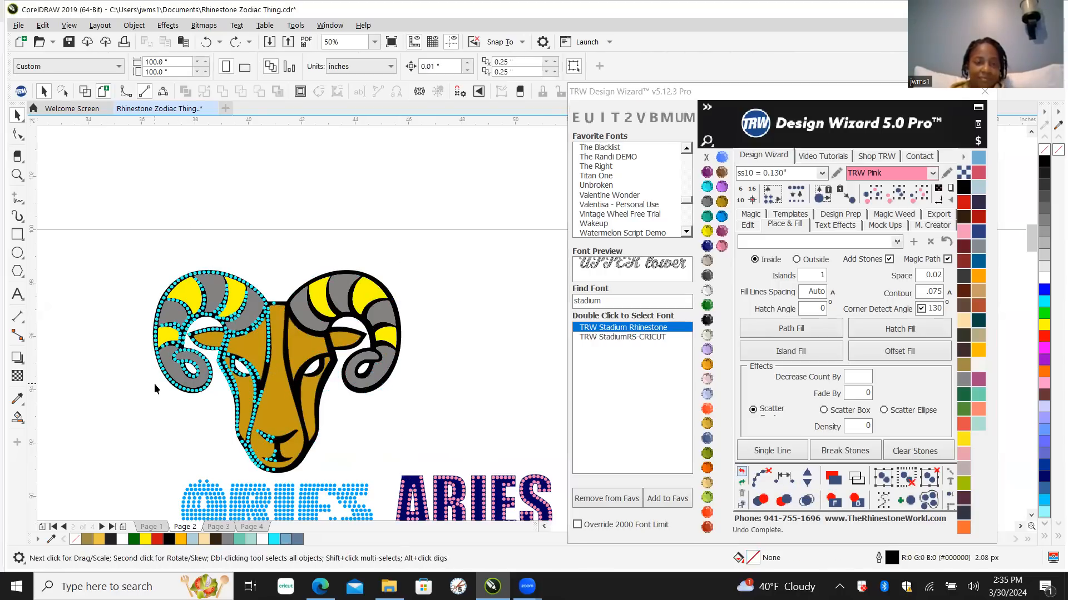
Step: Examine the left-half stones around the ram's face, nose, mouth and chin near the center line
{"action": "scroll", "coordinate": [194, 453], "scroll_direction": "up", "scroll_amount": 2}
{"action": "scroll", "coordinate": [289, 377], "scroll_direction": "down", "scroll_amount": 2}
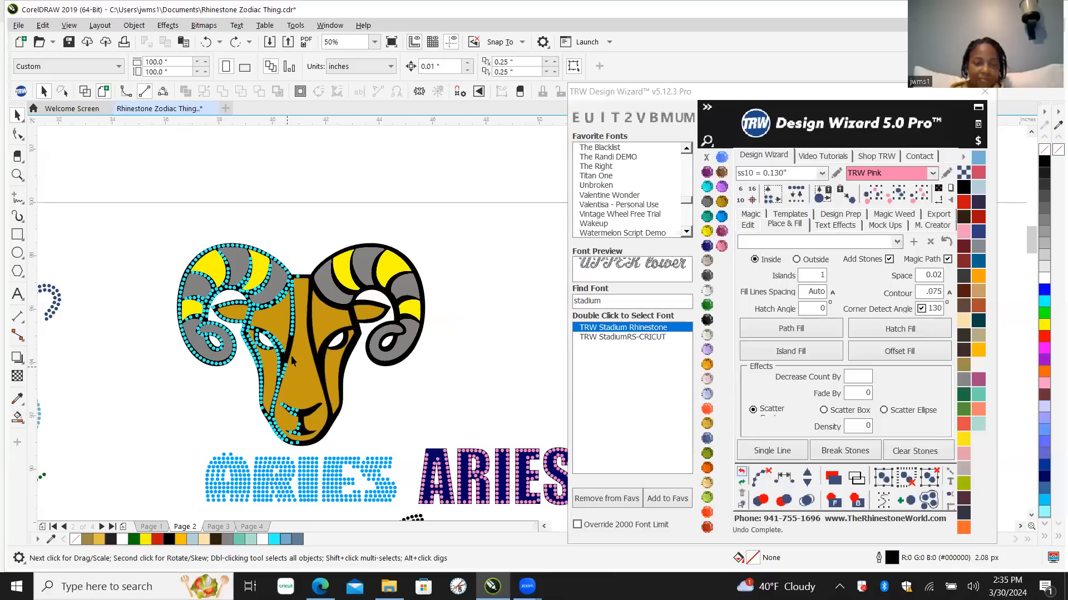
{"action": "scroll", "coordinate": [301, 386], "scroll_direction": "up", "scroll_amount": 2}
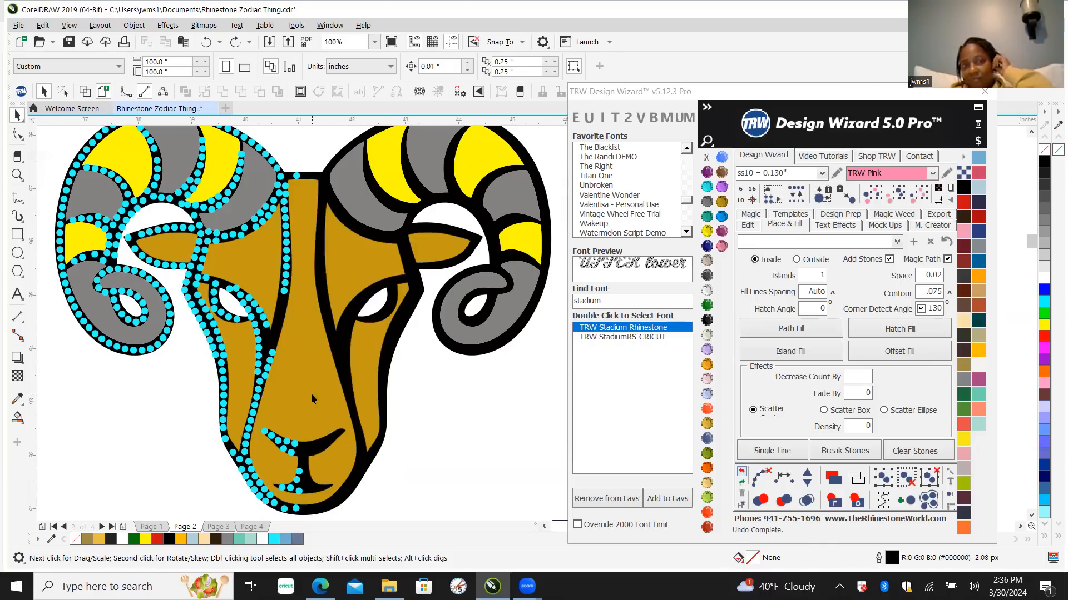
{"action": "scroll", "coordinate": [297, 294], "scroll_direction": "down", "scroll_amount": 2}
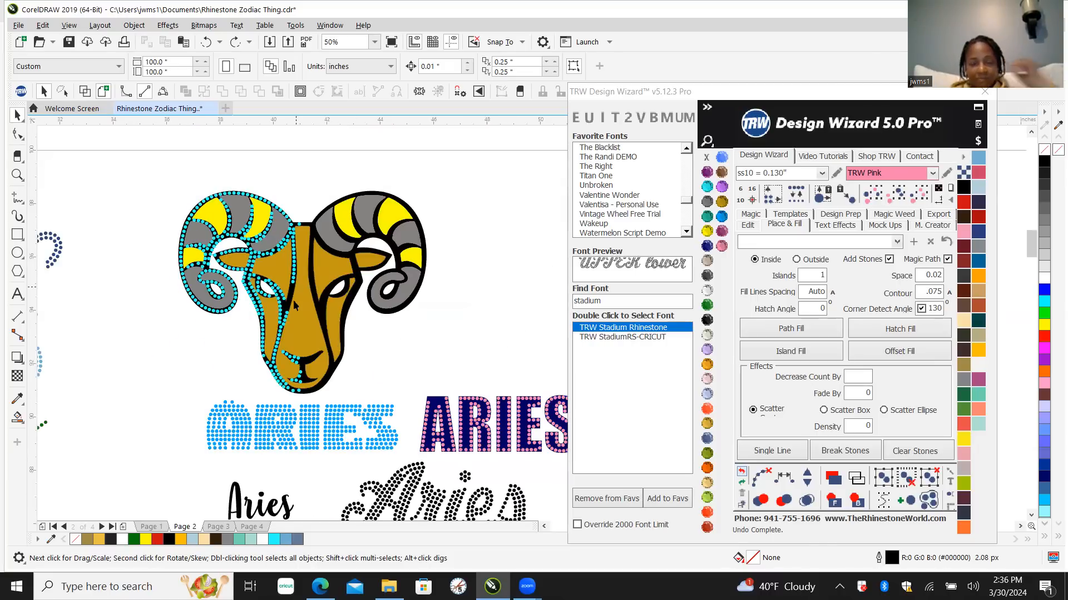
{"action": "scroll", "coordinate": [271, 364], "scroll_direction": "up", "scroll_amount": 2}
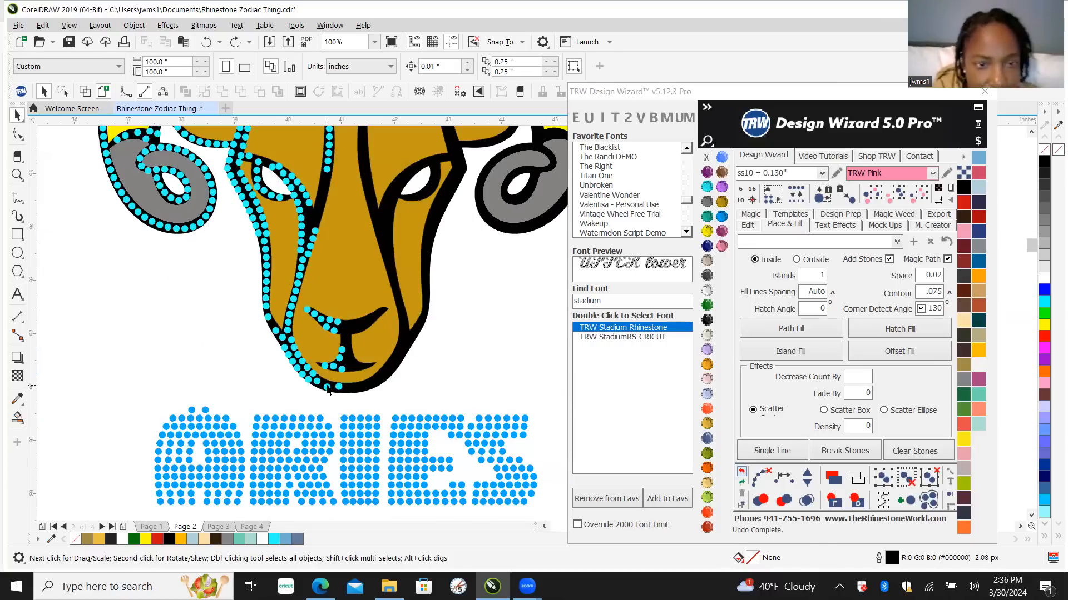
{"action": "scroll", "coordinate": [350, 340], "scroll_direction": "up", "scroll_amount": 2}
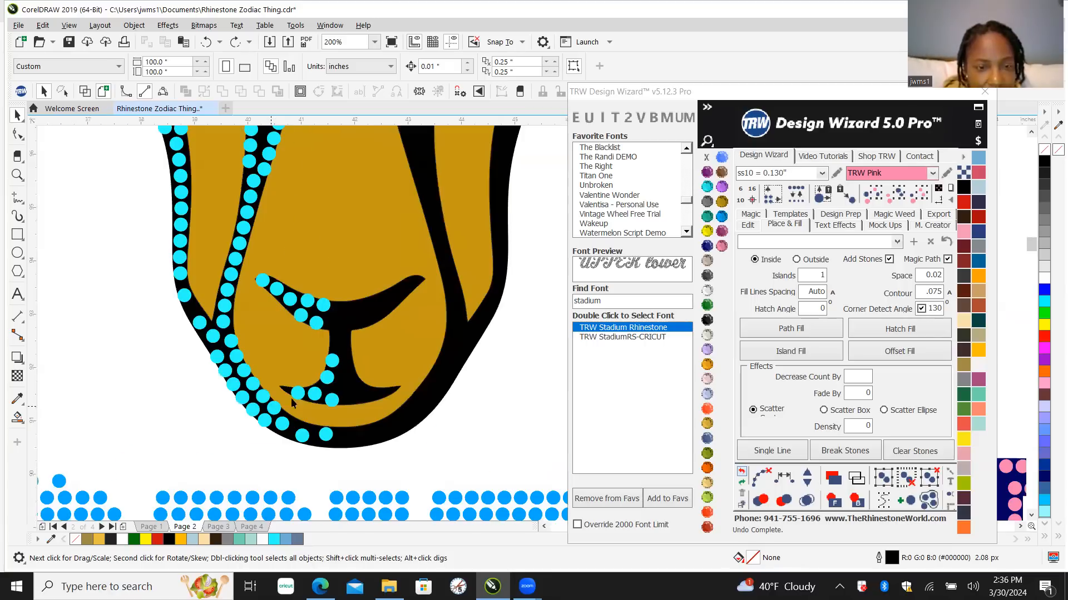
{"action": "scroll", "coordinate": [330, 376], "scroll_direction": "down", "scroll_amount": 2}
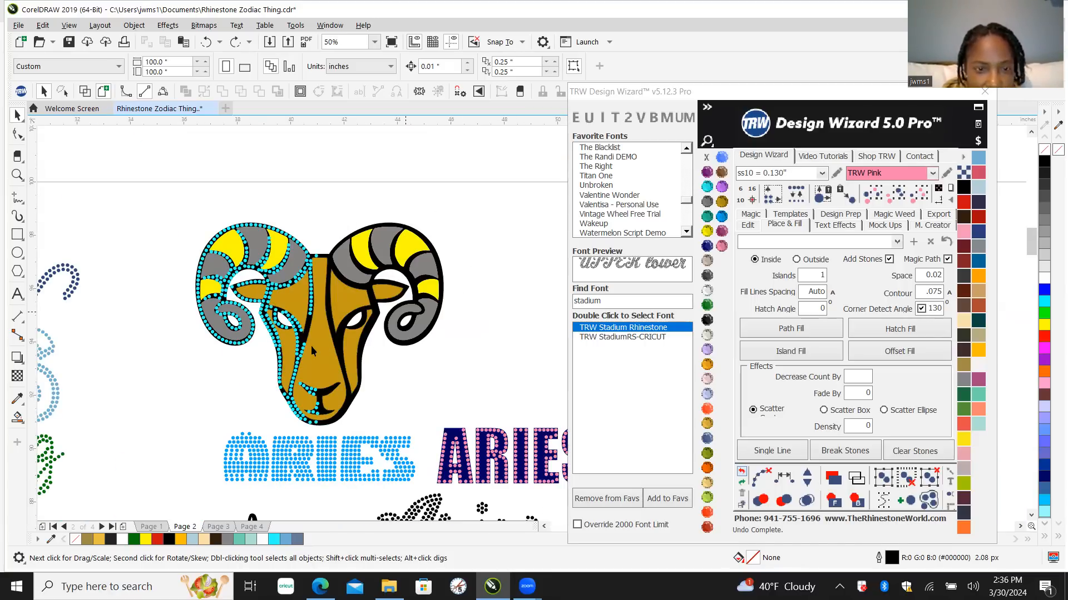
{"action": "scroll", "coordinate": [305, 349], "scroll_direction": "up", "scroll_amount": 1}
{"action": "scroll", "coordinate": [337, 245], "scroll_direction": "down", "scroll_amount": 1}
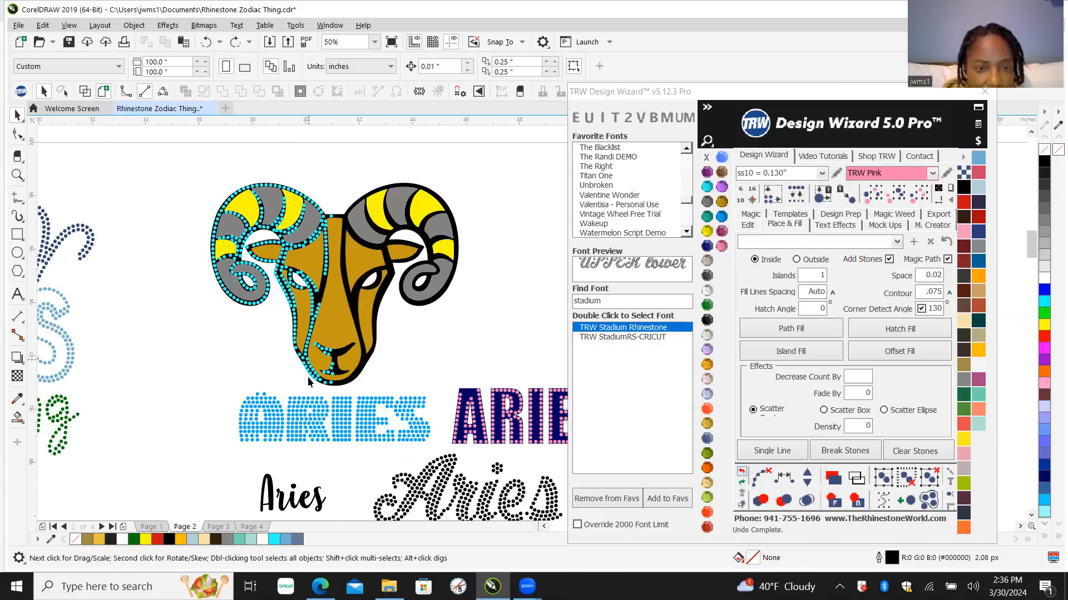
{"action": "scroll", "coordinate": [338, 312], "scroll_direction": "up", "scroll_amount": 1}
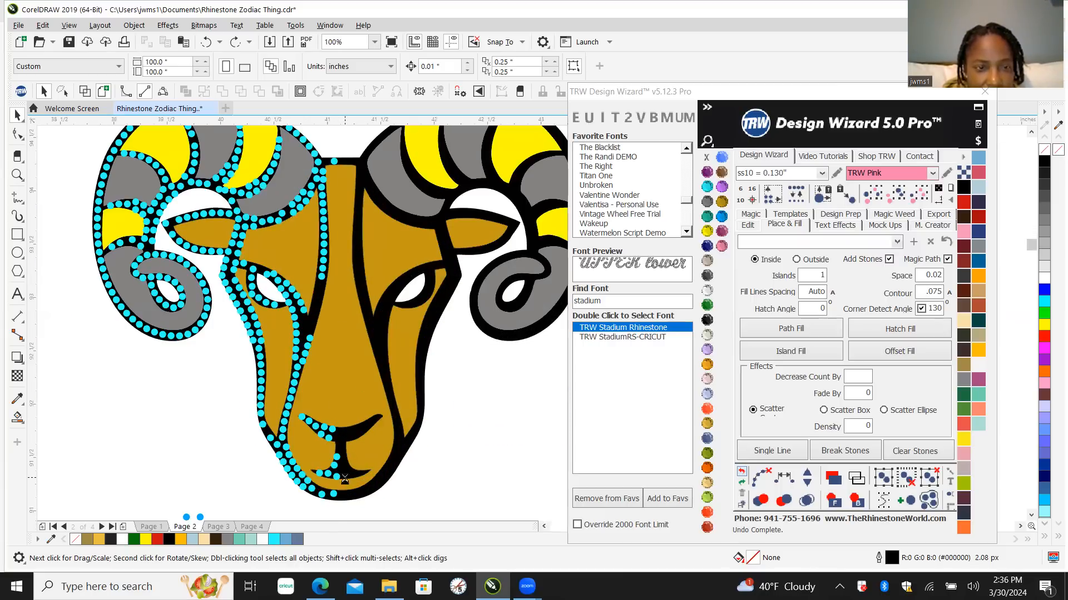
Step: Add a vertical guideline through the middle of the ram's nose and mouth at about X 41.08 inches
{"action": "scroll", "coordinate": [344, 479], "scroll_direction": "up", "scroll_amount": 1}
{"action": "left_click_drag", "start_coordinate": [30, 414], "coordinate": [365, 410]}
{"action": "scroll", "coordinate": [338, 402], "scroll_direction": "up", "scroll_amount": 2}
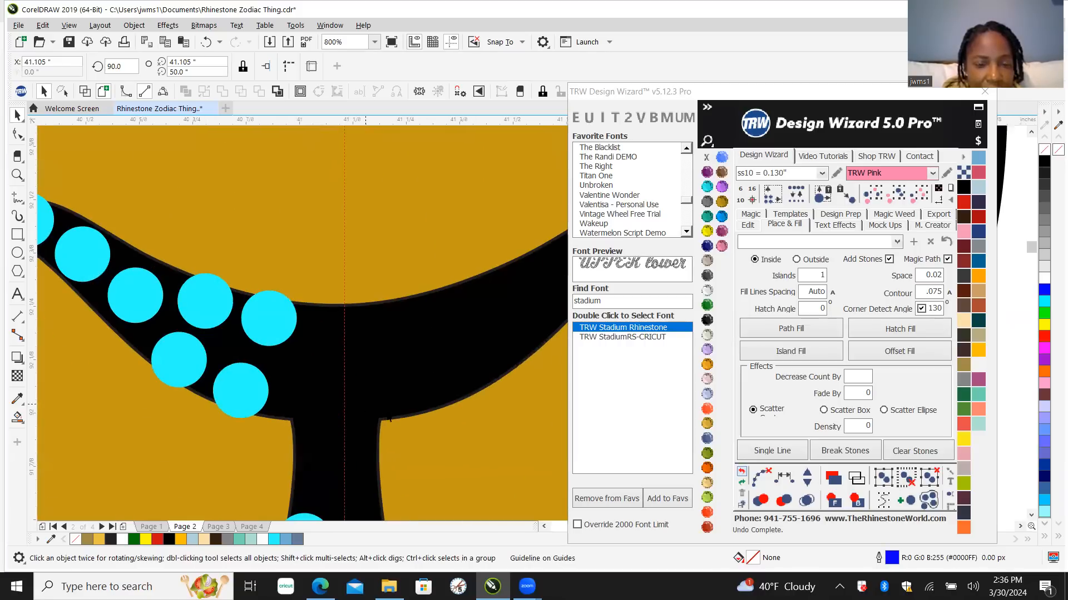
{"action": "scroll", "coordinate": [369, 428], "scroll_direction": "up", "scroll_amount": 1}
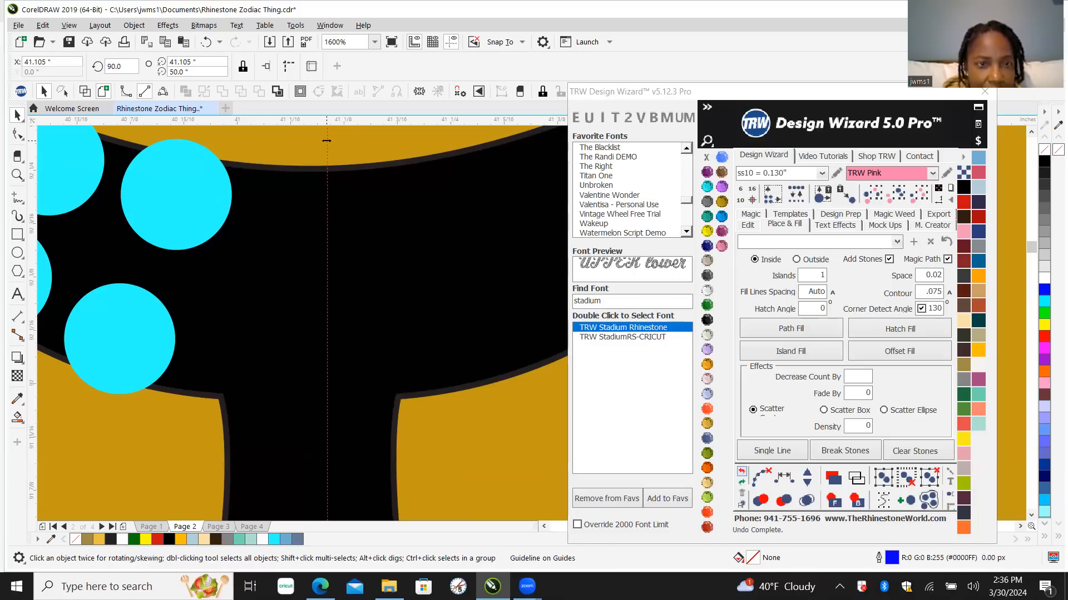
{"action": "left_click_drag", "start_coordinate": [324, 142], "coordinate": [308, 147]}
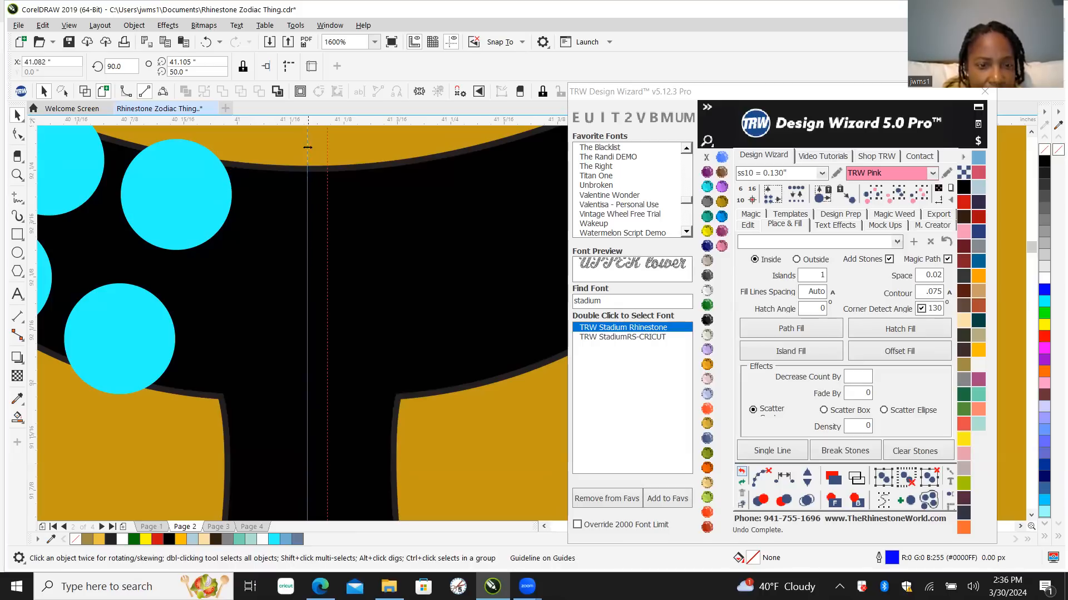
Step: Draw a rectangle about 0.217 by 0.044 inches across the top of the nose bridge, filled TRW Blue with no outline
{"action": "scroll", "coordinate": [322, 320], "scroll_direction": "down", "scroll_amount": 2}
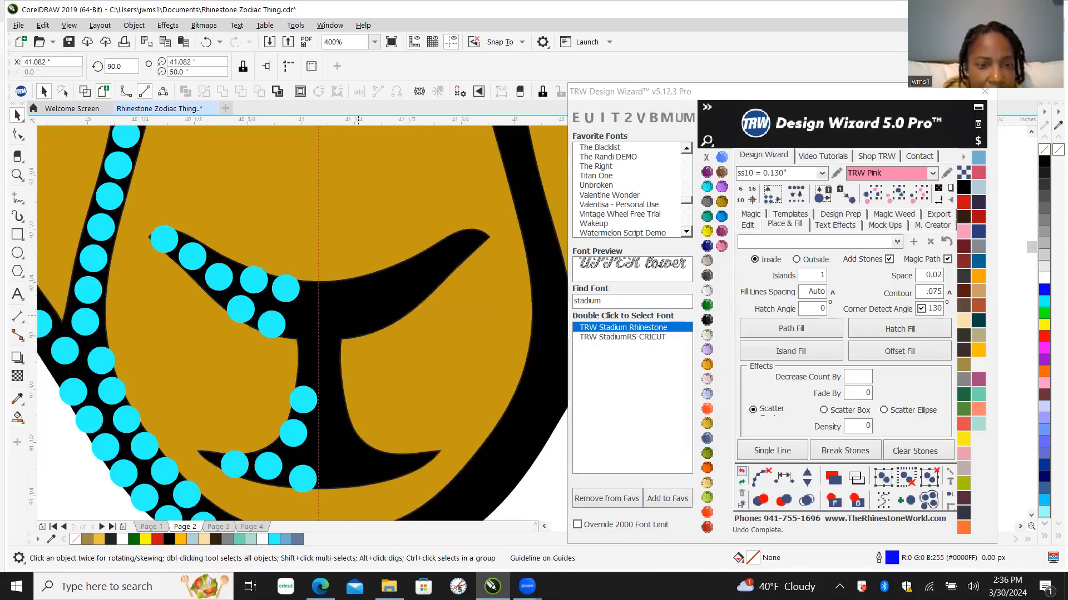
{"action": "scroll", "coordinate": [342, 343], "scroll_direction": "up", "scroll_amount": 1}
{"action": "scroll", "coordinate": [342, 343], "scroll_direction": "up", "scroll_amount": 1}
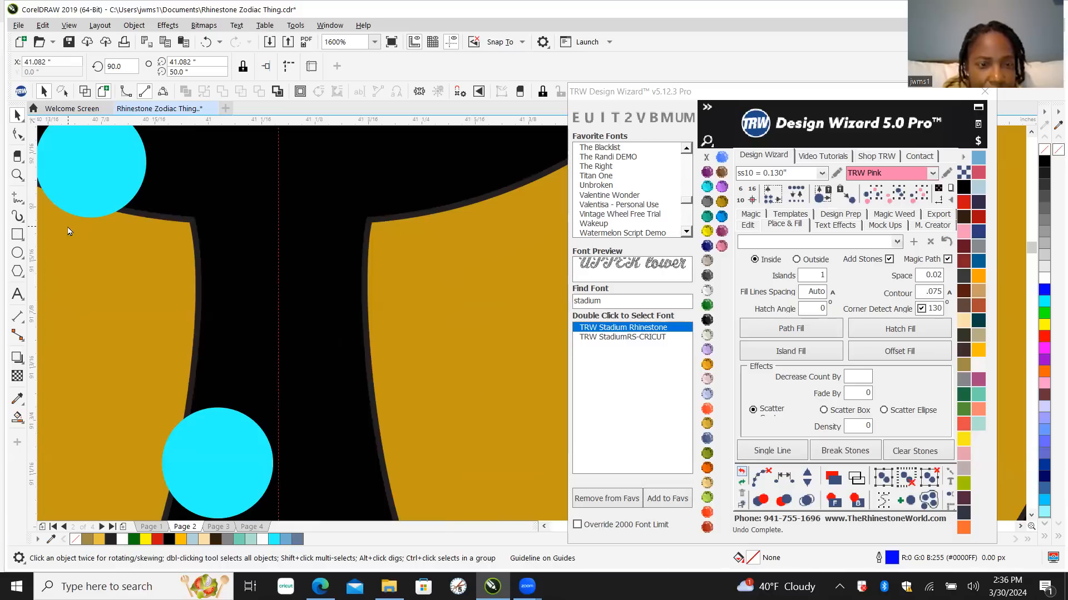
{"action": "left_click", "coordinate": [17, 236]}
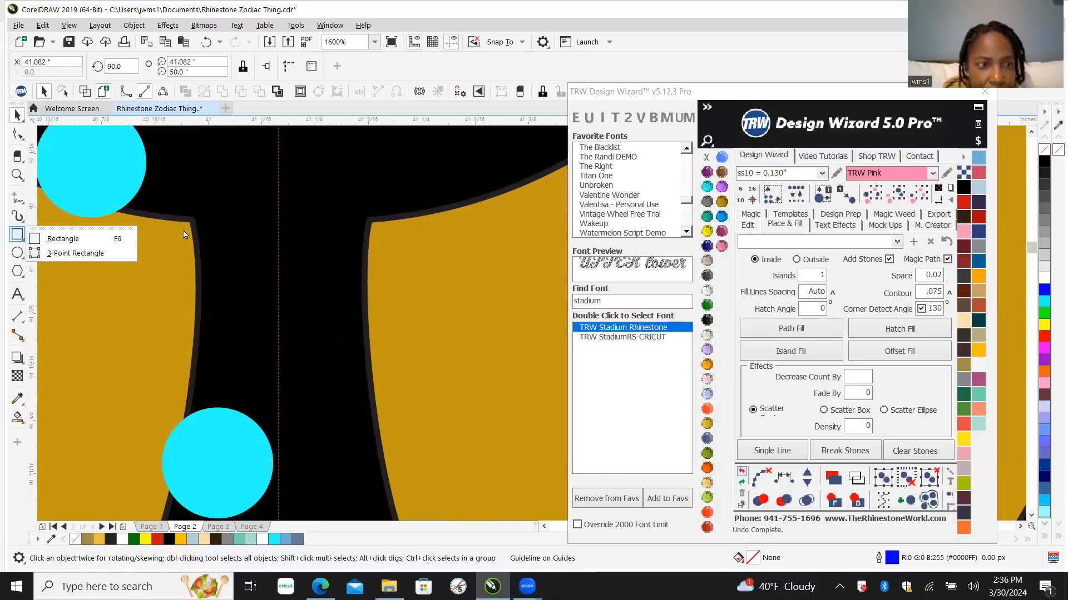
{"action": "left_click", "coordinate": [81, 240]}
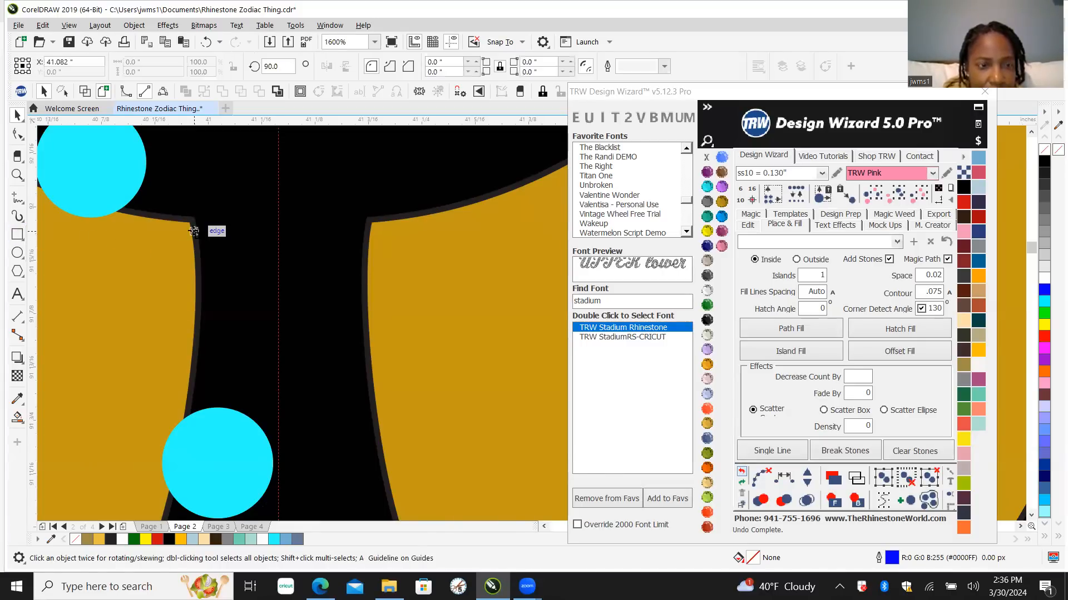
{"action": "left_click_drag", "start_coordinate": [207, 227], "coordinate": [375, 263]}
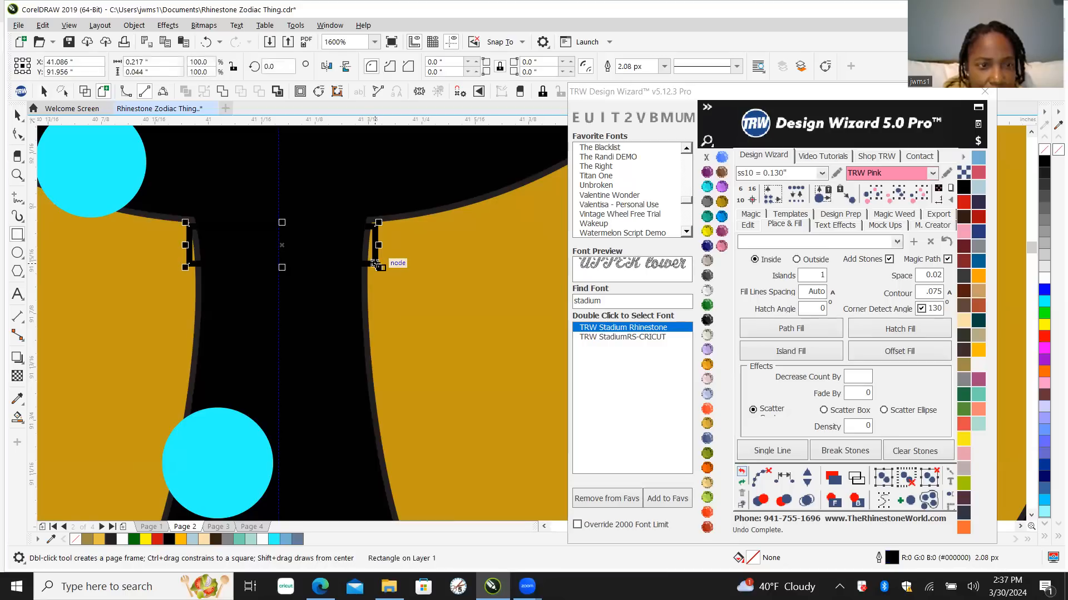
{"action": "left_click", "coordinate": [715, 190]}
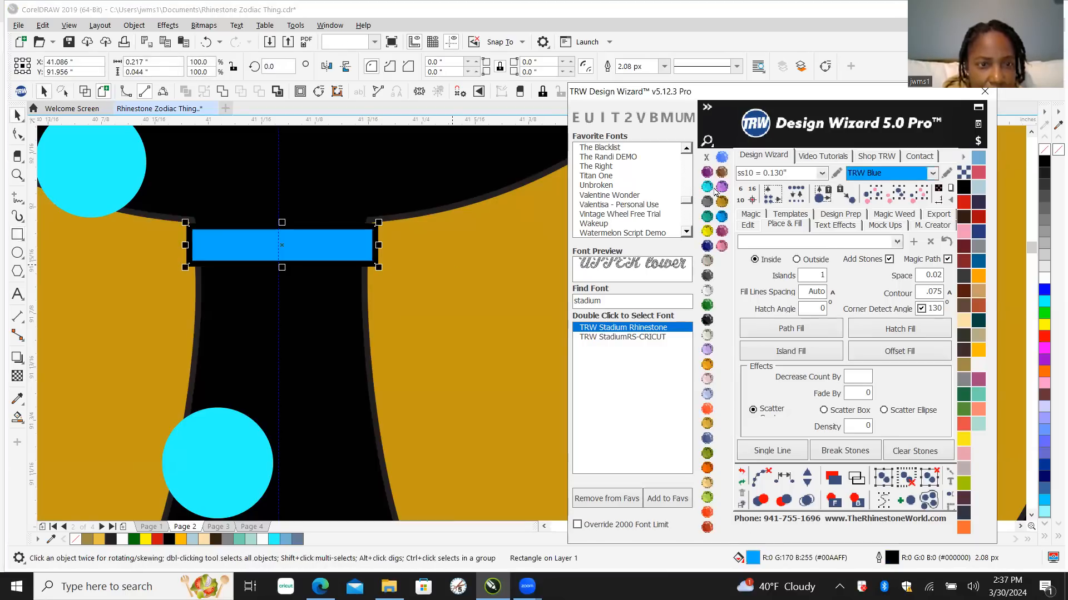
{"action": "right_click", "coordinate": [706, 157]}
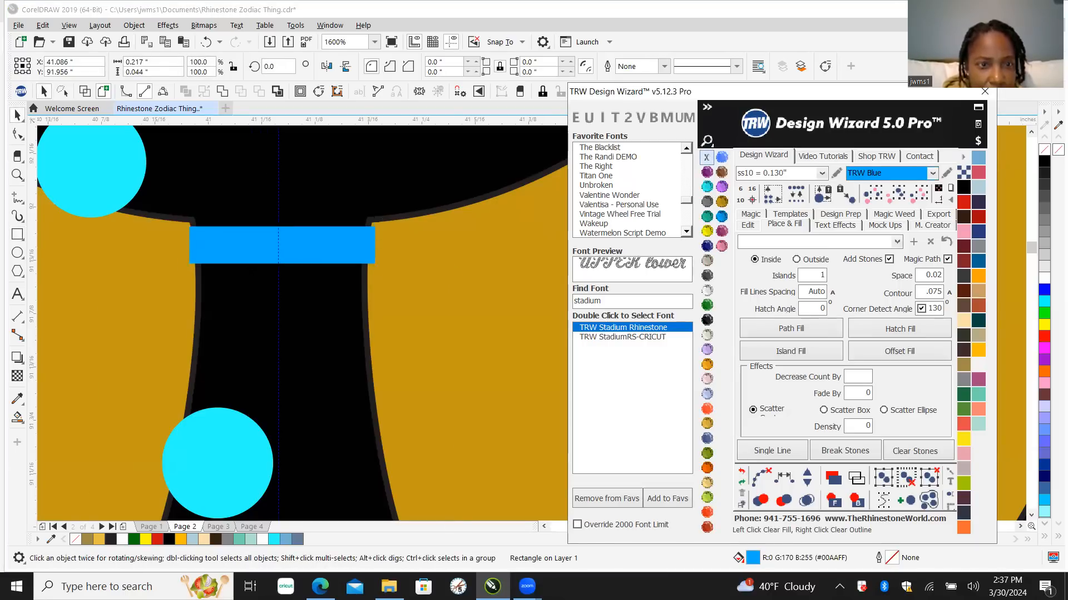
Step: Draw two rectangles from the blue strip's ends to the guideline, about 0.104 inches wide on the left and 0.112 inches on the right
{"action": "scroll", "coordinate": [288, 252], "scroll_direction": "up", "scroll_amount": 2}
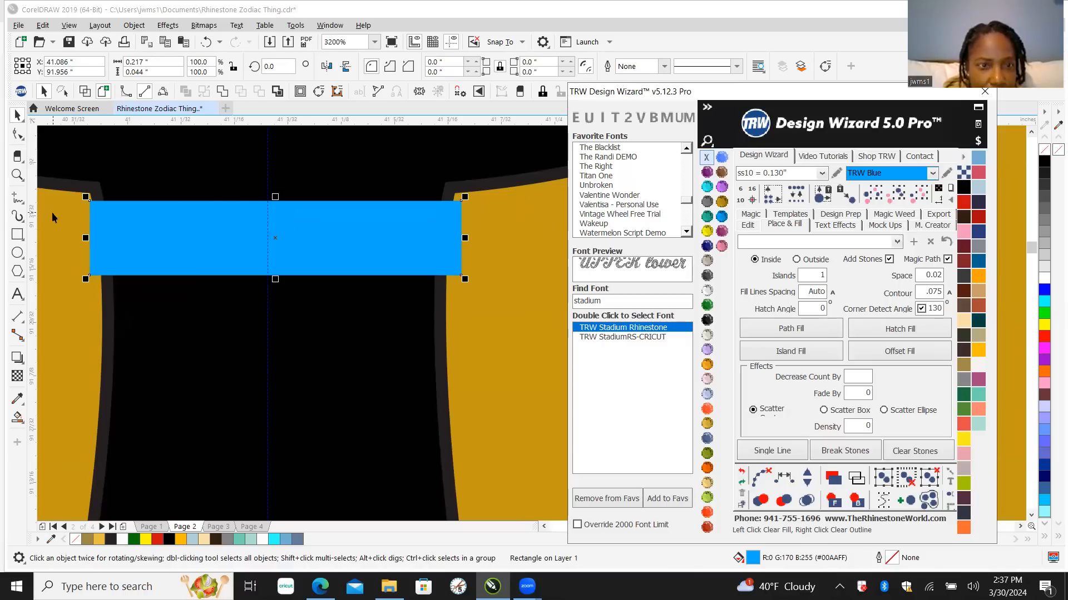
{"action": "left_click", "coordinate": [18, 236]}
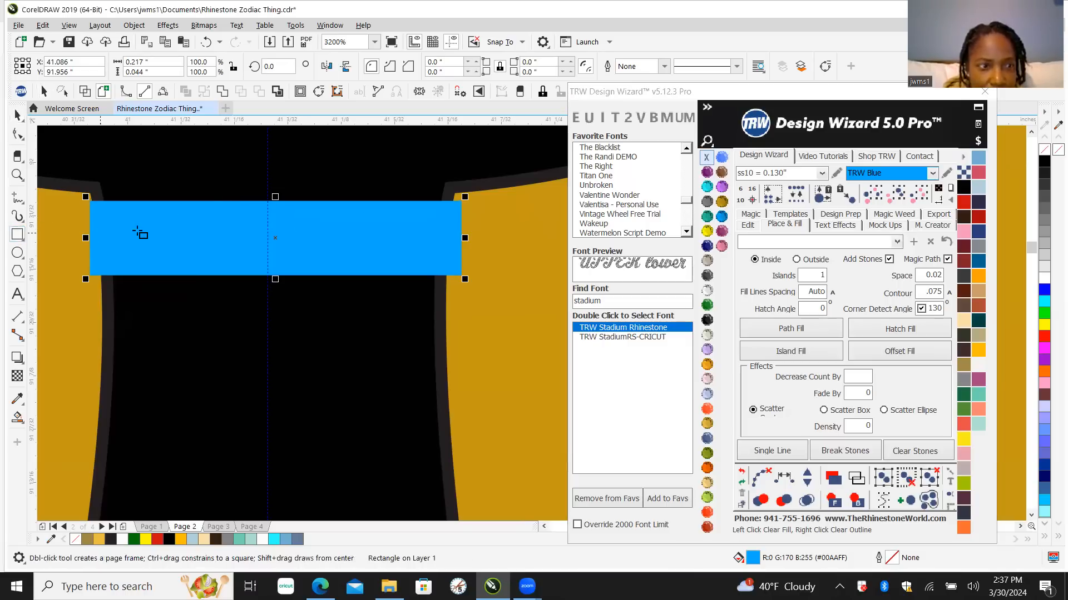
{"action": "left_click_drag", "start_coordinate": [89, 201], "coordinate": [267, 275]}
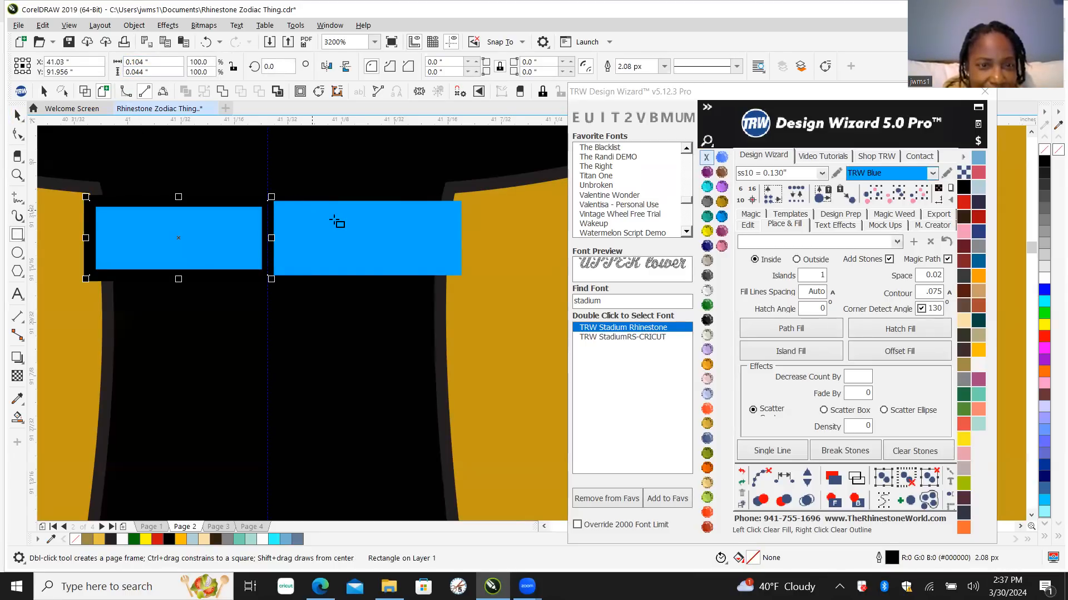
{"action": "mouse_move", "coordinate": [459, 201]}
{"action": "left_mouse_down"}
{"action": "mouse_move", "coordinate": [399, 306]}
{"action": "mouse_move", "coordinate": [282, 265]}
{"action": "mouse_move", "coordinate": [267, 275]}
{"action": "left_mouse_up"}
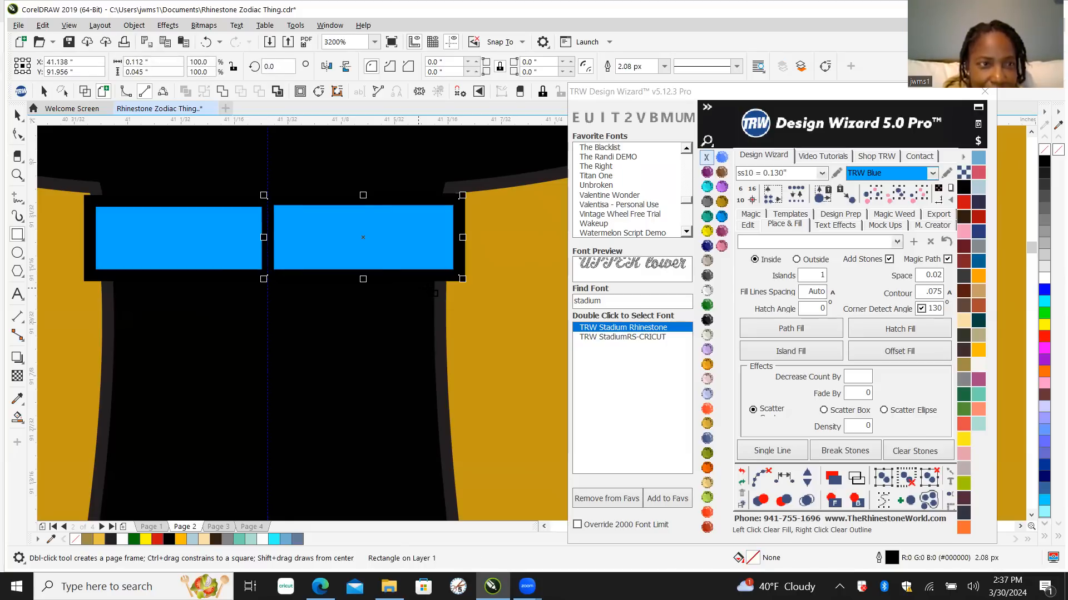
{"action": "left_click", "coordinate": [17, 115]}
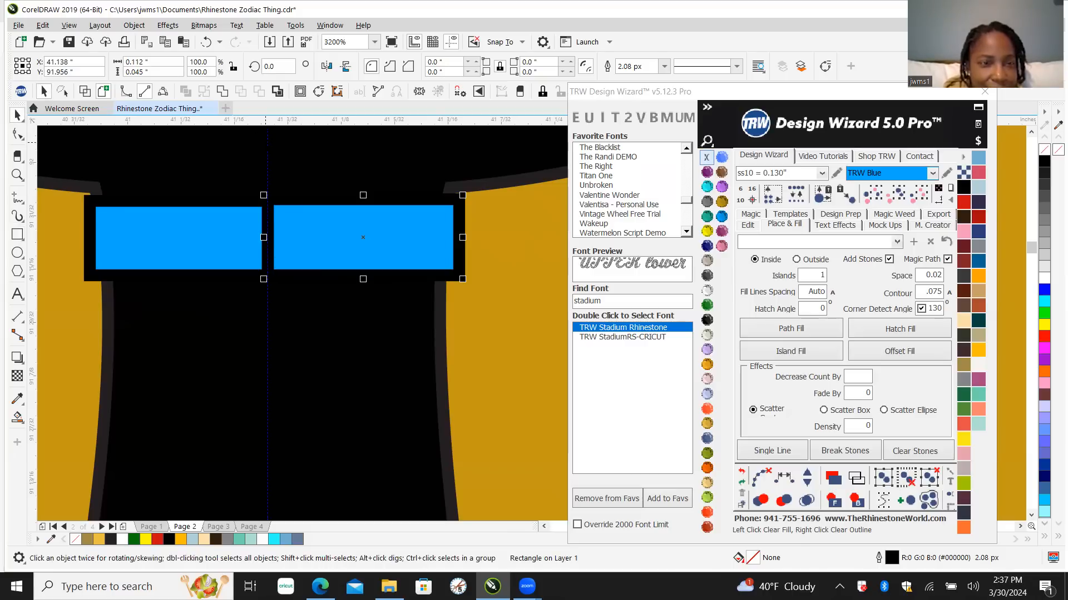
Step: Examine how the two half rectangles meet at the guideline and line up with the edges of the nose bridge
{"action": "key", "text": "F3"}
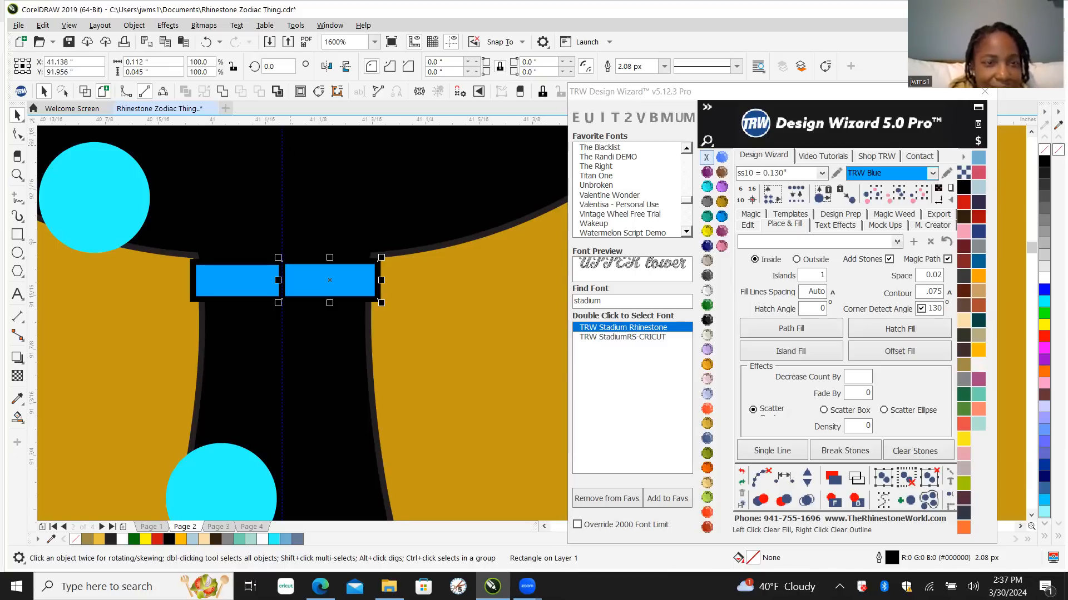
{"action": "scroll", "coordinate": [313, 384], "scroll_direction": "down", "scroll_amount": 1}
{"action": "scroll", "coordinate": [278, 331], "scroll_direction": "up", "scroll_amount": 1}
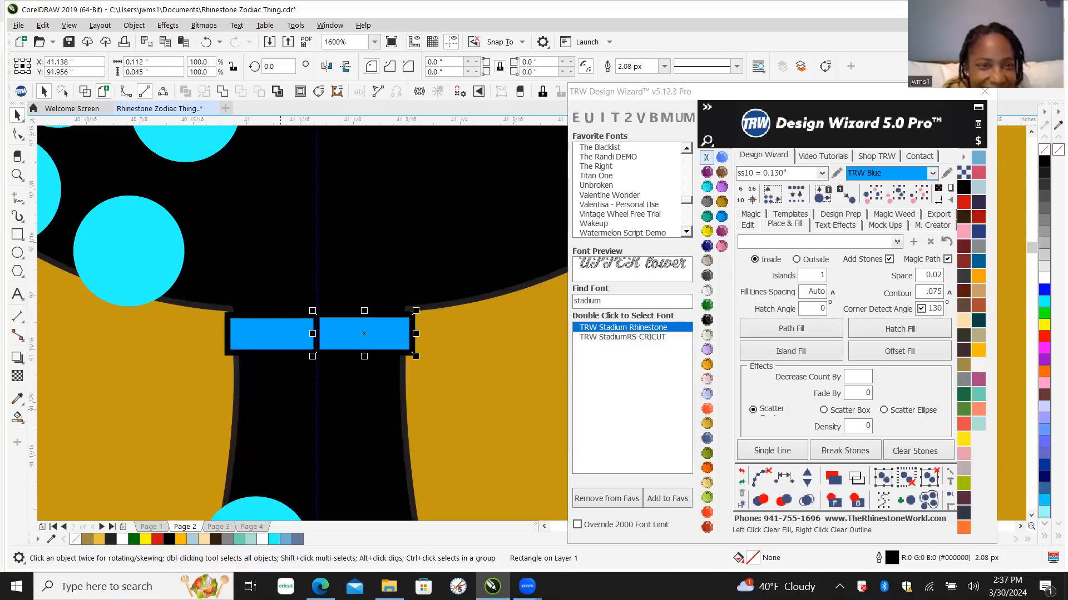
{"action": "scroll", "coordinate": [259, 384], "scroll_direction": "up", "scroll_amount": 1}
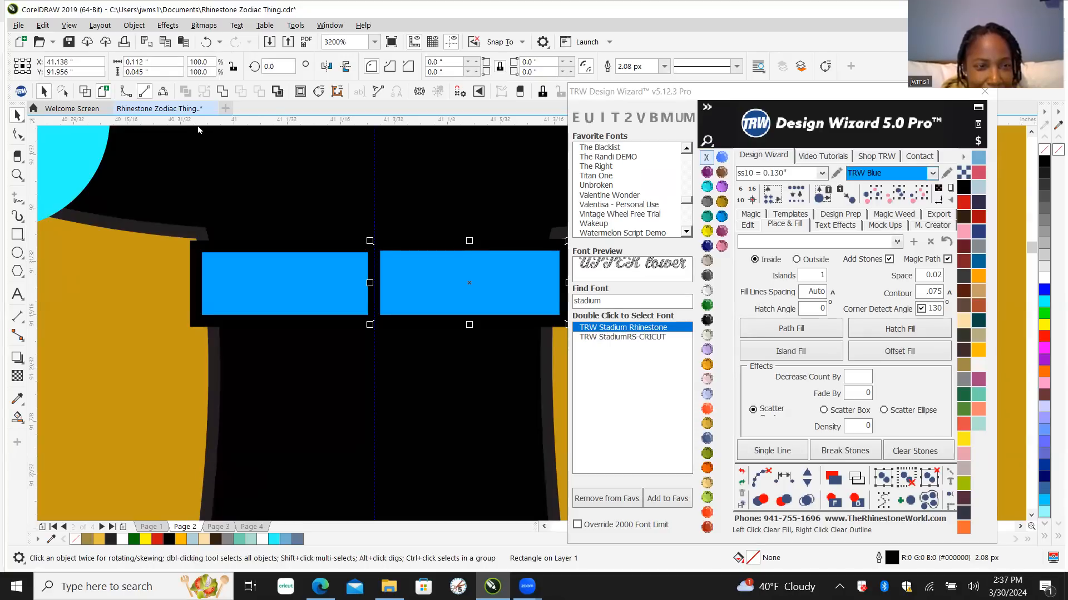
{"action": "scroll", "coordinate": [204, 283], "scroll_direction": "down", "scroll_amount": 1}
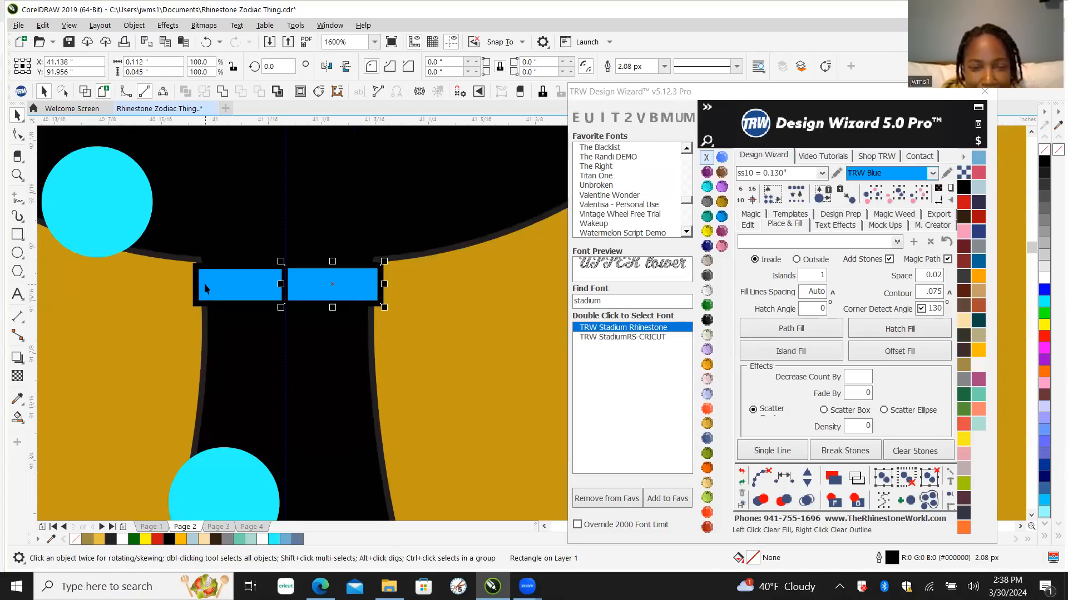
{"action": "scroll", "coordinate": [211, 285], "scroll_direction": "down", "scroll_amount": 2}
{"action": "scroll", "coordinate": [211, 285], "scroll_direction": "up", "scroll_amount": 1}
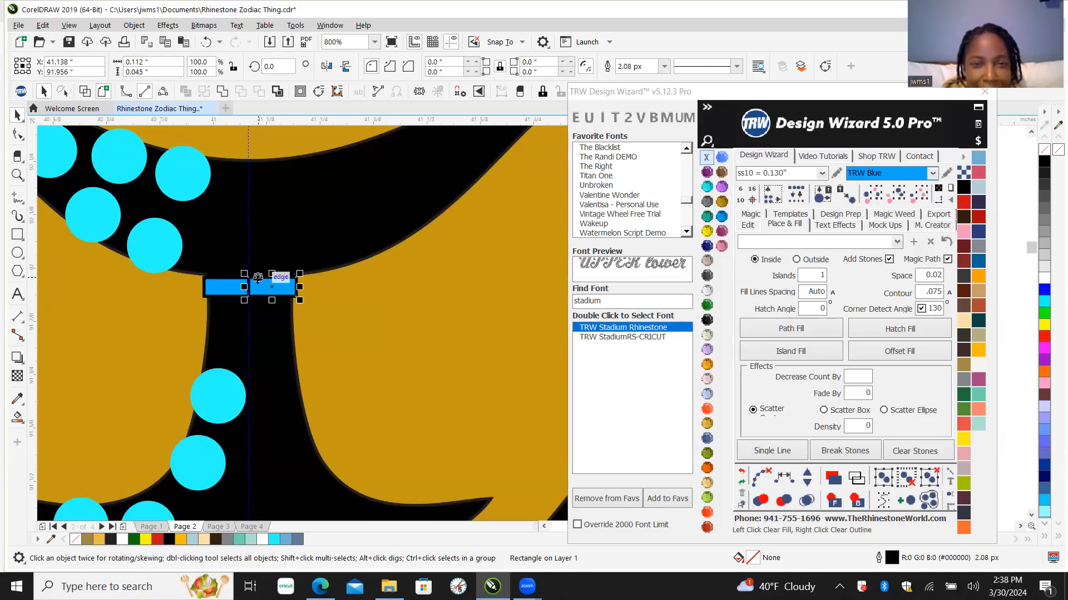
{"action": "scroll", "coordinate": [244, 226], "scroll_direction": "up", "scroll_amount": 1}
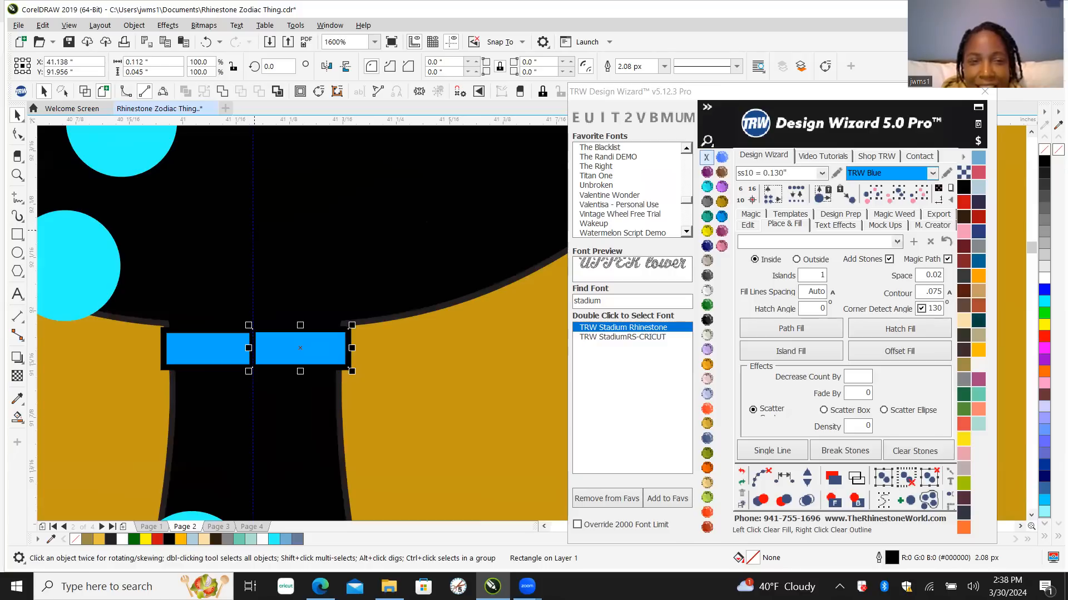
Step: Delete the two outlined half rectangles, leaving the blue strip across the nose bridge
{"action": "left_click", "coordinate": [405, 365]}
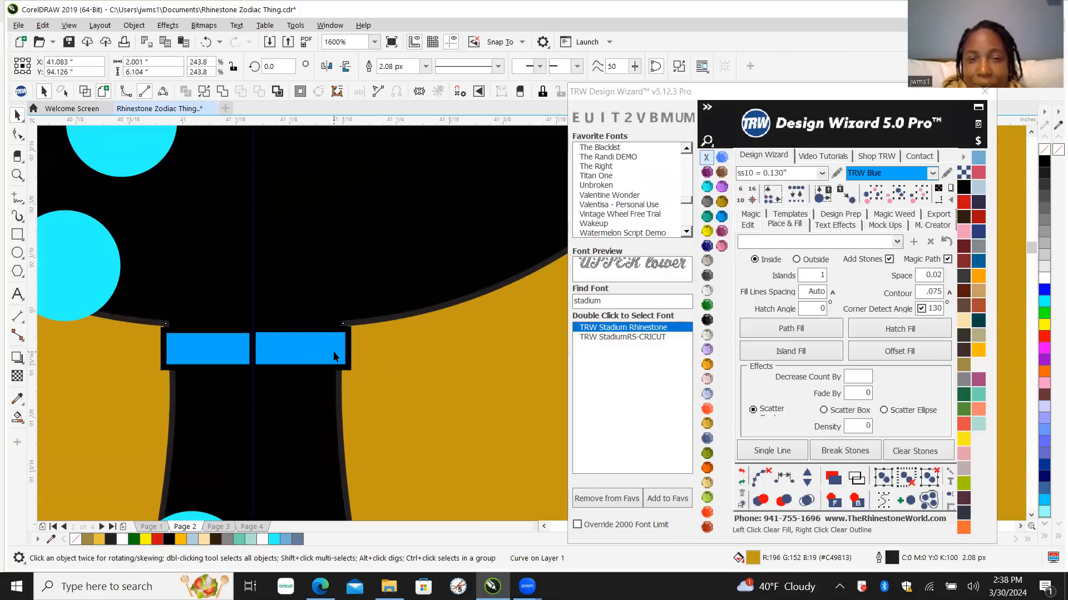
{"action": "scroll", "coordinate": [340, 347], "scroll_direction": "up", "scroll_amount": 1}
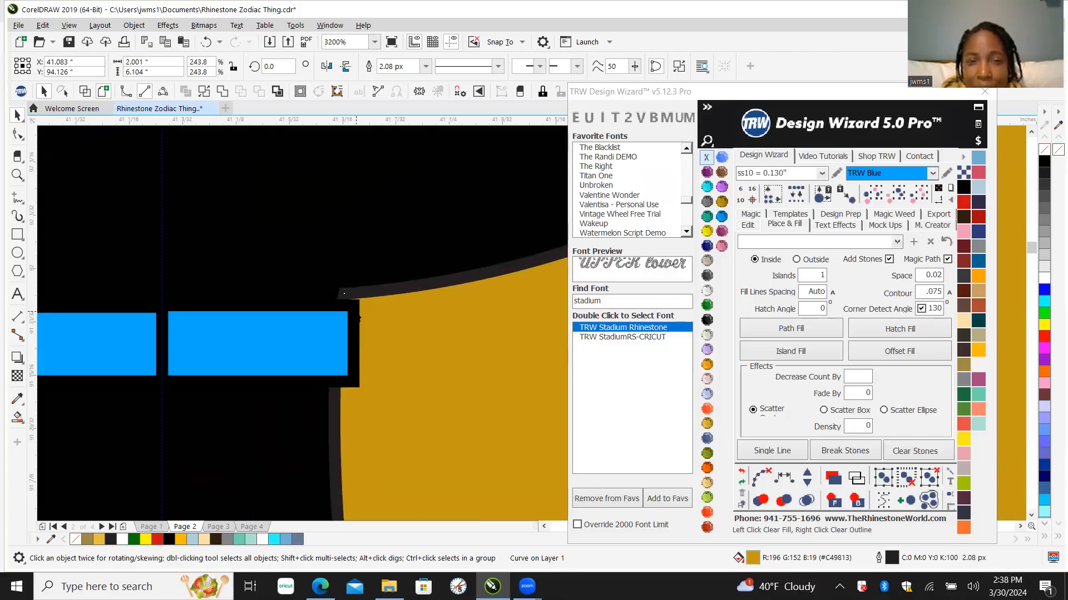
{"action": "left_click", "coordinate": [351, 311]}
{"action": "key", "text": "Delete"}
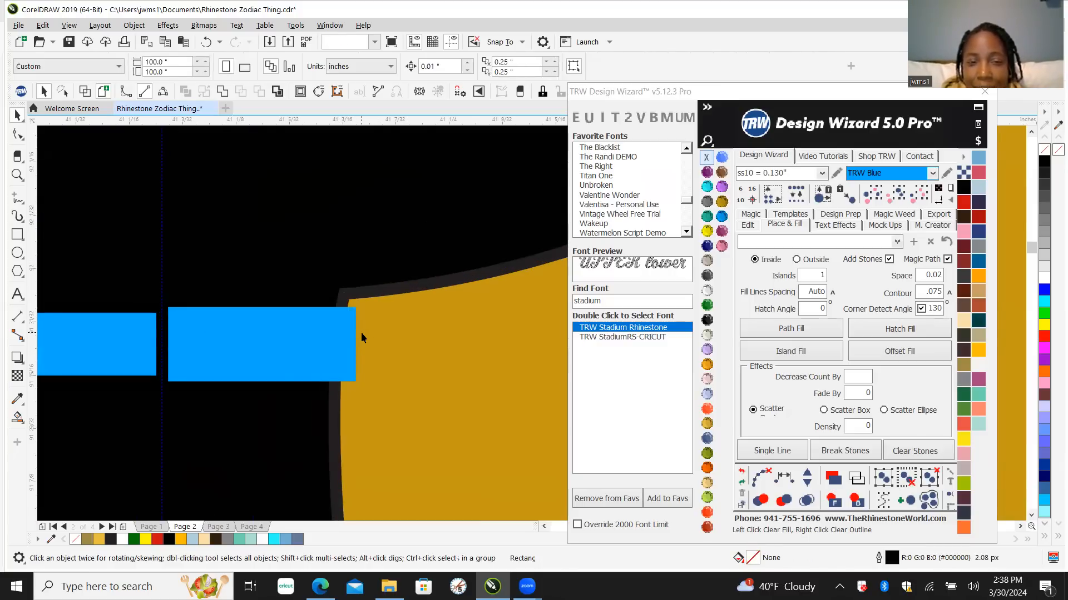
{"action": "left_click", "coordinate": [131, 314]}
{"action": "scroll", "coordinate": [202, 318], "scroll_direction": "down", "scroll_amount": 2}
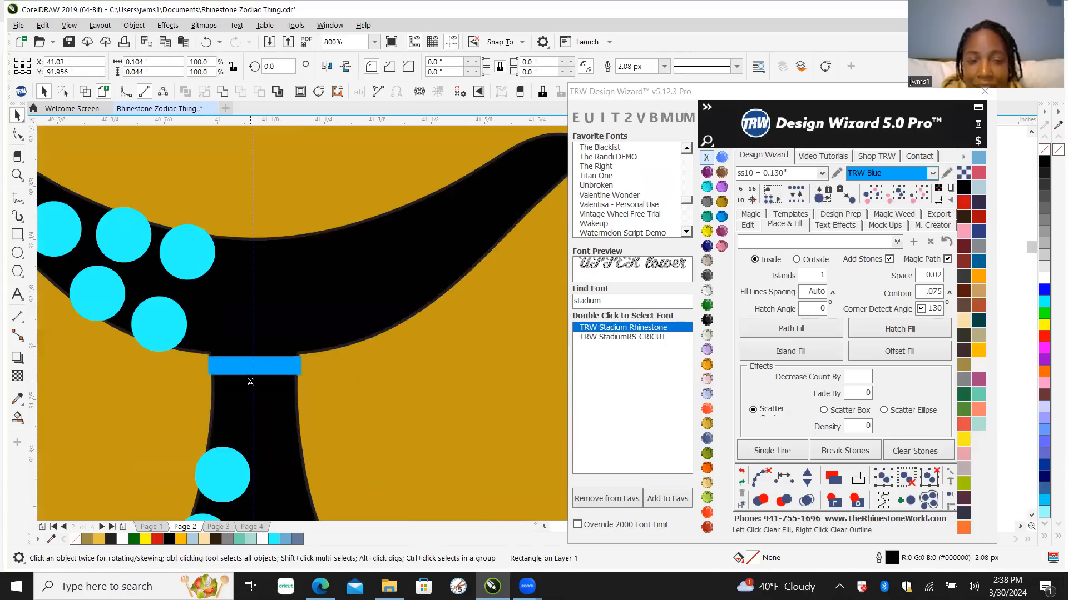
{"action": "key", "text": "Escape"}
Step: Delete the blue strip from the top of the ram's nose bridge
{"action": "scroll", "coordinate": [223, 377], "scroll_direction": "up", "scroll_amount": 1}
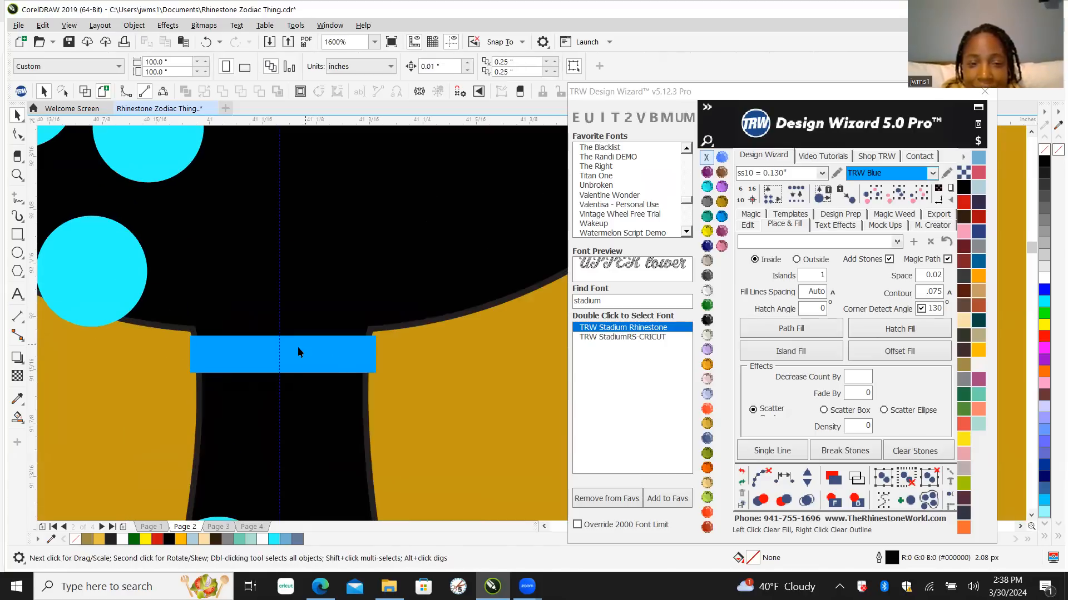
{"action": "scroll", "coordinate": [279, 352], "scroll_direction": "up", "scroll_amount": 1}
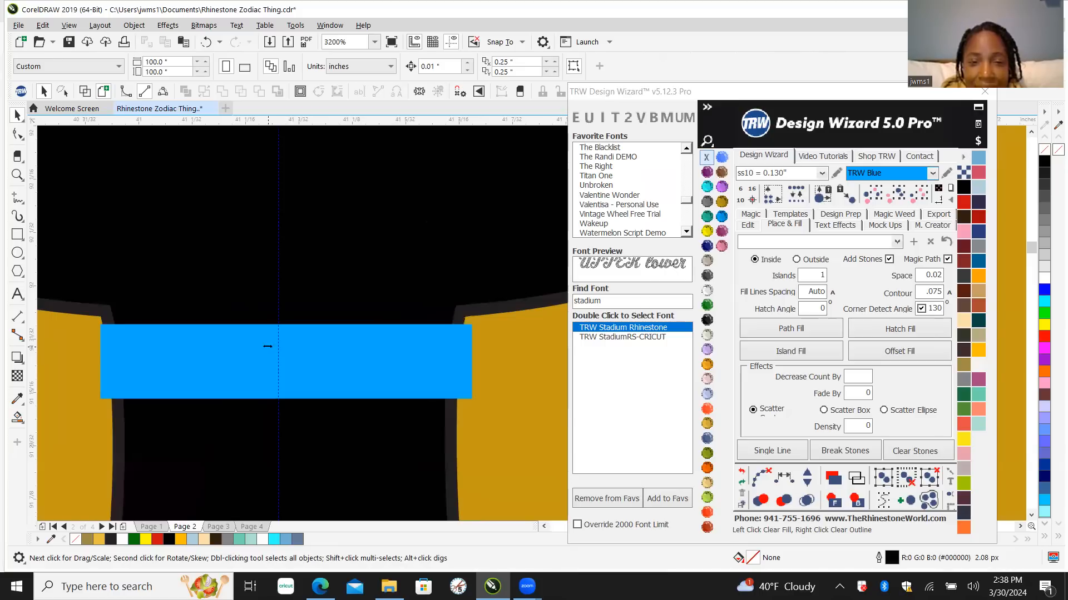
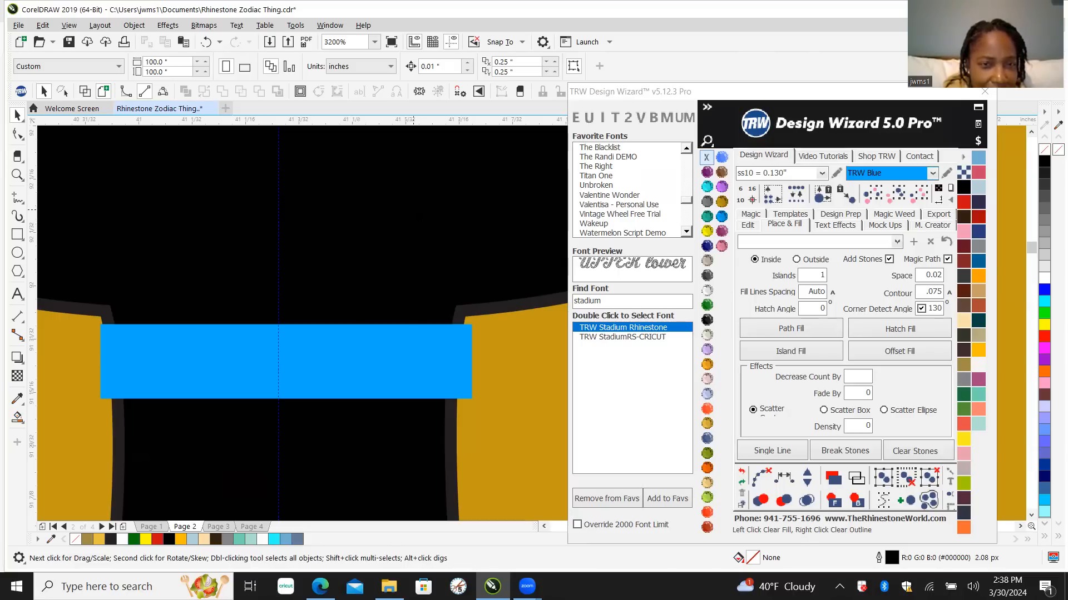
{"action": "scroll", "coordinate": [381, 275], "scroll_direction": "down", "scroll_amount": 2}
{"action": "scroll", "coordinate": [381, 273], "scroll_direction": "down", "scroll_amount": 2}
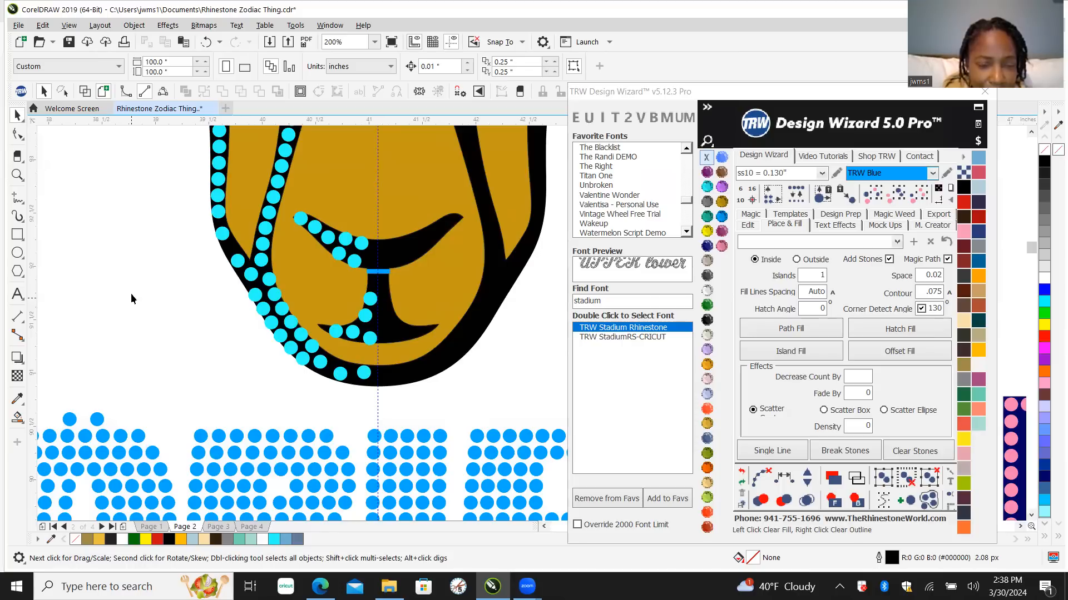
{"action": "scroll", "coordinate": [383, 260], "scroll_direction": "up", "scroll_amount": 2}
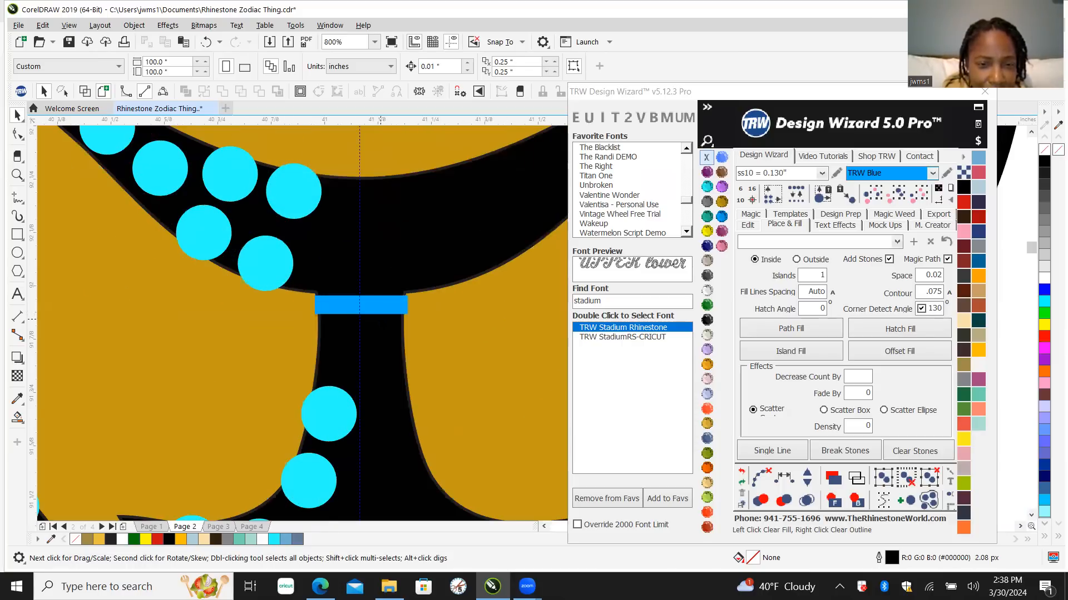
{"action": "scroll", "coordinate": [379, 321], "scroll_direction": "up", "scroll_amount": 1}
{"action": "left_click", "coordinate": [393, 286]}
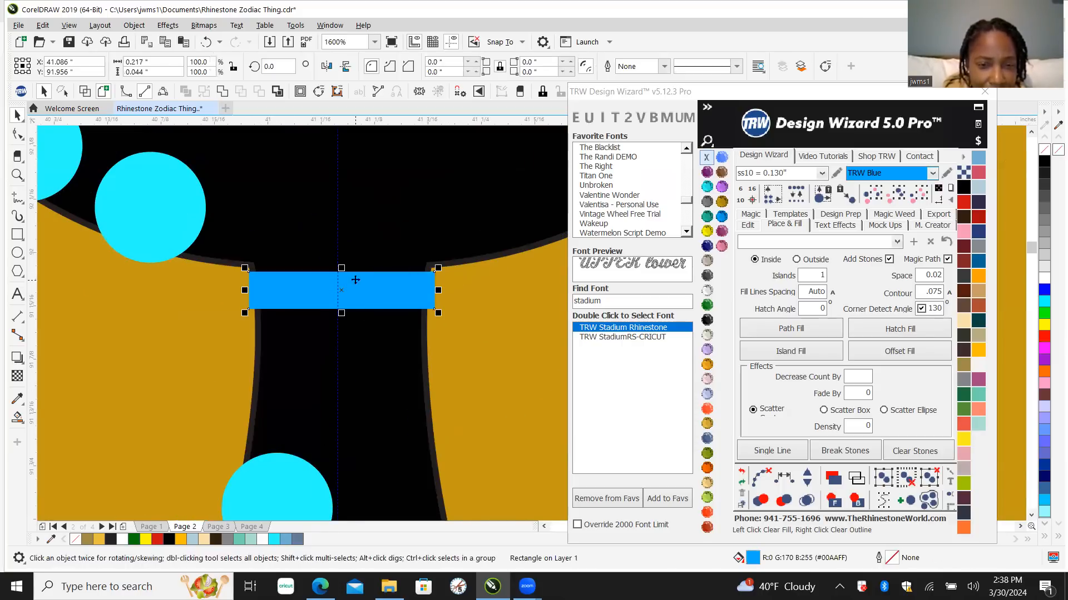
{"action": "left_click", "coordinate": [17, 235]}
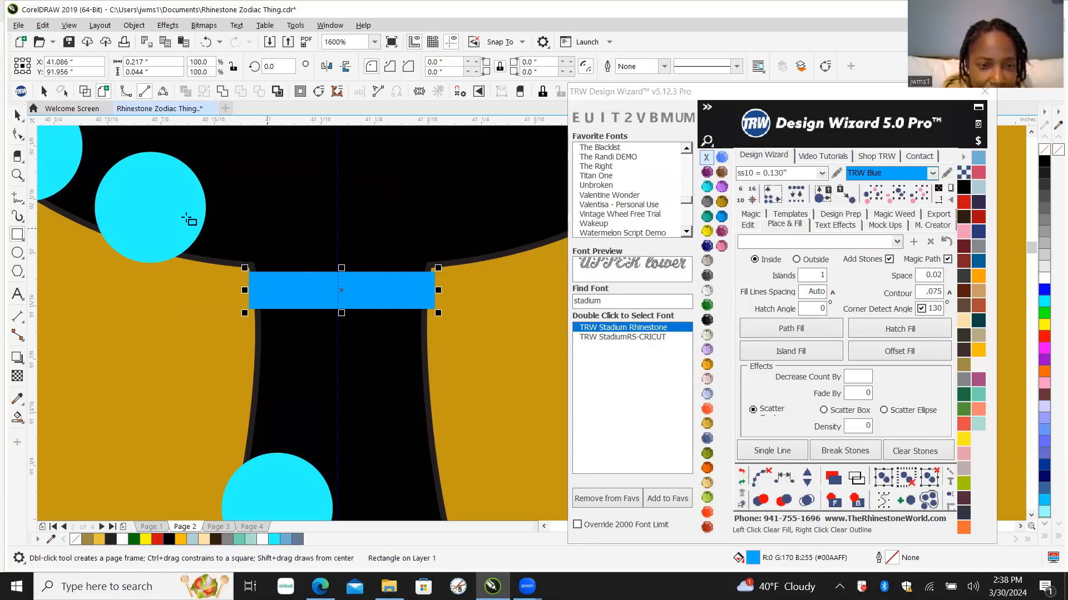
{"action": "left_click", "coordinate": [17, 115]}
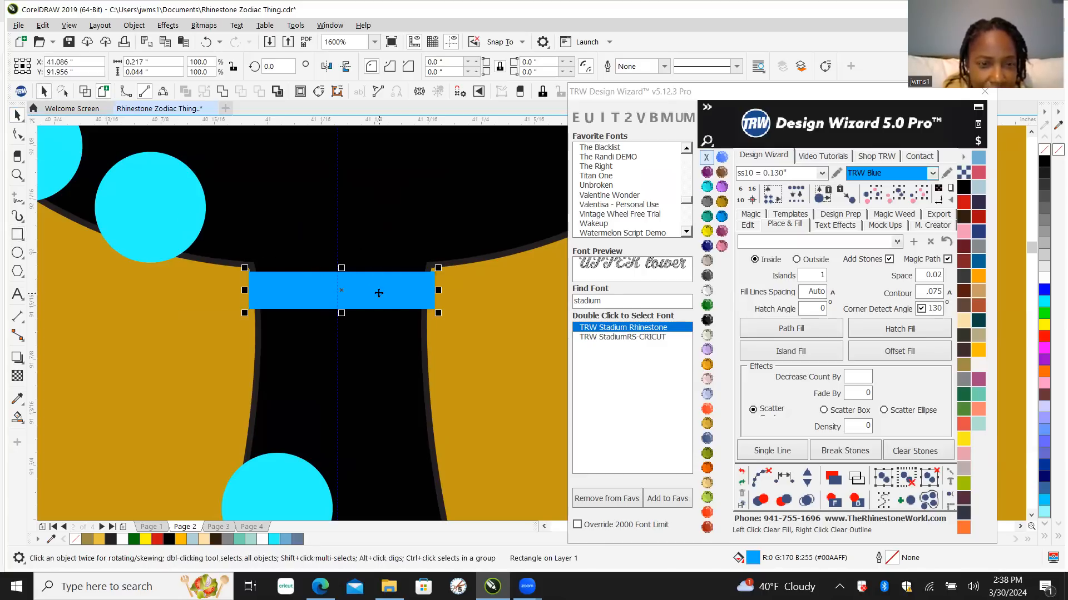
{"action": "key", "text": "Delete"}
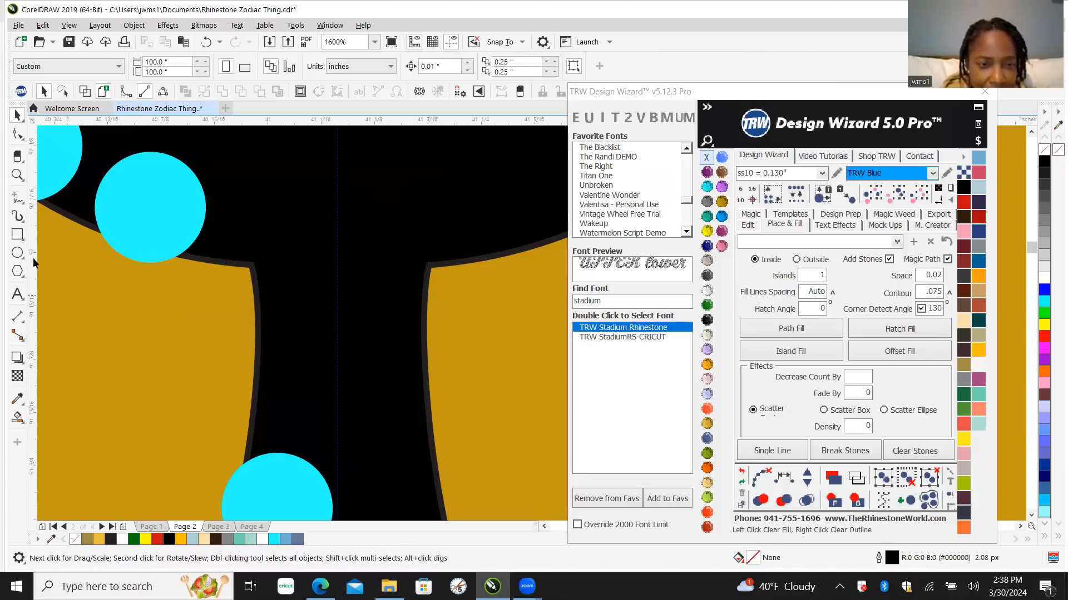
Step: Select all the cyan stones and nudge them 10 inches to the right, clear of the ram artwork
{"action": "scroll", "coordinate": [138, 333], "scroll_direction": "down", "scroll_amount": 3}
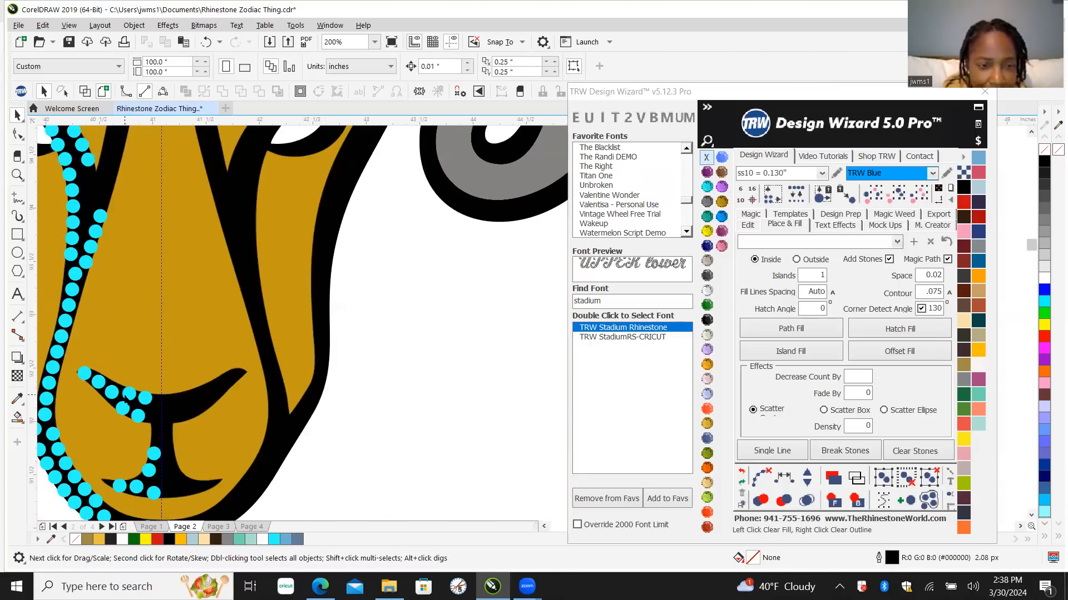
{"action": "left_click", "coordinate": [126, 395]}
{"action": "left_click", "coordinate": [918, 194]}
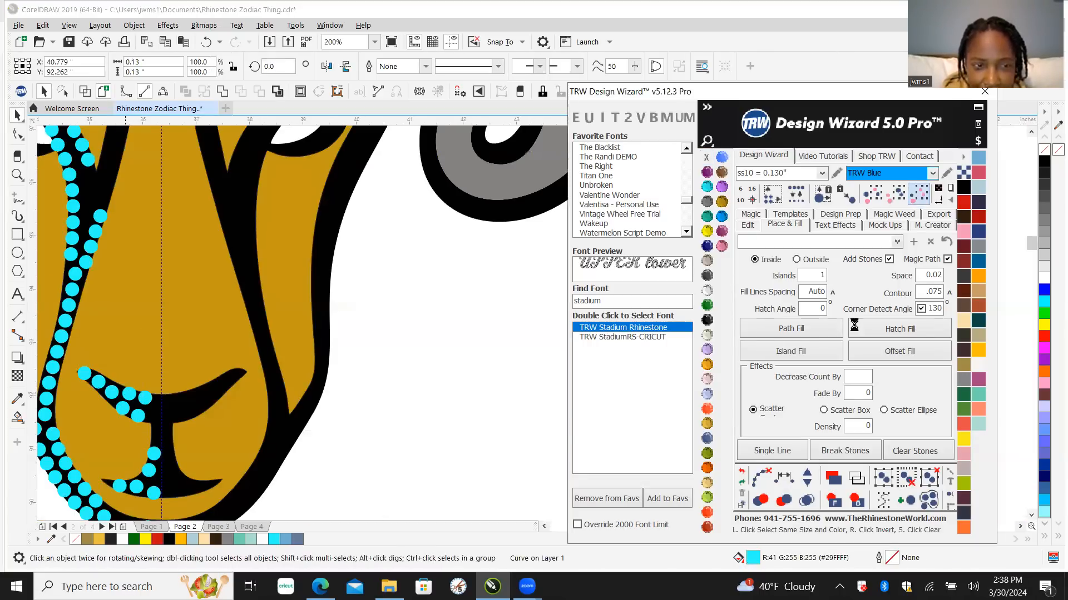
{"action": "left_click", "coordinate": [755, 228]}
{"action": "left_click", "coordinate": [873, 319]}
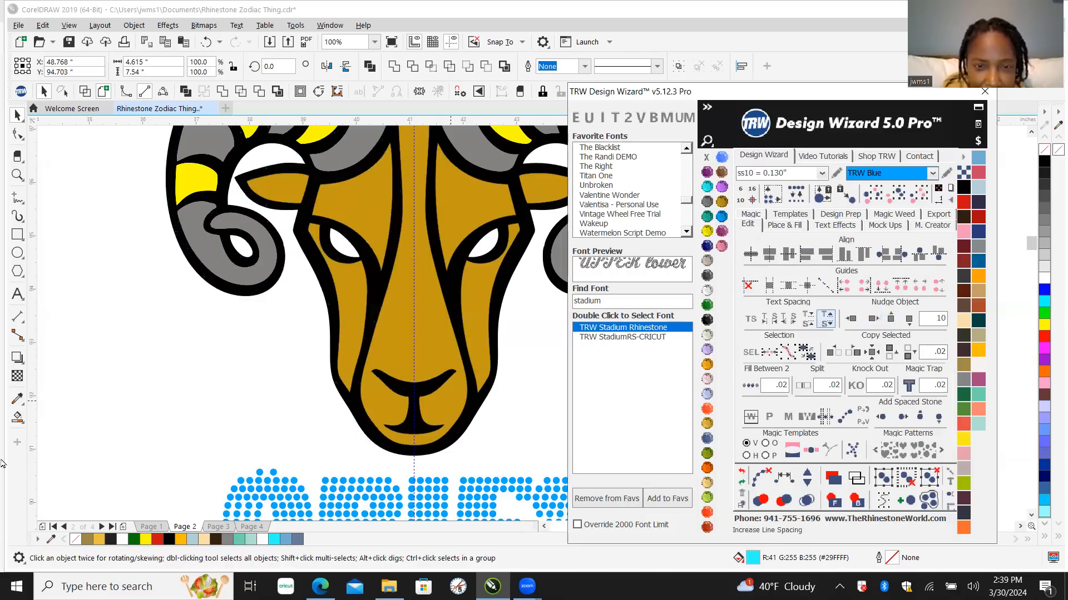
{"action": "scroll", "coordinate": [147, 366], "scroll_direction": "down", "scroll_amount": 1}
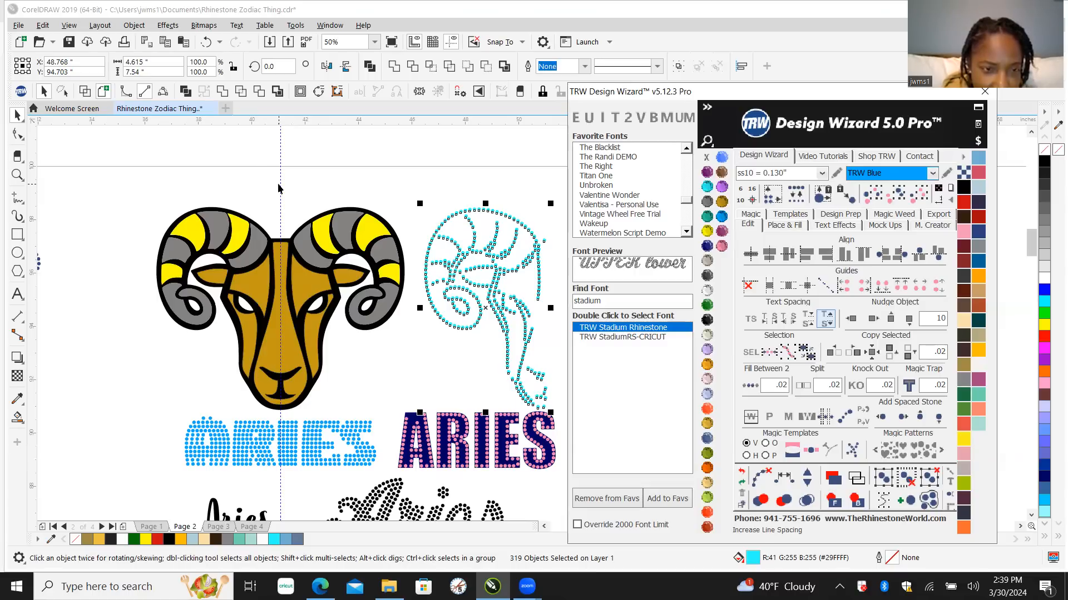
{"action": "left_click", "coordinate": [17, 234]}
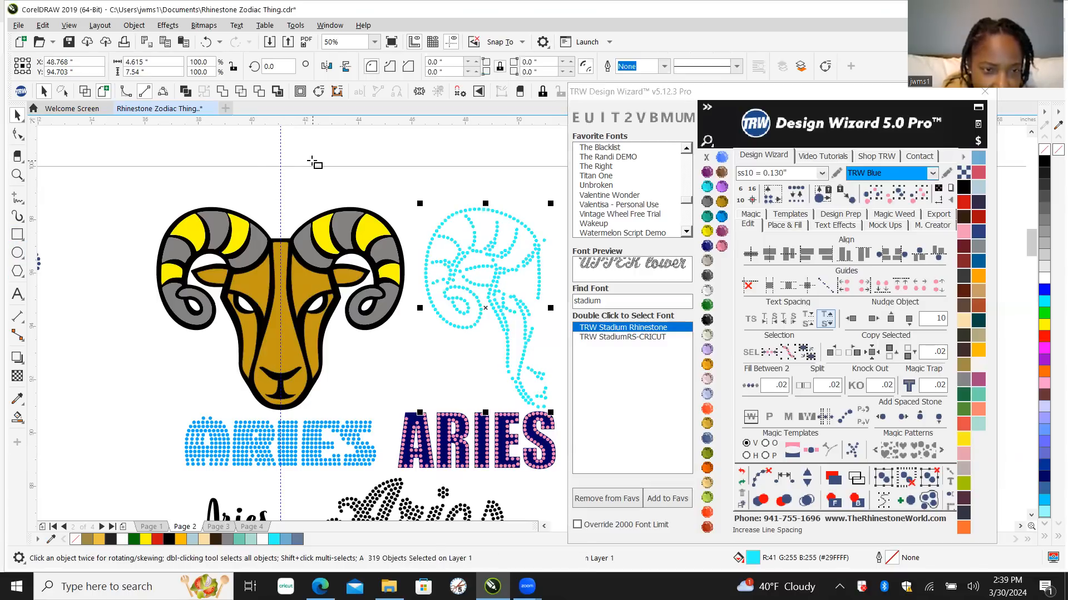
{"action": "left_click_drag", "start_coordinate": [277, 177], "coordinate": [253, 168]}
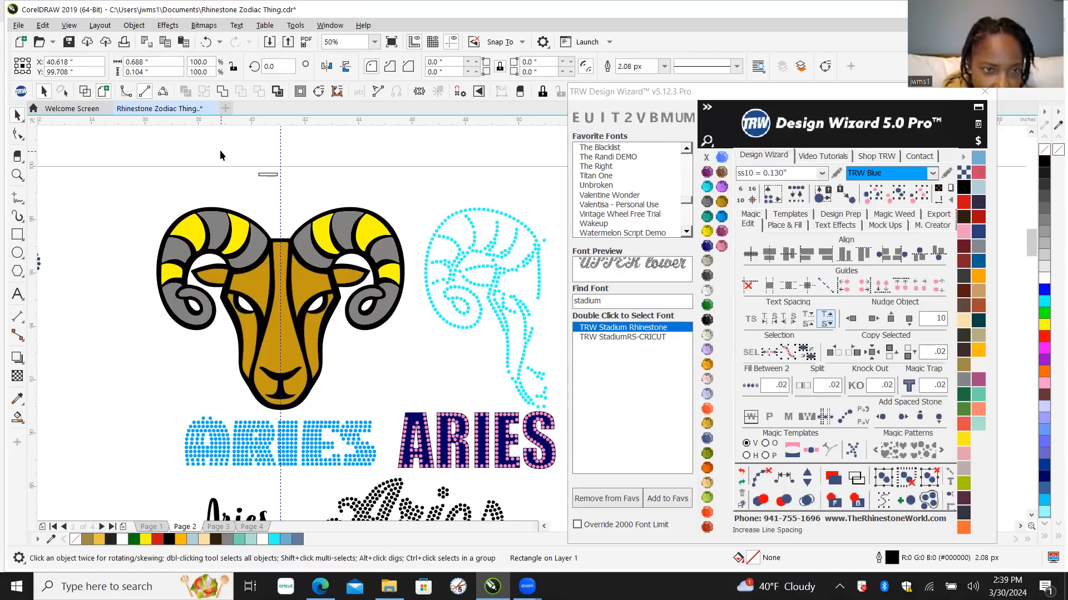
{"action": "key", "text": "space"}
{"action": "key", "text": "Delete"}
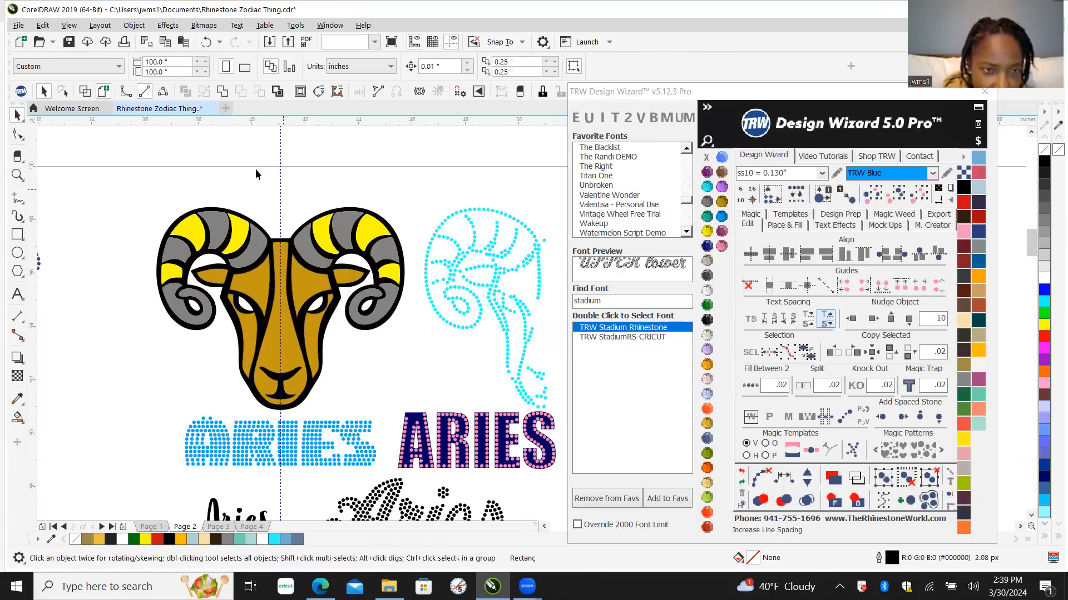
Step: Draw a rectangle above the ram's head, starting at the vertical guideline
{"action": "scroll", "coordinate": [280, 170], "scroll_direction": "up", "scroll_amount": 2}
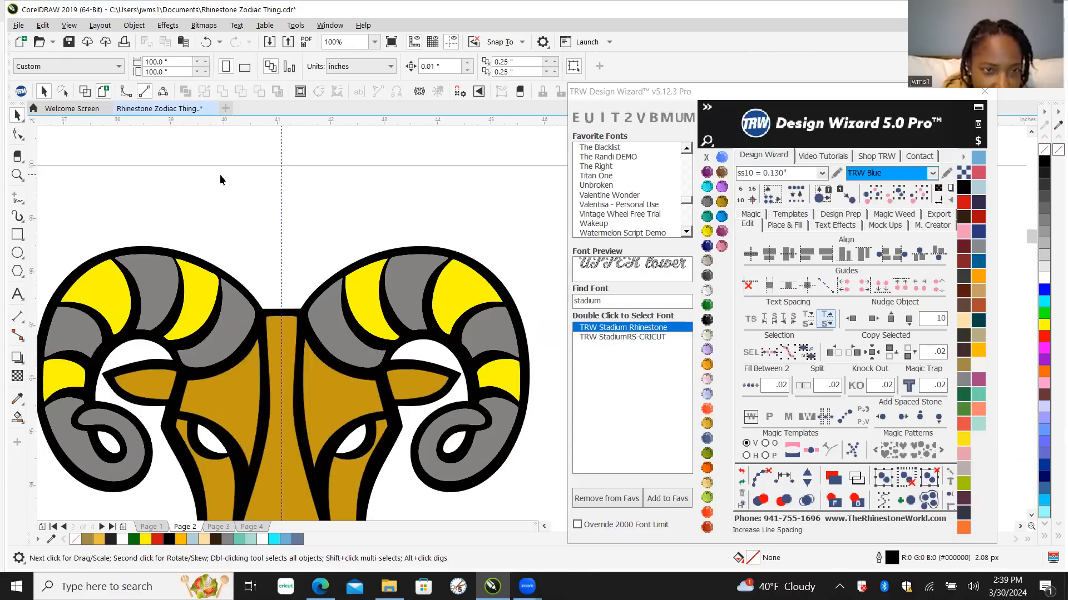
{"action": "left_click", "coordinate": [17, 234]}
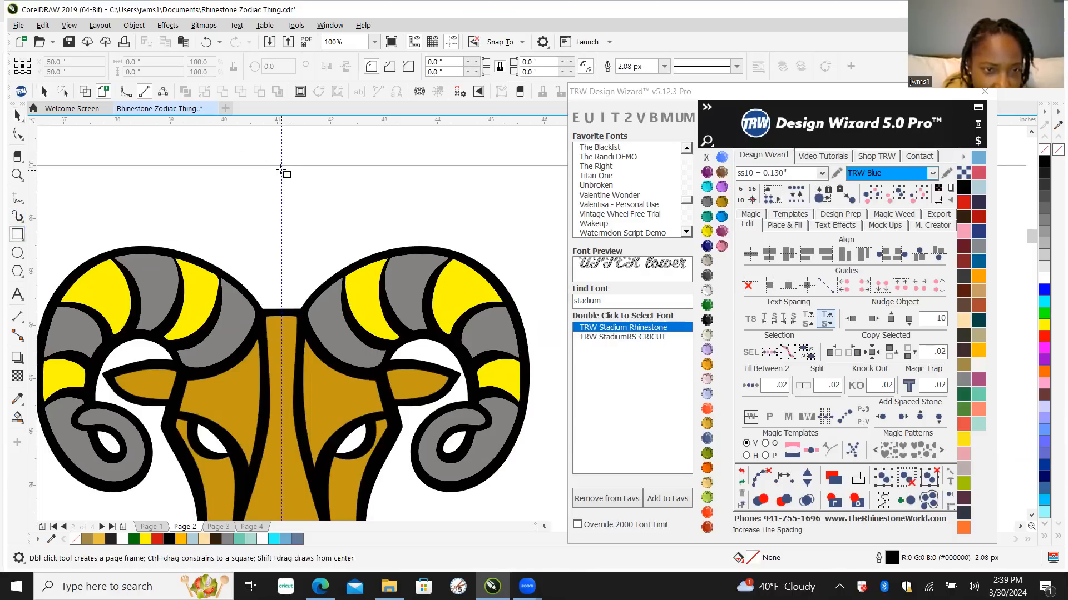
Step: Draw a small rectangle about 1.47 by 0.77 inches beside the vertical guideline above the ram's head, and enable snapping to guidelines
{"action": "left_click_drag", "start_coordinate": [281, 166], "coordinate": [359, 206]}
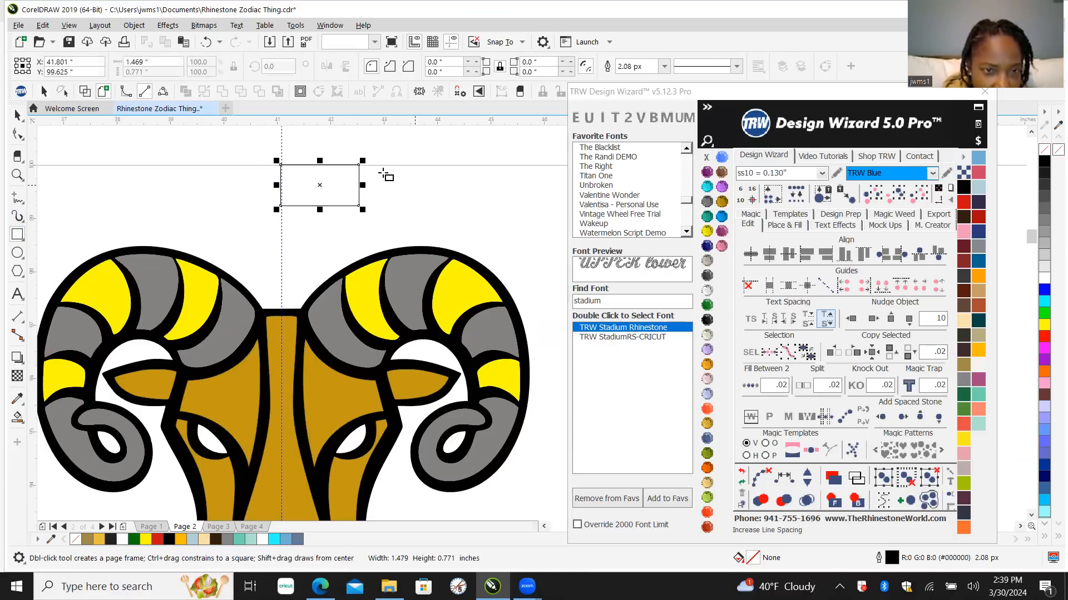
{"action": "left_click", "coordinate": [516, 43]}
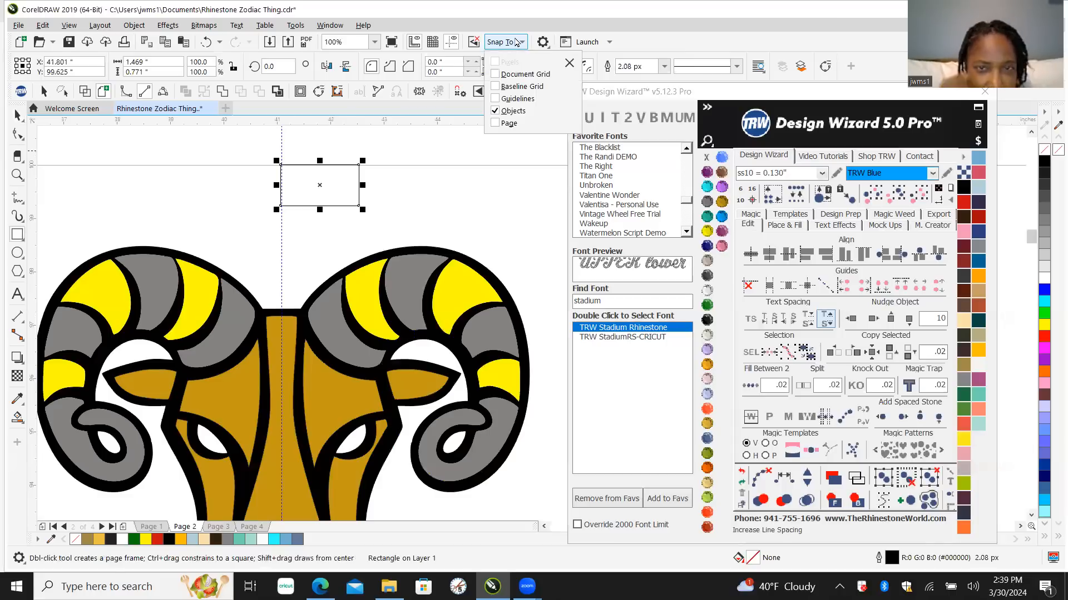
{"action": "left_click", "coordinate": [496, 100]}
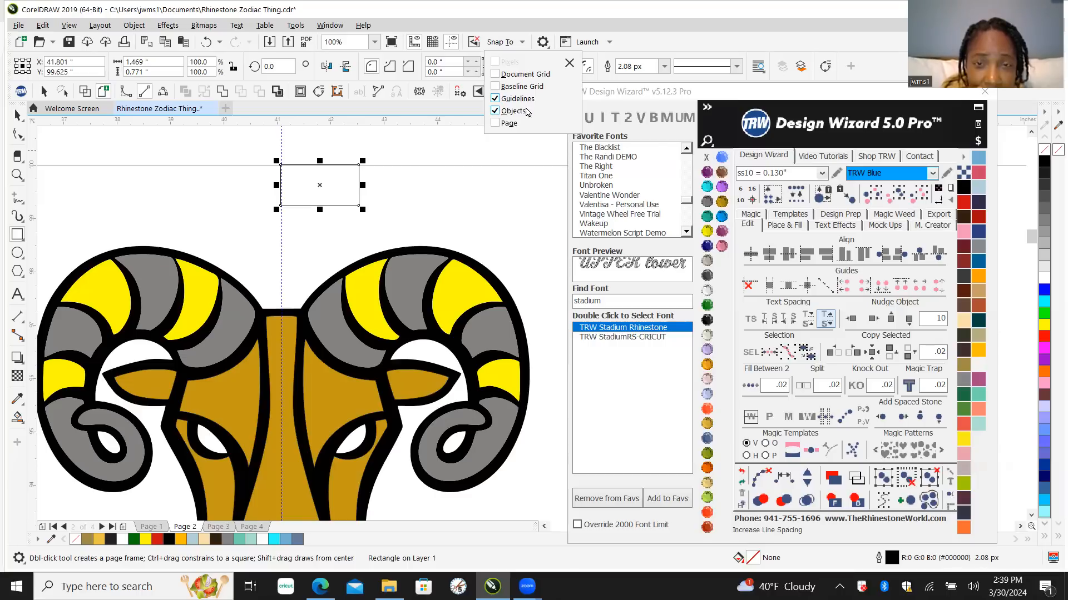
{"action": "left_click", "coordinate": [17, 116]}
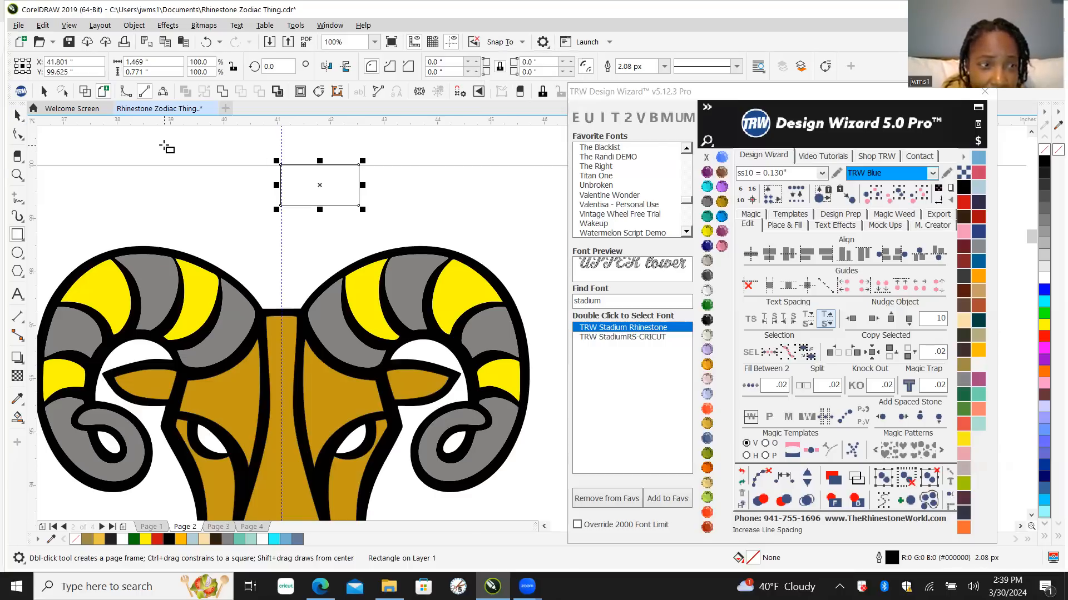
{"action": "left_click", "coordinate": [257, 241]}
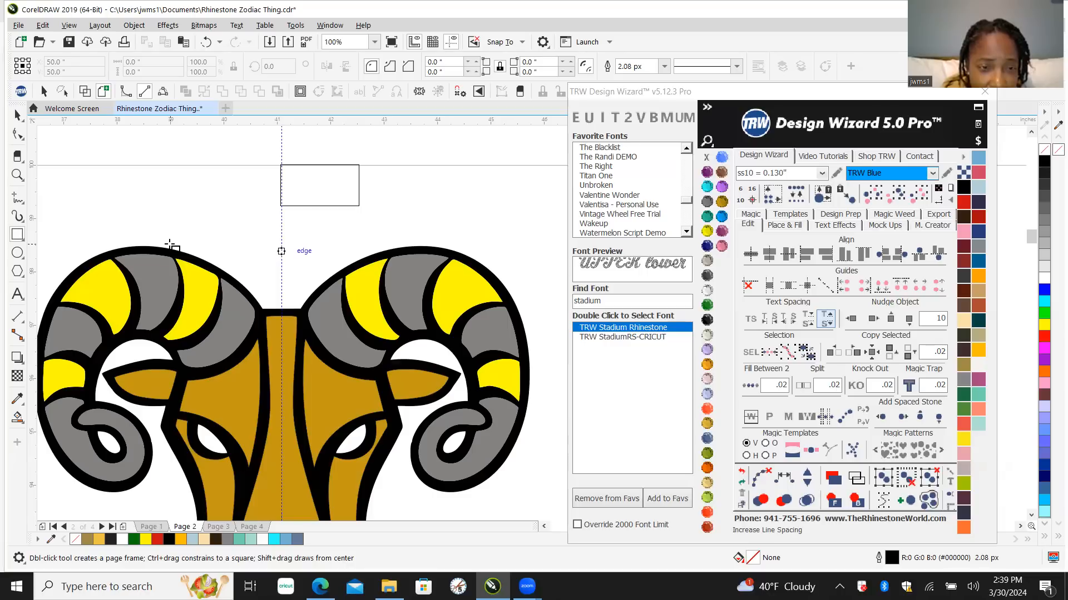
Step: Draw a rectangle about 4.96 by 8.10 inches from the center guideline so it covers the right half of the ram head
{"action": "left_click_drag", "start_coordinate": [282, 229], "coordinate": [547, 445]}
{"action": "scroll", "coordinate": [362, 448], "scroll_direction": "down", "scroll_amount": 1}
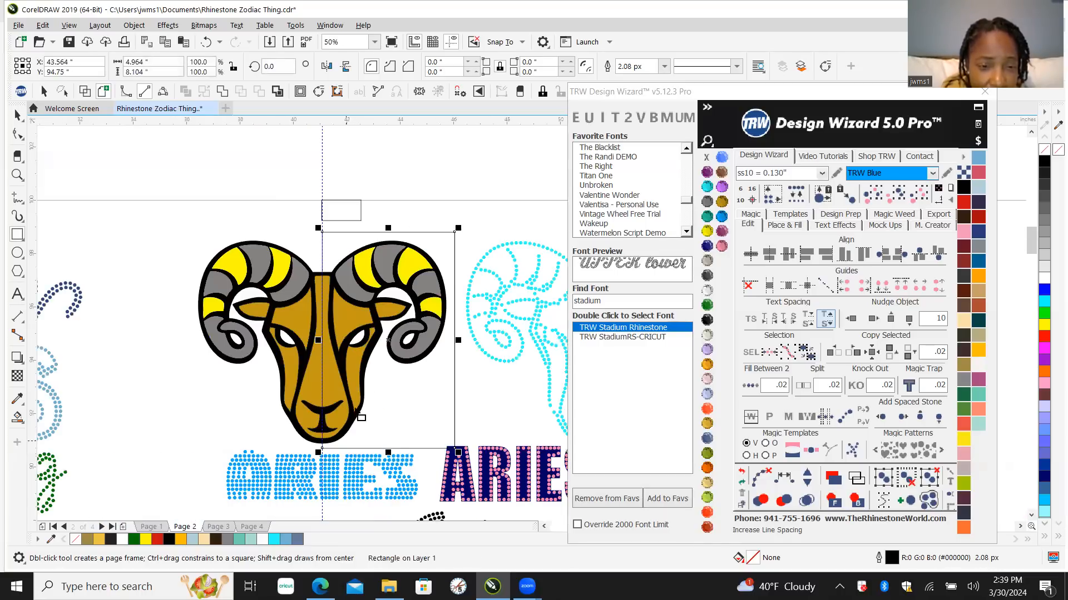
{"action": "left_click", "coordinate": [15, 115]}
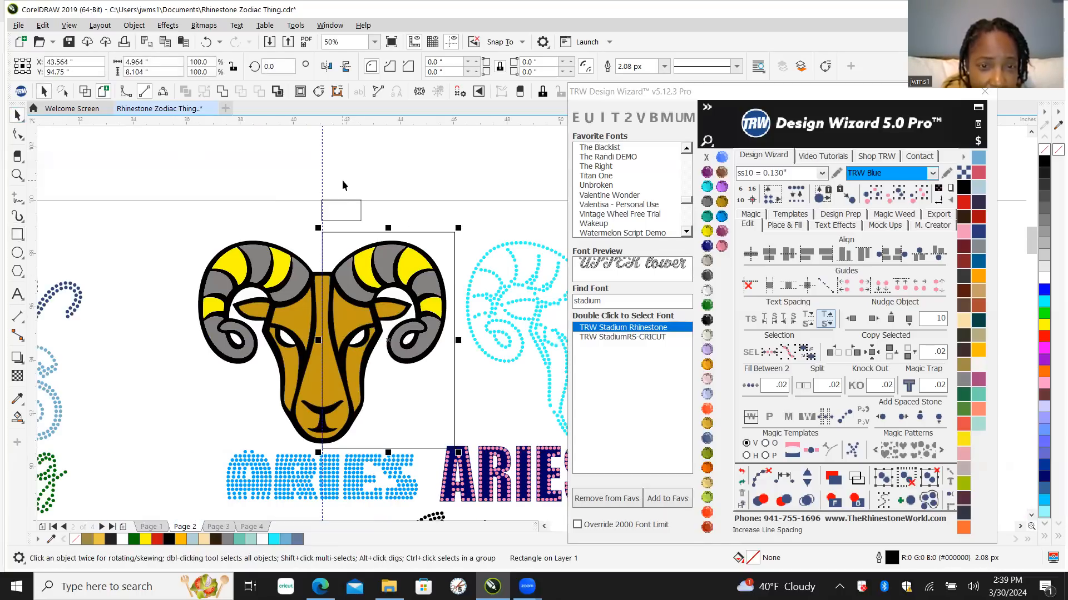
Step: Delete the small rectangle above the ram's head
{"action": "scroll", "coordinate": [334, 222], "scroll_direction": "up", "scroll_amount": 1}
{"action": "scroll", "coordinate": [322, 248], "scroll_direction": "up", "scroll_amount": 1}
{"action": "left_click_drag", "start_coordinate": [335, 231], "coordinate": [365, 253]}
{"action": "left_click", "coordinate": [242, 173]}
{"action": "left_click", "coordinate": [354, 250]}
{"action": "key", "text": "Delete"}
{"action": "scroll", "coordinate": [303, 233], "scroll_direction": "down", "scroll_amount": 3}
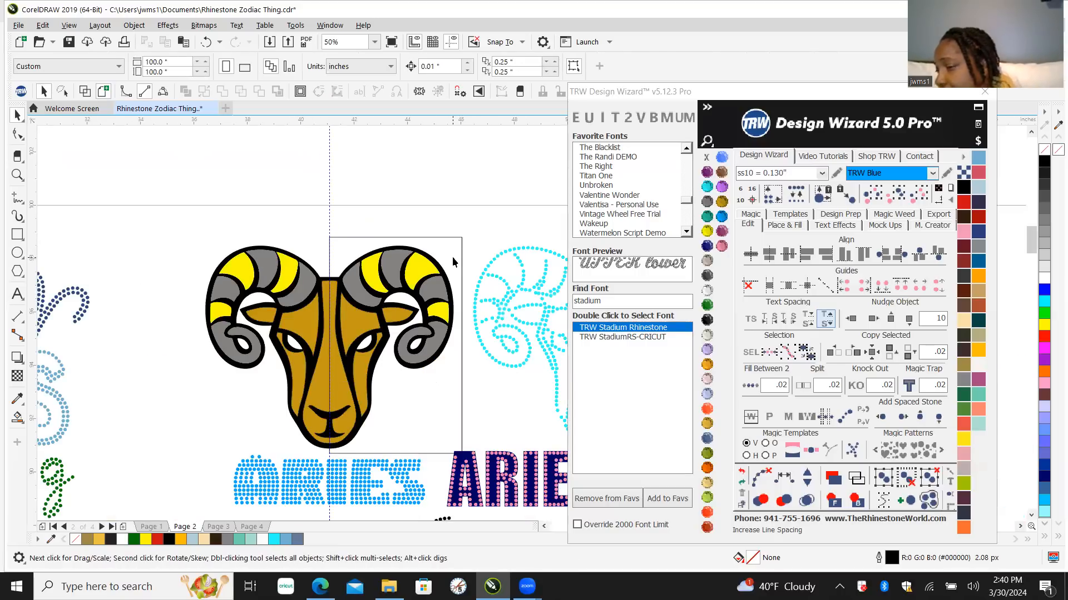
Step: Trim the right half off the ram's black outline using the large rectangle as the cutting shape
{"action": "left_click", "coordinate": [452, 259]}
{"action": "scroll", "coordinate": [307, 303], "scroll_direction": "up", "scroll_amount": 2}
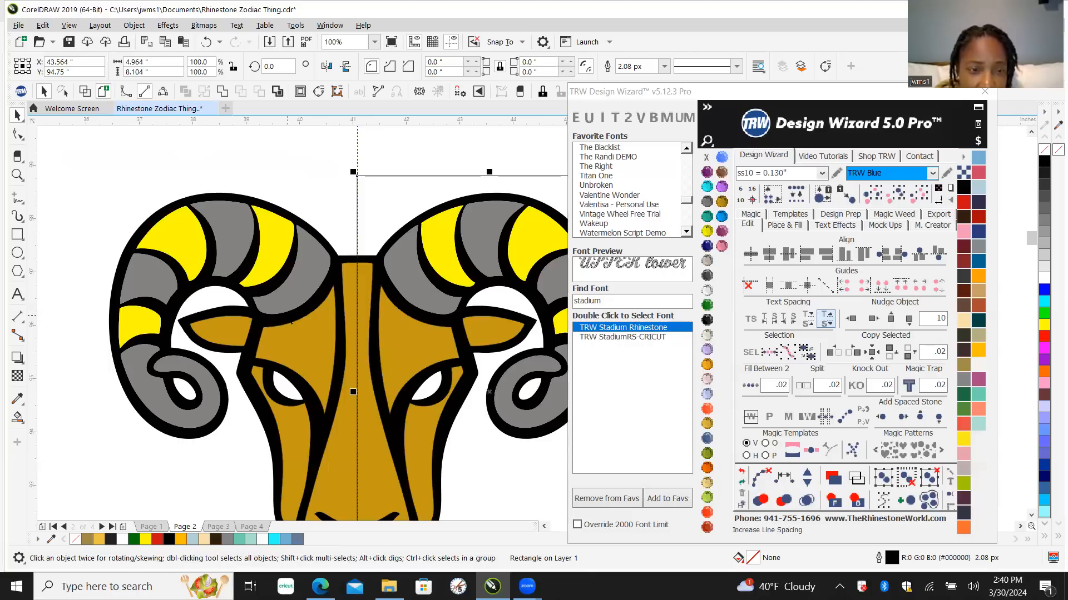
{"action": "left_click", "coordinate": [308, 311], "text": "shift"}
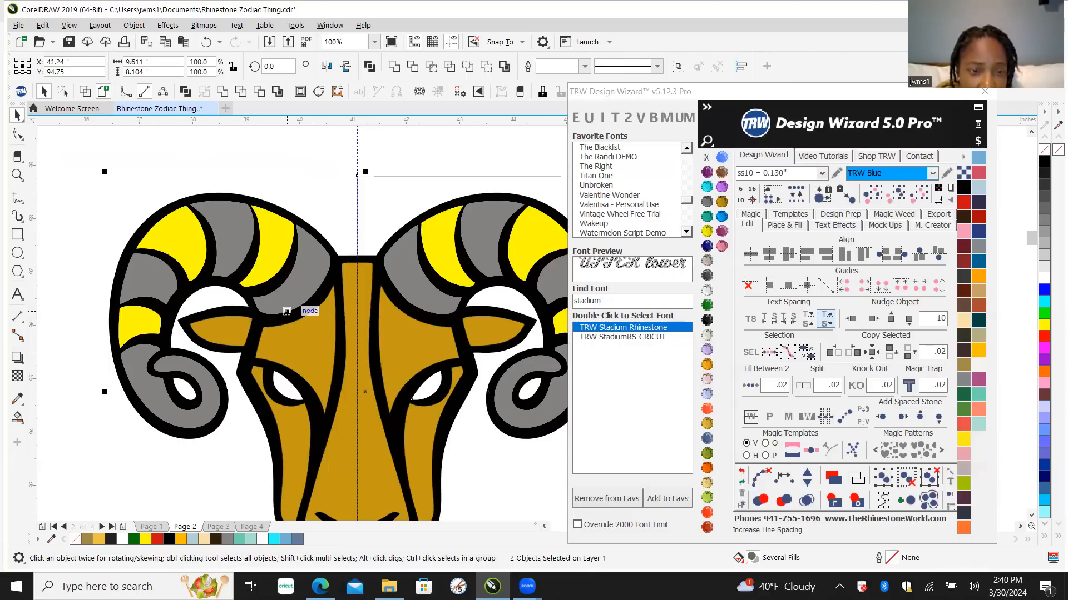
{"action": "left_click", "coordinate": [259, 93]}
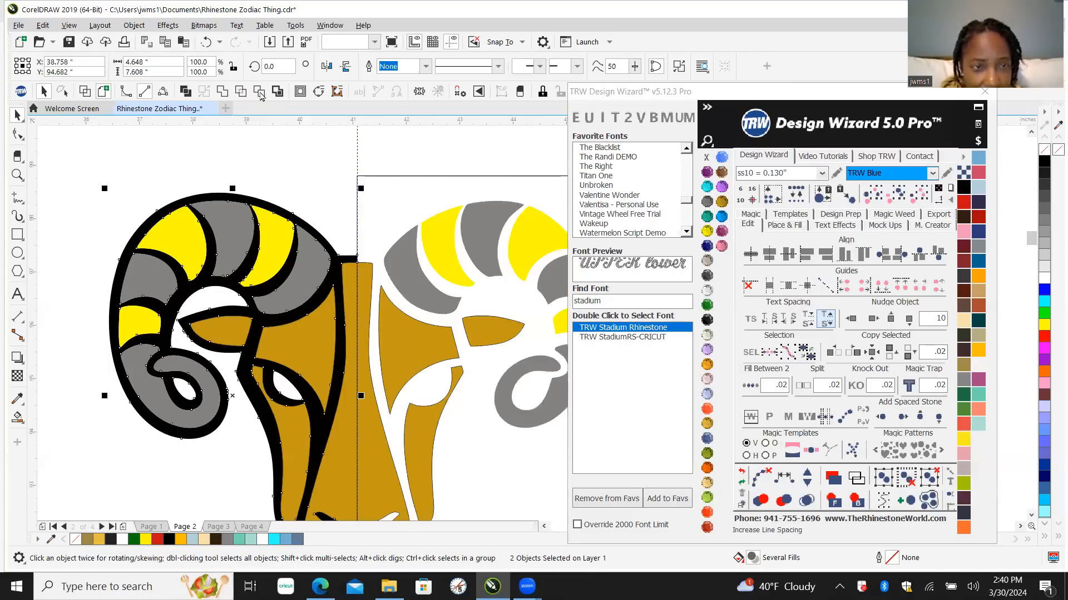
{"action": "scroll", "coordinate": [278, 195], "scroll_direction": "down", "scroll_amount": 2}
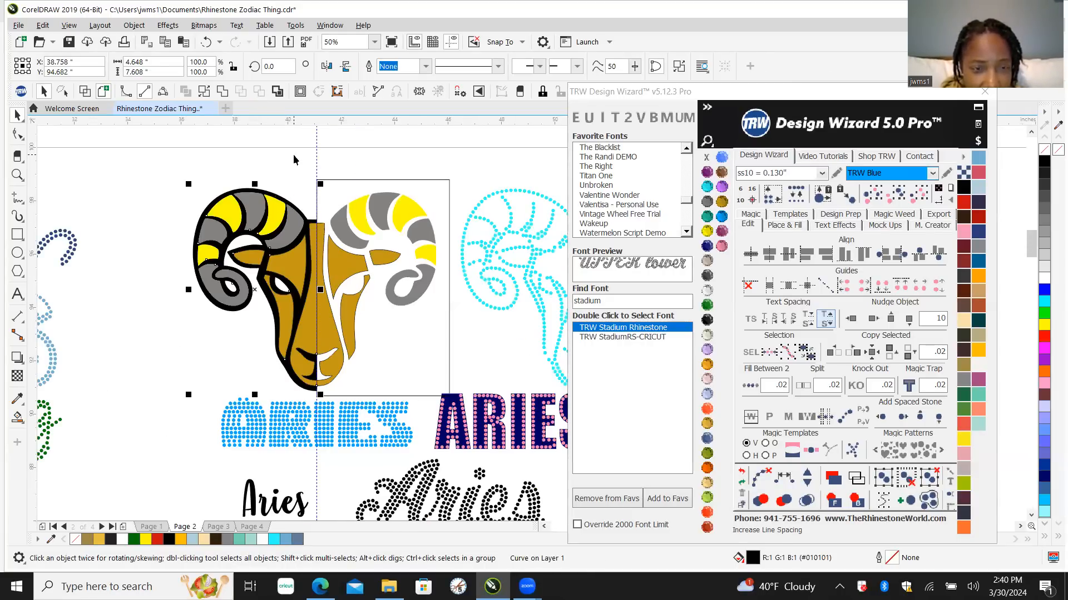
Step: Delete the large rectangle covering the right half of the ram head
{"action": "left_click", "coordinate": [294, 155]}
{"action": "left_click", "coordinate": [432, 198]}
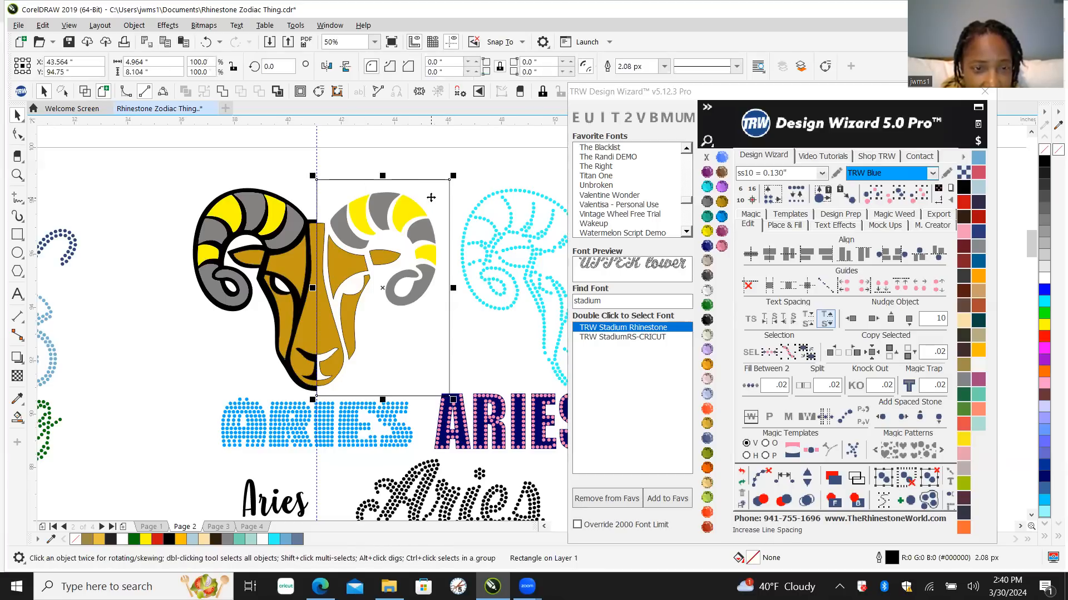
{"action": "key", "text": "Delete"}
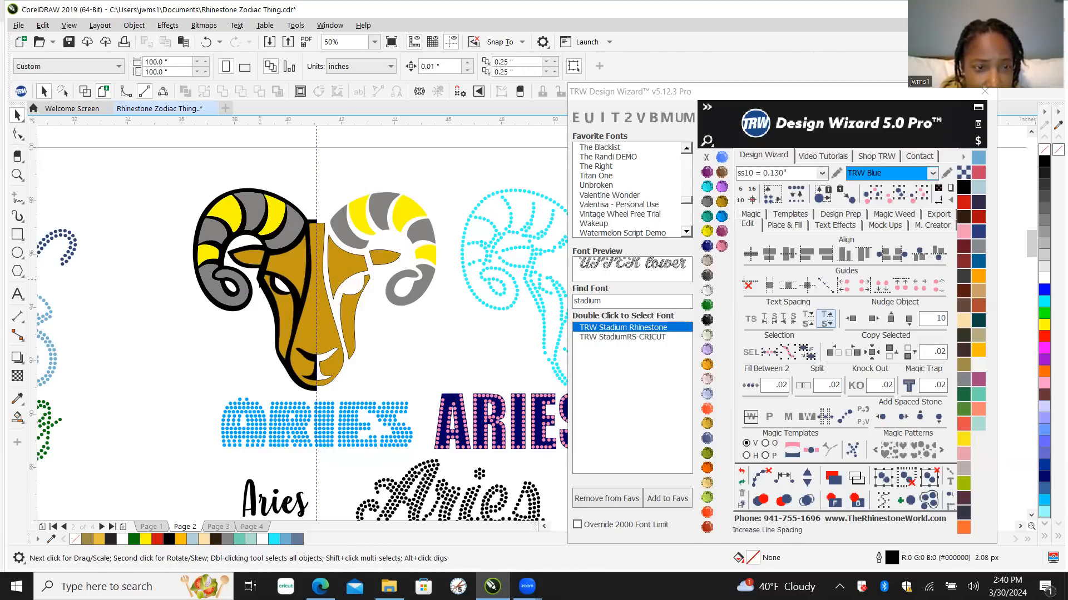
Step: Try placing a horizontally mirrored copy of the left half outline over the right side of the ram, and undo it
{"action": "left_click", "coordinate": [260, 280]}
{"action": "left_click_drag", "start_coordinate": [252, 288], "coordinate": [376, 291]}
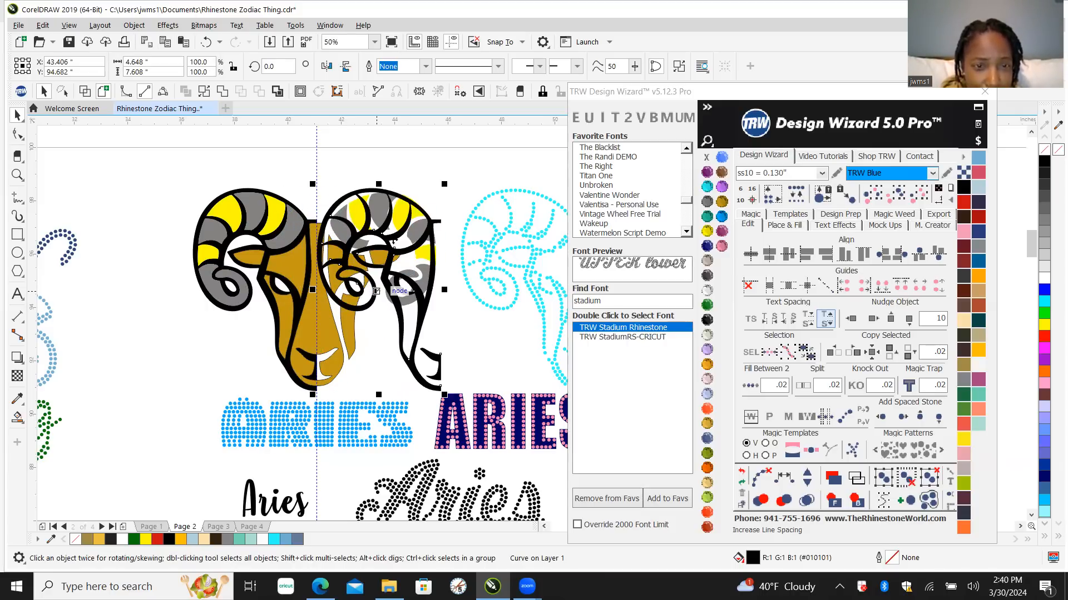
{"action": "left_click", "coordinate": [327, 67]}
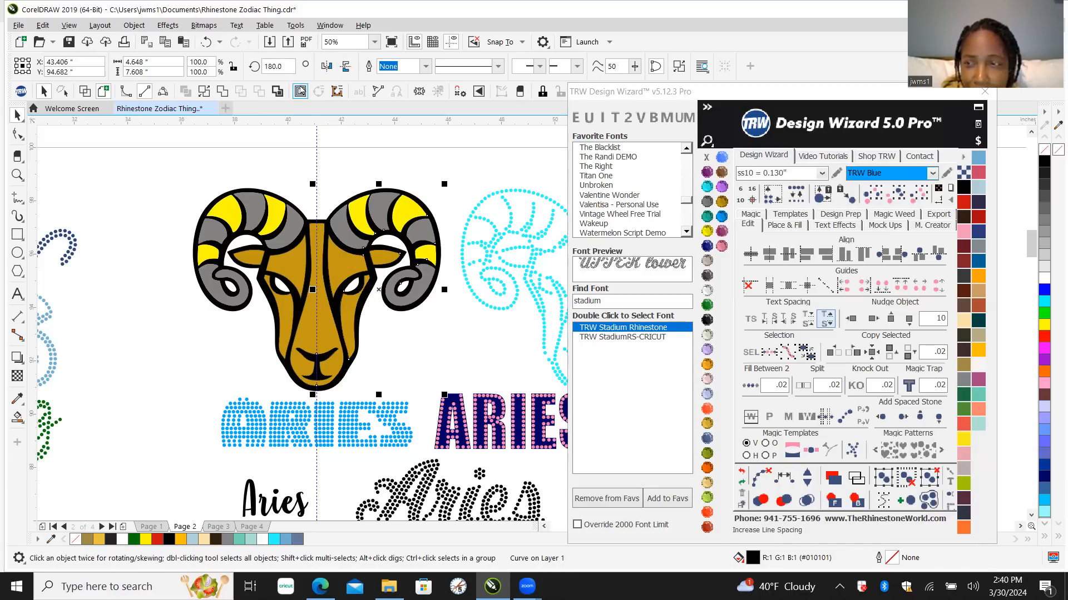
{"action": "key", "text": "ctrl+z"}
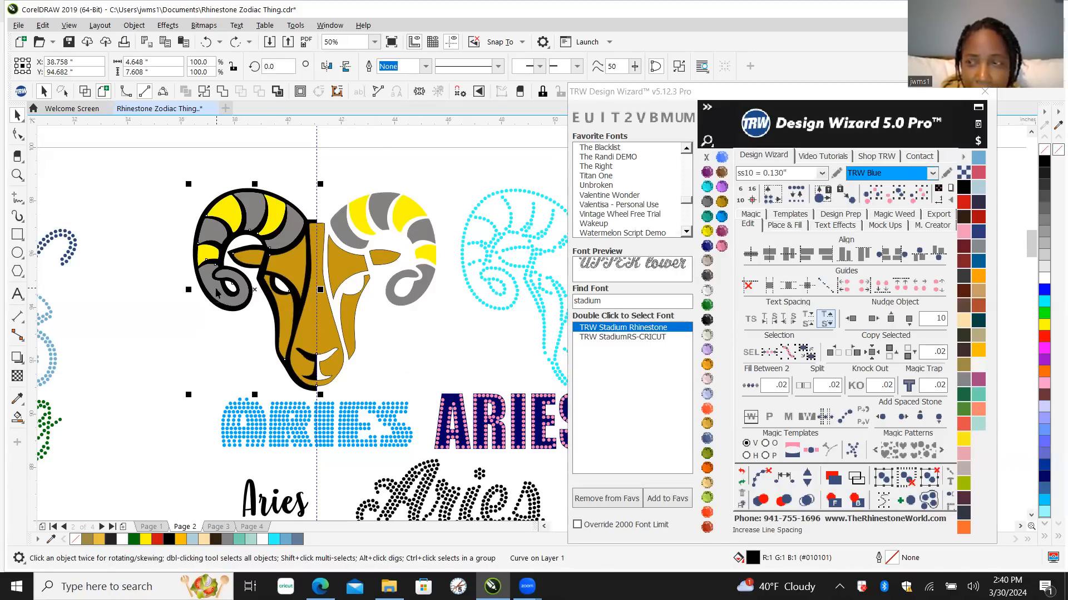
Step: Try moving the black half outline diagonally up and away from the colored ram shapes, and undo the move
{"action": "scroll", "coordinate": [345, 310], "scroll_direction": "down", "scroll_amount": 3}
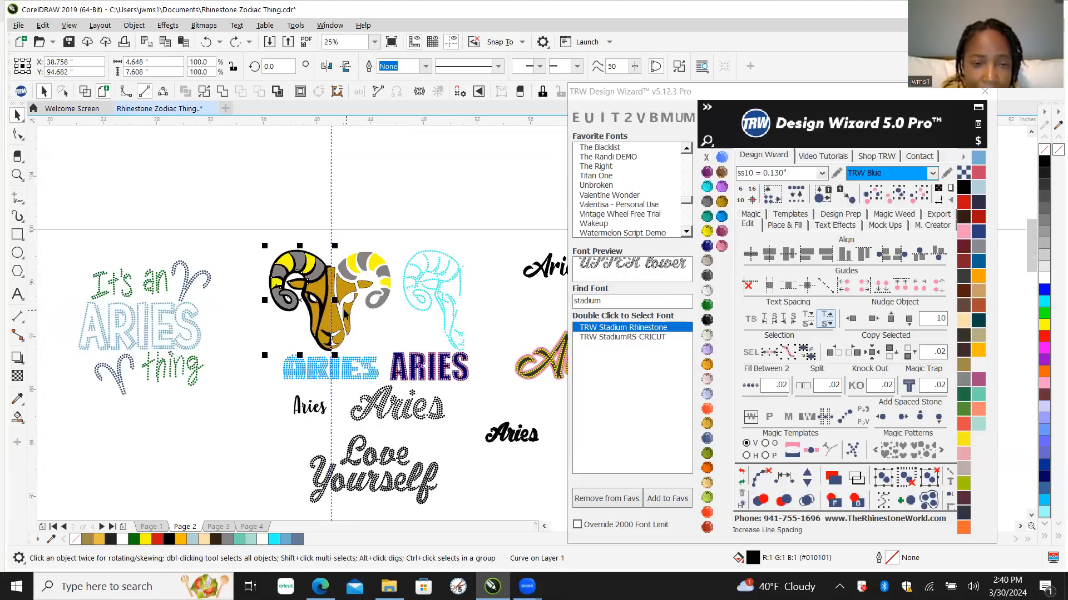
{"action": "left_click_drag", "start_coordinate": [323, 300], "coordinate": [233, 218]}
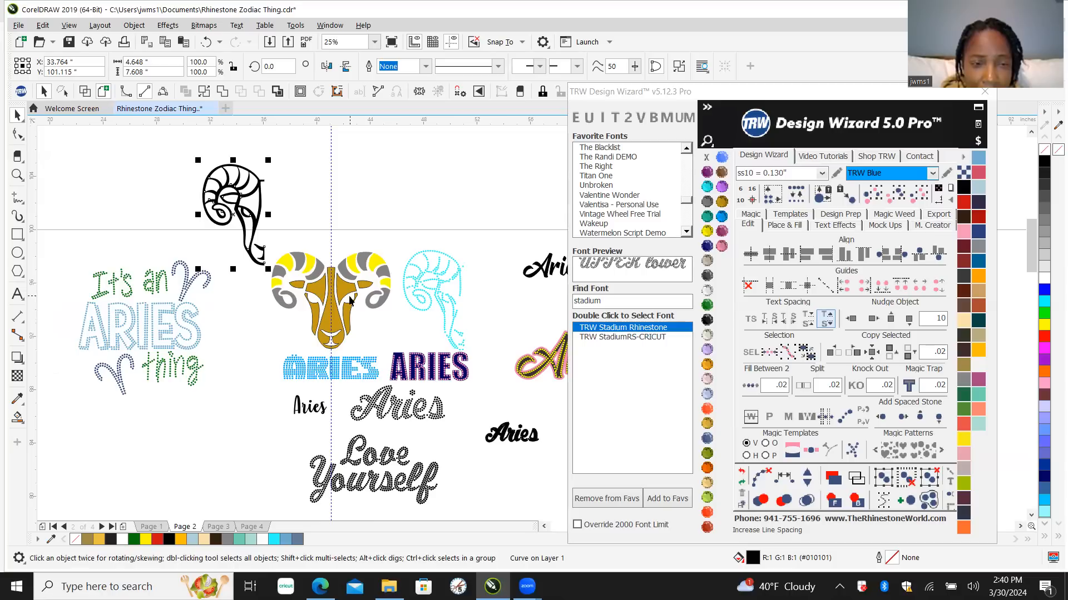
{"action": "key", "text": "ctrl+z"}
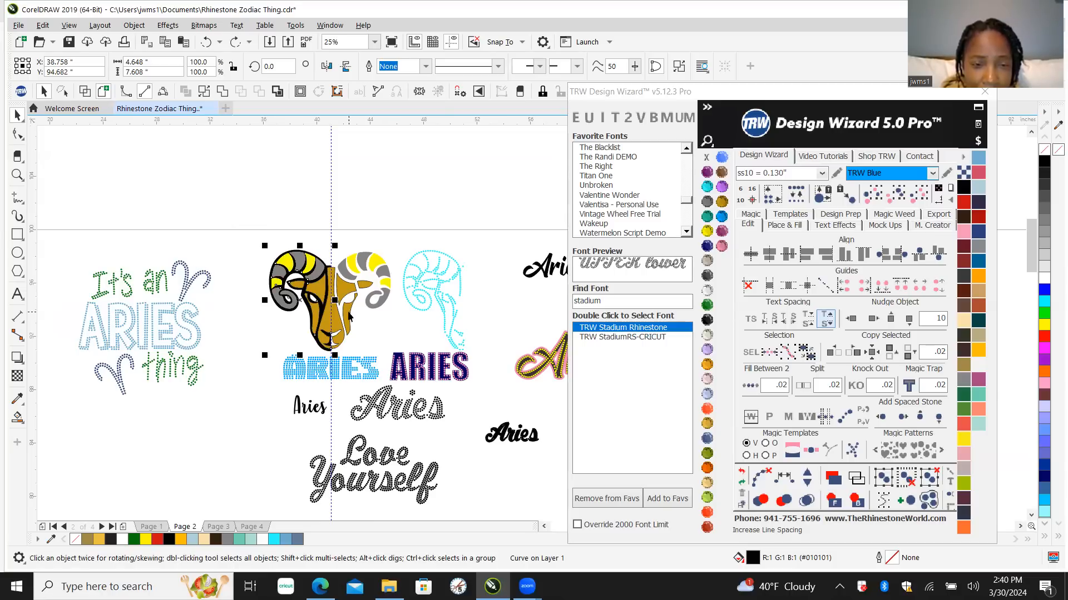
Step: Try moving the black half outline straight sideways off the colored ram shapes, and undo the move
{"action": "scroll", "coordinate": [348, 315], "scroll_direction": "up", "scroll_amount": 2}
{"action": "scroll", "coordinate": [325, 307], "scroll_direction": "up", "scroll_amount": 2}
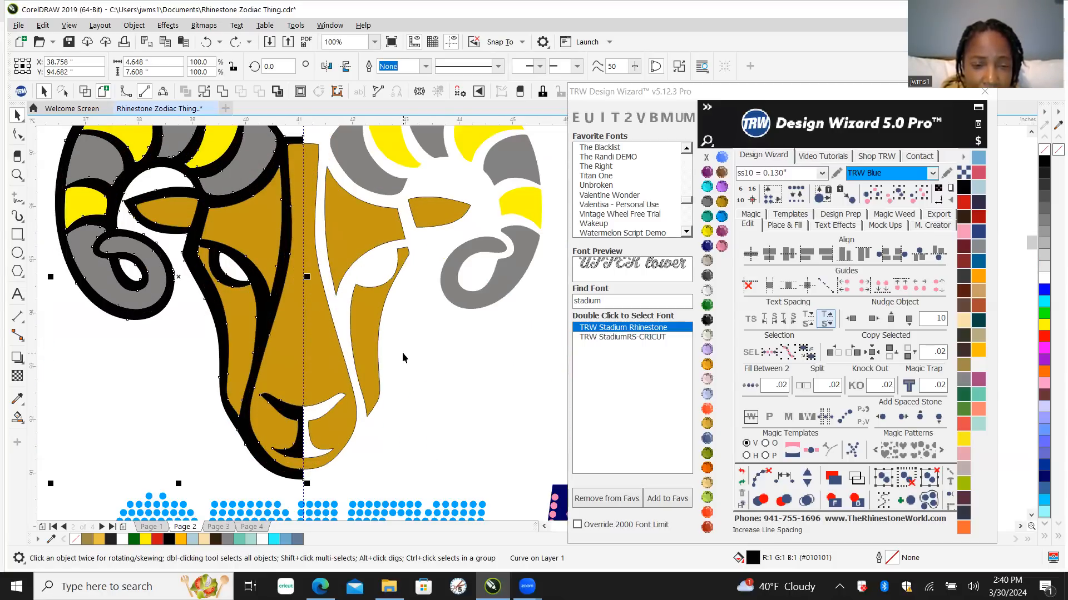
{"action": "scroll", "coordinate": [359, 358], "scroll_direction": "down", "scroll_amount": 2}
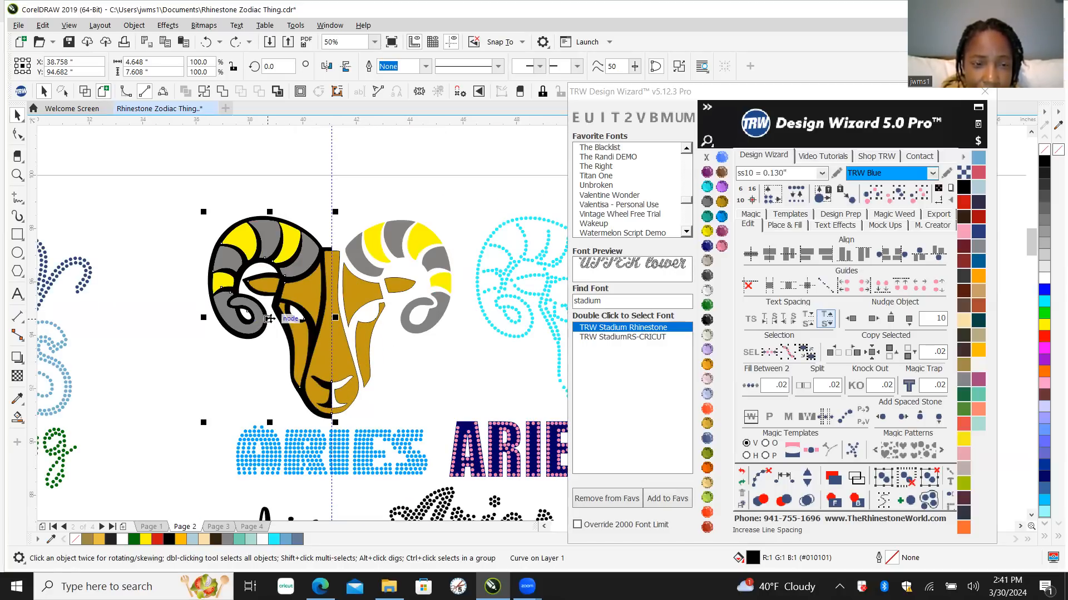
{"action": "left_click_drag", "start_coordinate": [267, 318], "coordinate": [149, 318]}
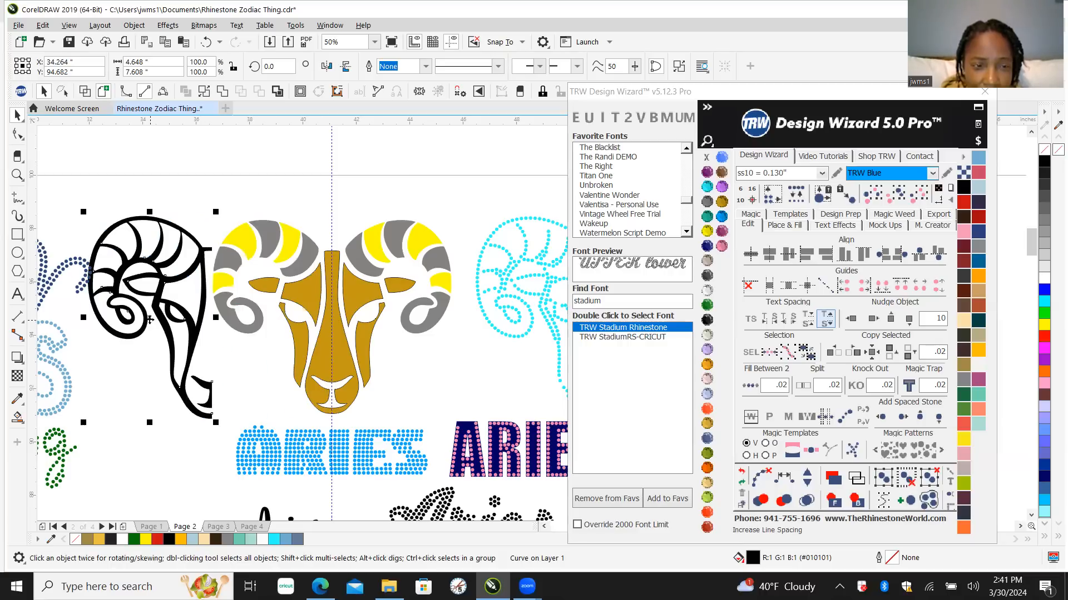
{"action": "key", "text": "ctrl+z"}
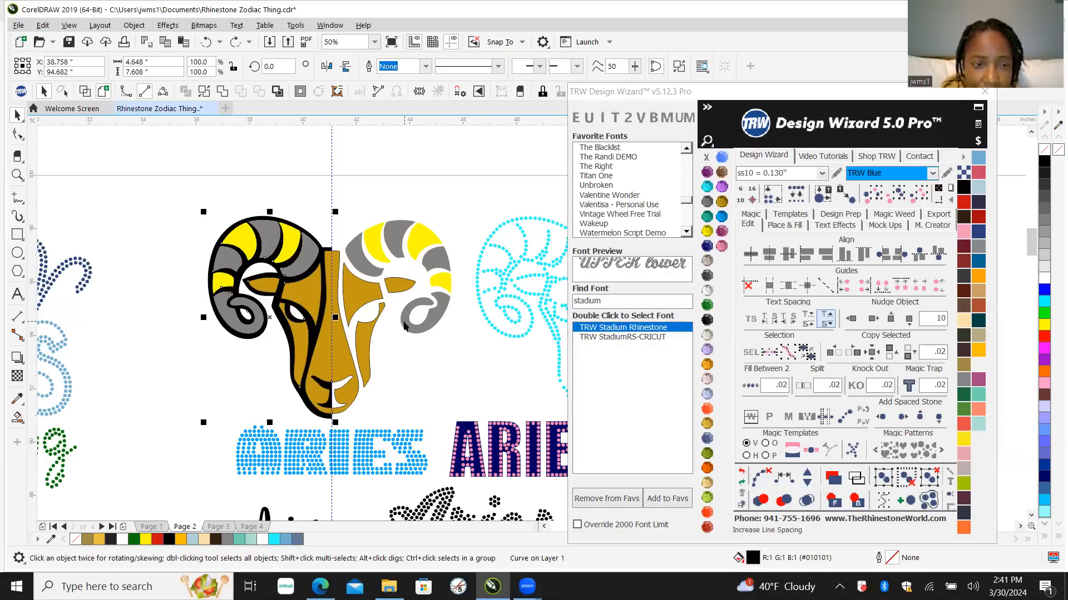
Step: Nudge the black half outline 10 inches to the left and nudge it back by the same distance
{"action": "left_click", "coordinate": [851, 318]}
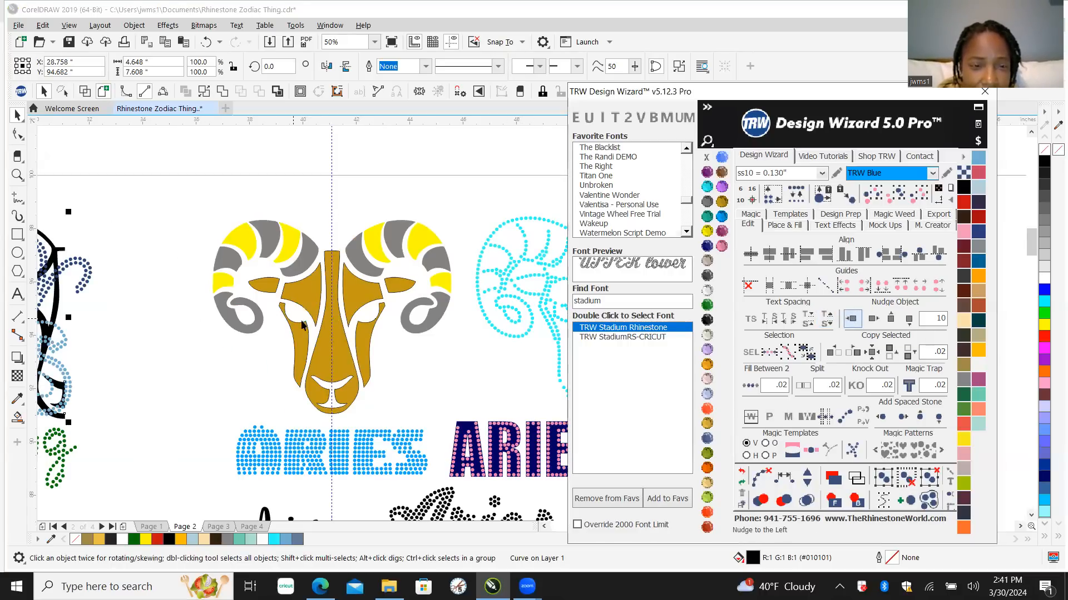
{"action": "scroll", "coordinate": [308, 324], "scroll_direction": "down", "scroll_amount": 1}
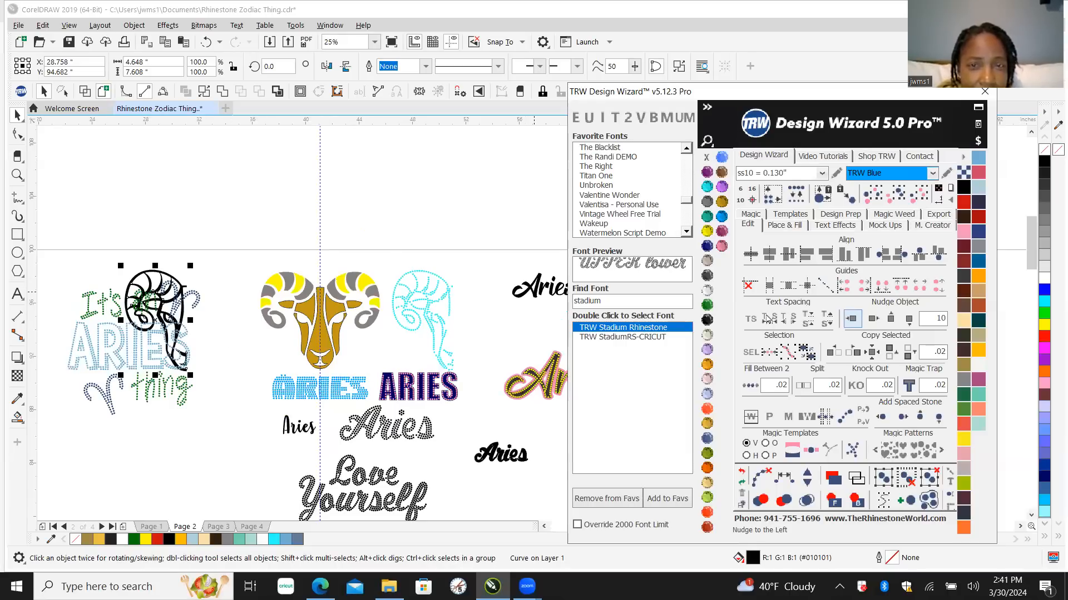
{"action": "left_click", "coordinate": [874, 321]}
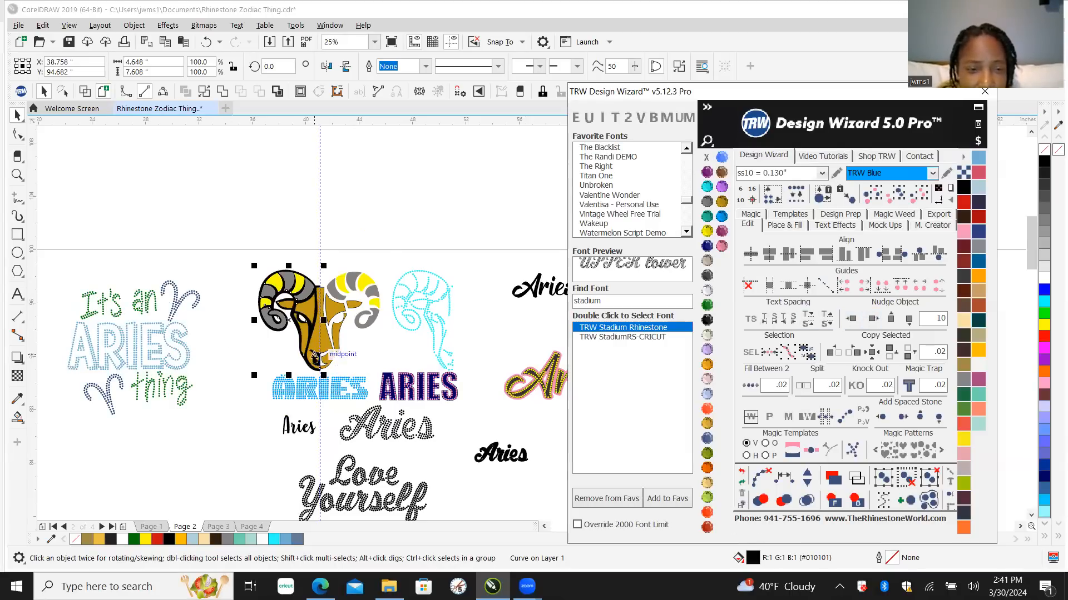
Step: Duplicate the left half outline straight across to the right side of the center guideline and mirror the copy horizontally
{"action": "scroll", "coordinate": [285, 311], "scroll_direction": "up", "scroll_amount": 1}
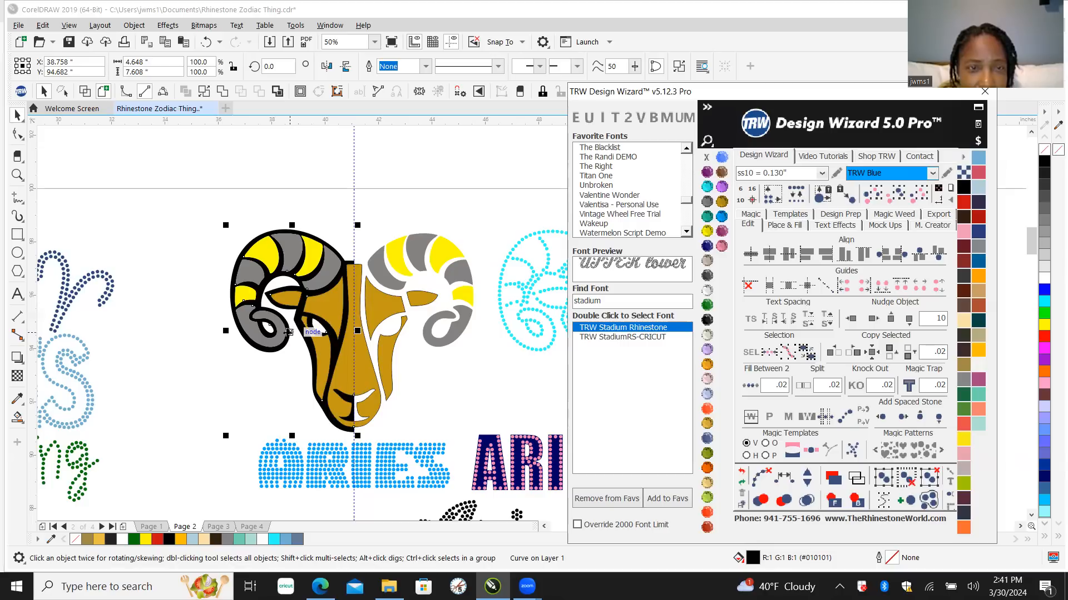
{"action": "left_click_drag", "start_coordinate": [292, 332], "coordinate": [417, 345]}
{"action": "scroll", "coordinate": [417, 345], "scroll_direction": "up", "scroll_amount": 2}
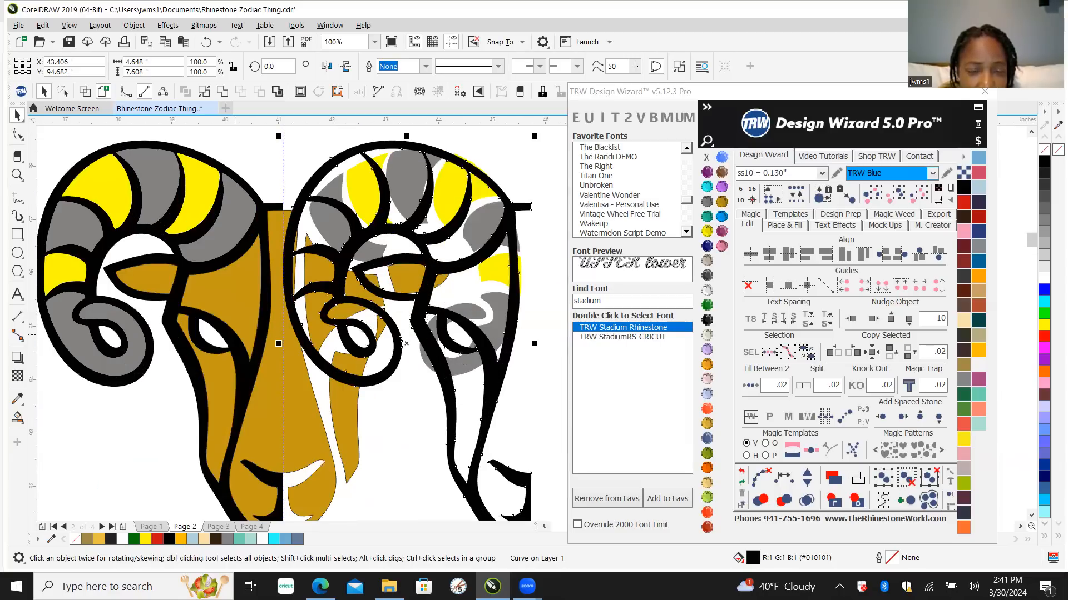
{"action": "scroll", "coordinate": [146, 284], "scroll_direction": "down", "scroll_amount": 4}
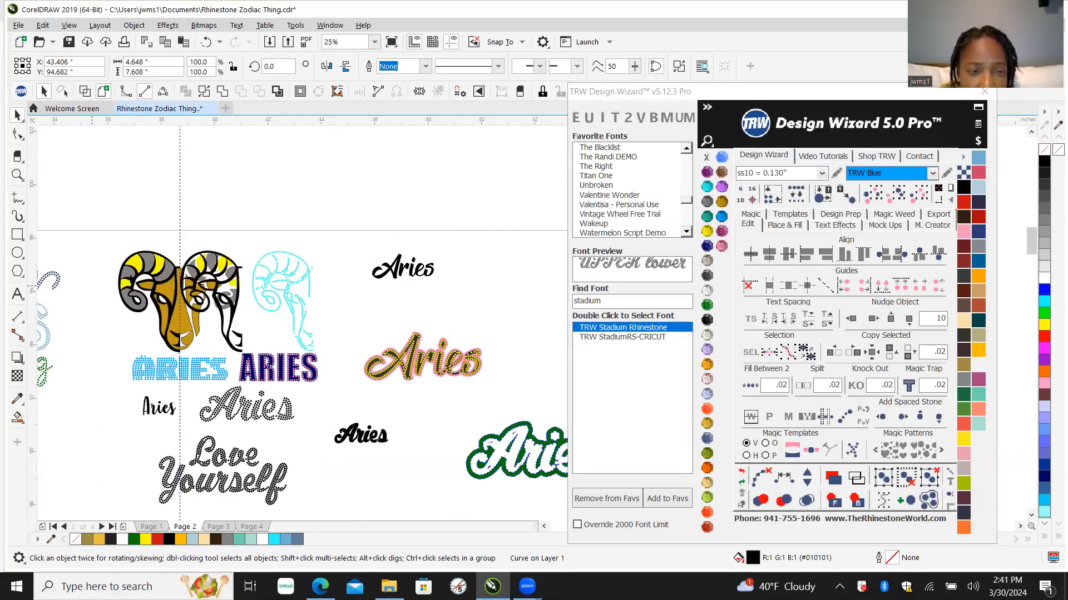
{"action": "scroll", "coordinate": [118, 276], "scroll_direction": "up", "scroll_amount": 2}
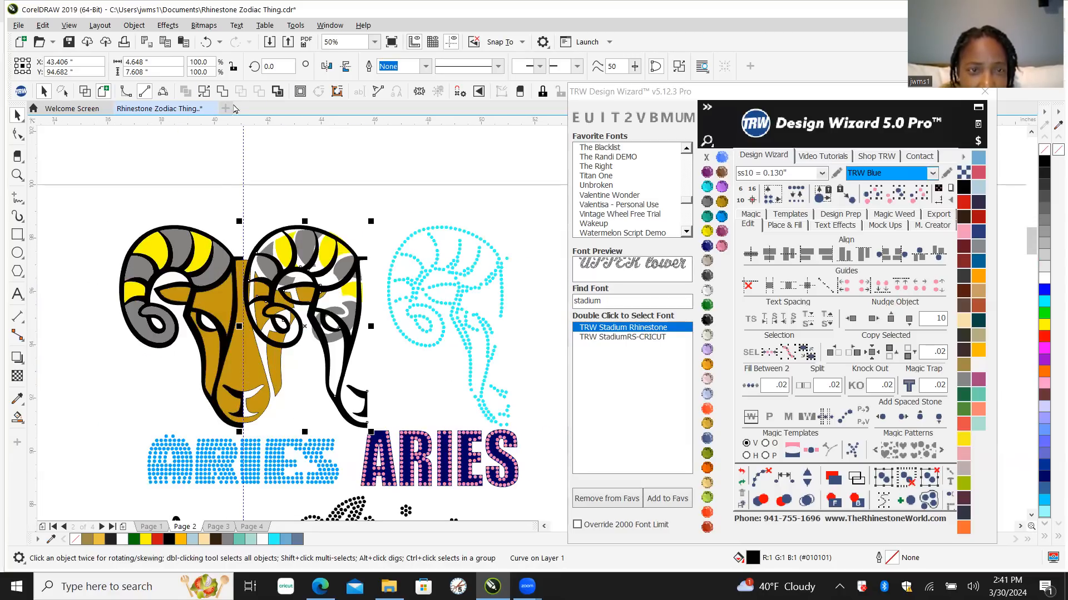
{"action": "left_click", "coordinate": [326, 66]}
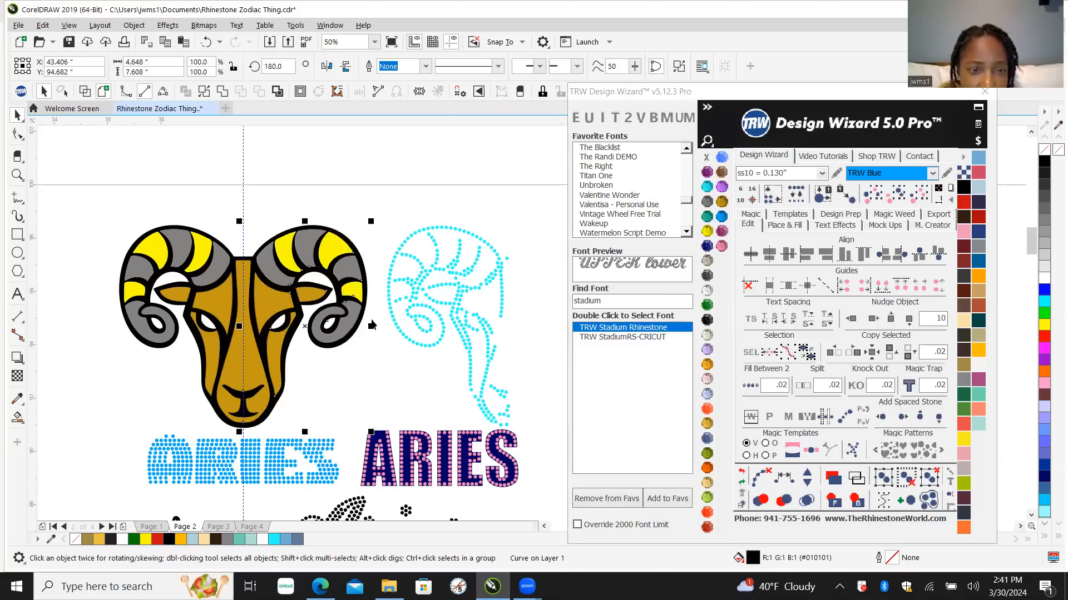
Step: Select both black outline halves and weld them into a single outline of the ram head
{"action": "scroll", "coordinate": [221, 269], "scroll_direction": "up", "scroll_amount": 4}
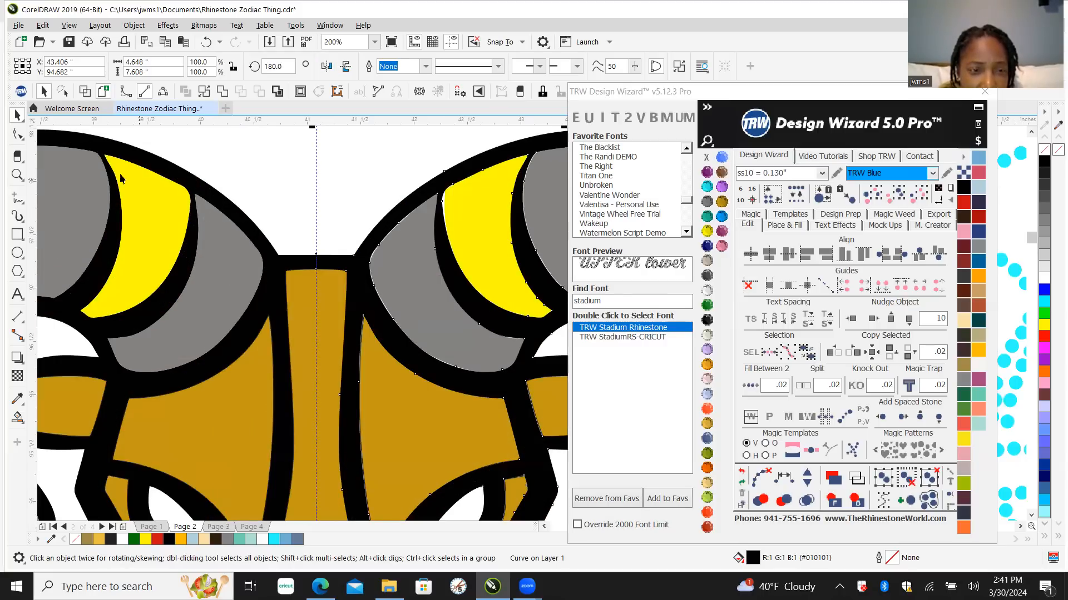
{"action": "left_click", "coordinate": [147, 146], "text": "shift"}
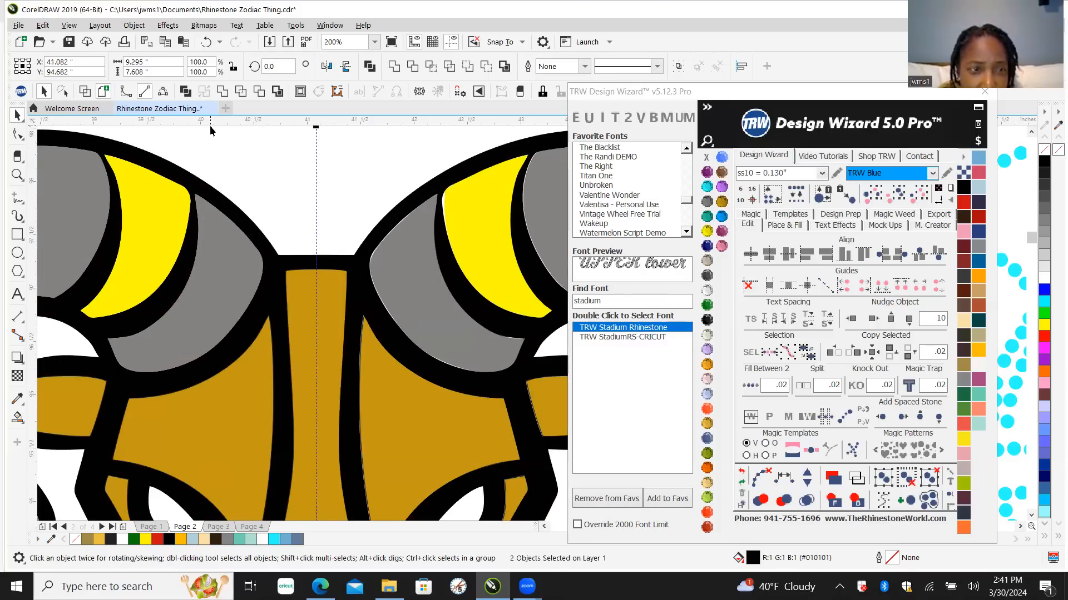
{"action": "left_click", "coordinate": [221, 92]}
{"action": "scroll", "coordinate": [332, 317], "scroll_direction": "down", "scroll_amount": 4}
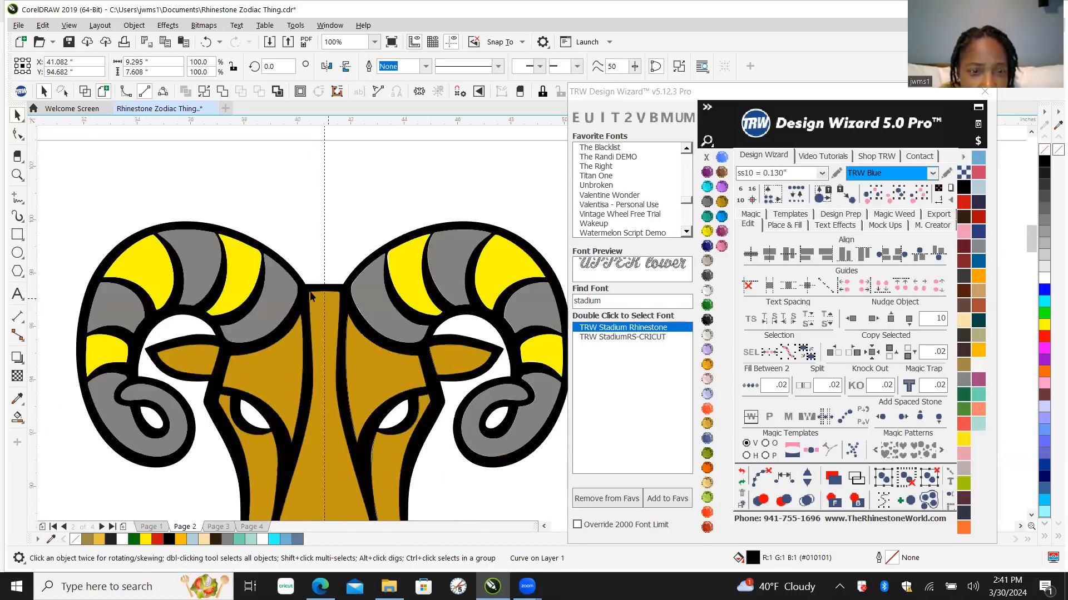
Step: Examine how closely the gray horn fills meet the black outline on both sides of the ram head
{"action": "left_click", "coordinate": [381, 192]}
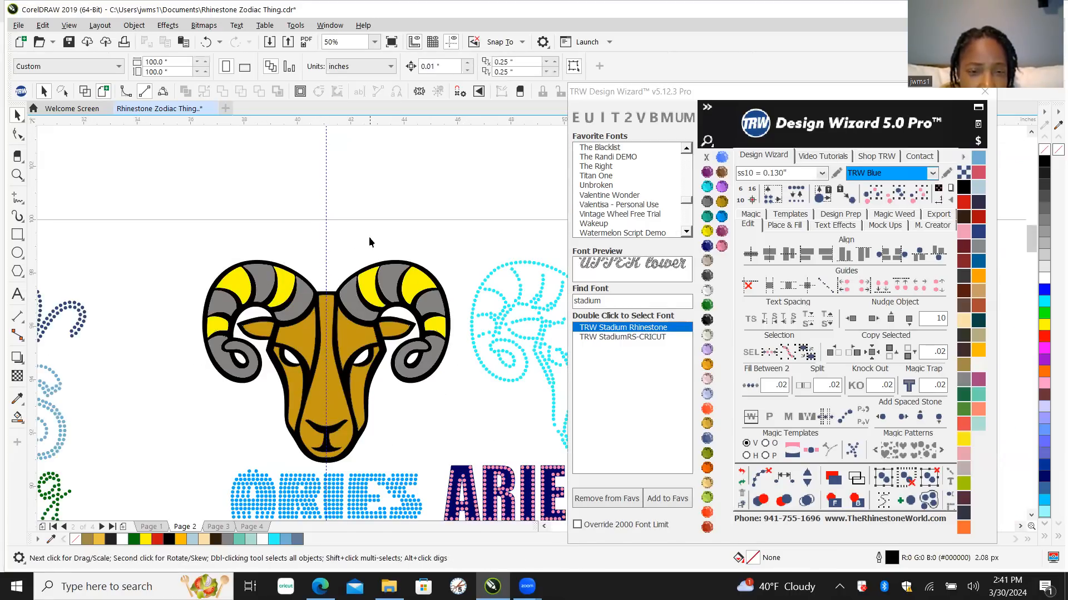
{"action": "scroll", "coordinate": [365, 312], "scroll_direction": "up", "scroll_amount": 2}
{"action": "scroll", "coordinate": [364, 314], "scroll_direction": "up", "scroll_amount": 2}
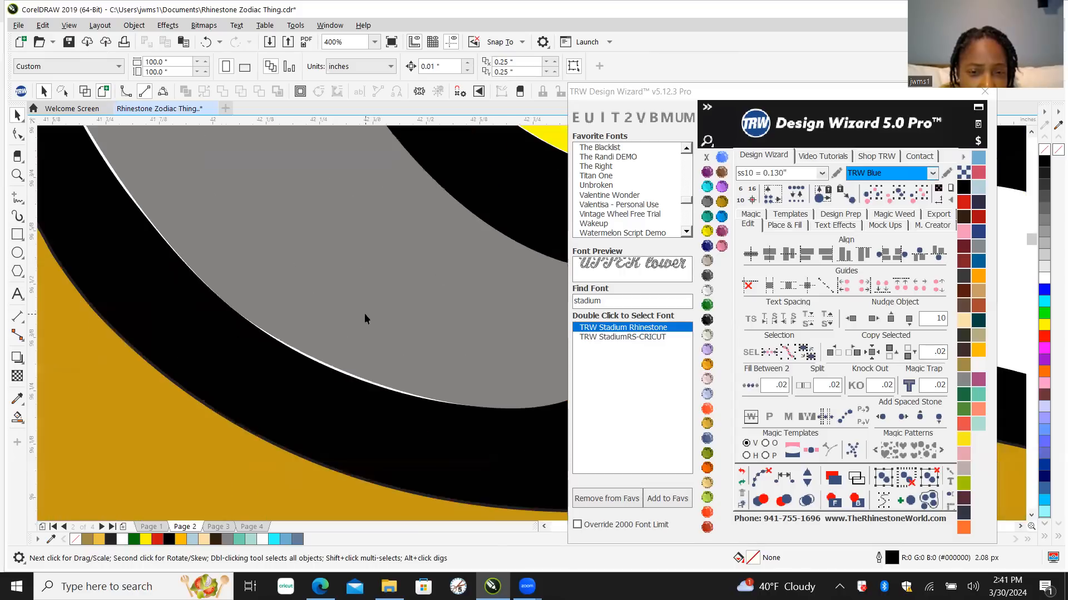
{"action": "left_click", "coordinate": [380, 335]}
{"action": "scroll", "coordinate": [380, 336], "scroll_direction": "down", "scroll_amount": 5}
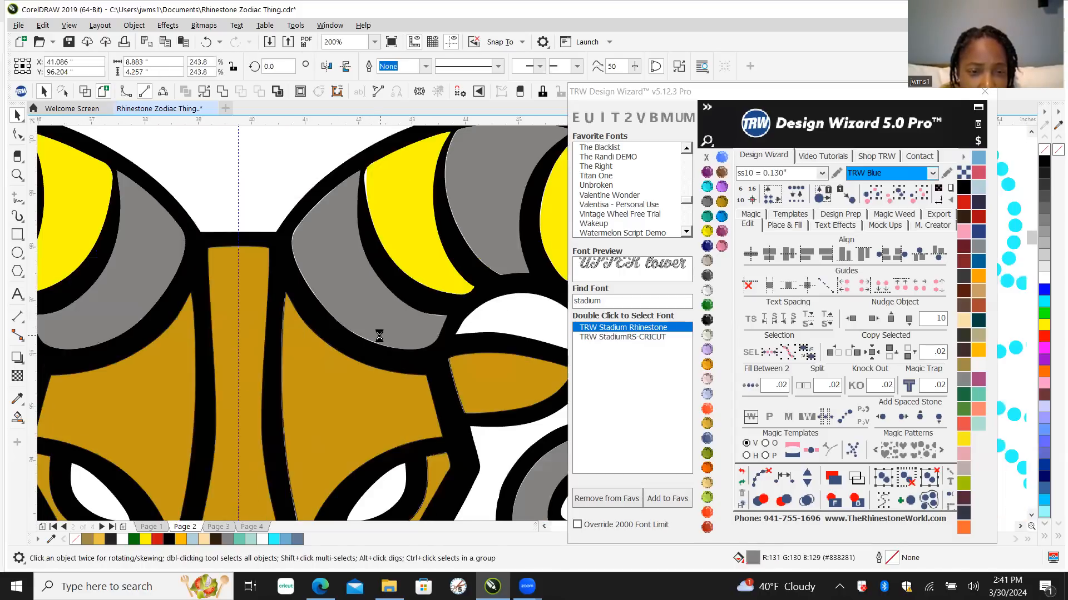
{"action": "scroll", "coordinate": [240, 346], "scroll_direction": "up", "scroll_amount": 1}
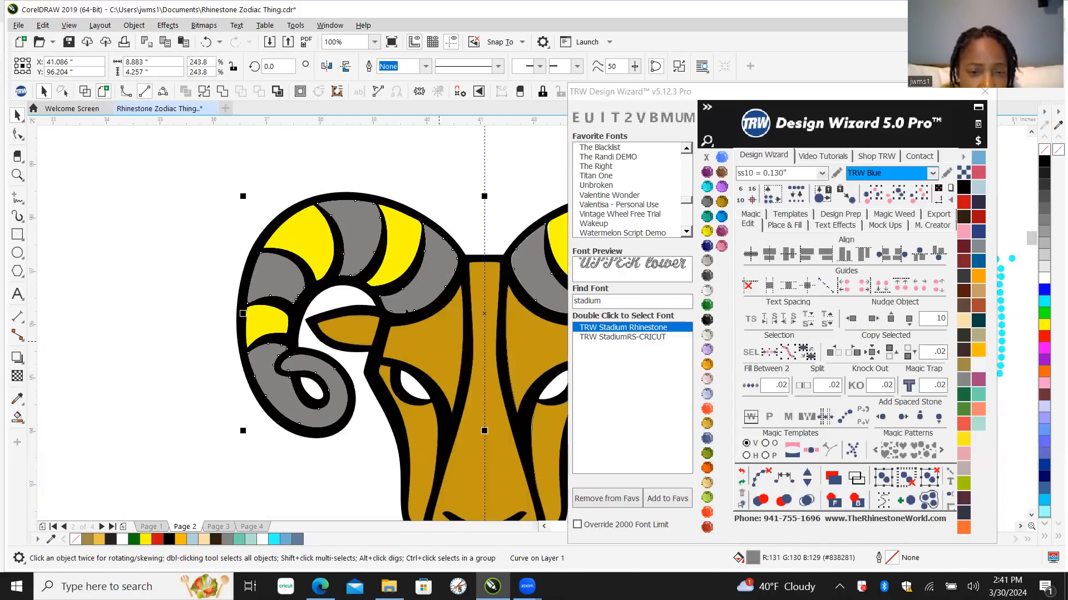
{"action": "scroll", "coordinate": [435, 265], "scroll_direction": "up", "scroll_amount": 2}
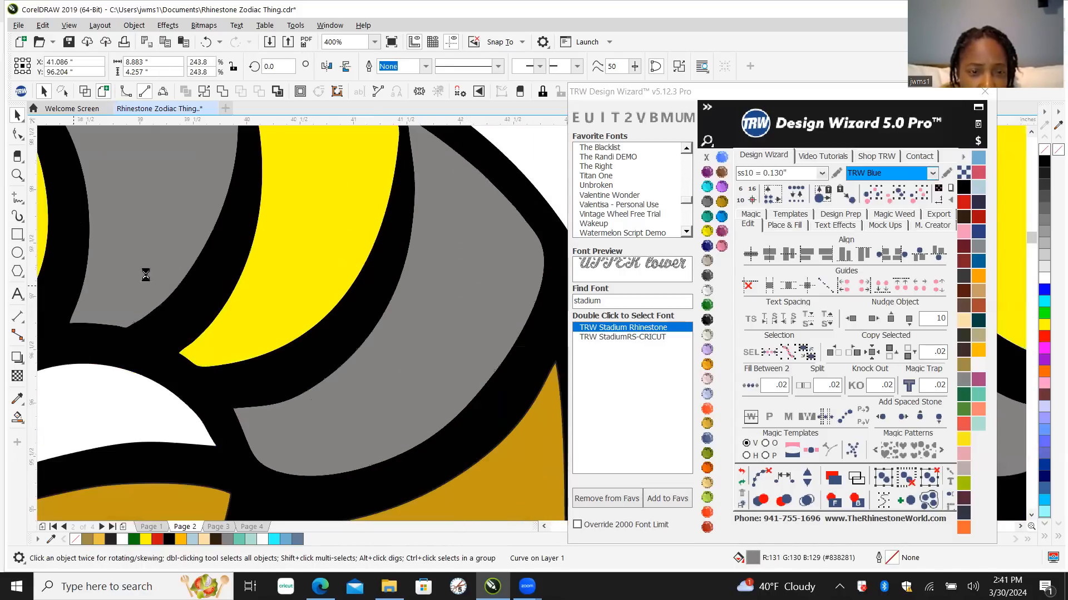
{"action": "scroll", "coordinate": [355, 201], "scroll_direction": "down", "scroll_amount": 2}
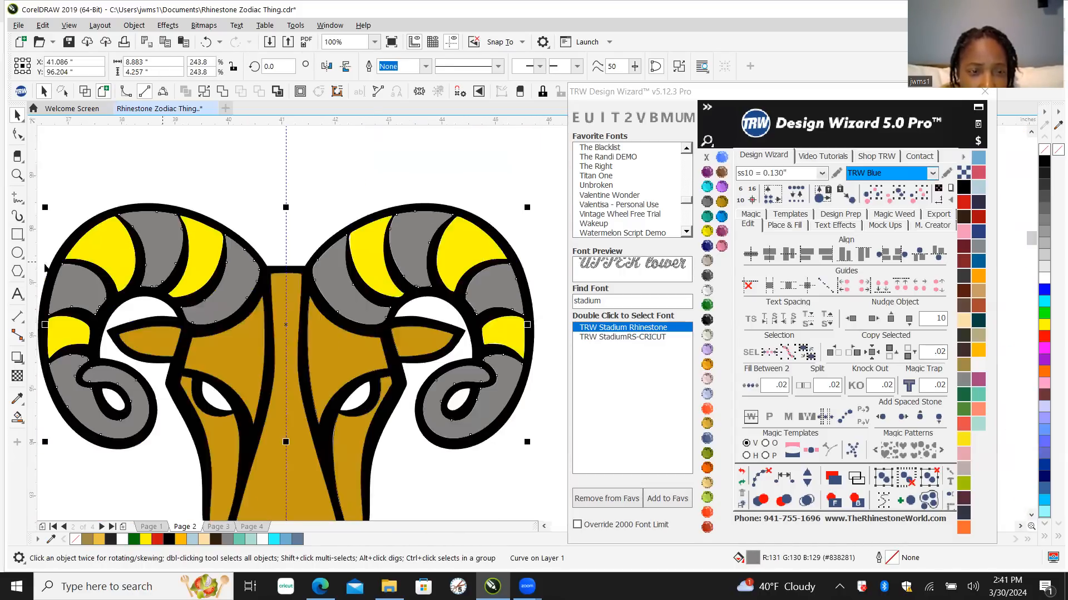
Step: Try deleting the combined gray horn shape and undo the deletion
{"action": "left_click", "coordinate": [356, 194]}
{"action": "left_click", "coordinate": [333, 279]}
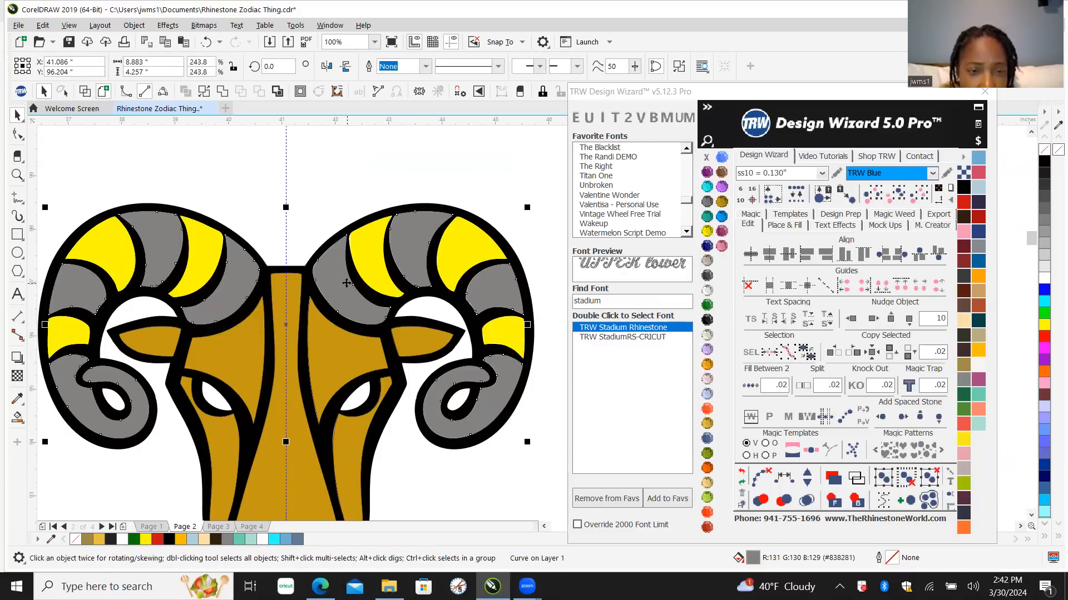
{"action": "key", "text": "Delete"}
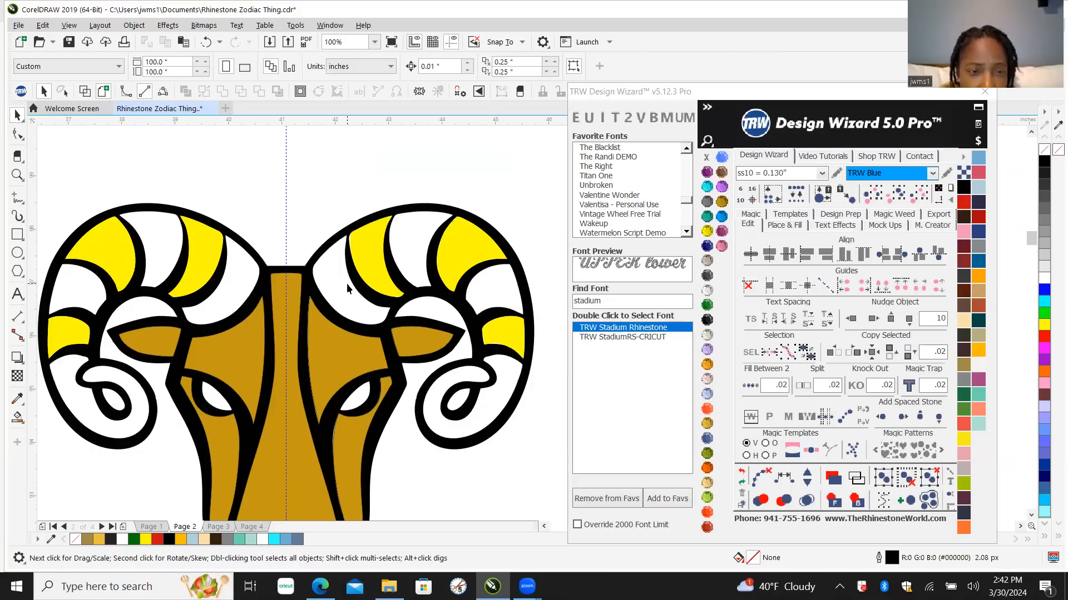
{"action": "key", "text": "ctrl+z"}
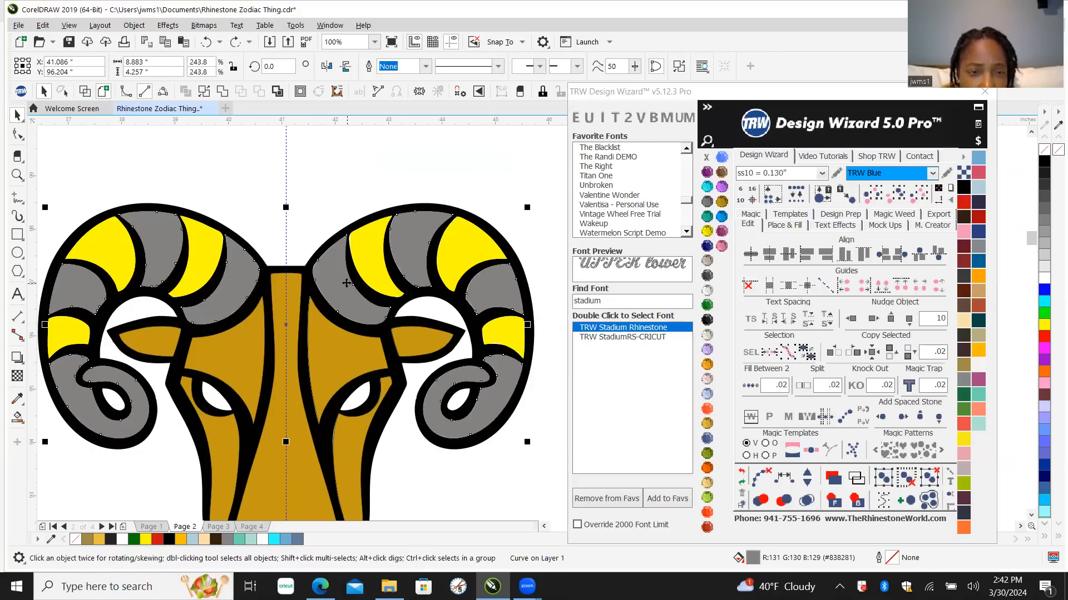
Step: Try removing the right horn's gray segments by deleting their nodes from the combined gray curve
{"action": "scroll", "coordinate": [161, 216], "scroll_direction": "down", "scroll_amount": 1}
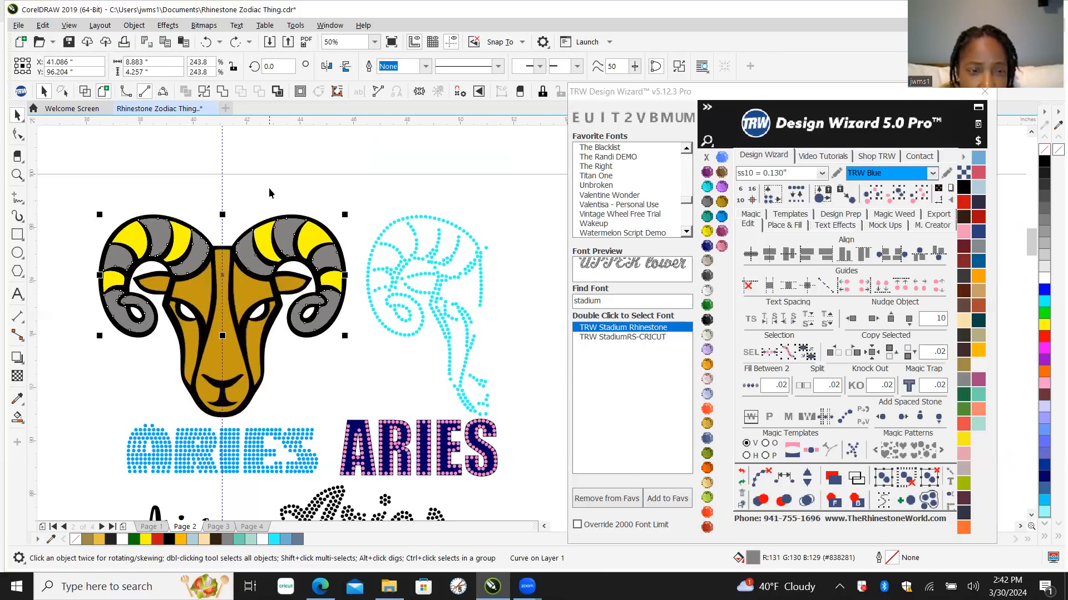
{"action": "left_click", "coordinate": [245, 255]}
{"action": "left_click", "coordinate": [242, 249]}
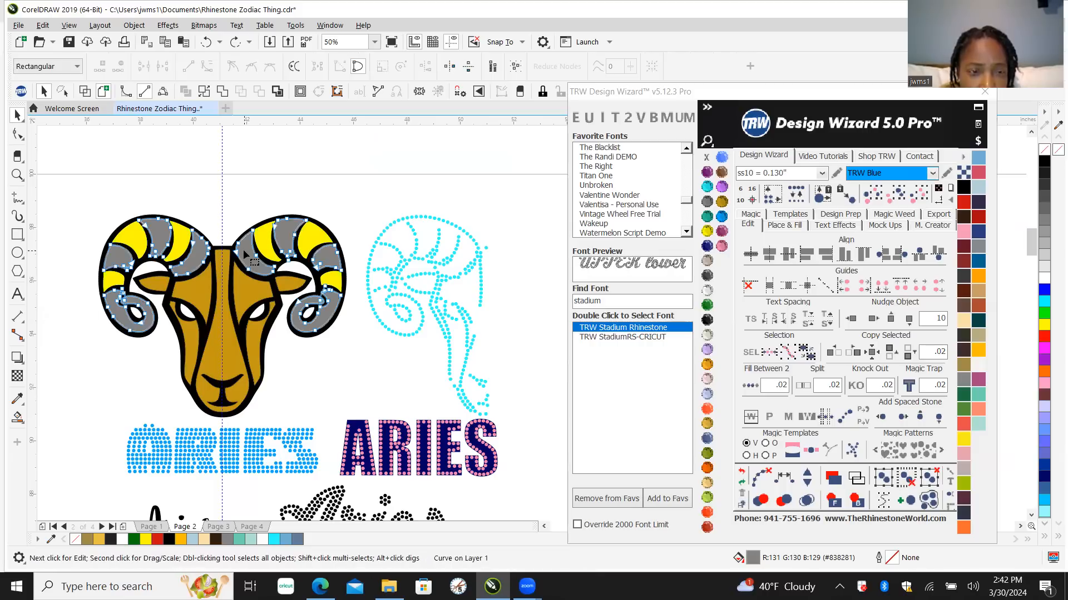
{"action": "left_click_drag", "start_coordinate": [230, 193], "coordinate": [364, 372]}
{"action": "key", "text": "Delete"}
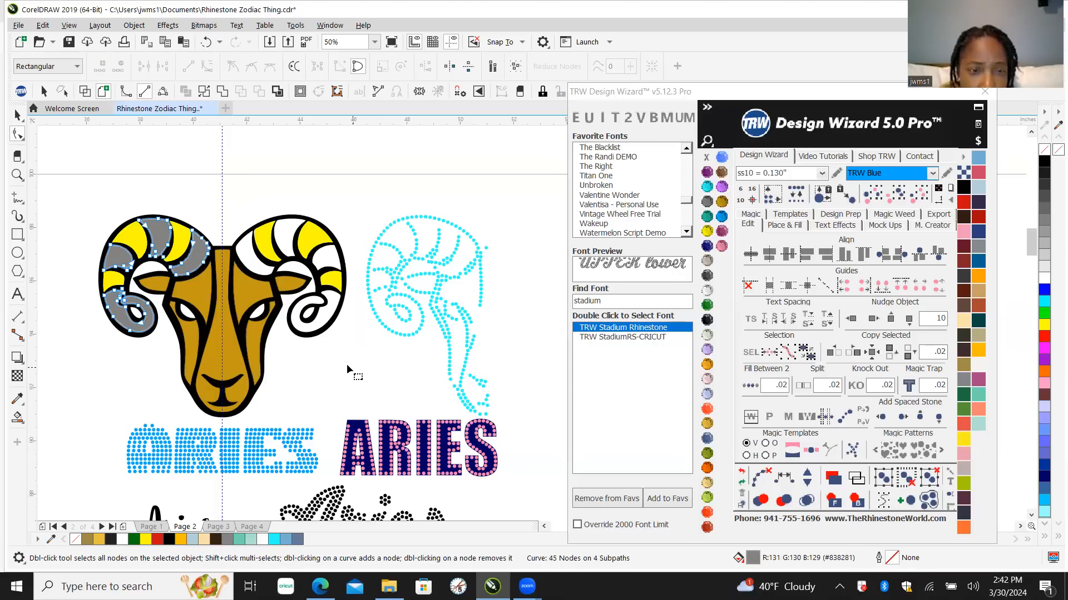
Step: Undo the deletion of the right horn's gray nodes and the weld of the black outline halves
{"action": "left_click", "coordinate": [18, 115]}
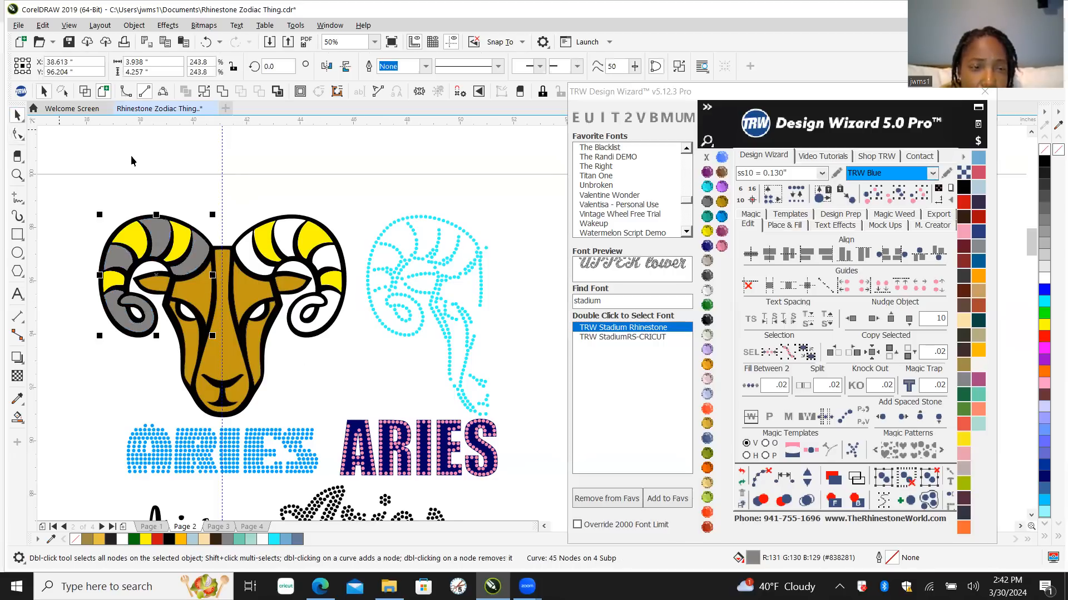
{"action": "left_click", "coordinate": [186, 161]}
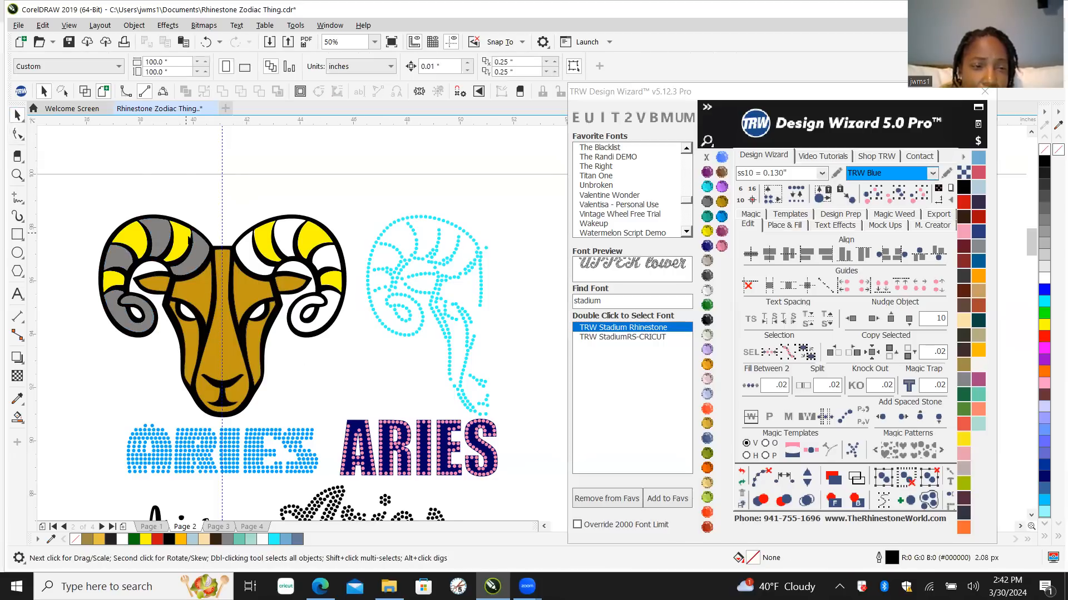
{"action": "left_click_drag", "start_coordinate": [90, 422], "coordinate": [249, 494]}
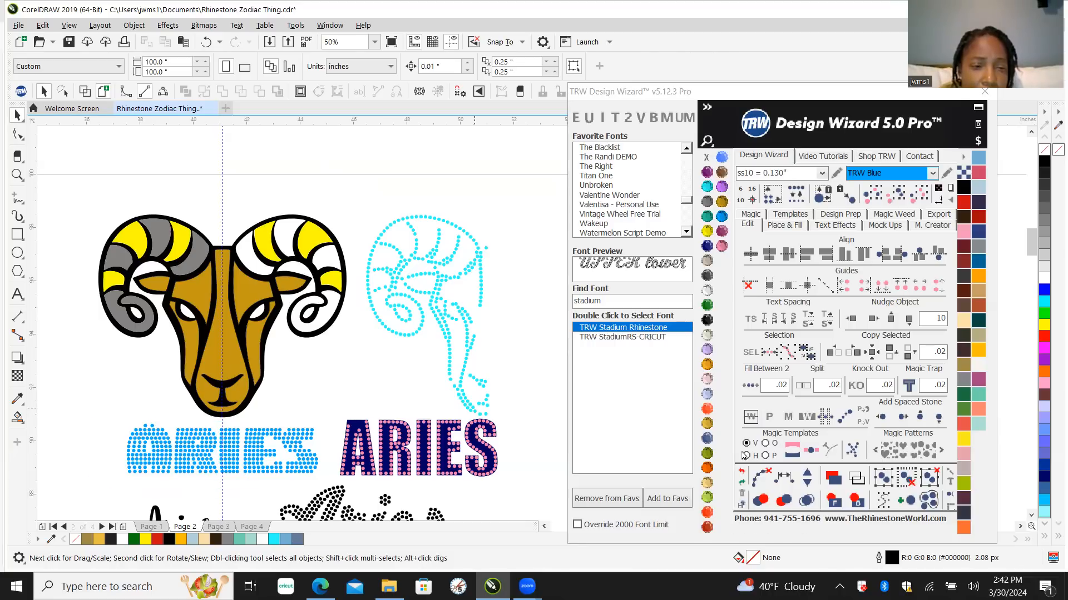
{"action": "left_click", "coordinate": [742, 472]}
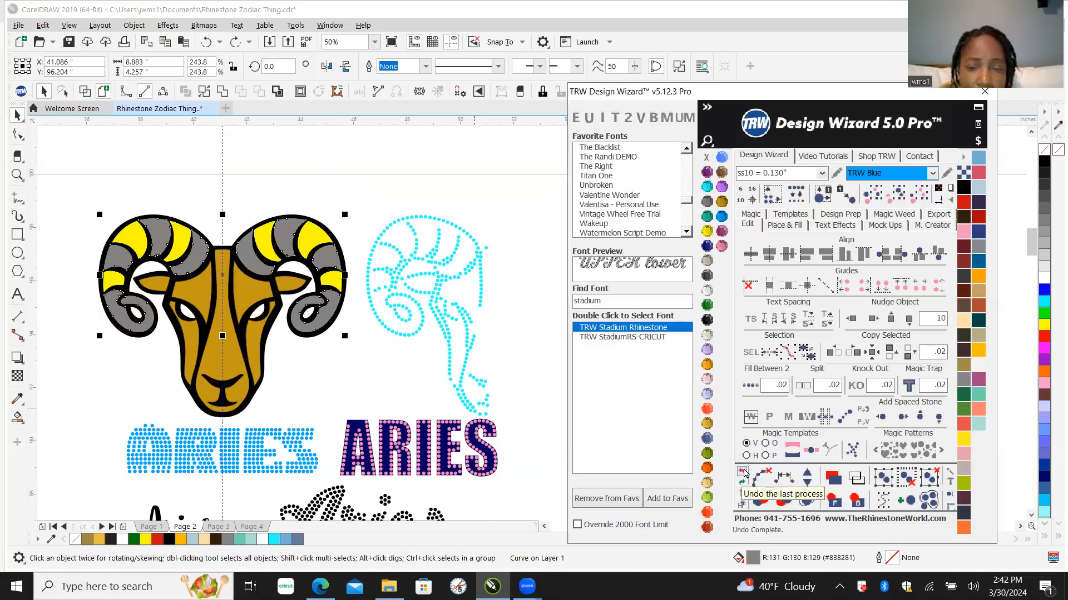
{"action": "left_click", "coordinate": [743, 472]}
{"action": "left_click", "coordinate": [292, 192]}
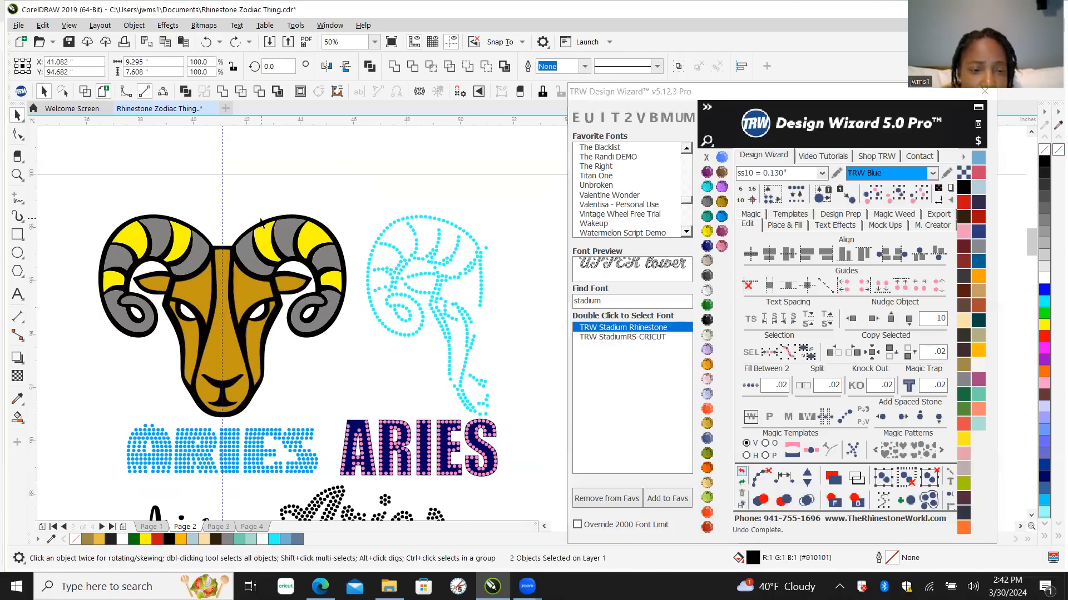
Step: Try breaking the combined gray horn curve apart and undo the break
{"action": "right_click", "coordinate": [243, 262]}
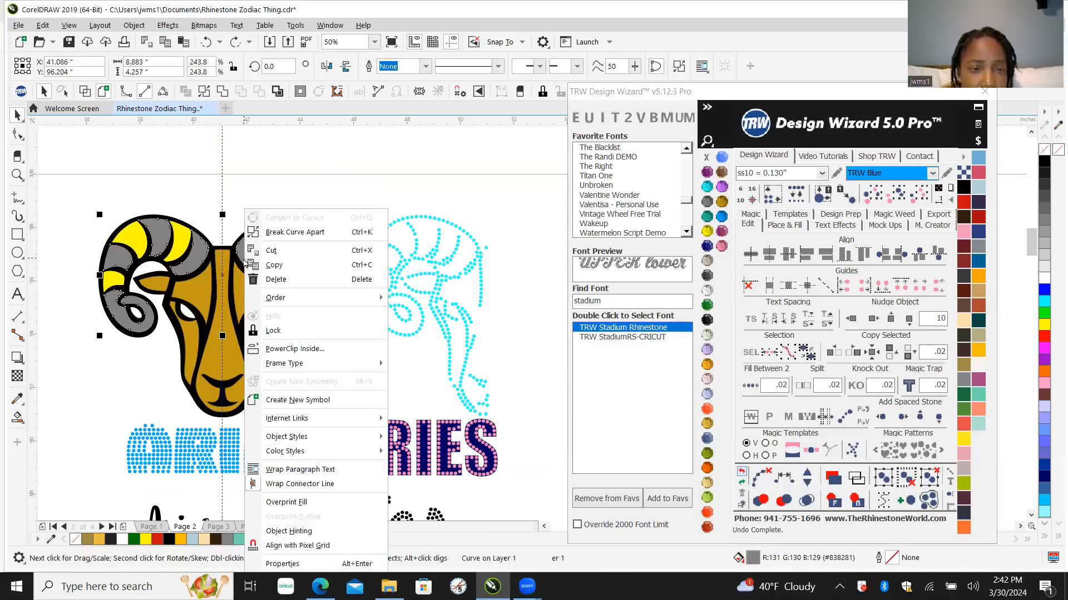
{"action": "left_click", "coordinate": [302, 233]}
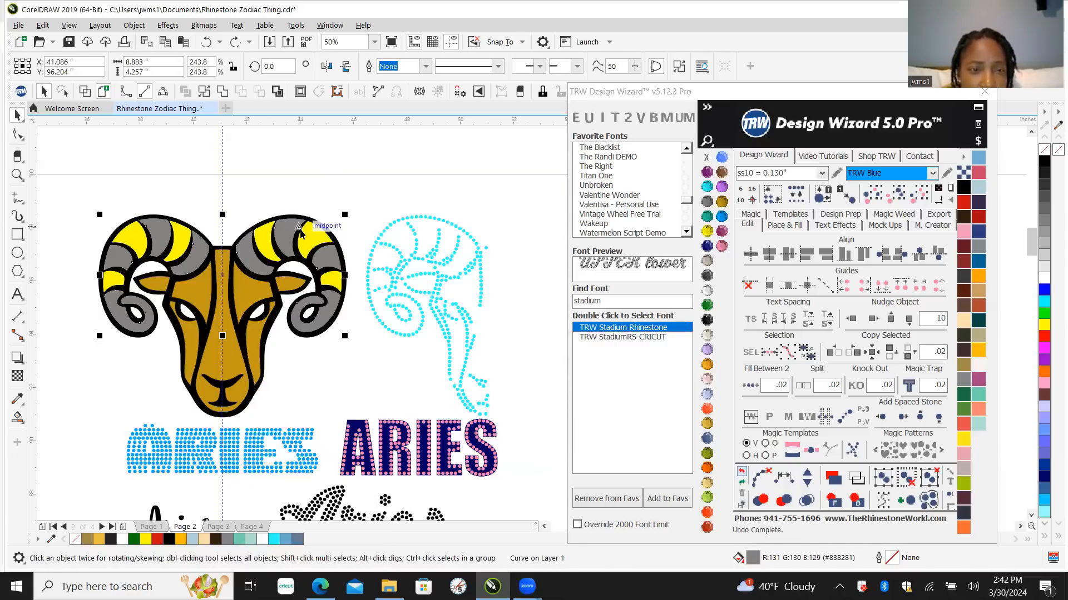
{"action": "left_click", "coordinate": [264, 202]}
{"action": "left_click", "coordinate": [740, 471]}
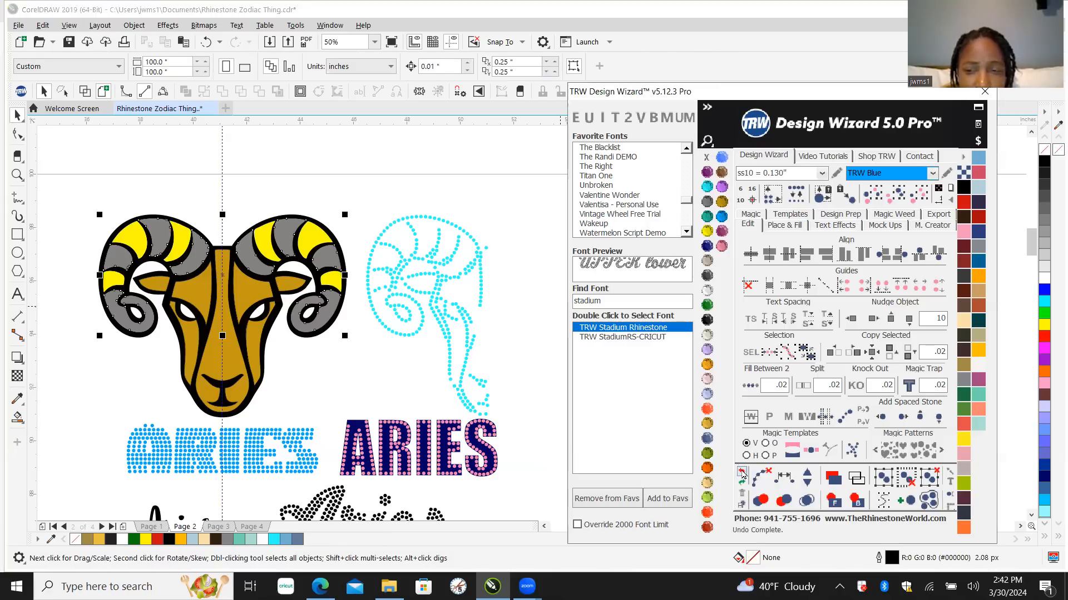
{"action": "left_click", "coordinate": [741, 482]}
{"action": "left_click", "coordinate": [267, 196]}
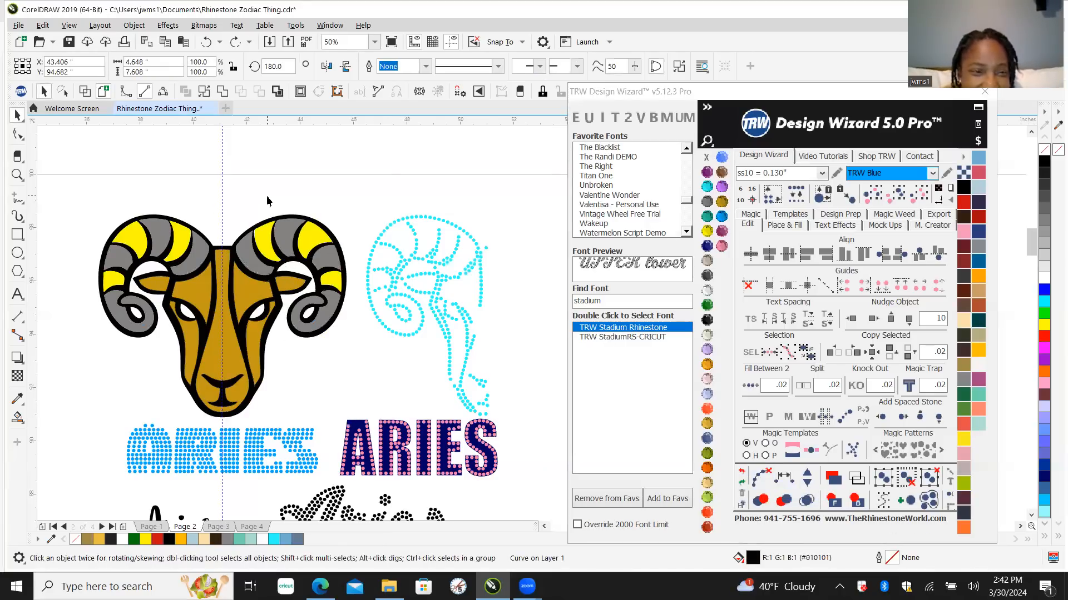
Step: Select the right horn's gray nodes, and undo and redo the mirroring of the black outline copy
{"action": "left_click", "coordinate": [244, 260]}
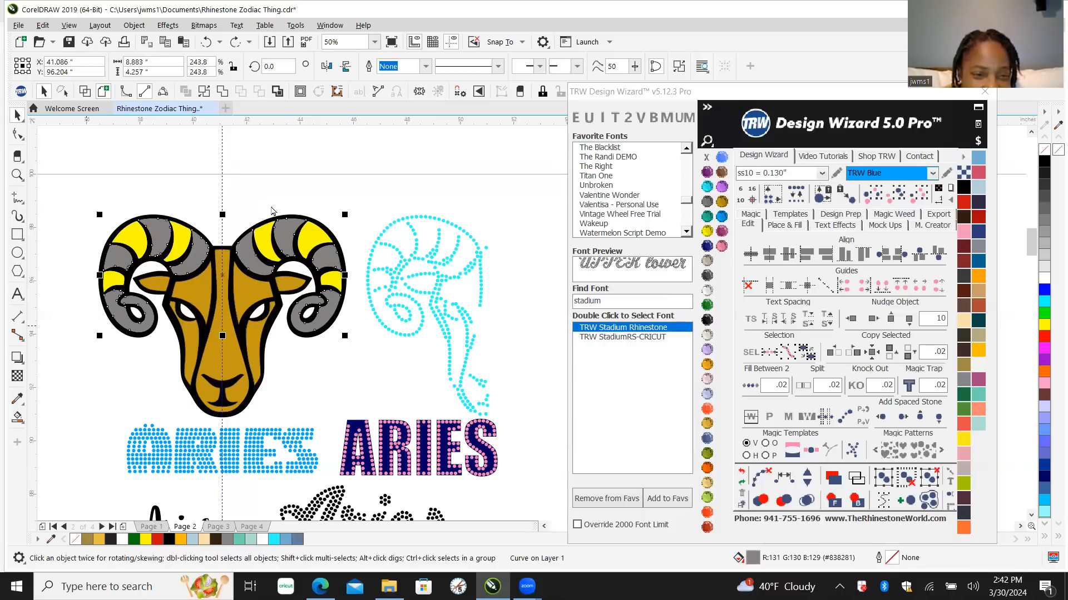
{"action": "double_click", "coordinate": [242, 260]}
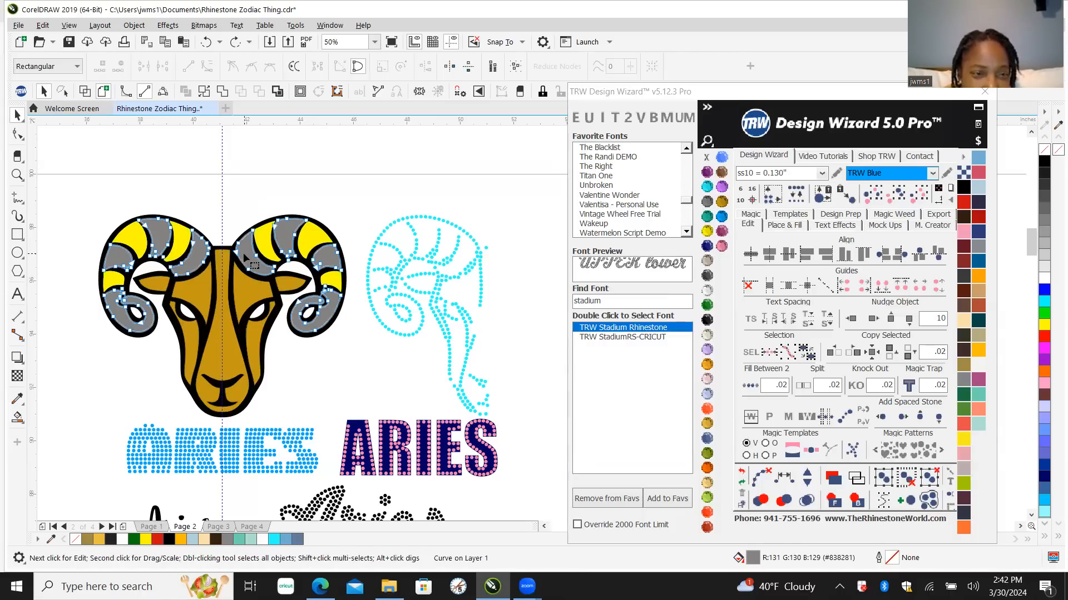
{"action": "left_click_drag", "start_coordinate": [232, 190], "coordinate": [362, 339]}
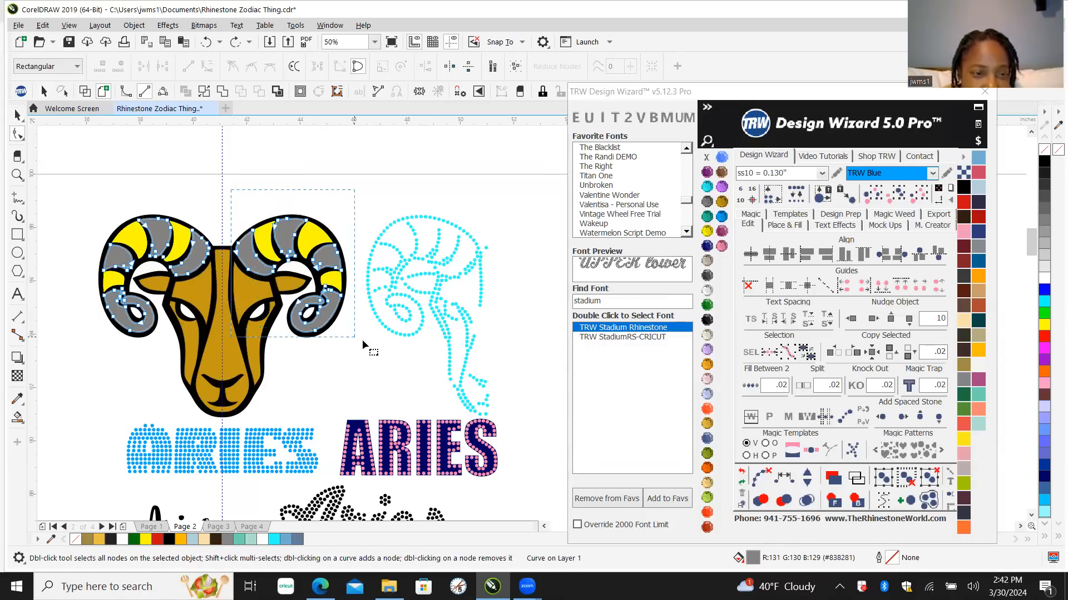
{"action": "left_click_drag", "start_coordinate": [354, 378], "coordinate": [352, 379]}
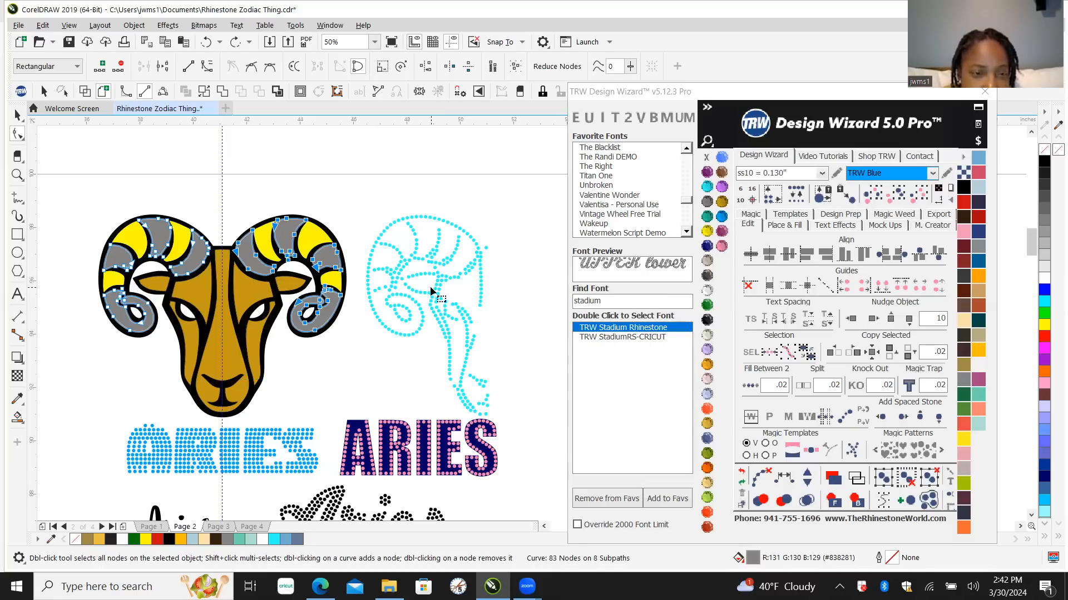
{"action": "left_click", "coordinate": [741, 471]}
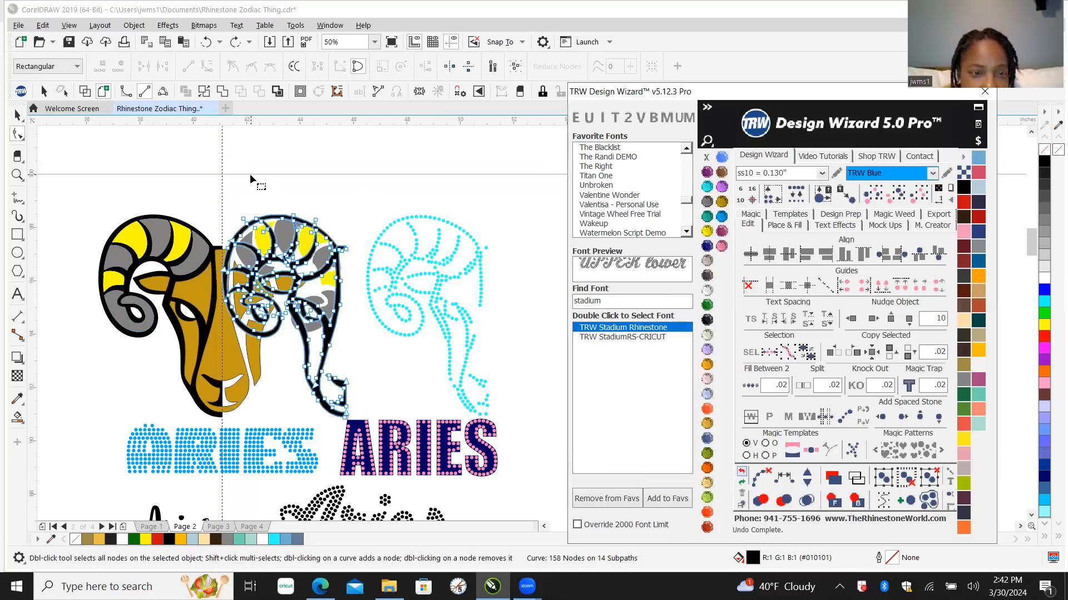
{"action": "left_click", "coordinate": [741, 482]}
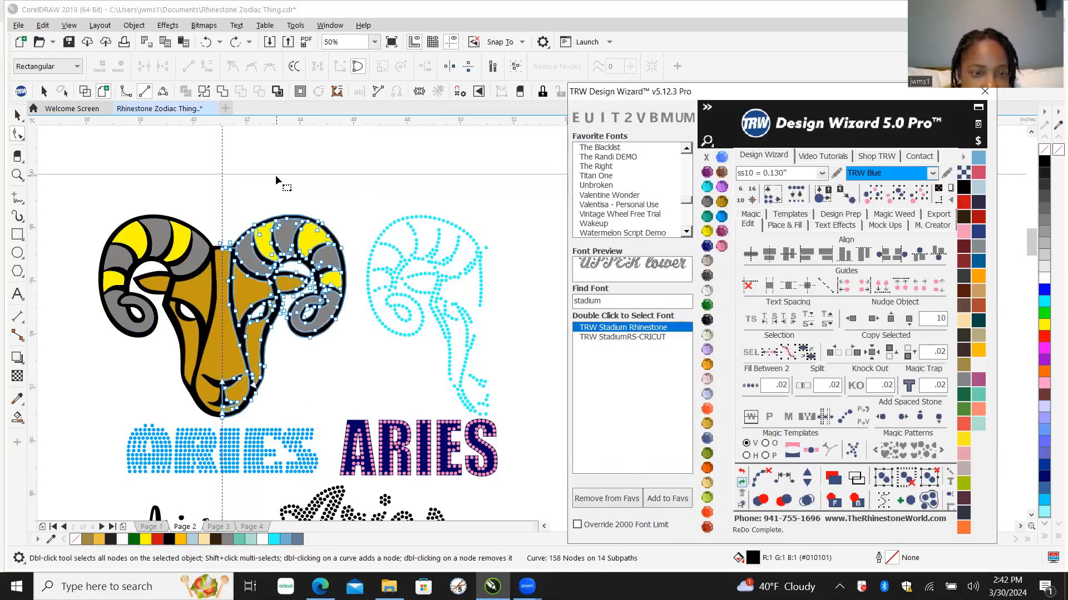
Step: Select the combined gray horn curve as a whole object and break it apart into separate pieces
{"action": "left_click", "coordinate": [17, 115]}
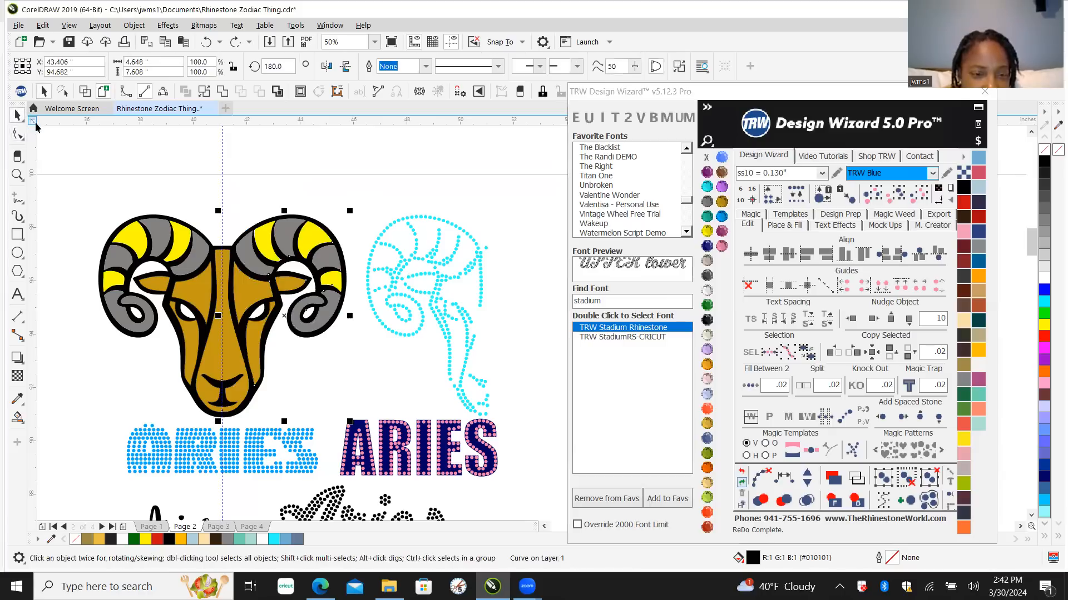
{"action": "left_click", "coordinate": [197, 254]}
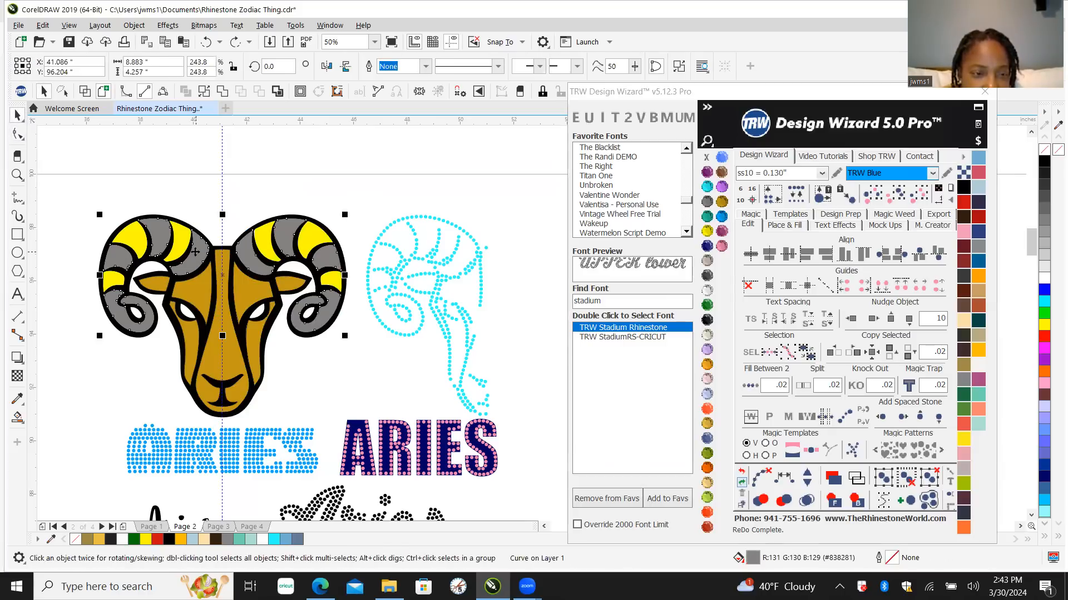
{"action": "right_click", "coordinate": [247, 262]}
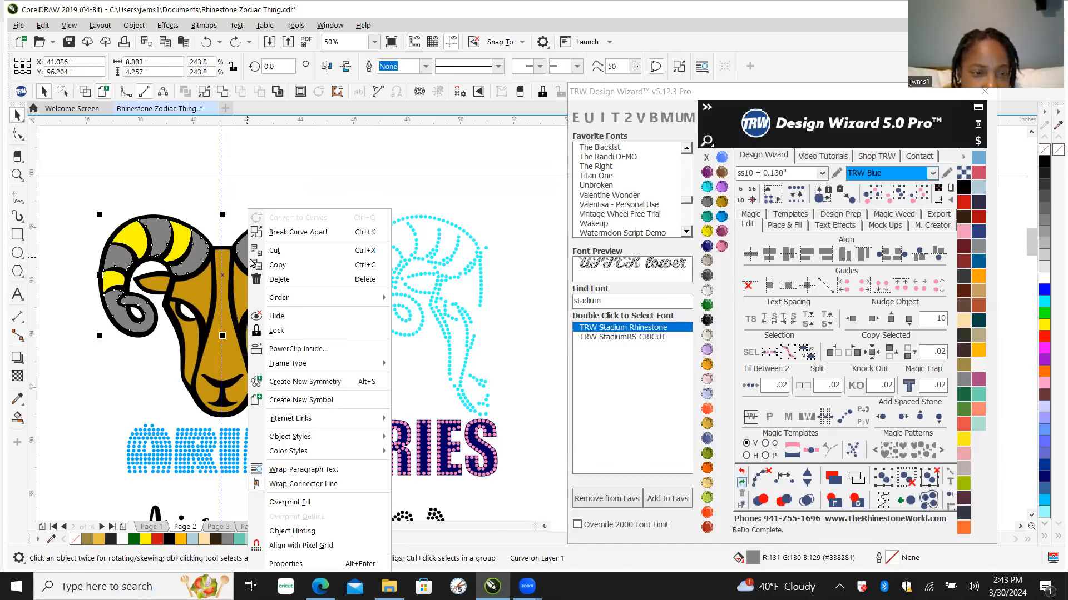
{"action": "left_click", "coordinate": [324, 230]}
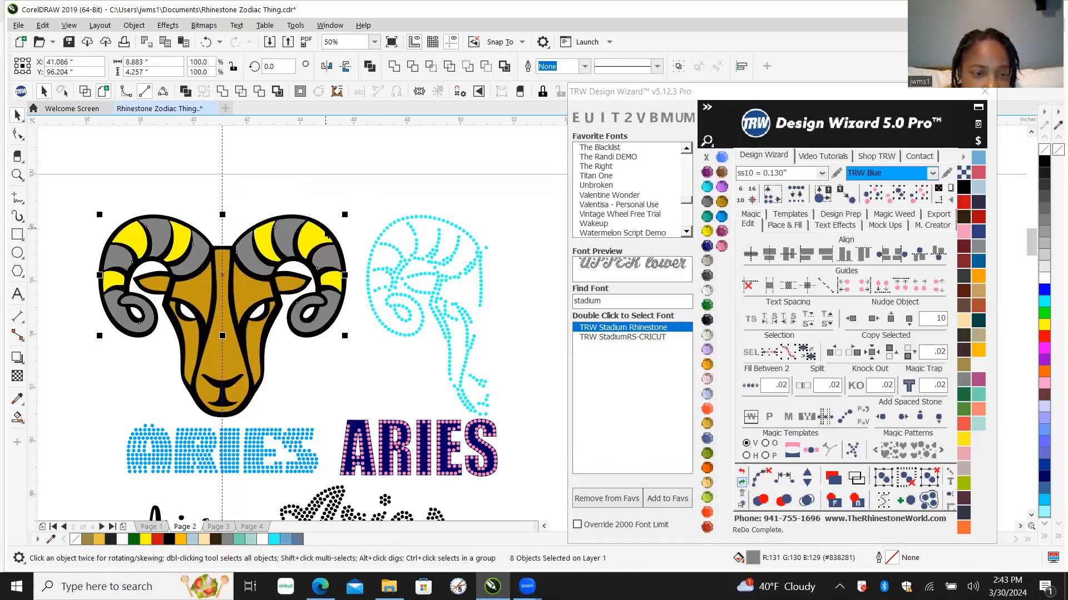
Step: Delete the four separate gray pieces from the ram's right horn, keeping its yellow stripes
{"action": "left_click", "coordinate": [287, 229]}
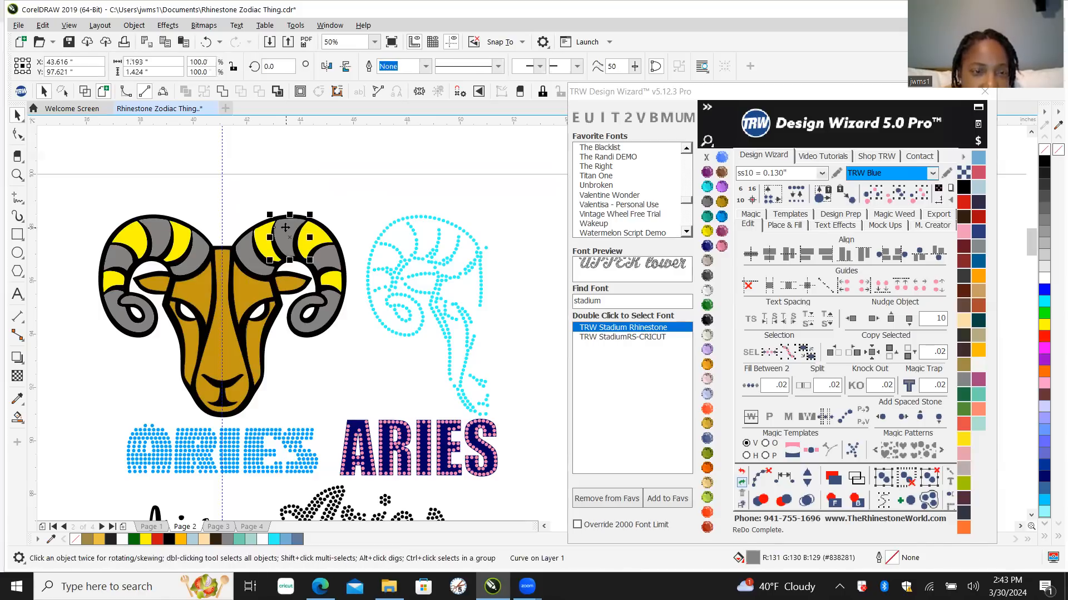
{"action": "left_click", "coordinate": [250, 257]}
{"action": "key", "text": "Delete"}
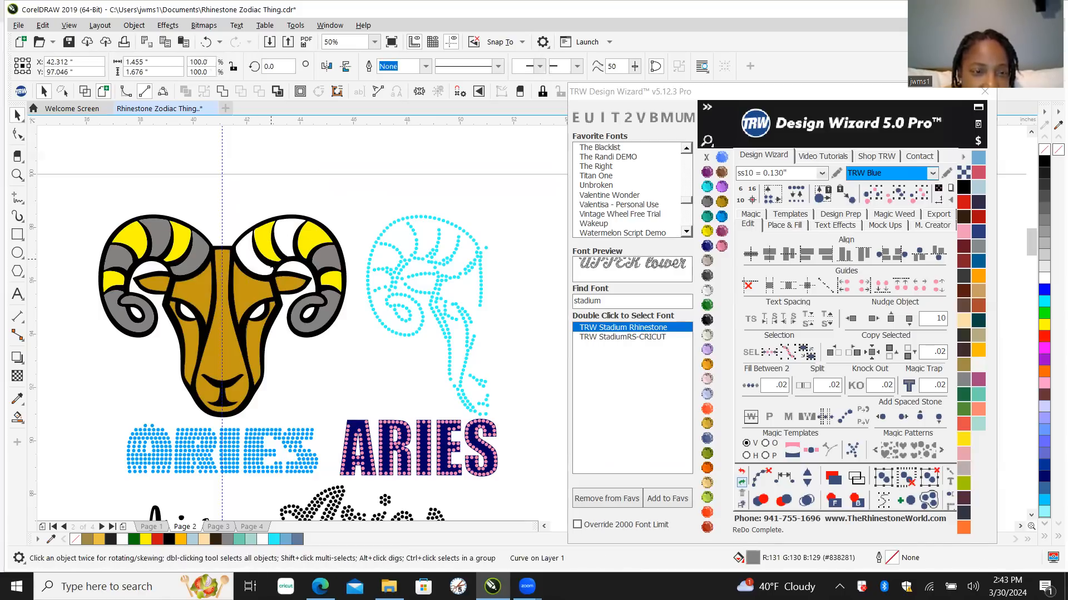
{"action": "left_click", "coordinate": [325, 259]}
{"action": "key", "text": "Delete"}
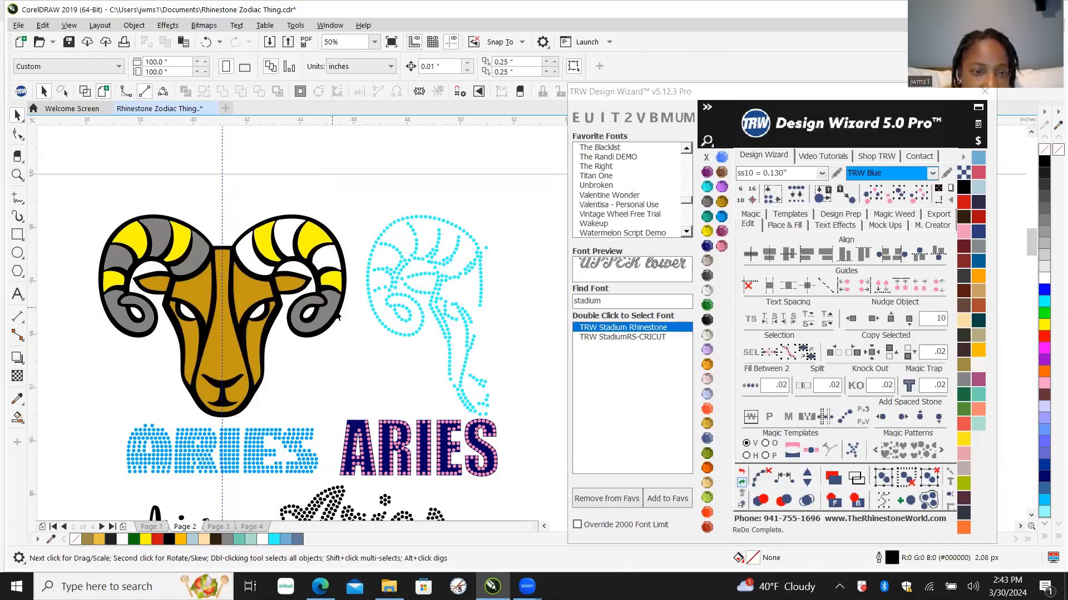
{"action": "left_click", "coordinate": [327, 316]}
{"action": "key", "text": "Delete"}
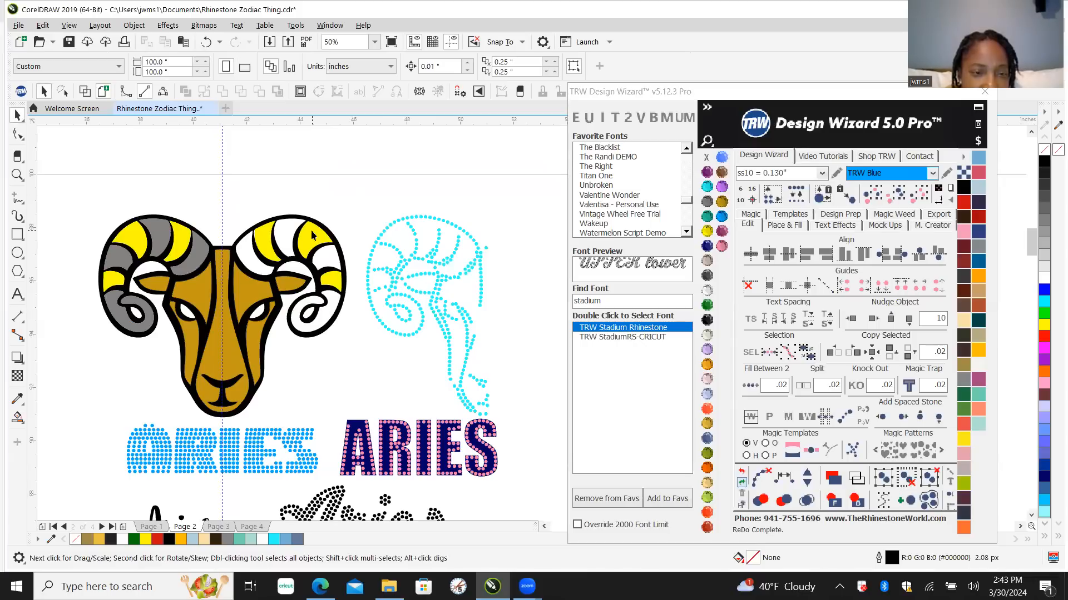
Step: Undo the deletion and break-apart of the gray horn pieces back to the single combined curve spanning both horns
{"action": "left_click", "coordinate": [742, 472]}
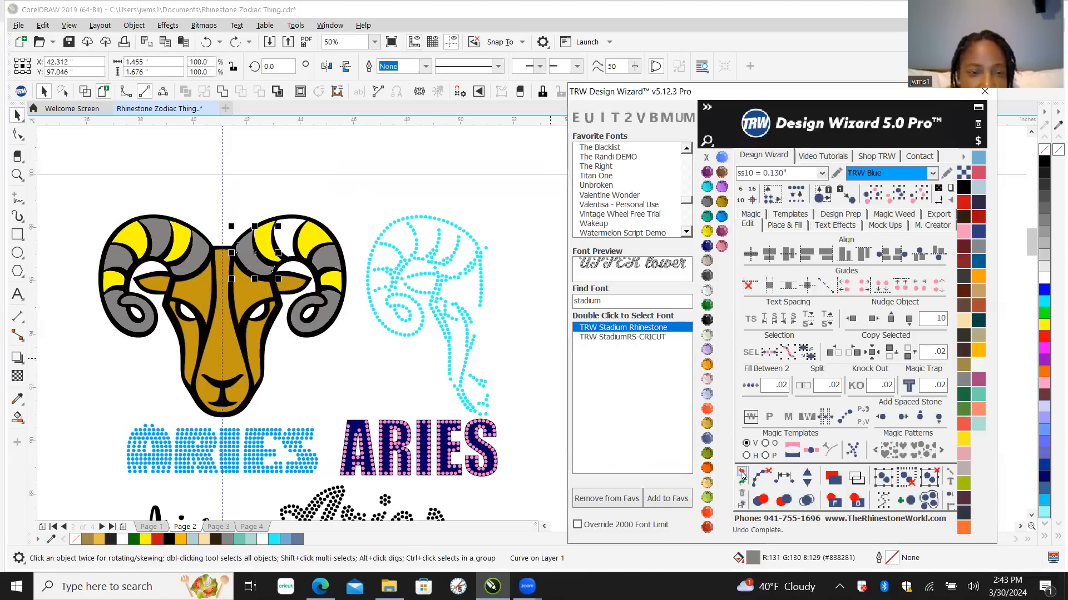
{"action": "left_click", "coordinate": [742, 473]}
{"action": "left_click", "coordinate": [740, 474]}
{"action": "left_click", "coordinate": [739, 471]}
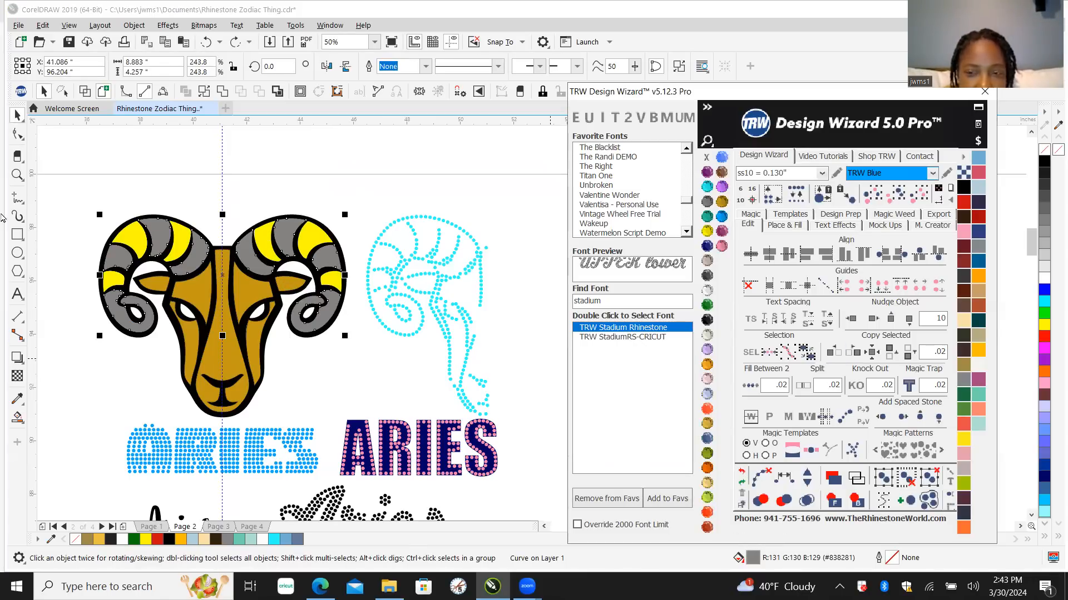
{"action": "left_click", "coordinate": [188, 185]}
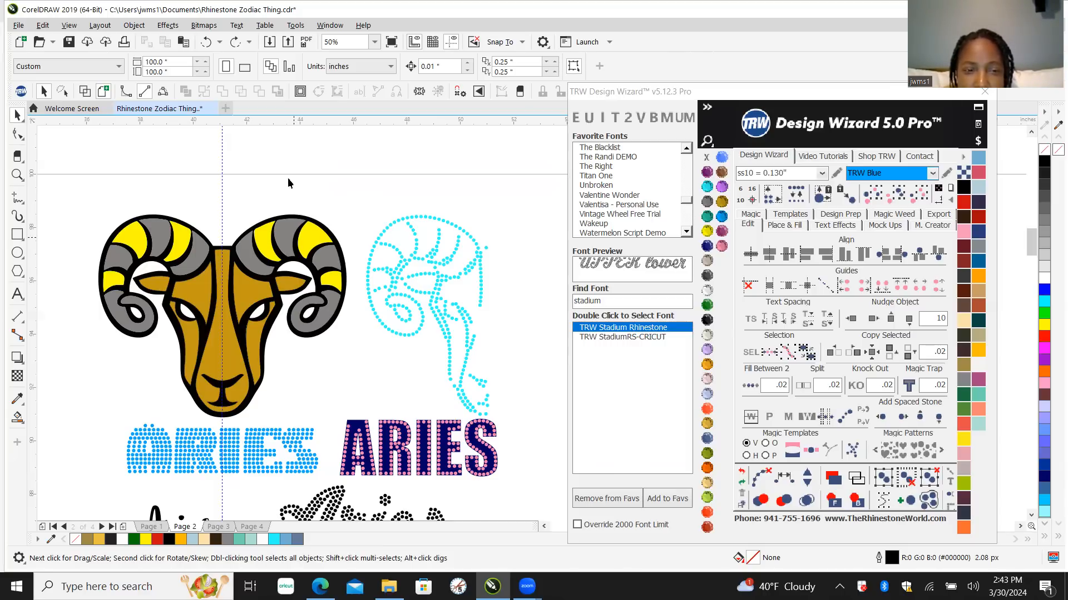
Step: Delete all of the right horn's nodes from the combined gray curve, keeping the left horn's gray segments
{"action": "left_click", "coordinate": [242, 248]}
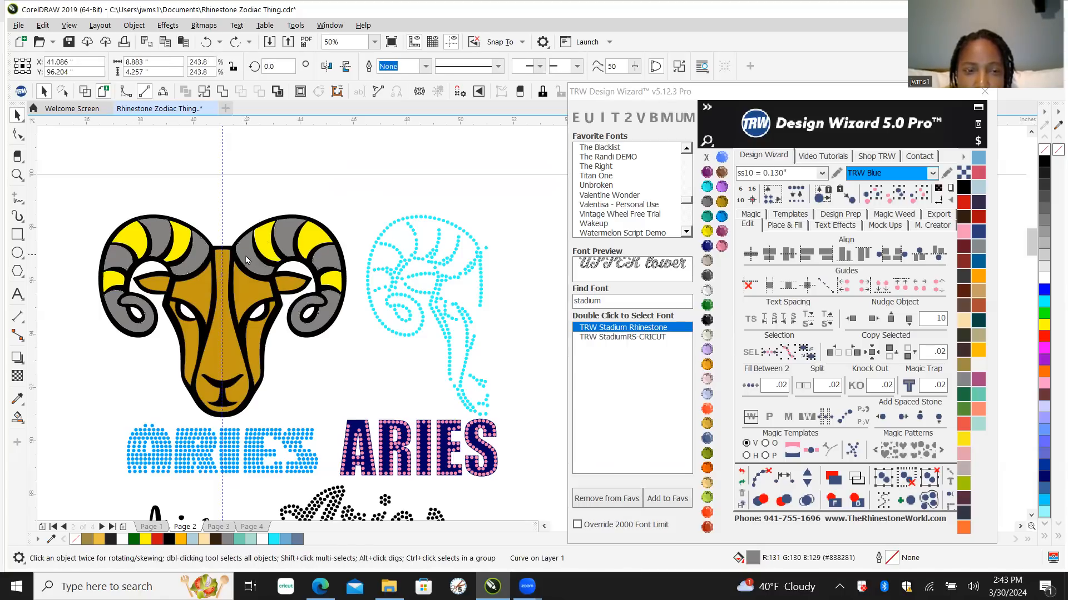
{"action": "key", "text": "F10"}
{"action": "scroll", "coordinate": [286, 294], "scroll_direction": "up", "scroll_amount": 2}
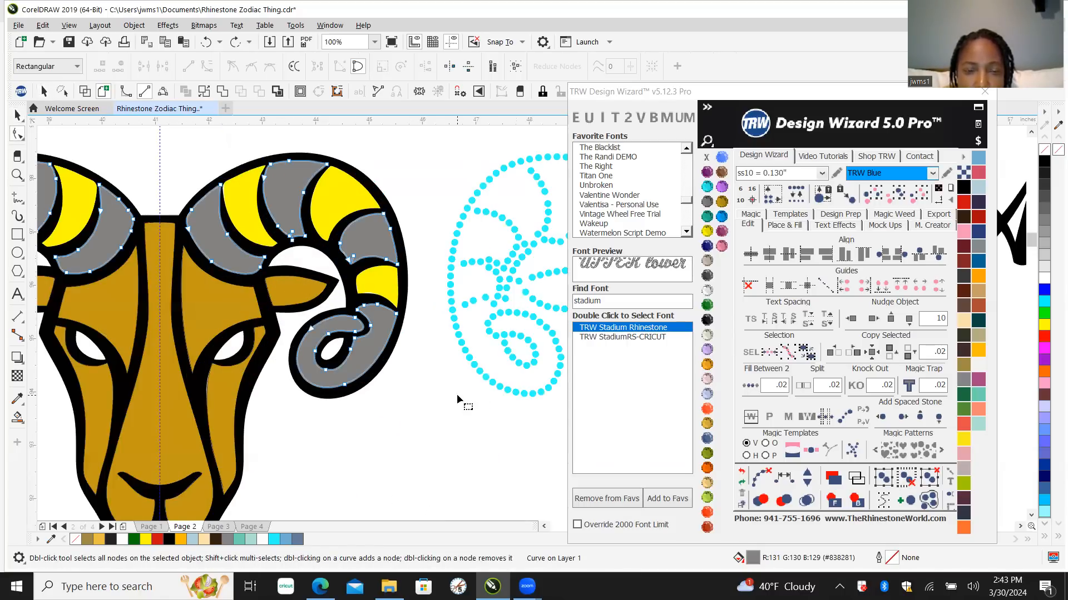
{"action": "left_click_drag", "start_coordinate": [171, 137], "coordinate": [417, 438]}
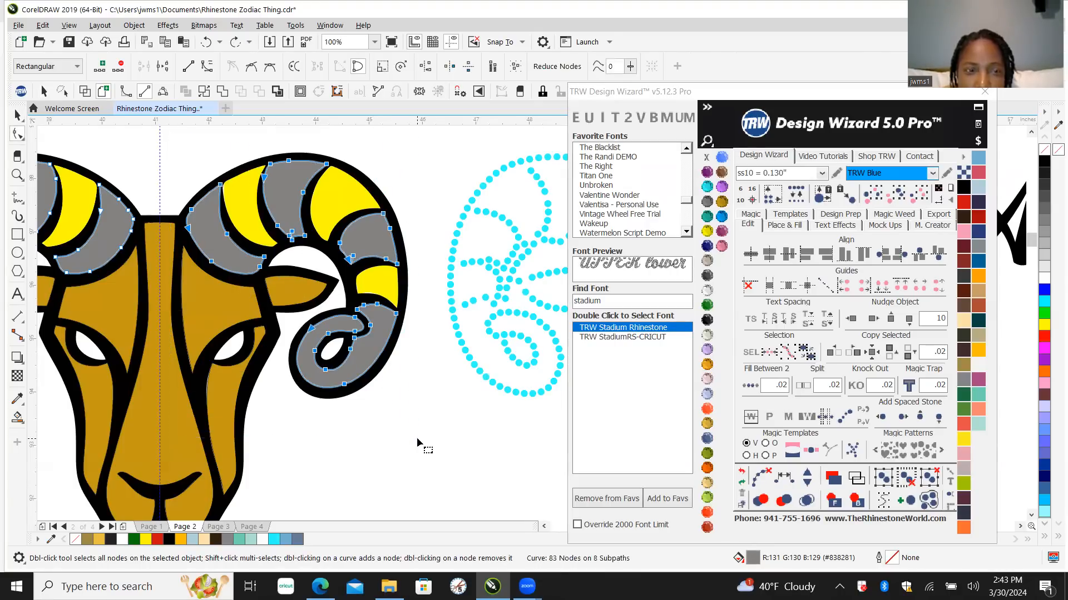
{"action": "key", "text": "Delete"}
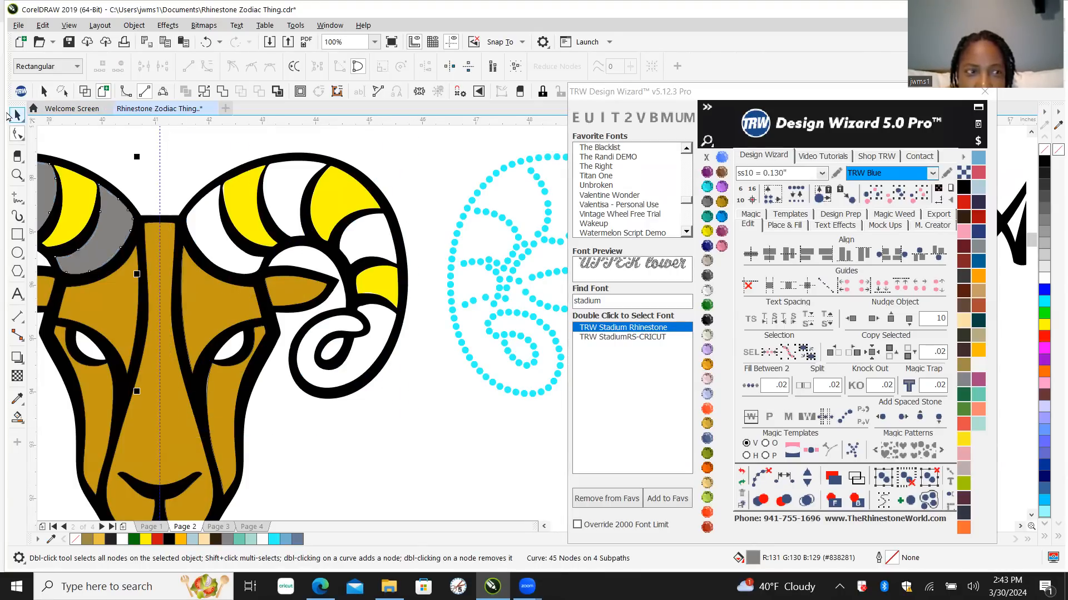
{"action": "left_click", "coordinate": [8, 115]}
{"action": "scroll", "coordinate": [343, 365], "scroll_direction": "down", "scroll_amount": 1}
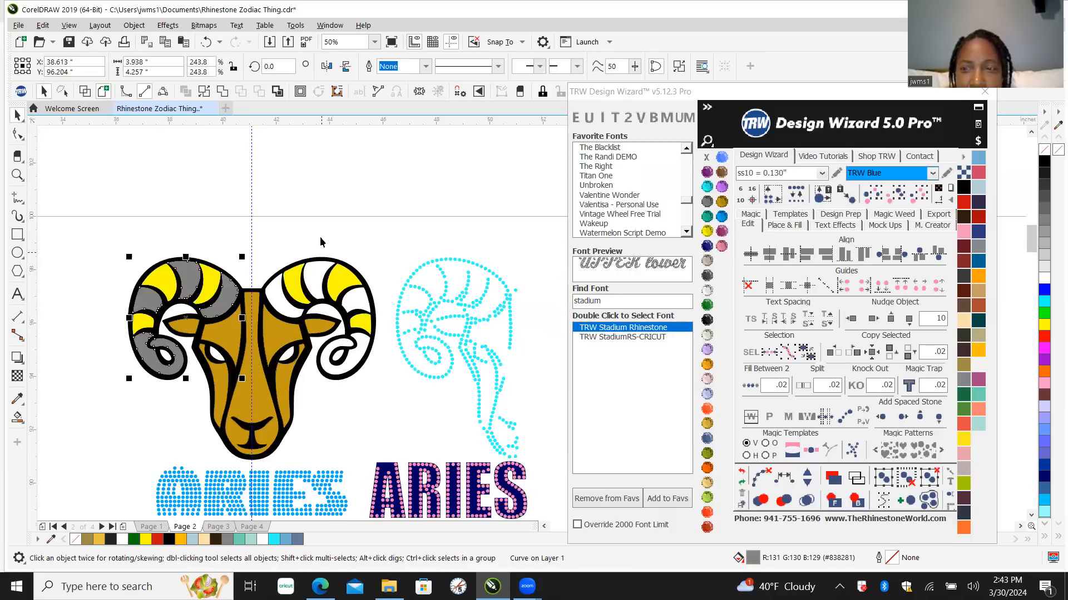
{"action": "left_click", "coordinate": [312, 175]}
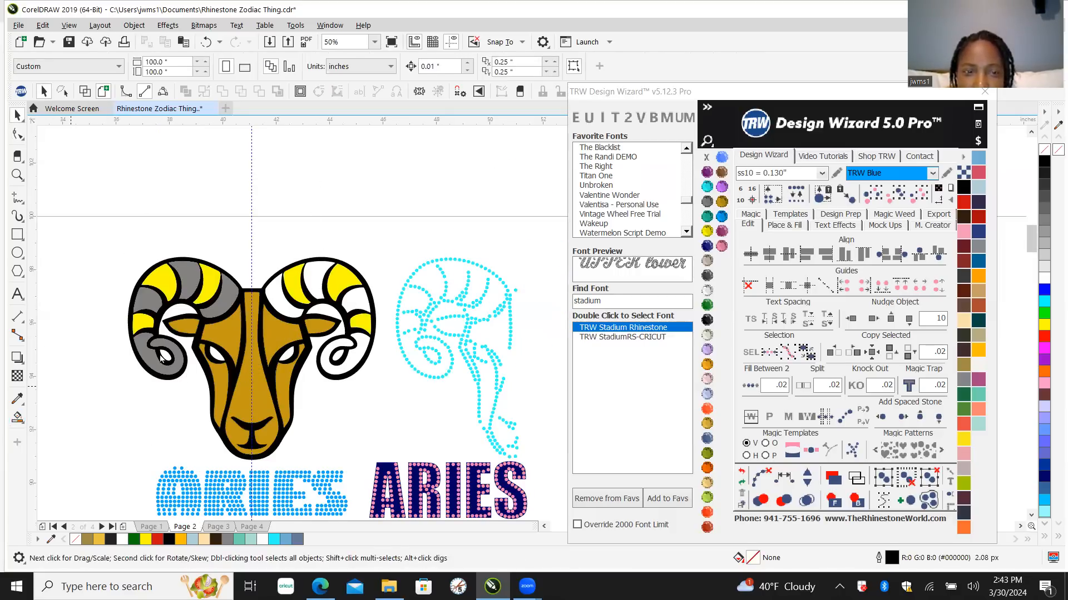
Step: Fill the right horn's four empty segments, including the curled tip, using Smart Fill
{"action": "left_click", "coordinate": [17, 417]}
{"action": "scroll", "coordinate": [293, 308], "scroll_direction": "up", "scroll_amount": 1}
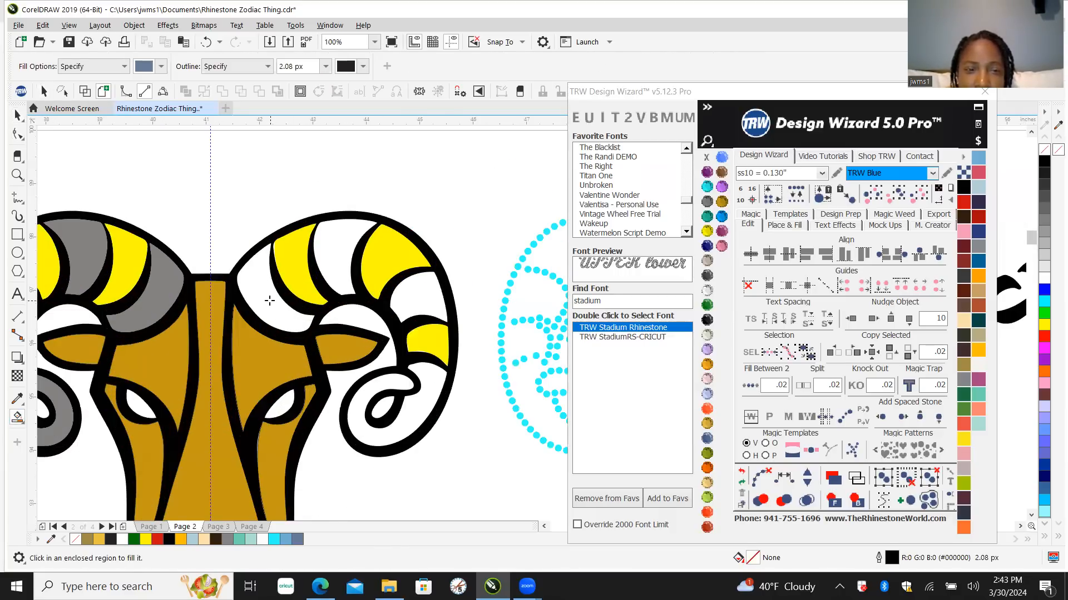
{"action": "left_click", "coordinate": [300, 319]}
{"action": "left_click", "coordinate": [325, 267]}
{"action": "left_click", "coordinate": [421, 304]}
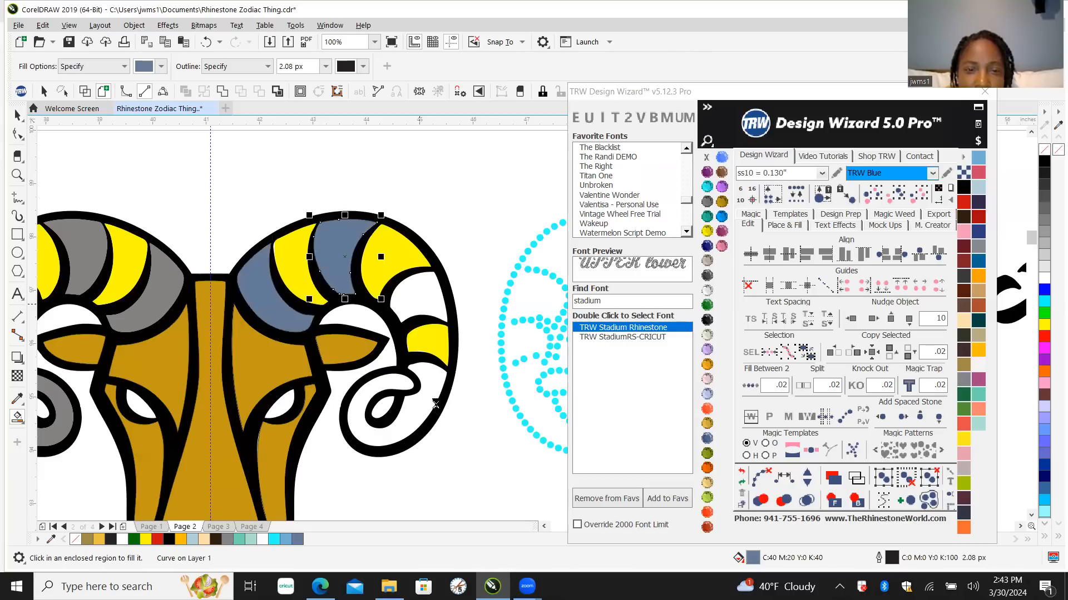
{"action": "left_click", "coordinate": [431, 376]}
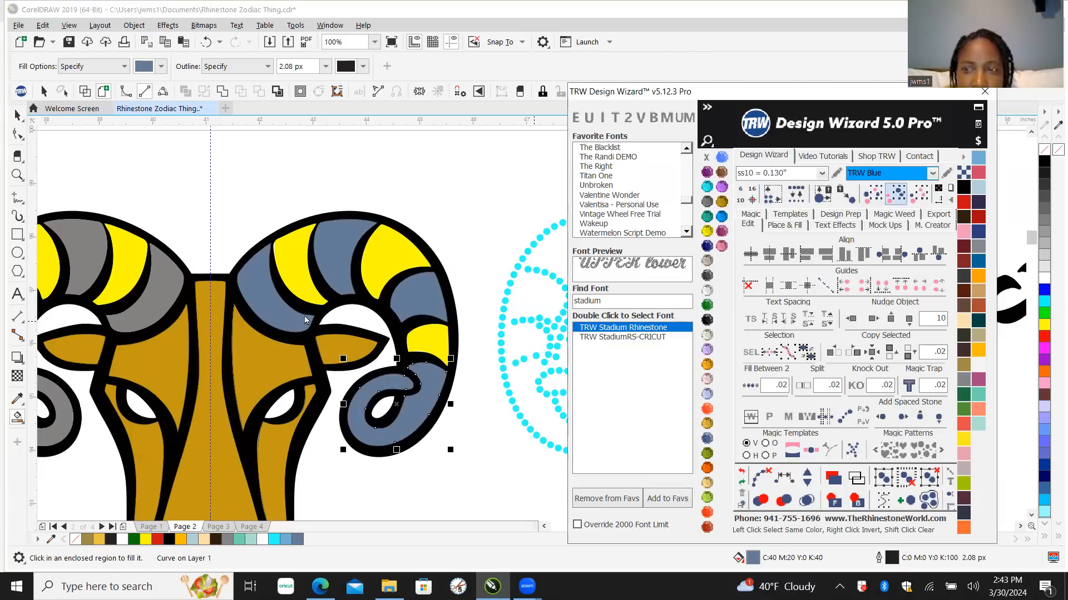
Step: Select the four newly filled horn pieces by colour, recolour them Black Diamond without outline, and combine them into one curve
{"action": "left_click", "coordinate": [898, 197]}
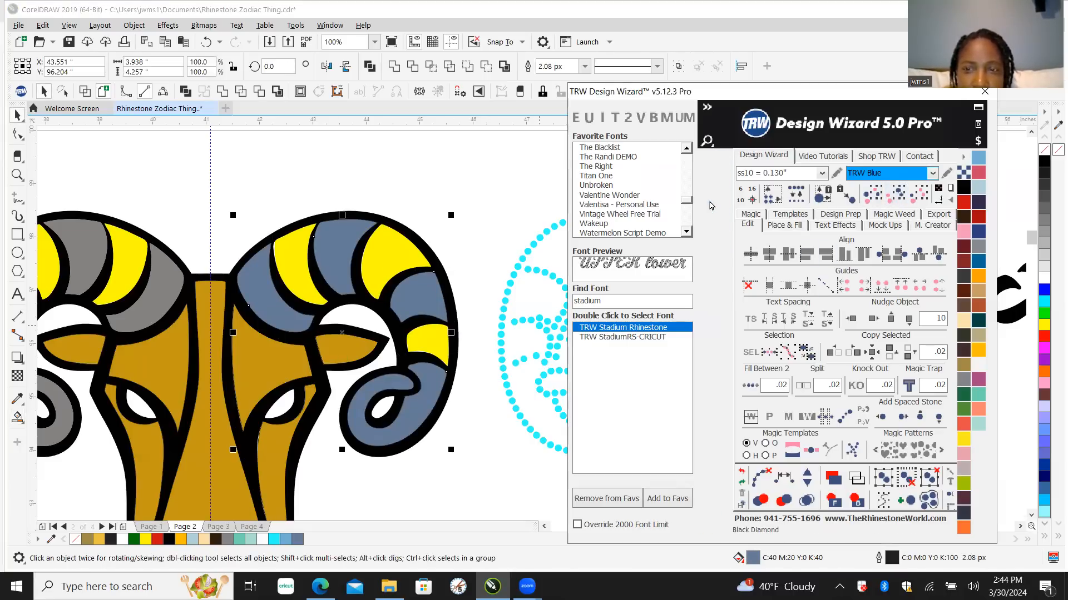
{"action": "left_click", "coordinate": [707, 201]}
{"action": "right_click", "coordinate": [706, 158]}
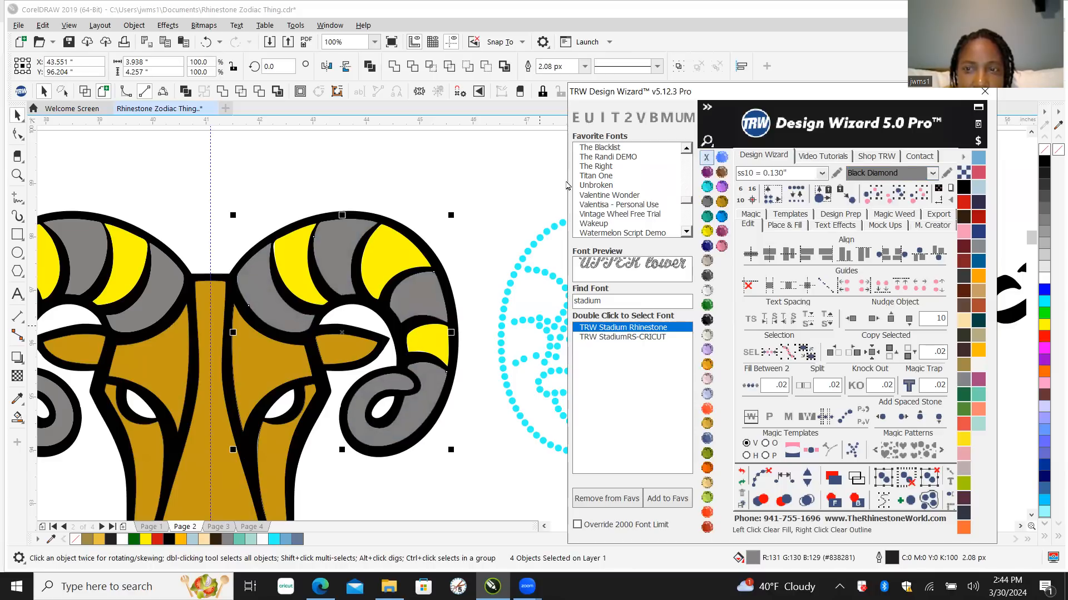
{"action": "left_click", "coordinate": [222, 93]}
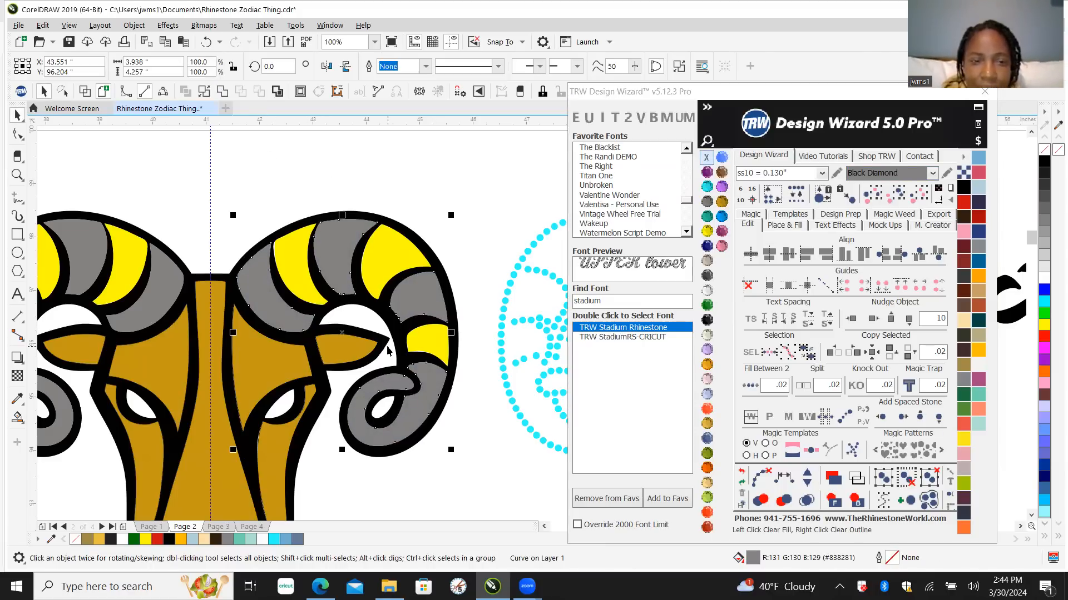
{"action": "left_click", "coordinate": [302, 172]}
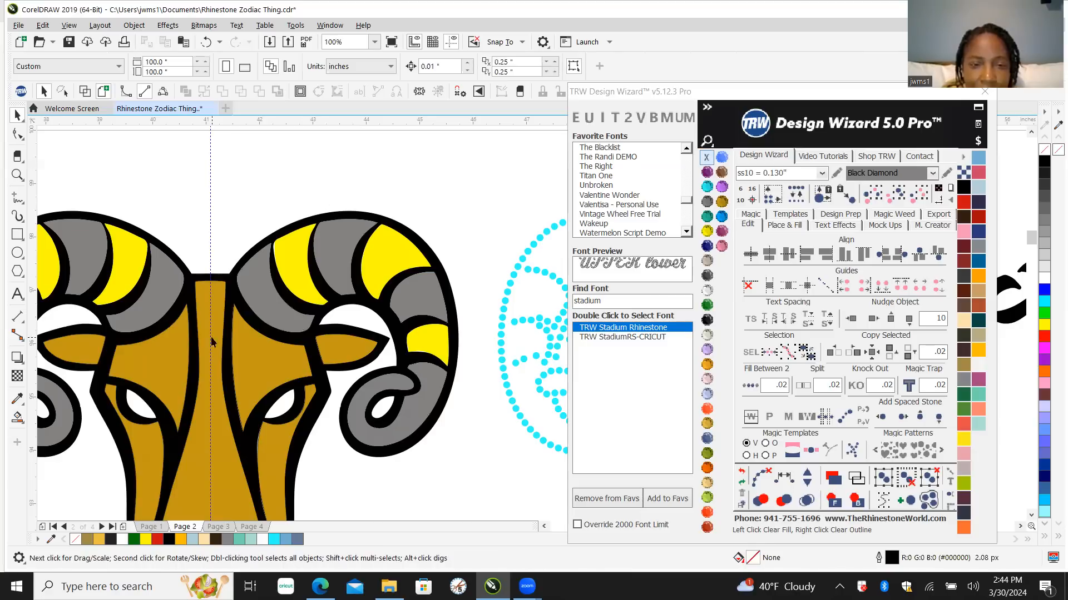
Step: Select only the cyan rhinestone ram outline, excluding the two pink ARIES stones, and nudge it 10 inches left onto the ram head
{"action": "scroll", "coordinate": [378, 326], "scroll_direction": "down", "scroll_amount": 1}
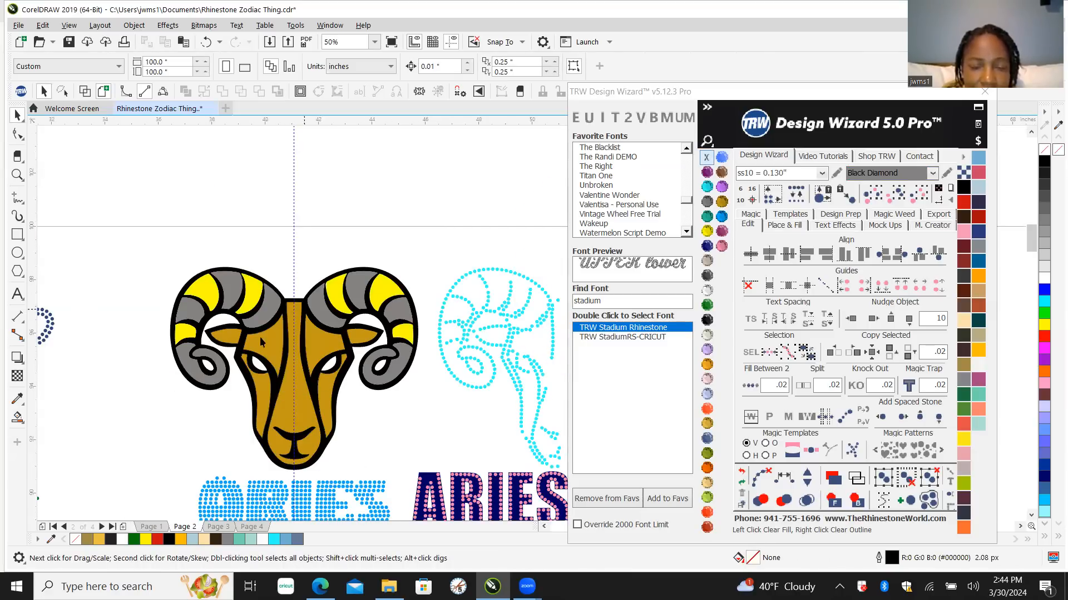
{"action": "scroll", "coordinate": [287, 433], "scroll_direction": "up", "scroll_amount": 1}
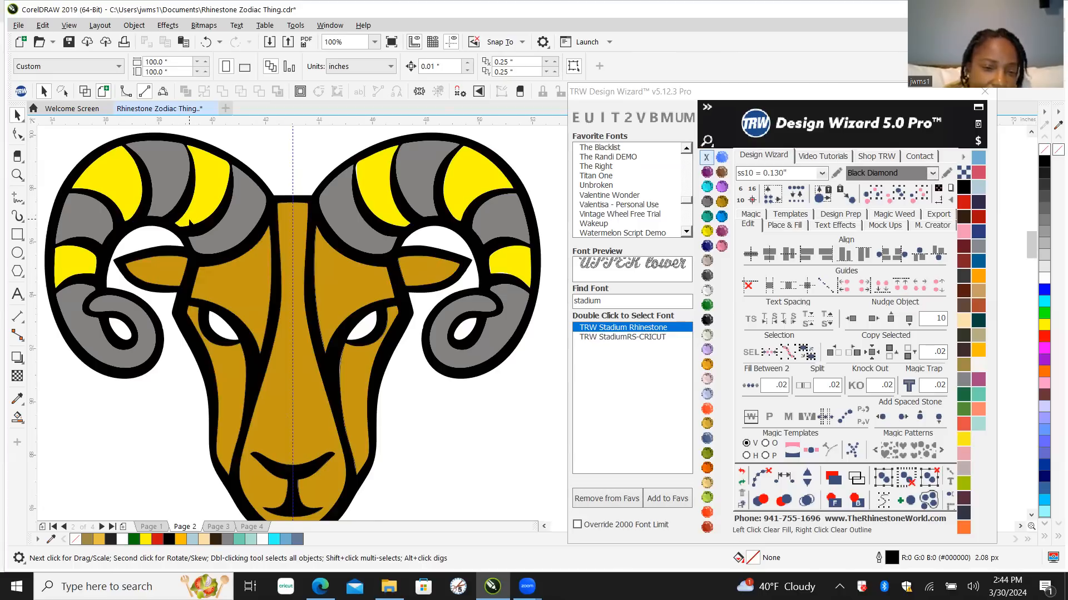
{"action": "scroll", "coordinate": [189, 223], "scroll_direction": "down", "scroll_amount": 1}
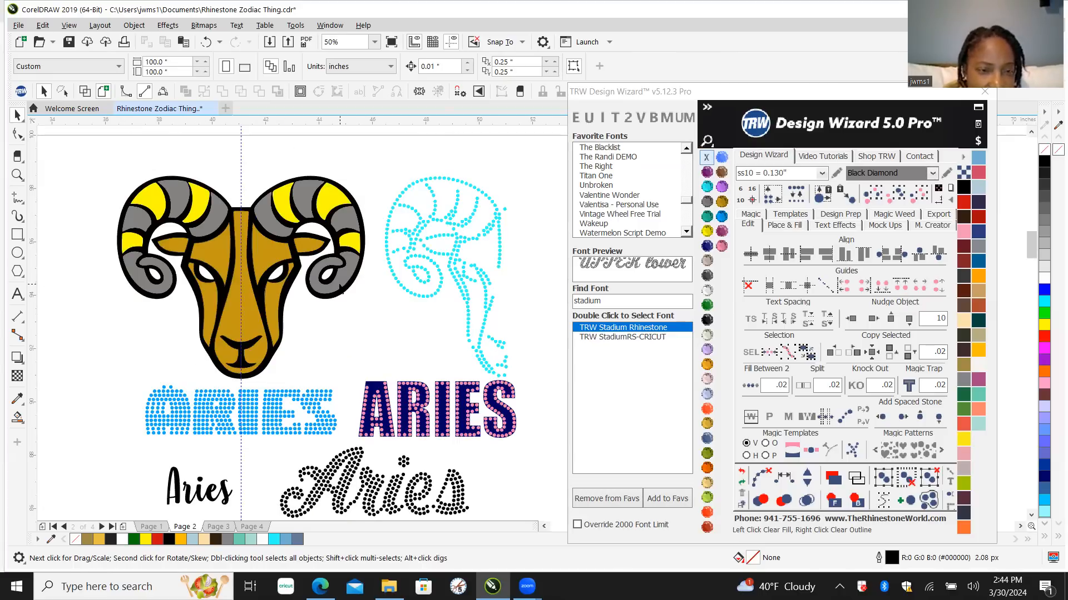
{"action": "left_click_drag", "start_coordinate": [459, 318], "coordinate": [534, 388]}
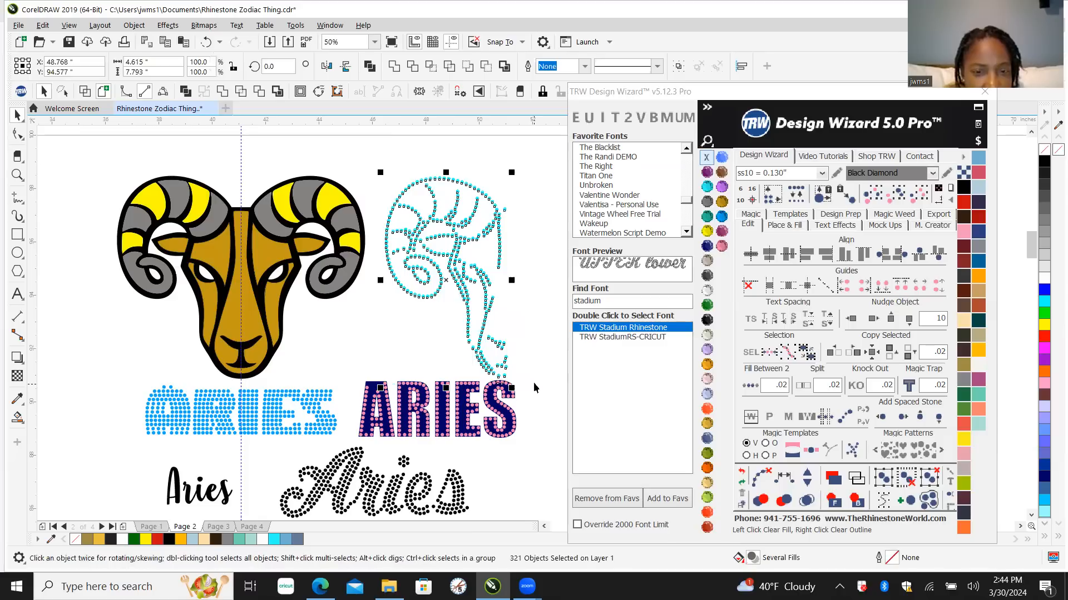
{"action": "scroll", "coordinate": [510, 398], "scroll_direction": "up", "scroll_amount": 3}
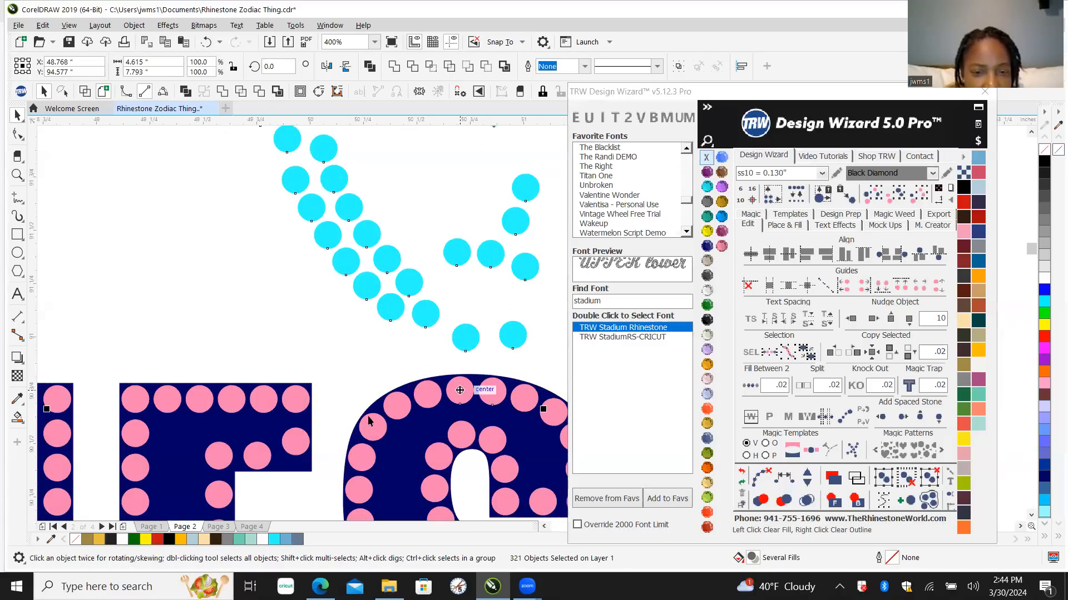
{"action": "scroll", "coordinate": [460, 392], "scroll_direction": "down", "scroll_amount": 1}
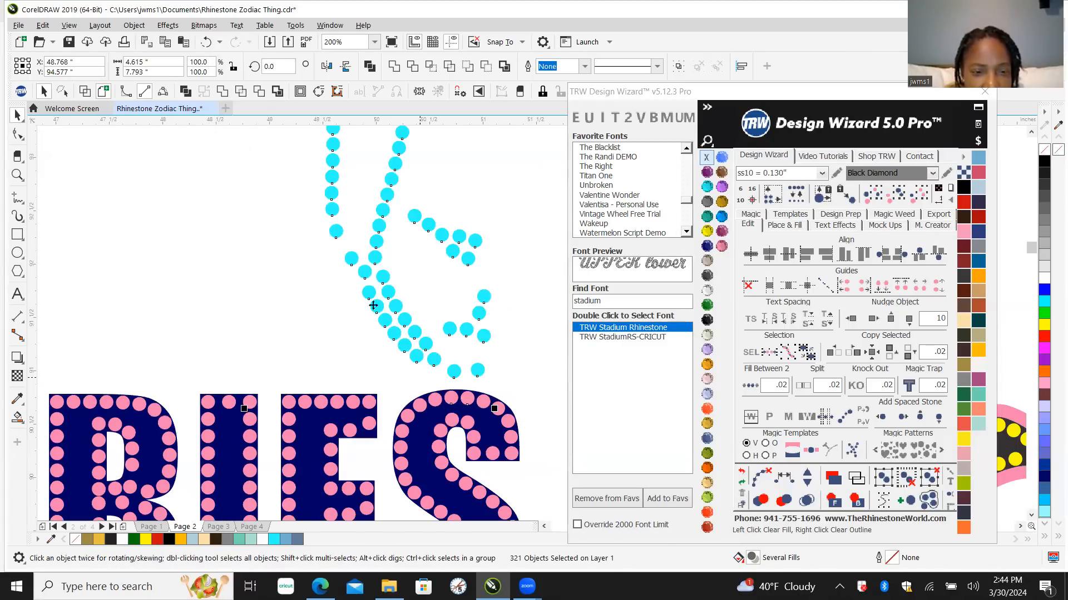
{"action": "scroll", "coordinate": [451, 402], "scroll_direction": "up", "scroll_amount": 1}
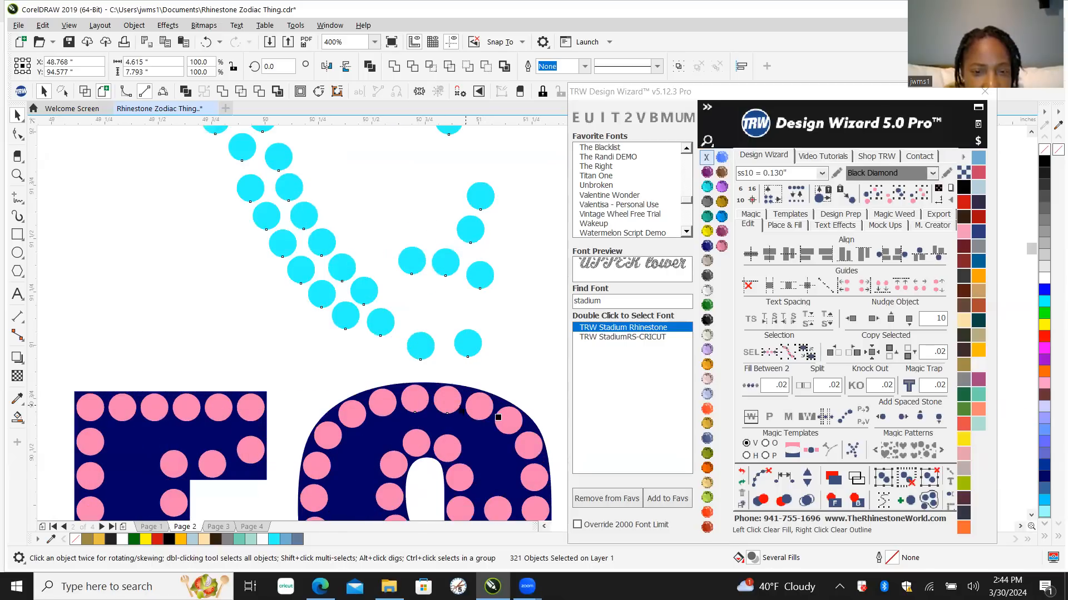
{"action": "left_click", "coordinate": [447, 399], "text": "shift"}
{"action": "left_click", "coordinate": [414, 396], "text": "shift"}
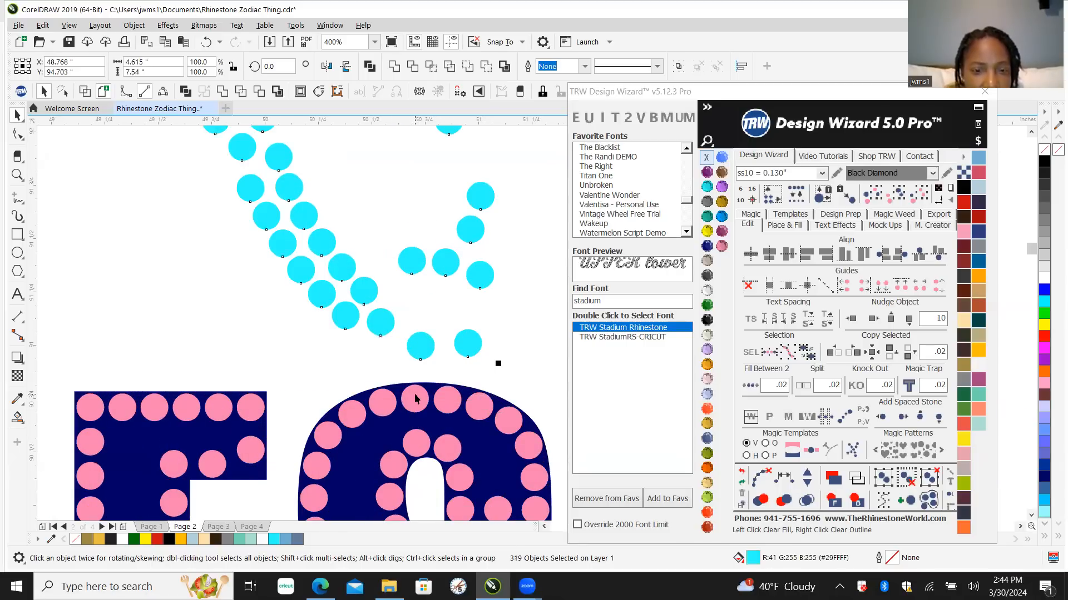
{"action": "scroll", "coordinate": [407, 424], "scroll_direction": "down", "scroll_amount": 9}
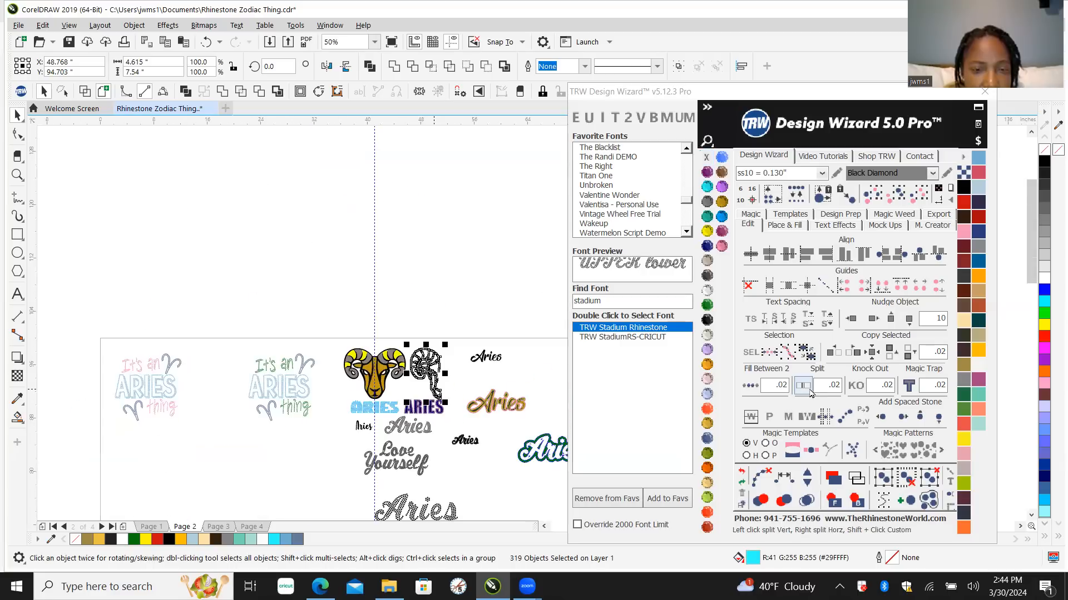
{"action": "left_click", "coordinate": [851, 319]}
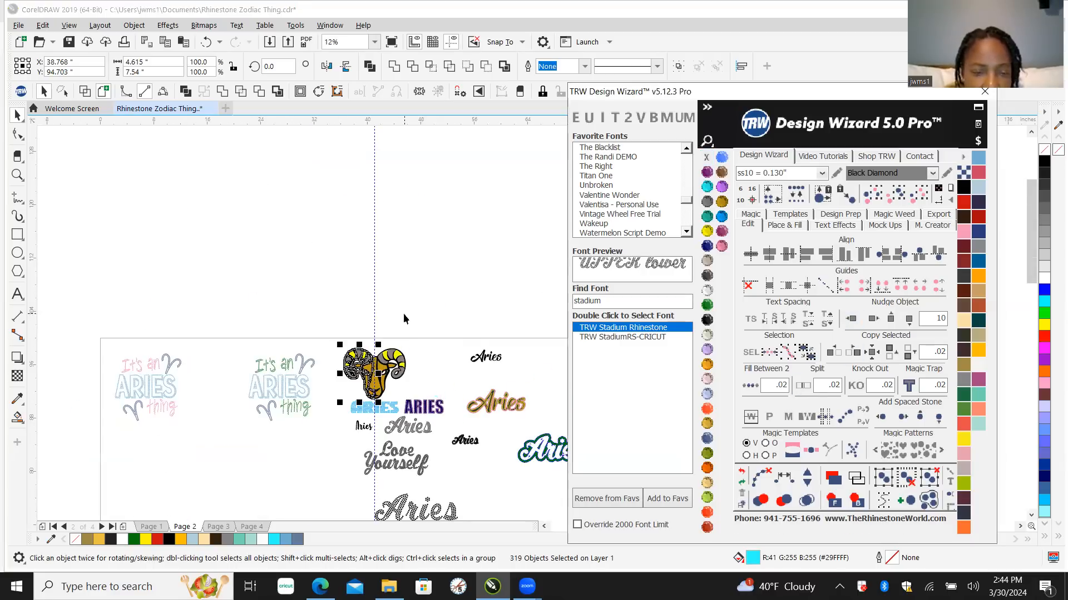
{"action": "scroll", "coordinate": [390, 403], "scroll_direction": "up", "scroll_amount": 2}
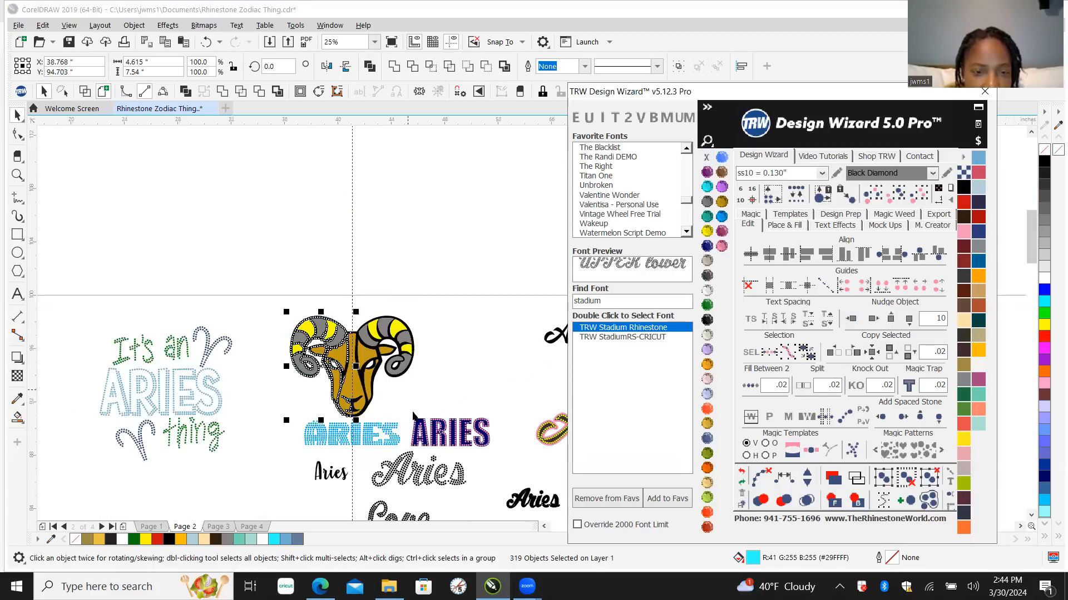
{"action": "left_click", "coordinate": [442, 360]}
Step: Select the left half of the ram head with its cyan rhinestones, exclude the two blue ARIES stones, and clear the selection
{"action": "scroll", "coordinate": [403, 428], "scroll_direction": "up", "scroll_amount": 2}
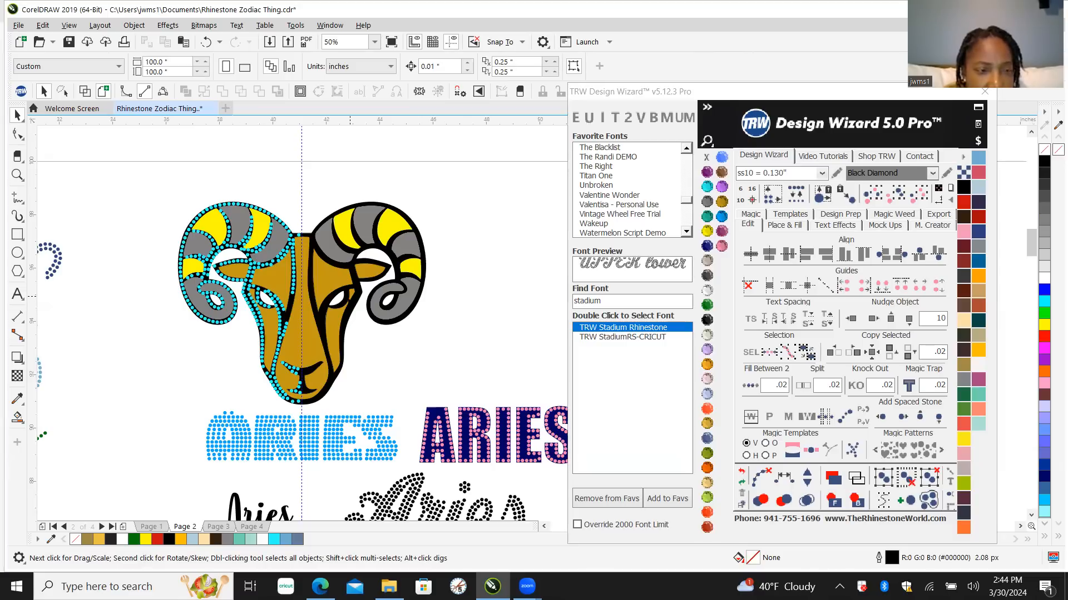
{"action": "scroll", "coordinate": [296, 354], "scroll_direction": "down", "scroll_amount": 2}
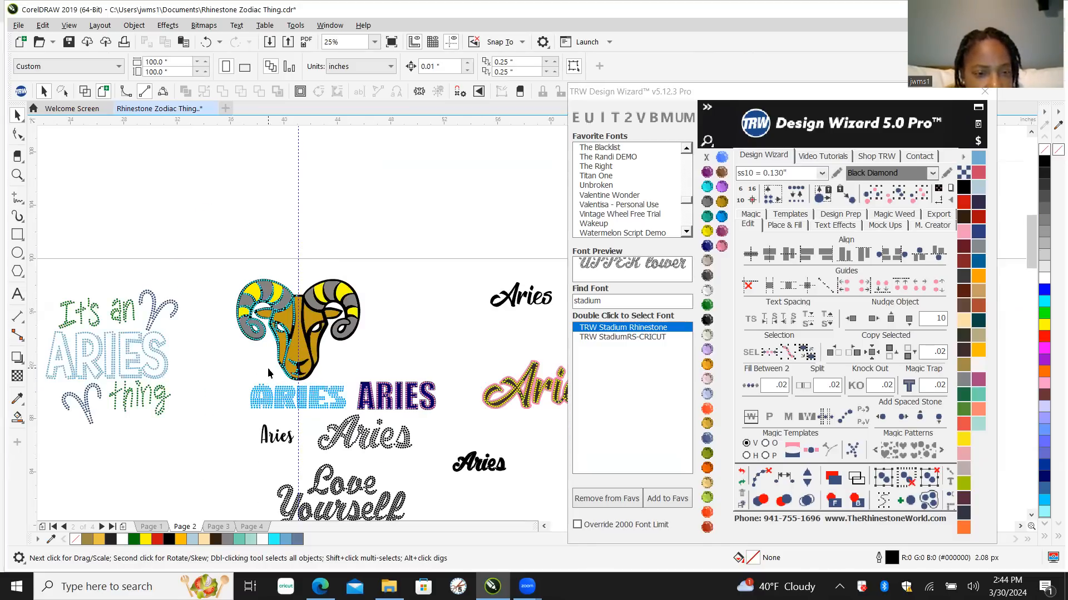
{"action": "scroll", "coordinate": [270, 374], "scroll_direction": "up", "scroll_amount": 2}
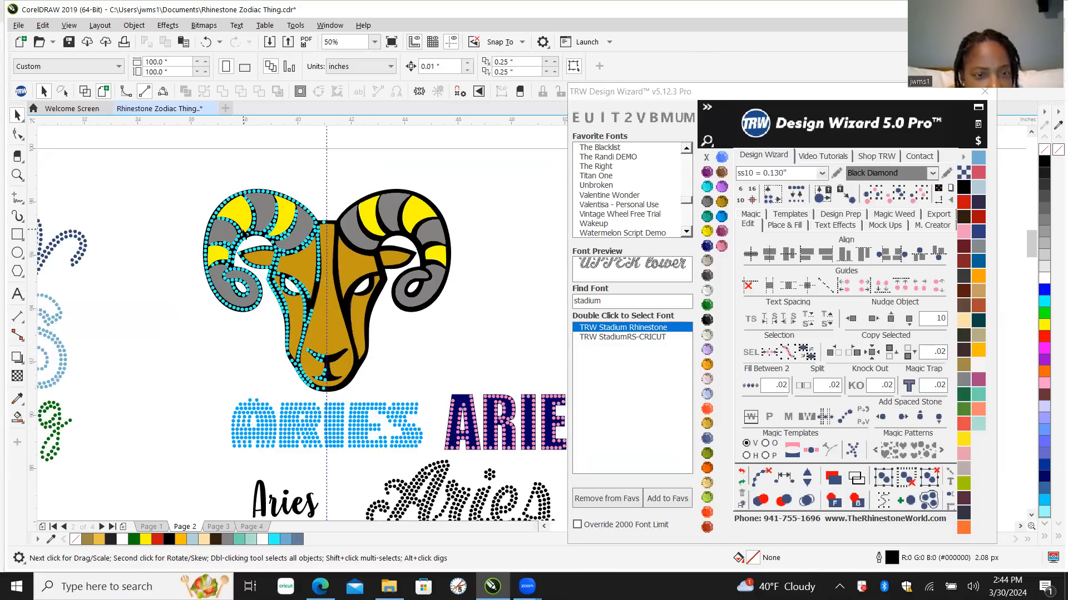
{"action": "left_click_drag", "start_coordinate": [181, 177], "coordinate": [383, 407]}
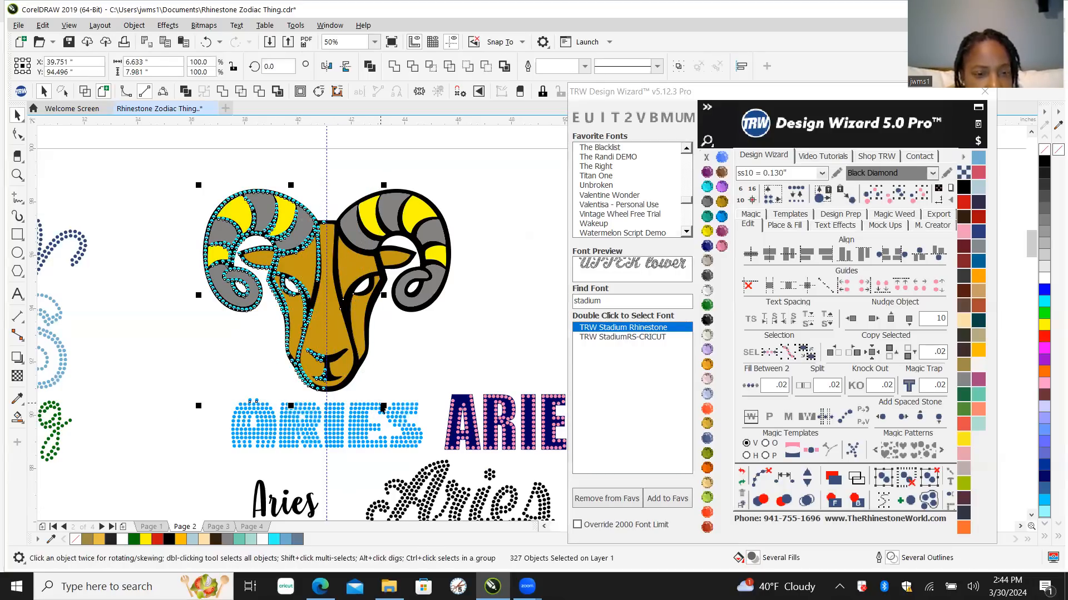
{"action": "left_click", "coordinate": [160, 238]}
{"action": "left_click_drag", "start_coordinate": [183, 178], "coordinate": [358, 409]}
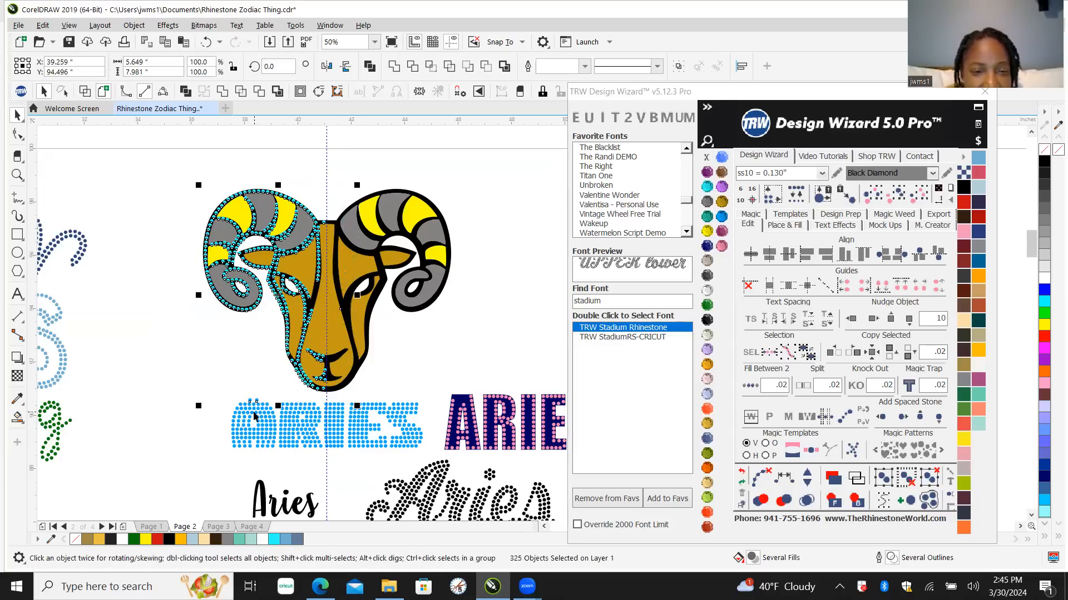
{"action": "scroll", "coordinate": [257, 416], "scroll_direction": "up", "scroll_amount": 3}
{"action": "scroll", "coordinate": [264, 389], "scroll_direction": "up", "scroll_amount": 1}
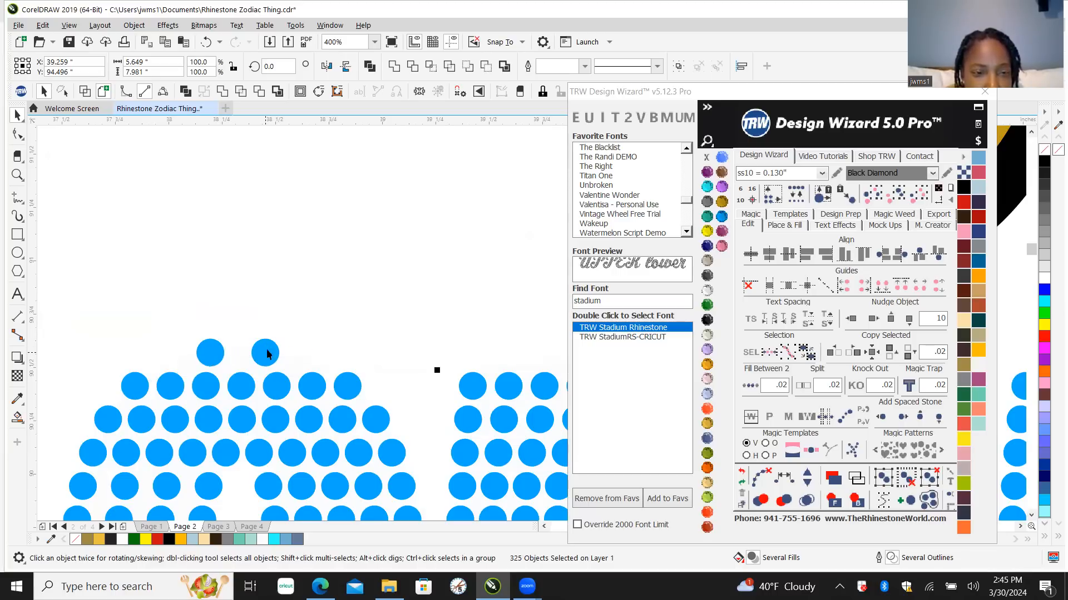
{"action": "left_click", "coordinate": [265, 352], "text": "shift"}
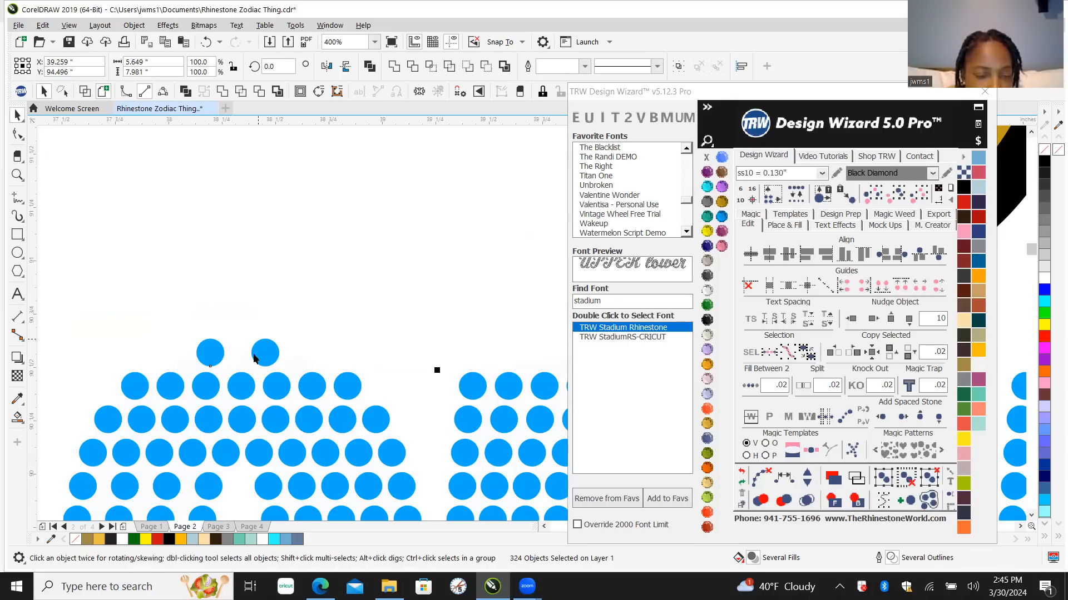
{"action": "left_click", "coordinate": [210, 352], "text": "shift"}
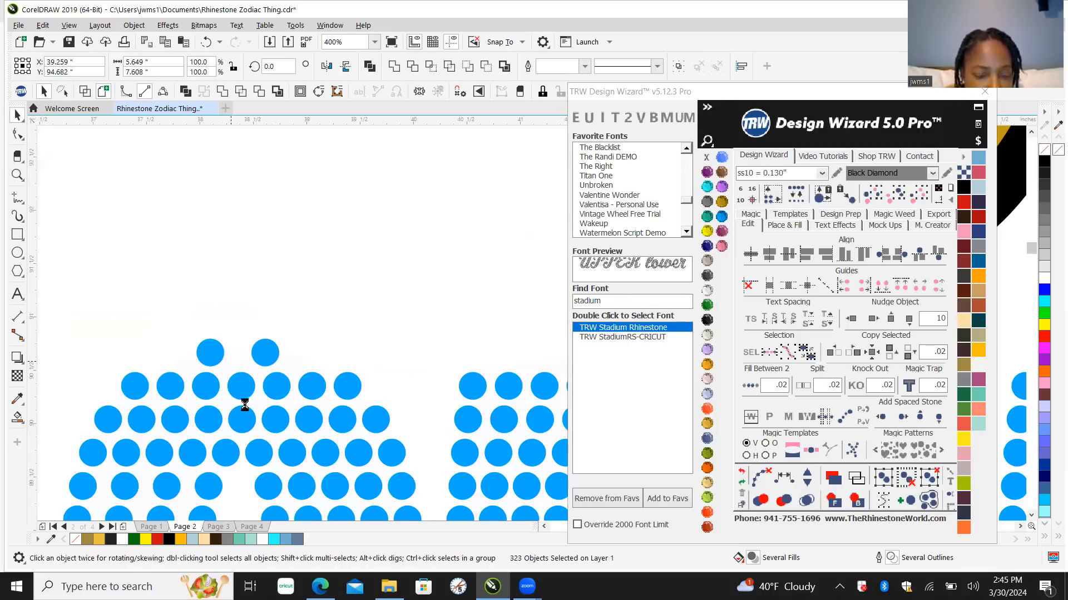
{"action": "scroll", "coordinate": [243, 405], "scroll_direction": "down", "scroll_amount": 5}
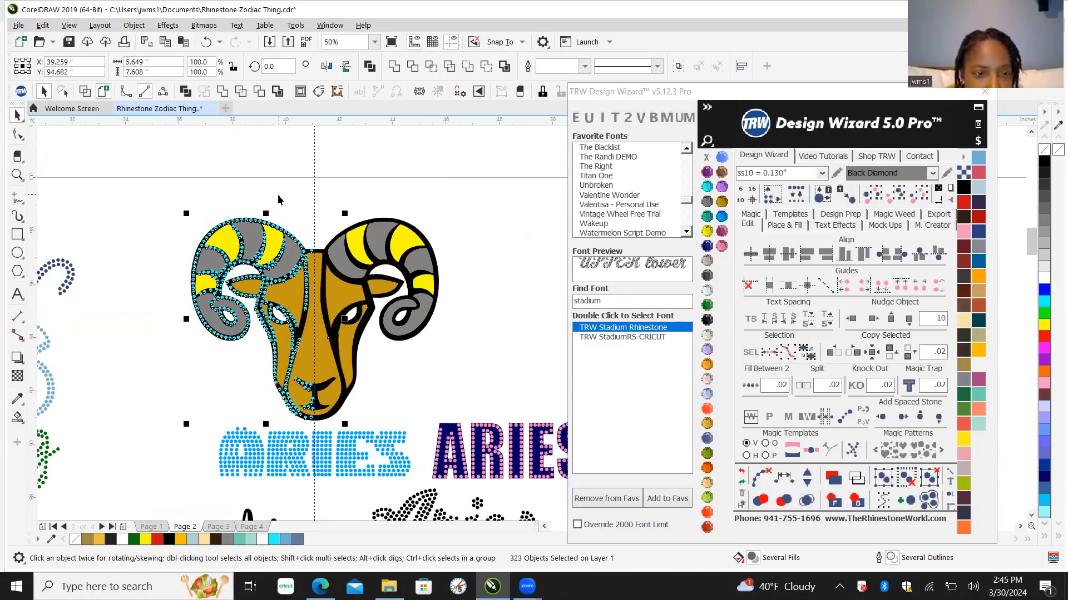
{"action": "scroll", "coordinate": [285, 418], "scroll_direction": "up", "scroll_amount": 1}
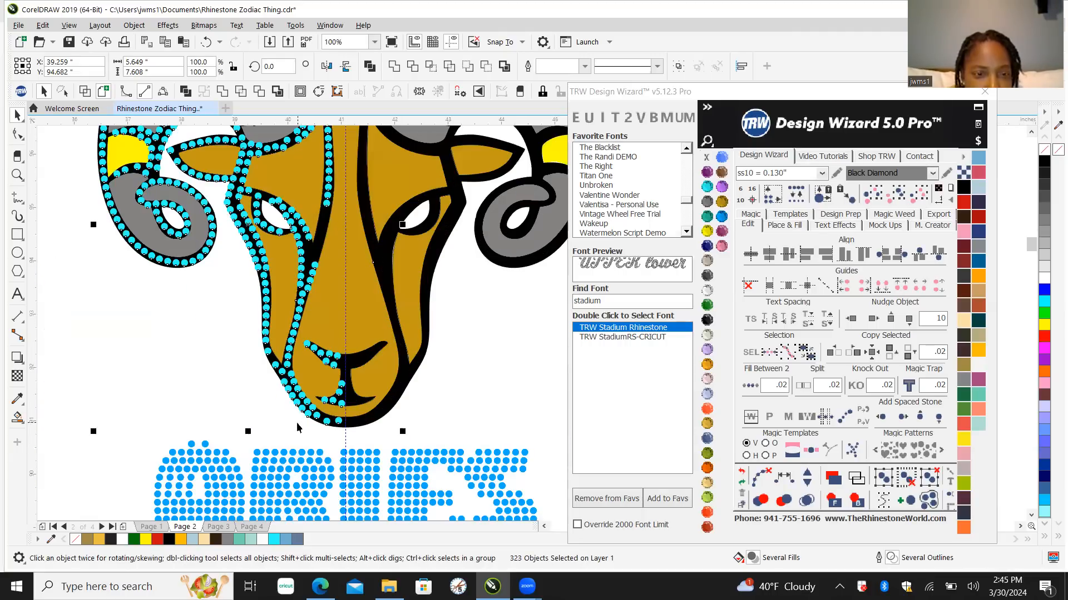
{"action": "left_click", "coordinate": [211, 350]}
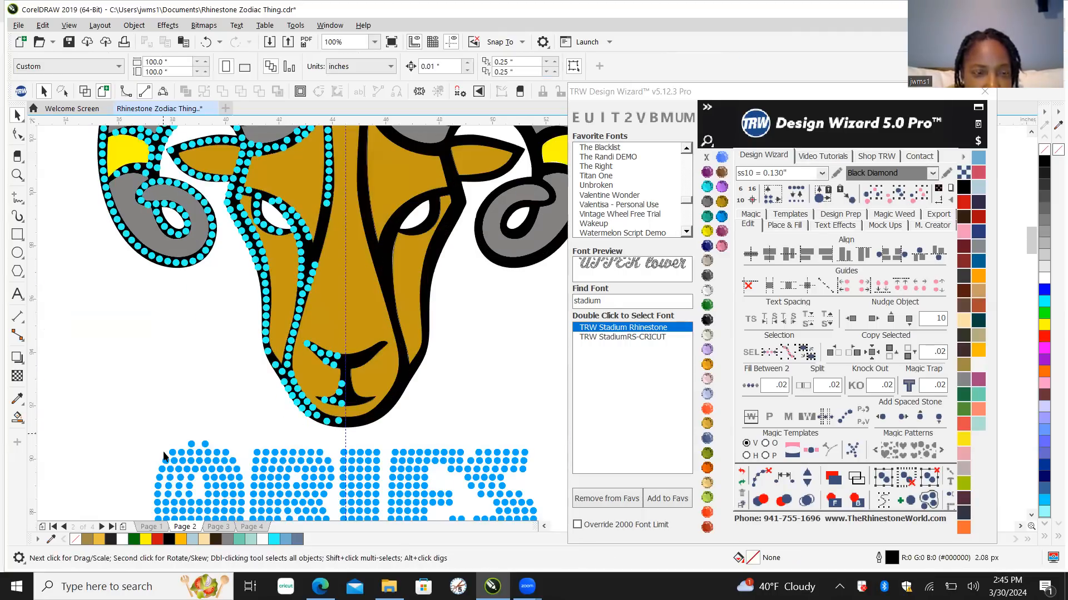
Step: Examine how the cyan rhinestone outline follows the horn, ear, eye and muzzle on the left half of the ram head
{"action": "scroll", "coordinate": [162, 452], "scroll_direction": "down", "scroll_amount": 3}
{"action": "scroll", "coordinate": [128, 441], "scroll_direction": "up", "scroll_amount": 1}
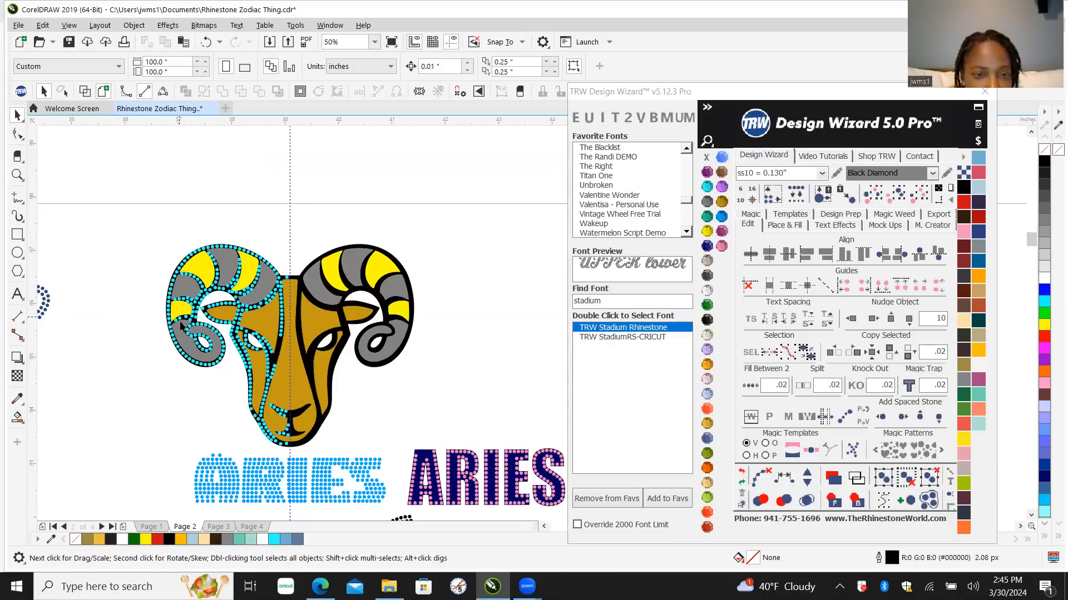
{"action": "scroll", "coordinate": [181, 327], "scroll_direction": "up", "scroll_amount": 1}
{"action": "scroll", "coordinate": [166, 332], "scroll_direction": "up", "scroll_amount": 1}
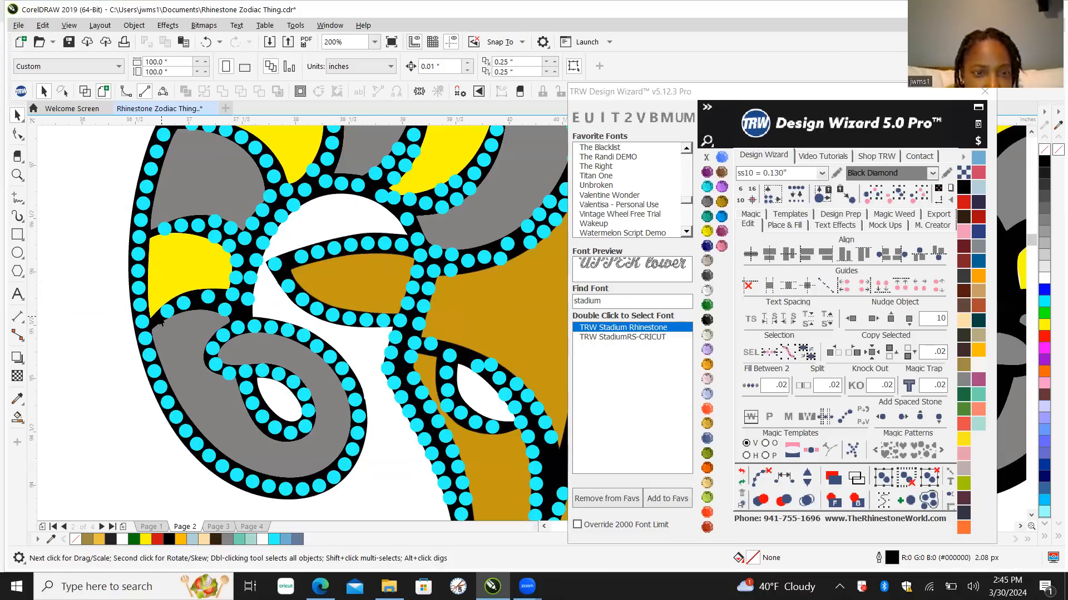
{"action": "scroll", "coordinate": [121, 325], "scroll_direction": "down", "scroll_amount": 1}
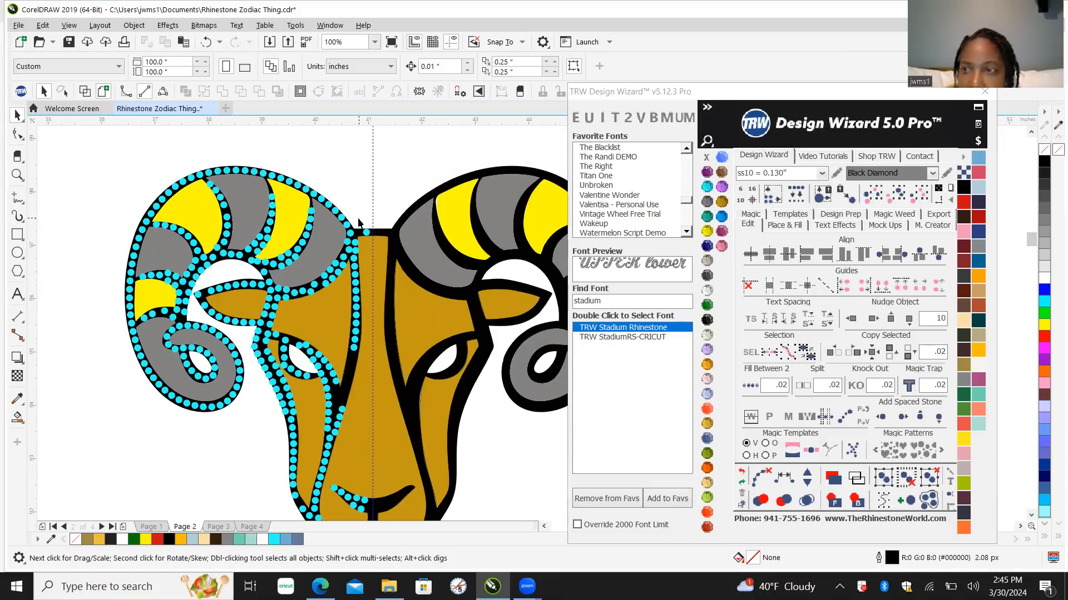
{"action": "scroll", "coordinate": [358, 255], "scroll_direction": "down", "scroll_amount": 1}
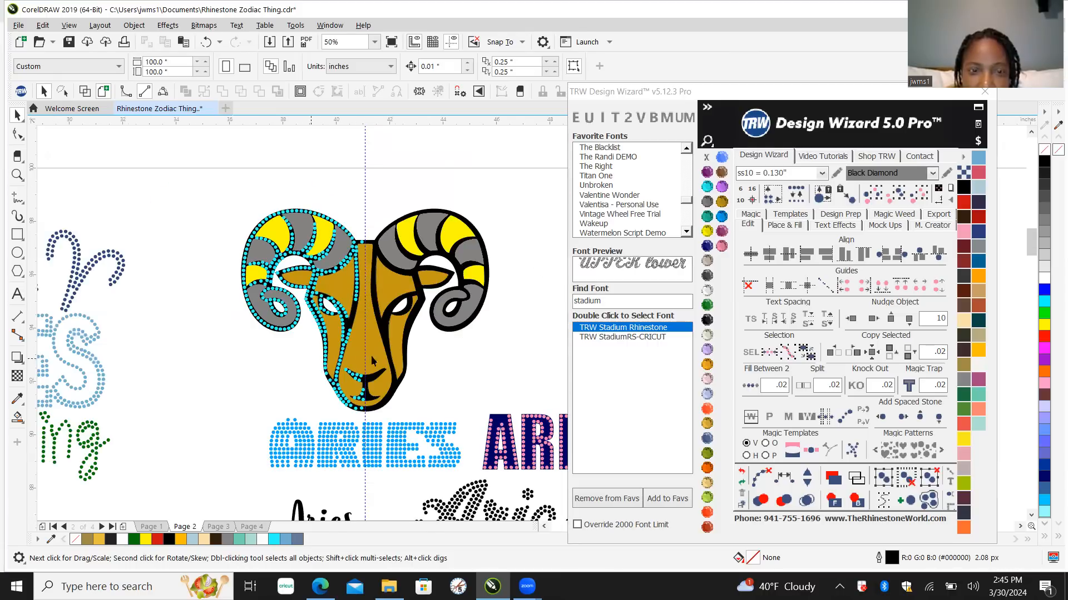
{"action": "scroll", "coordinate": [353, 423], "scroll_direction": "up", "scroll_amount": 1}
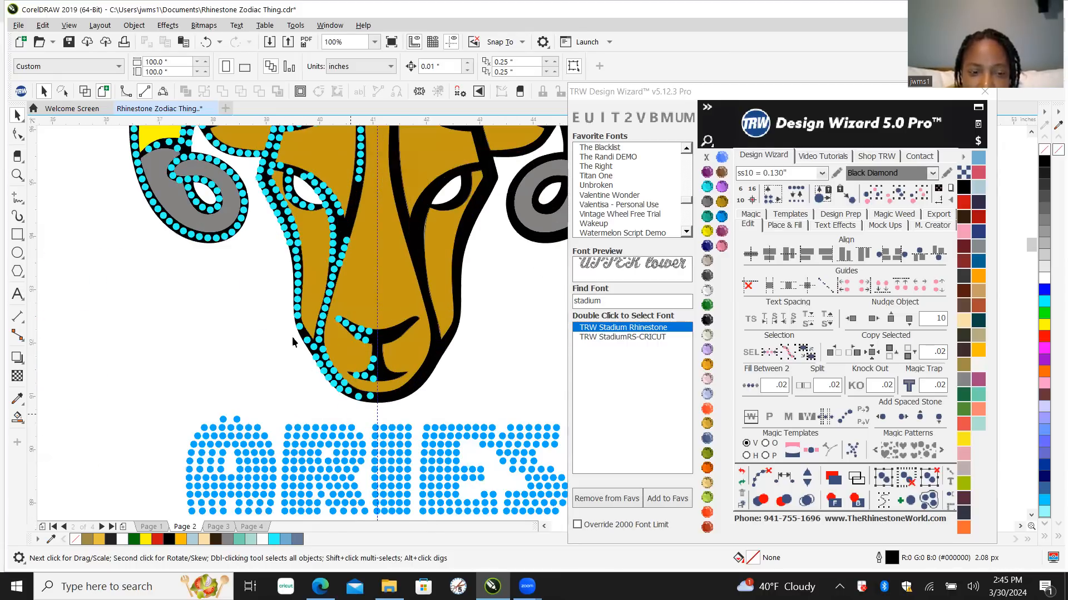
{"action": "scroll", "coordinate": [300, 444], "scroll_direction": "down", "scroll_amount": 1}
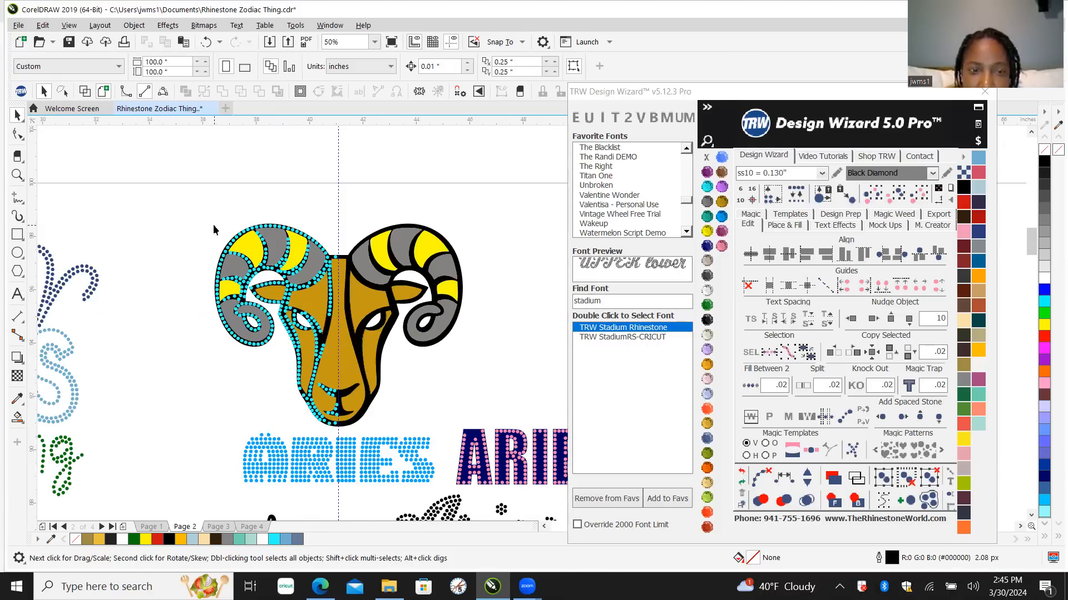
{"action": "scroll", "coordinate": [297, 303], "scroll_direction": "up", "scroll_amount": 1}
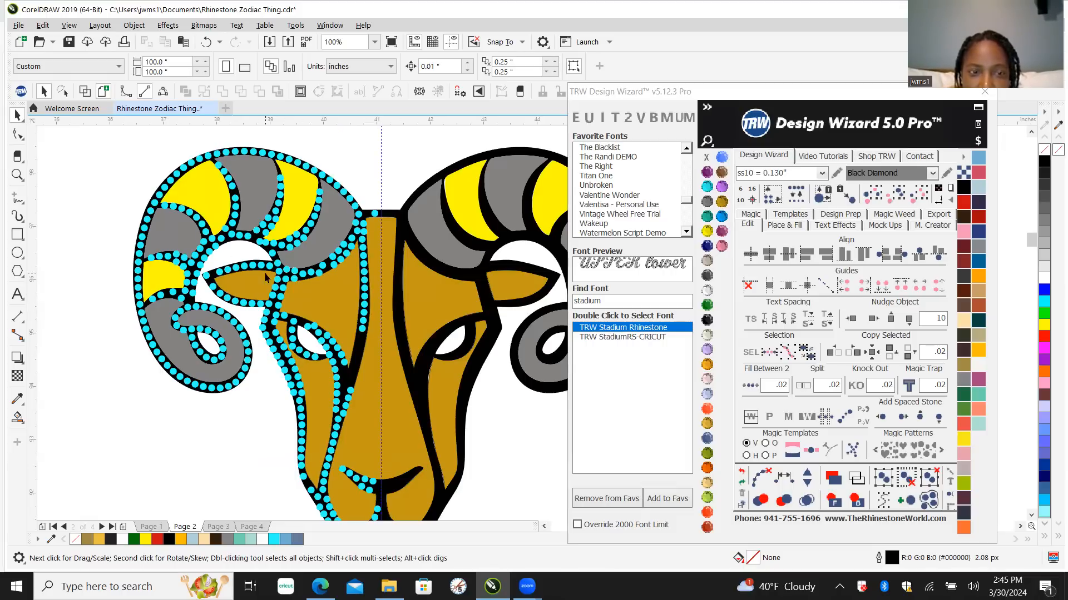
{"action": "scroll", "coordinate": [250, 207], "scroll_direction": "down", "scroll_amount": 1}
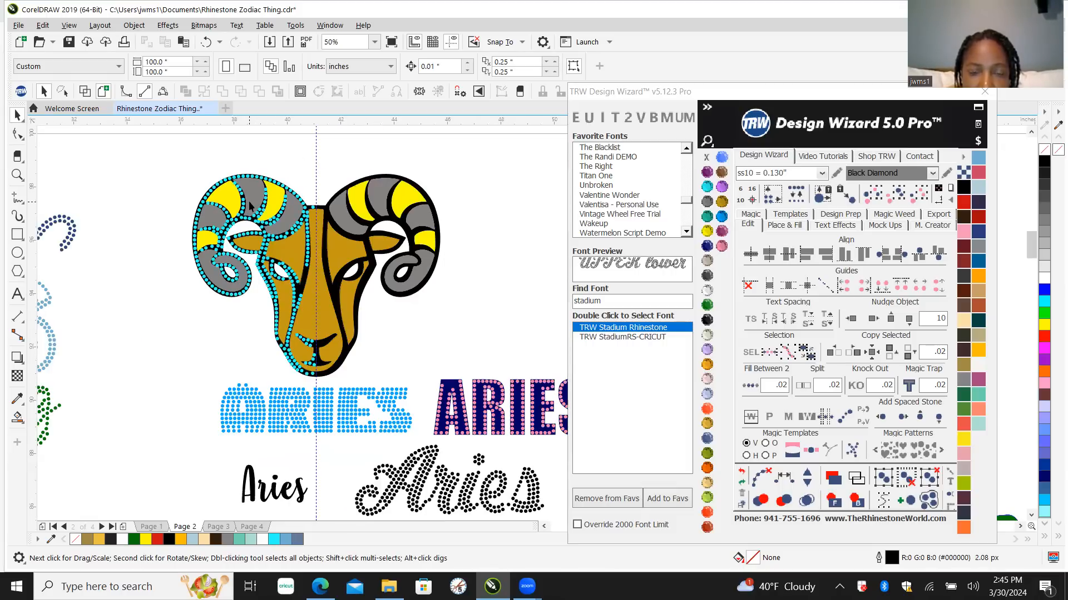
{"action": "scroll", "coordinate": [252, 225], "scroll_direction": "up", "scroll_amount": 1}
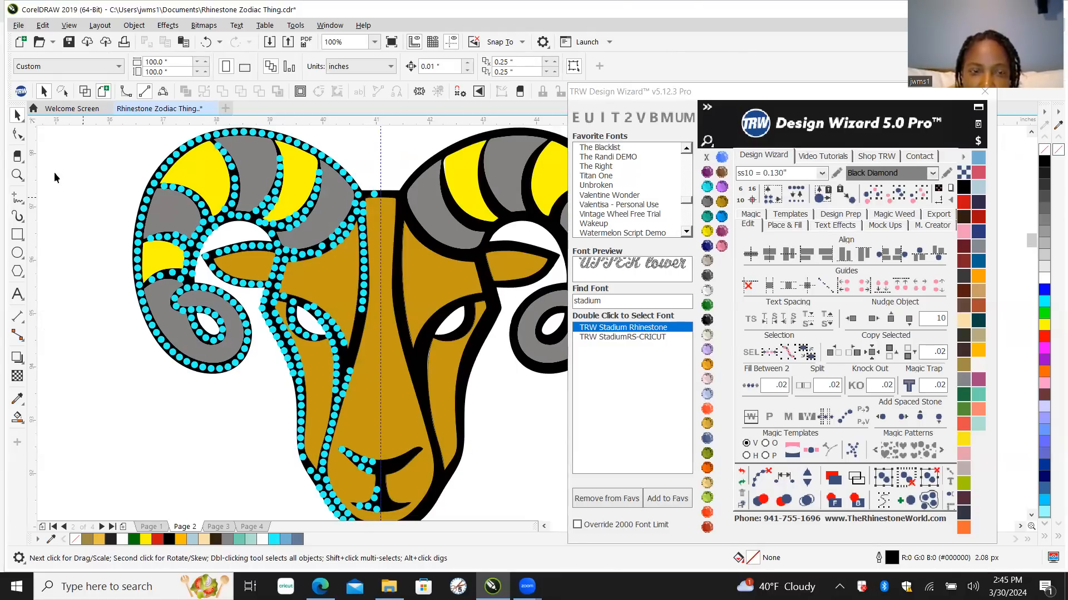
{"action": "scroll", "coordinate": [281, 389], "scroll_direction": "down", "scroll_amount": 3}
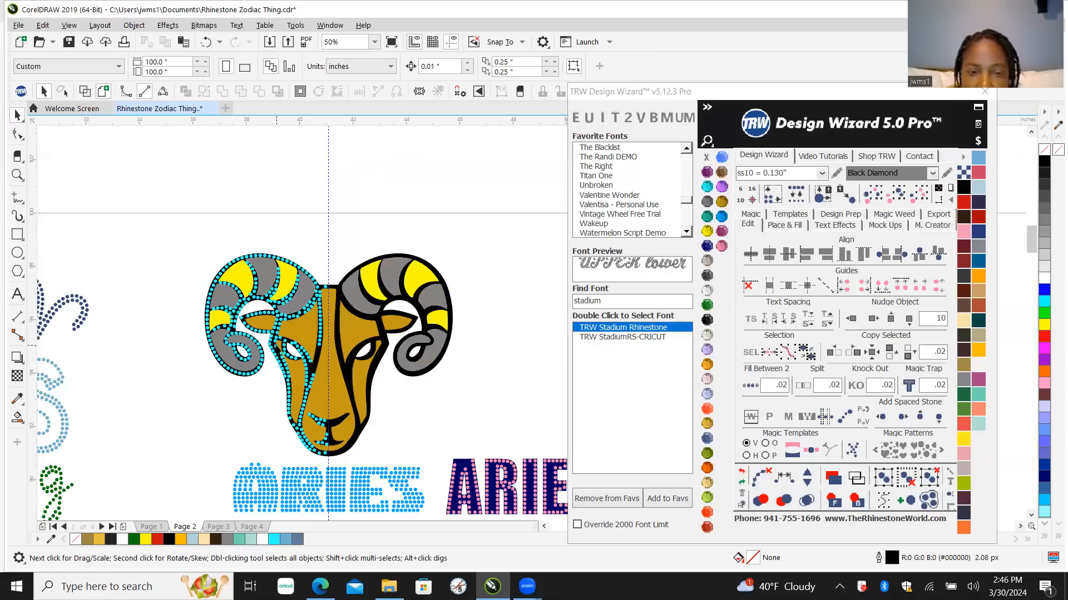
{"action": "scroll", "coordinate": [280, 336], "scroll_direction": "up", "scroll_amount": 8}
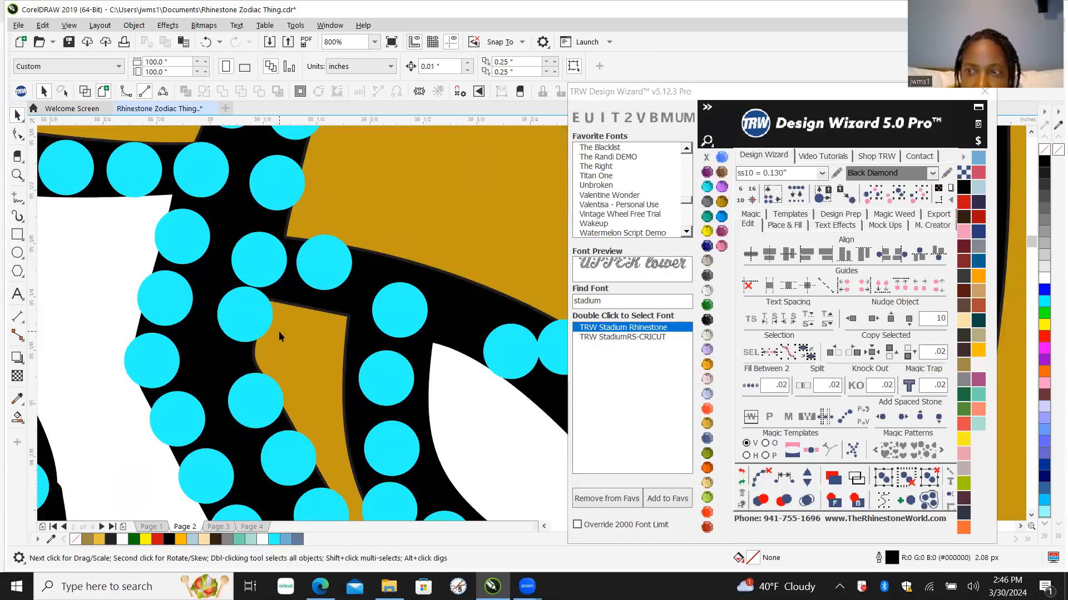
{"action": "scroll", "coordinate": [279, 337], "scroll_direction": "down", "scroll_amount": 3}
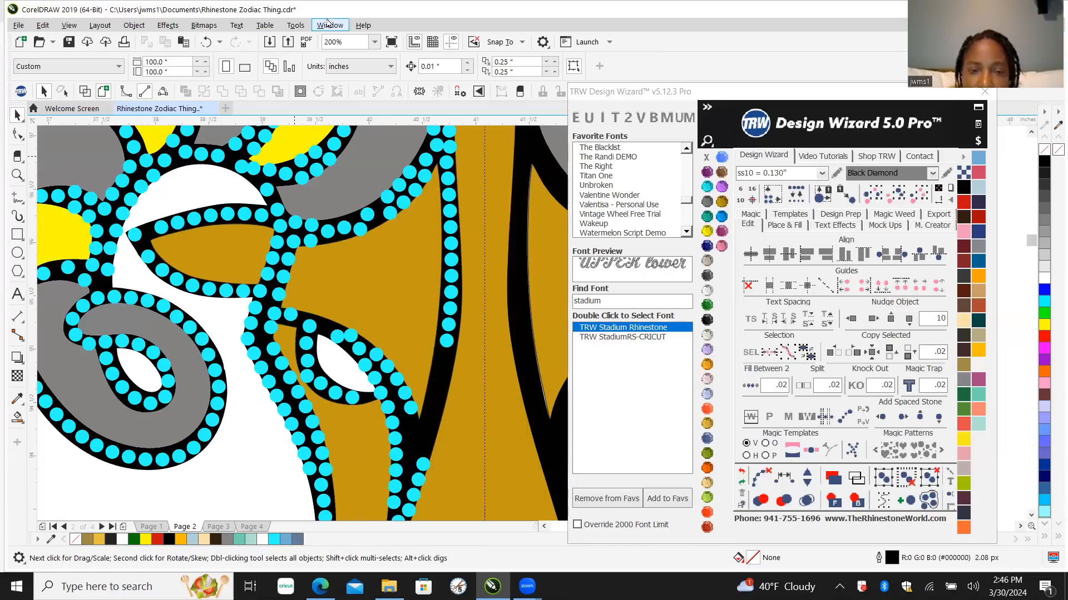
{"action": "scroll", "coordinate": [280, 223], "scroll_direction": "down", "scroll_amount": 2}
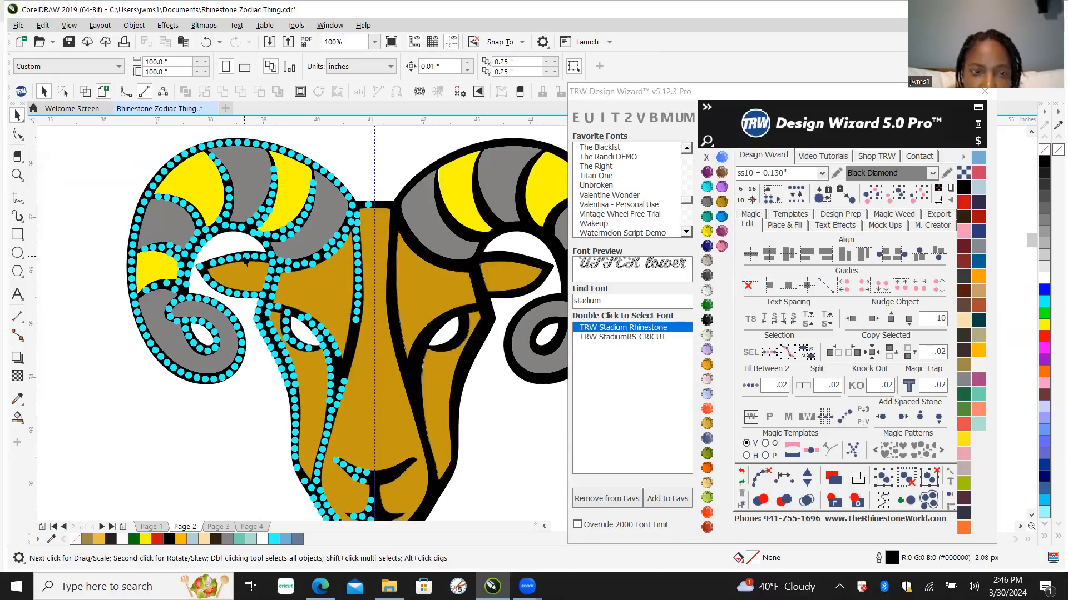
Step: Open the Scripts docker and move the TRW Design Wizard window away from it
{"action": "left_click", "coordinate": [295, 27]}
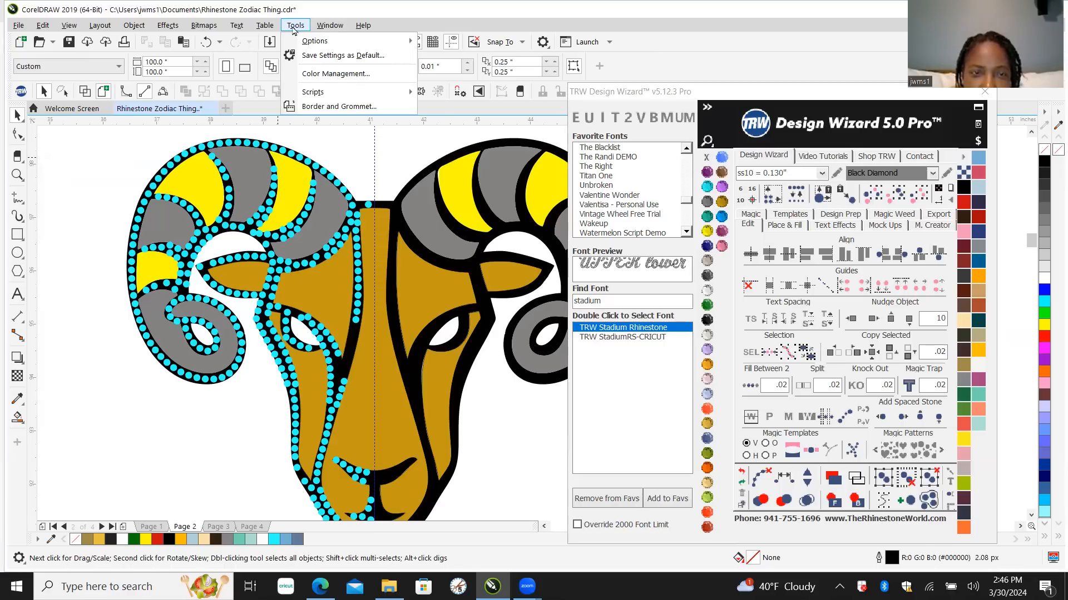
{"action": "mouse_move", "coordinate": [325, 27]}
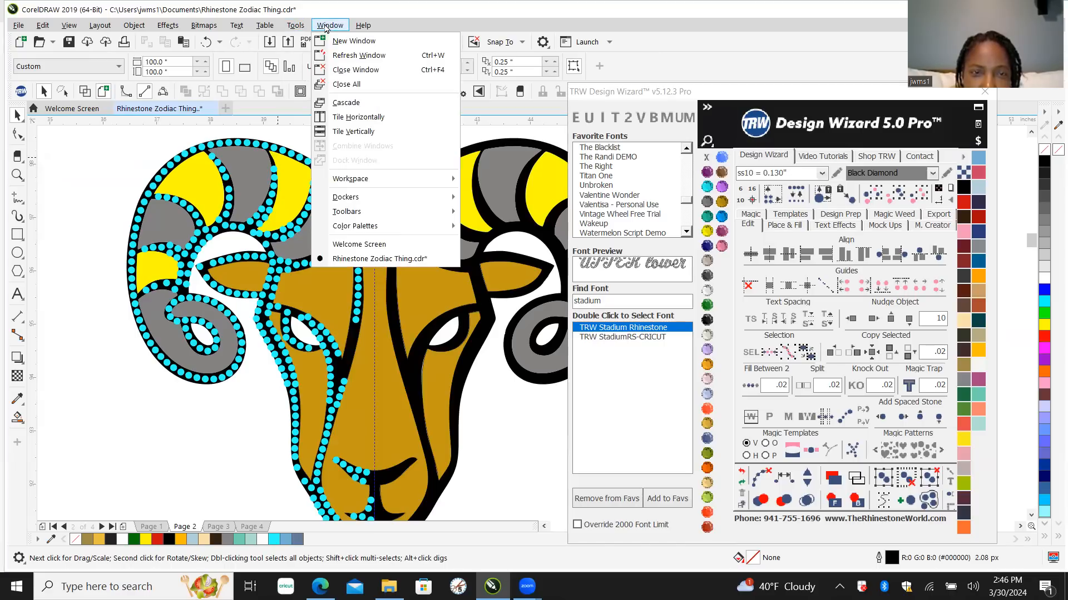
{"action": "mouse_move", "coordinate": [359, 28]}
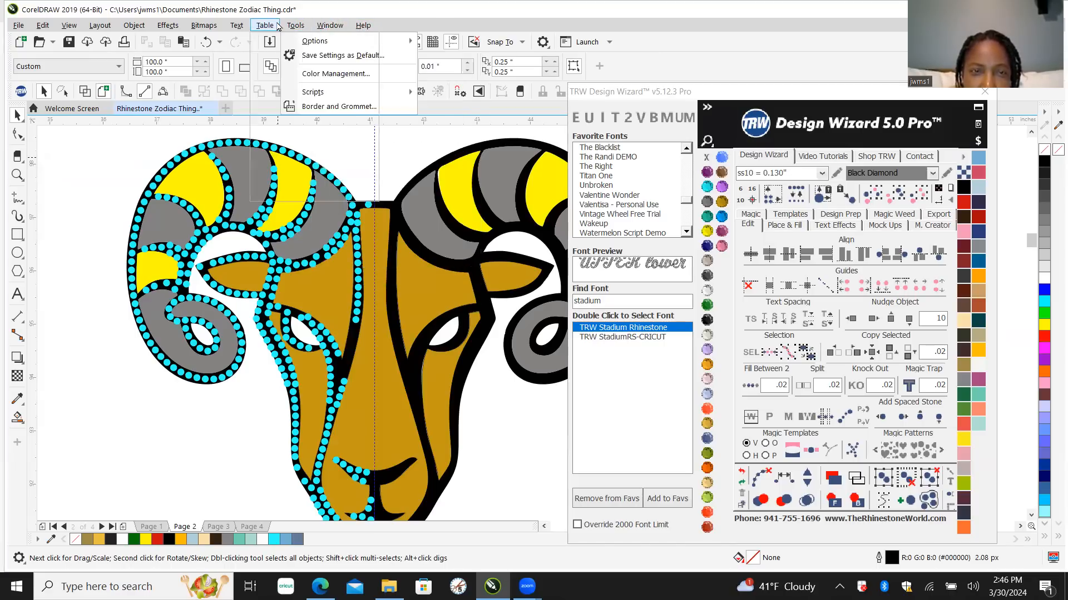
{"action": "mouse_move", "coordinate": [278, 26]}
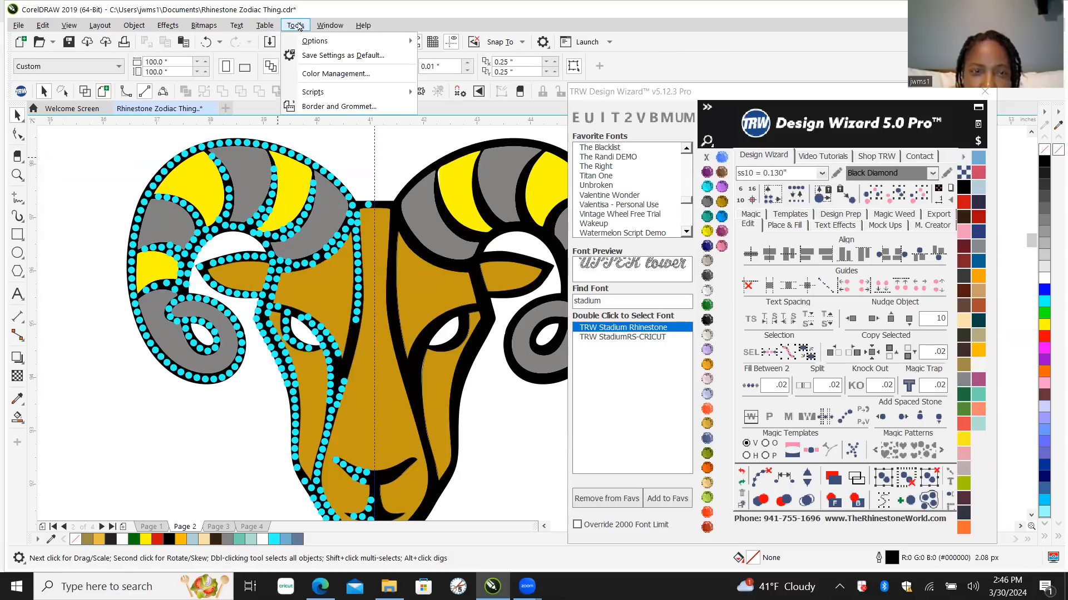
{"action": "mouse_move", "coordinate": [317, 97]}
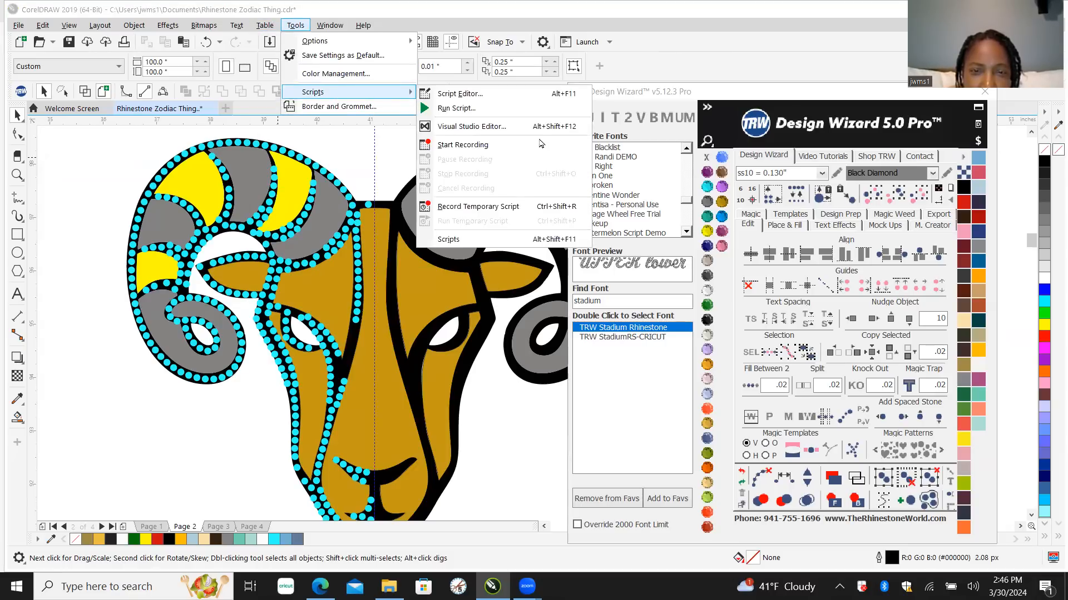
{"action": "left_click", "coordinate": [460, 241]}
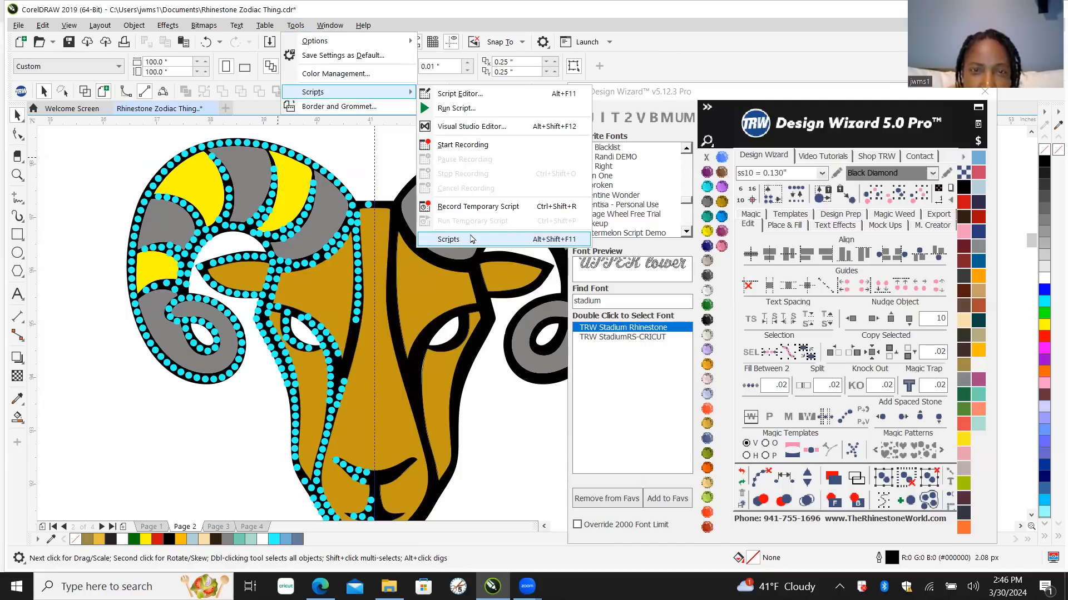
{"action": "left_click", "coordinate": [470, 239]}
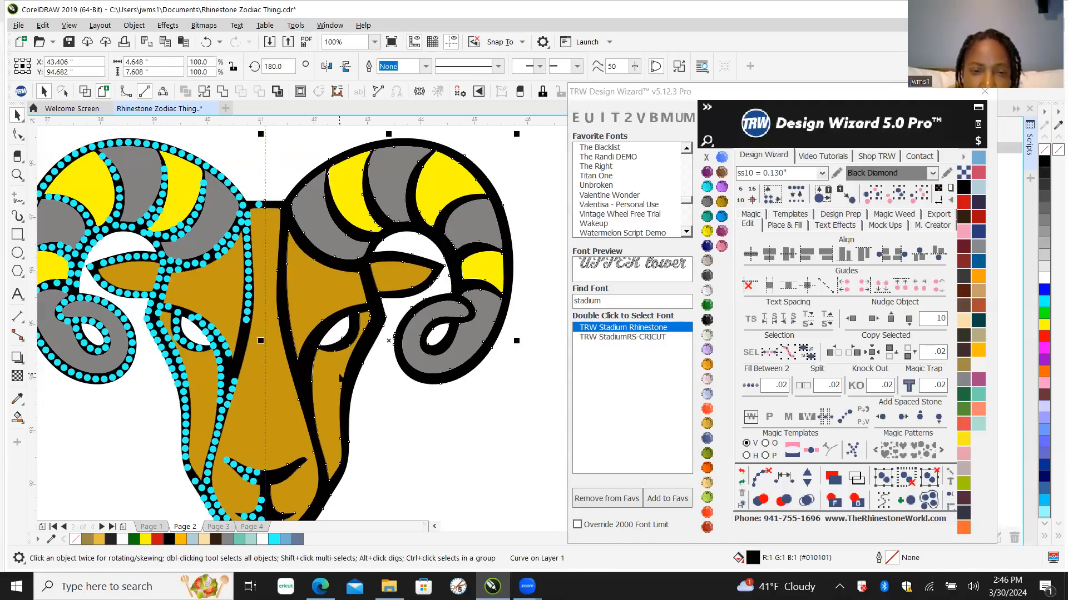
{"action": "left_click_drag", "start_coordinate": [954, 96], "coordinate": [753, 227]}
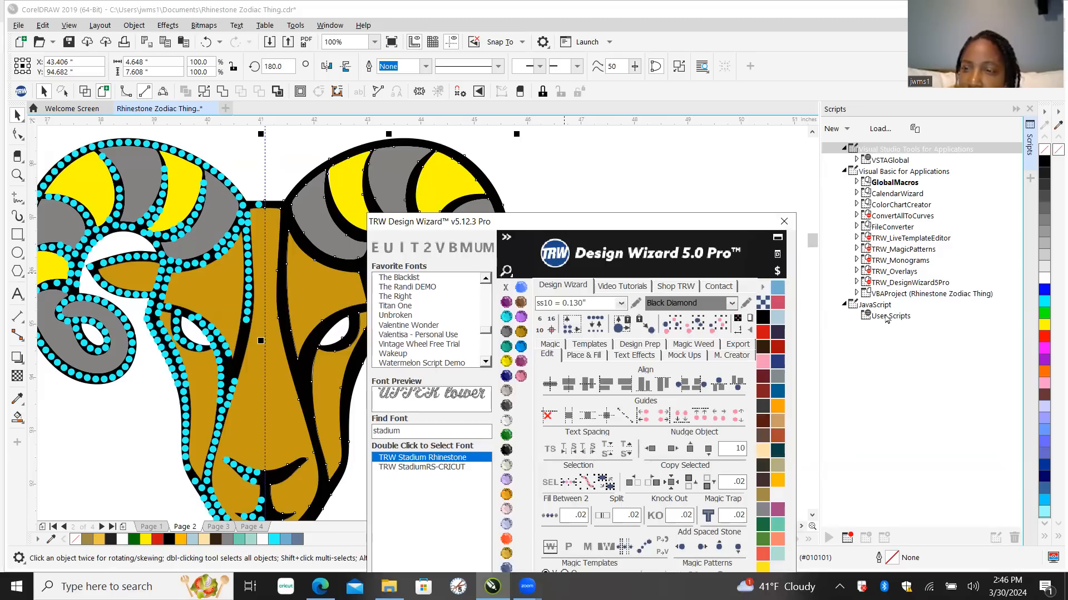
Step: Look through the GlobalMacros, ColorChartCreator and TRW_Overlays script projects for a usable script, and close the Scripts docker
{"action": "left_click", "coordinate": [856, 185]}
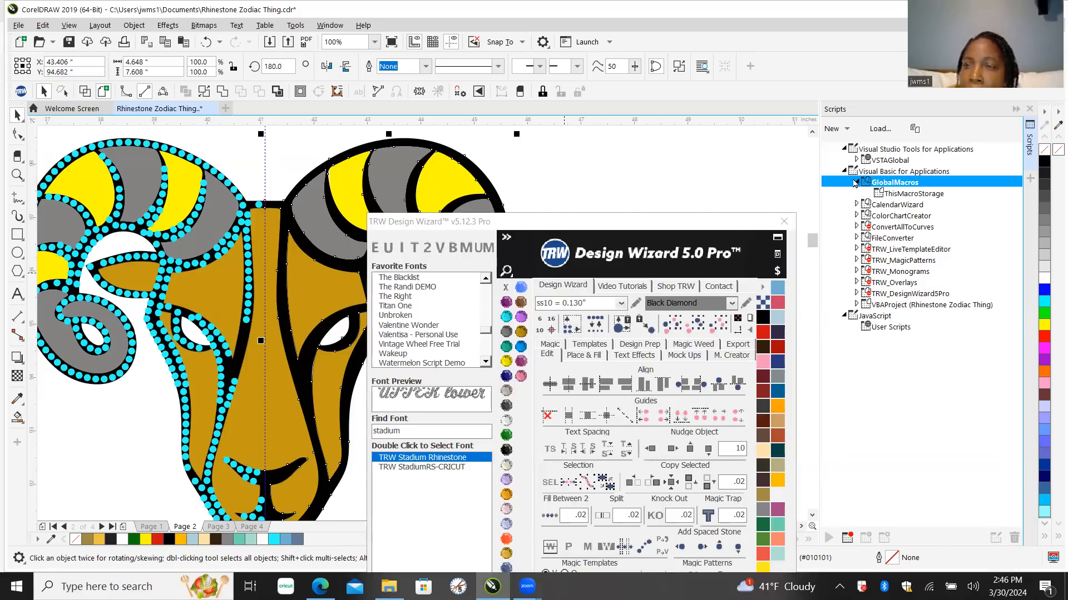
{"action": "left_click", "coordinate": [857, 183]}
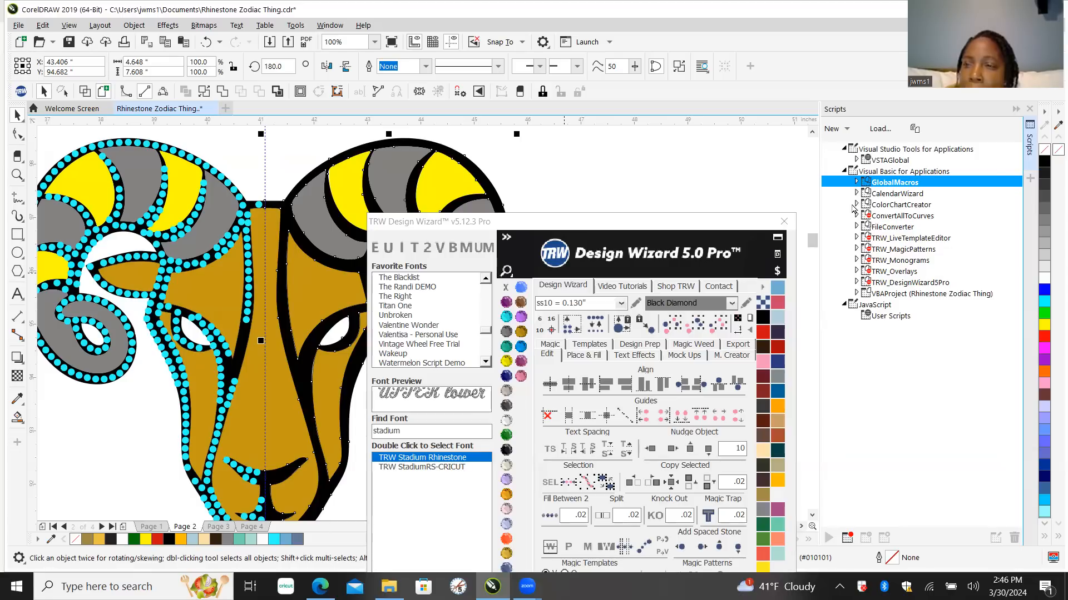
{"action": "left_click", "coordinate": [857, 205]}
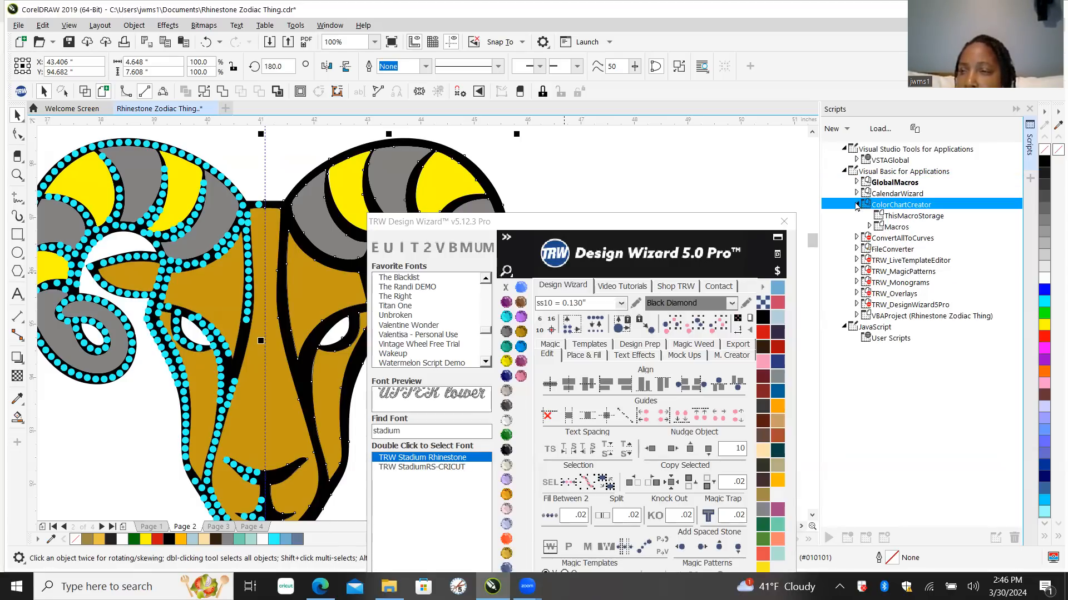
{"action": "left_click", "coordinate": [857, 205]}
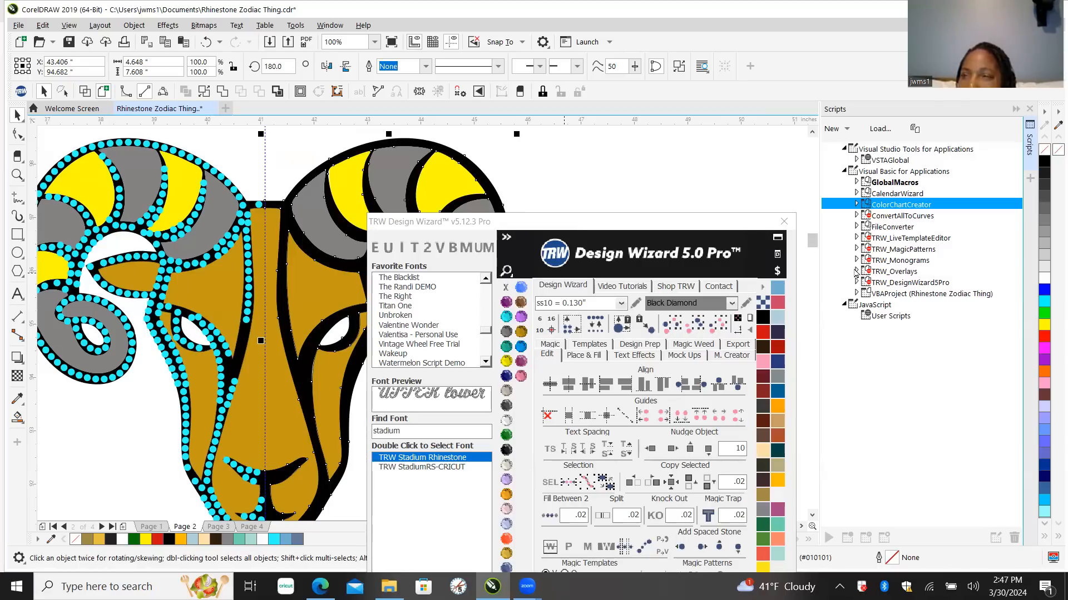
{"action": "left_click", "coordinate": [855, 271]}
{"action": "left_click", "coordinate": [856, 271]}
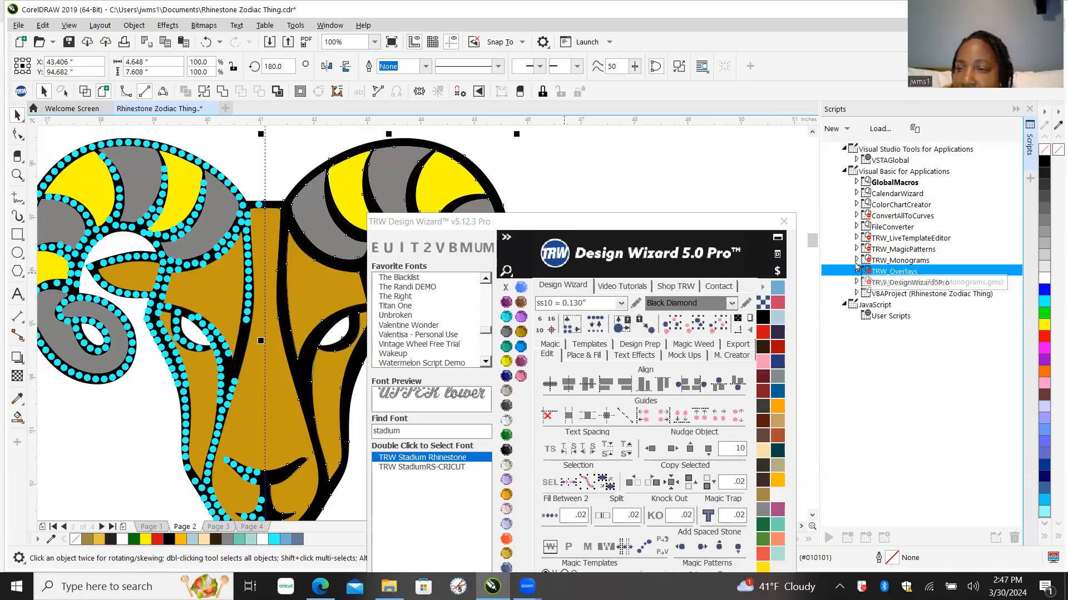
{"action": "left_click", "coordinate": [857, 182]}
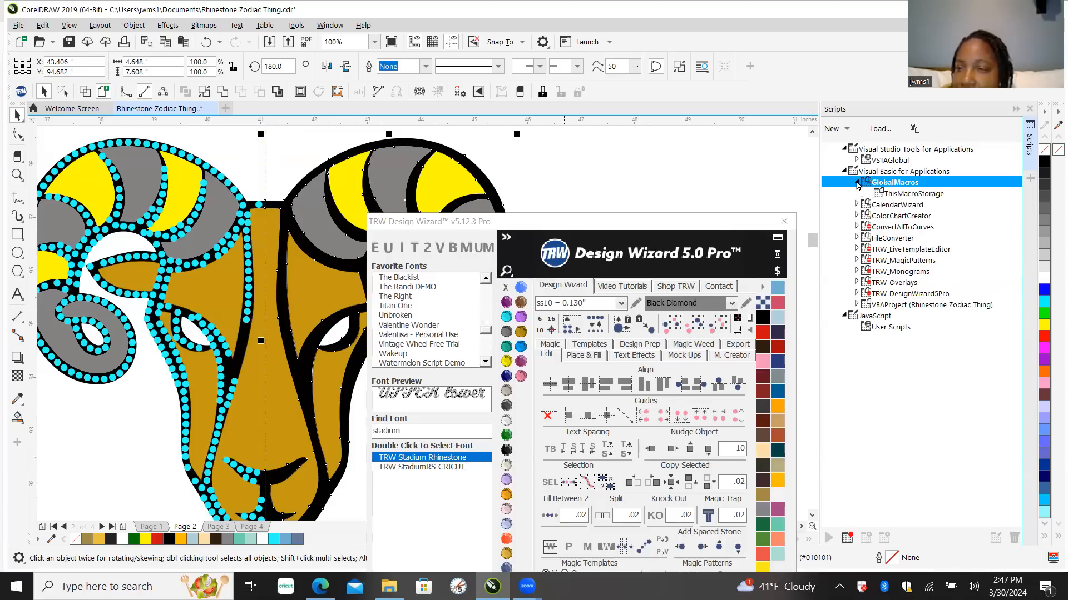
{"action": "left_click", "coordinate": [1030, 110]}
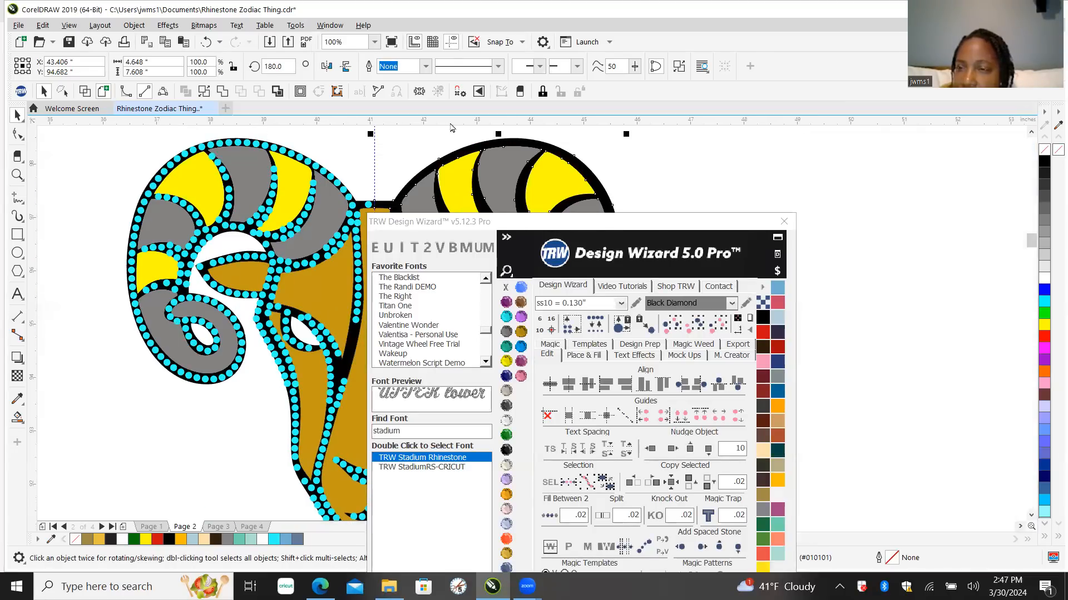
Step: Review the document's layout, ruler and general options, leave them unchanged, and close the TRW Design Wizard
{"action": "left_click", "coordinate": [20, 26]}
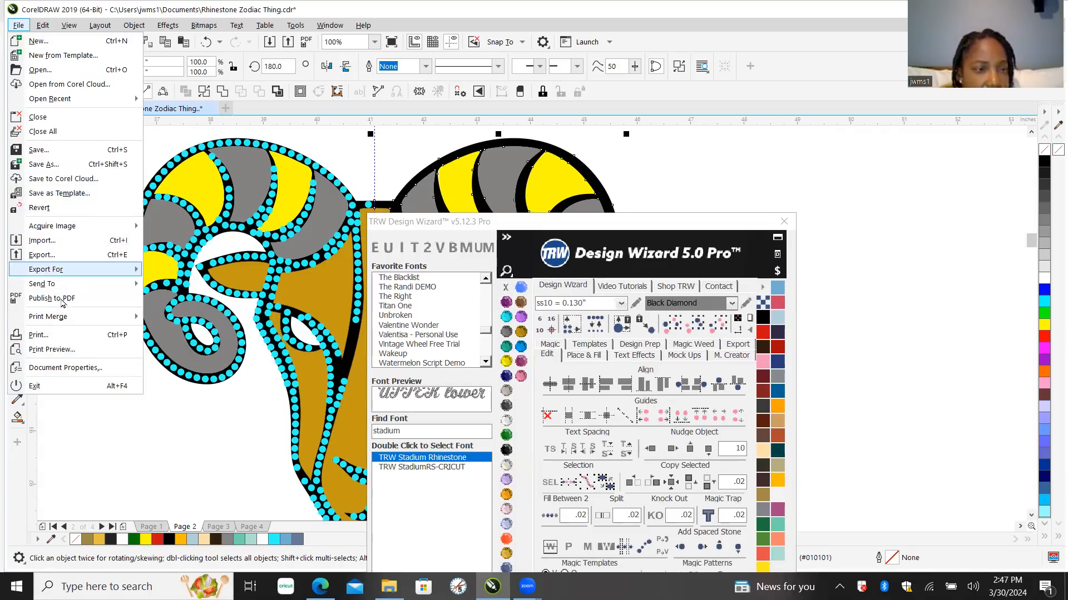
{"action": "mouse_move", "coordinate": [43, 27]}
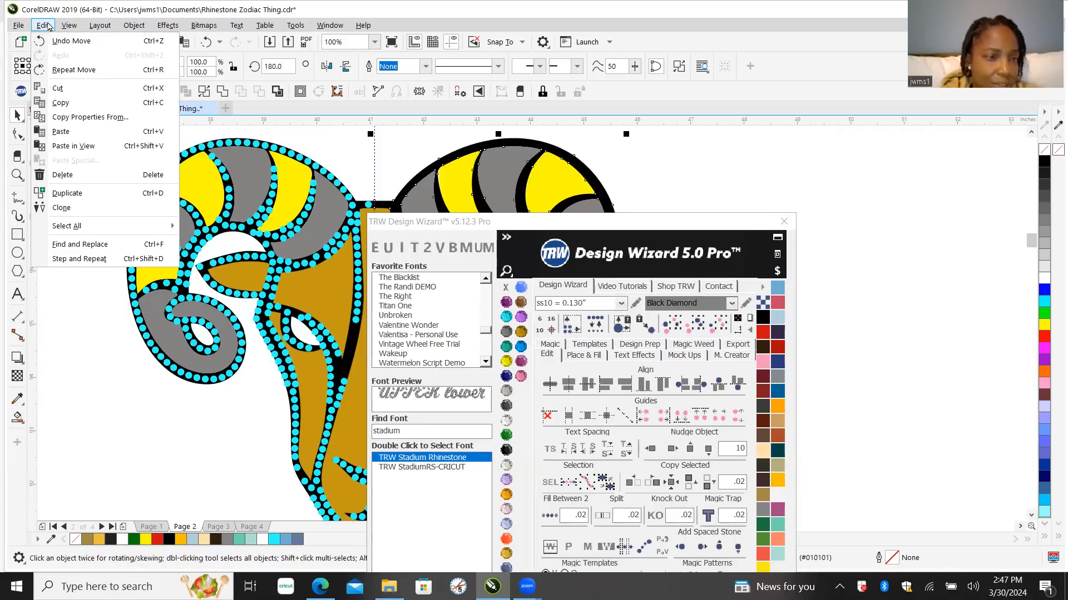
{"action": "mouse_move", "coordinate": [78, 26]}
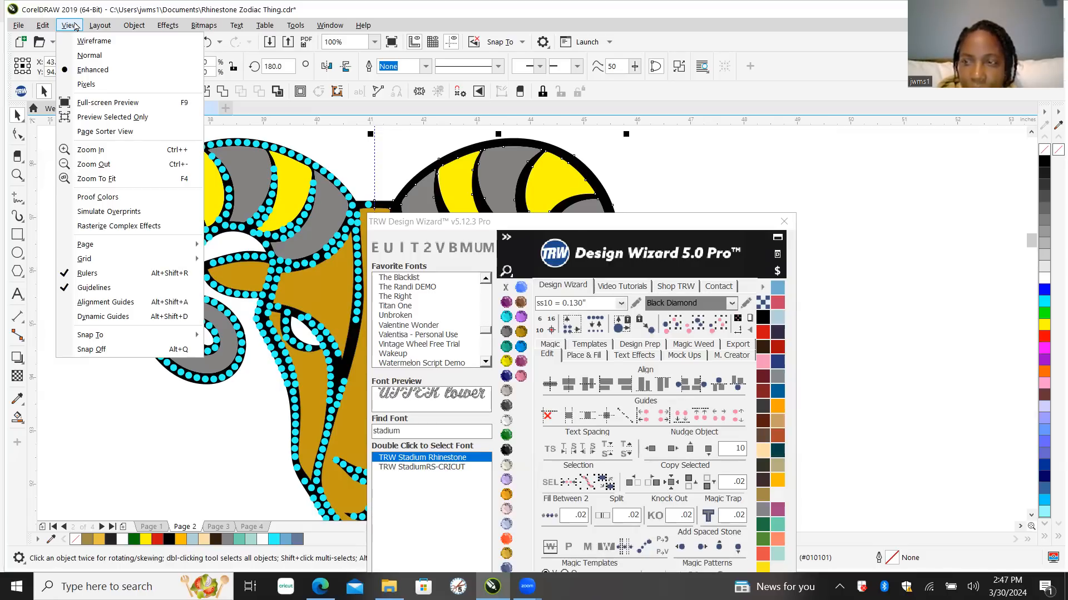
{"action": "left_click", "coordinate": [100, 25]}
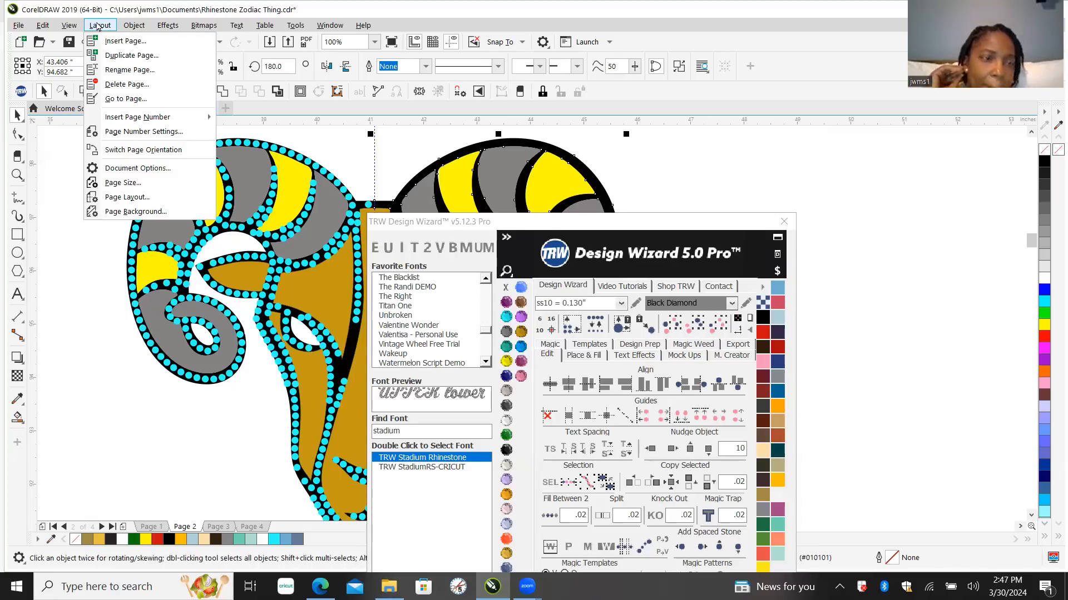
{"action": "left_click", "coordinate": [129, 198]}
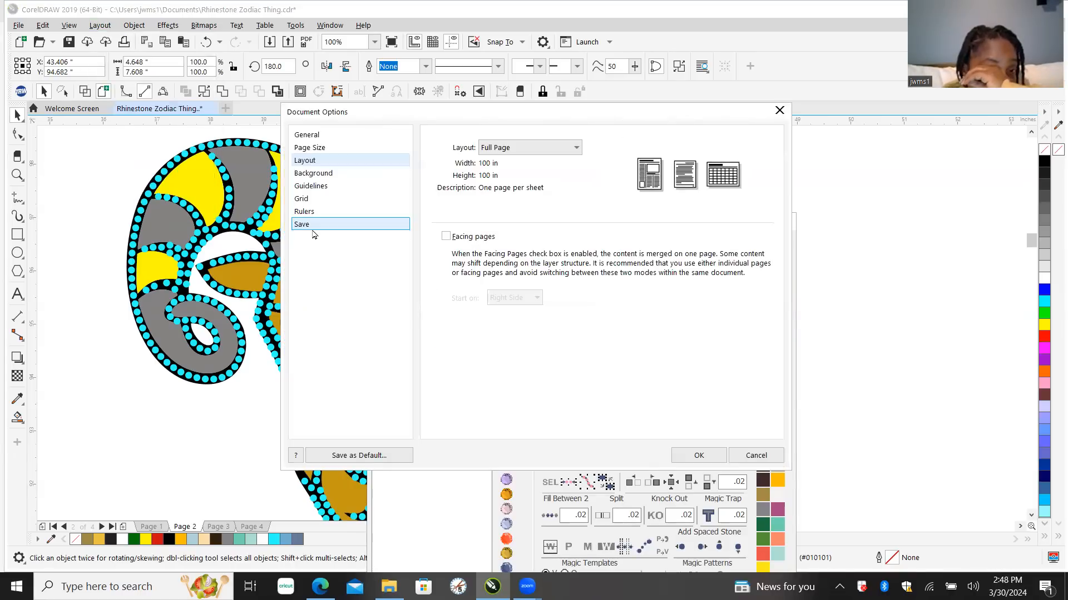
{"action": "left_click", "coordinate": [312, 173]}
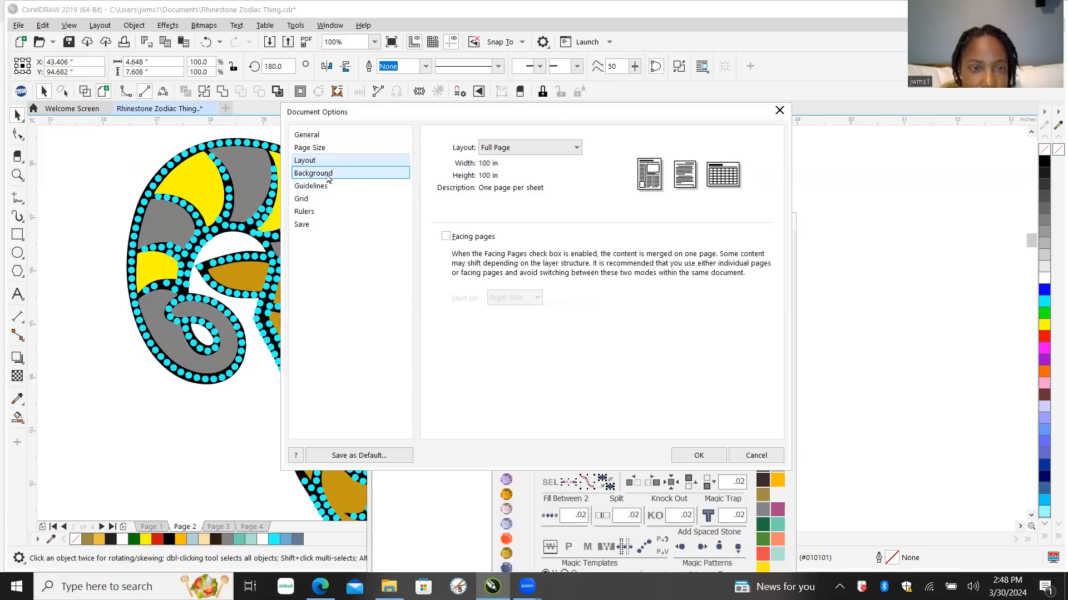
{"action": "left_click", "coordinate": [315, 215]}
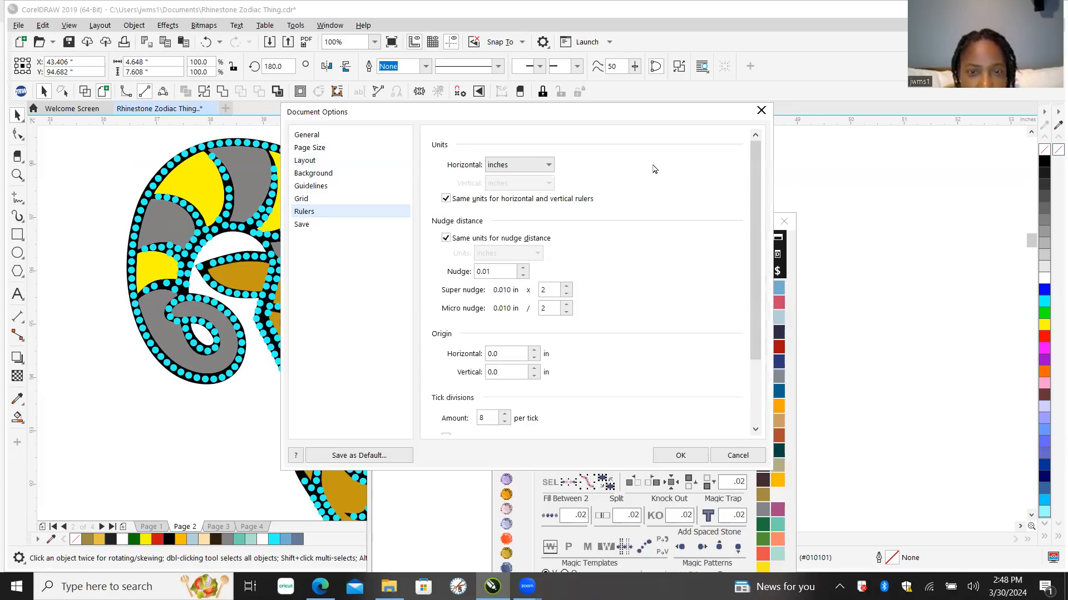
{"action": "left_click", "coordinate": [307, 136]}
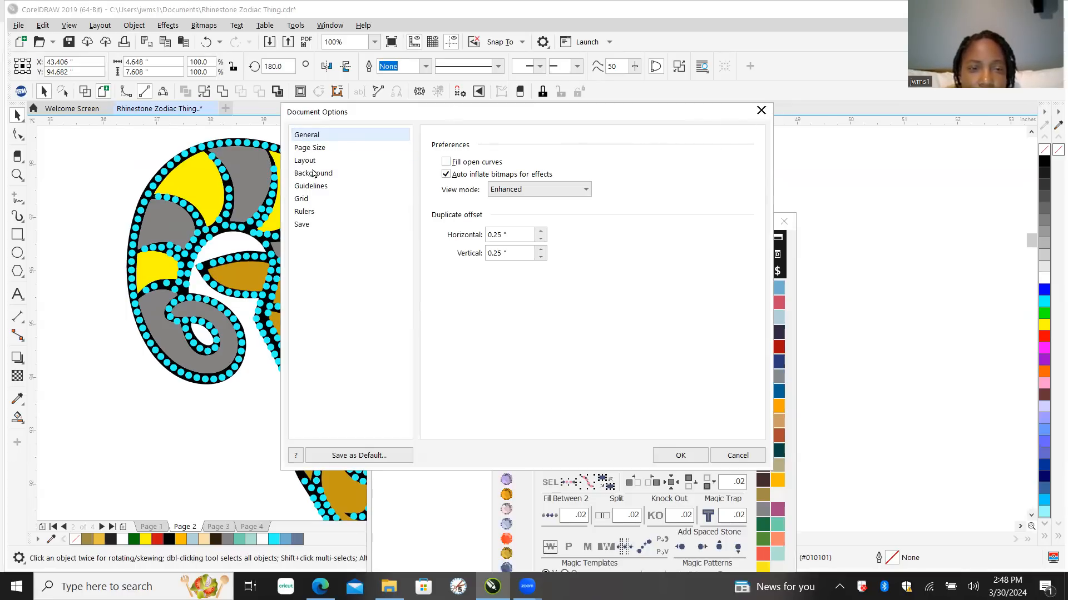
{"action": "left_click", "coordinate": [761, 111]}
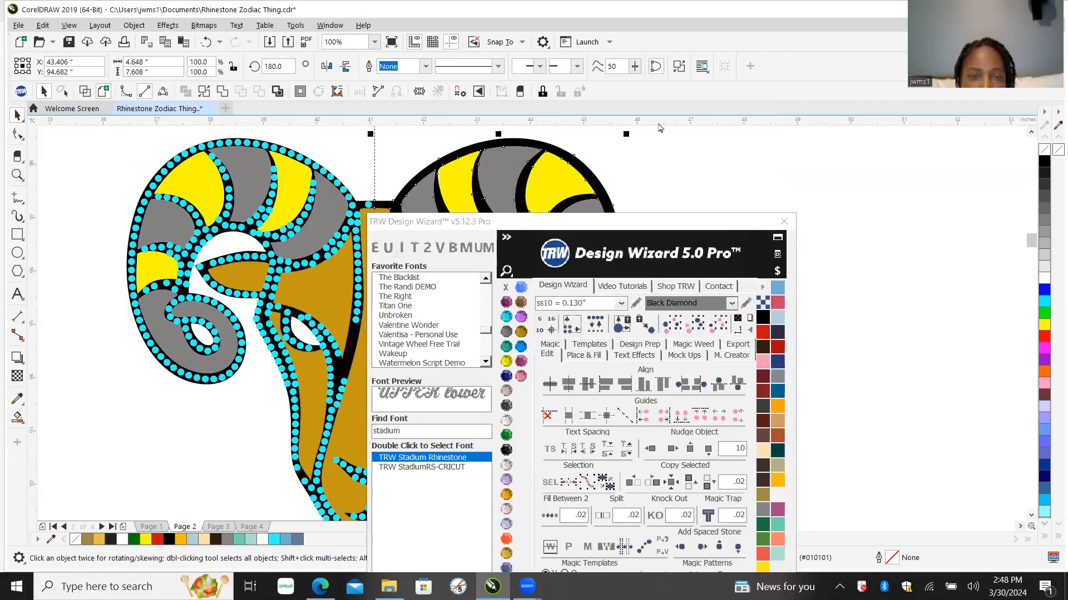
{"action": "left_click", "coordinate": [784, 222]}
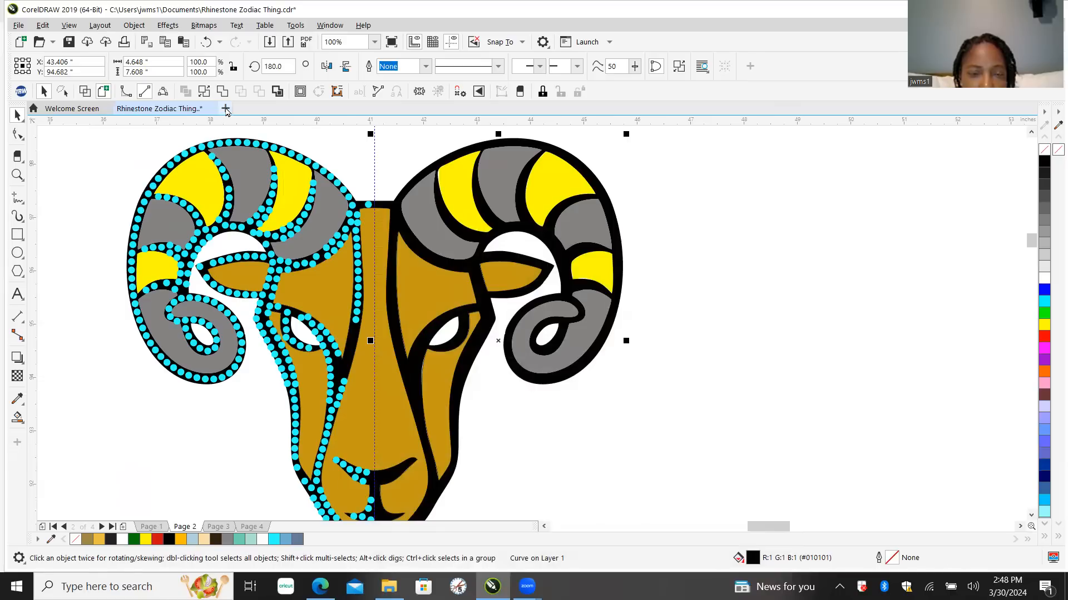
{"action": "left_click", "coordinate": [97, 26]}
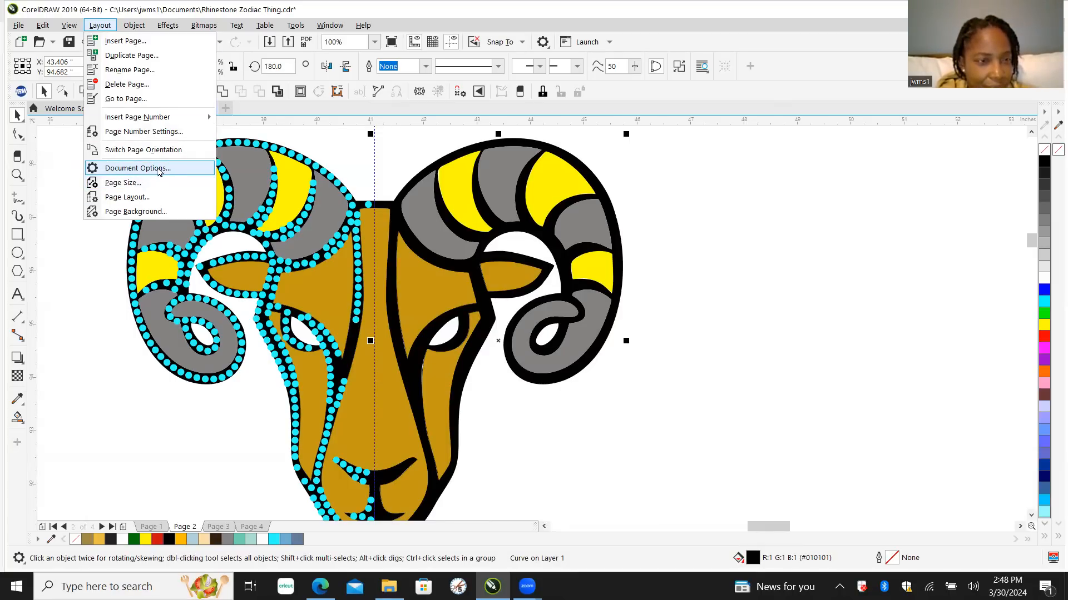
{"action": "left_click", "coordinate": [136, 212]}
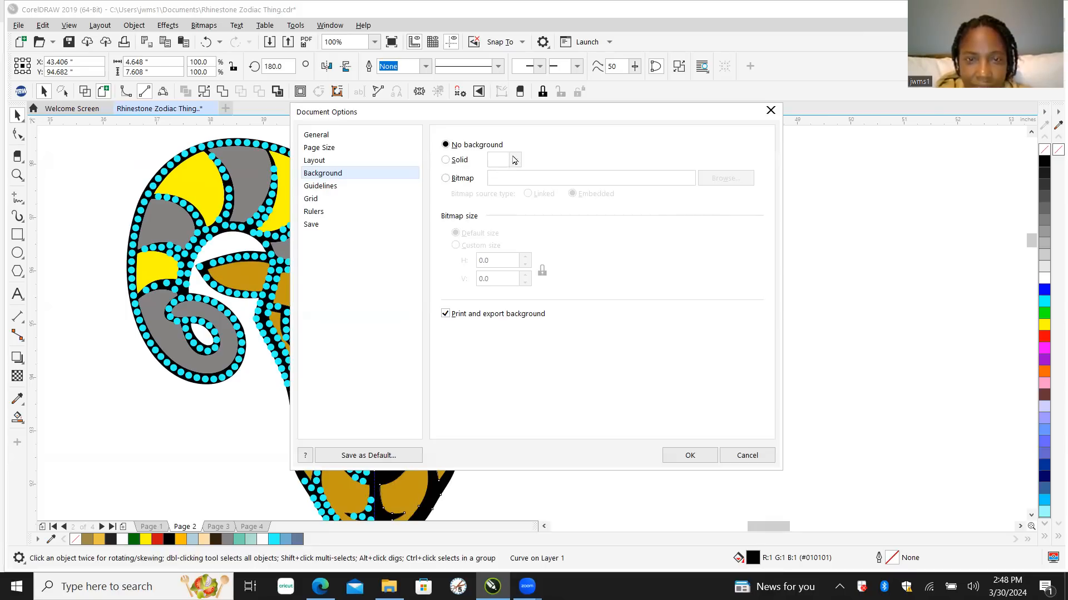
{"action": "left_click", "coordinate": [446, 161]}
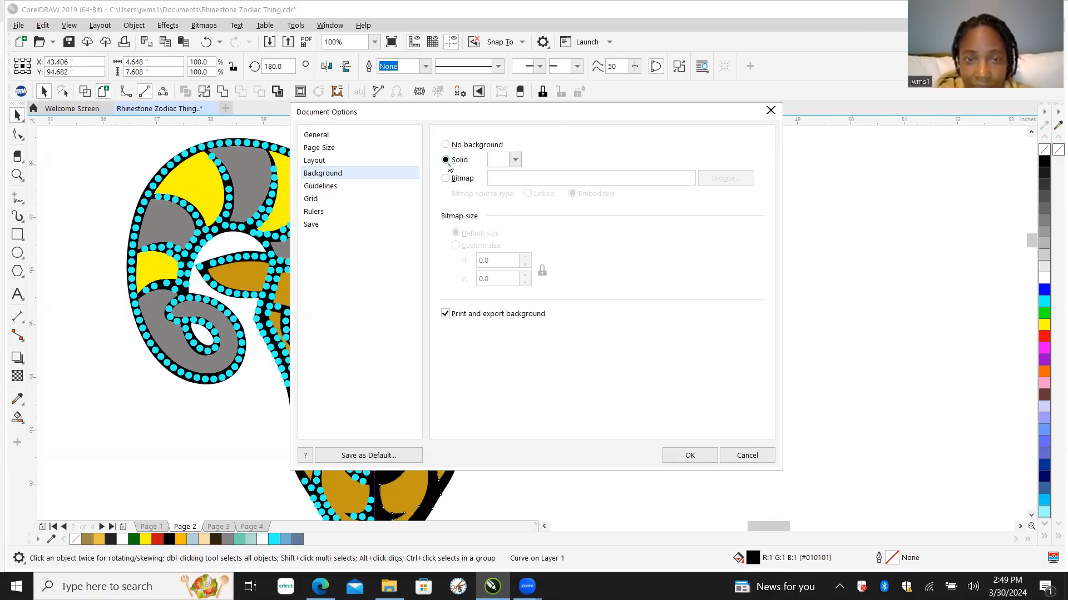
{"action": "left_click", "coordinate": [515, 160]}
{"action": "left_click", "coordinate": [515, 161]}
{"action": "left_click", "coordinate": [515, 161]}
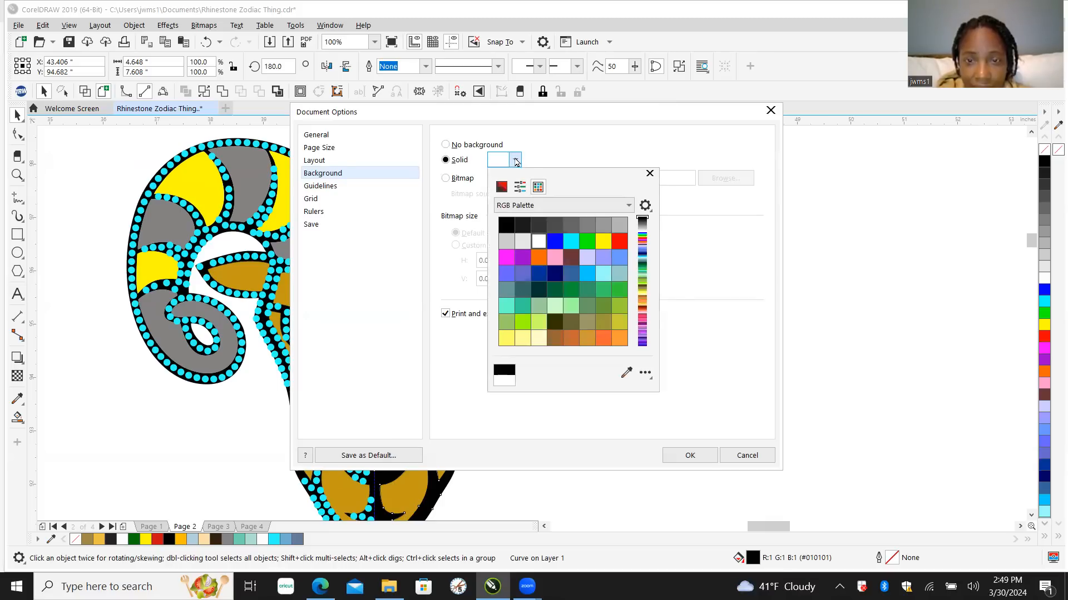
{"action": "left_click", "coordinate": [447, 146]}
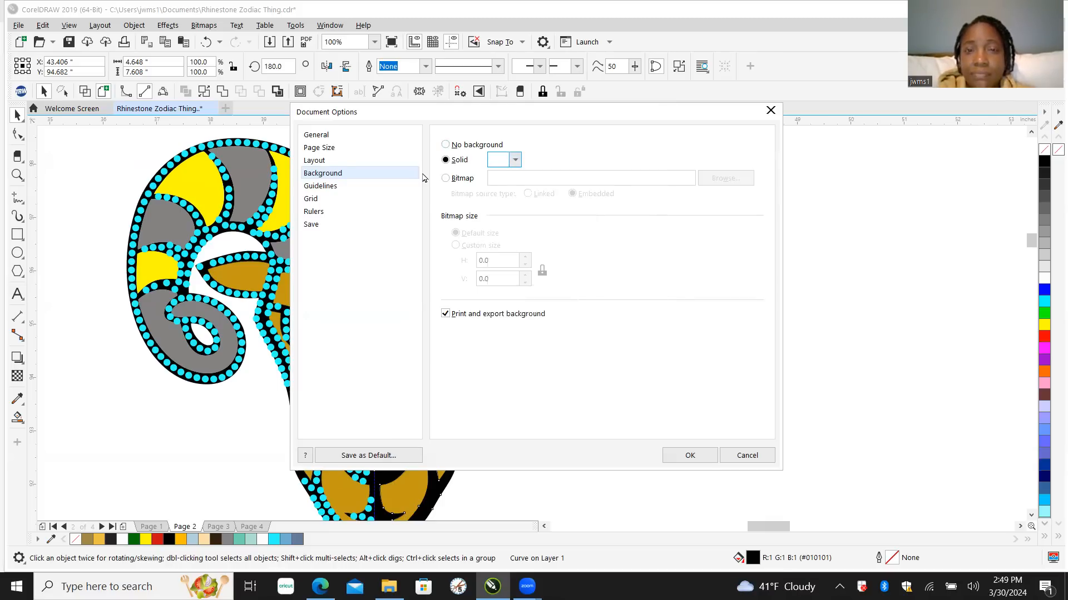
{"action": "left_click", "coordinate": [445, 146]}
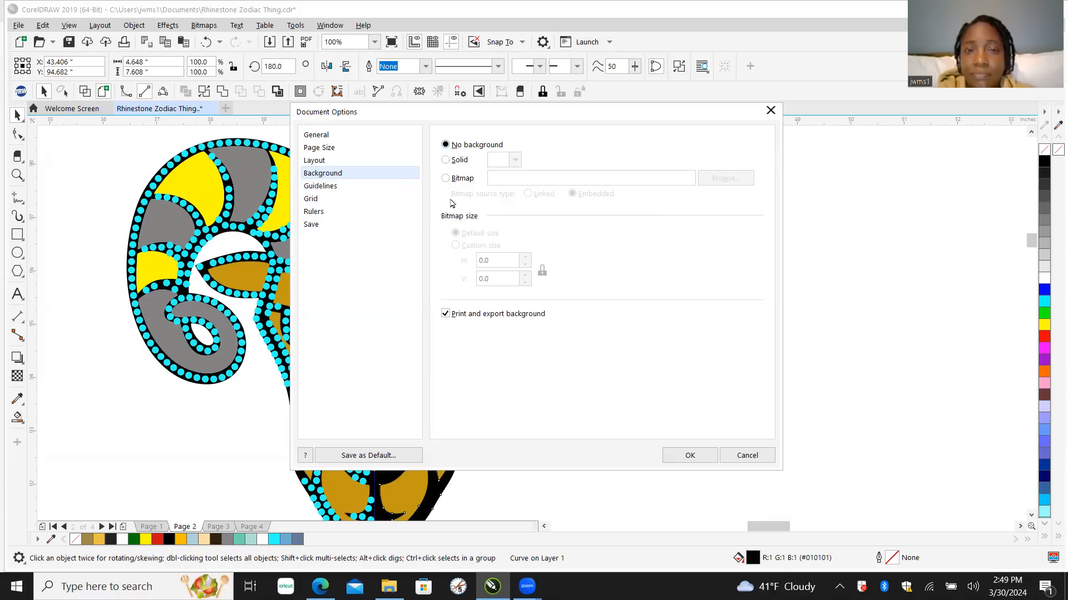
{"action": "left_click", "coordinate": [683, 454]}
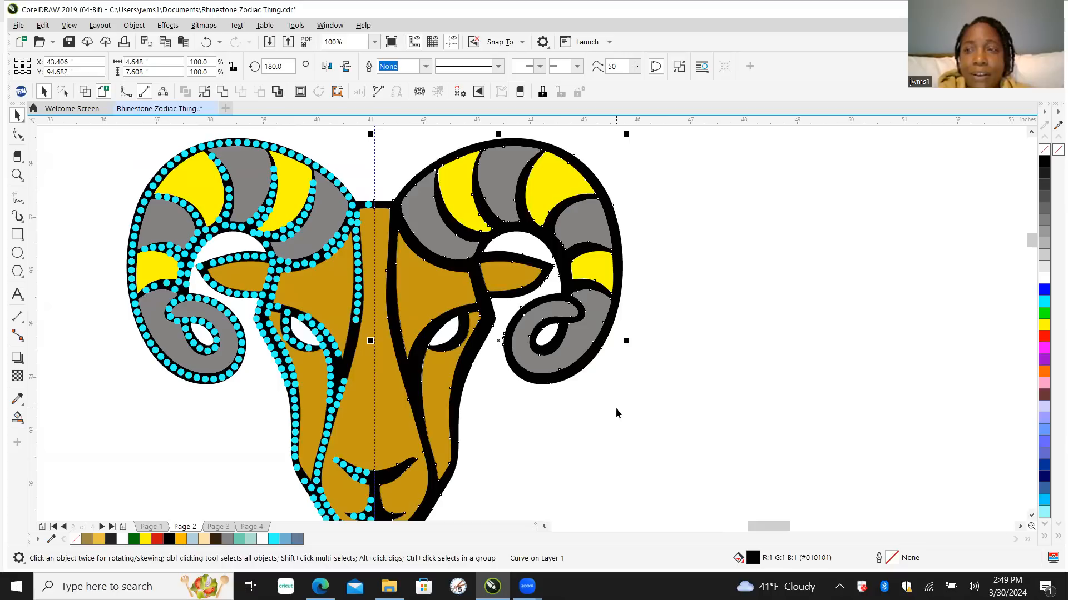
Step: Set the page background to solid 10% Black and check it across the whole page around the Aries designs
{"action": "scroll", "coordinate": [536, 381], "scroll_direction": "down", "scroll_amount": 2}
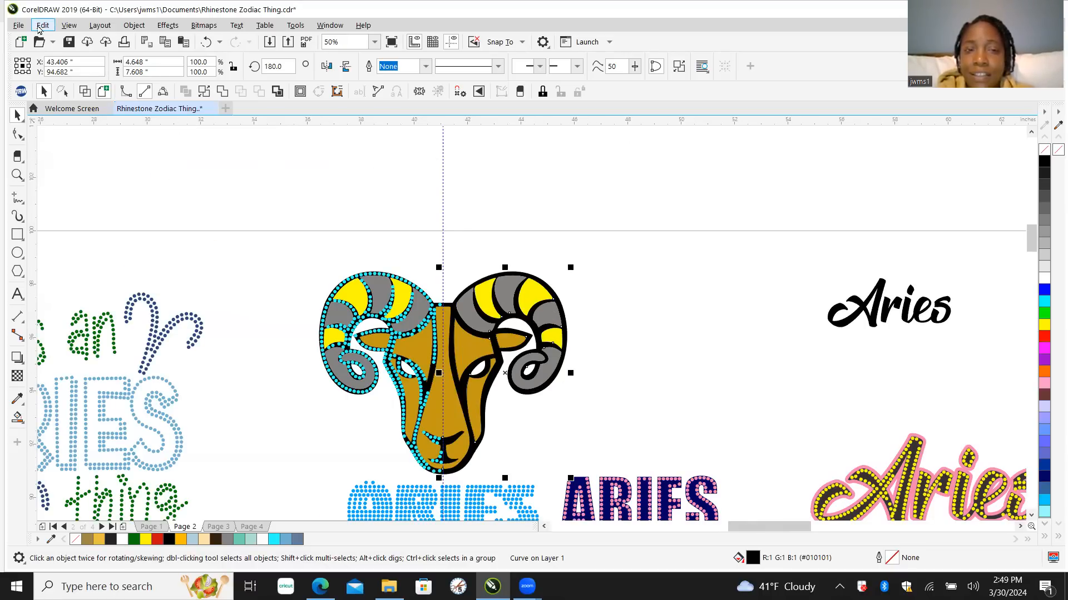
{"action": "left_click", "coordinate": [18, 25]}
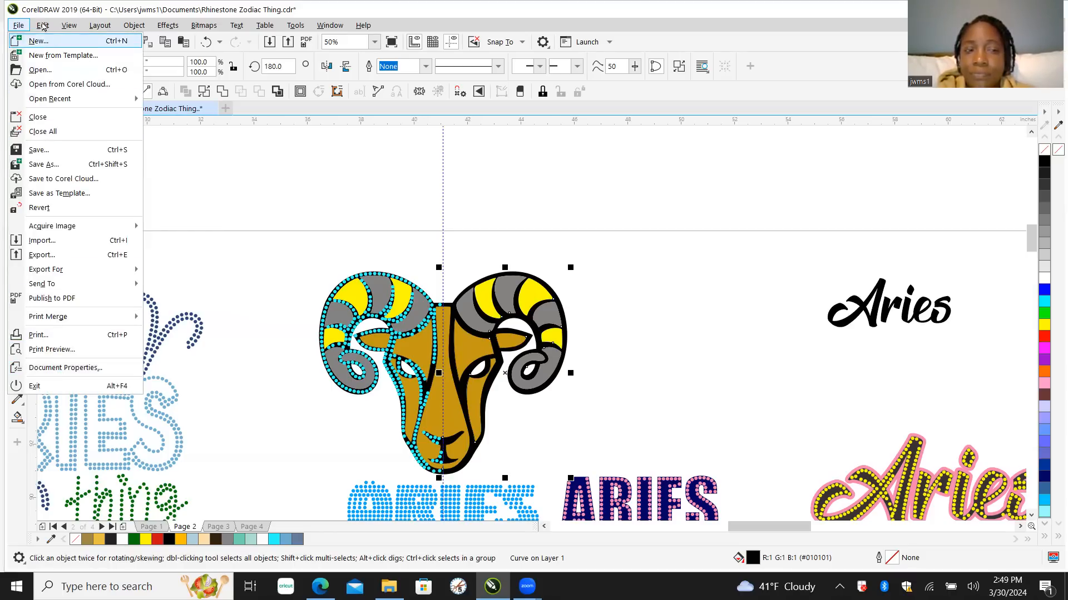
{"action": "left_click", "coordinate": [18, 25]}
{"action": "left_click", "coordinate": [44, 26]}
{"action": "mouse_move", "coordinate": [96, 29]}
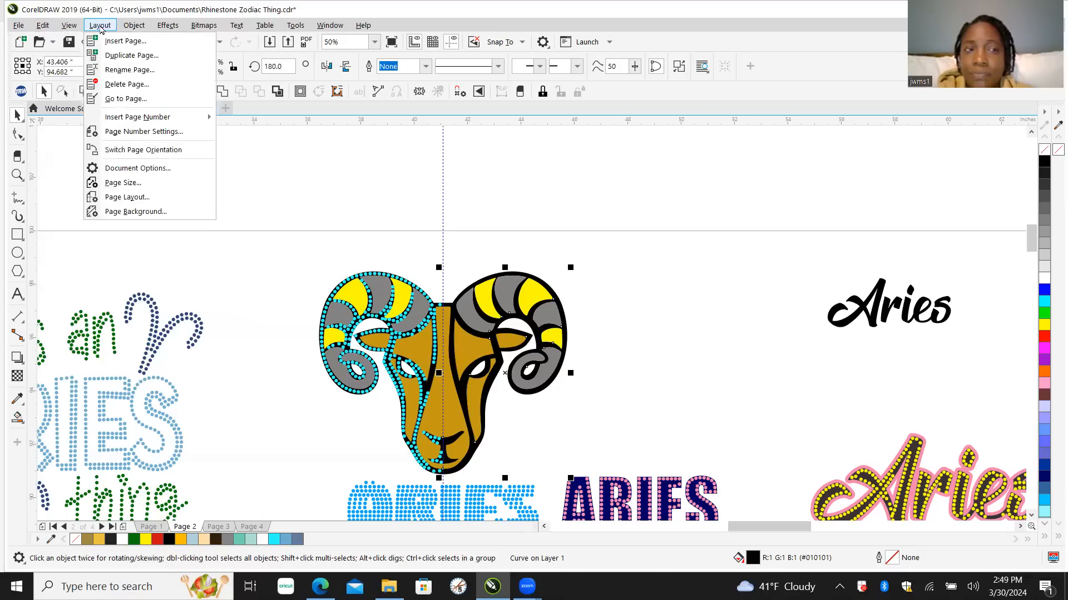
{"action": "left_click", "coordinate": [151, 213]}
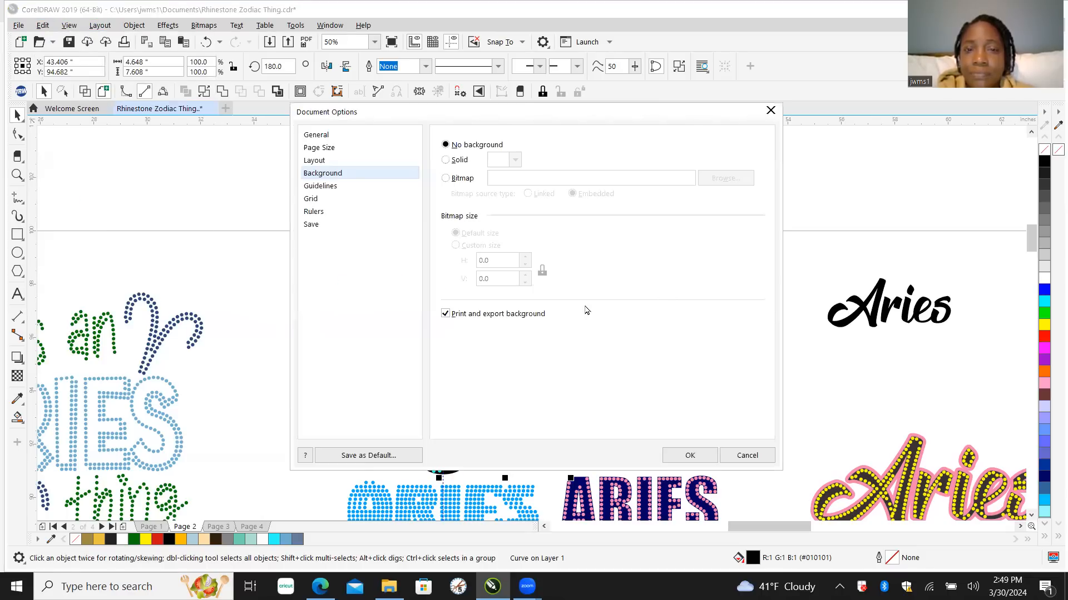
{"action": "left_click", "coordinate": [453, 160]}
{"action": "left_click", "coordinate": [516, 162]}
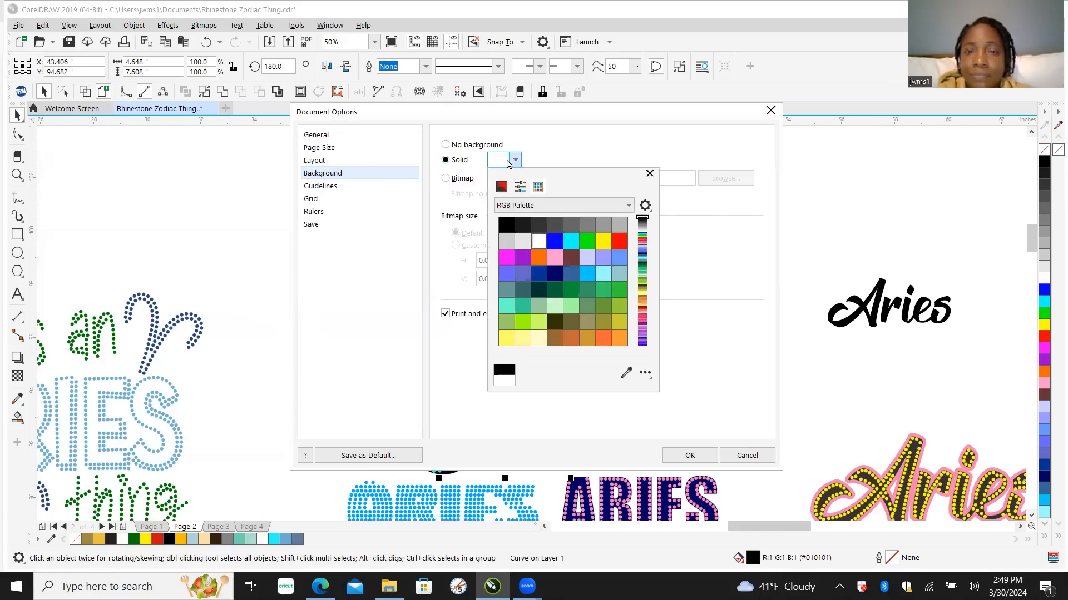
{"action": "left_click", "coordinate": [523, 242]}
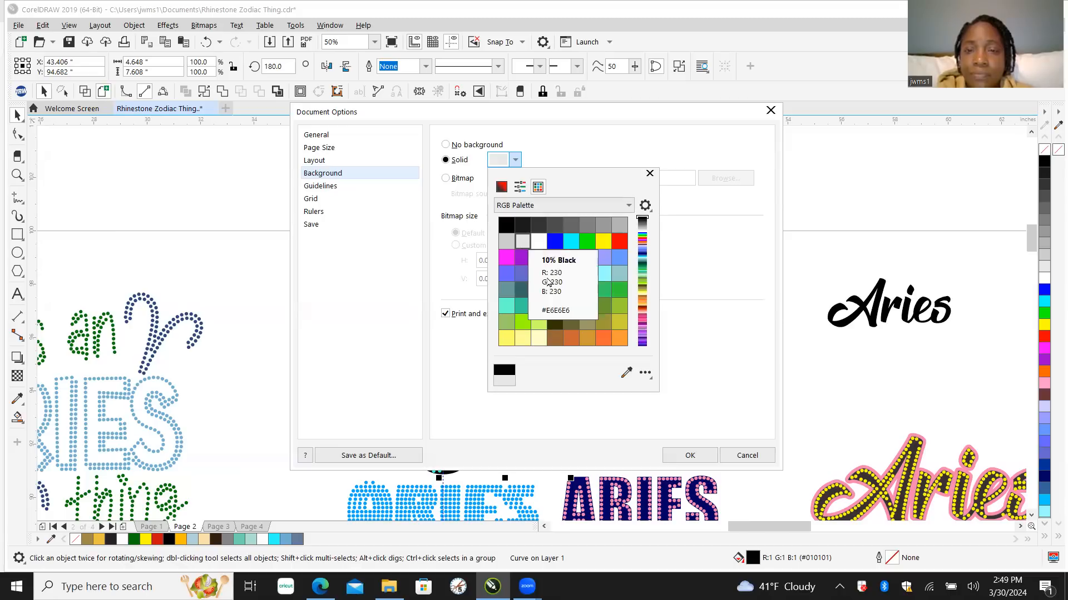
{"action": "left_click", "coordinate": [700, 456]}
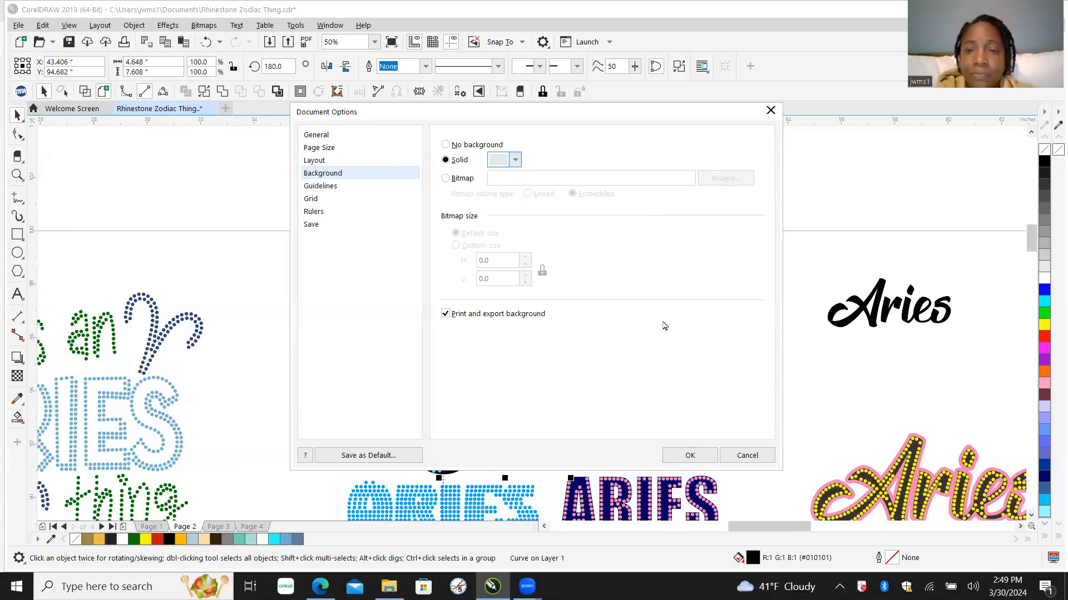
{"action": "left_click", "coordinate": [709, 454]}
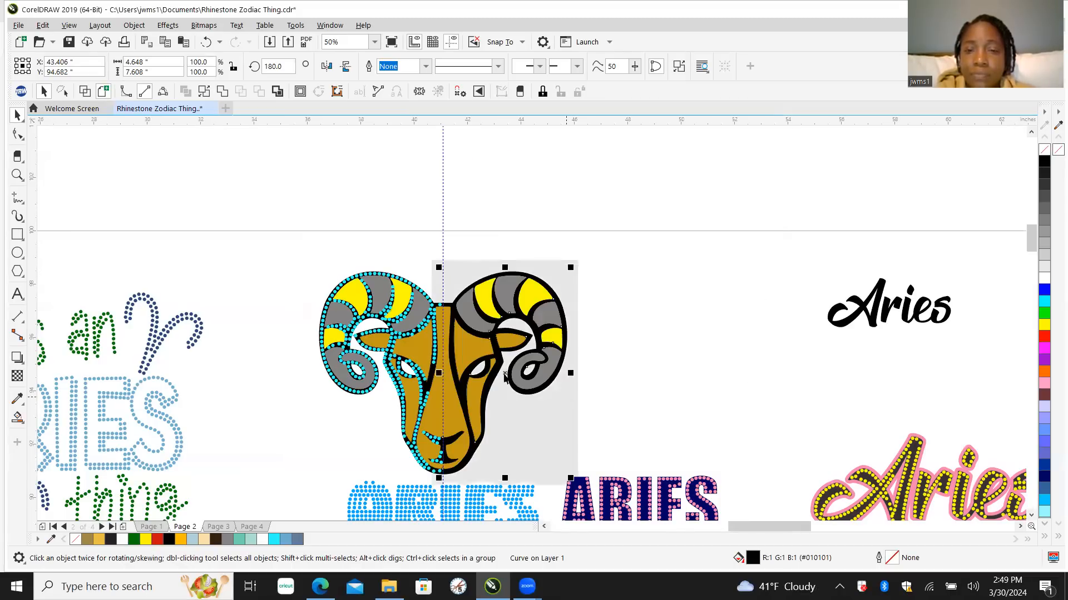
{"action": "scroll", "coordinate": [423, 222], "scroll_direction": "down", "scroll_amount": 5}
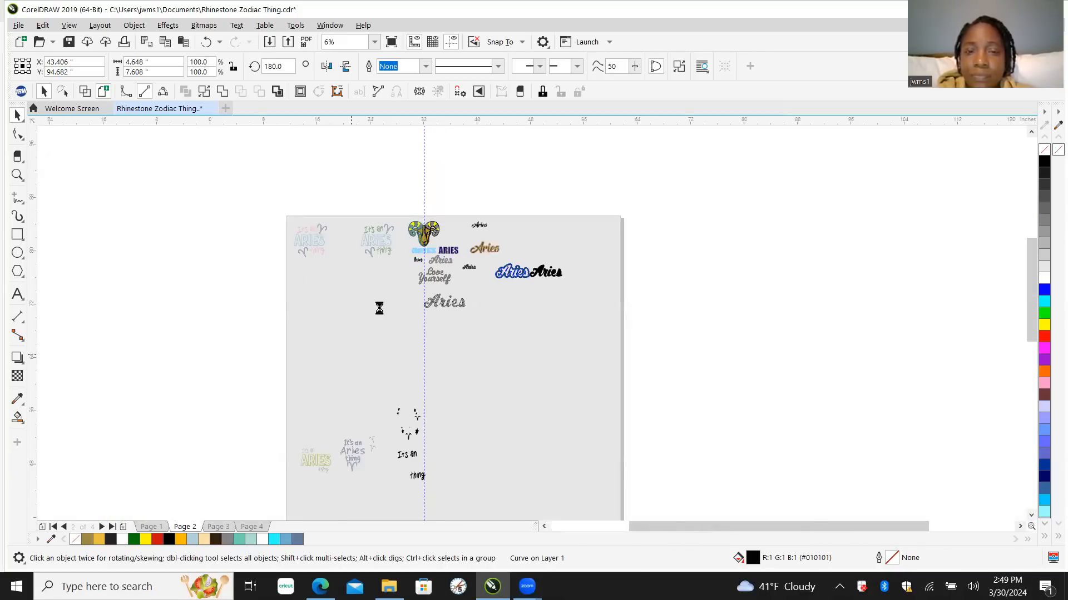
{"action": "scroll", "coordinate": [365, 310], "scroll_direction": "up", "scroll_amount": 3}
{"action": "scroll", "coordinate": [456, 361], "scroll_direction": "down", "scroll_amount": 3}
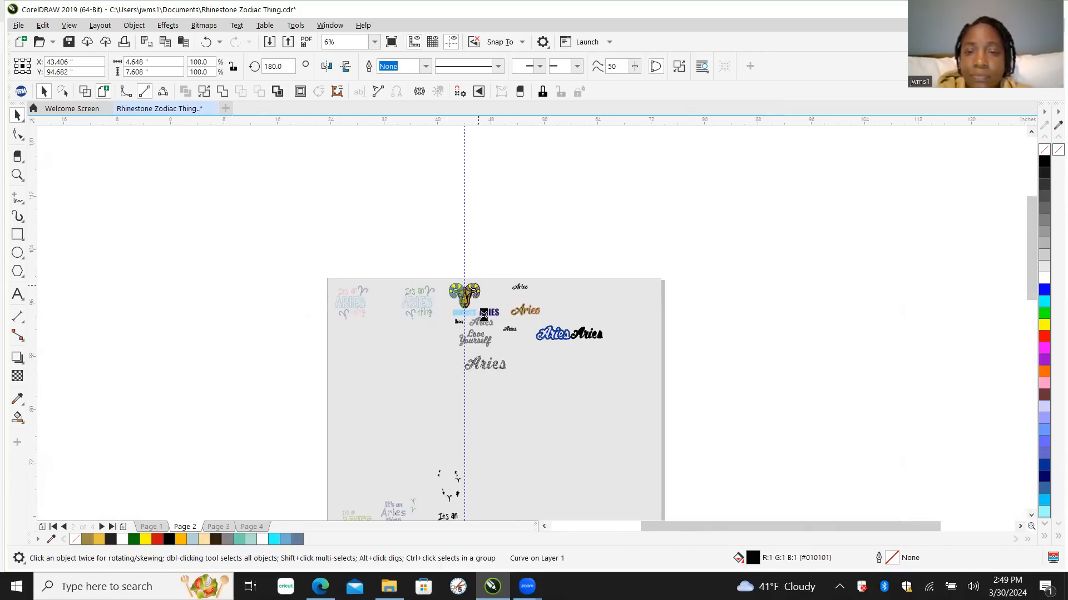
{"action": "scroll", "coordinate": [467, 314], "scroll_direction": "up", "scroll_amount": 2}
{"action": "scroll", "coordinate": [467, 314], "scroll_direction": "up", "scroll_amount": 2}
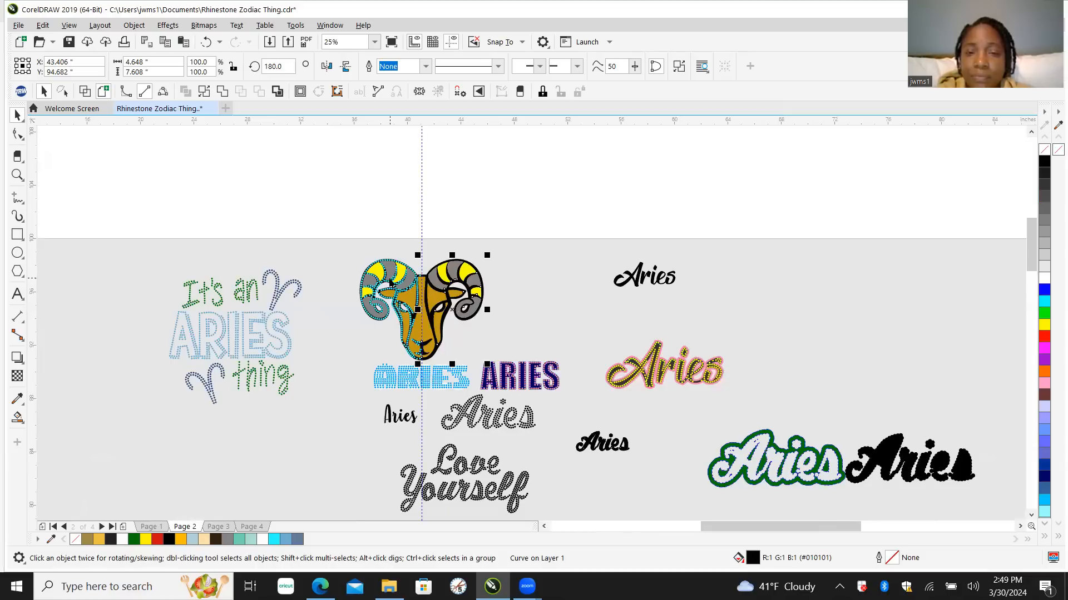
Step: Set the page background to No background and save the document
{"action": "left_click", "coordinate": [344, 187]}
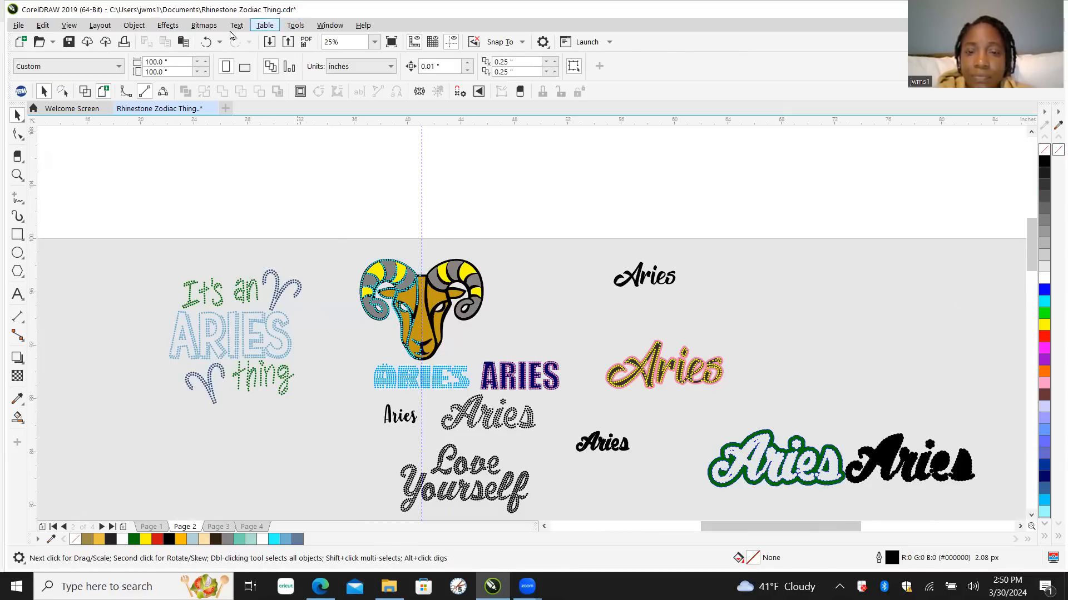
{"action": "left_click", "coordinate": [295, 26]}
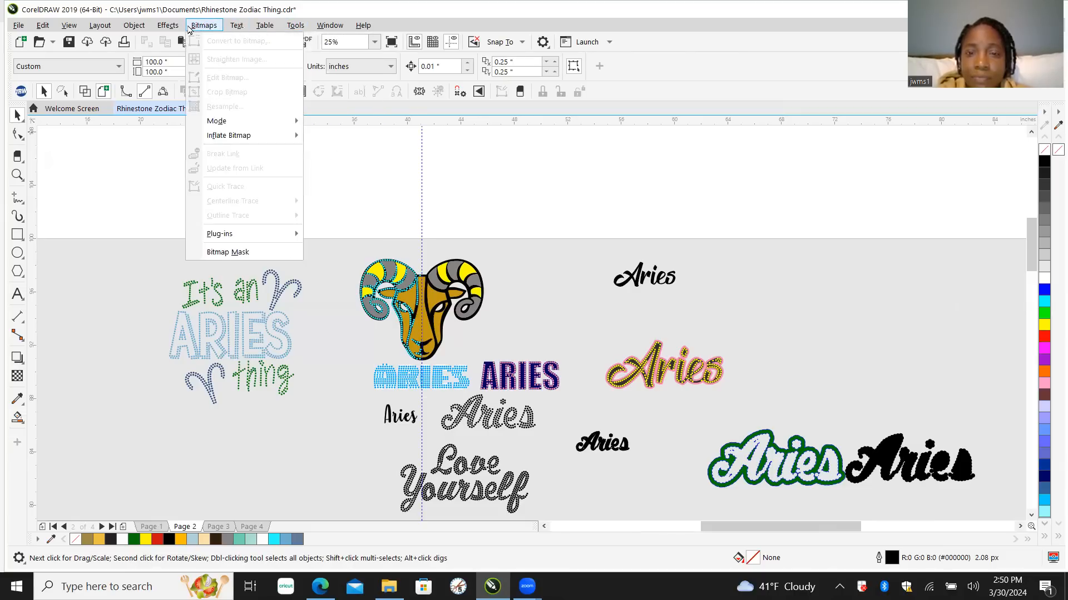
{"action": "mouse_move", "coordinate": [163, 26]}
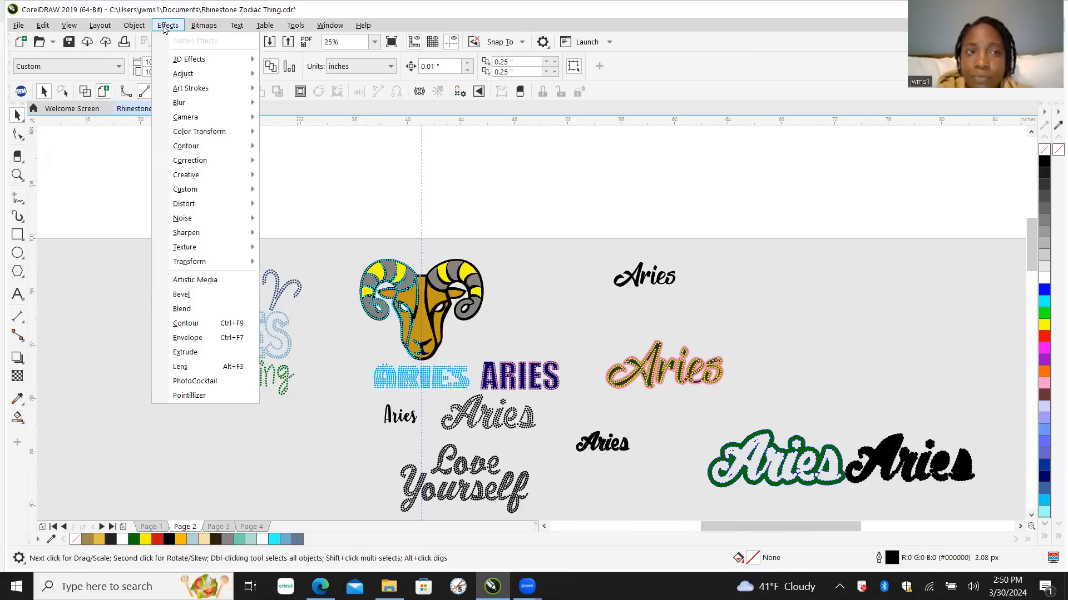
{"action": "mouse_move", "coordinate": [102, 27]}
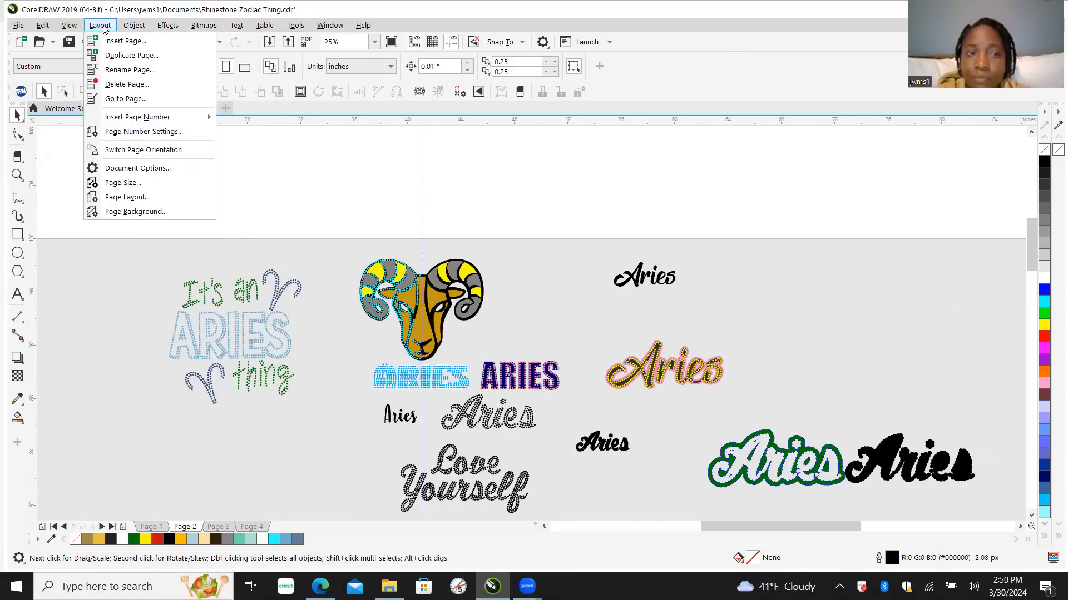
{"action": "left_click", "coordinate": [142, 214]}
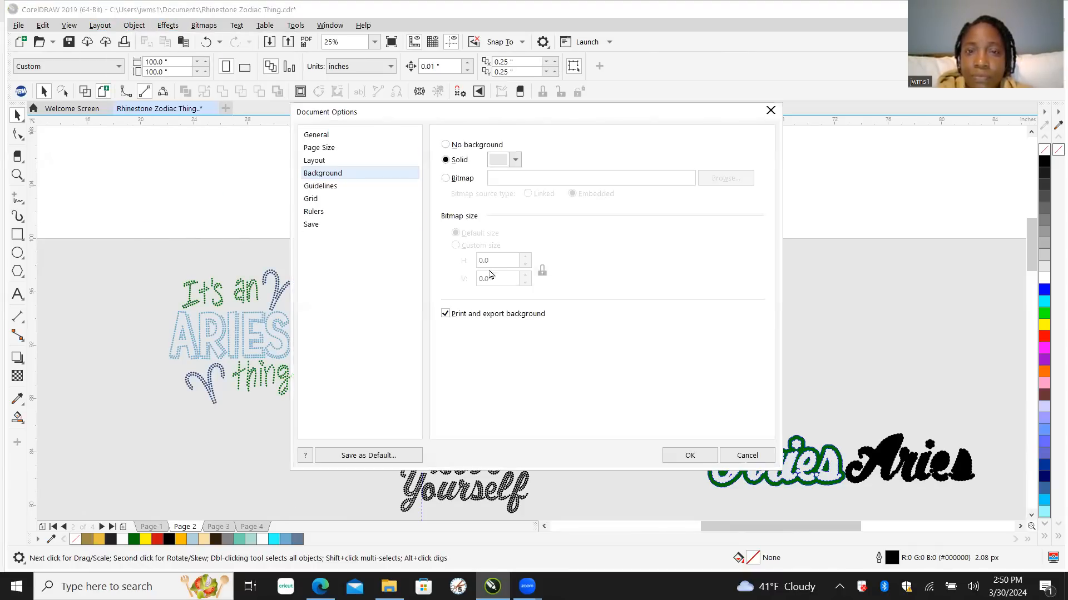
{"action": "left_click", "coordinate": [446, 146]}
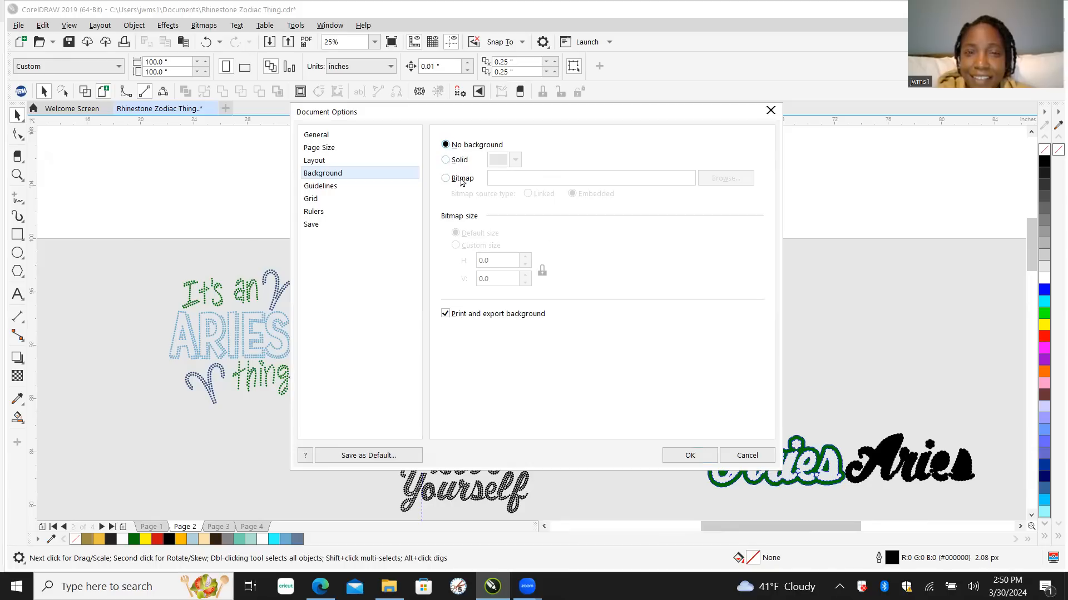
{"action": "left_click", "coordinate": [689, 455]}
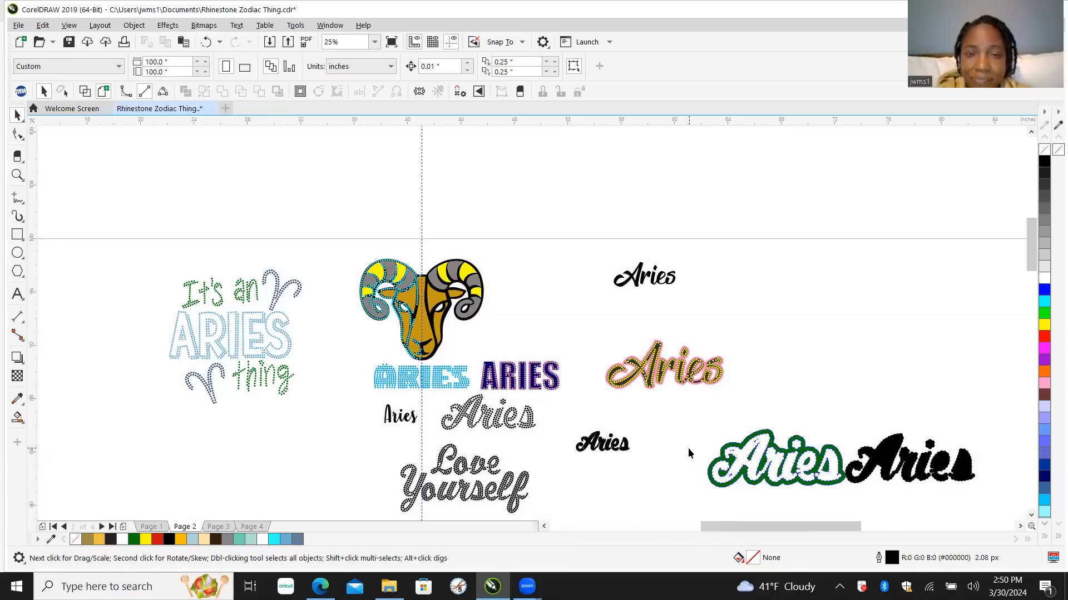
{"action": "key", "text": "F3"}
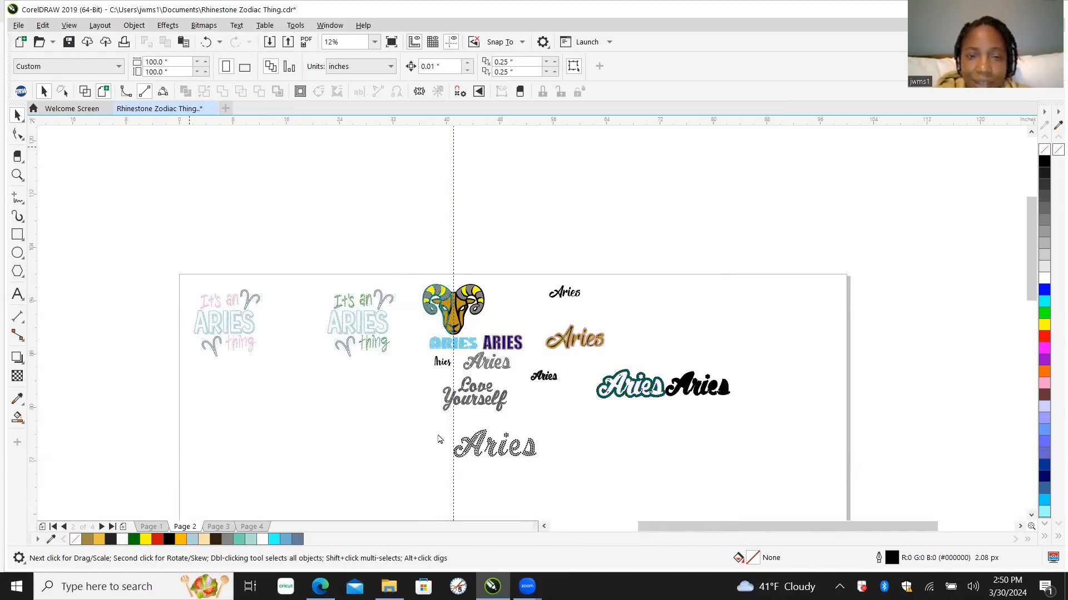
{"action": "key", "text": "ctrl+s"}
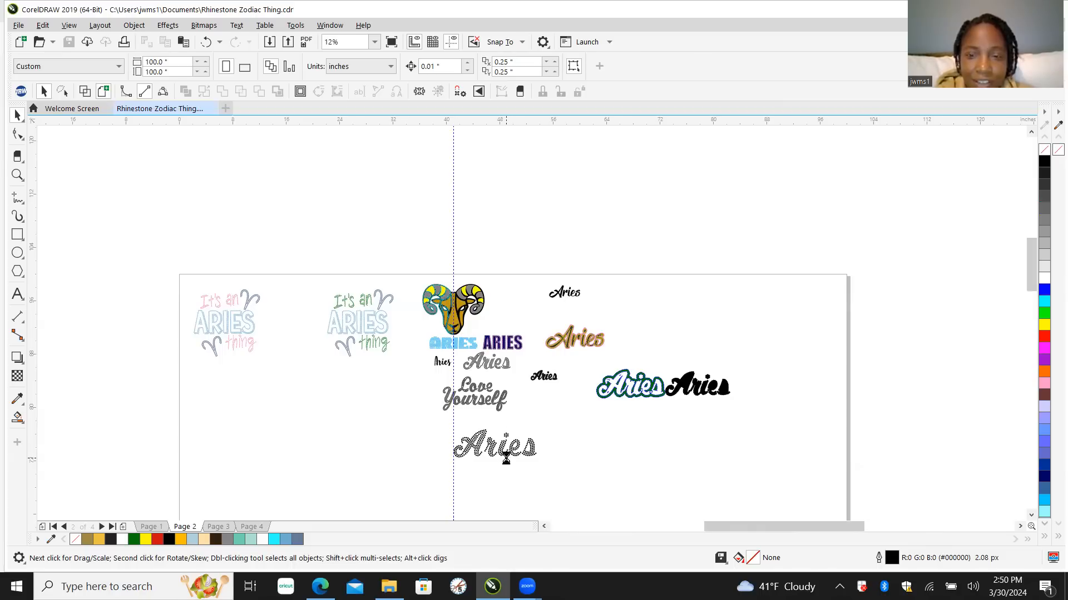
Step: Examine the half-outlined ram head and the surrounding Aries rhinestone designs up close and from a distance
{"action": "scroll", "coordinate": [506, 463], "scroll_direction": "up", "scroll_amount": 2}
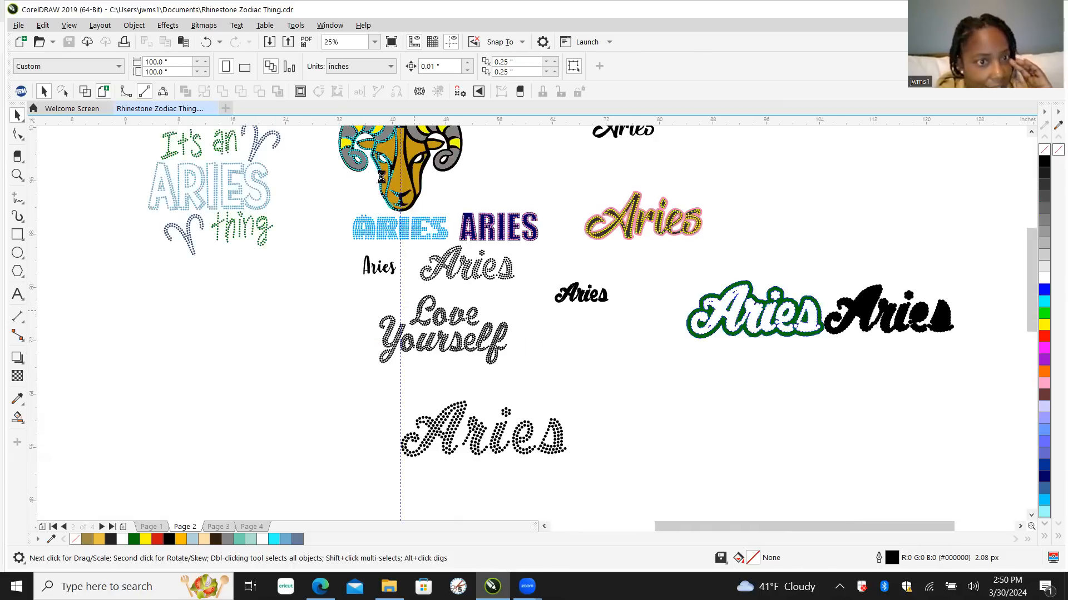
{"action": "scroll", "coordinate": [378, 166], "scroll_direction": "down", "scroll_amount": 1}
{"action": "scroll", "coordinate": [414, 160], "scroll_direction": "up", "scroll_amount": 1}
{"action": "scroll", "coordinate": [414, 161], "scroll_direction": "up", "scroll_amount": 1}
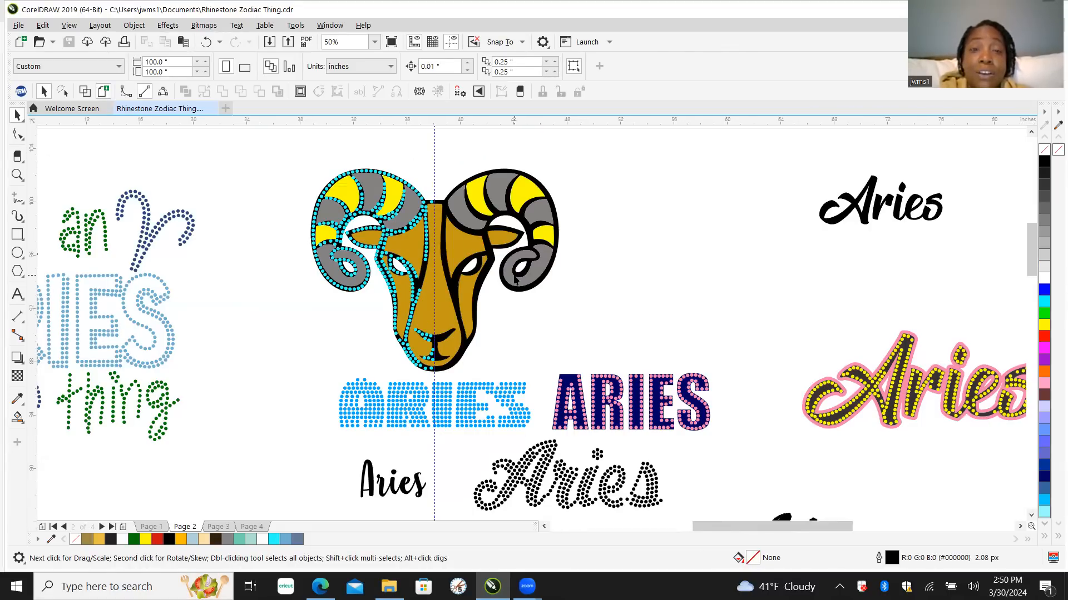
{"action": "scroll", "coordinate": [506, 275], "scroll_direction": "down", "scroll_amount": 2}
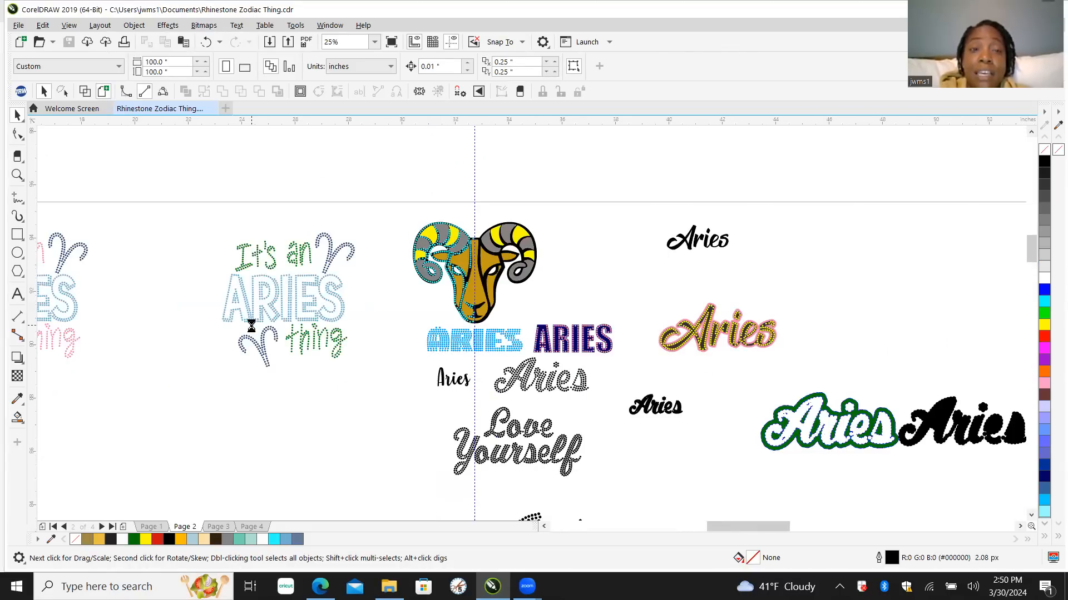
{"action": "scroll", "coordinate": [251, 325], "scroll_direction": "up", "scroll_amount": 2}
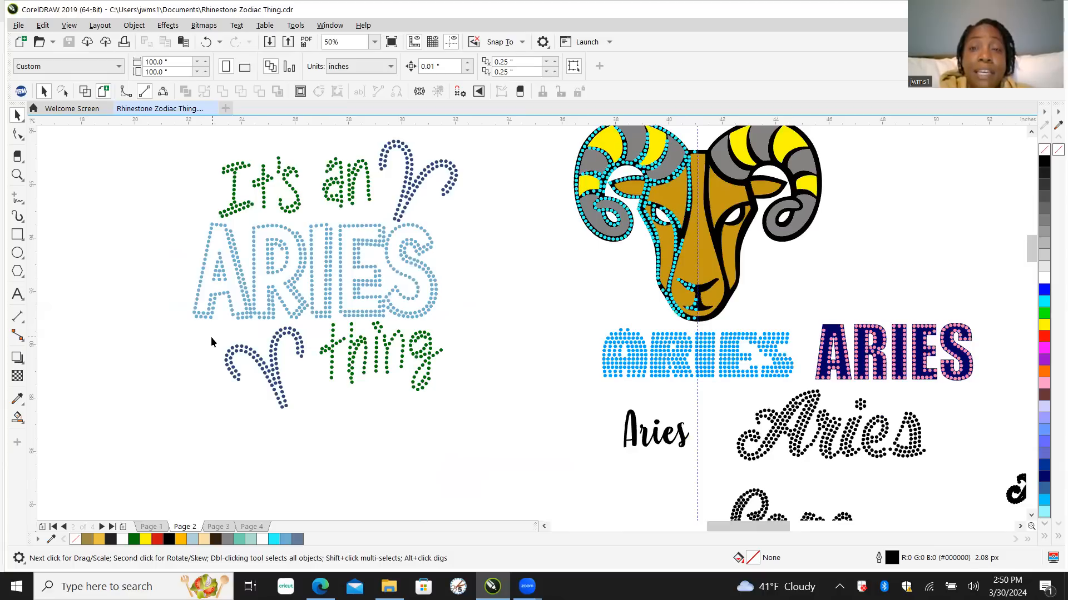
{"action": "scroll", "coordinate": [189, 344], "scroll_direction": "down", "scroll_amount": 2}
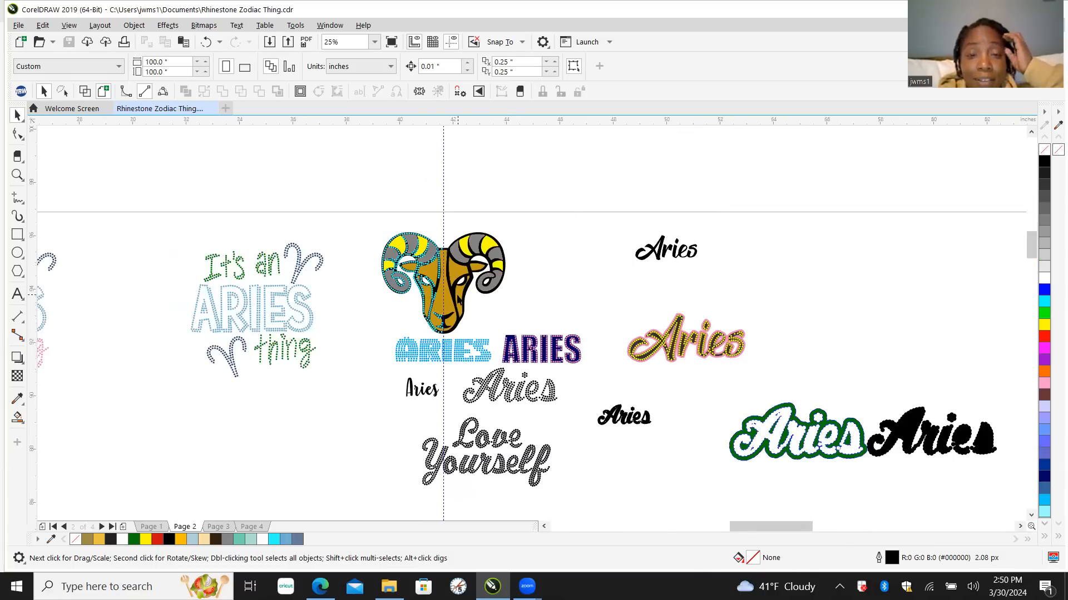
{"action": "scroll", "coordinate": [459, 300], "scroll_direction": "up", "scroll_amount": 2}
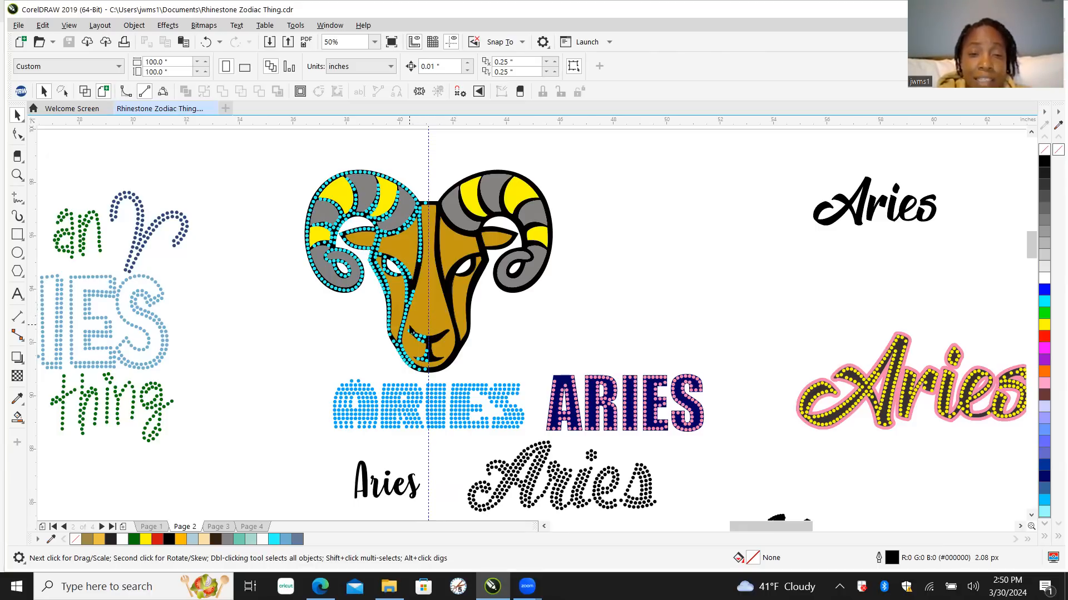
{"action": "scroll", "coordinate": [443, 288], "scroll_direction": "down", "scroll_amount": 2}
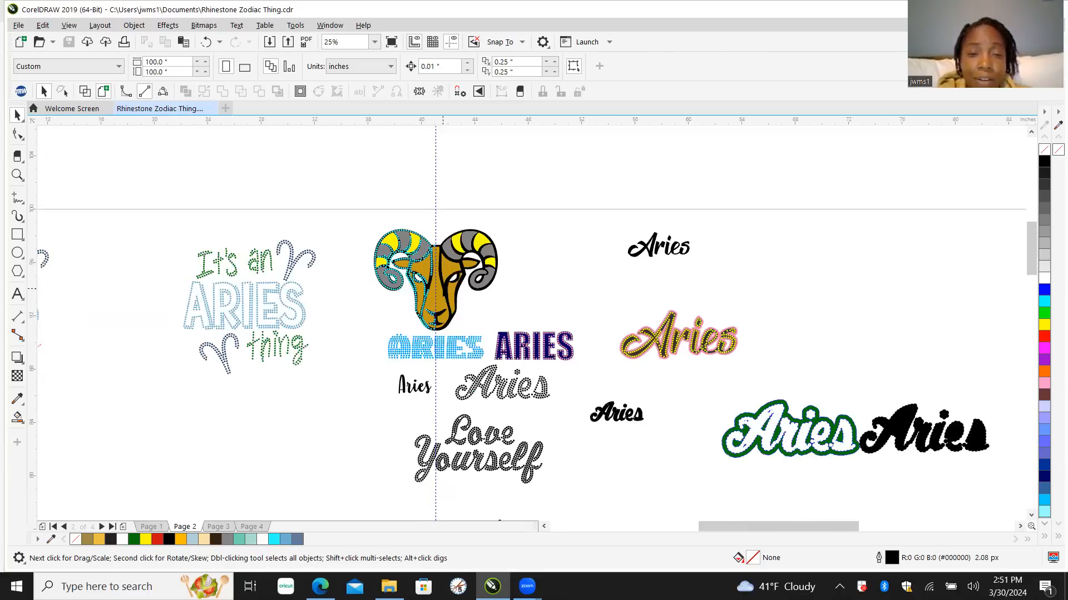
{"action": "scroll", "coordinate": [425, 300], "scroll_direction": "up", "scroll_amount": 2}
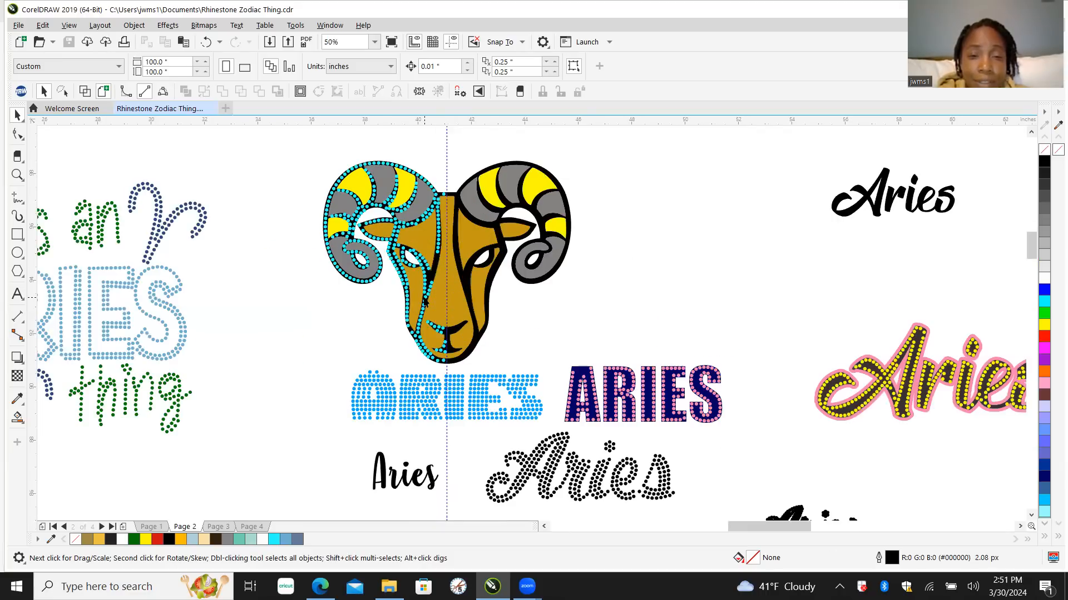
{"action": "scroll", "coordinate": [434, 303], "scroll_direction": "down", "scroll_amount": 2}
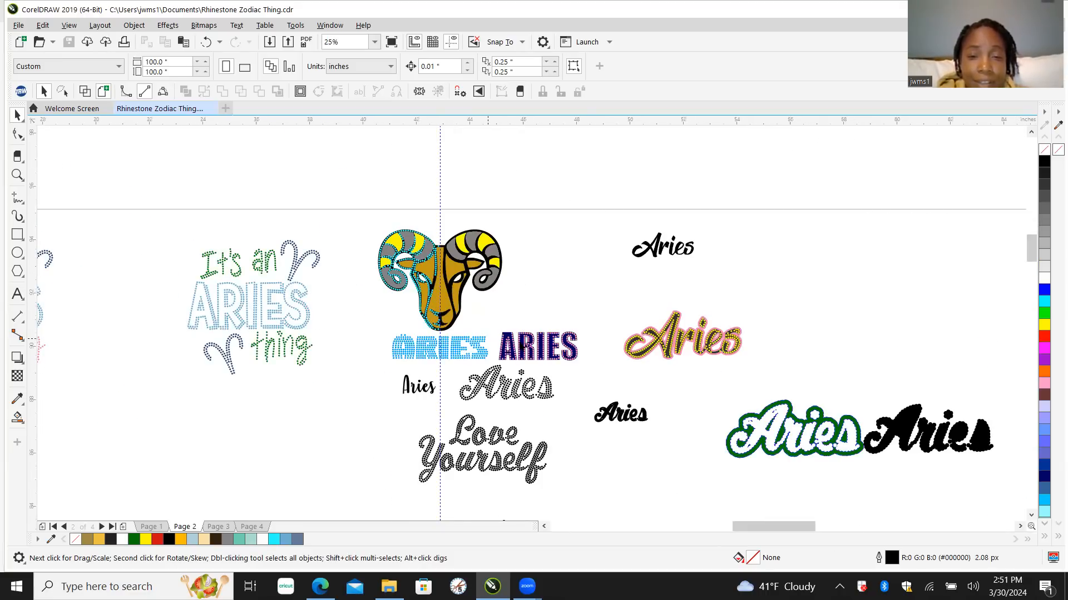
Step: Place a copy of the navy ARIES lettering without its pink rhinestones across the ram's face, at about X 41.04, Y 93.45 inches
{"action": "scroll", "coordinate": [520, 340], "scroll_direction": "up", "scroll_amount": 2}
{"action": "scroll", "coordinate": [521, 336], "scroll_direction": "up", "scroll_amount": 2}
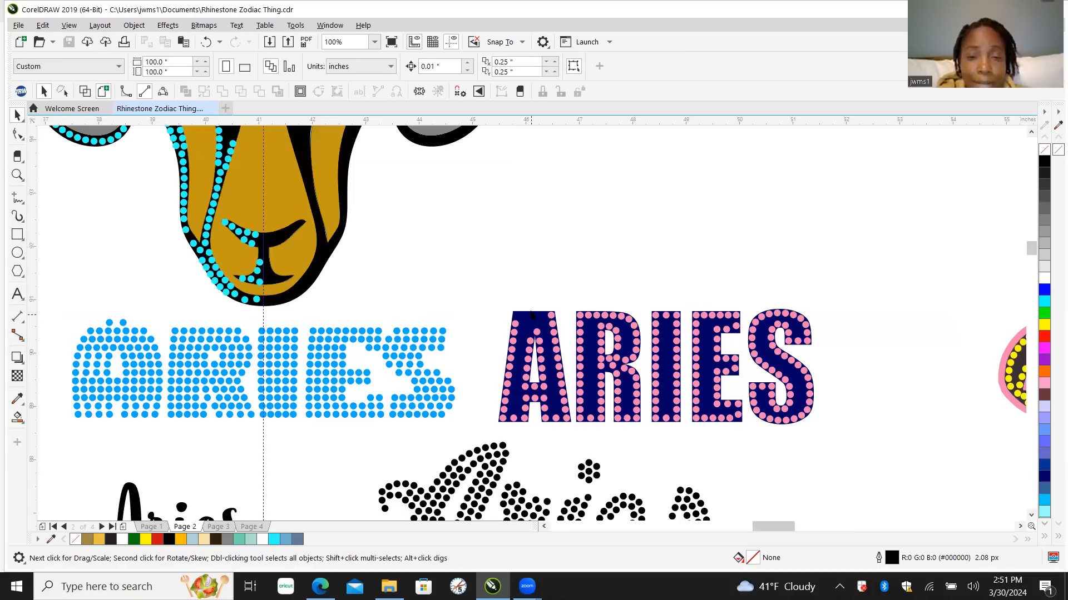
{"action": "left_click", "coordinate": [529, 328]}
{"action": "scroll", "coordinate": [542, 331], "scroll_direction": "down", "scroll_amount": 4}
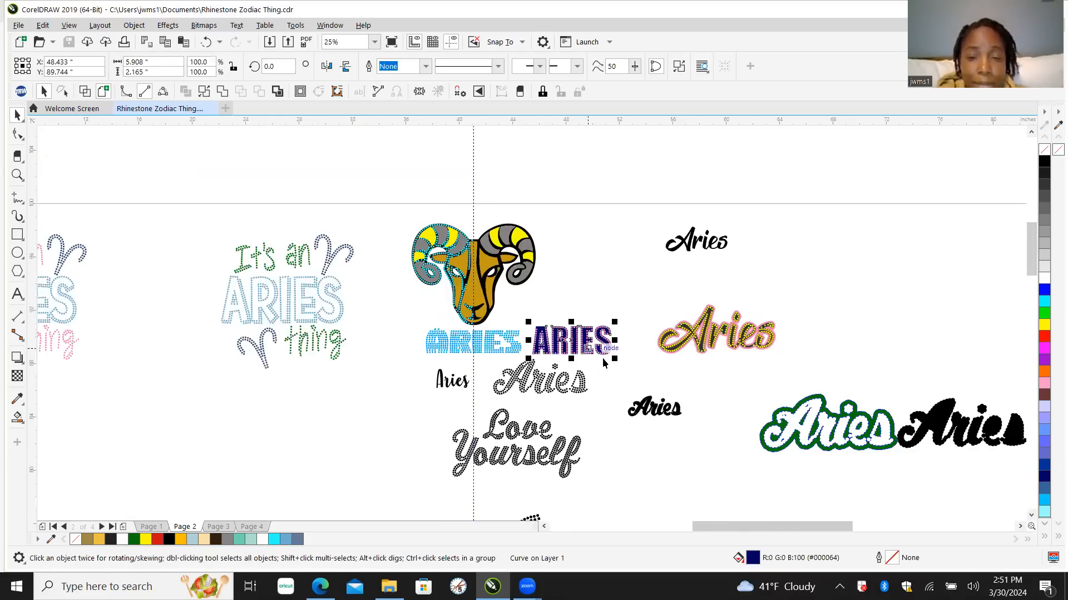
{"action": "scroll", "coordinate": [351, 319], "scroll_direction": "down", "scroll_amount": 2}
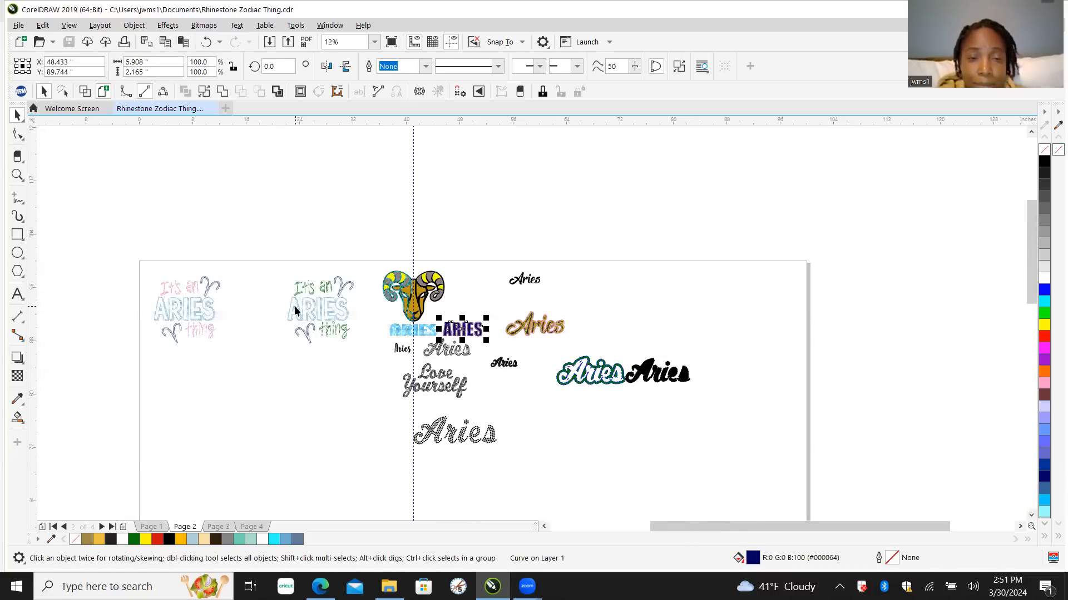
{"action": "scroll", "coordinate": [433, 327], "scroll_direction": "up", "scroll_amount": 2}
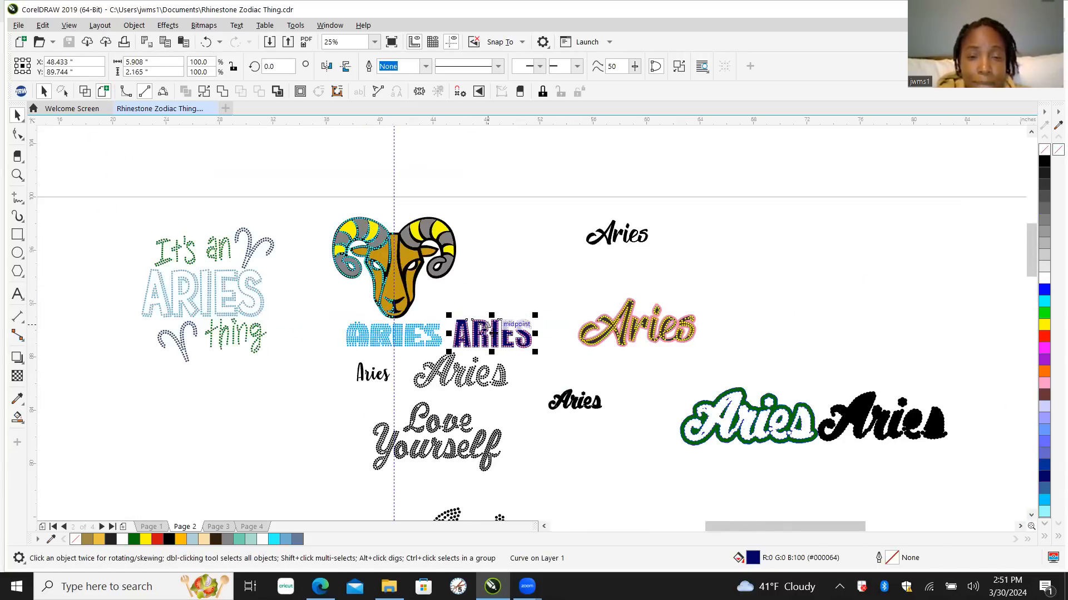
{"action": "left_click_drag", "start_coordinate": [485, 331], "coordinate": [387, 285]}
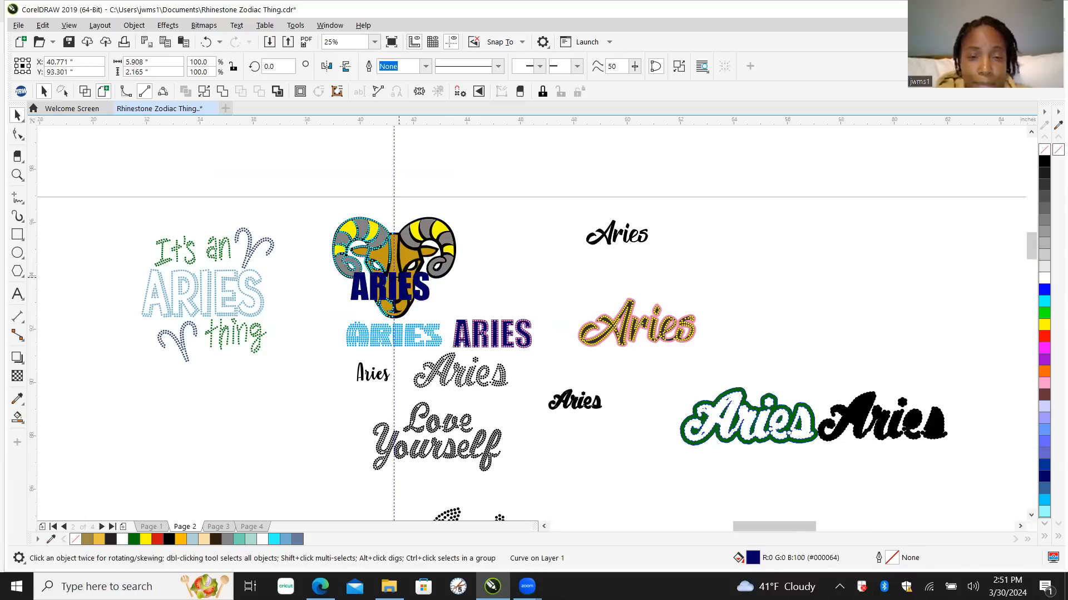
{"action": "scroll", "coordinate": [388, 285], "scroll_direction": "up", "scroll_amount": 3}
{"action": "left_click_drag", "start_coordinate": [373, 290], "coordinate": [388, 284]}
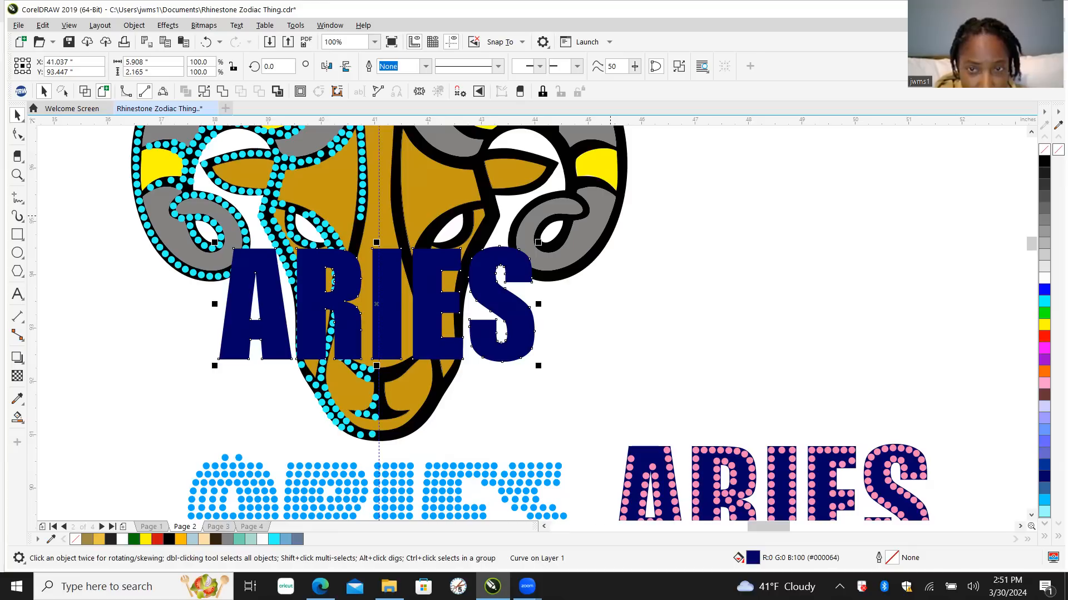
Step: Try to centre the navy ARIES copy on the black outline of the ram's right half, and undo the alignment and move
{"action": "left_click", "coordinate": [610, 214], "text": "shift"}
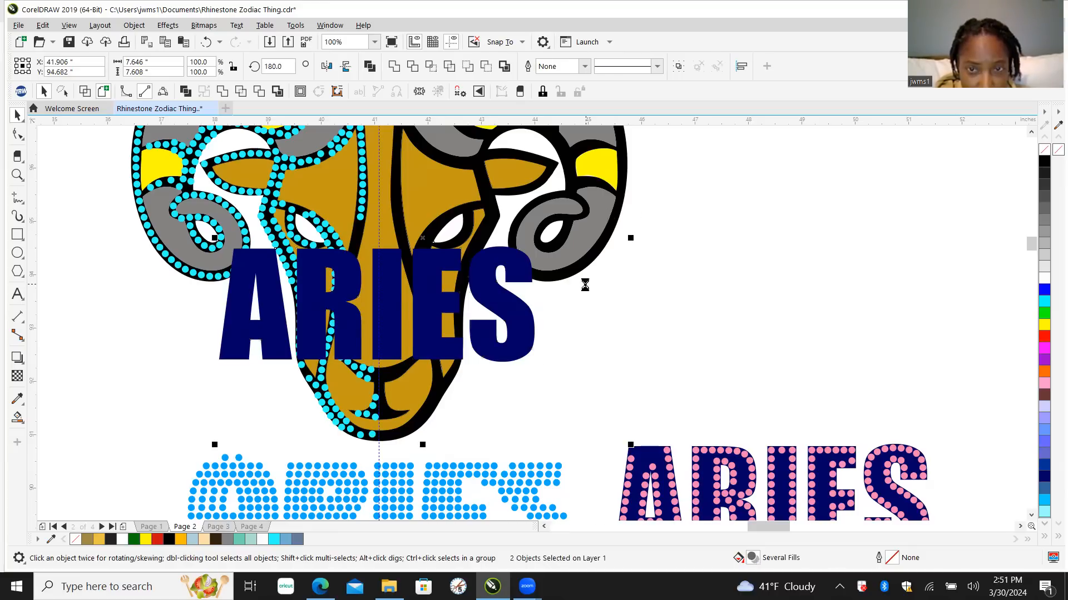
{"action": "key", "text": "c"}
{"action": "scroll", "coordinate": [453, 317], "scroll_direction": "down", "scroll_amount": 1}
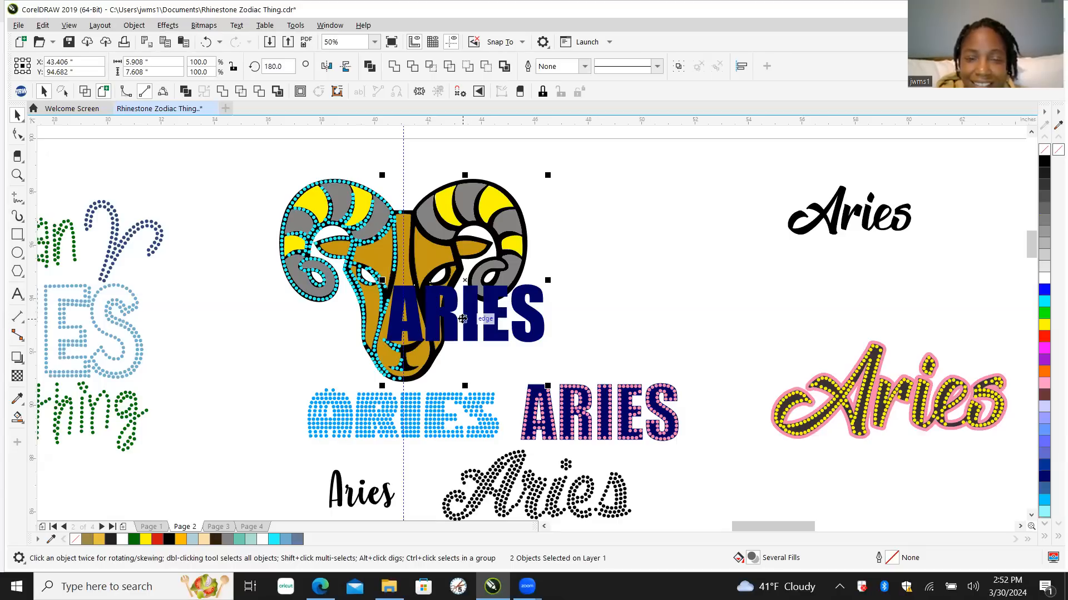
{"action": "left_click_drag", "start_coordinate": [477, 321], "coordinate": [653, 296]}
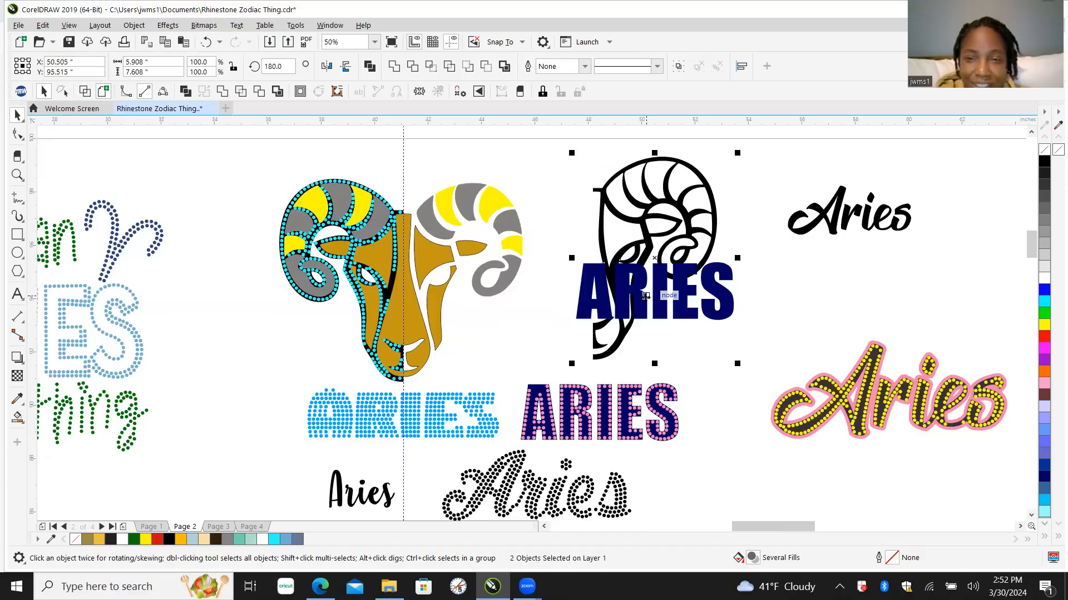
{"action": "key", "text": "ctrl+z"}
{"action": "key", "text": "ctrl+z"}
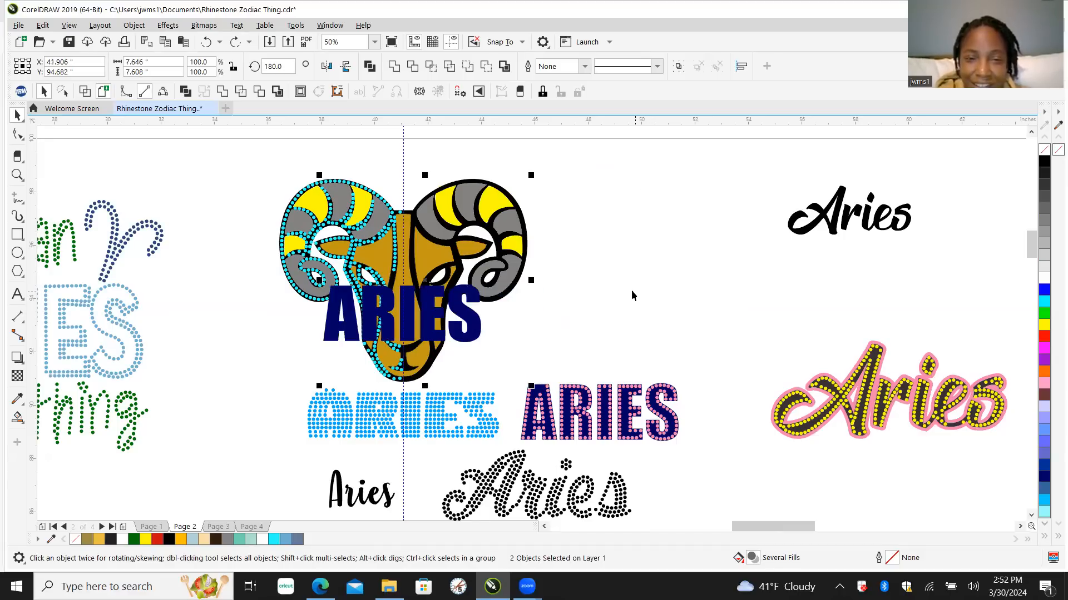
Step: Examine how the navy ARIES copy sits over the horns, eyes and muzzle of the ram head
{"action": "left_click", "coordinate": [699, 293]}
{"action": "scroll", "coordinate": [381, 213], "scroll_direction": "up", "scroll_amount": 1}
{"action": "scroll", "coordinate": [381, 213], "scroll_direction": "up", "scroll_amount": 3}
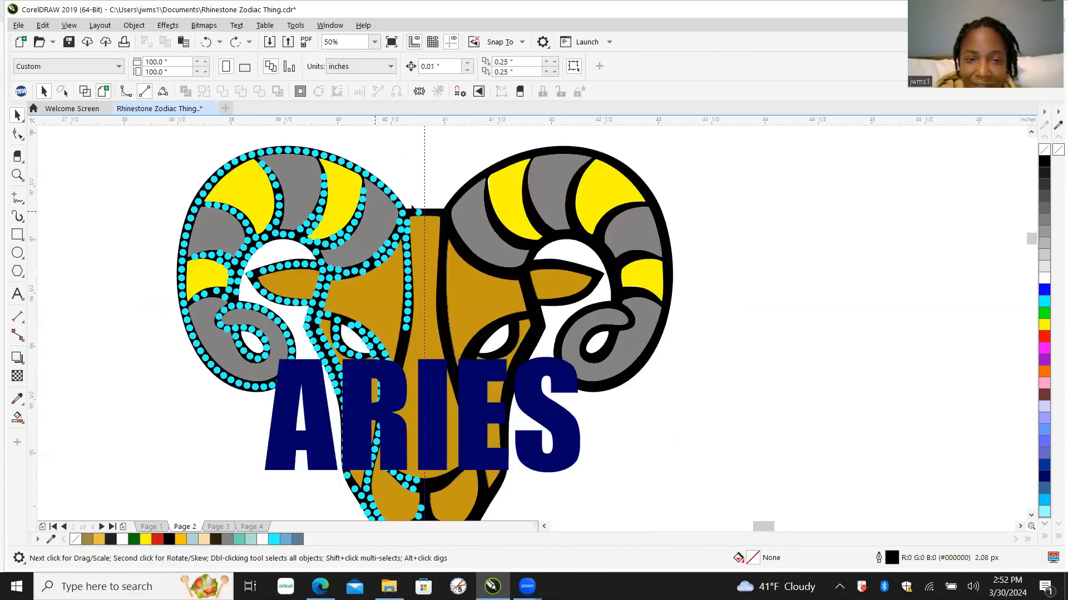
{"action": "scroll", "coordinate": [381, 213], "scroll_direction": "down", "scroll_amount": 2}
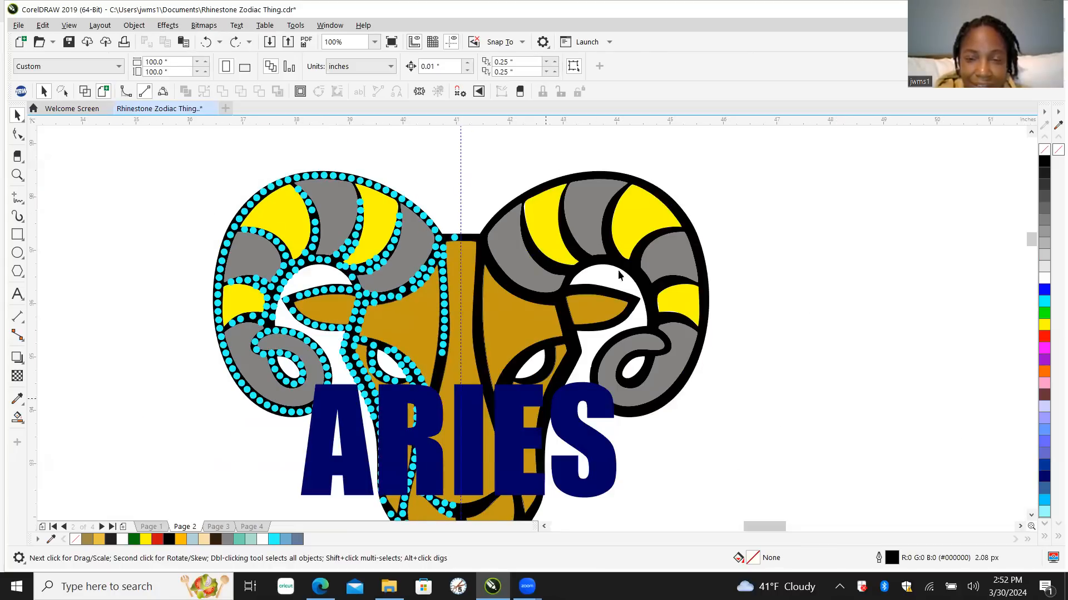
{"action": "scroll", "coordinate": [327, 282], "scroll_direction": "down", "scroll_amount": 1}
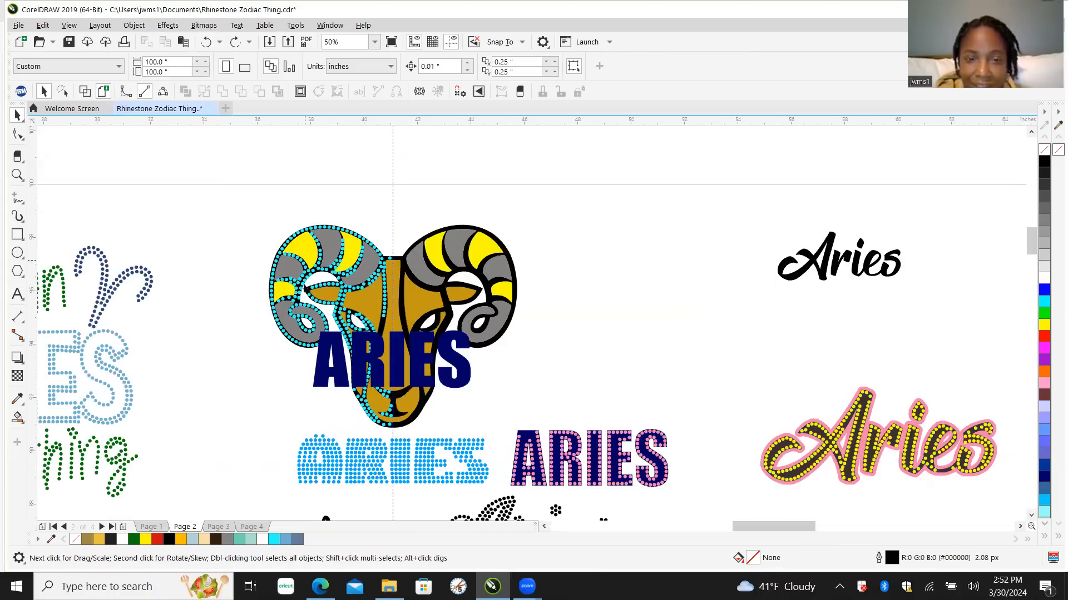
{"action": "scroll", "coordinate": [529, 300], "scroll_direction": "up", "scroll_amount": 3}
{"action": "scroll", "coordinate": [531, 296], "scroll_direction": "down", "scroll_amount": 2}
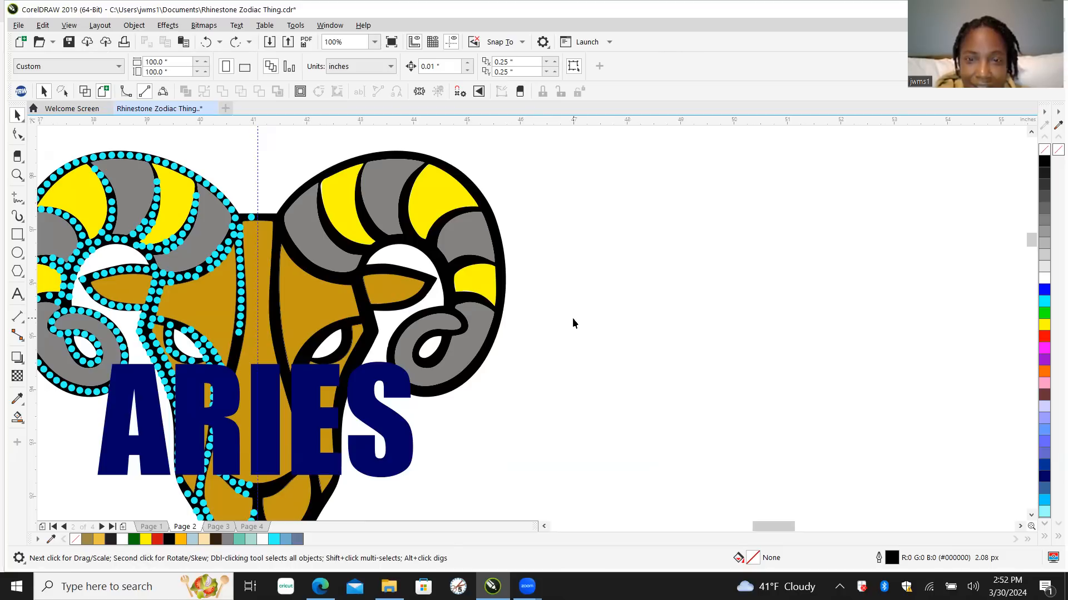
{"action": "scroll", "coordinate": [572, 322], "scroll_direction": "down", "scroll_amount": 1}
{"action": "scroll", "coordinate": [416, 360], "scroll_direction": "up", "scroll_amount": 1}
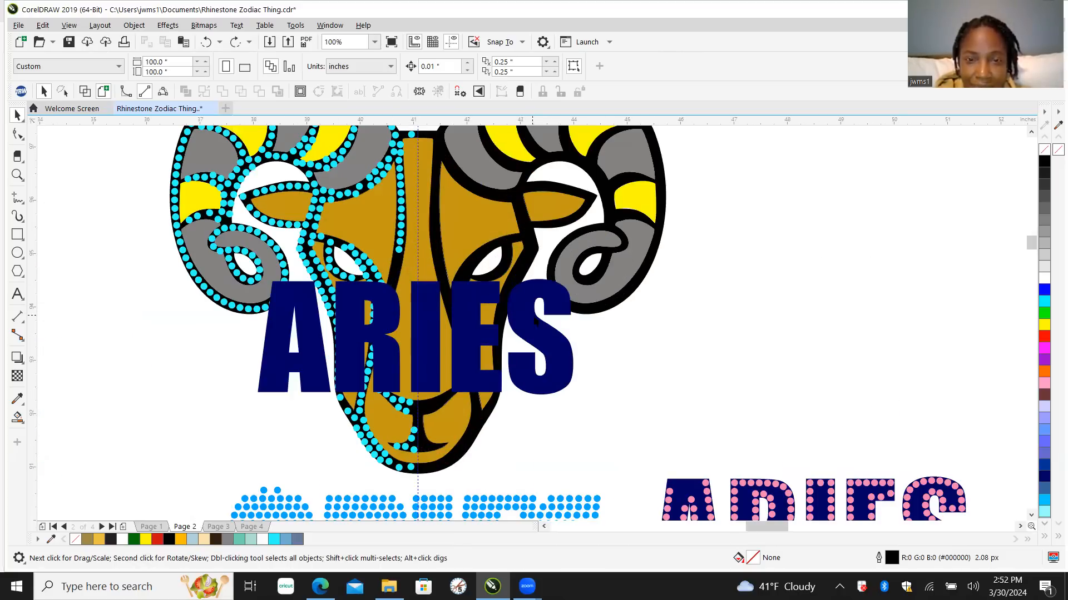
Step: Try to align the navy ARIES lettering horizontally with the centre of the ram's right-half black outline
{"action": "left_click", "coordinate": [529, 323]}
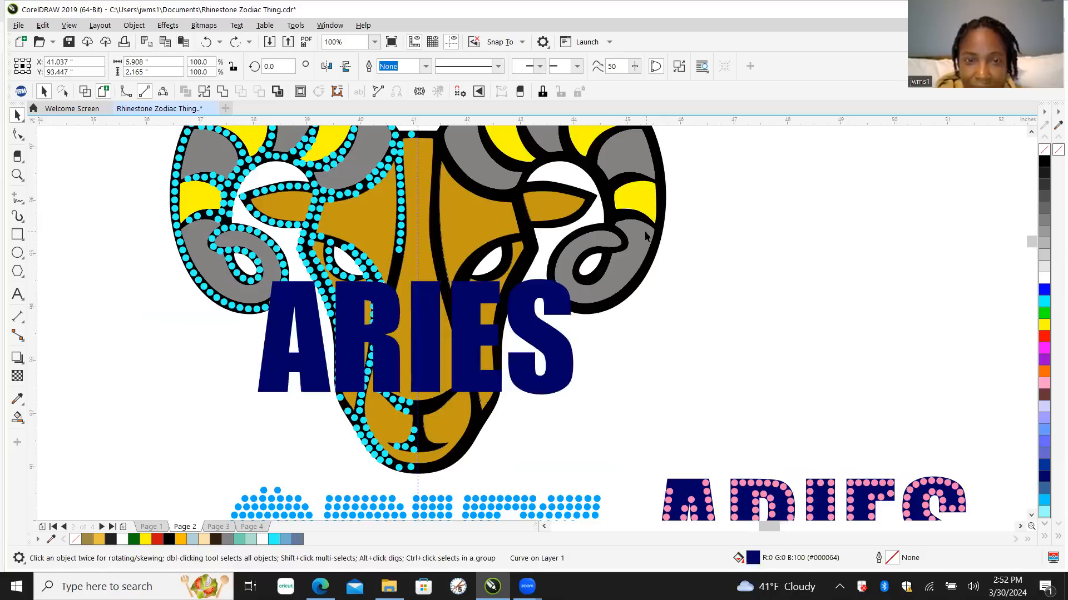
{"action": "scroll", "coordinate": [646, 222], "scroll_direction": "up", "scroll_amount": 2}
{"action": "left_click", "coordinate": [681, 208], "text": "shift"}
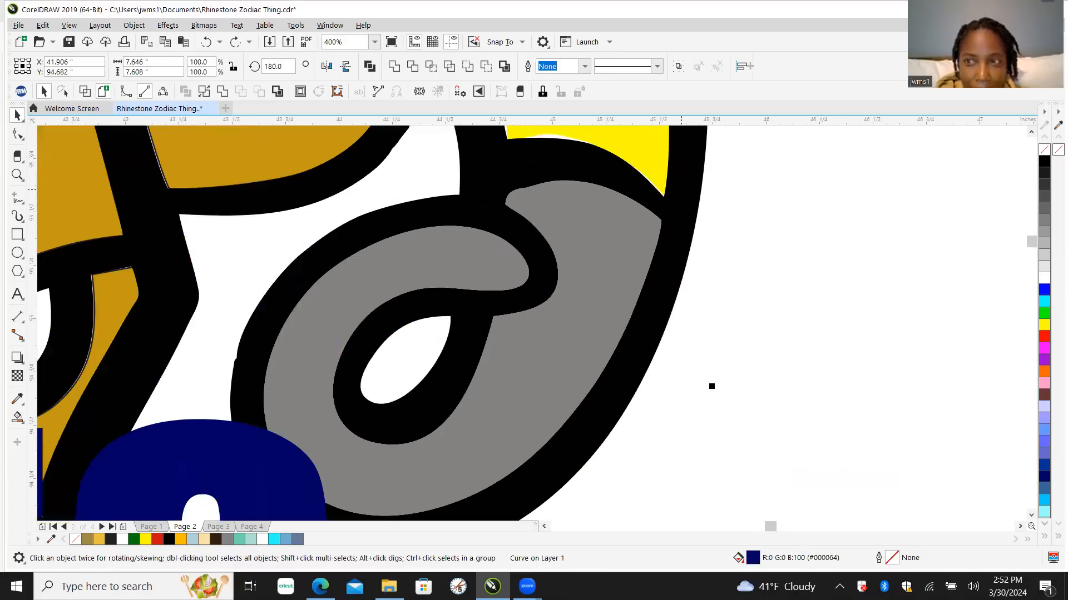
{"action": "scroll", "coordinate": [590, 251], "scroll_direction": "down", "scroll_amount": 2}
{"action": "key", "text": "c"}
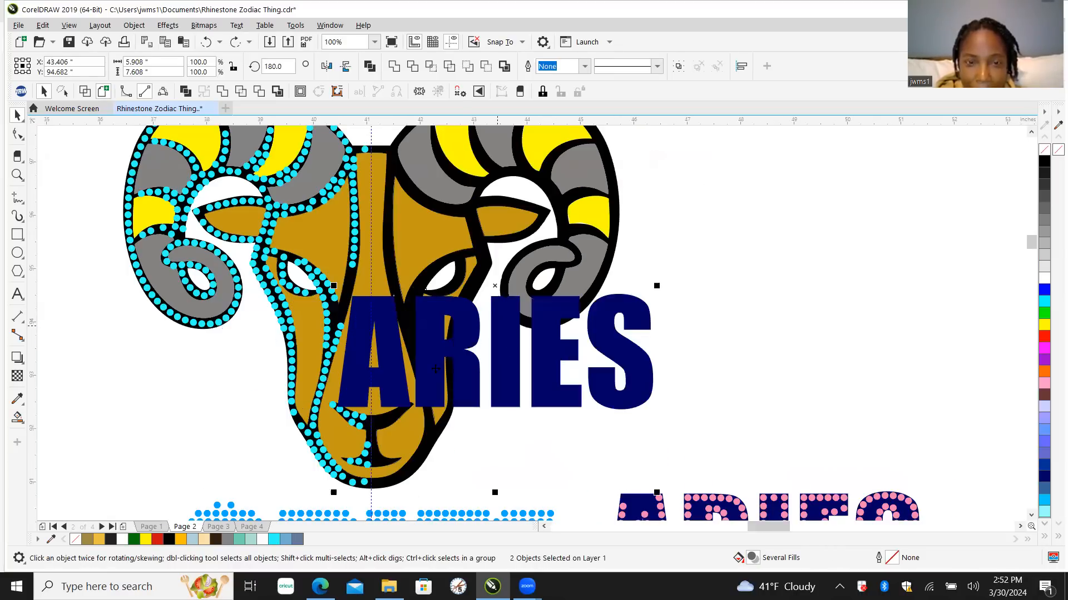
{"action": "scroll", "coordinate": [431, 370], "scroll_direction": "down", "scroll_amount": 1}
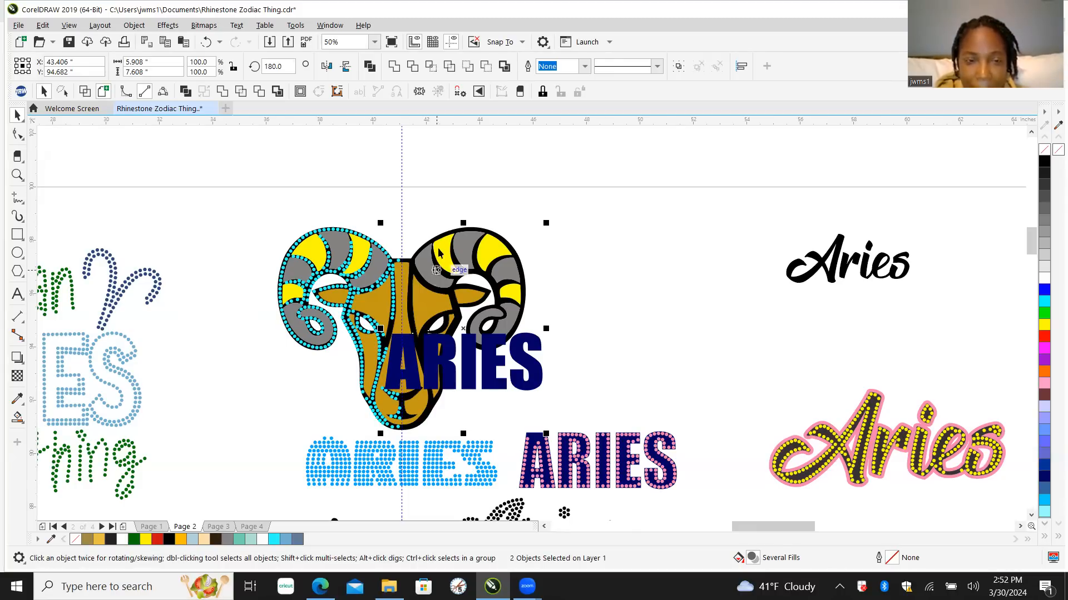
{"action": "left_click", "coordinate": [596, 290]}
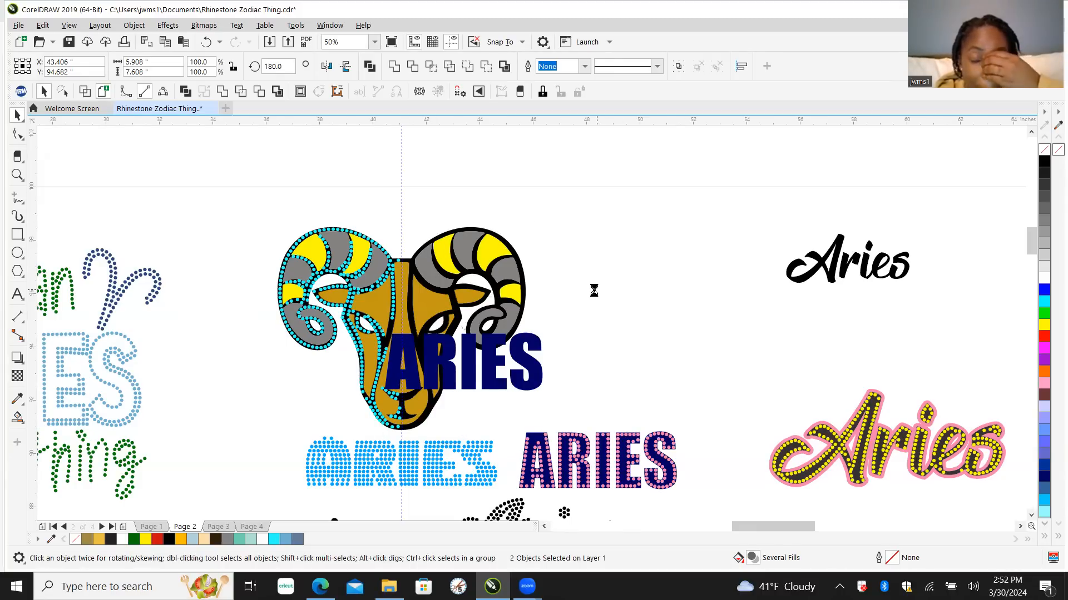
Step: Join the left and right halves of the ram's black outline into a single curve
{"action": "scroll", "coordinate": [396, 237], "scroll_direction": "up", "scroll_amount": 2}
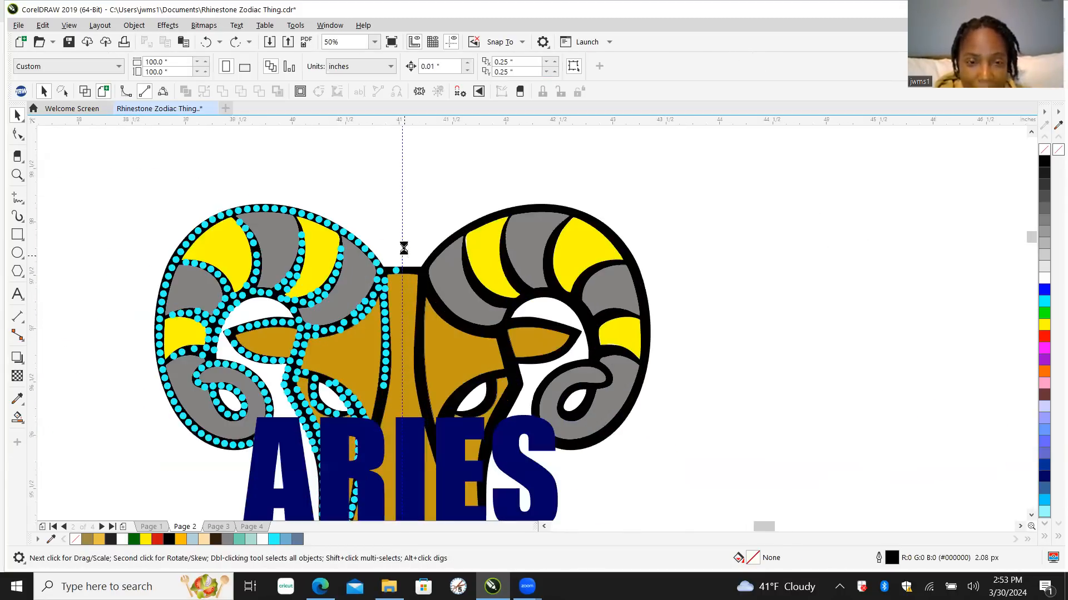
{"action": "scroll", "coordinate": [396, 237], "scroll_direction": "up", "scroll_amount": 4}
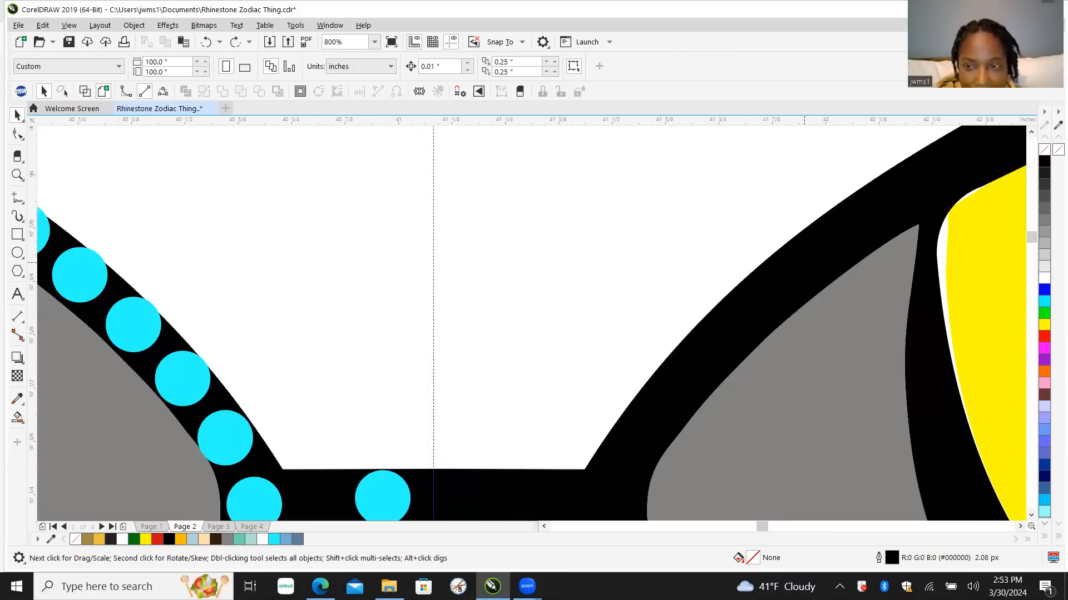
{"action": "left_click", "coordinate": [799, 265]}
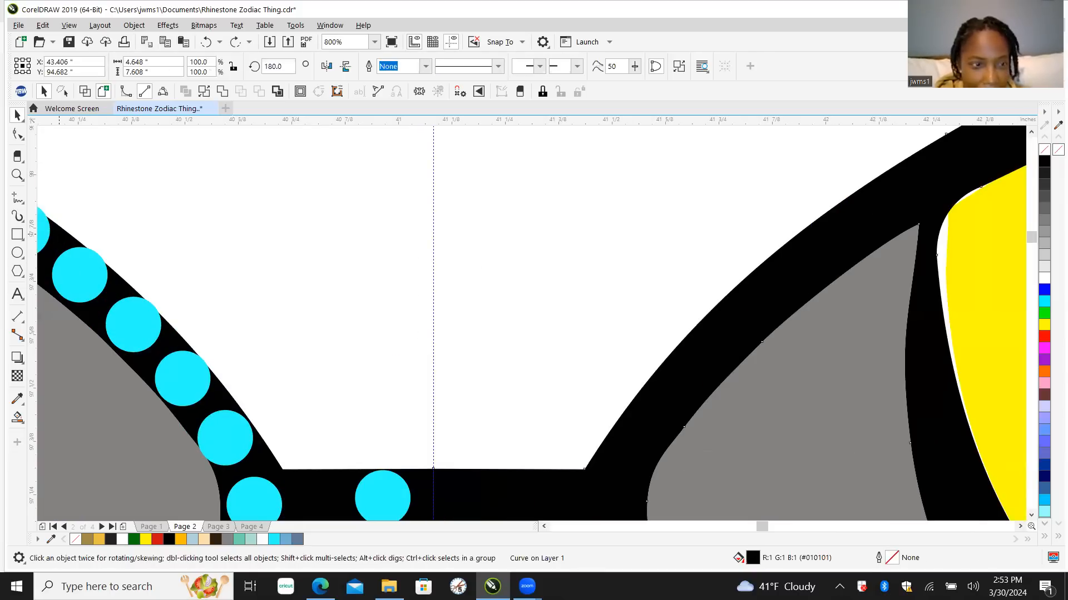
{"action": "left_click", "coordinate": [62, 237], "text": "shift"}
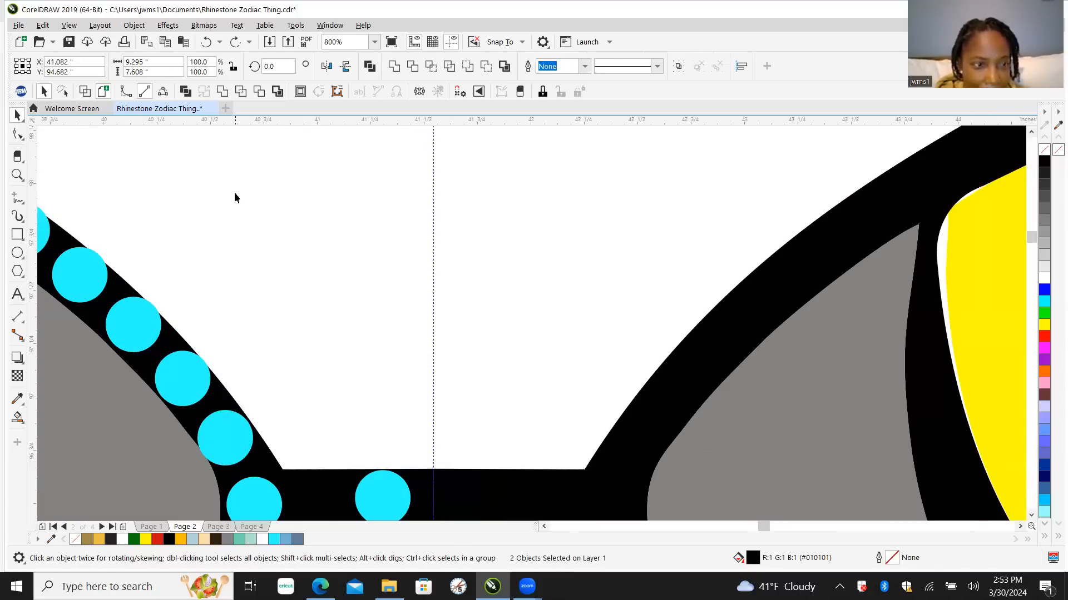
{"action": "scroll", "coordinate": [234, 198], "scroll_direction": "down", "scroll_amount": 2}
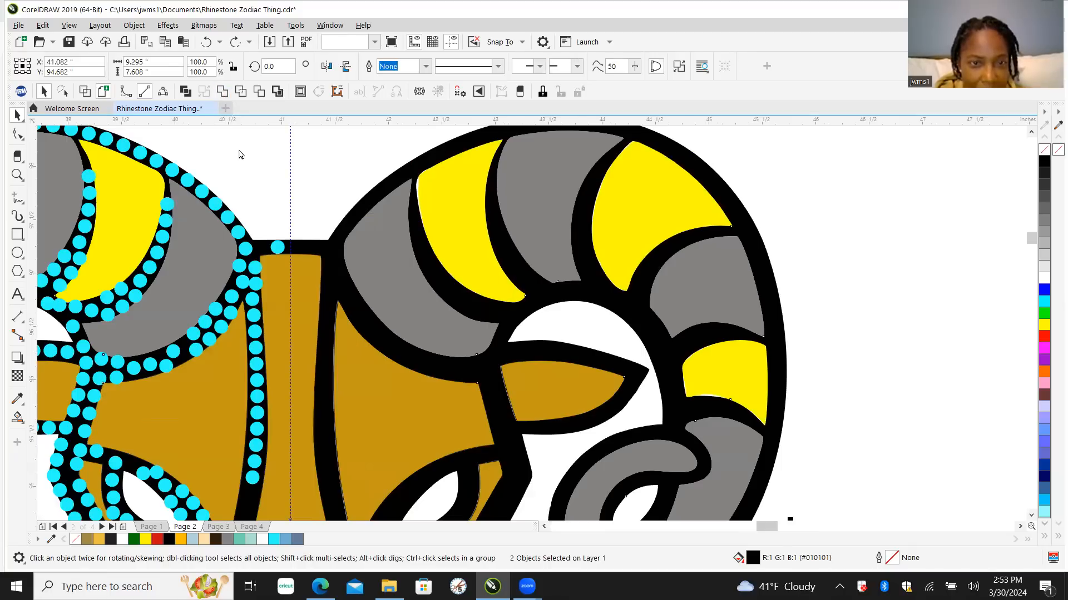
{"action": "scroll", "coordinate": [292, 226], "scroll_direction": "down", "scroll_amount": 2}
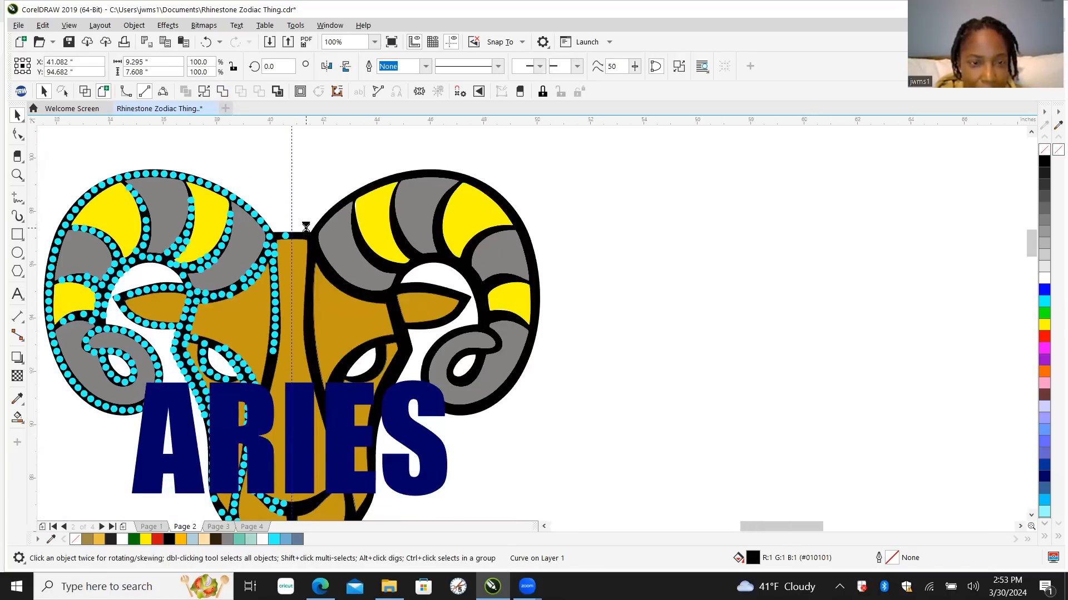
{"action": "scroll", "coordinate": [305, 226], "scroll_direction": "down", "scroll_amount": 1}
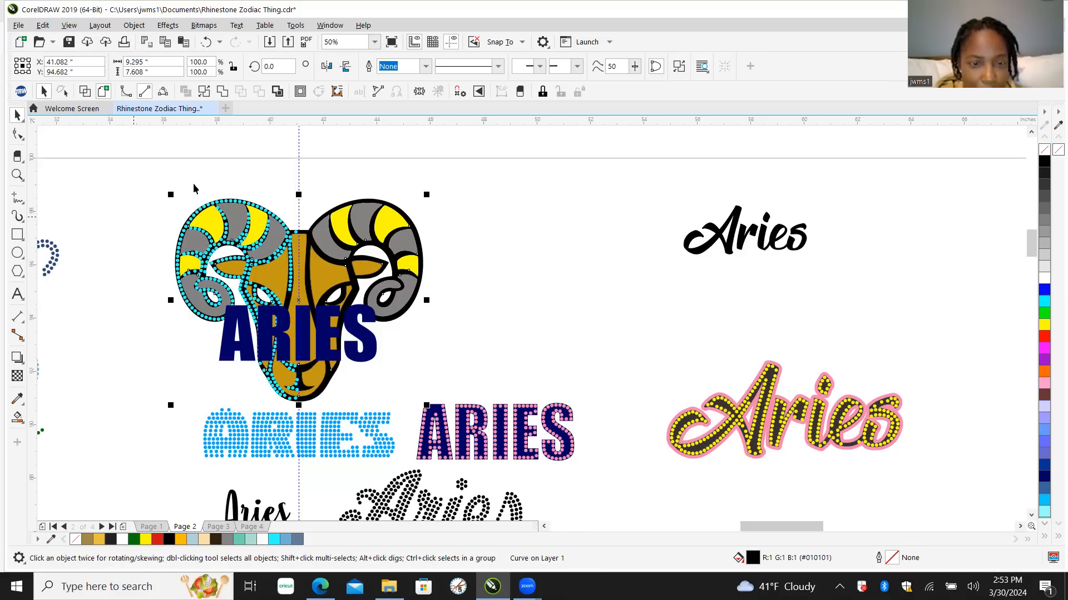
{"action": "left_click", "coordinate": [474, 345]}
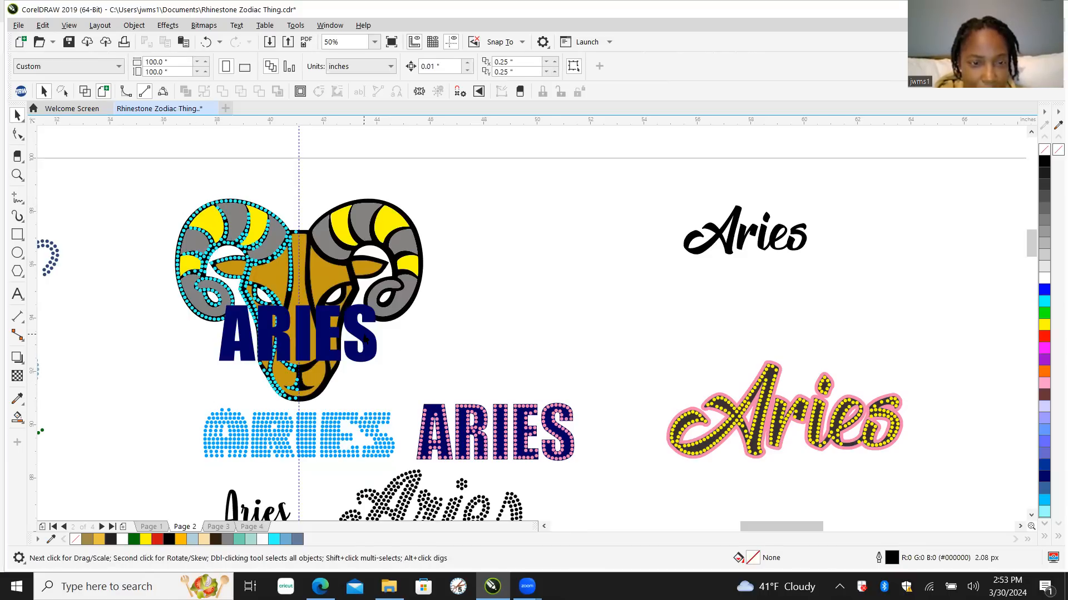
Step: Centre the navy ARIES lettering horizontally on the joined black outline of the ram head
{"action": "left_click", "coordinate": [366, 338]}
{"action": "scroll", "coordinate": [318, 275], "scroll_direction": "up", "scroll_amount": 1}
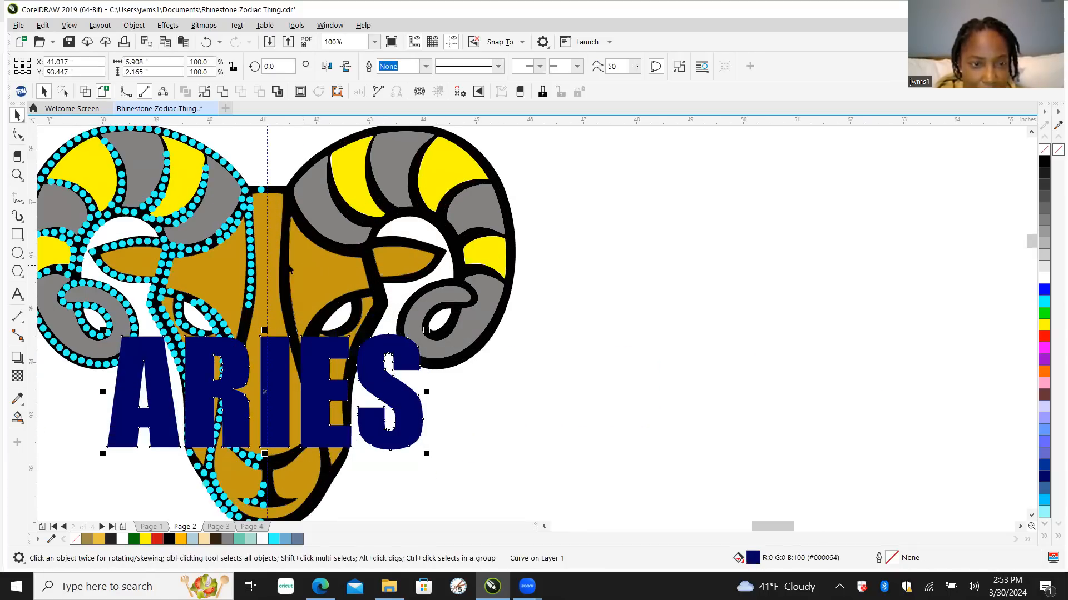
{"action": "scroll", "coordinate": [281, 240], "scroll_direction": "up", "scroll_amount": 1}
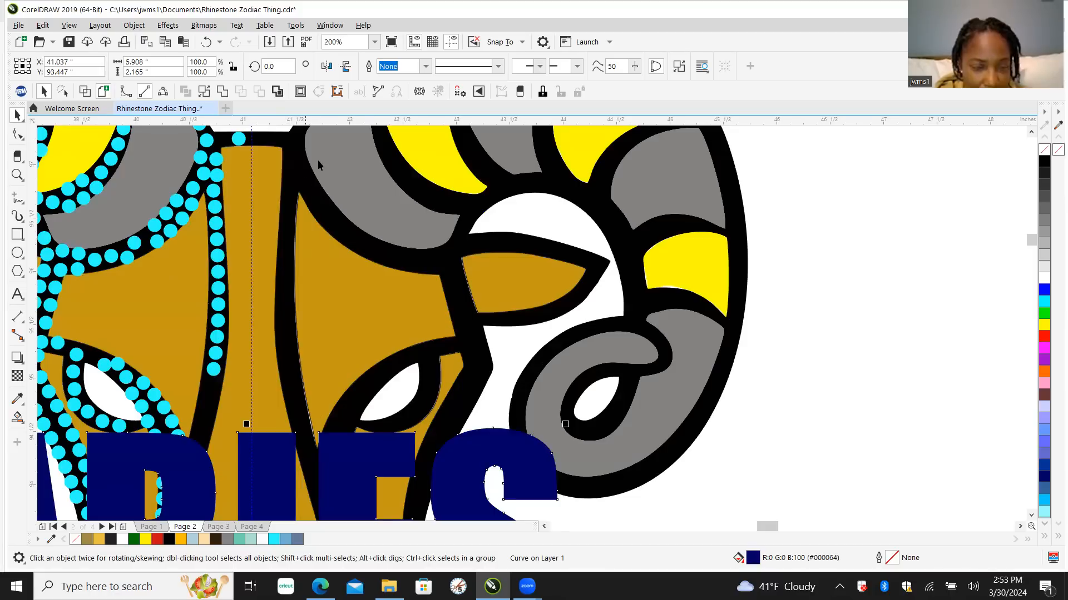
{"action": "left_click", "coordinate": [290, 152], "text": "shift"}
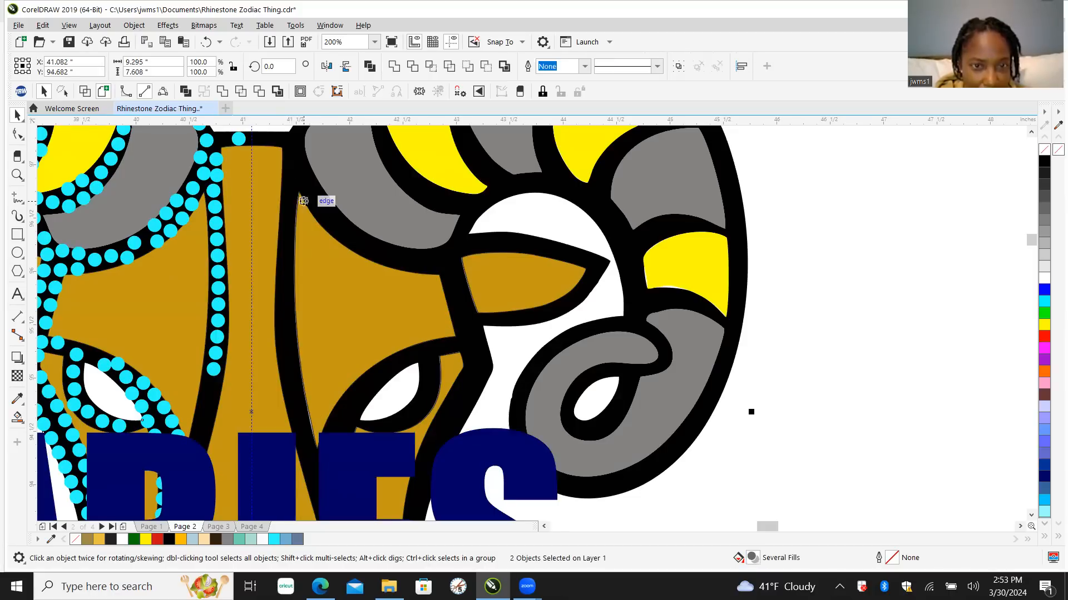
{"action": "scroll", "coordinate": [308, 206], "scroll_direction": "down", "scroll_amount": 2}
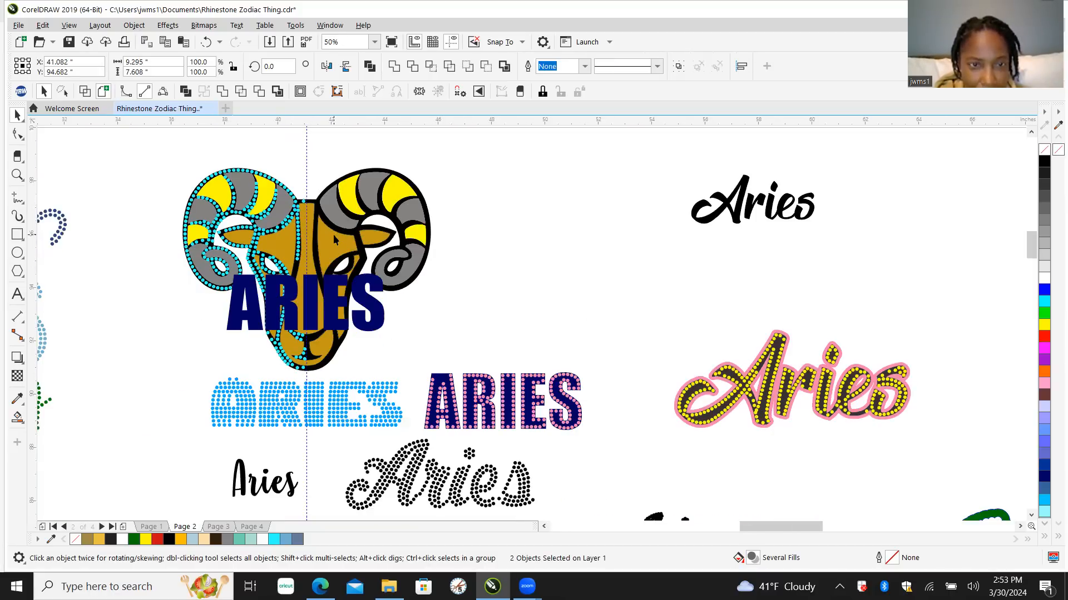
{"action": "key", "text": "e"}
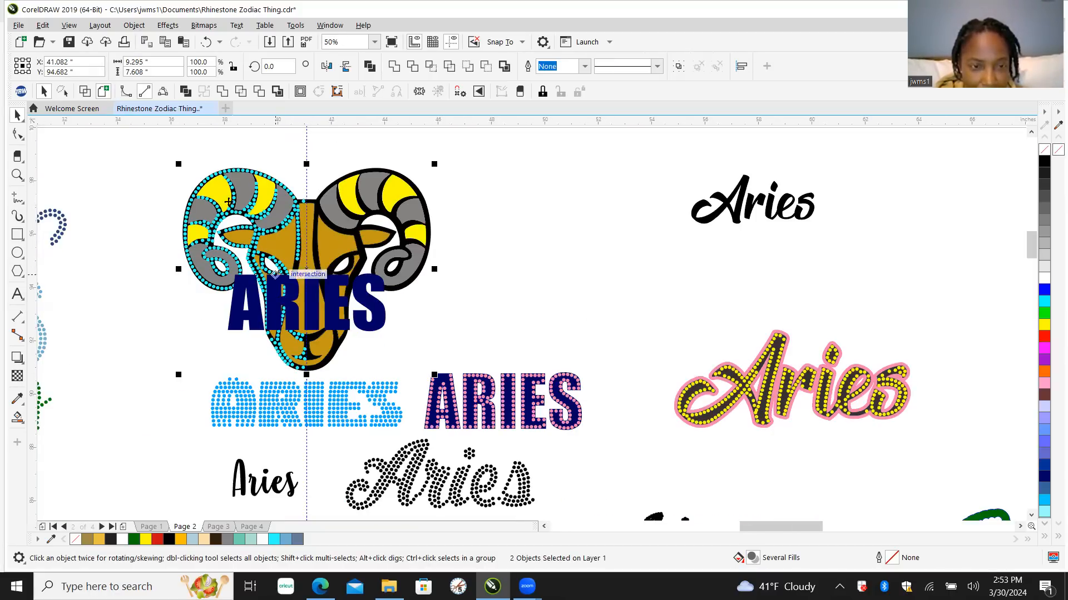
{"action": "scroll", "coordinate": [273, 228], "scroll_direction": "up", "scroll_amount": 1}
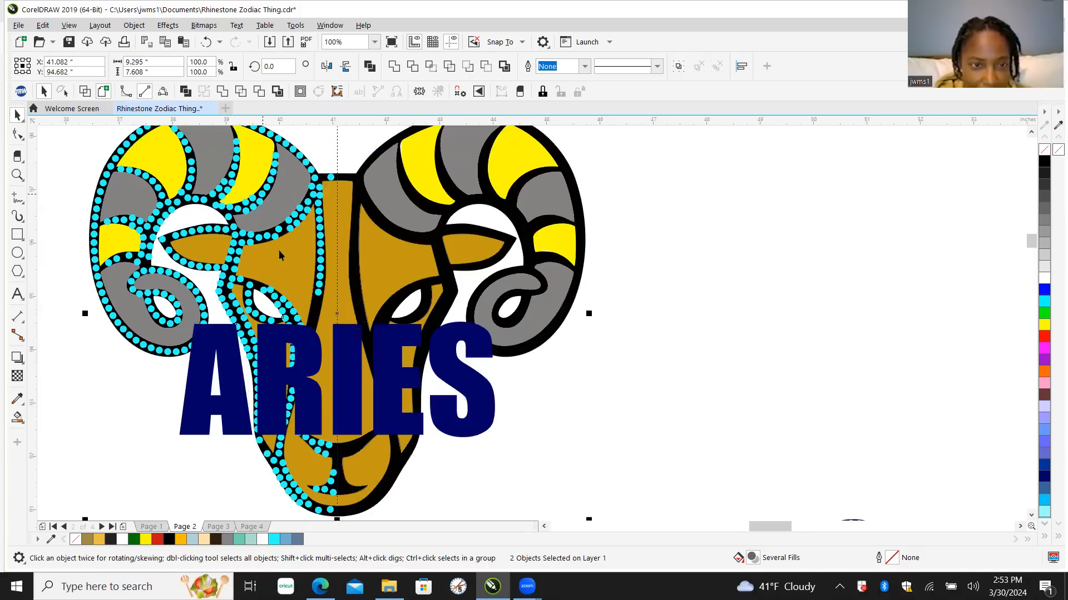
{"action": "left_click", "coordinate": [155, 424]}
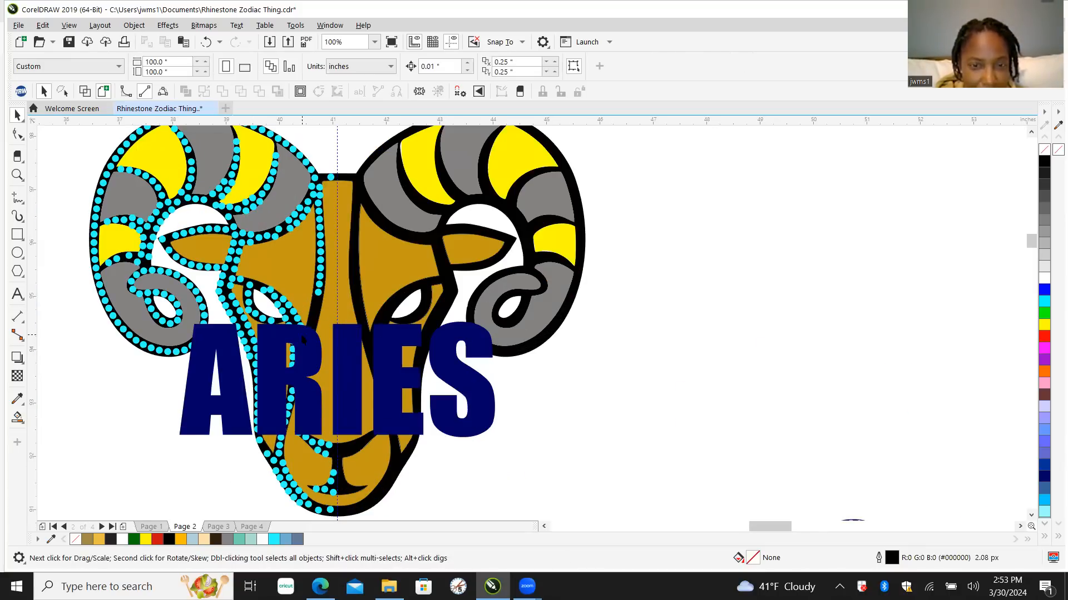
Step: Shorten the navy ARIES lettering to about 1.84 inches high and raise it to about Y 93.46 inches across the ram's face
{"action": "left_click", "coordinate": [314, 349]}
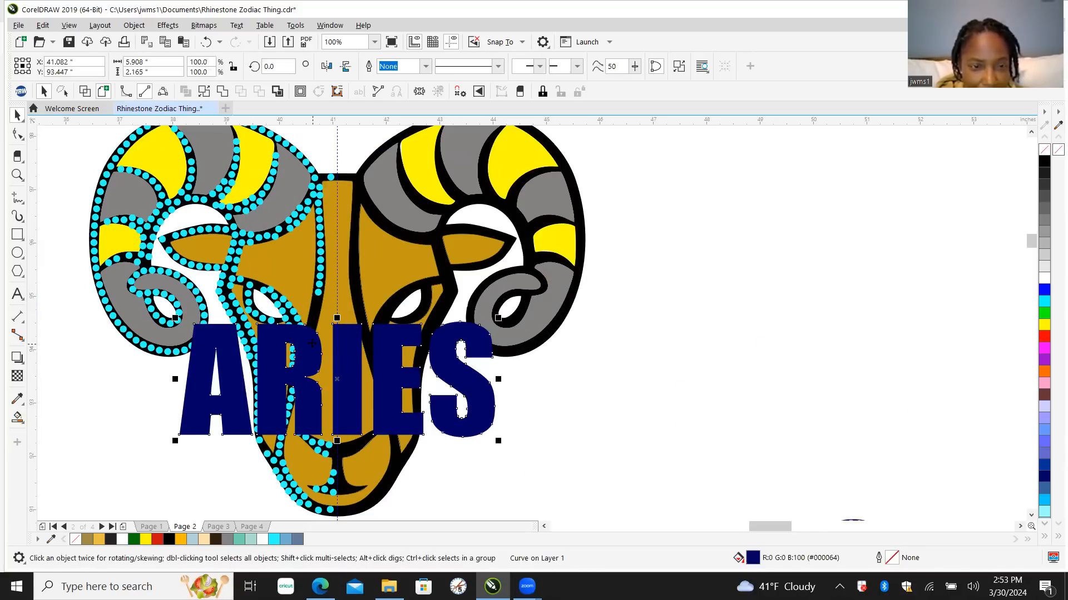
{"action": "scroll", "coordinate": [392, 323], "scroll_direction": "down", "scroll_amount": 2}
{"action": "scroll", "coordinate": [392, 324], "scroll_direction": "down", "scroll_amount": 2}
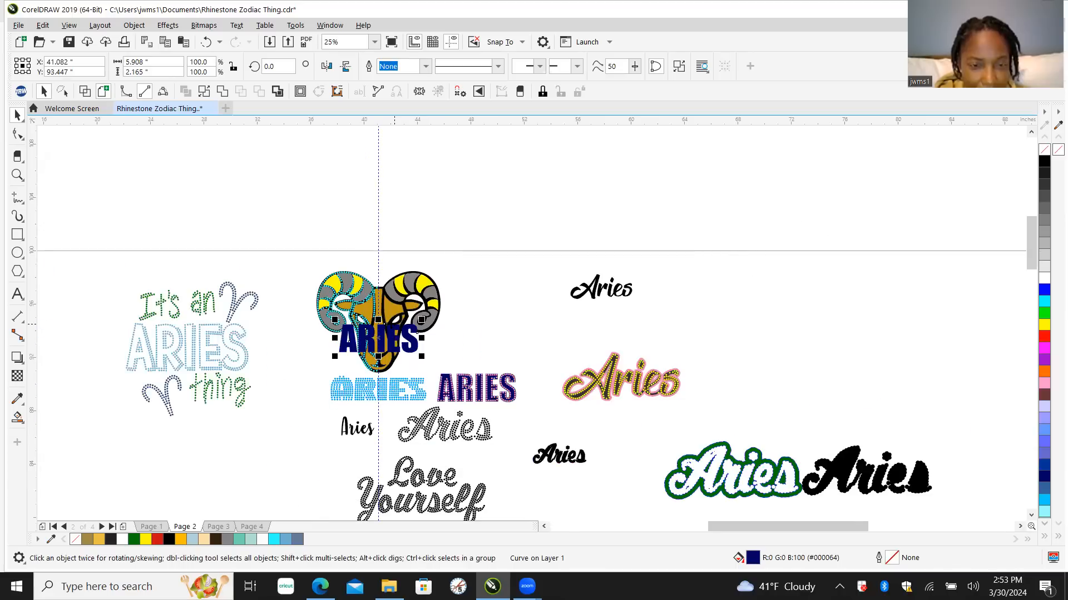
{"action": "scroll", "coordinate": [395, 328], "scroll_direction": "up", "scroll_amount": 6}
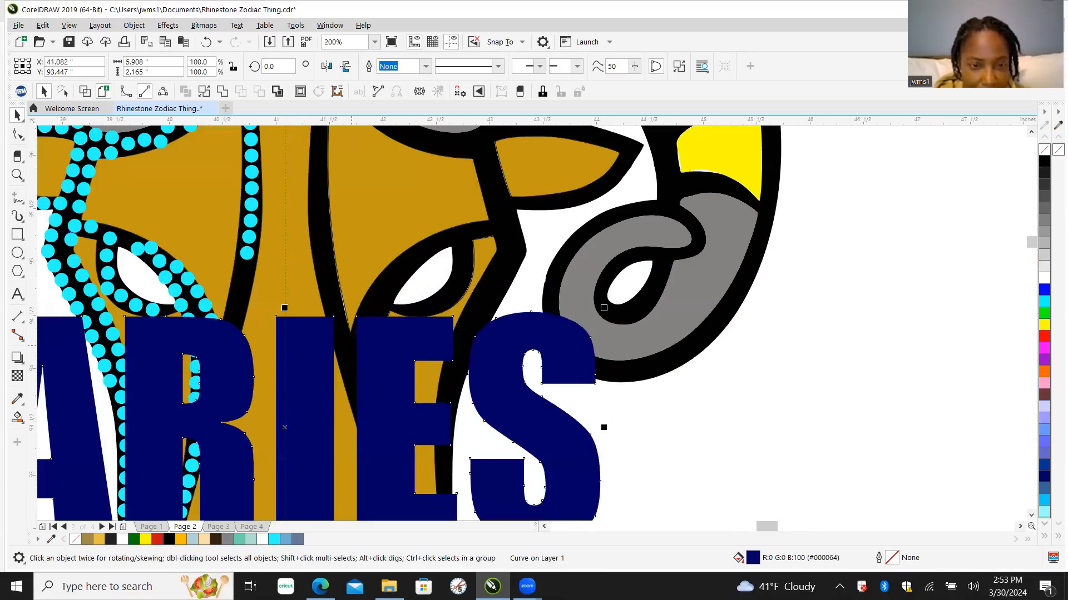
{"action": "scroll", "coordinate": [397, 283], "scroll_direction": "down", "scroll_amount": 4}
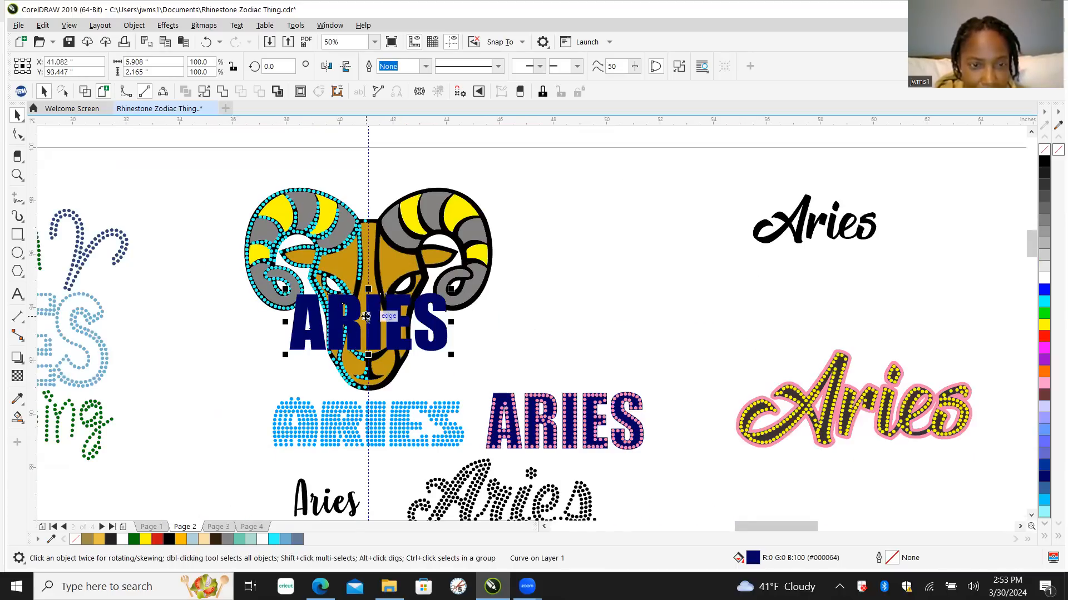
{"action": "scroll", "coordinate": [373, 314], "scroll_direction": "up", "scroll_amount": 4}
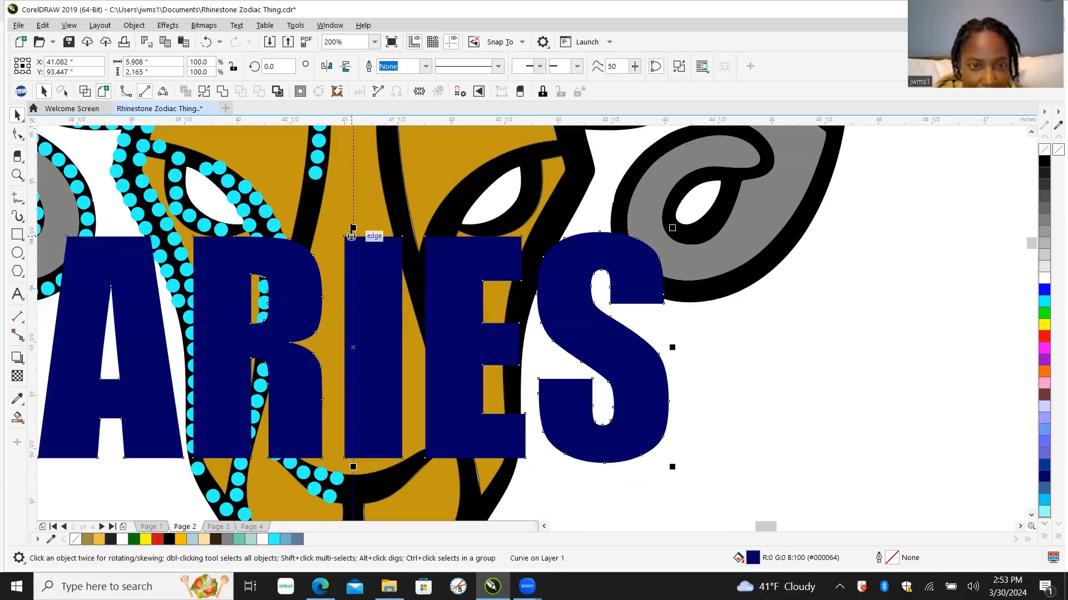
{"action": "left_click_drag", "start_coordinate": [353, 229], "coordinate": [343, 270]}
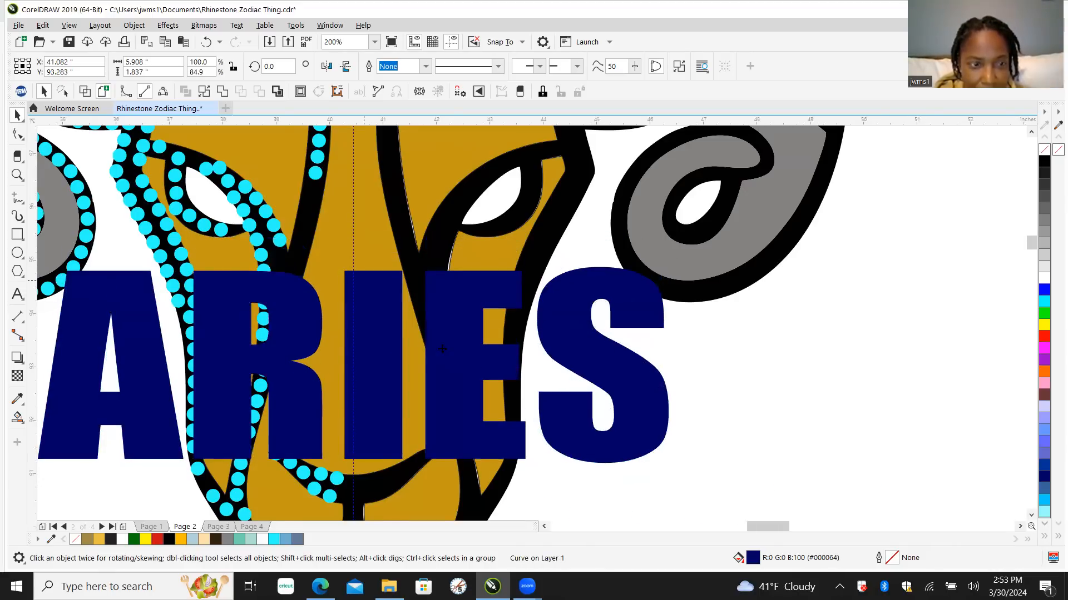
{"action": "scroll", "coordinate": [442, 348], "scroll_direction": "down", "scroll_amount": 4}
{"action": "scroll", "coordinate": [384, 342], "scroll_direction": "up", "scroll_amount": 4}
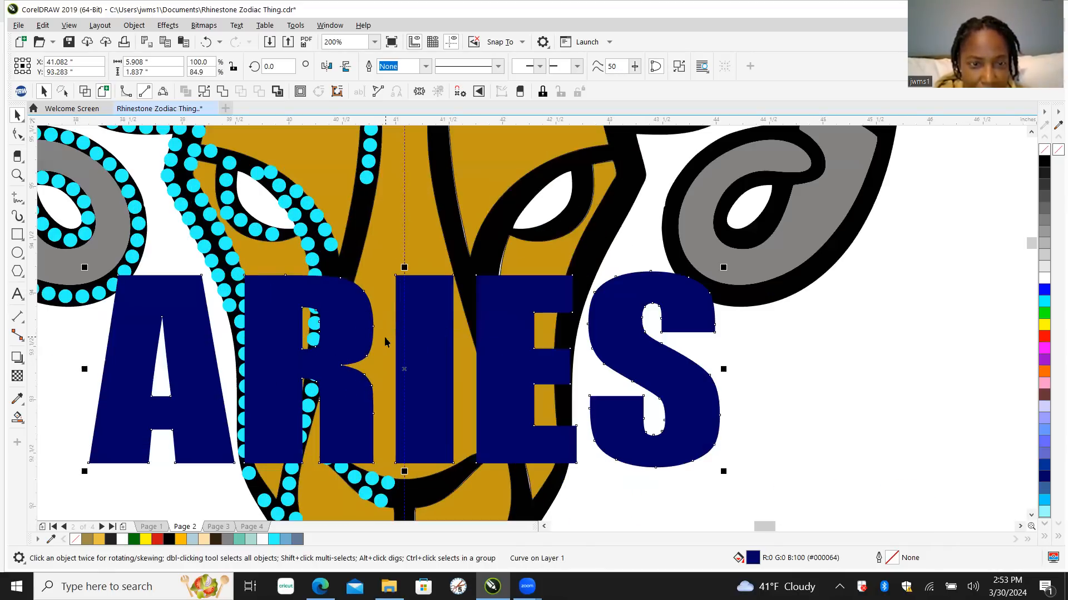
{"action": "left_click_drag", "start_coordinate": [442, 383], "coordinate": [438, 364]}
{"action": "scroll", "coordinate": [429, 382], "scroll_direction": "down", "scroll_amount": 2}
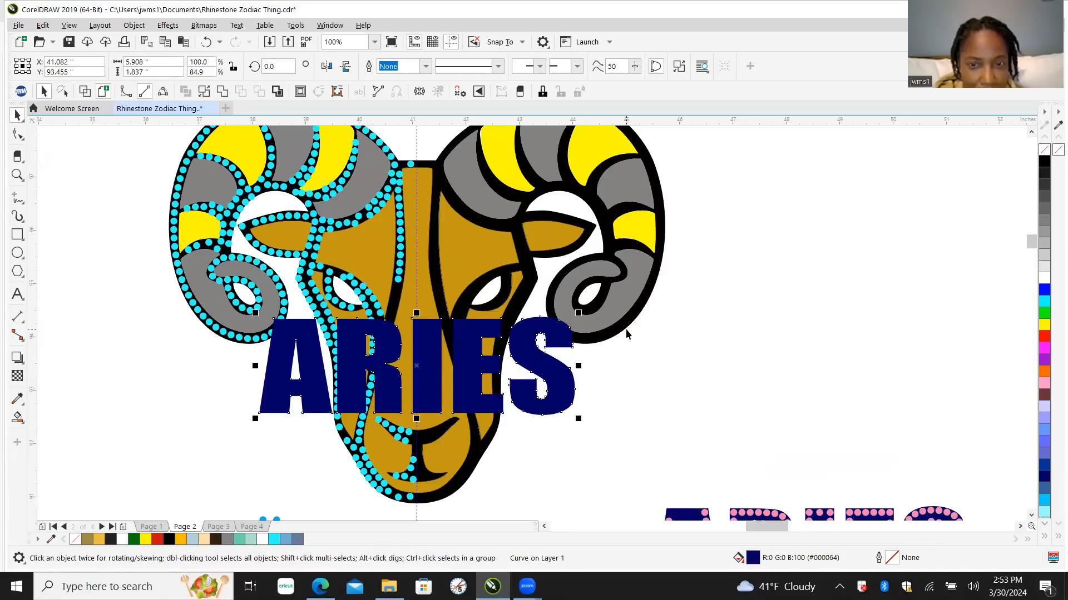
Step: Trim the ram's joined black outline with the overlapping navy ARIES lettering
{"action": "left_click", "coordinate": [638, 317], "text": "shift"}
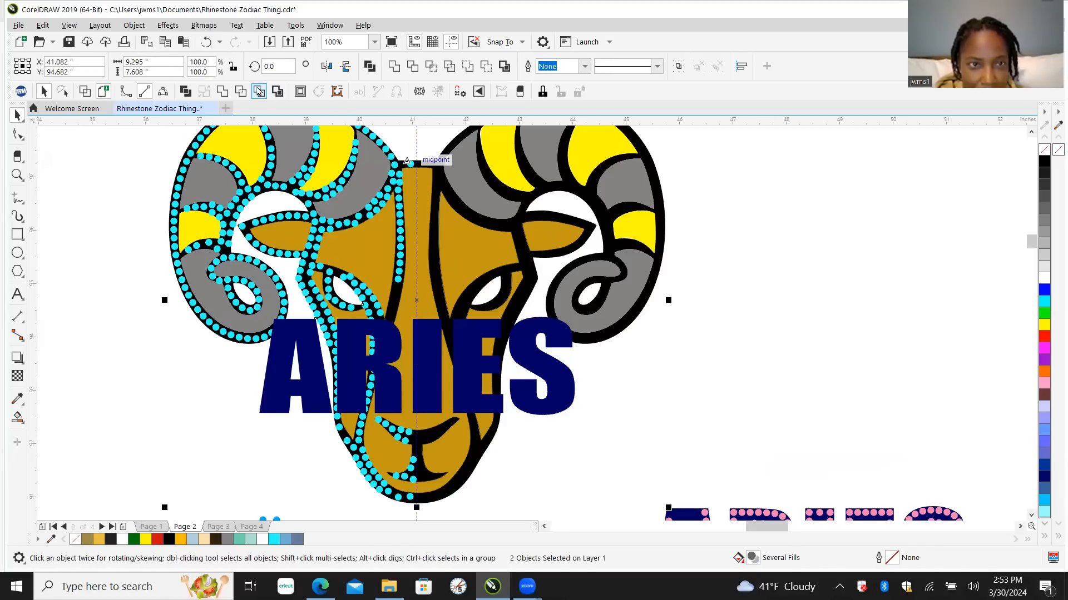
{"action": "left_click", "coordinate": [615, 386]}
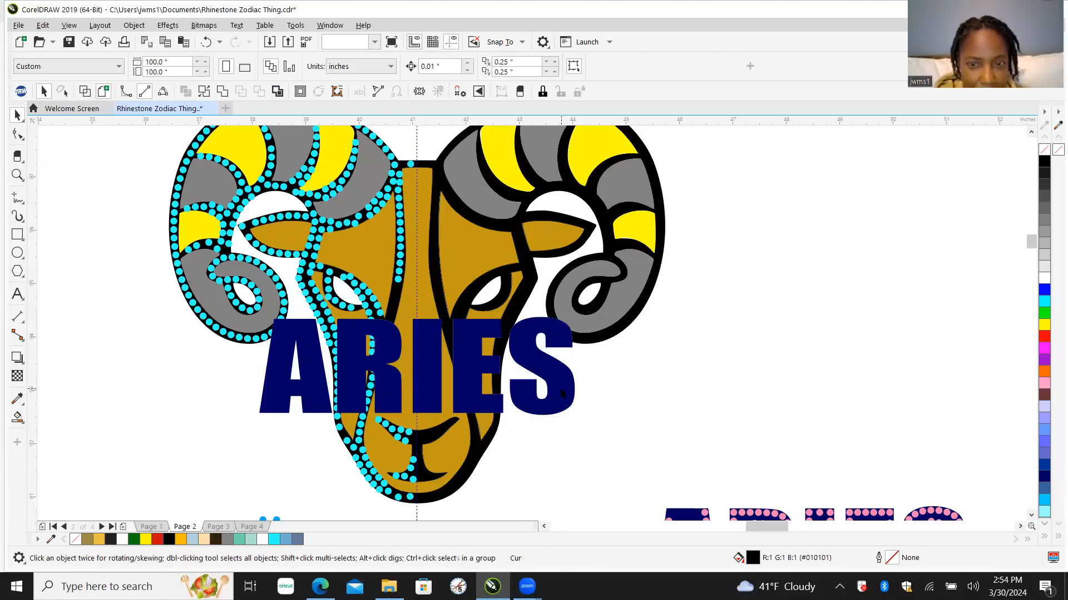
{"action": "left_click", "coordinate": [551, 383]}
Step: Select the ram's central tan face shape and open TRW Design Wizard, placing its window clear of the ram head
{"action": "left_click", "coordinate": [459, 246]}
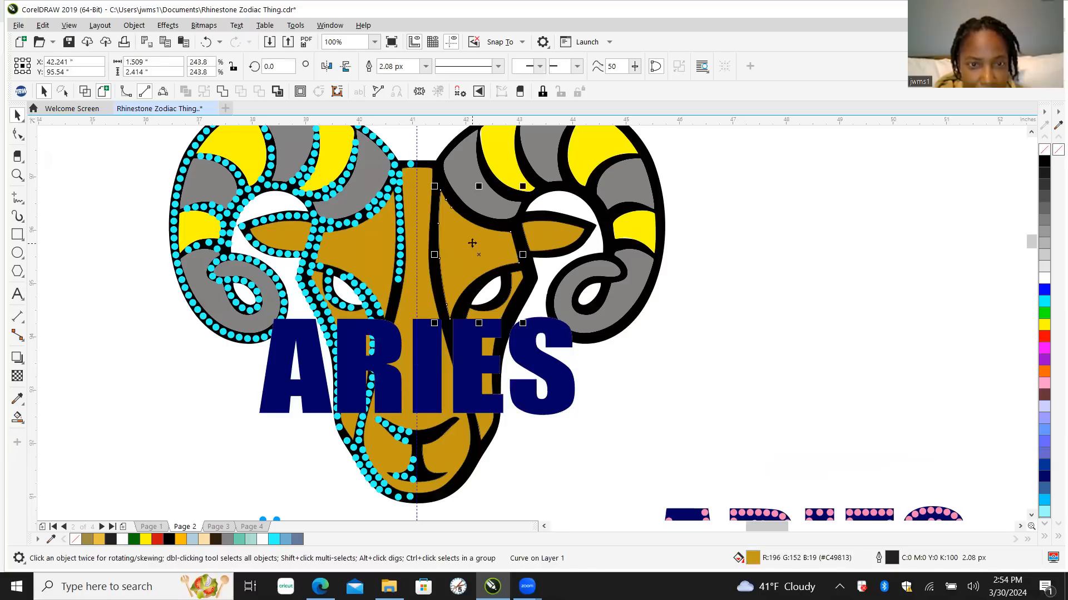
{"action": "left_click", "coordinate": [406, 319]}
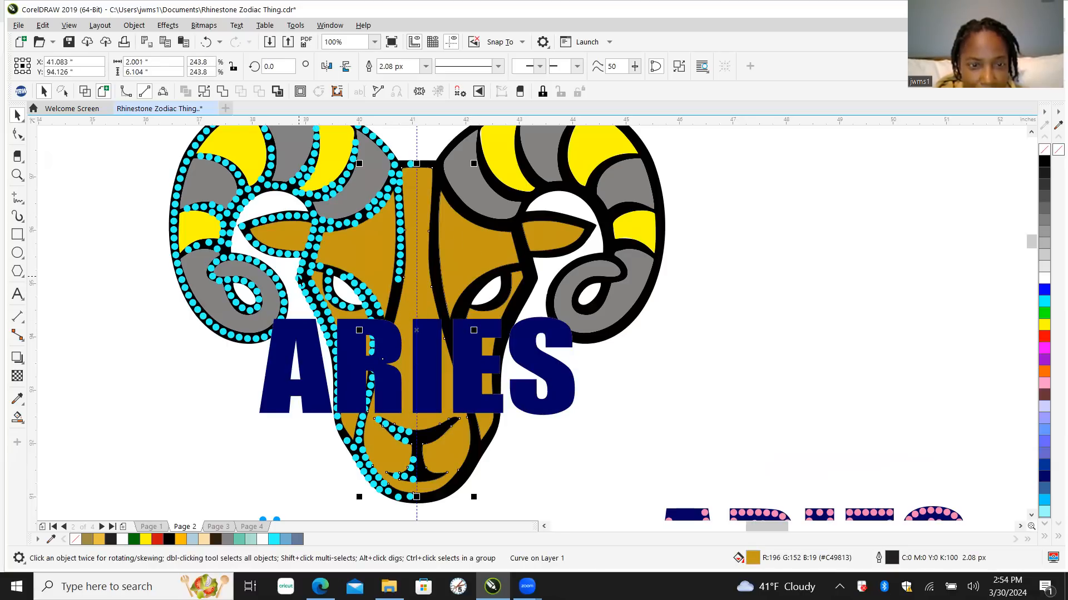
{"action": "scroll", "coordinate": [319, 295], "scroll_direction": "down", "scroll_amount": 1}
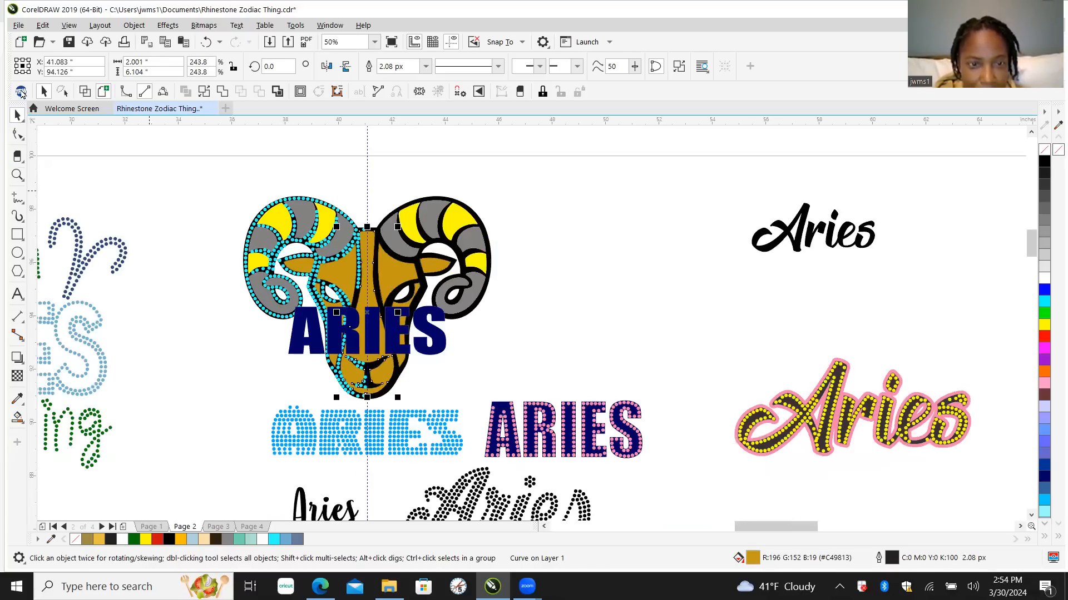
{"action": "left_click", "coordinate": [20, 91]}
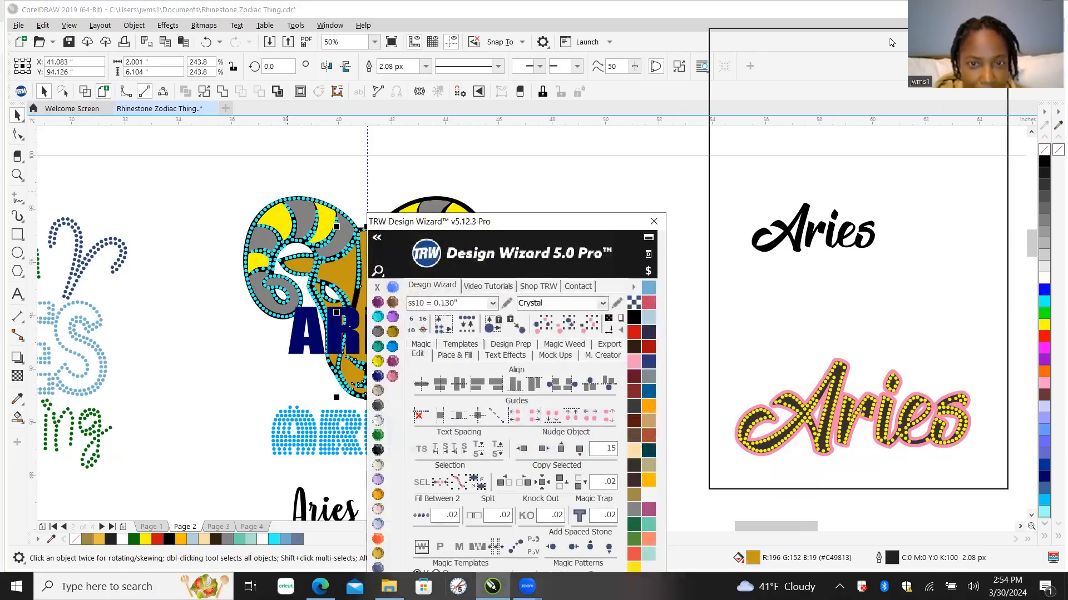
{"action": "left_click_drag", "start_coordinate": [896, 118], "coordinate": [897, 118]}
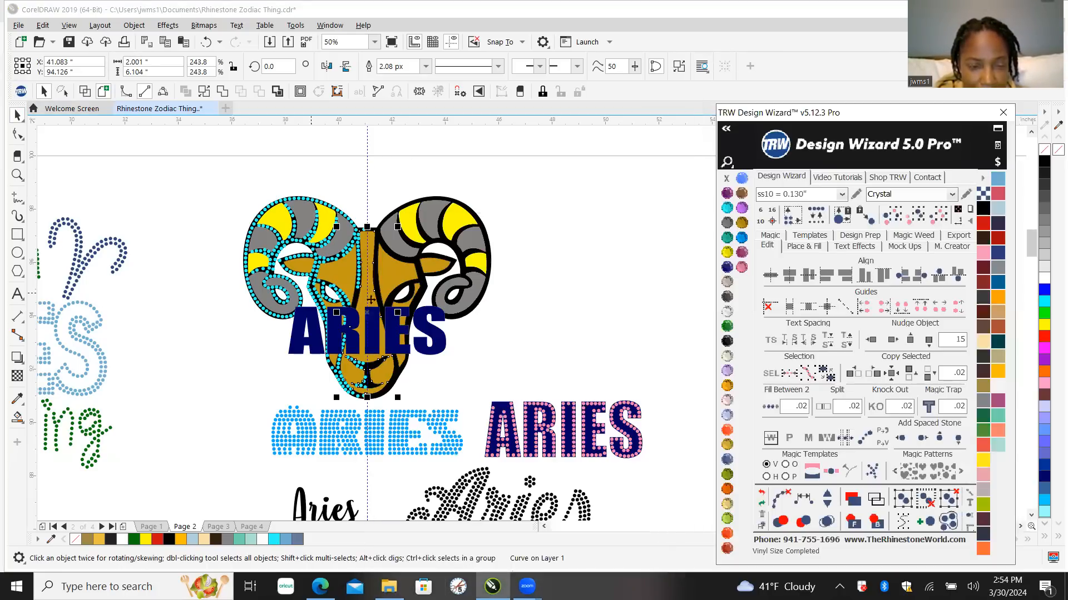
{"action": "scroll", "coordinate": [354, 262], "scroll_direction": "up", "scroll_amount": 1}
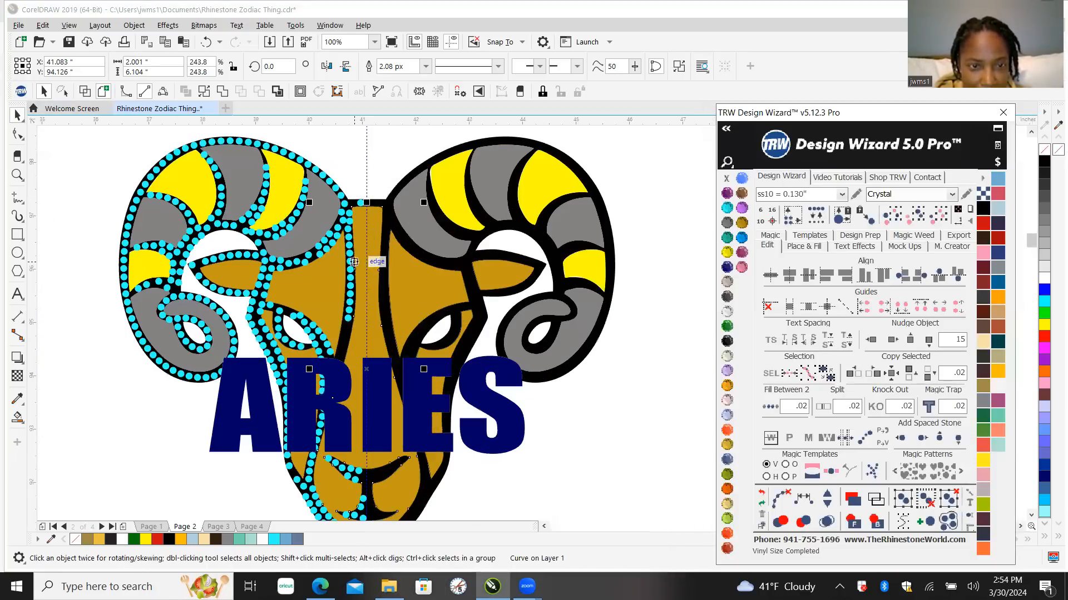
{"action": "left_click", "coordinate": [387, 158]}
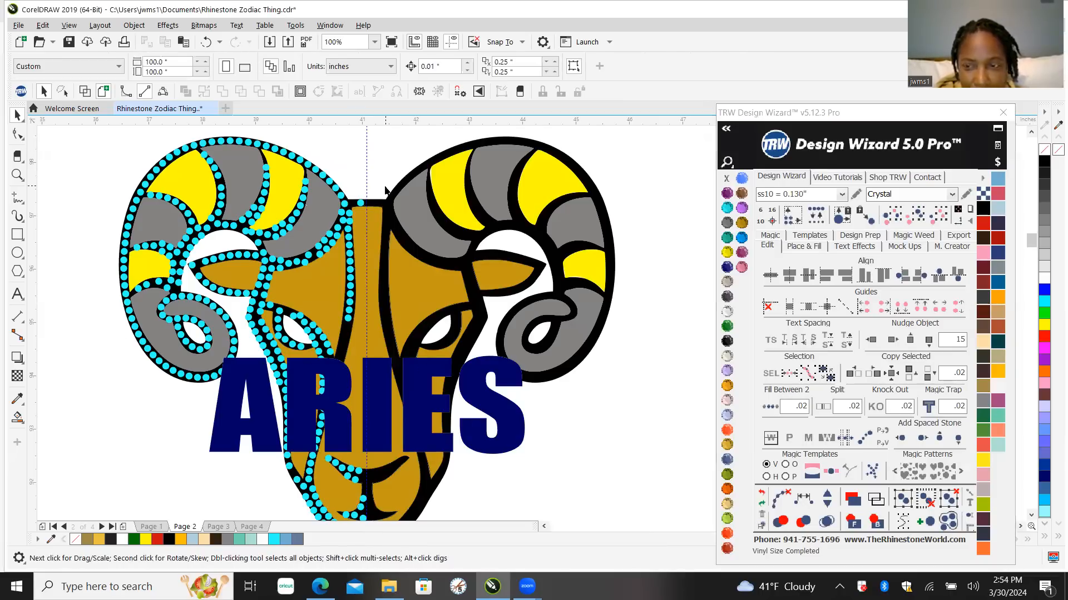
{"action": "scroll", "coordinate": [371, 204], "scroll_direction": "up", "scroll_amount": 1}
{"action": "left_click", "coordinate": [365, 220]}
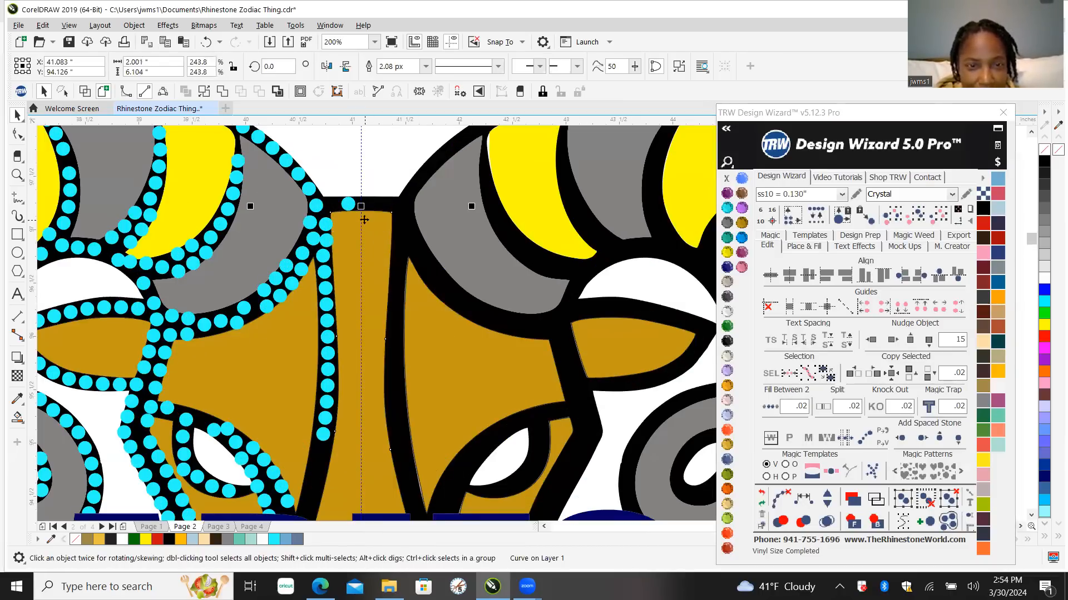
{"action": "left_click", "coordinate": [280, 394], "text": "shift"}
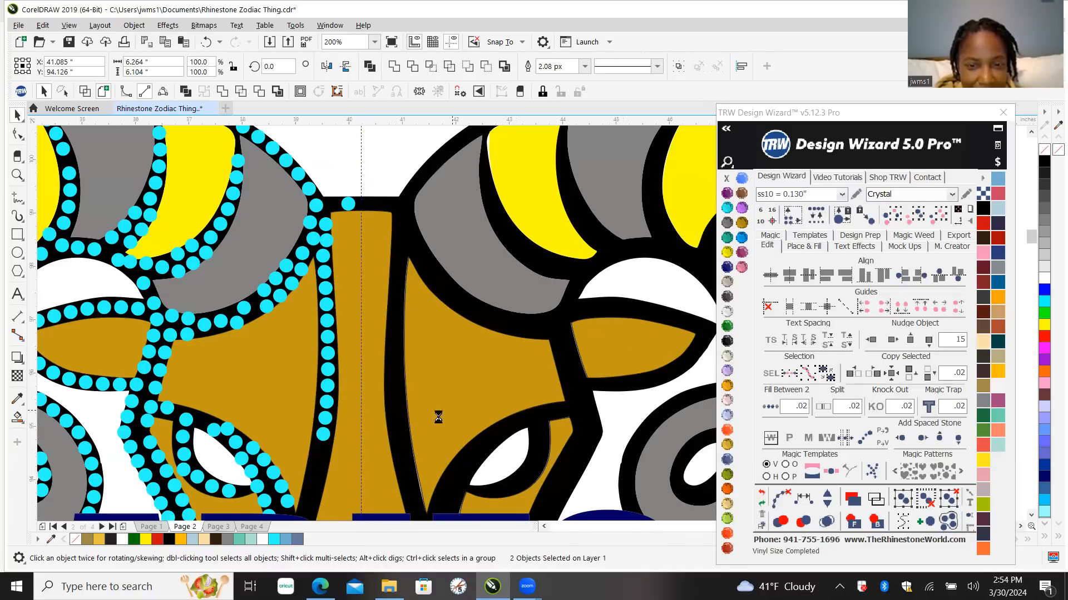
{"action": "scroll", "coordinate": [450, 409], "scroll_direction": "down", "scroll_amount": 1}
{"action": "left_click", "coordinate": [352, 212]}
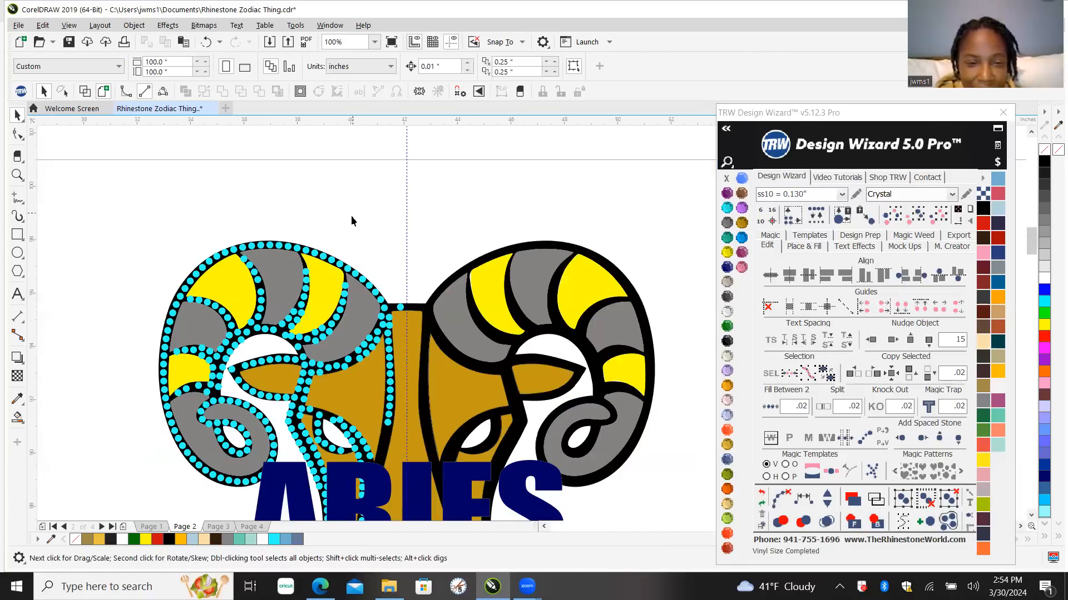
{"action": "scroll", "coordinate": [352, 212], "scroll_direction": "down", "scroll_amount": 1}
{"action": "scroll", "coordinate": [402, 275], "scroll_direction": "up", "scroll_amount": 1}
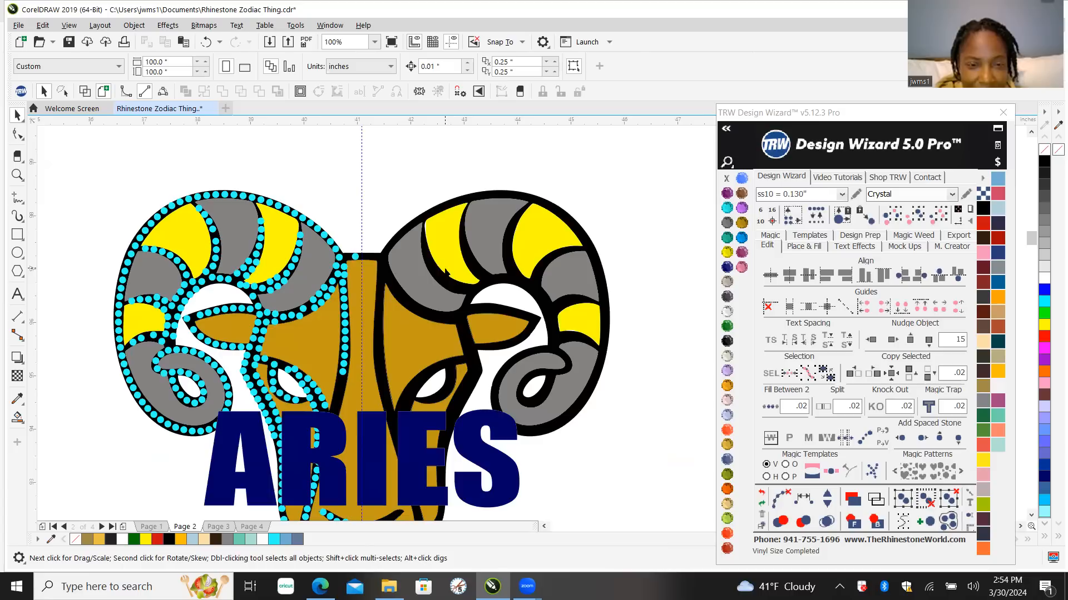
Step: Select the ram's tan face shapes of matching colour and combine them into one curve
{"action": "left_click", "coordinate": [420, 332]}
{"action": "left_click", "coordinate": [917, 217]}
{"action": "scroll", "coordinate": [301, 286], "scroll_direction": "down", "scroll_amount": 1}
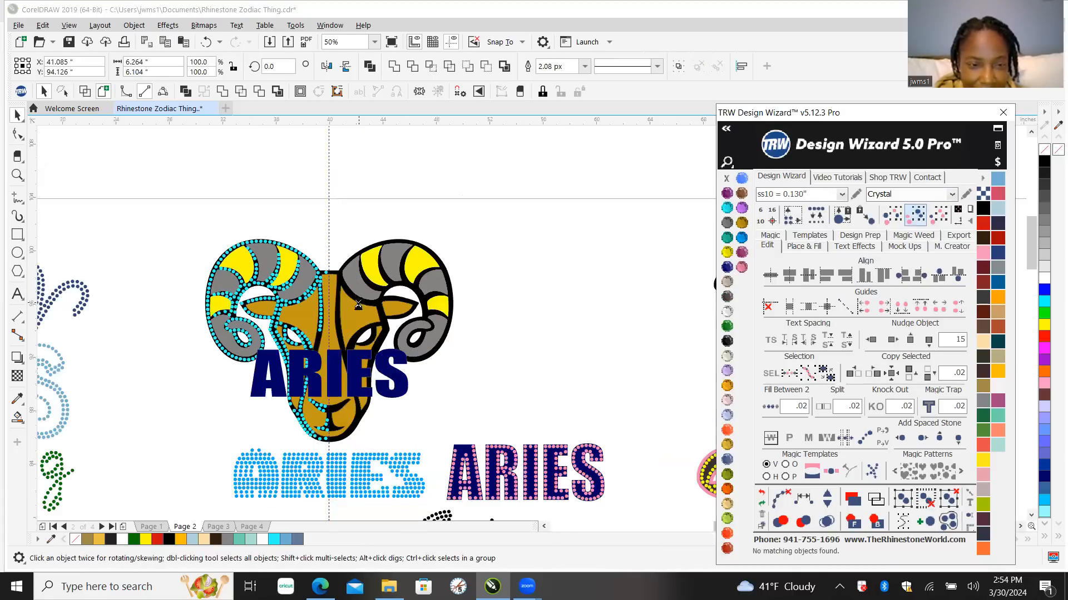
{"action": "scroll", "coordinate": [358, 304], "scroll_direction": "down", "scroll_amount": 1}
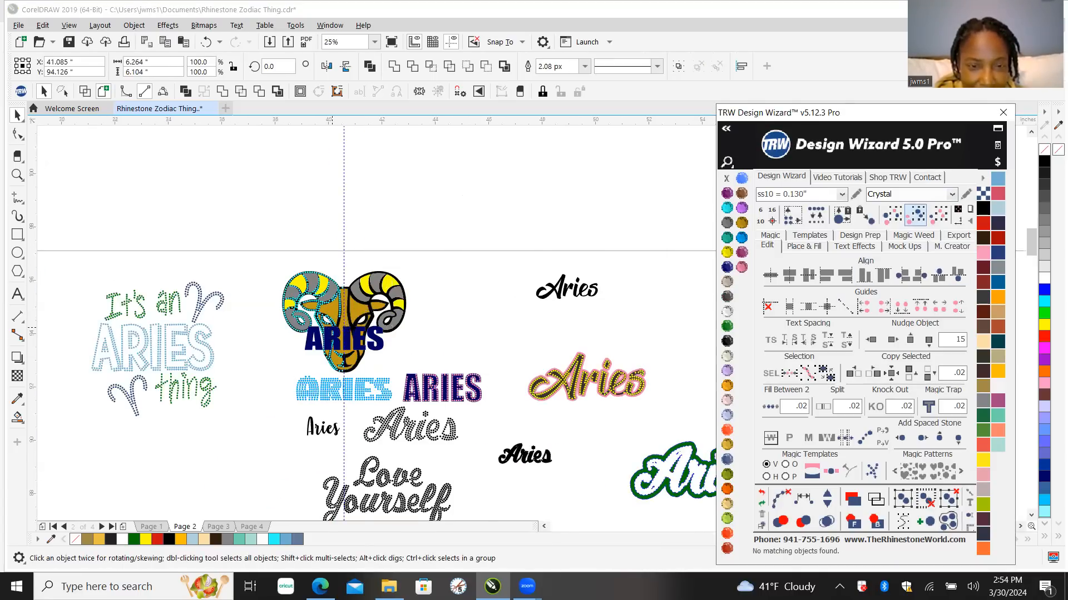
{"action": "scroll", "coordinate": [340, 316], "scroll_direction": "up", "scroll_amount": 2}
{"action": "right_click", "coordinate": [420, 260]}
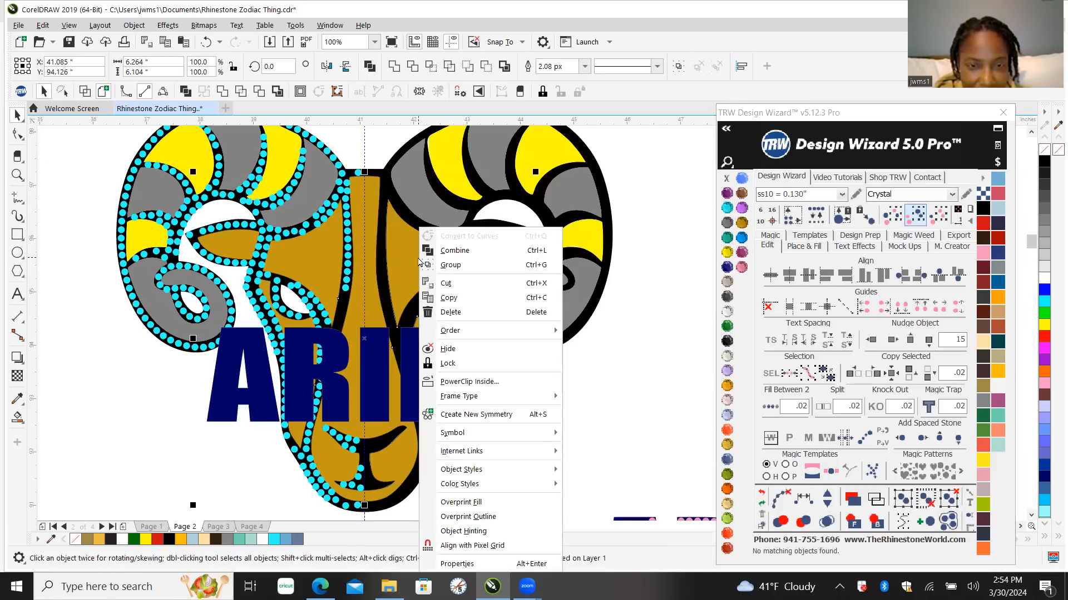
{"action": "left_click", "coordinate": [475, 254]}
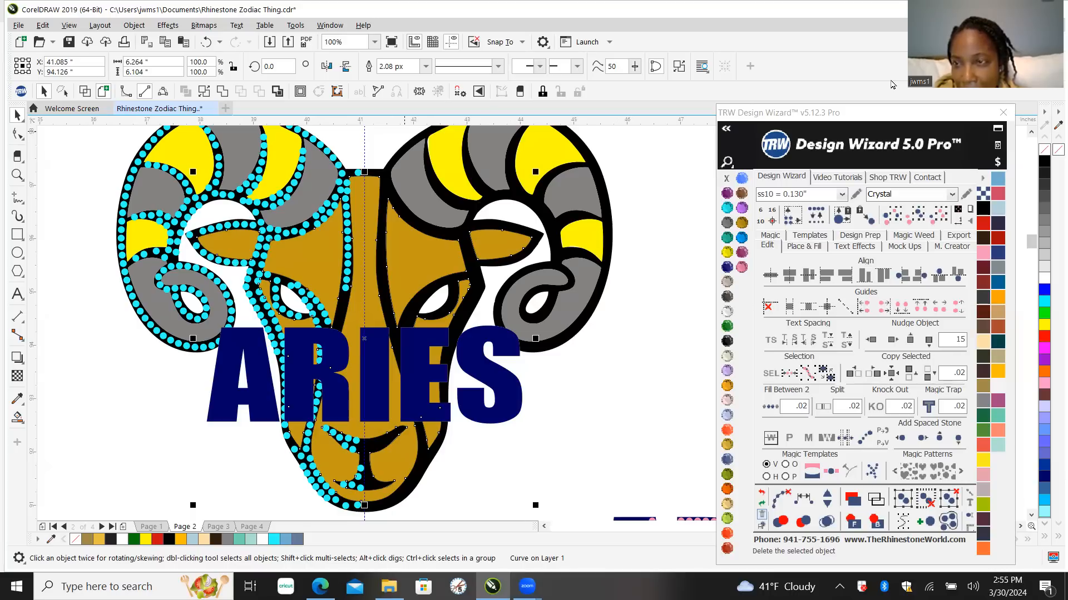
{"action": "key", "text": "Escape"}
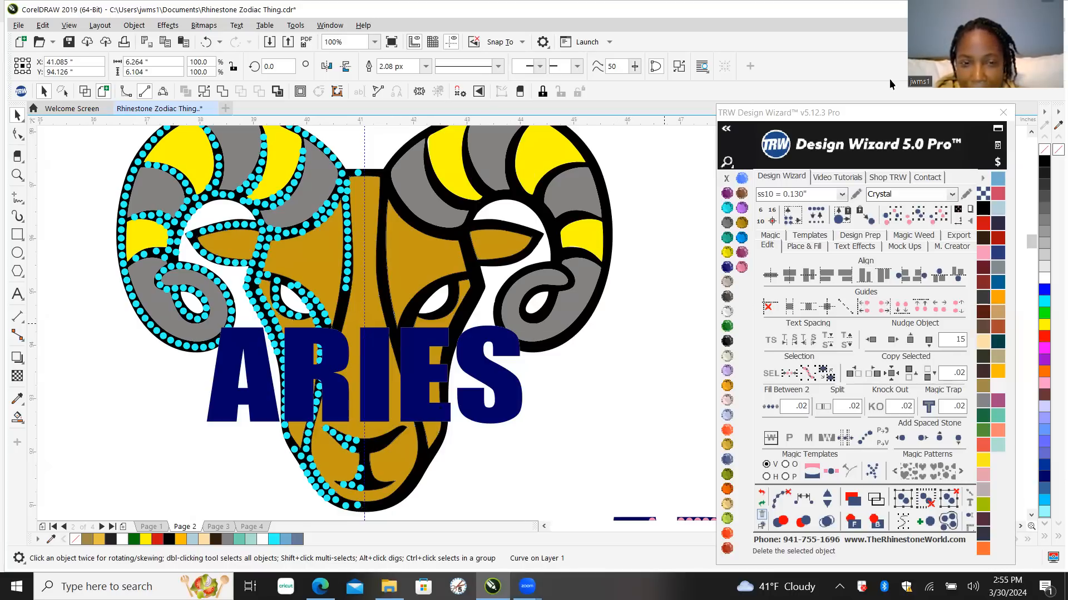
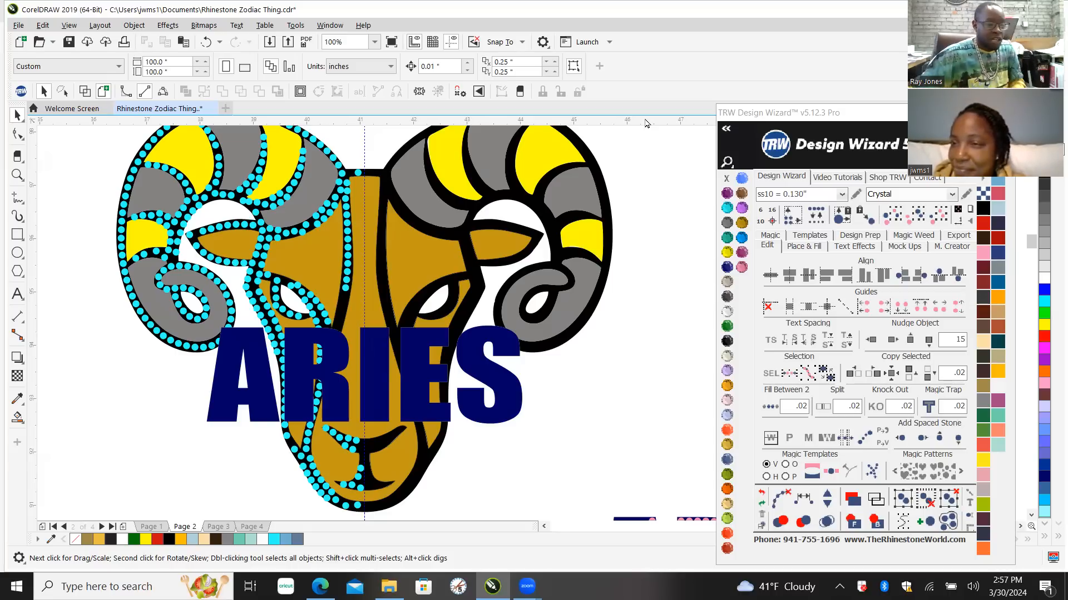
{"action": "scroll", "coordinate": [91, 215], "scroll_direction": "down", "scroll_amount": 2}
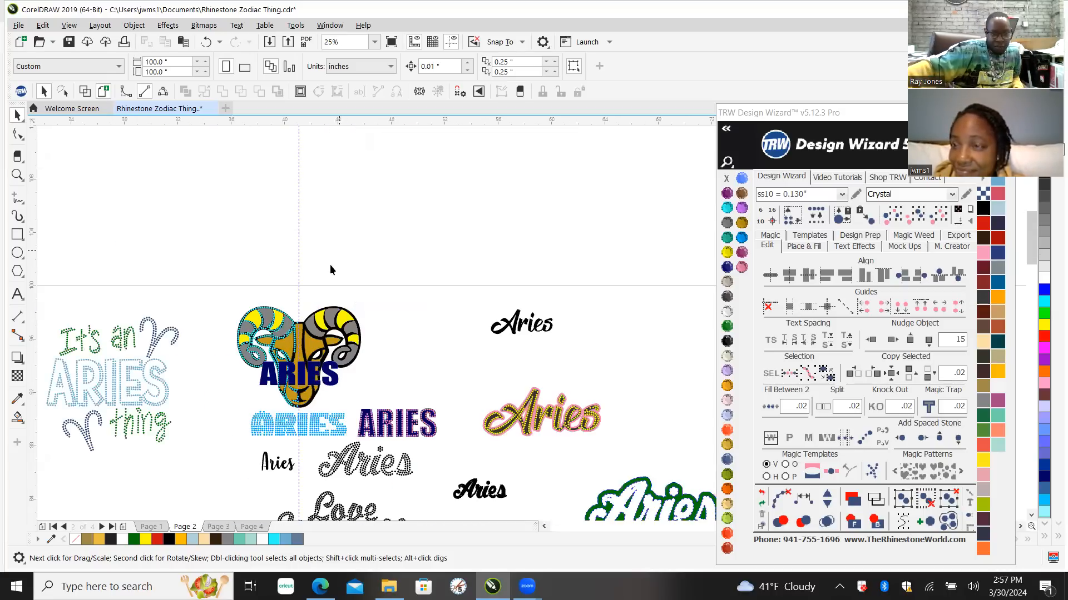
{"action": "scroll", "coordinate": [267, 377], "scroll_direction": "up", "scroll_amount": 2}
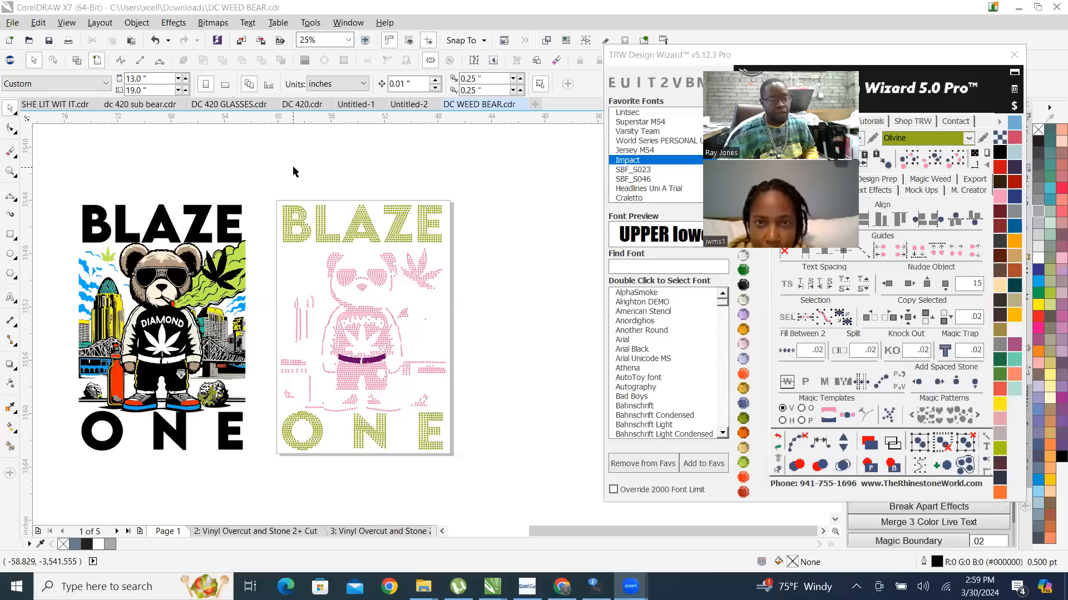
Step: In DC WEED BEAR.cdr, nudge the yellow backing layer right in 15-inch increments until it sits on the BLAZE ONE bear artwork
{"action": "left_click", "coordinate": [293, 168]}
{"action": "scroll", "coordinate": [406, 299], "scroll_direction": "down", "scroll_amount": 1}
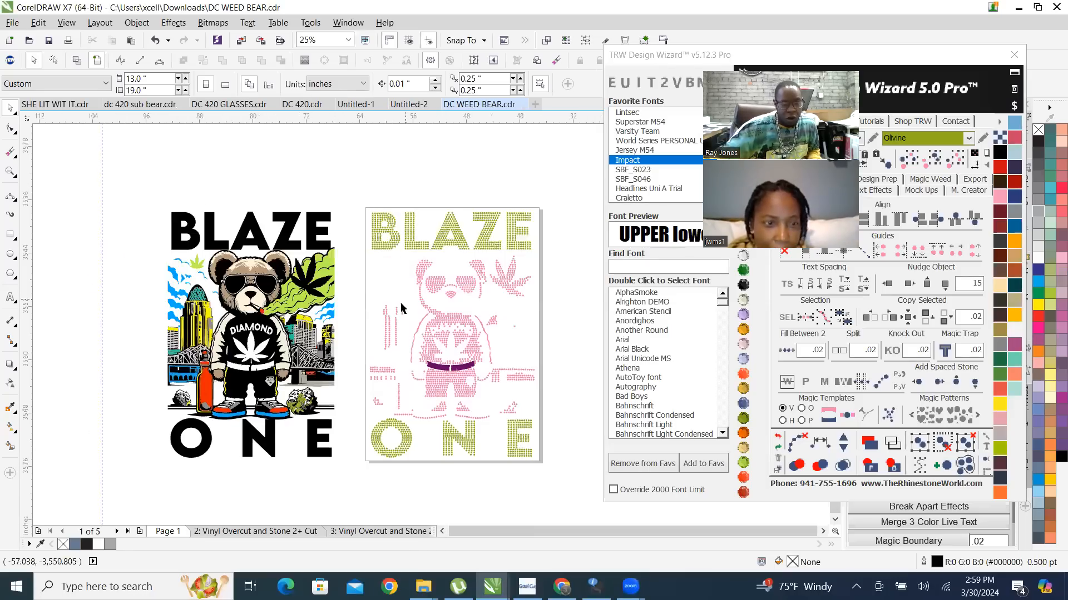
{"action": "scroll", "coordinate": [404, 305], "scroll_direction": "down", "scroll_amount": 1}
{"action": "left_click_drag", "start_coordinate": [67, 233], "coordinate": [182, 409]}
{"action": "left_click", "coordinate": [907, 284]}
{"action": "left_click", "coordinate": [908, 284]}
{"action": "scroll", "coordinate": [376, 205], "scroll_direction": "up", "scroll_amount": 1}
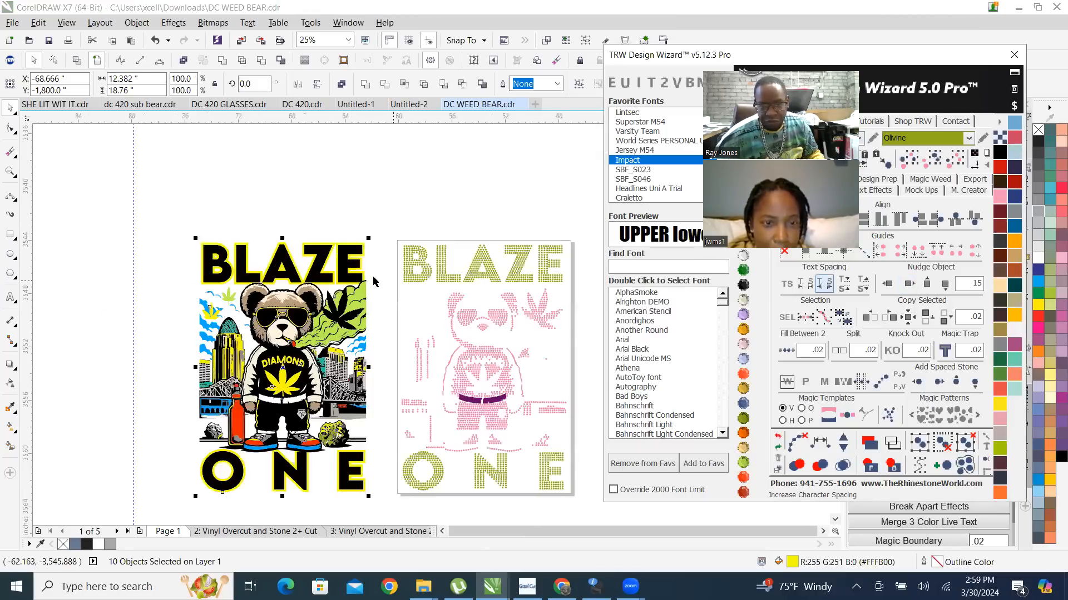
Step: Select the whole bear artwork with its yellow backing and nudge it 15 inches right onto the rhinestone layout
{"action": "left_click", "coordinate": [376, 193]}
{"action": "left_click_drag", "start_coordinate": [160, 209], "coordinate": [387, 523]}
{"action": "left_click", "coordinate": [908, 284]}
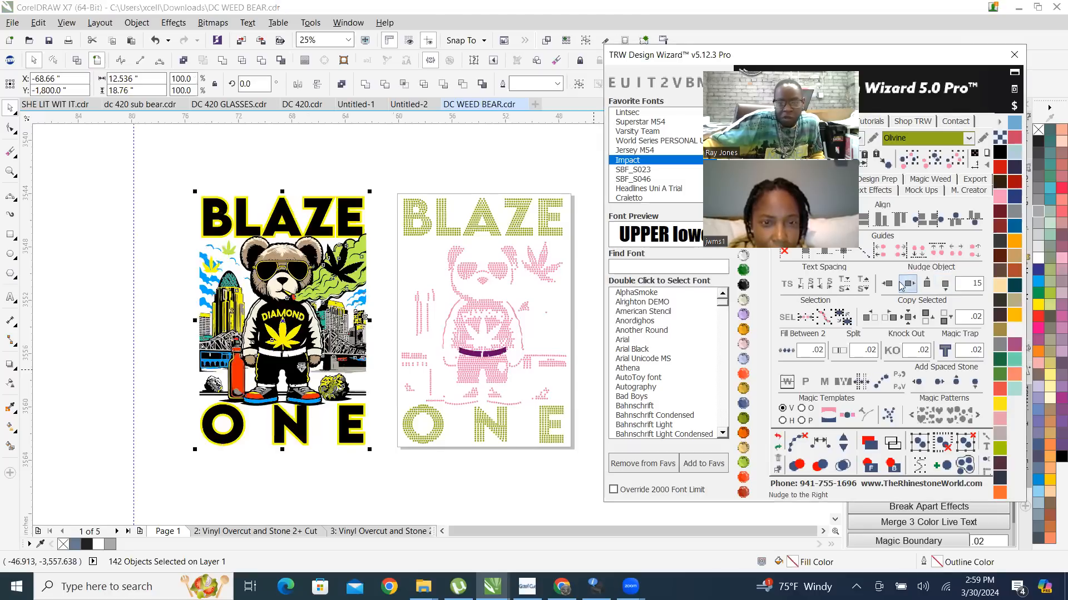
{"action": "left_click", "coordinate": [363, 174]}
{"action": "scroll", "coordinate": [367, 269], "scroll_direction": "up", "scroll_amount": 1}
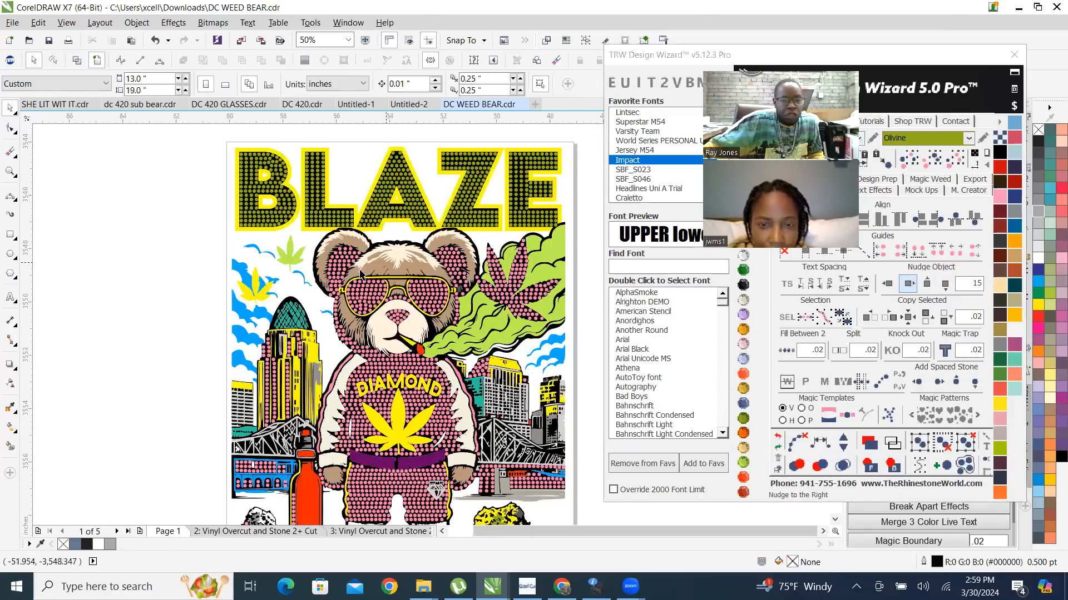
Step: Select the full stack of artwork and rhinestones to check the overall design size and the stone placement
{"action": "scroll", "coordinate": [86, 226], "scroll_direction": "down", "scroll_amount": 1}
{"action": "left_click_drag", "start_coordinate": [95, 167], "coordinate": [369, 478]}
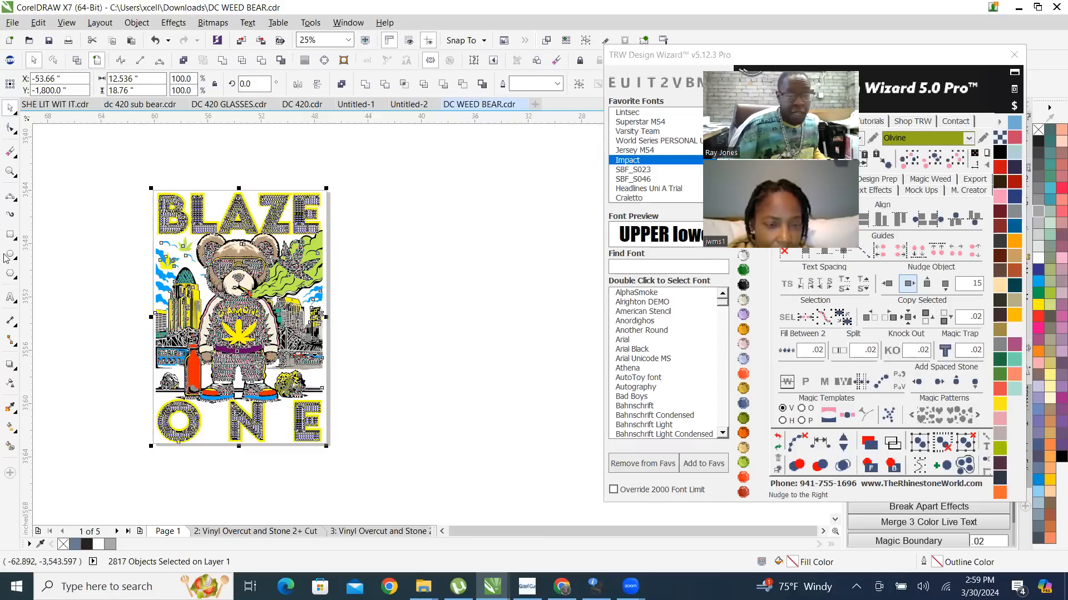
{"action": "scroll", "coordinate": [110, 166], "scroll_direction": "up", "scroll_amount": 1}
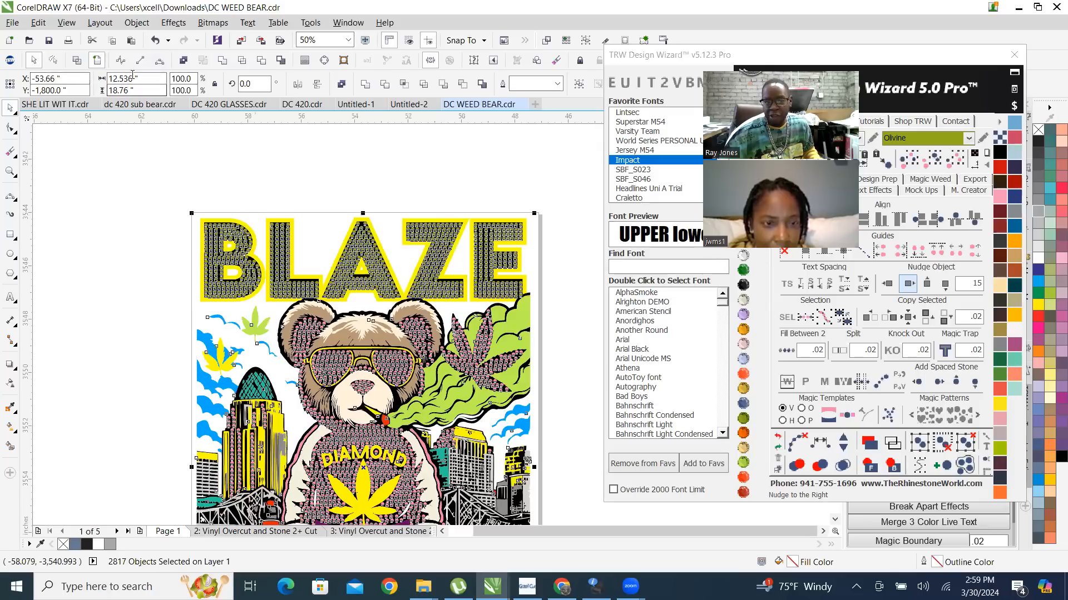
{"action": "left_click", "coordinate": [421, 179]}
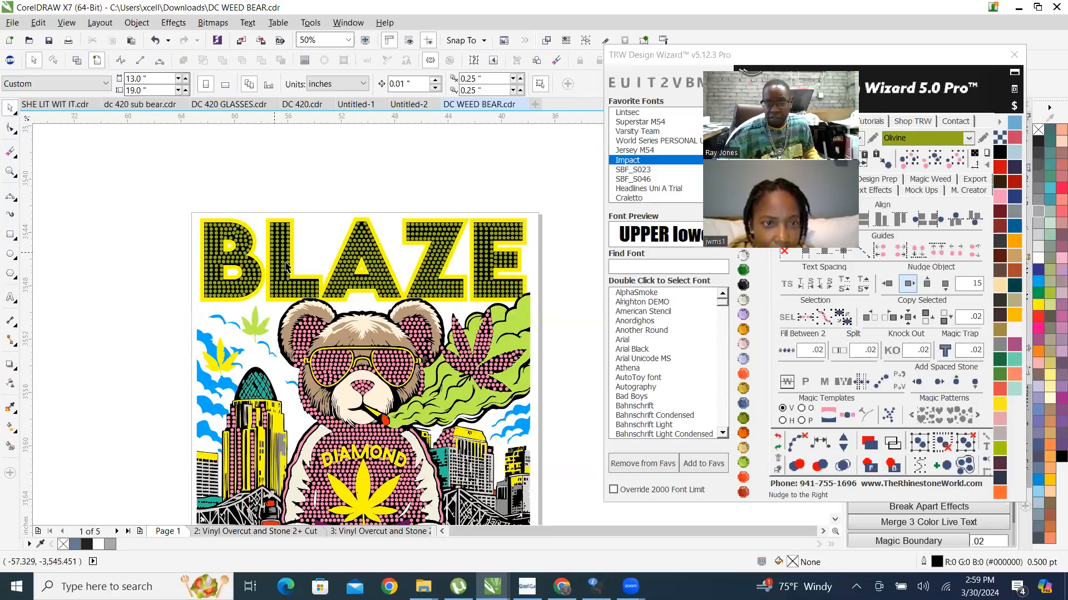
{"action": "scroll", "coordinate": [284, 266], "scroll_direction": "down", "scroll_amount": 1}
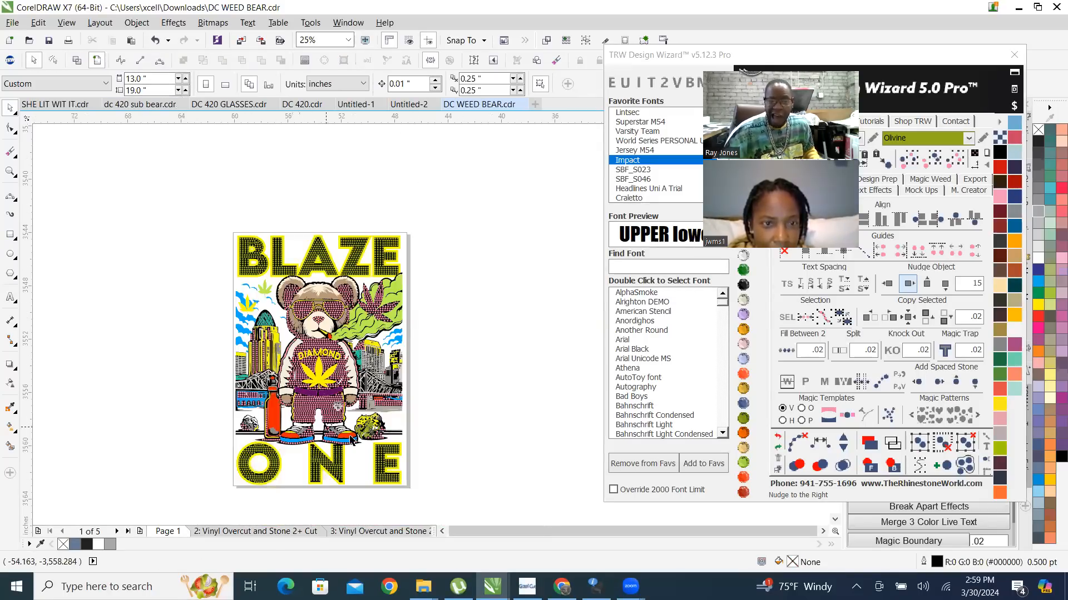
Step: Select all the matching pink and olive rhinestones from one stone and nudge them 15 inches left, off the bear artwork
{"action": "left_click", "coordinate": [320, 348]}
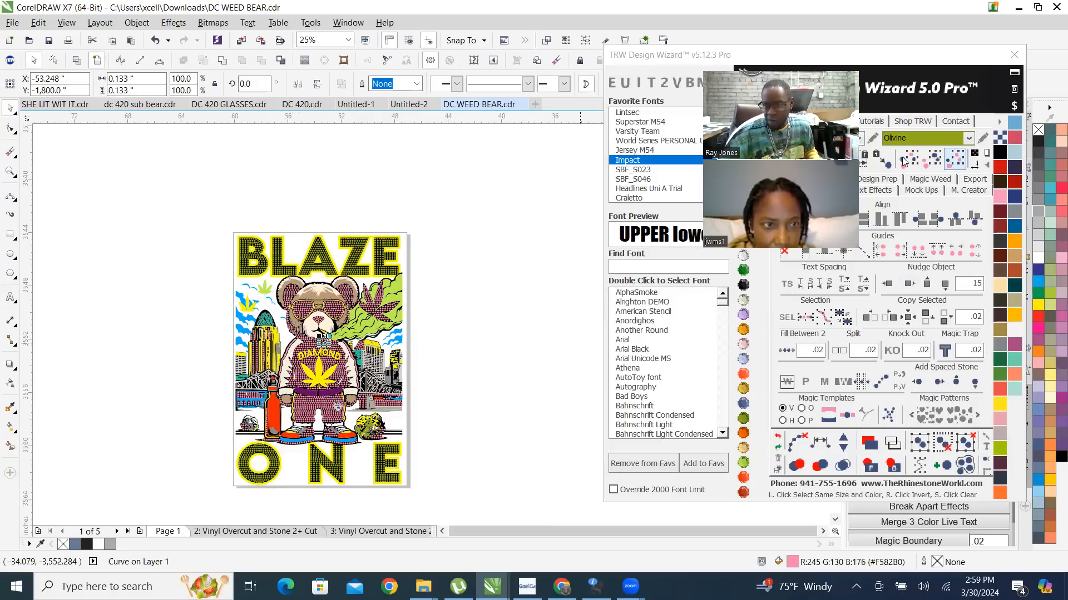
{"action": "left_click", "coordinate": [955, 160]}
{"action": "left_click", "coordinate": [889, 285]}
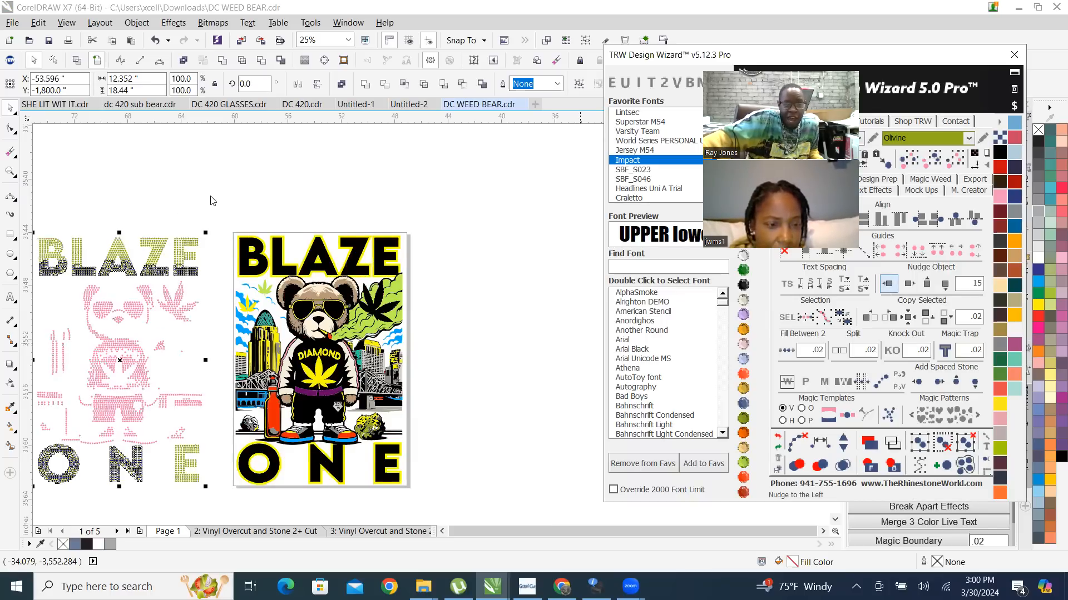
{"action": "left_click", "coordinate": [209, 296]}
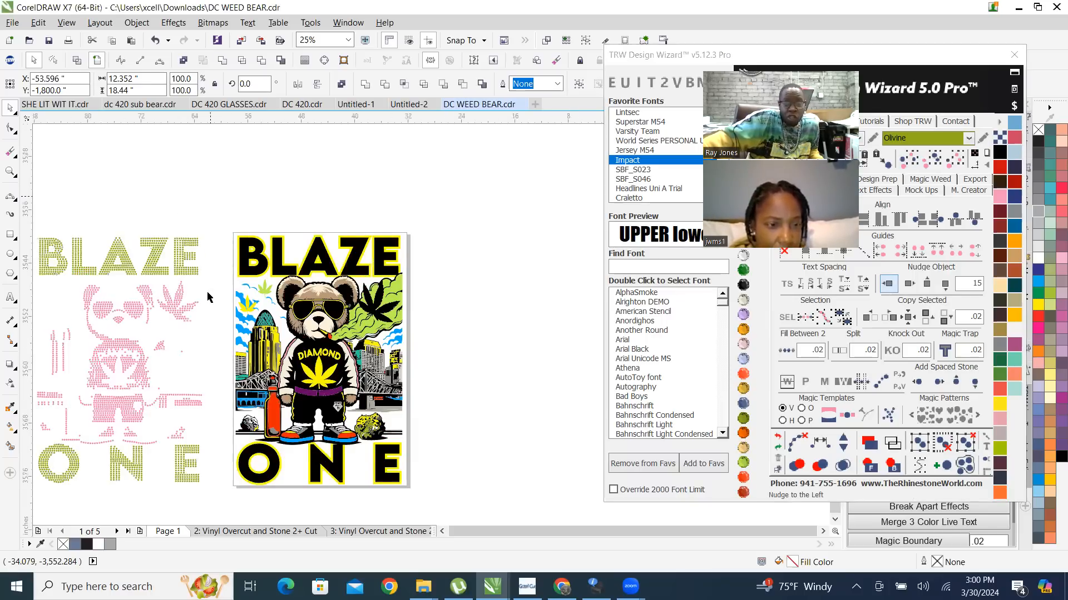
Step: Examine the separated rhinestone layout beside the coloured bear artwork, including the BLAZE lettering and the bear's face
{"action": "scroll", "coordinate": [124, 330], "scroll_direction": "up", "scroll_amount": 1}
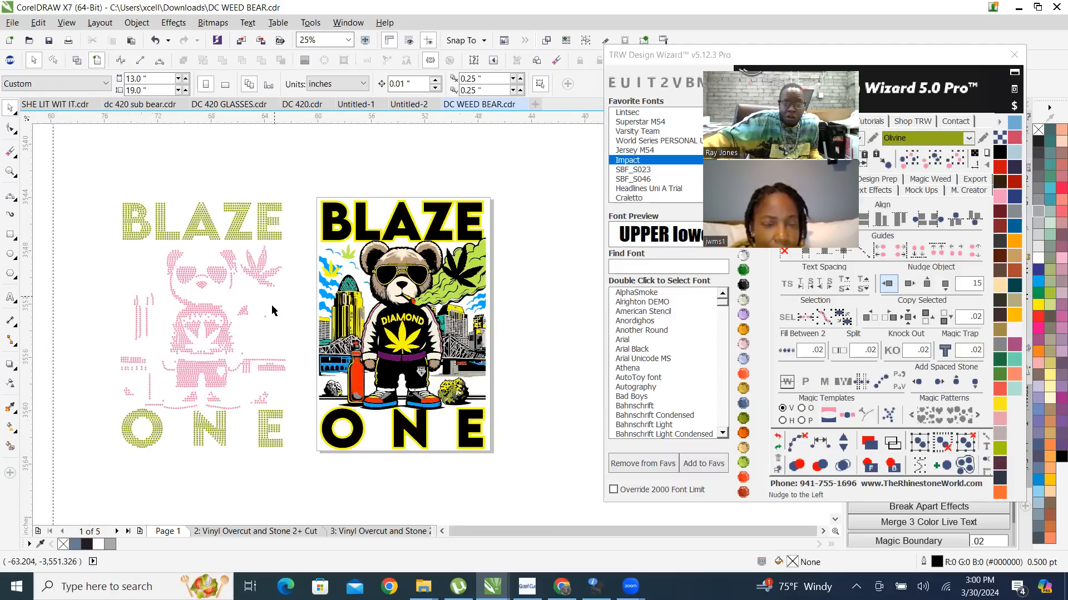
{"action": "left_click_drag", "start_coordinate": [100, 183], "coordinate": [252, 474]}
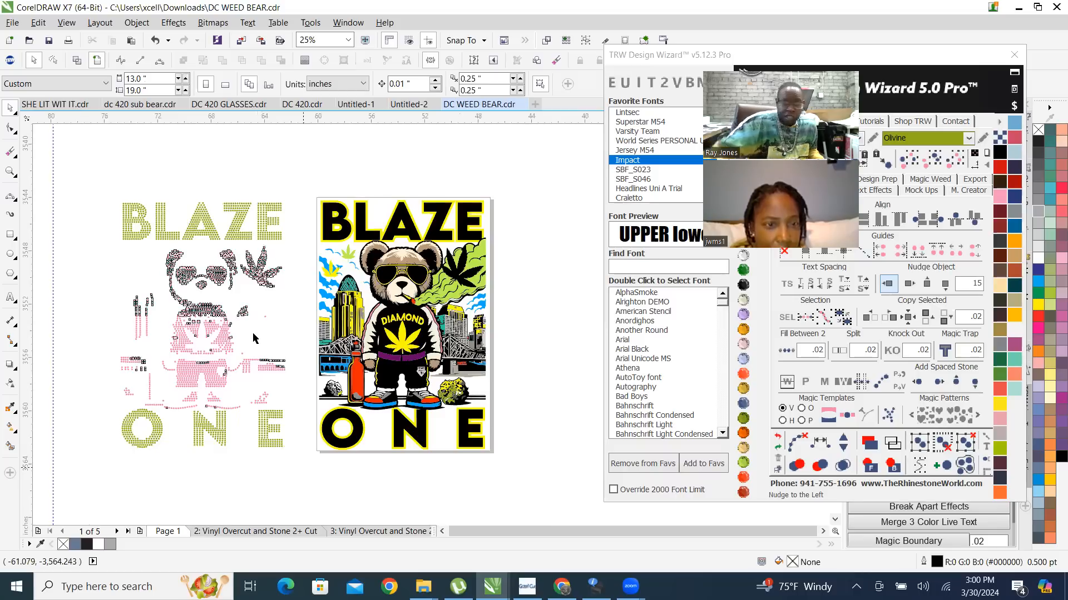
{"action": "left_click", "coordinate": [246, 166]}
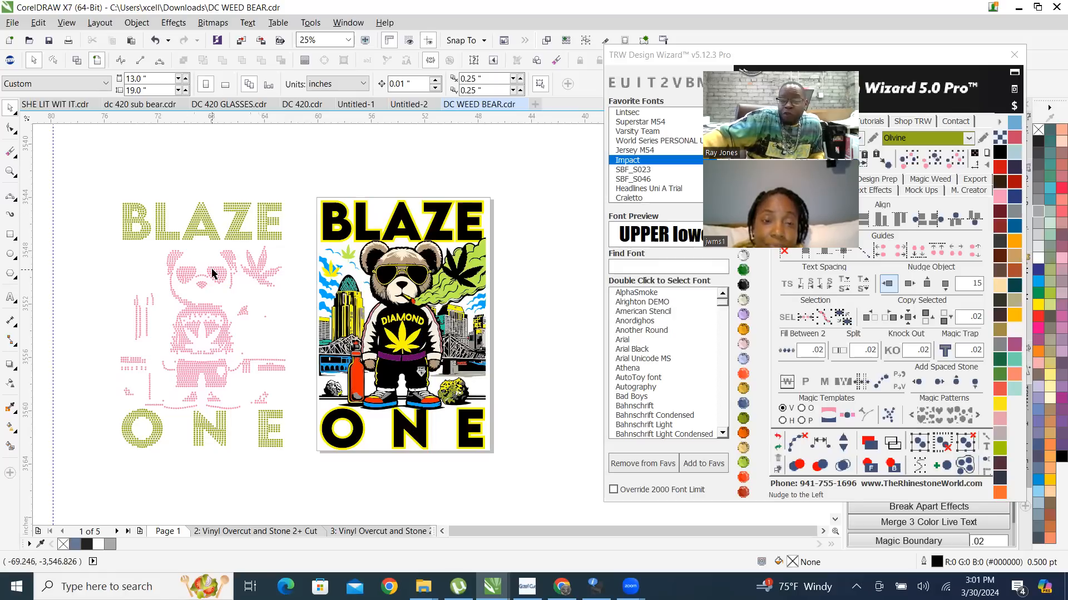
{"action": "scroll", "coordinate": [211, 274], "scroll_direction": "up", "scroll_amount": 1}
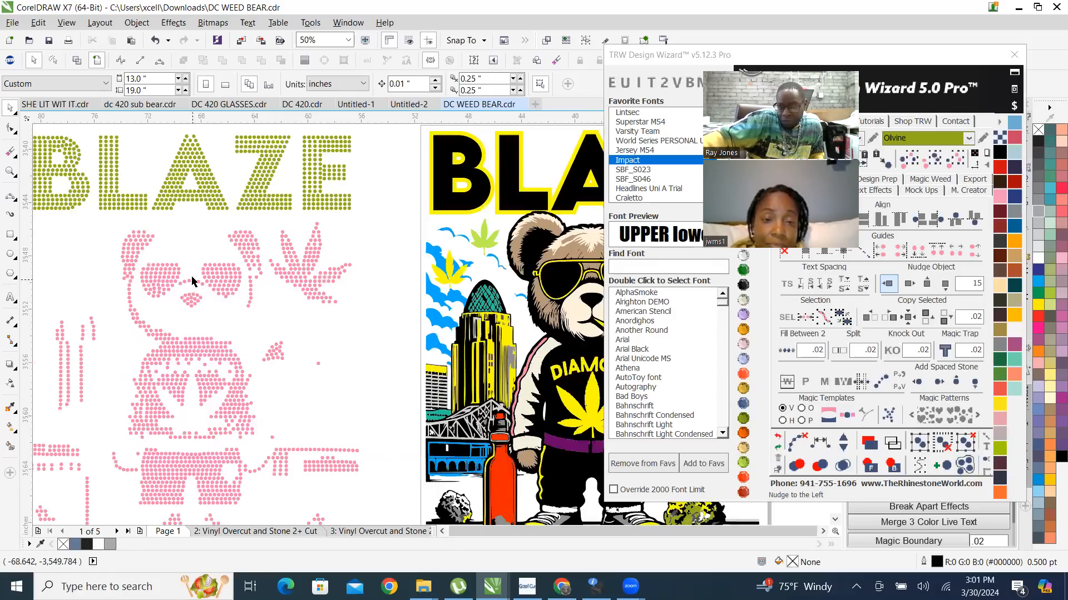
{"action": "scroll", "coordinate": [193, 280], "scroll_direction": "down", "scroll_amount": 1}
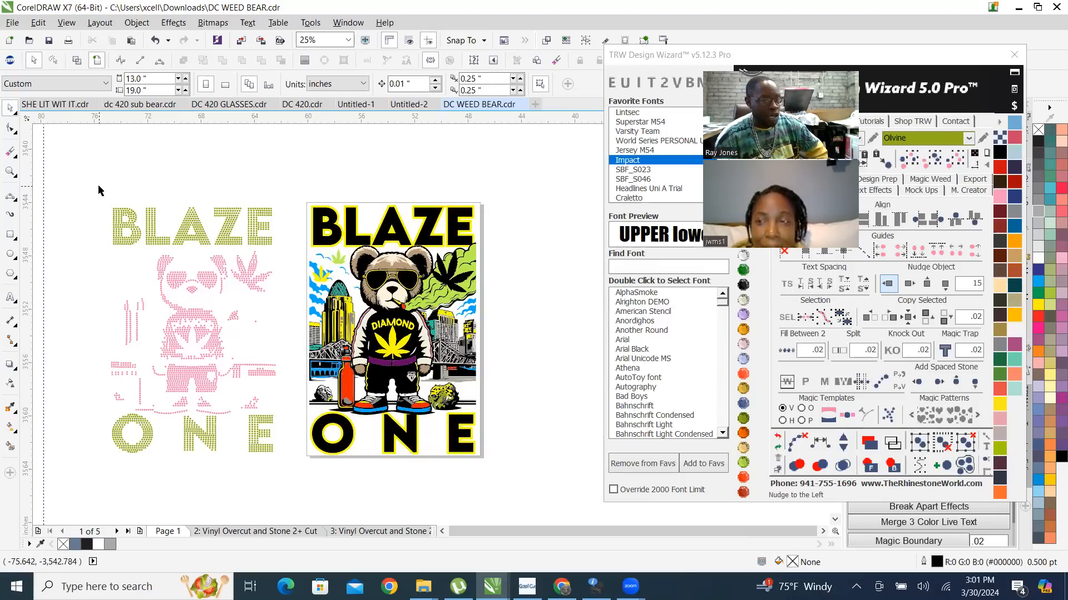
{"action": "scroll", "coordinate": [89, 223], "scroll_direction": "up", "scroll_amount": 1}
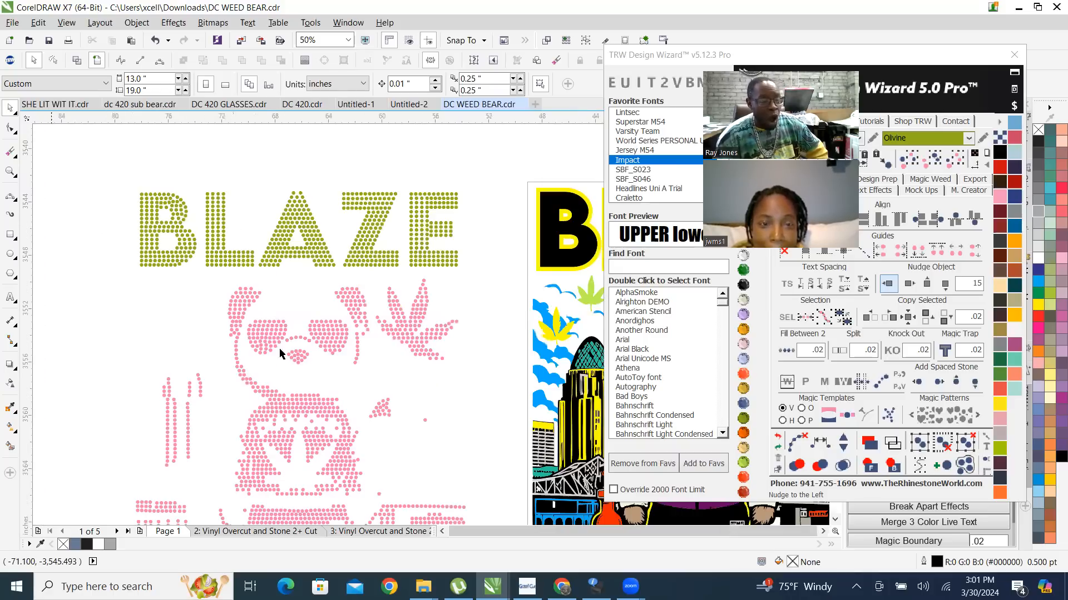
{"action": "scroll", "coordinate": [203, 345], "scroll_direction": "down", "scroll_amount": 1}
{"action": "scroll", "coordinate": [206, 341], "scroll_direction": "down", "scroll_amount": 1}
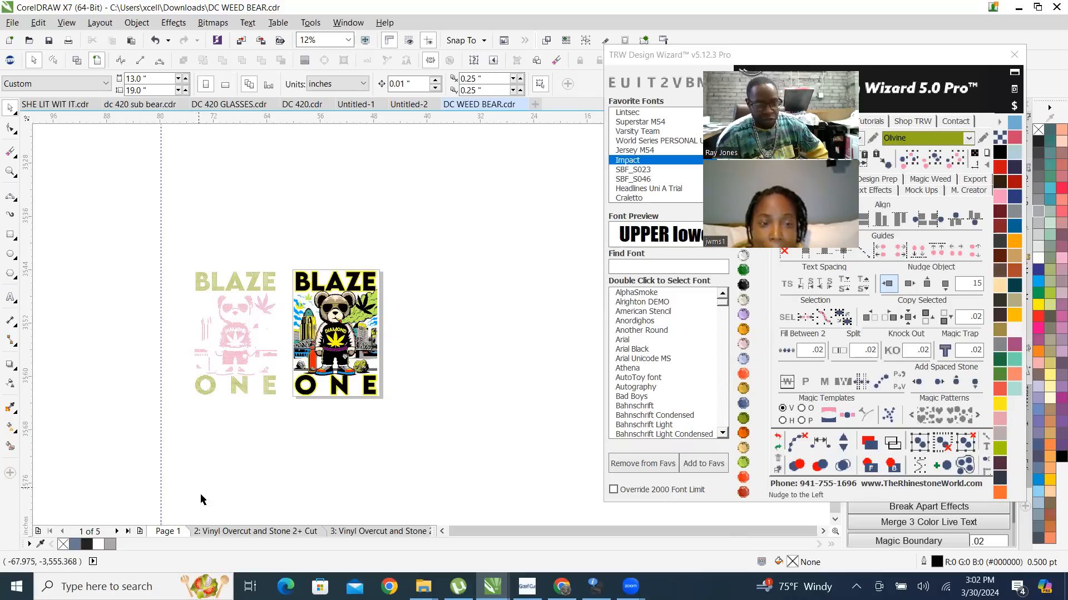
Step: Open pages 2 and 3, Vinyl Overcut and Stone 2+ Cut, to view the vinyl and stone cut layouts
{"action": "left_click", "coordinate": [257, 532]}
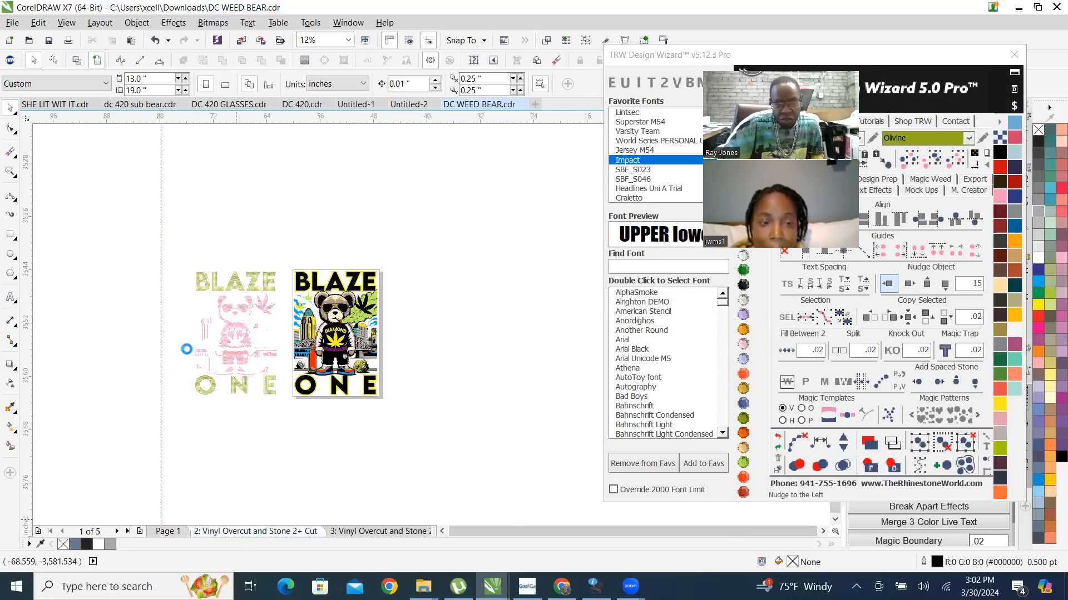
{"action": "left_click", "coordinate": [384, 533]}
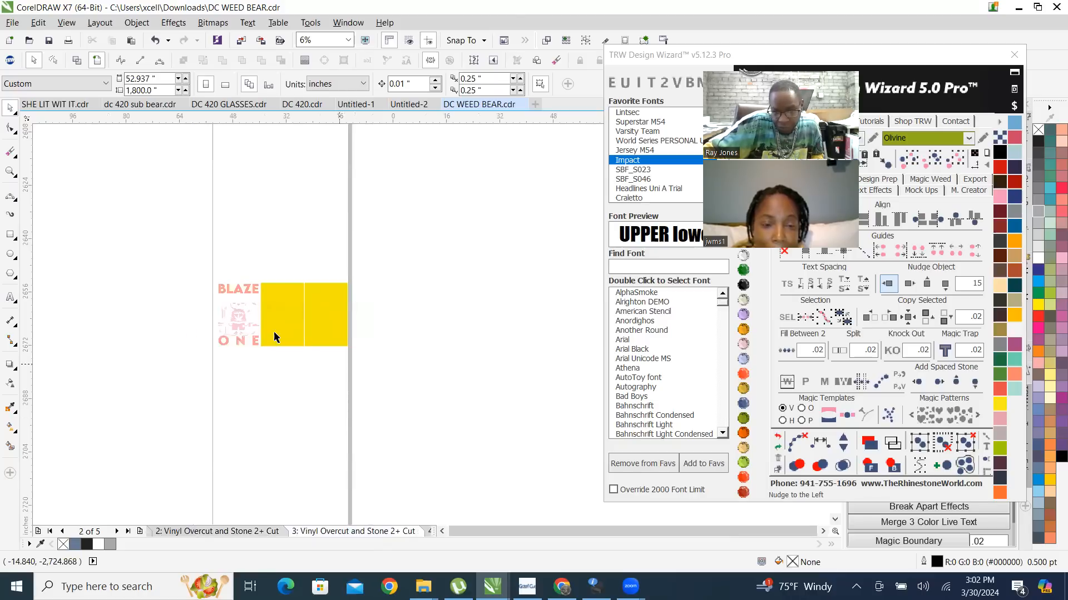
{"action": "scroll", "coordinate": [256, 317], "scroll_direction": "up", "scroll_amount": 1}
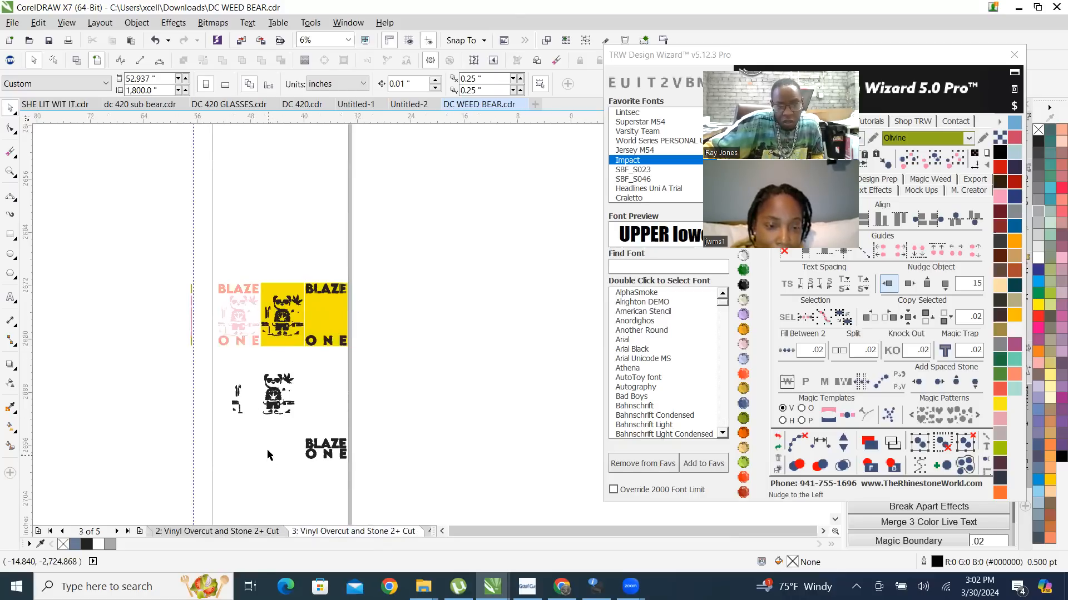
Step: Select the black bear stones, the detached side-detail stones and the BLAZE ONE stones separately to compare how the cut layout is divided
{"action": "scroll", "coordinate": [273, 151], "scroll_direction": "up", "scroll_amount": 1}
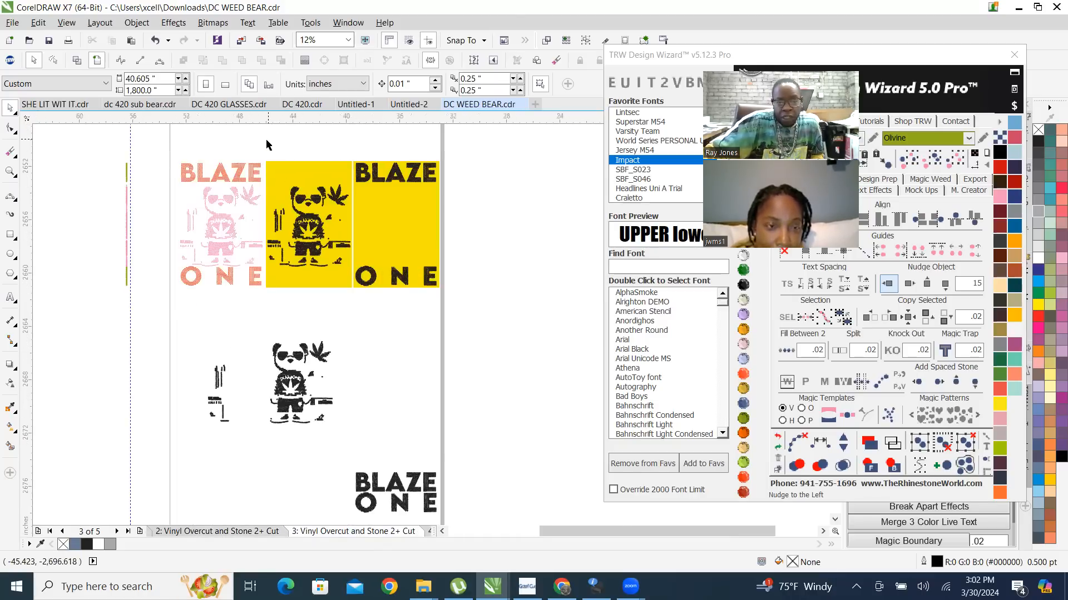
{"action": "left_click_drag", "start_coordinate": [269, 160], "coordinate": [443, 409]}
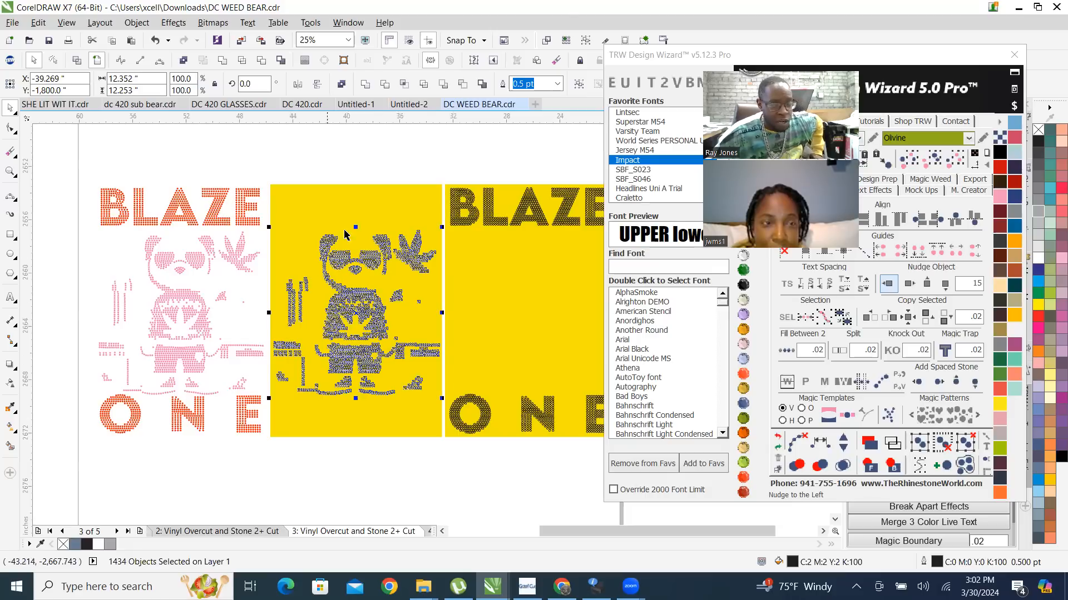
{"action": "scroll", "coordinate": [327, 238], "scroll_direction": "down", "scroll_amount": 2}
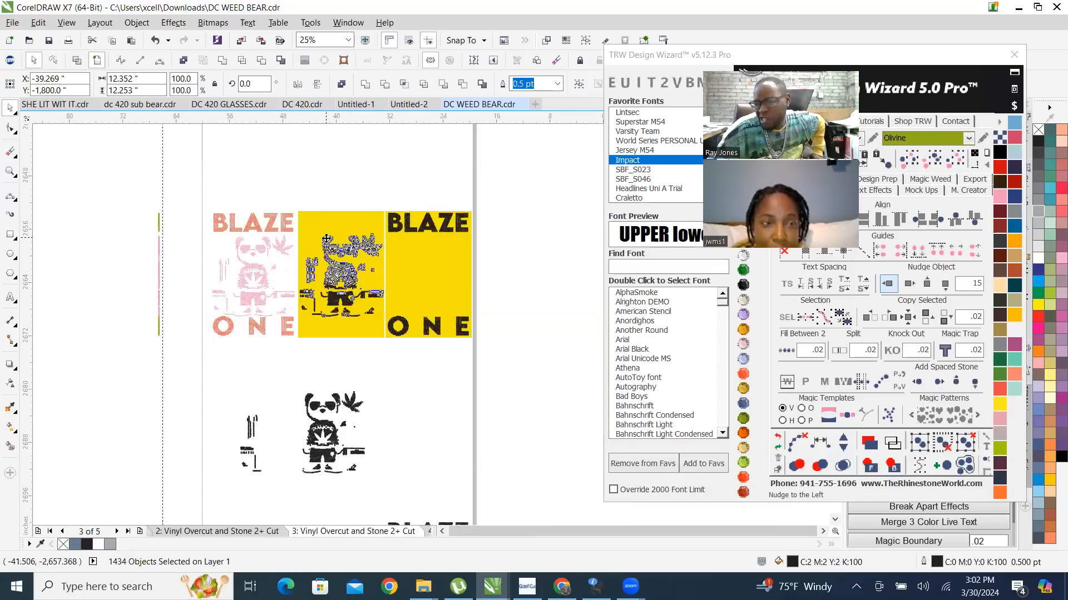
{"action": "scroll", "coordinate": [333, 469], "scroll_direction": "up", "scroll_amount": 2}
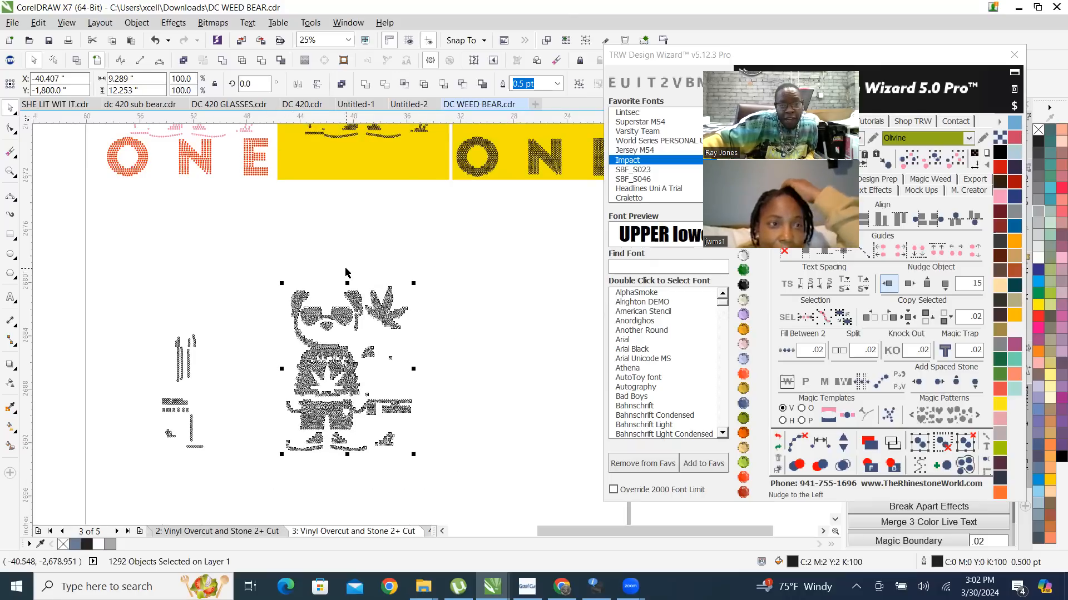
{"action": "left_click_drag", "start_coordinate": [150, 315], "coordinate": [216, 473]}
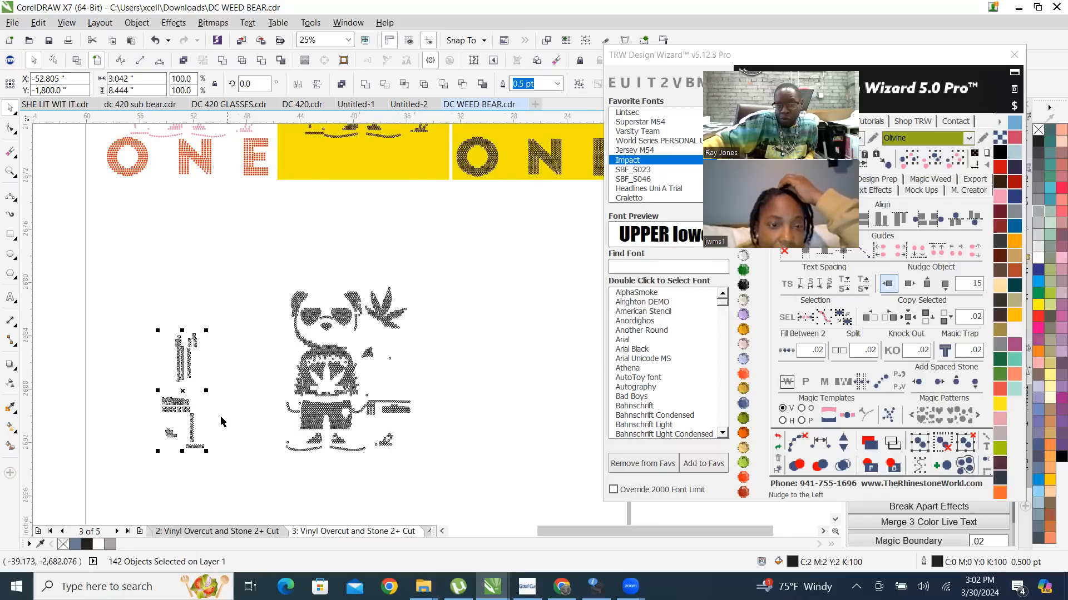
{"action": "scroll", "coordinate": [220, 418], "scroll_direction": "down", "scroll_amount": 1}
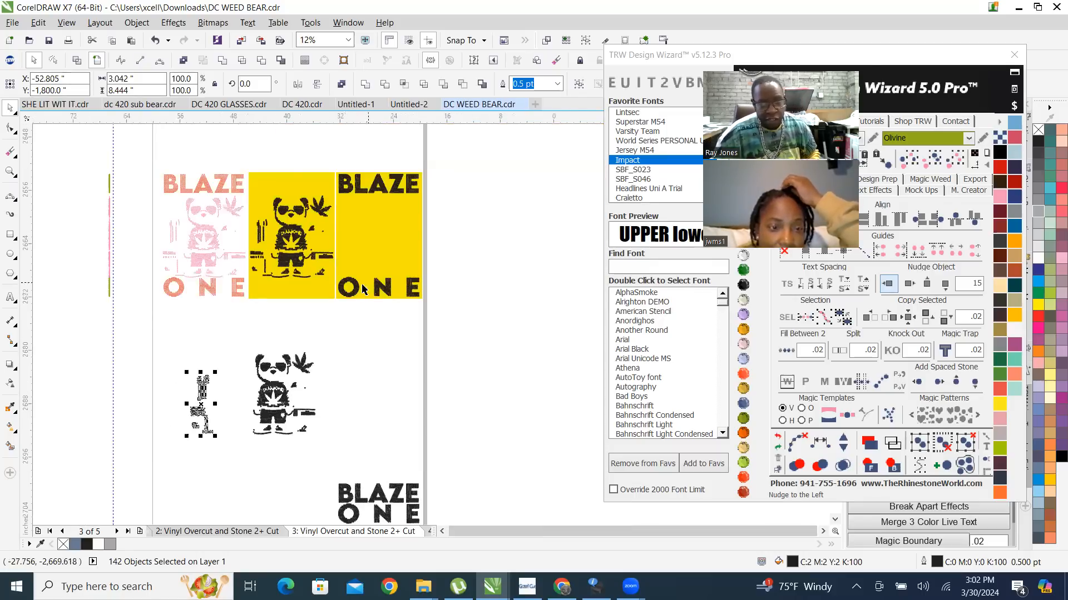
{"action": "scroll", "coordinate": [372, 439], "scroll_direction": "up", "scroll_amount": 1}
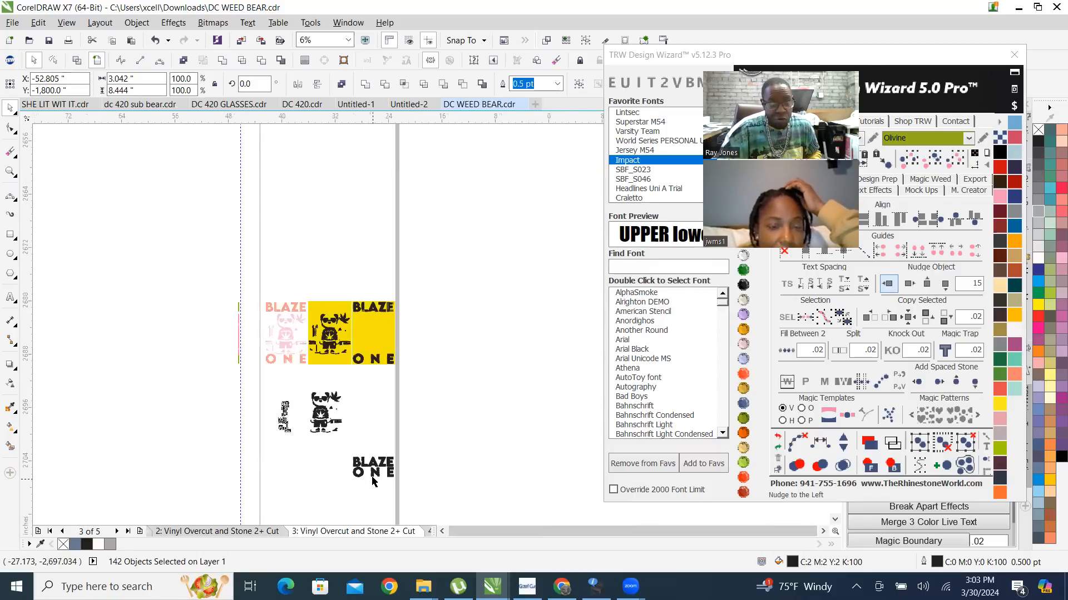
{"action": "scroll", "coordinate": [394, 445], "scroll_direction": "down", "scroll_amount": 1}
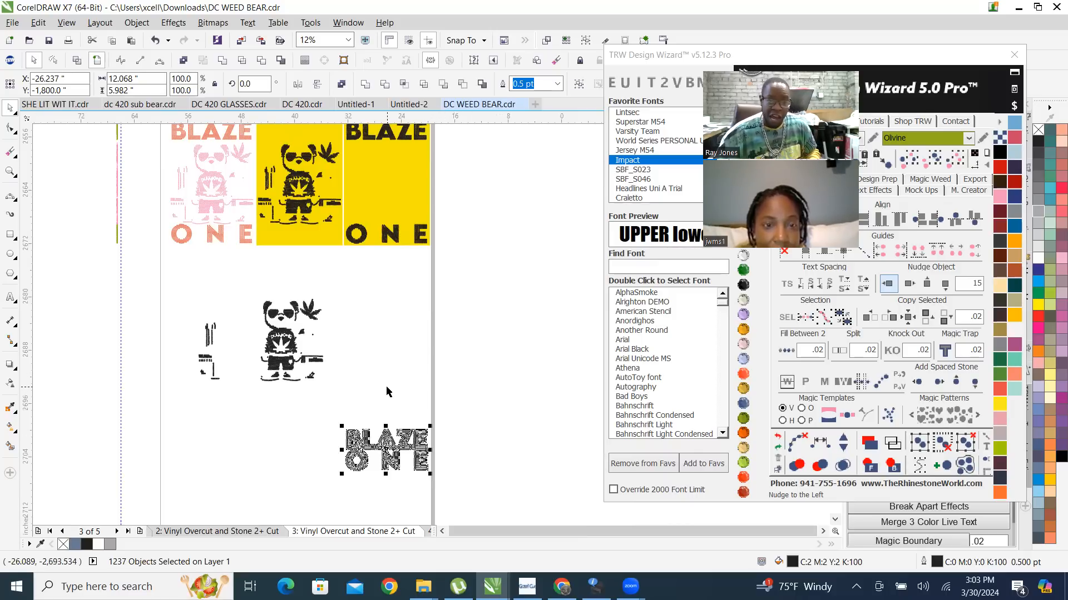
Step: Group the detached side-detail stones and place a copy in the empty space above the lower BLAZE ONE lettering
{"action": "left_click_drag", "start_coordinate": [177, 303], "coordinate": [238, 396]}
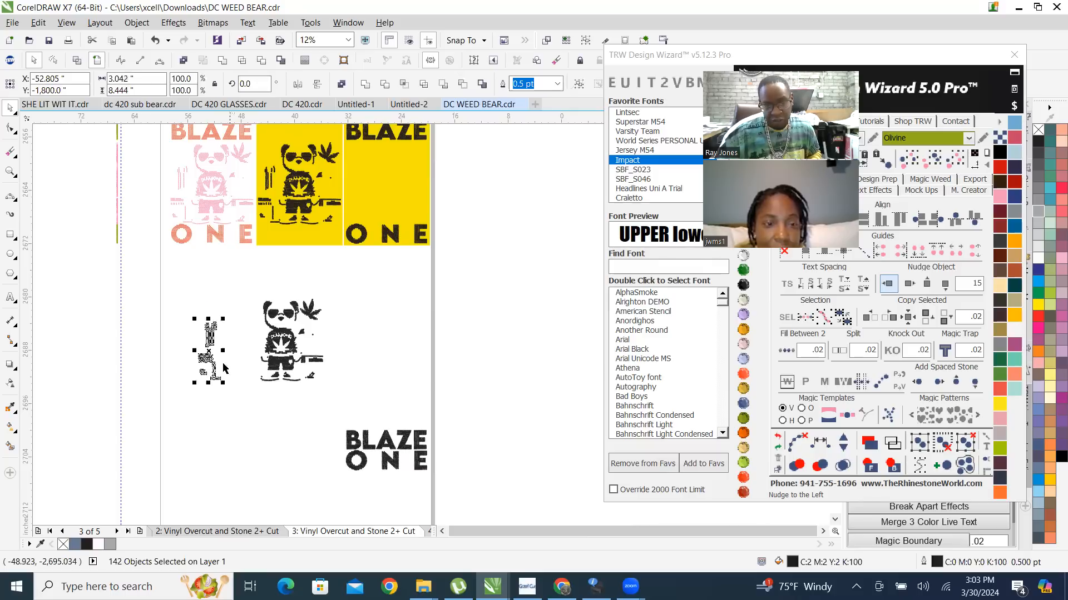
{"action": "right_click", "coordinate": [209, 335]}
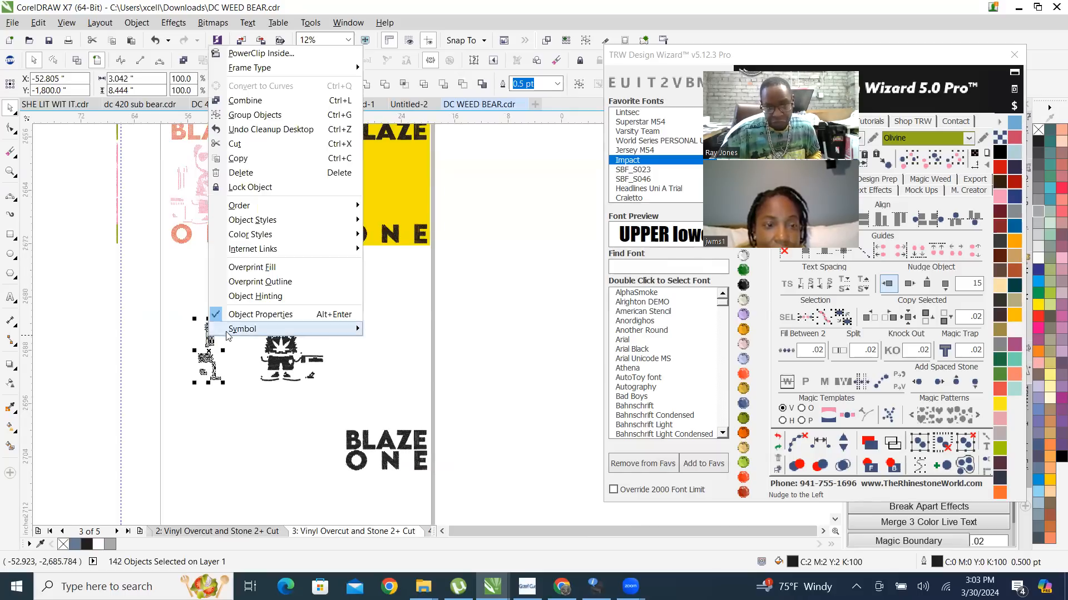
{"action": "left_click", "coordinate": [264, 119]}
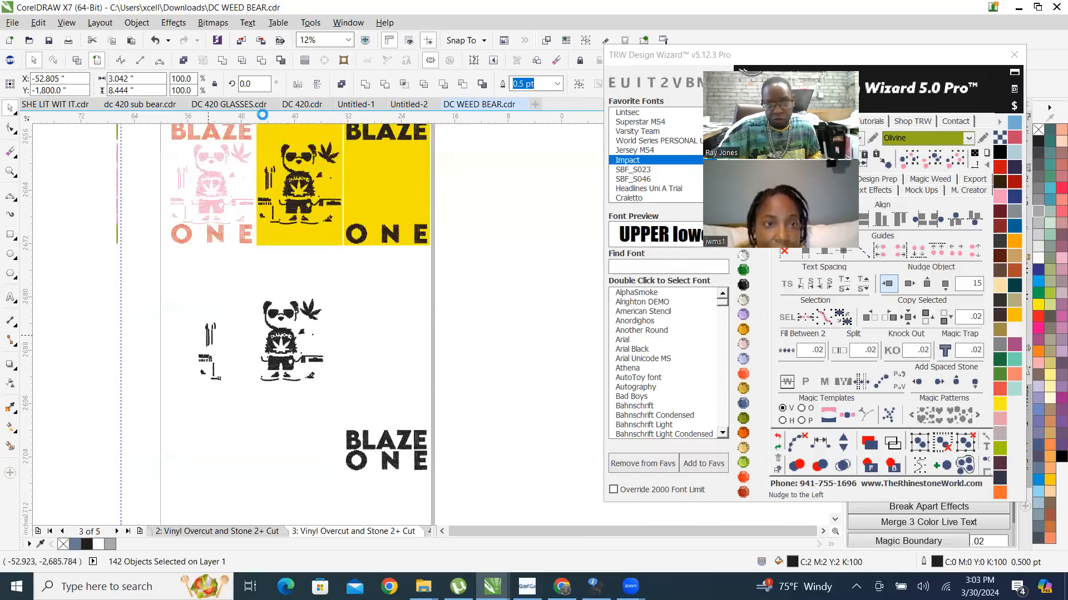
{"action": "left_click_drag", "start_coordinate": [209, 338], "coordinate": [387, 353]}
{"action": "right_click", "coordinate": [387, 353]}
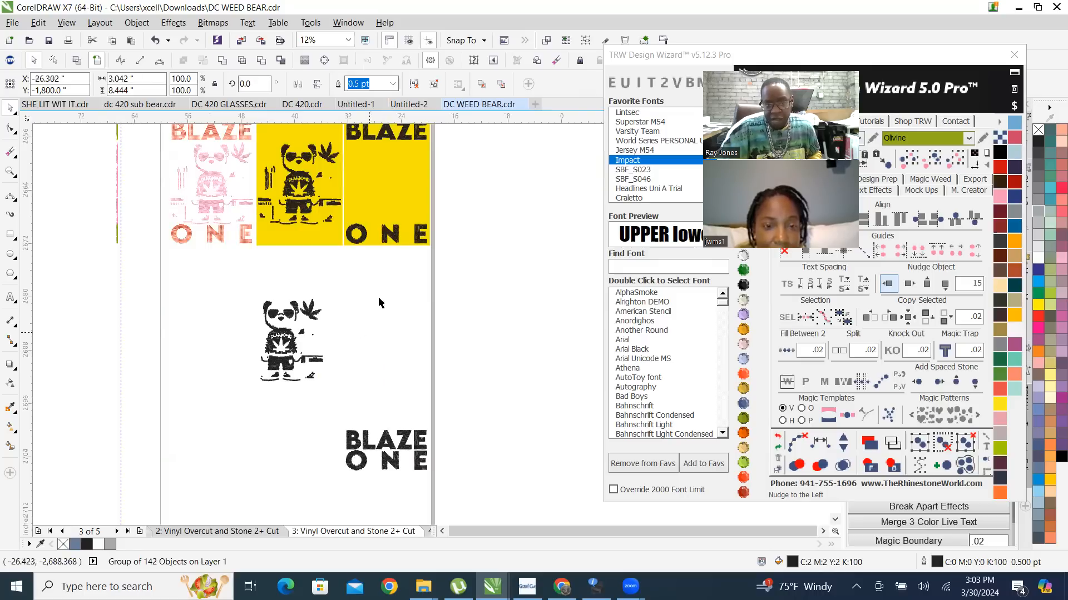
Step: Rotate the copied side-detail group 90 degrees so it lies horizontally
{"action": "scroll", "coordinate": [371, 364], "scroll_direction": "up", "scroll_amount": 2}
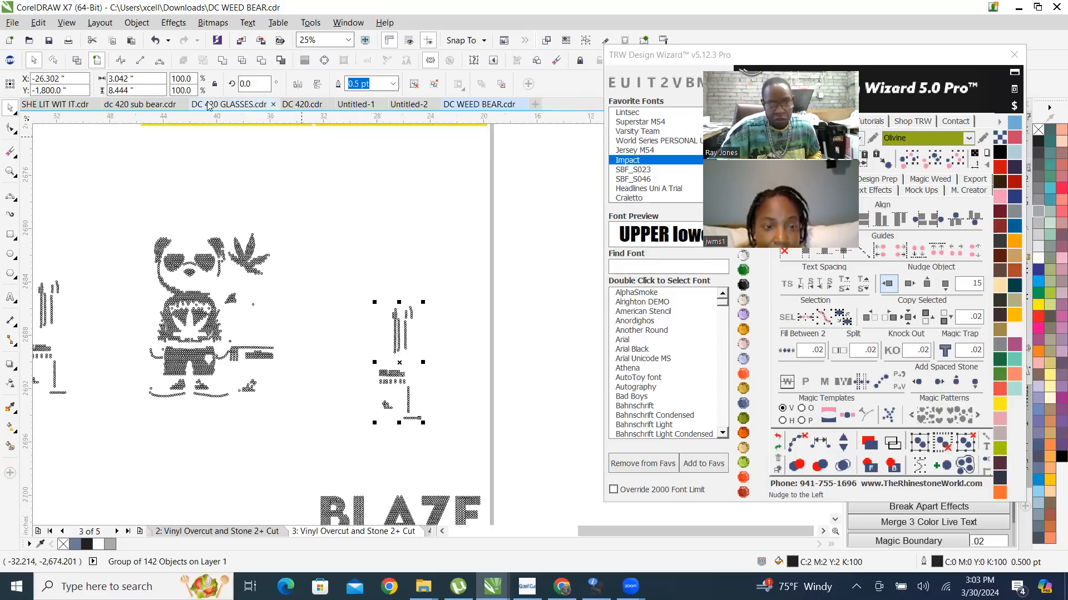
{"action": "scroll", "coordinate": [420, 310], "scroll_direction": "down", "scroll_amount": 1}
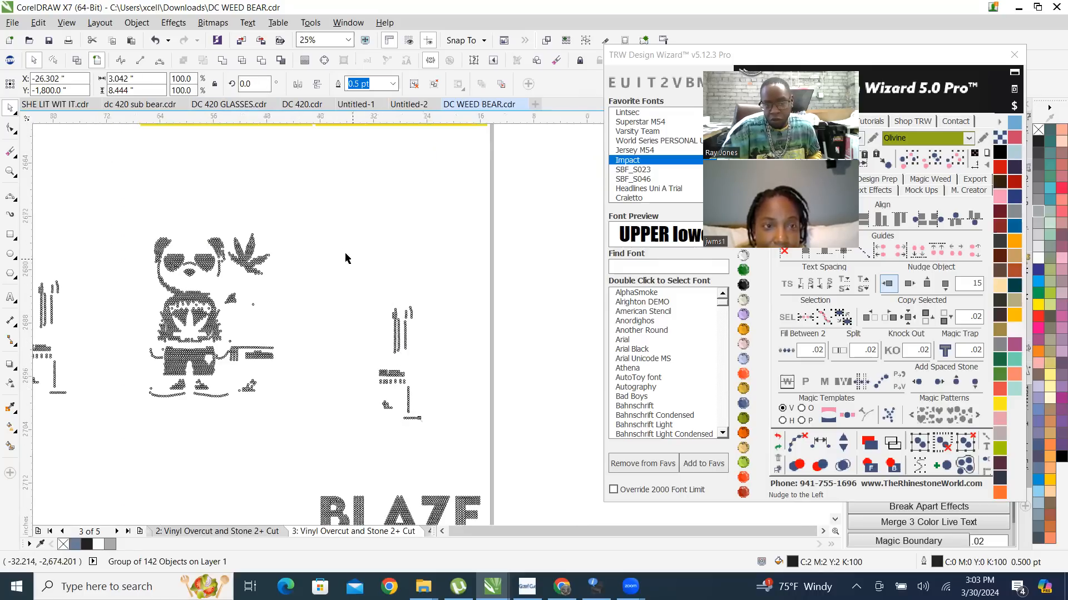
{"action": "scroll", "coordinate": [403, 323], "scroll_direction": "up", "scroll_amount": 1}
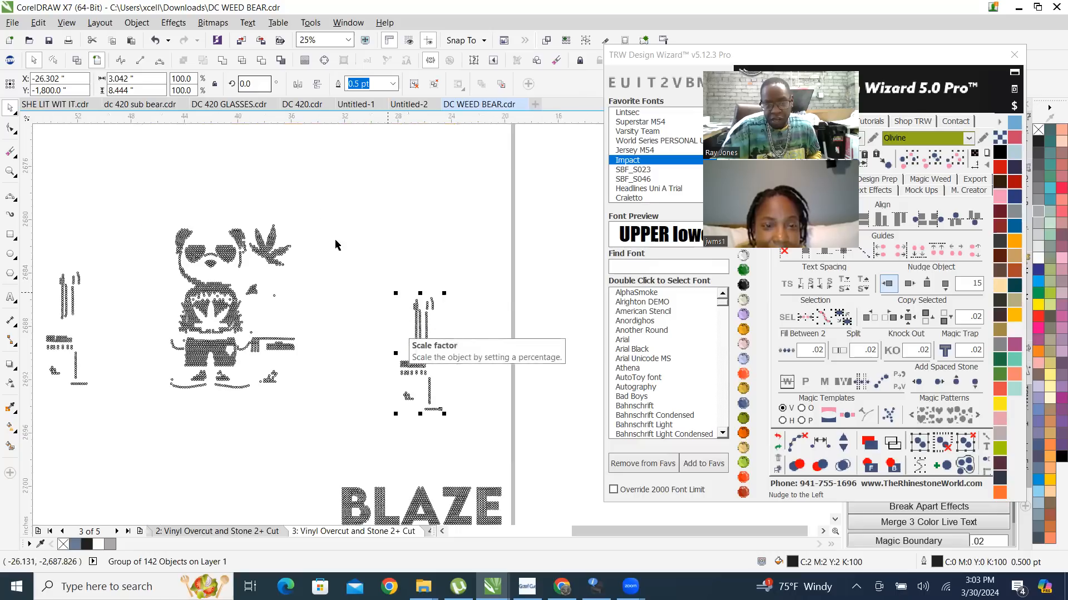
{"action": "left_click_drag", "start_coordinate": [263, 85], "coordinate": [243, 84]}
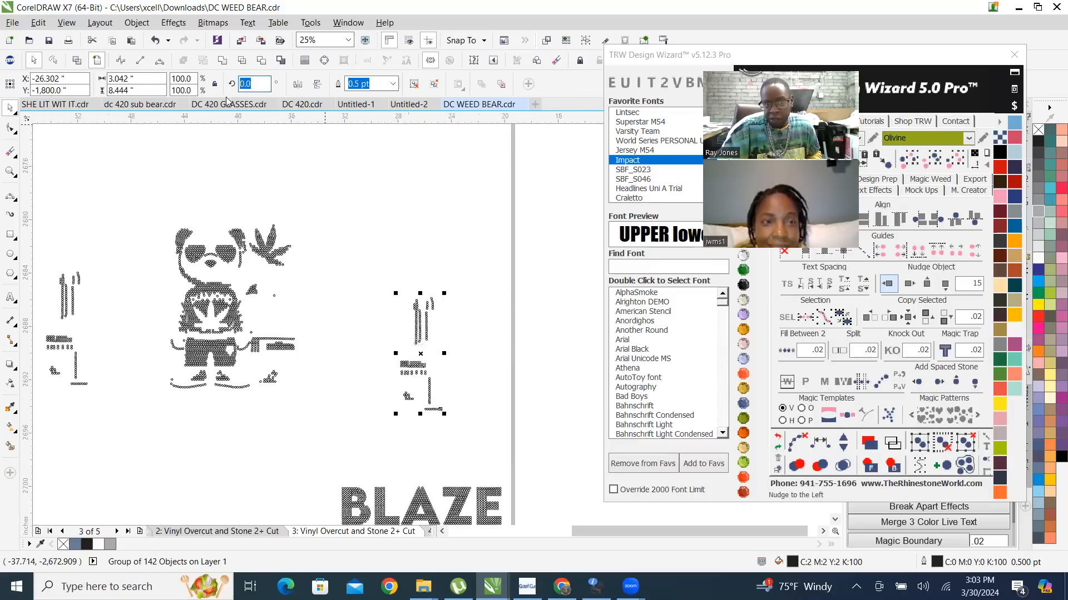
{"action": "type", "text": "90"}
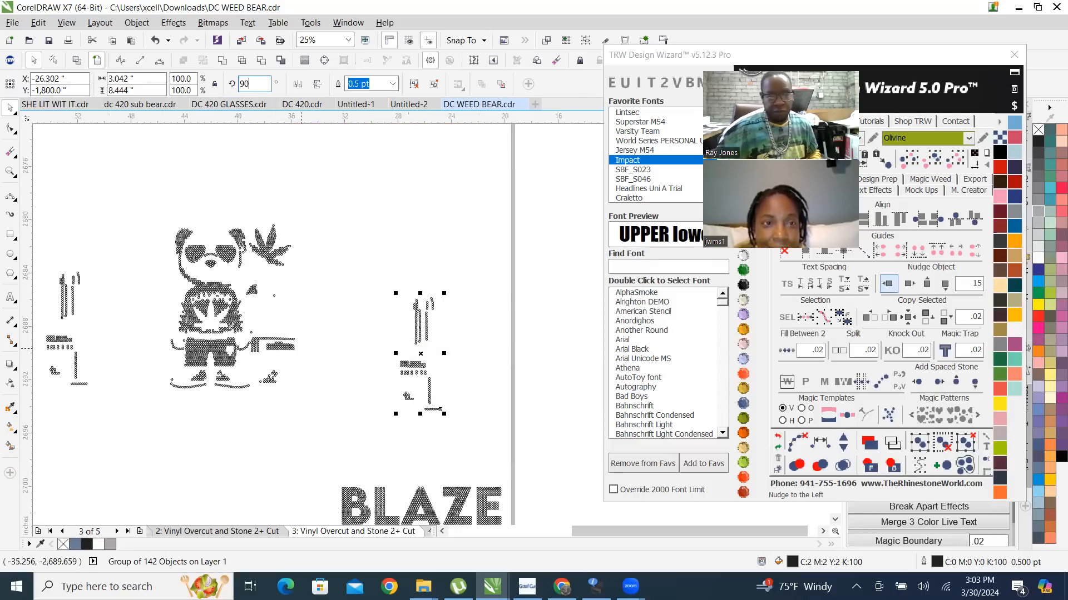
{"action": "key", "text": "Return"}
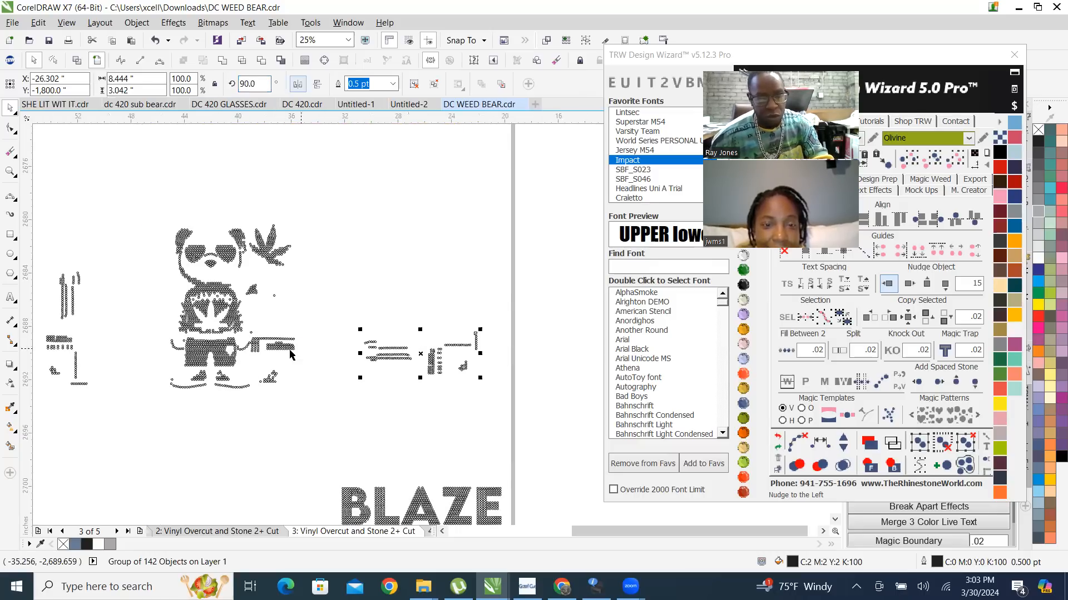
Step: Move the rotated side-detail group directly above the black BLAZE ONE stones, and shift both up beside the separated bear
{"action": "left_click_drag", "start_coordinate": [434, 359], "coordinate": [437, 465]}
{"action": "scroll", "coordinate": [374, 388], "scroll_direction": "down", "scroll_amount": 3}
{"action": "scroll", "coordinate": [389, 375], "scroll_direction": "up", "scroll_amount": 2}
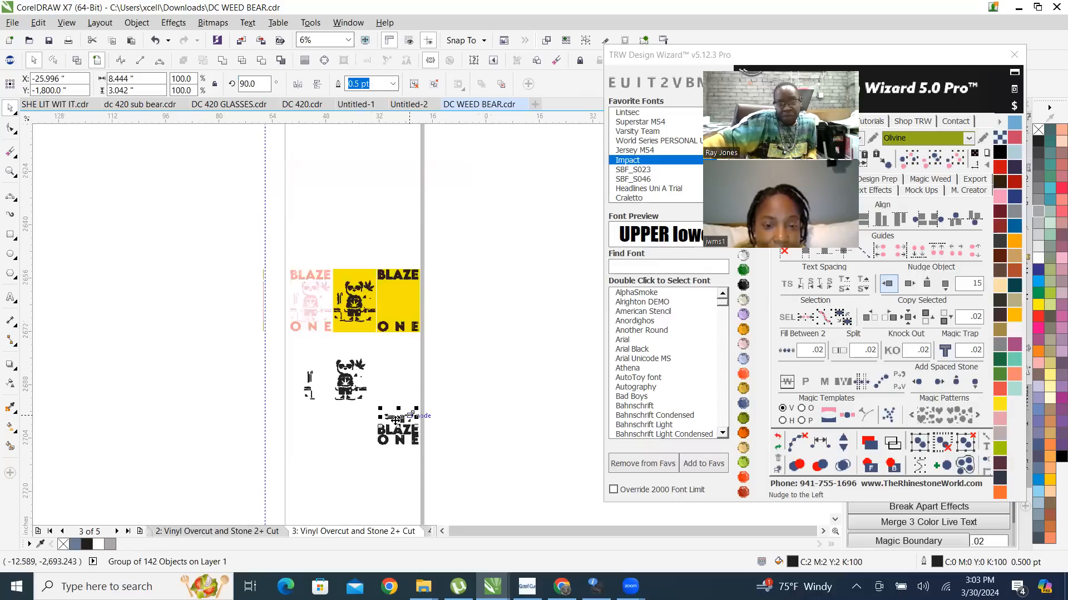
{"action": "left_click_drag", "start_coordinate": [345, 395], "coordinate": [480, 504]}
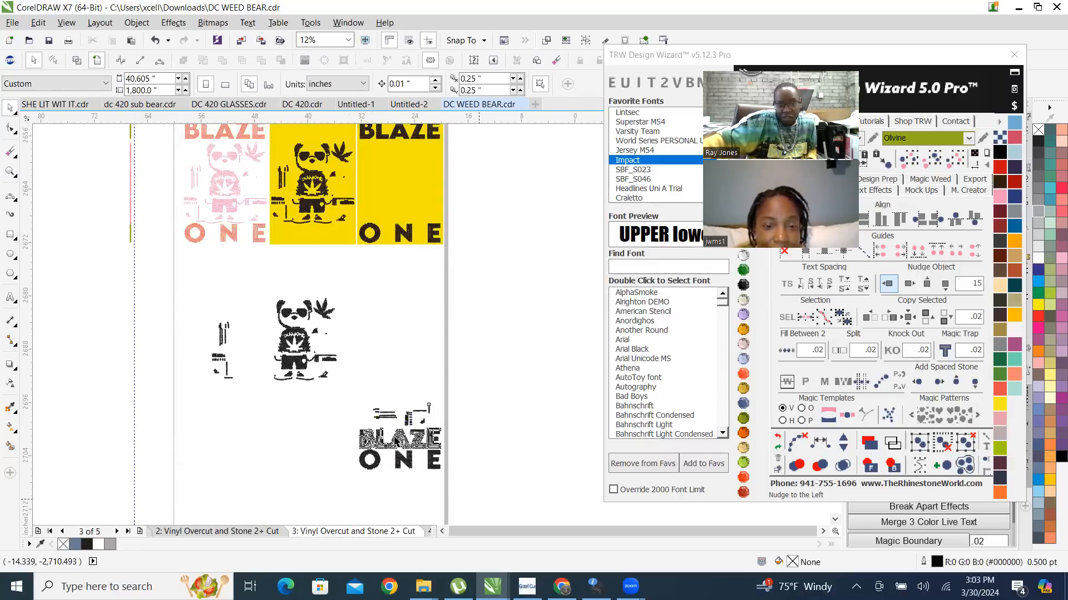
{"action": "left_click_drag", "start_coordinate": [401, 439], "coordinate": [397, 340]}
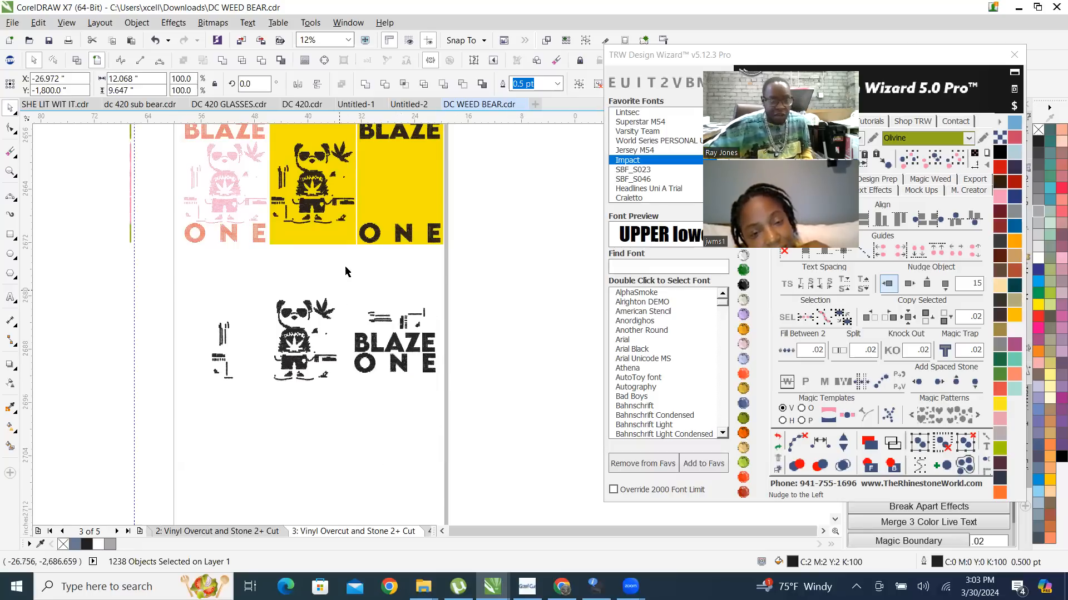
Step: Delete the original side-detail group beside the bear and ungroup all objects in the rotated copy
{"action": "left_click_drag", "start_coordinate": [201, 306], "coordinate": [235, 390]}
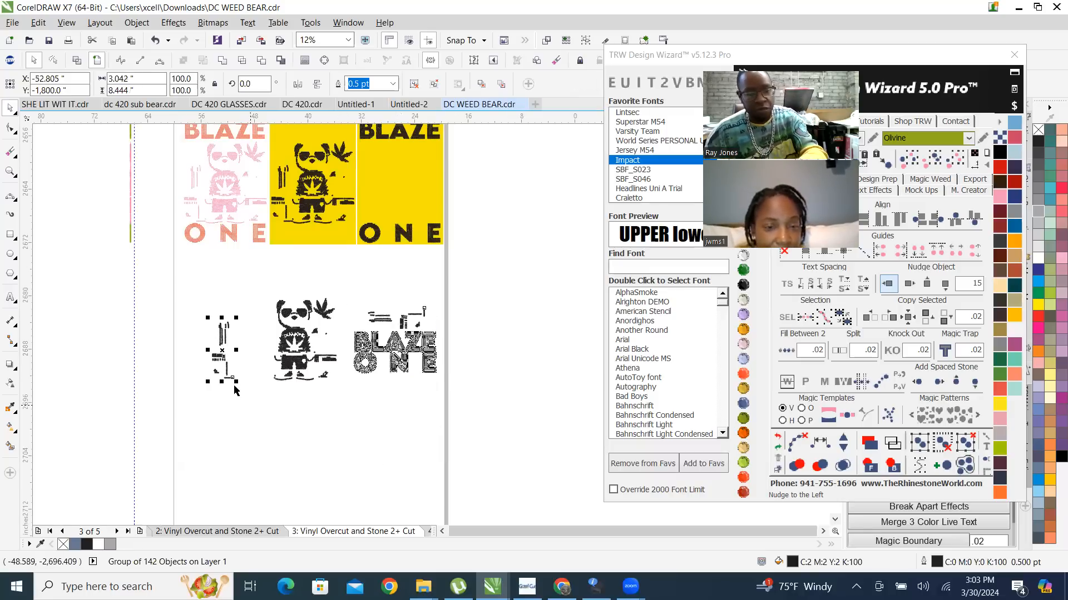
{"action": "key", "text": "Delete"}
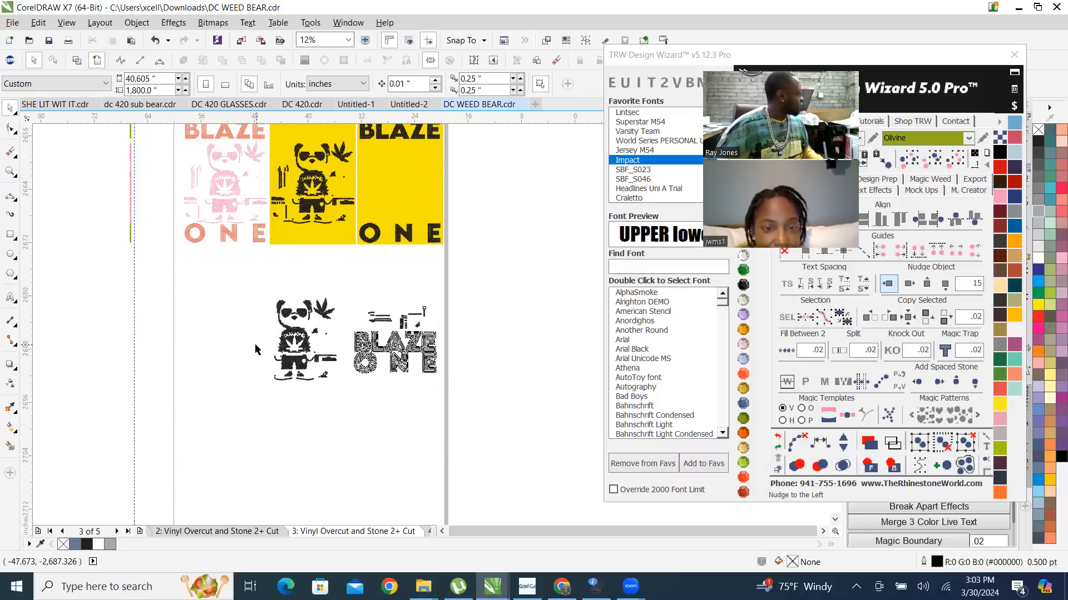
{"action": "right_click", "coordinate": [381, 322]}
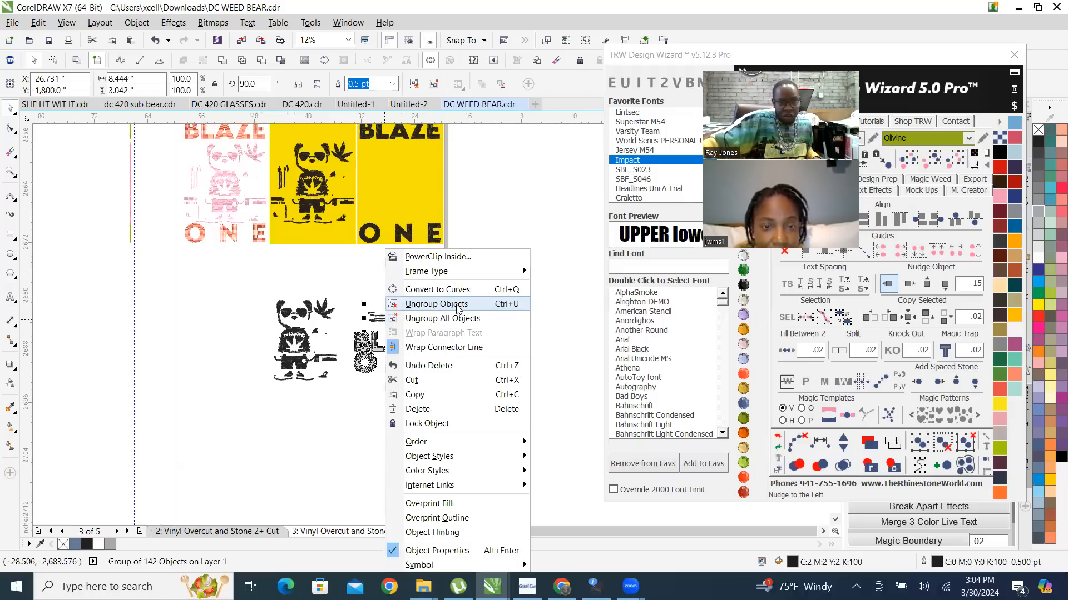
{"action": "left_click", "coordinate": [478, 318]}
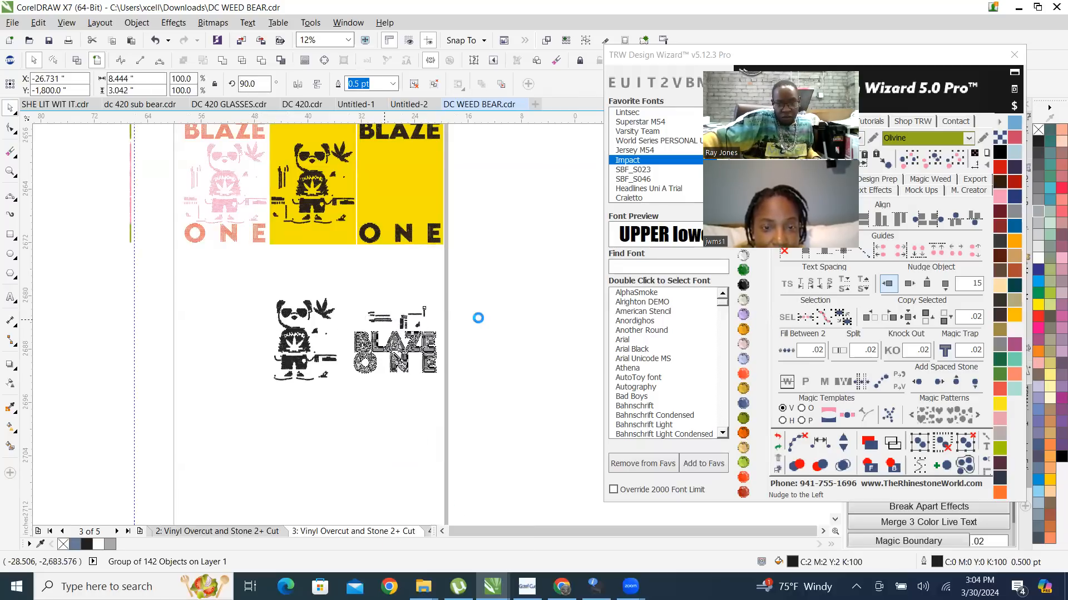
{"action": "left_click", "coordinate": [452, 381]}
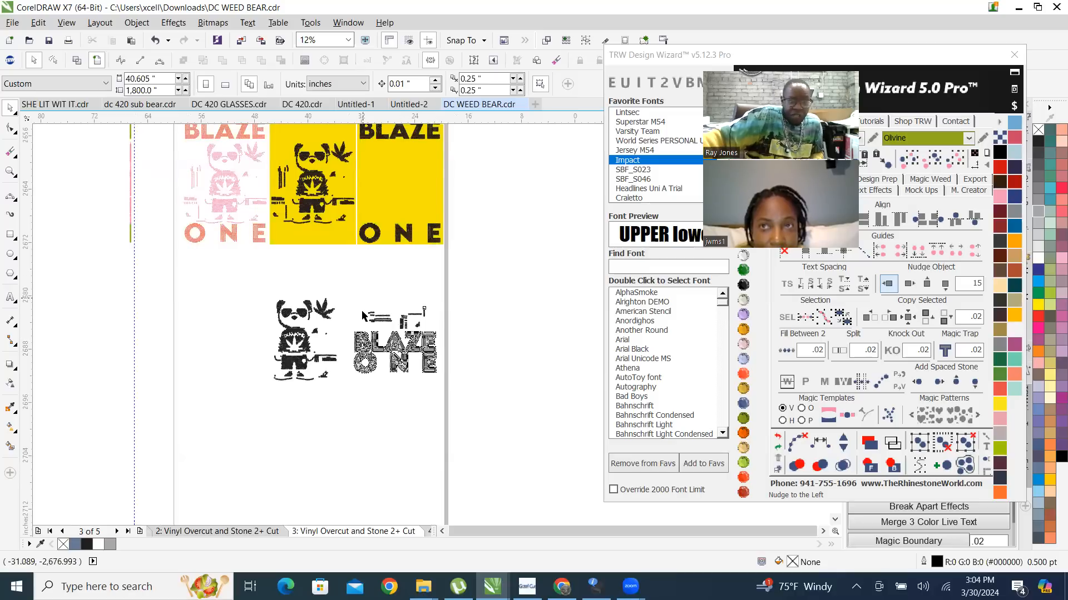
Step: Examine the compacted stone cut layout of the bear, side details and BLAZE ONE lettering against the coloured artwork above
{"action": "scroll", "coordinate": [362, 313], "scroll_direction": "up", "scroll_amount": 4}
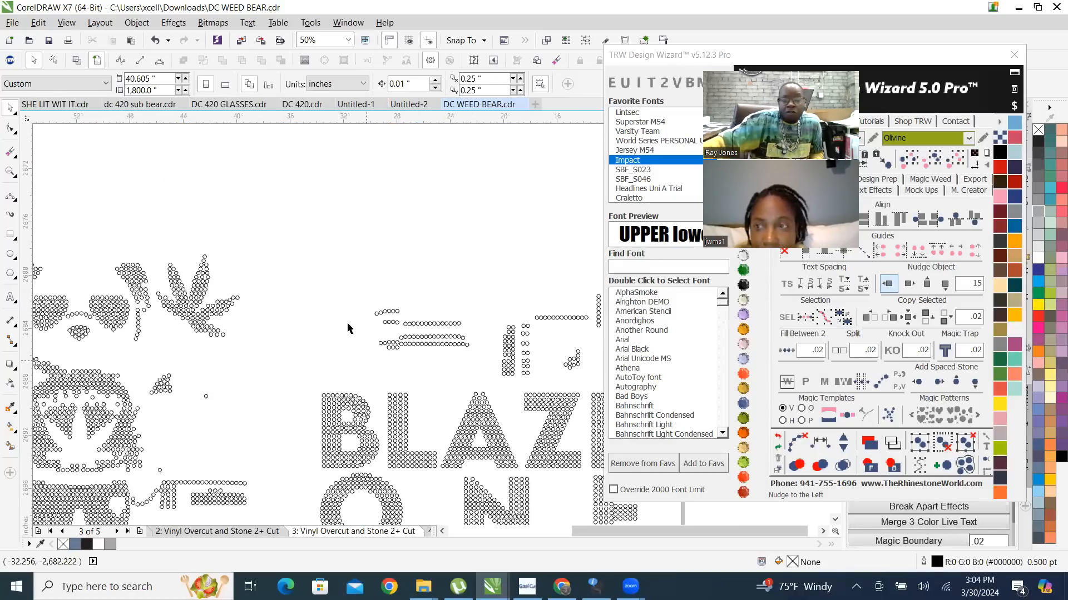
{"action": "scroll", "coordinate": [341, 316], "scroll_direction": "down", "scroll_amount": 2}
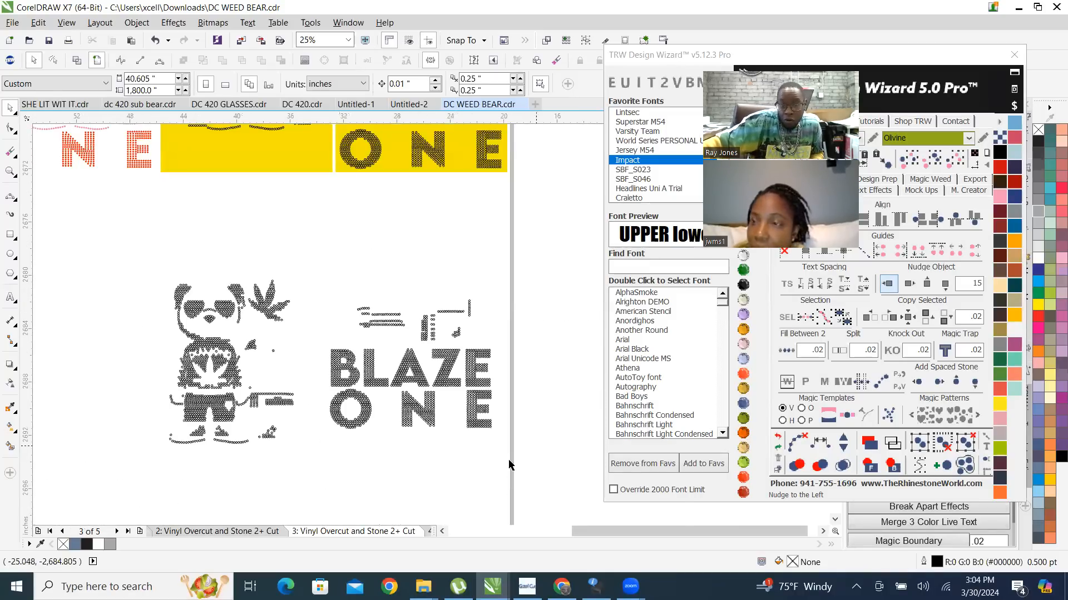
{"action": "scroll", "coordinate": [482, 397], "scroll_direction": "up", "scroll_amount": 1}
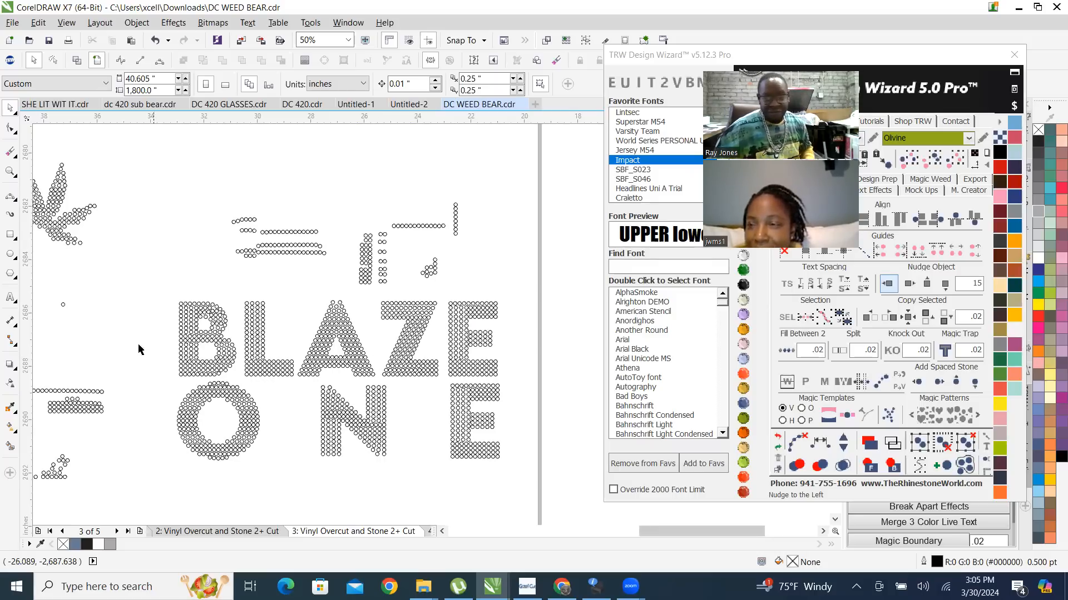
{"action": "scroll", "coordinate": [387, 216], "scroll_direction": "down", "scroll_amount": 1}
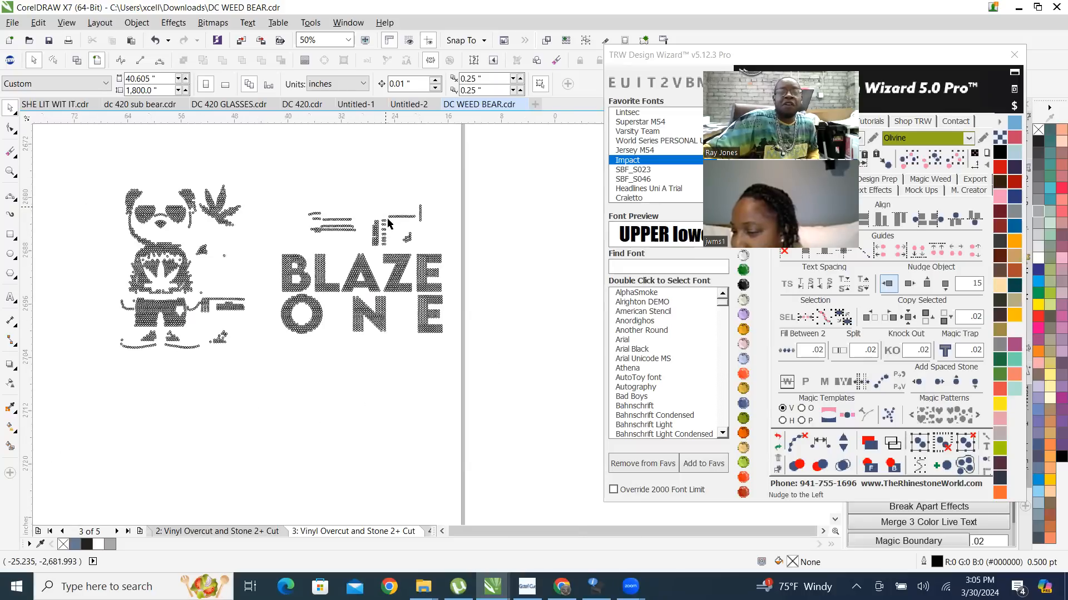
{"action": "scroll", "coordinate": [425, 174], "scroll_direction": "down", "scroll_amount": 1}
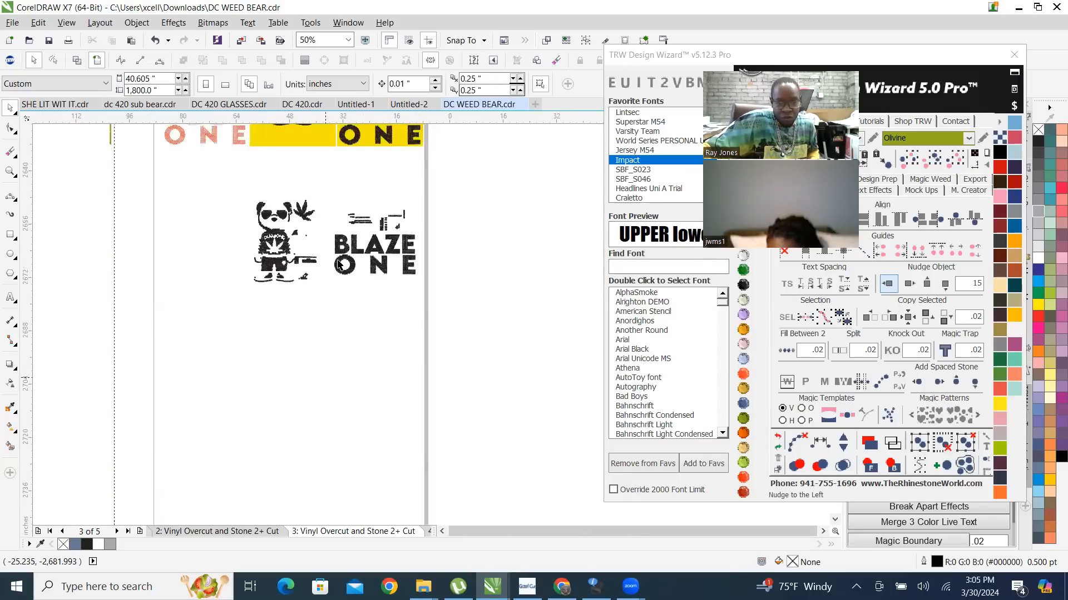
{"action": "scroll", "coordinate": [358, 366], "scroll_direction": "down", "scroll_amount": 2}
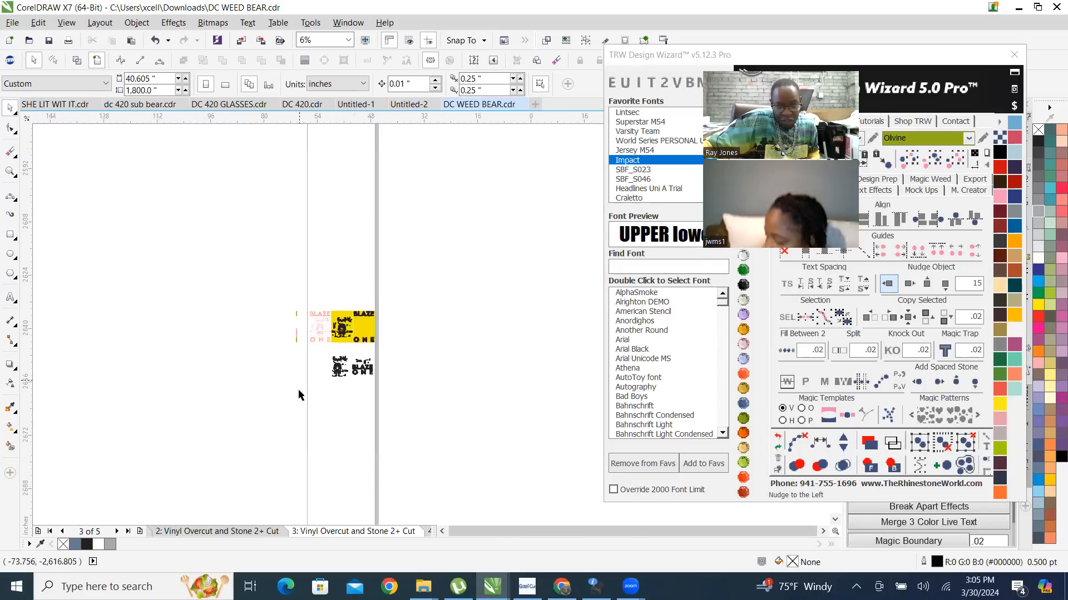
{"action": "scroll", "coordinate": [303, 385], "scroll_direction": "up", "scroll_amount": 1}
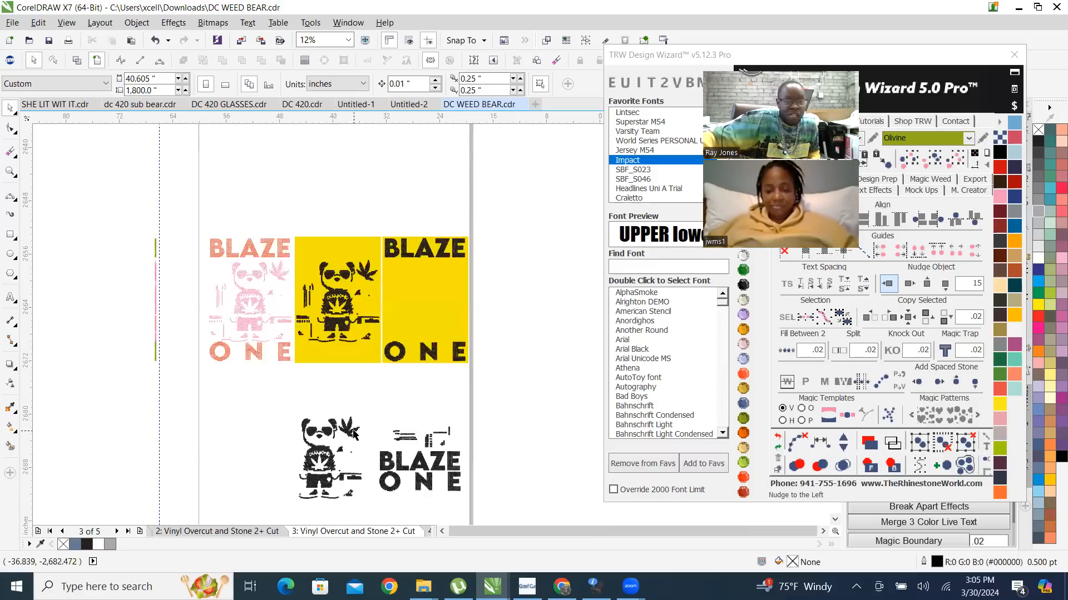
{"action": "scroll", "coordinate": [310, 499], "scroll_direction": "up", "scroll_amount": 1}
{"action": "scroll", "coordinate": [310, 499], "scroll_direction": "up", "scroll_amount": 1}
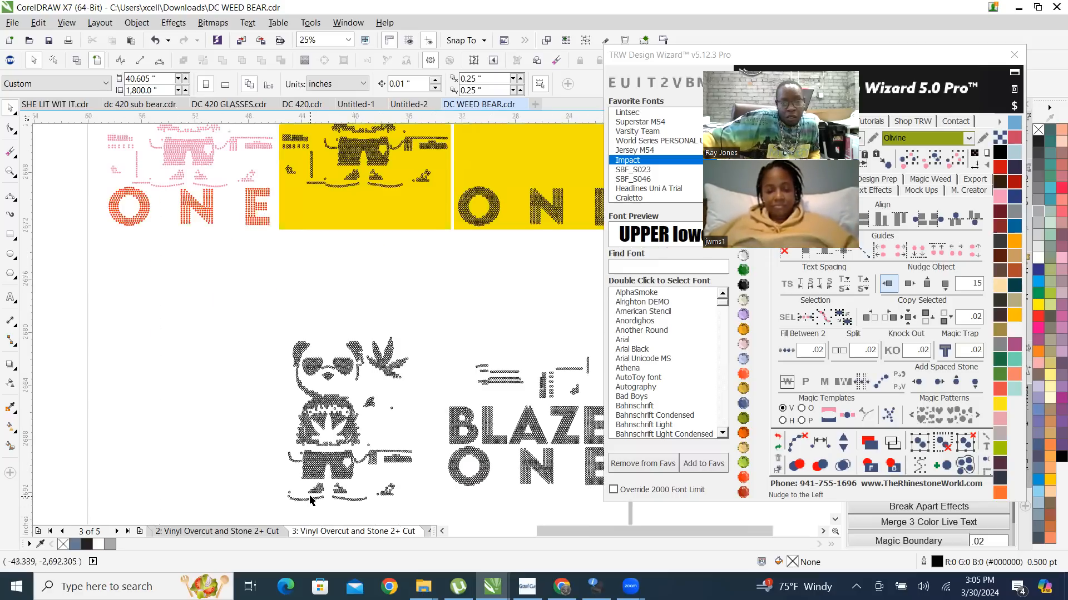
{"action": "scroll", "coordinate": [310, 500], "scroll_direction": "down", "scroll_amount": 1}
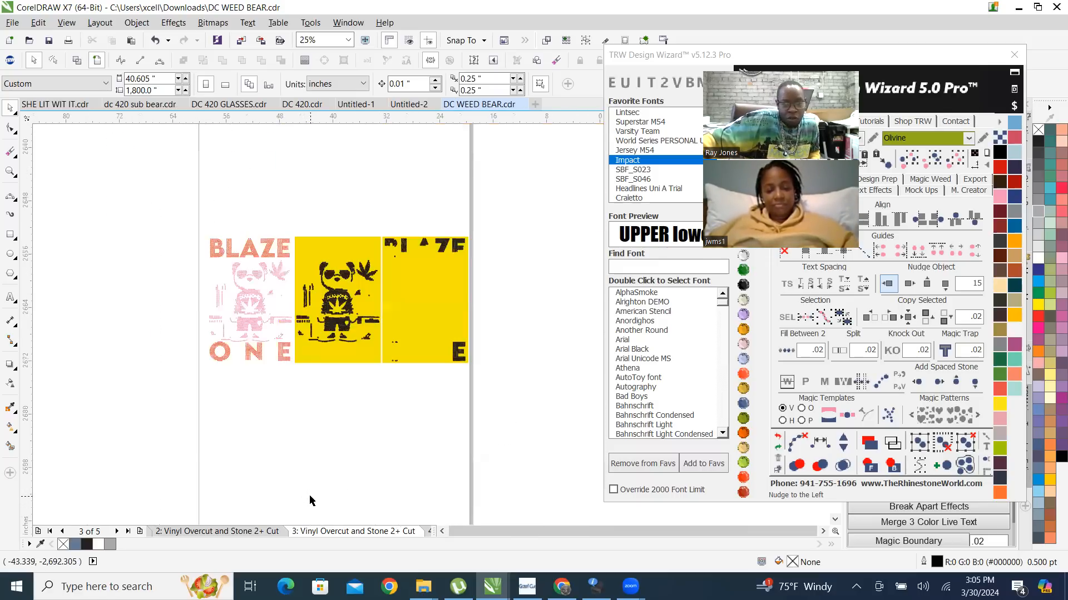
Step: Review the bear cut layout in Untitled-2 and the 420 bear artwork in Untitled-1
{"action": "left_click", "coordinate": [405, 105]}
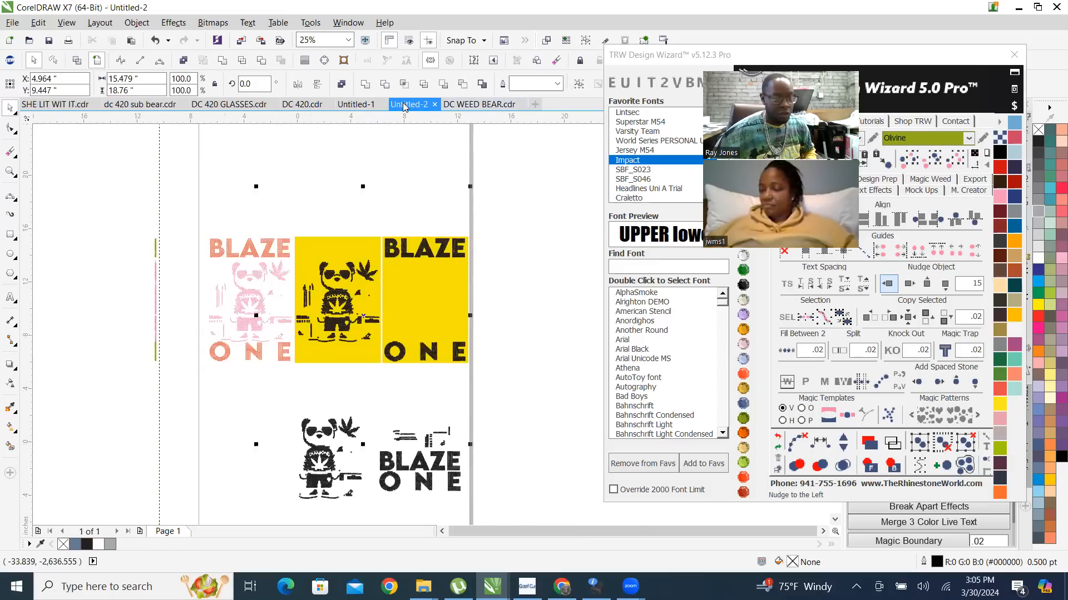
{"action": "left_click", "coordinate": [351, 106]}
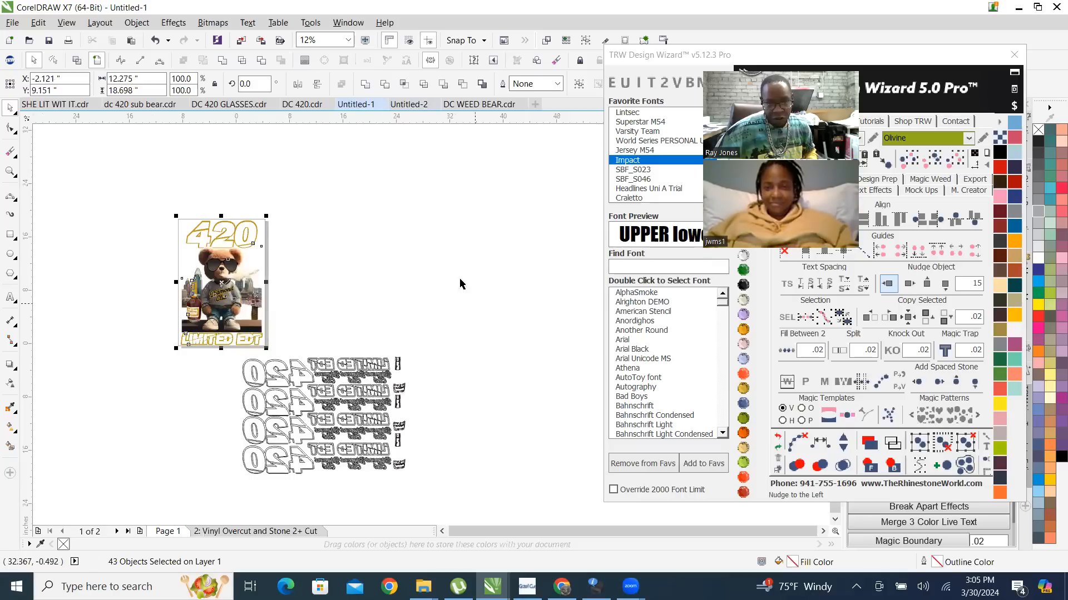
{"action": "left_click", "coordinate": [503, 397]}
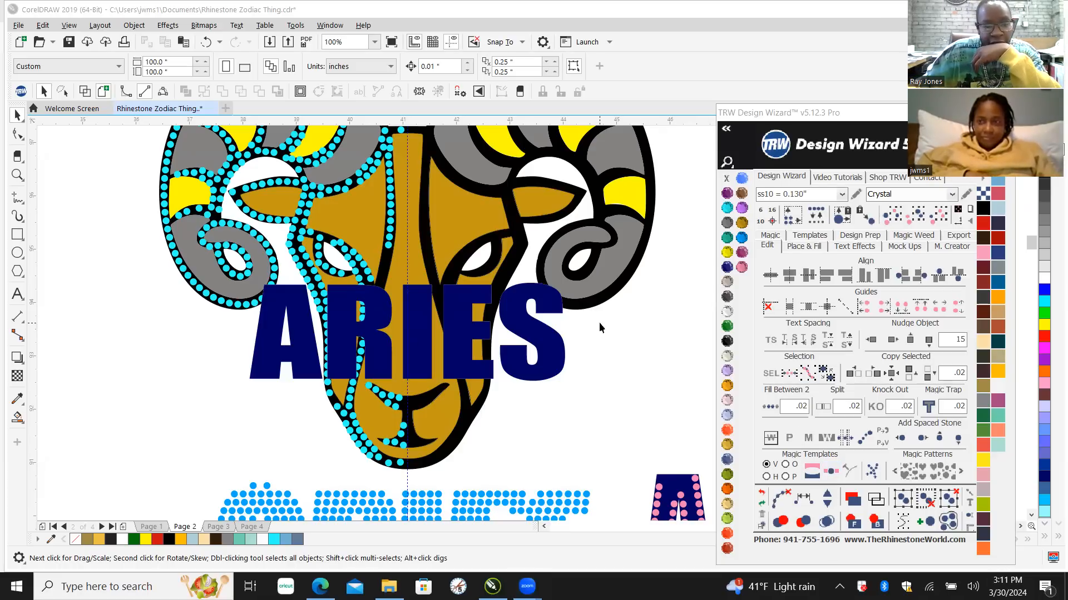
Step: Examine how the ARIES lettering overlaps the ram head's outlines and rhinestones, and maximize the drawing window
{"action": "scroll", "coordinate": [219, 366], "scroll_direction": "up", "scroll_amount": 2}
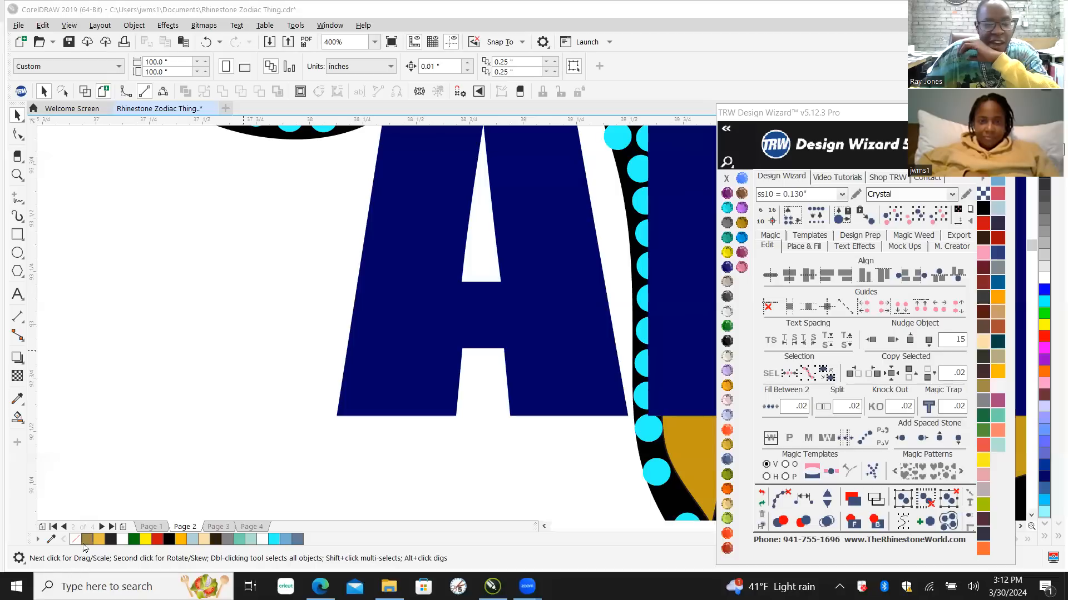
{"action": "scroll", "coordinate": [245, 431], "scroll_direction": "down", "scroll_amount": 1}
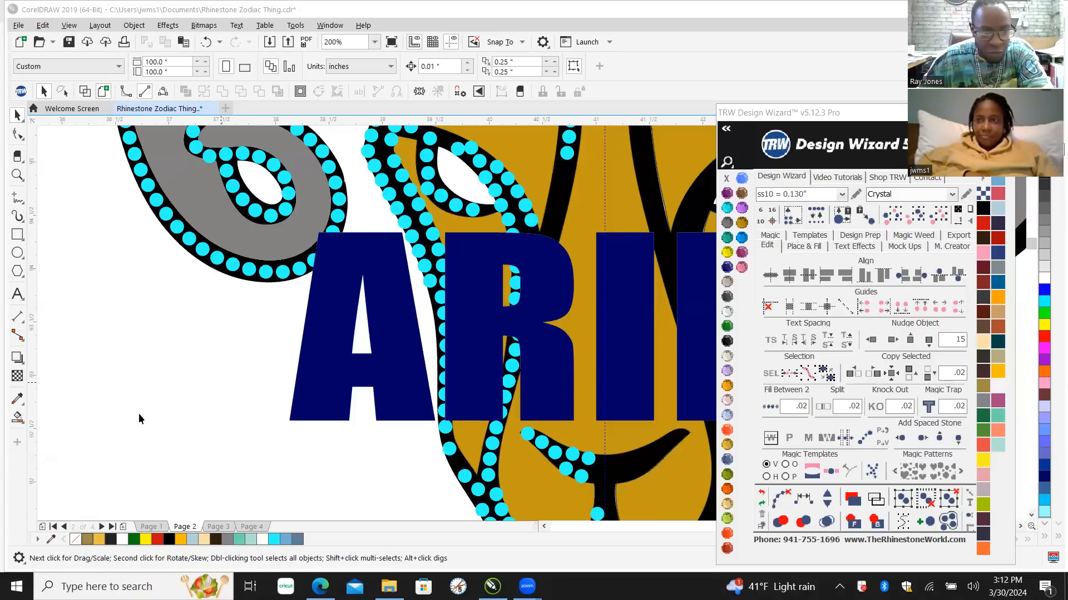
{"action": "scroll", "coordinate": [156, 395], "scroll_direction": "down", "scroll_amount": 1}
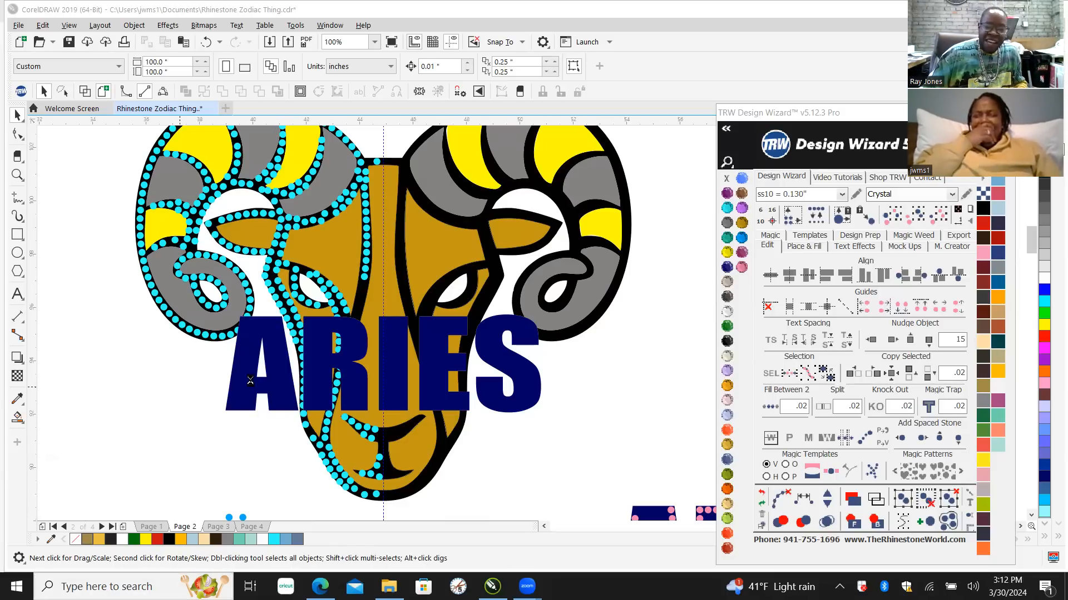
{"action": "scroll", "coordinate": [252, 385], "scroll_direction": "down", "scroll_amount": 2}
{"action": "scroll", "coordinate": [195, 355], "scroll_direction": "up", "scroll_amount": 1}
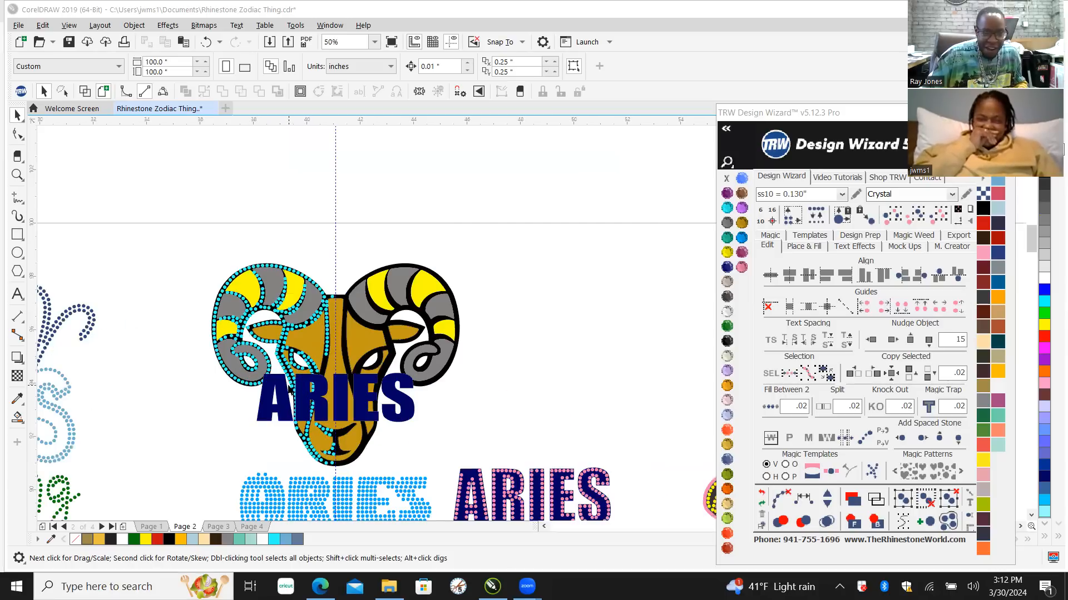
{"action": "scroll", "coordinate": [289, 389], "scroll_direction": "up", "scroll_amount": 2}
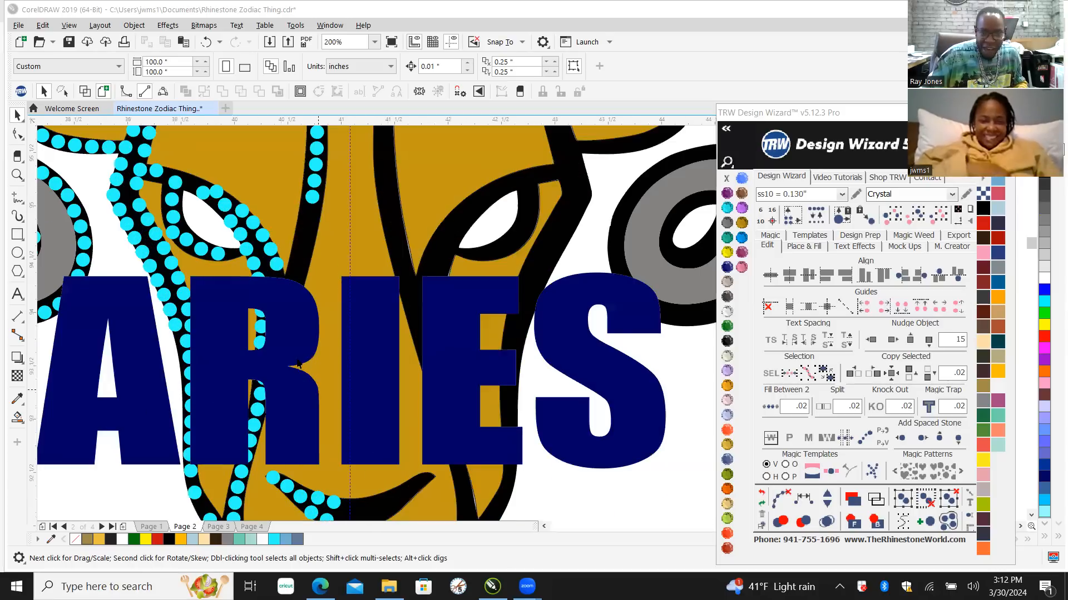
{"action": "left_click", "coordinate": [292, 305]}
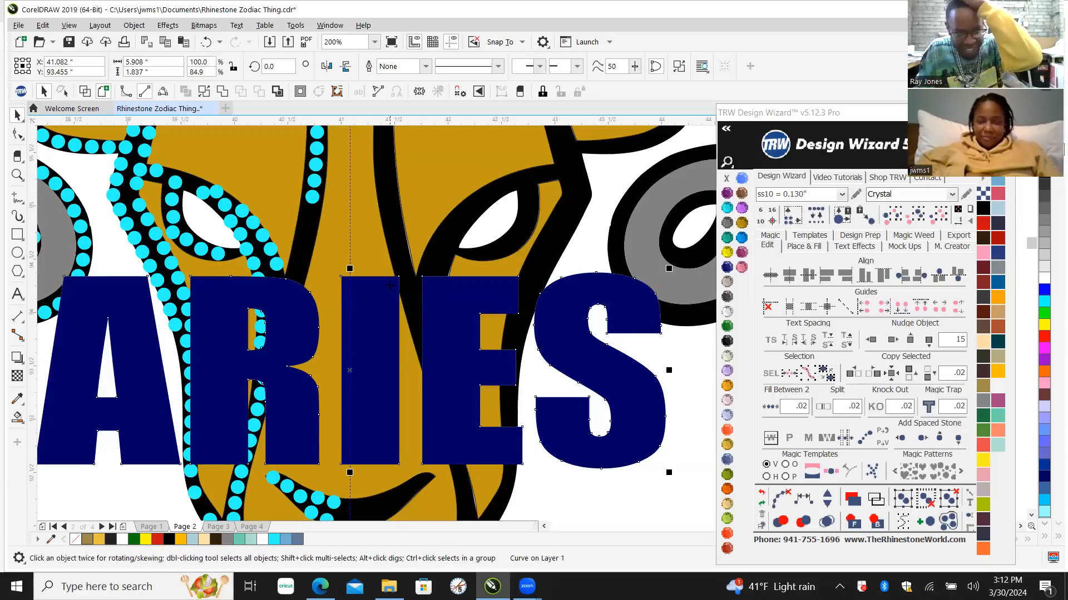
{"action": "scroll", "coordinate": [422, 217], "scroll_direction": "up", "scroll_amount": 1}
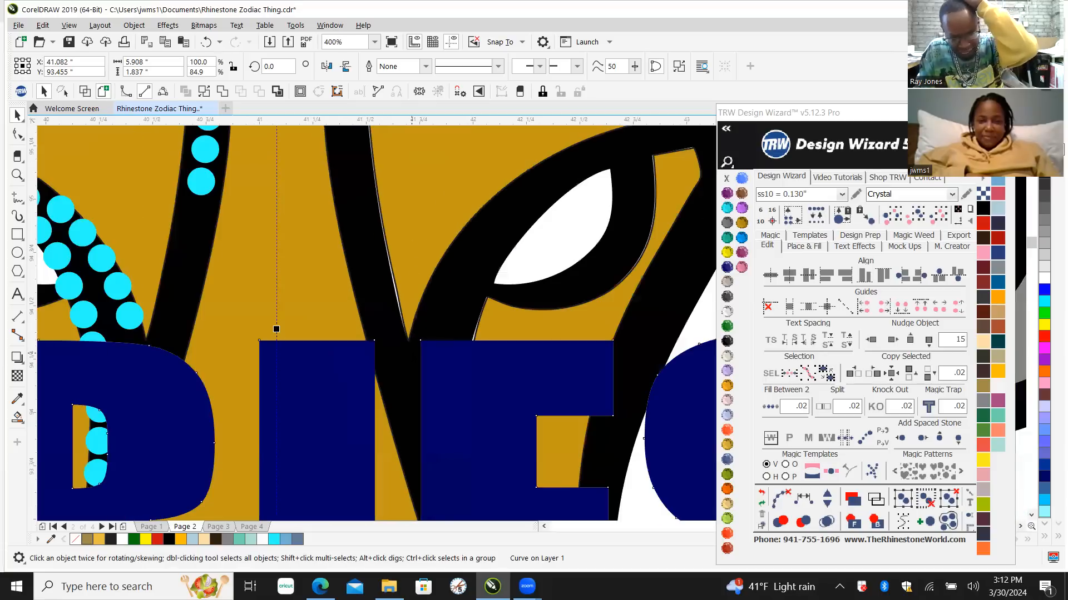
{"action": "scroll", "coordinate": [417, 307], "scroll_direction": "down", "scroll_amount": 1}
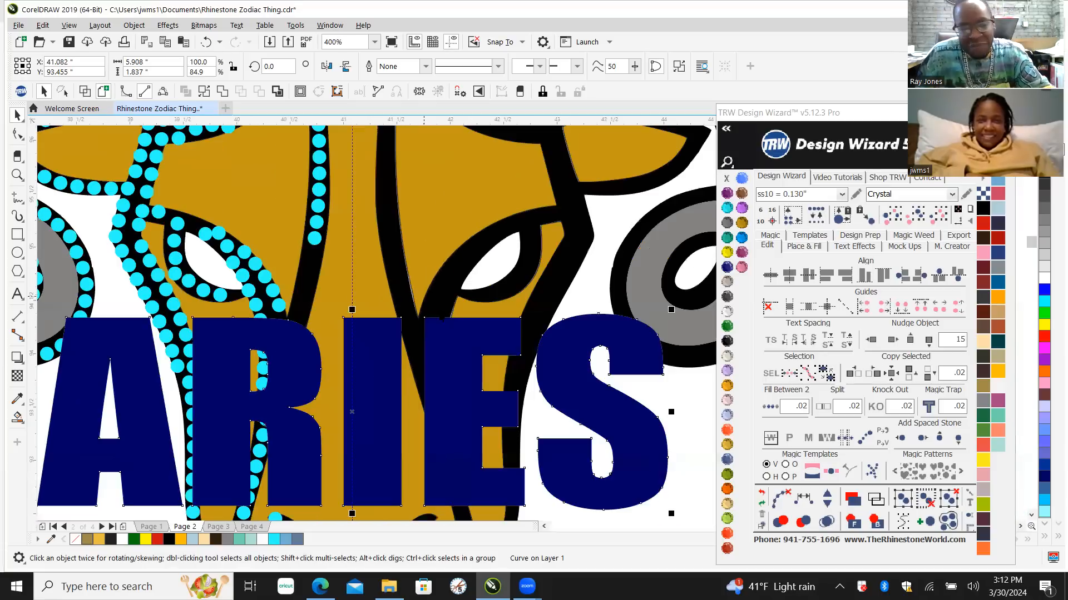
{"action": "scroll", "coordinate": [414, 307], "scroll_direction": "down", "scroll_amount": 1}
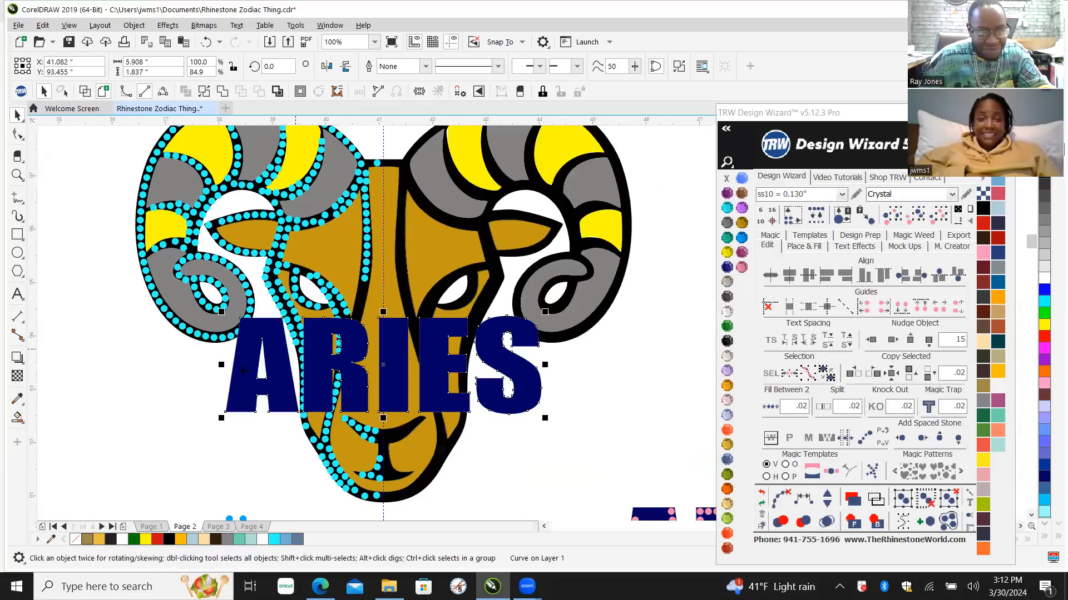
{"action": "left_click", "coordinate": [163, 434]}
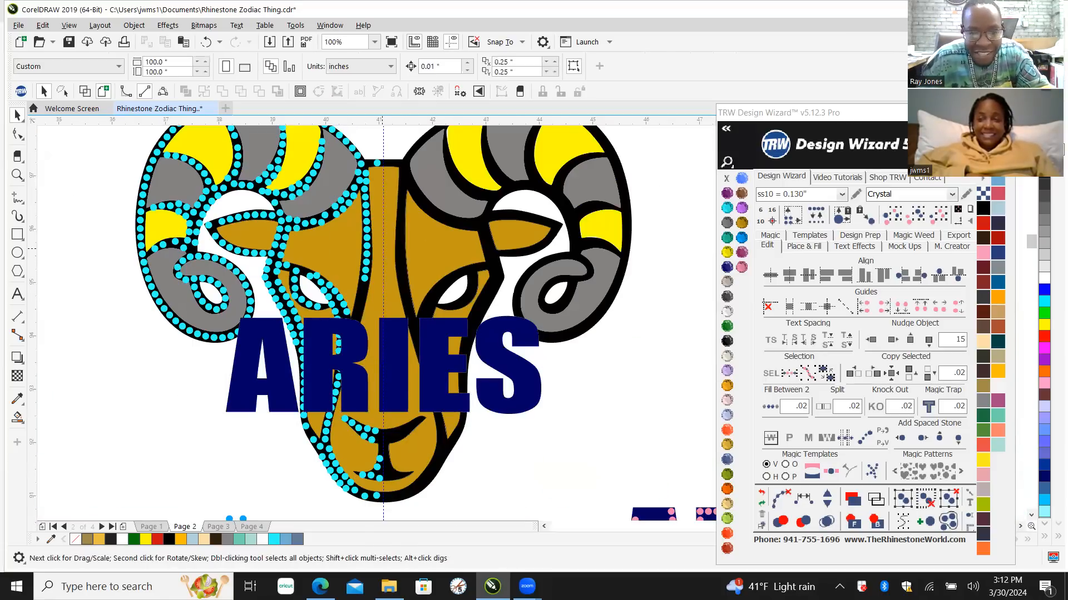
{"action": "left_click", "coordinate": [433, 240]}
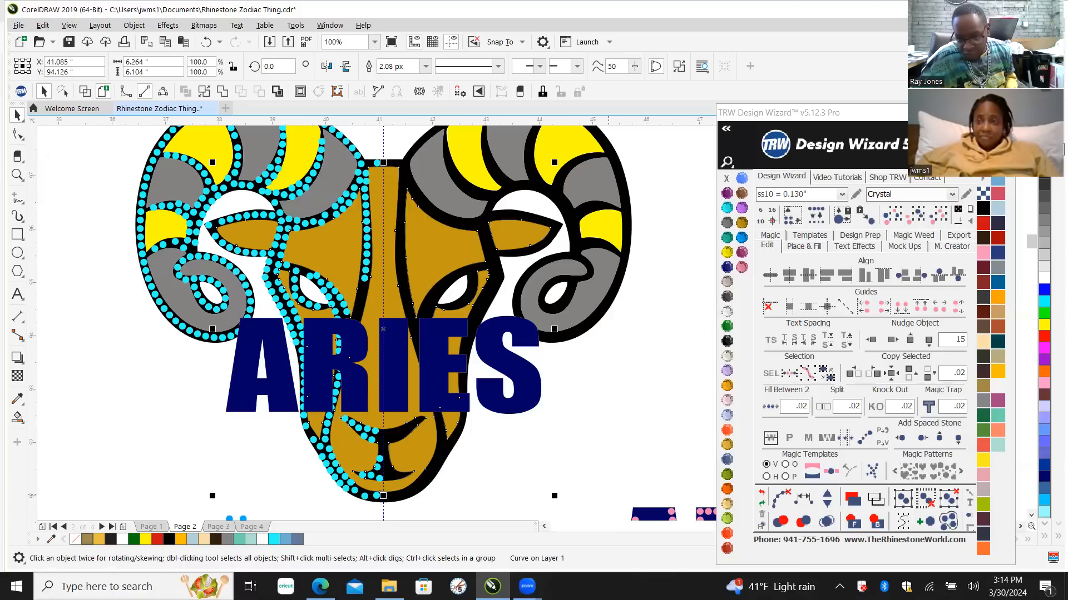
{"action": "key", "text": "Escape"}
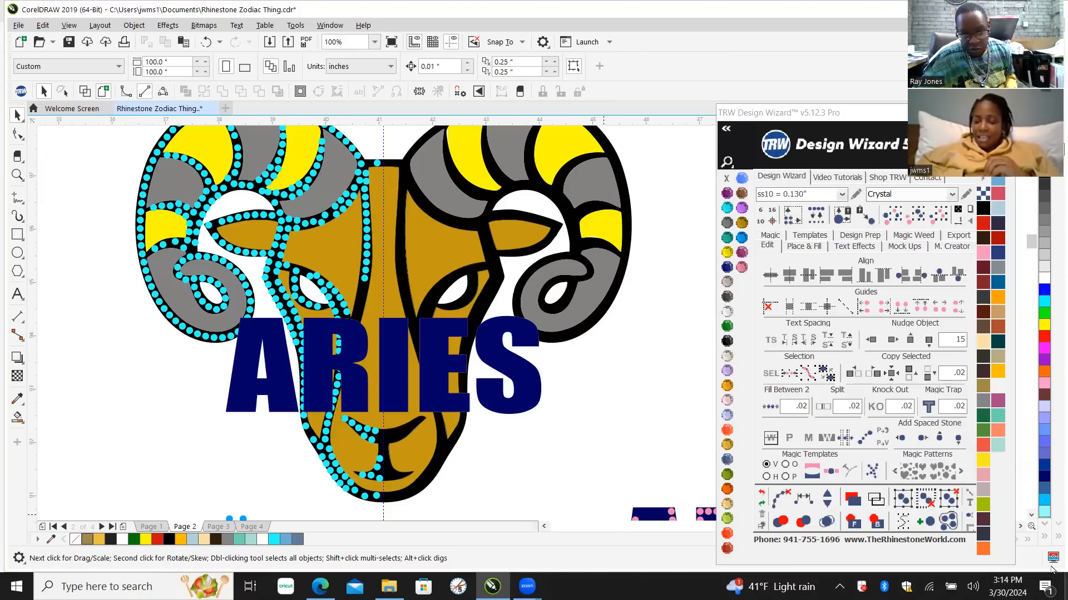
{"action": "double_click", "coordinate": [518, 9]}
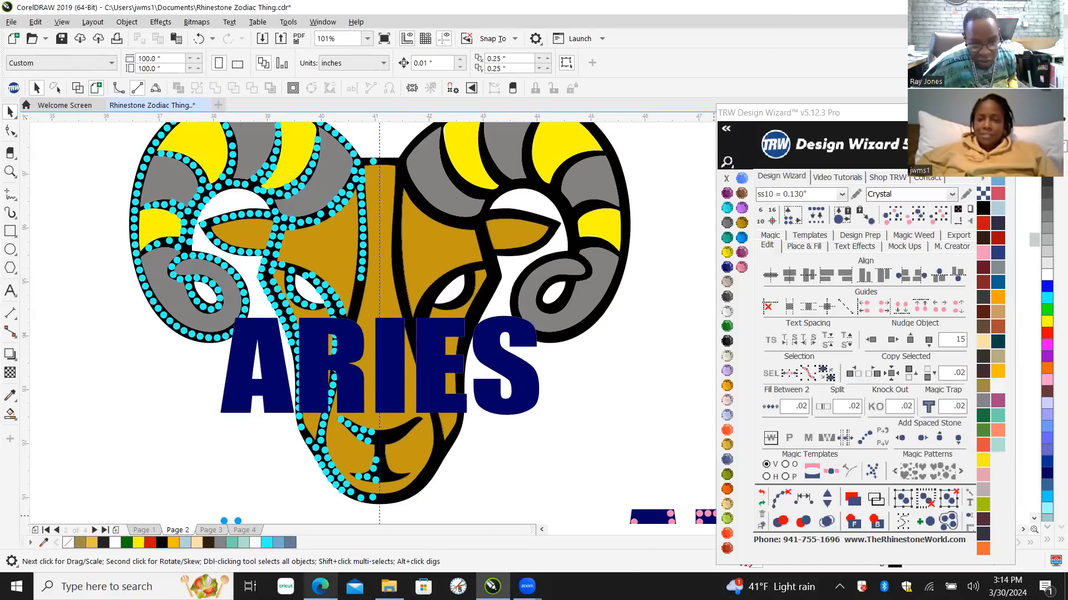
Step: Switch to Microsoft Edge and go to heattransferwarehouse.com in the current tab
{"action": "left_click", "coordinate": [320, 587]}
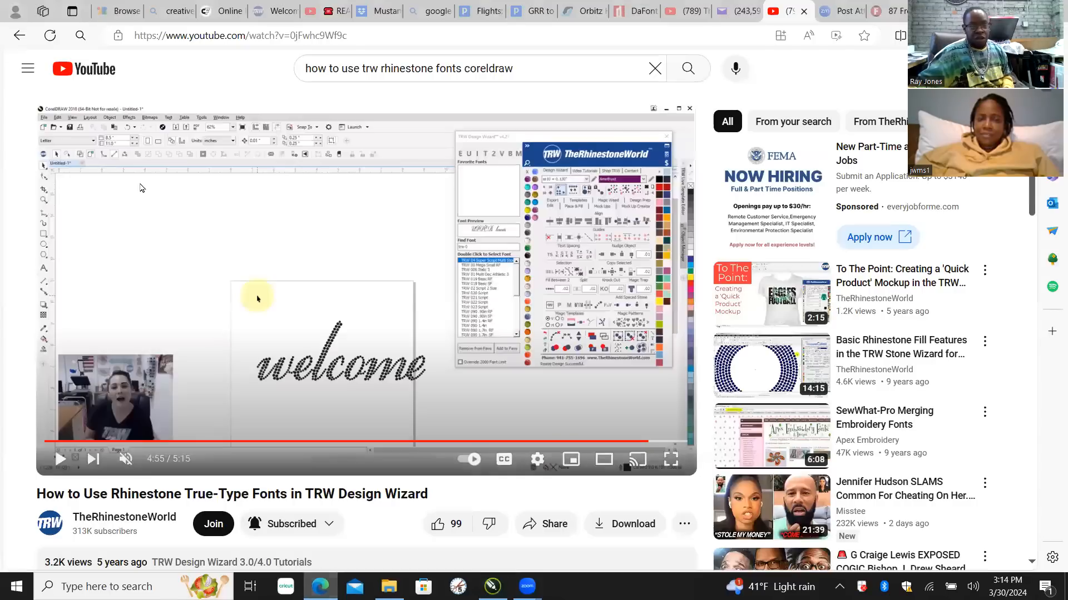
{"action": "left_click", "coordinate": [400, 35]}
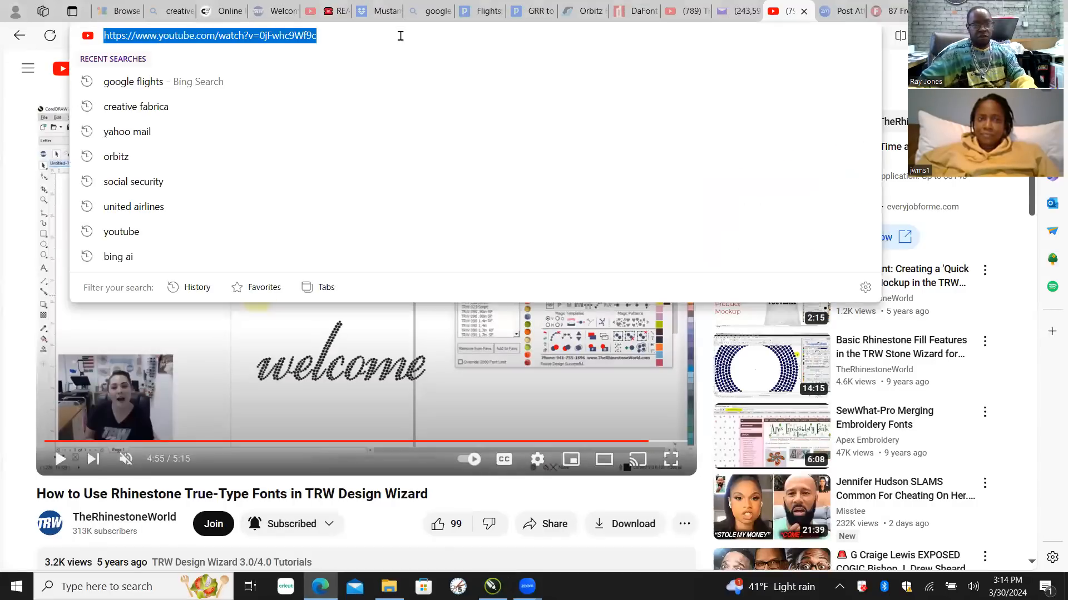
{"action": "type", "text": "heattran"}
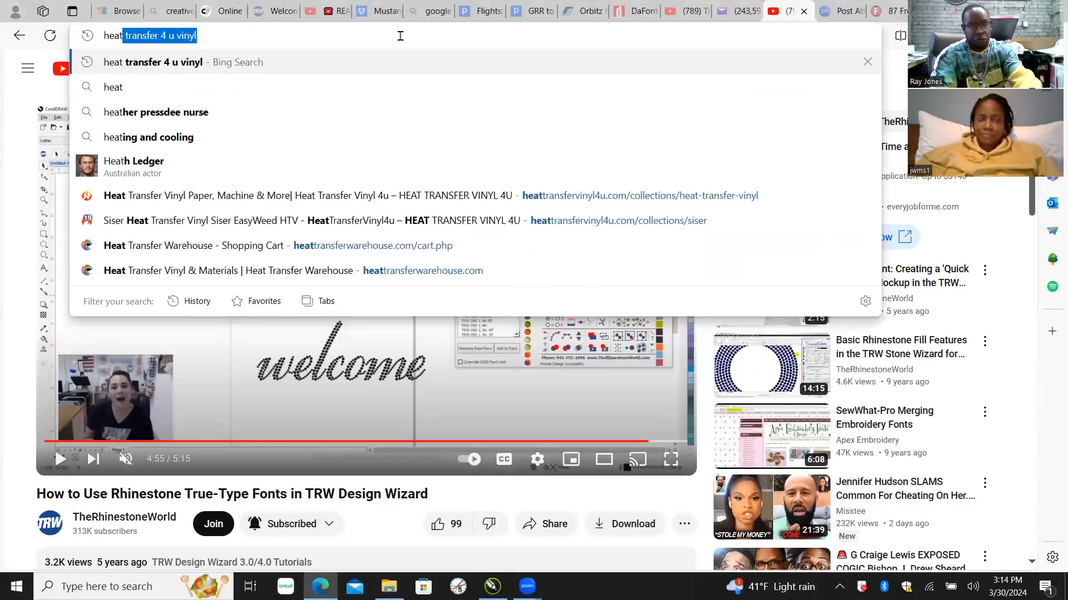
{"action": "type", "text": "sf"}
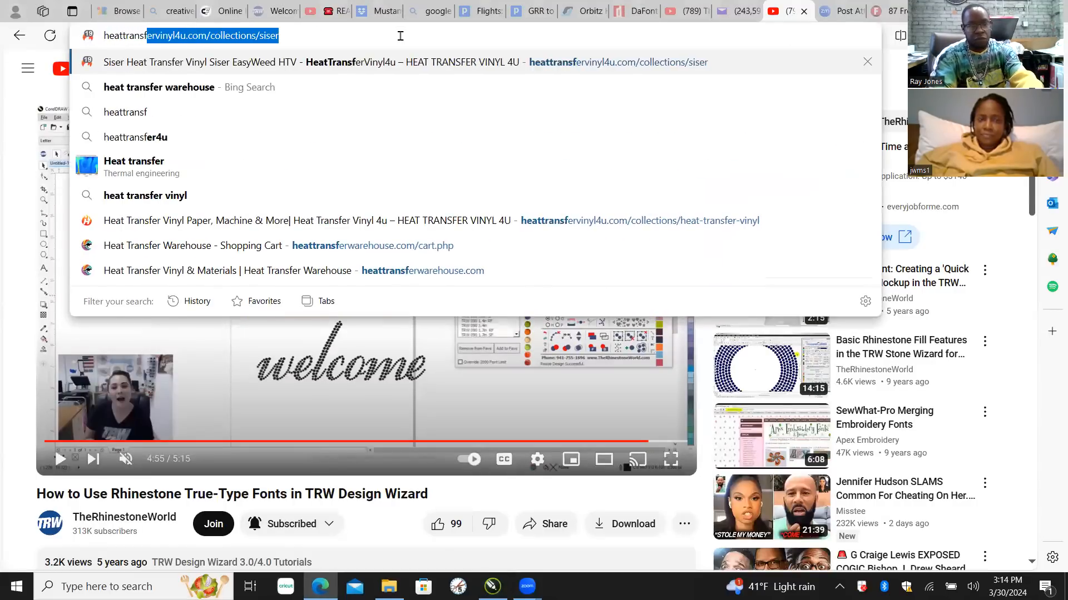
{"action": "type", "text": "erware"}
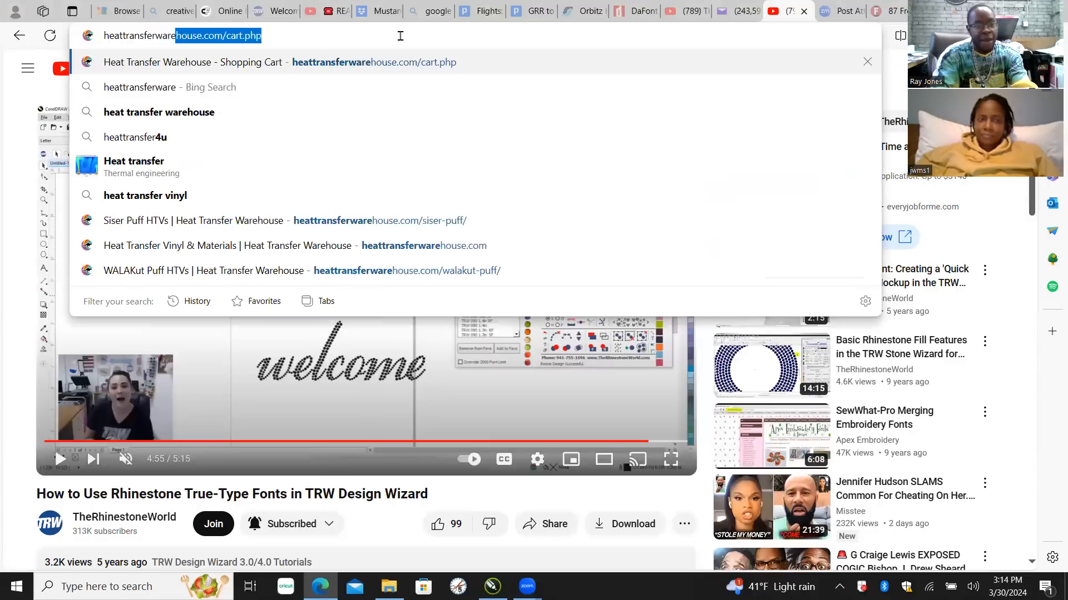
{"action": "type", "text": "hou"}
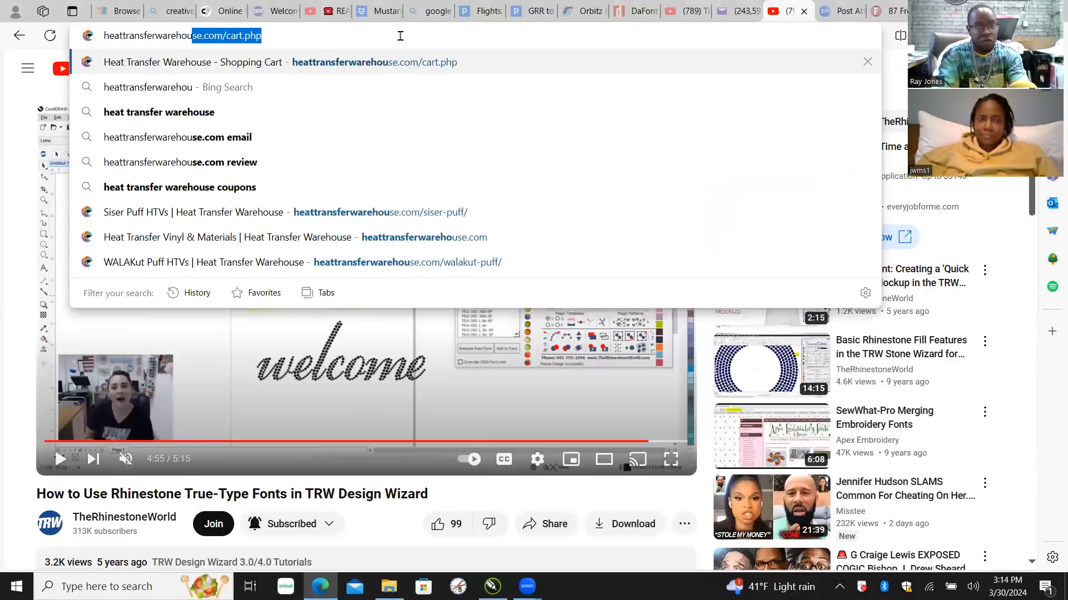
{"action": "type", "text": "se.com"}
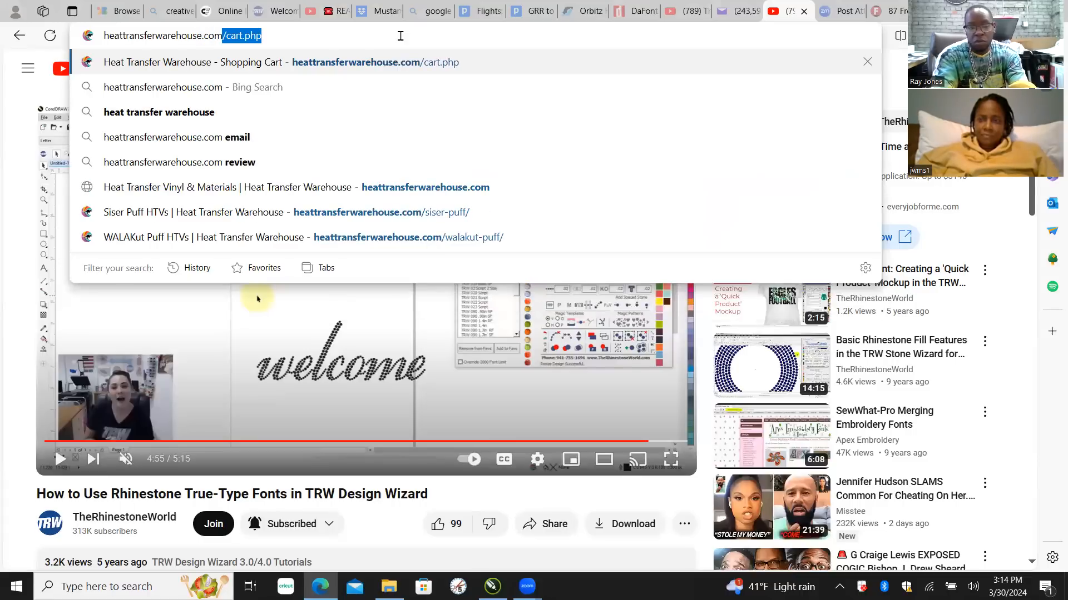
{"action": "key", "text": "BackSpace"}
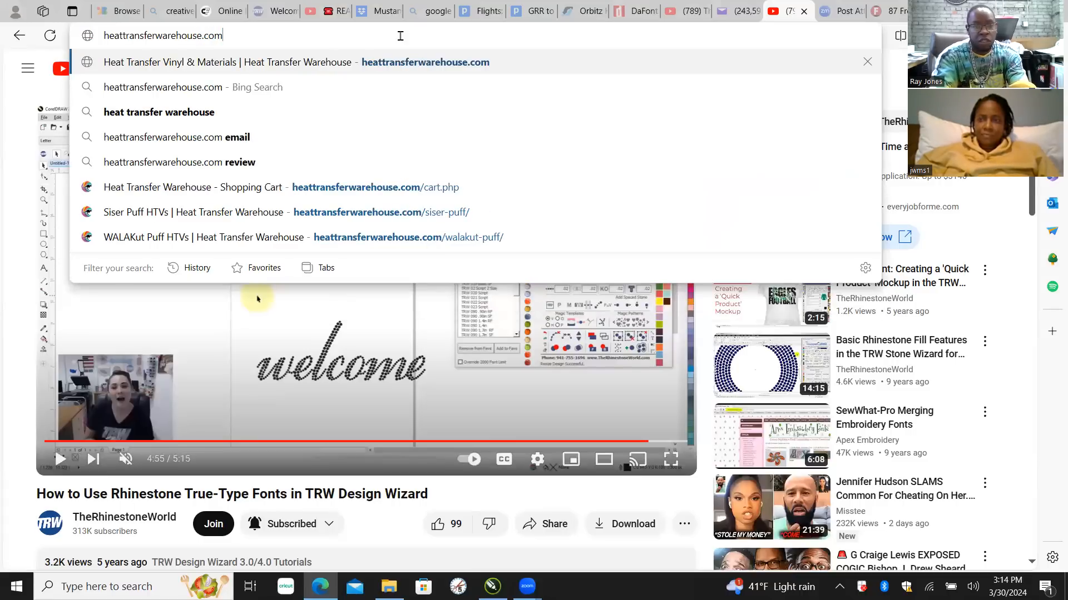
{"action": "key", "text": "Return"}
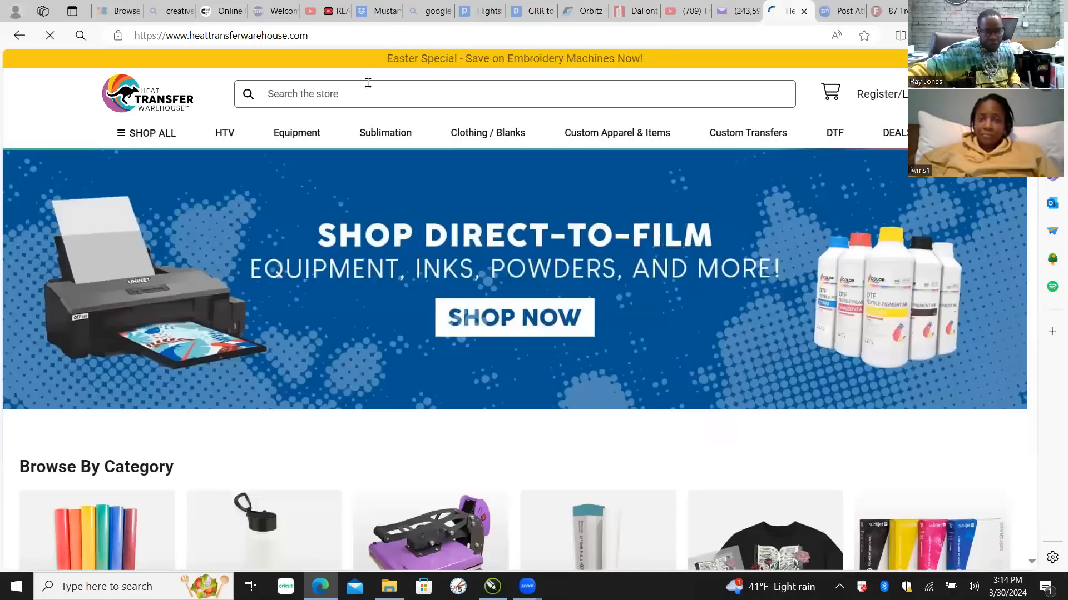
Step: Search the Heat Transfer Warehouse store for "puff"
{"action": "left_click", "coordinate": [346, 98]}
{"action": "type", "text": "puff"}
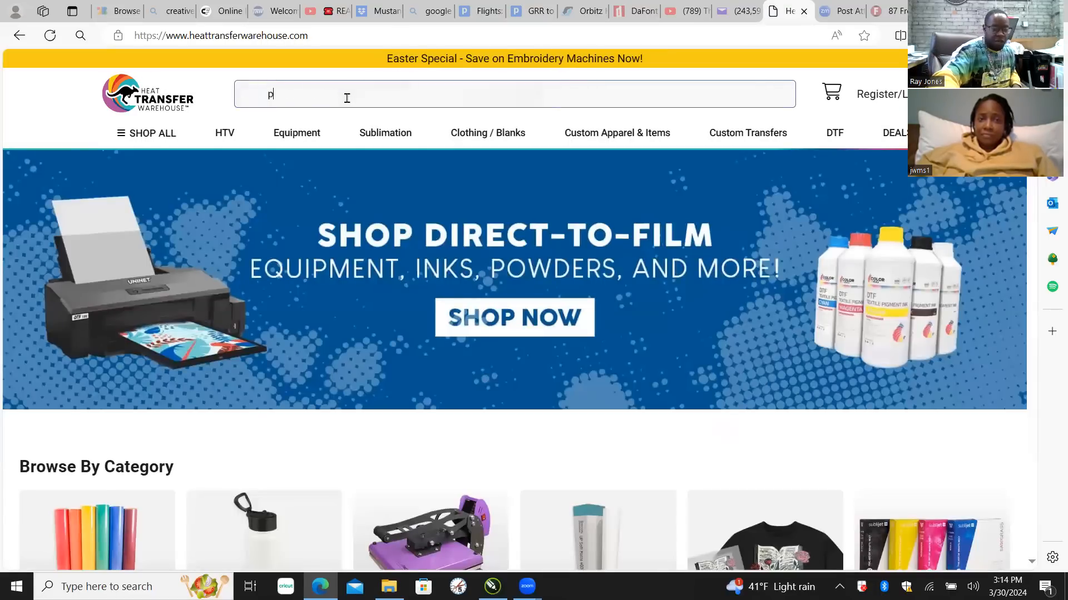
{"action": "key", "text": "Return"}
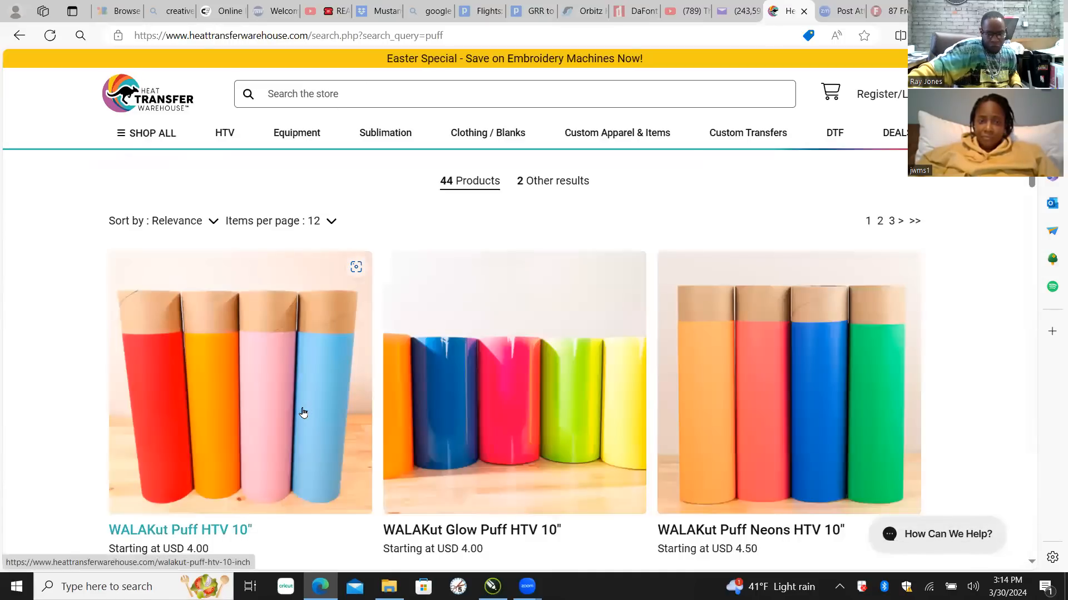
Step: Open the WALAKut Puff Plus HTV product from the puff results and look through its purchase options and information sections
{"action": "scroll", "coordinate": [298, 410], "scroll_direction": "down", "scroll_amount": 10}
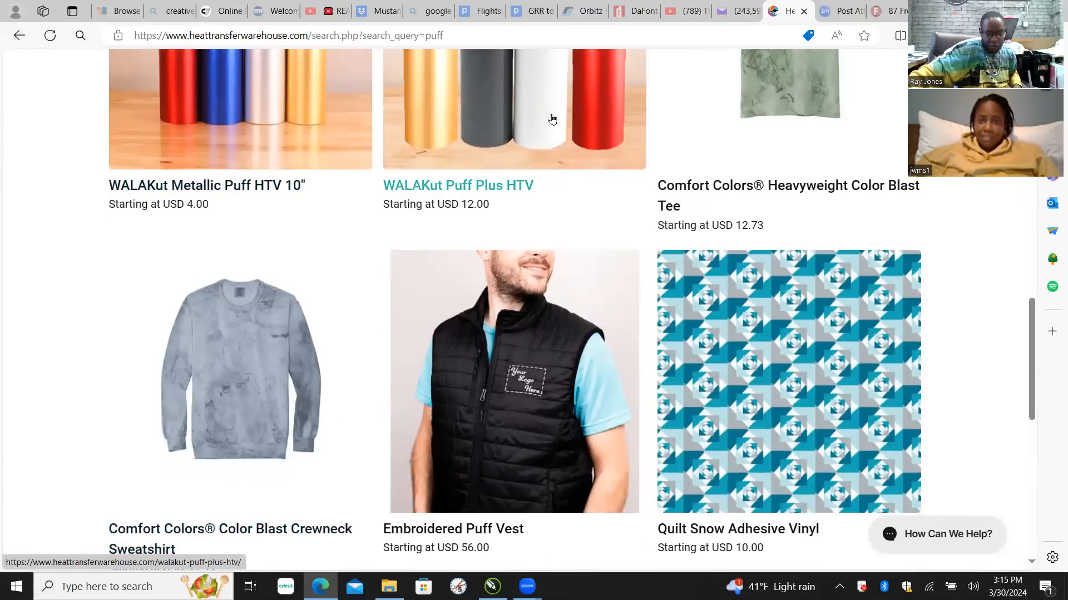
{"action": "scroll", "coordinate": [562, 188], "scroll_direction": "up", "scroll_amount": 10}
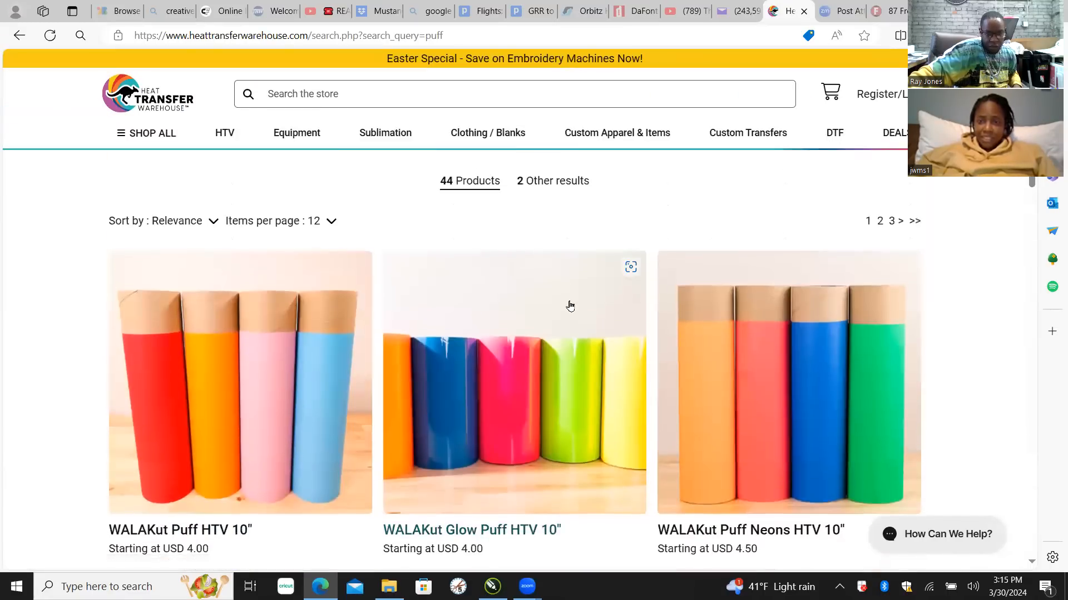
{"action": "scroll", "coordinate": [570, 303], "scroll_direction": "down", "scroll_amount": 10}
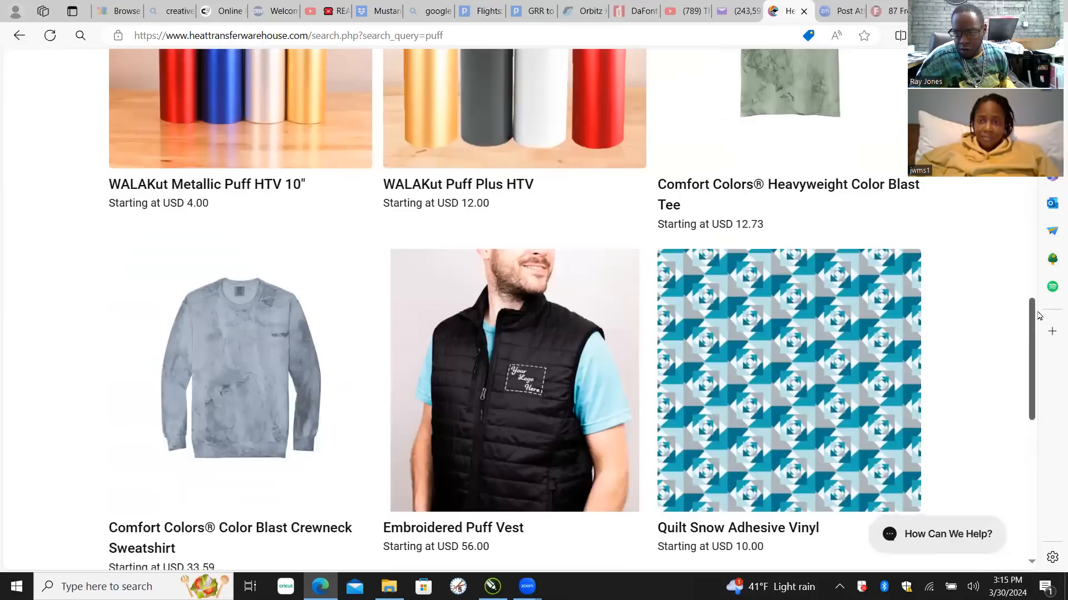
{"action": "scroll", "coordinate": [1026, 232], "scroll_direction": "up", "scroll_amount": 5}
{"action": "scroll", "coordinate": [1026, 231], "scroll_direction": "up", "scroll_amount": 2}
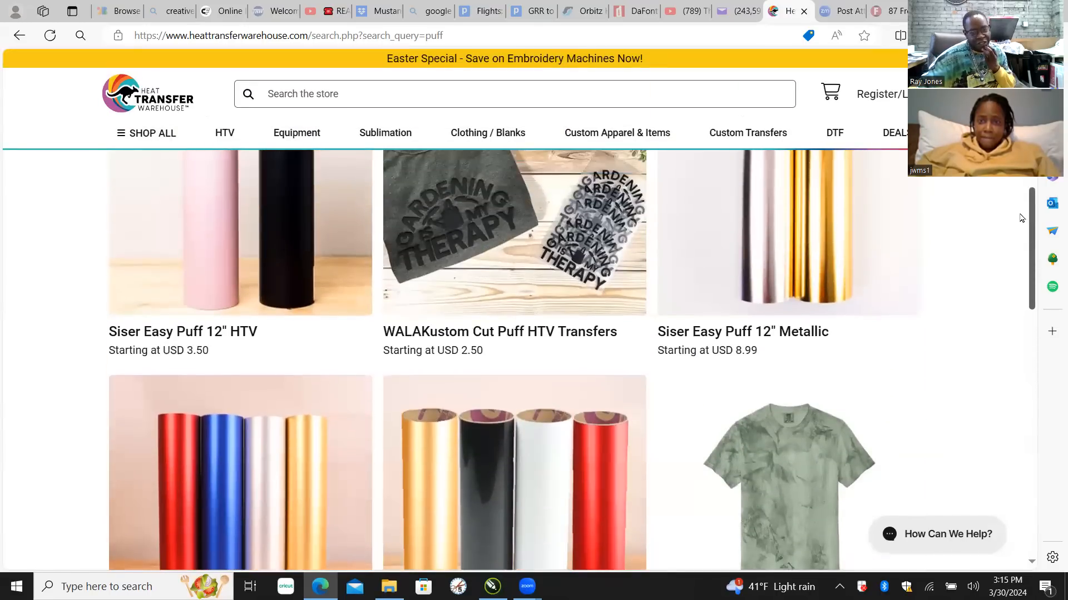
{"action": "scroll", "coordinate": [1023, 228], "scroll_direction": "down", "scroll_amount": 4}
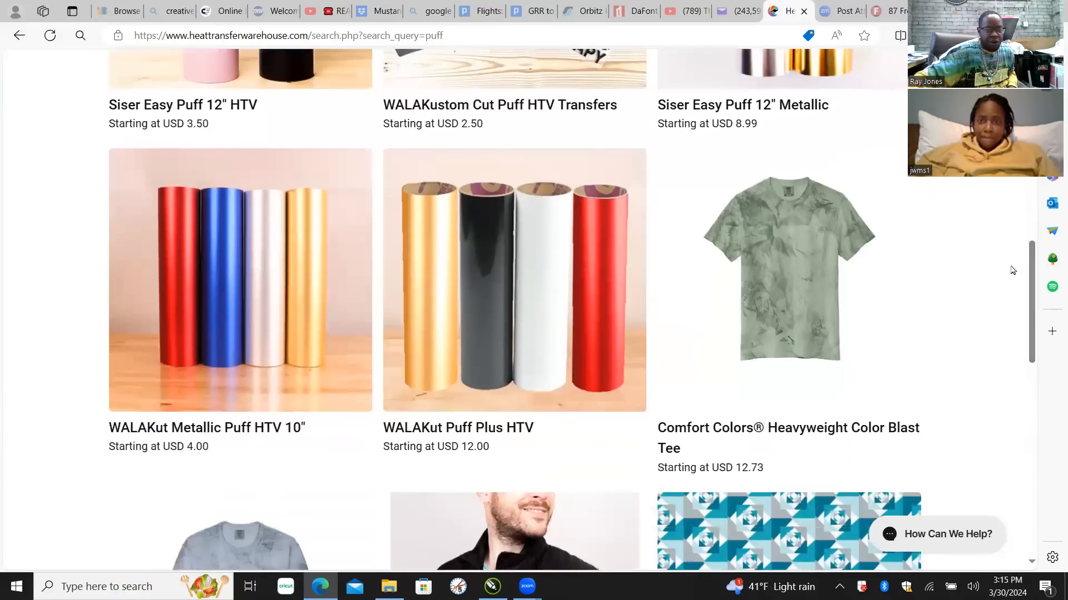
{"action": "left_click", "coordinate": [506, 316]}
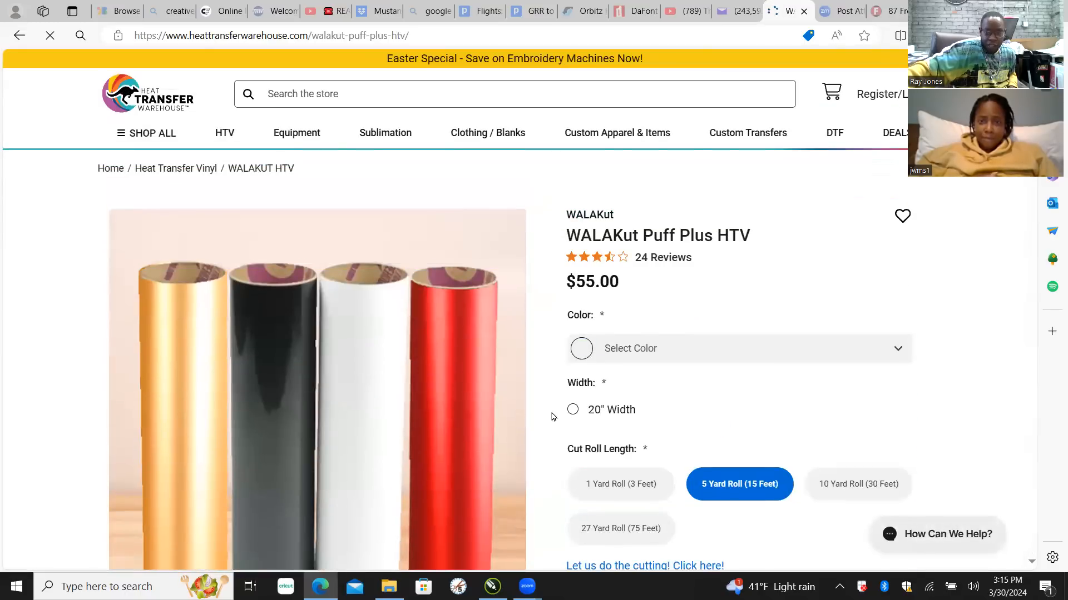
{"action": "scroll", "coordinate": [1034, 197], "scroll_direction": "down", "scroll_amount": 5}
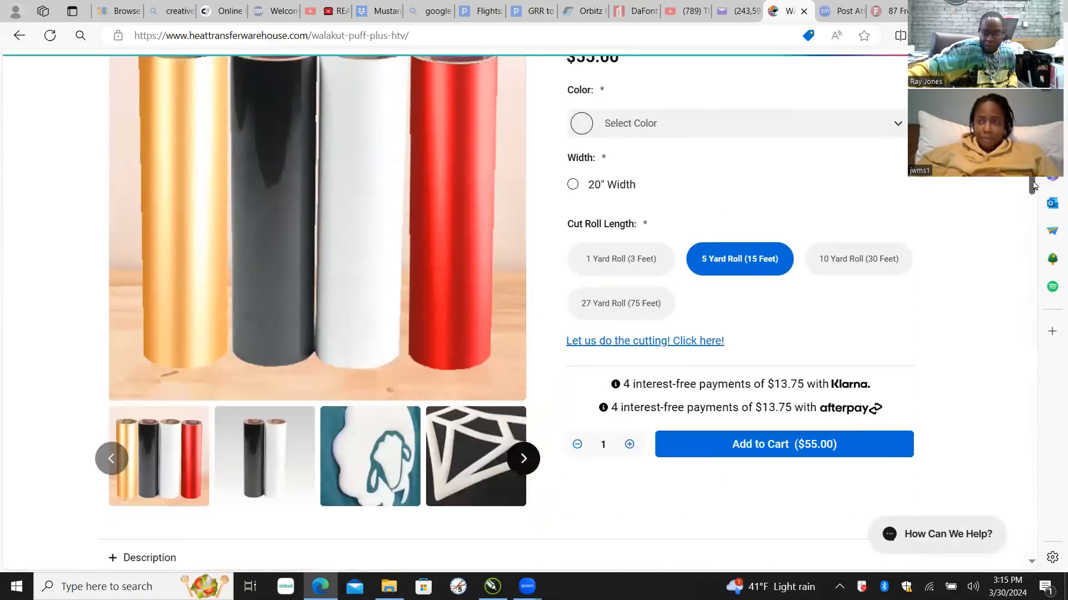
{"action": "left_click_drag", "start_coordinate": [1034, 197], "coordinate": [1031, 242]}
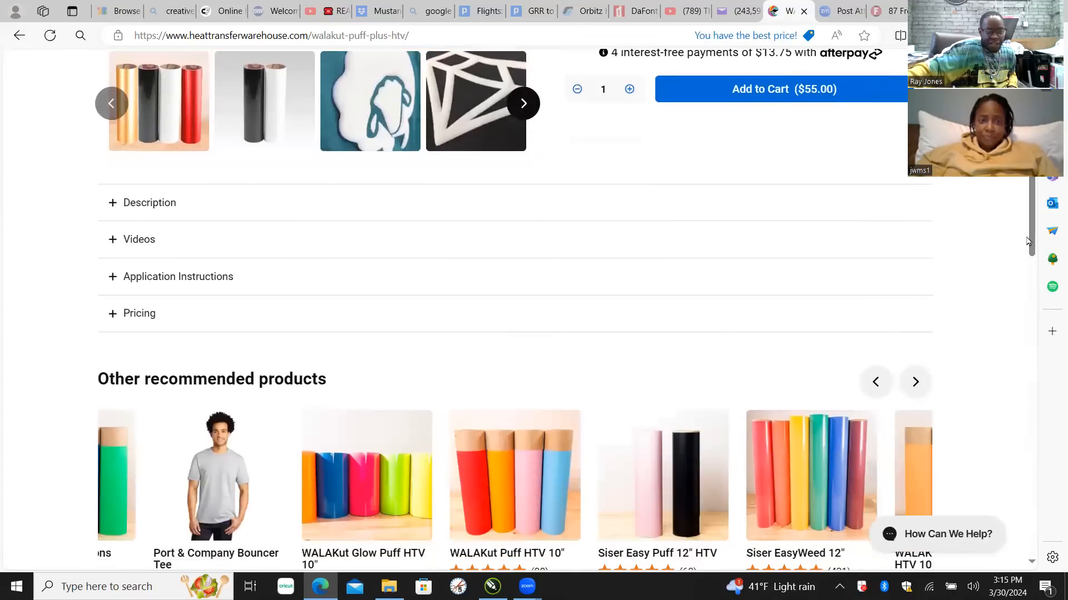
Step: Expand the application instructions of WALAKut Puff Plus HTV and review its temperature, pressing time, peel, pressure, cutting, material and care details
{"action": "left_click", "coordinate": [115, 277]}
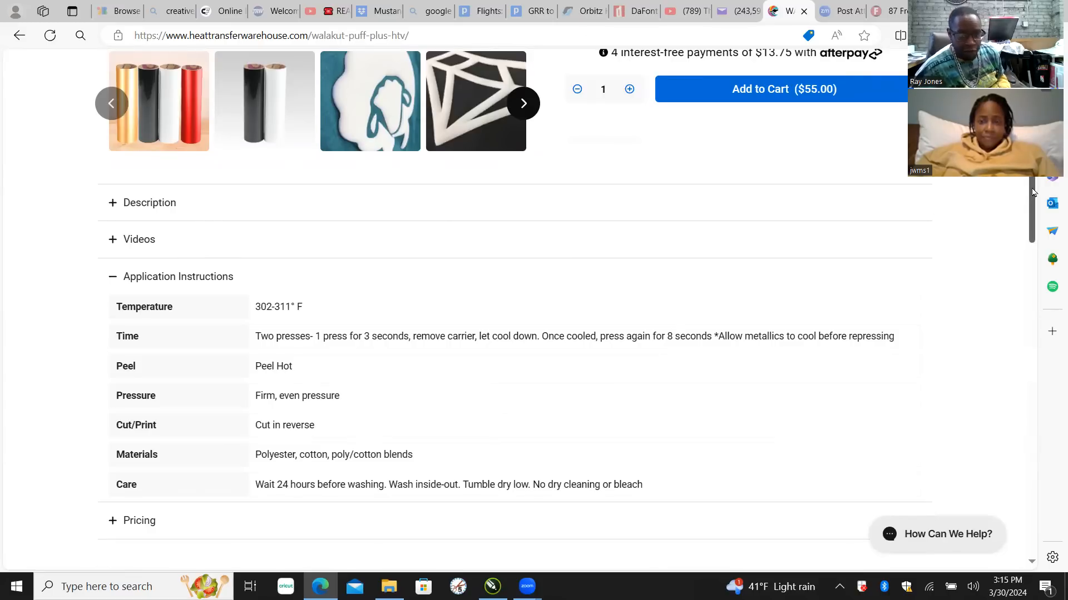
{"action": "left_click_drag", "start_coordinate": [1032, 194], "coordinate": [1028, 203]}
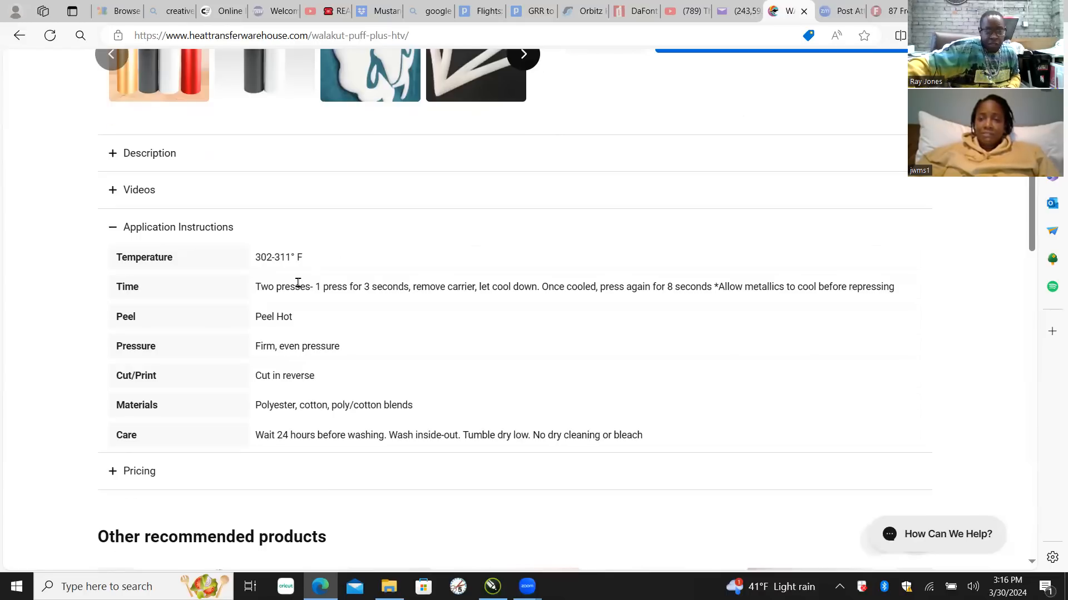
{"action": "scroll", "coordinate": [253, 352], "scroll_direction": "up", "scroll_amount": 10}
{"action": "scroll", "coordinate": [279, 286], "scroll_direction": "down", "scroll_amount": 10}
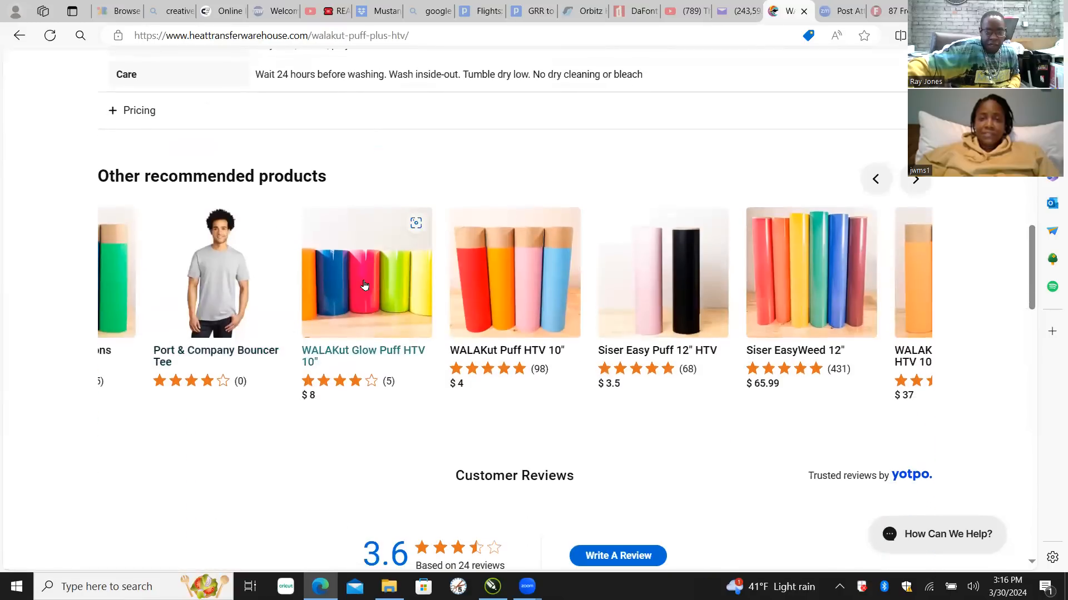
{"action": "scroll", "coordinate": [389, 255], "scroll_direction": "up", "scroll_amount": 9}
{"action": "scroll", "coordinate": [389, 255], "scroll_direction": "up", "scroll_amount": 2}
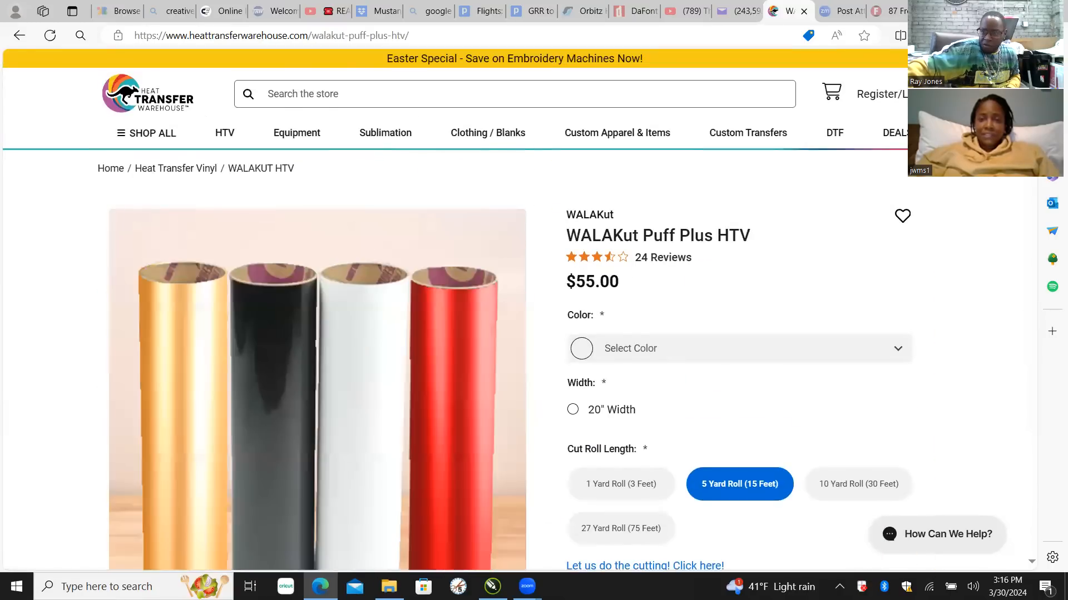
{"action": "scroll", "coordinate": [1033, 213], "scroll_direction": "down", "scroll_amount": 10}
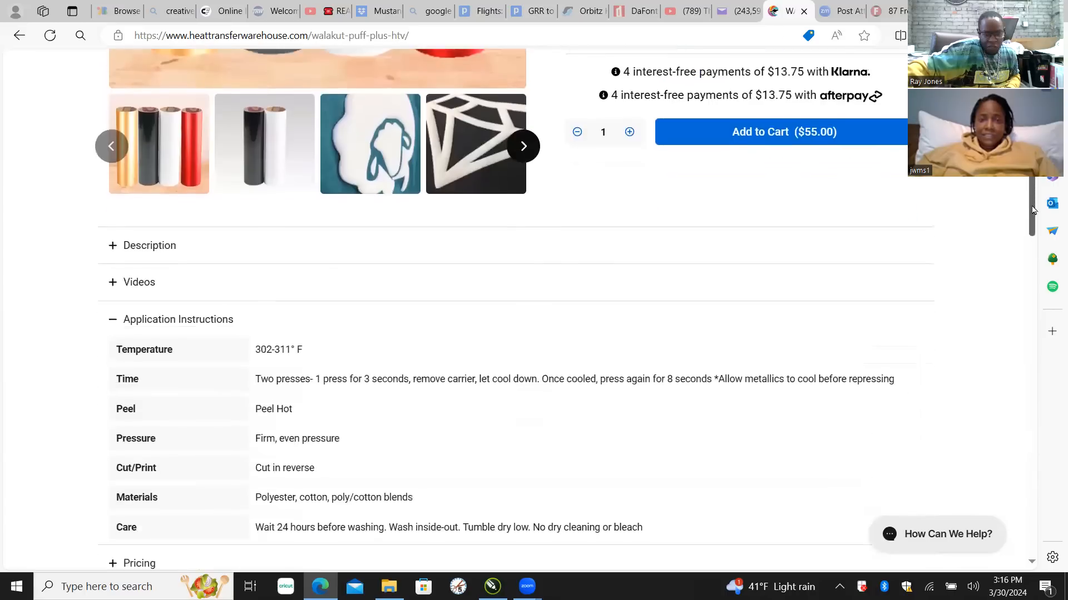
{"action": "scroll", "coordinate": [1032, 214], "scroll_direction": "down", "scroll_amount": 1}
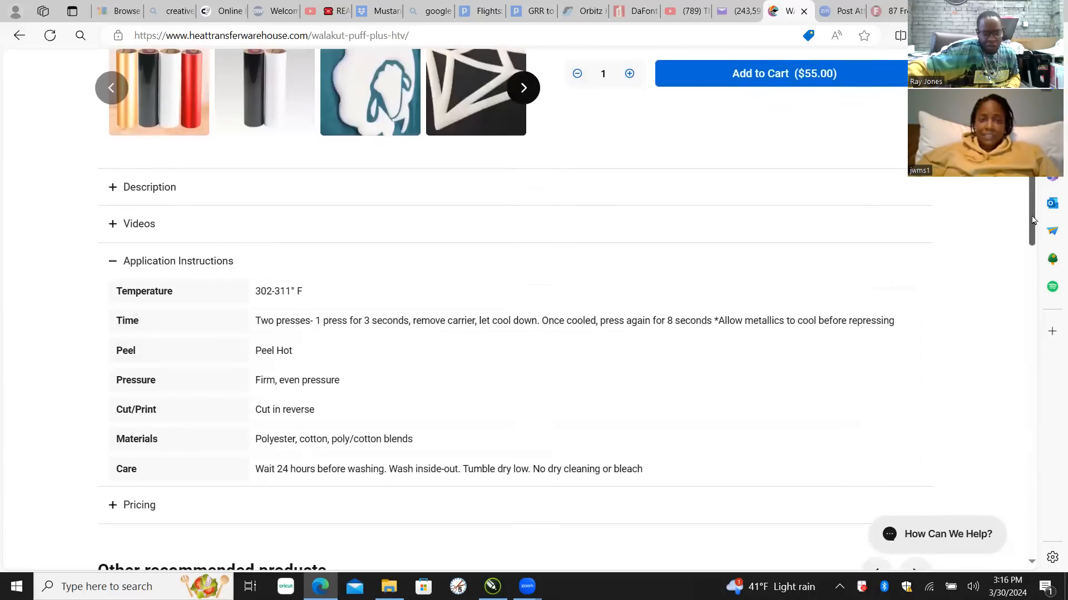
{"action": "left_click_drag", "start_coordinate": [1032, 216], "coordinate": [1033, 217]}
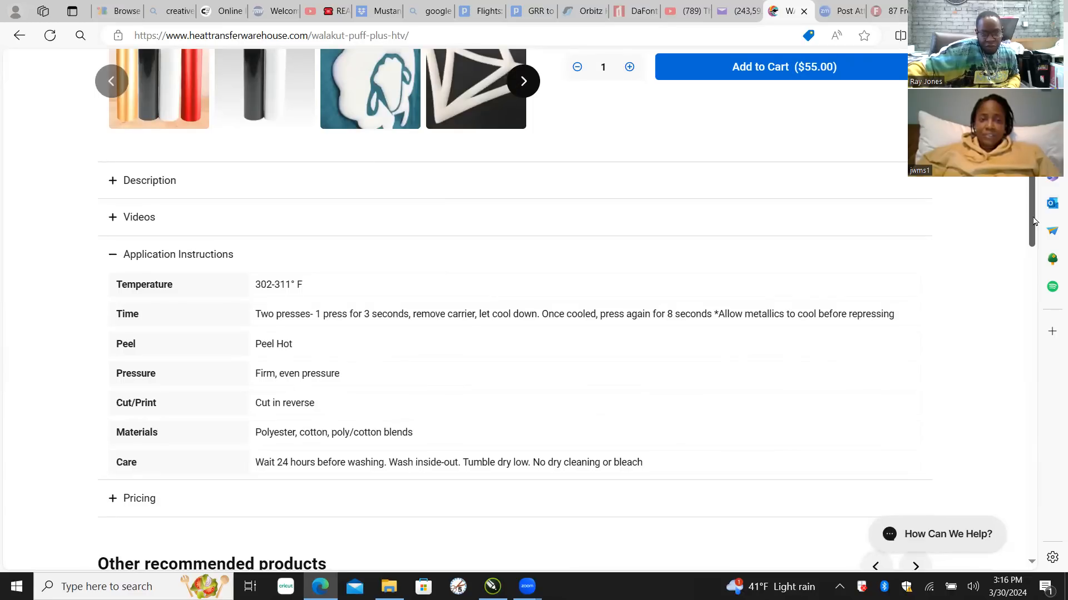
{"action": "left_click_drag", "start_coordinate": [1033, 221], "coordinate": [1033, 224]}
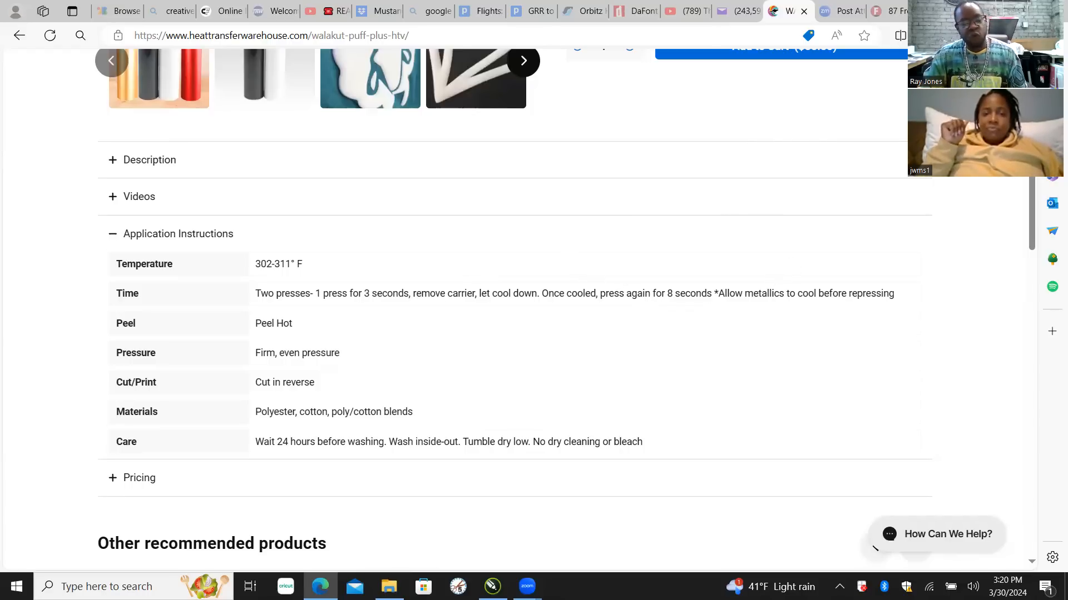
{"action": "scroll", "coordinate": [984, 217], "scroll_direction": "up", "scroll_amount": 10}
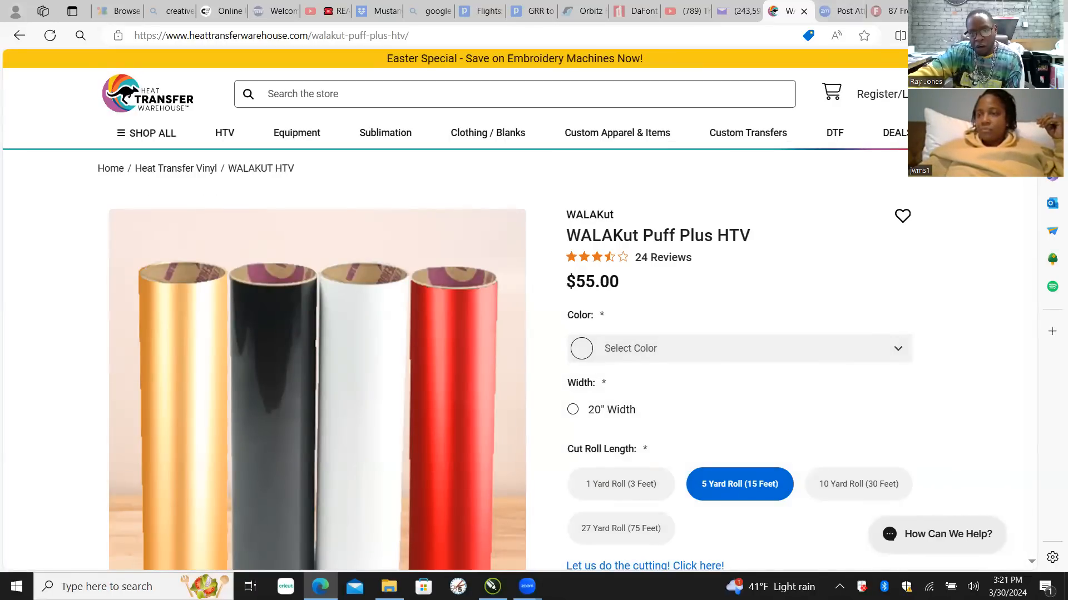
Step: Switch to CorelDRAW and examine the ARIES lettering over the ram head up close and in full
{"action": "left_click", "coordinate": [492, 587]}
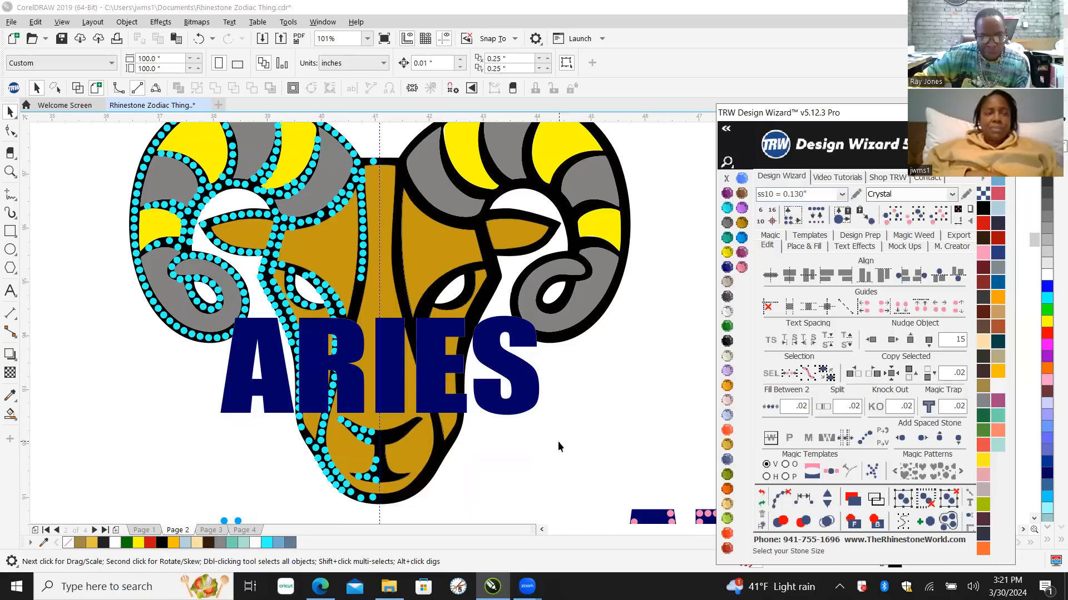
{"action": "scroll", "coordinate": [504, 348], "scroll_direction": "up", "scroll_amount": 4}
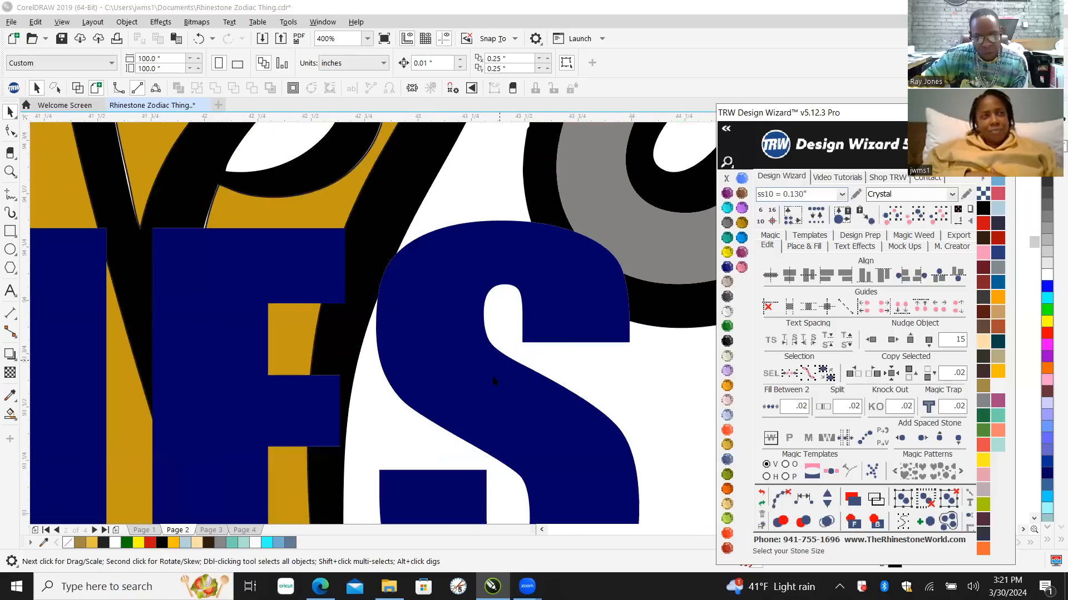
{"action": "scroll", "coordinate": [480, 384], "scroll_direction": "down", "scroll_amount": 4}
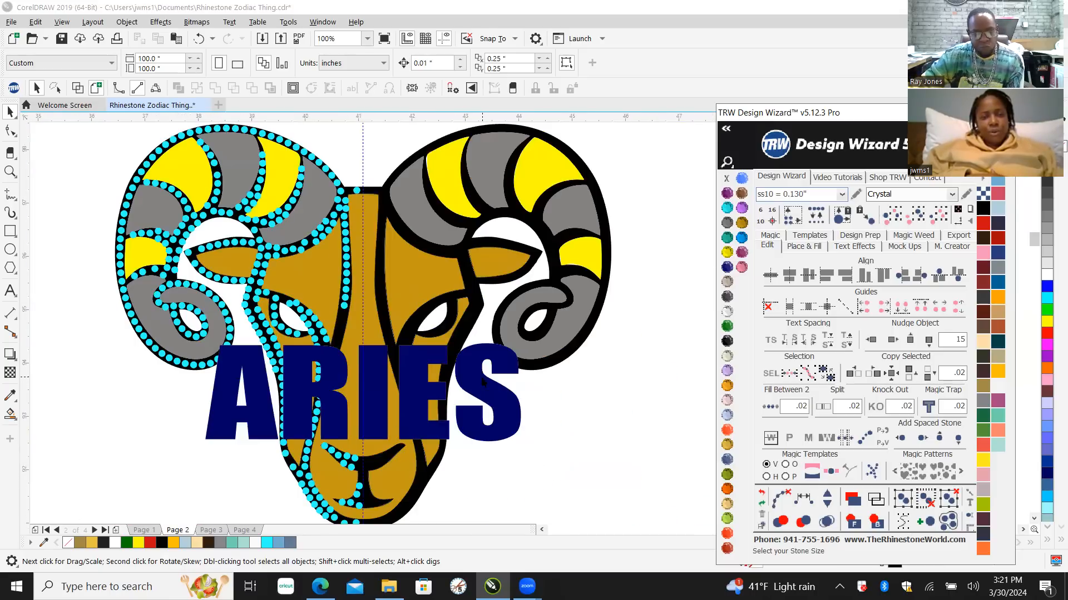
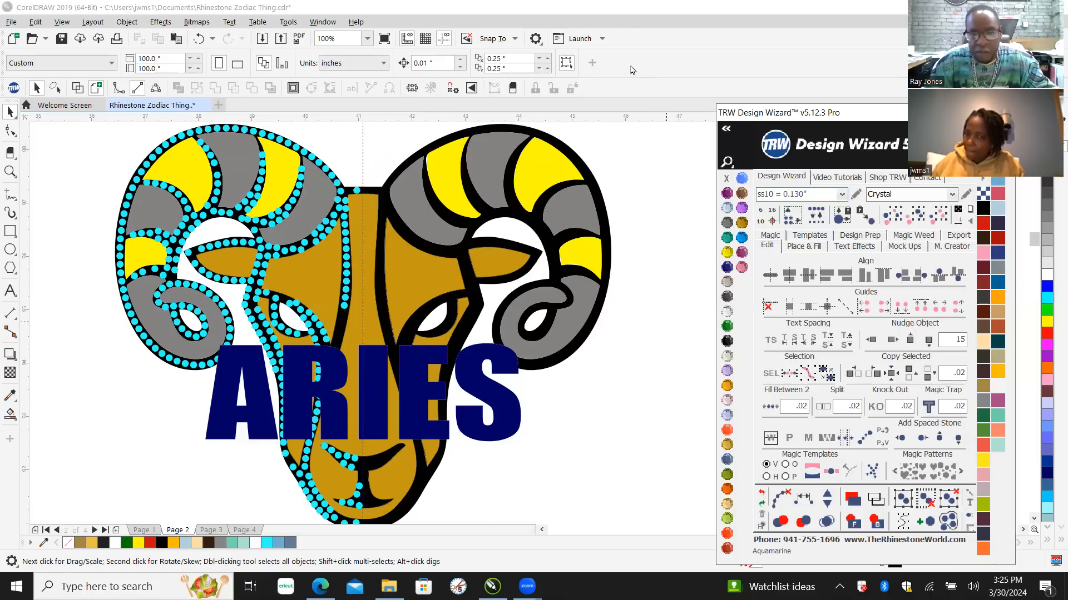
{"action": "left_click", "coordinate": [761, 75]}
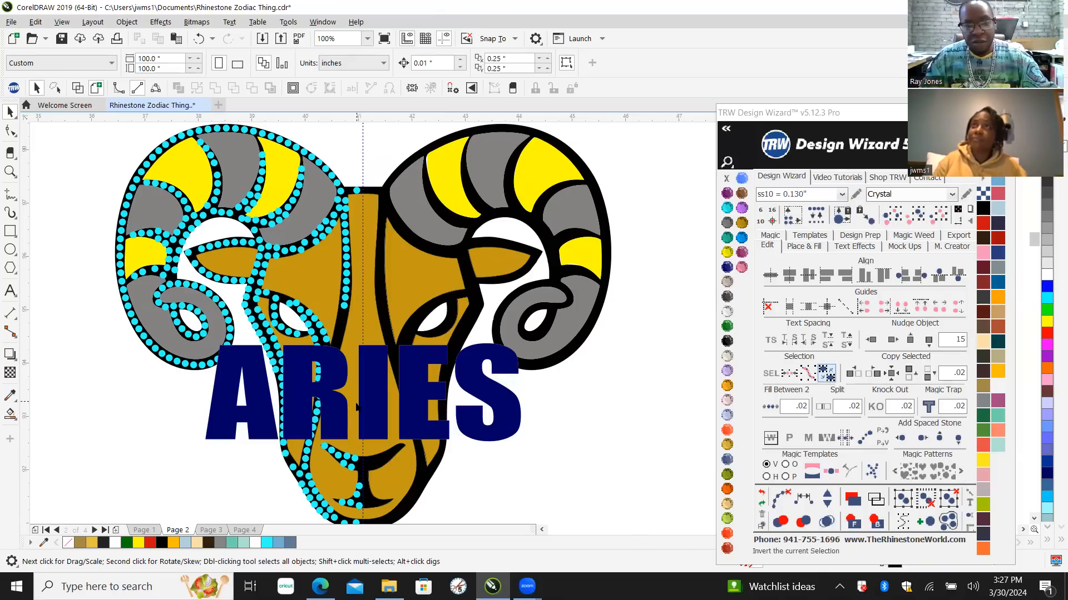
Step: Move the ARIES lettering down to expose the ram face beneath it, and undo the move
{"action": "left_click", "coordinate": [367, 382]}
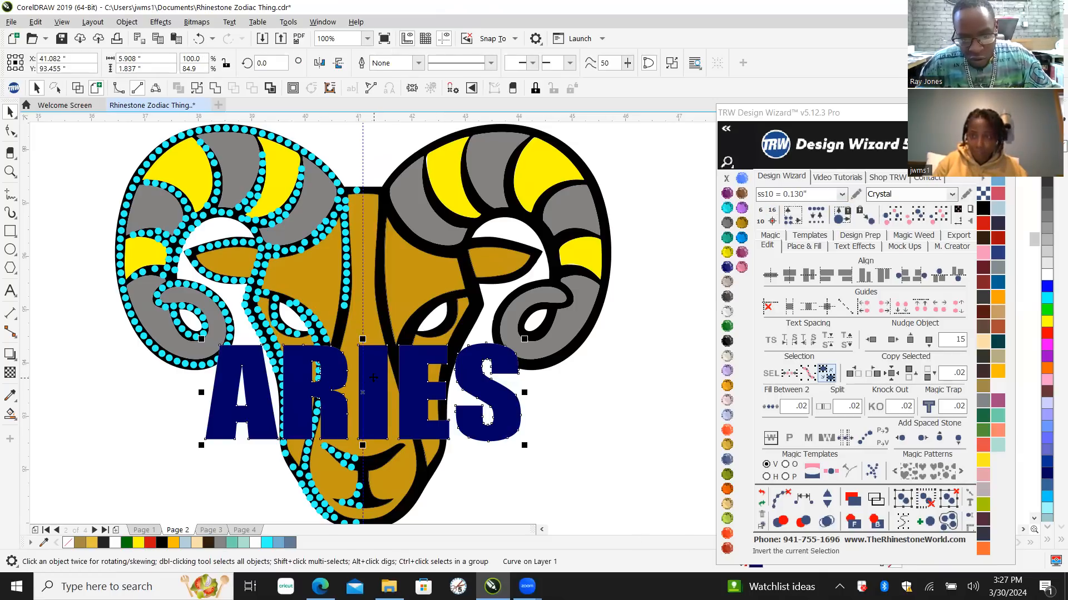
{"action": "left_click_drag", "start_coordinate": [367, 382], "coordinate": [378, 448]}
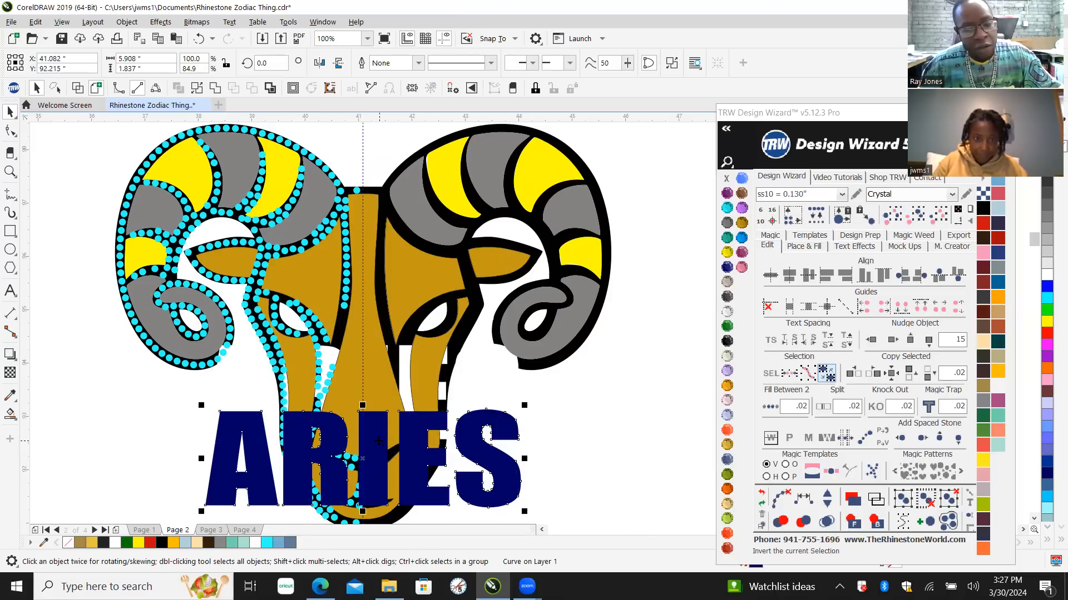
{"action": "key", "text": "ctrl+z"}
Step: Cut the ARIES lettering's shape out of the tan ram face, check the cut by moving the lettering aside, and undo only that move
{"action": "left_click", "coordinate": [406, 272]}
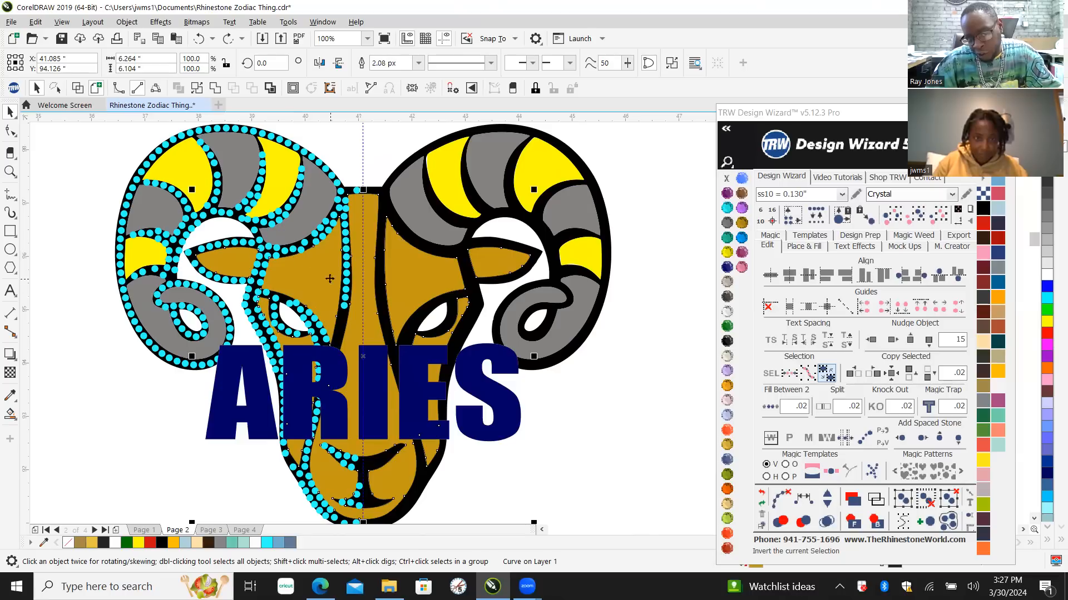
{"action": "left_click", "coordinate": [546, 424]}
{"action": "left_click", "coordinate": [497, 396]}
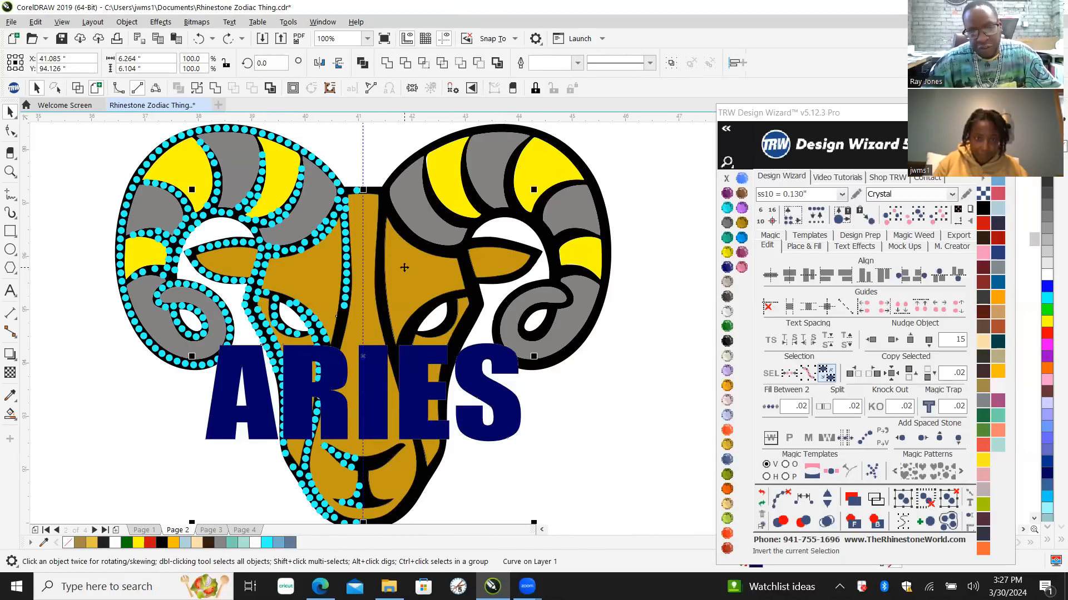
{"action": "left_click", "coordinate": [251, 88]}
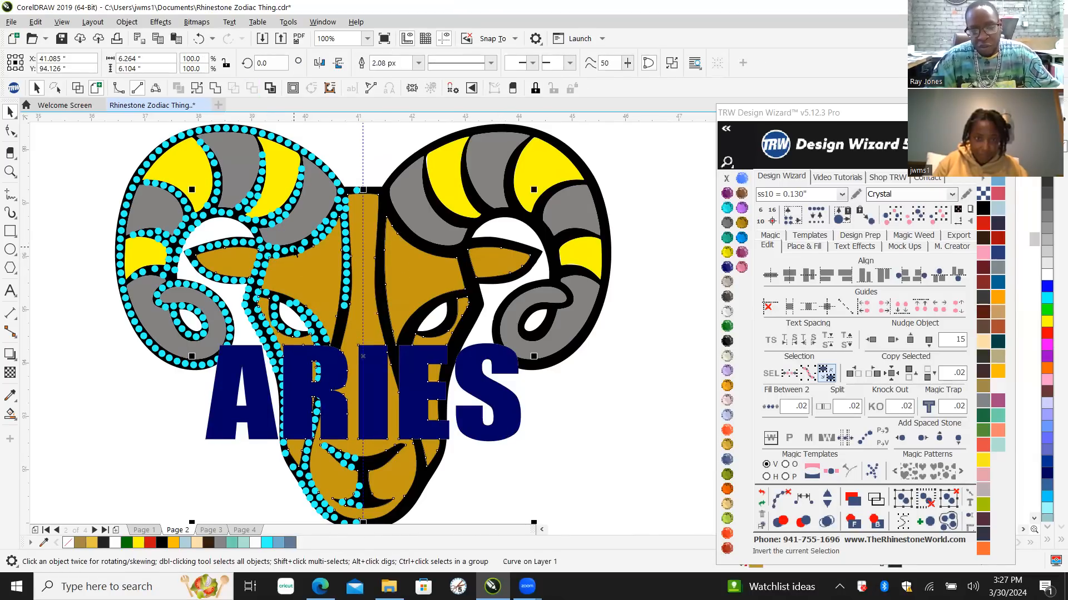
{"action": "left_click", "coordinate": [475, 378]}
{"action": "left_click_drag", "start_coordinate": [473, 381], "coordinate": [517, 443]}
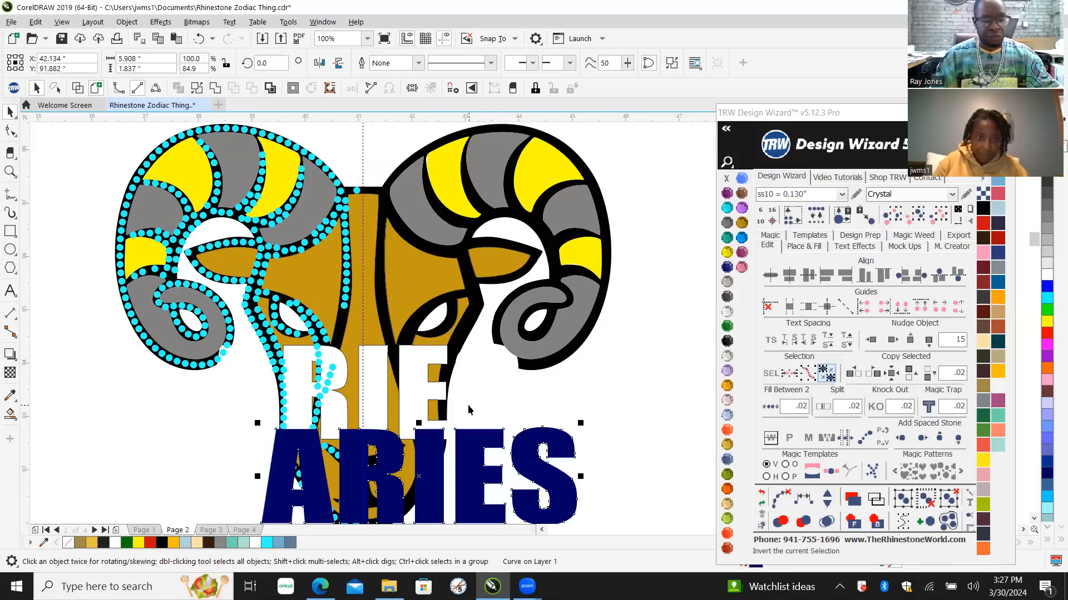
{"action": "key", "text": "ctrl+z"}
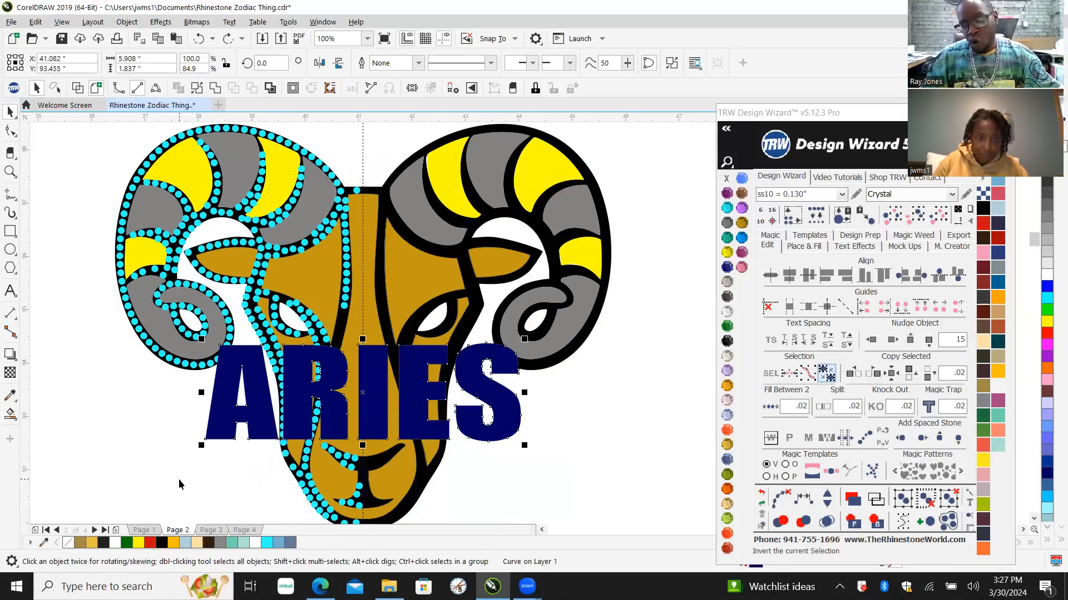
Step: Select all aqua rhinestones on the ram head by their shared properties and bring them in front of the ARIES lettering
{"action": "scroll", "coordinate": [260, 444], "scroll_direction": "up", "scroll_amount": 2}
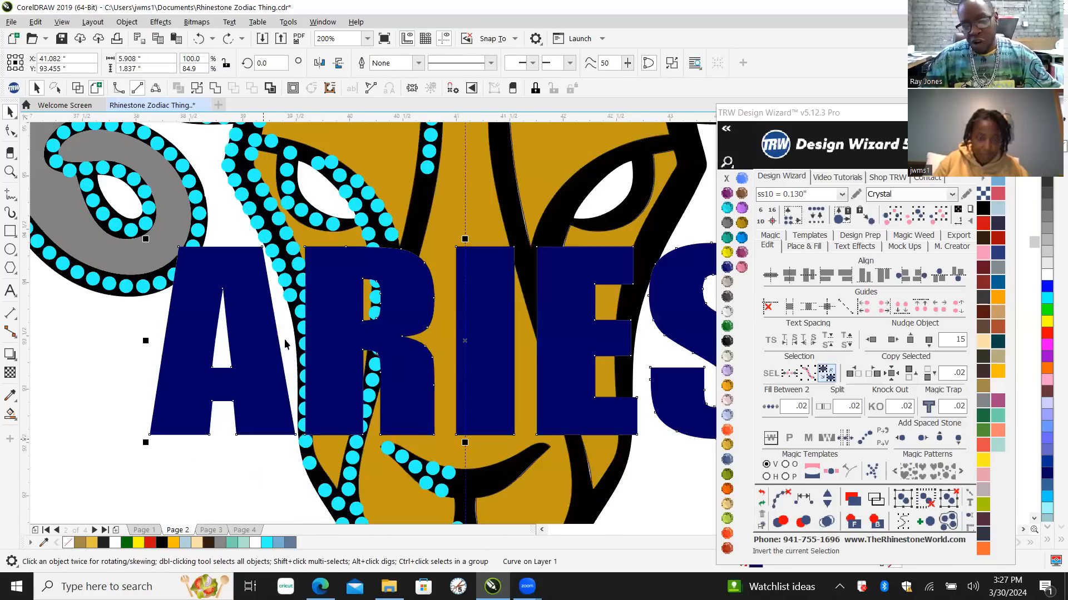
{"action": "left_click", "coordinate": [253, 176]}
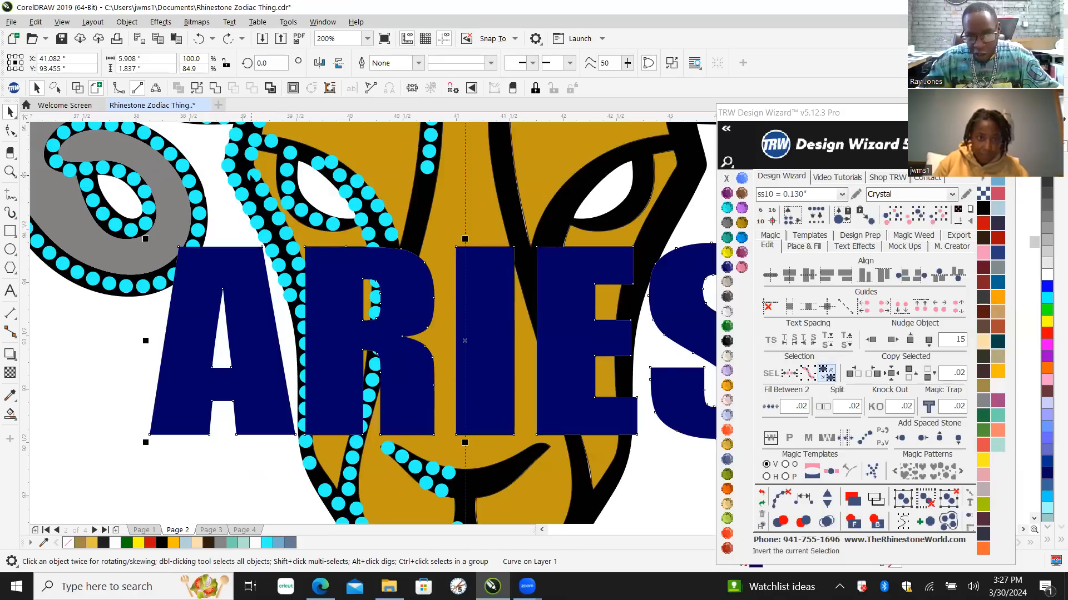
{"action": "left_click", "coordinate": [937, 218]}
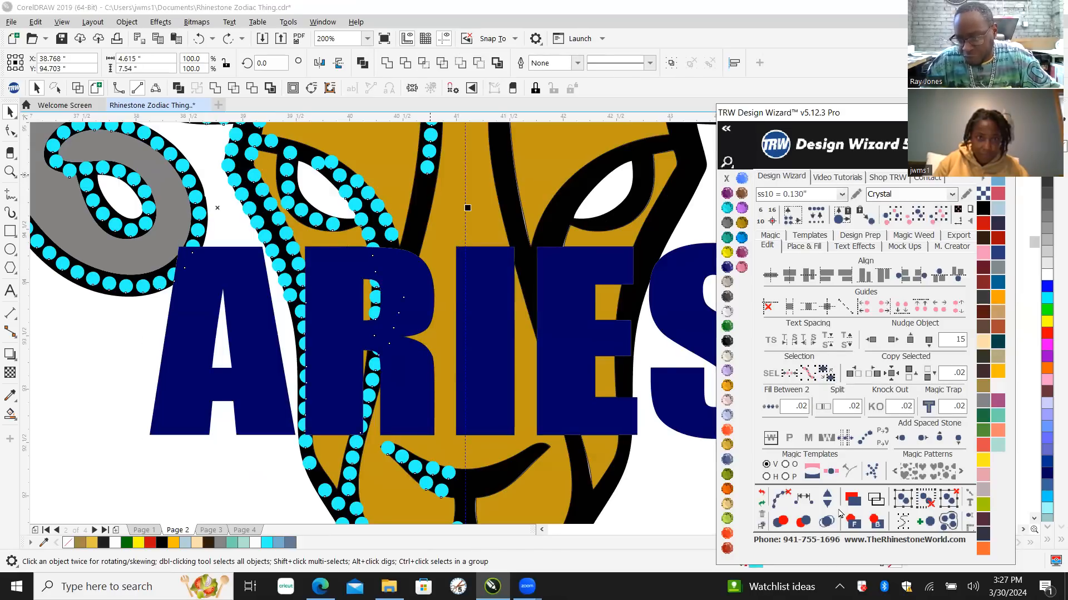
{"action": "left_click", "coordinate": [851, 520]}
{"action": "scroll", "coordinate": [243, 410], "scroll_direction": "down", "scroll_amount": 2}
{"action": "left_click", "coordinate": [238, 440]}
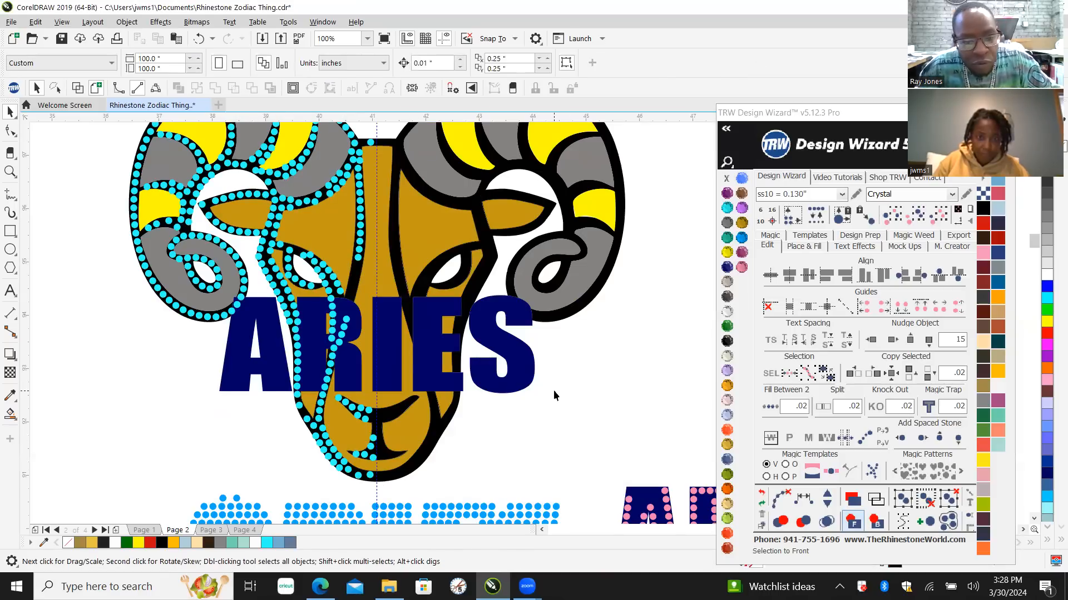
Step: Lock the tan ram face in place beneath the rhinestones and lettering
{"action": "scroll", "coordinate": [314, 330], "scroll_direction": "up", "scroll_amount": 2}
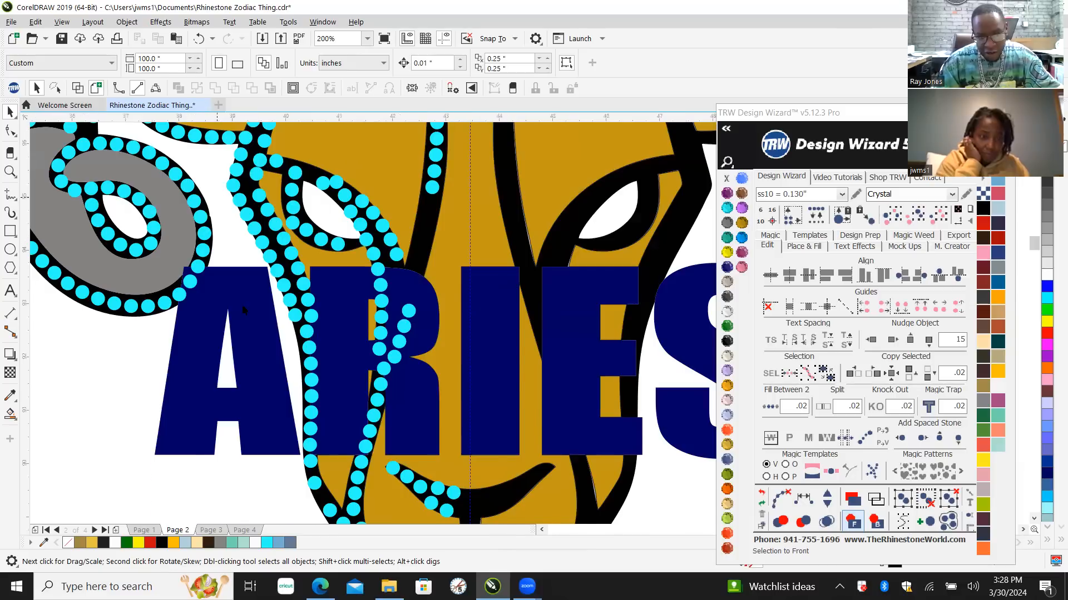
{"action": "scroll", "coordinate": [216, 195], "scroll_direction": "down", "scroll_amount": 2}
{"action": "scroll", "coordinate": [255, 225], "scroll_direction": "up", "scroll_amount": 3}
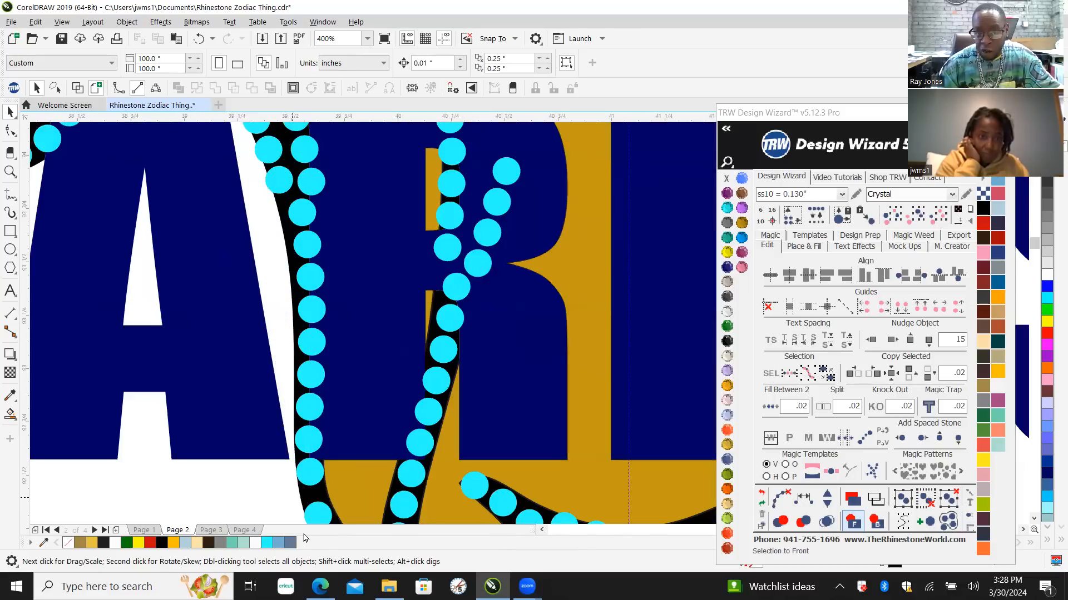
{"action": "scroll", "coordinate": [329, 358], "scroll_direction": "down", "scroll_amount": 3}
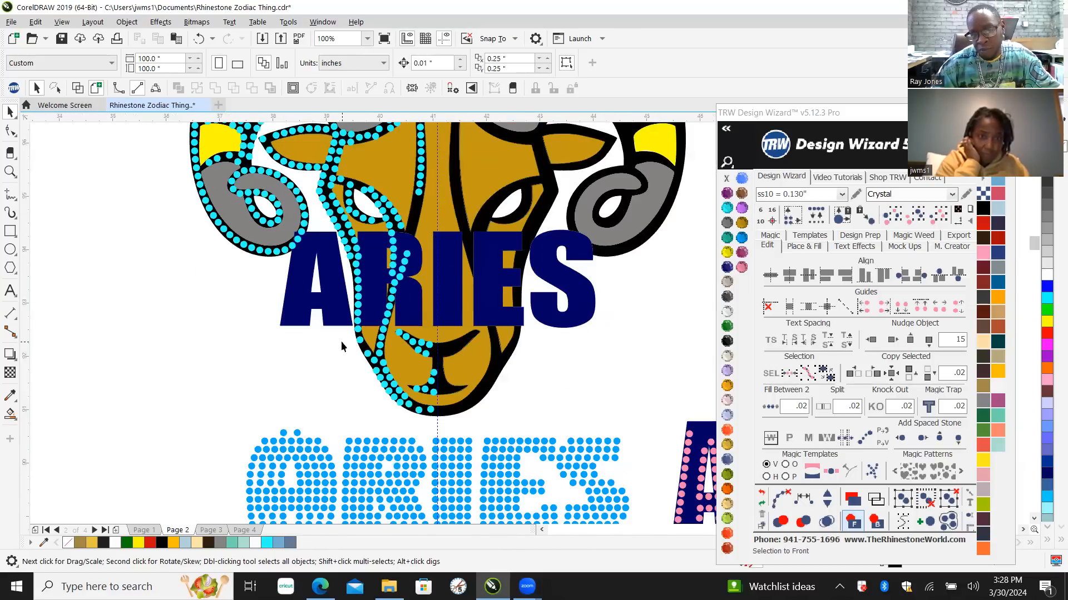
{"action": "scroll", "coordinate": [338, 331], "scroll_direction": "up", "scroll_amount": 2}
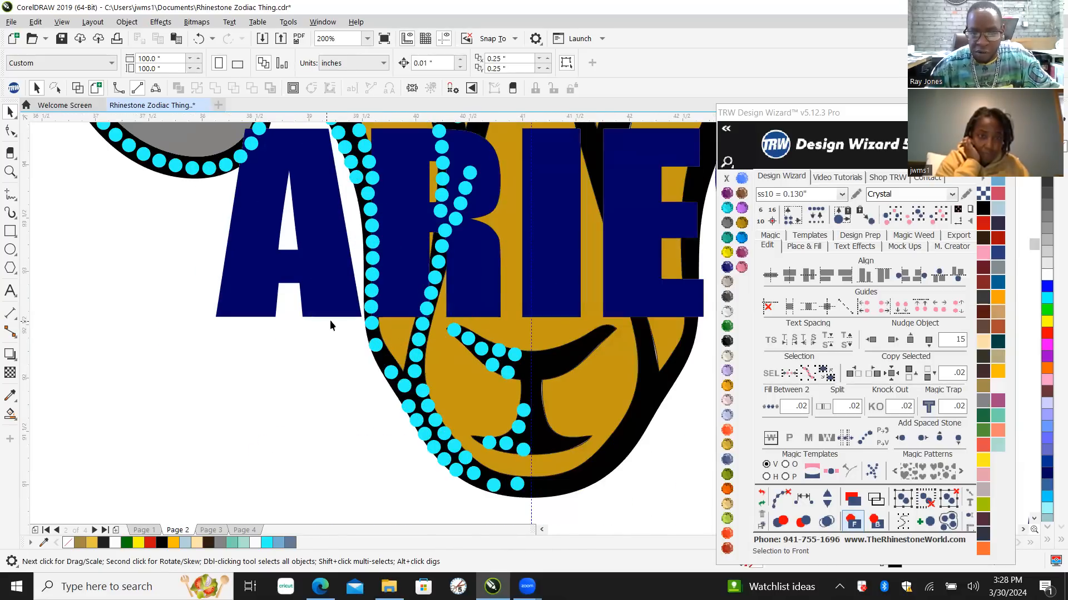
{"action": "left_click_drag", "start_coordinate": [332, 320], "coordinate": [487, 247]}
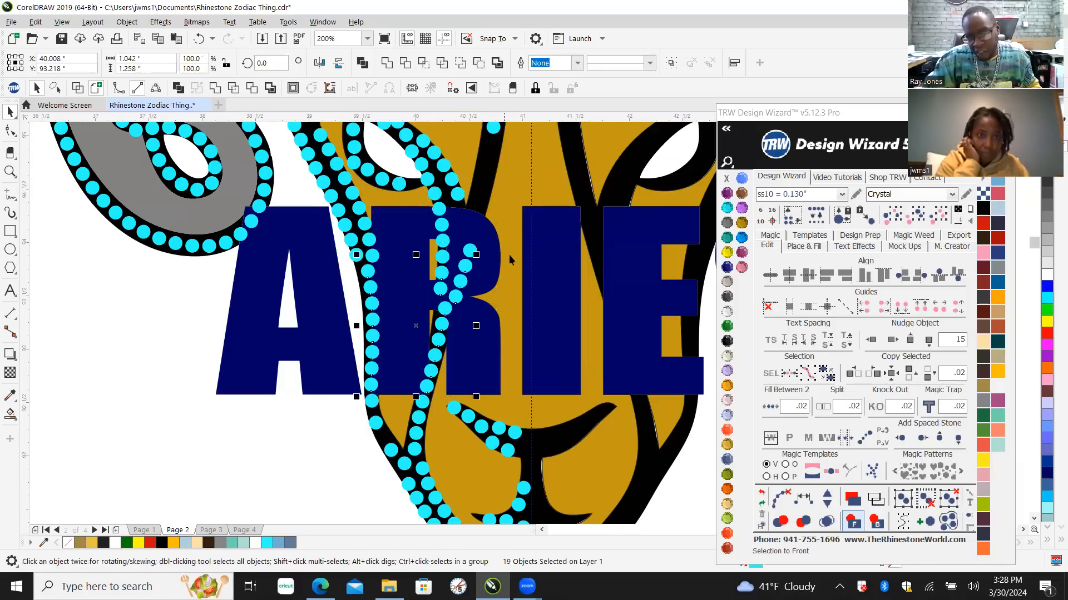
{"action": "right_click", "coordinate": [504, 210]}
{"action": "mouse_move", "coordinate": [570, 371]}
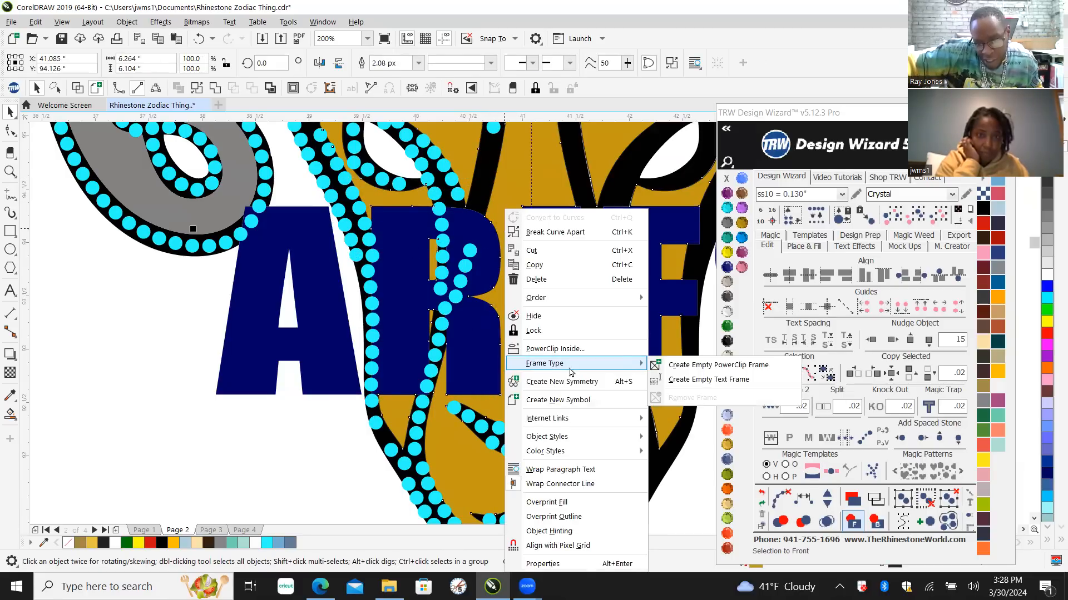
{"action": "left_click", "coordinate": [535, 330]}
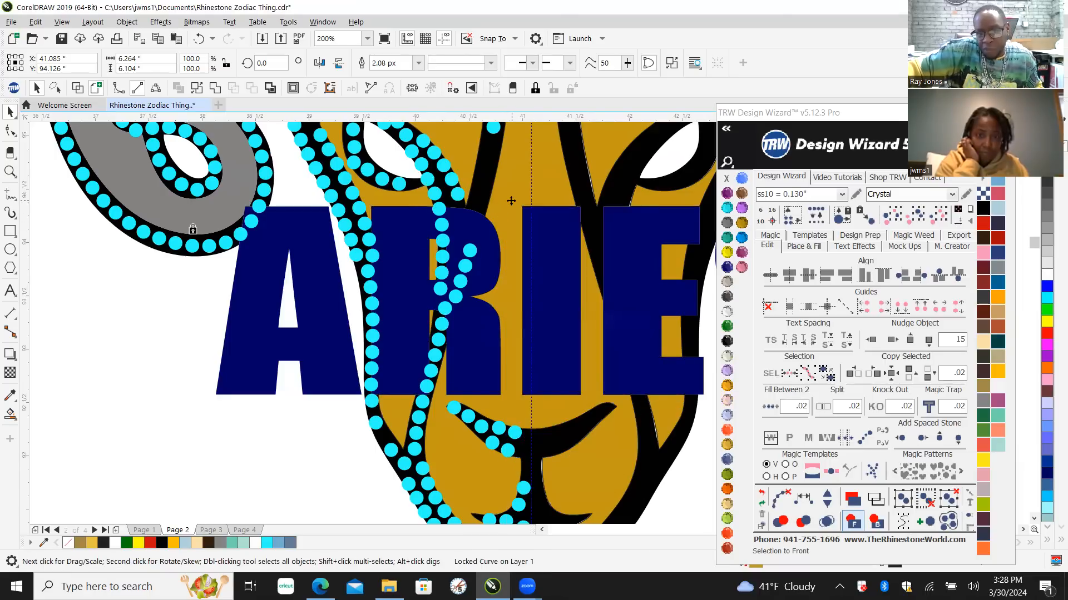
Step: Delete the aqua rhinestones overlapping the letters A and R, and unlock the tan ram face
{"action": "left_click_drag", "start_coordinate": [509, 199], "coordinate": [360, 410]}
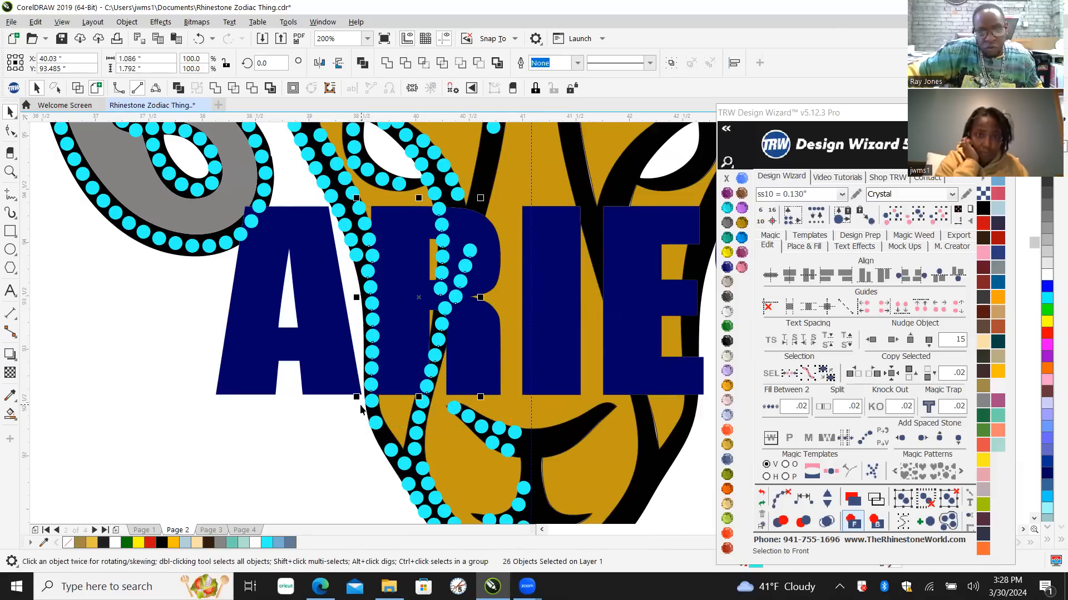
{"action": "key", "text": "Escape"}
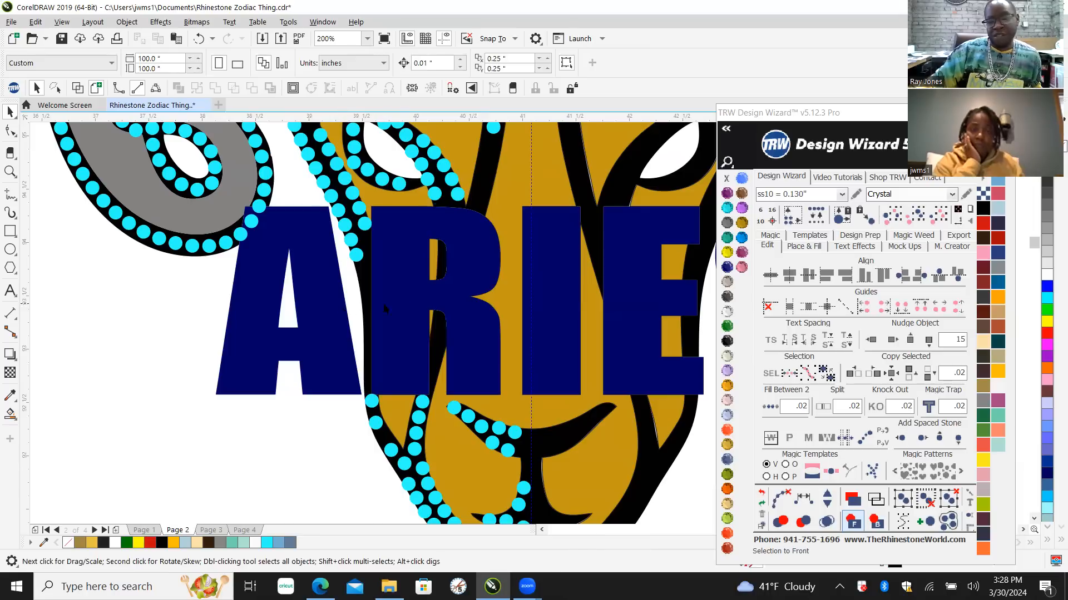
{"action": "right_click", "coordinate": [509, 178]}
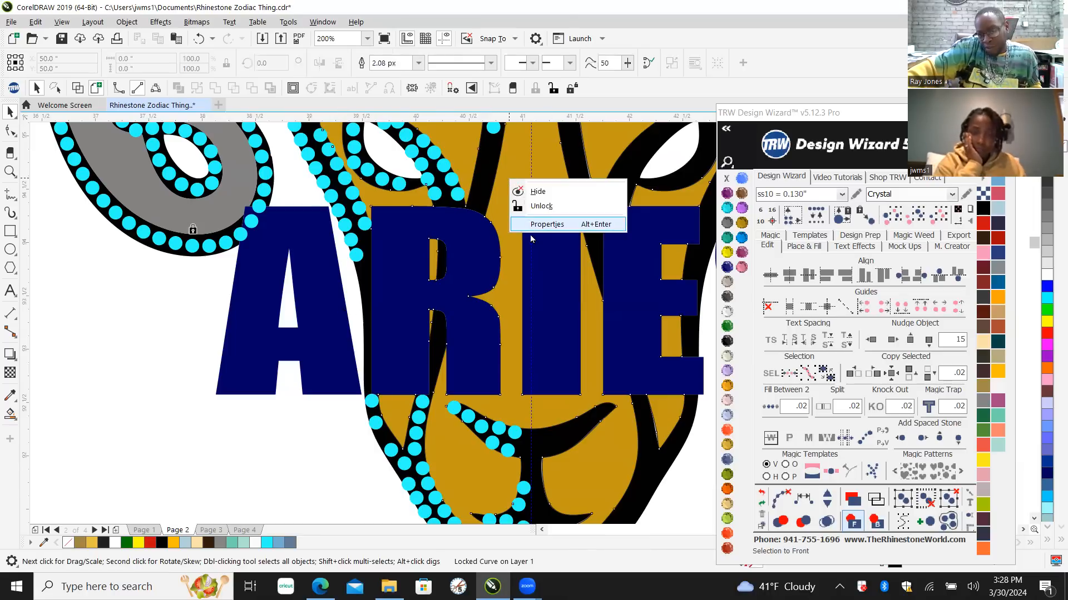
{"action": "left_click", "coordinate": [552, 207]}
{"action": "scroll", "coordinate": [409, 297], "scroll_direction": "down", "scroll_amount": 5}
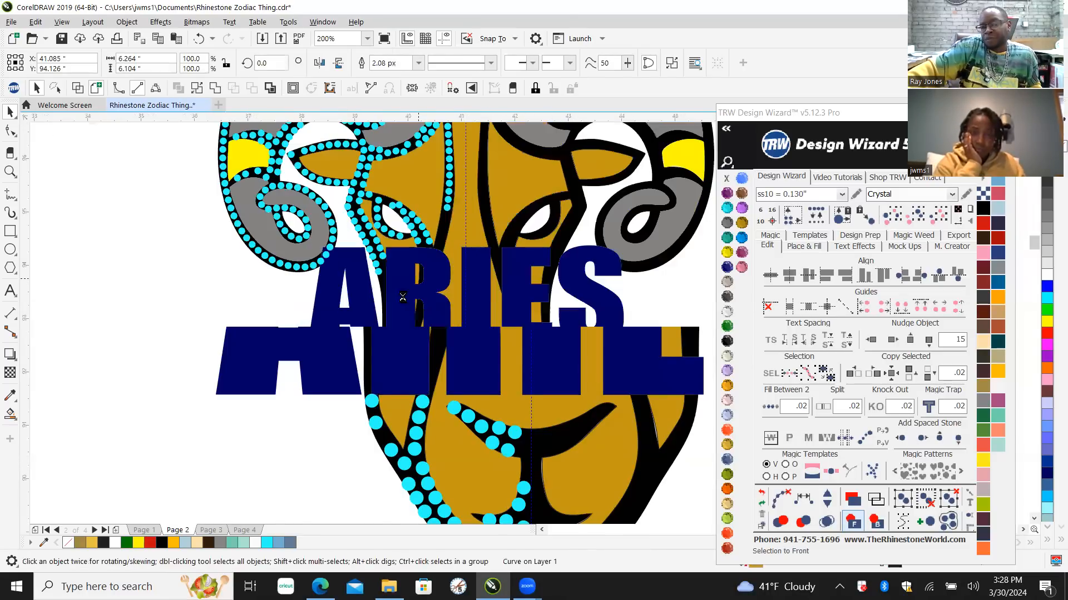
{"action": "left_click", "coordinate": [338, 326]}
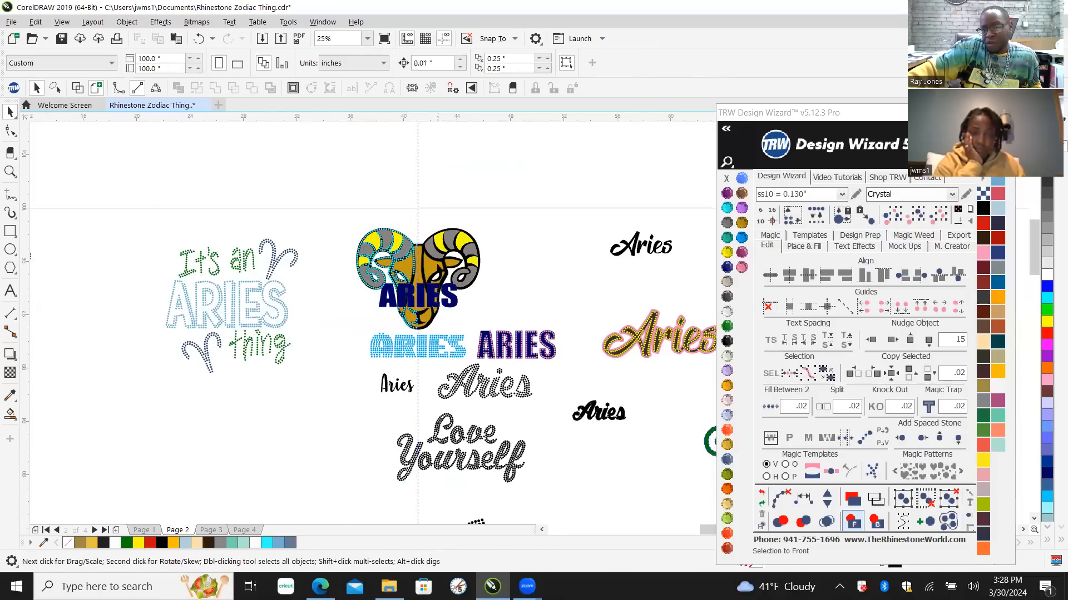
Step: Place a copy of the lowest rhinestone on the eye outline at the lower end of the black nose line, just above the R
{"action": "scroll", "coordinate": [431, 269], "scroll_direction": "up", "scroll_amount": 4}
{"action": "scroll", "coordinate": [328, 338], "scroll_direction": "up", "scroll_amount": 2}
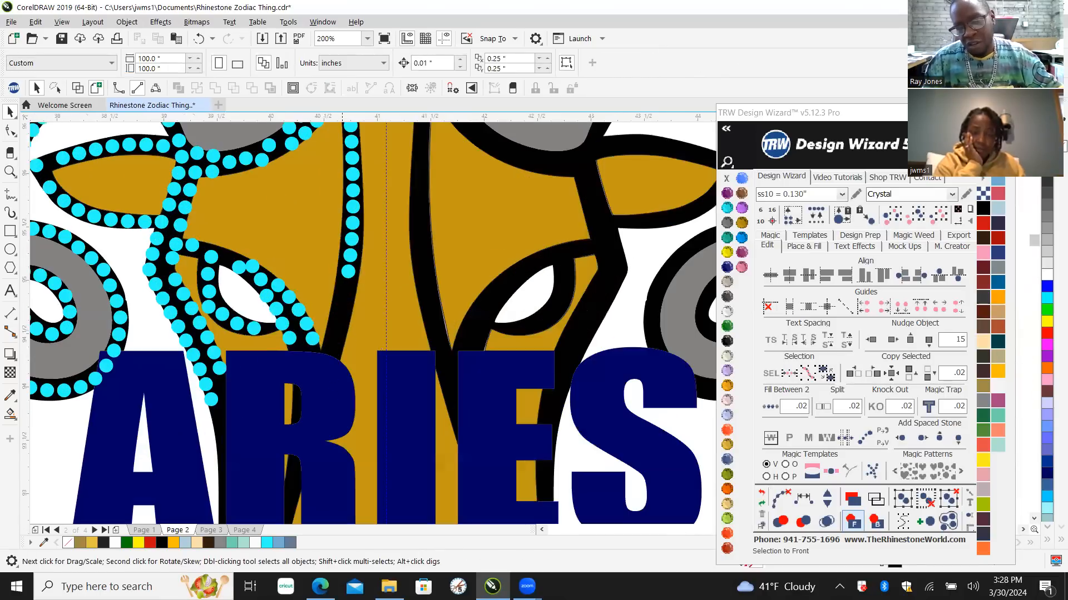
{"action": "scroll", "coordinate": [310, 339], "scroll_direction": "up", "scroll_amount": 2}
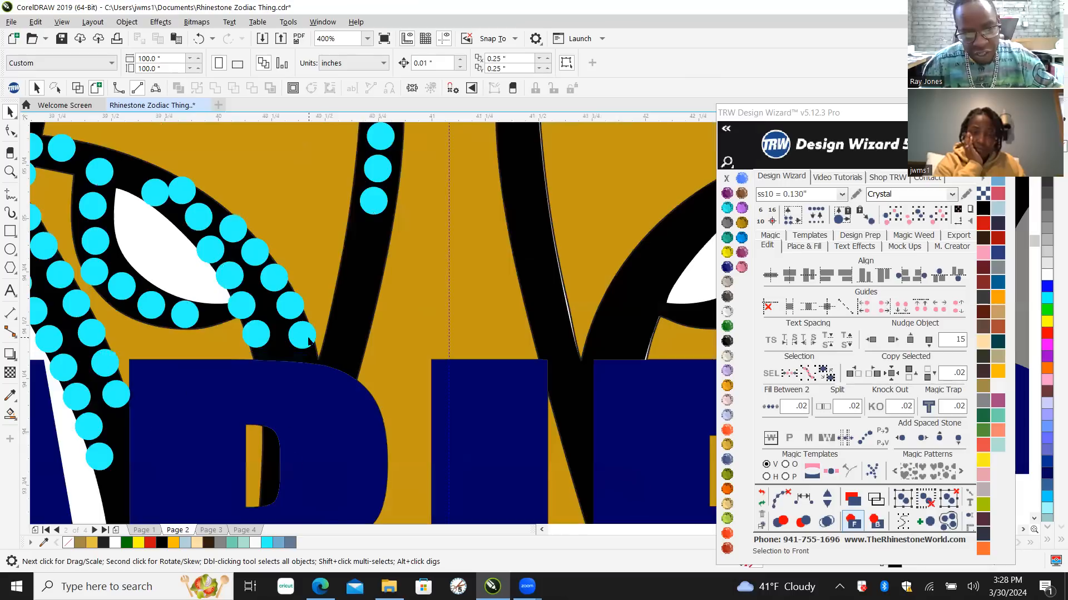
{"action": "left_click_drag", "start_coordinate": [294, 334], "coordinate": [377, 368]}
{"action": "scroll", "coordinate": [344, 353], "scroll_direction": "up", "scroll_amount": 4}
{"action": "scroll", "coordinate": [331, 358], "scroll_direction": "up", "scroll_amount": 2}
Step: Select the rhinestones along the stone-covered nose line, including the copied end stone, and add two more stones spaced evenly along it
{"action": "scroll", "coordinate": [334, 426], "scroll_direction": "down", "scroll_amount": 8}
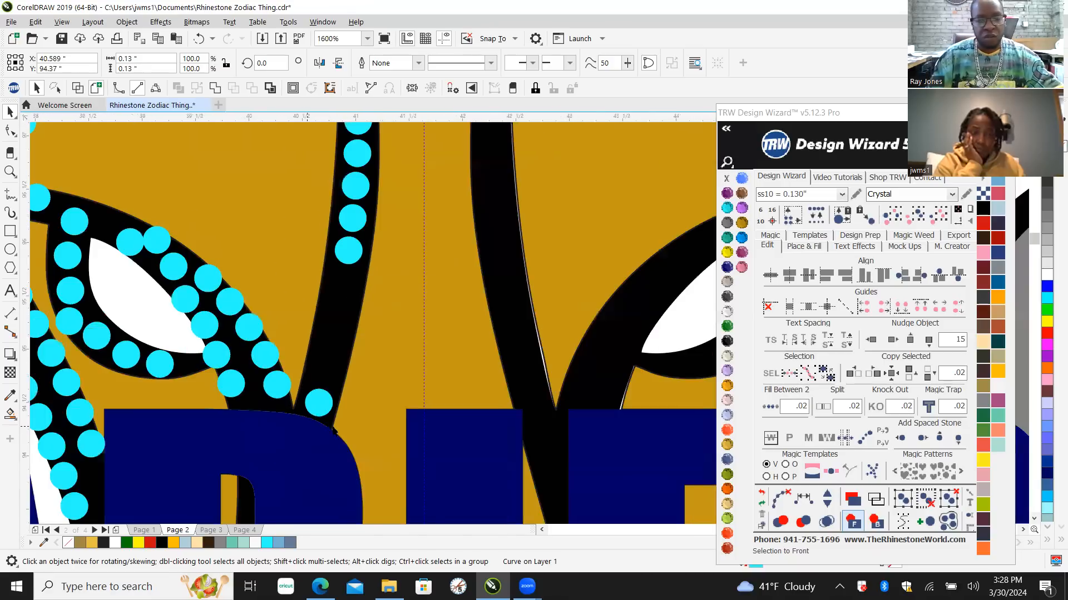
{"action": "scroll", "coordinate": [333, 425], "scroll_direction": "up", "scroll_amount": 2}
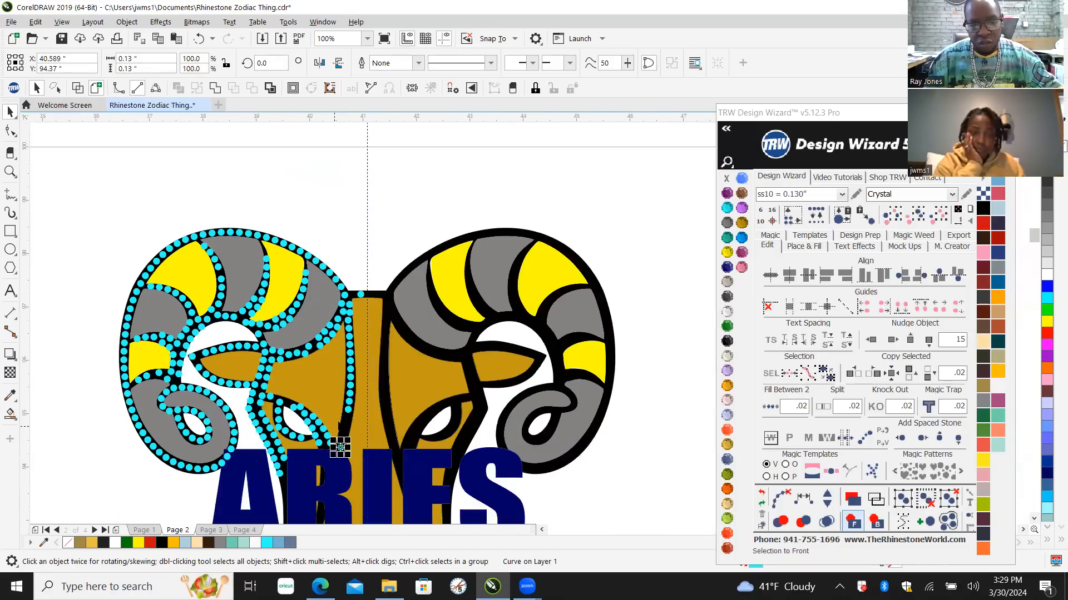
{"action": "scroll", "coordinate": [340, 446], "scroll_direction": "up", "scroll_amount": 2}
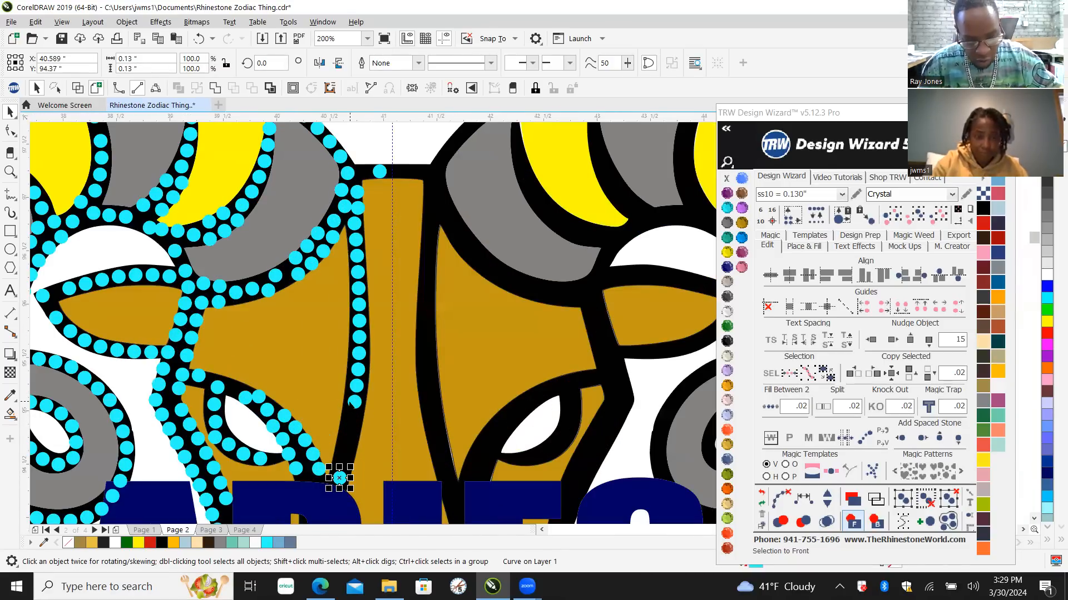
{"action": "left_click", "coordinate": [354, 398], "text": "shift"}
{"action": "left_click", "coordinate": [358, 369], "text": "shift"}
{"action": "left_click", "coordinate": [358, 353], "text": "shift"}
{"action": "left_click", "coordinate": [359, 337], "text": "shift"}
{"action": "left_click", "coordinate": [360, 322], "text": "shift"}
{"action": "left_click", "coordinate": [359, 305], "text": "shift"}
{"action": "left_click", "coordinate": [358, 289], "text": "shift"}
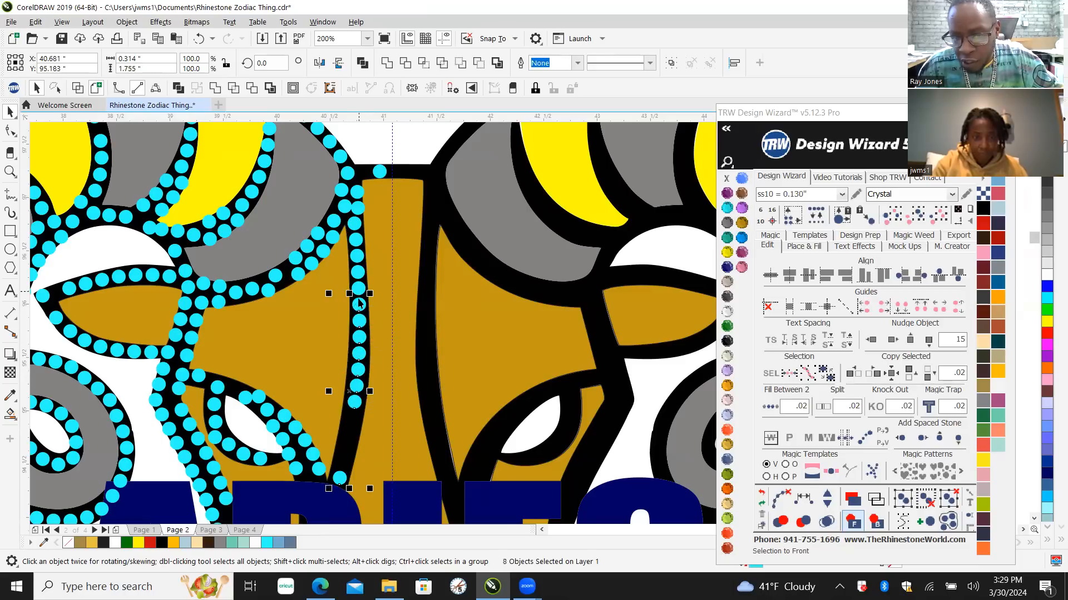
{"action": "left_click", "coordinate": [358, 273], "text": "shift"}
{"action": "left_click", "coordinate": [356, 257], "text": "shift"}
{"action": "left_click", "coordinate": [355, 245], "text": "shift"}
{"action": "left_click", "coordinate": [355, 233], "text": "shift"}
{"action": "left_click", "coordinate": [356, 223], "text": "shift"}
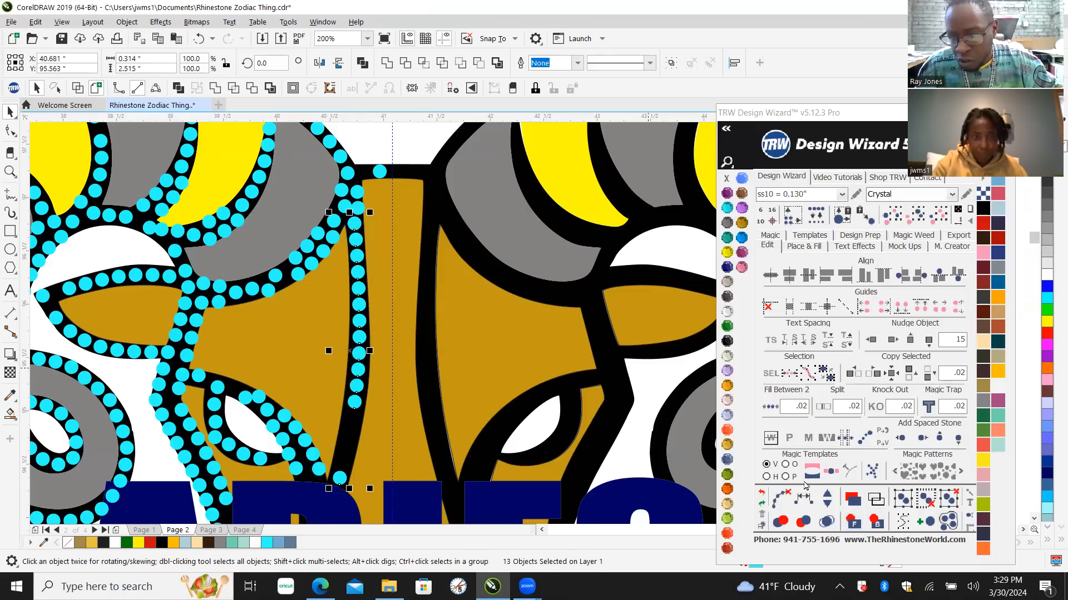
{"action": "left_click", "coordinate": [827, 494]}
{"action": "left_click", "coordinate": [826, 495]}
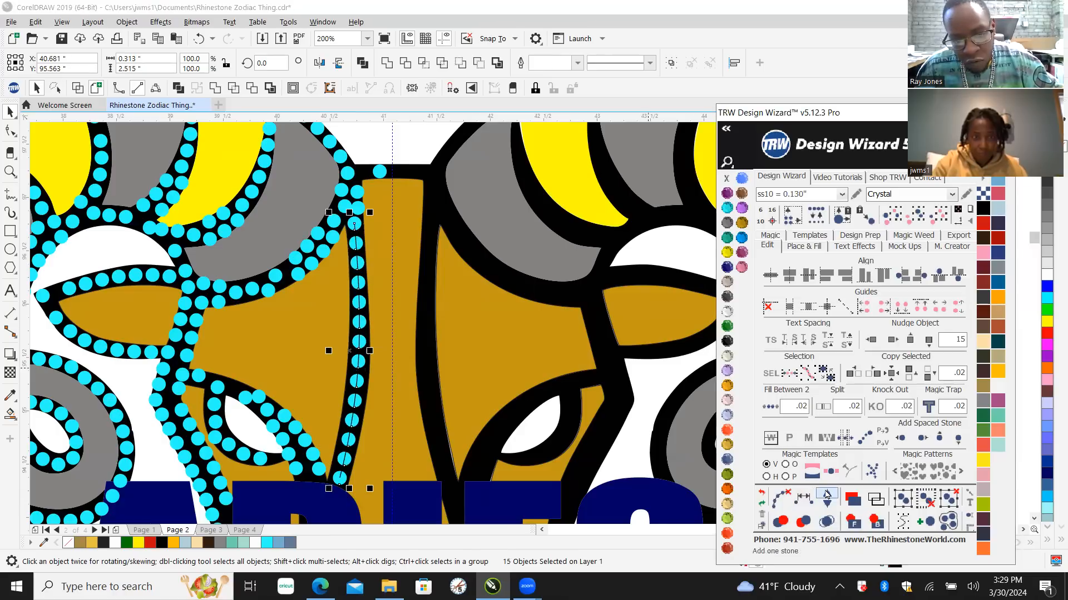
Step: Add one more stone to the row along the left edge of the ram's nose bridge and clear its path line
{"action": "left_click", "coordinate": [826, 494]}
{"action": "left_click", "coordinate": [827, 494]}
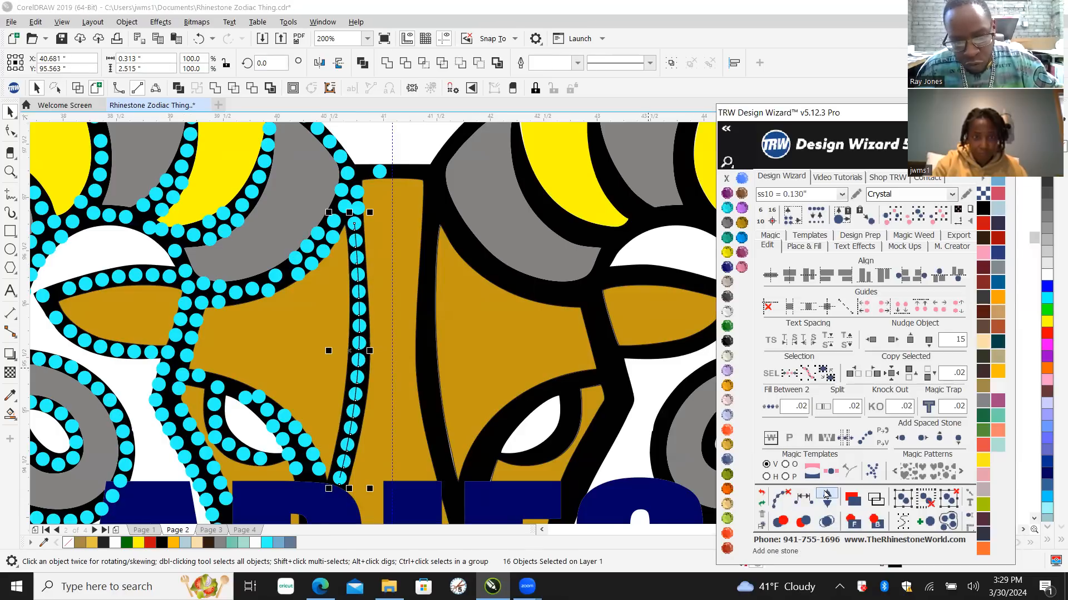
{"action": "left_click", "coordinate": [780, 498]}
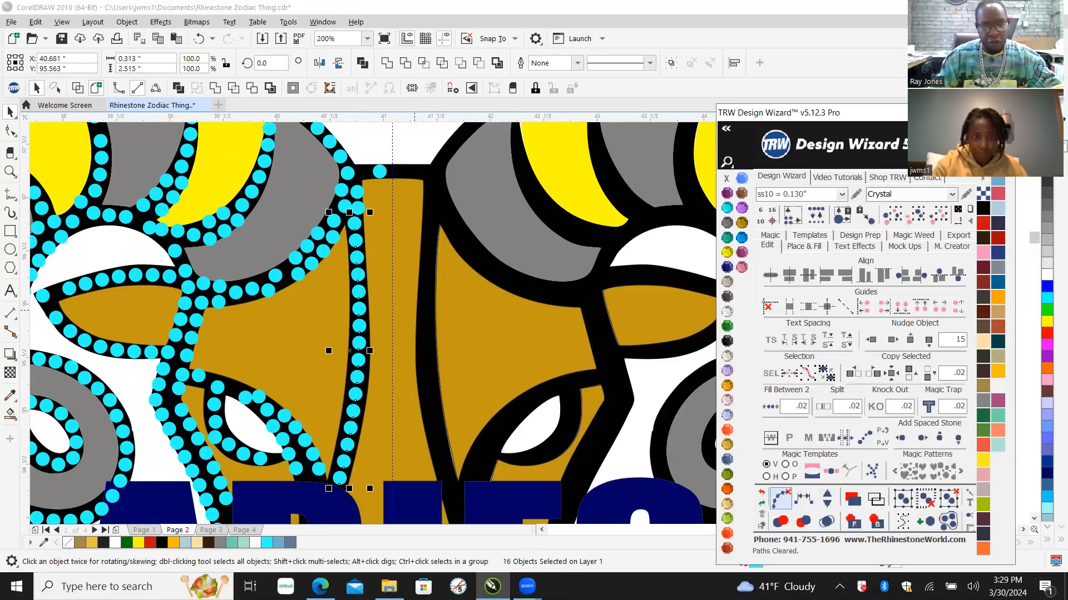
{"action": "scroll", "coordinate": [354, 298], "scroll_direction": "down", "scroll_amount": 2}
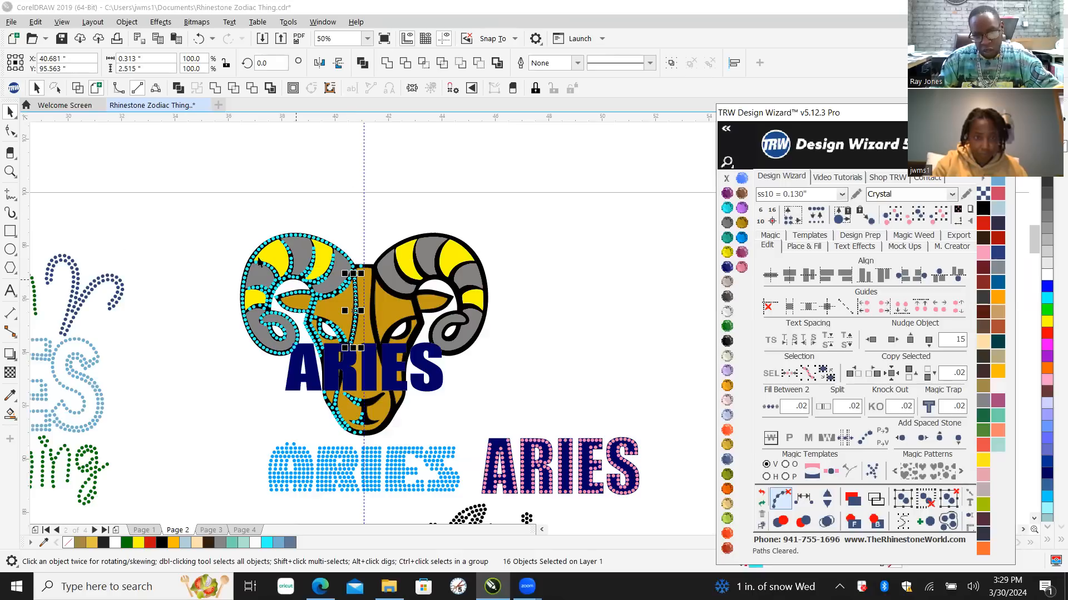
{"action": "left_click", "coordinate": [375, 220]}
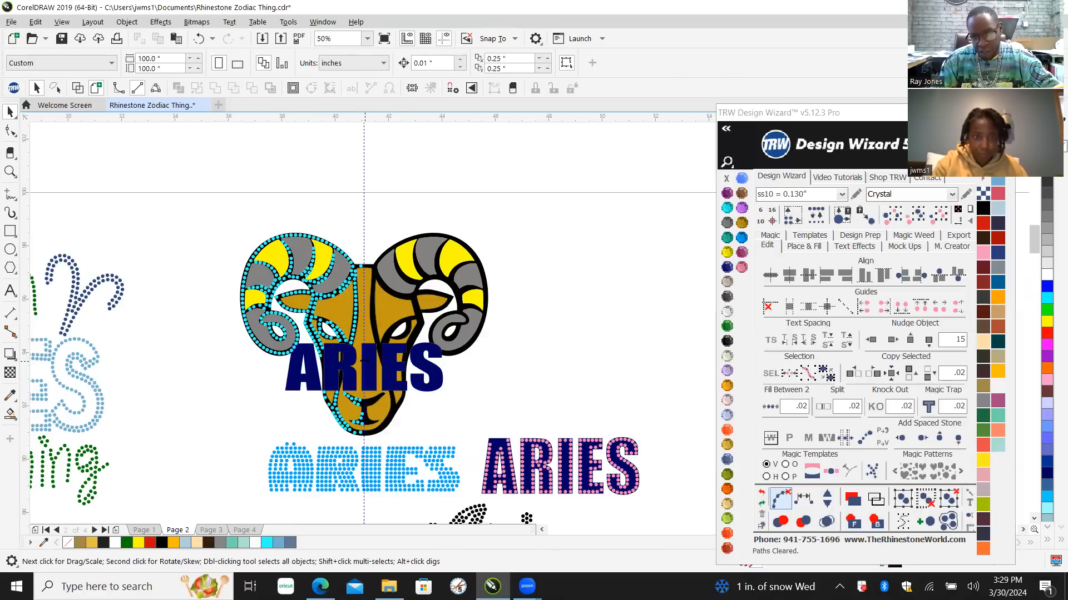
Step: Fill the navy ARIES lettering over the ram with ss10 Crystal stones using an Island Fill with 1 island
{"action": "left_click", "coordinate": [363, 362]}
{"action": "scroll", "coordinate": [364, 362], "scroll_direction": "up", "scroll_amount": 2}
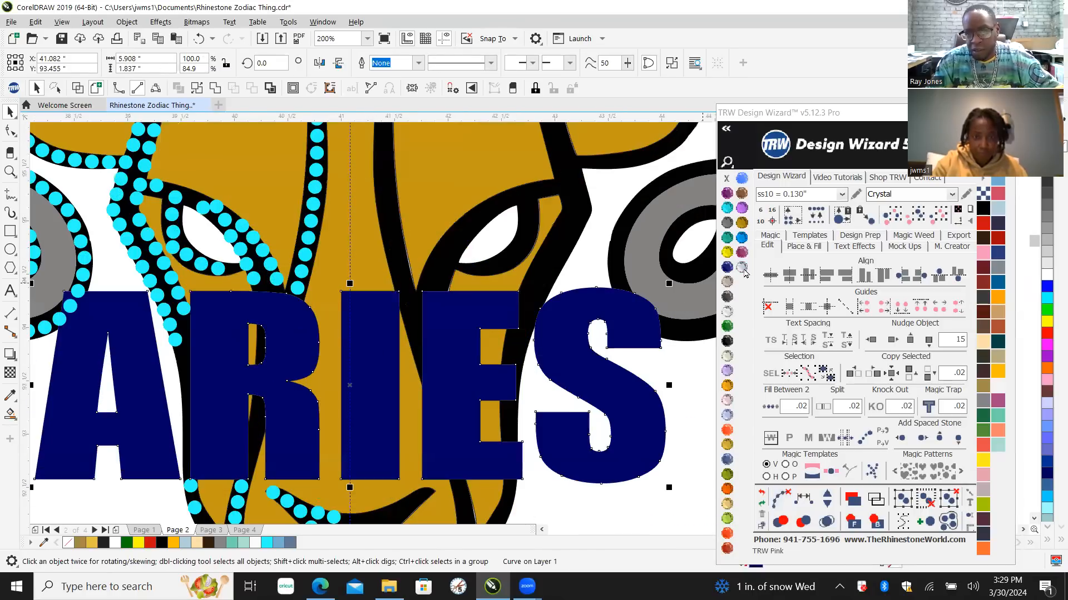
{"action": "left_click", "coordinate": [809, 247]}
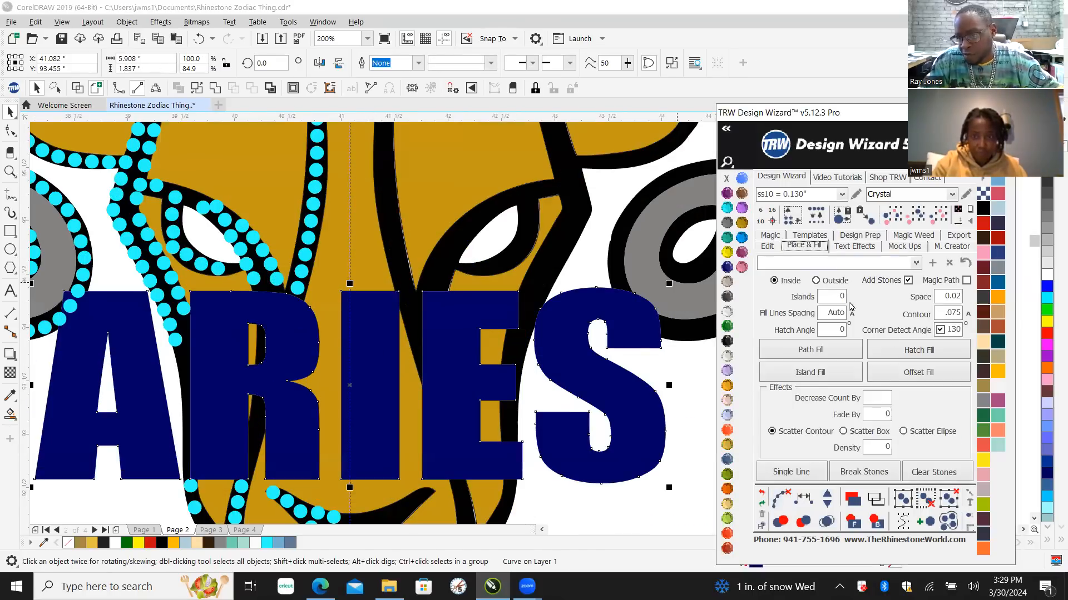
{"action": "left_click", "coordinate": [826, 378]}
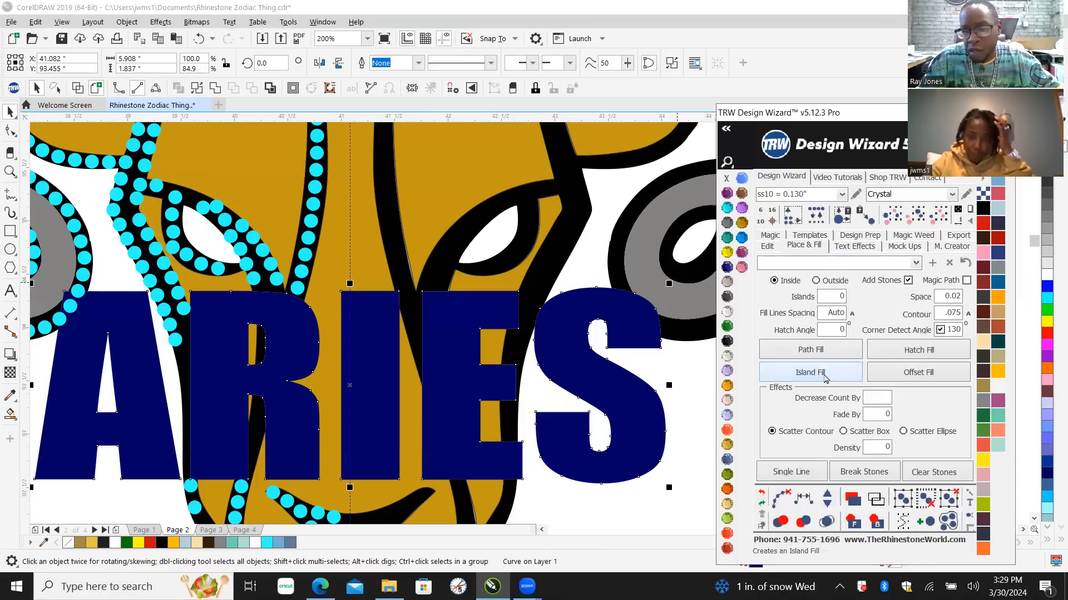
{"action": "left_click", "coordinate": [761, 493]}
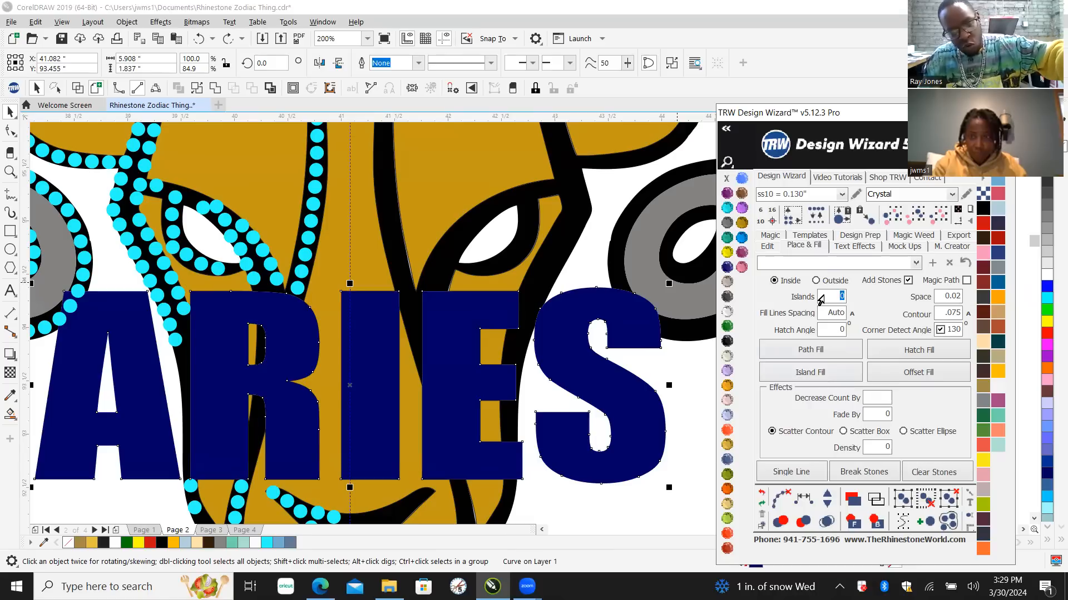
{"action": "left_click", "coordinate": [812, 372]}
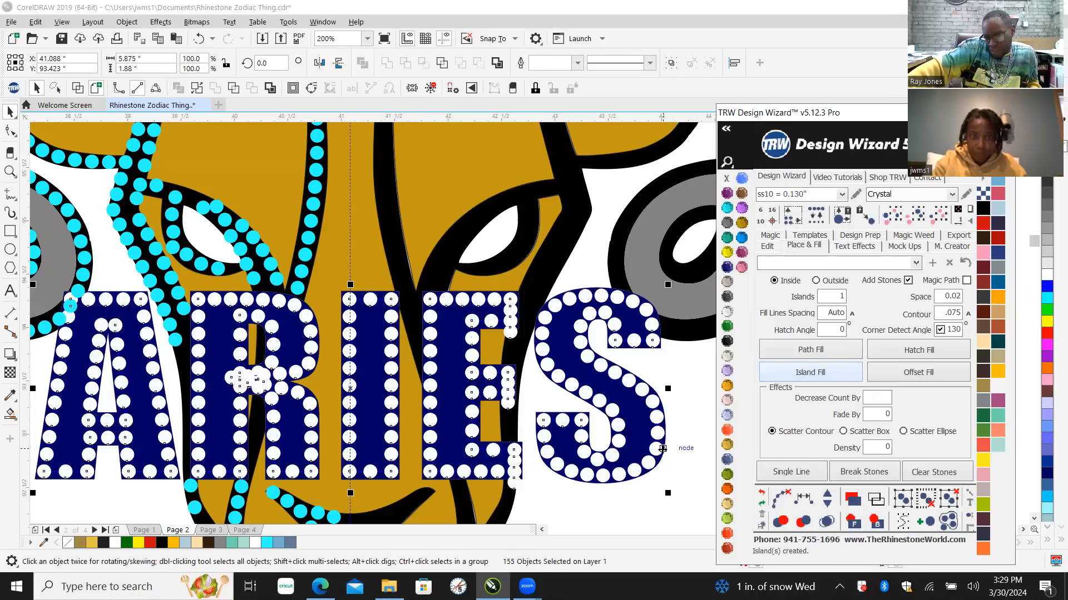
Step: Merge the overlapping stones in the ARIES lettering and deselect them
{"action": "left_click", "coordinate": [826, 521]}
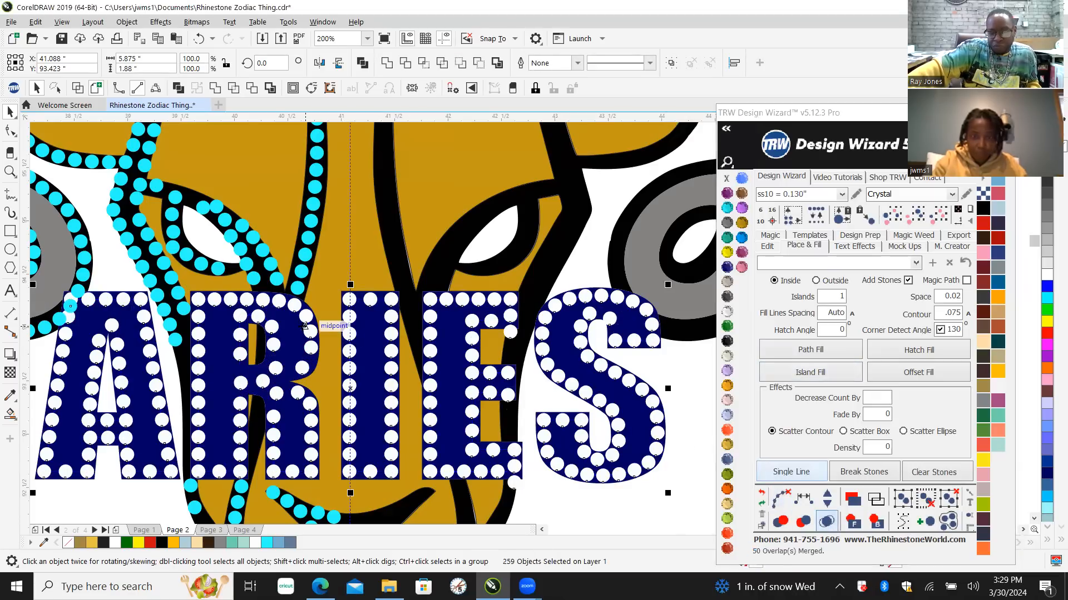
{"action": "scroll", "coordinate": [293, 332], "scroll_direction": "down", "scroll_amount": 2}
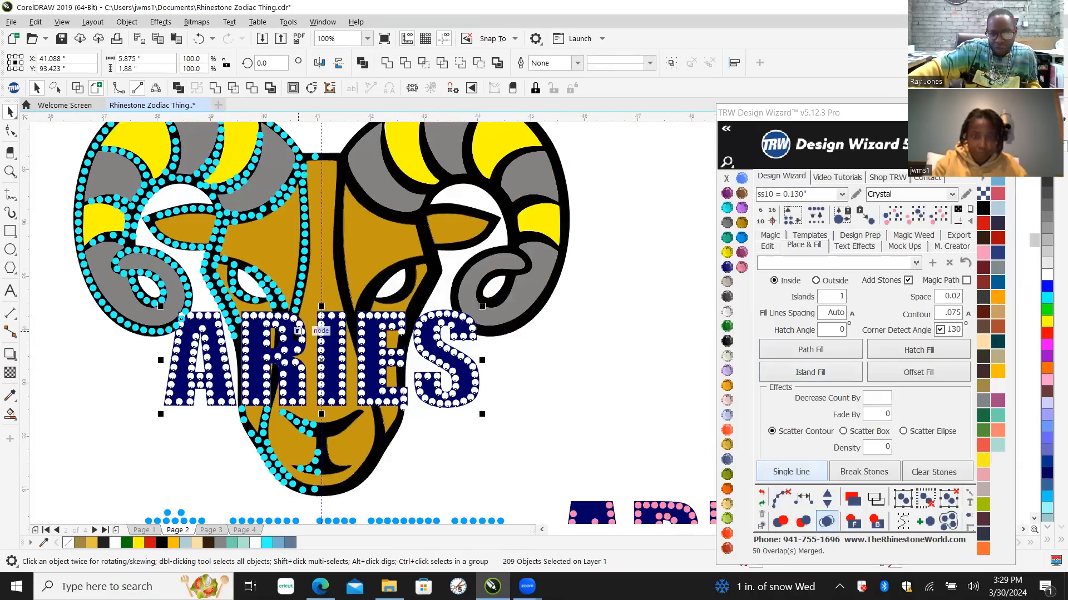
{"action": "left_click", "coordinate": [163, 468]}
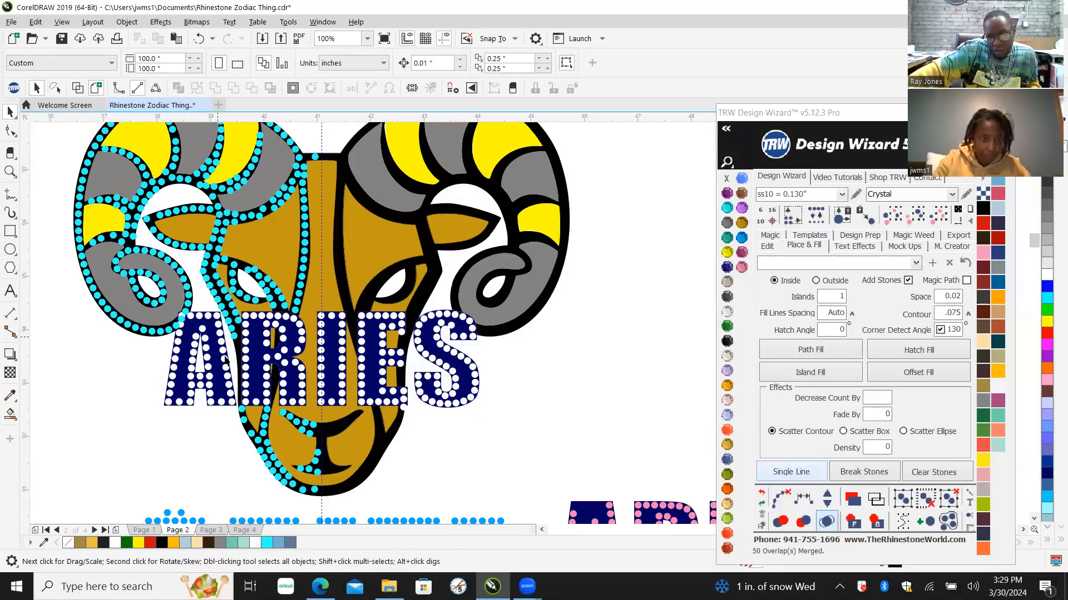
Step: Duplicate the cyan outline stones from the ram's left half onto the right half and mirror the copy horizontally
{"action": "scroll", "coordinate": [225, 360], "scroll_direction": "down", "scroll_amount": 1}
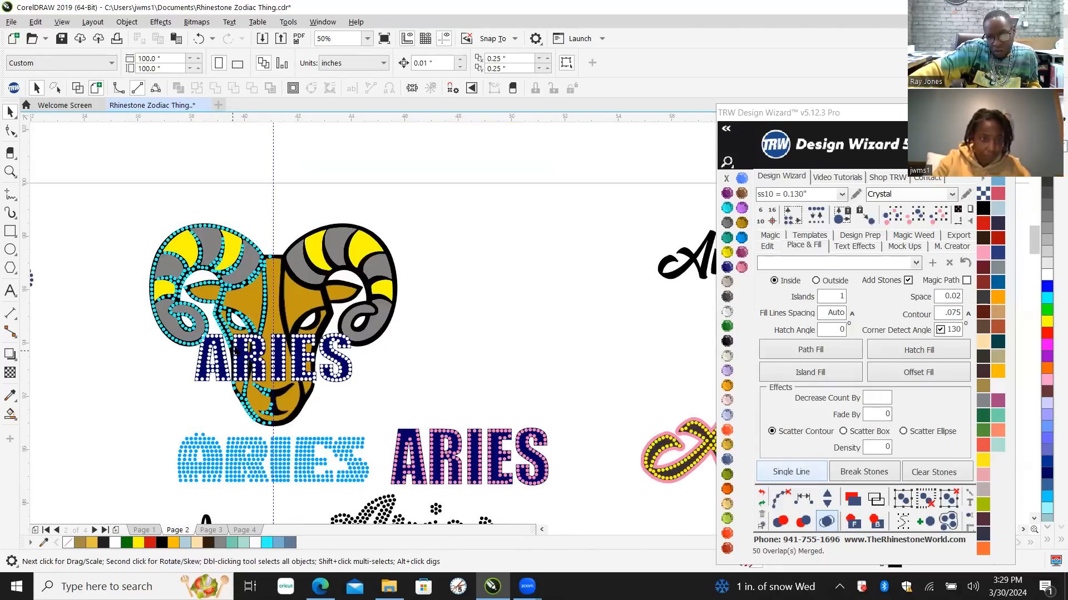
{"action": "left_click", "coordinate": [251, 280]}
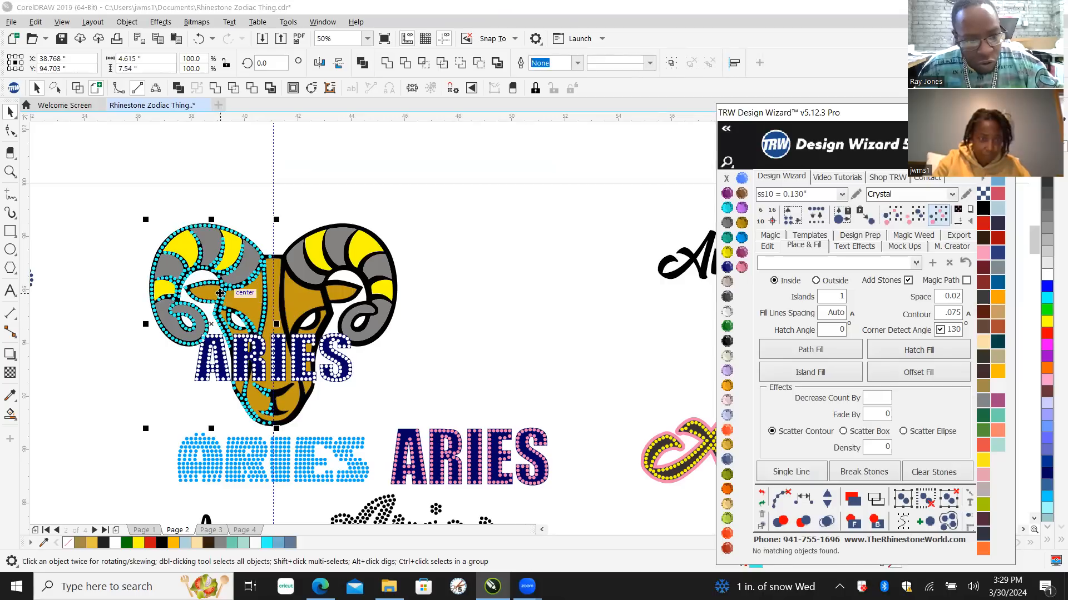
{"action": "left_click_drag", "start_coordinate": [256, 300], "coordinate": [360, 295]}
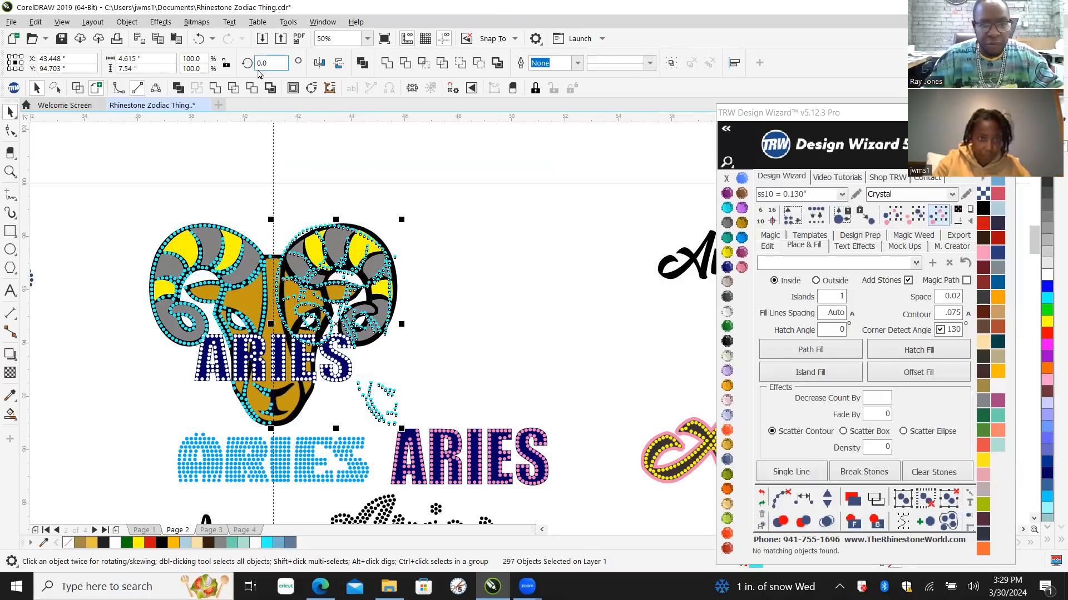
{"action": "left_click", "coordinate": [320, 61]}
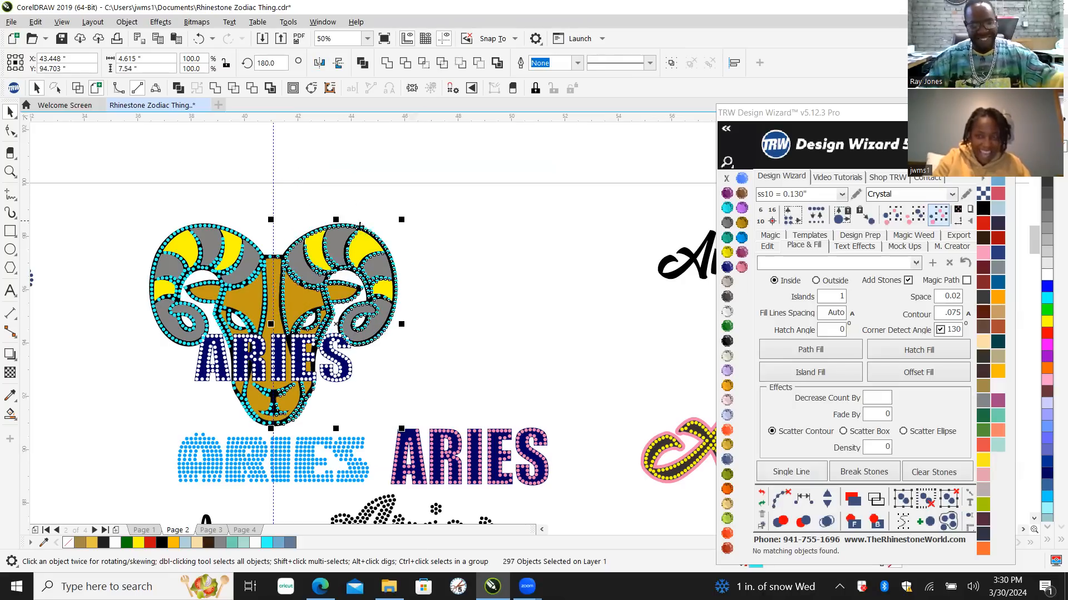
Step: Shift the mirrored stones left to X 43.395" so they sit within the black outlines of the ram's right half
{"action": "scroll", "coordinate": [273, 257], "scroll_direction": "up", "scroll_amount": 3}
{"action": "scroll", "coordinate": [273, 257], "scroll_direction": "up", "scroll_amount": 5}
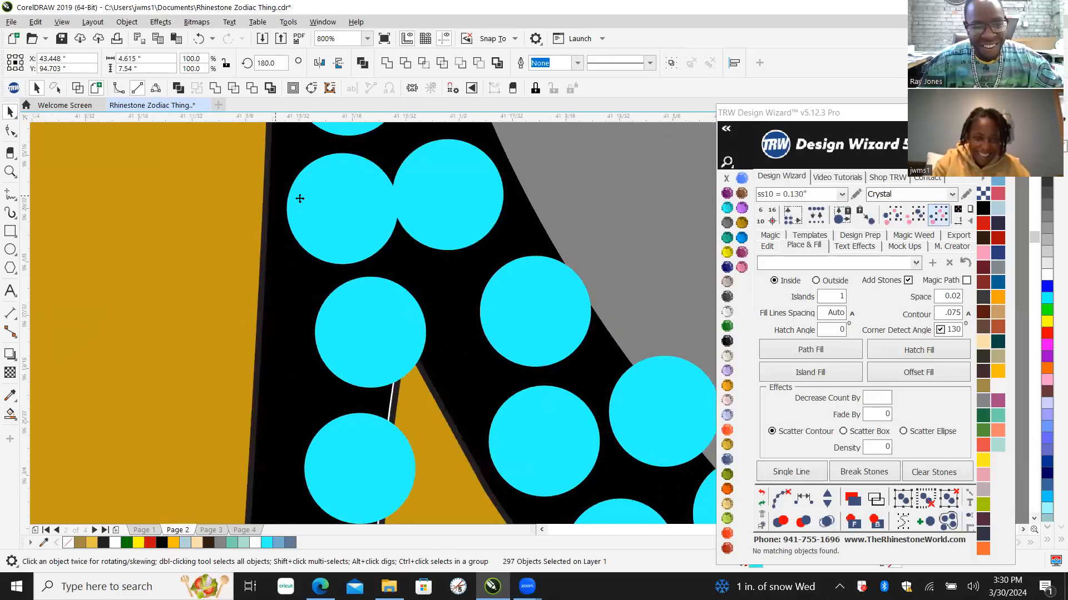
{"action": "left_click_drag", "start_coordinate": [361, 222], "coordinate": [336, 212]}
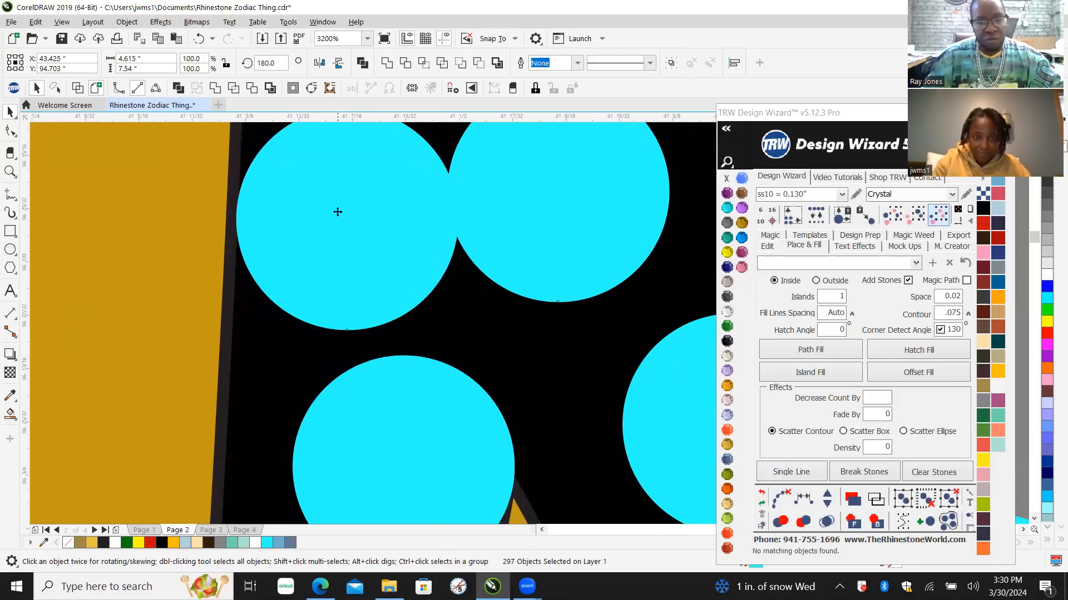
{"action": "scroll", "coordinate": [305, 246], "scroll_direction": "down", "scroll_amount": 4}
{"action": "scroll", "coordinate": [300, 271], "scroll_direction": "down", "scroll_amount": 1}
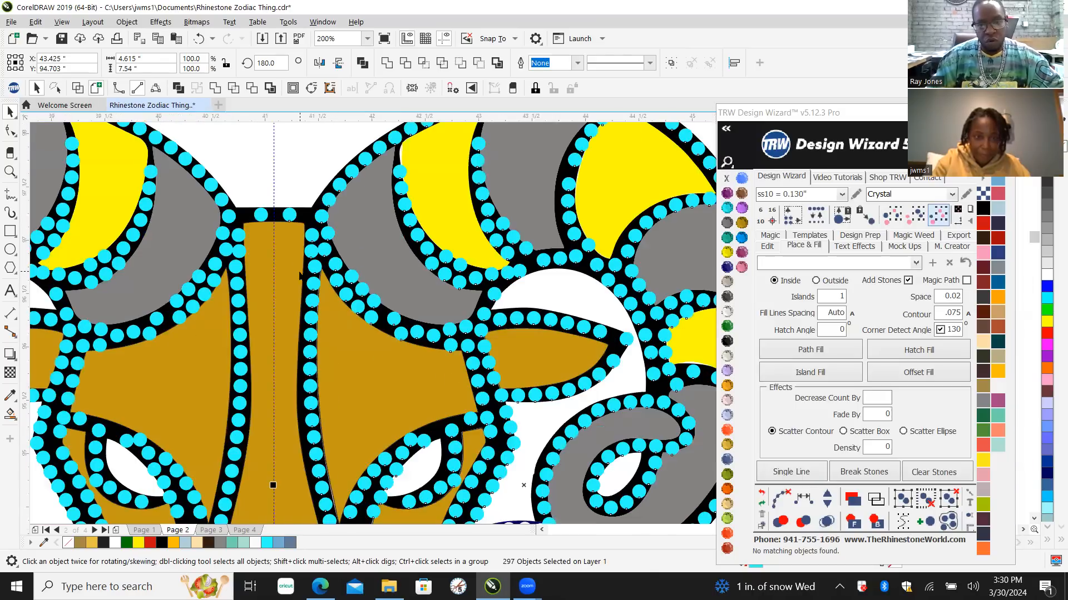
{"action": "scroll", "coordinate": [301, 276], "scroll_direction": "down", "scroll_amount": 1}
{"action": "scroll", "coordinate": [526, 312], "scroll_direction": "up", "scroll_amount": 2}
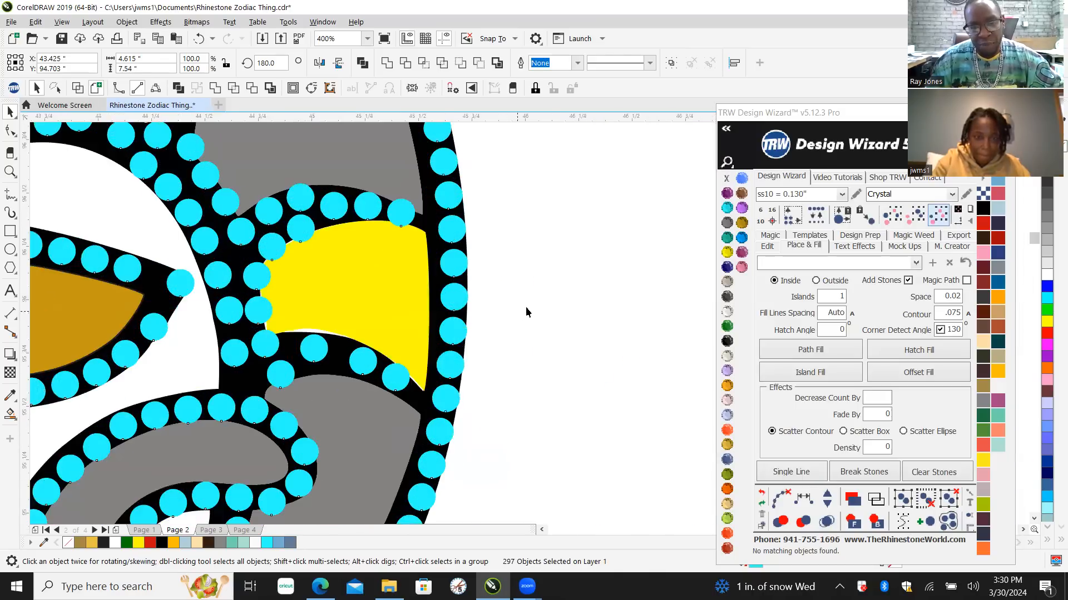
{"action": "scroll", "coordinate": [527, 312], "scroll_direction": "up", "scroll_amount": 2}
{"action": "left_click_drag", "start_coordinate": [224, 264], "coordinate": [199, 267]}
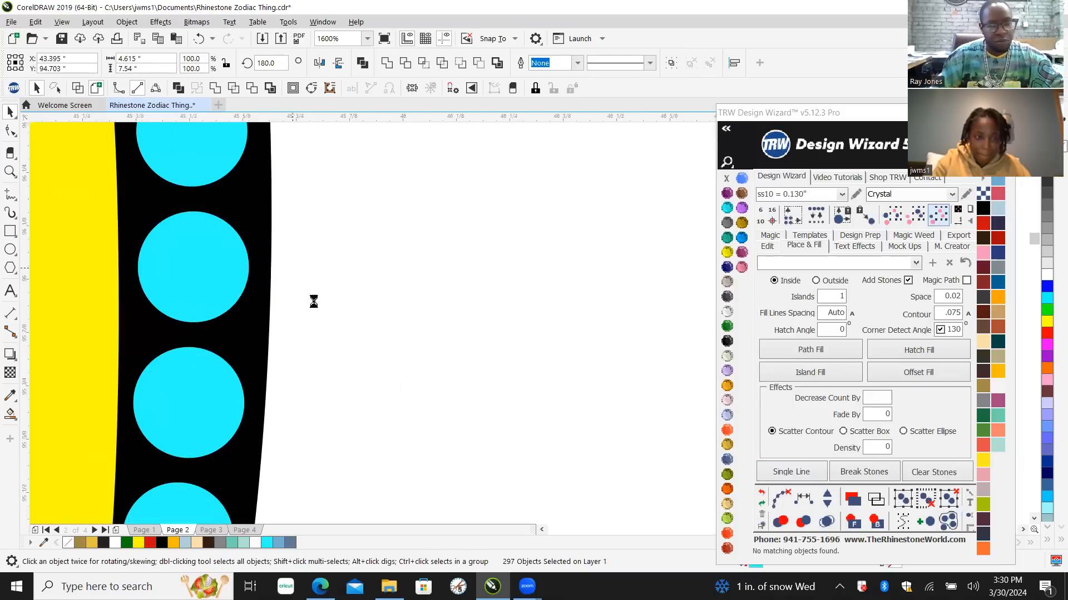
{"action": "scroll", "coordinate": [312, 301], "scroll_direction": "down", "scroll_amount": 10}
{"action": "scroll", "coordinate": [344, 336], "scroll_direction": "up", "scroll_amount": 2}
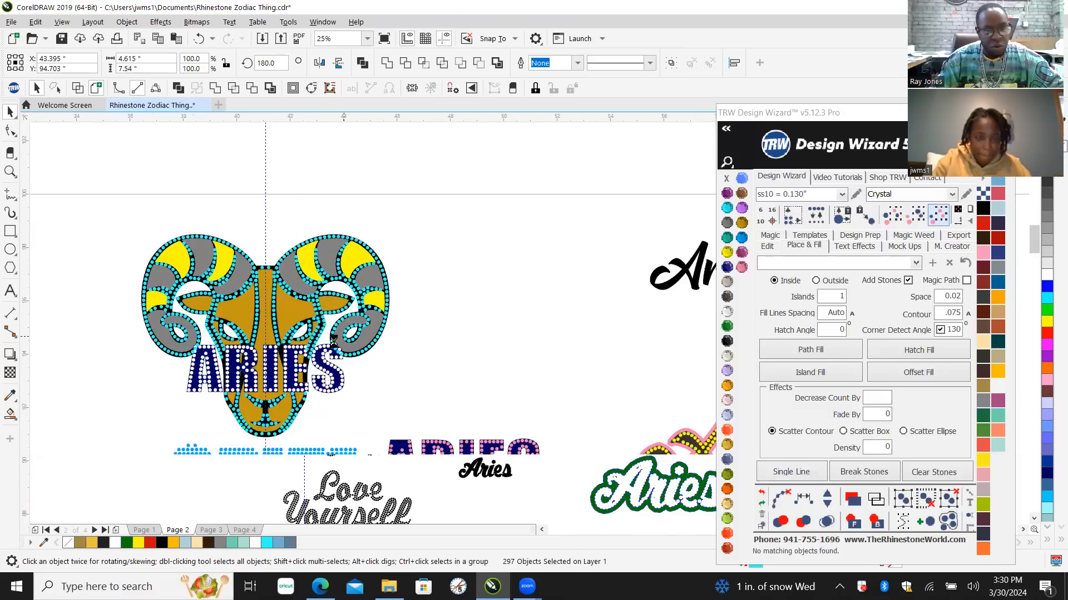
{"action": "left_click", "coordinate": [460, 431]}
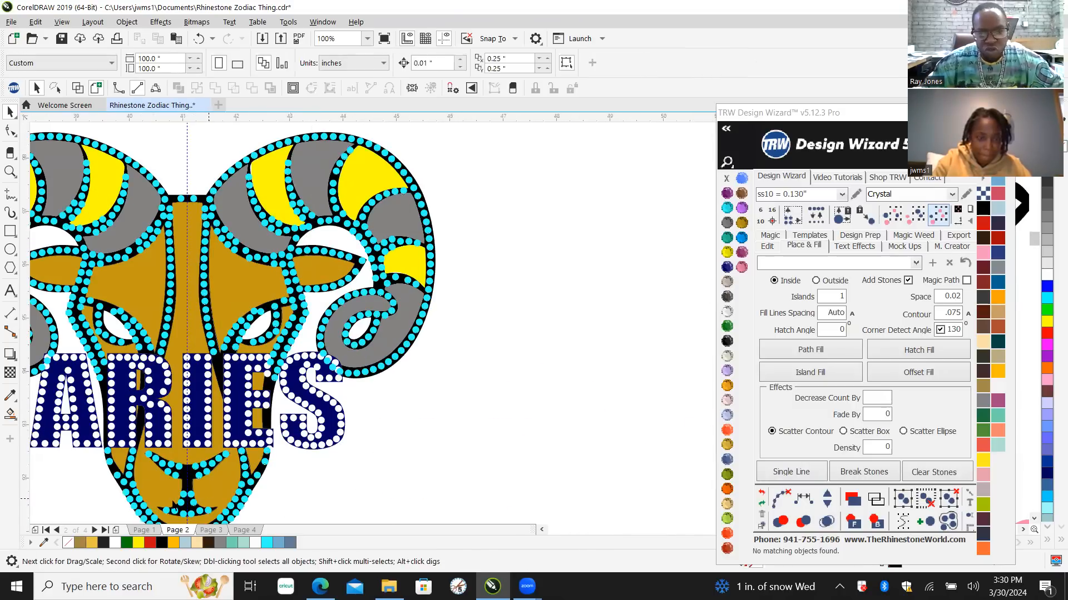
Step: Select the whole ram and ARIES design and create a quick mockup on the Womens Scoop-Neck Shirt Front with simulated stones
{"action": "scroll", "coordinate": [396, 321], "scroll_direction": "down", "scroll_amount": 1}
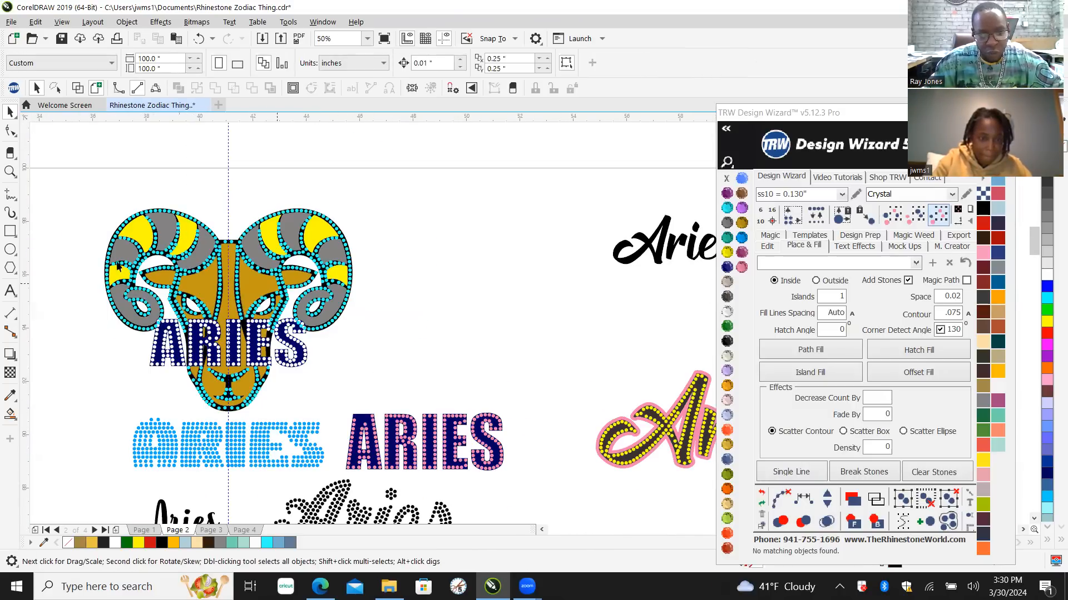
{"action": "left_click_drag", "start_coordinate": [79, 196], "coordinate": [313, 432]}
{"action": "left_click_drag", "start_coordinate": [376, 423], "coordinate": [421, 415]}
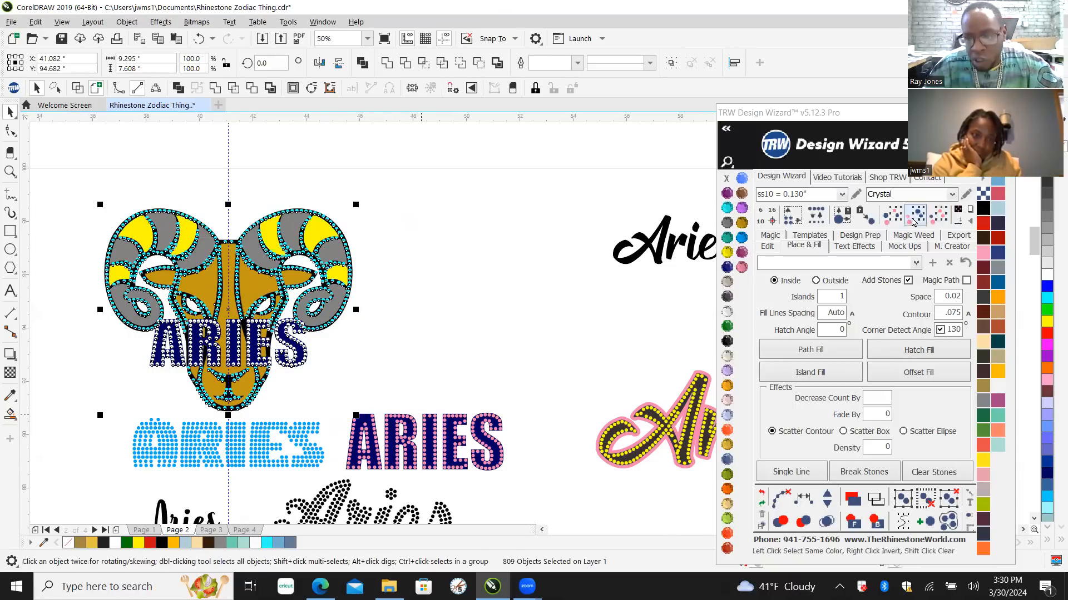
{"action": "left_click", "coordinate": [912, 248]}
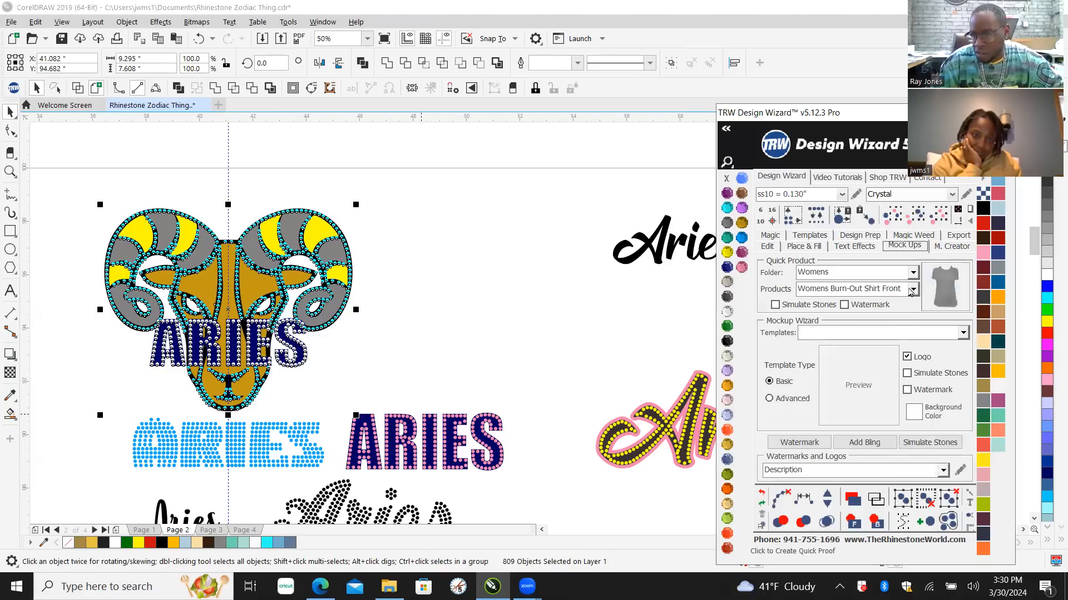
{"action": "left_click", "coordinate": [912, 290]}
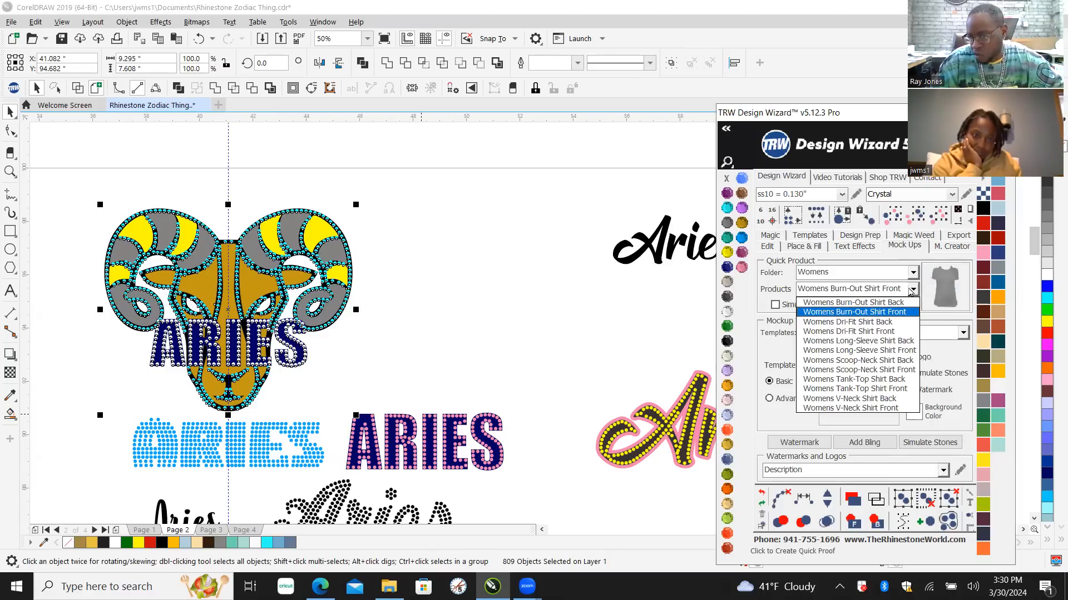
{"action": "left_click", "coordinate": [876, 370]}
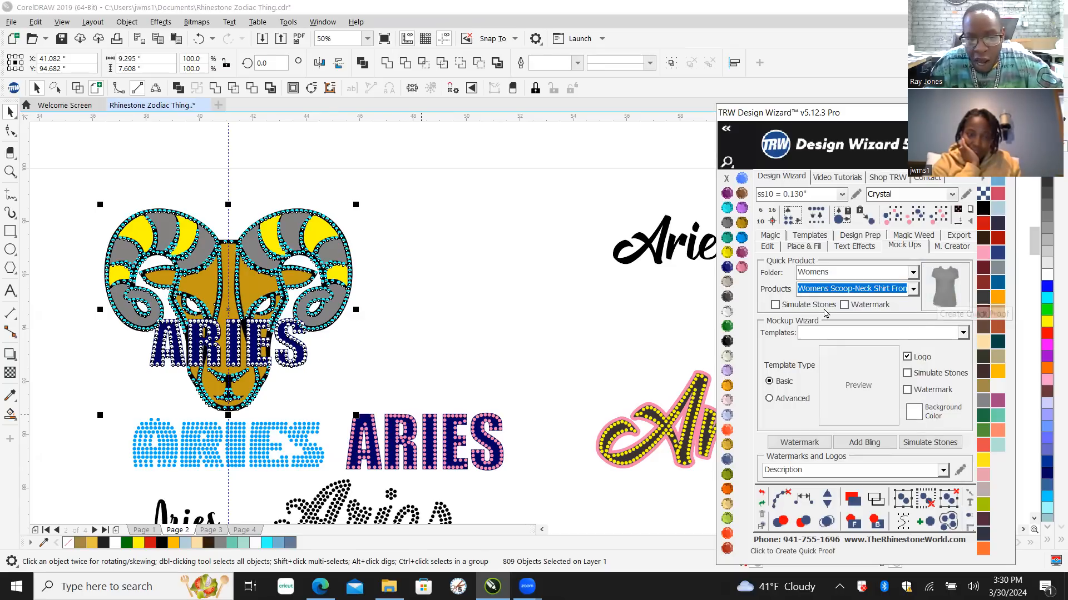
{"action": "left_click", "coordinate": [775, 305]}
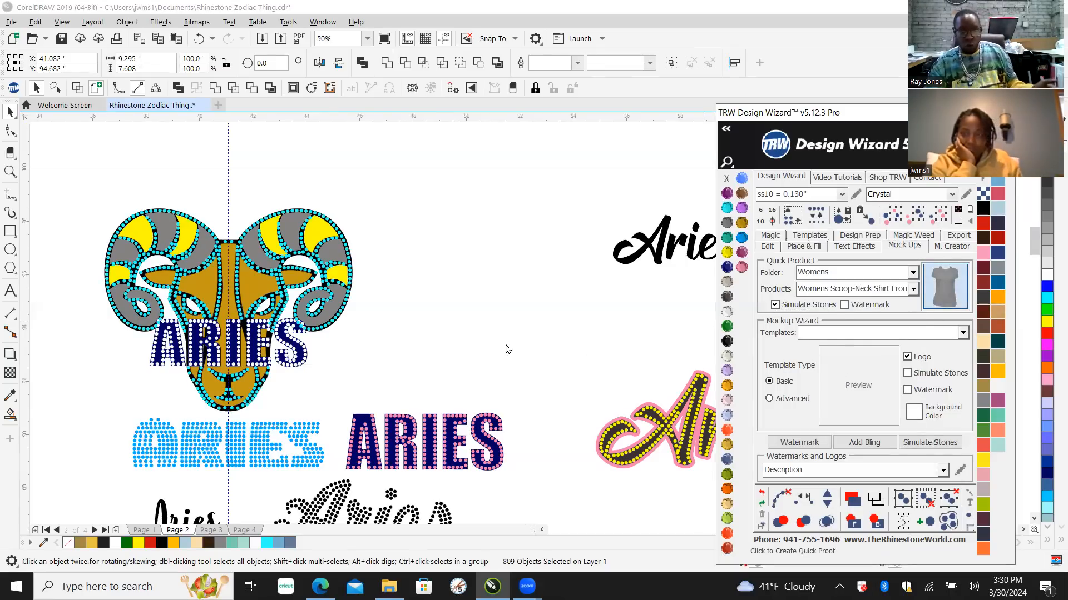
Step: Recolor the shirt in the mockup to Jet Black
{"action": "scroll", "coordinate": [250, 317], "scroll_direction": "down", "scroll_amount": 4}
{"action": "scroll", "coordinate": [288, 307], "scroll_direction": "down", "scroll_amount": 2}
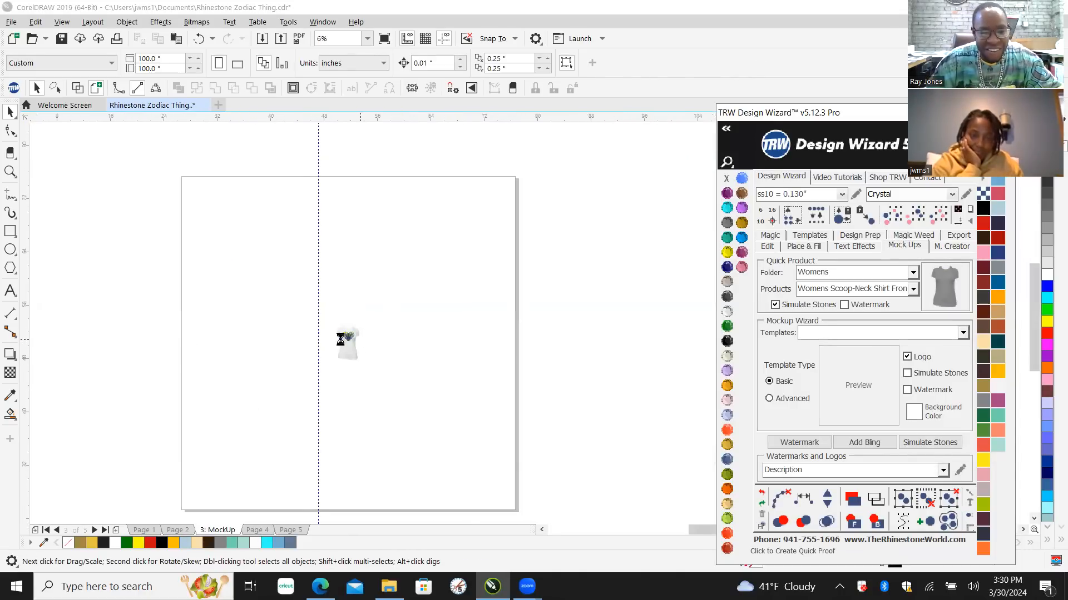
{"action": "scroll", "coordinate": [348, 338], "scroll_direction": "up", "scroll_amount": 1}
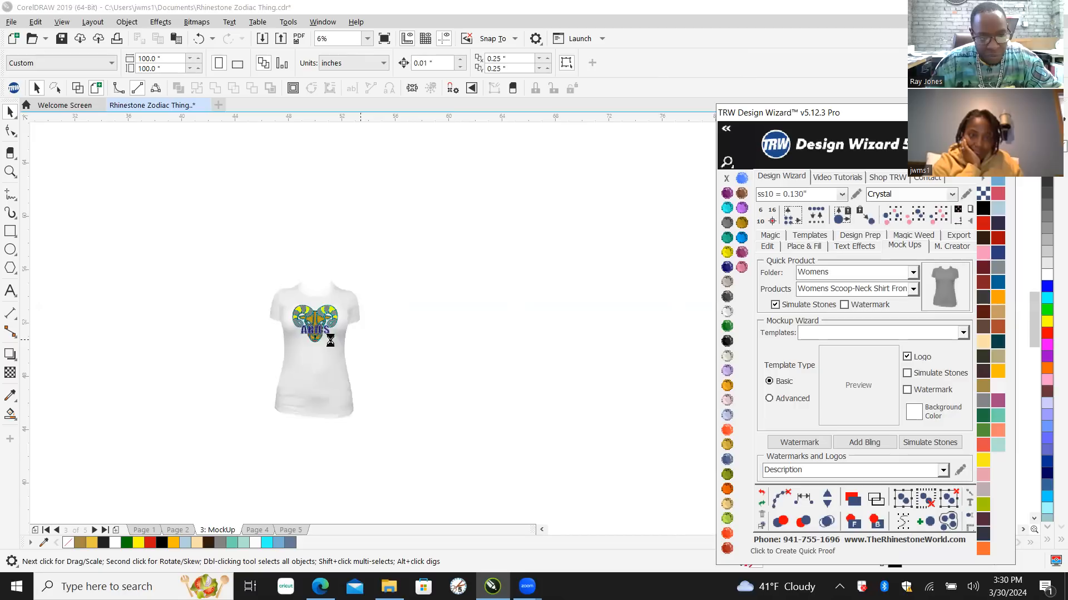
{"action": "scroll", "coordinate": [302, 357], "scroll_direction": "up", "scroll_amount": 1}
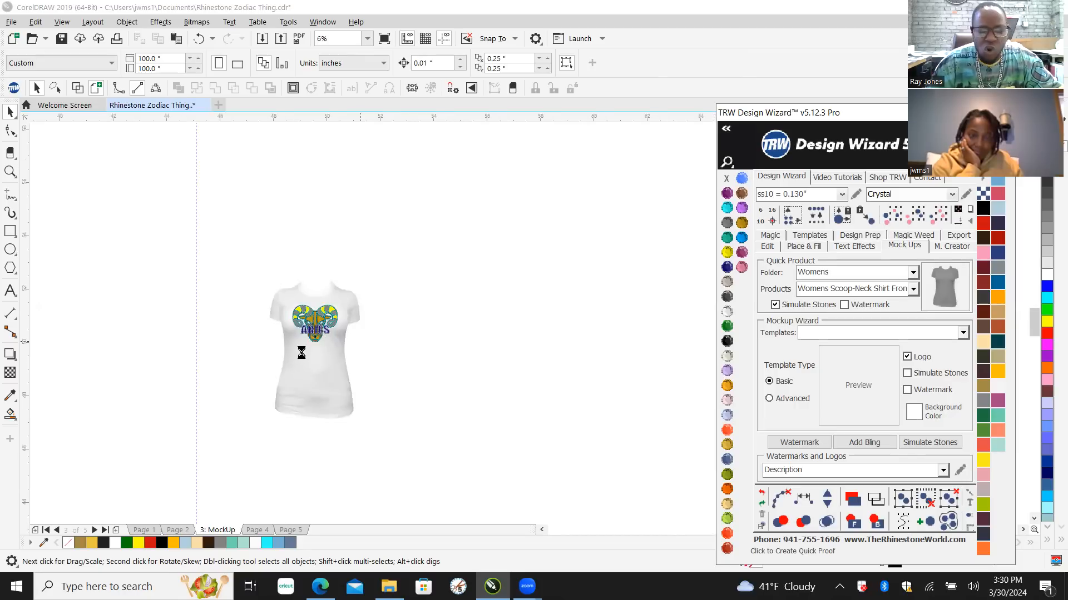
{"action": "scroll", "coordinate": [353, 242], "scroll_direction": "up", "scroll_amount": 1}
{"action": "scroll", "coordinate": [278, 238], "scroll_direction": "up", "scroll_amount": 1}
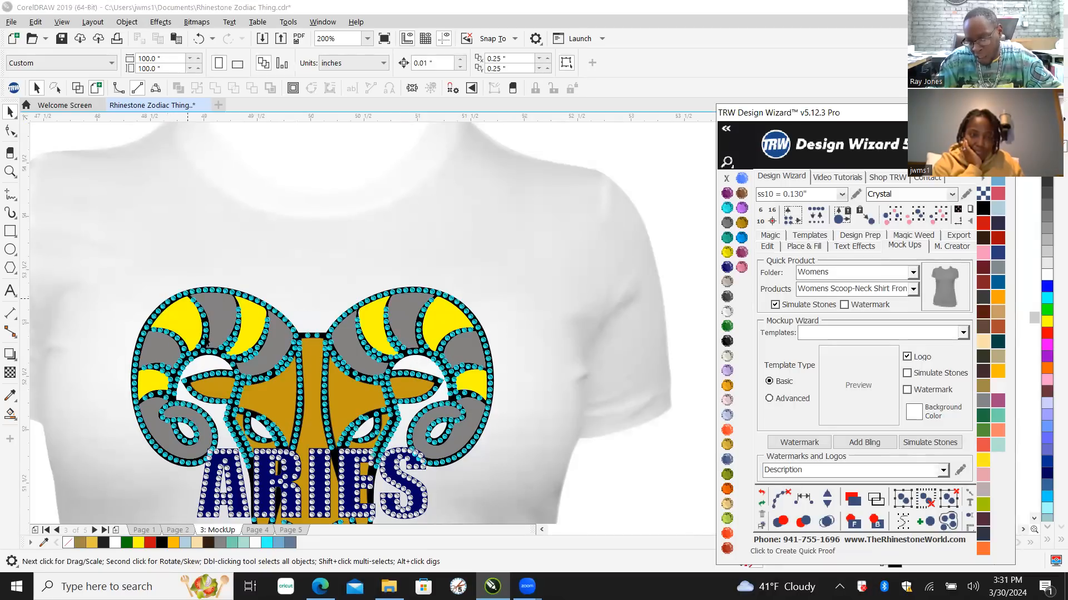
{"action": "scroll", "coordinate": [305, 174], "scroll_direction": "down", "scroll_amount": 1}
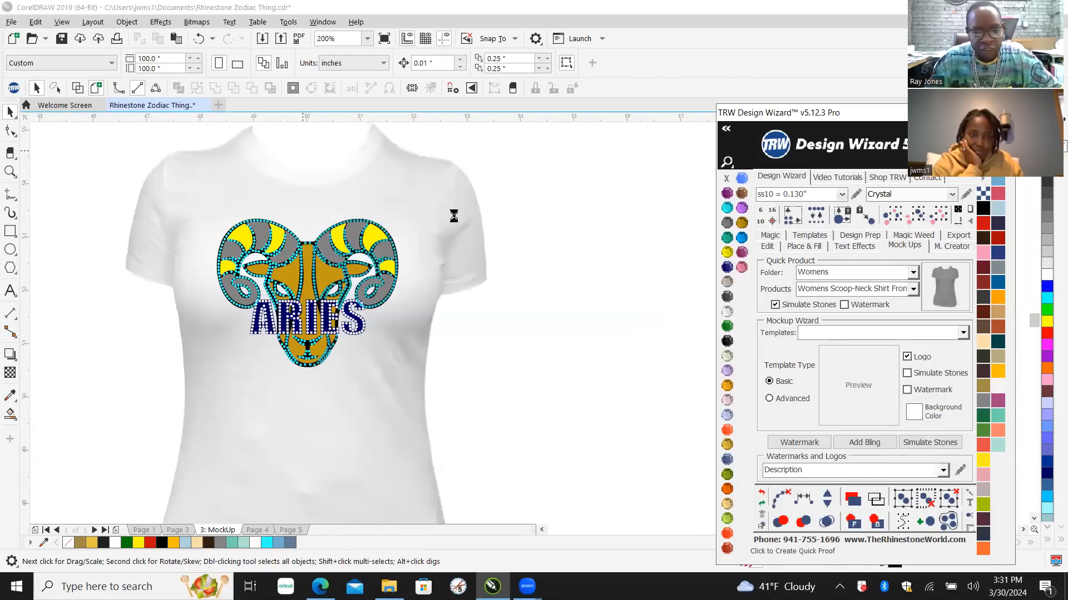
{"action": "left_click", "coordinate": [374, 196]}
{"action": "left_click", "coordinate": [718, 340]}
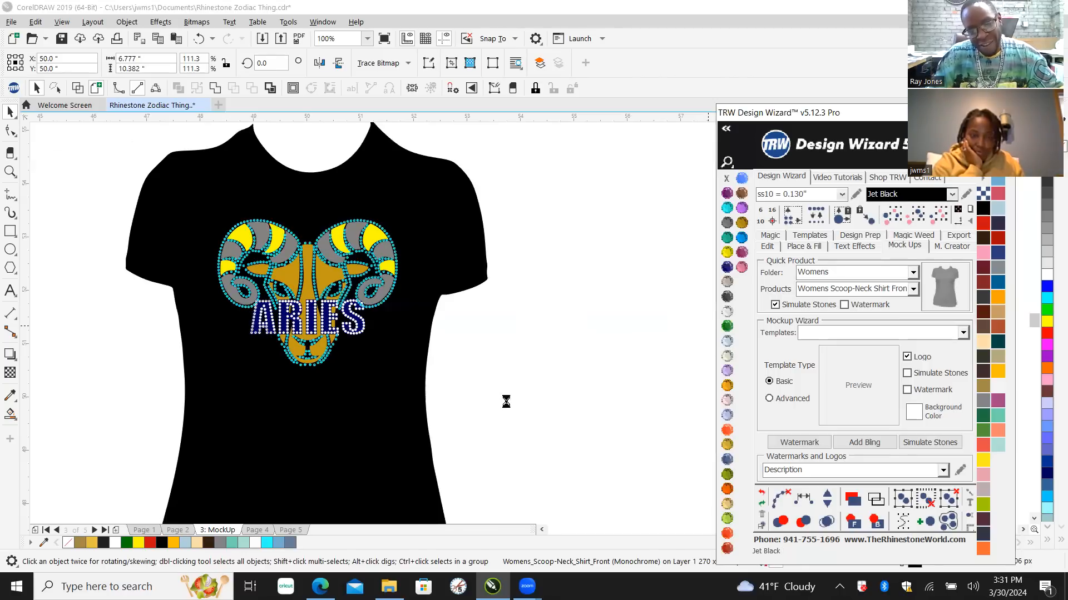
Step: Send the ram's tan face fill to the back, behind the black shirt
{"action": "left_click", "coordinate": [505, 401]}
{"action": "scroll", "coordinate": [277, 293], "scroll_direction": "up", "scroll_amount": 2}
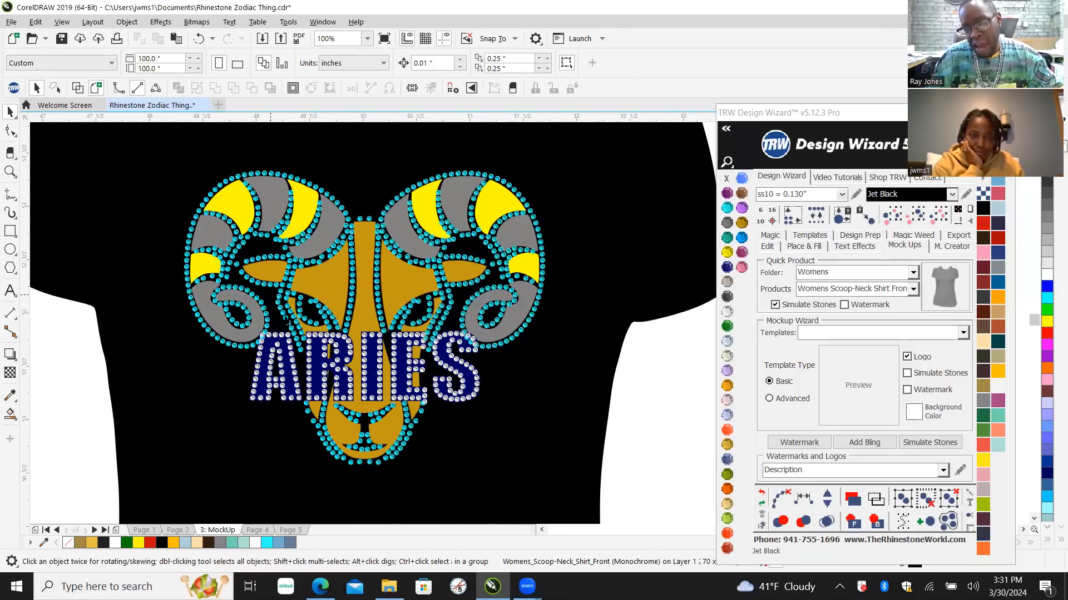
{"action": "left_click", "coordinate": [363, 260]}
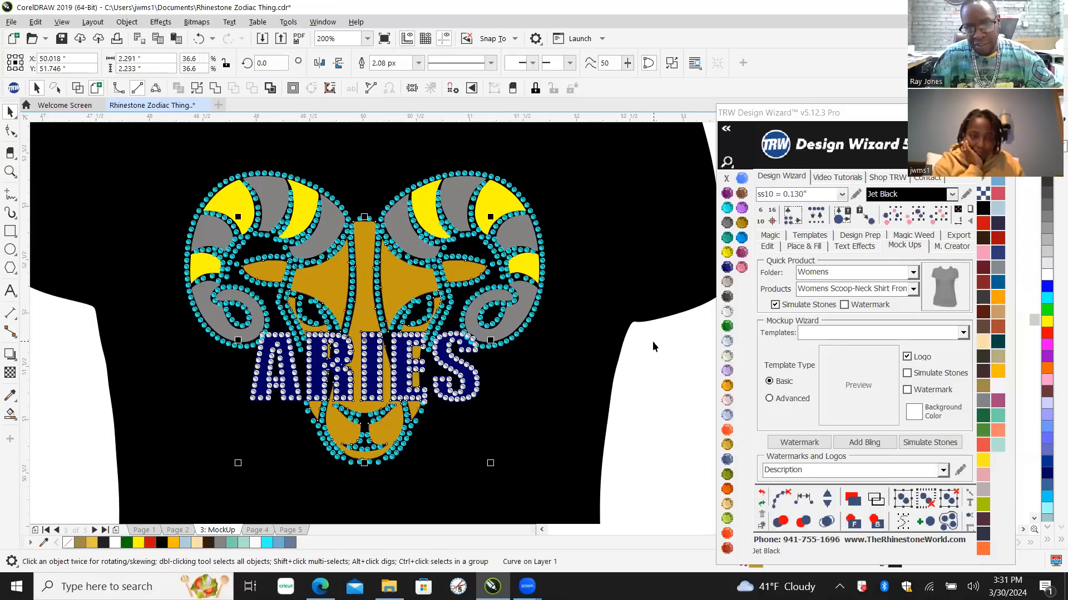
{"action": "left_click", "coordinate": [876, 521]}
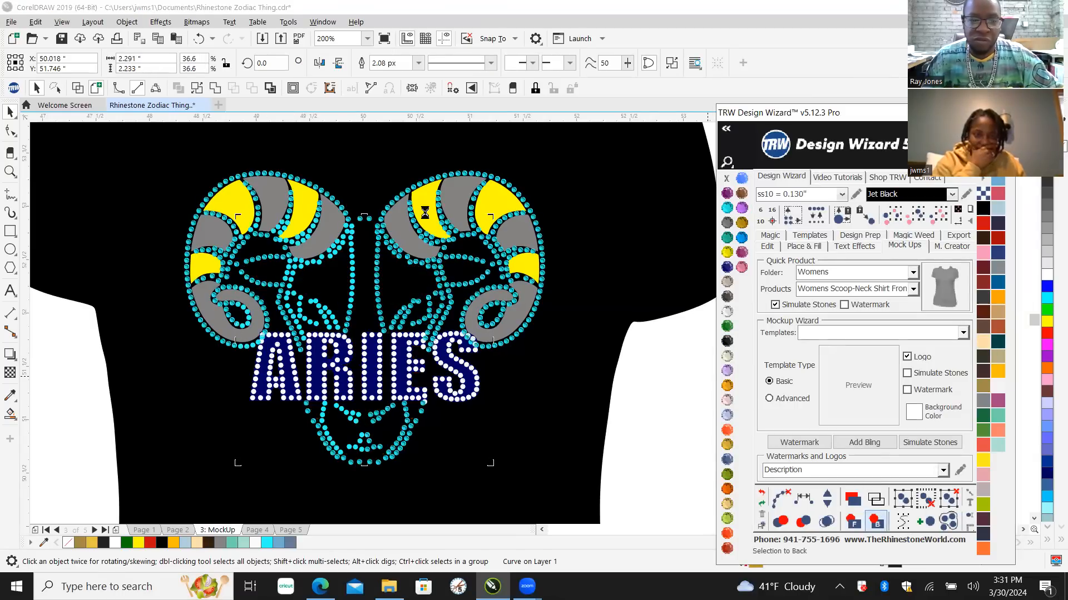
{"action": "scroll", "coordinate": [421, 210], "scroll_direction": "up", "scroll_amount": 2}
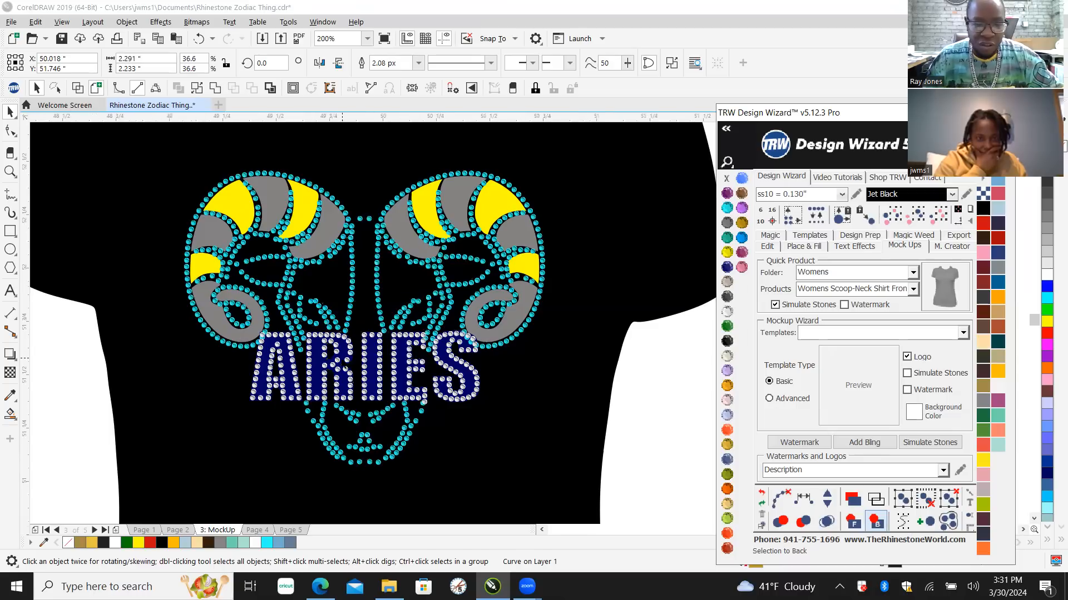
Step: Send the navy ARIES lettering fill to the back so only its stones show on the shirt
{"action": "left_click", "coordinate": [404, 346]}
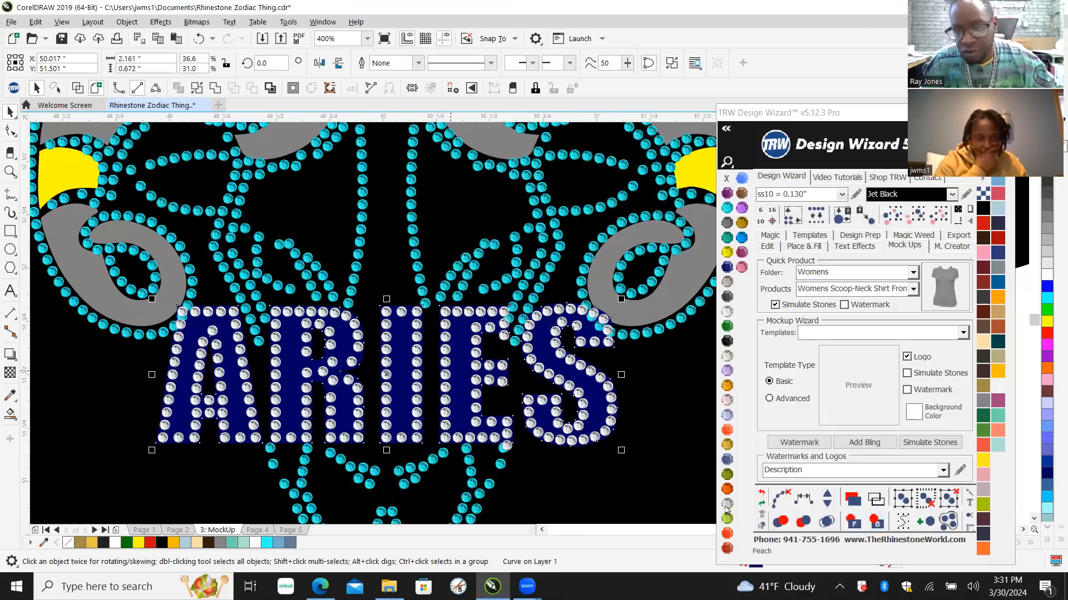
{"action": "left_click", "coordinate": [874, 522]}
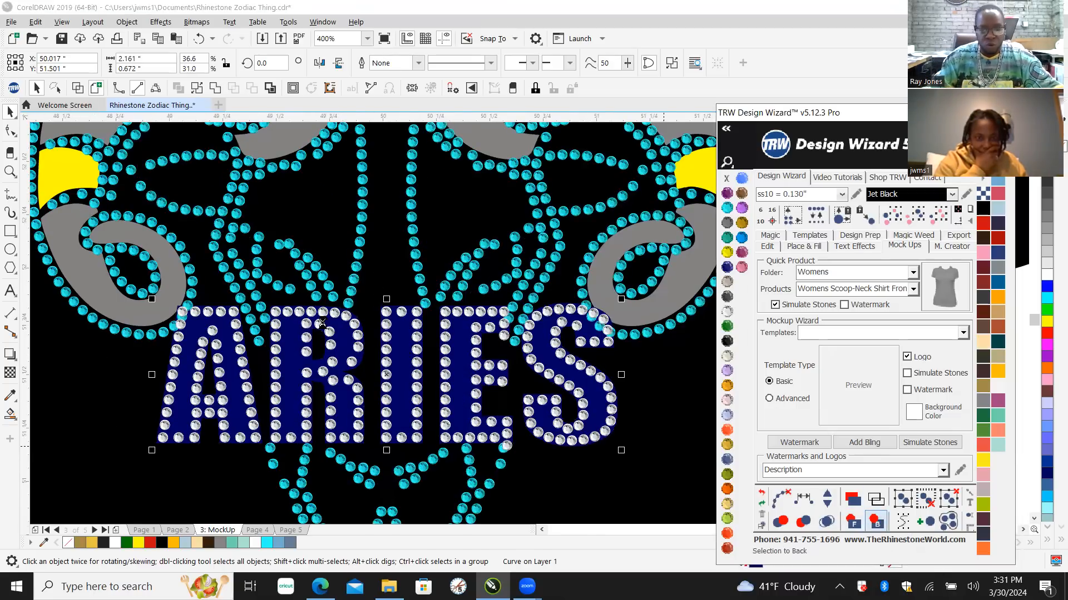
{"action": "scroll", "coordinate": [412, 342], "scroll_direction": "down", "scroll_amount": 2}
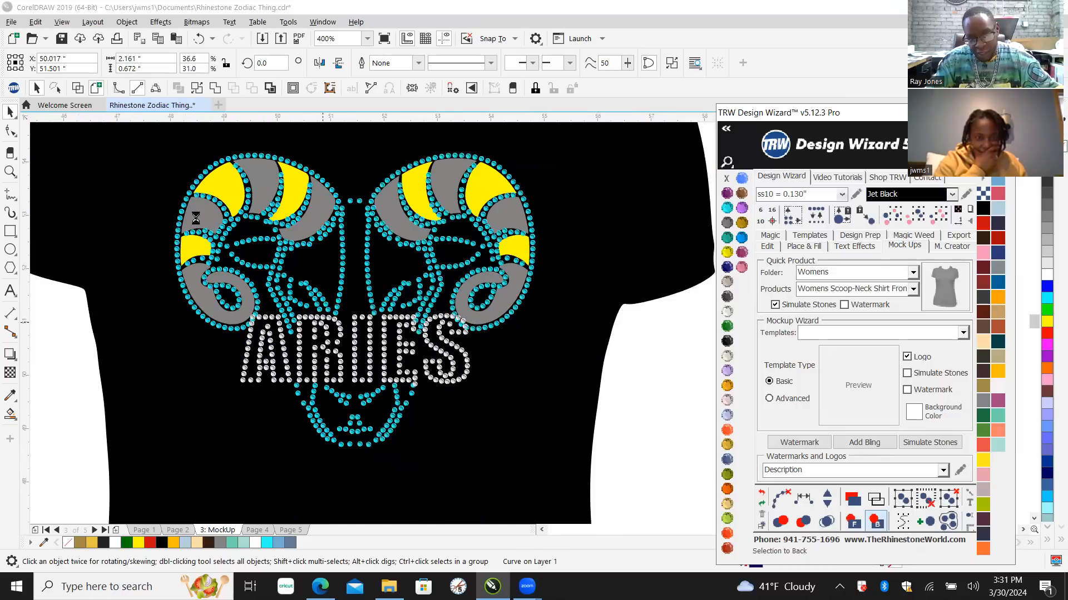
{"action": "scroll", "coordinate": [195, 218], "scroll_direction": "down", "scroll_amount": 2}
{"action": "scroll", "coordinate": [206, 224], "scroll_direction": "up", "scroll_amount": 1}
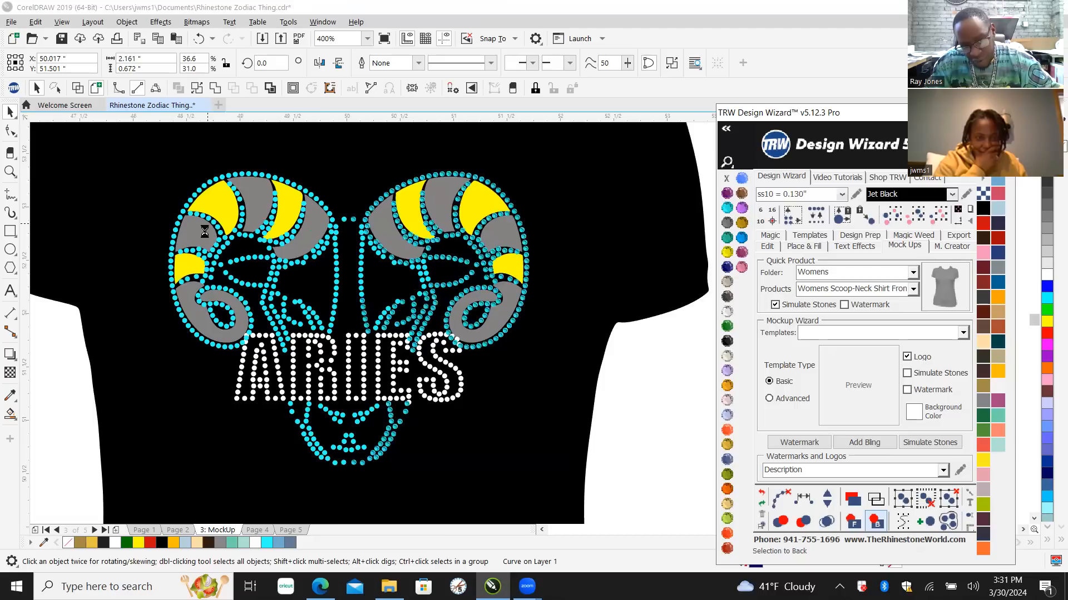
Step: Send the gray and yellow horn fills on both sides of the ram behind the shirt
{"action": "left_click", "coordinate": [199, 232]}
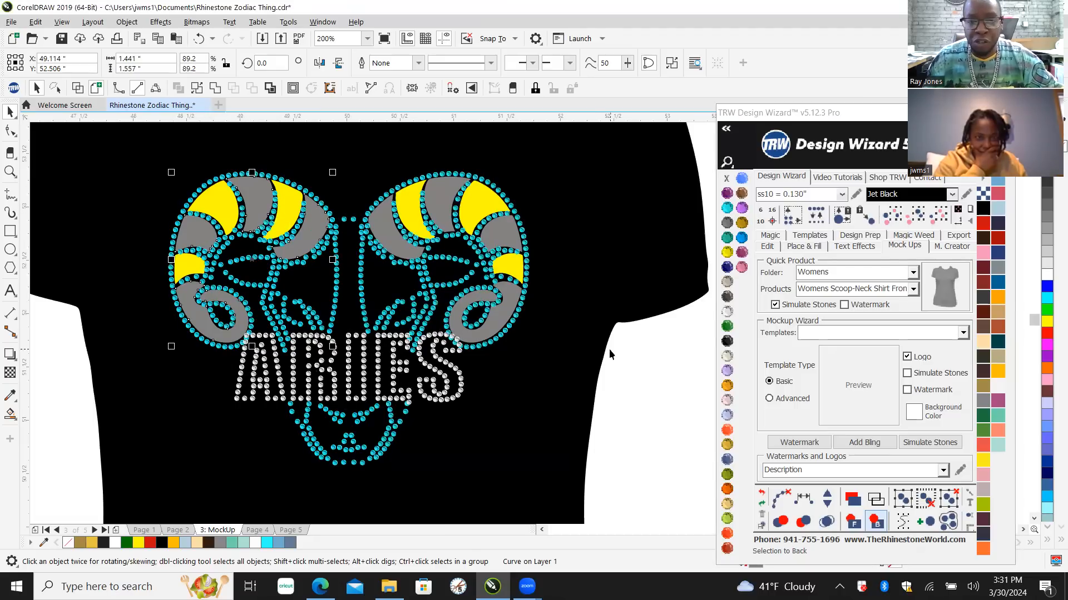
{"action": "left_click", "coordinate": [480, 205], "text": "shift"}
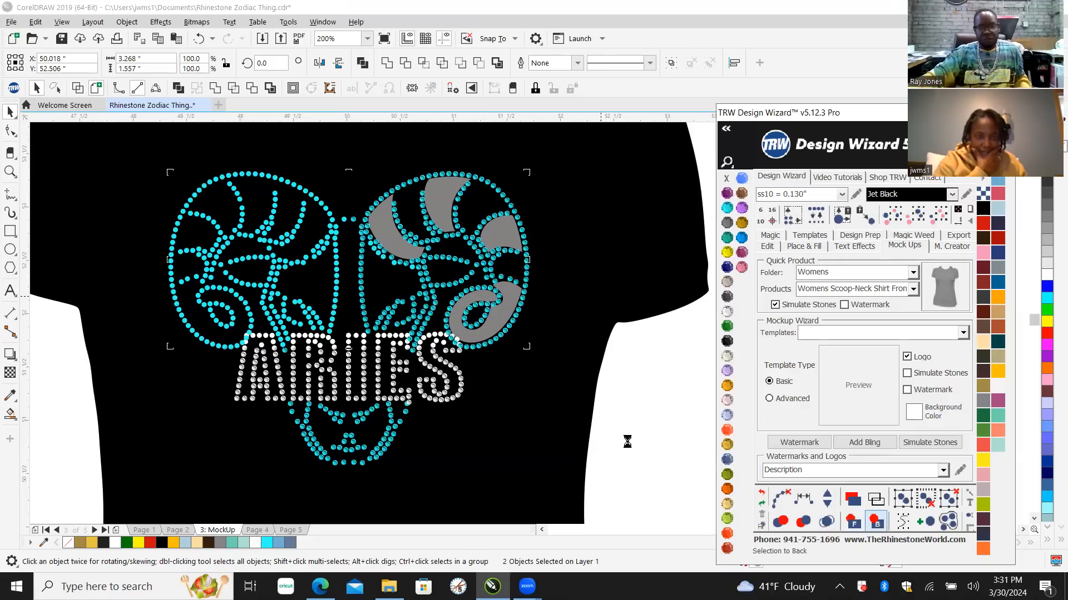
{"action": "left_click", "coordinate": [392, 235]}
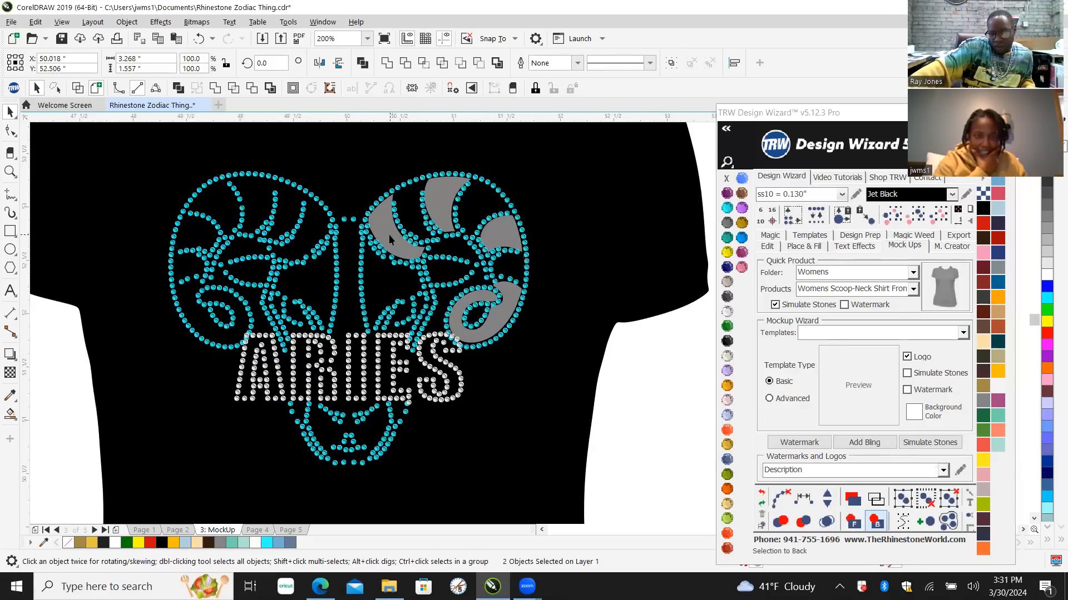
{"action": "left_click", "coordinate": [876, 522]}
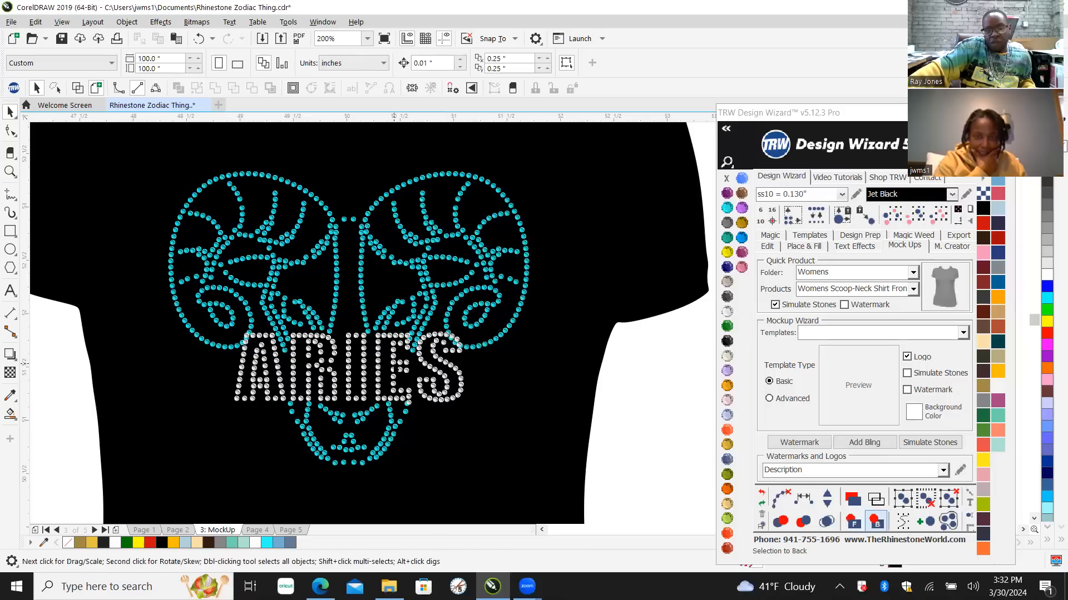
Step: Select all the white ARIES lettering stones by color and recolor them Red Siam
{"action": "left_click", "coordinate": [360, 226]}
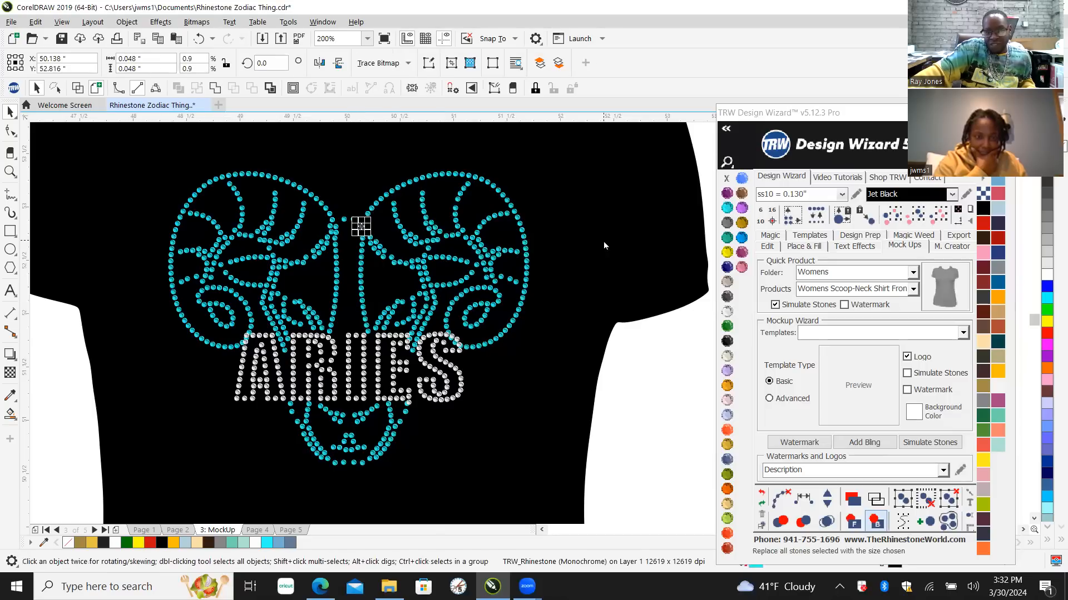
{"action": "left_click_drag", "start_coordinate": [361, 225], "coordinate": [363, 335]}
{"action": "left_click", "coordinate": [938, 217]}
{"action": "left_click", "coordinate": [727, 533]}
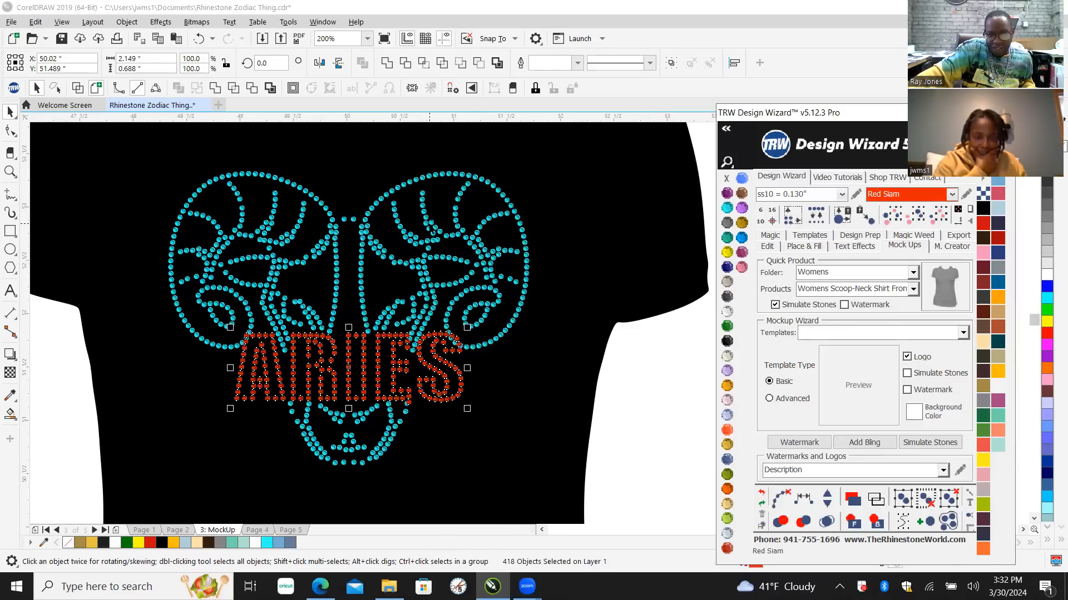
Step: Select all the cyan ram outline stones by color and recolor them Crystal
{"action": "left_click", "coordinate": [429, 224]}
{"action": "left_click", "coordinate": [936, 220]}
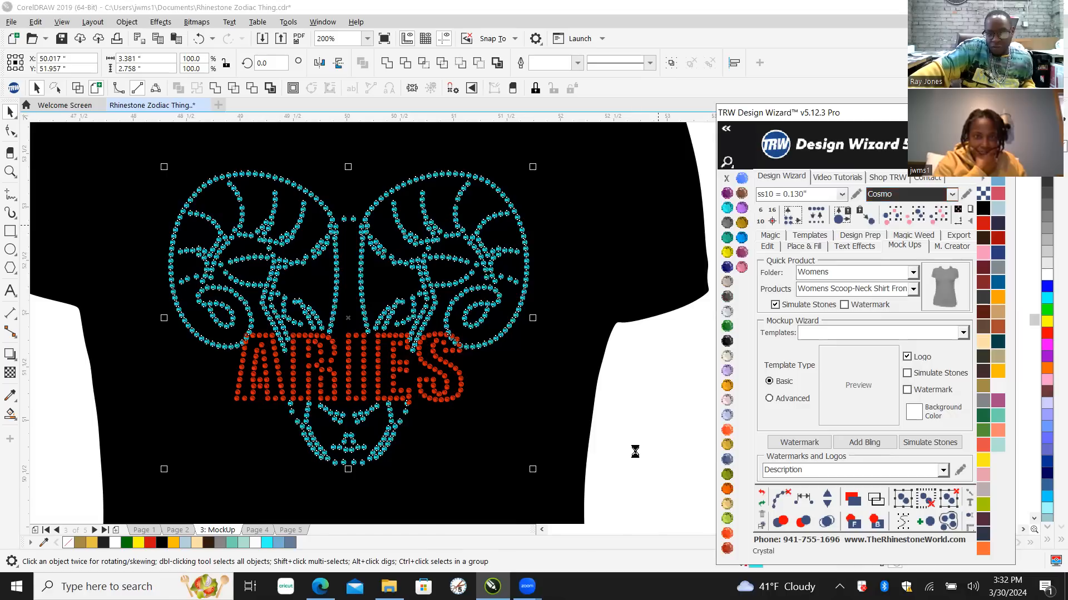
{"action": "left_click", "coordinate": [726, 311]}
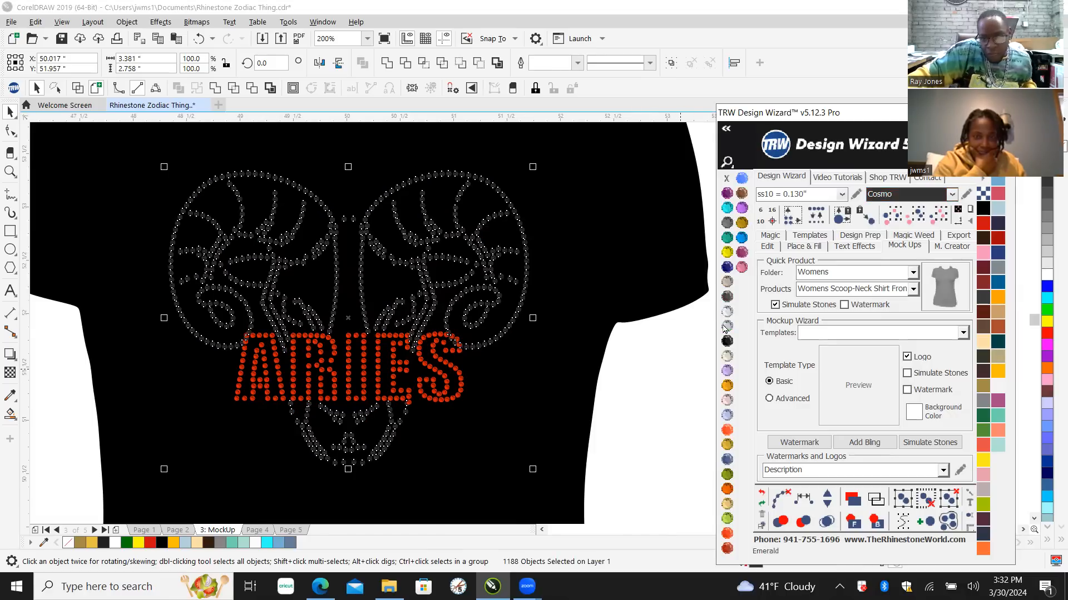
{"action": "left_click", "coordinate": [727, 312]}
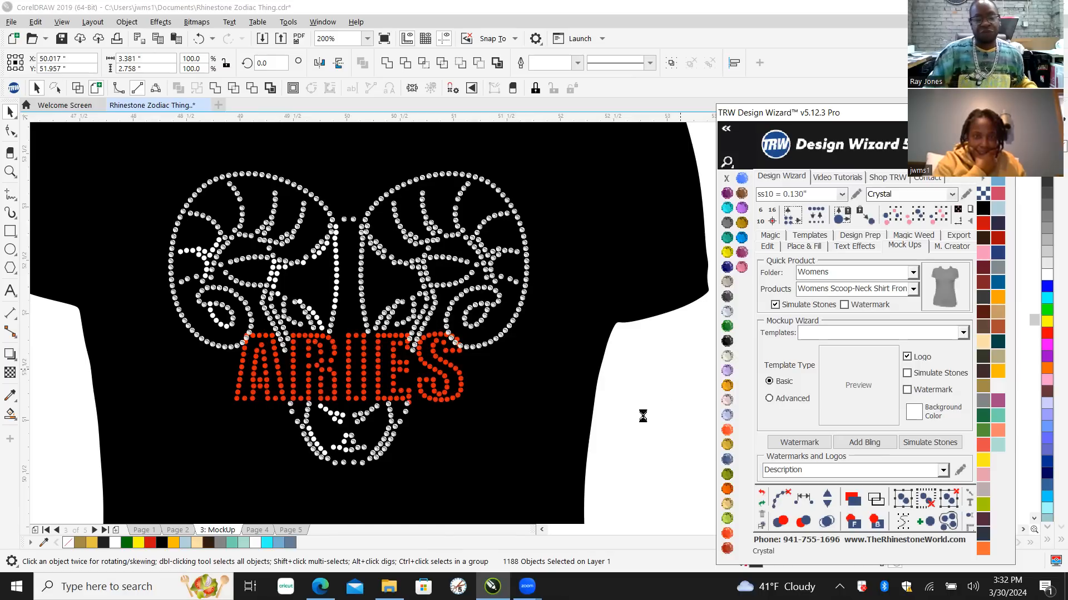
{"action": "left_click", "coordinate": [663, 414]}
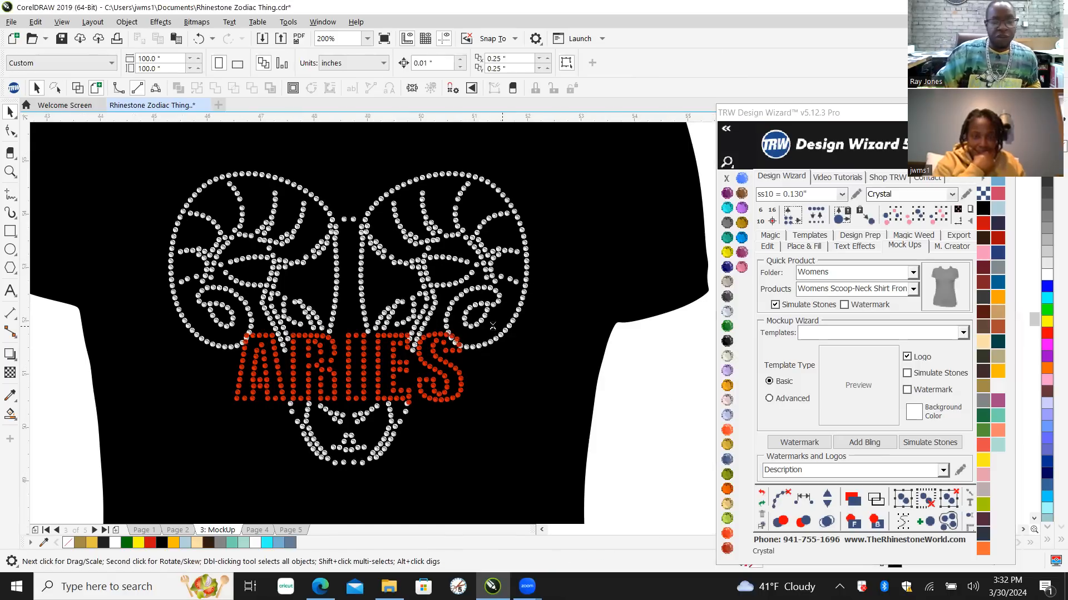
Step: Move the shirt image straight up to Y 50.75" so the design sits lower on the chest
{"action": "scroll", "coordinate": [494, 326], "scroll_direction": "down", "scroll_amount": 2}
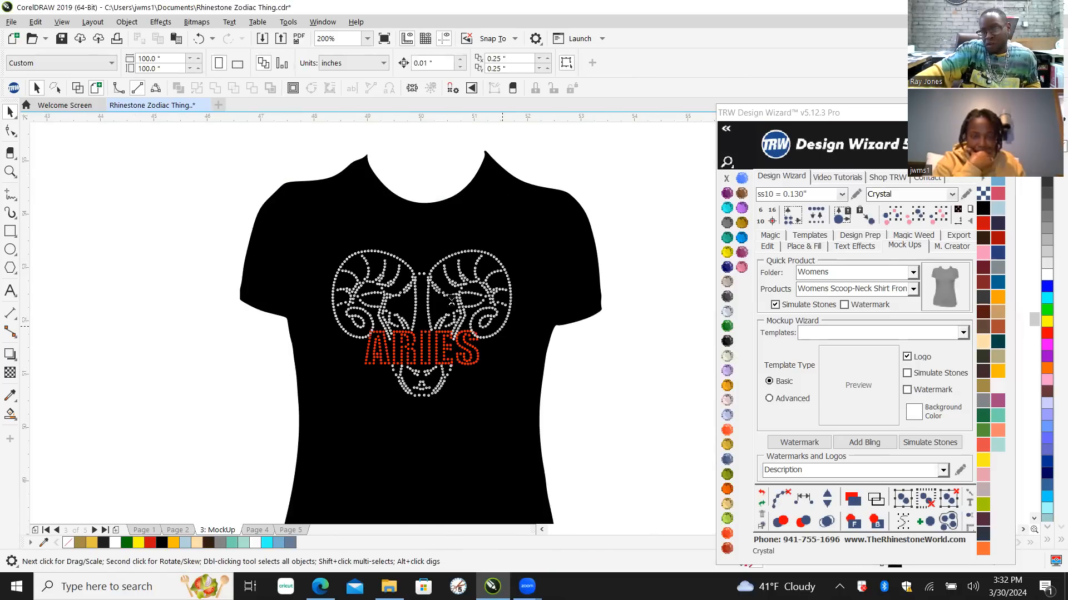
{"action": "scroll", "coordinate": [453, 303], "scroll_direction": "down", "scroll_amount": 2}
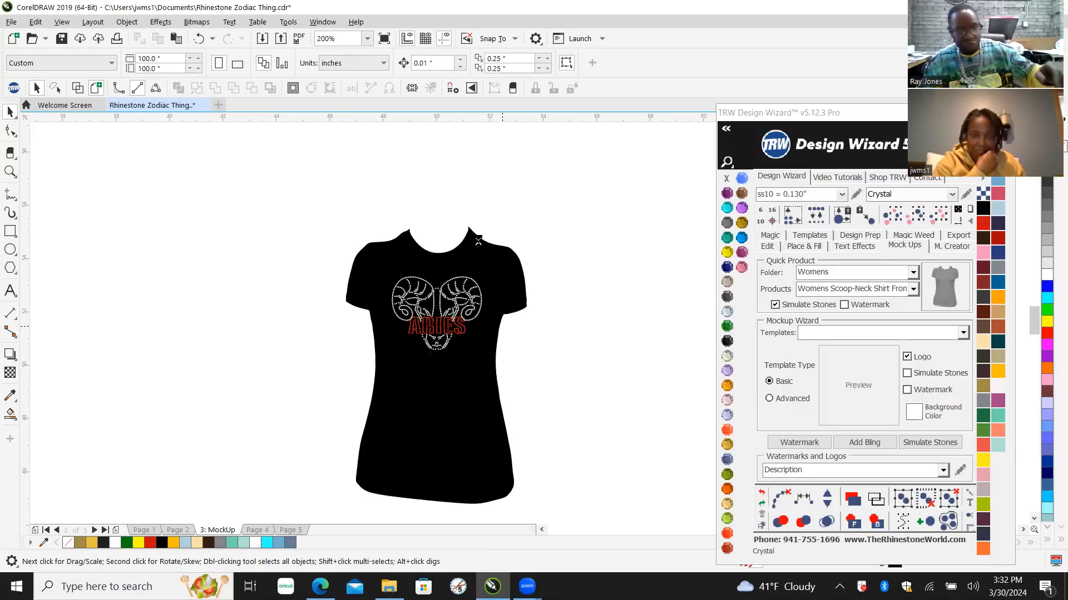
{"action": "left_click", "coordinate": [472, 264]}
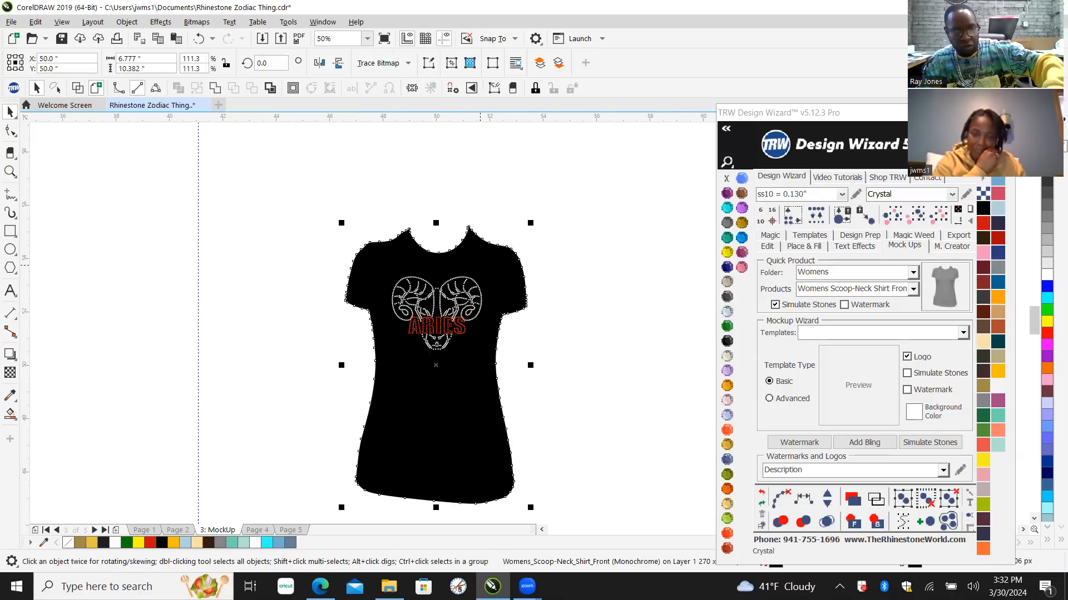
{"action": "scroll", "coordinate": [480, 268], "scroll_direction": "up", "scroll_amount": 1}
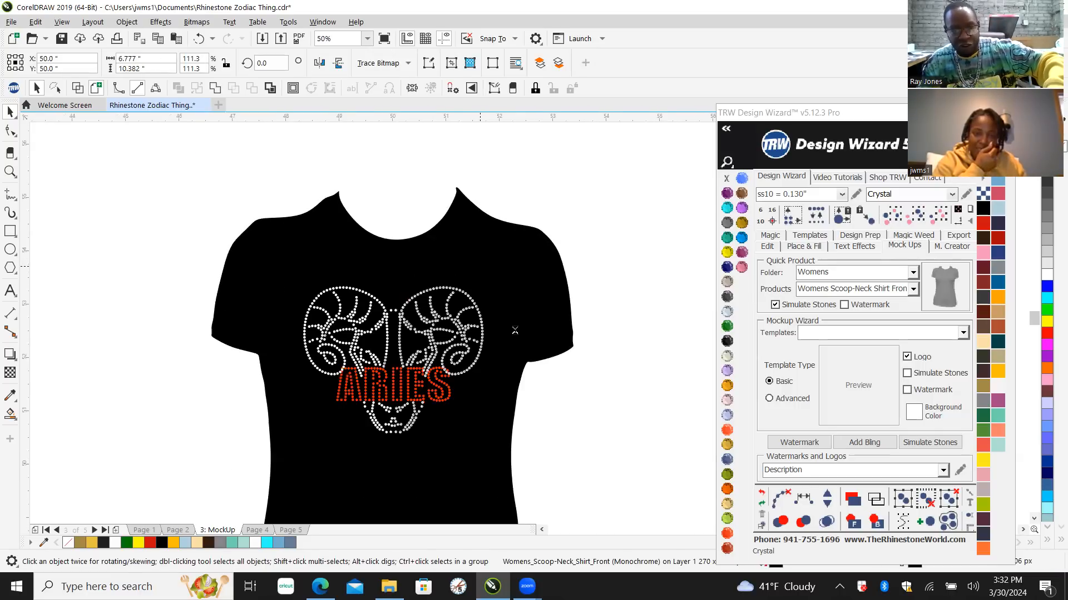
{"action": "left_click_drag", "start_coordinate": [514, 330], "coordinate": [517, 301]}
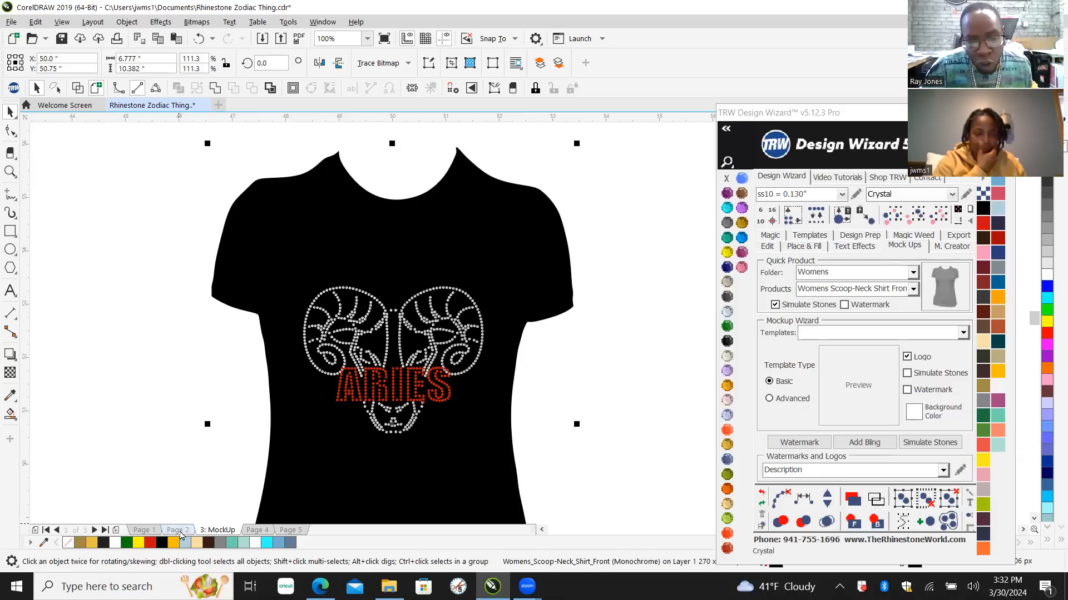
Step: Return to the colored ram design on Page 2 and choose Amethyst as the stone color
{"action": "left_click", "coordinate": [176, 530]}
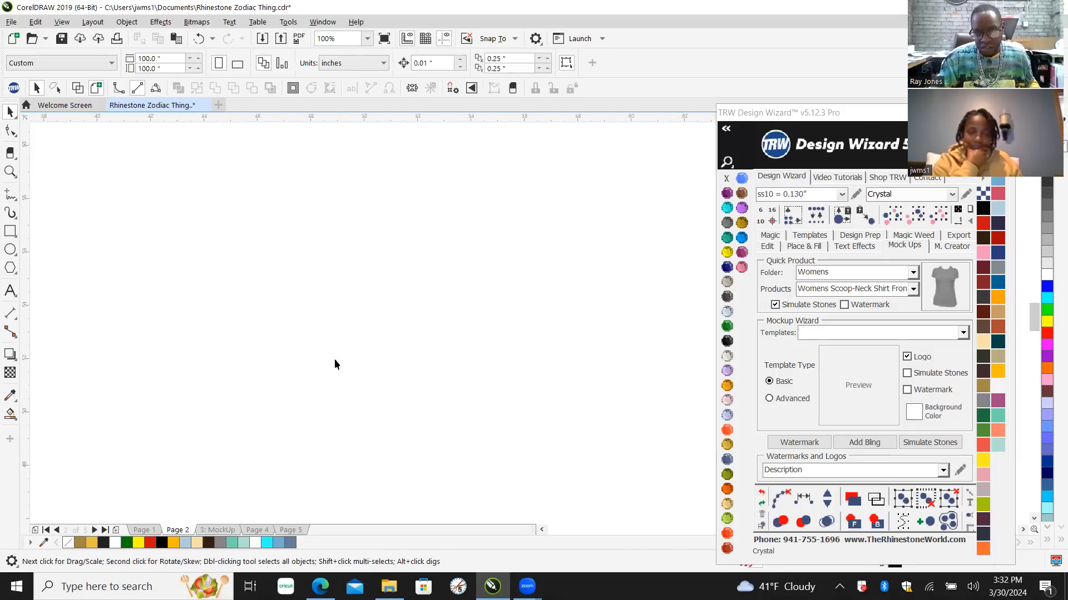
{"action": "scroll", "coordinate": [361, 359], "scroll_direction": "down", "scroll_amount": 5}
{"action": "scroll", "coordinate": [362, 245], "scroll_direction": "up", "scroll_amount": 4}
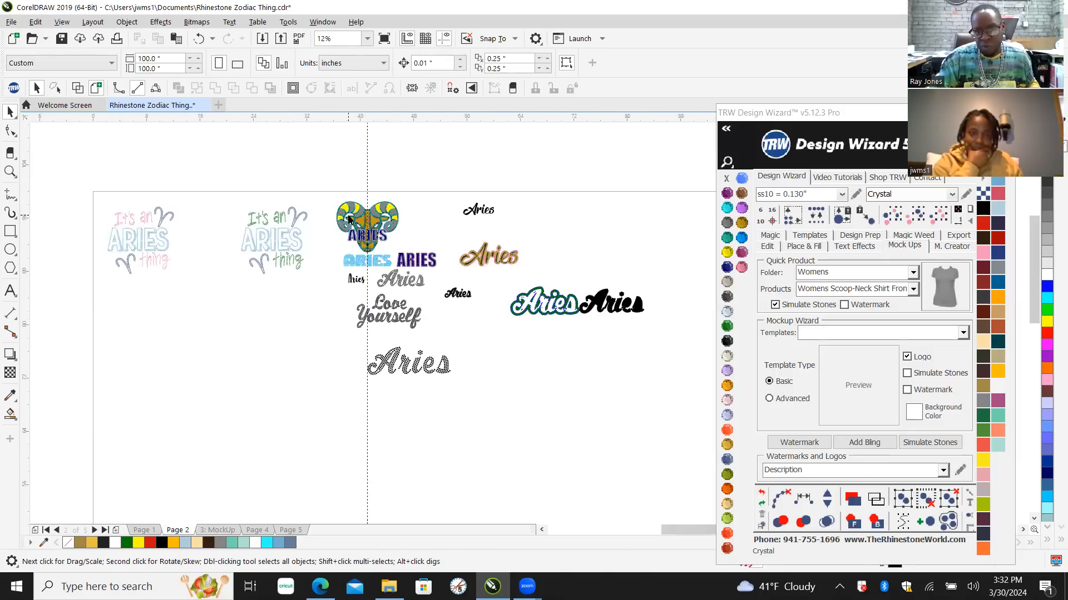
{"action": "scroll", "coordinate": [313, 156], "scroll_direction": "up", "scroll_amount": 3}
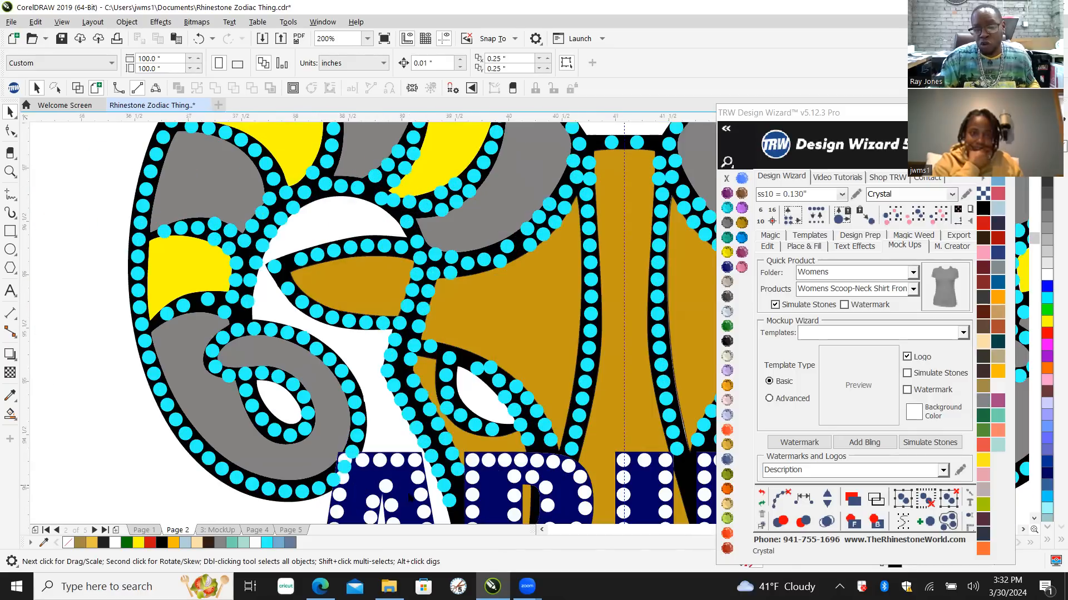
{"action": "scroll", "coordinate": [395, 461], "scroll_direction": "down", "scroll_amount": 3}
{"action": "scroll", "coordinate": [396, 443], "scroll_direction": "up", "scroll_amount": 3}
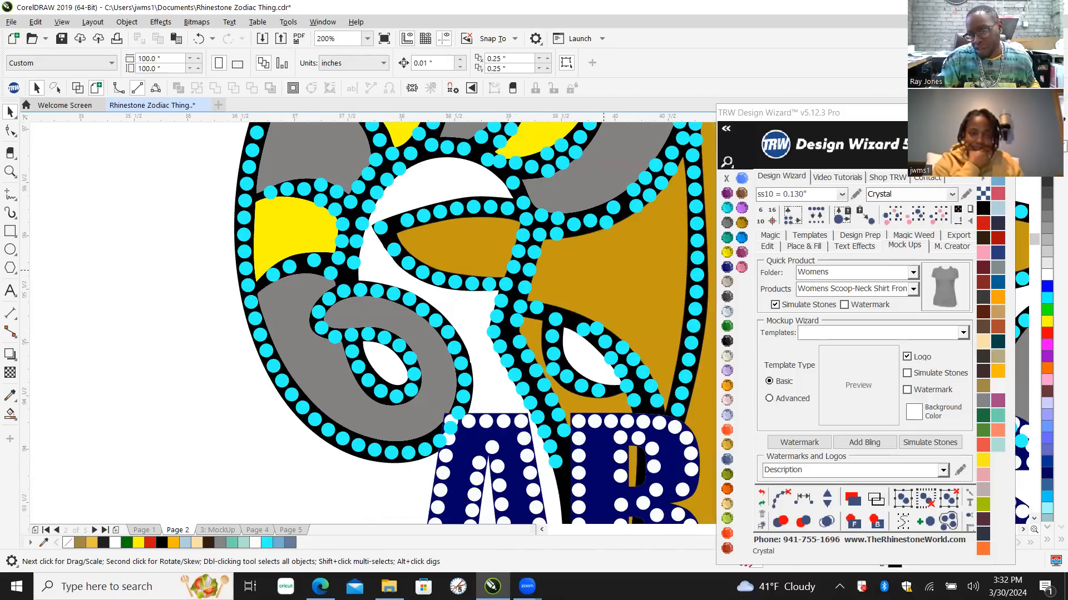
{"action": "scroll", "coordinate": [322, 448], "scroll_direction": "down", "scroll_amount": 3}
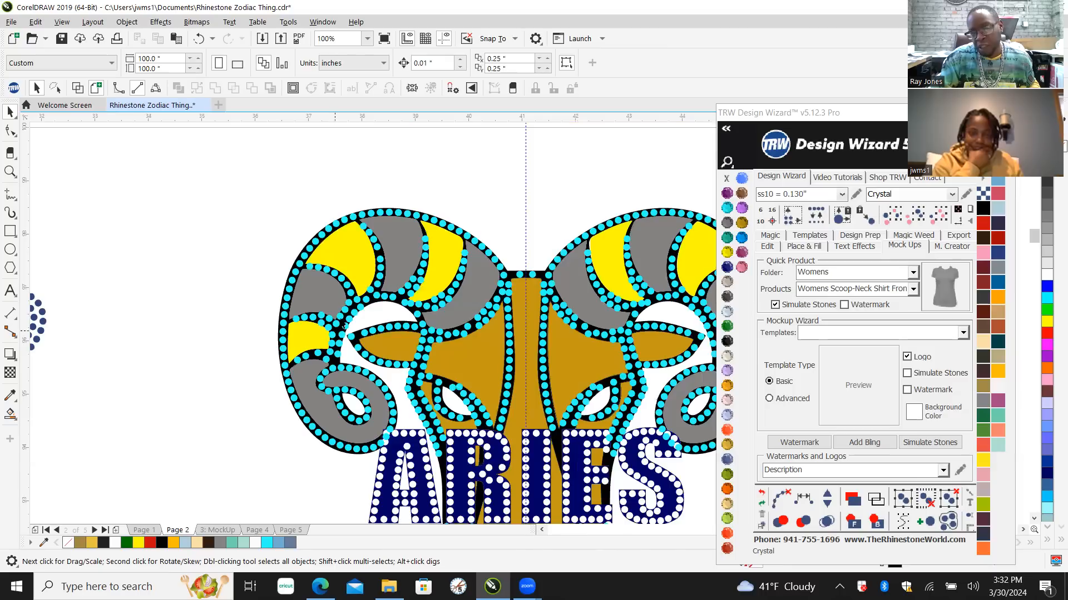
{"action": "scroll", "coordinate": [358, 261], "scroll_direction": "up", "scroll_amount": 3}
{"action": "left_click", "coordinate": [359, 253]}
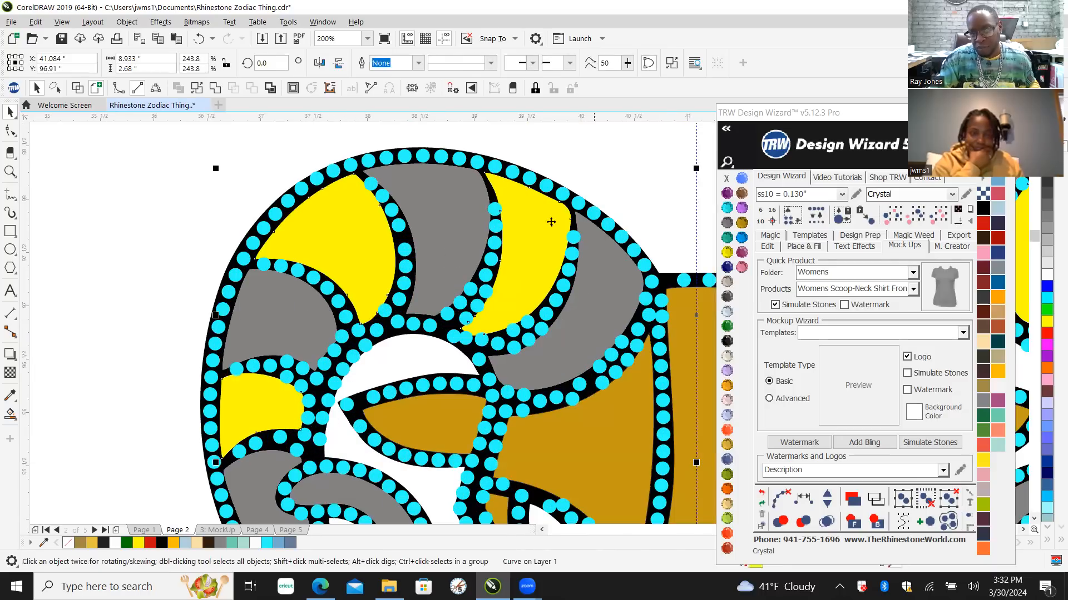
{"action": "left_click", "coordinate": [669, 165]}
{"action": "left_click", "coordinate": [727, 193]}
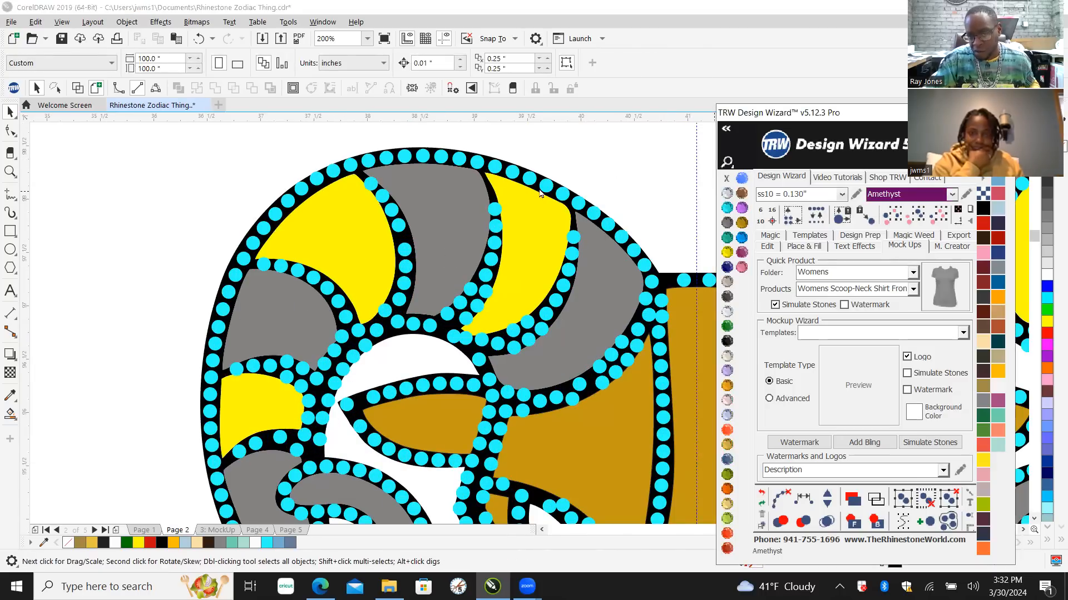
Step: Island-fill the yellow horn sections with ss10 Amethyst stones using 0 islands, and merge the overlapping stones
{"action": "left_click", "coordinate": [344, 224]}
{"action": "left_click", "coordinate": [814, 246]}
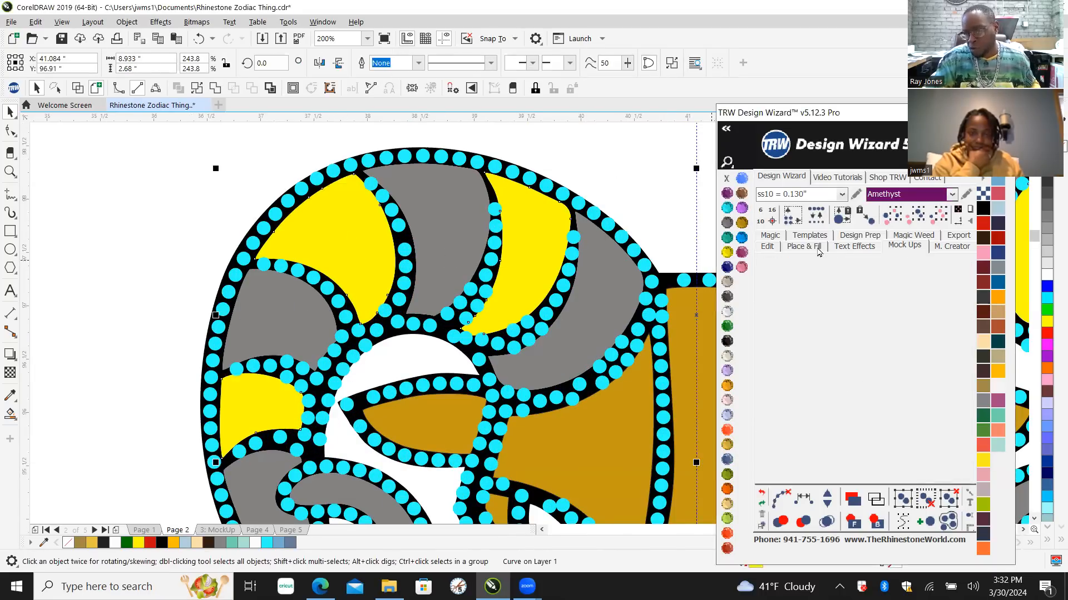
{"action": "double_click", "coordinate": [824, 301]}
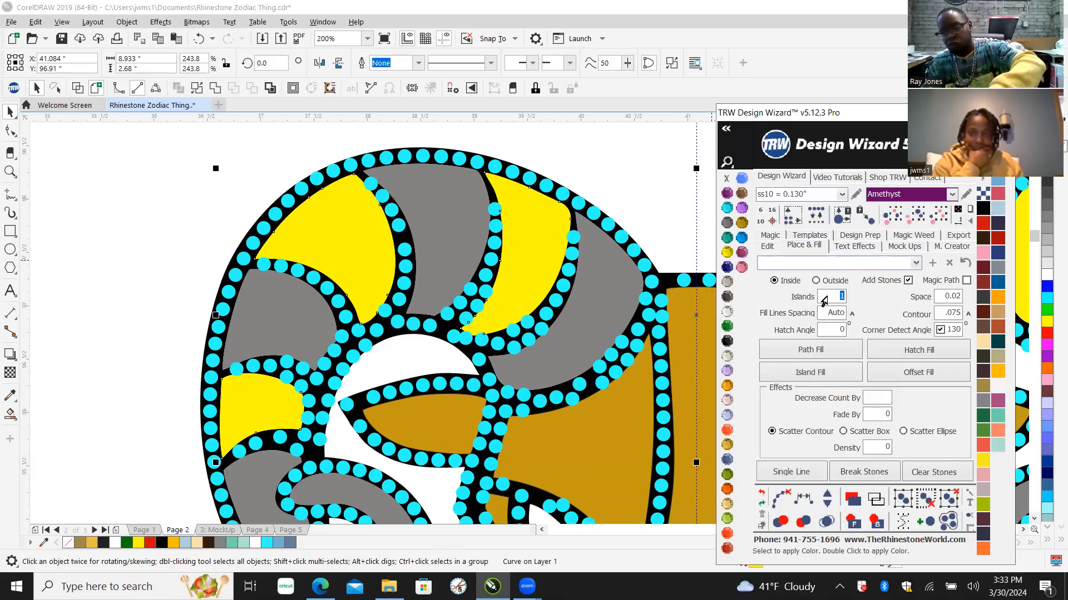
{"action": "left_click", "coordinate": [827, 377]}
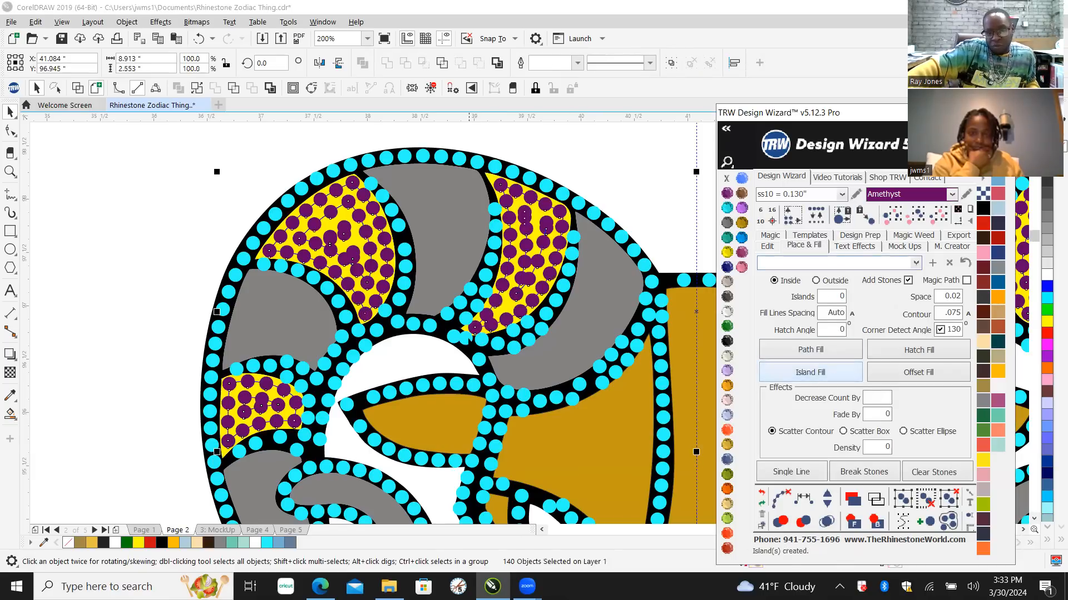
{"action": "left_click", "coordinate": [827, 523]}
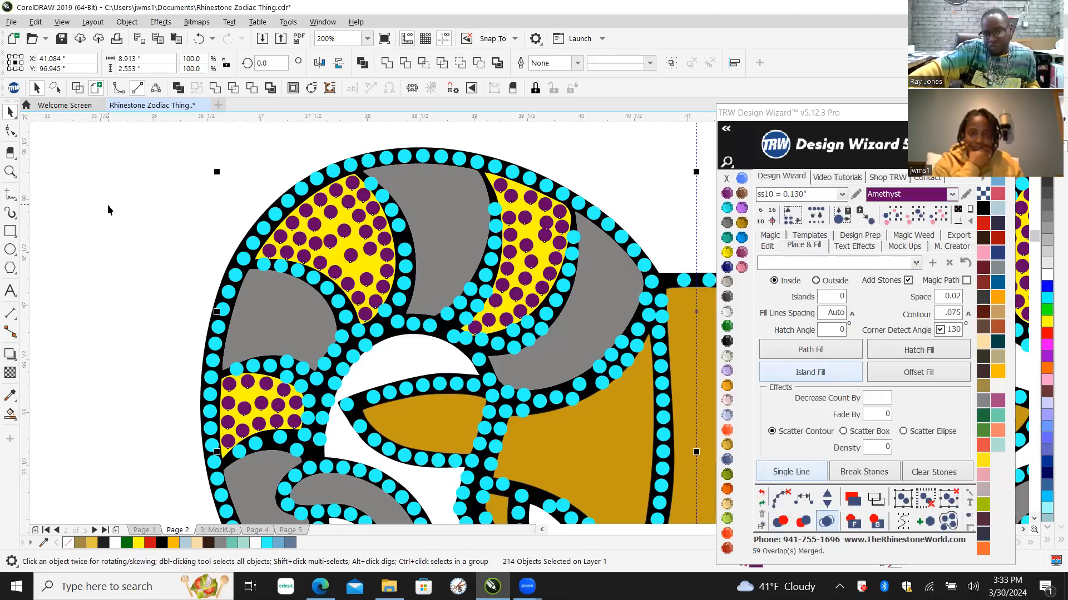
{"action": "scroll", "coordinate": [82, 226], "scroll_direction": "down", "scroll_amount": 2}
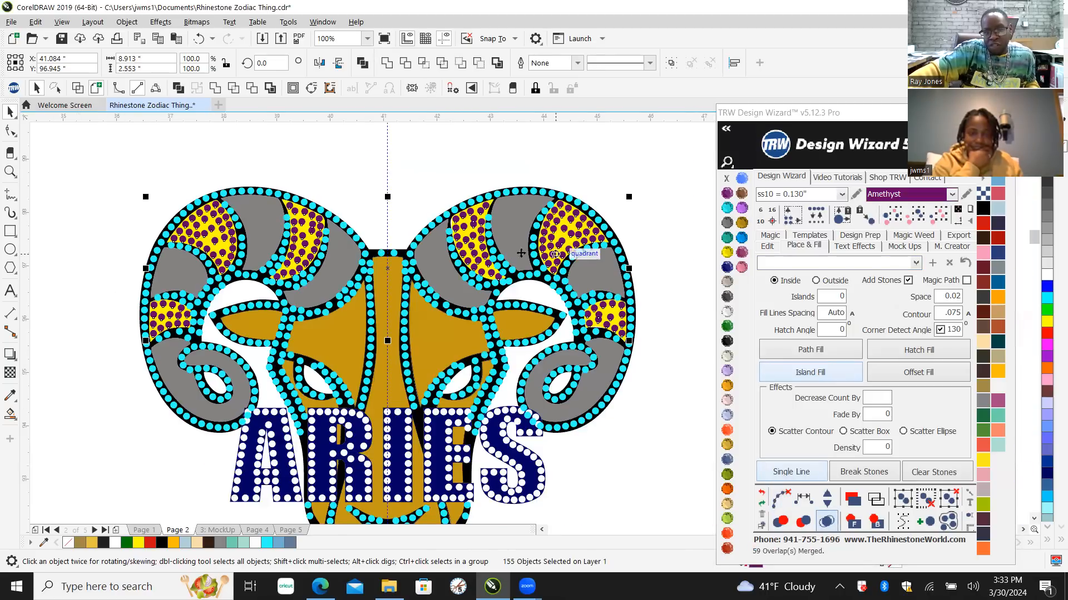
Step: Examine the spacing of the cyan outline stones around the horns, eyes and forehead of the ram
{"action": "left_click", "coordinate": [603, 179]}
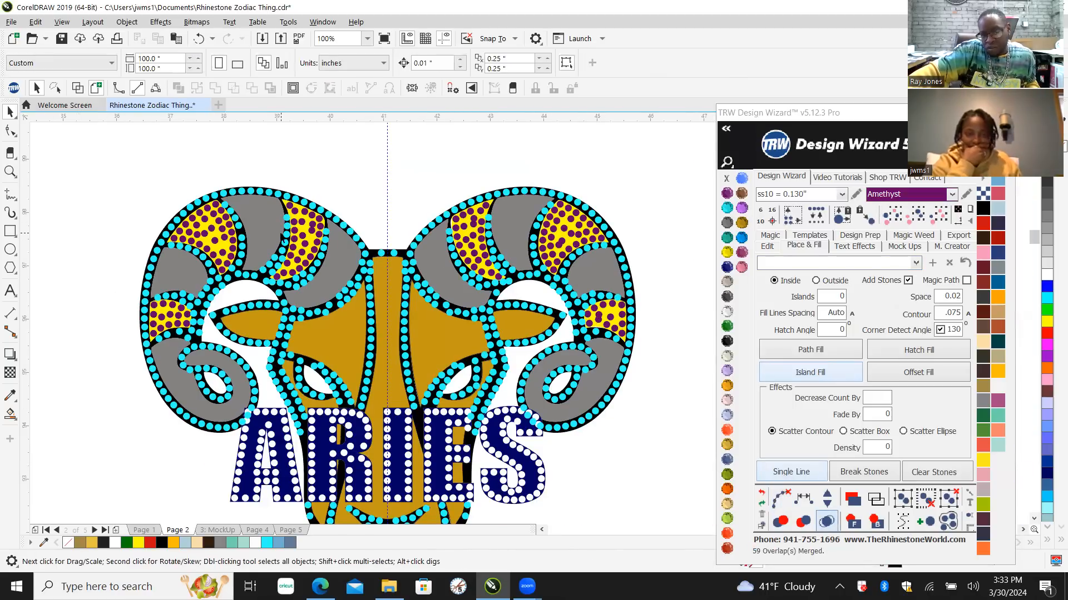
{"action": "scroll", "coordinate": [304, 185], "scroll_direction": "down", "scroll_amount": 2}
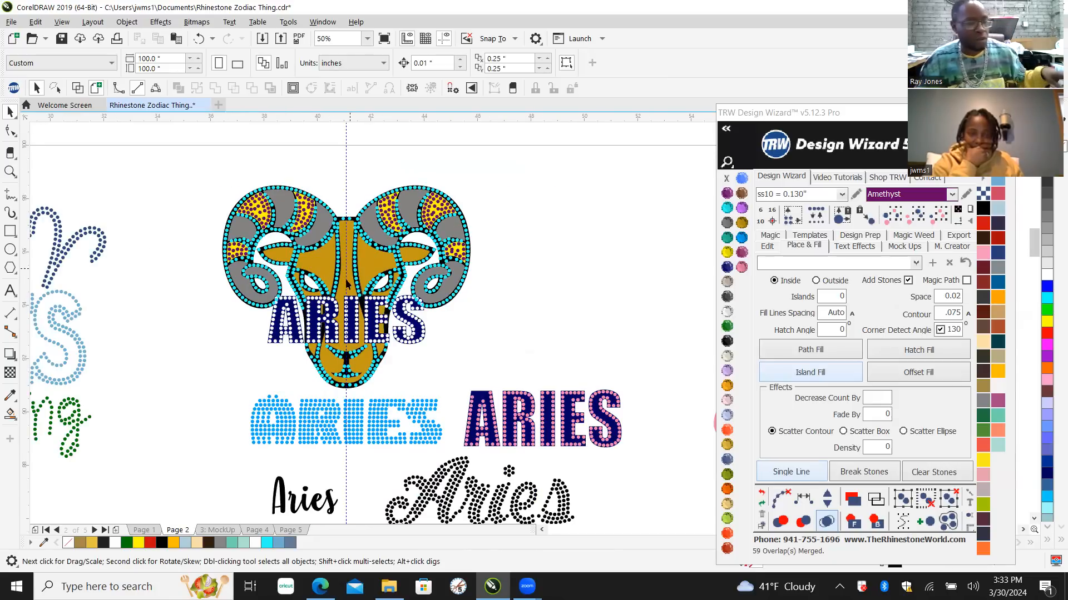
{"action": "left_click", "coordinate": [326, 267]}
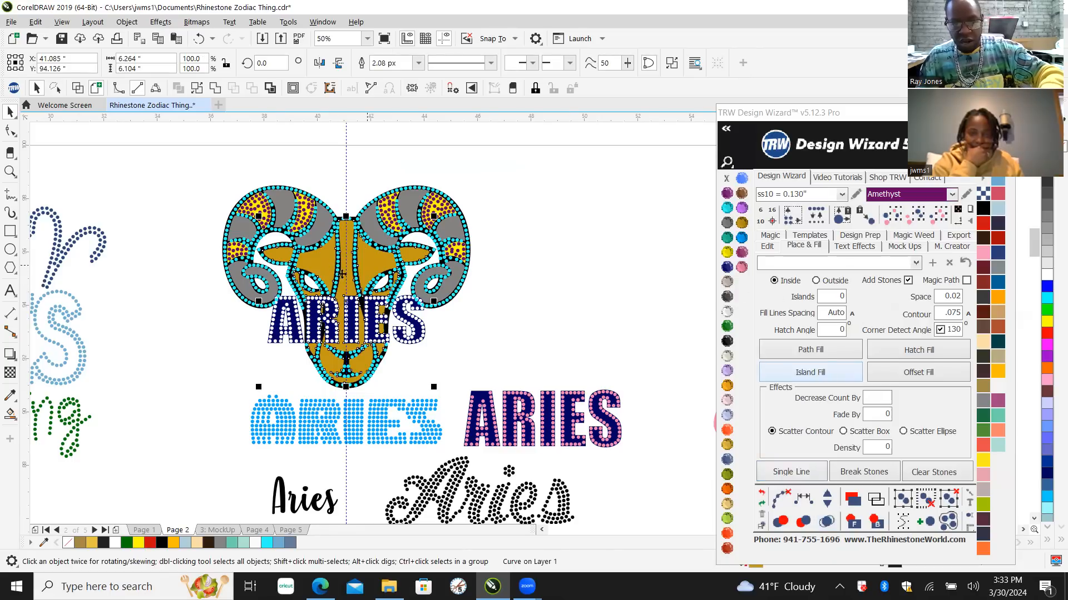
{"action": "scroll", "coordinate": [389, 281], "scroll_direction": "up", "scroll_amount": 4}
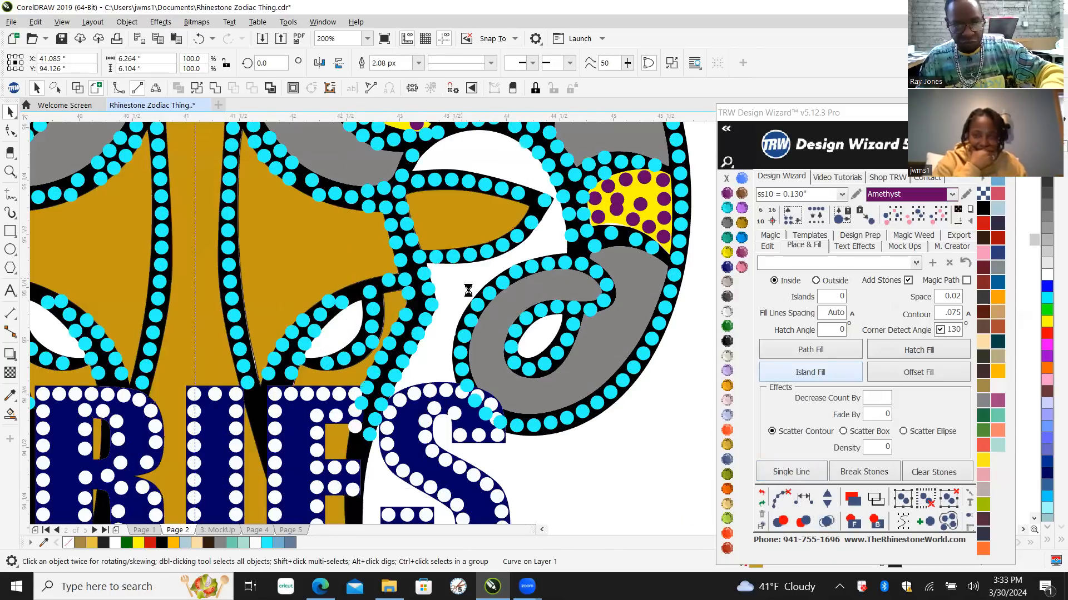
{"action": "scroll", "coordinate": [468, 290], "scroll_direction": "up", "scroll_amount": 1}
{"action": "scroll", "coordinate": [412, 307], "scroll_direction": "down", "scroll_amount": 2}
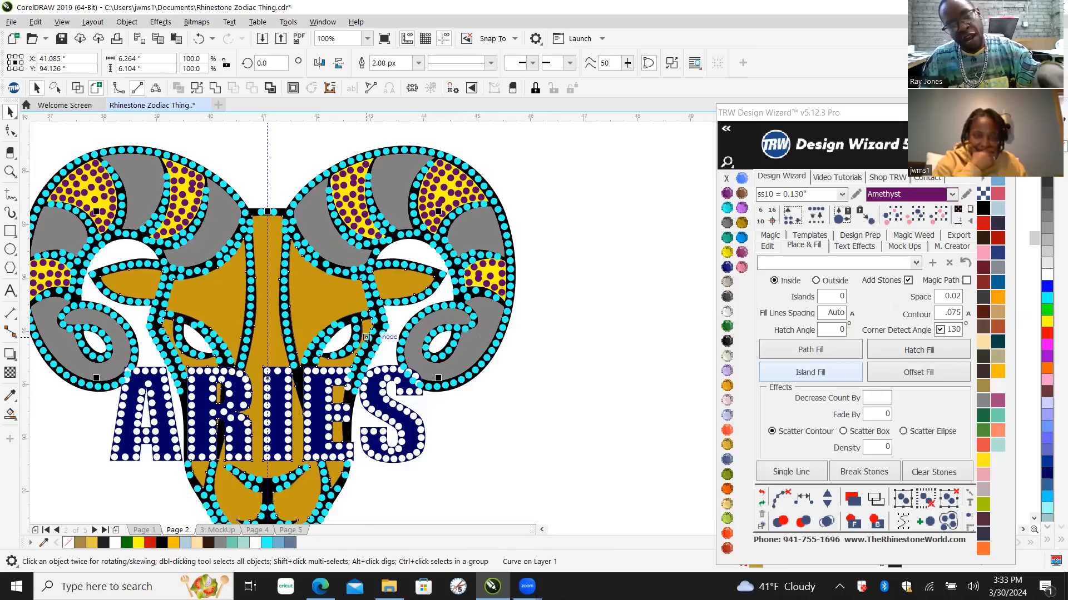
{"action": "left_click", "coordinate": [288, 153]}
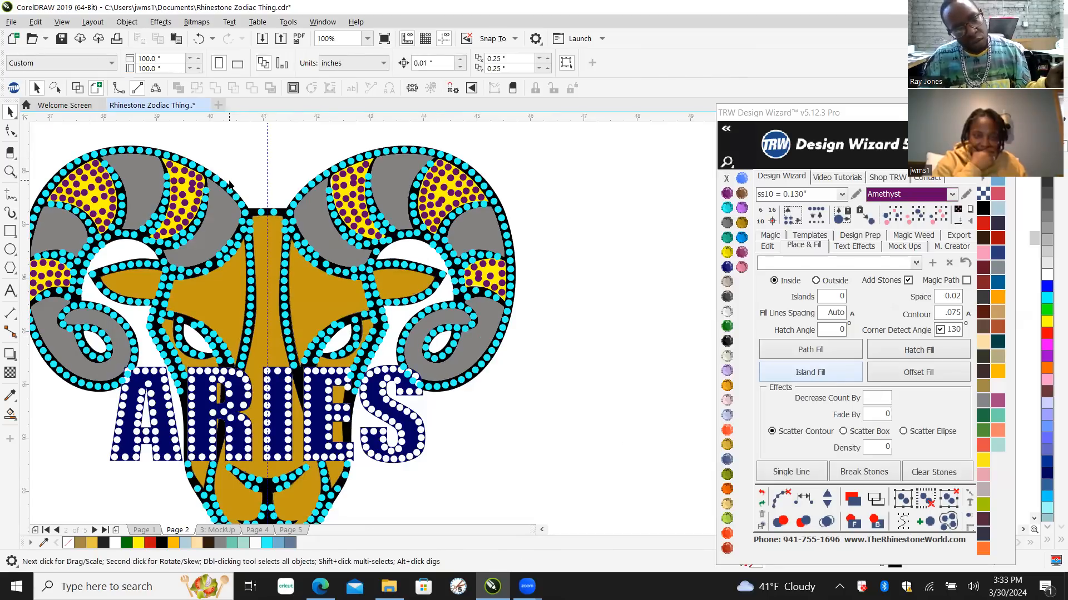
{"action": "scroll", "coordinate": [222, 189], "scroll_direction": "up", "scroll_amount": 3}
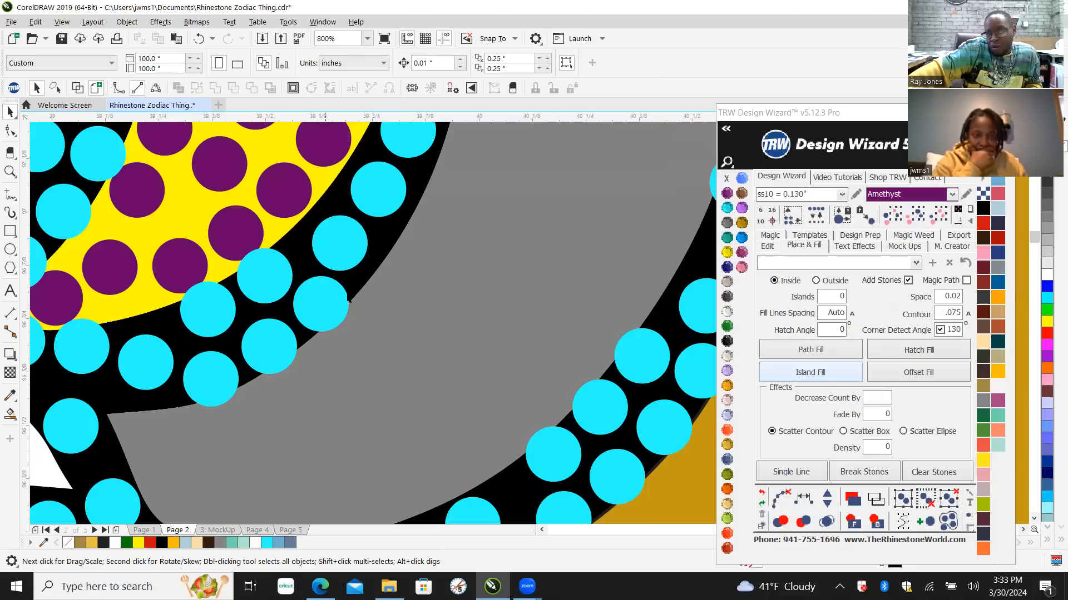
{"action": "scroll", "coordinate": [383, 319], "scroll_direction": "down", "scroll_amount": 2}
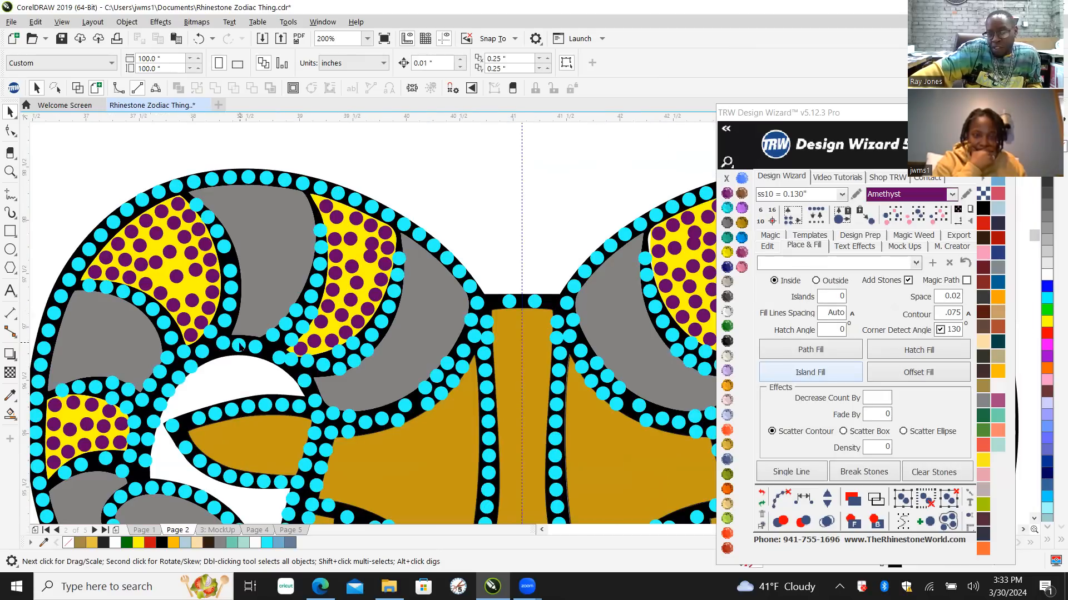
{"action": "scroll", "coordinate": [167, 368], "scroll_direction": "up", "scroll_amount": 2}
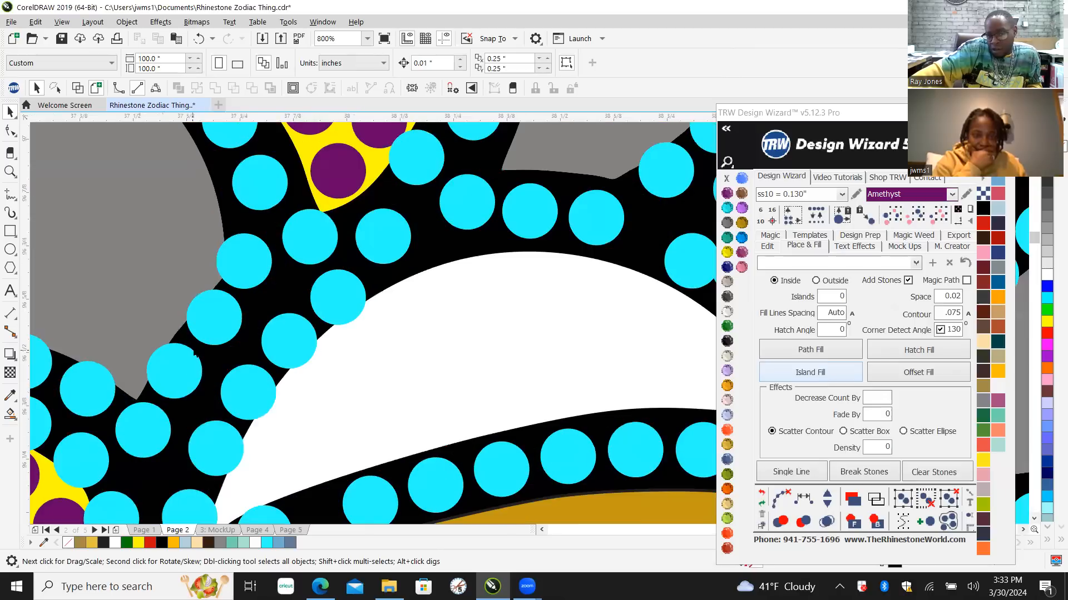
Step: Select all the cyan outline stones on the ram by matching color and delete them
{"action": "left_click", "coordinate": [283, 338]}
{"action": "scroll", "coordinate": [281, 335], "scroll_direction": "down", "scroll_amount": 2}
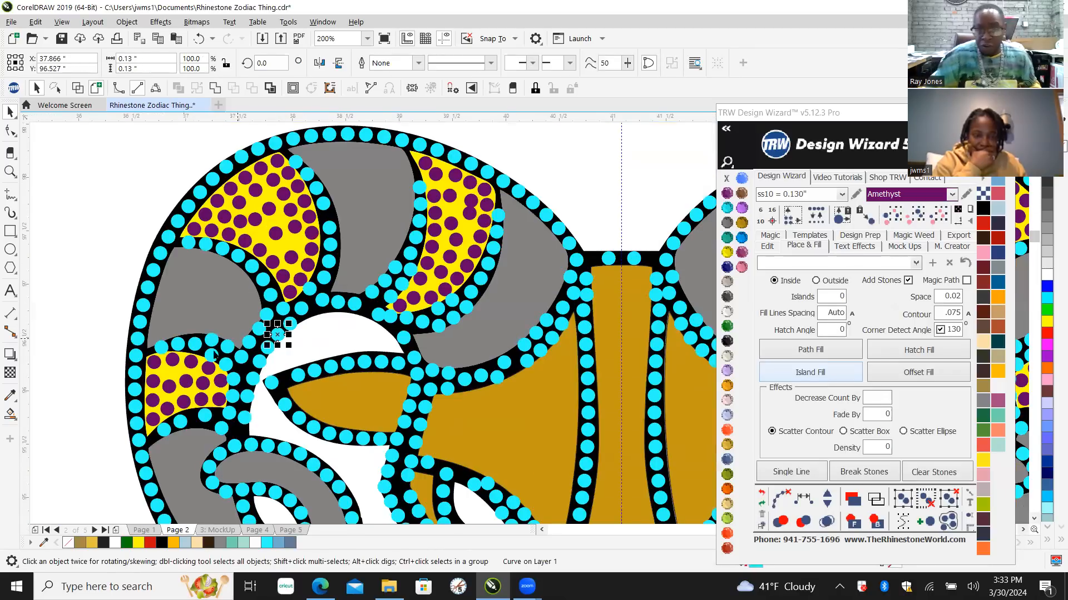
{"action": "scroll", "coordinate": [358, 221], "scroll_direction": "down", "scroll_amount": 3}
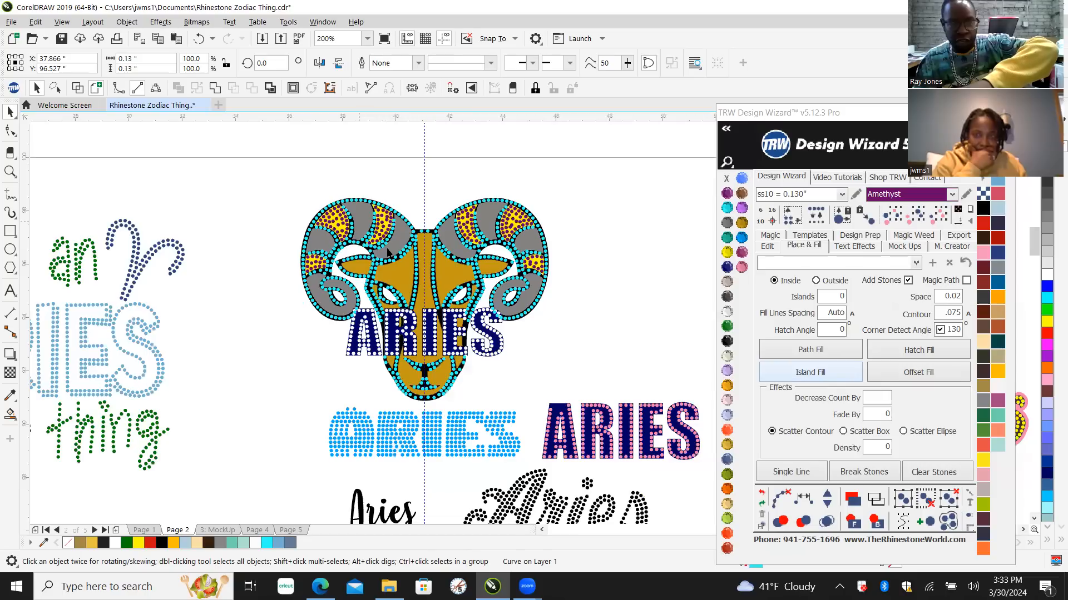
{"action": "scroll", "coordinate": [408, 253], "scroll_direction": "up", "scroll_amount": 1}
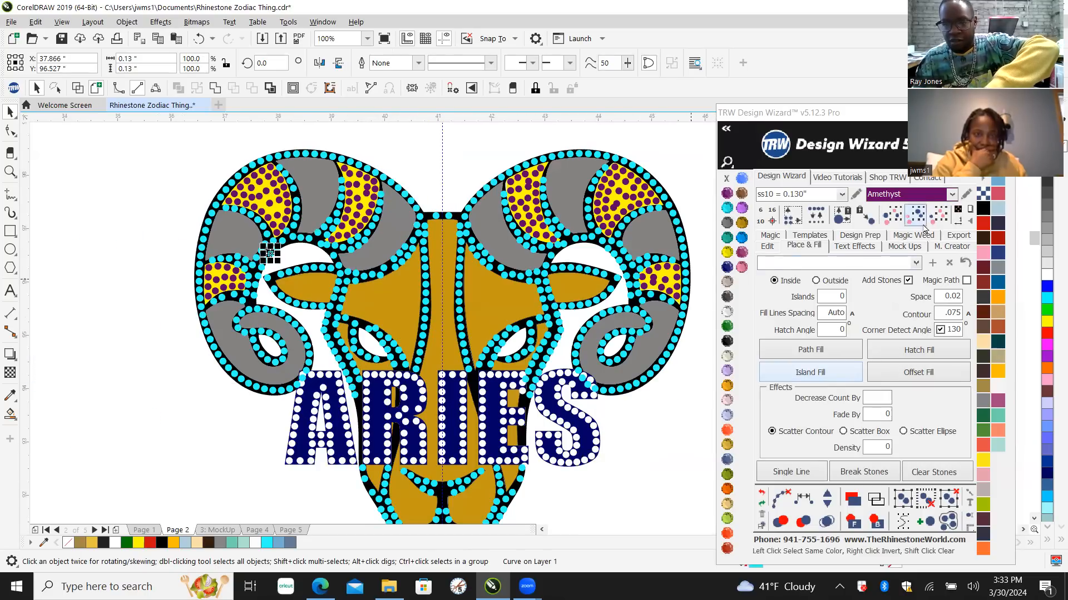
{"action": "left_click", "coordinate": [938, 216]}
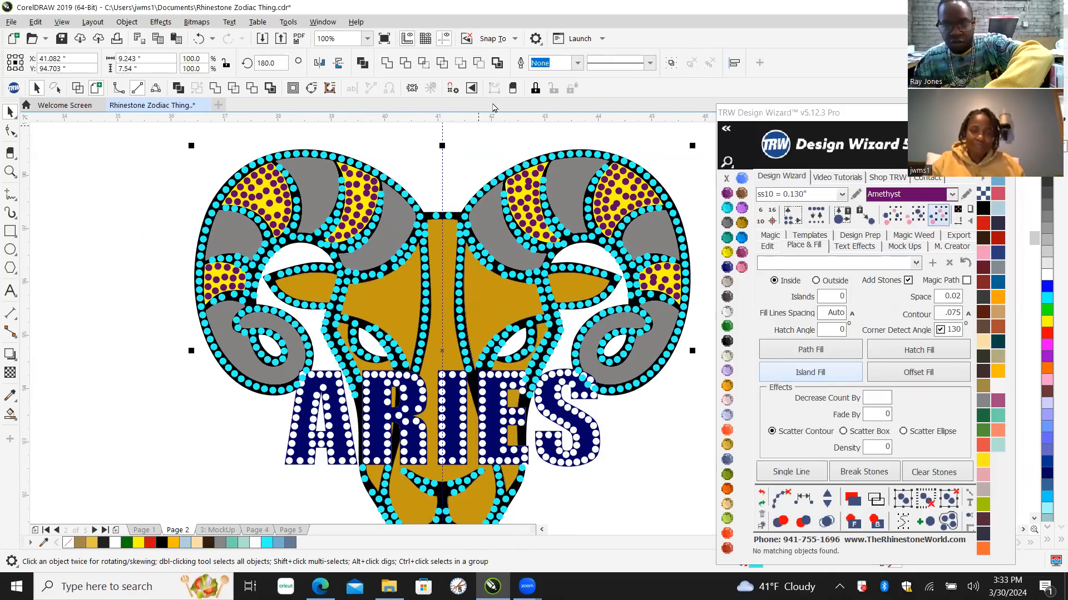
{"action": "key", "text": "Delete"}
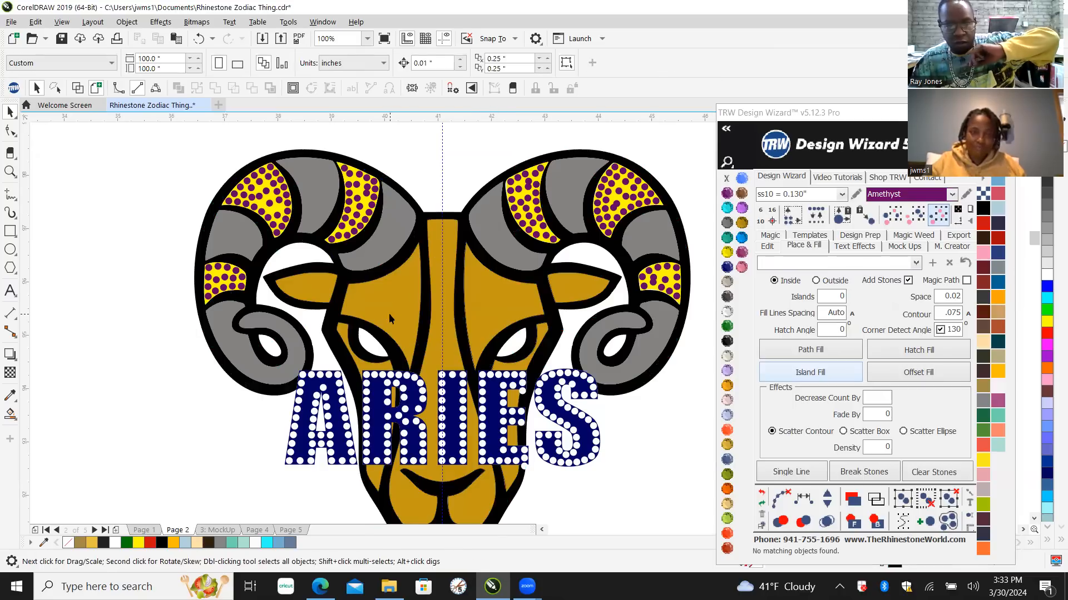
Step: Island-fill the black ram outline with ss10 stones using 1 island, clear the guide paths, and recolor the stones Aquamarine
{"action": "left_click", "coordinate": [656, 254]}
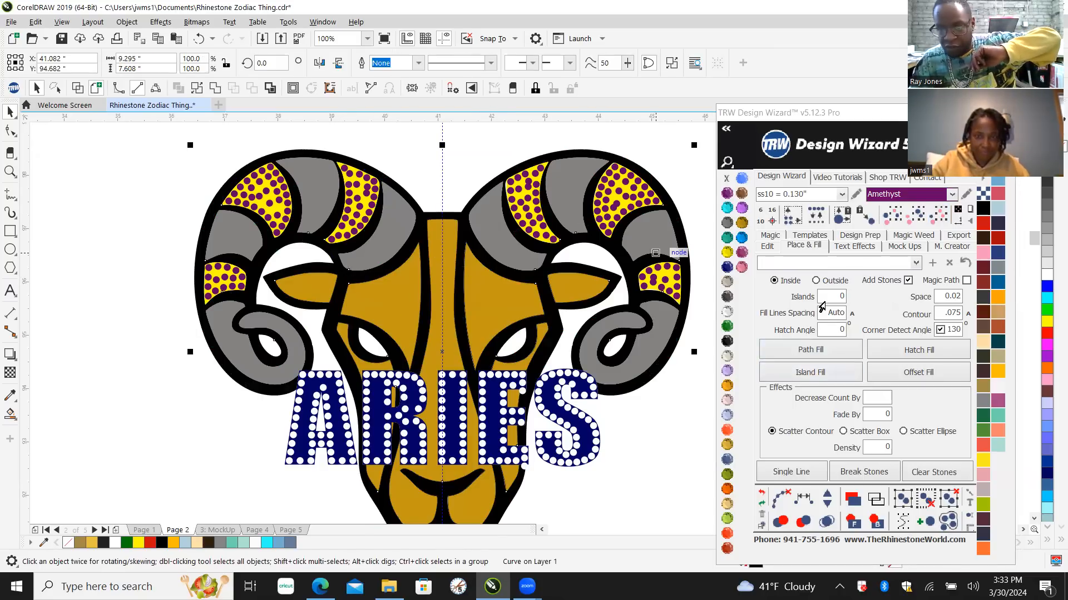
{"action": "double_click", "coordinate": [824, 300]}
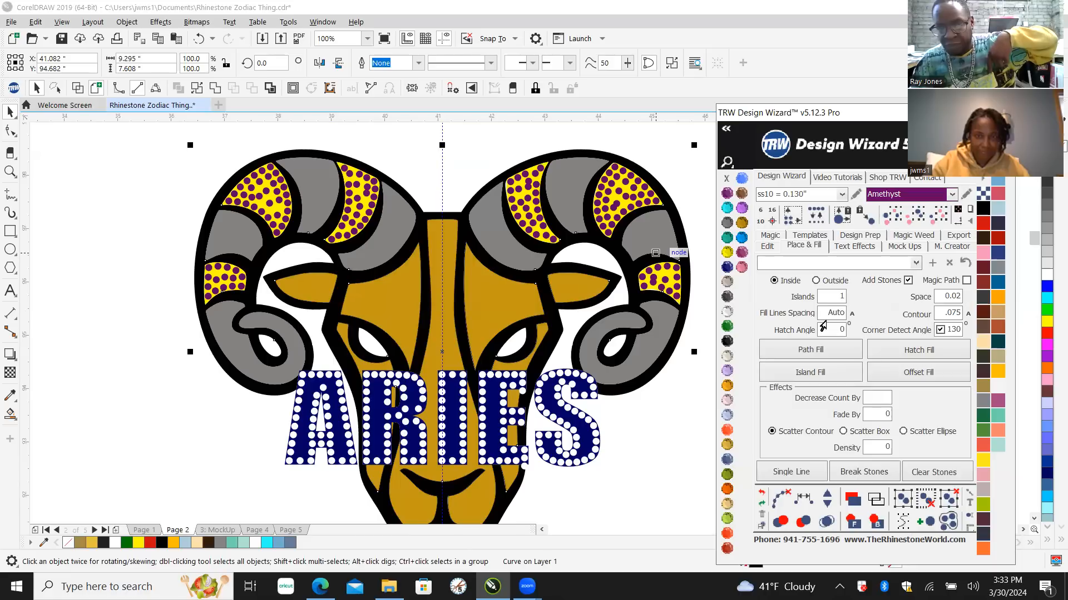
{"action": "left_click", "coordinate": [799, 374]}
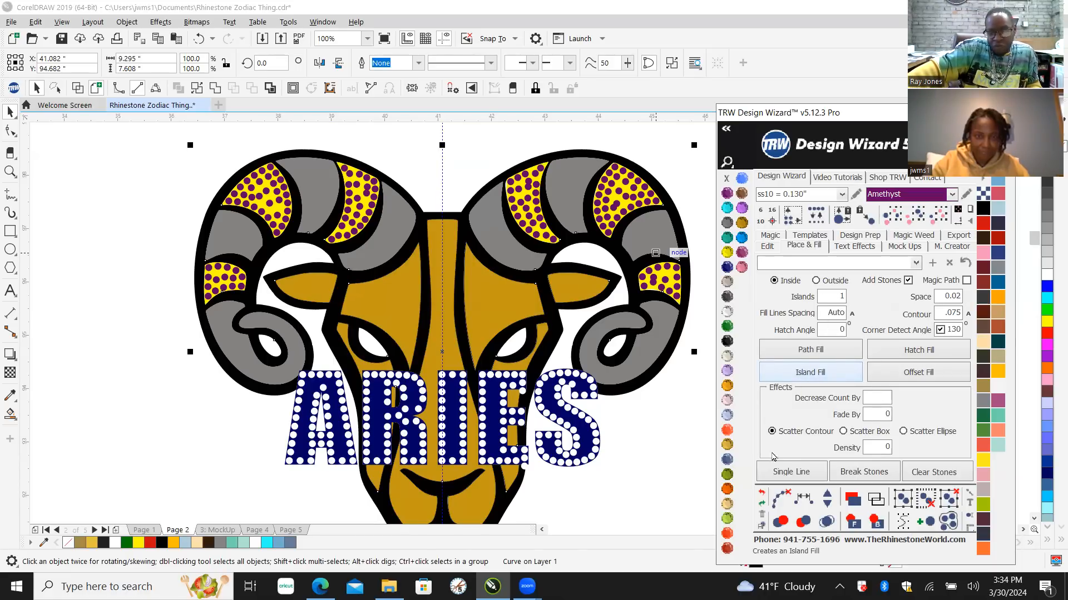
{"action": "left_click", "coordinate": [778, 500]}
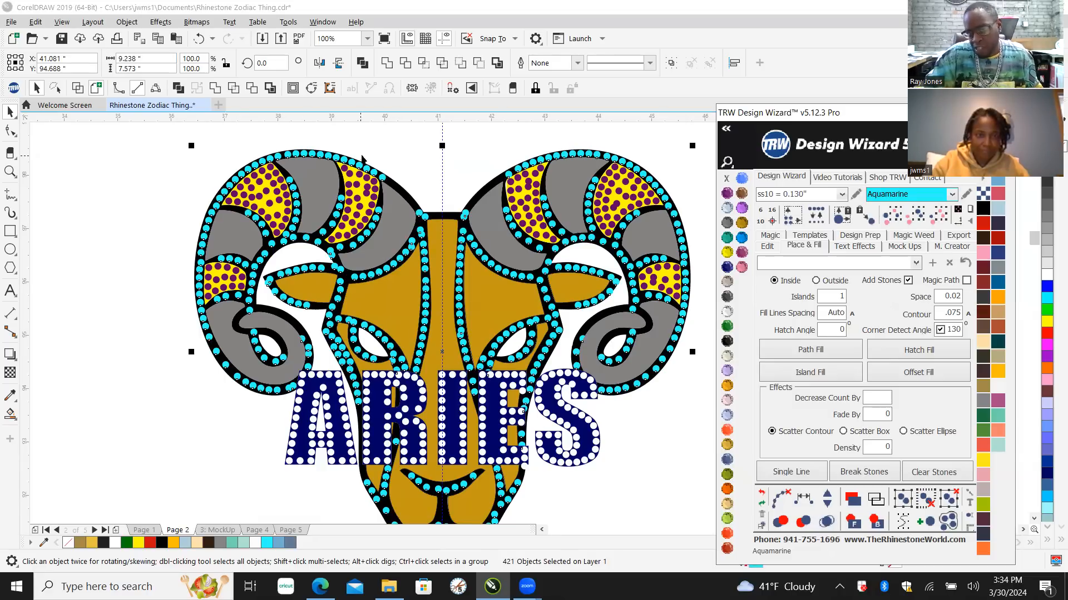
{"action": "key", "text": "Escape"}
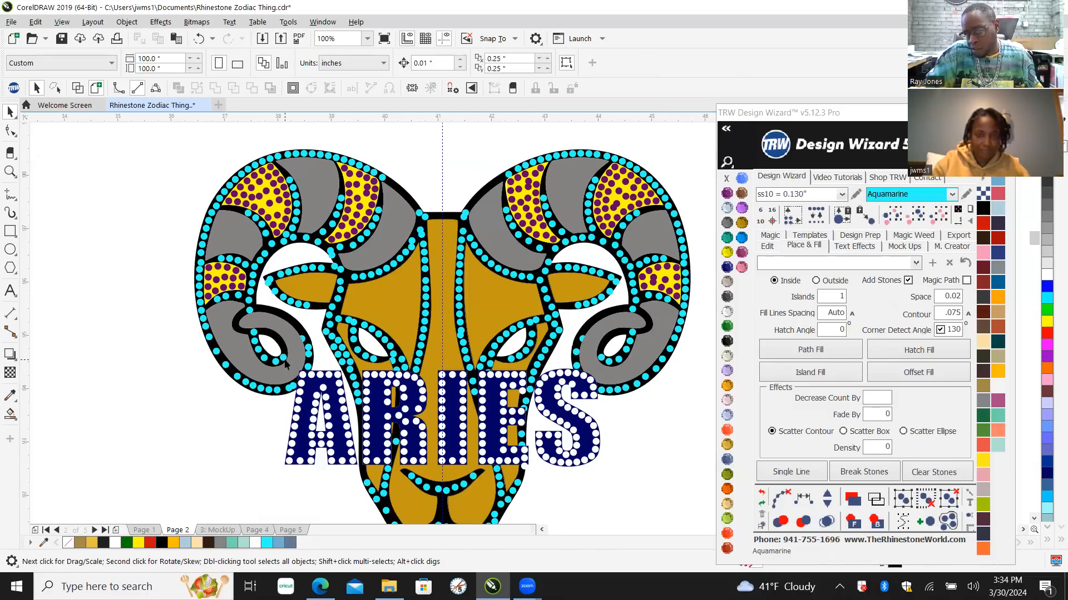
Step: Delete the three crowded Aquamarine stones where the left horn's lower edge meets the forehead line
{"action": "scroll", "coordinate": [394, 251], "scroll_direction": "up", "scroll_amount": 3}
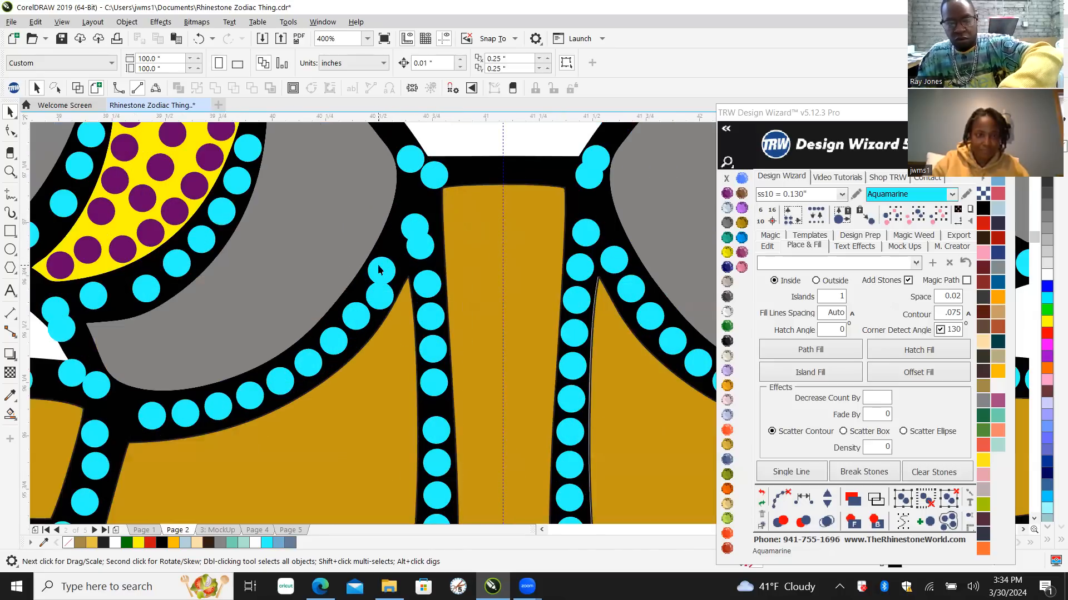
{"action": "left_click", "coordinate": [378, 270]}
{"action": "key", "text": "Delete"}
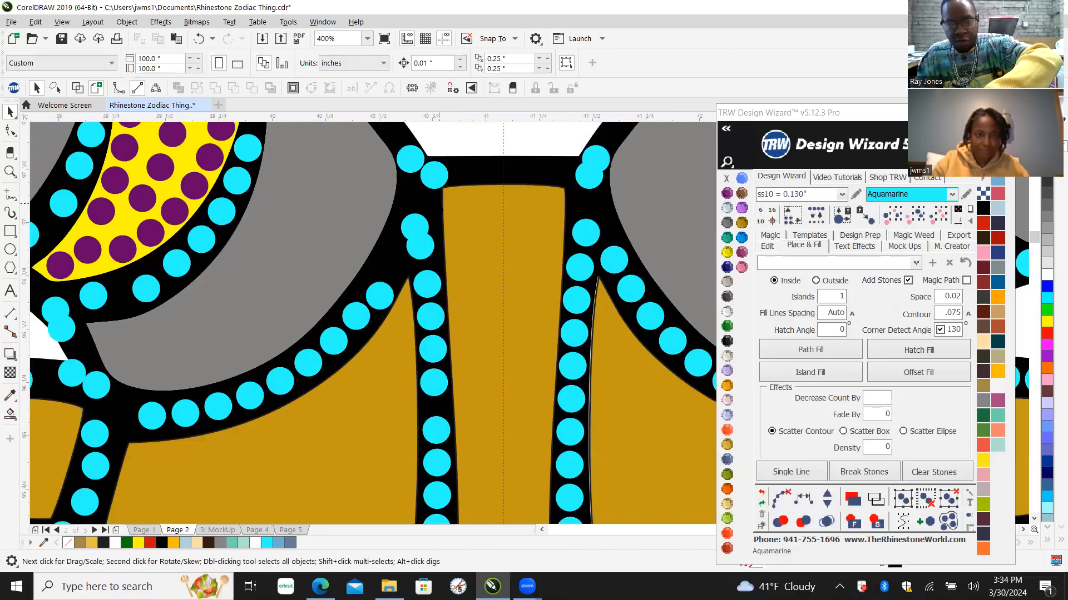
{"action": "left_click", "coordinate": [409, 226]}
{"action": "key", "text": "Delete"}
{"action": "left_click", "coordinate": [419, 246]}
{"action": "key", "text": "Delete"}
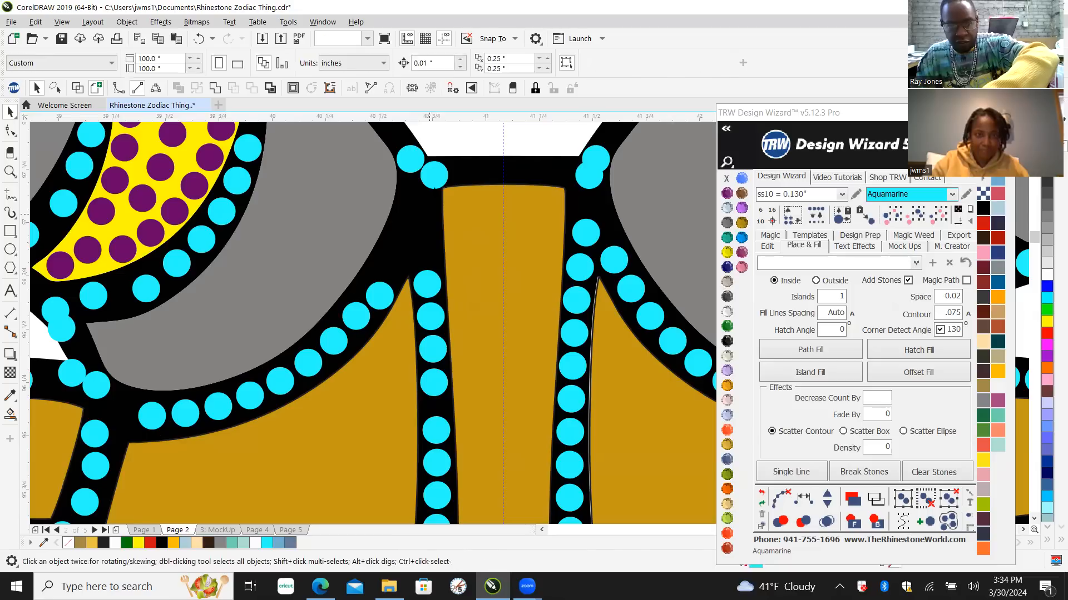
Step: Respace the ten stones along the left horn's lower curve up to the forehead corner, adding three stones, and clear the guide path
{"action": "left_click", "coordinate": [434, 177]}
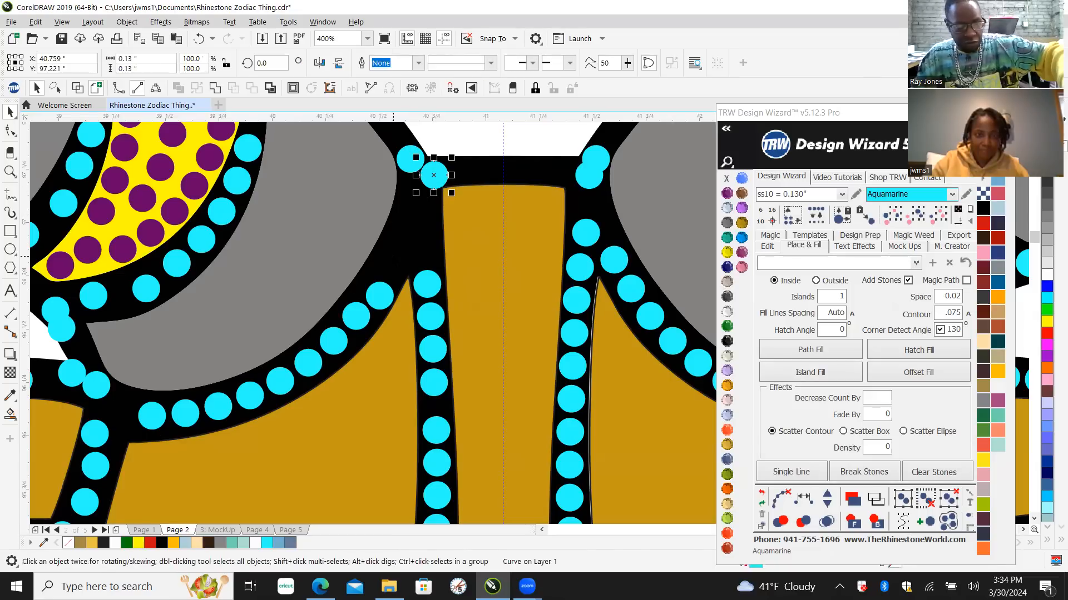
{"action": "left_click", "coordinate": [380, 291], "text": "shift"}
{"action": "left_click", "coordinate": [355, 319], "text": "shift"}
{"action": "left_click", "coordinate": [331, 348], "text": "shift"}
{"action": "left_click", "coordinate": [307, 362], "text": "shift"}
{"action": "left_click", "coordinate": [279, 380], "text": "shift"}
{"action": "left_click", "coordinate": [249, 396], "text": "shift"}
{"action": "left_click", "coordinate": [217, 406], "text": "shift"}
{"action": "left_click", "coordinate": [185, 413], "text": "shift"}
{"action": "left_click", "coordinate": [147, 418], "text": "shift"}
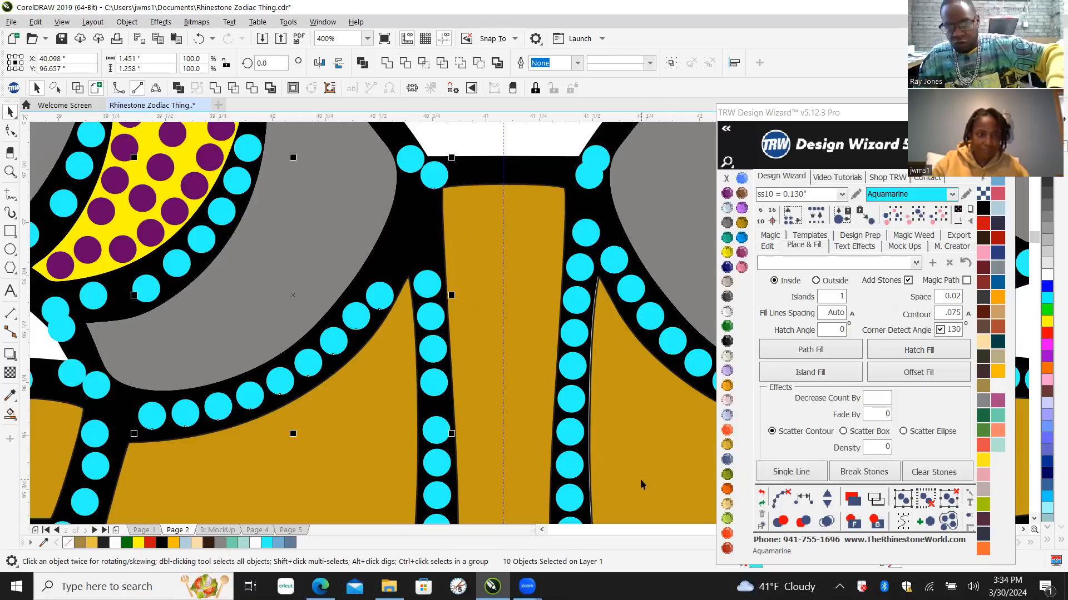
{"action": "left_click", "coordinate": [827, 497]}
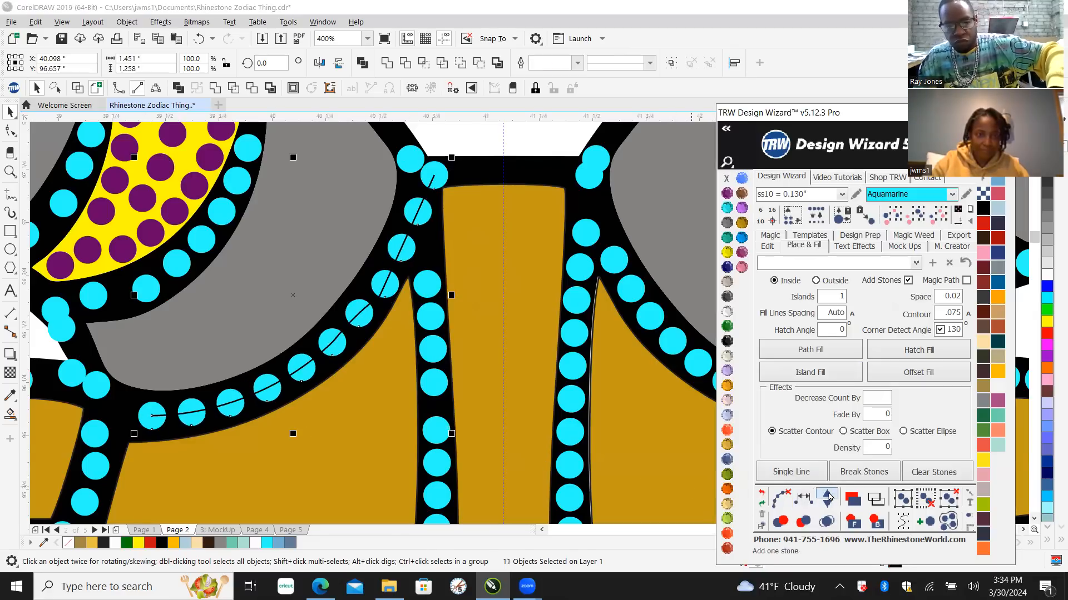
{"action": "left_click", "coordinate": [828, 496]}
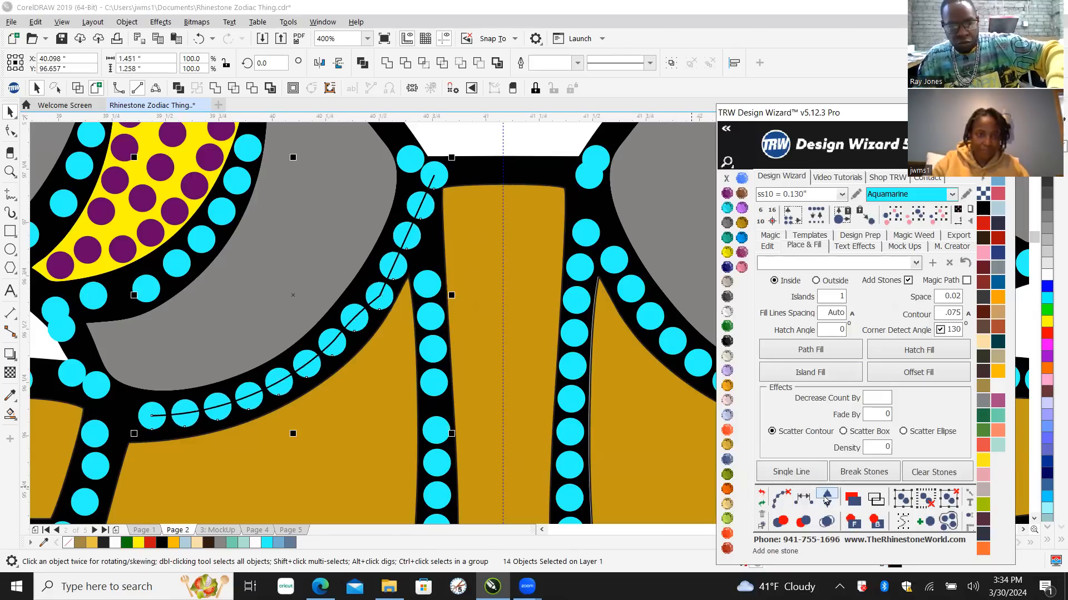
{"action": "left_click", "coordinate": [780, 499]}
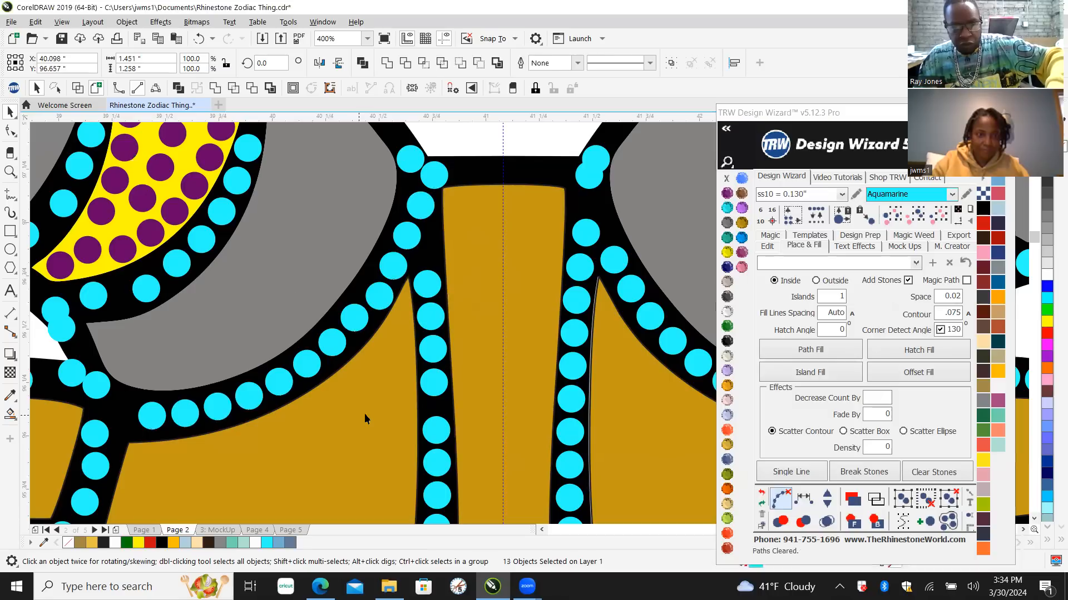
Step: Delete the stone on the left horn's lower curve beside the tip of the gold face section
{"action": "left_click", "coordinate": [364, 414]}
{"action": "scroll", "coordinate": [364, 414], "scroll_direction": "up", "scroll_amount": 4}
{"action": "scroll", "coordinate": [408, 357], "scroll_direction": "down", "scroll_amount": 6}
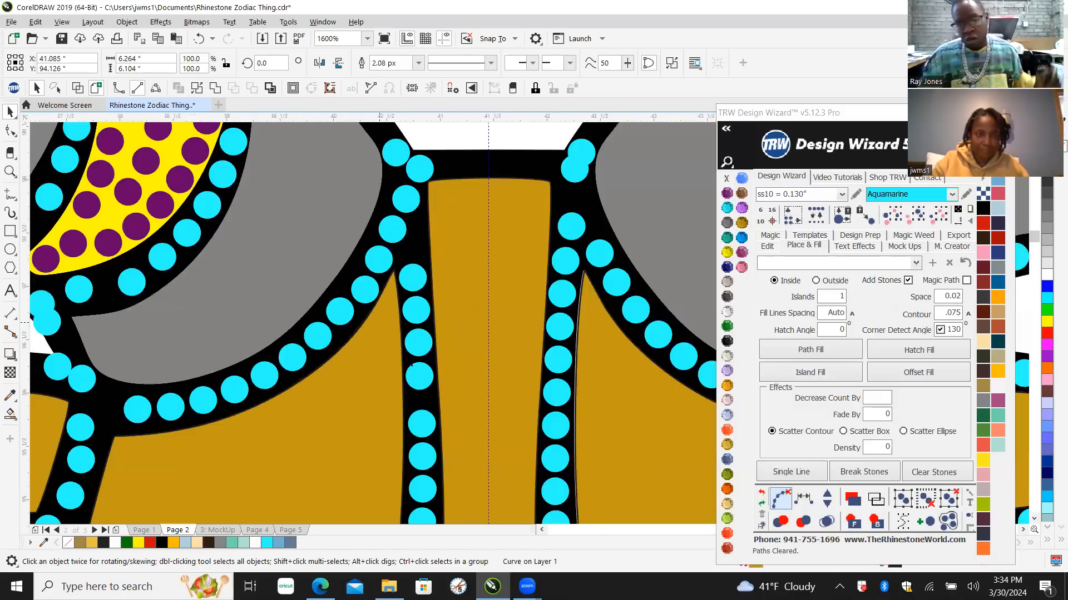
{"action": "scroll", "coordinate": [380, 332], "scroll_direction": "up", "scroll_amount": 2}
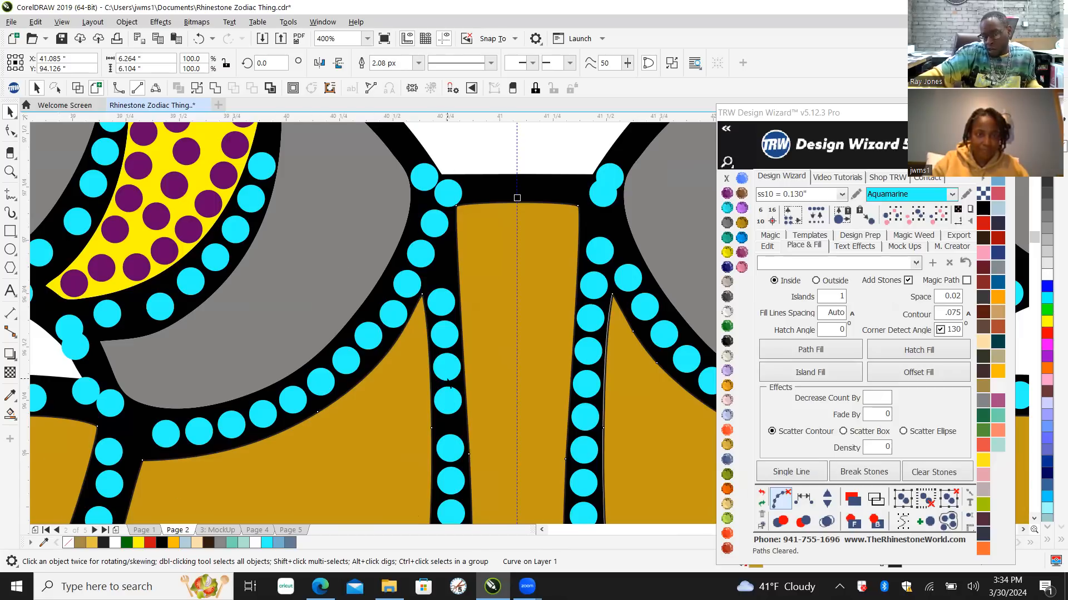
{"action": "left_click", "coordinate": [397, 317]}
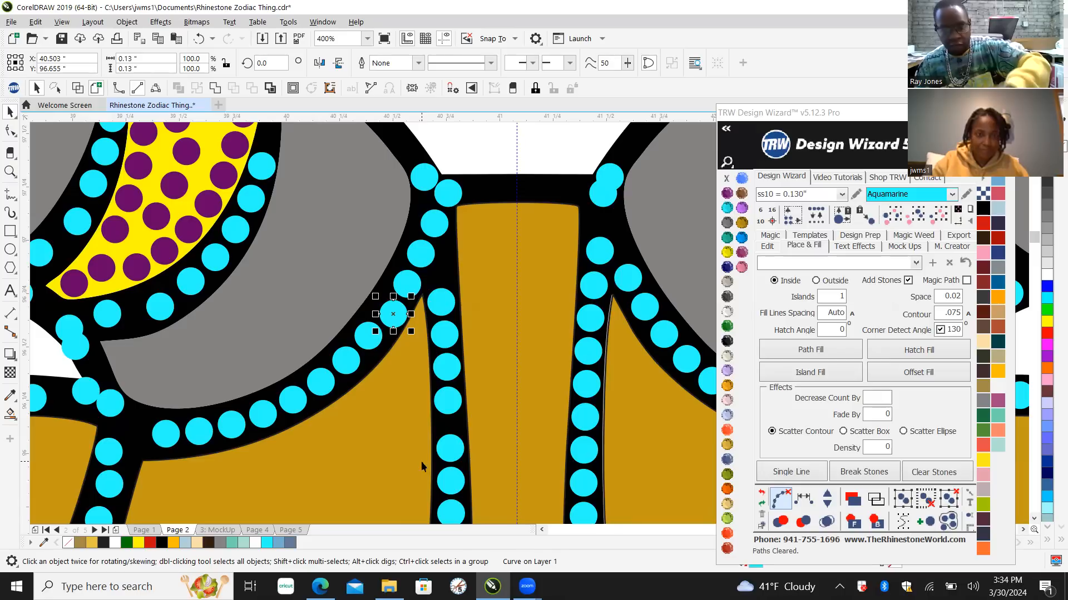
{"action": "key", "text": "Delete"}
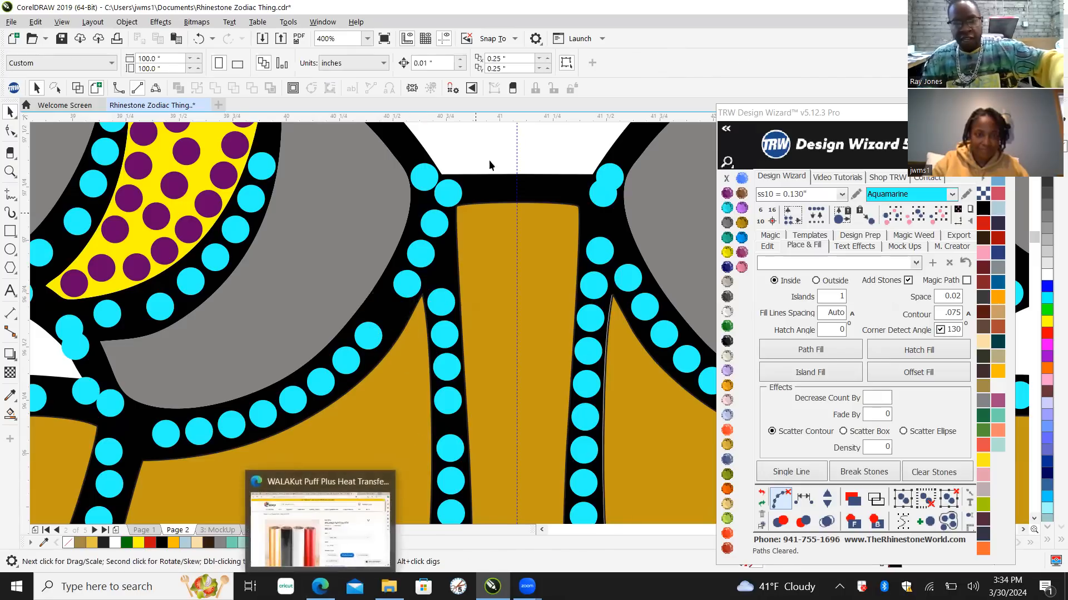
{"action": "left_click", "coordinate": [447, 190]}
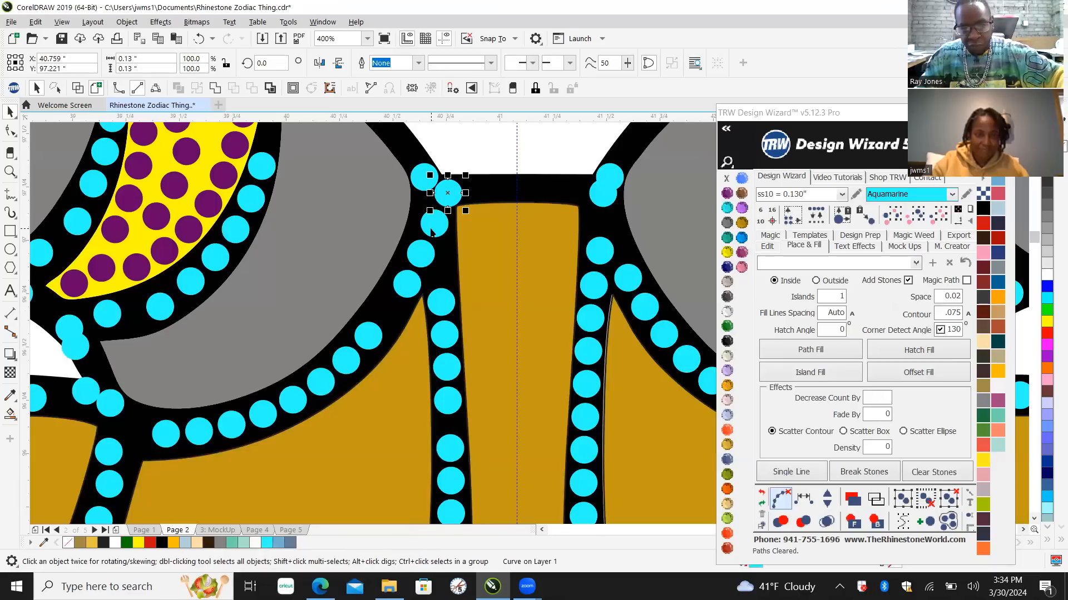
{"action": "left_click", "coordinate": [433, 225], "text": "shift"}
{"action": "left_click", "coordinate": [421, 254], "text": "shift"}
{"action": "left_click", "coordinate": [408, 284], "text": "shift"}
{"action": "left_click", "coordinate": [369, 337], "text": "shift"}
{"action": "left_click", "coordinate": [346, 360], "text": "shift"}
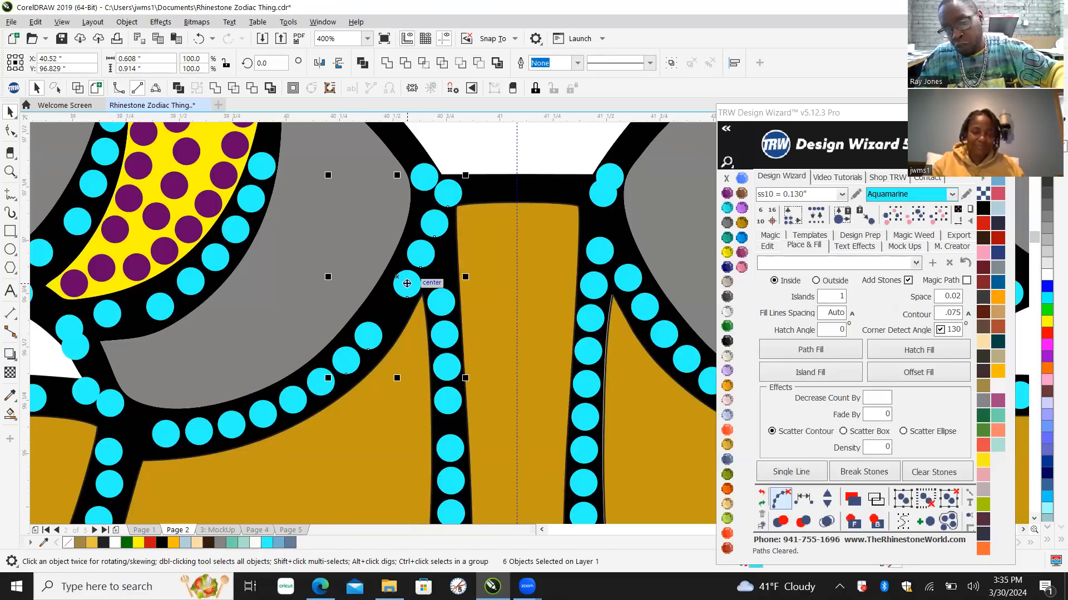
{"action": "left_click", "coordinate": [549, 143]}
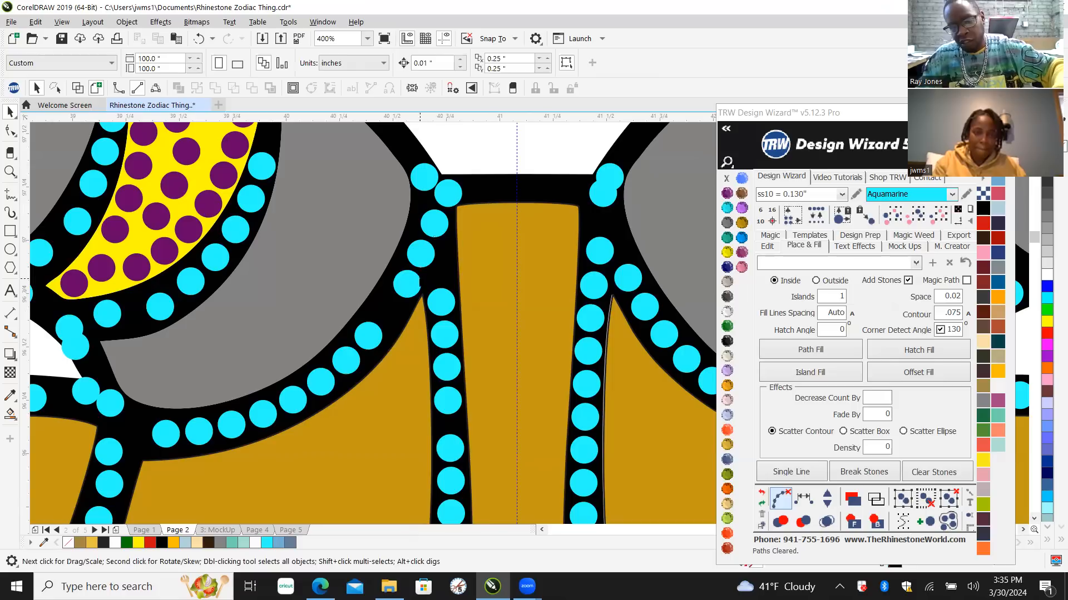
Step: Respace the four stones around the gap on the left horn's lower curve, adding one stone, and clear the guide path
{"action": "left_click", "coordinate": [408, 283]}
{"action": "left_click", "coordinate": [367, 336], "text": "shift"}
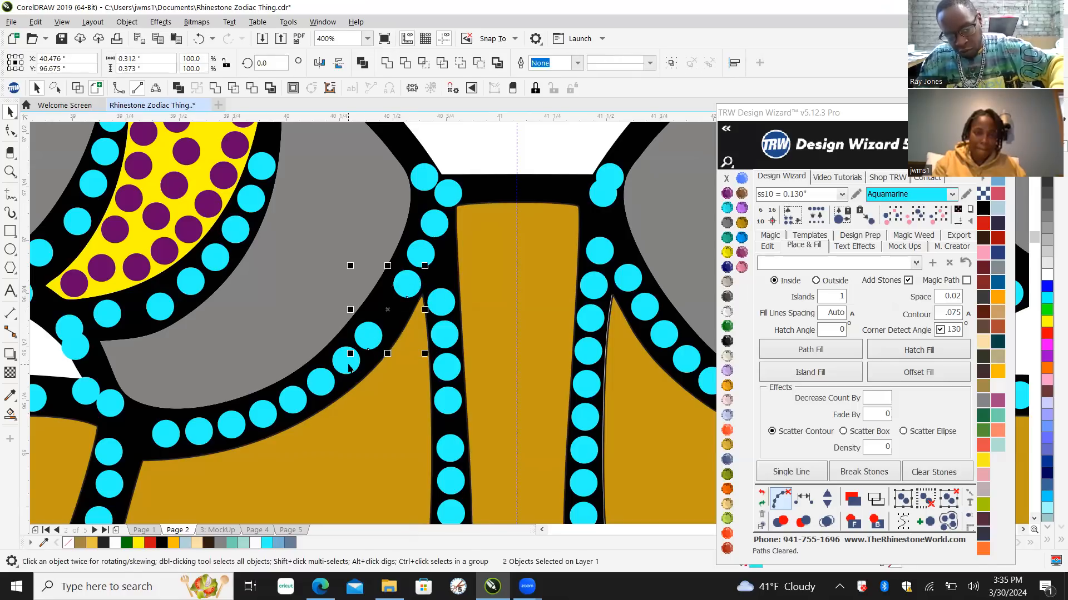
{"action": "left_click", "coordinate": [313, 384], "text": "shift"}
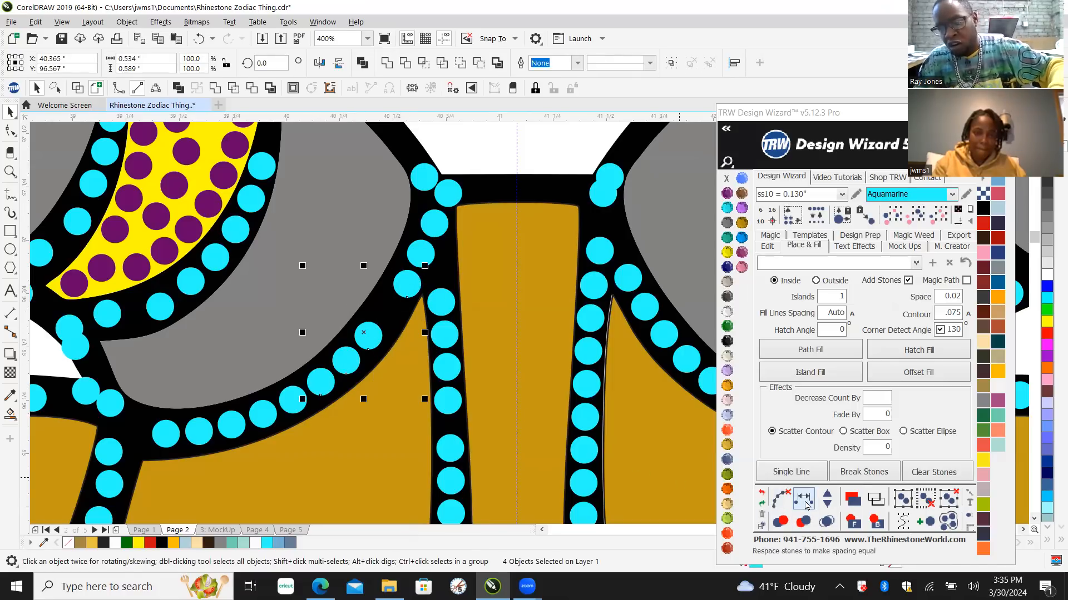
{"action": "left_click", "coordinate": [826, 499]}
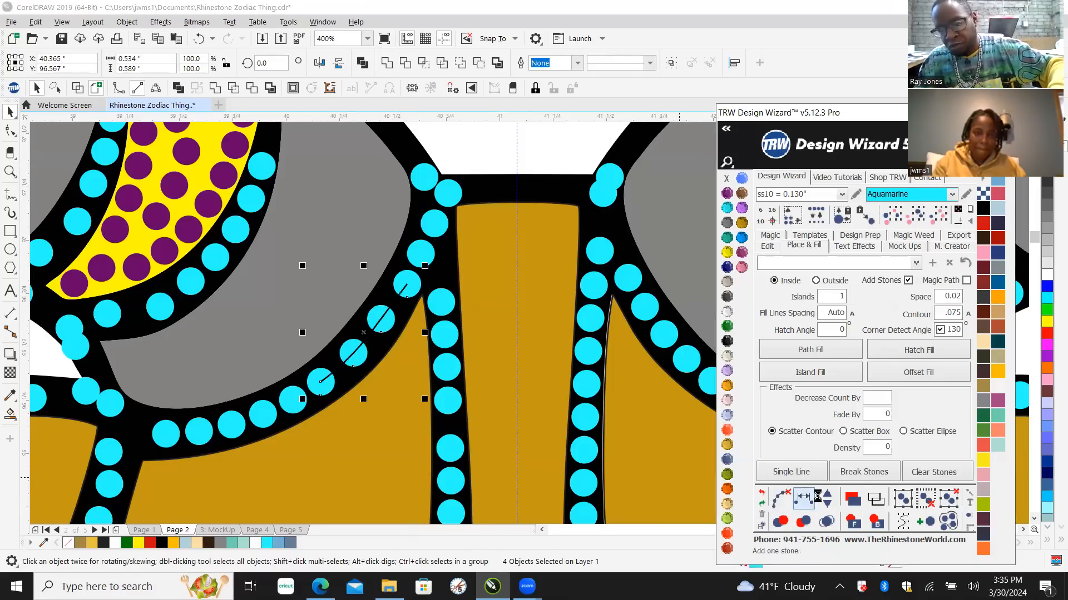
{"action": "left_click", "coordinate": [781, 499]}
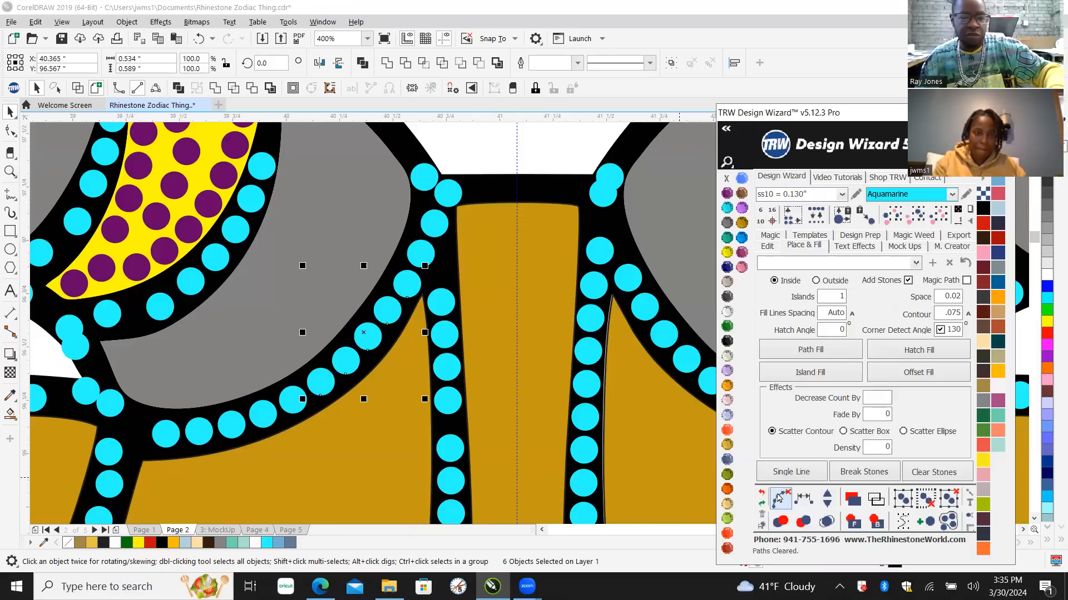
{"action": "left_click", "coordinate": [500, 141]}
Step: Delete the outer of the two crowded stones at the forehead's left corner and move the remaining one to about X 40.67, Y 97.24 inches
{"action": "scroll", "coordinate": [444, 290], "scroll_direction": "down", "scroll_amount": 2}
{"action": "scroll", "coordinate": [443, 290], "scroll_direction": "up", "scroll_amount": 3}
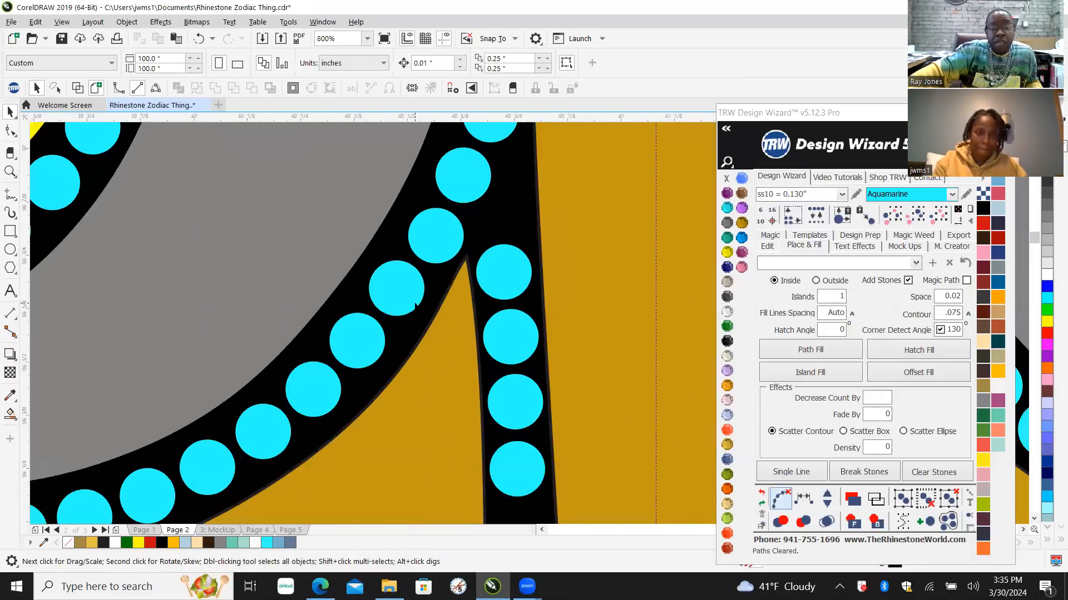
{"action": "scroll", "coordinate": [412, 311], "scroll_direction": "down", "scroll_amount": 1}
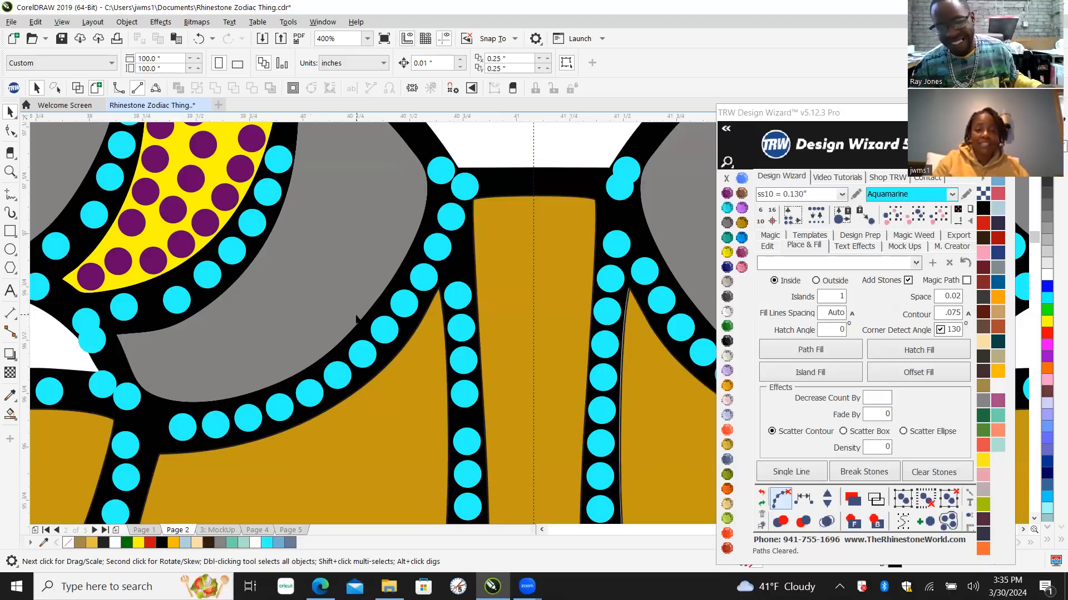
{"action": "scroll", "coordinate": [359, 314], "scroll_direction": "up", "scroll_amount": 2}
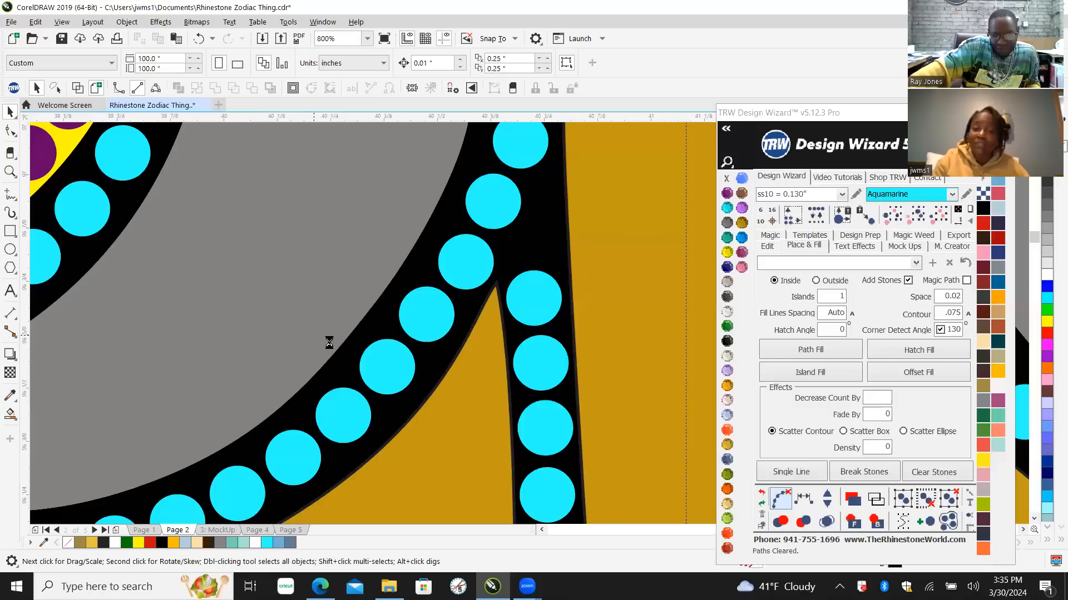
{"action": "scroll", "coordinate": [329, 343], "scroll_direction": "down", "scroll_amount": 4}
{"action": "scroll", "coordinate": [408, 340], "scroll_direction": "down", "scroll_amount": 1}
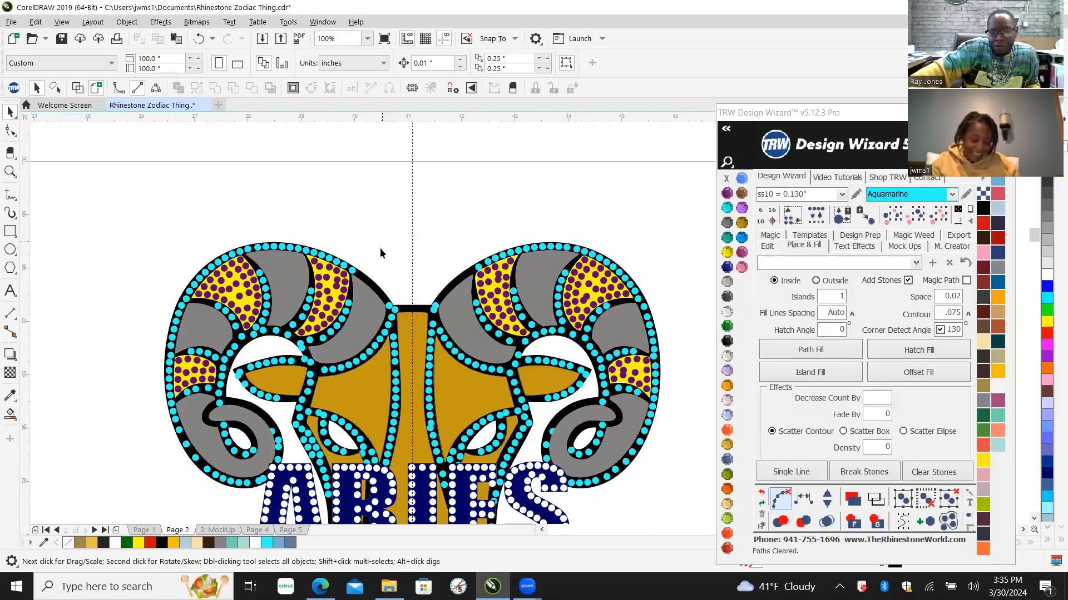
{"action": "scroll", "coordinate": [393, 323], "scroll_direction": "up", "scroll_amount": 5}
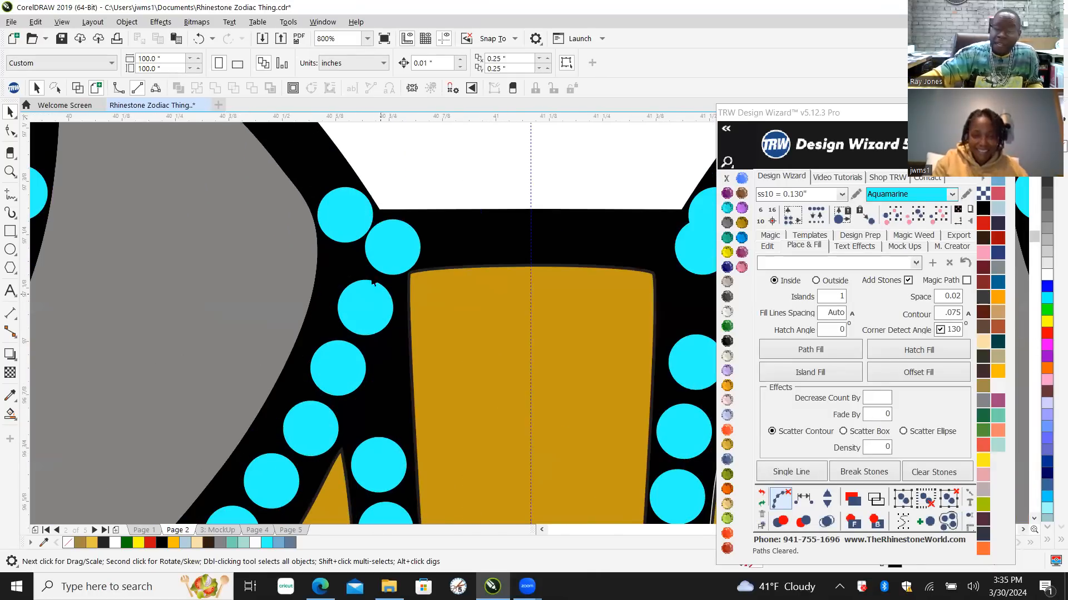
{"action": "left_click", "coordinate": [333, 204]}
{"action": "key", "text": "Delete"}
{"action": "left_click", "coordinate": [398, 256]}
{"action": "scroll", "coordinate": [398, 256], "scroll_direction": "up", "scroll_amount": 1}
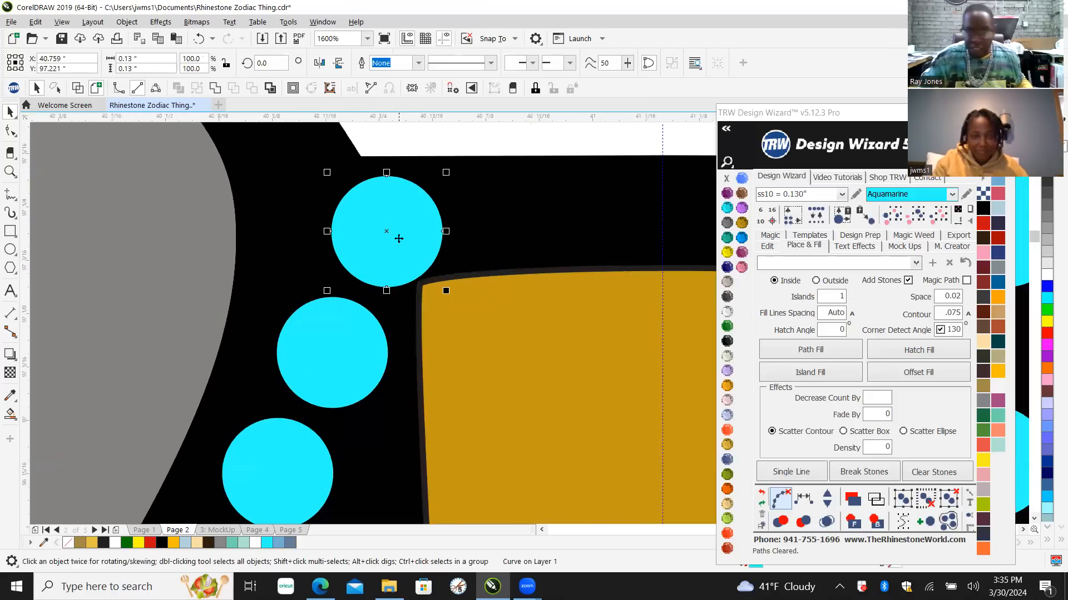
{"action": "left_click_drag", "start_coordinate": [439, 235], "coordinate": [356, 221]}
{"action": "scroll", "coordinate": [355, 221], "scroll_direction": "down", "scroll_amount": 3}
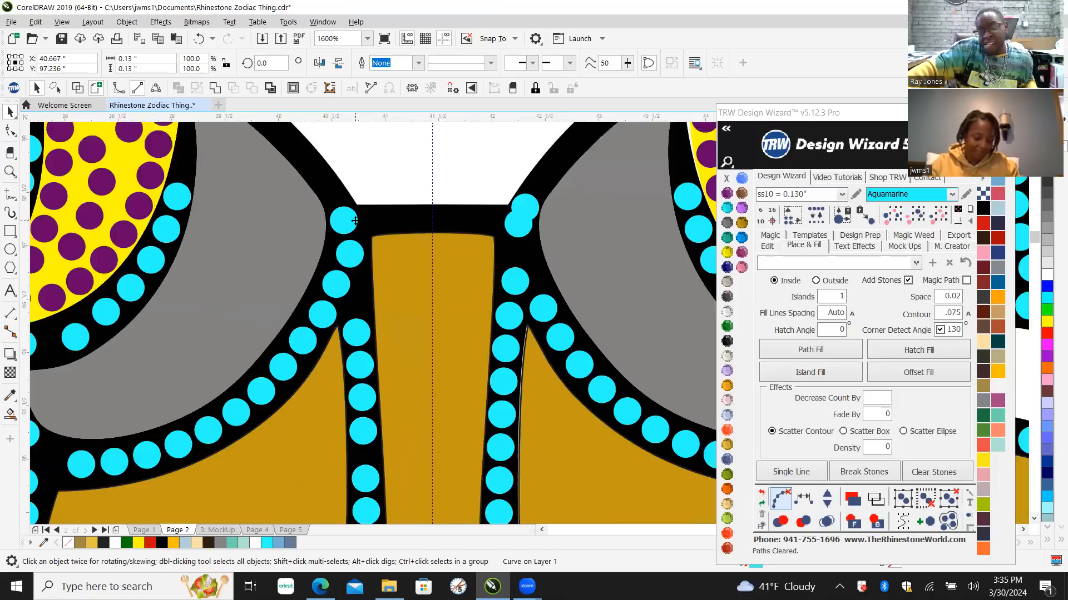
Step: Delete the upper overlapping stone at the forehead's right corner and move the remaining one to about X 41.49, Y 97.23 inches
{"action": "scroll", "coordinate": [421, 208], "scroll_direction": "up", "scroll_amount": 2}
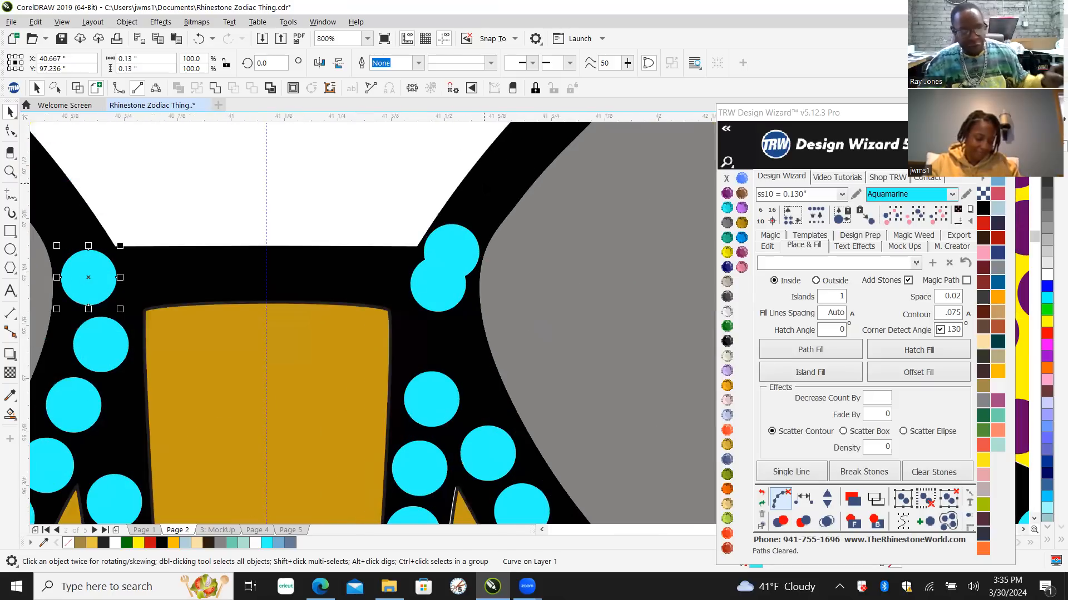
{"action": "left_click", "coordinate": [454, 234]}
{"action": "key", "text": "Delete"}
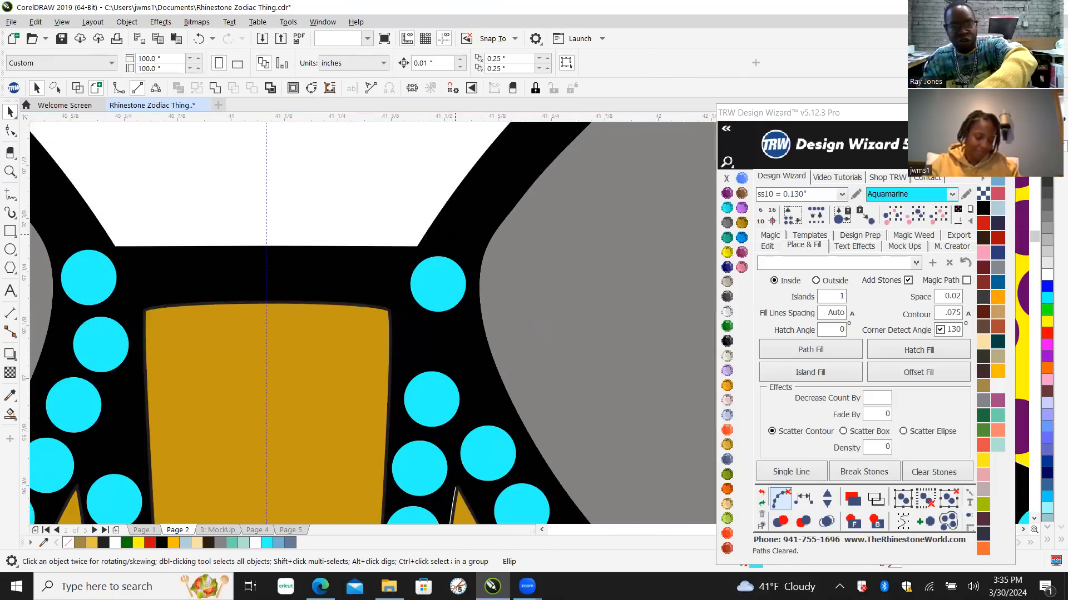
{"action": "scroll", "coordinate": [434, 273], "scroll_direction": "up", "scroll_amount": 1}
{"action": "left_click_drag", "start_coordinate": [436, 287], "coordinate": [444, 282]}
{"action": "scroll", "coordinate": [491, 279], "scroll_direction": "down", "scroll_amount": 1}
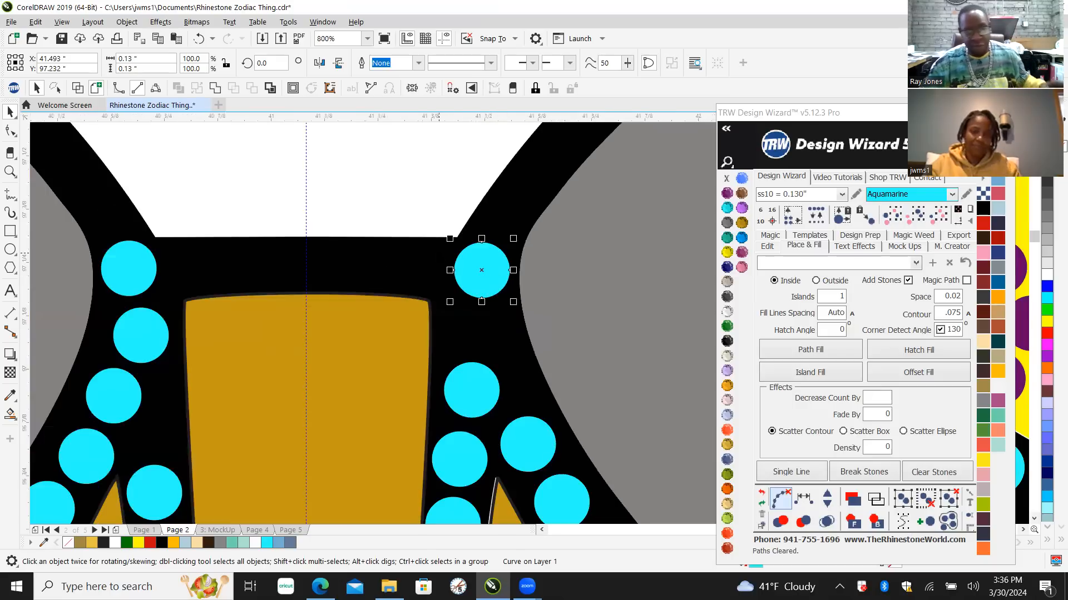
Step: Fill the forehead line between its two corner stones with four evenly spaced stones and clear the guide path
{"action": "left_click", "coordinate": [143, 268], "text": "shift"}
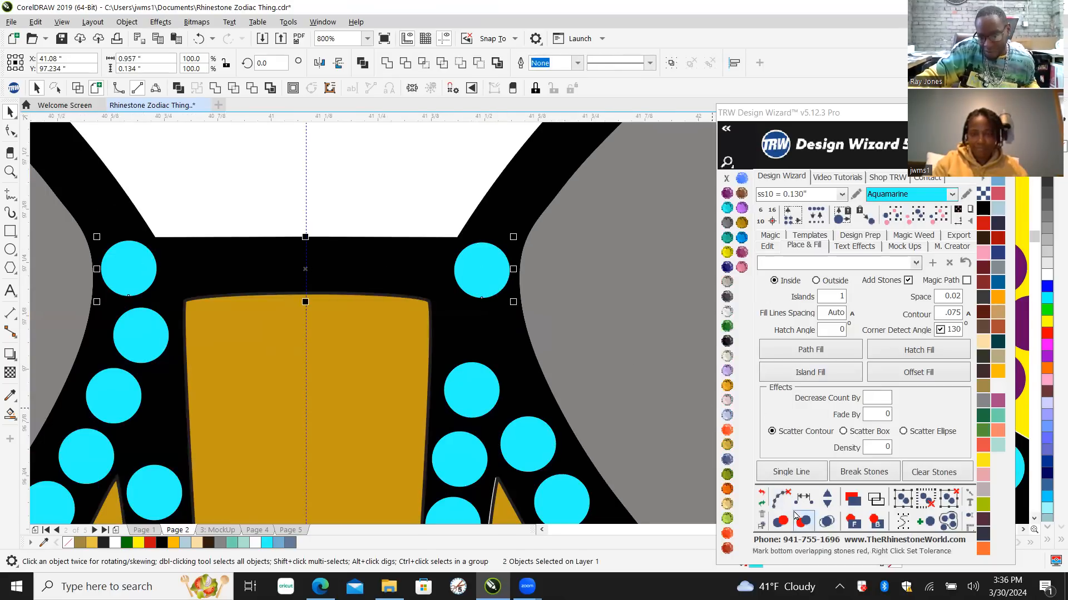
{"action": "left_click", "coordinate": [829, 494]}
{"action": "left_click", "coordinate": [828, 495]}
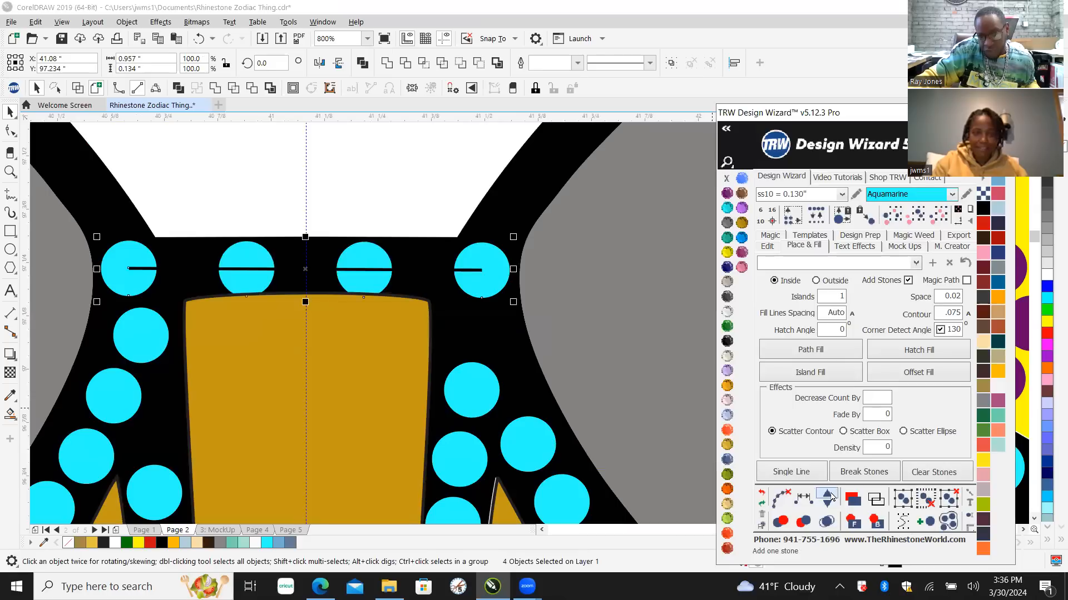
{"action": "left_click", "coordinate": [829, 495]}
{"action": "left_click", "coordinate": [828, 494]}
{"action": "left_click", "coordinate": [829, 495]}
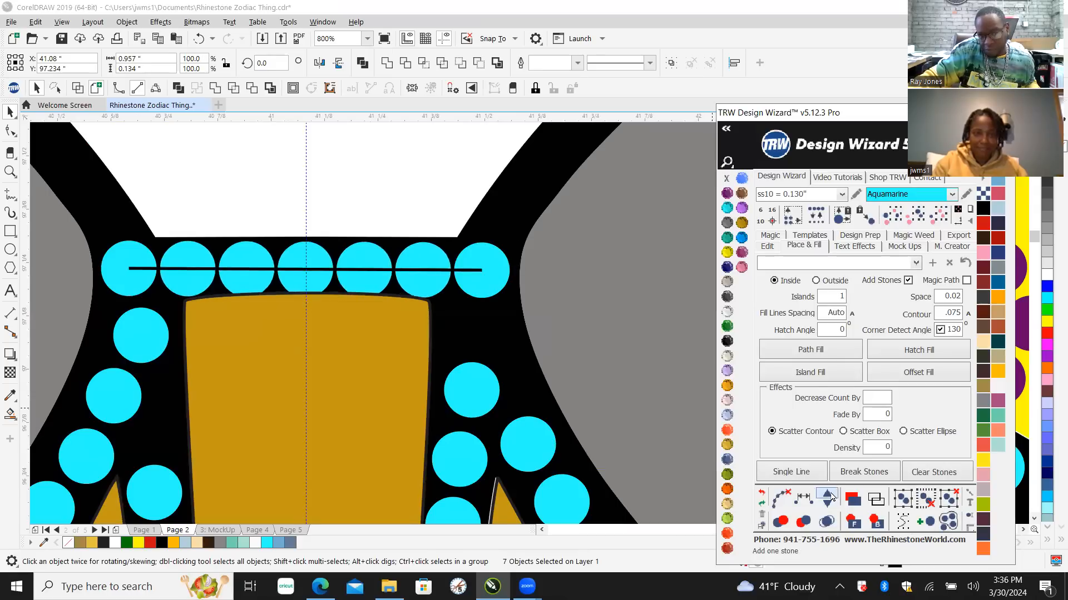
{"action": "left_click", "coordinate": [826, 504]}
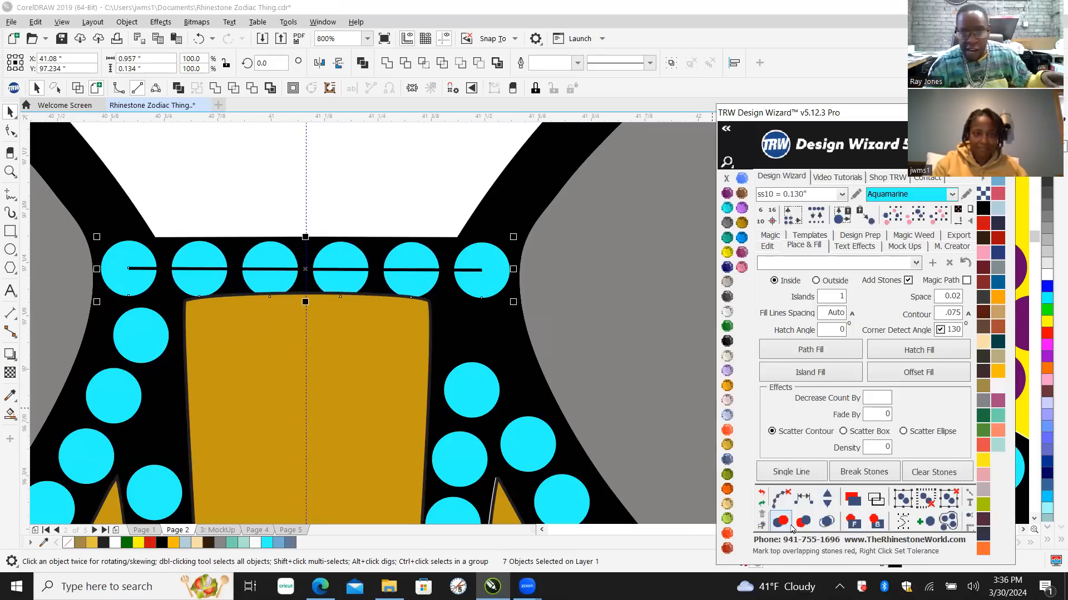
{"action": "left_click", "coordinate": [773, 497]}
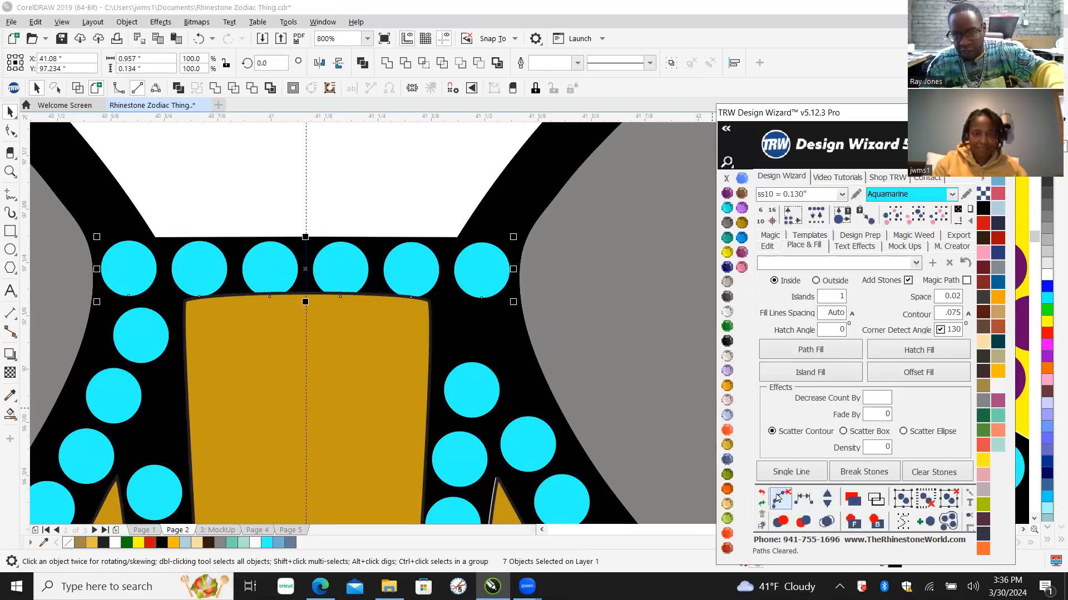
Step: Examine the forehead stone row up close and the whole ram outline for remaining gaps
{"action": "scroll", "coordinate": [285, 159], "scroll_direction": "down", "scroll_amount": 2}
{"action": "scroll", "coordinate": [285, 160], "scroll_direction": "down", "scroll_amount": 3}
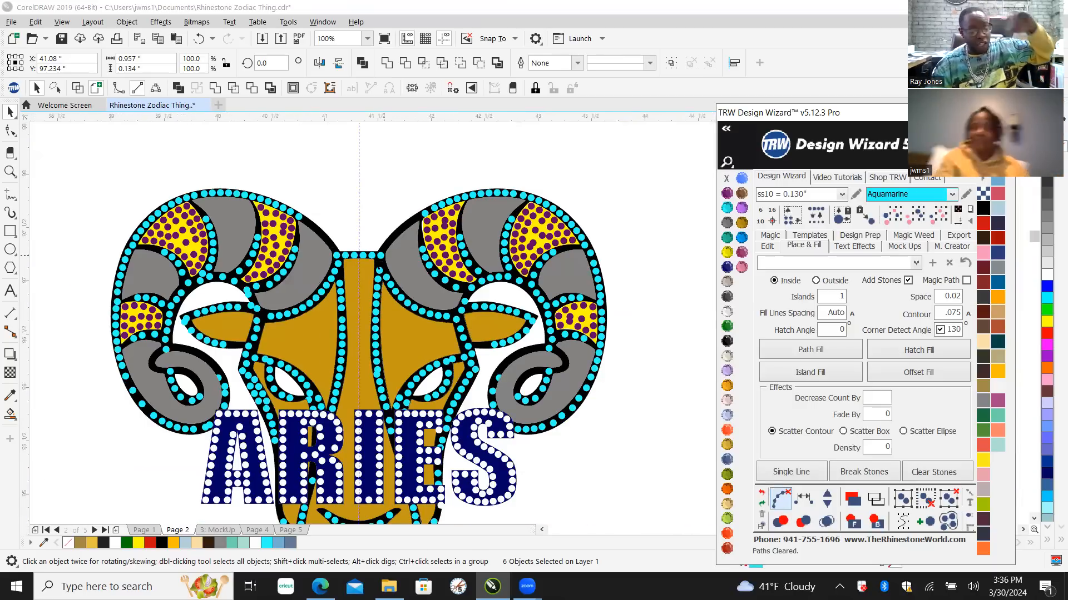
{"action": "scroll", "coordinate": [388, 251], "scroll_direction": "up", "scroll_amount": 1}
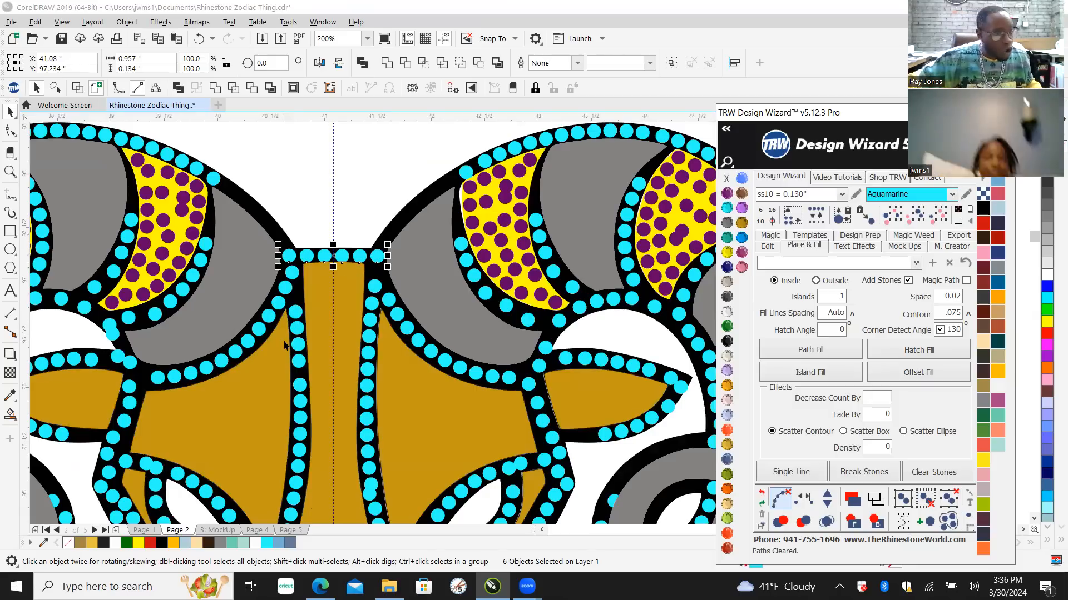
{"action": "left_click", "coordinate": [293, 205]}
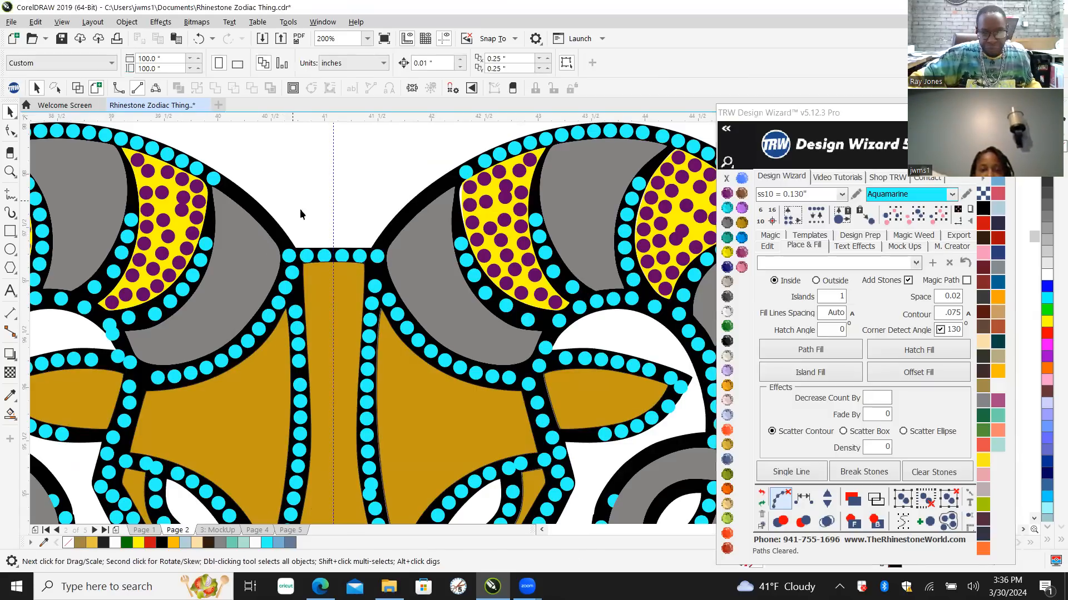
{"action": "scroll", "coordinate": [295, 205], "scroll_direction": "up", "scroll_amount": 3}
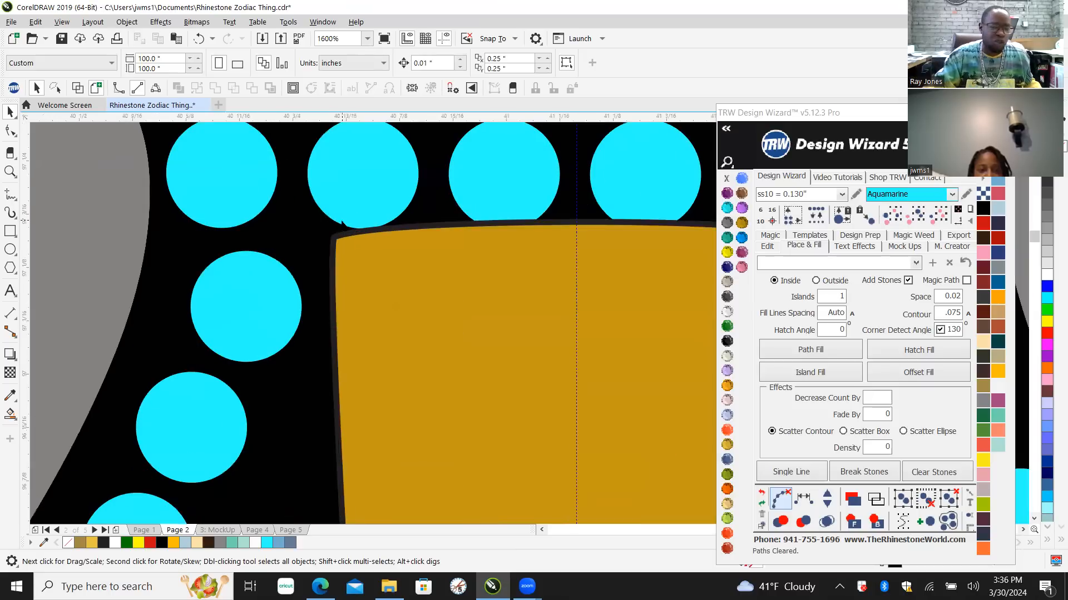
{"action": "scroll", "coordinate": [355, 245], "scroll_direction": "down", "scroll_amount": 1}
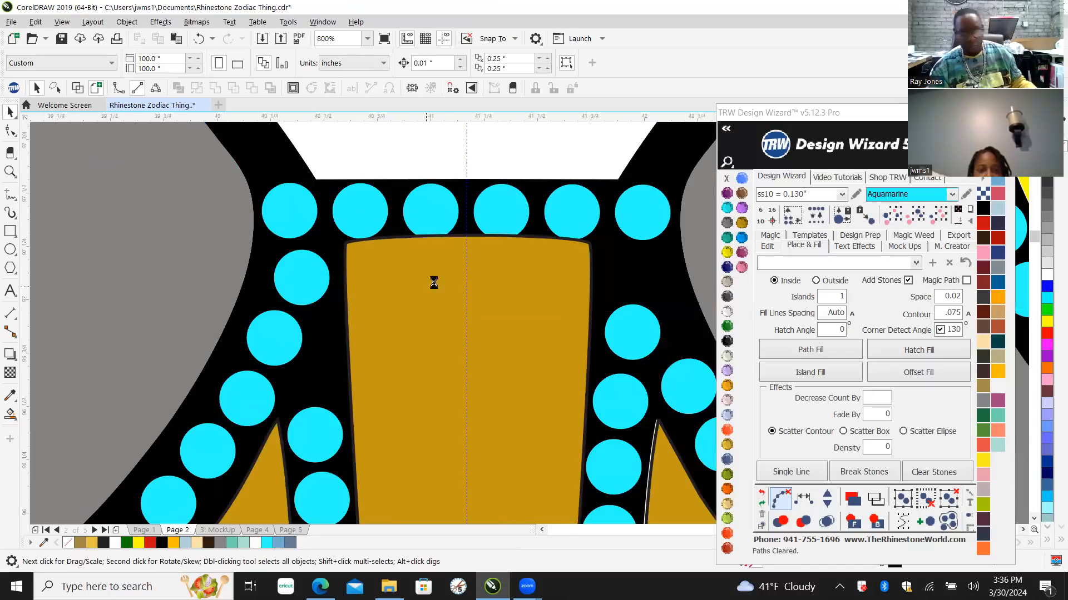
{"action": "scroll", "coordinate": [433, 282], "scroll_direction": "down", "scroll_amount": 2}
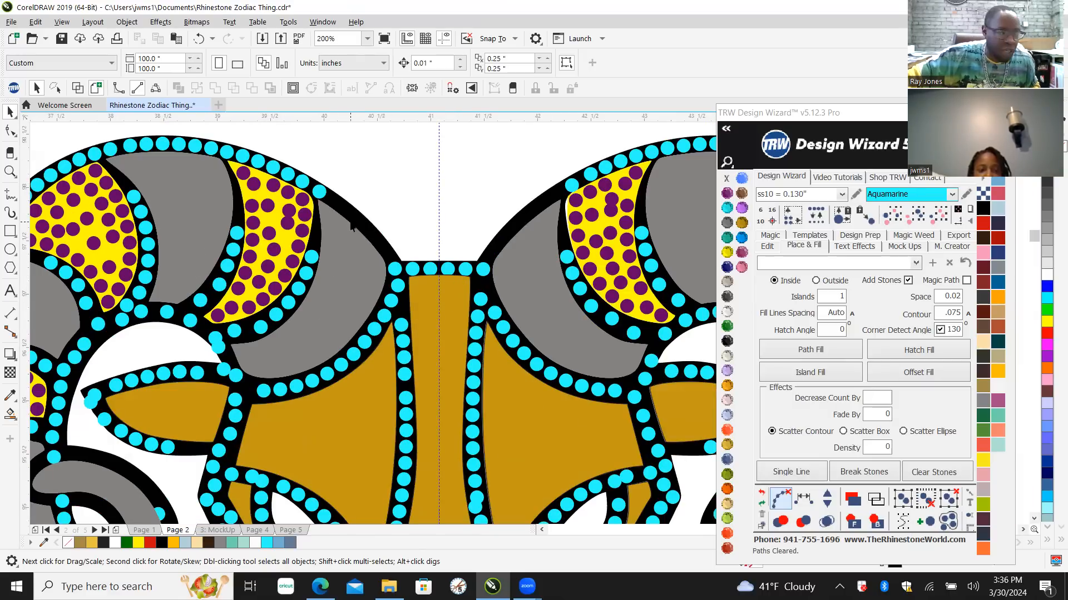
{"action": "scroll", "coordinate": [317, 254], "scroll_direction": "down", "scroll_amount": 1}
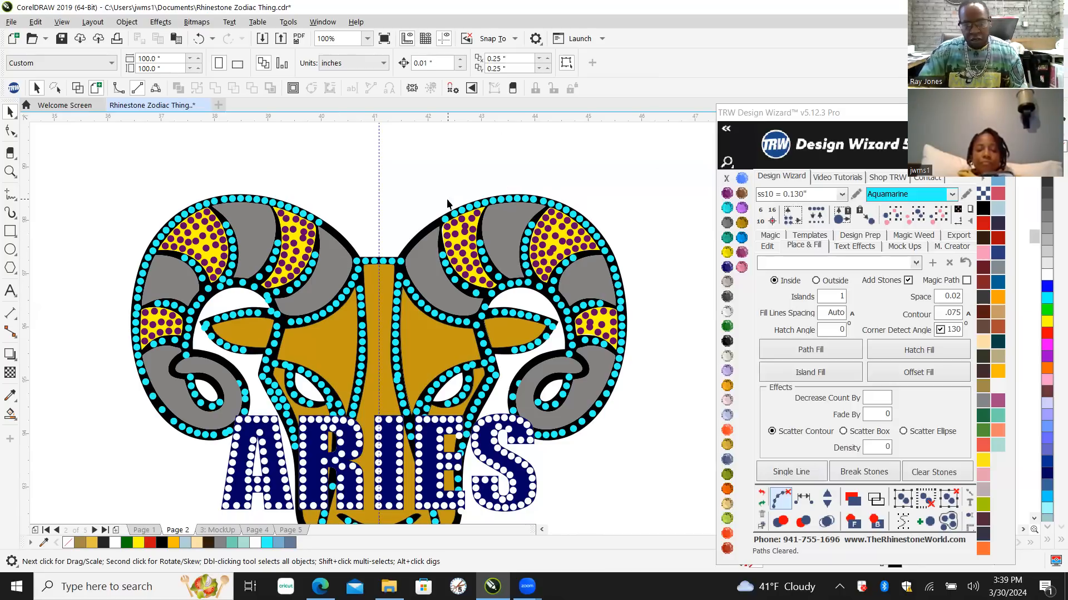
Step: Copy the last stone on the left horn's upper edge into the bare stretch leading down to the forehead corner
{"action": "scroll", "coordinate": [448, 192], "scroll_direction": "down", "scroll_amount": 1}
{"action": "scroll", "coordinate": [396, 214], "scroll_direction": "up", "scroll_amount": 3}
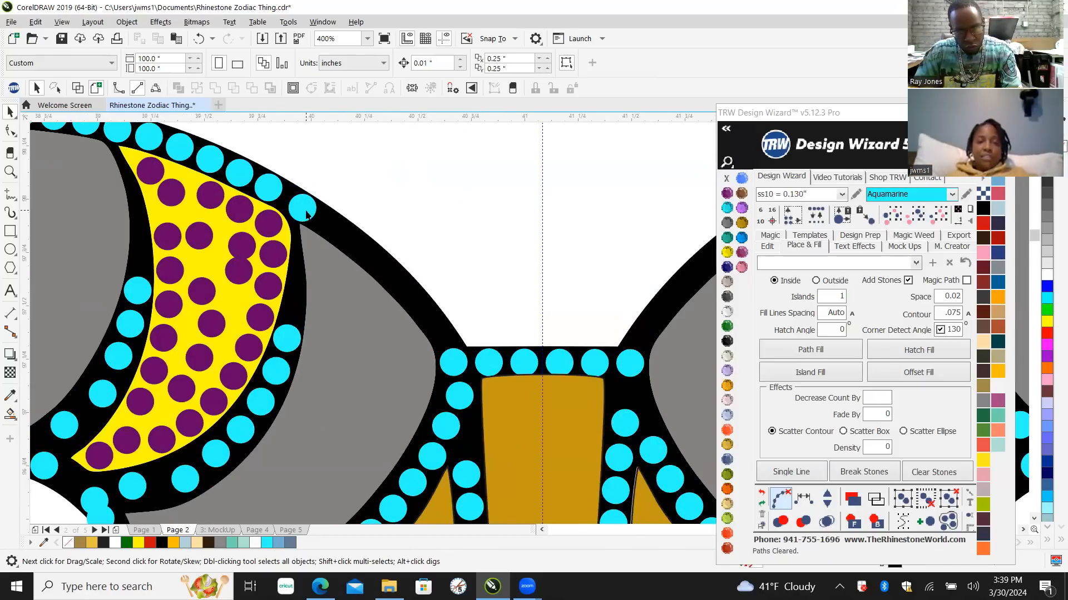
{"action": "left_click_drag", "start_coordinate": [301, 214], "coordinate": [387, 271]}
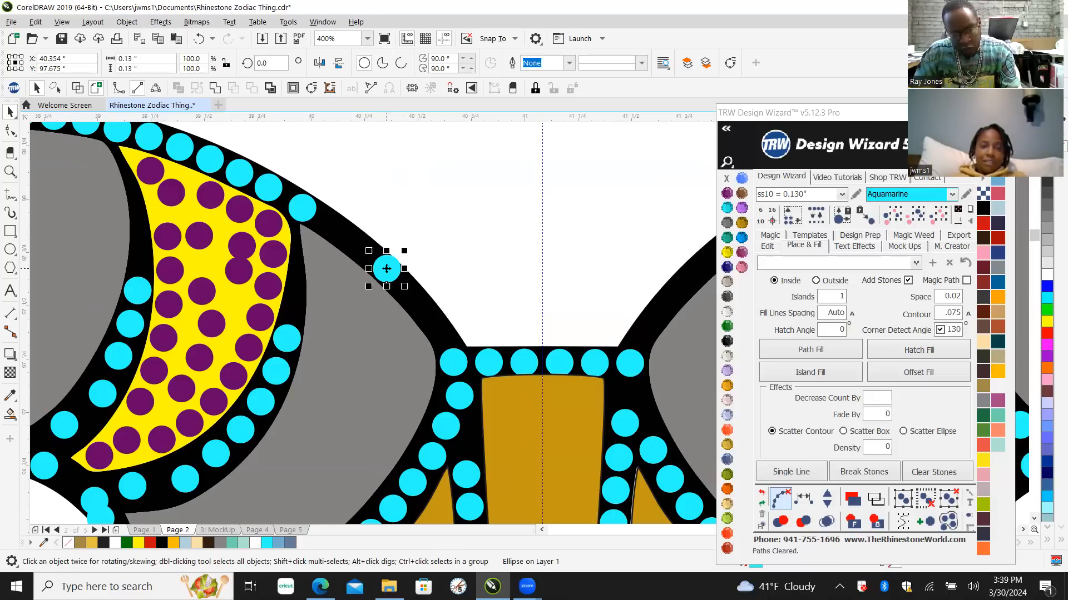
Step: Respace the four stones along the left horn's upper edge down to the forehead corner, adding five stones, and clear the guide path
{"action": "left_click", "coordinate": [267, 192]}
{"action": "left_click", "coordinate": [304, 211], "text": "shift"}
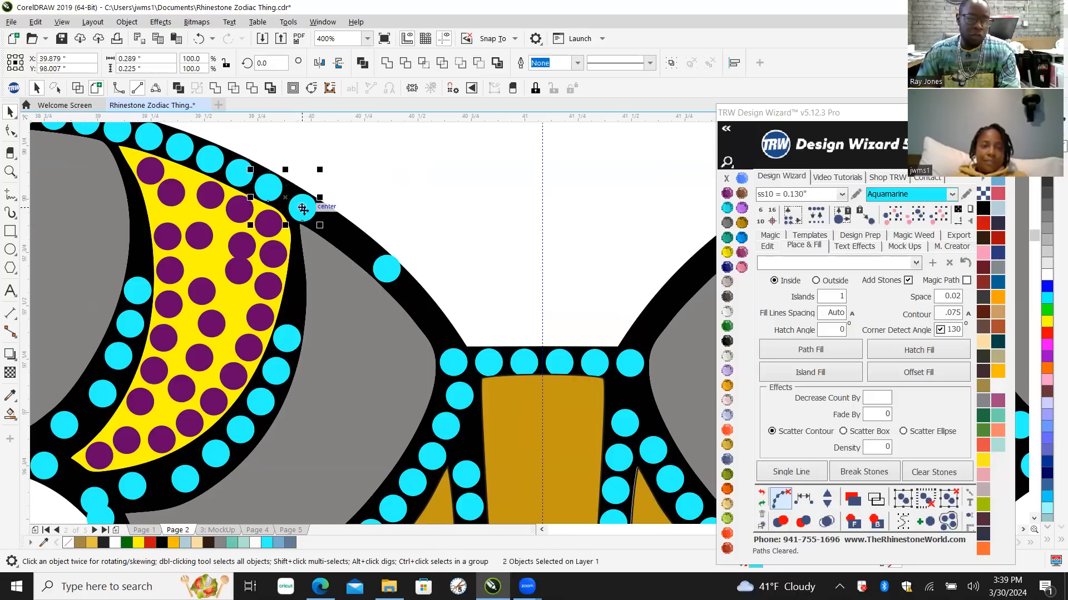
{"action": "left_click", "coordinate": [389, 271], "text": "shift"}
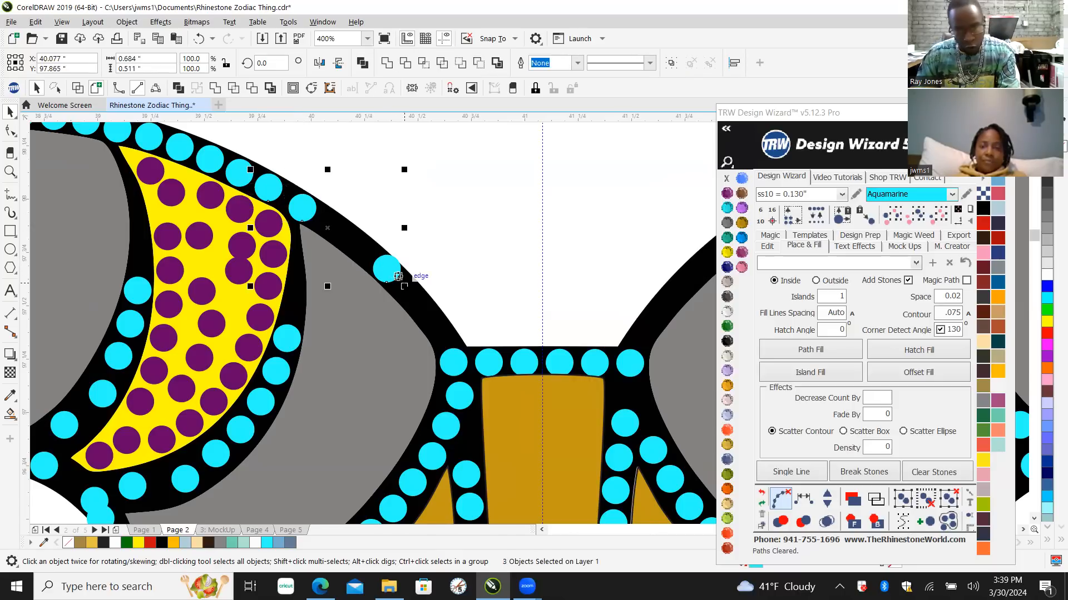
{"action": "left_click", "coordinate": [452, 367], "text": "shift"}
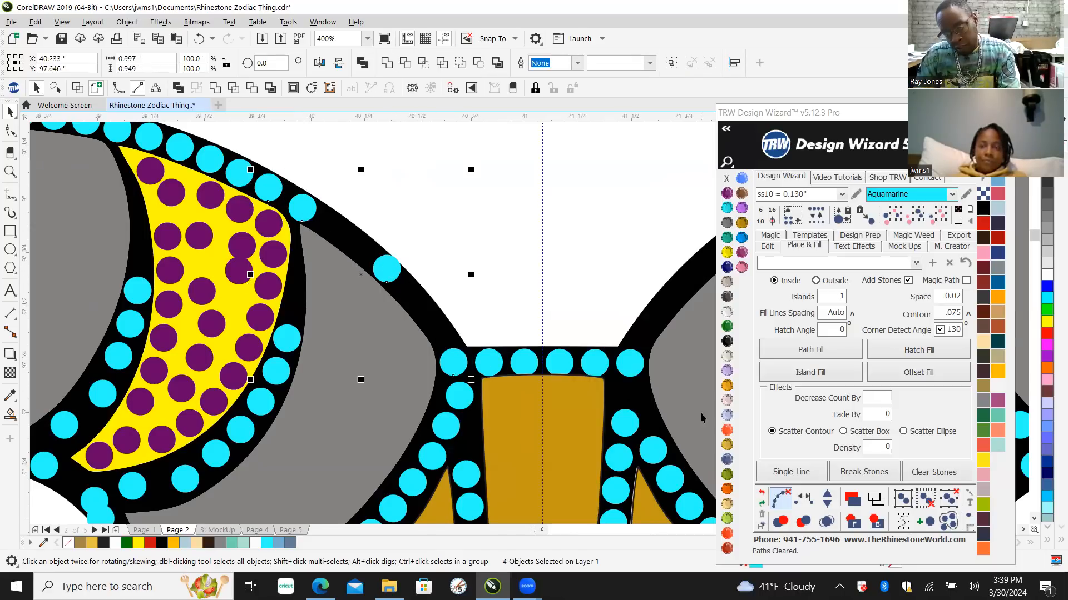
{"action": "left_click", "coordinate": [805, 498]}
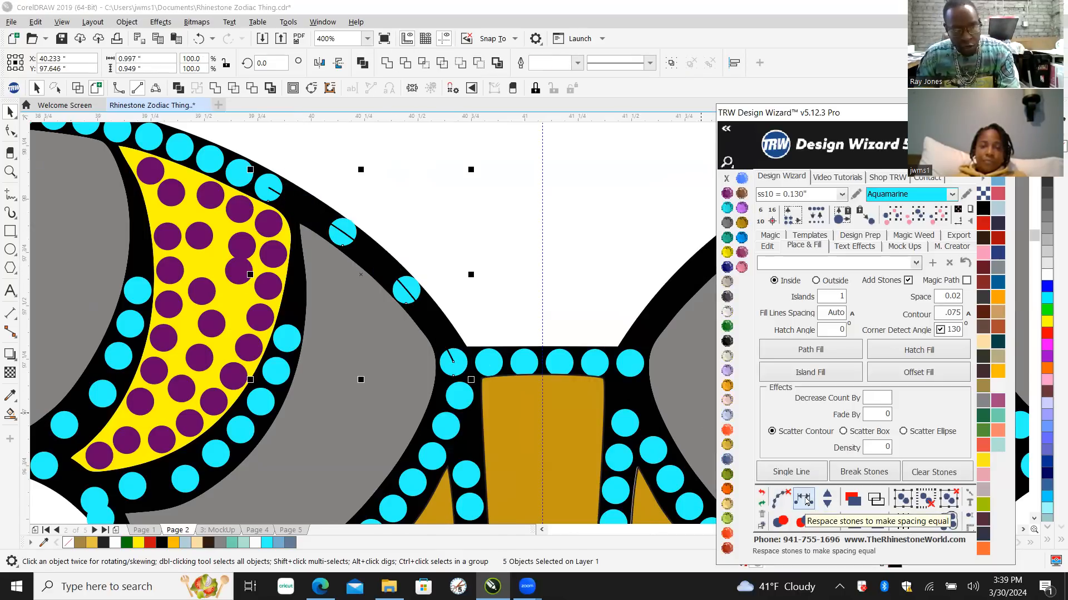
{"action": "left_click", "coordinate": [827, 497]}
{"action": "left_click", "coordinate": [826, 498]}
{"action": "left_click", "coordinate": [827, 498]}
{"action": "left_click", "coordinate": [827, 498]}
{"action": "left_click", "coordinate": [826, 498]}
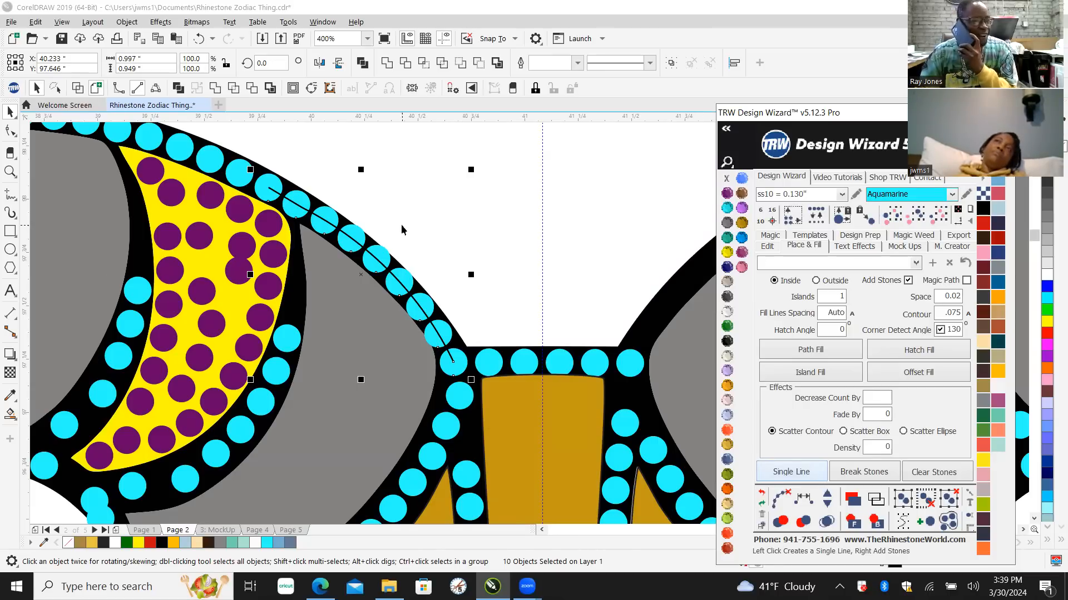
{"action": "left_click", "coordinate": [780, 496]}
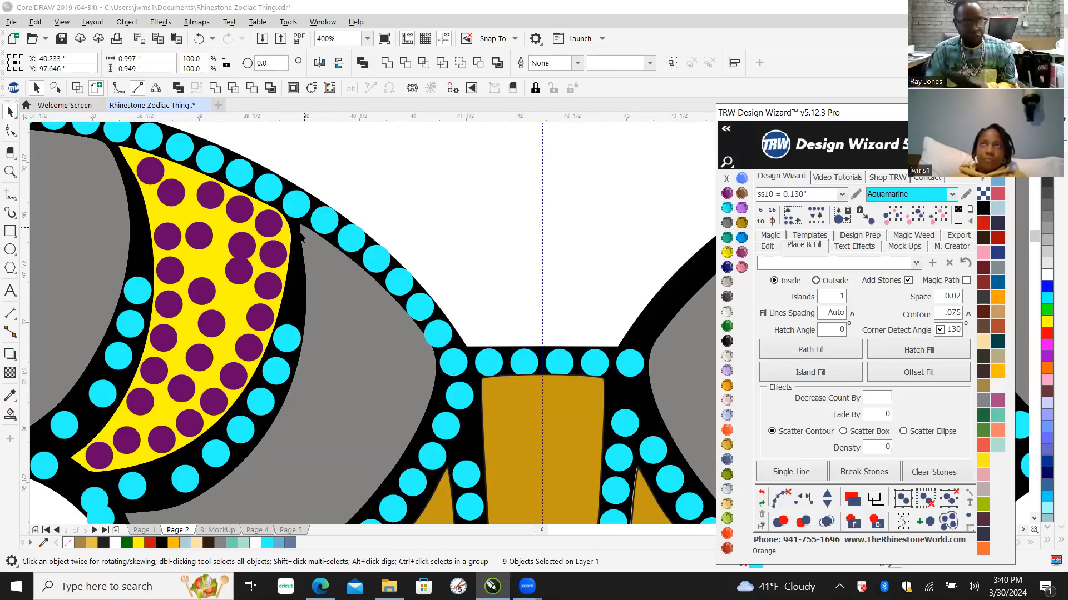
{"action": "scroll", "coordinate": [300, 236], "scroll_direction": "down", "scroll_amount": 3}
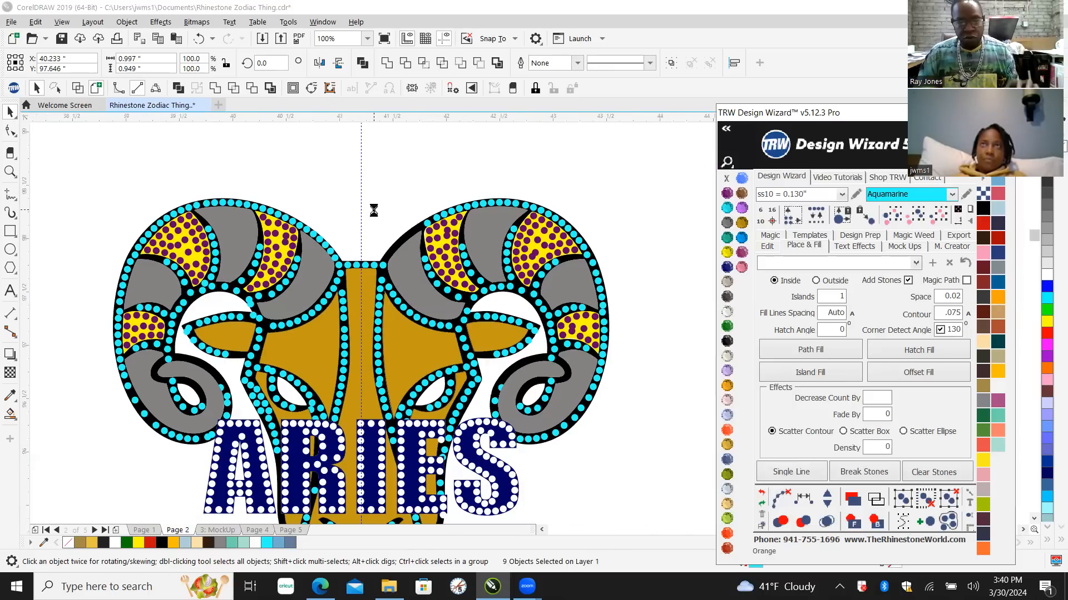
Step: Copy the nine stones on the left horn's upper edge, mirror them horizontally, and place them along the right horn's bare upper edge
{"action": "scroll", "coordinate": [371, 210], "scroll_direction": "up", "scroll_amount": 1}
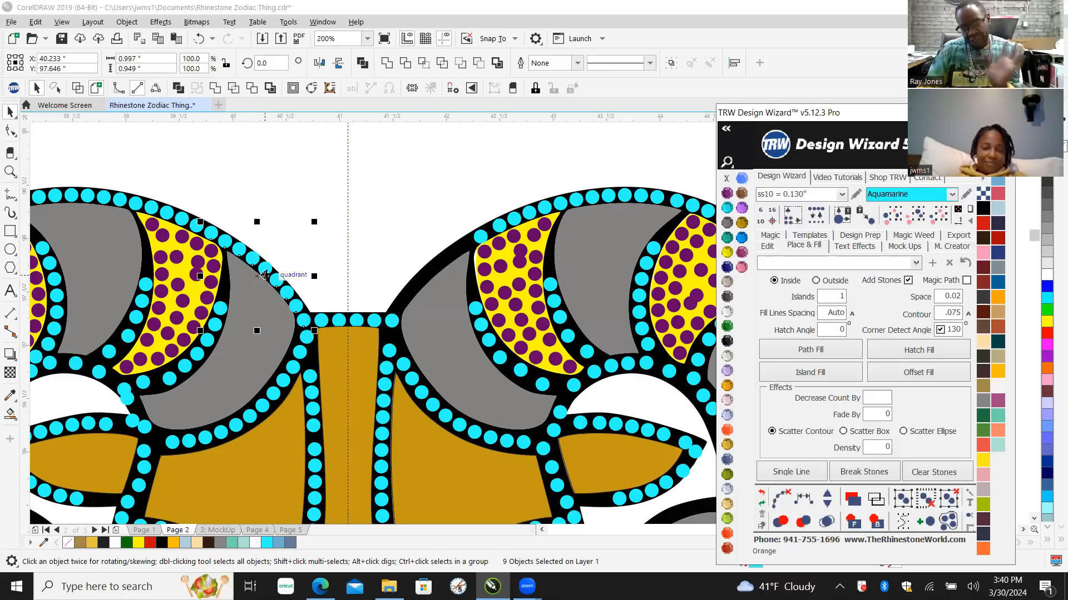
{"action": "left_click_drag", "start_coordinate": [263, 269], "coordinate": [404, 290]}
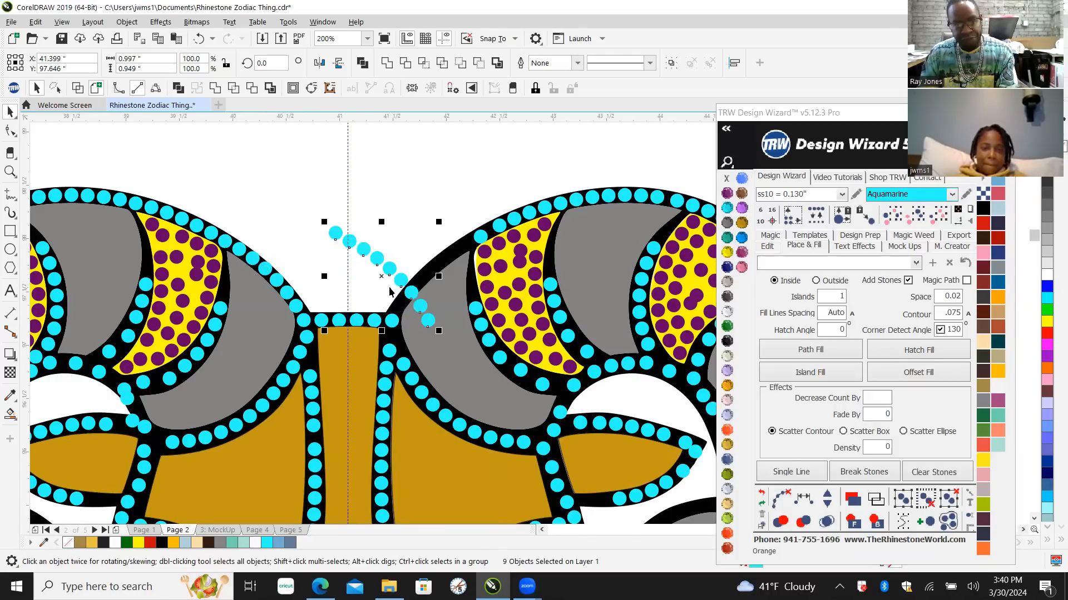
{"action": "left_click", "coordinate": [319, 63]}
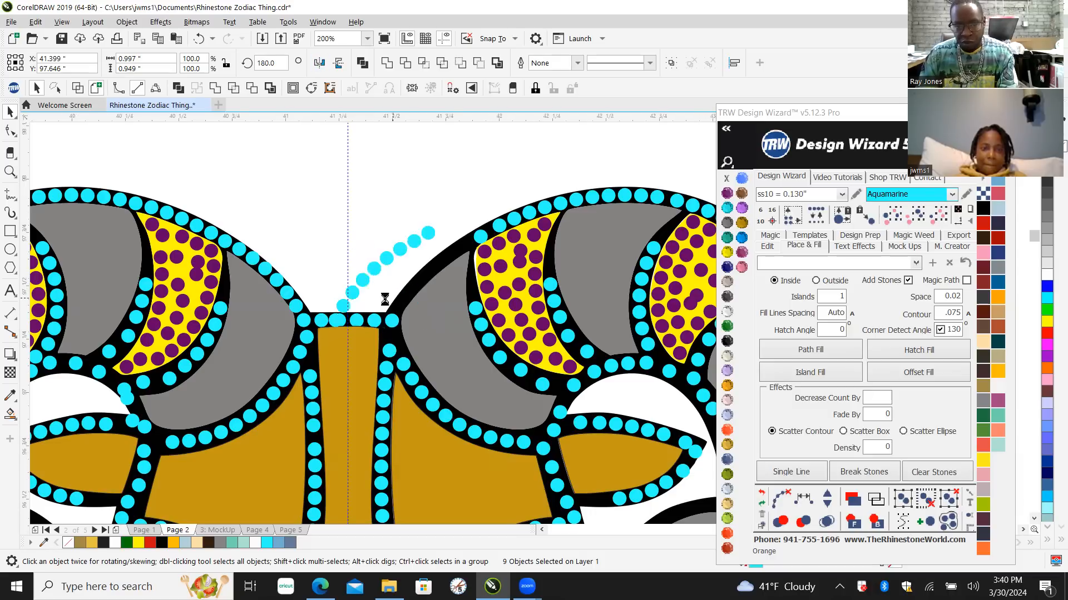
{"action": "scroll", "coordinate": [384, 298], "scroll_direction": "up", "scroll_amount": 1}
{"action": "left_click_drag", "start_coordinate": [332, 260], "coordinate": [403, 292]}
Step: Check the right forehead corner in wireframe view and delete the duplicate stone stacked there
{"action": "scroll", "coordinate": [412, 324], "scroll_direction": "up", "scroll_amount": 1}
{"action": "scroll", "coordinate": [412, 324], "scroll_direction": "up", "scroll_amount": 3}
{"action": "scroll", "coordinate": [403, 292], "scroll_direction": "down", "scroll_amount": 2}
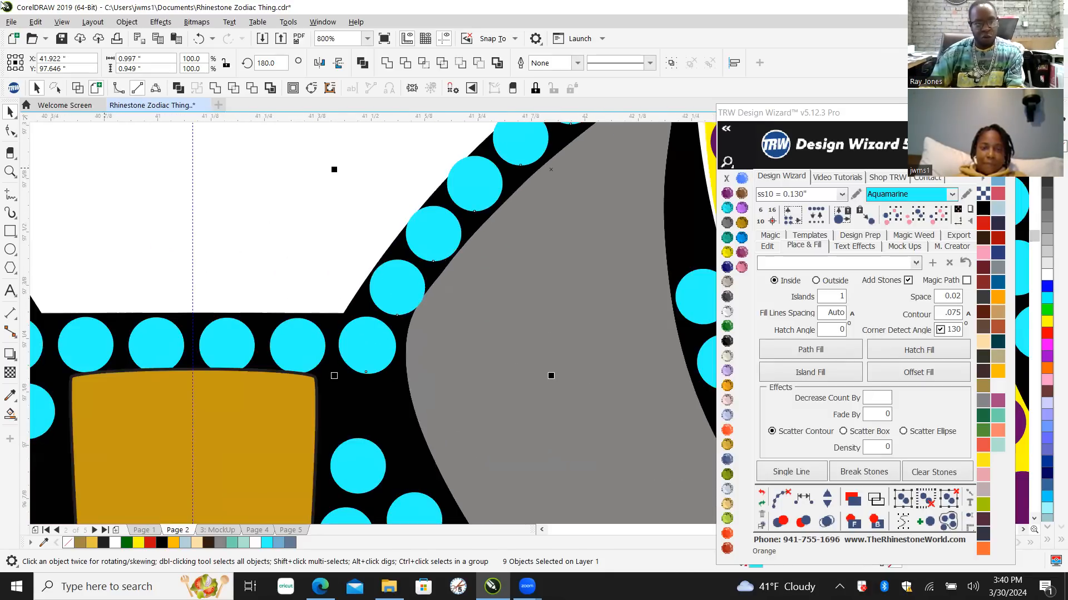
{"action": "key", "text": "shift+F9"}
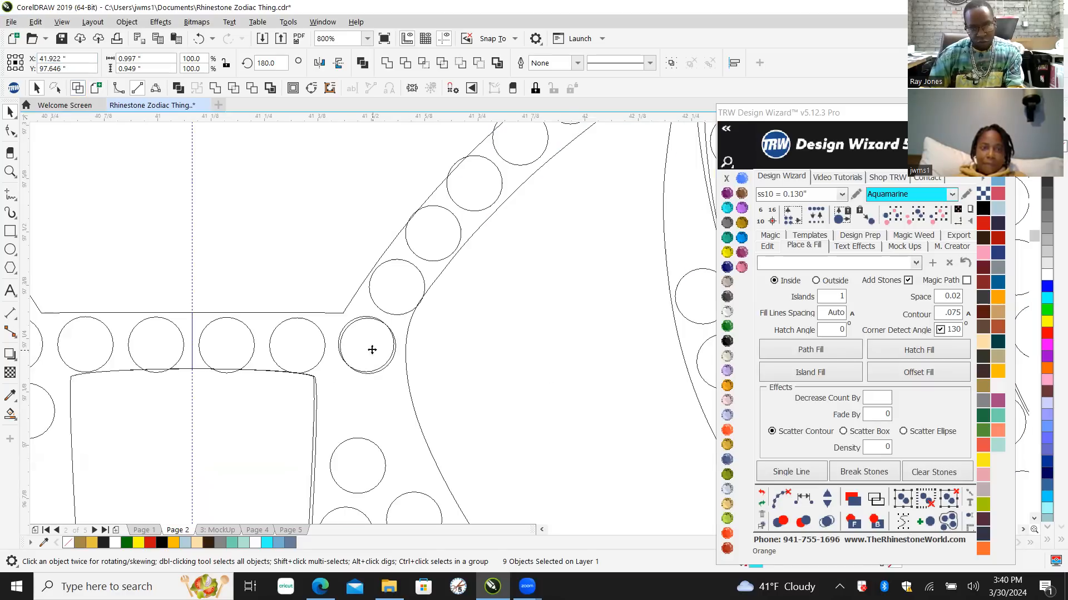
{"action": "scroll", "coordinate": [372, 349], "scroll_direction": "up", "scroll_amount": 3}
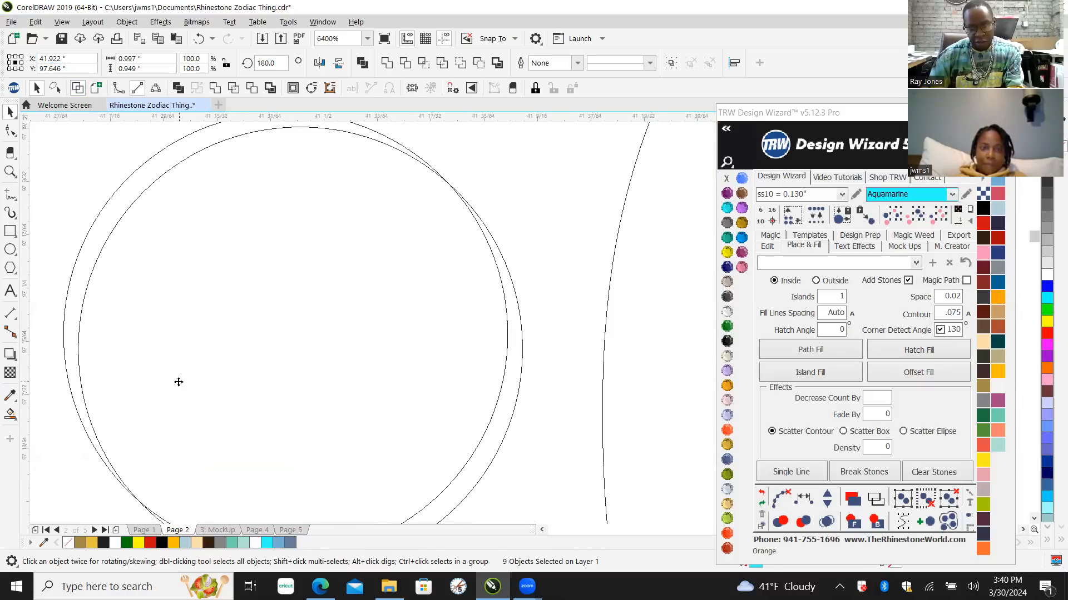
{"action": "scroll", "coordinate": [334, 342], "scroll_direction": "down", "scroll_amount": 2}
{"action": "scroll", "coordinate": [402, 336], "scroll_direction": "down", "scroll_amount": 2}
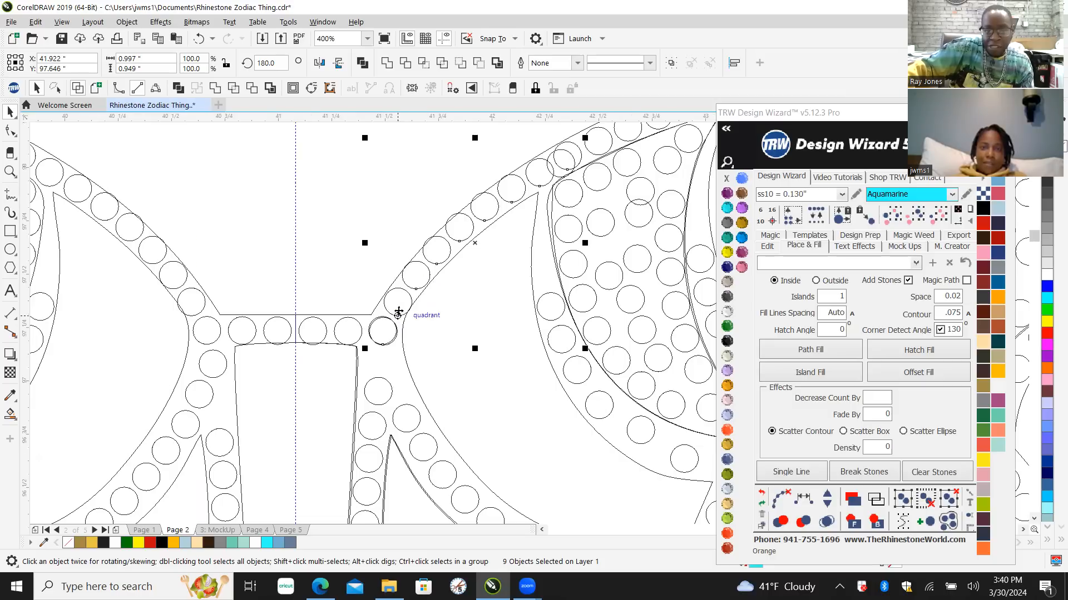
{"action": "scroll", "coordinate": [398, 309], "scroll_direction": "up", "scroll_amount": 2}
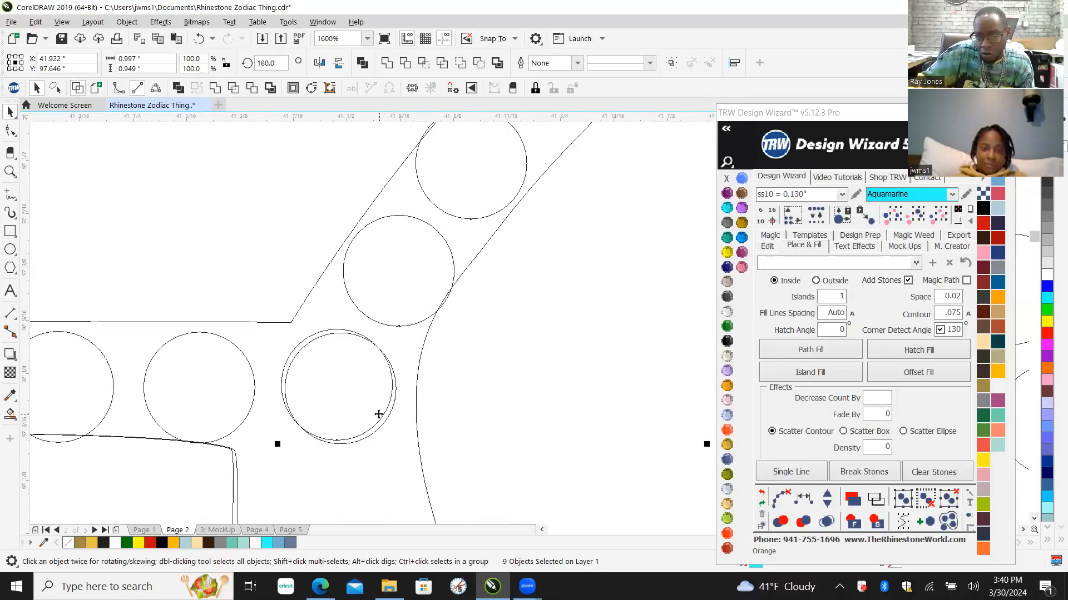
{"action": "scroll", "coordinate": [380, 412], "scroll_direction": "up", "scroll_amount": 1}
{"action": "scroll", "coordinate": [386, 433], "scroll_direction": "up", "scroll_amount": 2}
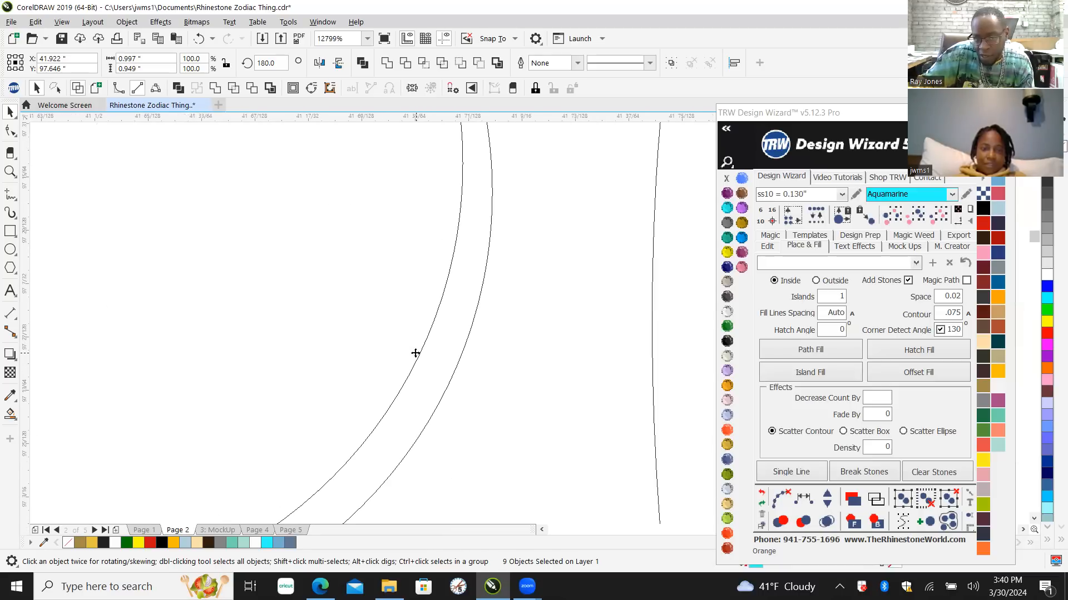
{"action": "left_click", "coordinate": [457, 342]}
{"action": "scroll", "coordinate": [458, 346], "scroll_direction": "down", "scroll_amount": 6}
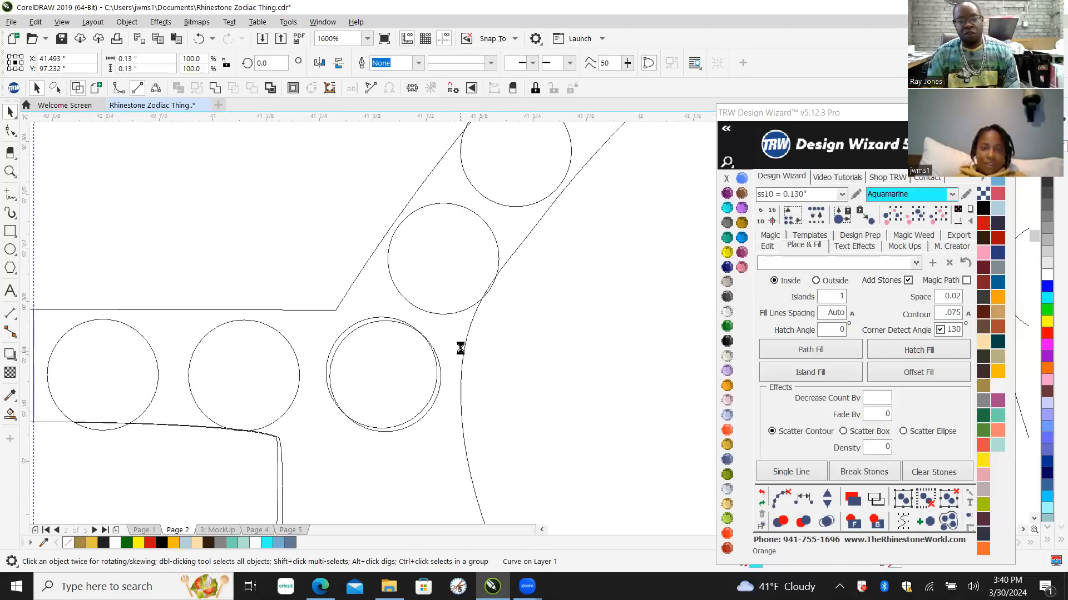
{"action": "key", "text": "Delete"}
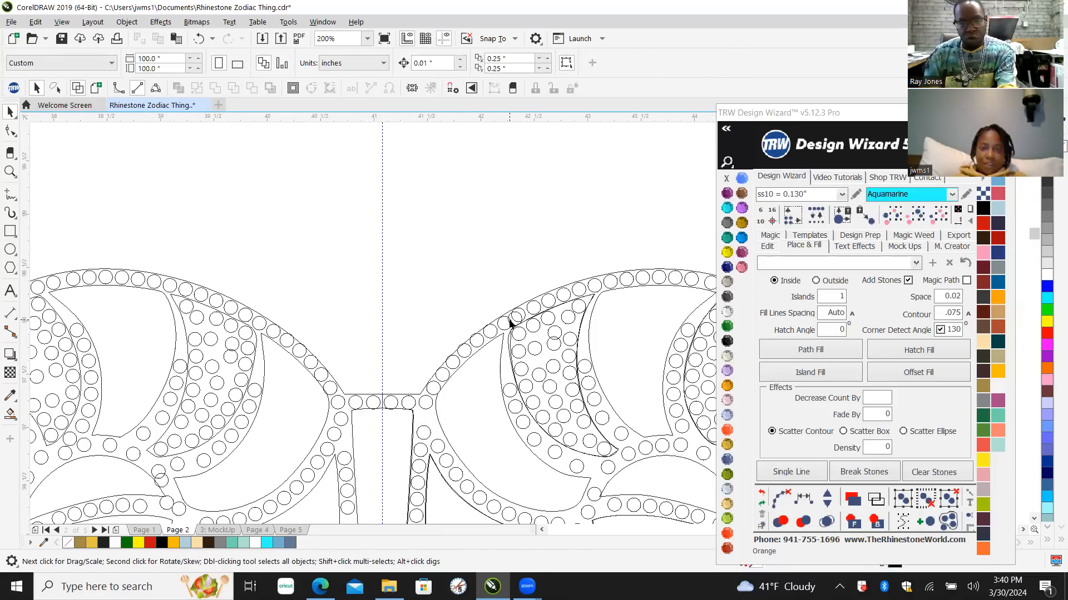
Step: Delete the overlapping stone at the upper end of the right horn's mirrored row and return to the full-colour view
{"action": "scroll", "coordinate": [513, 320], "scroll_direction": "up", "scroll_amount": 4}
{"action": "left_click", "coordinate": [452, 224]}
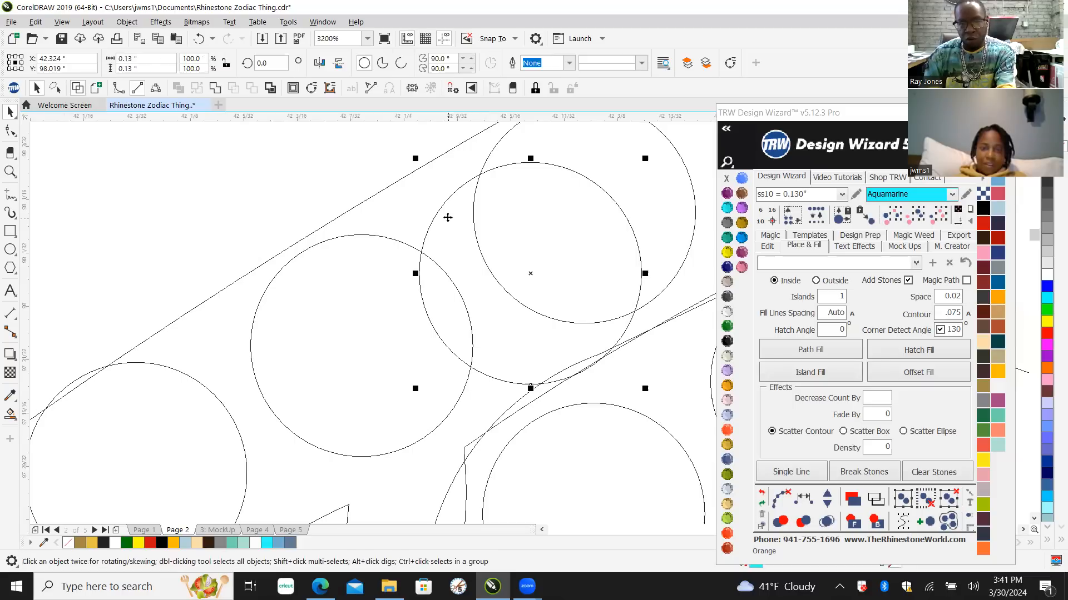
{"action": "key", "text": "Delete"}
{"action": "scroll", "coordinate": [473, 302], "scroll_direction": "down", "scroll_amount": 4}
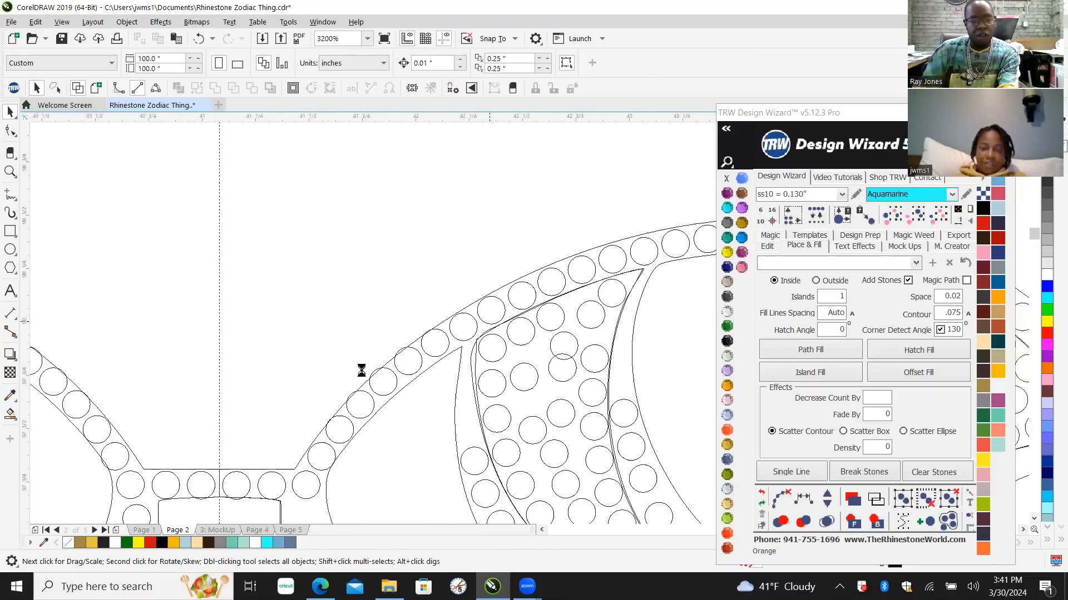
{"action": "left_click", "coordinate": [92, 89]}
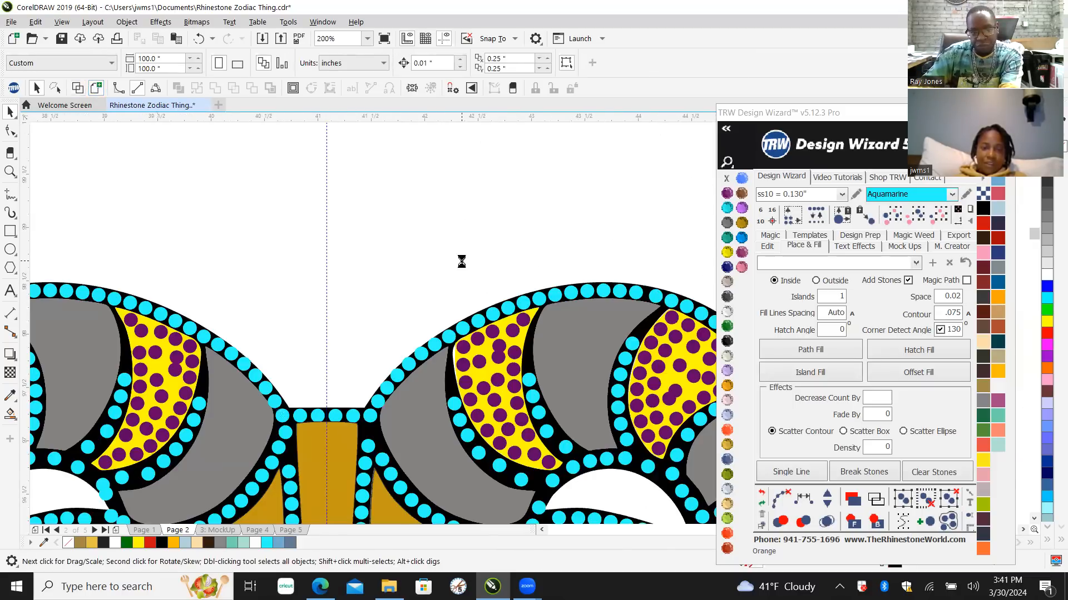
Step: Delete the stone just below the left forehead corner and the topmost stone of the right nose-bridge line
{"action": "scroll", "coordinate": [461, 261], "scroll_direction": "down", "scroll_amount": 2}
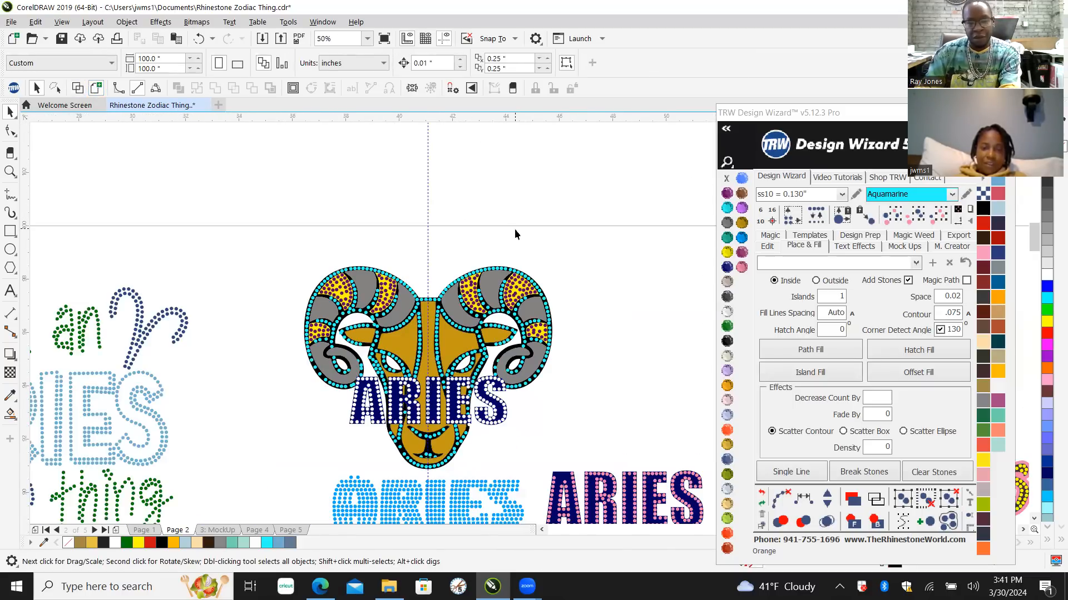
{"action": "scroll", "coordinate": [495, 282], "scroll_direction": "up", "scroll_amount": 1}
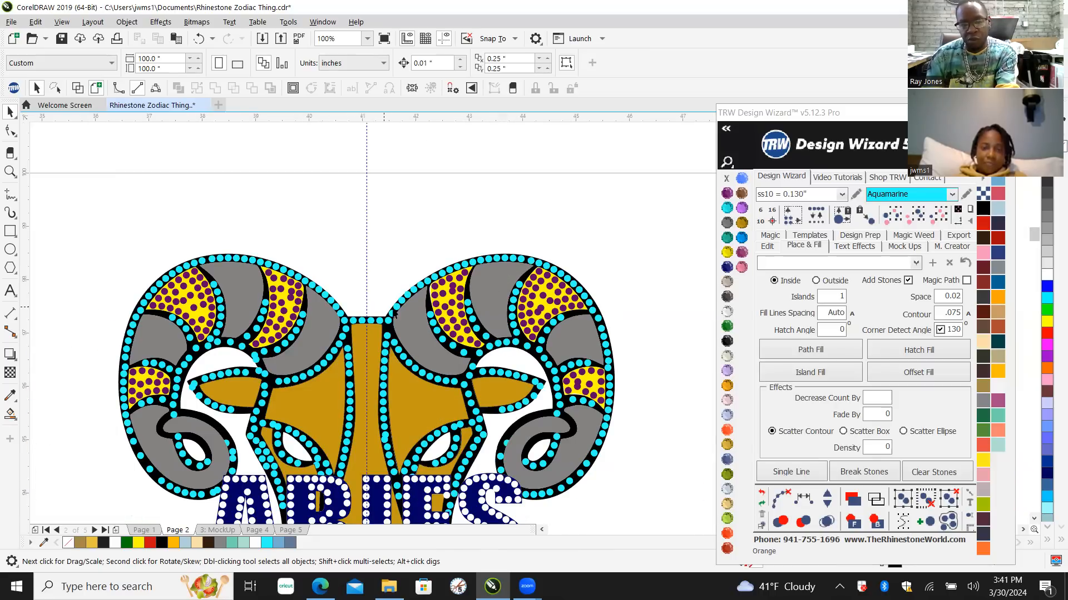
{"action": "scroll", "coordinate": [359, 353], "scroll_direction": "down", "scroll_amount": 1}
{"action": "scroll", "coordinate": [363, 371], "scroll_direction": "up", "scroll_amount": 1}
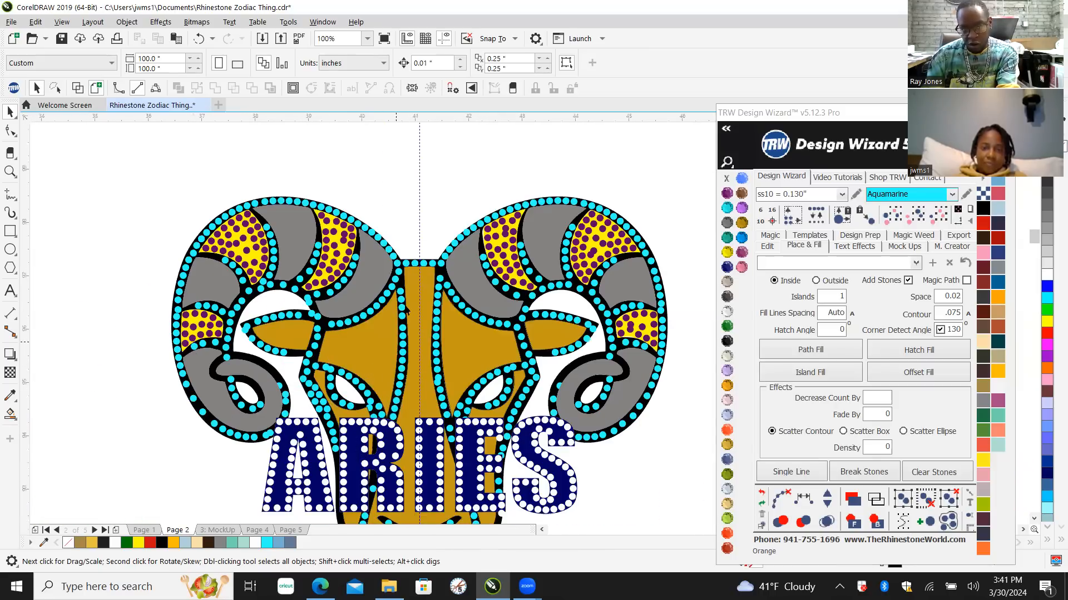
{"action": "scroll", "coordinate": [411, 292], "scroll_direction": "up", "scroll_amount": 1}
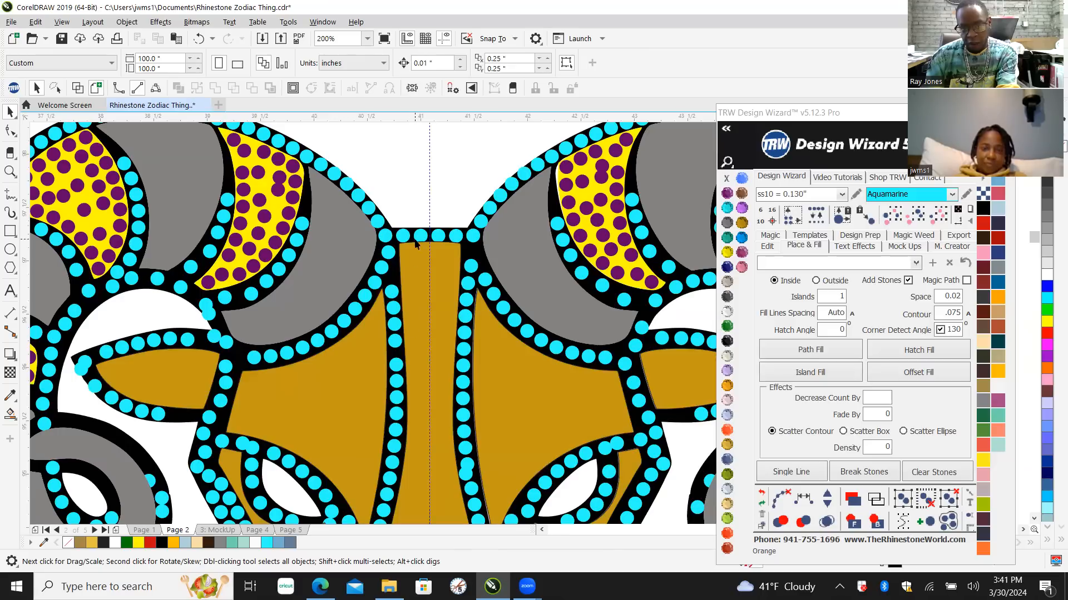
{"action": "scroll", "coordinate": [405, 278], "scroll_direction": "up", "scroll_amount": 1}
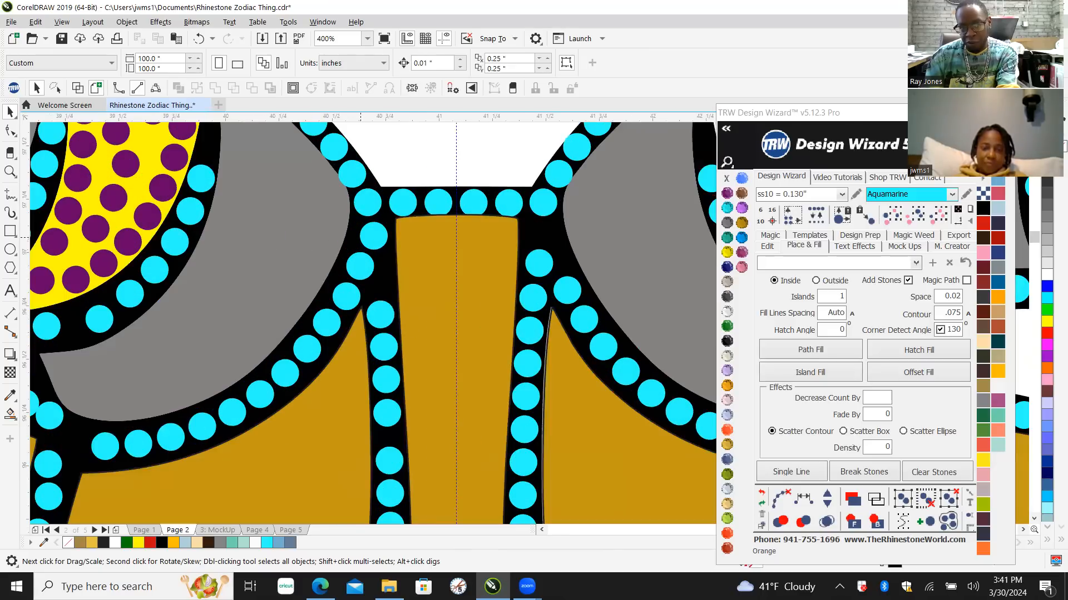
{"action": "left_click", "coordinate": [374, 235]}
{"action": "key", "text": "Delete"}
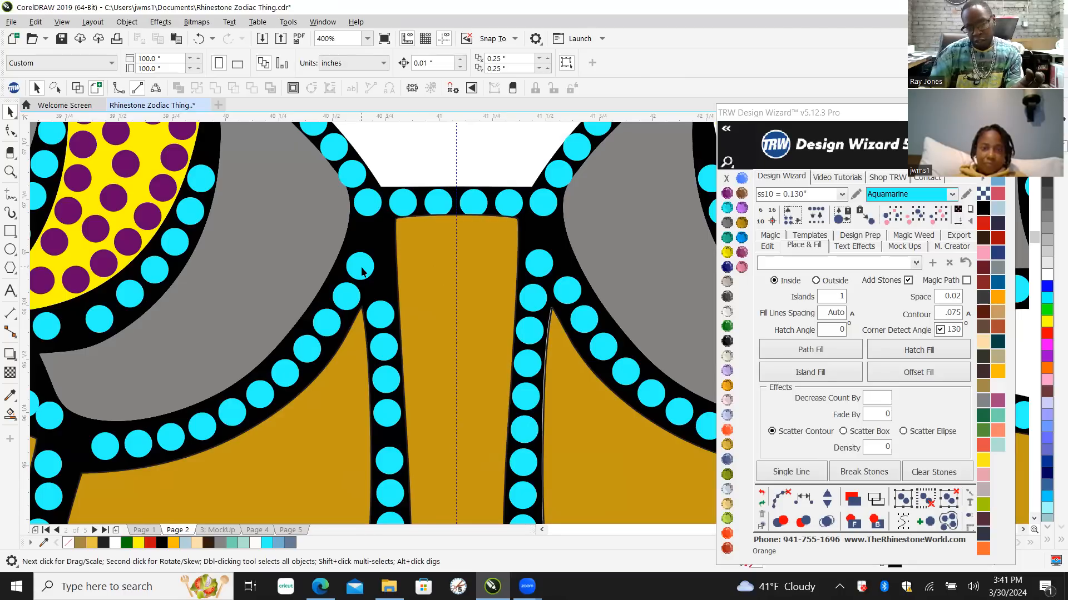
{"action": "left_click", "coordinate": [532, 271]}
{"action": "key", "text": "Delete"}
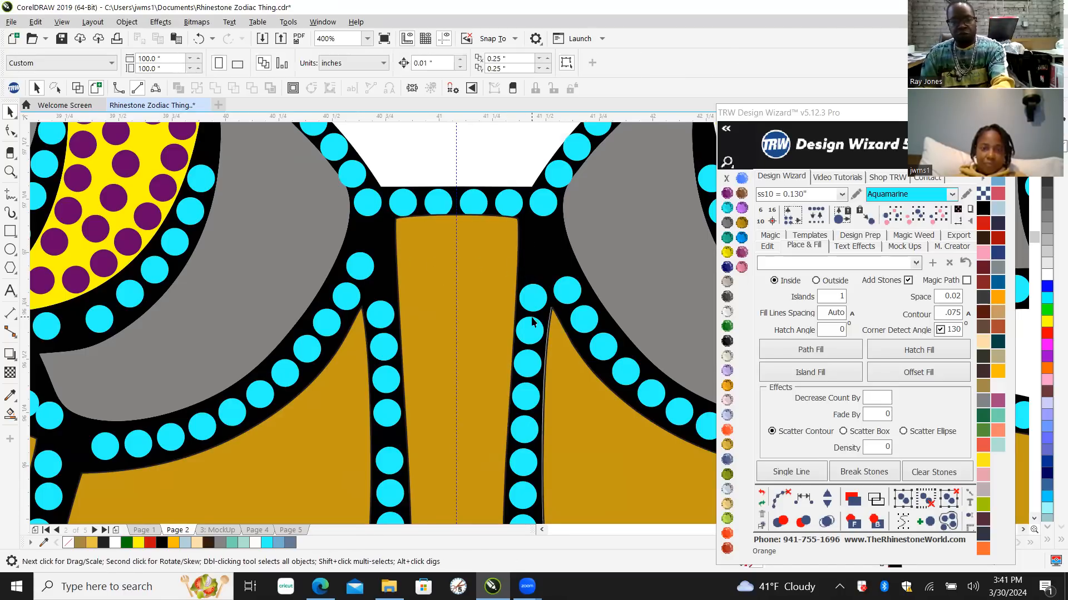
Step: Lock the ram's face artwork and delete the Aquamarine stones along the right nose-bridge line
{"action": "left_click", "coordinate": [529, 301]}
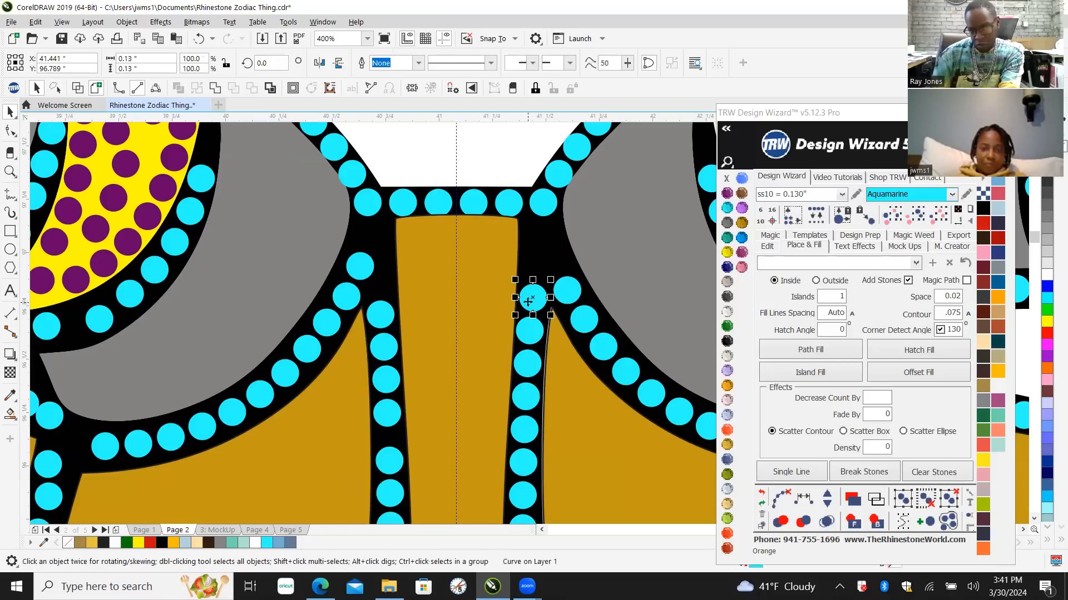
{"action": "scroll", "coordinate": [432, 274], "scroll_direction": "down", "scroll_amount": 2}
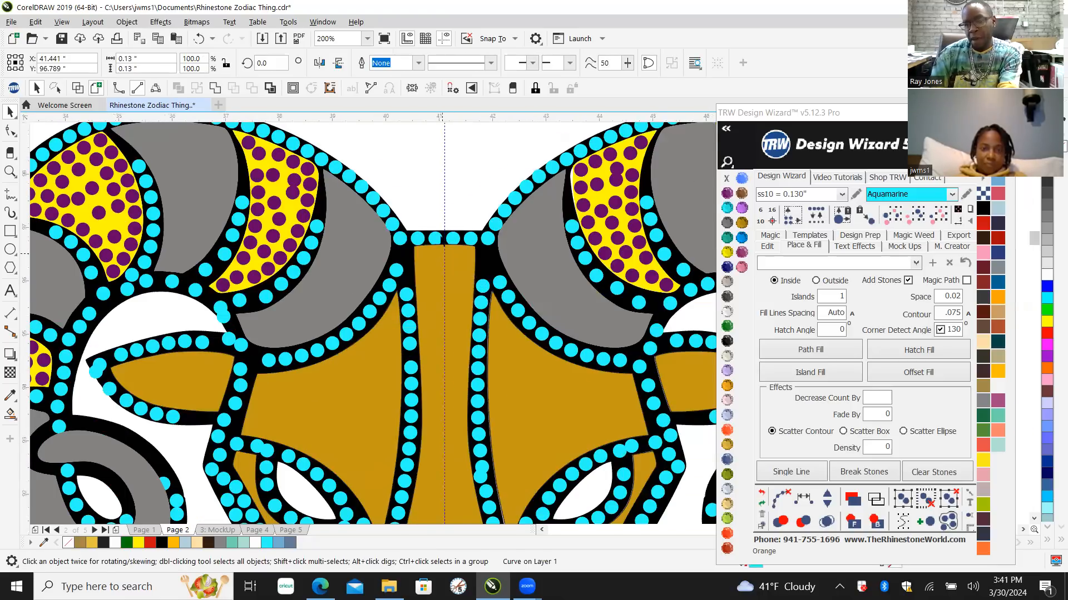
{"action": "scroll", "coordinate": [448, 387], "scroll_direction": "down", "scroll_amount": 3}
{"action": "scroll", "coordinate": [442, 294], "scroll_direction": "up", "scroll_amount": 3}
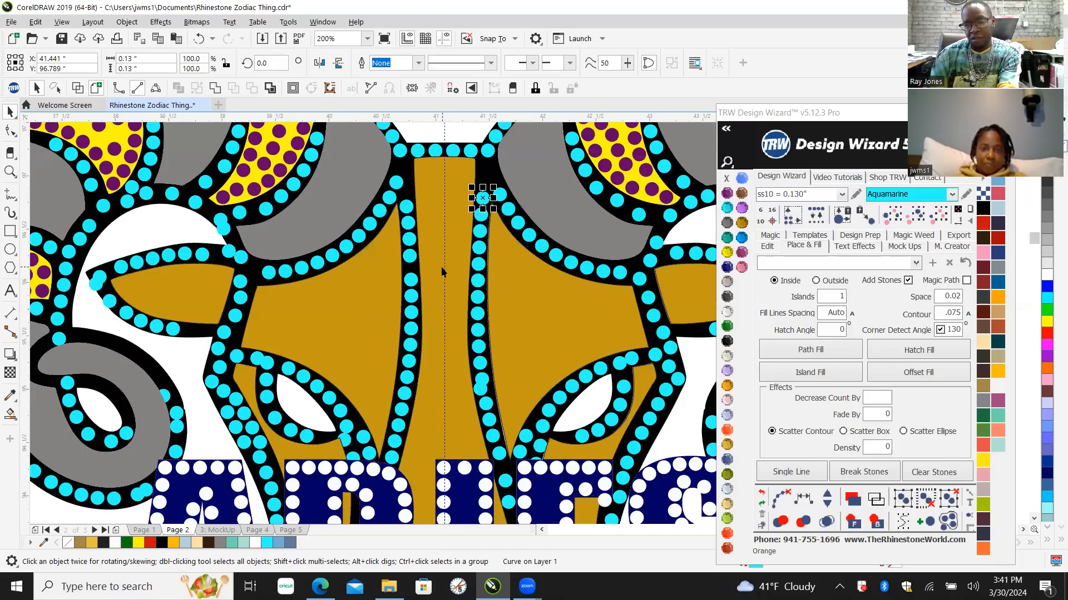
{"action": "left_click", "coordinate": [456, 196]}
{"action": "right_click", "coordinate": [456, 195]}
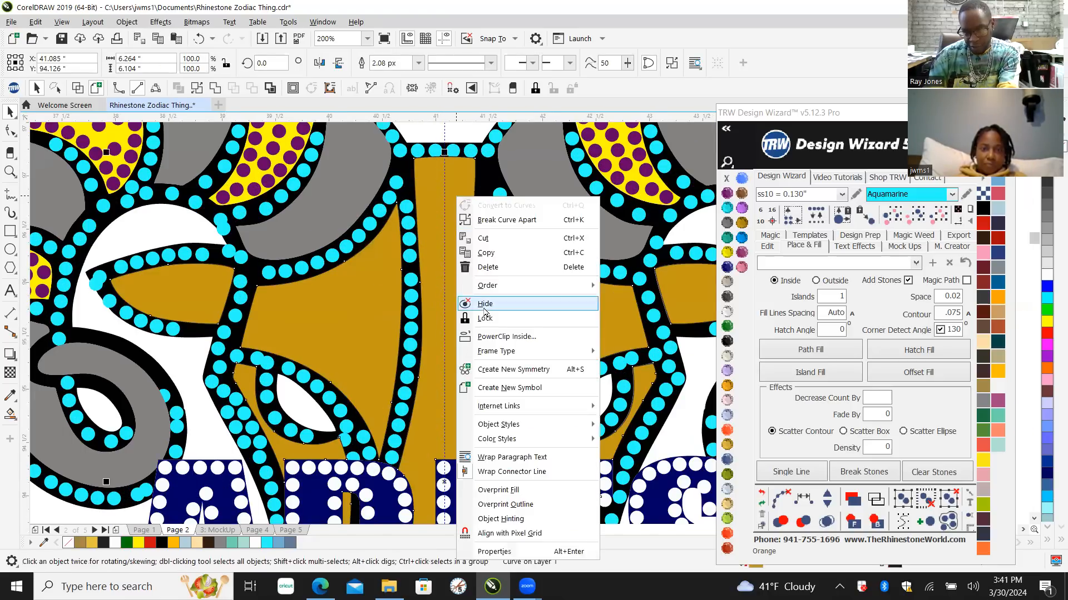
{"action": "left_click", "coordinate": [496, 319]}
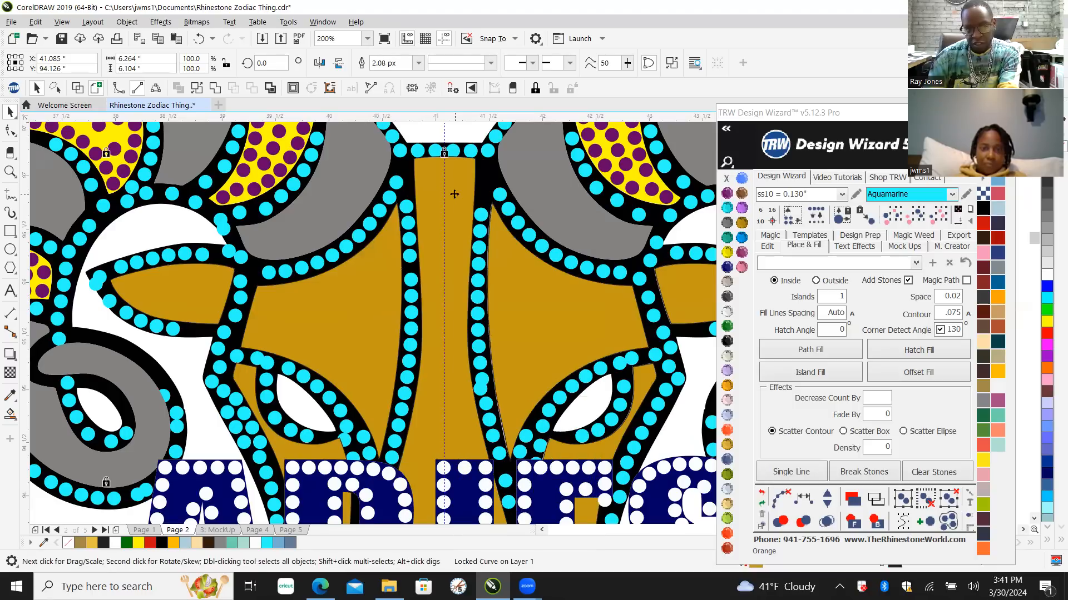
{"action": "left_click_drag", "start_coordinate": [449, 194], "coordinate": [512, 467]}
{"action": "key", "text": "Delete"}
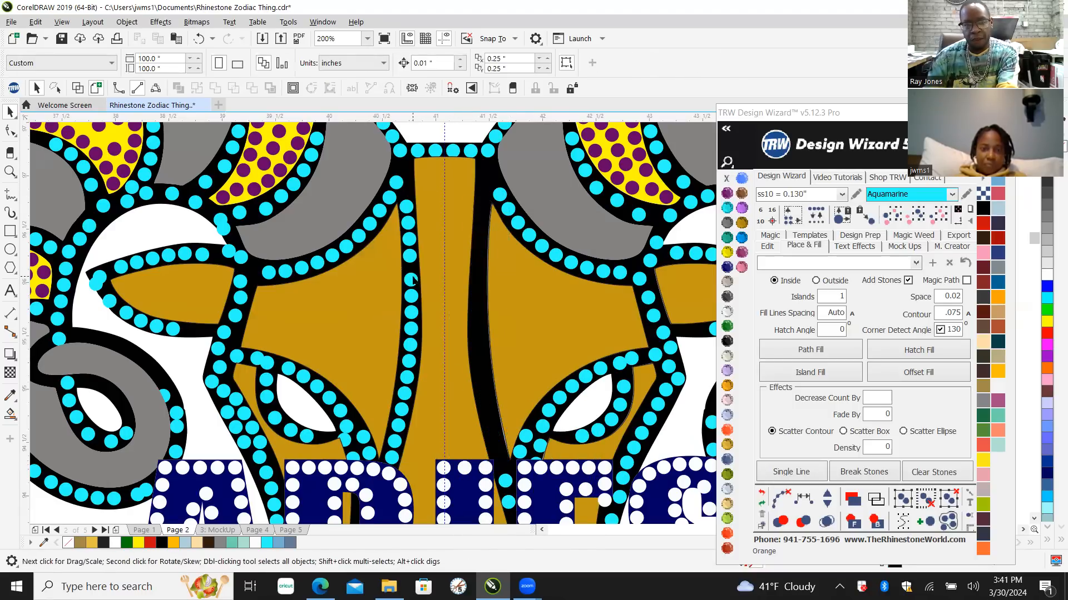
Step: Respace the 16 stones along the left nose-bridge line evenly and clear the guide path
{"action": "left_click_drag", "start_coordinate": [421, 193], "coordinate": [384, 474]}
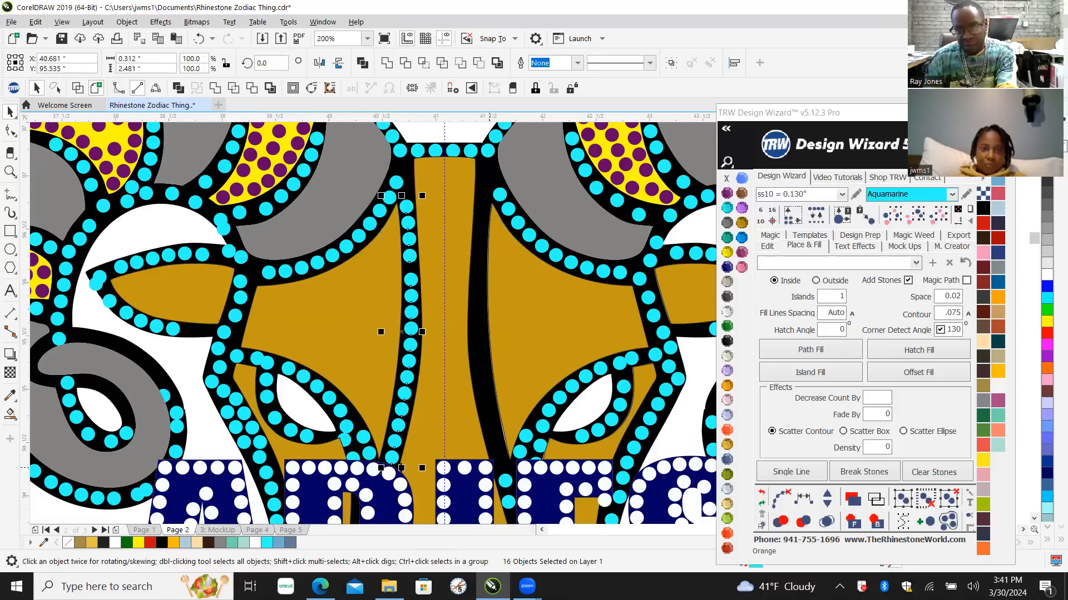
{"action": "left_click", "coordinate": [808, 500]}
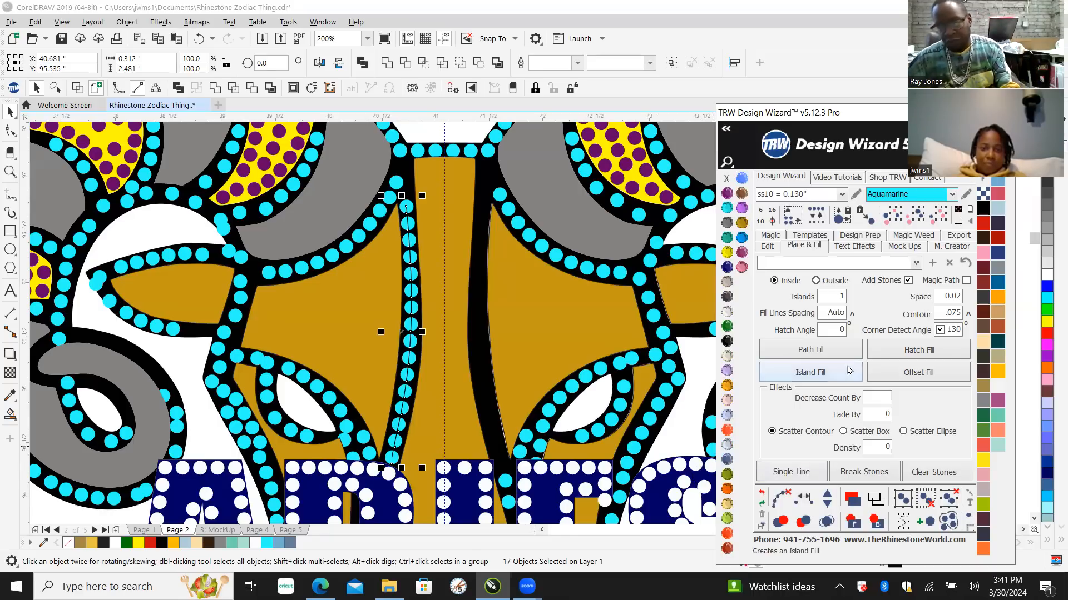
{"action": "left_click", "coordinate": [774, 503]}
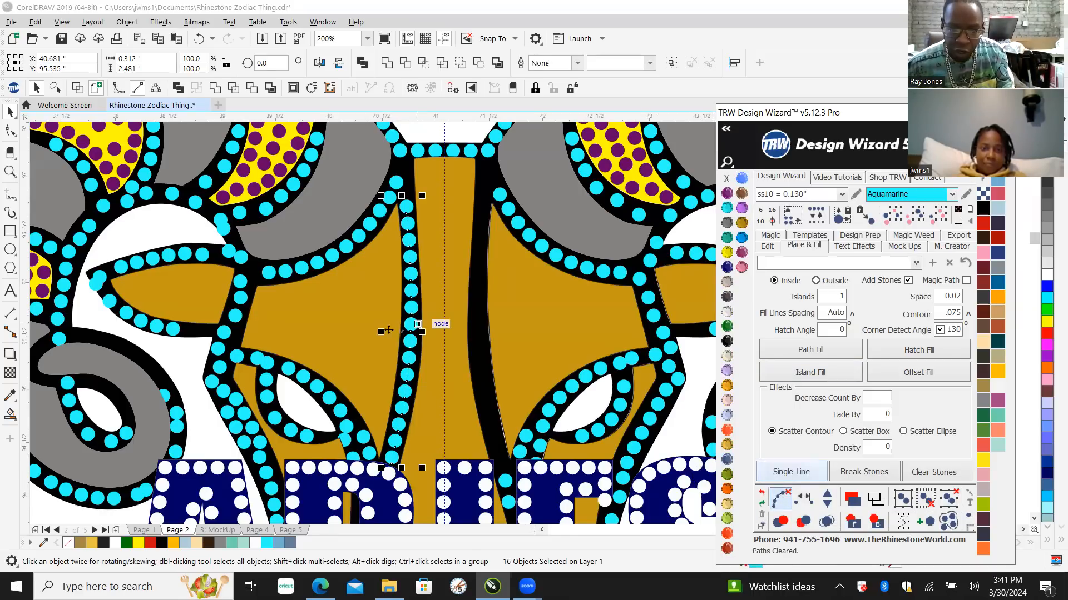
Step: Try to copy the left nose-bridge stones onto the bare right line and mirror them horizontally
{"action": "left_click_drag", "start_coordinate": [411, 324], "coordinate": [477, 324]}
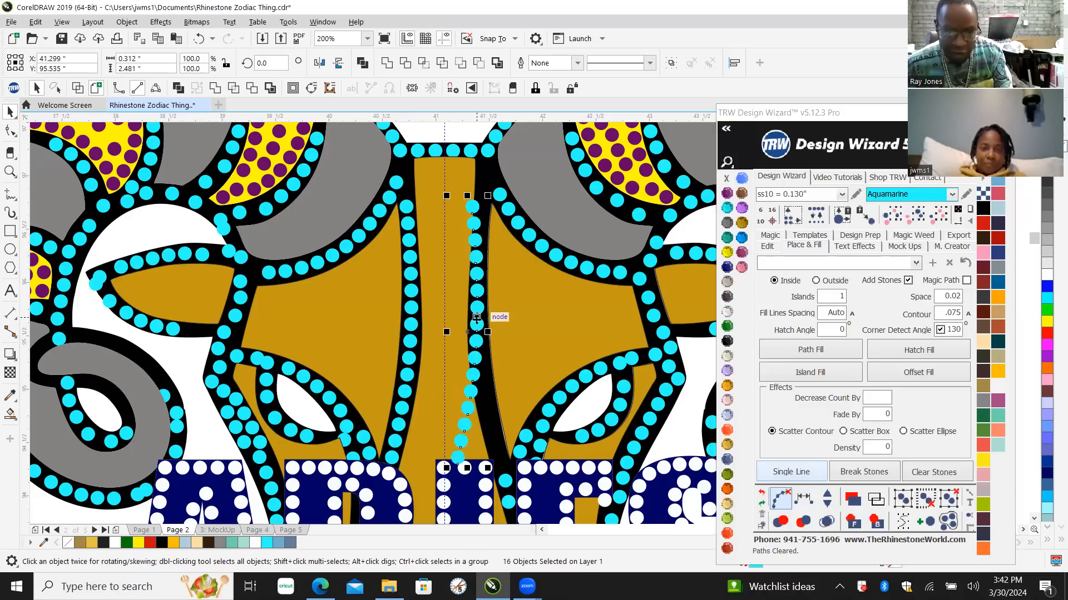
{"action": "left_click", "coordinate": [319, 63]}
{"action": "scroll", "coordinate": [461, 338], "scroll_direction": "up", "scroll_amount": 1}
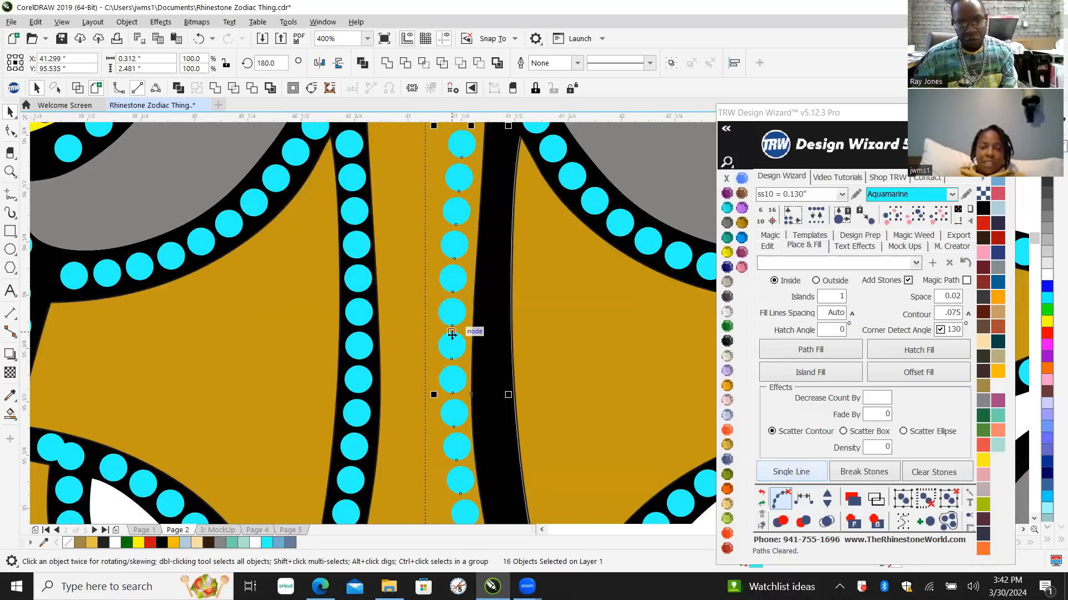
{"action": "key", "text": "ctrl+z"}
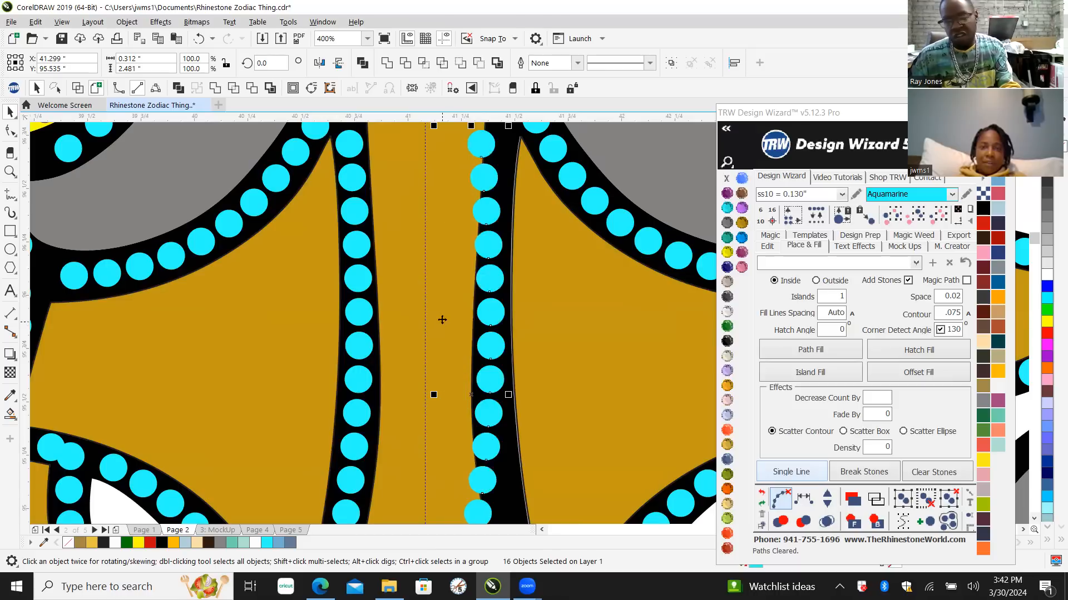
{"action": "scroll", "coordinate": [364, 281], "scroll_direction": "down", "scroll_amount": 1}
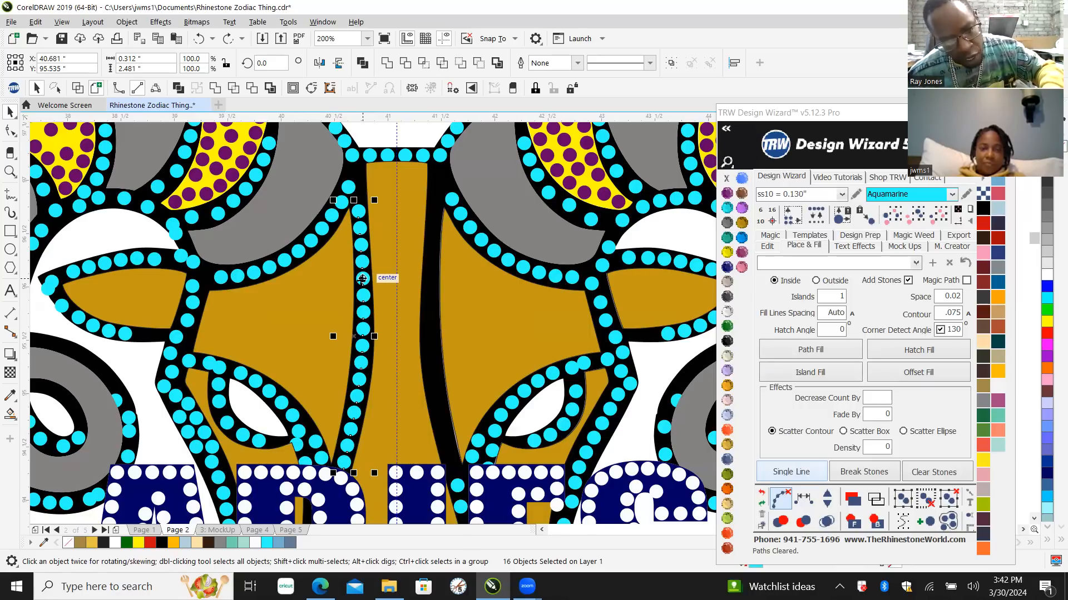
Step: Copy the 16 left nose-bridge stones toward the bare right nose-bridge line
{"action": "left_click_drag", "start_coordinate": [362, 281], "coordinate": [427, 279]}
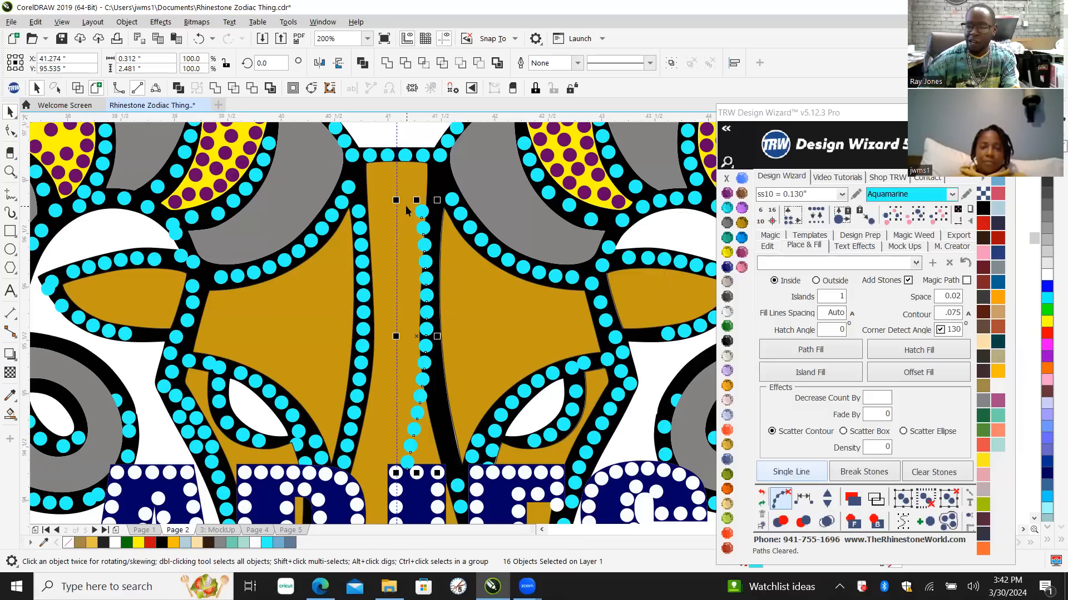
{"action": "scroll", "coordinate": [248, 257], "scroll_direction": "down", "scroll_amount": 2}
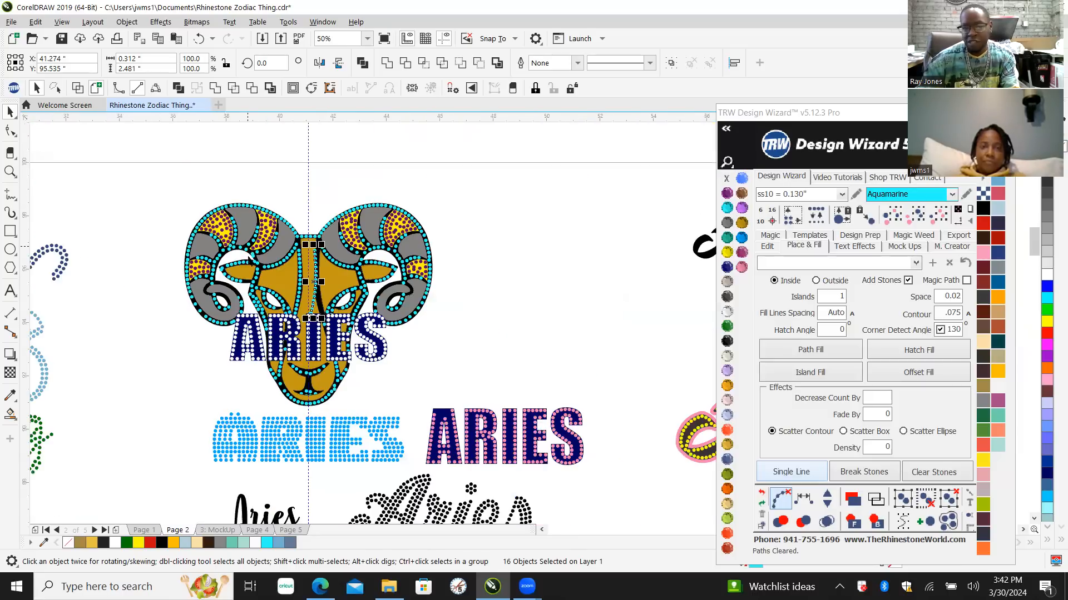
{"action": "left_click_drag", "start_coordinate": [318, 286], "coordinate": [505, 283]}
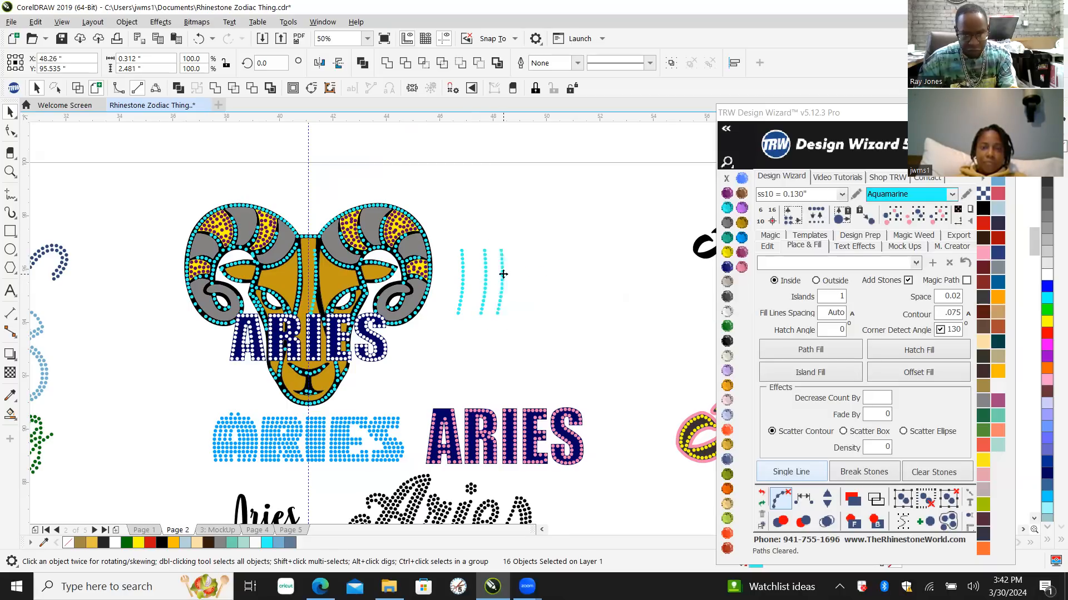
{"action": "scroll", "coordinate": [519, 246], "scroll_direction": "up", "scroll_amount": 2}
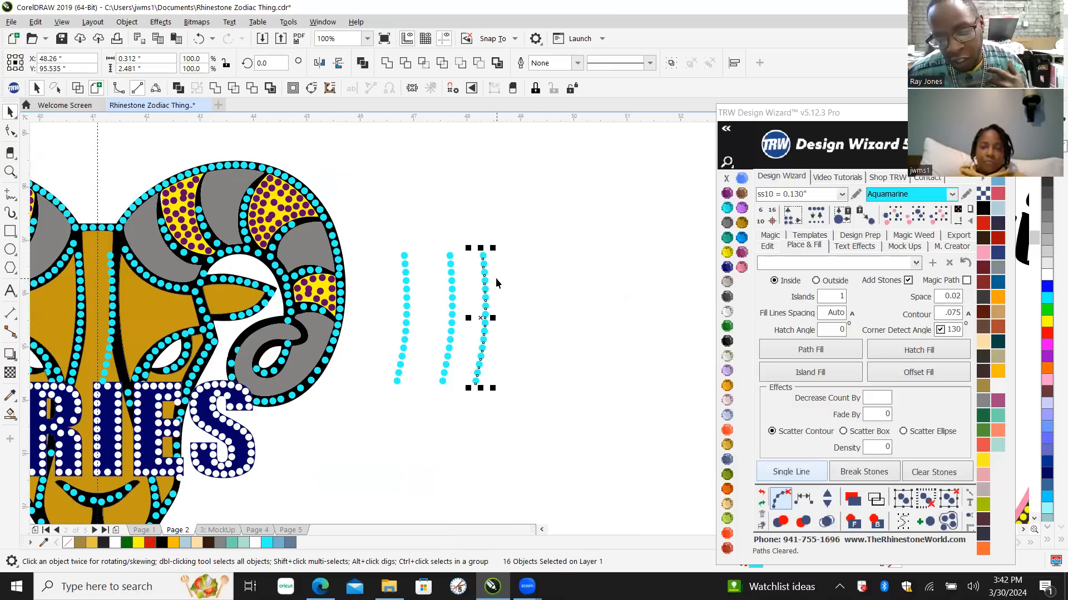
{"action": "left_click_drag", "start_coordinate": [380, 225], "coordinate": [466, 355]}
{"action": "left_click_drag", "start_coordinate": [522, 450], "coordinate": [526, 452]}
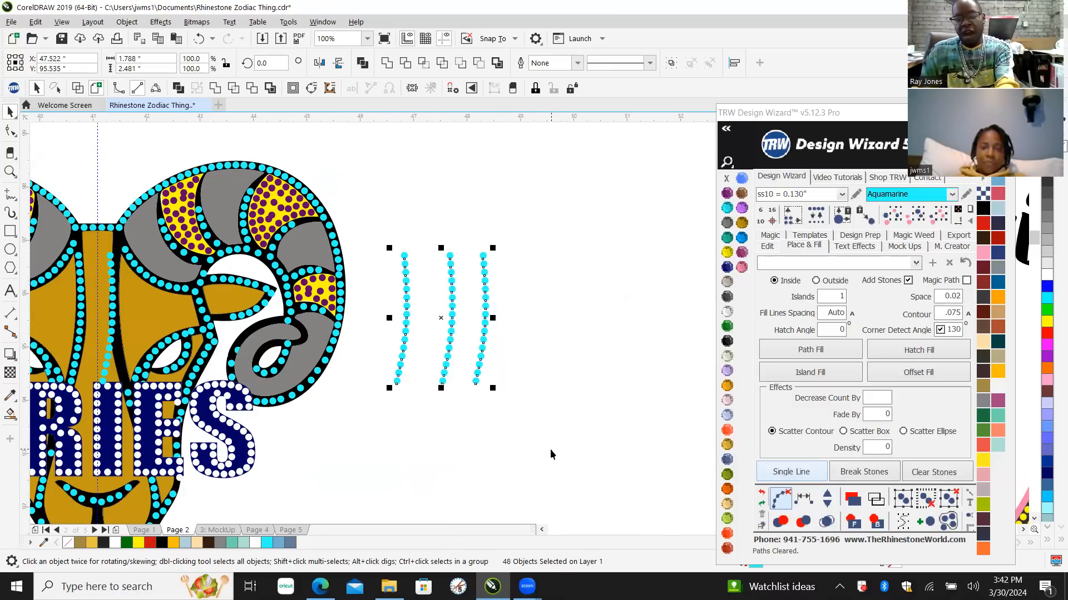
{"action": "key", "text": "Delete"}
{"action": "scroll", "coordinate": [551, 325], "scroll_direction": "down", "scroll_amount": 1}
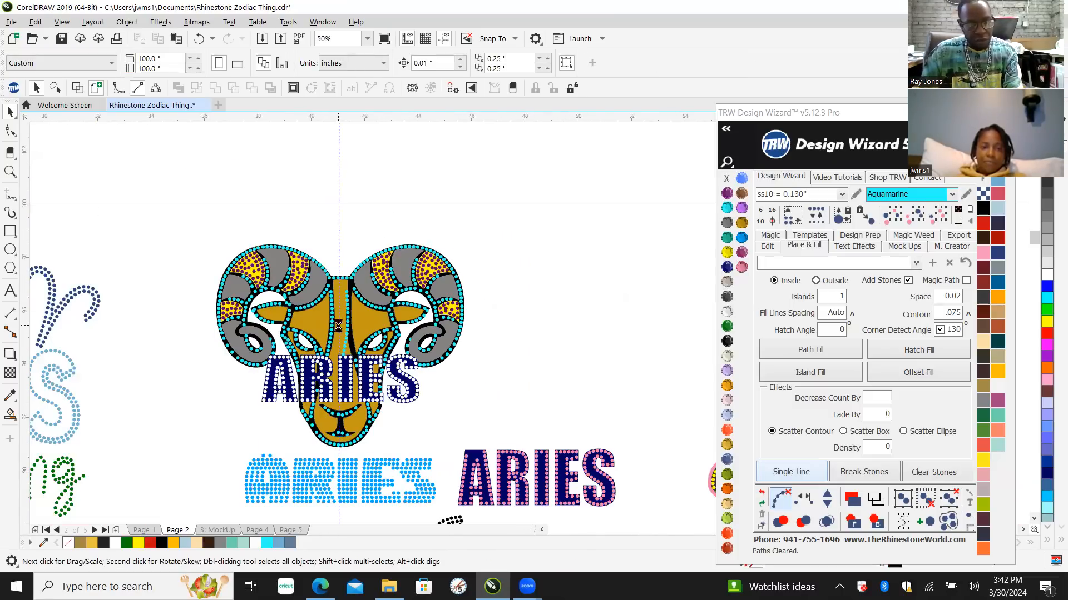
Step: Mirror the copied nose-bridge row horizontally and position it on the black right nose-bridge line
{"action": "scroll", "coordinate": [334, 325], "scroll_direction": "up", "scroll_amount": 1}
{"action": "scroll", "coordinate": [331, 325], "scroll_direction": "up", "scroll_amount": 1}
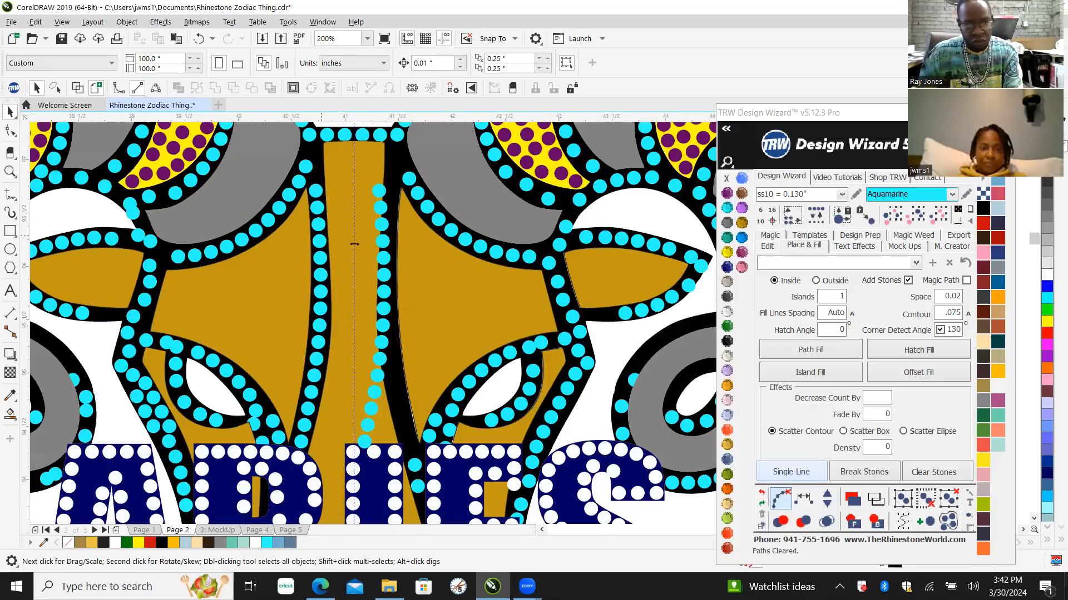
{"action": "left_click_drag", "start_coordinate": [339, 163], "coordinate": [394, 452]}
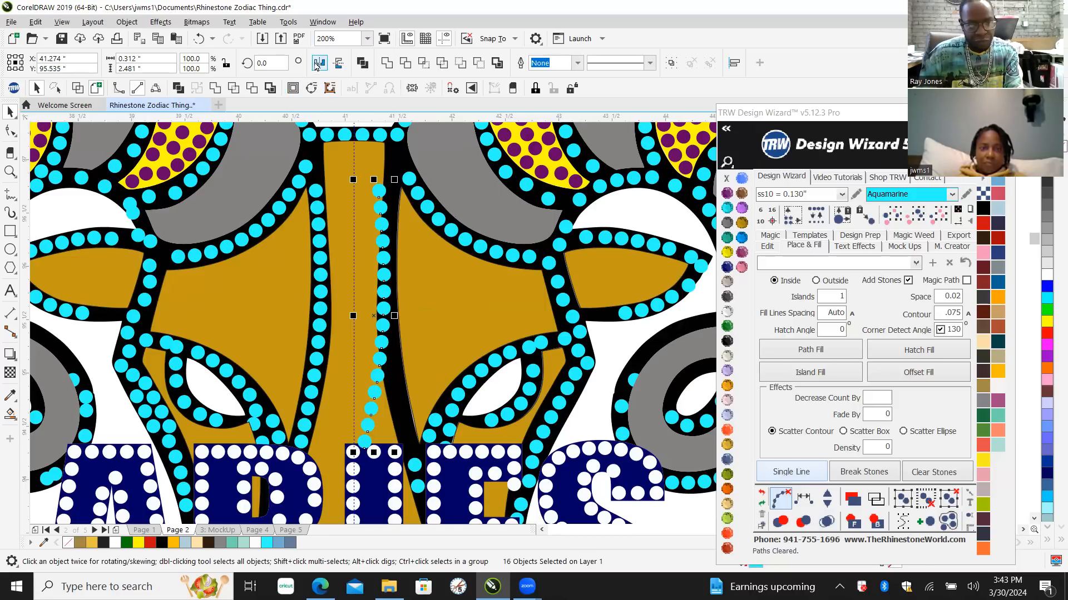
{"action": "left_click", "coordinate": [318, 63]}
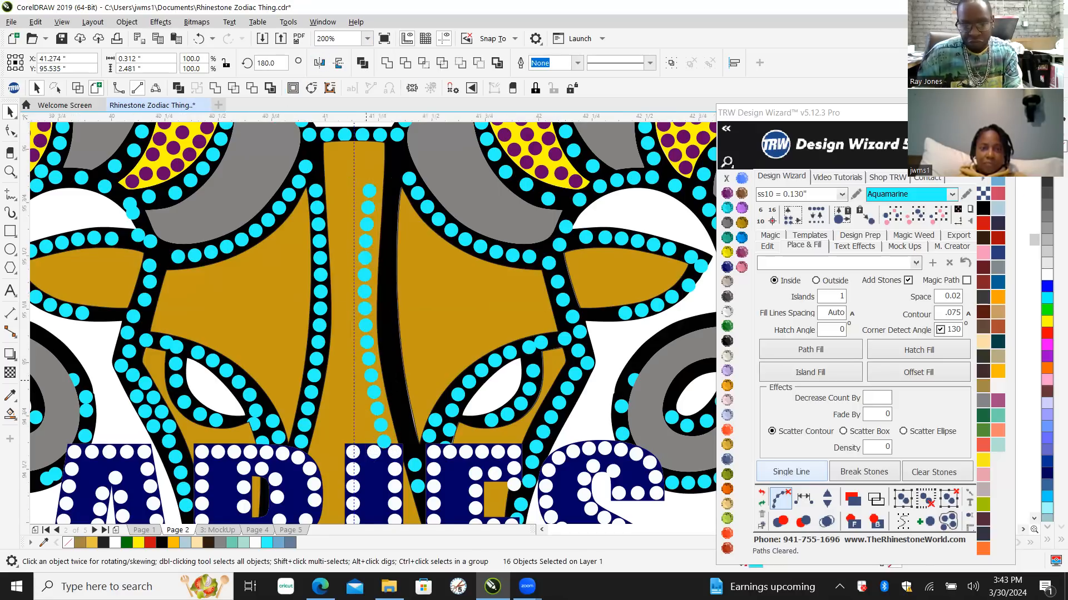
{"action": "scroll", "coordinate": [364, 269], "scroll_direction": "up", "scroll_amount": 3}
{"action": "left_click_drag", "start_coordinate": [346, 233], "coordinate": [436, 243]}
{"action": "scroll", "coordinate": [412, 321], "scroll_direction": "down", "scroll_amount": 4}
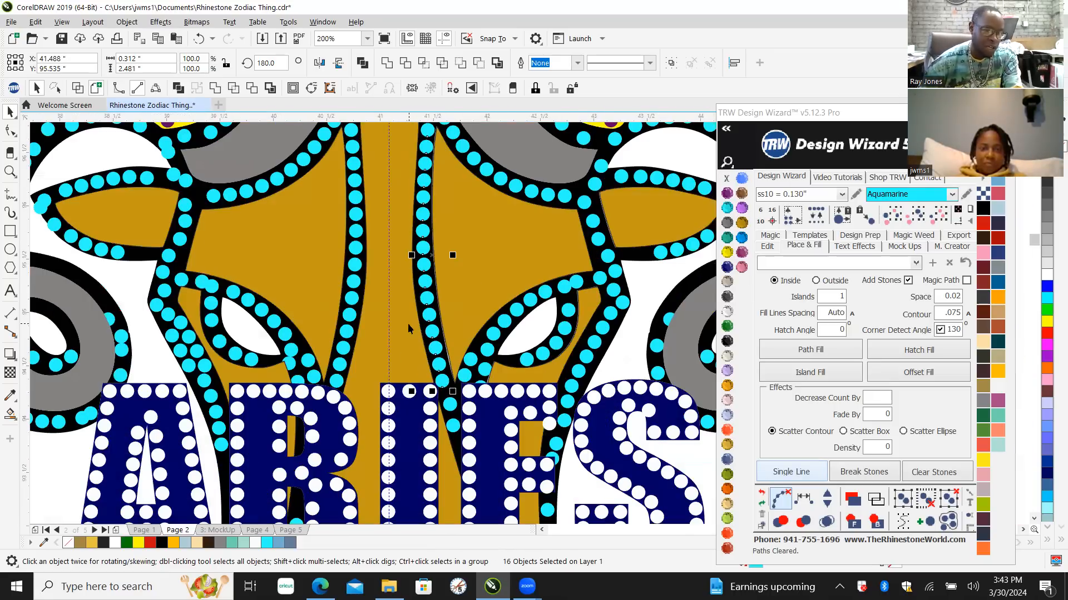
{"action": "scroll", "coordinate": [405, 322], "scroll_direction": "down", "scroll_amount": 2}
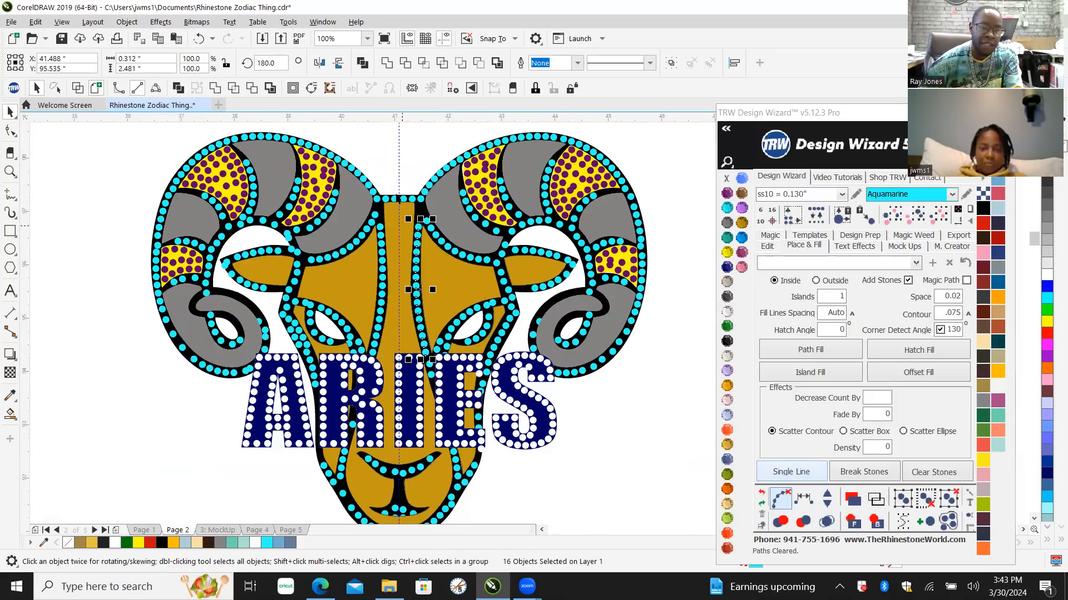
{"action": "left_click", "coordinate": [388, 172]}
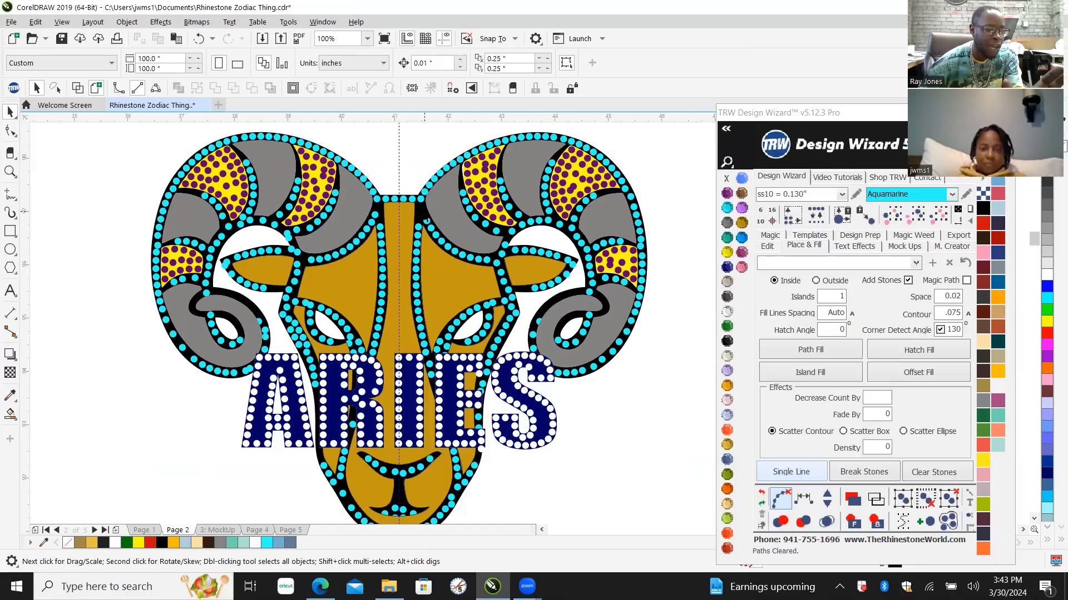
Step: Delete the topmost Aquamarine stone of the curve to the left of the nose bridge
{"action": "scroll", "coordinate": [425, 217], "scroll_direction": "up", "scroll_amount": 4}
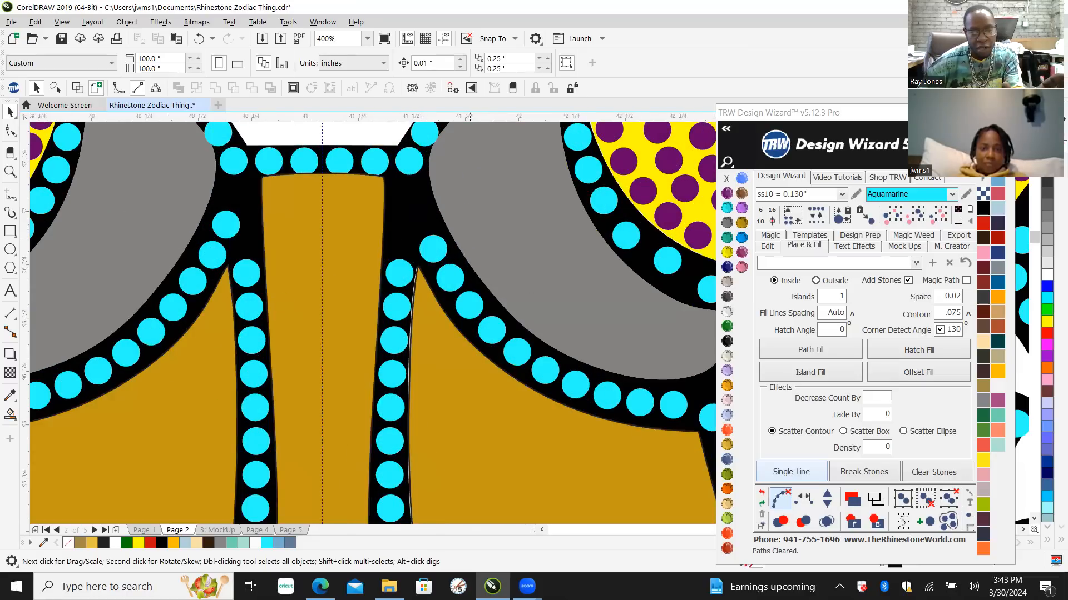
{"action": "left_click", "coordinate": [230, 223]}
{"action": "key", "text": "Delete"}
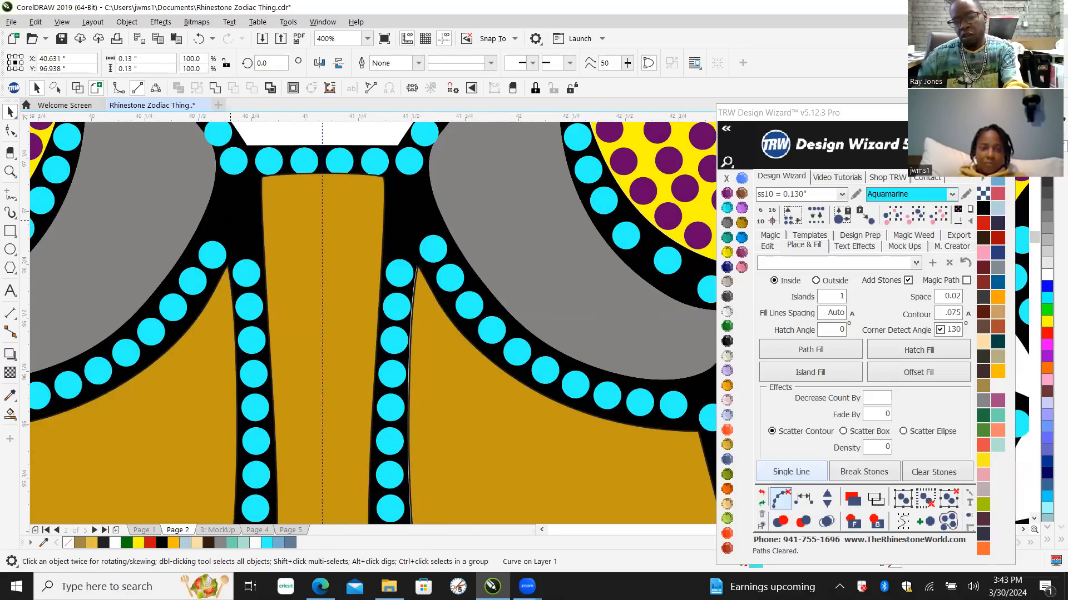
Step: Examine the symmetry and gaps of the two nose-bridge stone rows below the forehead line
{"action": "scroll", "coordinate": [297, 277], "scroll_direction": "down", "scroll_amount": 2}
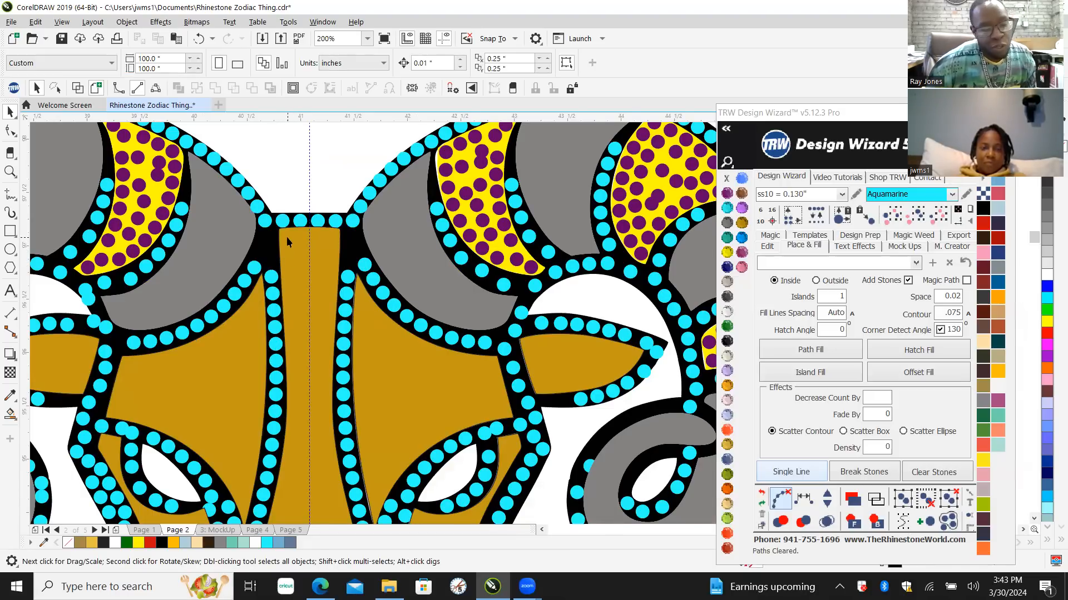
{"action": "scroll", "coordinate": [295, 256], "scroll_direction": "down", "scroll_amount": 2}
{"action": "scroll", "coordinate": [293, 394], "scroll_direction": "up", "scroll_amount": 2}
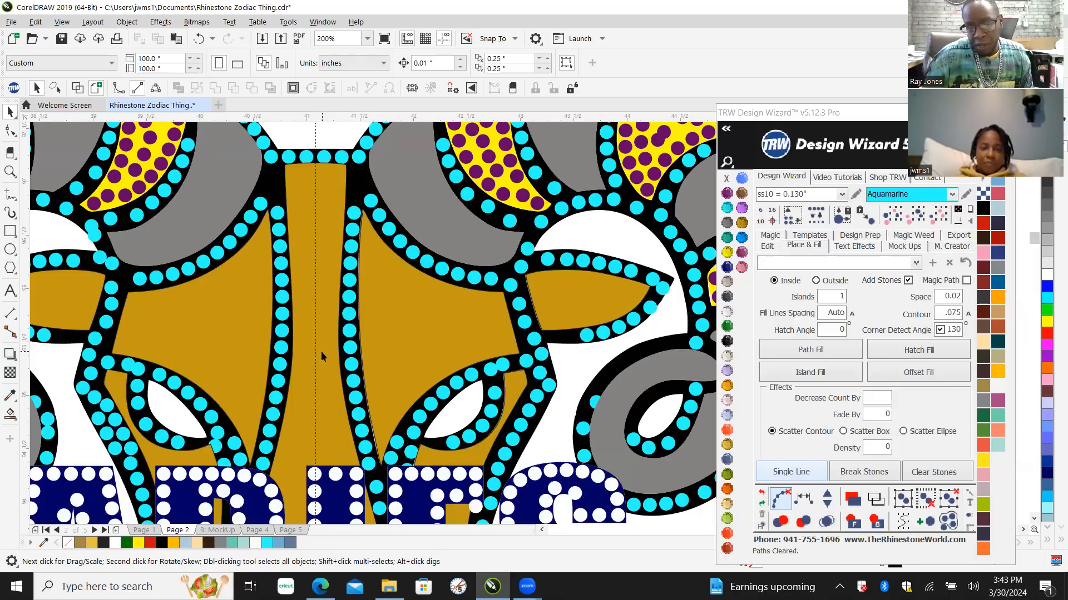
{"action": "scroll", "coordinate": [321, 351], "scroll_direction": "down", "scroll_amount": 2}
{"action": "scroll", "coordinate": [317, 306], "scroll_direction": "up", "scroll_amount": 2}
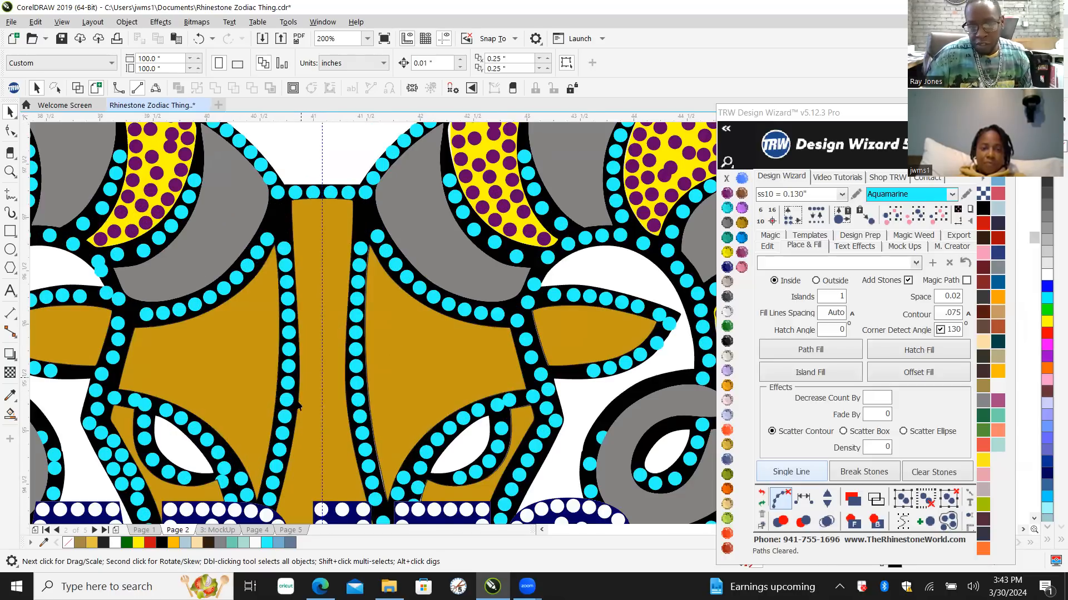
{"action": "left_click_drag", "start_coordinate": [336, 352], "coordinate": [345, 234]}
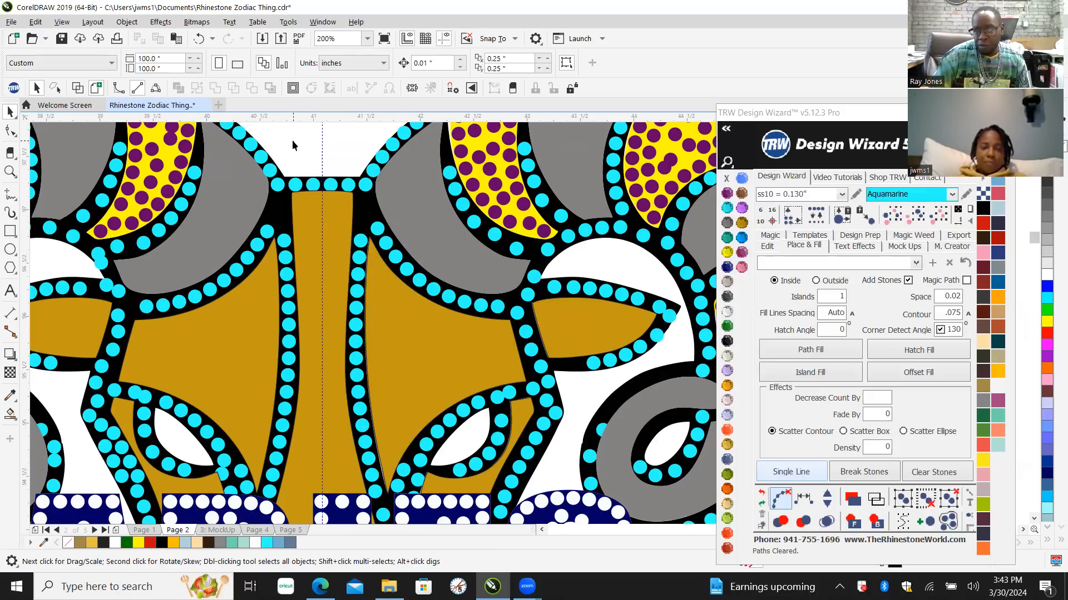
{"action": "left_click_drag", "start_coordinate": [299, 152], "coordinate": [296, 141]}
{"action": "scroll", "coordinate": [355, 241], "scroll_direction": "down", "scroll_amount": 1}
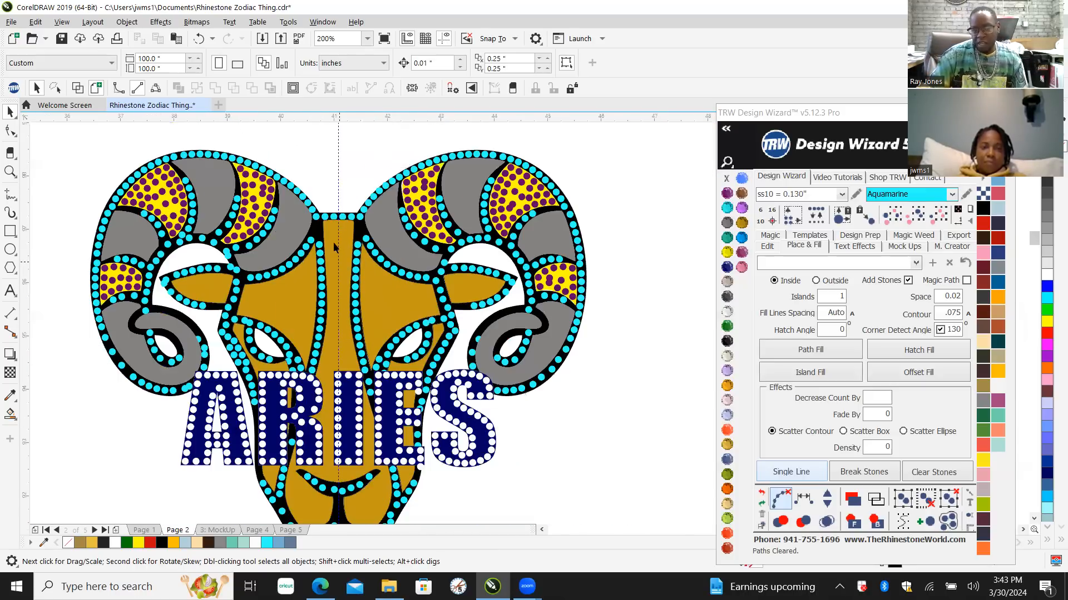
Step: Space the stones evenly from the left forehead corner down the nose bridge, adding two stones and clearing the guide path
{"action": "scroll", "coordinate": [295, 205], "scroll_direction": "up", "scroll_amount": 2}
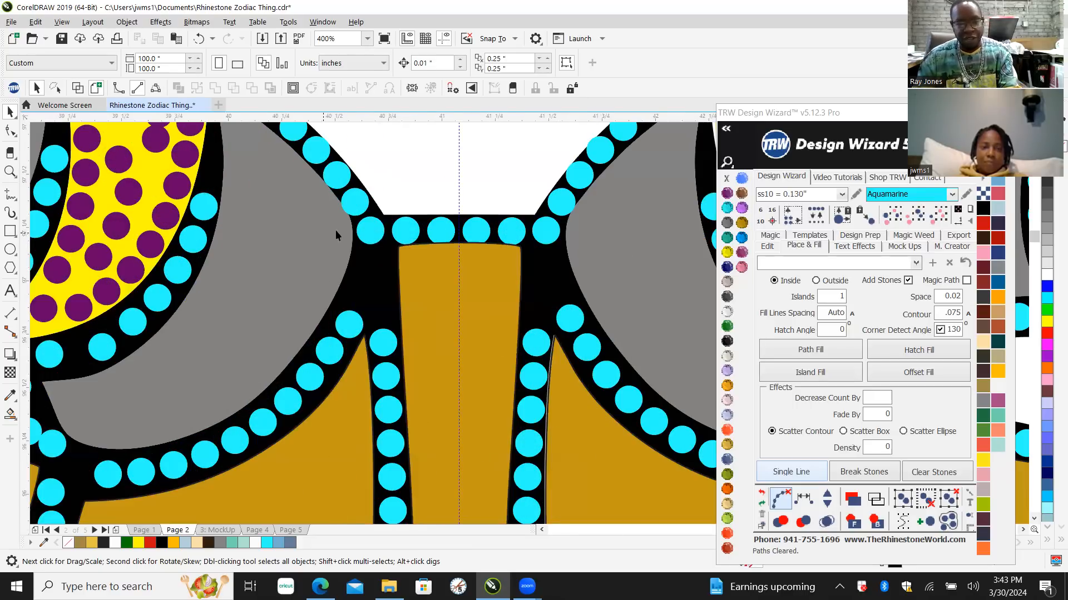
{"action": "left_click", "coordinate": [365, 226]}
{"action": "left_click", "coordinate": [382, 341], "text": "shift"}
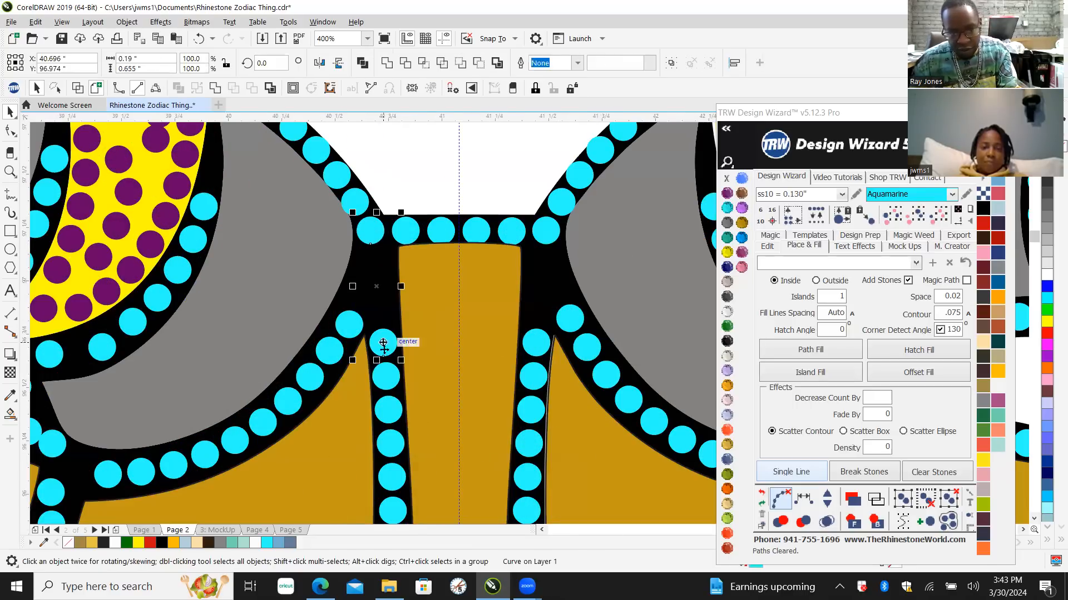
{"action": "left_click", "coordinate": [386, 383], "text": "shift"}
{"action": "left_click", "coordinate": [389, 410], "text": "shift"}
{"action": "left_click", "coordinate": [390, 445], "text": "shift"}
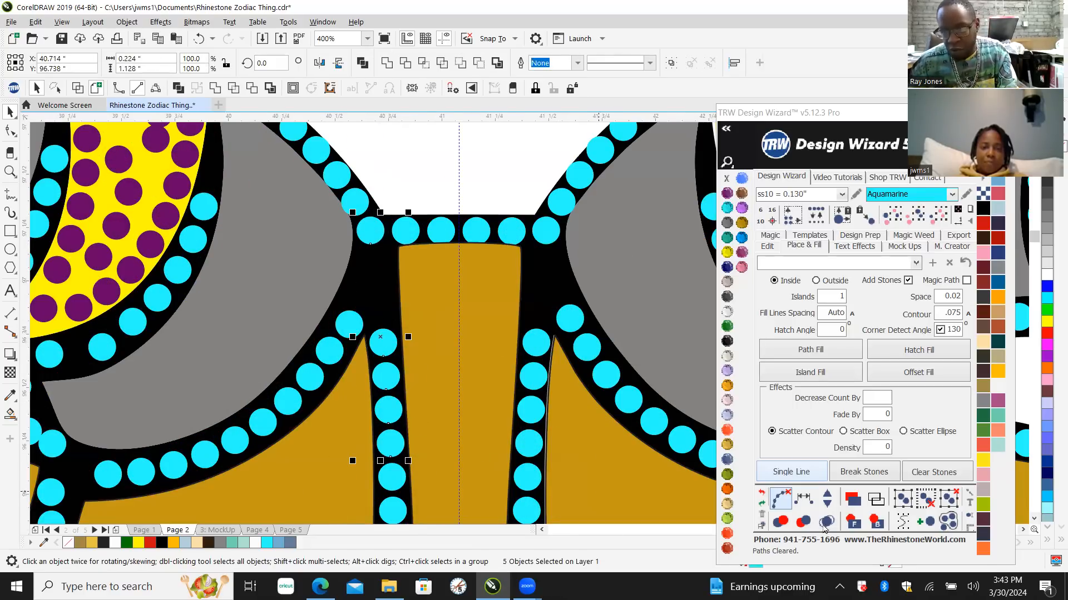
{"action": "left_click", "coordinate": [803, 498]}
{"action": "left_click", "coordinate": [827, 498]}
{"action": "left_click", "coordinate": [827, 498]}
{"action": "left_click", "coordinate": [780, 497]}
Step: Connect six stones from the right forehead corner down the nose bridge, add two evenly spaced stones and clear the guide path
{"action": "left_click", "coordinate": [542, 235]}
{"action": "left_click", "coordinate": [535, 348], "text": "shift"}
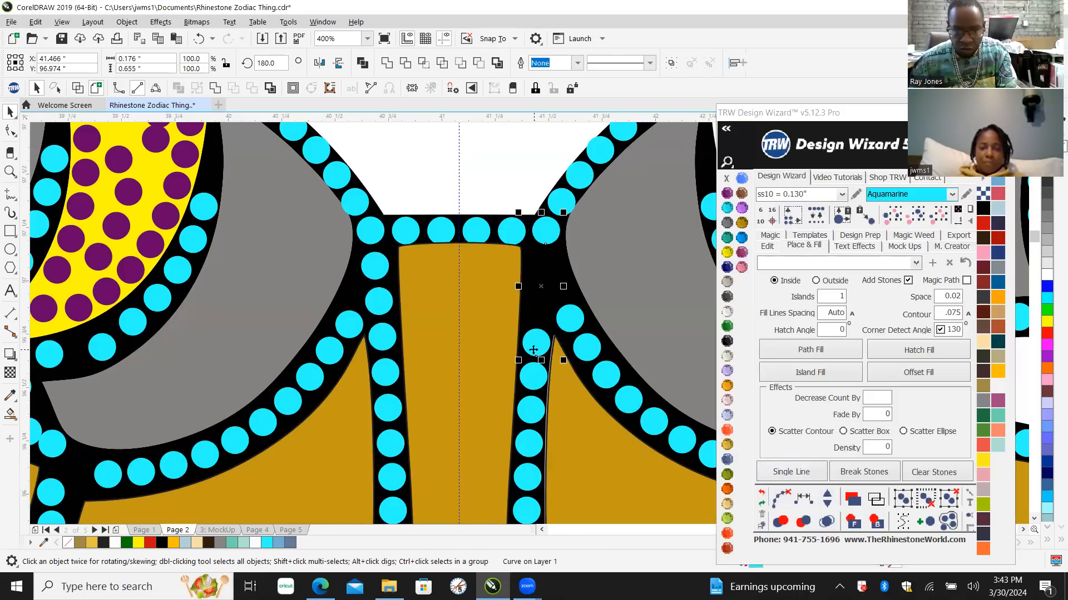
{"action": "left_click", "coordinate": [535, 371], "text": "shift"}
{"action": "left_click", "coordinate": [531, 412], "text": "shift"}
{"action": "left_click", "coordinate": [529, 444], "text": "shift"}
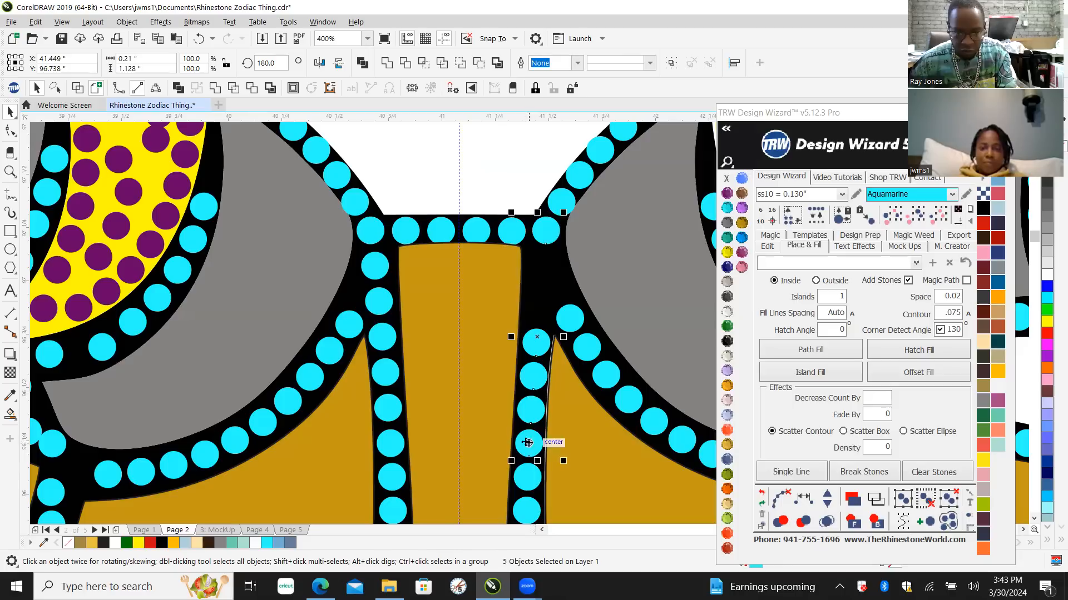
{"action": "left_click", "coordinate": [527, 477], "text": "shift"}
{"action": "left_click", "coordinate": [803, 498]}
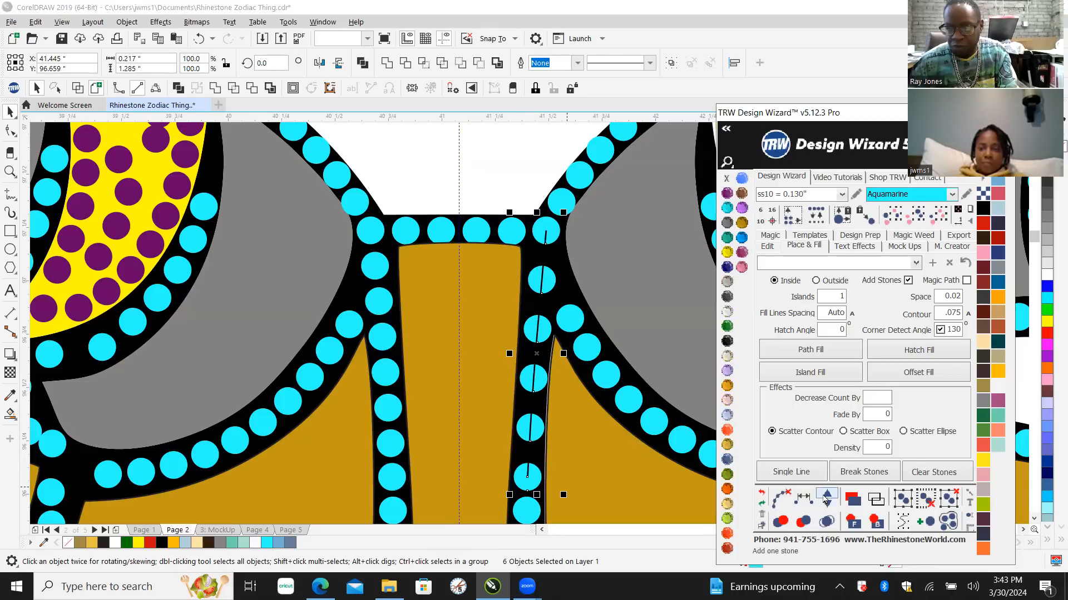
{"action": "left_click", "coordinate": [826, 499]}
{"action": "left_click", "coordinate": [827, 499]}
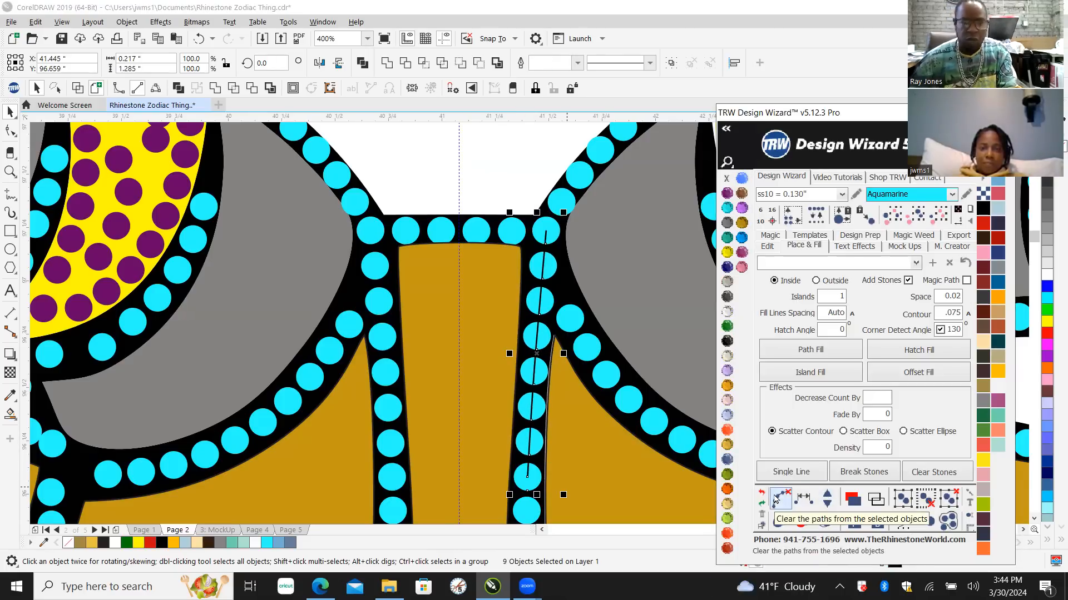
{"action": "left_click", "coordinate": [778, 498]}
Step: Reduce the stones in the black crescent below the ram's mouth to three, placed at its left, centre and right
{"action": "scroll", "coordinate": [292, 322], "scroll_direction": "down", "scroll_amount": 6}
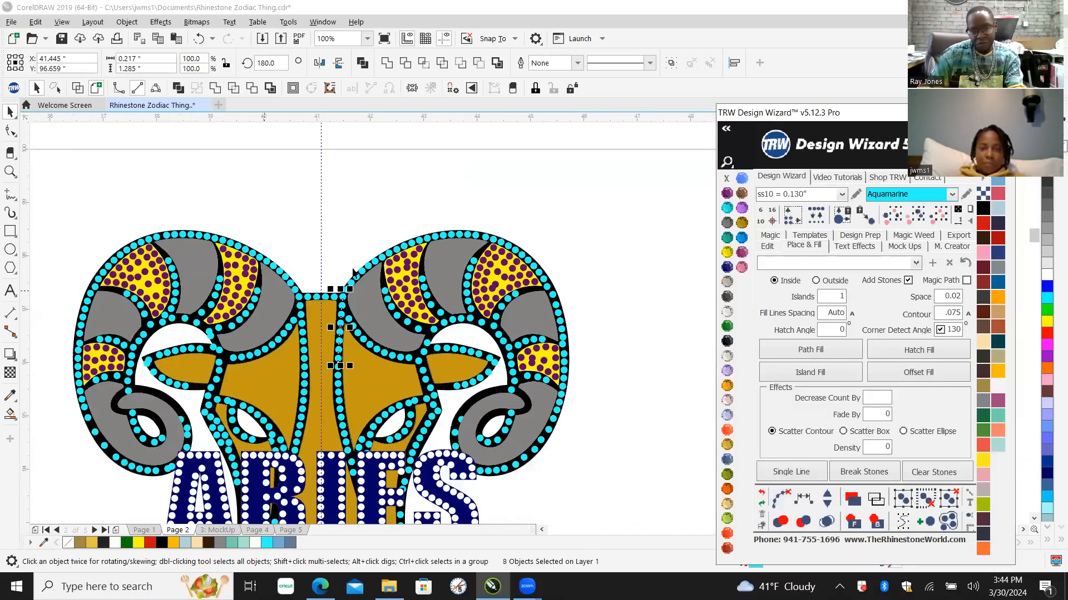
{"action": "scroll", "coordinate": [306, 347], "scroll_direction": "up", "scroll_amount": 1}
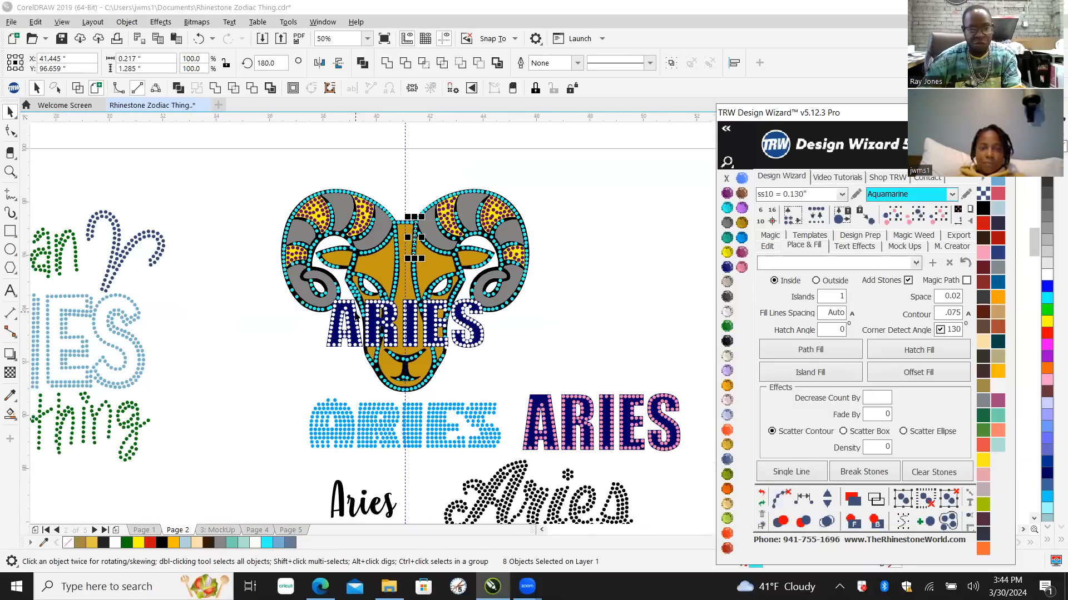
{"action": "scroll", "coordinate": [404, 386], "scroll_direction": "up", "scroll_amount": 2}
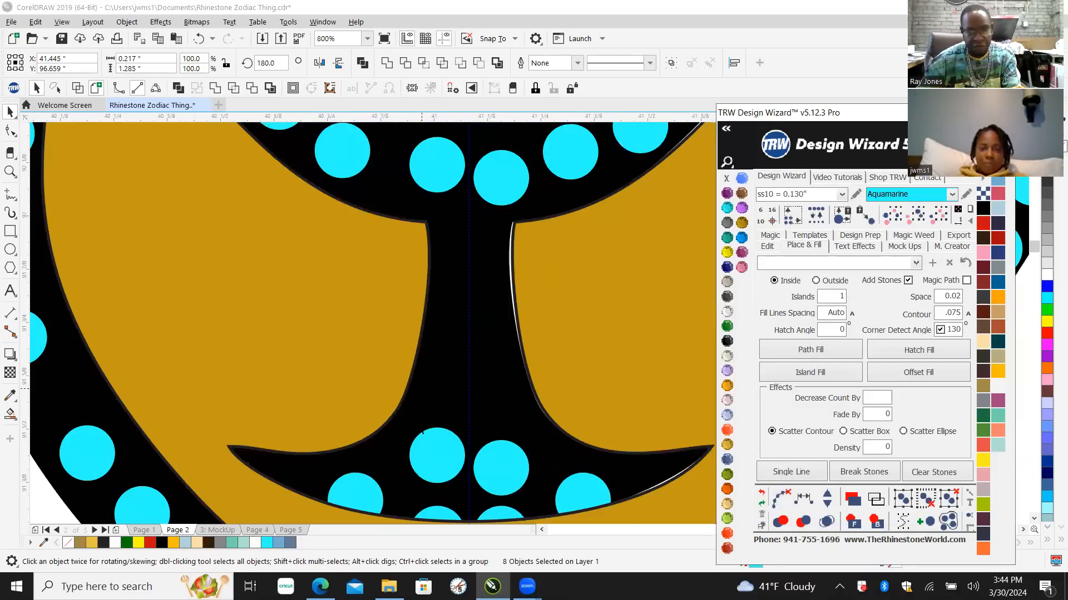
{"action": "scroll", "coordinate": [423, 432], "scroll_direction": "down", "scroll_amount": 2}
{"action": "scroll", "coordinate": [440, 375], "scroll_direction": "up", "scroll_amount": 1}
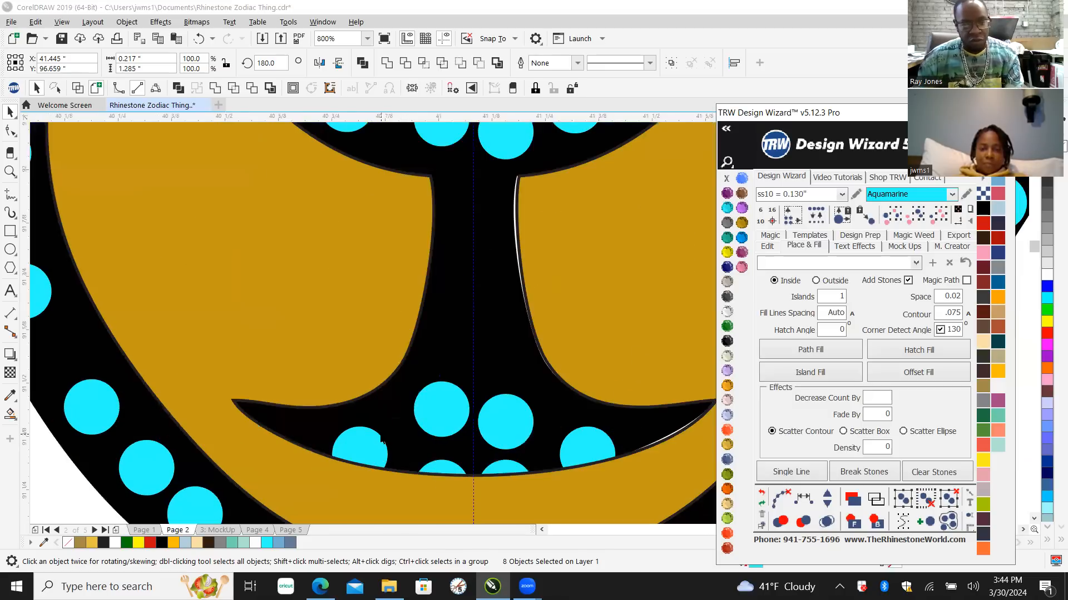
{"action": "left_click_drag", "start_coordinate": [362, 444], "coordinate": [361, 432]}
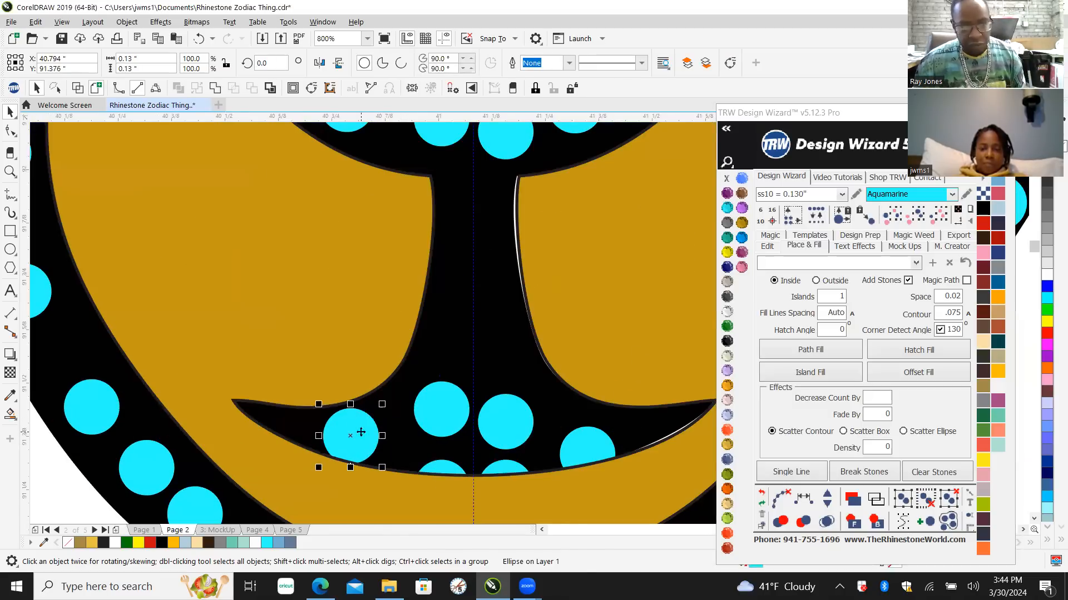
{"action": "left_click", "coordinate": [442, 469]}
{"action": "key", "text": "Delete"}
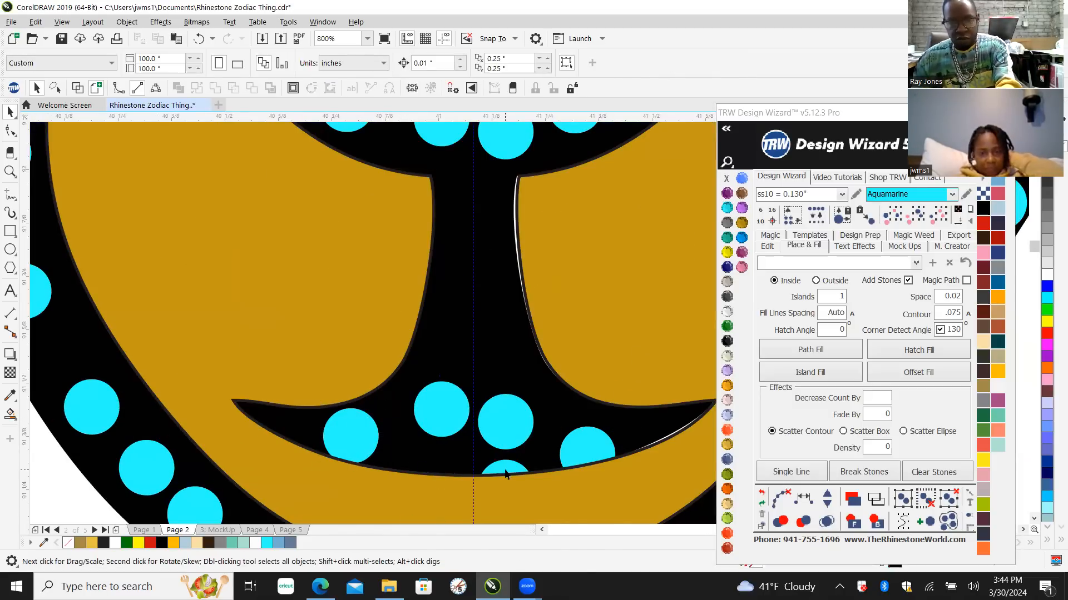
{"action": "left_click_drag", "start_coordinate": [506, 474], "coordinate": [605, 429]}
{"action": "left_click_drag", "start_coordinate": [443, 410], "coordinate": [359, 440]}
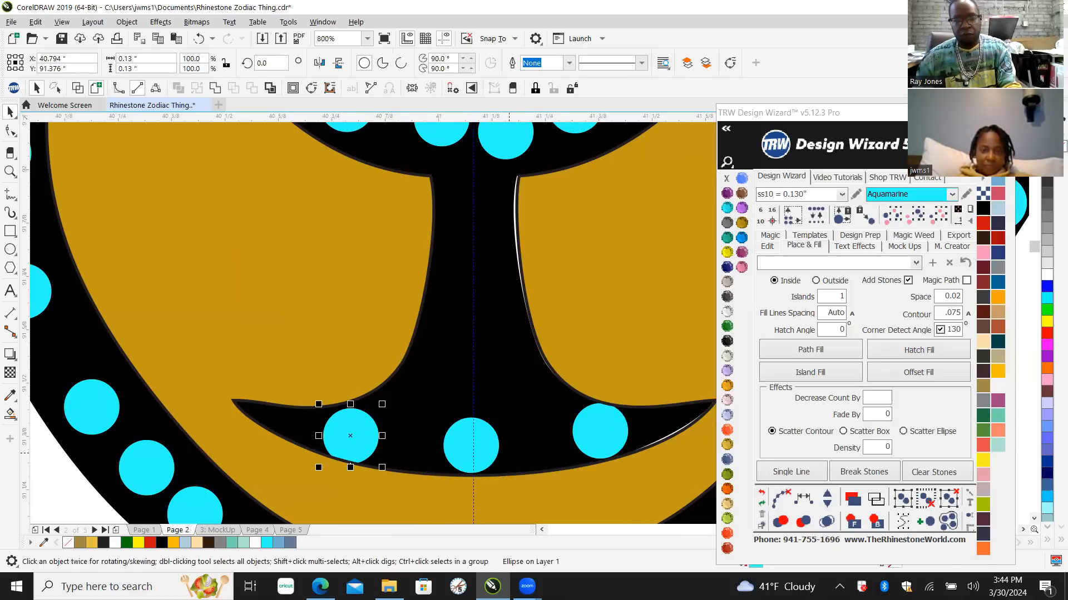
Step: Connect the three stones in the crescent below the mouth, add two evenly spaced stones and clear the guide path
{"action": "left_click", "coordinate": [469, 422], "text": "shift"}
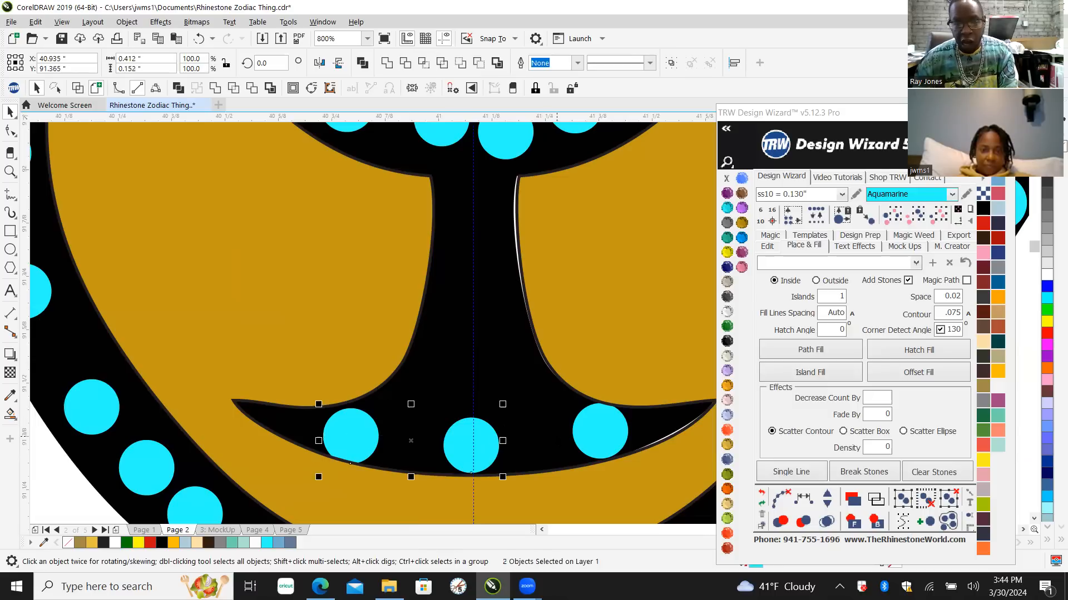
{"action": "left_click", "coordinate": [601, 441], "text": "shift"}
{"action": "left_click", "coordinate": [802, 498]}
{"action": "left_click", "coordinate": [828, 495]}
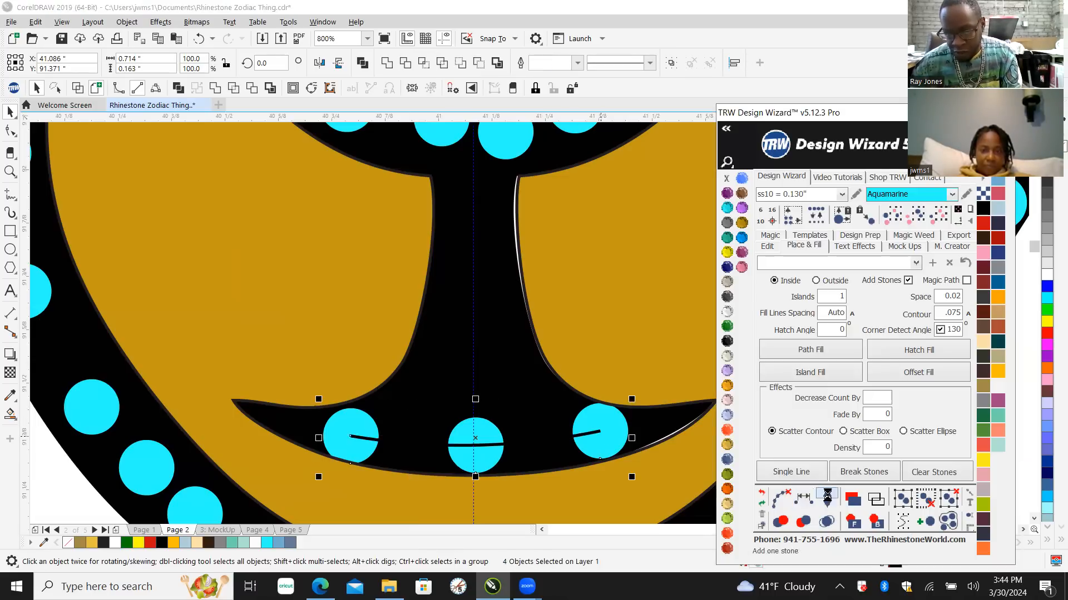
{"action": "left_click", "coordinate": [772, 494]}
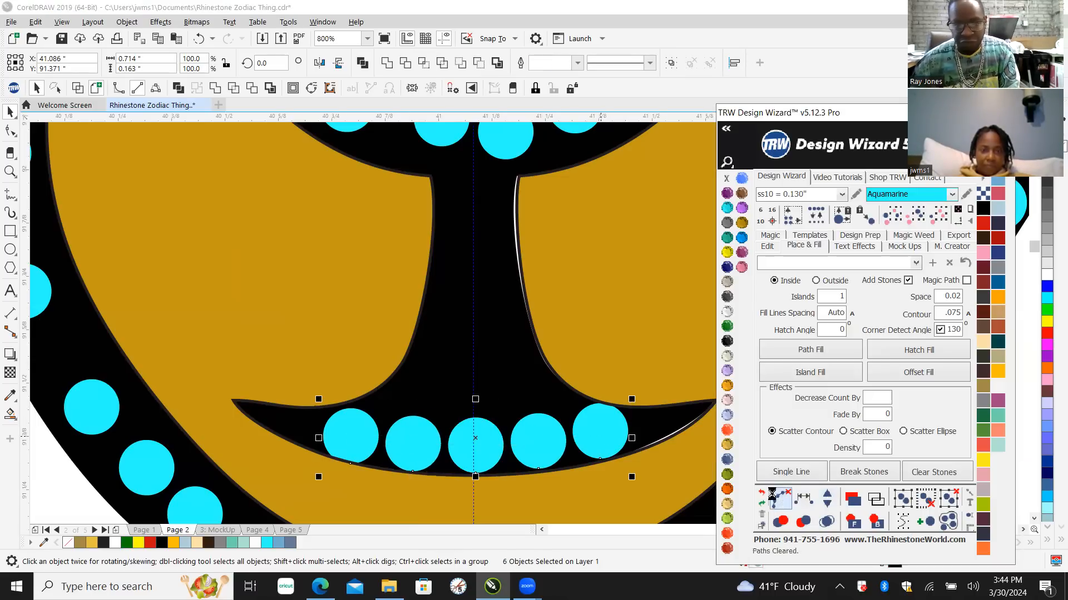
{"action": "scroll", "coordinate": [447, 353], "scroll_direction": "down", "scroll_amount": 2}
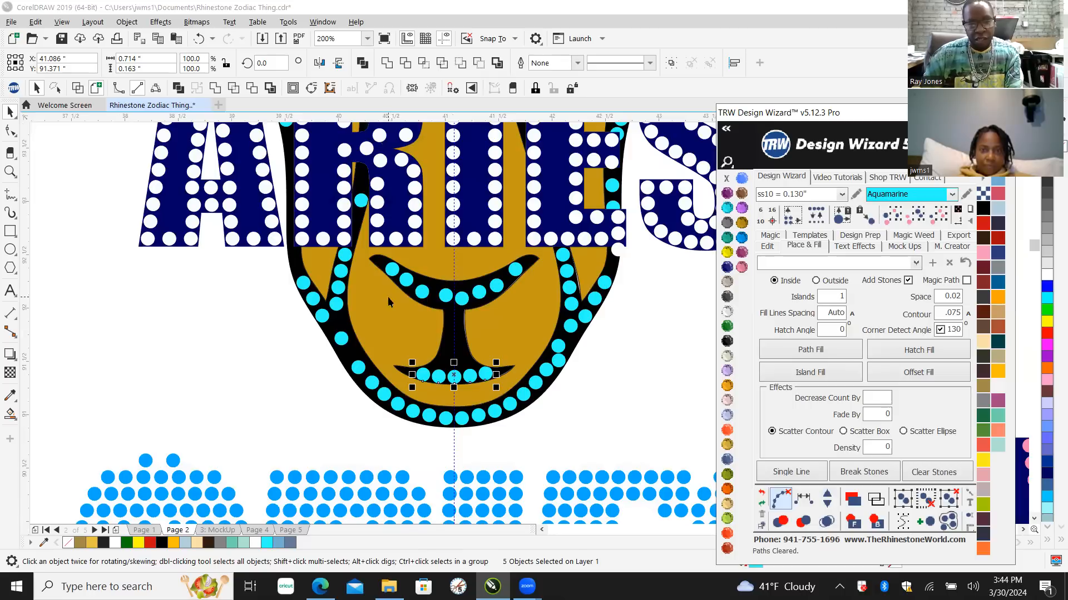
Step: Delete the stone just left of the centre line in the upper nose curve
{"action": "key", "text": "Escape"}
{"action": "scroll", "coordinate": [448, 303], "scroll_direction": "up", "scroll_amount": 1}
{"action": "left_click", "coordinate": [441, 288]}
{"action": "key", "text": "Delete"}
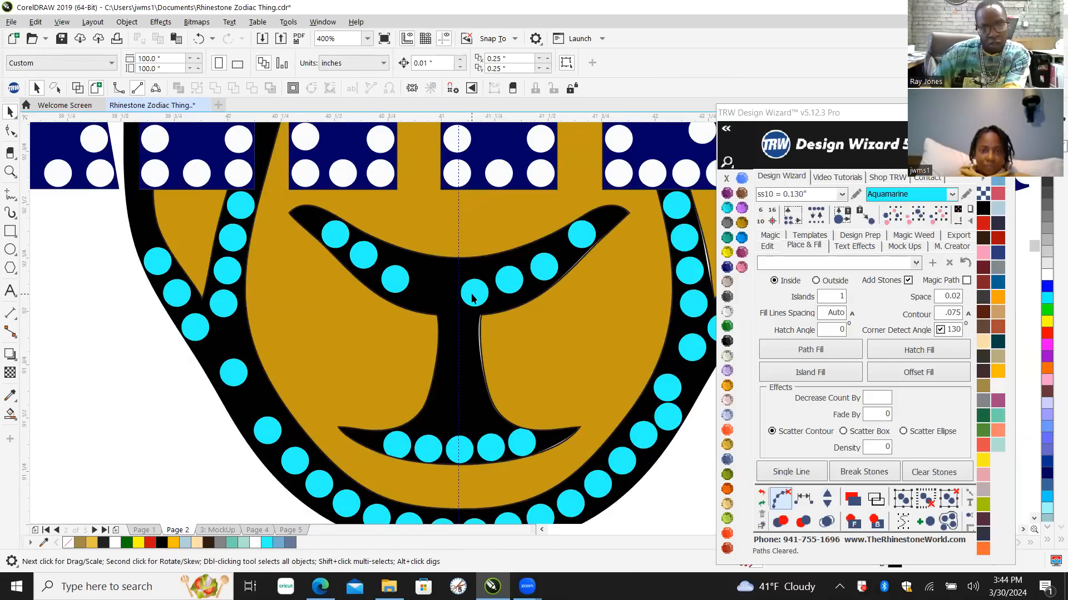
Step: Connect the seven stones of the upper nose curve, add two evenly spaced stones and clear the guide path
{"action": "left_click", "coordinate": [335, 235]}
{"action": "left_click", "coordinate": [364, 256], "text": "shift"}
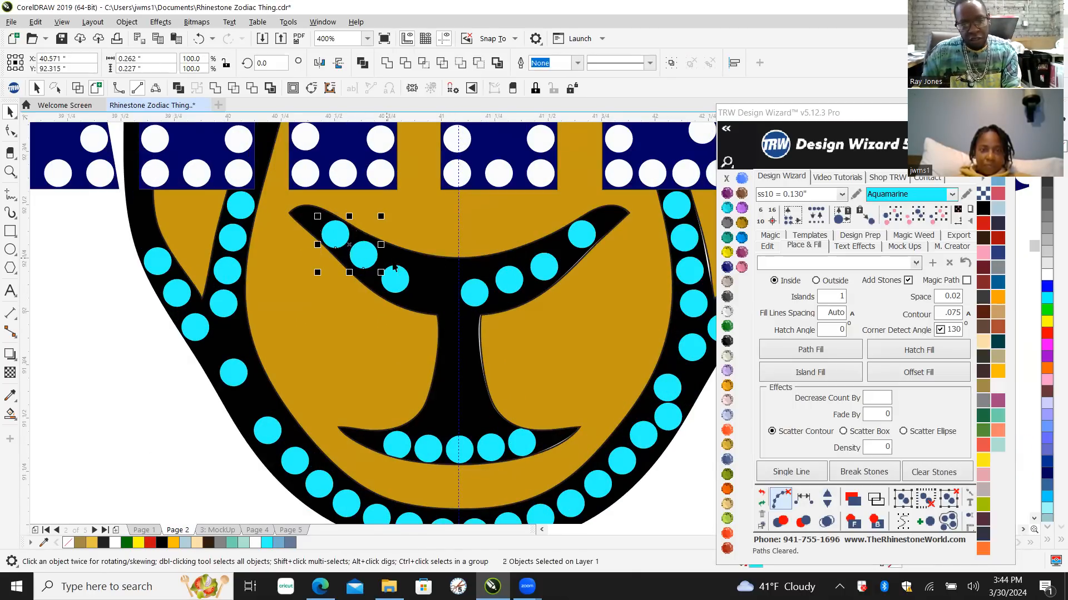
{"action": "left_click", "coordinate": [397, 284], "text": "shift"}
{"action": "left_click", "coordinate": [478, 293], "text": "shift"}
{"action": "left_click", "coordinate": [515, 277], "text": "shift"}
{"action": "left_click", "coordinate": [548, 263], "text": "shift"}
{"action": "left_click", "coordinate": [580, 233], "text": "shift"}
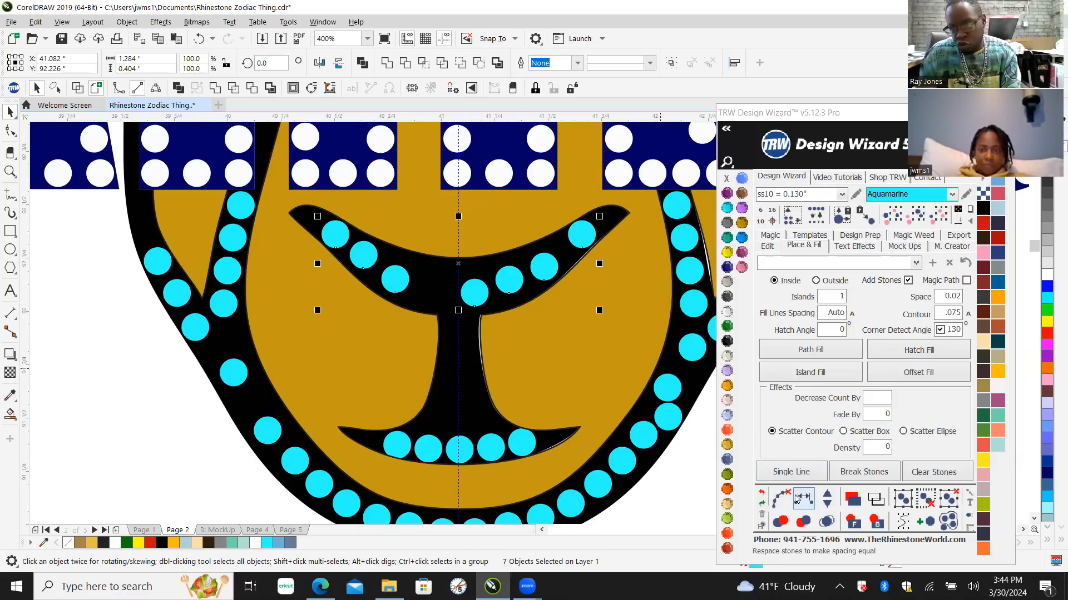
{"action": "left_click", "coordinate": [803, 499]}
{"action": "left_click", "coordinate": [827, 498]}
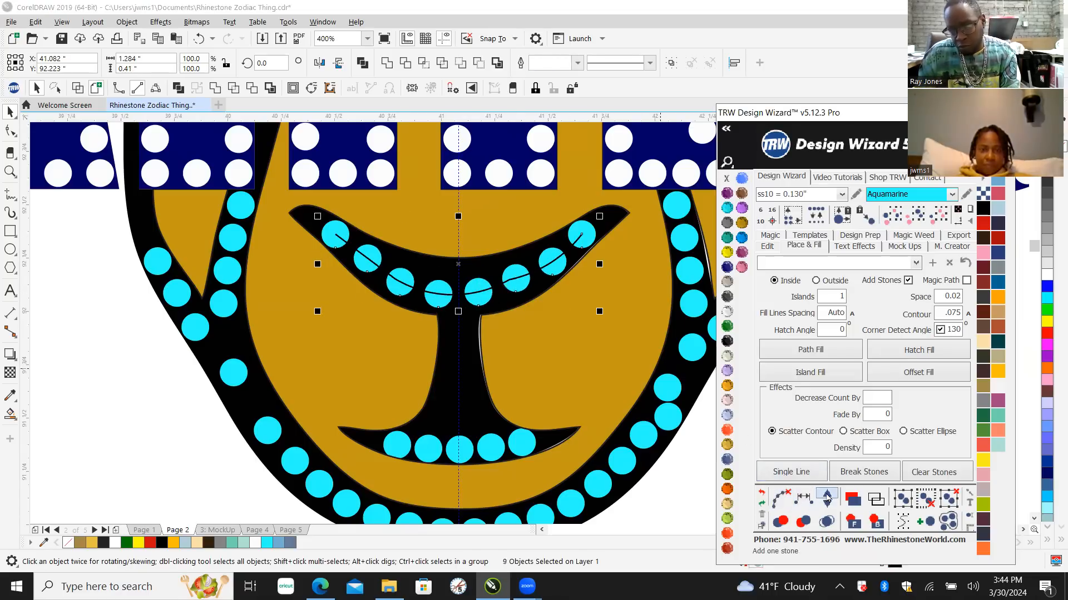
{"action": "left_click", "coordinate": [827, 498]}
{"action": "left_click", "coordinate": [780, 499]}
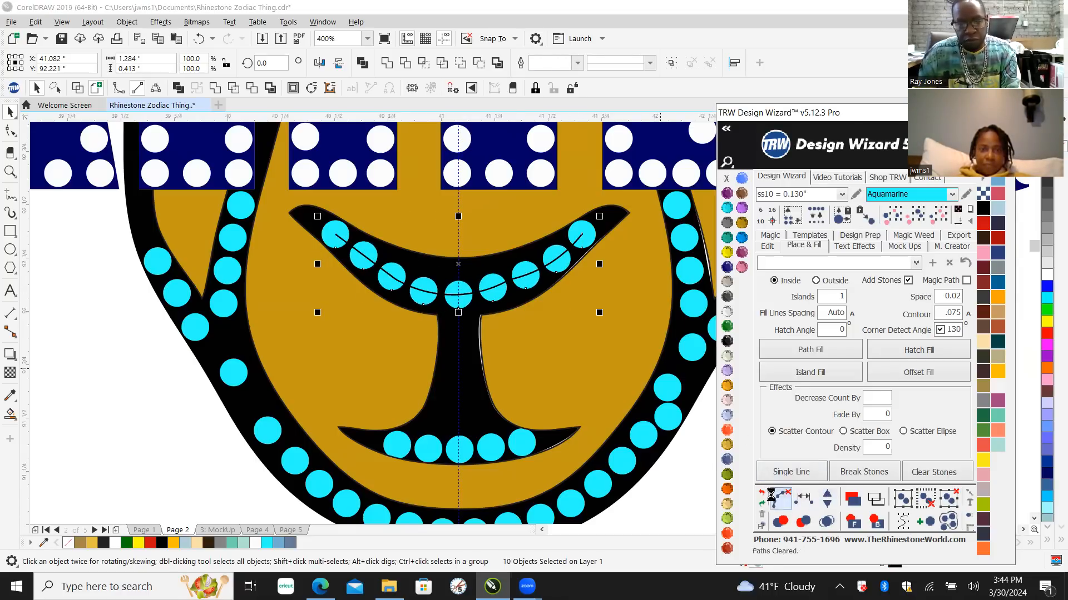
{"action": "left_click", "coordinate": [519, 353]}
Step: Try copying the upper curve's centre stone to just above the mouth row and filling between the two at .02 spacing
{"action": "left_click", "coordinate": [467, 294]}
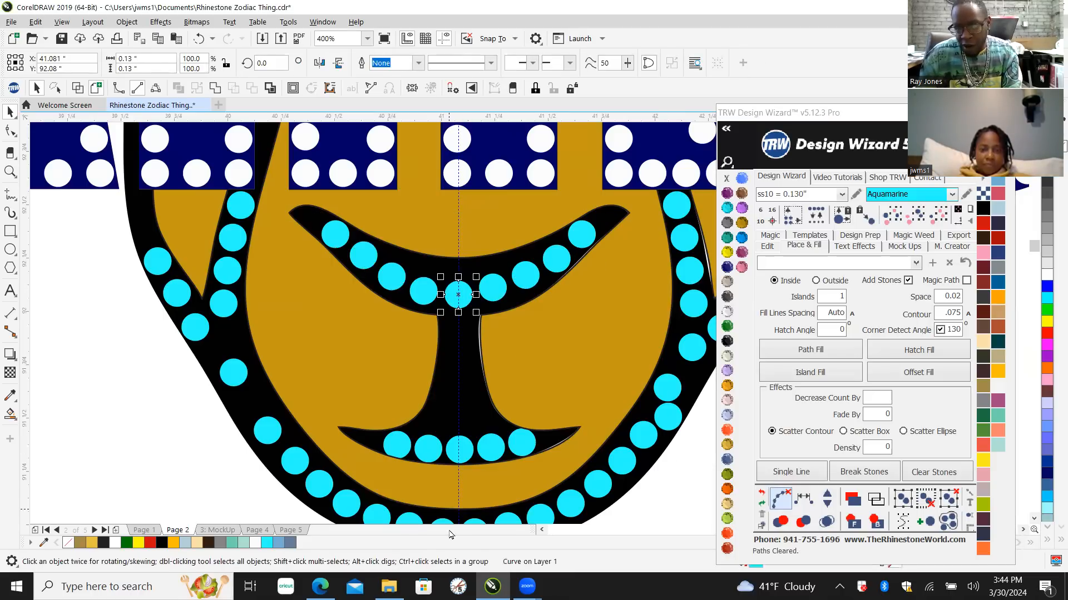
{"action": "scroll", "coordinate": [459, 443], "scroll_direction": "up", "scroll_amount": 1}
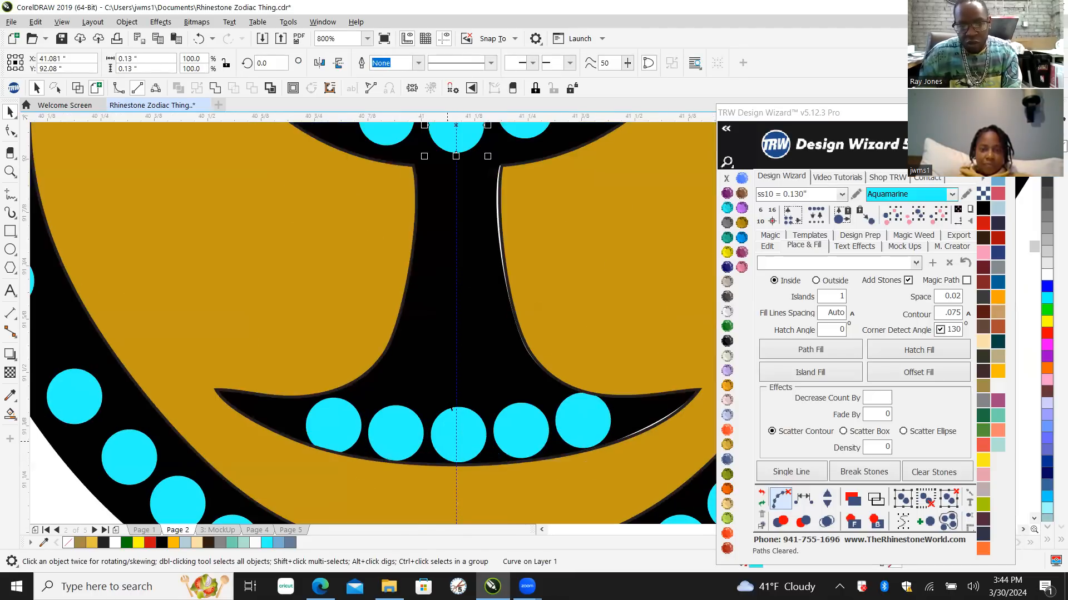
{"action": "left_click_drag", "start_coordinate": [436, 136], "coordinate": [412, 379]}
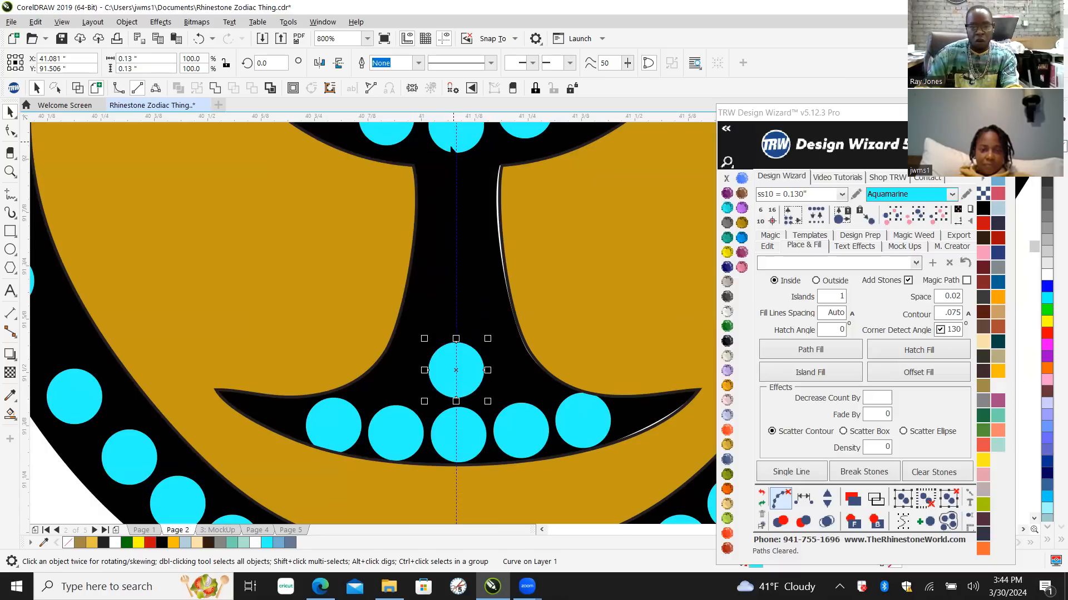
{"action": "left_click", "coordinate": [445, 139], "text": "shift"}
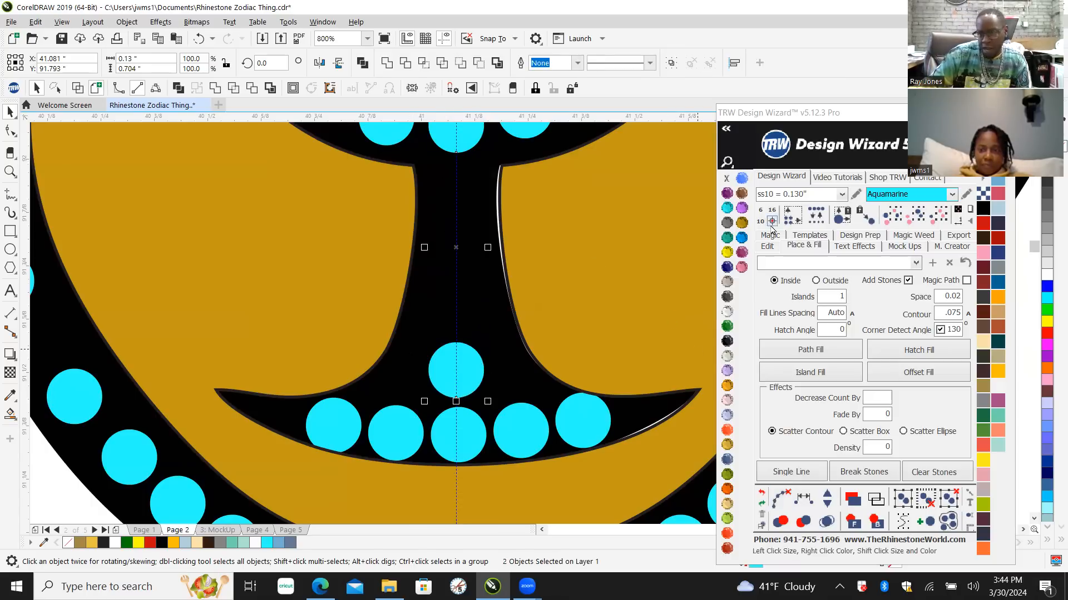
{"action": "left_click", "coordinate": [765, 248]}
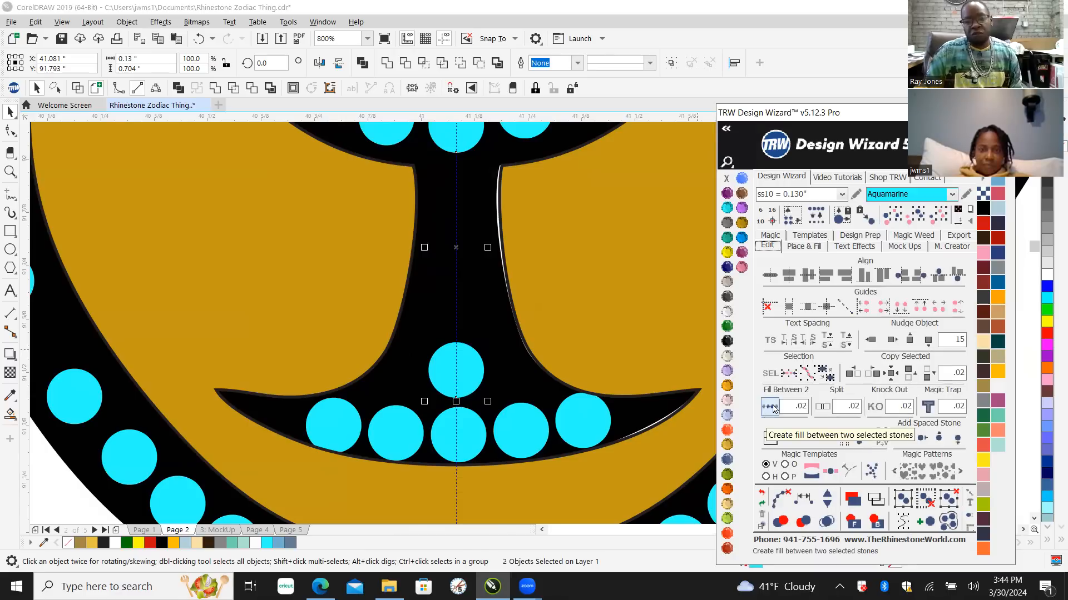
{"action": "left_click", "coordinate": [771, 408]}
{"action": "left_click", "coordinate": [779, 497]}
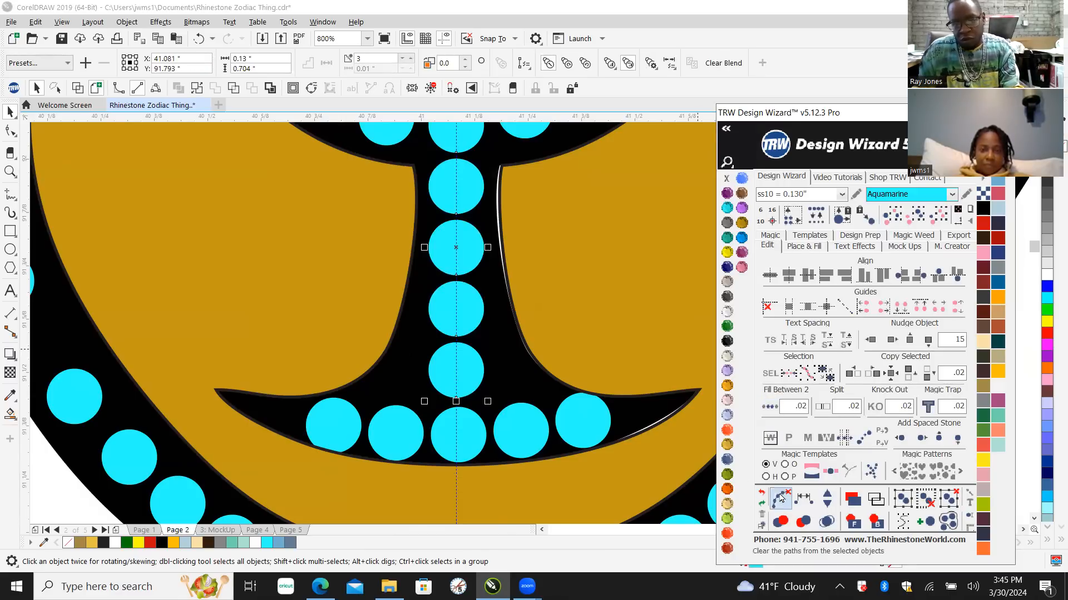
Step: Delete the copied stone and the fill stones from the vertical bar between nose and mouth
{"action": "left_click", "coordinate": [629, 291]}
{"action": "left_click", "coordinate": [473, 368]}
{"action": "key", "text": "Delete"}
{"action": "left_click", "coordinate": [461, 201]}
{"action": "key", "text": "Delete"}
{"action": "left_click", "coordinate": [462, 256]}
{"action": "key", "text": "Delete"}
{"action": "left_click", "coordinate": [462, 304]}
{"action": "key", "text": "Delete"}
{"action": "scroll", "coordinate": [452, 379], "scroll_direction": "down", "scroll_amount": 1}
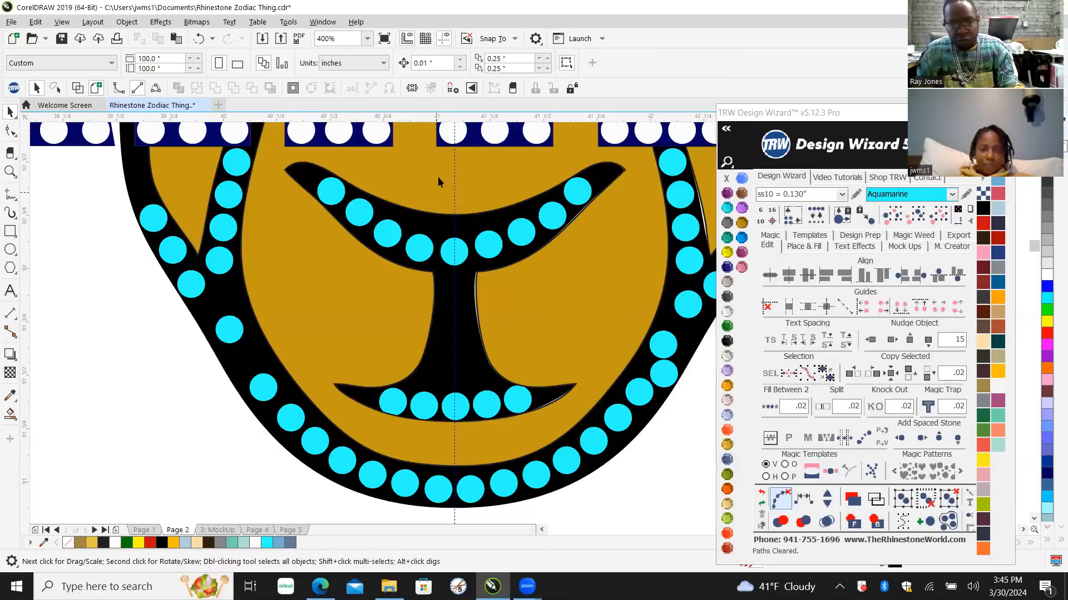
Step: Fill the vertical bar with stones between the centre stones of the nose curve and mouth row, using .02 spacing
{"action": "left_click", "coordinate": [454, 258]}
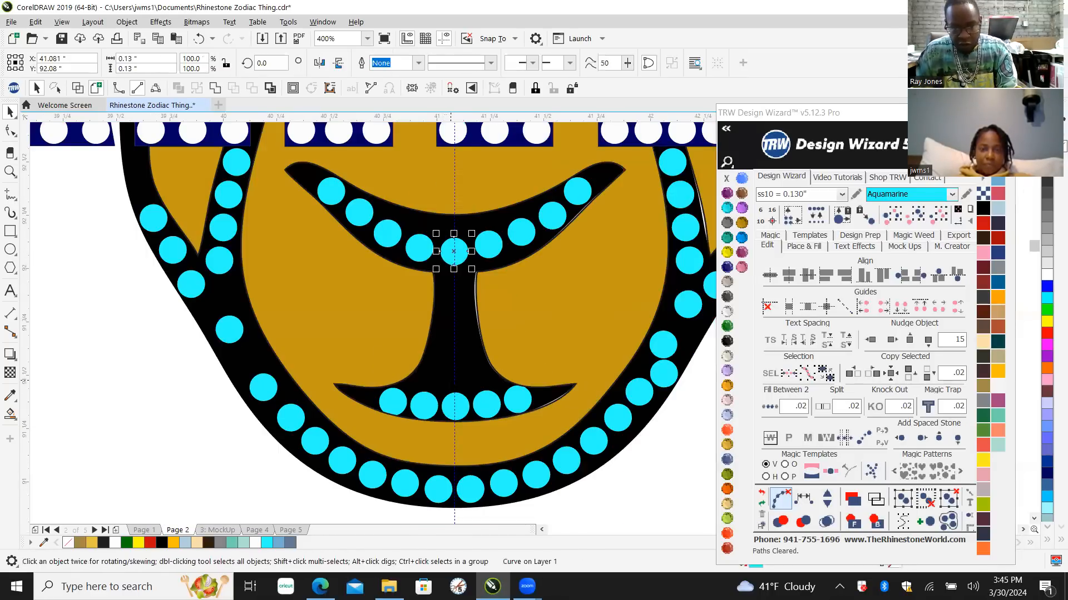
{"action": "left_click", "coordinate": [463, 408], "text": "shift"}
{"action": "left_click", "coordinate": [769, 407]}
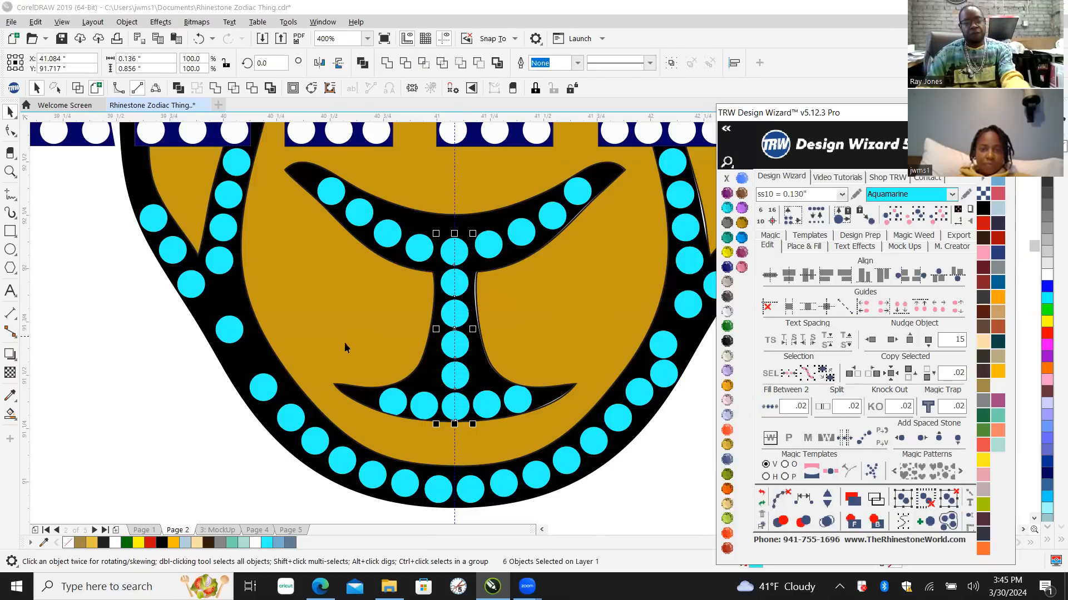
Step: Select the whole ram design with its ARIES lettering and add the black outline shape to the selection
{"action": "scroll", "coordinate": [322, 358], "scroll_direction": "down", "scroll_amount": 6}
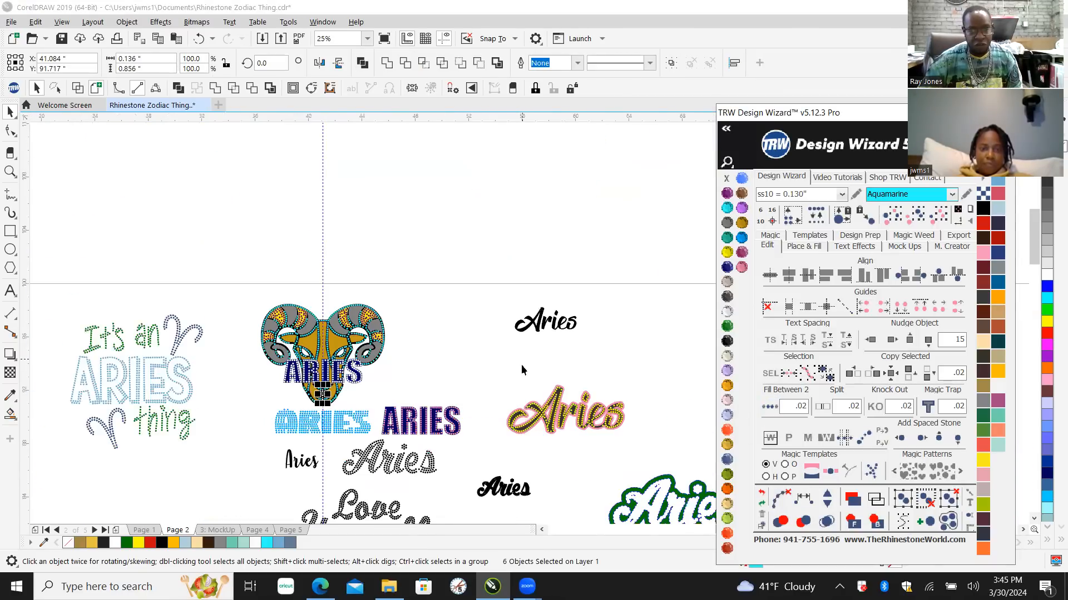
{"action": "left_click", "coordinate": [448, 353]}
{"action": "scroll", "coordinate": [341, 398], "scroll_direction": "up", "scroll_amount": 1}
{"action": "left_click_drag", "start_coordinate": [150, 175], "coordinate": [288, 394]}
{"action": "left_click_drag", "start_coordinate": [421, 422], "coordinate": [463, 418]}
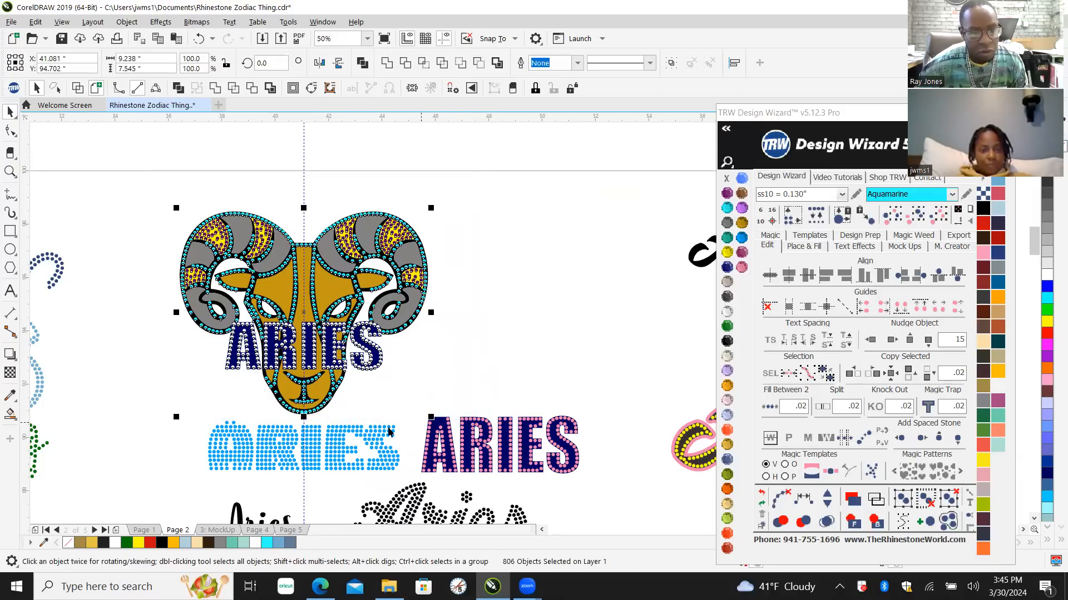
{"action": "scroll", "coordinate": [308, 432], "scroll_direction": "up", "scroll_amount": 10}
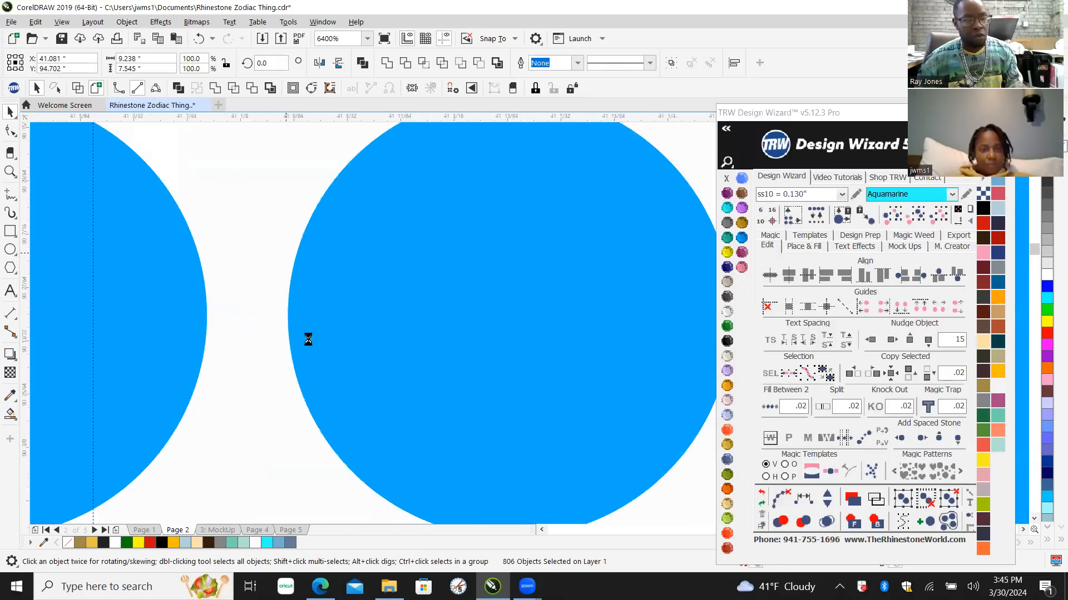
{"action": "scroll", "coordinate": [293, 291], "scroll_direction": "down", "scroll_amount": 1}
{"action": "scroll", "coordinate": [299, 256], "scroll_direction": "down", "scroll_amount": 2}
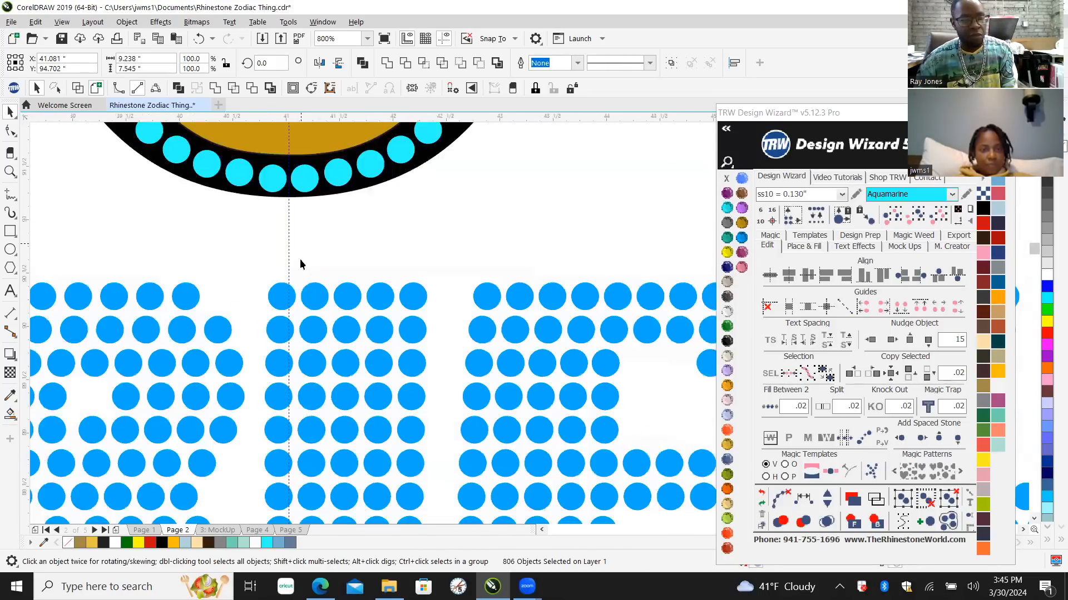
{"action": "scroll", "coordinate": [289, 225], "scroll_direction": "up", "scroll_amount": 2}
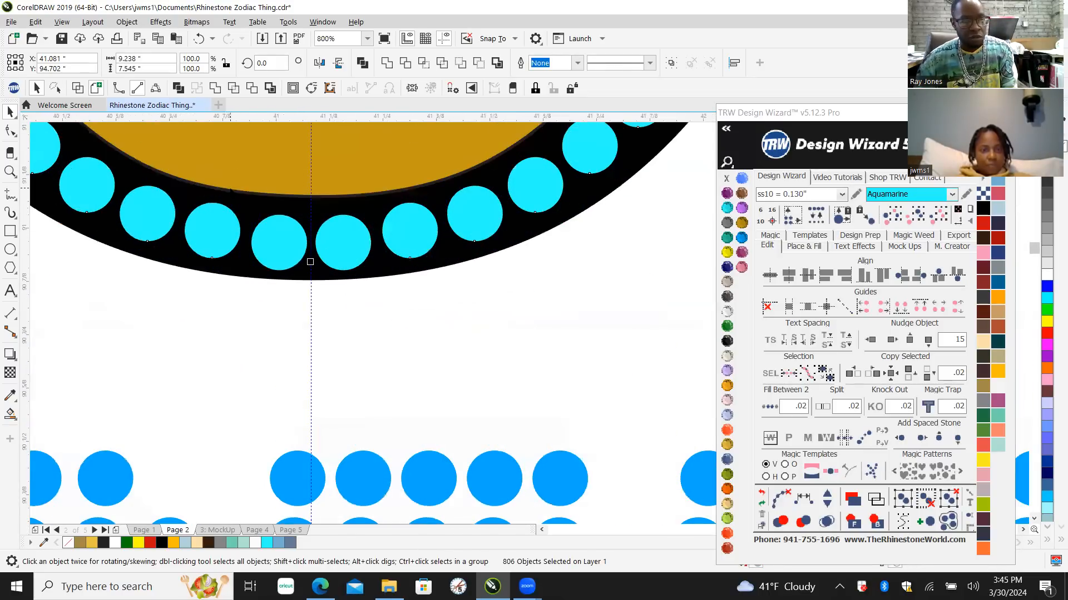
{"action": "left_click", "coordinate": [247, 278], "text": "shift"}
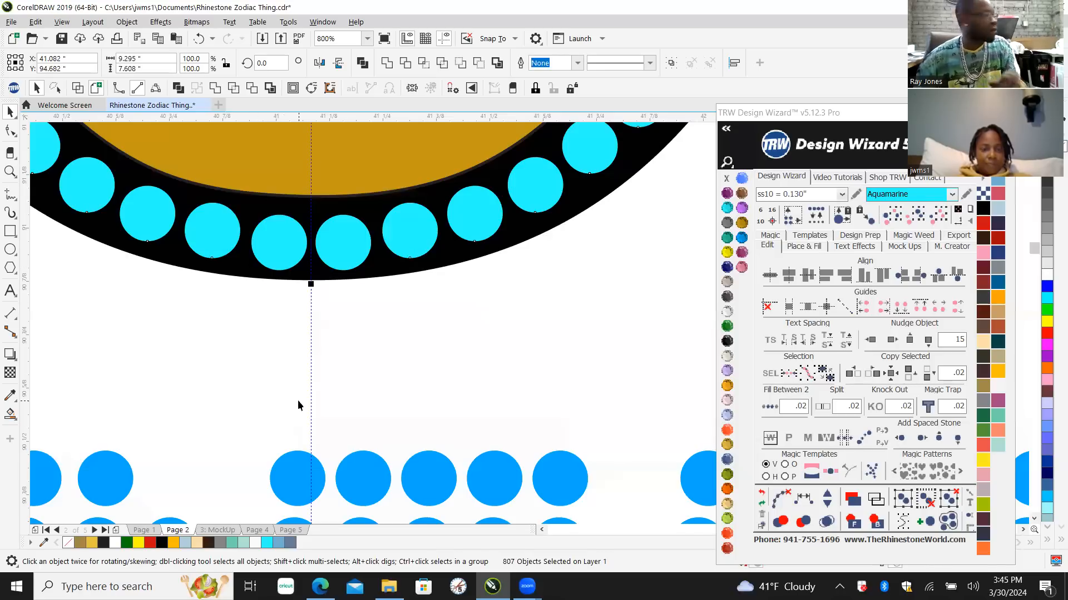
Step: Create a mockup of the selected design on the Womens Scoop-Neck Shirt Front with simulated stones
{"action": "scroll", "coordinate": [299, 397], "scroll_direction": "down", "scroll_amount": 2}
{"action": "scroll", "coordinate": [300, 392], "scroll_direction": "down", "scroll_amount": 2}
{"action": "scroll", "coordinate": [362, 342], "scroll_direction": "down", "scroll_amount": 3}
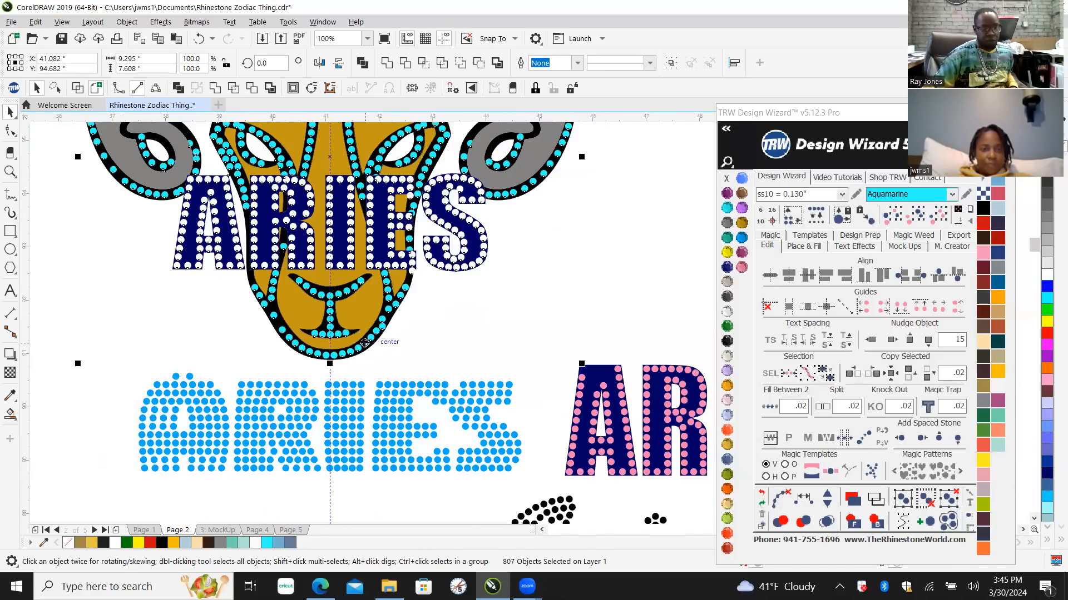
{"action": "scroll", "coordinate": [359, 372], "scroll_direction": "down", "scroll_amount": 1}
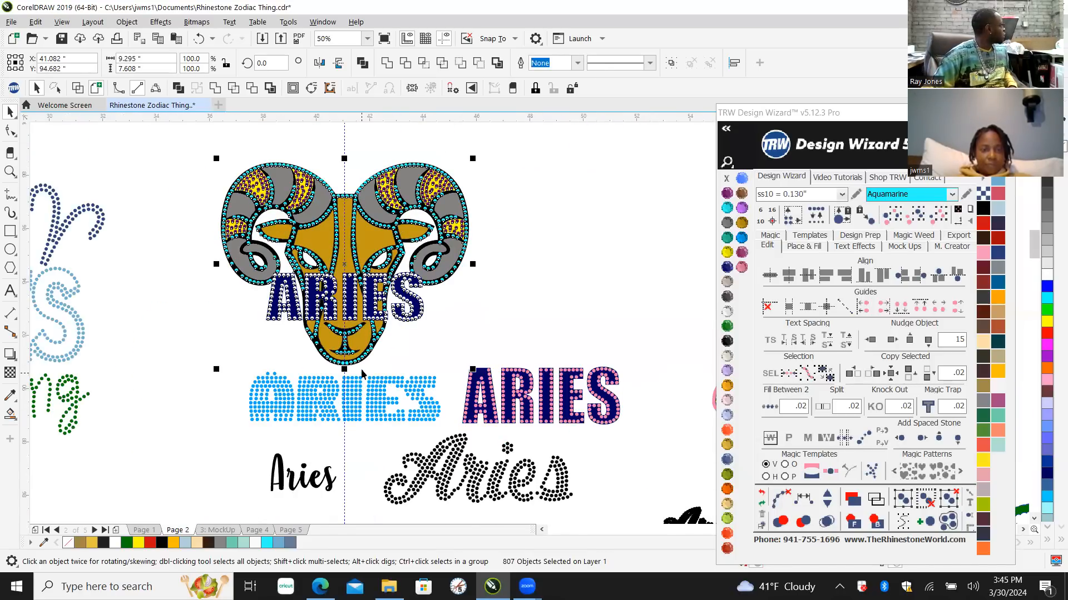
{"action": "left_click", "coordinate": [910, 247]}
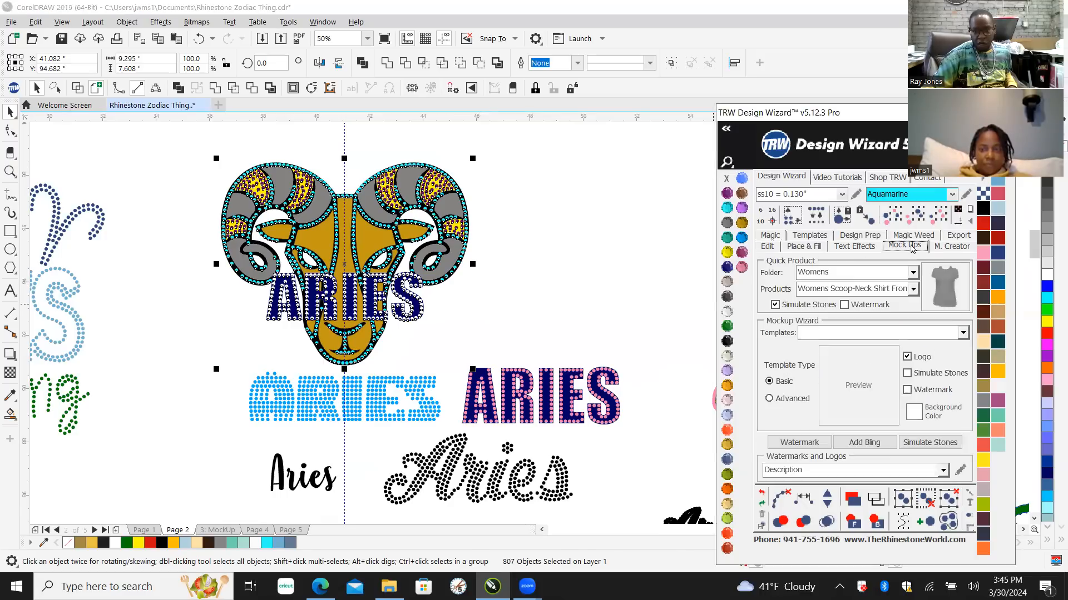
{"action": "left_click", "coordinate": [945, 295]}
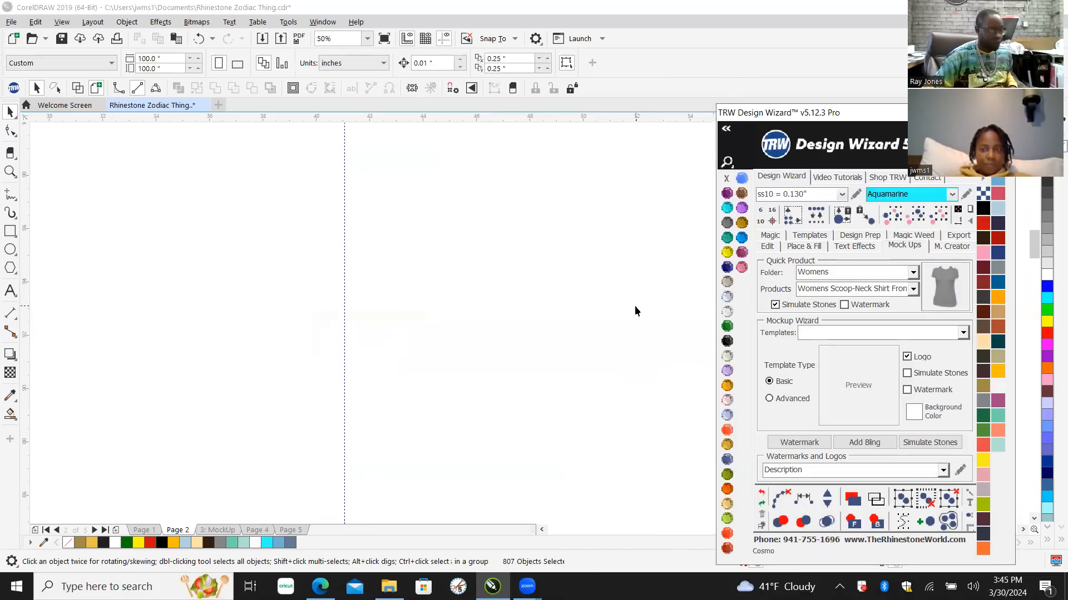
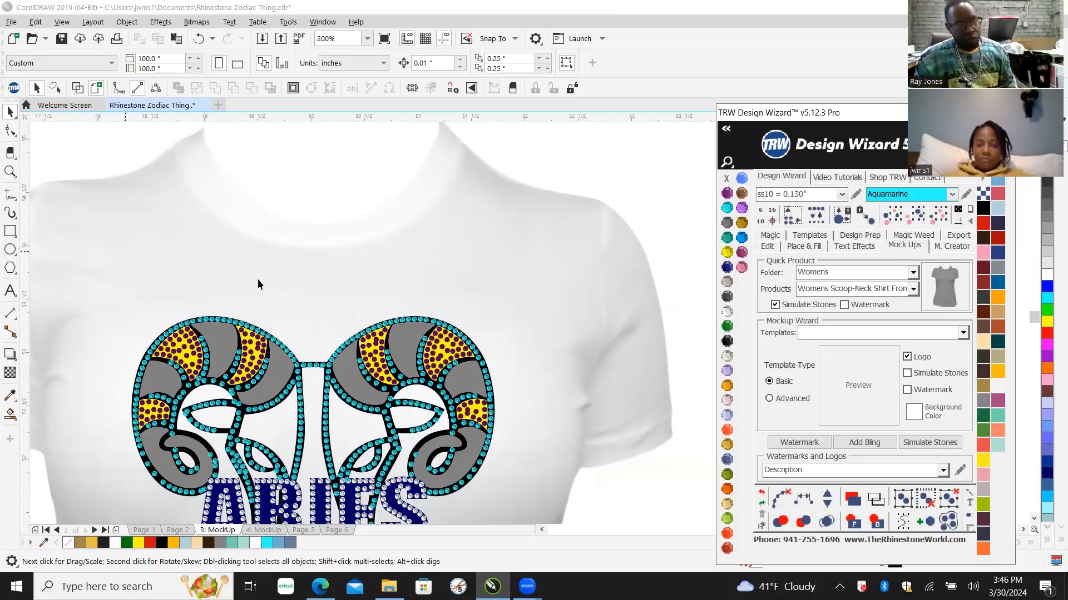
Step: Move the shirt image up about 0.4 inches behind the ram design and colour it Jet Black
{"action": "left_click", "coordinate": [273, 290]}
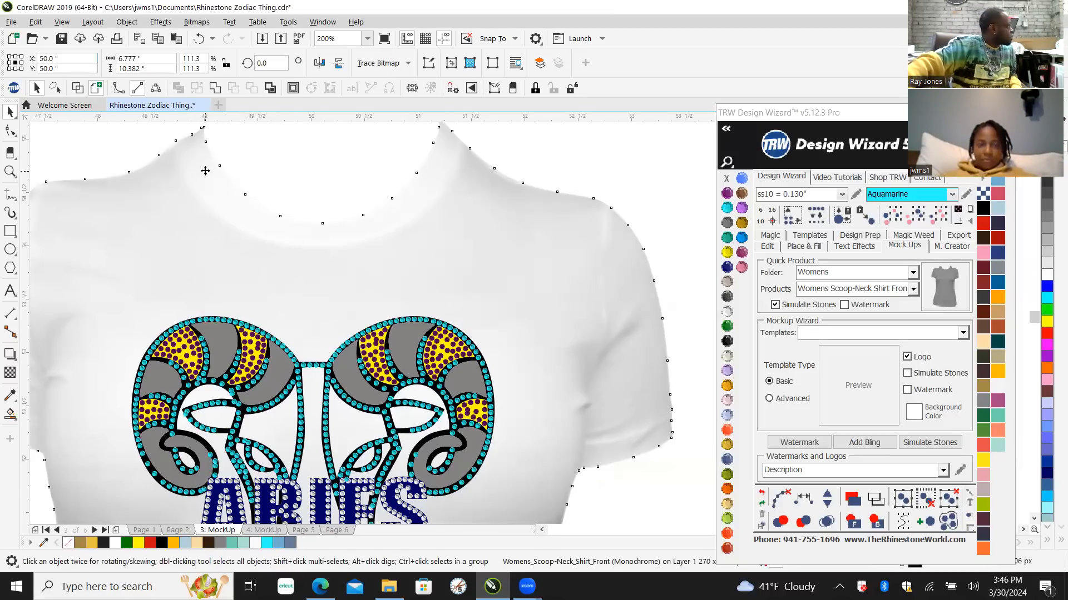
{"action": "scroll", "coordinate": [206, 171], "scroll_direction": "down", "scroll_amount": 1}
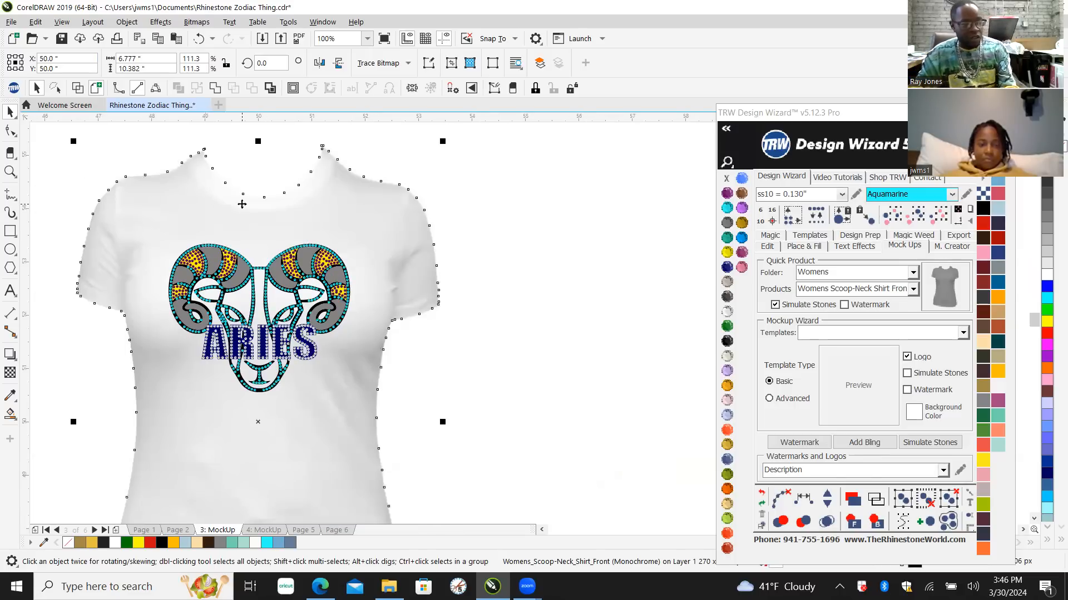
{"action": "left_click", "coordinate": [560, 246]}
{"action": "left_click", "coordinate": [323, 231]}
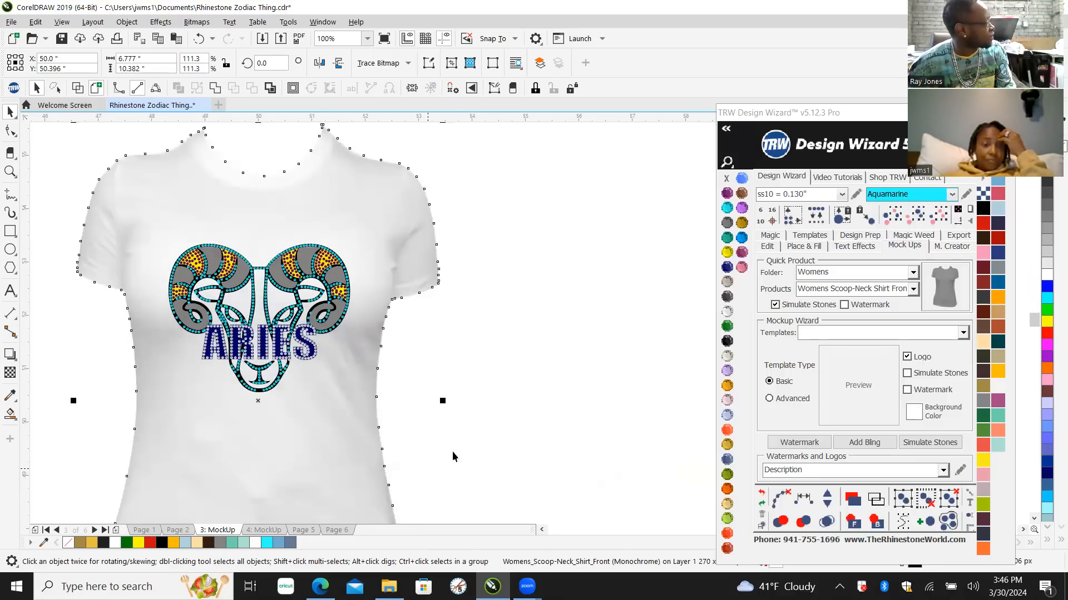
{"action": "left_click", "coordinate": [727, 345]}
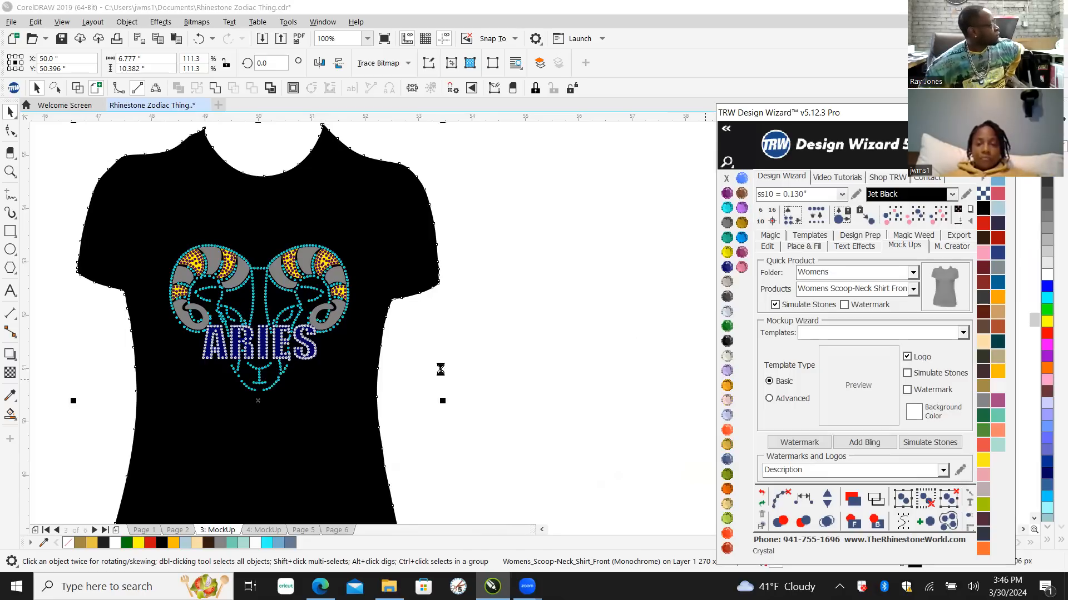
{"action": "scroll", "coordinate": [562, 384], "scroll_direction": "down", "scroll_amount": 1}
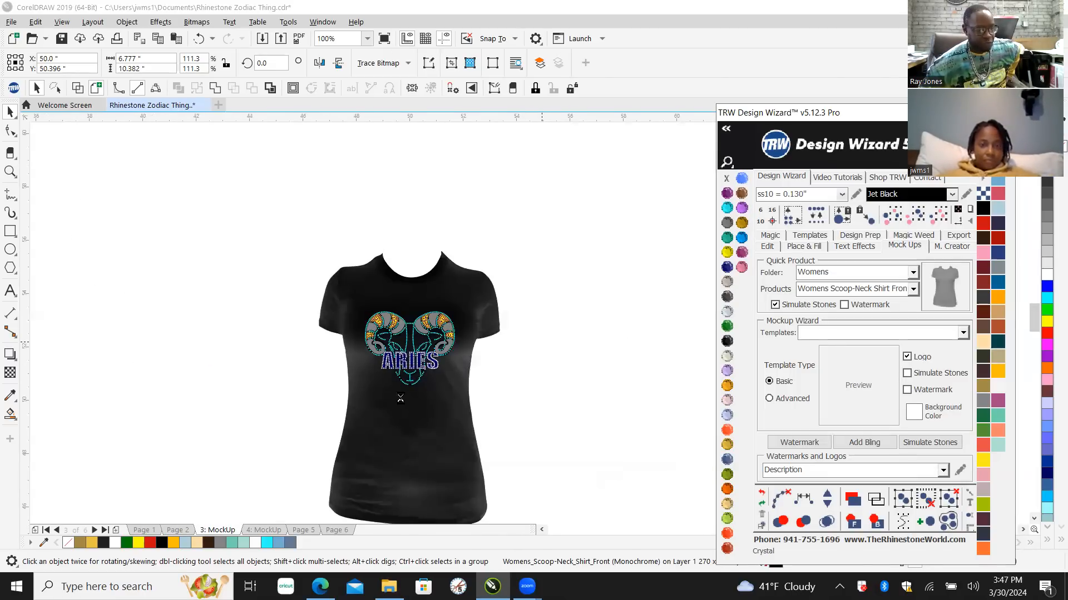
{"action": "scroll", "coordinate": [439, 356], "scroll_direction": "up", "scroll_amount": 1}
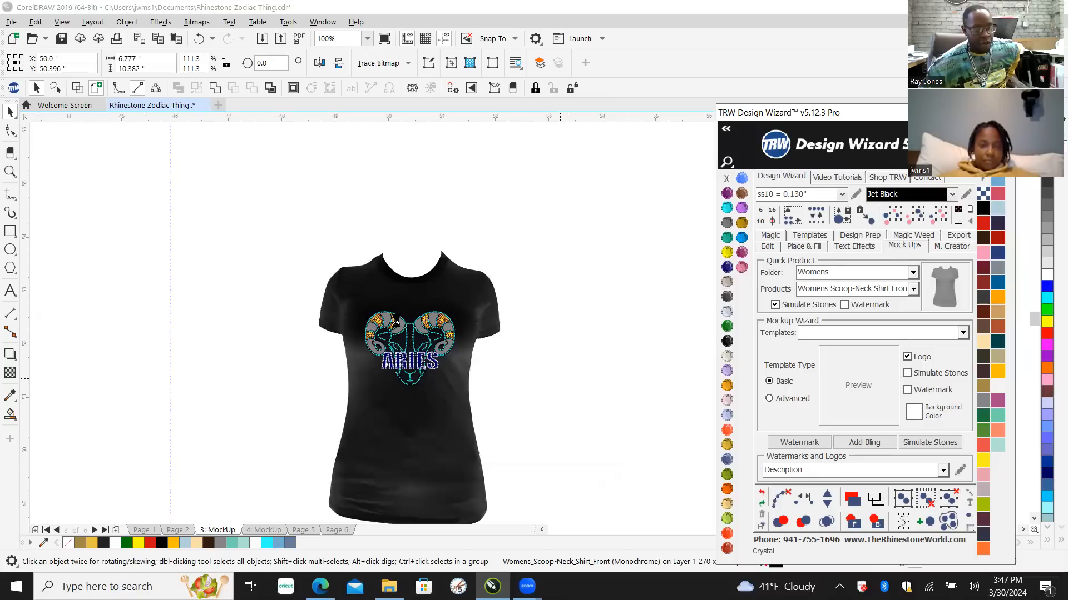
Step: Select the grey segments of both ram horns and delete them from the shirt mockup
{"action": "scroll", "coordinate": [394, 321], "scroll_direction": "up", "scroll_amount": 1}
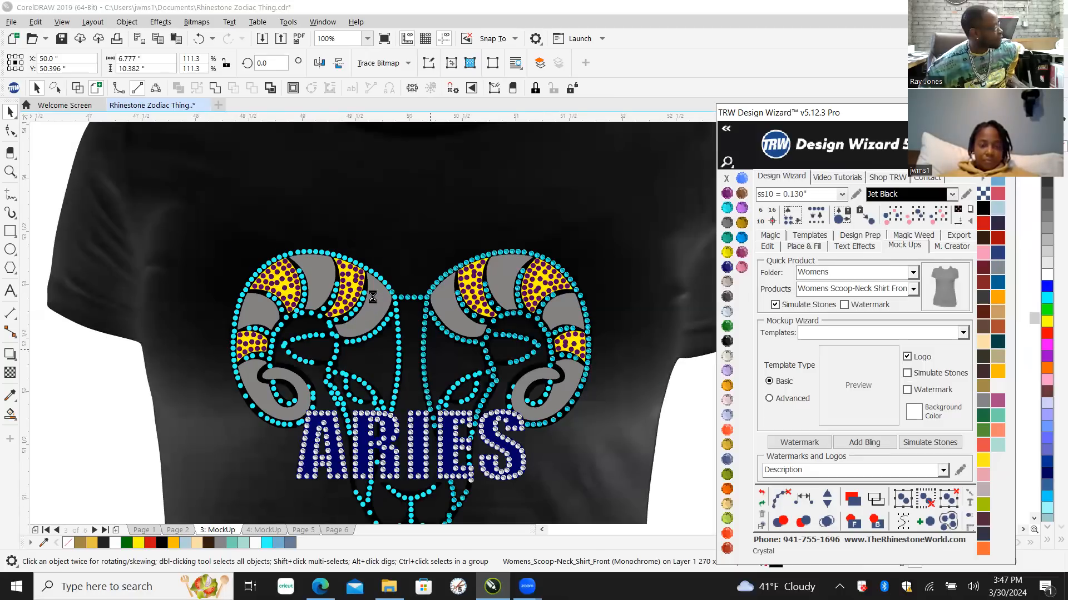
{"action": "scroll", "coordinate": [372, 298], "scroll_direction": "up", "scroll_amount": 1}
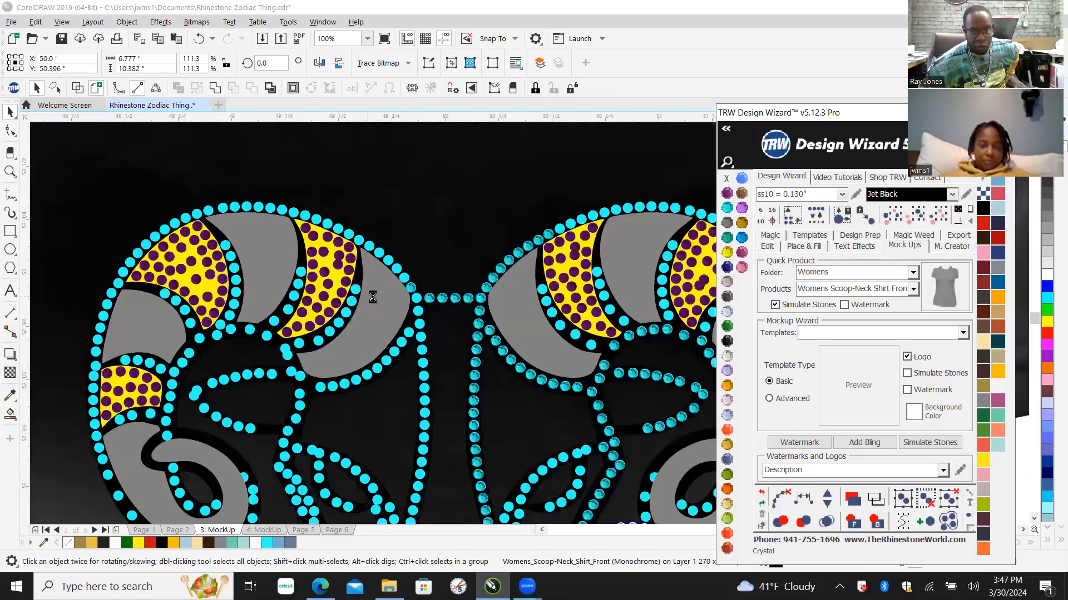
{"action": "left_click", "coordinate": [380, 310]}
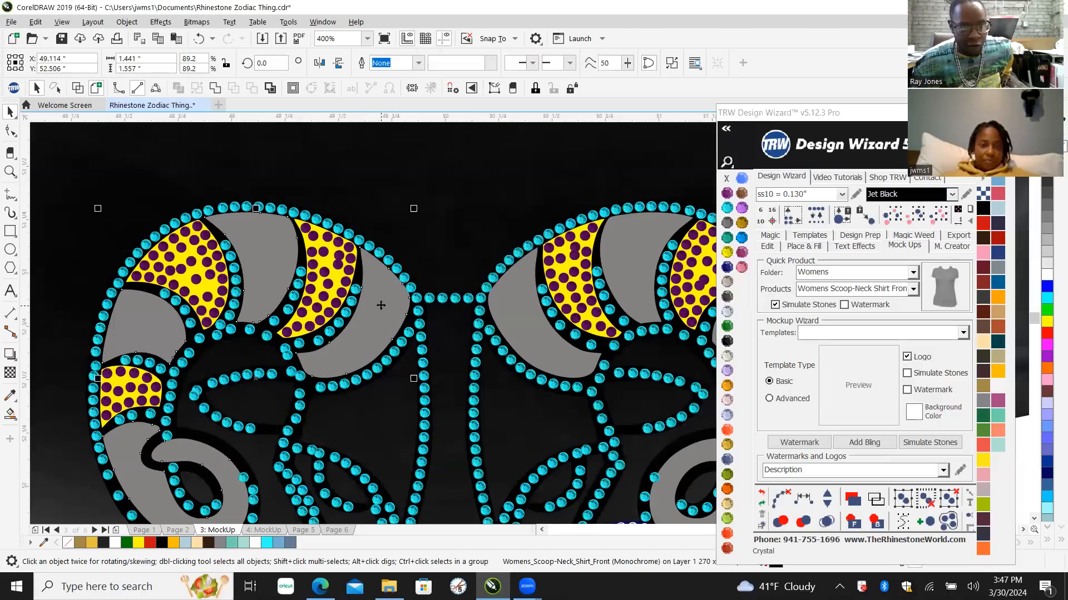
{"action": "left_click", "coordinate": [912, 218]}
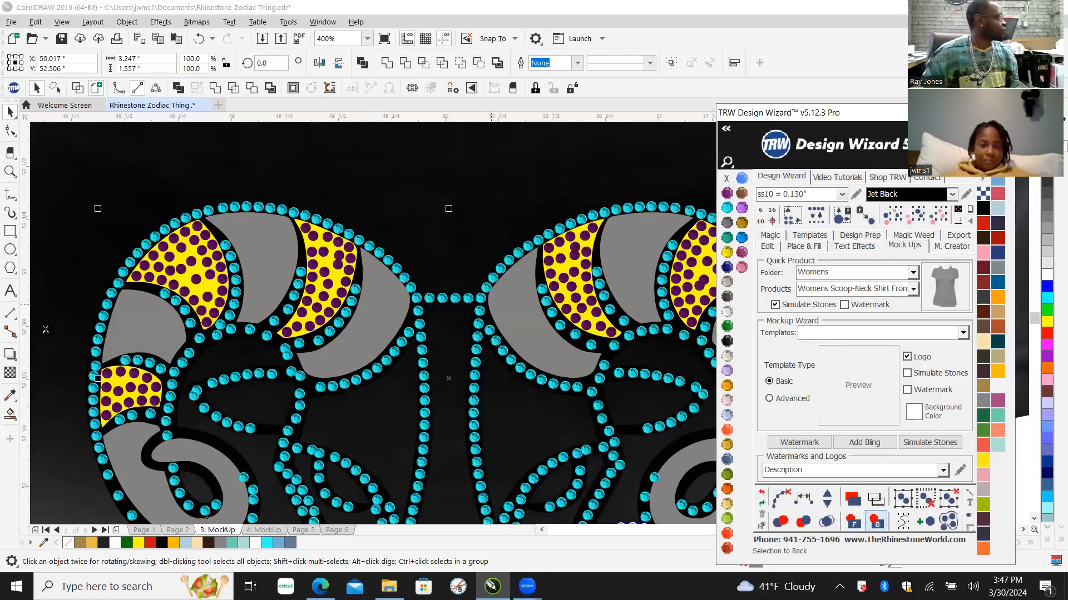
{"action": "scroll", "coordinate": [108, 272], "scroll_direction": "down", "scroll_amount": 1}
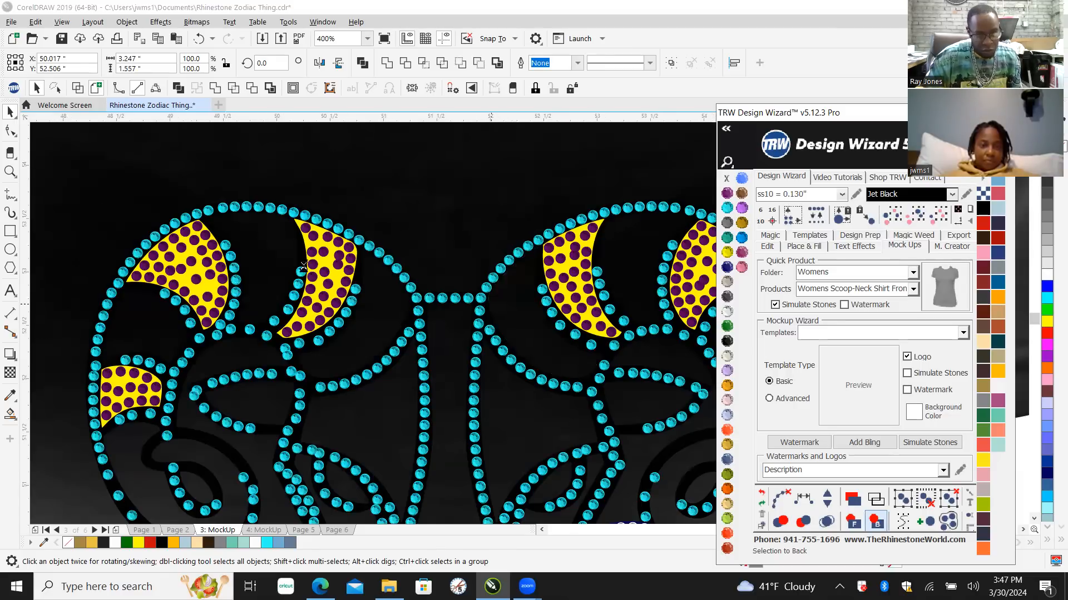
Step: Select the yellow fill shapes behind the purple stones on both horns and delete them
{"action": "scroll", "coordinate": [188, 271], "scroll_direction": "up", "scroll_amount": 1}
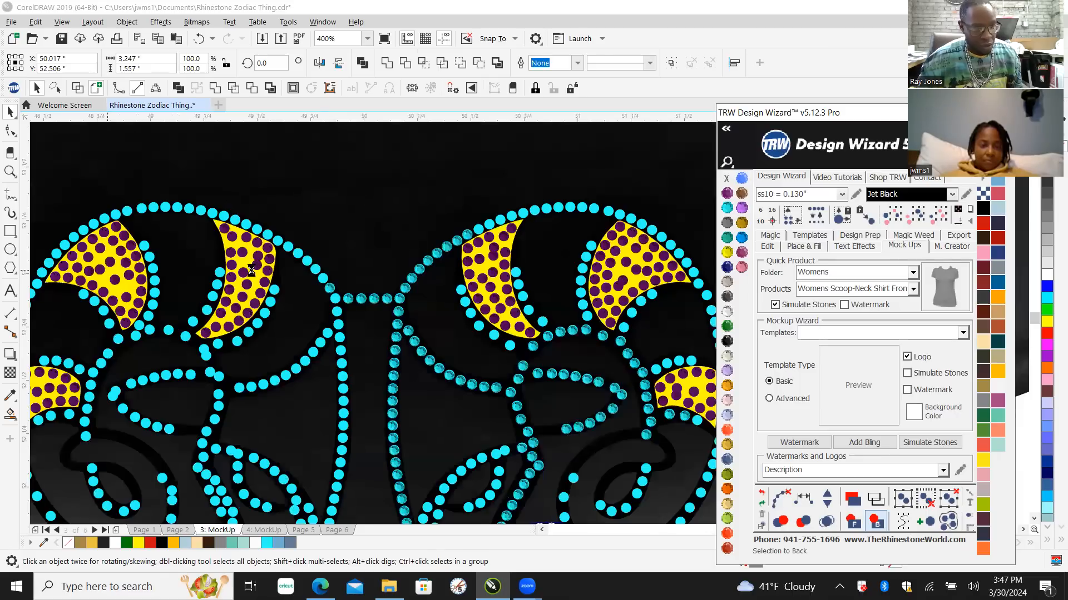
{"action": "scroll", "coordinate": [248, 267], "scroll_direction": "up", "scroll_amount": 2}
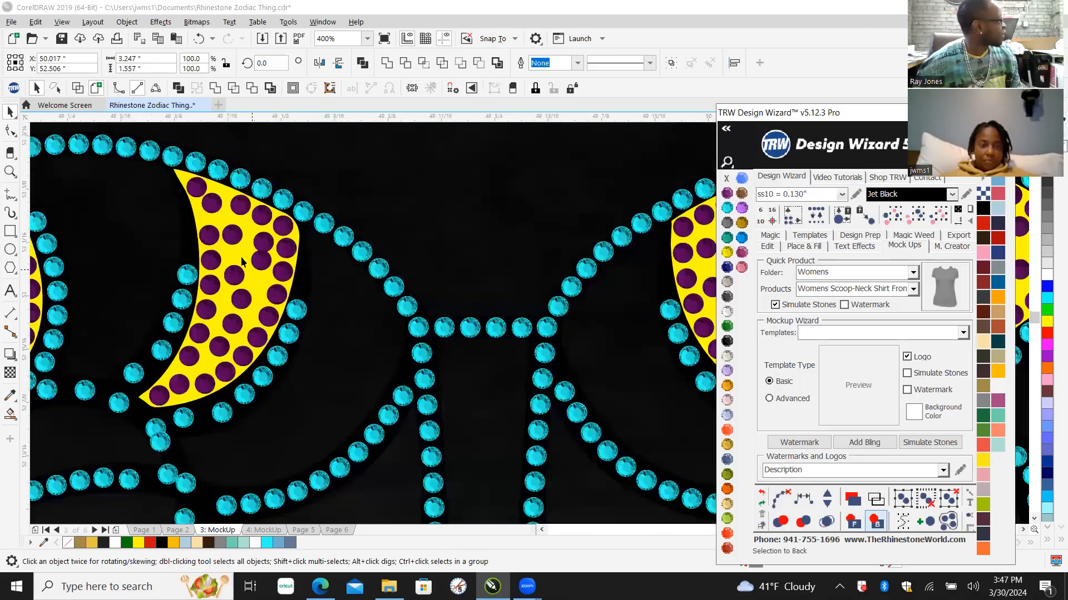
{"action": "left_click", "coordinate": [243, 256]}
{"action": "scroll", "coordinate": [267, 259], "scroll_direction": "down", "scroll_amount": 1}
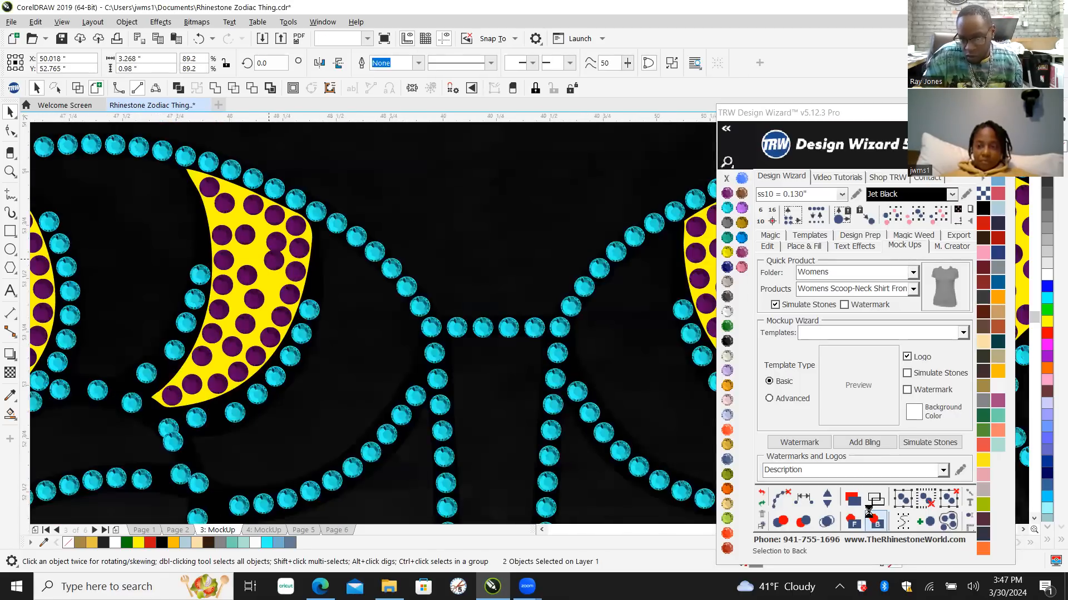
{"action": "left_click", "coordinate": [916, 223]}
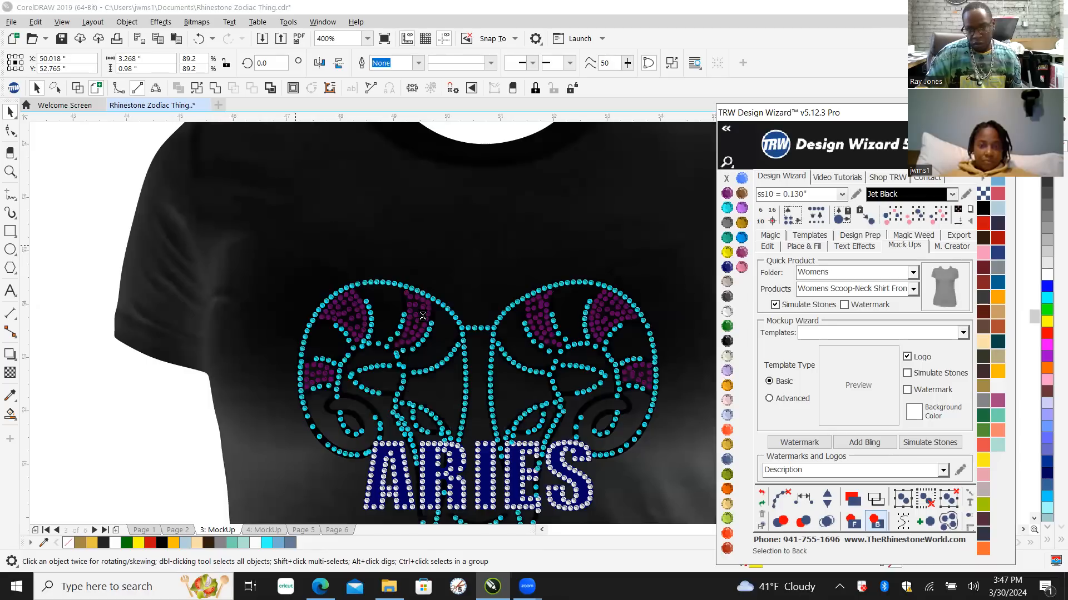
{"action": "scroll", "coordinate": [422, 316], "scroll_direction": "down", "scroll_amount": 2}
Step: Select the purple stones filling both horns and recolour them, trying Crystal first and settling on Aquamarine
{"action": "left_click", "coordinate": [403, 337]}
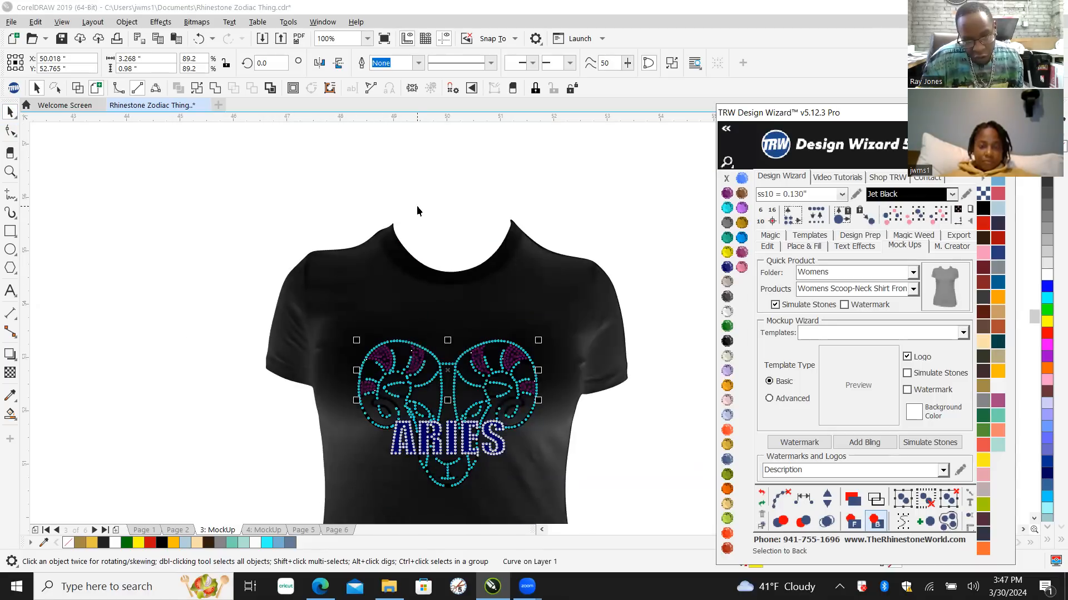
{"action": "left_click", "coordinate": [417, 324]}
{"action": "left_click", "coordinate": [416, 360]}
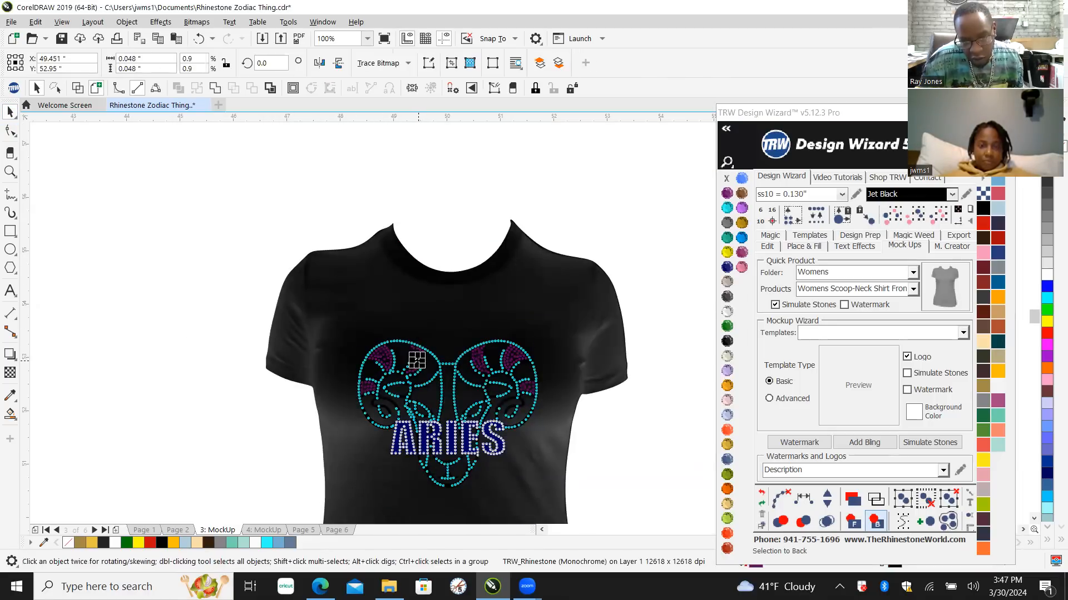
{"action": "left_click", "coordinate": [939, 219]}
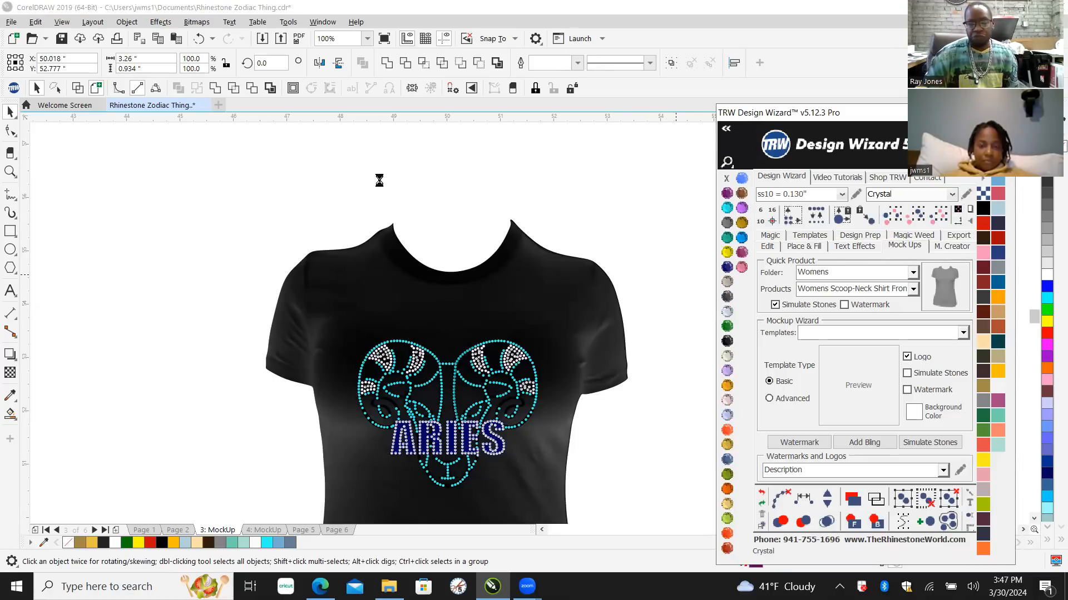
{"action": "scroll", "coordinate": [498, 434], "scroll_direction": "up", "scroll_amount": 1}
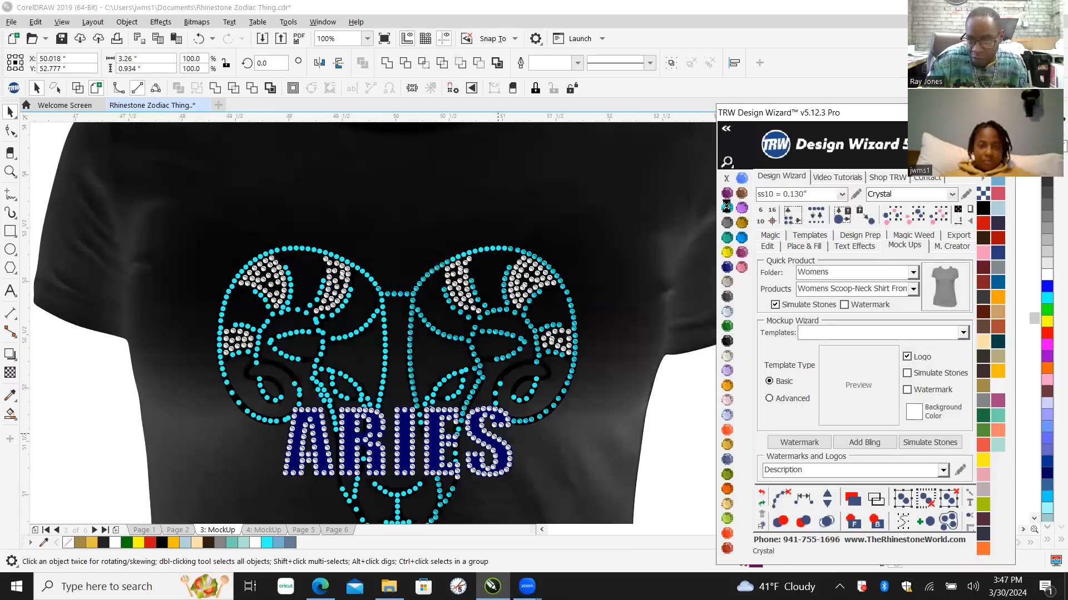
{"action": "scroll", "coordinate": [726, 209], "scroll_direction": "up", "scroll_amount": 1}
{"action": "left_click", "coordinate": [728, 209]}
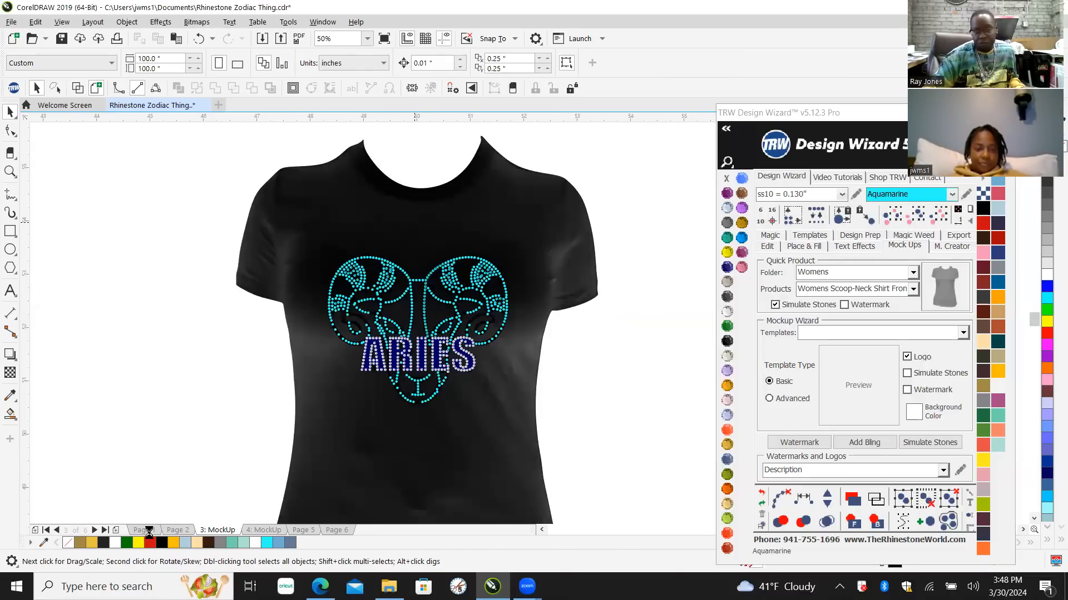
Step: On Page 1, move the red rectangle about 7.9 inches left and 2.75 inches down
{"action": "left_click", "coordinate": [142, 530]}
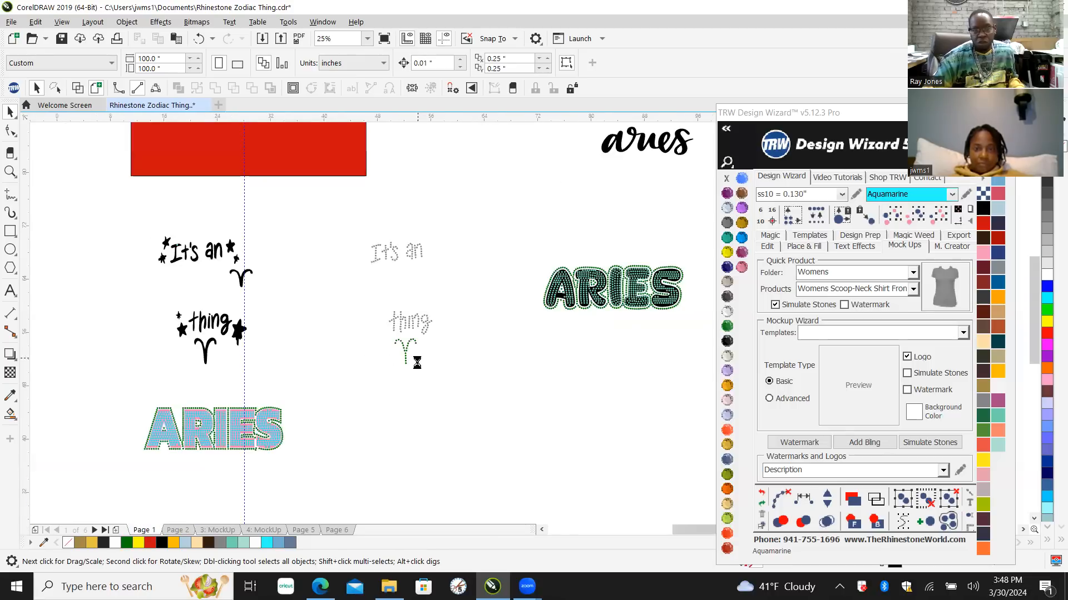
{"action": "scroll", "coordinate": [379, 311], "scroll_direction": "down", "scroll_amount": 2}
{"action": "scroll", "coordinate": [365, 298], "scroll_direction": "up", "scroll_amount": 2}
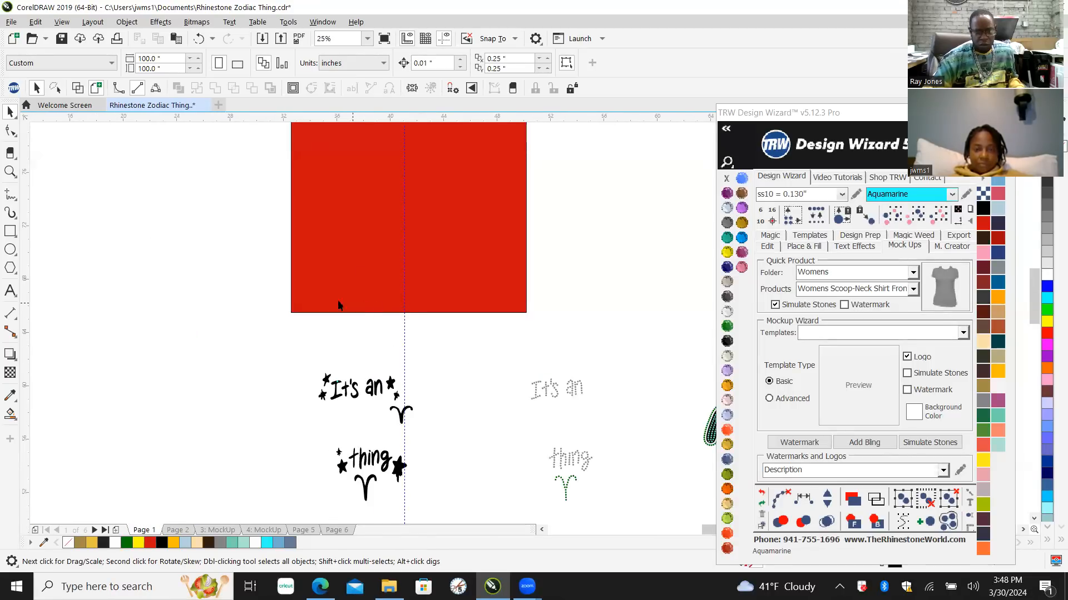
{"action": "left_click", "coordinate": [320, 296]}
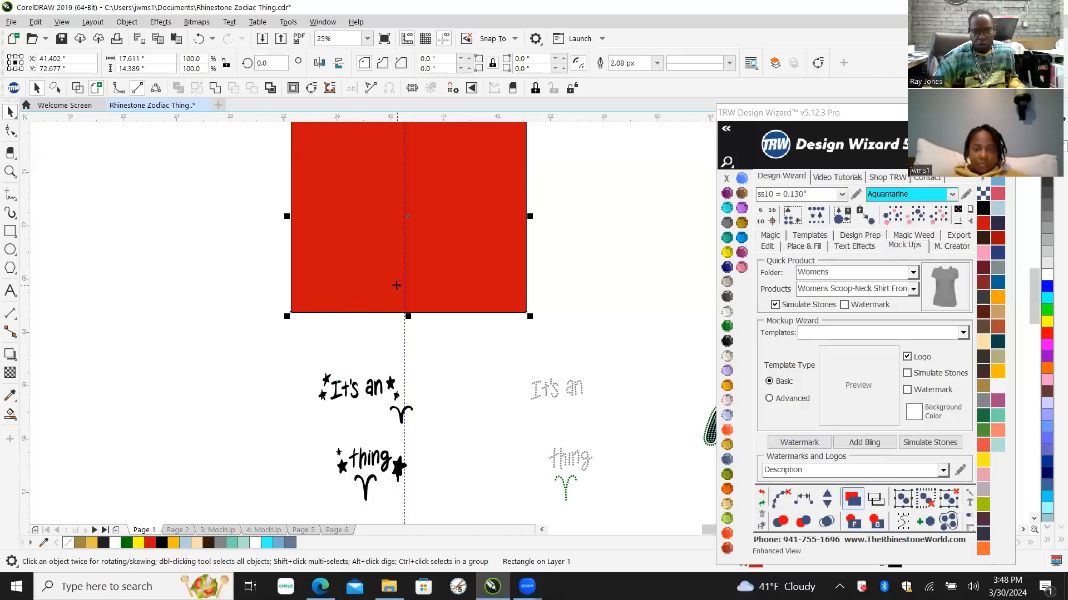
{"action": "left_click_drag", "start_coordinate": [362, 268], "coordinate": [257, 305]}
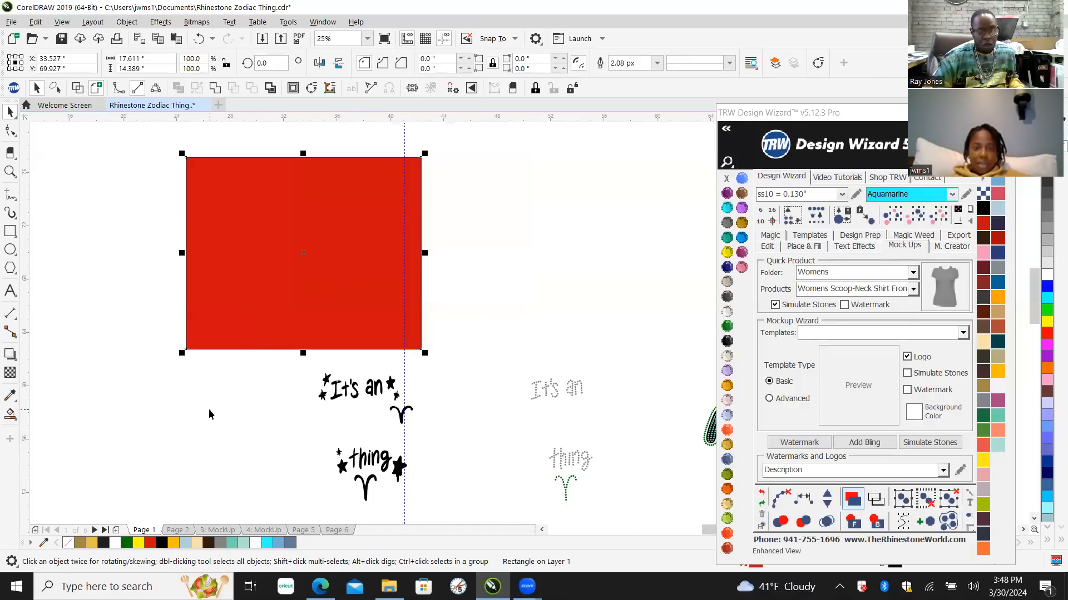
Step: Examine the "It's an ARIES thing" designs and the original coloured ram design on Page 2
{"action": "left_click", "coordinate": [176, 530]}
{"action": "scroll", "coordinate": [362, 335], "scroll_direction": "down", "scroll_amount": 3}
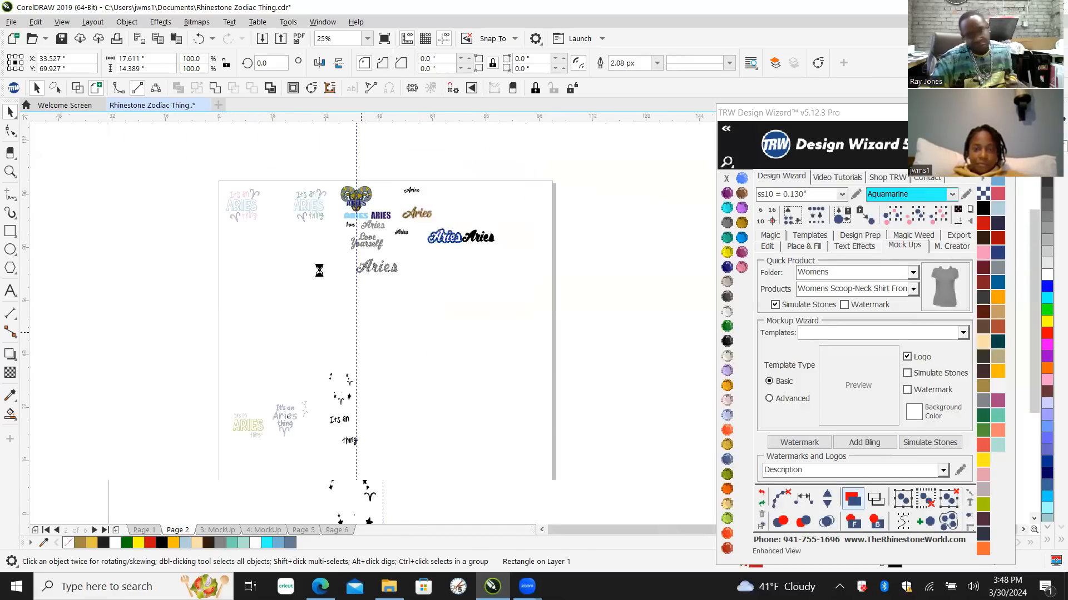
{"action": "scroll", "coordinate": [266, 175], "scroll_direction": "up", "scroll_amount": 1}
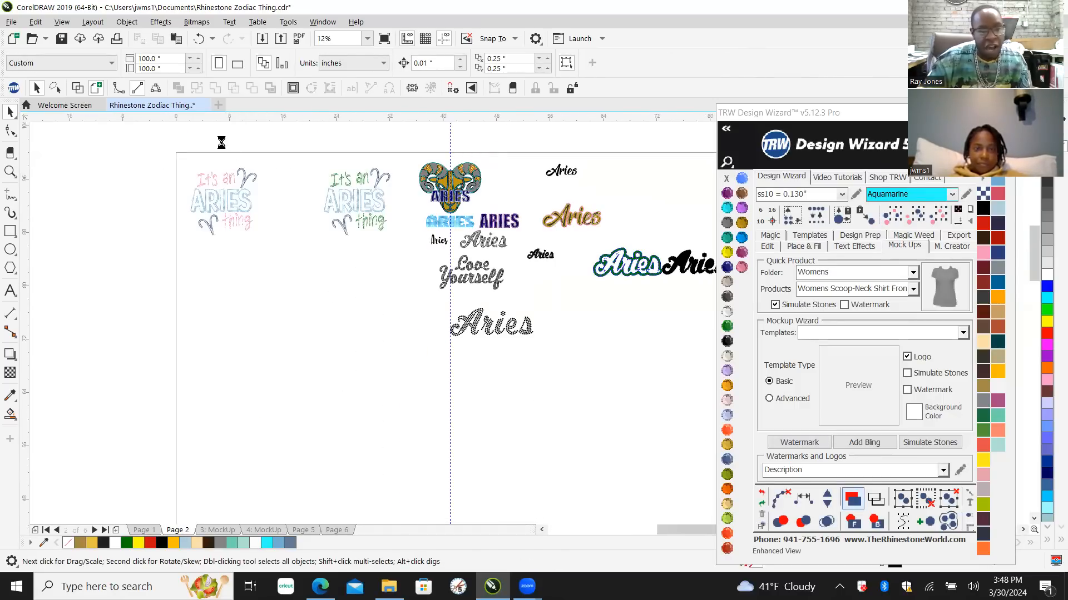
{"action": "scroll", "coordinate": [220, 162], "scroll_direction": "up", "scroll_amount": 1}
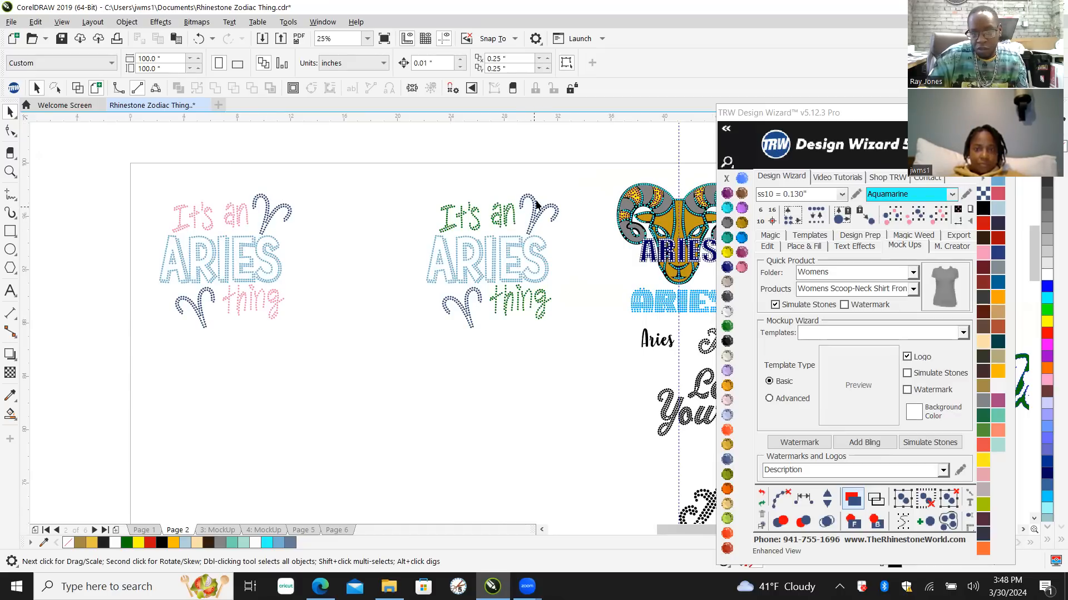
{"action": "scroll", "coordinate": [537, 205], "scroll_direction": "up", "scroll_amount": 1}
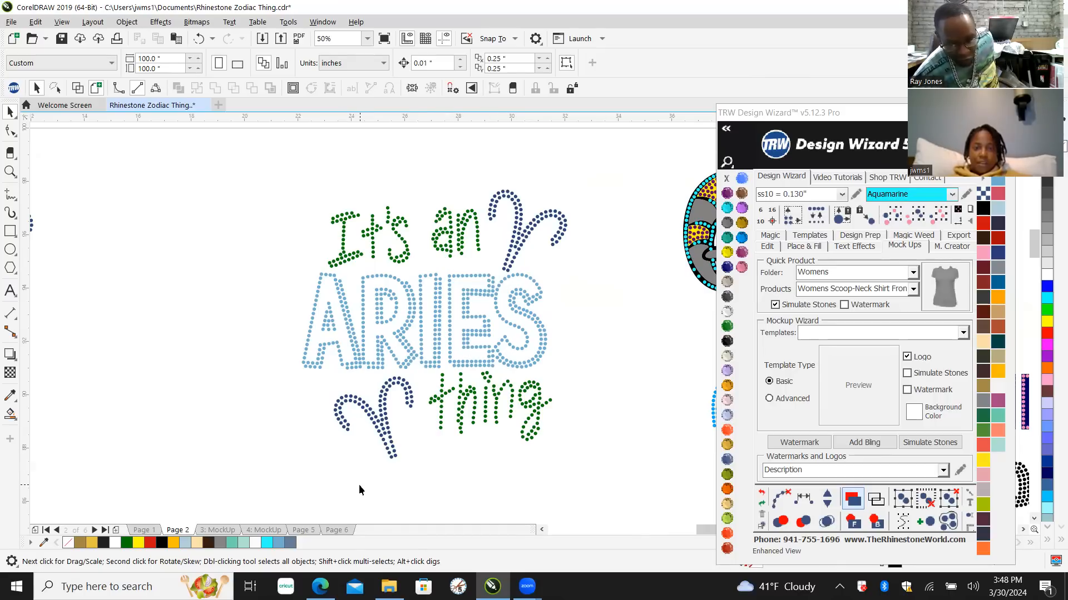
{"action": "scroll", "coordinate": [339, 373], "scroll_direction": "down", "scroll_amount": 1}
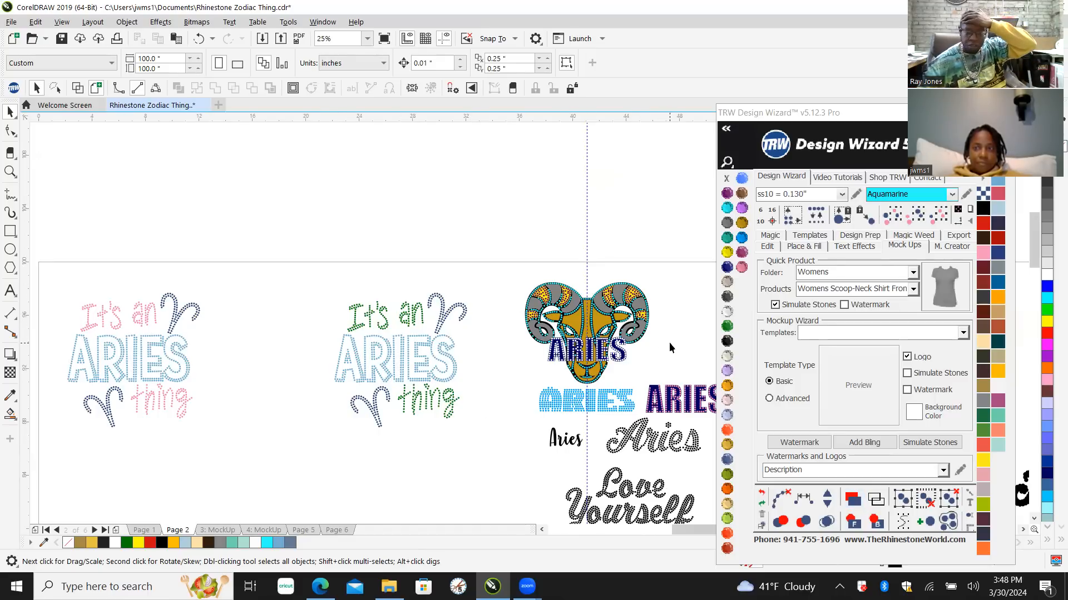
{"action": "scroll", "coordinate": [666, 342], "scroll_direction": "up", "scroll_amount": 2}
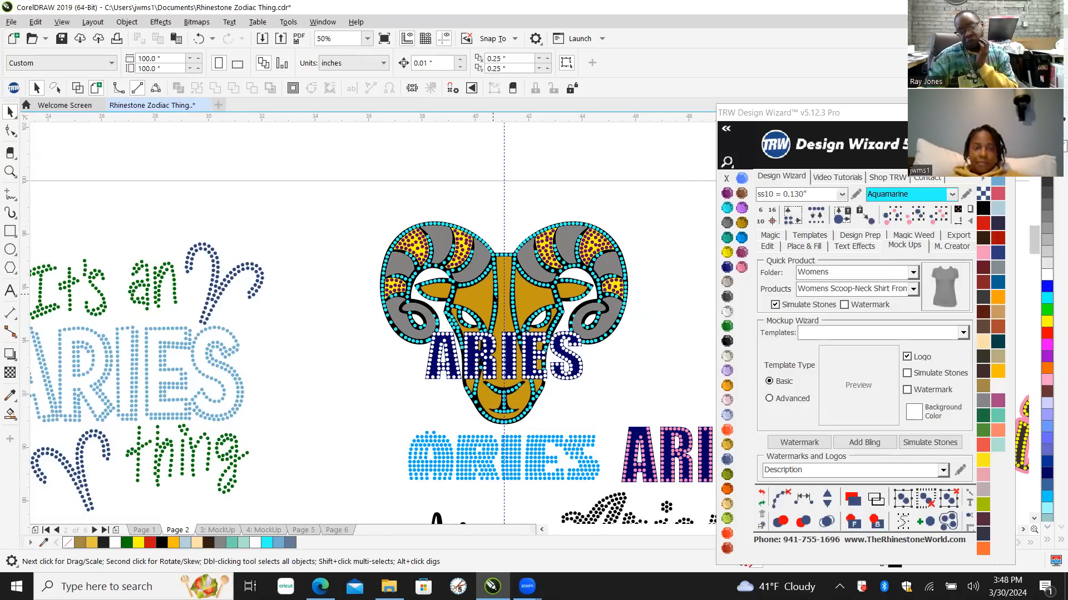
{"action": "scroll", "coordinate": [545, 286], "scroll_direction": "down", "scroll_amount": 1}
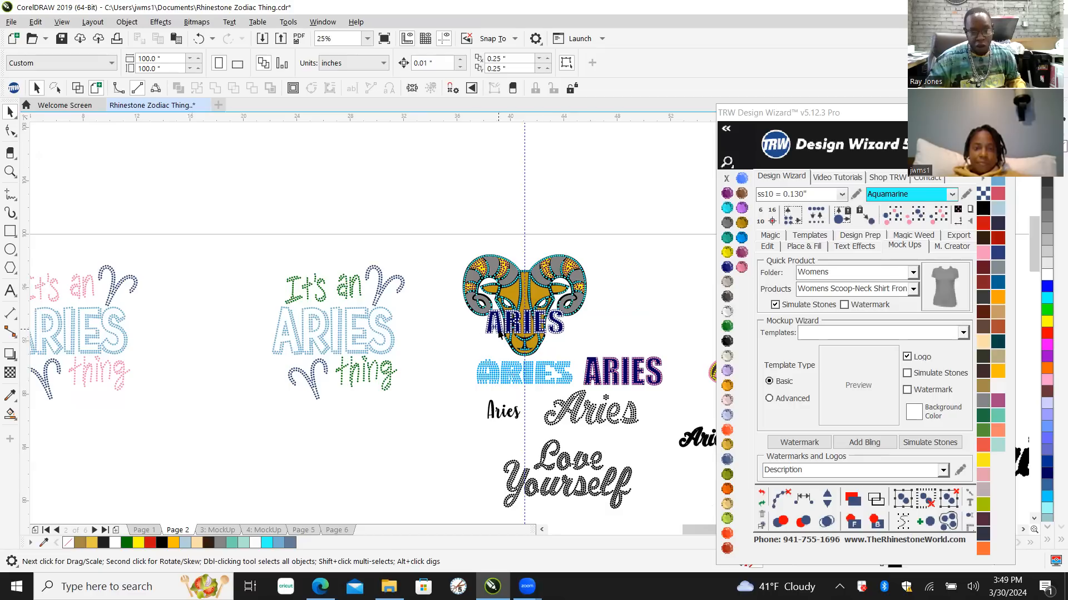
Step: Inspect the ARIES lettering with pink stones below the ram, selecting its navy letter shape to check it
{"action": "scroll", "coordinate": [624, 356], "scroll_direction": "up", "scroll_amount": 2}
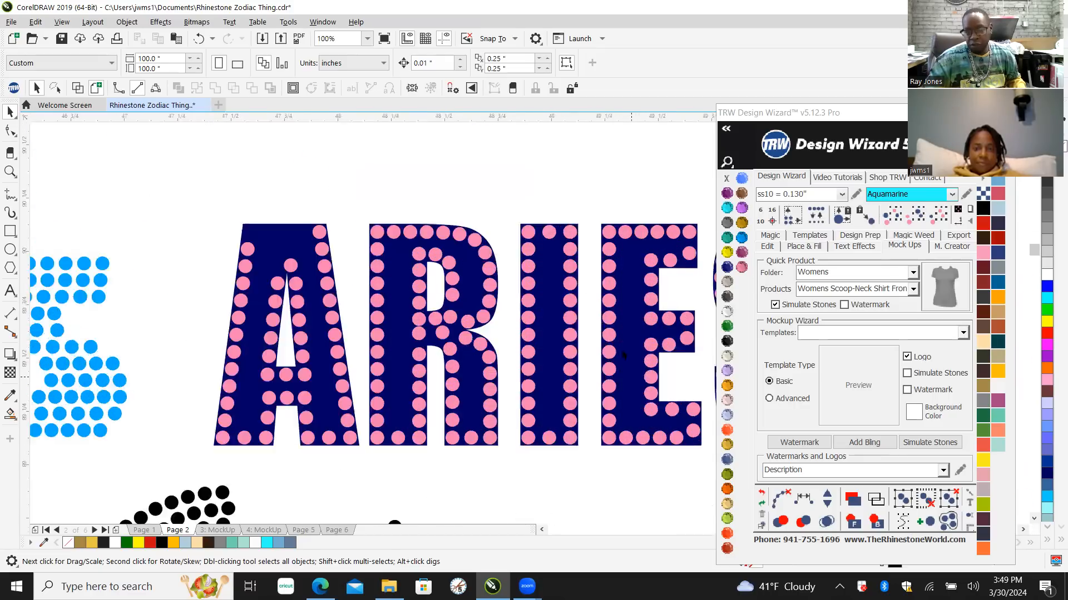
{"action": "scroll", "coordinate": [624, 356], "scroll_direction": "up", "scroll_amount": 2}
{"action": "left_click", "coordinate": [451, 248]}
{"action": "scroll", "coordinate": [510, 271], "scroll_direction": "down", "scroll_amount": 2}
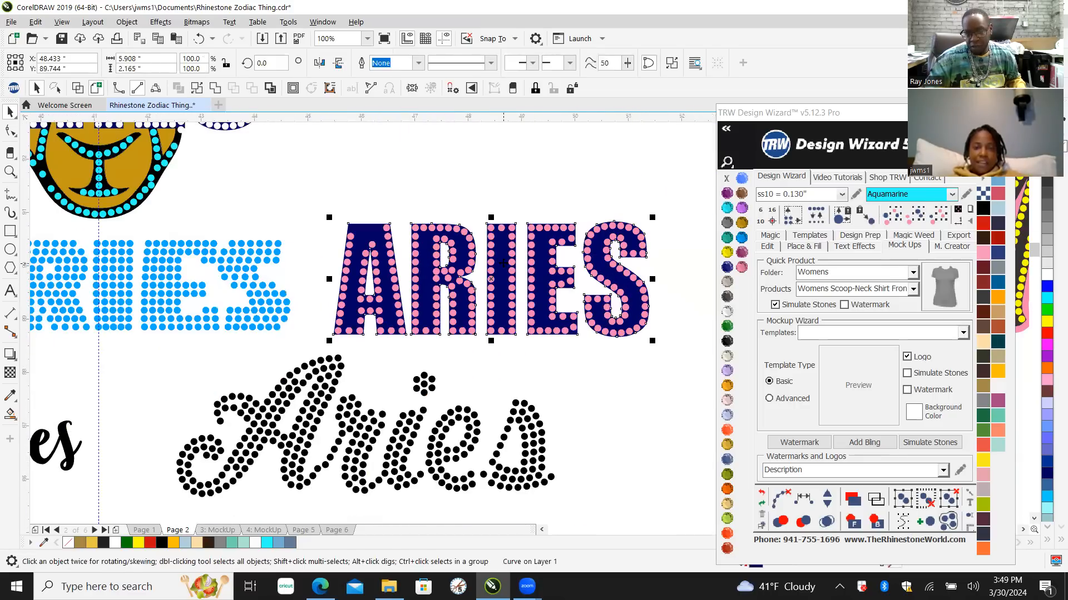
{"action": "left_click", "coordinate": [387, 202]}
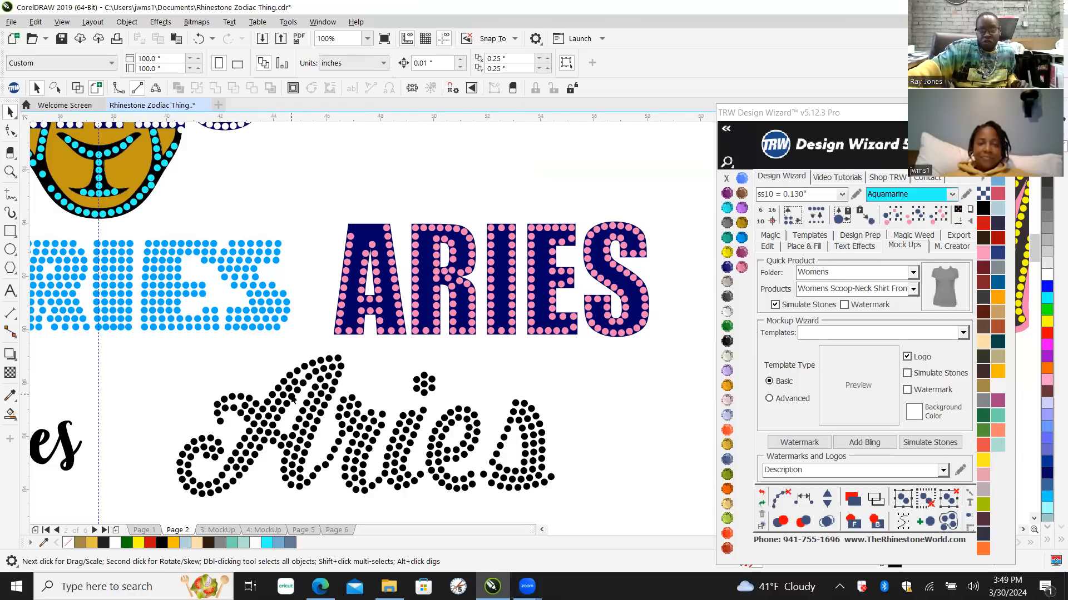
Step: Examine the placement of the white stones in the letters A and R of the ram's ARIES lettering
{"action": "scroll", "coordinate": [294, 400], "scroll_direction": "down", "scroll_amount": 2}
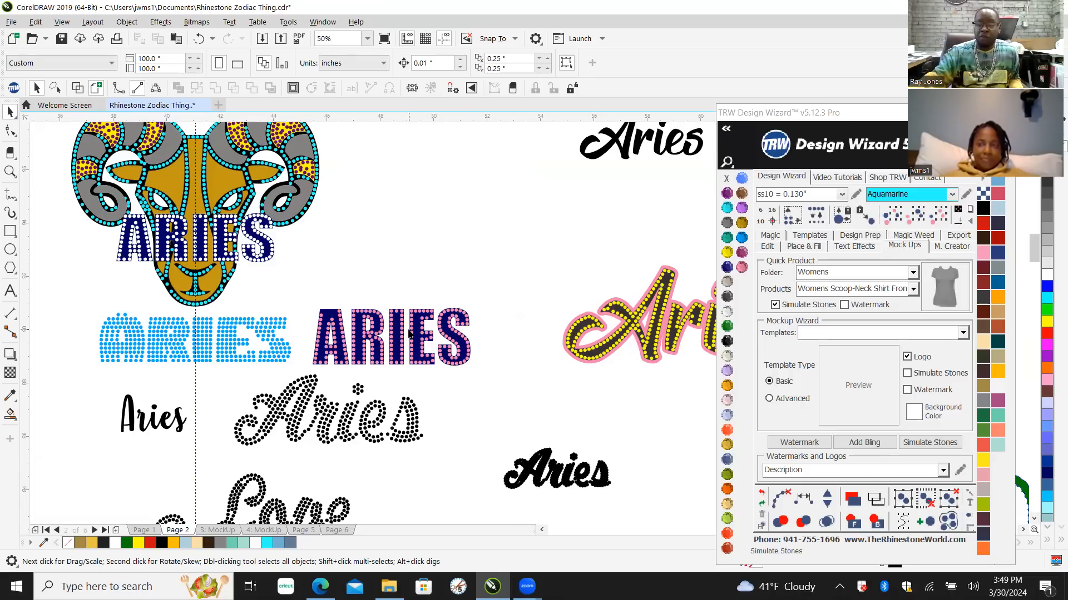
{"action": "scroll", "coordinate": [464, 332], "scroll_direction": "down", "scroll_amount": 4}
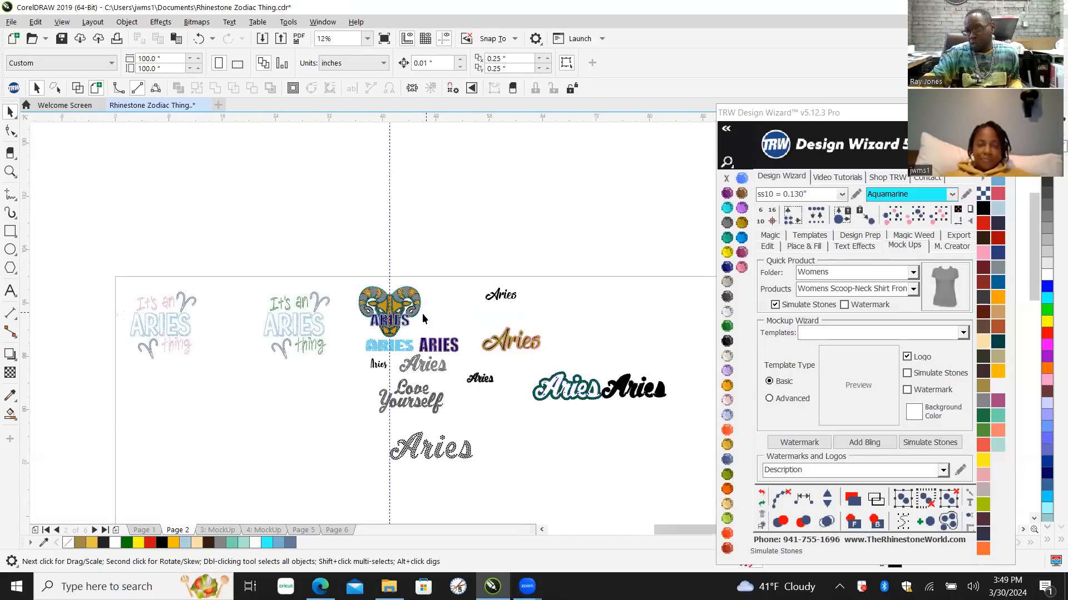
{"action": "scroll", "coordinate": [402, 327], "scroll_direction": "up", "scroll_amount": 2}
{"action": "scroll", "coordinate": [402, 327], "scroll_direction": "up", "scroll_amount": 2}
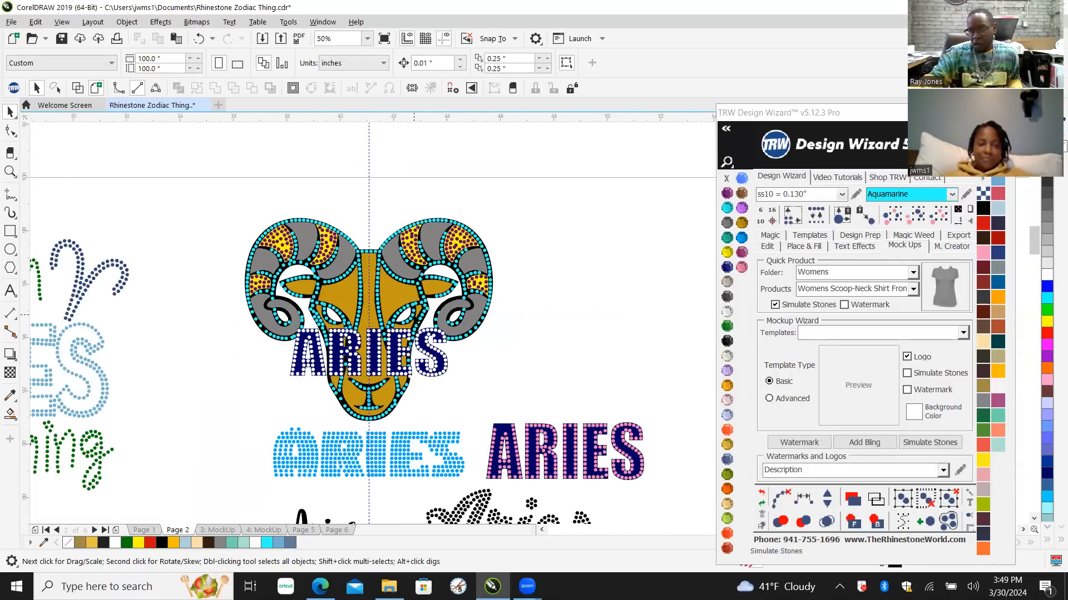
{"action": "scroll", "coordinate": [365, 339], "scroll_direction": "up", "scroll_amount": 2}
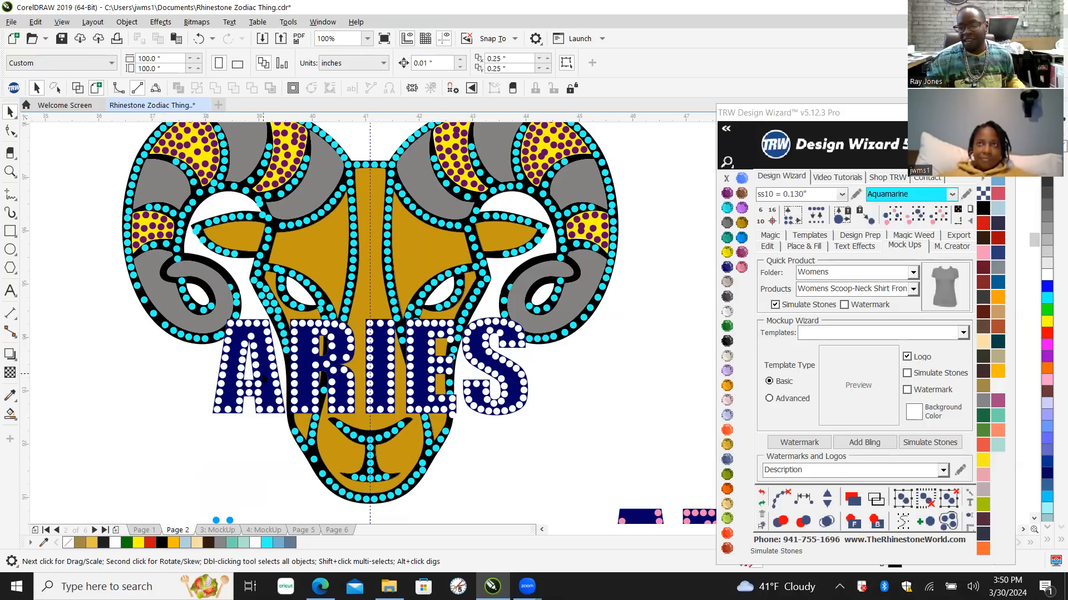
{"action": "scroll", "coordinate": [250, 357], "scroll_direction": "up", "scroll_amount": 2}
{"action": "scroll", "coordinate": [249, 357], "scroll_direction": "up", "scroll_amount": 2}
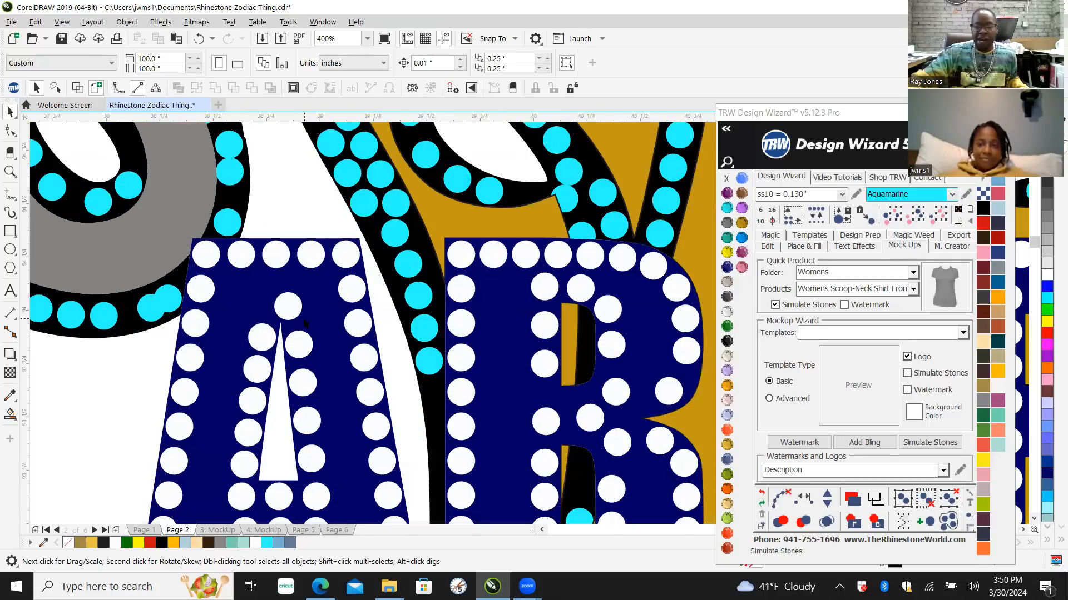
{"action": "scroll", "coordinate": [247, 337], "scroll_direction": "up", "scroll_amount": 2}
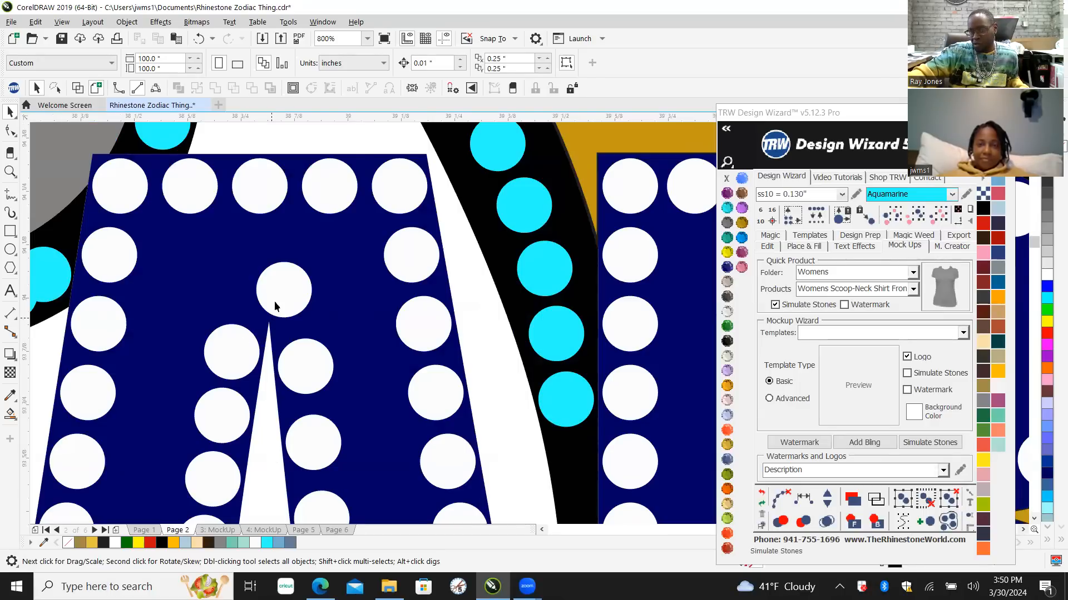
{"action": "scroll", "coordinate": [274, 304], "scroll_direction": "up", "scroll_amount": 1}
{"action": "scroll", "coordinate": [272, 308], "scroll_direction": "down", "scroll_amount": 2}
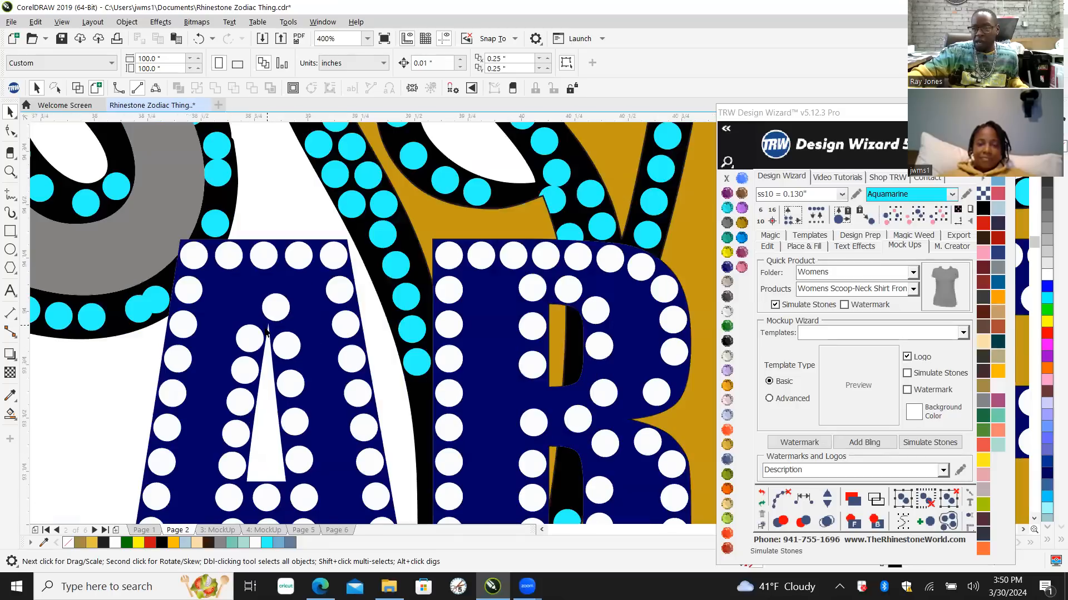
Step: Examine the complete ram design with its ARIES lettering and the rest of the Page 2 artwork
{"action": "scroll", "coordinate": [266, 332], "scroll_direction": "down", "scroll_amount": 1}
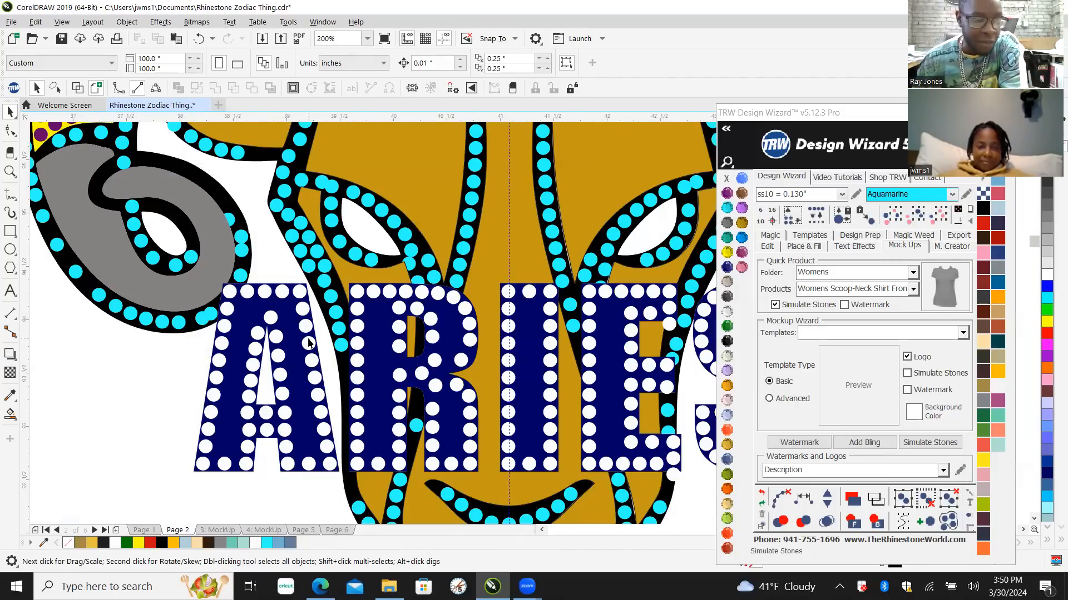
{"action": "scroll", "coordinate": [299, 356], "scroll_direction": "down", "scroll_amount": 1}
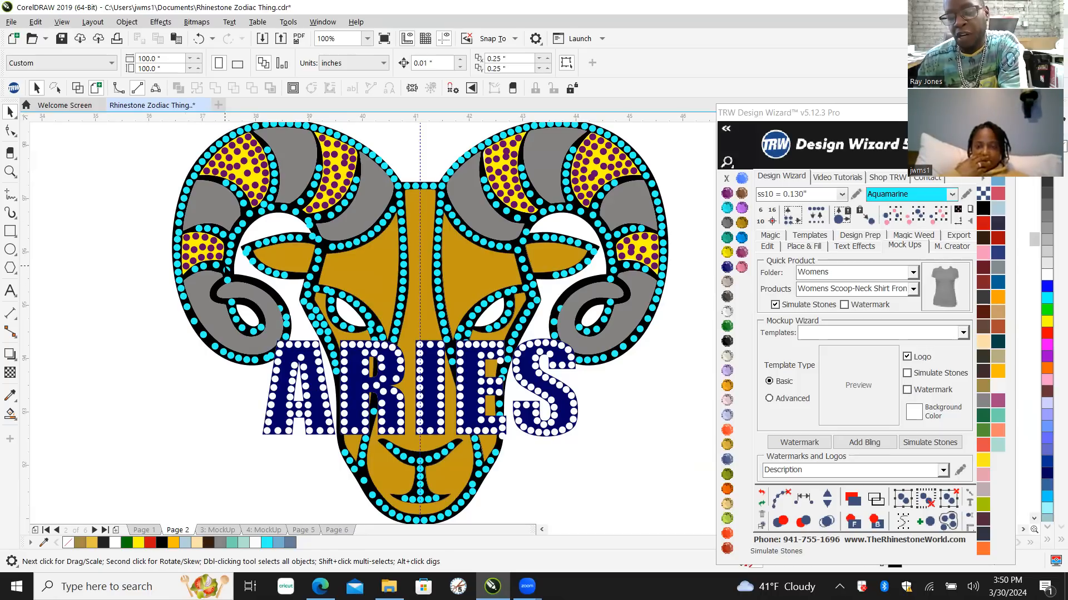
{"action": "scroll", "coordinate": [193, 212], "scroll_direction": "down", "scroll_amount": 1}
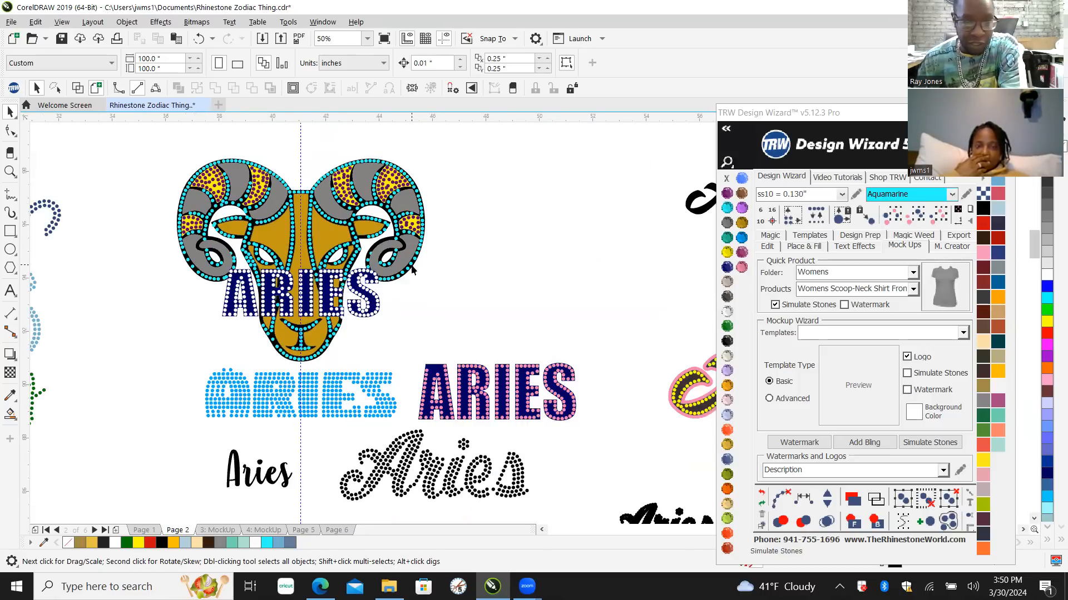
{"action": "scroll", "coordinate": [490, 277], "scroll_direction": "down", "scroll_amount": 1}
{"action": "scroll", "coordinate": [494, 277], "scroll_direction": "down", "scroll_amount": 2}
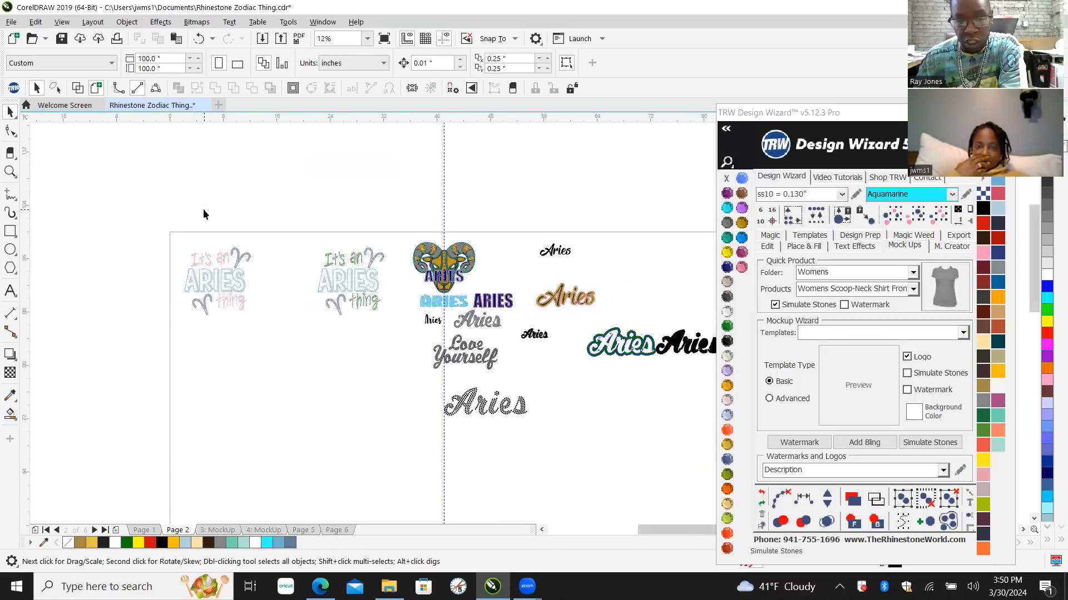
{"action": "scroll", "coordinate": [204, 217], "scroll_direction": "down", "scroll_amount": 1}
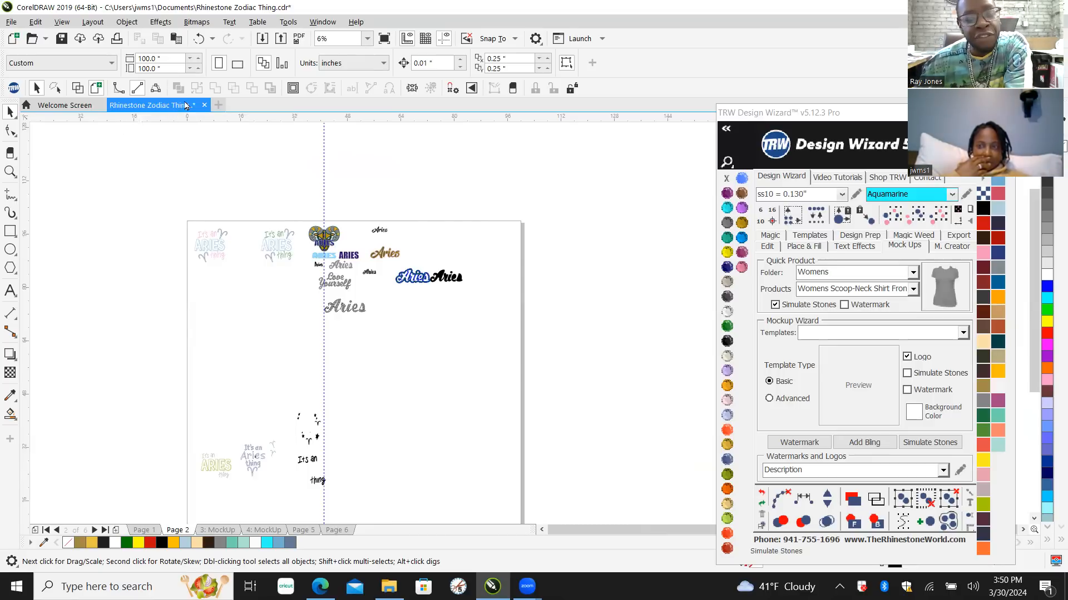
{"action": "left_click", "coordinate": [218, 107]}
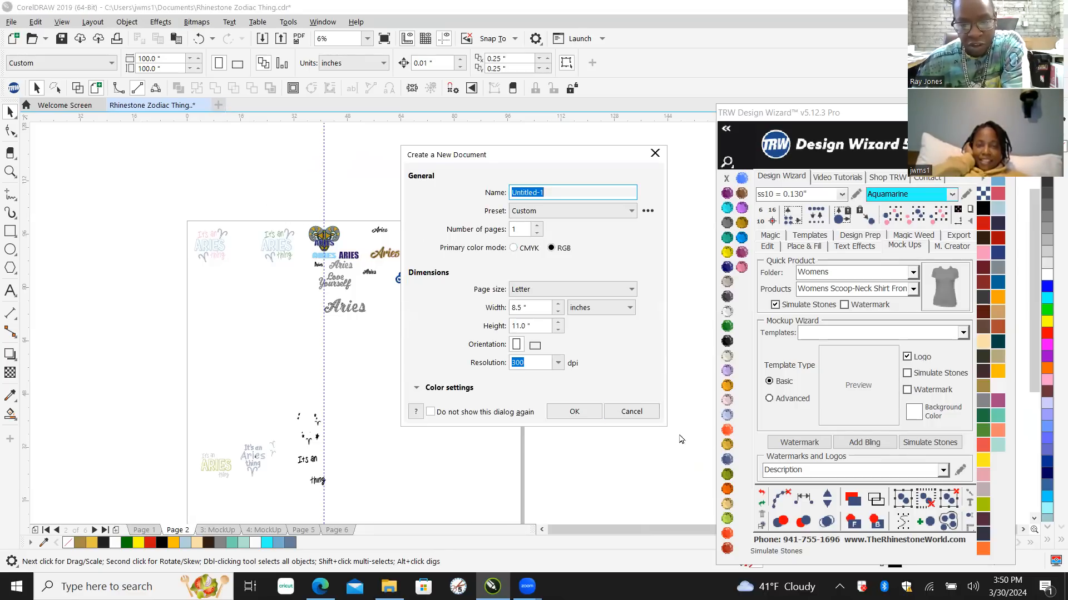
{"action": "left_click", "coordinate": [633, 412]}
Step: Save the Rhinestone Zodiac Thing document
{"action": "scroll", "coordinate": [304, 251], "scroll_direction": "up", "scroll_amount": 4}
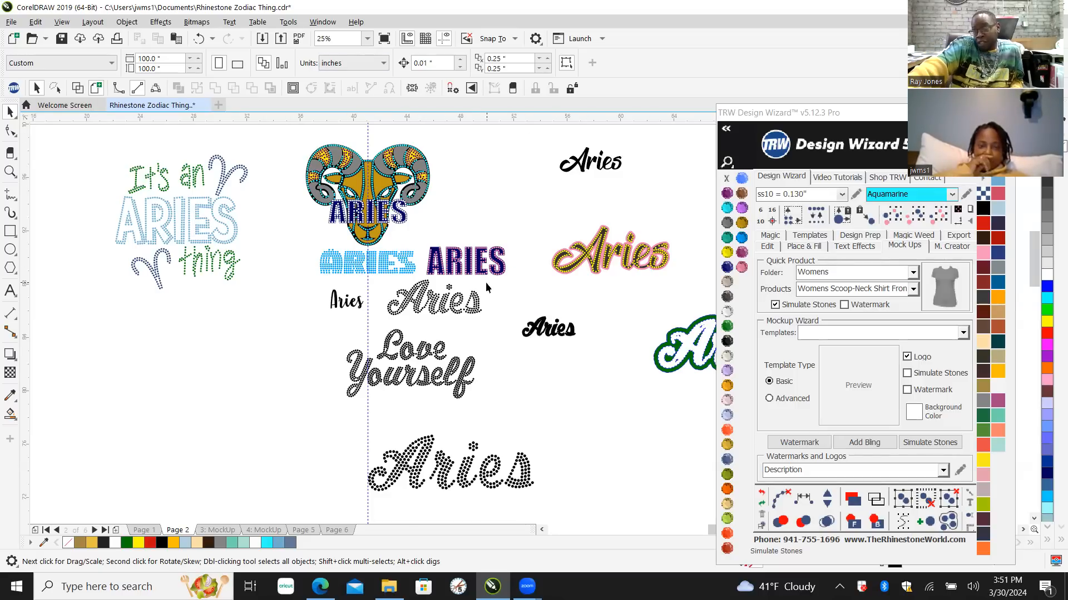
{"action": "scroll", "coordinate": [313, 309], "scroll_direction": "down", "scroll_amount": 5}
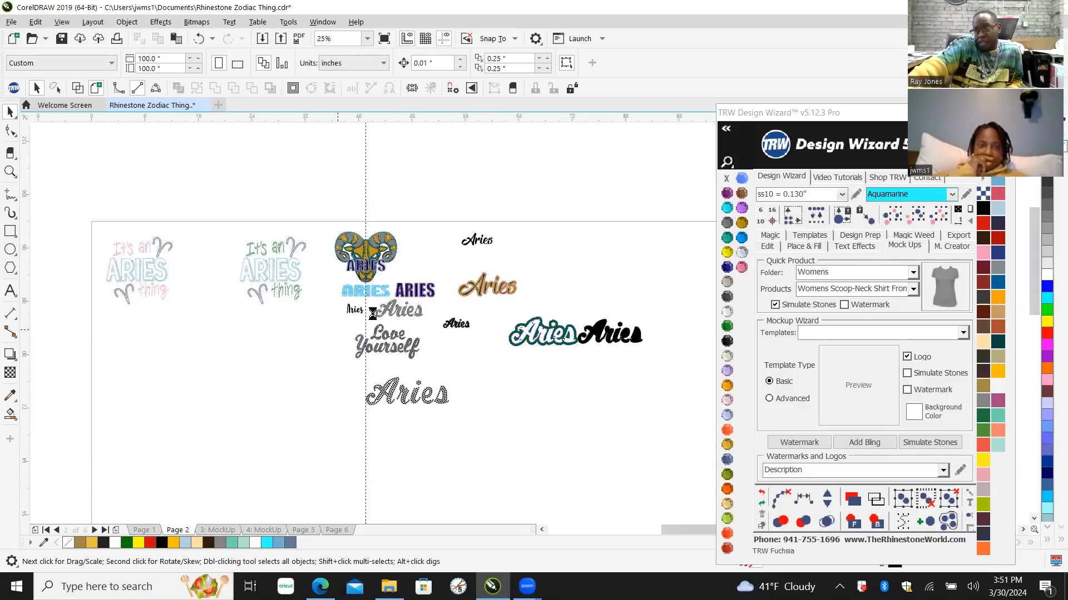
{"action": "scroll", "coordinate": [332, 311], "scroll_direction": "up", "scroll_amount": 2}
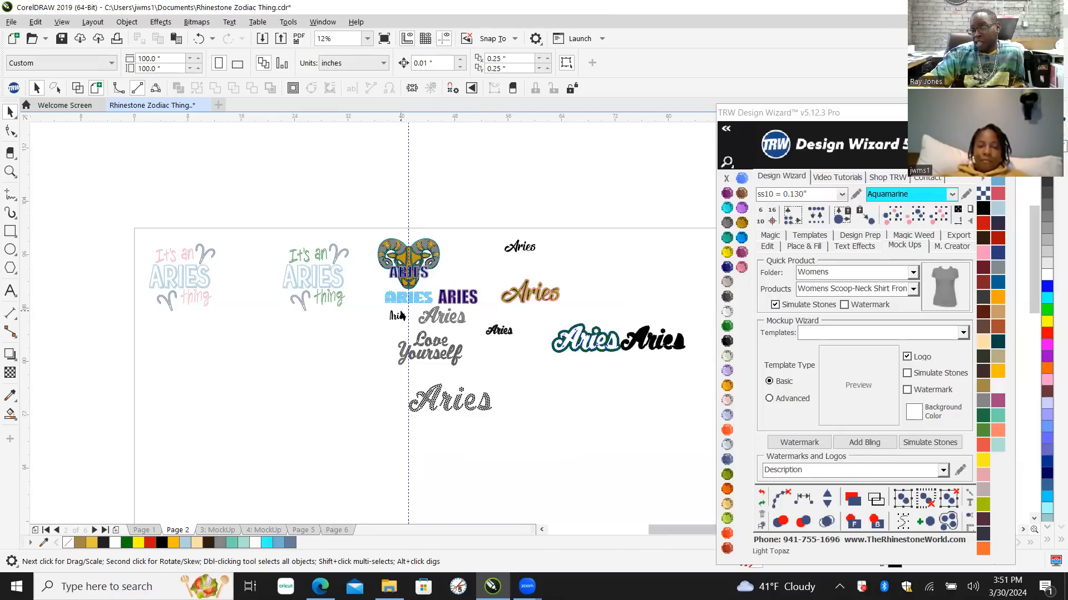
{"action": "scroll", "coordinate": [404, 272], "scroll_direction": "up", "scroll_amount": 2}
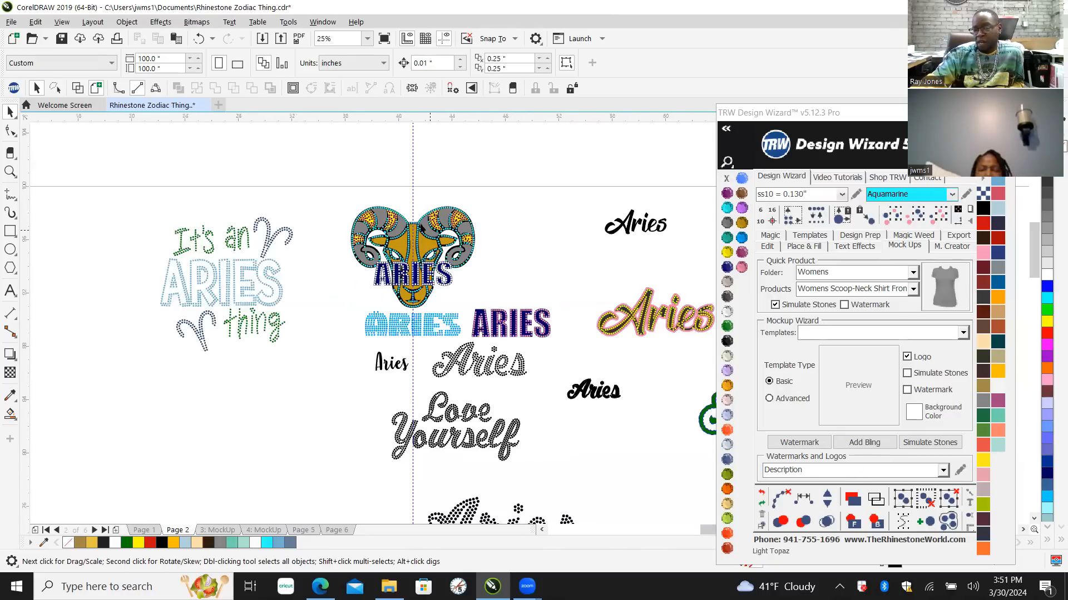
{"action": "left_click_drag", "start_coordinate": [327, 187], "coordinate": [473, 307]}
{"action": "left_click_drag", "start_coordinate": [345, 161], "coordinate": [343, 207]}
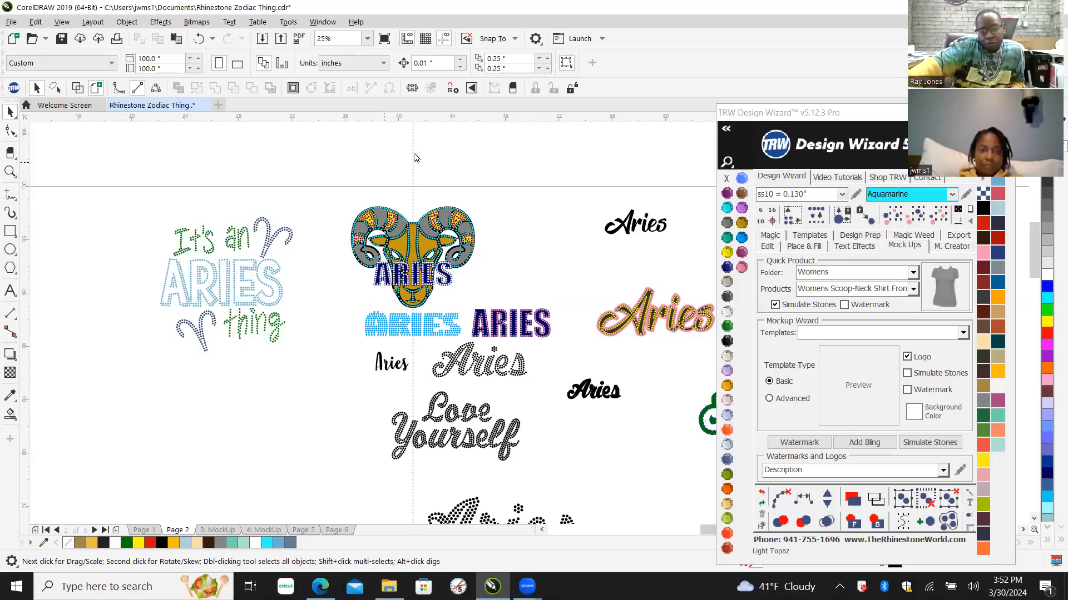
{"action": "key", "text": "ctrl+s"}
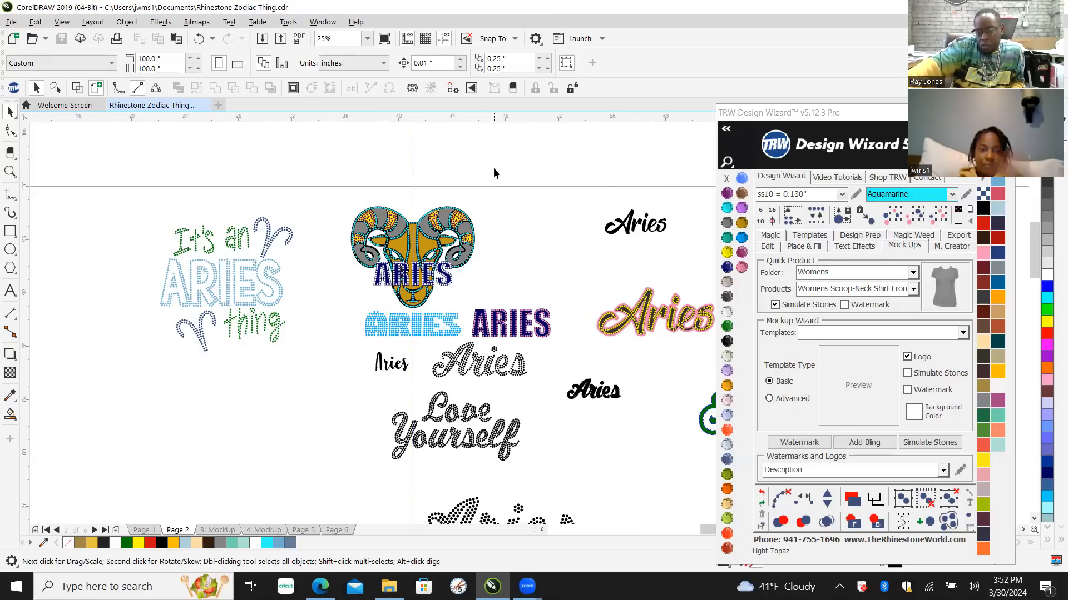
Step: Move the large black rhinestone Aries script below Love Yourself to about X 53.8 and Y 68.7 inches
{"action": "scroll", "coordinate": [350, 241], "scroll_direction": "down", "scroll_amount": 4}
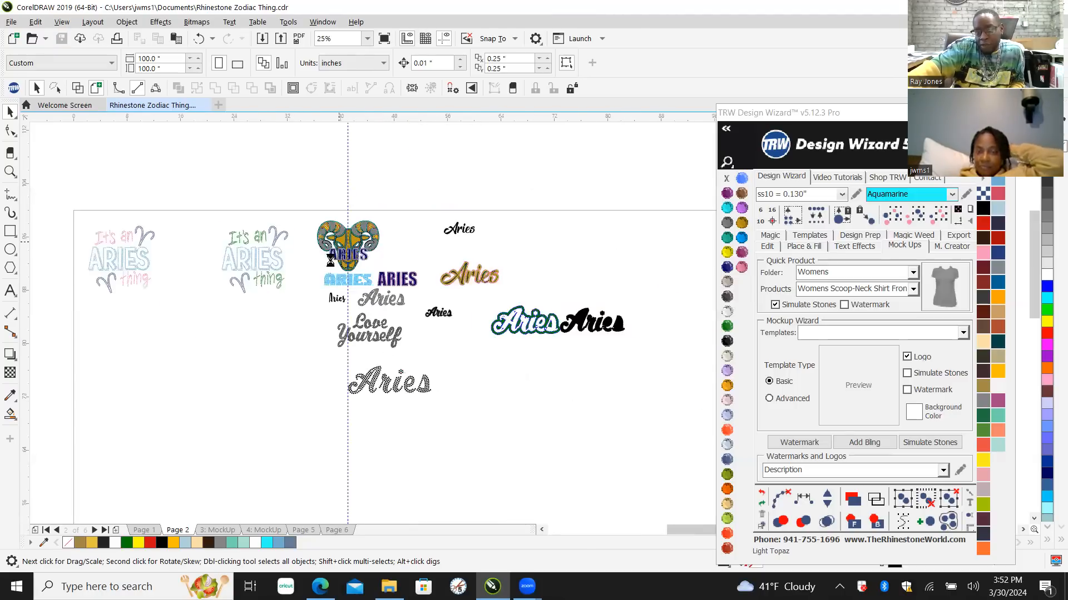
{"action": "scroll", "coordinate": [311, 289], "scroll_direction": "up", "scroll_amount": 4}
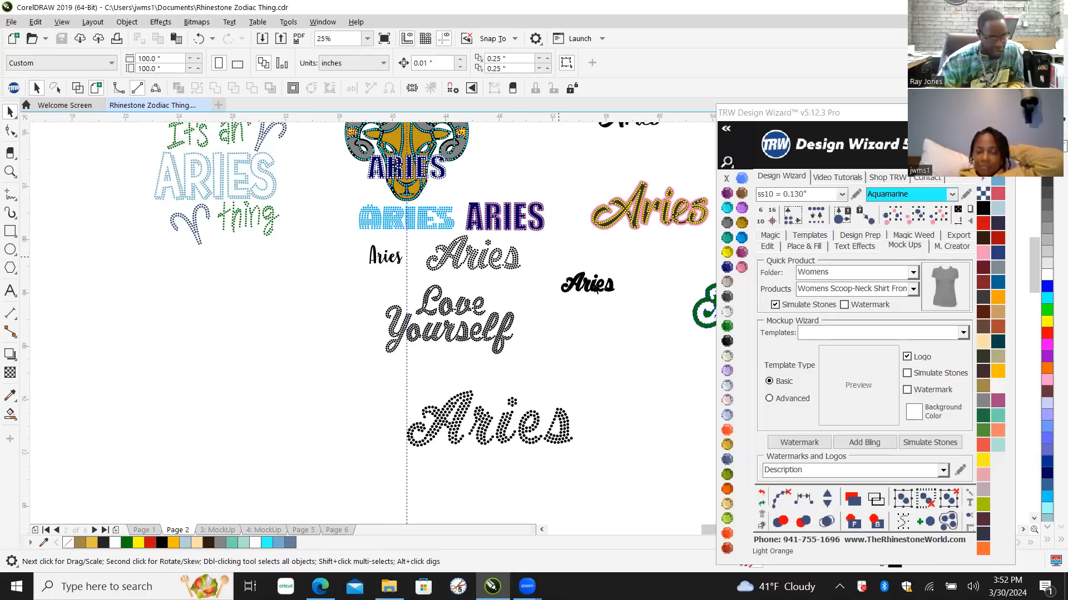
{"action": "scroll", "coordinate": [491, 330], "scroll_direction": "up", "scroll_amount": 1}
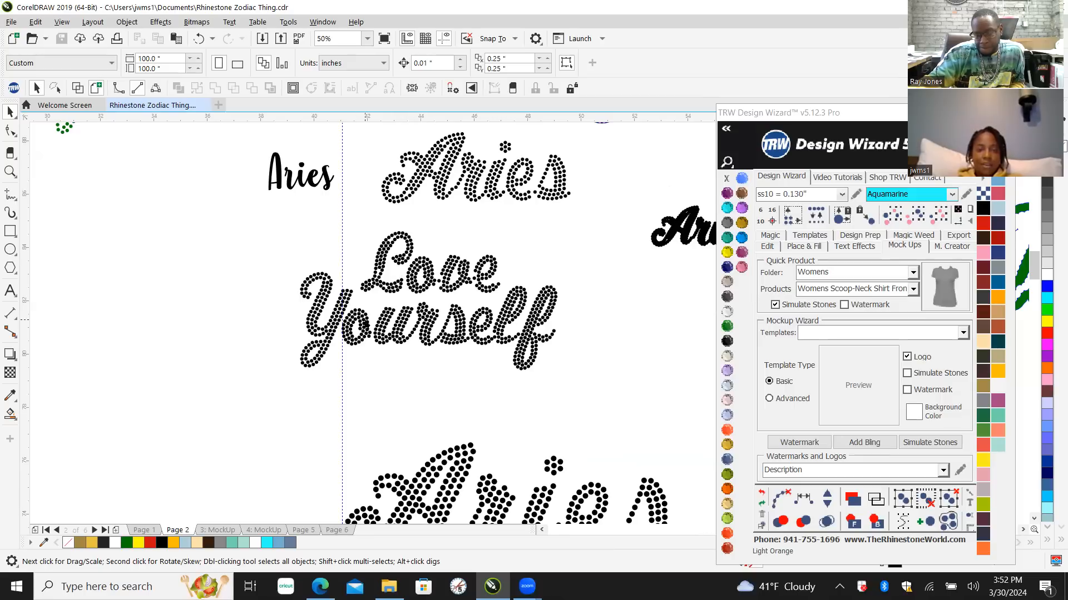
{"action": "scroll", "coordinate": [369, 330], "scroll_direction": "down", "scroll_amount": 1}
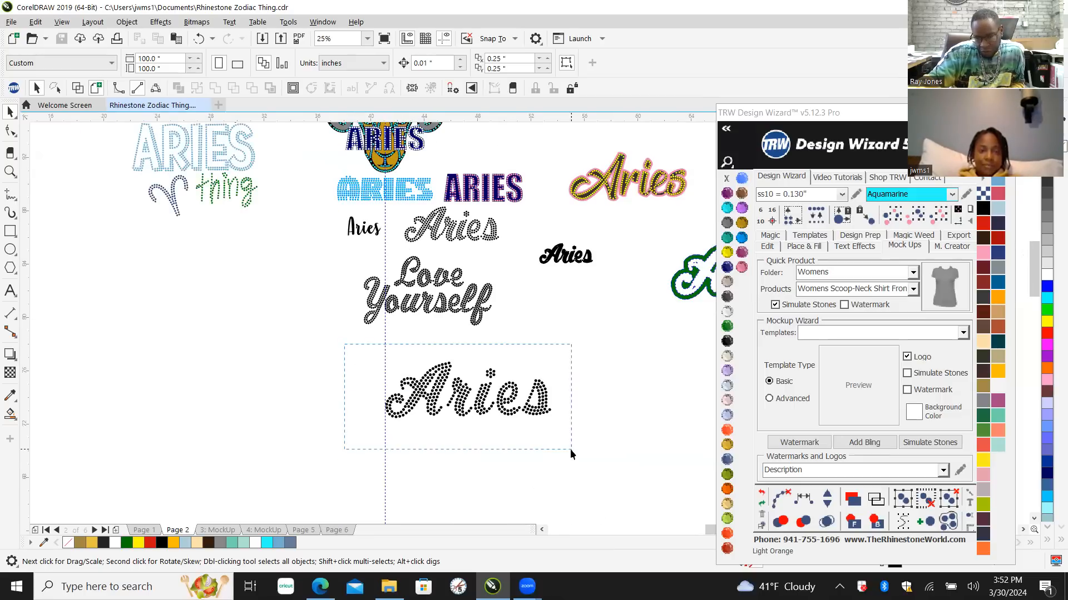
{"action": "left_click_drag", "start_coordinate": [608, 455], "coordinate": [605, 453]}
{"action": "left_click_drag", "start_coordinate": [492, 408], "coordinate": [566, 485]}
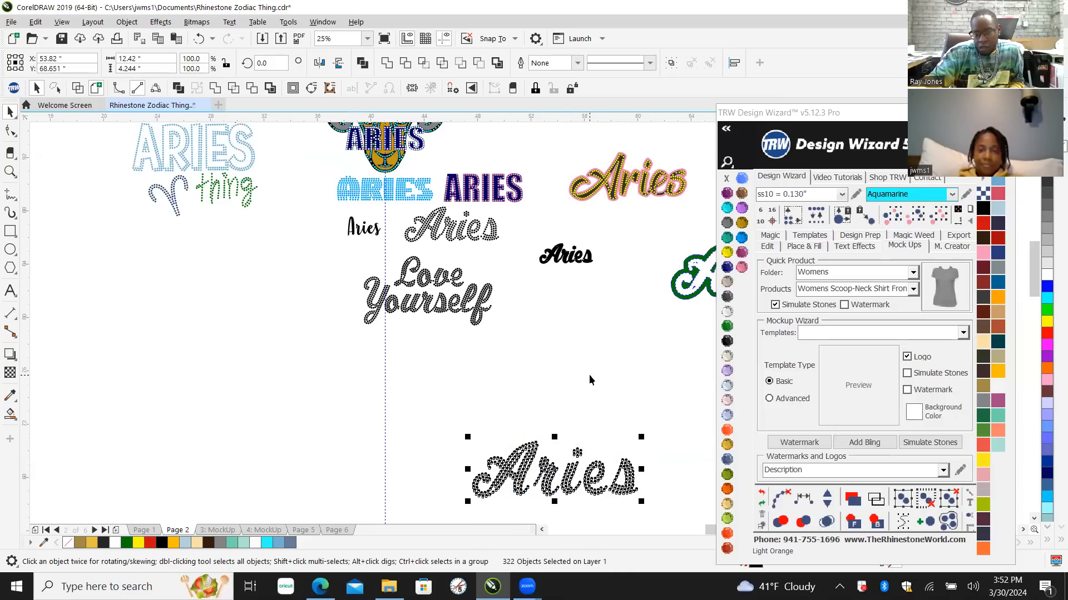
{"action": "left_click", "coordinate": [590, 376]}
Step: Draw a heart about 4 inches wide and 3.3 inches high just below the rhinestone Love Yourself lettering
{"action": "scroll", "coordinate": [558, 492], "scroll_direction": "up", "scroll_amount": 4}
{"action": "scroll", "coordinate": [460, 503], "scroll_direction": "down", "scroll_amount": 4}
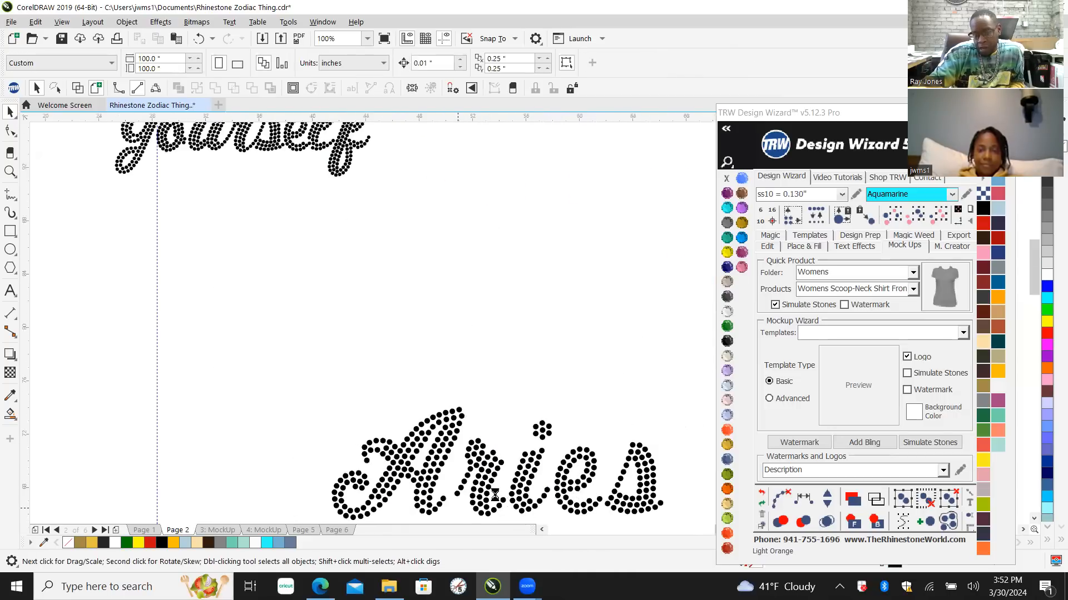
{"action": "scroll", "coordinate": [409, 314], "scroll_direction": "up", "scroll_amount": 1}
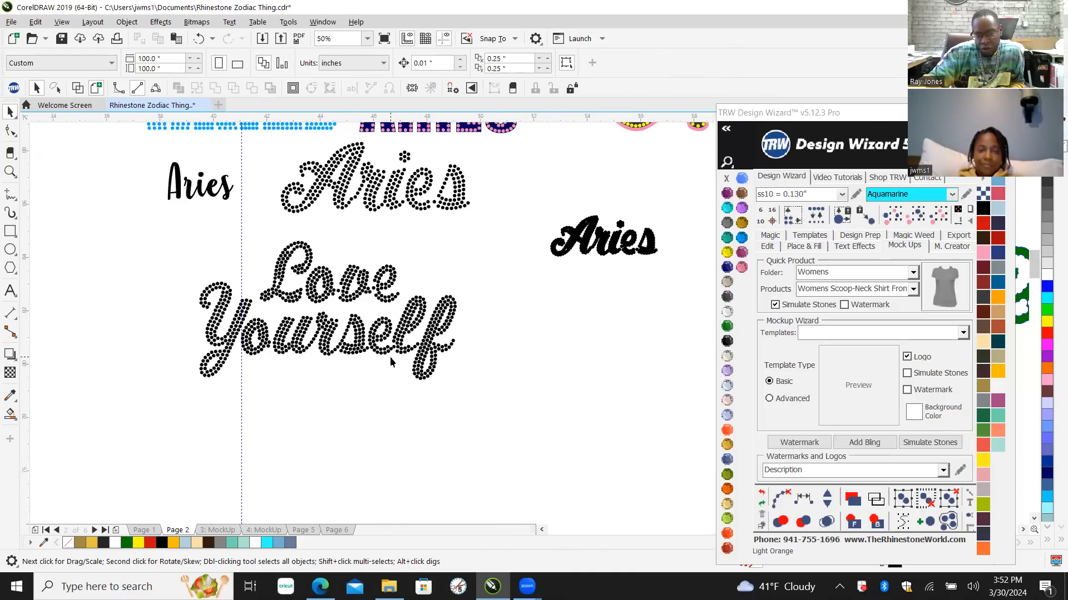
{"action": "scroll", "coordinate": [381, 349], "scroll_direction": "up", "scroll_amount": 1}
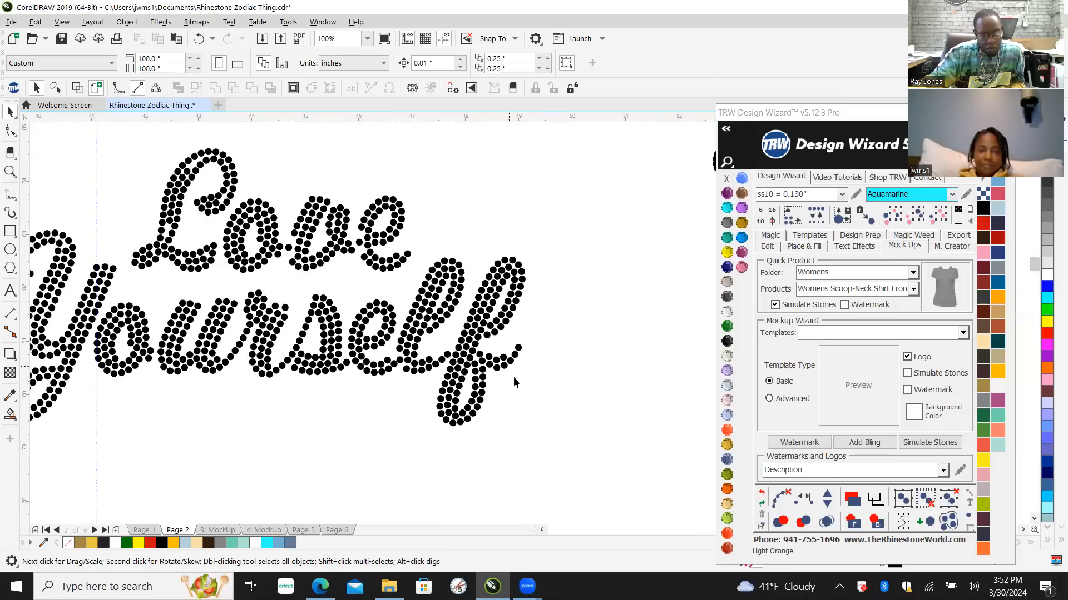
{"action": "scroll", "coordinate": [506, 380], "scroll_direction": "down", "scroll_amount": 1}
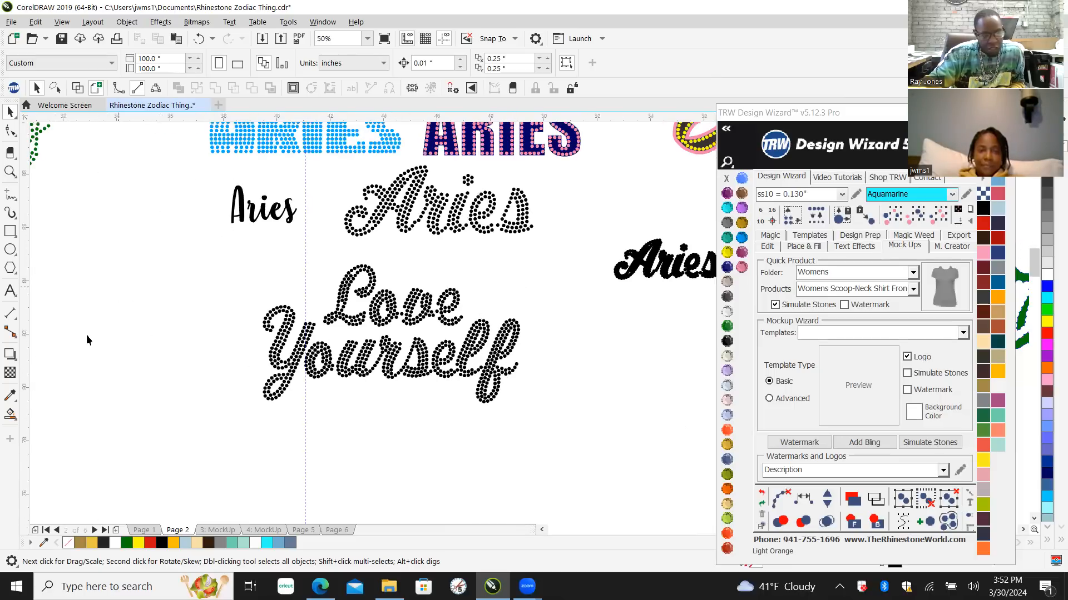
{"action": "left_click", "coordinate": [7, 270]}
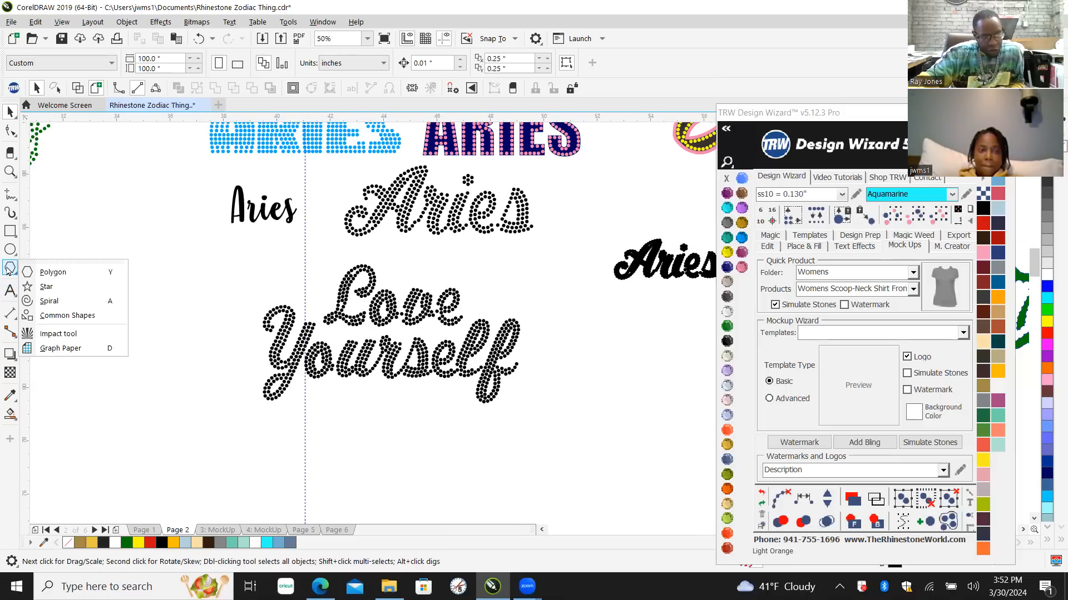
{"action": "left_click", "coordinate": [11, 268]}
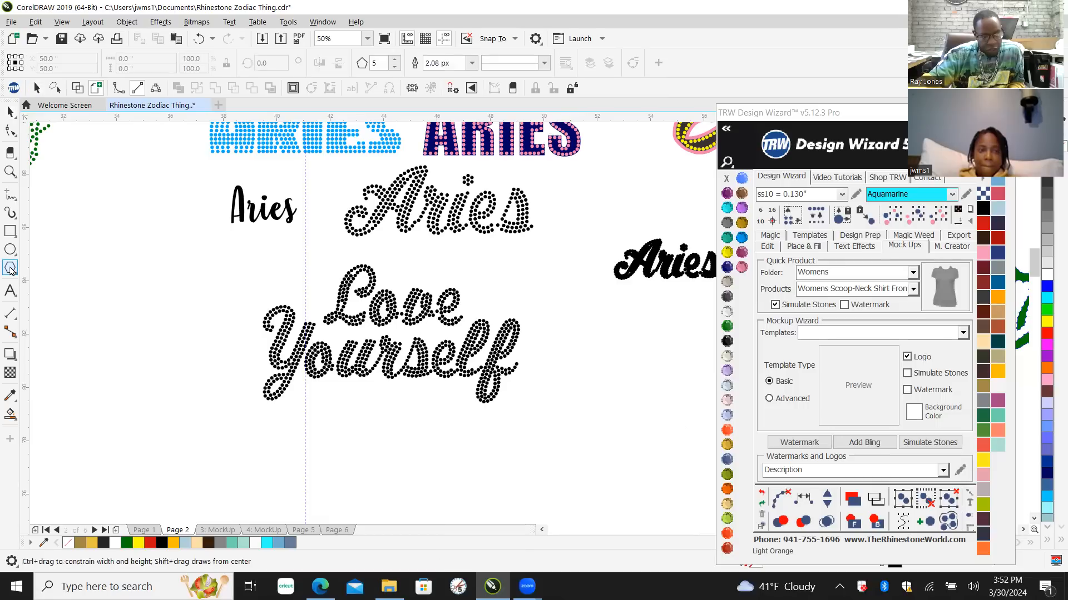
{"action": "left_click", "coordinate": [11, 268]}
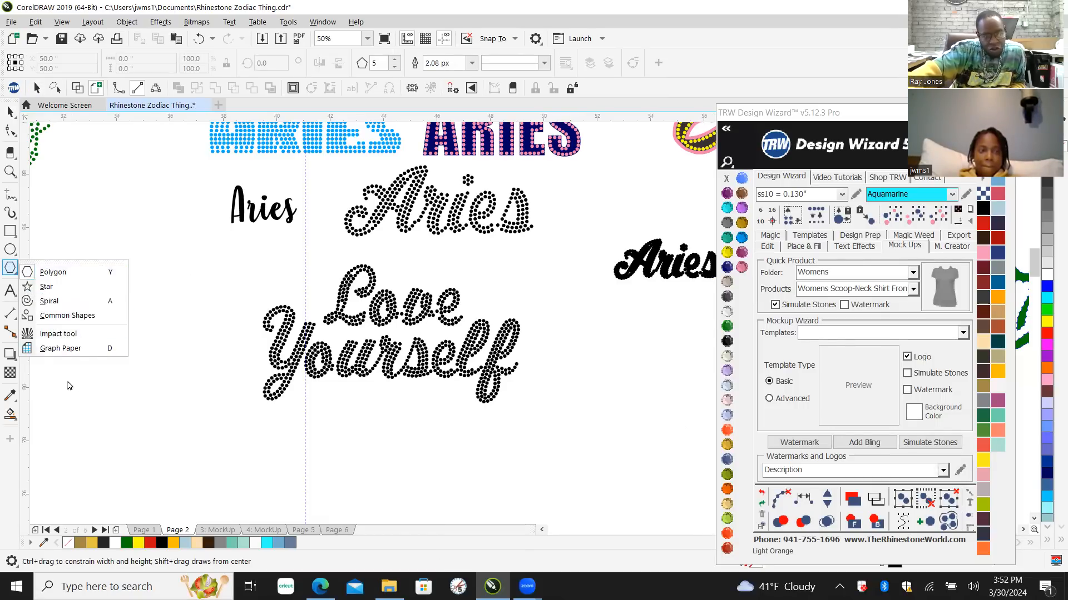
{"action": "left_click", "coordinate": [78, 317]}
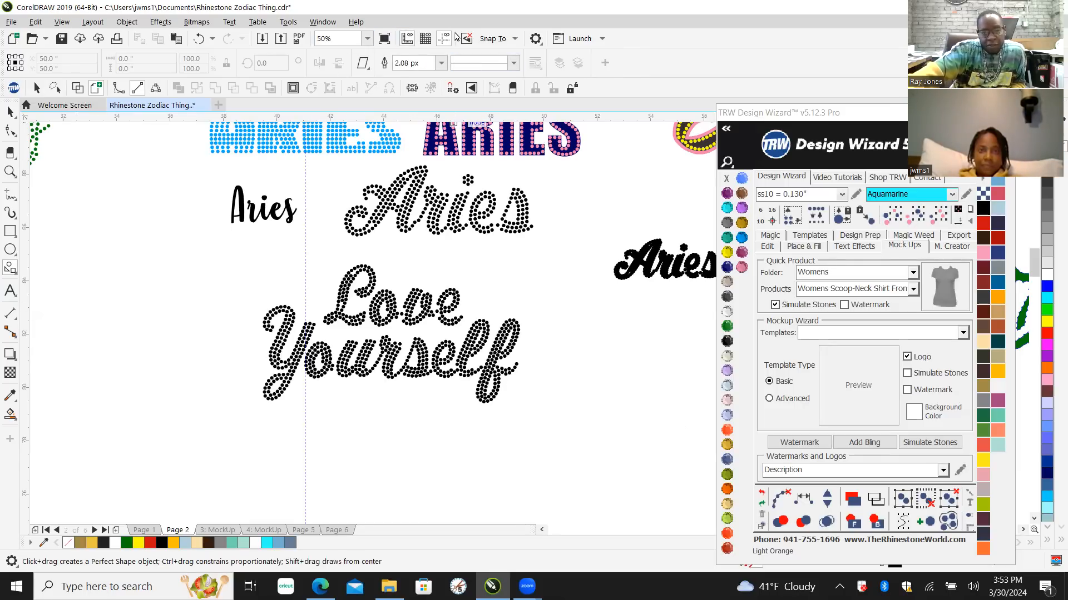
{"action": "left_click", "coordinate": [363, 63]}
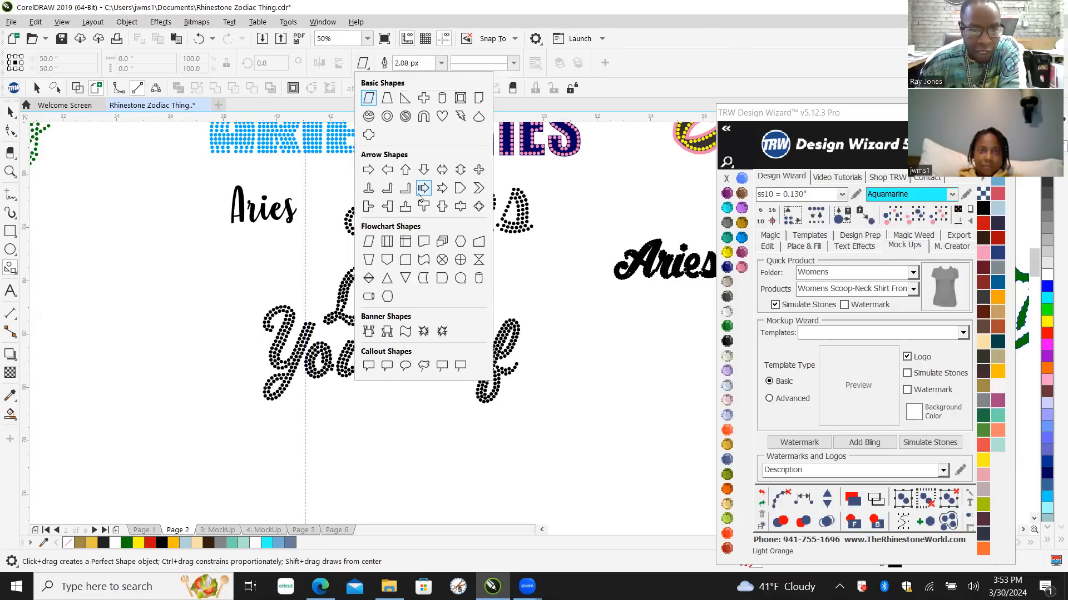
{"action": "left_click", "coordinate": [443, 116]}
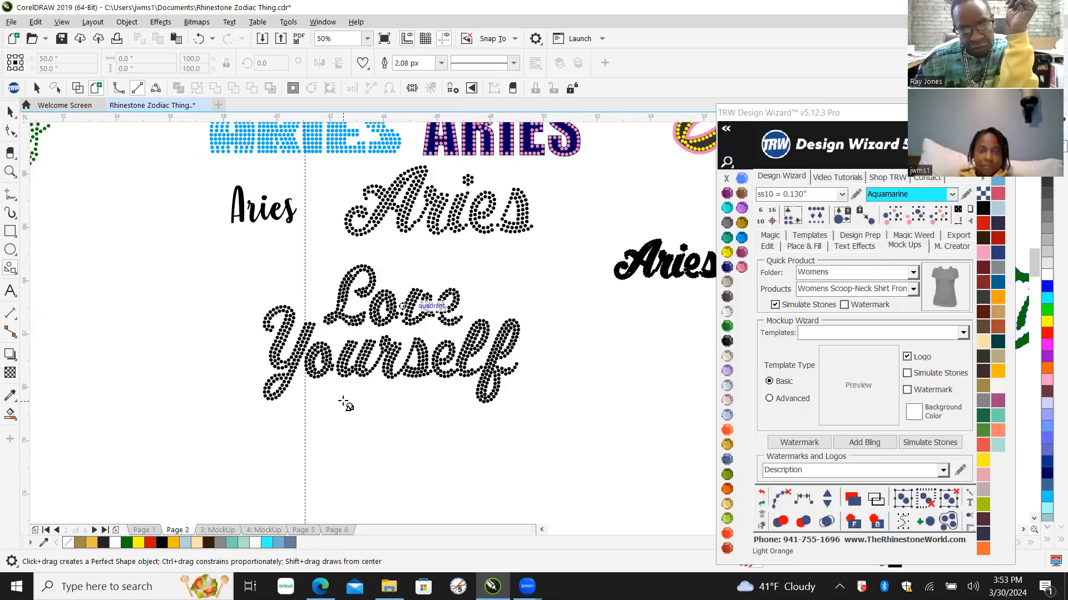
{"action": "left_click_drag", "start_coordinate": [361, 396], "coordinate": [470, 489]}
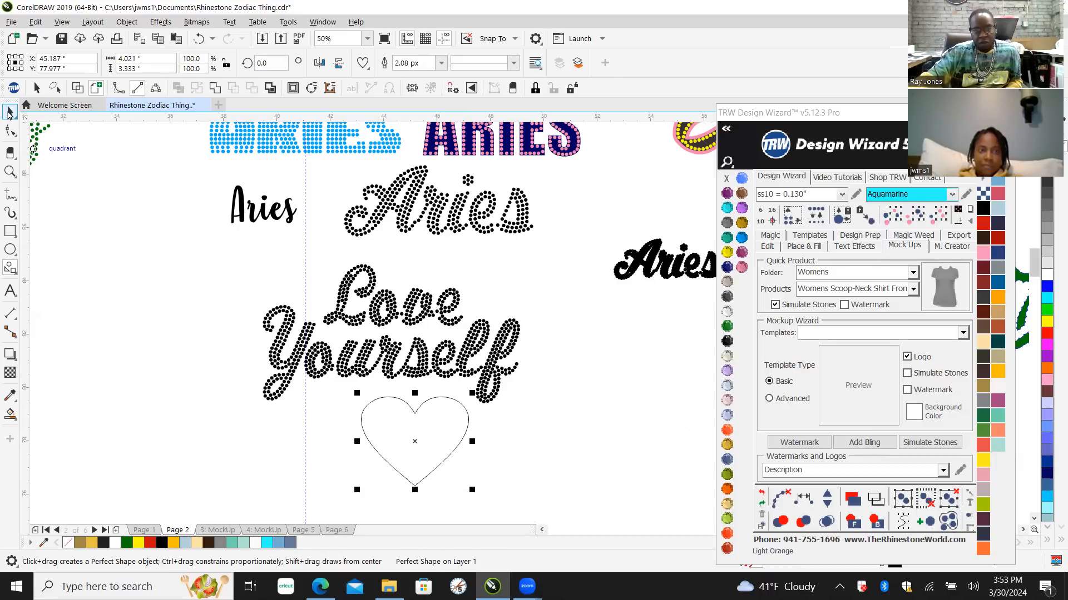
Step: Hatch-fill the inside of the heart with ss10 Aquamarine stones at 0.02 spacing and merge overlapping stones
{"action": "left_click", "coordinate": [803, 248]}
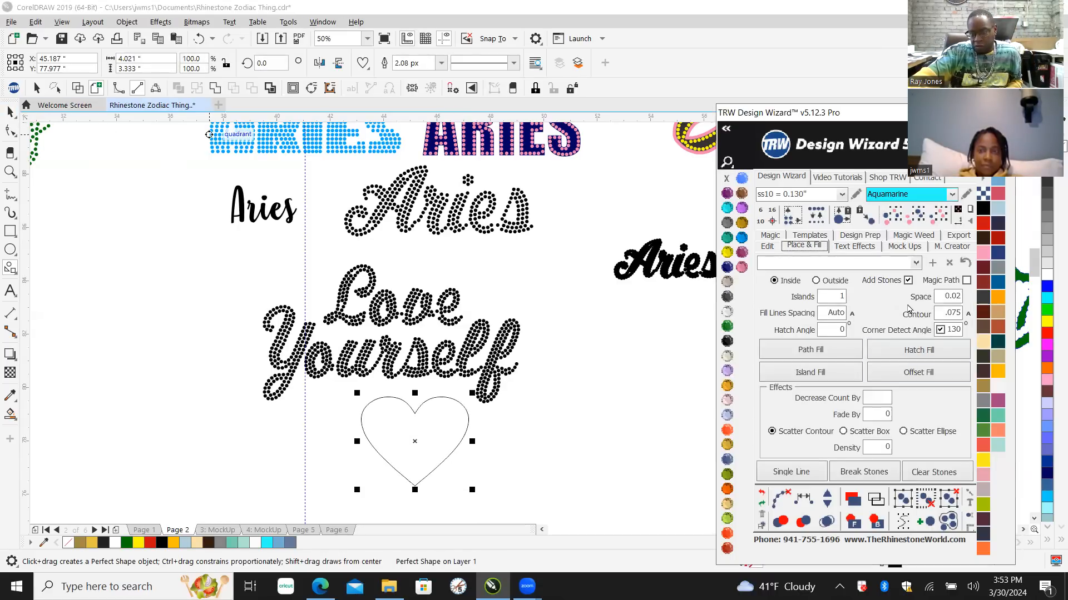
{"action": "left_click", "coordinate": [888, 348]}
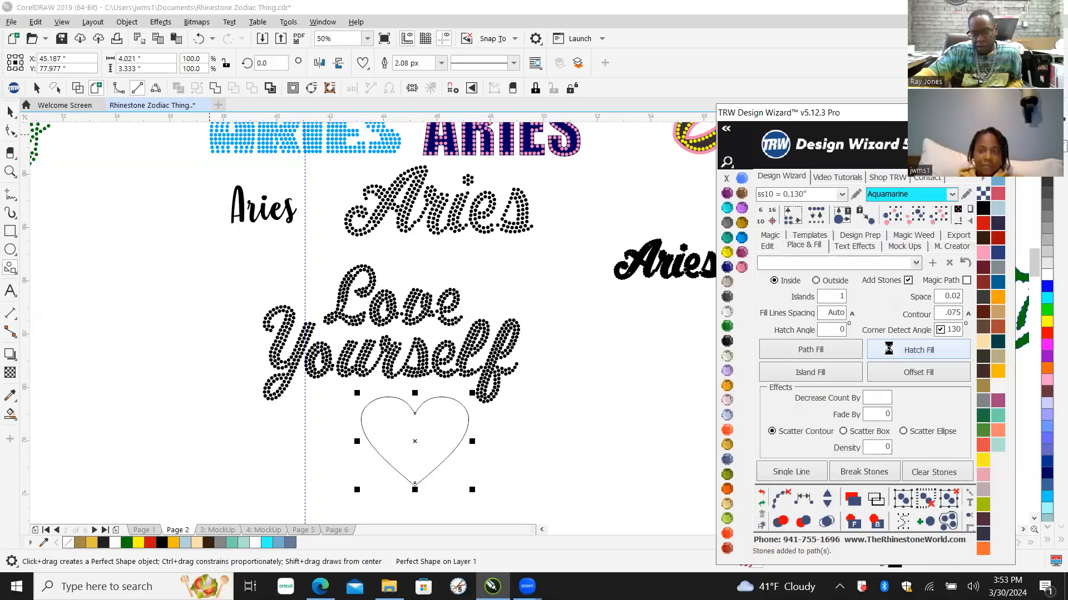
{"action": "left_click", "coordinate": [781, 501]}
{"action": "left_click", "coordinate": [827, 523]}
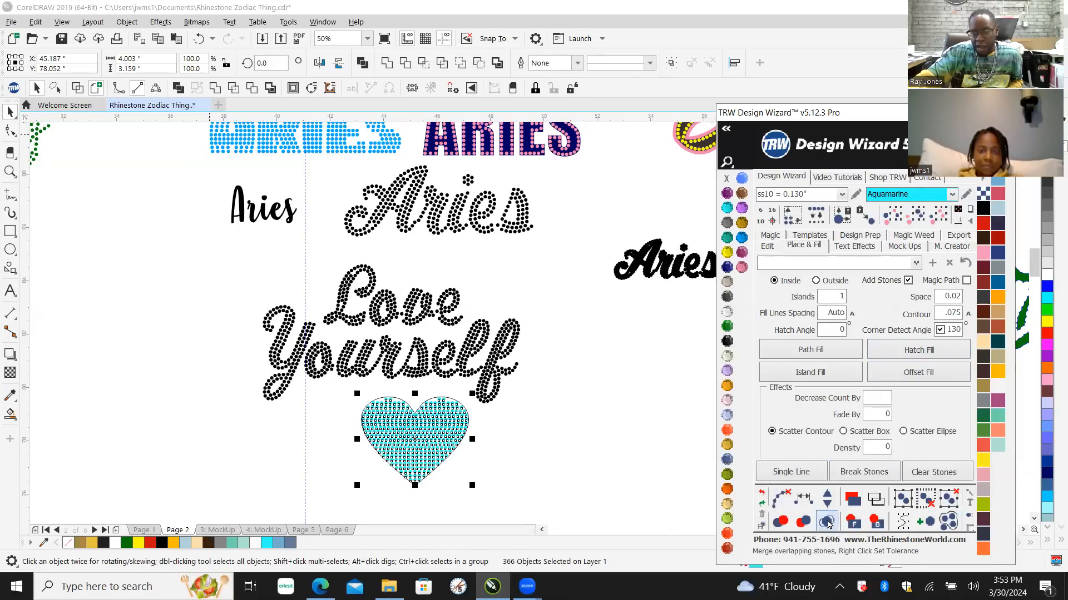
{"action": "left_click", "coordinate": [334, 416]}
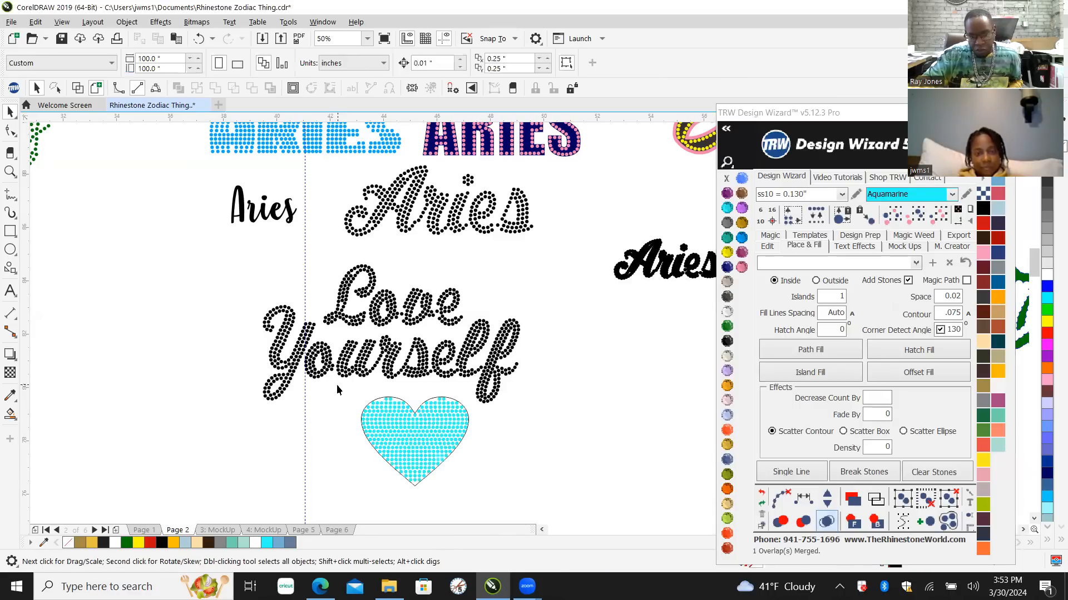
Step: Delete all the Aquamarine stones inside the heart, keeping its outline
{"action": "left_click_drag", "start_coordinate": [346, 393], "coordinate": [434, 508]}
{"action": "key", "text": "Delete"}
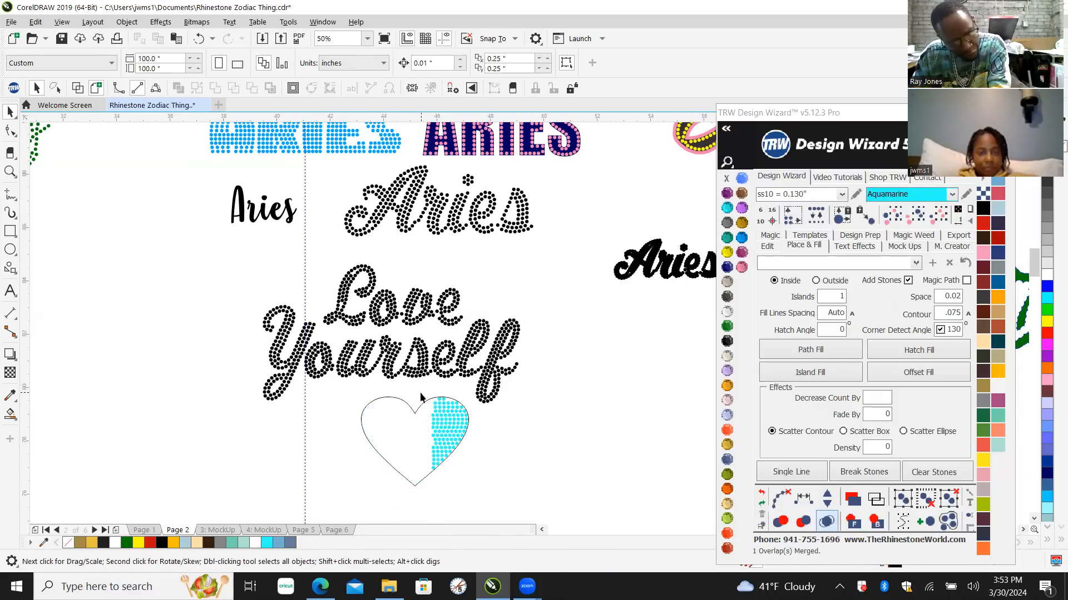
{"action": "left_click_drag", "start_coordinate": [436, 454], "coordinate": [470, 500]}
{"action": "key", "text": "Delete"}
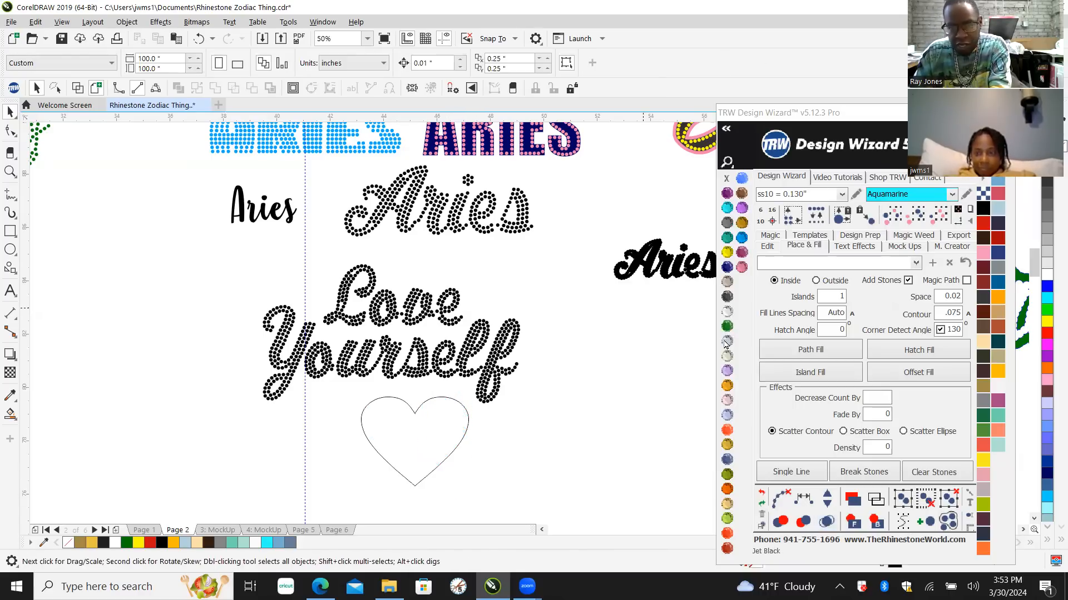
Step: Island-fill the heart with ss10 Jet Black stones using 0 islands and 0.02 spacing, merge overlapping stones, and inspect the fill
{"action": "left_click", "coordinate": [727, 341]}
{"action": "left_click", "coordinate": [441, 454]}
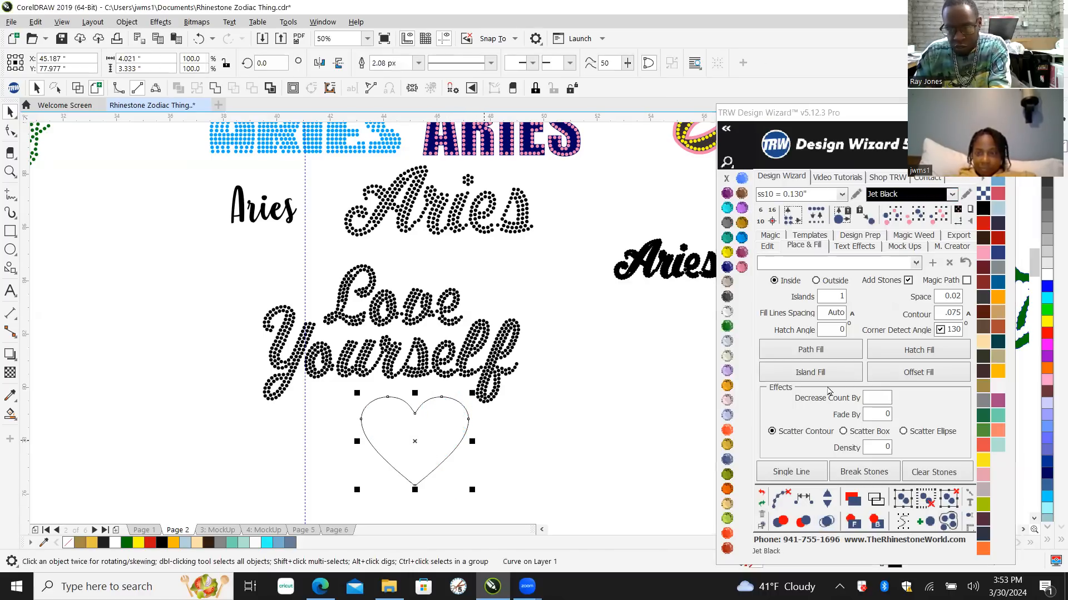
{"action": "double_click", "coordinate": [827, 298]}
{"action": "type", "text": "0"}
{"action": "left_click", "coordinate": [833, 373]}
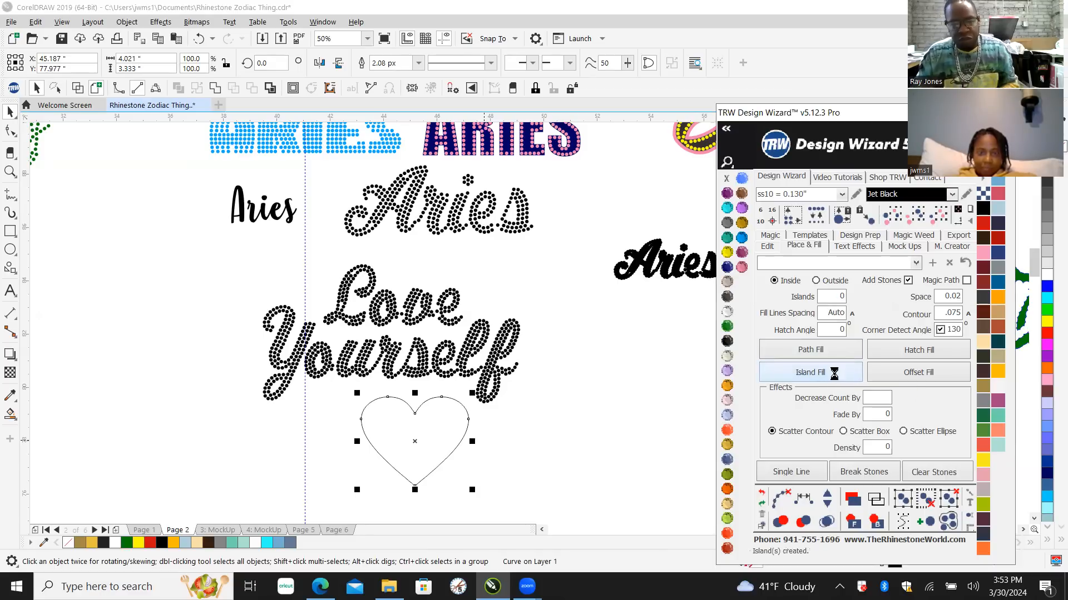
{"action": "left_click", "coordinate": [781, 499]}
{"action": "left_click", "coordinate": [827, 521]}
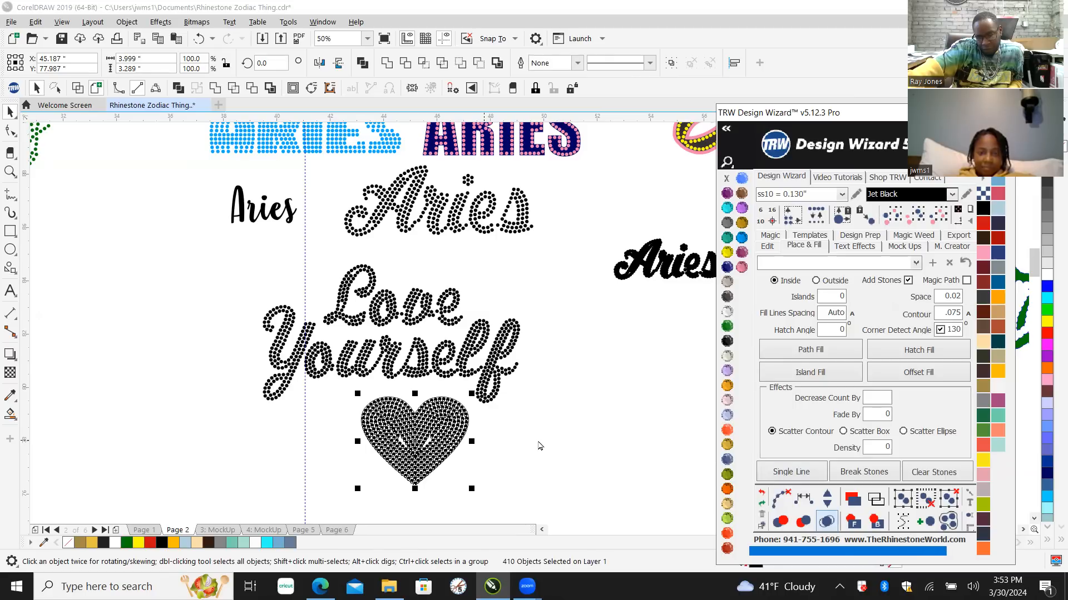
{"action": "left_click", "coordinate": [536, 441]}
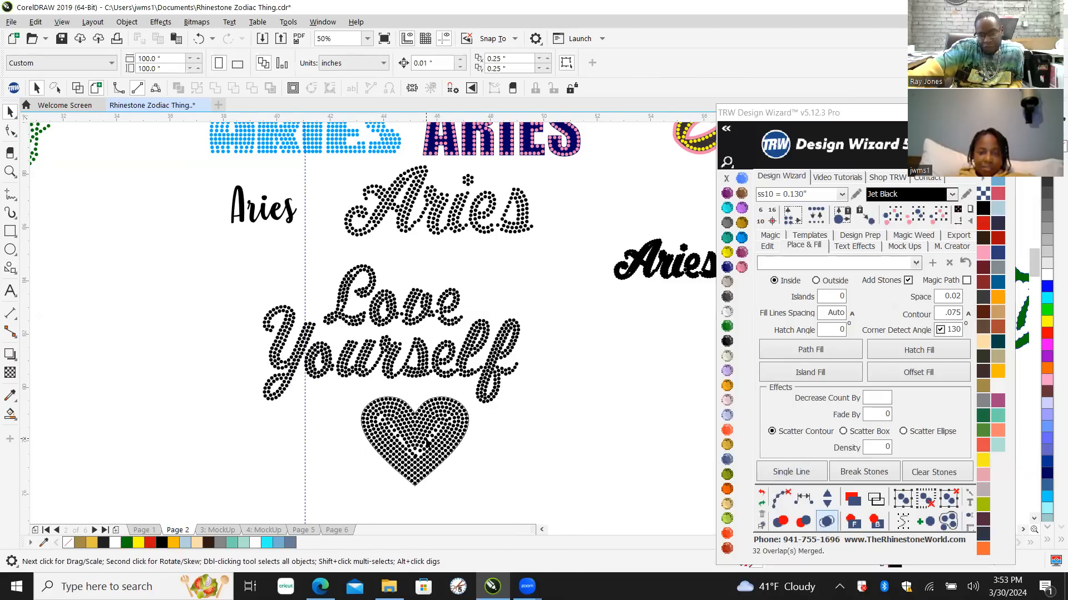
{"action": "scroll", "coordinate": [417, 455], "scroll_direction": "up", "scroll_amount": 5}
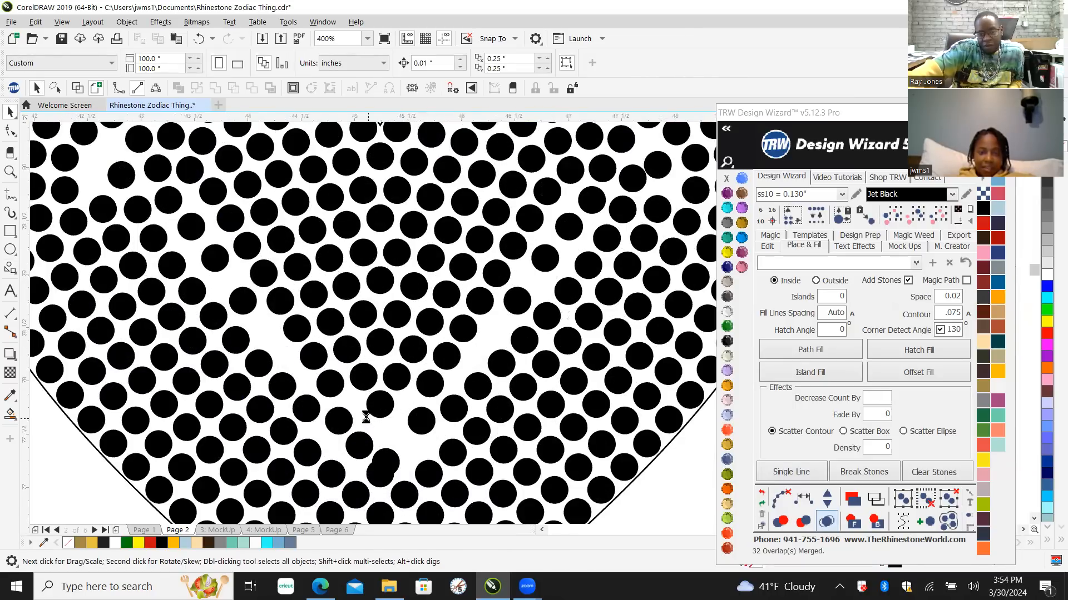
{"action": "scroll", "coordinate": [370, 420], "scroll_direction": "down", "scroll_amount": 3}
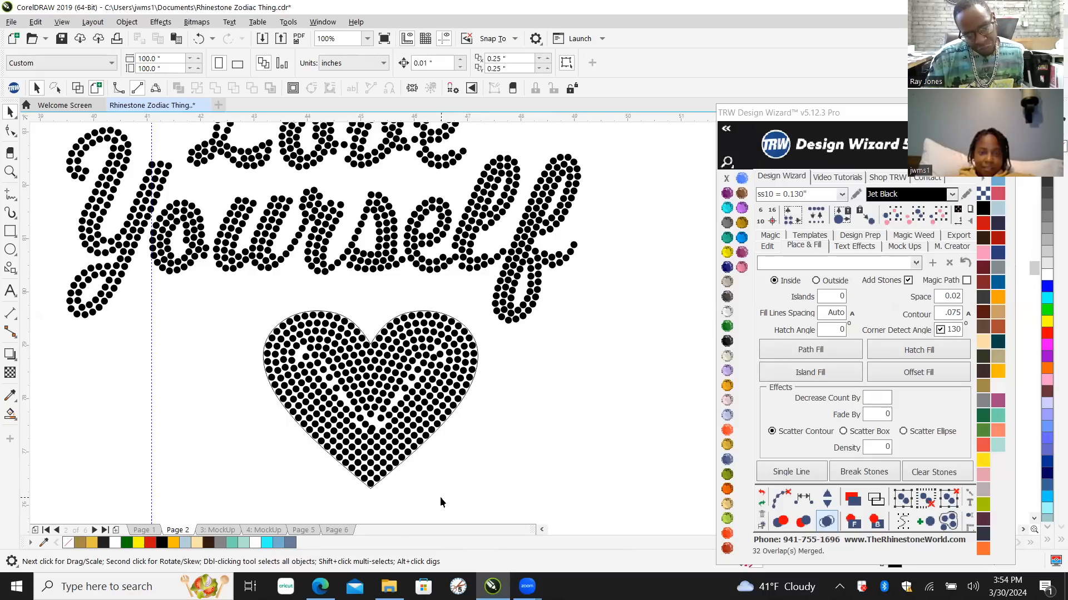
{"action": "scroll", "coordinate": [370, 428], "scroll_direction": "up", "scroll_amount": 3}
{"action": "scroll", "coordinate": [374, 417], "scroll_direction": "down", "scroll_amount": 3}
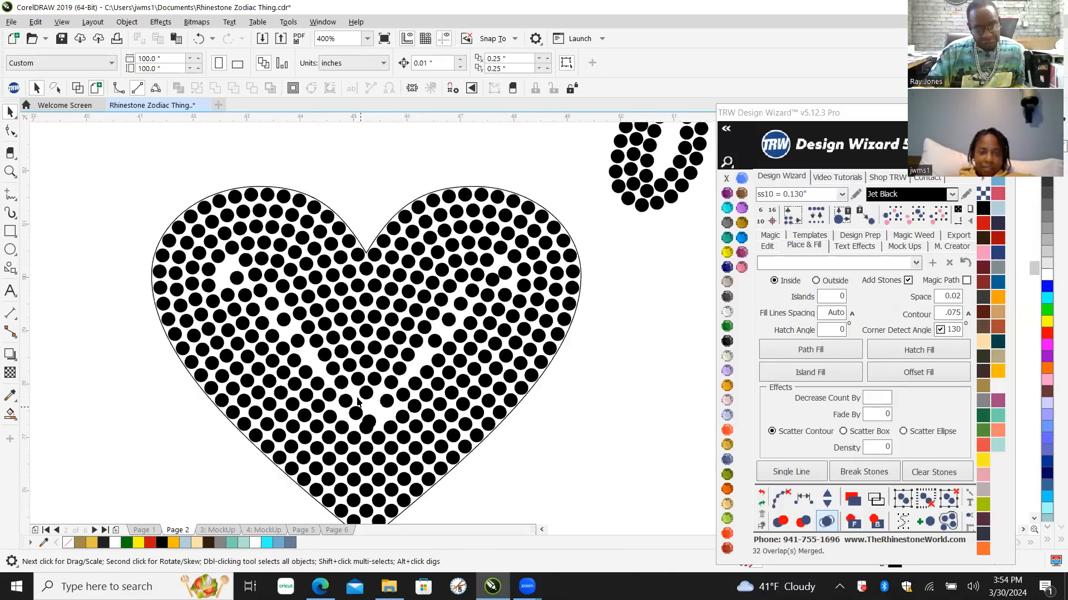
Step: Delete all the Jet Black stones inside the heart, keeping its outline
{"action": "left_click_drag", "start_coordinate": [227, 326], "coordinate": [220, 330]}
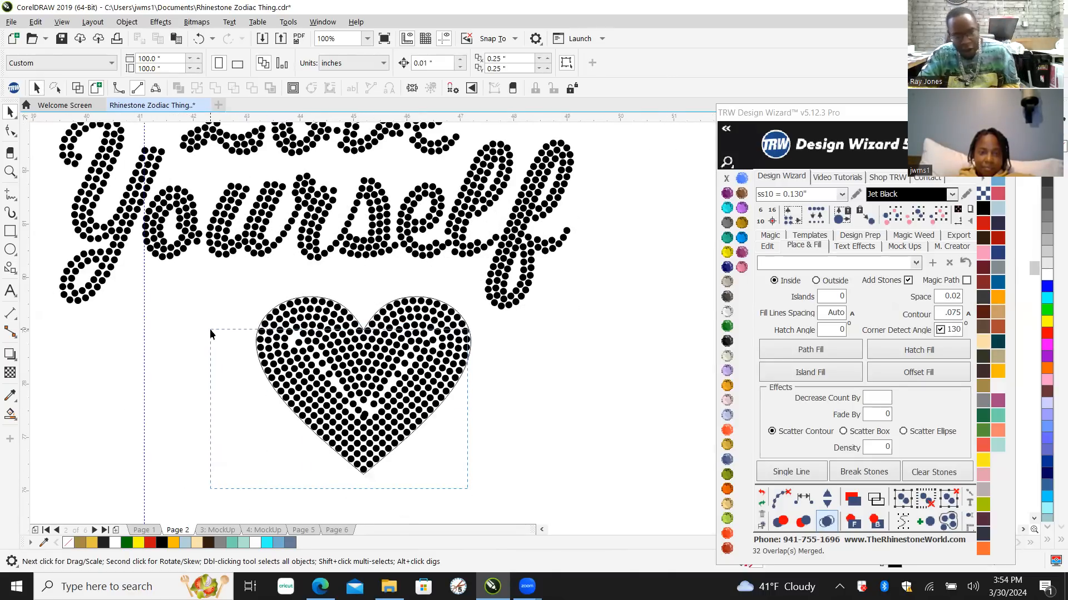
{"action": "key", "text": "Delete"}
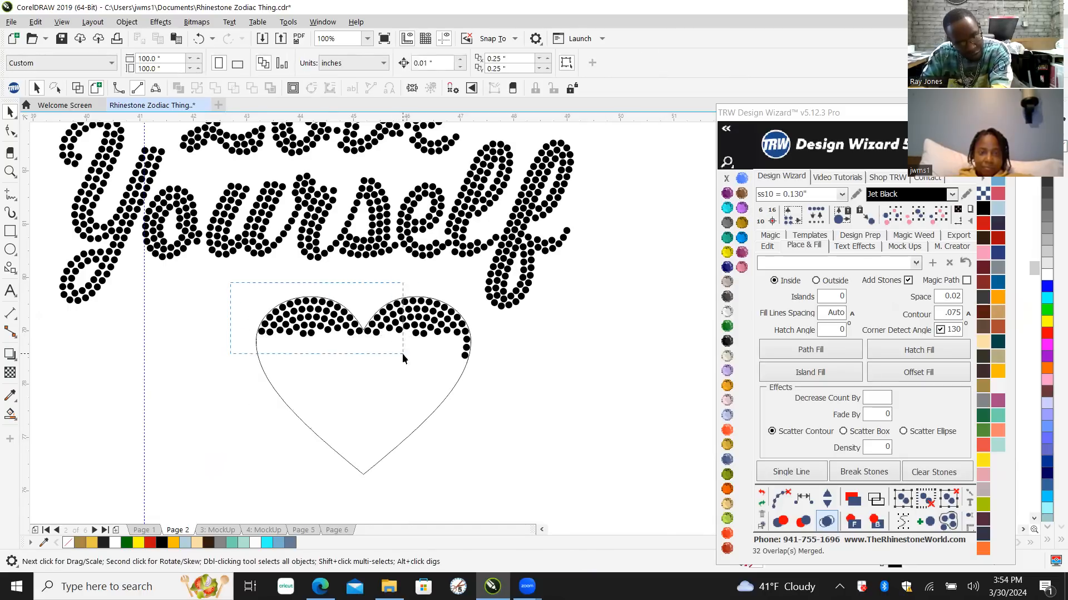
{"action": "left_click_drag", "start_coordinate": [485, 387], "coordinate": [484, 387]}
{"action": "key", "text": "Delete"}
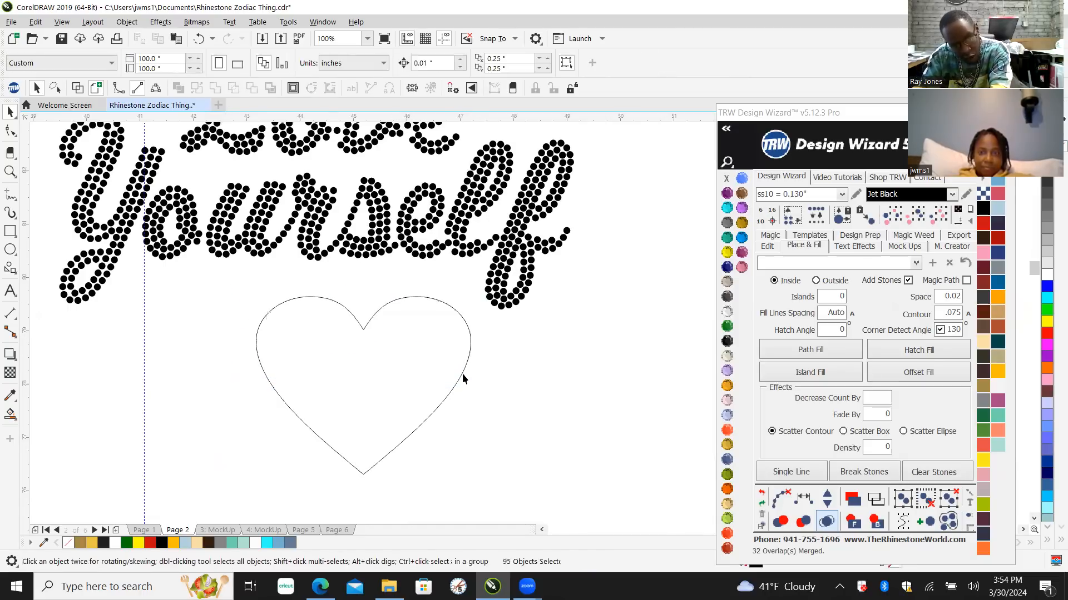
Step: Hatch-fill the heart with ss10 Jet Black stones at 0.02 spacing and .01 contour, and merge overlapping stones
{"action": "left_click", "coordinate": [408, 375]}
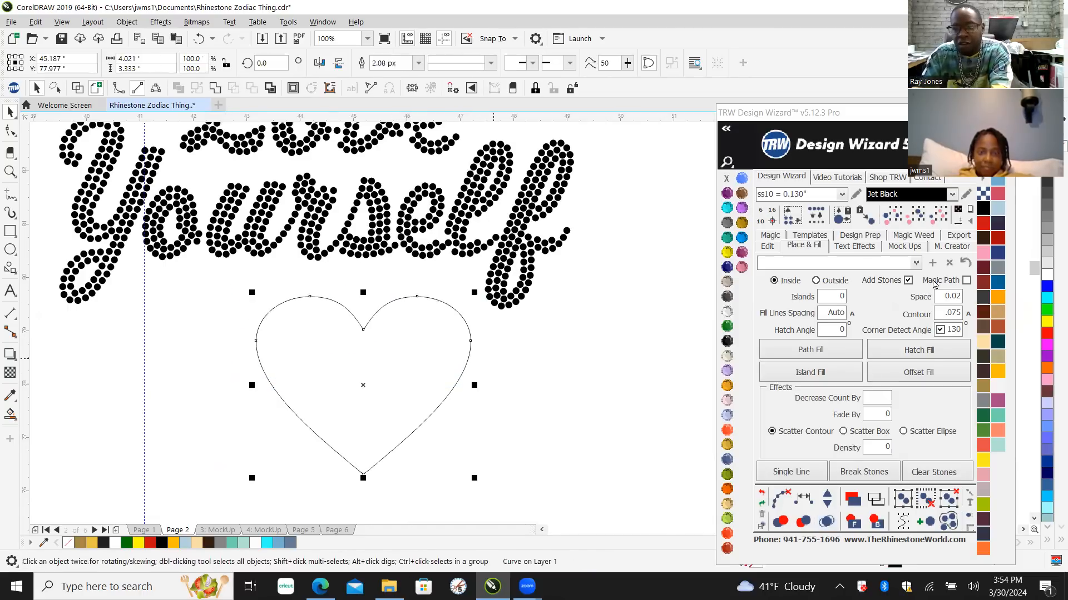
{"action": "double_click", "coordinate": [944, 318]}
{"action": "type", "text": ".0"}
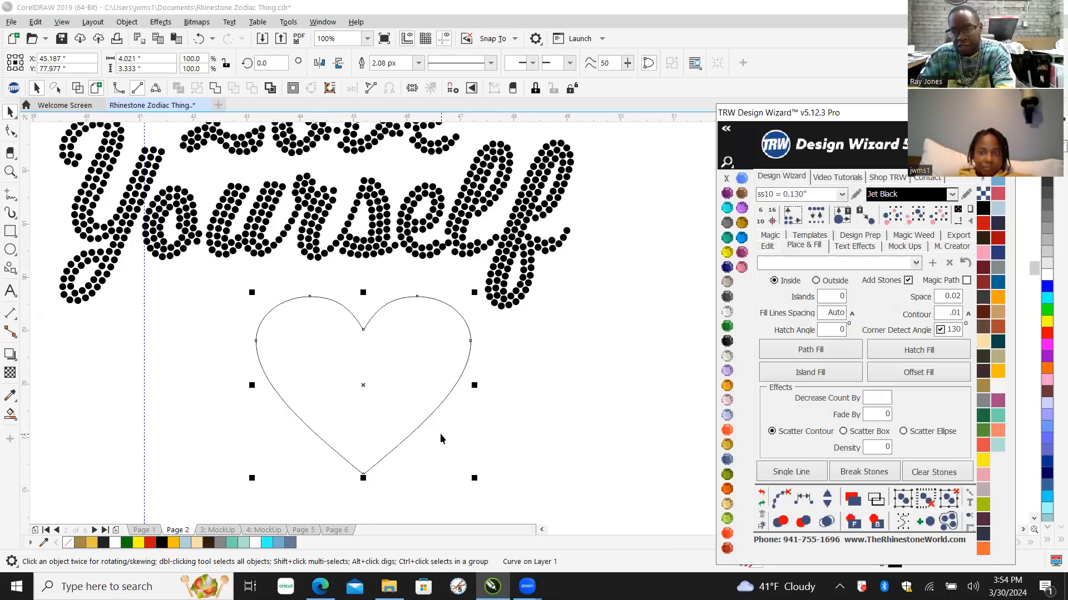
{"action": "left_click", "coordinate": [890, 349]}
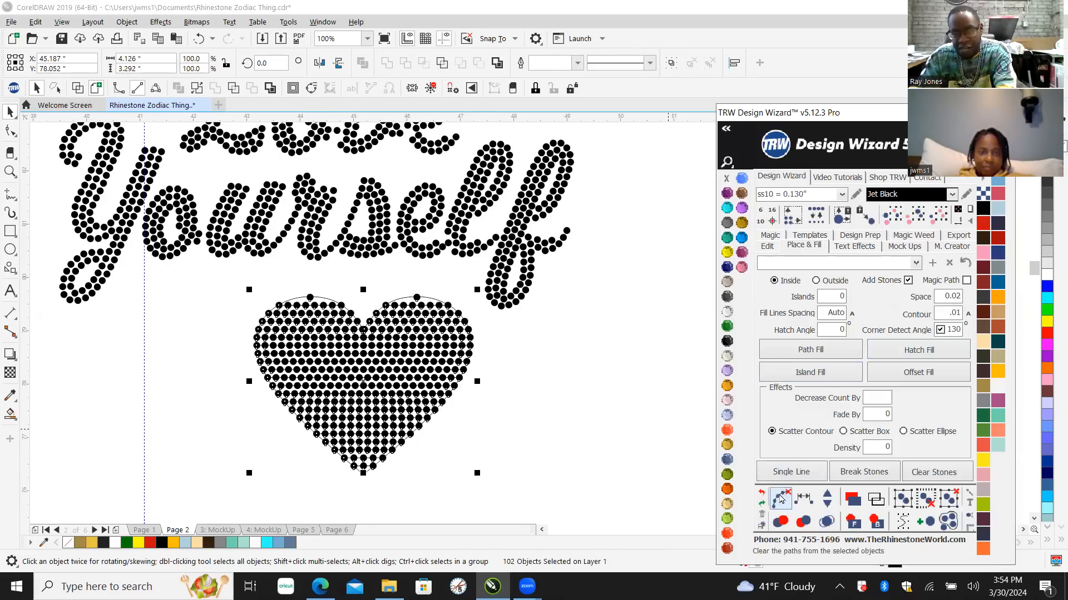
{"action": "left_click", "coordinate": [827, 522]}
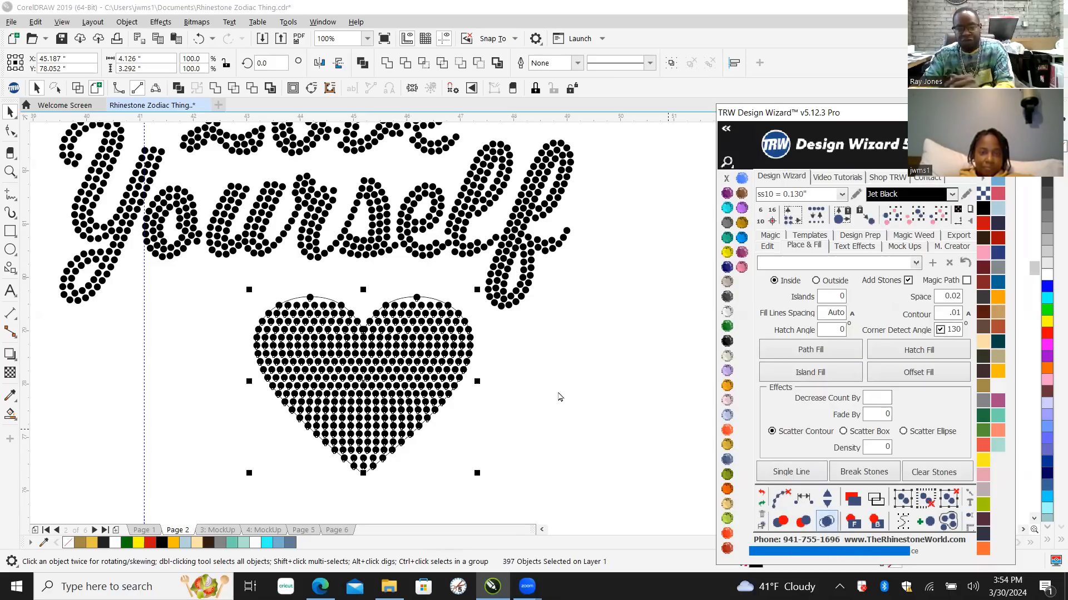
{"action": "left_click", "coordinate": [581, 408]}
Step: Copy the single stone atop the heart's left lobe to both sides along the outline, at about X 43.857 and X 44.525 inches
{"action": "scroll", "coordinate": [250, 306], "scroll_direction": "up", "scroll_amount": 4}
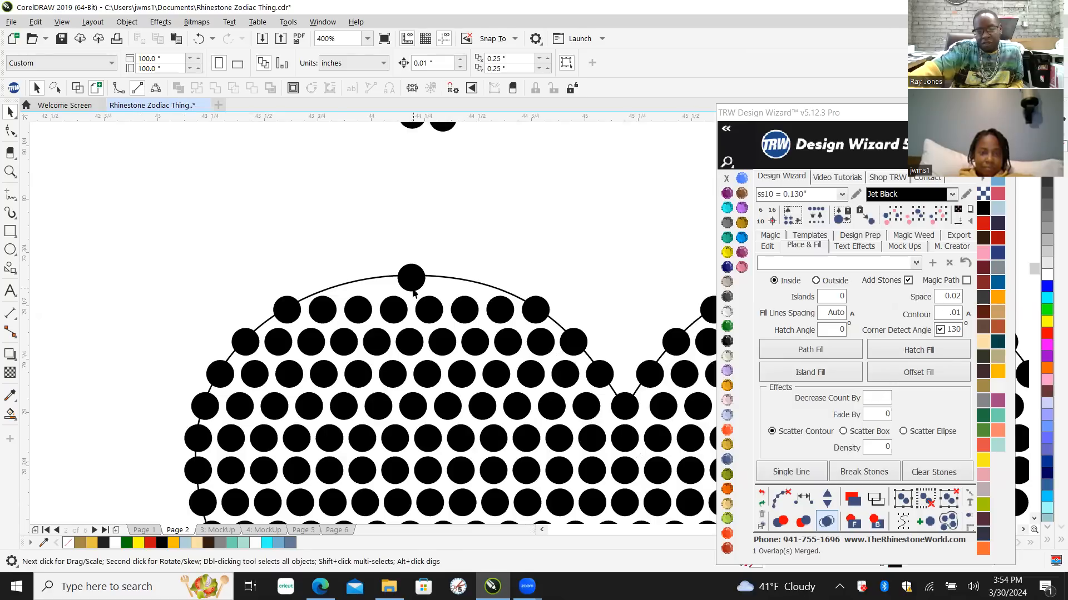
{"action": "scroll", "coordinate": [413, 293], "scroll_direction": "up", "scroll_amount": 2}
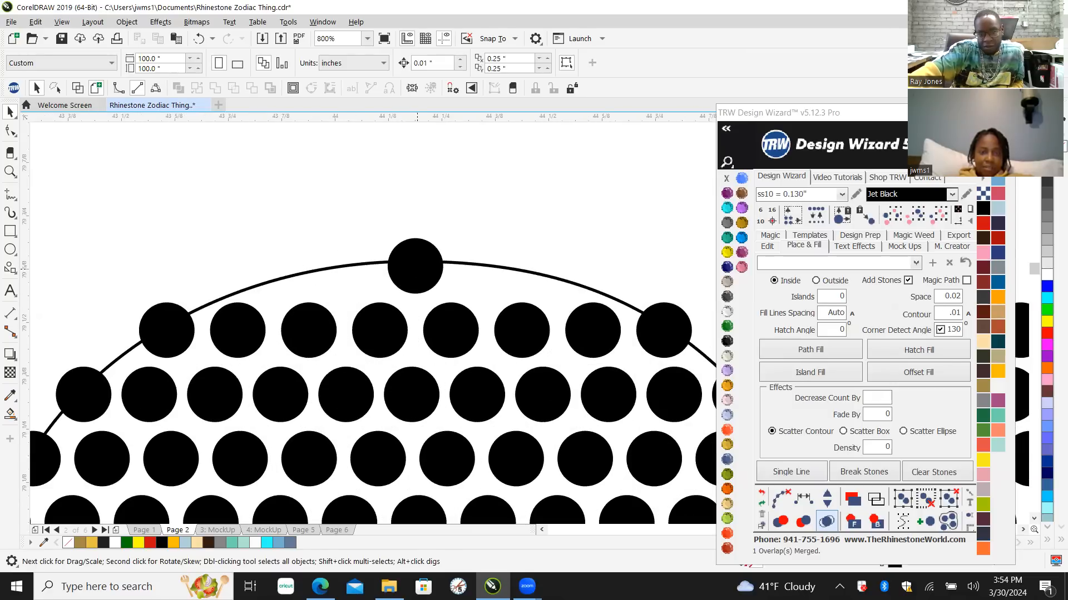
{"action": "left_click_drag", "start_coordinate": [405, 272], "coordinate": [274, 286]}
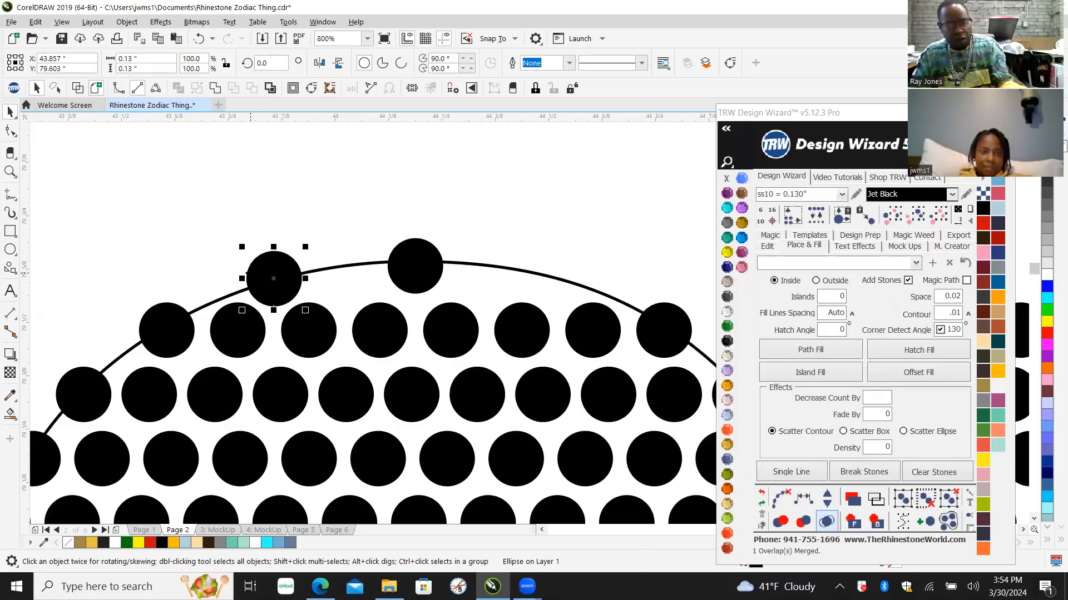
{"action": "left_click", "coordinate": [357, 272]}
{"action": "left_click_drag", "start_coordinate": [439, 281], "coordinate": [558, 293]}
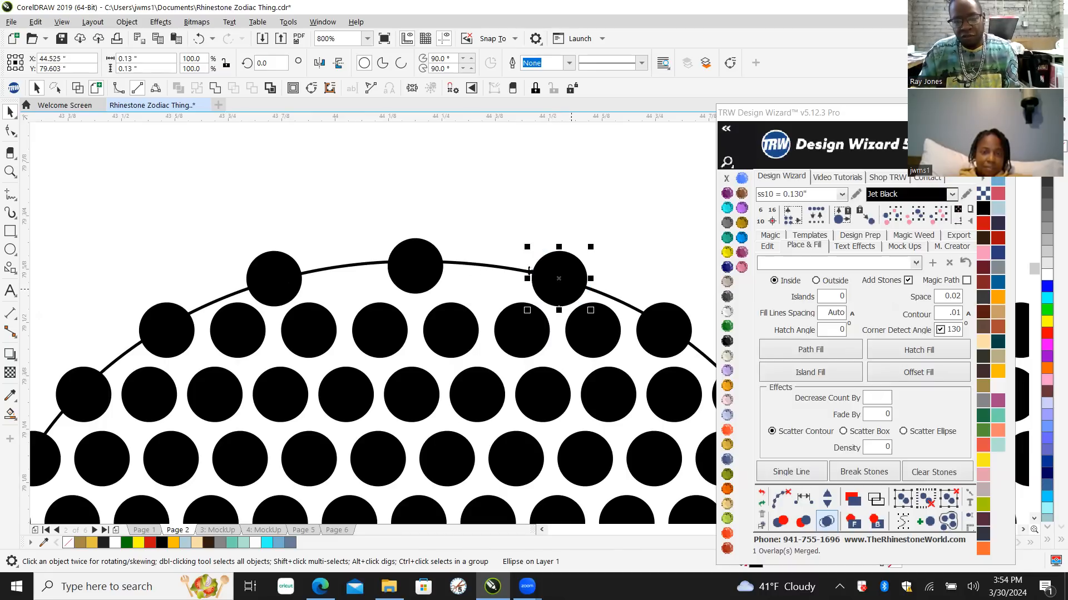
Step: Add one stone in each gap between the three stones atop the left lobe and clear their connecting path
{"action": "left_click", "coordinate": [412, 286], "text": "shift"}
{"action": "left_click", "coordinate": [263, 306], "text": "shift"}
{"action": "left_click", "coordinate": [827, 497]}
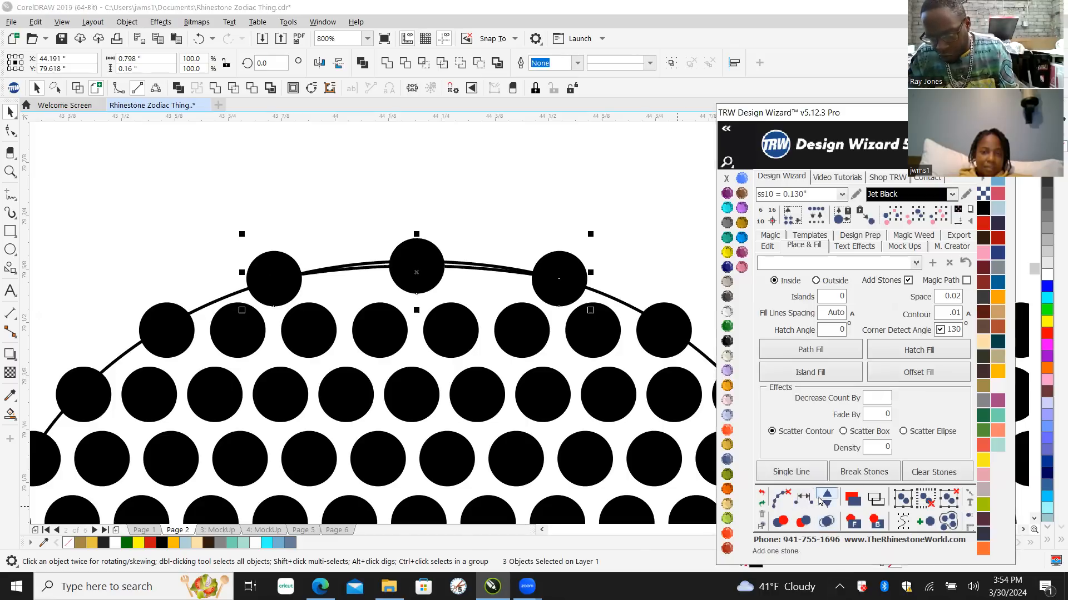
{"action": "left_click", "coordinate": [827, 497]}
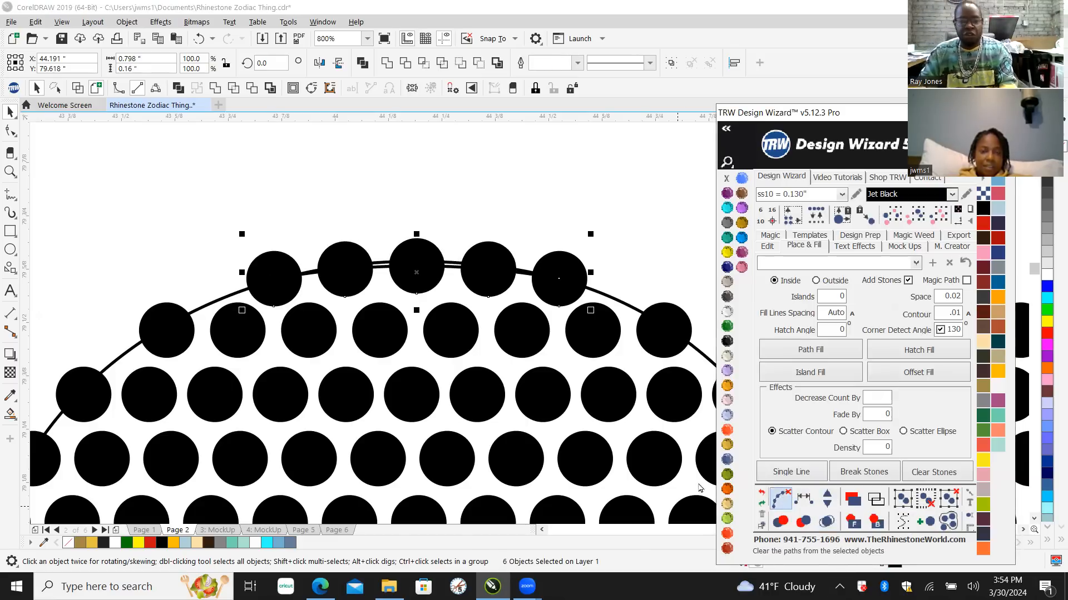
{"action": "scroll", "coordinate": [232, 254], "scroll_direction": "down", "scroll_amount": 5}
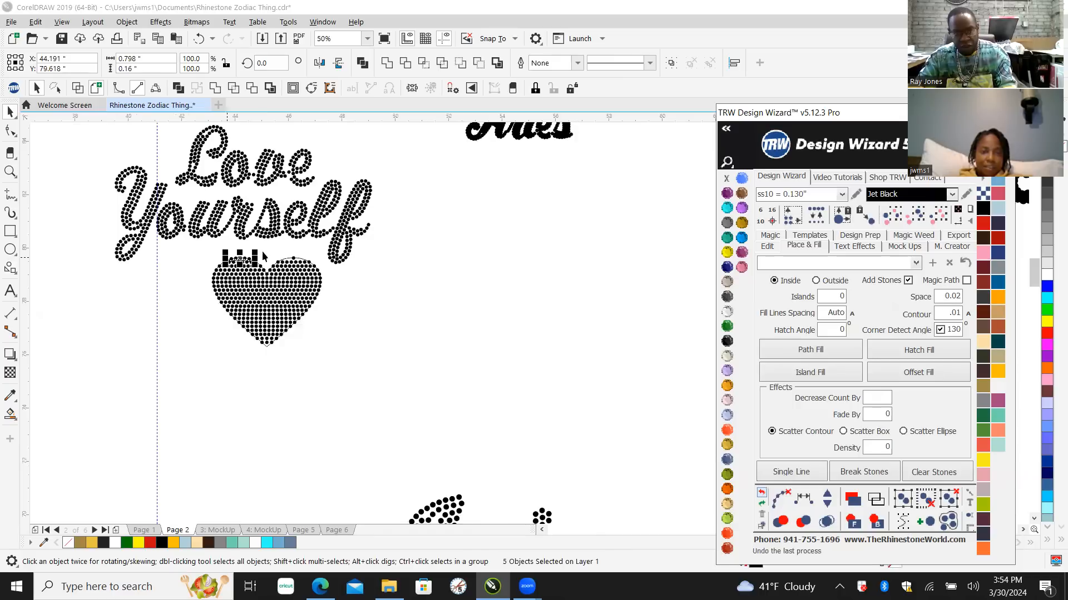
Step: Copy the five-stone row from the left lobe to the top of the right lobe, centred at about X 46.192 inches
{"action": "scroll", "coordinate": [249, 244], "scroll_direction": "up", "scroll_amount": 1}
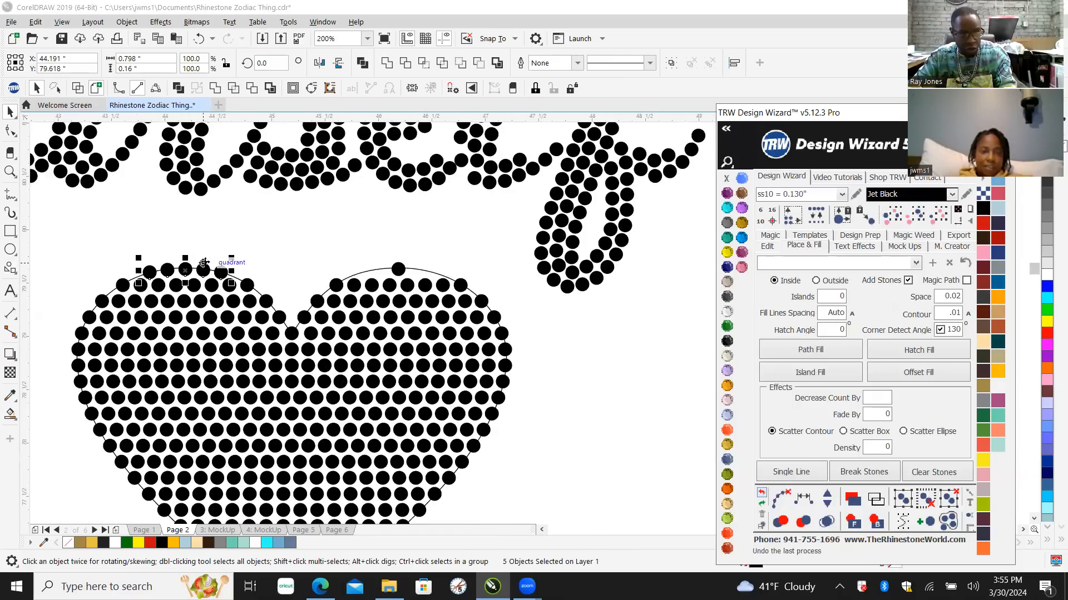
{"action": "left_click_drag", "start_coordinate": [211, 265], "coordinate": [384, 289]}
{"action": "scroll", "coordinate": [346, 260], "scroll_direction": "up", "scroll_amount": 1}
{"action": "scroll", "coordinate": [363, 284], "scroll_direction": "up", "scroll_amount": 2}
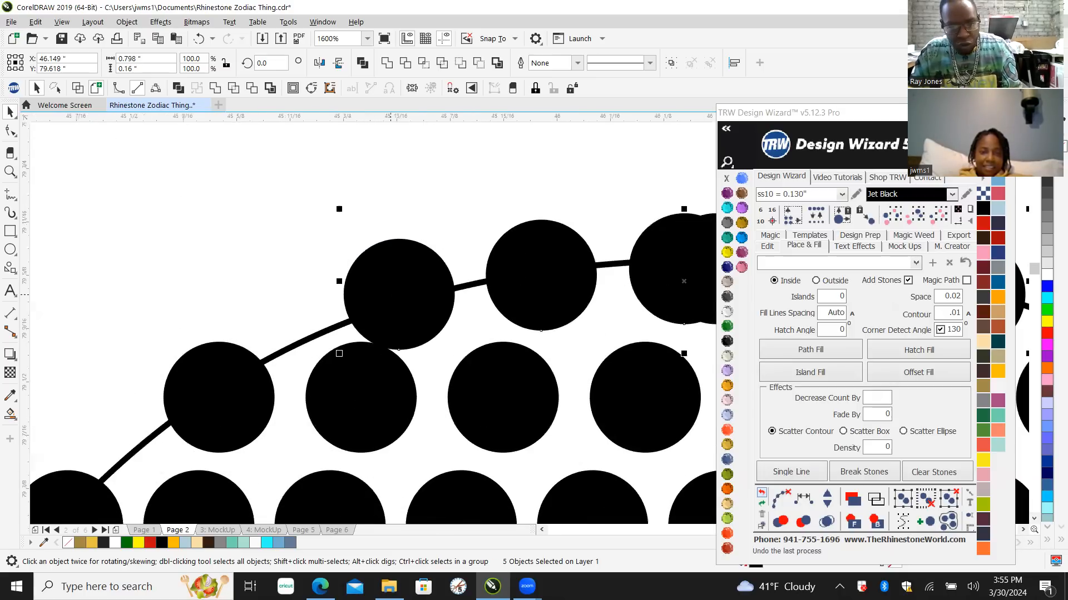
{"action": "left_click_drag", "start_coordinate": [400, 303], "coordinate": [438, 299]}
{"action": "scroll", "coordinate": [310, 322], "scroll_direction": "down", "scroll_amount": 3}
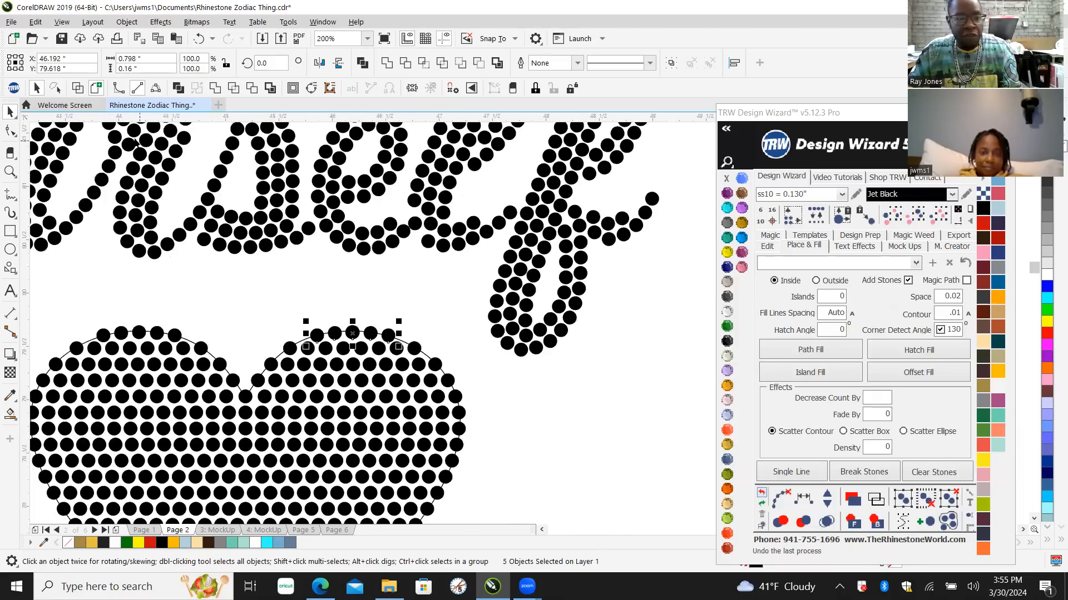
Step: Delete the duplicate stone overlapping the middle stone atop the heart's right lobe
{"action": "scroll", "coordinate": [345, 331], "scroll_direction": "up", "scroll_amount": 3}
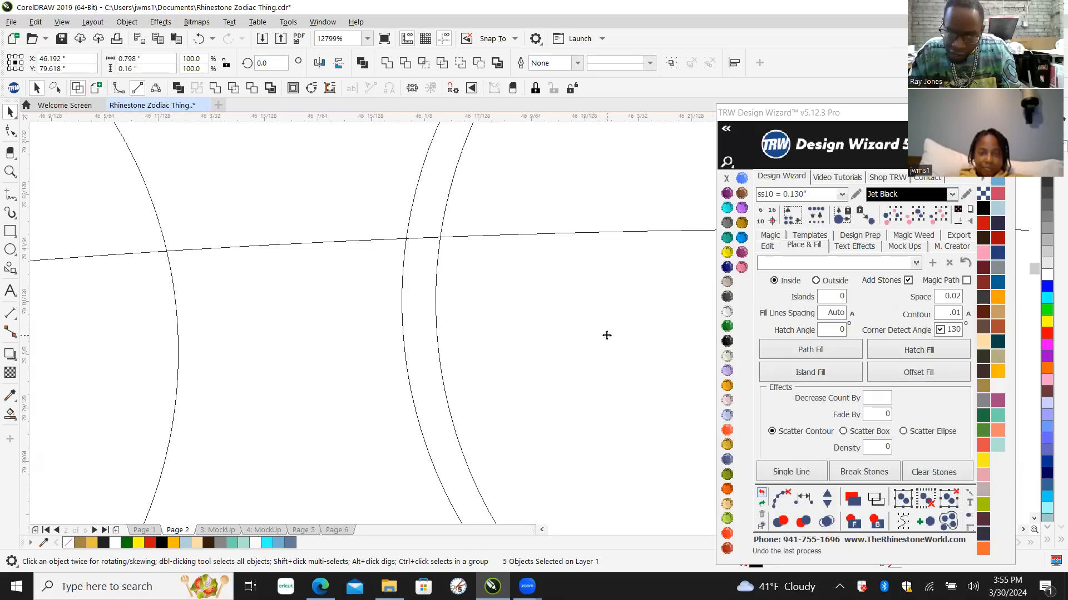
{"action": "left_click", "coordinate": [407, 220]}
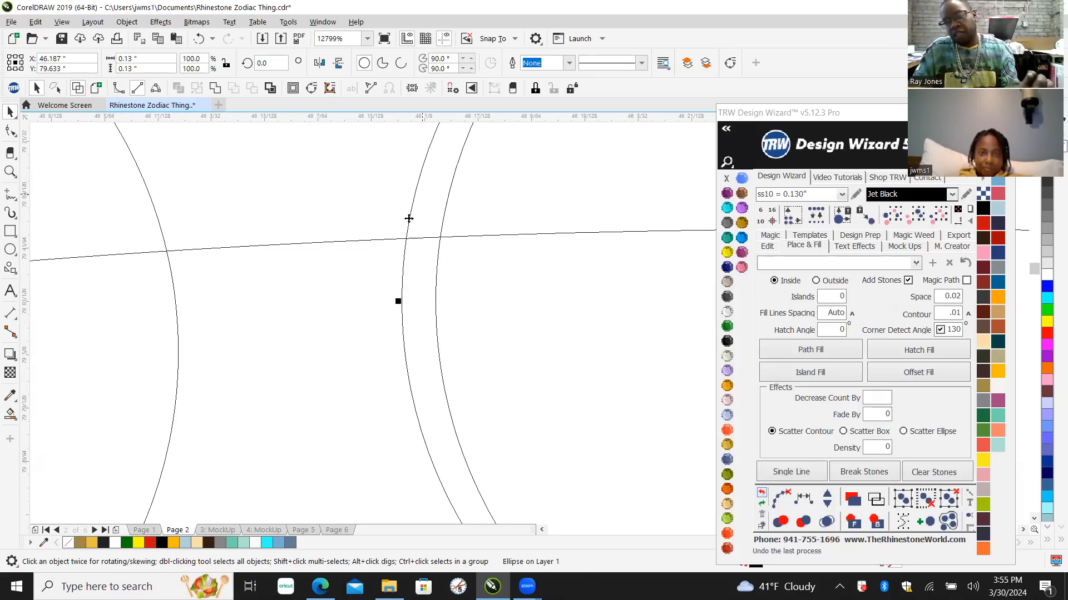
{"action": "scroll", "coordinate": [386, 286], "scroll_direction": "down", "scroll_amount": 3}
{"action": "key", "text": "Delete"}
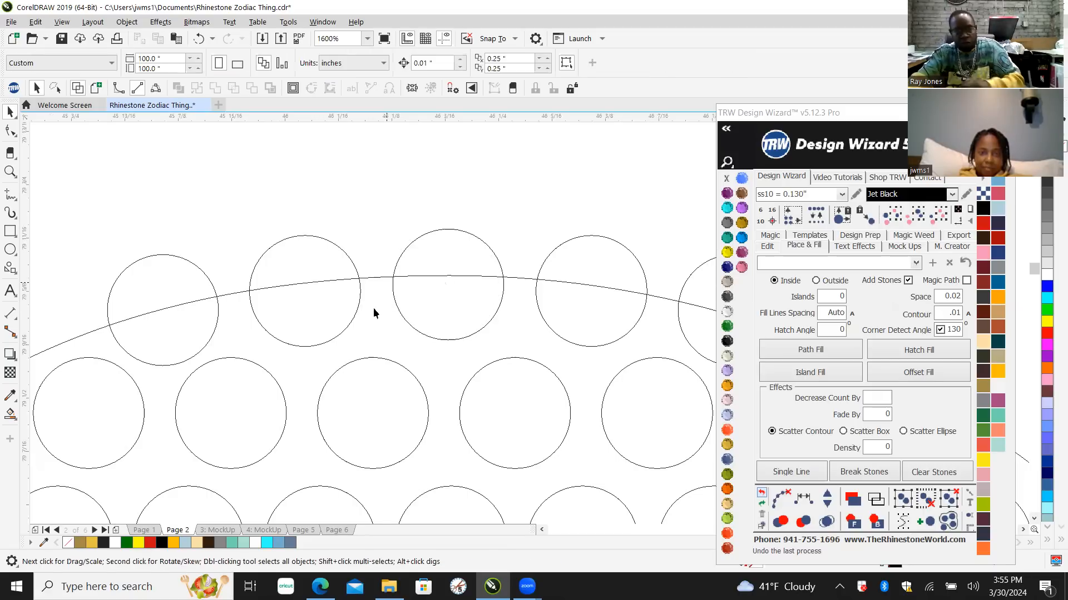
{"action": "scroll", "coordinate": [508, 328], "scroll_direction": "down", "scroll_amount": 2}
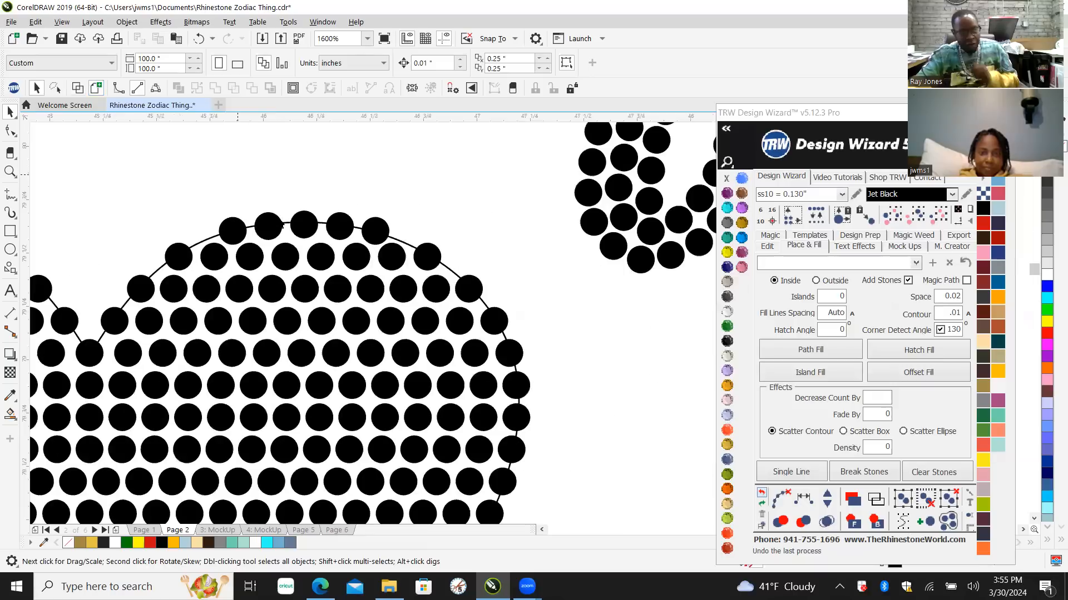
Step: Delete the heart's outline curve, keeping its stones
{"action": "scroll", "coordinate": [410, 276], "scroll_direction": "up", "scroll_amount": 6}
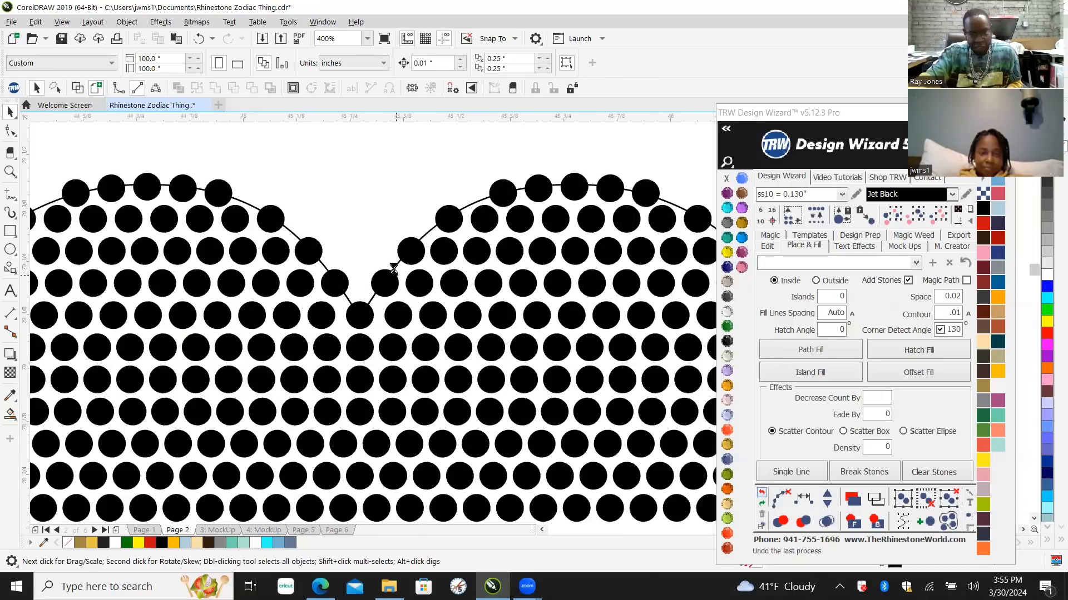
{"action": "left_click", "coordinate": [356, 236]}
{"action": "scroll", "coordinate": [377, 273], "scroll_direction": "down", "scroll_amount": 4}
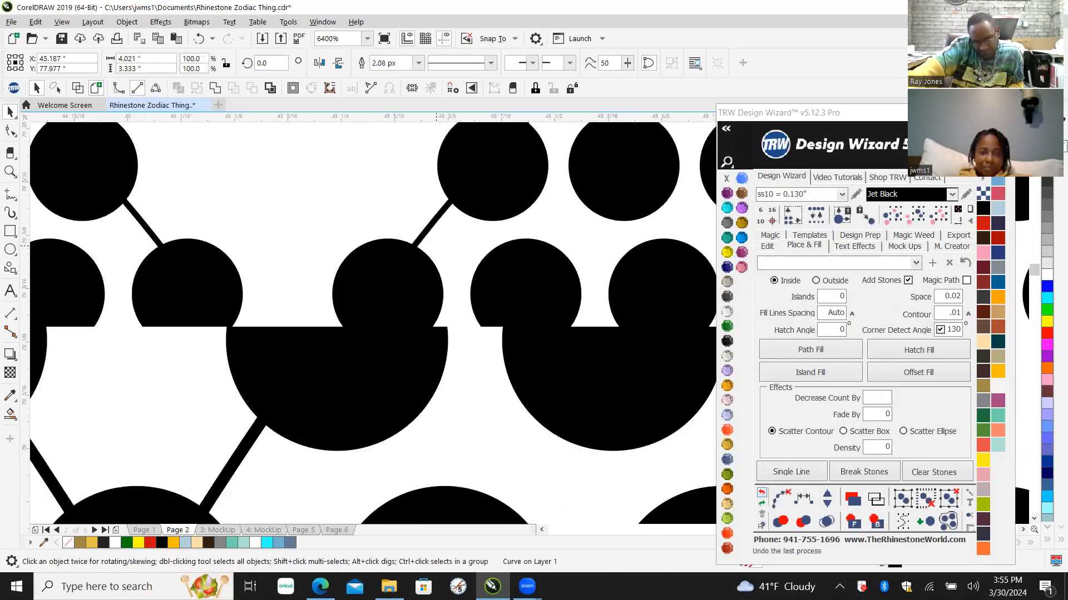
{"action": "key", "text": "Delete"}
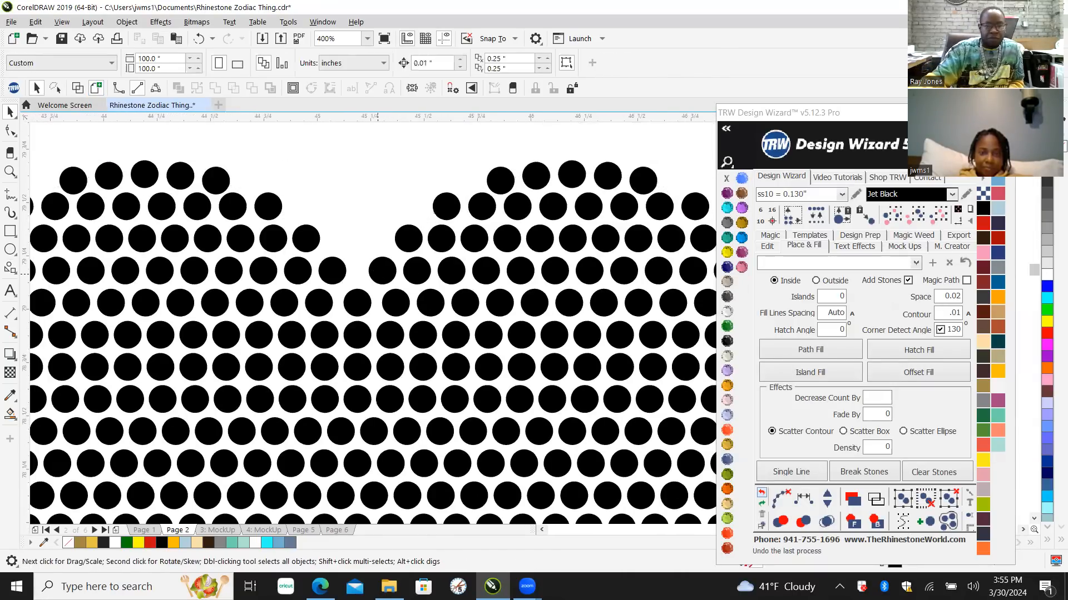
{"action": "scroll", "coordinate": [373, 305], "scroll_direction": "down", "scroll_amount": 3}
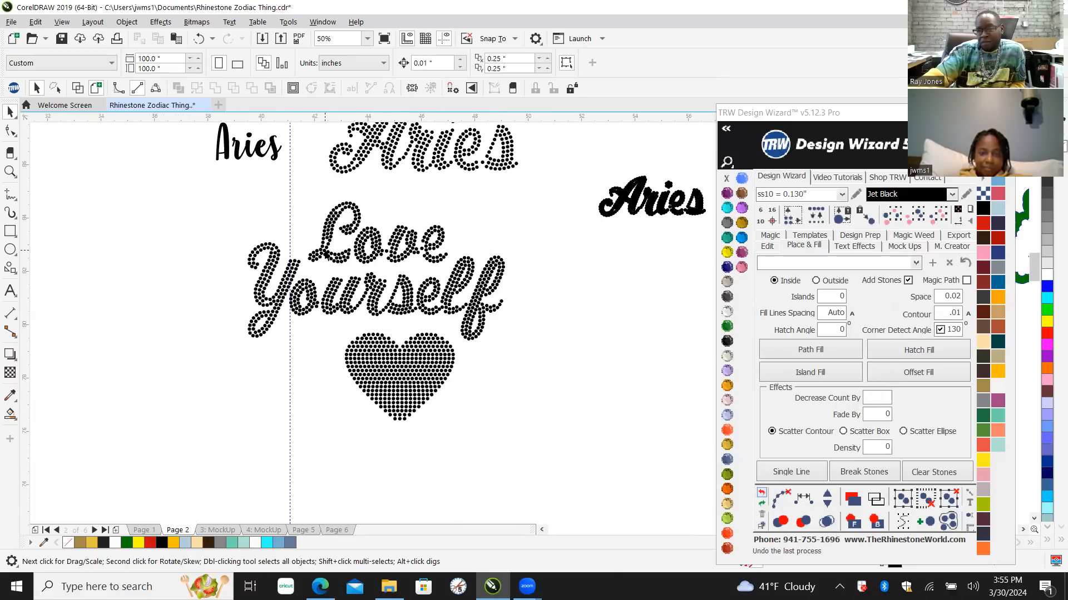
{"action": "scroll", "coordinate": [361, 236], "scroll_direction": "up", "scroll_amount": 2}
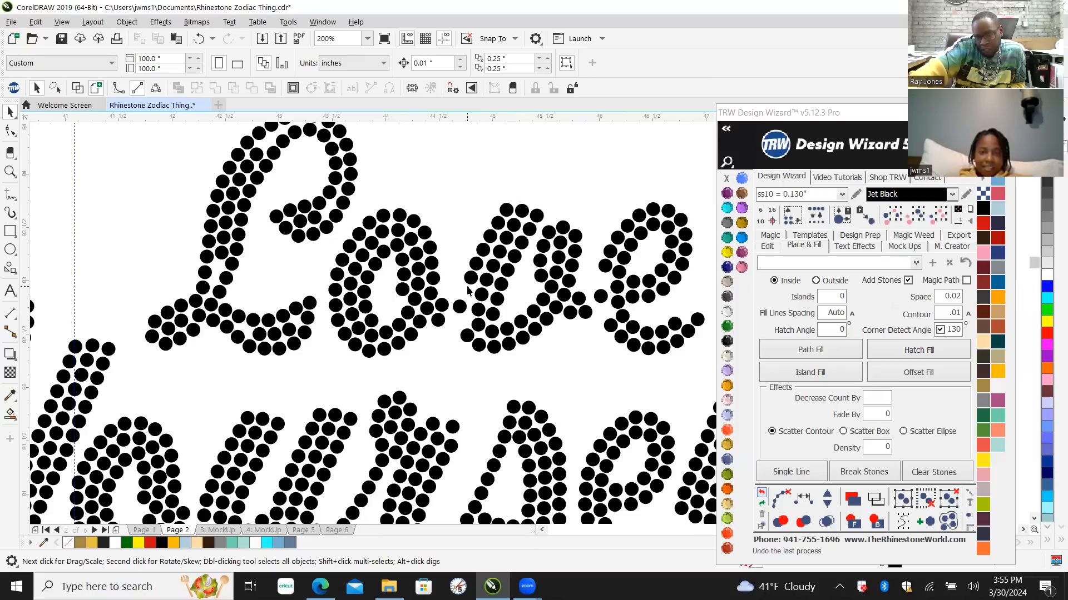
{"action": "scroll", "coordinate": [311, 296], "scroll_direction": "down", "scroll_amount": 2}
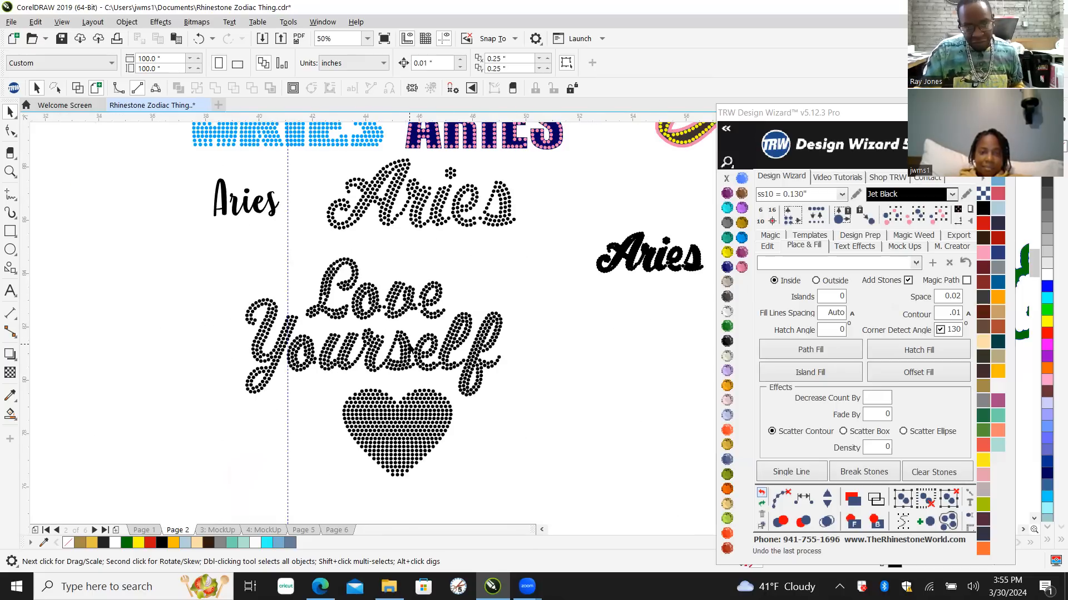
{"action": "scroll", "coordinate": [398, 325], "scroll_direction": "up", "scroll_amount": 1}
{"action": "scroll", "coordinate": [480, 384], "scroll_direction": "down", "scroll_amount": 2}
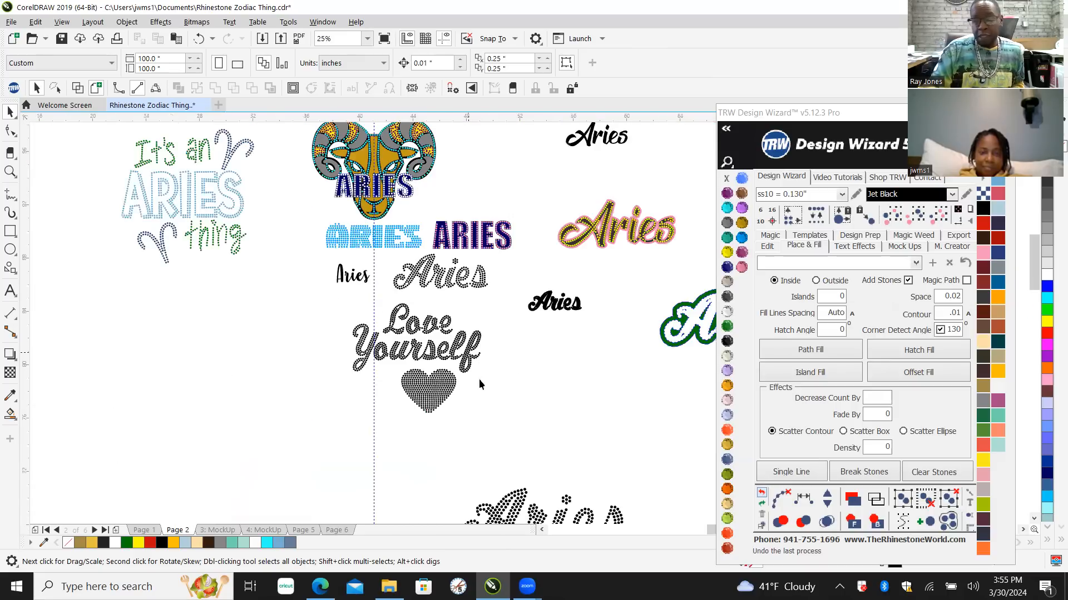
Step: Move all of the heart's stones so the heart is centred at about X 43.761, Y 78.314 inches beneath the lettering
{"action": "scroll", "coordinate": [426, 389], "scroll_direction": "up", "scroll_amount": 1}
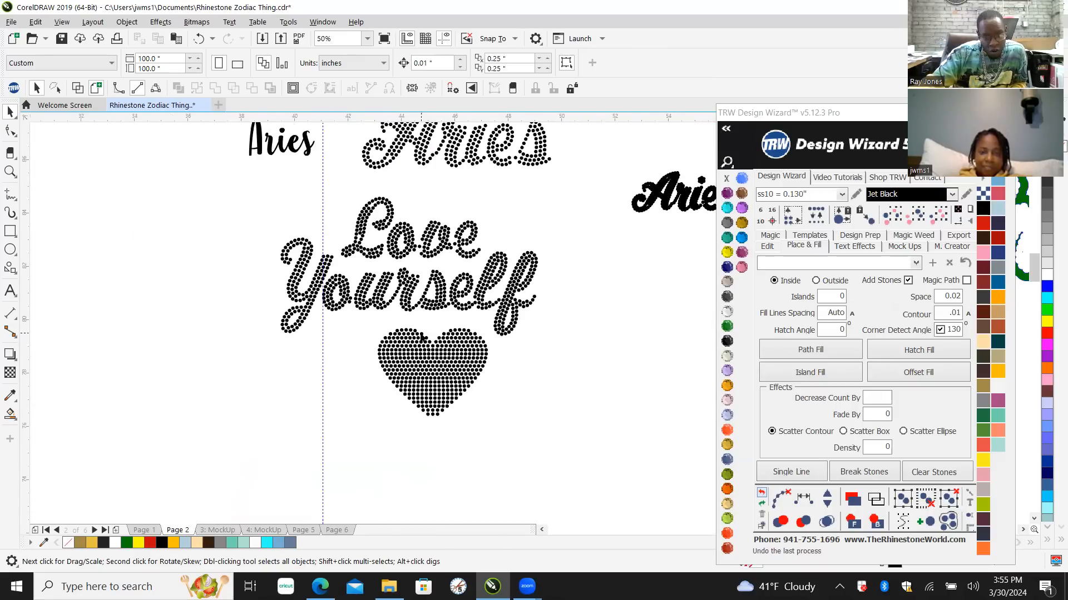
{"action": "left_click_drag", "start_coordinate": [425, 393], "coordinate": [489, 465]}
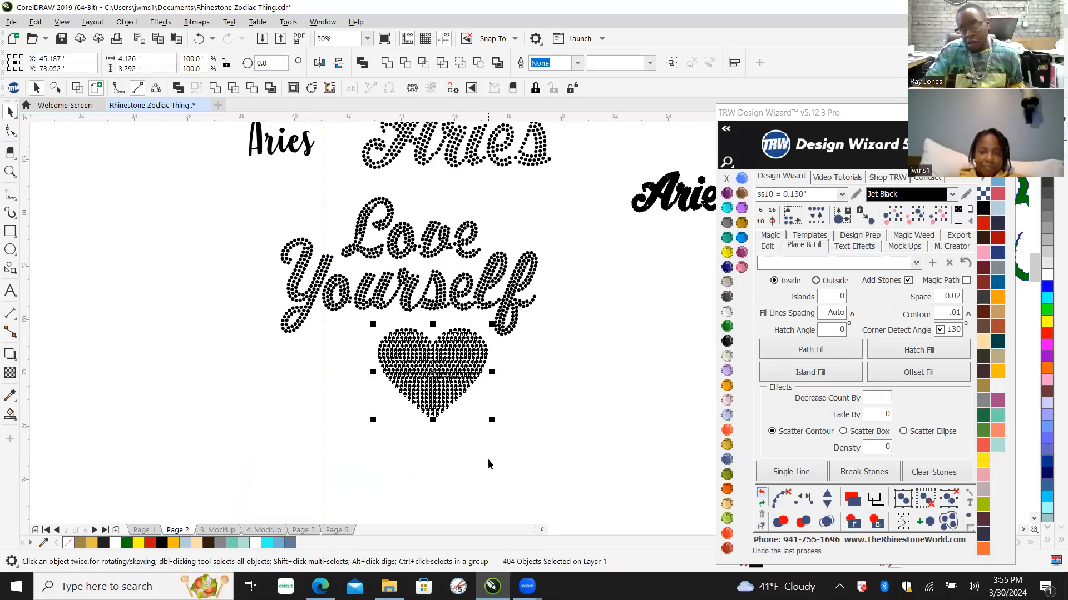
{"action": "scroll", "coordinate": [440, 365], "scroll_direction": "up", "scroll_amount": 3}
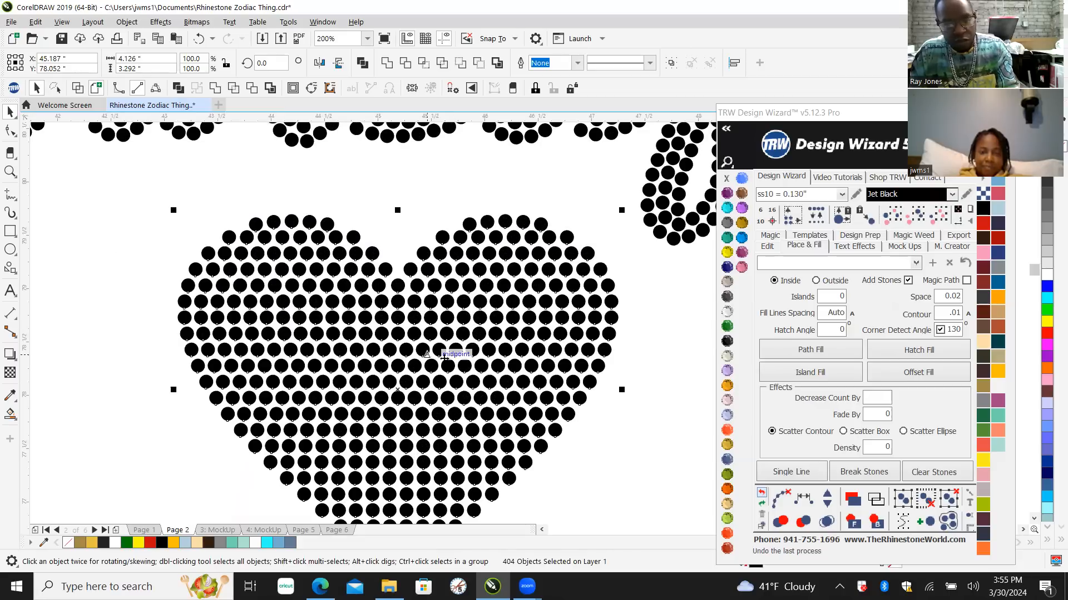
{"action": "scroll", "coordinate": [460, 343], "scroll_direction": "down", "scroll_amount": 1}
{"action": "left_click_drag", "start_coordinate": [437, 341], "coordinate": [376, 333]}
{"action": "scroll", "coordinate": [376, 297], "scroll_direction": "up", "scroll_amount": 1}
{"action": "right_click", "coordinate": [369, 281]}
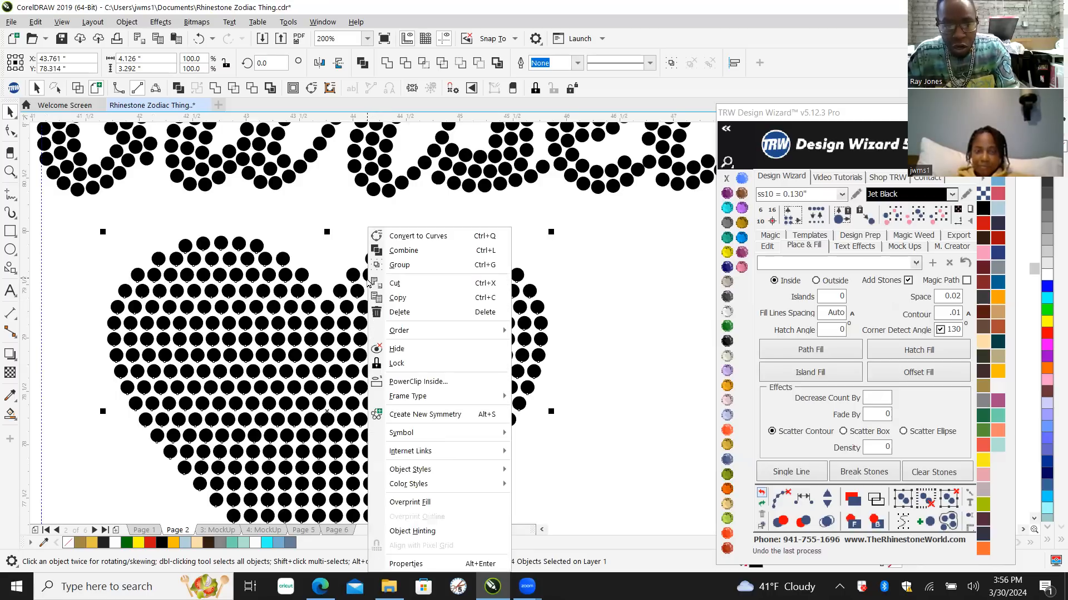
{"action": "left_click", "coordinate": [427, 298]}
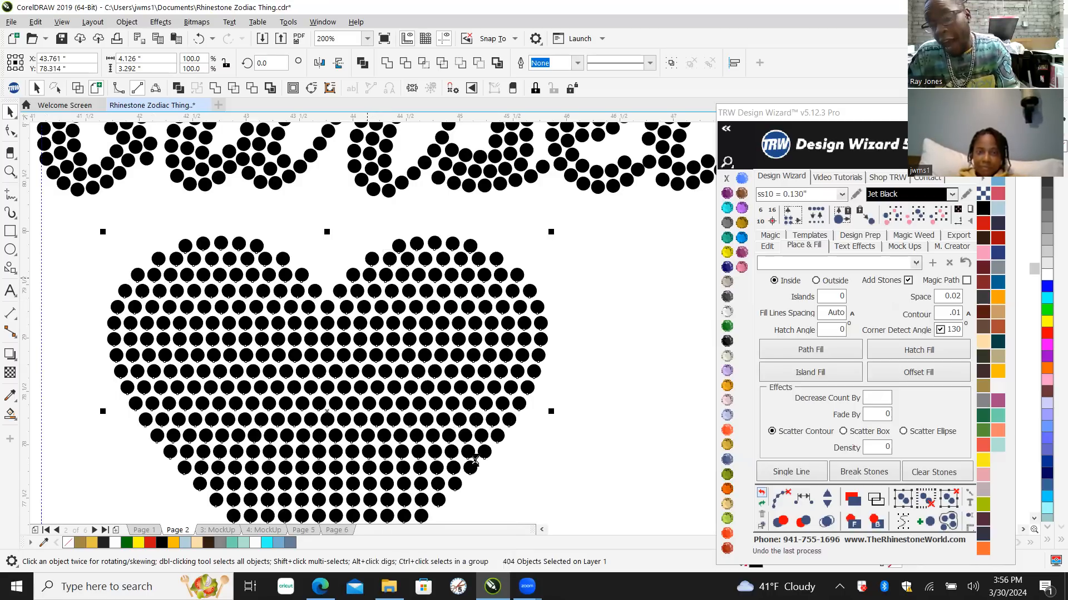
{"action": "scroll", "coordinate": [337, 323], "scroll_direction": "down", "scroll_amount": 2}
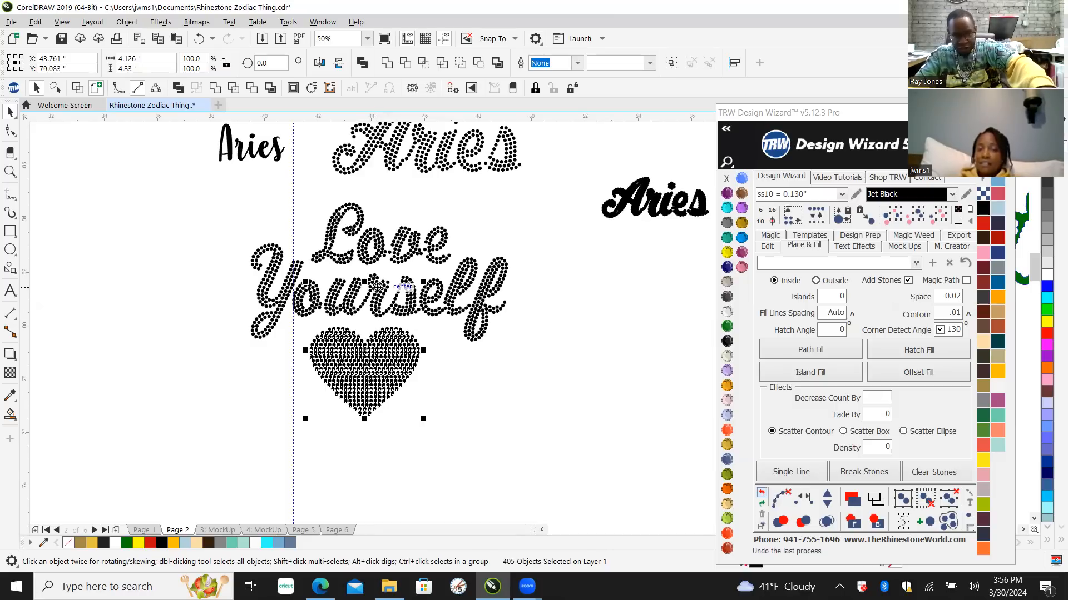
Step: Try to group the Love Yourself lettering stones and align them to the heart's vertical centre line
{"action": "left_click", "coordinate": [243, 365]}
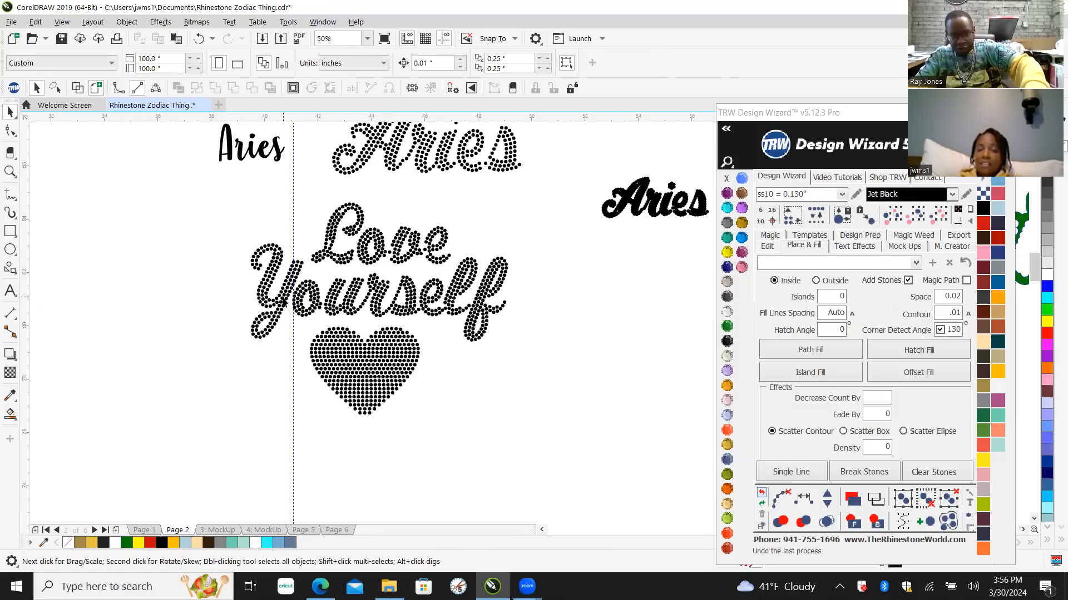
{"action": "left_click", "coordinate": [355, 369]}
{"action": "left_click_drag", "start_coordinate": [222, 203], "coordinate": [544, 349]}
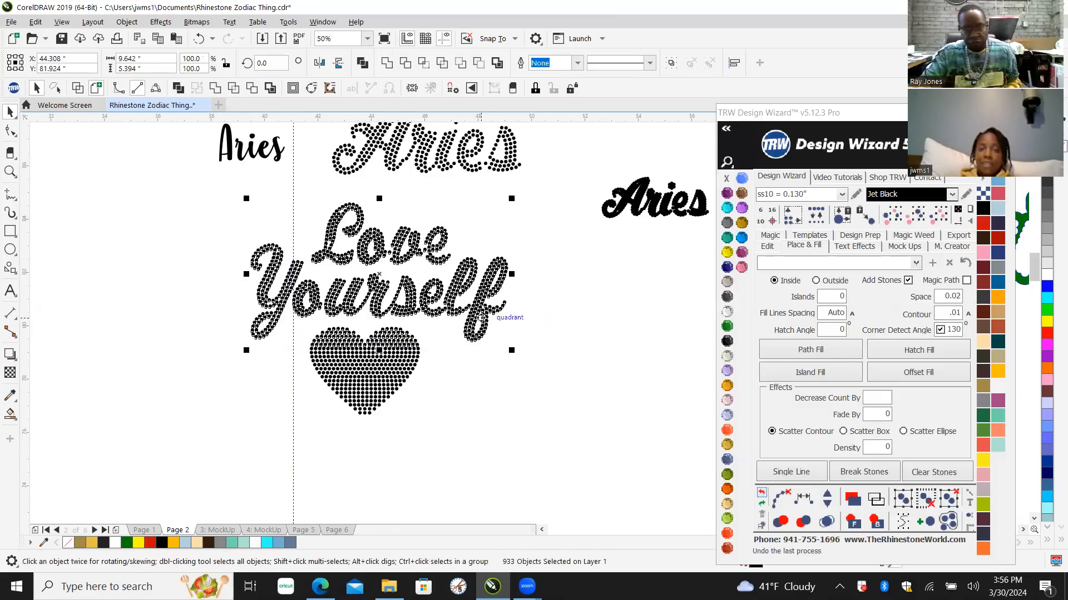
{"action": "right_click", "coordinate": [397, 251]}
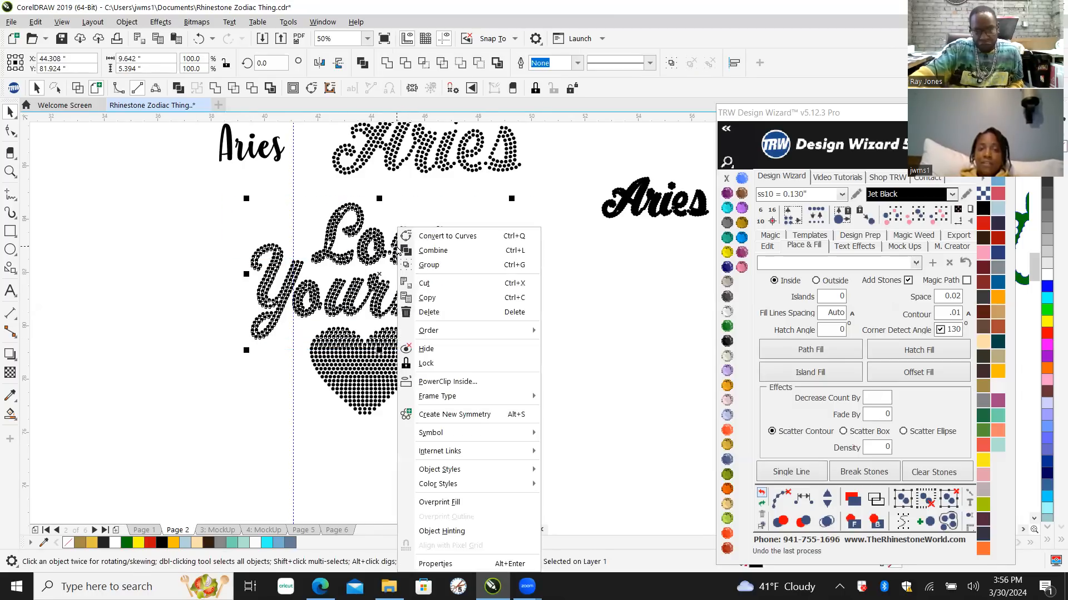
{"action": "left_click", "coordinate": [425, 296]}
{"action": "key", "text": "ctrl+g"}
{"action": "left_click", "coordinate": [366, 387], "text": "shift"}
{"action": "key", "text": "c"}
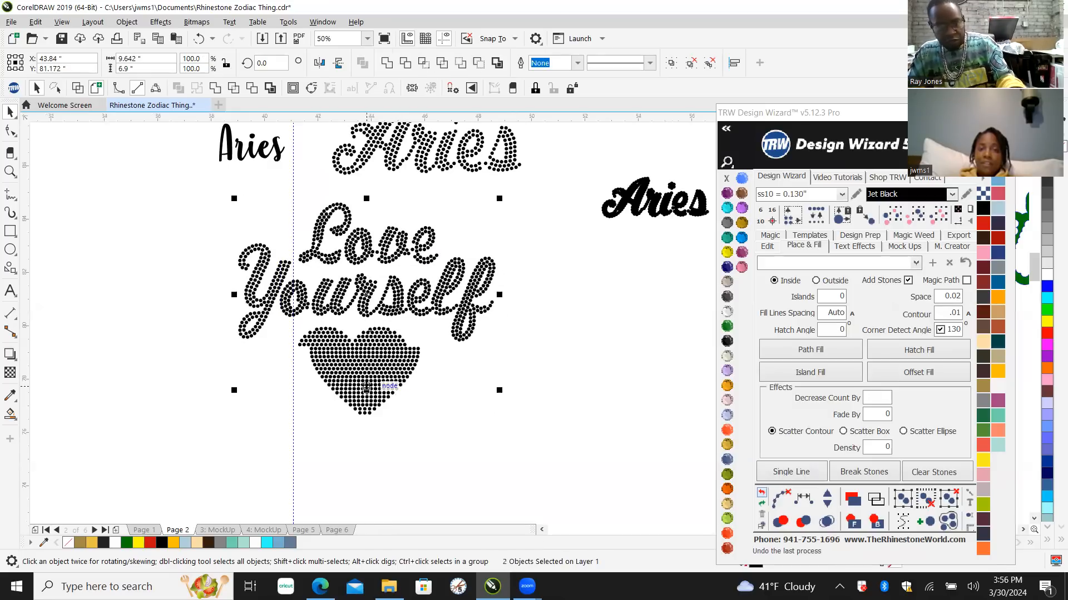
Step: Undo the centre alignment and the grouping of the lettering stones
{"action": "scroll", "coordinate": [365, 358], "scroll_direction": "up", "scroll_amount": 2}
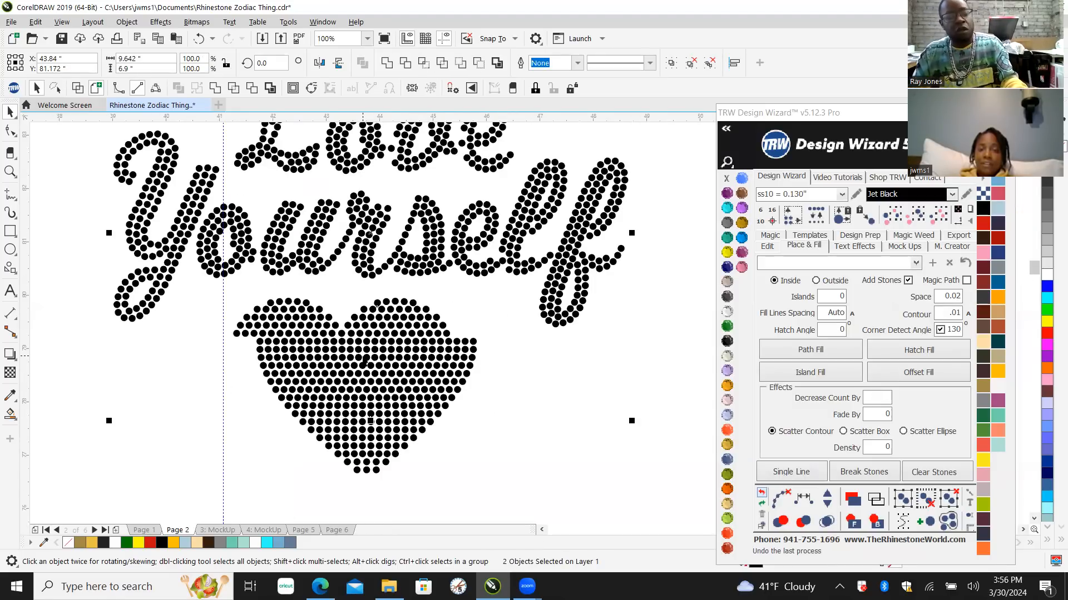
{"action": "key", "text": "ctrl+z"}
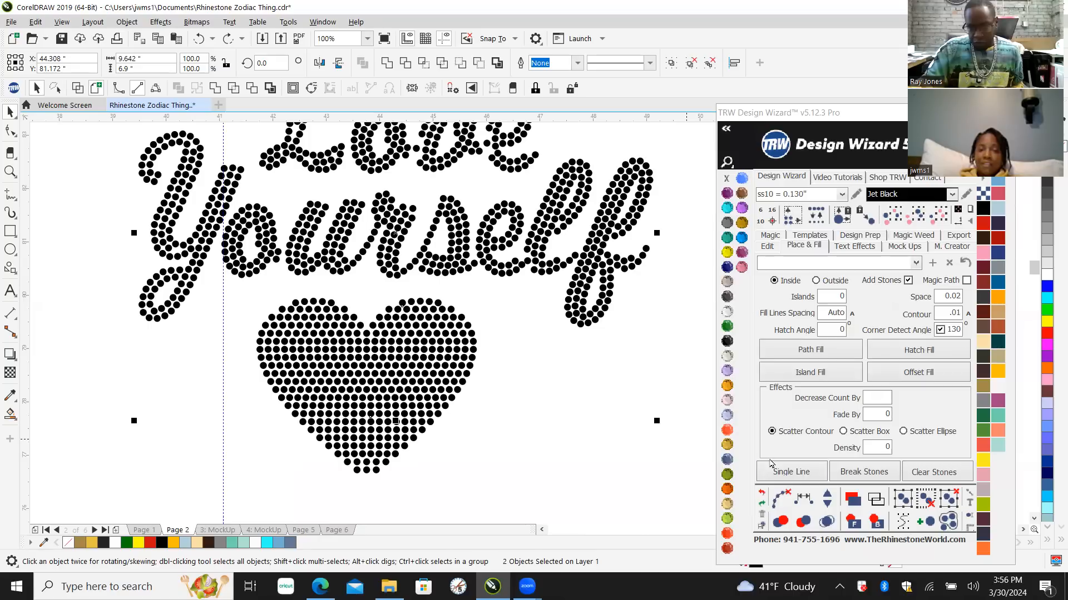
{"action": "left_click", "coordinate": [761, 492]}
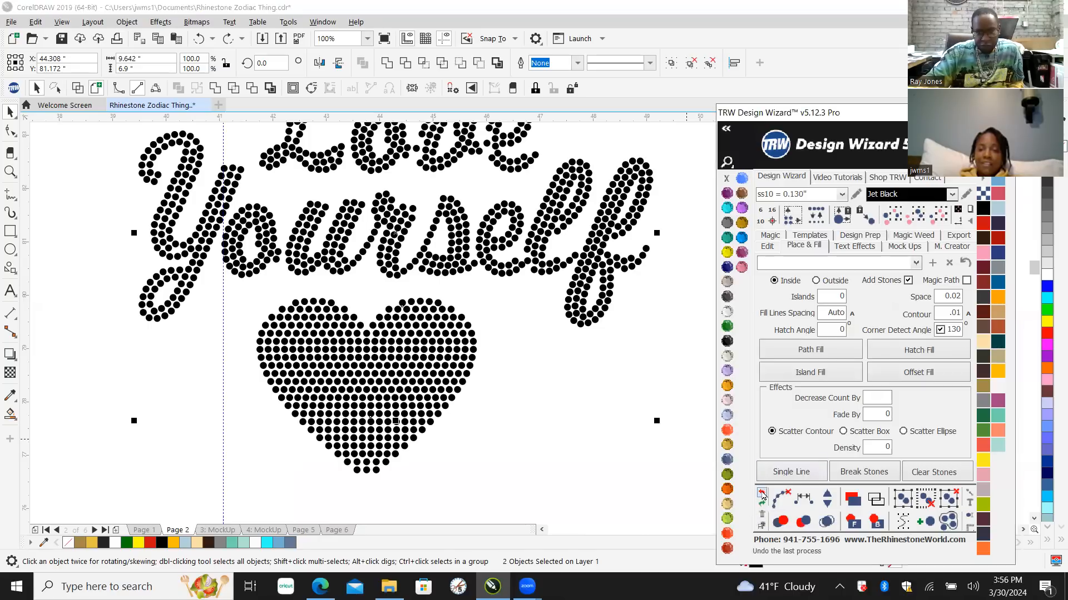
{"action": "left_click", "coordinate": [524, 439]}
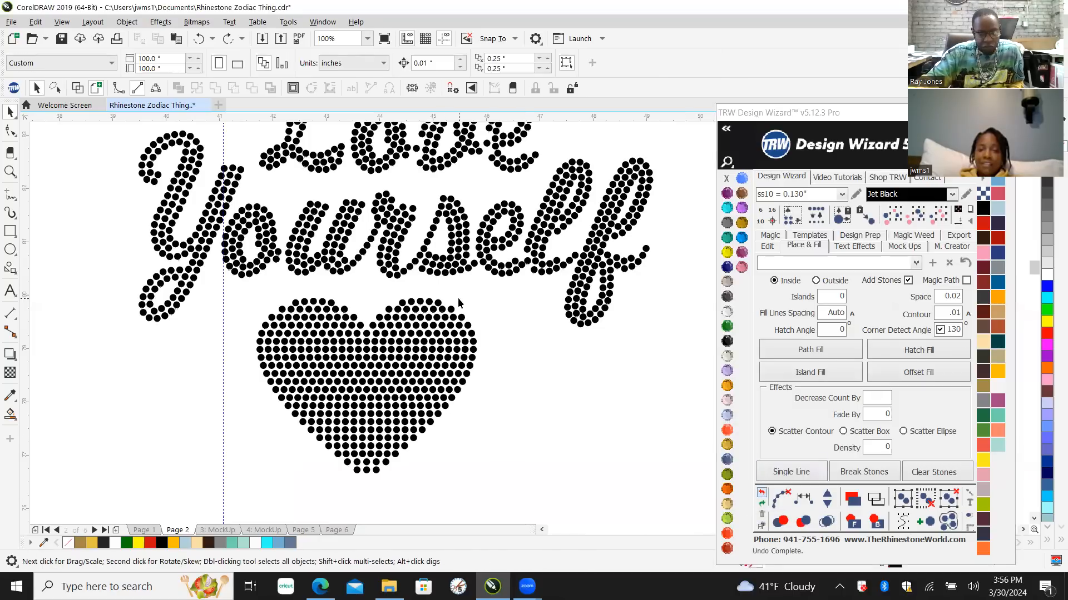
Step: Lasso only the heart's stones with the Freehand Pick tool and group them
{"action": "left_click", "coordinate": [10, 113]}
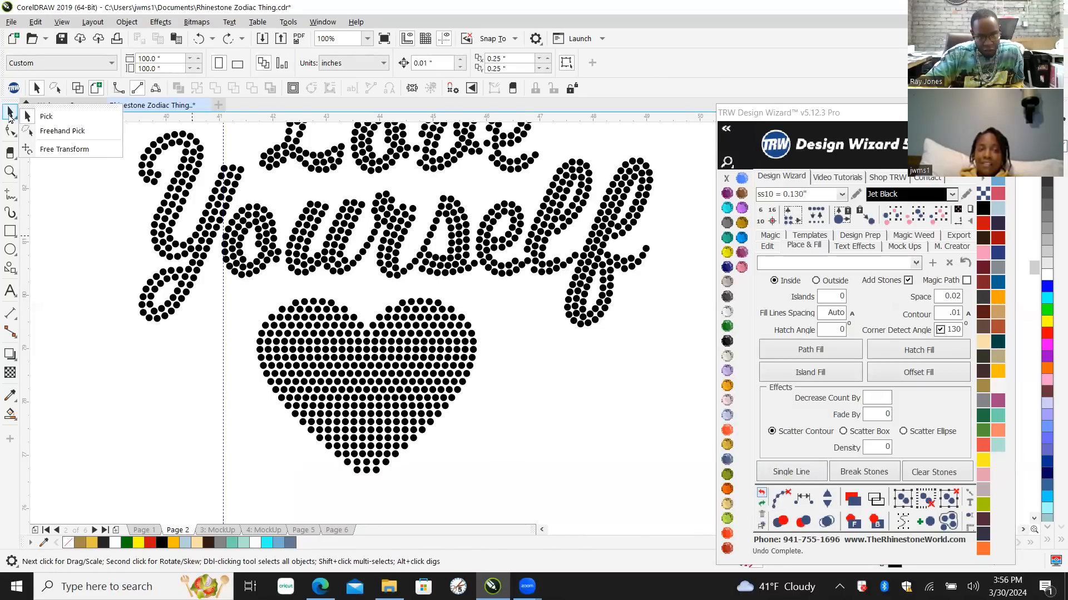
{"action": "left_click", "coordinate": [62, 130]}
{"action": "left_click_drag", "start_coordinate": [347, 290], "coordinate": [266, 293]}
{"action": "mouse_move", "coordinate": [258, 418]}
{"action": "left_mouse_down"}
{"action": "mouse_move", "coordinate": [283, 472]}
{"action": "mouse_move", "coordinate": [347, 499]}
{"action": "mouse_move", "coordinate": [442, 488]}
{"action": "mouse_move", "coordinate": [476, 462]}
{"action": "mouse_move", "coordinate": [513, 397]}
{"action": "mouse_move", "coordinate": [502, 316]}
{"action": "mouse_move", "coordinate": [471, 289]}
{"action": "mouse_move", "coordinate": [405, 285]}
{"action": "left_mouse_up"}
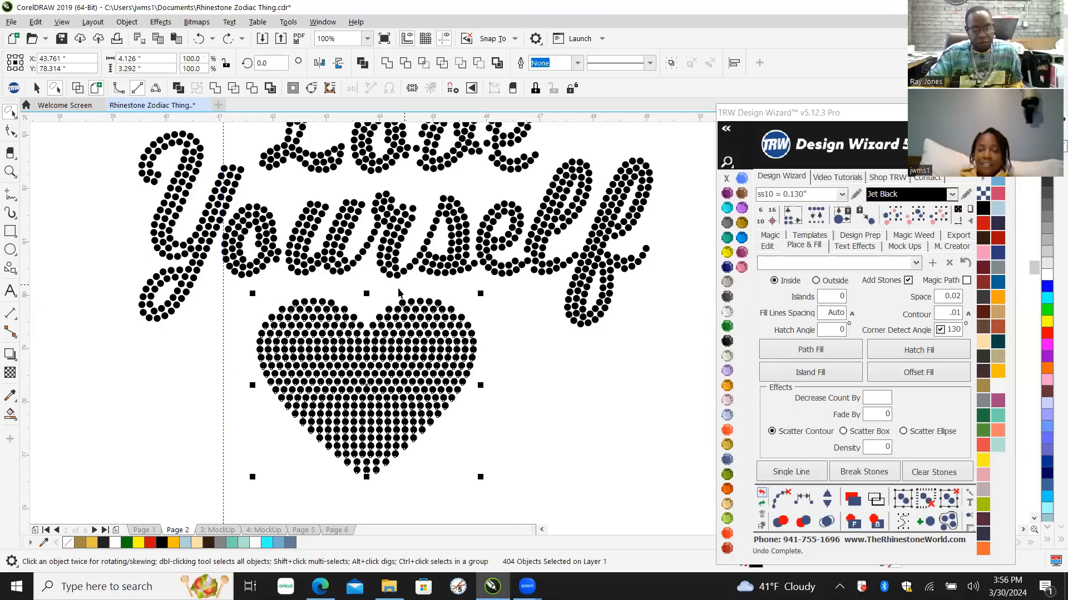
{"action": "scroll", "coordinate": [415, 349], "scroll_direction": "down", "scroll_amount": 4}
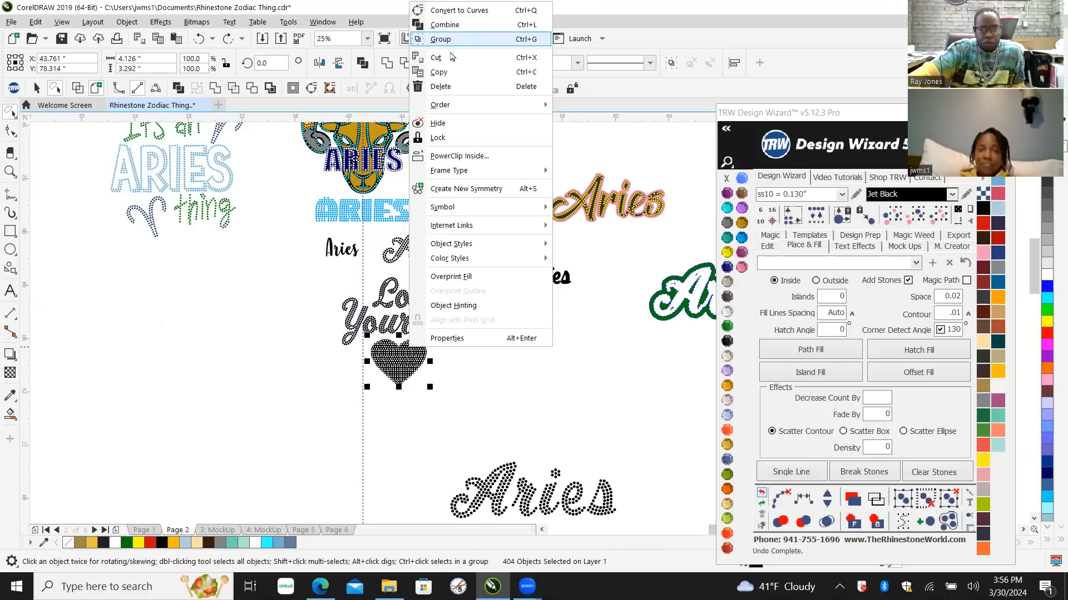
{"action": "left_click", "coordinate": [440, 39]}
{"action": "scroll", "coordinate": [384, 368], "scroll_direction": "up", "scroll_amount": 3}
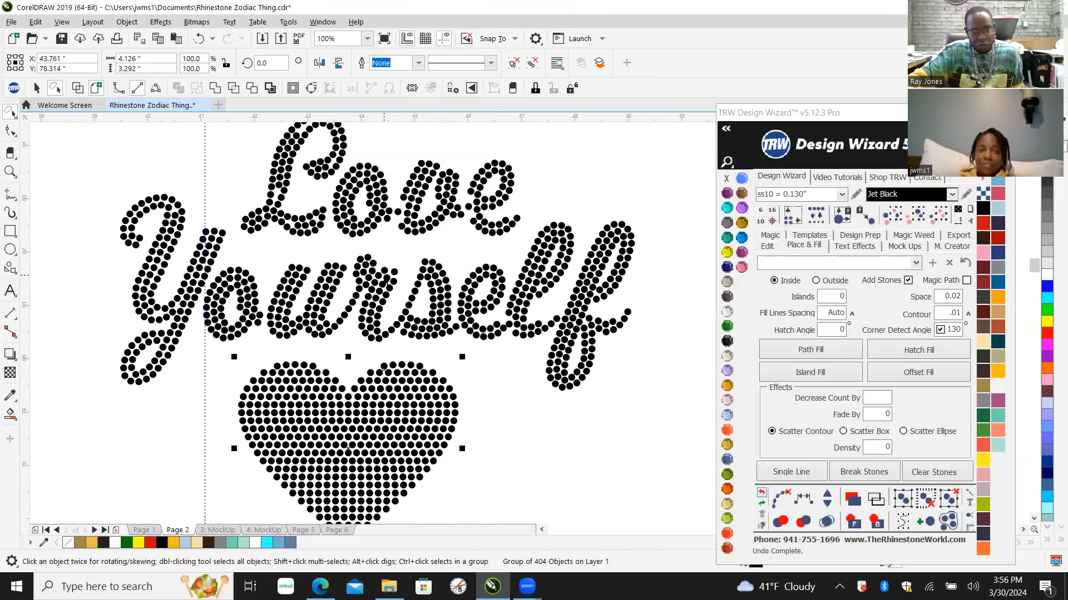
Step: Group the Love Yourself lettering stones with the Pick tool and centre the lettering horizontally over the heart
{"action": "left_click", "coordinate": [386, 277], "text": "ctrl"}
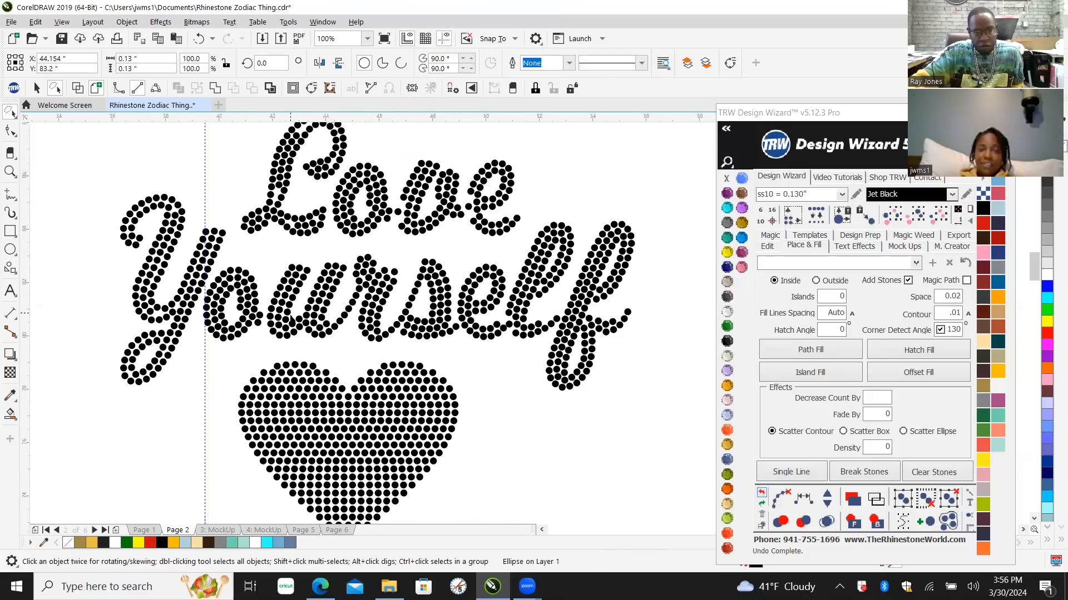
{"action": "scroll", "coordinate": [292, 315], "scroll_direction": "down", "scroll_amount": 2}
{"action": "left_click", "coordinate": [100, 215]}
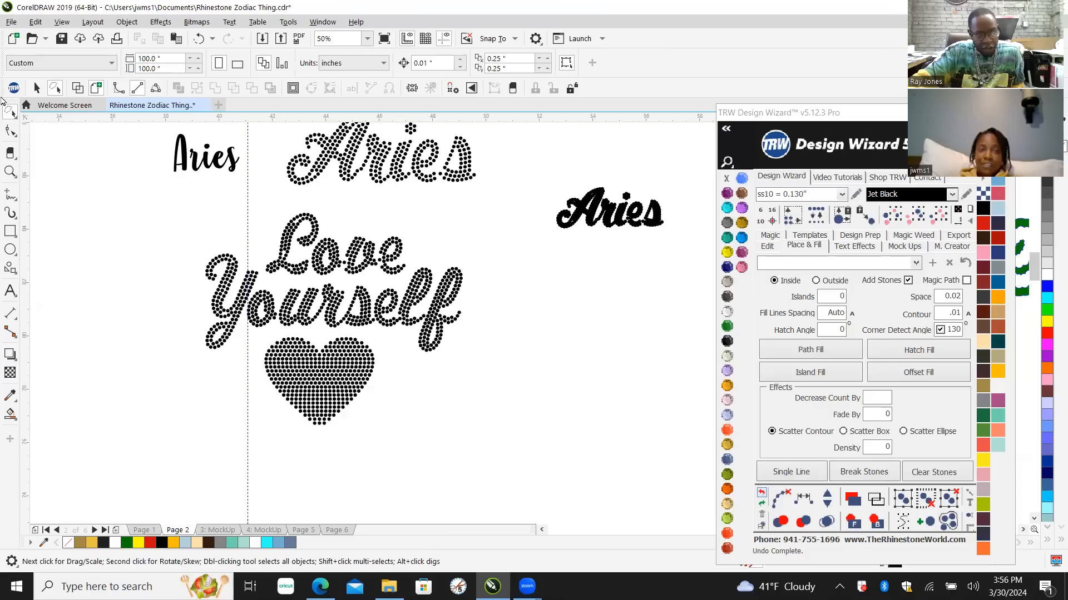
{"action": "left_click", "coordinate": [10, 113]}
{"action": "left_click", "coordinate": [46, 116]}
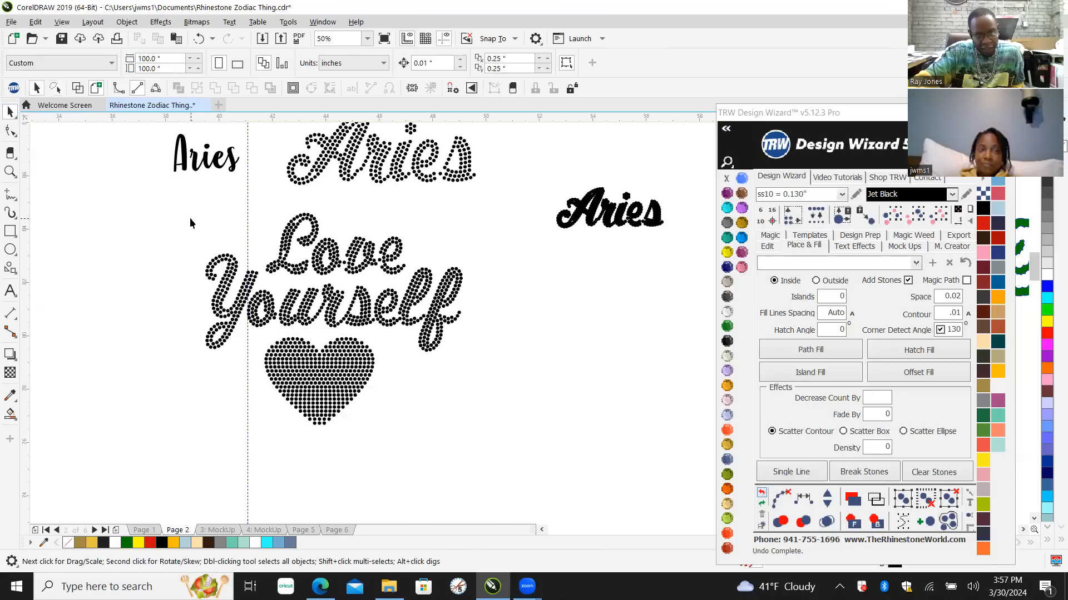
{"action": "left_click_drag", "start_coordinate": [176, 202], "coordinate": [502, 375]}
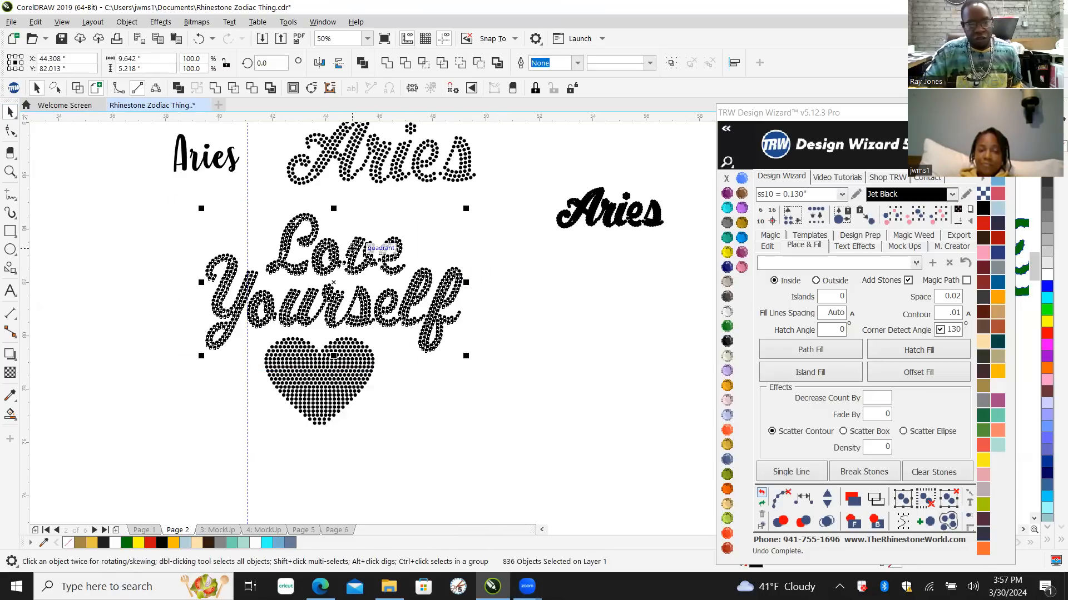
{"action": "right_click", "coordinate": [353, 229]}
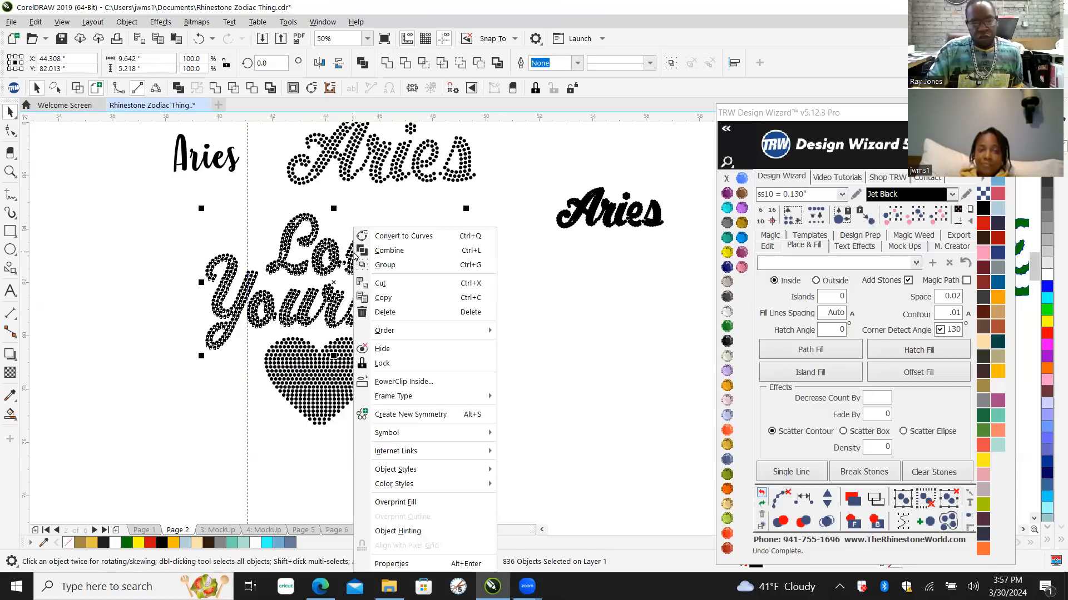
{"action": "left_click", "coordinate": [401, 264]}
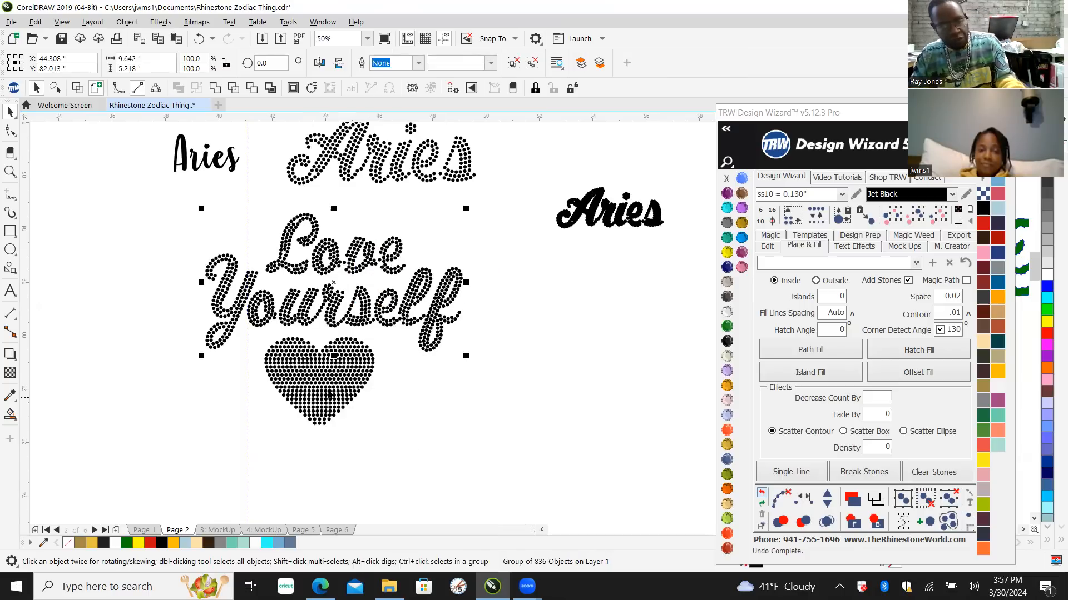
{"action": "left_click", "coordinate": [329, 392], "text": "shift"}
{"action": "key", "text": "c"}
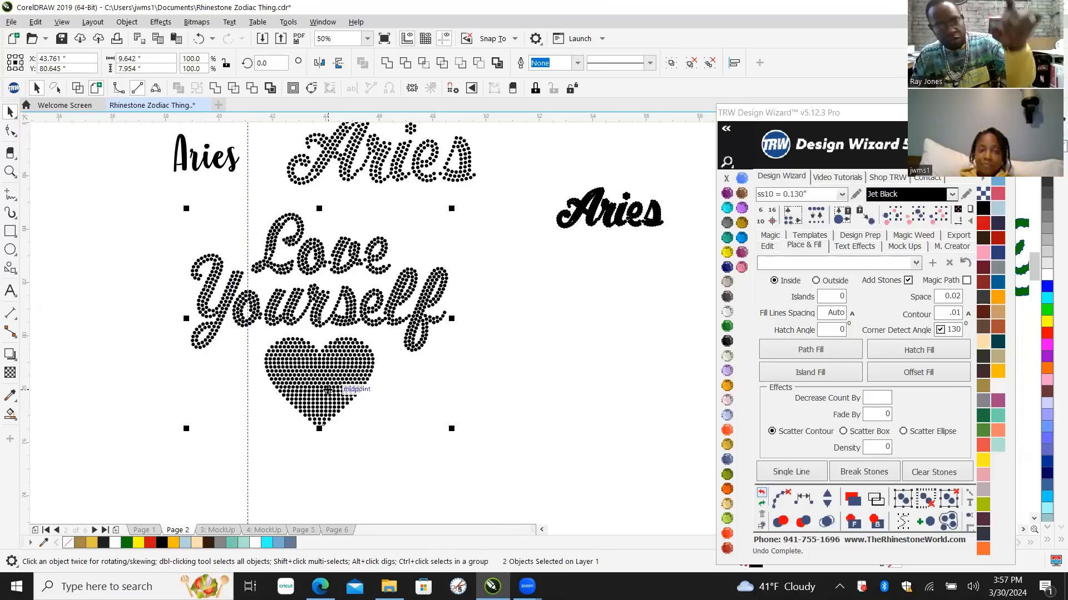
Step: Ungroup all stones in both the heart and the Love Yourself lettering, leaving nothing selected
{"action": "left_click", "coordinate": [337, 376]}
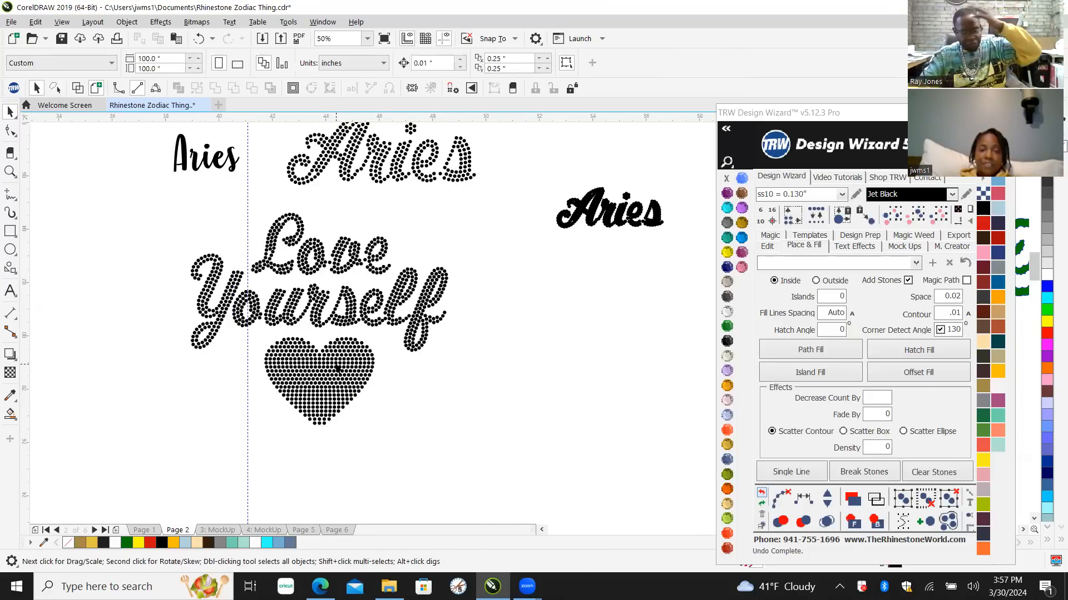
{"action": "right_click", "coordinate": [337, 376]}
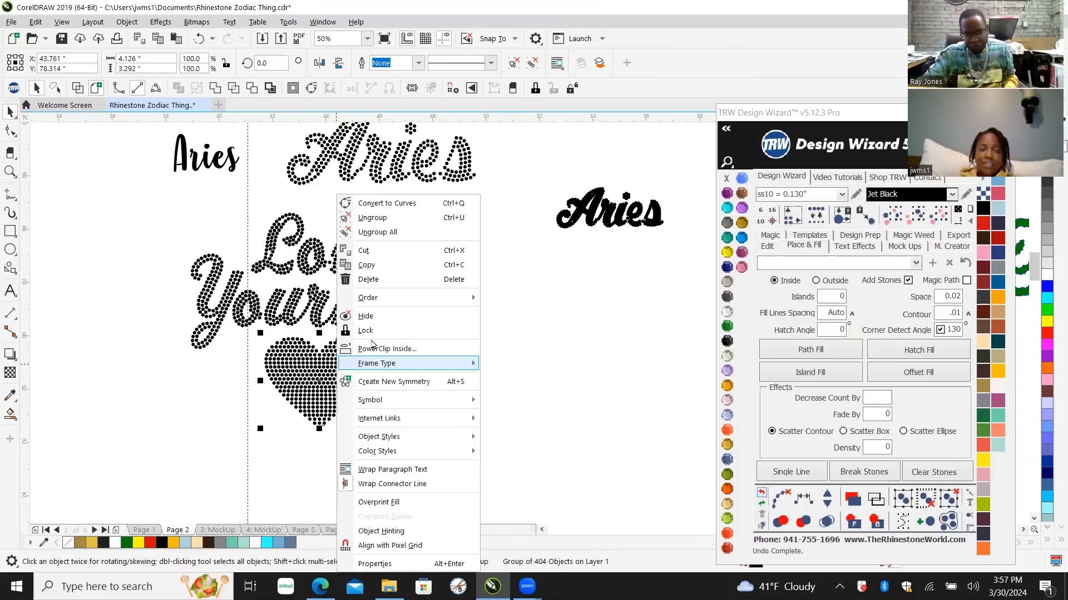
{"action": "left_click", "coordinate": [387, 232]}
{"action": "right_click", "coordinate": [353, 254]}
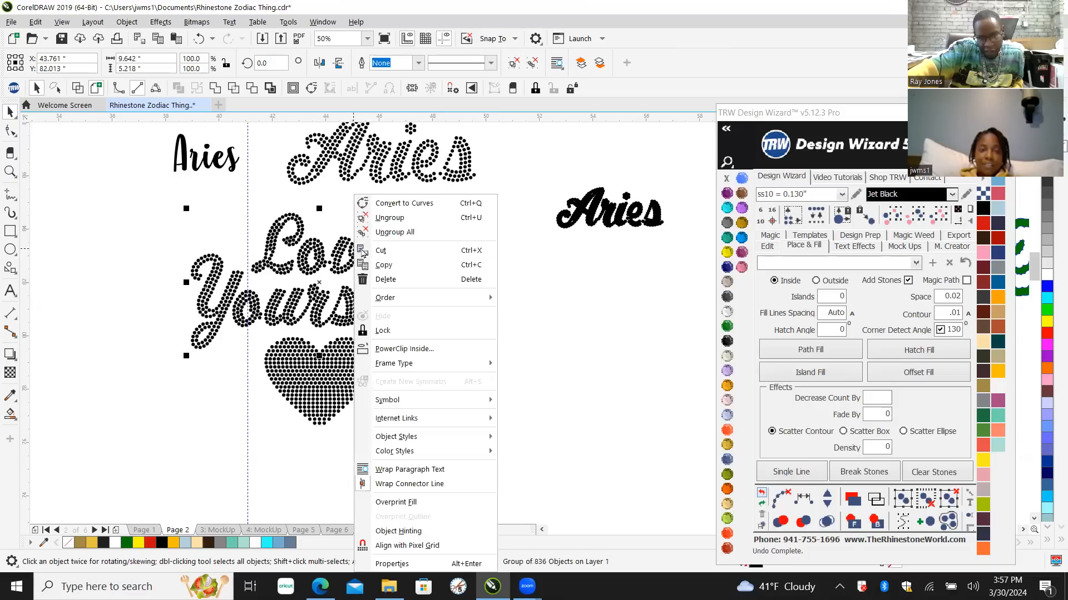
{"action": "left_click", "coordinate": [422, 238]}
{"action": "left_click", "coordinate": [375, 484]}
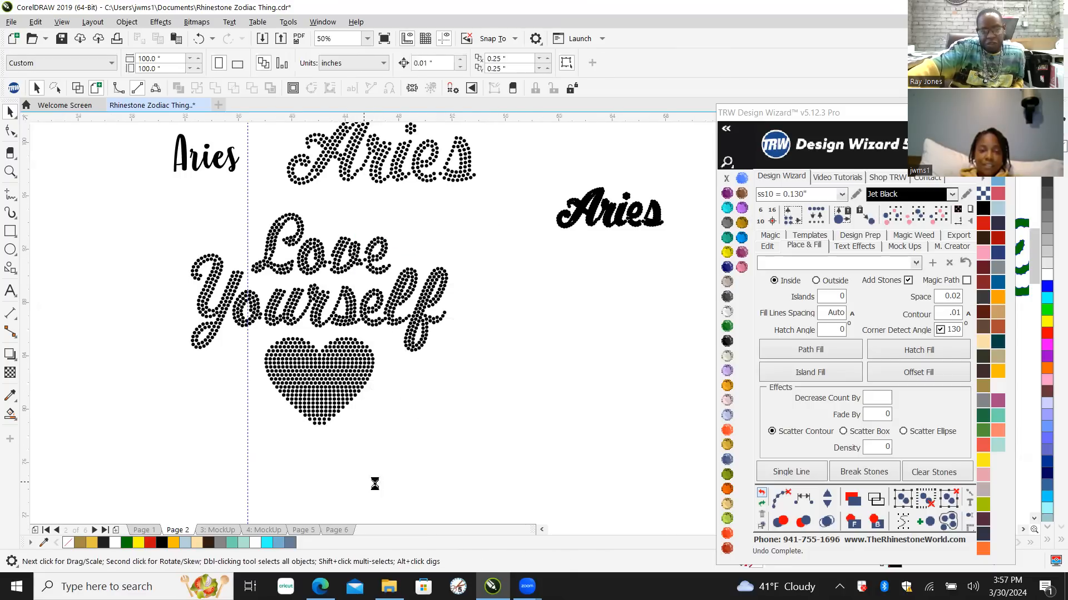
Step: Check the Aries designs beside the Love Yourself artwork and save the document
{"action": "scroll", "coordinate": [375, 484], "scroll_direction": "down", "scroll_amount": 3}
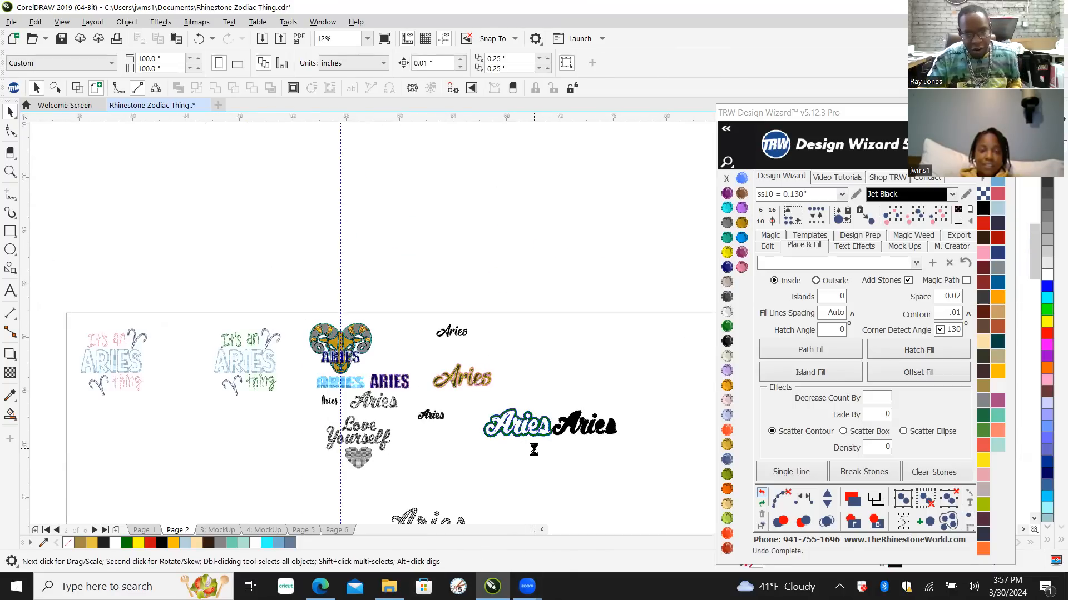
{"action": "scroll", "coordinate": [546, 455], "scroll_direction": "up", "scroll_amount": 3}
{"action": "scroll", "coordinate": [466, 338], "scroll_direction": "up", "scroll_amount": 4}
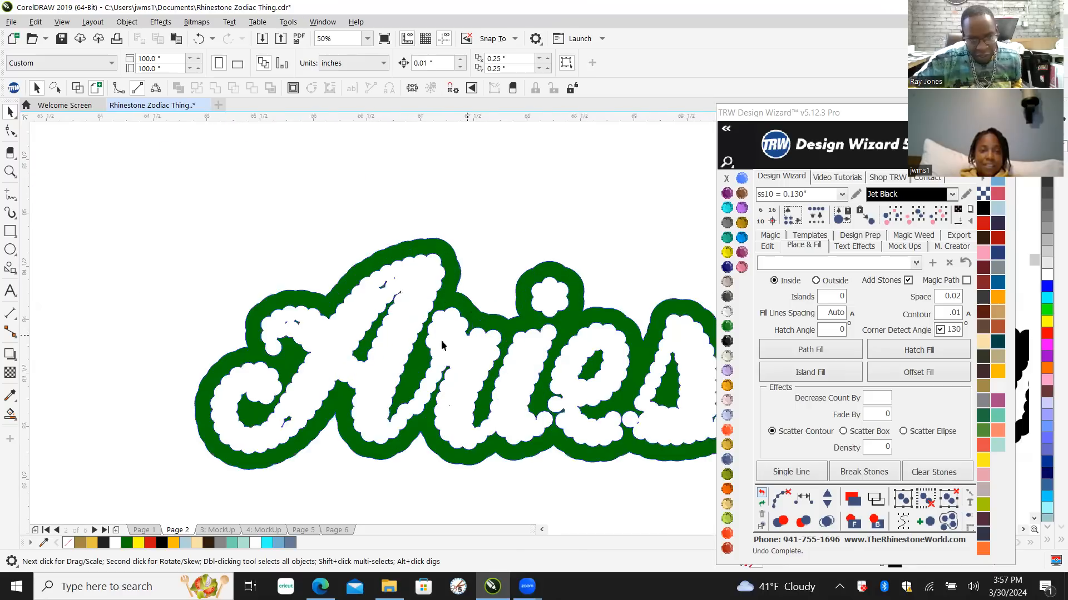
{"action": "scroll", "coordinate": [343, 332], "scroll_direction": "down", "scroll_amount": 5}
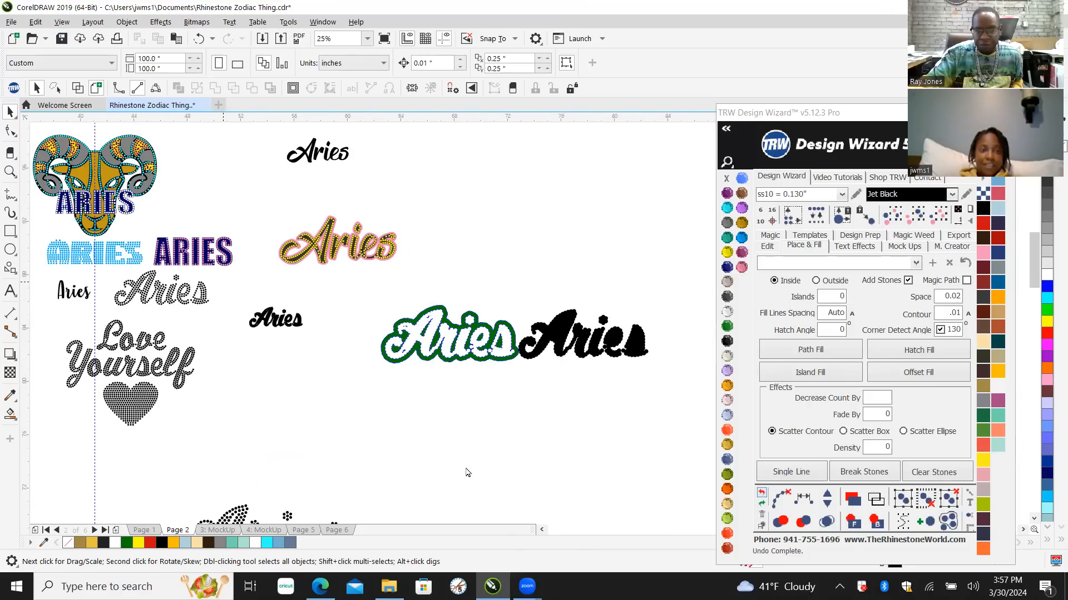
{"action": "key", "text": "ctrl+s"}
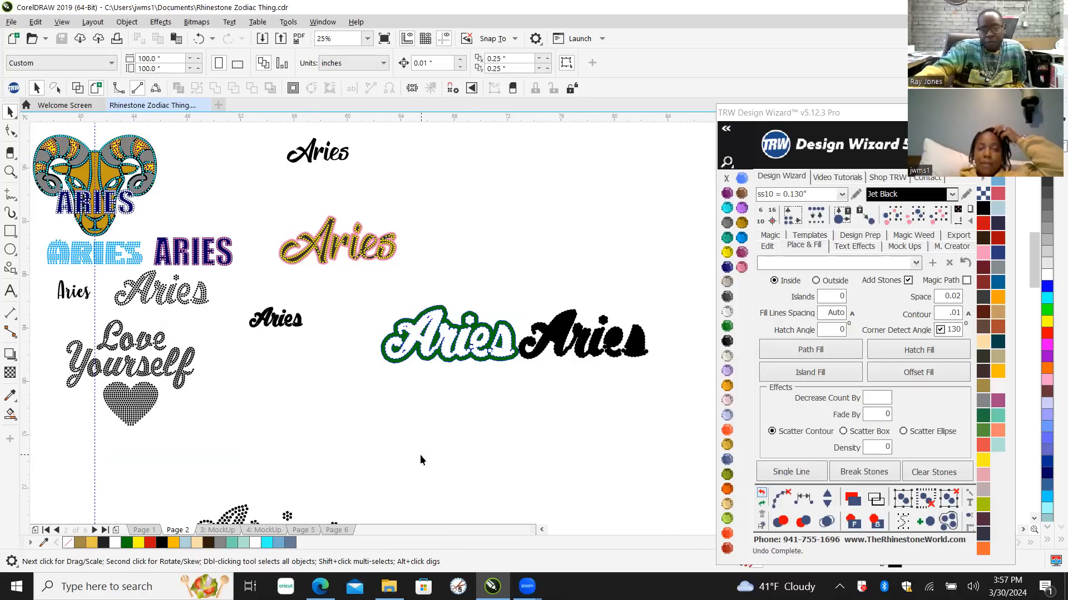
Step: Examine the yellow stone placement along the letters of the pink-outlined Aries design
{"action": "scroll", "coordinate": [320, 216], "scroll_direction": "up", "scroll_amount": 2}
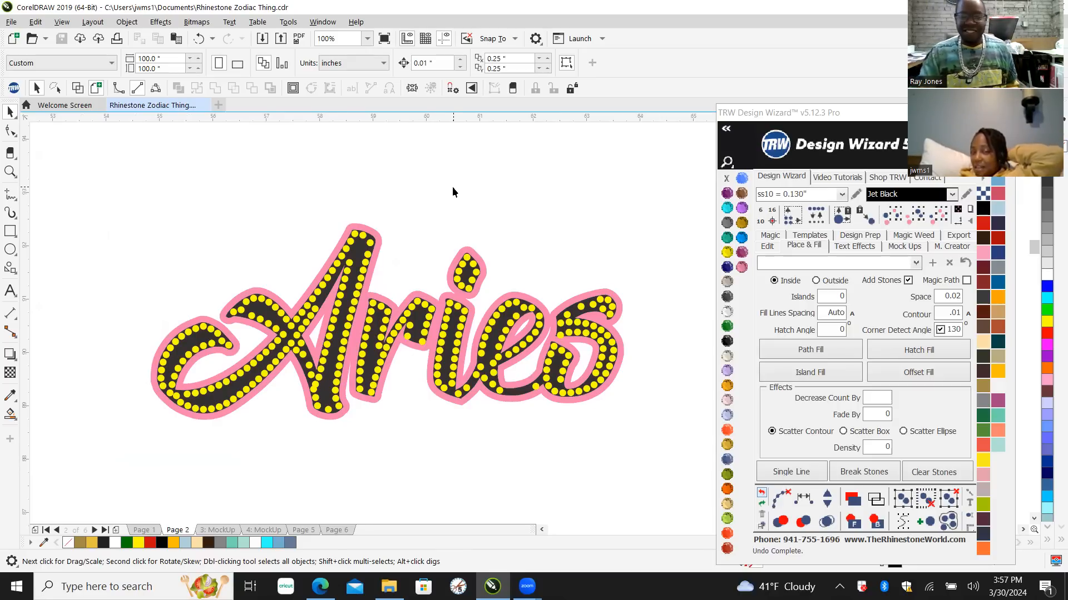
{"action": "scroll", "coordinate": [190, 395], "scroll_direction": "up", "scroll_amount": 3}
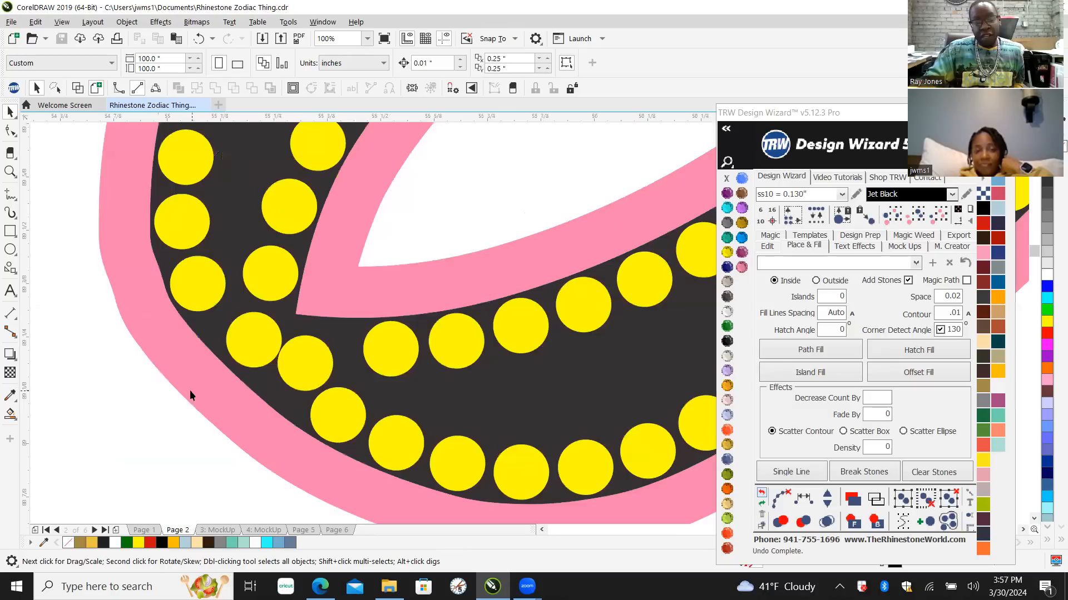
{"action": "scroll", "coordinate": [192, 376], "scroll_direction": "up", "scroll_amount": 2}
{"action": "scroll", "coordinate": [216, 268], "scroll_direction": "down", "scroll_amount": 4}
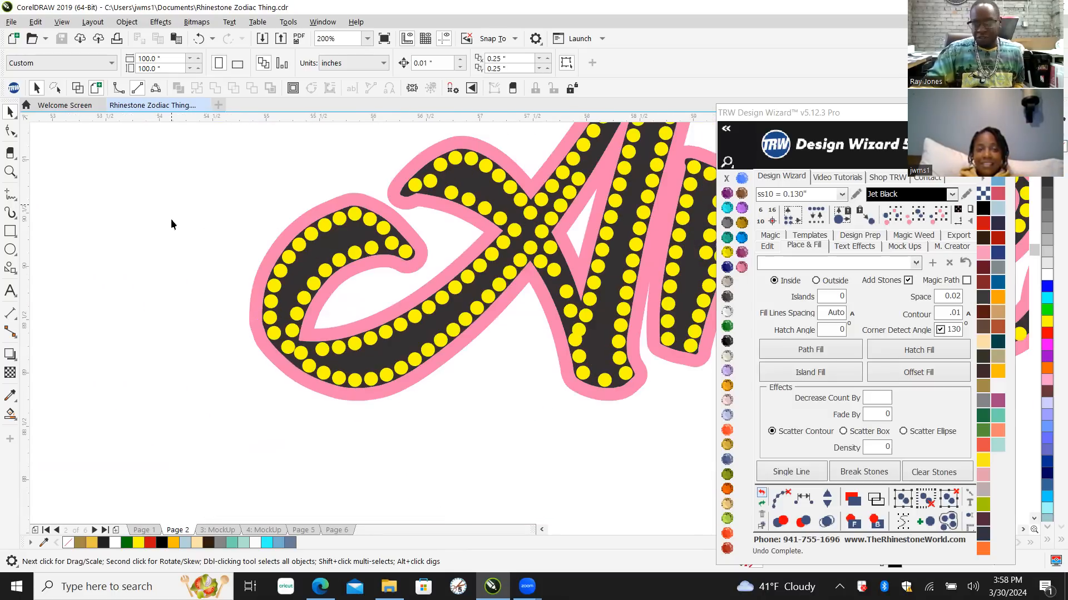
{"action": "scroll", "coordinate": [171, 219], "scroll_direction": "down", "scroll_amount": 2}
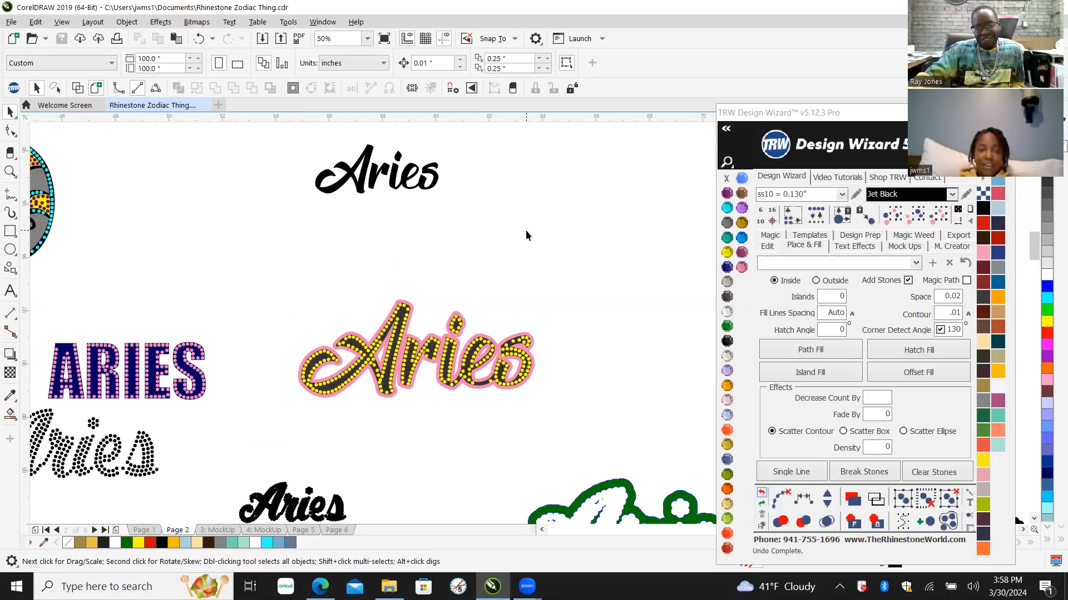